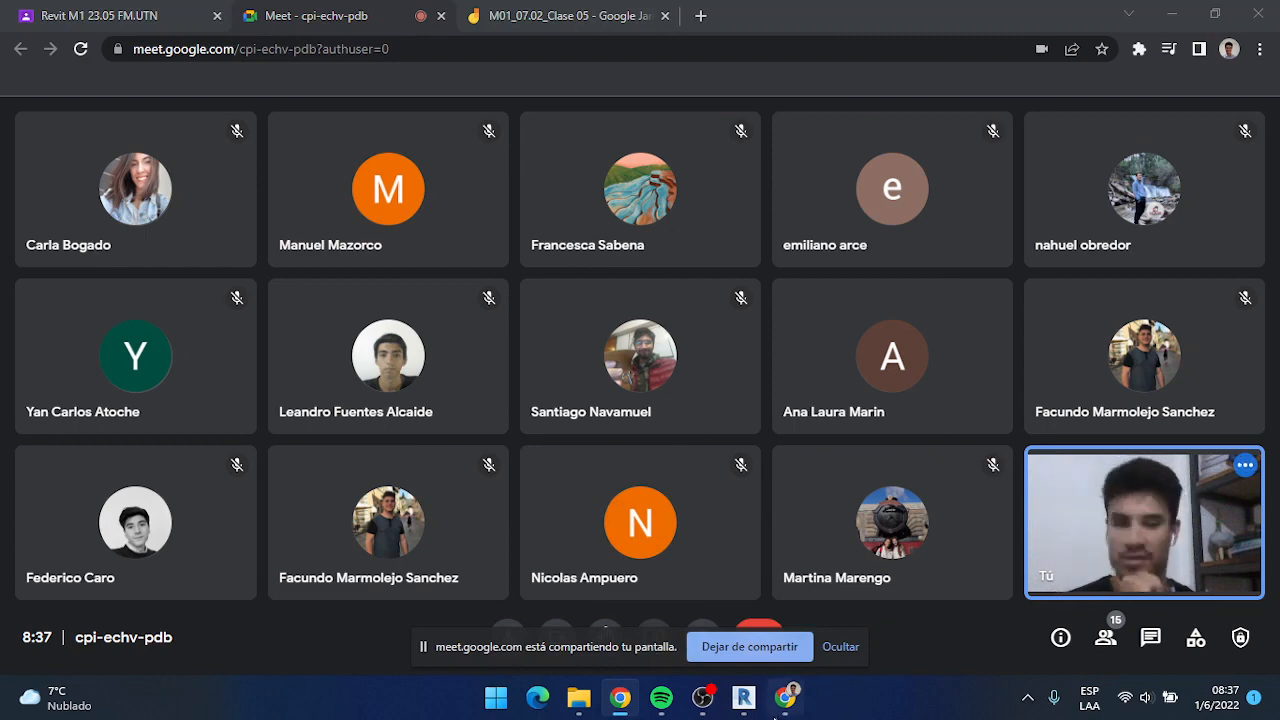
Switch to Revit and toggle Thin Lines off and back on while zoomed into the bedroom wall in the NAT PA plan
left_click(743, 697)
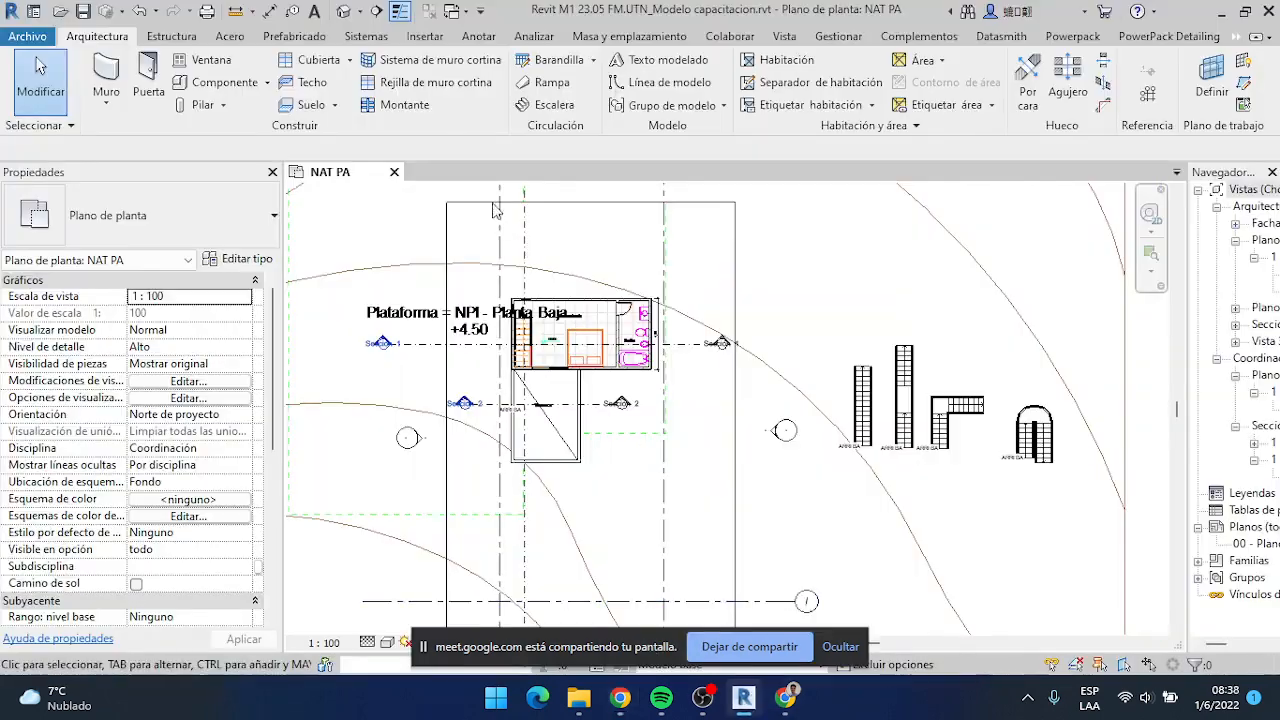
left_click(399, 12)
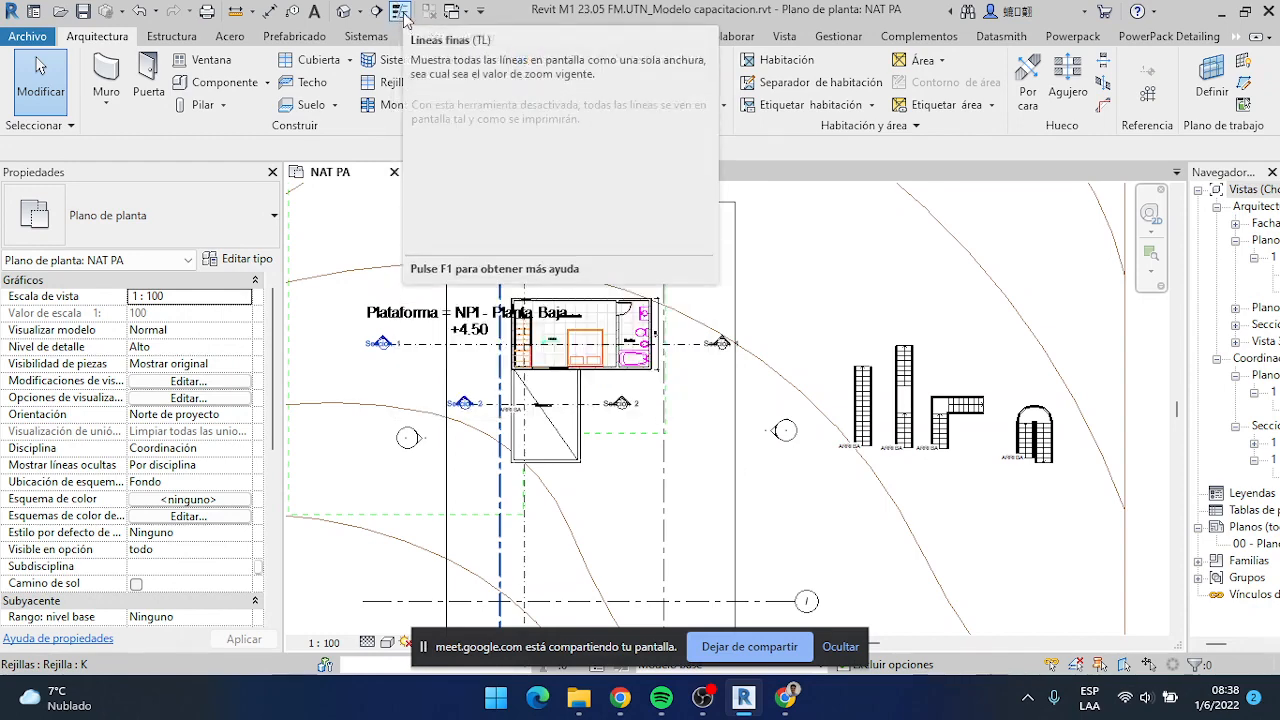
scroll(511, 342, "up", 8)
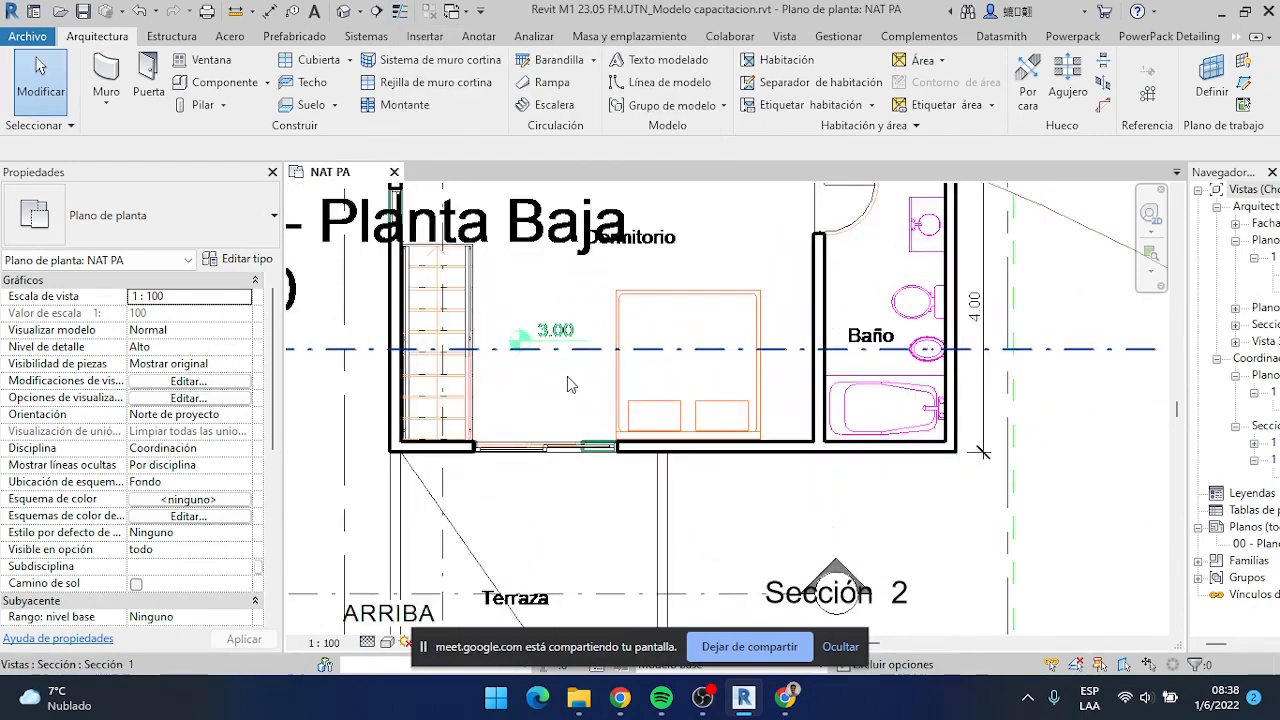
left_click(399, 13)
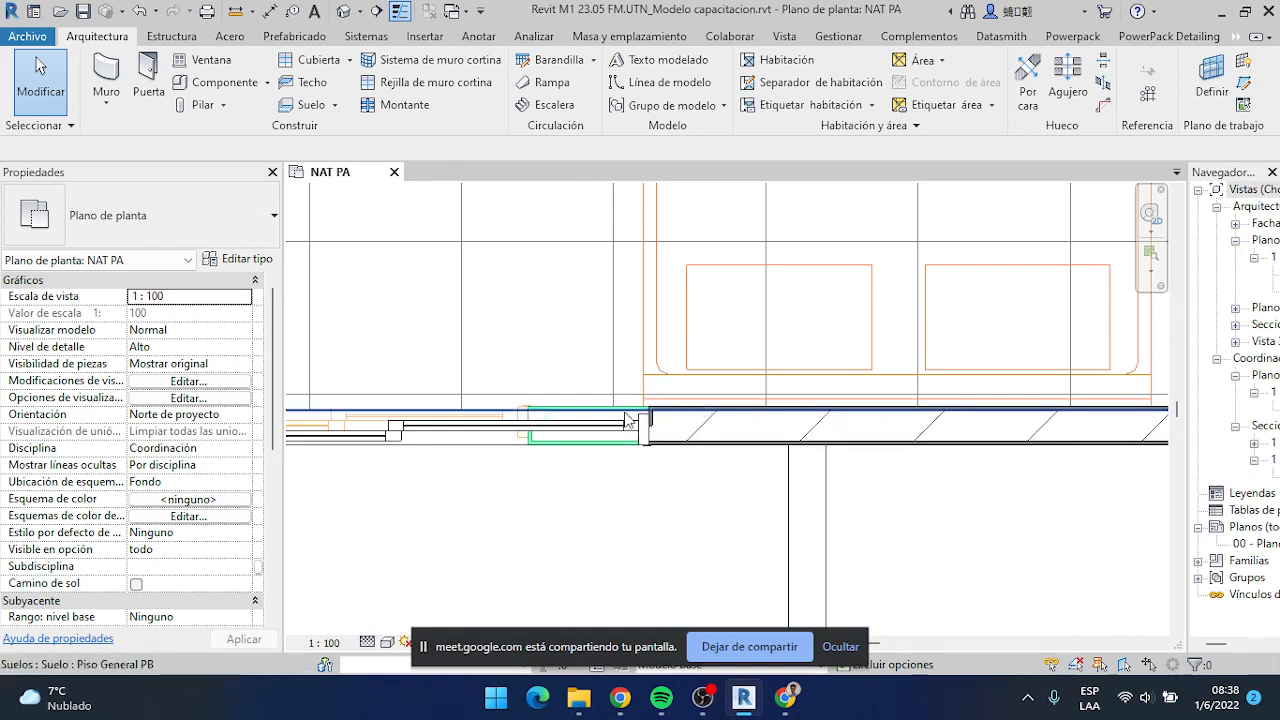
Open the section view Sección 0 from the section line running through the stair in the NAT PA plan
scroll(775, 478, "down", 2)
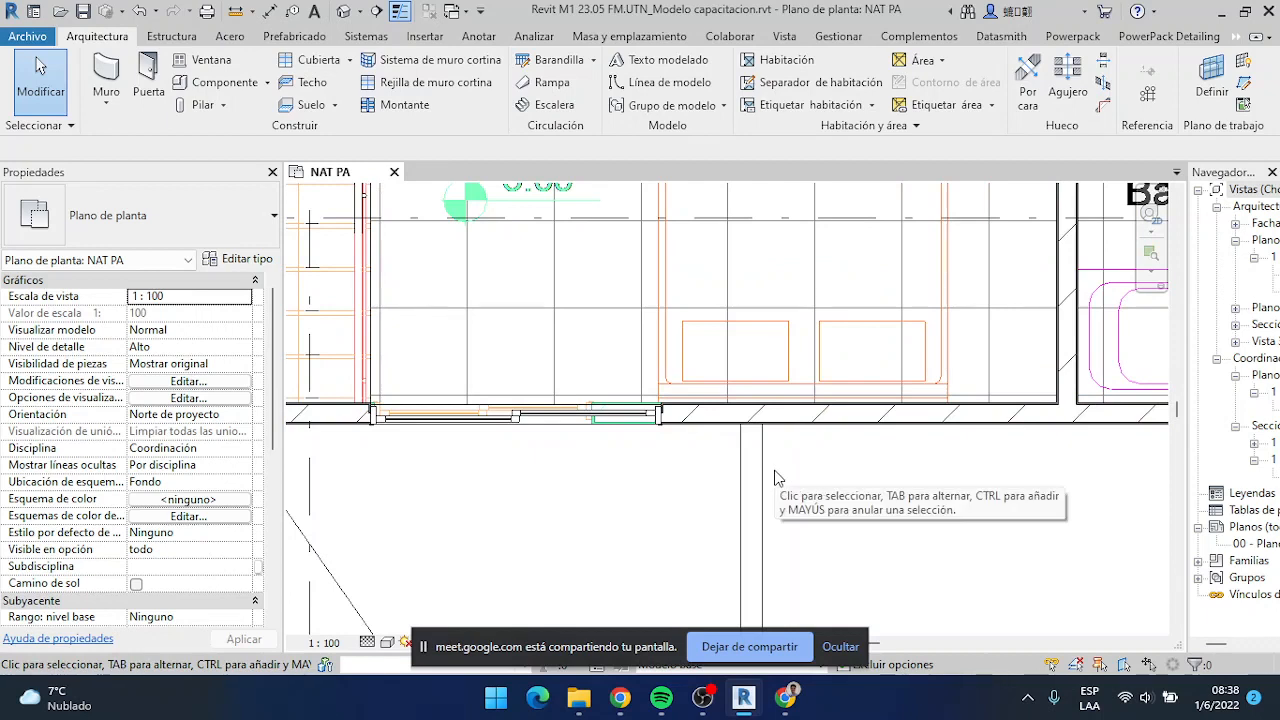
scroll(502, 463, "down", 1)
middle_click_drag(501, 461, 648, 504)
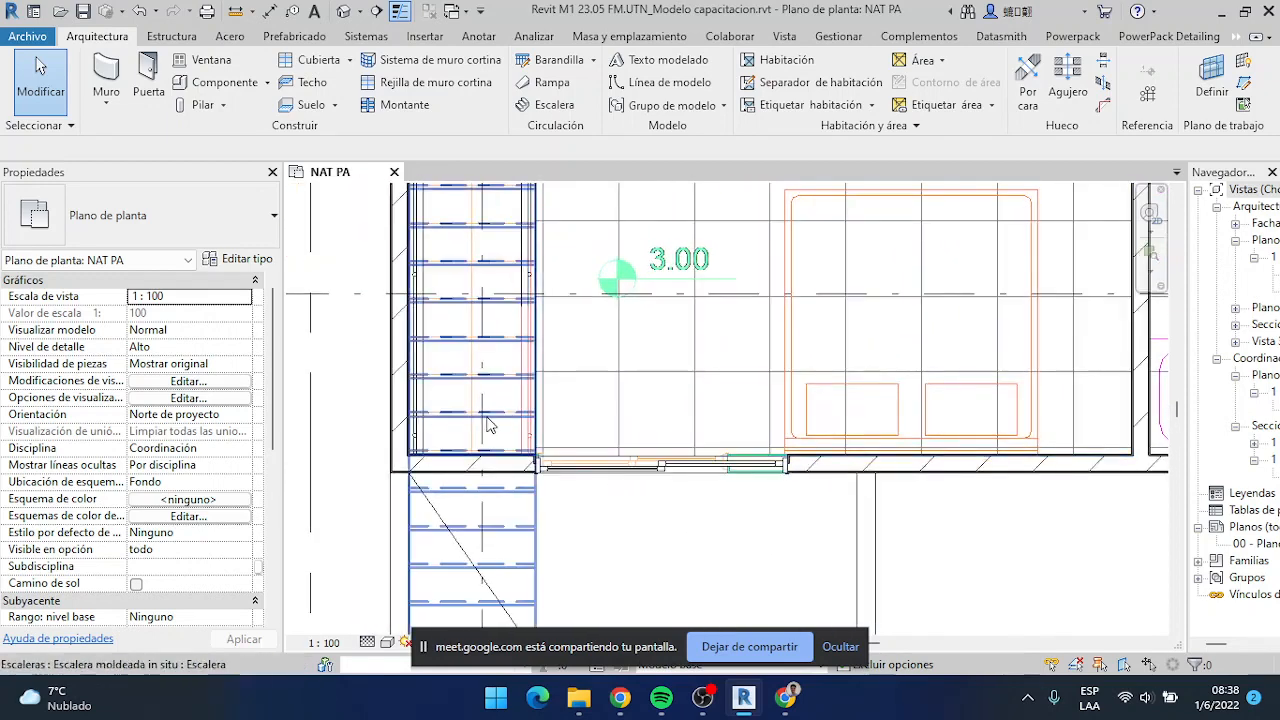
scroll(533, 420, "down", 1)
middle_click_drag(493, 420, 486, 485)
scroll(486, 485, "up", 1)
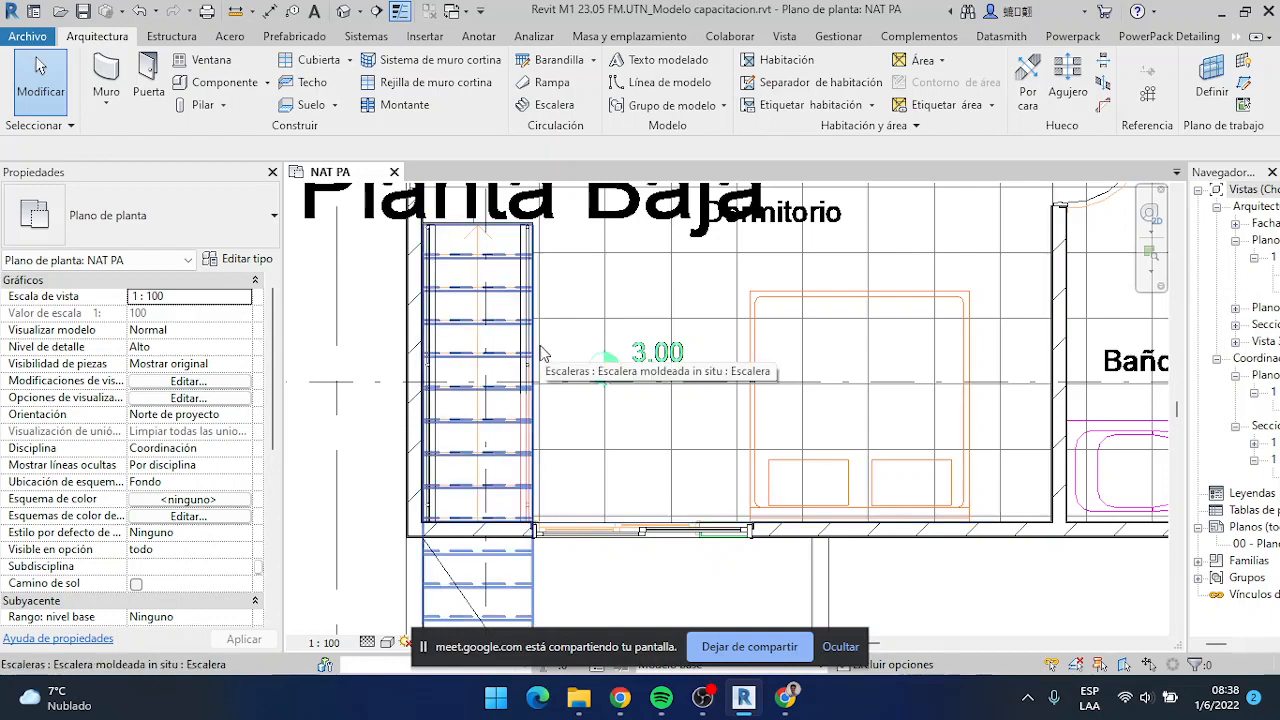
scroll(540, 353, "down", 2)
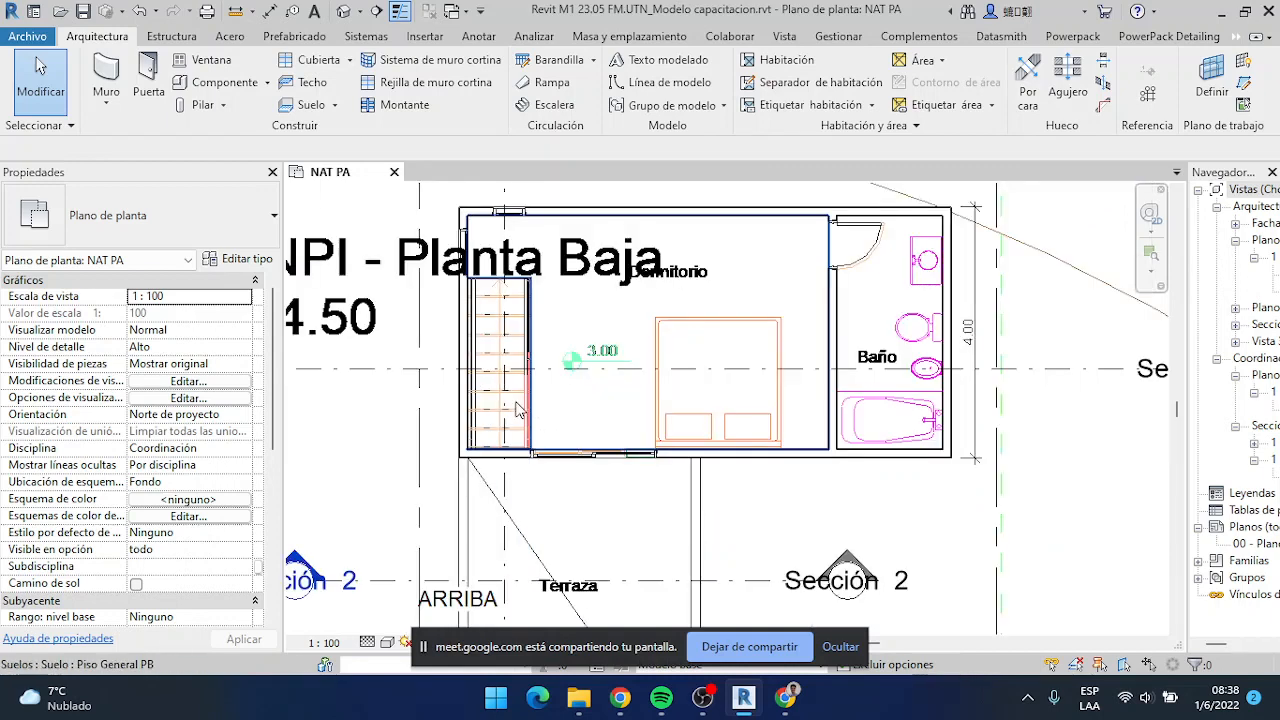
right_click(500, 195)
left_click(600, 287)
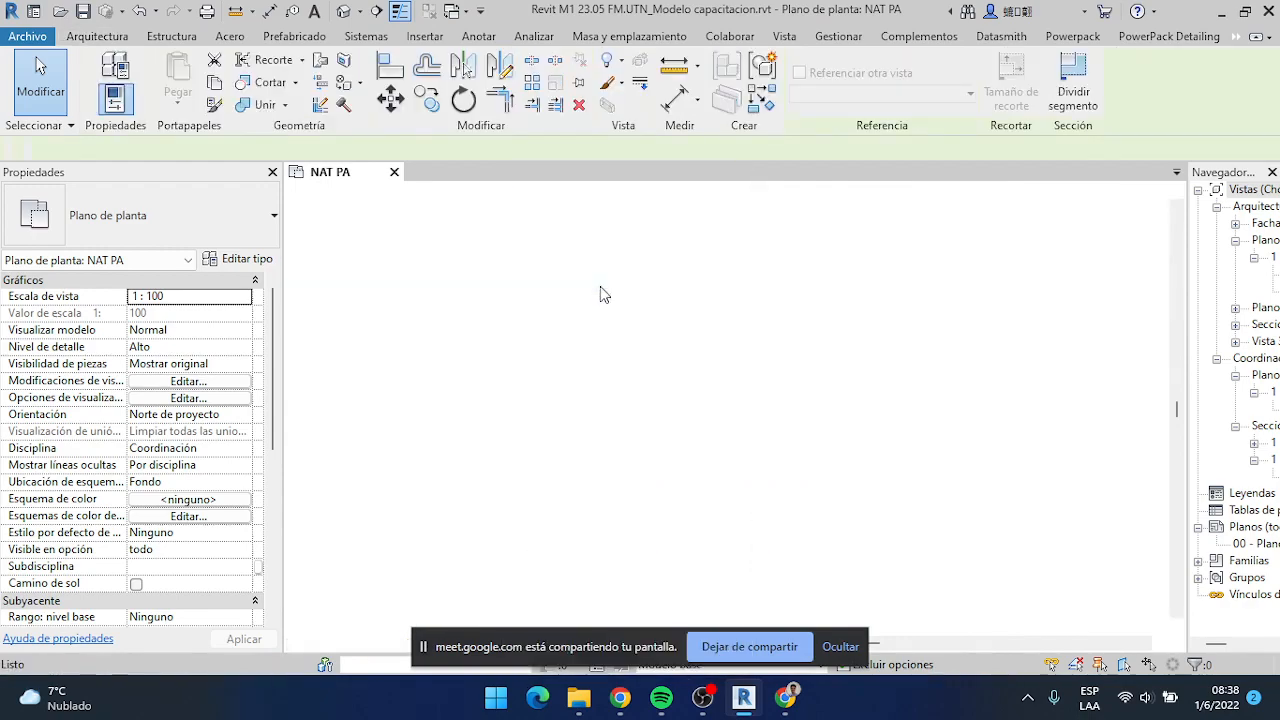
Examine the floor slabs around the stair opening in the section and turn off Thin Lines
scroll(655, 432, "up", 5)
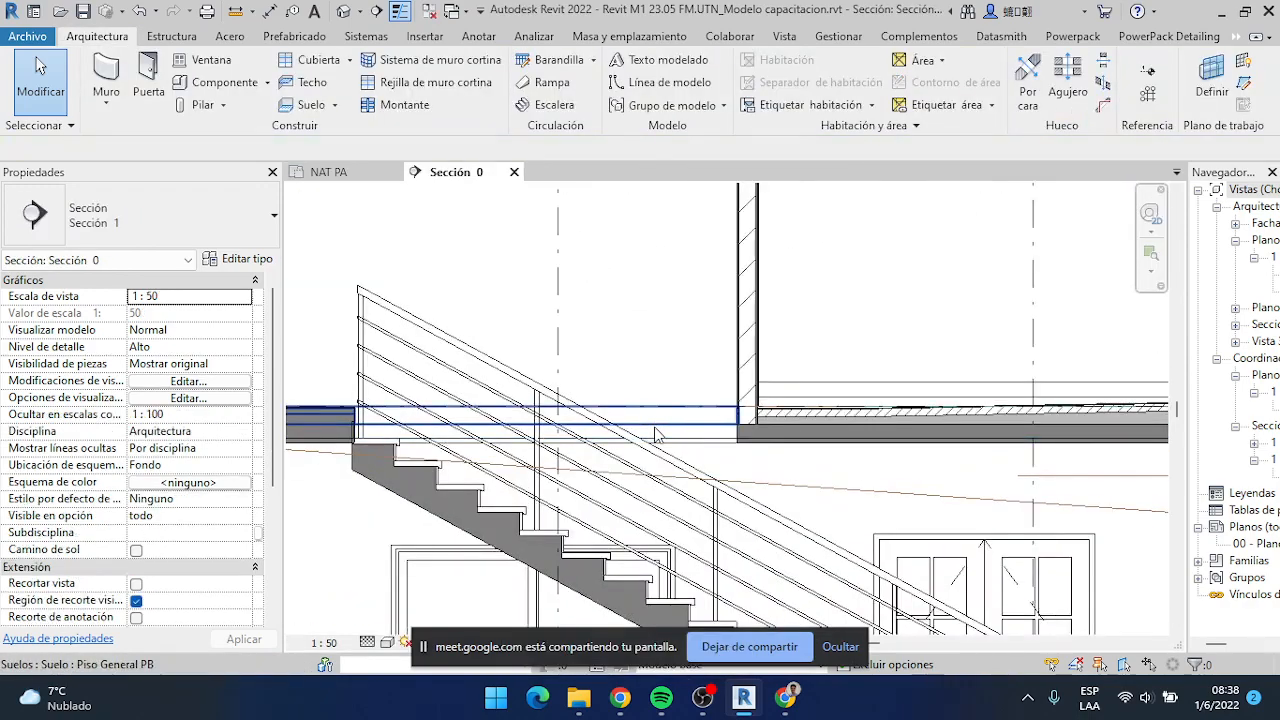
key("v")
key("v")
key("Escape")
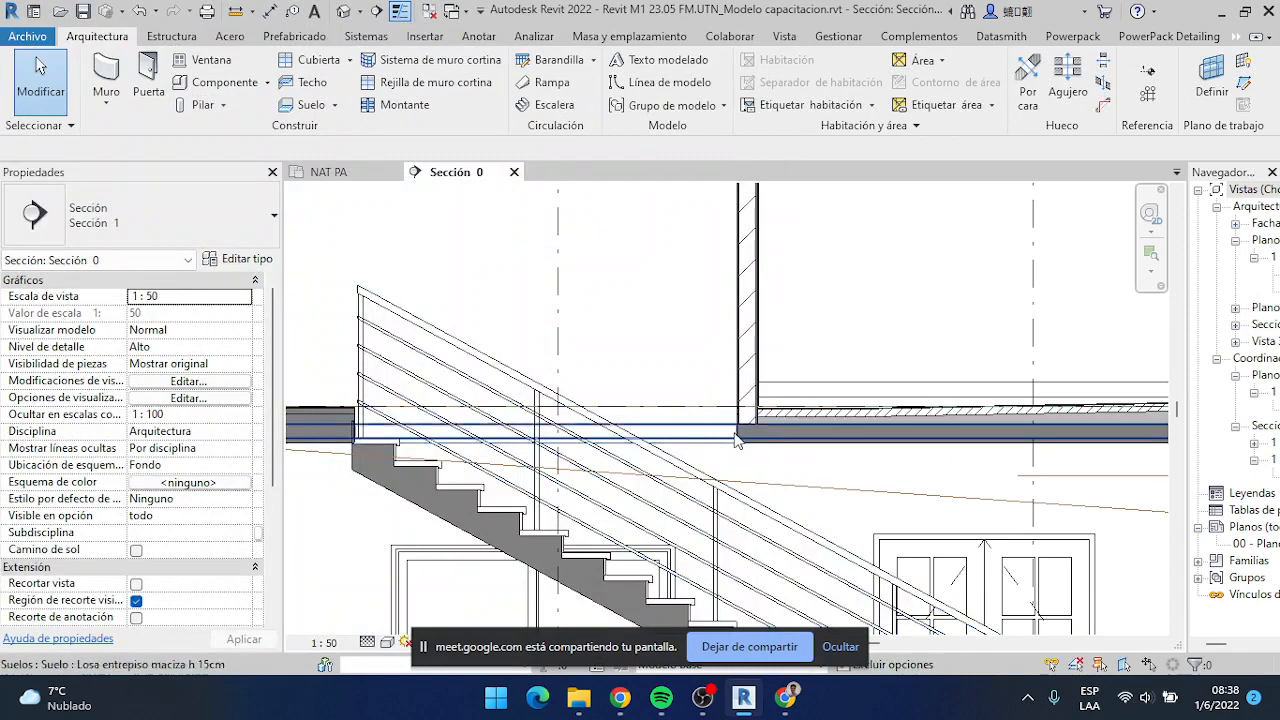
scroll(739, 432, "up", 1)
scroll(614, 432, "down", 2)
middle_click_drag(676, 423, 812, 400)
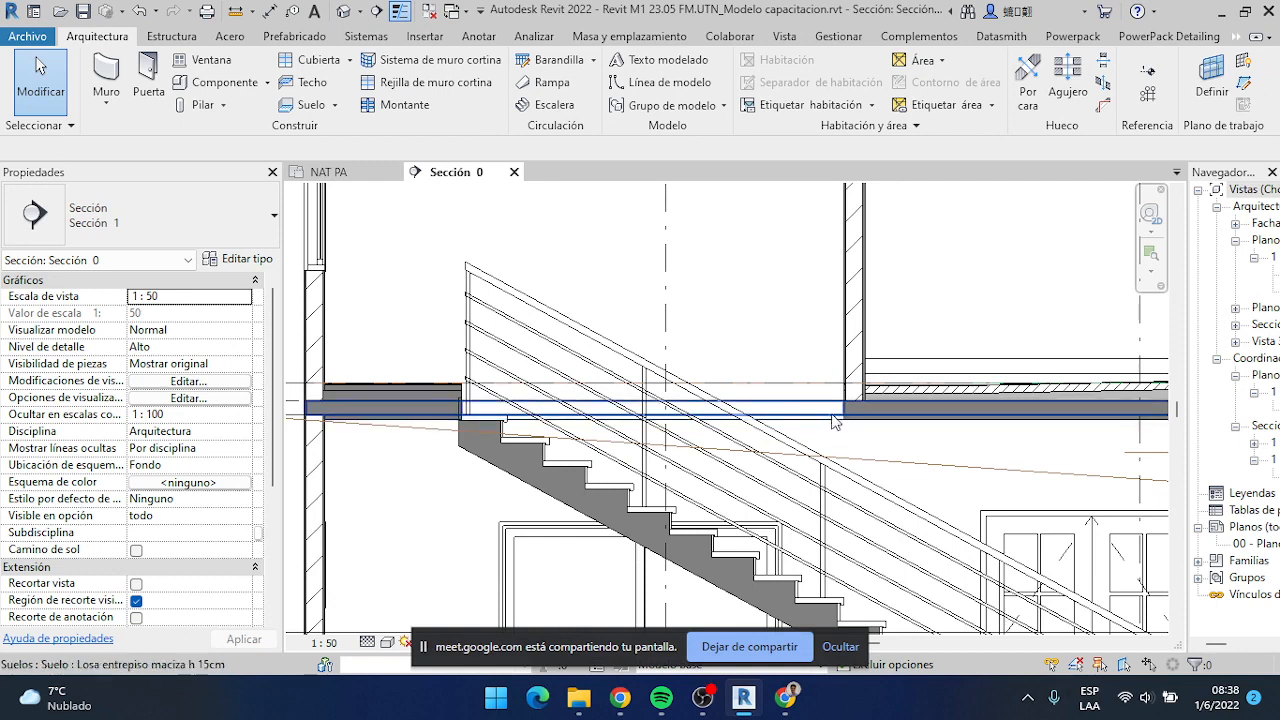
scroll(828, 420, "down", 2)
scroll(830, 408, "up", 1)
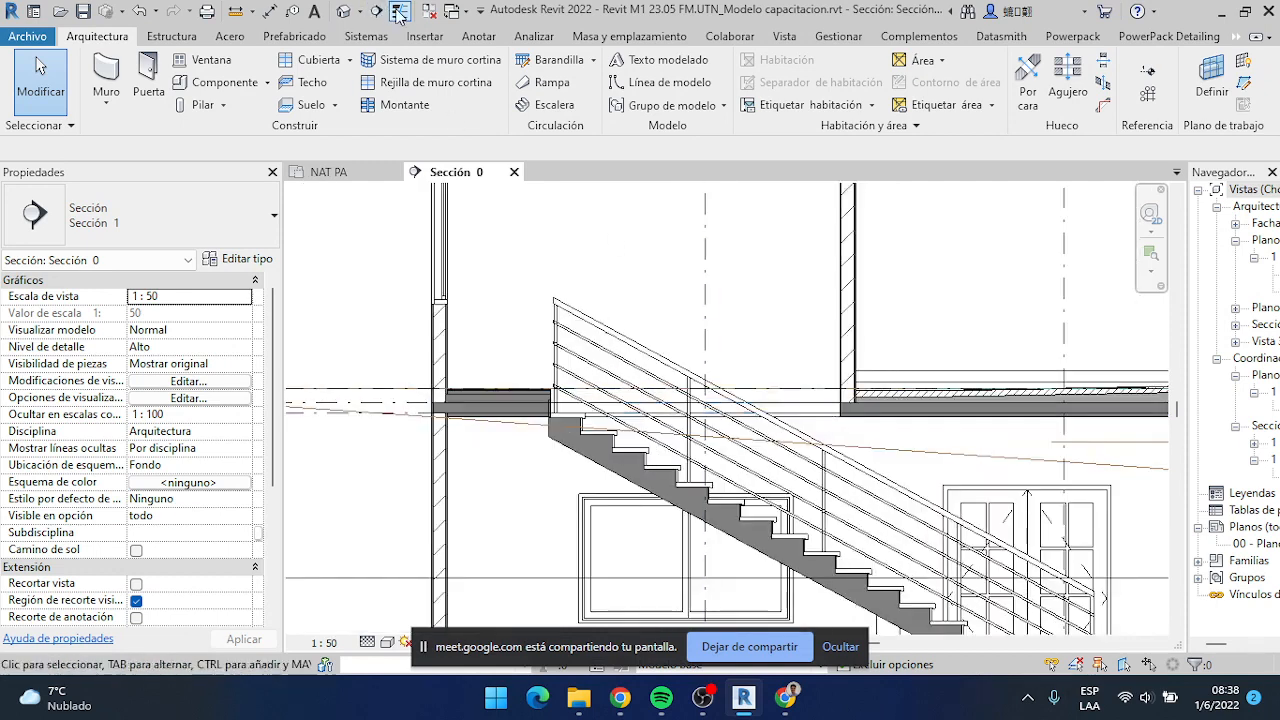
scroll(752, 406, "up", 2)
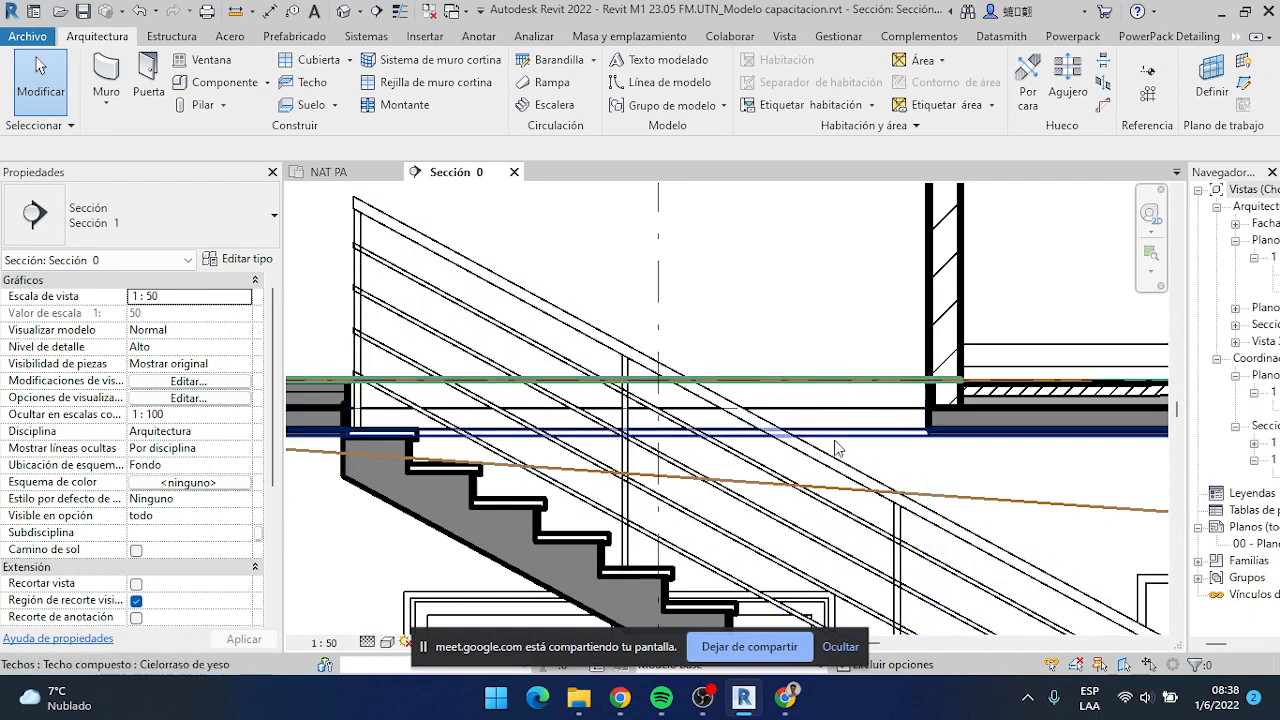
Cycle through the overlapping elements along the upper floor line, identifying the shaft opening and the Topografia de Practica.dwg import
left_click(843, 380)
key("Tab")
left_click(843, 380)
key("Tab")
left_click(843, 380)
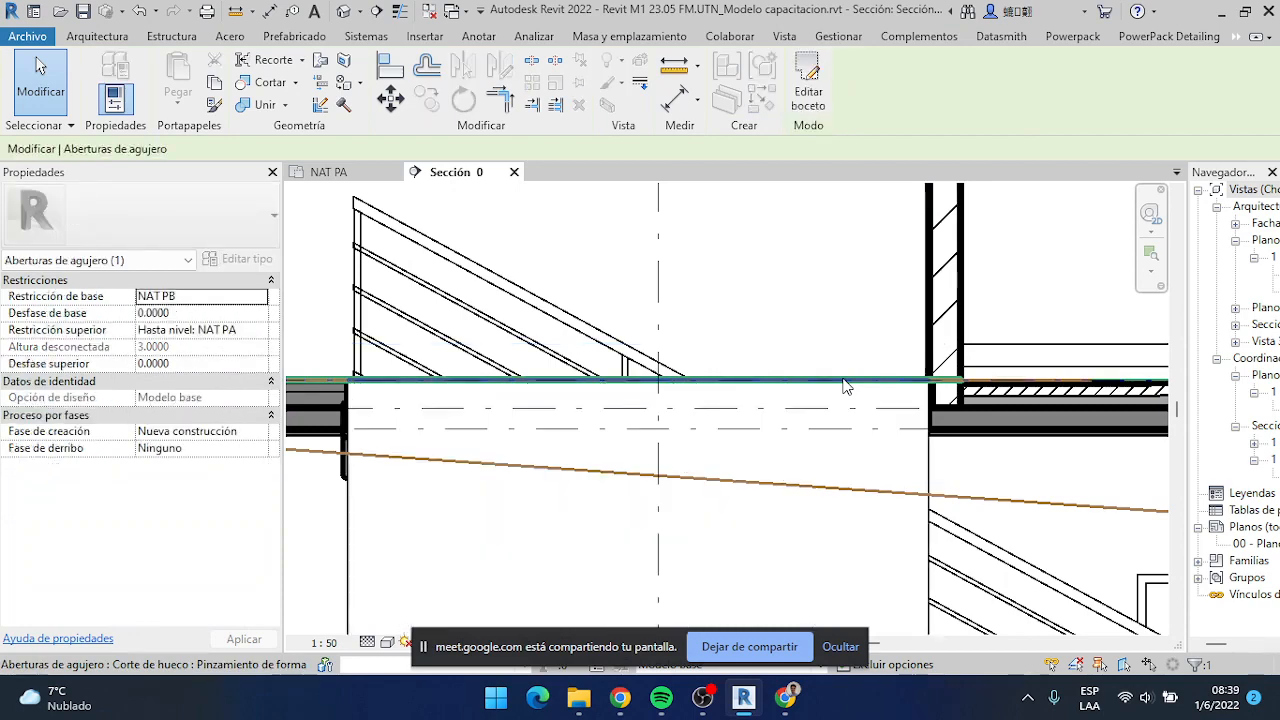
left_click(910, 388)
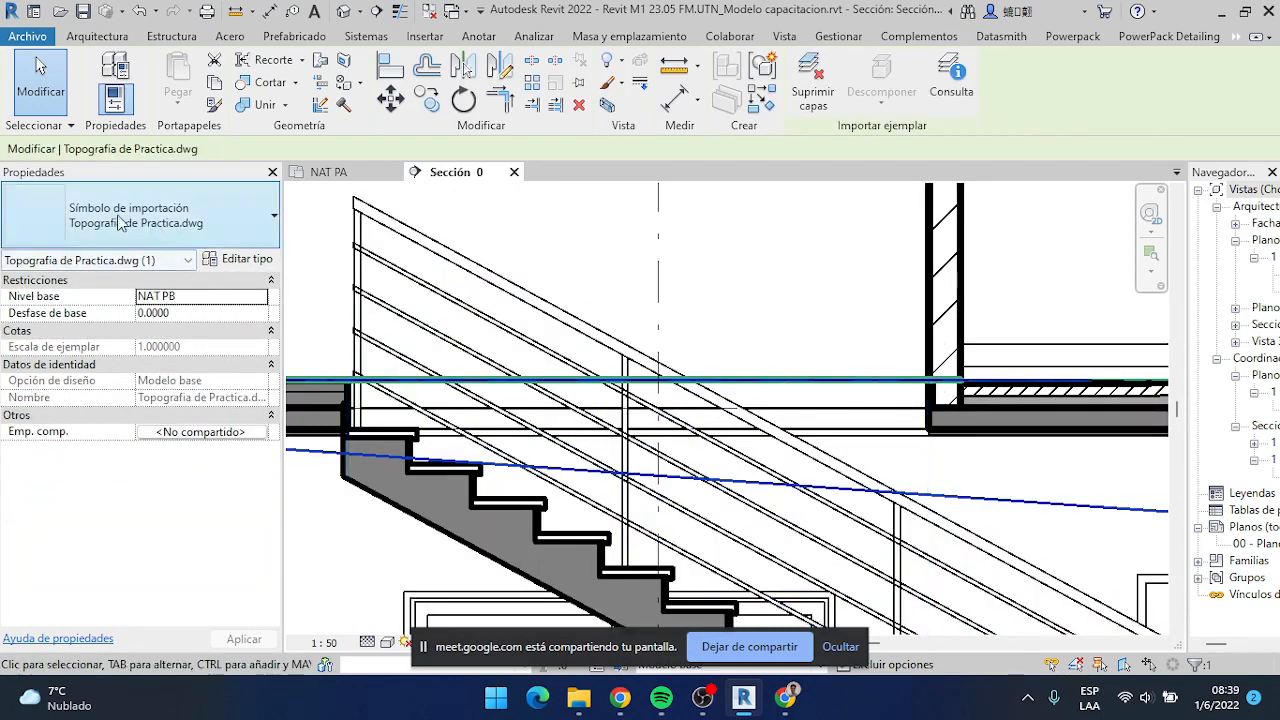
scroll(660, 455, "down", 4)
scroll(680, 430, "up", 3)
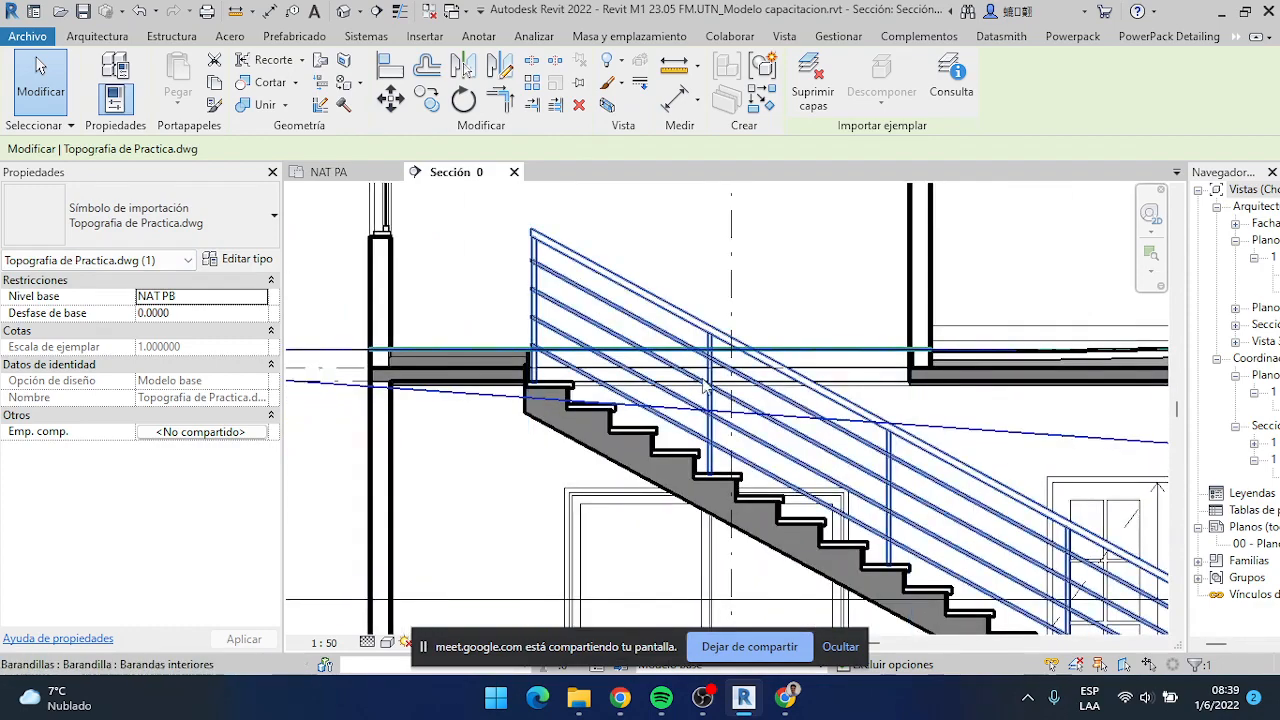
scroll(705, 390, "down", 2)
Hide all imported categories in the Sección 0 view through its Visibility/Graphics overrides
key("Escape")
key("v")
key("v")
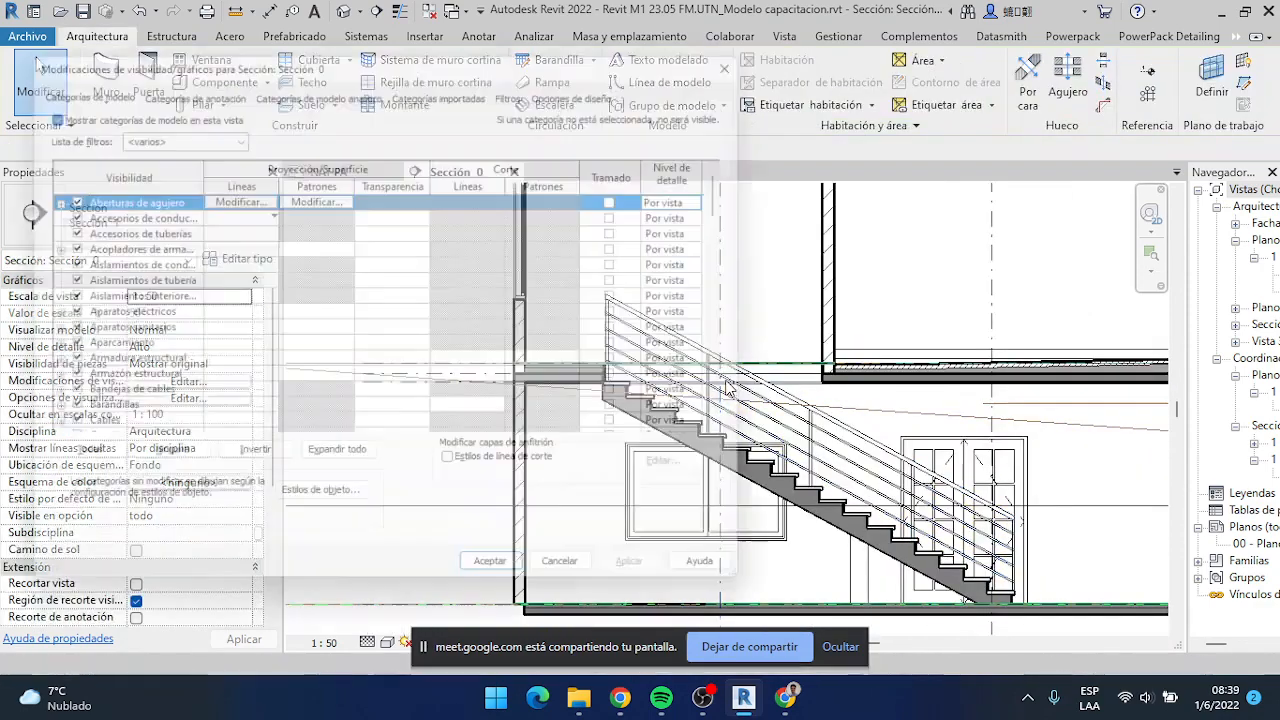
left_click(448, 81)
left_click(160, 105)
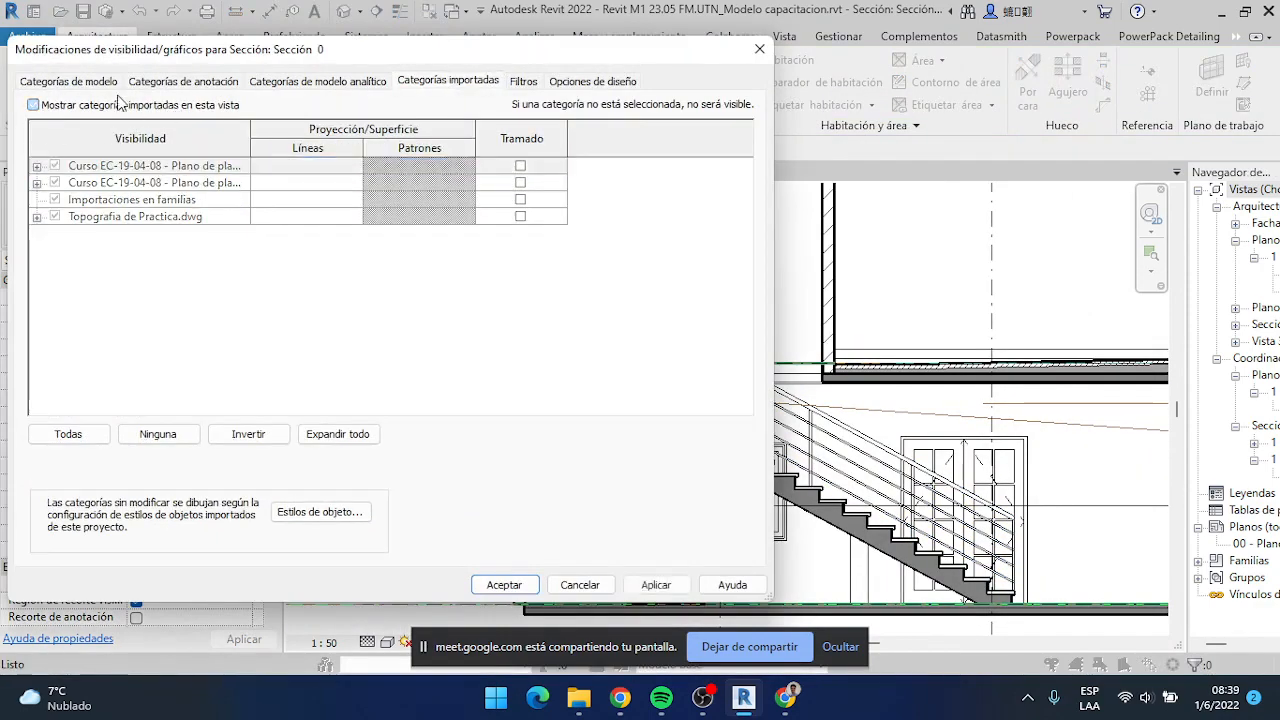
left_click(505, 585)
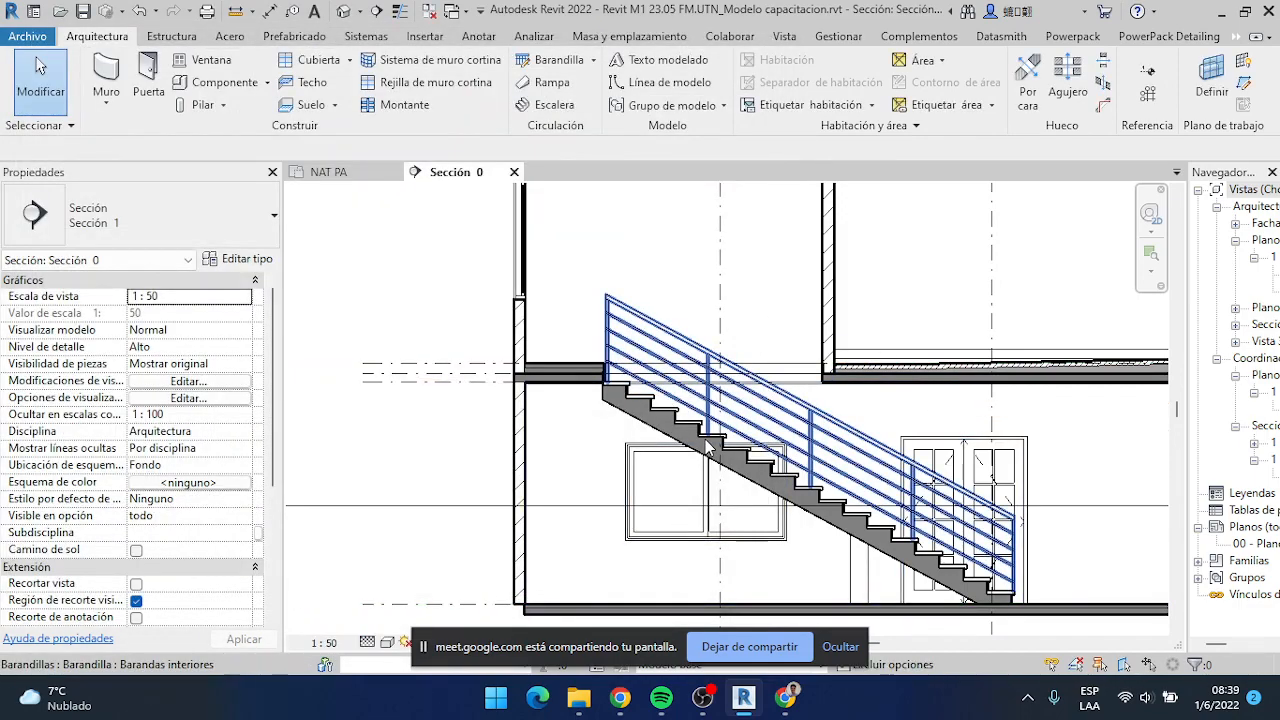
Inspect the stair, floor build-up and levels in the section, and return to the NAT PA plan
scroll(787, 458, "down", 3)
scroll(418, 405, "up", 5)
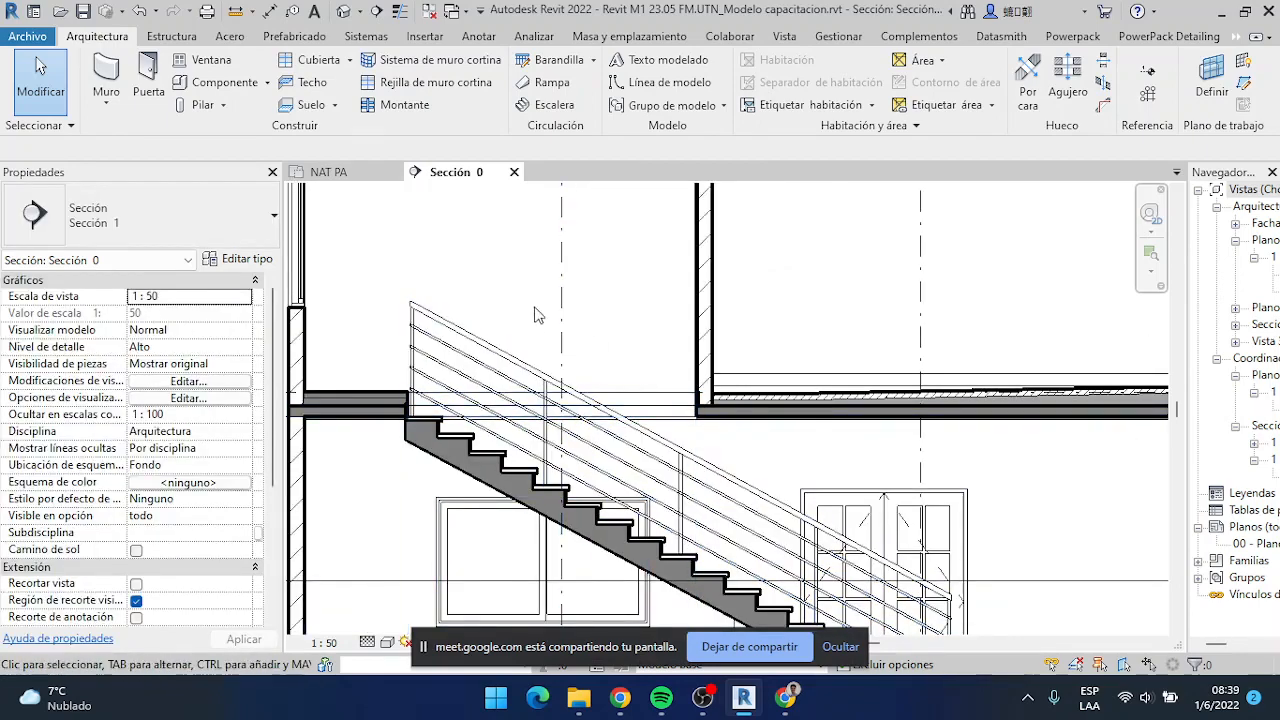
scroll(380, 410, "down", 4)
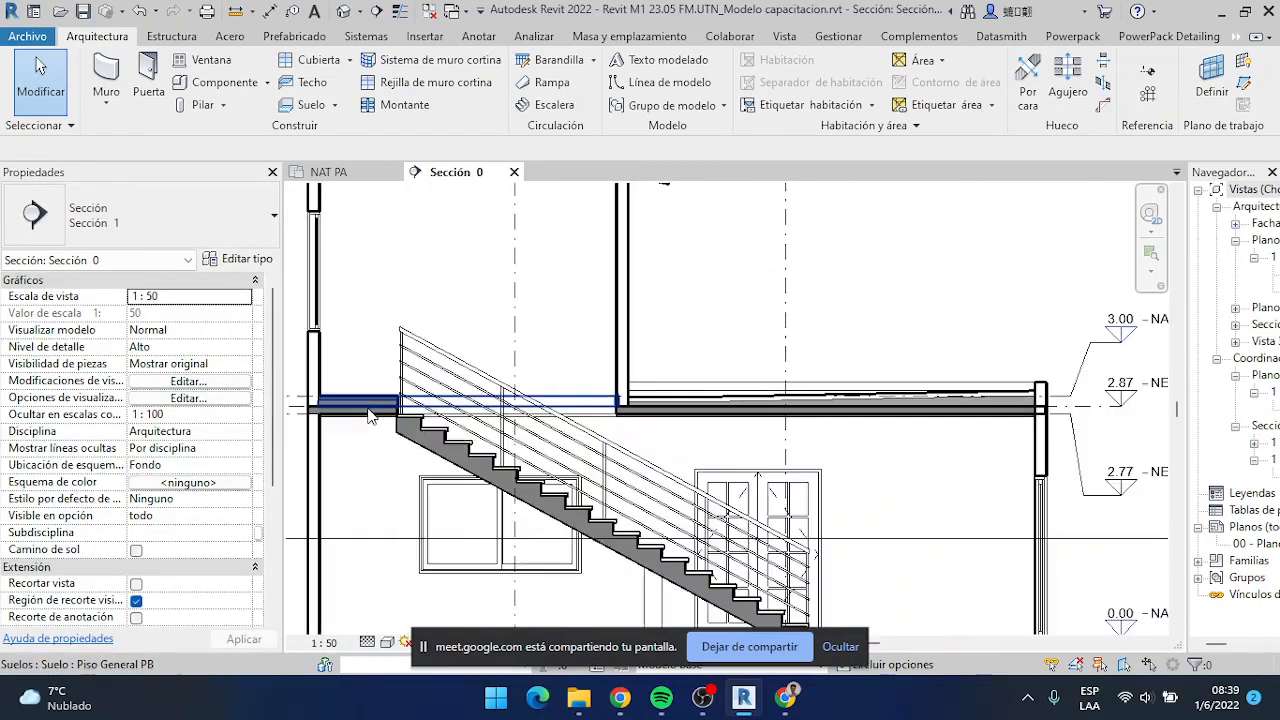
scroll(583, 517, "up", 4)
scroll(583, 517, "down", 3)
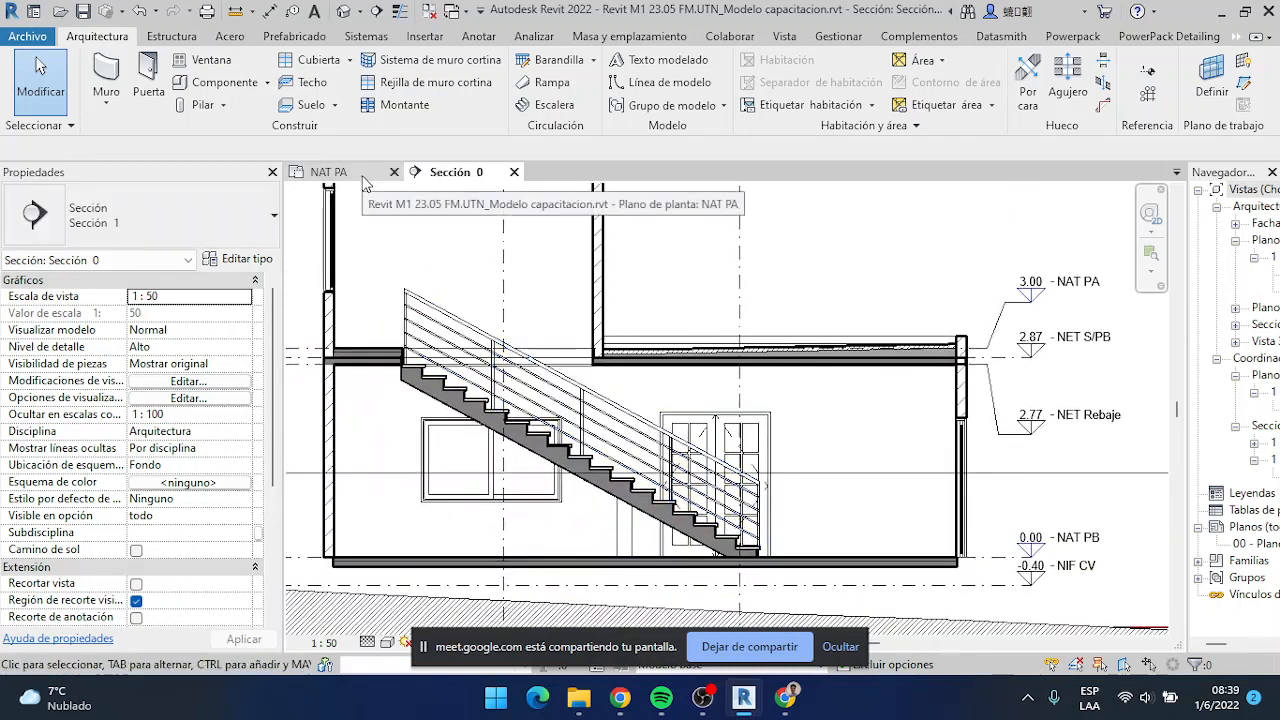
left_click(350, 172)
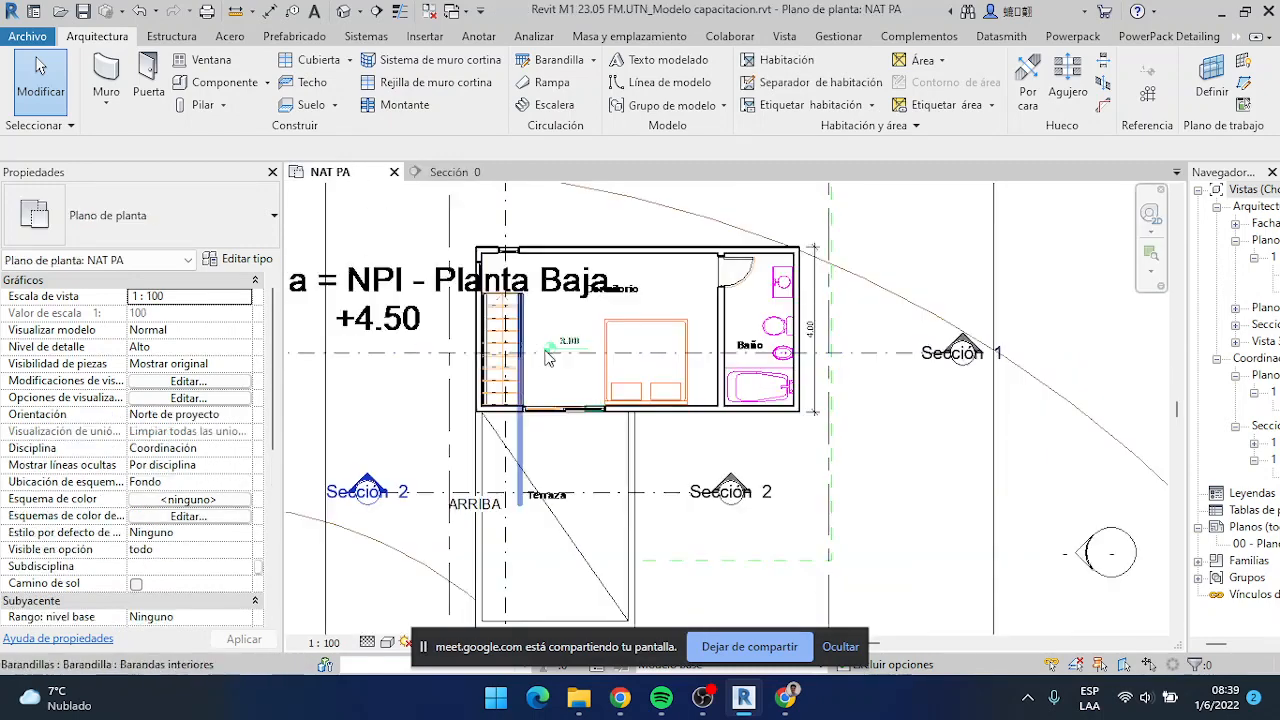
scroll(597, 391, "up", 3)
scroll(549, 357, "down", 2)
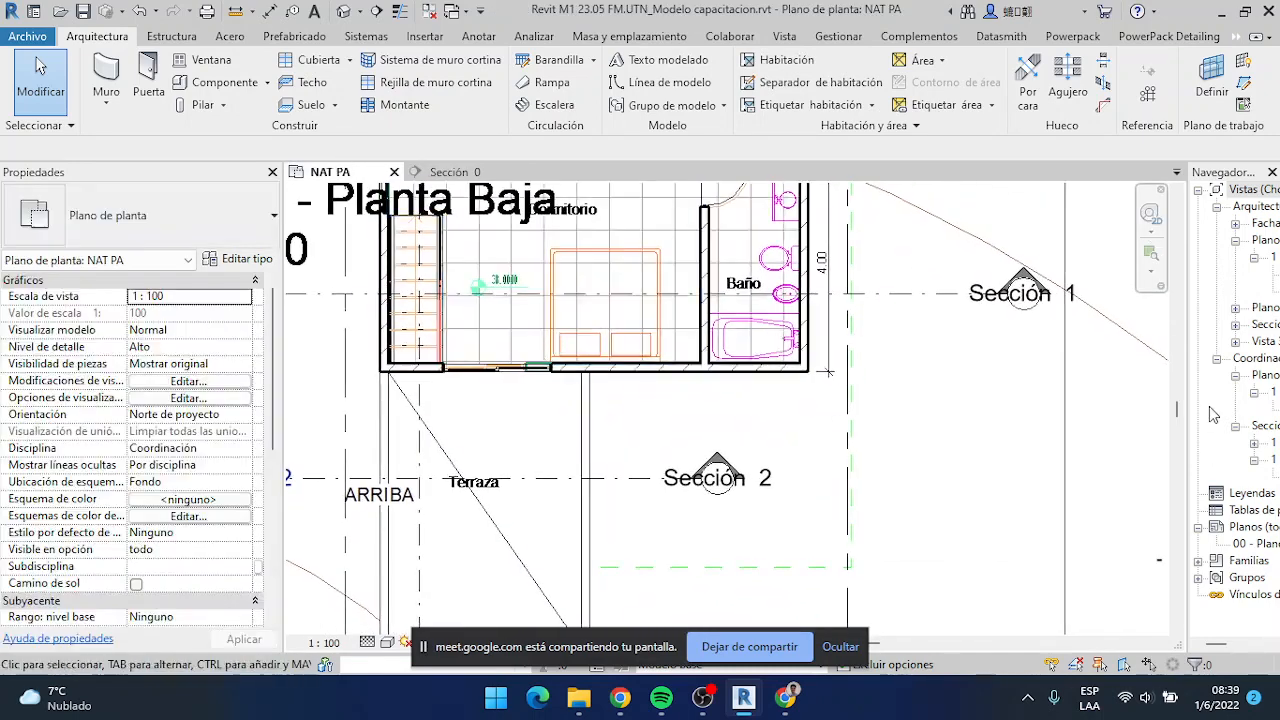
Widen the project browser and open the architectural floor plan 01-Planta Baja at the kitchen and stair
left_click_drag(1186, 381, 1085, 381)
middle_click_drag(518, 318, 527, 406)
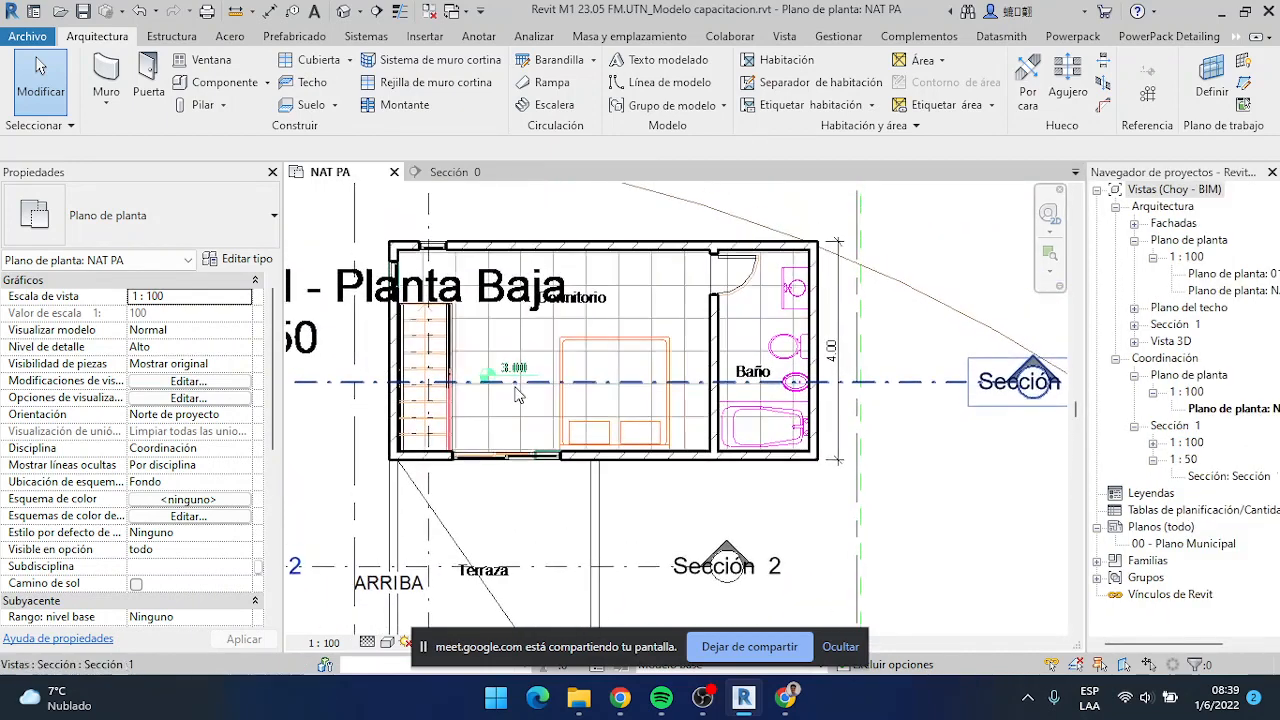
scroll(512, 398, "up", 2)
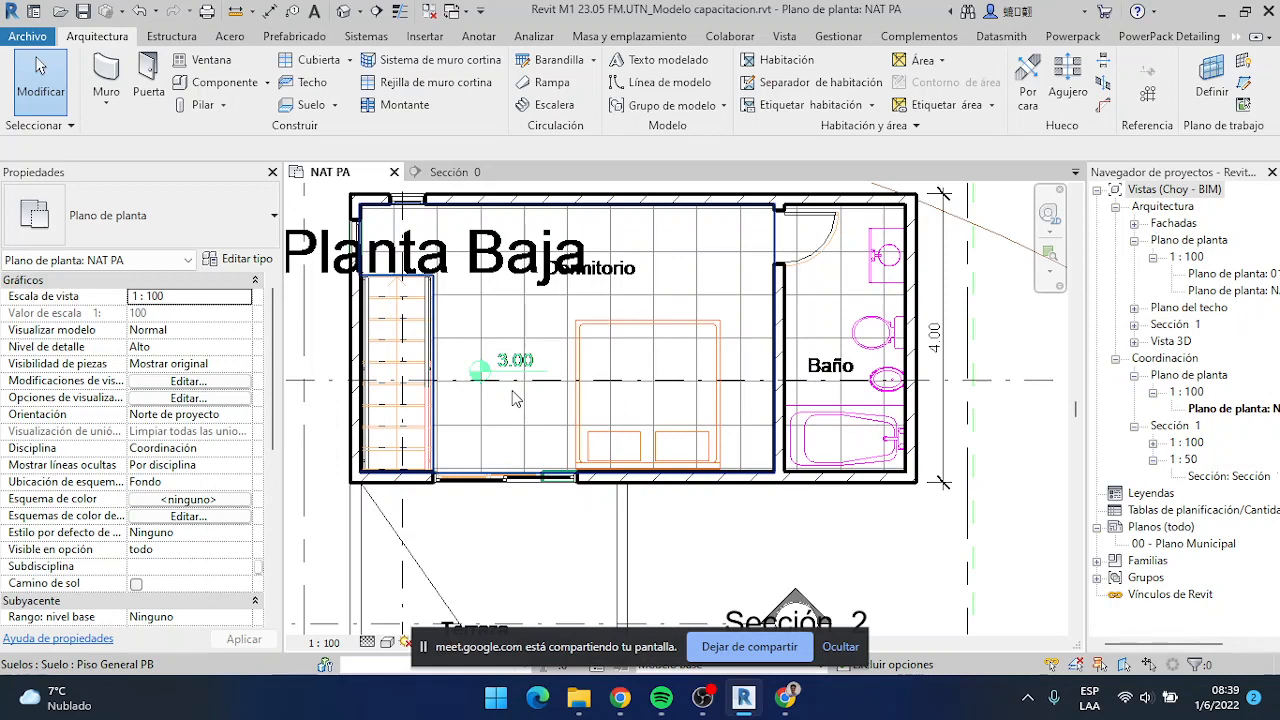
double_click(1220, 277)
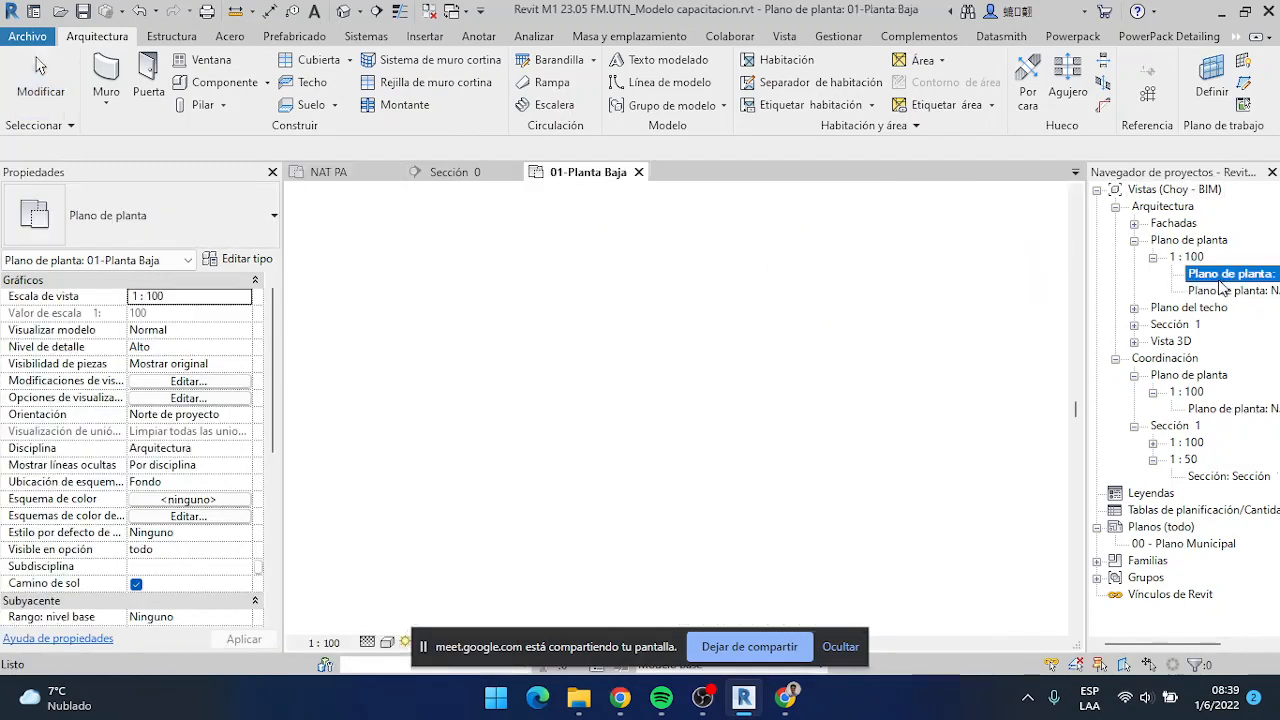
scroll(434, 314, "up", 2)
scroll(434, 314, "down", 2)
middle_click_drag(434, 314, 488, 370)
Start a new floor sketch in the 01-Planta Baja plan using the floor type Piso (sin contrapiso)
key("v")
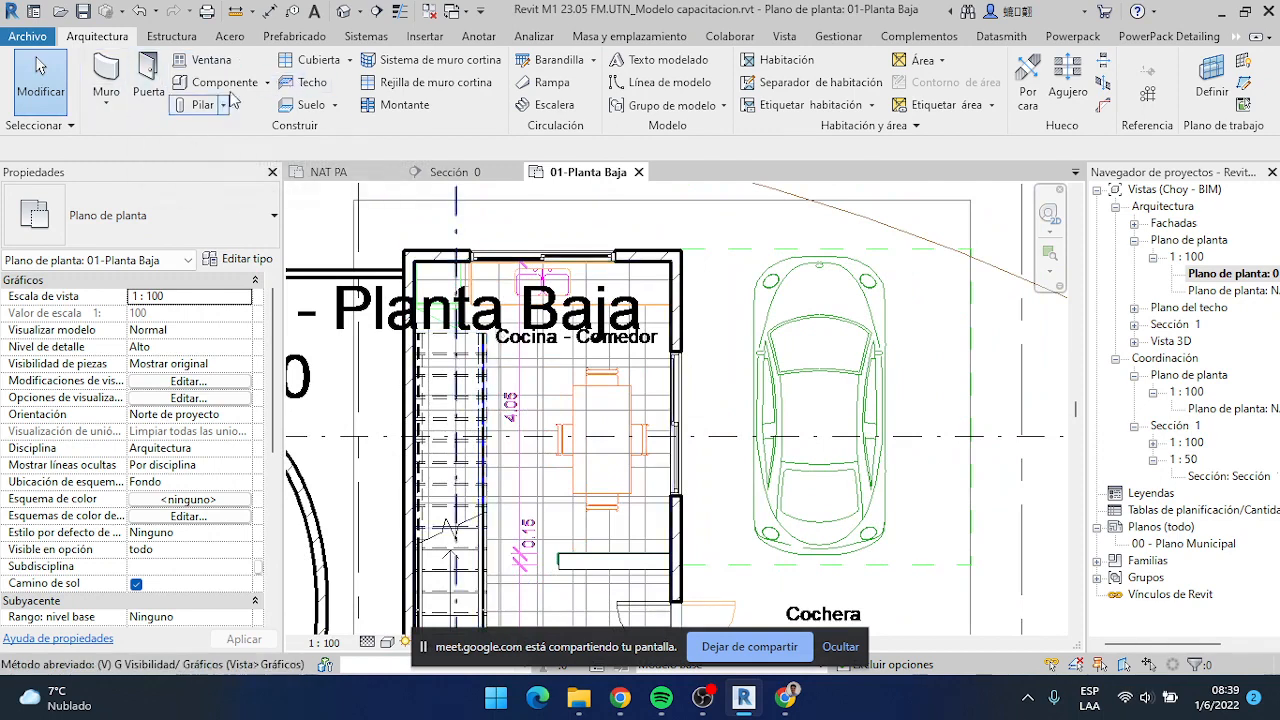
left_click(309, 105)
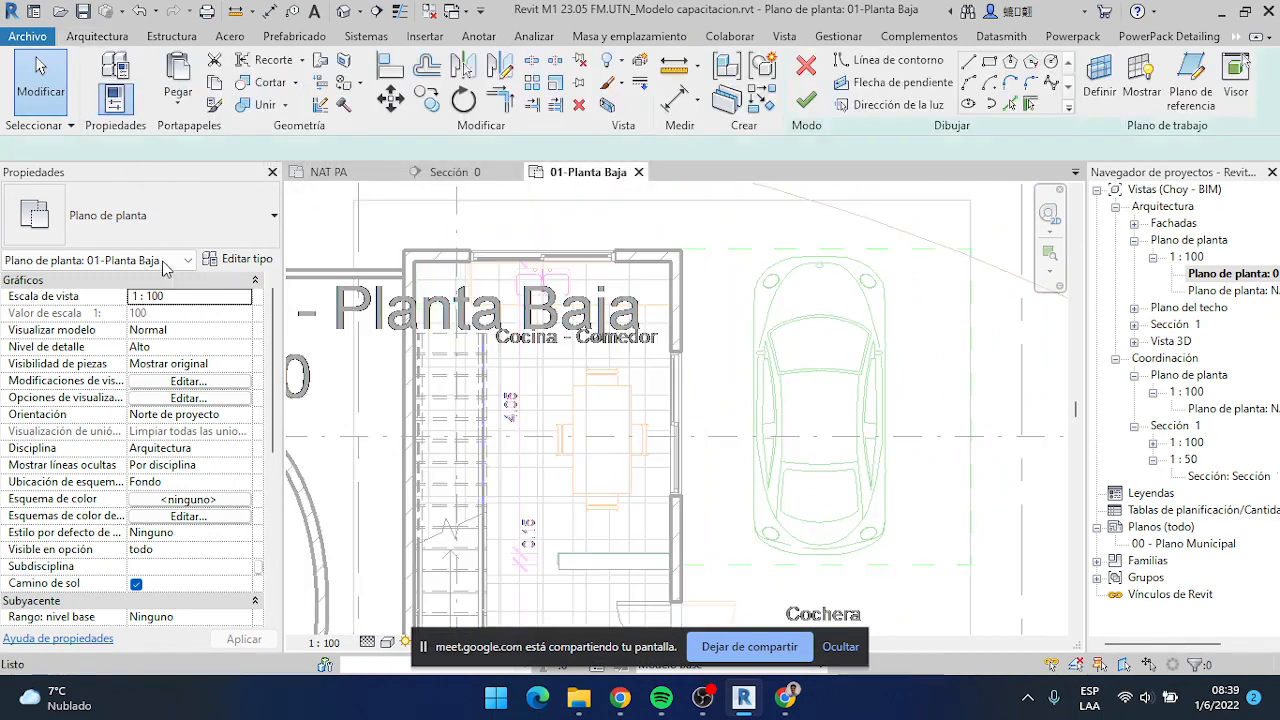
left_click(165, 238)
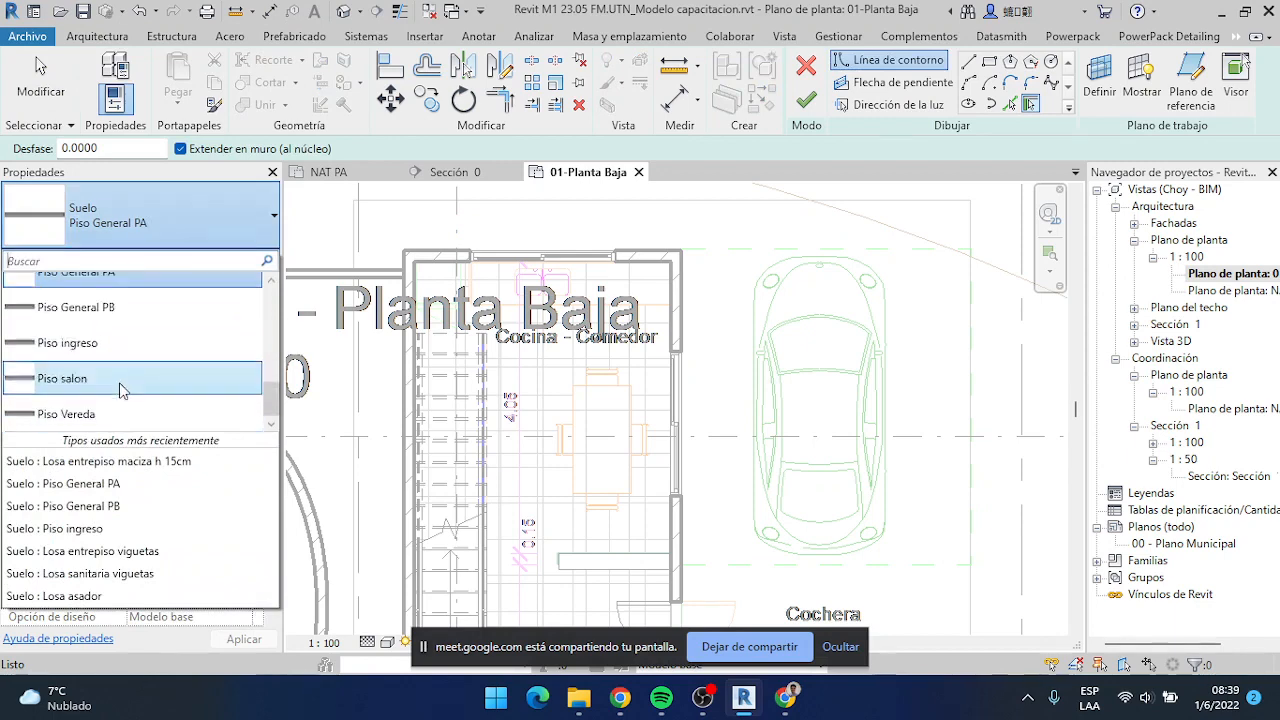
scroll(120, 380, "up", 3)
scroll(167, 368, "down", 6)
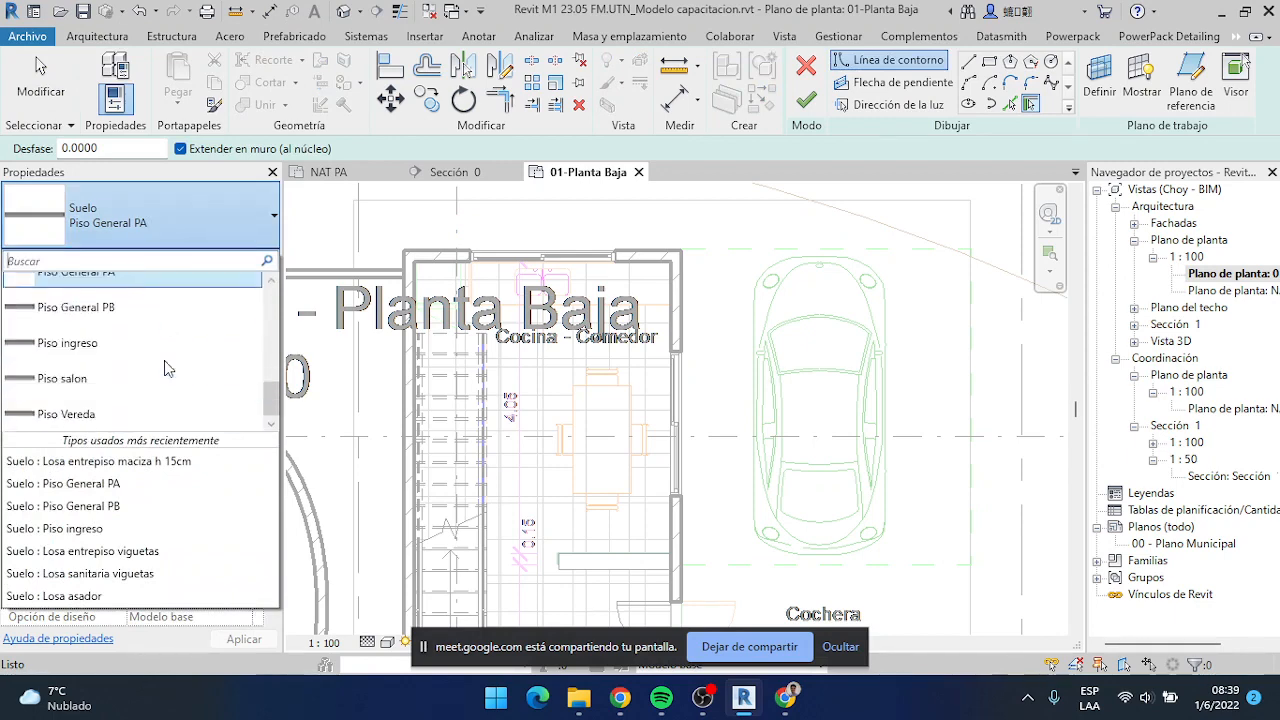
scroll(160, 401, "up", 9)
scroll(160, 380, "down", 4)
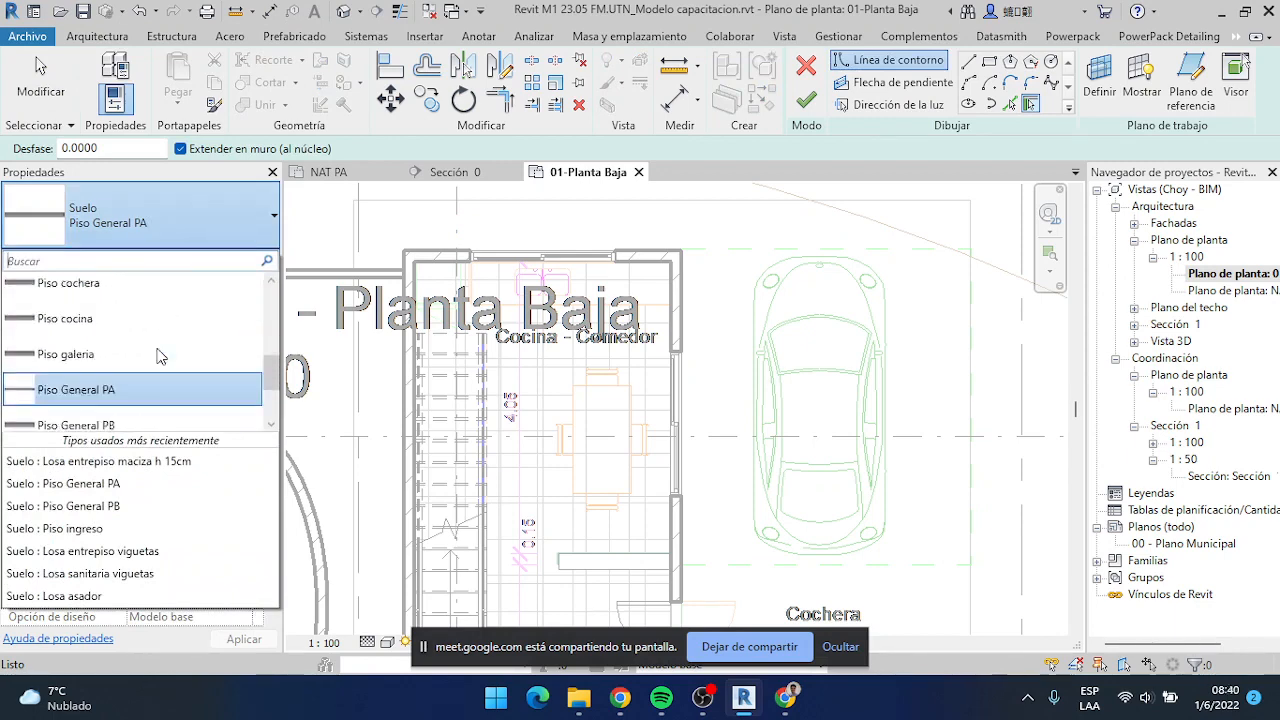
scroll(130, 375, "up", 3)
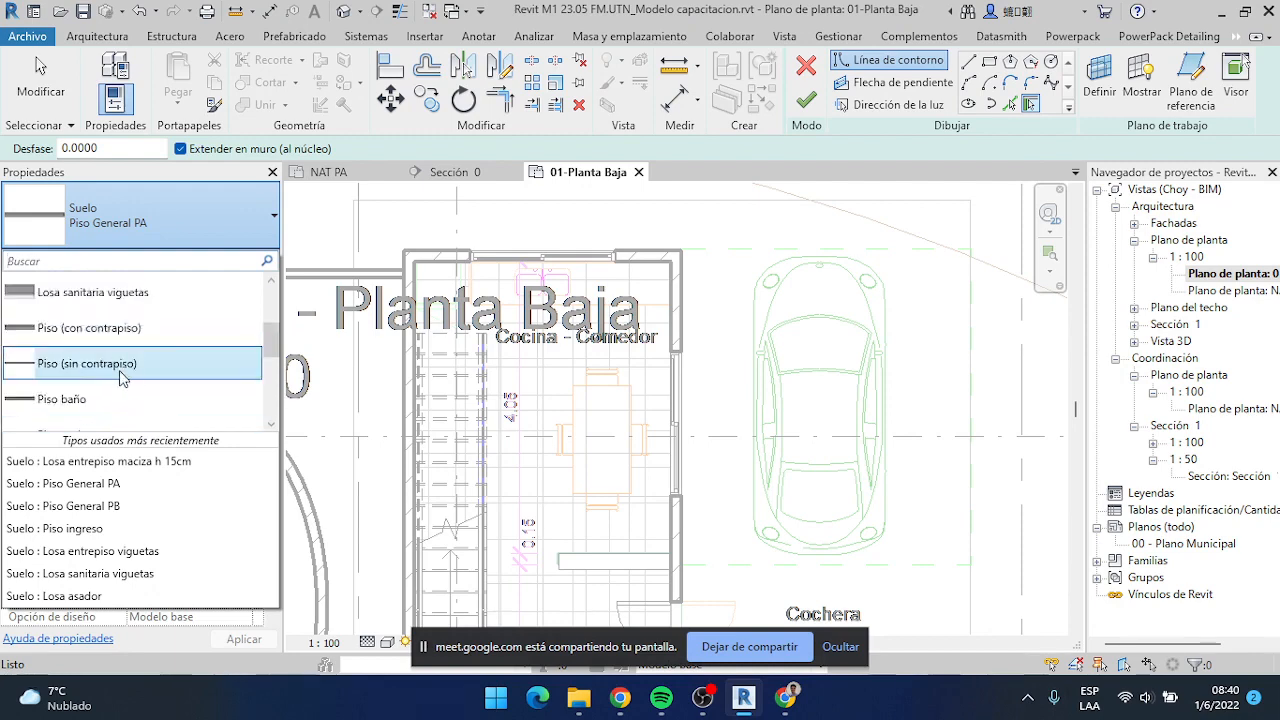
left_click(122, 364)
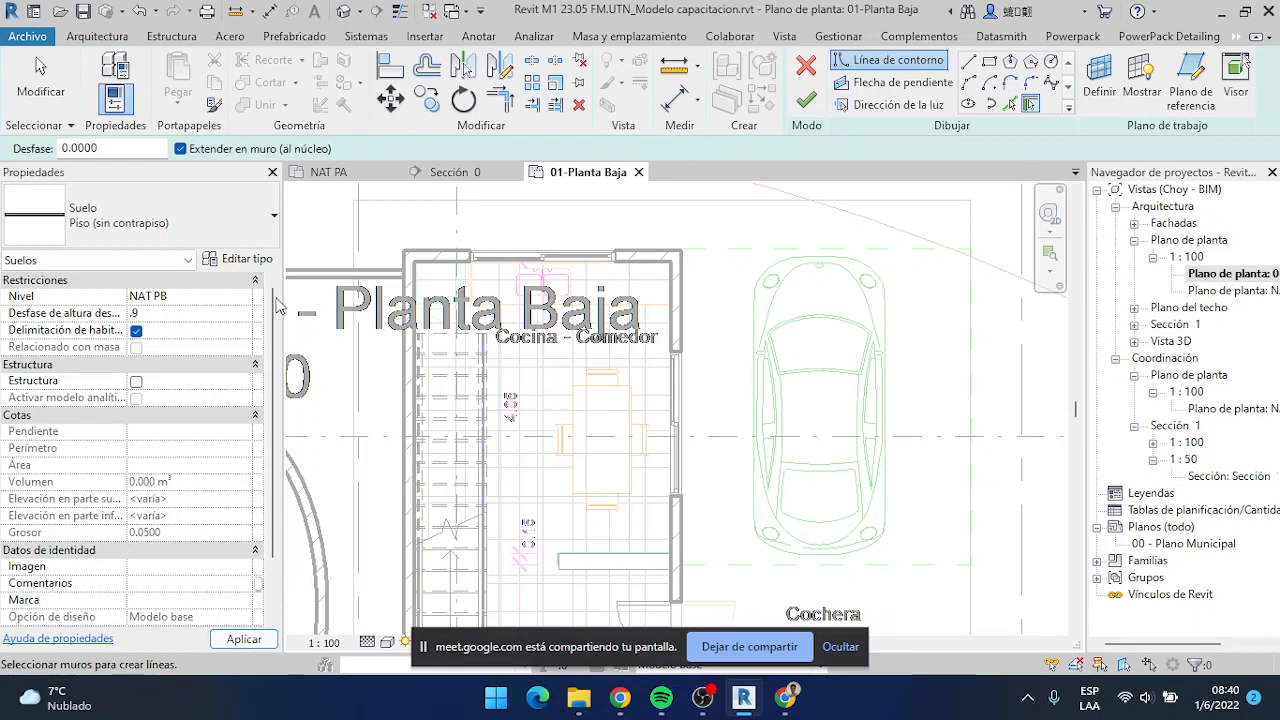
Sketch a rectangular floor about 0.60 m deep under the kitchen window, from the window's edge to the opposite wall, and finish it
left_click(989, 63)
scroll(455, 265, "up", 5)
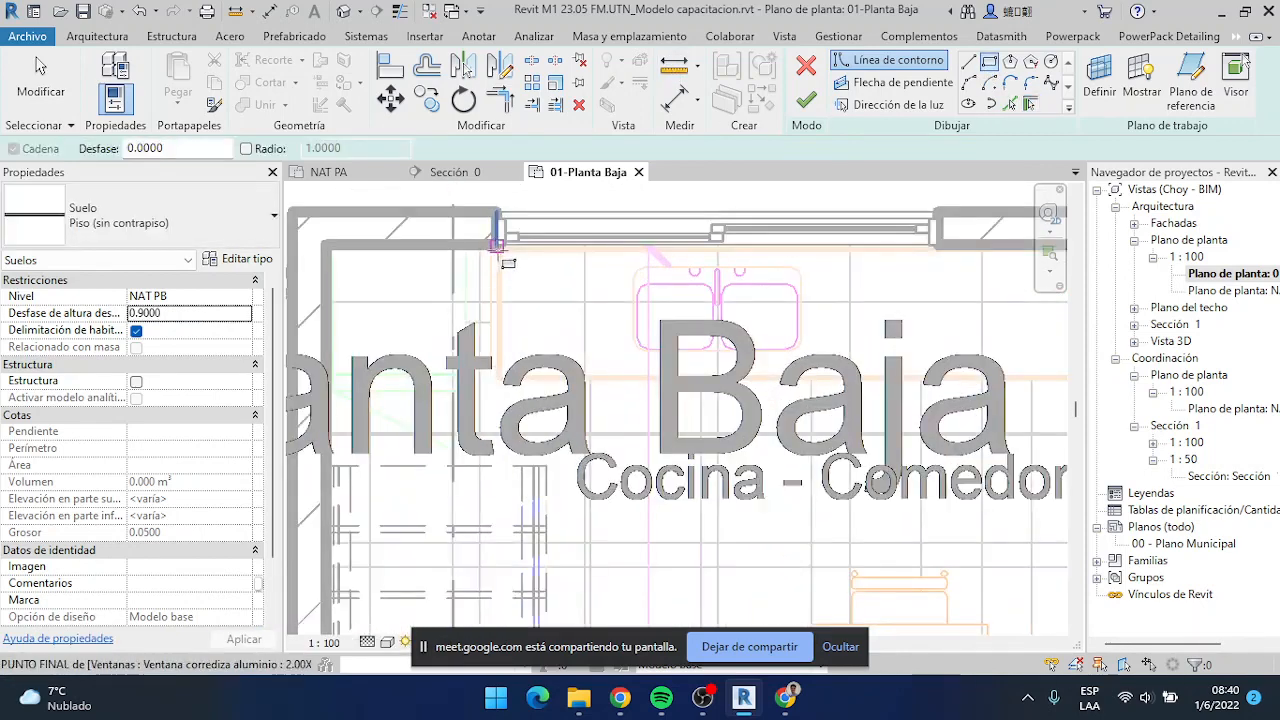
left_click(497, 246)
scroll(515, 300, "down", 2)
middle_click_drag(518, 310, 407, 279)
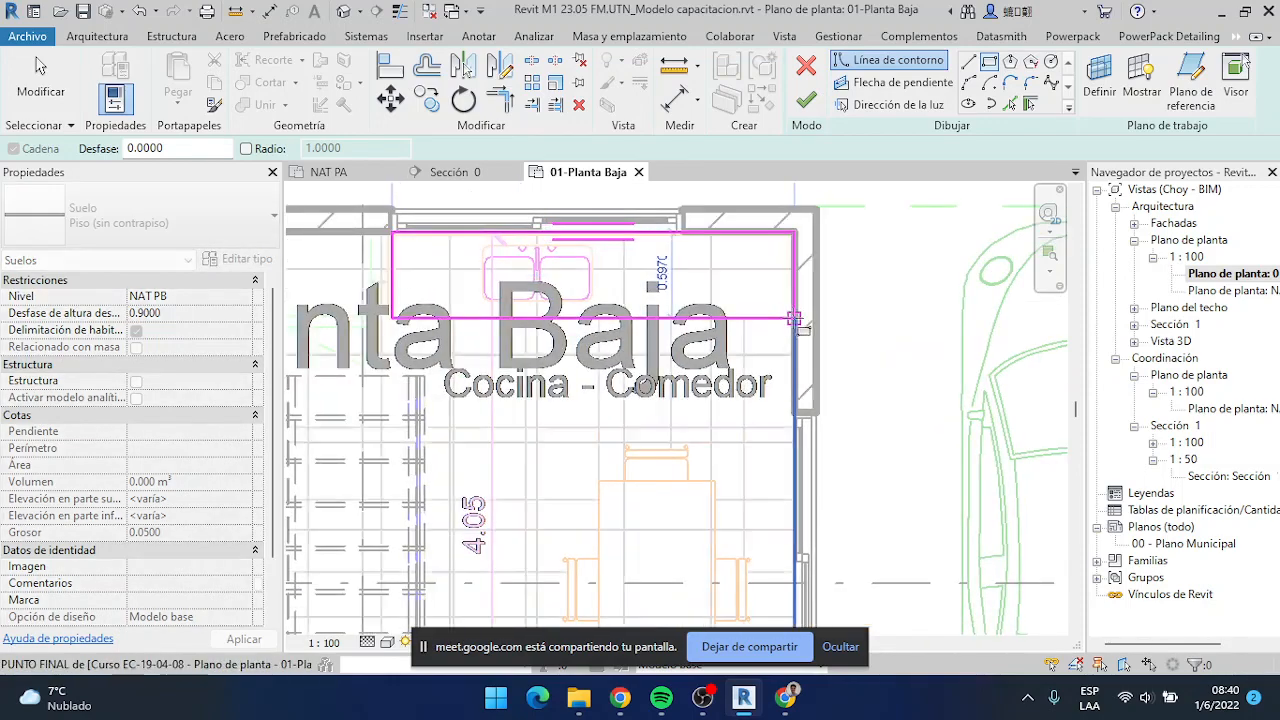
left_click(794, 318)
left_click(806, 100)
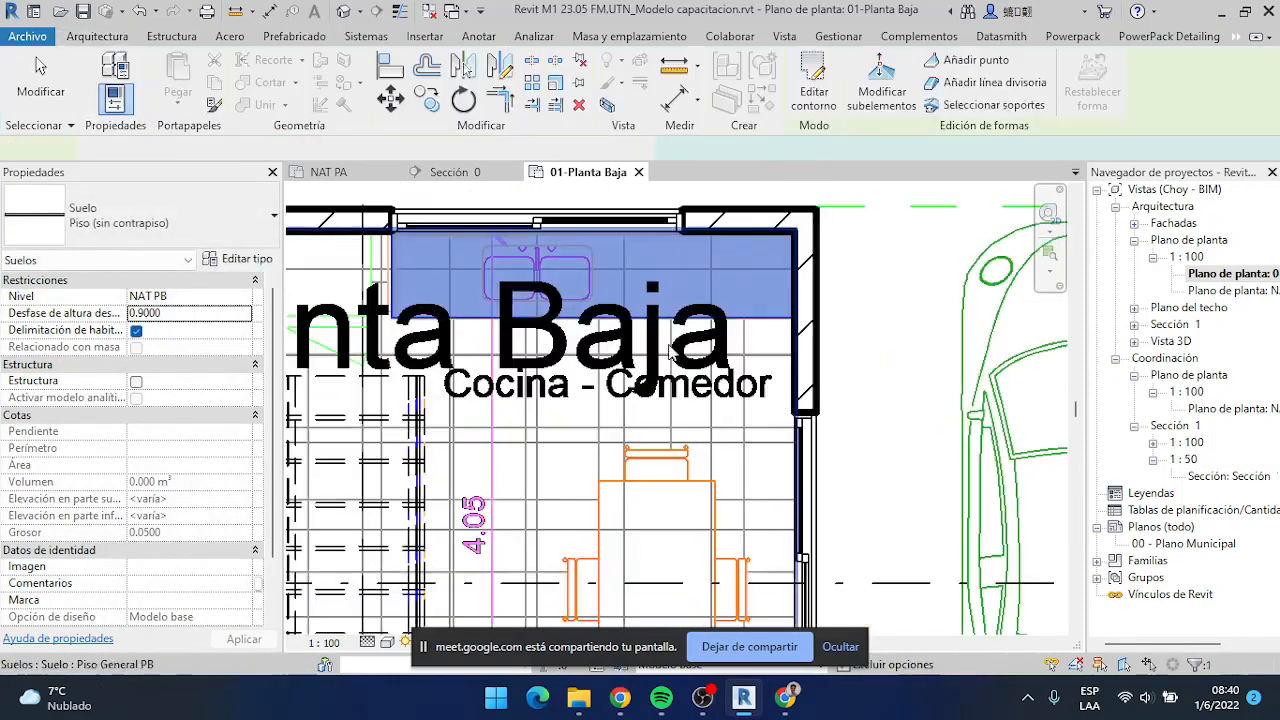
key("Escape")
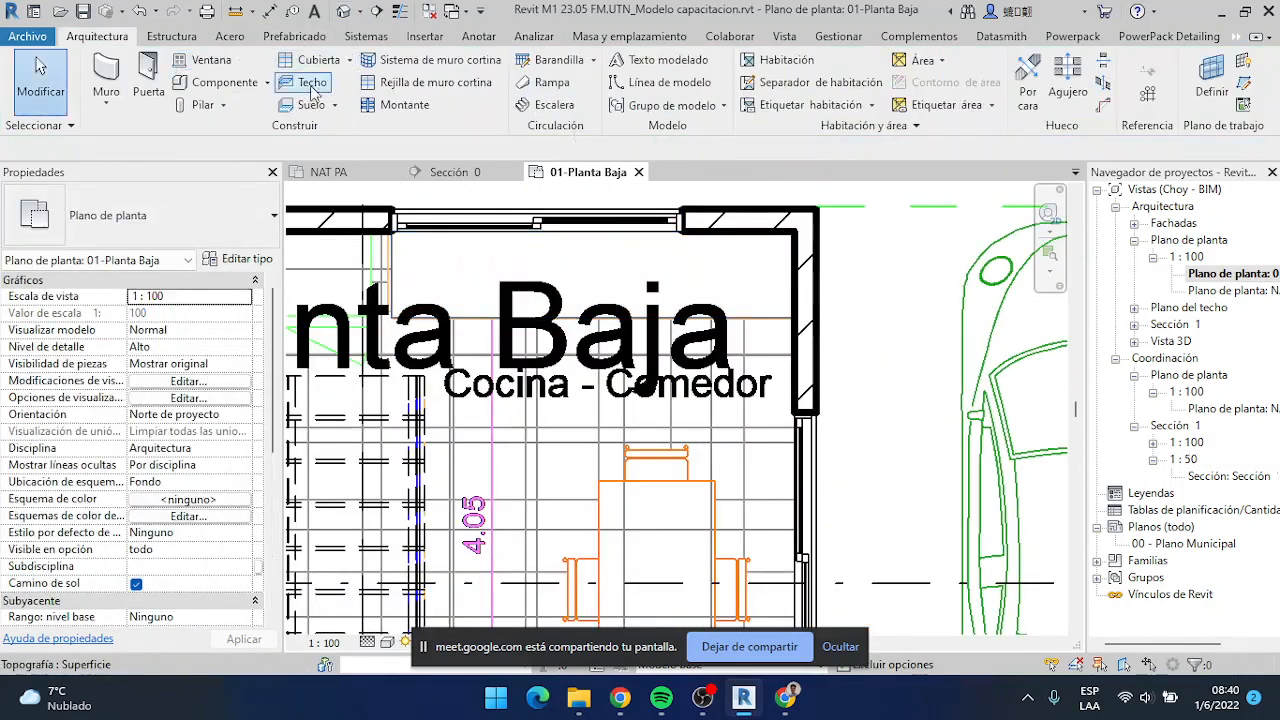
Start placing a component with the sink type M_Fregadero - Cocina - Doble, 1065 mm x 535 mm - Privado
left_click(225, 82)
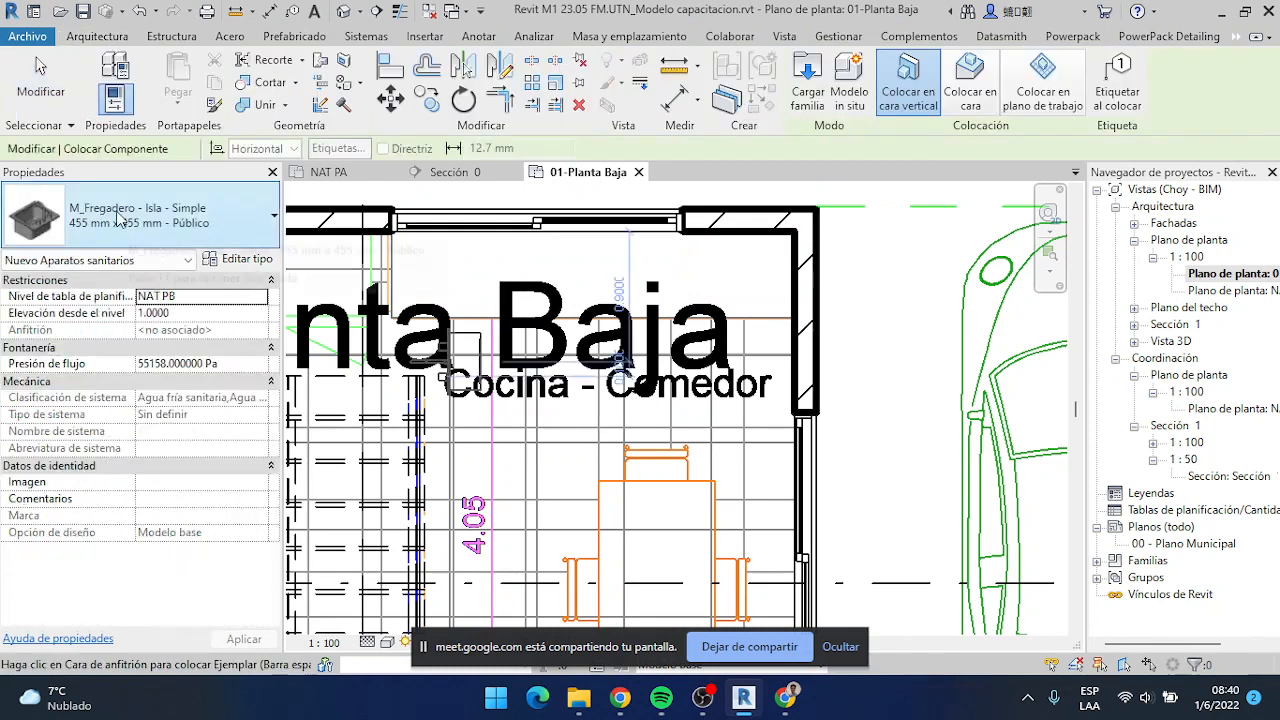
left_click(122, 232)
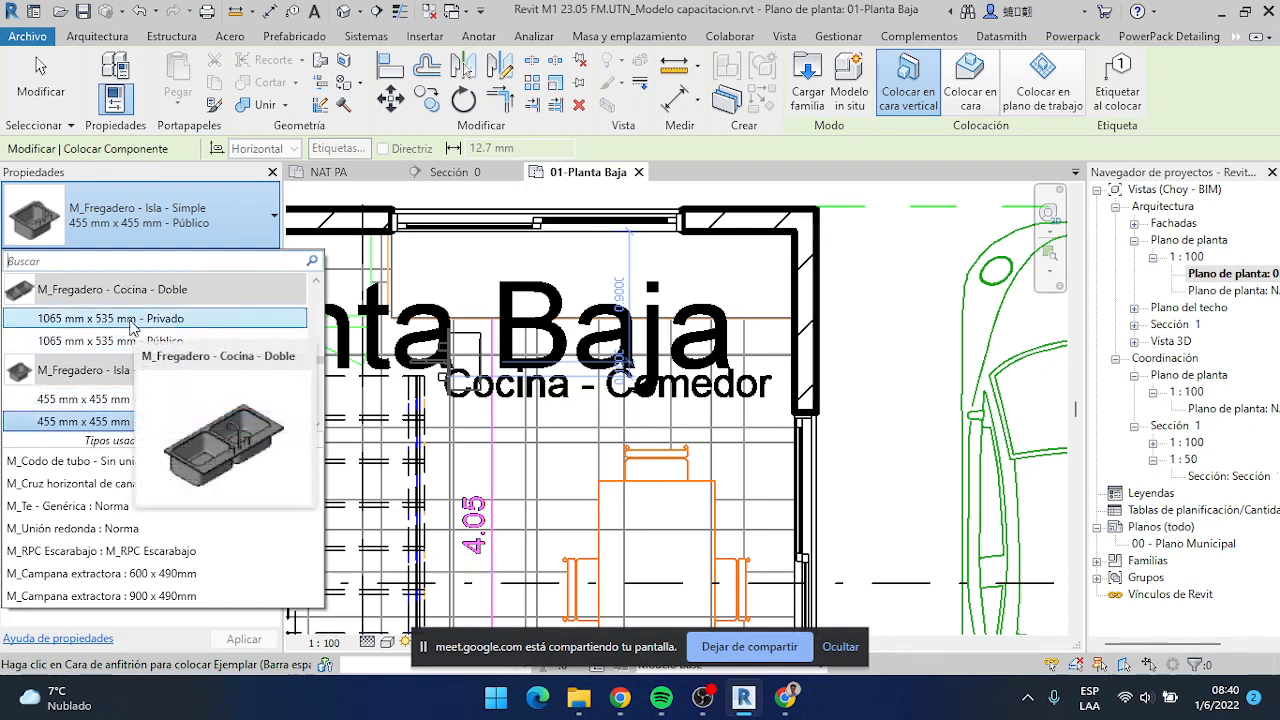
scroll(95, 338, "down", 1)
scroll(95, 338, "up", 1)
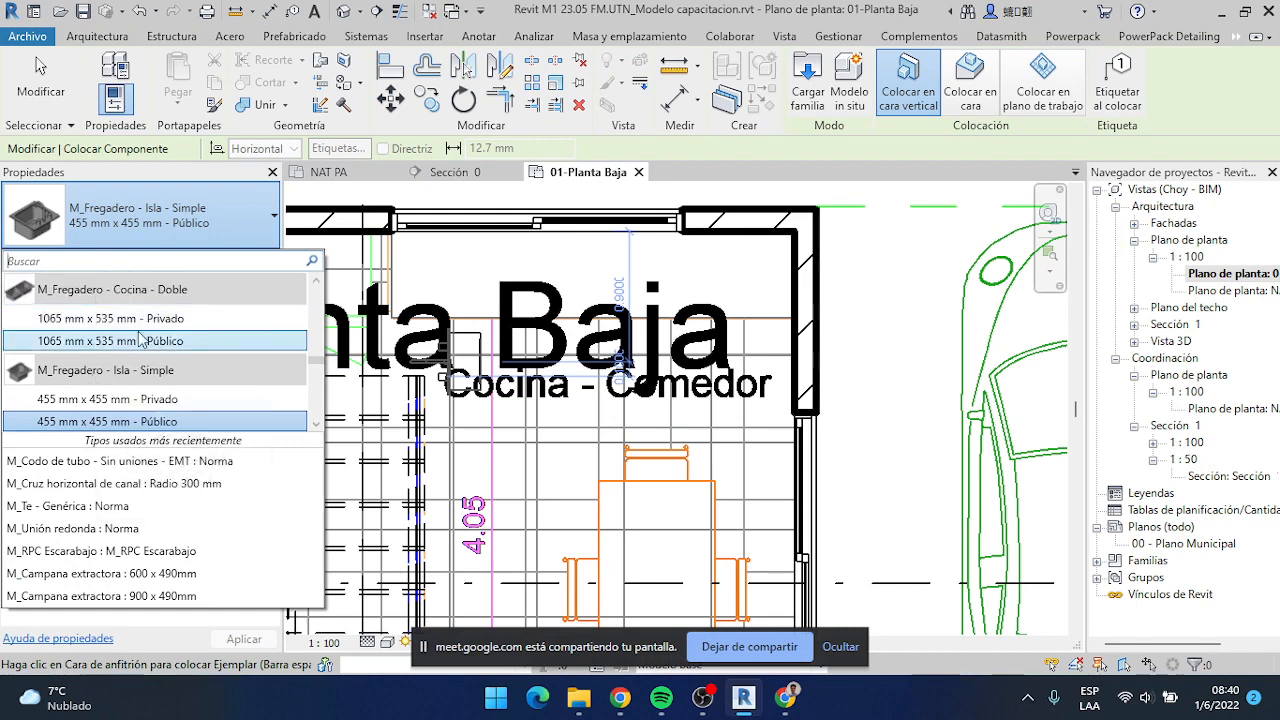
left_click(140, 319)
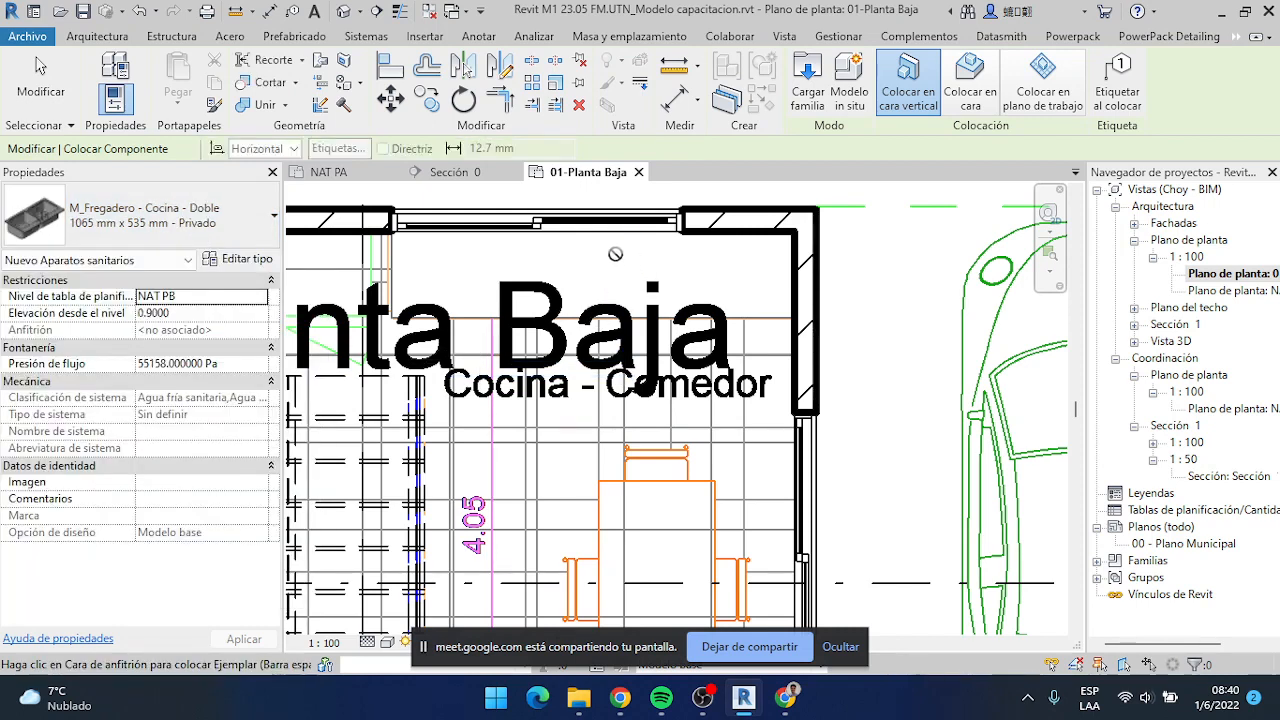
Launch Epic Pen, ignore its update notice and park its toolbar over the project browser
left_click(495, 700)
type("pi")
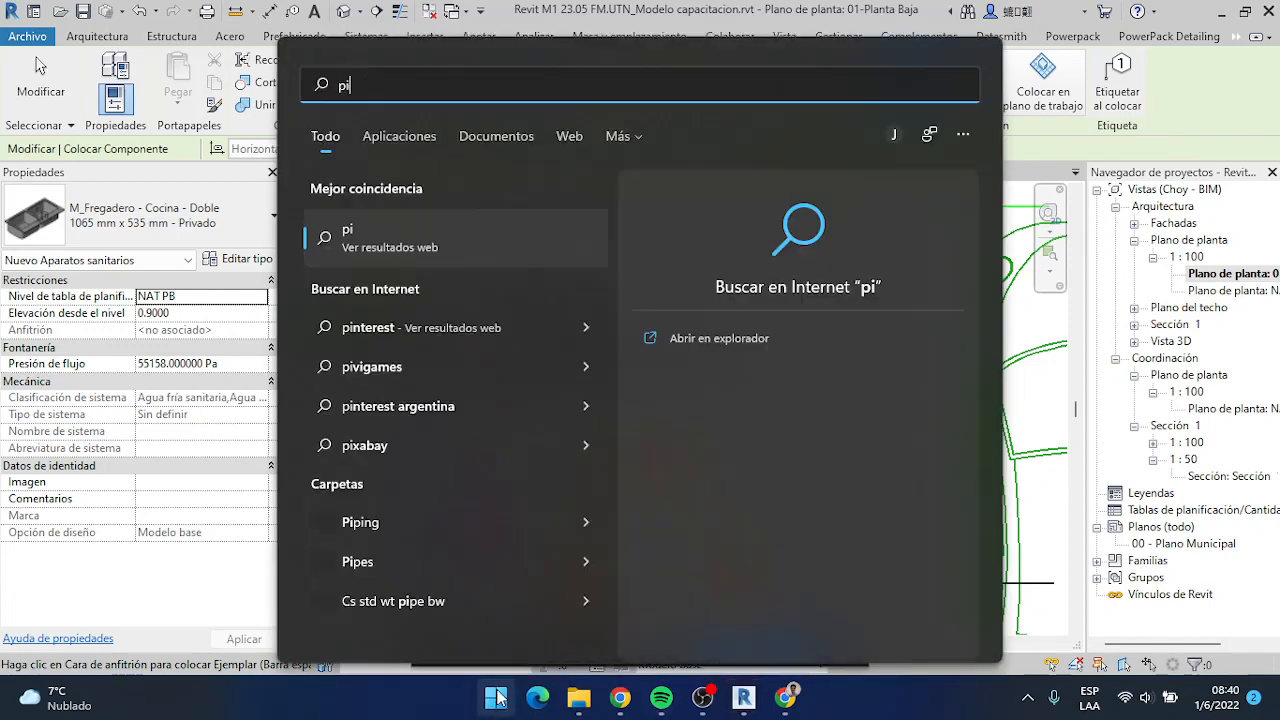
key("BackSpace")
key("BackSpace")
type("epi")
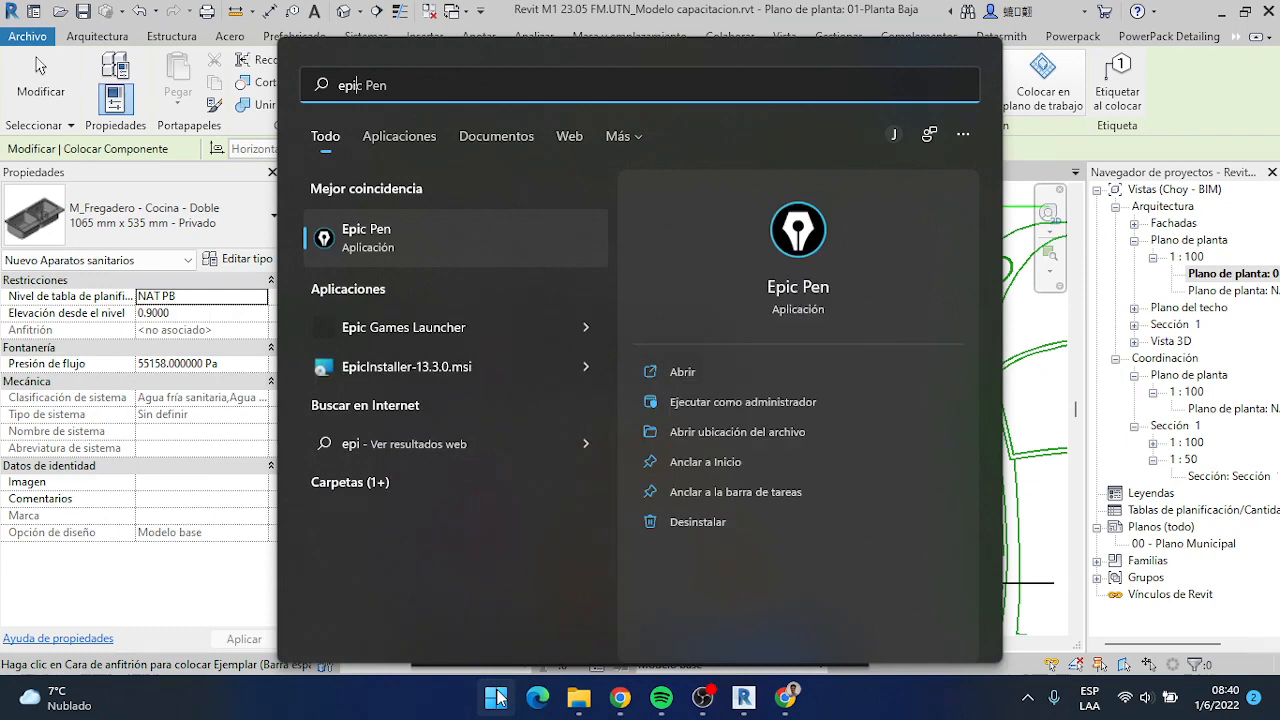
key("Return")
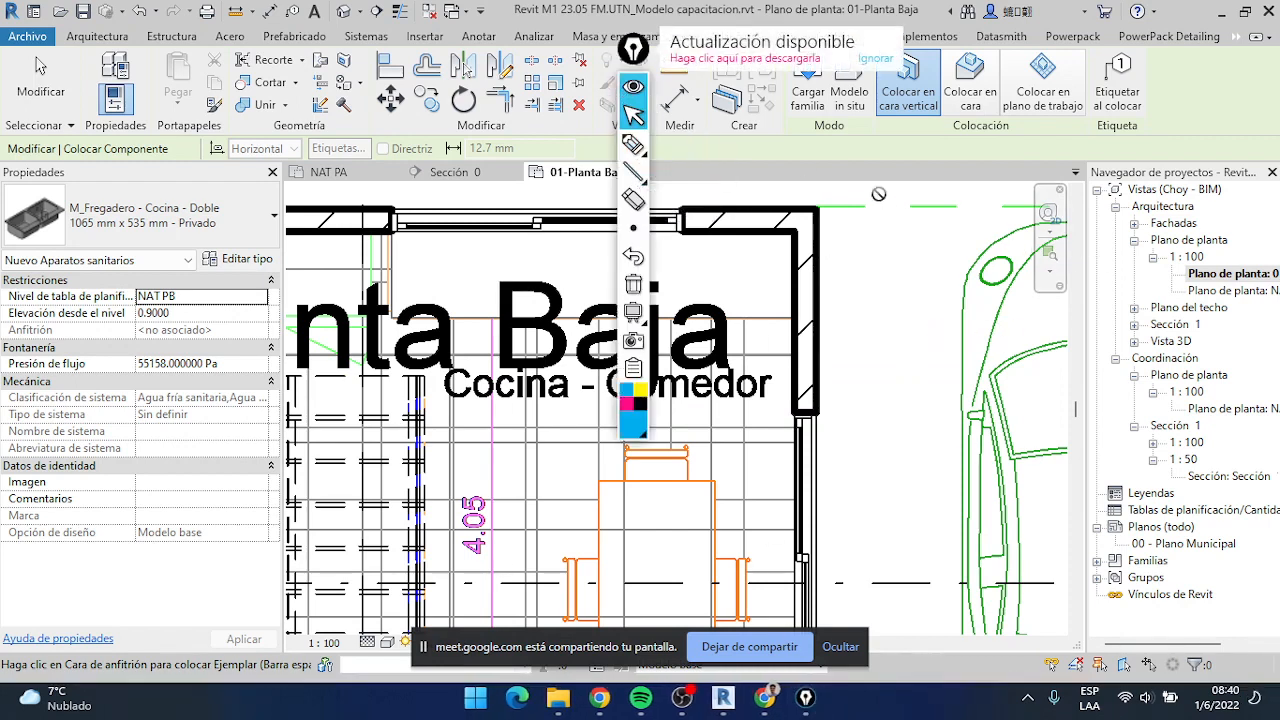
left_click(874, 59)
left_click_drag(636, 52, 1117, 185)
Draw a pink annotation arrow pointing to the component placement options and return to the normal cursor
mouse_move(1130, 312)
left_click(1210, 310)
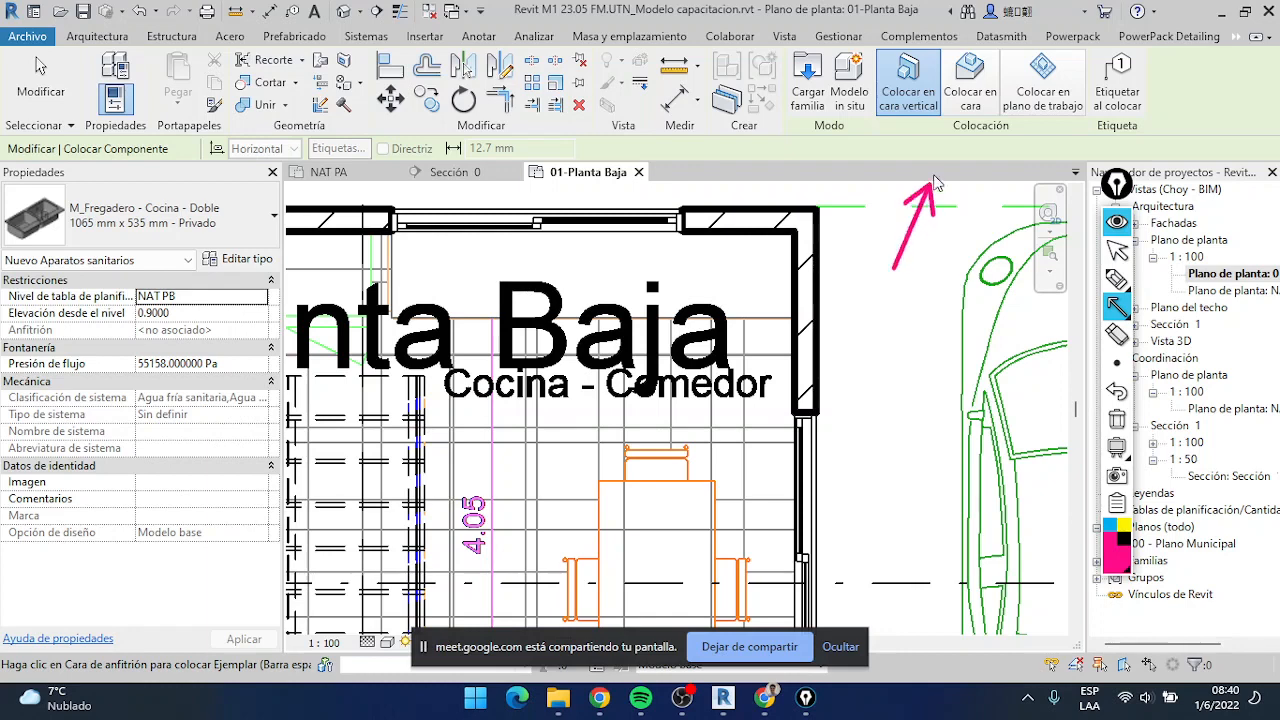
left_click_drag(935, 183, 959, 143)
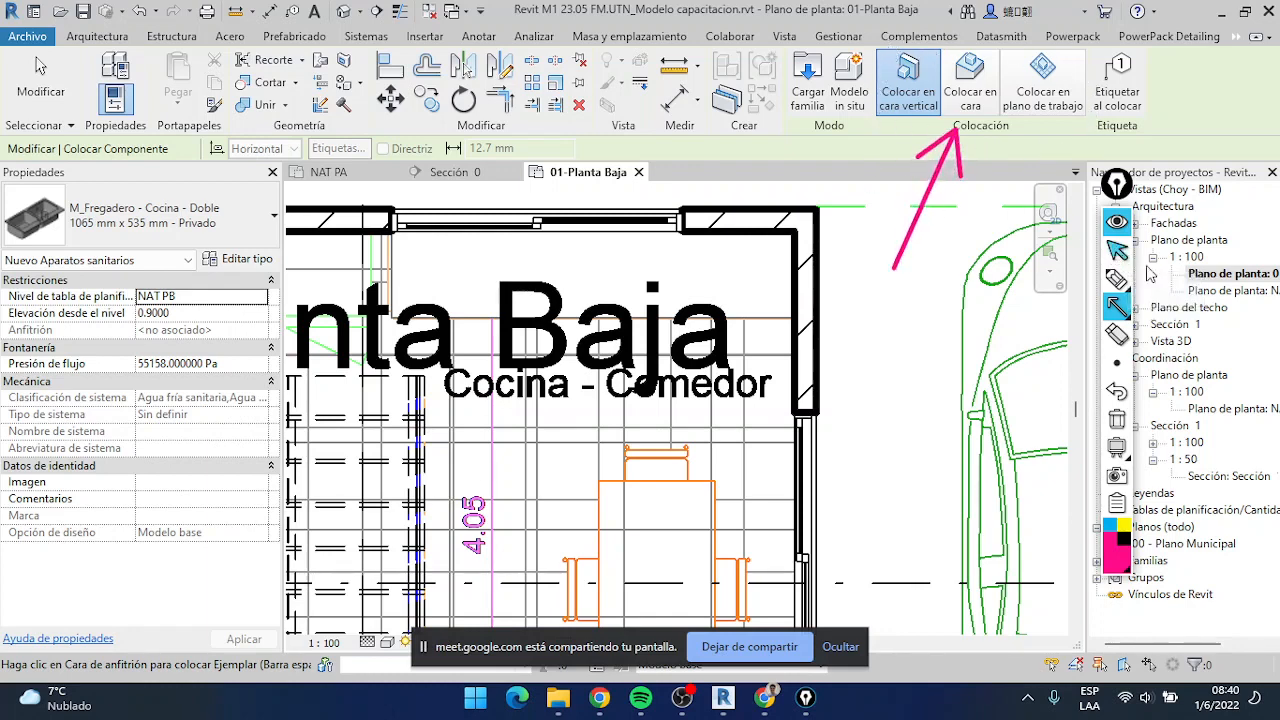
left_click(1117, 248)
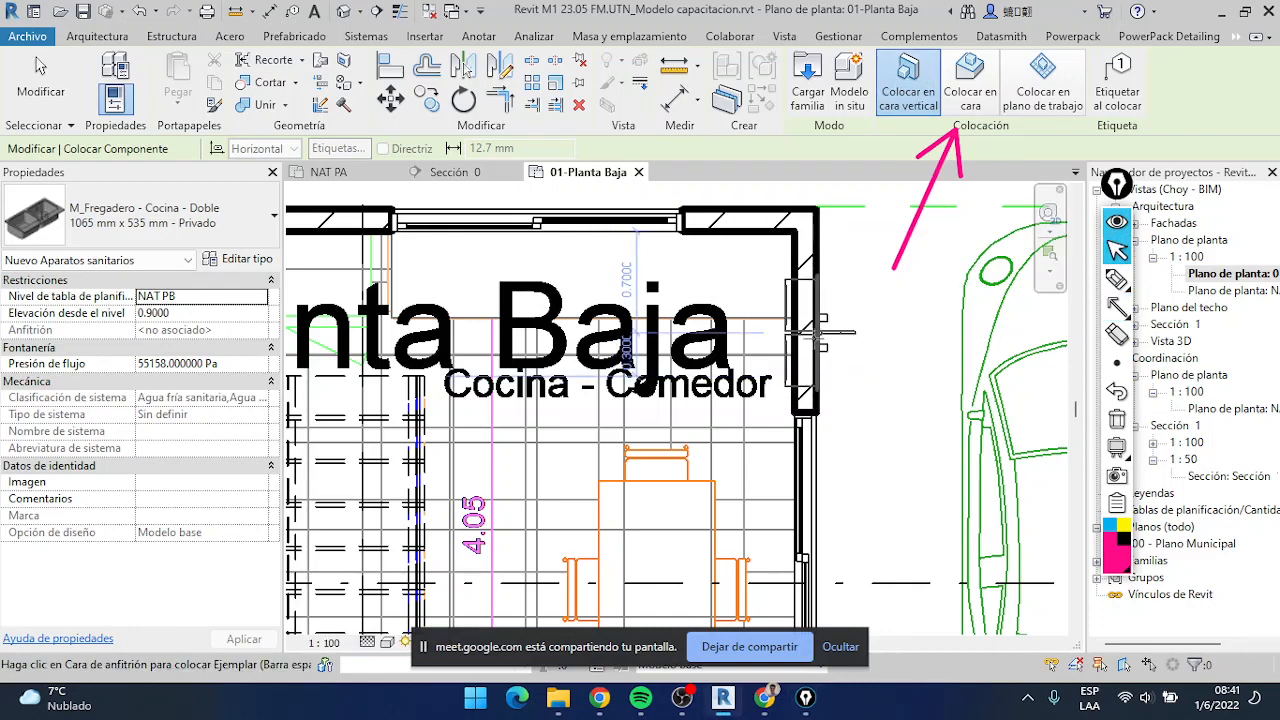
Try placing the double sink on a face in the 3D view and over the kitchen counter in 01-Planta Baja
left_click(982, 90)
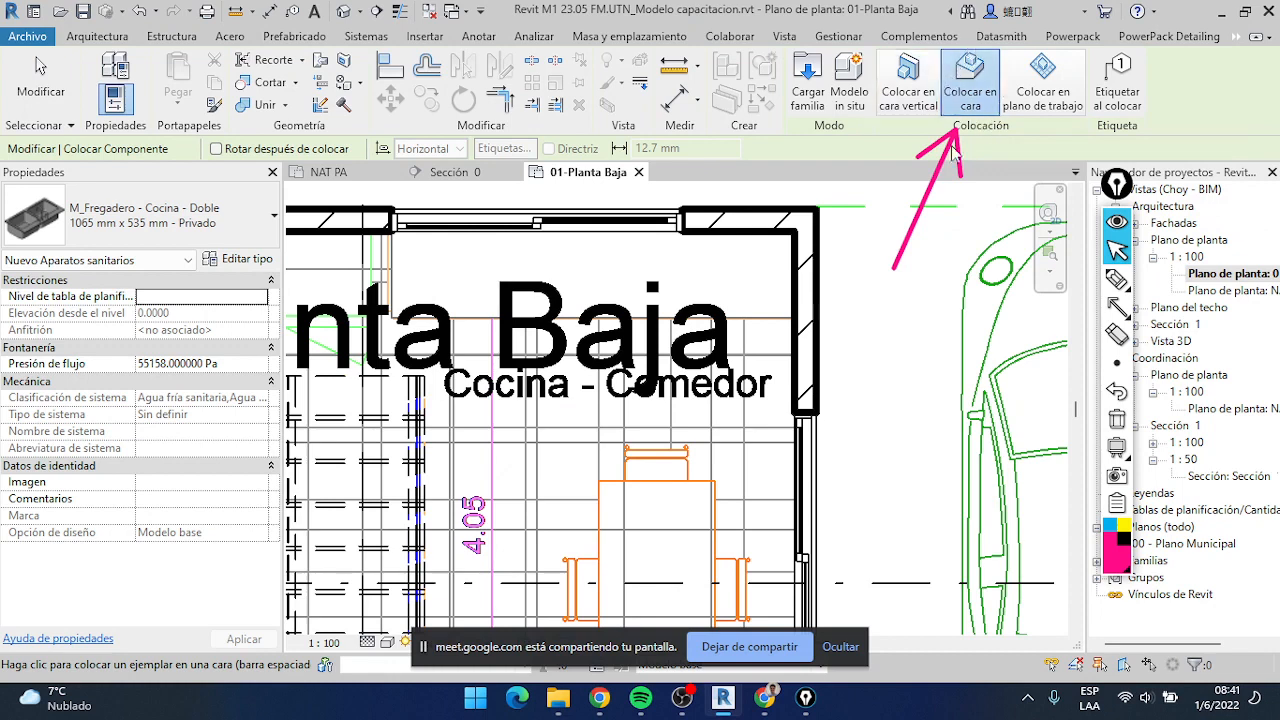
left_click(344, 13)
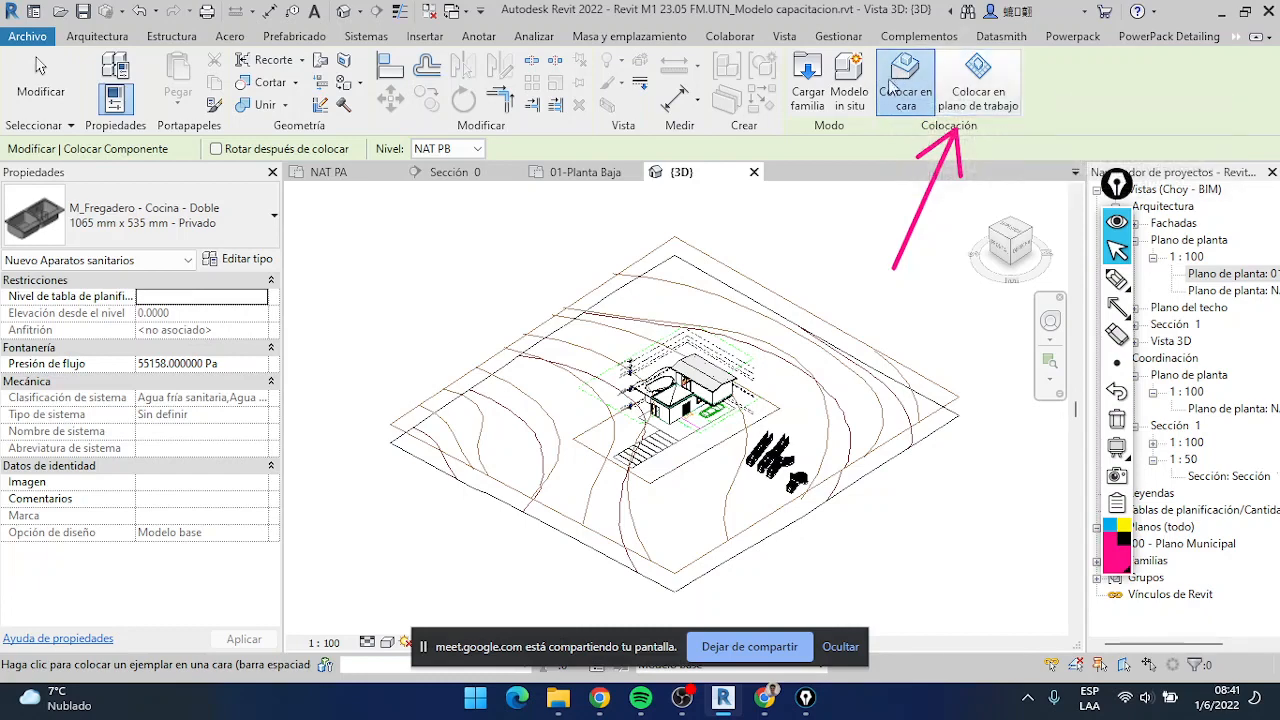
scroll(670, 358, "up", 5)
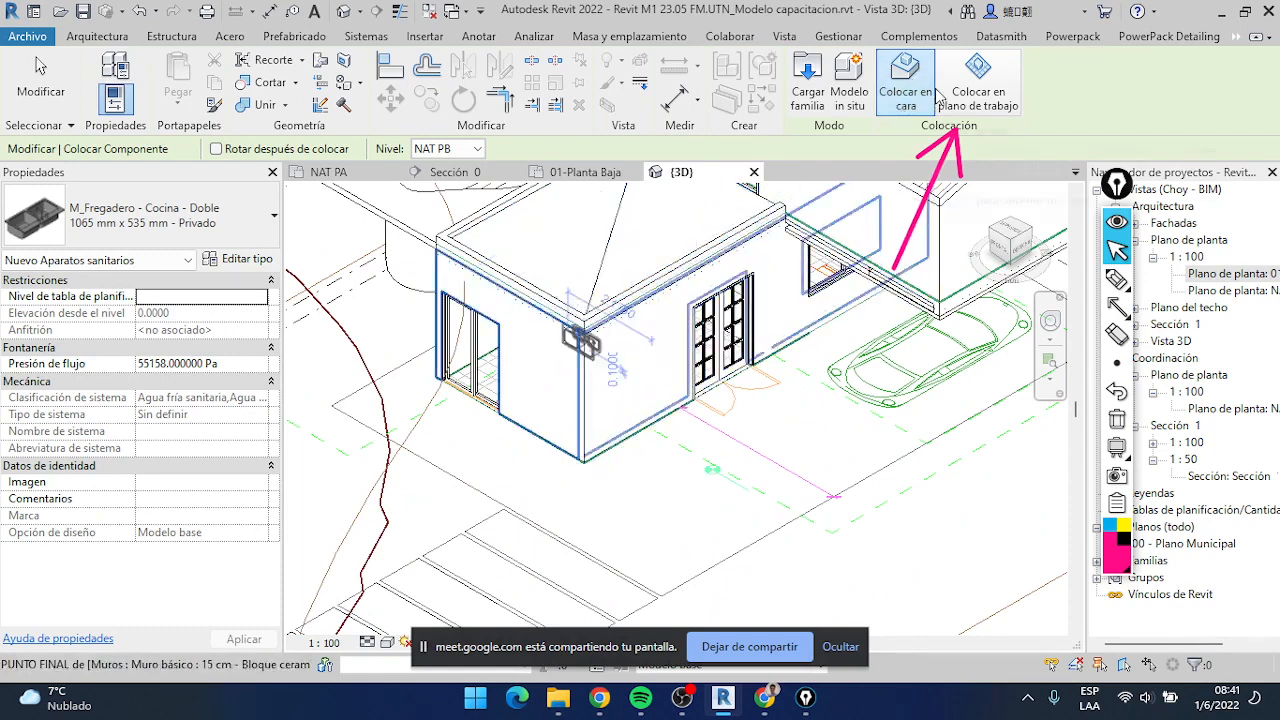
left_click(588, 172)
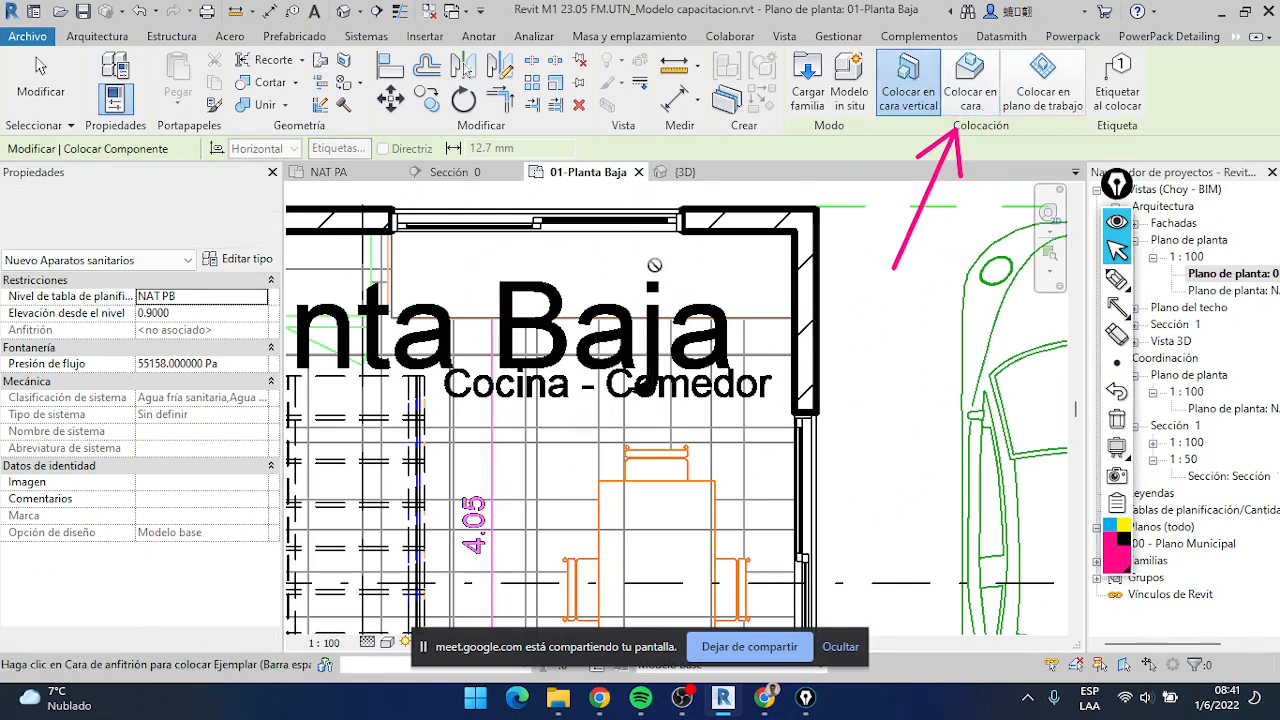
left_click(967, 92)
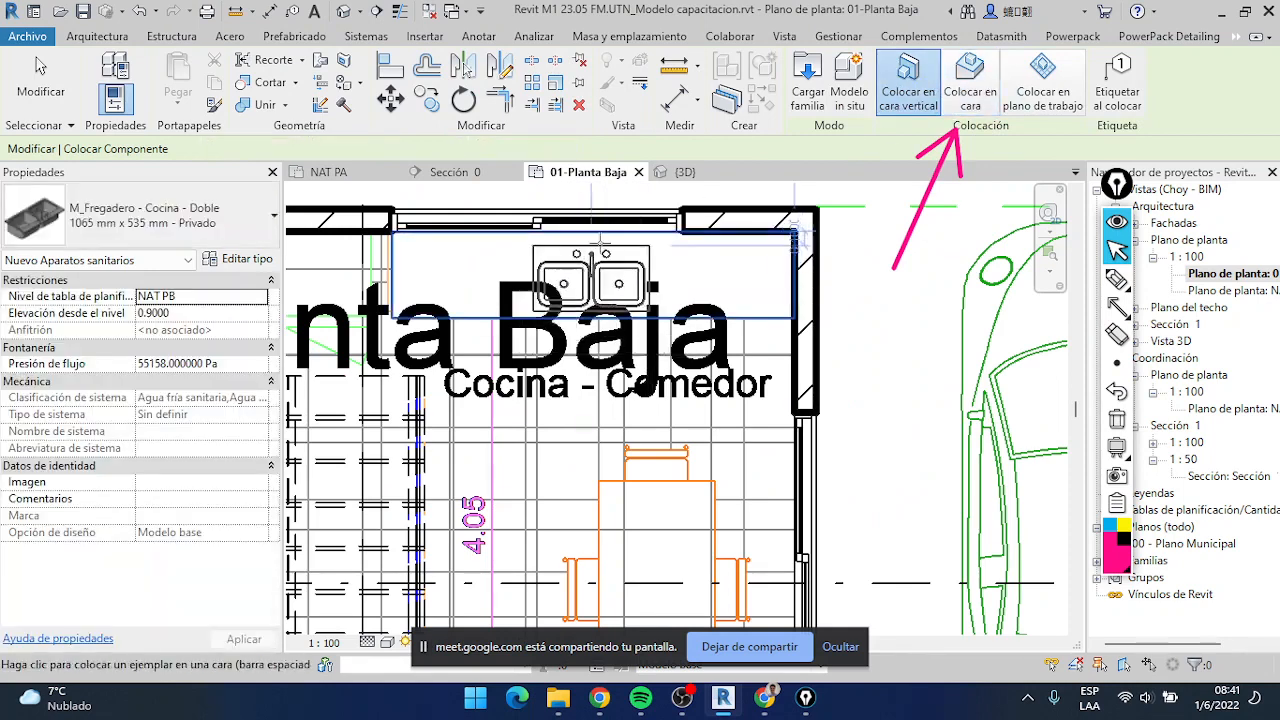
left_click(38, 66)
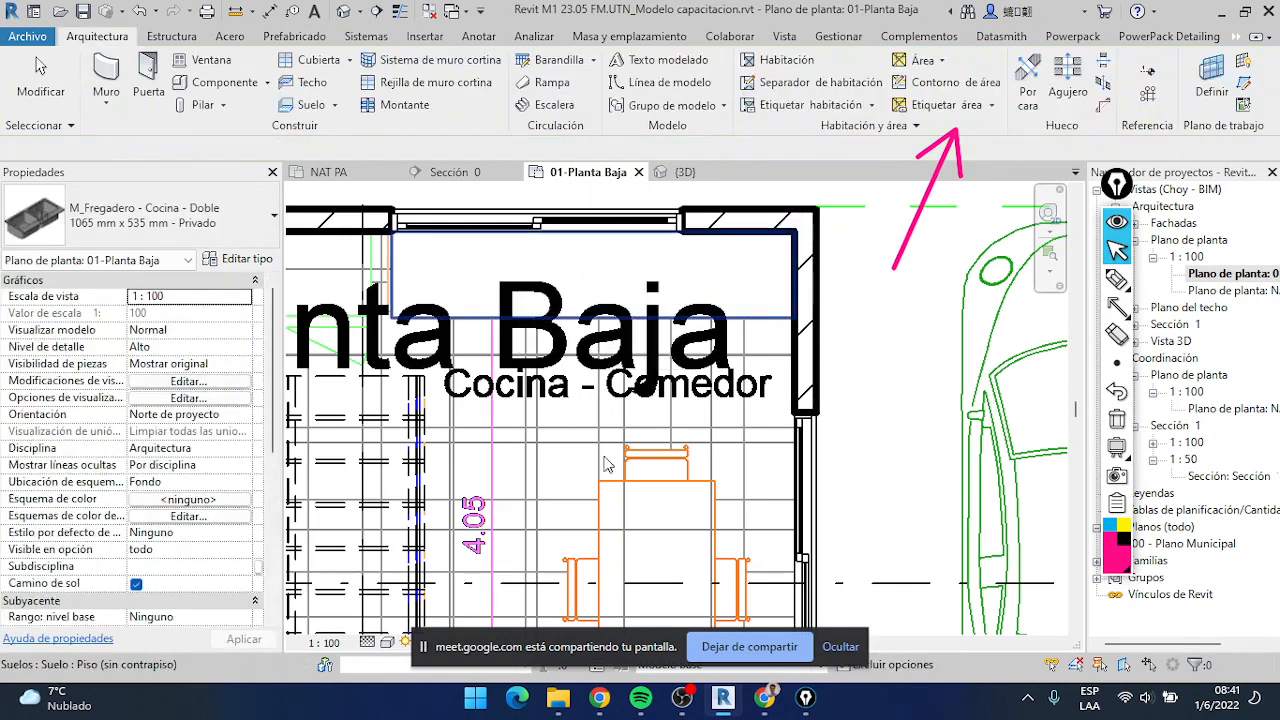
Hide the screen-sharing notice and clear the annotation arrow from the screen
left_click(840, 647)
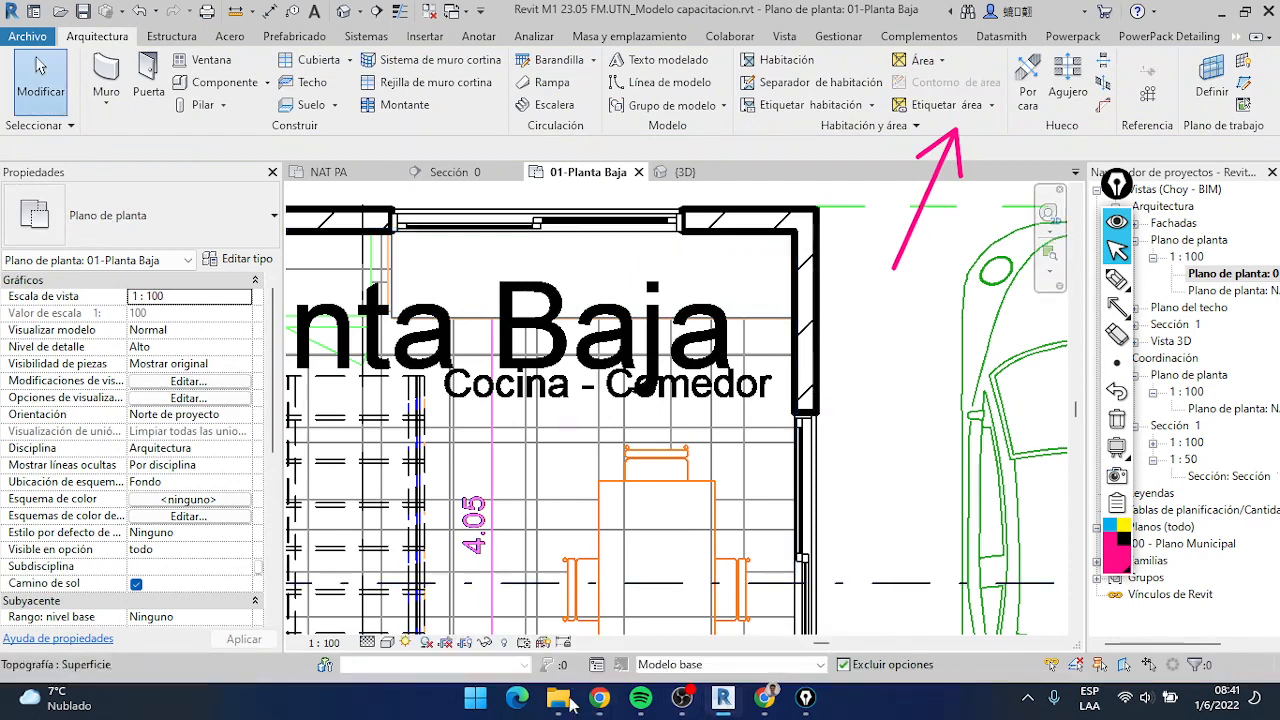
mouse_move(700, 708)
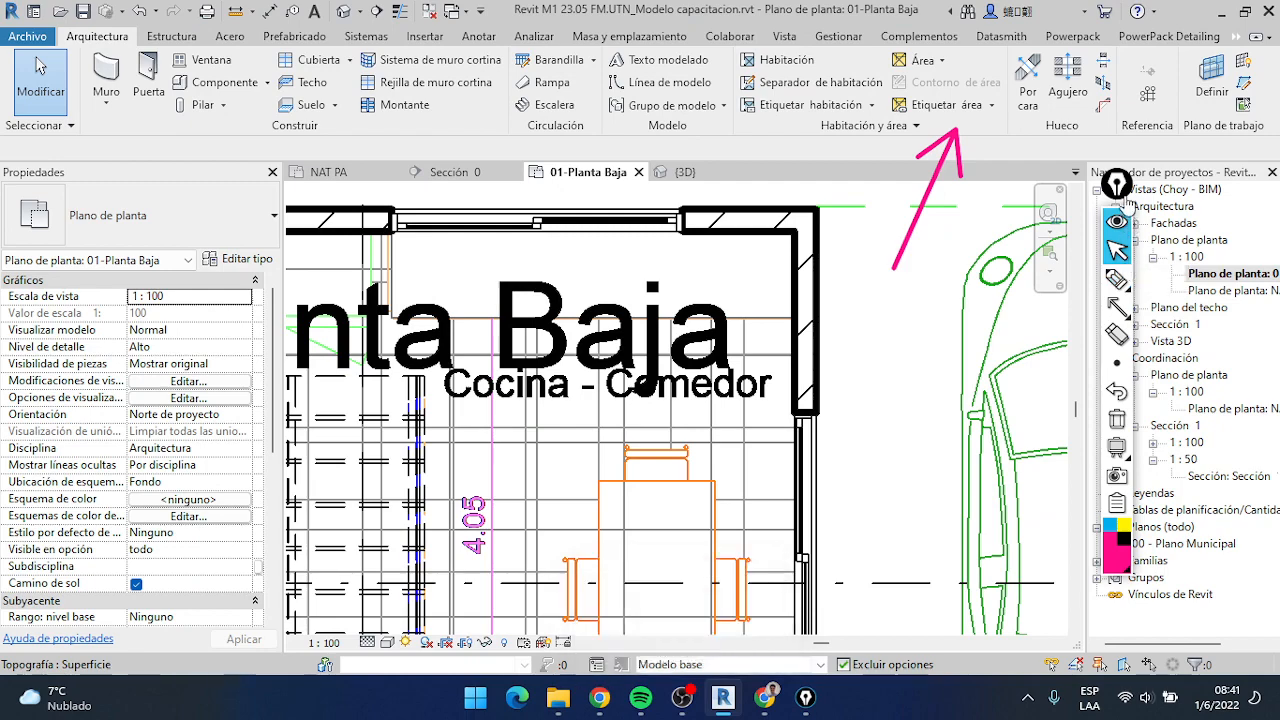
left_click(1121, 428)
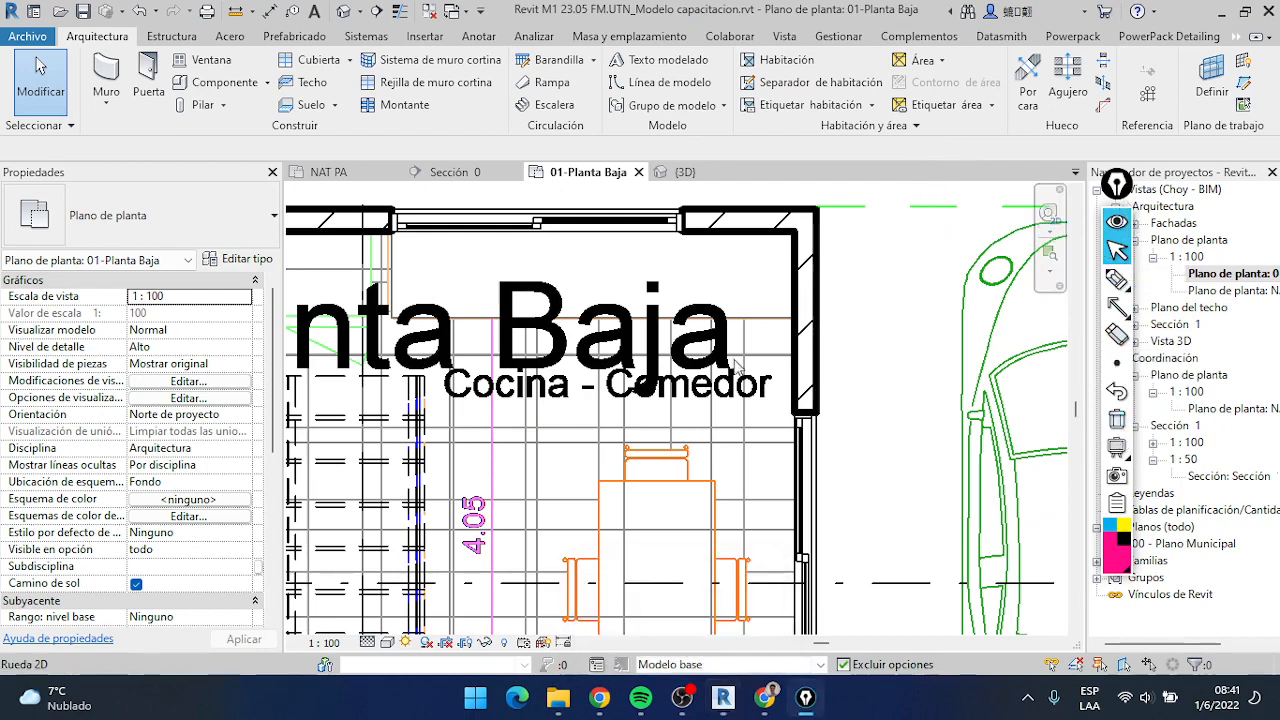
Examine the new kitchen counter and the surrounding floor, stair and entrance in the 01-Planta Baja plan
scroll(740, 362, "down", 3)
middle_click_drag(768, 329, 799, 271)
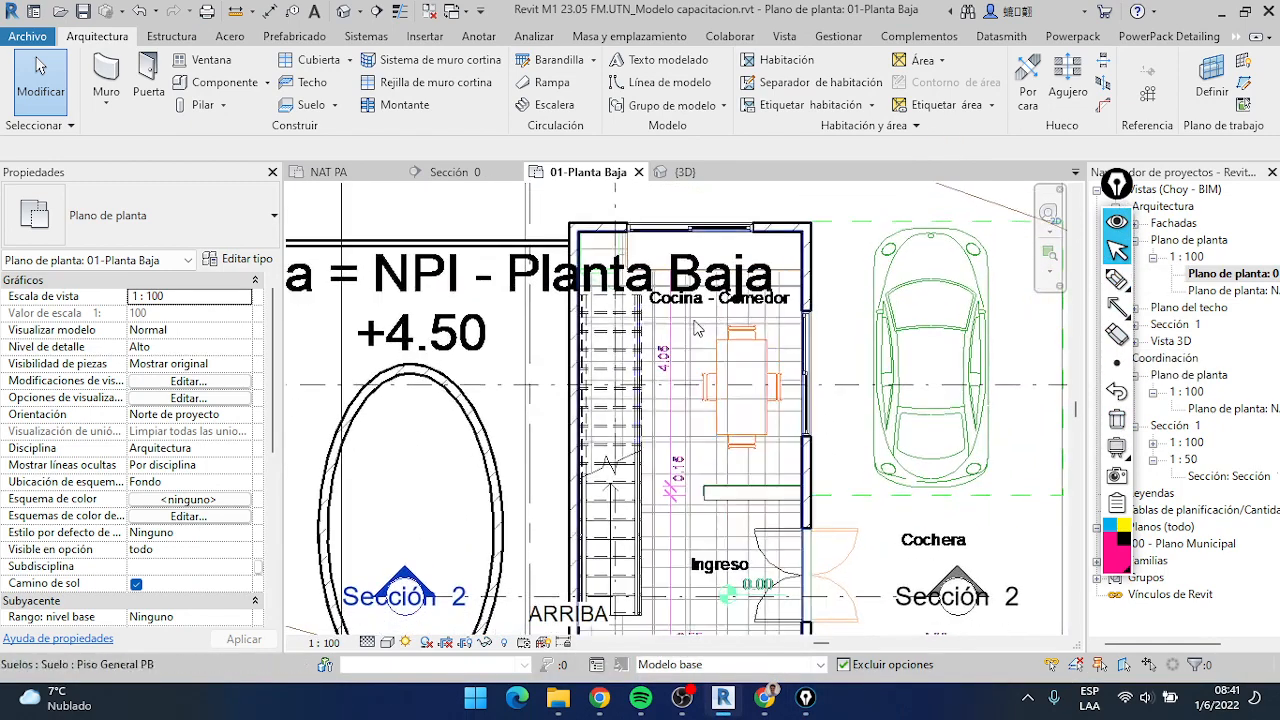
scroll(710, 420, "up", 2)
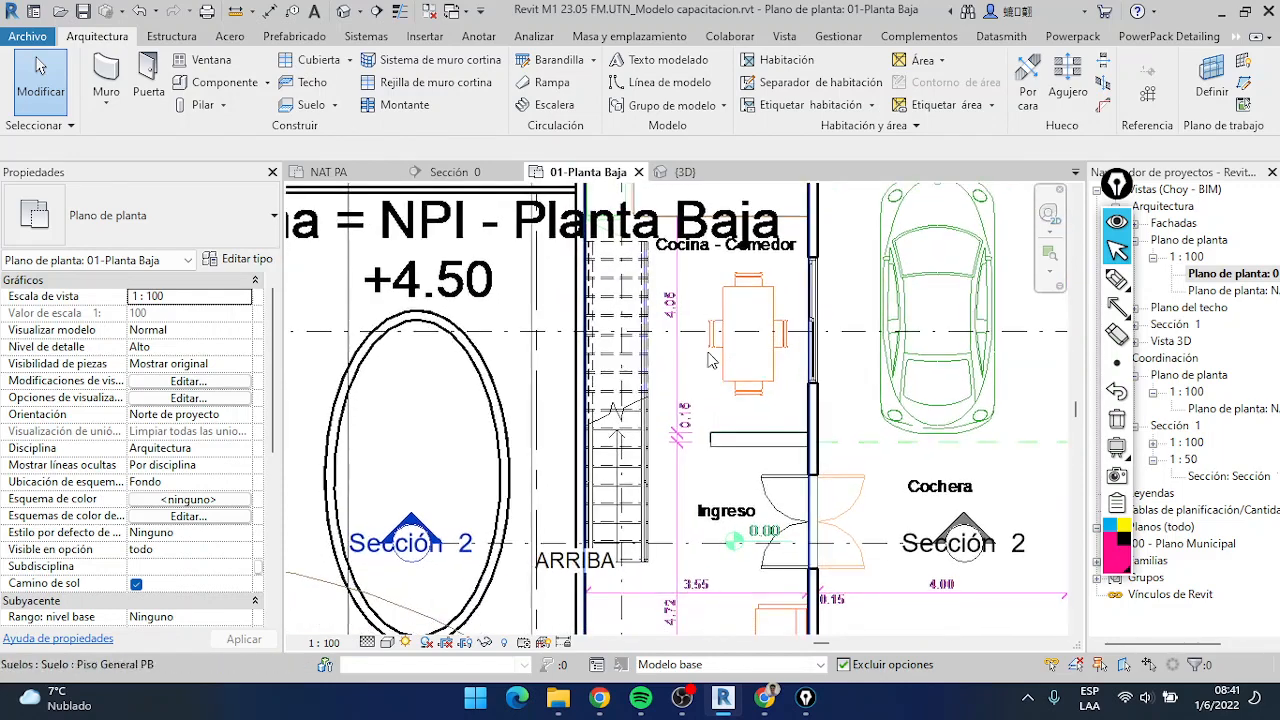
scroll(711, 424, "up", 2)
scroll(710, 423, "down", 3)
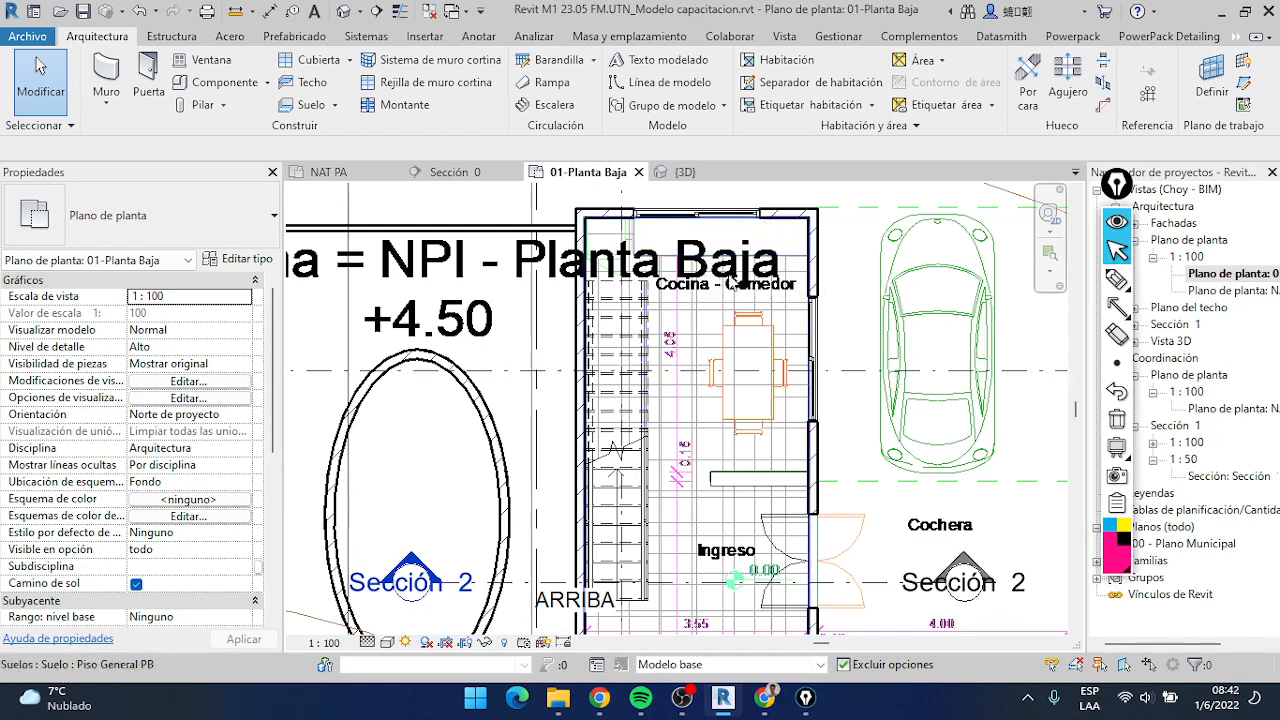
scroll(718, 270, "up", 2)
scroll(748, 272, "up", 2)
scroll(720, 280, "down", 3)
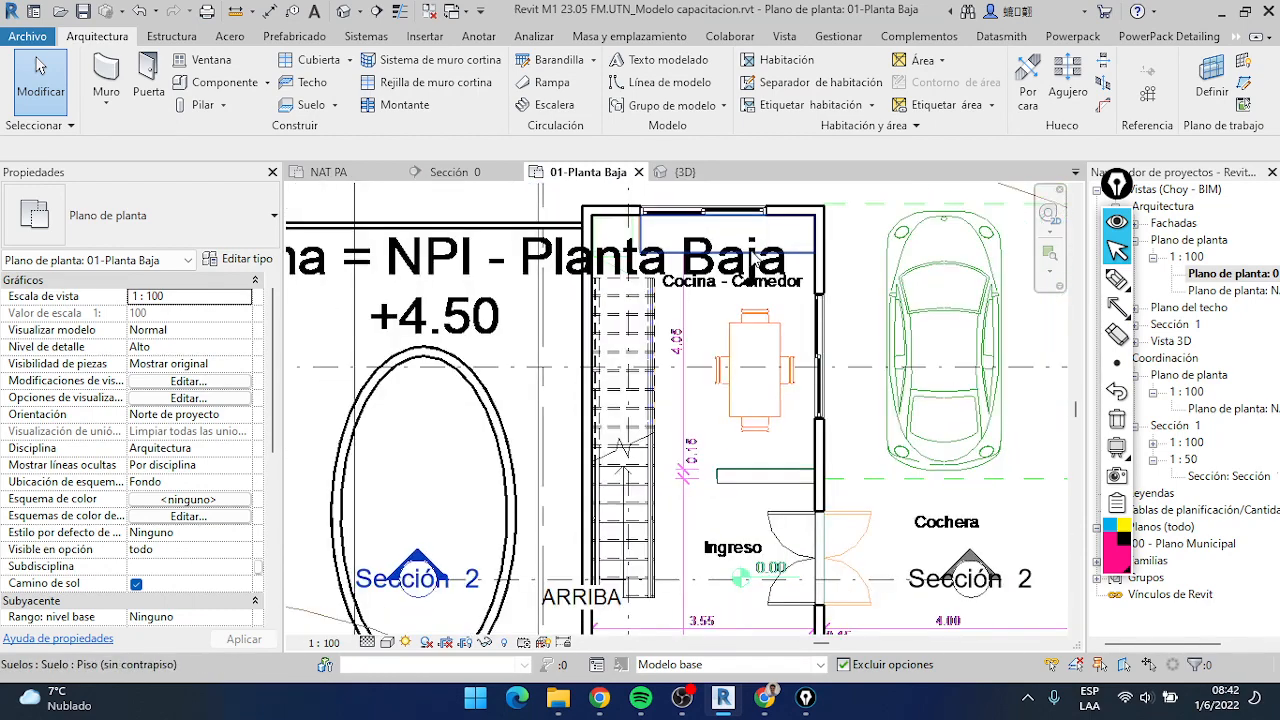
scroll(698, 281, "up", 1)
scroll(698, 281, "down", 1)
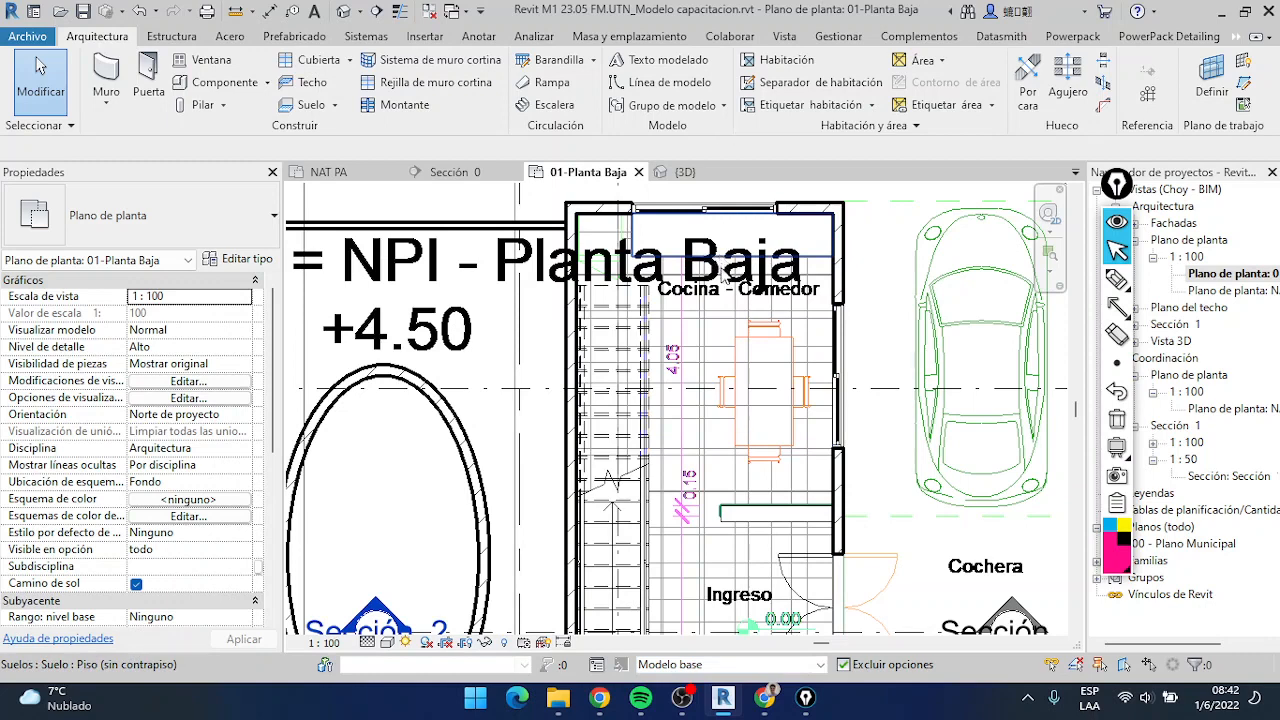
middle_click_drag(718, 278, 710, 330)
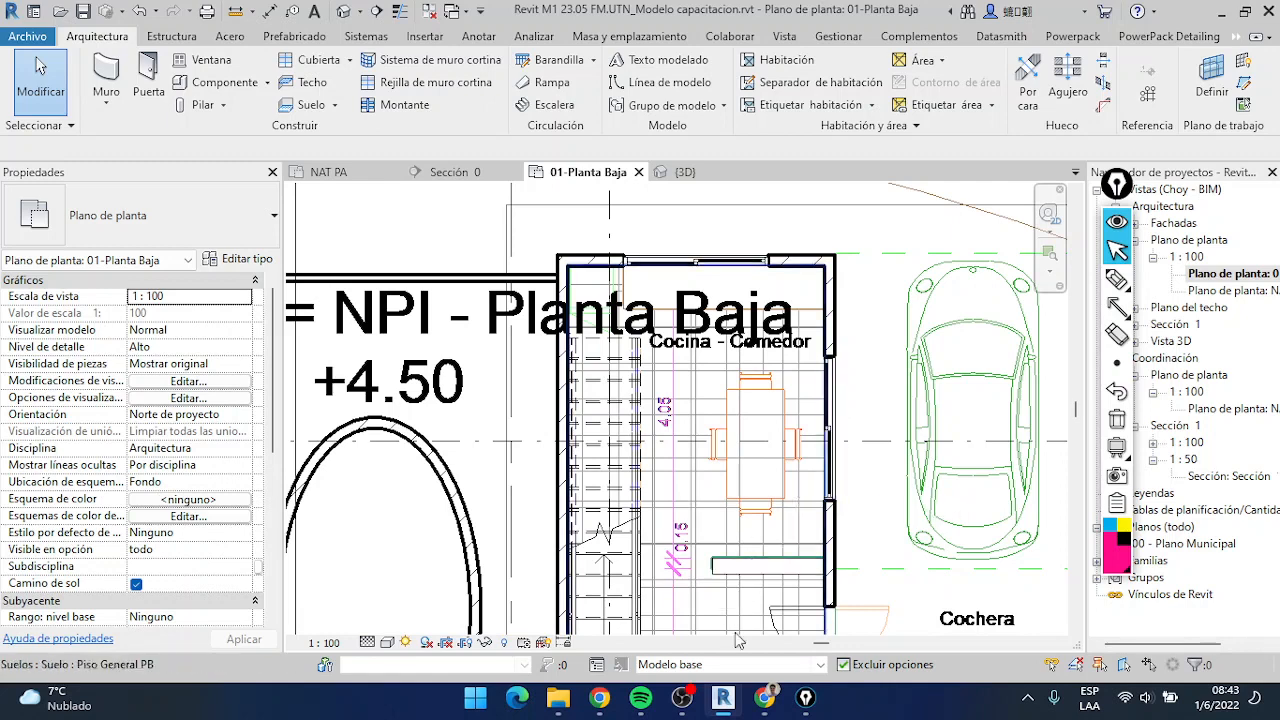
Switch to Chrome, show the Jamboard M01_07.02_Clase 05 on annotative operations and move the Epic Pen toolbar off the board
left_click(776, 704)
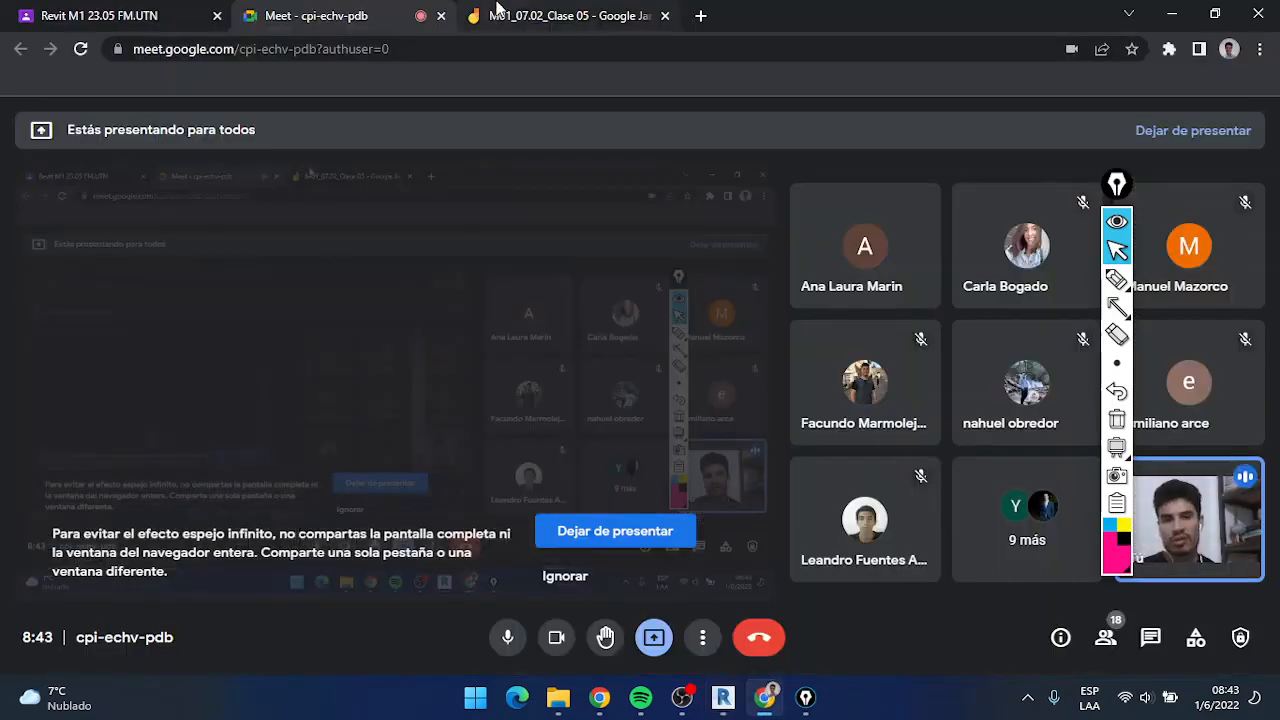
left_click(497, 12)
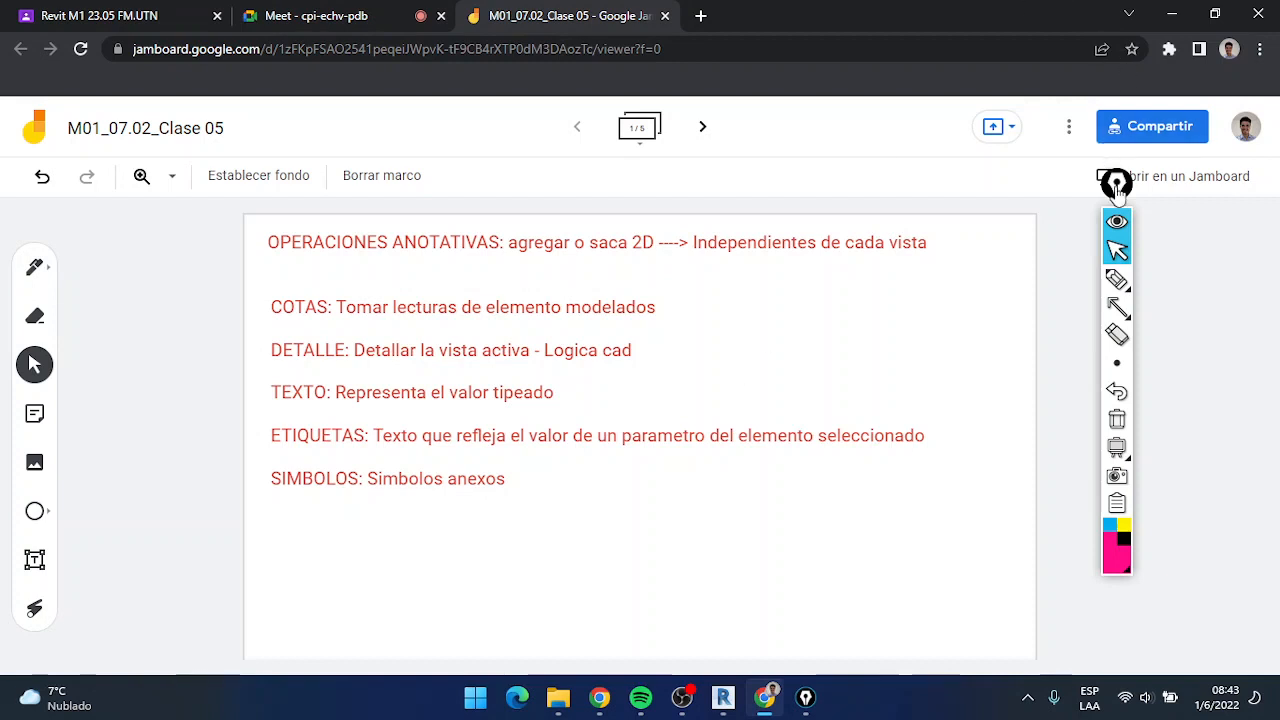
left_click_drag(1116, 183, 1215, 228)
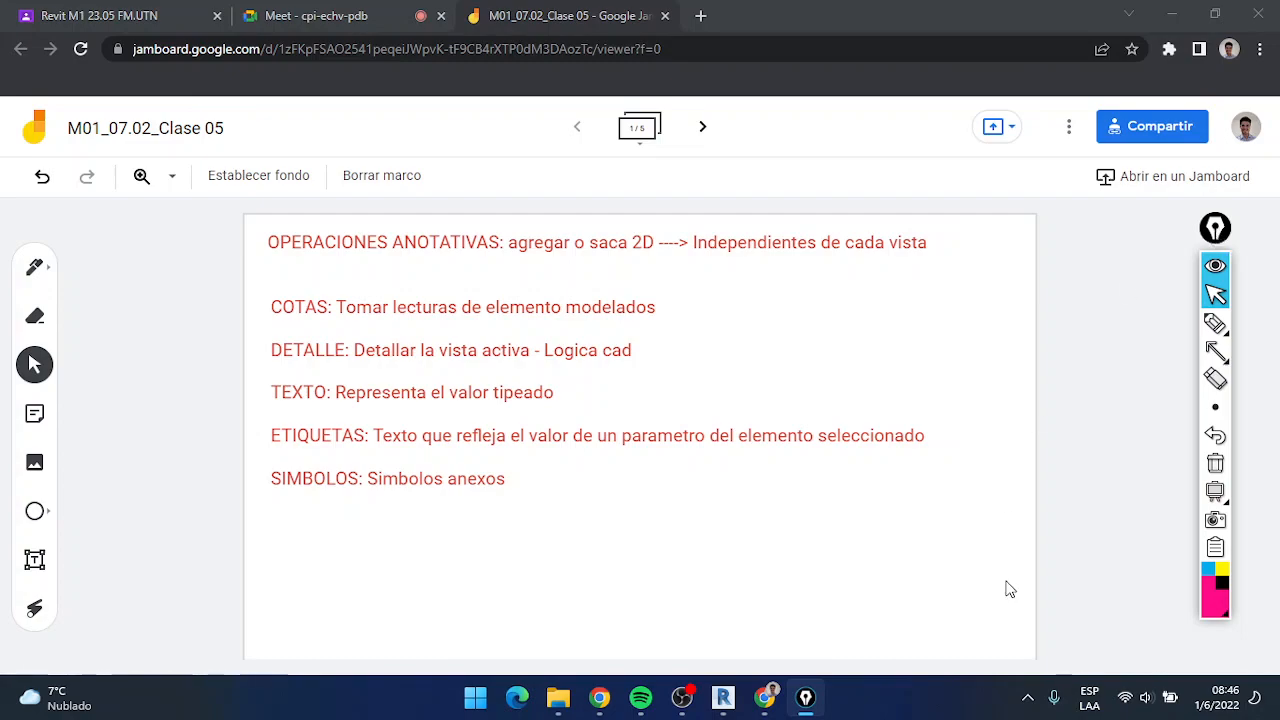
Switch to Revit, draw an arrow pointing at Anotar and display its annotation tools over the 01-Planta Baja plan
left_click(723, 698)
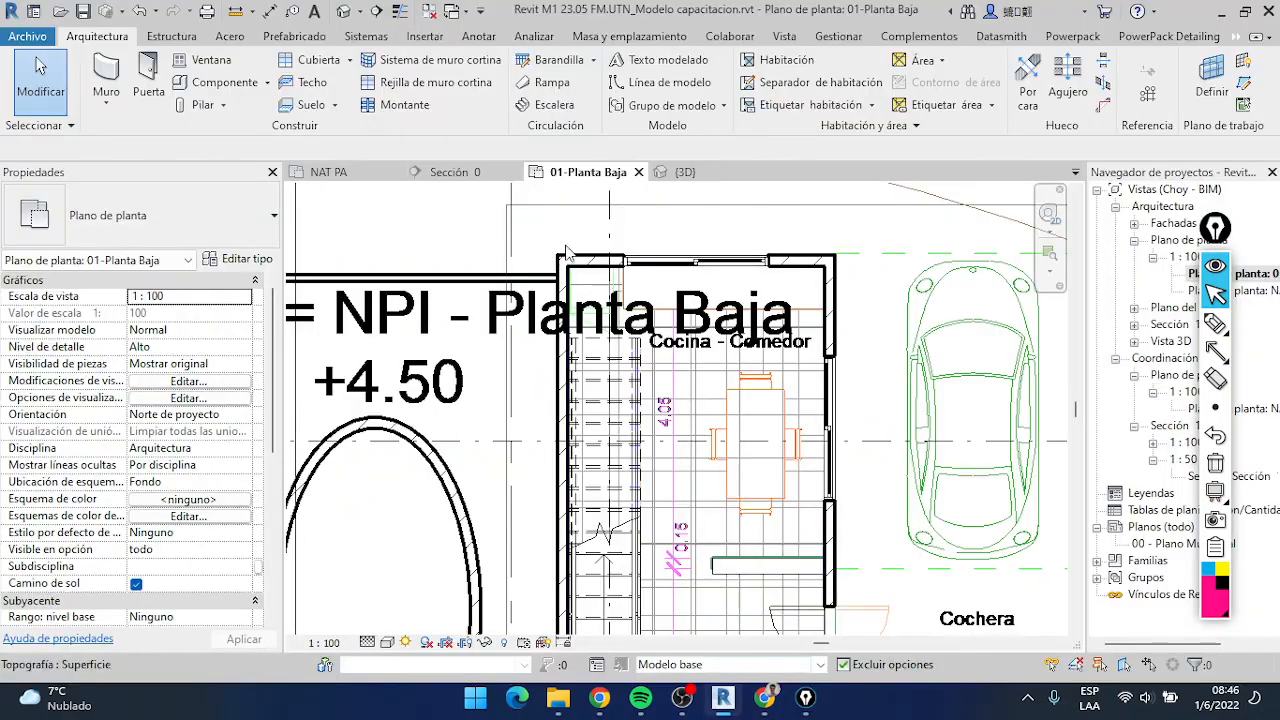
scroll(472, 325, "down", 5)
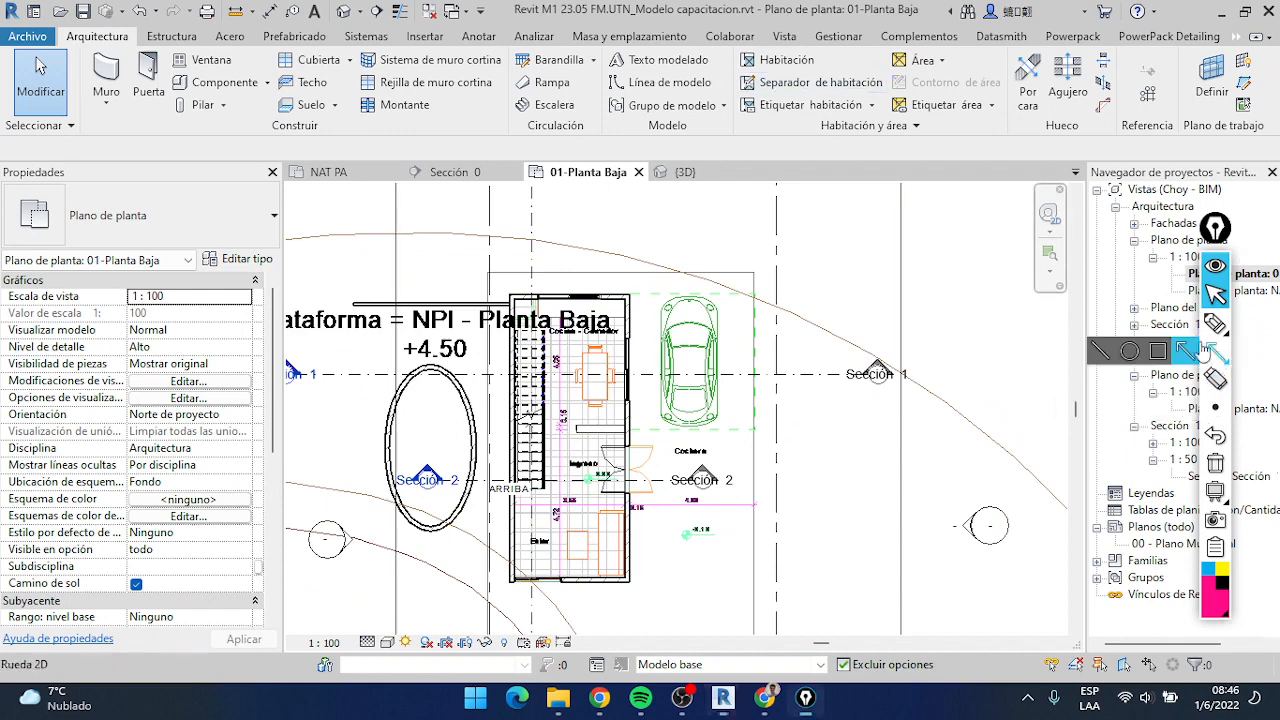
left_click(1214, 350)
left_click(1184, 350)
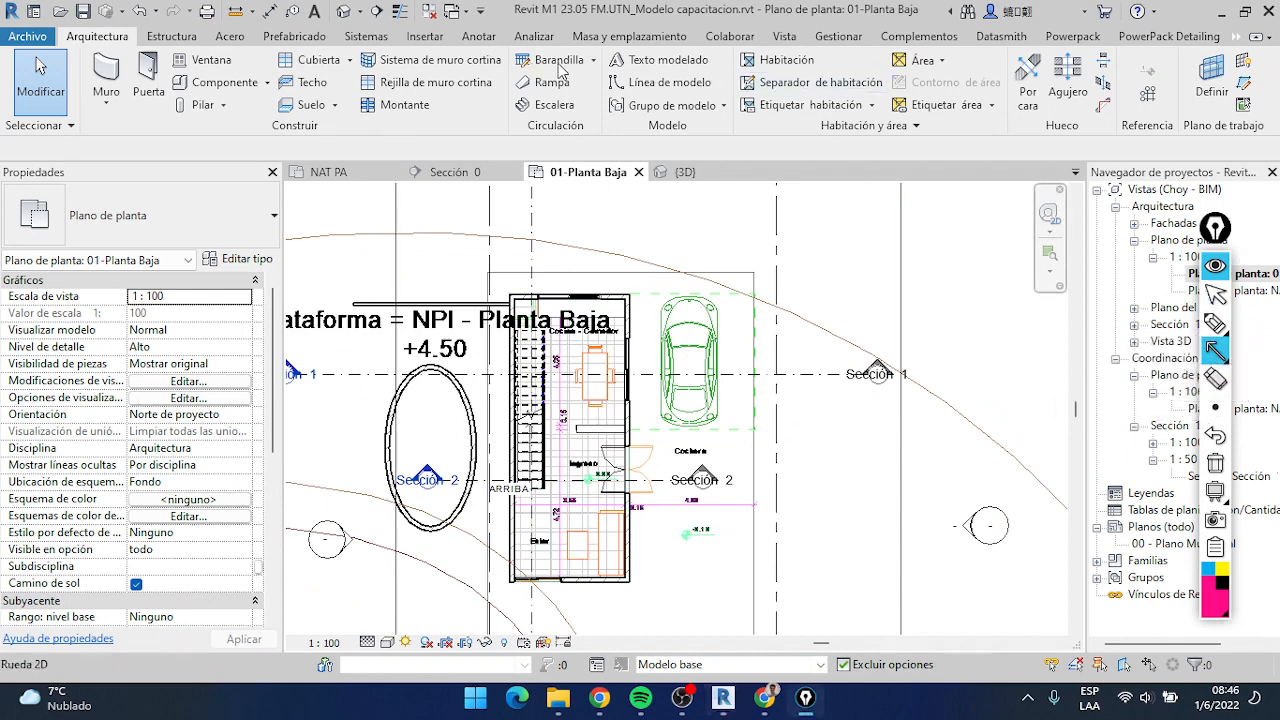
left_click_drag(528, 90, 494, 52)
left_click(1214, 293)
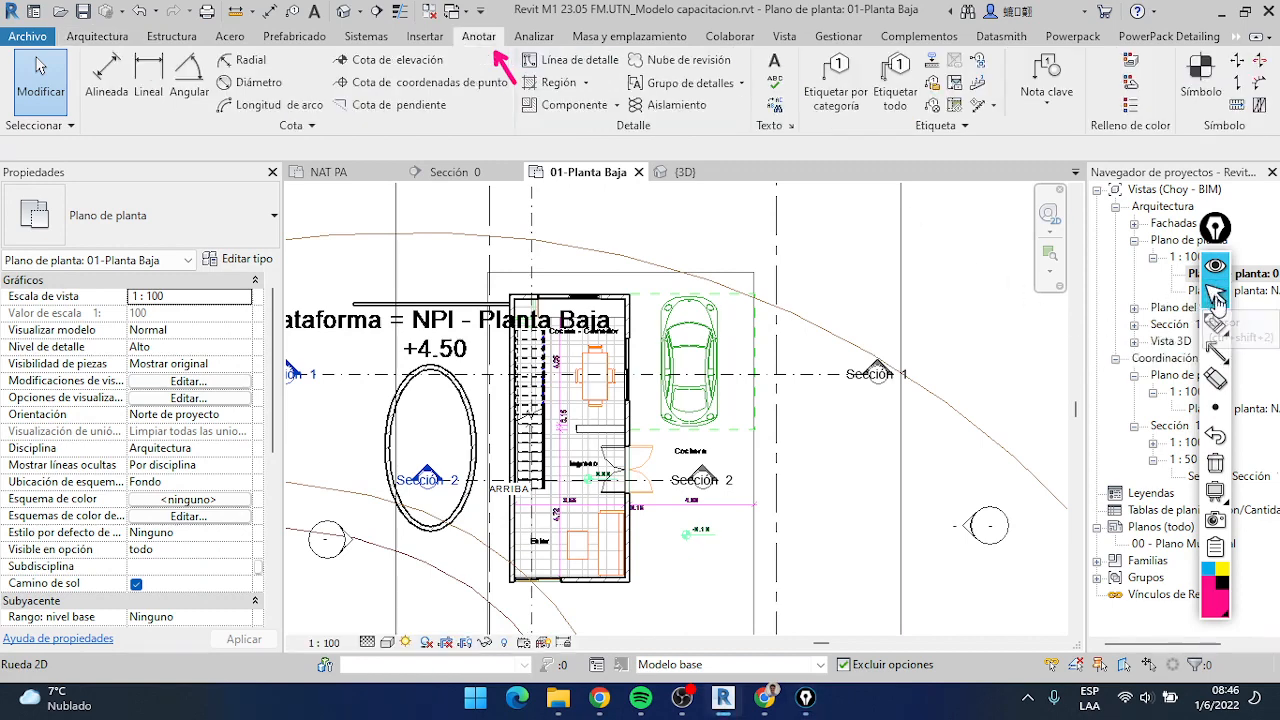
Frame the Cota, Detalle, Texto, Etiqueta and Símbolo tool groups with separate Epic Pen rectangles
left_click(1214, 350)
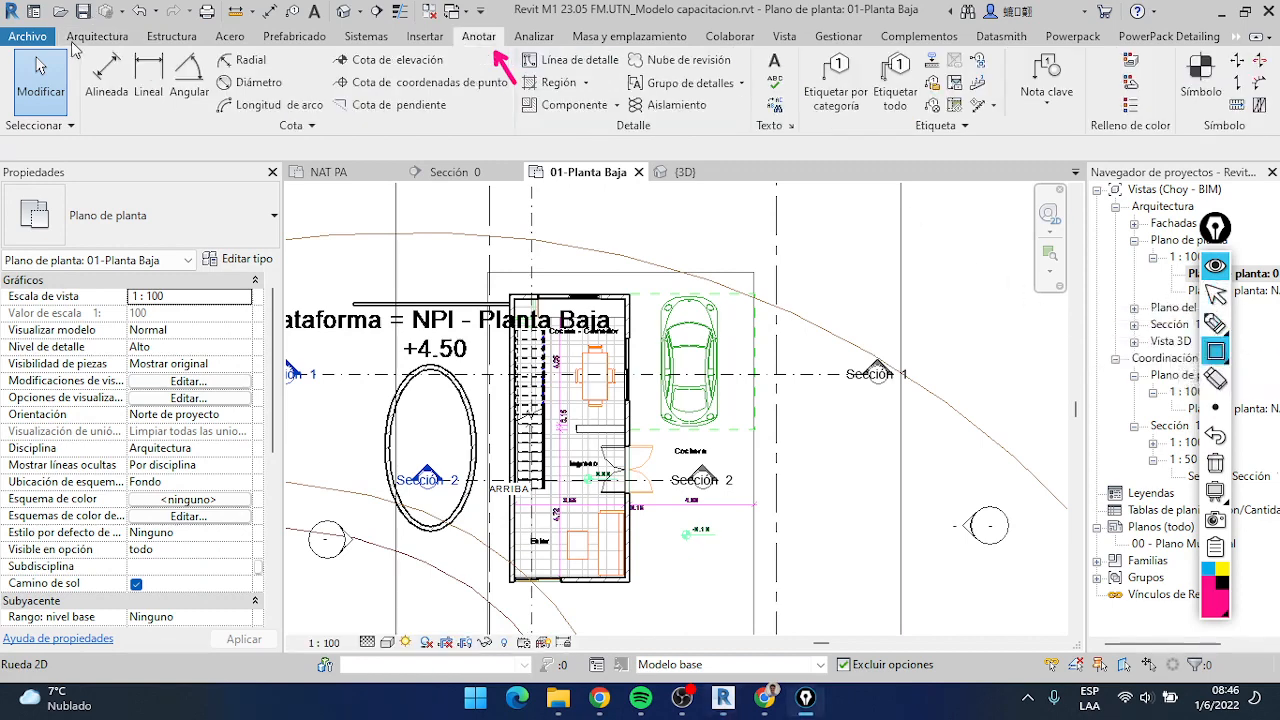
mouse_move(72, 46)
left_mouse_down()
mouse_move(176, 80)
mouse_move(518, 138)
left_mouse_up()
left_click_drag(756, 142, 520, 40)
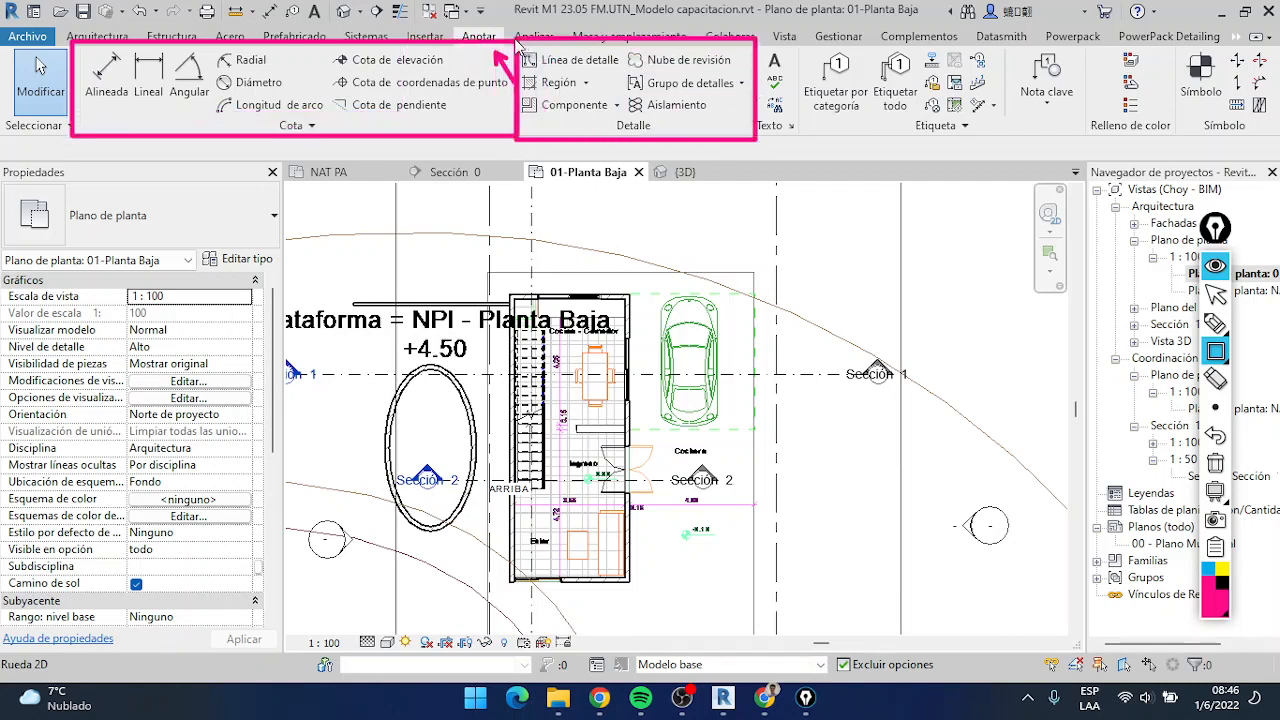
mouse_move(754, 36)
left_mouse_down()
mouse_move(802, 144)
mouse_move(918, 68)
mouse_move(1008, 44)
left_mouse_up()
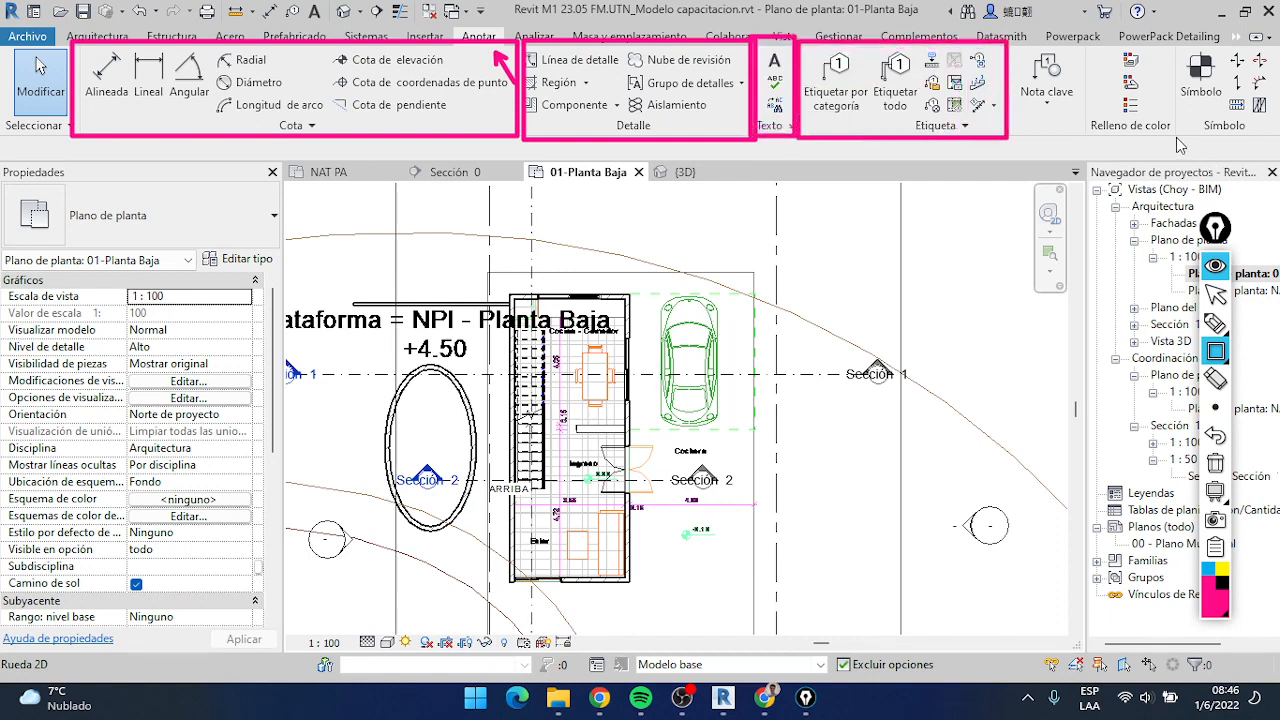
mouse_move(1177, 139)
left_mouse_down()
mouse_move(1235, 52)
mouse_move(1279, 44)
left_mouse_up()
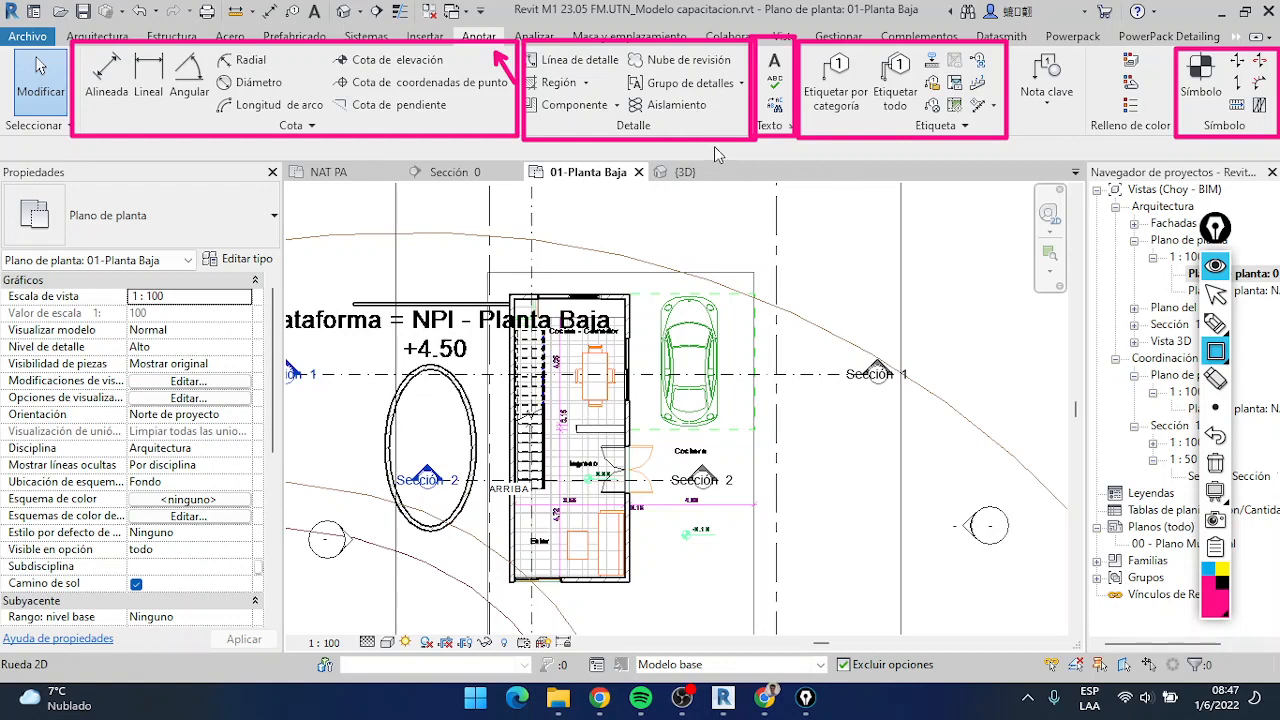
Clear the screen marks, switch to Chrome and show page 2 of the Jamboard, on COTAS
left_click(1217, 467)
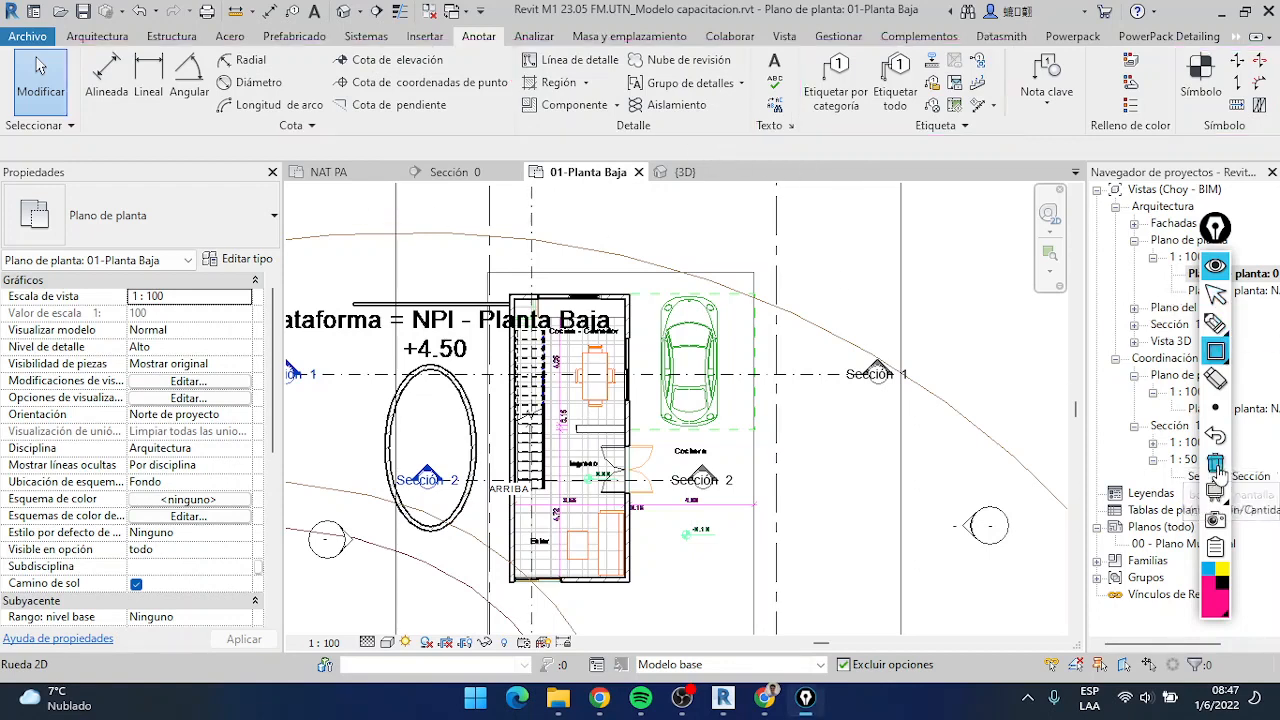
left_click(1214, 298)
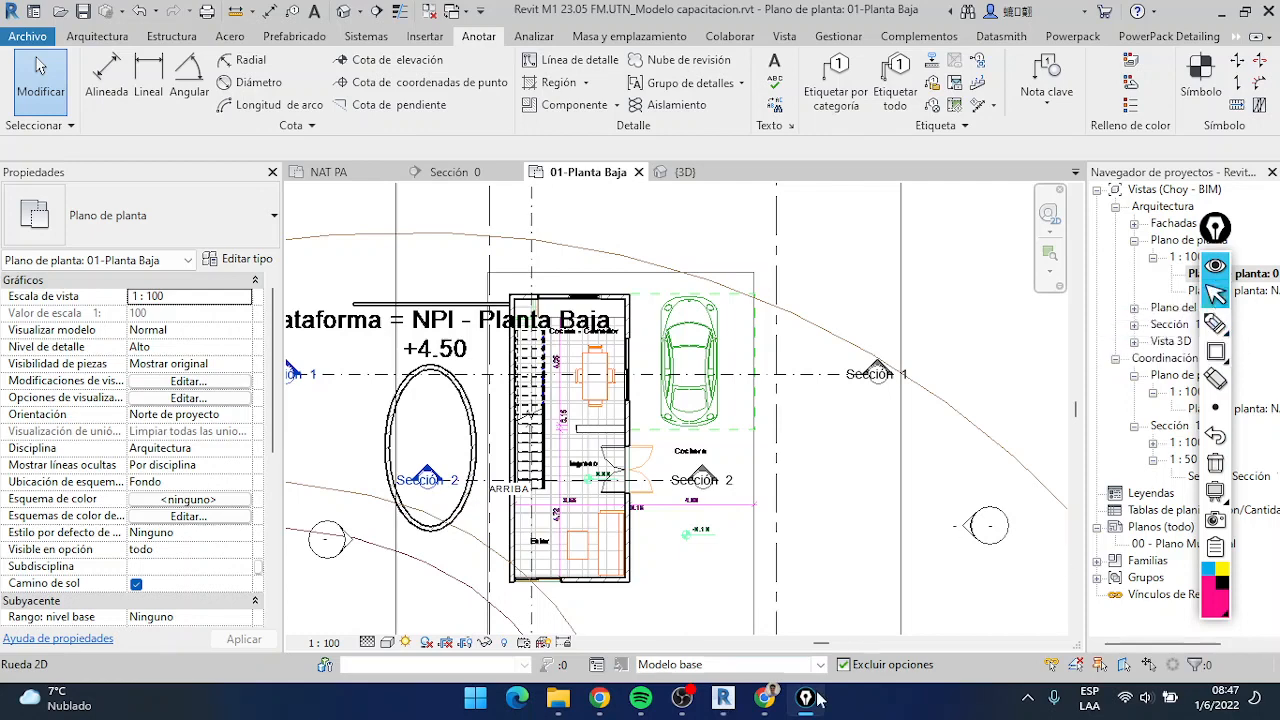
left_click(763, 700)
left_click(704, 140)
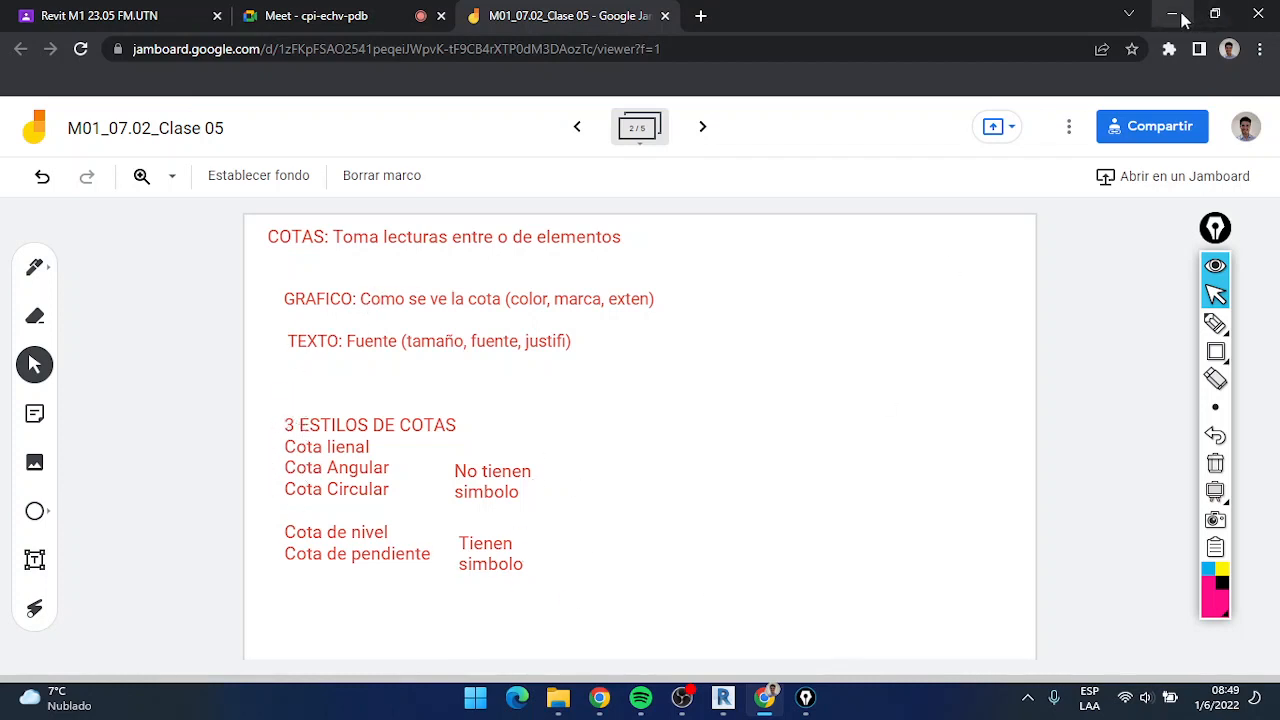
Switch to Revit and frame the linear, angular and radial dimension tools separately from the elevation, coordinate and slope ones
left_click(723, 697)
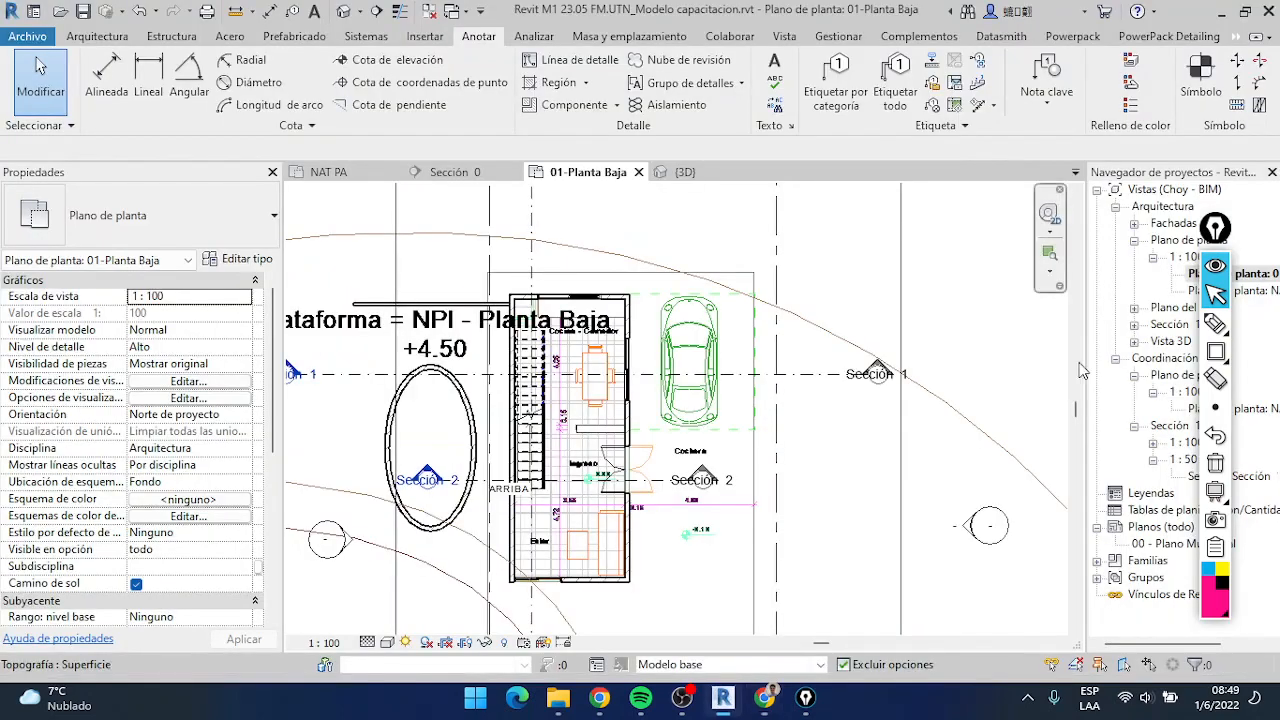
left_click(1216, 350)
mouse_move(78, 43)
left_mouse_down()
mouse_move(327, 114)
mouse_move(329, 133)
left_mouse_up()
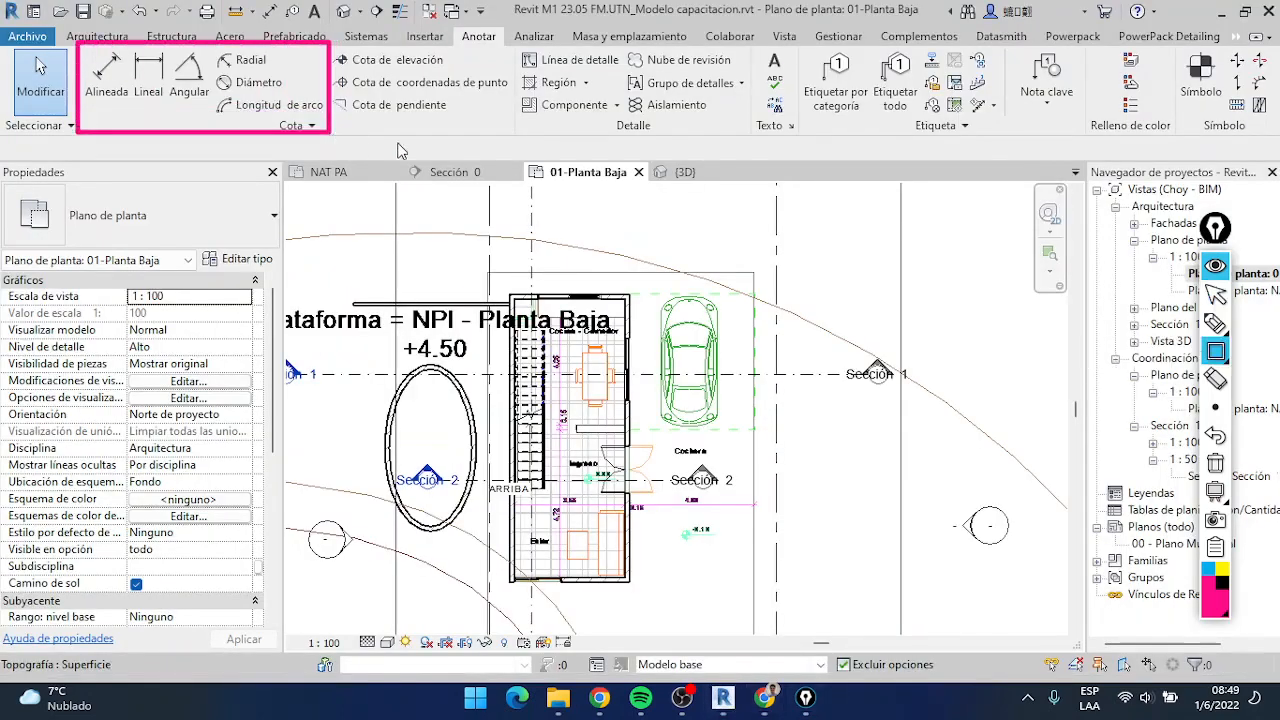
mouse_move(512, 136)
left_mouse_down()
mouse_move(380, 82)
mouse_move(333, 44)
left_mouse_up()
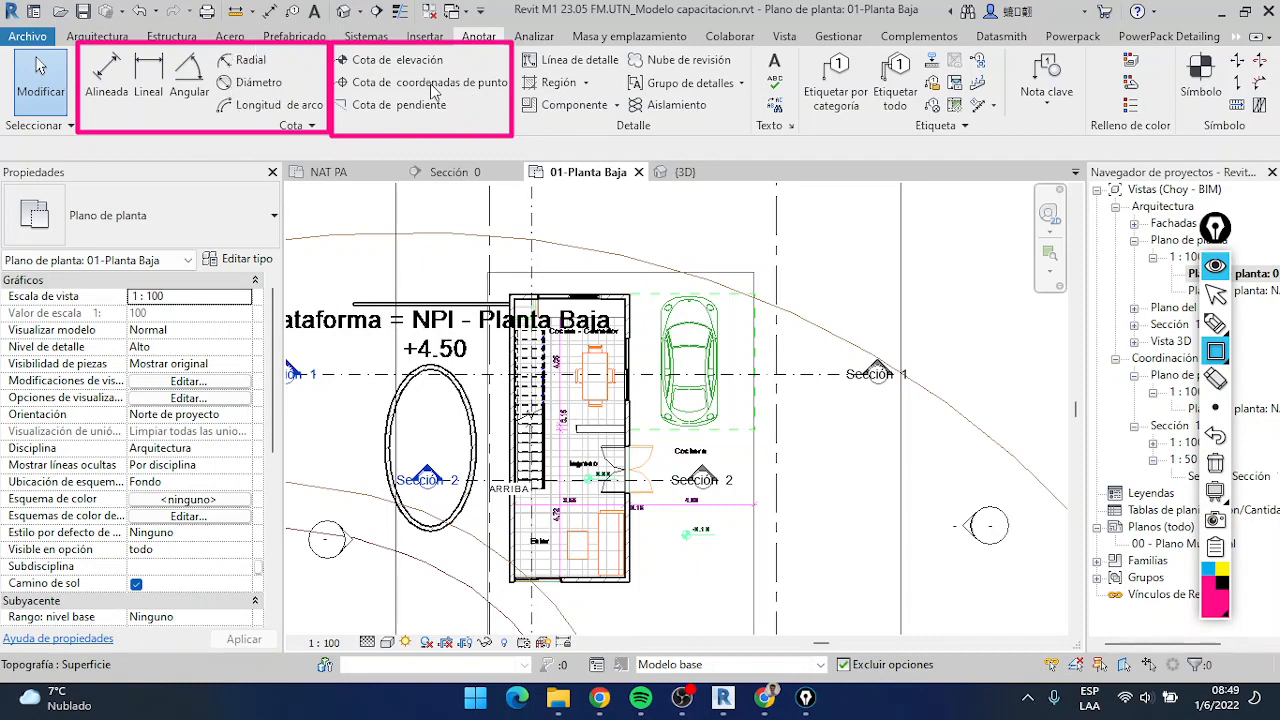
Return to the COTAS page of the Jamboard in Chrome and clear the rectangles from the screen
mouse_move(1213, 325)
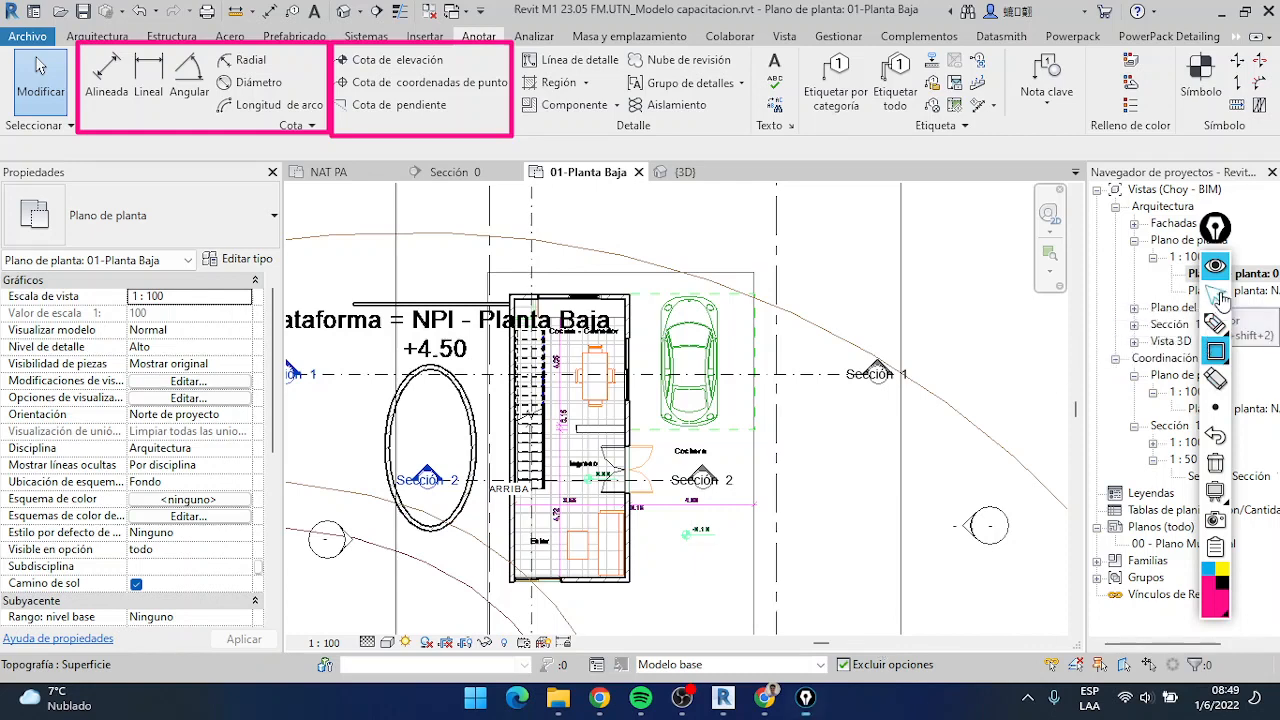
left_click(764, 697)
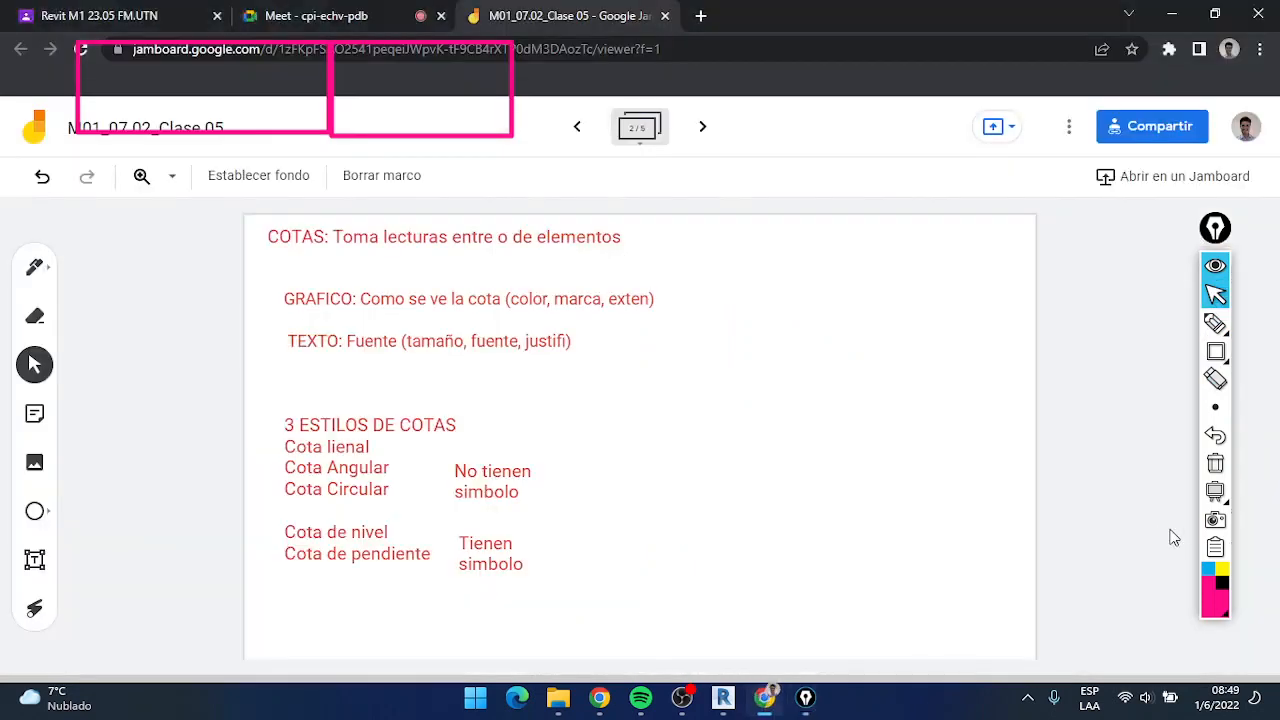
left_click(1215, 463)
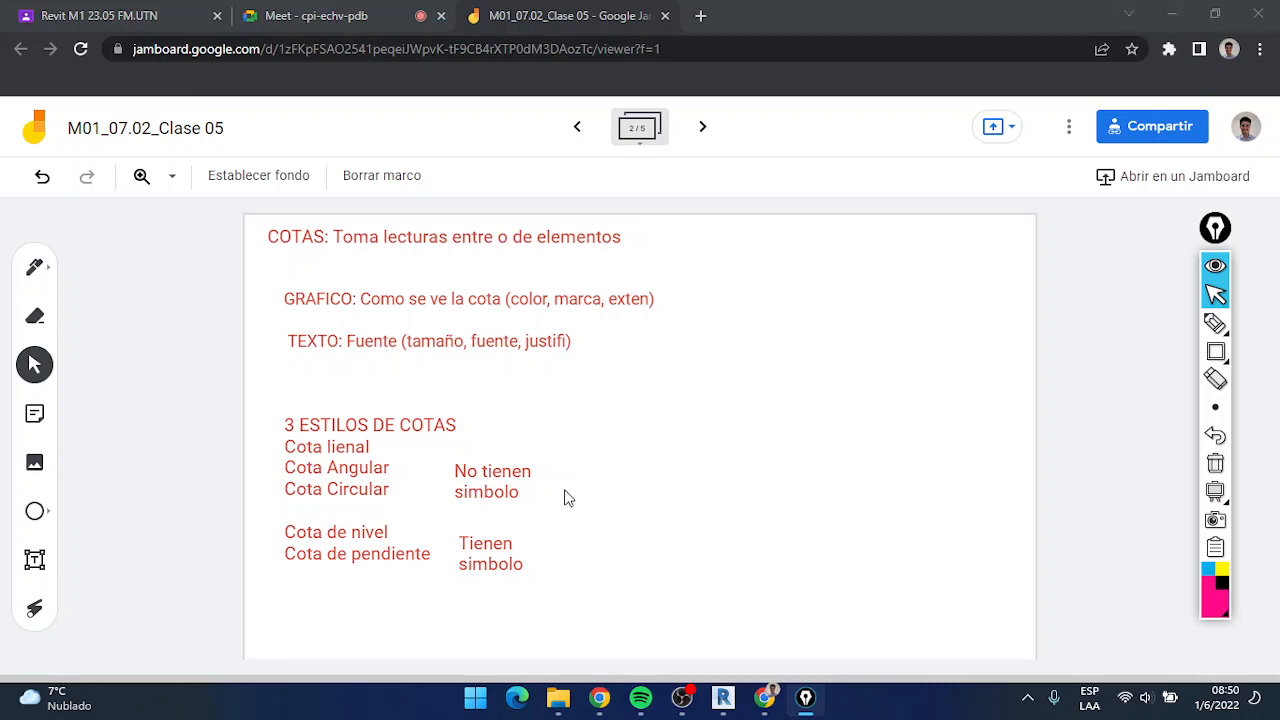
Switch to Revit and examine the dimensions, level marks and section marks around the house in the 01-Planta Baja plan
left_click(1171, 14)
scroll(580, 334, "down", 2)
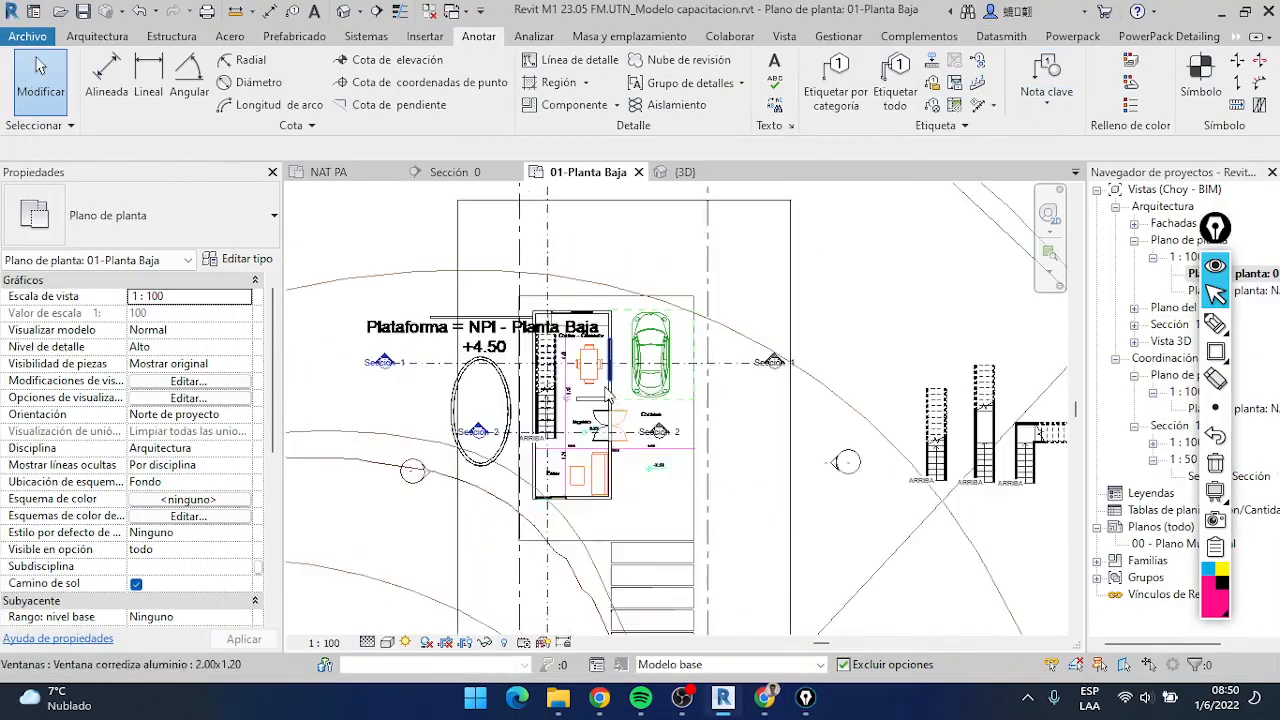
scroll(606, 387, "up", 2)
mouse_move(654, 383)
middle_mouse_down()
mouse_move(697, 375)
mouse_move(663, 406)
middle_mouse_up()
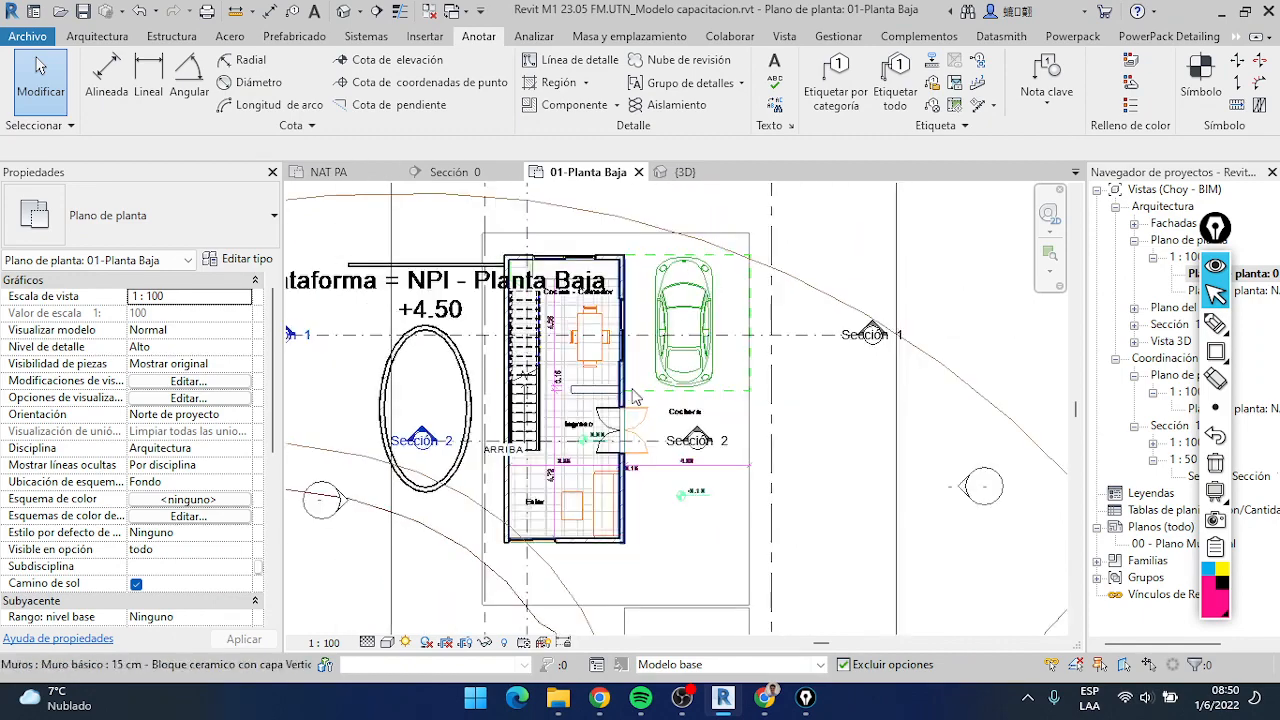
scroll(612, 402, "down", 1)
scroll(678, 424, "up", 2)
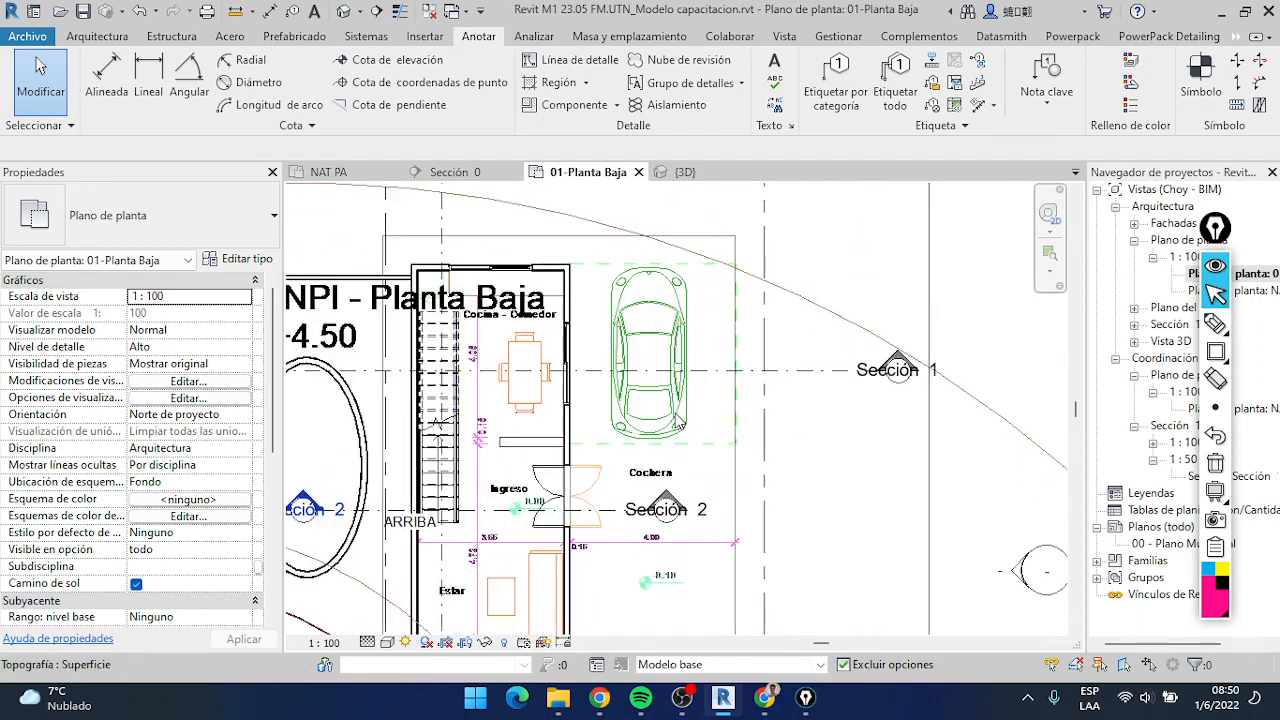
scroll(668, 420, "down", 1)
scroll(667, 418, "up", 1)
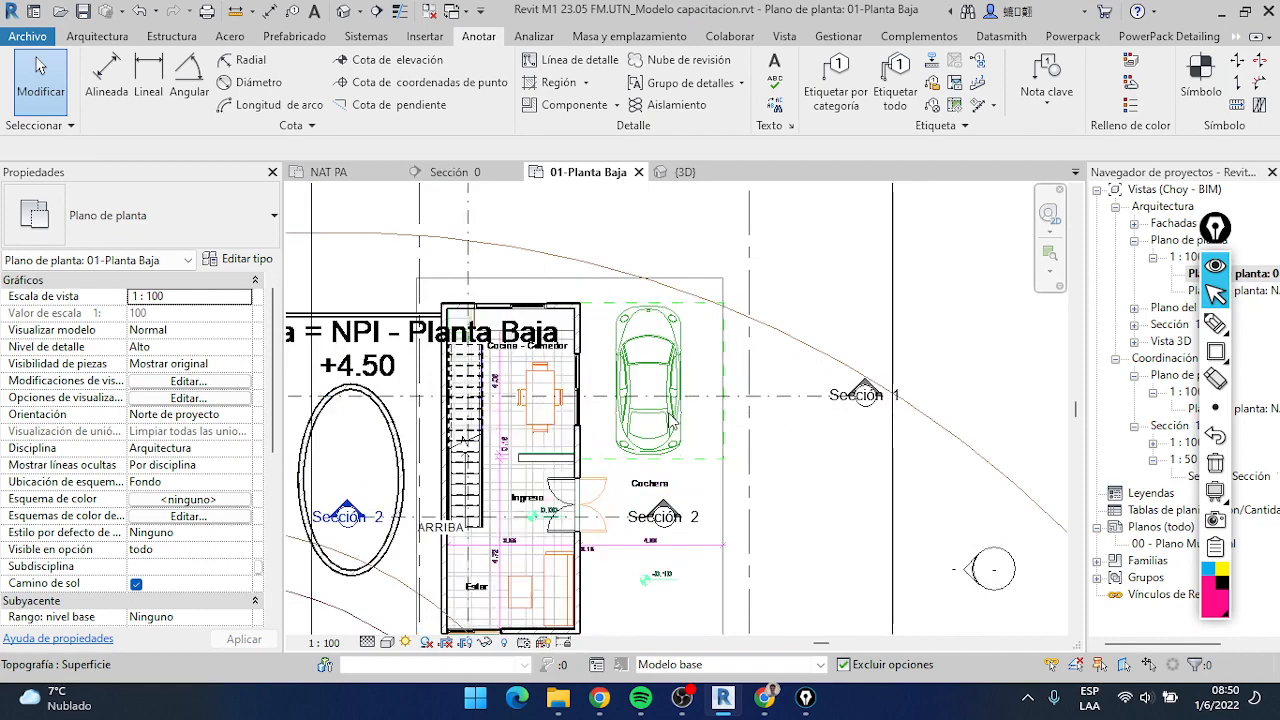
scroll(580, 452, "down", 1)
scroll(570, 458, "up", 2)
scroll(570, 458, "down", 2)
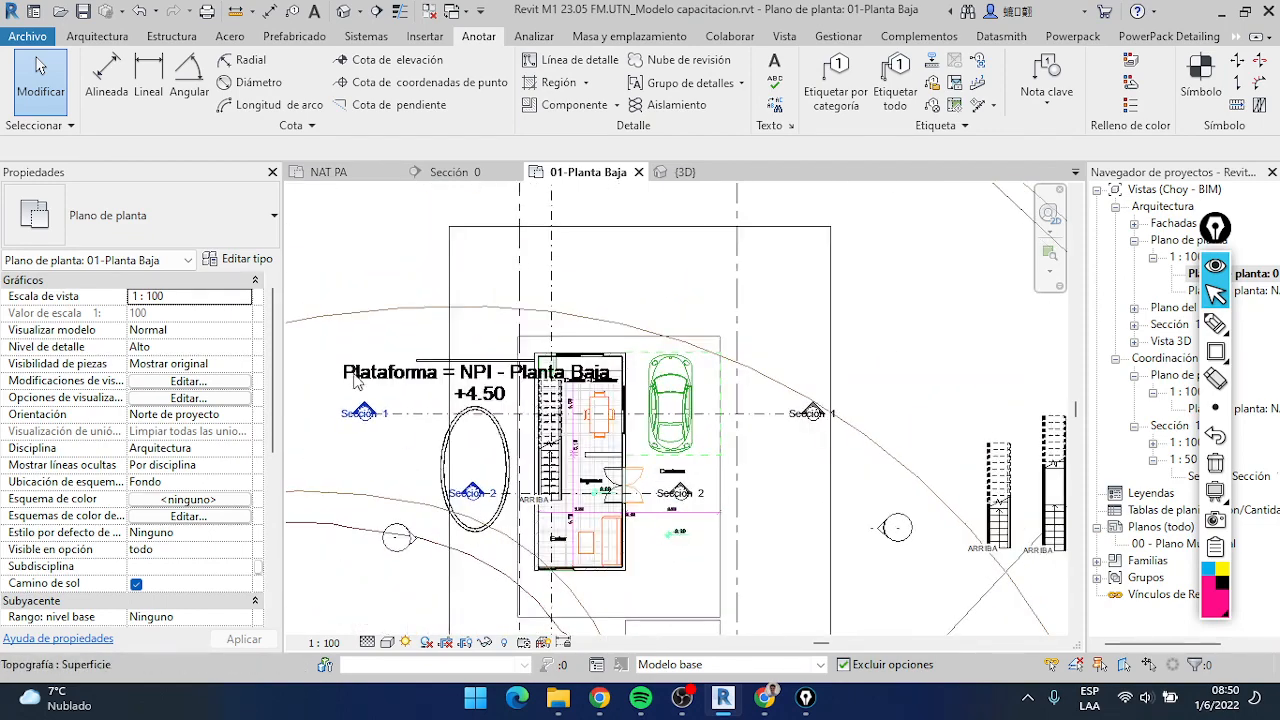
scroll(685, 293, "down", 1)
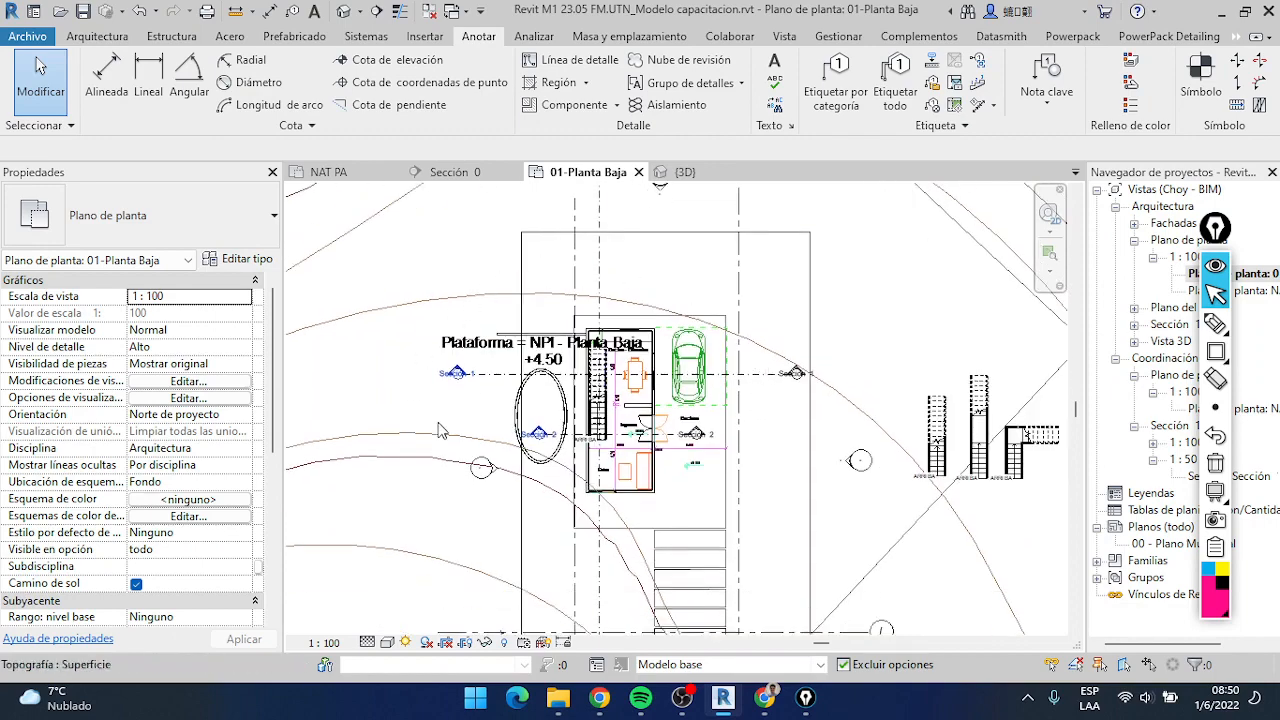
scroll(640, 428, "up", 2)
middle_click_drag(744, 507, 708, 484)
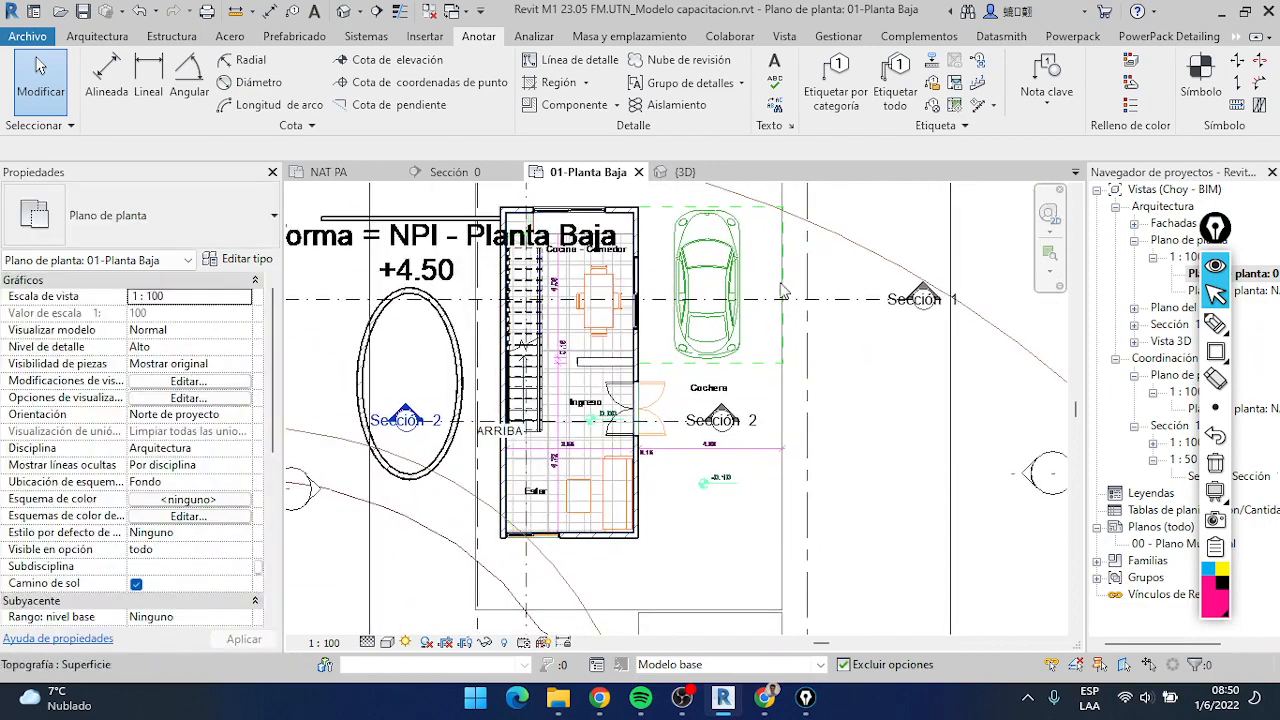
scroll(783, 290, "down", 1)
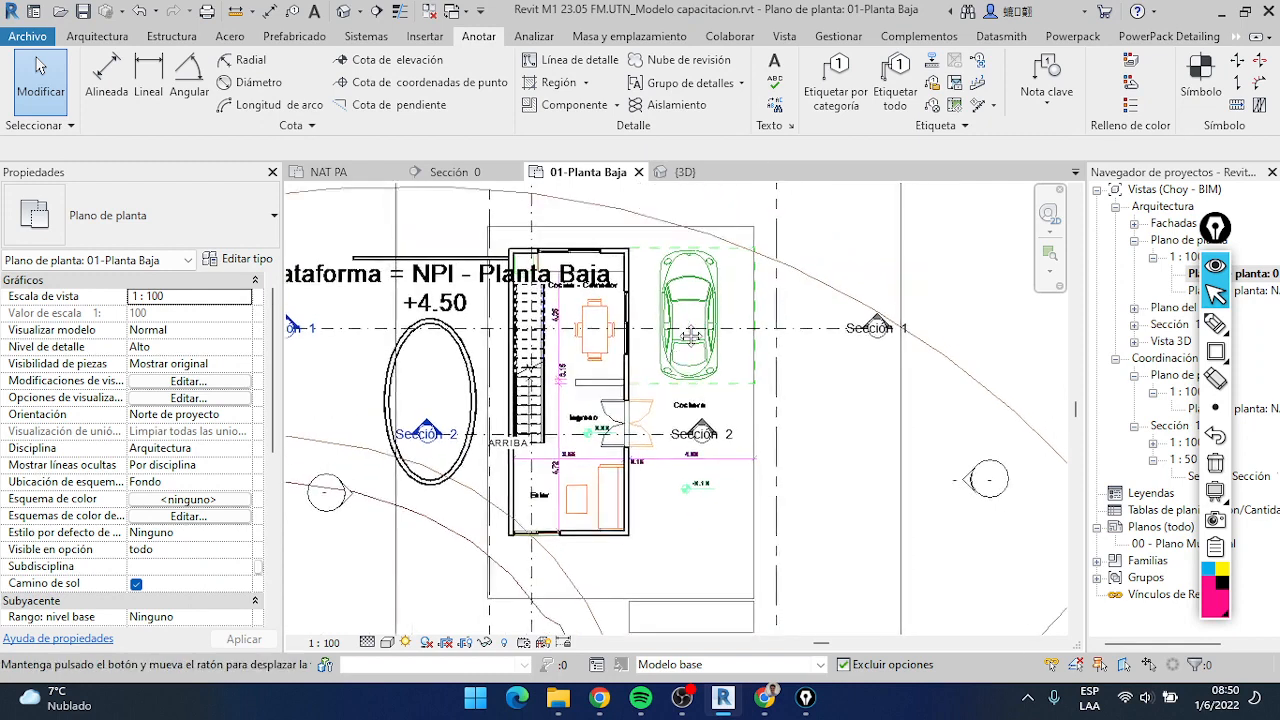
left_click(1214, 293)
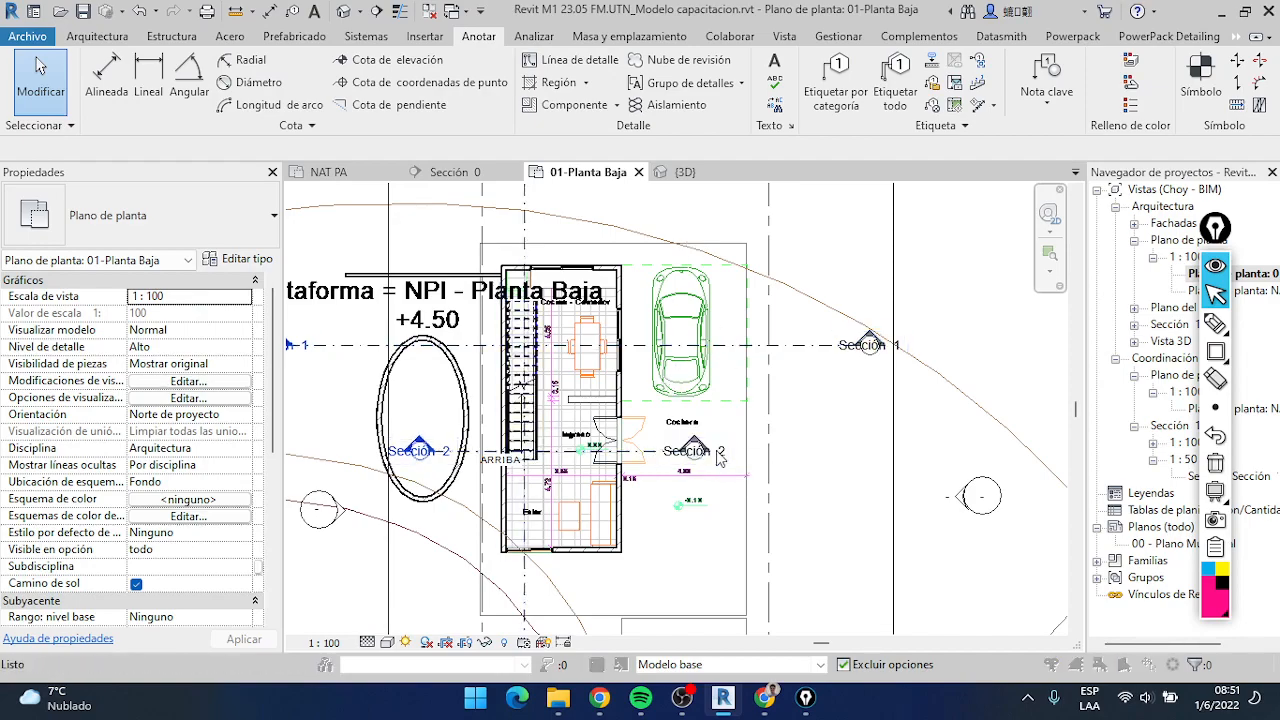
Open the visibility/graphics overrides of the 01-Planta Baja plan and review its model categories
key("v")
key("v")
left_click_drag(662, 52, 853, 85)
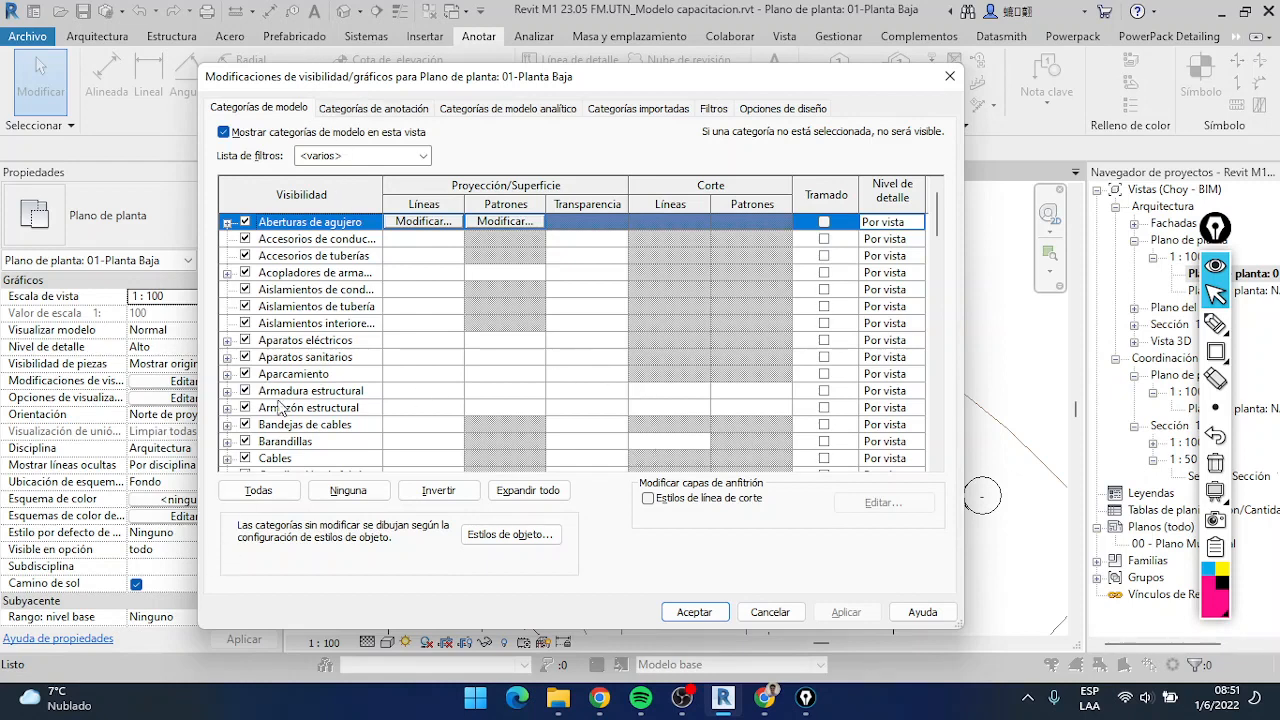
scroll(273, 385, "down", 1)
scroll(273, 377, "down", 14)
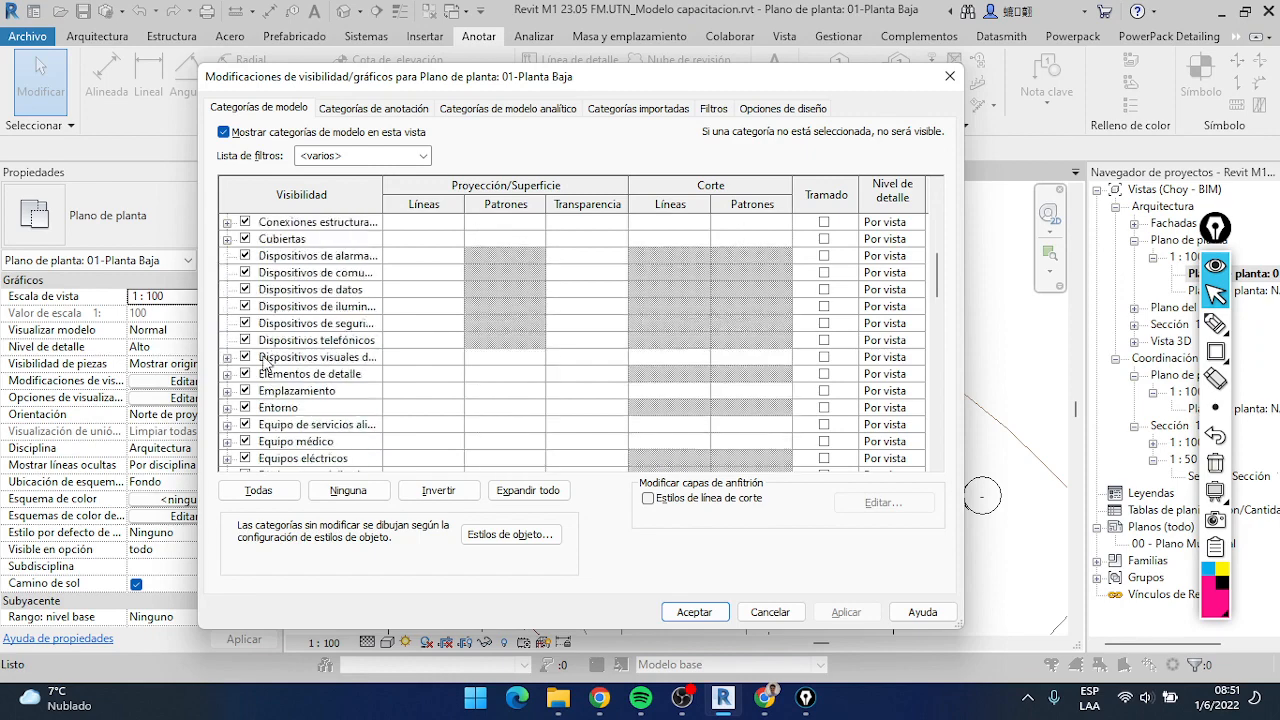
scroll(265, 393, "up", 6)
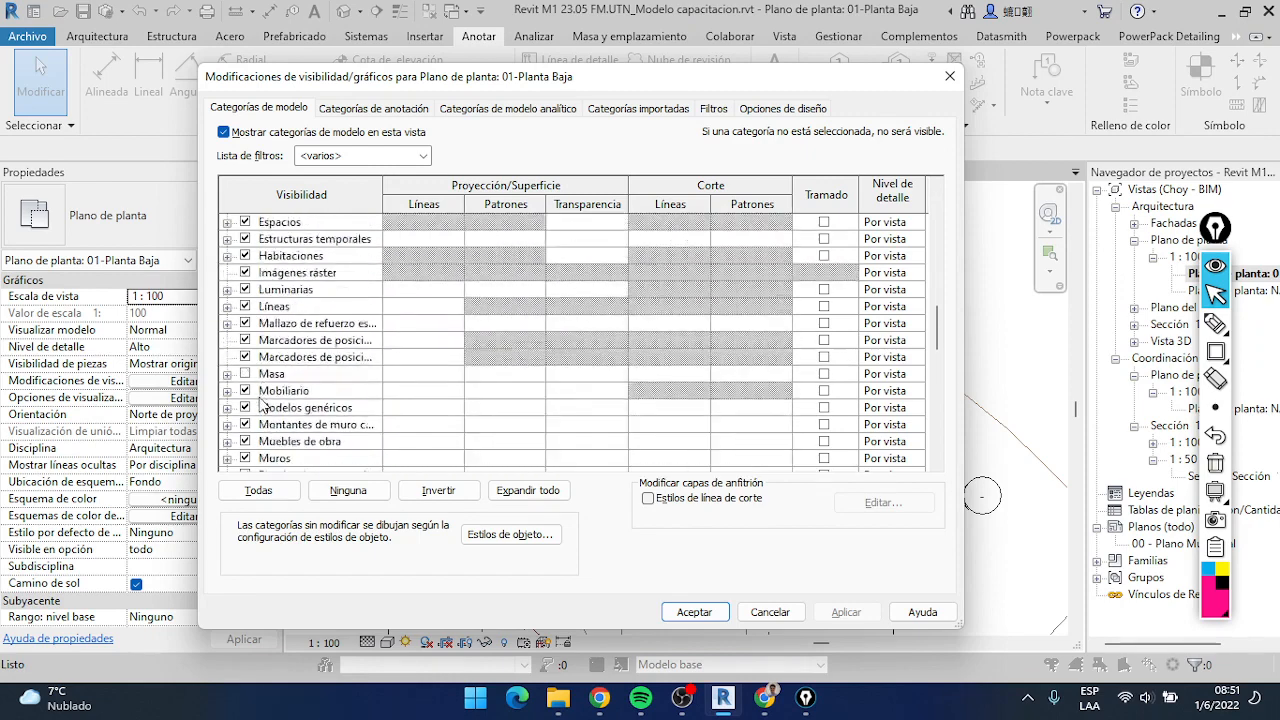
Frame the row of category headings from Categorías de modelo to Opciones de diseño with an Epic Pen rectangle
left_click(1215, 351)
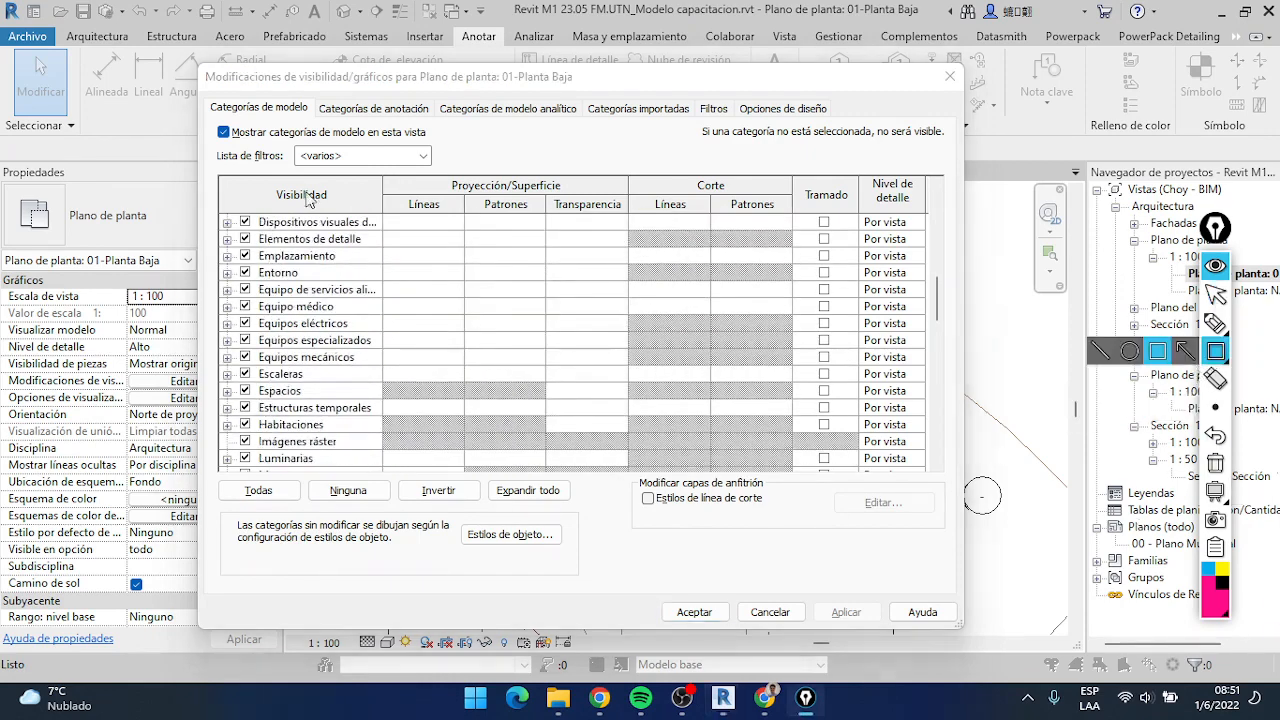
mouse_move(203, 97)
left_mouse_down()
mouse_move(588, 126)
mouse_move(845, 122)
left_mouse_up()
left_click(1218, 296)
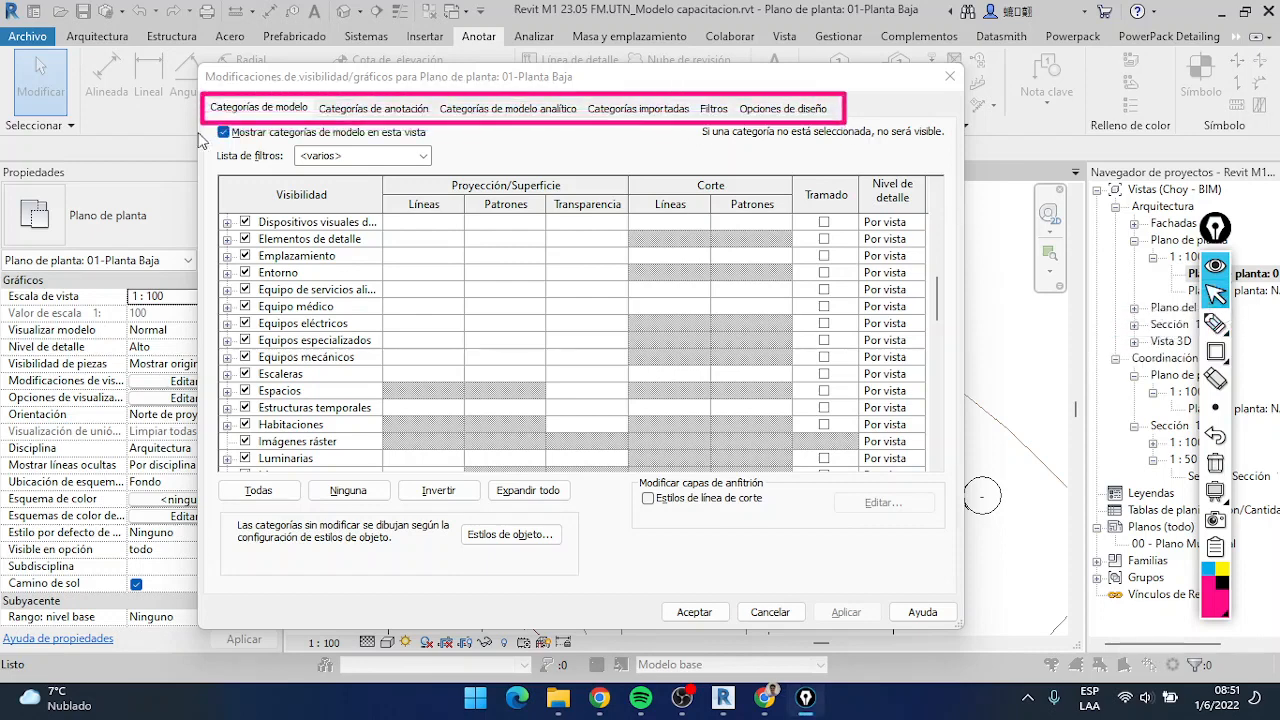
Compare the plan's model categories with its annotation categories, including Cotas and the Etiquetas entries
left_click(254, 110)
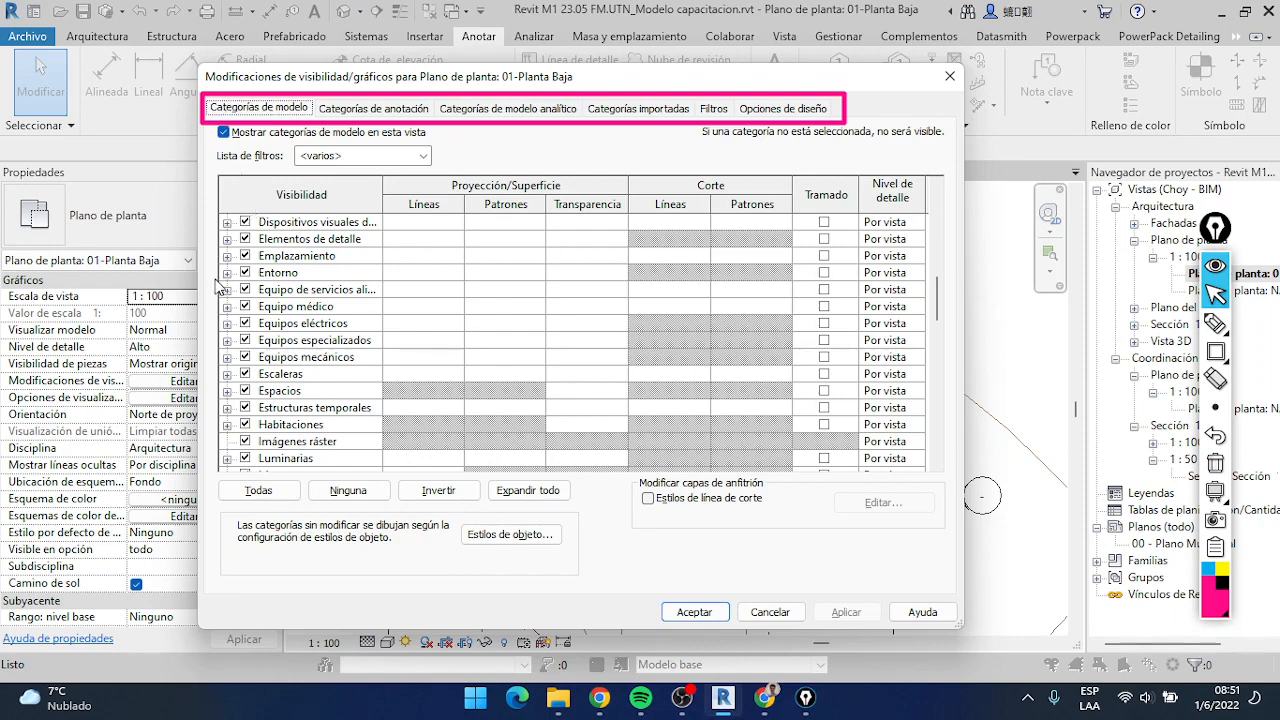
scroll(220, 290, "down", 1)
scroll(220, 290, "up", 10)
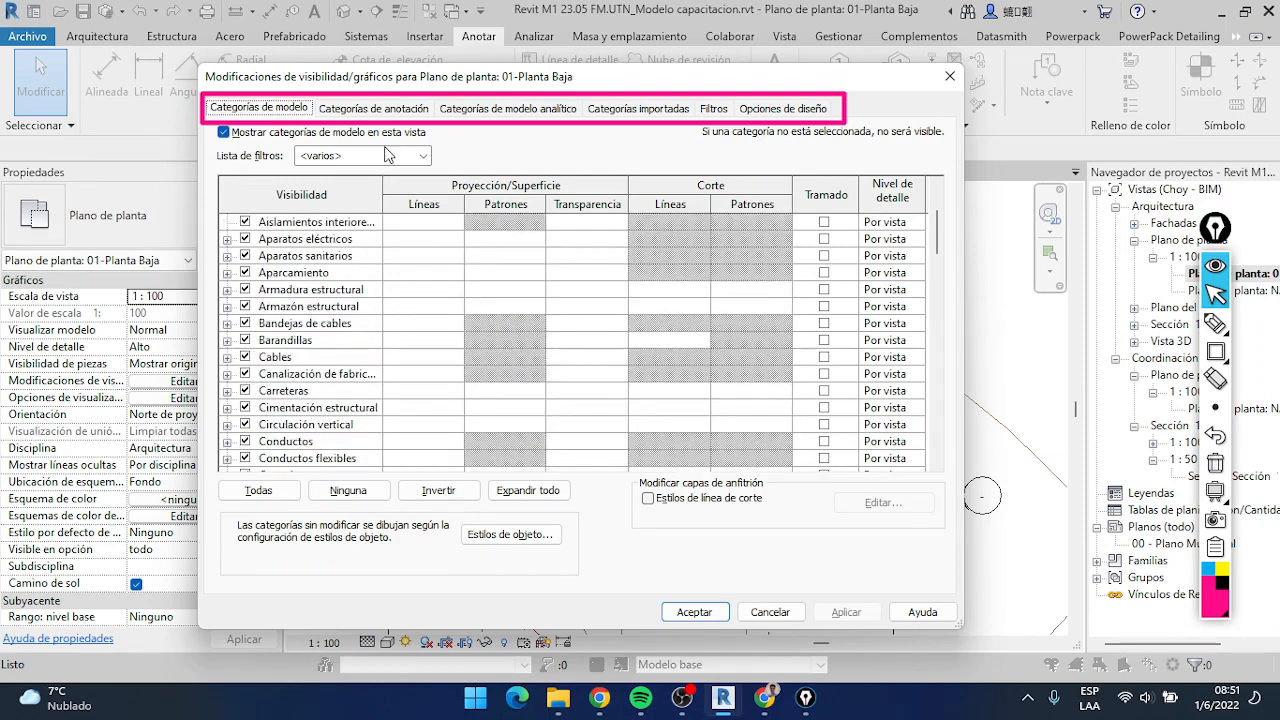
left_click(411, 110)
scroll(246, 343, "down", 10)
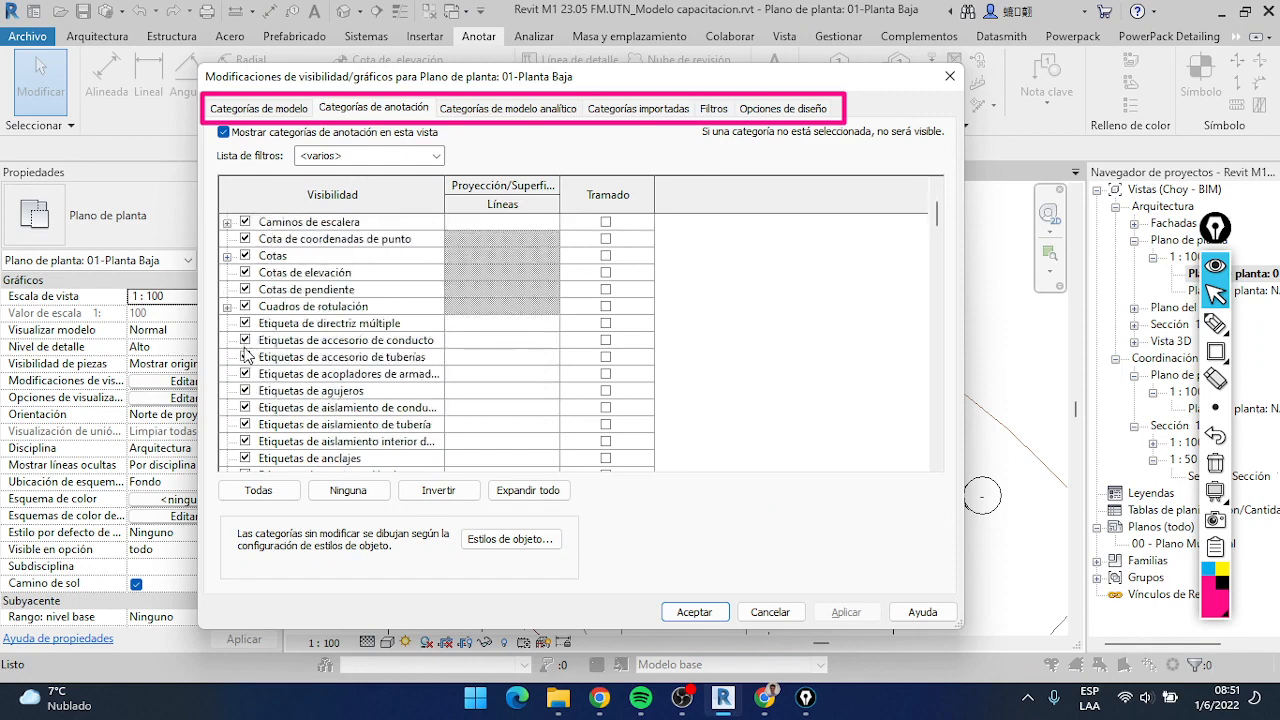
scroll(265, 350, "down", 4)
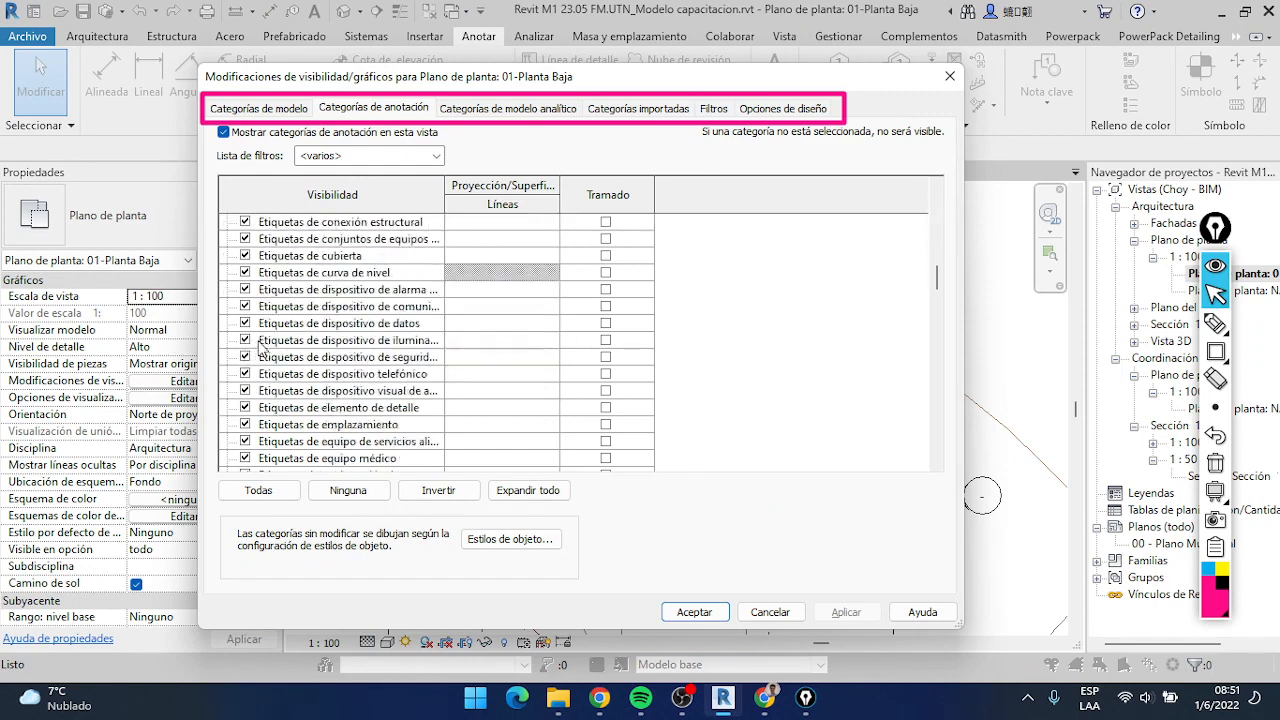
Show the plan's imported categories, clear the Epic Pen rectangle, and point an arrow at Mostrar categorías importadas en esta vista
left_click(655, 112)
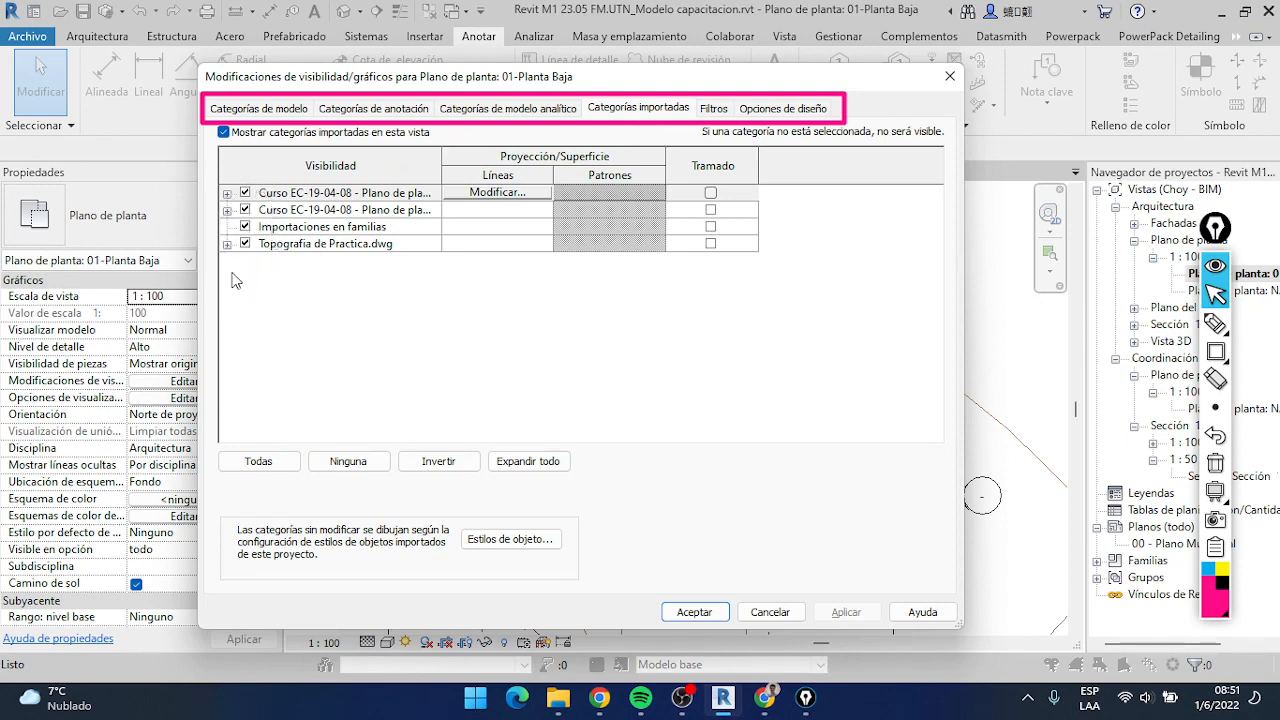
left_click(1219, 460)
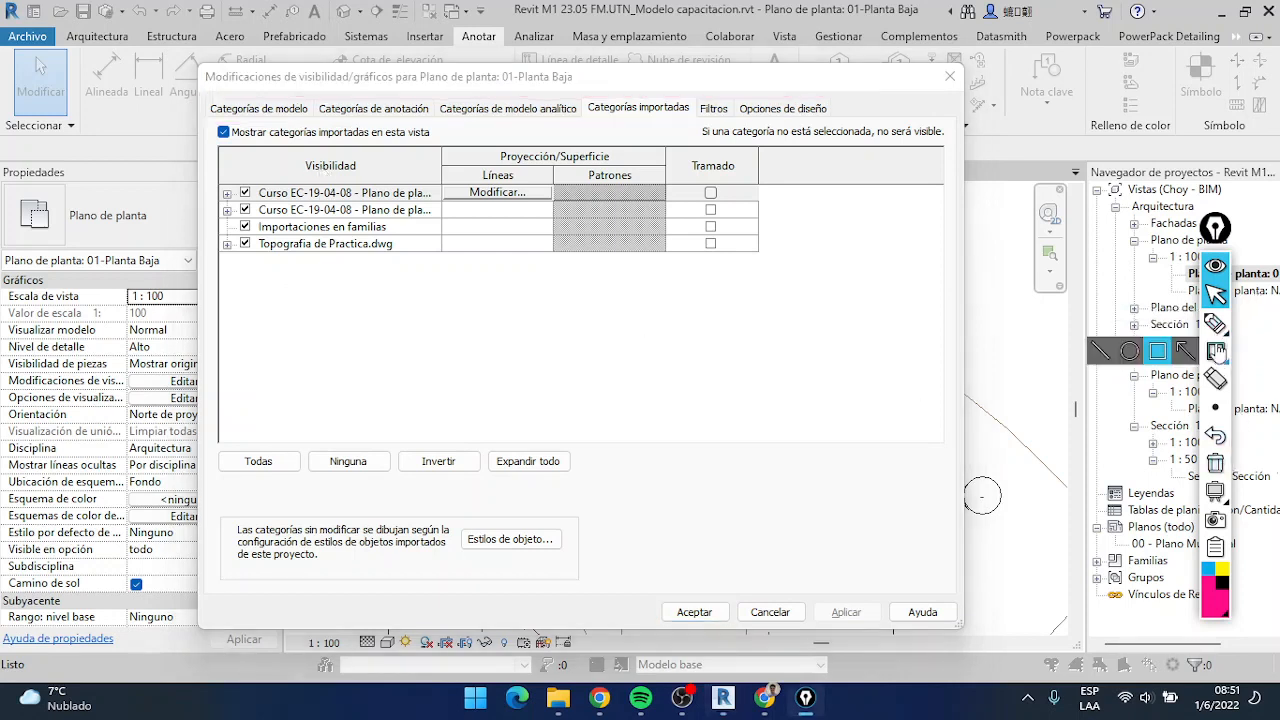
left_click(1182, 351)
left_click_drag(513, 132, 437, 135)
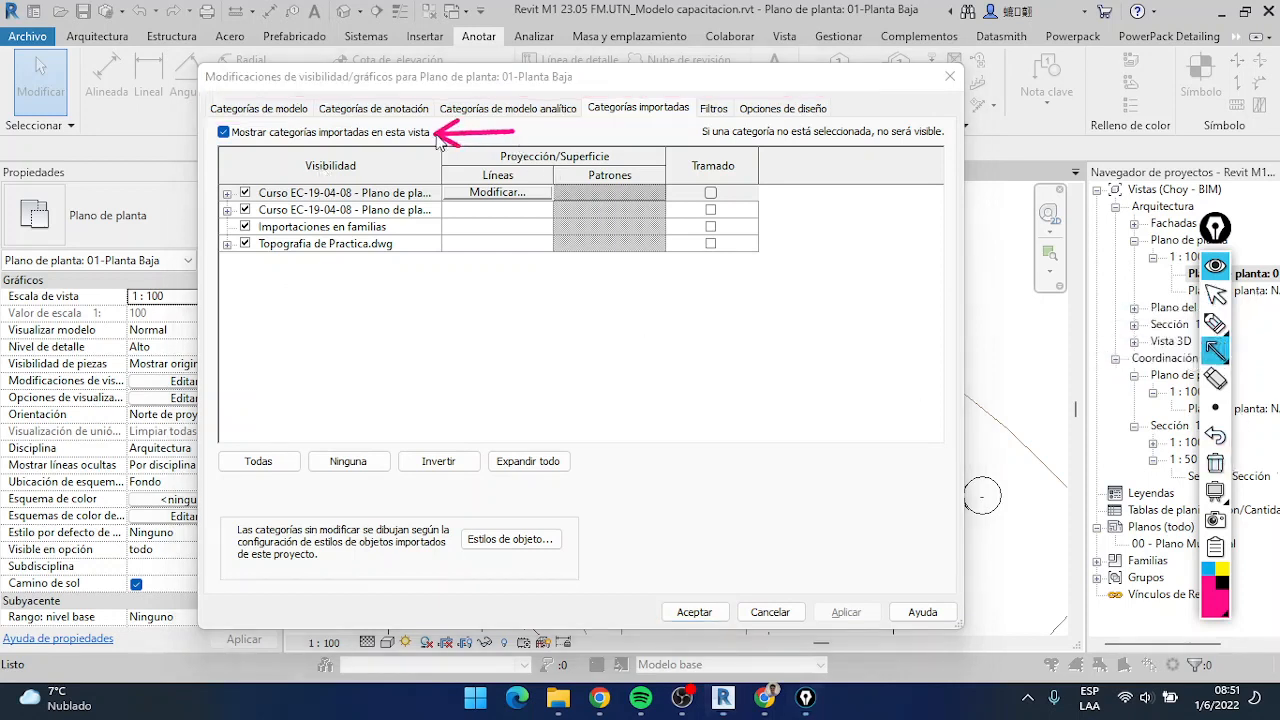
left_click(1215, 294)
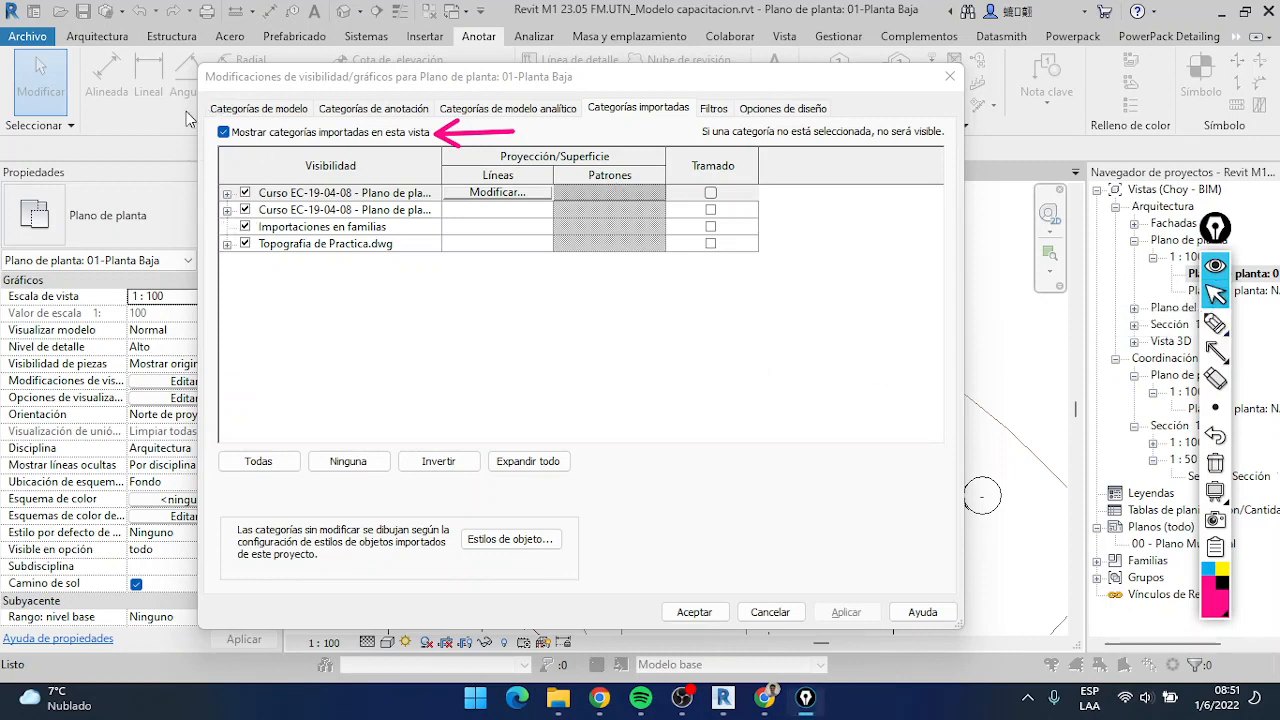
Turn off Mostrar categorías importadas en esta vista, erase the Epic Pen arrow, and accept the visibility changes
left_click(224, 133)
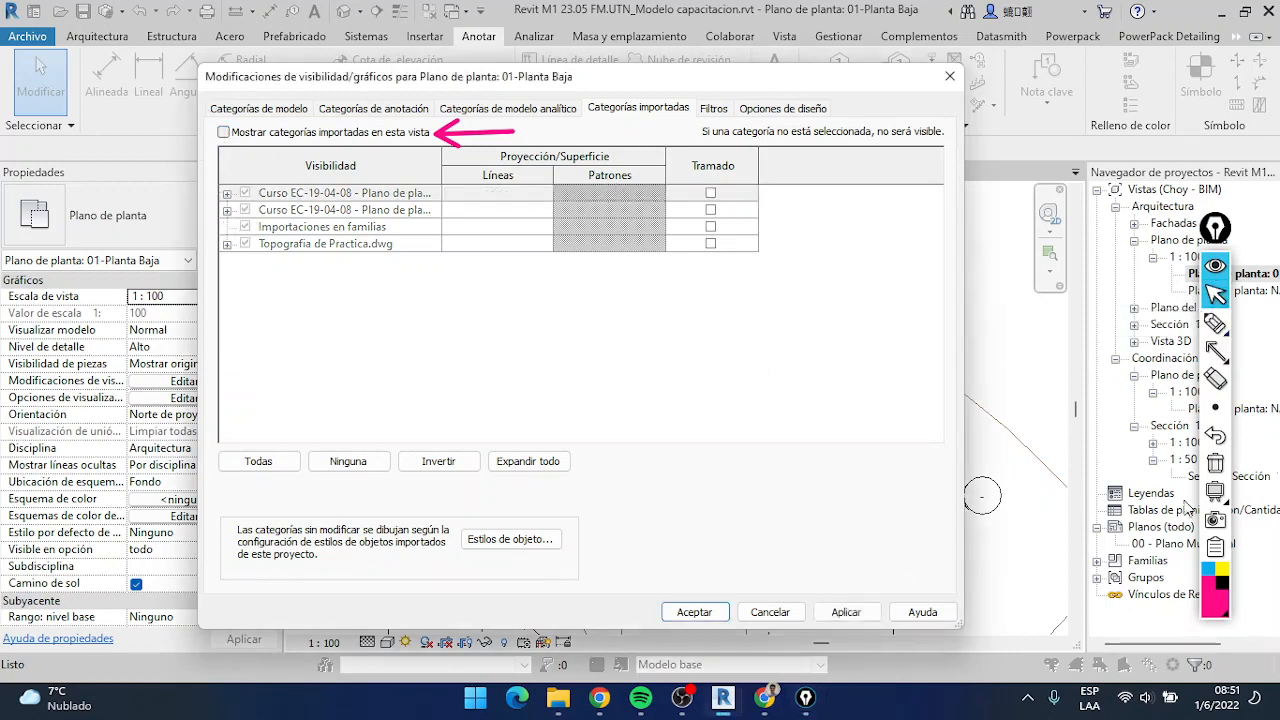
left_click(1215, 463)
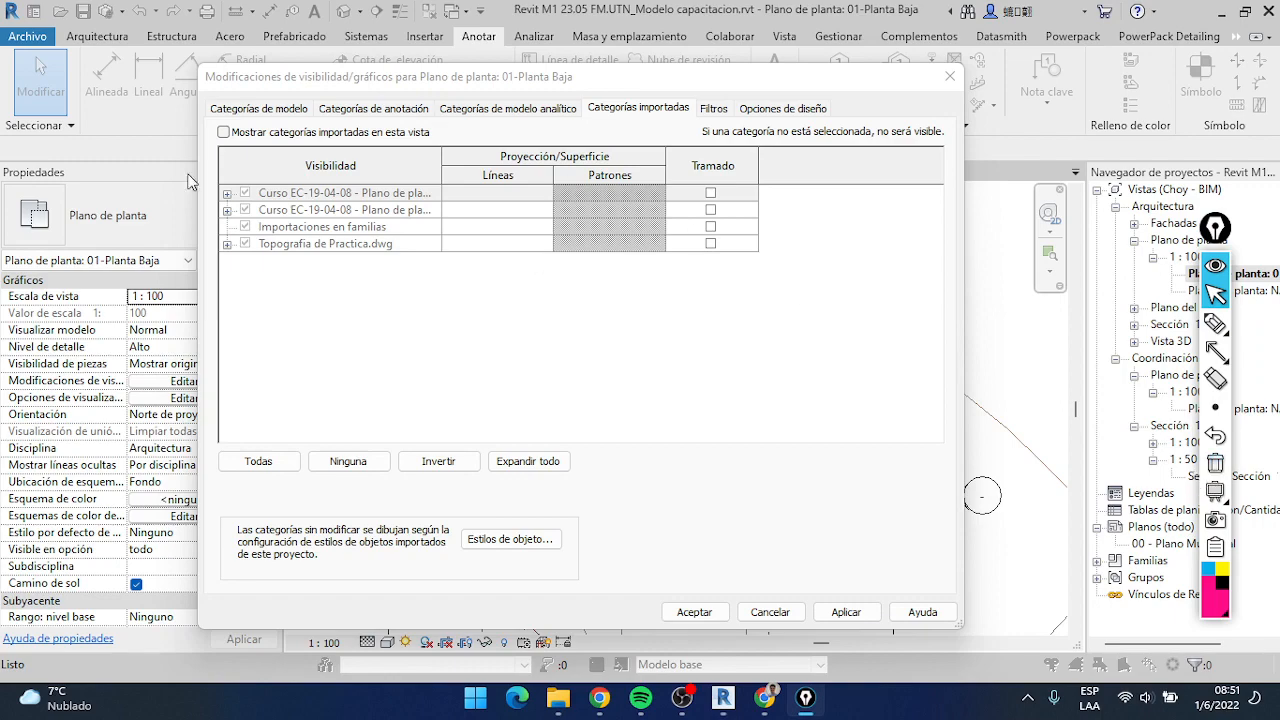
left_click(694, 611)
Examine the house, its double door and the surrounding section marks in the 01-Planta Baja plan
scroll(658, 432, "down", 2)
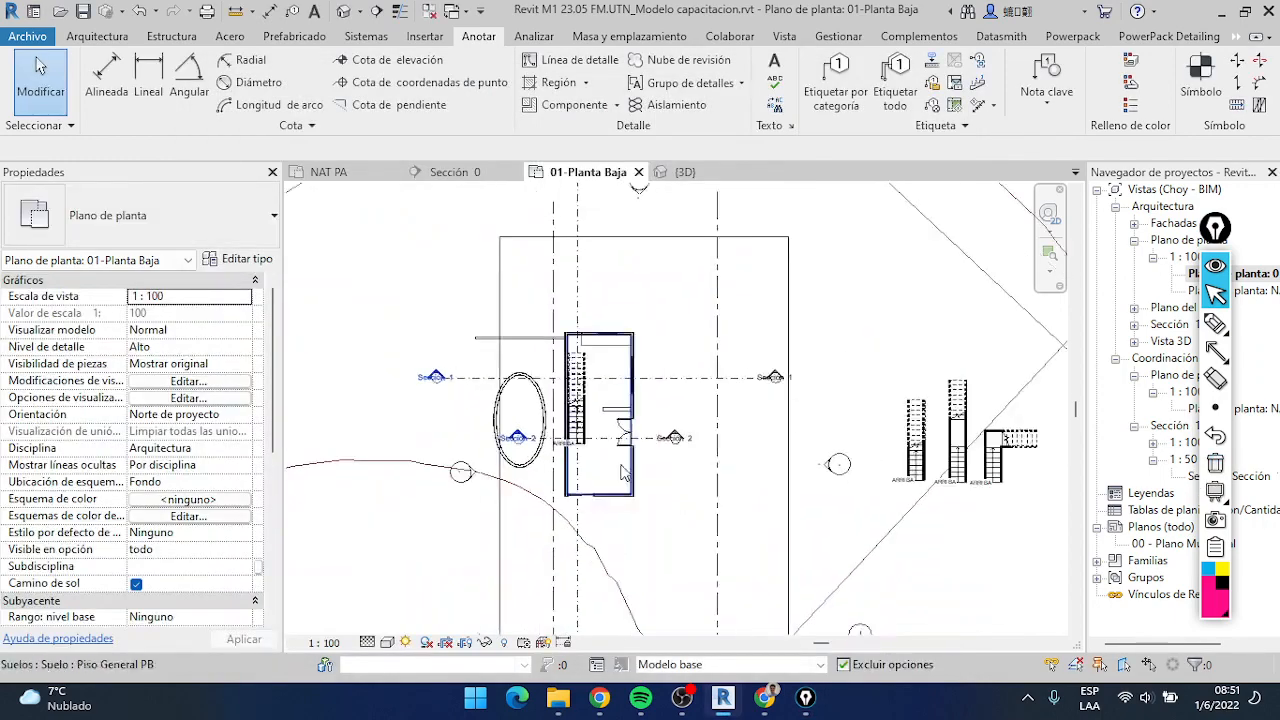
scroll(630, 470, "up", 3)
scroll(610, 492, "up", 1)
scroll(608, 487, "up", 1)
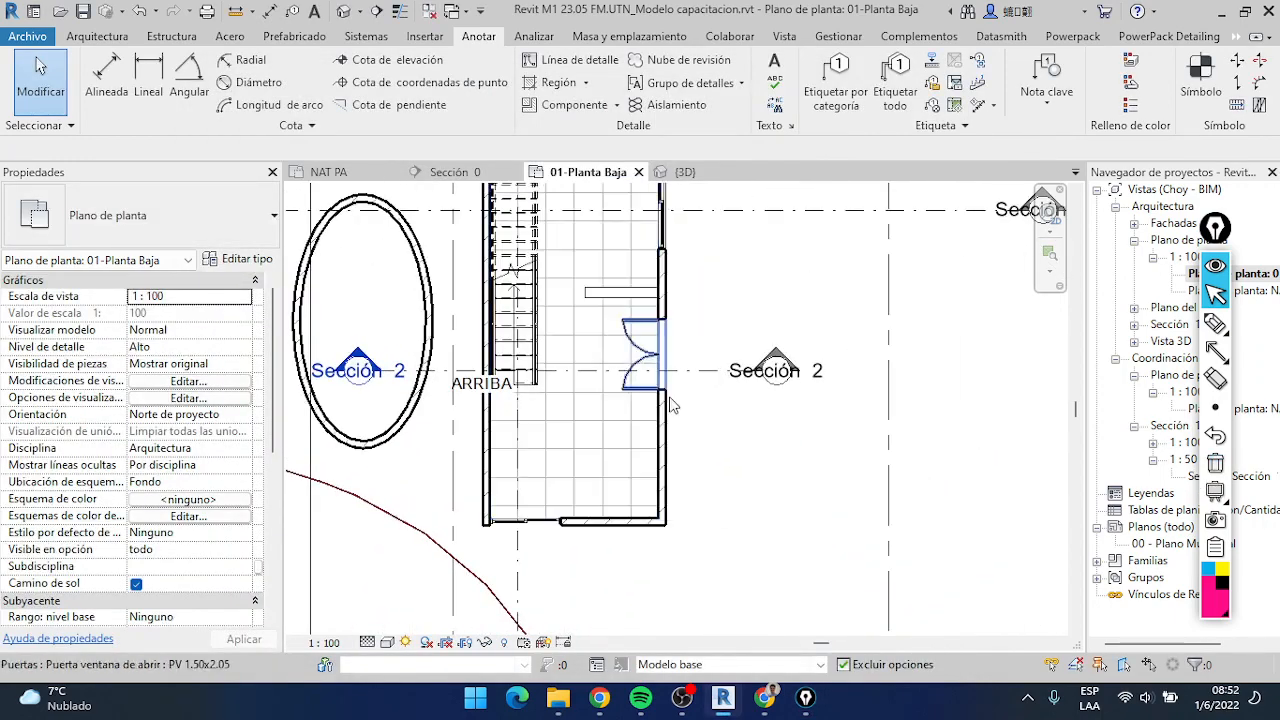
middle_click_drag(682, 420, 669, 541)
scroll(756, 410, "down", 1)
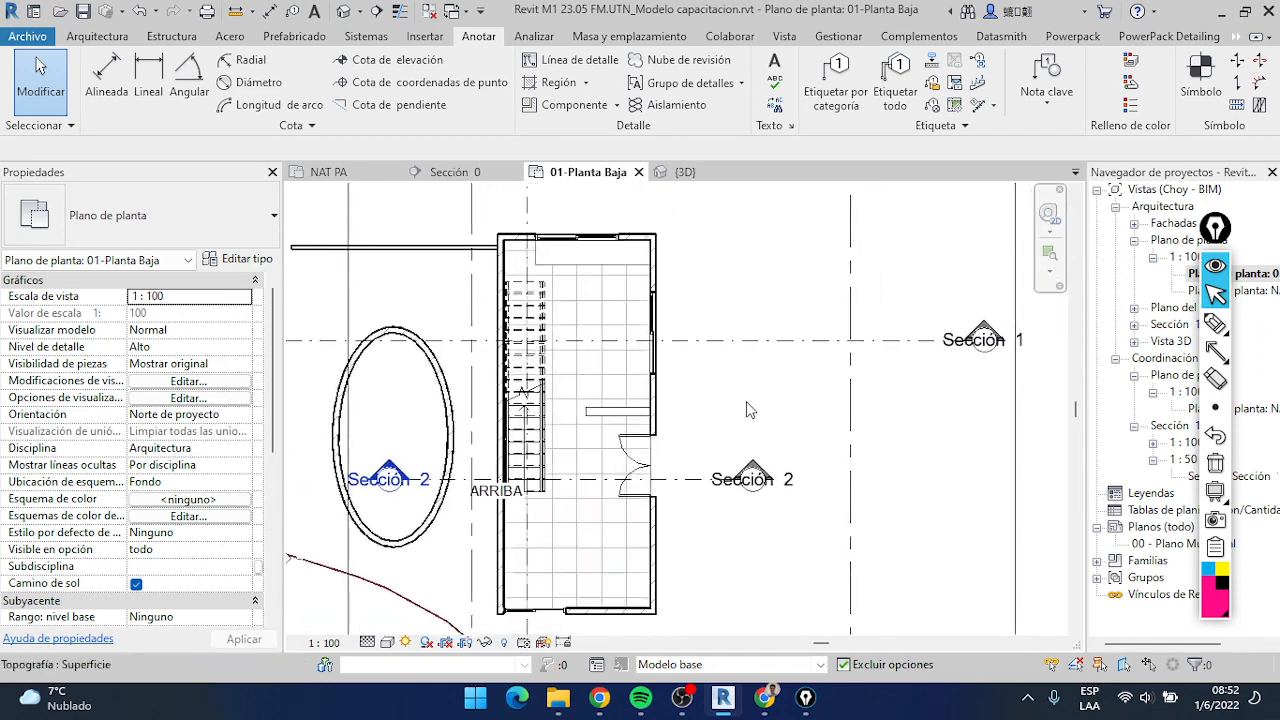
scroll(675, 455, "down", 1)
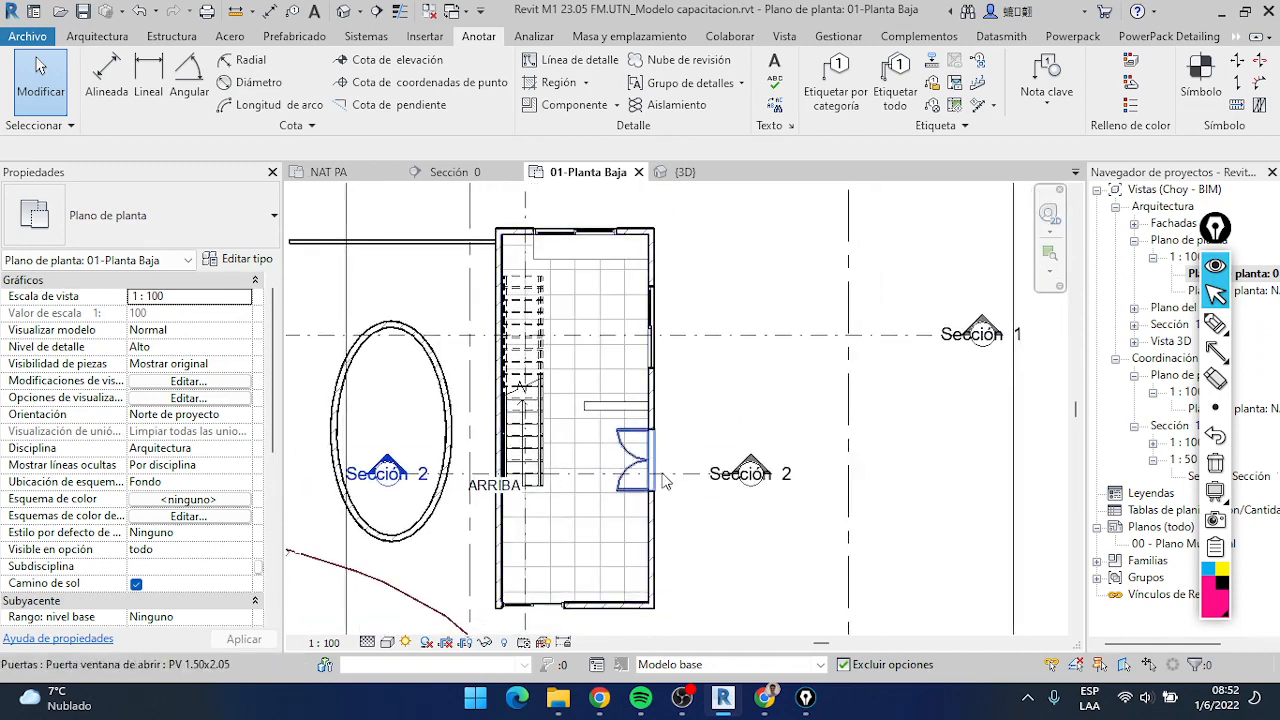
scroll(664, 475, "down", 3)
scroll(664, 475, "up", 3)
middle_click_drag(667, 475, 682, 453)
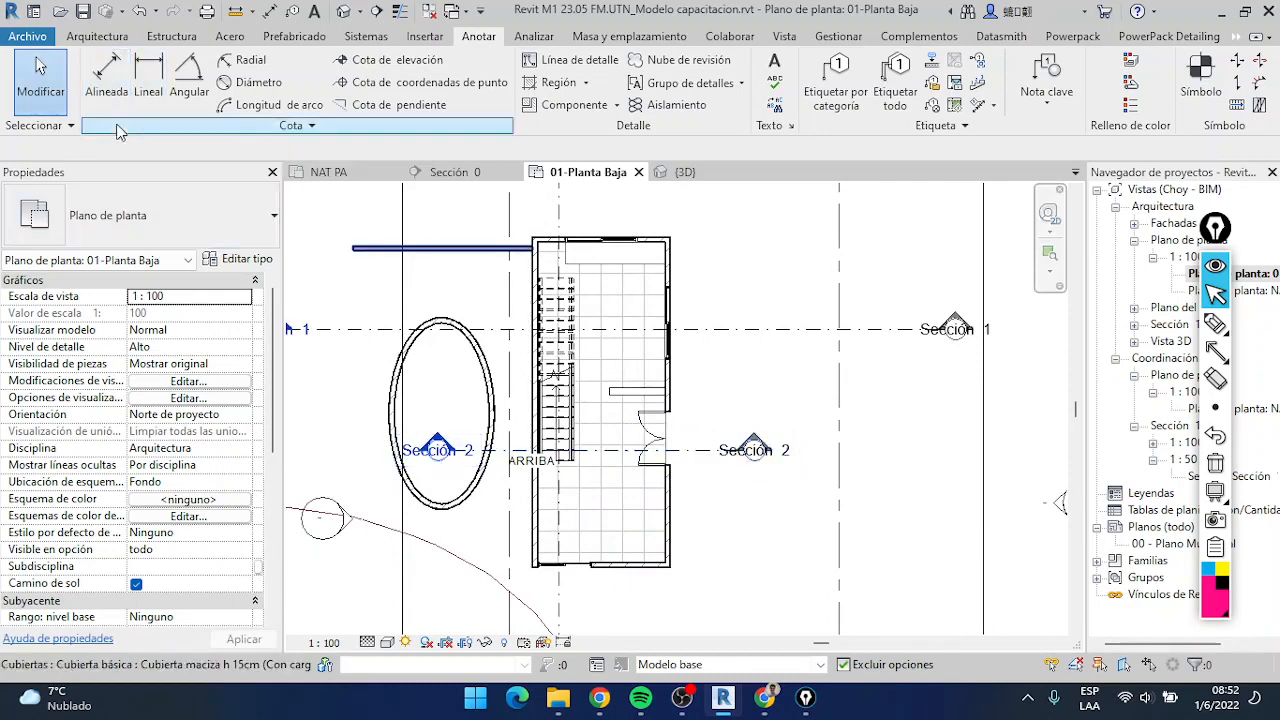
Start an aligned dimension and choose the Diagonal linear dimension style
left_click(105, 90)
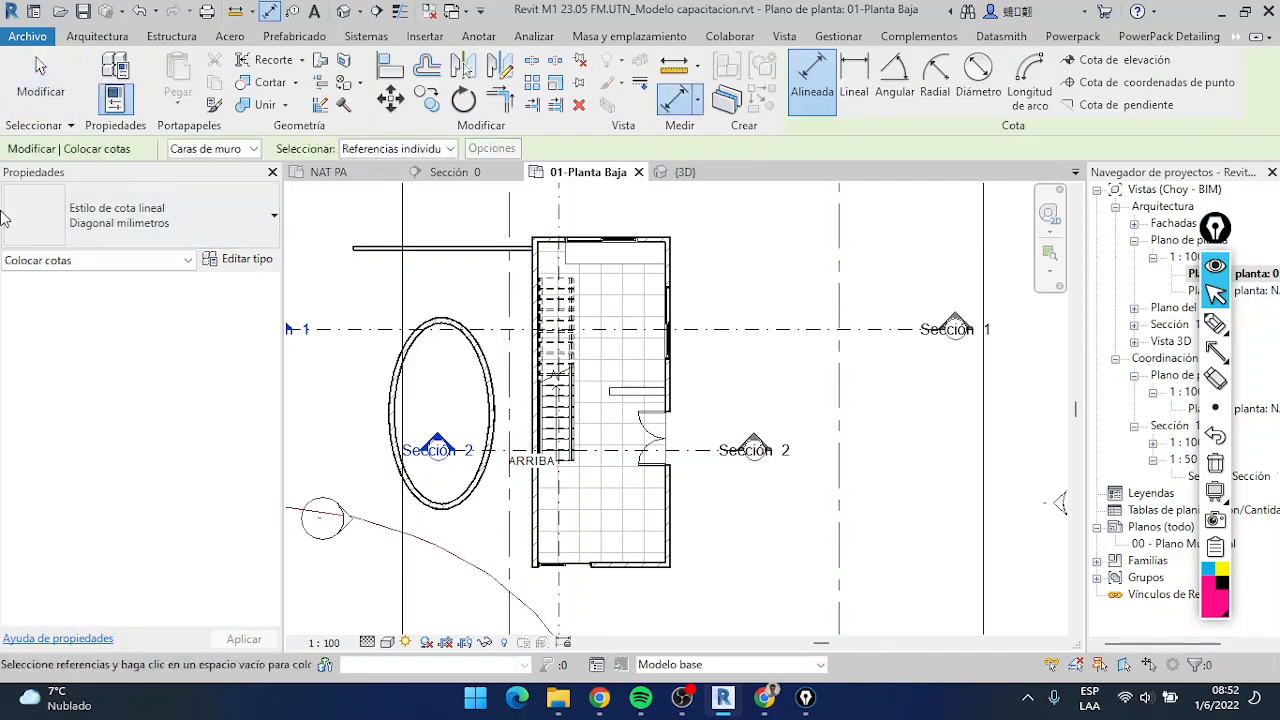
left_click(136, 220)
scroll(118, 395, "up", 1)
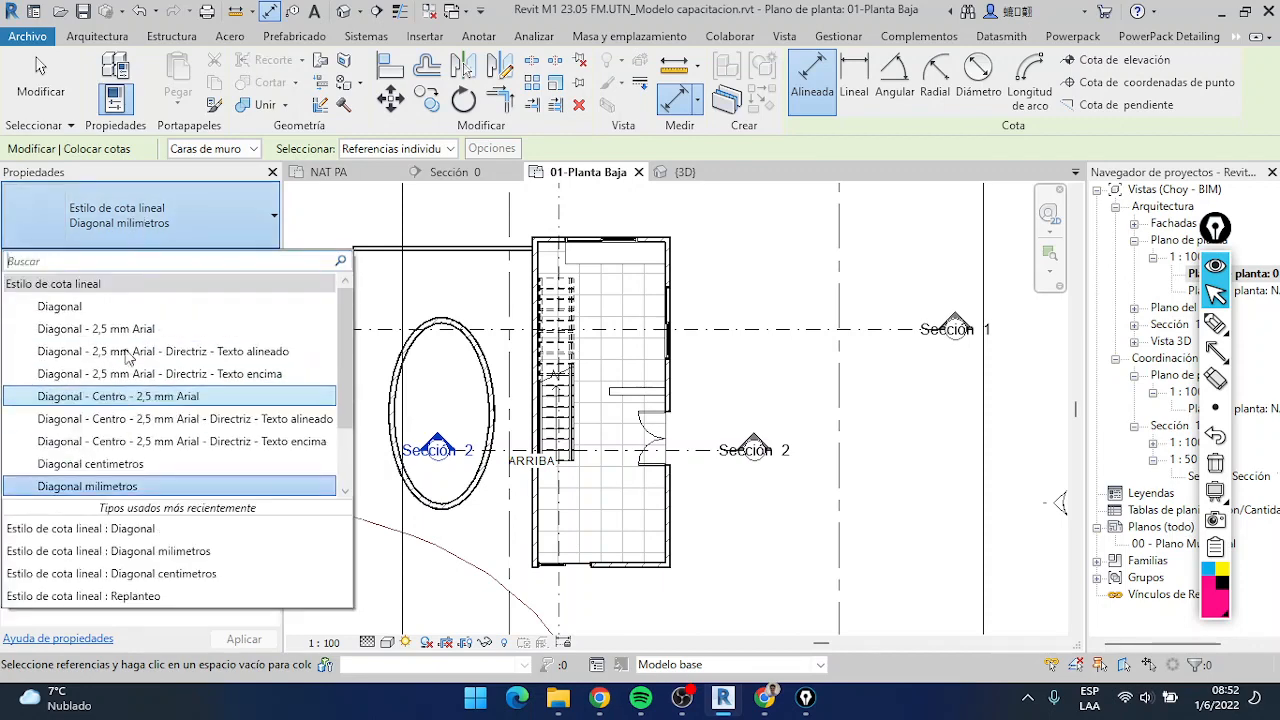
scroll(130, 345, "down", 1)
scroll(130, 338, "up", 2)
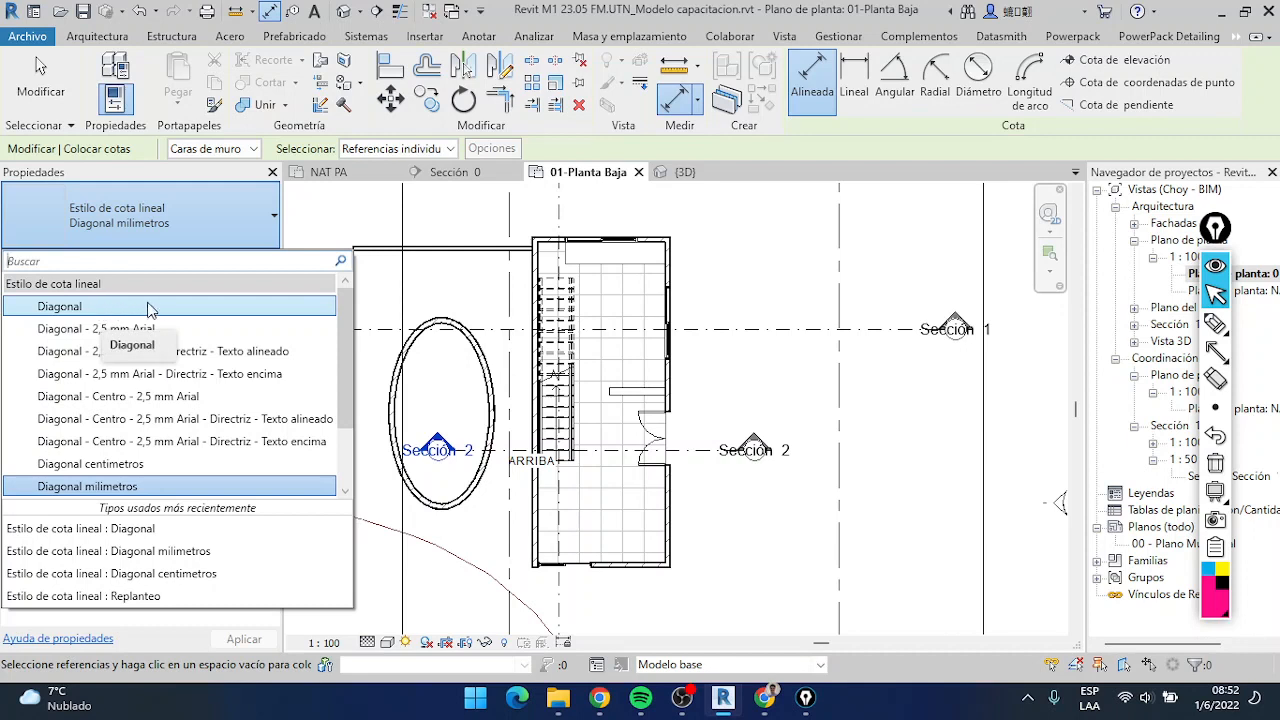
left_click(141, 314)
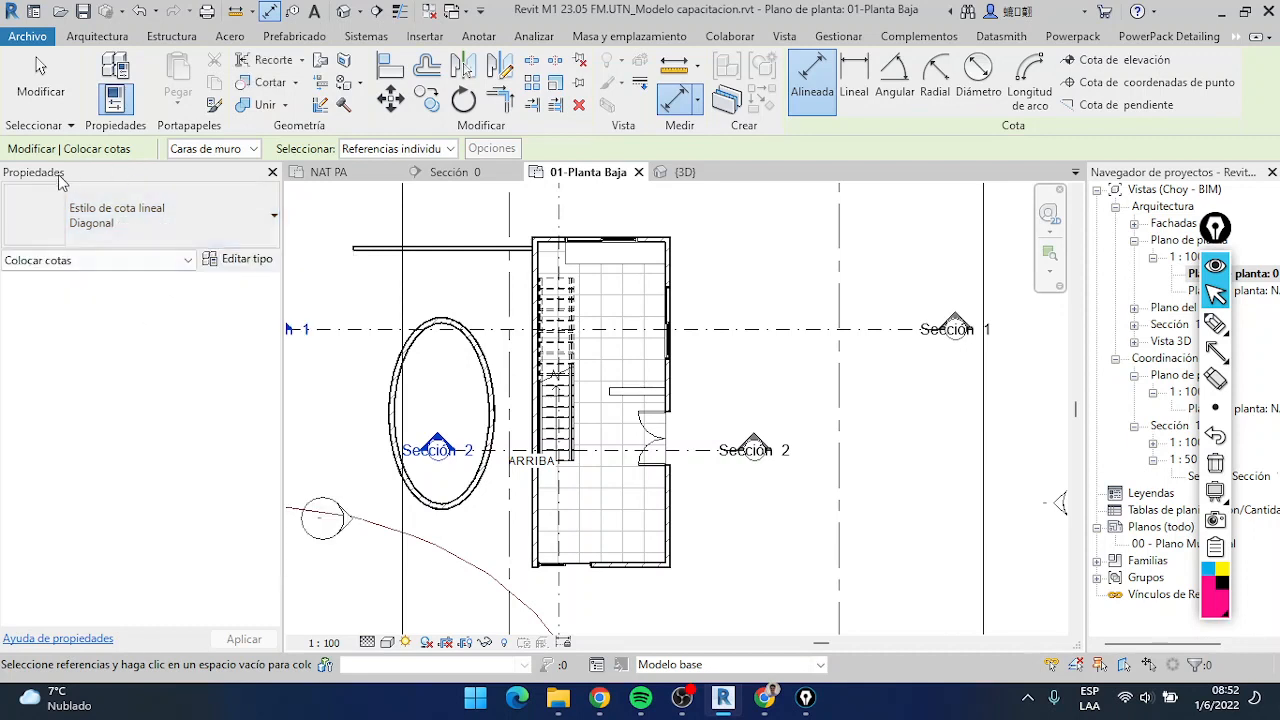
Open the type properties of the Diagonal dimension style and look over its Gráficos and Texto parameter groups
left_click(240, 259)
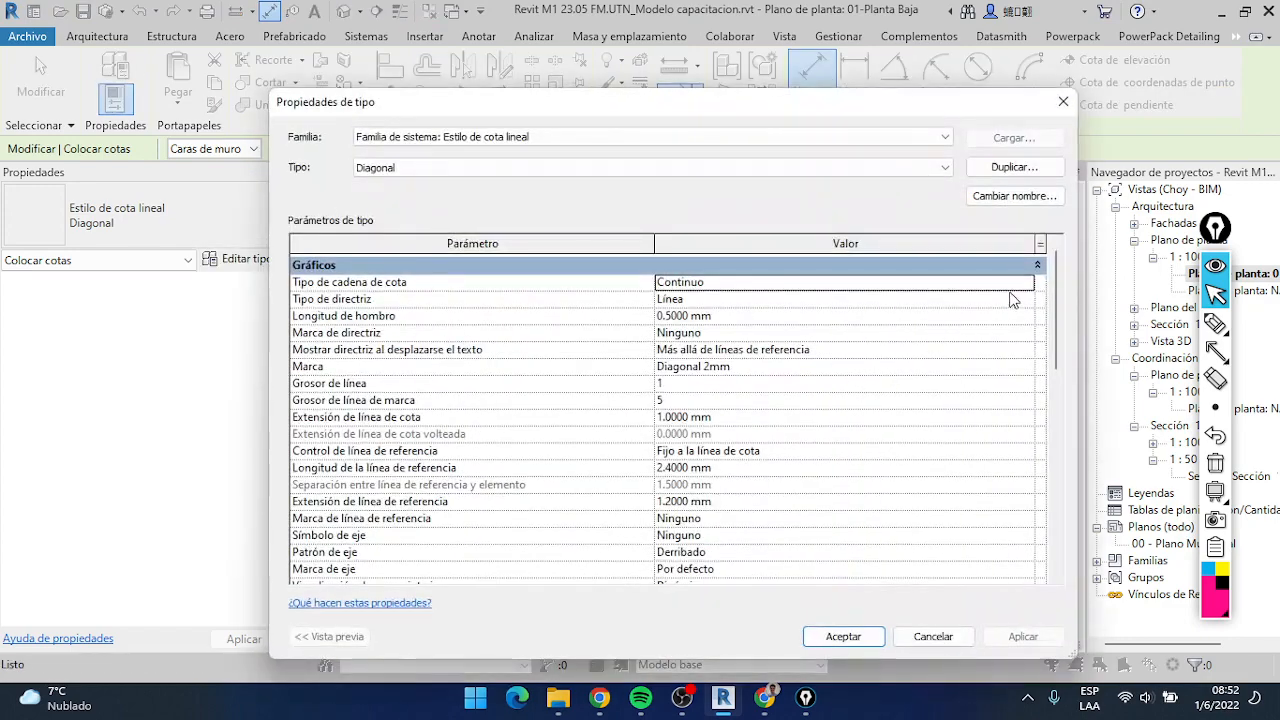
left_click_drag(1057, 289, 965, 255)
left_click(1038, 266)
left_click(1038, 287)
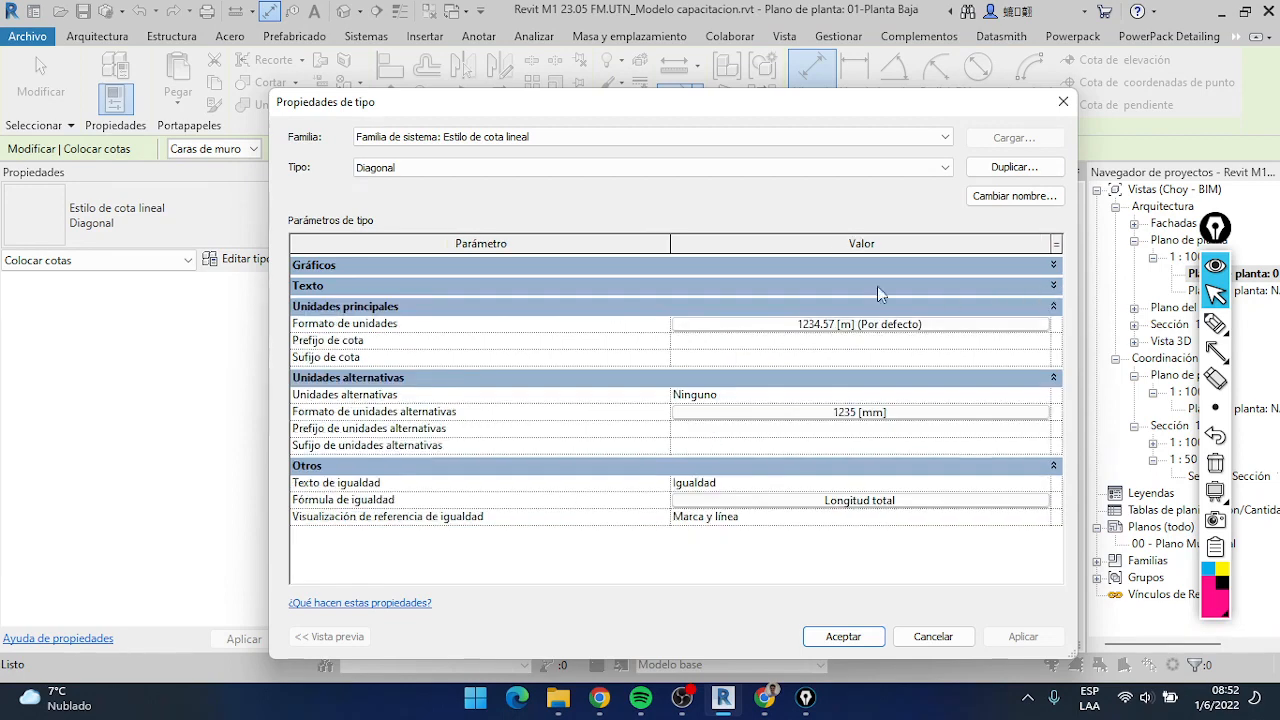
left_click(460, 288)
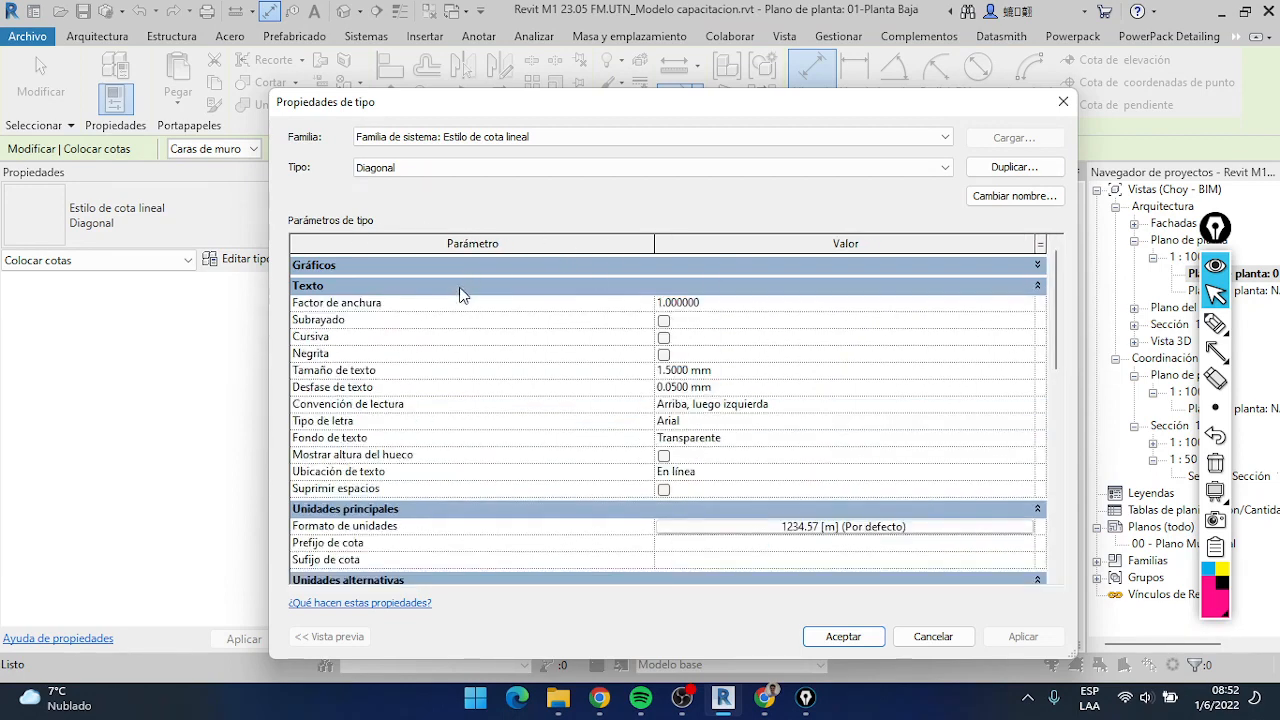
left_click(456, 263)
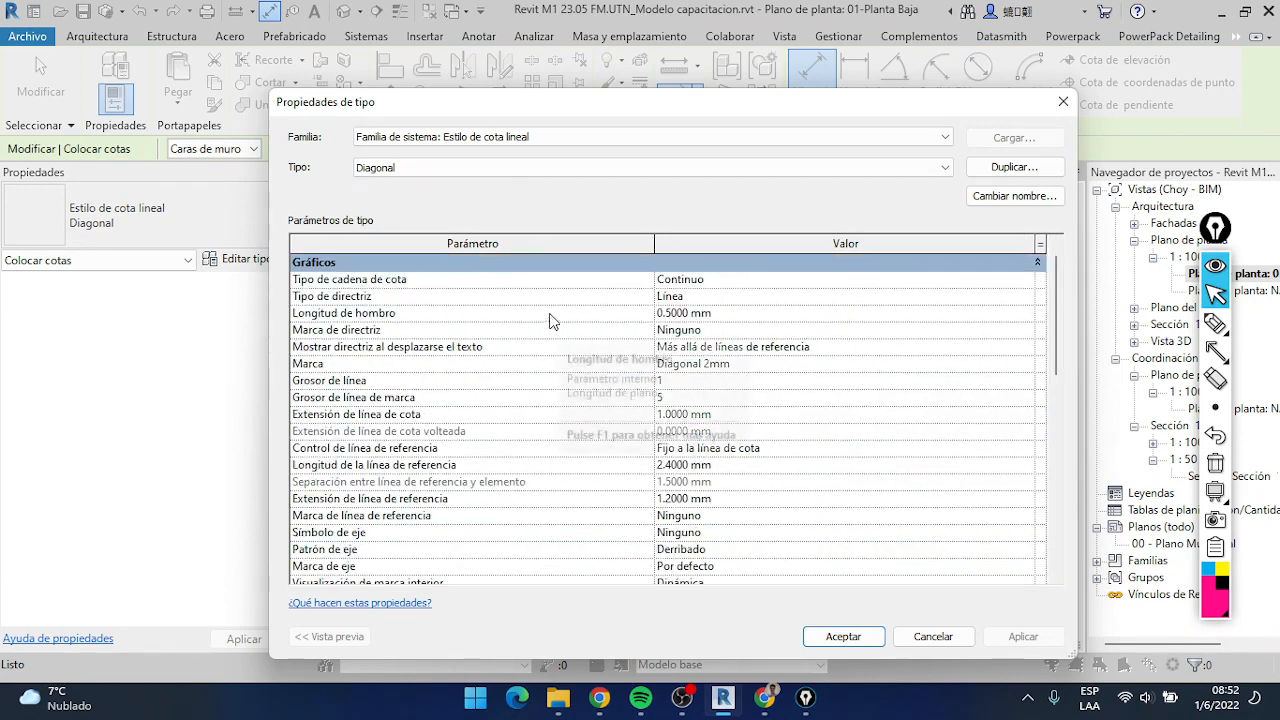
Review the style's graphic parameters, including Marca, Grosor de línea and Grosor de línea de marca
scroll(662, 280, "down", 2)
scroll(615, 290, "up", 3)
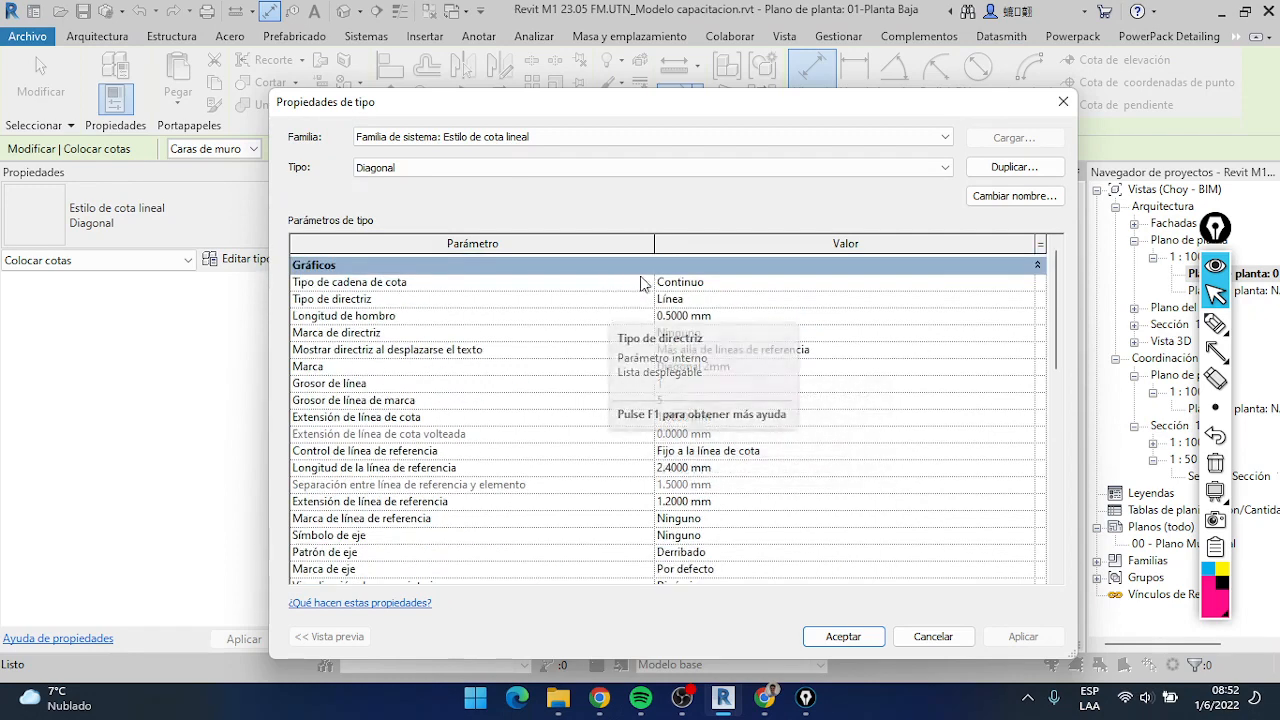
scroll(772, 291, "down", 1)
scroll(733, 463, "down", 1)
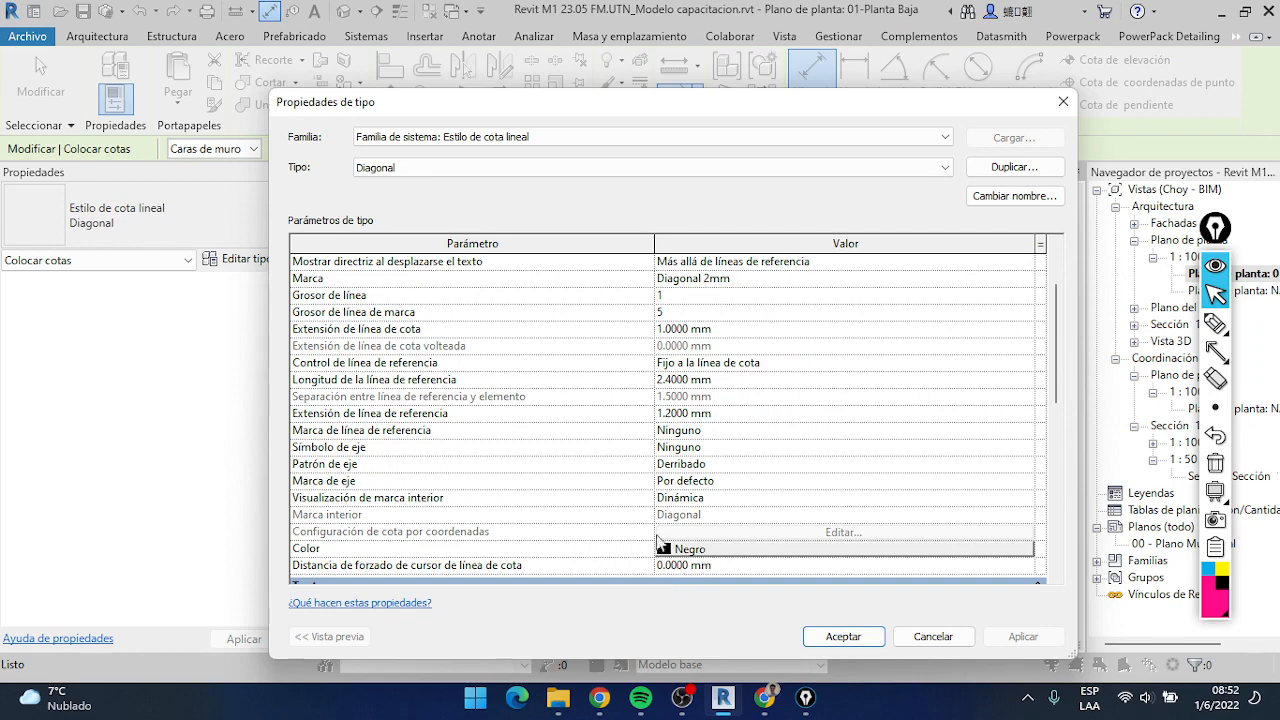
left_click(758, 279)
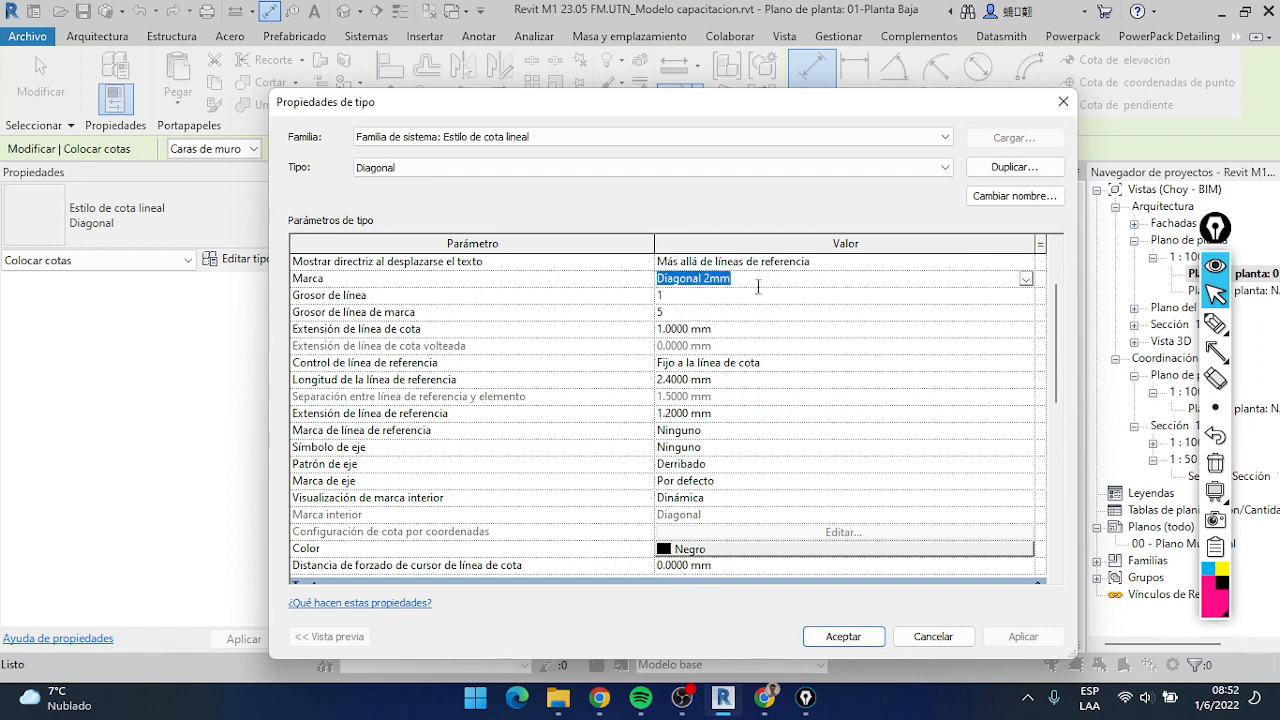
left_click(758, 296)
left_click(758, 311)
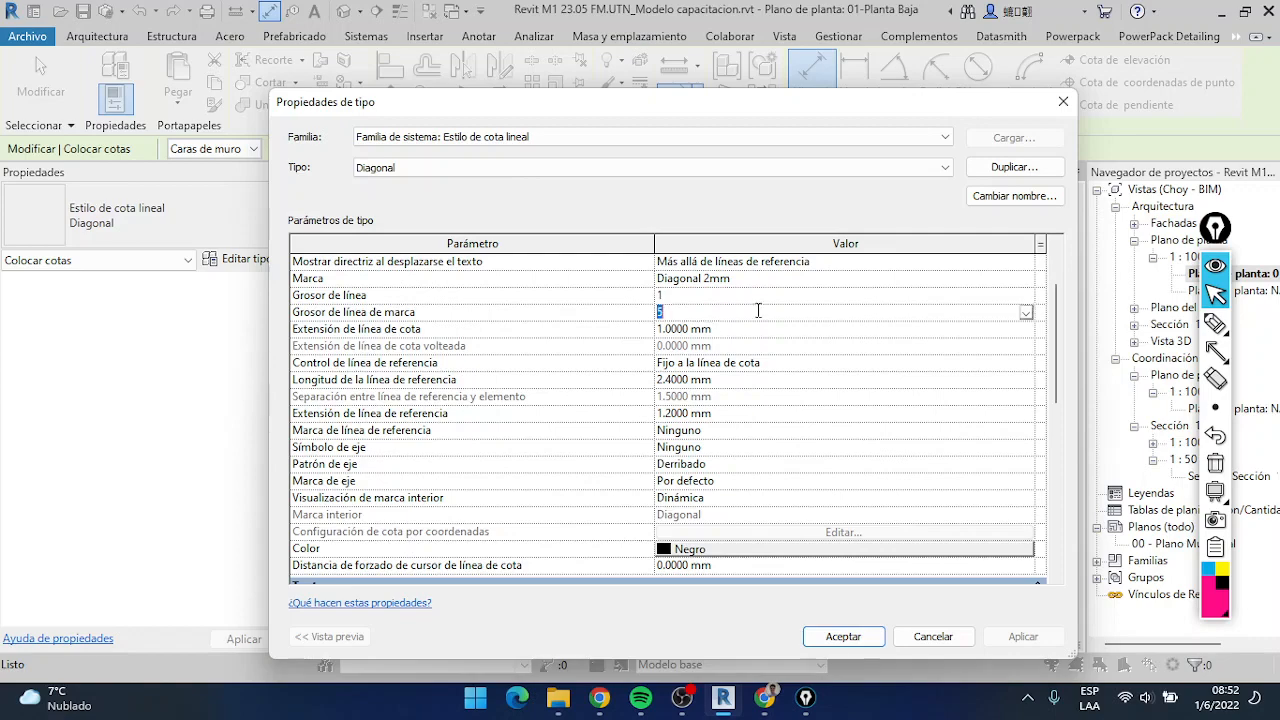
scroll(560, 380, "up", 2)
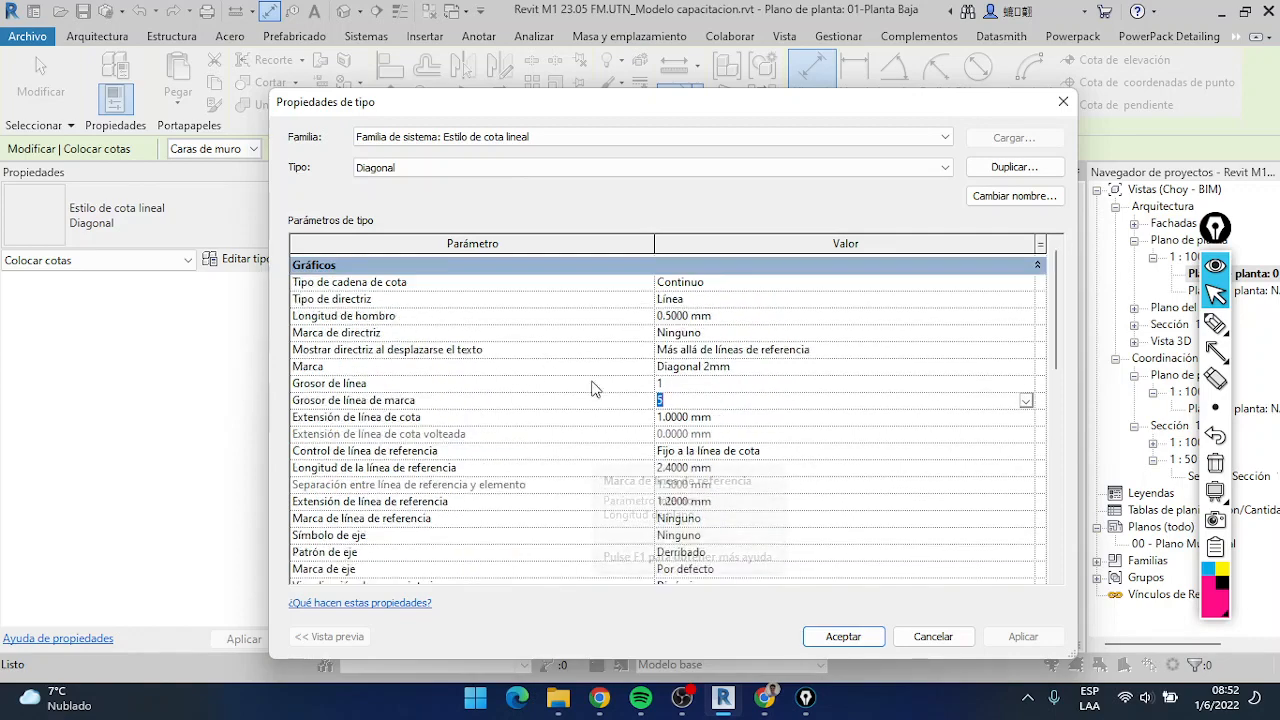
Review the style's text parameters, including Tipo de letra, Convención de lectura and Fondo de texto
scroll(600, 375, "down", 3)
scroll(567, 395, "down", 4)
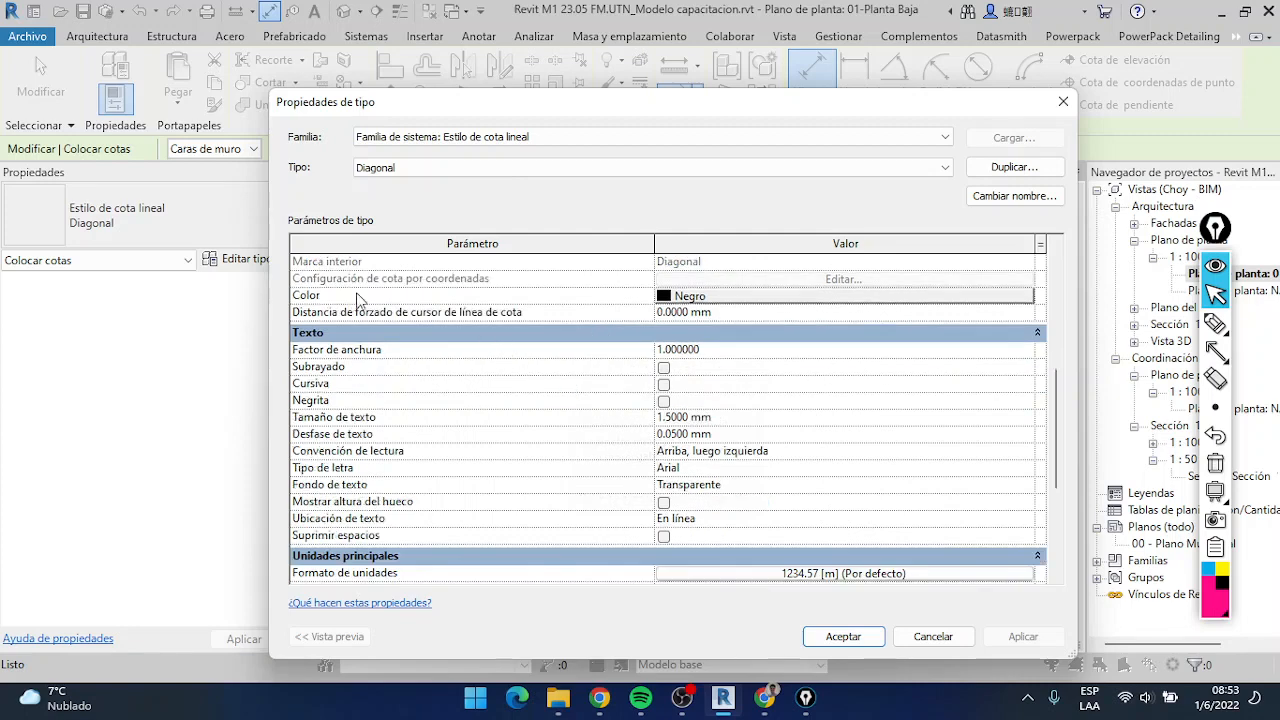
left_click(721, 470)
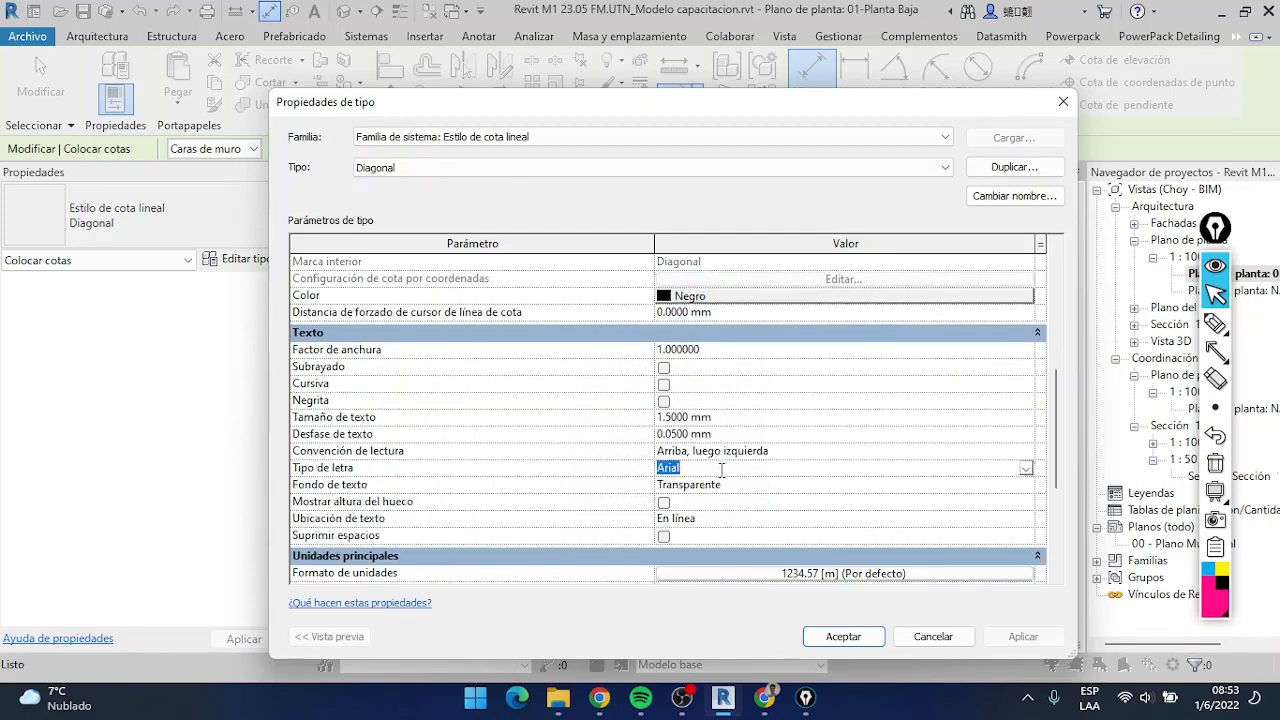
left_click(810, 450)
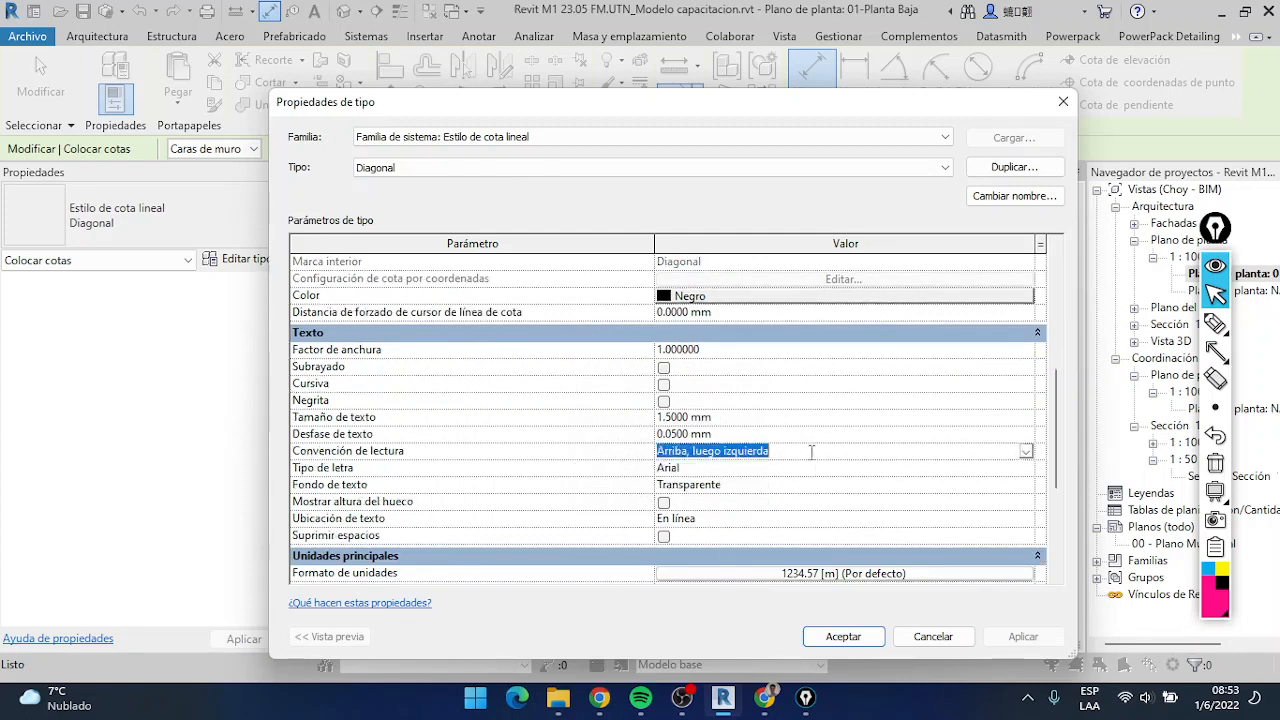
left_click(740, 487)
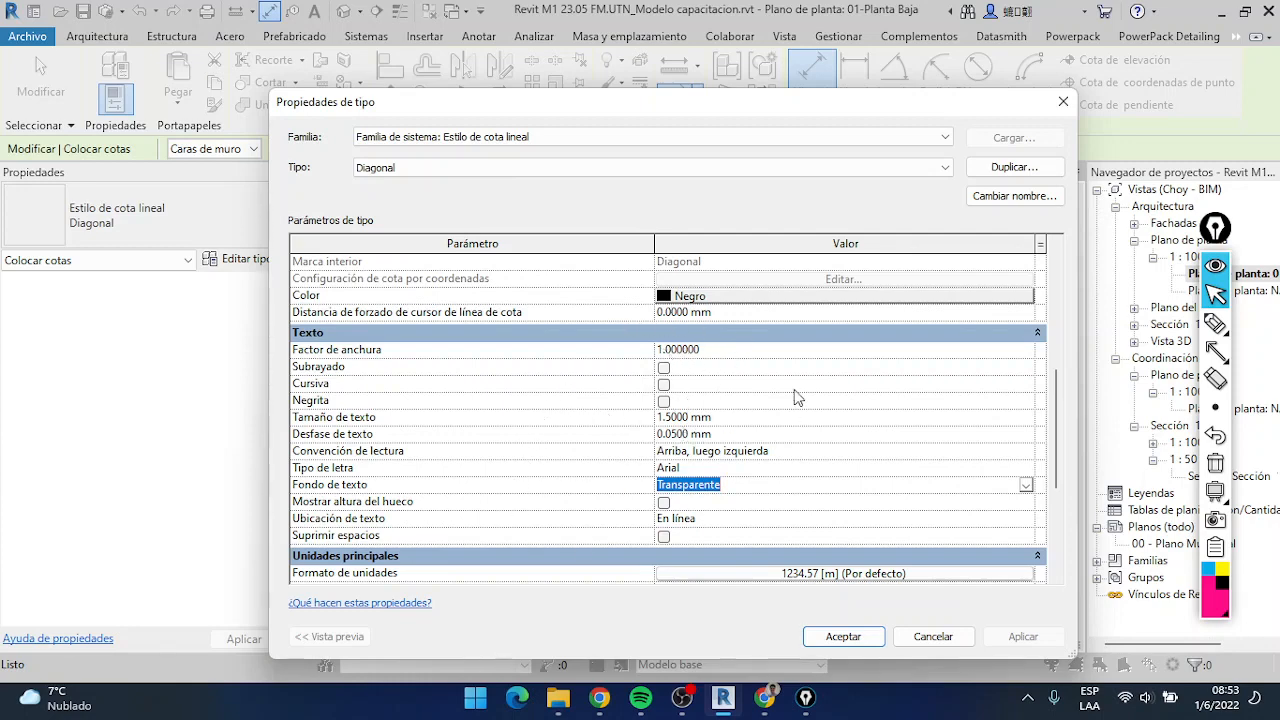
scroll(508, 315, "down", 1)
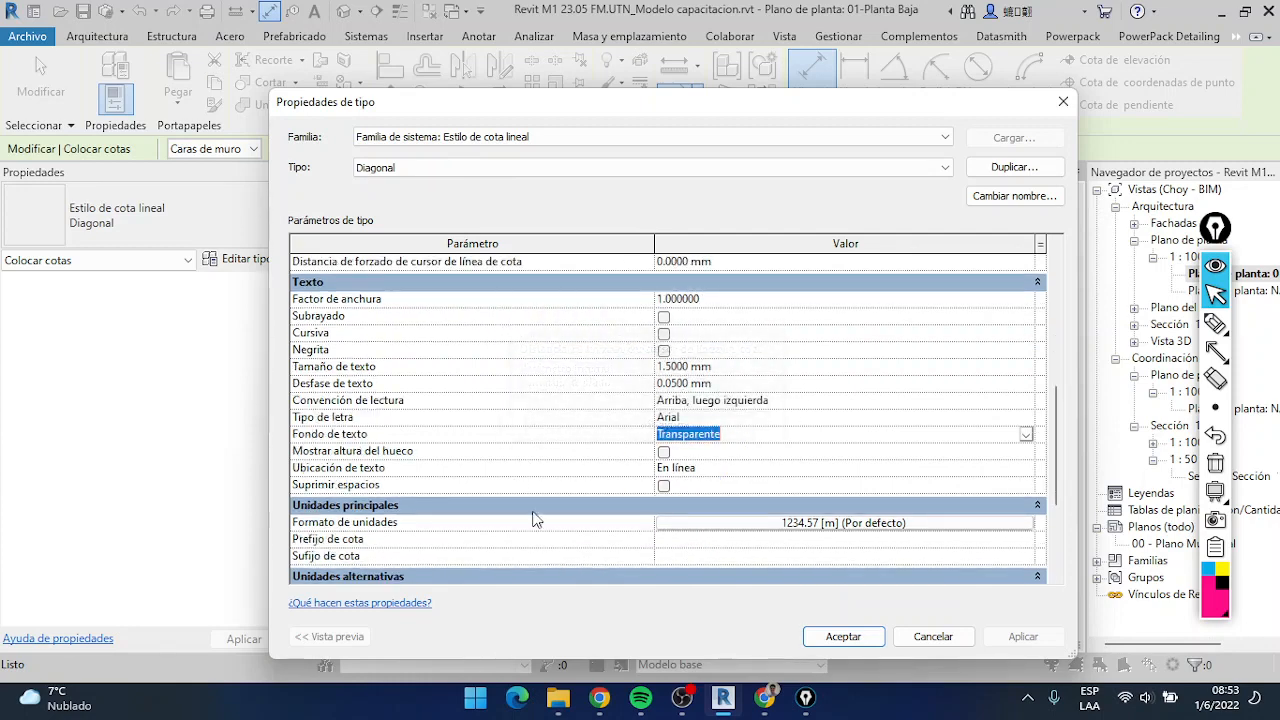
scroll(731, 531, "up", 4)
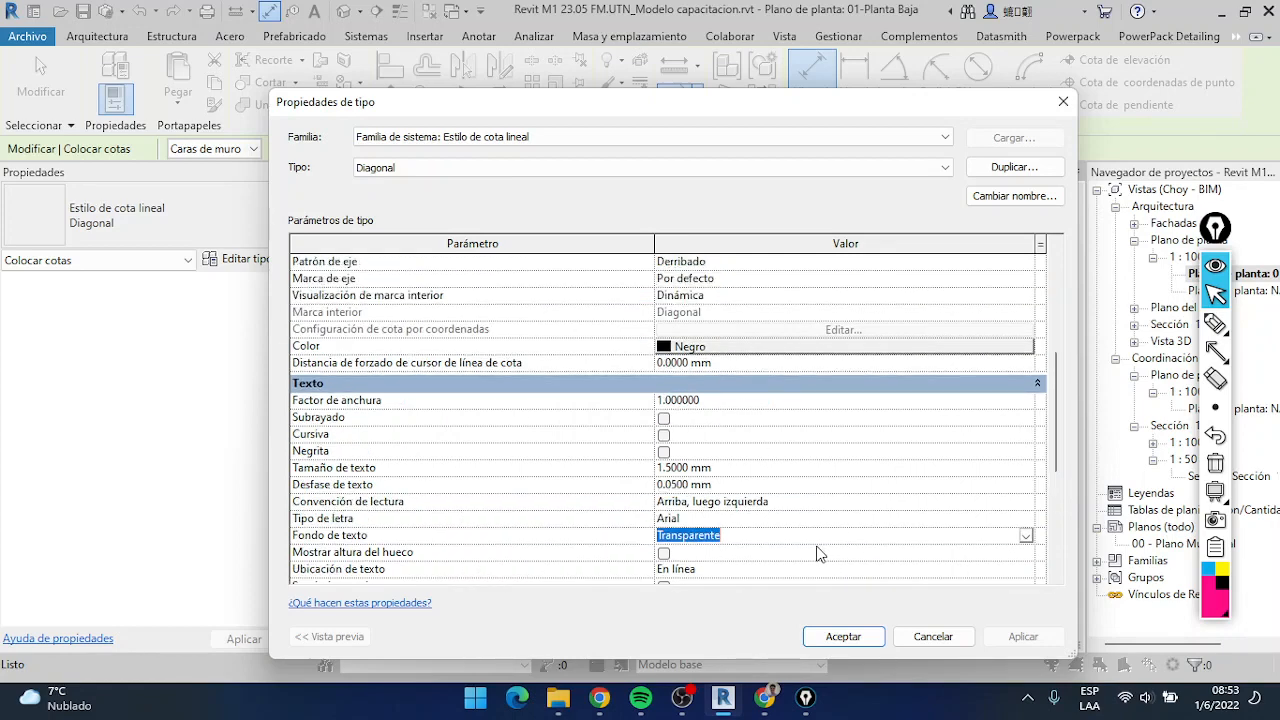
scroll(731, 531, "down", 4)
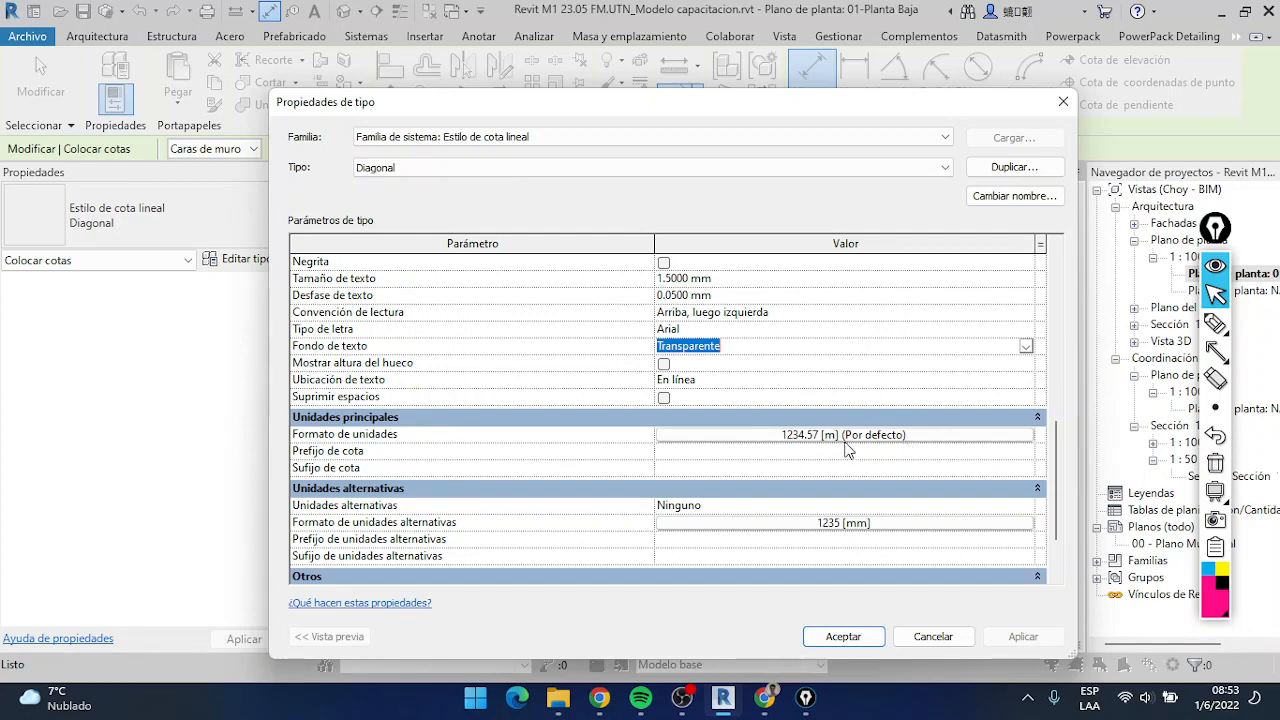
Open the format of the style's primary units and frame Utilizar configuración de proyecto with an Epic Pen rectangle
left_click(935, 436)
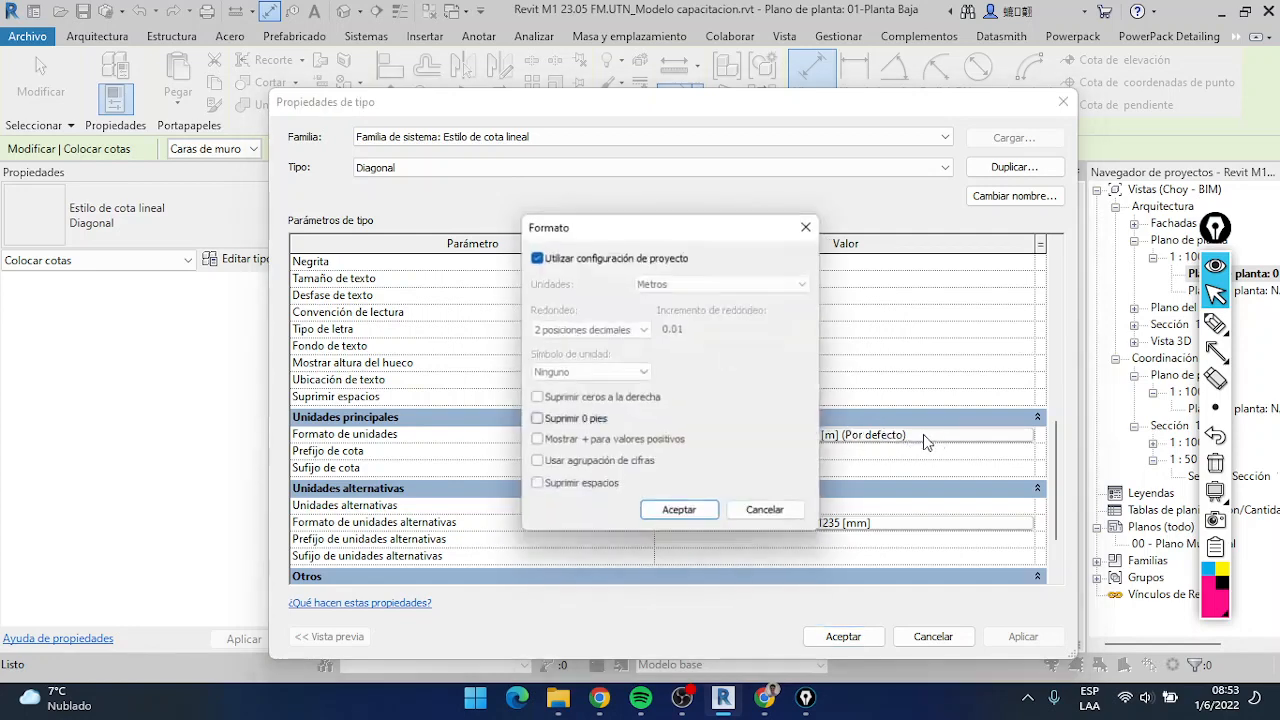
mouse_move(1208, 356)
left_click(1168, 352)
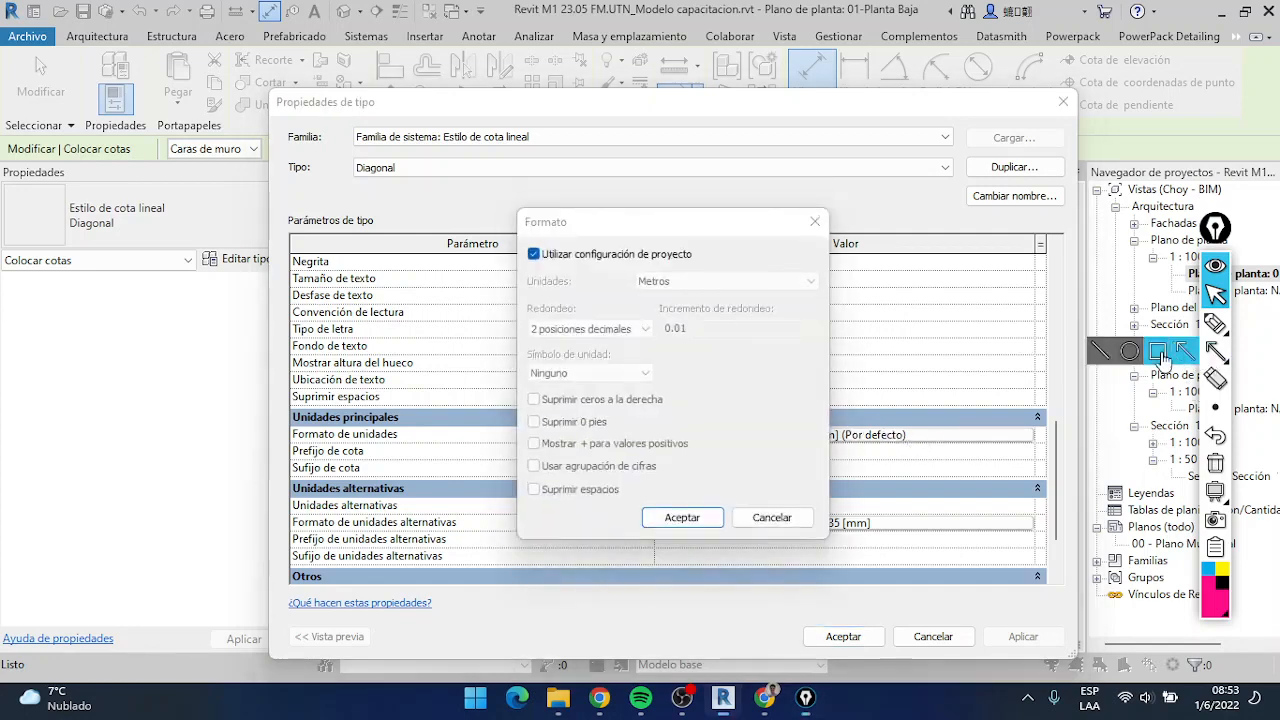
left_click_drag(515, 239, 714, 270)
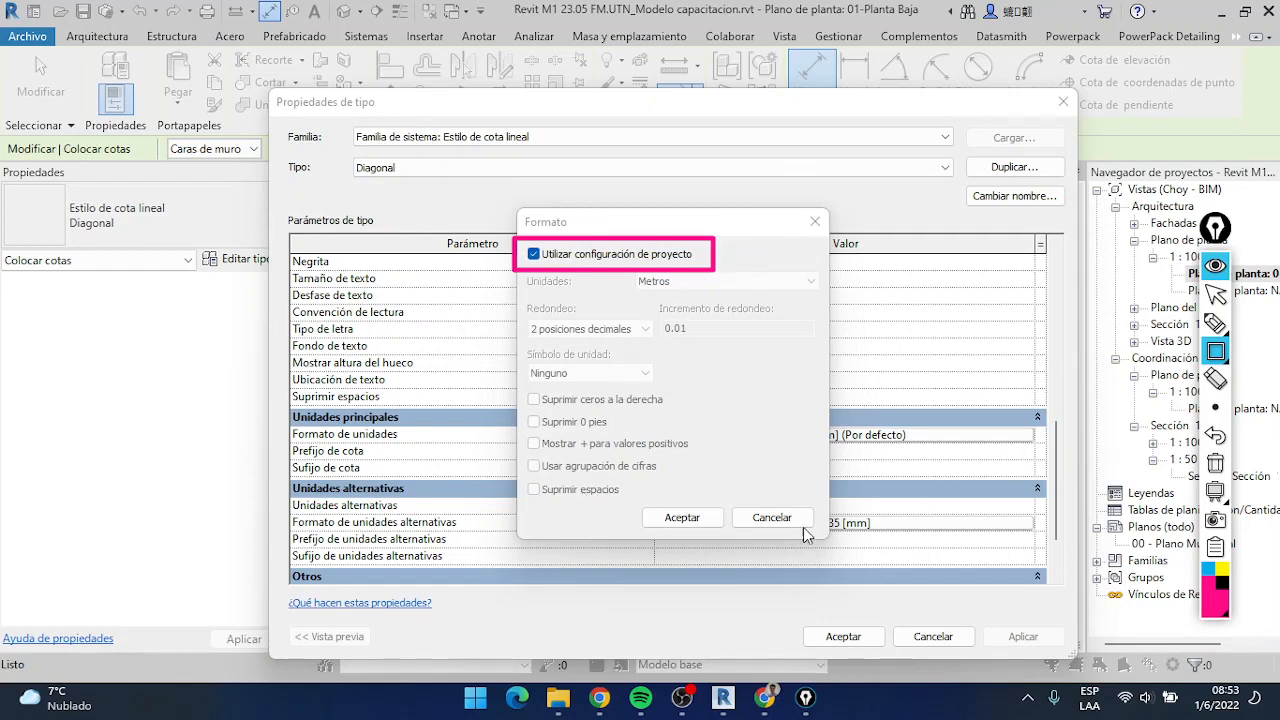
Erase the rectangle annotation and close the units format of the Diagonal style without changes
left_click(1216, 466)
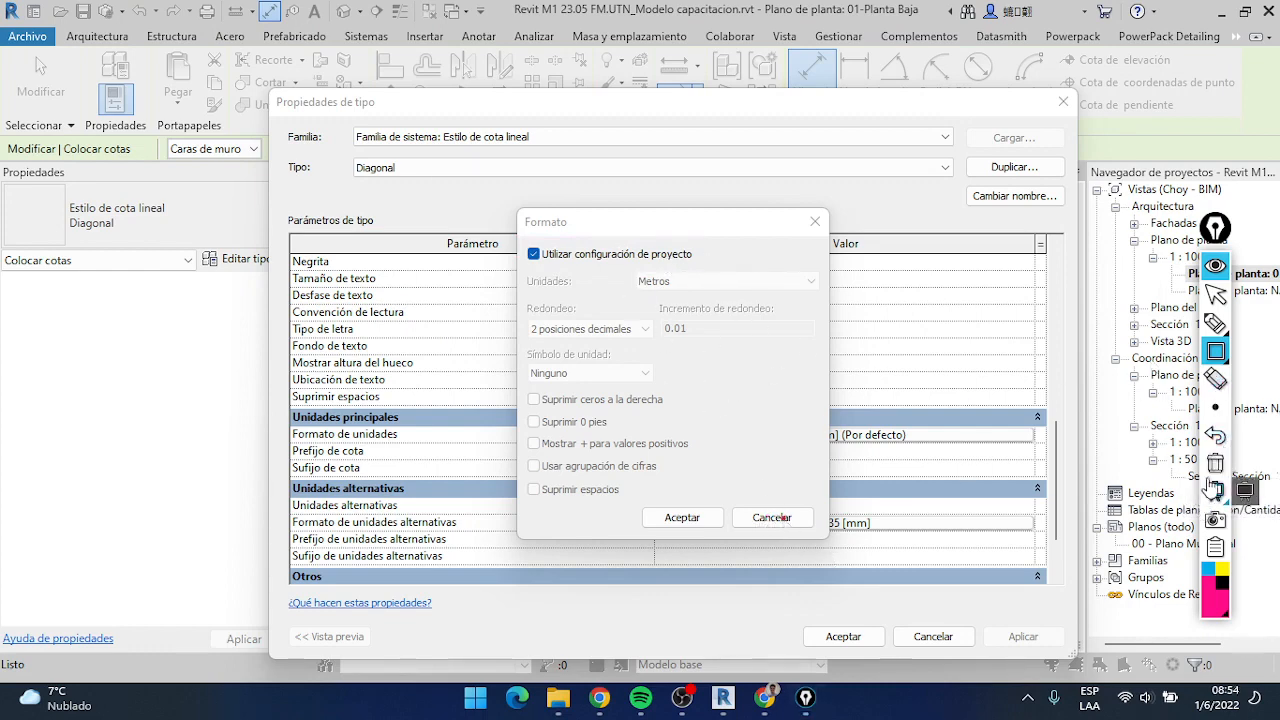
left_click(1216, 293)
left_click(801, 516)
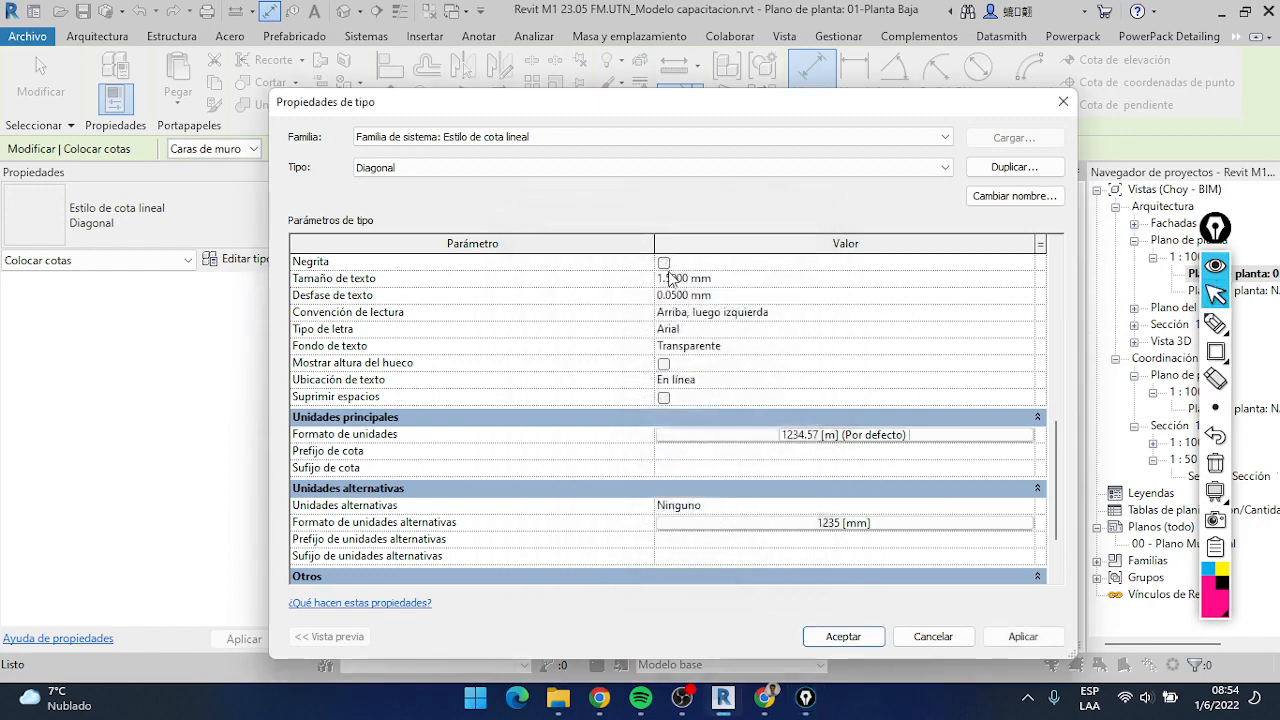
Switch to the Diagonal milímetros dimension type and open the format of its primary units
left_click(609, 168)
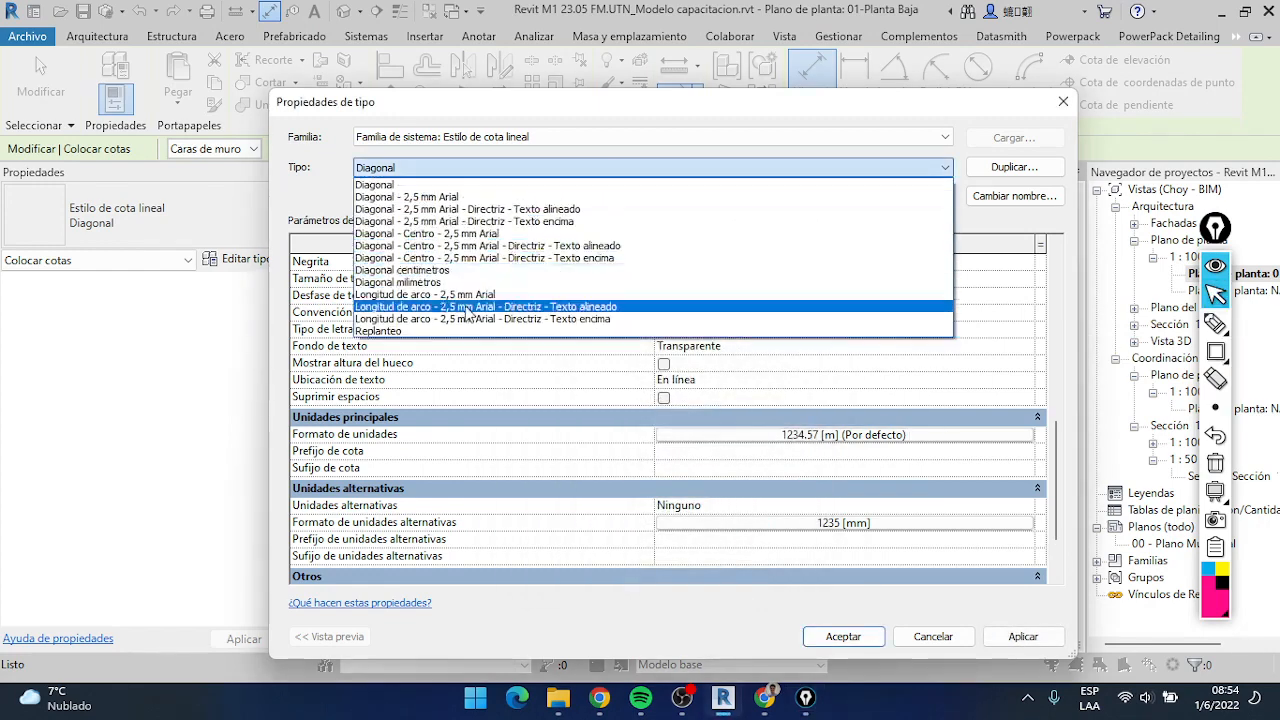
left_click(444, 283)
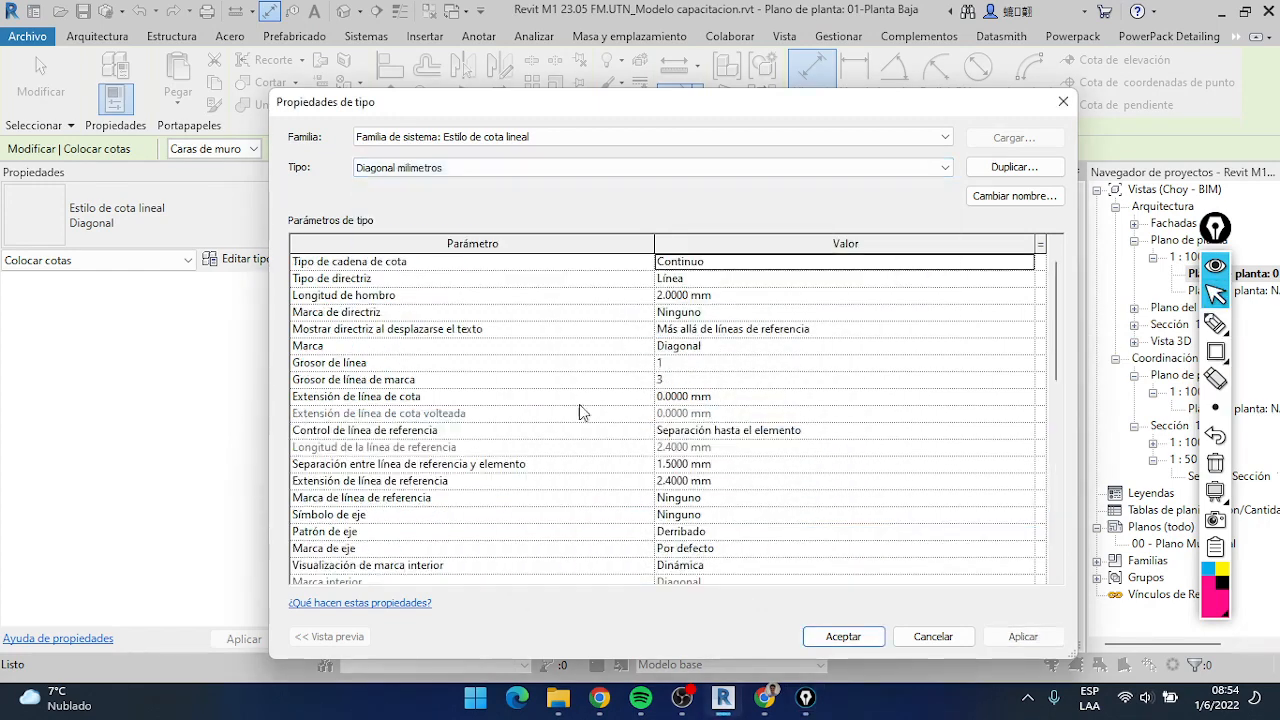
scroll(761, 397, "down", 10)
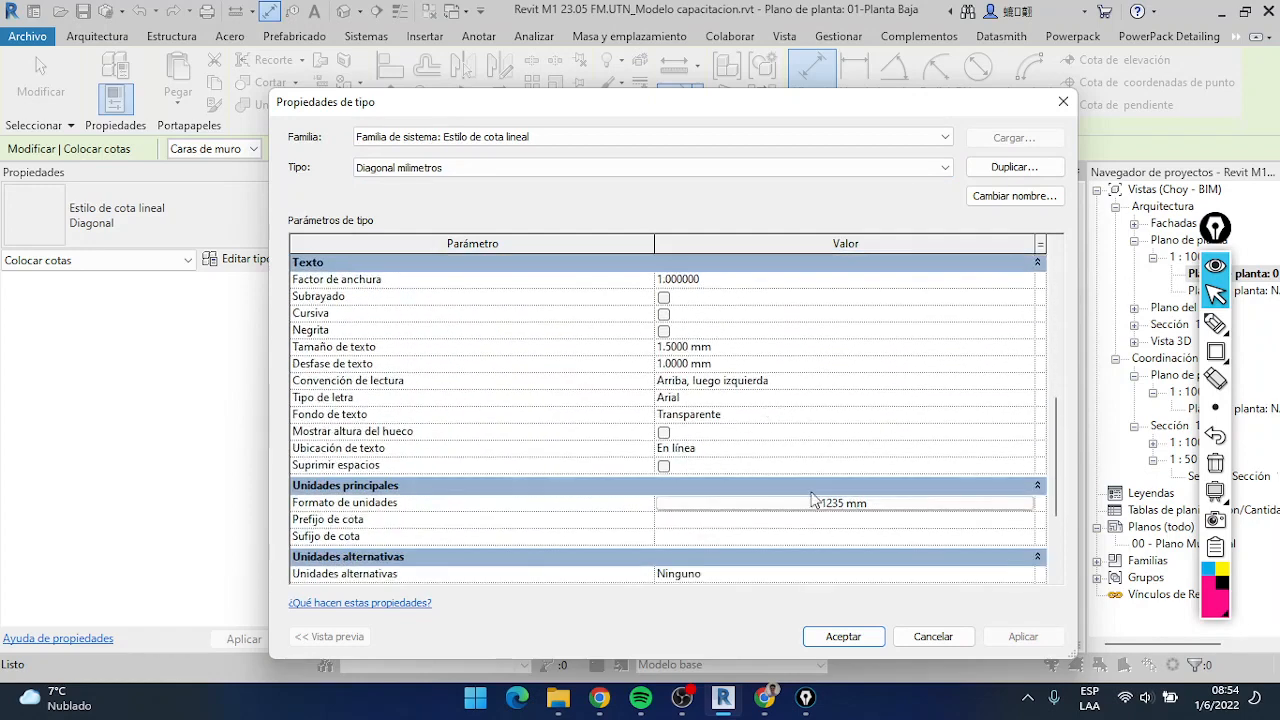
left_click(862, 510)
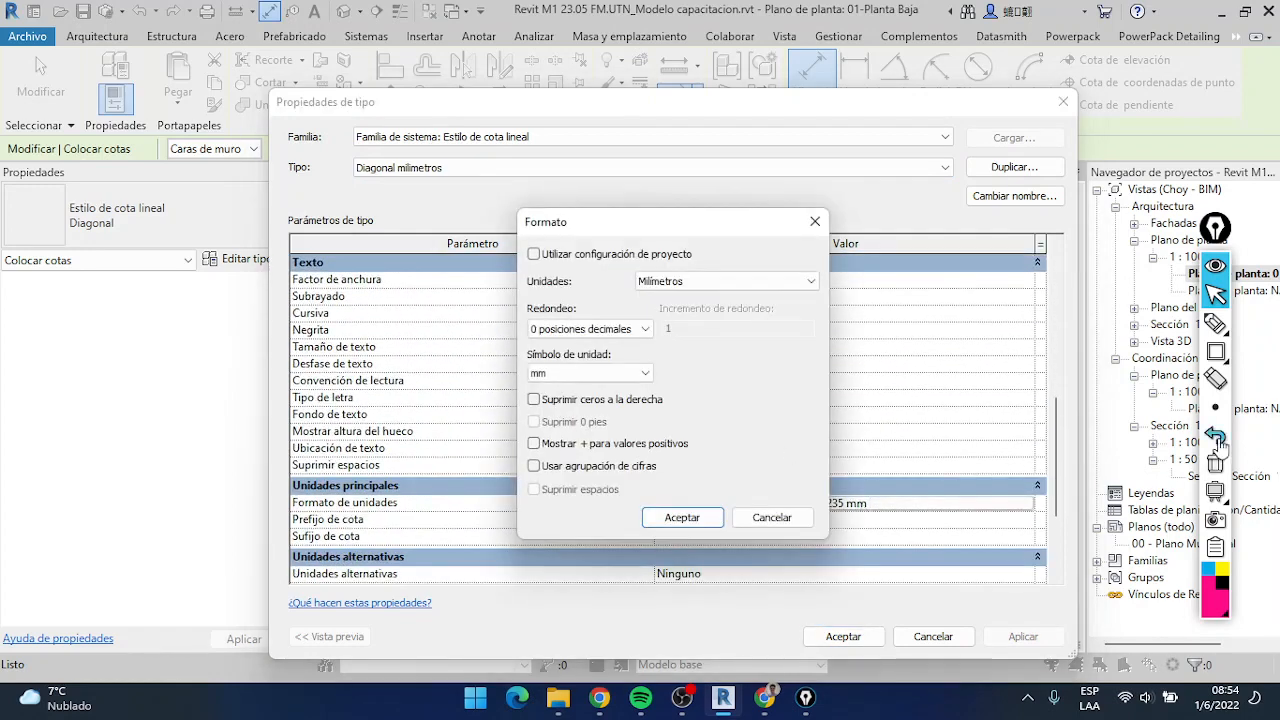
Frame the Utilizar configuración de proyecto option with an Epic Pen rectangle, erase it and close the format without changes
left_click(1215, 352)
mouse_move(519, 242)
left_mouse_down()
mouse_move(540, 255)
mouse_move(728, 266)
left_mouse_up()
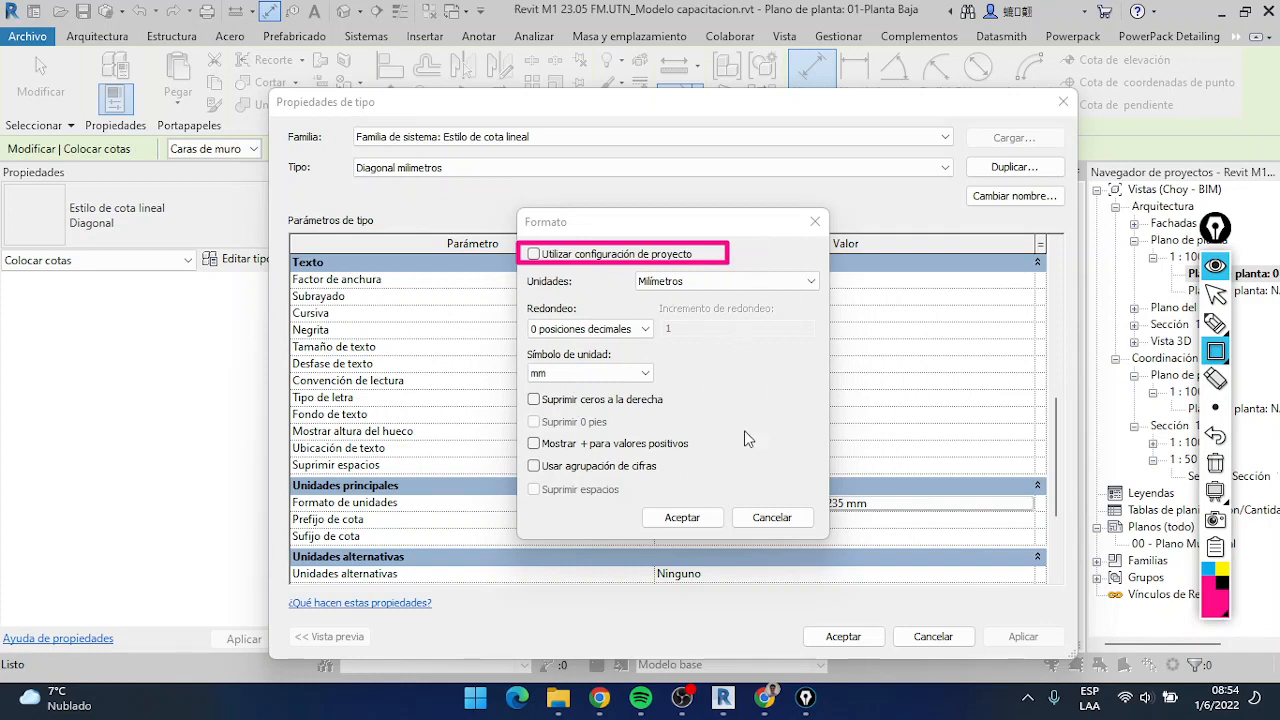
left_click(1220, 466)
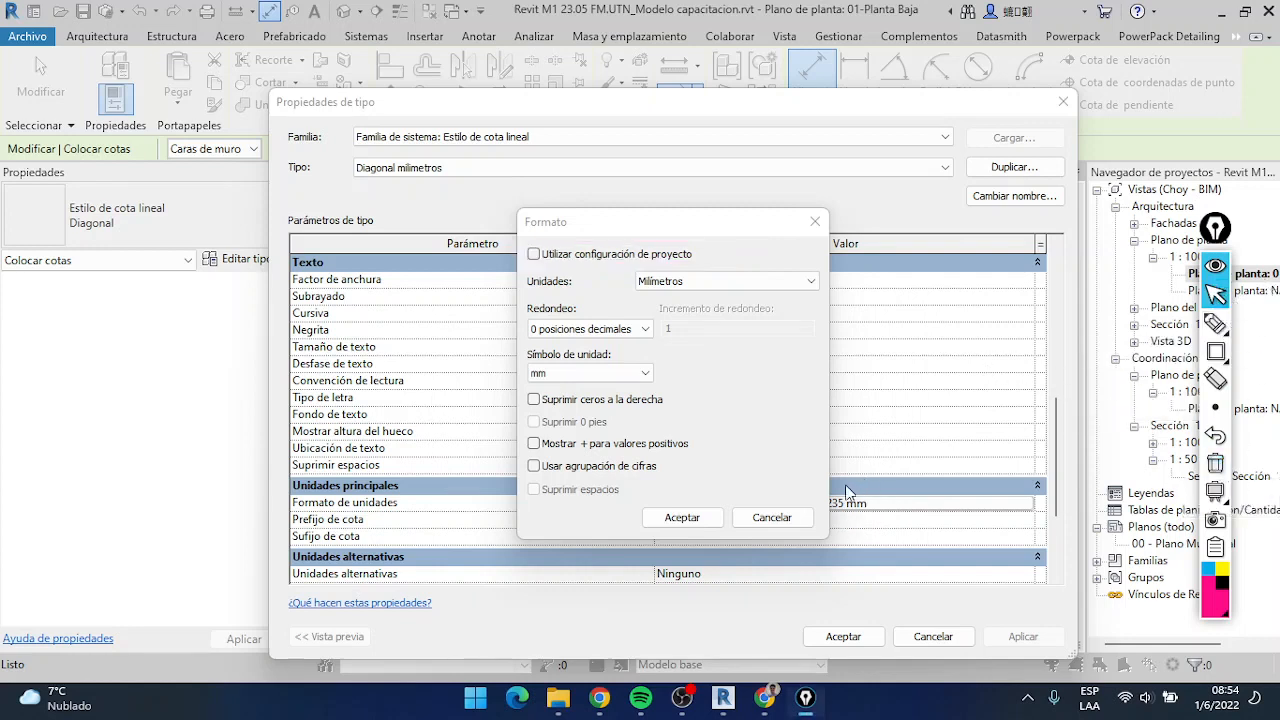
left_click(772, 517)
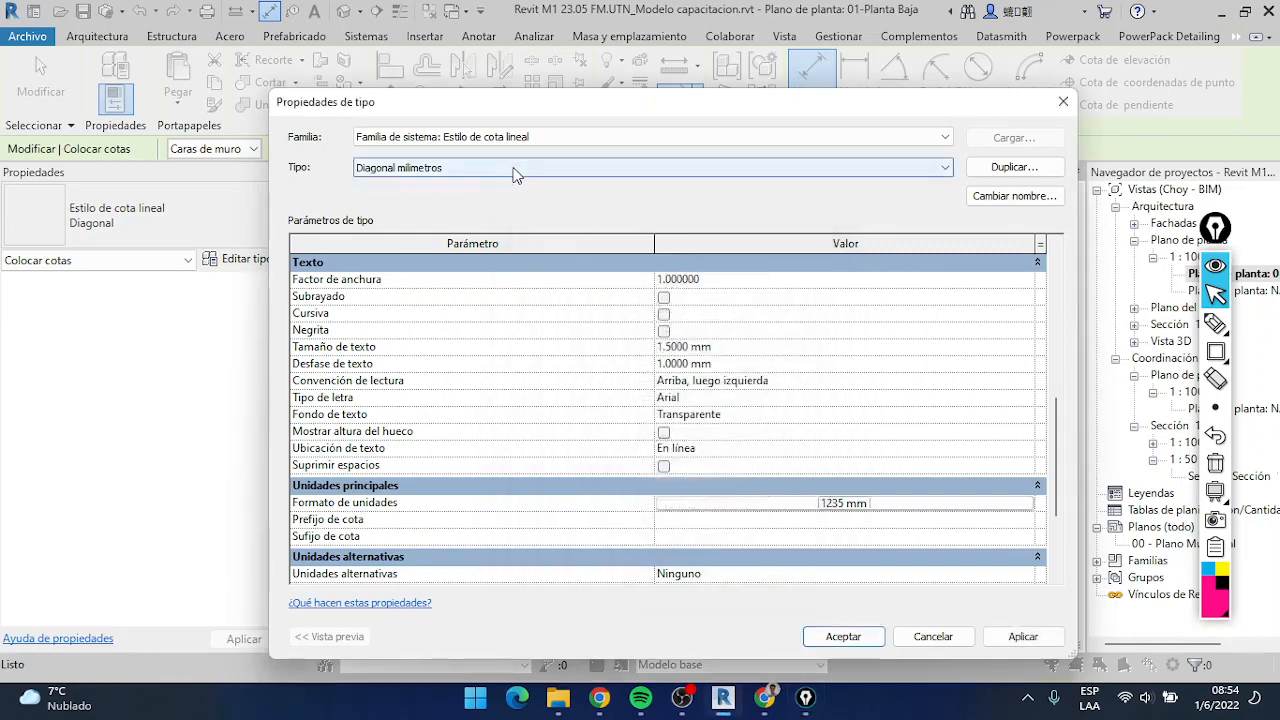
Return to the Diagonal dimension type, review its graphic, text and unit parameters, and accept the type properties
left_click(657, 172)
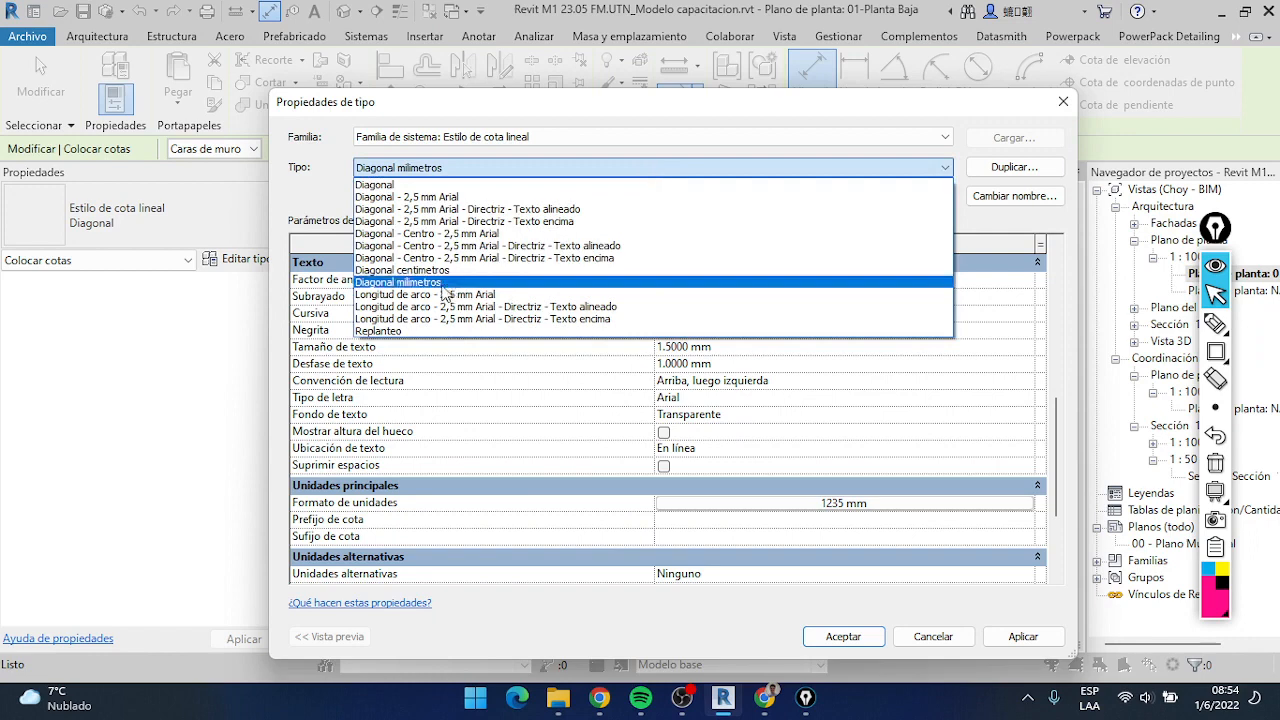
left_click(416, 186)
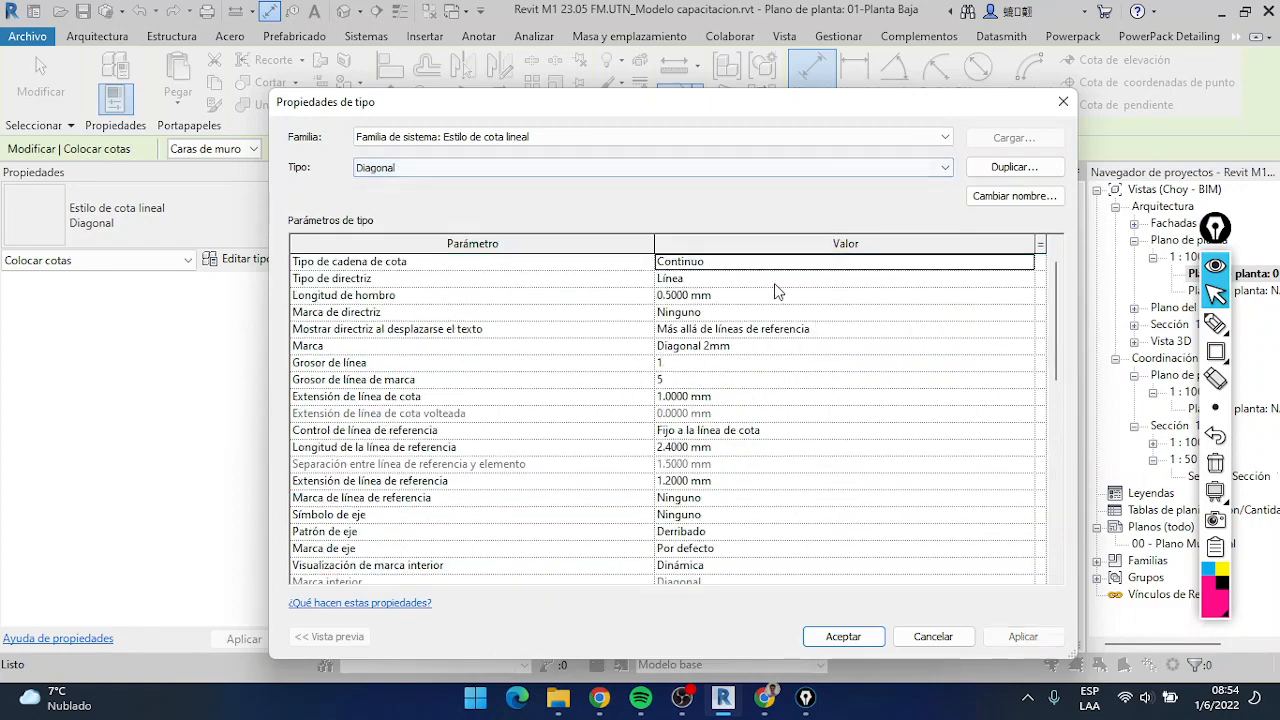
scroll(745, 330, "down", 5)
scroll(750, 360, "up", 5)
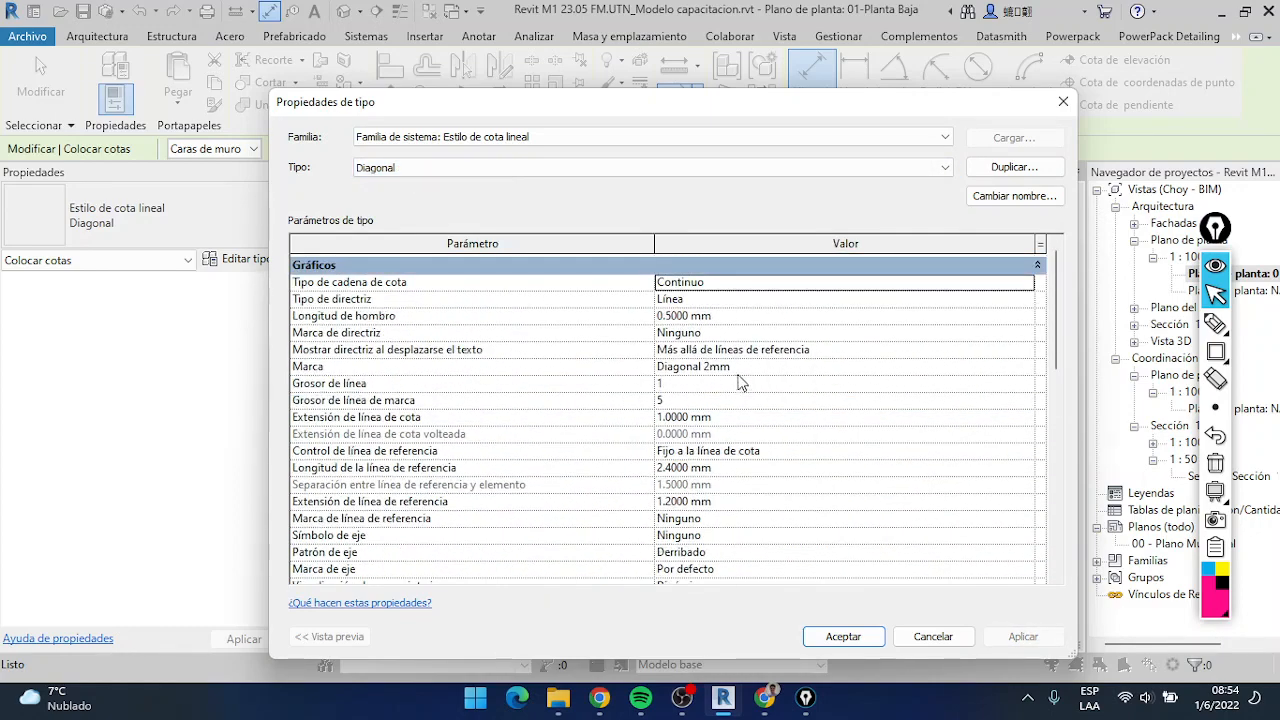
scroll(737, 383, "down", 3)
scroll(735, 384, "up", 3)
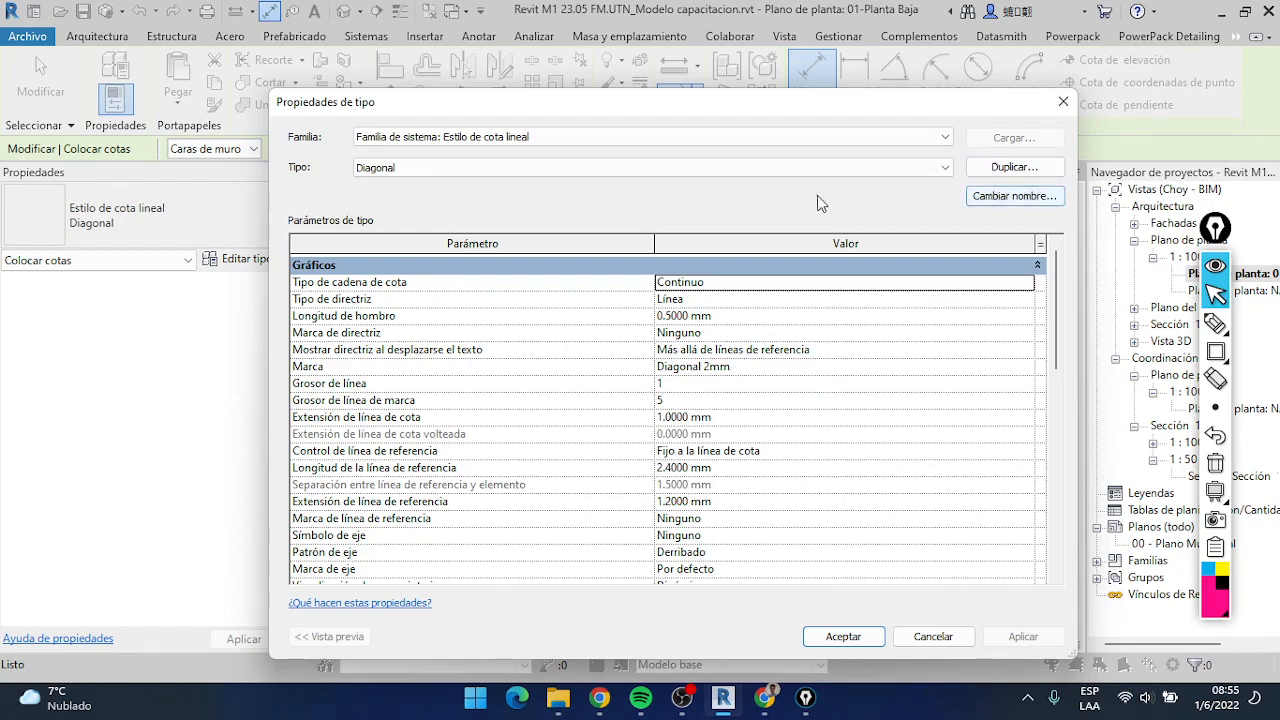
scroll(645, 316, "down", 5)
scroll(648, 316, "up", 5)
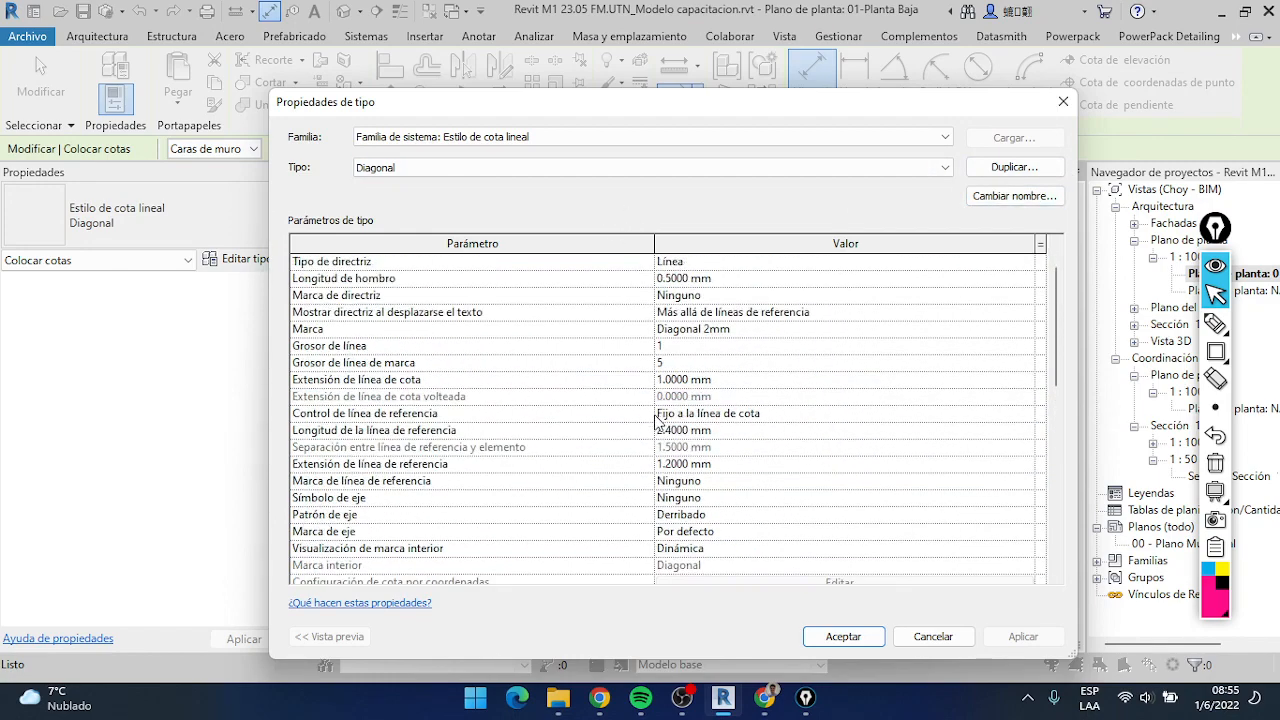
scroll(652, 317, "down", 5)
scroll(652, 316, "down", 5)
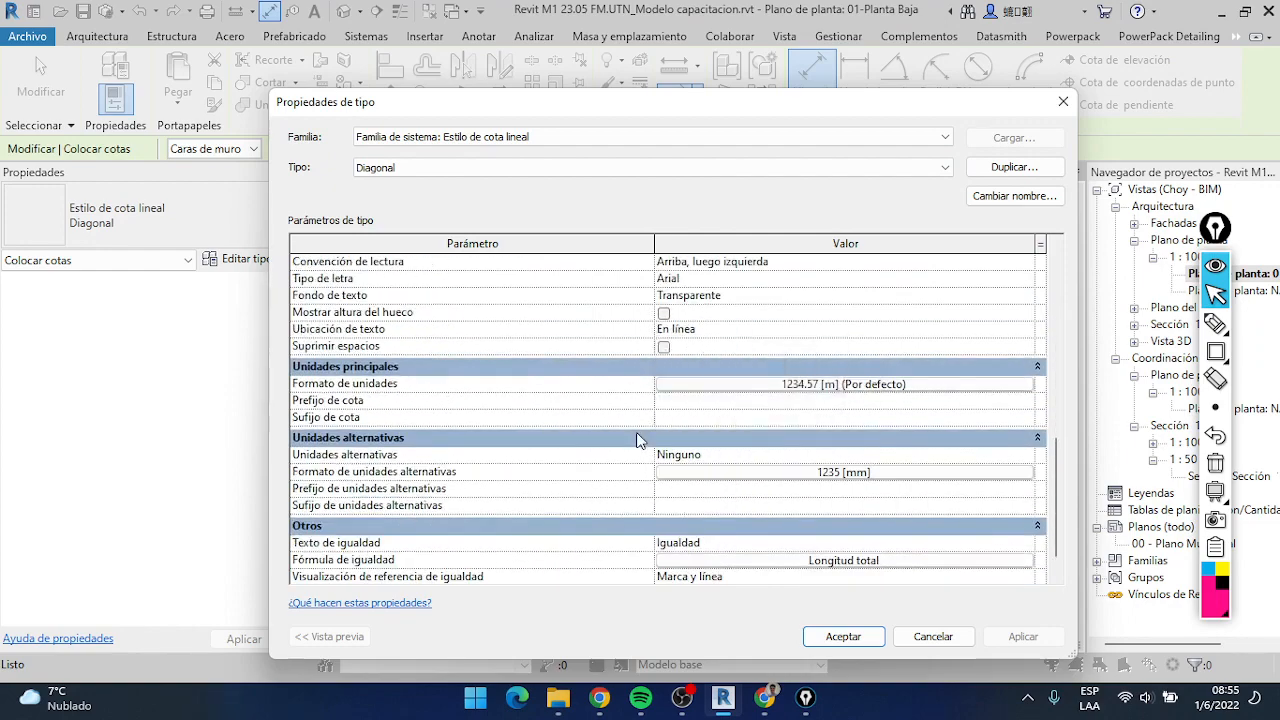
scroll(640, 437, "up", 5)
scroll(640, 440, "up", 5)
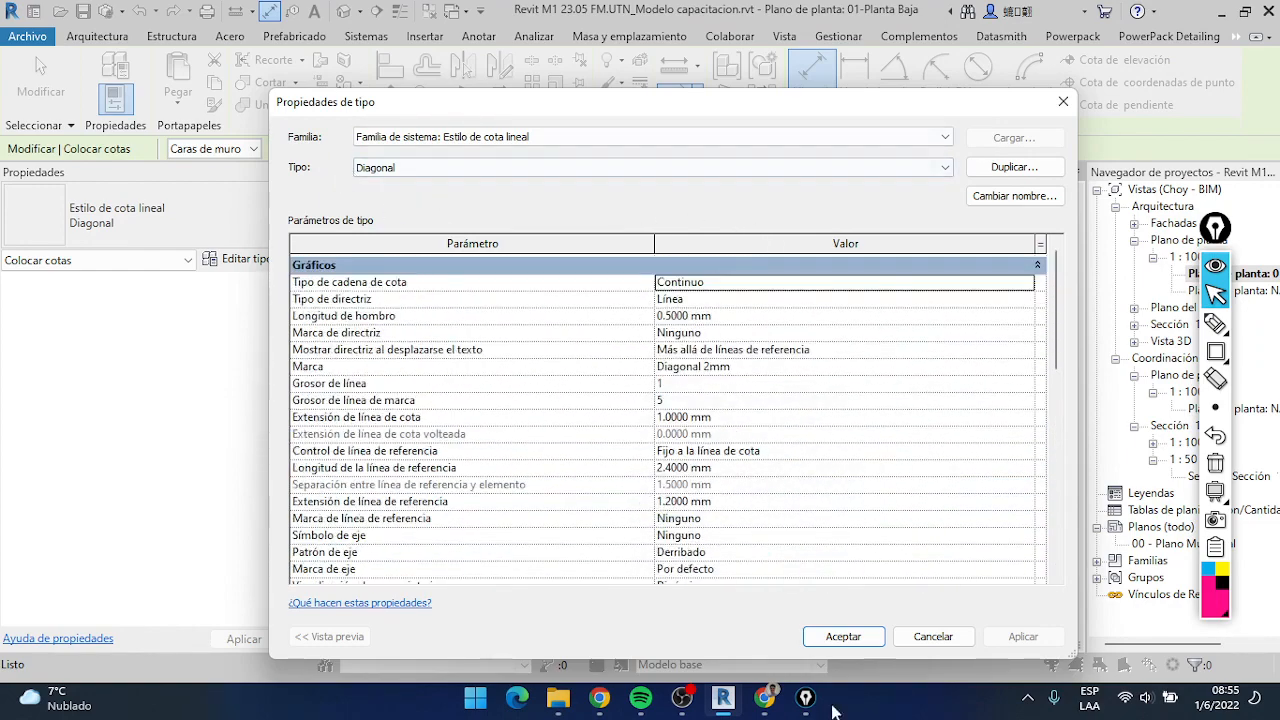
left_click(865, 643)
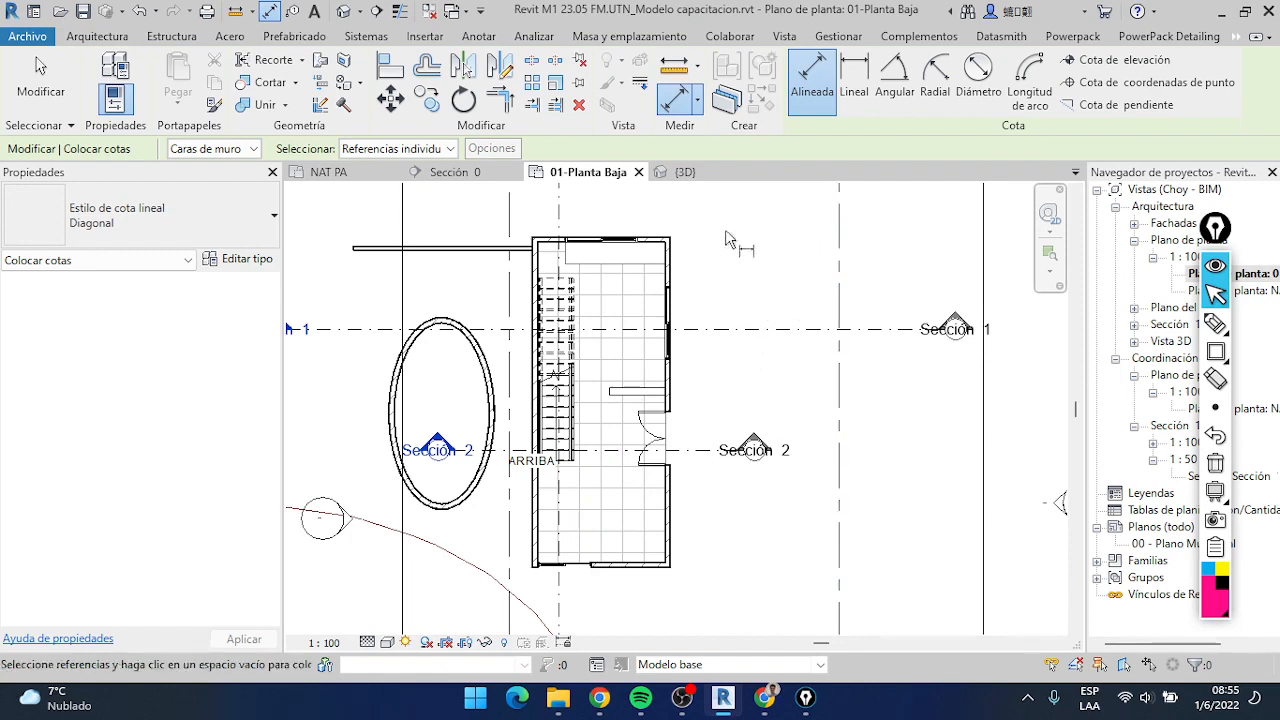
Begin an aligned dimension in the plan by referencing the outer faces of the house's two long side walls
scroll(700, 235, "up", 3)
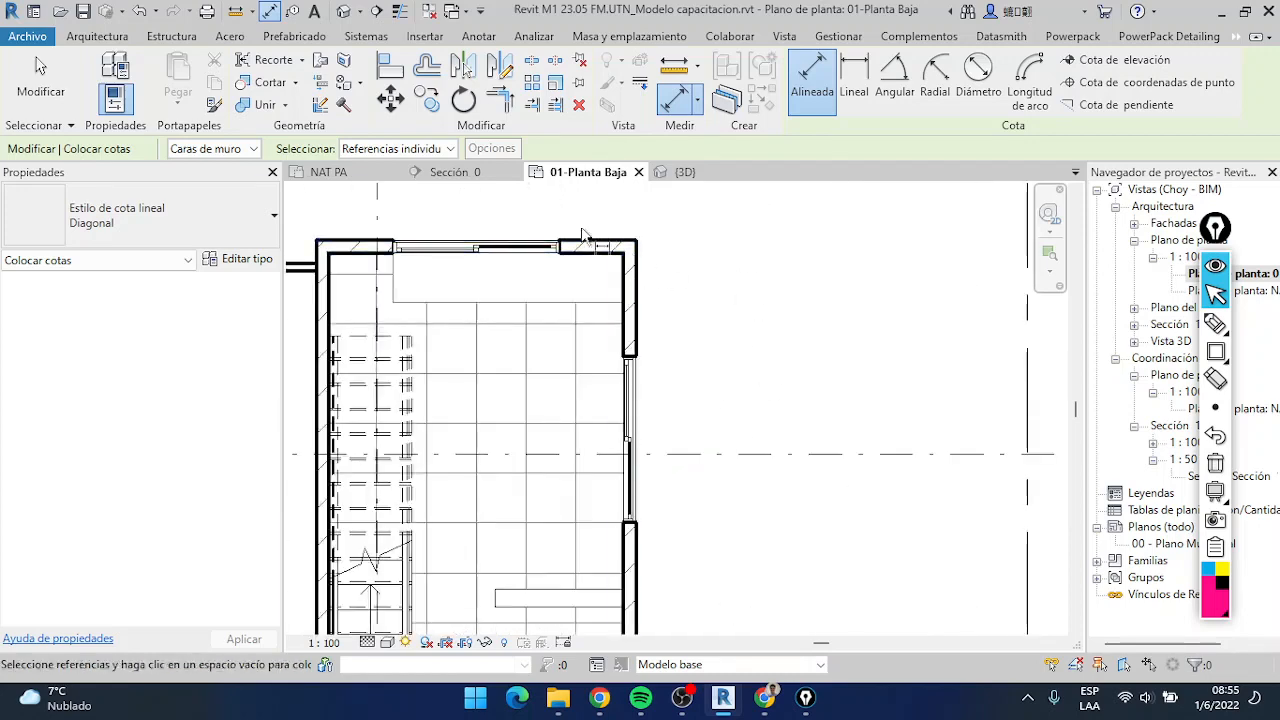
scroll(682, 245, "down", 4)
middle_click_drag(697, 422, 733, 248)
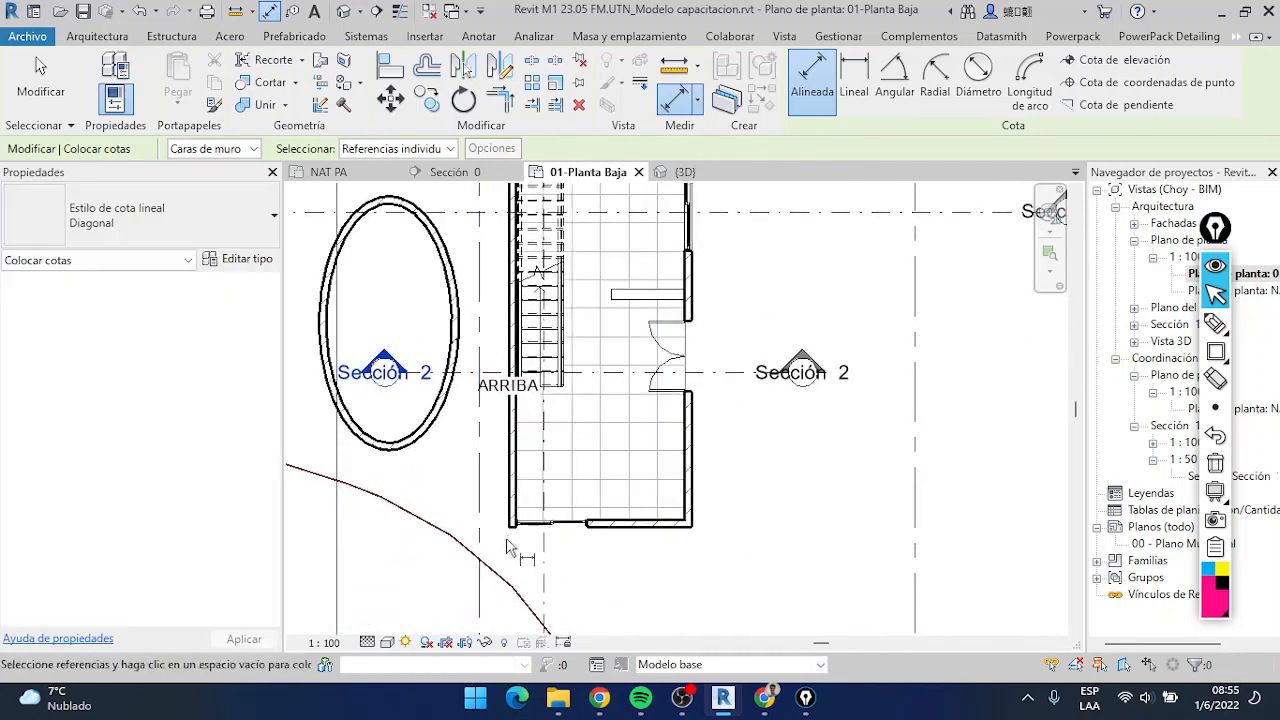
scroll(508, 540, "up", 4)
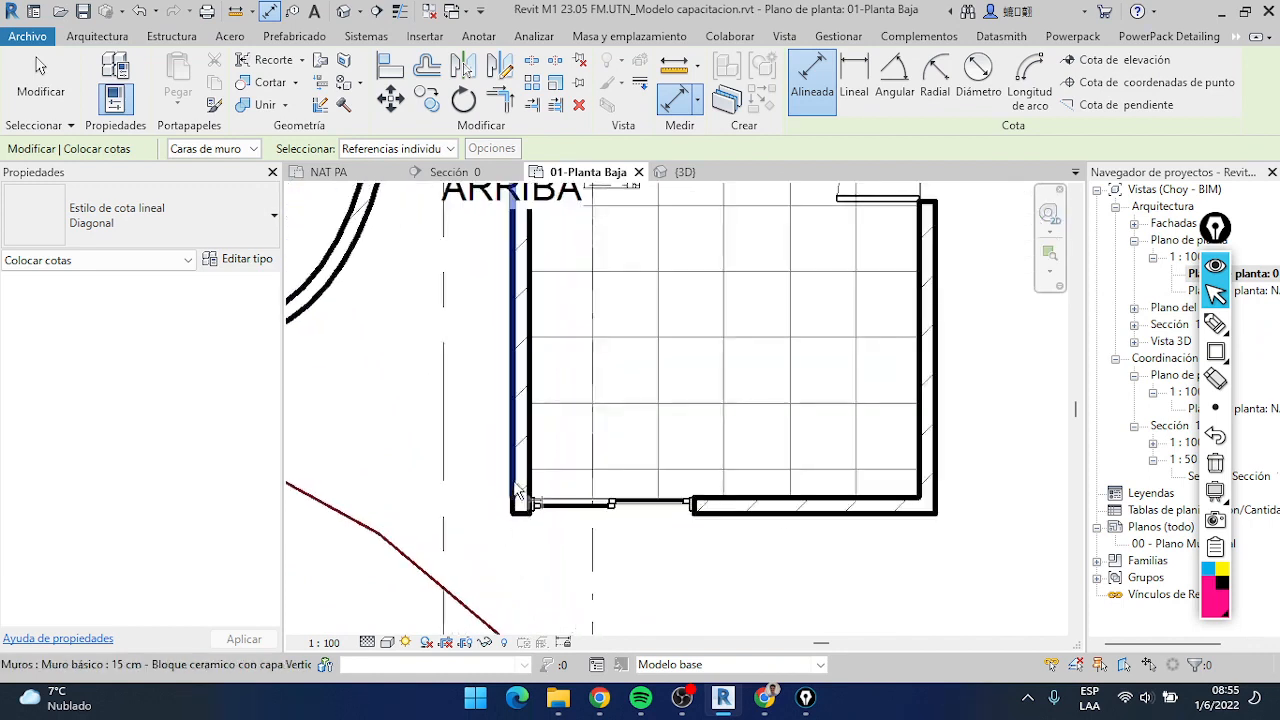
left_click(517, 490)
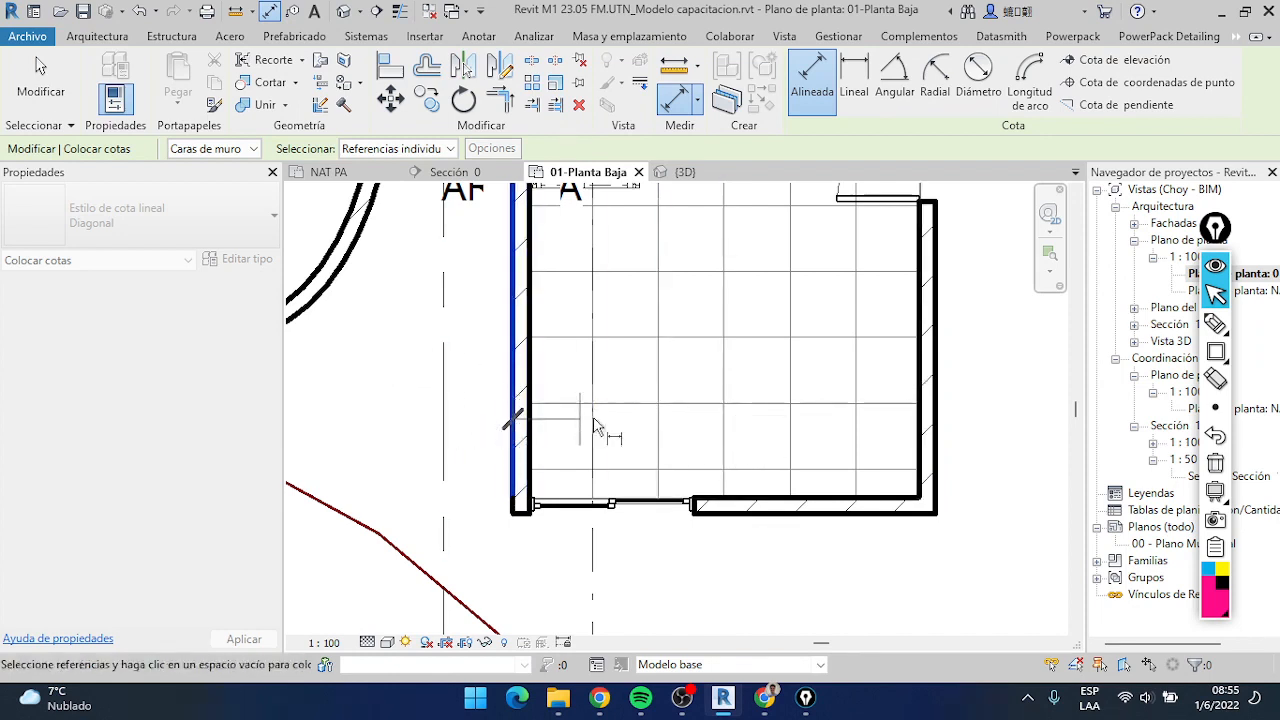
left_click(940, 427)
Extend the dimension chain to the dashed vertical line right of the house and the solid vertical line left of it
scroll(940, 475, "down", 1)
middle_click_drag(940, 475, 944, 372)
scroll(938, 366, "down", 2)
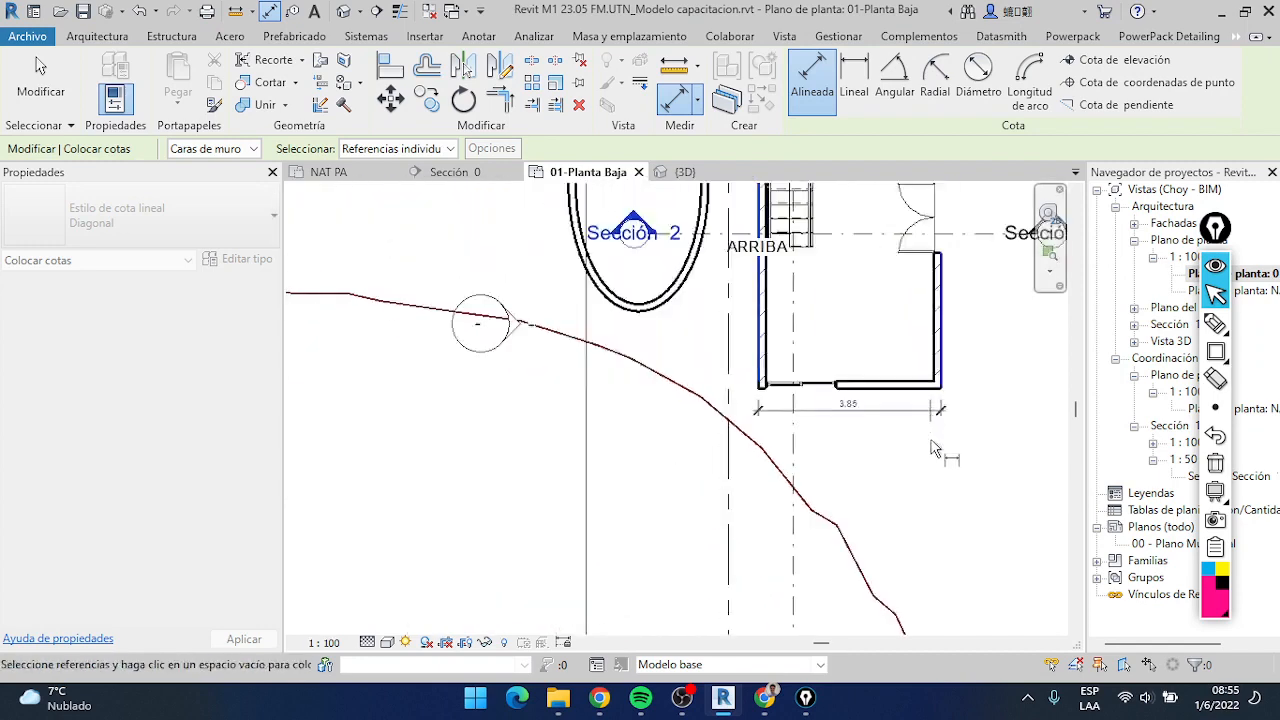
scroll(905, 441, "down", 1)
middle_click_drag(876, 460, 732, 460)
scroll(745, 455, "down", 1)
scroll(787, 433, "up", 6)
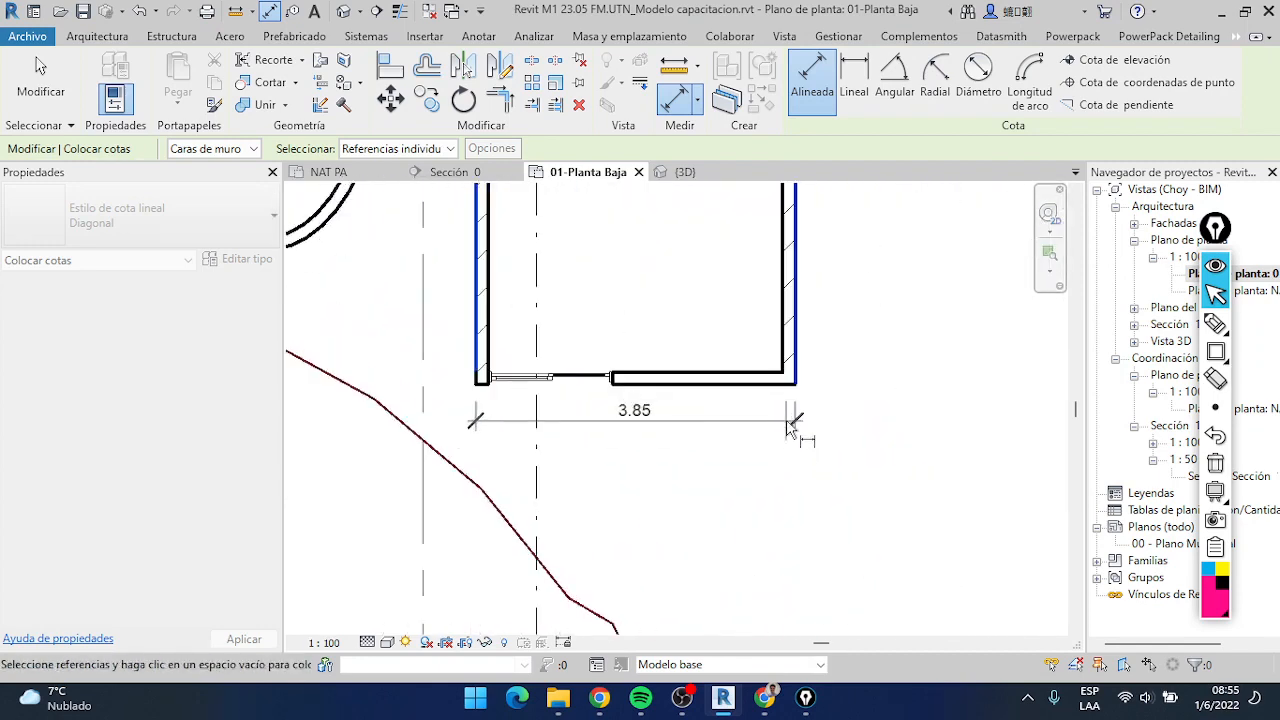
scroll(790, 428, "down", 4)
left_click(937, 470)
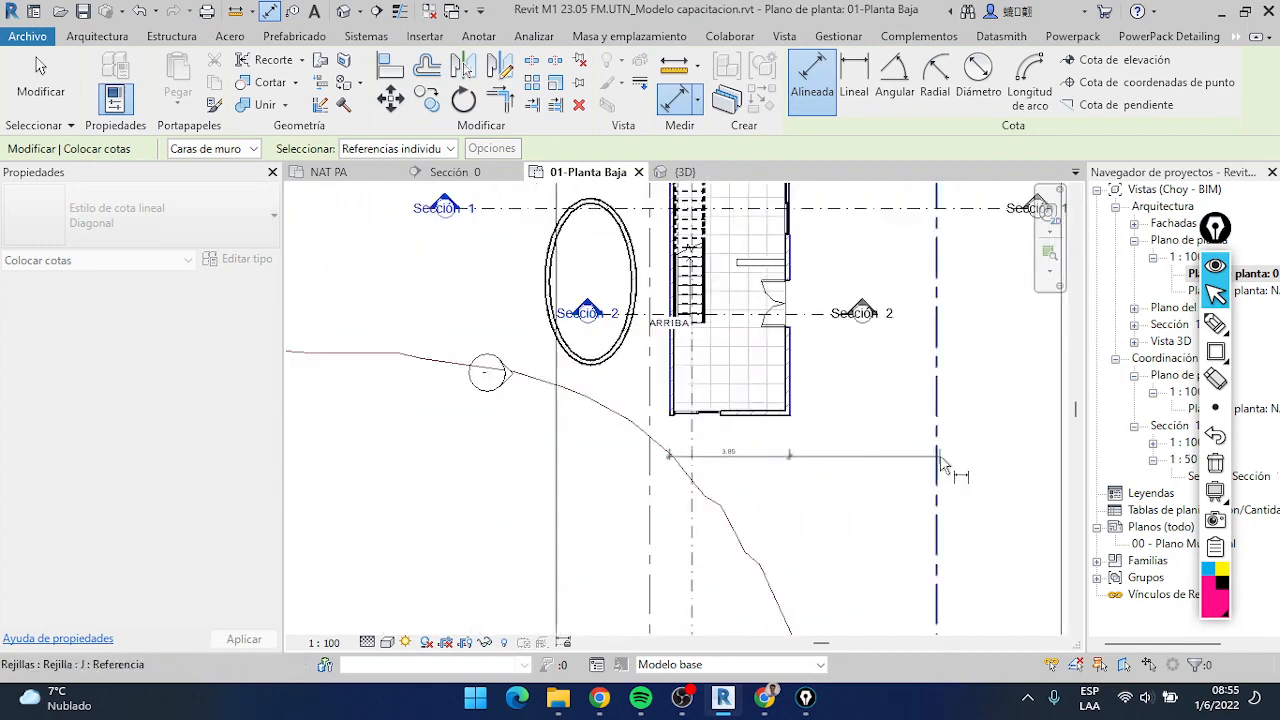
left_click(556, 474)
Place the aligned dimension chain horizontally just below the house's lower wall
scroll(790, 500, "up", 3)
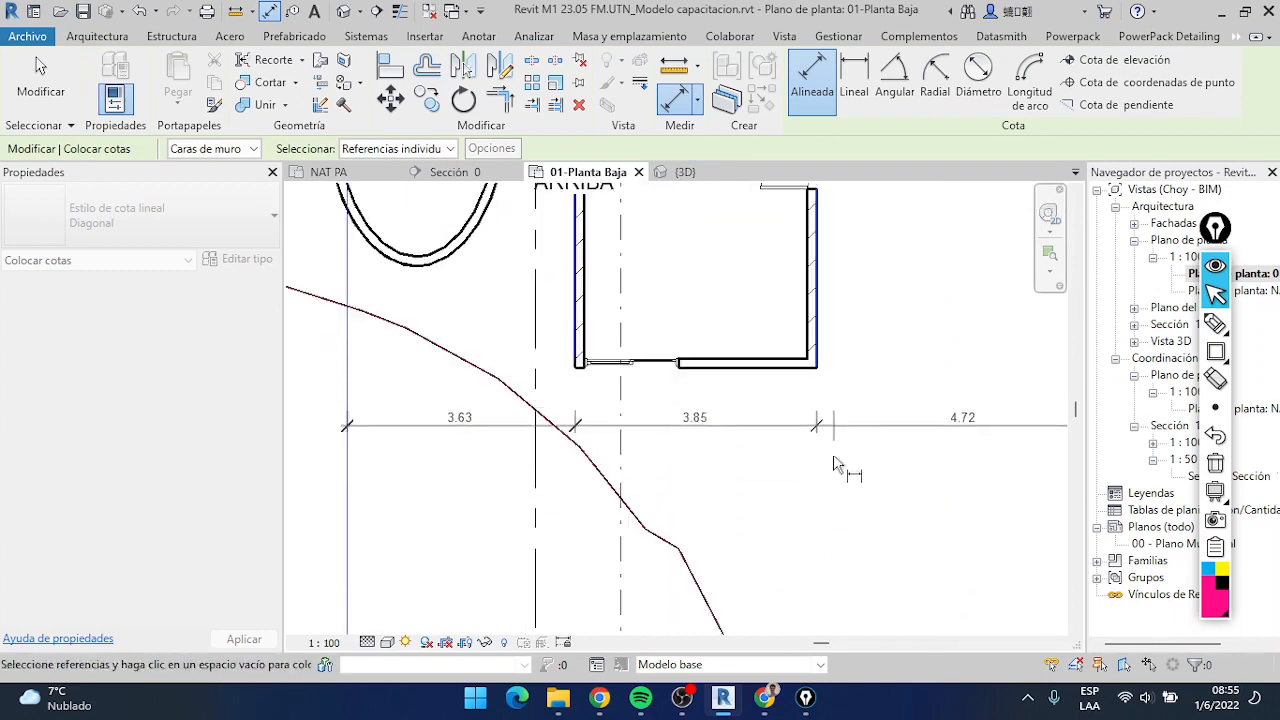
scroll(866, 478, "down", 3)
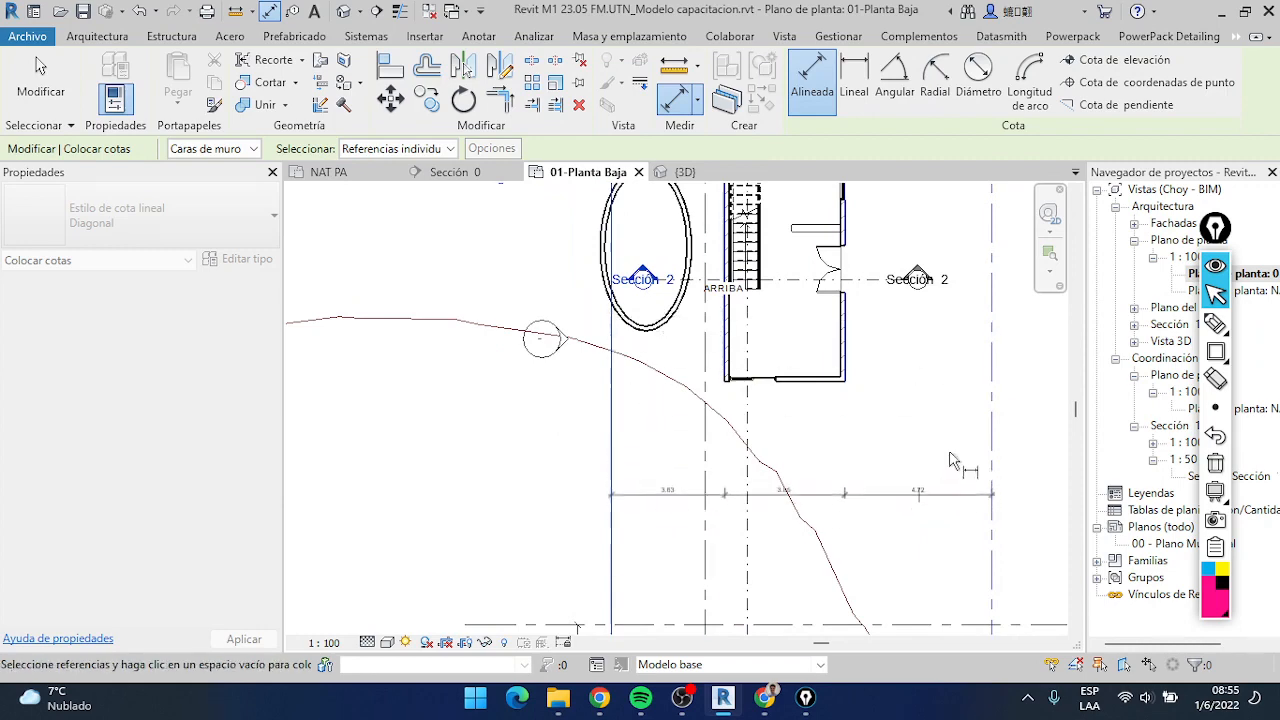
scroll(860, 450, "up", 2)
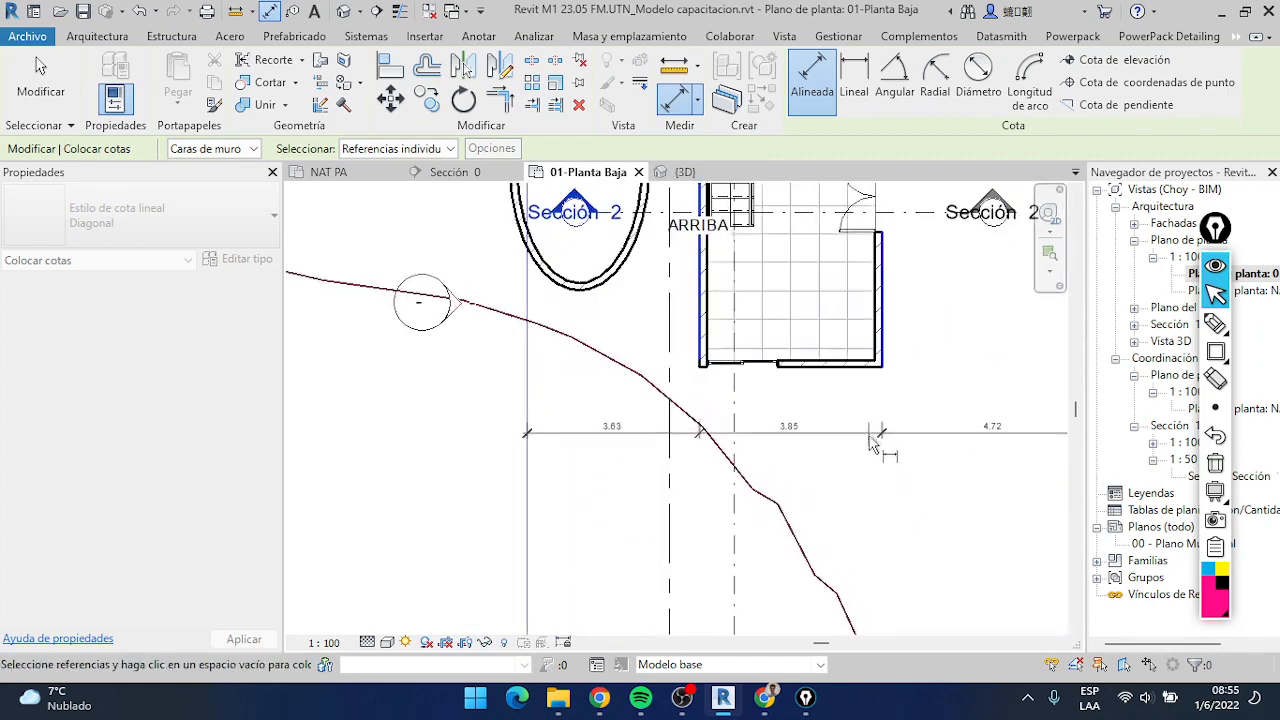
scroll(870, 445, "up", 2)
scroll(850, 480, "down", 2)
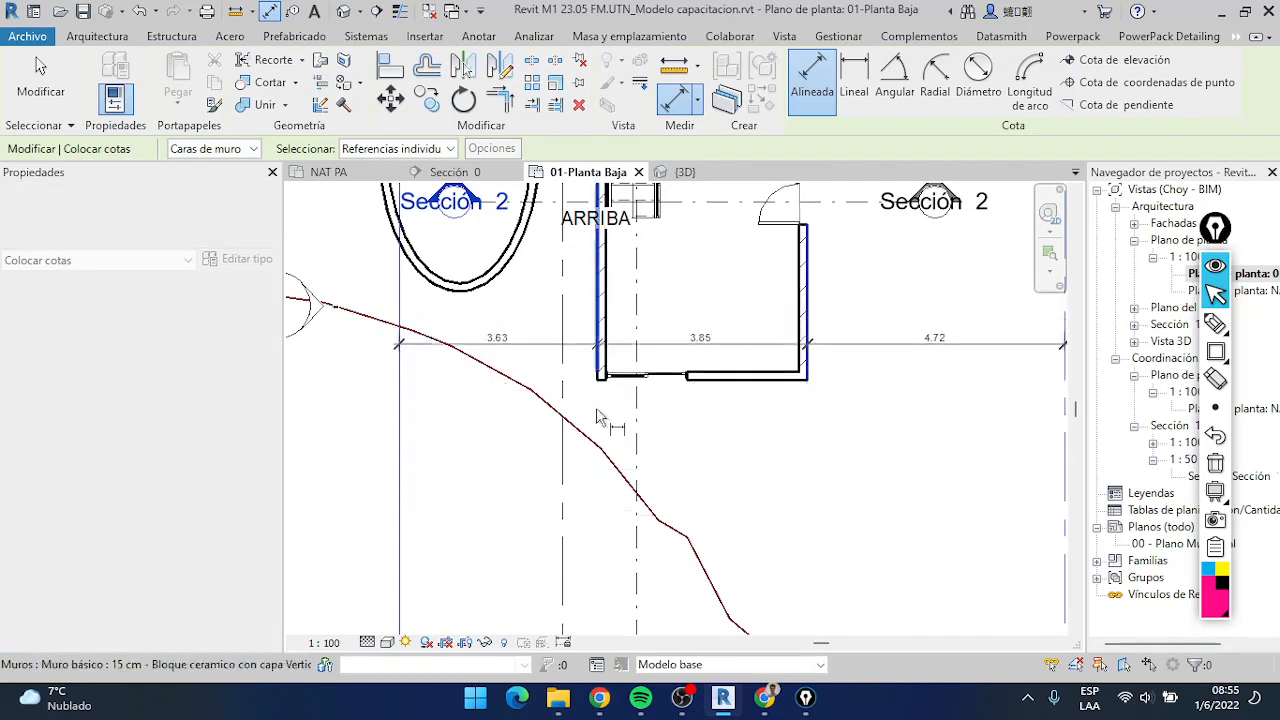
left_click(690, 408)
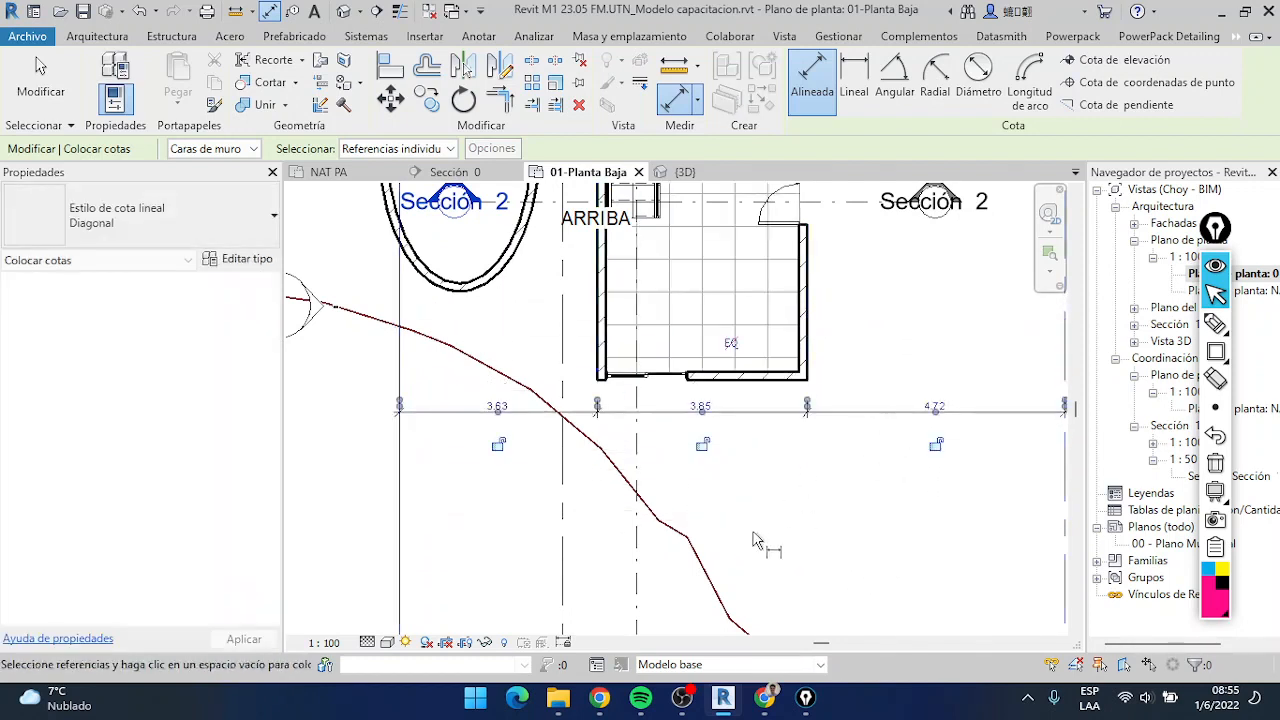
Exit the dimension command and move the placed dimension chain farther below the house
scroll(772, 497, "down", 2)
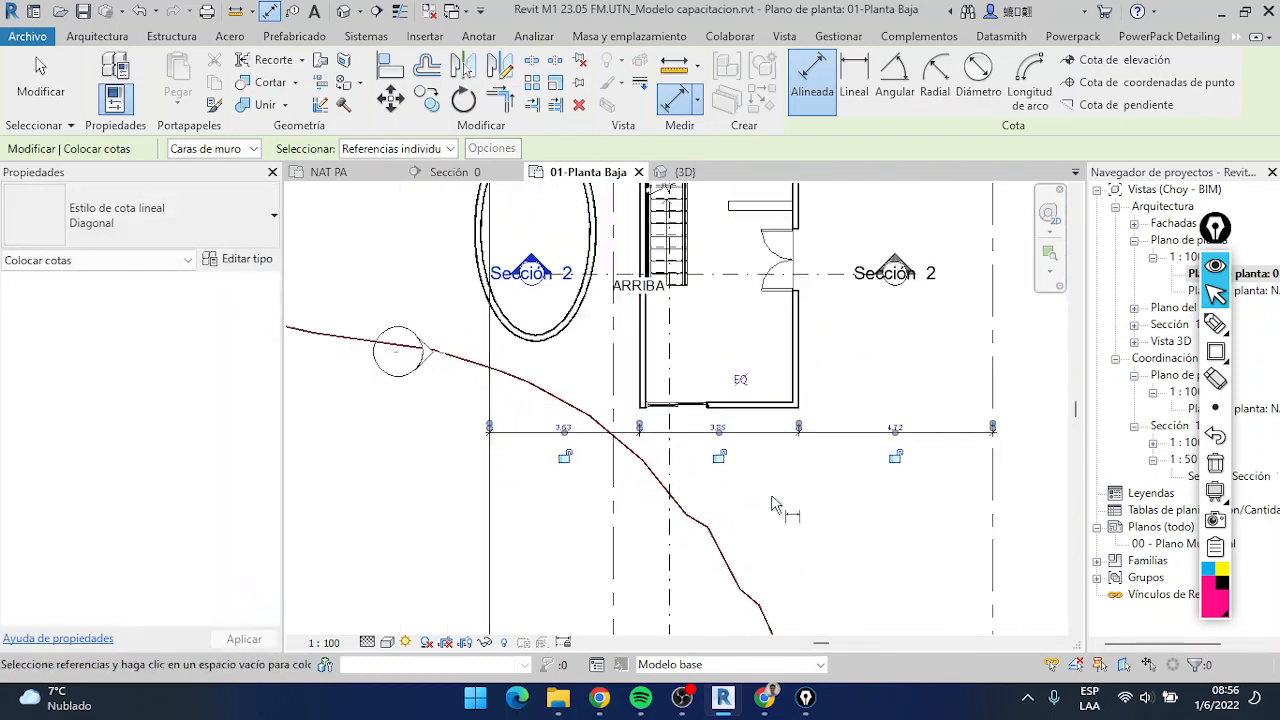
scroll(836, 458, "down", 2)
scroll(835, 456, "up", 3)
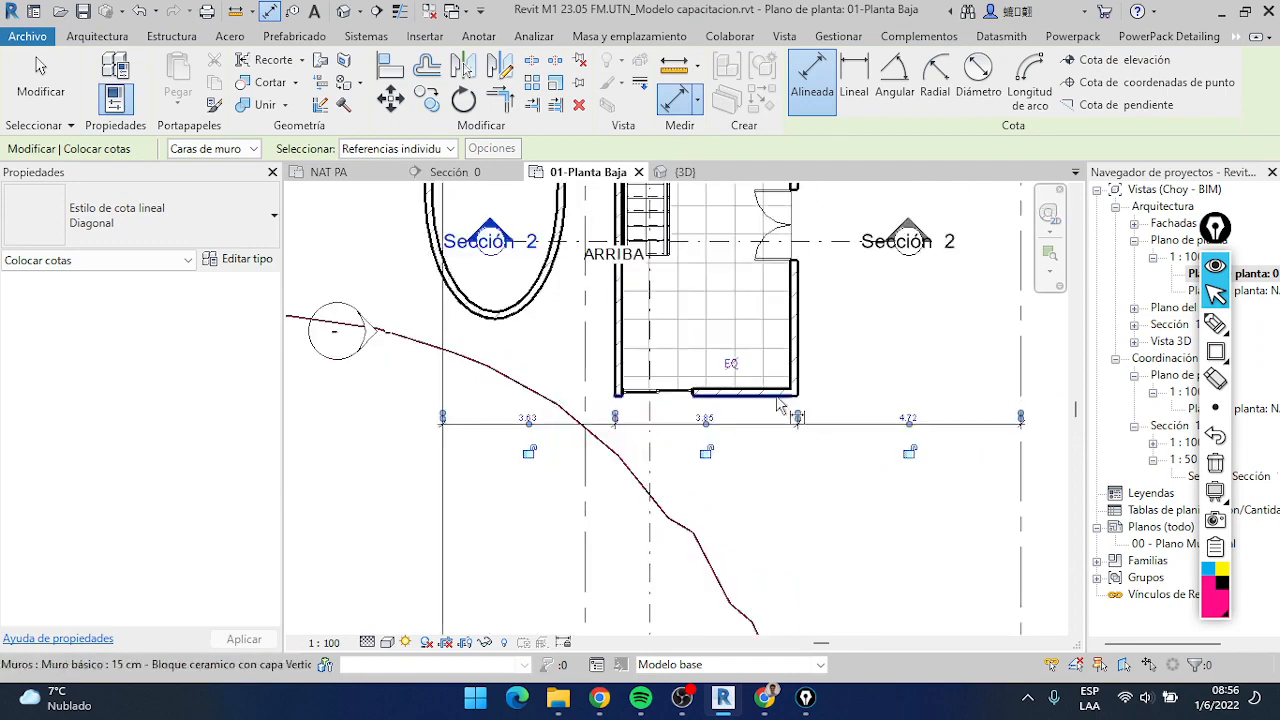
left_click(40, 66)
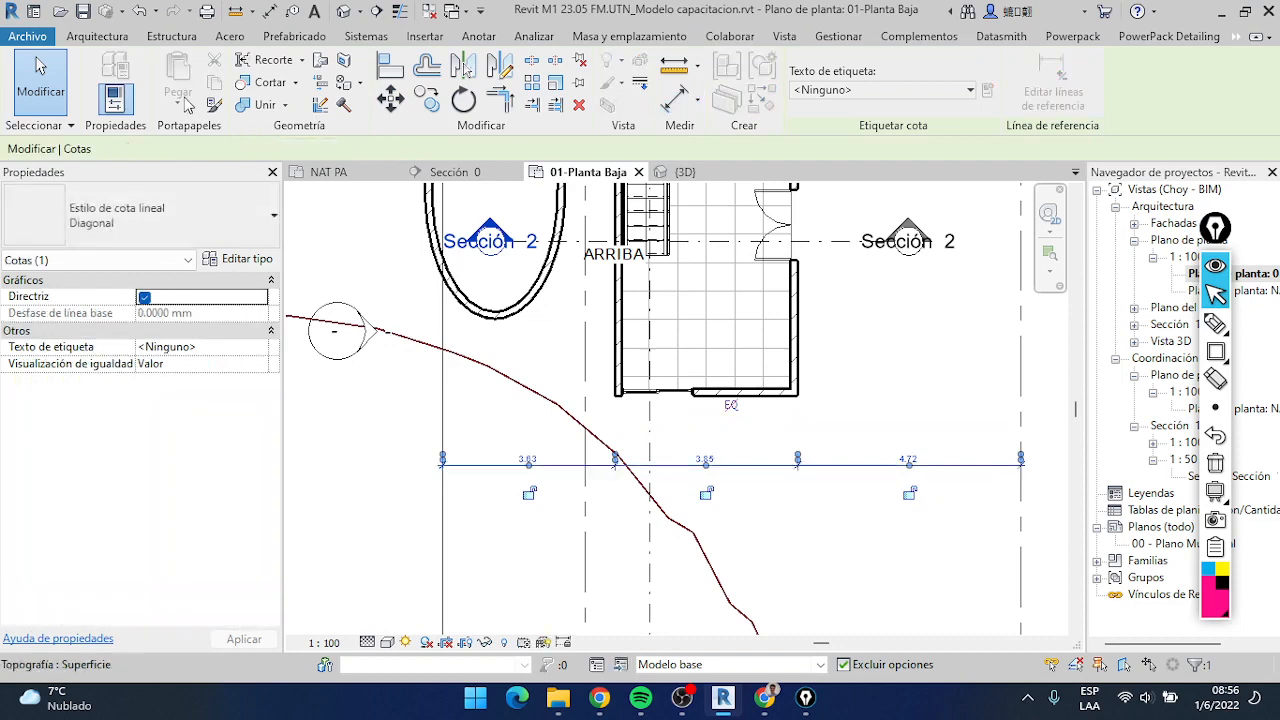
left_click(829, 409)
Place an aligned dimension chain below the lower wall, referencing the left wall's faces, the sliding door opening and the right wall's outer face
left_click(110, 38)
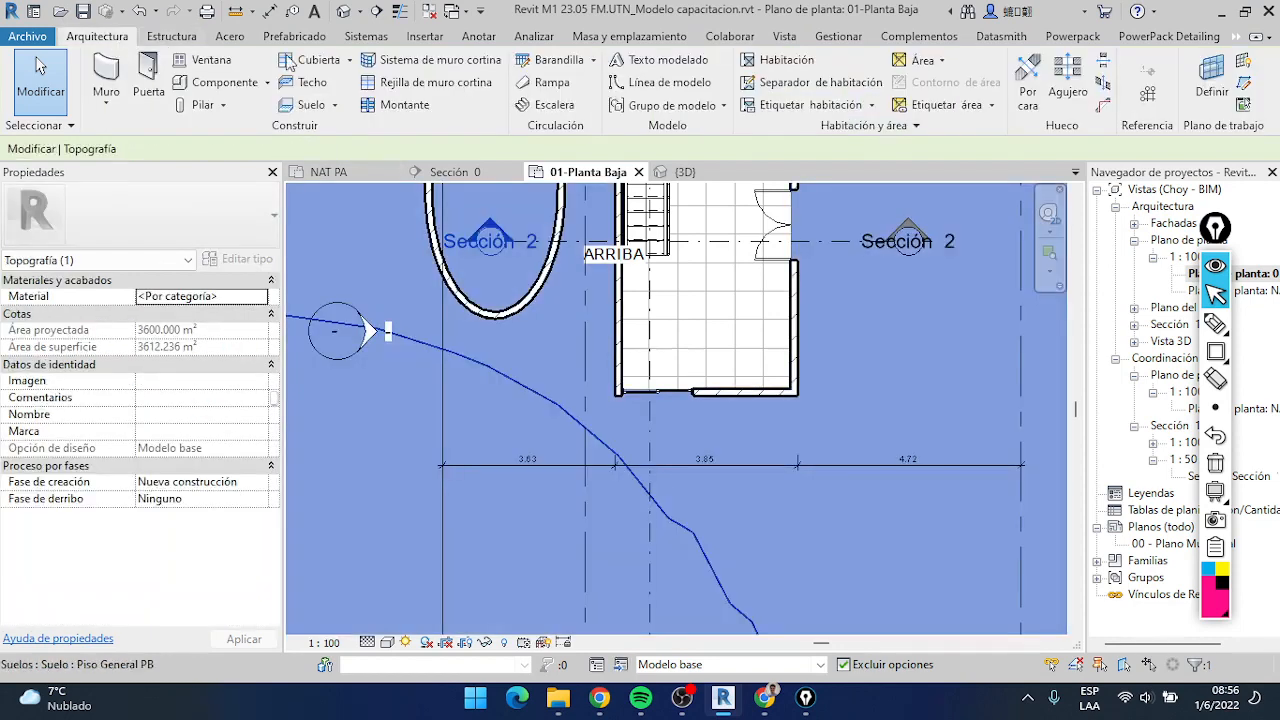
left_click(478, 36)
left_click(106, 68)
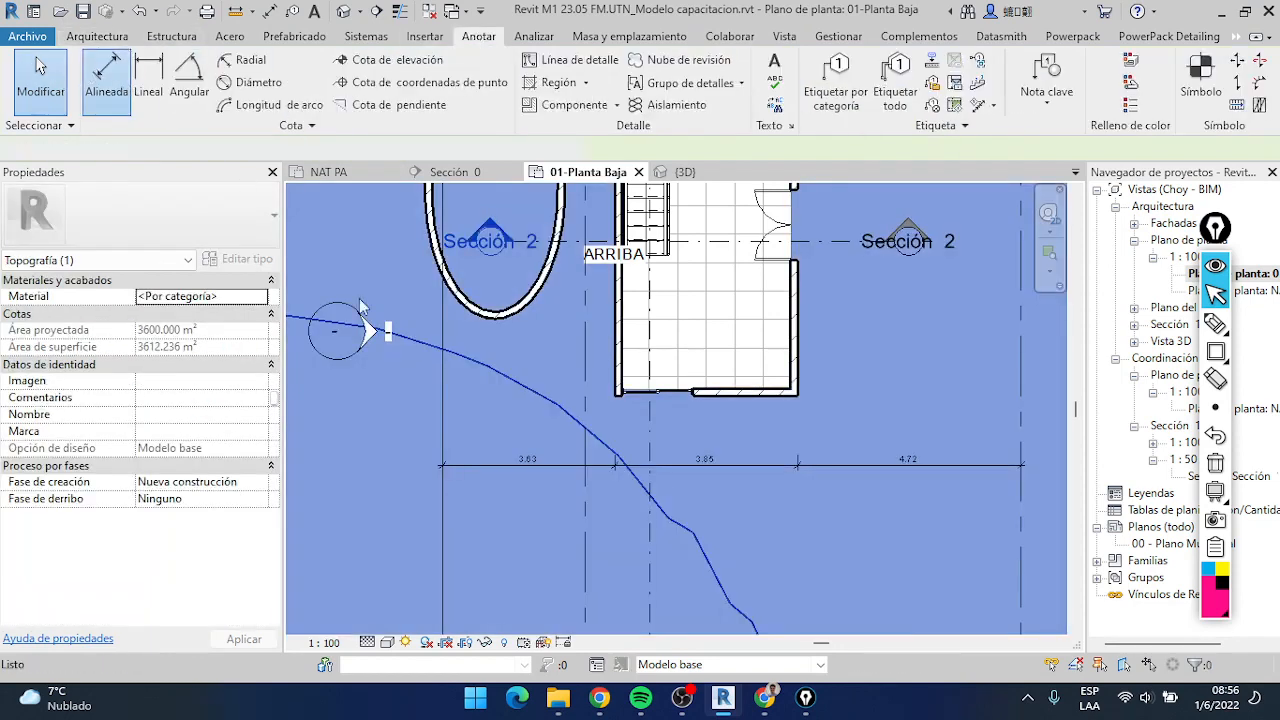
scroll(668, 420, "up", 2)
scroll(620, 375, "up", 2)
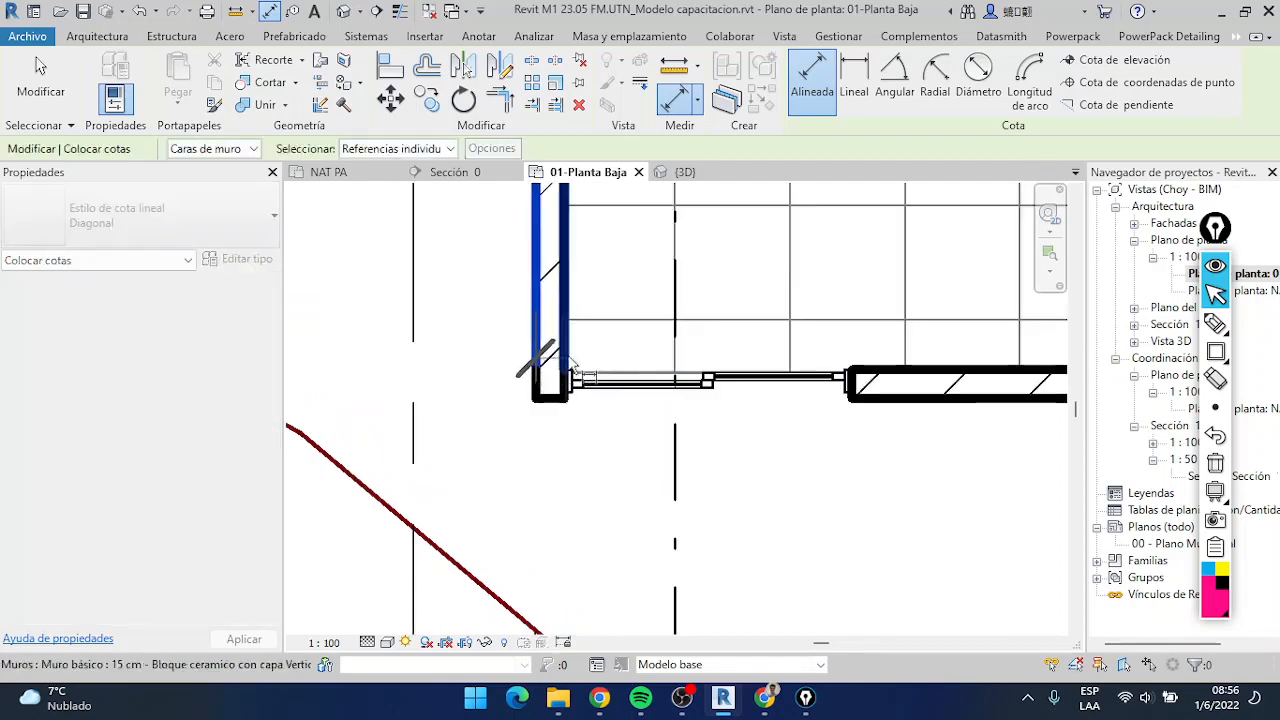
left_click(570, 353)
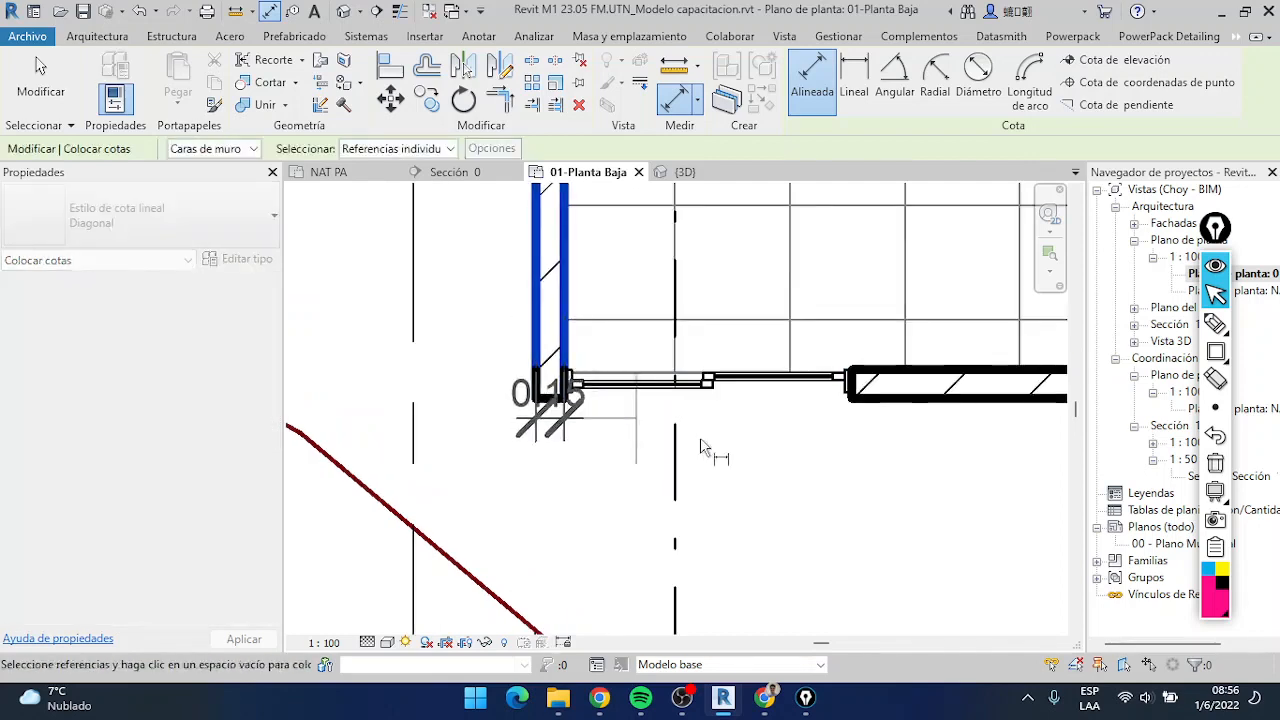
left_click(846, 398)
scroll(846, 405, "down", 3)
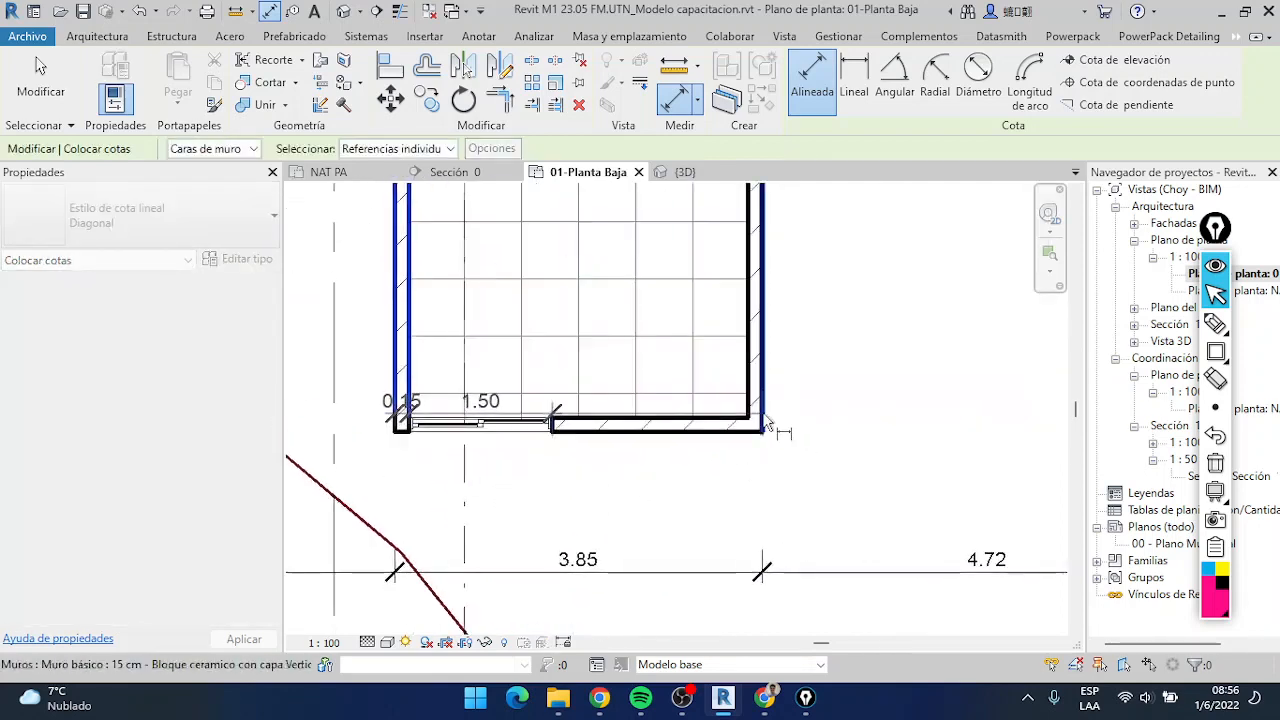
left_click(766, 432)
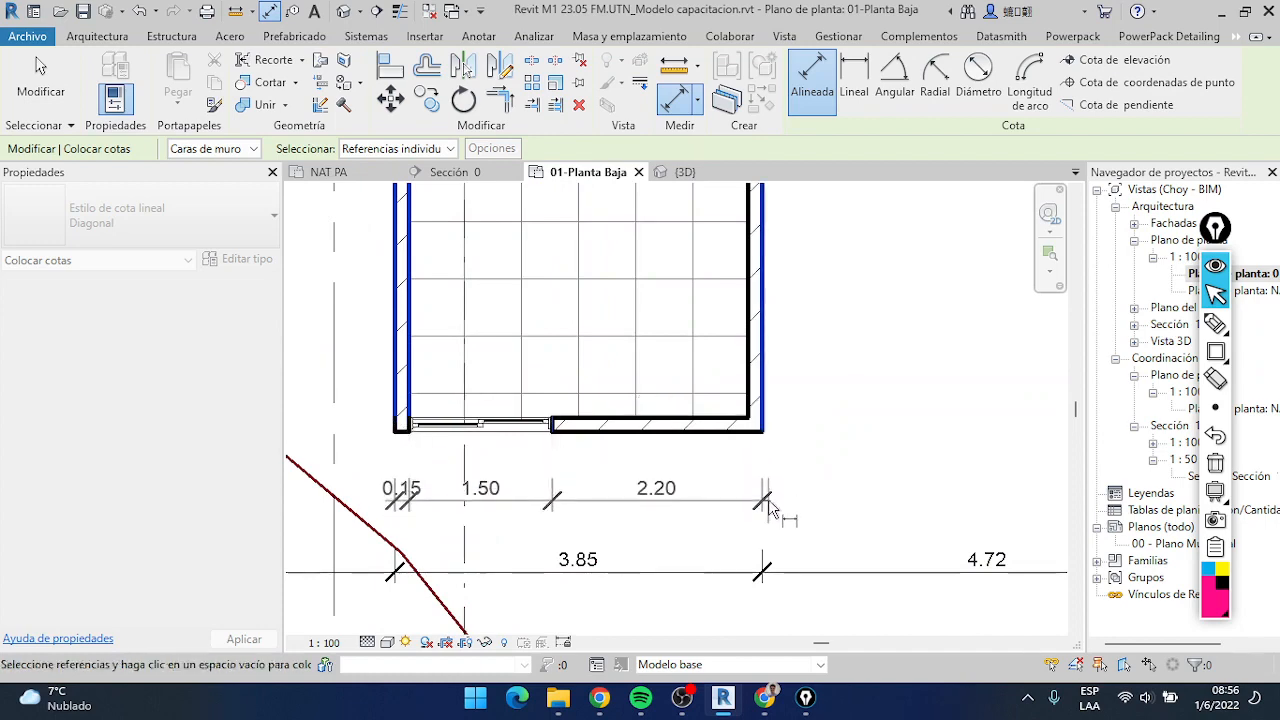
Add a vertical aligned dimension chain outside the house's right wall, referencing the wall ends and the edges of its door and window openings
scroll(760, 490, "down", 2)
scroll(820, 434, "up", 3)
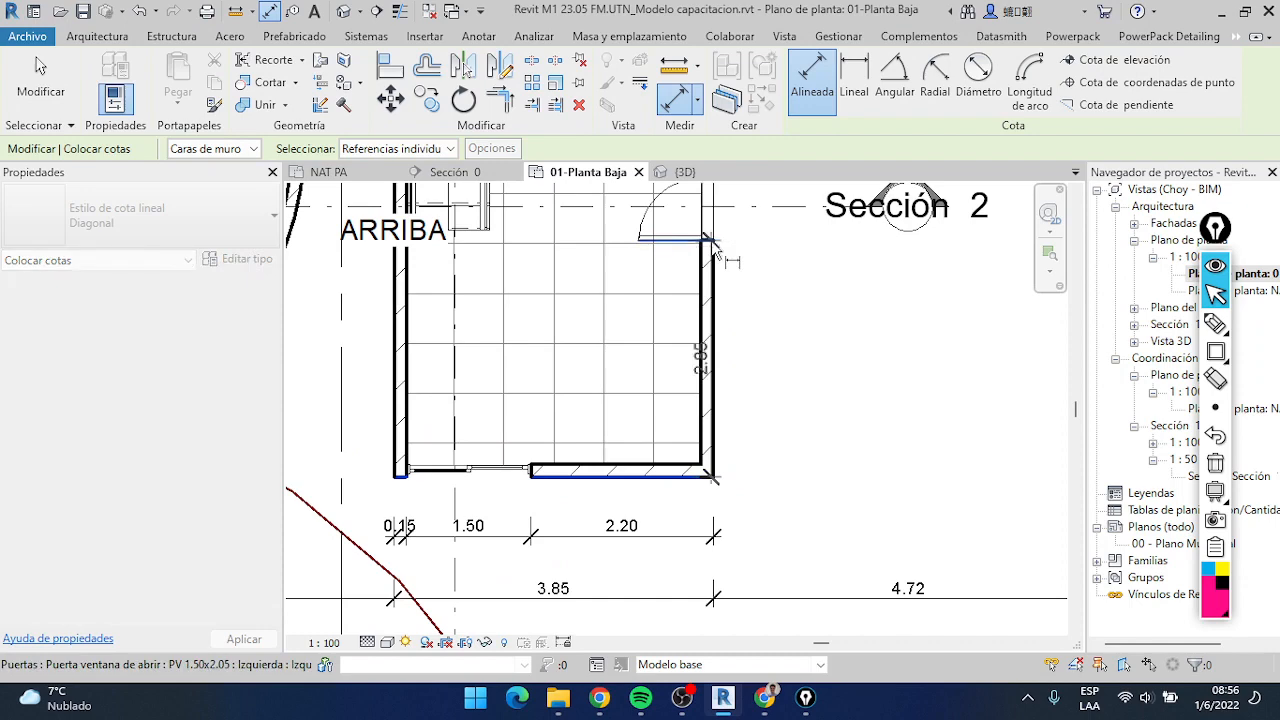
middle_click_drag(714, 248, 686, 563)
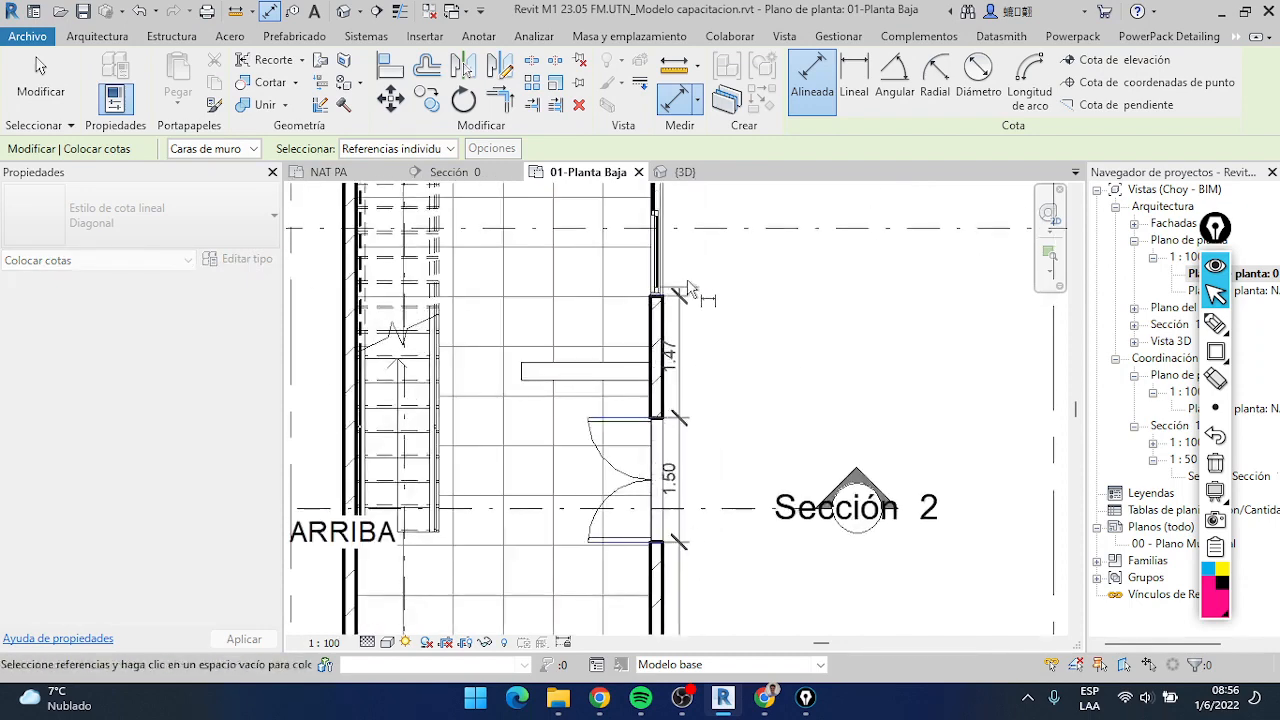
scroll(660, 305, "down", 3)
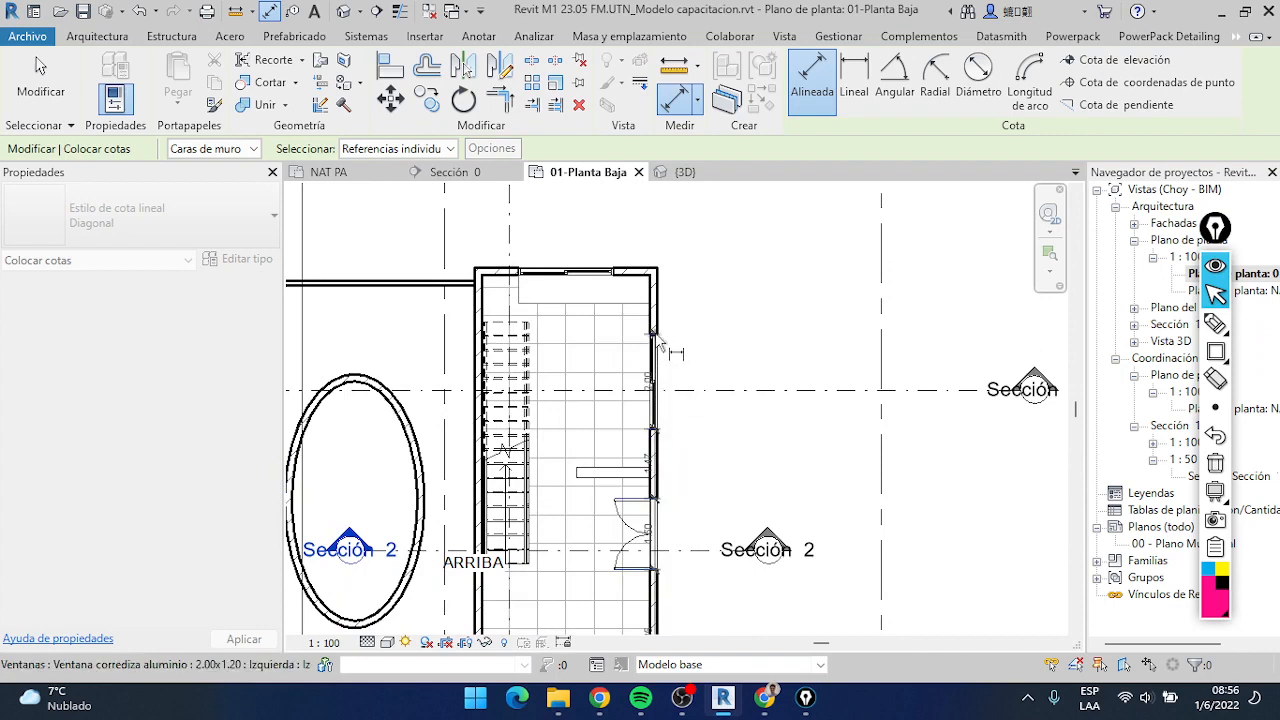
scroll(700, 390, "down", 2)
middle_click_drag(711, 399, 722, 263)
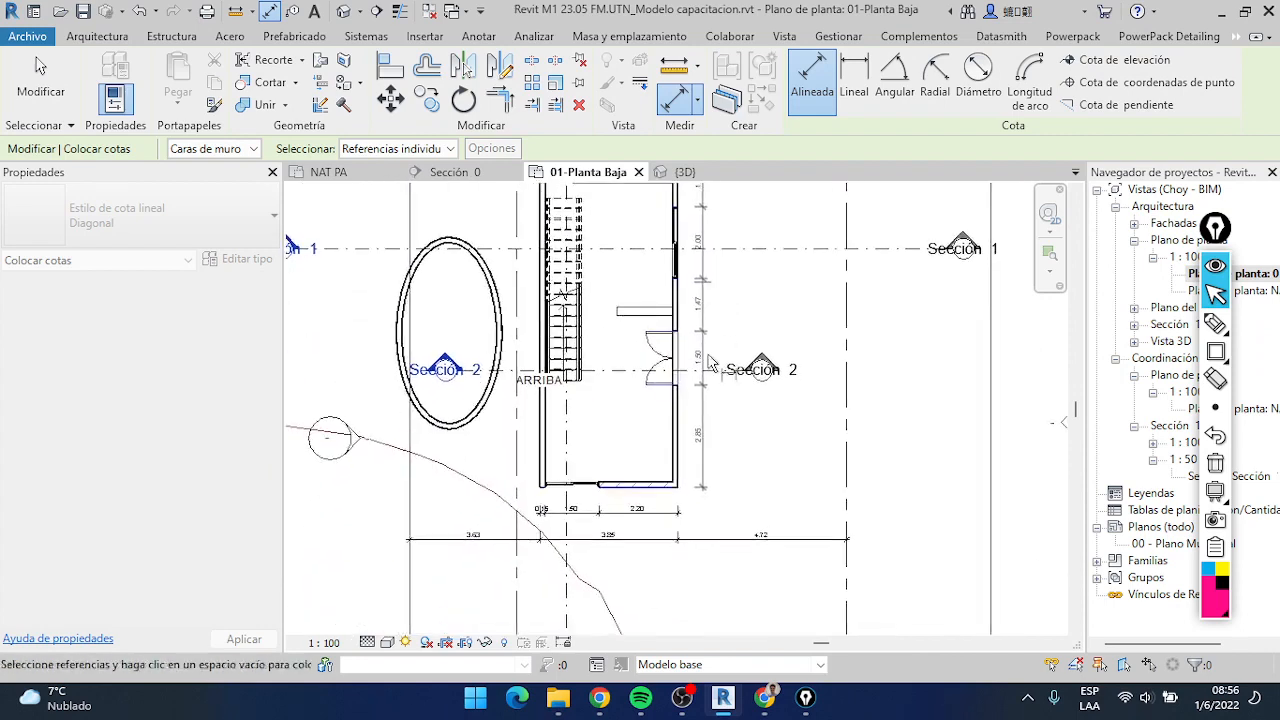
left_click(728, 327)
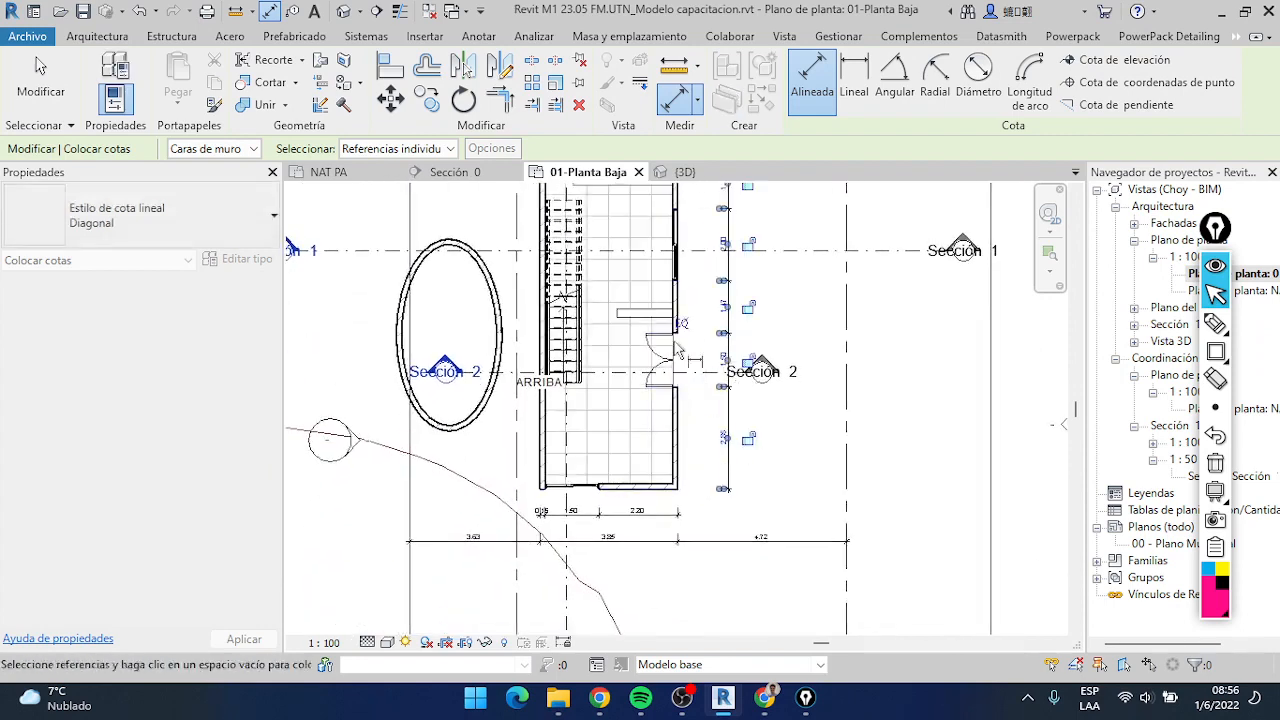
Exit the dimension command and move the vertical dimension chain slightly closer to the house's right wall
key("Escape")
key("Escape")
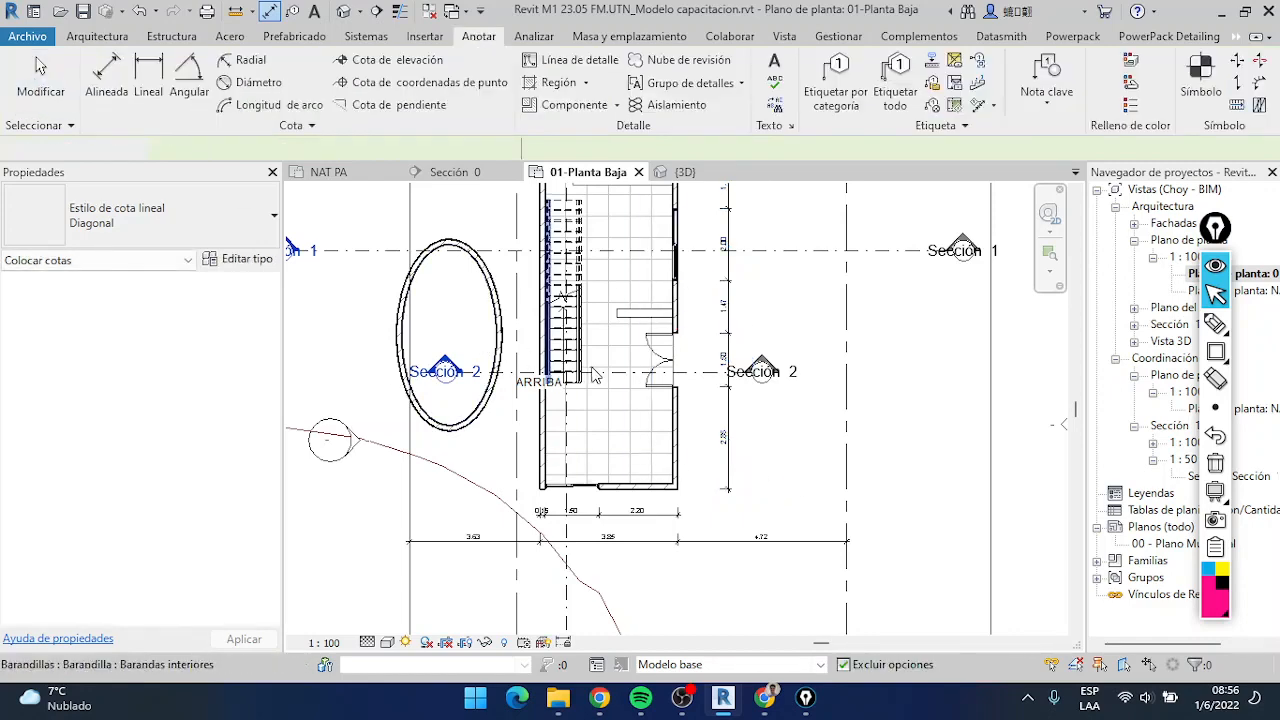
middle_click_drag(617, 427, 599, 472)
scroll(691, 531, "up", 3)
scroll(691, 531, "down", 3)
middle_click_drag(639, 549, 573, 543)
scroll(681, 515, "up", 3)
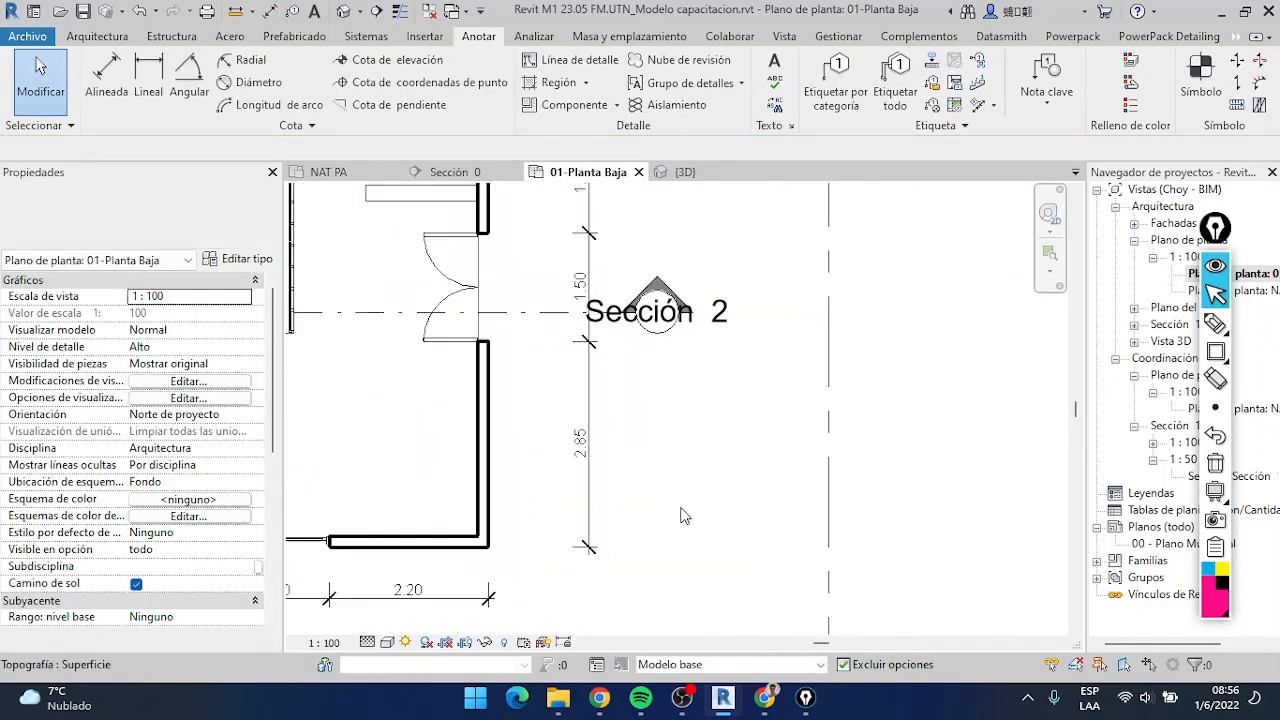
left_click_drag(589, 478, 572, 478)
scroll(612, 470, "down", 2)
scroll(615, 478, "down", 1)
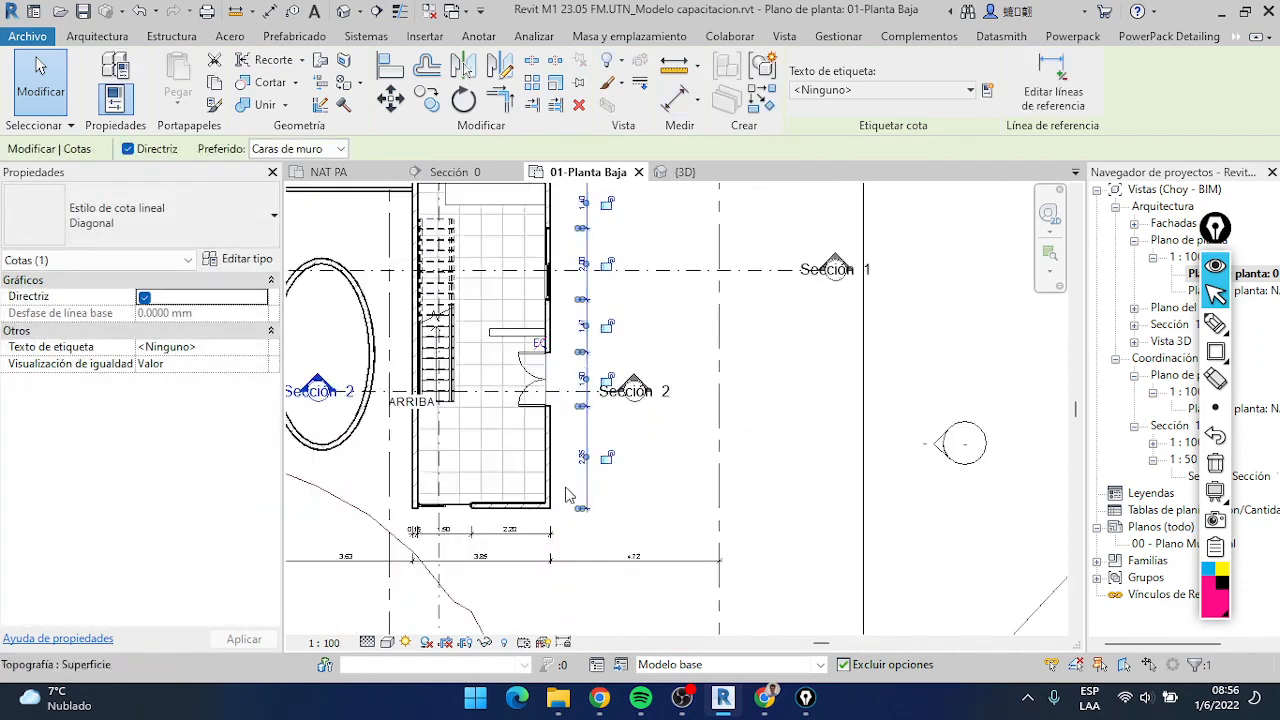
scroll(564, 492, "up", 5)
scroll(660, 489, "down", 4)
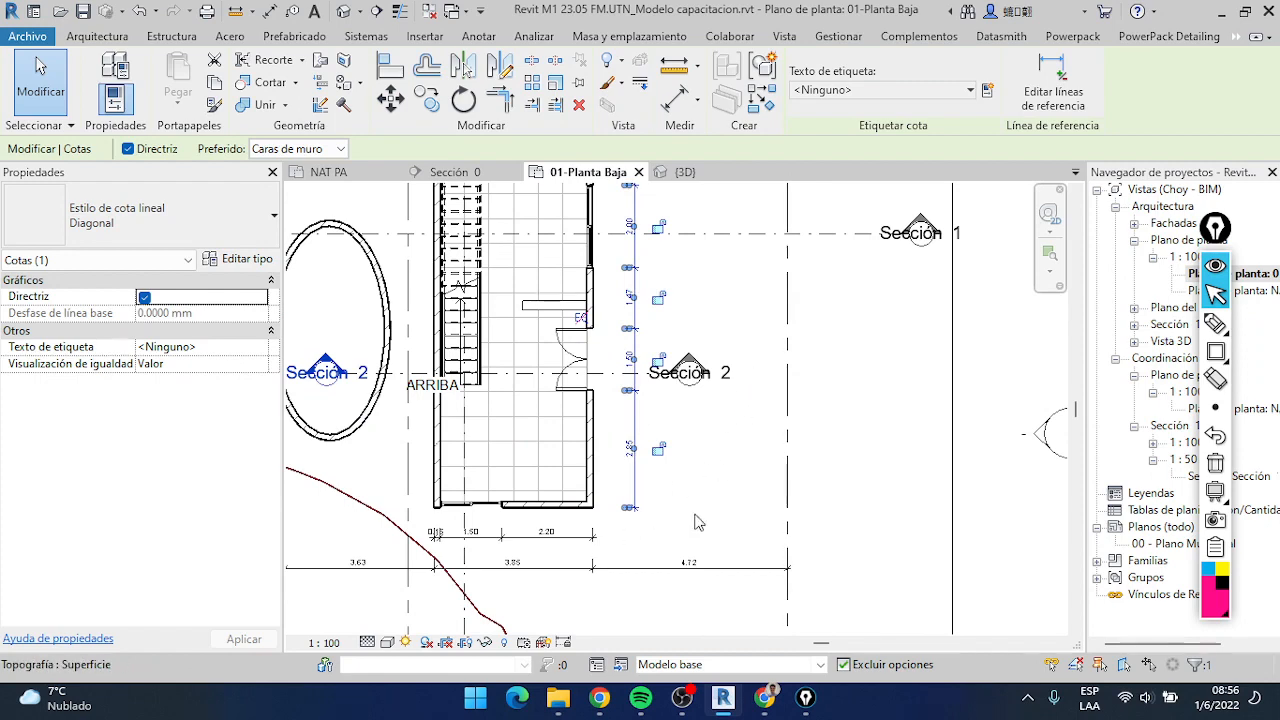
Draw a diagonal 15 cm ceramic block wall 4.40 m long at 62° right of the house
left_click(98, 37)
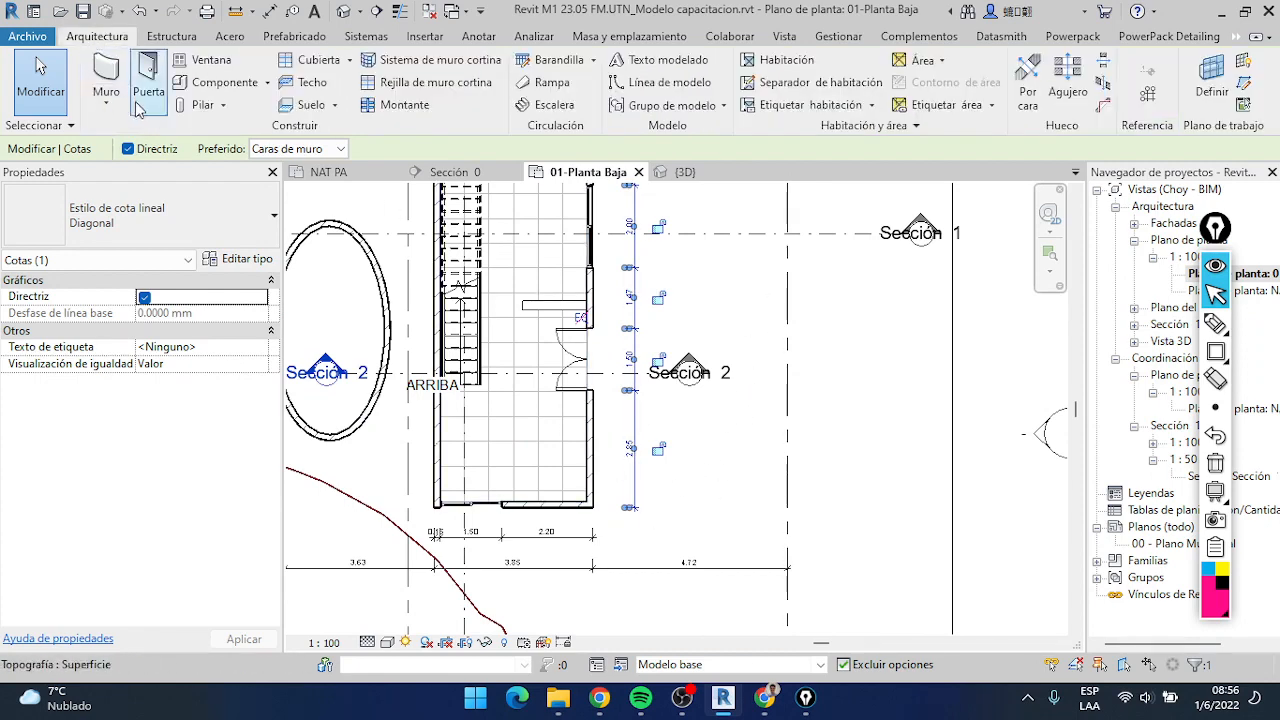
left_click(118, 84)
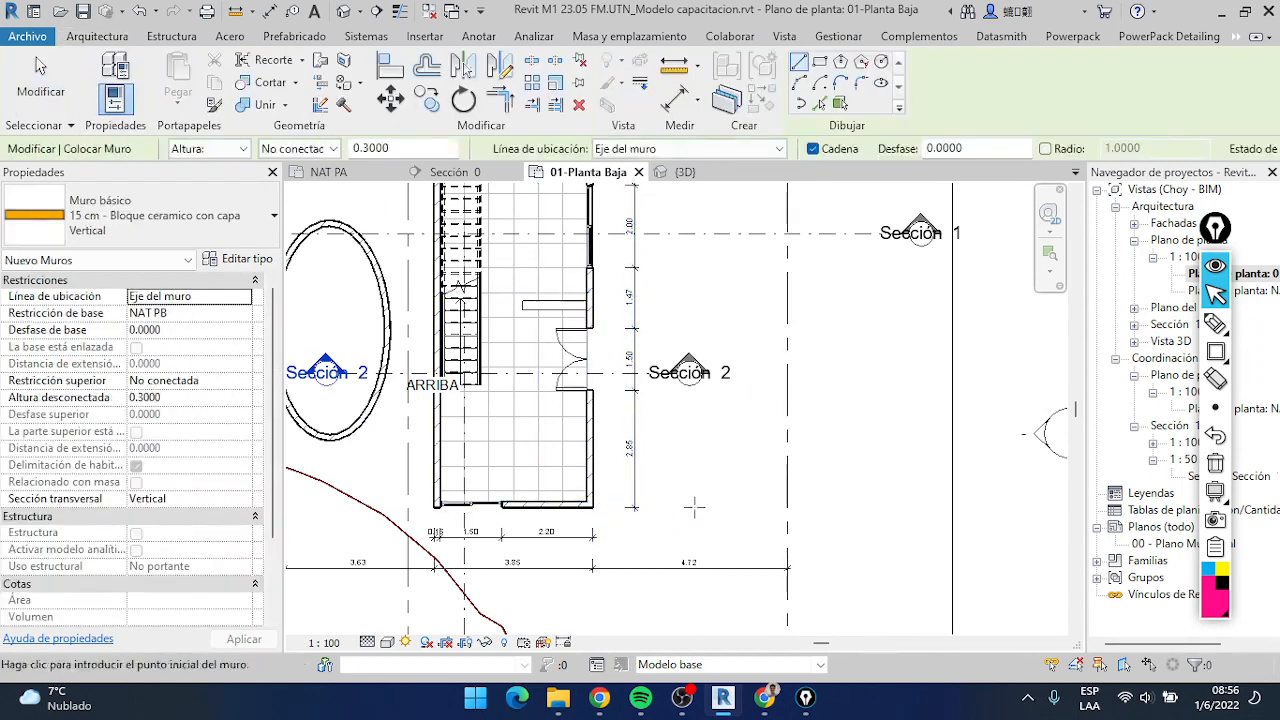
left_click(643, 567)
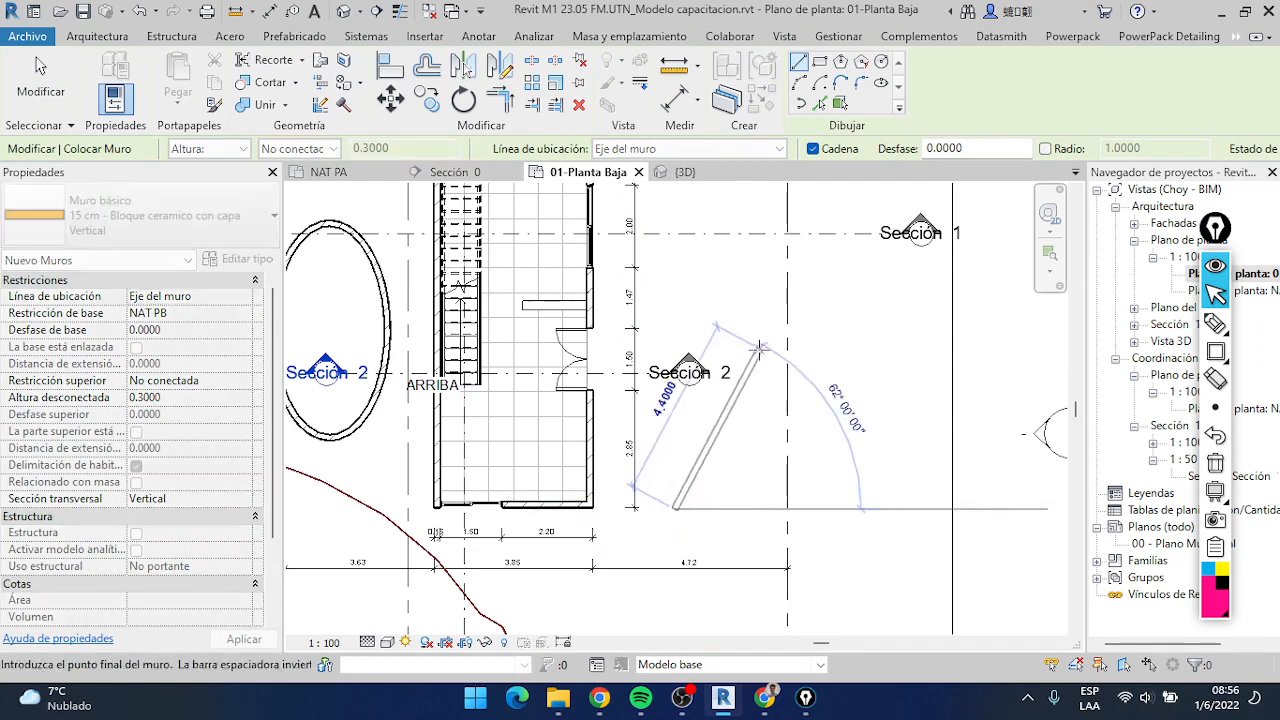
key("Escape")
key("Escape")
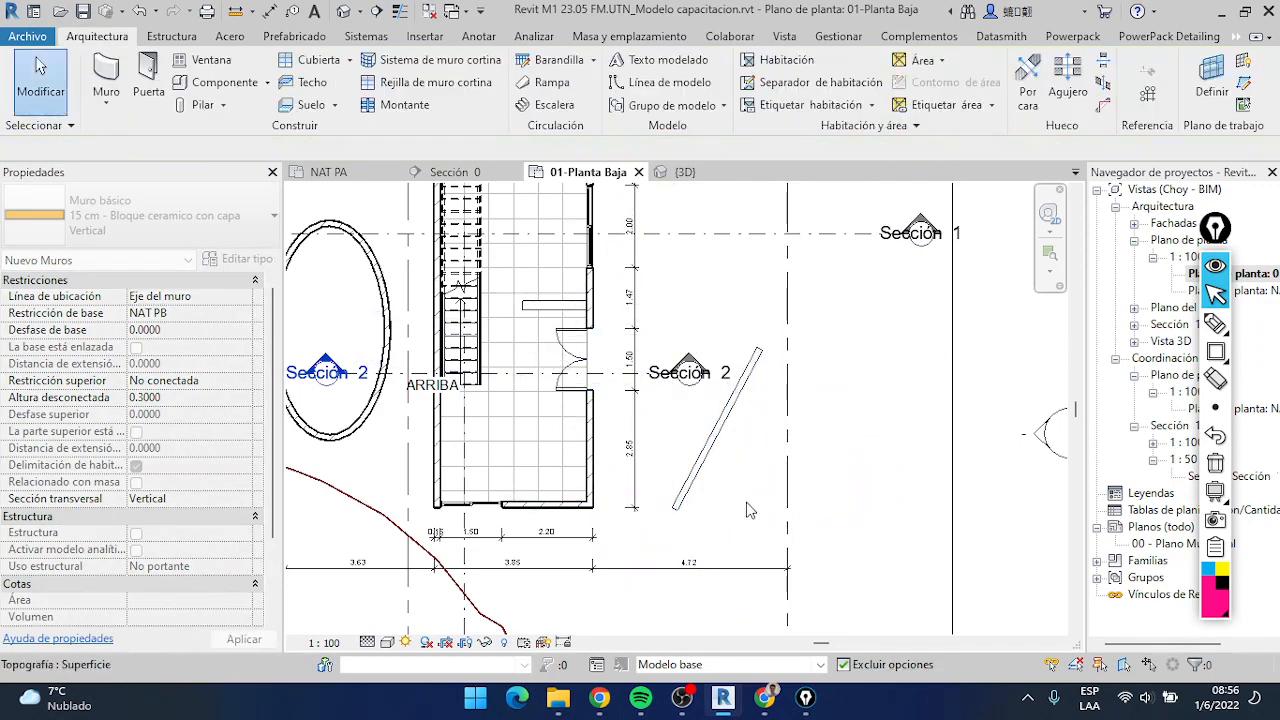
Set the diagonal wall's top constraint to Hasta nivel: NET S/PB and clear the selection
left_click(727, 420)
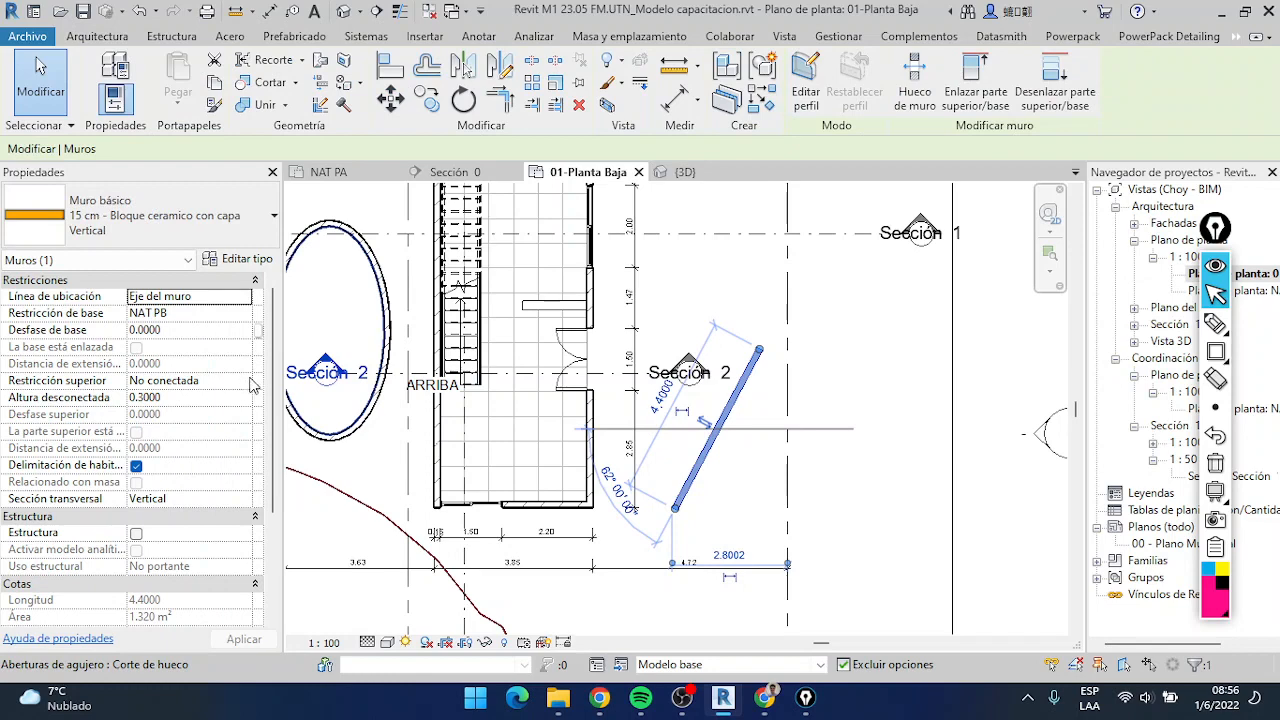
left_click(250, 381)
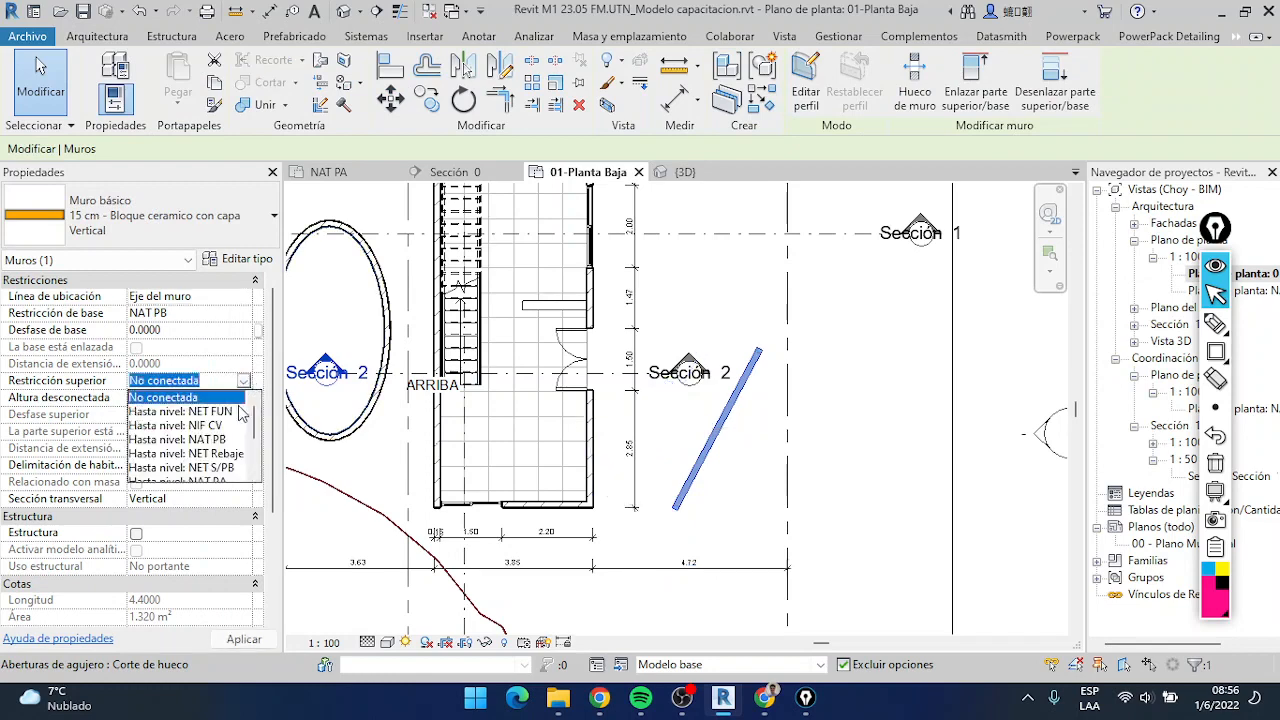
left_click(232, 469)
left_click(737, 492)
scroll(731, 486, "up", 2)
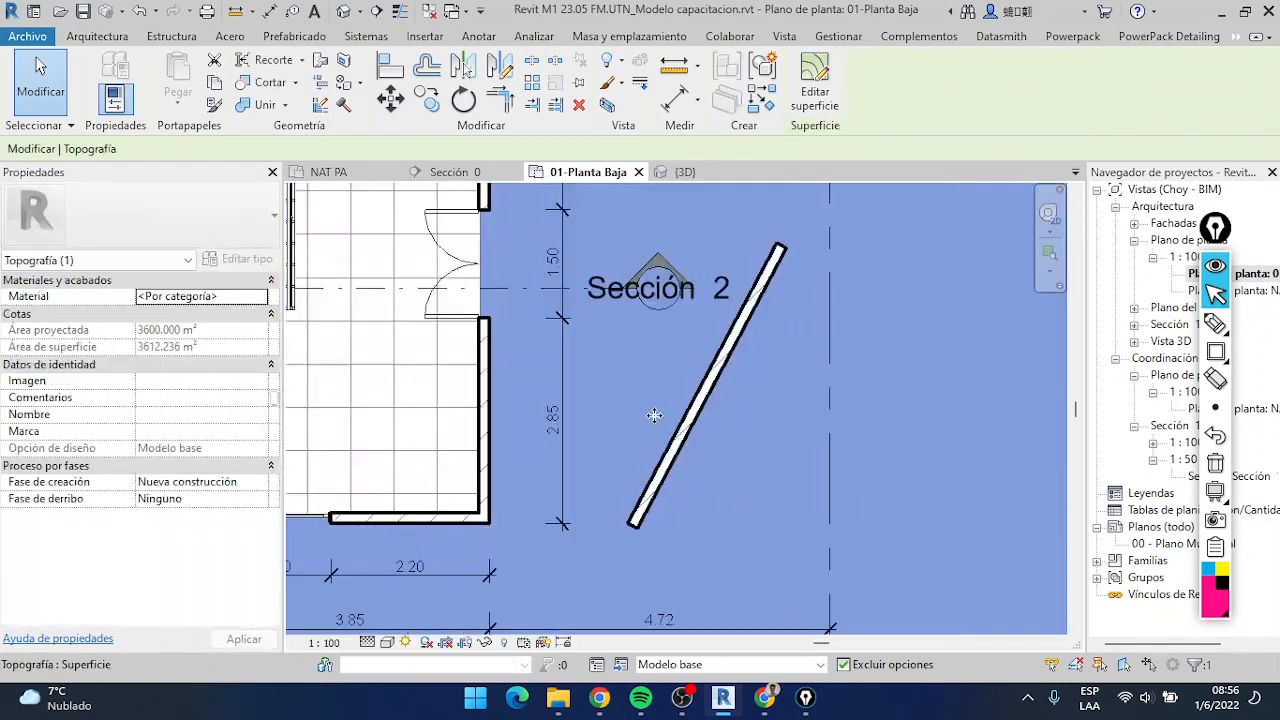
scroll(654, 415, "down", 2)
left_click(26, 87)
scroll(716, 383, "down", 1)
scroll(716, 383, "up", 2)
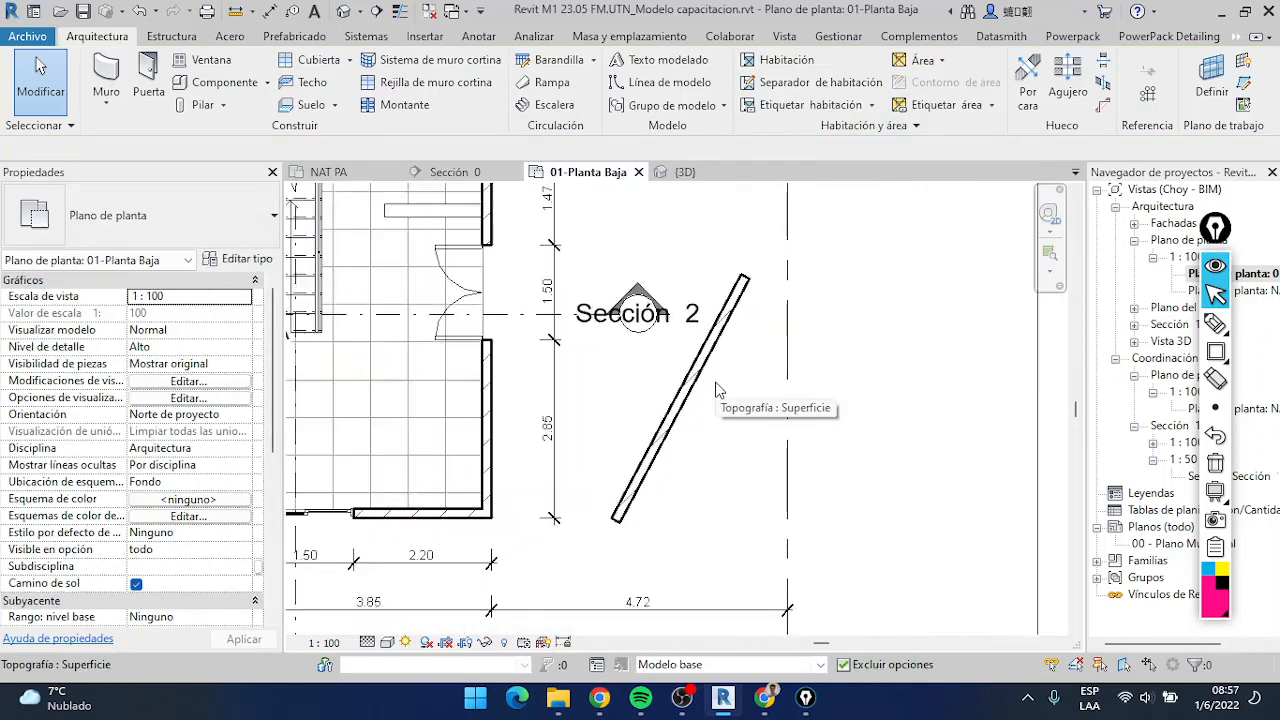
Undo the diagonal wall's top constraint change and move the wall slightly lower in the plan
scroll(716, 390, "up", 2)
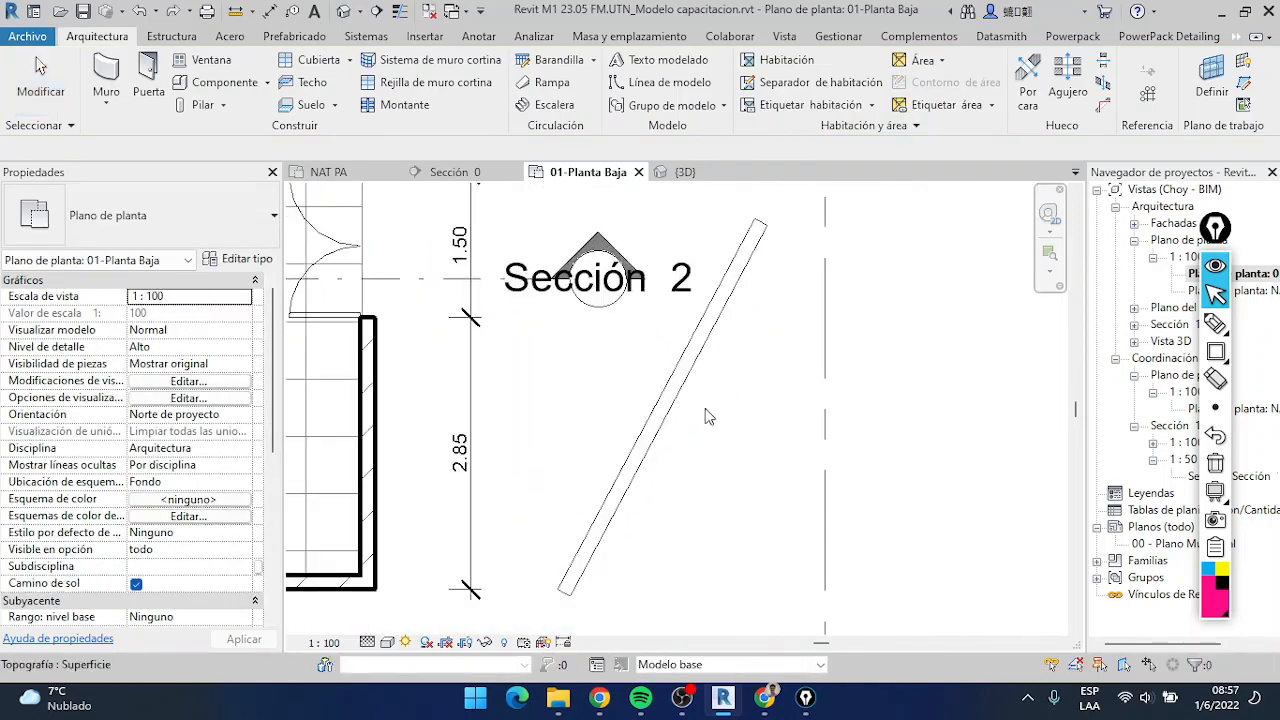
scroll(700, 365, "up", 1)
scroll(711, 295, "down", 2)
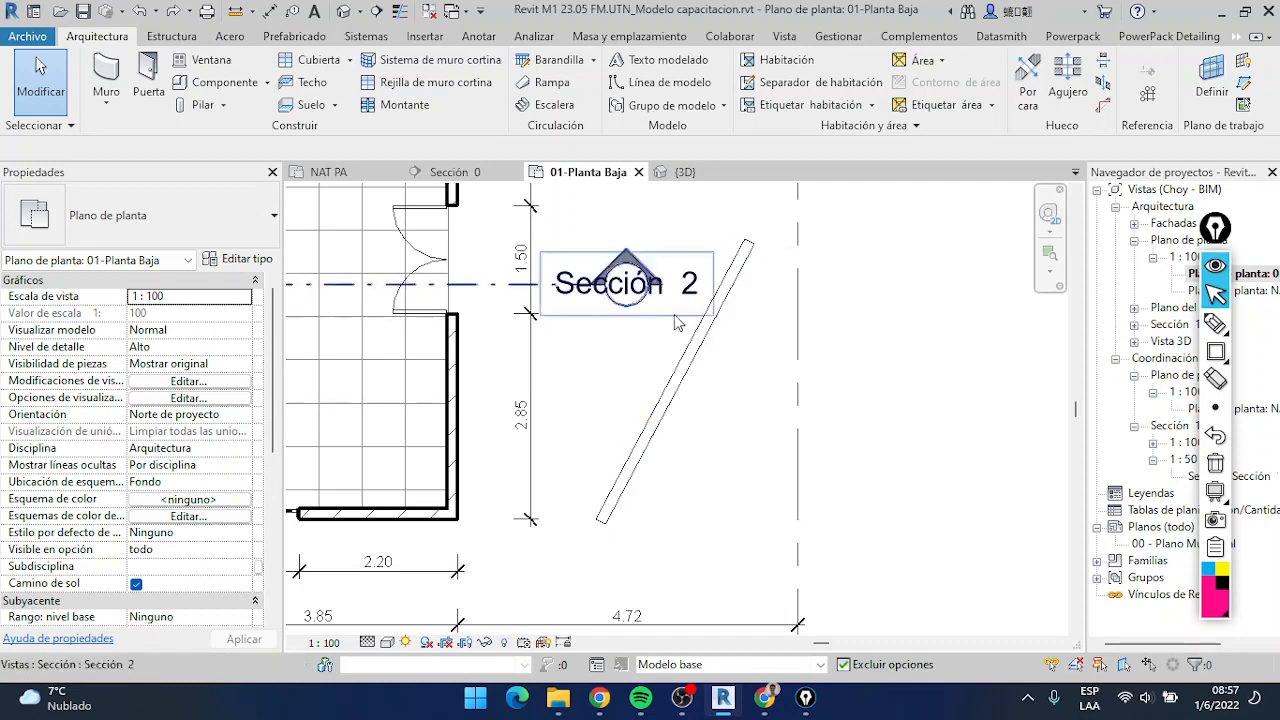
left_click(703, 360)
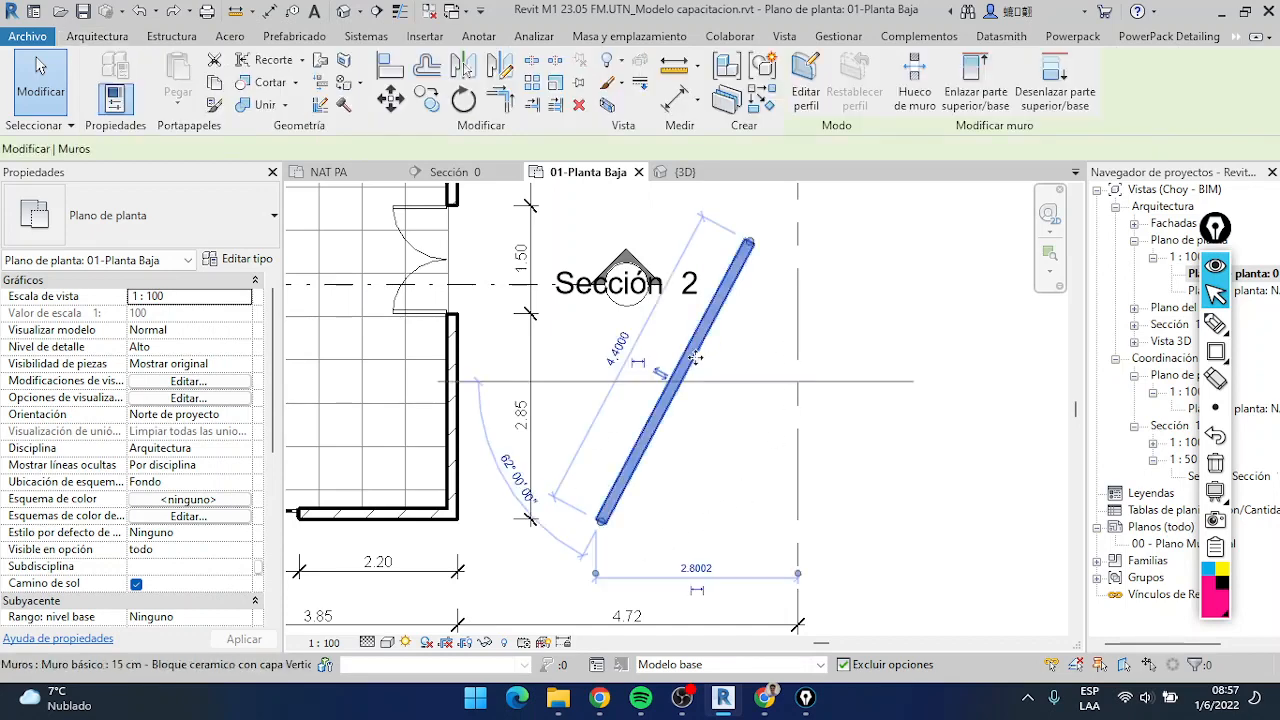
left_click_drag(703, 378, 704, 380)
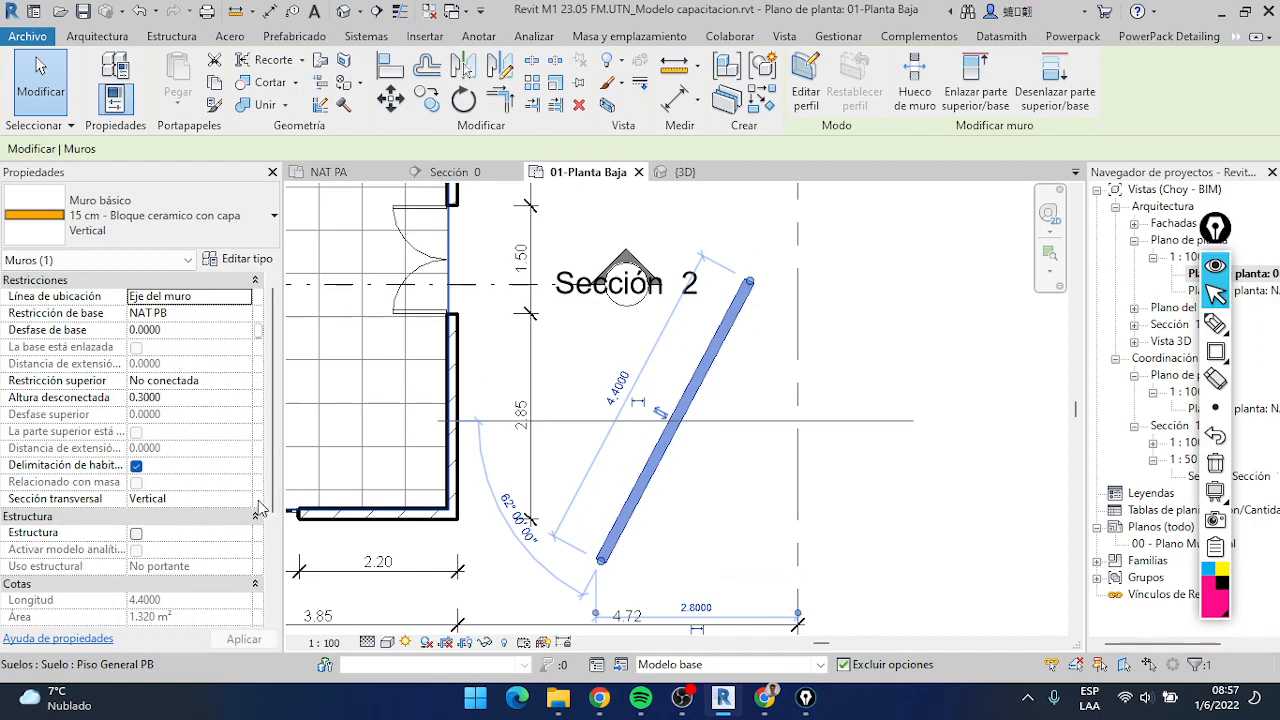
Check the cut plane offset in the 01-Planta Baja plan's view range settings and close them
scroll(258, 507, "down", 5)
left_click(865, 400)
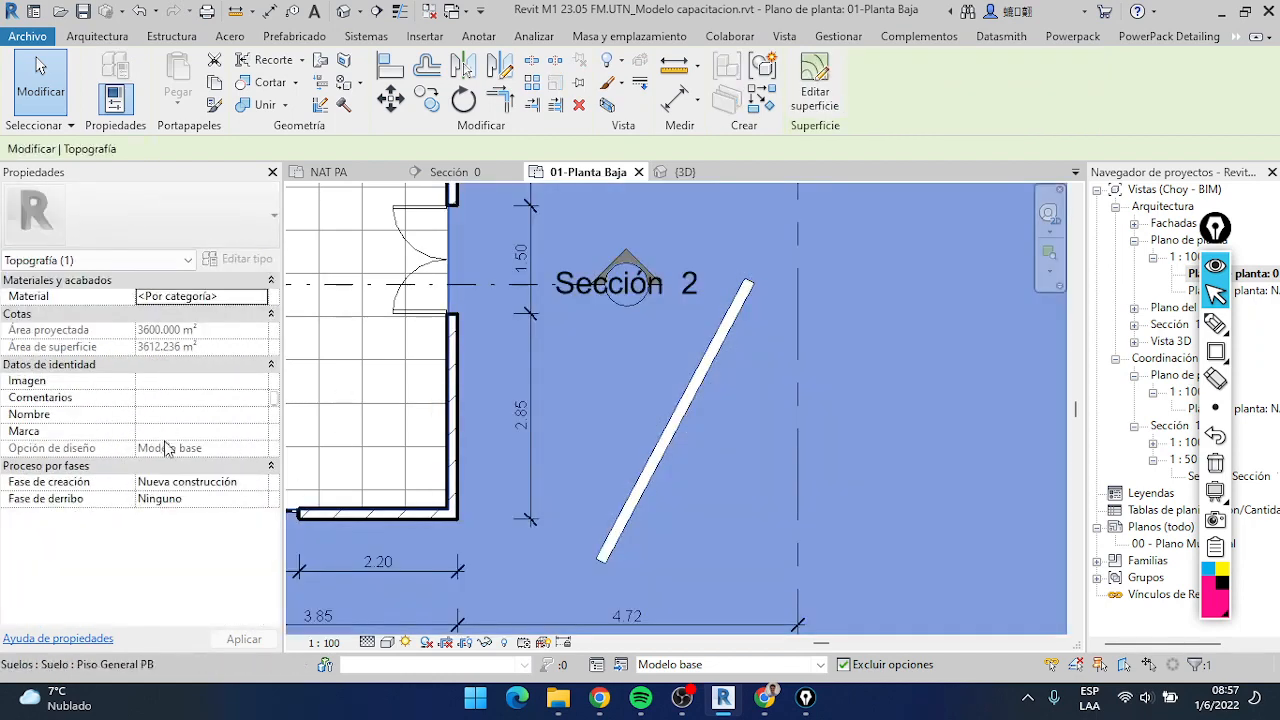
key("Escape")
scroll(191, 530, "down", 3)
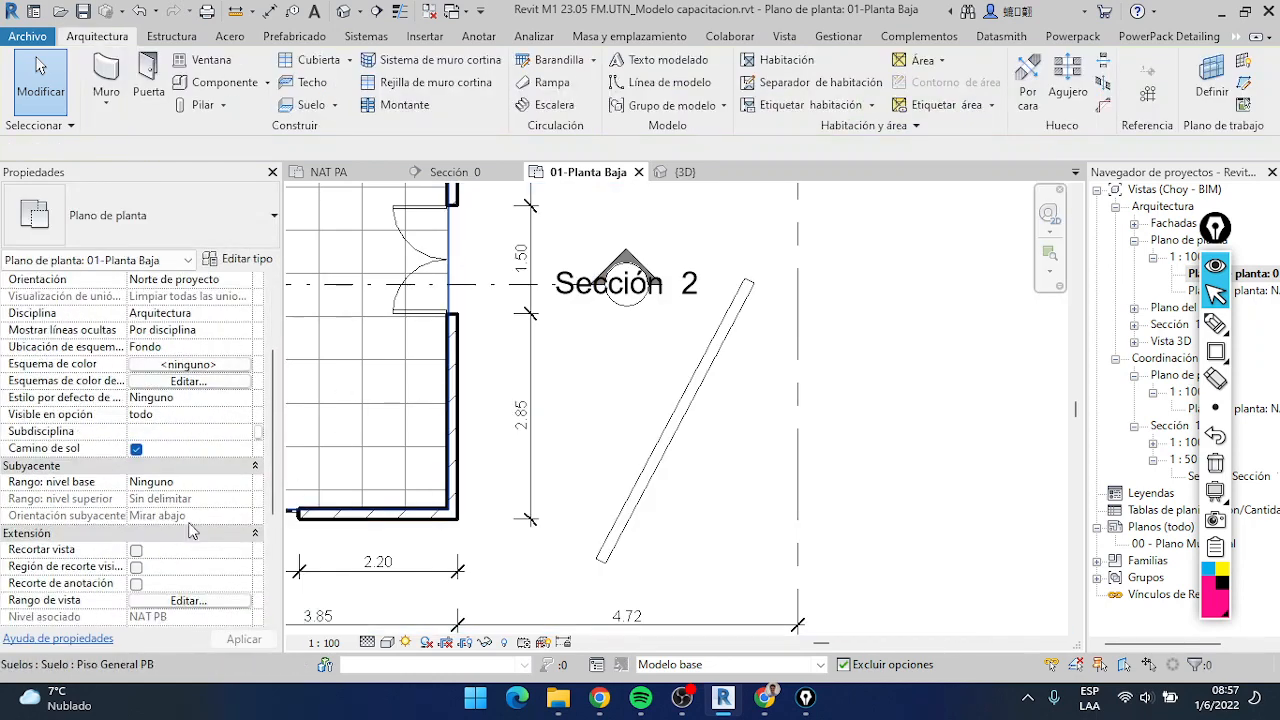
left_click(203, 601)
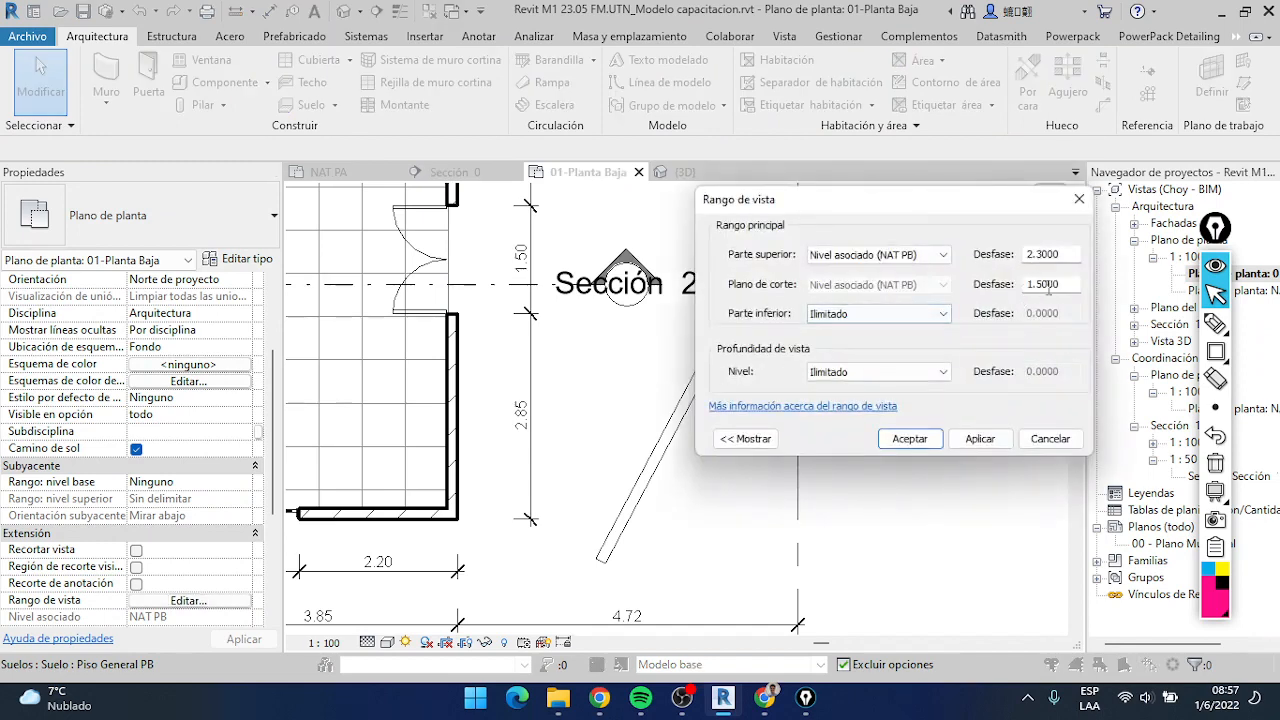
key("Escape")
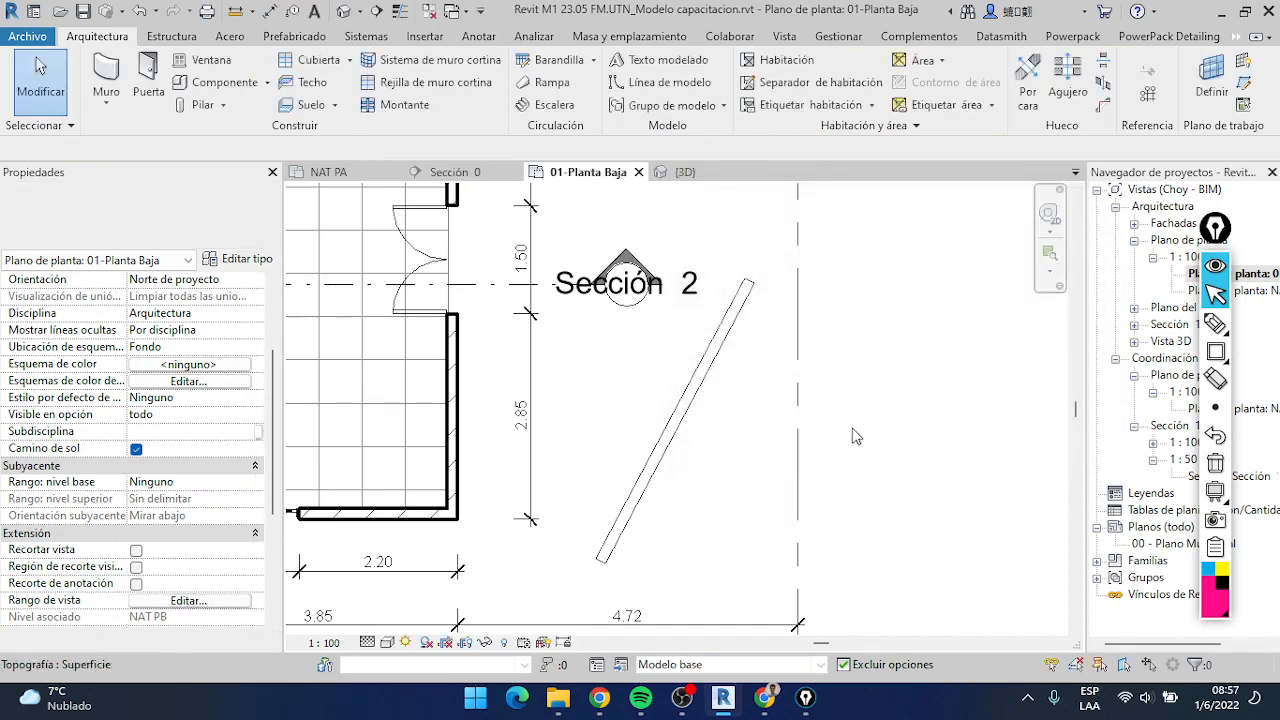
Constrain the top of the diagonal wall to level NET S/PB and deselect it
left_click(694, 391)
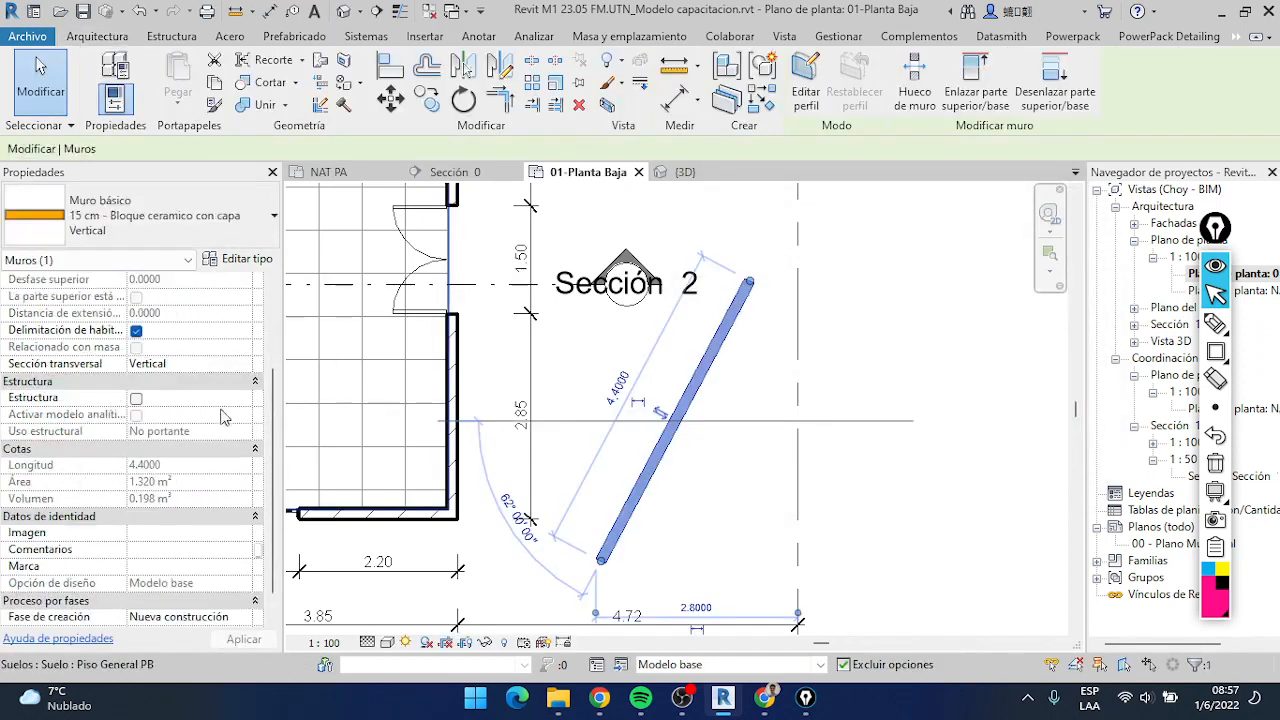
scroll(226, 404, "up", 3)
left_click(185, 397)
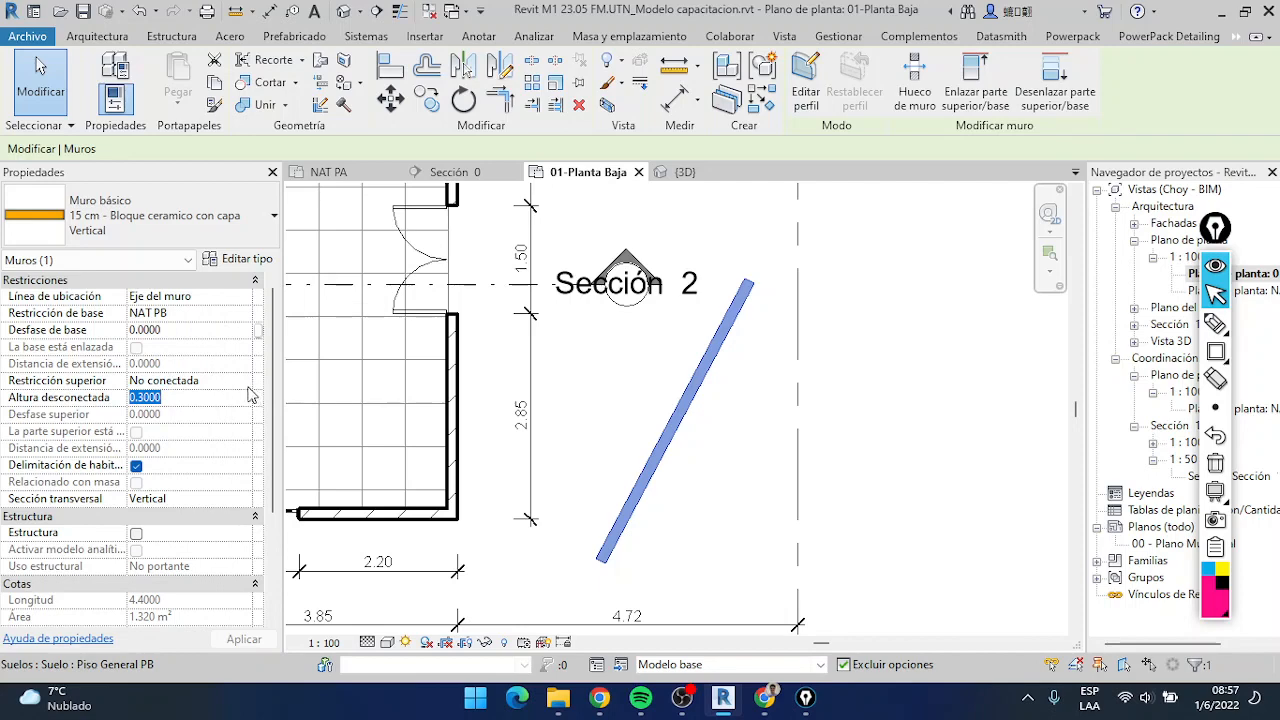
left_click(243, 381)
scroll(222, 440, "down", 2)
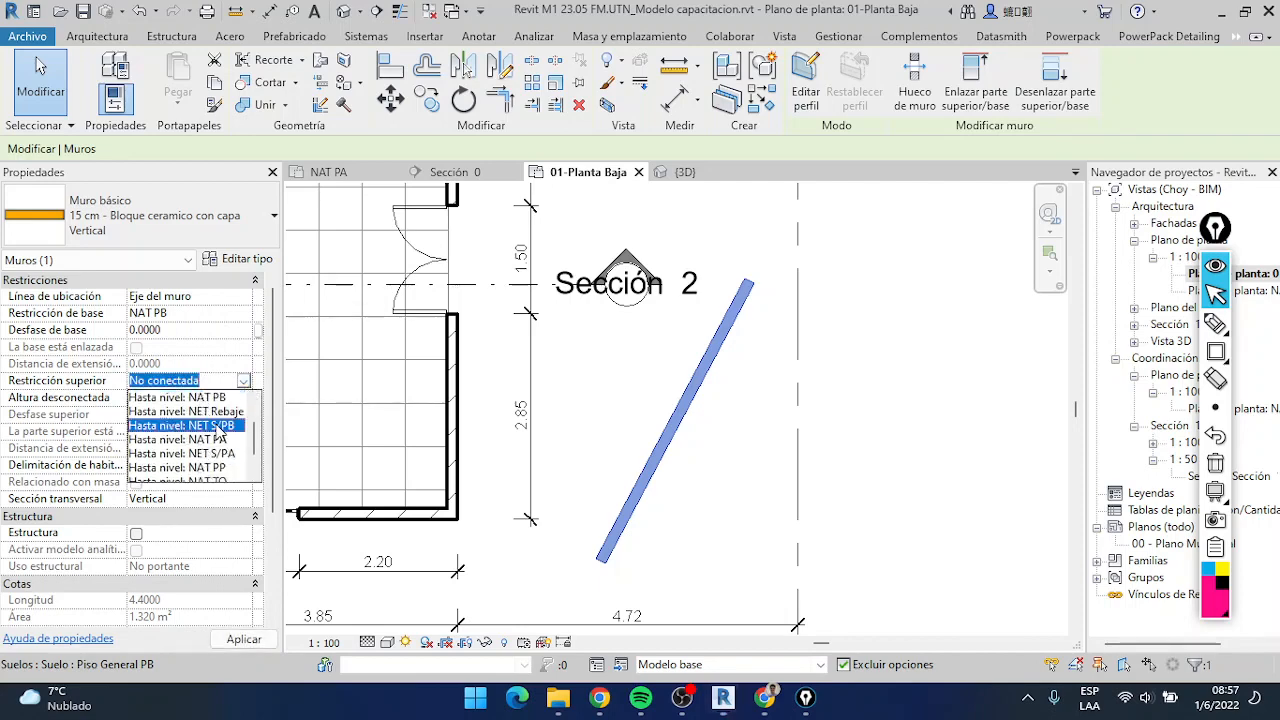
left_click(217, 426)
left_click(885, 472)
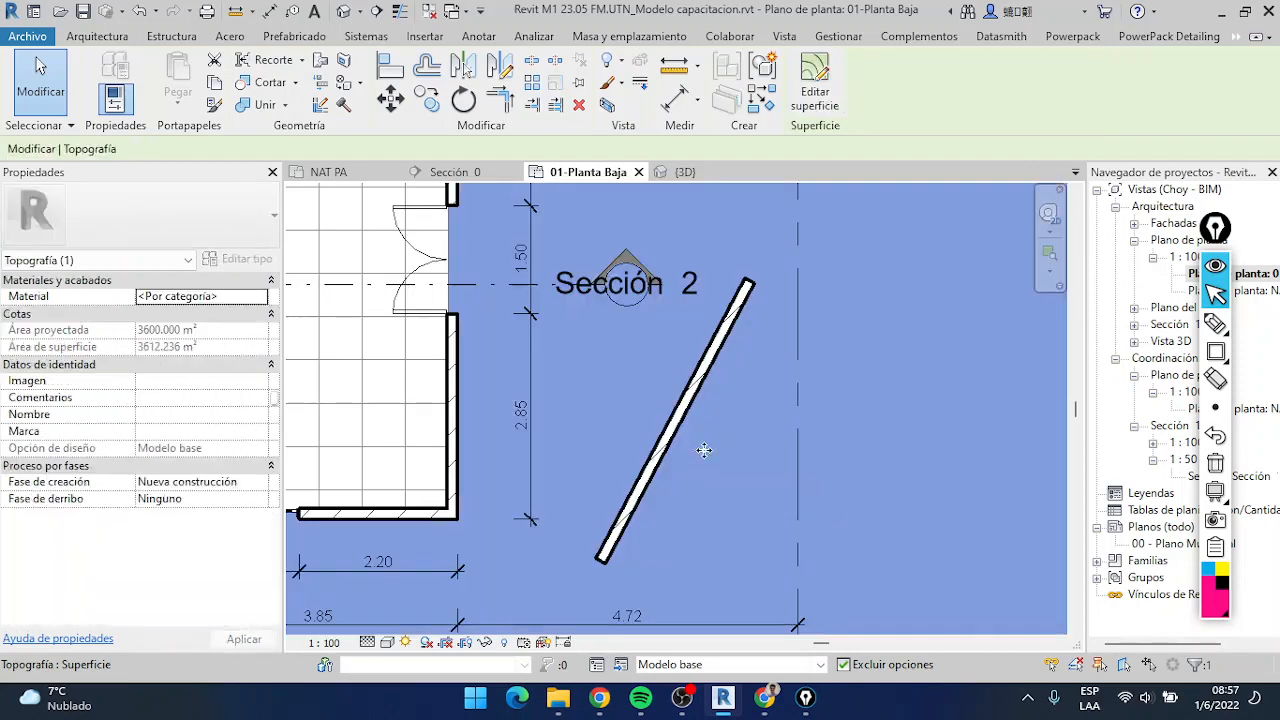
Place a horizontal aligned dimension from the outer face of the house's right-hand wall to the lower corner point of the diagonal wall
key("Escape")
scroll(667, 468, "up", 2)
scroll(575, 488, "down", 1)
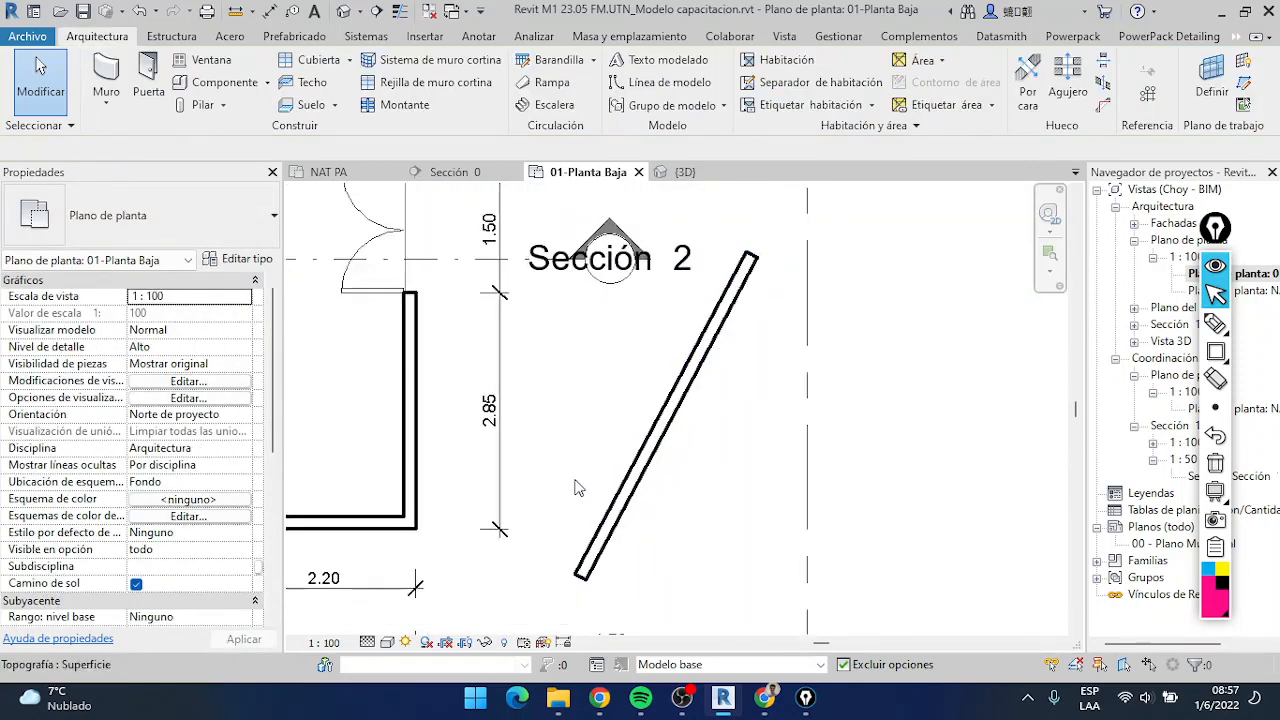
scroll(600, 498, "down", 1)
scroll(651, 508, "up", 2)
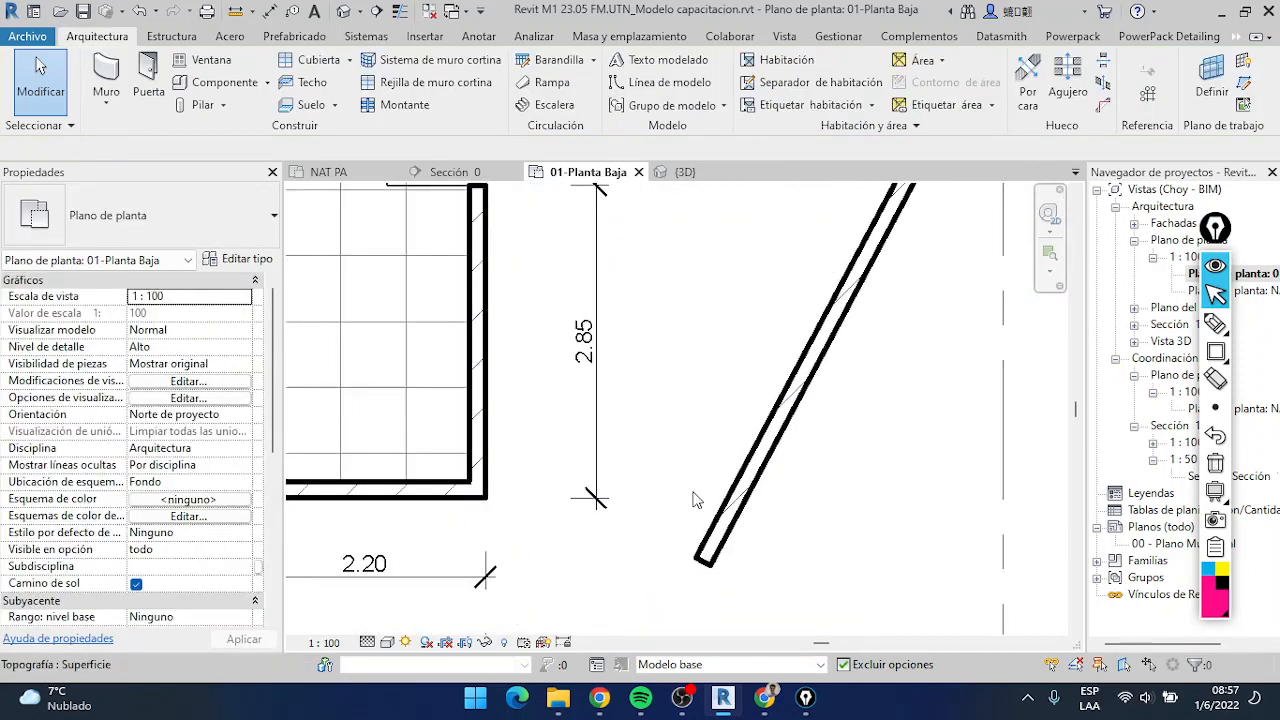
scroll(697, 500, "down", 1)
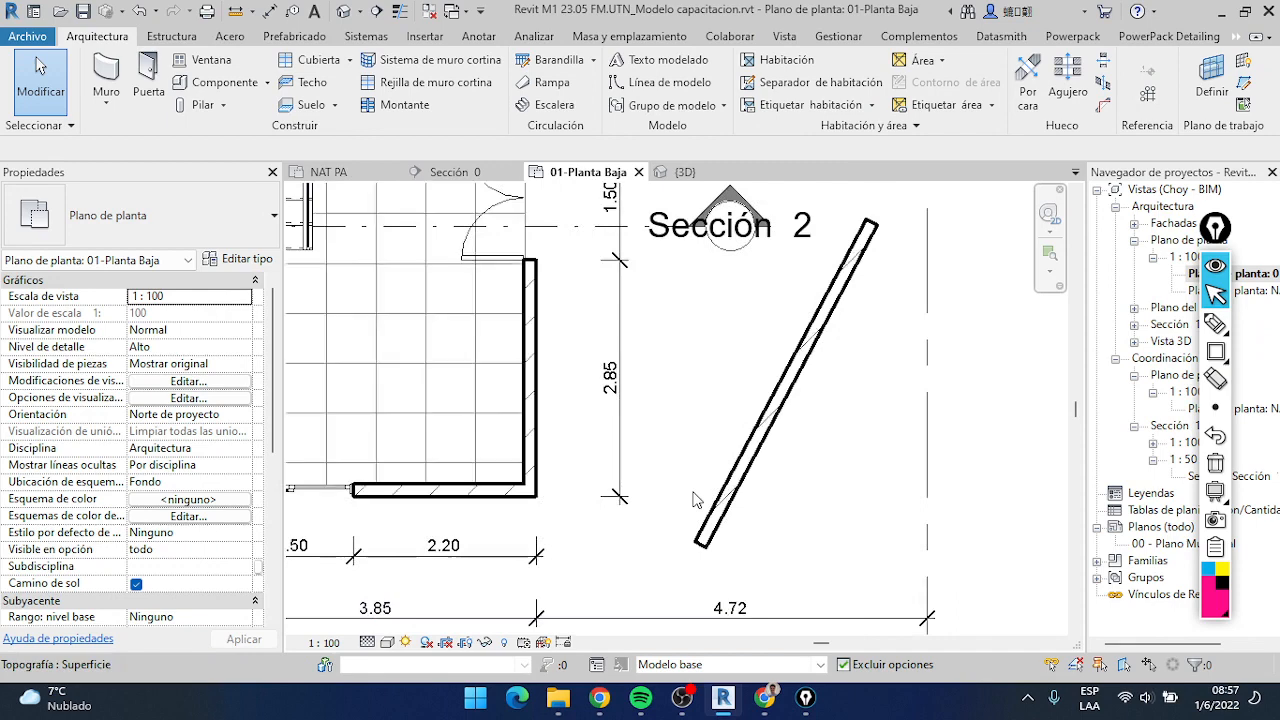
left_click(482, 38)
left_click(100, 75)
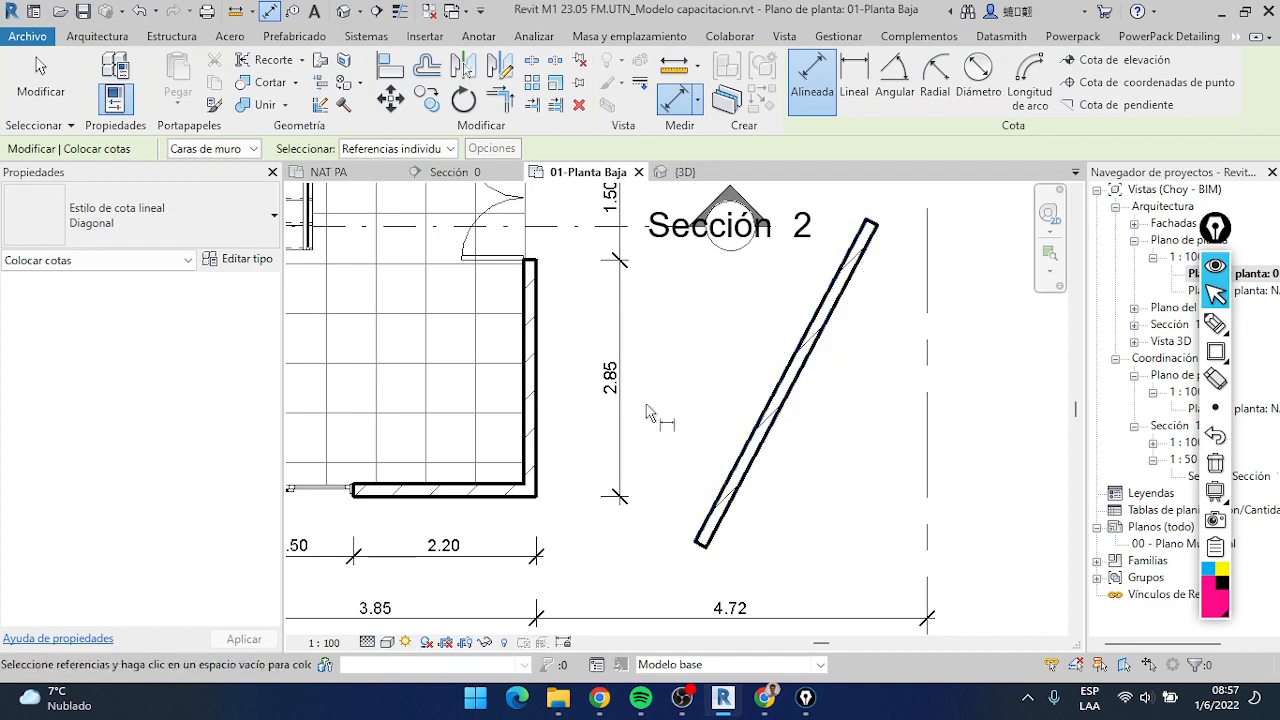
left_click(534, 440)
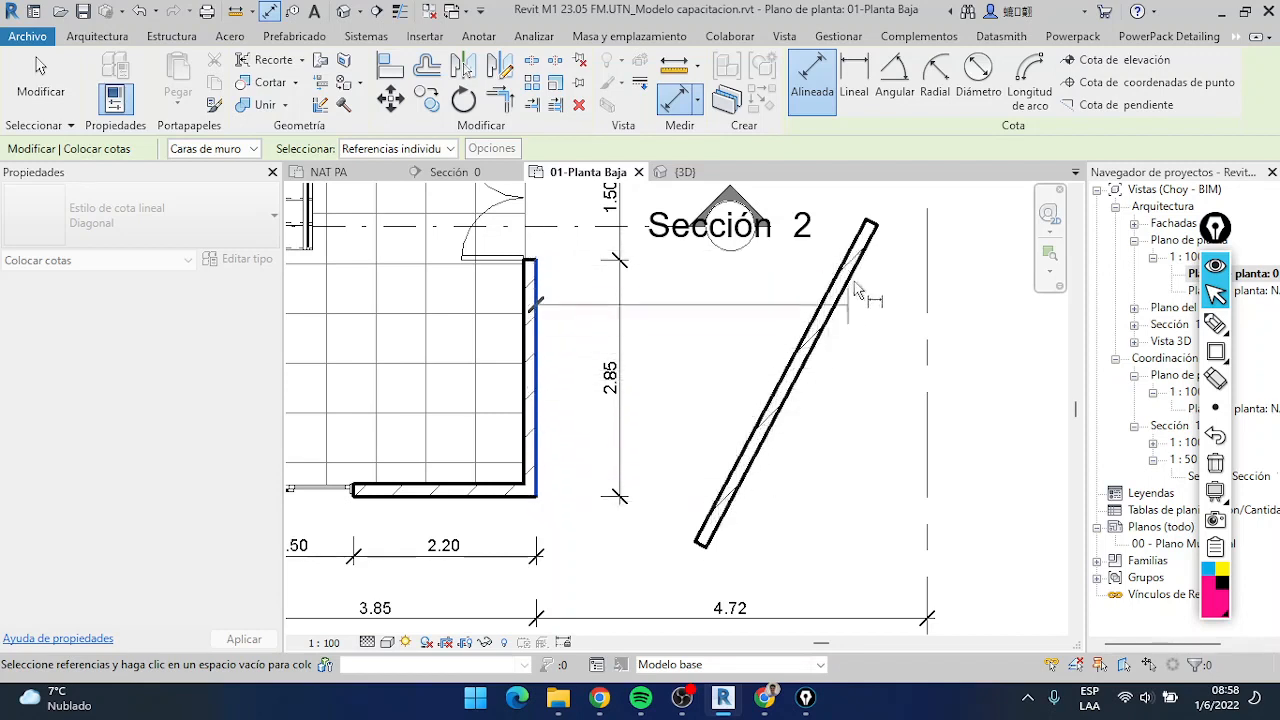
scroll(703, 570, "up", 3)
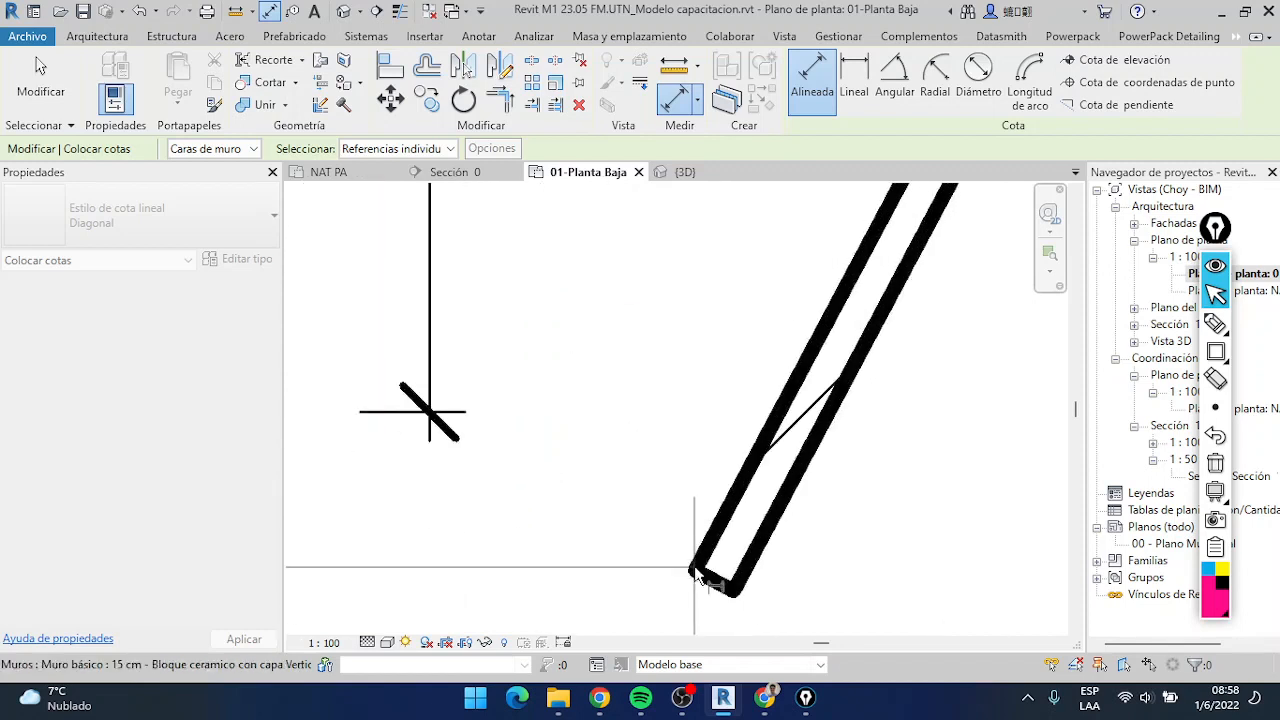
scroll(697, 575, "up", 3)
scroll(697, 585, "up", 2)
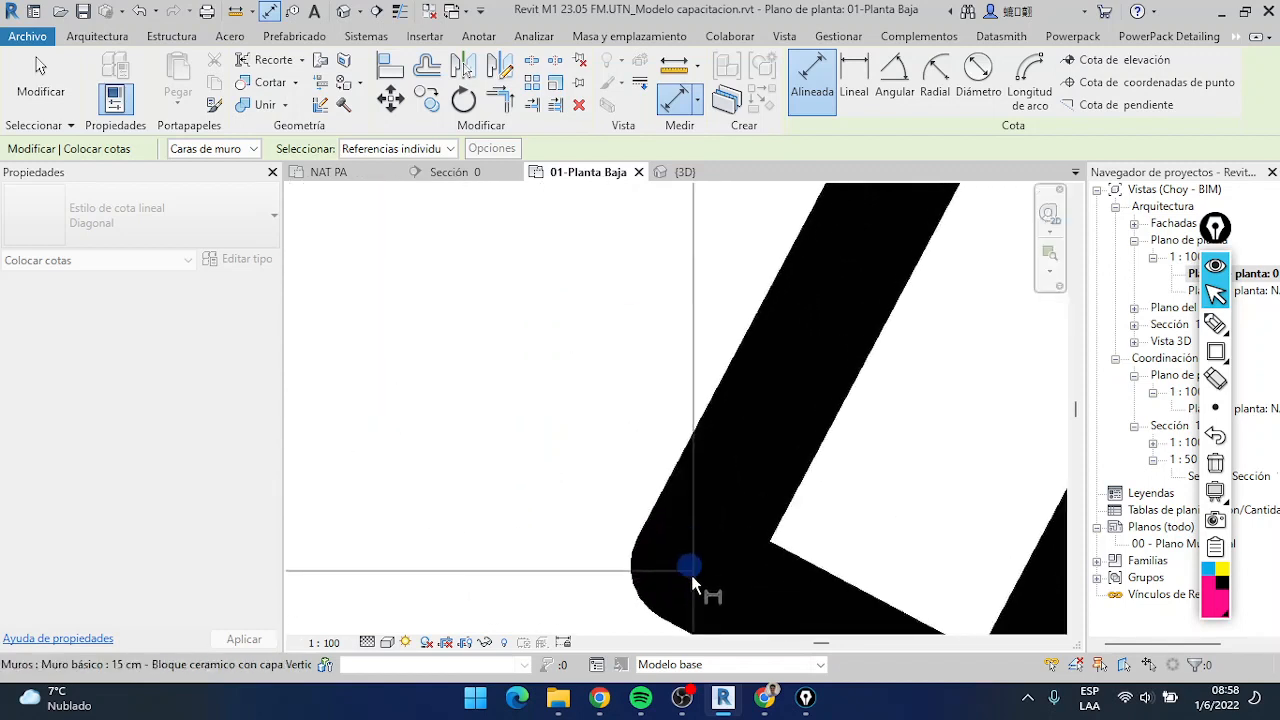
scroll(692, 575, "down", 8)
scroll(697, 580, "down", 4)
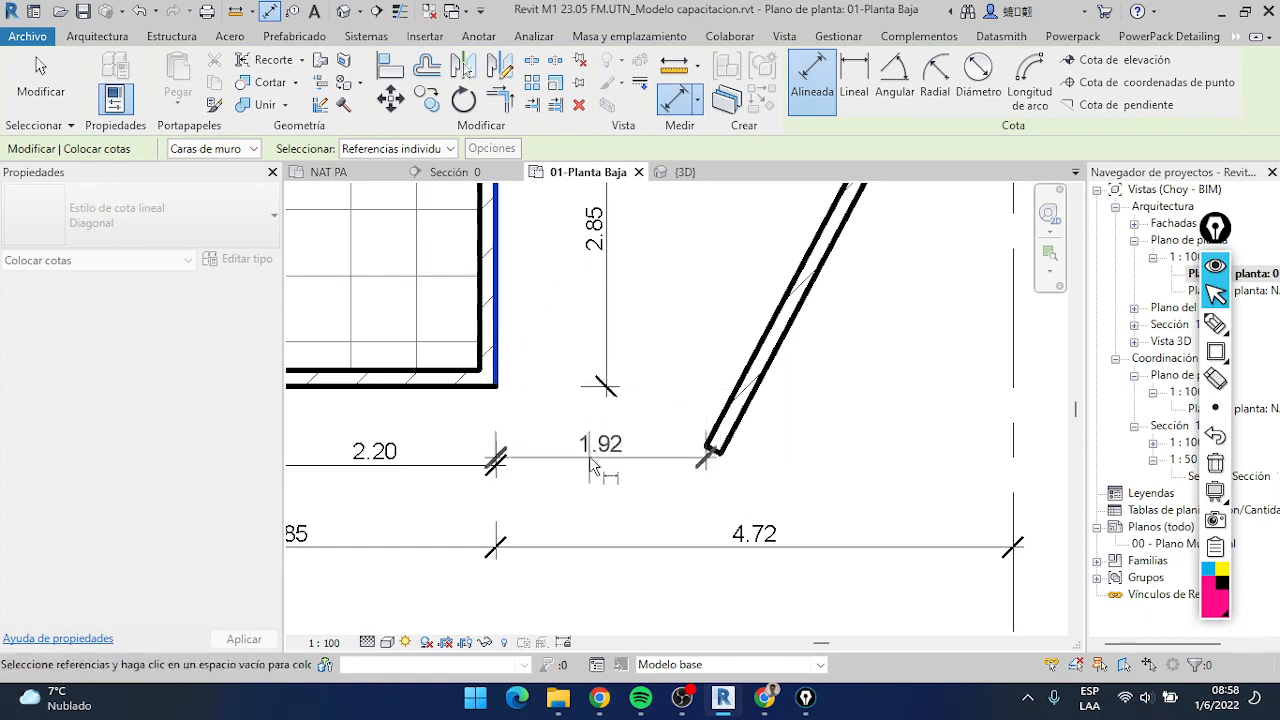
left_click(698, 460)
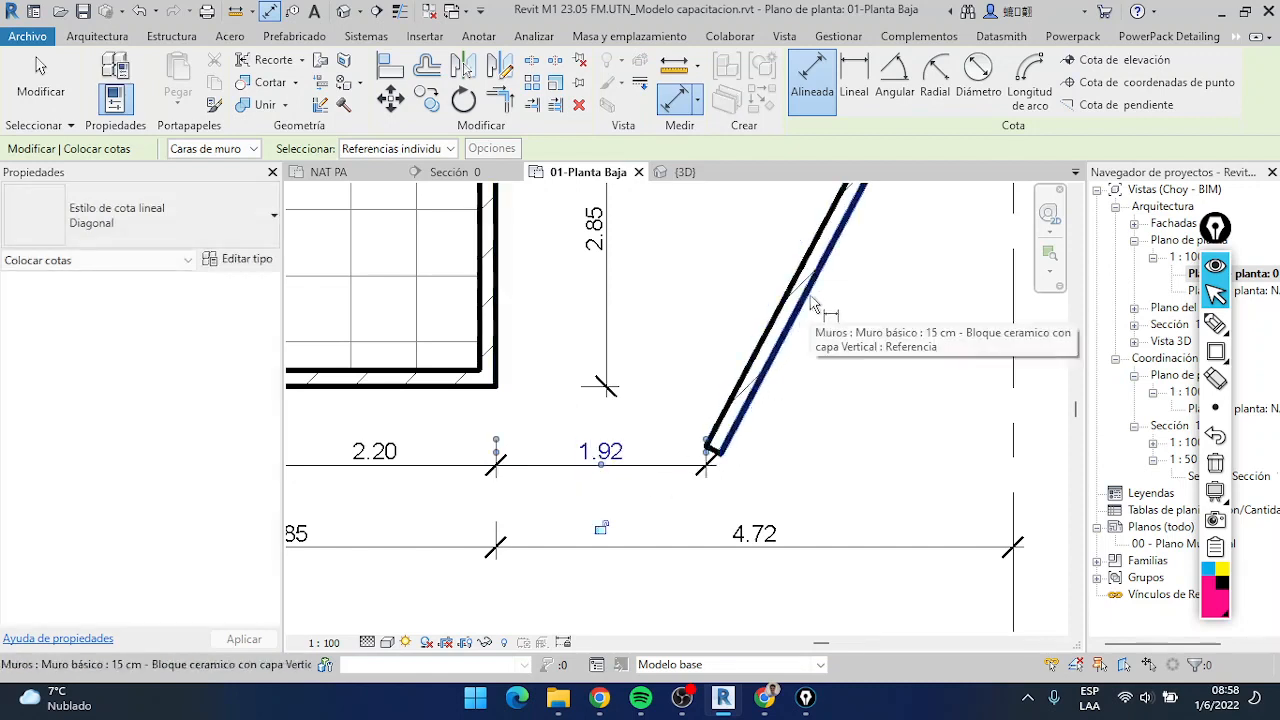
Place an aligned dimension perpendicular to the diagonal wall, from its house-side face to the house's lower outer corner, and finish dimensioning
left_click(787, 318)
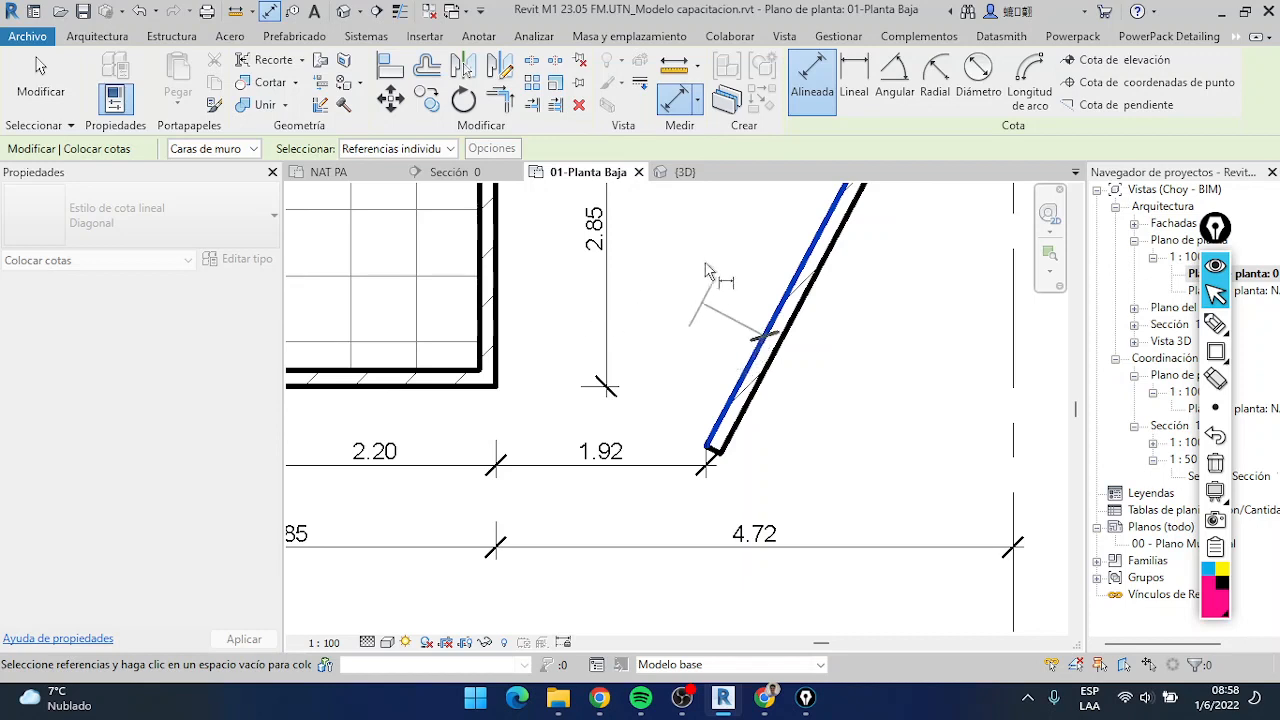
left_click(491, 385)
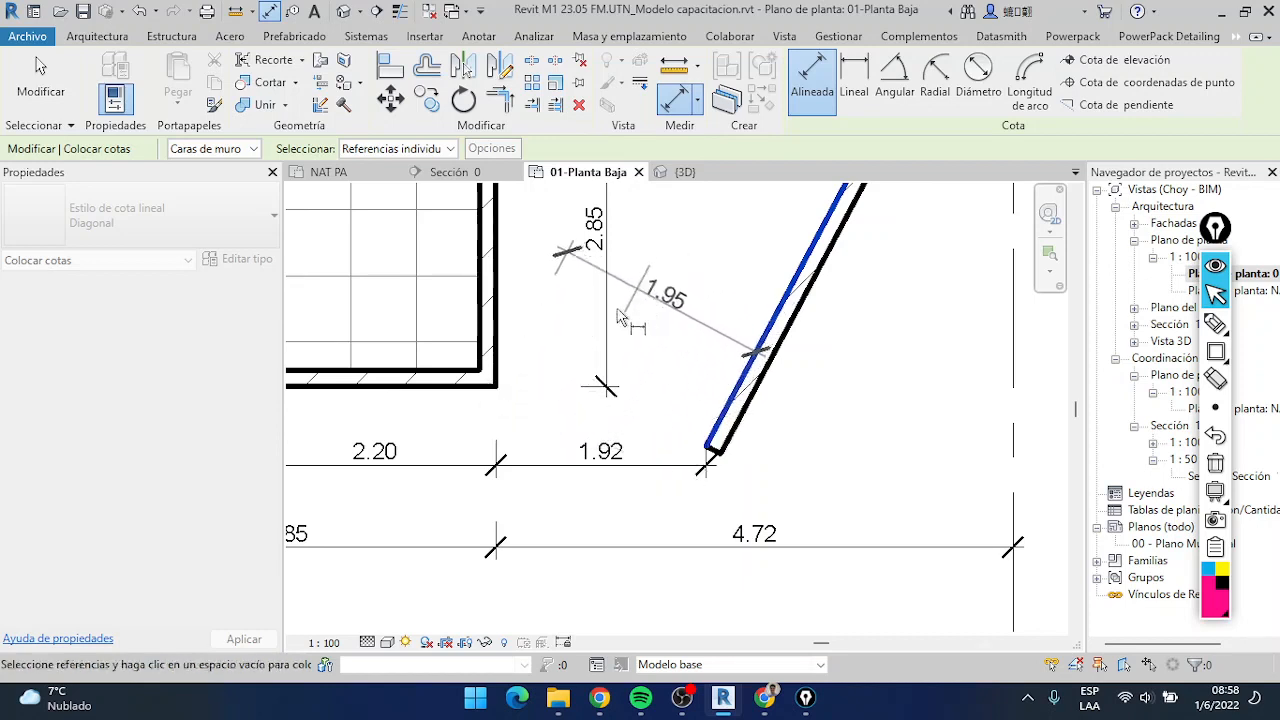
left_click(616, 372)
scroll(616, 372, "down", 3)
scroll(612, 365, "up", 2)
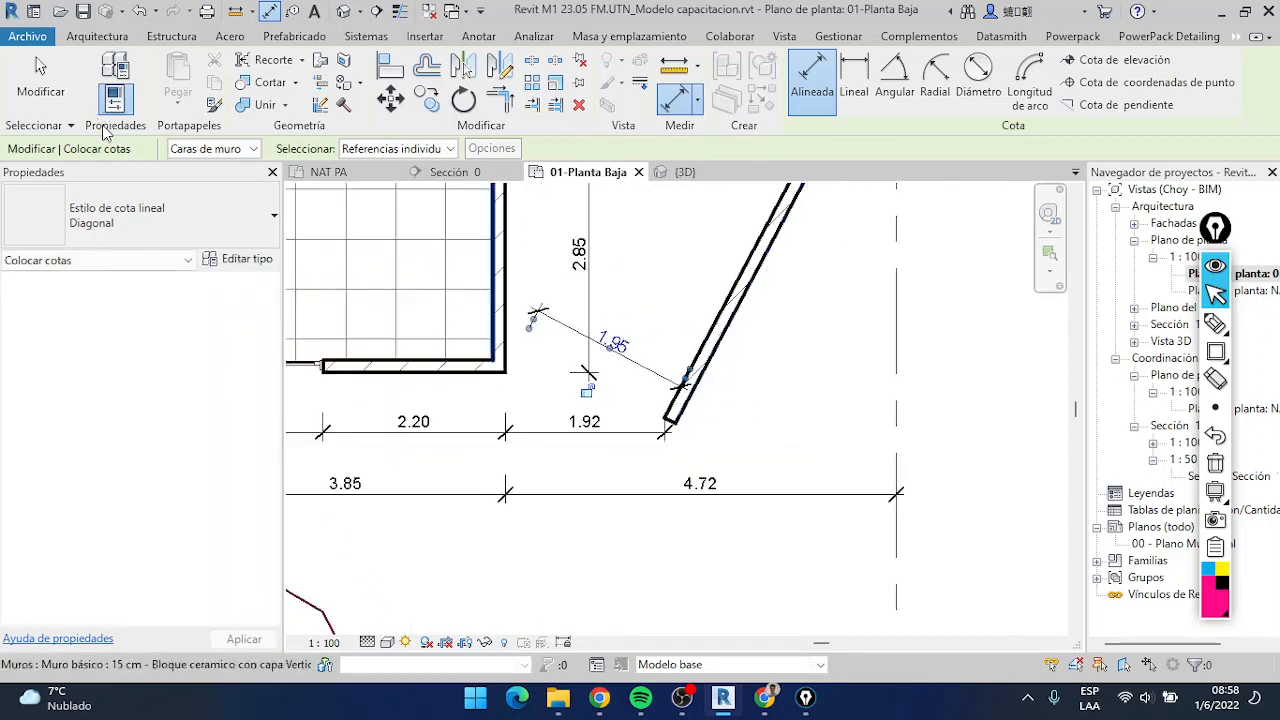
left_click(40, 75)
Examine the horizontal and perpendicular dimensions between the house corner and the diagonal wall
scroll(548, 358, "up", 2)
scroll(548, 358, "down", 2)
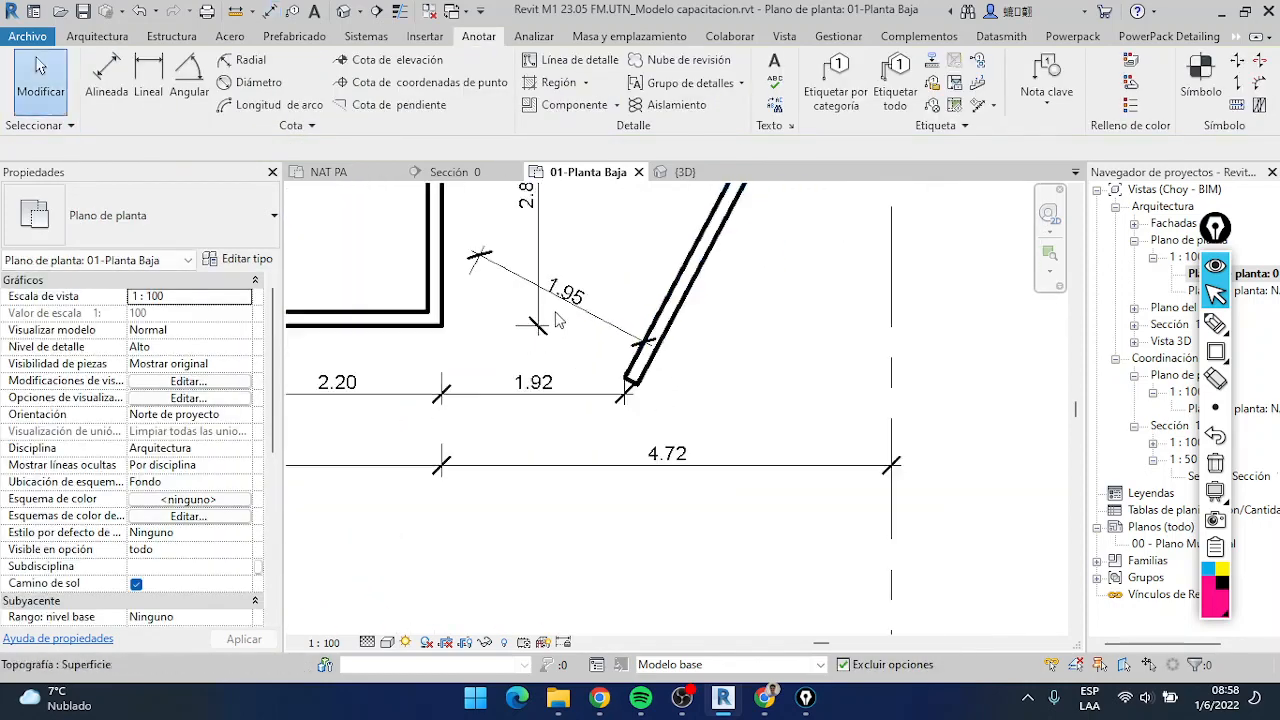
scroll(575, 380, "down", 3)
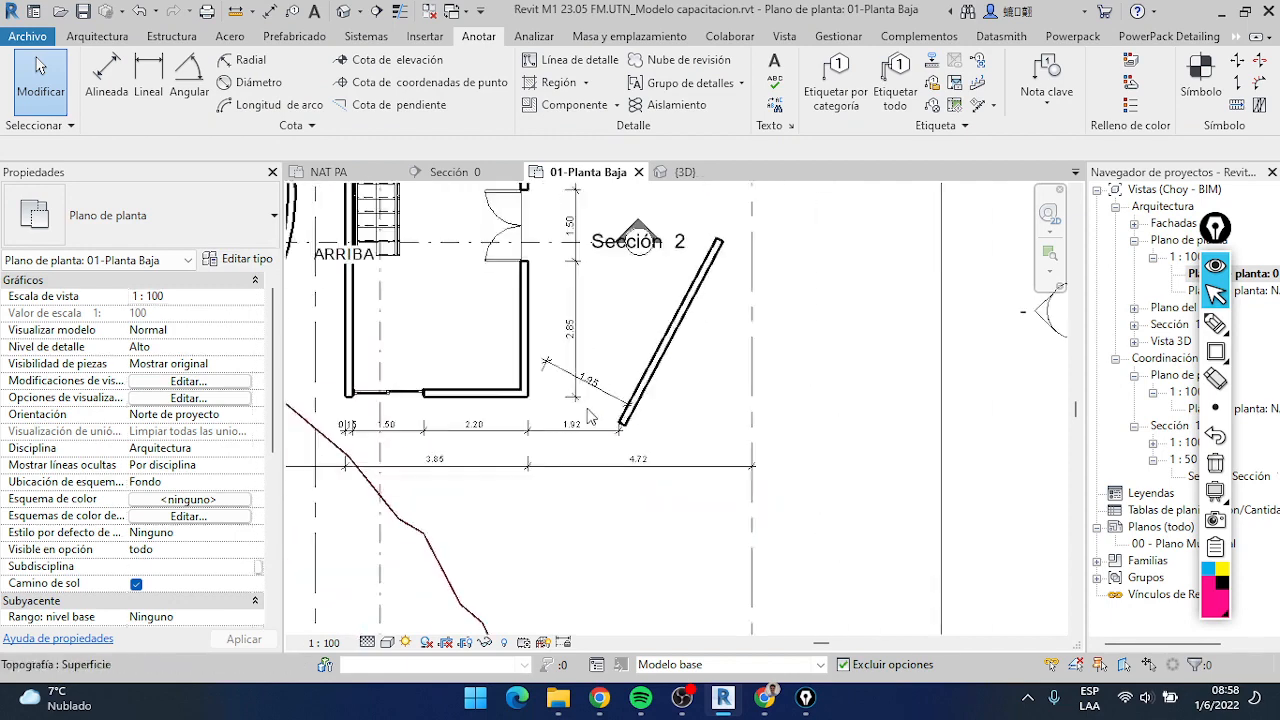
scroll(588, 422, "up", 3)
scroll(588, 422, "down", 3)
scroll(587, 416, "up", 4)
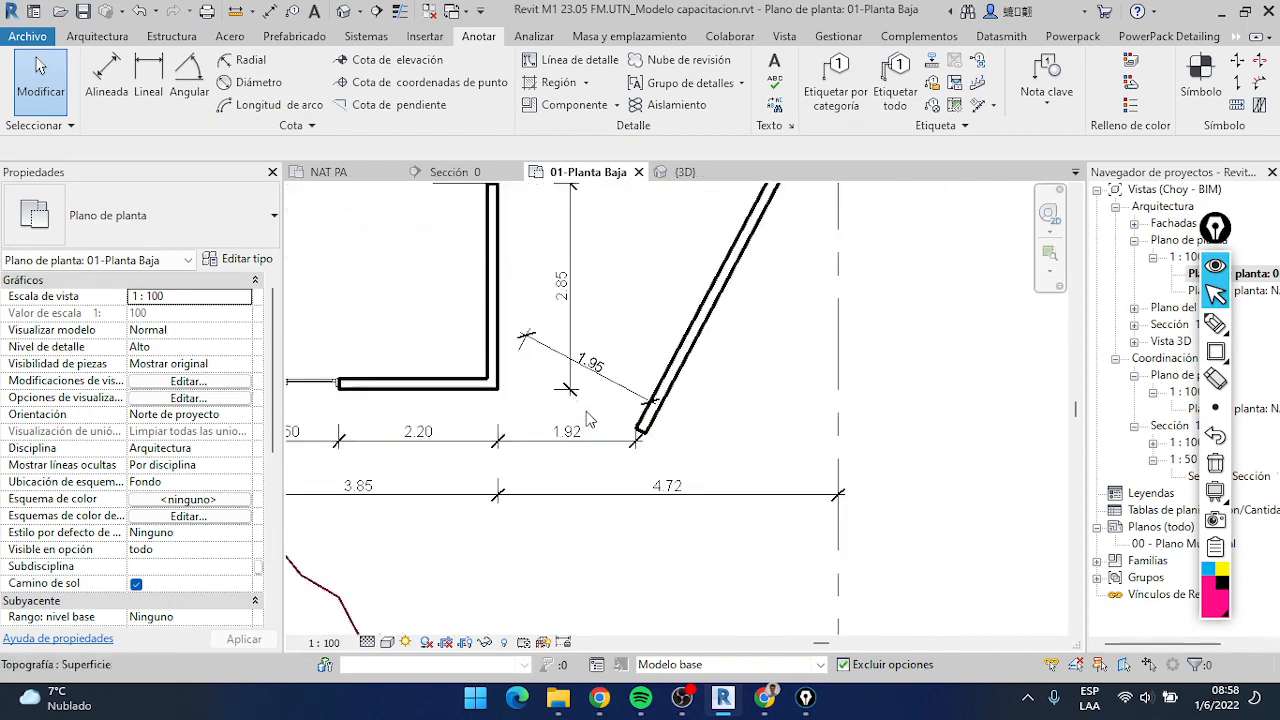
scroll(586, 411, "down", 1)
scroll(586, 408, "down", 2)
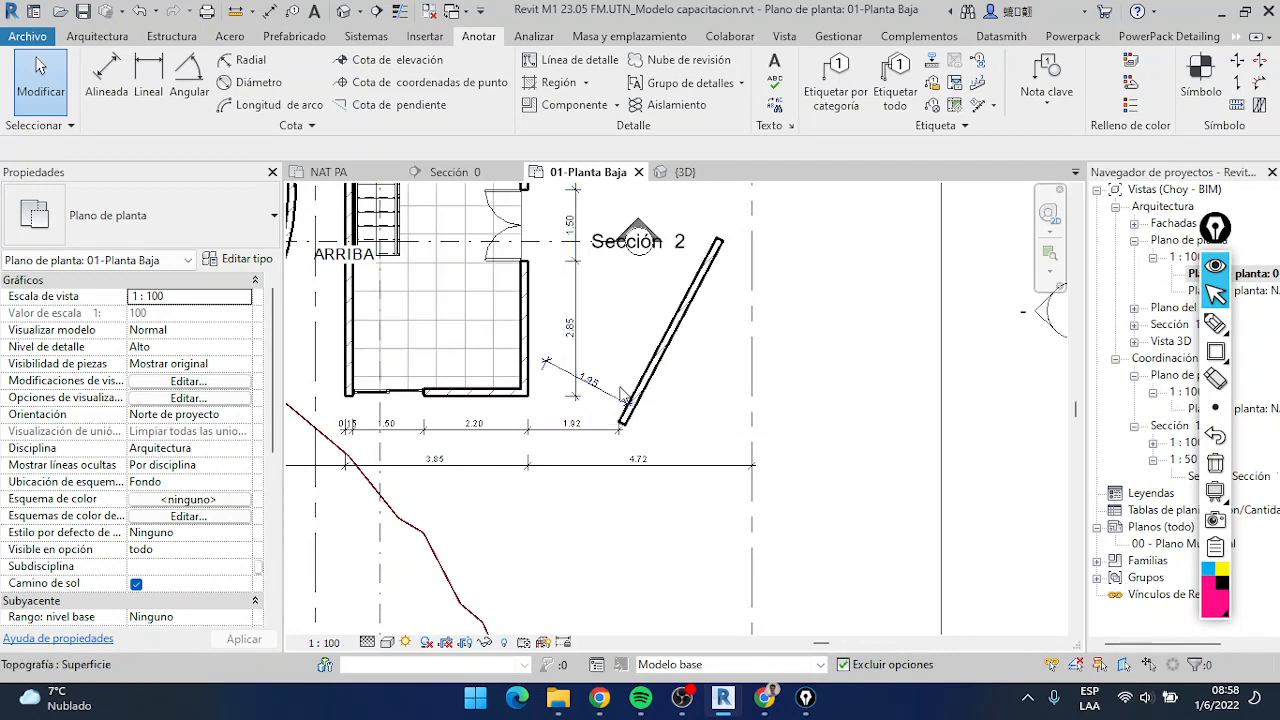
scroll(546, 400, "up", 5)
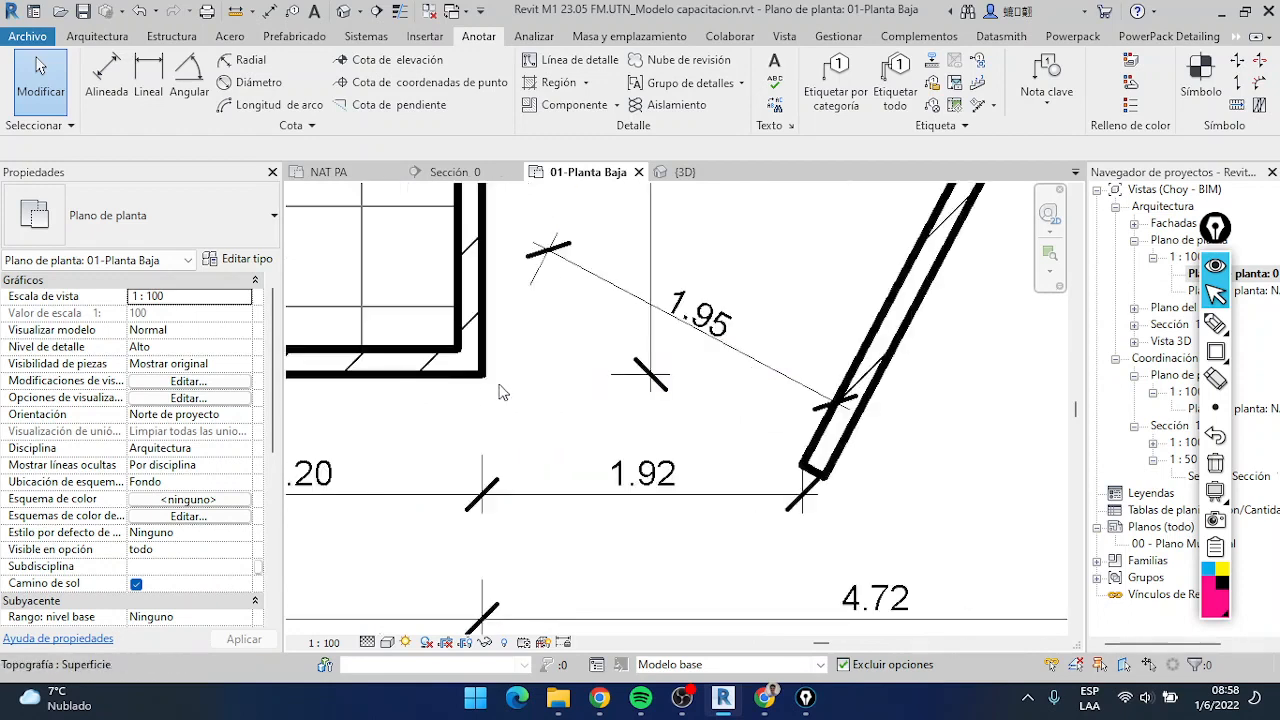
scroll(578, 422, "down", 3)
scroll(628, 426, "up", 3)
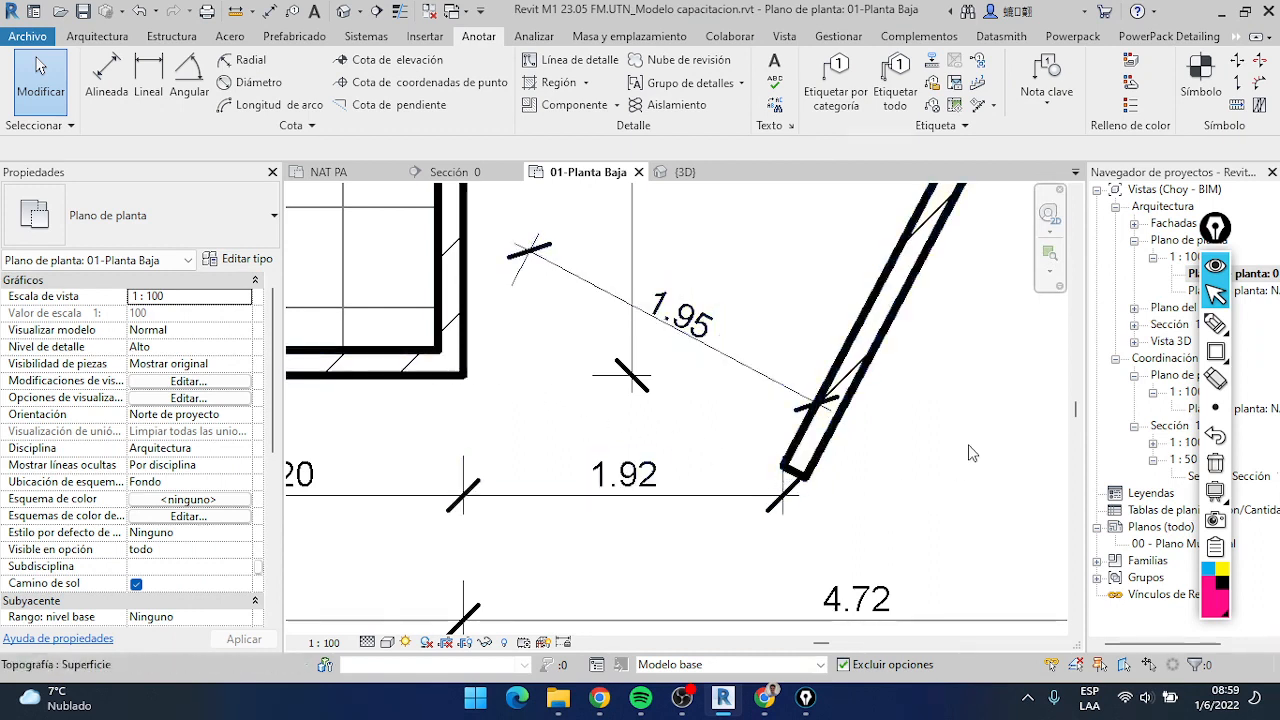
Start an aligned dimension with the diagonal wall's lower house-side corner point as the first reference, cycling through the overlapping references
left_click(106, 72)
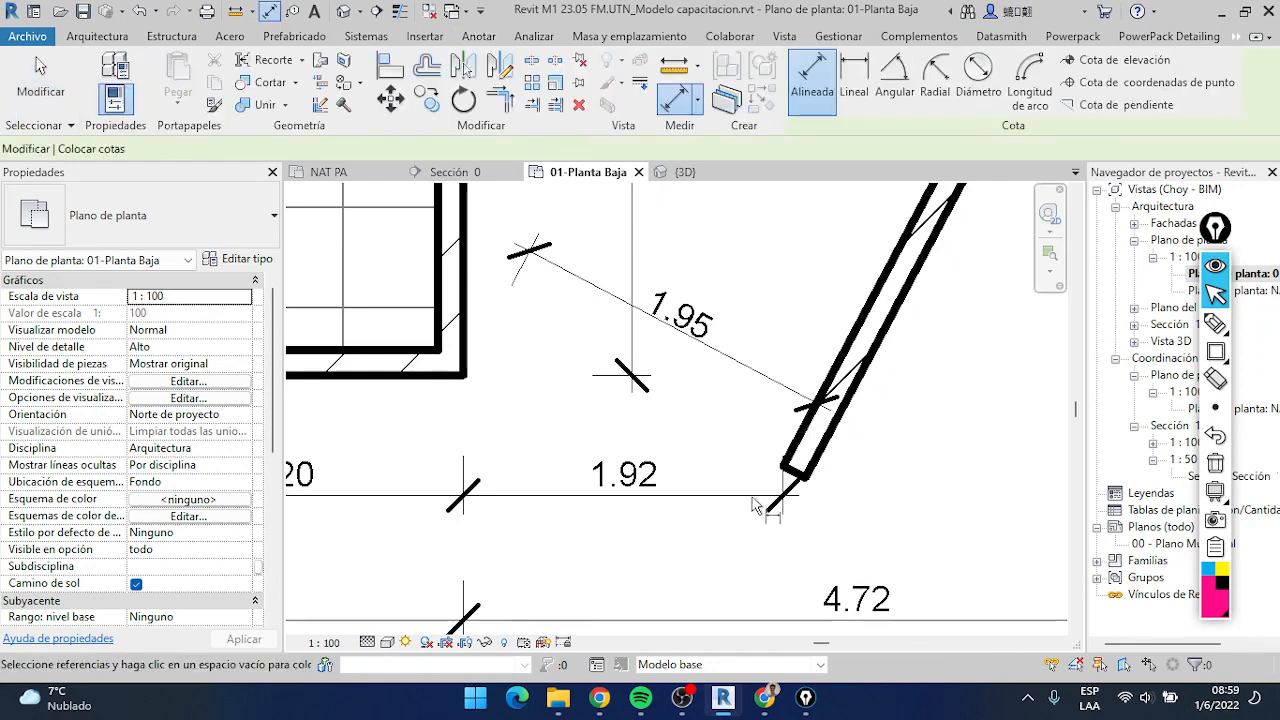
scroll(470, 375, "up", 6)
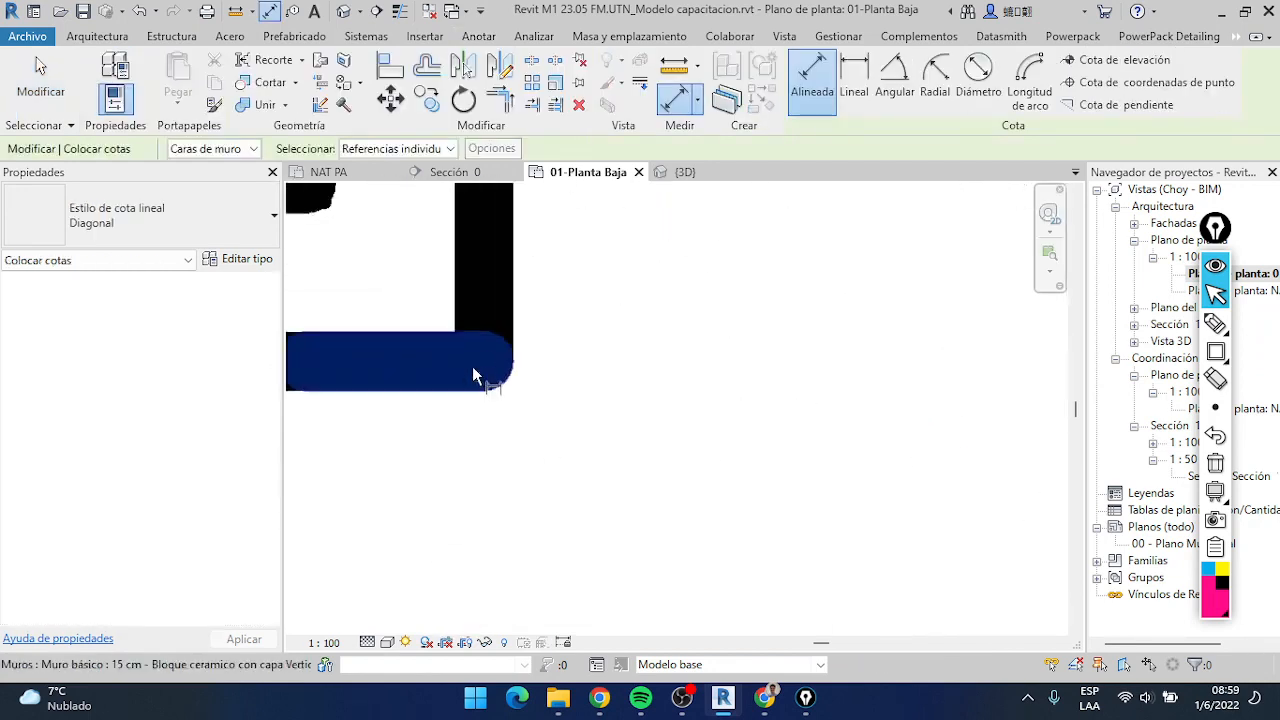
scroll(472, 366, "down", 5)
scroll(728, 455, "up", 5)
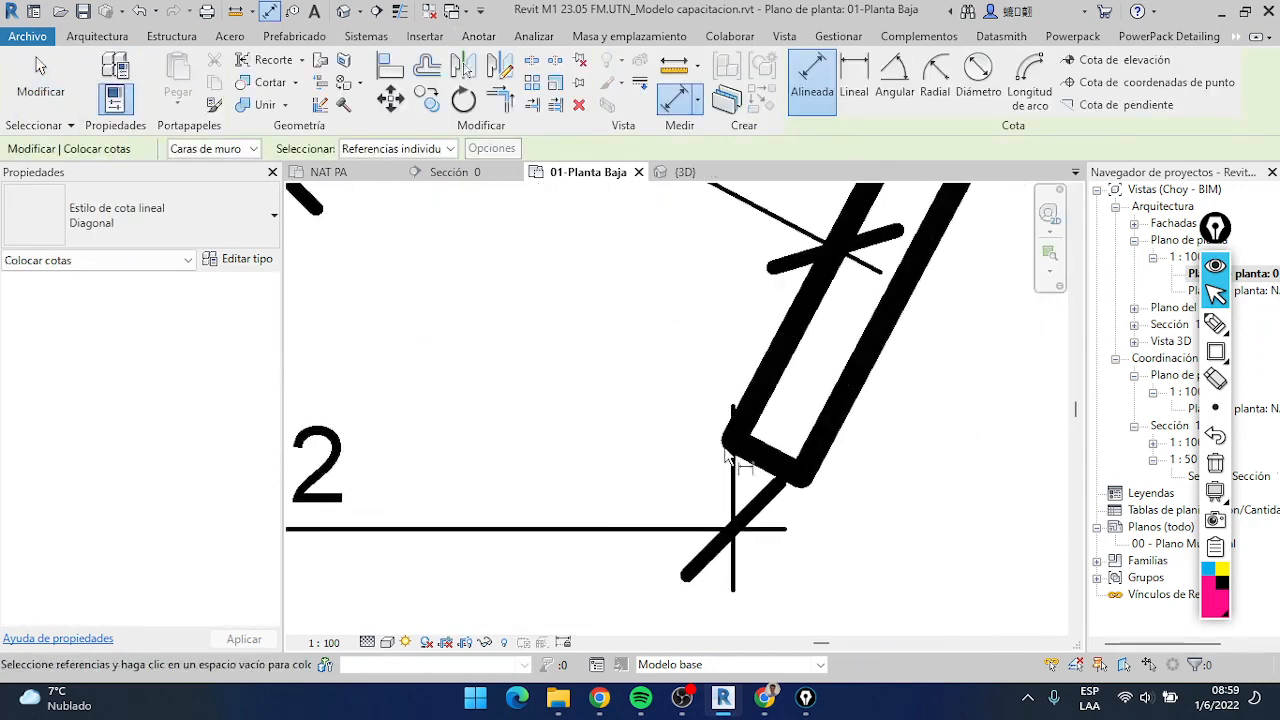
scroll(728, 455, "up", 1)
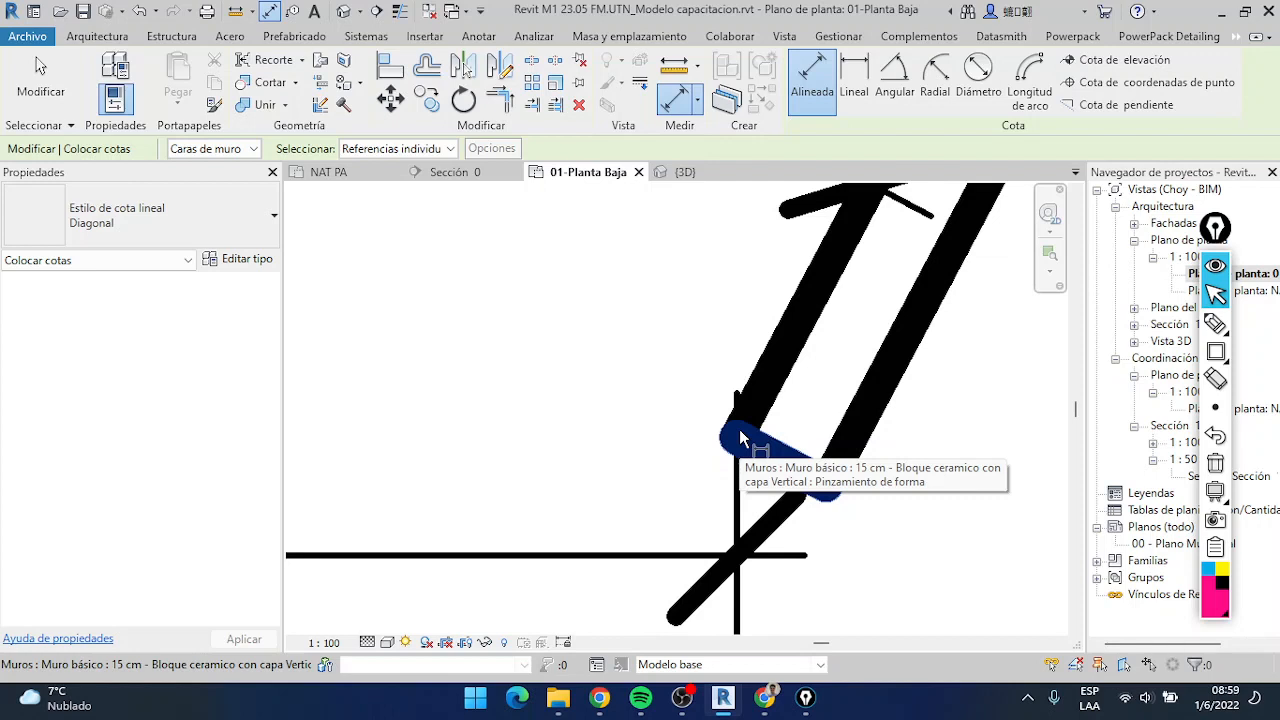
key("Tab")
key("Tab")
key("Tab")
key("Tab")
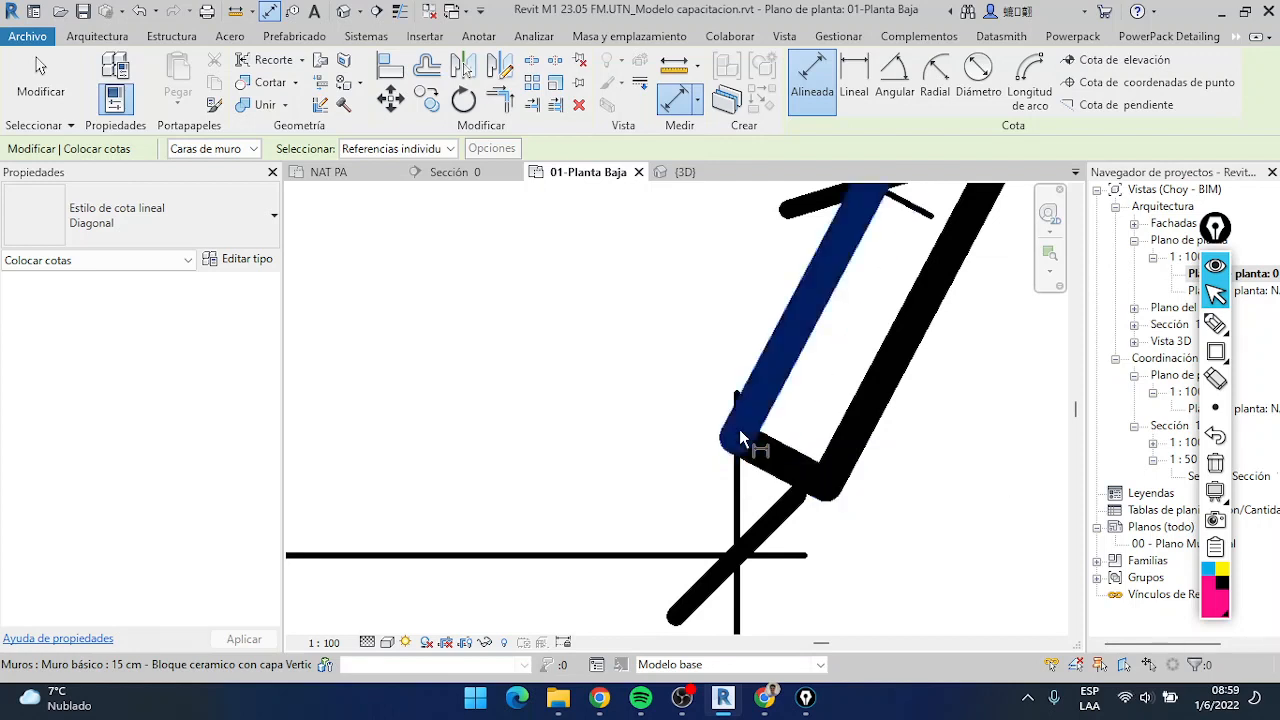
key("Tab")
key("Tab")
key("Tab")
key("Tab")
key("Tab")
key("Tab")
key("Tab")
key("Tab")
key("Tab")
key("Tab")
key("Tab")
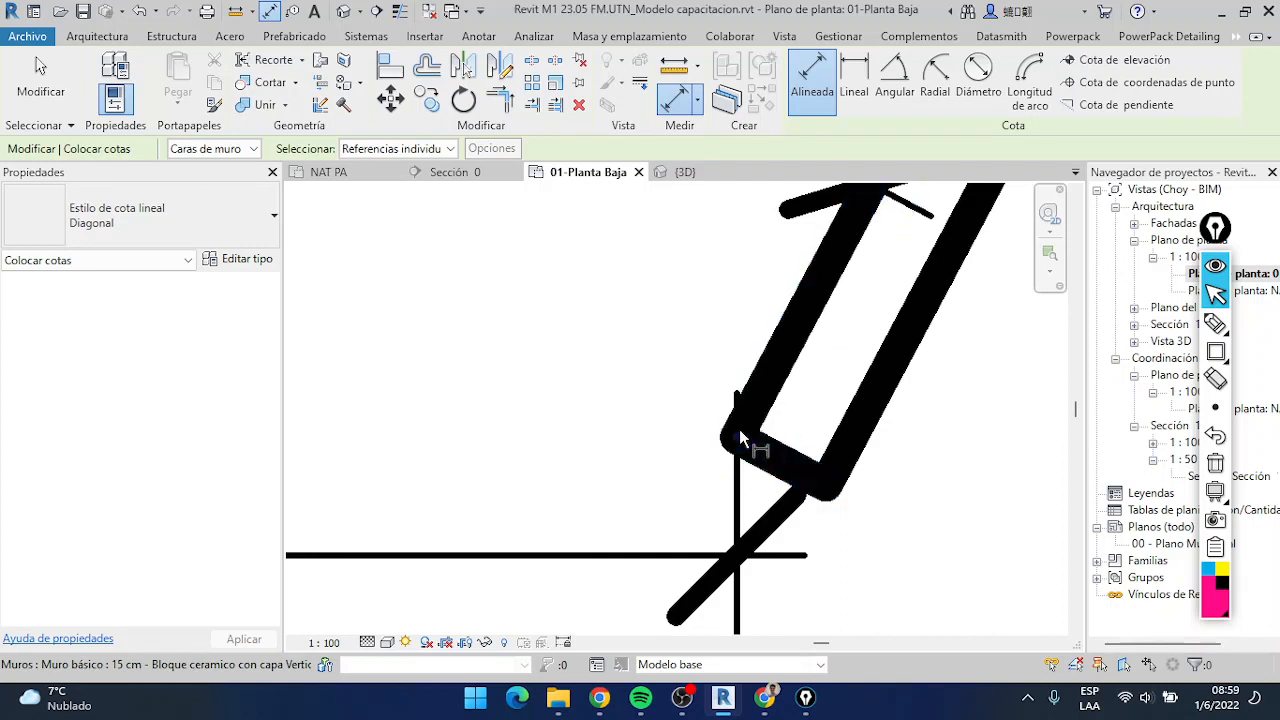
key("Tab")
scroll(739, 429, "down", 3)
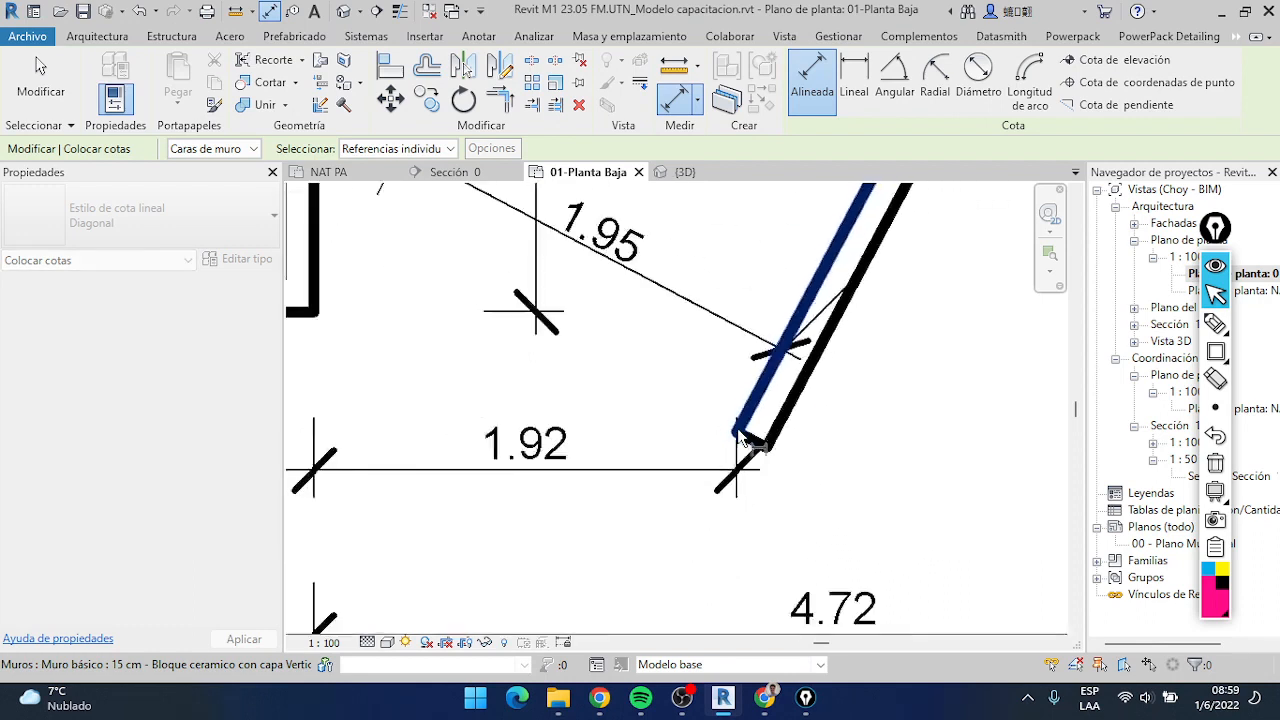
scroll(737, 430, "down", 1)
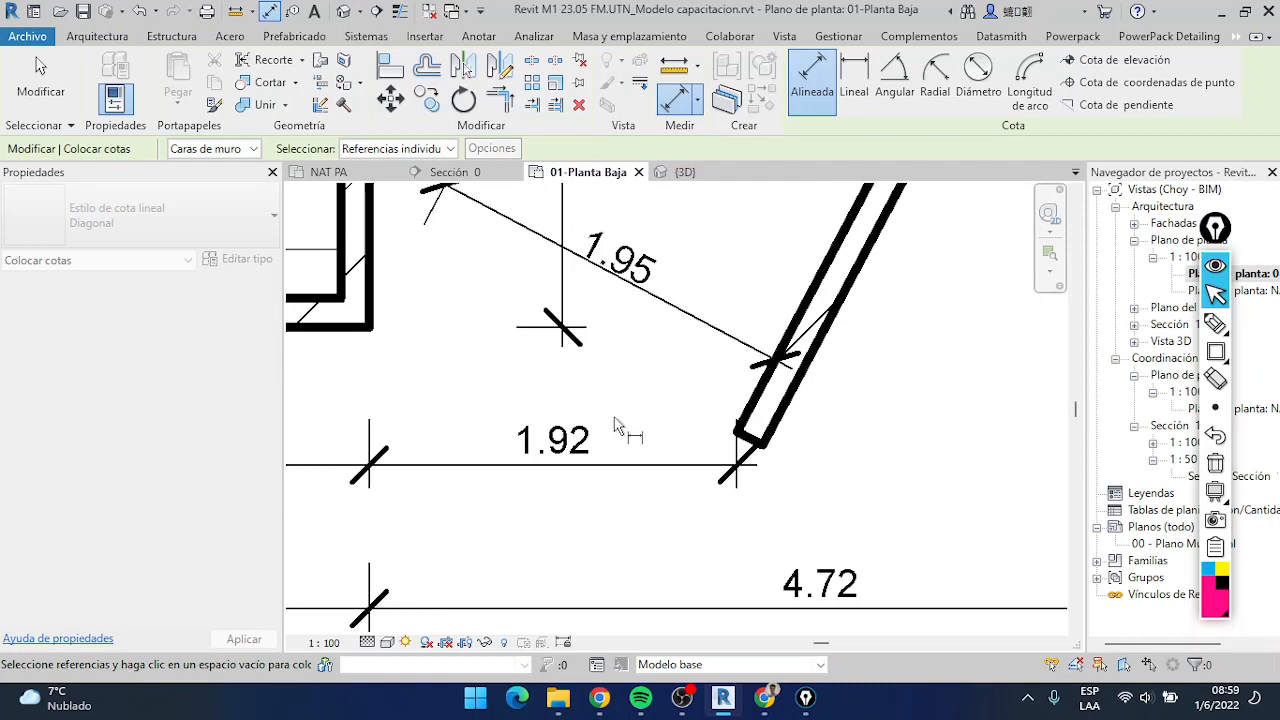
Complete the point-to-point dimension at the house's lower outer corner point, place it between both corners and finish dimensioning
scroll(391, 338, "up", 6)
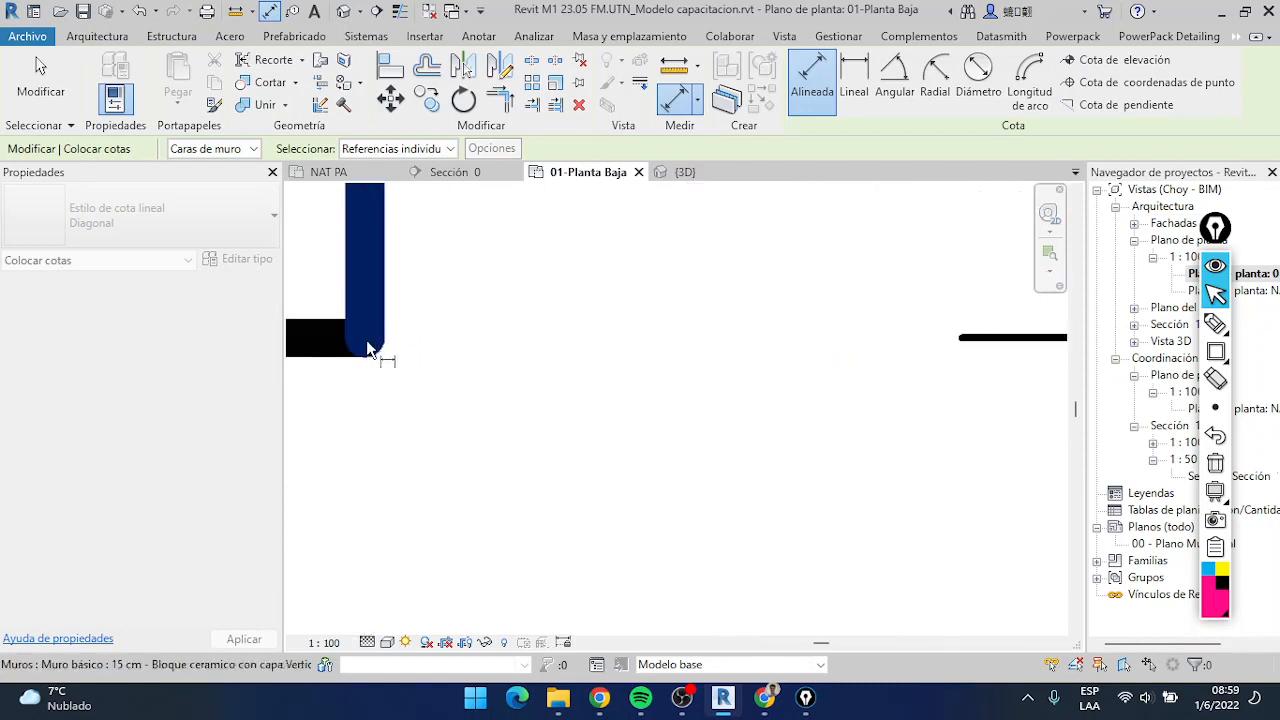
scroll(371, 349, "down", 1)
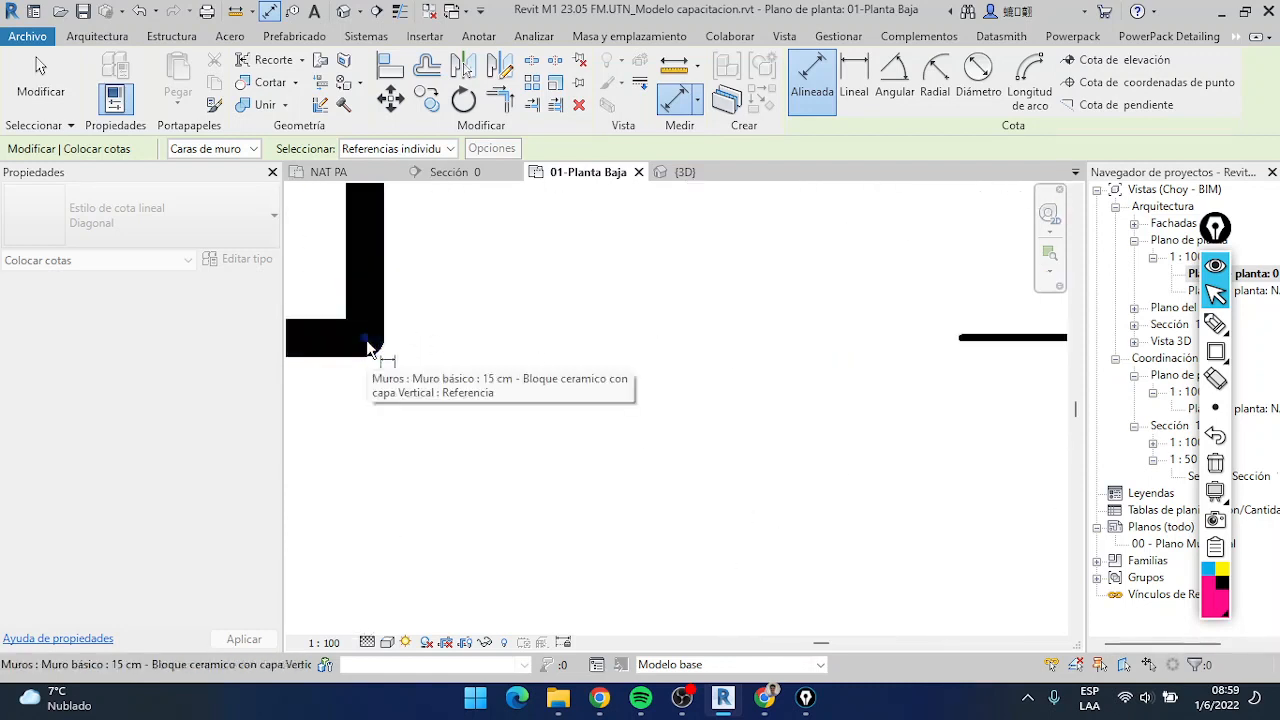
scroll(470, 370, "down", 3)
scroll(552, 392, "down", 2)
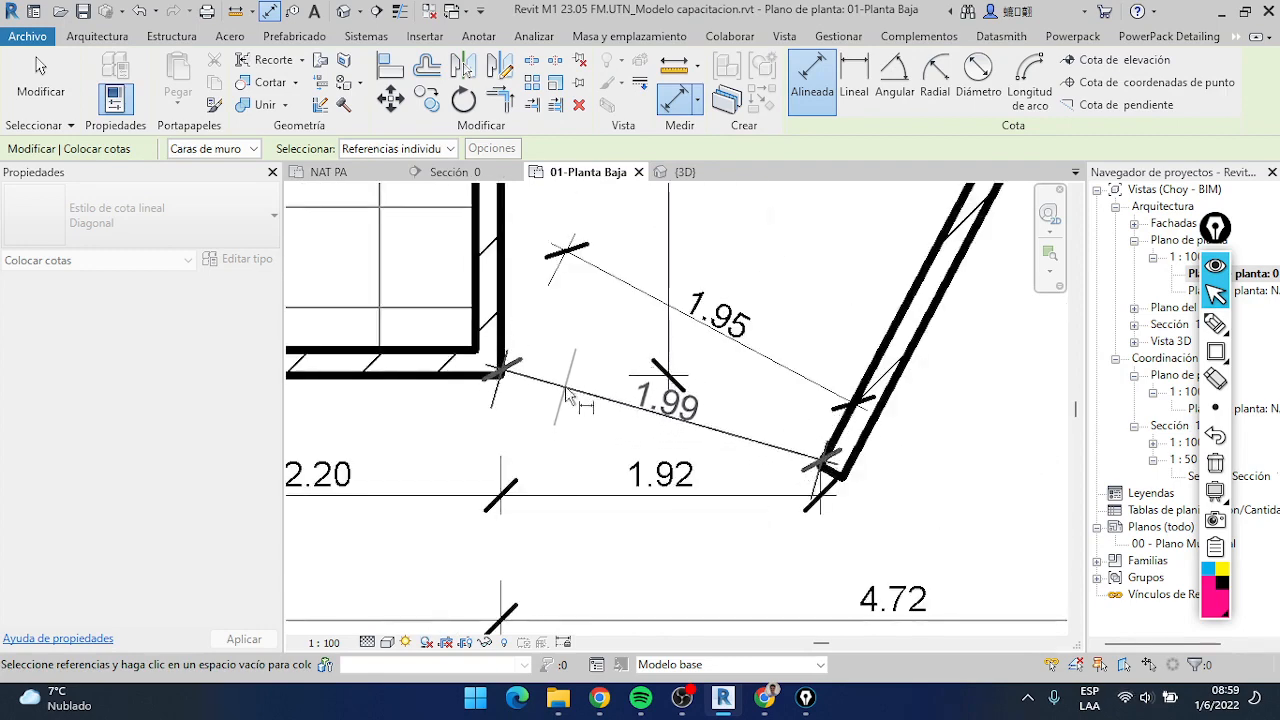
left_click(568, 394)
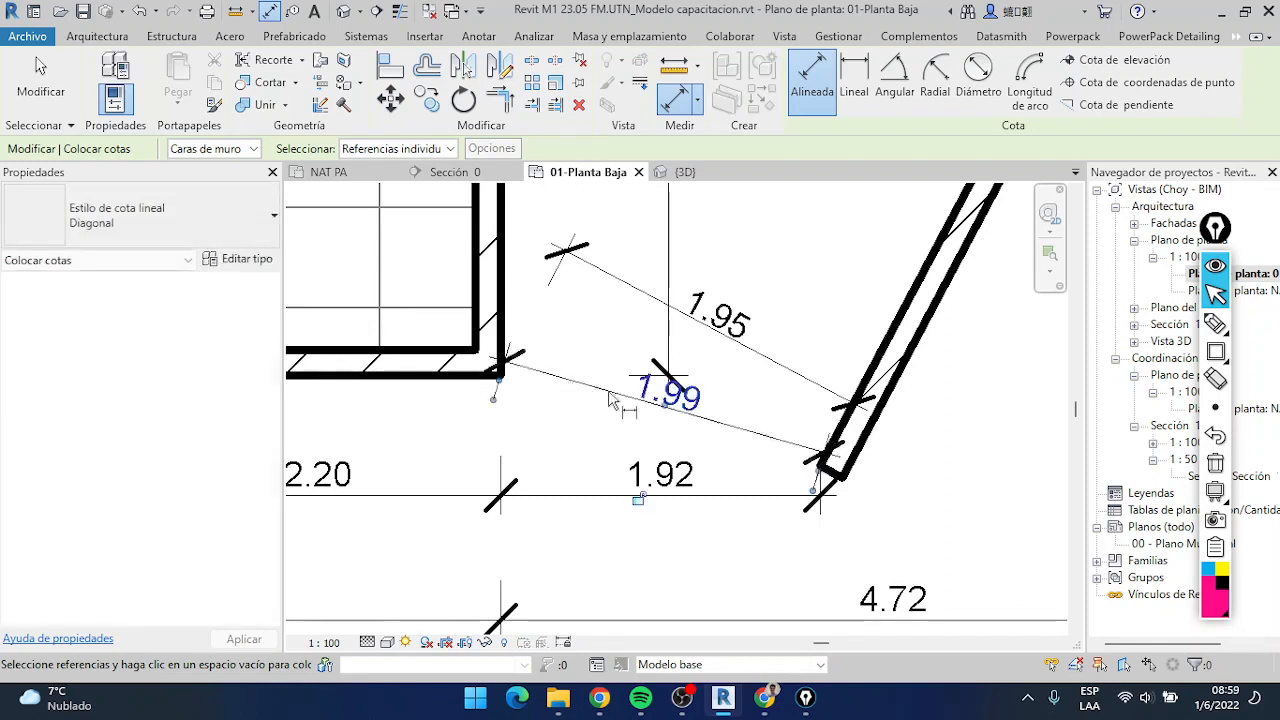
scroll(614, 398, "down", 2)
left_click(30, 85)
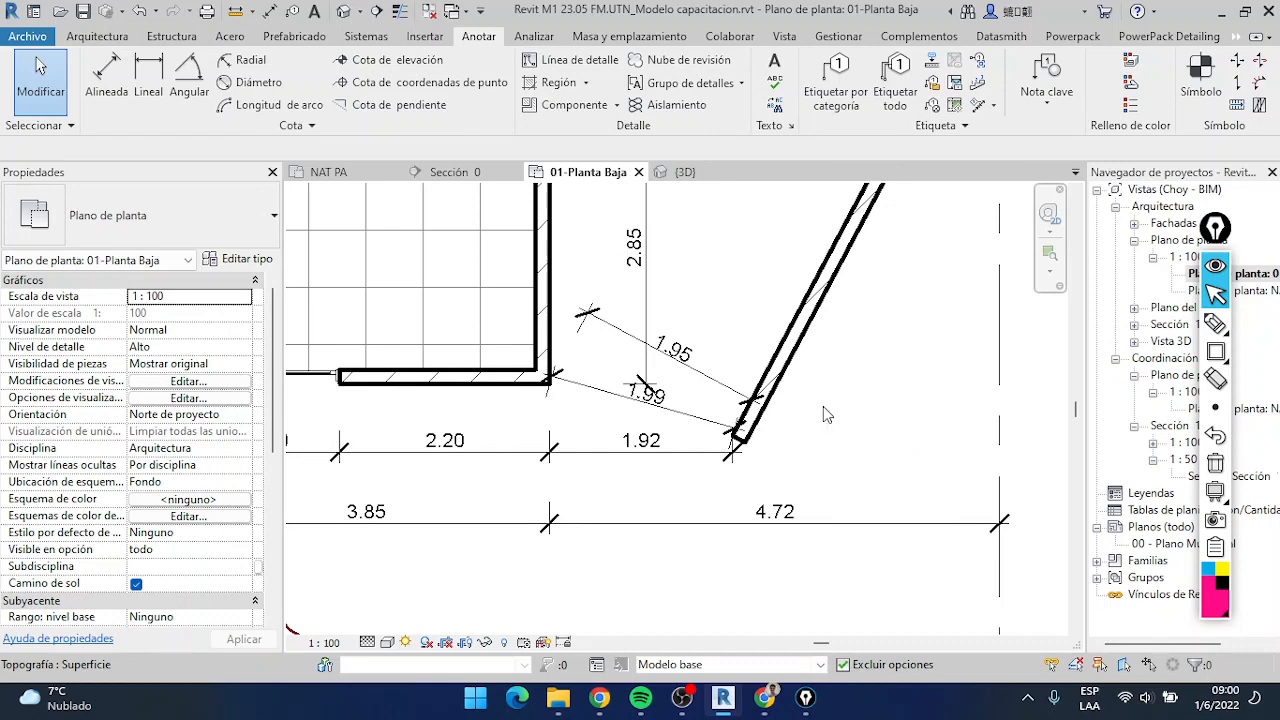
Review the dimension chains below the house and the three dimensions to the diagonal wall
scroll(779, 391, "down", 2)
scroll(716, 457, "up", 1)
left_click(716, 455)
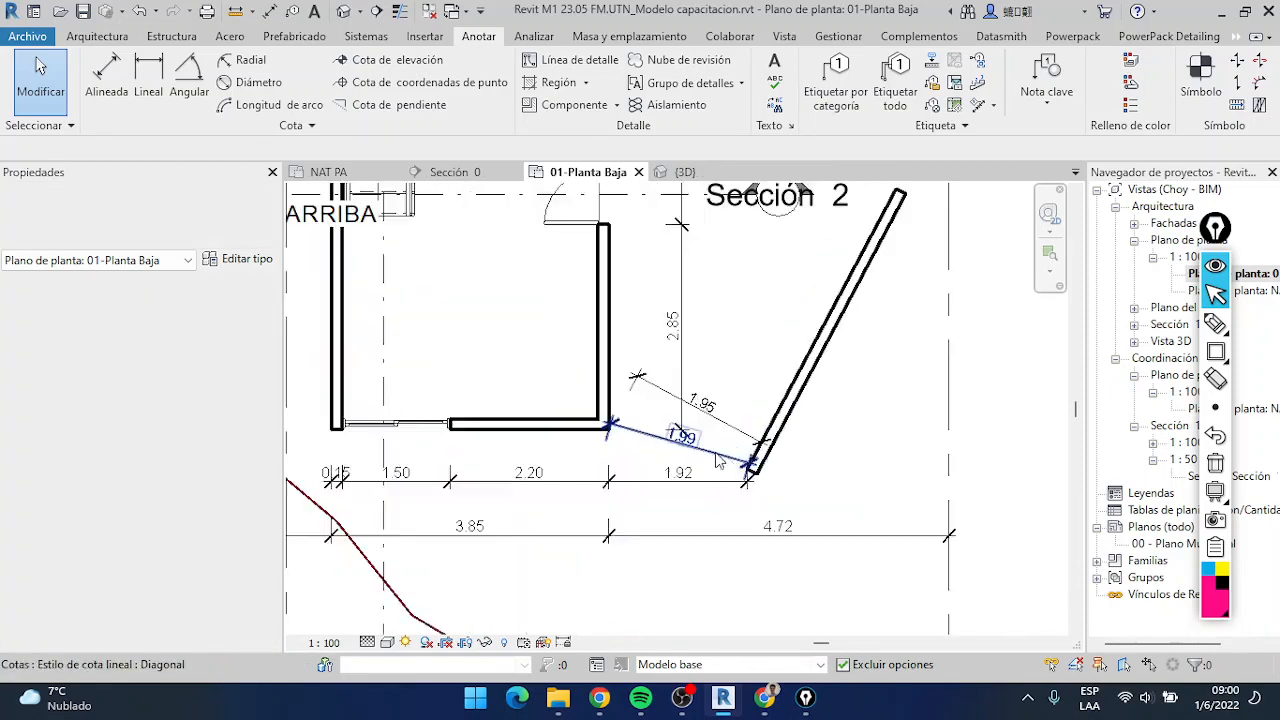
scroll(715, 453, "up", 1)
scroll(724, 405, "down", 6)
scroll(724, 405, "up", 5)
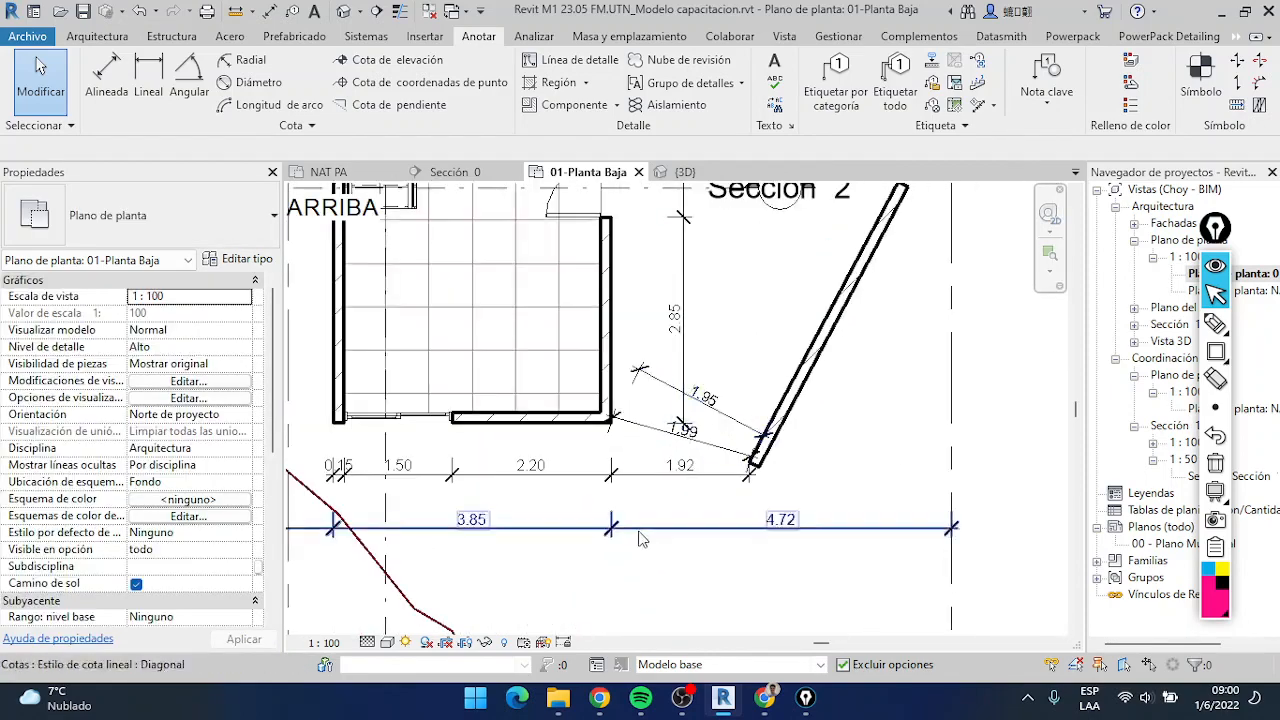
scroll(540, 467, "down", 2)
middle_click_drag(540, 467, 668, 439)
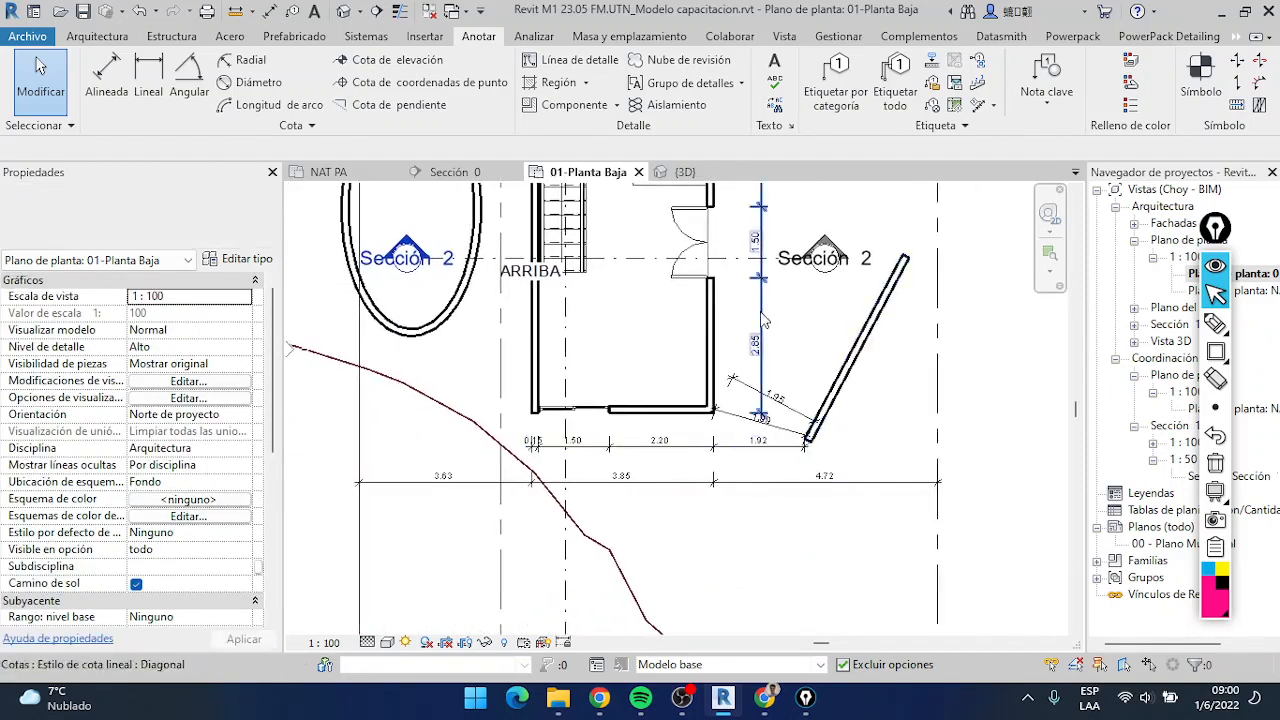
scroll(700, 455, "up", 2)
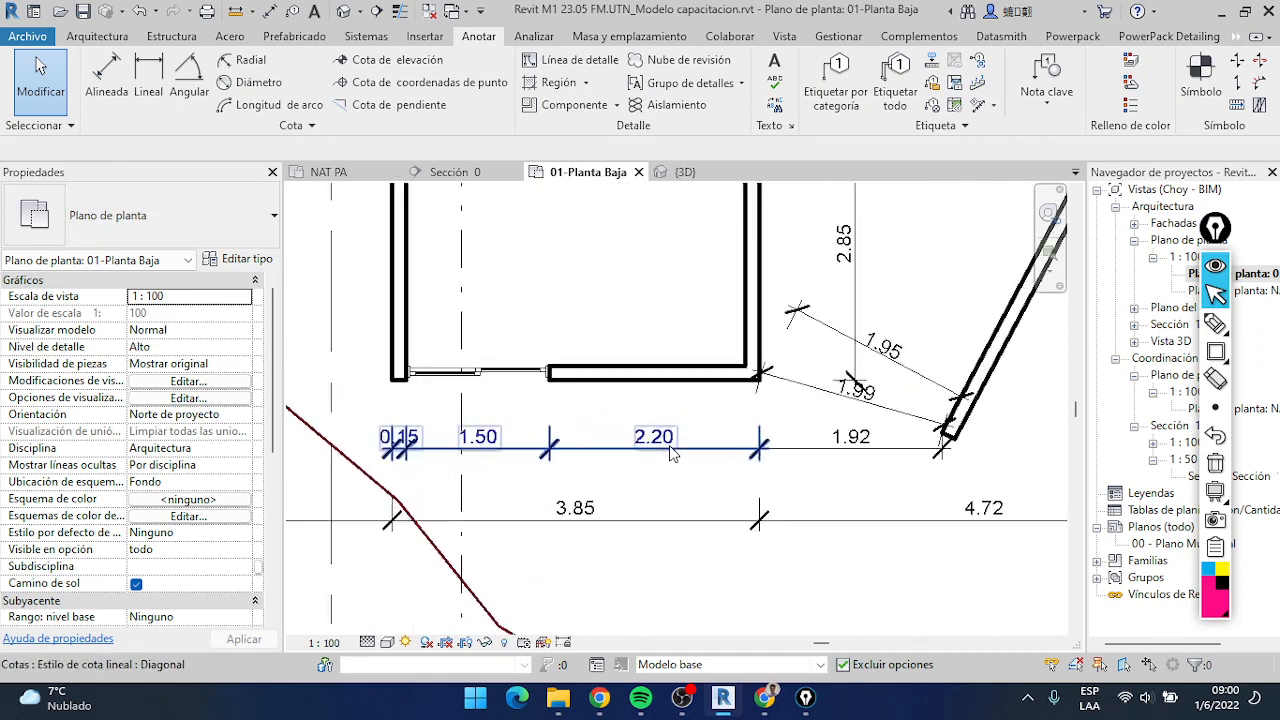
Examine where the horizontal, perpendicular and point-to-point dimensions meet the diagonal wall's lower corner
scroll(700, 450, "down", 2)
scroll(826, 410, "down", 2)
middle_click_drag(826, 410, 736, 464)
scroll(731, 417, "up", 3)
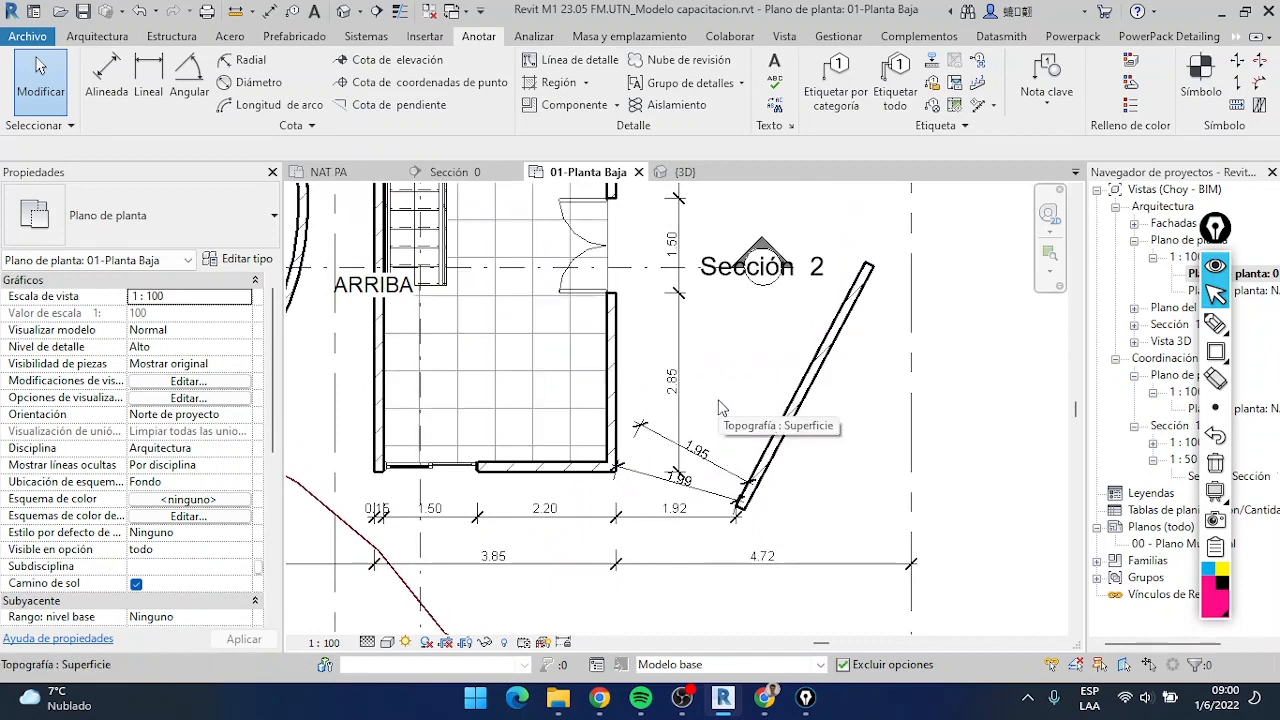
scroll(745, 510, "up", 8)
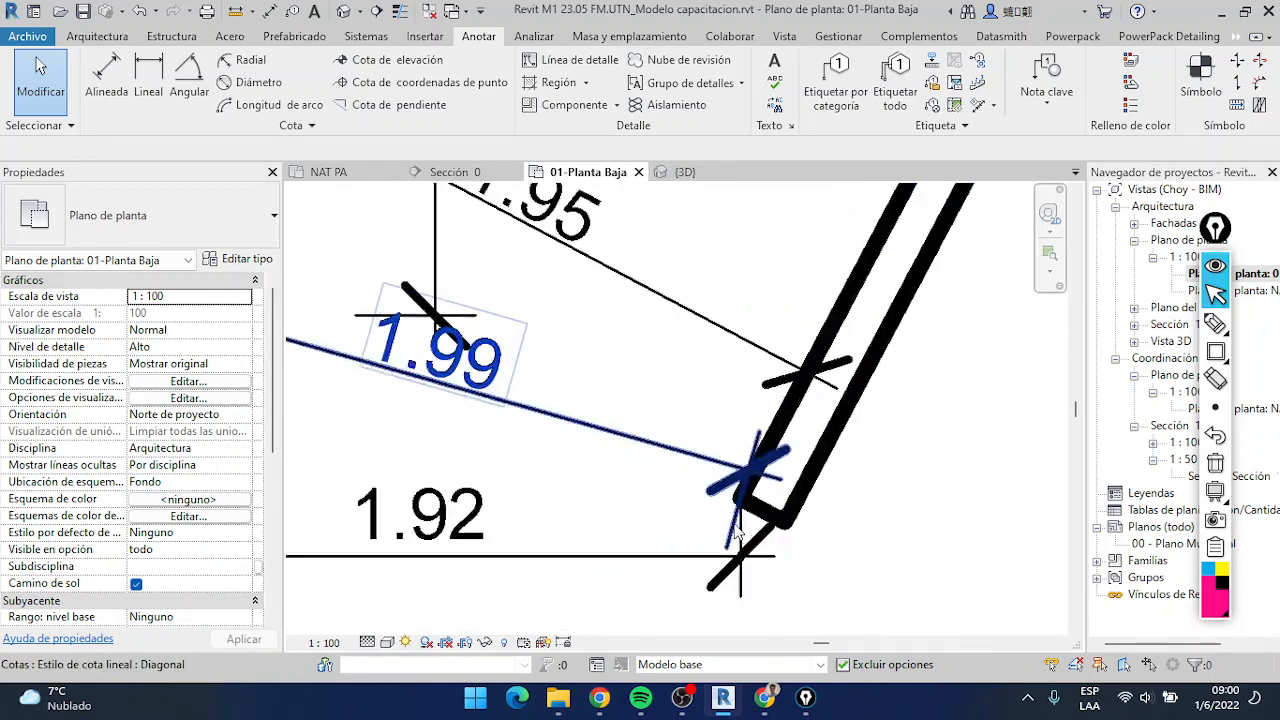
scroll(705, 470, "down", 3)
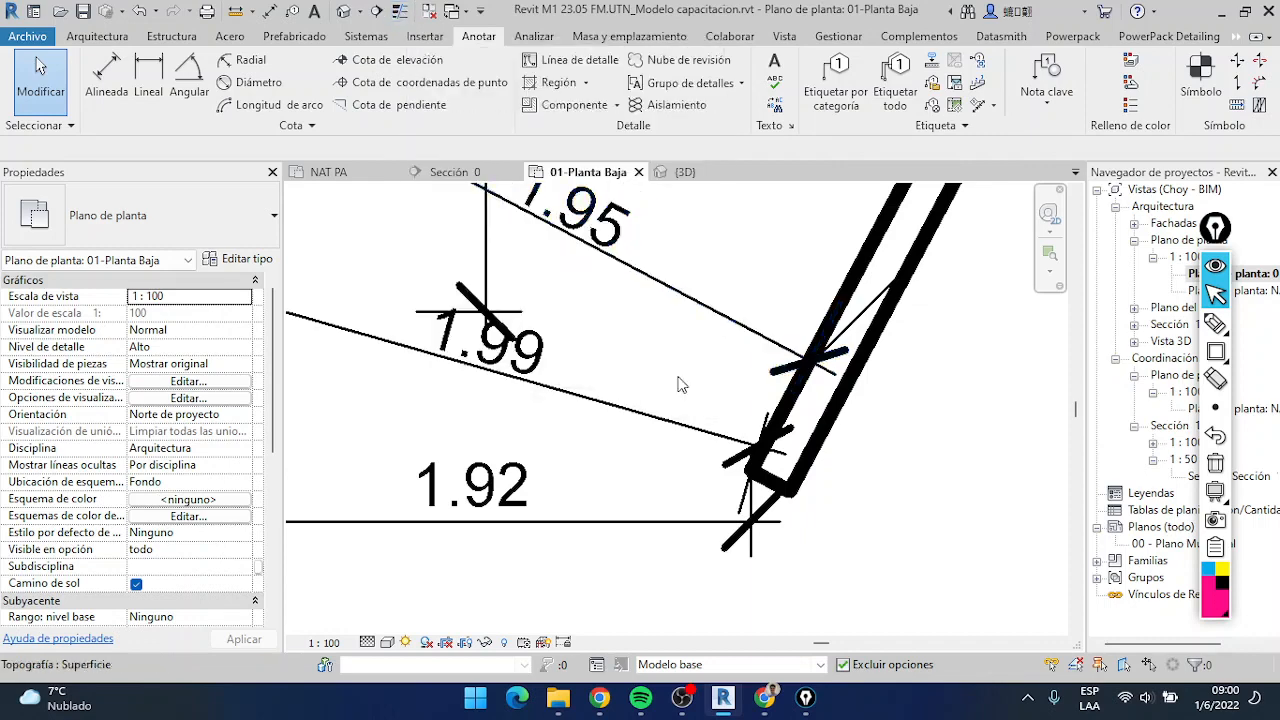
Inspect the dimension references at the diagonal wall's lower house-side corner with thin lines on, then restore the line weights
left_click(399, 10)
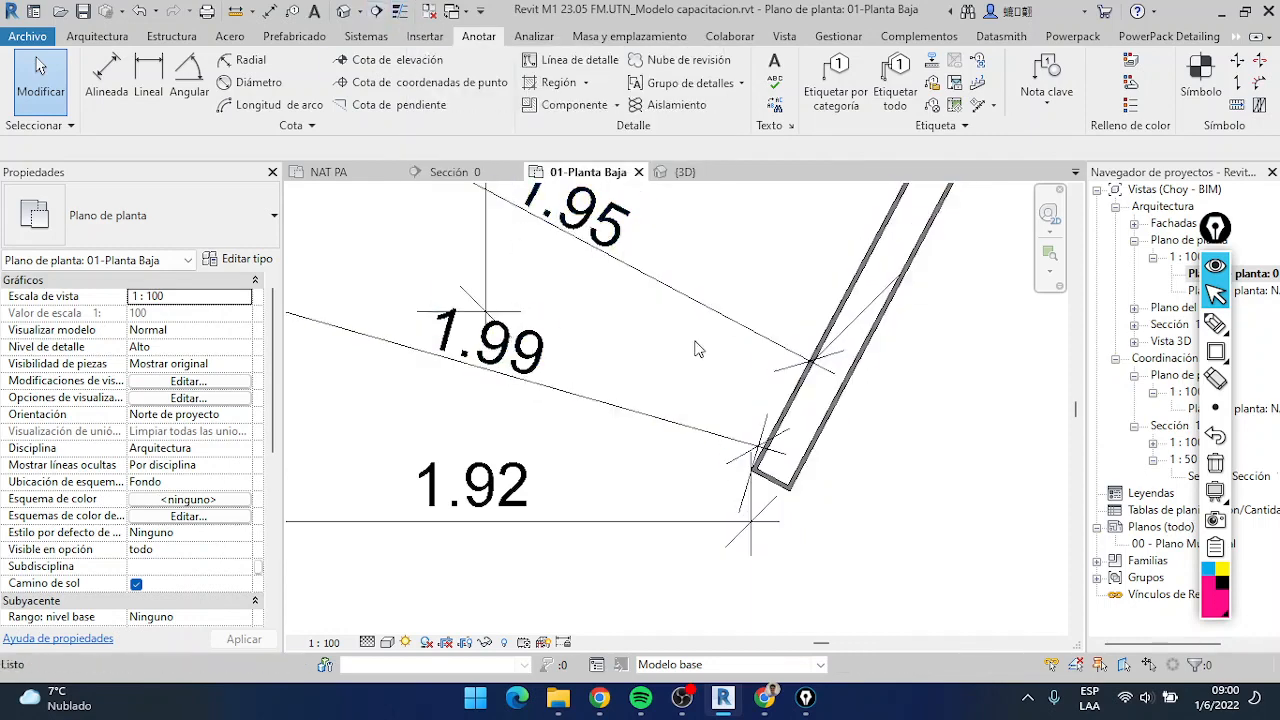
scroll(783, 458, "up", 5)
left_click(759, 456)
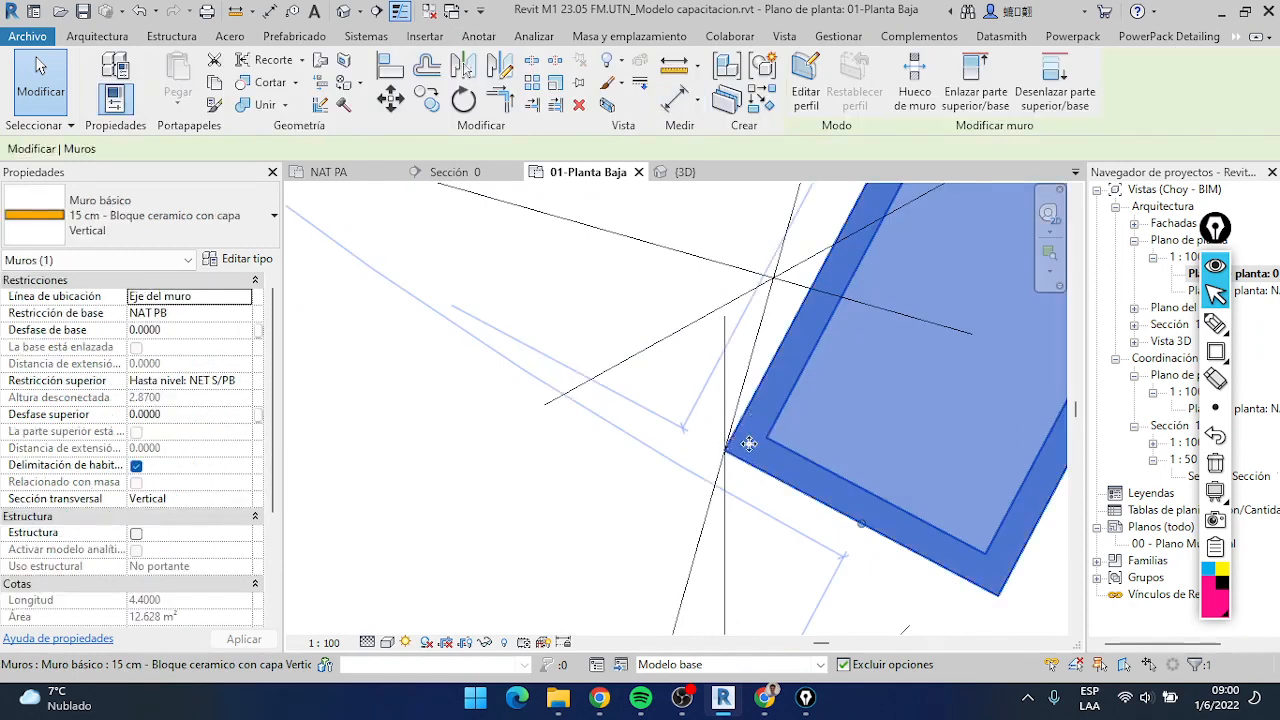
scroll(749, 443, "down", 2)
left_click(397, 13)
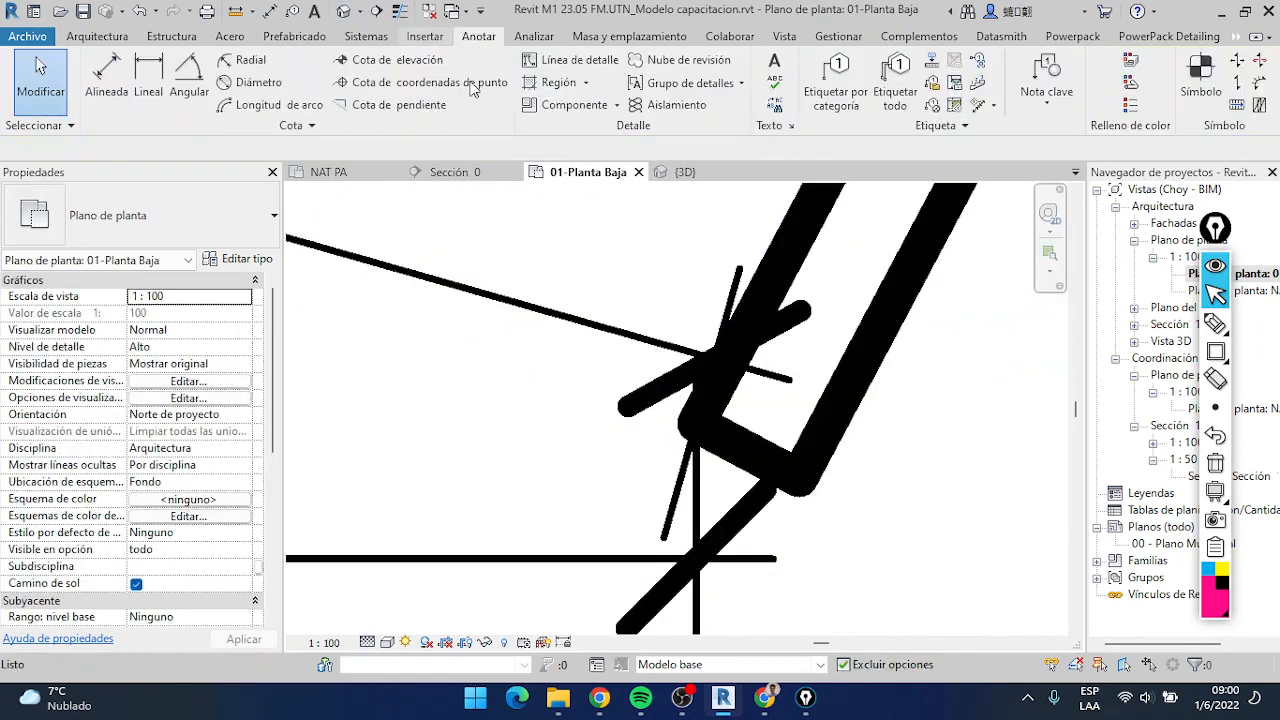
scroll(746, 385, "down", 5)
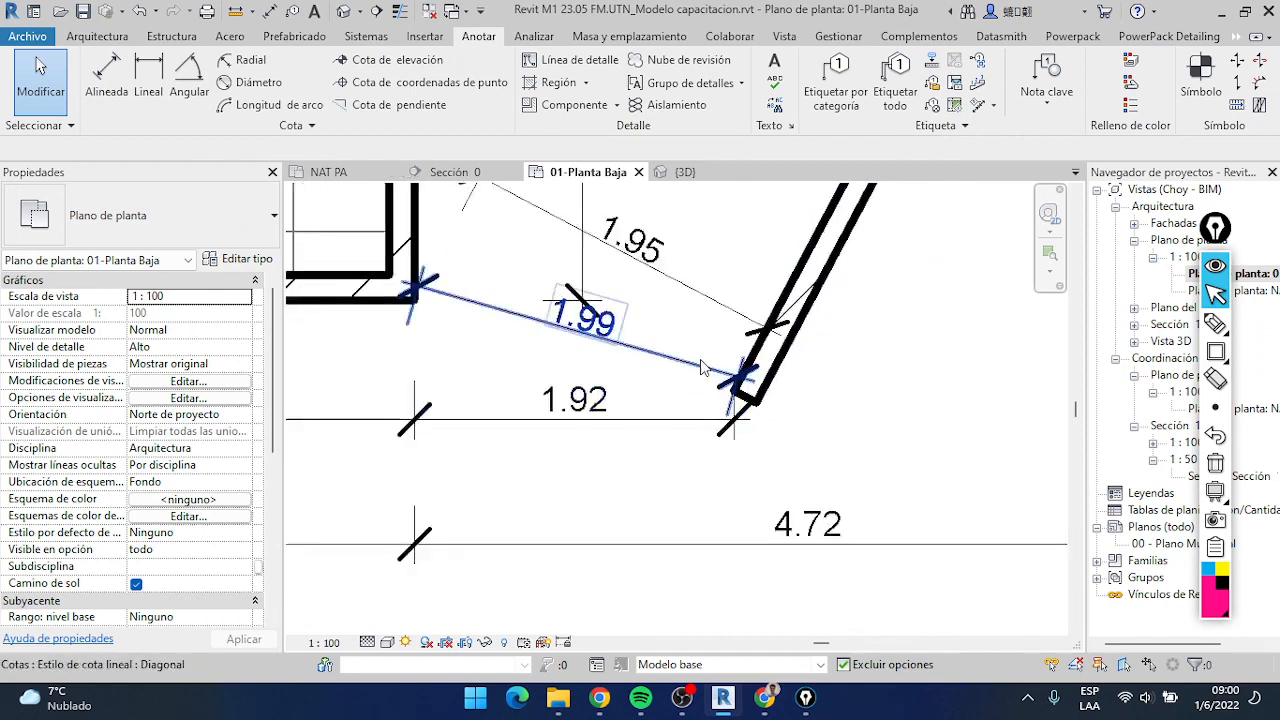
scroll(700, 359, "down", 3)
middle_click_drag(692, 359, 683, 440)
scroll(768, 487, "up", 5)
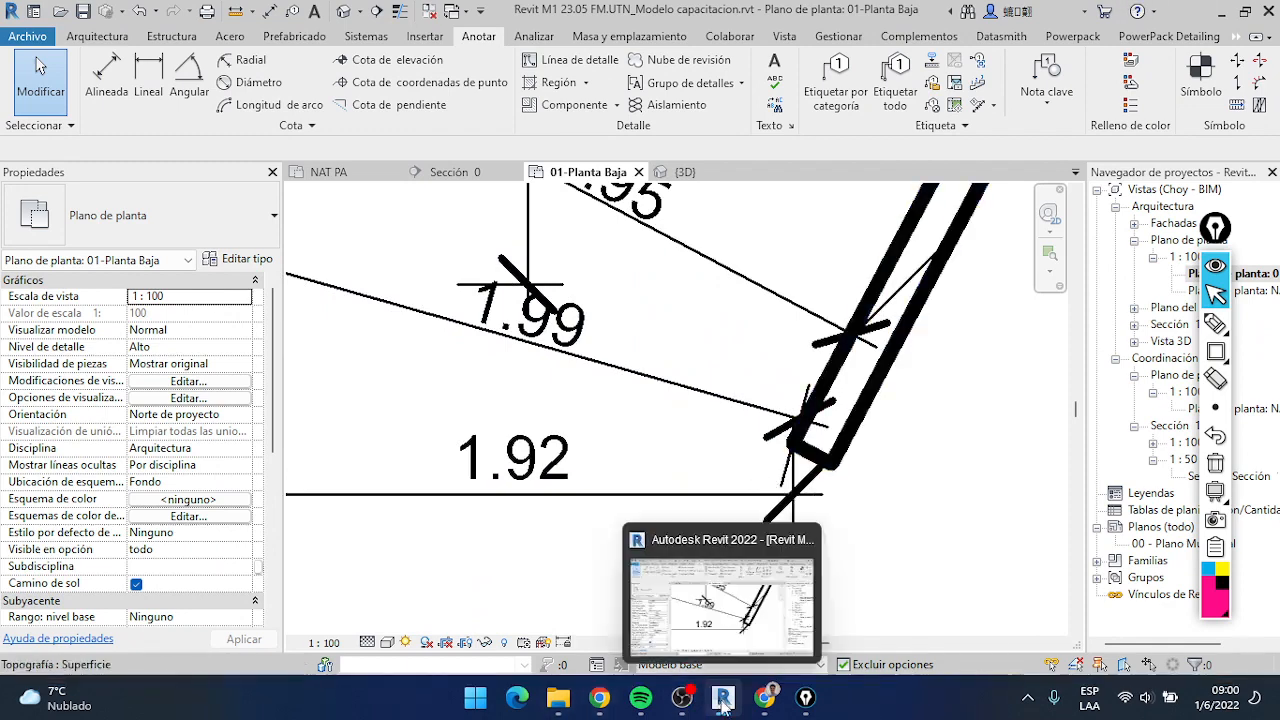
Switch to Google Chrome and show the Google Meet call
left_click(764, 697)
left_click(333, 12)
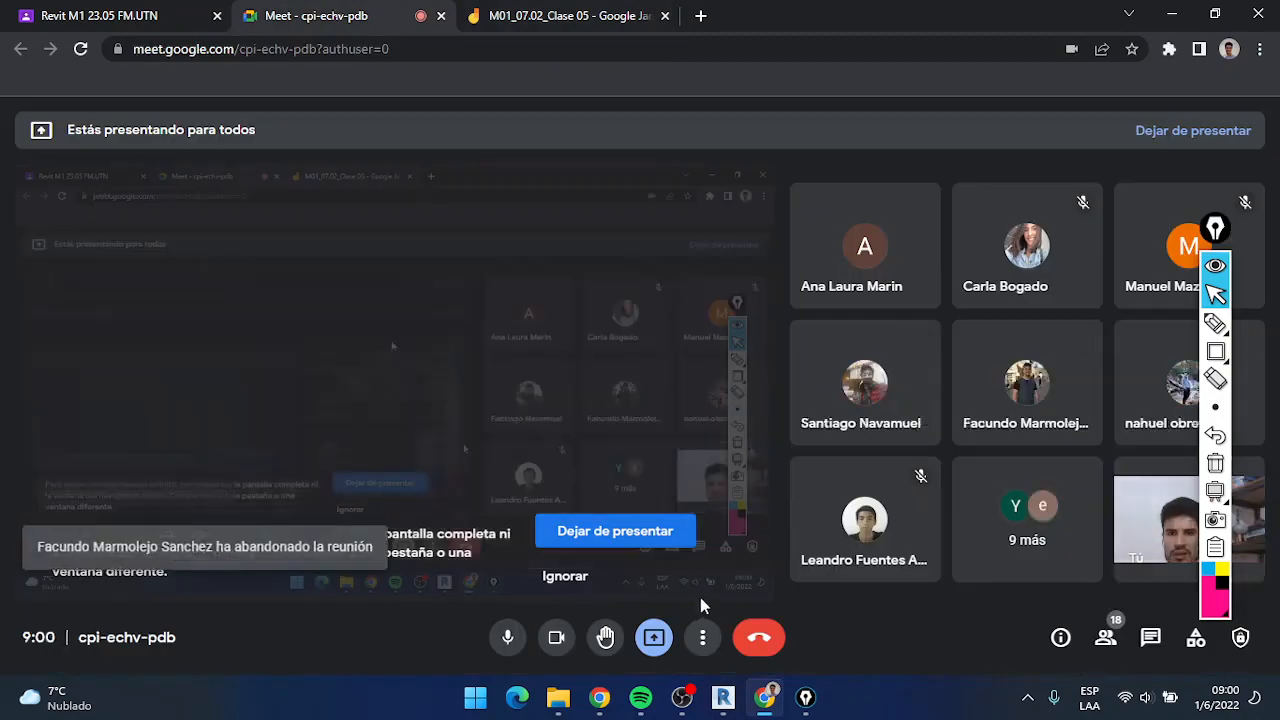
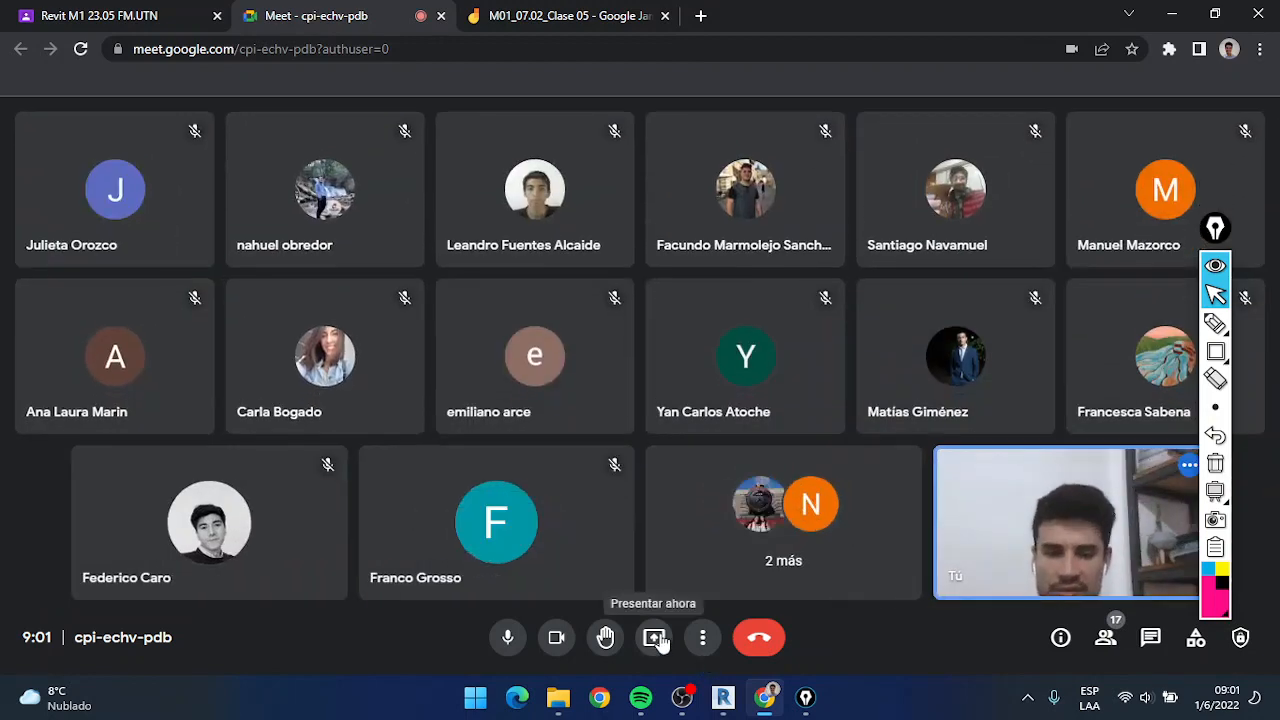
Share the entire screen in the Google Meet call and switch back to Revit
left_click(655, 638)
left_click(773, 508)
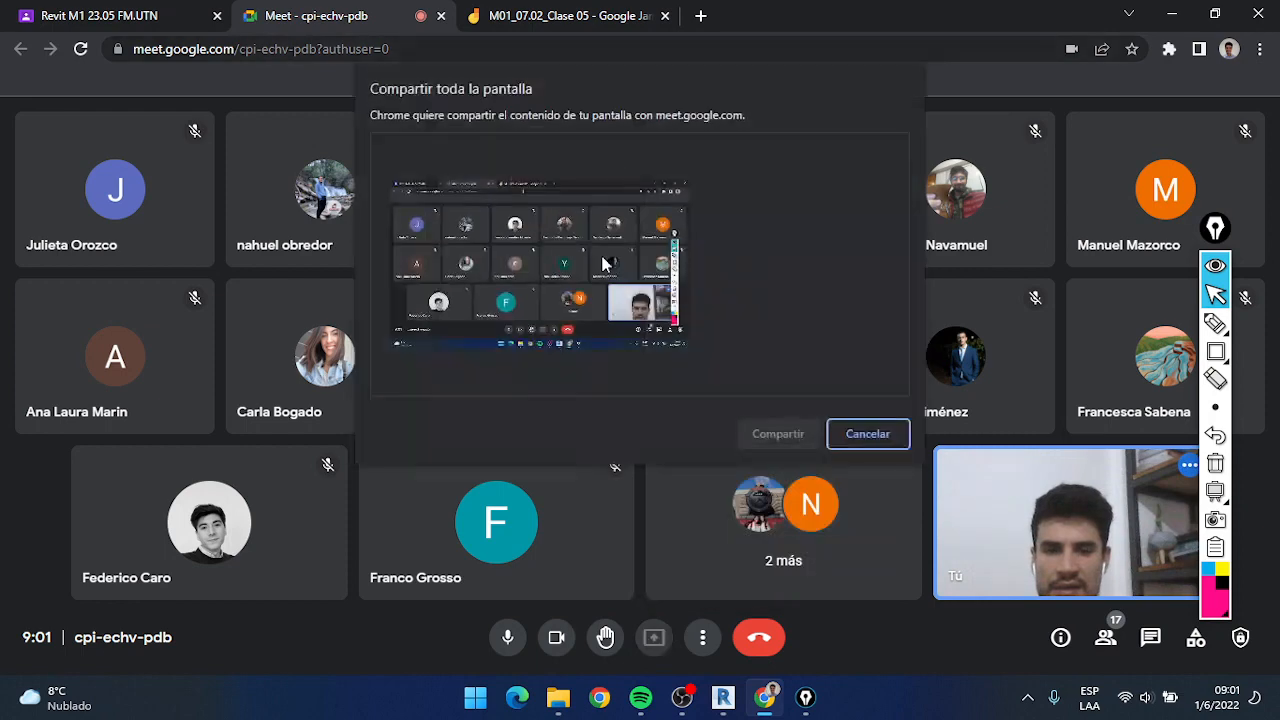
left_click(790, 440)
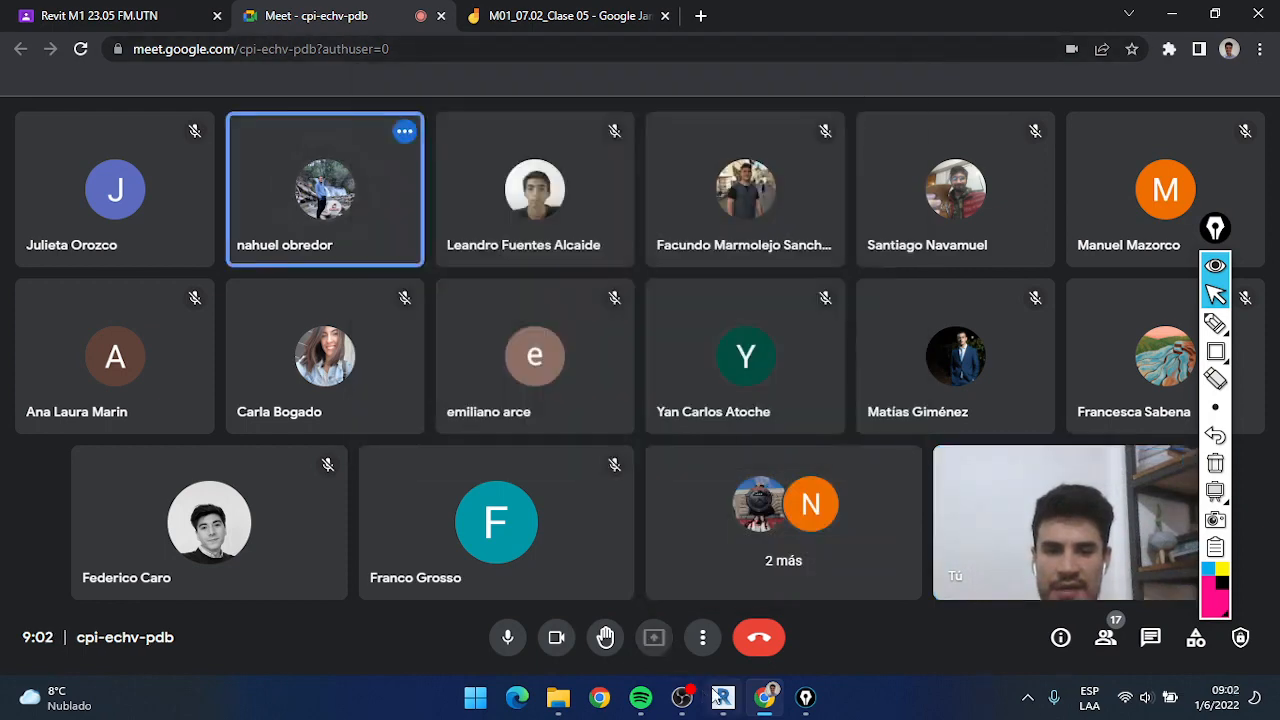
left_click(723, 697)
Select the outer dimension chain below the house and examine its segments in relation to the inner chain
scroll(597, 434, "down", 5)
left_click(846, 650)
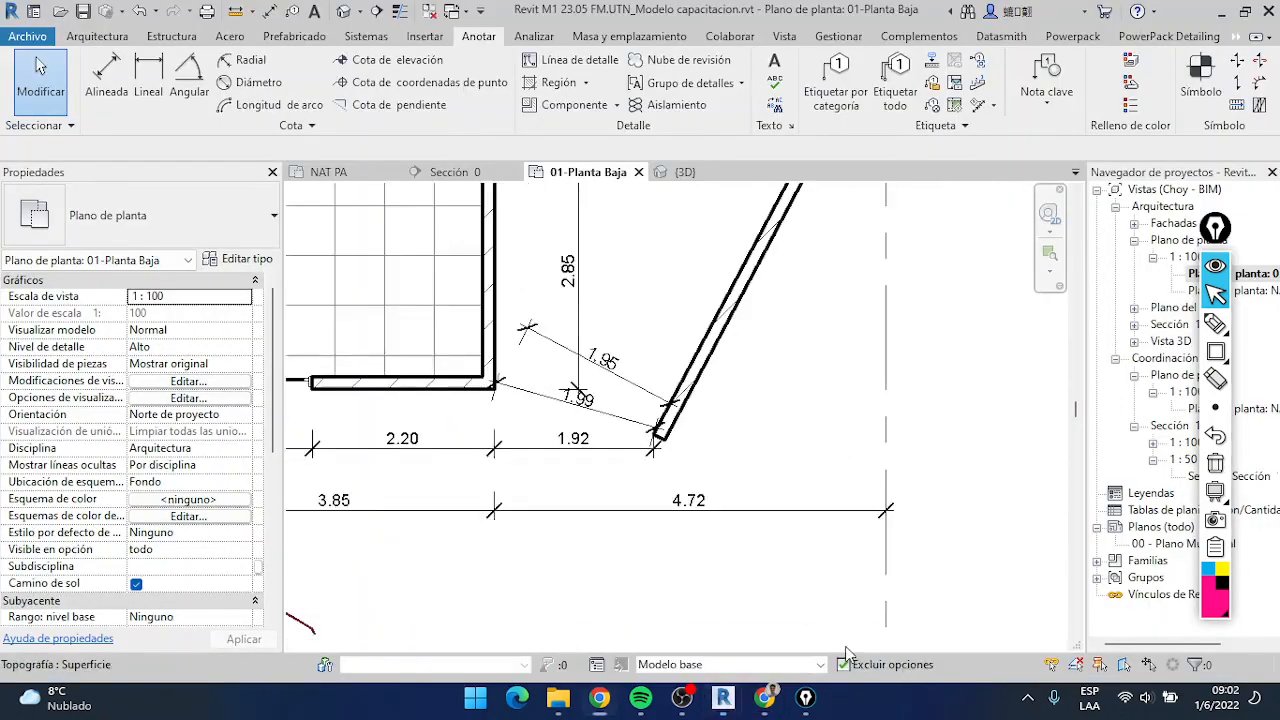
scroll(632, 440, "down", 4)
scroll(729, 456, "up", 4)
middle_click_drag(640, 443, 790, 418)
scroll(899, 438, "up", 3)
scroll(893, 436, "down", 2)
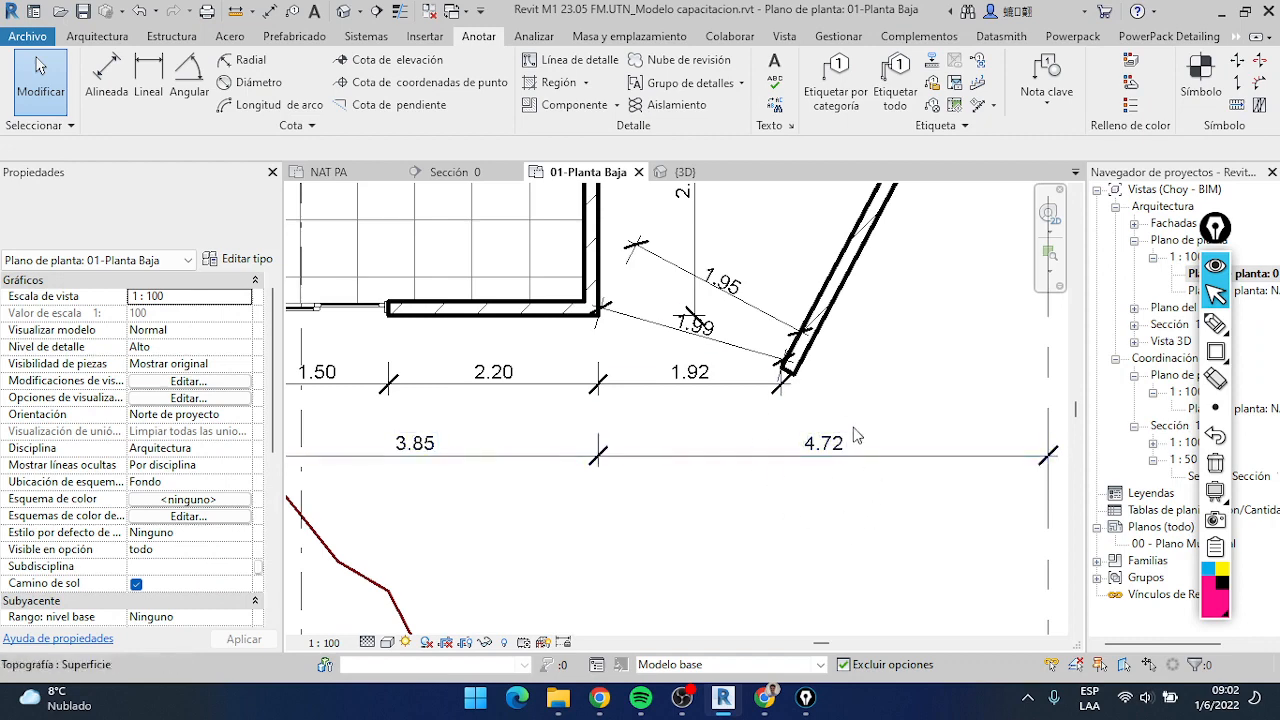
left_click(877, 463)
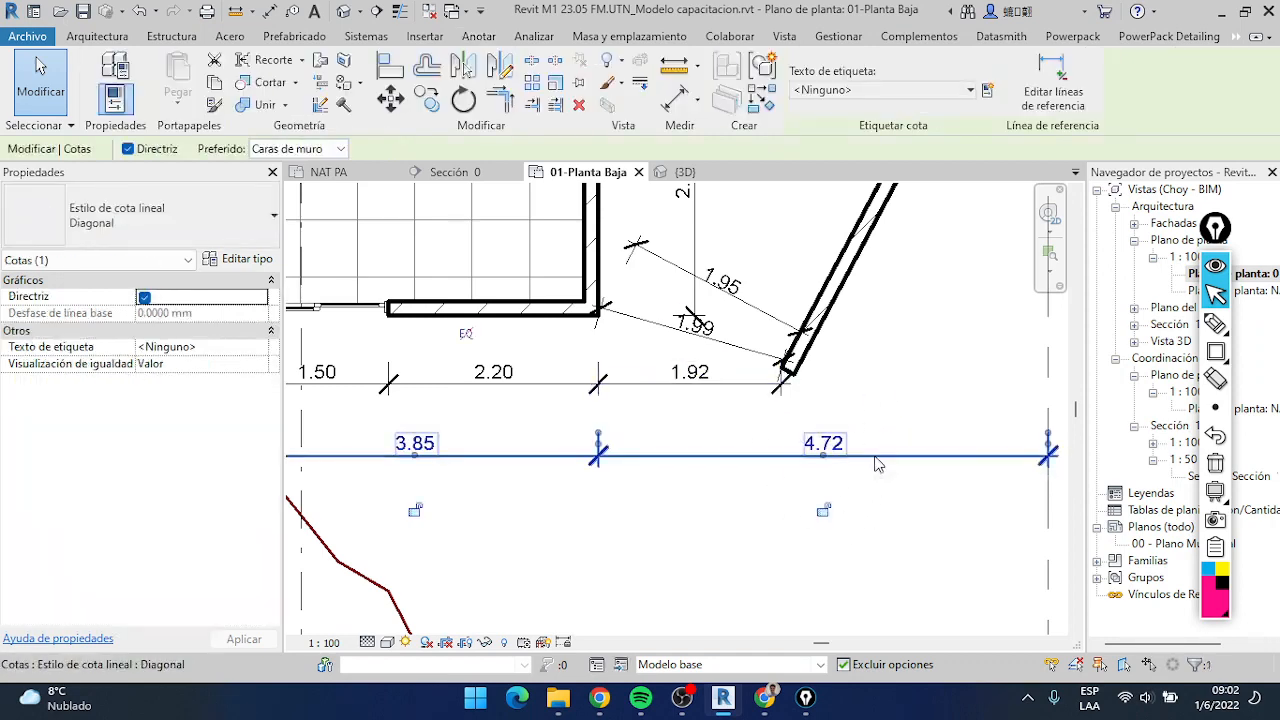
scroll(877, 463, "down", 3)
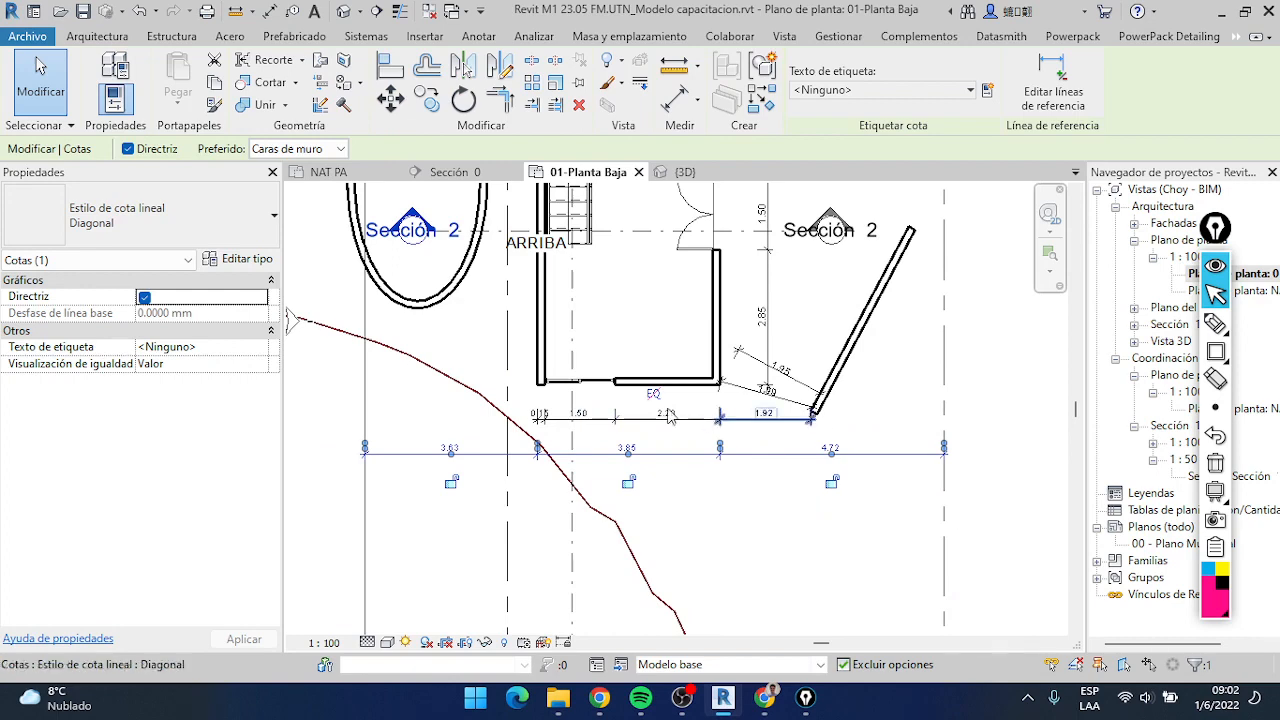
scroll(805, 540, "up", 4)
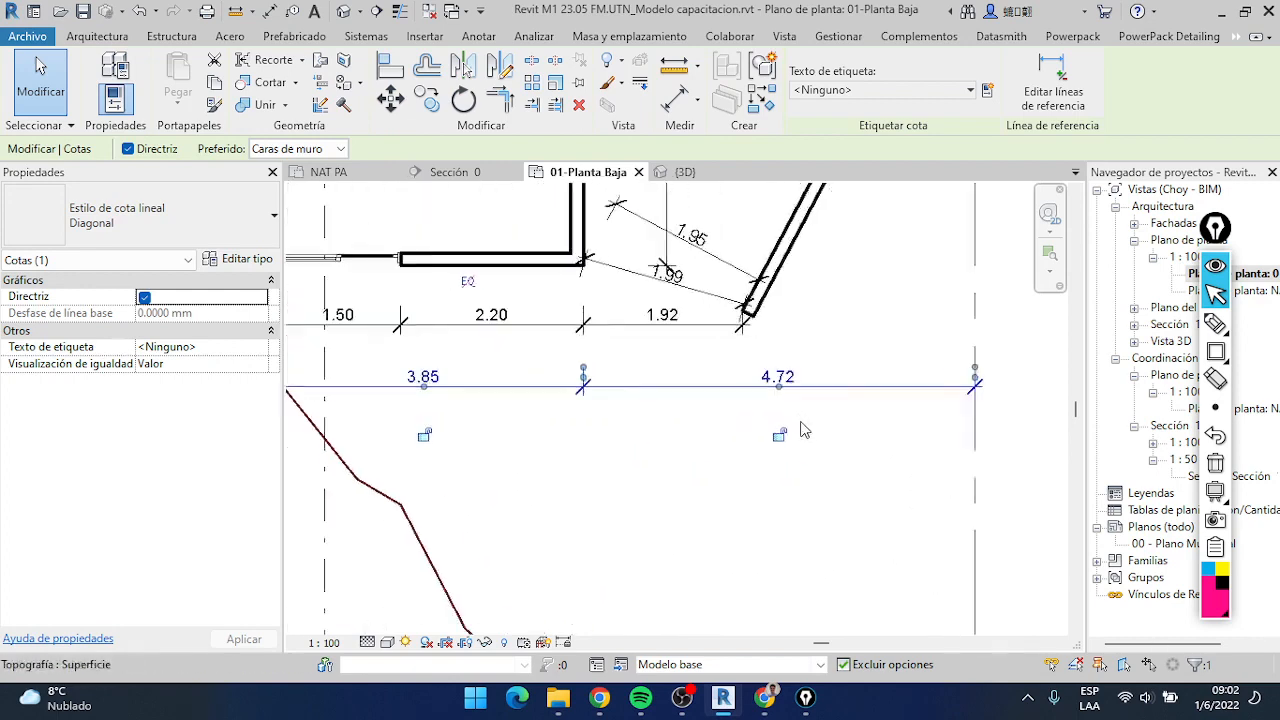
scroll(575, 398, "down", 2)
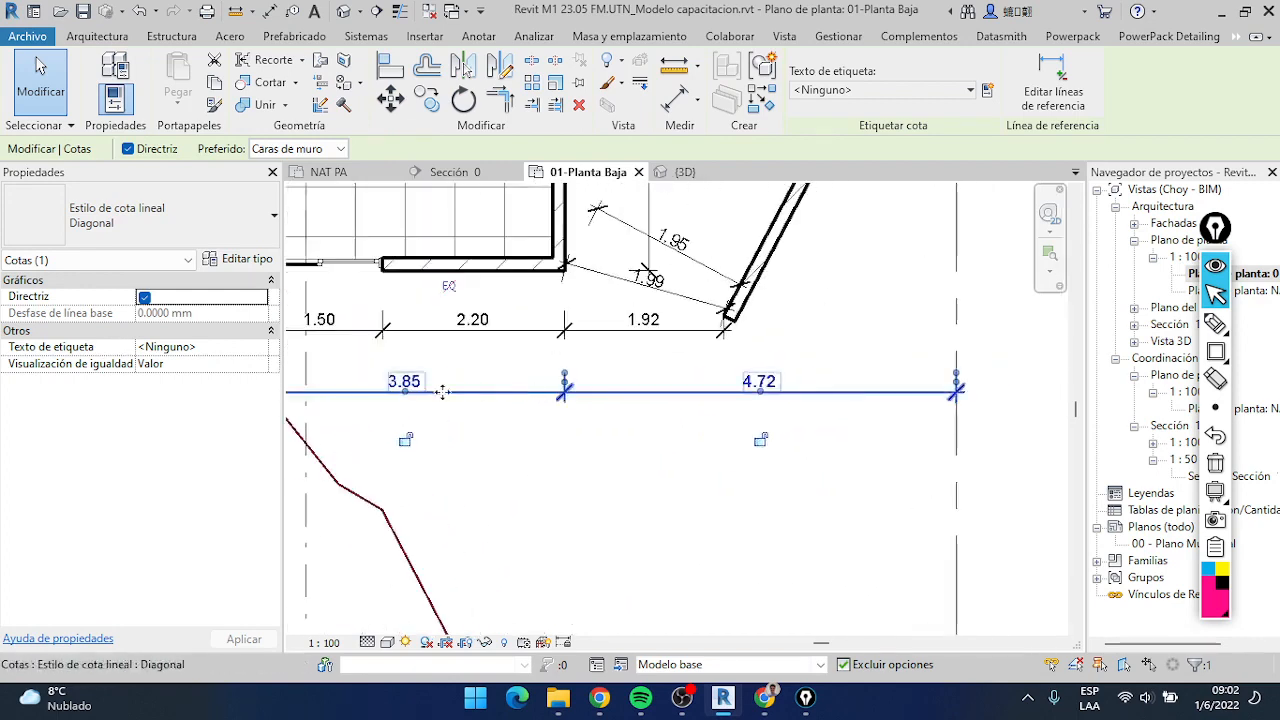
Lock the 4.72 segment of the outer chain, between the house's right wall and the dashed reference line
mouse_move(787, 398)
left_mouse_down()
mouse_move(843, 419)
mouse_move(717, 353)
mouse_move(830, 366)
mouse_move(838, 413)
mouse_move(680, 400)
mouse_move(765, 401)
mouse_move(819, 368)
mouse_move(767, 404)
left_mouse_up()
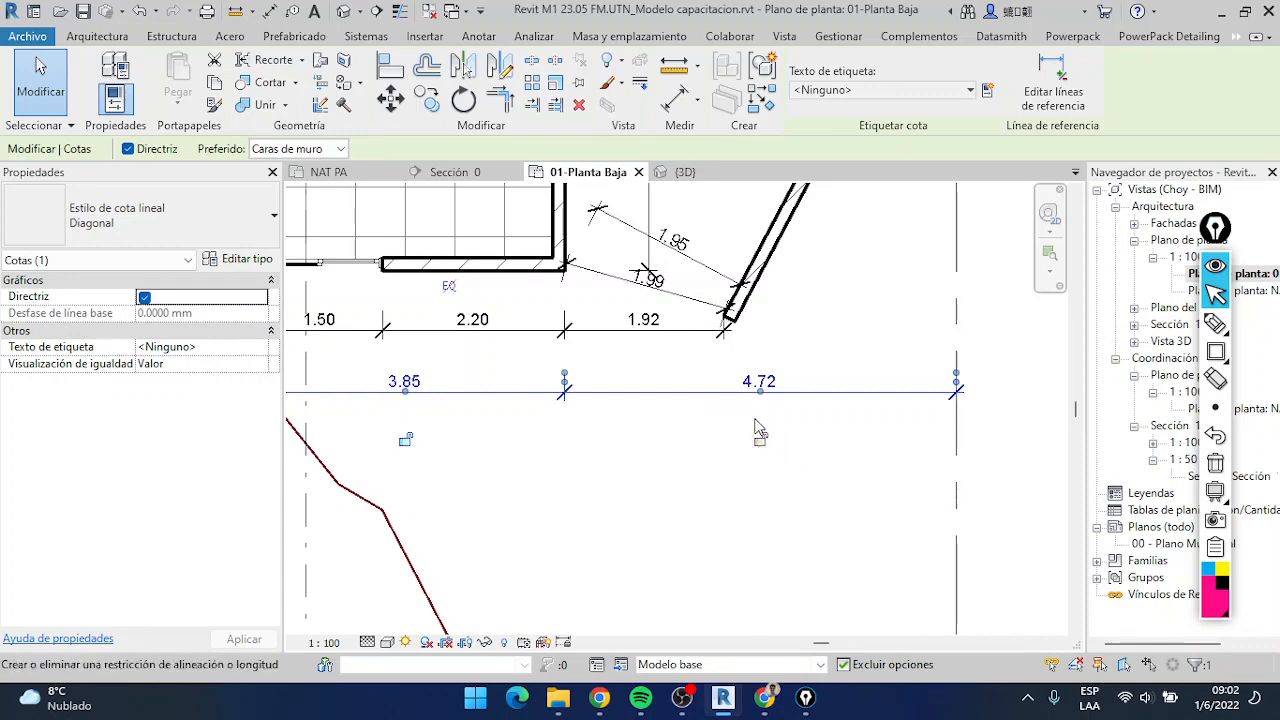
left_click(759, 459)
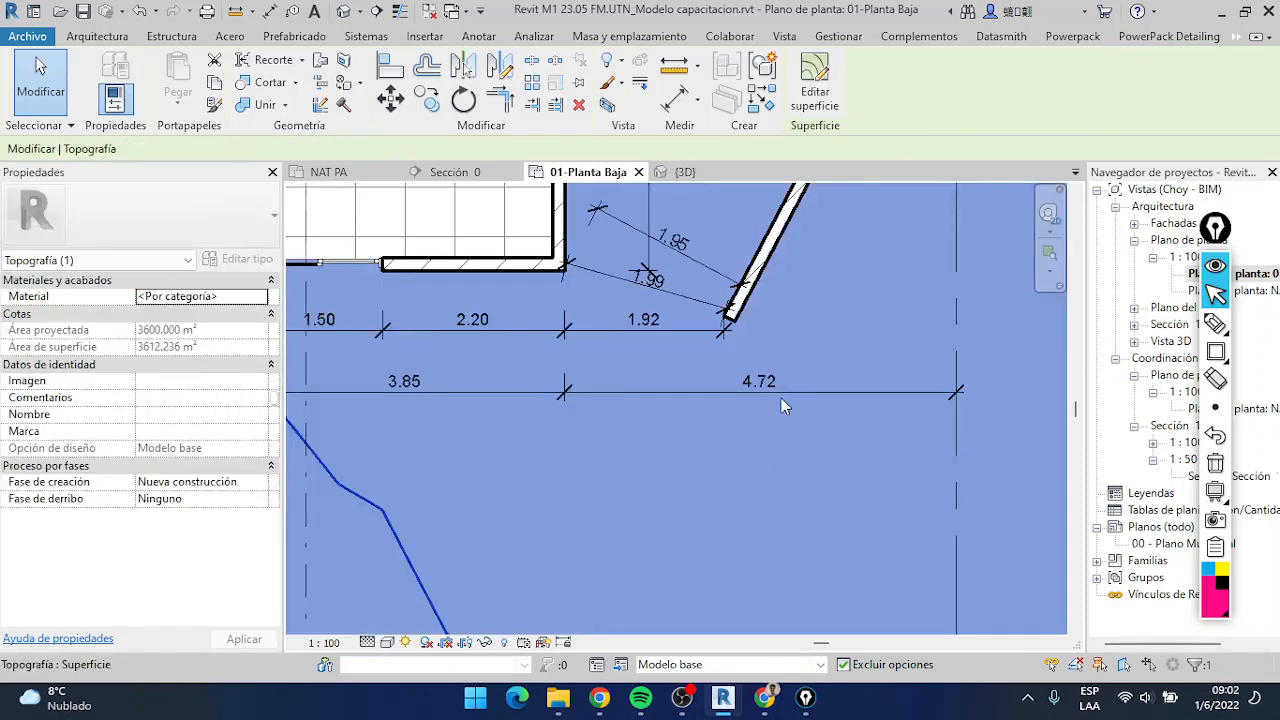
left_click(775, 395)
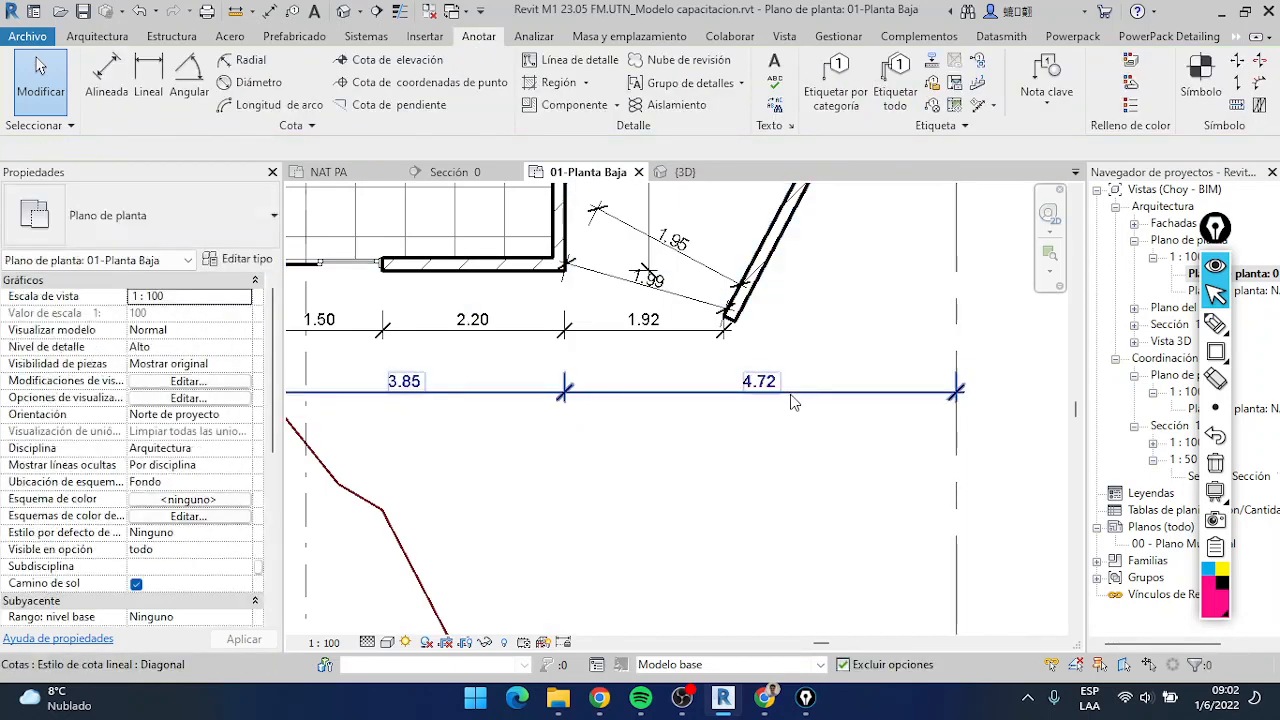
left_click(763, 441)
middle_click_drag(639, 352, 657, 462)
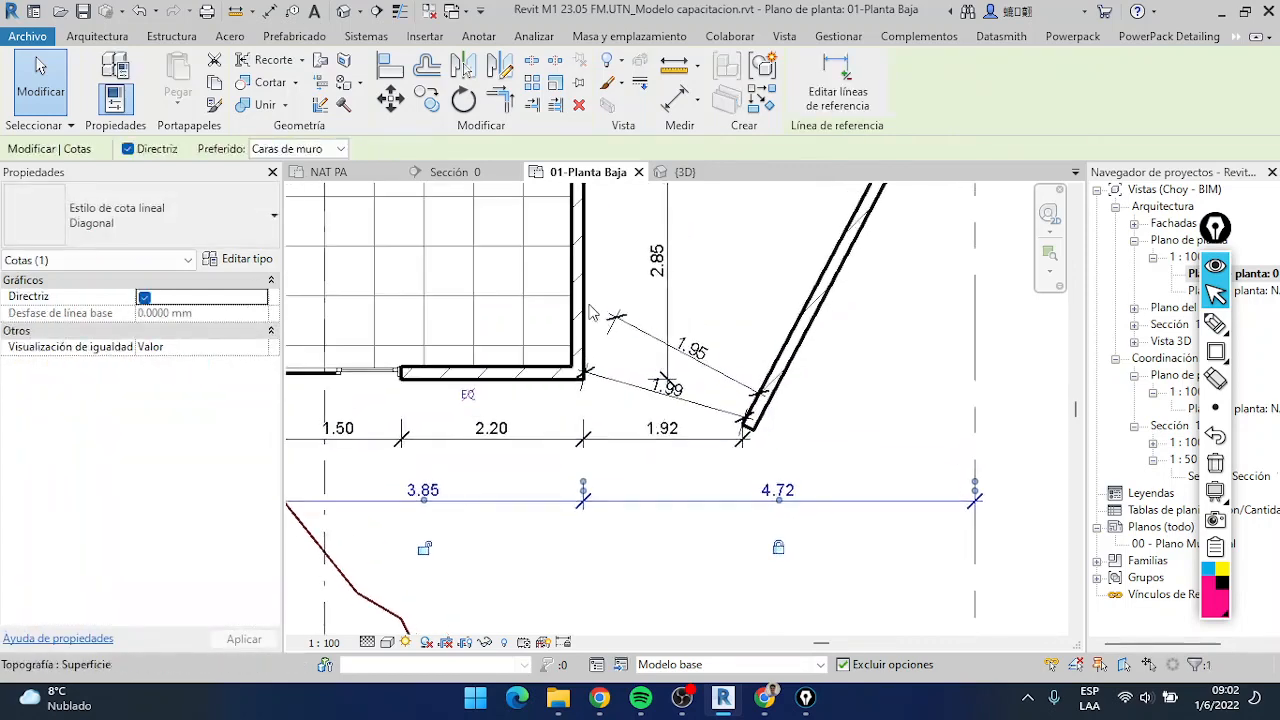
Try moving the house's right wall toward the diagonal wall, 4.17 from the dashed reference line, and undo the move
left_click(584, 305)
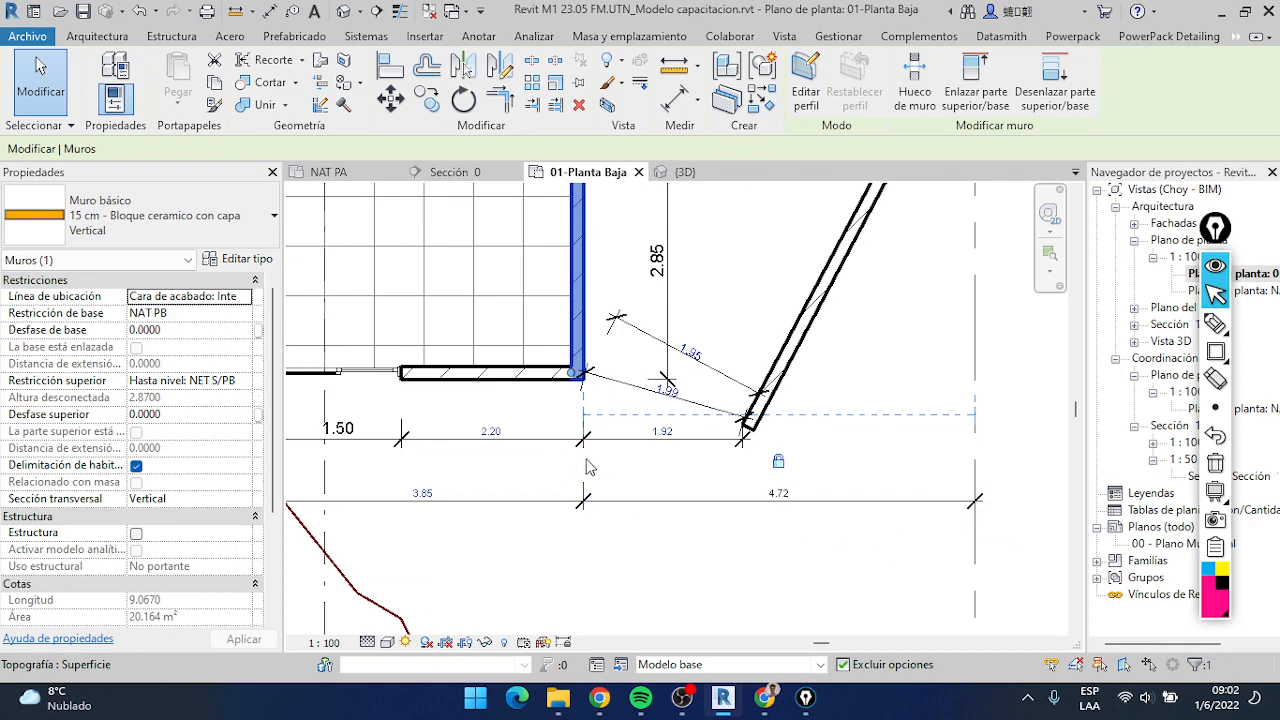
left_click_drag(579, 314, 630, 292)
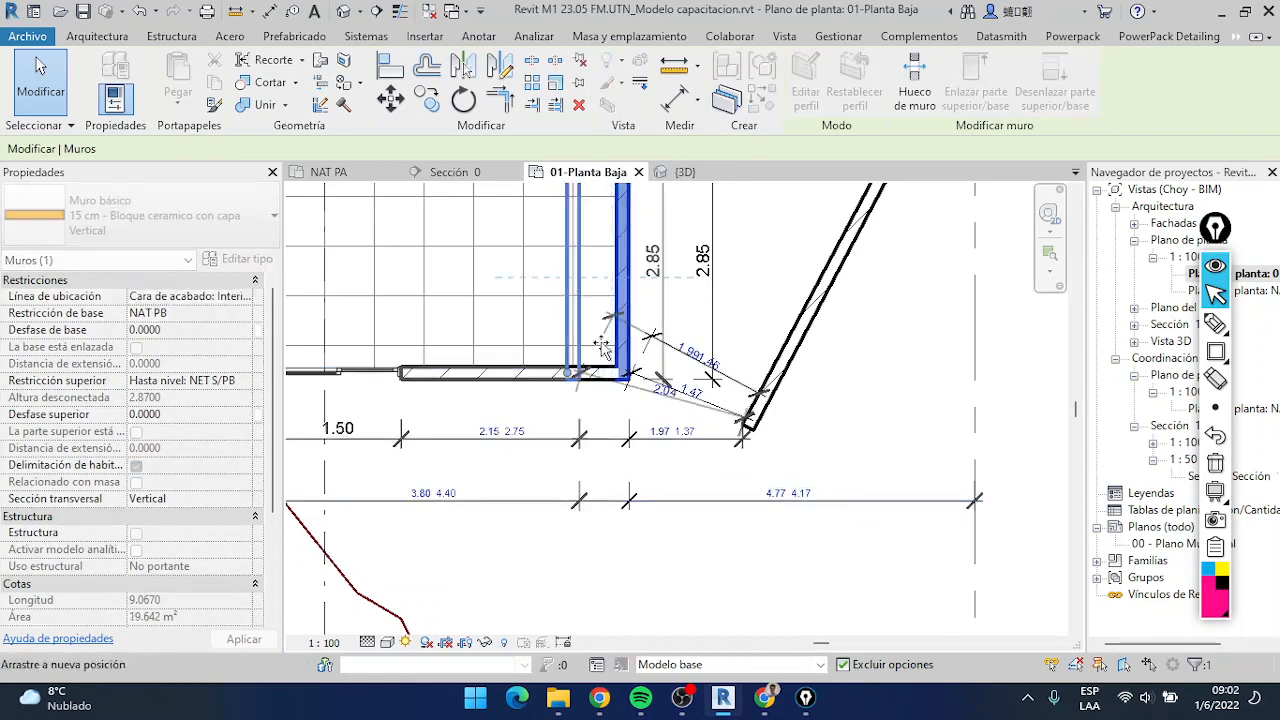
left_click(624, 392)
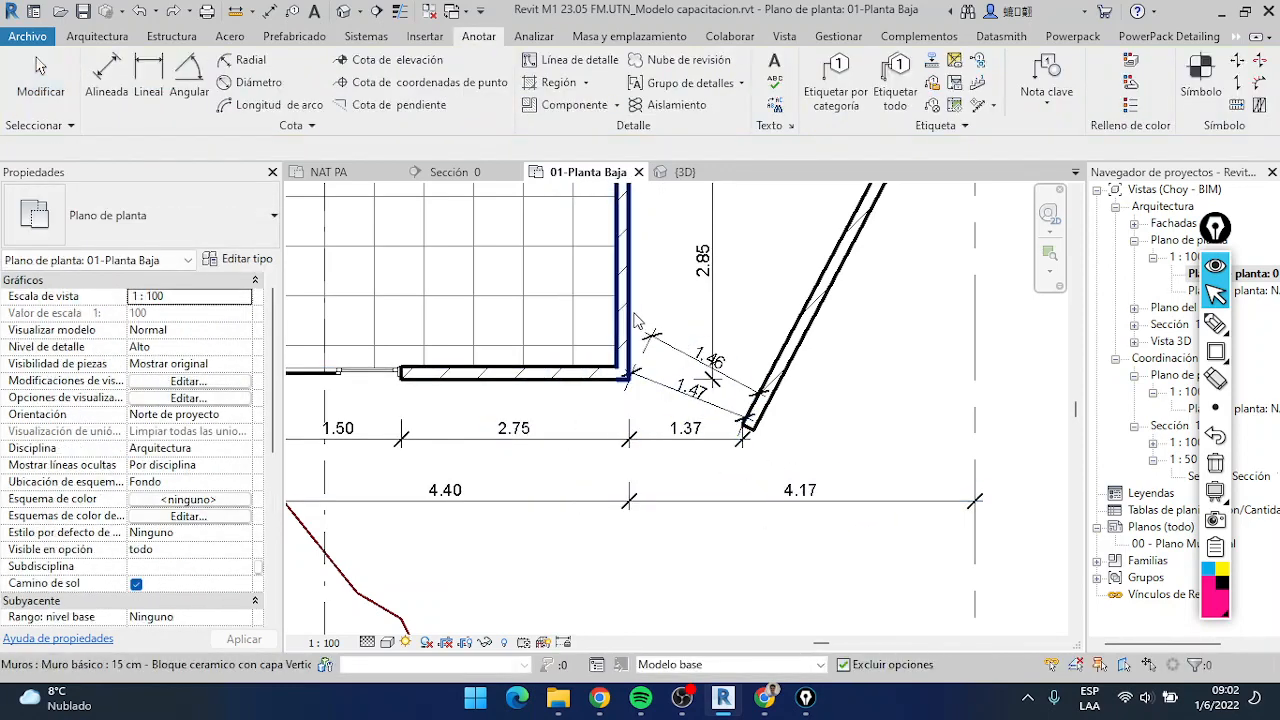
key("ctrl+z")
key("Escape")
key("Escape")
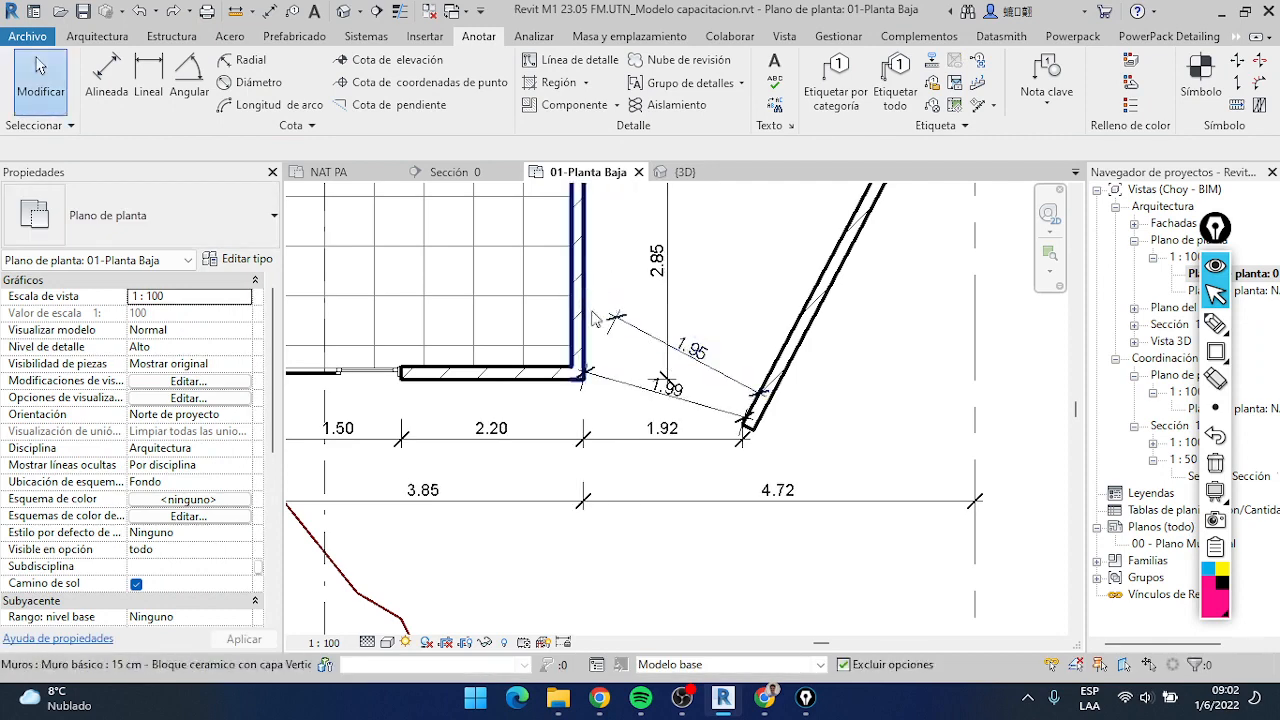
Select the house's right wall to check the dimensions attached to it, and clear the selection
left_click(578, 285)
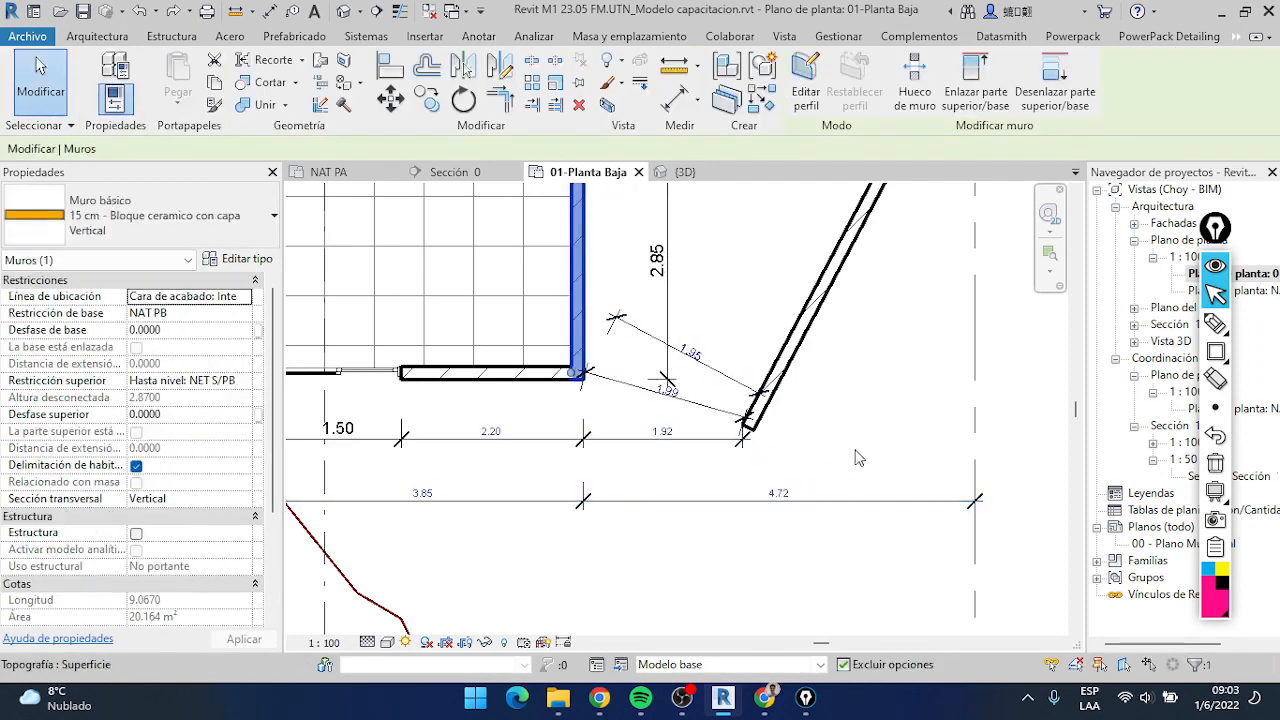
left_click(641, 403)
scroll(668, 410, "down", 2)
key("Escape")
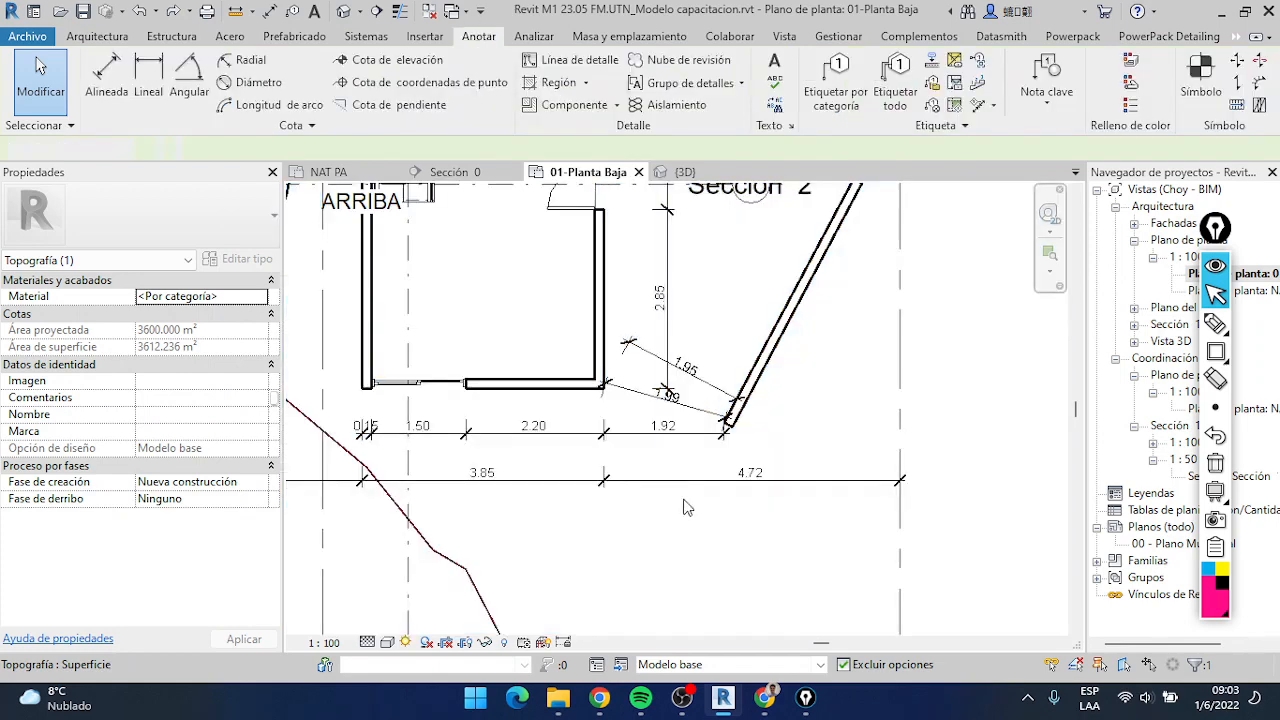
Inspect the dimension text settings of the outer chain's 4.72 segment and close them without changes
scroll(690, 490, "up", 4)
left_click(806, 475)
scroll(812, 482, "down", 2)
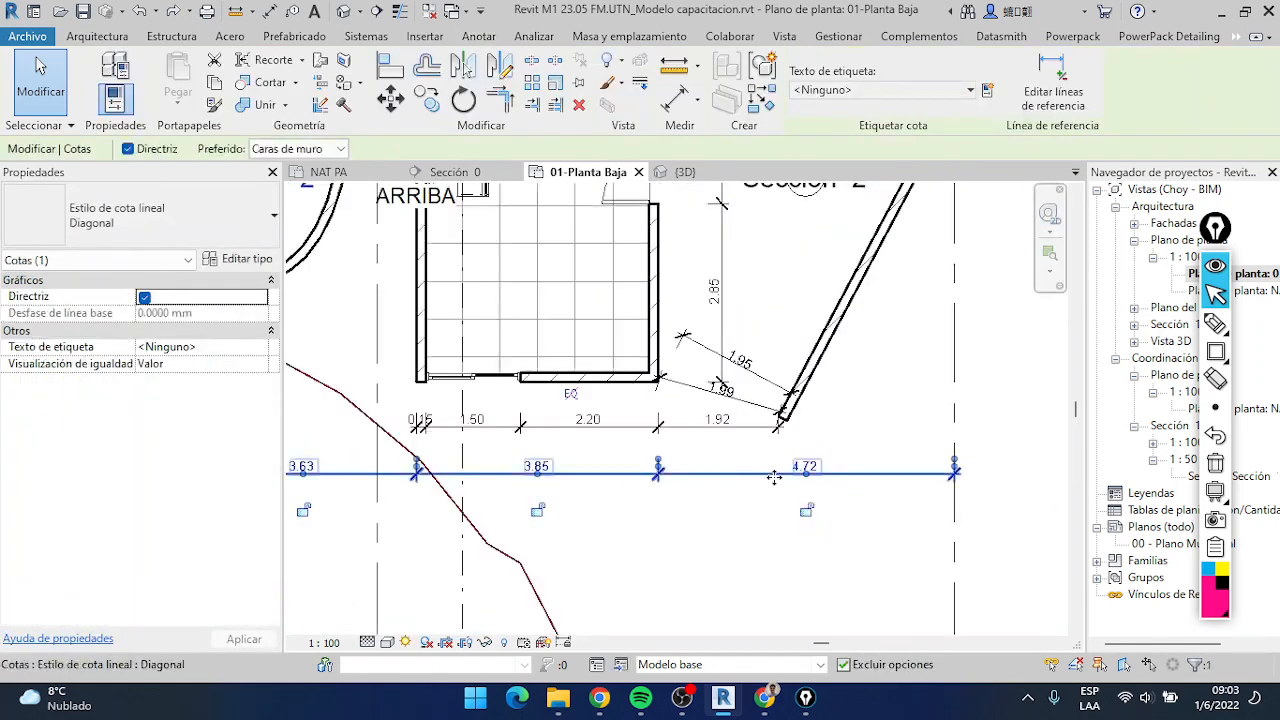
scroll(790, 512, "up", 2)
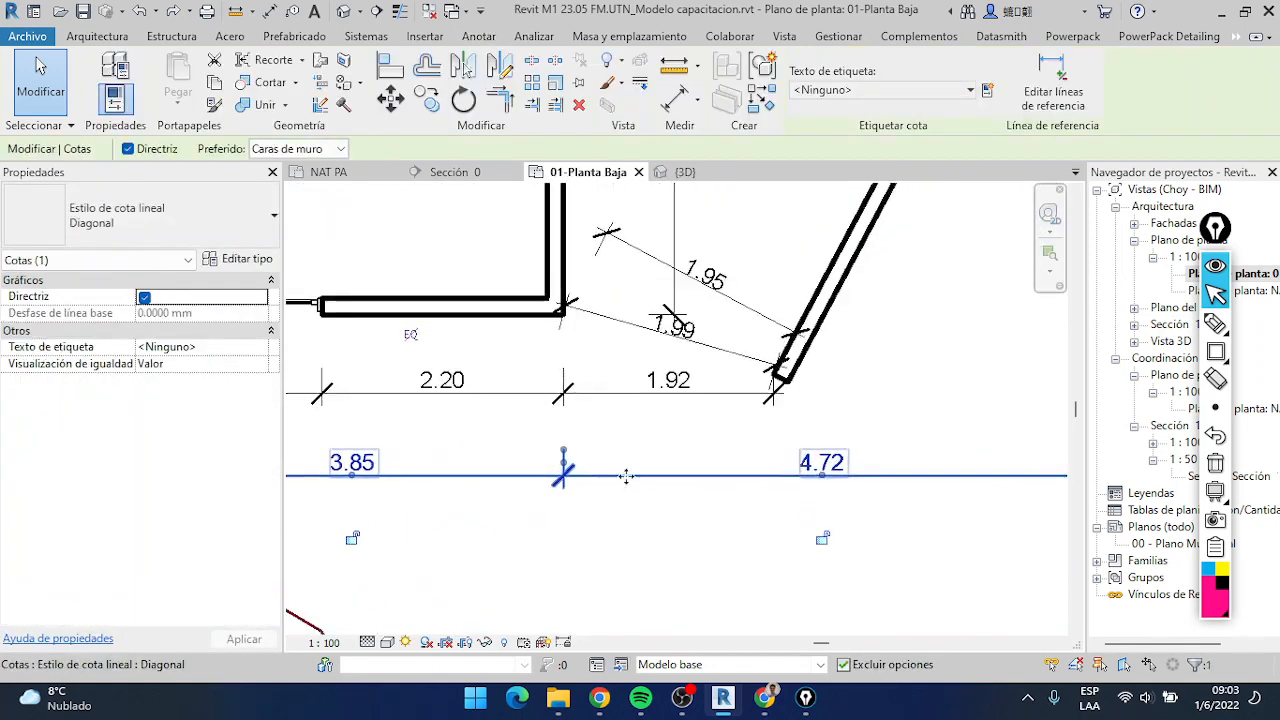
left_click(812, 465)
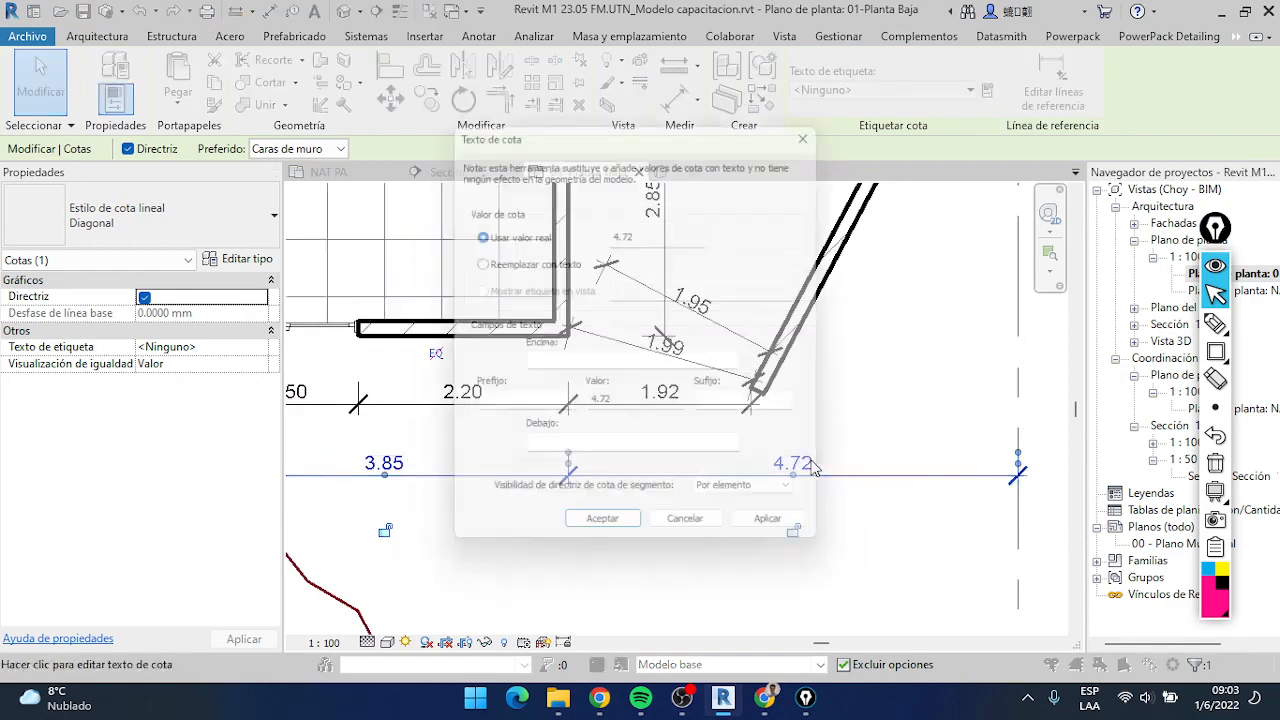
left_click_drag(727, 145, 617, 175)
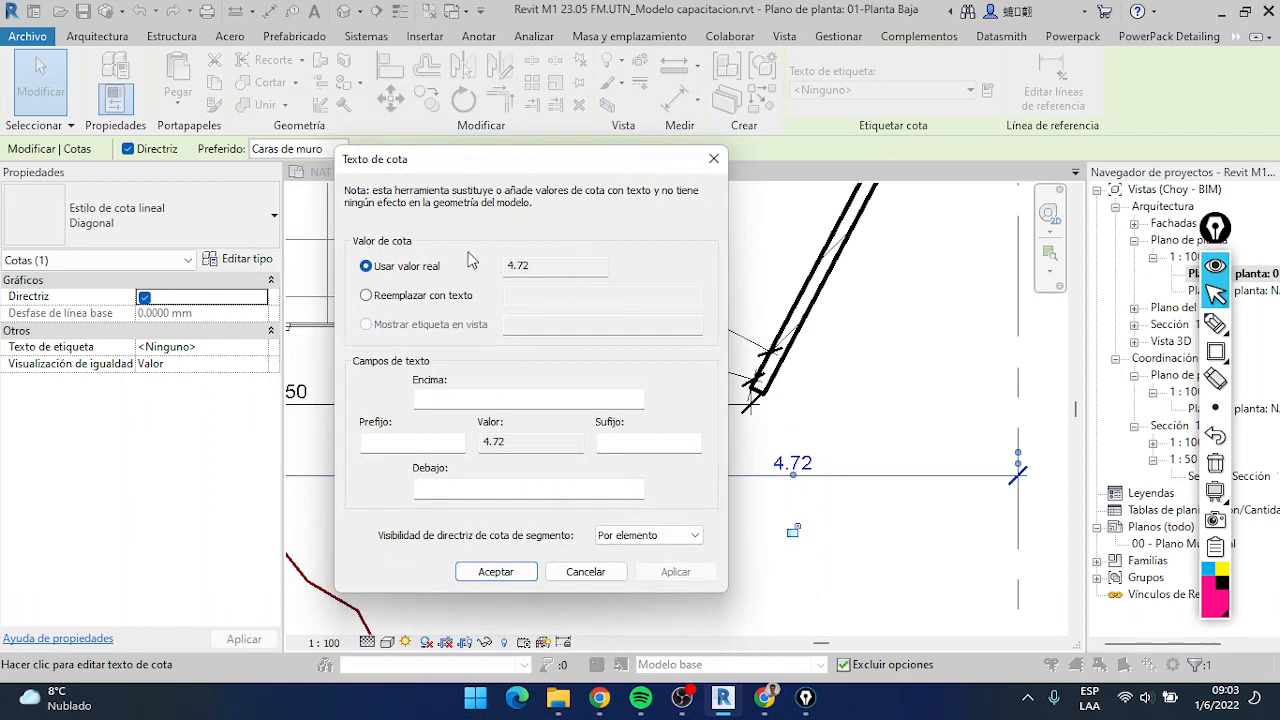
left_click(713, 158)
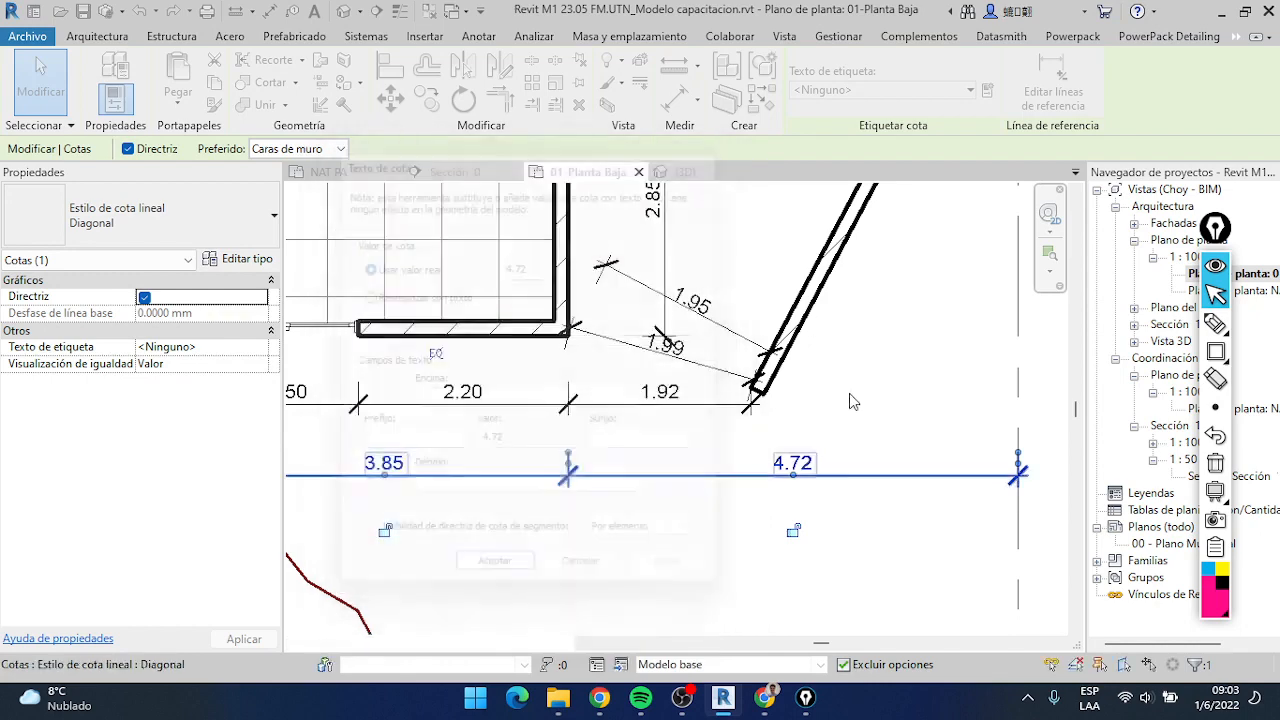
left_click(854, 392)
key("Escape")
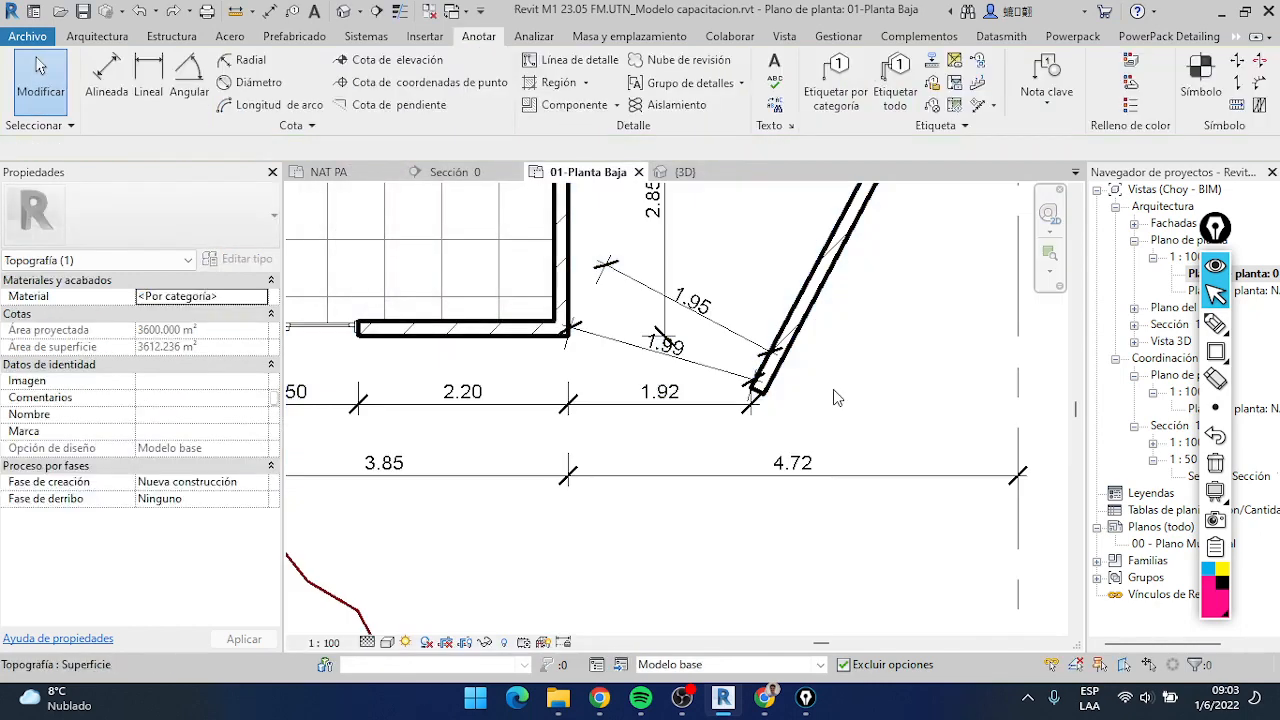
Try to replace the 4.72 segment's dimension value with the text 4.7
left_click(786, 467)
left_click(792, 463)
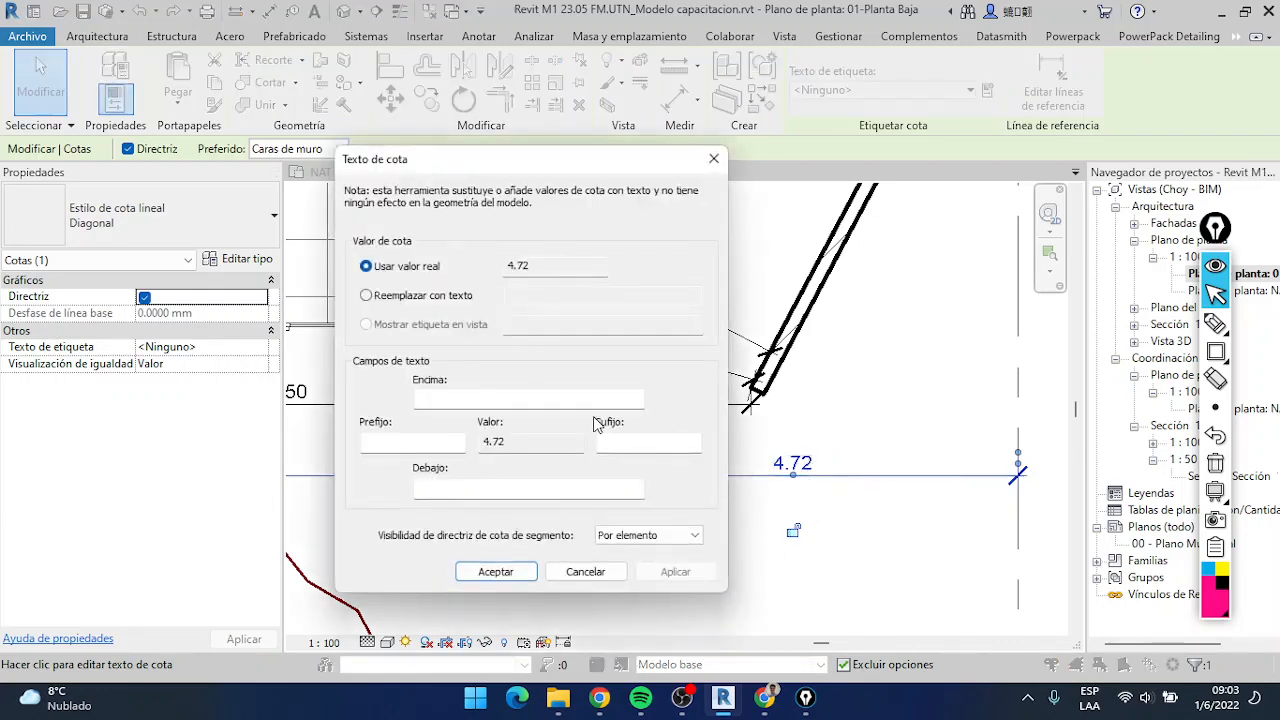
left_click_drag(640, 168, 516, 110)
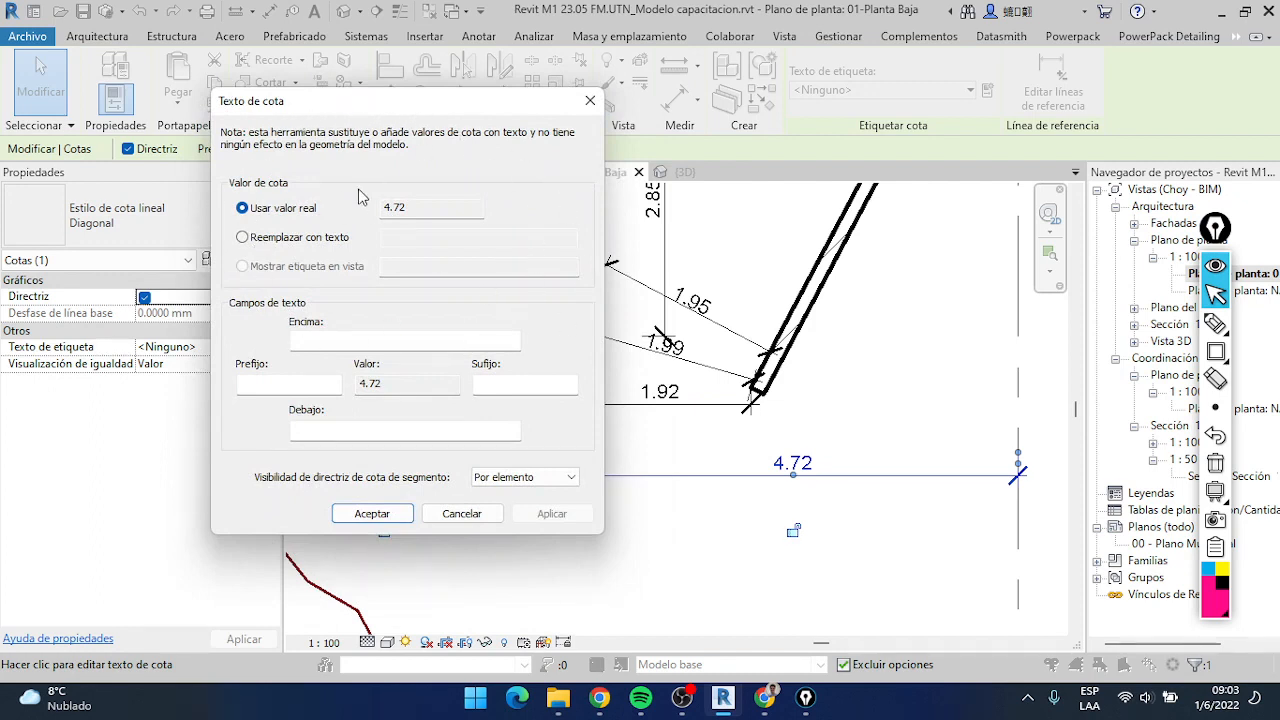
left_click(306, 224)
left_click(243, 238)
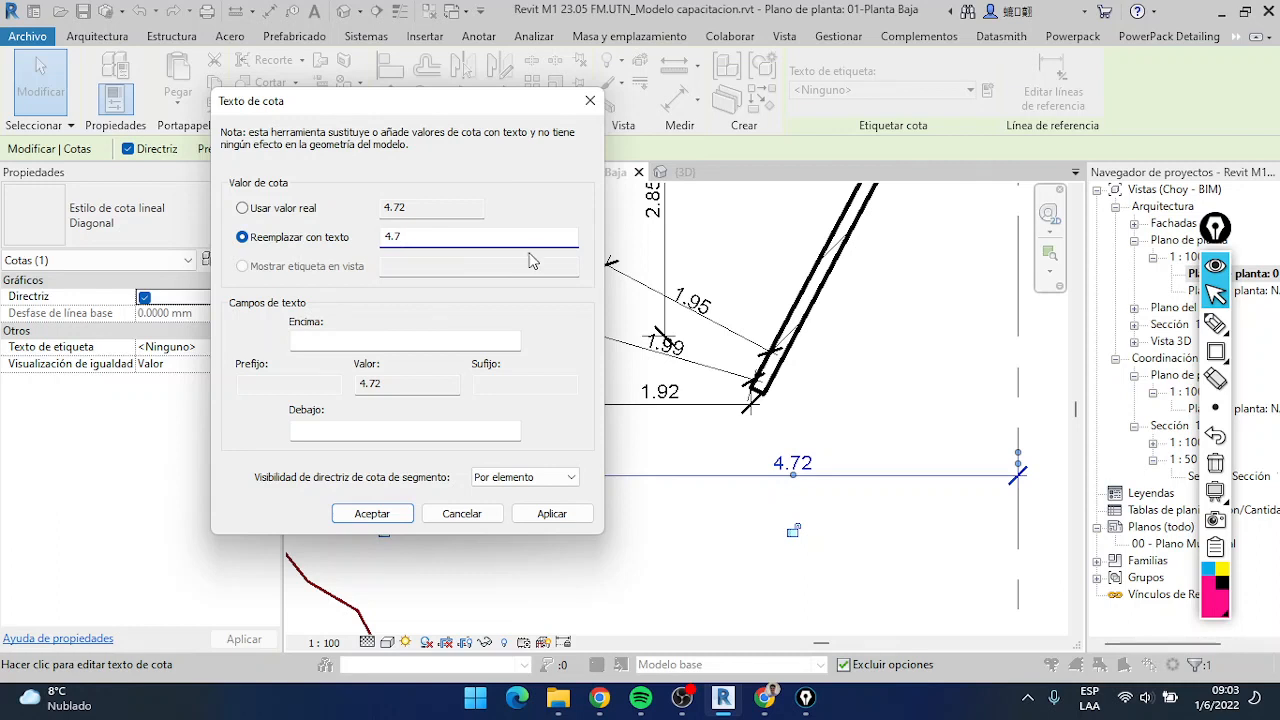
left_click(363, 511)
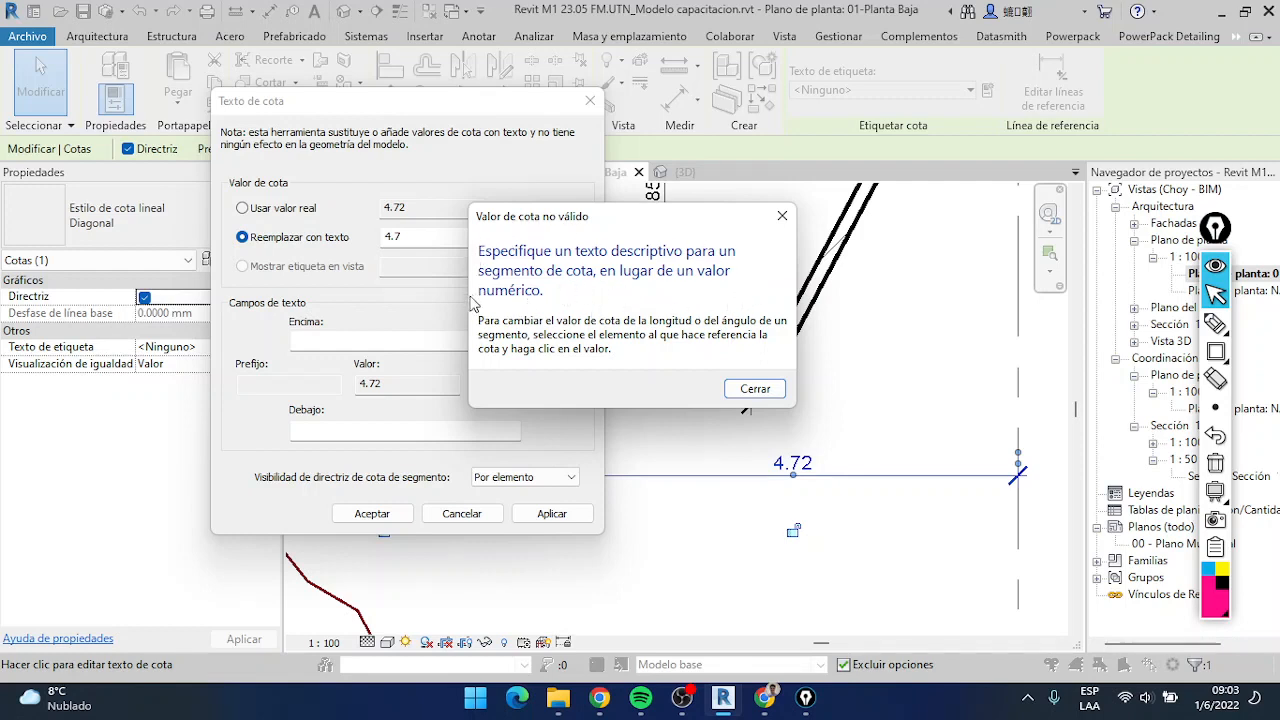
left_click(782, 215)
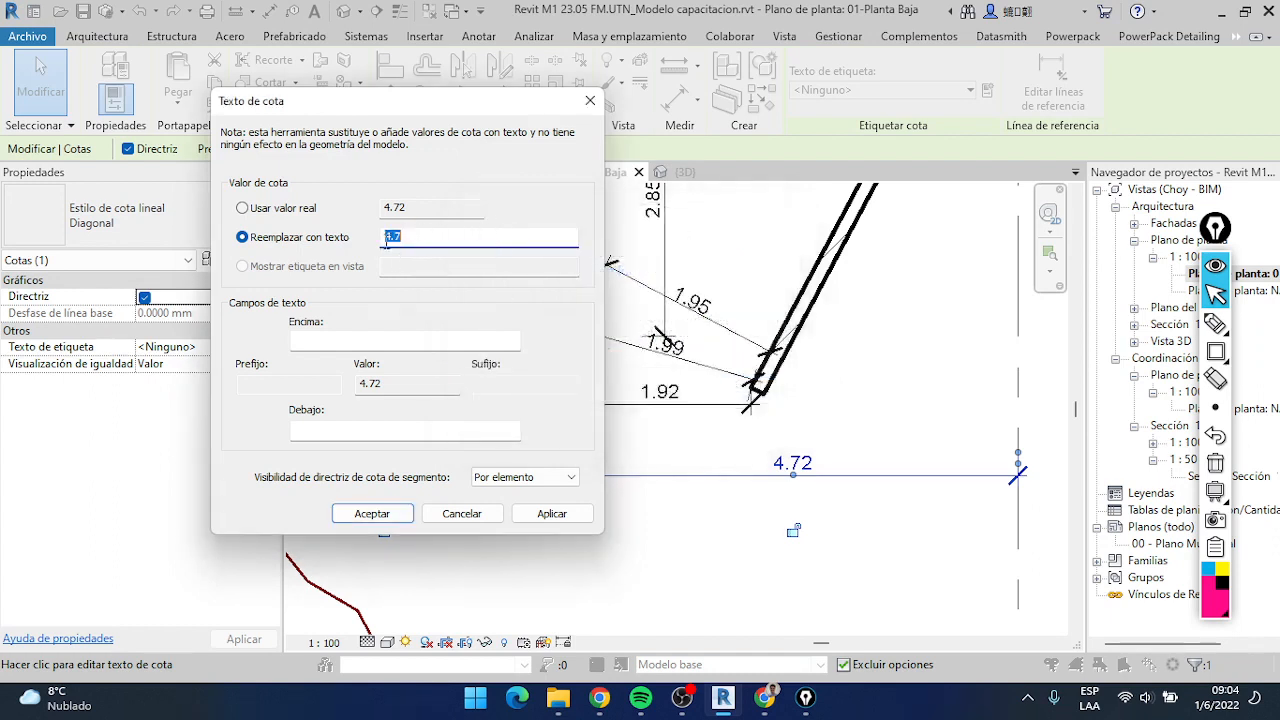
Return the segment to its real value, cancel the dimension text edit and deselect the chain
left_click(316, 212)
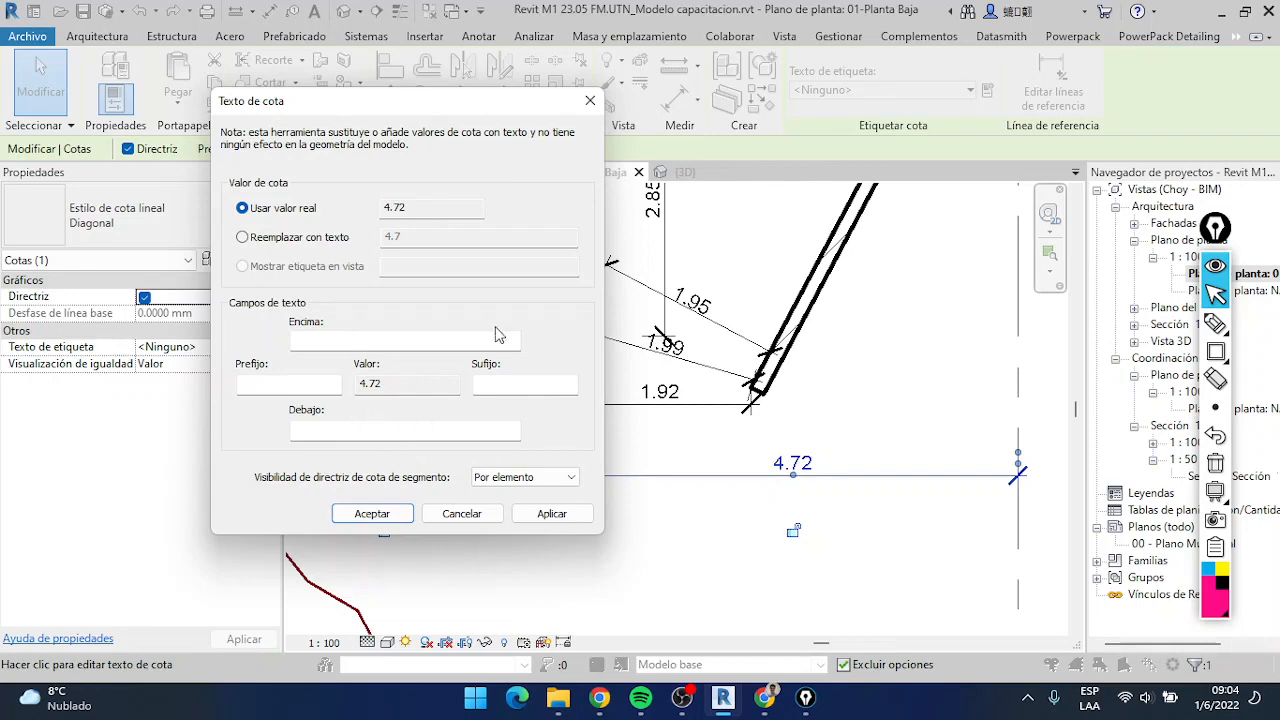
left_click(466, 517)
scroll(886, 466, "down", 6)
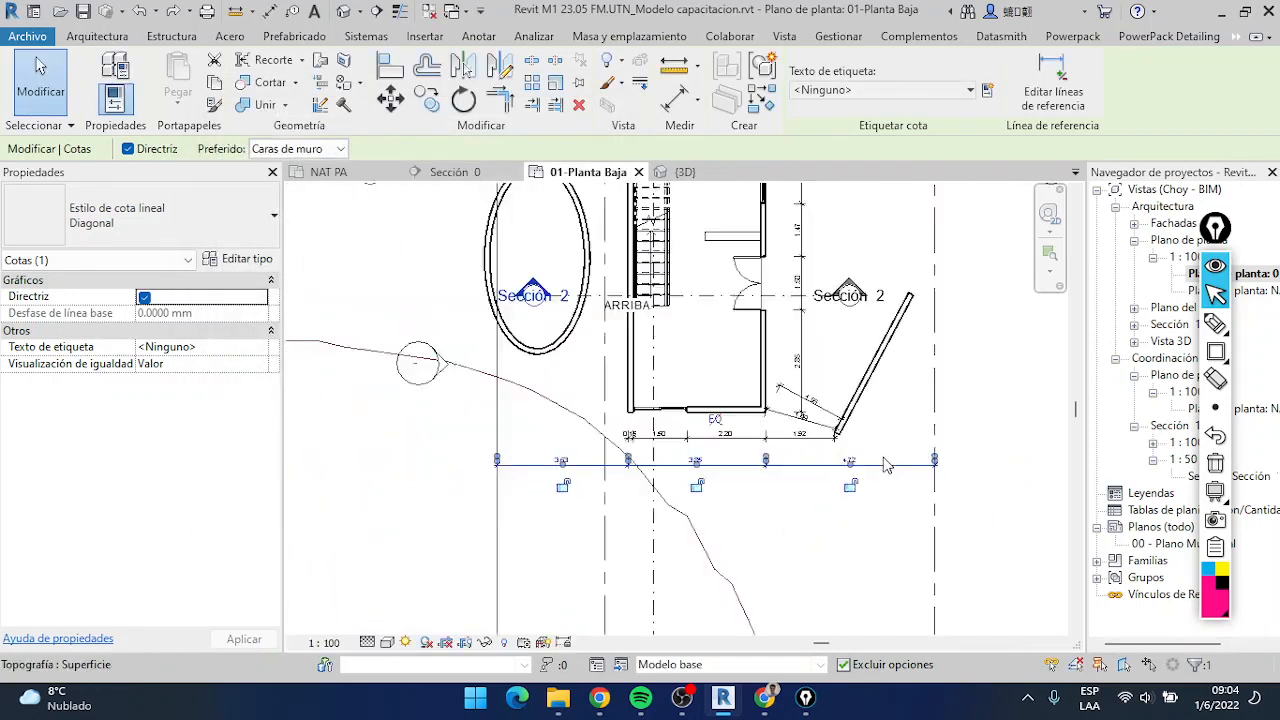
middle_click_drag(920, 555, 877, 451)
key("Escape")
Add an aligned dimension between the lot's lower and upper property lines, placed just outside its right edge
scroll(870, 536, "down", 1)
key("d")
key("i")
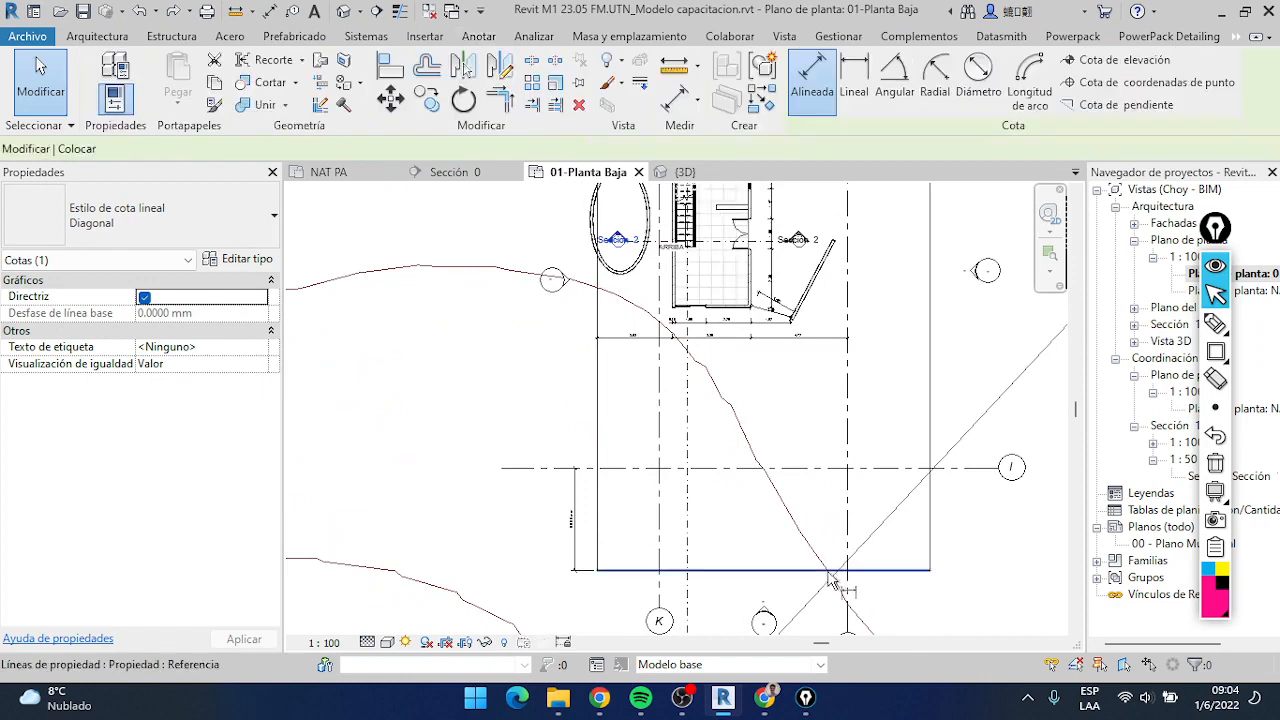
left_click(838, 571)
middle_click_drag(866, 328, 865, 472)
key("Escape")
middle_click_drag(857, 409, 848, 473)
left_click(817, 570)
middle_click_drag(813, 214, 806, 235)
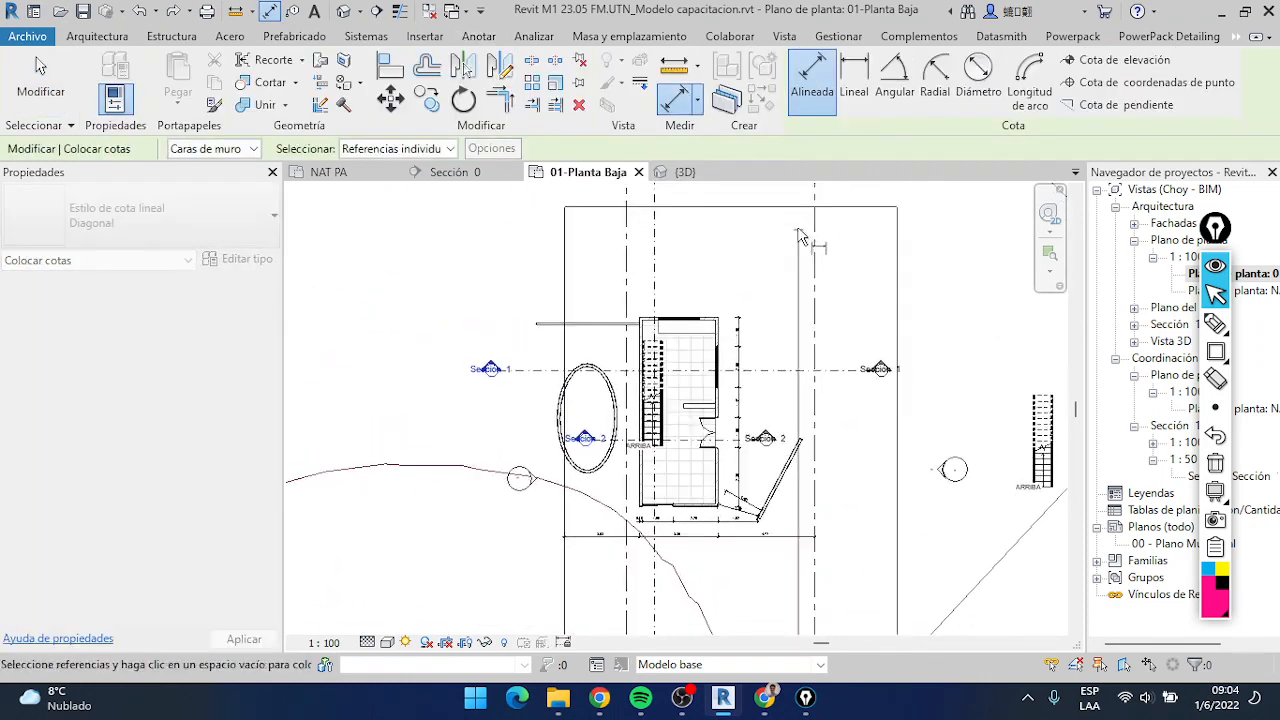
left_click(788, 208)
scroll(768, 461, "up", 4)
middle_click_drag(863, 486, 715, 435)
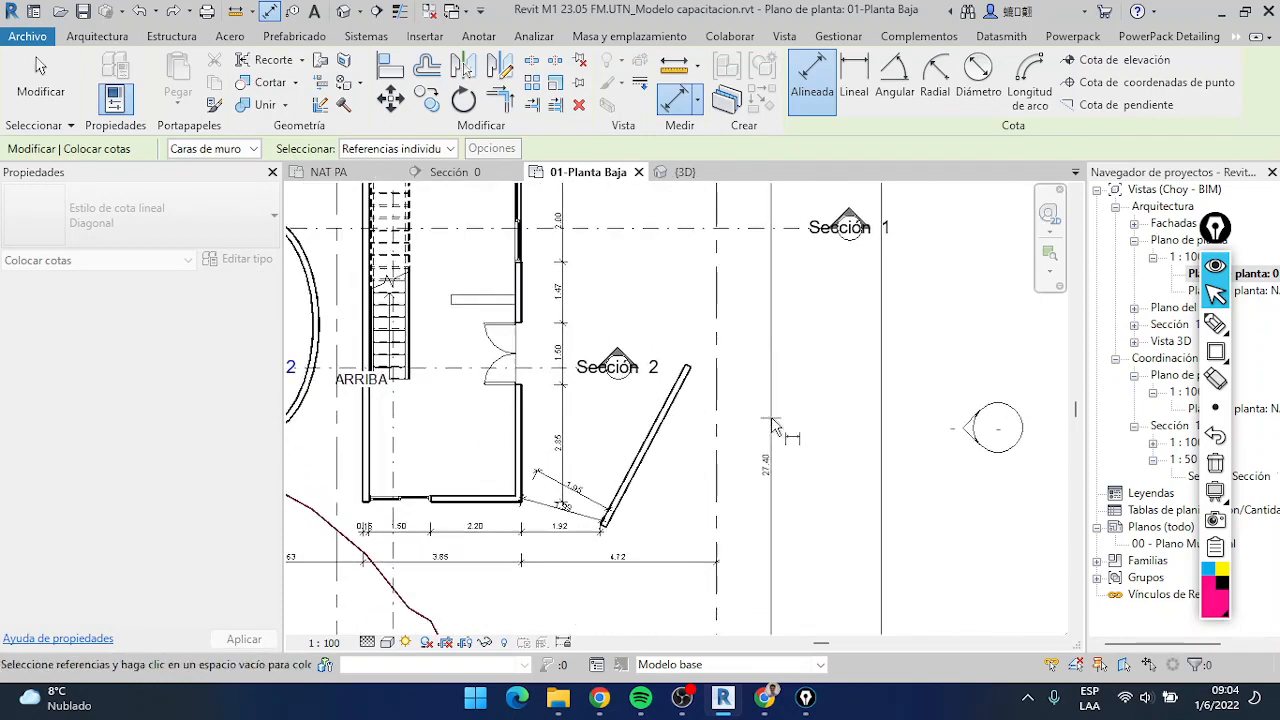
scroll(771, 424, "down", 3)
left_click(862, 428)
key("Escape")
scroll(858, 440, "up", 4)
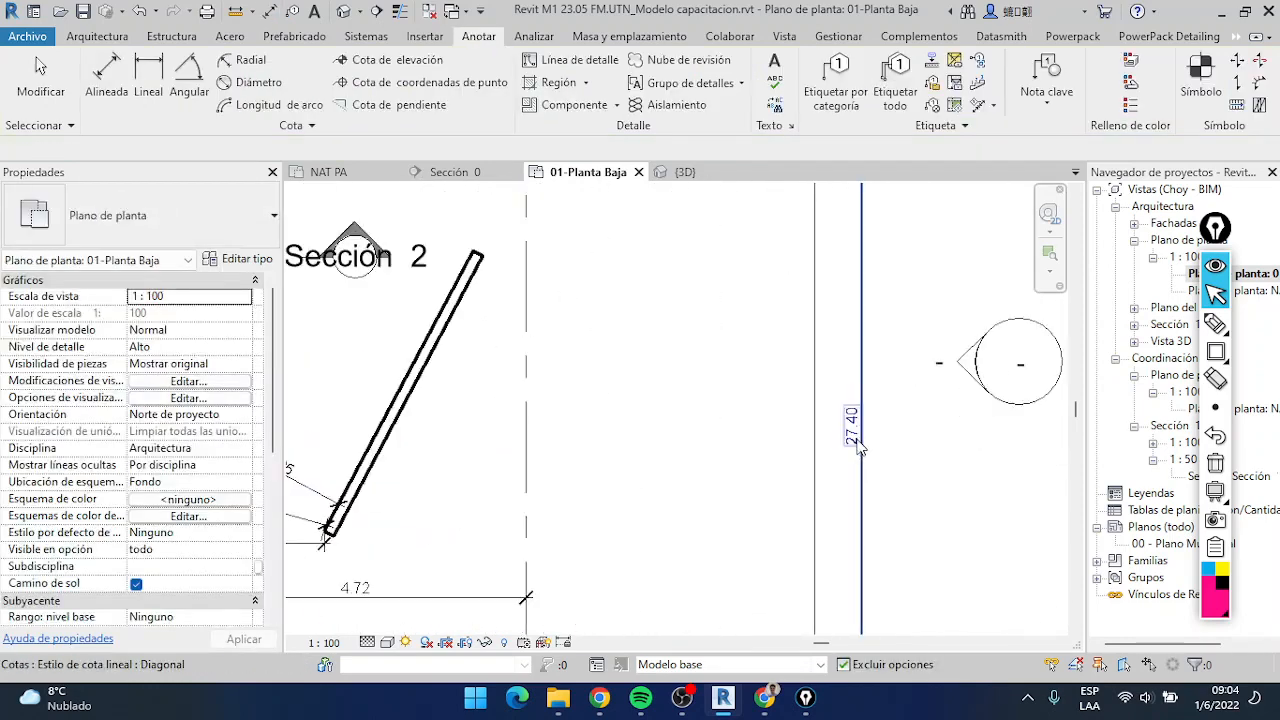
Add the prefix s/m.s/t.s/c to the dimension text of the lot's 27.40 dimension, keeping its real value, and deselect it
double_click(850, 440)
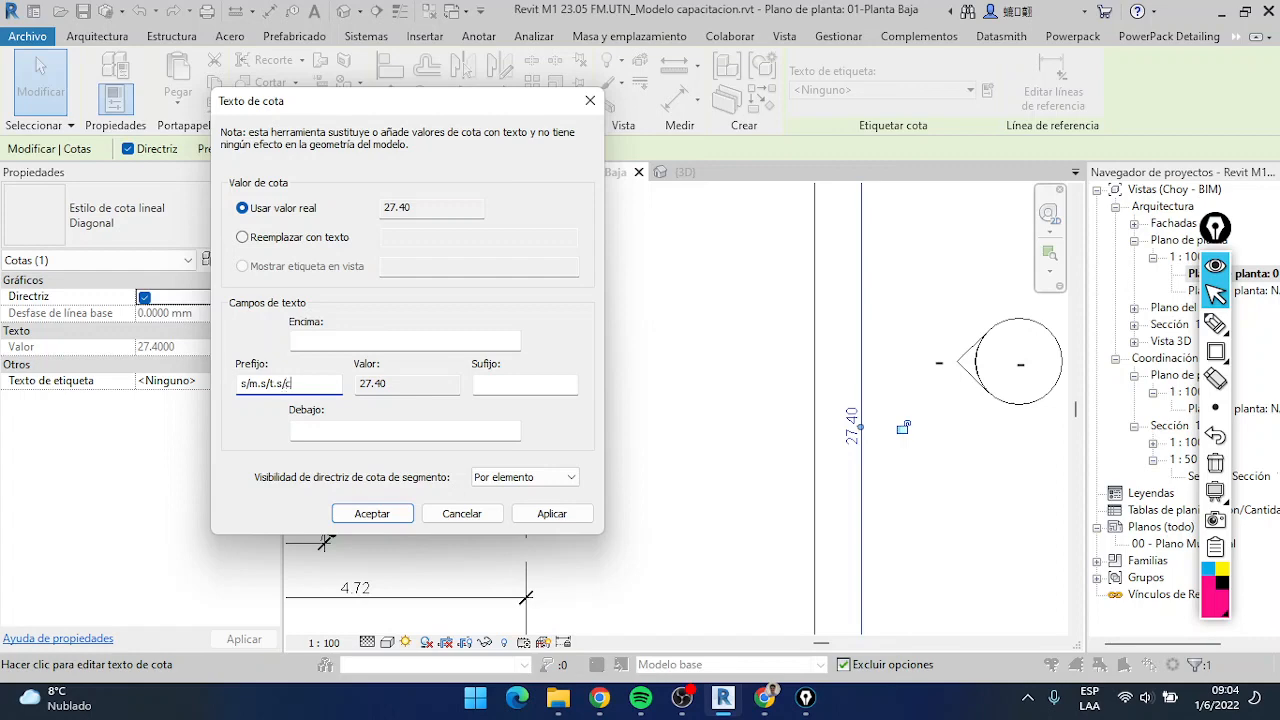
key("Return")
scroll(882, 450, "up", 5)
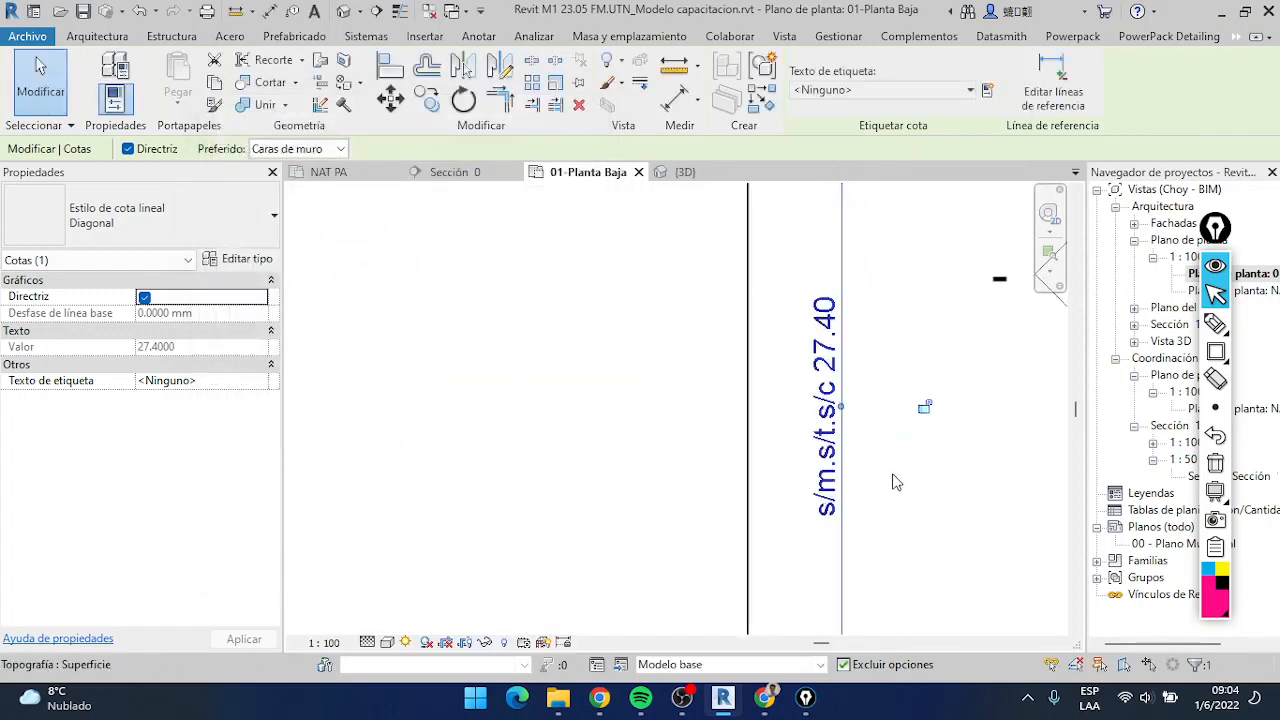
left_click(891, 477)
scroll(812, 467, "down", 1)
middle_click_drag(813, 469, 746, 450)
key("Escape")
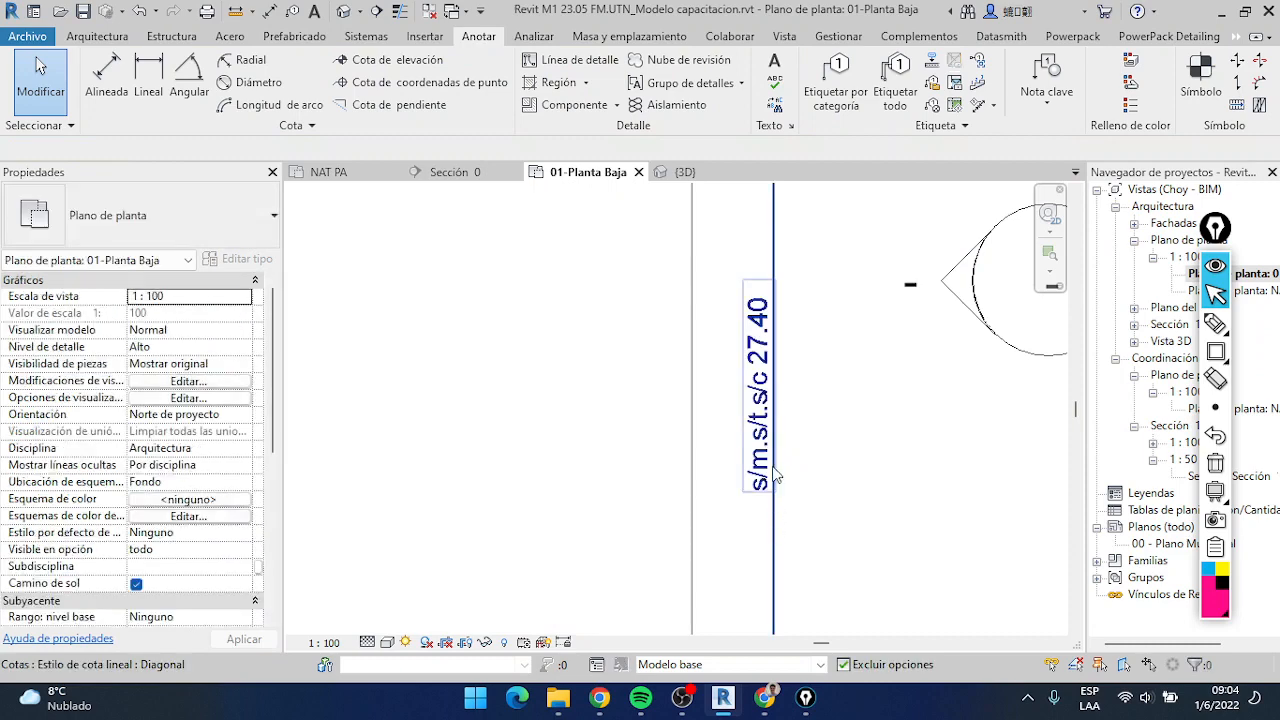
Examine the lot dimension's prefixed text in the overall plan and close up, and select the dimension
scroll(764, 404, "down", 3)
scroll(767, 410, "down", 3)
scroll(765, 465, "down", 3)
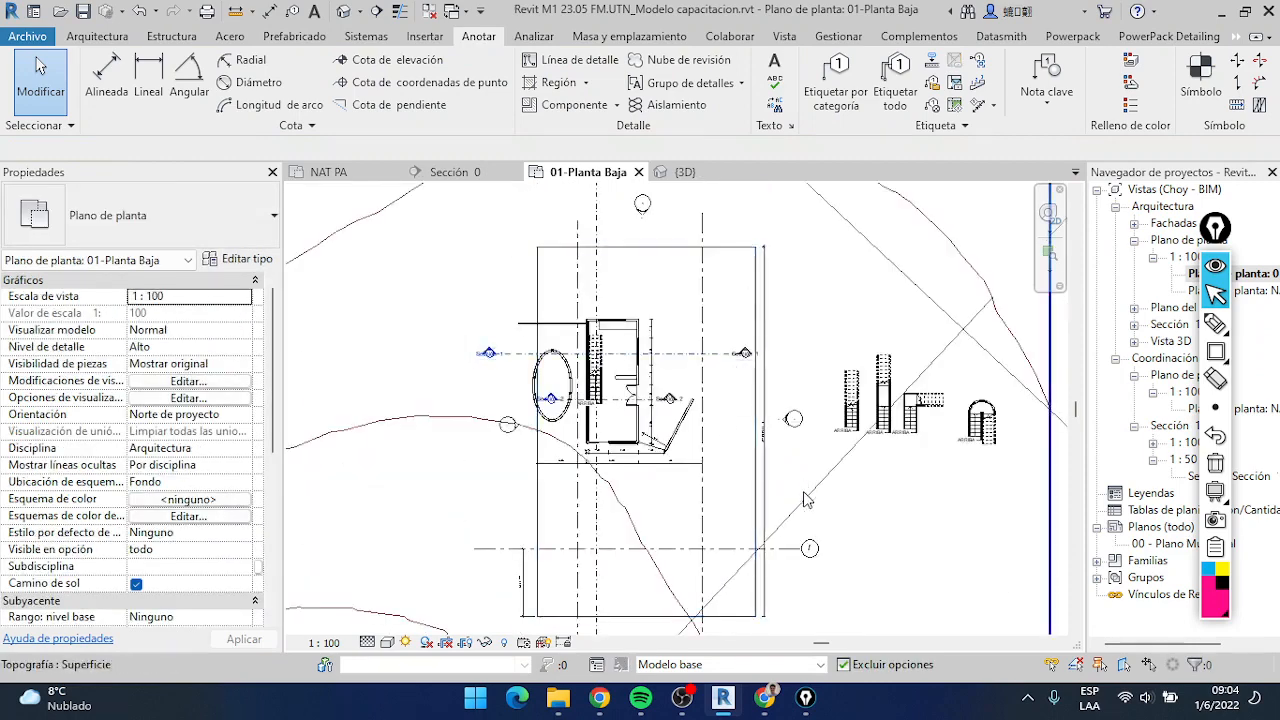
scroll(792, 489, "up", 5)
scroll(668, 287, "up", 4)
scroll(732, 359, "down", 6)
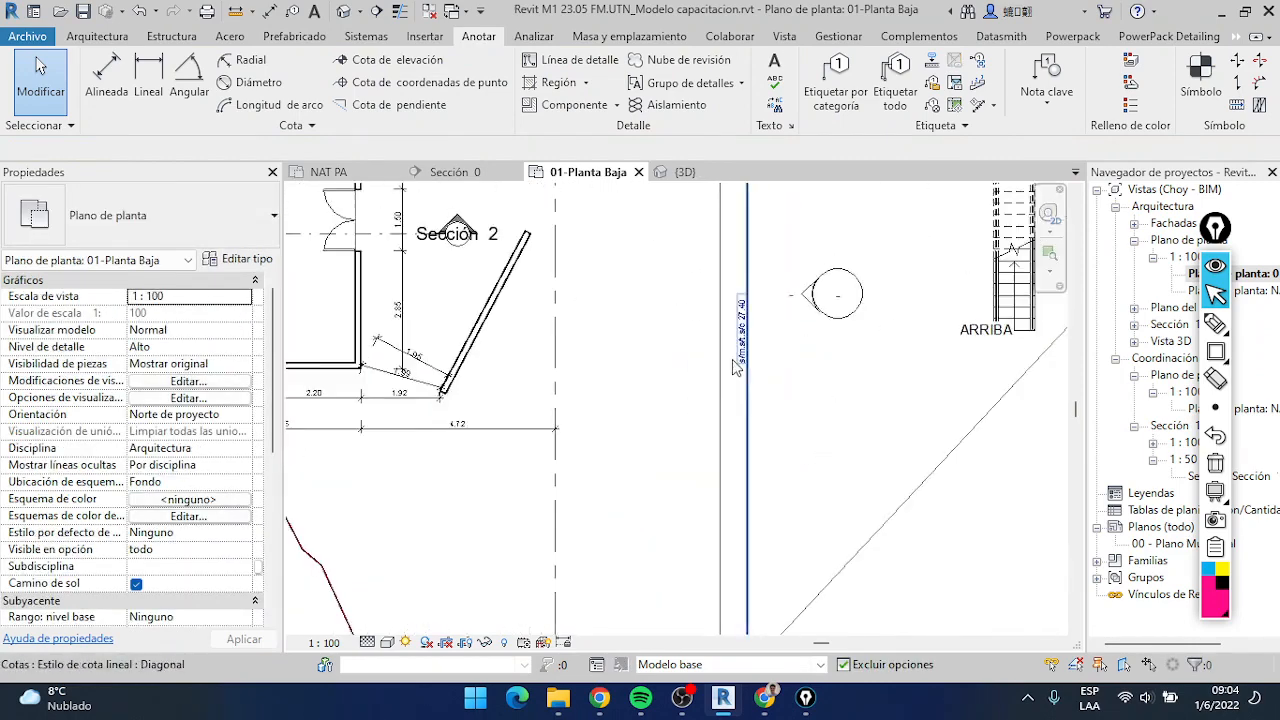
scroll(738, 450, "up", 5)
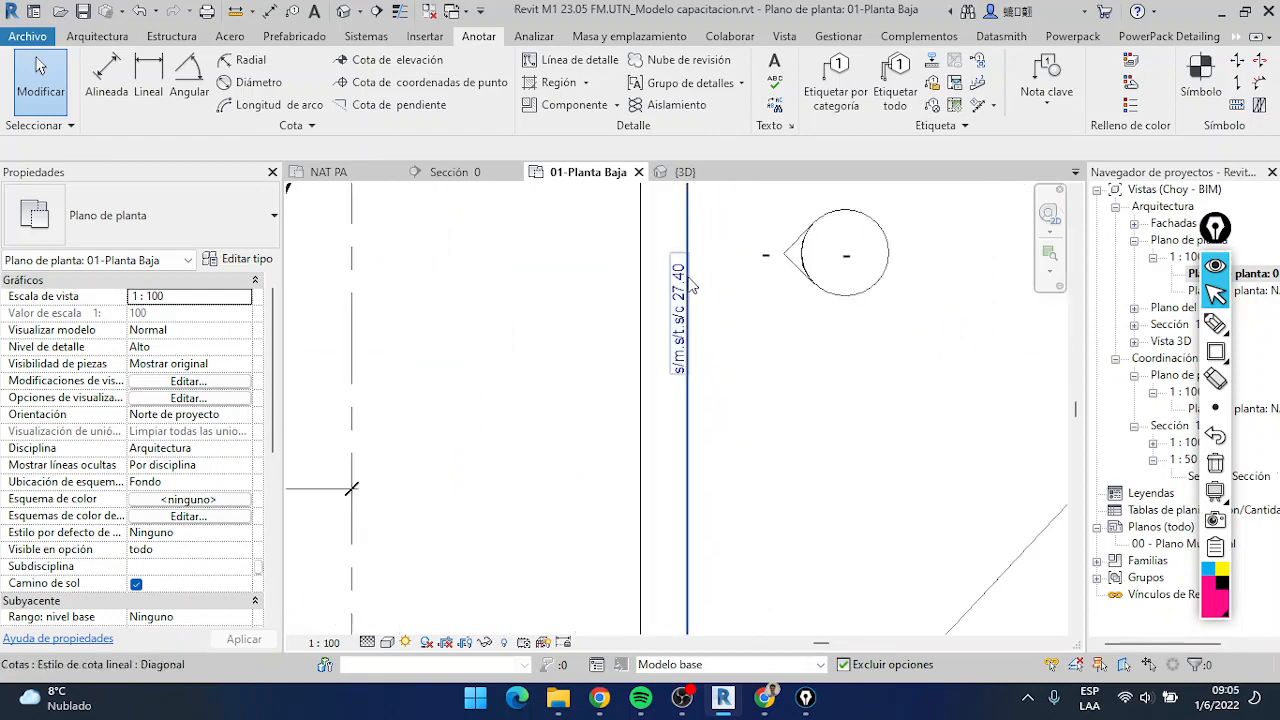
left_click(678, 346)
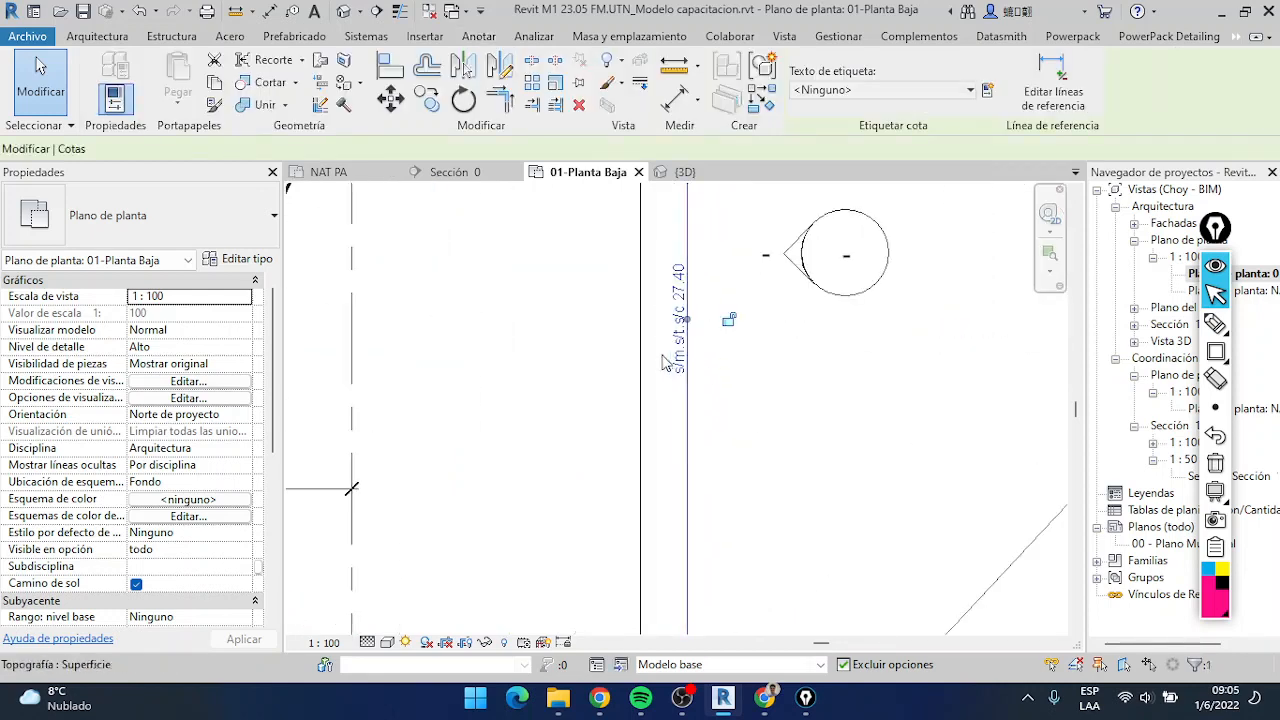
Select the inner dimension chain below the house's front wall and mark the witness line editing command with a pink arrow
scroll(673, 390, "up", 3)
scroll(630, 510, "down", 6)
middle_click_drag(610, 534, 656, 405)
scroll(543, 318, "up", 5)
scroll(685, 353, "down", 5)
scroll(656, 405, "up", 5)
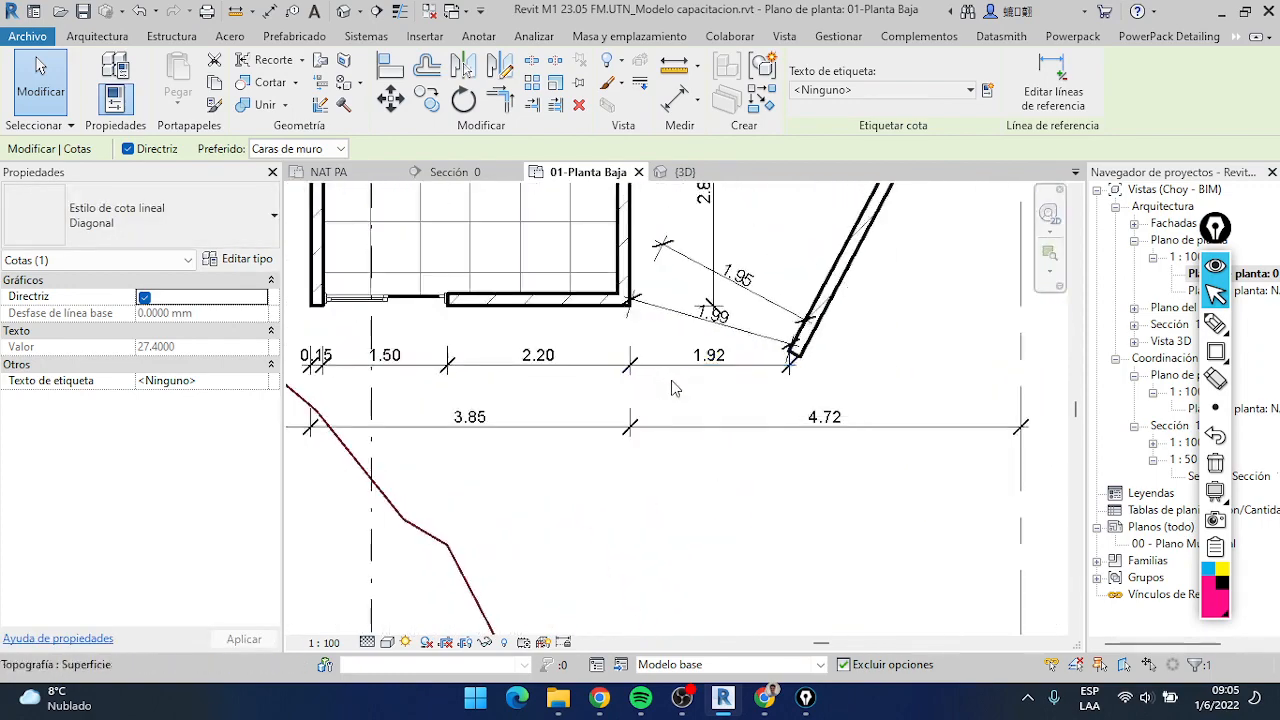
scroll(674, 392, "down", 4)
scroll(674, 392, "up", 4)
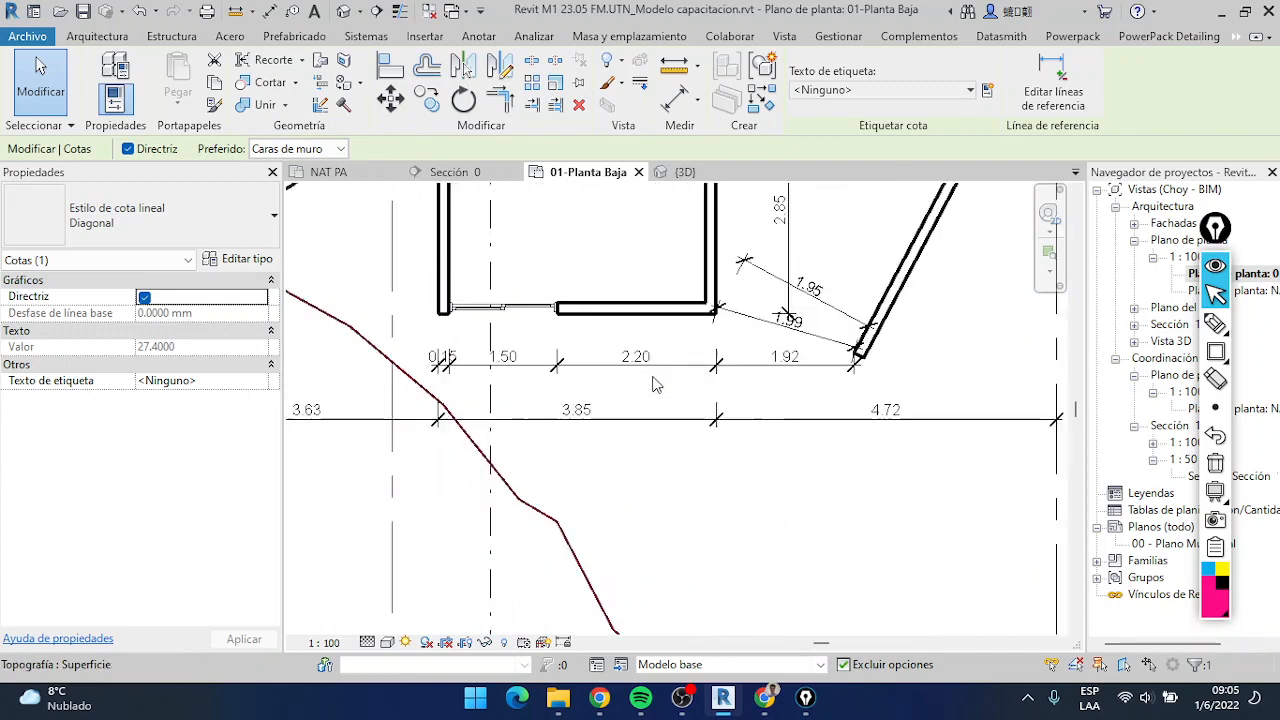
scroll(645, 377, "down", 4)
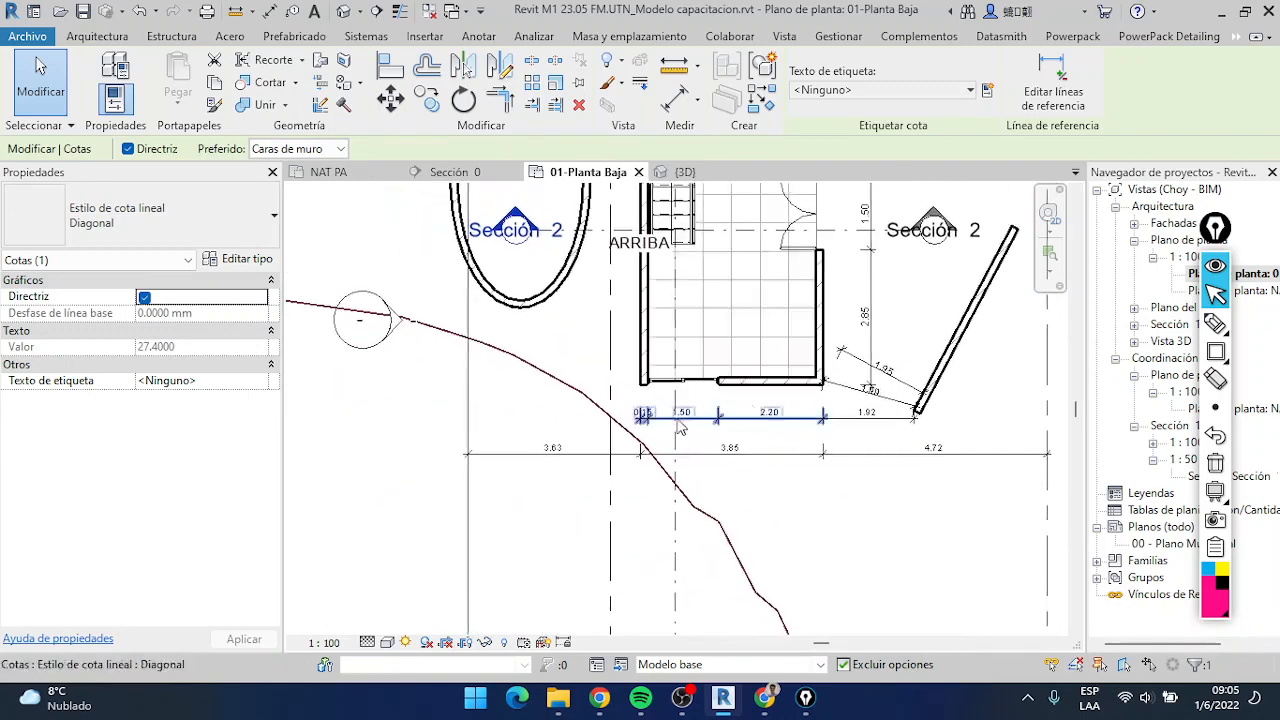
left_click(751, 420)
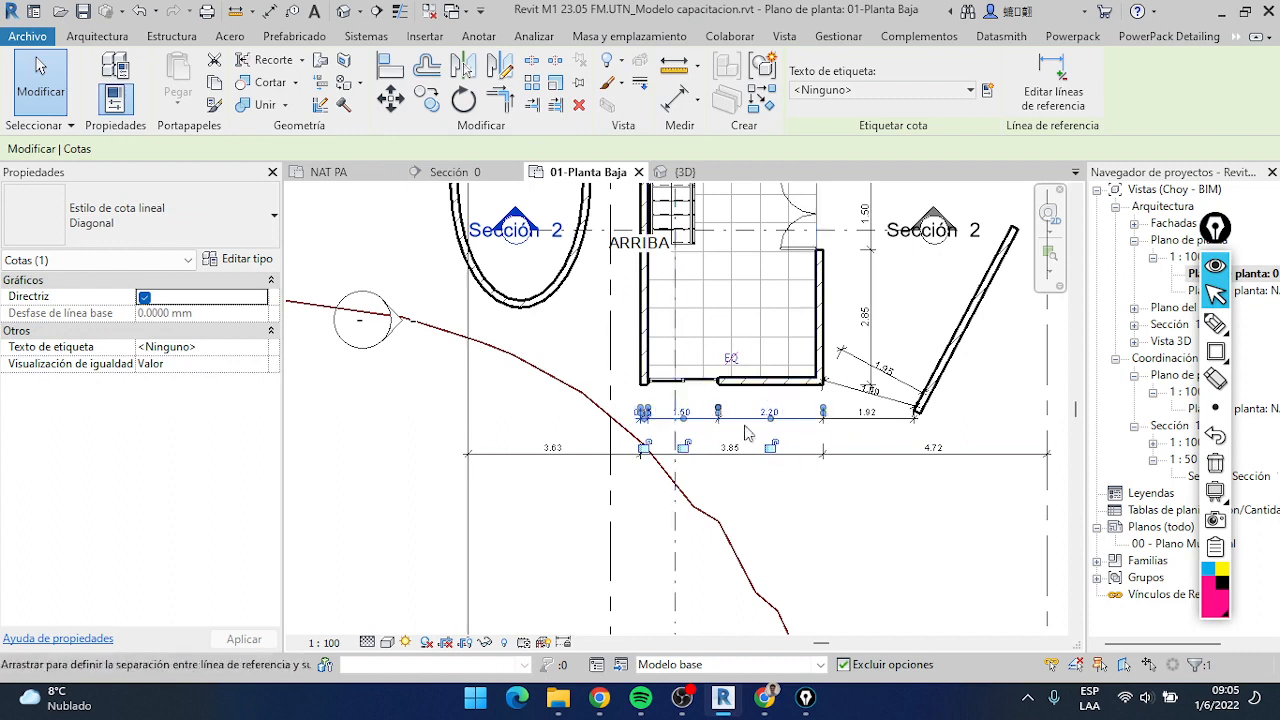
scroll(635, 425, "up", 3)
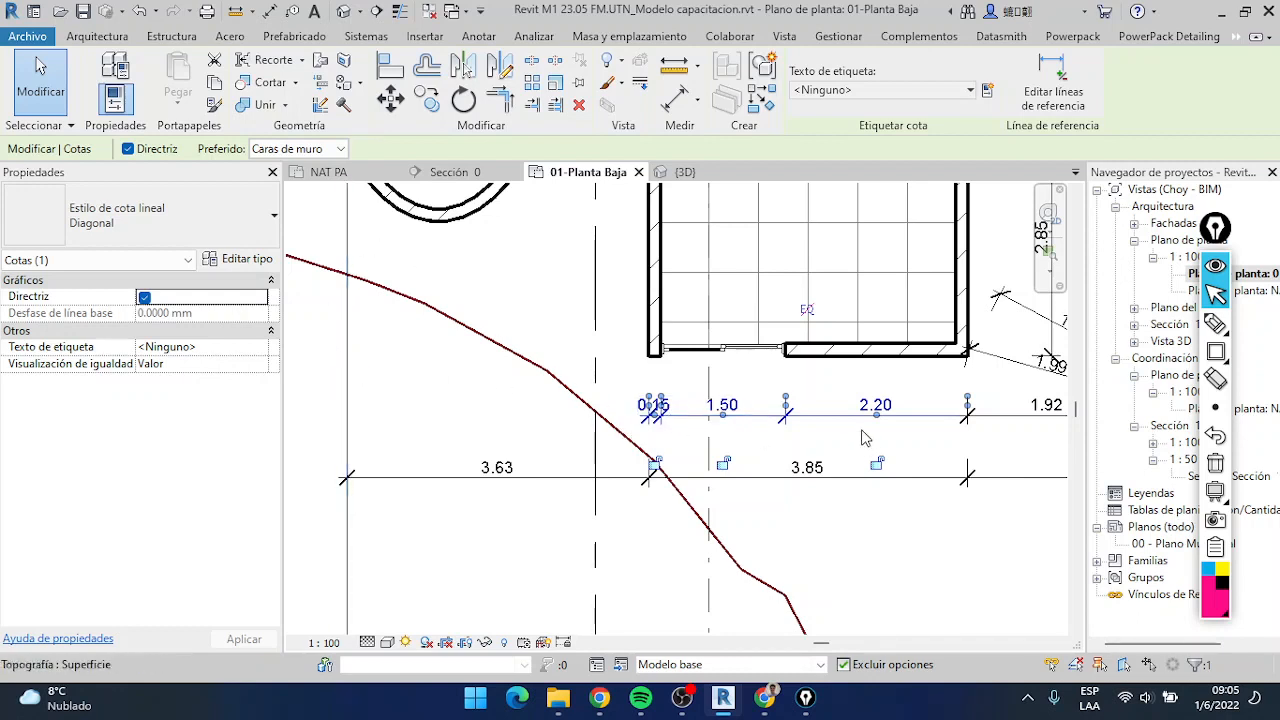
left_click(801, 416)
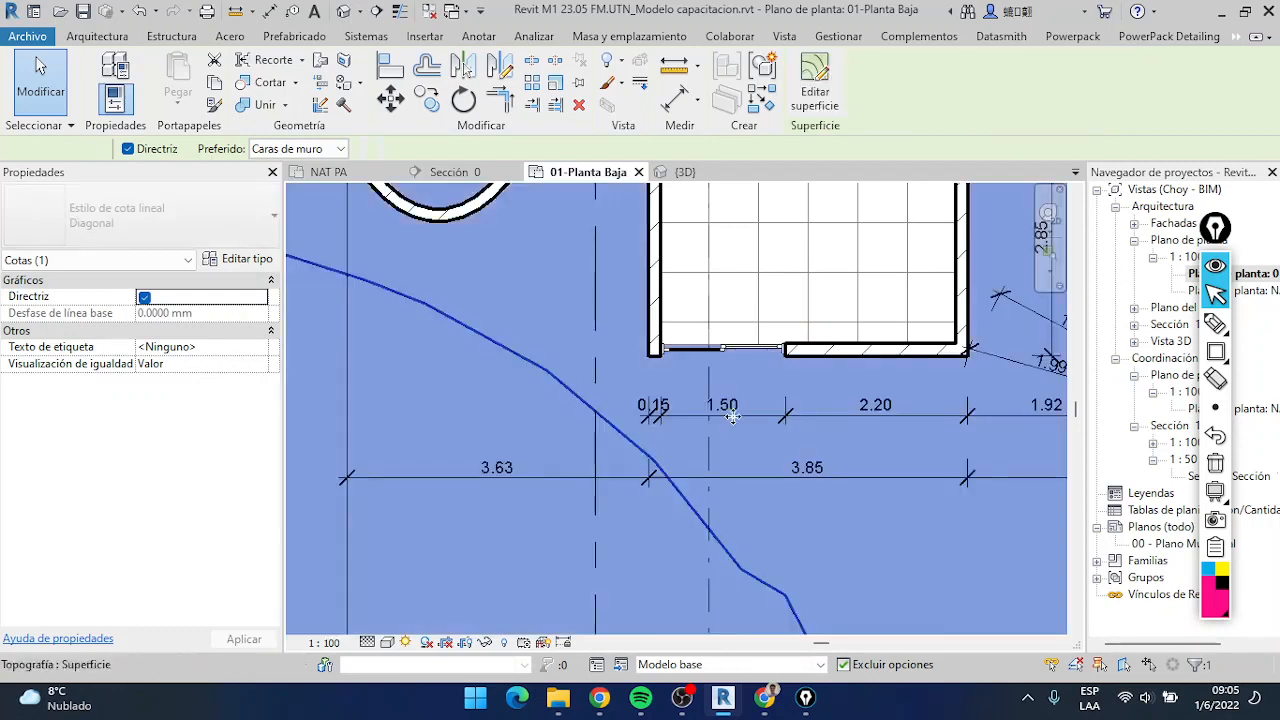
left_click(802, 412)
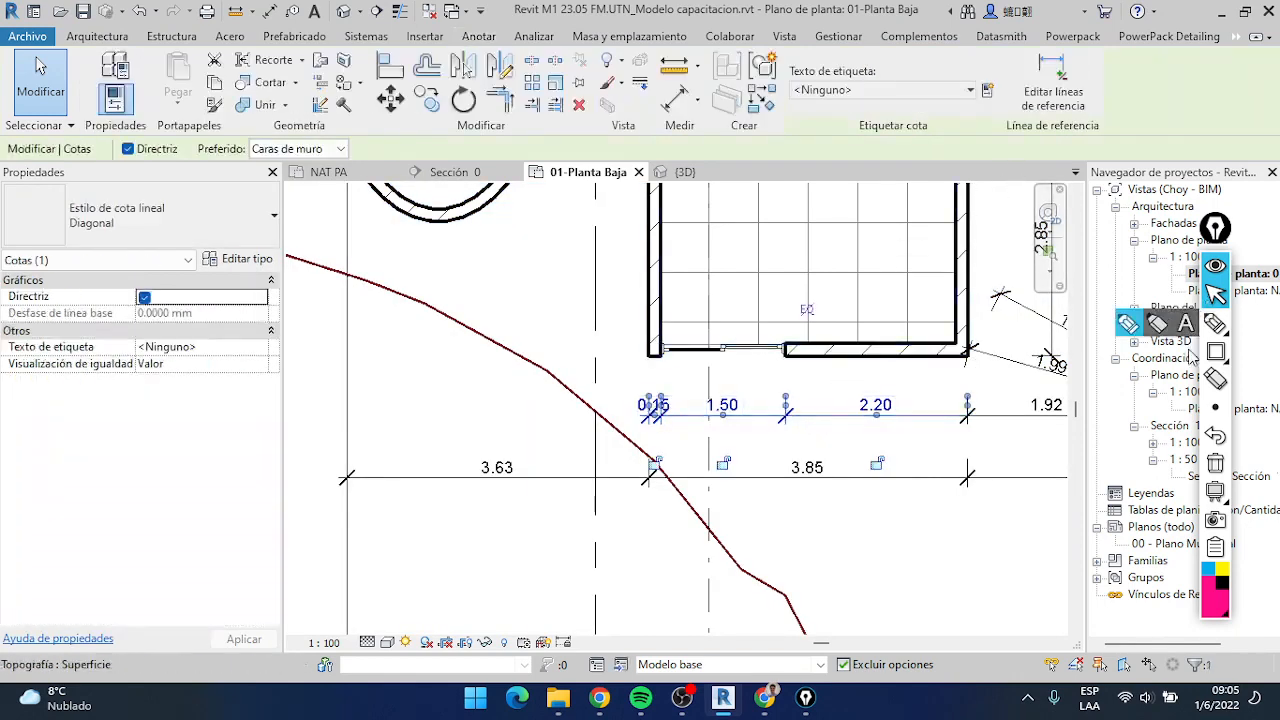
left_click(1187, 354)
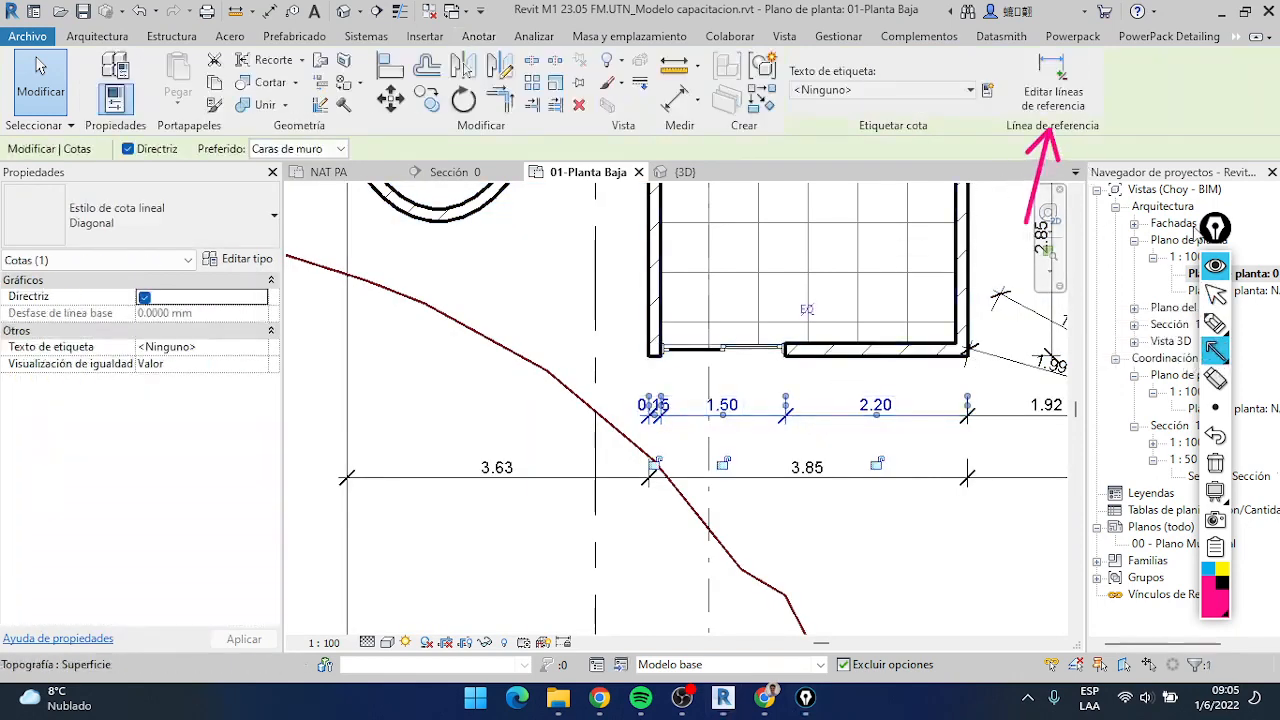
left_click(1214, 292)
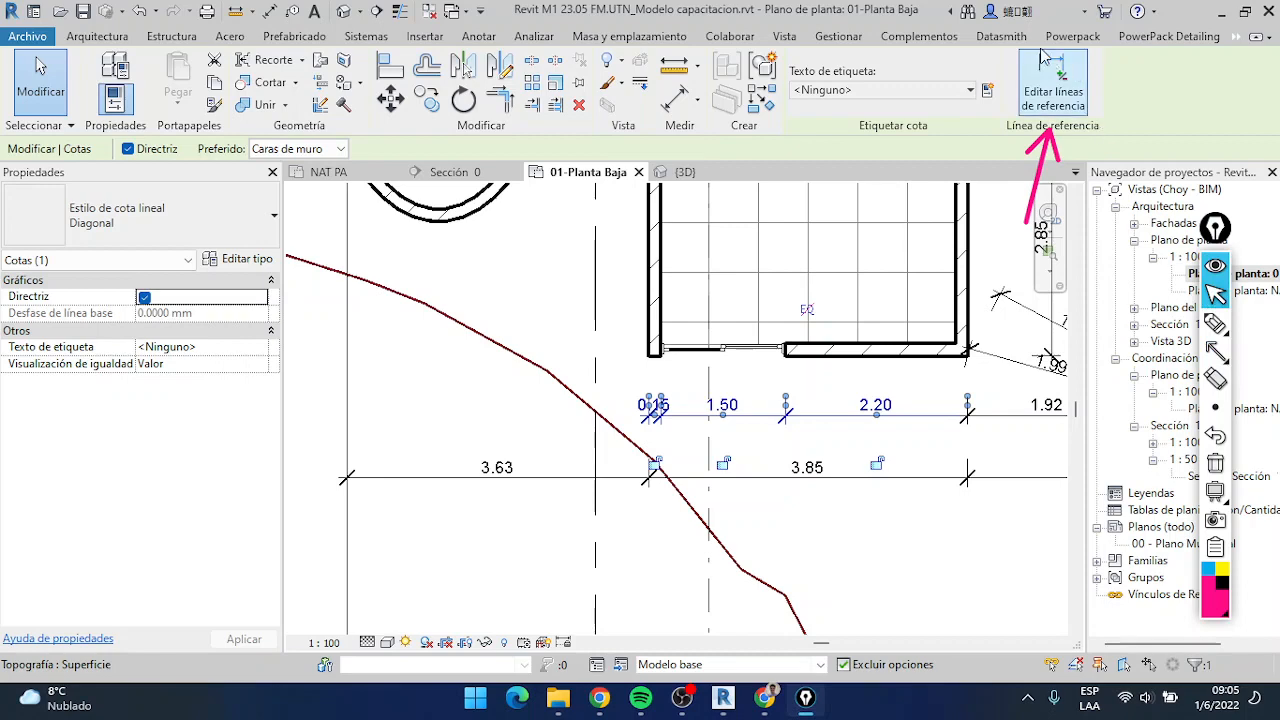
Edit the inner chain's witness lines to include the lot's left property line, and deselect everything
left_click(1058, 97)
scroll(758, 391, "down", 3)
middle_click_drag(775, 408, 703, 417)
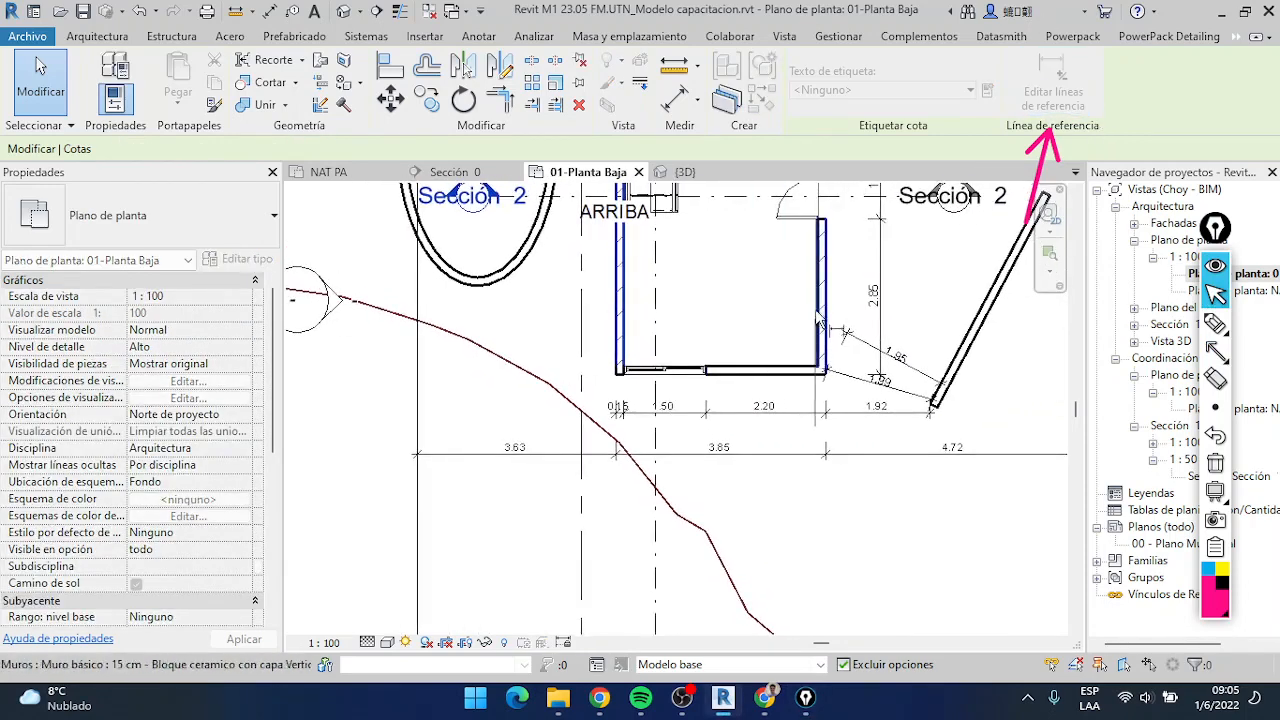
scroll(700, 385, "up", 2)
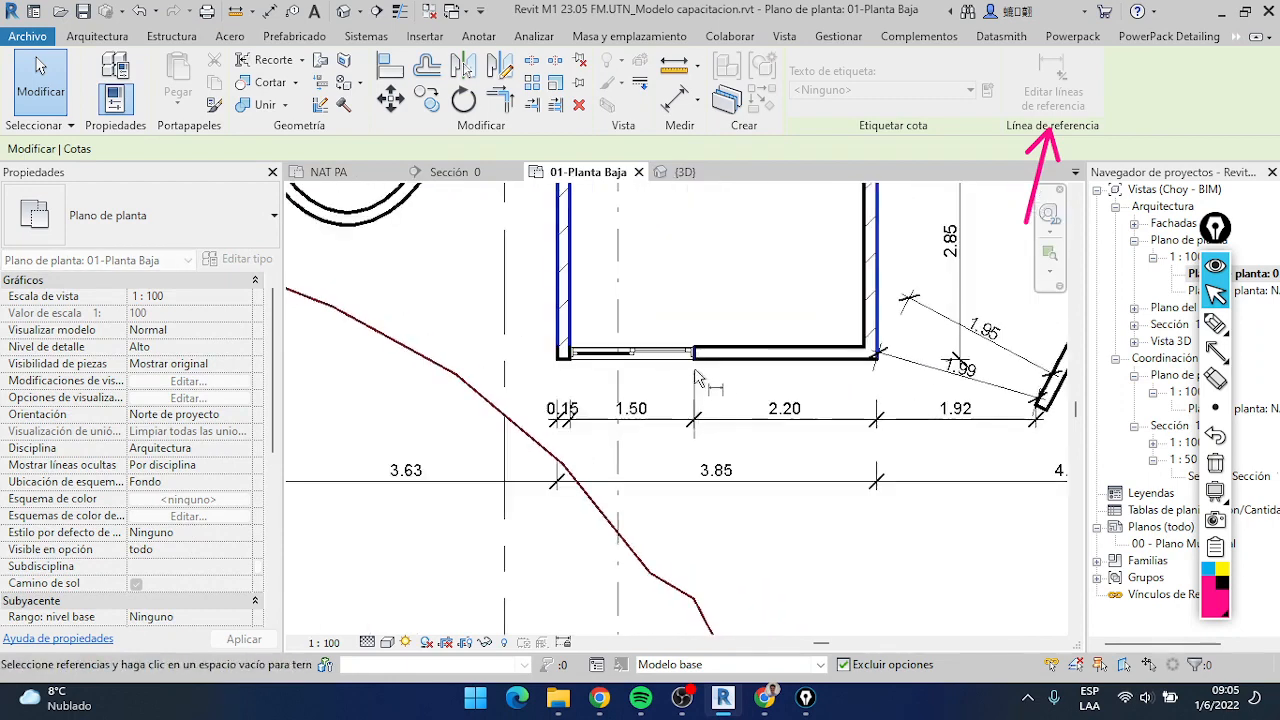
scroll(700, 378, "up", 3)
scroll(745, 368, "down", 5)
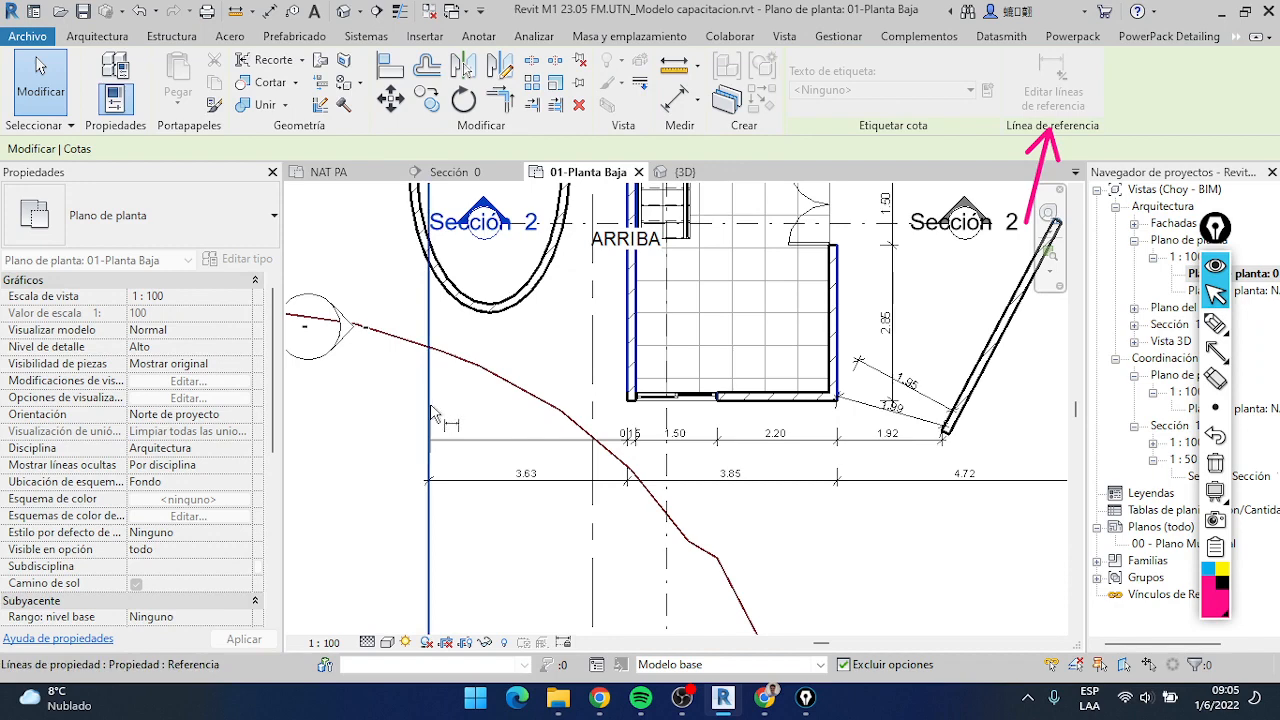
scroll(590, 425, "up", 2)
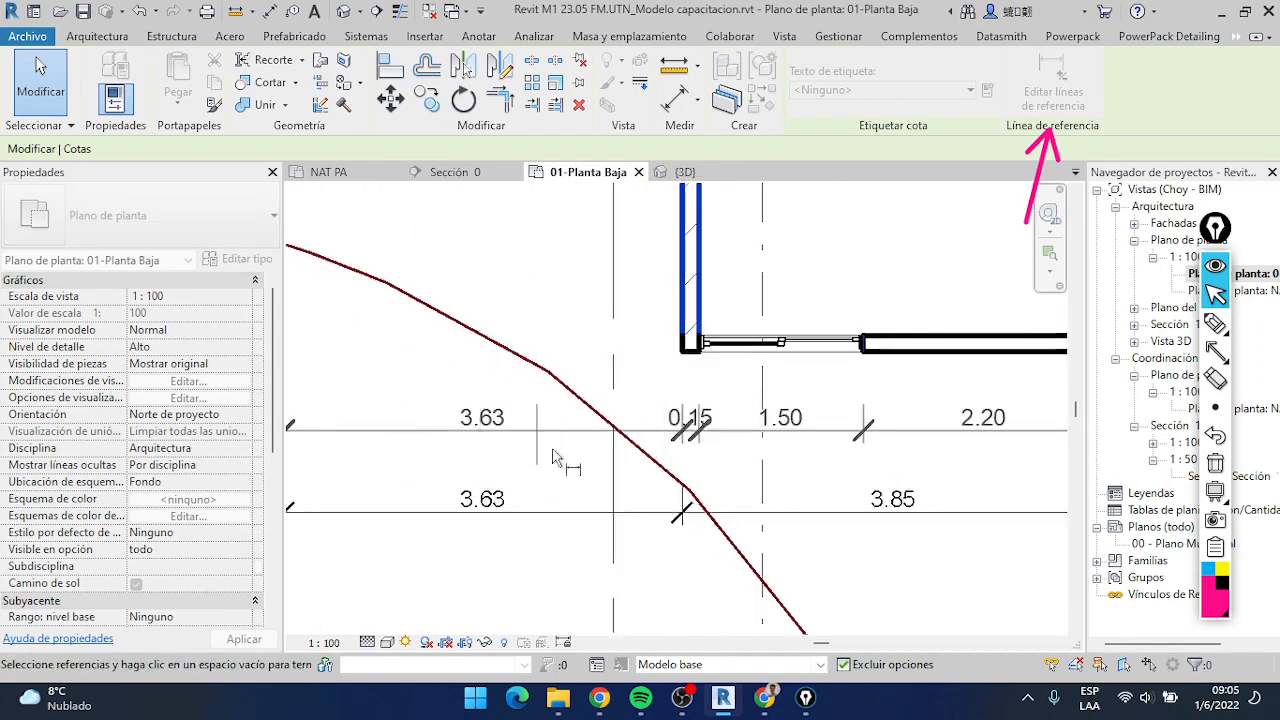
scroll(452, 490, "down", 5)
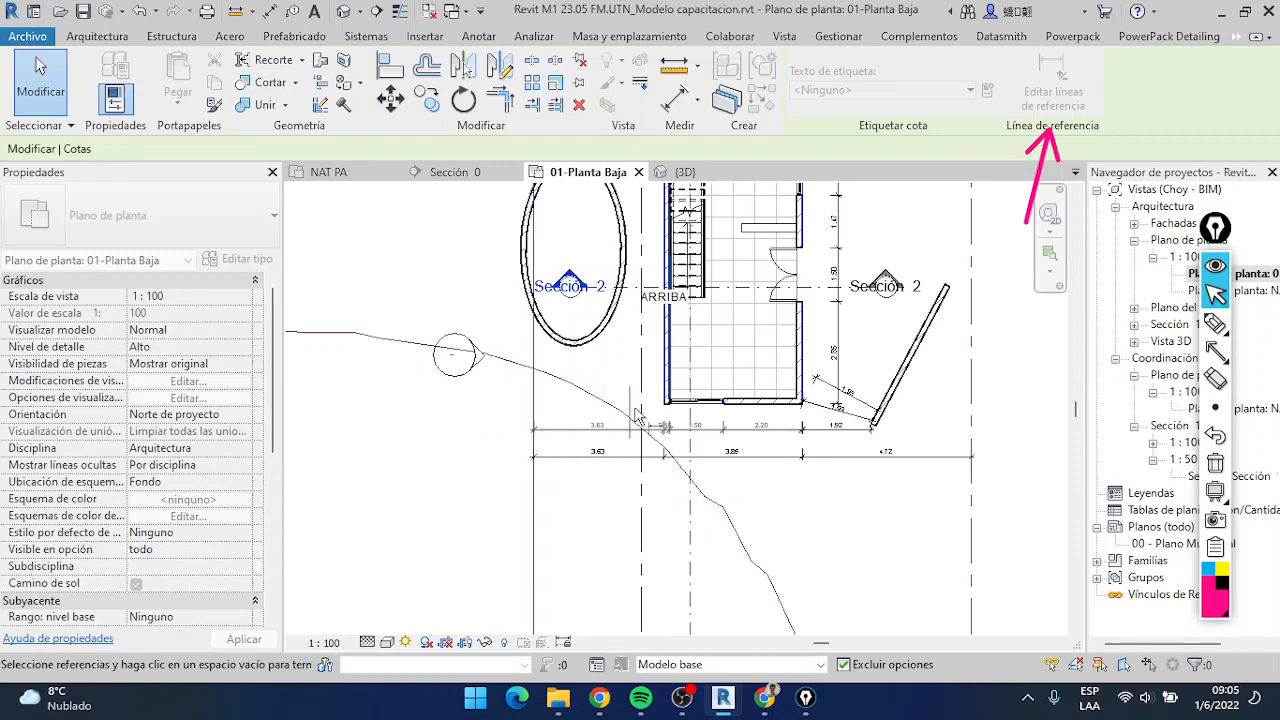
left_click(469, 463)
scroll(628, 434, "up", 3)
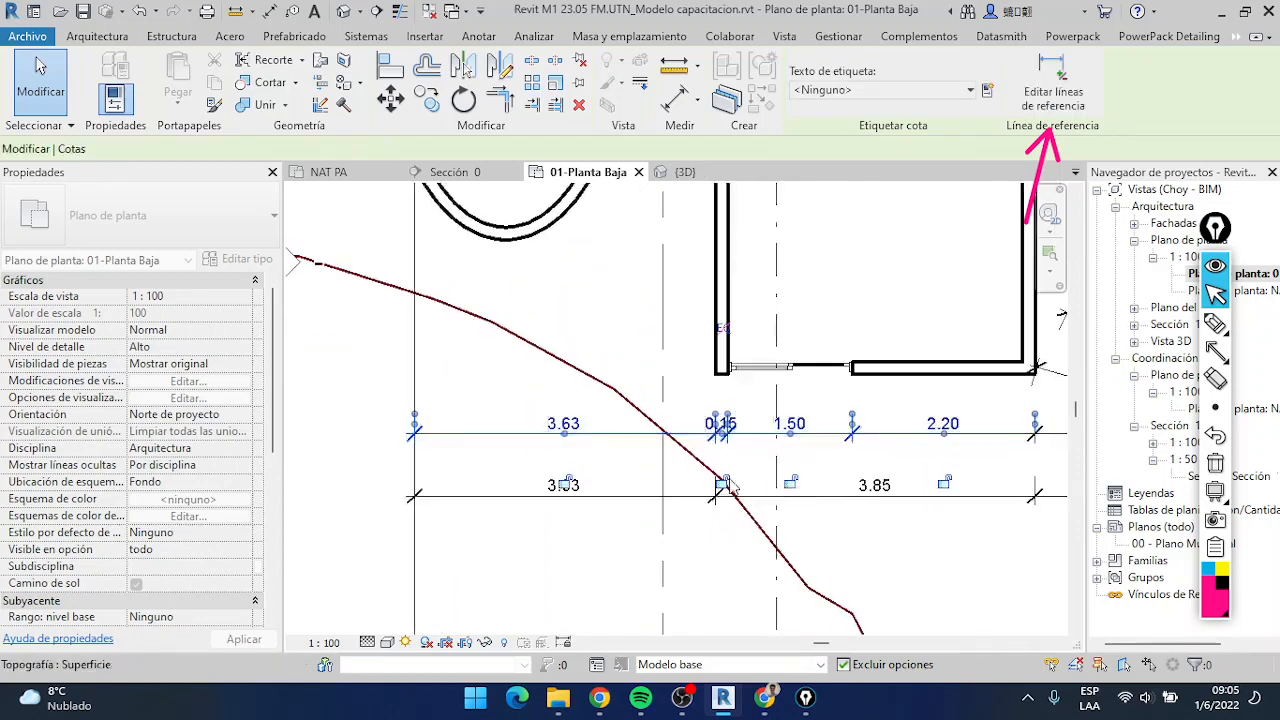
middle_click_drag(828, 476, 685, 441)
scroll(618, 434, "down", 2)
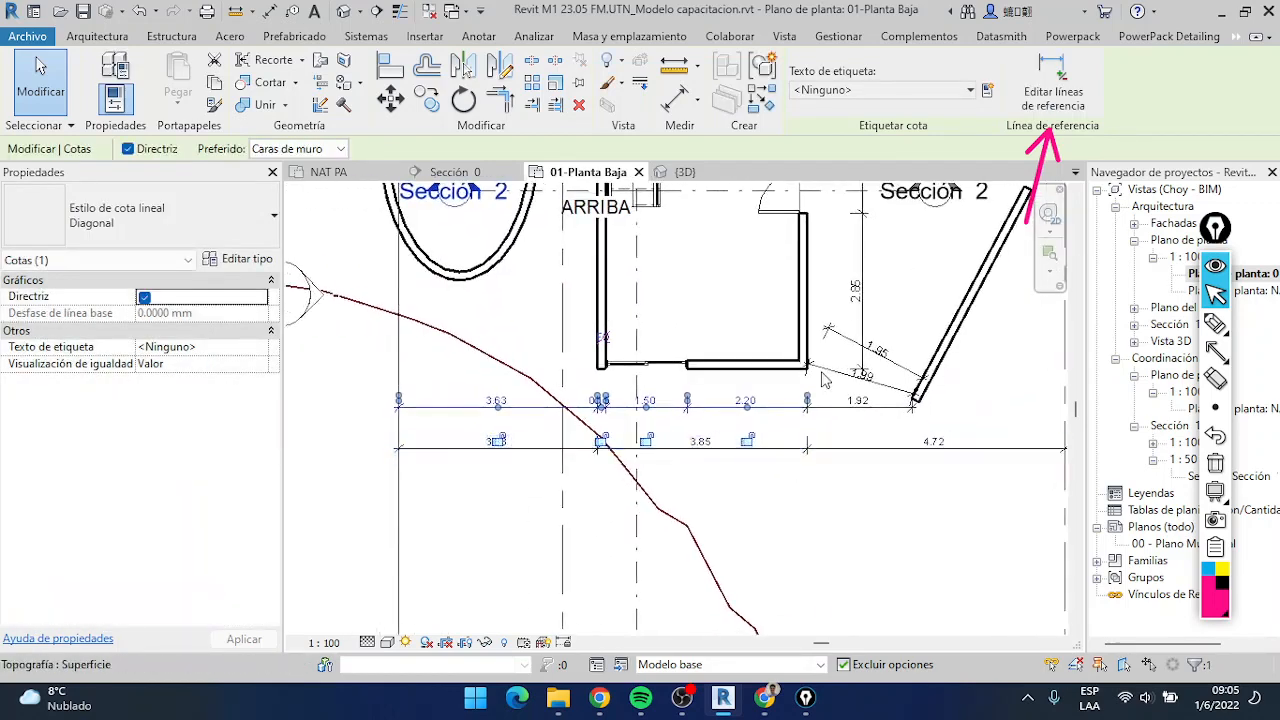
left_click(363, 382)
key("Escape")
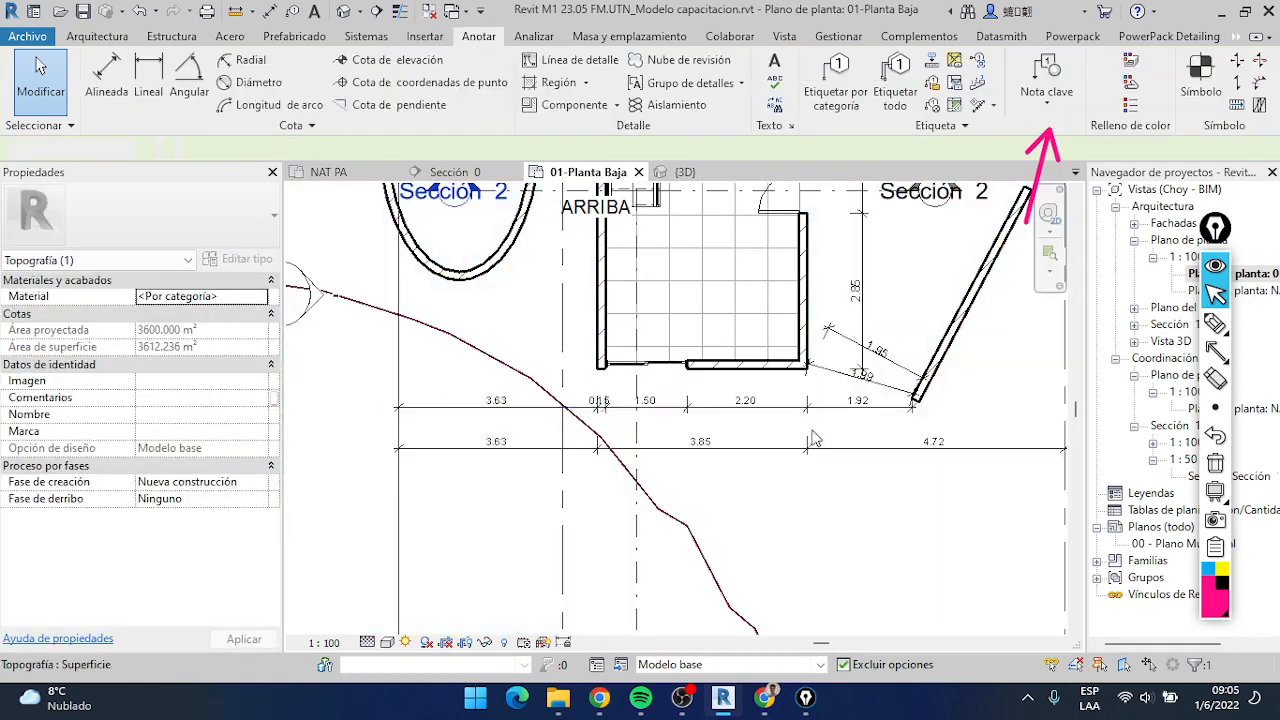
Review the front dimension chains and the slanted wall, and dismiss the save reminder without saving
scroll(477, 591, "down", 2)
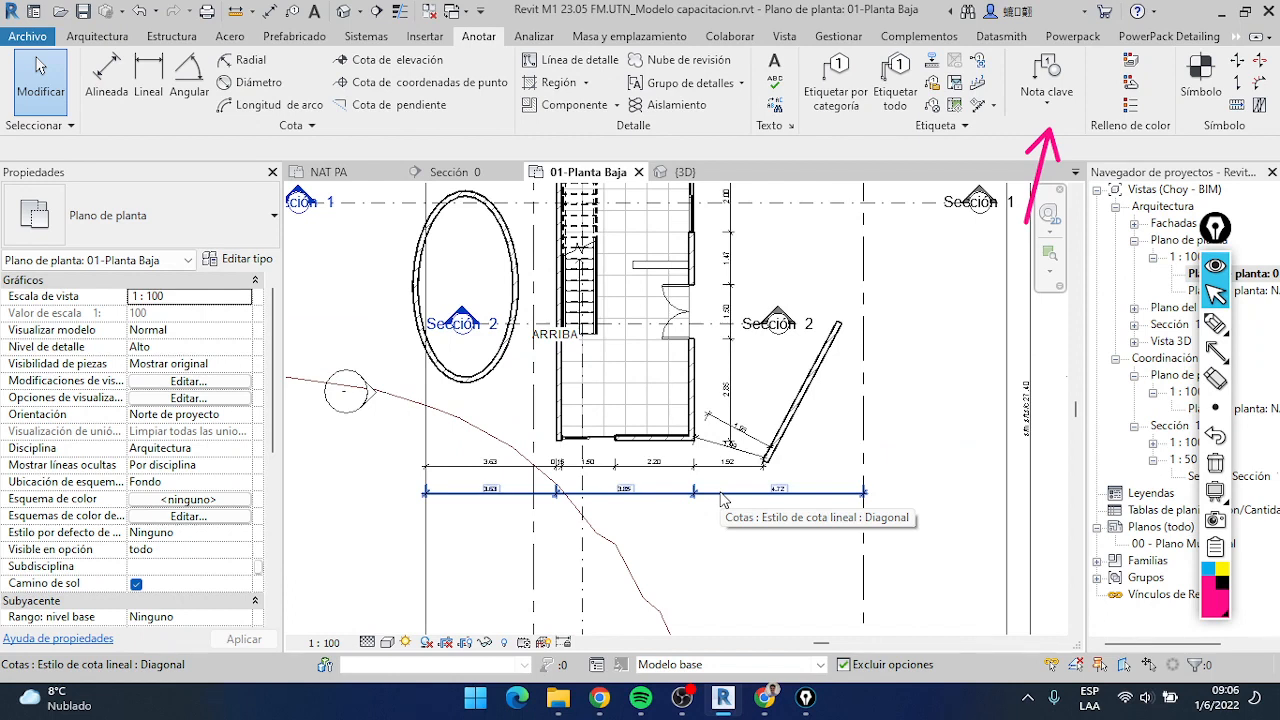
scroll(795, 392, "up", 2)
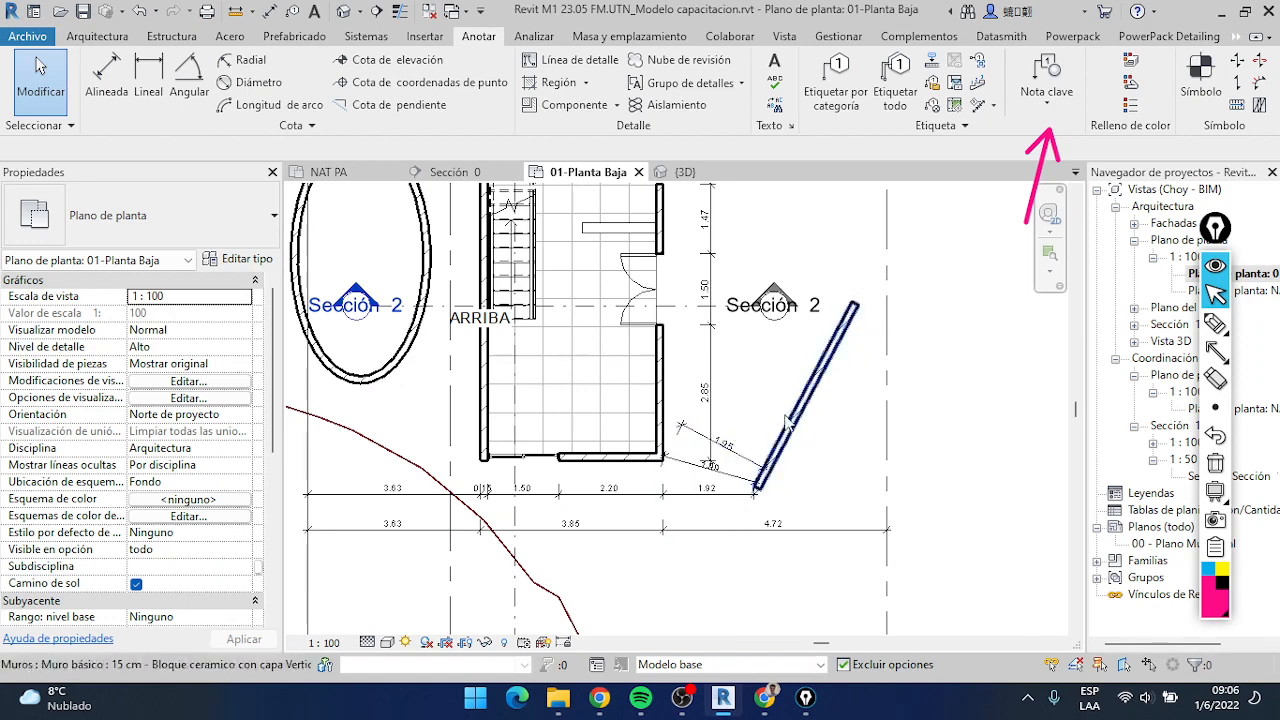
scroll(820, 416, "up", 2)
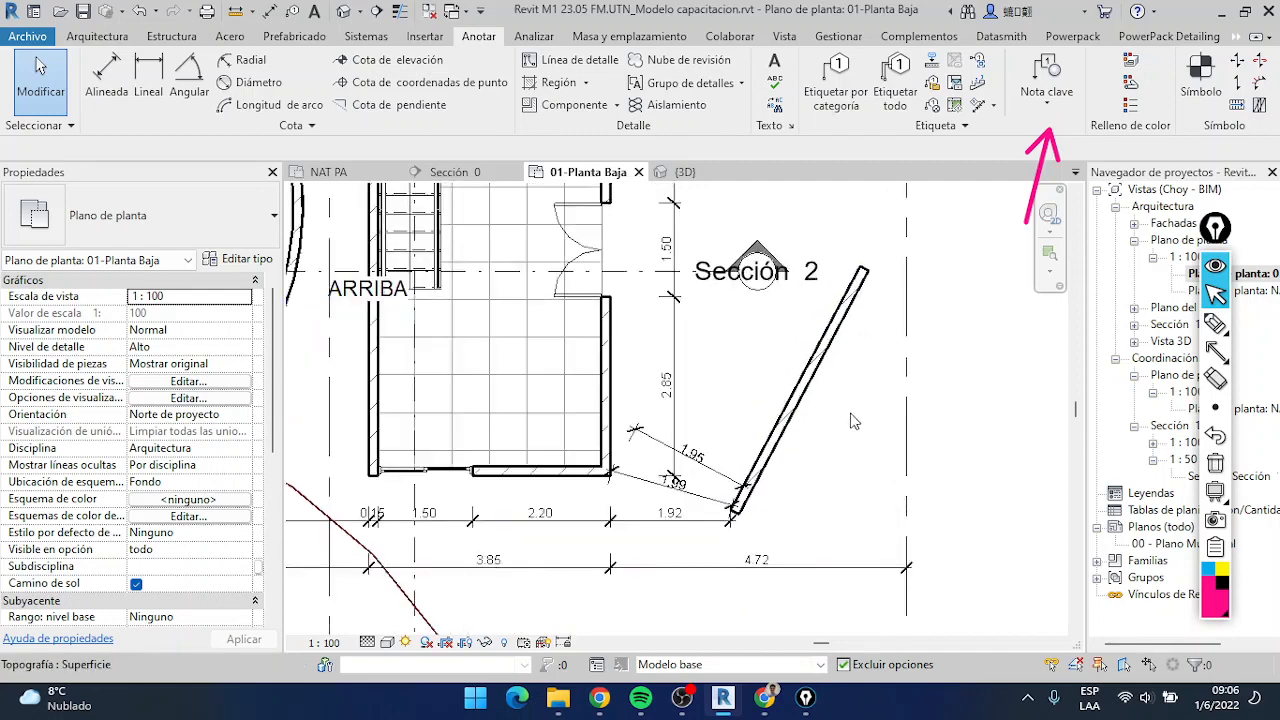
middle_click_drag(853, 421, 746, 418)
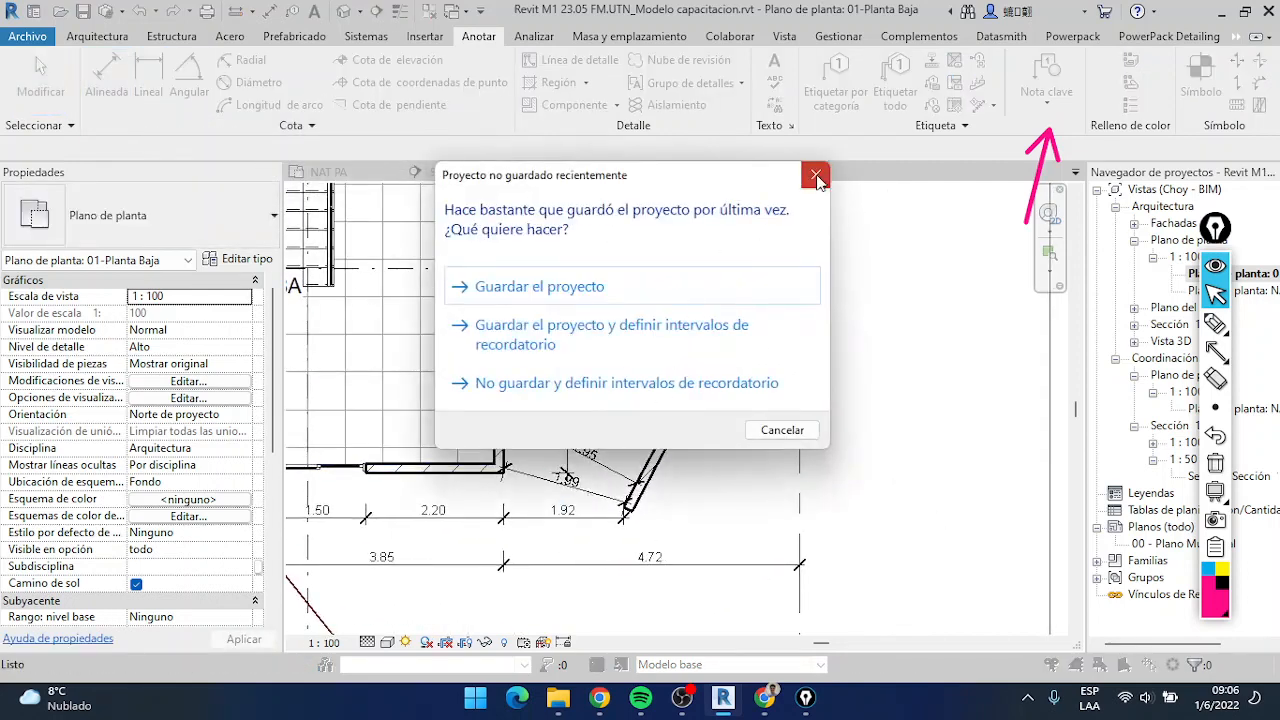
left_click(817, 178)
scroll(630, 470, "up", 4)
key("d")
key("i")
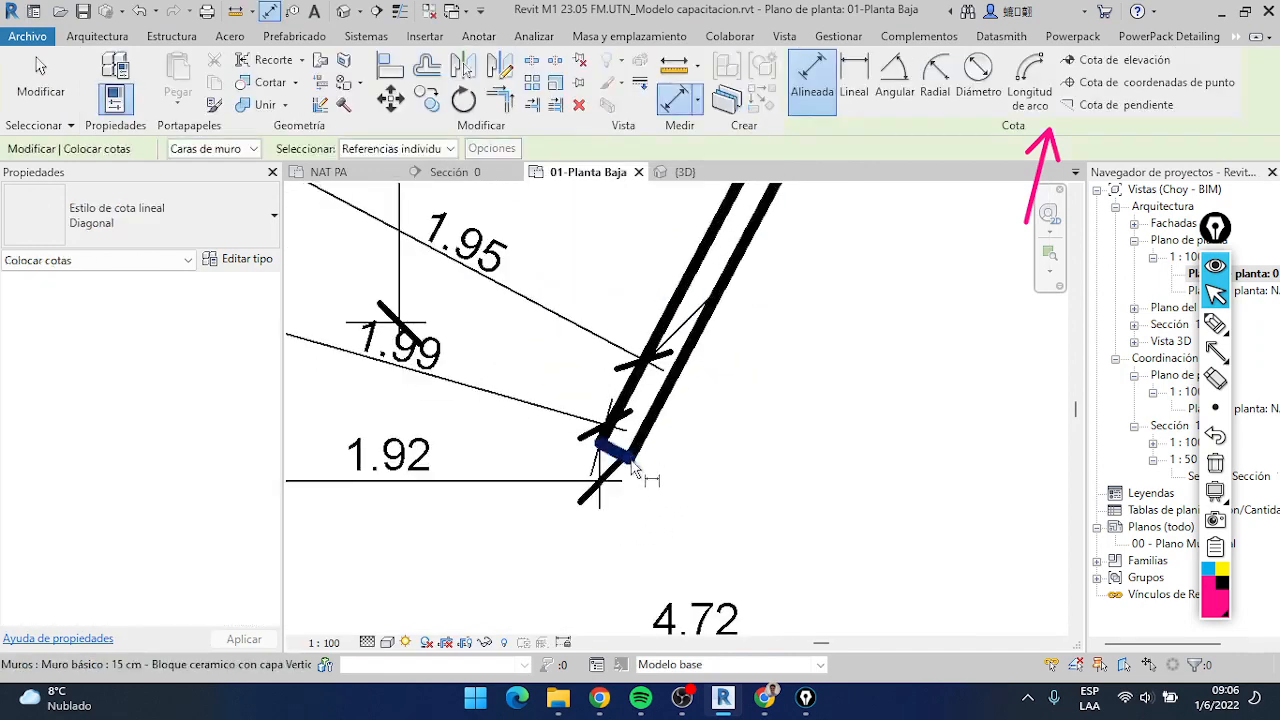
key("Tab")
key("Tab")
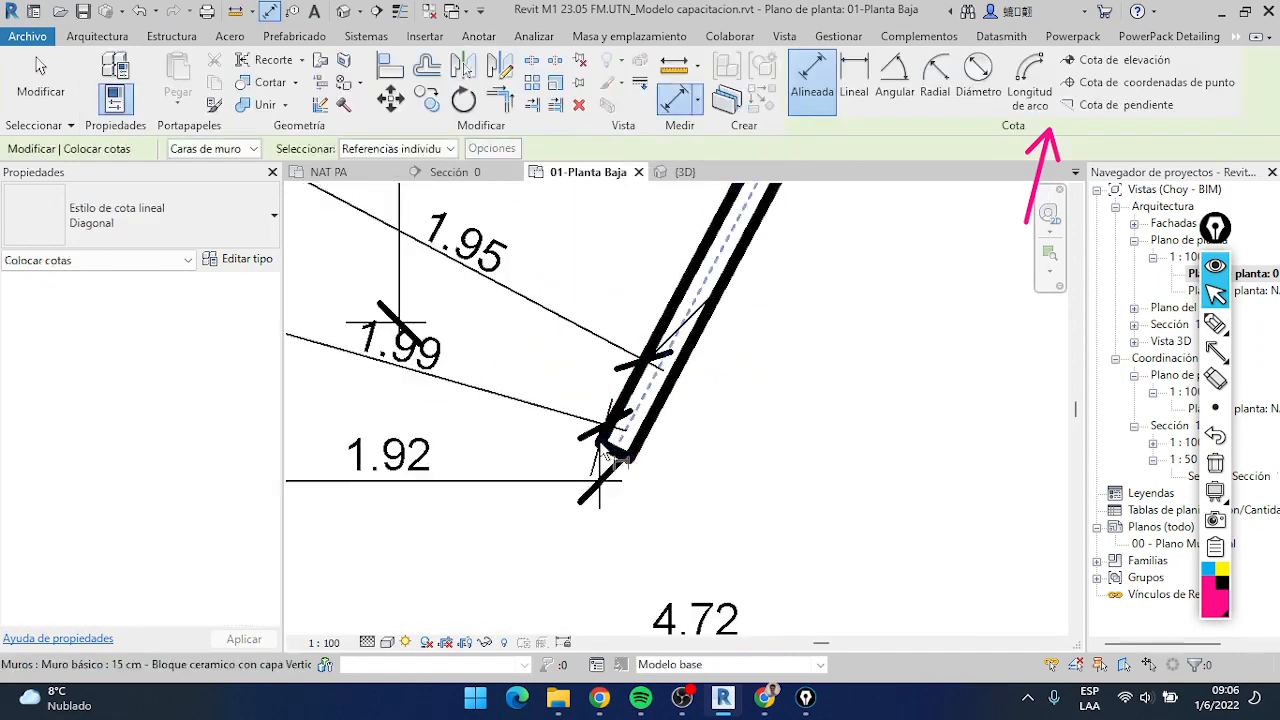
left_click(605, 453)
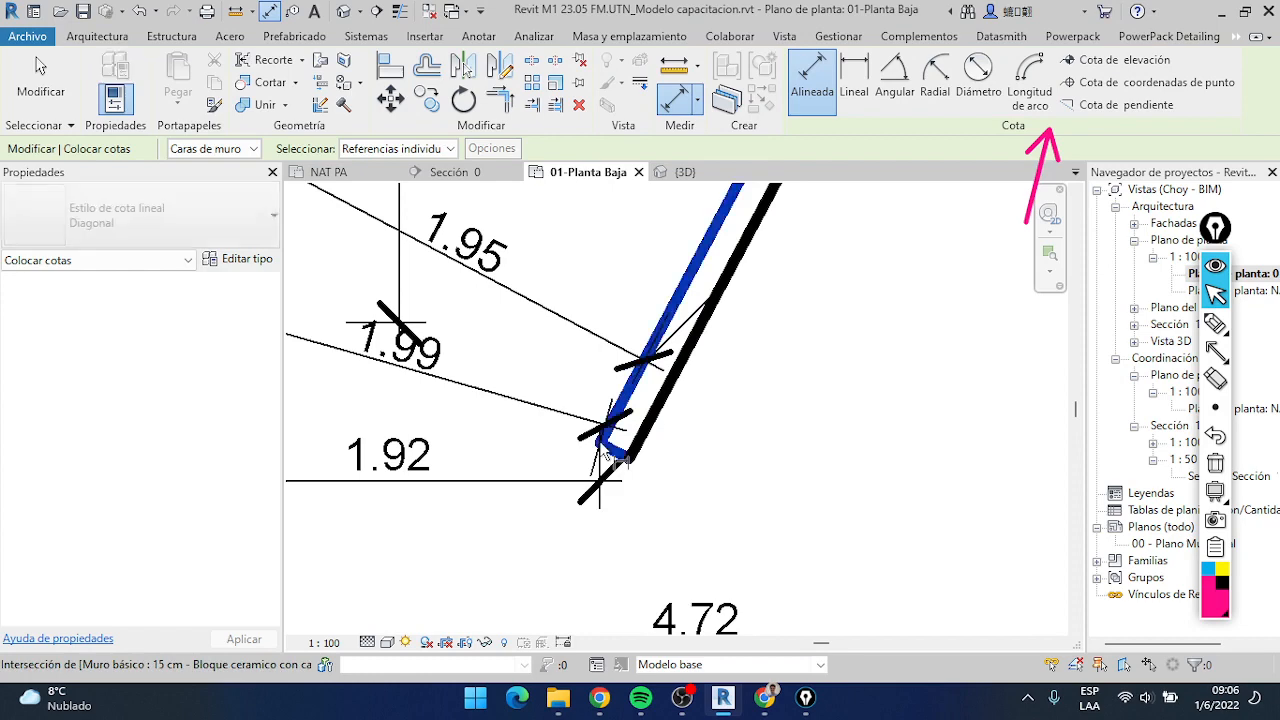
scroll(765, 332, "down", 2)
middle_click_drag(765, 332, 563, 630)
middle_click_drag(730, 322, 621, 541)
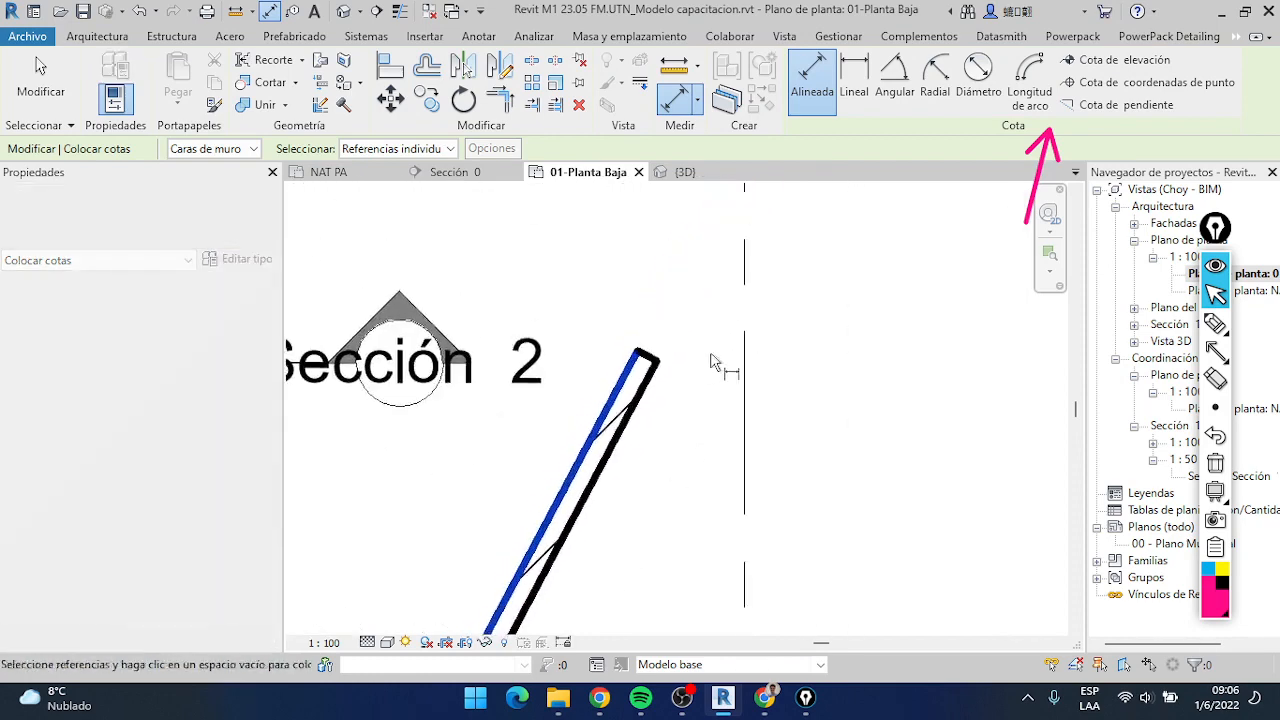
key("Tab")
key("Tab")
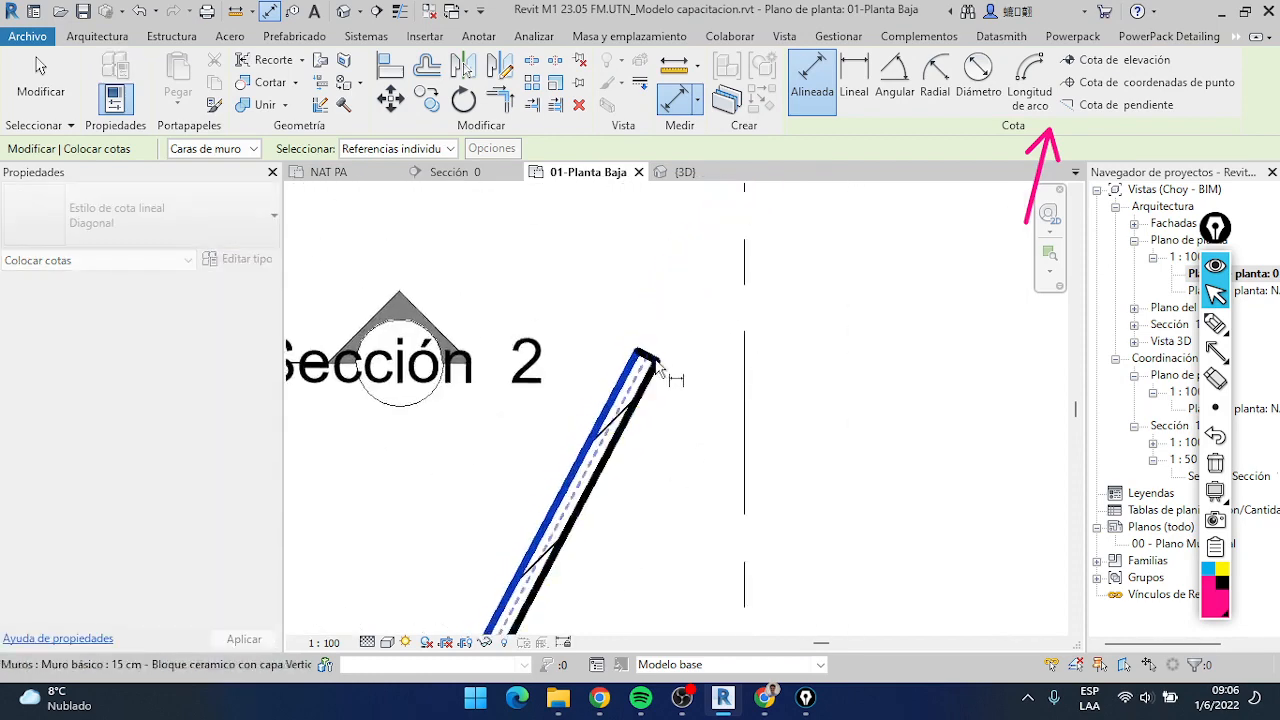
left_click(657, 365)
scroll(663, 385, "down", 4)
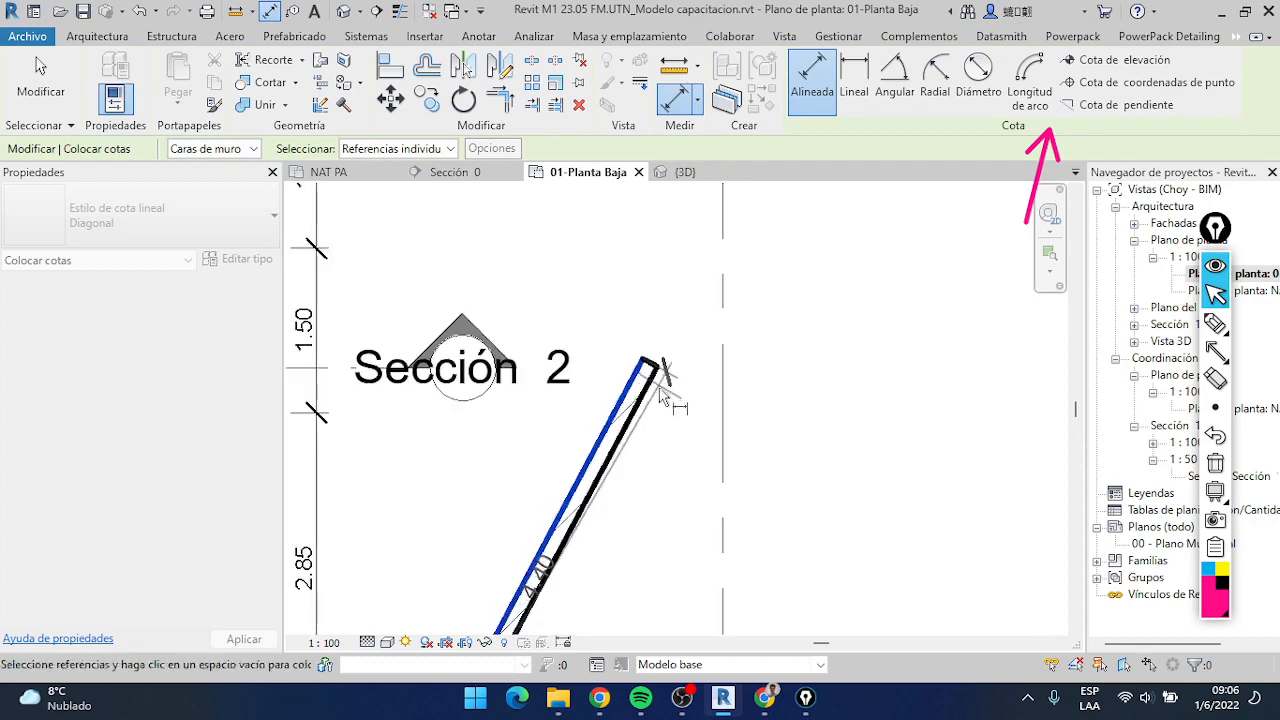
Place an aligned dimension along the outer side of the slanted wall, from its lower end corner to its upper end corner
scroll(615, 490, "up", 5)
scroll(615, 455, "up", 3)
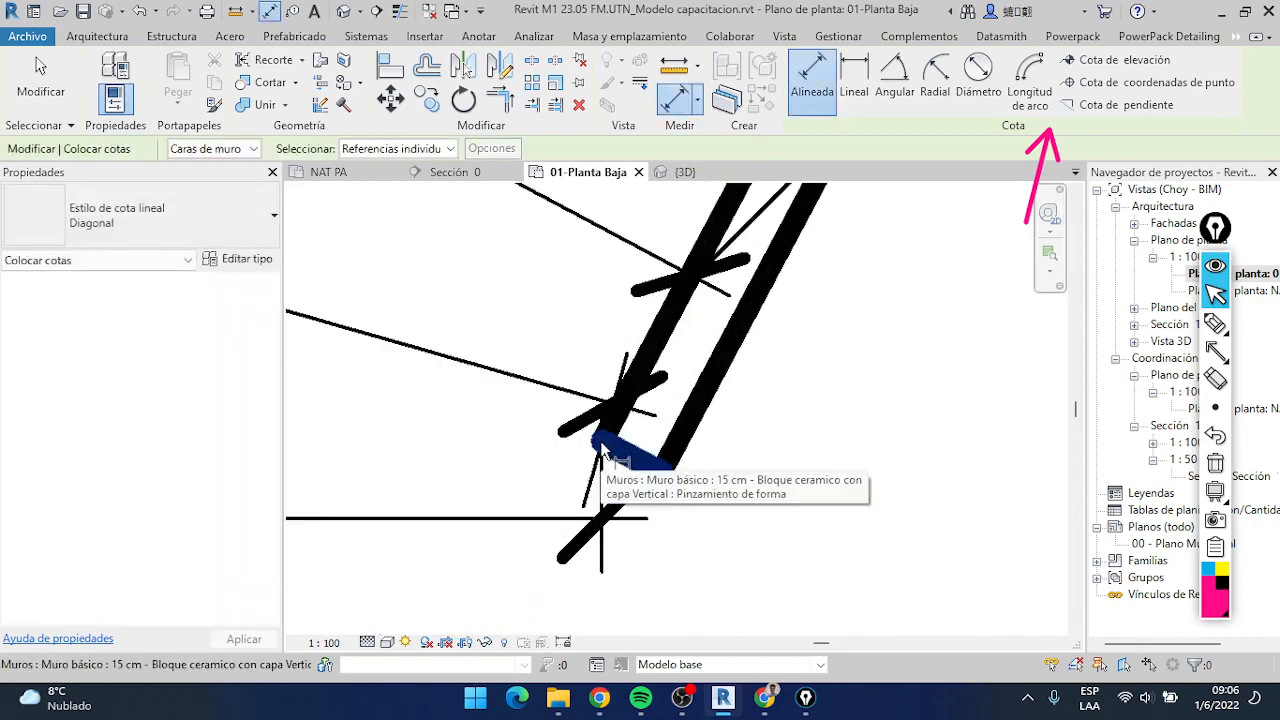
key("Tab")
left_click(602, 449)
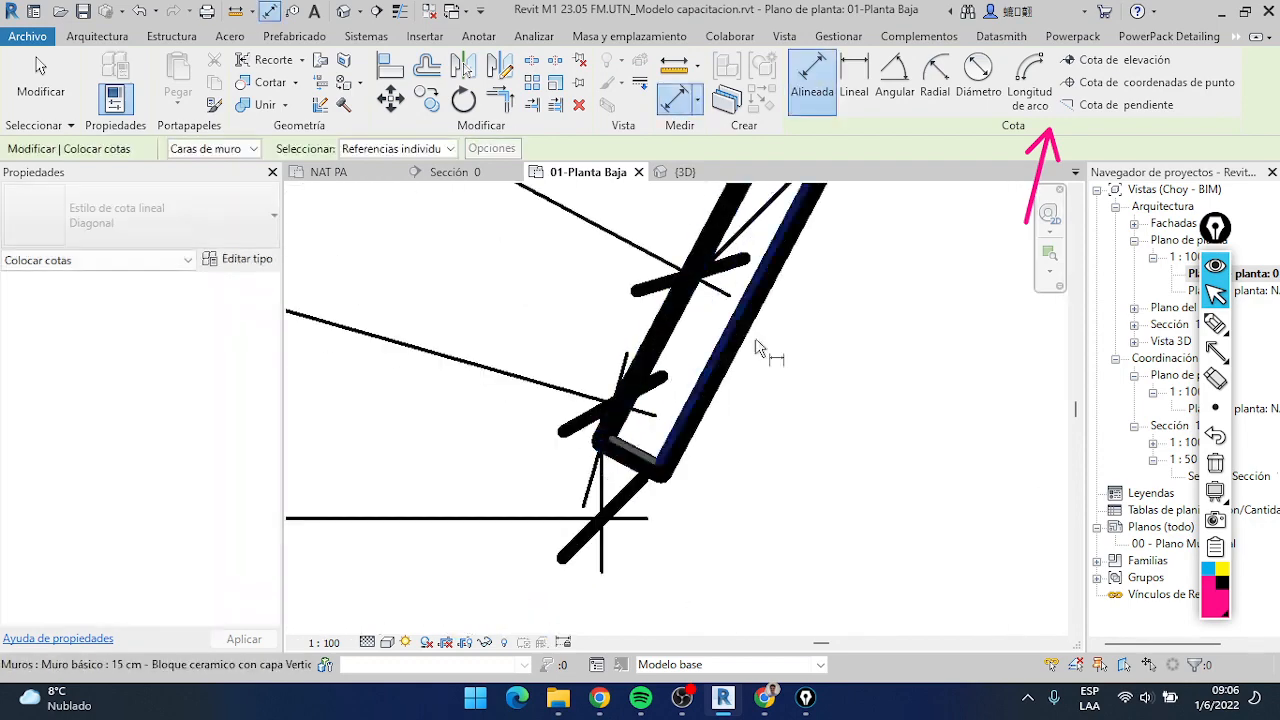
scroll(800, 315, "down", 2)
middle_click_drag(852, 284, 606, 591)
scroll(712, 476, "down", 2)
middle_click_drag(752, 356, 633, 568)
scroll(750, 265, "up", 3)
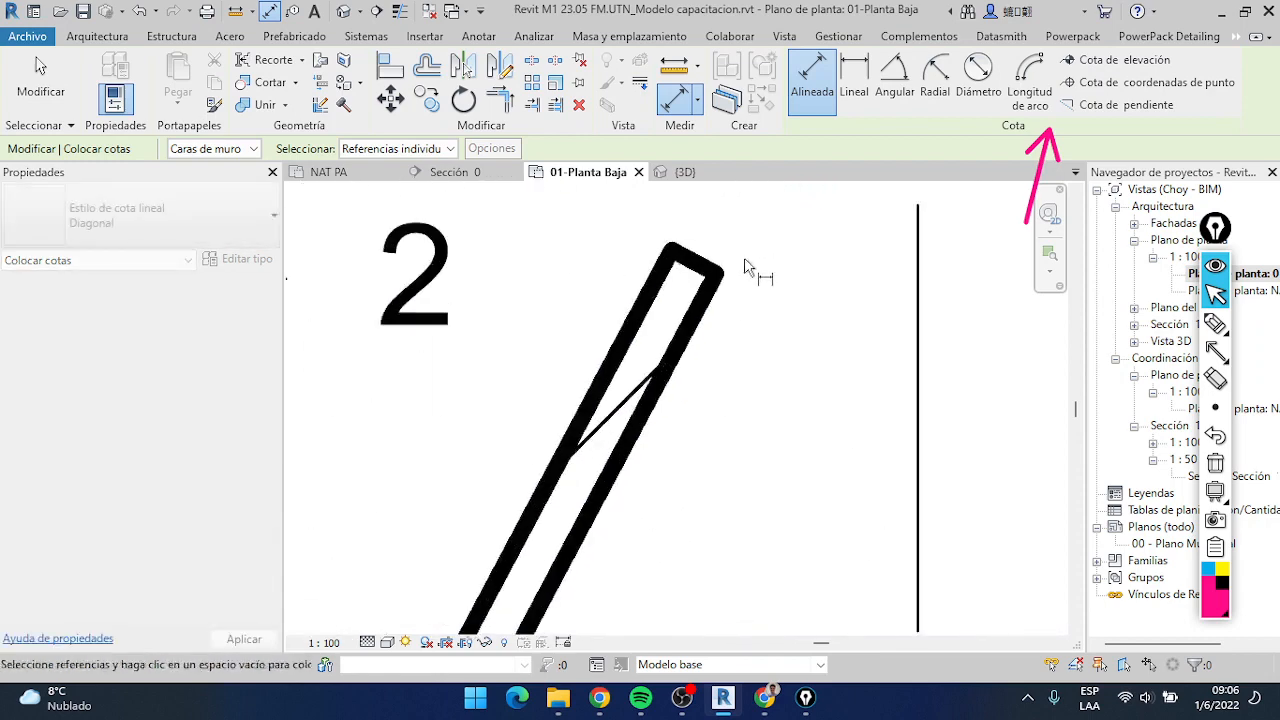
key("Tab")
key("Tab")
left_click(720, 284)
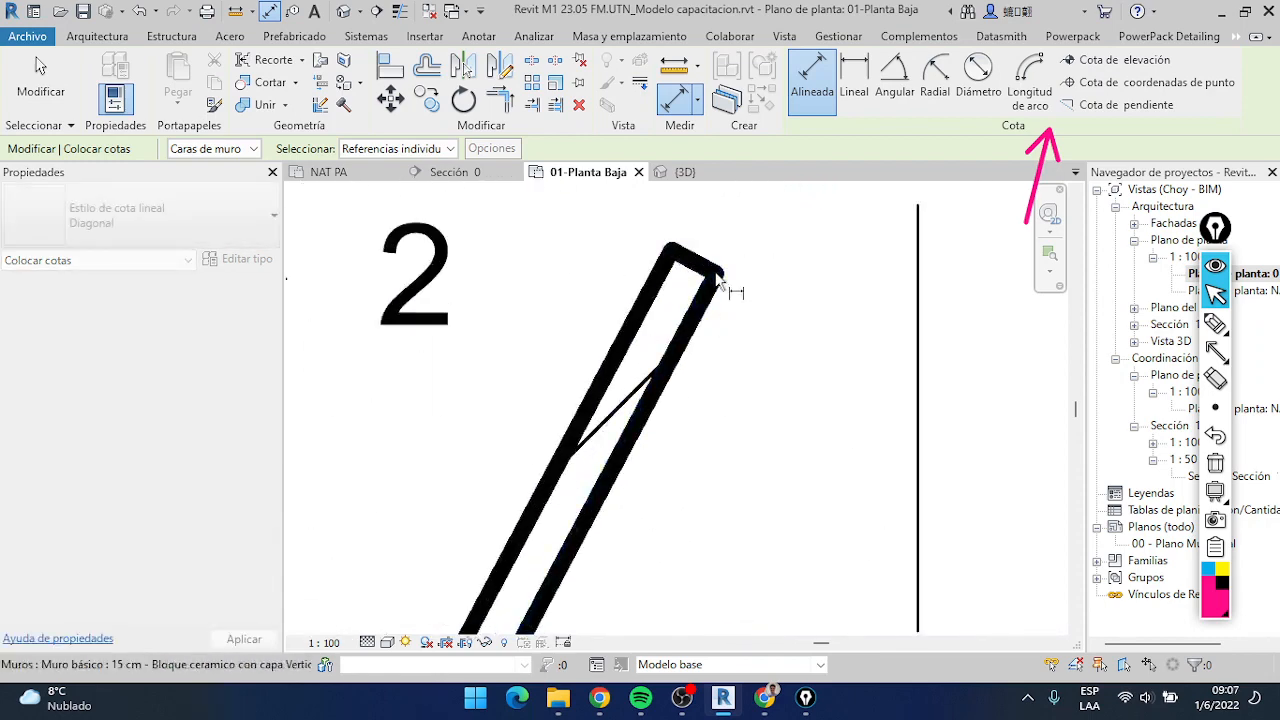
scroll(727, 310, "down", 5)
scroll(726, 317, "up", 1)
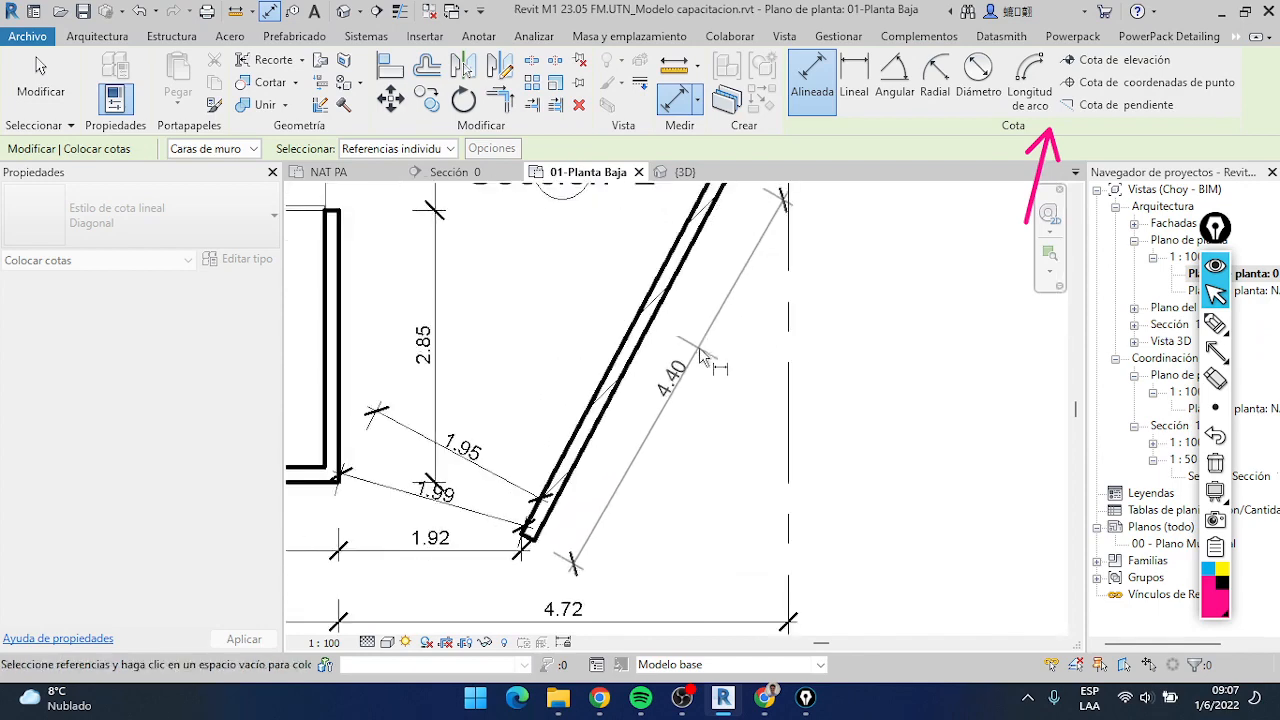
left_click(700, 350)
key("Escape")
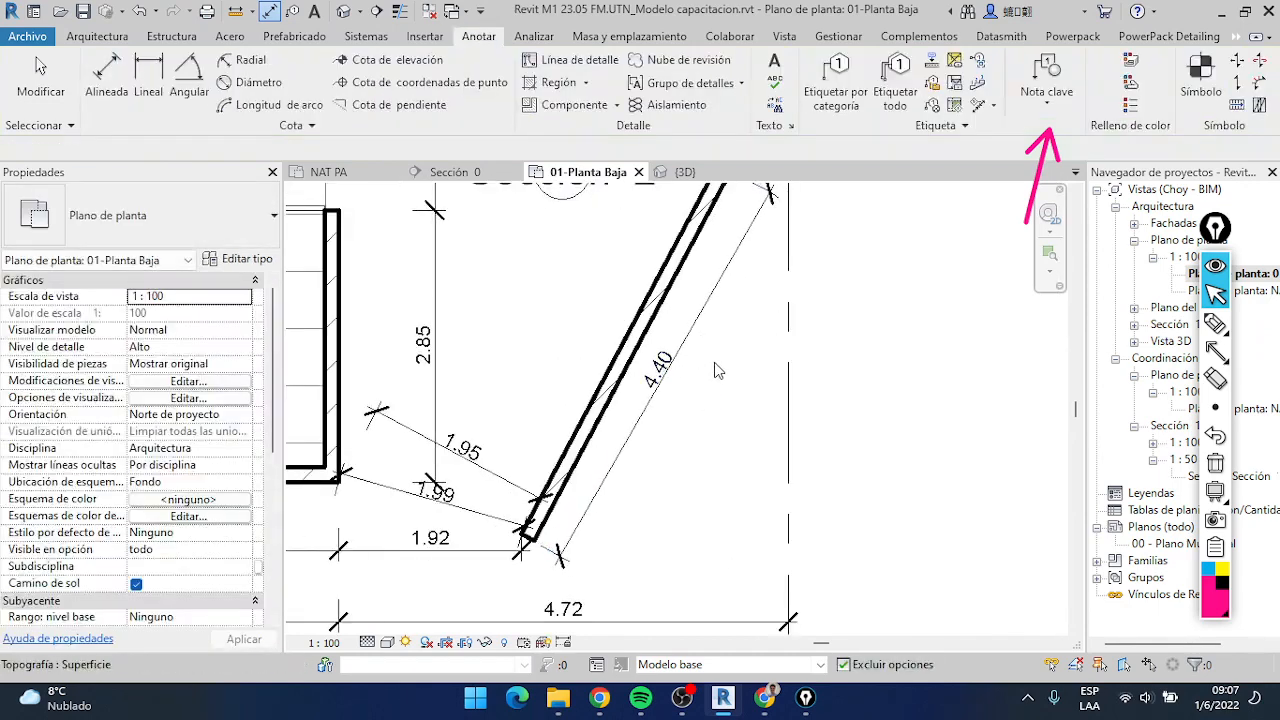
Try a linear dimension between the slanted wall's lower and upper end corners, previewing a vertical placement beside the right property line
left_click(148, 100)
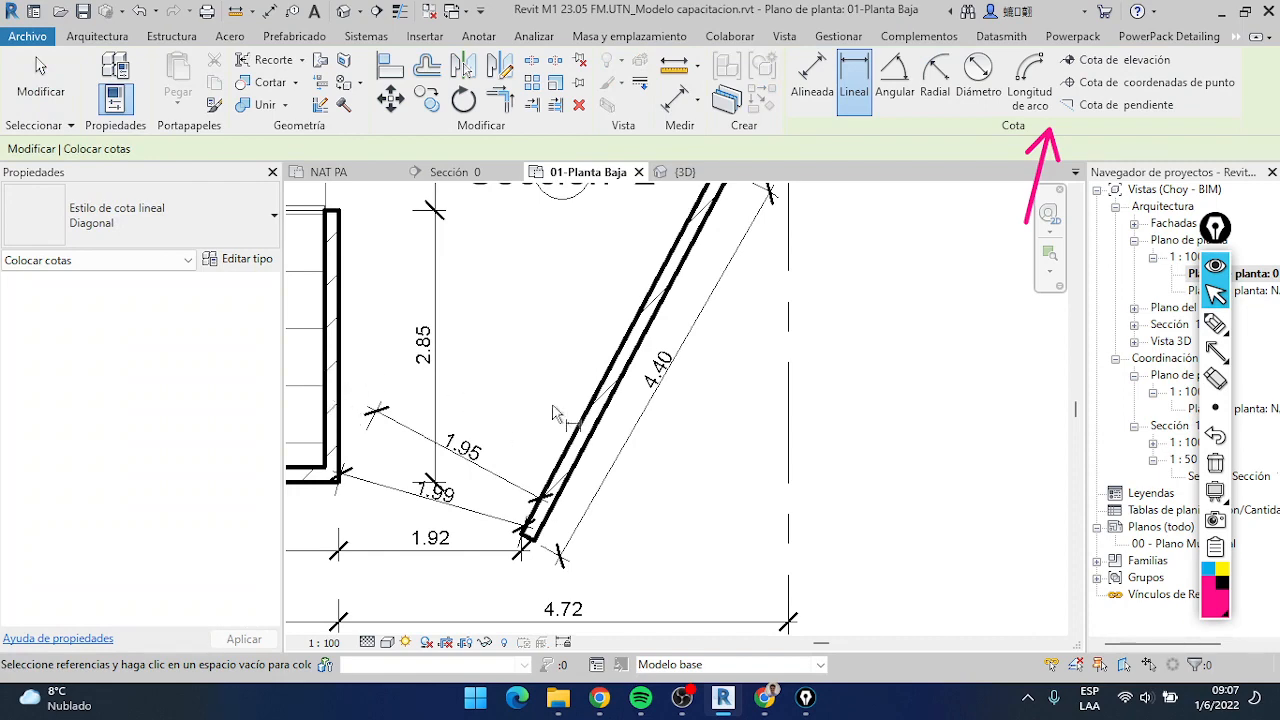
scroll(560, 472, "up", 3)
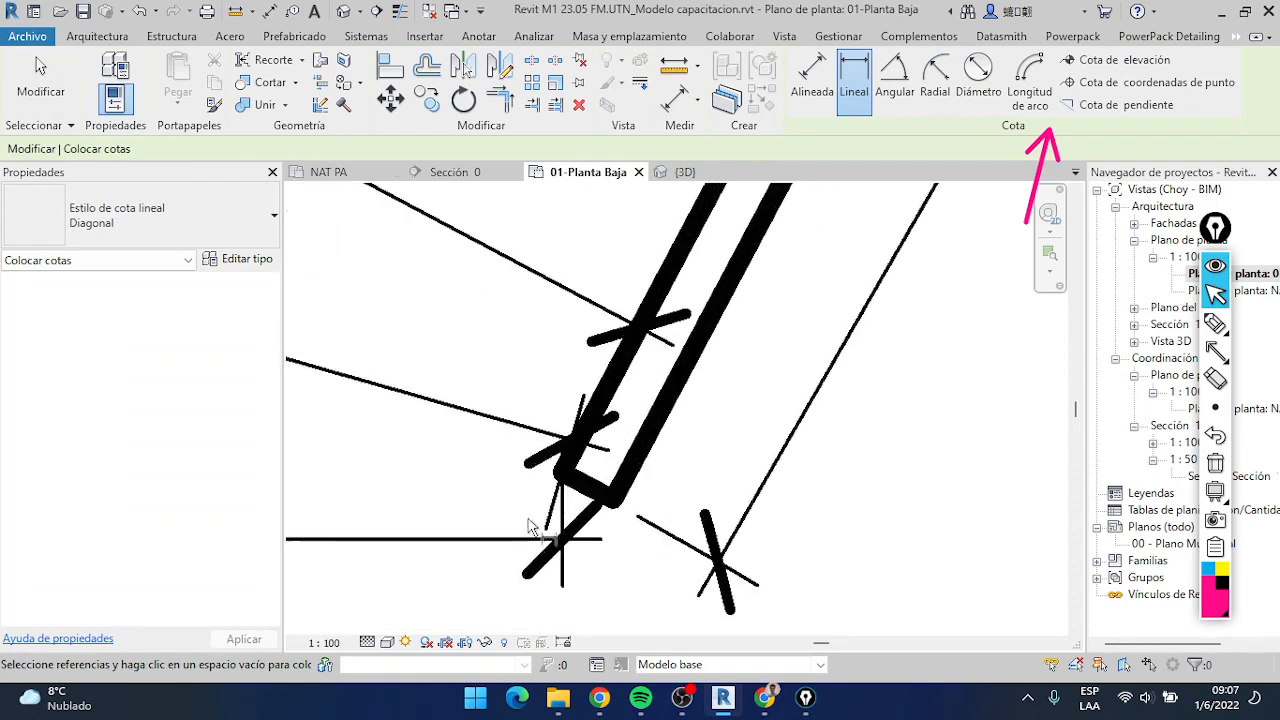
left_click(562, 480)
scroll(565, 480, "down", 5)
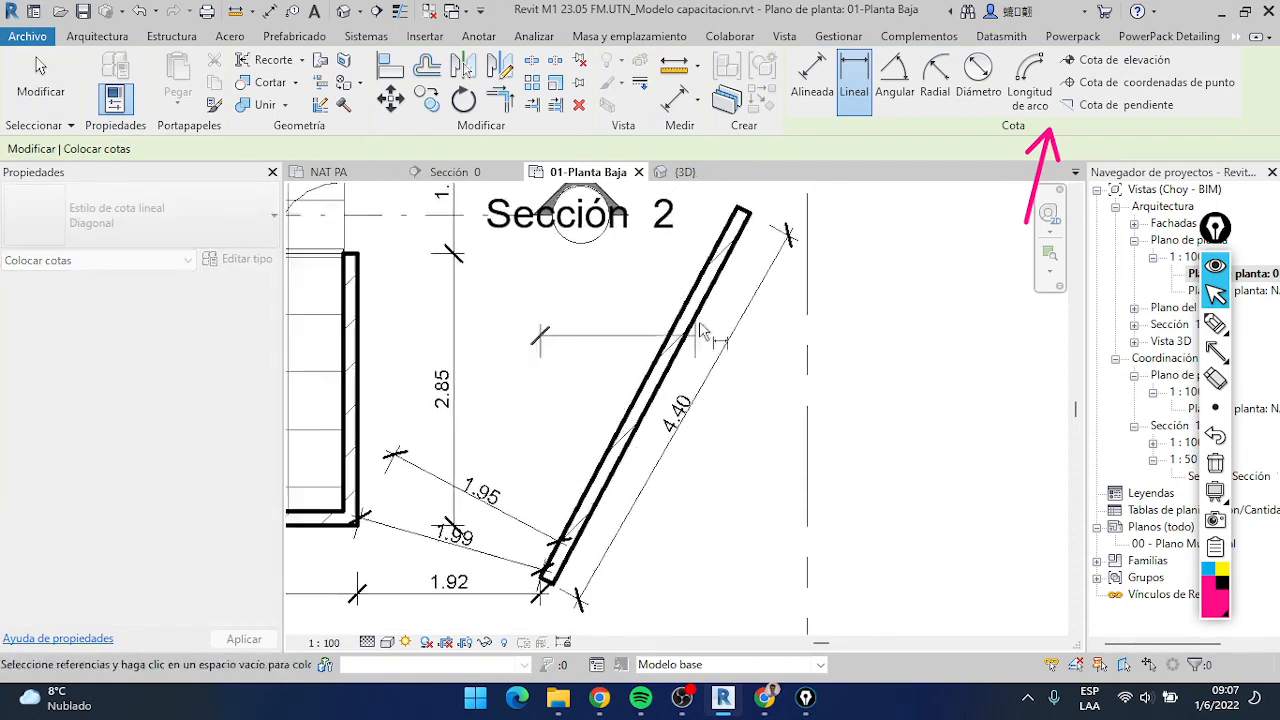
scroll(703, 333, "up", 5)
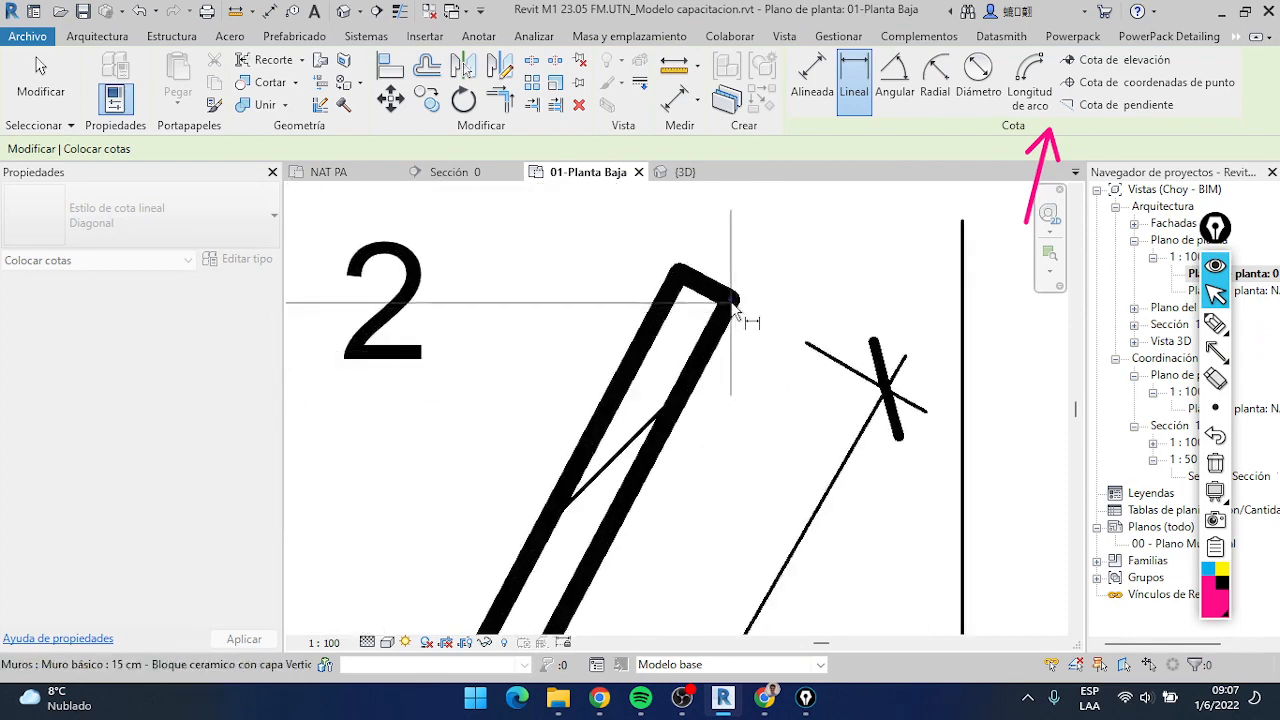
left_click(736, 316)
scroll(736, 312, "down", 5)
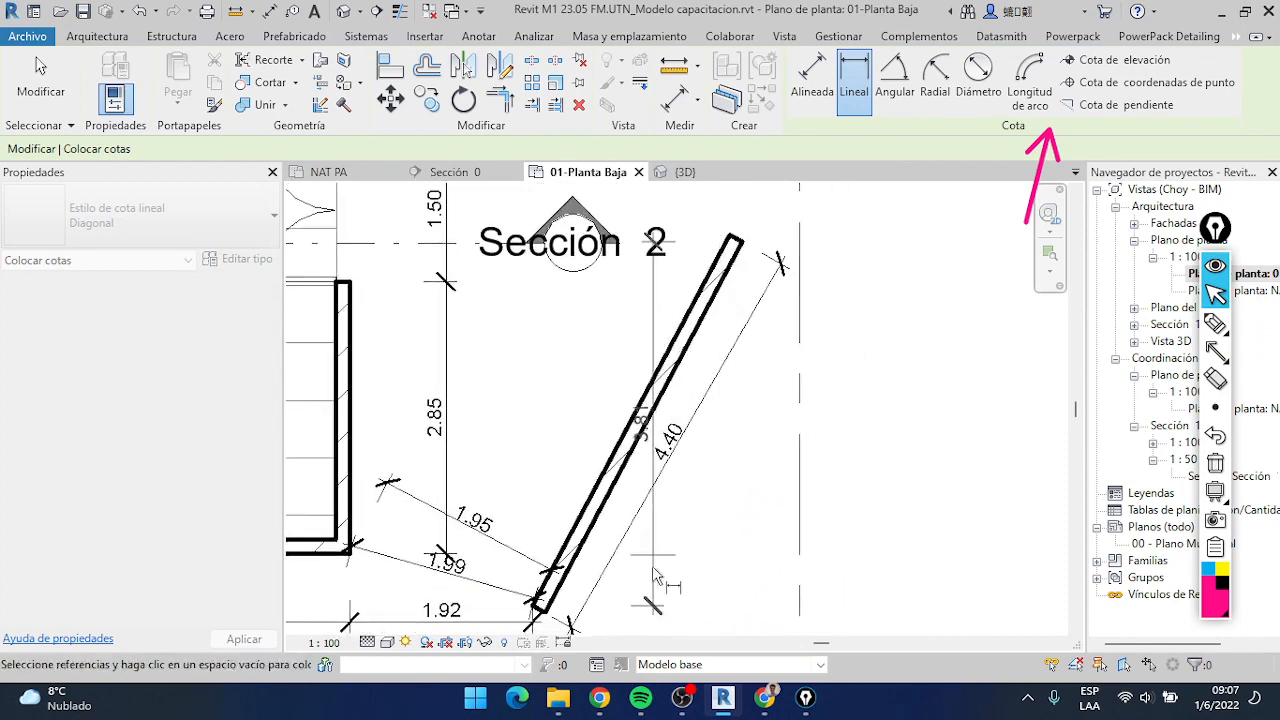
middle_click_drag(680, 626, 714, 482)
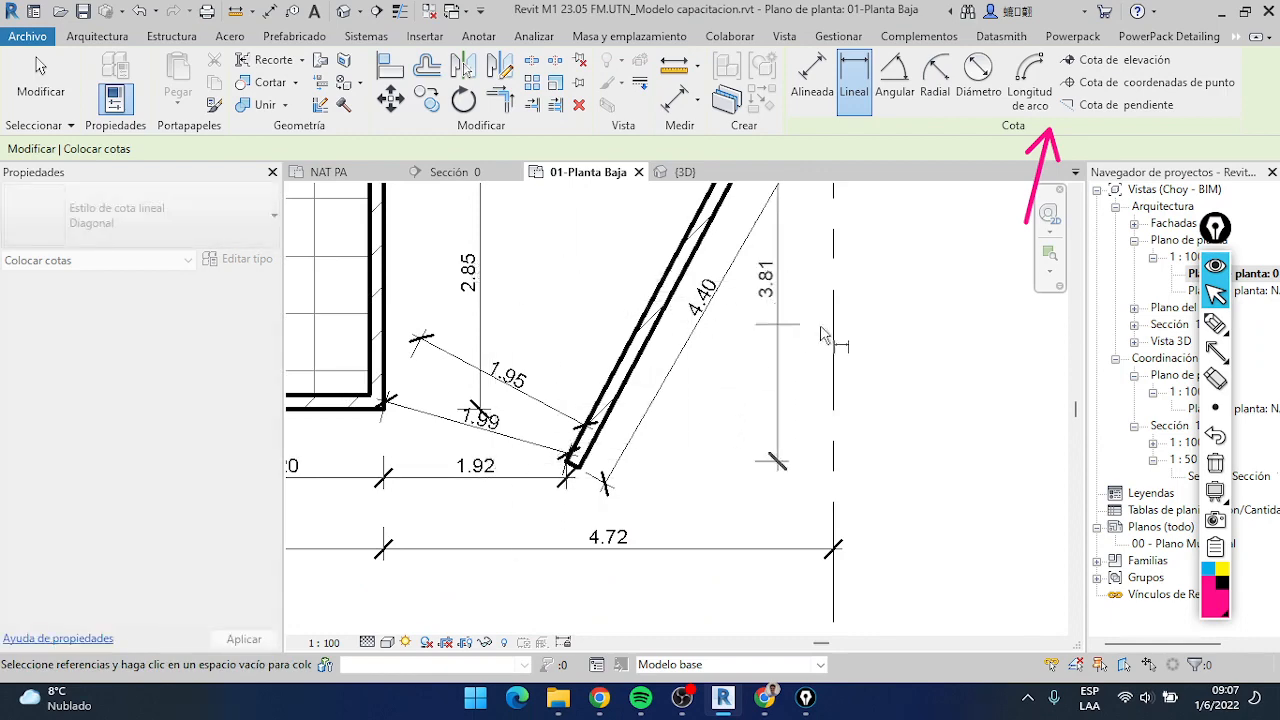
middle_click_drag(832, 350, 523, 480)
scroll(638, 450, "down", 2)
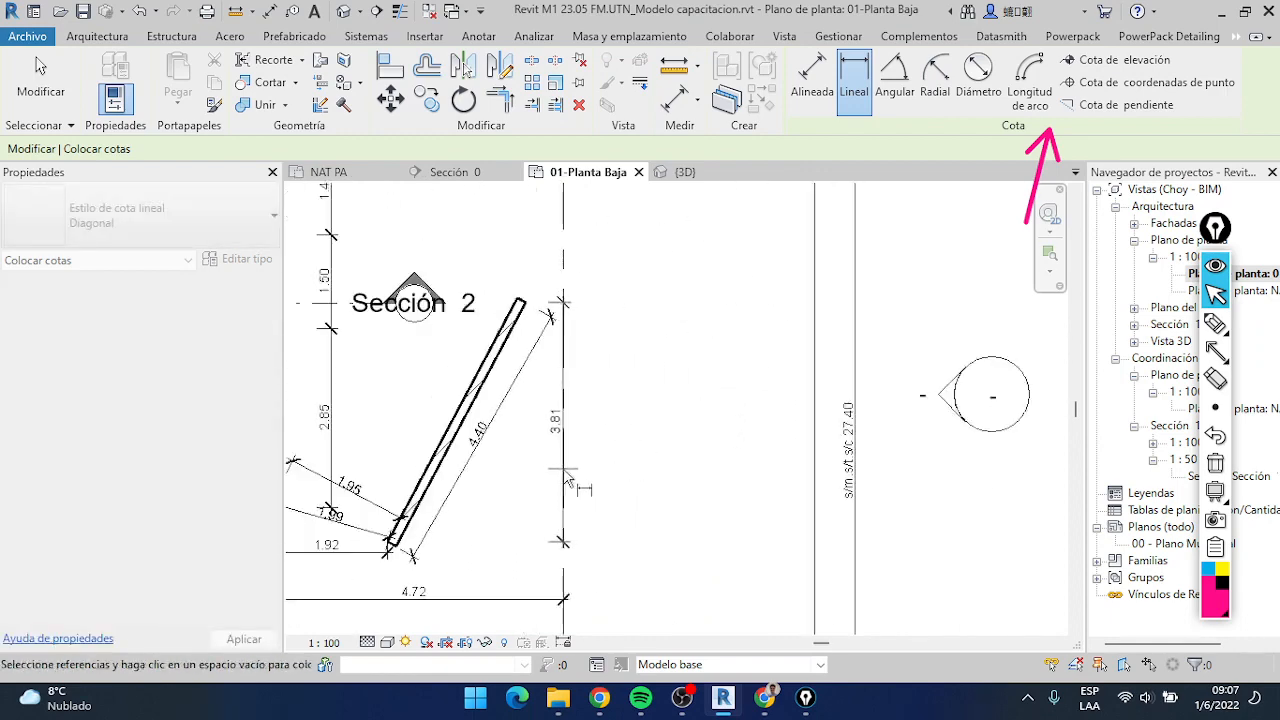
middle_click_drag(619, 468, 609, 466)
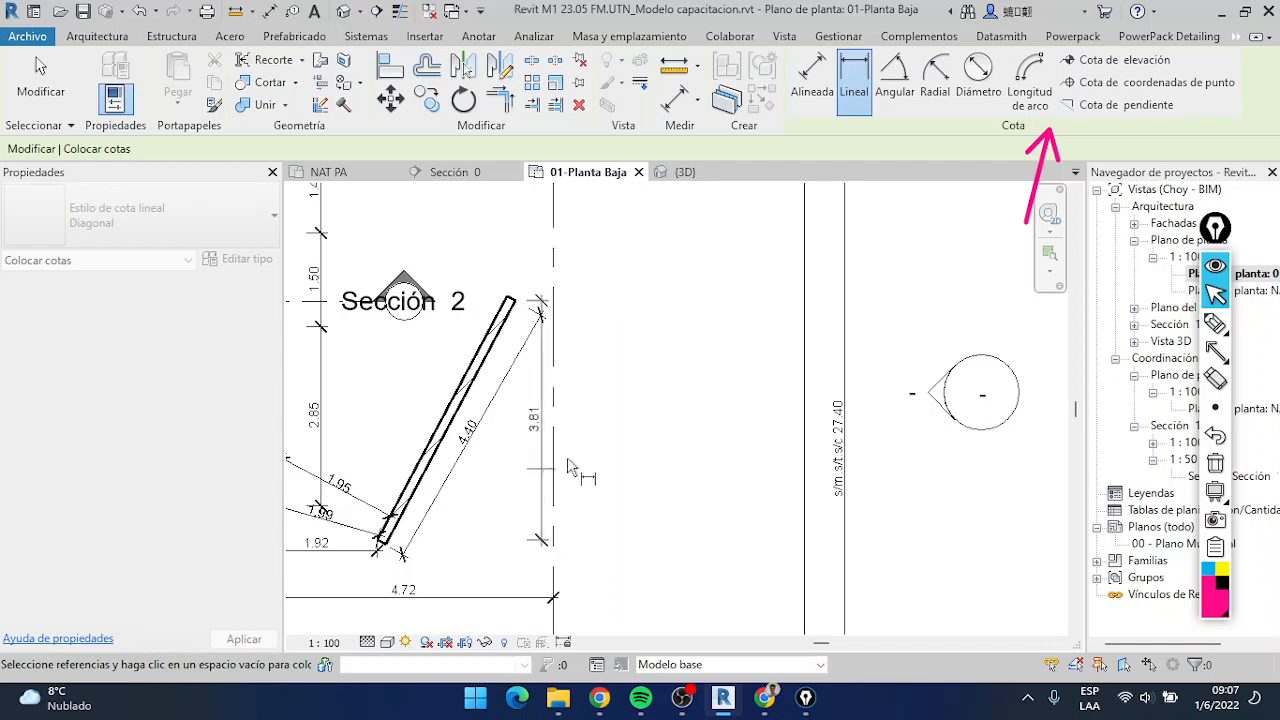
left_click(570, 382)
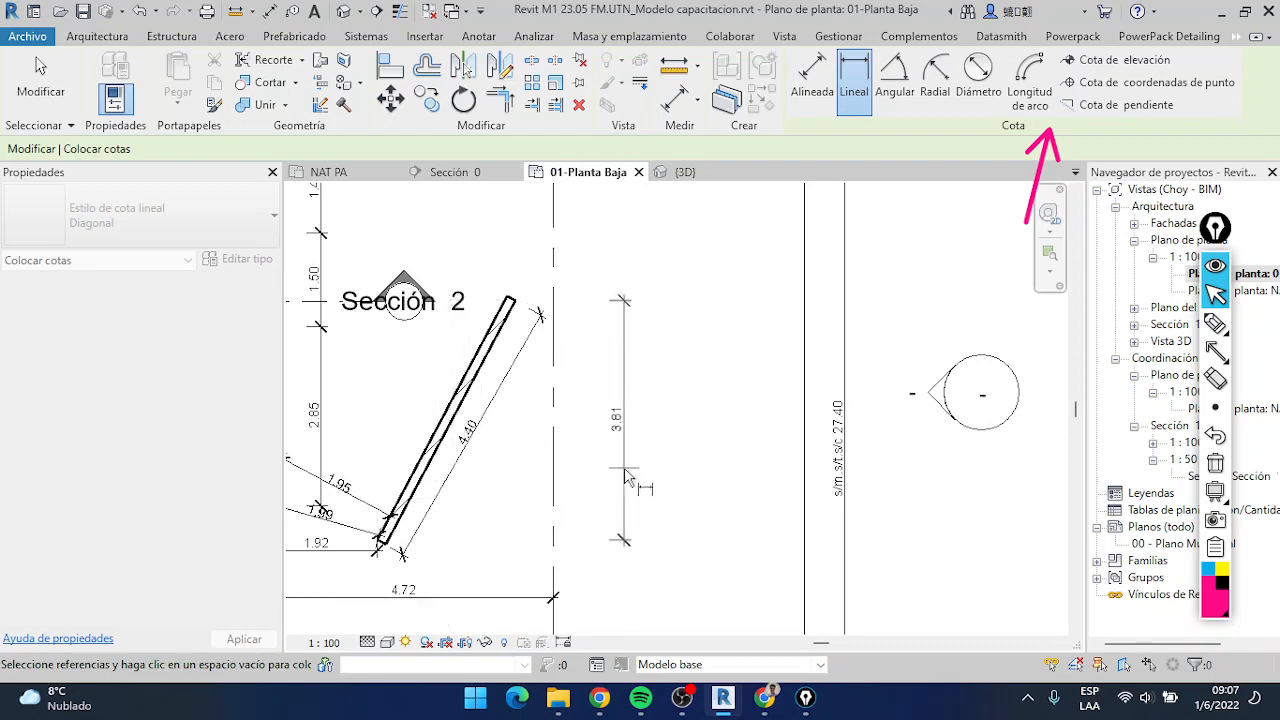
Add the house's lower right corner, the entrance door's lower corner and the upper end of the stair railing to the linear dimension
scroll(487, 458, "down", 3)
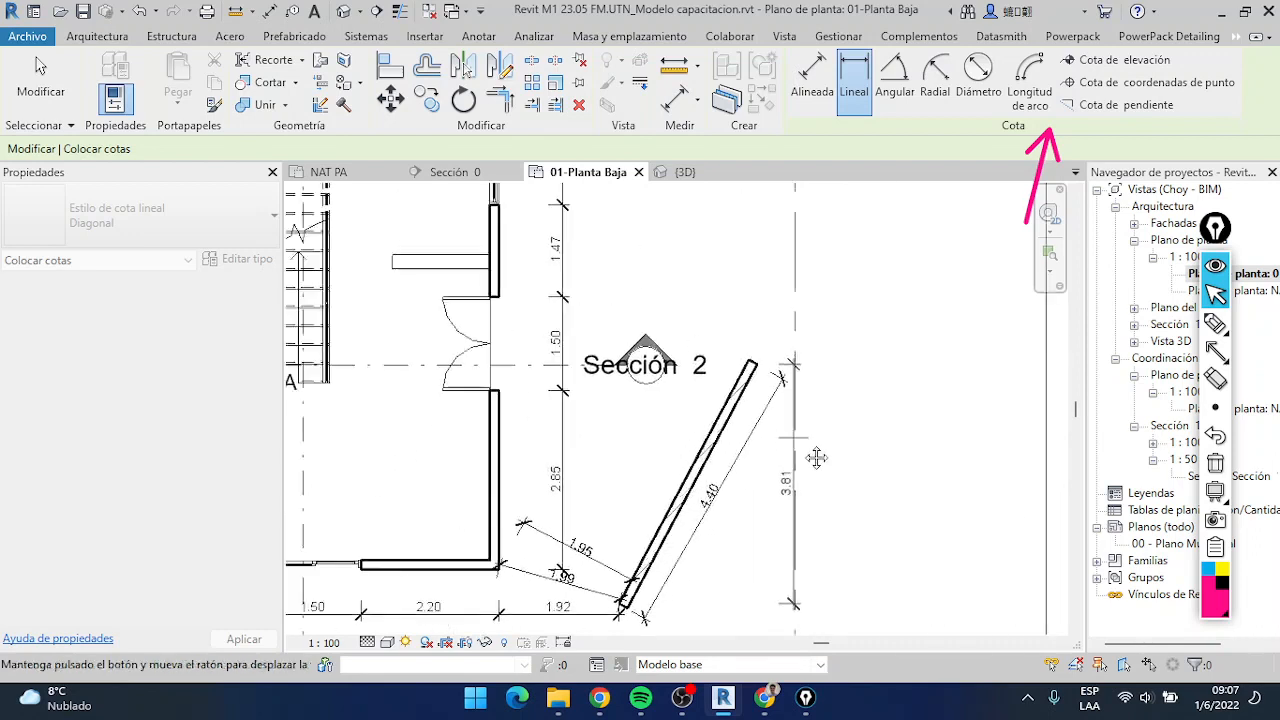
scroll(662, 462, "up", 5)
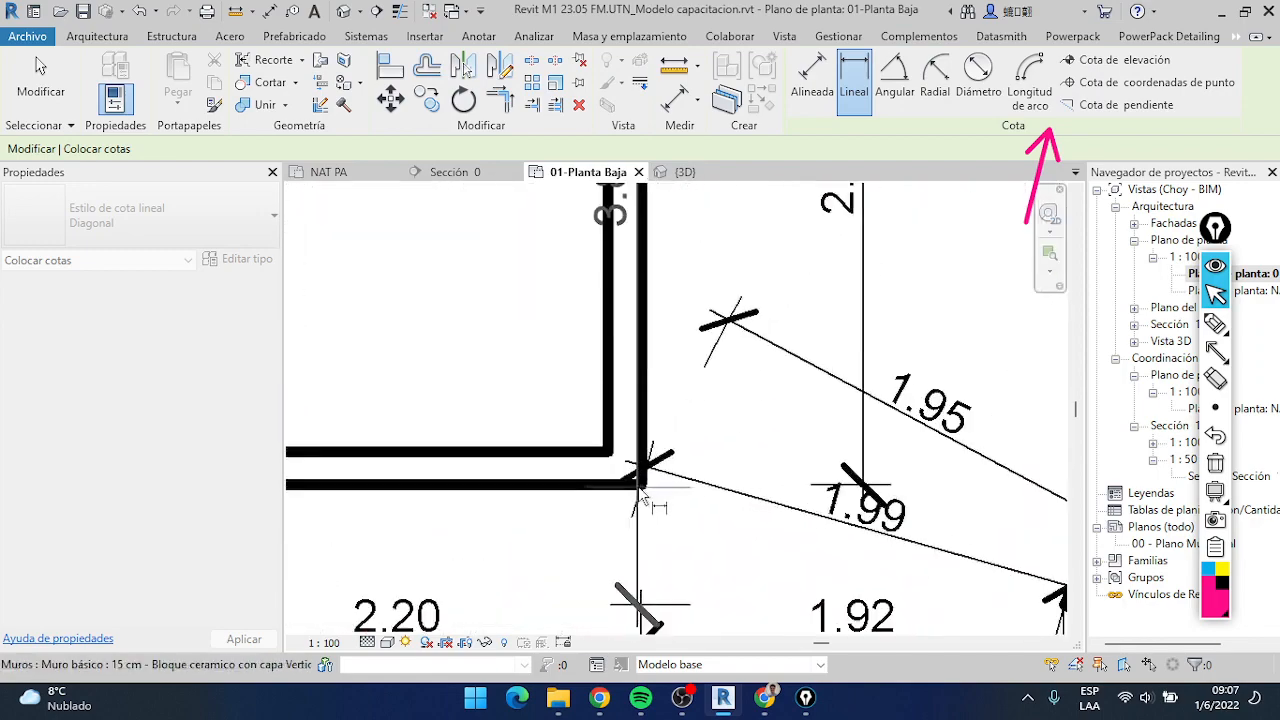
scroll(640, 488, "down", 5)
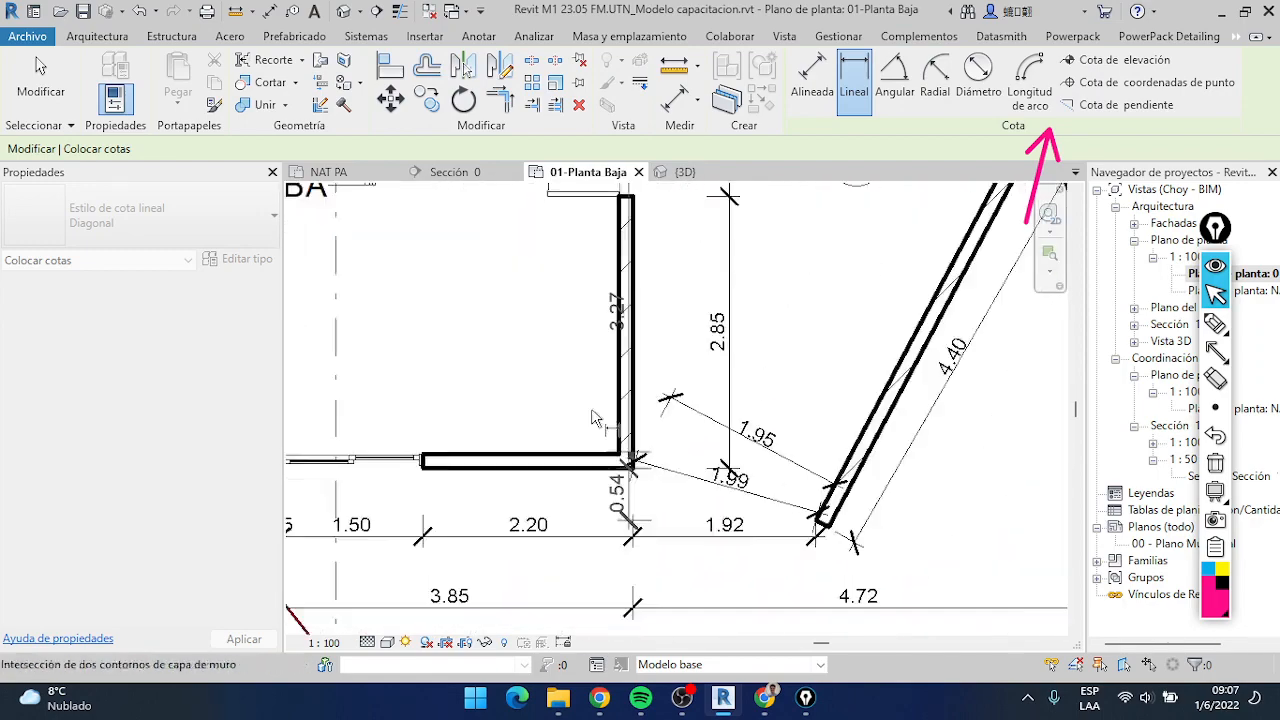
left_click(692, 389)
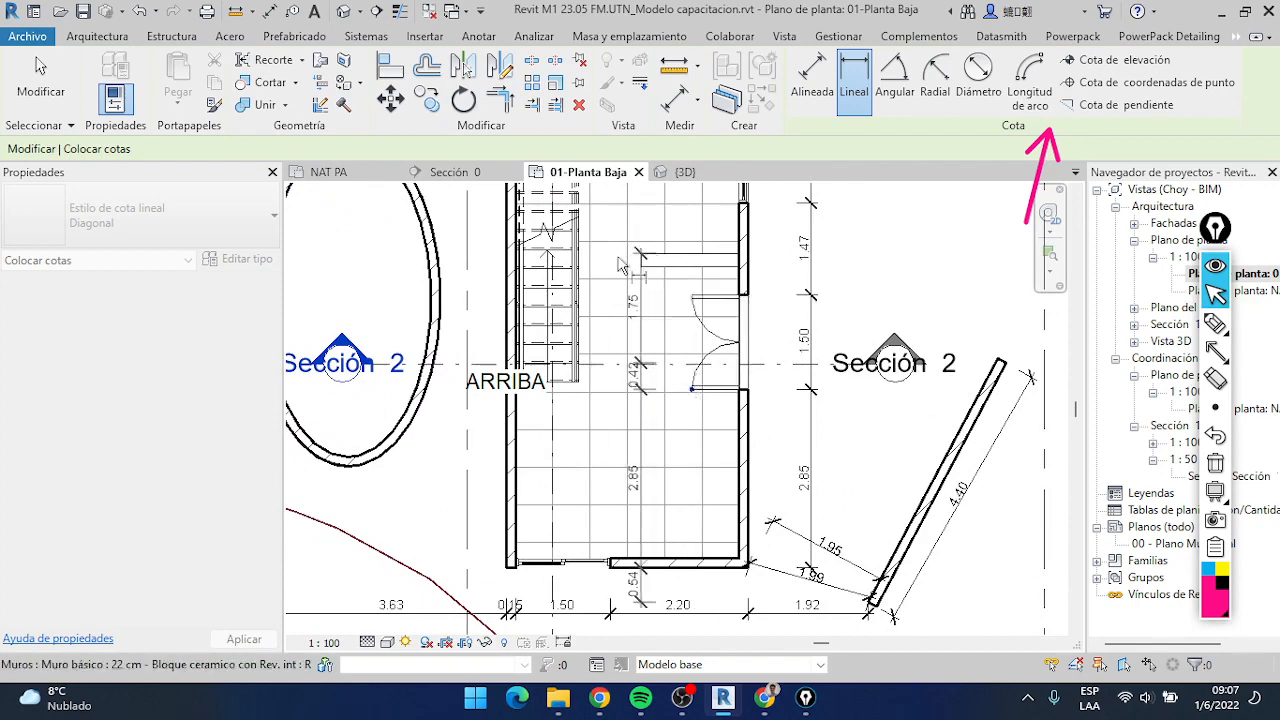
middle_click_drag(597, 250, 611, 412)
left_click(588, 227)
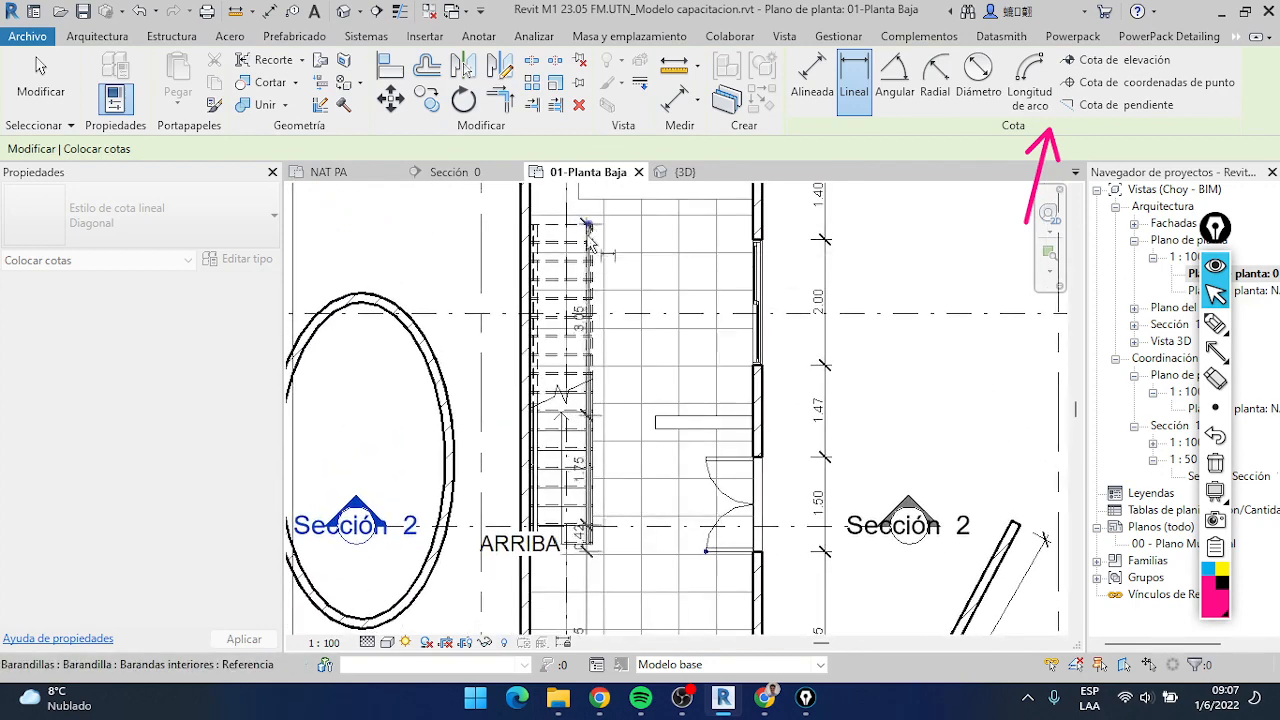
Preview the linear chain horizontally below the front dimensions and vertically beside the oval, and cancel it without placing it
scroll(588, 250, "down", 5)
middle_click_drag(611, 526, 647, 486)
scroll(634, 350, "up", 3)
scroll(680, 440, "down", 3)
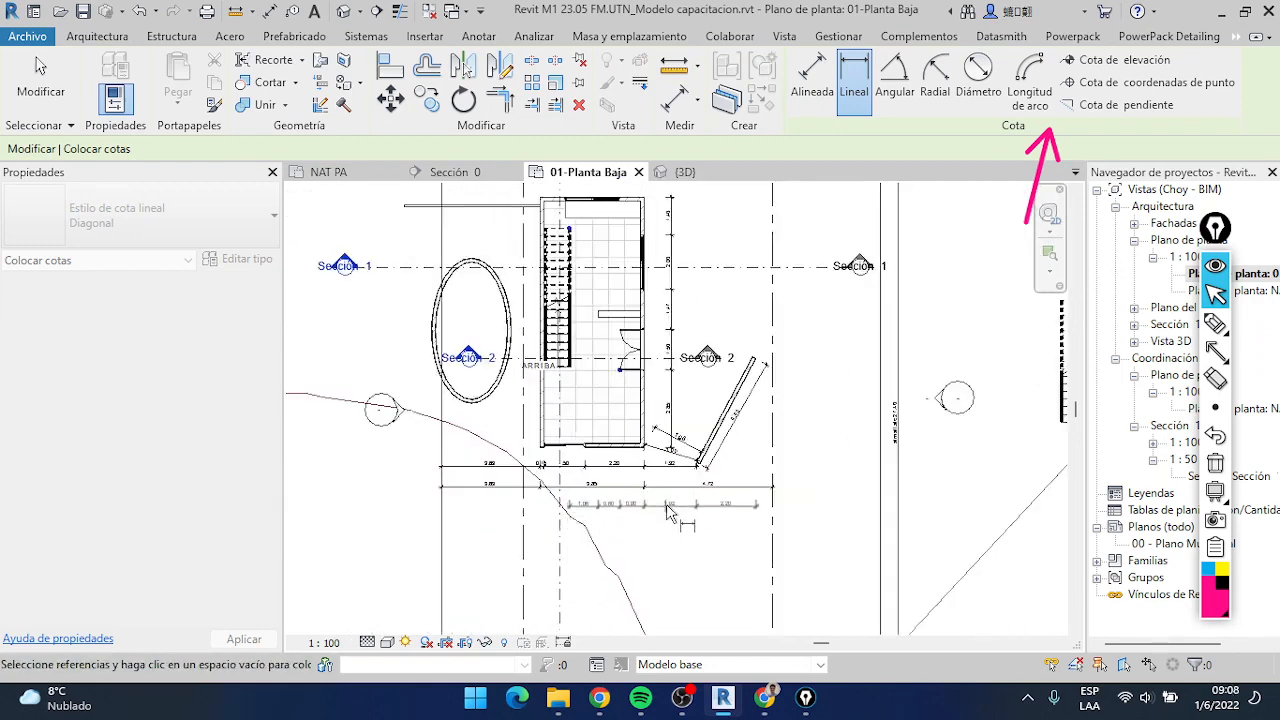
scroll(415, 365, "up", 3)
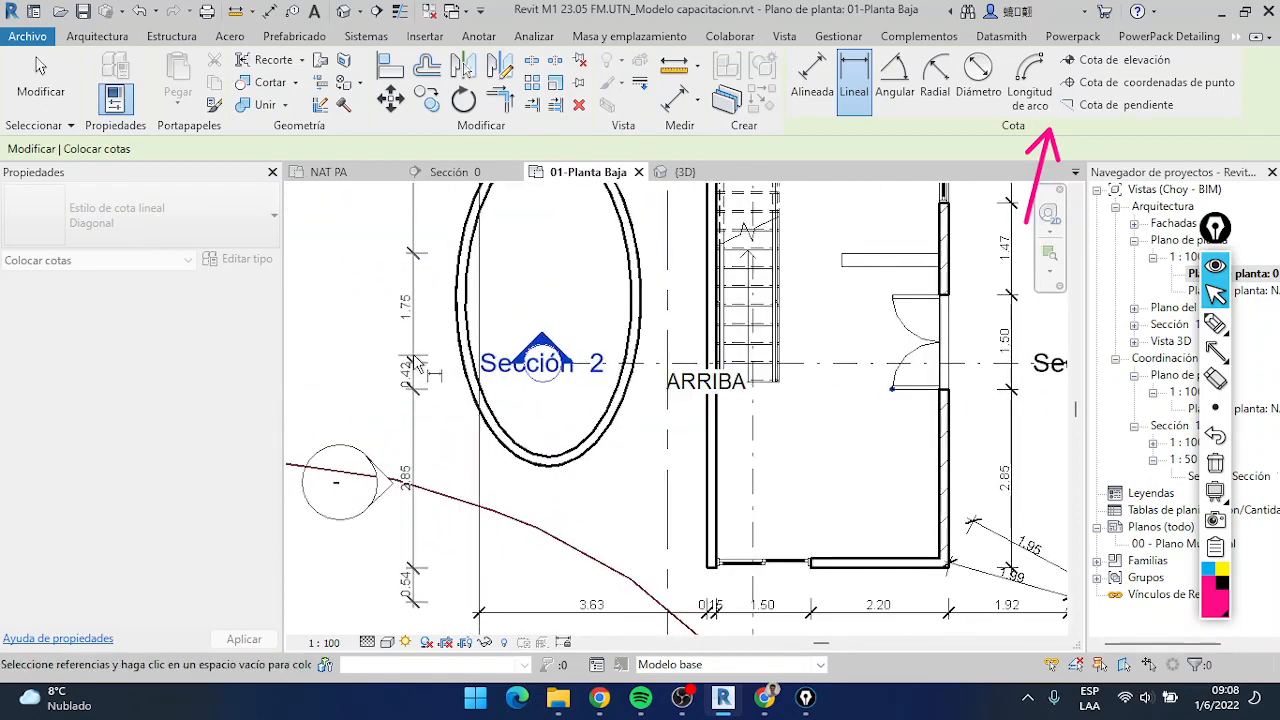
scroll(415, 365, "down", 2)
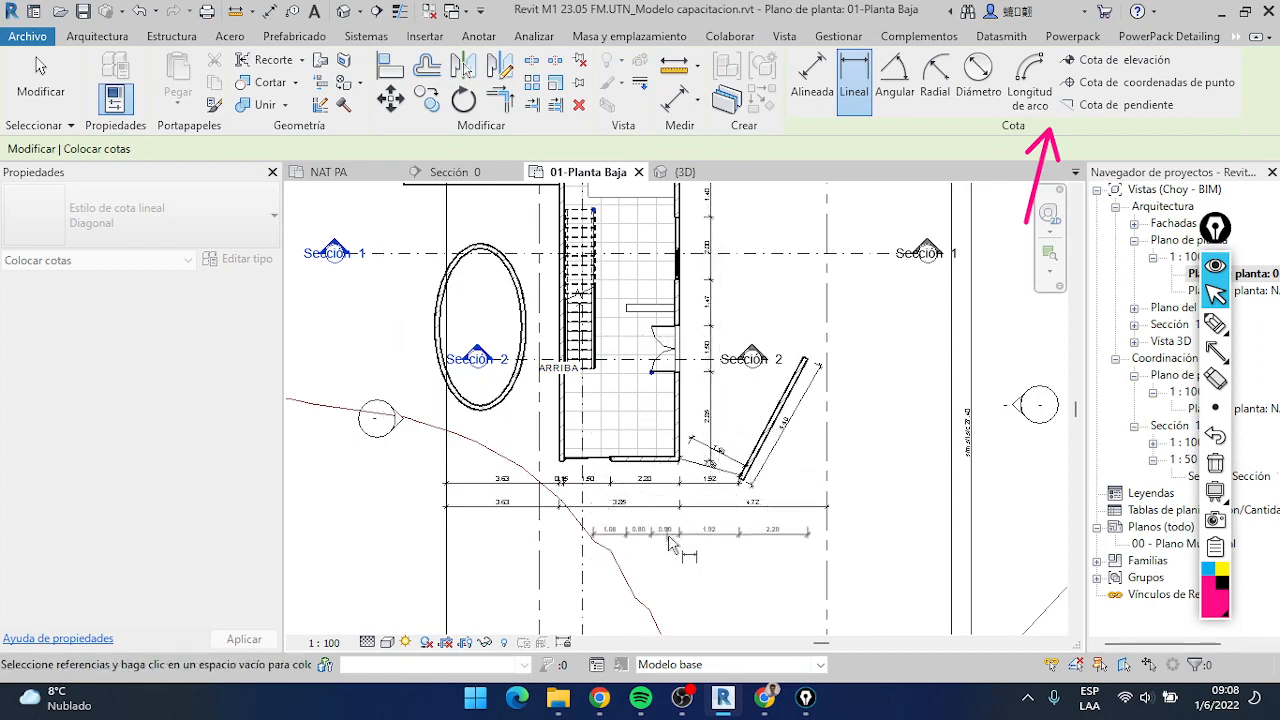
scroll(676, 530, "up", 4)
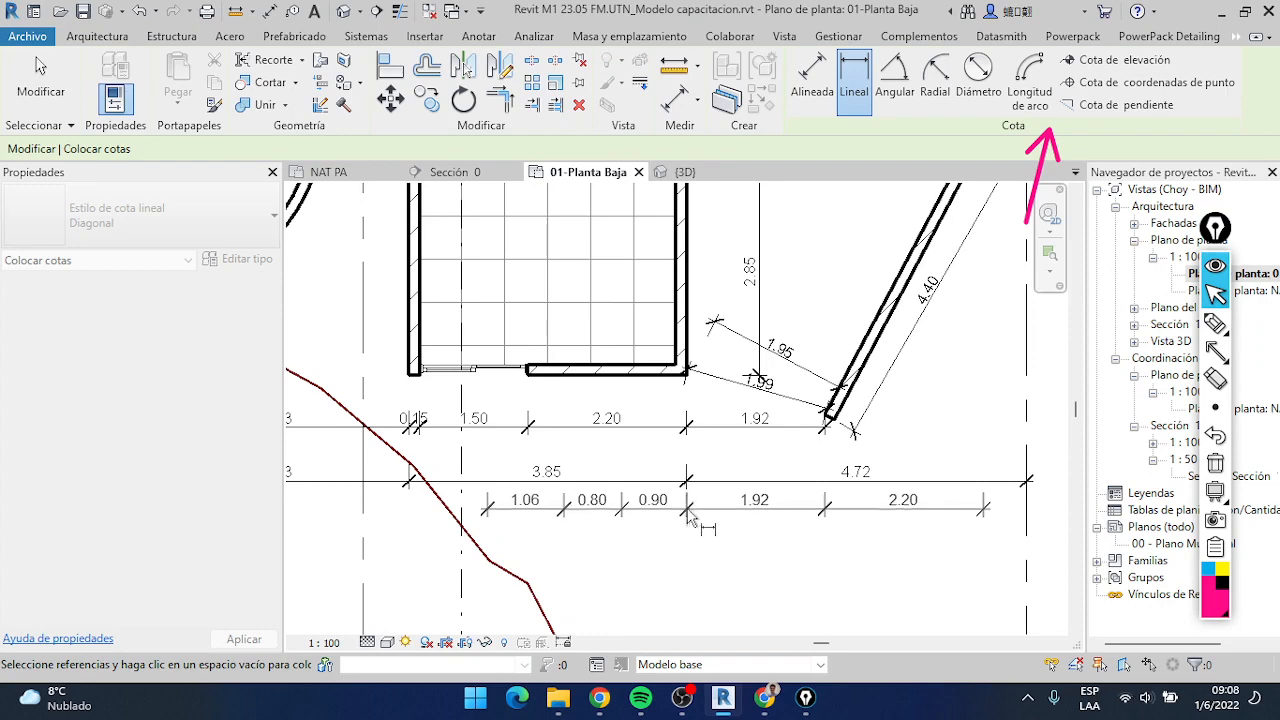
key("Escape")
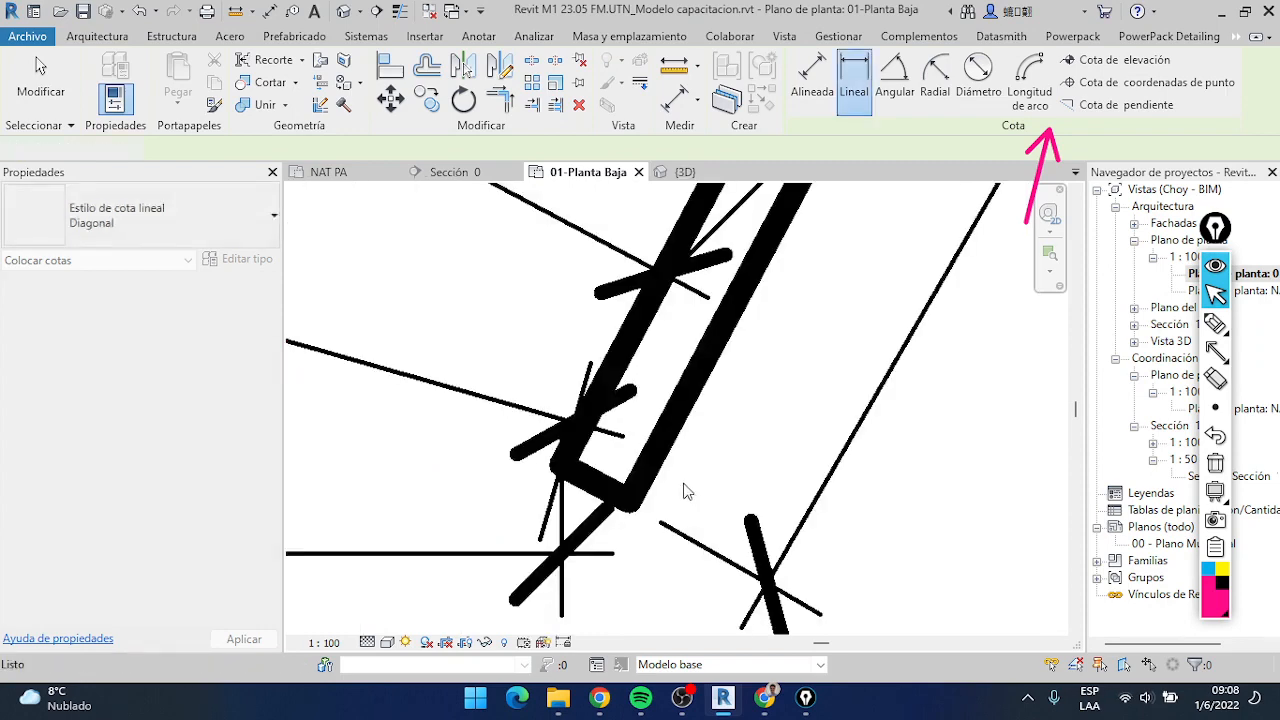
scroll(684, 445, "down", 9)
key("Escape")
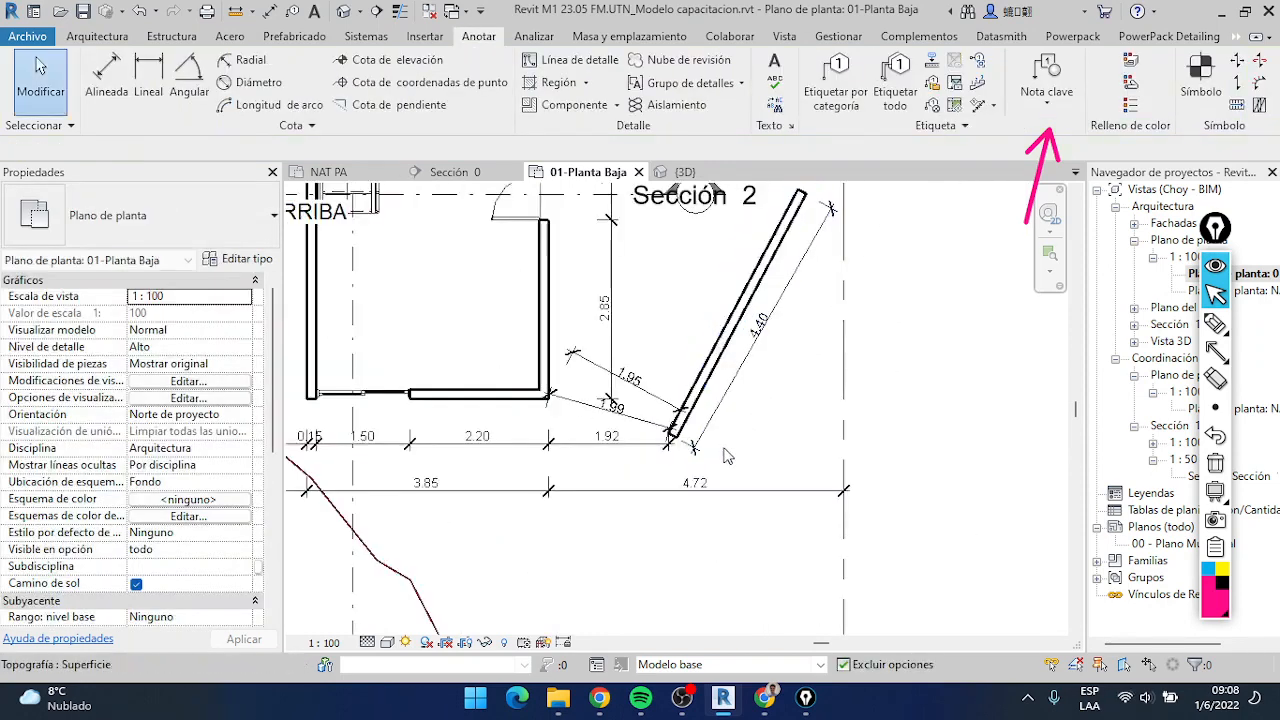
Examine the two dimension chains below the front wall and the dimensions around the slanted wall
scroll(611, 473, "up", 2)
left_click(613, 486)
scroll(620, 478, "down", 5)
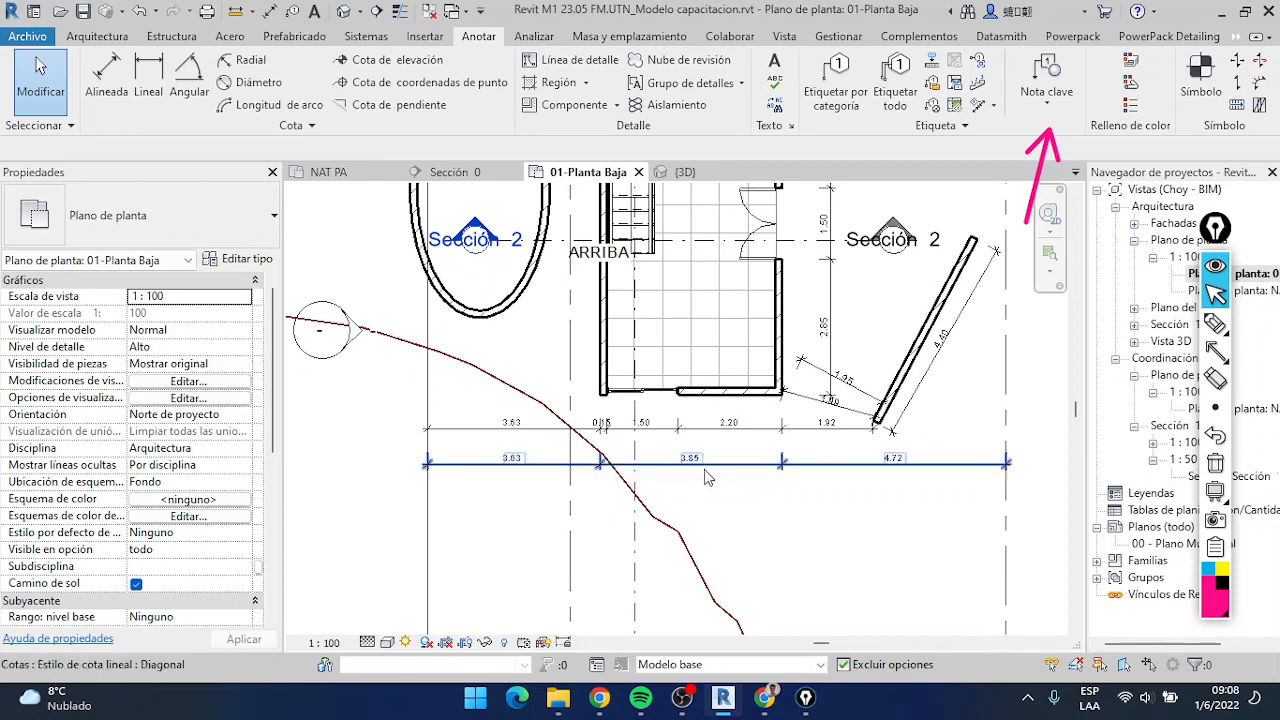
scroll(700, 448, "down", 1)
middle_click_drag(741, 467, 597, 448)
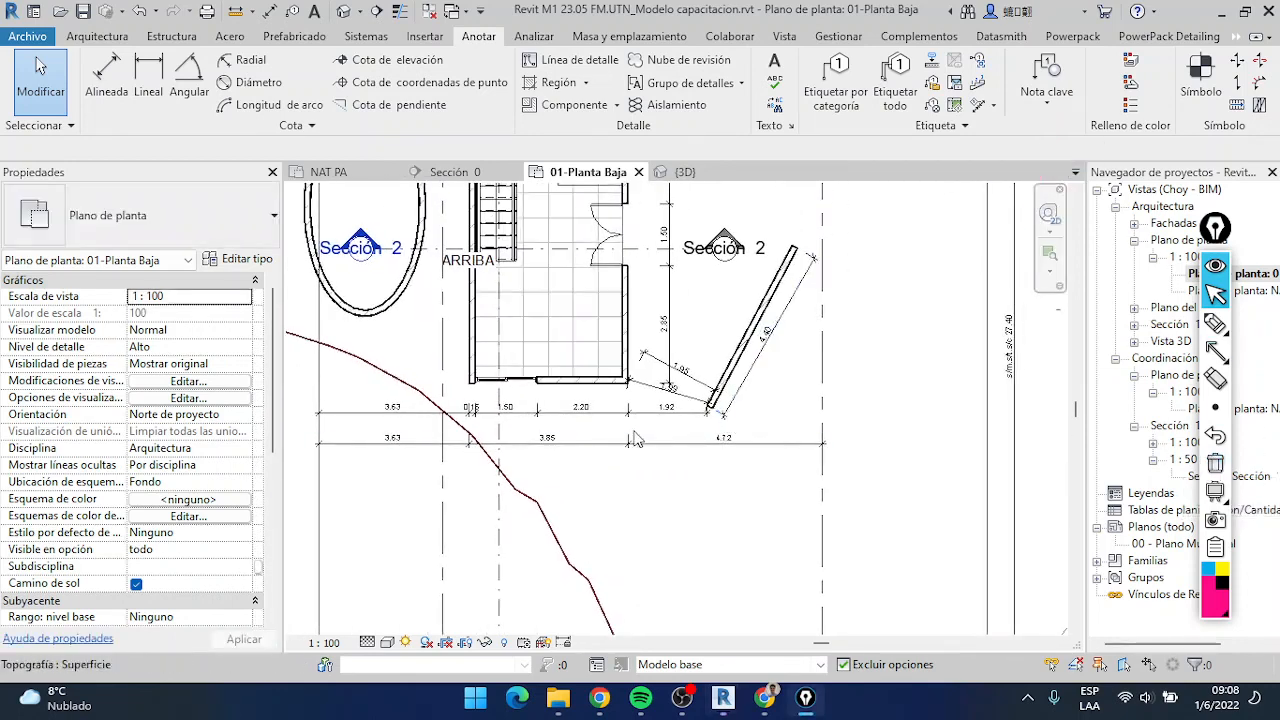
scroll(686, 450, "up", 2)
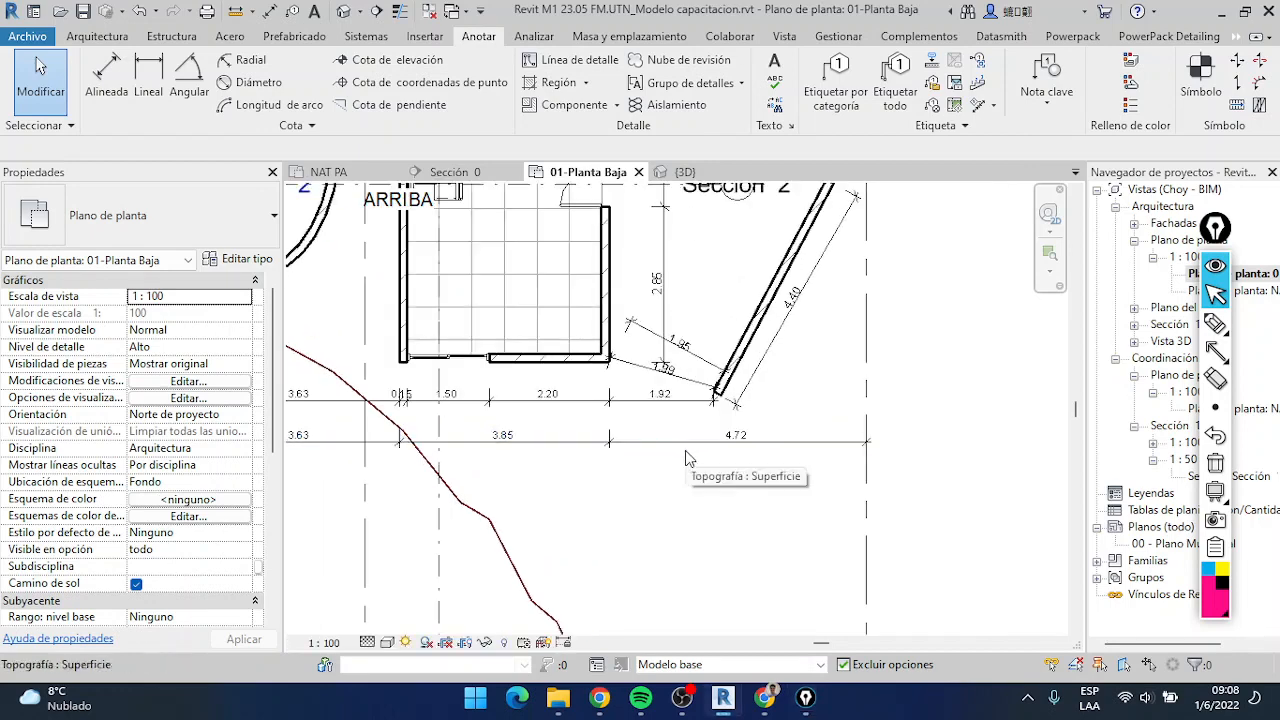
scroll(694, 446, "down", 1)
middle_click_drag(715, 453, 790, 491)
scroll(689, 542, "up", 2)
scroll(689, 546, "down", 1)
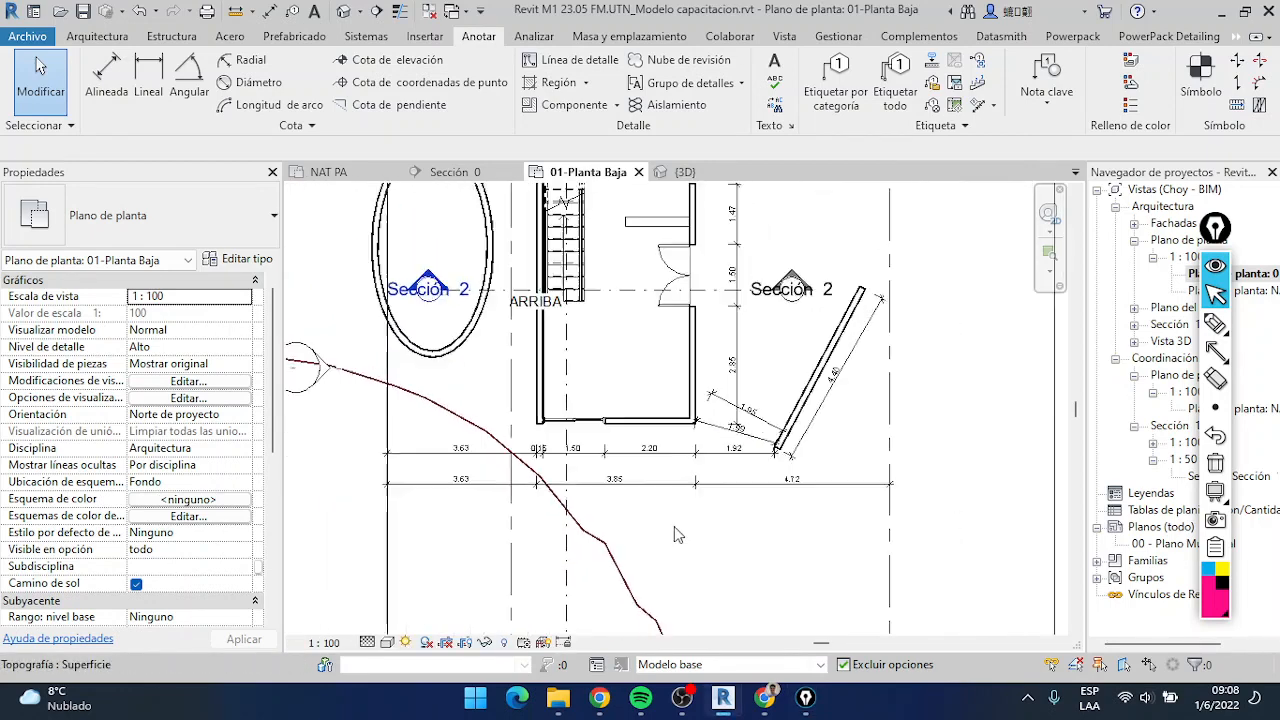
Start an aligned dimension and duplicate its Diagonal type as db_Calibri 1.8mm_Negro_Progre metros
left_click(106, 75)
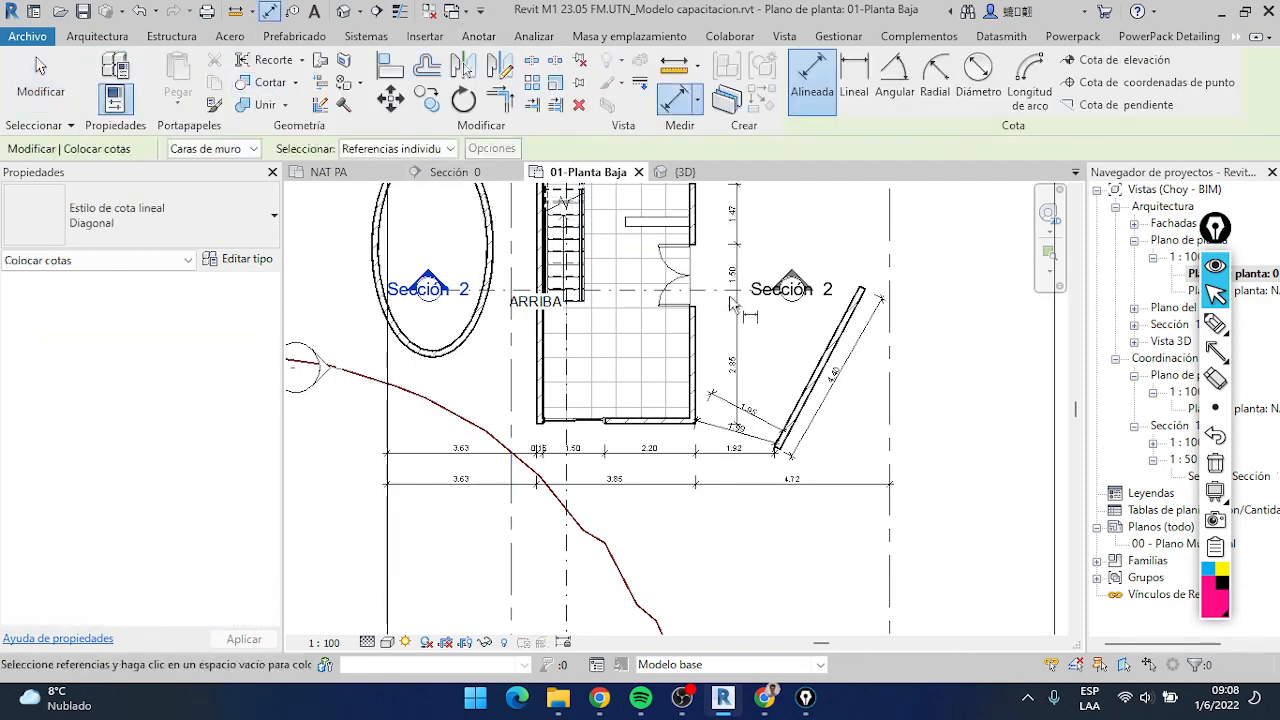
left_click(200, 226)
left_click(200, 226)
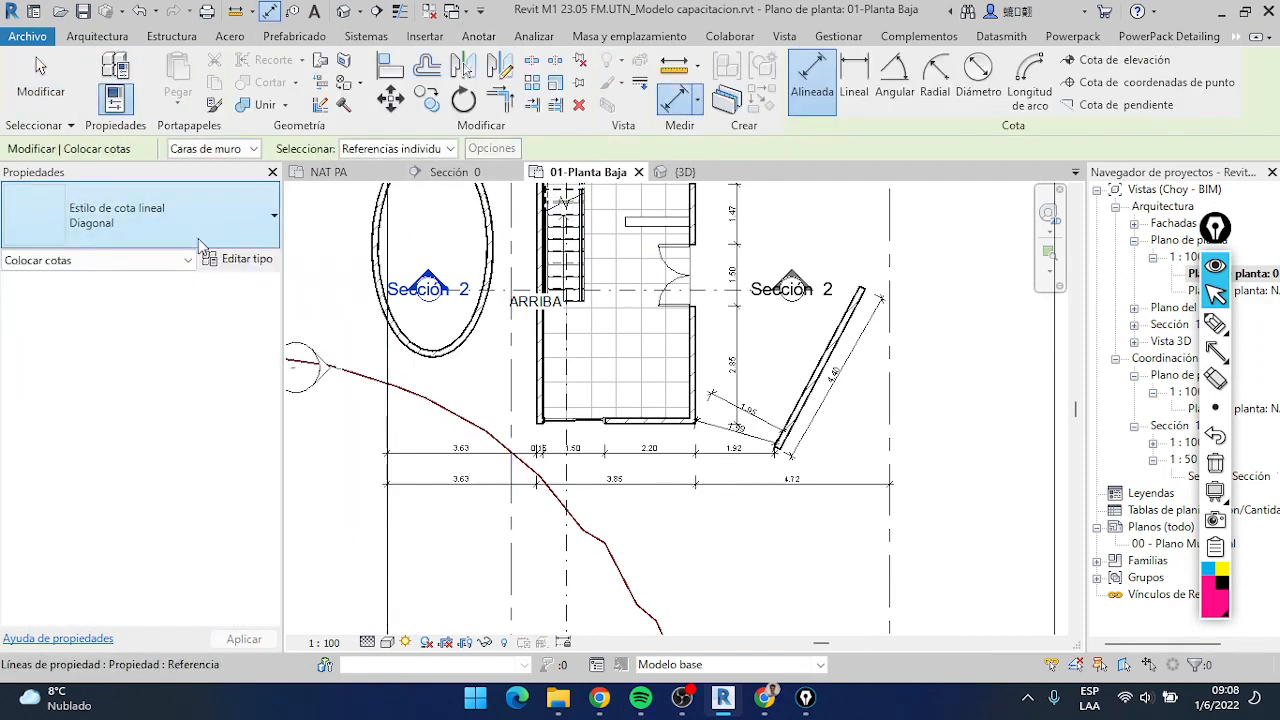
left_click(239, 263)
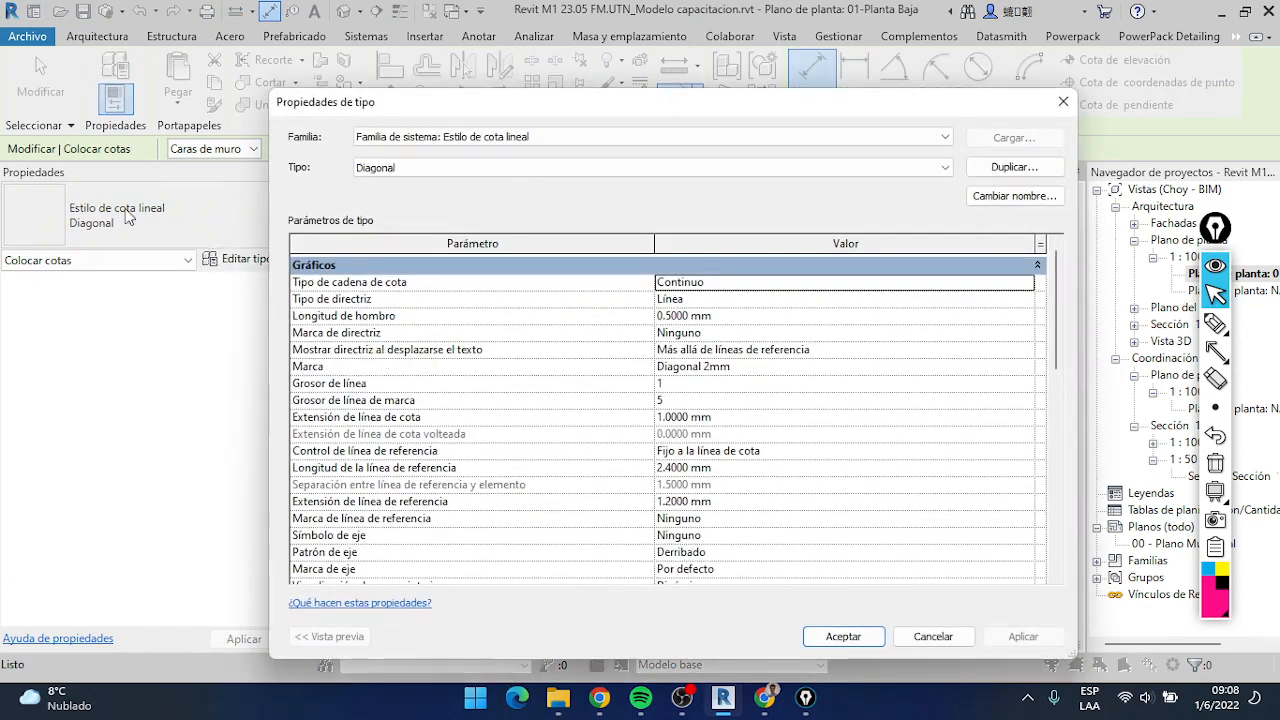
left_click(1033, 170)
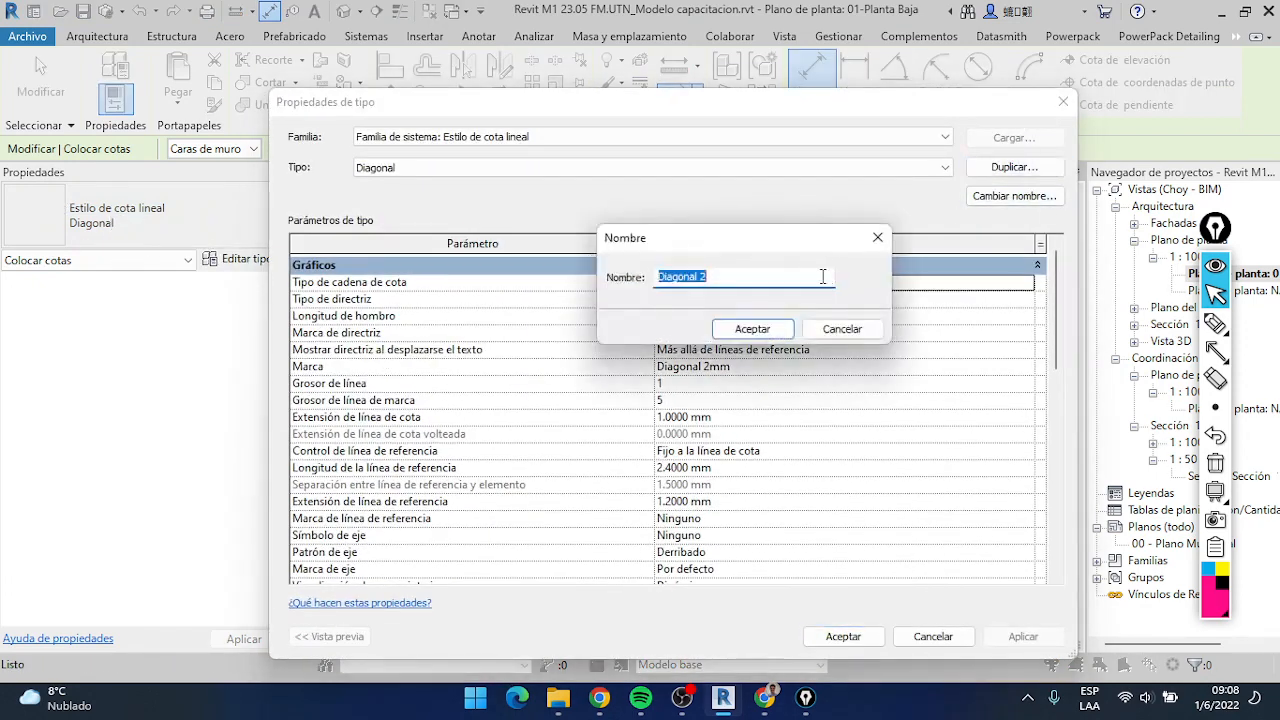
left_click_drag(800, 277, 660, 279)
type("d")
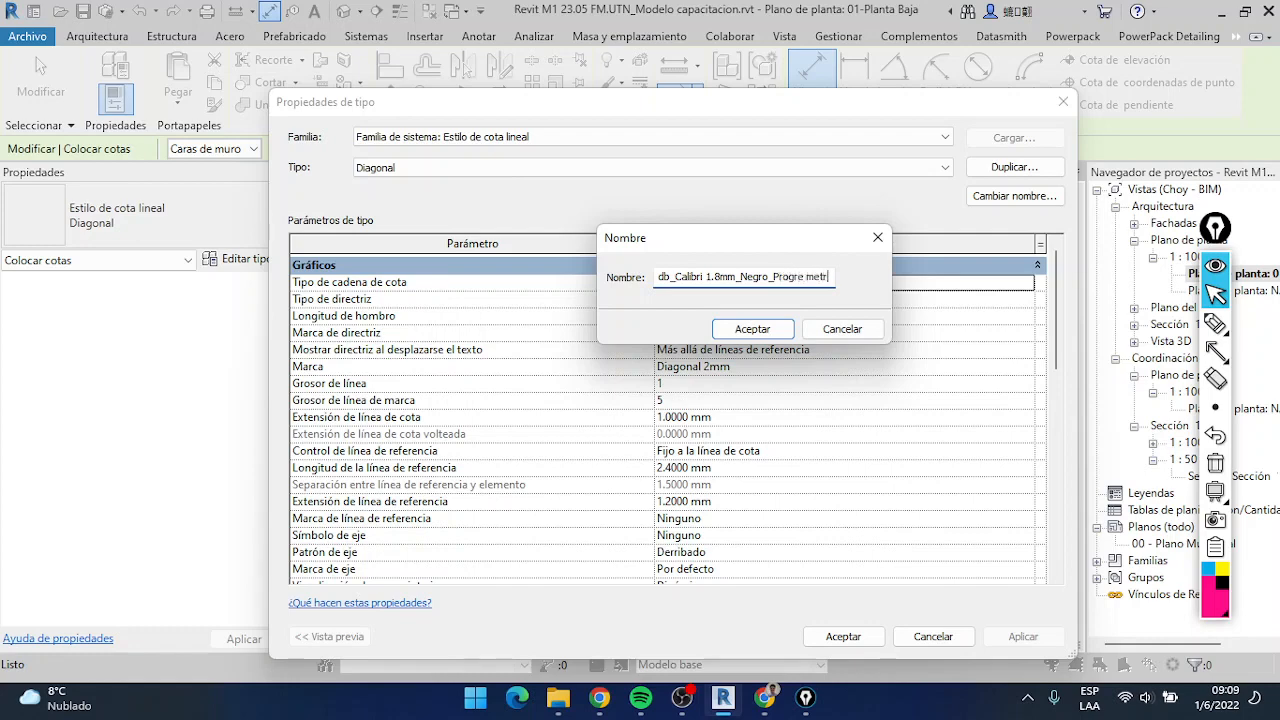
type("os")
key("Return")
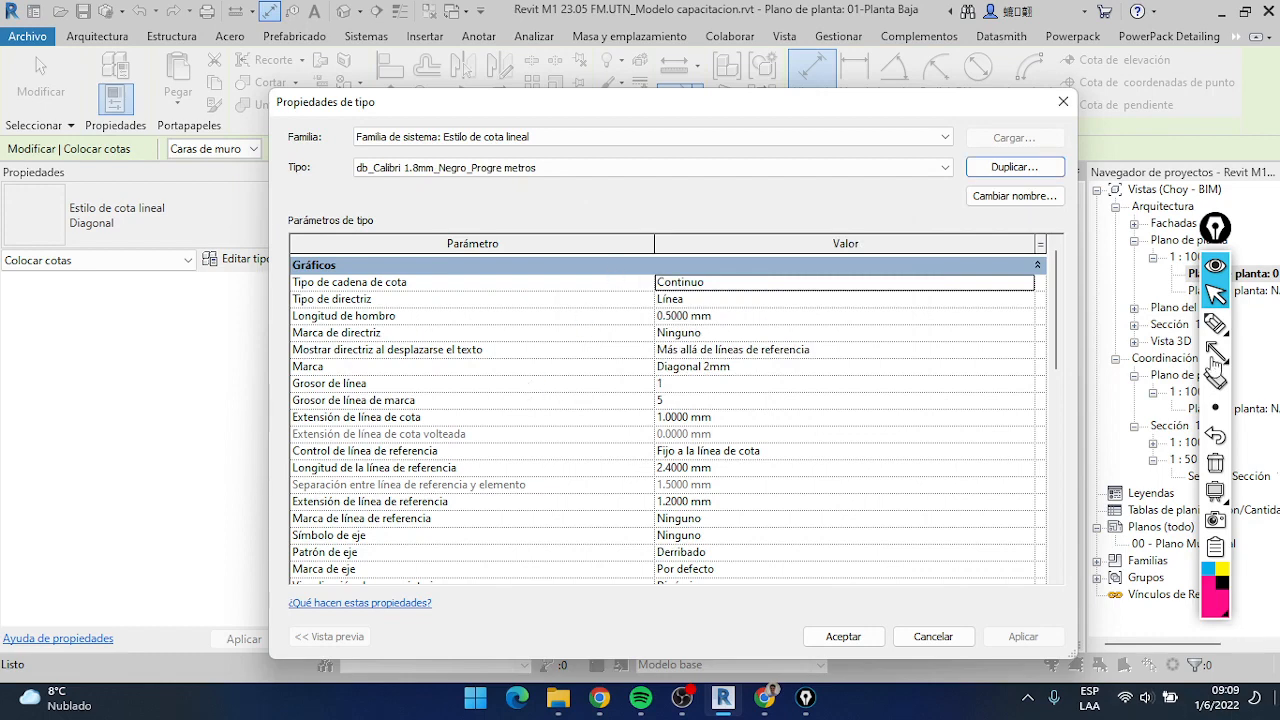
Set the new dimension type's Tipo de cadena de cota to Por coordenadas and accept the type properties
mouse_move(1213, 354)
left_click(1160, 355)
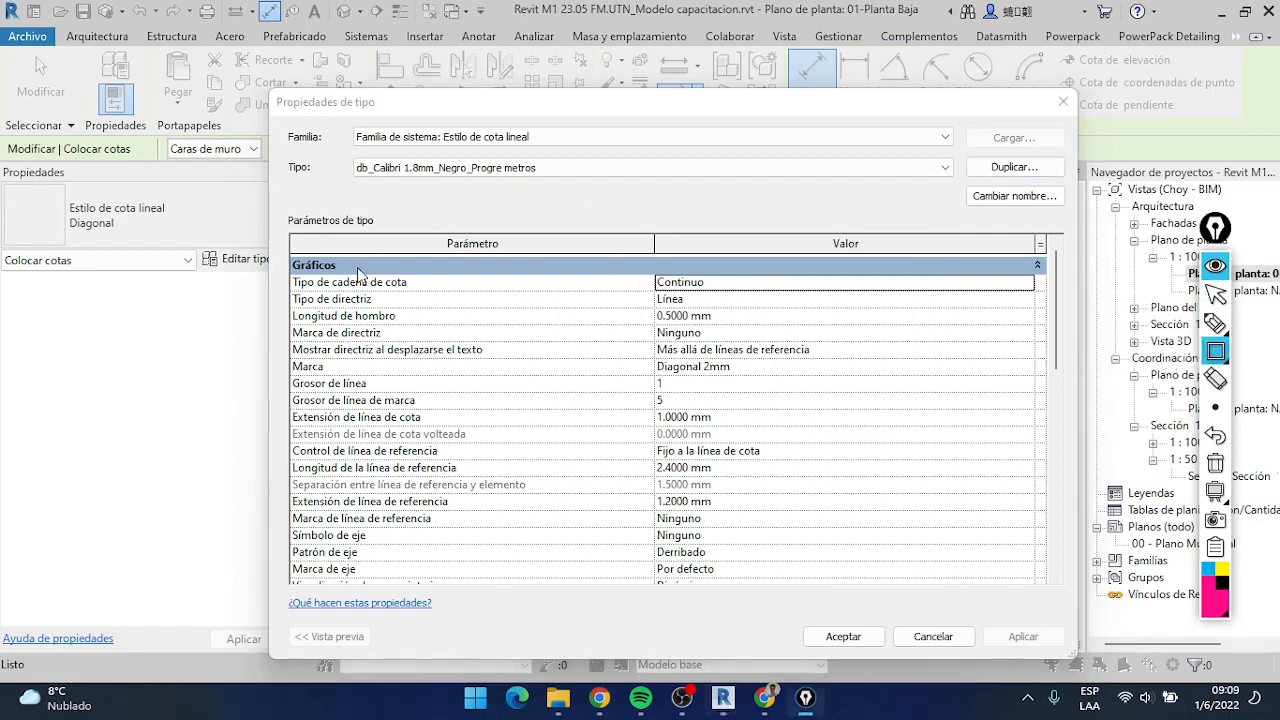
left_click_drag(267, 262, 1064, 298)
left_click(1215, 294)
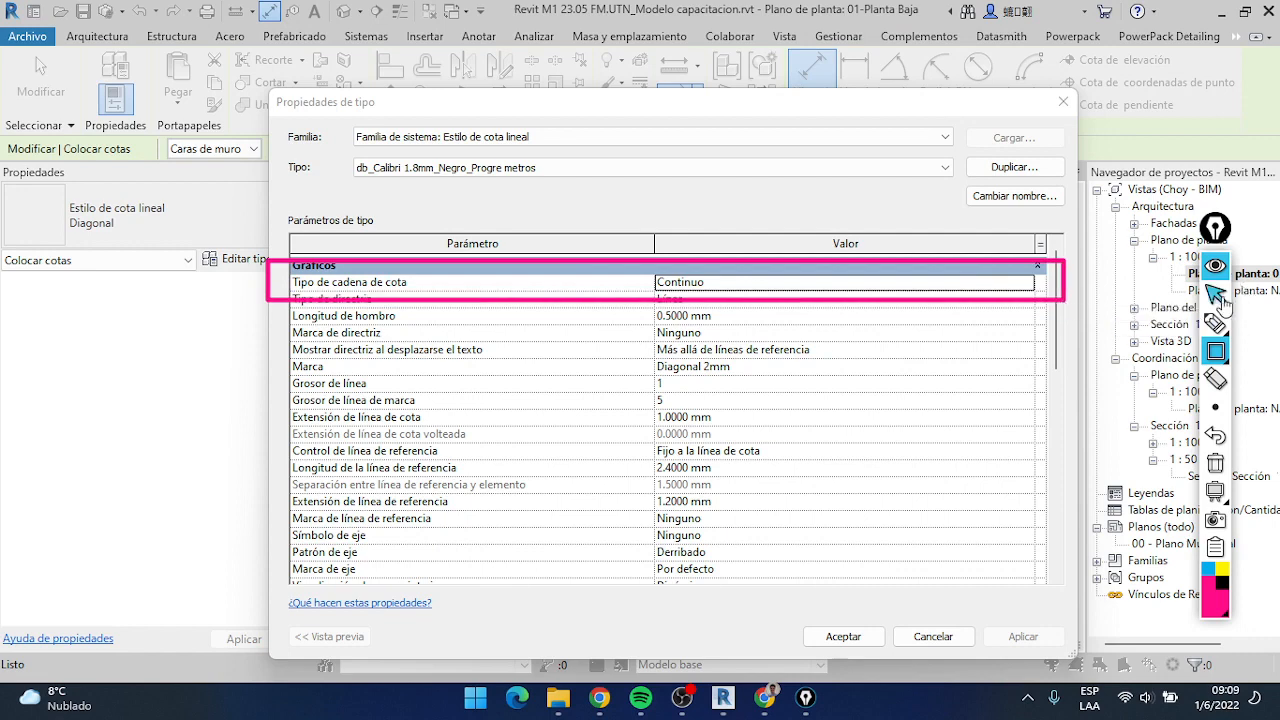
left_click(1029, 285)
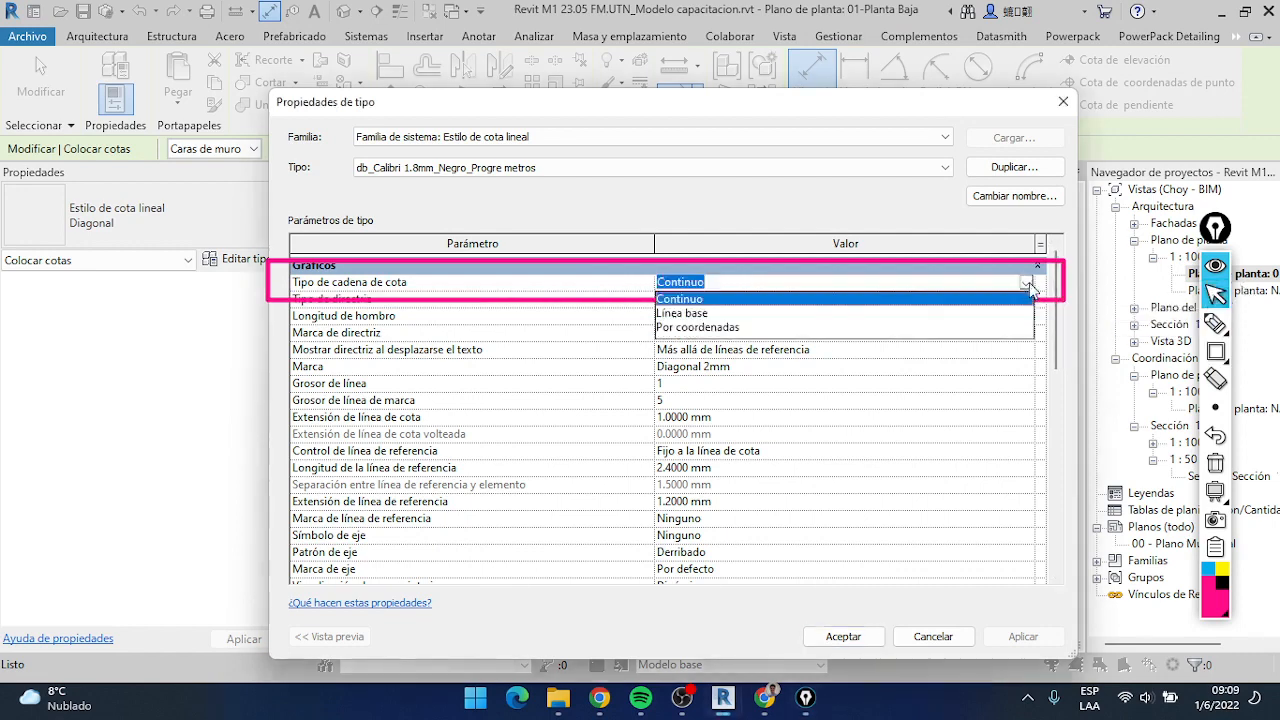
left_click(733, 328)
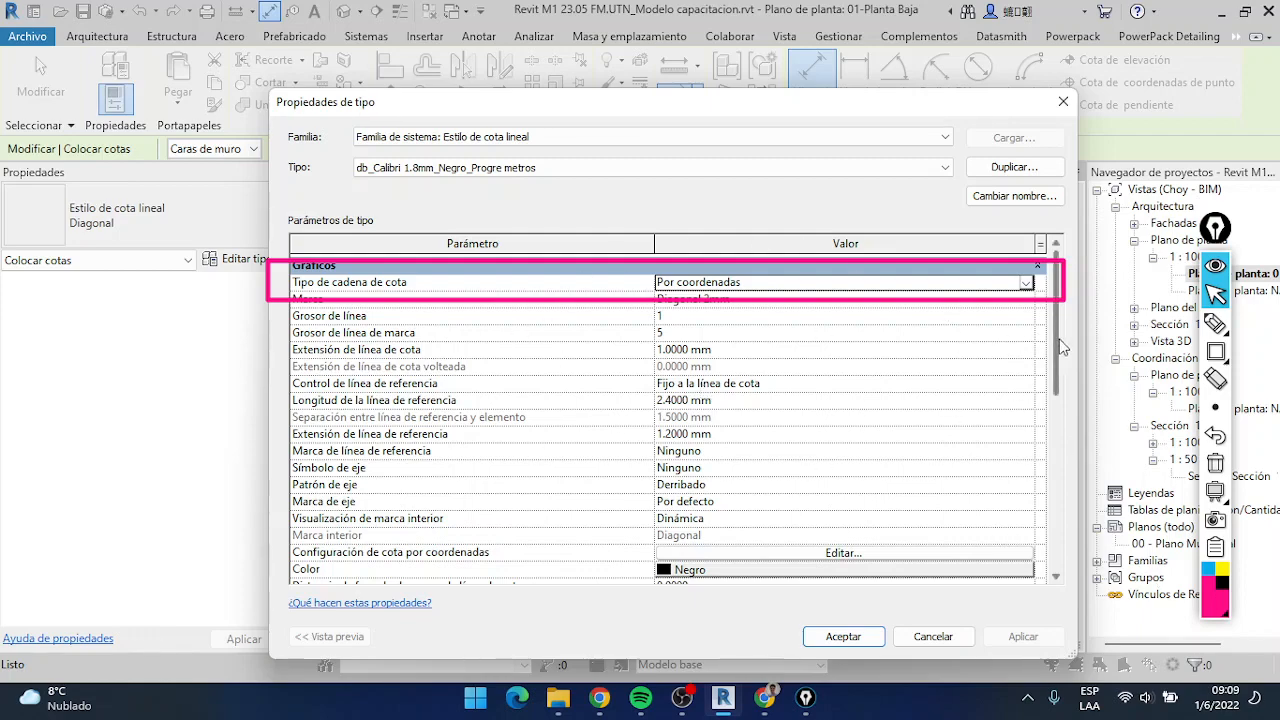
scroll(1046, 335, "down", 3)
scroll(1050, 327, "up", 3)
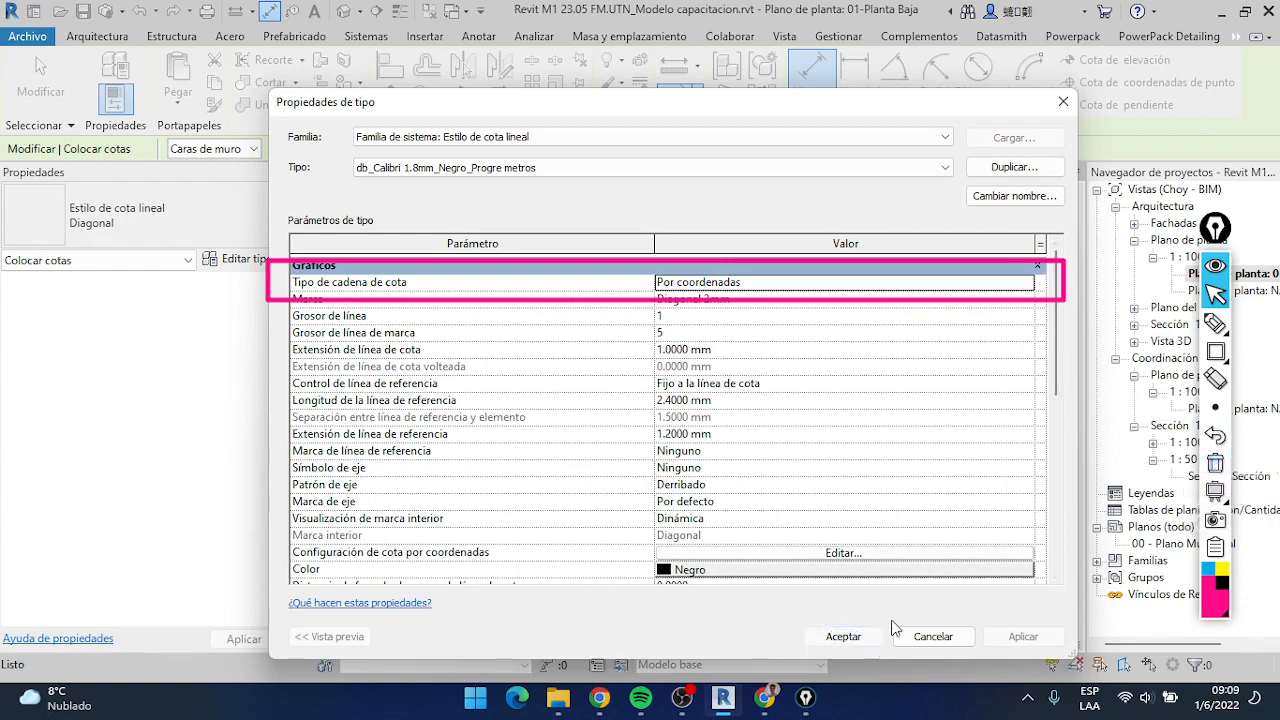
left_click(868, 636)
left_click(1215, 460)
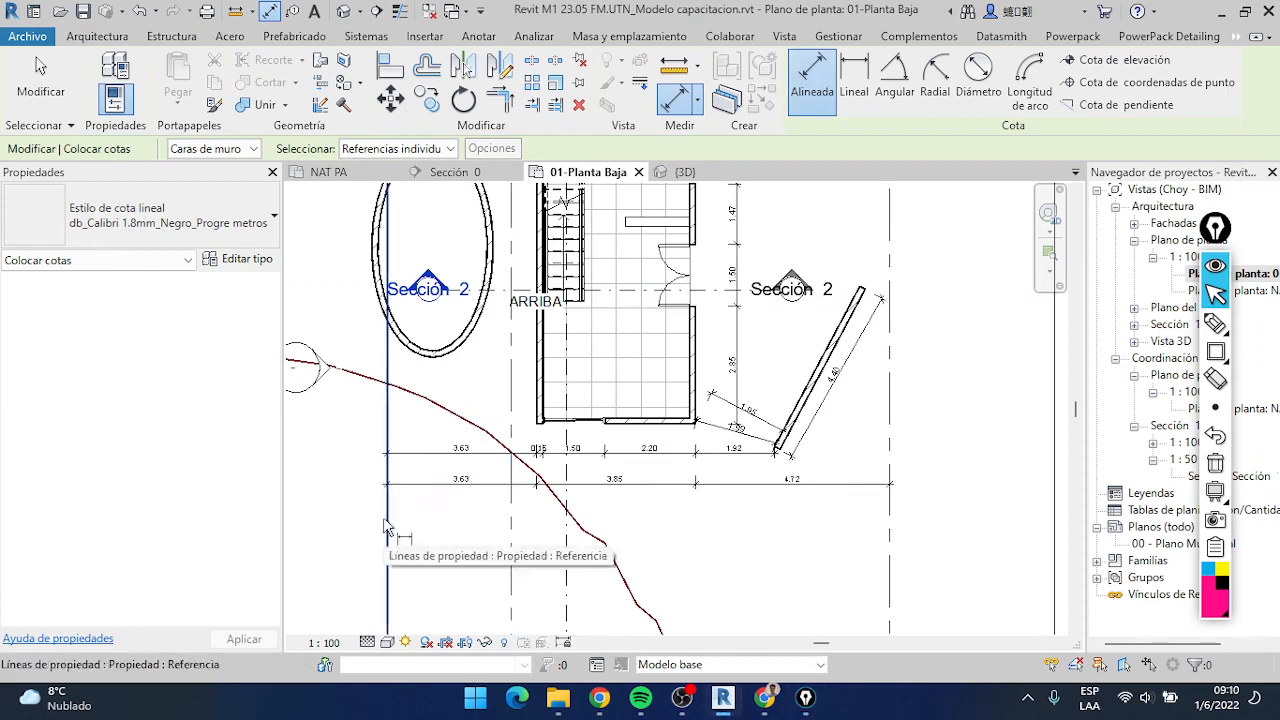
Place an ordinate chain below the front dimensions from the left property line through the house's two outer side walls to grid J
scroll(487, 438, "up", 2)
left_click(566, 410)
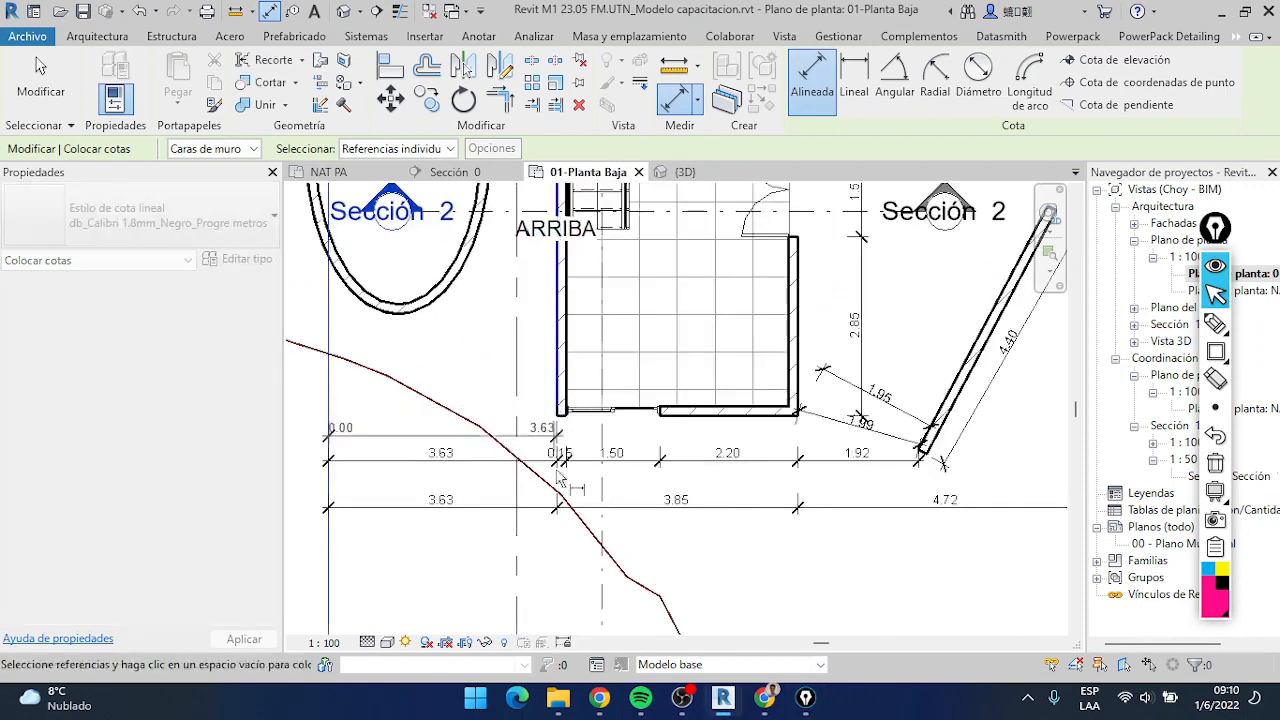
left_click(801, 411)
scroll(820, 440, "down", 2)
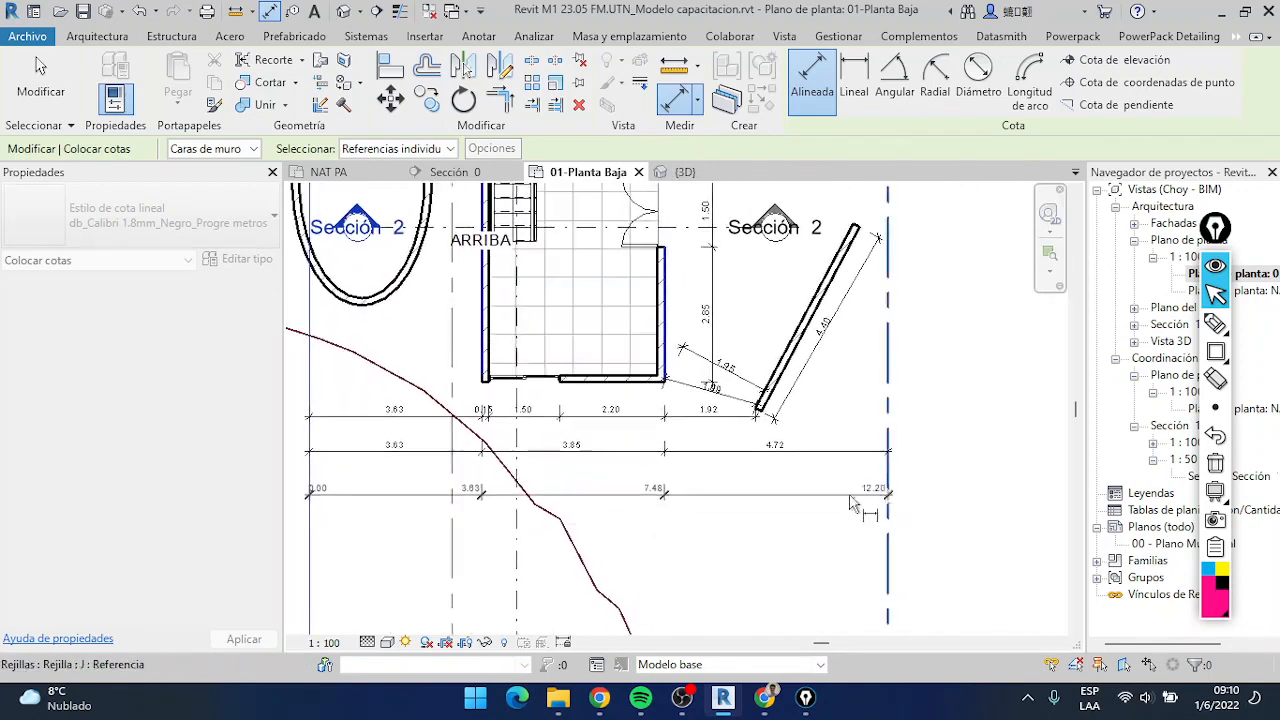
scroll(615, 482, "up", 2)
left_click(487, 503)
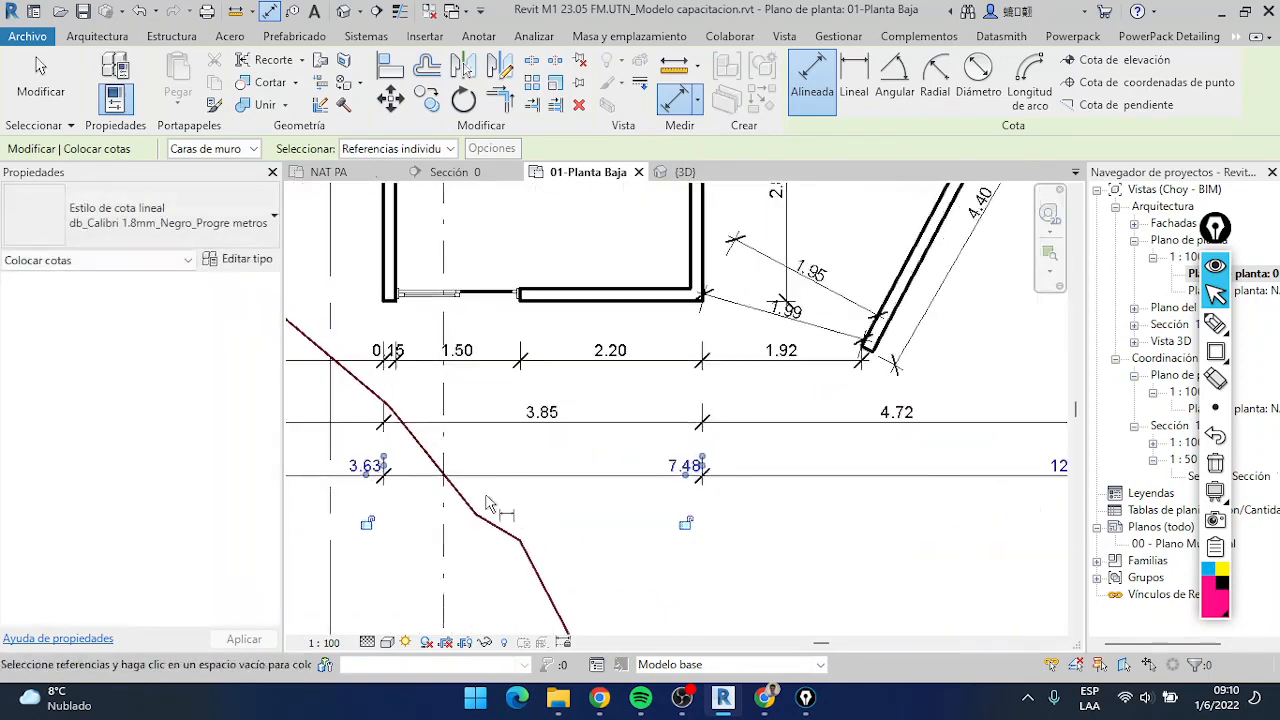
Examine the cumulative values along the ordinate chain from its origin to grid J
scroll(487, 503, "down", 3)
middle_click_drag(487, 503, 629, 452)
scroll(503, 472, "up", 4)
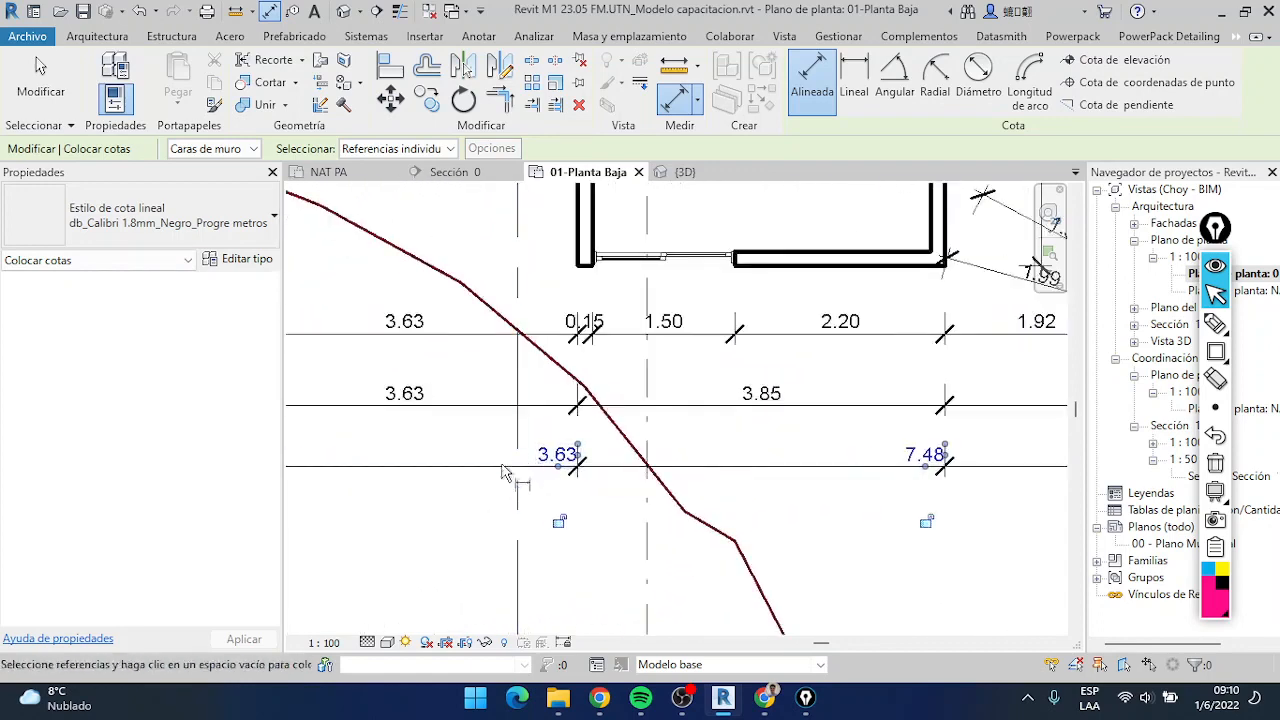
scroll(502, 445, "down", 1)
middle_click_drag(502, 445, 565, 456)
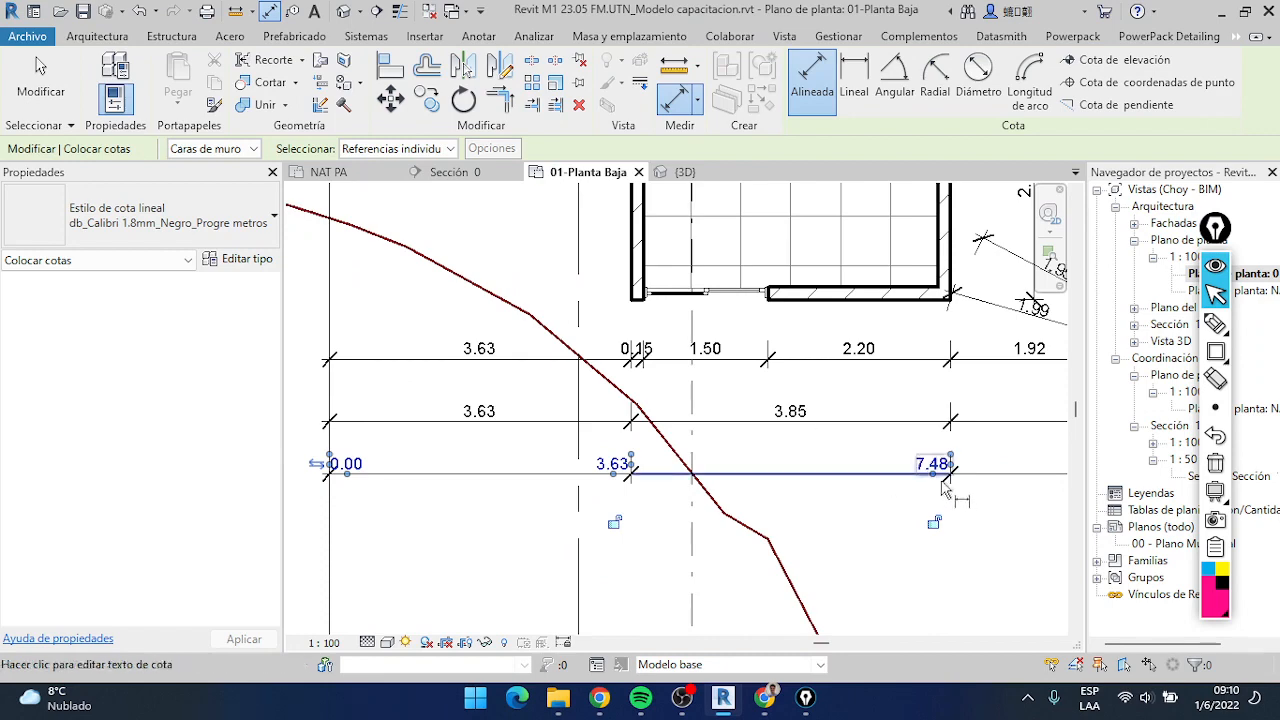
middle_click_drag(944, 487, 760, 440)
scroll(730, 415, "down", 1)
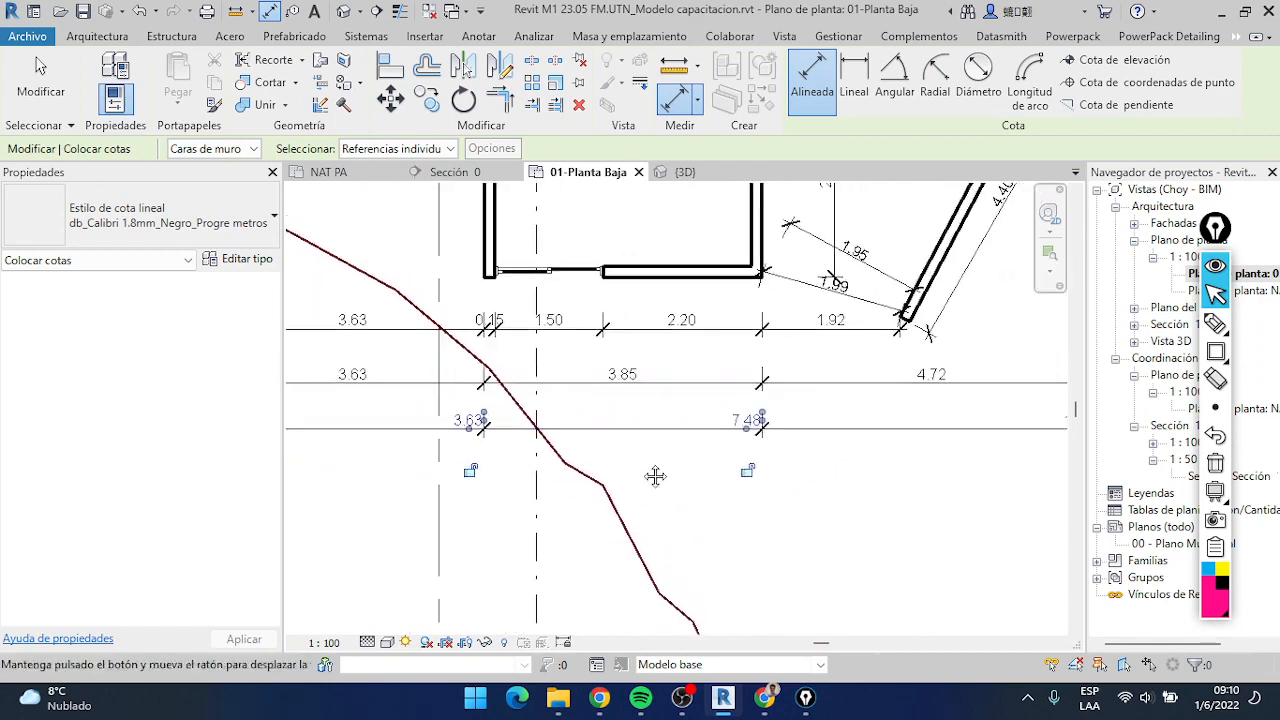
middle_click_drag(655, 476, 546, 473)
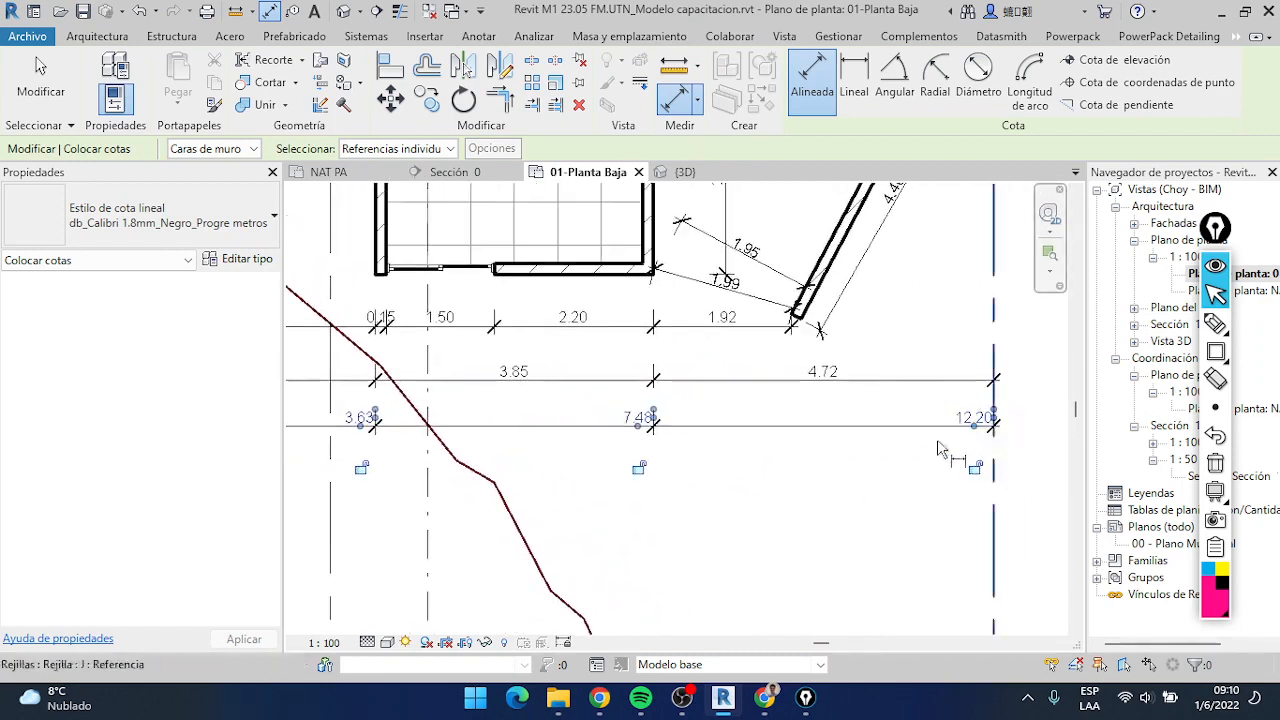
middle_click_drag(441, 443, 668, 424)
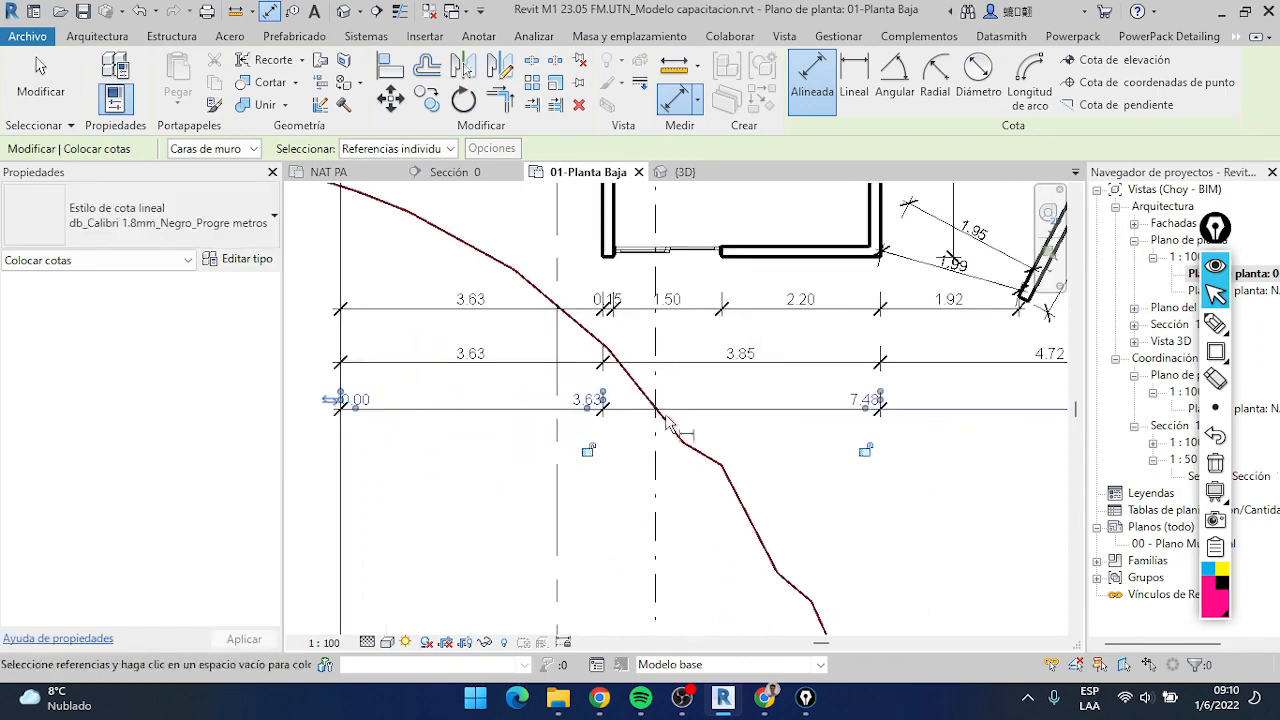
Review the dimension type's string type options, keep Por coordenadas, and leave the aligned dimension command
left_click(240, 259)
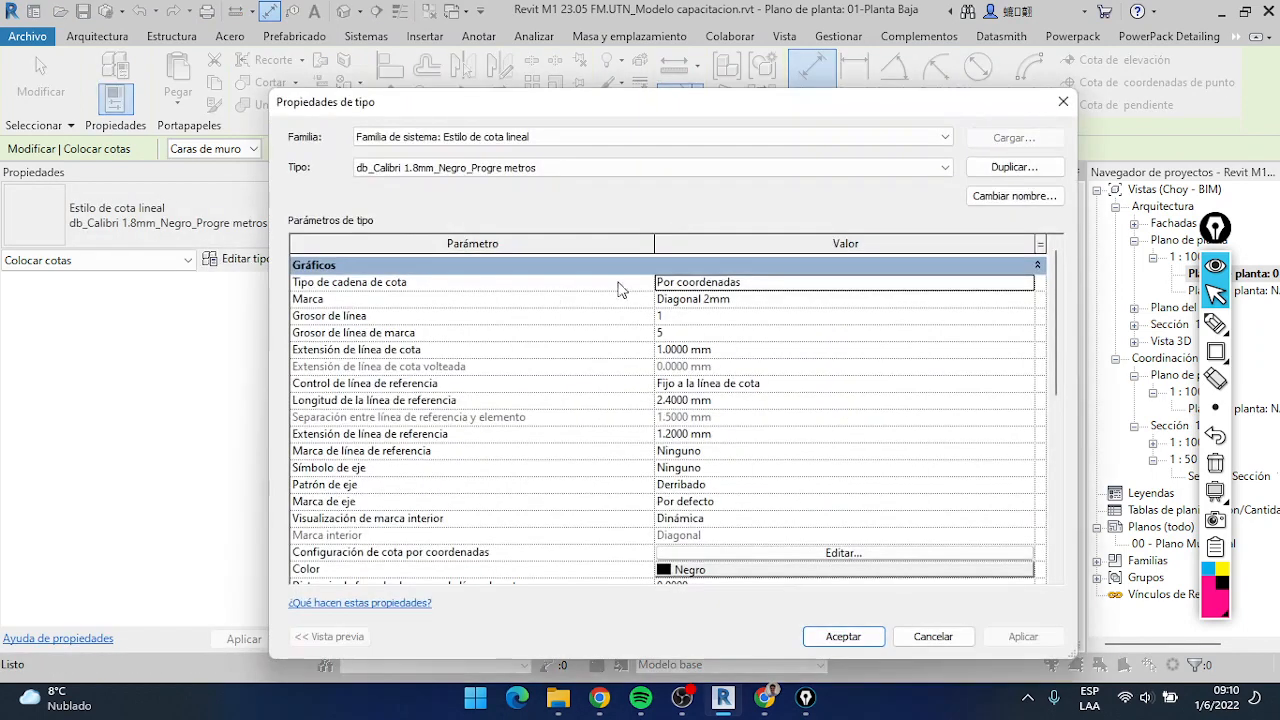
left_click(1030, 290)
left_click(1026, 284)
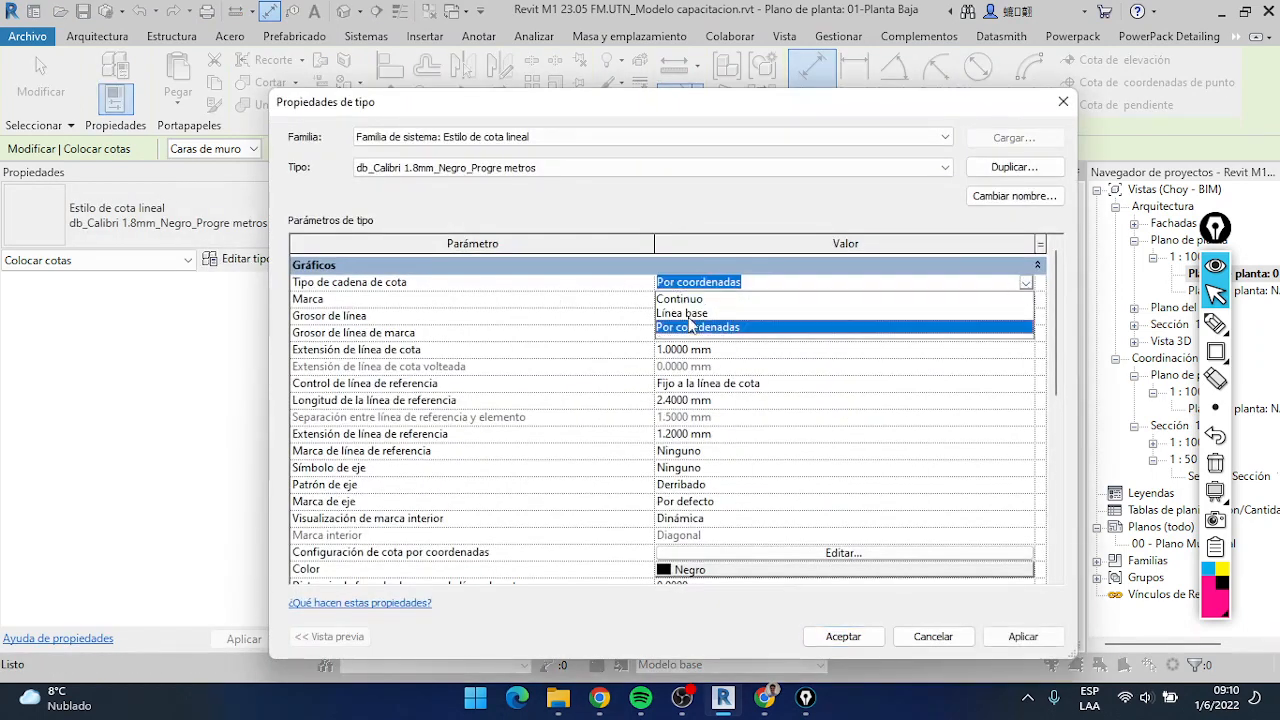
left_click(1027, 285)
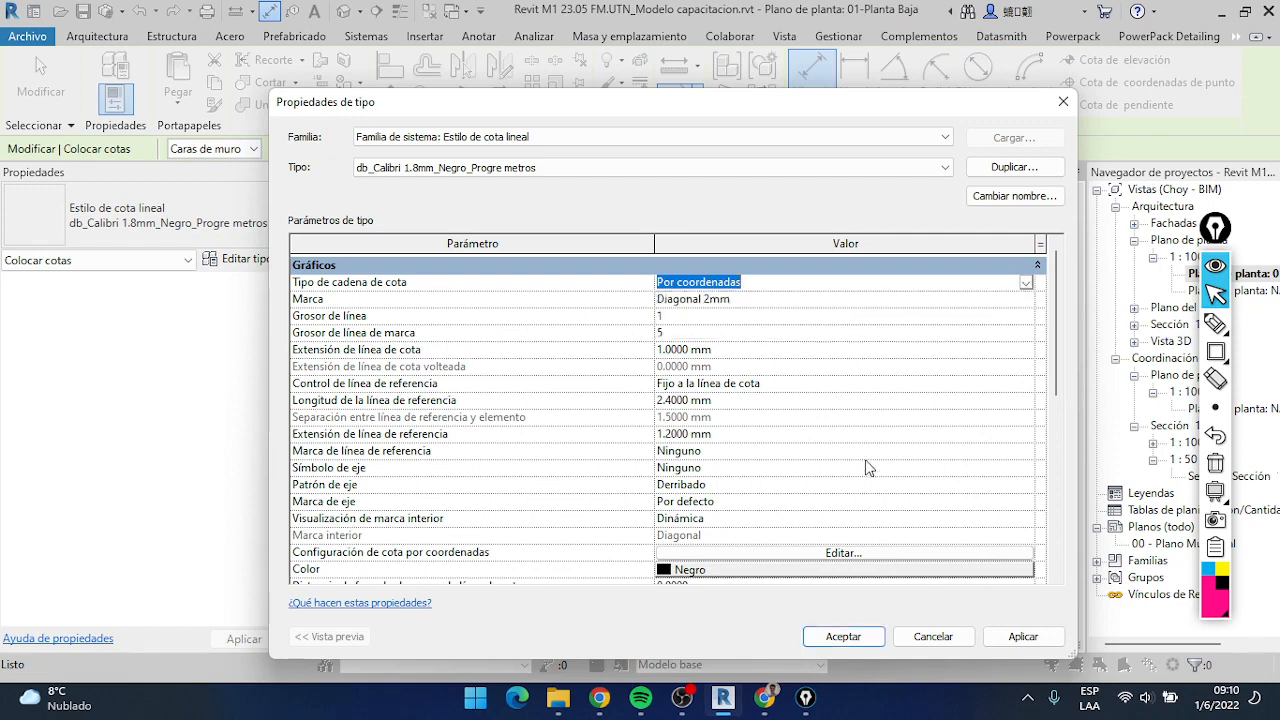
left_click(843, 636)
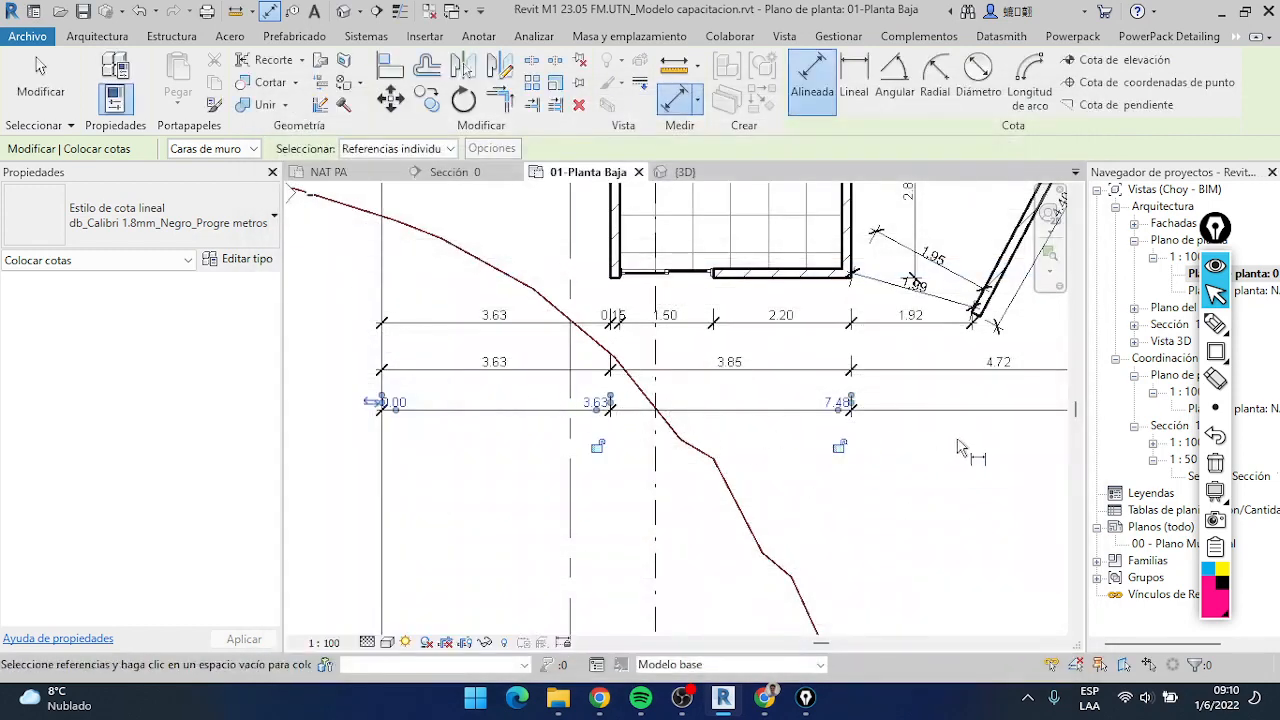
scroll(884, 417, "up", 1)
middle_click_drag(868, 413, 837, 421)
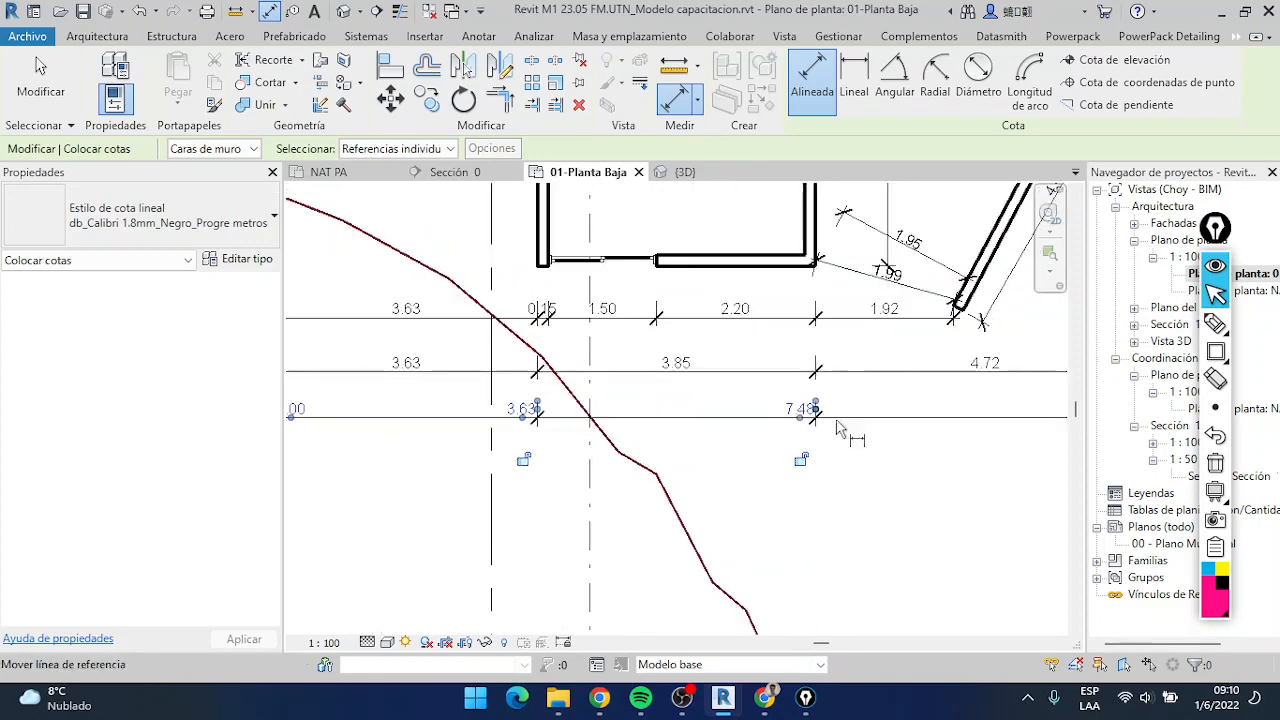
scroll(838, 428, "up", 3)
key("Escape")
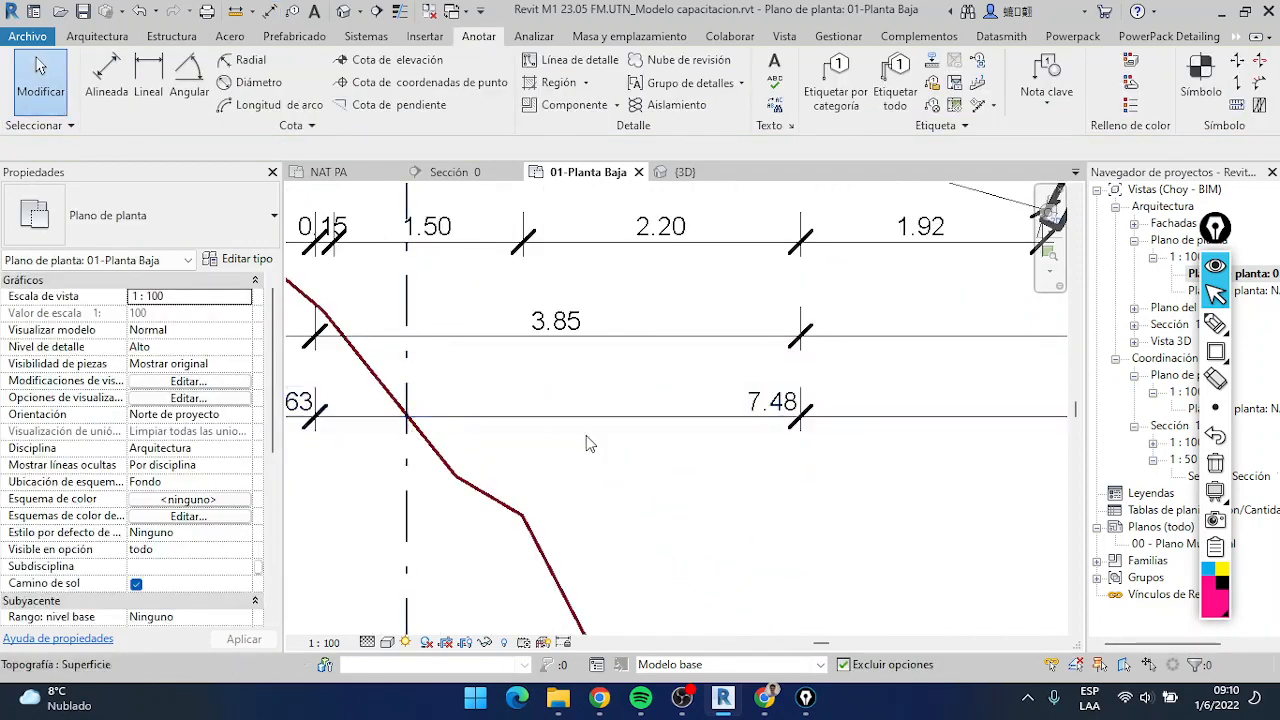
Open the type properties of the ordinate chain below the front dimensions at its Configuración de cota por coordenadas parameter
left_click(802, 416)
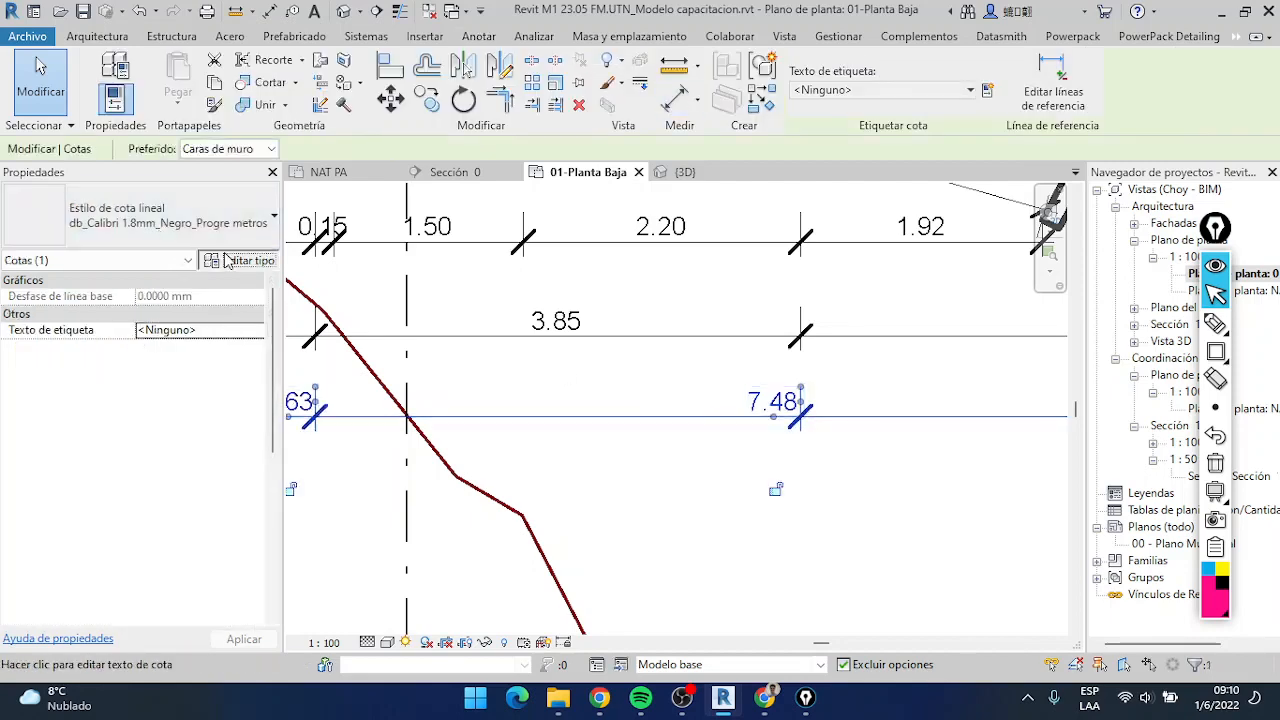
left_click(238, 258)
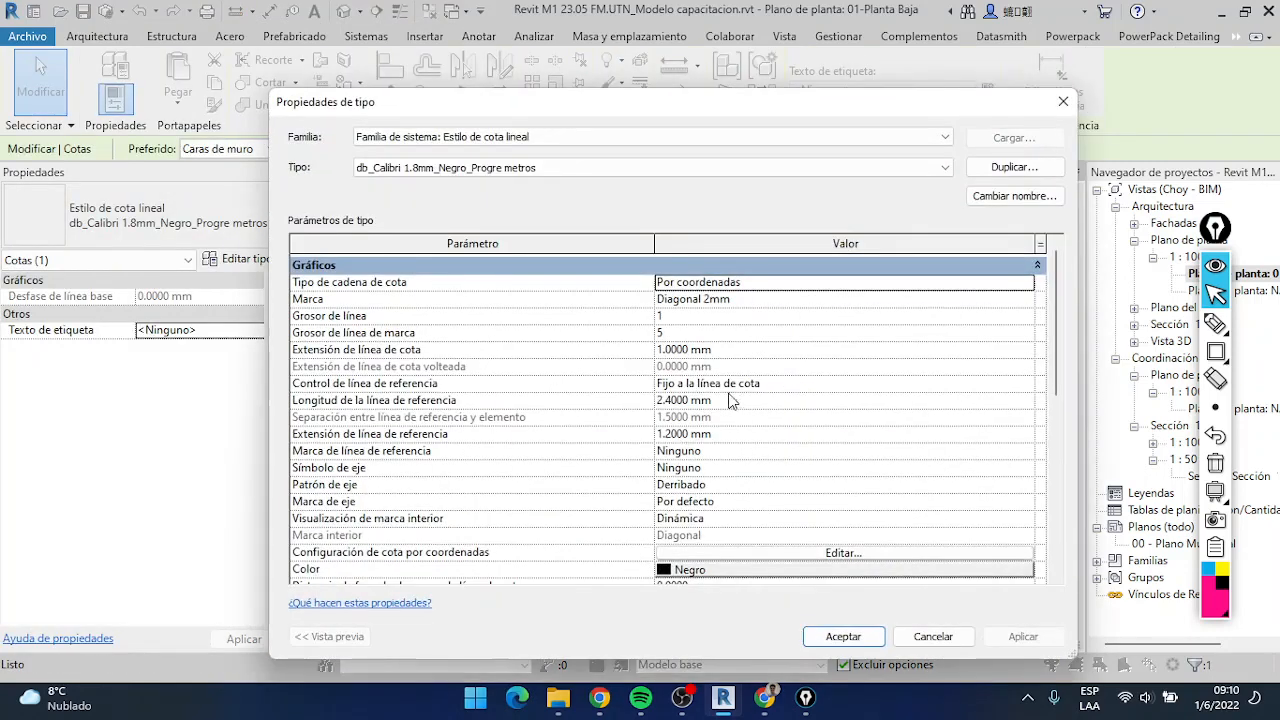
scroll(729, 400, "down", 3)
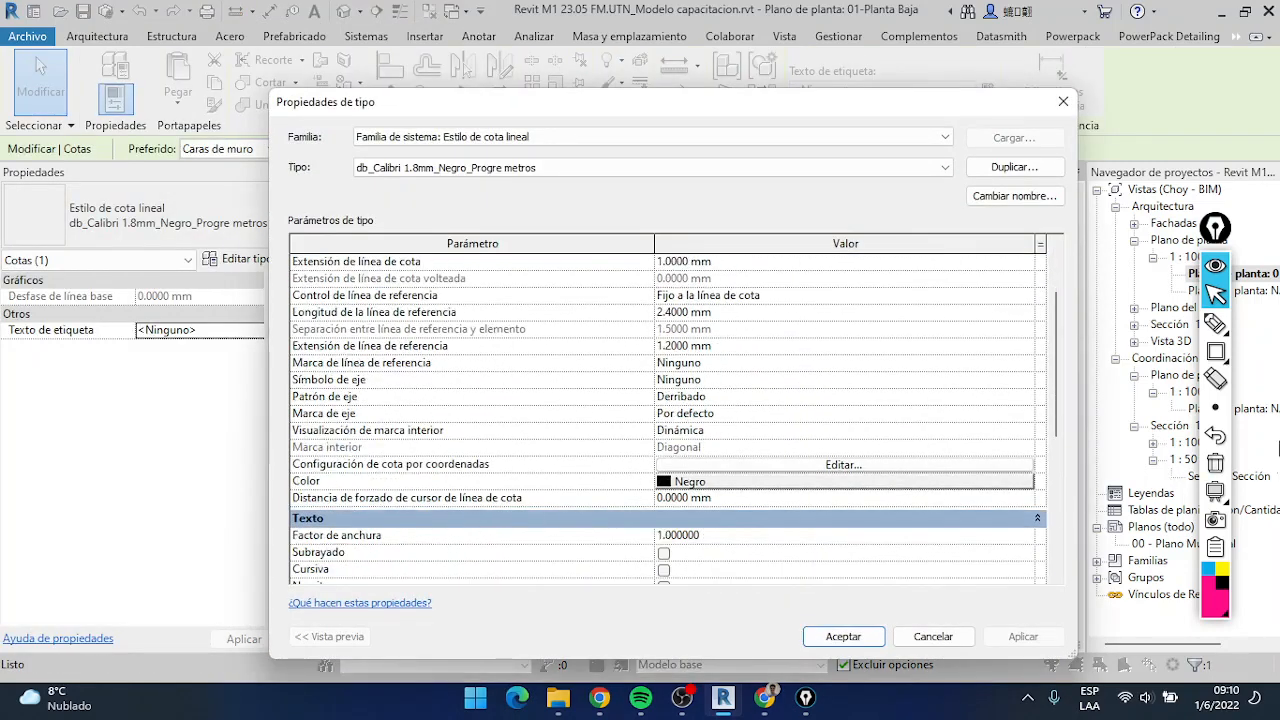
Outline the Configuración de cota por coordenadas row with a rectangle annotation, clear it and return to the normal pointer
left_click(1216, 351)
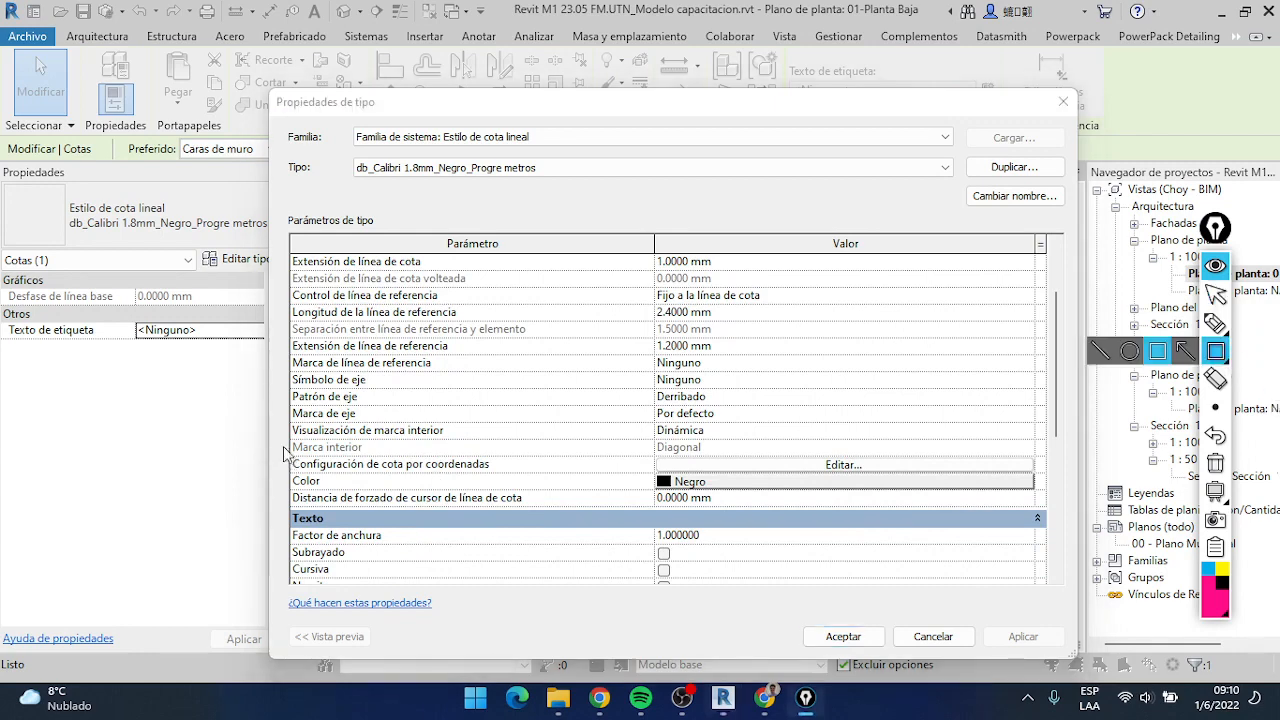
mouse_move(274, 447)
left_mouse_down()
mouse_move(881, 496)
mouse_move(1054, 485)
left_mouse_up()
left_click(1216, 463)
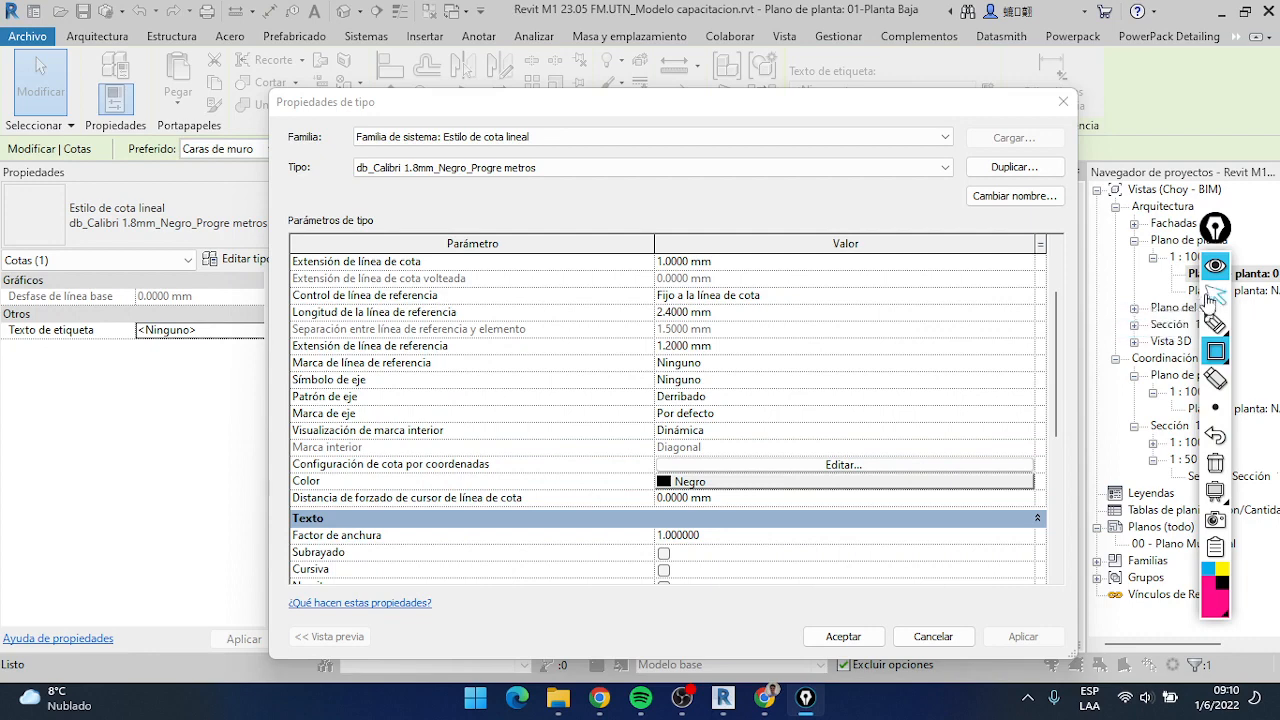
left_click(1216, 293)
In the ordinate dimension settings, keep Visibilidad de origen at Línea de referencia con texto and set Marca de origen to Punto hueco
scroll(810, 375, "up", 2)
scroll(798, 415, "down", 2)
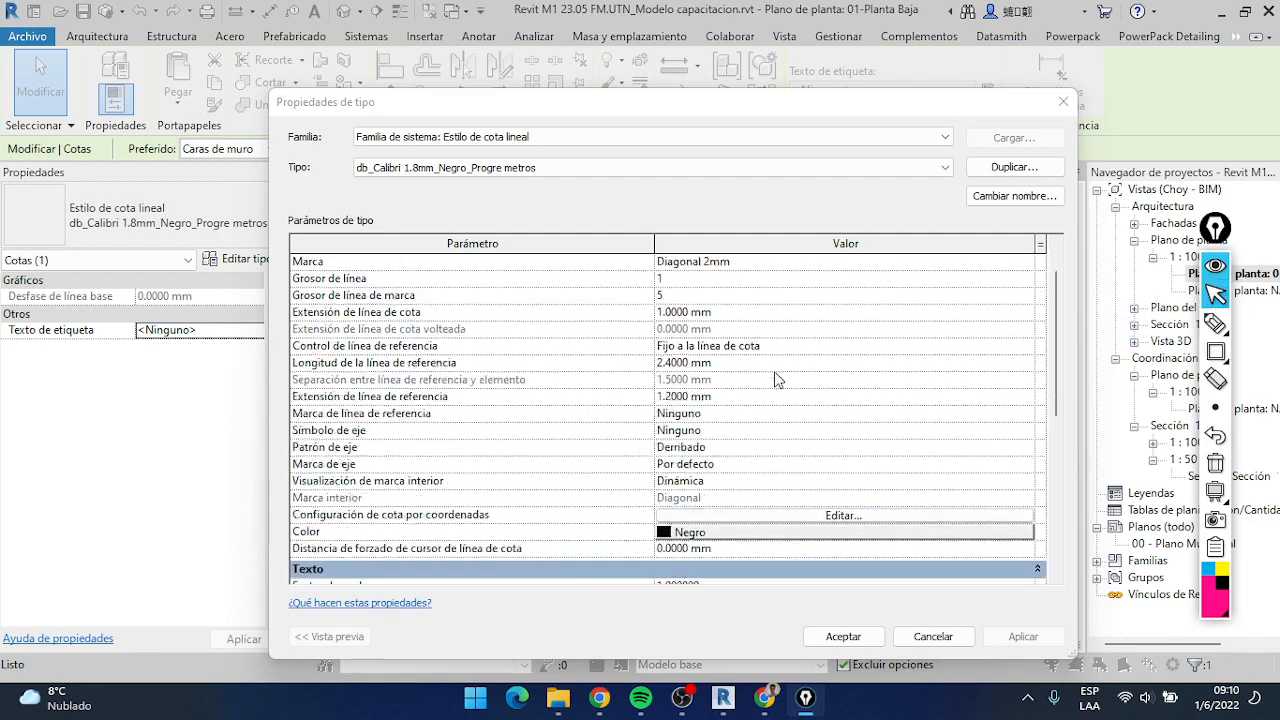
left_click(806, 466)
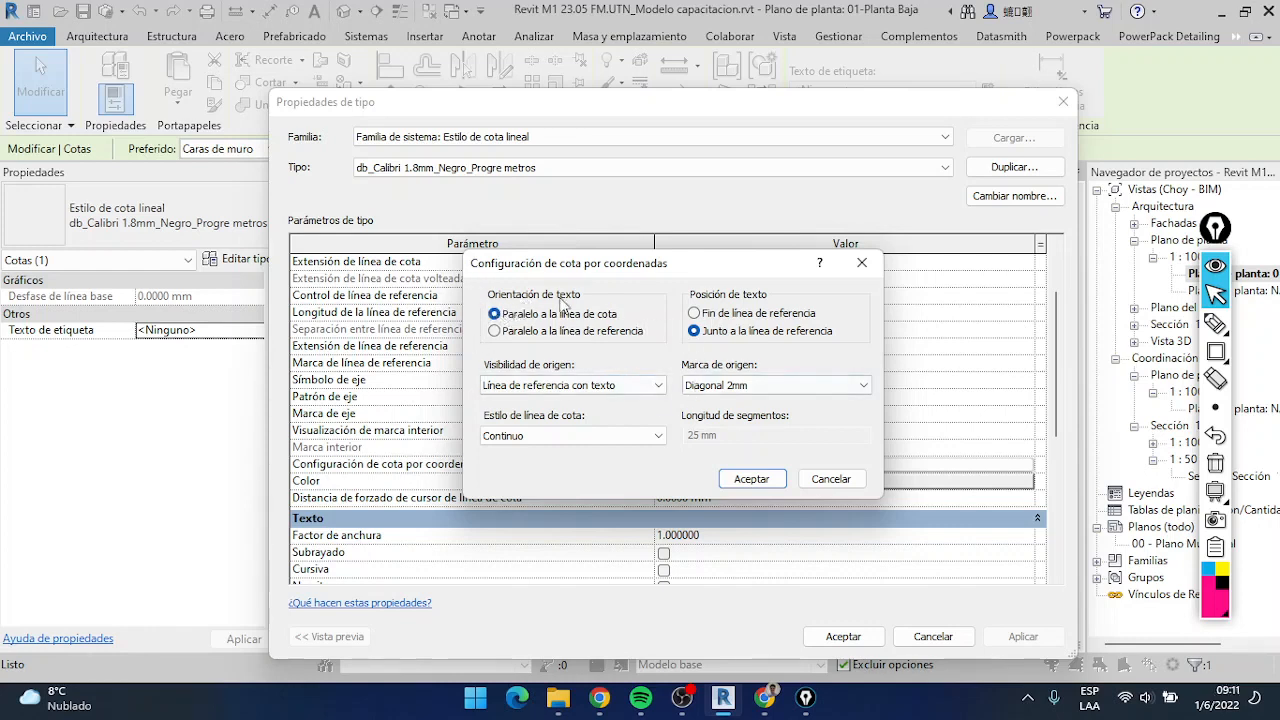
left_click(541, 388)
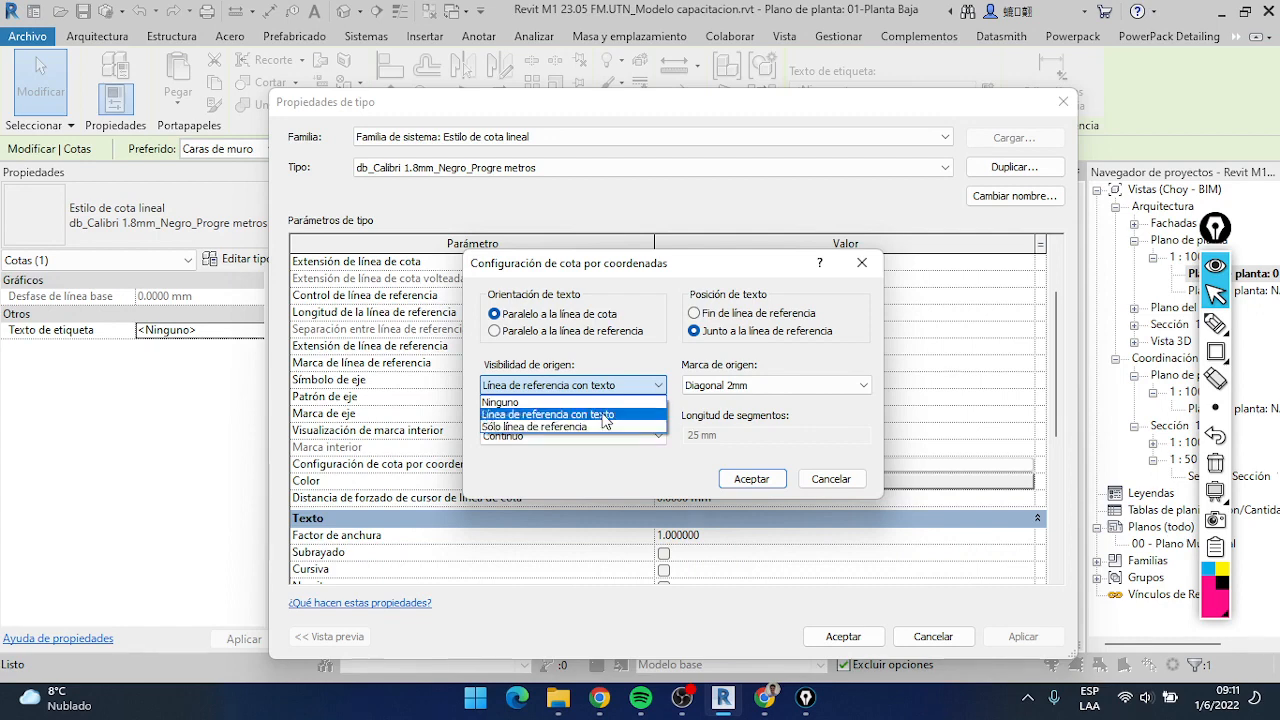
left_click(604, 414)
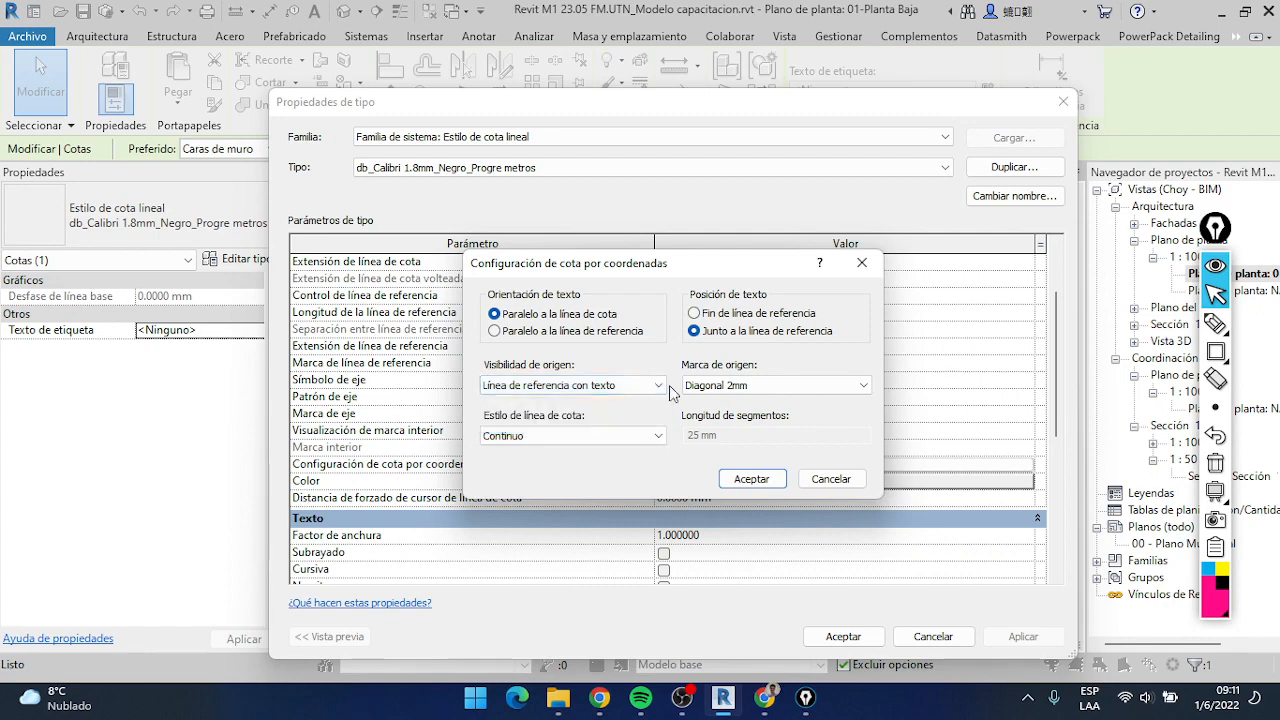
left_click(783, 388)
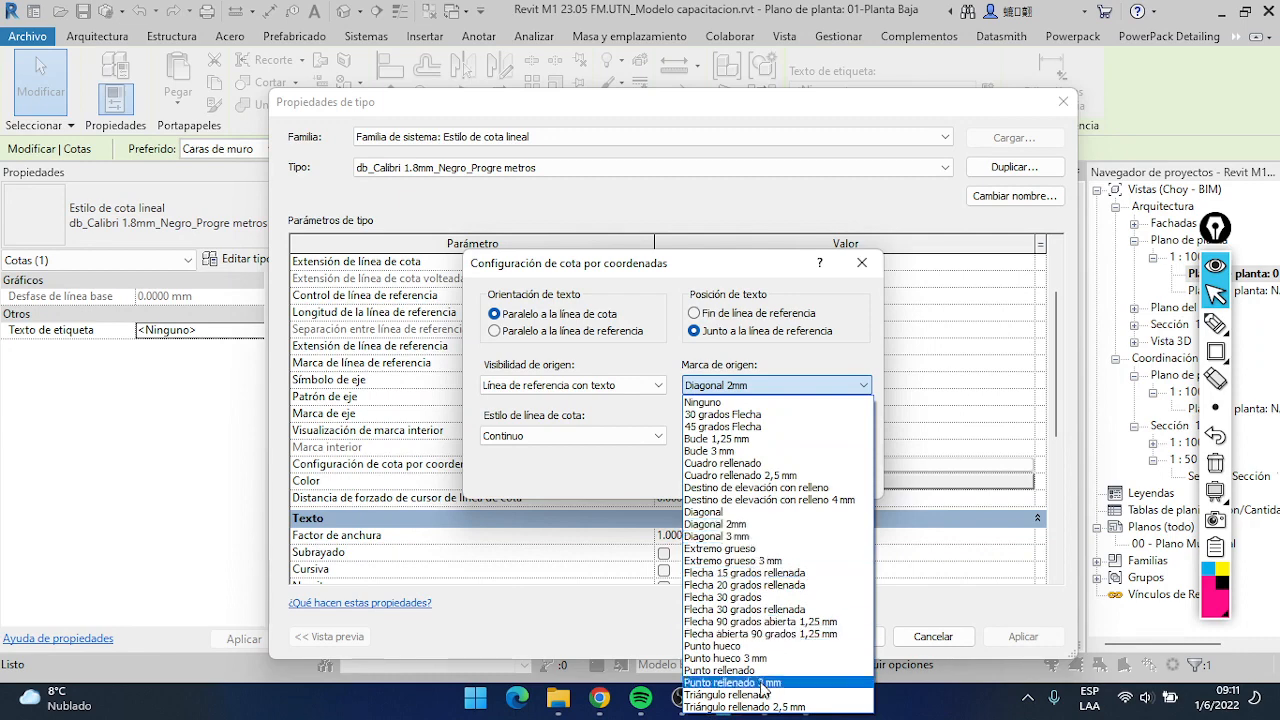
left_click(777, 646)
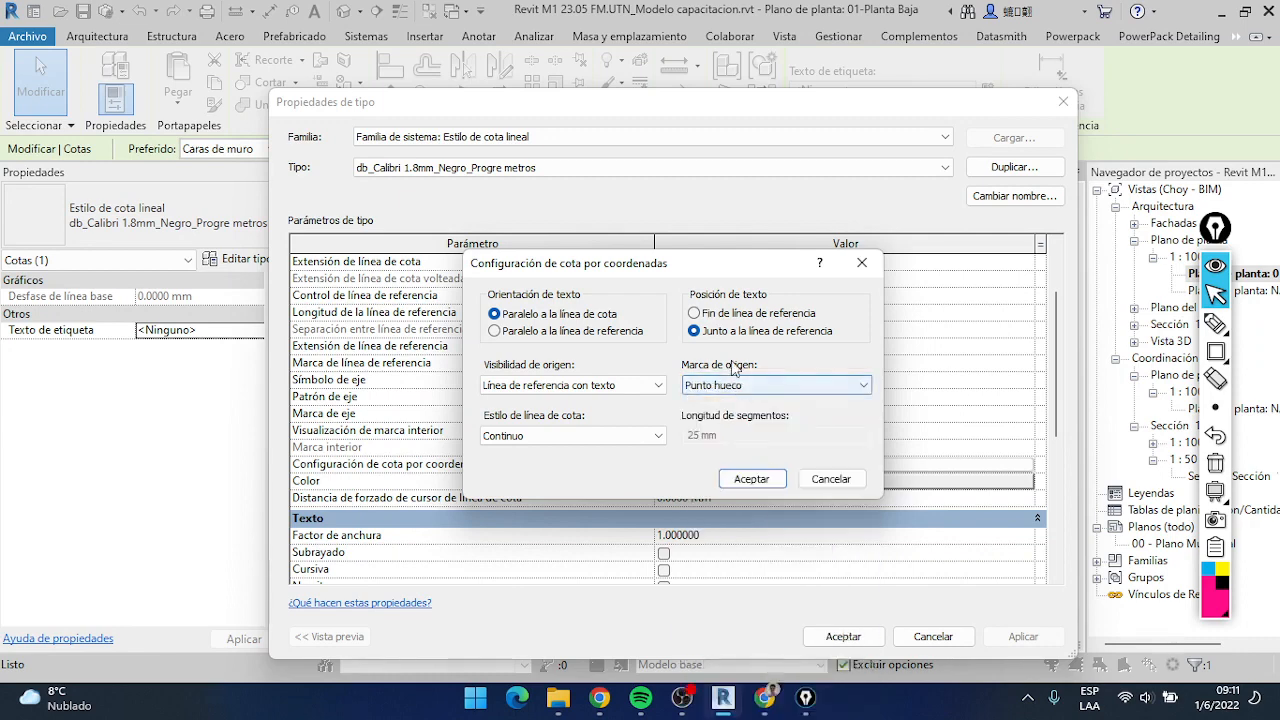
Set Estilo de línea de cota to Con segmentación with a 10 mm Longitud de segmentos, and accept the settings and type properties
left_click(544, 439)
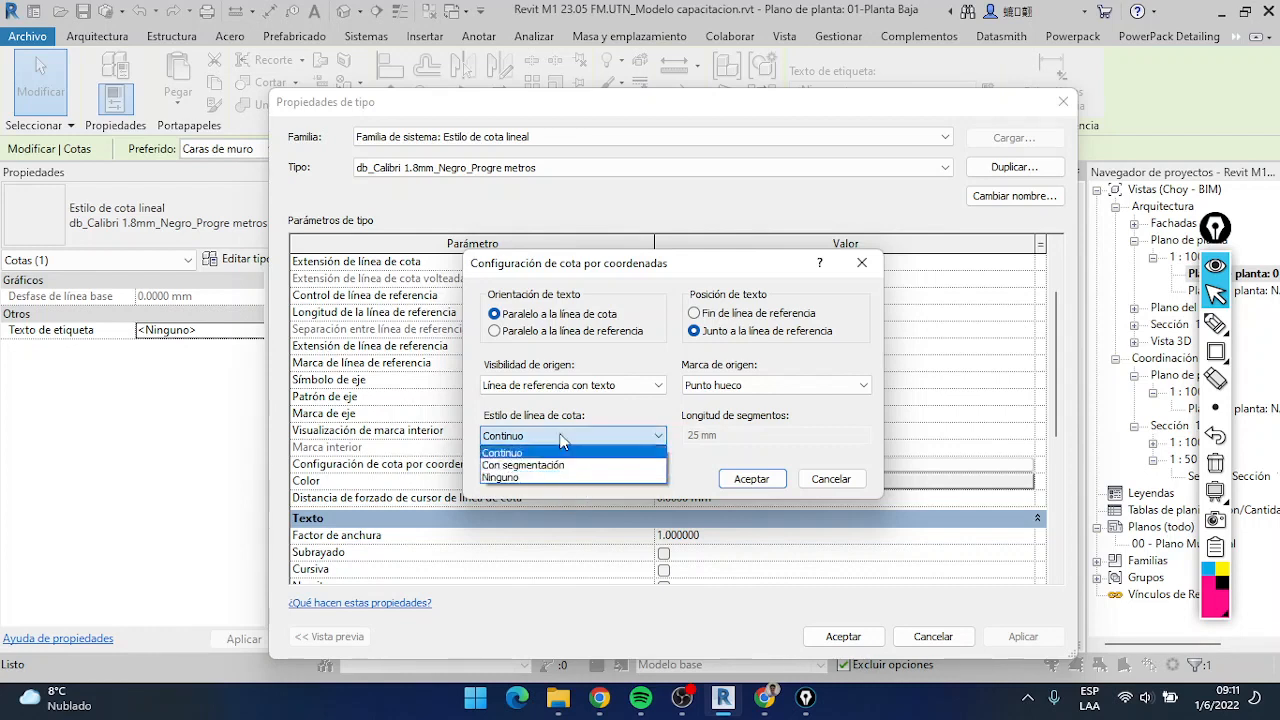
left_click(563, 465)
left_click(735, 434)
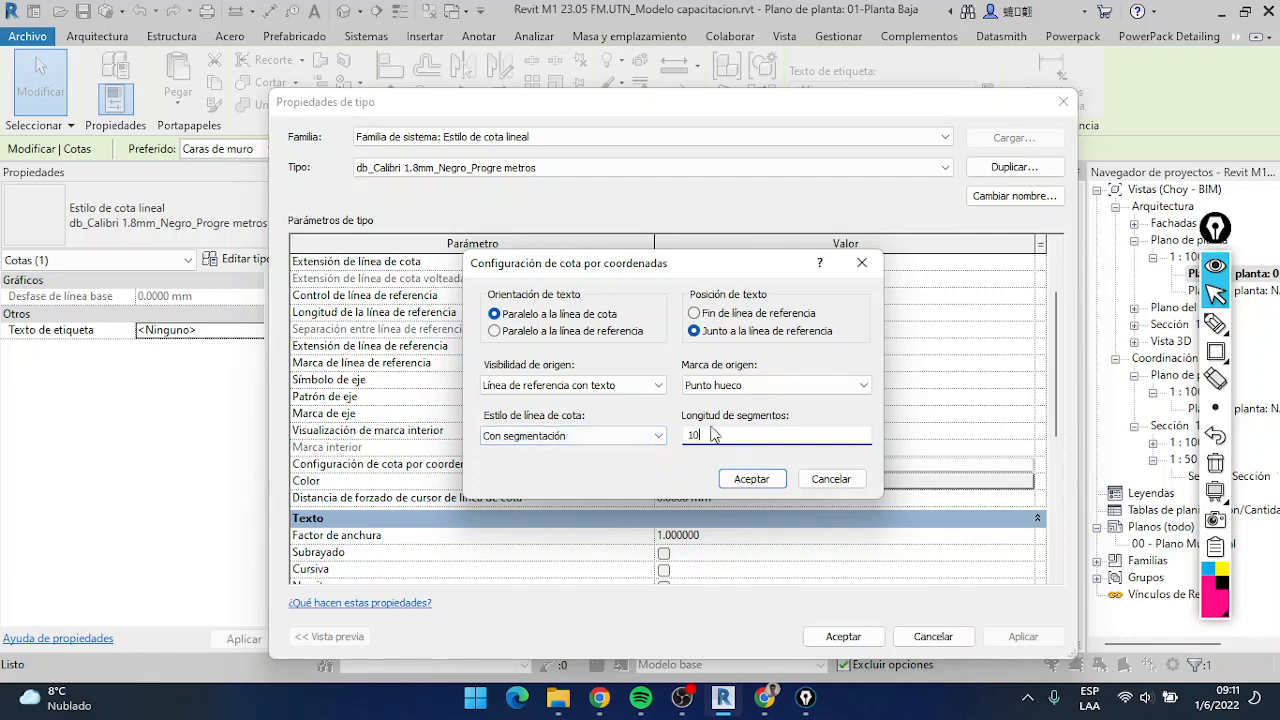
left_click(751, 479)
left_click(848, 640)
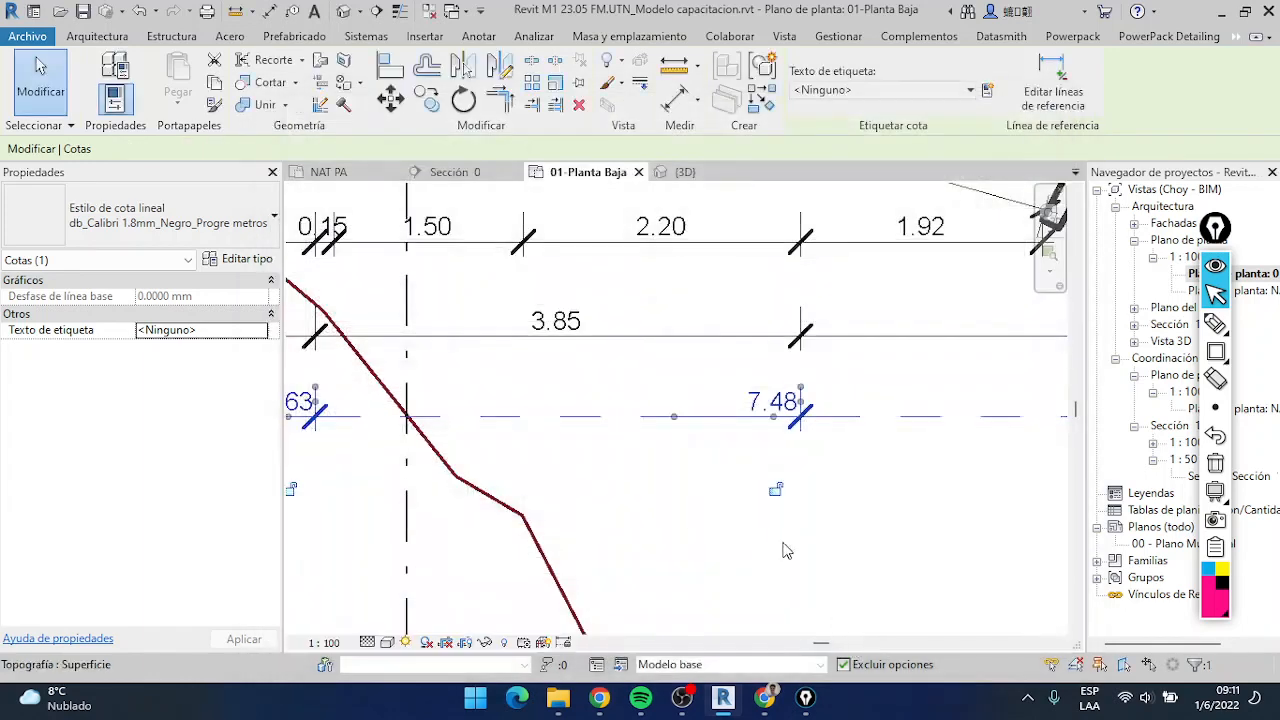
Deselect the ordinate chain and examine its origin mark and segmented dimension lines from the property line to the house walls
left_click(887, 473)
scroll(774, 443, "down", 5)
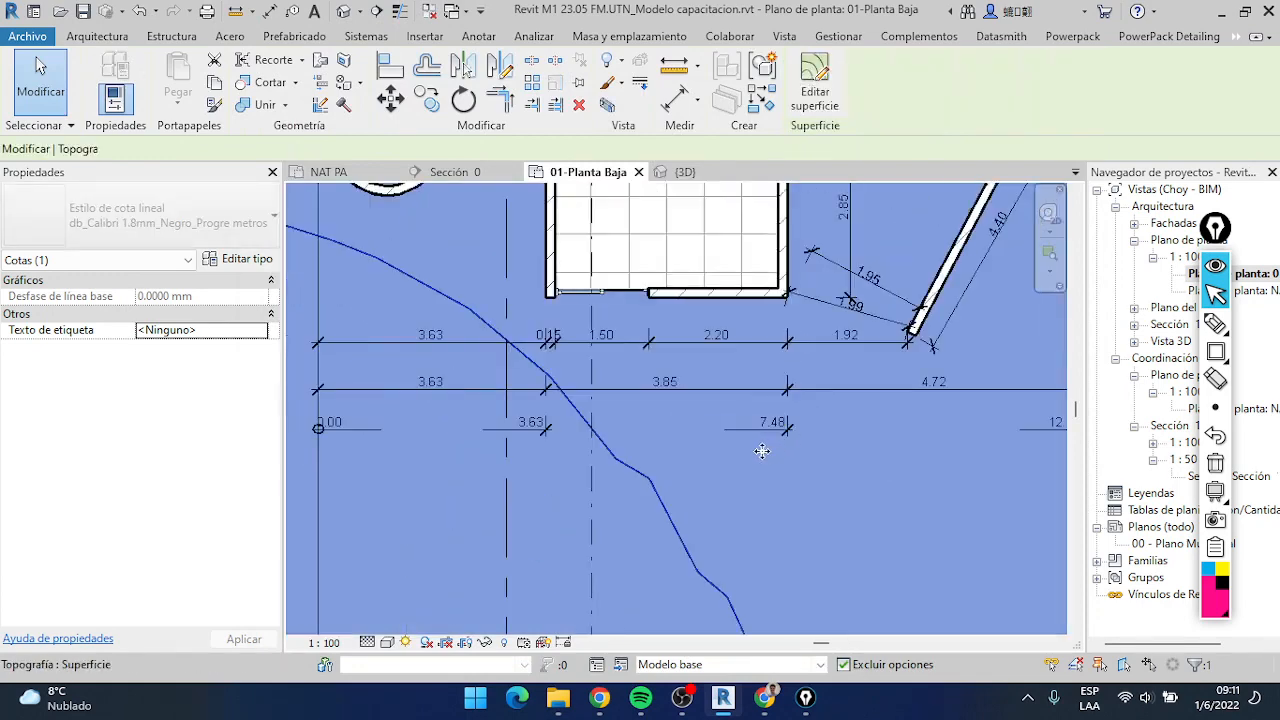
key("Escape")
left_click(785, 438)
scroll(790, 442, "up", 2)
middle_click_drag(474, 425, 800, 428)
scroll(800, 428, "down", 3)
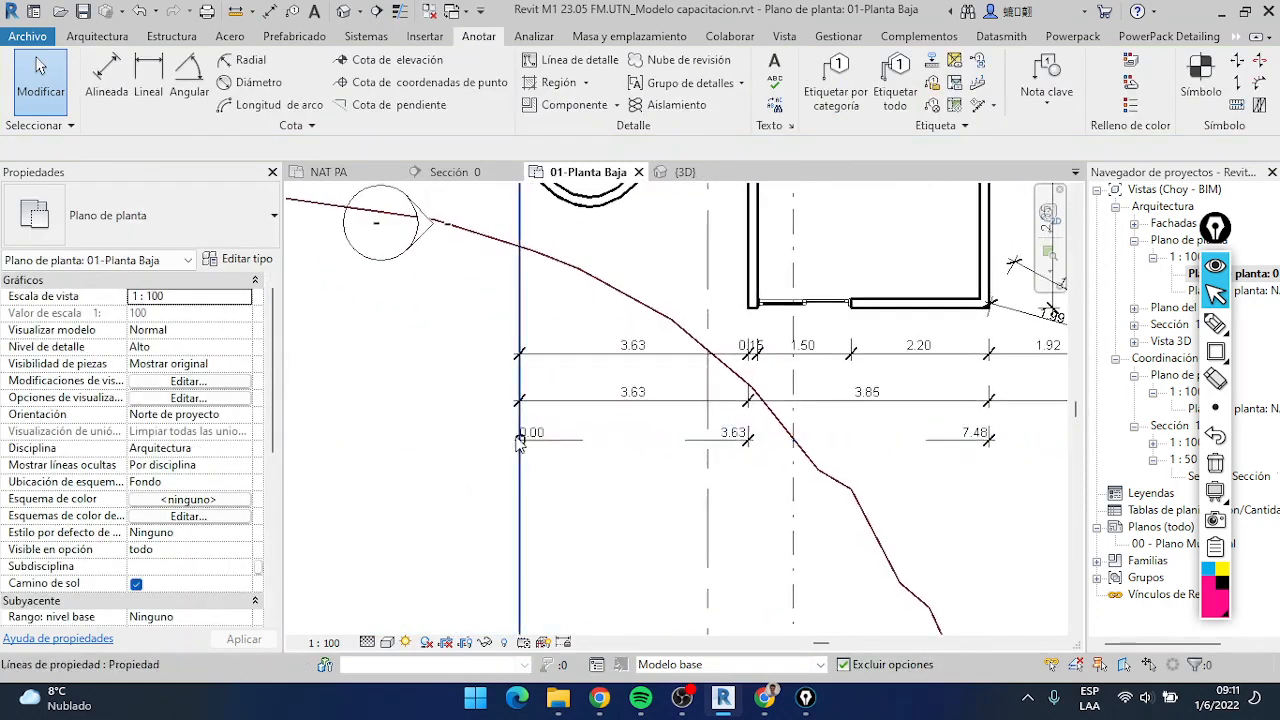
scroll(505, 430, "up", 4)
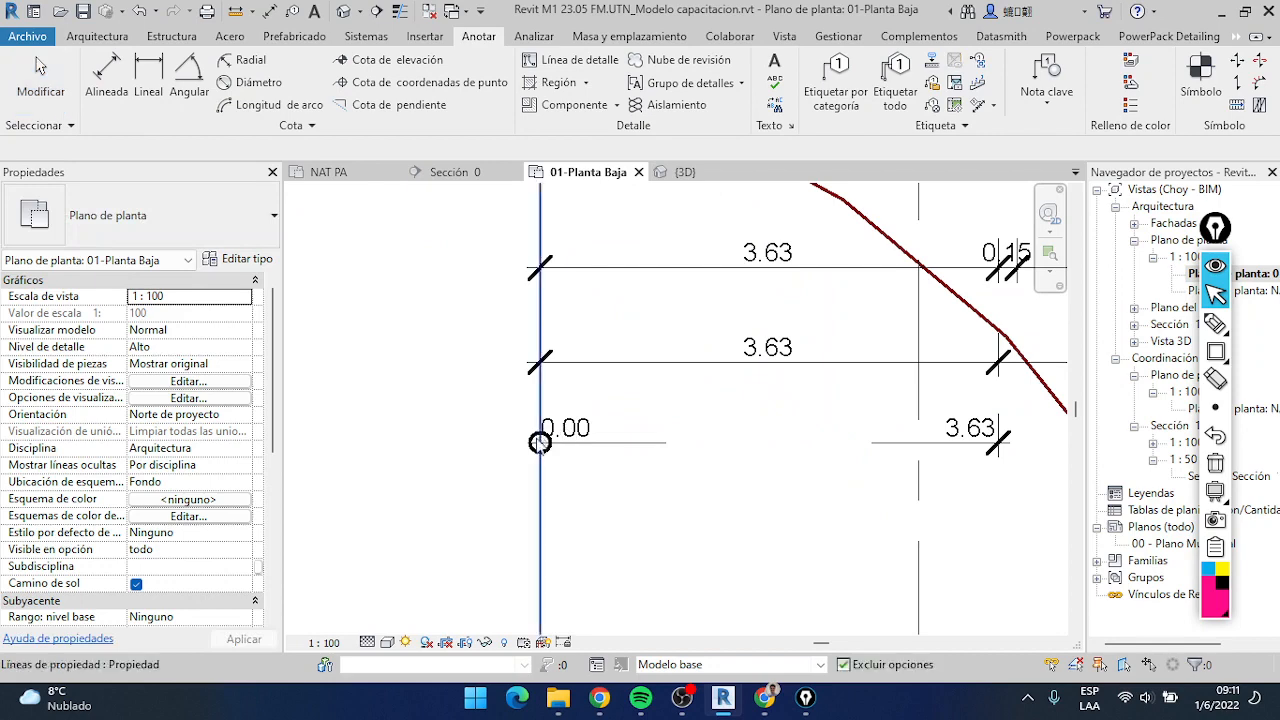
left_click(553, 417)
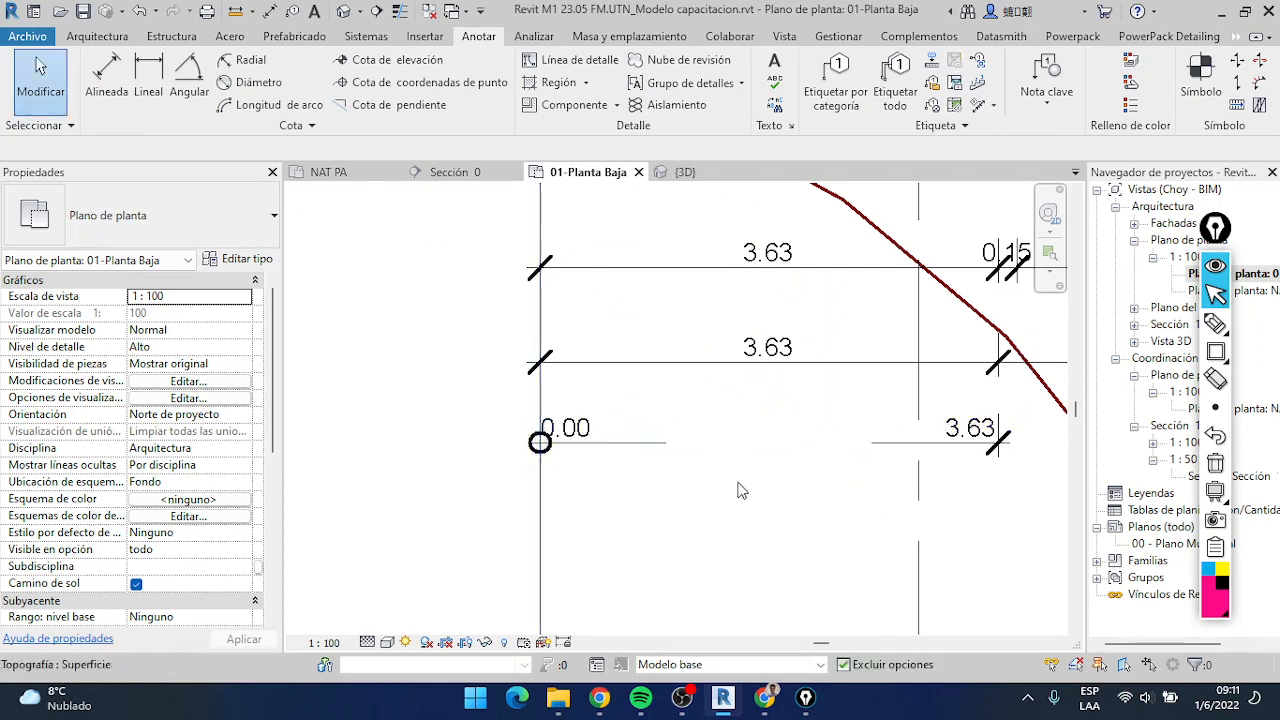
scroll(920, 445, "down", 2)
middle_click_drag(930, 442, 686, 444)
middle_click_drag(925, 470, 810, 478)
scroll(928, 470, "down", 1)
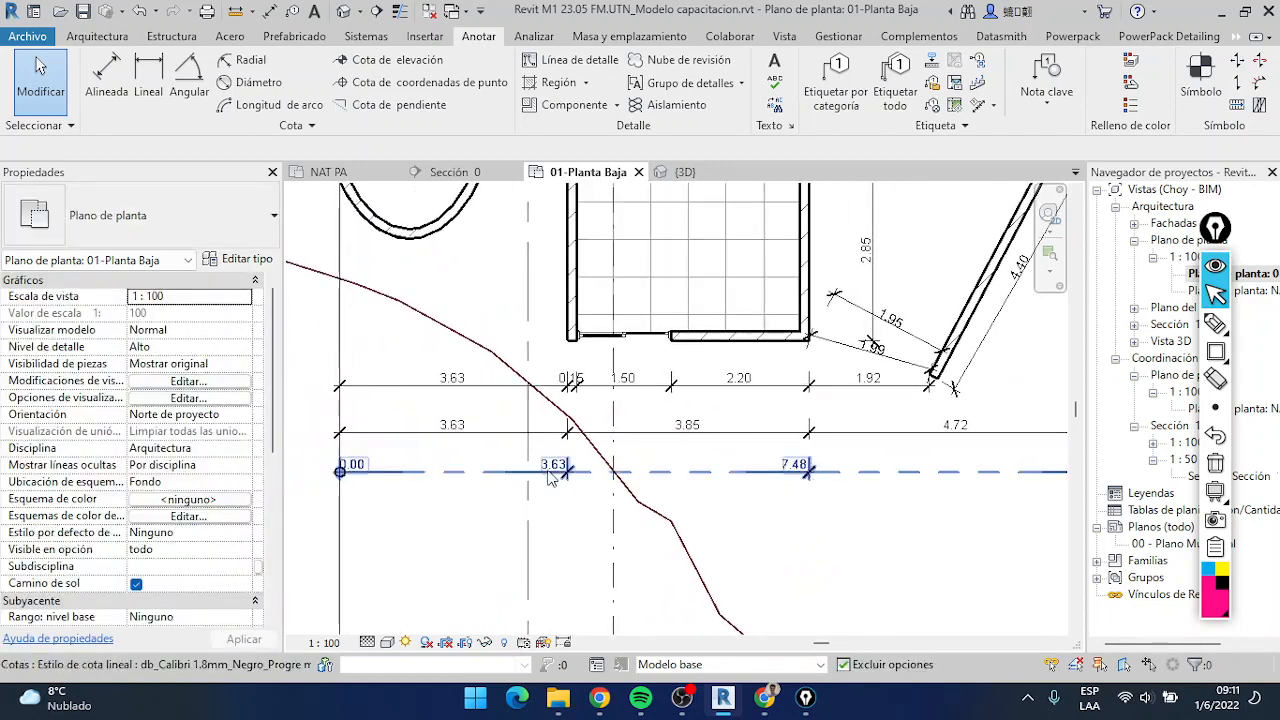
Set the ordinate chain type's Marca to Flecha 90 grados abierta 1,25 mm, accept the type properties and deselect the chain
left_click(810, 484)
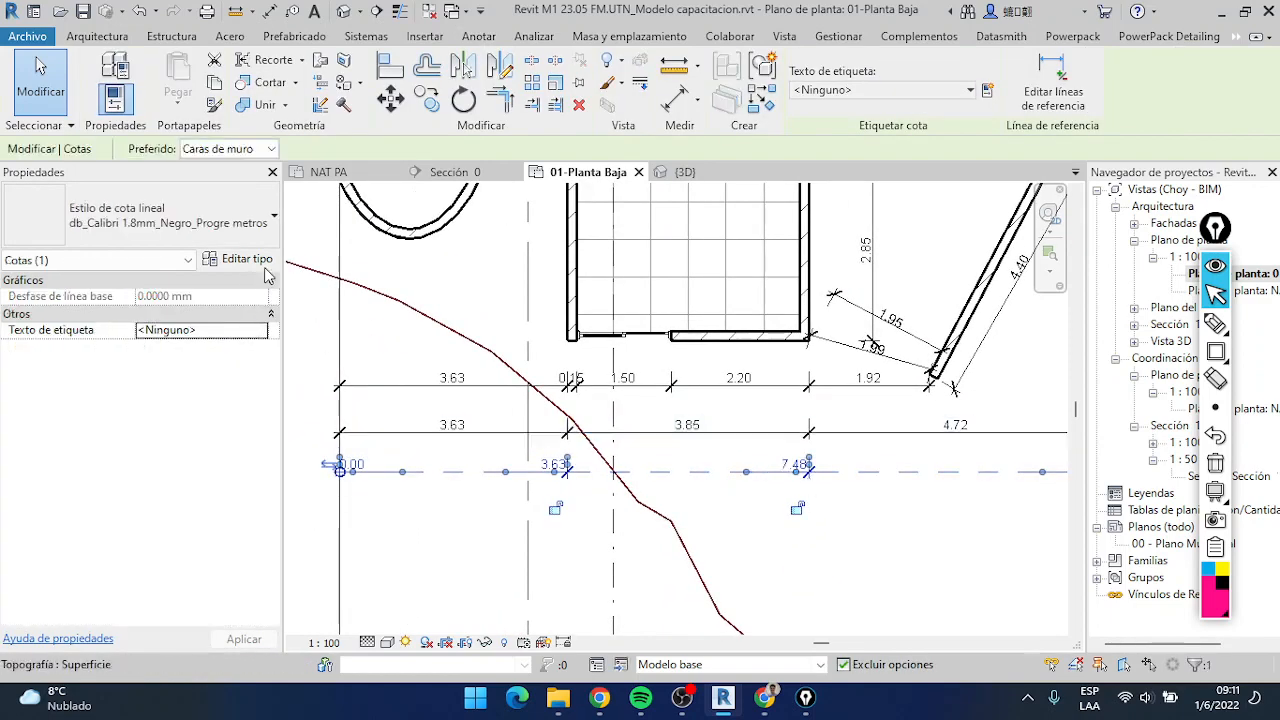
left_click(245, 259)
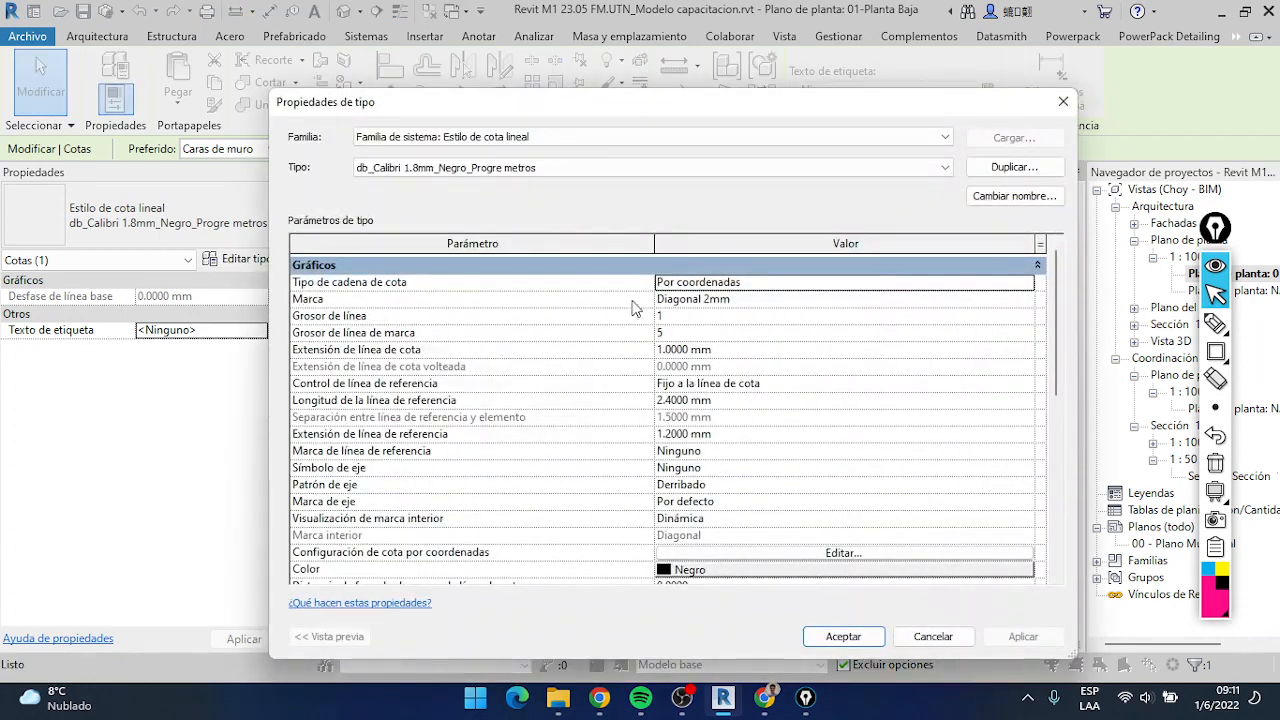
left_click(1026, 299)
scroll(730, 380, "down", 3)
scroll(745, 360, "up", 1)
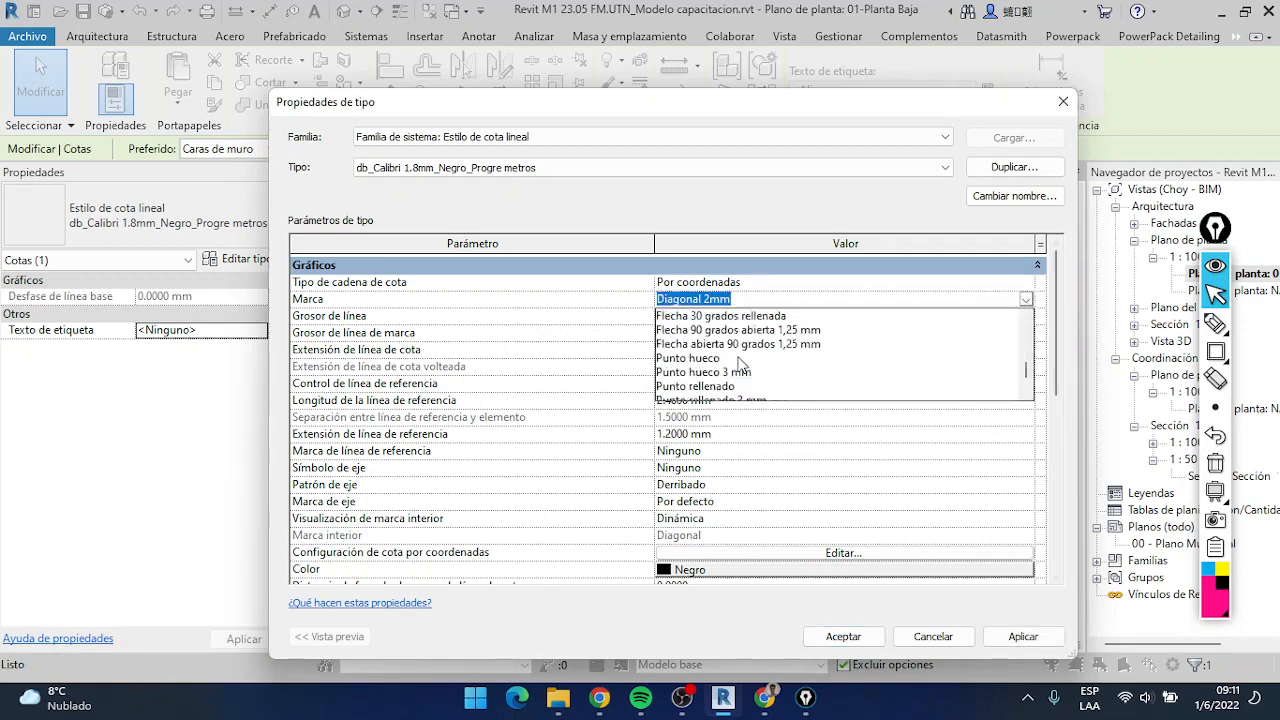
scroll(740, 345, "up", 1)
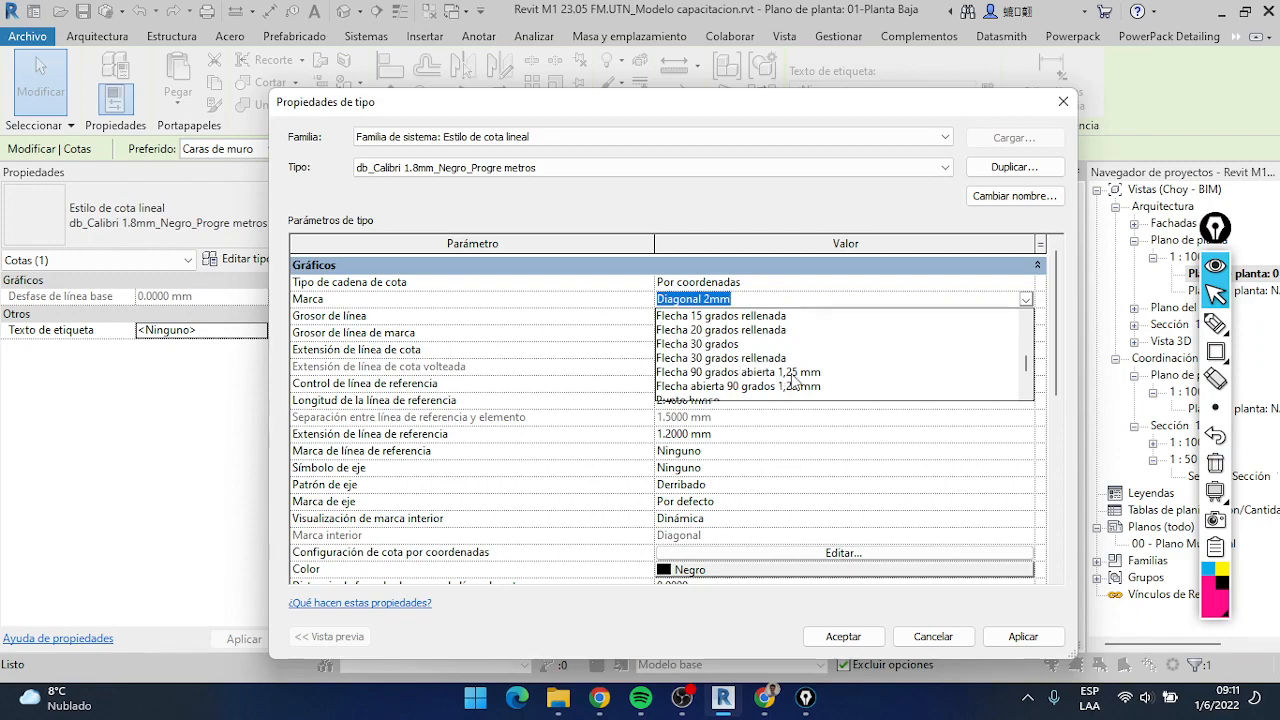
left_click(791, 373)
left_click(843, 636)
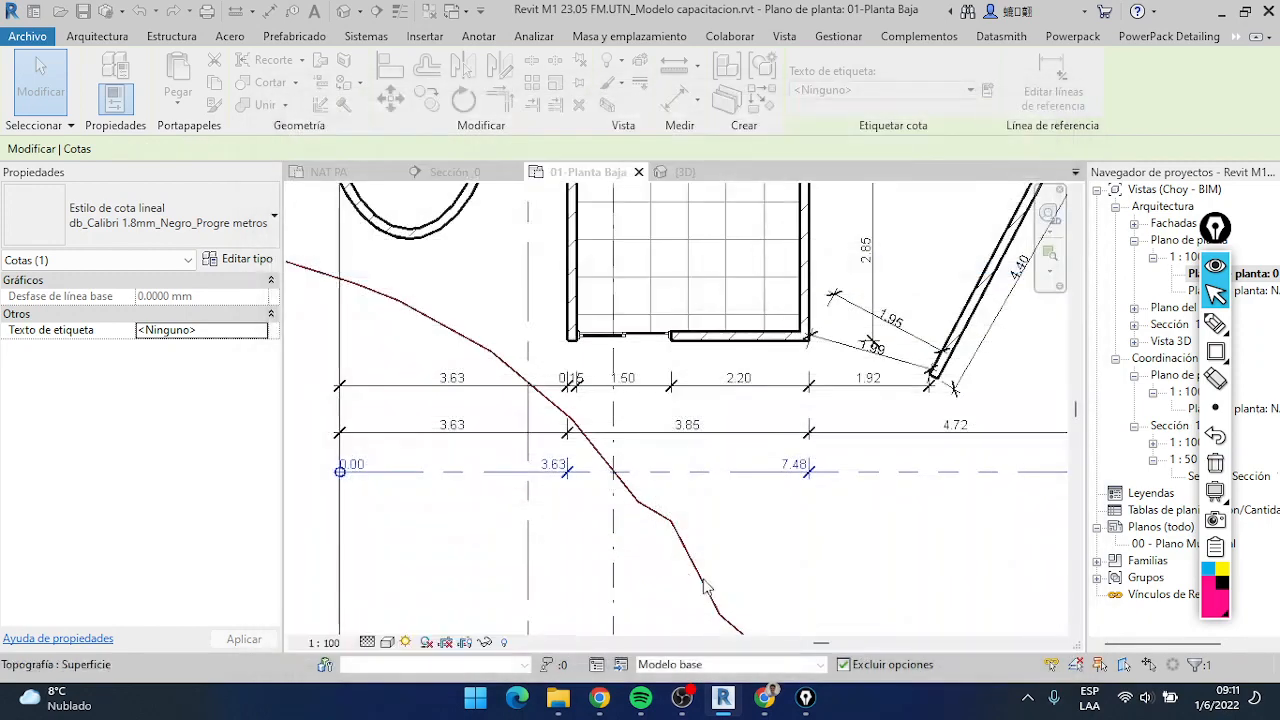
left_click(683, 527)
key("Escape")
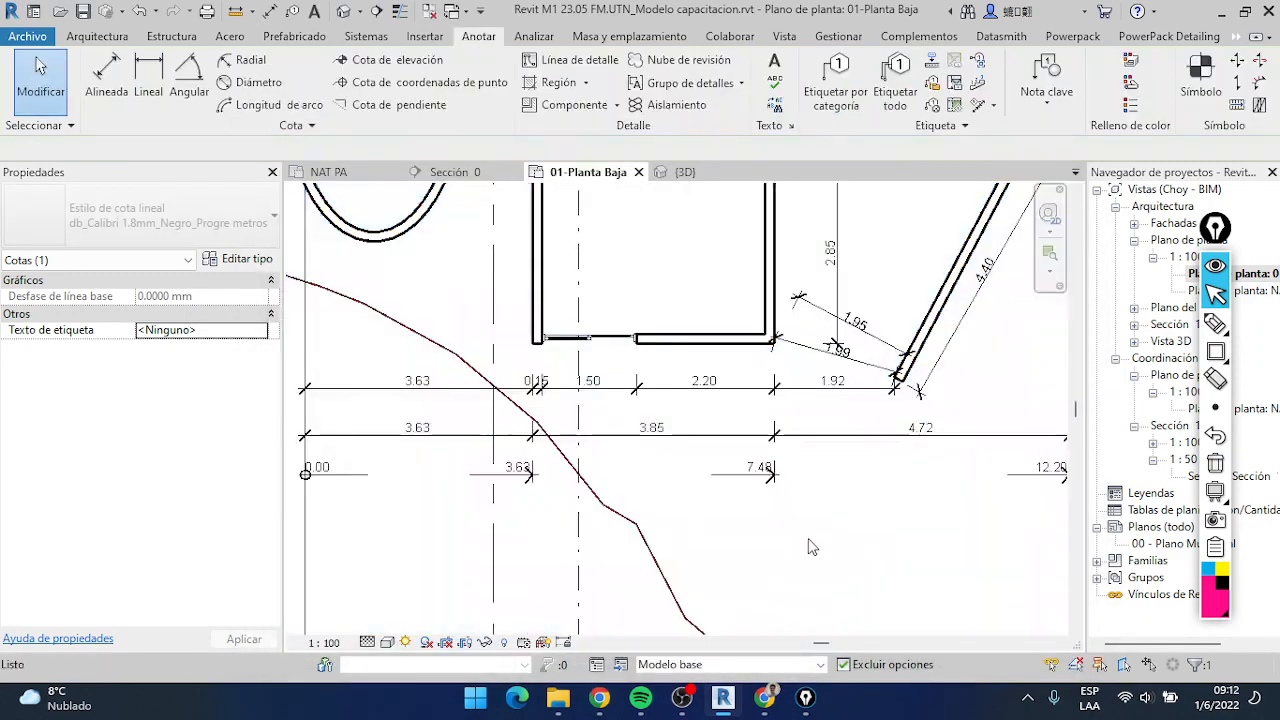
Examine the arrow marks and cumulative values along the ordinate chain and compare them with the dimension chains above it
scroll(810, 540, "down", 1)
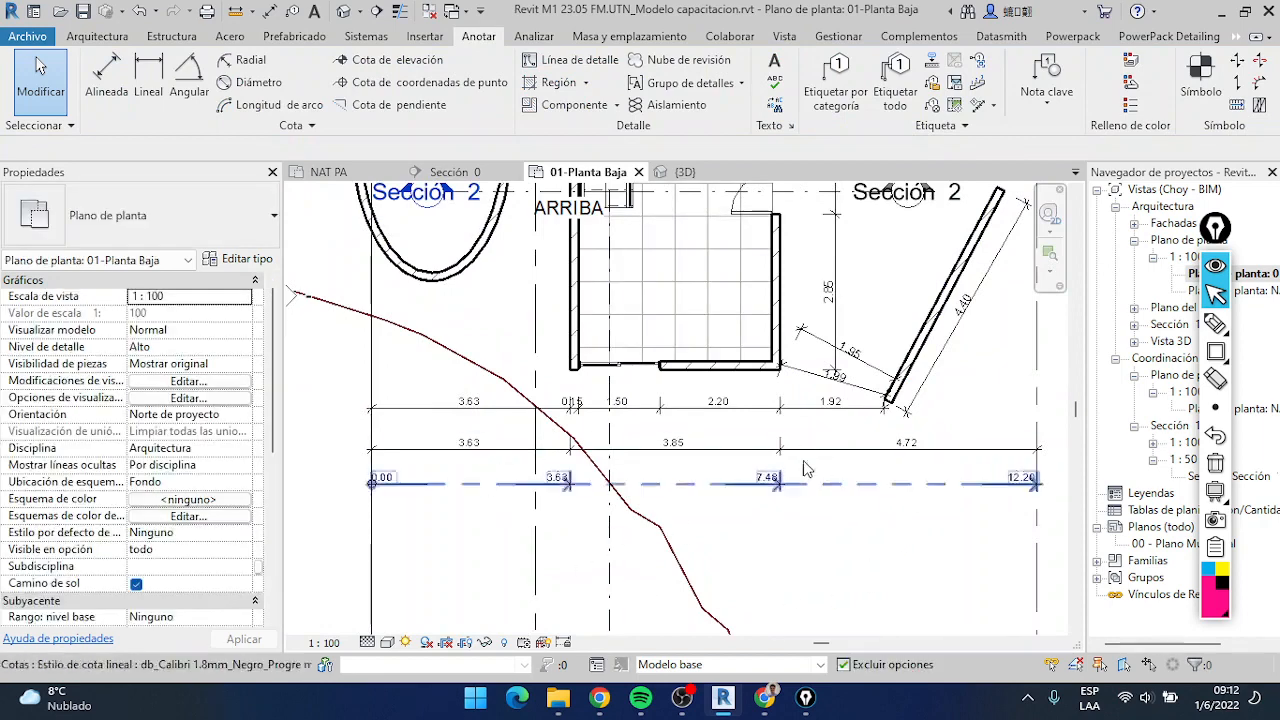
scroll(765, 508, "up", 2)
scroll(783, 456, "down", 1)
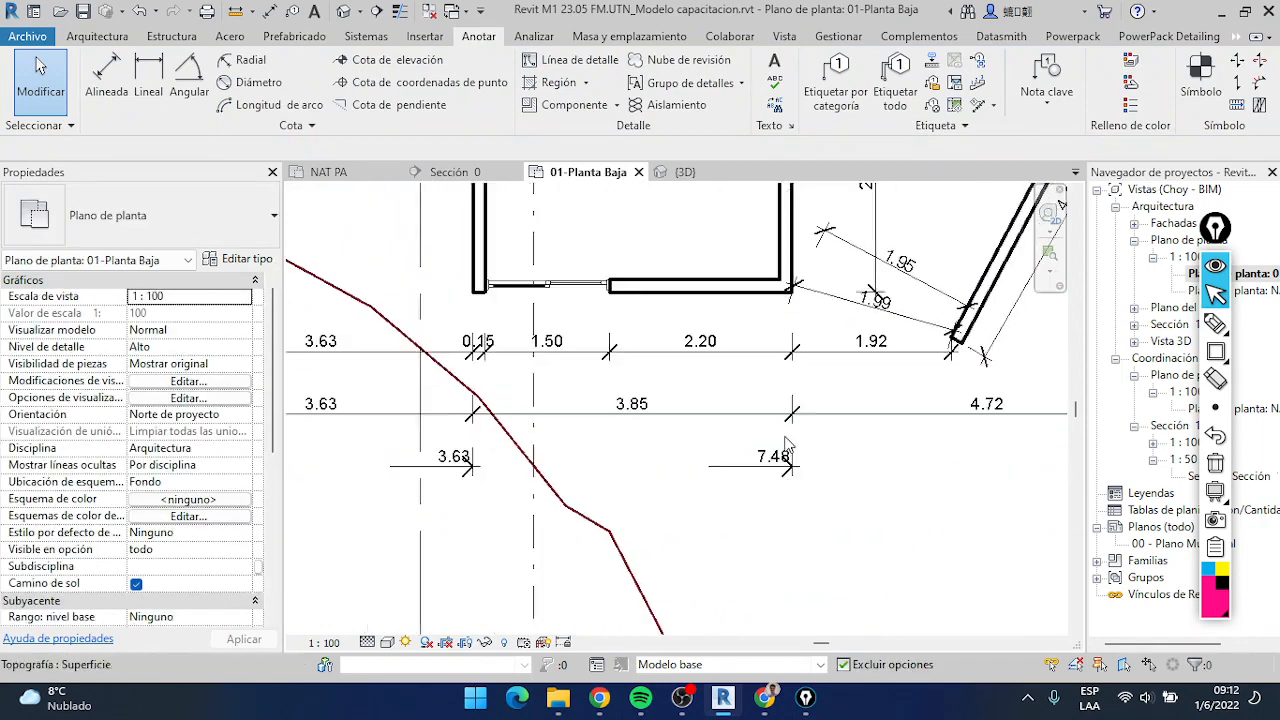
scroll(403, 463, "down", 3)
mouse_move(403, 464)
middle_mouse_down()
mouse_move(615, 453)
mouse_move(664, 470)
mouse_move(614, 478)
middle_mouse_up()
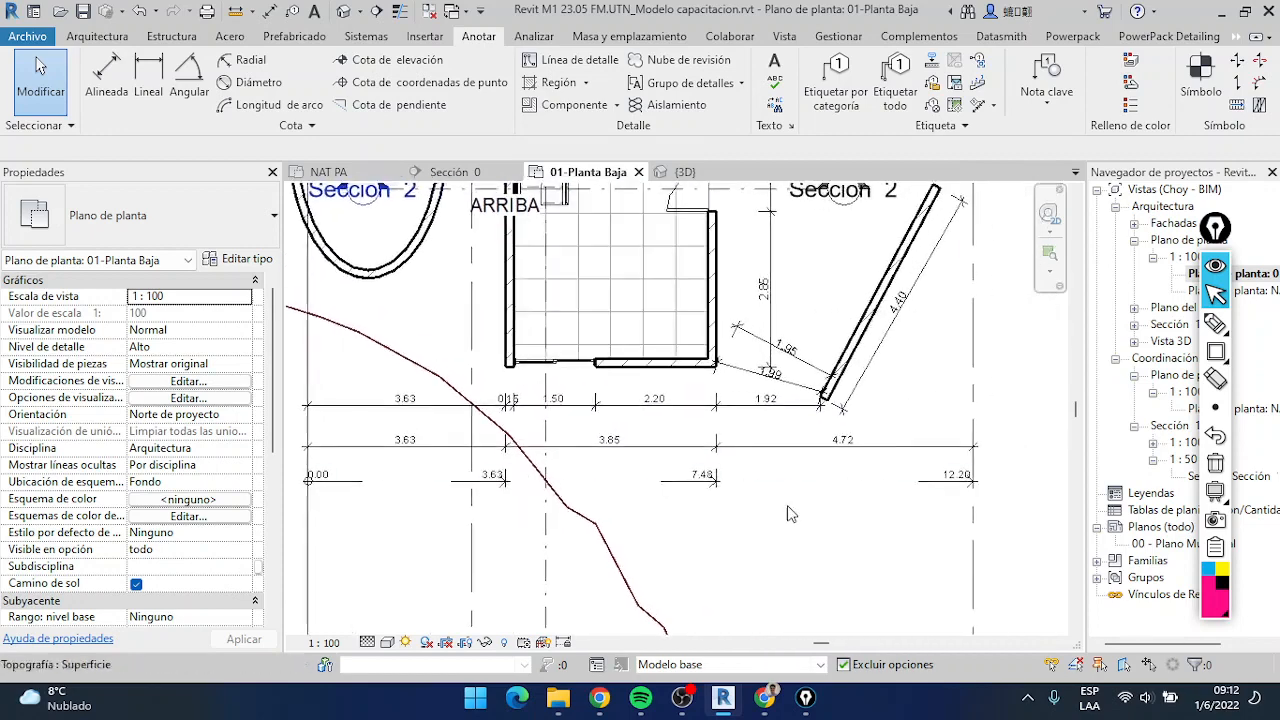
scroll(652, 490, "up", 3)
scroll(652, 490, "down", 2)
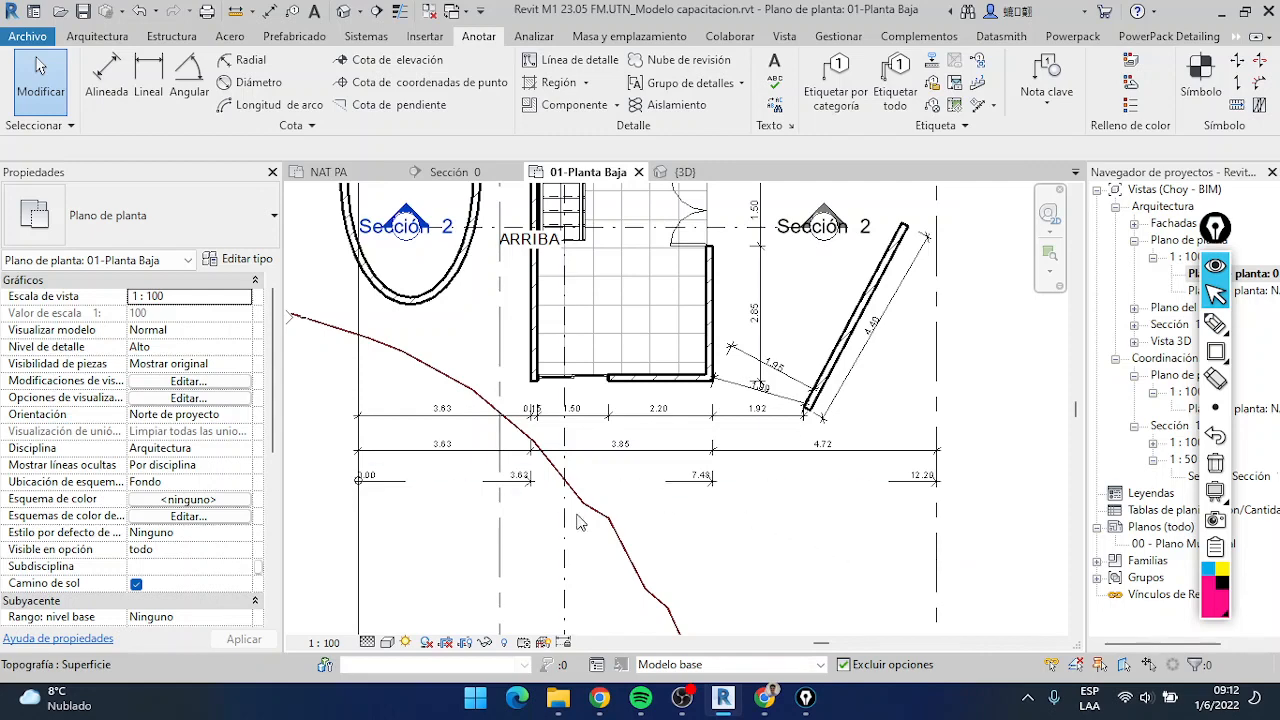
scroll(566, 490, "up", 1)
scroll(569, 491, "down", 3)
mouse_move(578, 511)
middle_mouse_down()
mouse_move(580, 558)
mouse_move(585, 494)
middle_mouse_up()
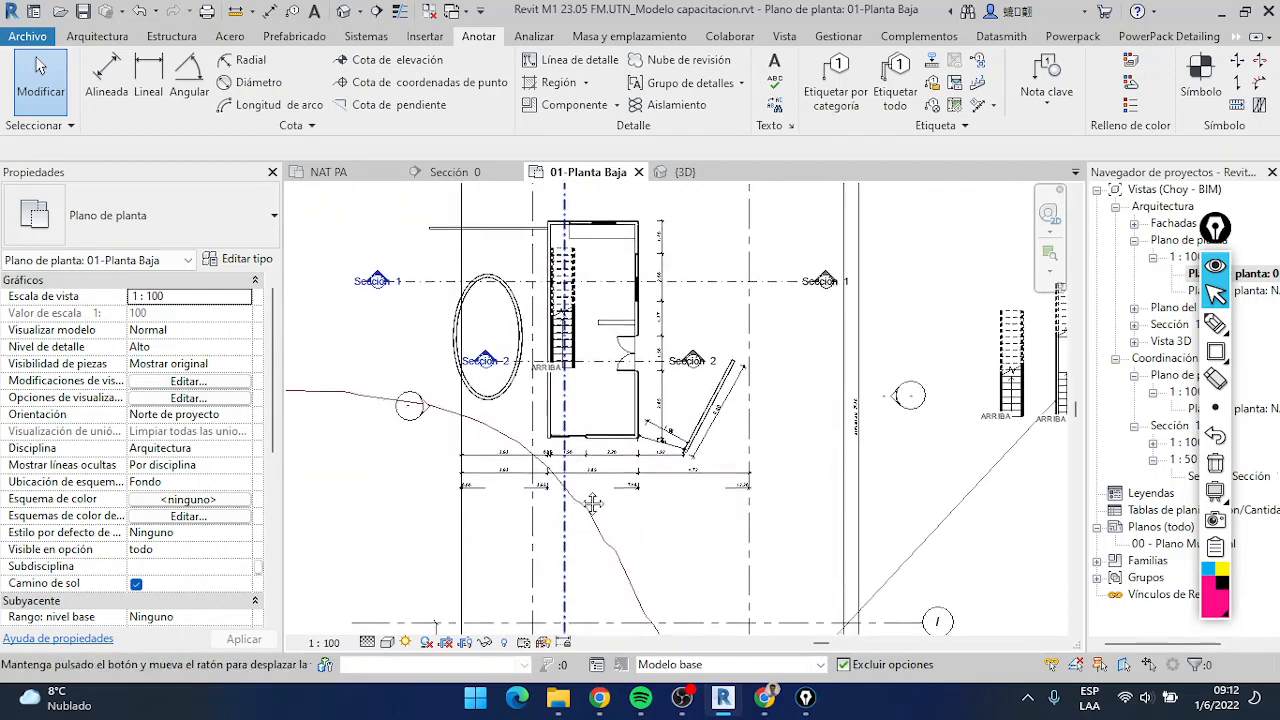
scroll(602, 402, "up", 2)
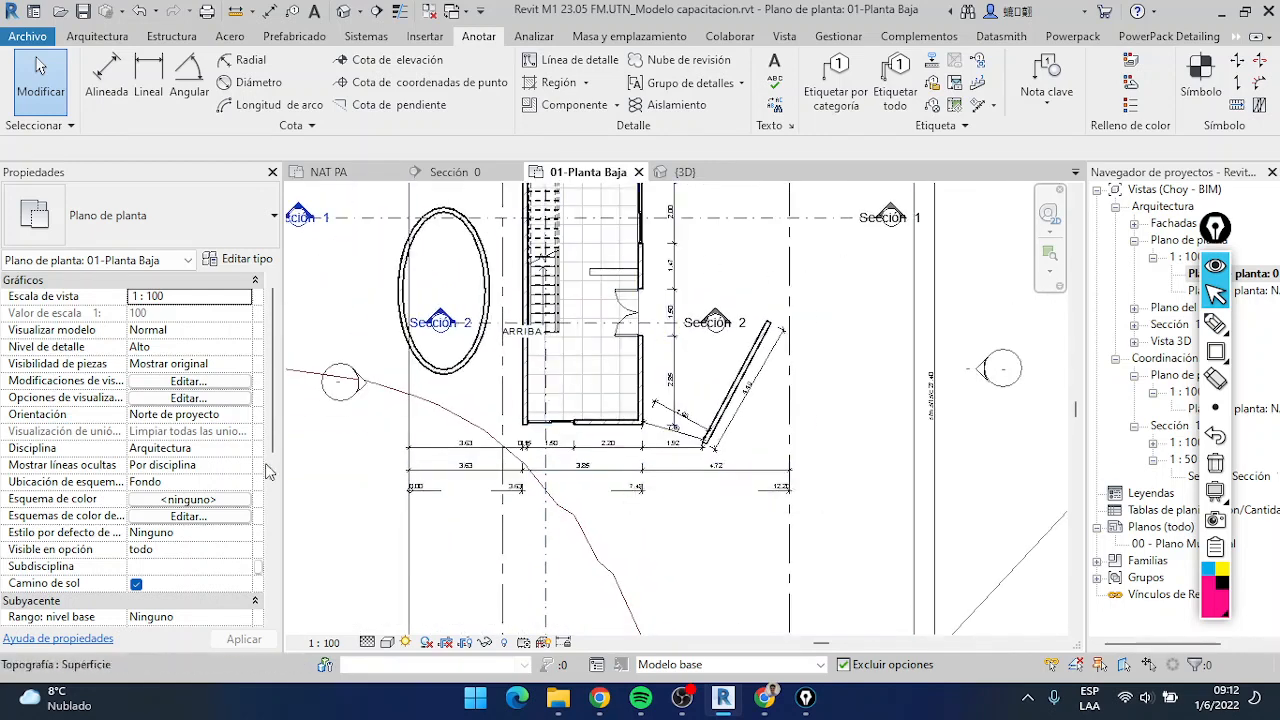
scroll(585, 530, "up", 1)
scroll(586, 532, "up", 3)
scroll(588, 535, "down", 2)
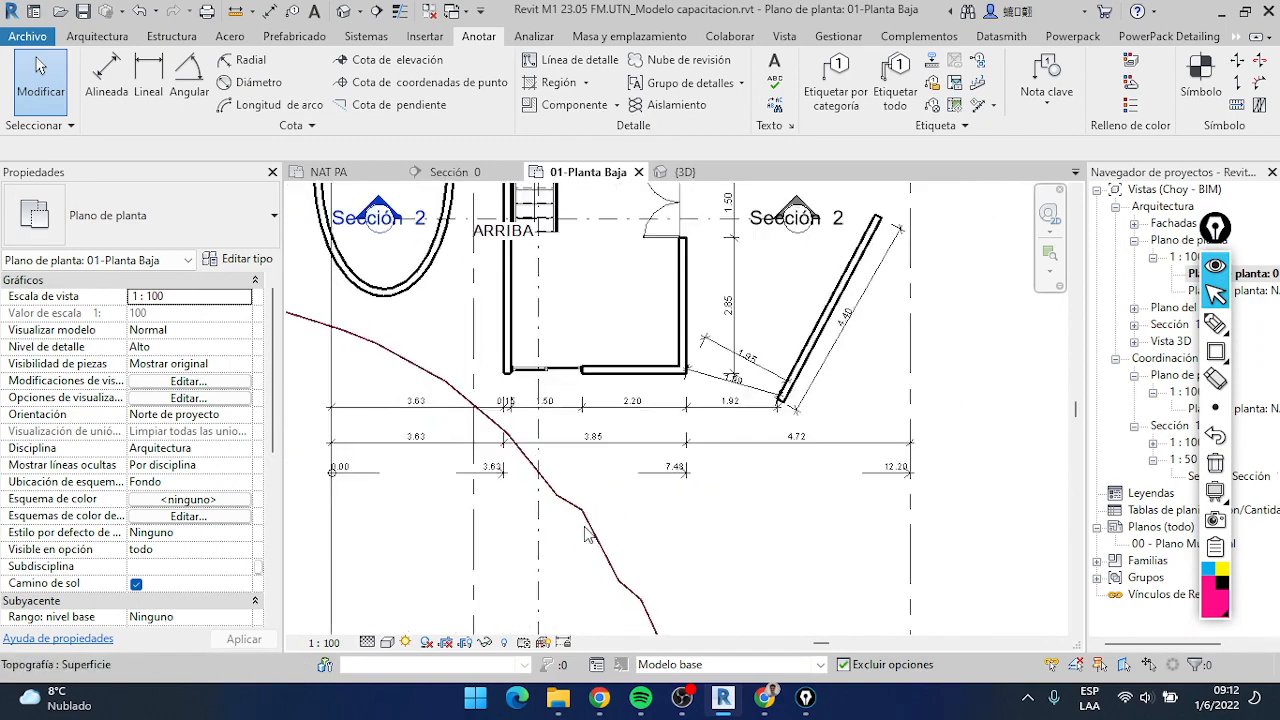
scroll(600, 525, "up", 2)
scroll(635, 510, "up", 3)
scroll(642, 508, "down", 6)
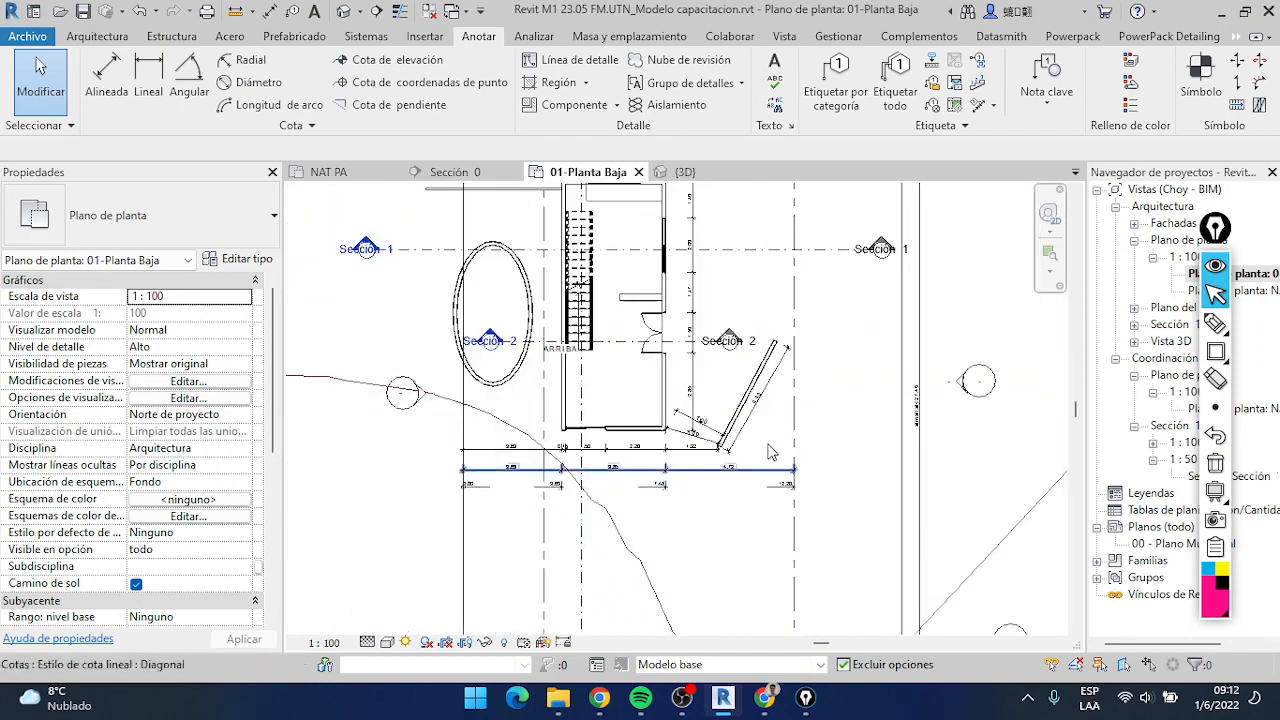
scroll(760, 440, "up", 1)
scroll(663, 410, "up", 2)
scroll(663, 410, "down", 2)
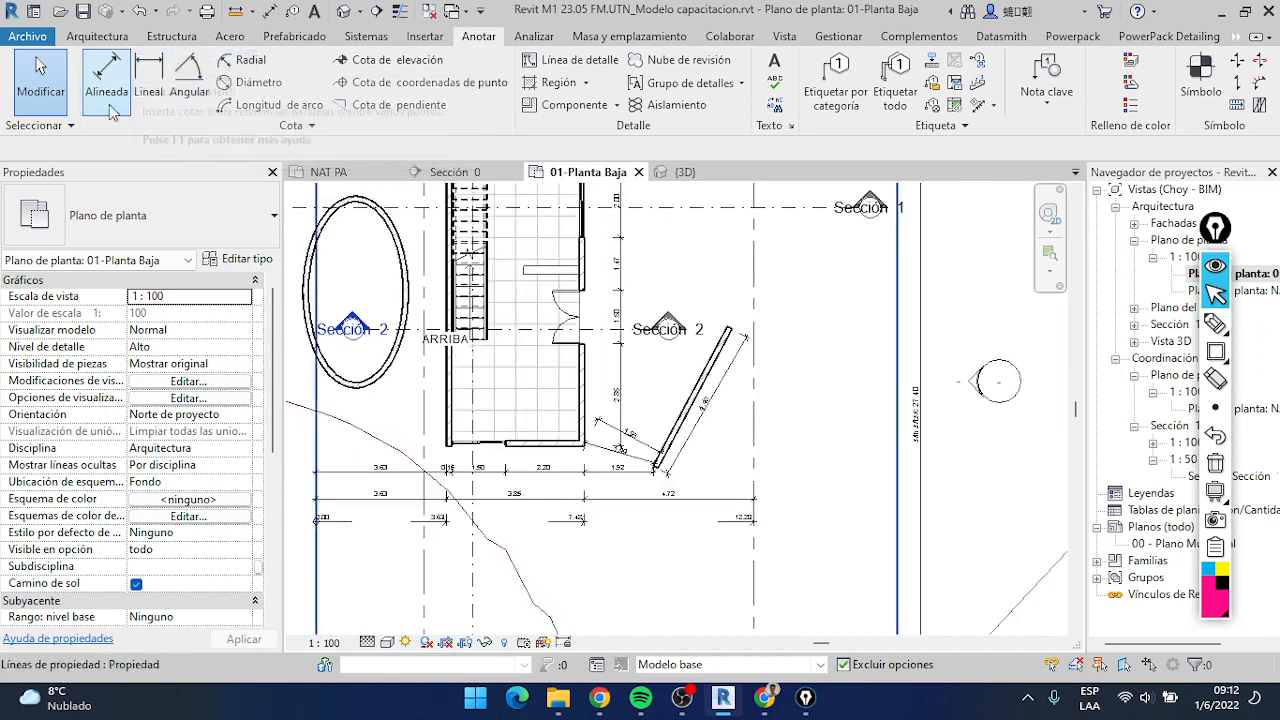
Start an angular dimension with the Angulos type and review that type's graphics, text and unit properties
left_click(190, 72)
scroll(700, 405, "up", 2)
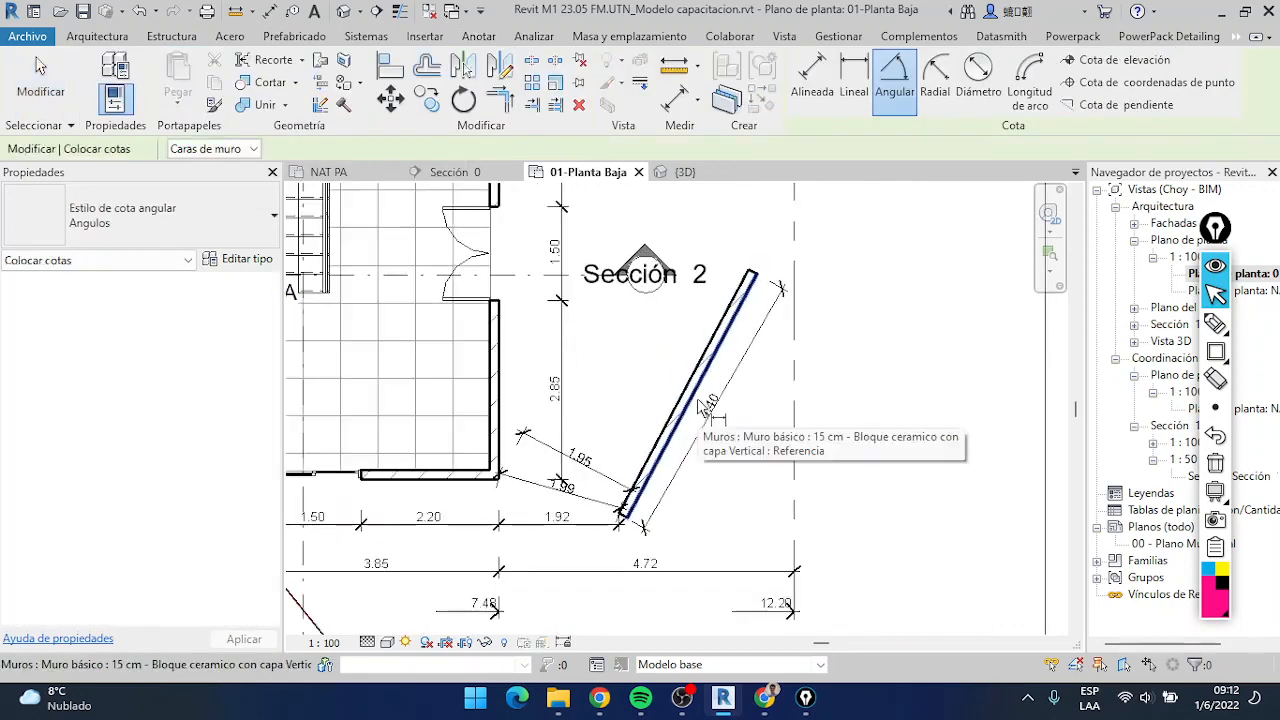
left_click(166, 224)
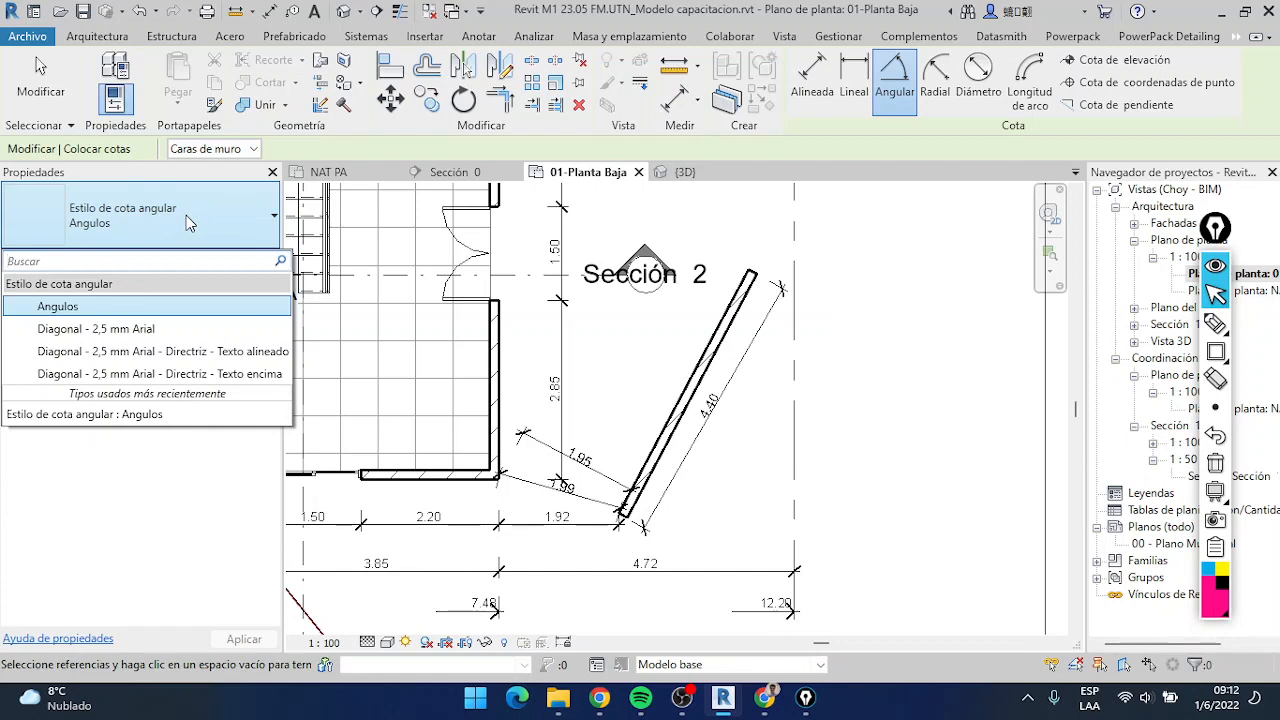
left_click(115, 306)
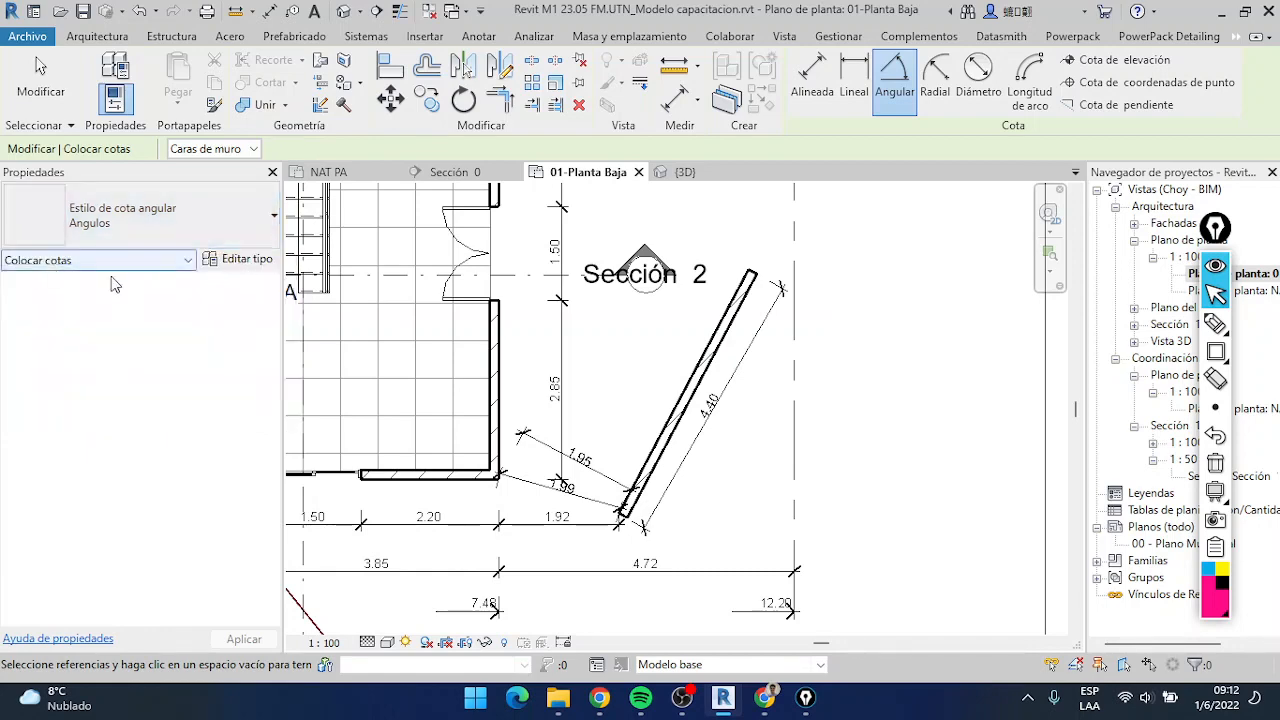
left_click(232, 259)
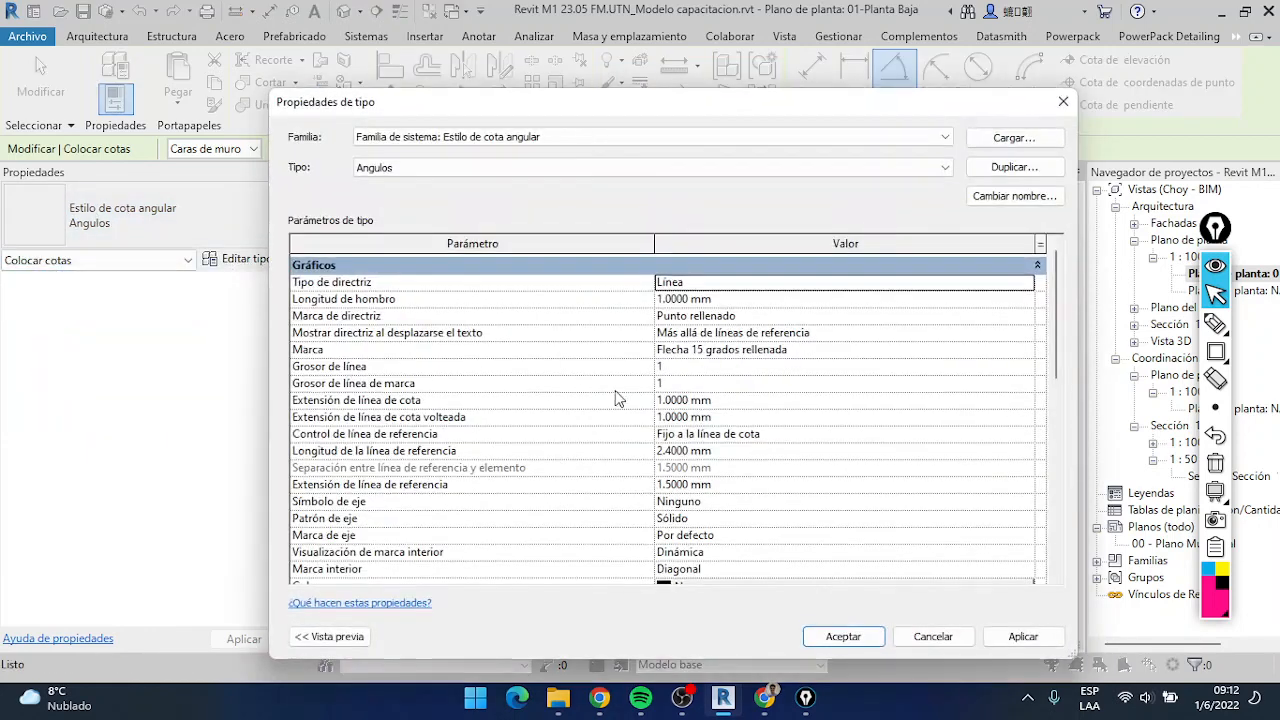
scroll(686, 437, "down", 3)
scroll(686, 437, "up", 3)
scroll(510, 380, "down", 5)
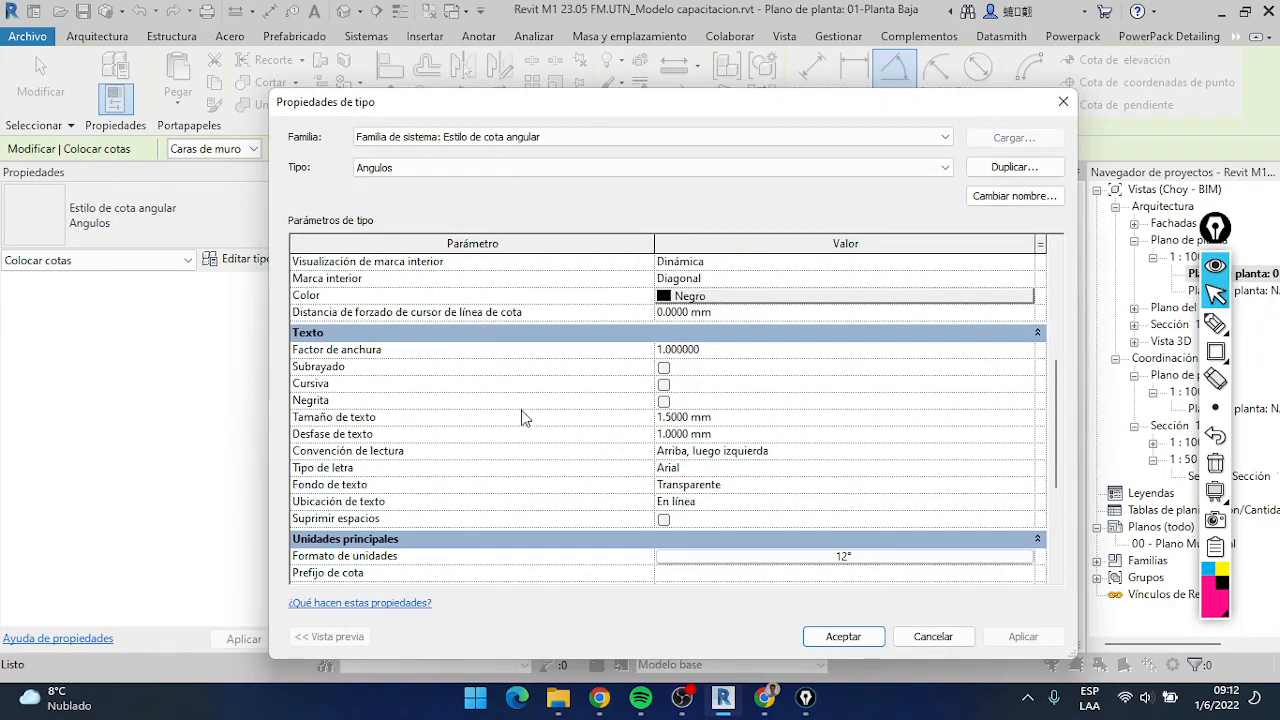
scroll(409, 447, "down", 3)
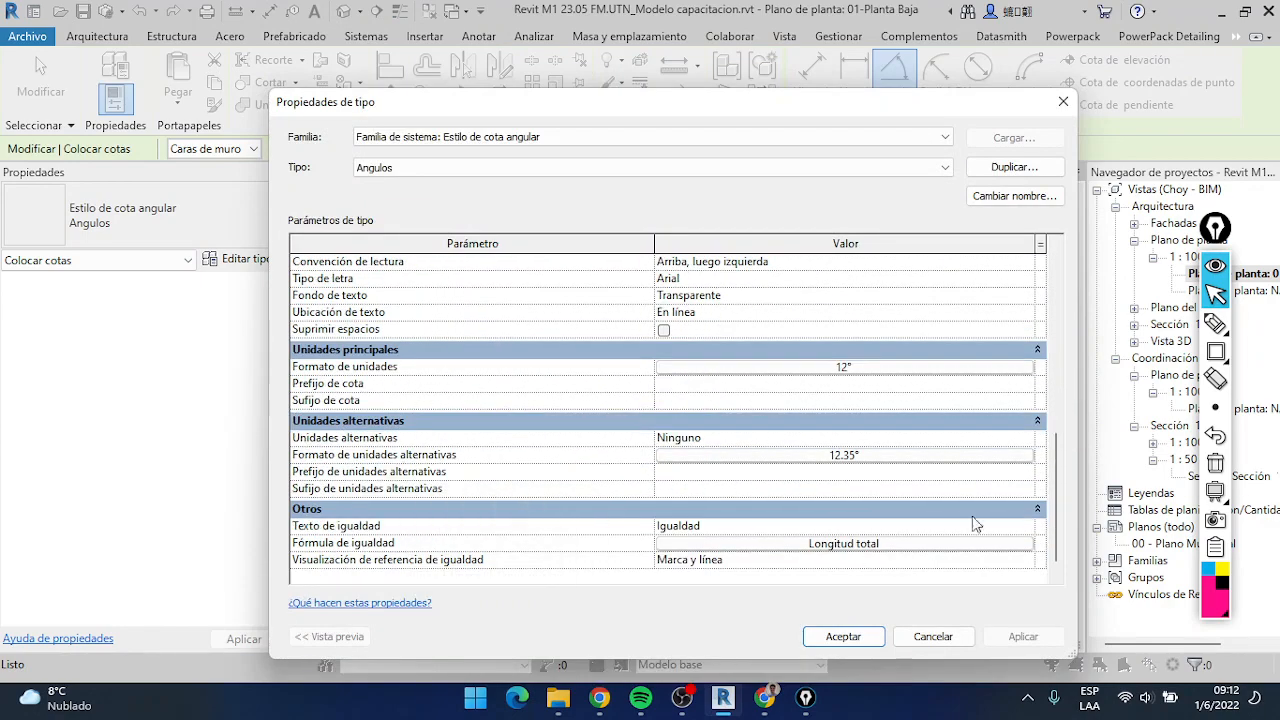
left_click(845, 637)
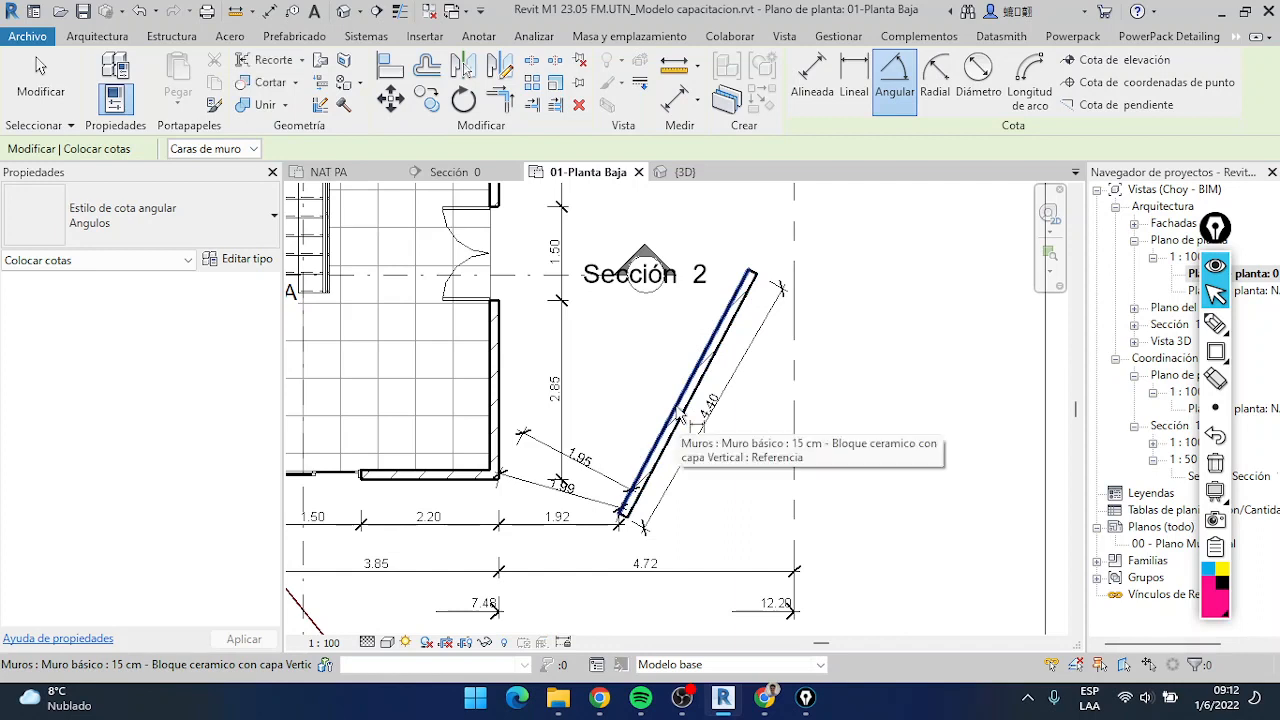
Place the angular dimension between the house's exterior wall face and the slanted wall, above the aligned dimensions
left_click(507, 407)
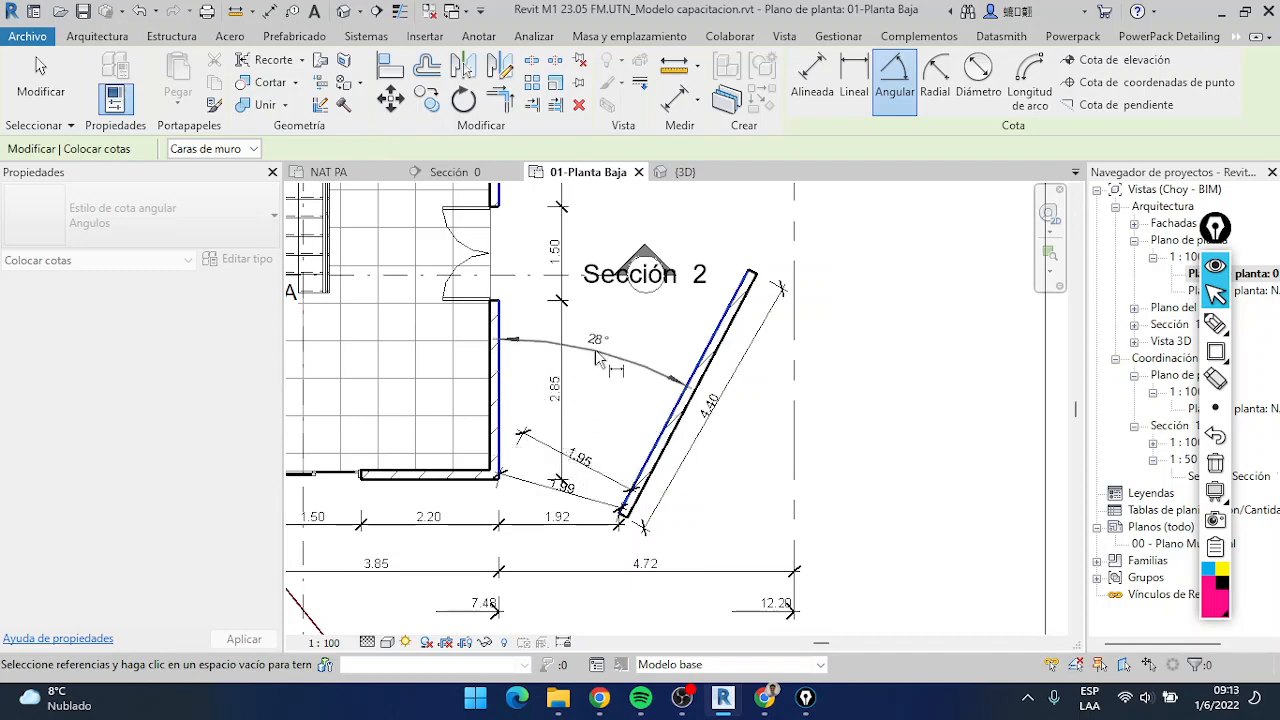
scroll(583, 370, "down", 2)
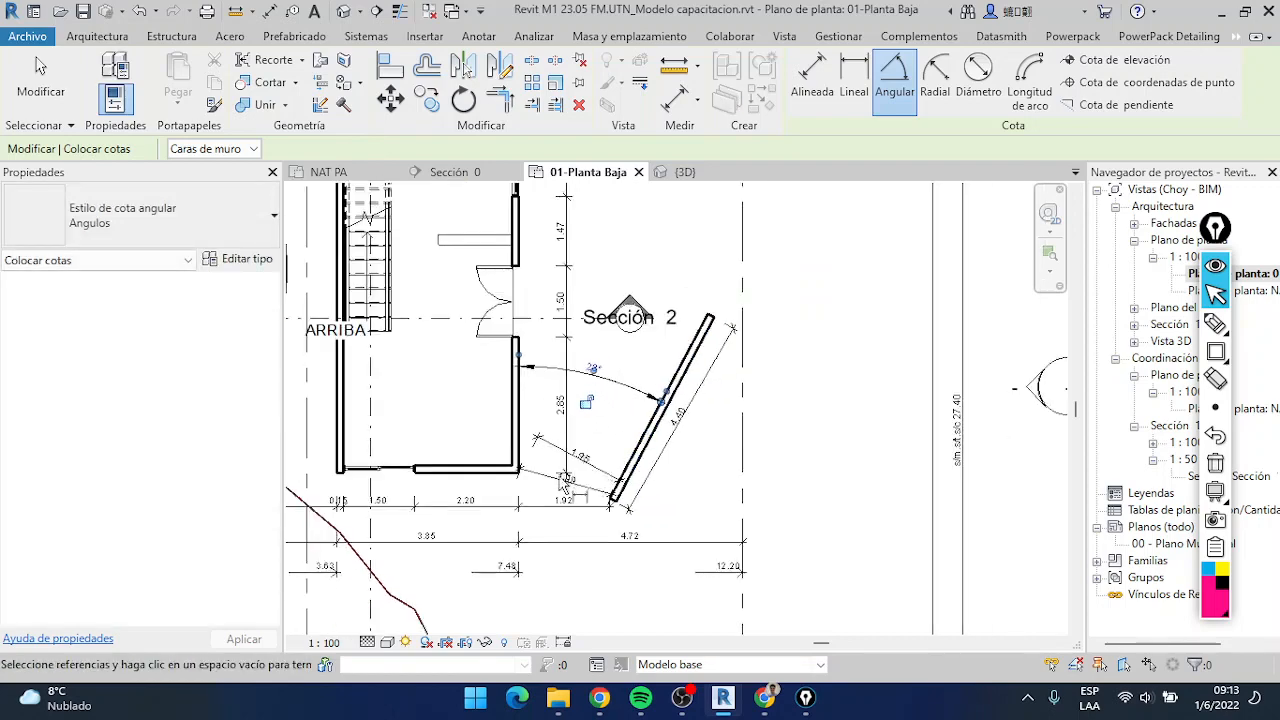
scroll(655, 468, "up", 3)
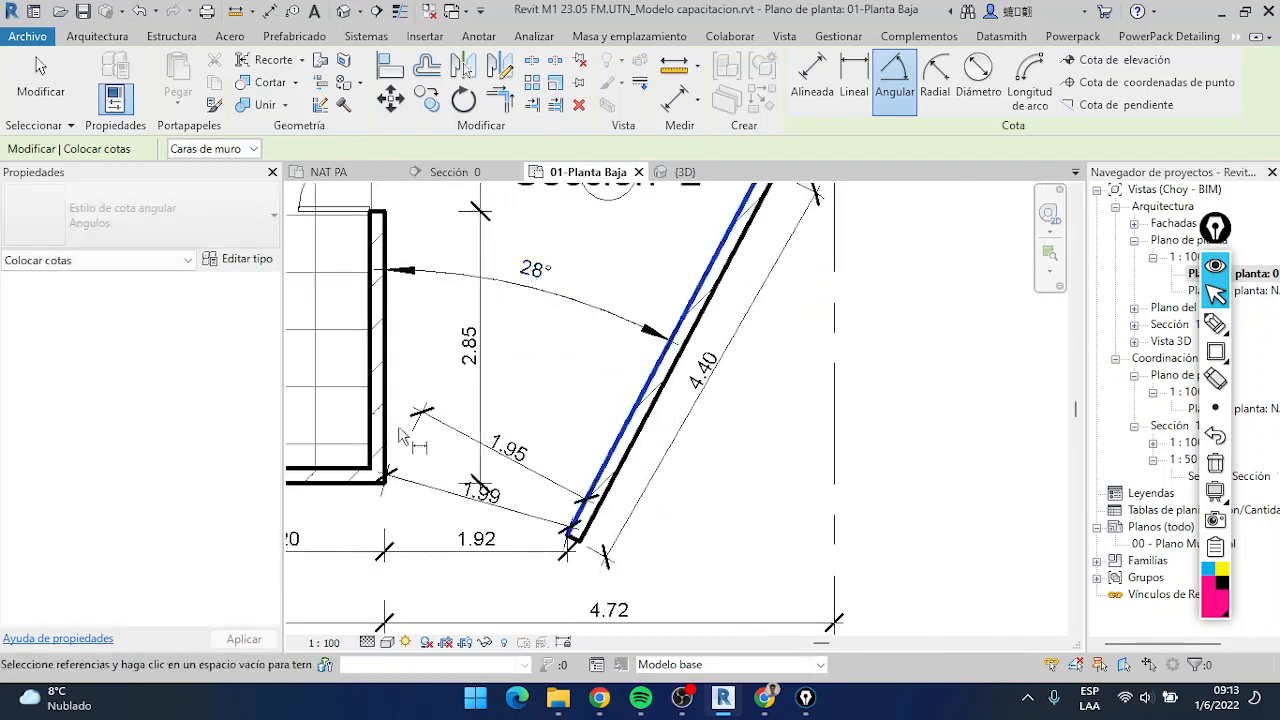
scroll(557, 406, "down", 2)
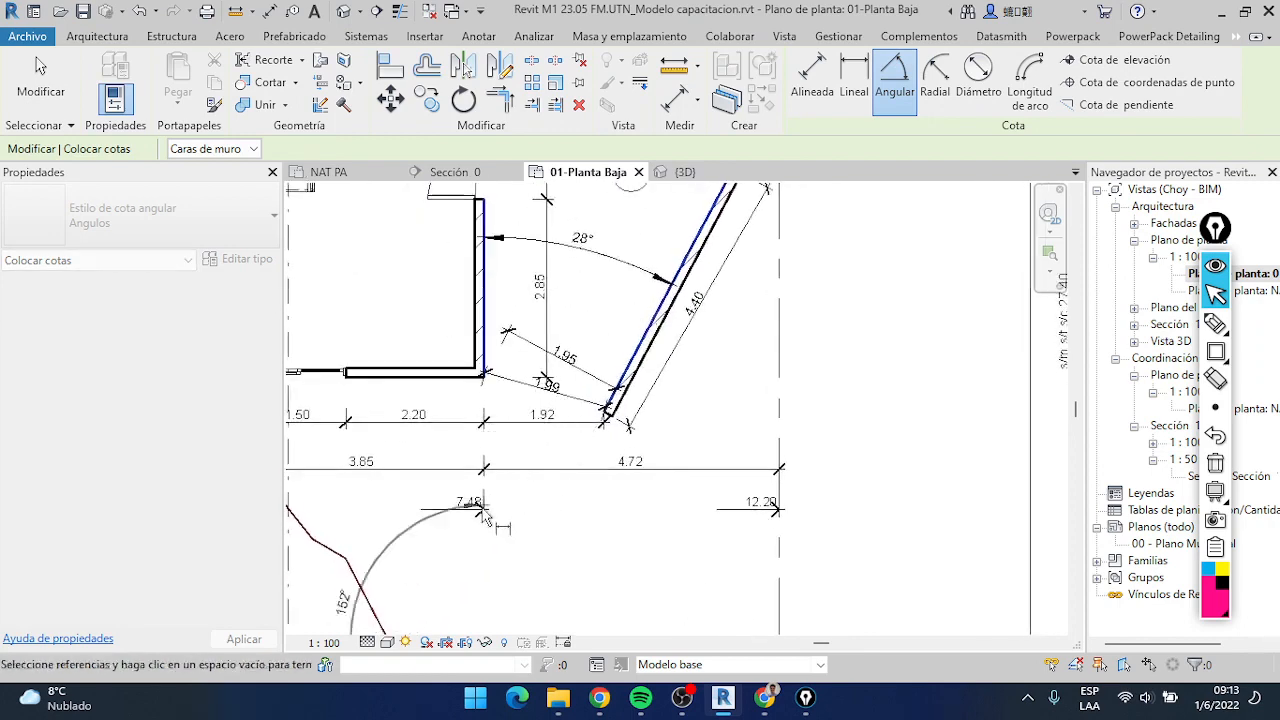
scroll(415, 474, "down", 1)
middle_click_drag(437, 471, 482, 388)
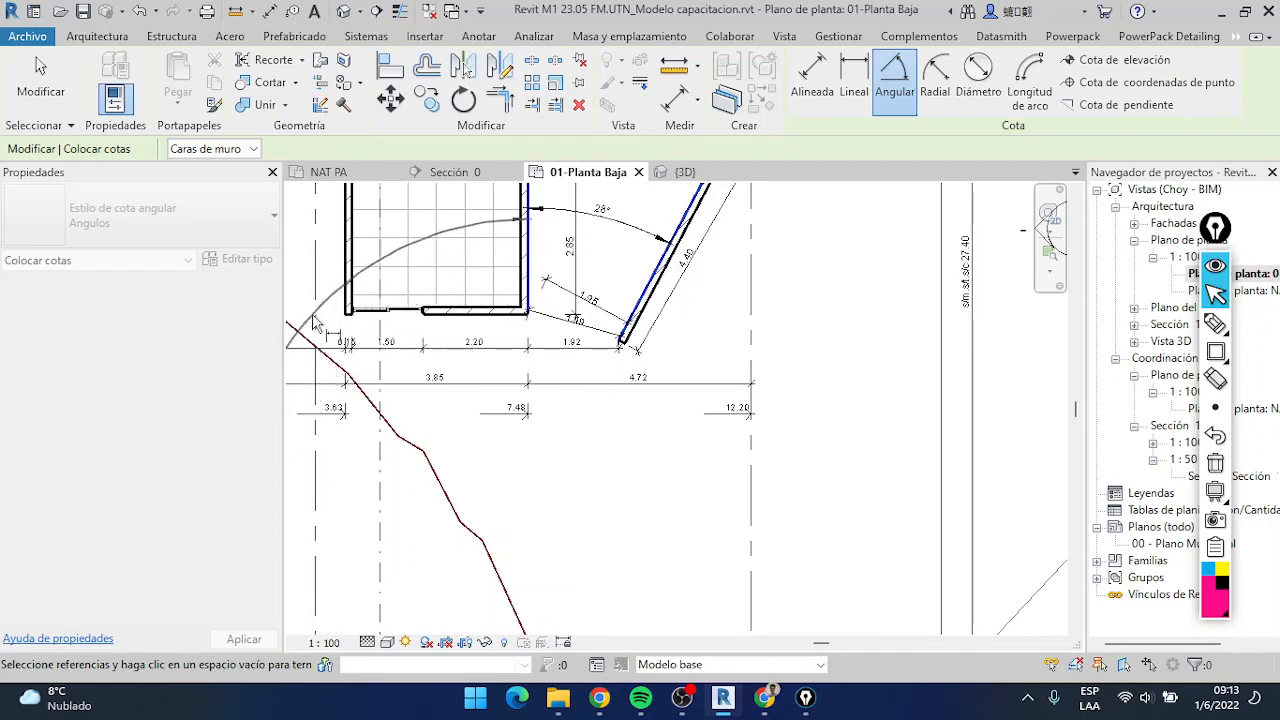
key("Escape")
scroll(594, 249, "up", 3)
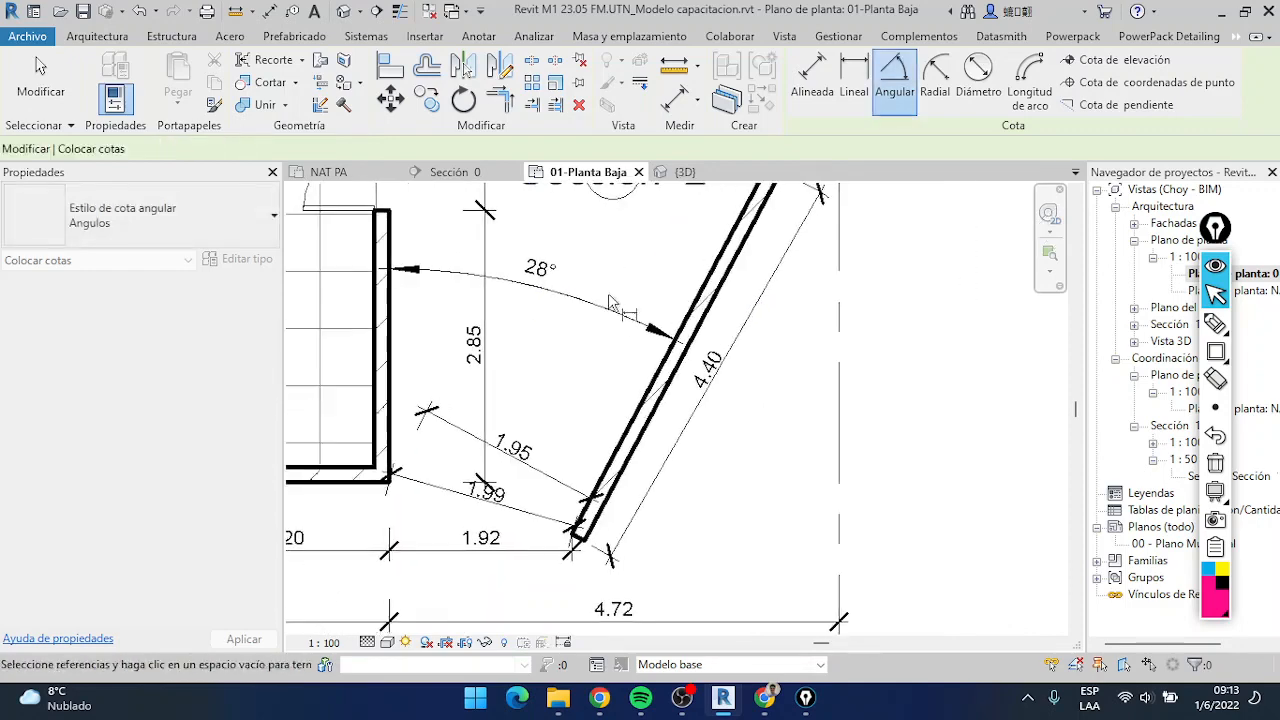
scroll(610, 301, "down", 2)
key("Escape")
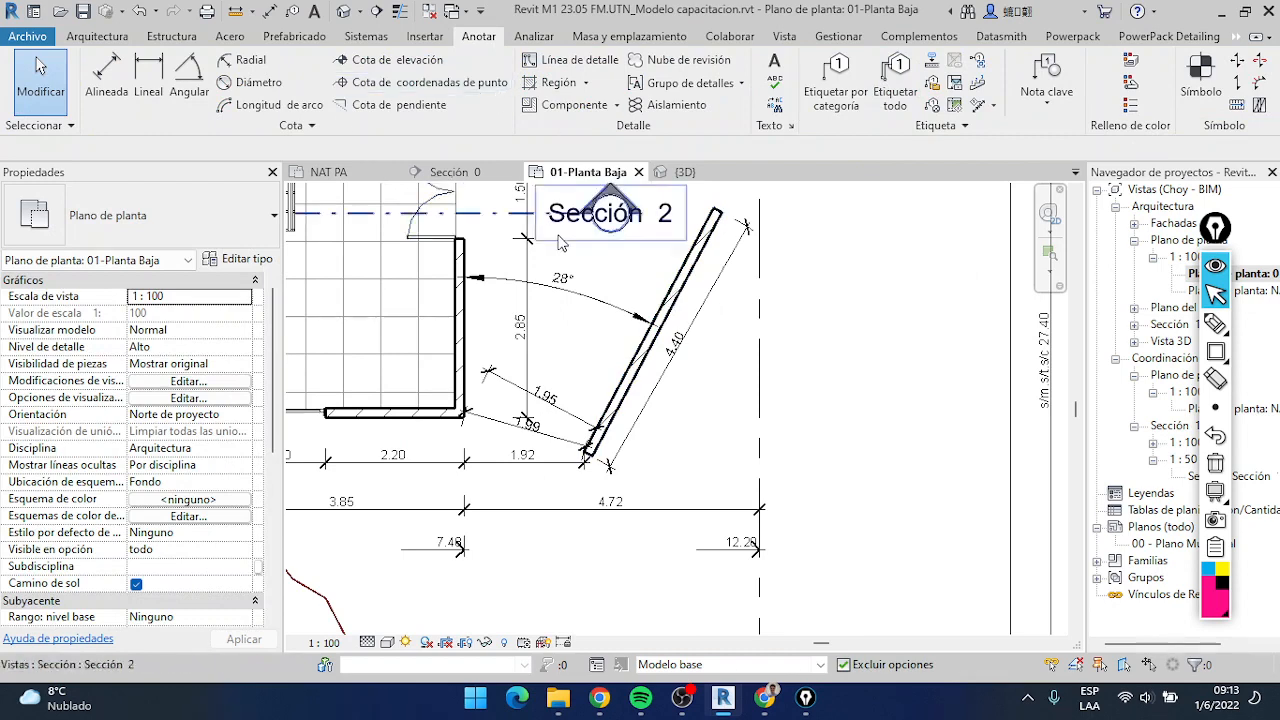
Select the angular dimension between the house and the slanted wall, examine its arc, arrows and value, and deselect it
scroll(566, 265, "up", 2)
left_click(586, 309)
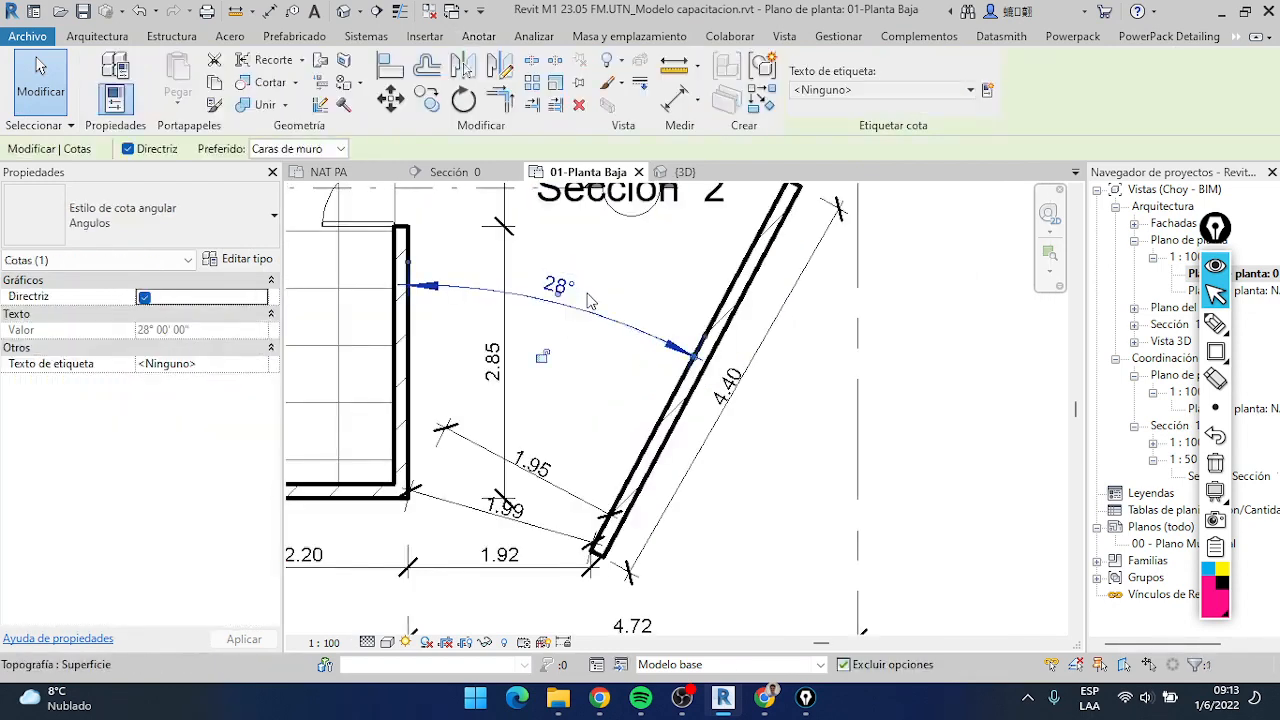
scroll(680, 390, "down", 2)
scroll(635, 368, "up", 1)
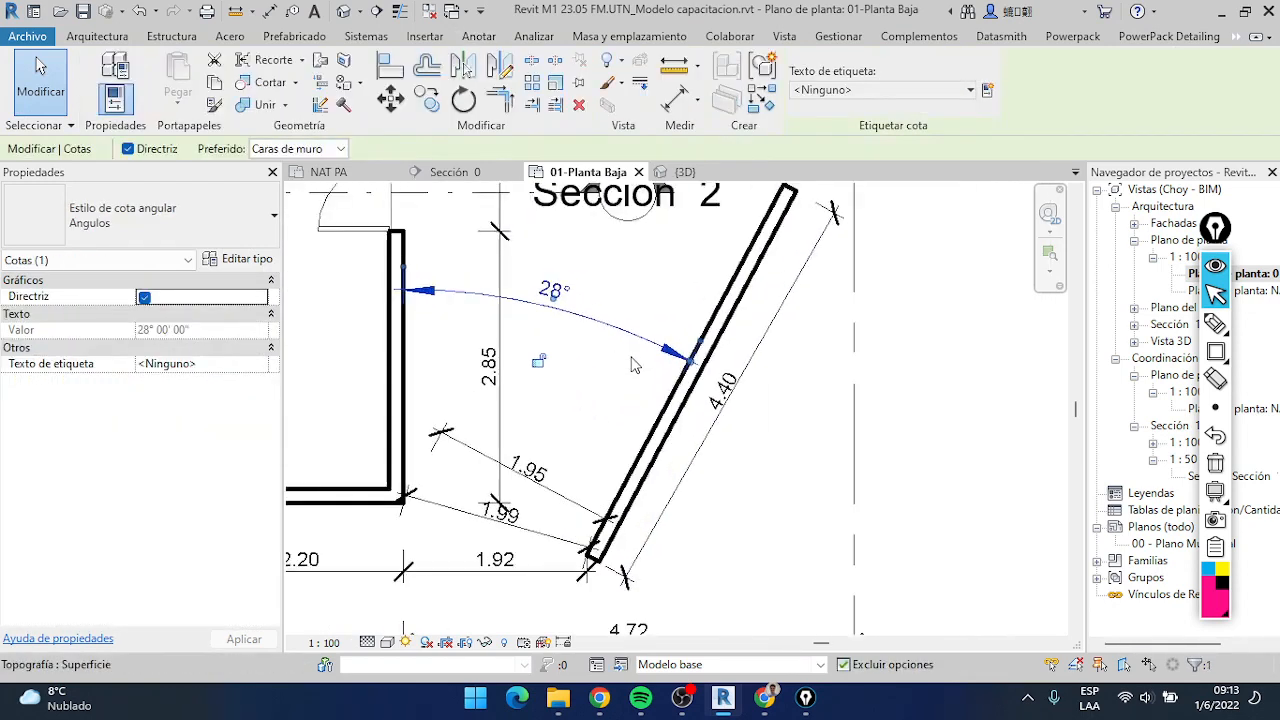
scroll(685, 392, "down", 1)
scroll(685, 392, "up", 3)
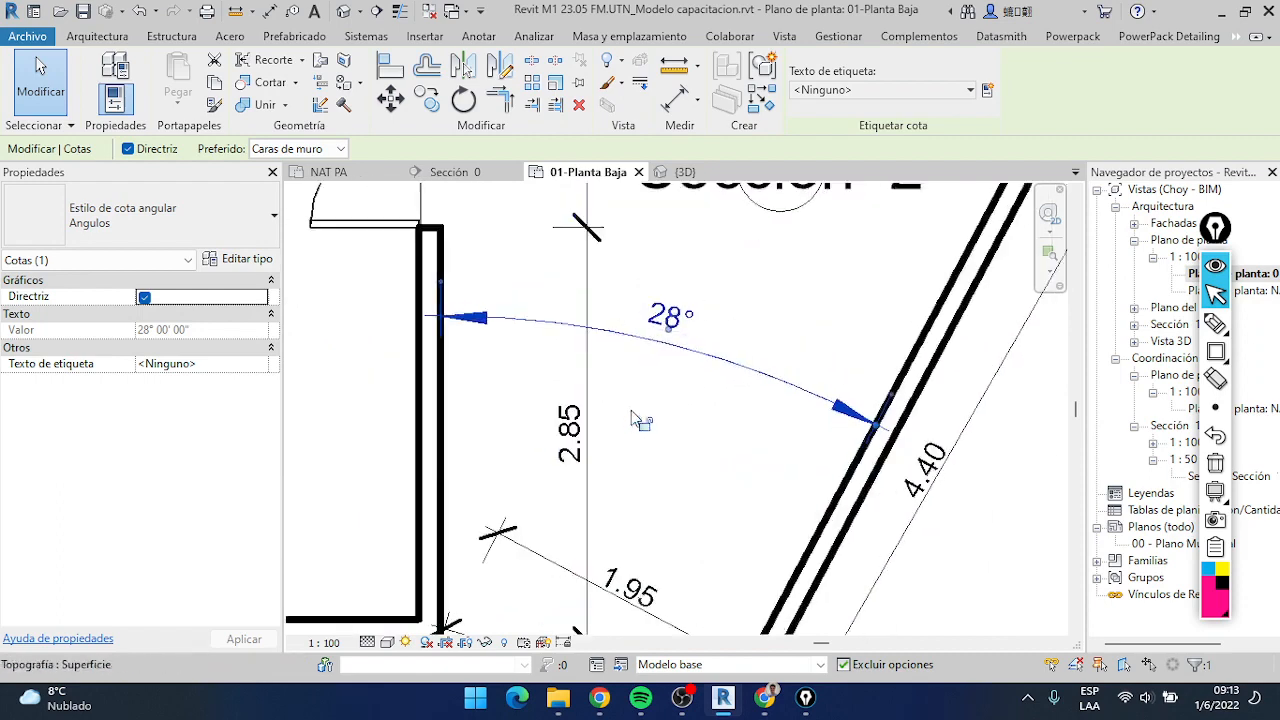
scroll(847, 477, "down", 1)
middle_click_drag(836, 466, 798, 436)
left_click(42, 86)
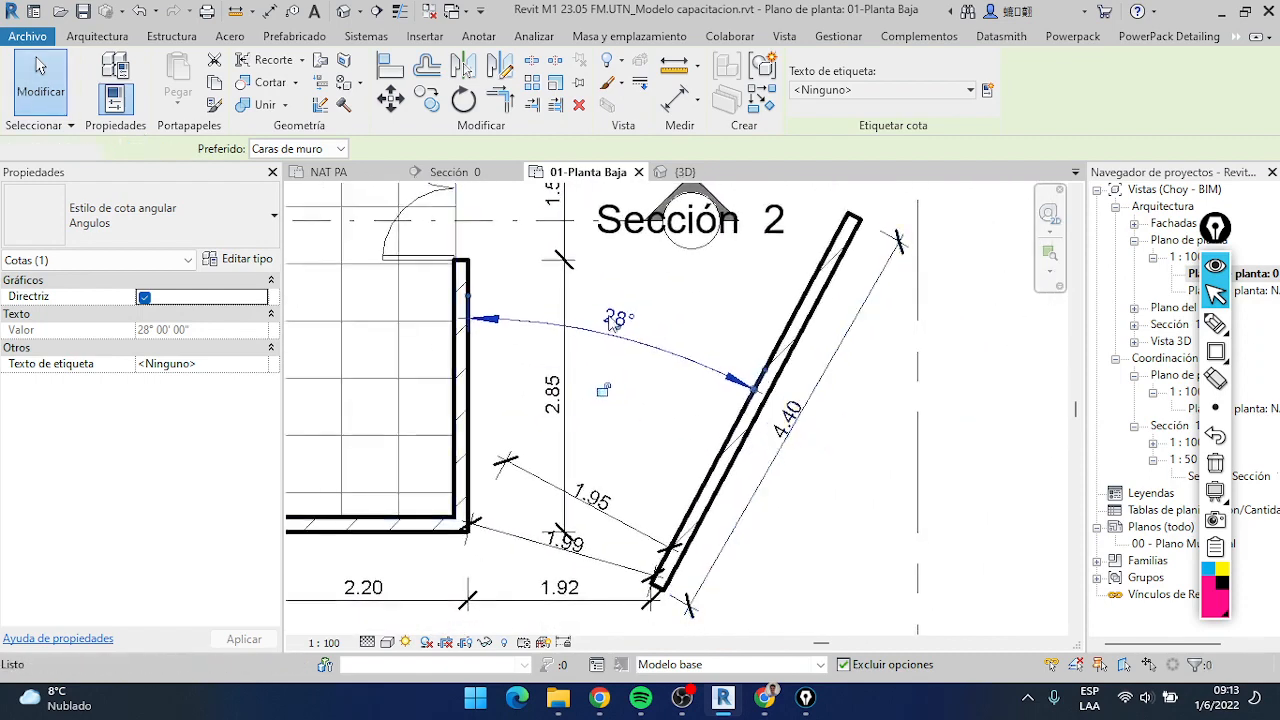
scroll(762, 395, "down", 2)
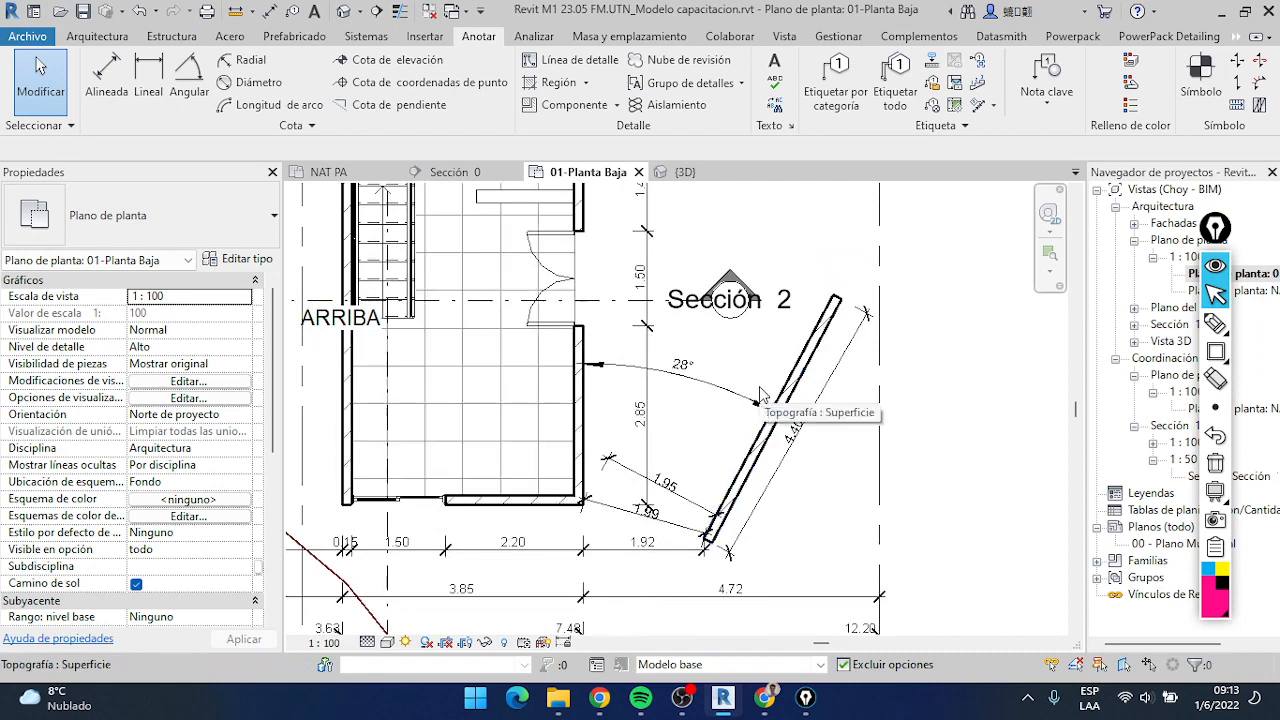
Select the long wall beside the stairs, examine its temporary dimensions, and look over the dimensions around the slanted wall
left_click(351, 418)
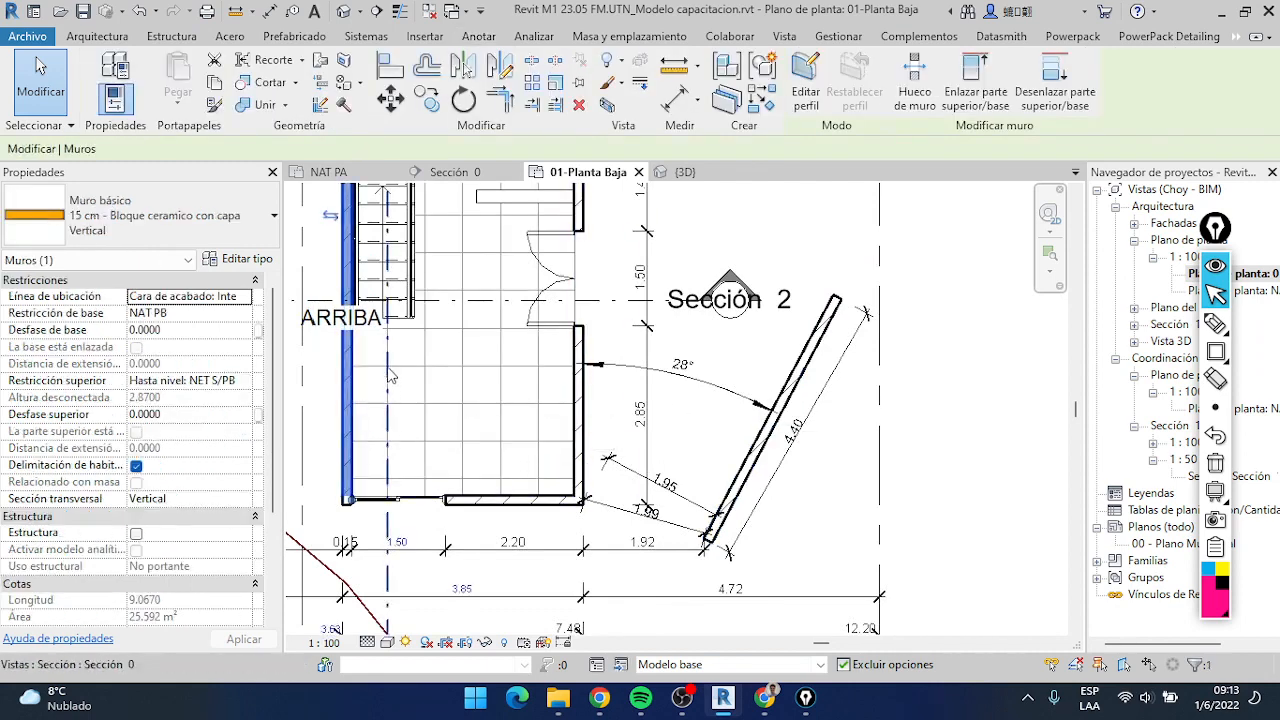
scroll(398, 400, "down", 1)
middle_click_drag(405, 432, 417, 591)
scroll(403, 397, "down", 3)
middle_click_drag(403, 375, 418, 449)
scroll(392, 288, "up", 3)
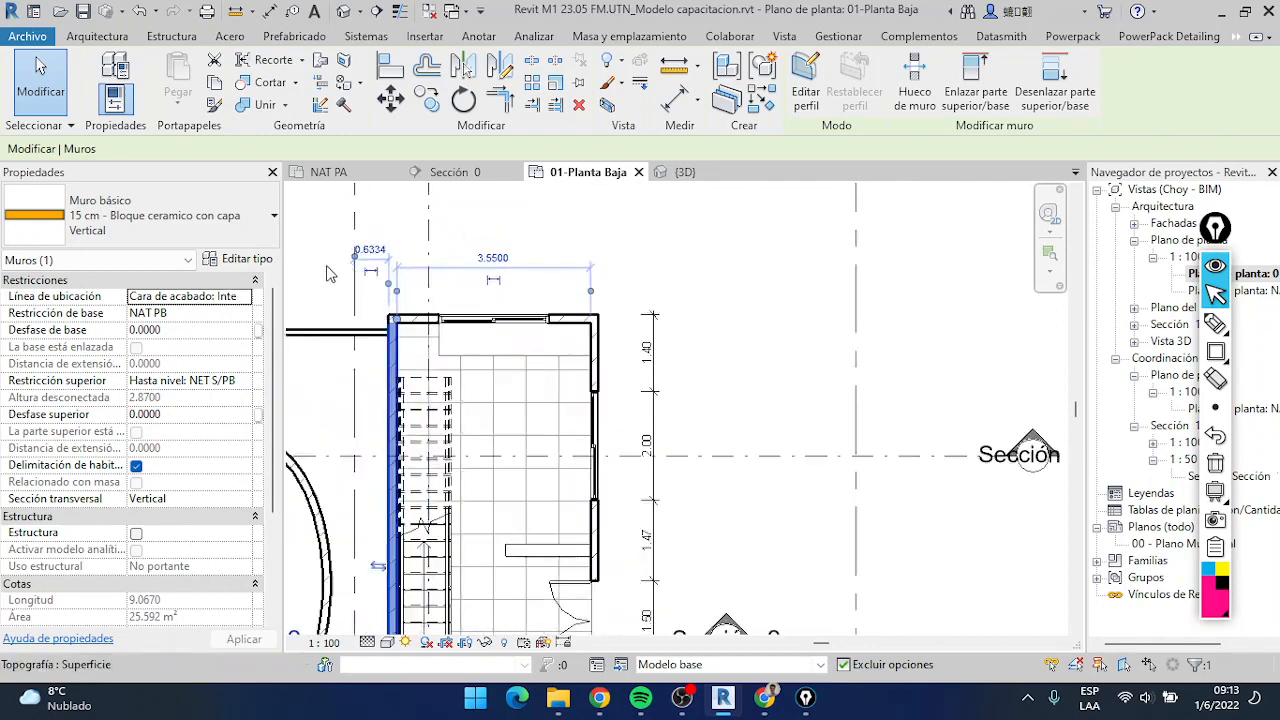
scroll(632, 460, "down", 2)
middle_click_drag(632, 460, 560, 260)
scroll(610, 460, "up", 3)
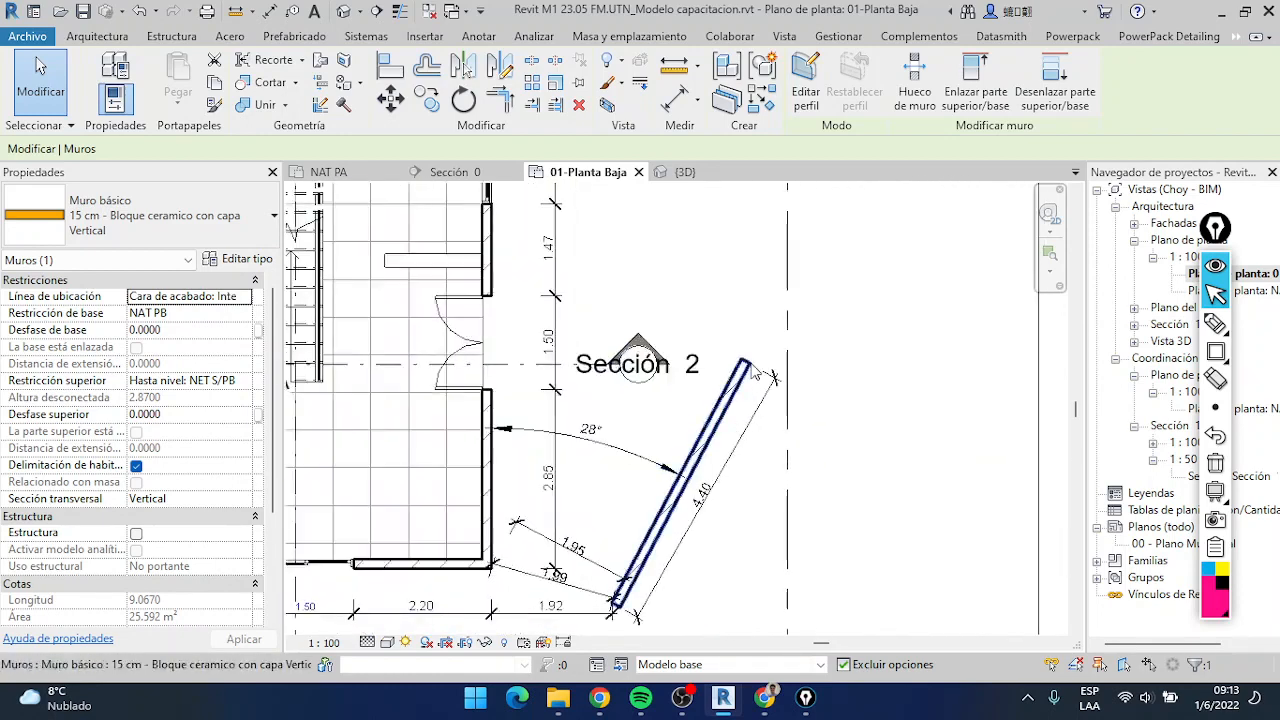
left_click(727, 487)
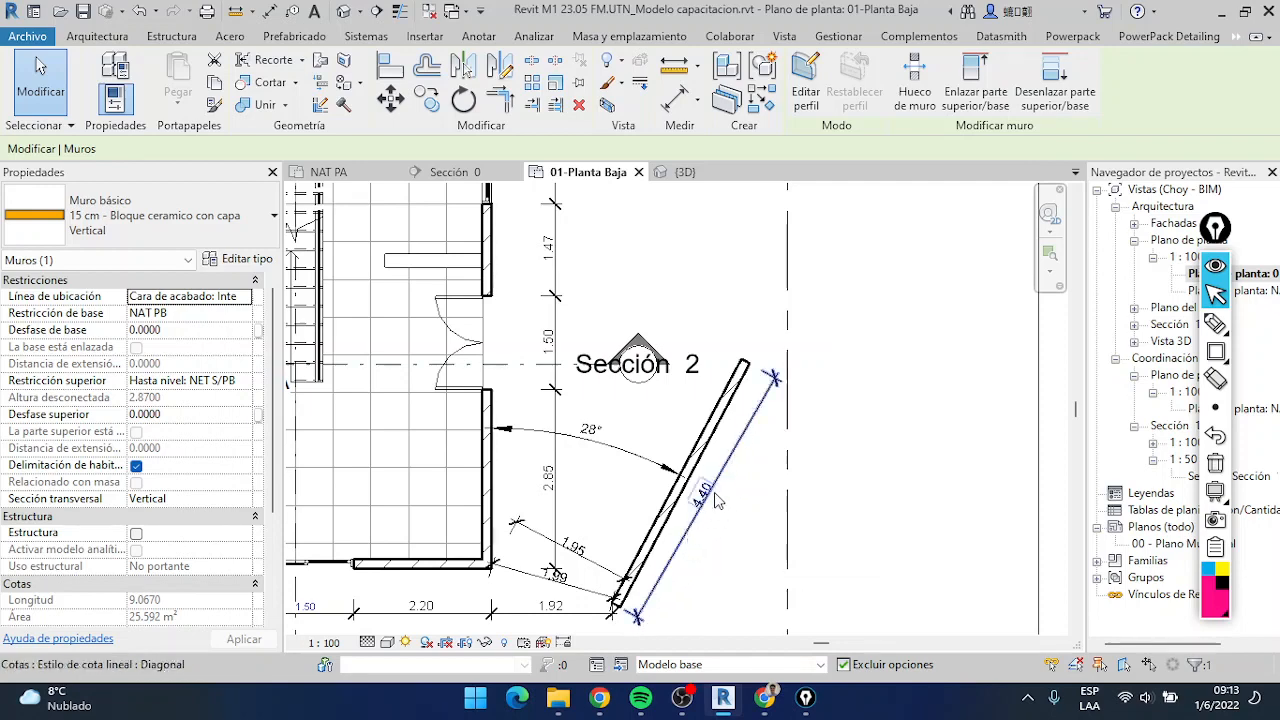
scroll(632, 543, "up", 2)
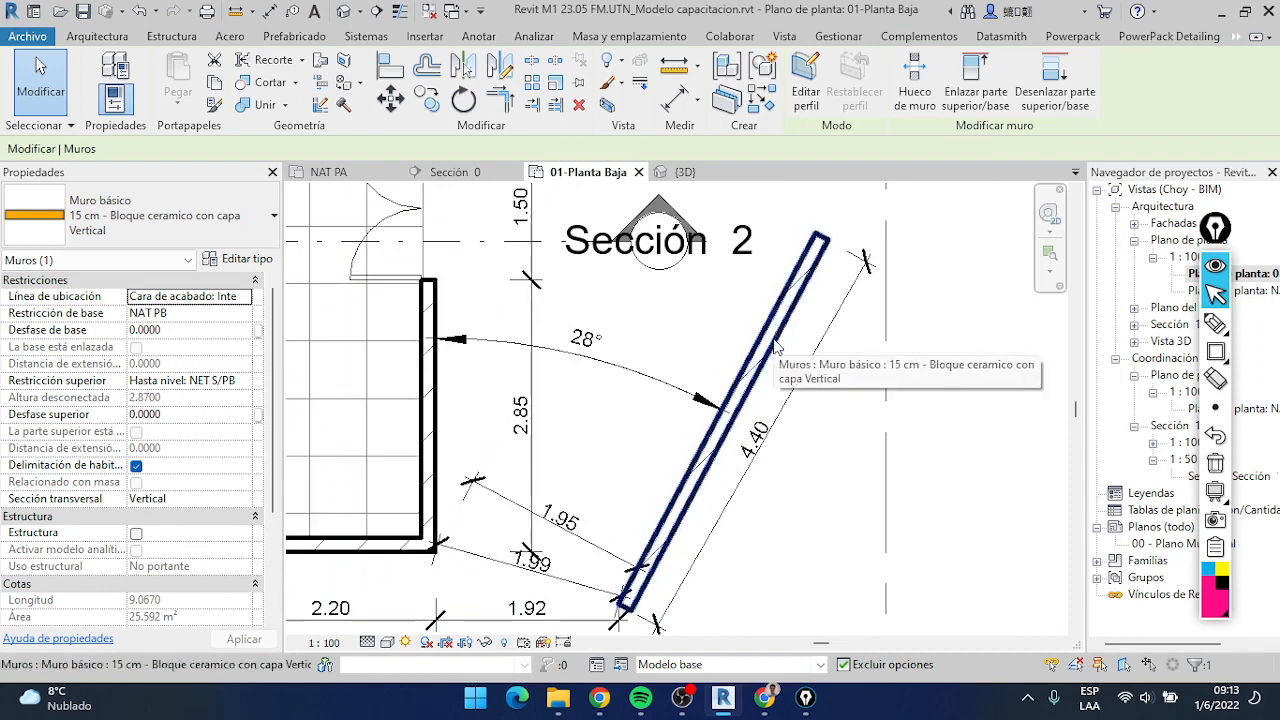
Select the slanted wall and set its angular dimension to the house wall to 35°
left_click(775, 346)
scroll(777, 346, "down", 2)
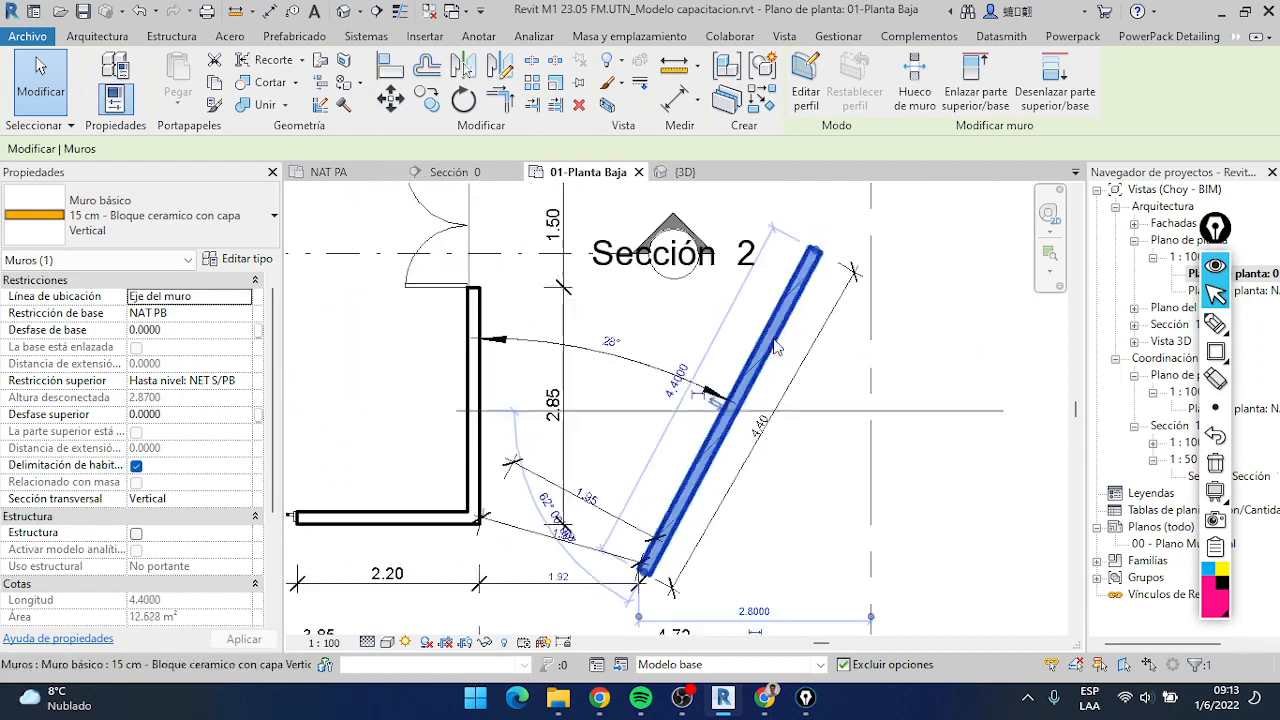
scroll(635, 532, "up", 2)
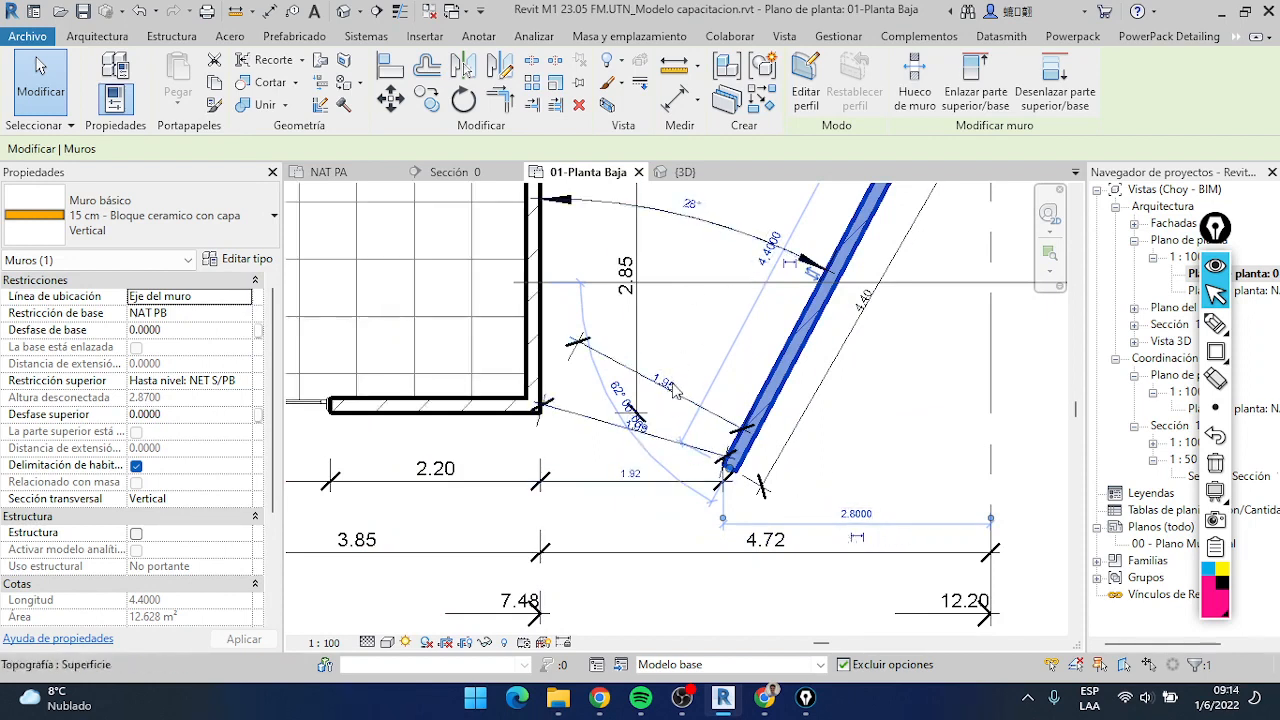
middle_click_drag(715, 320, 672, 435)
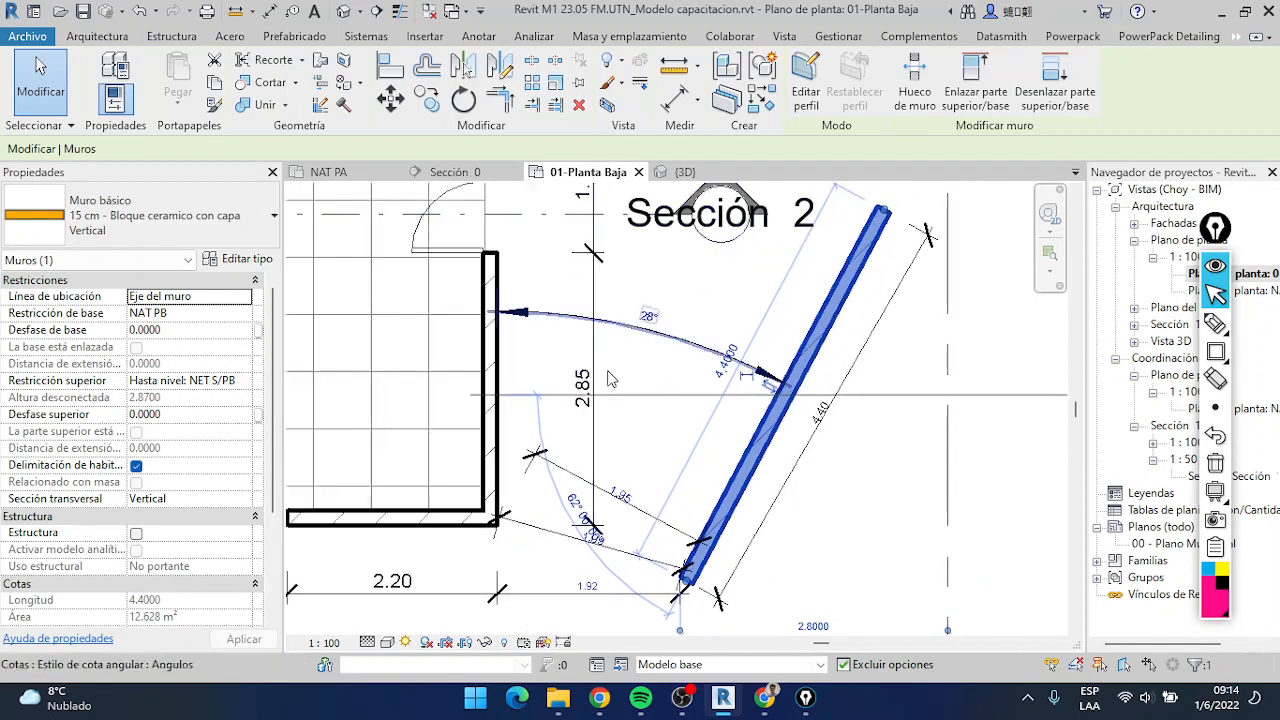
left_click(648, 318)
scroll(742, 379, "down", 2)
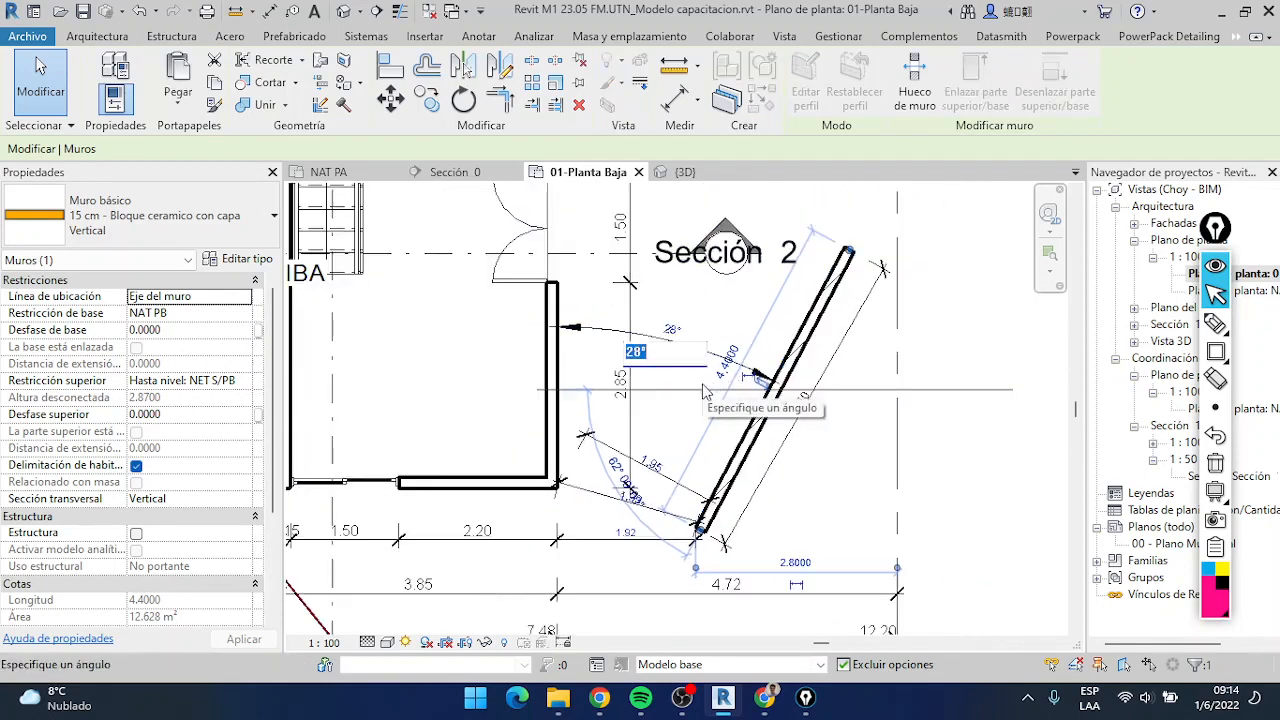
scroll(708, 389, "up", 1)
key("Return")
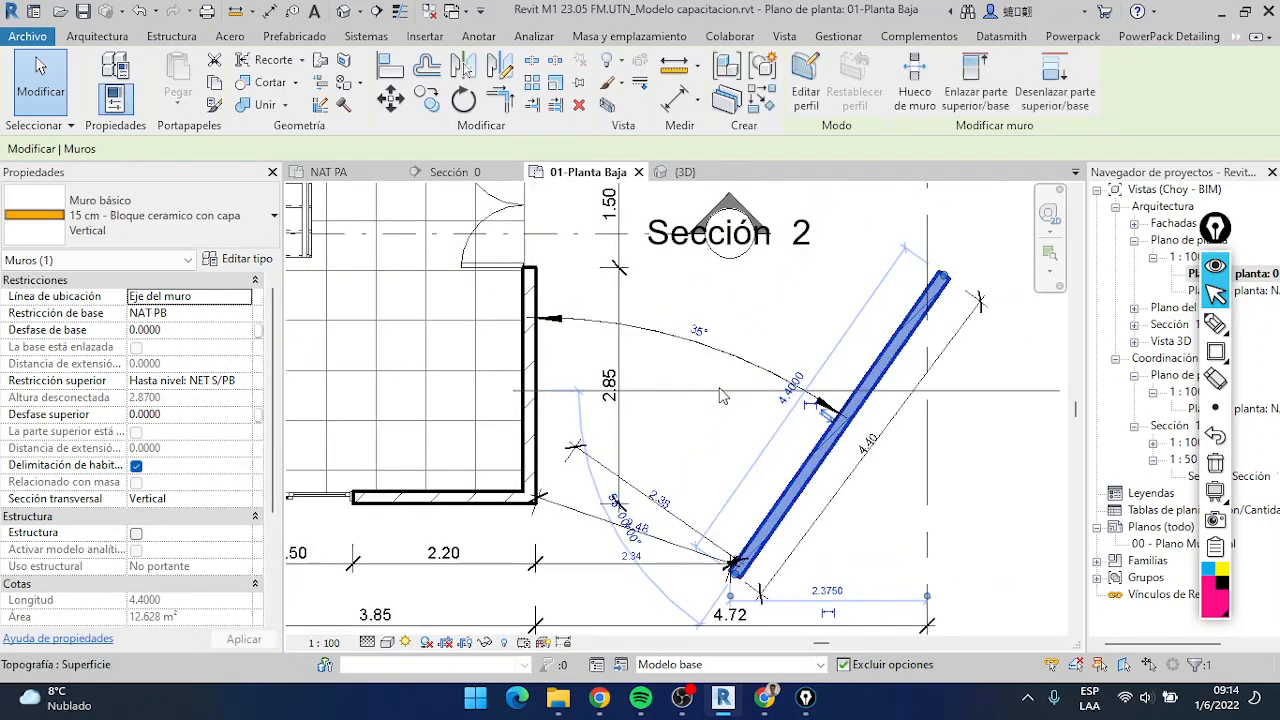
Set the horizontal distance between the house corner and the slanted wall's lower end to 1.5 m
scroll(922, 440, "down", 1)
middle_click_drag(922, 446, 851, 382)
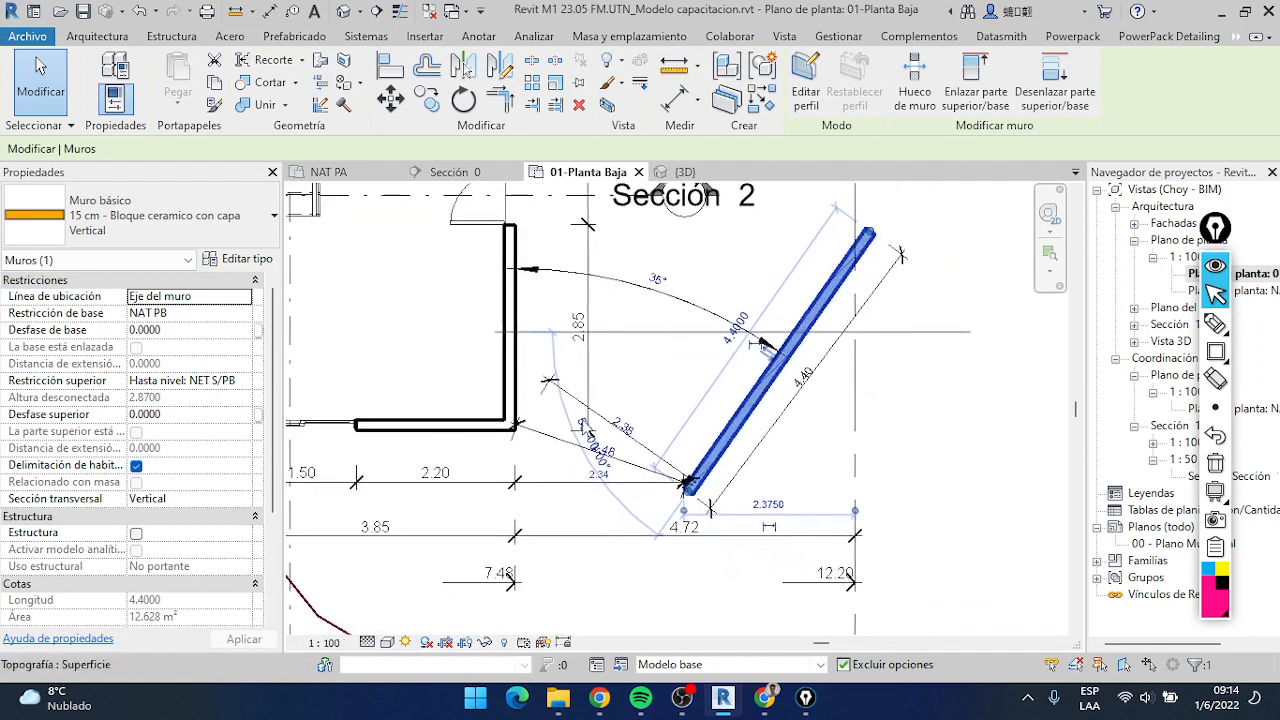
scroll(585, 468, "up", 2)
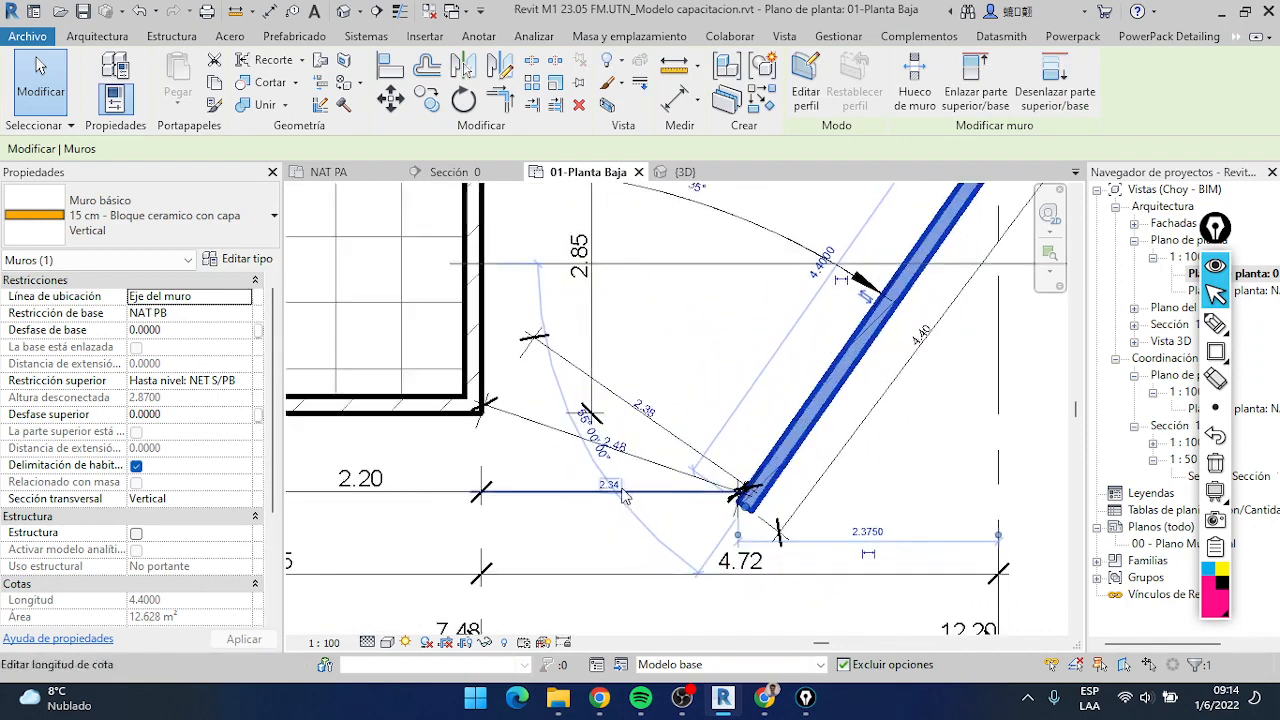
left_click(623, 493)
type("1.5")
key("Return")
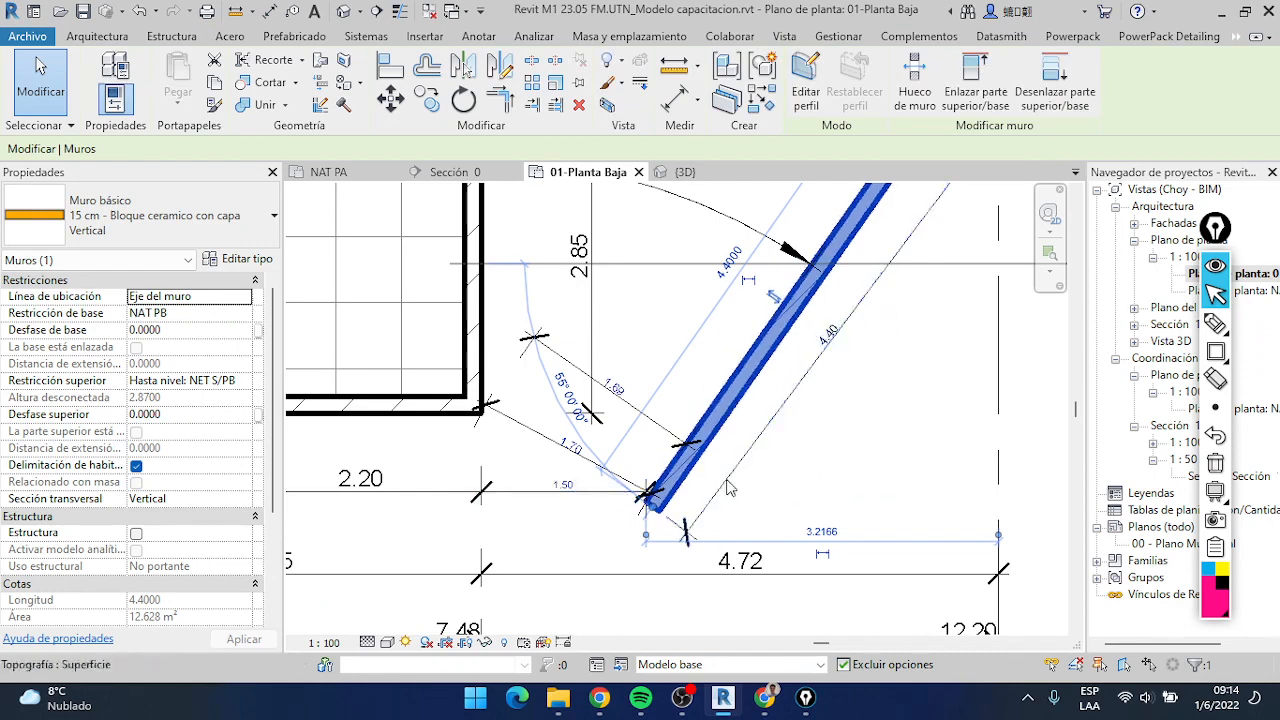
scroll(650, 520, "up", 3)
key("d")
key("i")
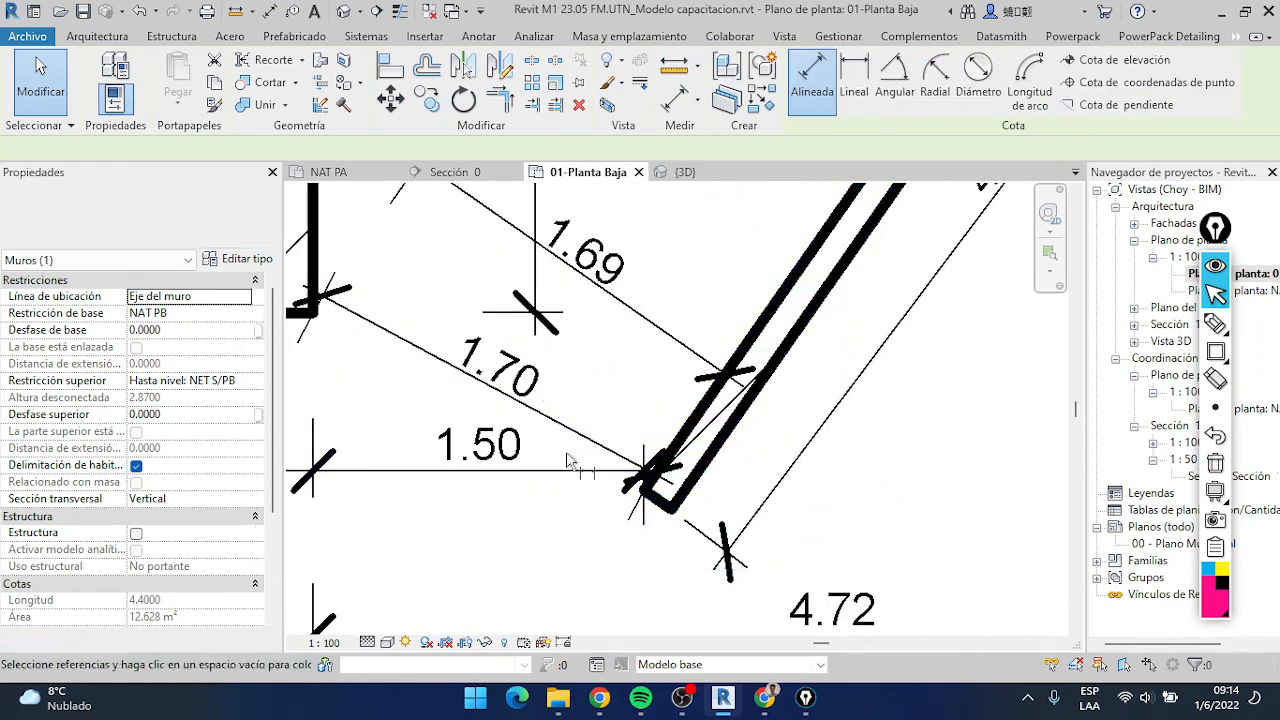
middle_click_drag(340, 328, 486, 314)
left_click(390, 308)
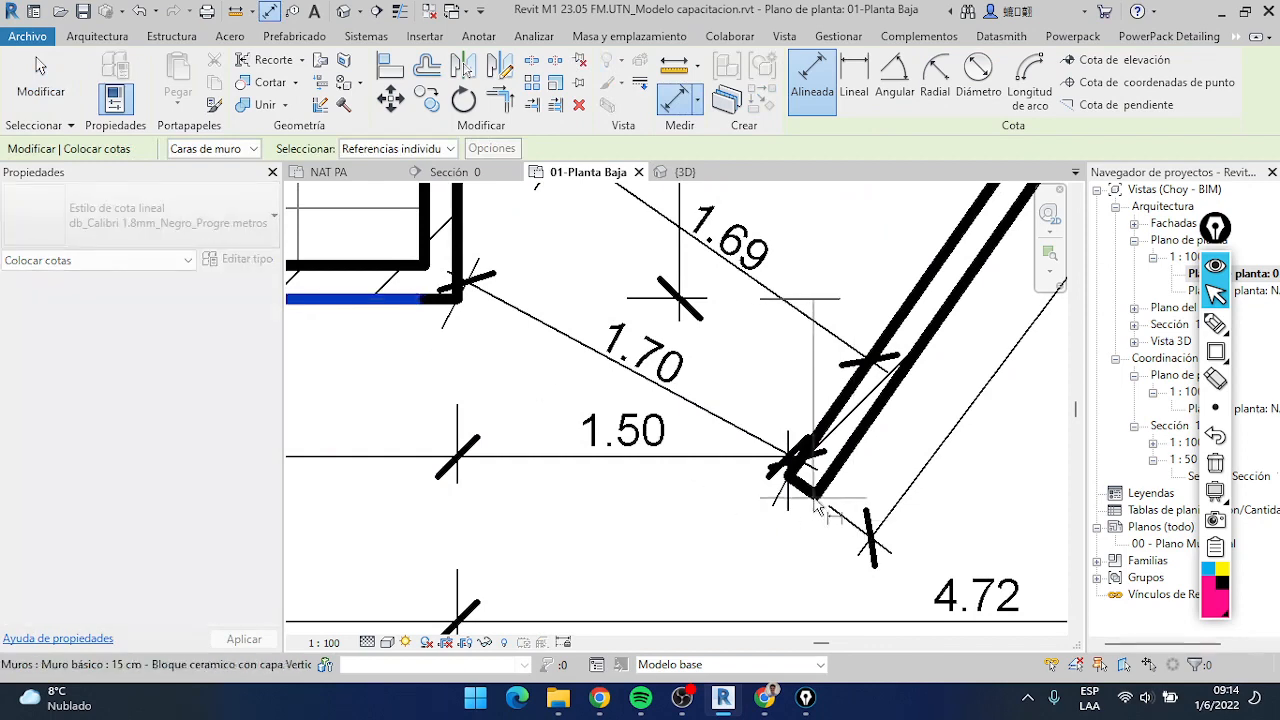
scroll(588, 510, "down", 1)
scroll(585, 502, "down", 1)
middle_click_drag(600, 504, 637, 520)
scroll(734, 520, "up", 1)
key("Escape")
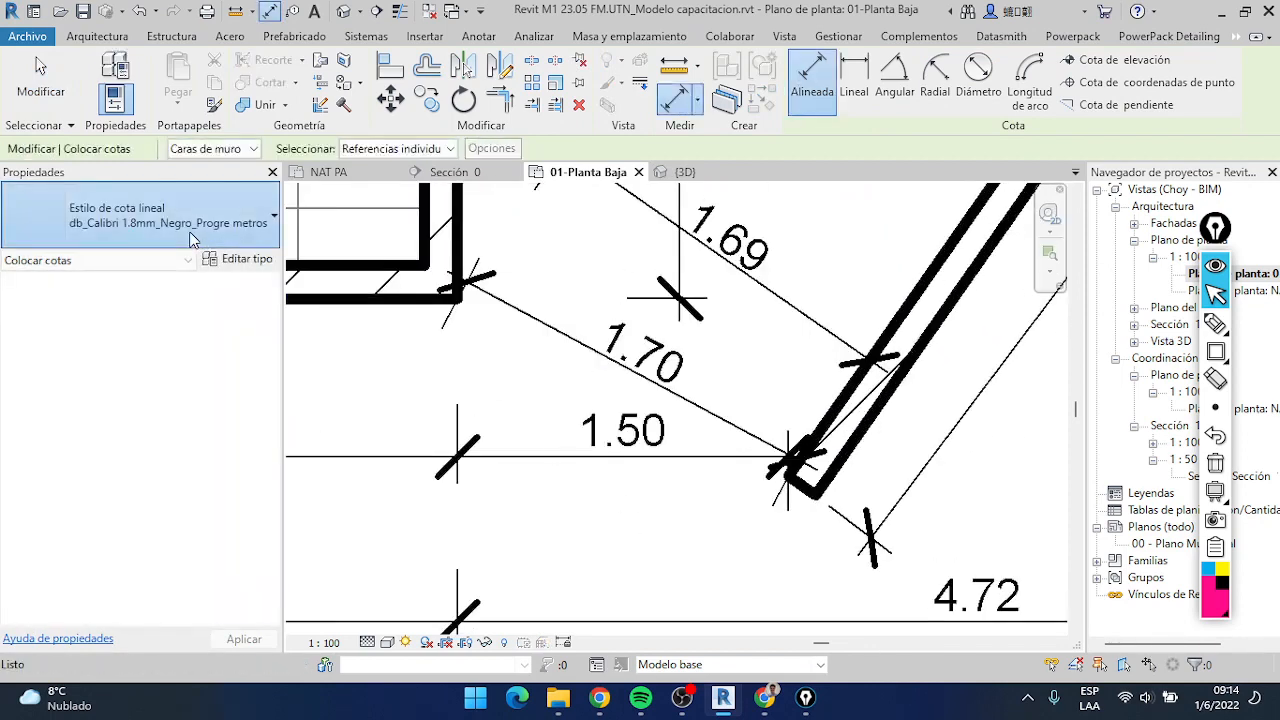
Place a vertical aligned dimension in the Diagonal style between the house's lower wall face and the slanted wall's lower end
left_click(190, 237)
left_click(90, 328)
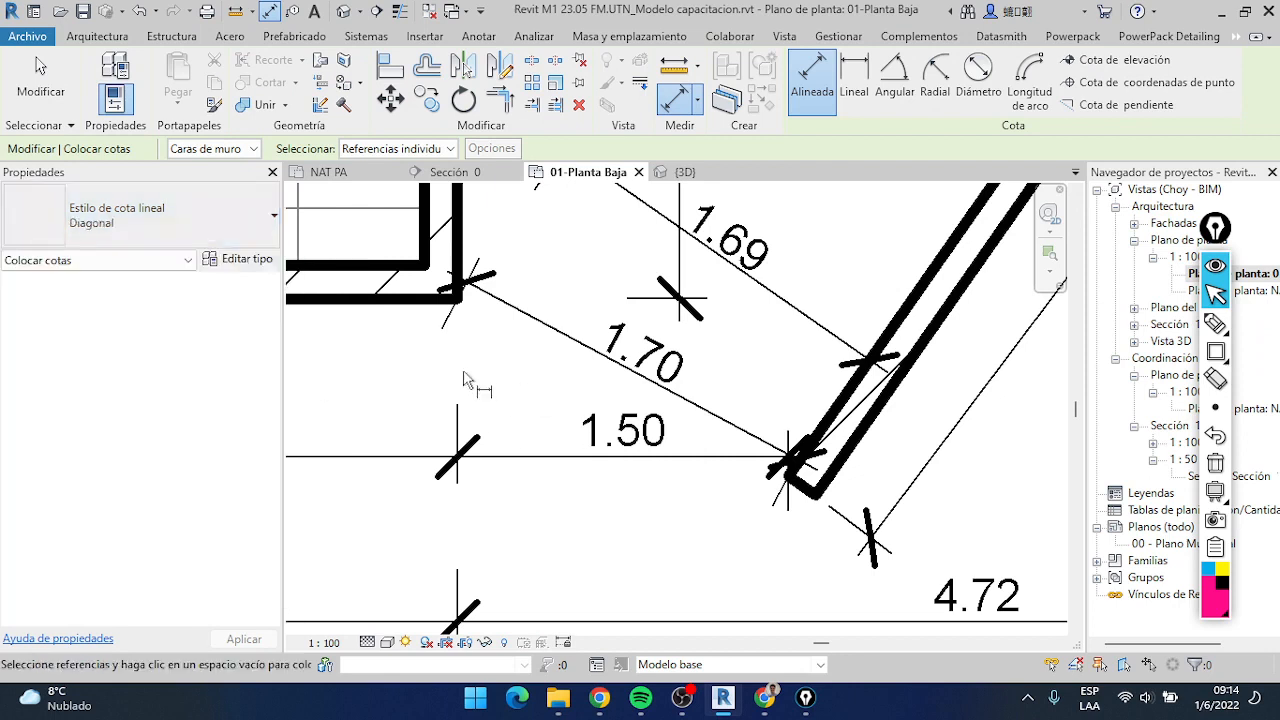
left_click(414, 300)
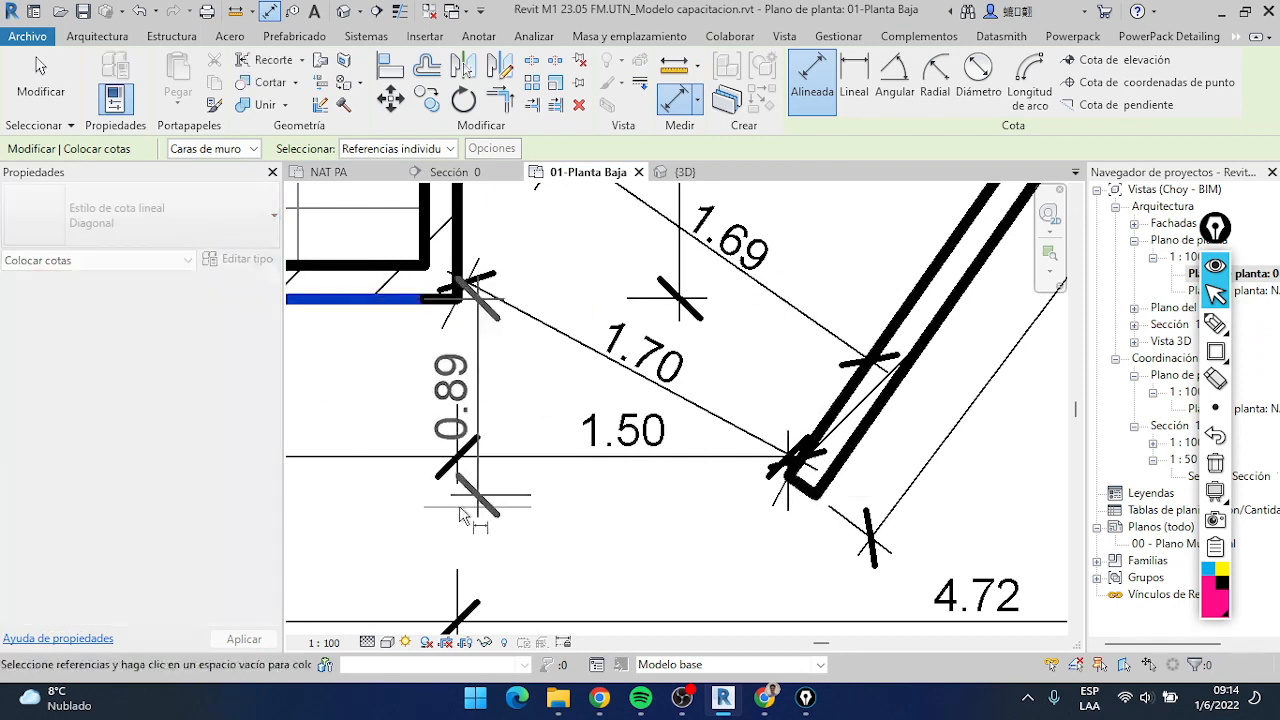
key("Escape")
scroll(523, 490, "down", 2)
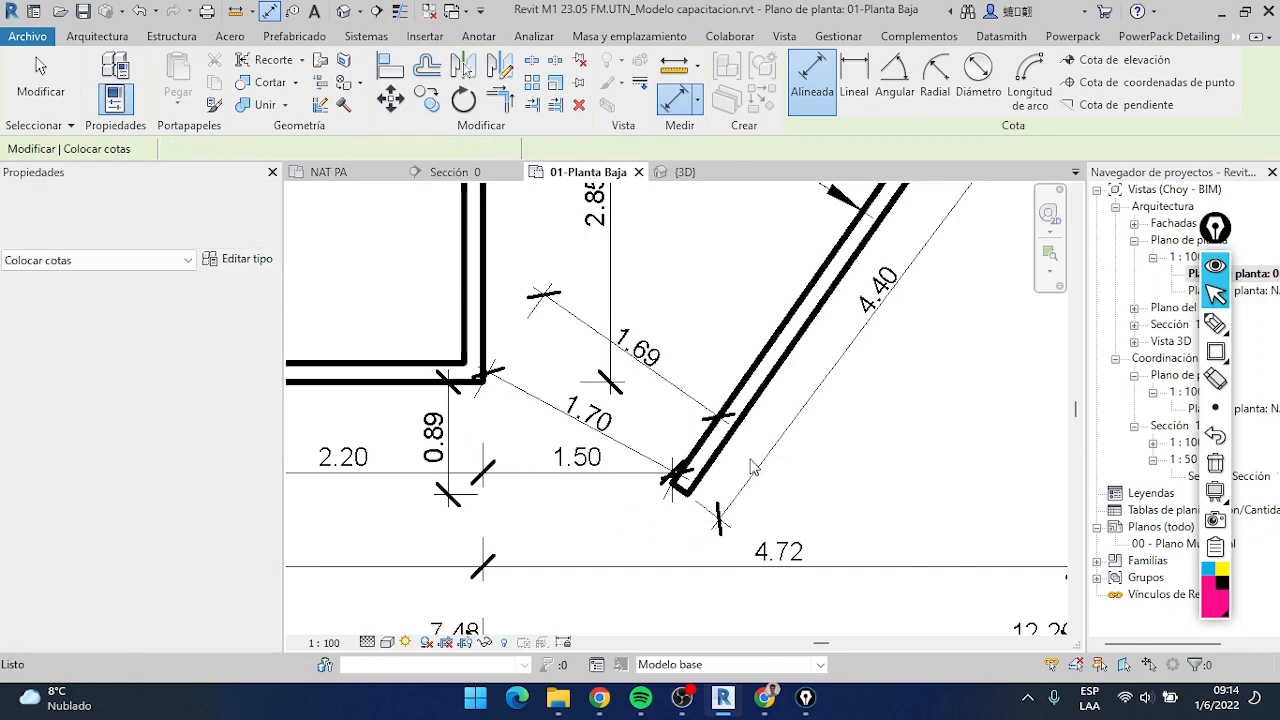
key("Escape")
Select the slanted wall, set its vertical distance from the house's lower wall face to 0, and deselect it
left_click(705, 455)
left_click(436, 440)
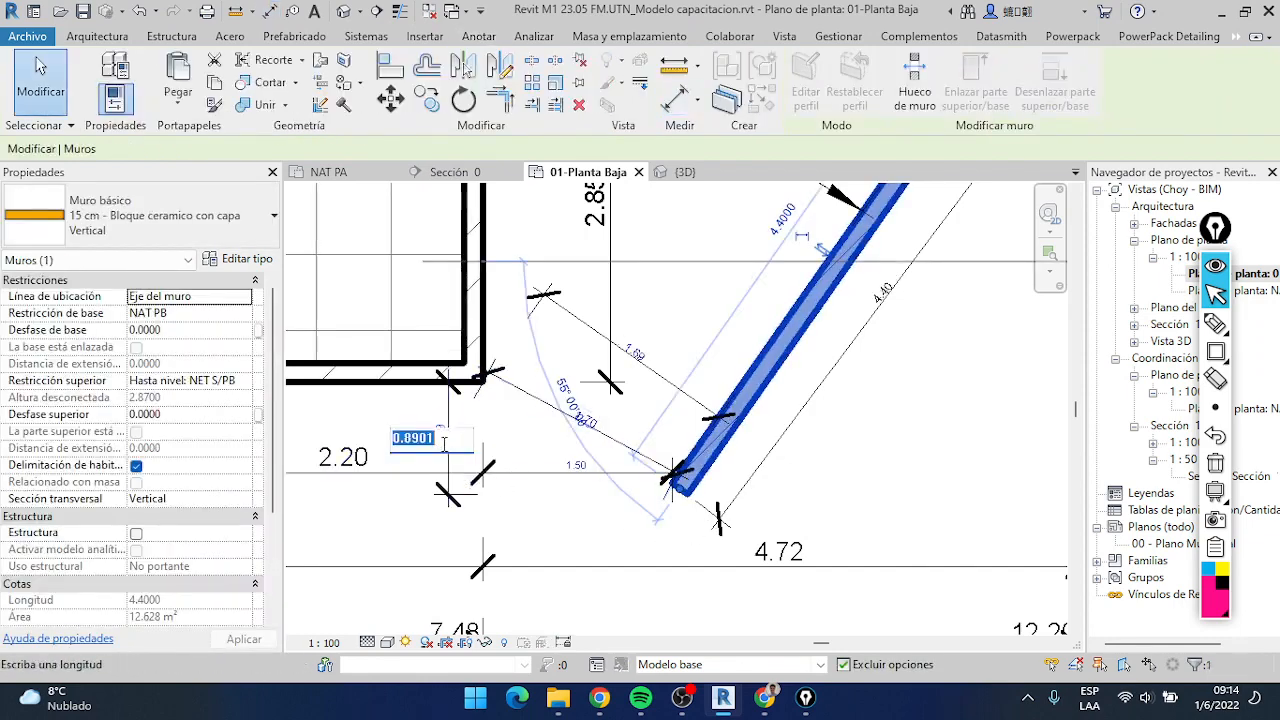
key("Escape")
scroll(515, 425, "down", 2)
key("Escape")
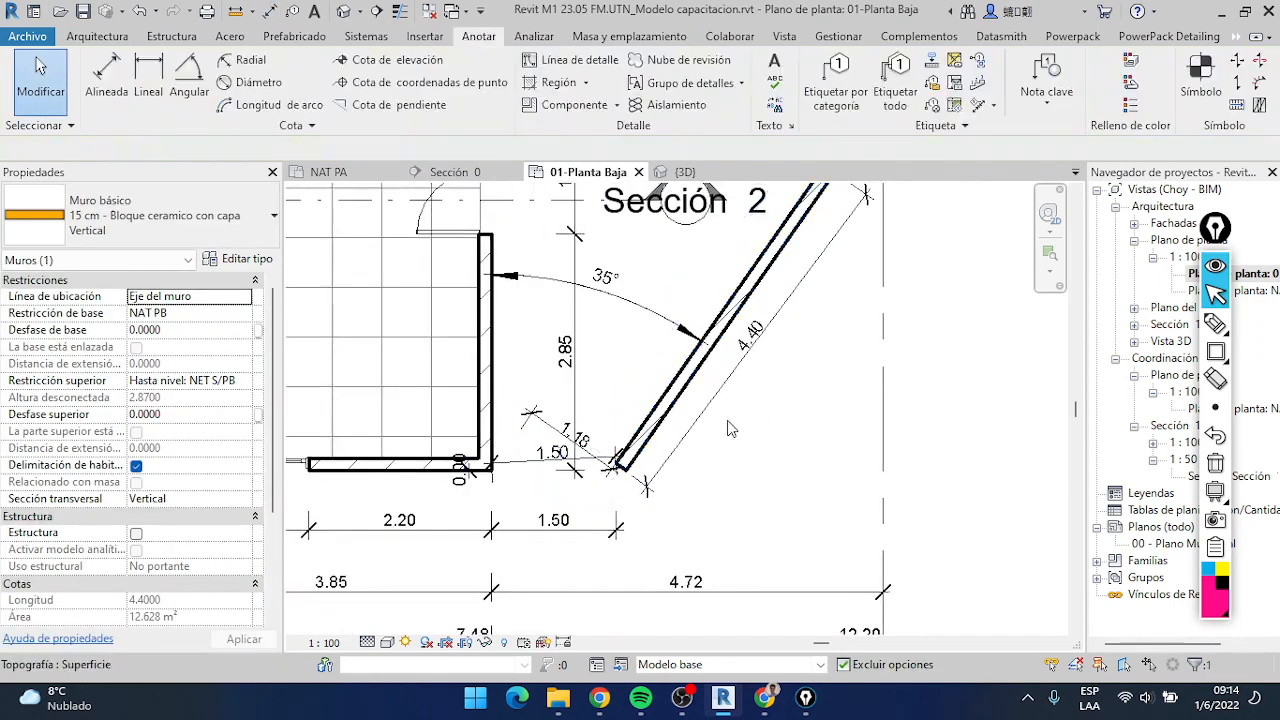
key("Escape")
Examine the dimensions between the house corner and the slanted wall's lower end
scroll(729, 428, "down", 1)
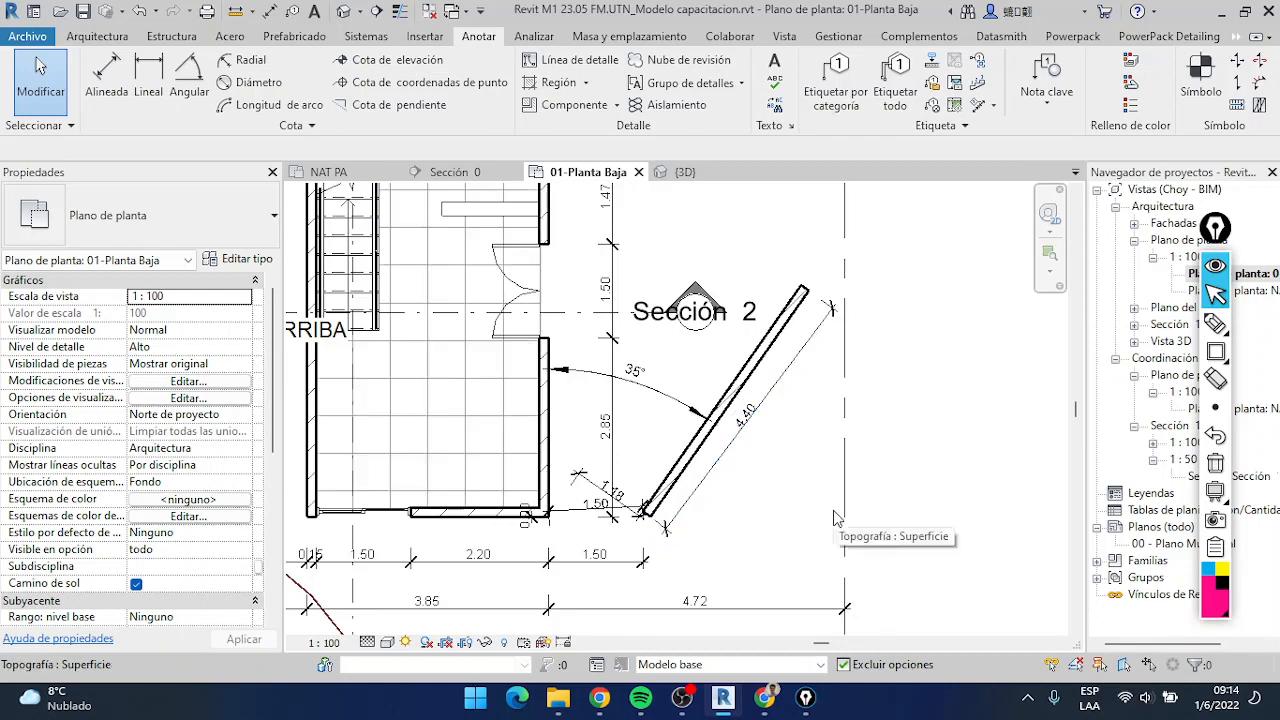
scroll(620, 520, "up", 2)
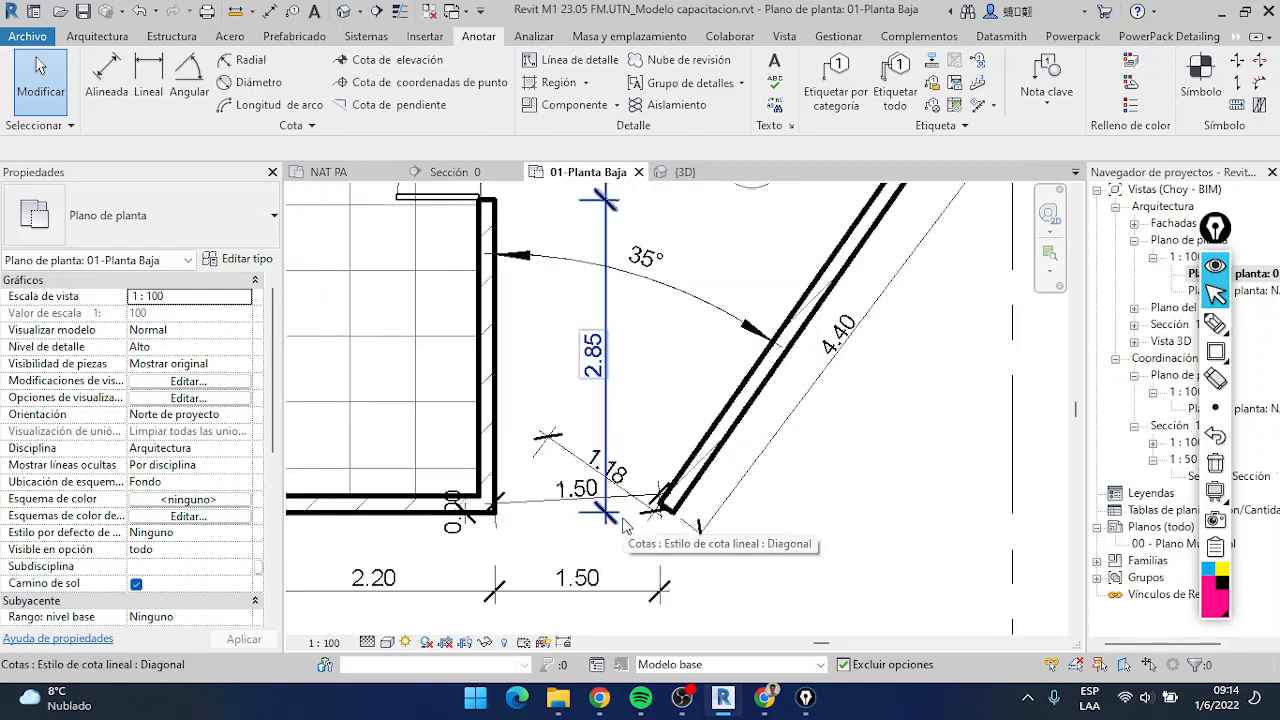
scroll(622, 524, "down", 6)
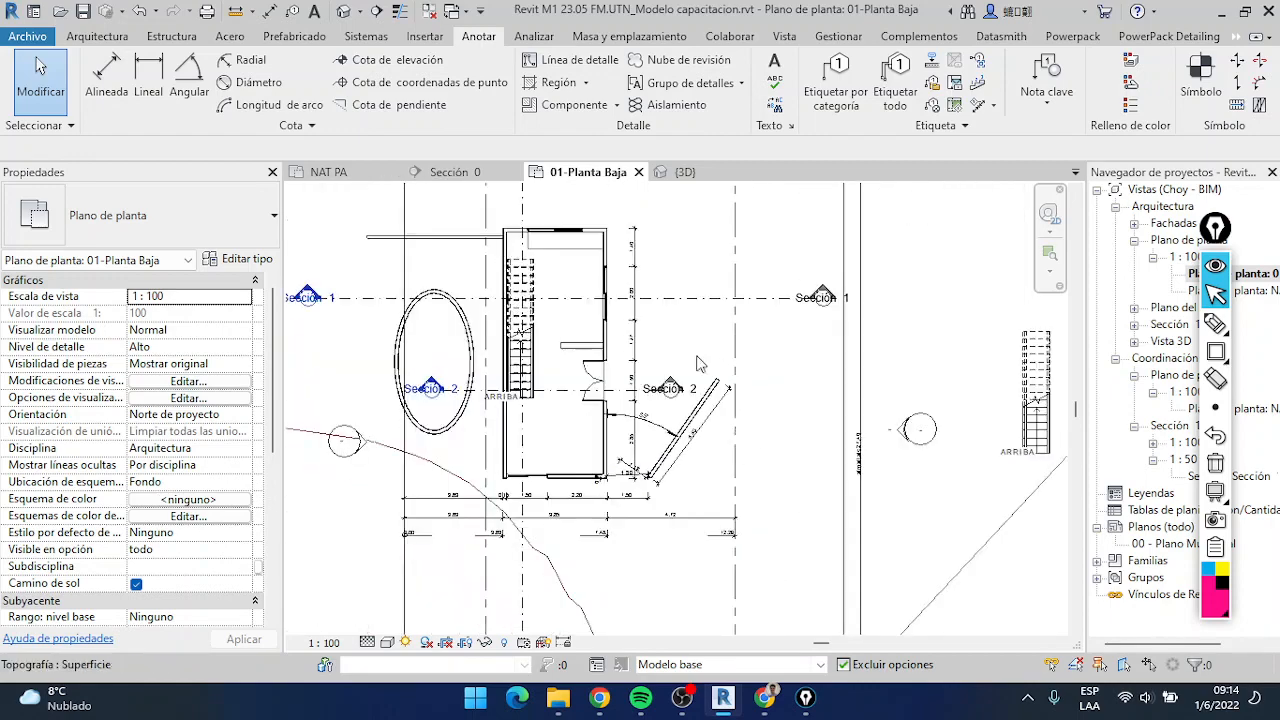
scroll(679, 496, "up", 5)
scroll(600, 445, "down", 2)
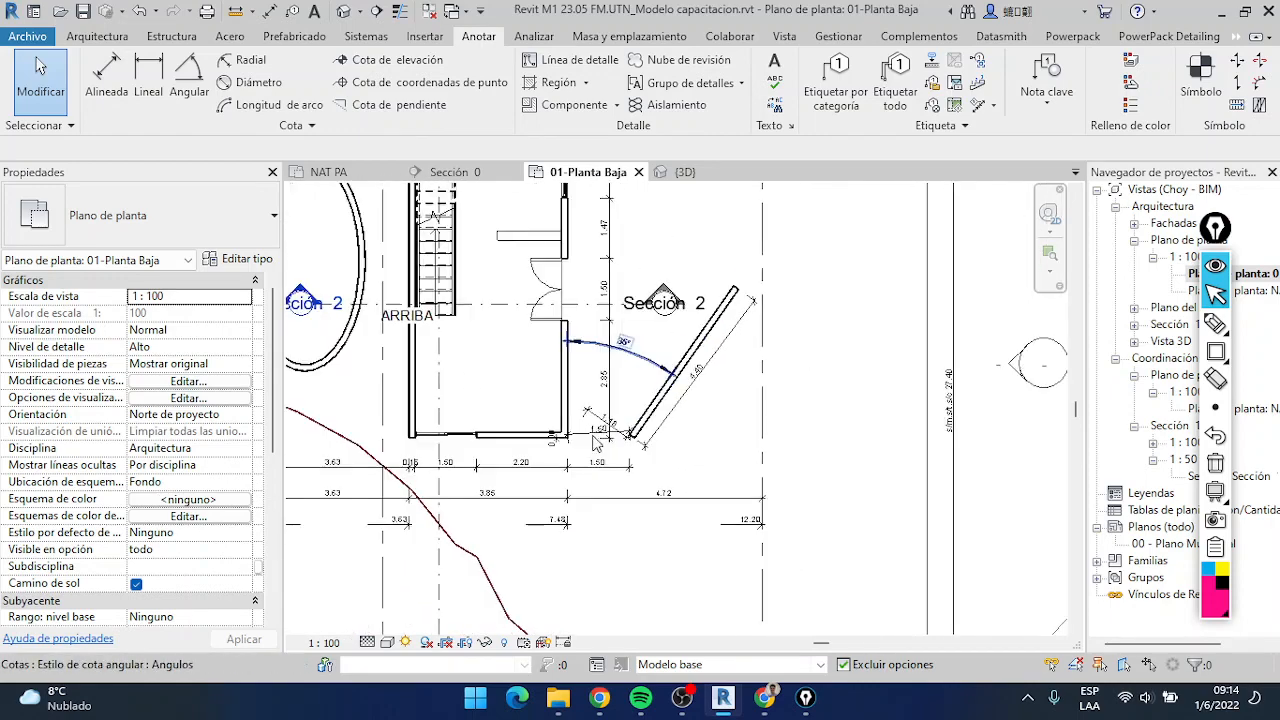
scroll(598, 440, "up", 4)
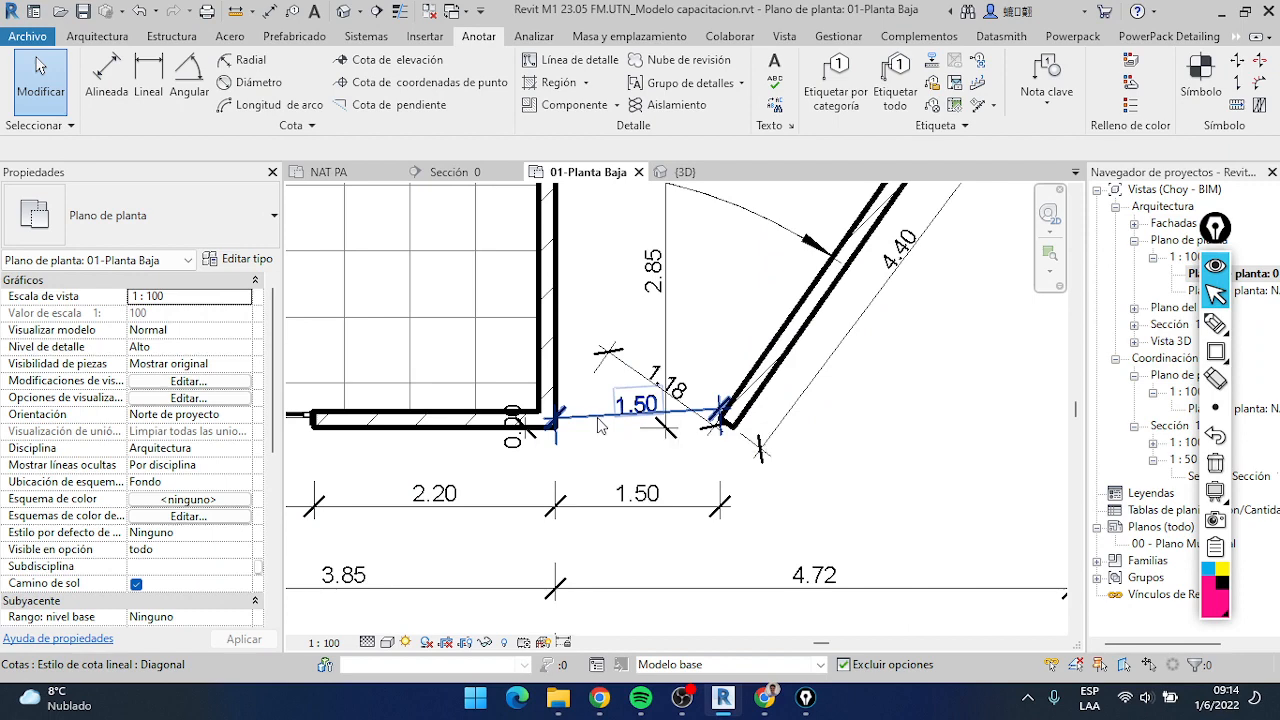
Move the floating annotation toolbar aside and widen the Project Browser to show full view names
left_click_drag(1215, 230, 1144, 372)
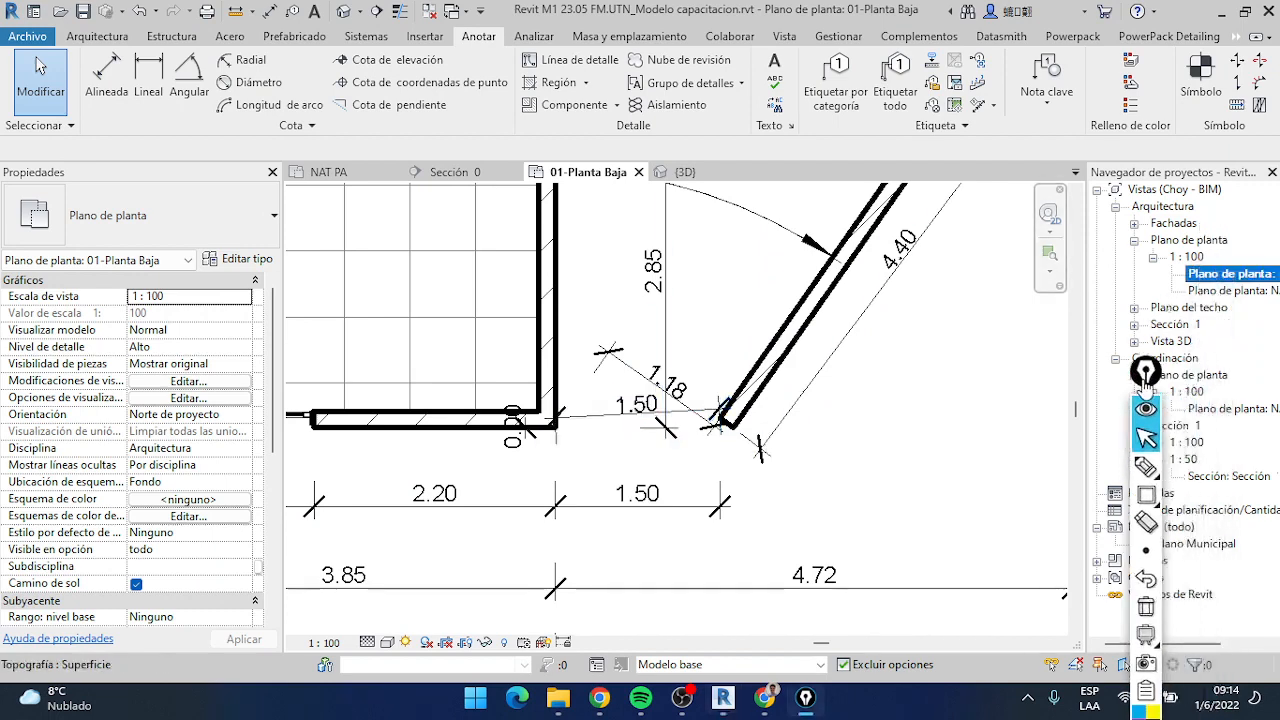
left_click_drag(1085, 263, 995, 263)
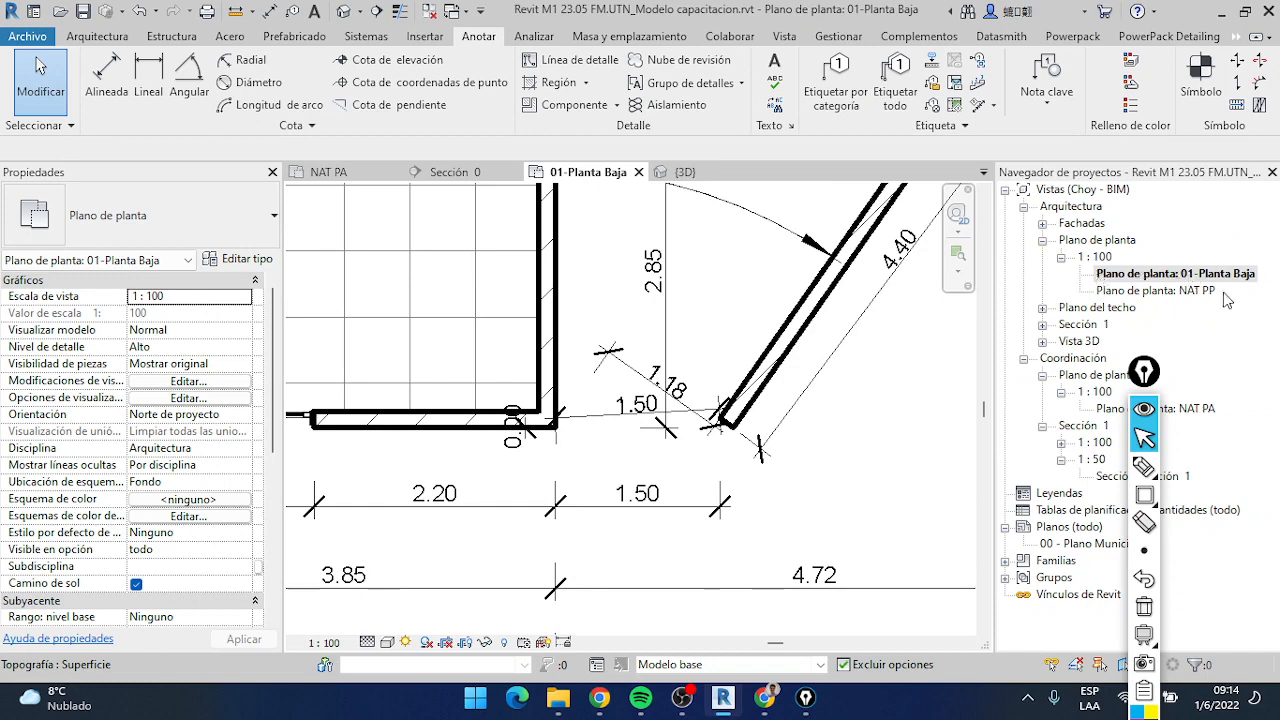
Look over the dimensioned ground-floor plan, including the slanted wall, the oval opening and the separate stairs
scroll(817, 338, "down", 3)
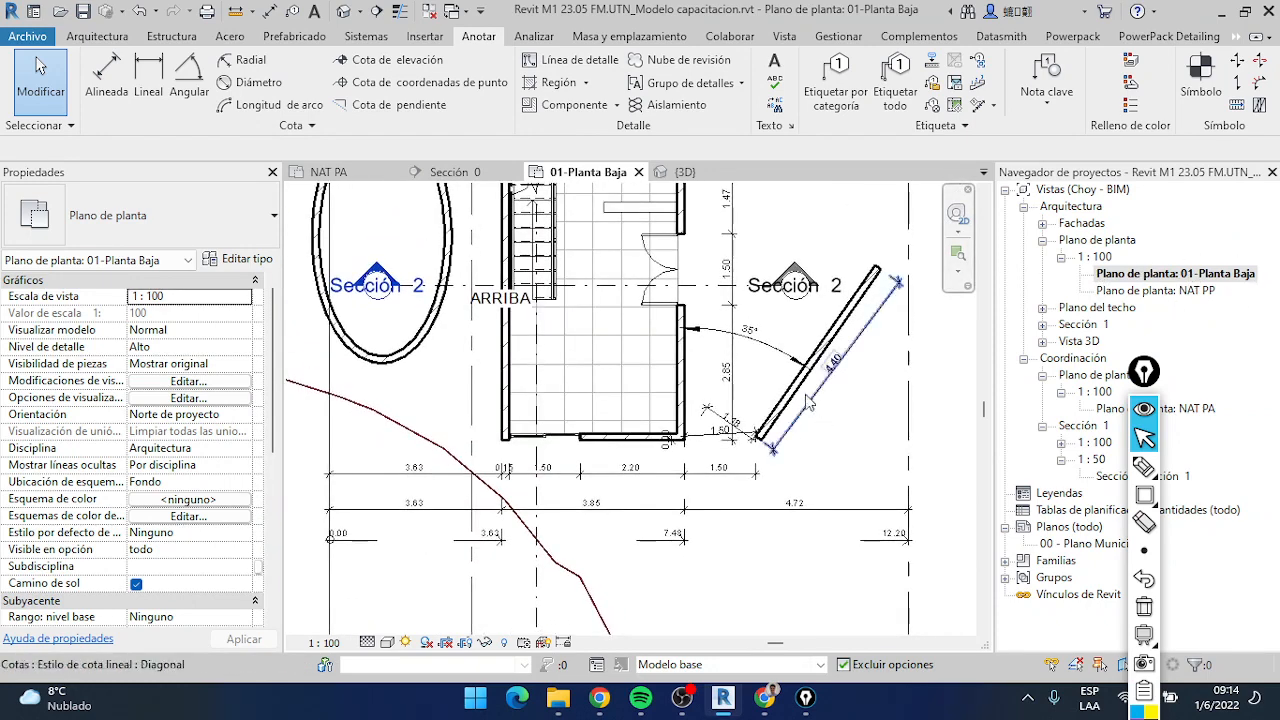
middle_click_drag(875, 437, 832, 528)
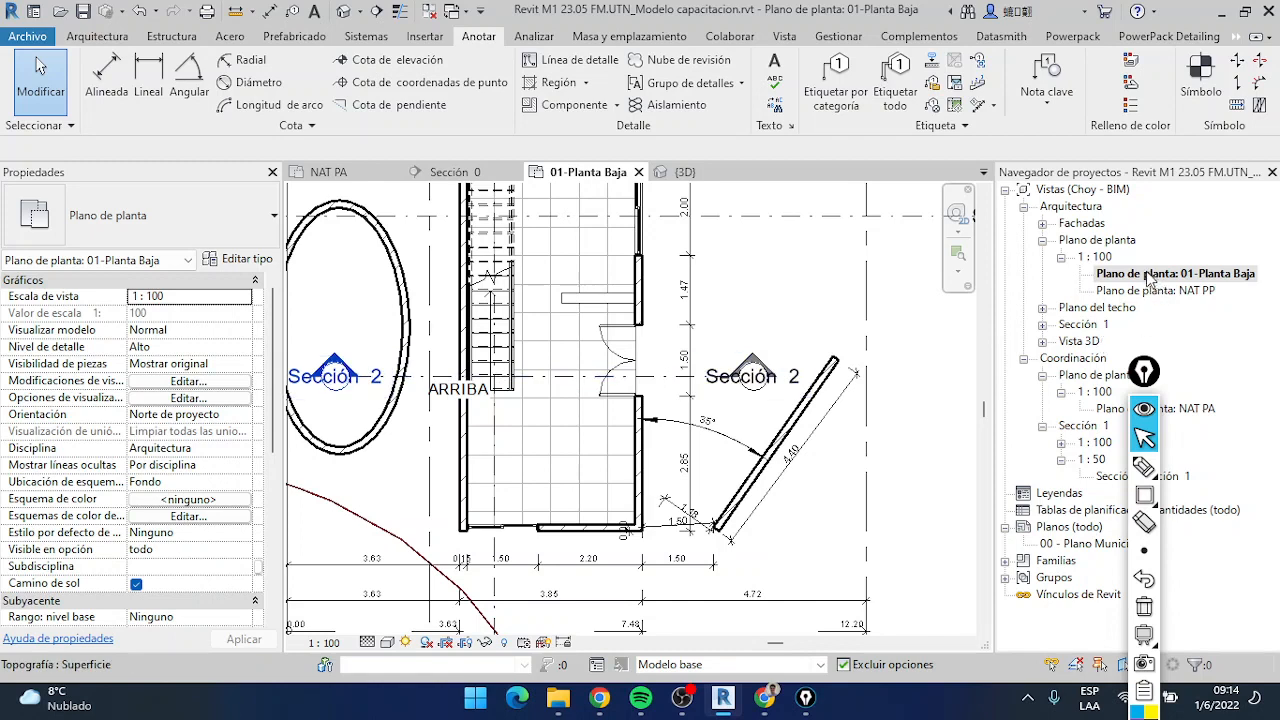
scroll(715, 465, "down", 2)
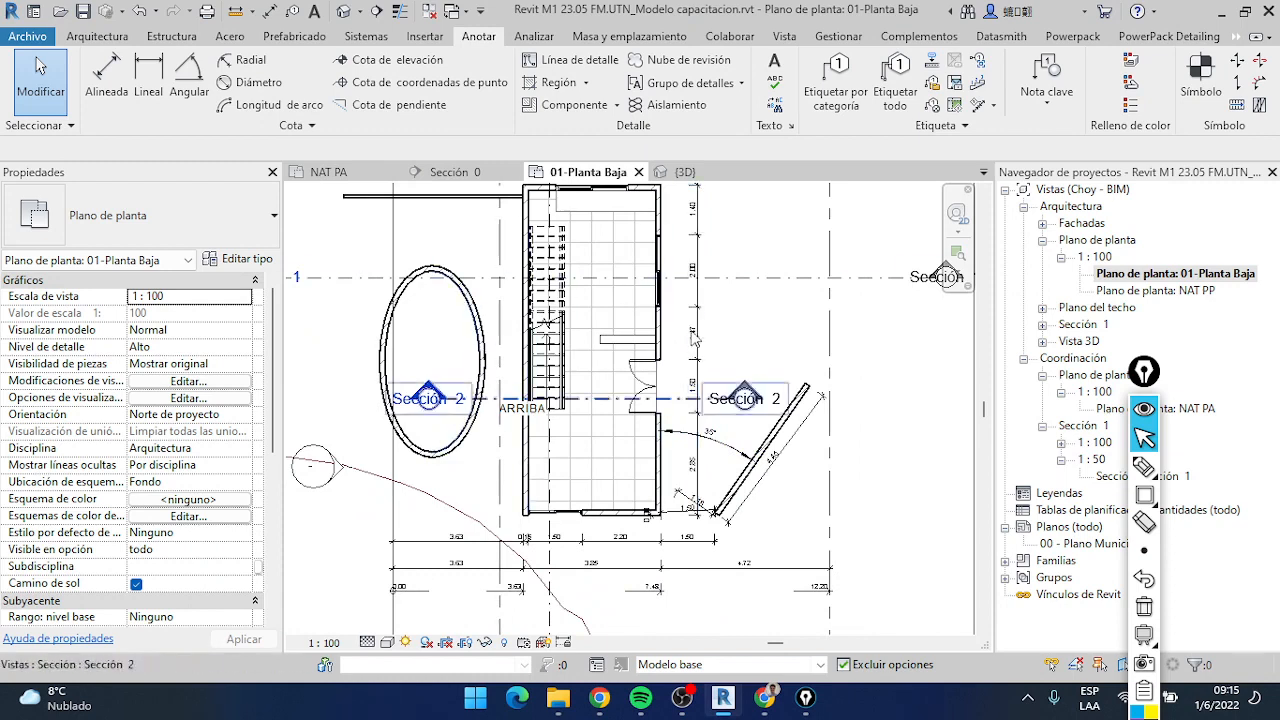
scroll(520, 410, "up", 1)
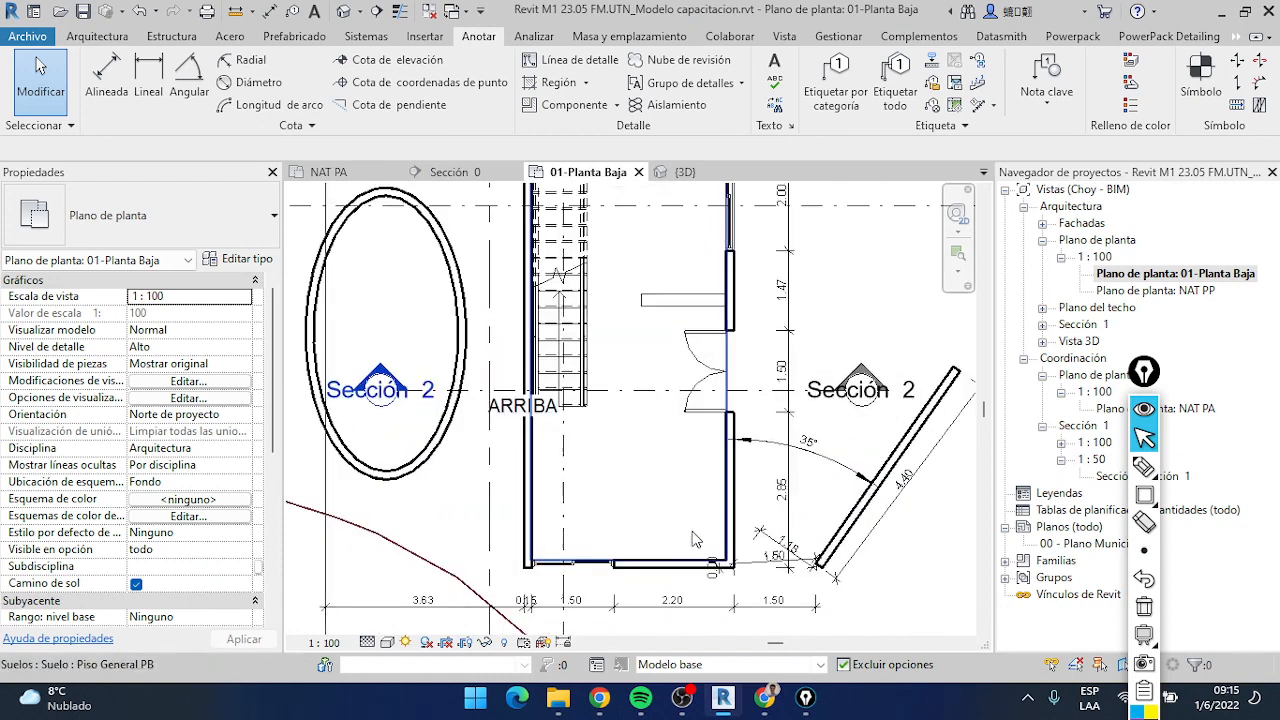
scroll(760, 470, "down", 1)
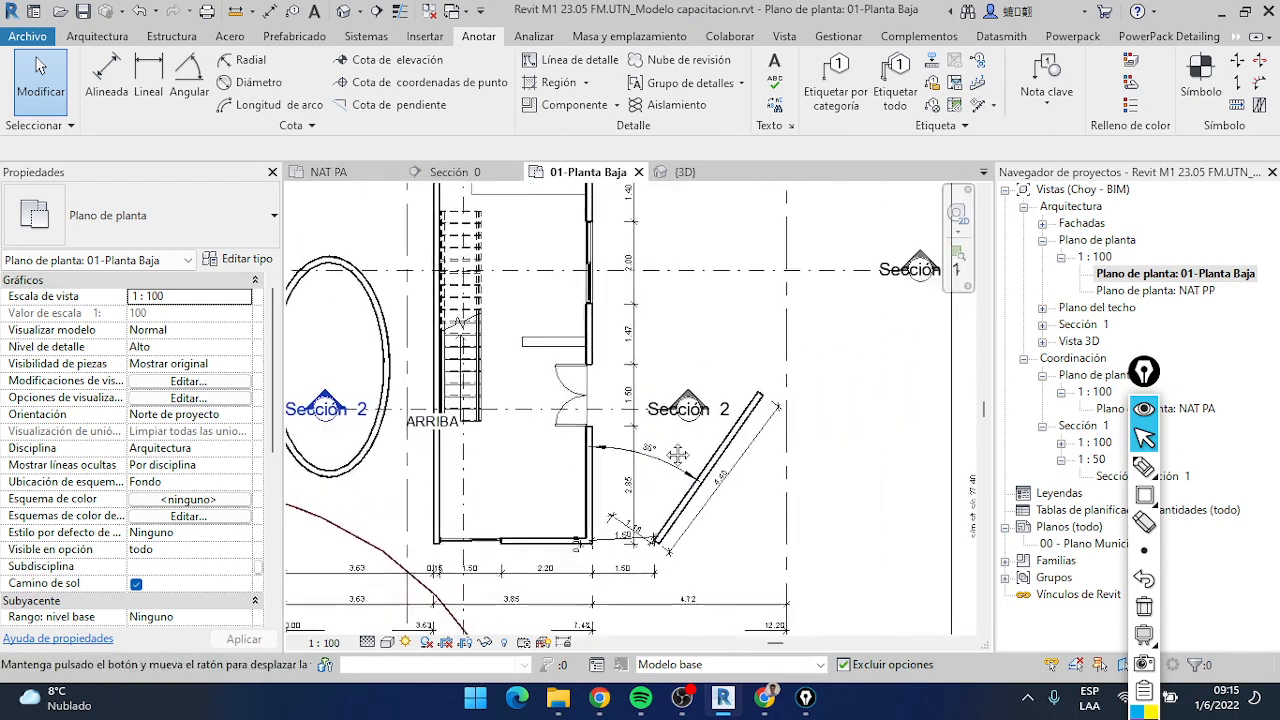
scroll(415, 415, "down", 2)
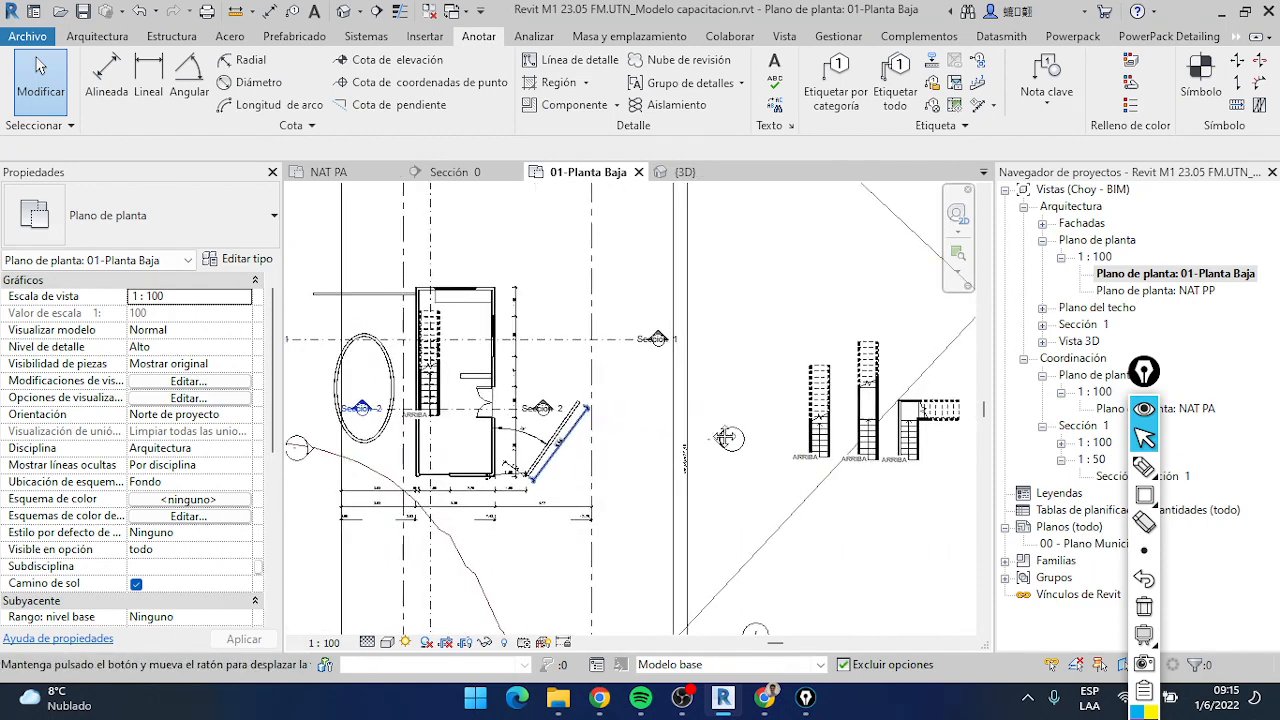
scroll(745, 396, "down", 3)
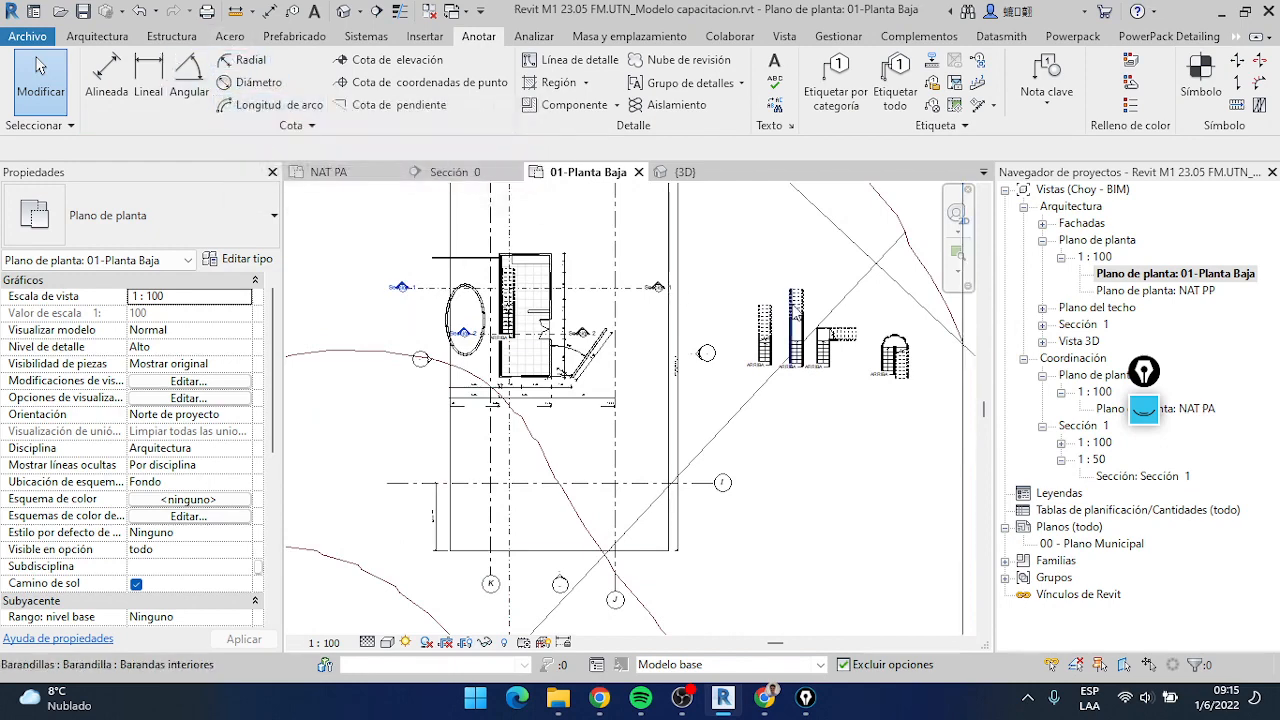
scroll(676, 328, "up", 3)
middle_click_drag(676, 328, 904, 363)
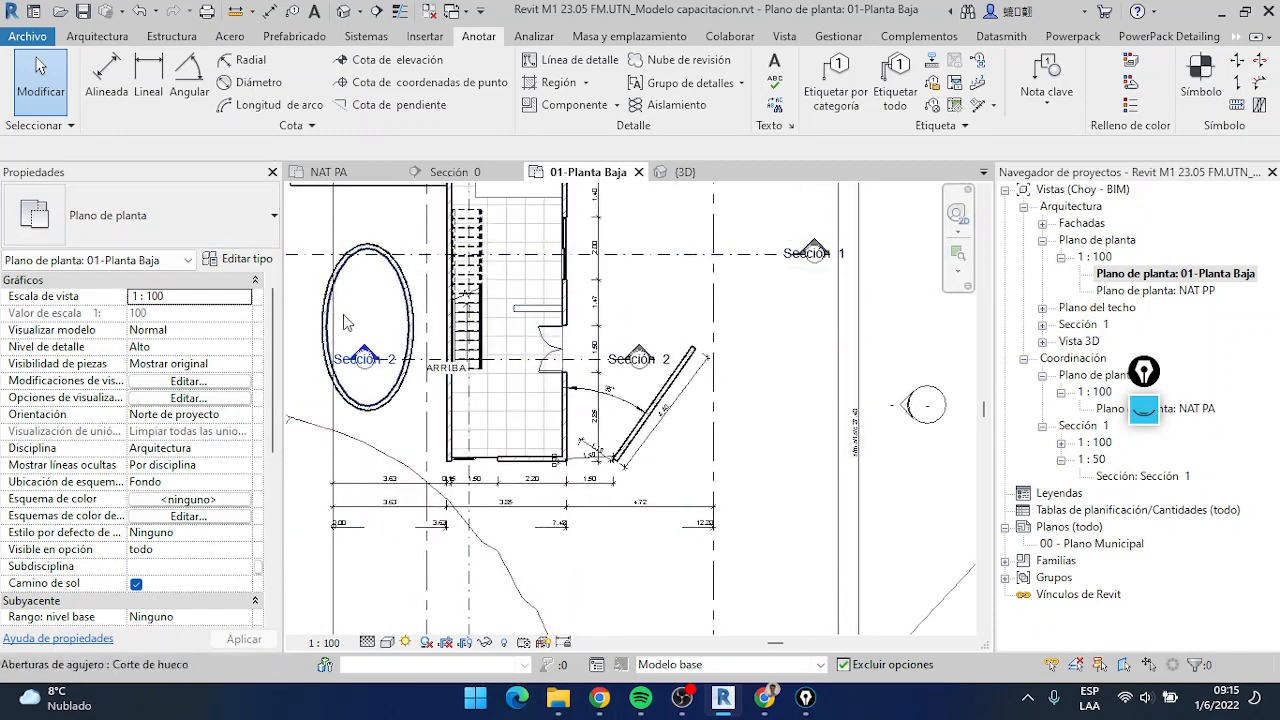
Draw a start-end-radius arc wall in the free area above the separate stairs, about 6 m across with an outer radius of about 3.4 m
left_click(118, 40)
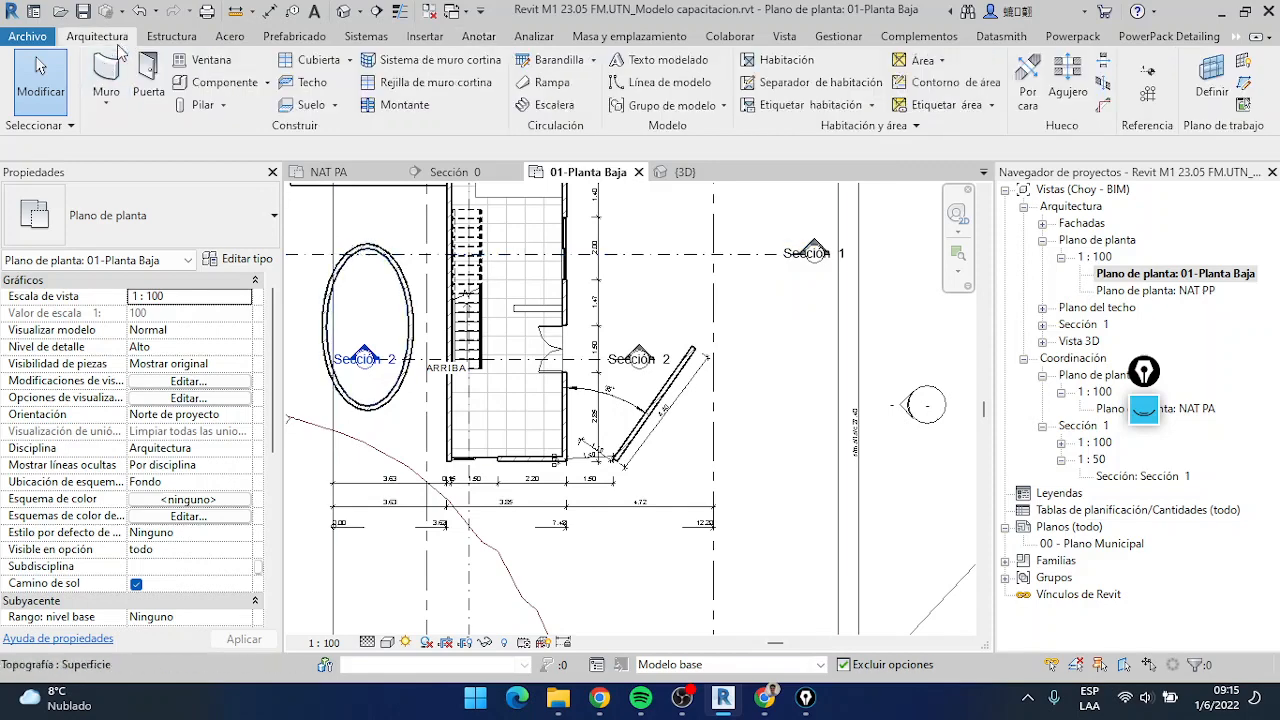
key("w")
key("a")
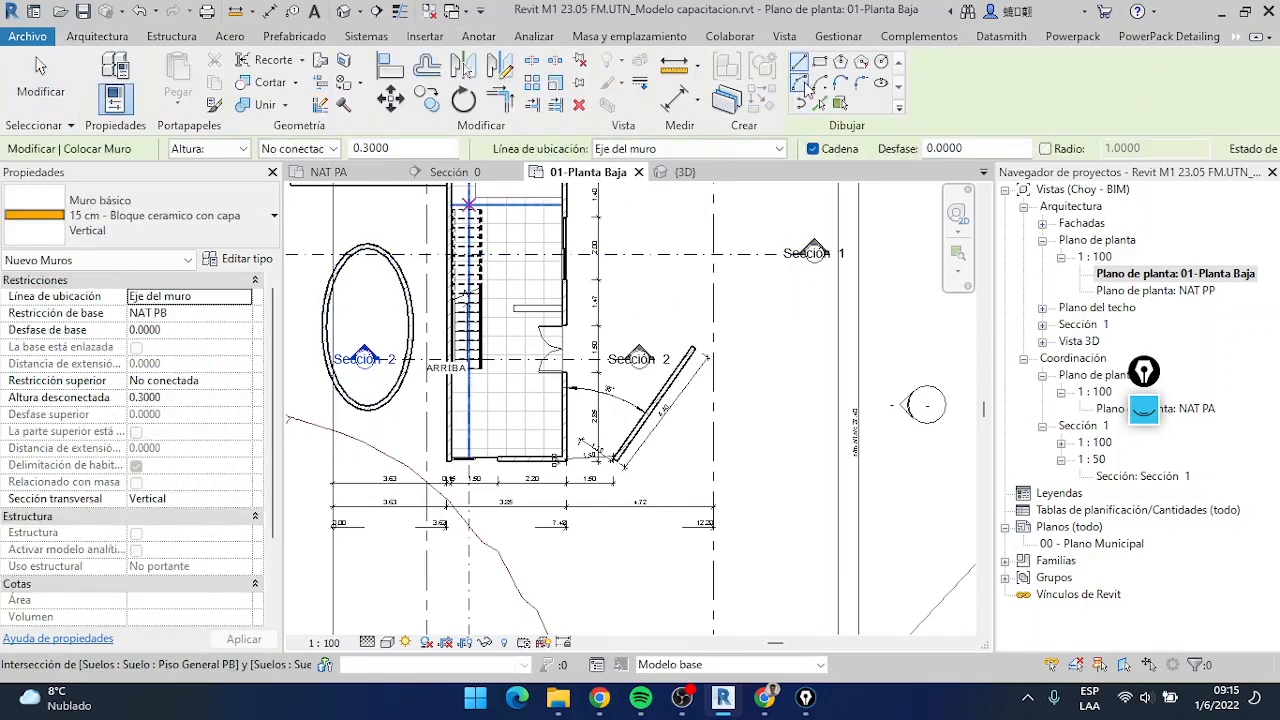
left_click(806, 88)
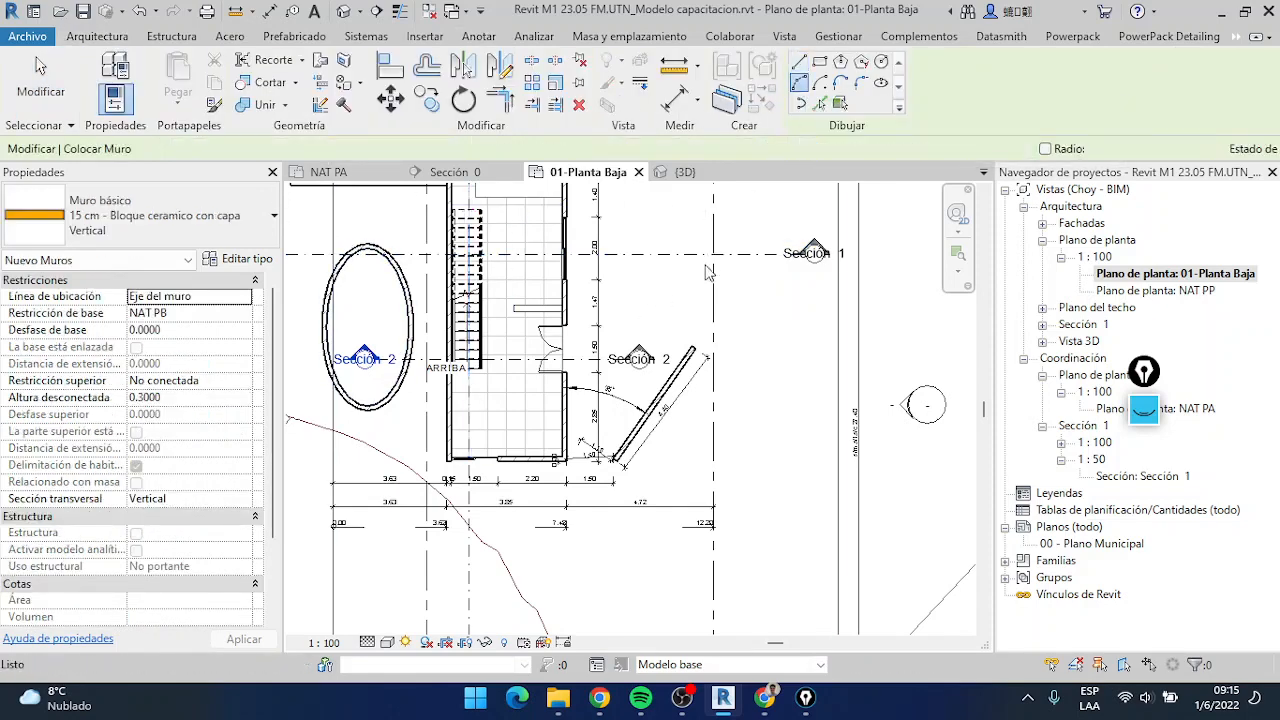
scroll(670, 292, "down", 3)
left_click(666, 273)
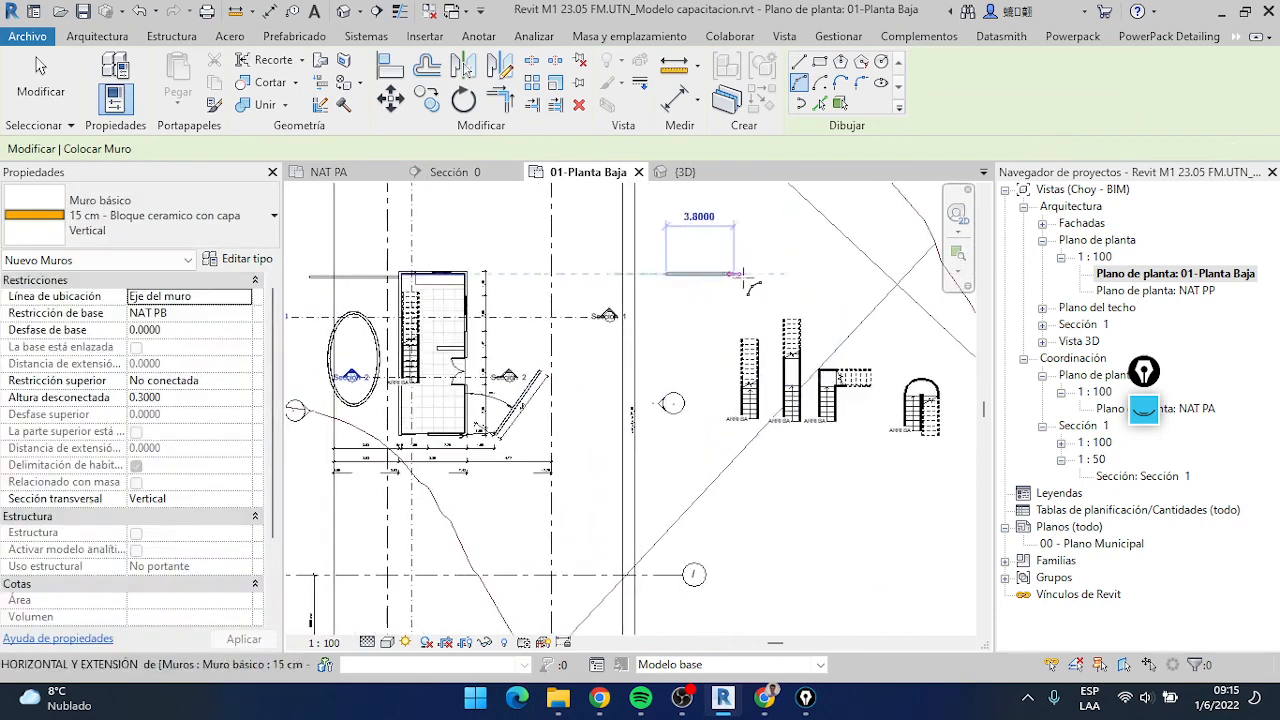
left_click(774, 276)
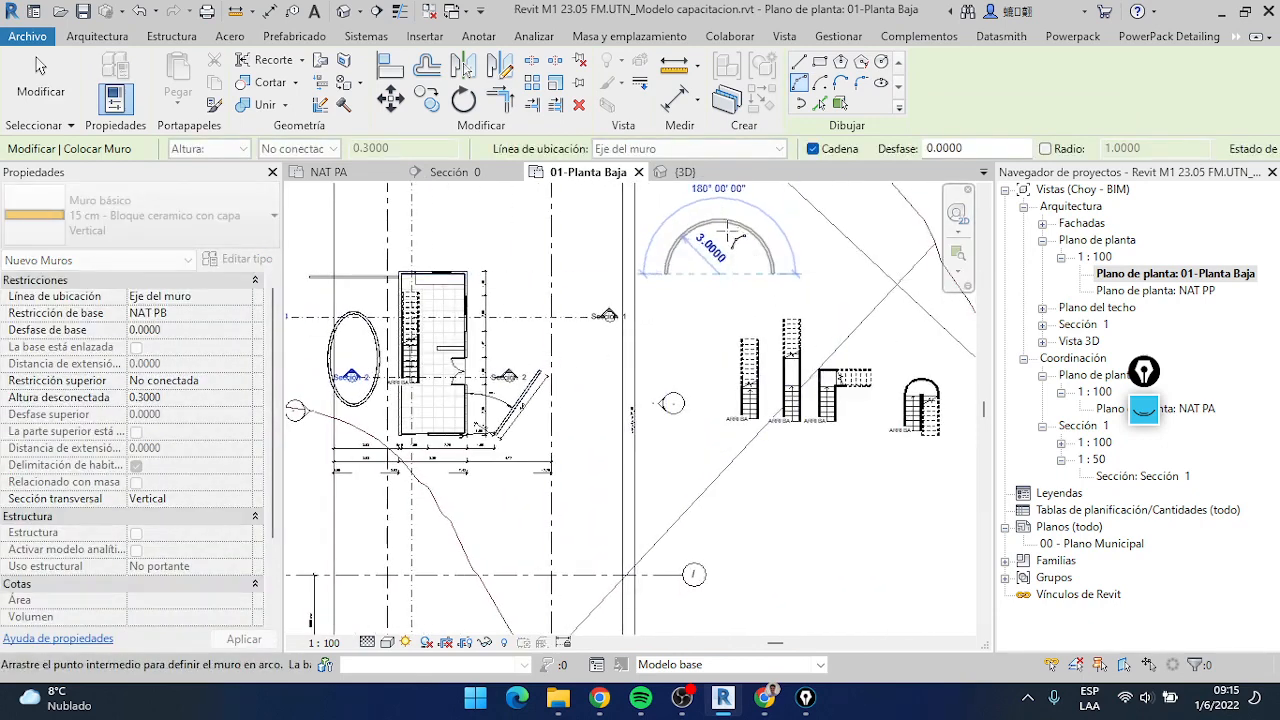
left_click(731, 252)
scroll(730, 262, "up", 2)
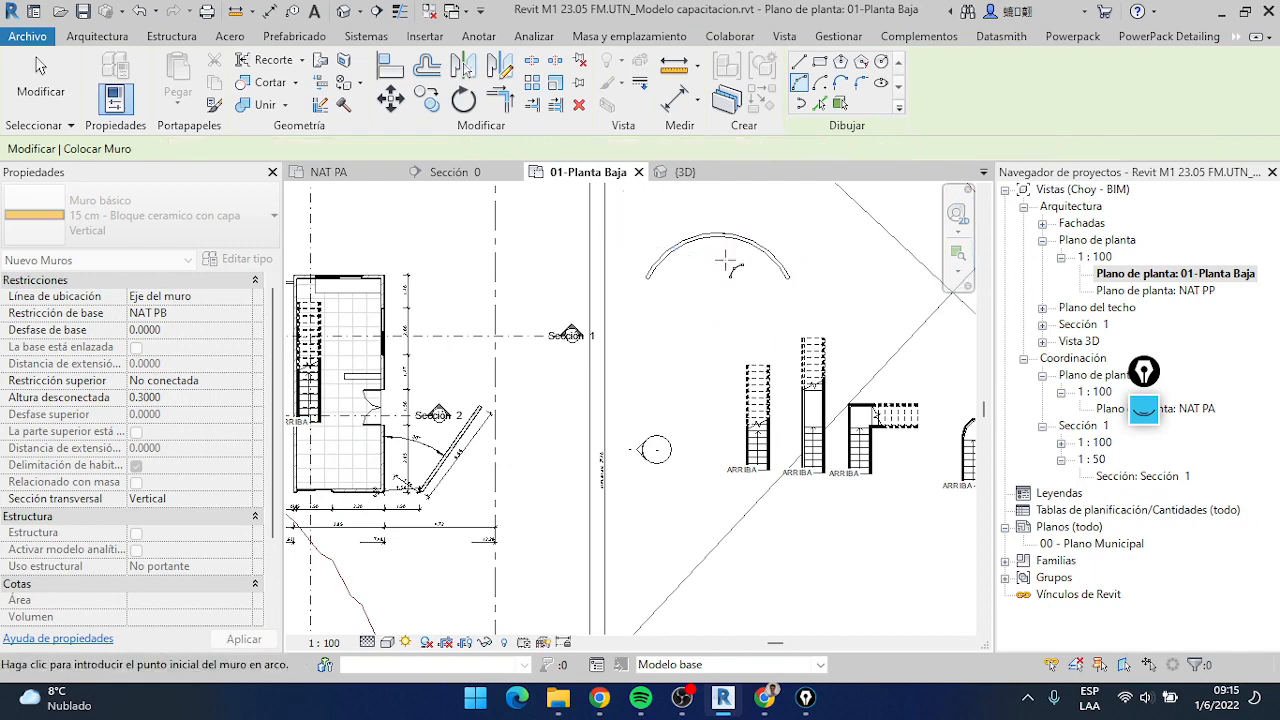
key("Escape")
scroll(714, 292, "down", 1)
middle_click_drag(714, 292, 714, 337)
scroll(714, 337, "up", 3)
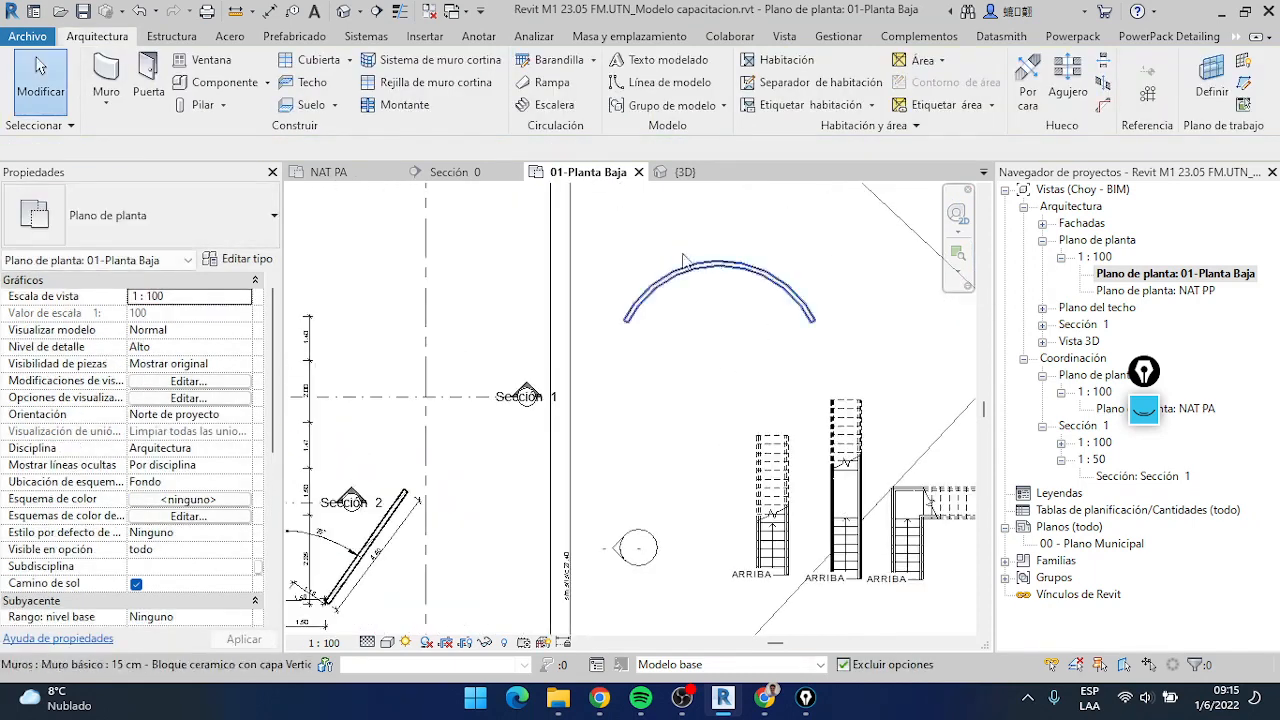
Place a radial dimension on the outer face of the arc wall, with its line toward the wall's left end
left_click(477, 37)
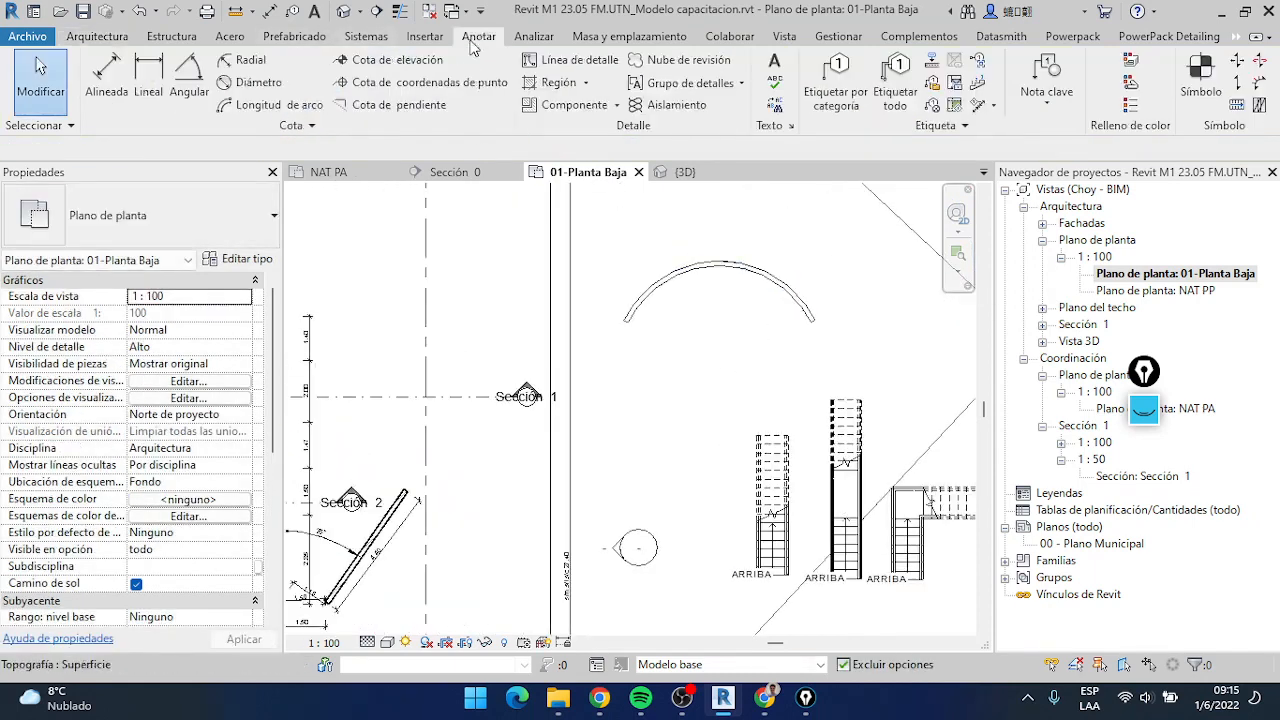
left_click(250, 60)
scroll(720, 283, "up", 1)
scroll(718, 280, "up", 2)
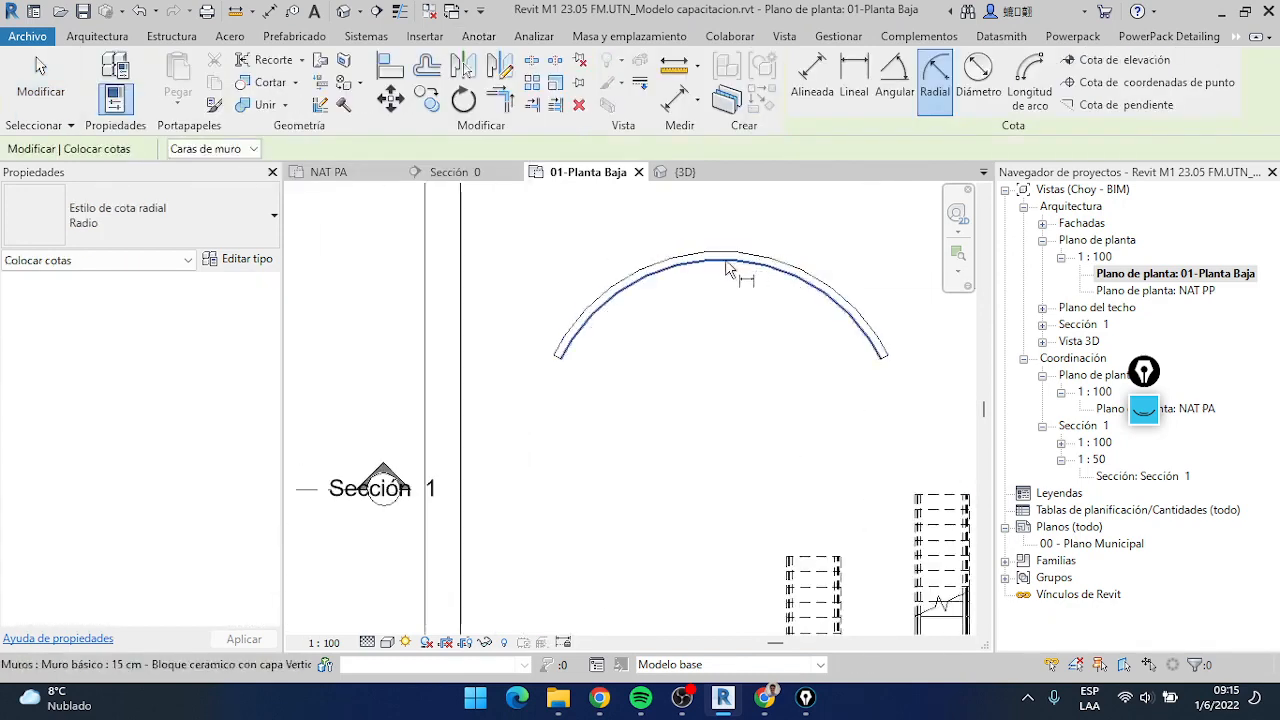
left_click(725, 258)
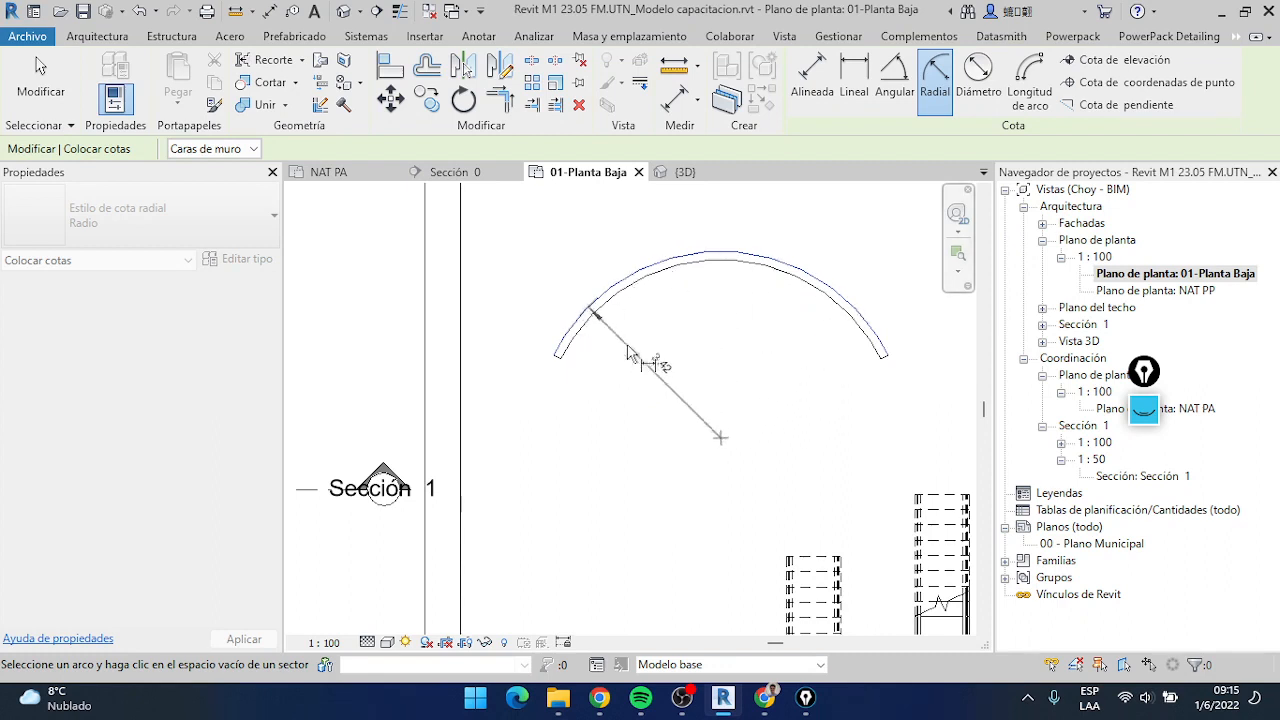
left_click(630, 354)
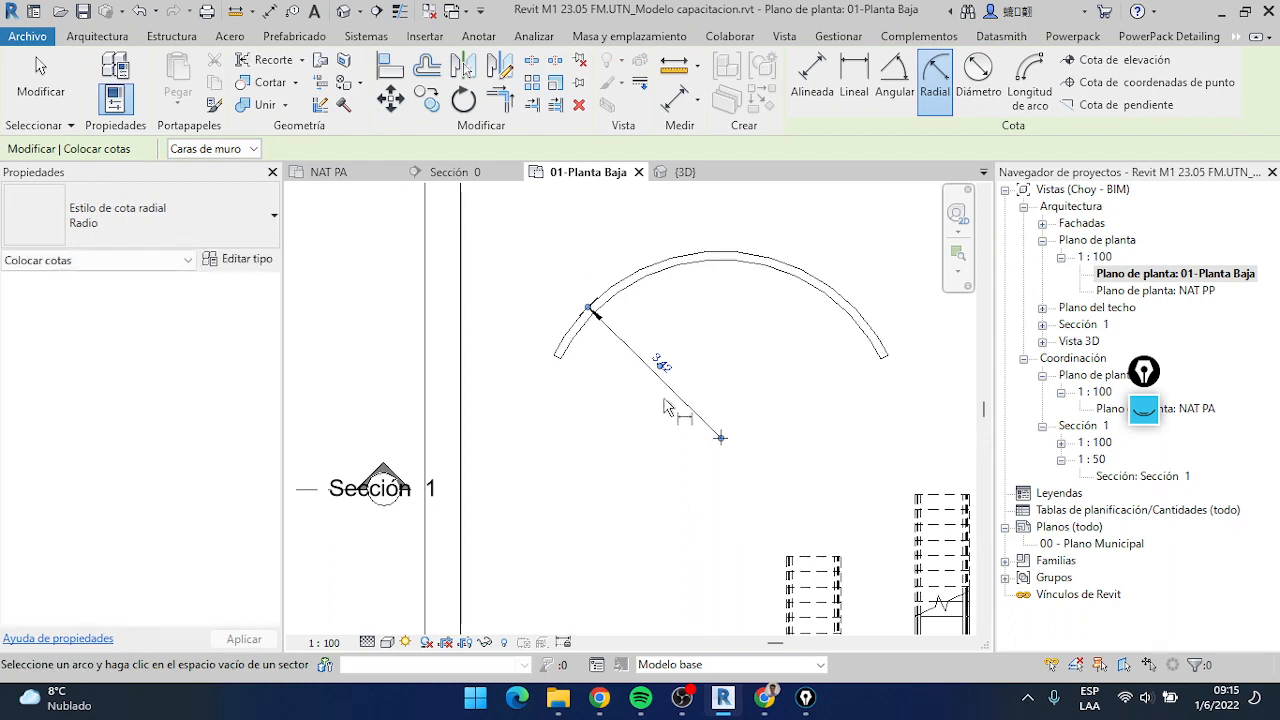
Place a diameter dimension on the outer face of the arc wall, with its line running from near the wall's right end through the center
left_click(985, 95)
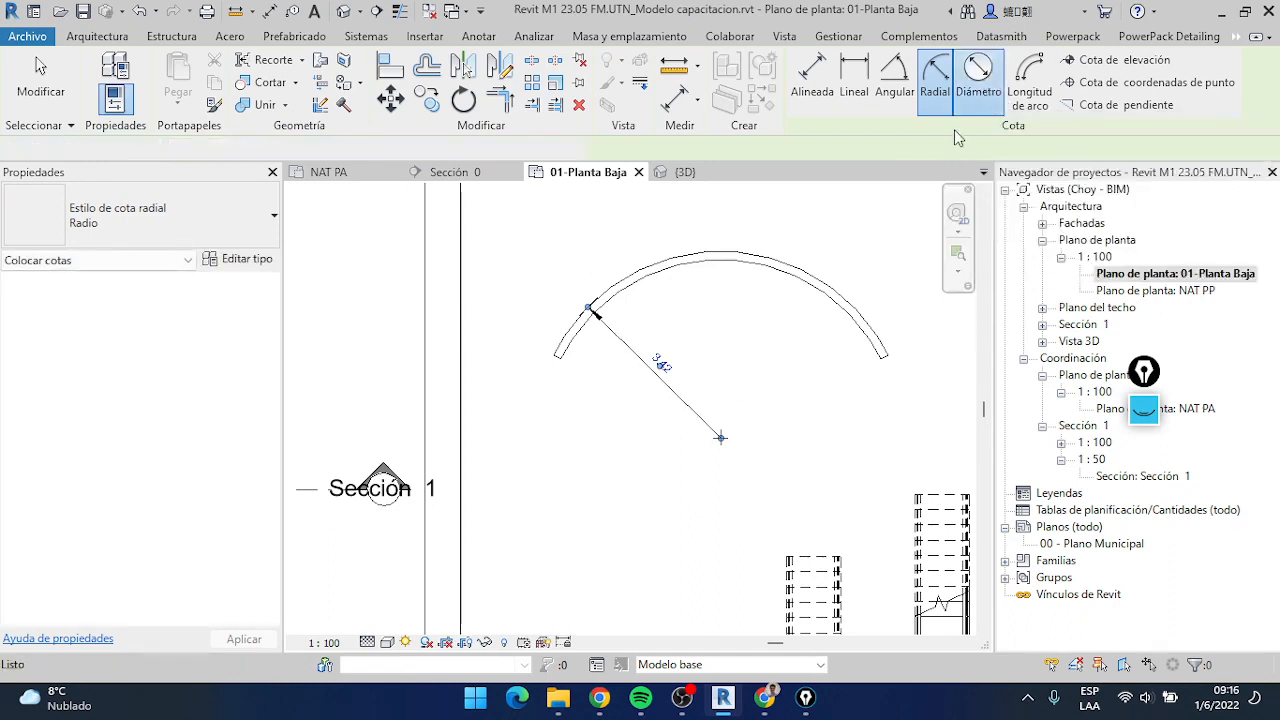
left_click(830, 287)
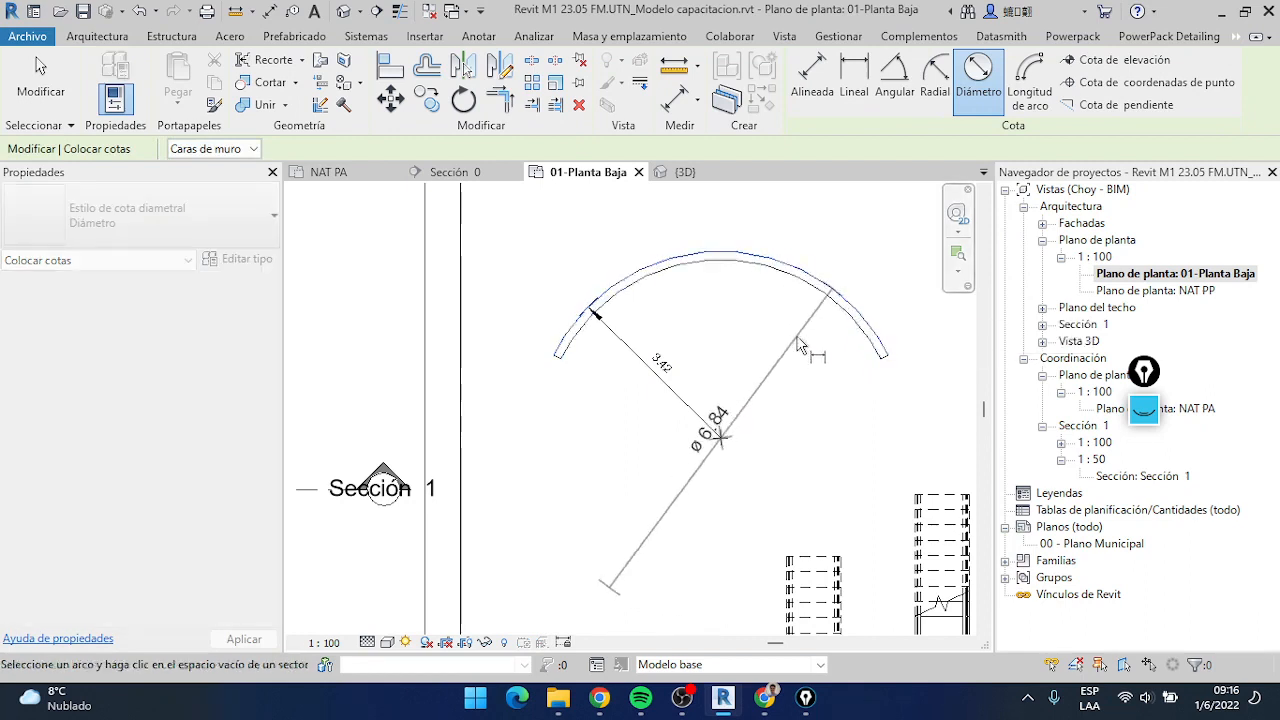
scroll(706, 403, "up", 3)
left_click(37, 68)
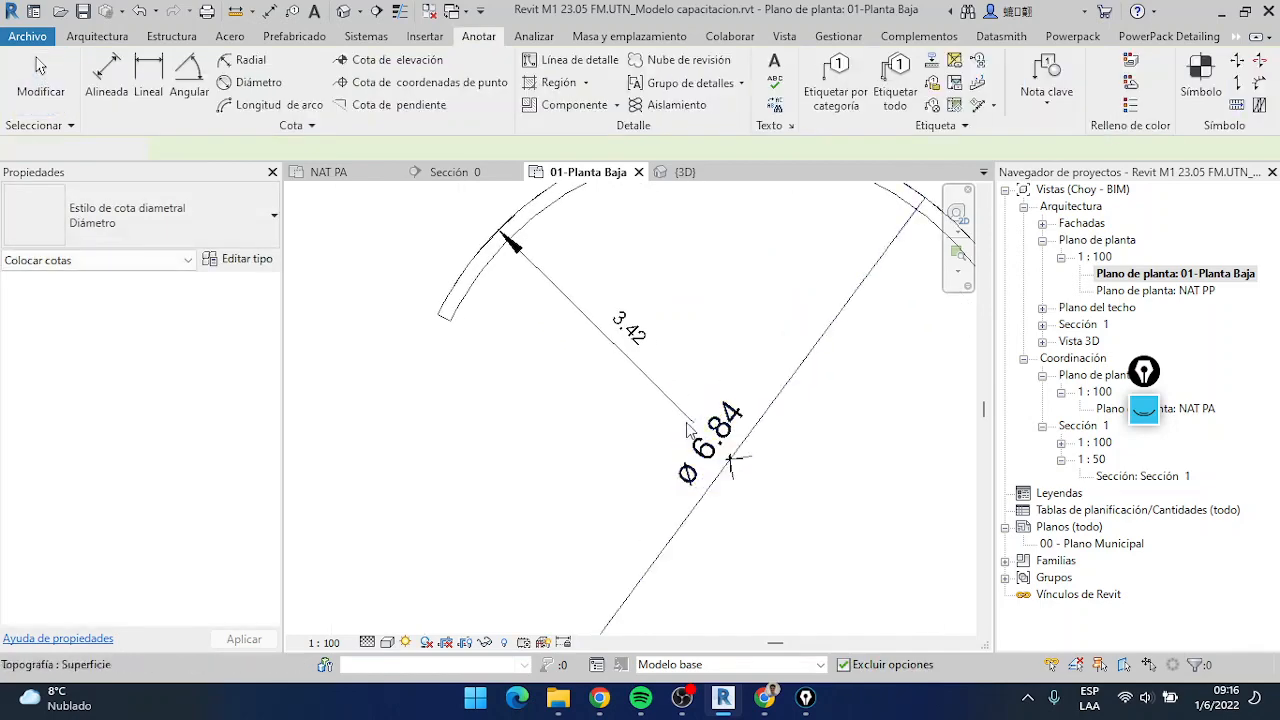
scroll(640, 470, "down", 2)
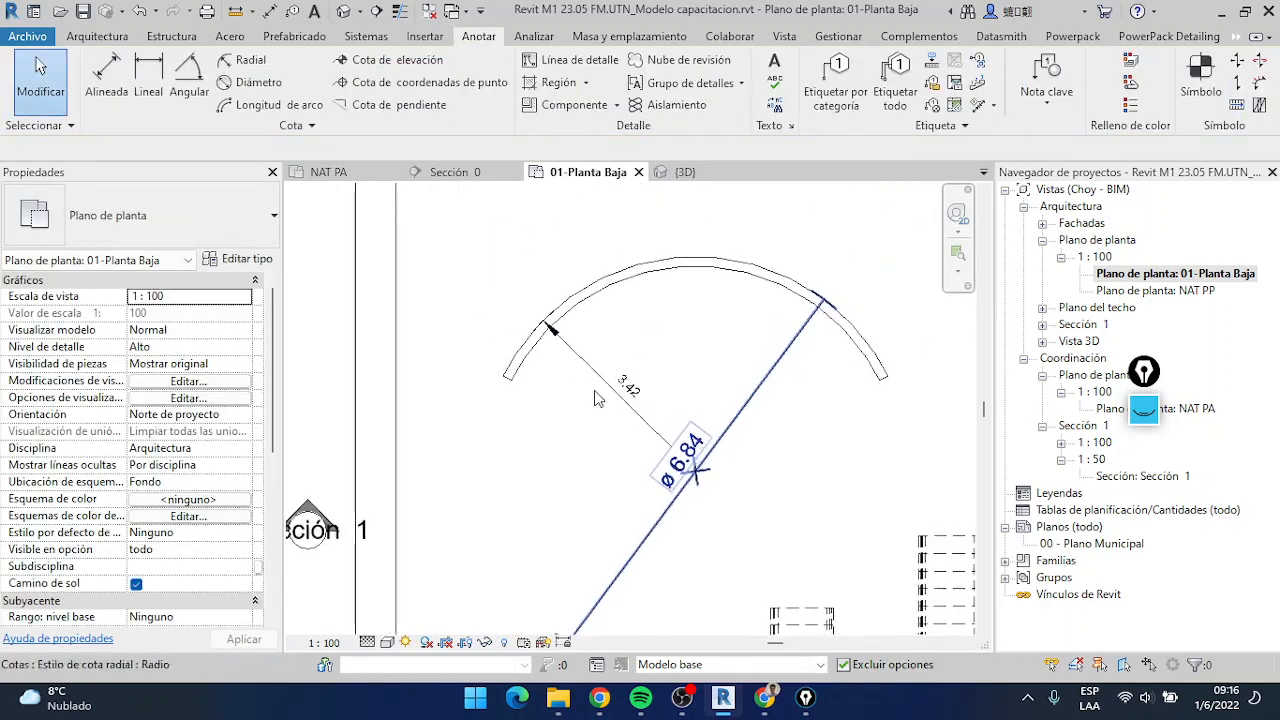
Examine the diameter dimension up close and review the text and units parameters of its type
scroll(564, 389, "up", 2)
scroll(785, 320, "up", 5)
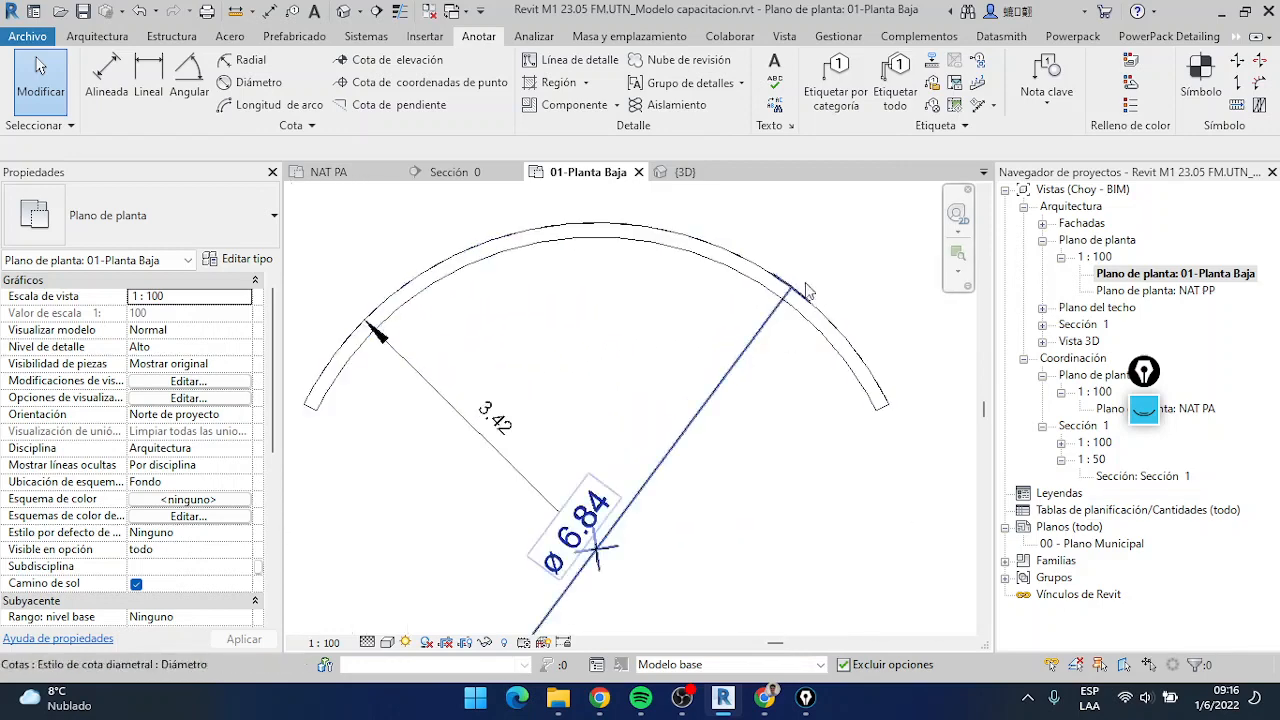
scroll(785, 320, "down", 3)
scroll(549, 283, "up", 5)
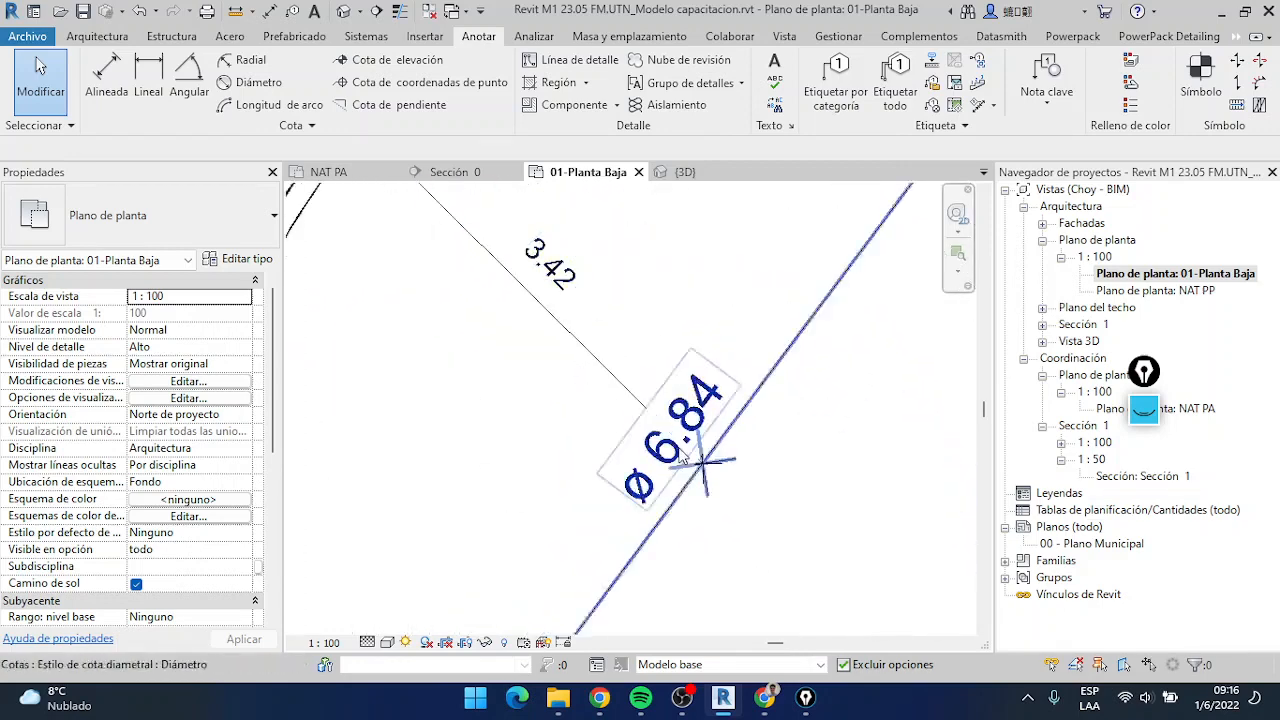
left_click(711, 409)
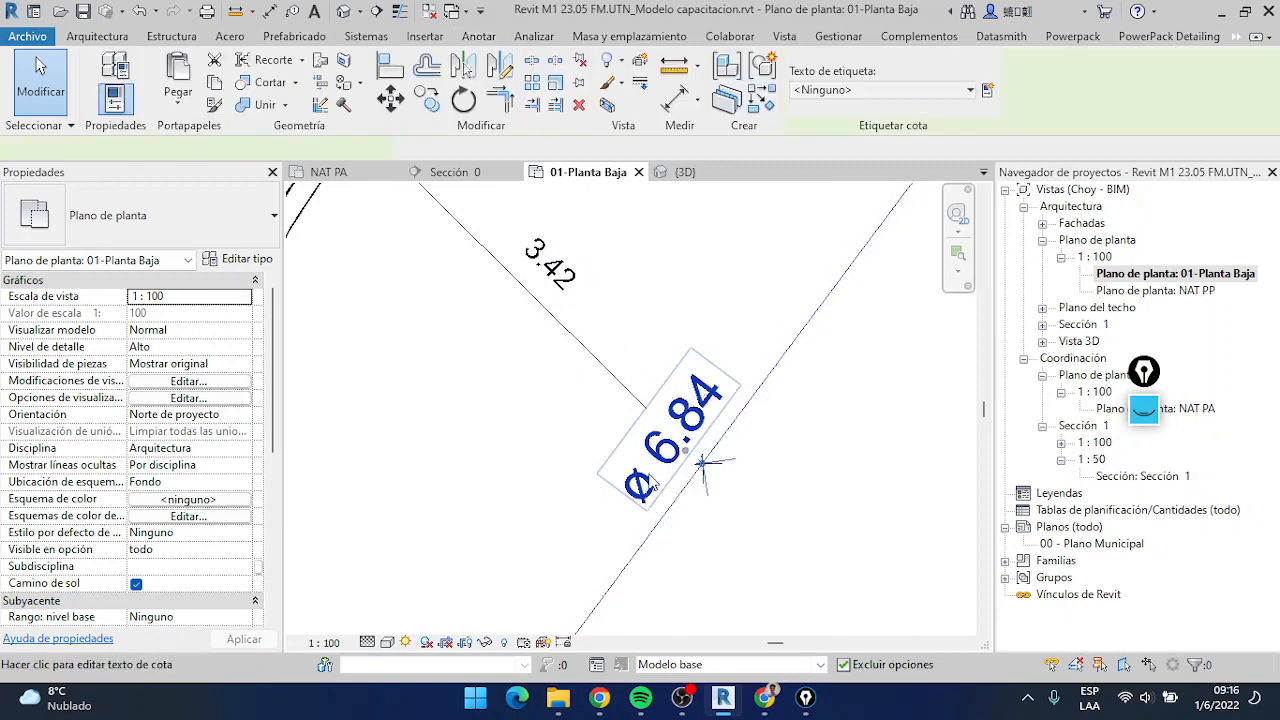
scroll(660, 492, "down", 2)
left_click(660, 495)
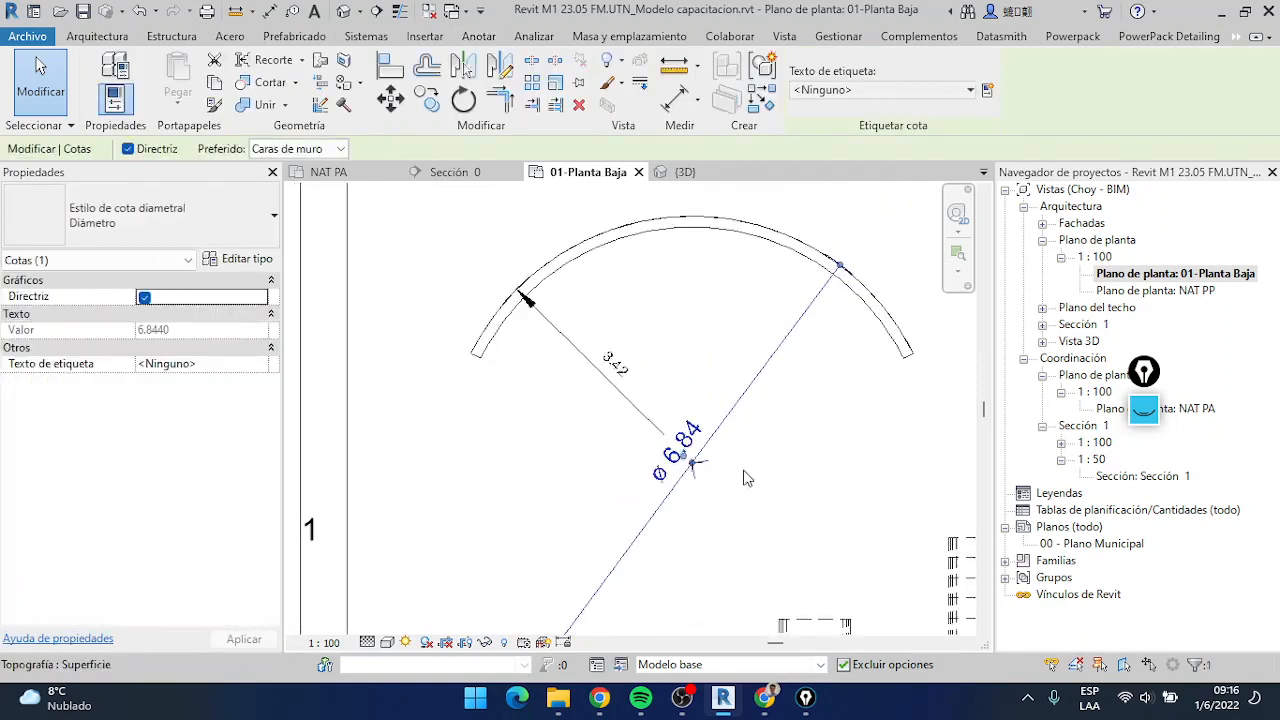
left_click(237, 261)
scroll(704, 453, "down", 5)
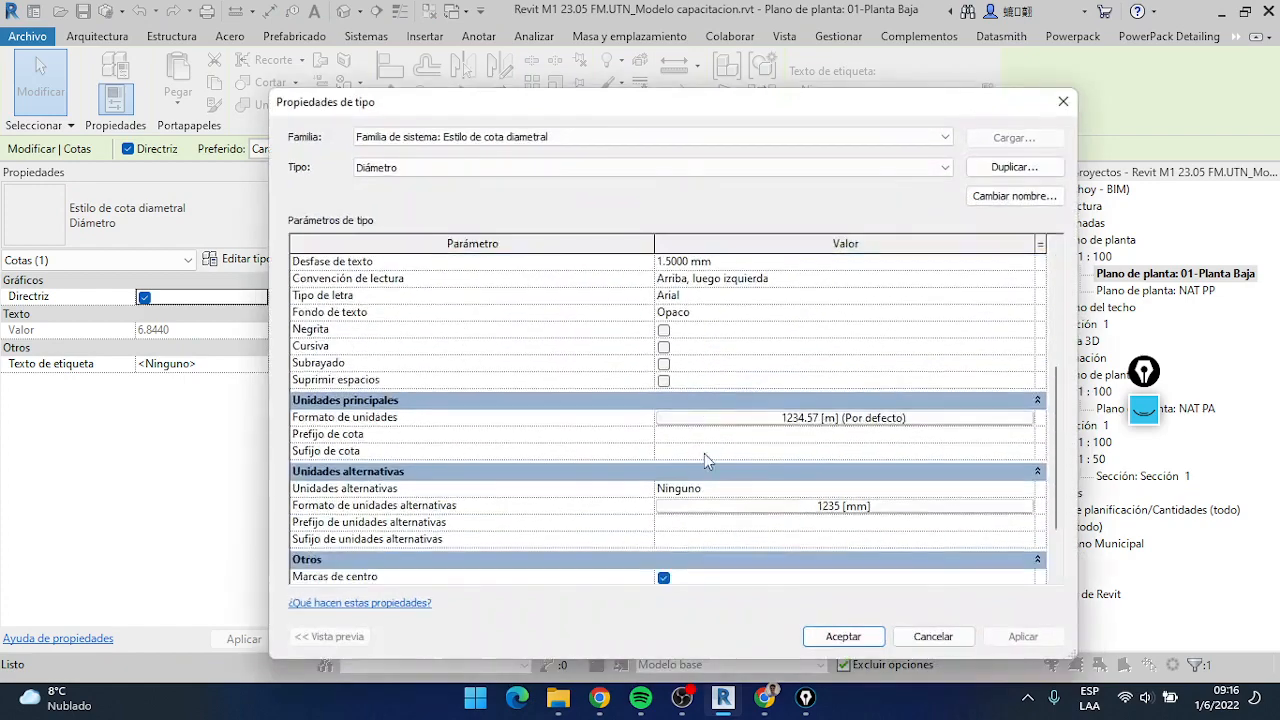
scroll(725, 390, "up", 2)
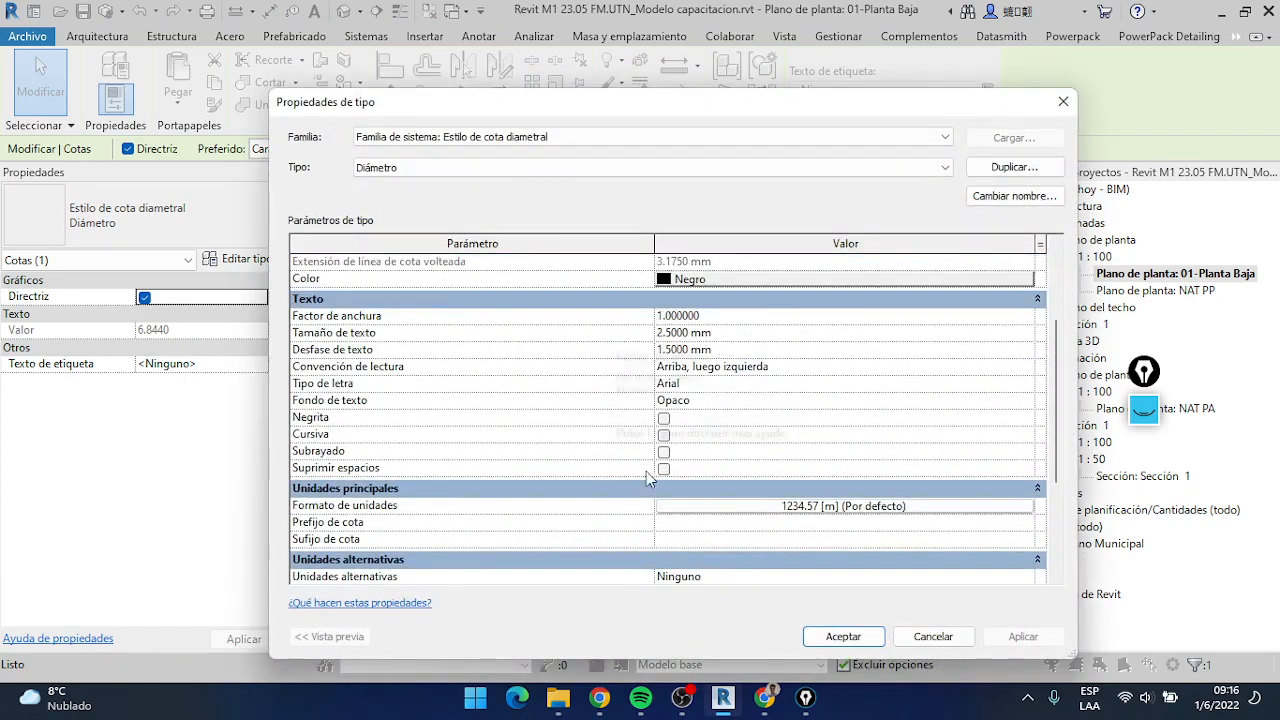
left_click(622, 490)
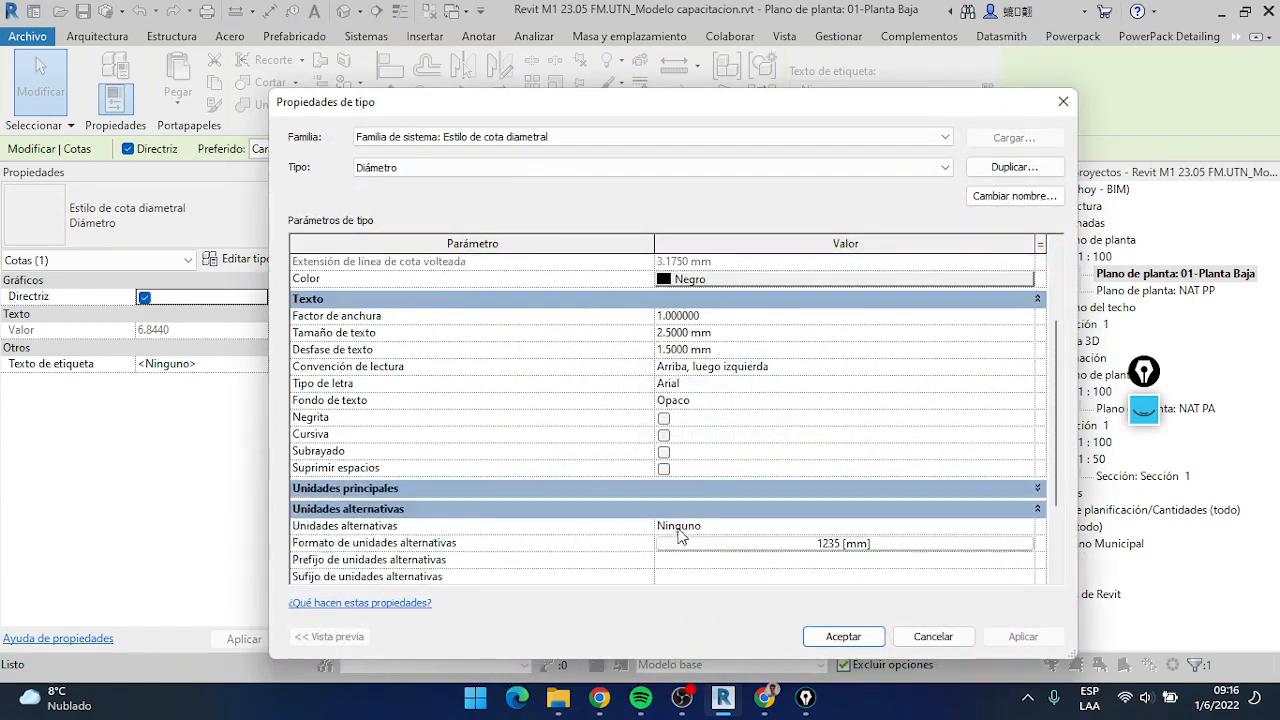
left_click(762, 490)
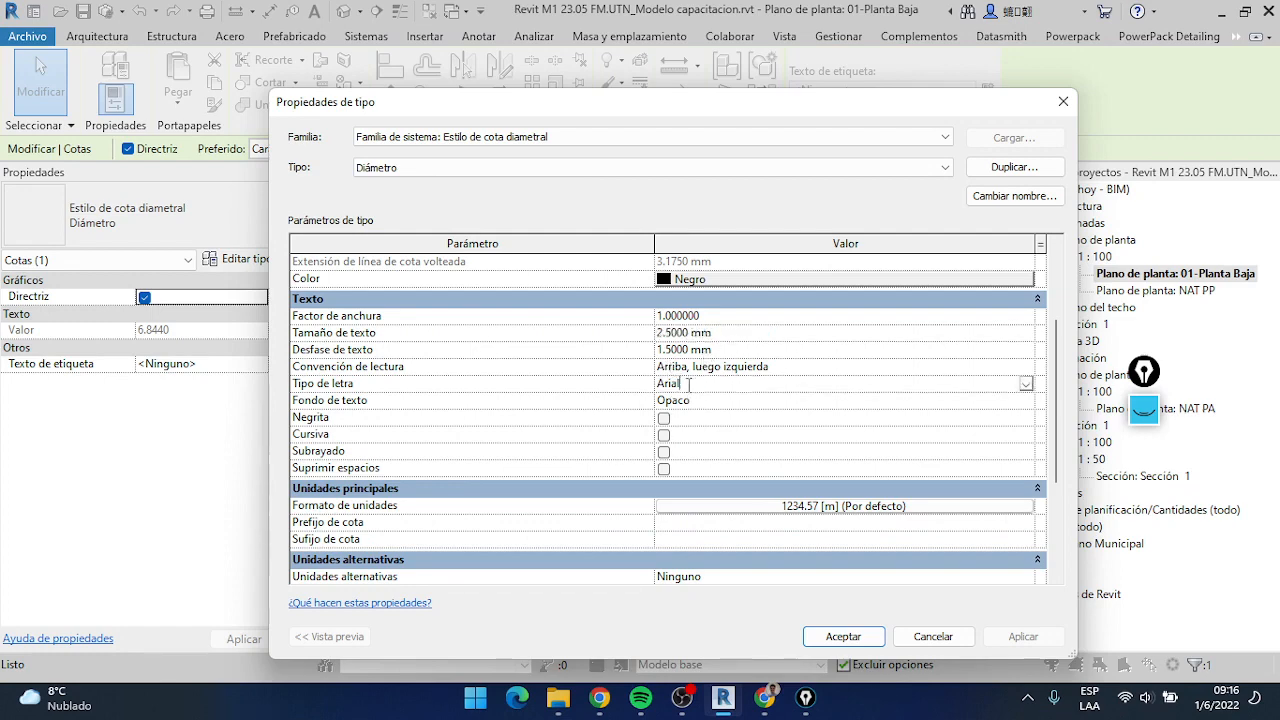
left_click(852, 643)
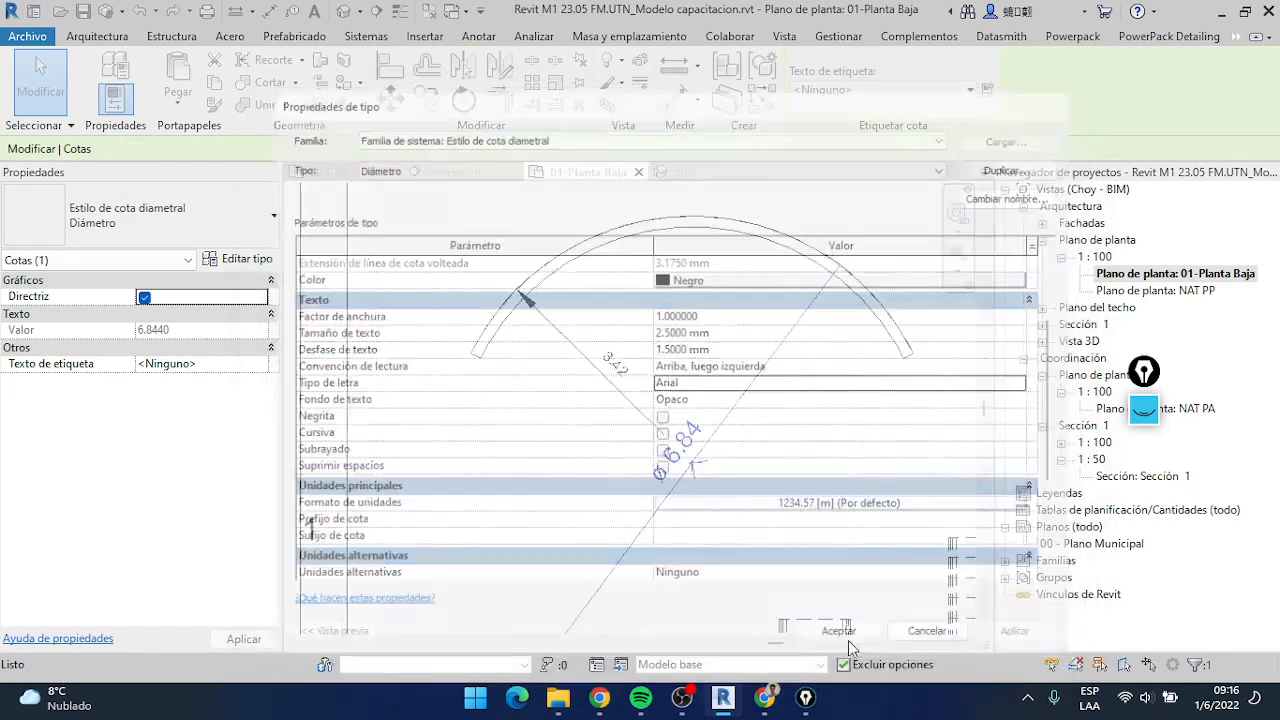
Review the type parameters of the radial dimension, checking its text size, and clear the selection
left_click(550, 333)
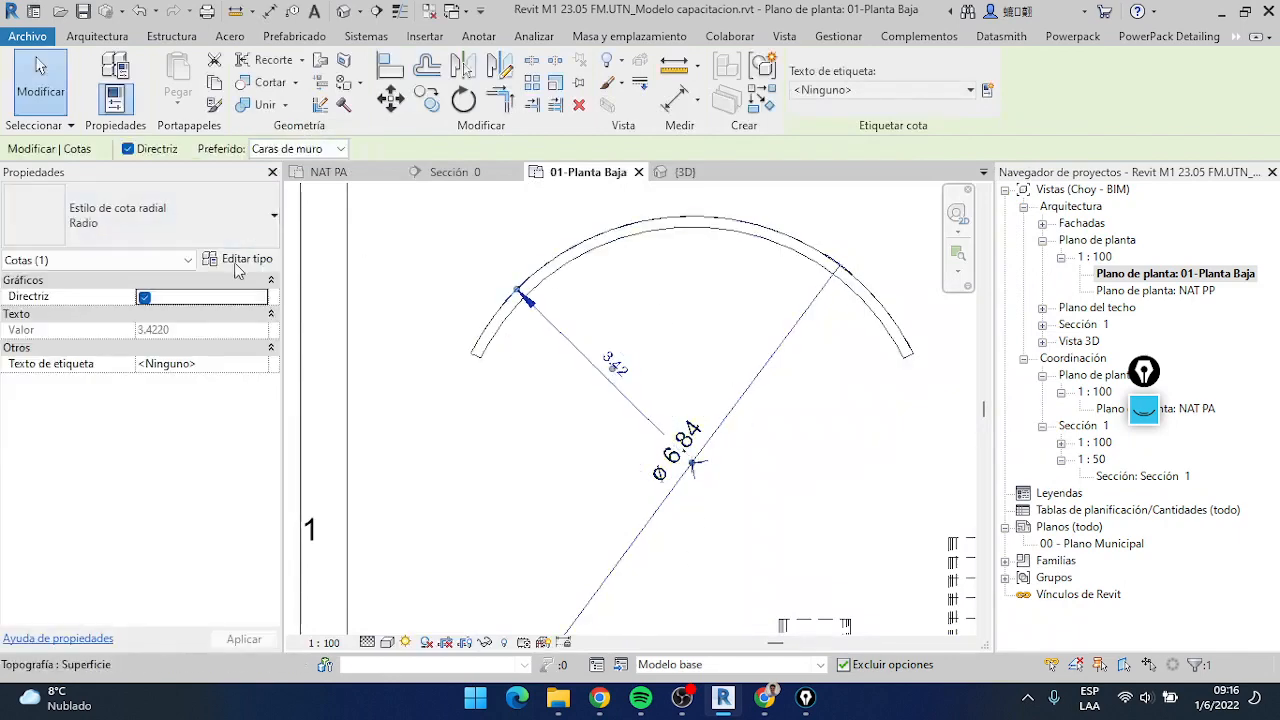
left_click(237, 259)
scroll(754, 481, "down", 1)
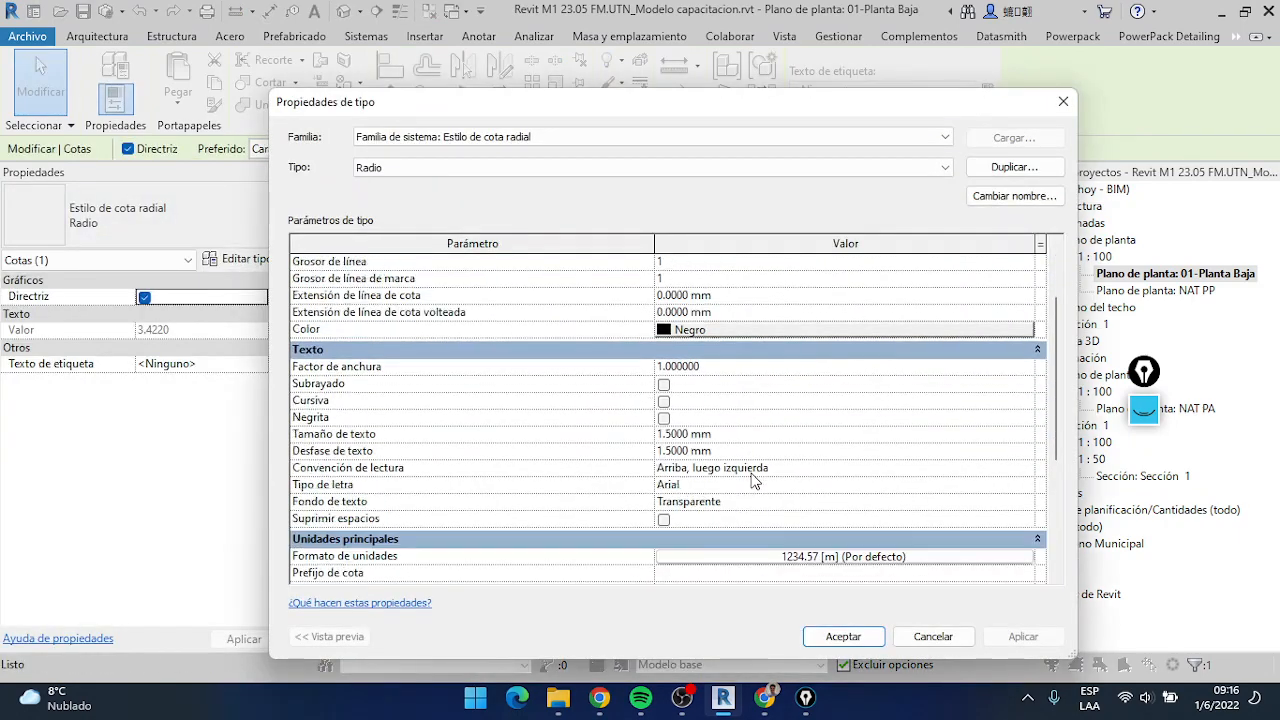
left_click(731, 438)
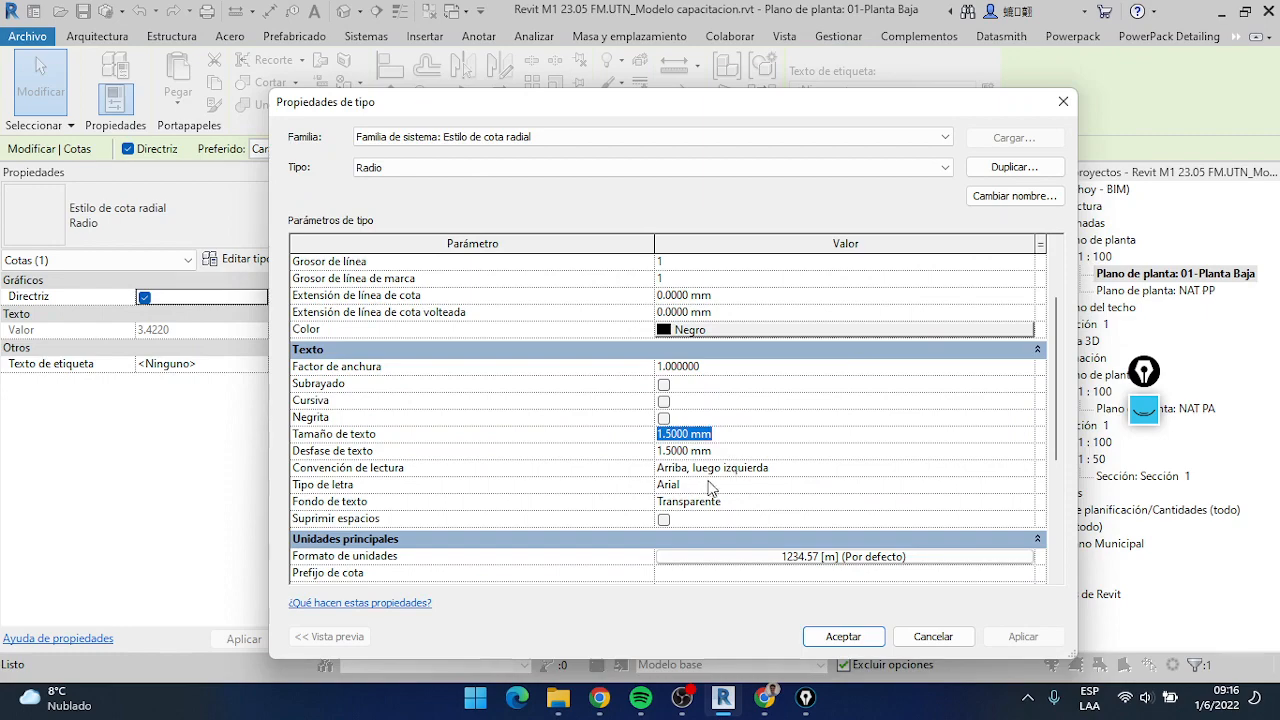
scroll(750, 484, "down", 1)
left_click(847, 638)
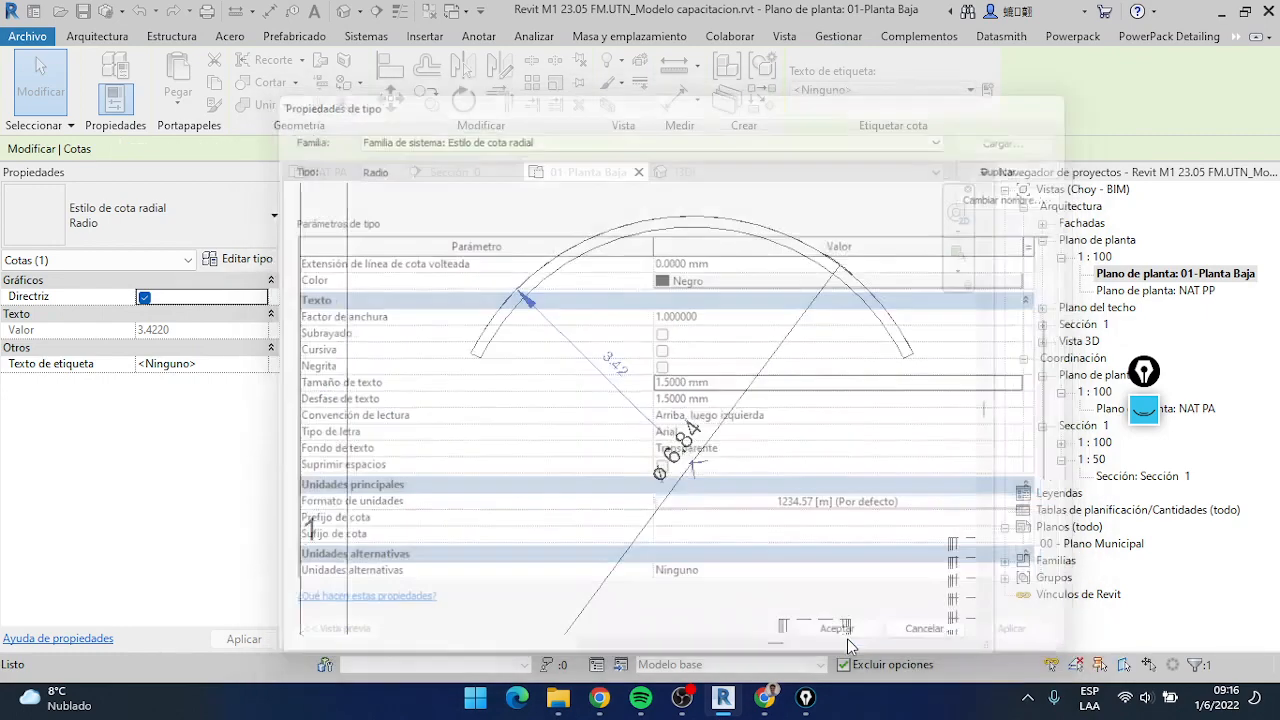
left_click(817, 404)
scroll(817, 404, "down", 3)
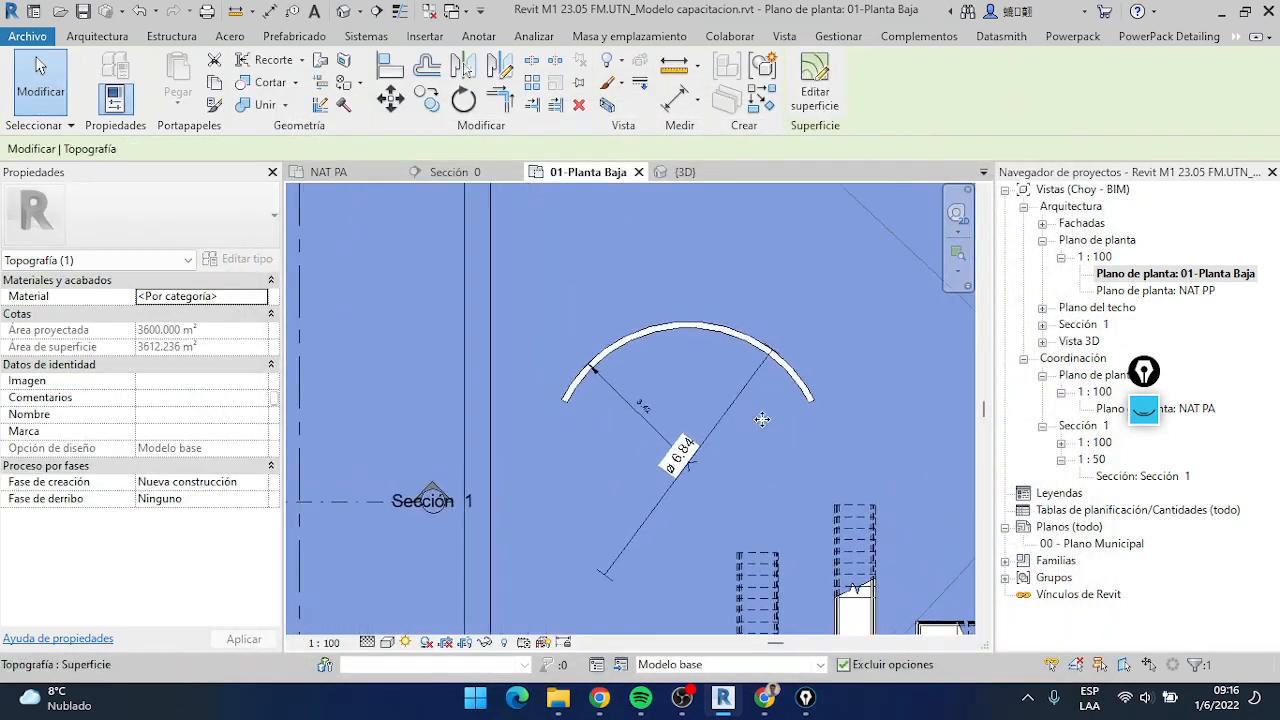
scroll(690, 440, "up", 2)
key("Escape")
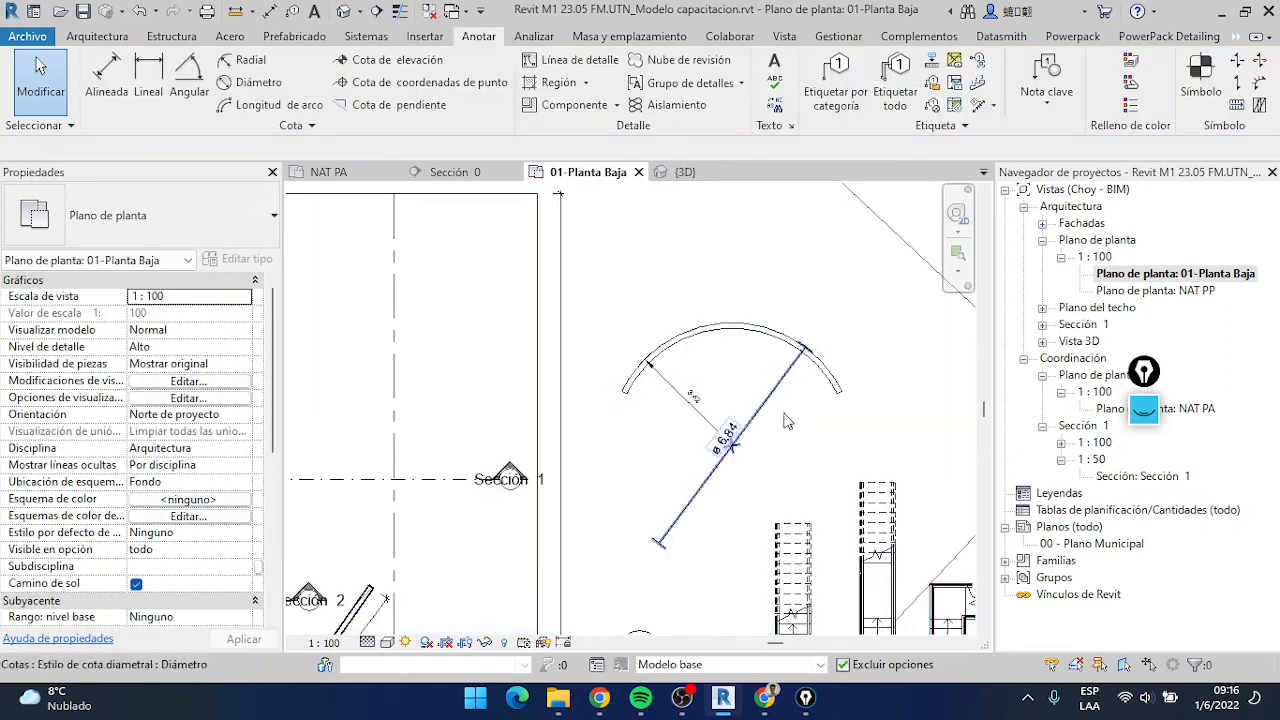
middle_click_drag(800, 432, 744, 411)
scroll(752, 373, "up", 1)
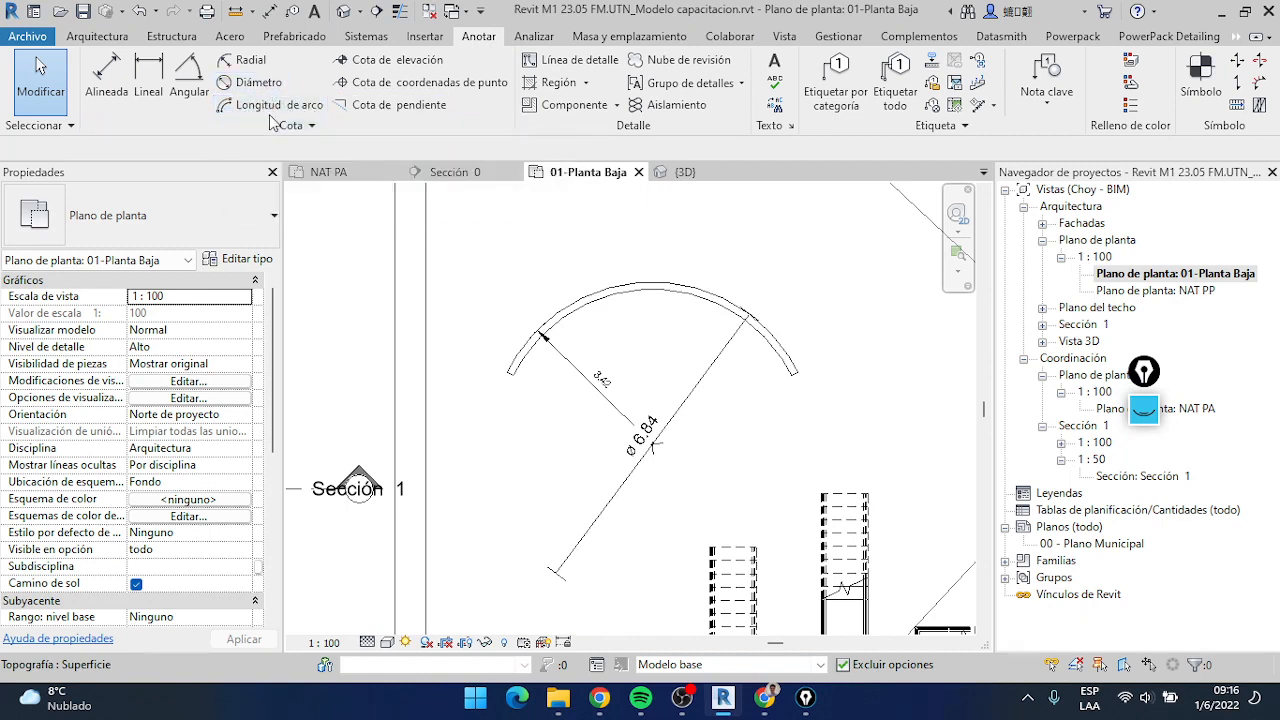
scroll(756, 230, "up", 1)
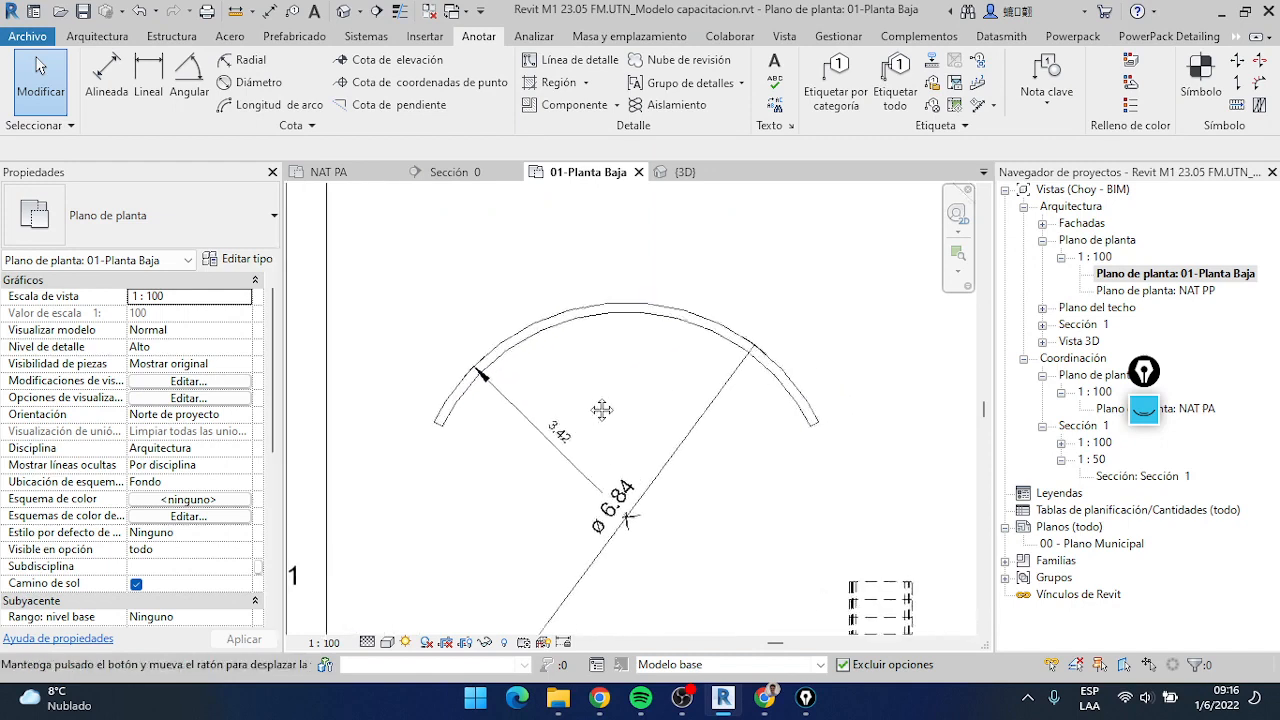
scroll(631, 367, "up", 1)
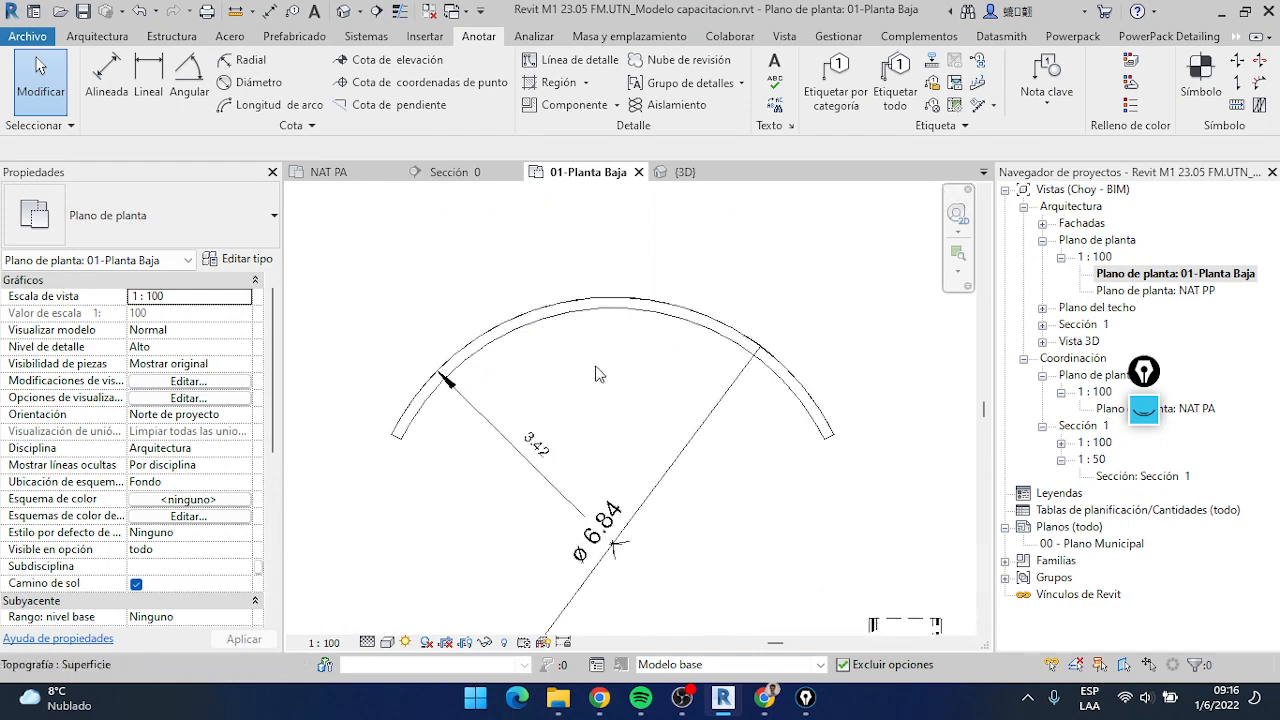
scroll(630, 328, "down", 2)
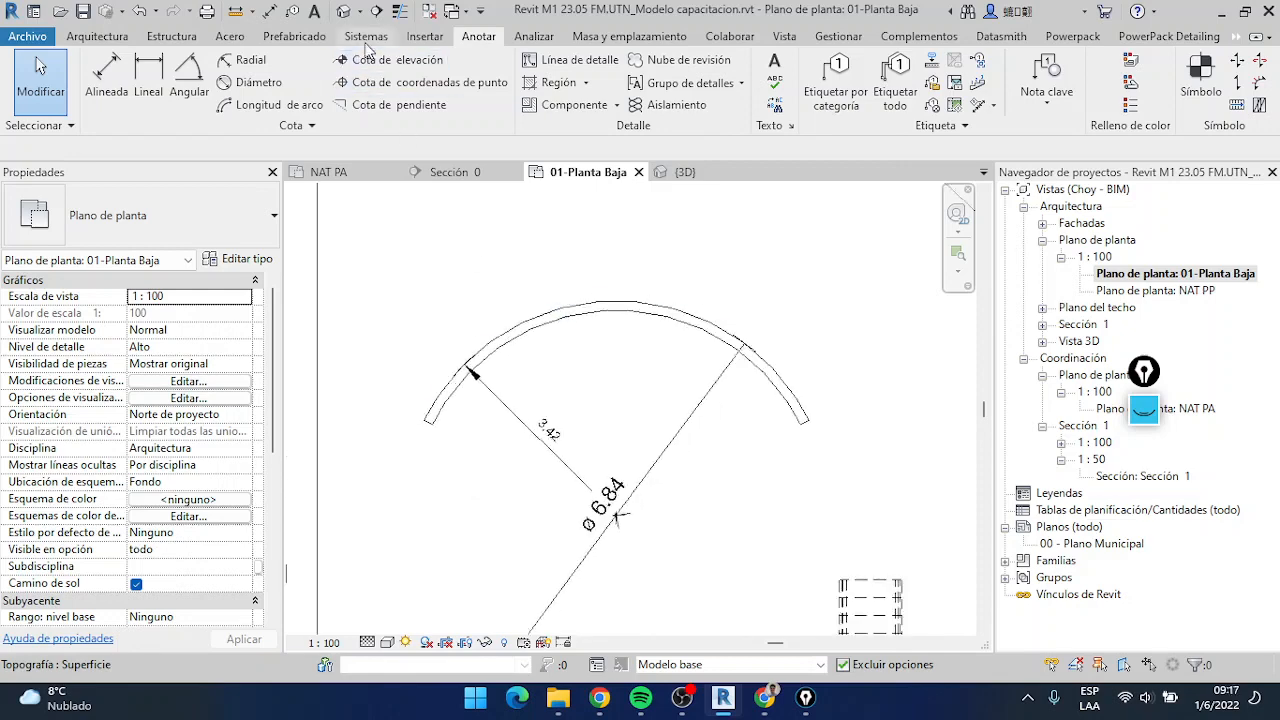
Set the arc wall's top constraint to level NET S/PB and clear the selection
scroll(437, 412, "up", 5)
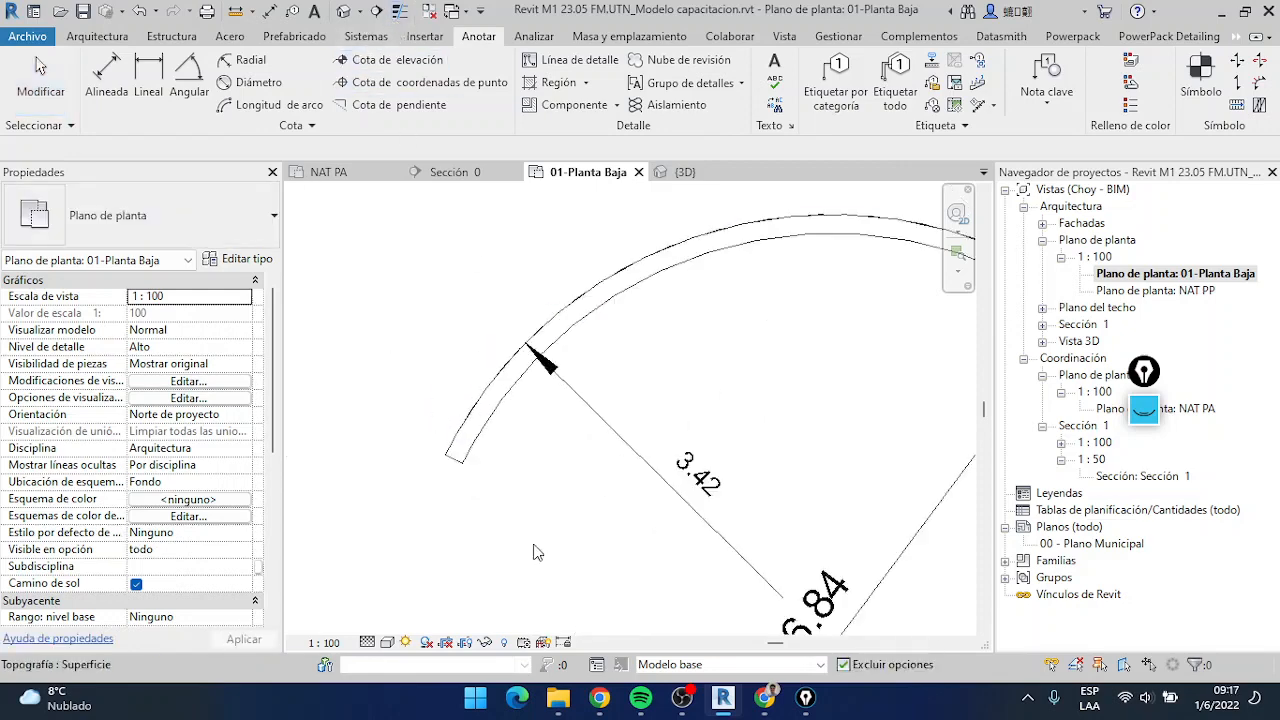
scroll(435, 432, "down", 3)
left_click(414, 337)
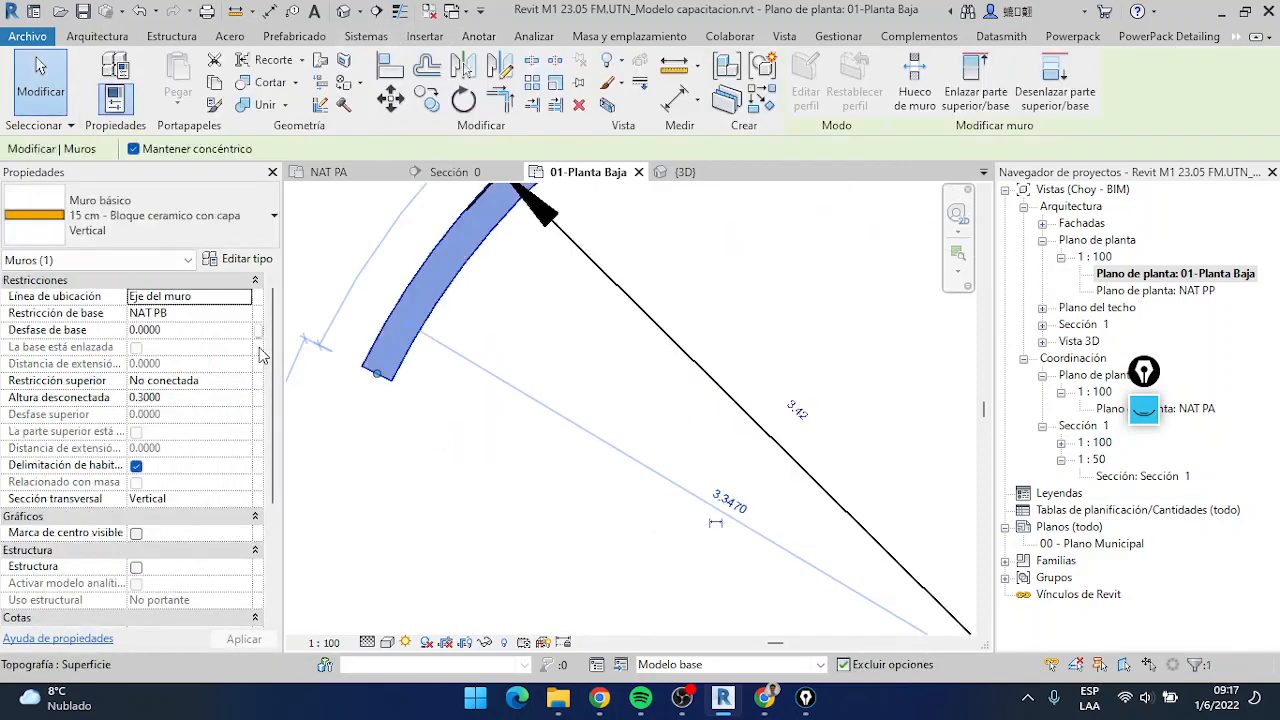
left_click(240, 381)
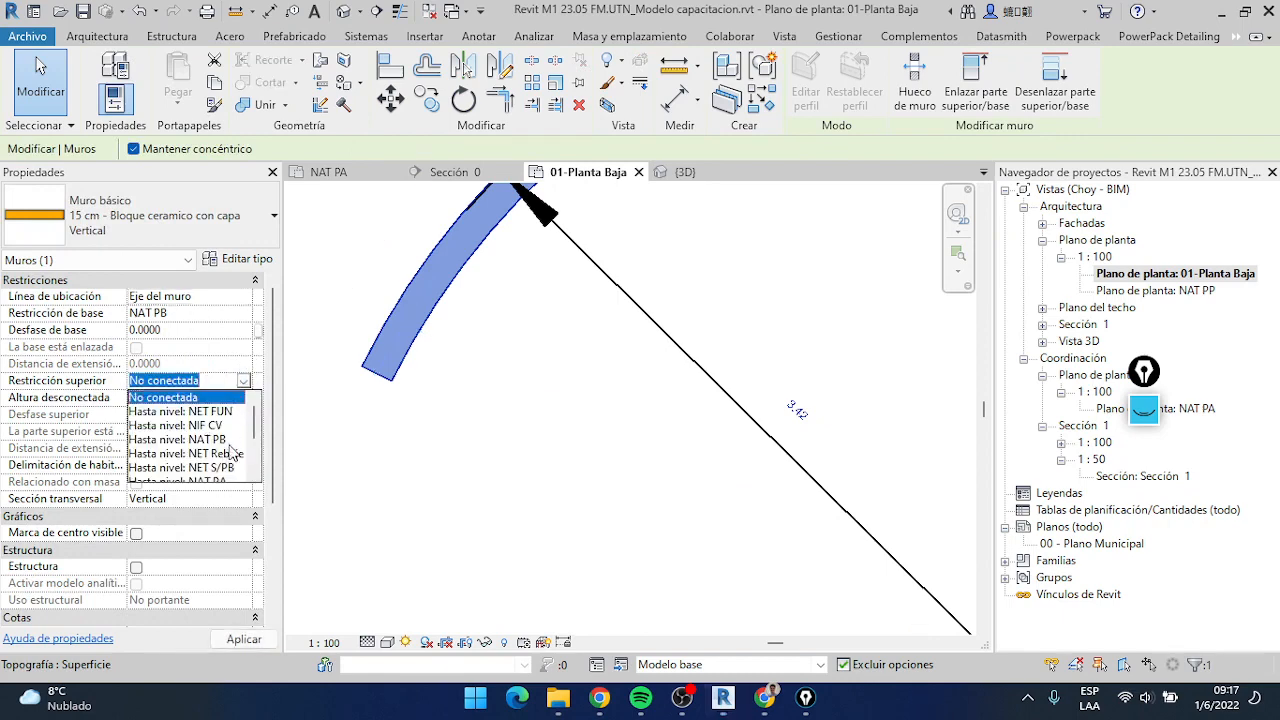
left_click(226, 468)
scroll(490, 370, "down", 4)
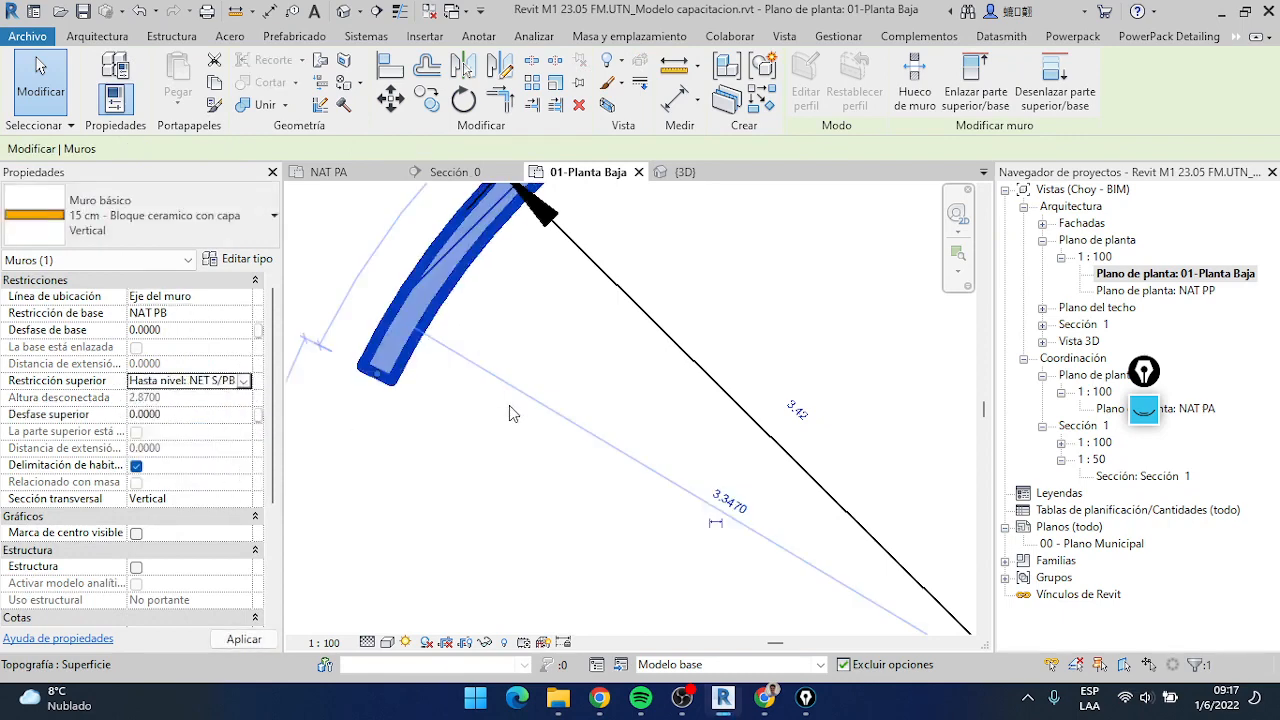
left_click(447, 265)
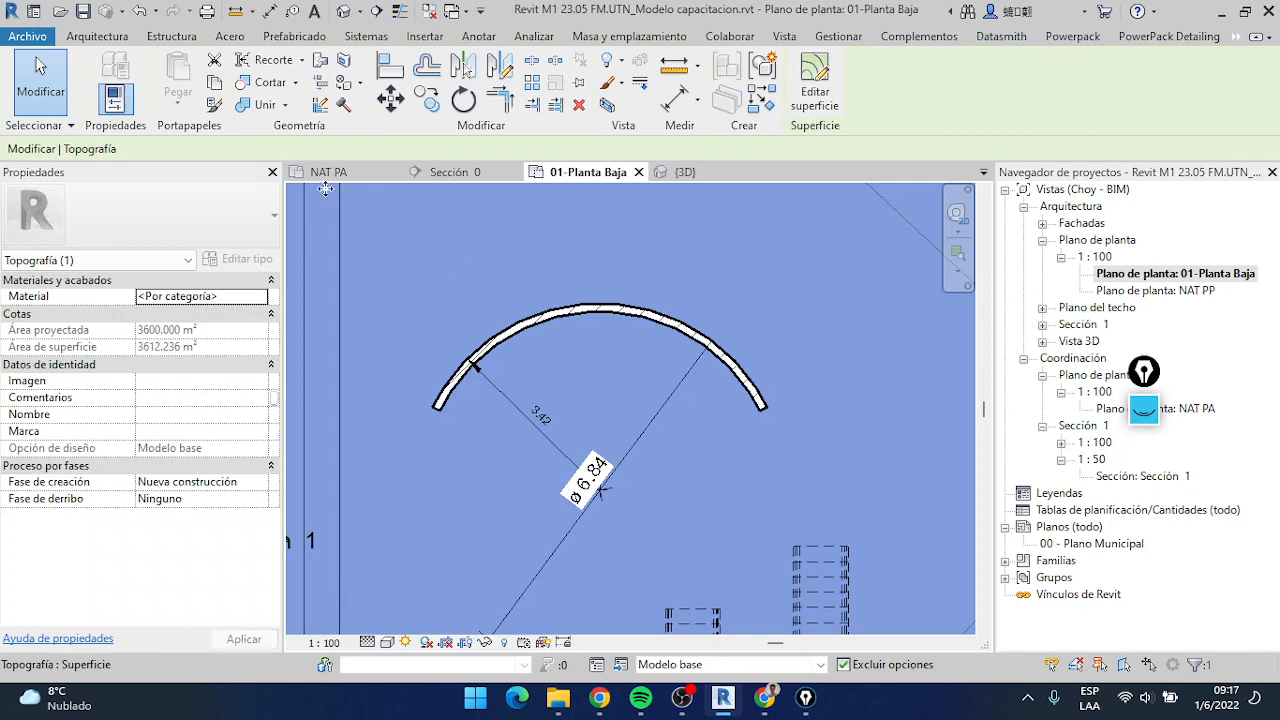
key("Escape")
Start an arc length dimension on the outer face of the arc wall, using both wall ends as references
left_click(280, 105)
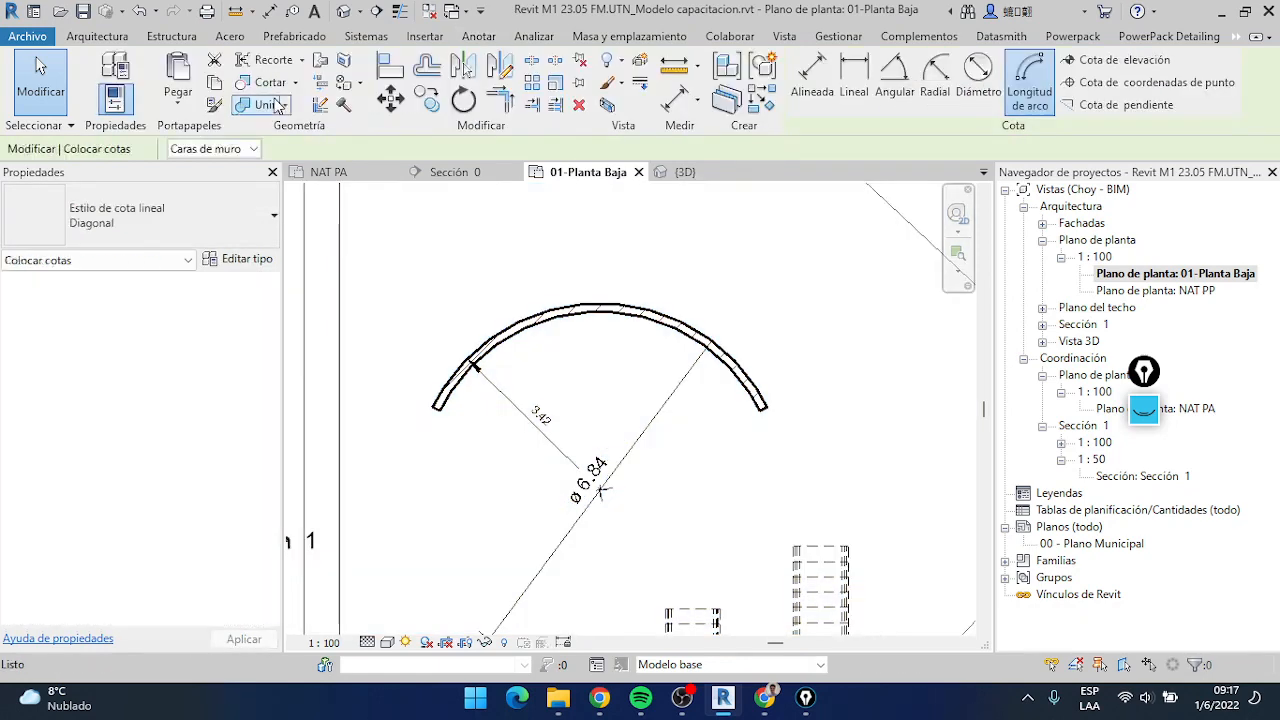
scroll(570, 322, "up", 1)
left_click(566, 301)
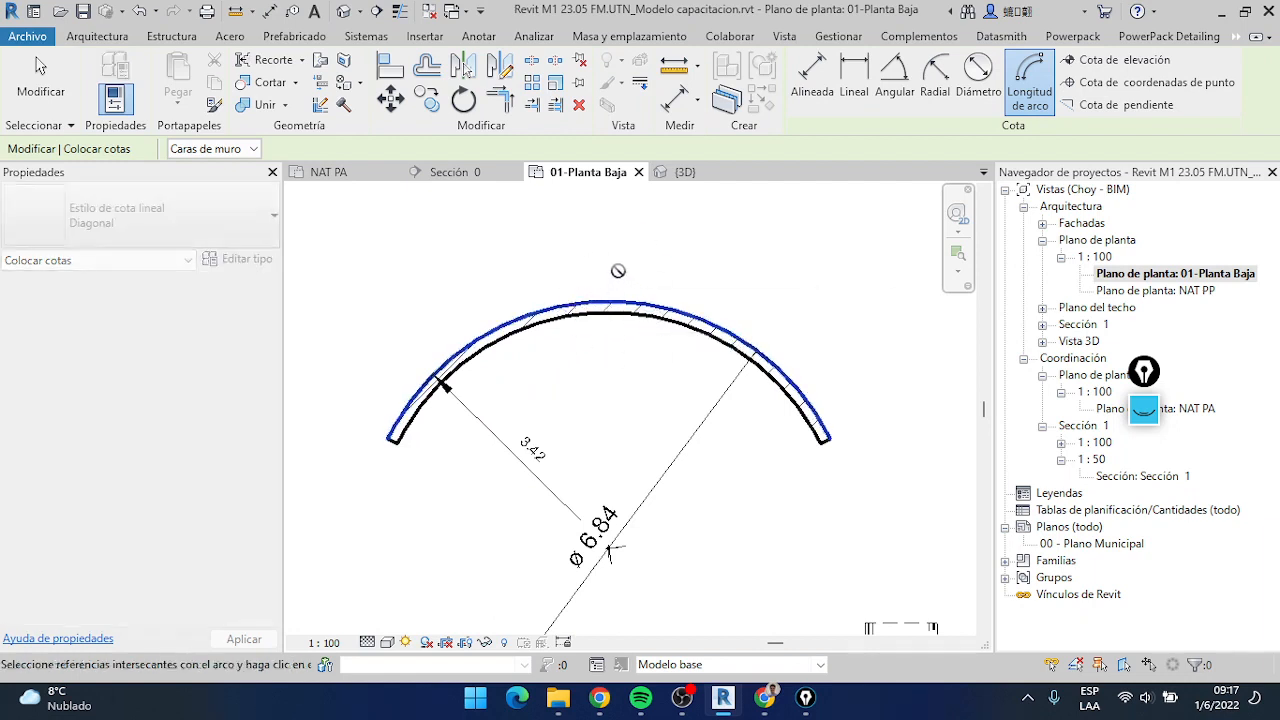
scroll(358, 438, "up", 3)
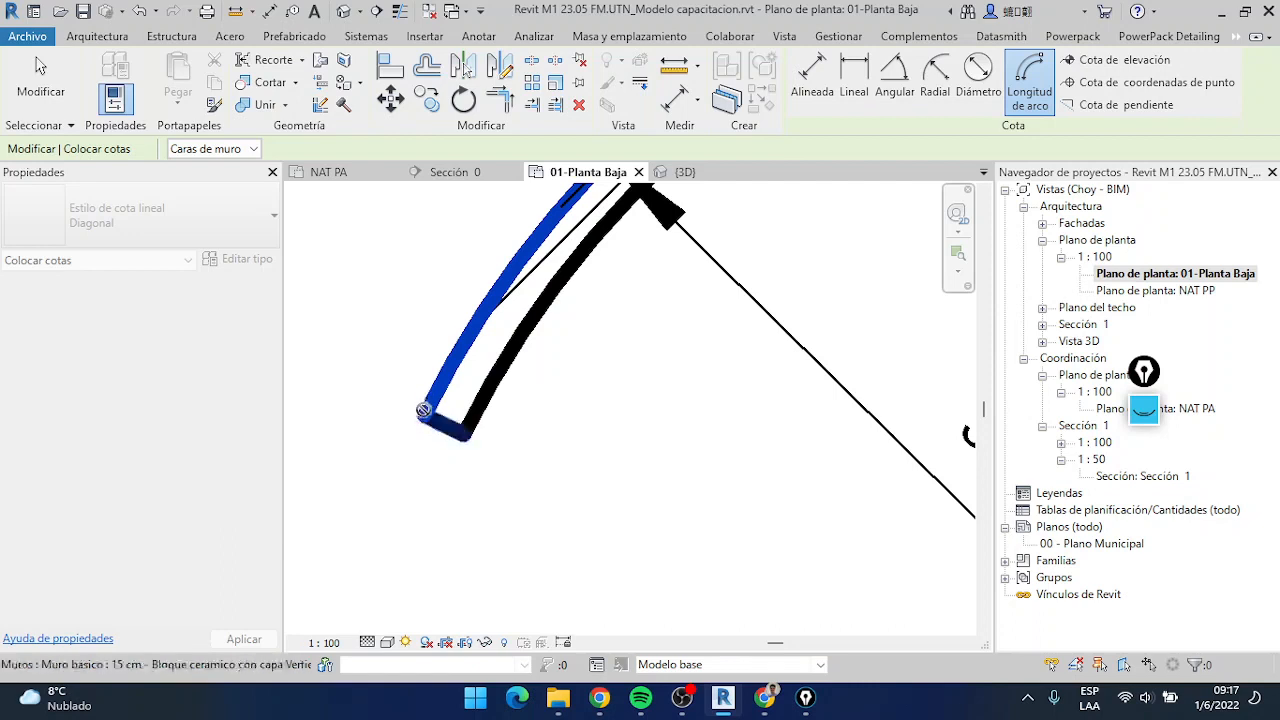
left_click(440, 430)
scroll(436, 410, "down", 4)
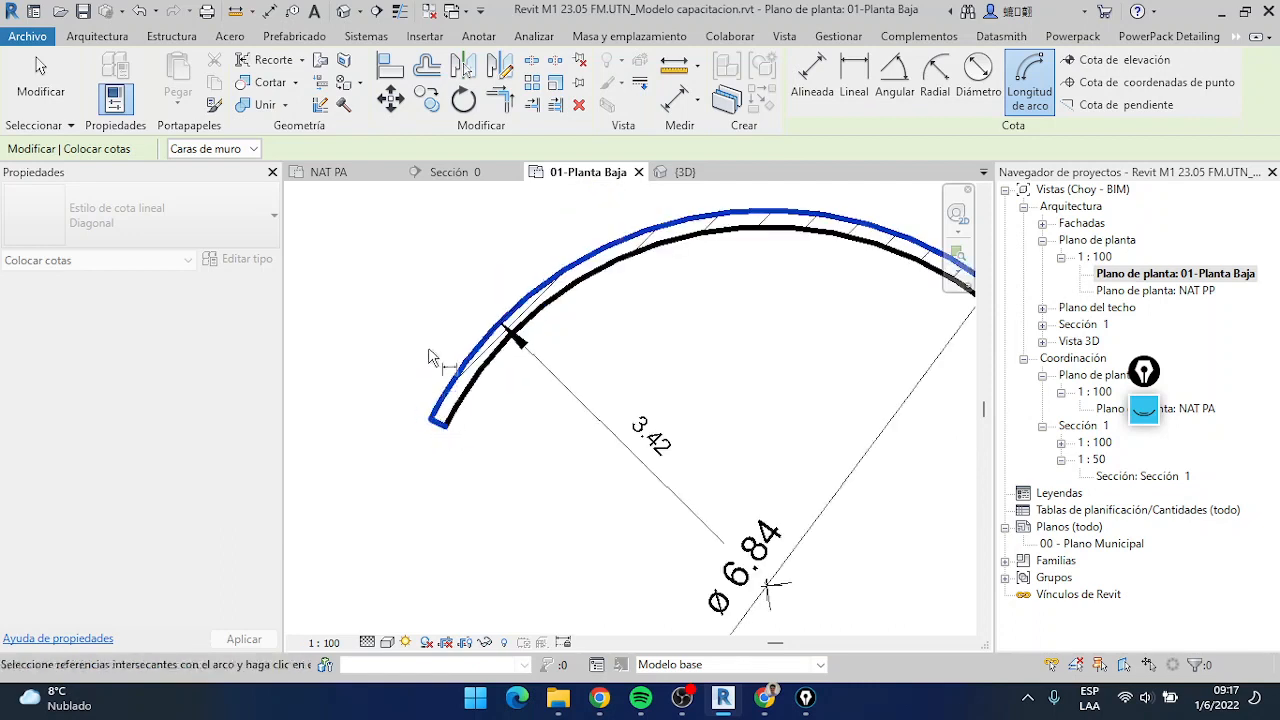
scroll(738, 385, "up", 4)
scroll(800, 432, "up", 2)
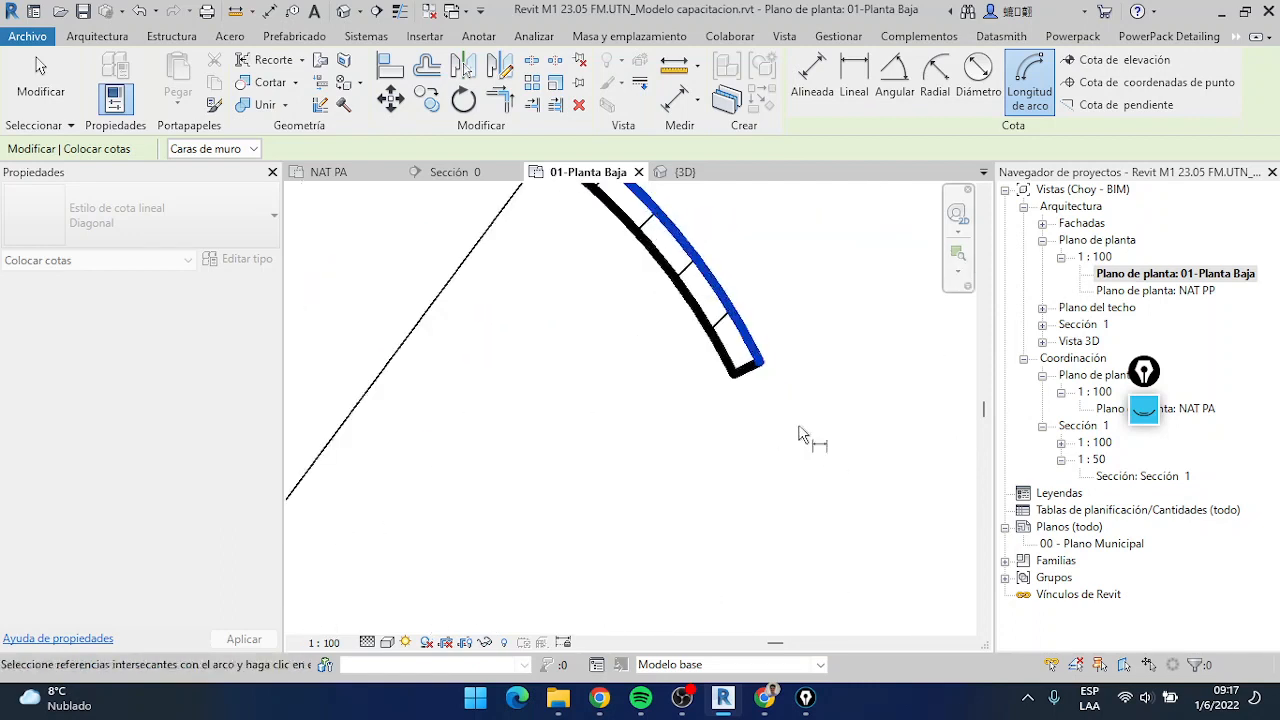
left_click(755, 372)
Try the arc length dimension line at different offsets and place it just outside the arc wall's outer face
scroll(740, 372, "down", 2)
scroll(590, 360, "down", 4)
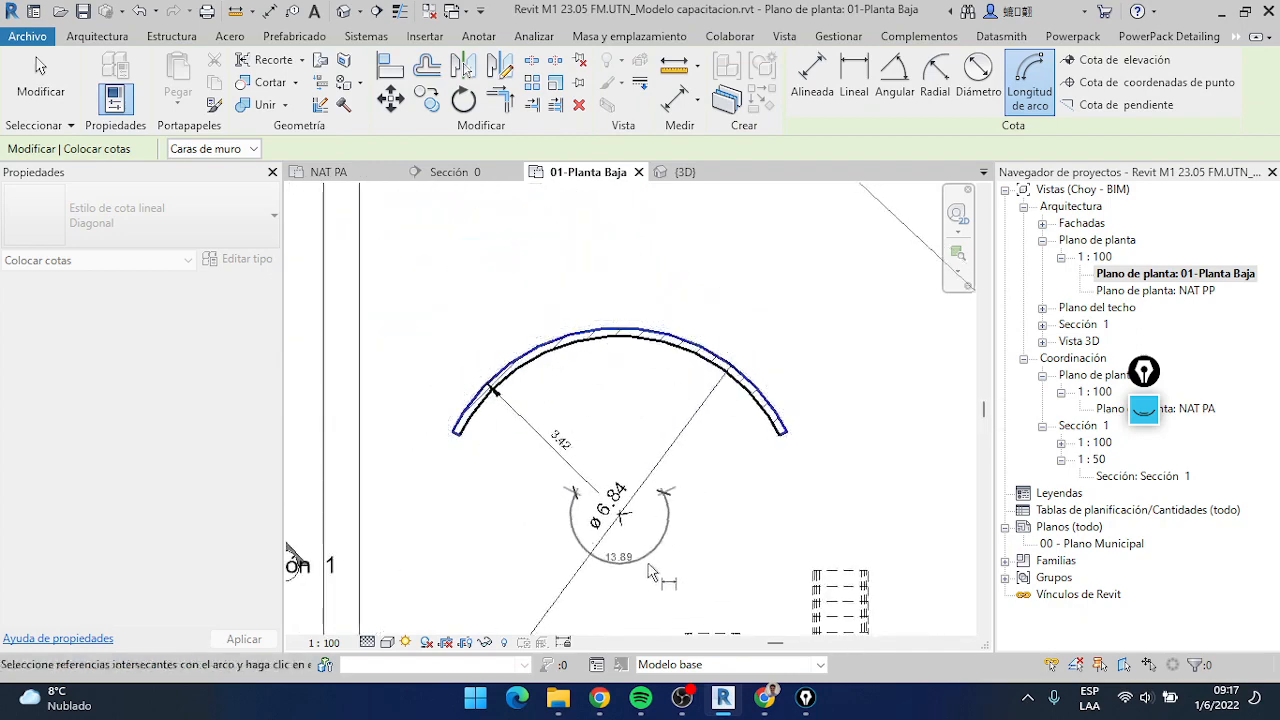
middle_click_drag(704, 531, 726, 391)
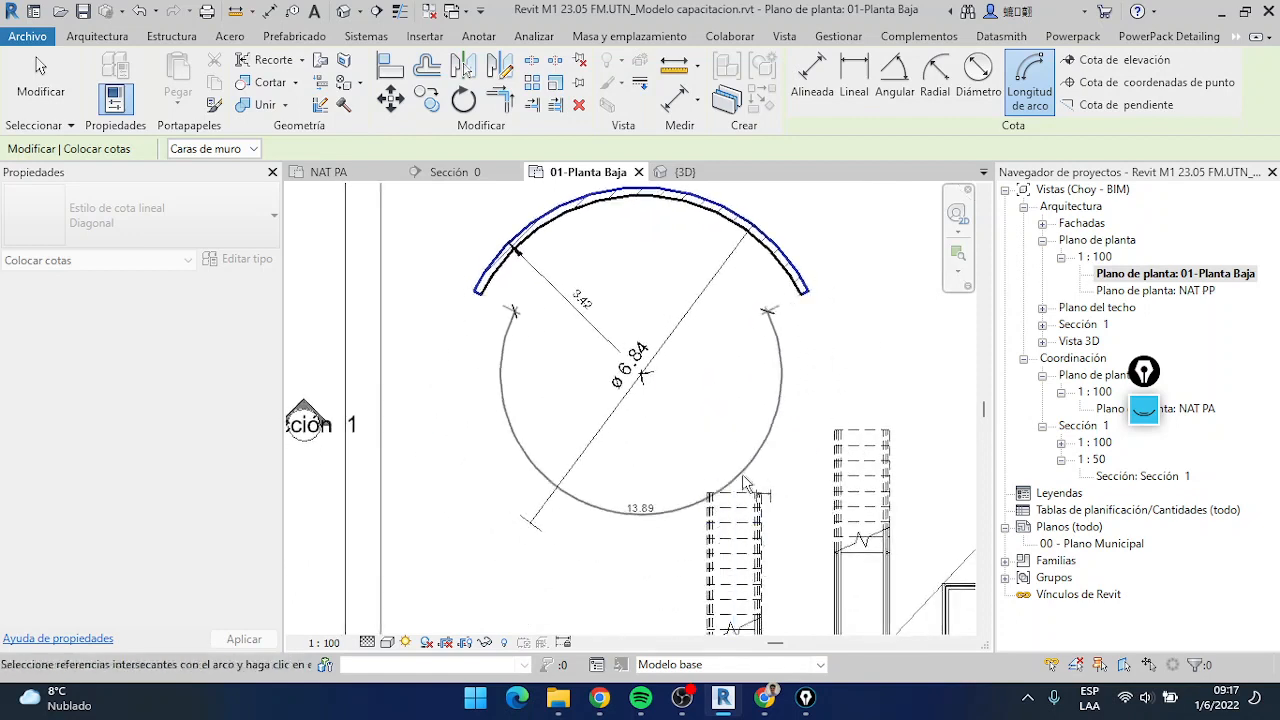
middle_click_drag(668, 167, 662, 367)
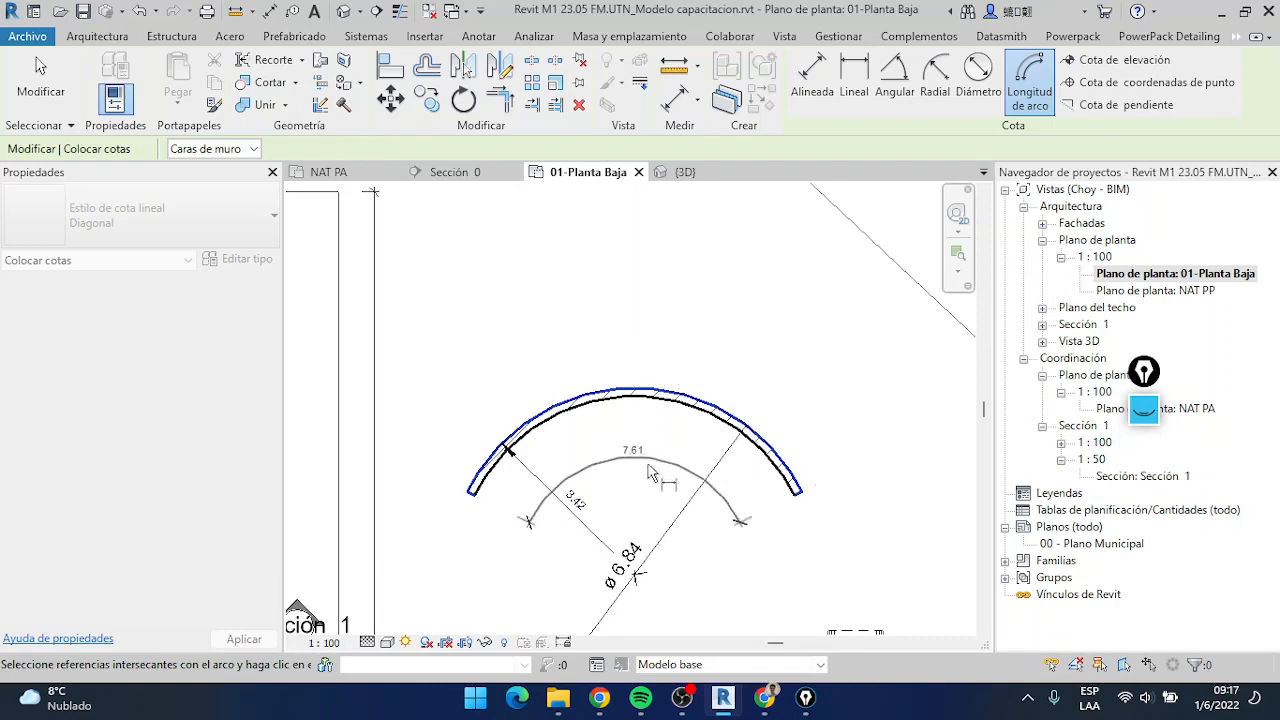
scroll(682, 490, "down", 1)
middle_click_drag(682, 490, 685, 345)
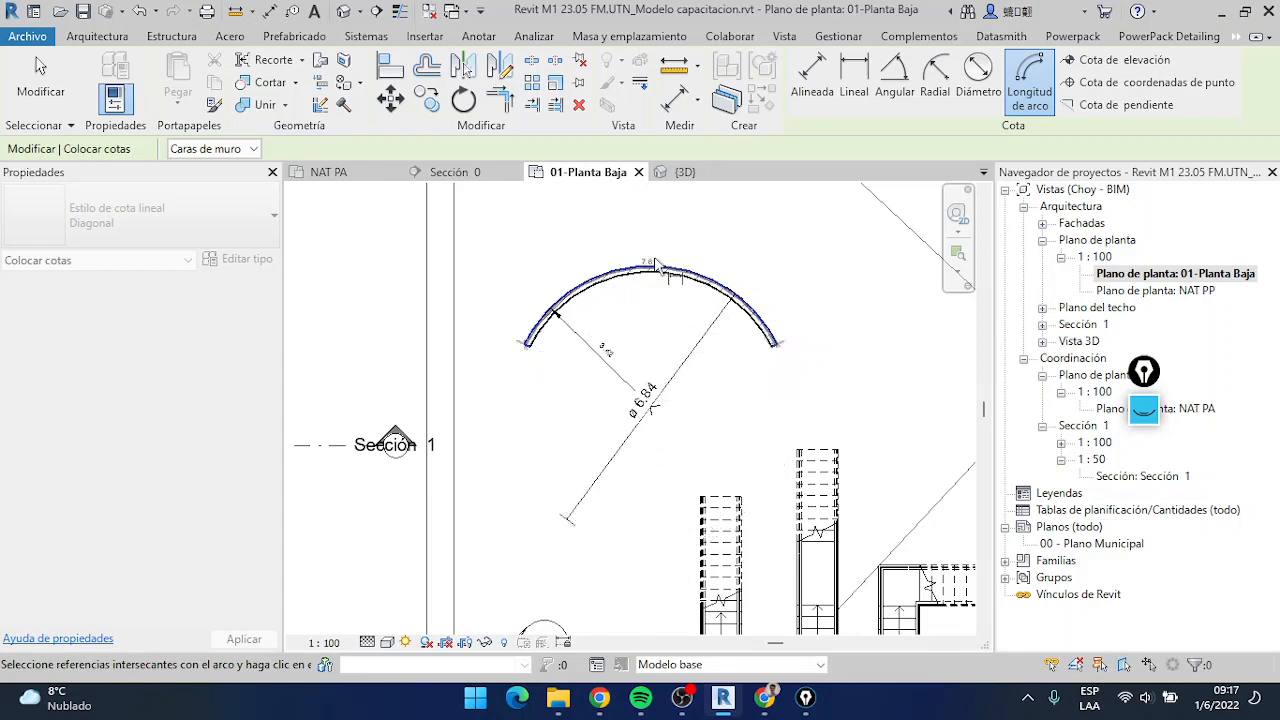
scroll(650, 240, "up", 2)
middle_click_drag(650, 240, 660, 355)
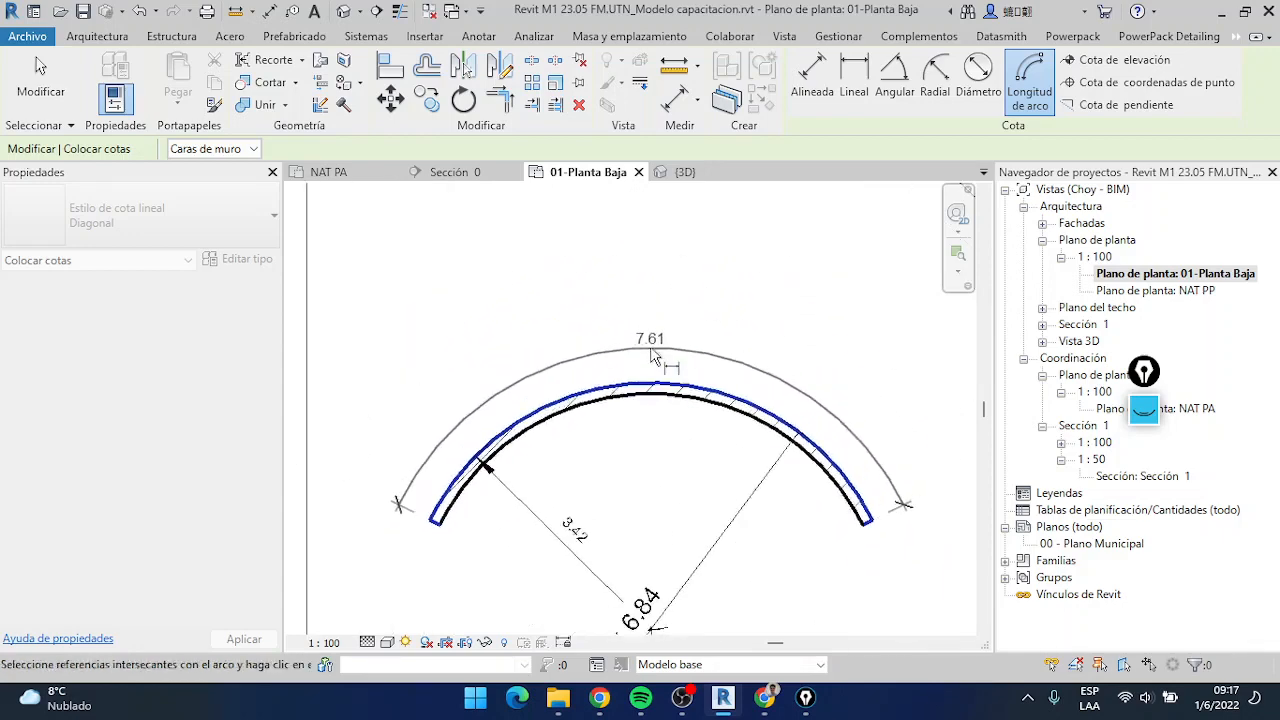
left_click(662, 362)
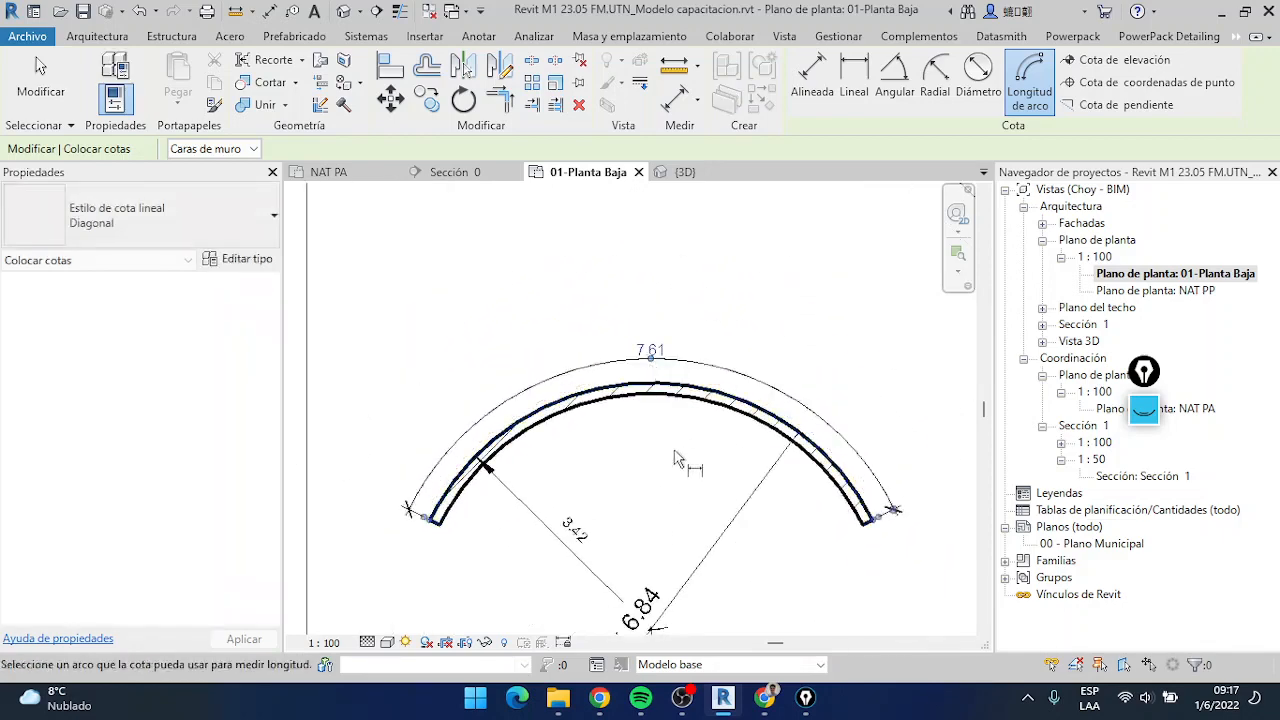
Add an arc length dimension to the arc wall's inner face between its two ends, placed inside the curve, and end the command
middle_click_drag(684, 454, 702, 384)
scroll(672, 318, "up", 3)
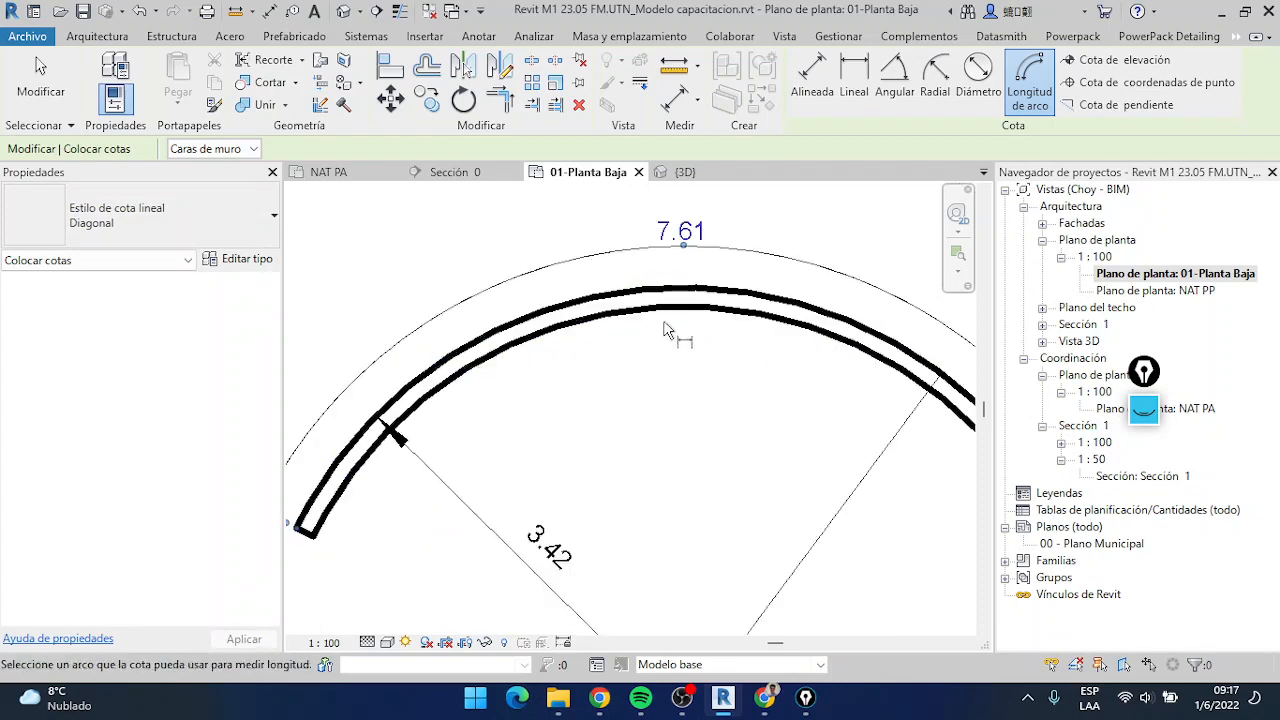
scroll(675, 320, "down", 3)
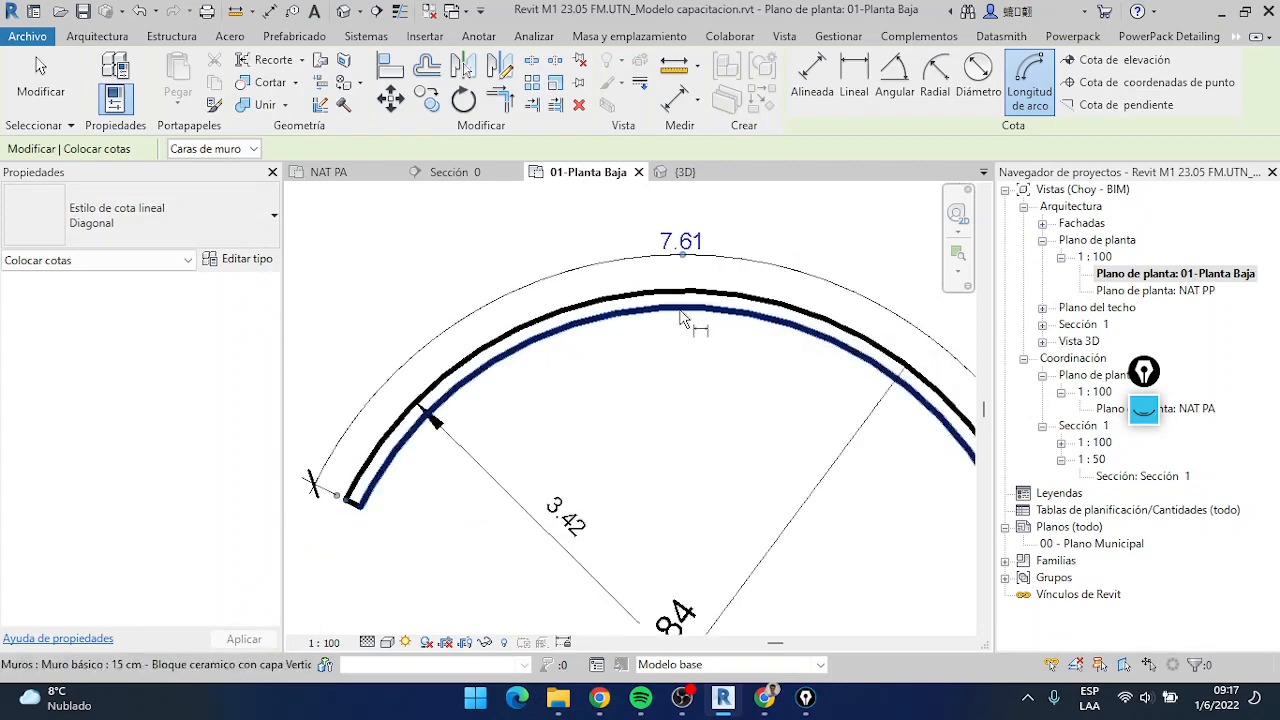
left_click(650, 308)
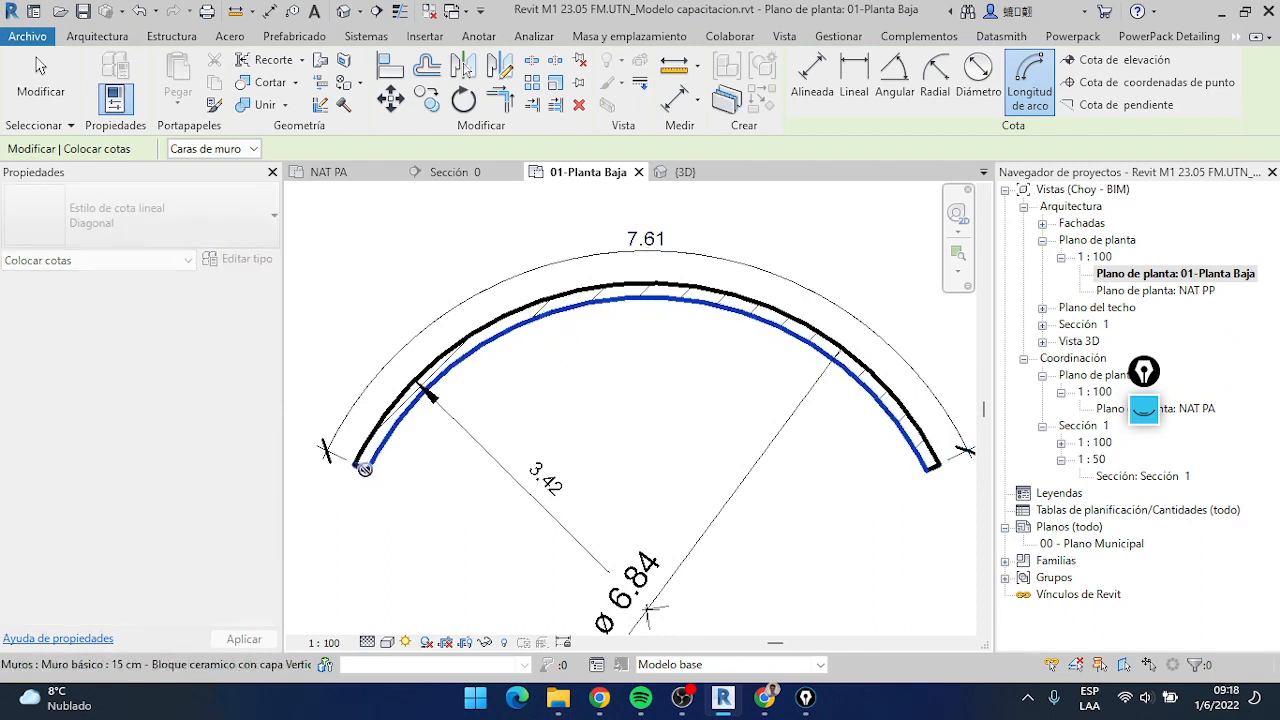
left_click(936, 470)
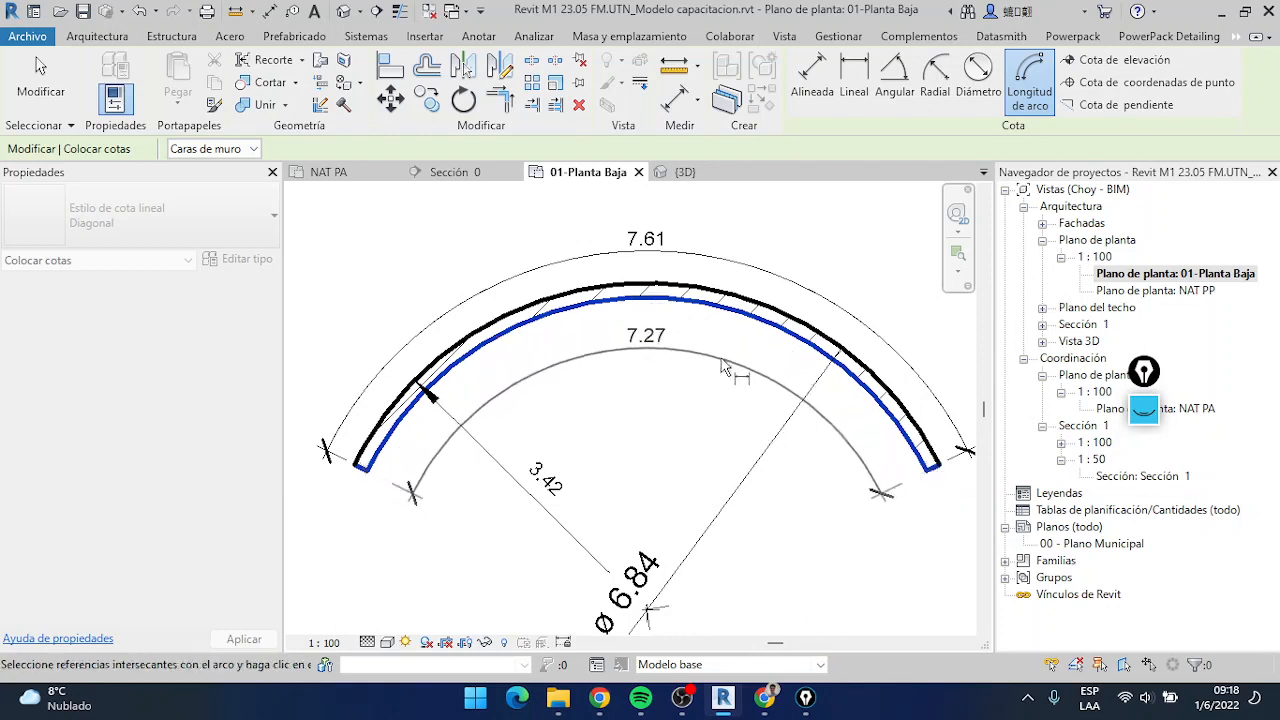
left_click(728, 365)
left_click(40, 117)
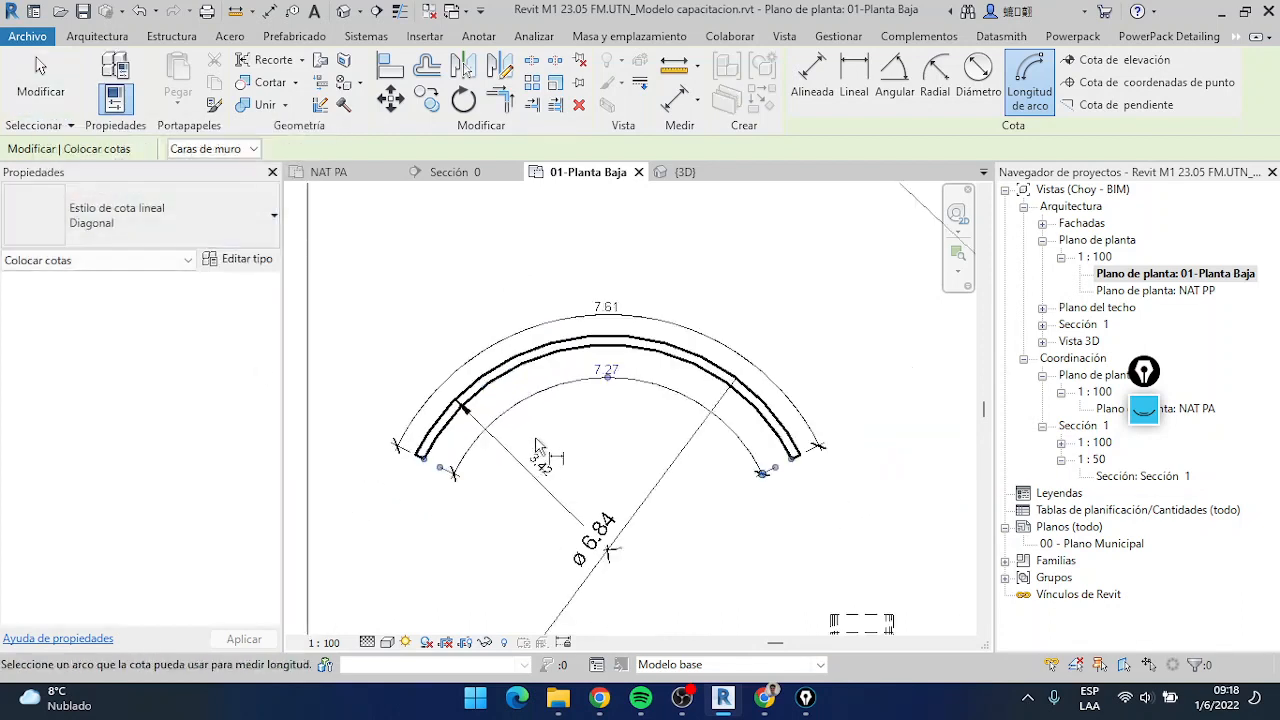
scroll(605, 430, "down", 5)
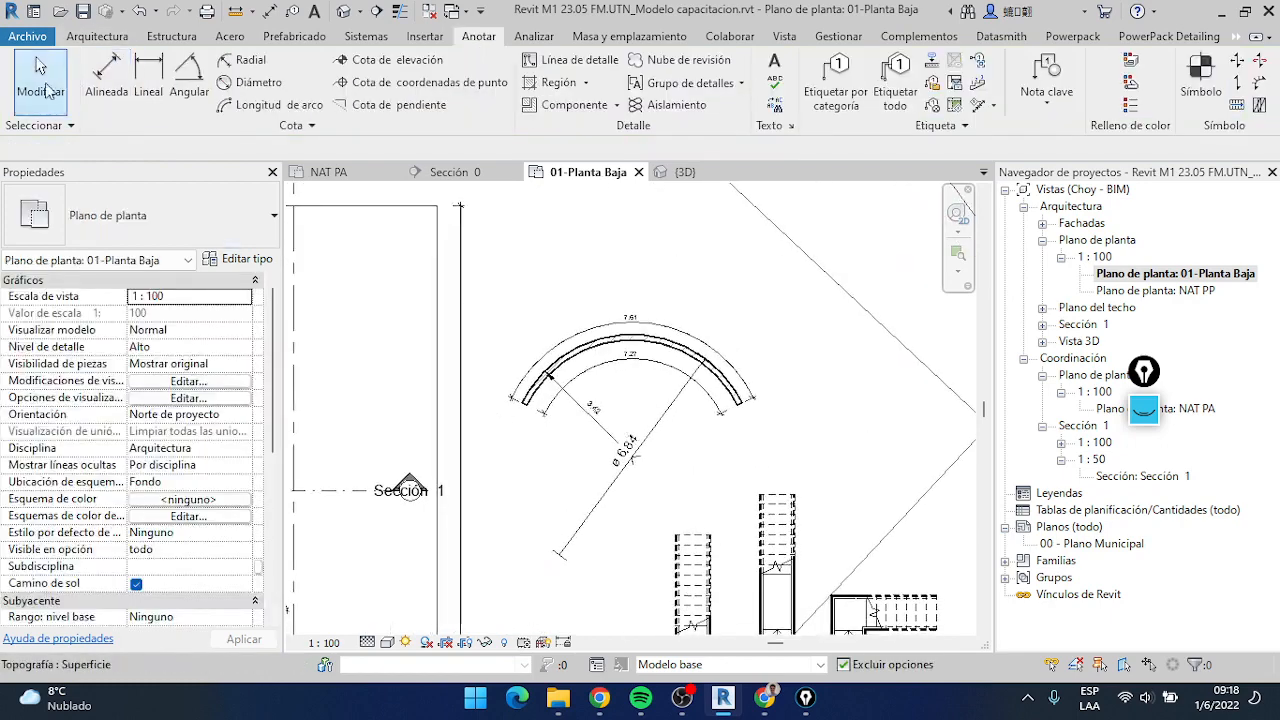
left_click(40, 68)
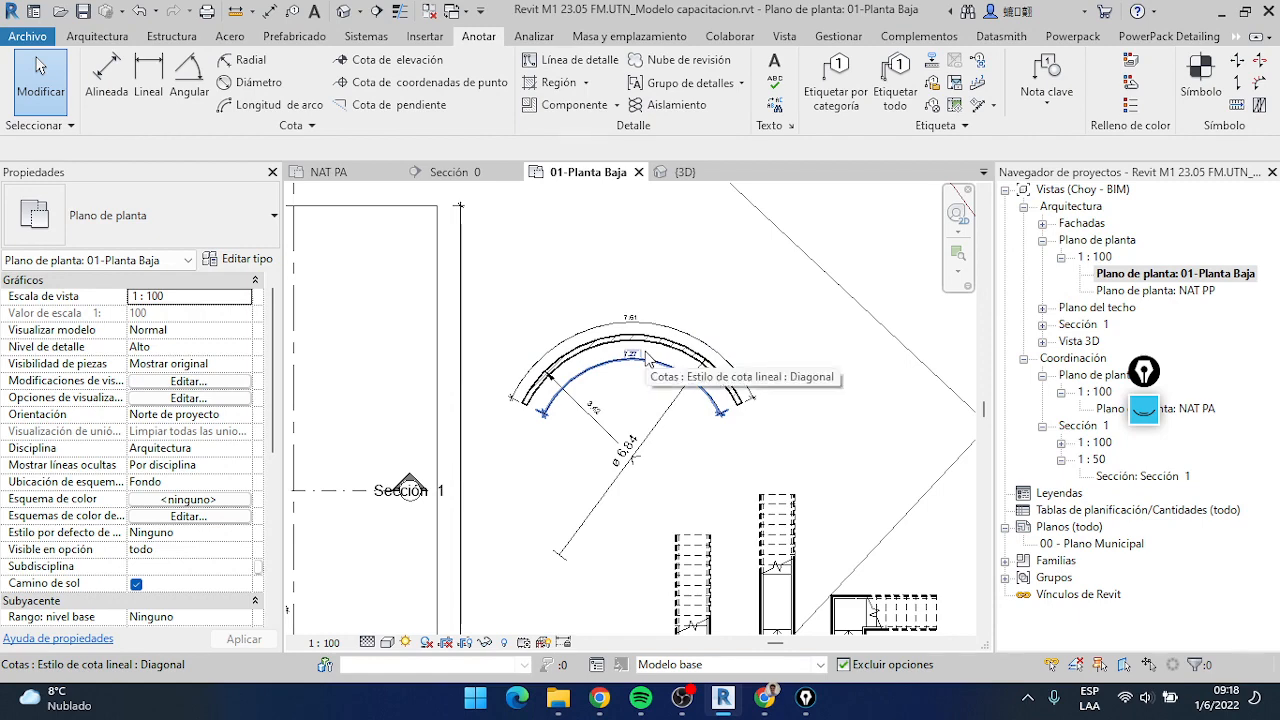
Set the arc wall's outer-face radius to 3 through its radial dimension
scroll(647, 358, "up", 3)
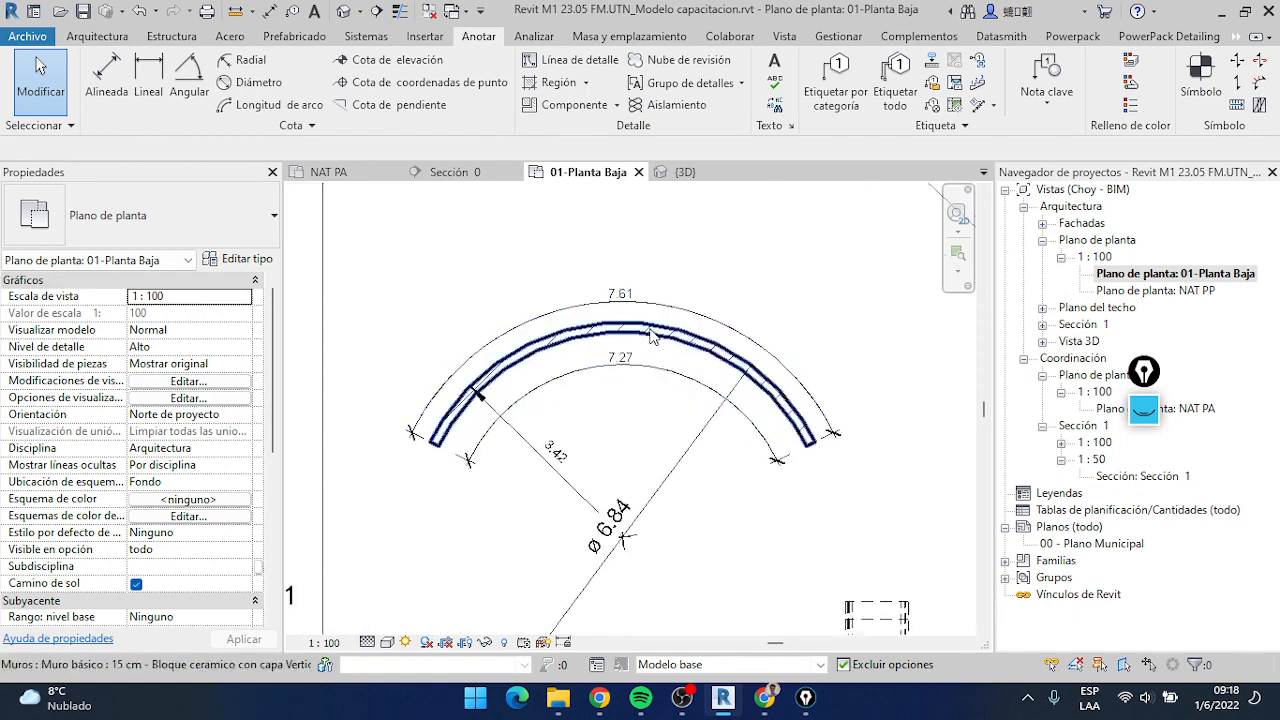
left_click(650, 336)
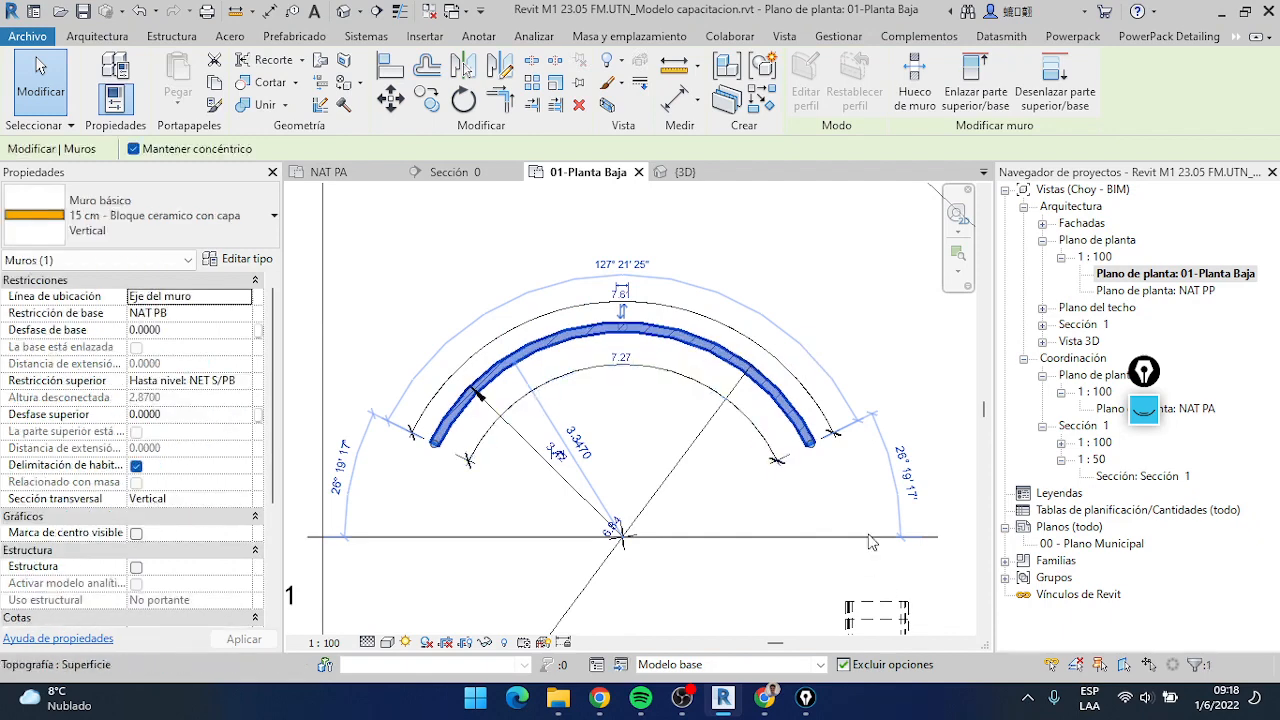
scroll(720, 460, "up", 2)
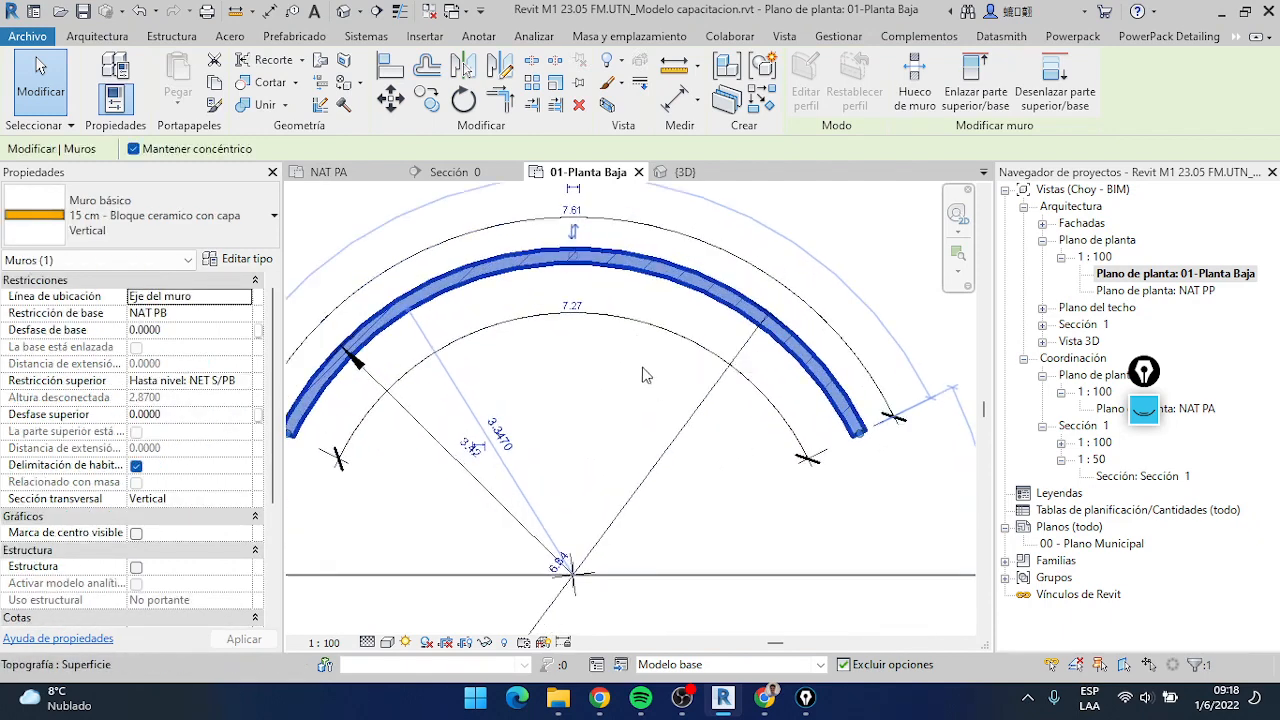
scroll(647, 375, "up", 2)
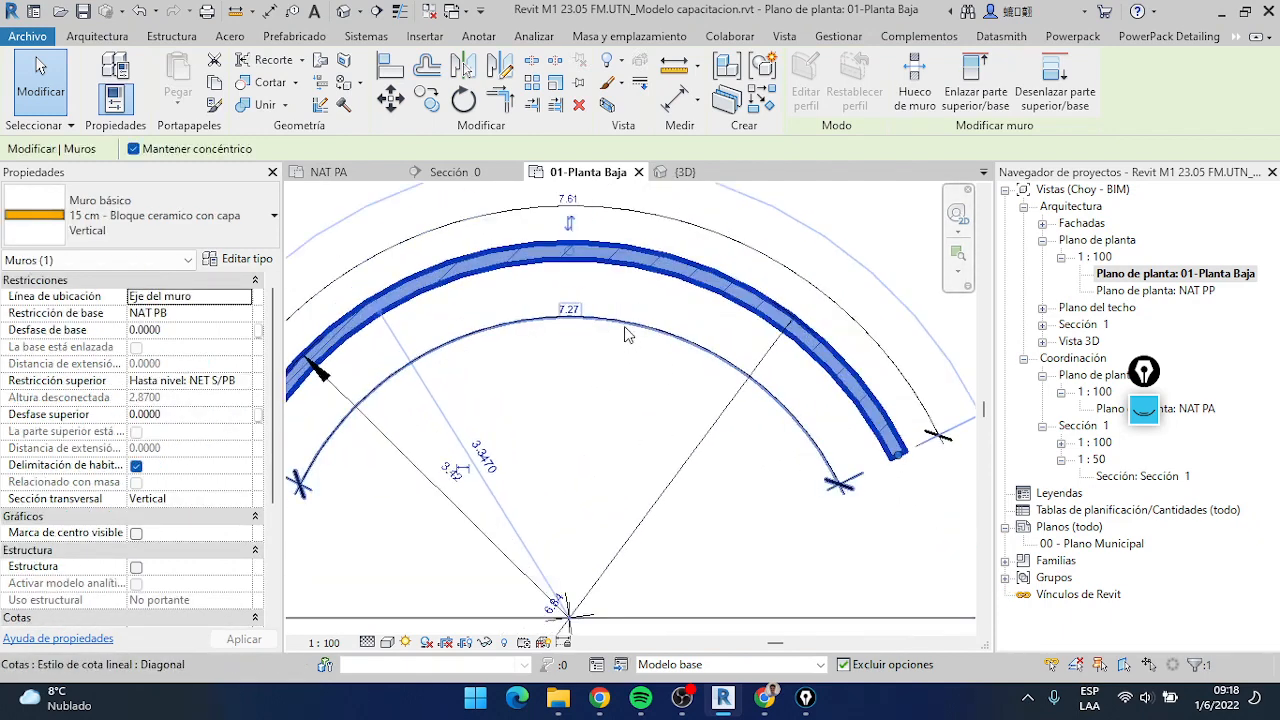
scroll(650, 400, "up", 3)
left_click(665, 437)
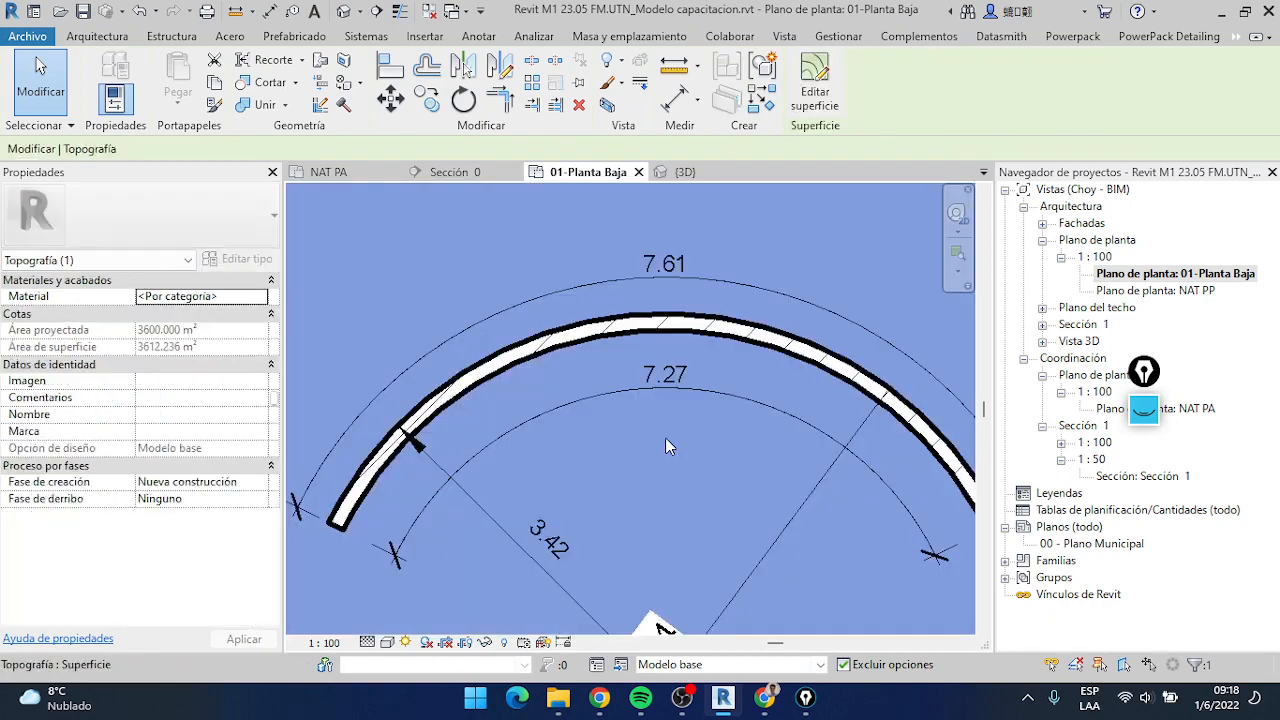
left_click(671, 325)
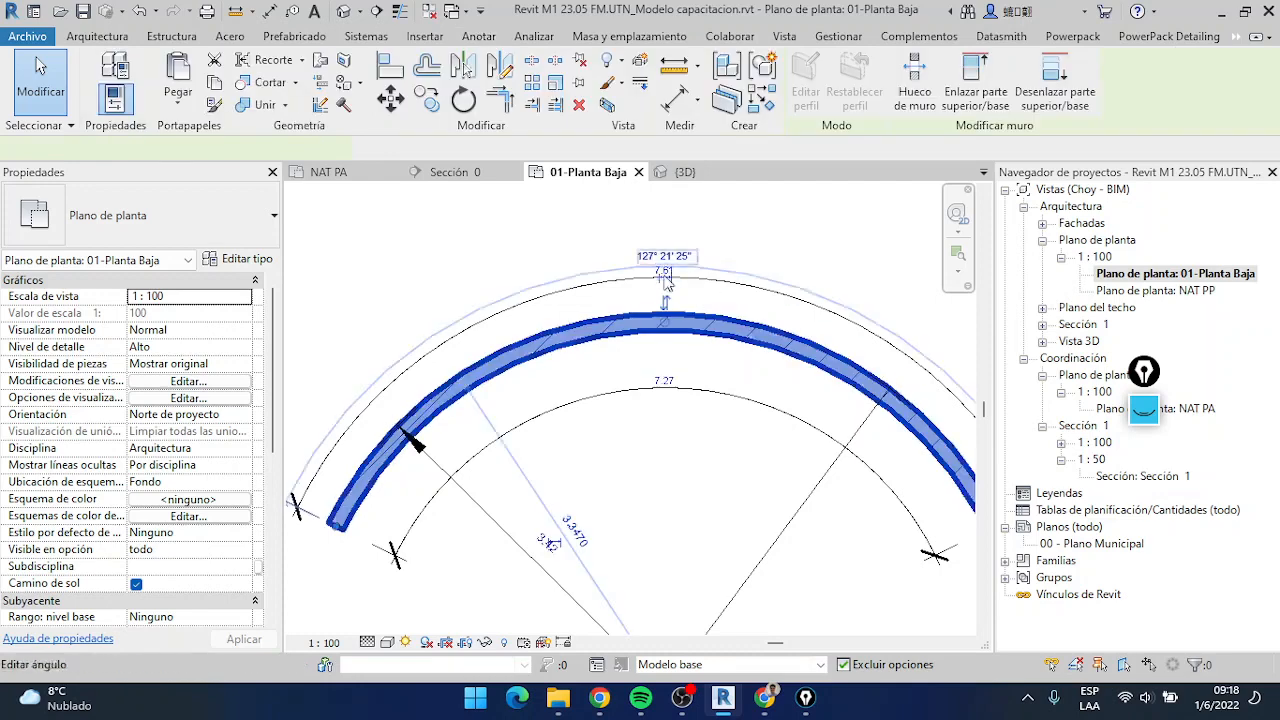
scroll(620, 480, "down", 2)
scroll(614, 420, "up", 3)
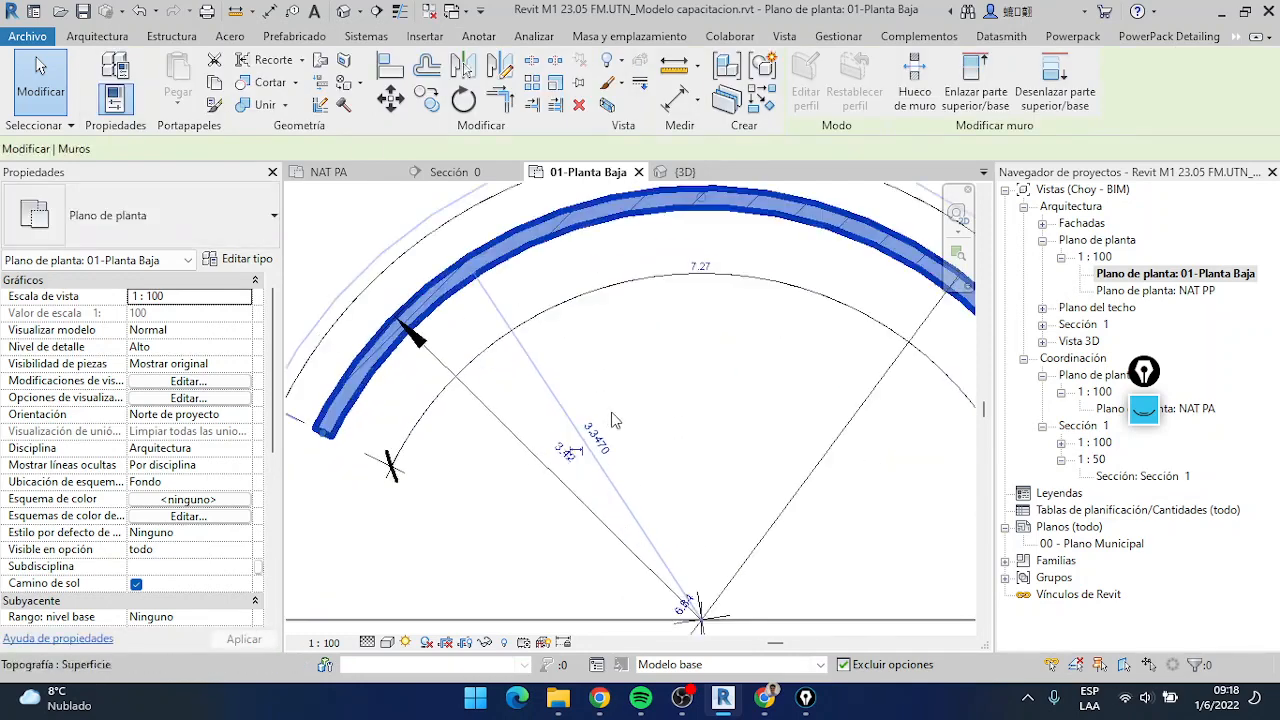
left_click(566, 451)
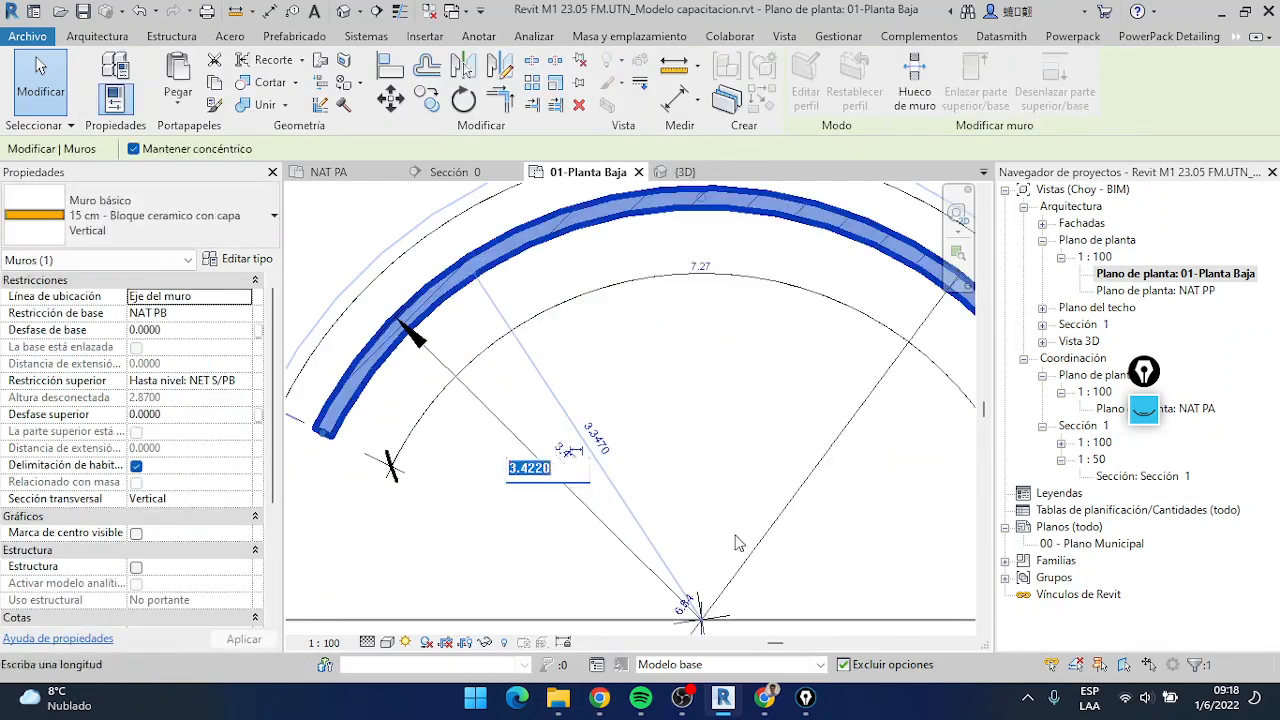
type("3")
key("Return")
scroll(744, 436, "down", 2)
Set the arc wall's inner-face arc length to 5 through its arc length dimension and clear the selection
left_click(700, 410)
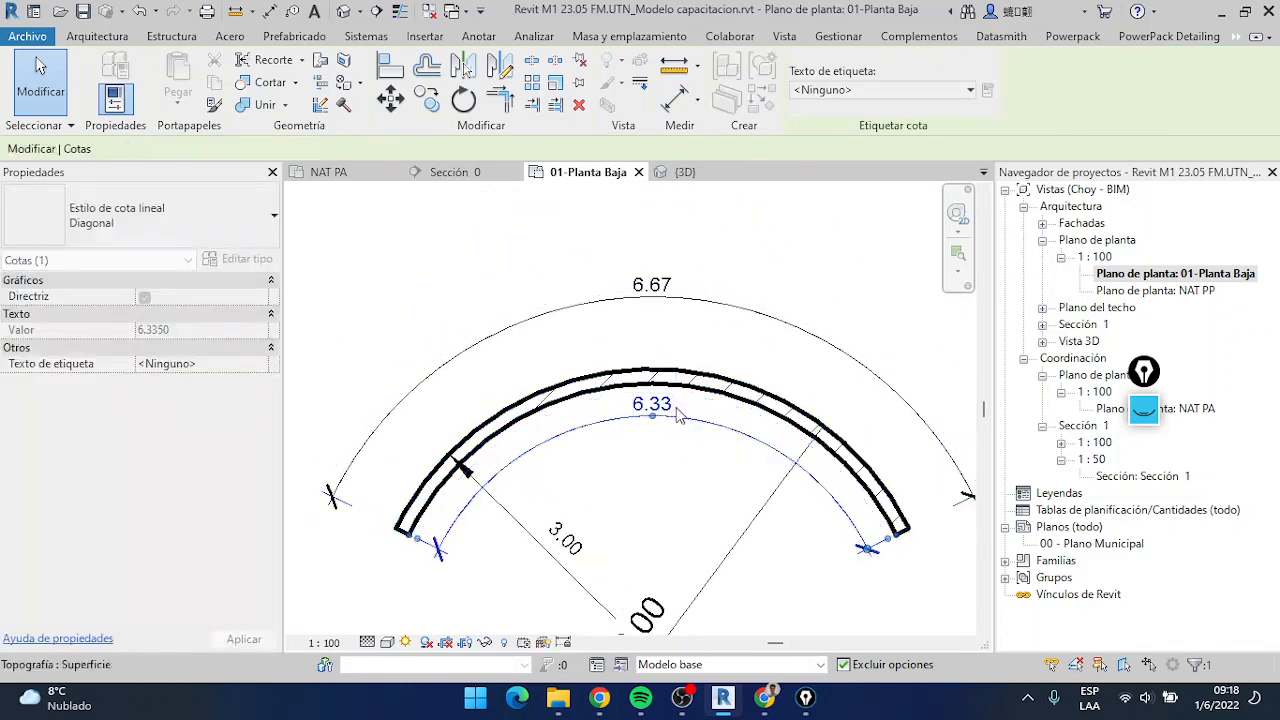
left_click(665, 405)
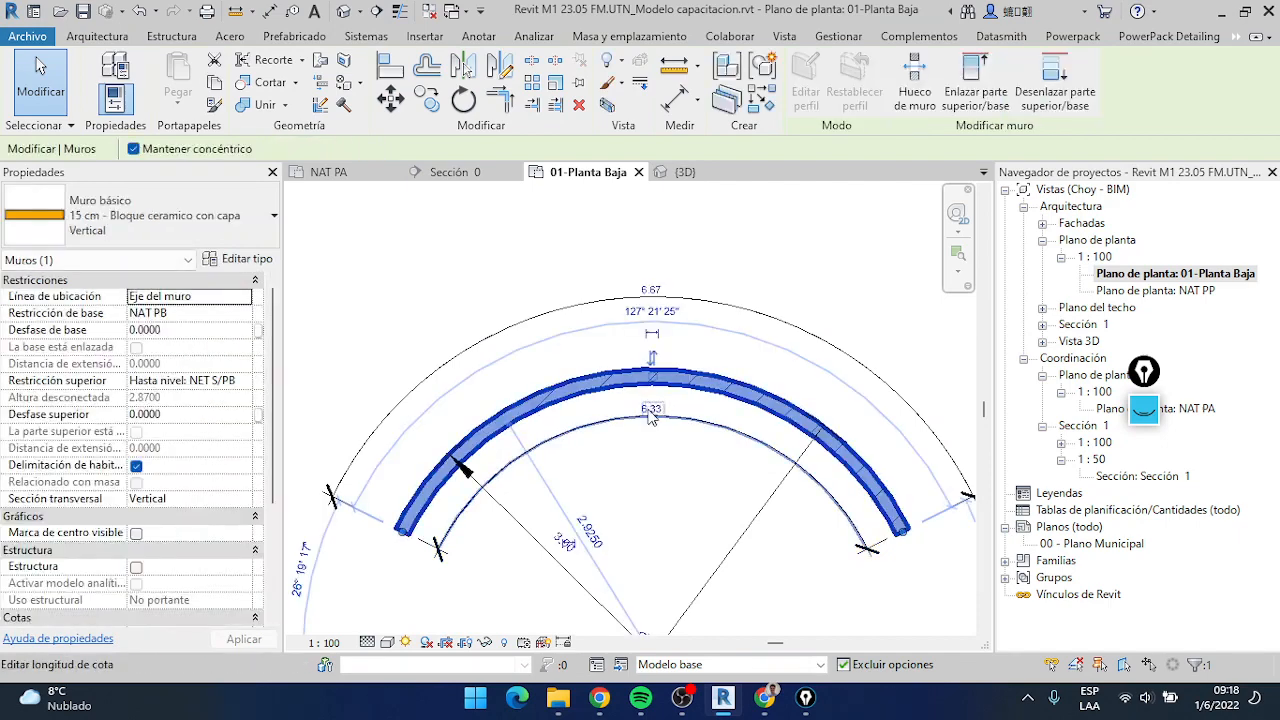
left_click(648, 407)
type("50")
key("Return")
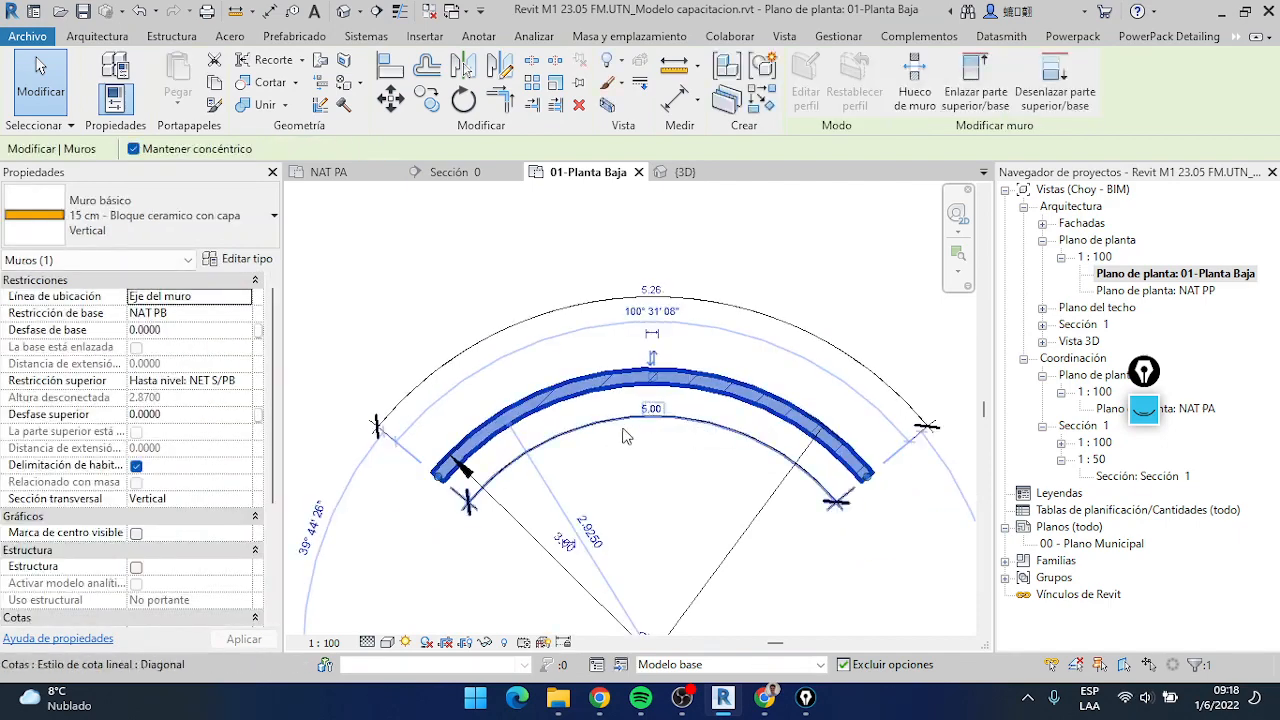
scroll(650, 410, "down", 2)
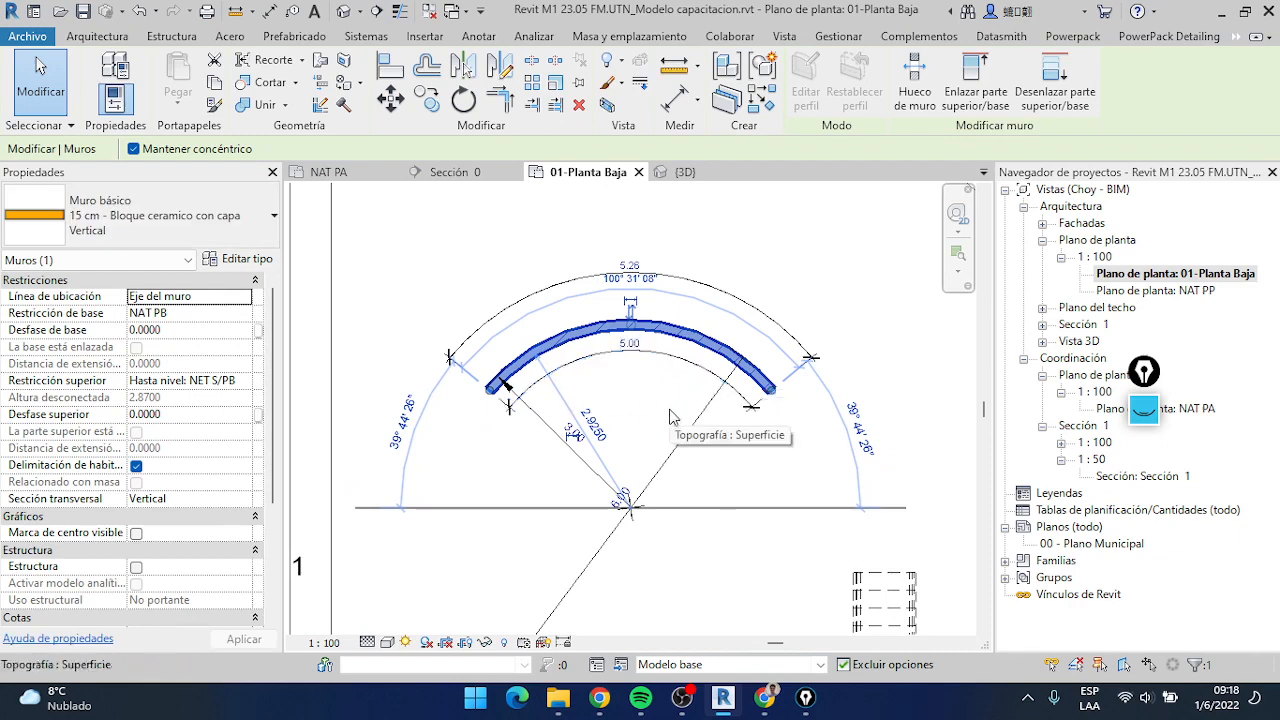
scroll(600, 410, "up", 1)
scroll(605, 415, "down", 2)
scroll(660, 385, "up", 1)
scroll(673, 371, "up", 1)
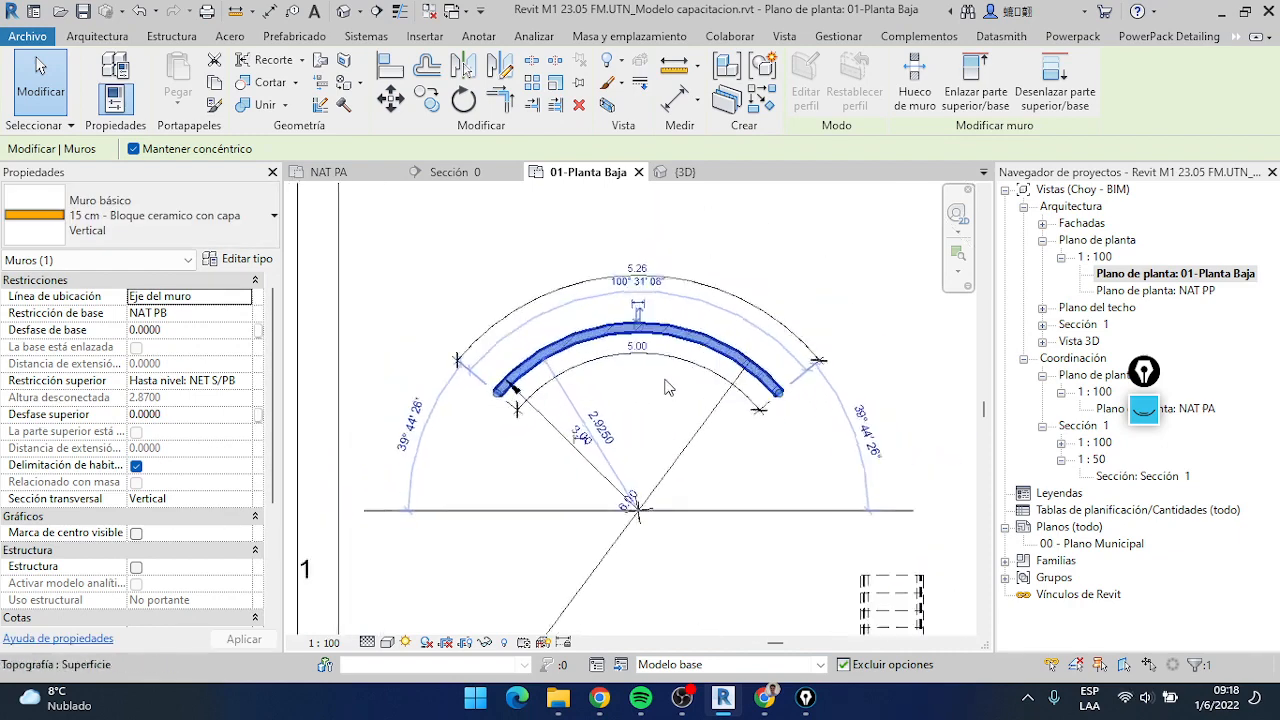
key("Escape")
Review the dimensioned building, slanted wall and arc wall across the ground floor plan
scroll(668, 371, "down", 2)
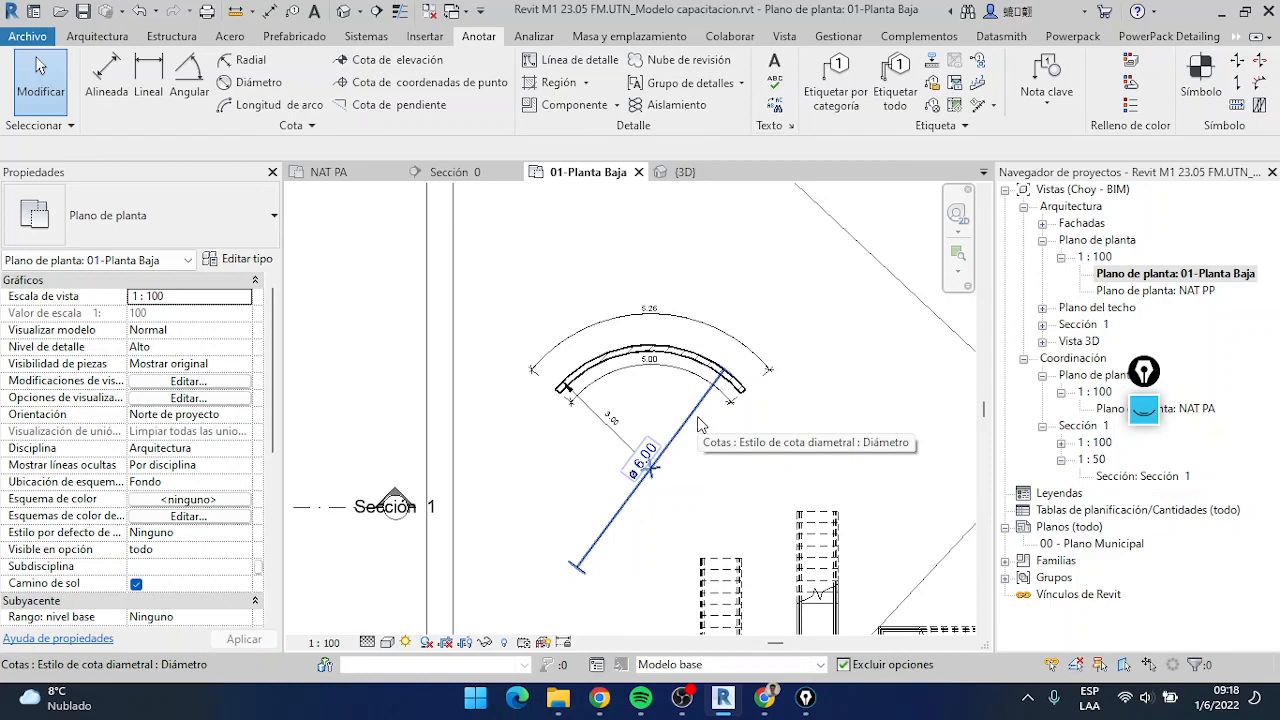
scroll(684, 496, "down", 4)
middle_click_drag(430, 477, 592, 312)
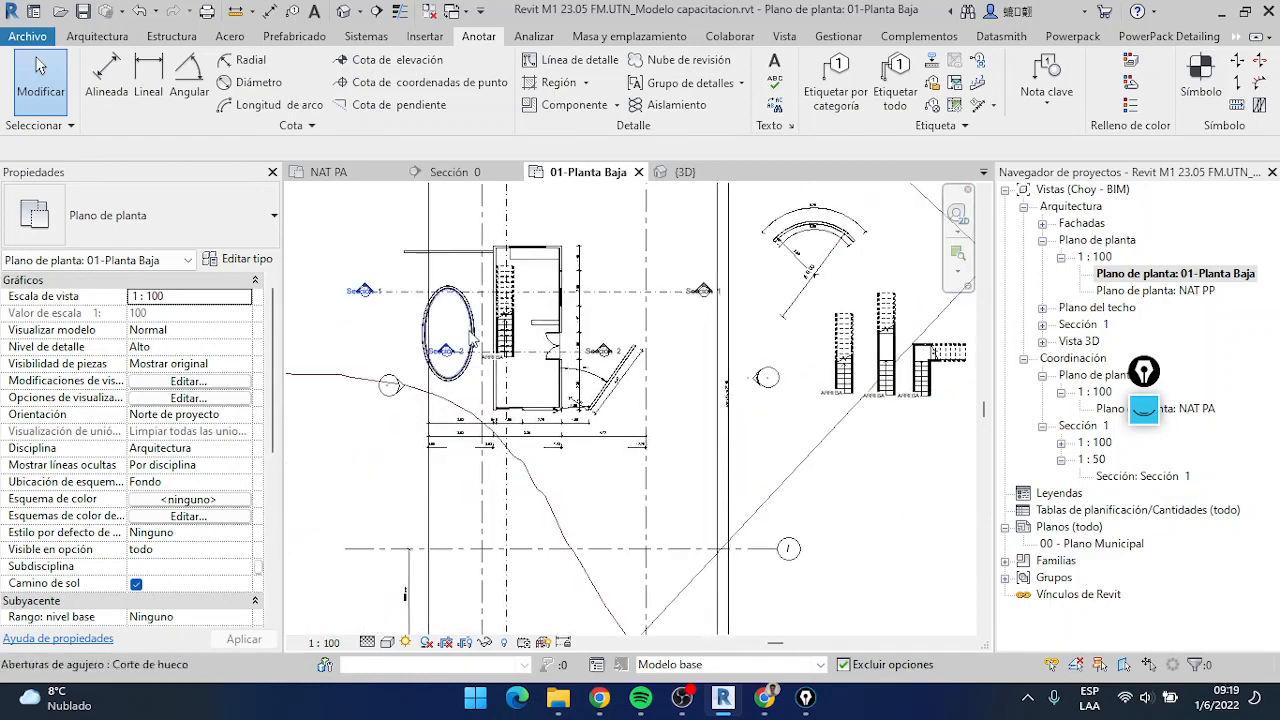
scroll(600, 310, "up", 2)
middle_click_drag(684, 303, 661, 385)
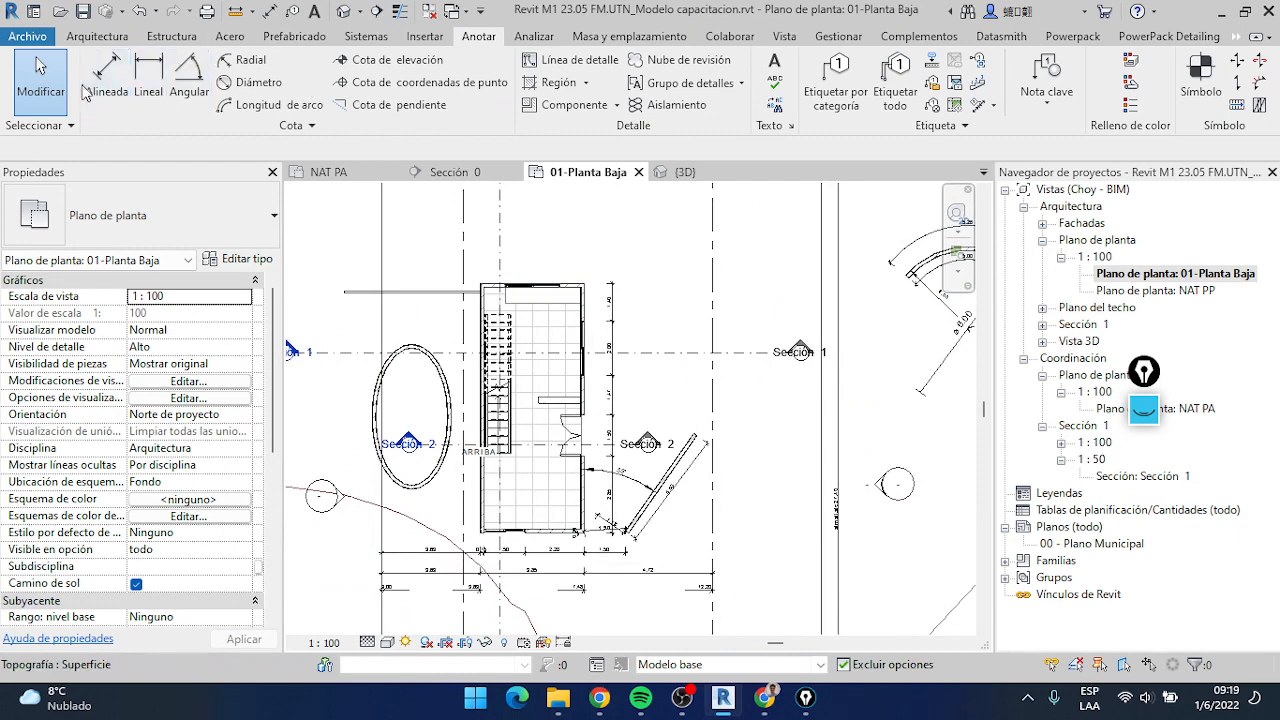
scroll(661, 462, "down", 1)
scroll(862, 370, "up", 2)
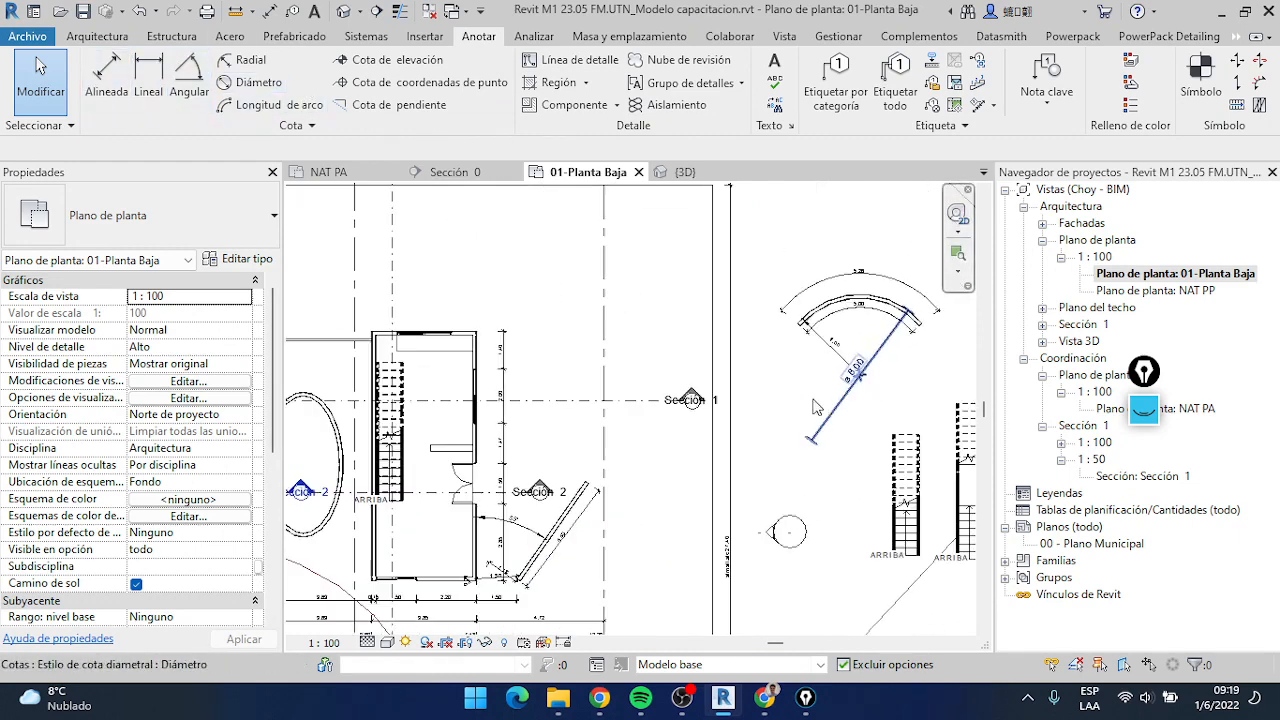
middle_click_drag(813, 388, 659, 450)
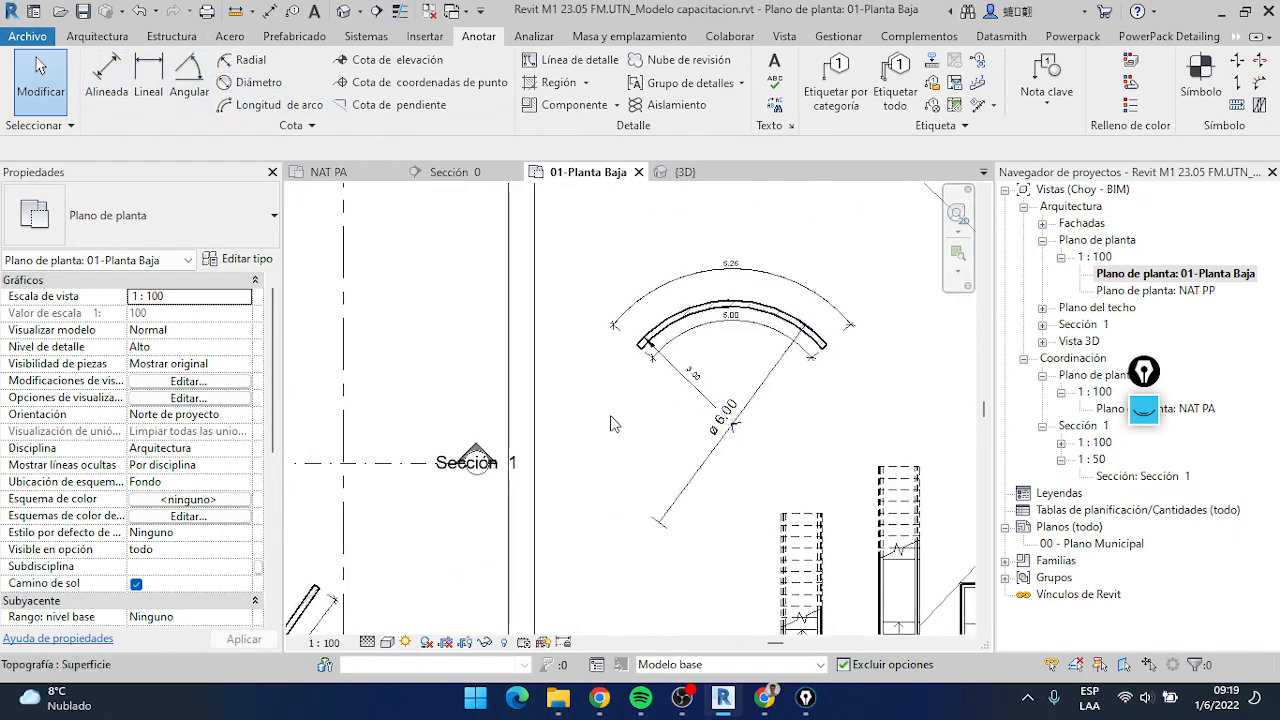
scroll(610, 415, "down", 2)
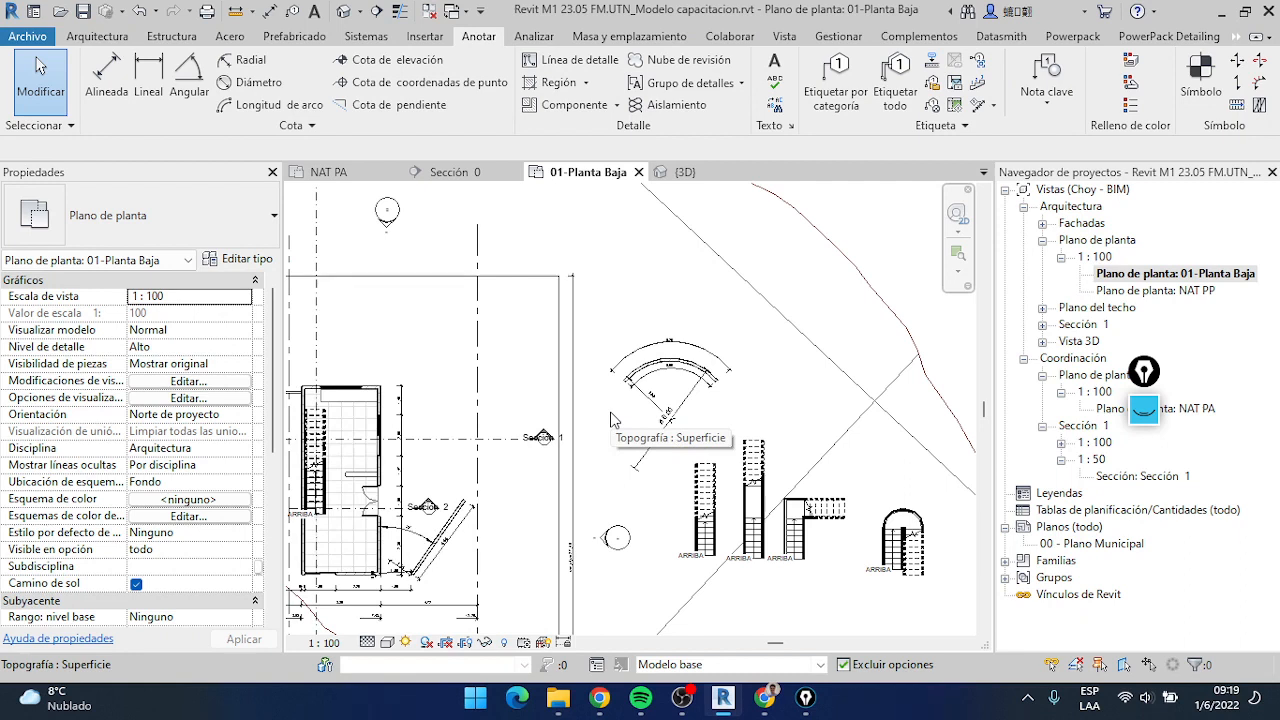
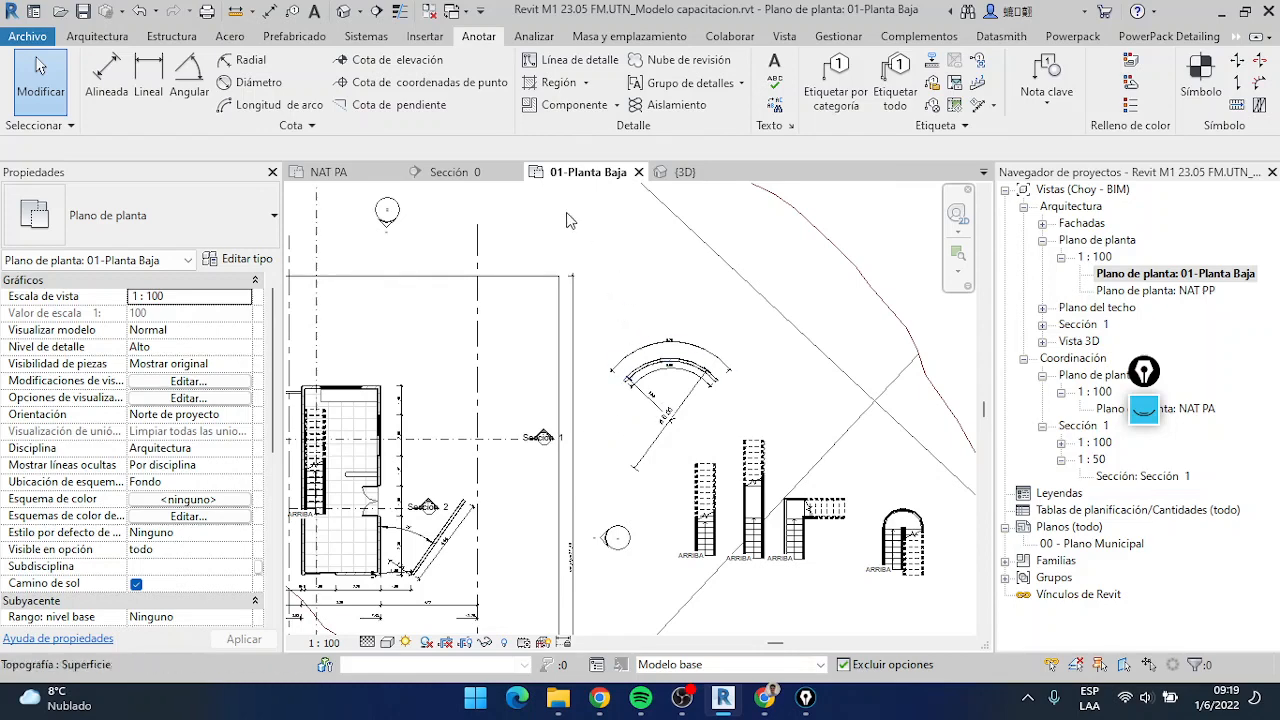
Open the Sección 0 view from its section line in the 01-Planta Baja plan
scroll(613, 420, "down", 4)
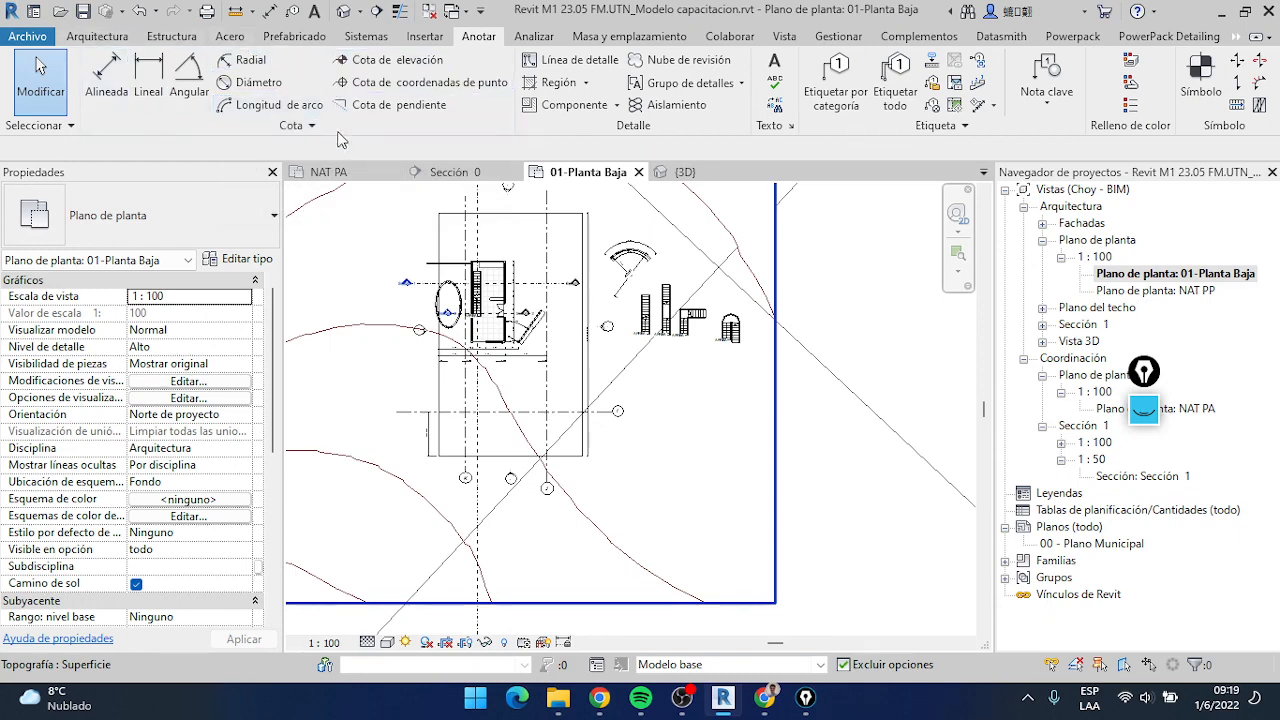
scroll(480, 340, "up", 1)
scroll(484, 340, "up", 1)
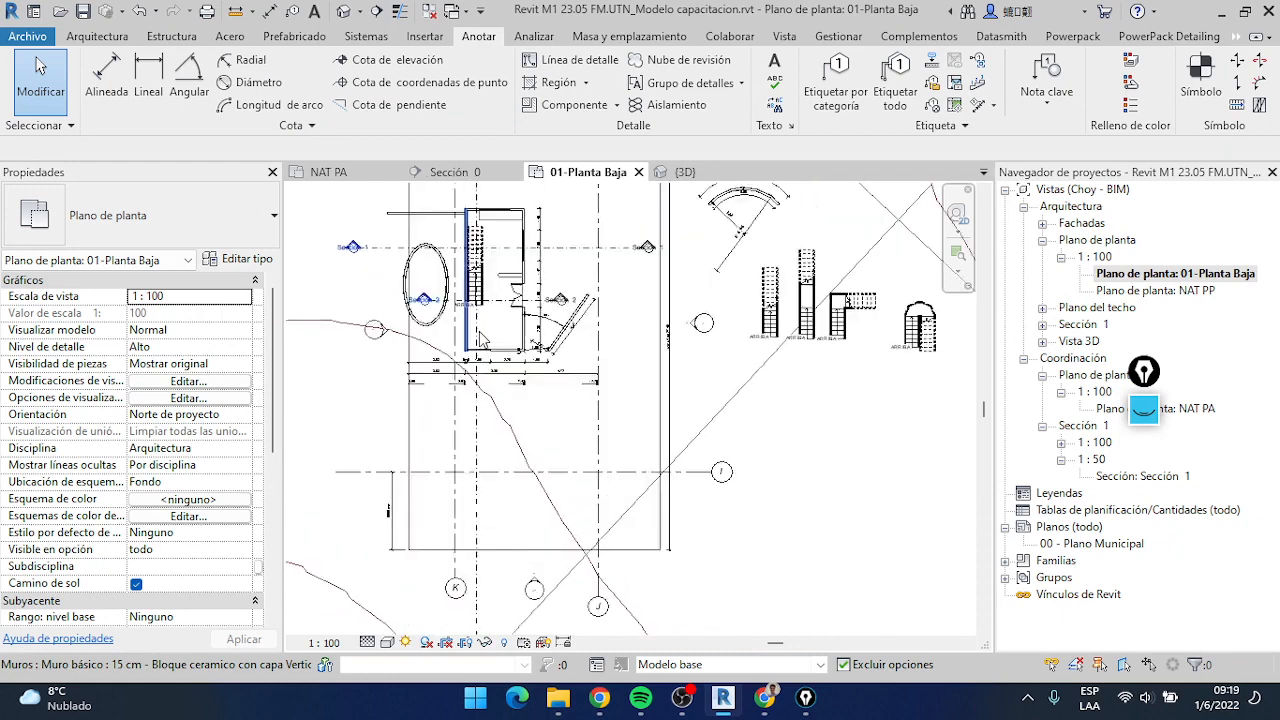
scroll(487, 347, "up", 1)
scroll(487, 347, "down", 2)
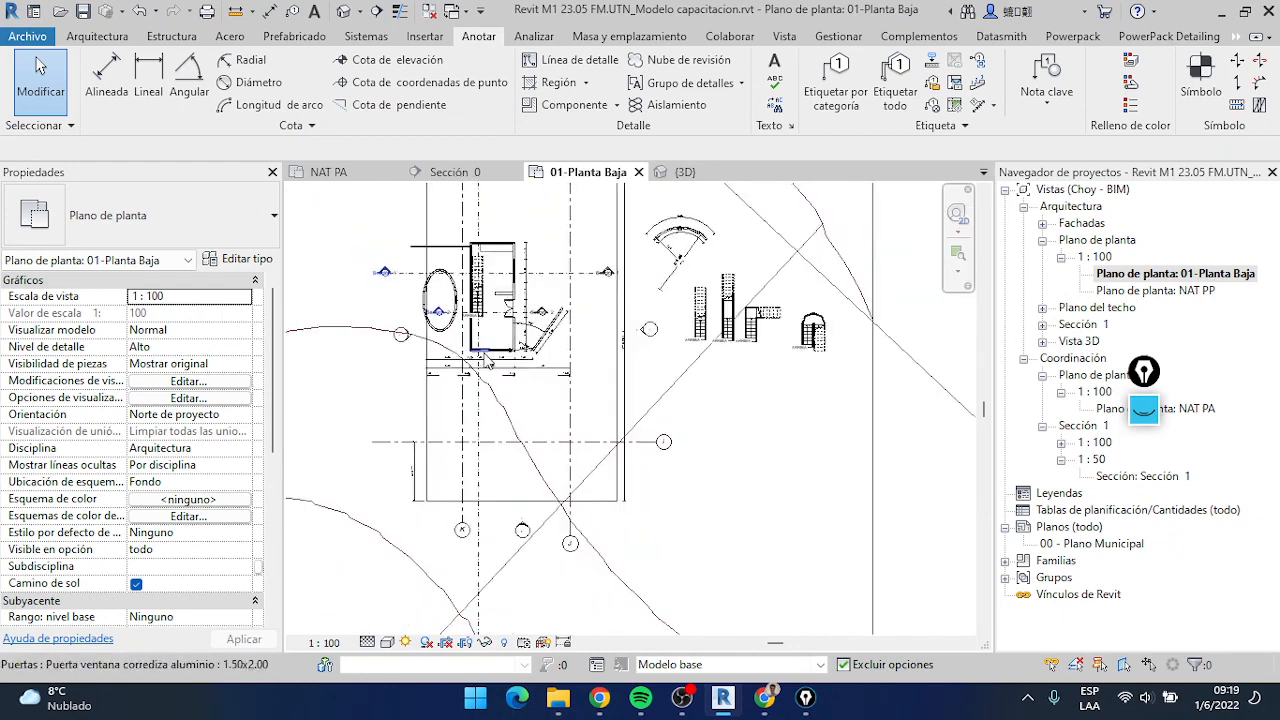
scroll(452, 196, "up", 1)
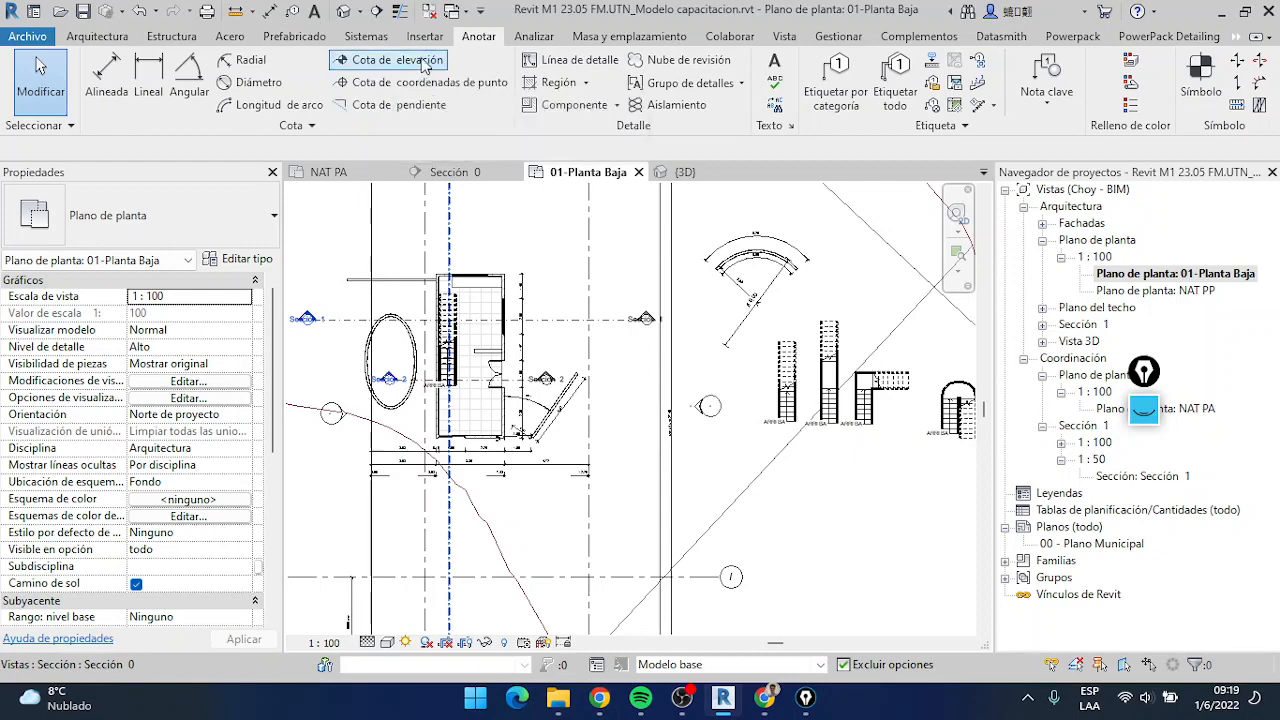
middle_click_drag(458, 523, 466, 449)
scroll(466, 449, "up", 1)
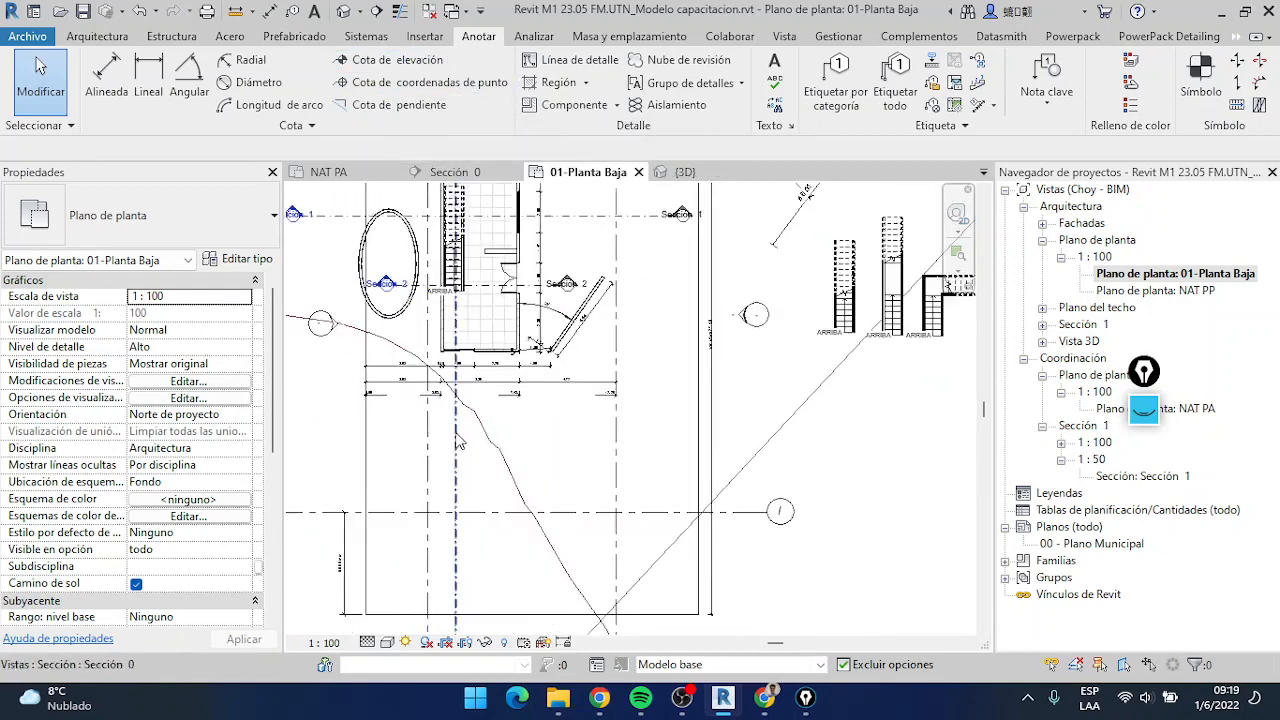
left_click(457, 442)
right_click(457, 442)
left_click(560, 284)
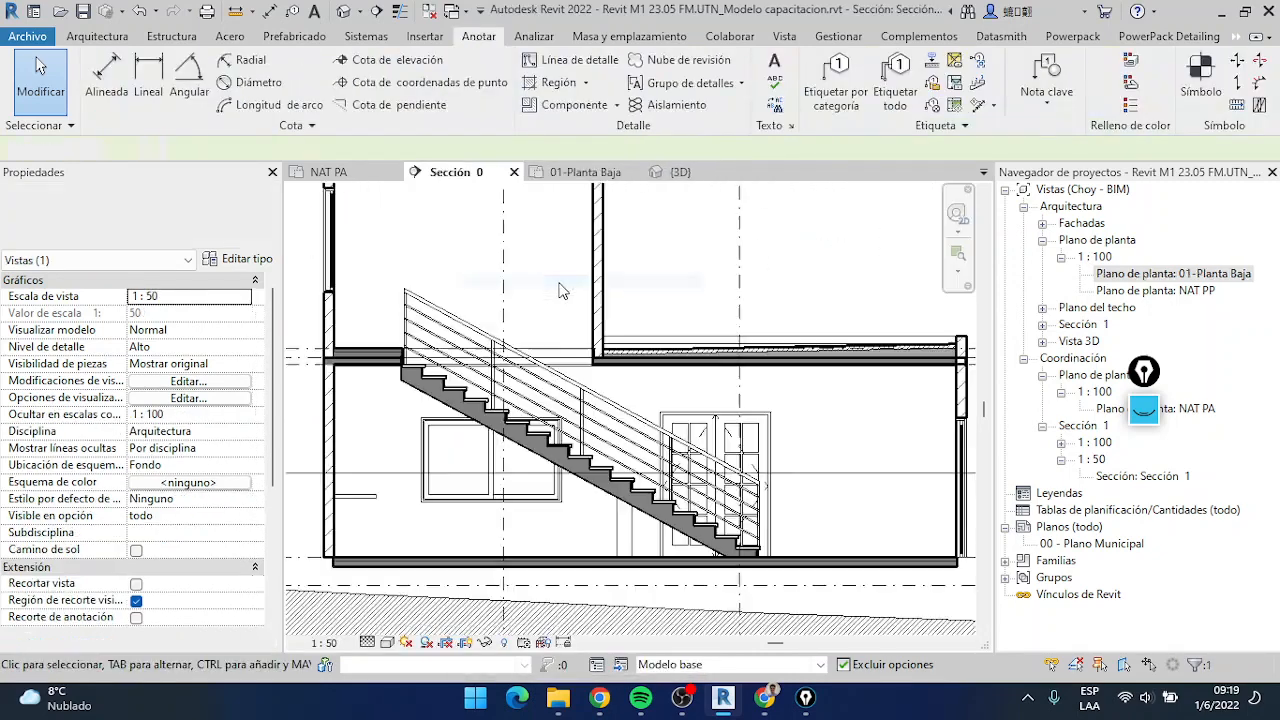
Examine the level heads and their elevations beside the building, from NET FUN up to NAT PP TQ, in Sección 0
scroll(672, 345, "down", 4)
scroll(672, 341, "up", 6)
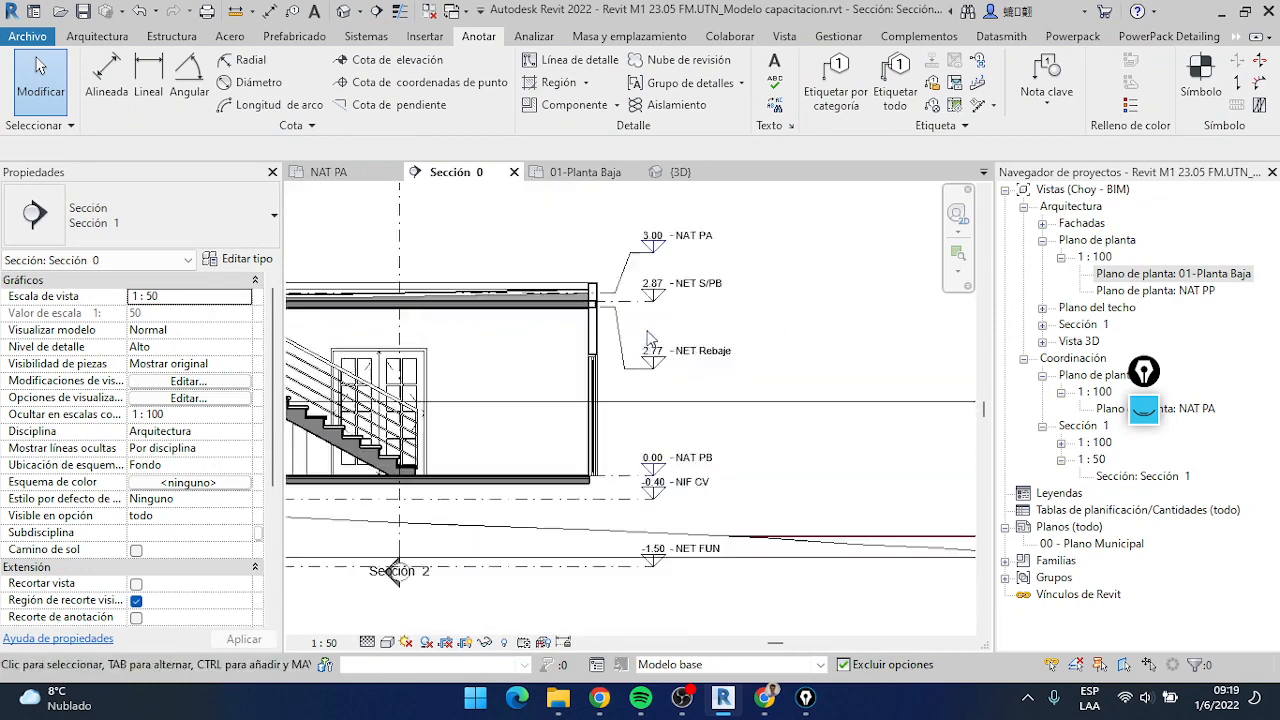
scroll(634, 323, "down", 2)
middle_click_drag(625, 323, 678, 372)
scroll(676, 345, "up", 4)
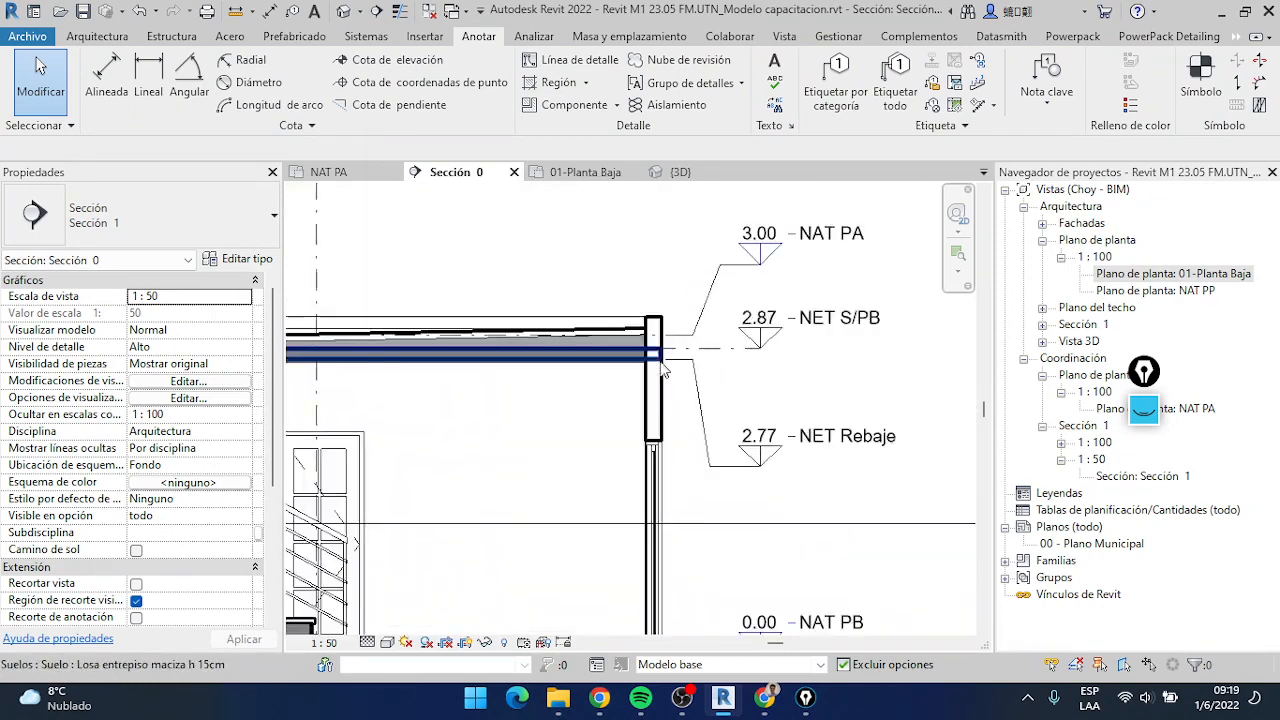
scroll(674, 323, "down", 3)
scroll(674, 323, "down", 3)
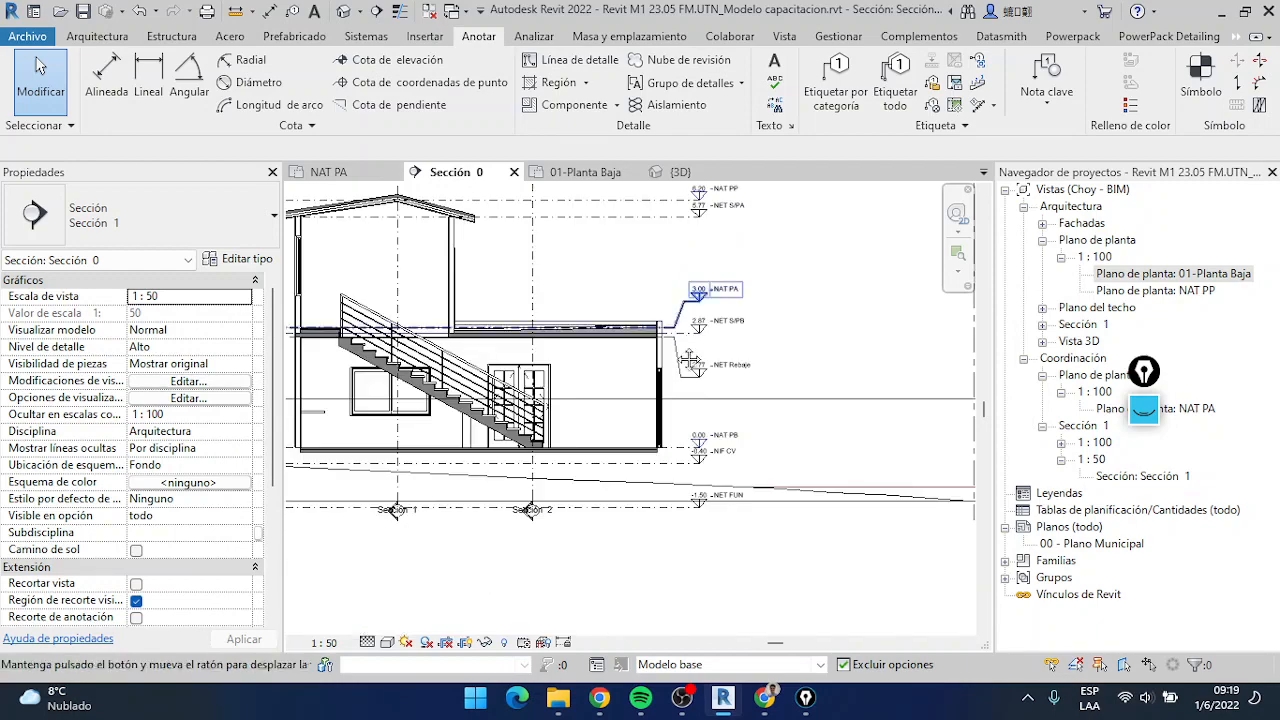
scroll(632, 321, "down", 2)
middle_click_drag(657, 336, 683, 375)
scroll(667, 363, "up", 2)
scroll(670, 370, "down", 2)
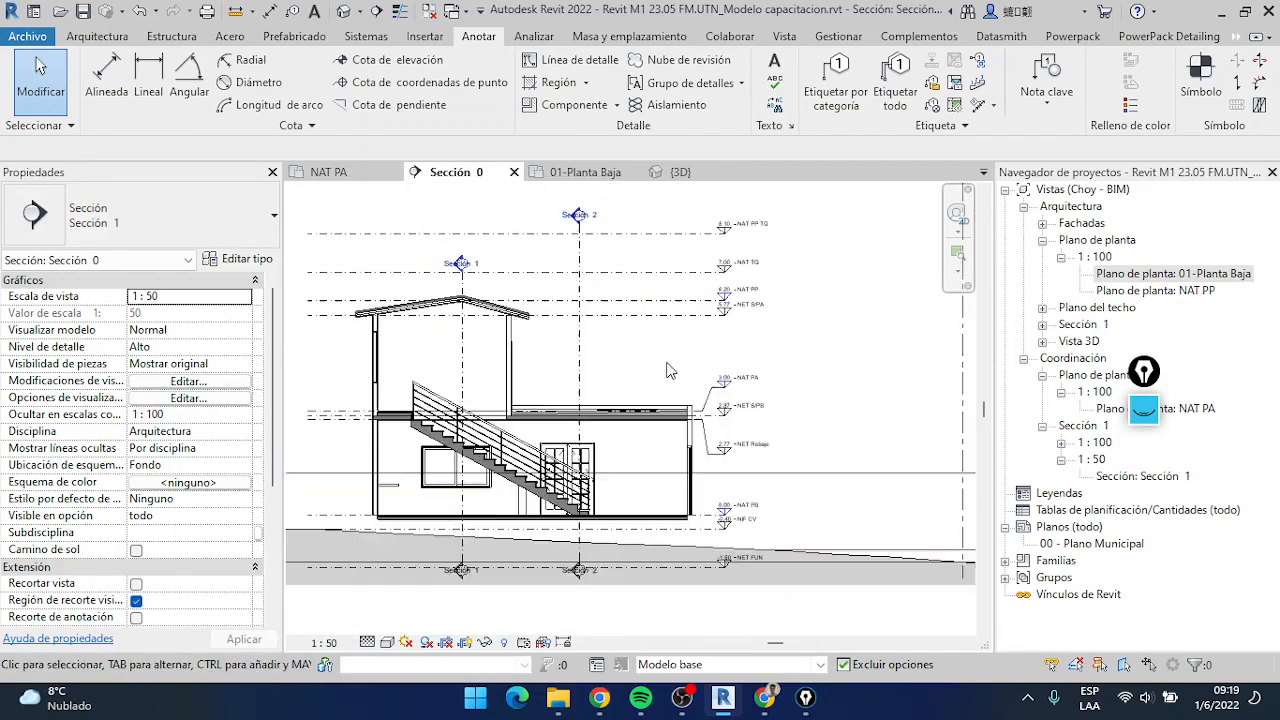
scroll(684, 366, "up", 2)
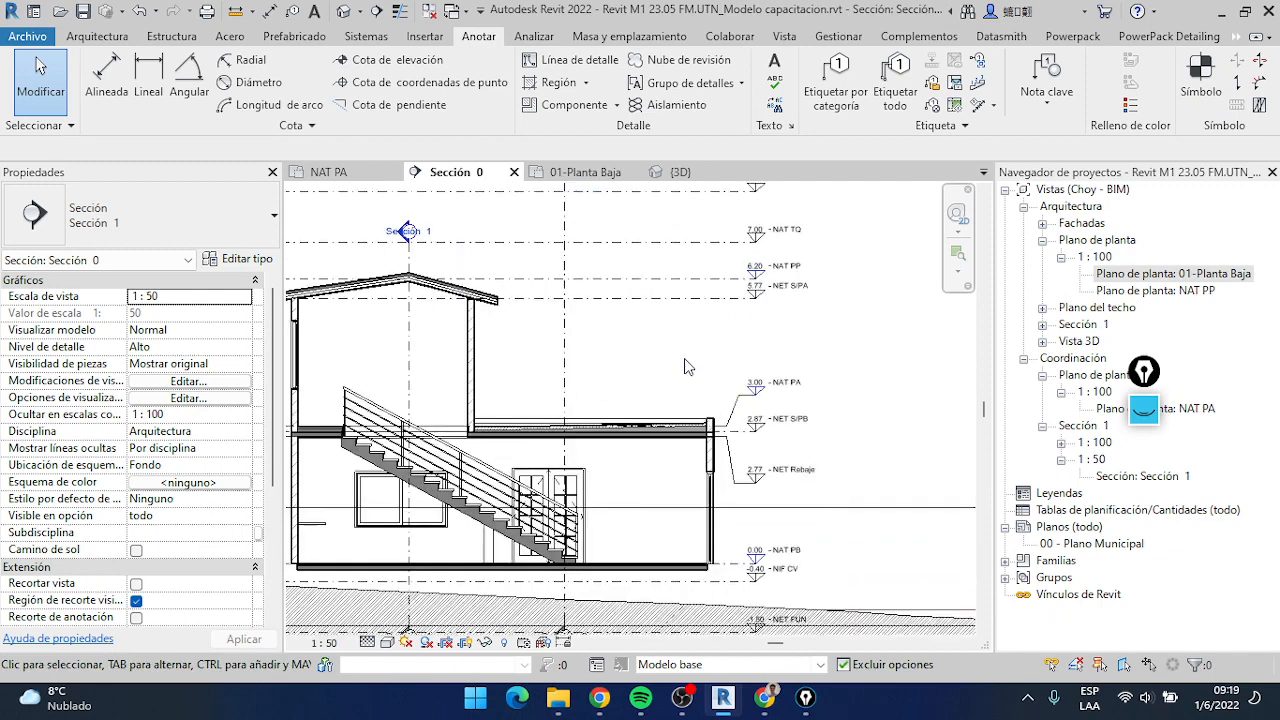
scroll(684, 366, "up", 2)
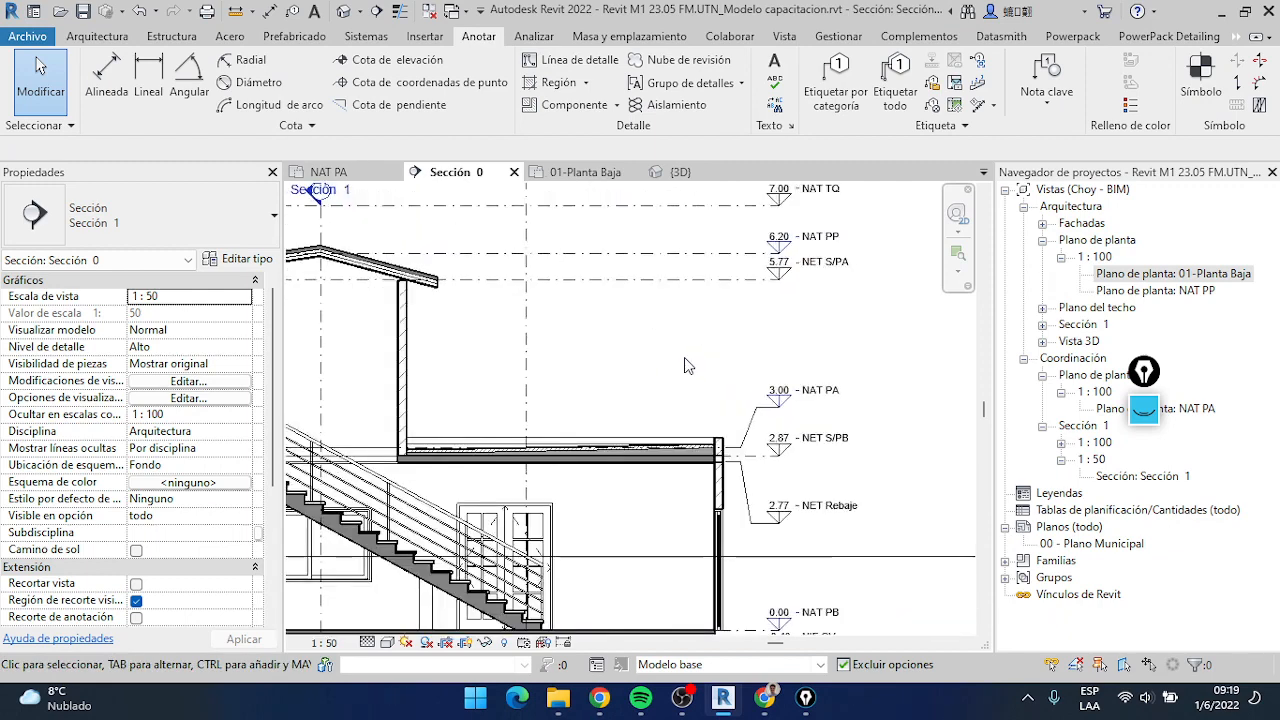
scroll(684, 366, "down", 1)
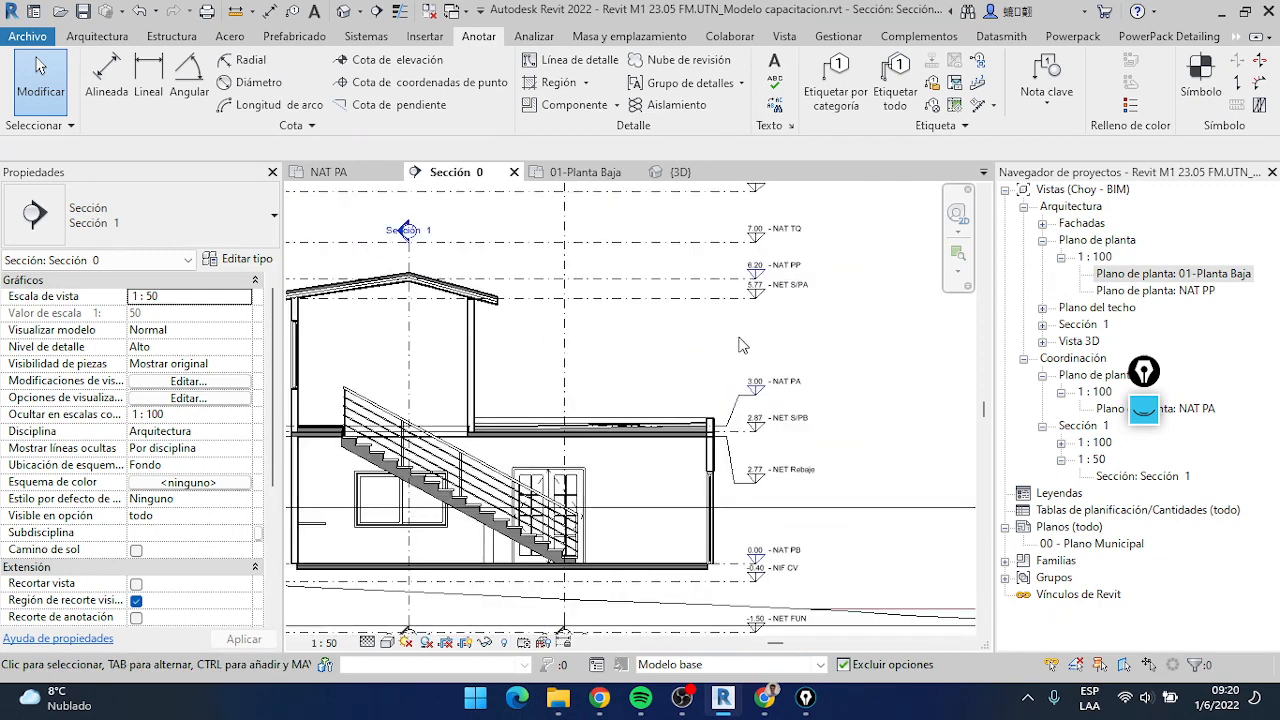
scroll(861, 365, "down", 3)
middle_click_drag(859, 367, 784, 394)
scroll(758, 370, "up", 2)
Mark the column of level heads with a rectangle using the screen annotation tool, and clear the drawing
left_click(1146, 411)
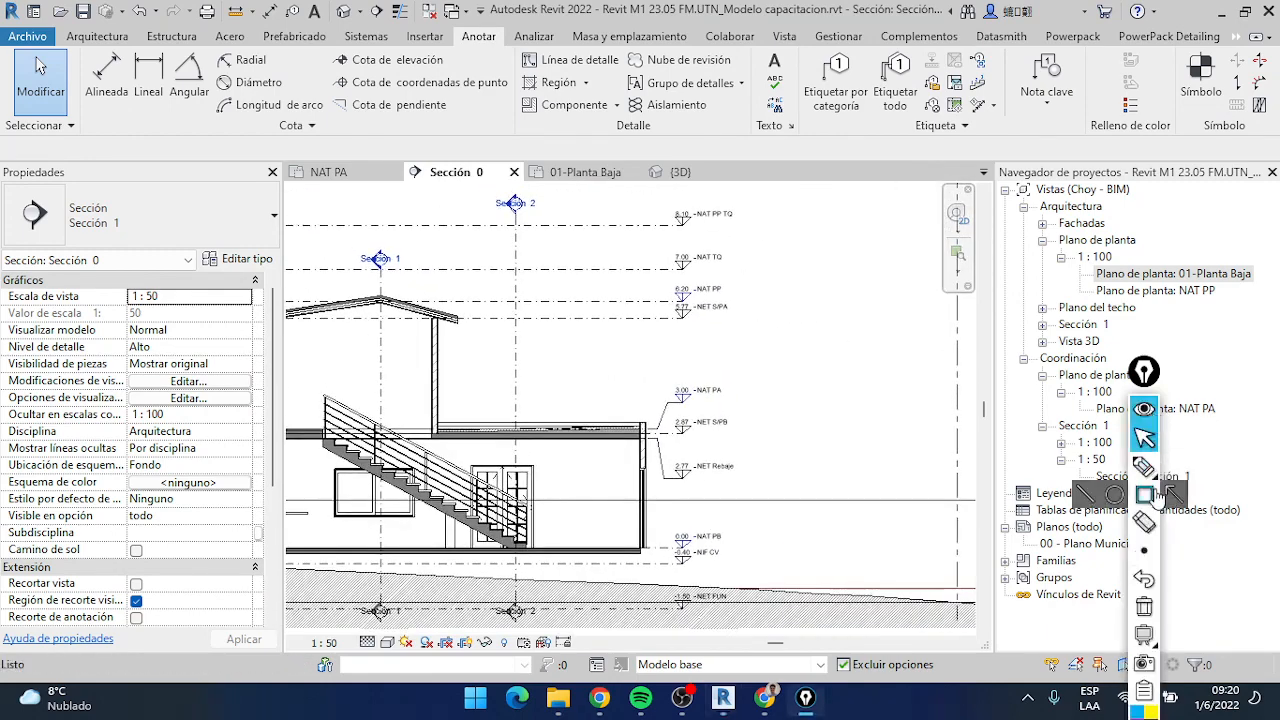
left_click(1146, 495)
left_click_drag(654, 190, 751, 618)
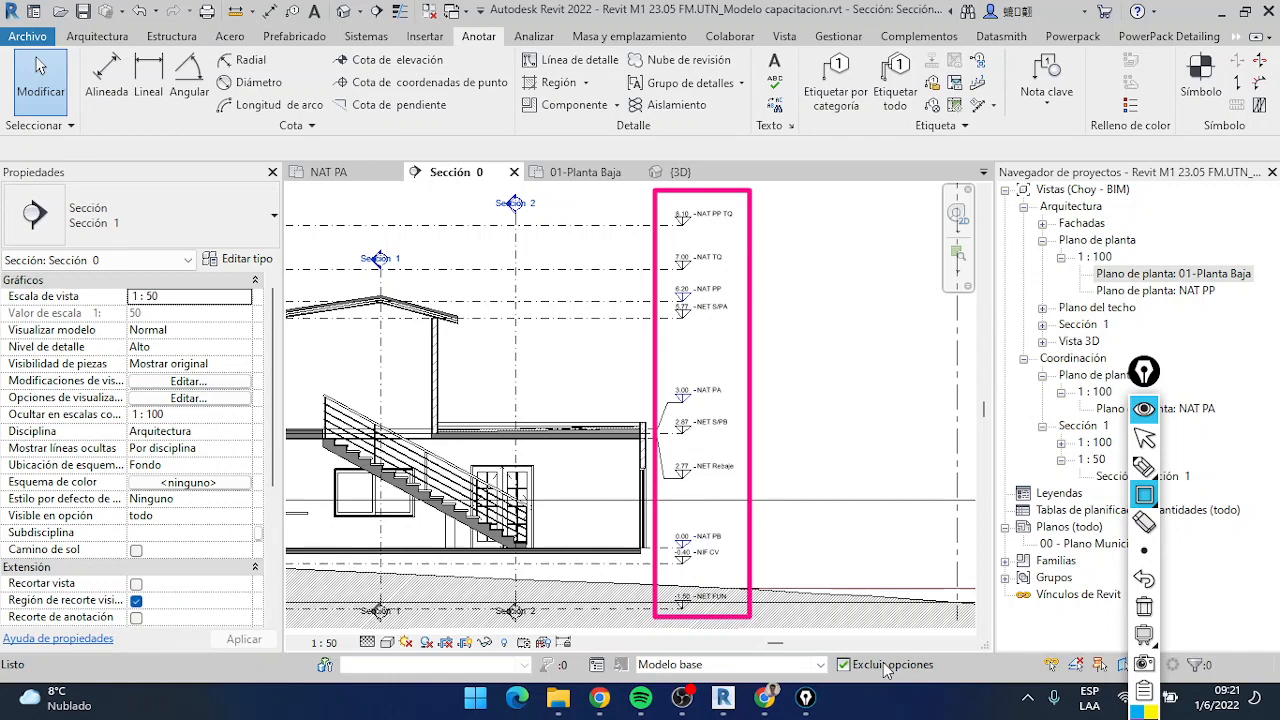
left_click(1143, 607)
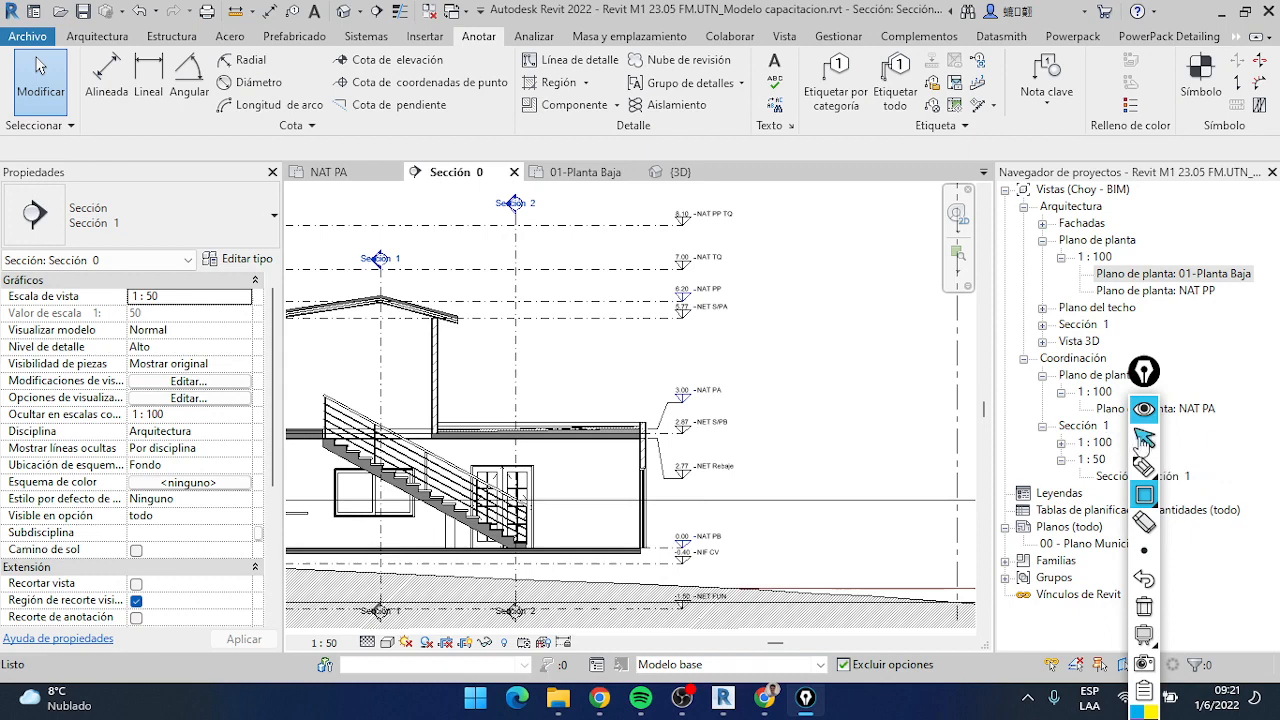
left_click(1144, 438)
Set up a spot elevation of type Nivel Vista in Revit, checking the dimension style notes on the Jamboard in Chrome midway
left_click(381, 62)
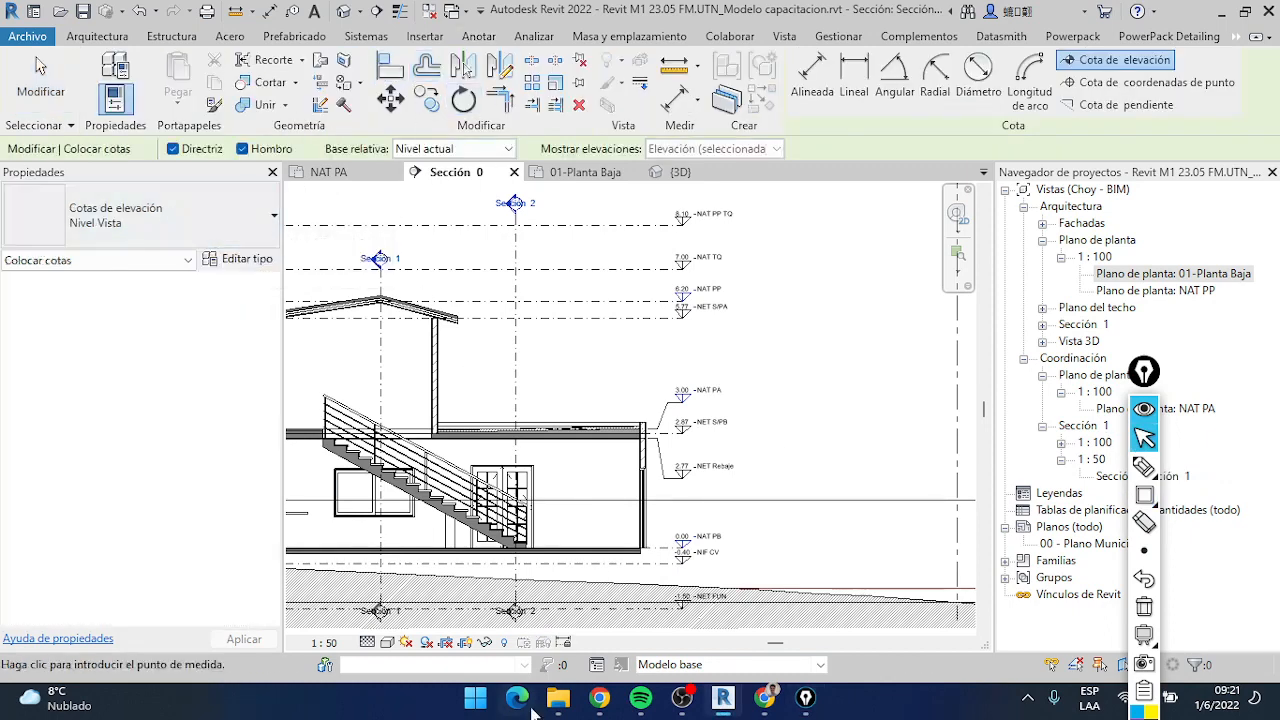
left_click(763, 700)
left_click(521, 11)
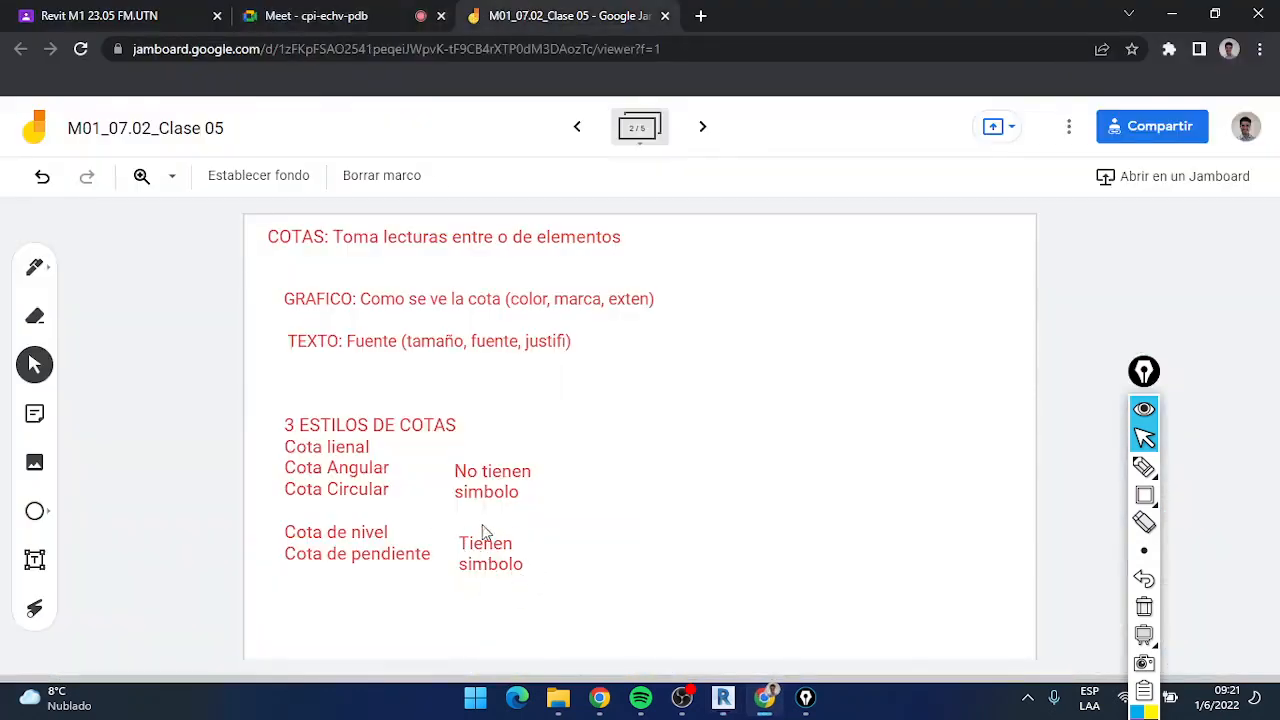
left_click(722, 698)
left_click(180, 204)
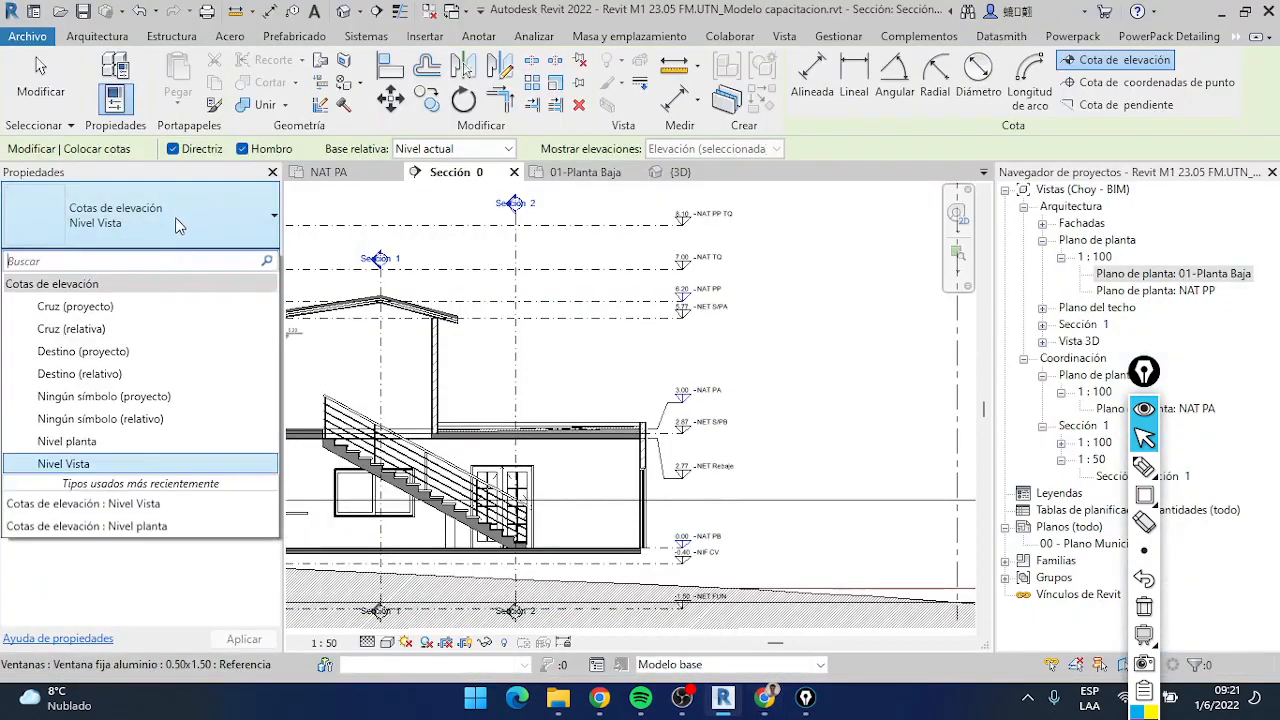
left_click(80, 462)
Preview spot elevations on the ground floor slab and on the NAT PA, NIF CV and NET S/PA levels without placing any
scroll(665, 555, "up", 6)
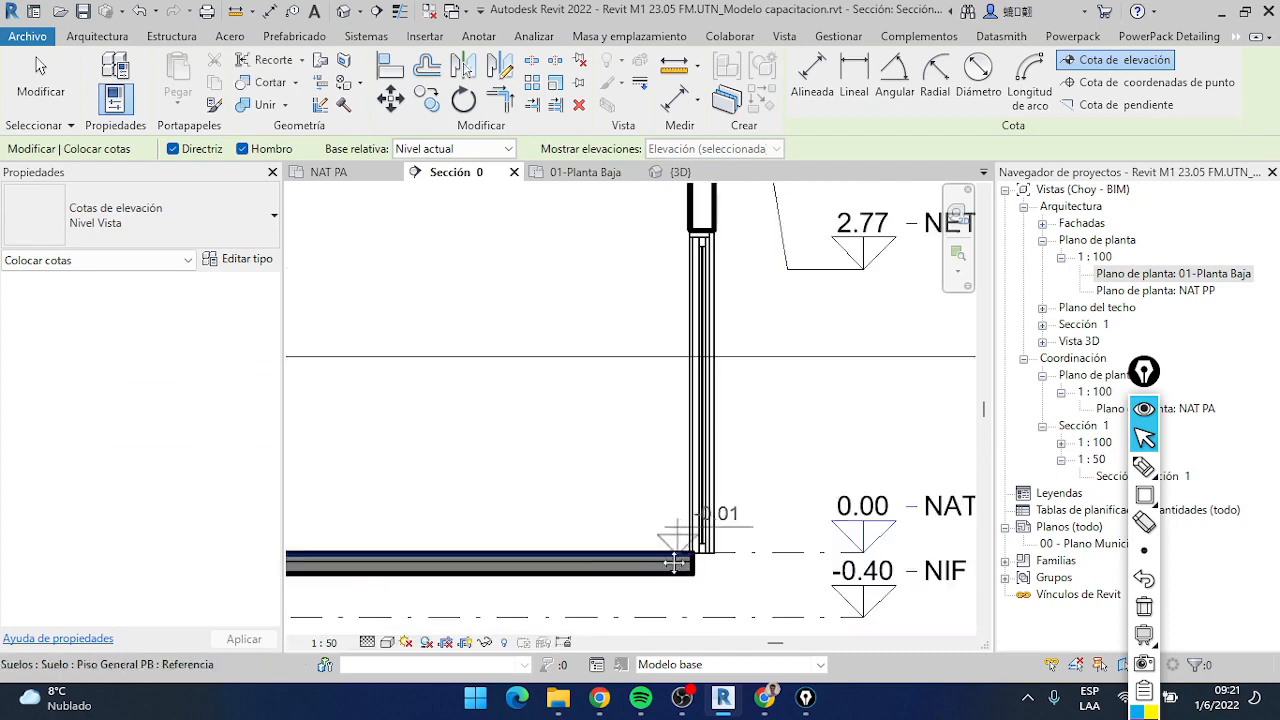
middle_click_drag(674, 563, 574, 519)
scroll(689, 506, "down", 1)
middle_click_drag(665, 507, 618, 519)
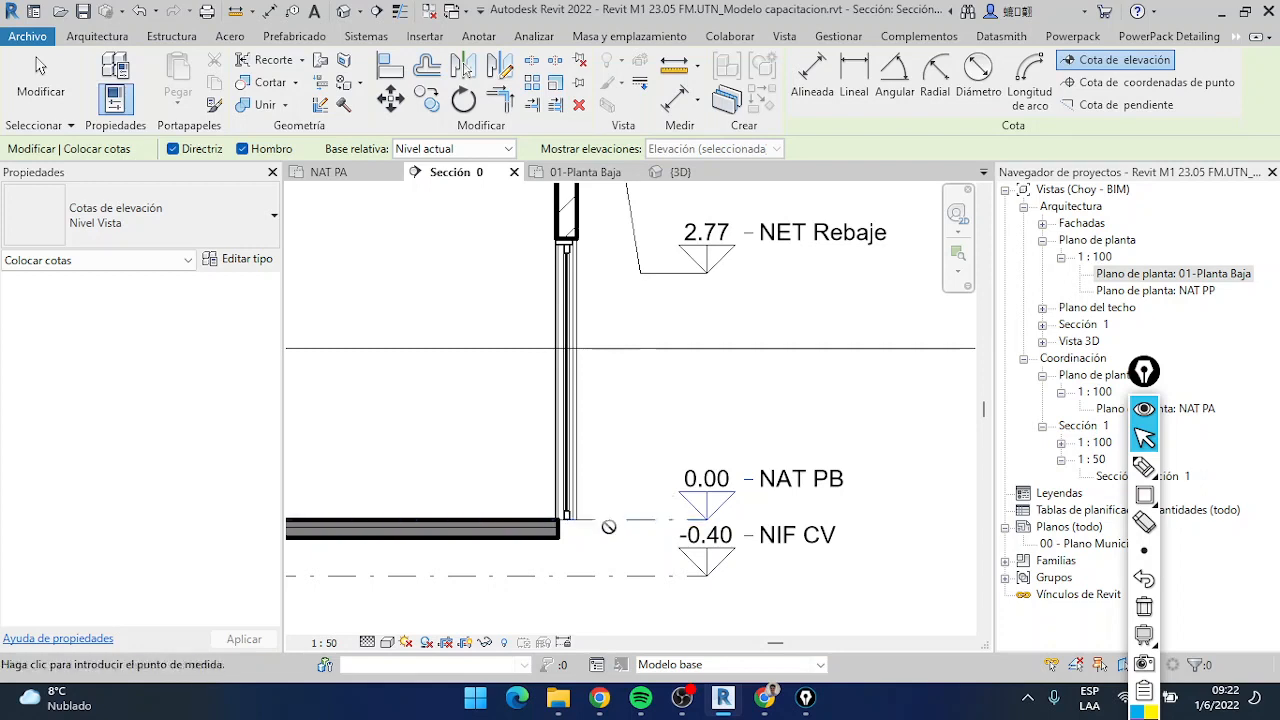
middle_click_drag(646, 409, 646, 568)
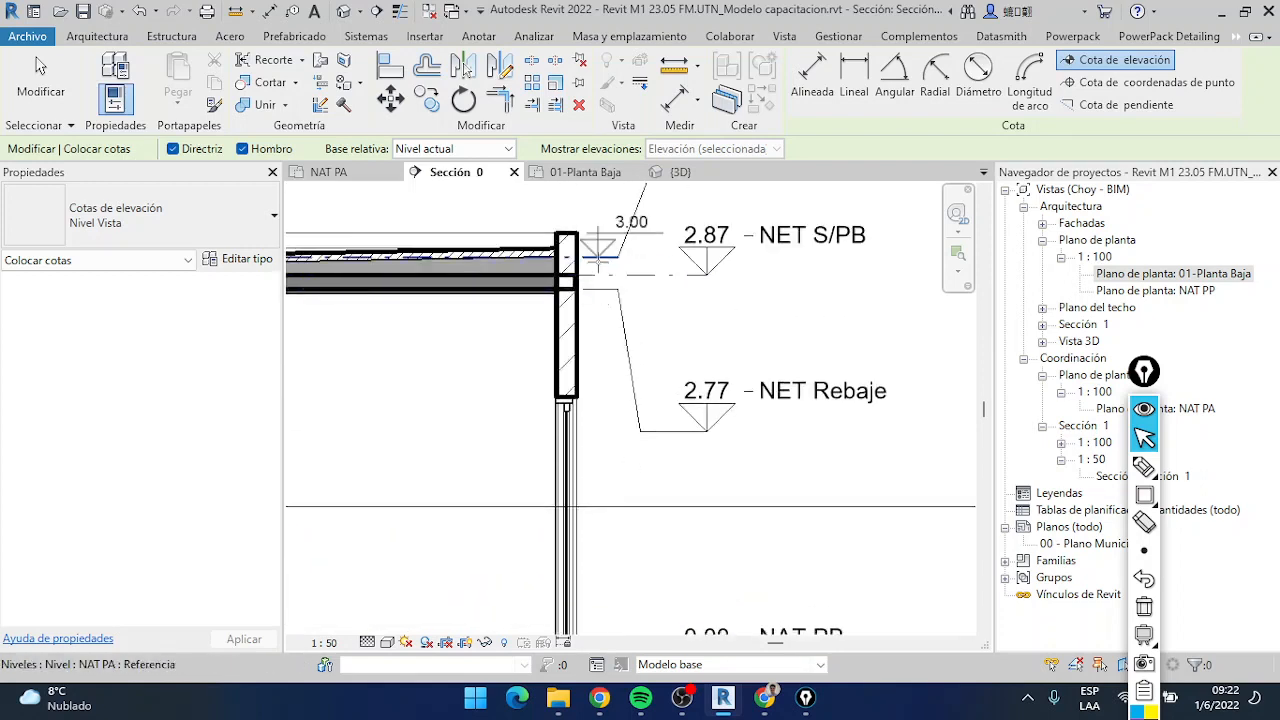
middle_click_drag(635, 309, 635, 151)
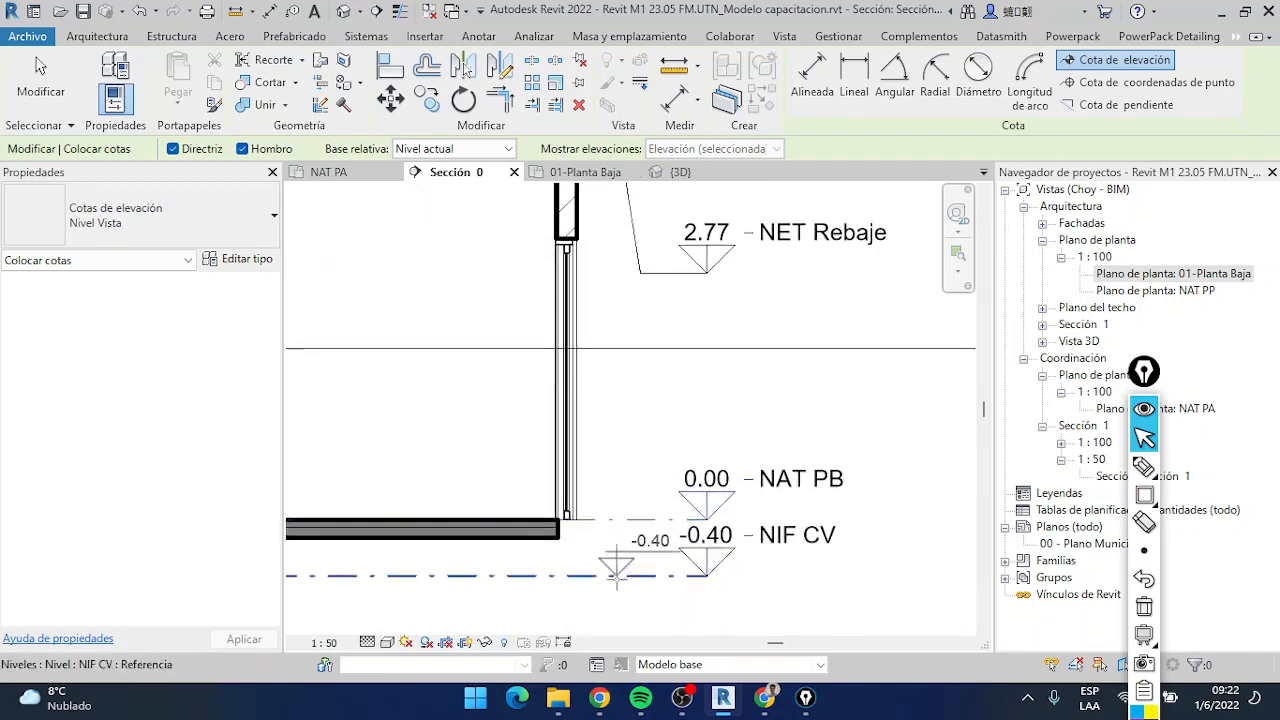
scroll(617, 513, "down", 2)
middle_click_drag(619, 393, 615, 521)
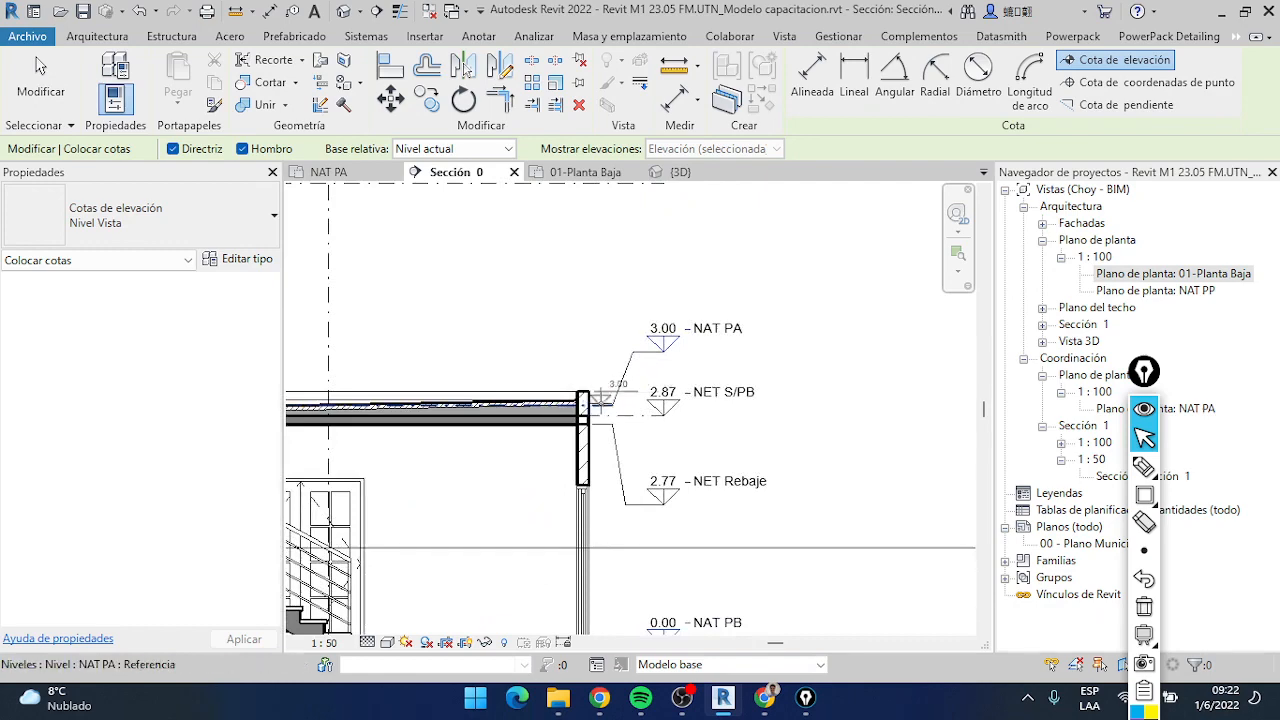
middle_click_drag(611, 191, 600, 312)
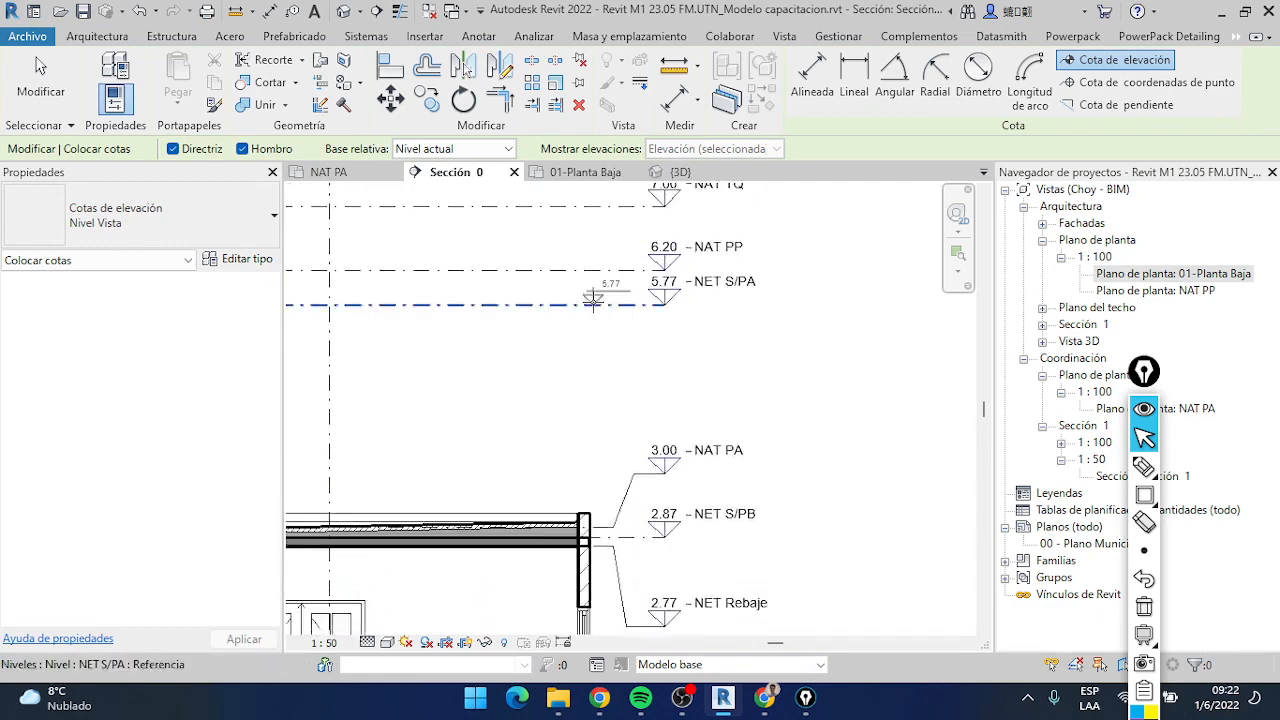
middle_click_drag(621, 509, 641, 234)
scroll(625, 545, "up", 4)
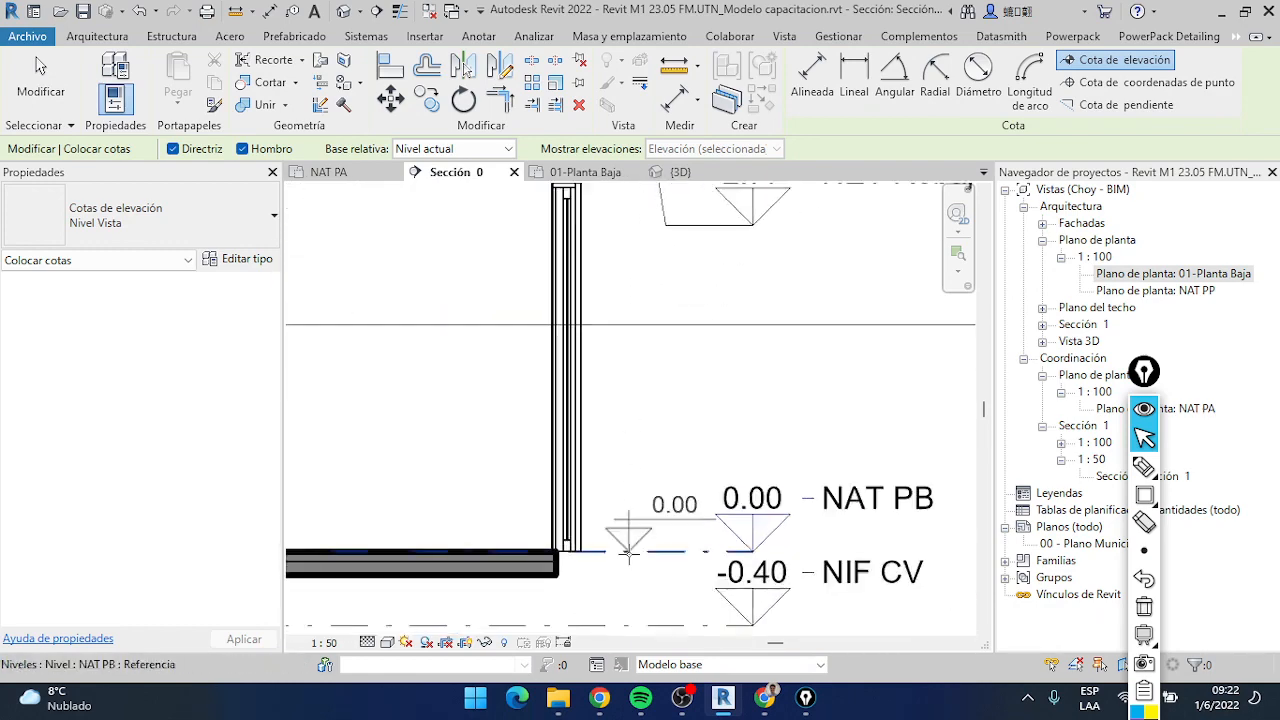
Try NAT PB as the spot elevation's relative base, and set the base to NIF CV
left_click(458, 149)
left_click(446, 181)
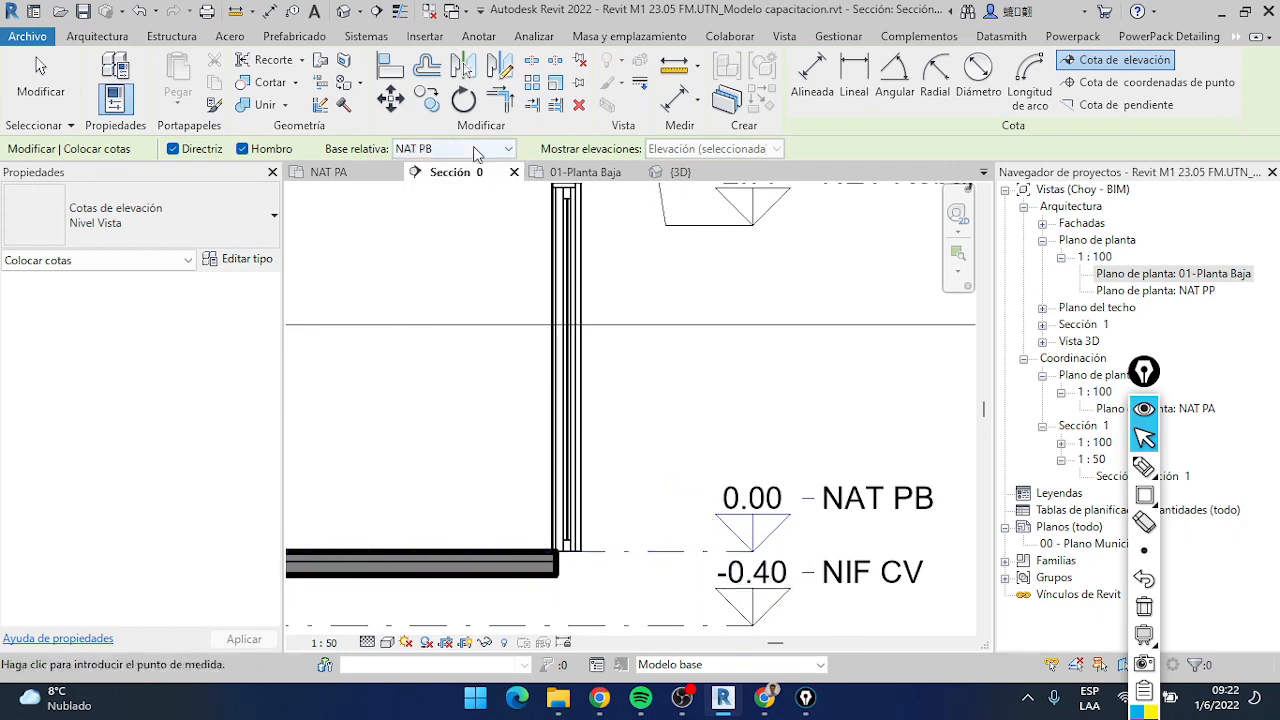
left_click(475, 149)
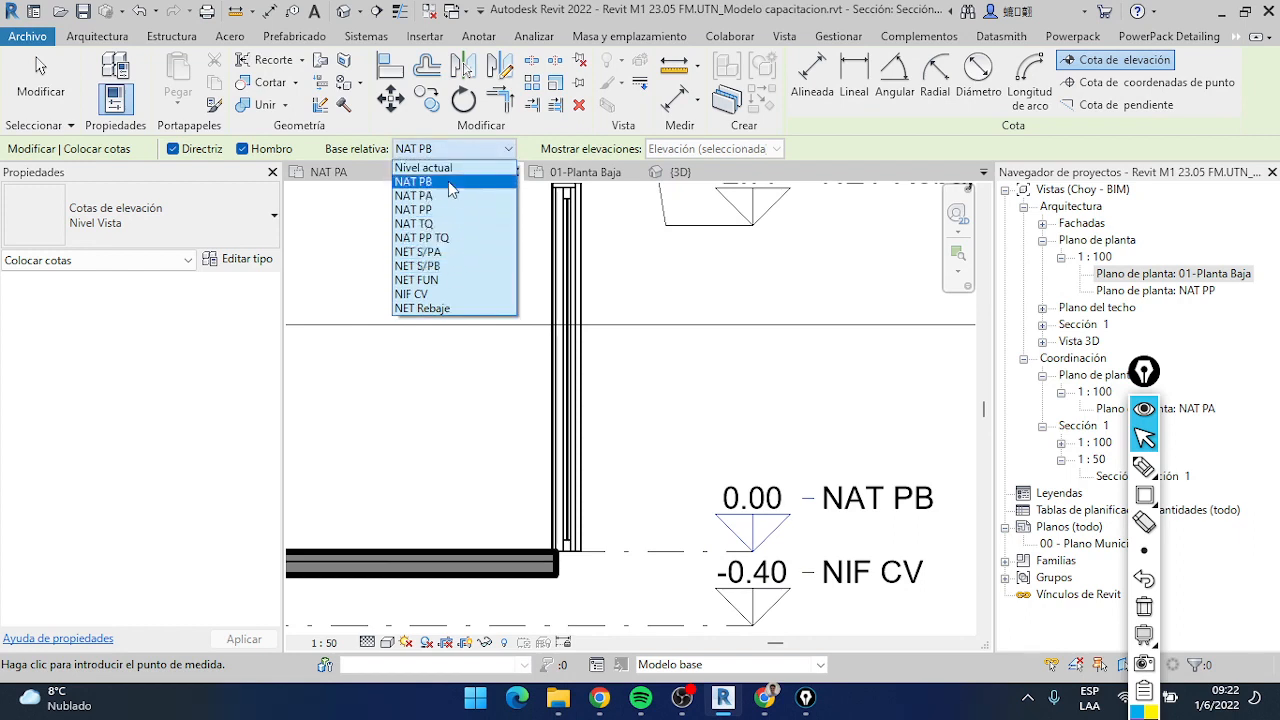
left_click(447, 295)
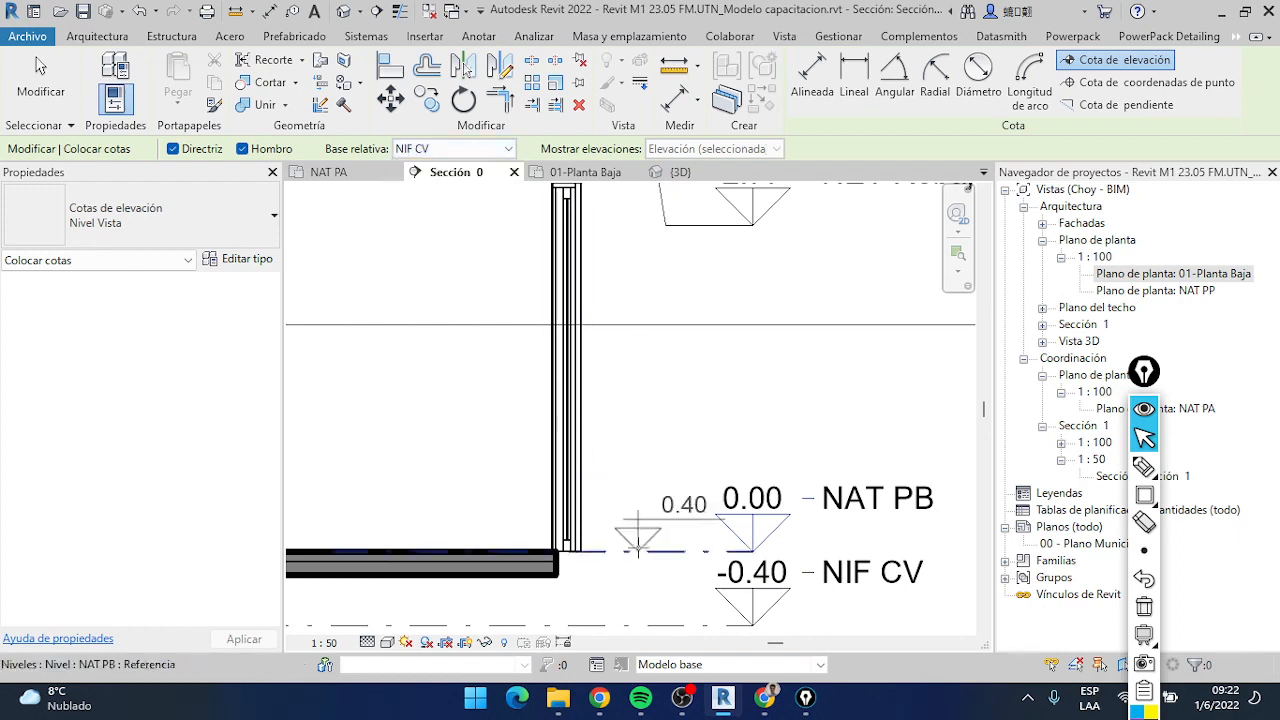
Examine the spot elevation preview relative to NIF CV at the NAT PB level and the ground floor slab
middle_click_drag(619, 622, 632, 496)
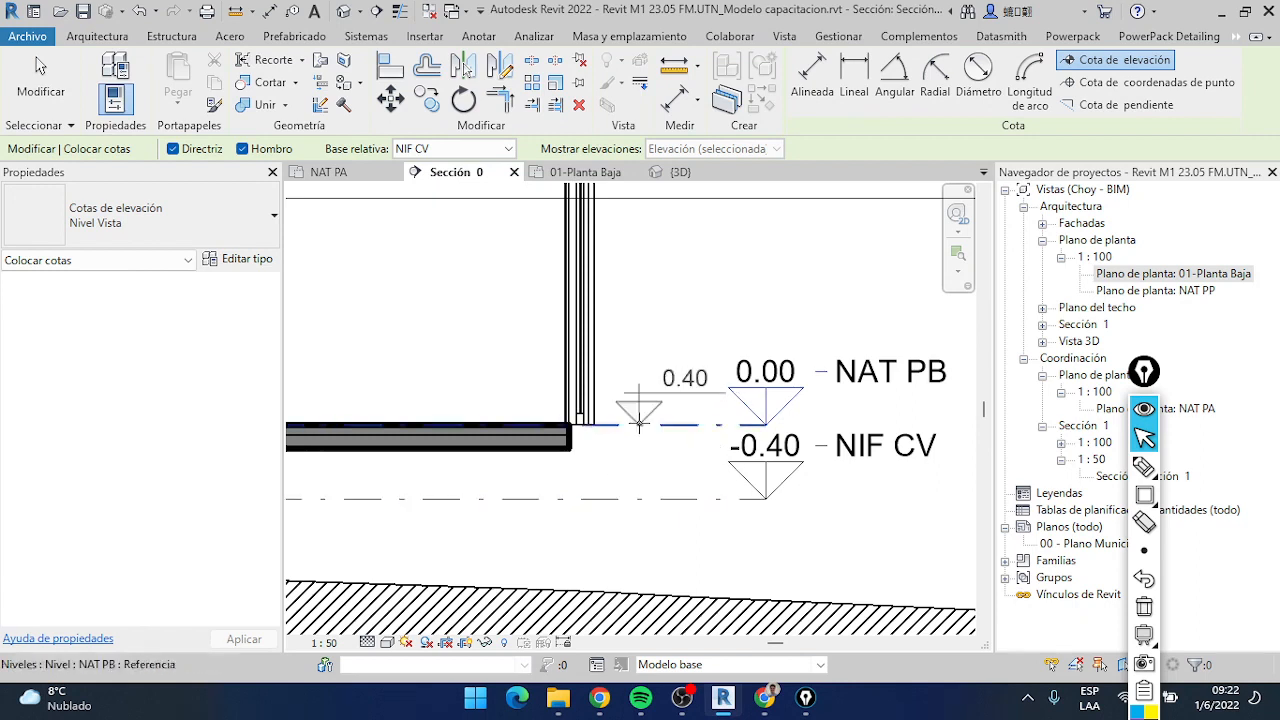
scroll(639, 422, "down", 4)
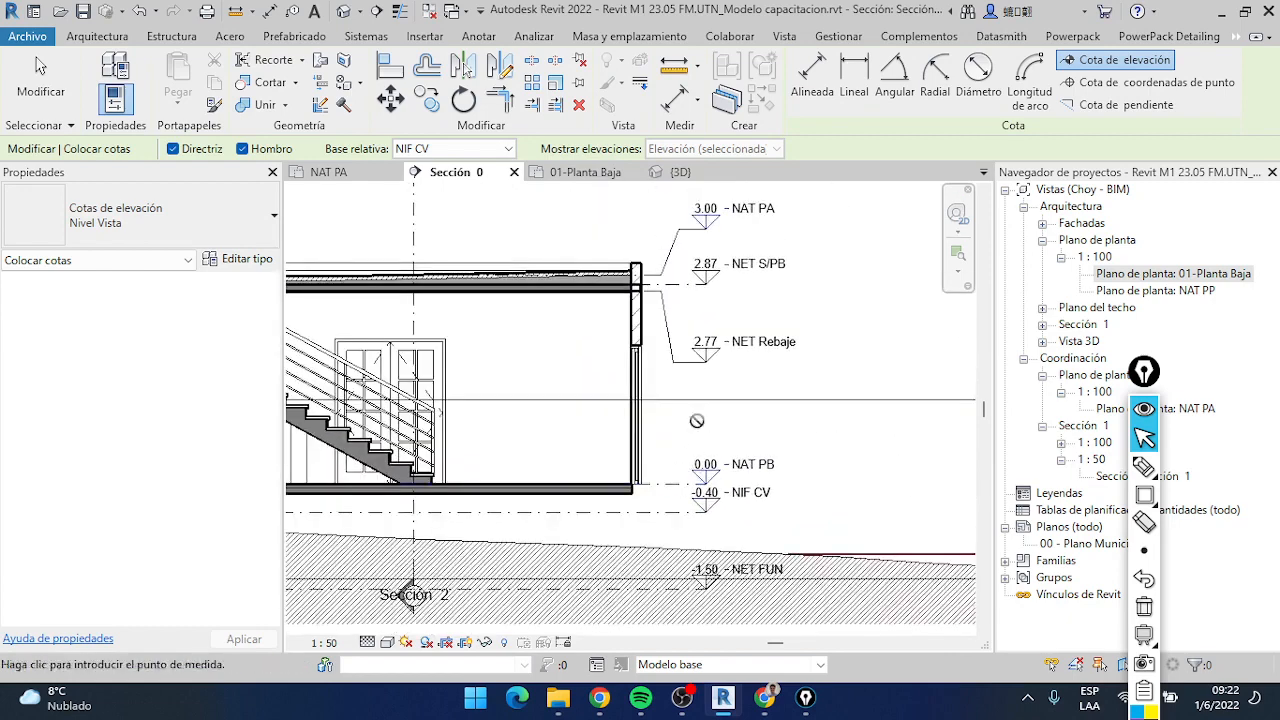
scroll(633, 477, "up", 1)
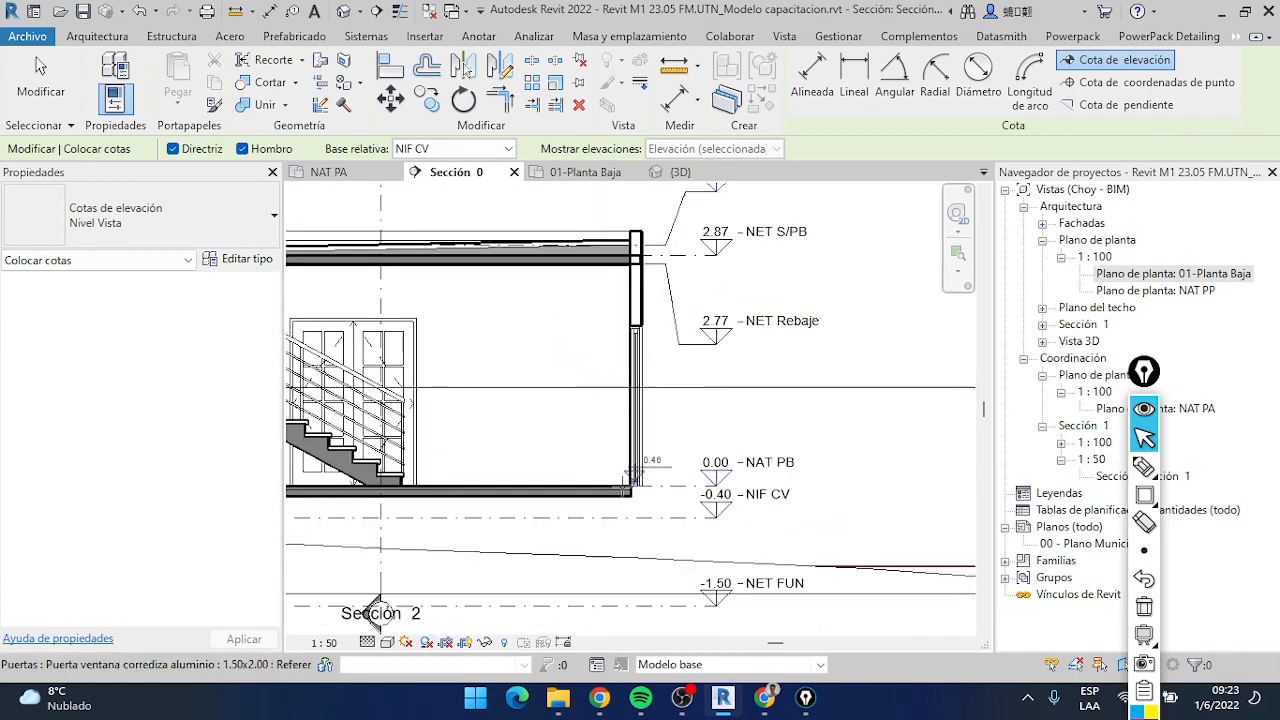
scroll(634, 477, "up", 3)
scroll(710, 345, "down", 2)
middle_click_drag(702, 447, 665, 588)
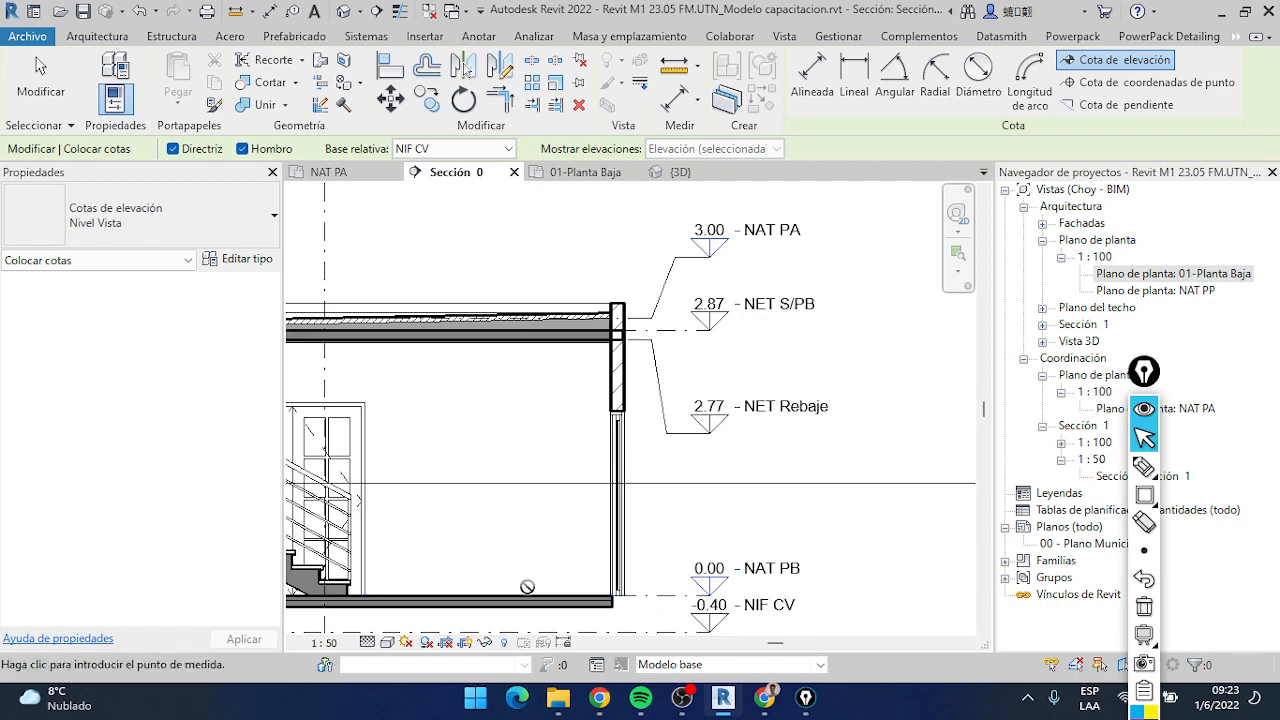
middle_click_drag(672, 590, 645, 465)
scroll(645, 465, "up", 2)
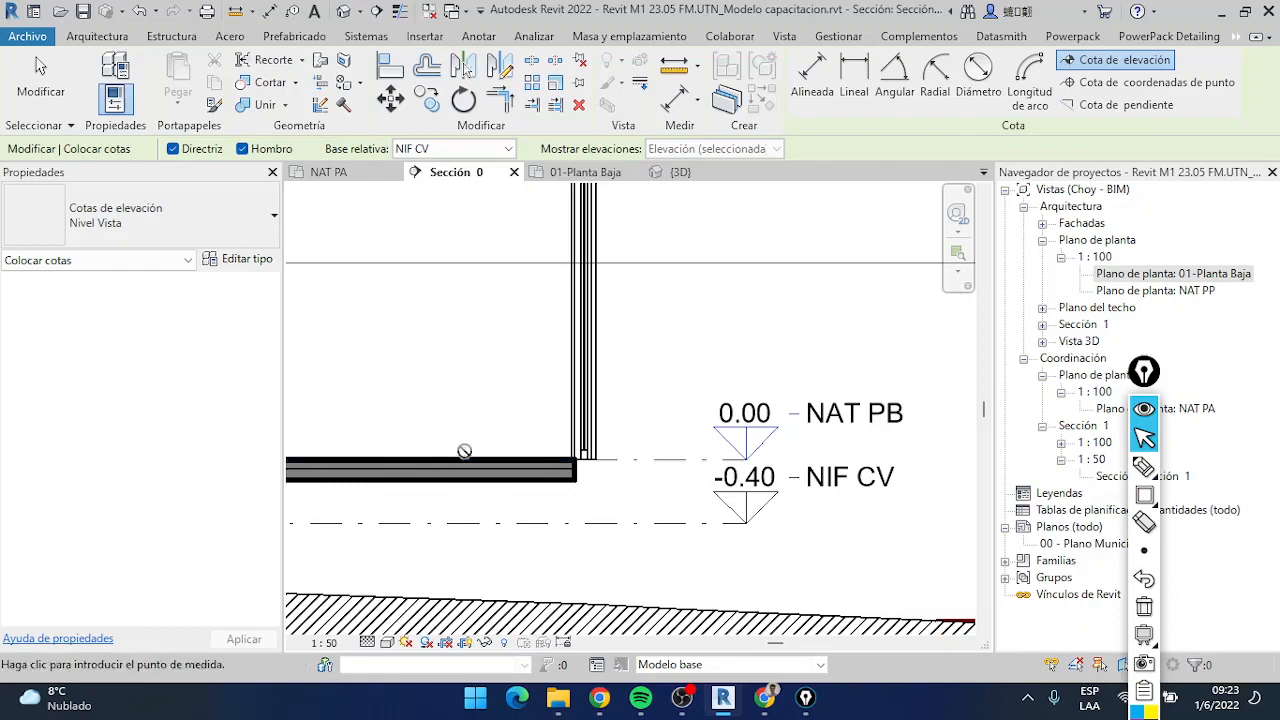
scroll(464, 451, "down", 5)
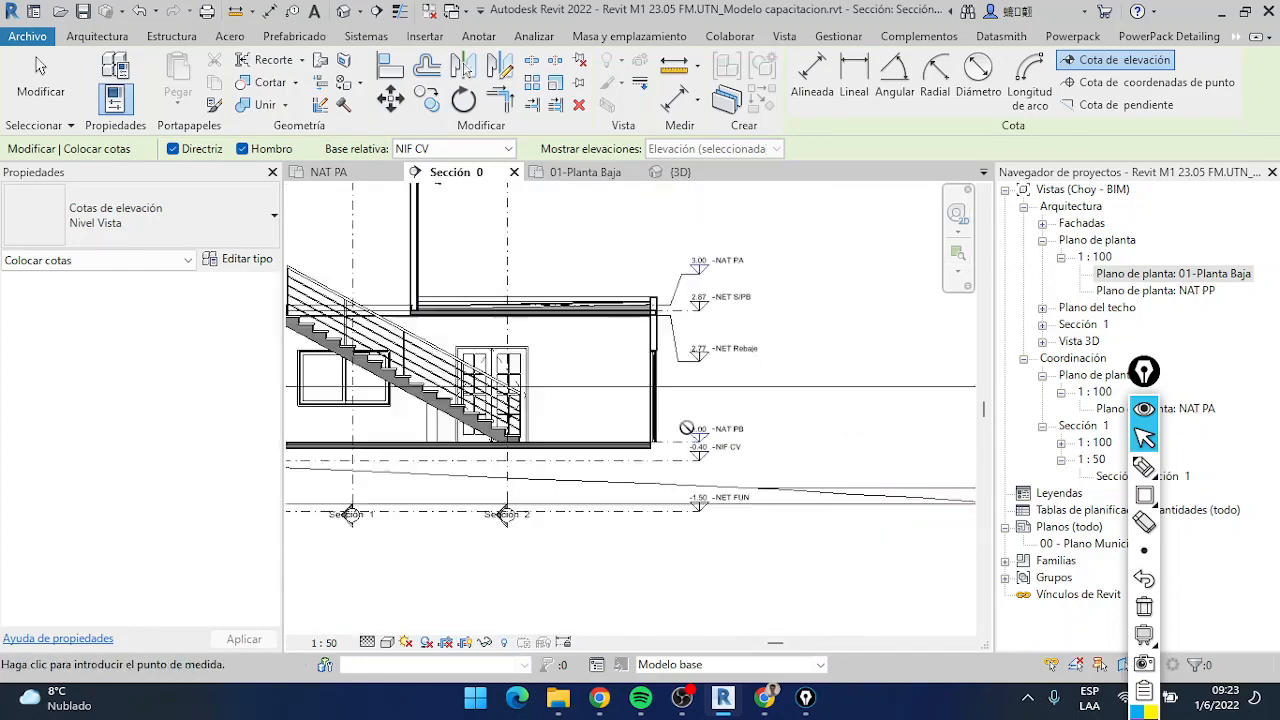
Set the spot elevation's relative base back to NAT PB
scroll(686, 428, "down", 2)
scroll(686, 428, "up", 3)
left_click(461, 148)
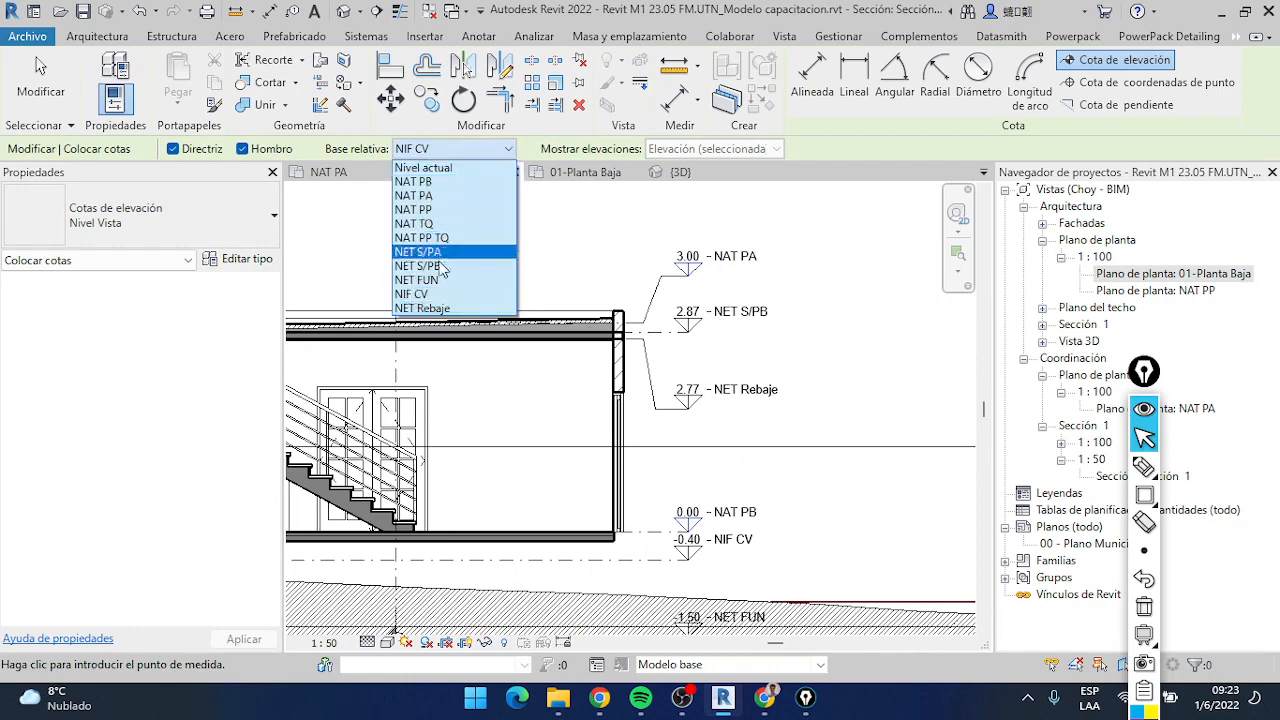
left_click(441, 183)
scroll(480, 520, "up", 4)
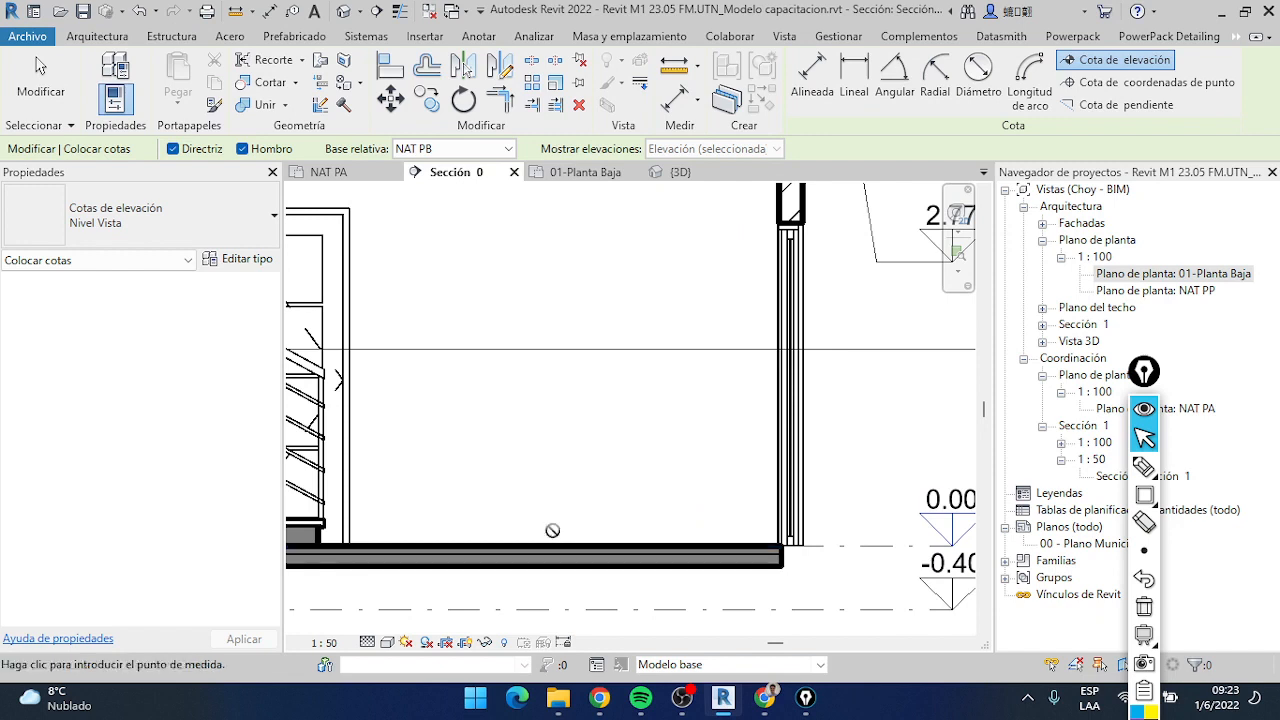
Turn on thin lines and preview the spot elevation on the ground floor slab's top edge with Nivel actual as relative base
left_click(400, 13)
scroll(582, 508, "up", 4)
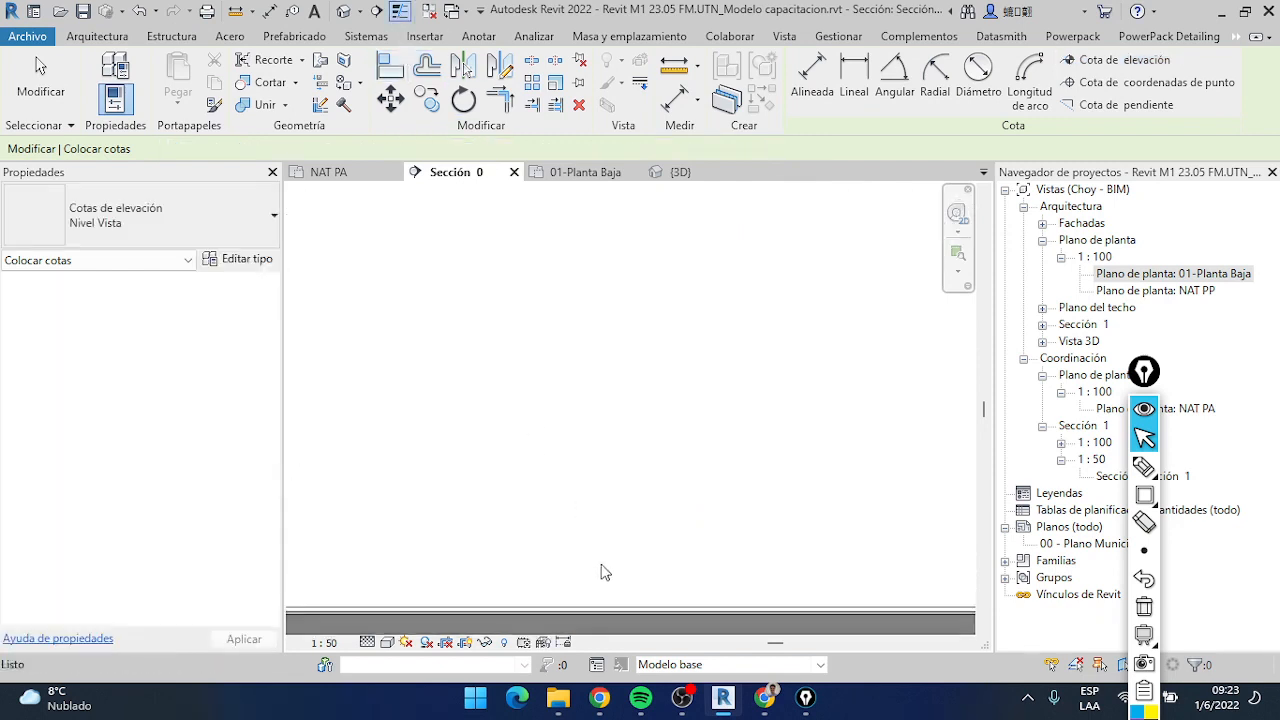
middle_click_drag(603, 569, 606, 400)
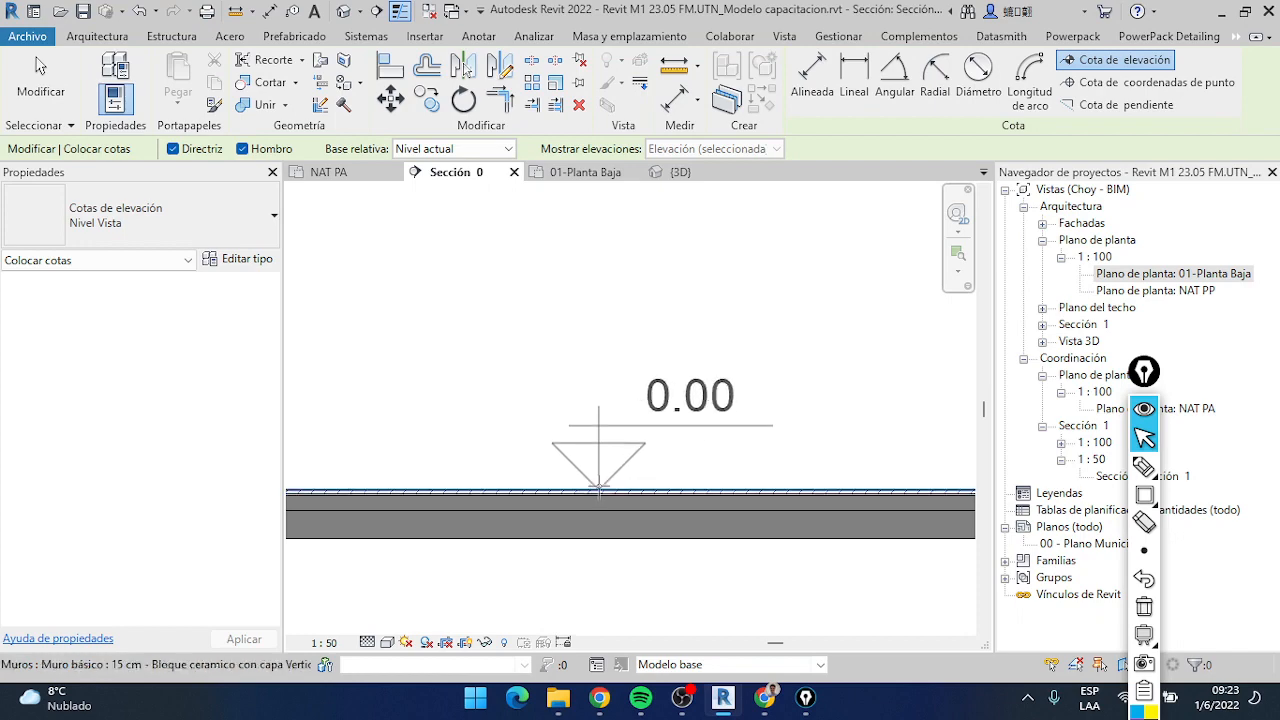
scroll(598, 483, "down", 4)
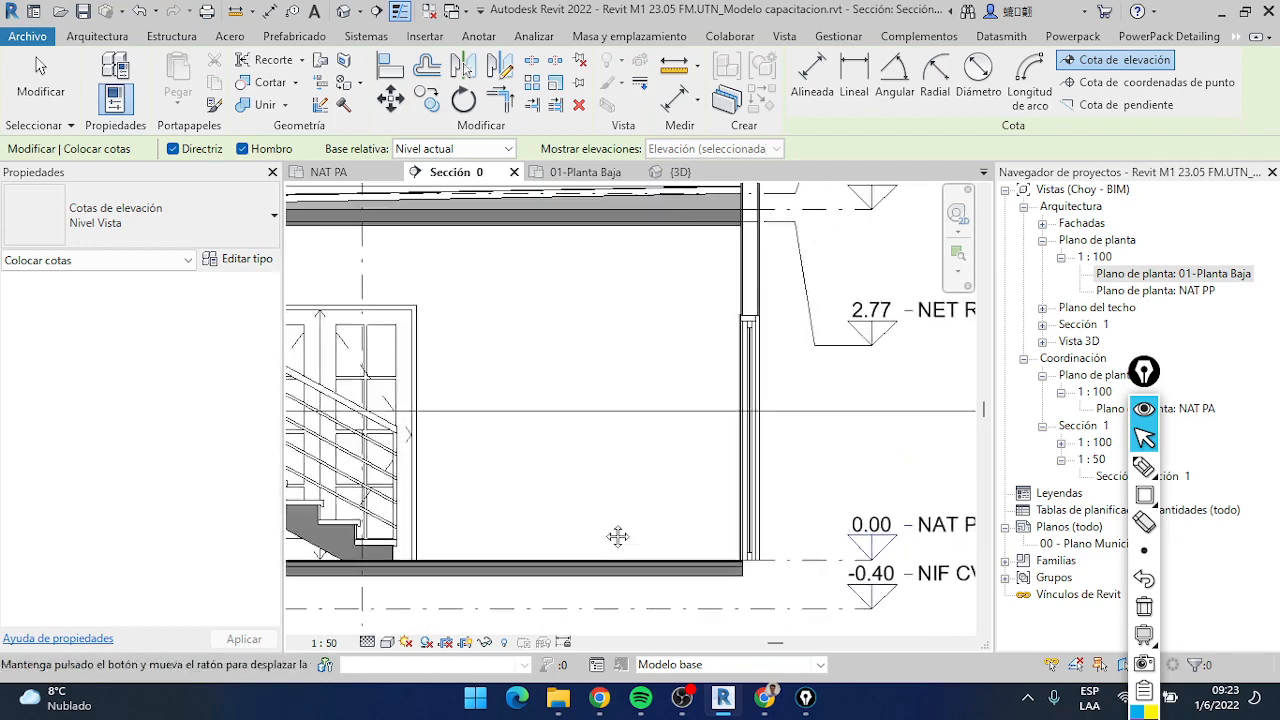
scroll(566, 597, "up", 5)
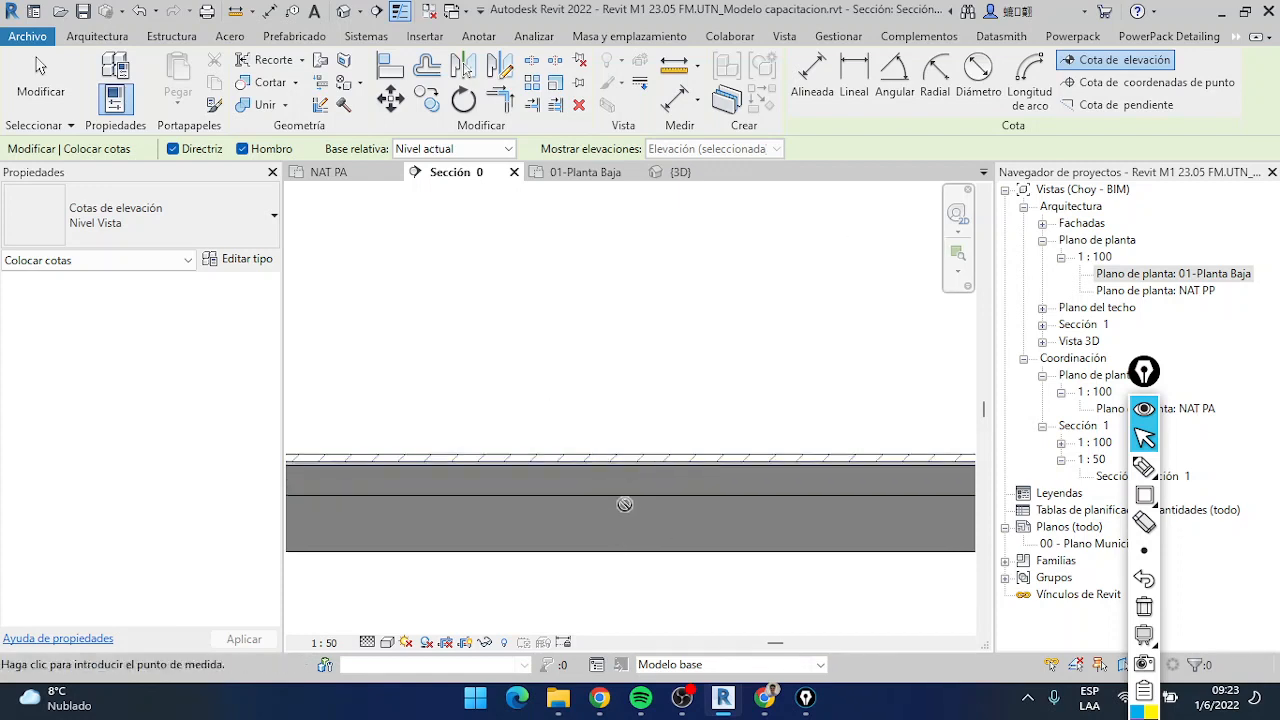
Set the section view's detail level to Bajo and preview the spot elevation on the ground floor slab
left_click(367, 642)
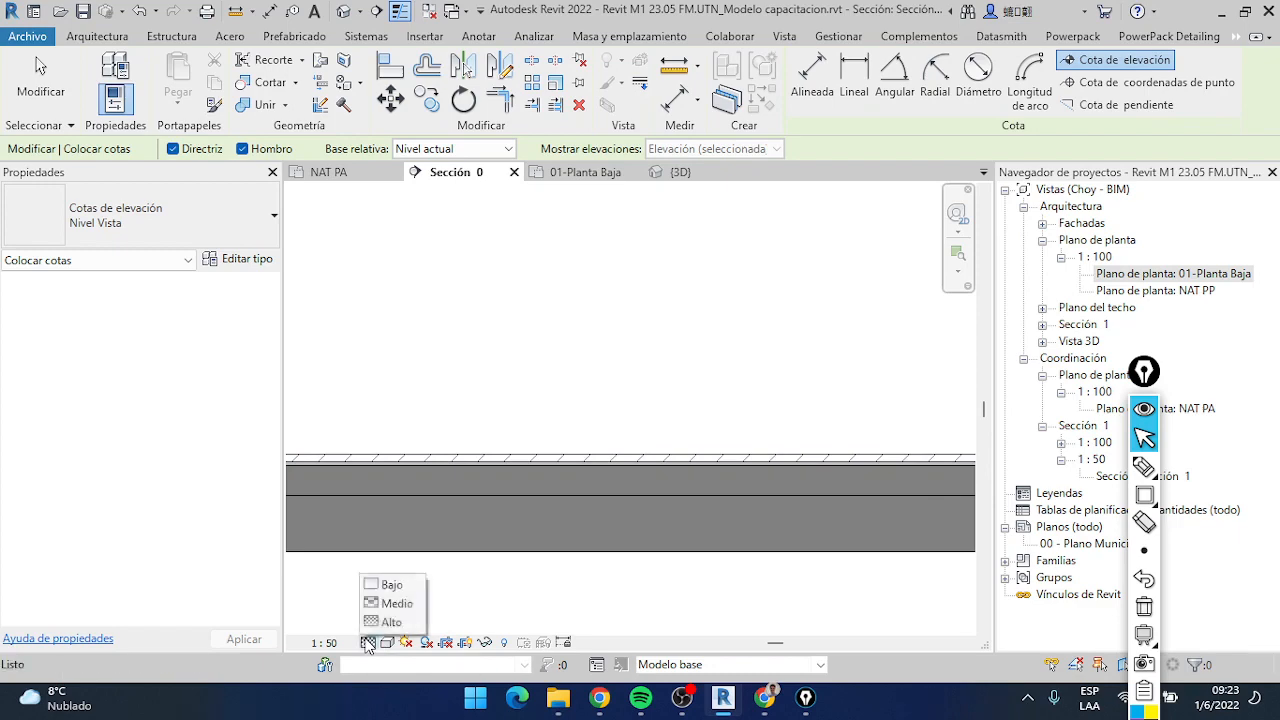
left_click(390, 583)
scroll(600, 477, "down", 6)
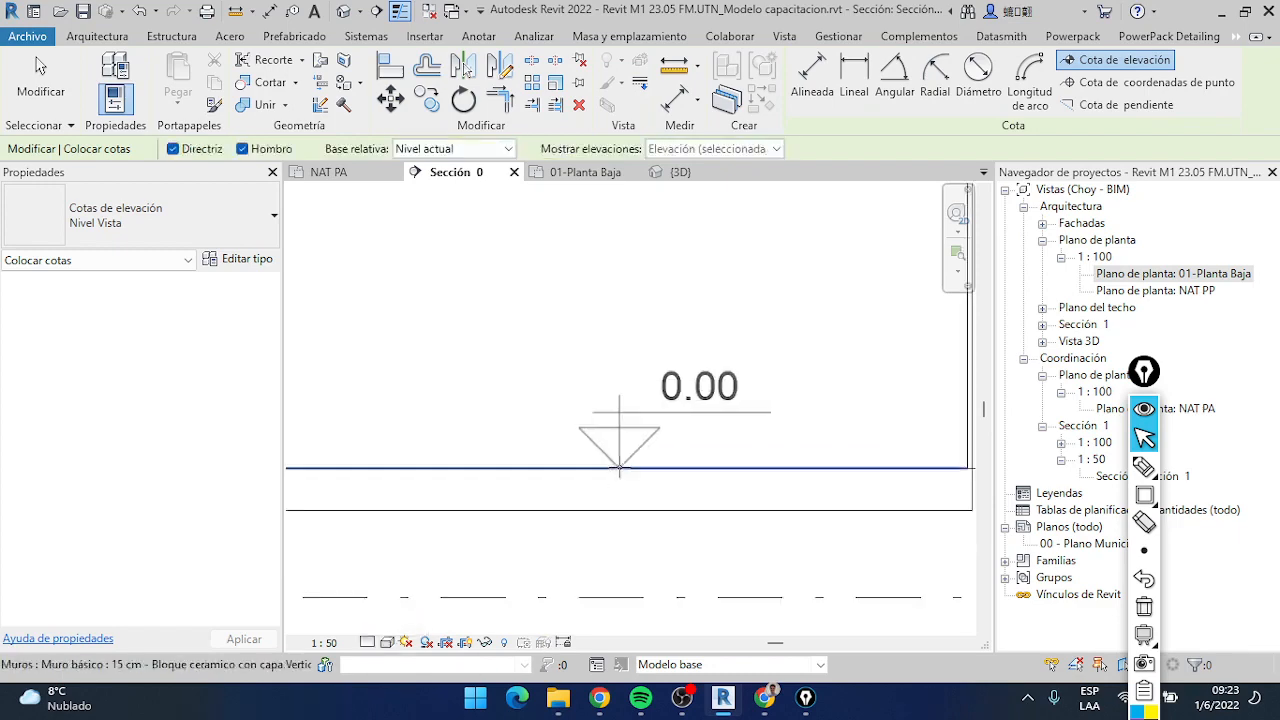
mouse_move(645, 230)
middle_mouse_down()
mouse_move(643, 371)
mouse_move(663, 391)
mouse_move(668, 226)
middle_mouse_up()
scroll(643, 360, "up", 2)
scroll(675, 430, "down", 1)
Turn off thin lines and compare the ground floor slab at the Alto and Bajo detail levels, ending on Bajo
left_click(400, 12)
middle_click_drag(572, 362, 566, 250)
scroll(650, 440, "up", 3)
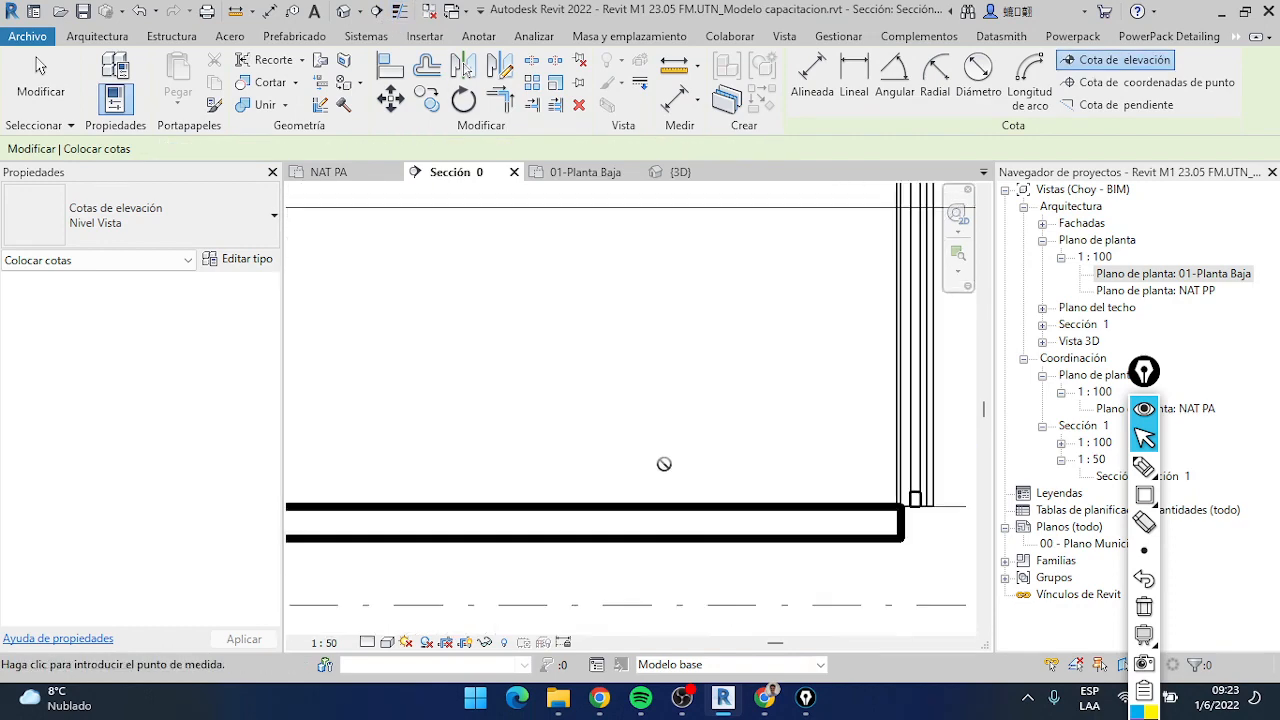
left_click(367, 642)
left_click(390, 620)
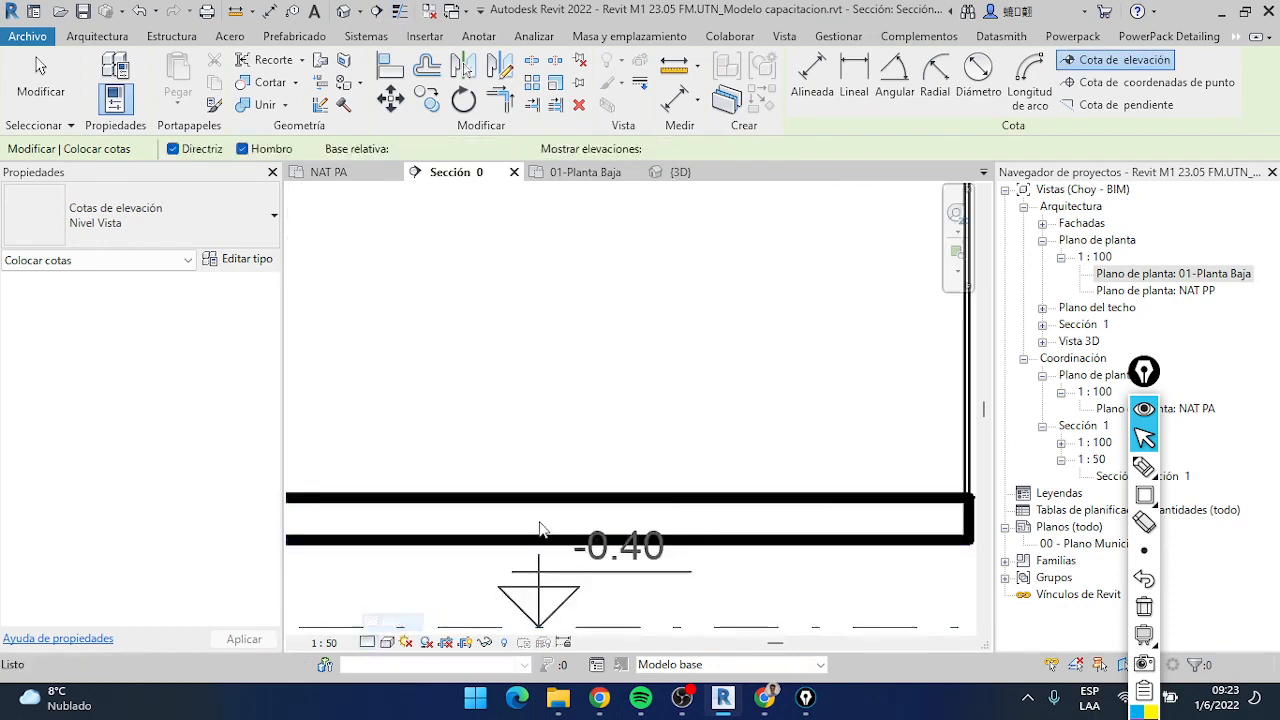
left_click(367, 642)
left_click(395, 590)
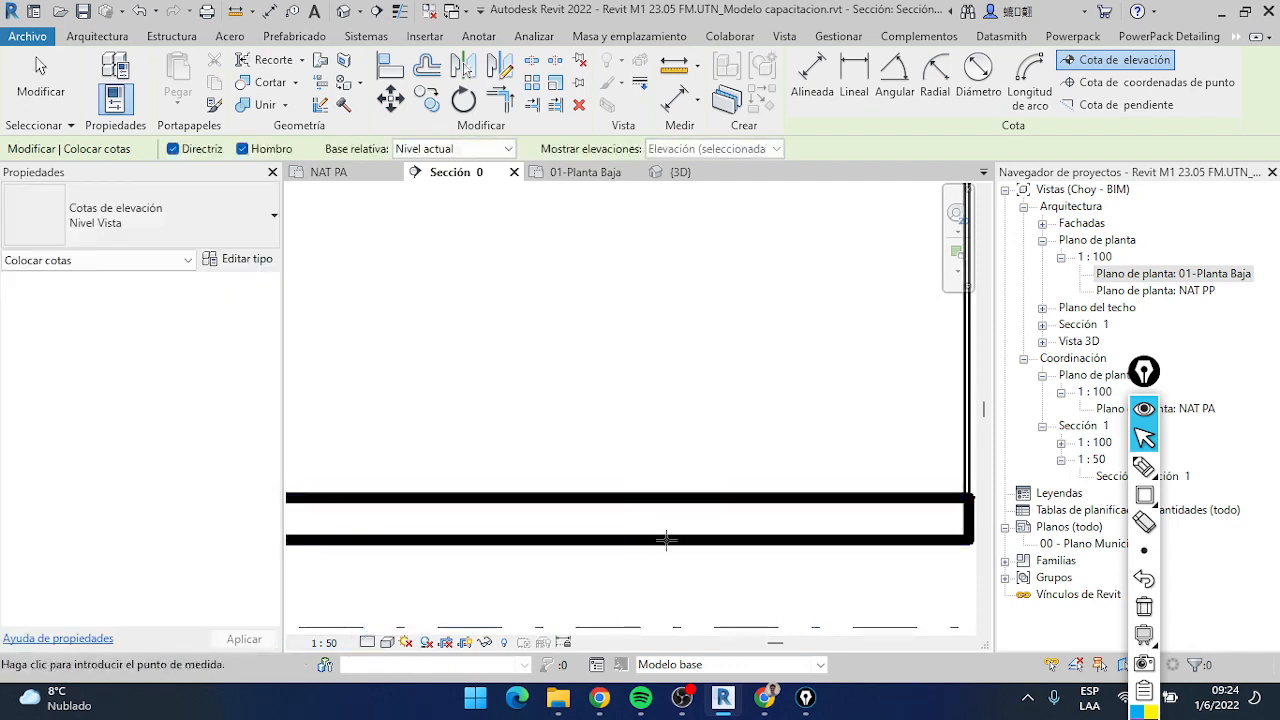
Examine the ground floor slab and the spot elevation preview on it with thick lineweights displayed
scroll(651, 417, "down", 3)
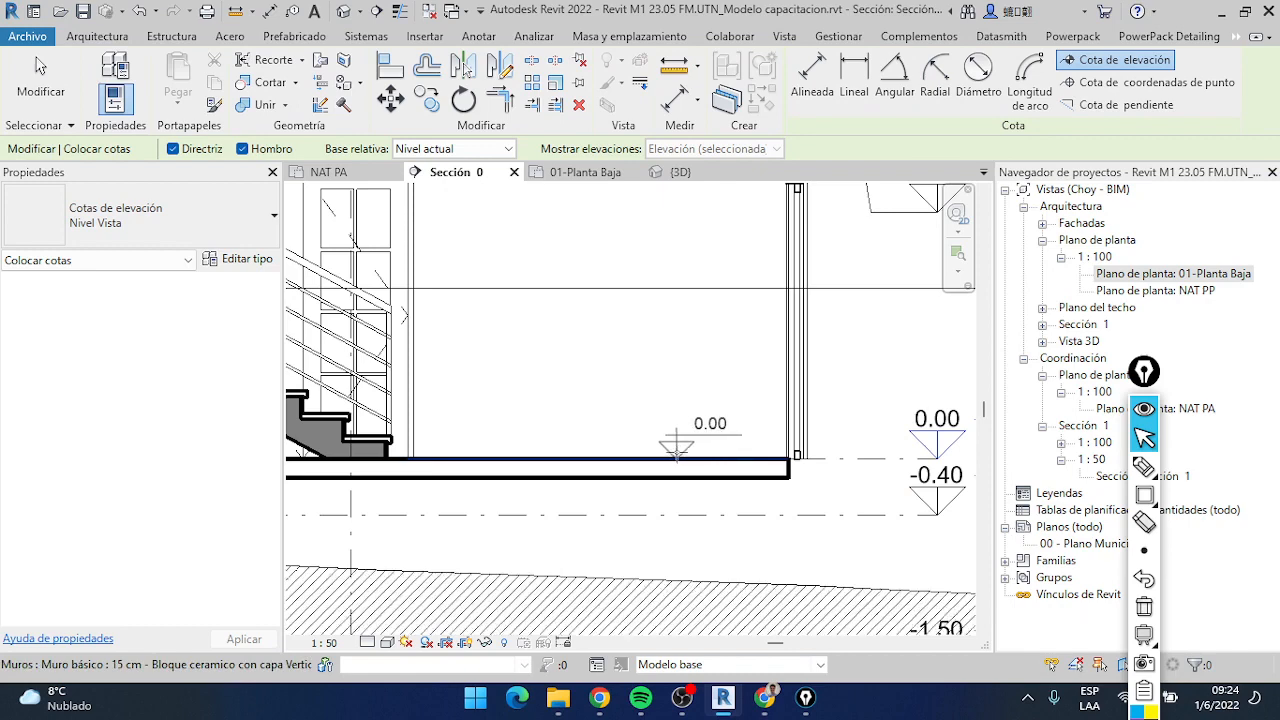
scroll(610, 467, "up", 2)
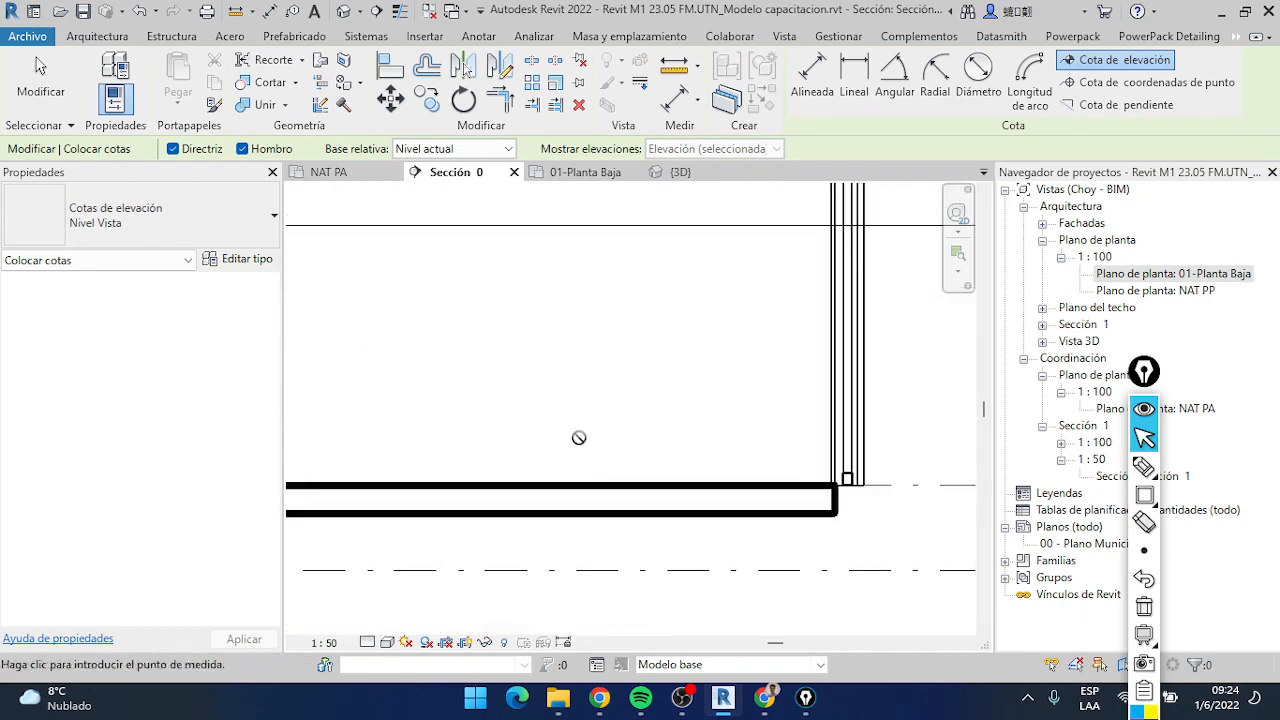
scroll(551, 343, "down", 5)
middle_click_drag(632, 392, 628, 438)
scroll(645, 437, "up", 1)
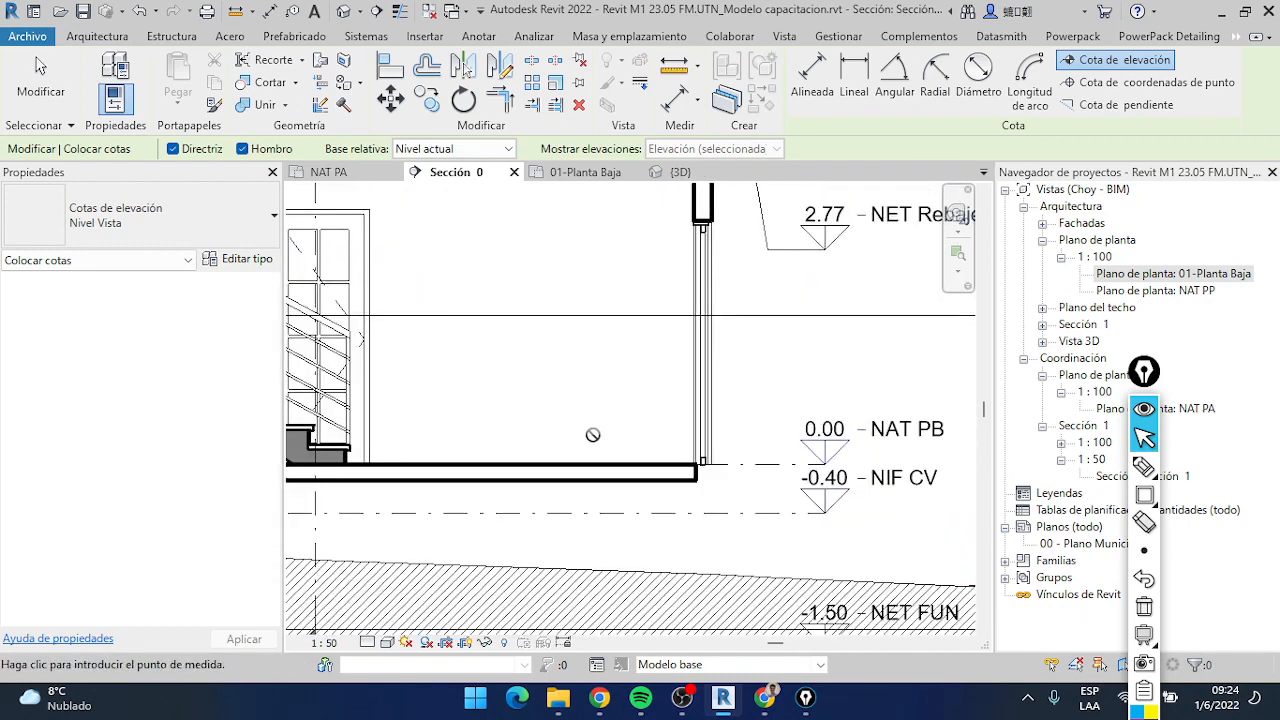
scroll(590, 438, "down", 2)
middle_click_drag(539, 471, 588, 557)
scroll(622, 540, "up", 3)
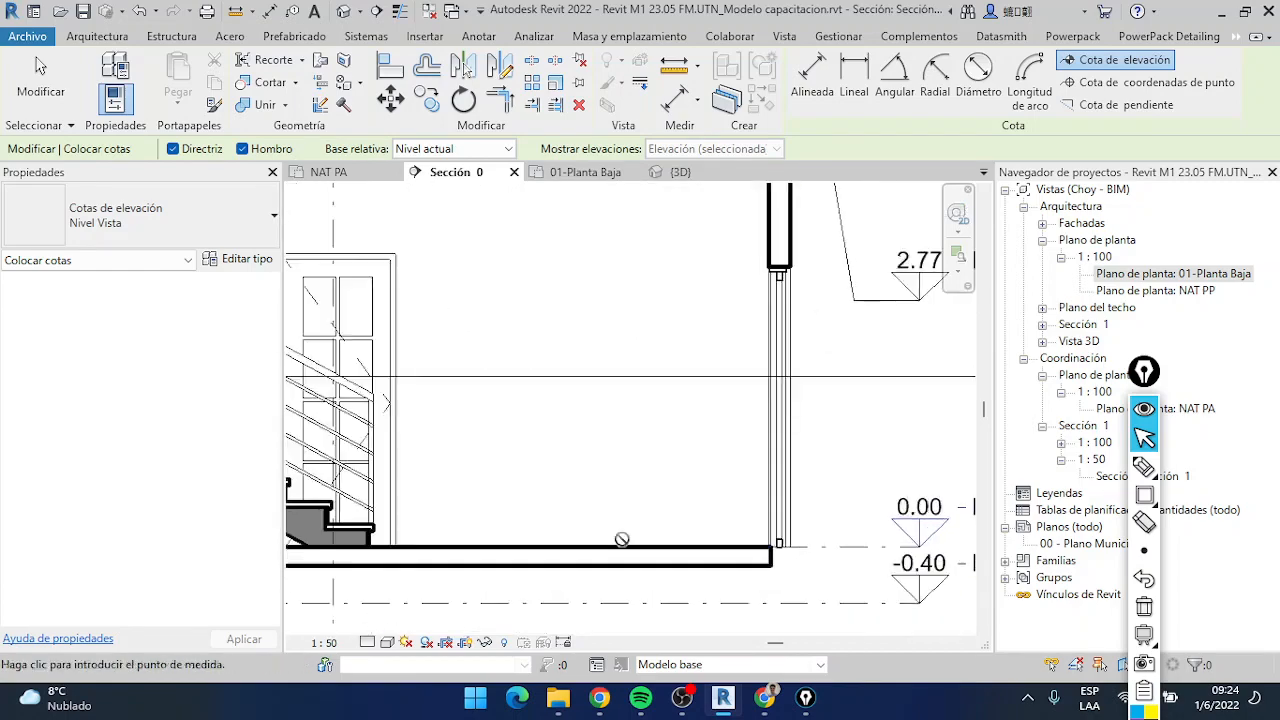
Turn on thin lines and place a spot elevation with leader and shoulder on the ground floor slab's top edge
scroll(549, 354, "down", 3)
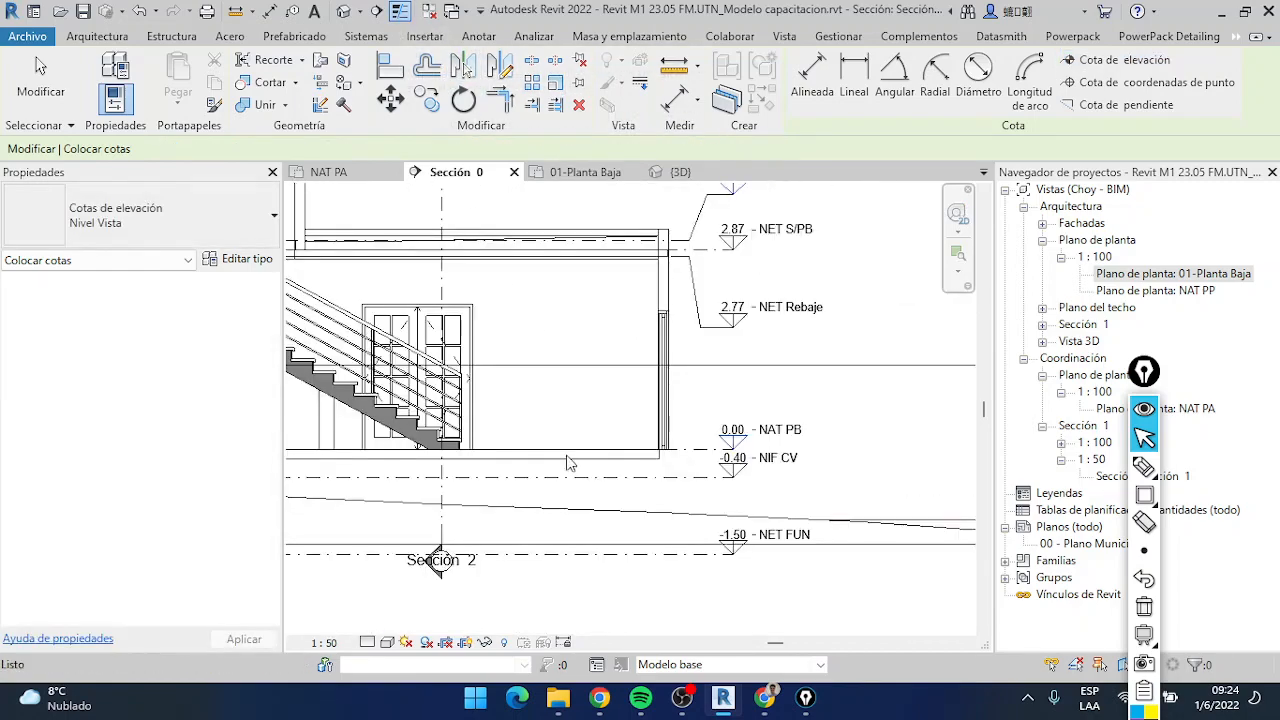
scroll(570, 451, "up", 3)
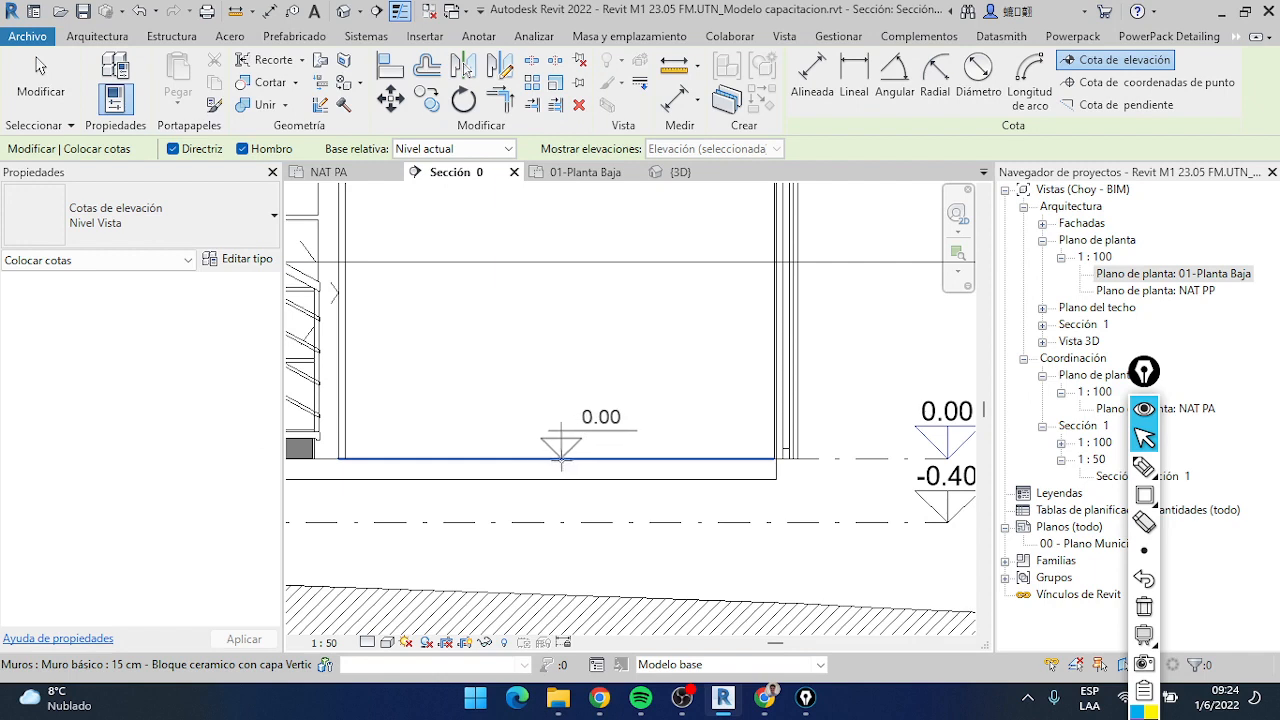
left_click(576, 459)
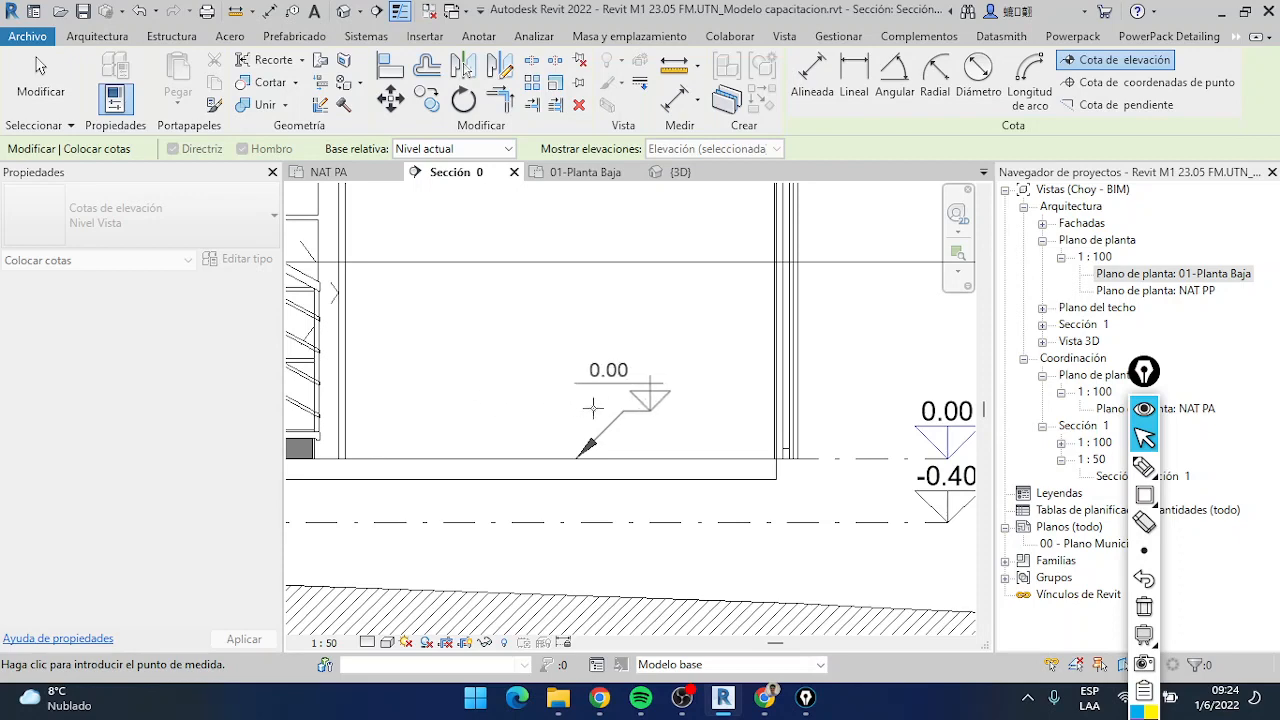
left_click(579, 455)
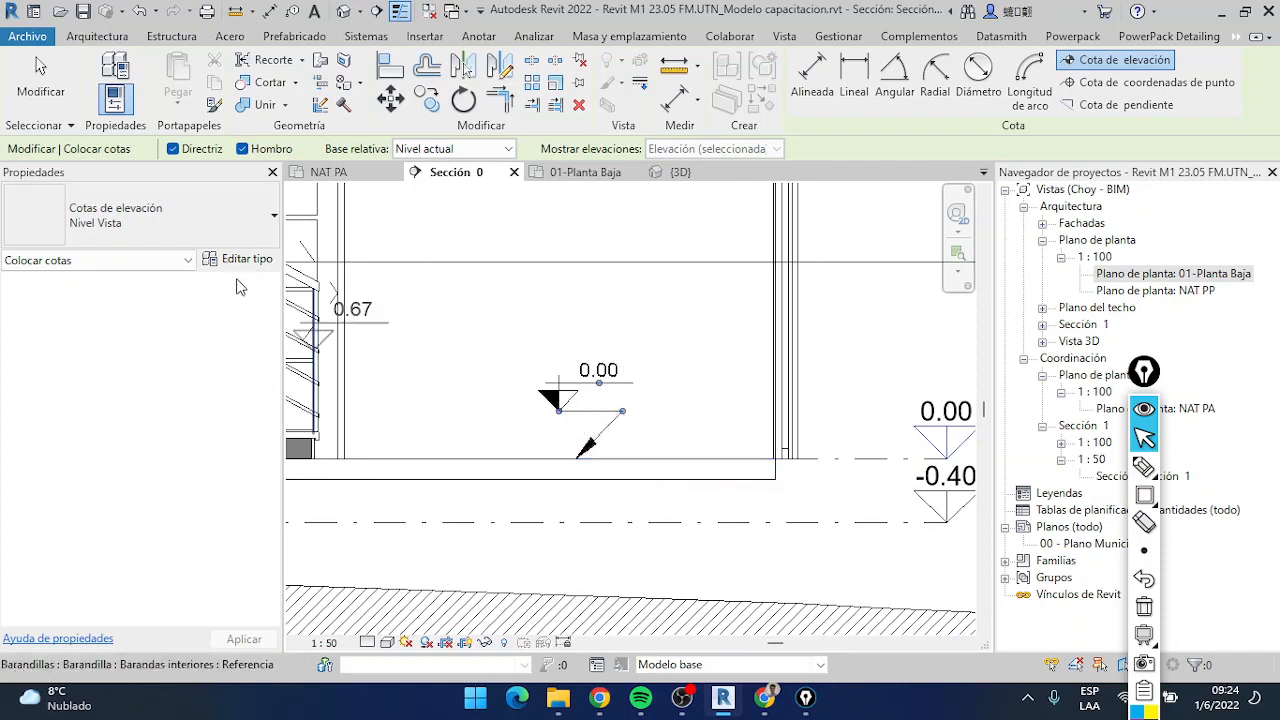
Turn off Directriz, marking the option with a pink arrow, and place a leaderless spot elevation on the ground floor slab
left_click(1174, 494)
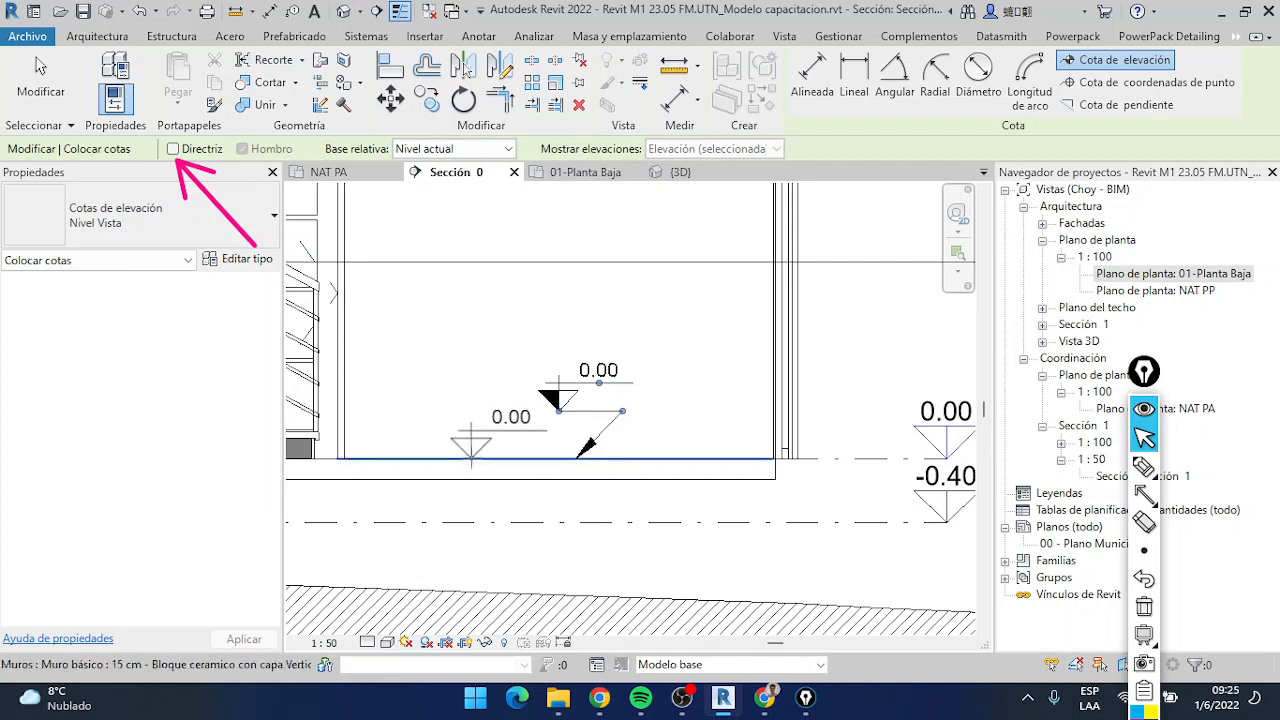
left_click(464, 458)
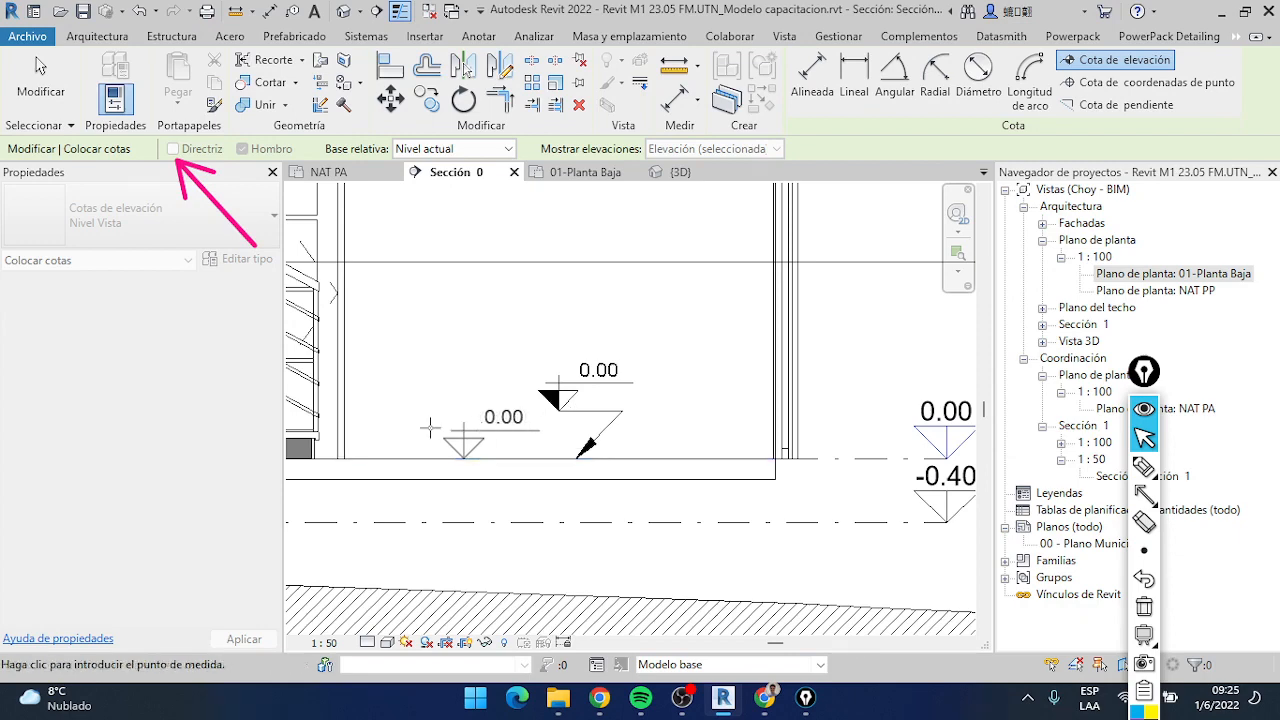
left_click(384, 420)
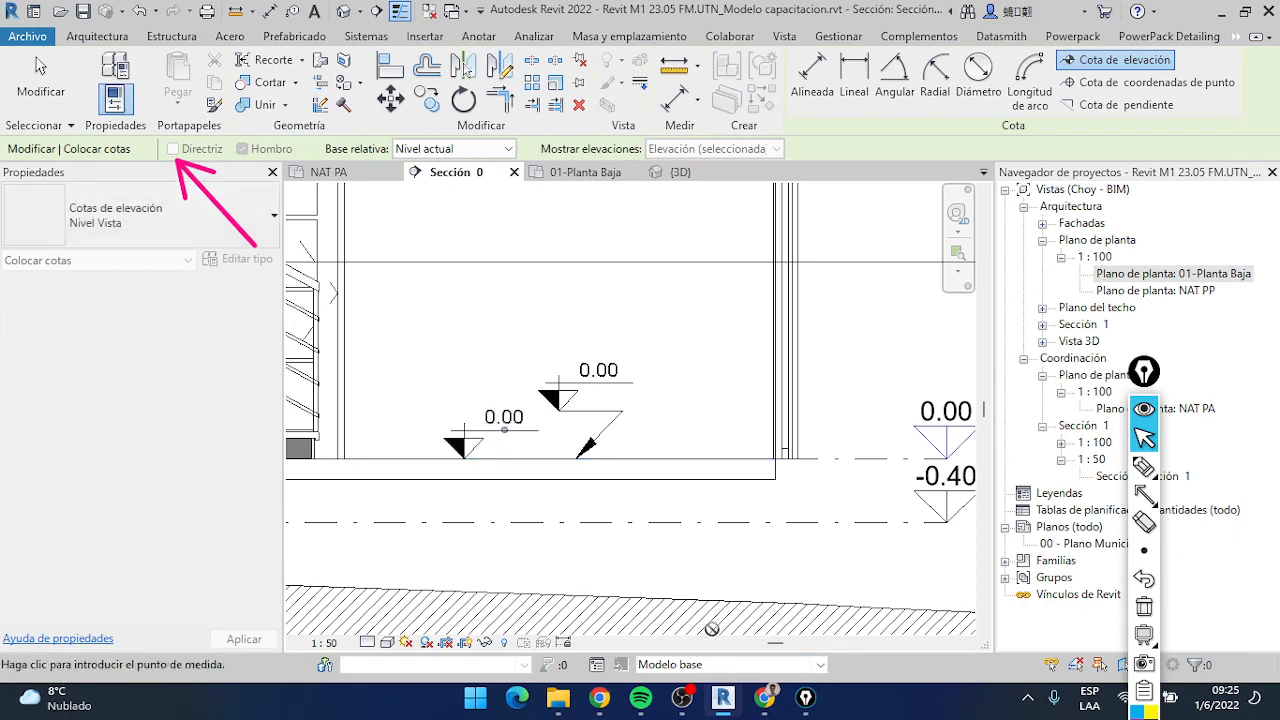
Place leaderless spot elevations on top of the terrace parapet wall and on the upper floor slab beside the stair head
scroll(723, 509, "down", 3)
scroll(763, 412, "up", 2)
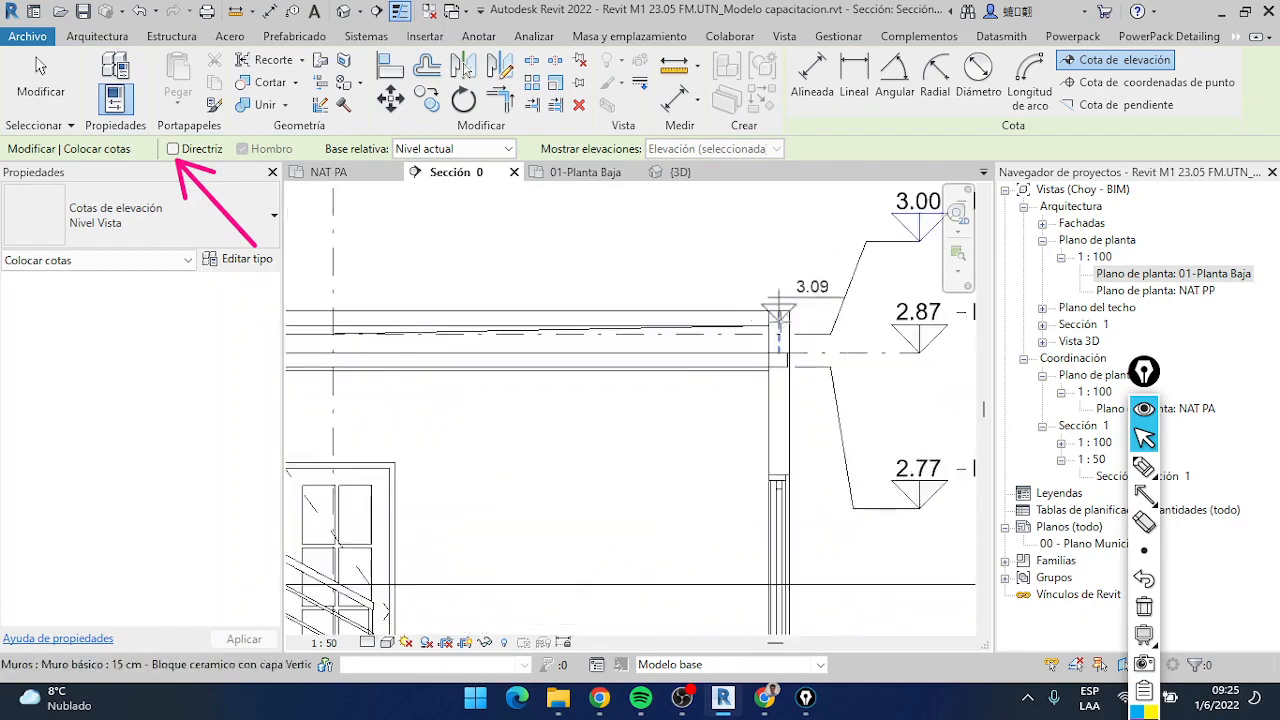
left_click(779, 300)
scroll(736, 363, "down", 4)
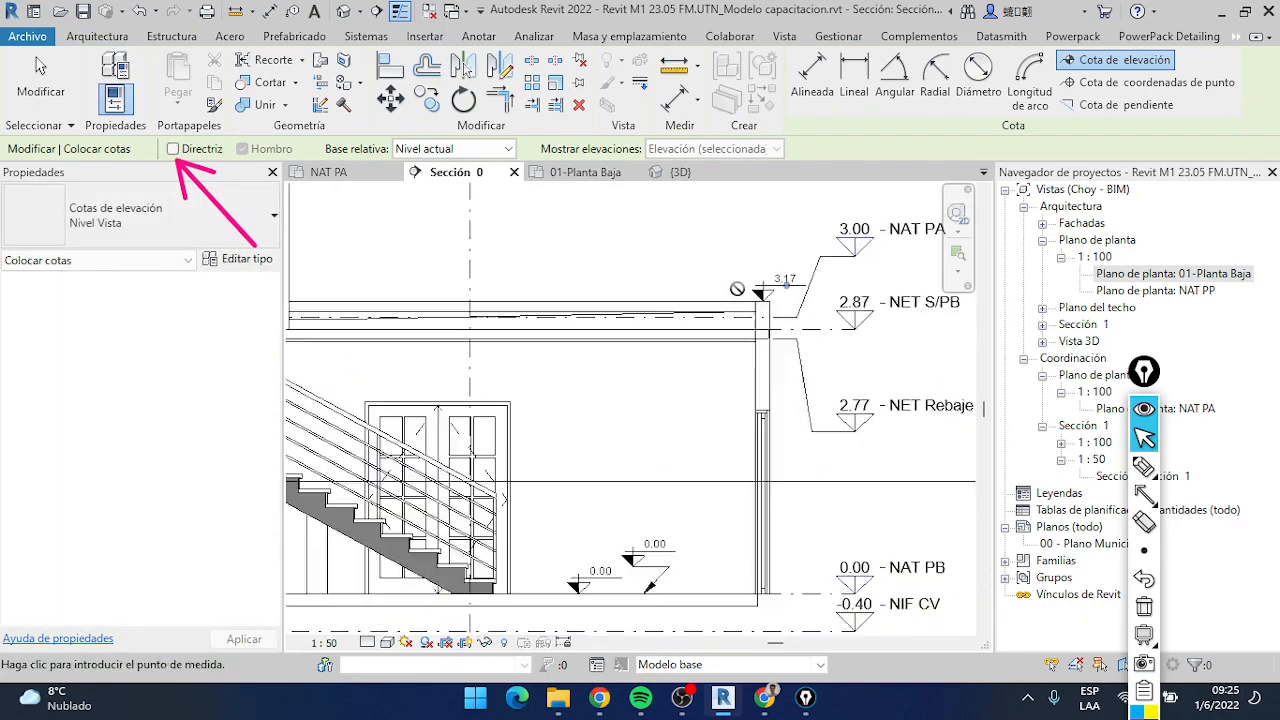
scroll(736, 363, "up", 3)
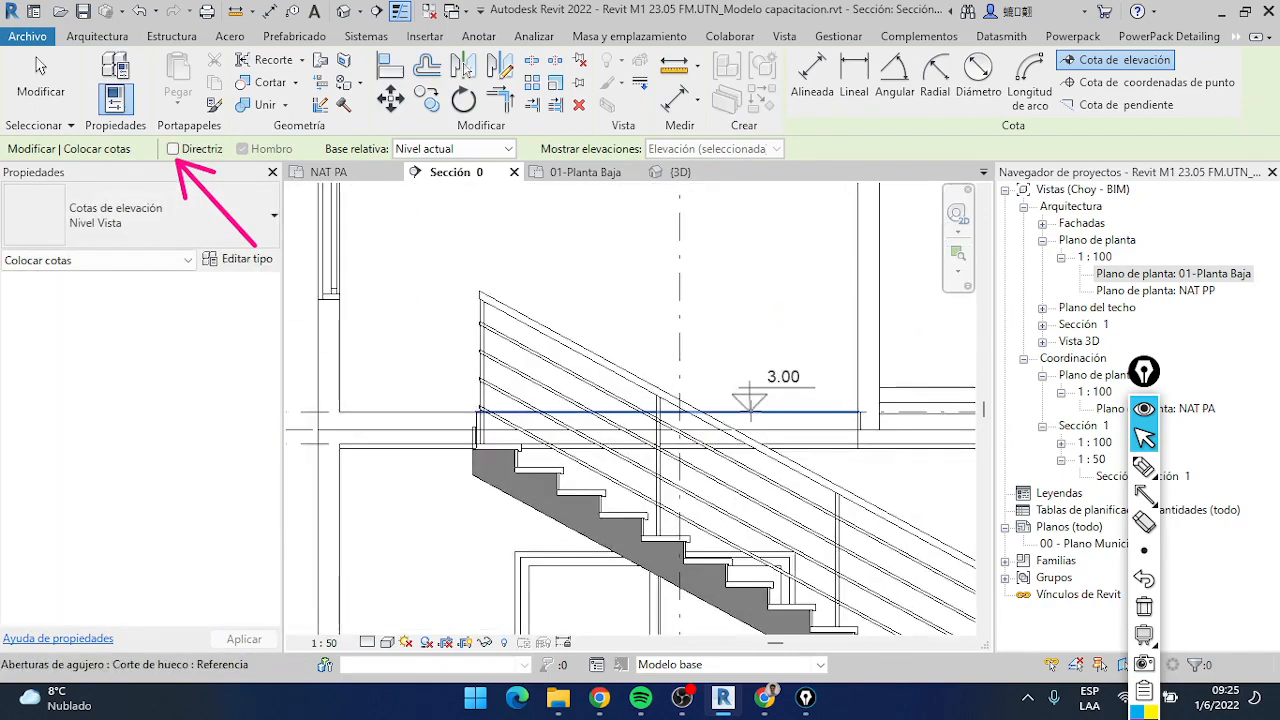
left_click(408, 408)
scroll(470, 355, "down", 2)
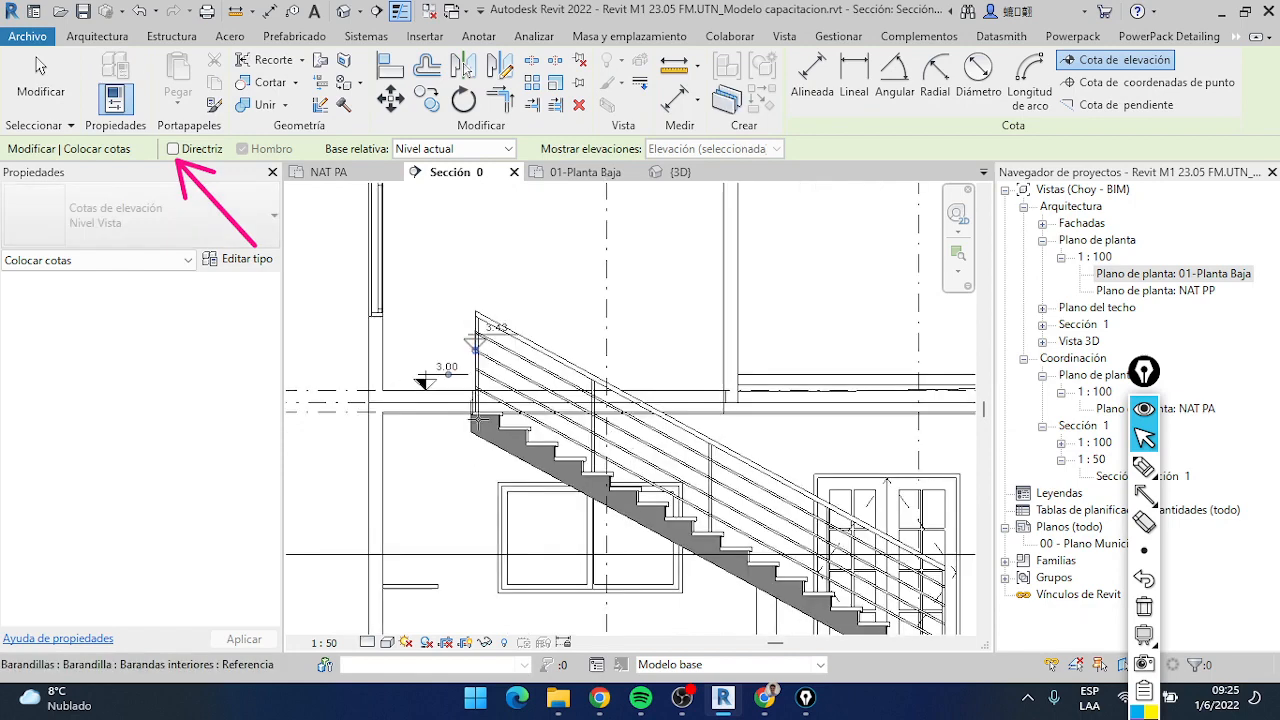
Place leaderless spot elevations on the pitched roof's ridge and on the top corners of both eaves
scroll(477, 418, "down", 4)
scroll(555, 280, "up", 7)
left_click(583, 287)
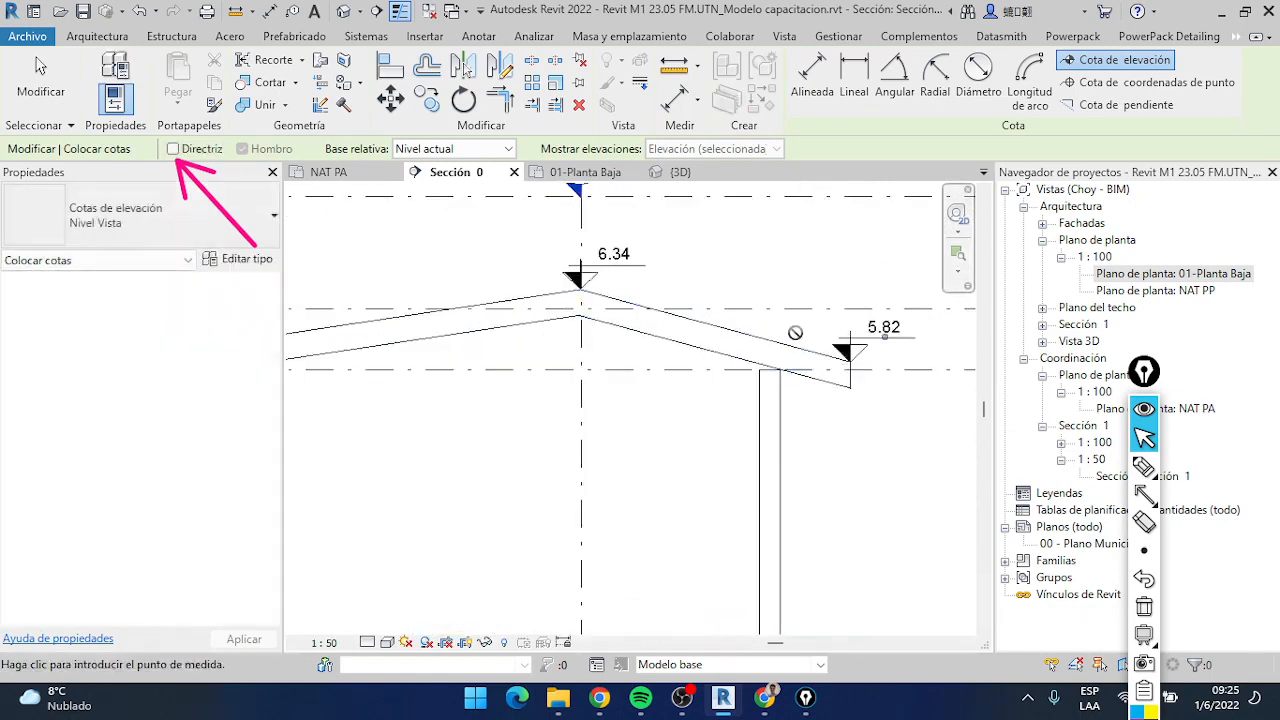
left_click(846, 352)
scroll(831, 366, "down", 3)
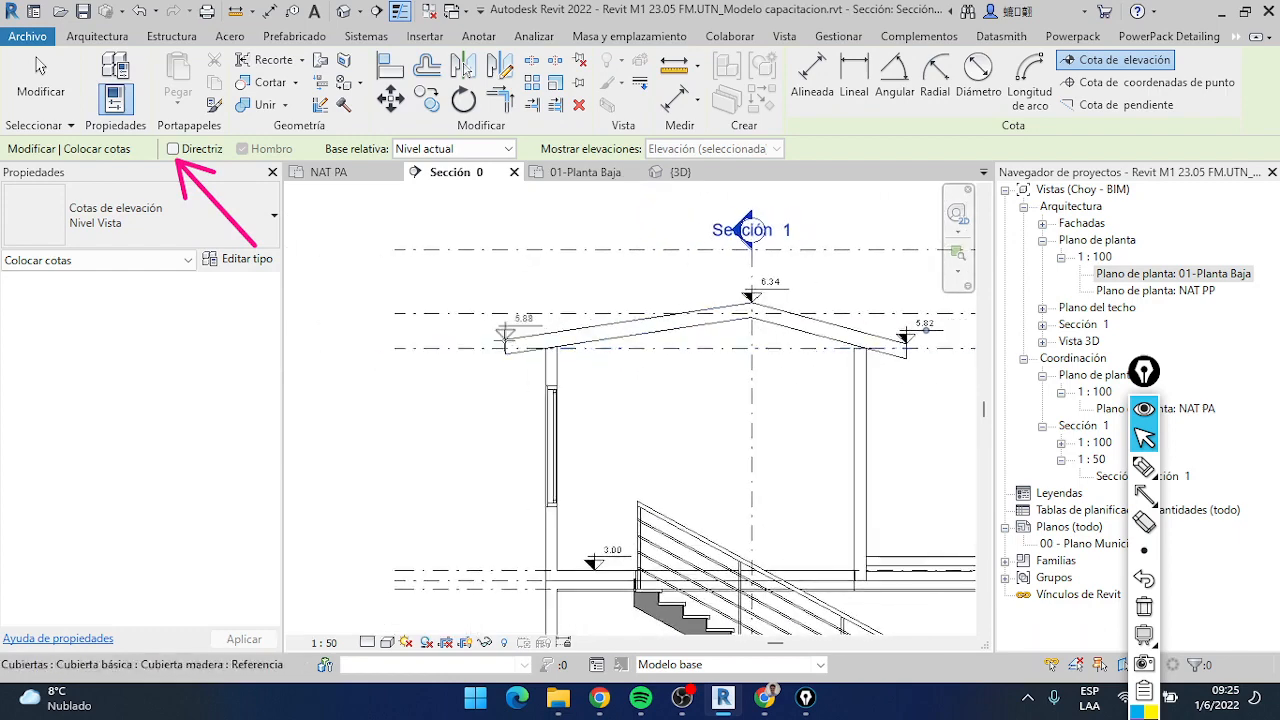
left_click(505, 340)
Place an inverted spot elevation on the underside of the ground floor ceiling and move its text below the symbol
scroll(506, 386, "down", 2)
middle_click_drag(575, 441, 431, 320)
scroll(760, 411, "up", 1)
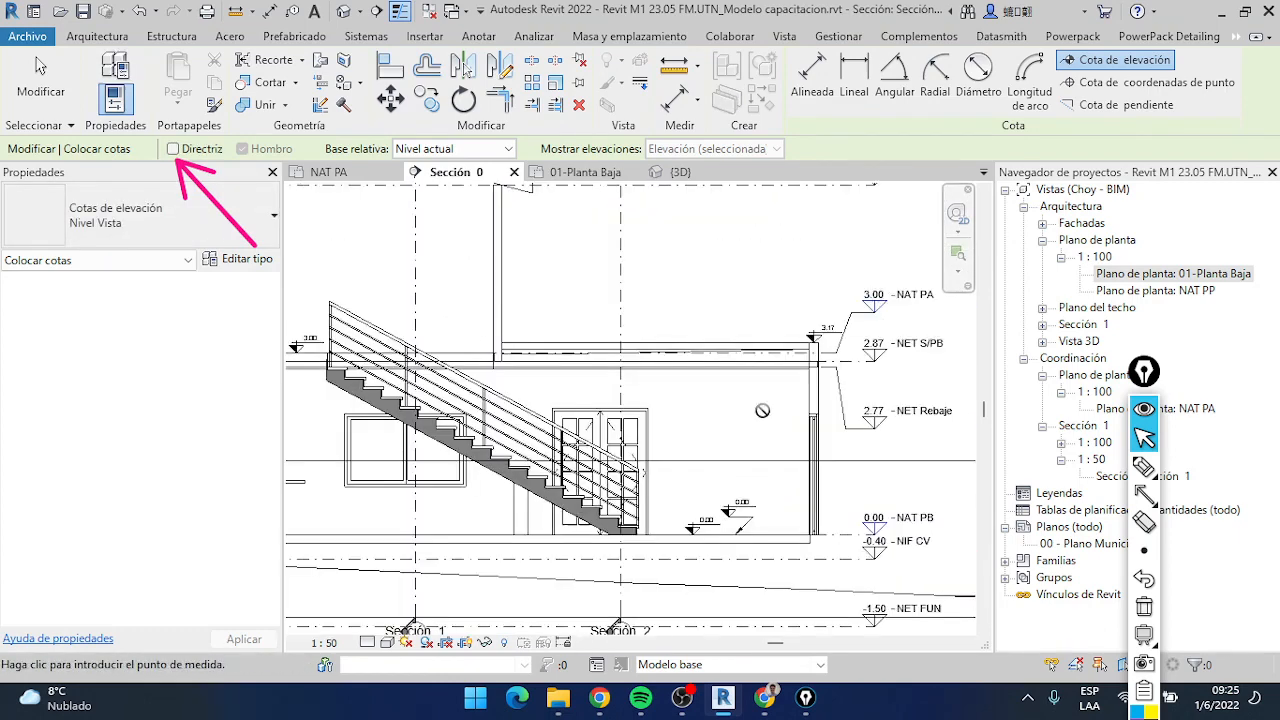
scroll(762, 410, "up", 4)
left_click(745, 333)
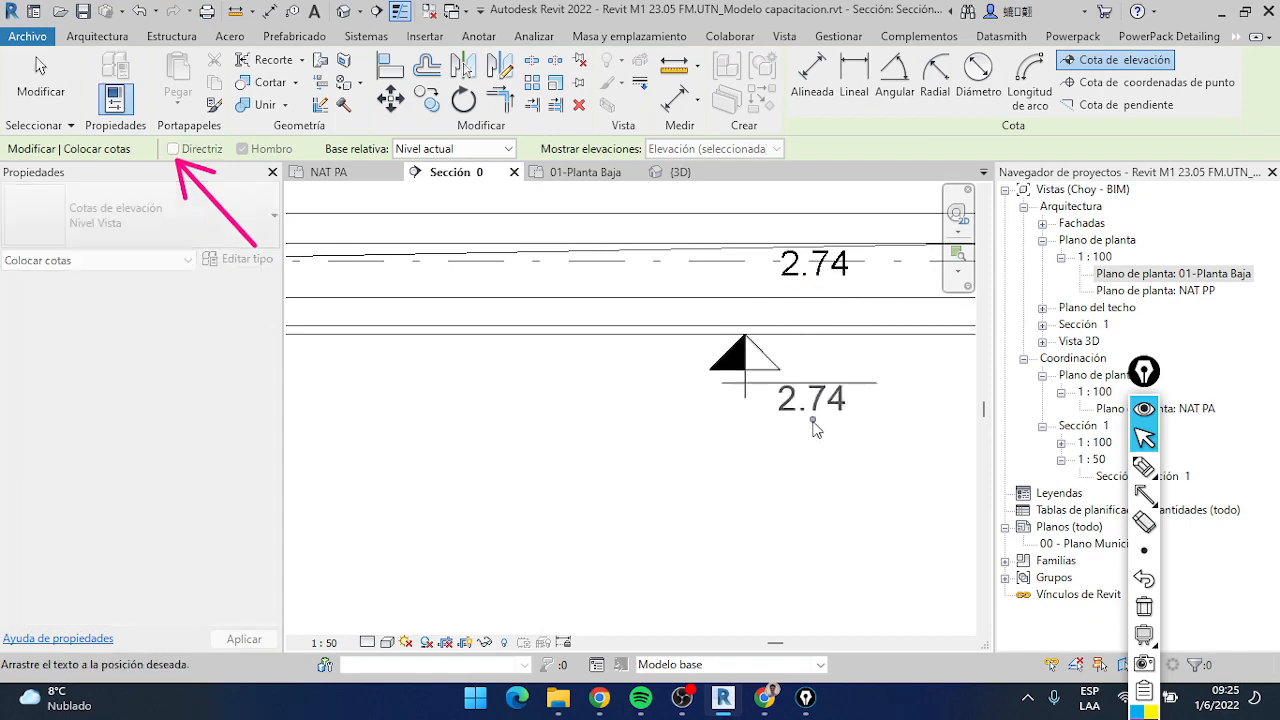
left_click_drag(808, 425, 805, 412)
Place an inverted spot elevation where the upper floor's left wall meets the roof underside, move its text below, and finish the command
scroll(803, 408, "down", 7)
scroll(490, 212, "up", 2)
middle_click_drag(490, 212, 680, 246)
scroll(503, 263, "up", 3)
scroll(428, 288, "up", 3)
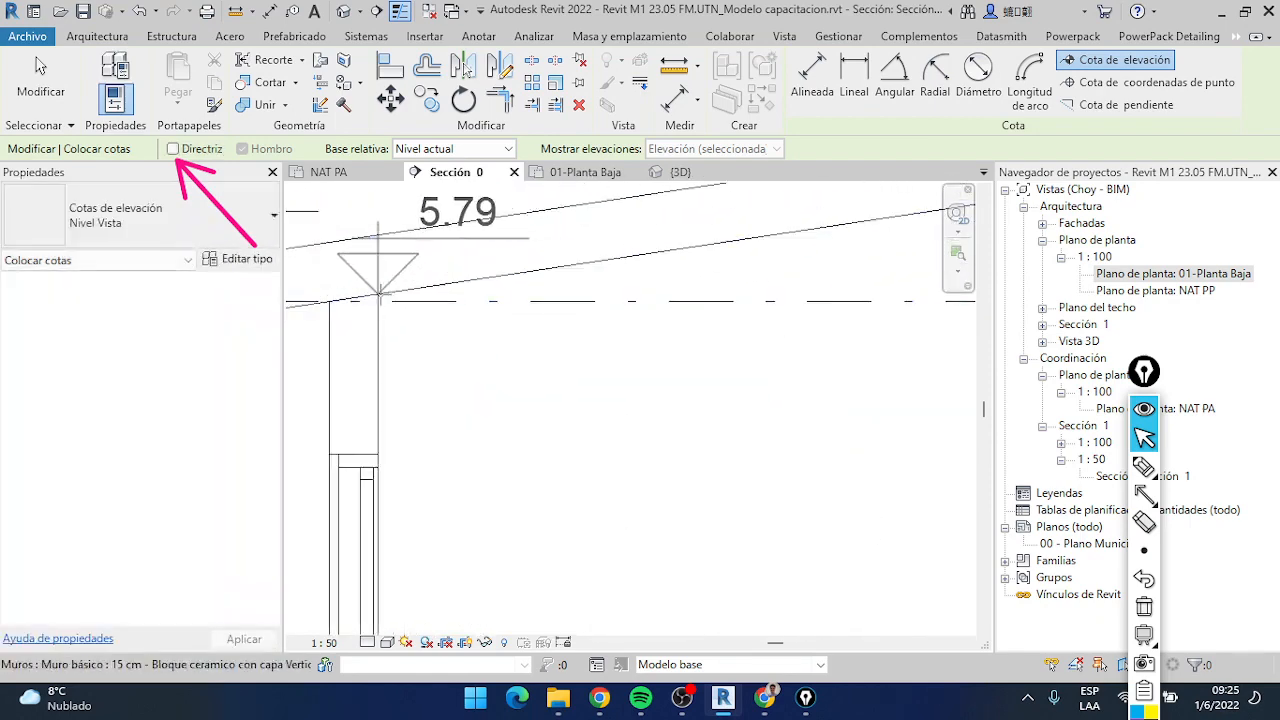
left_click(377, 297)
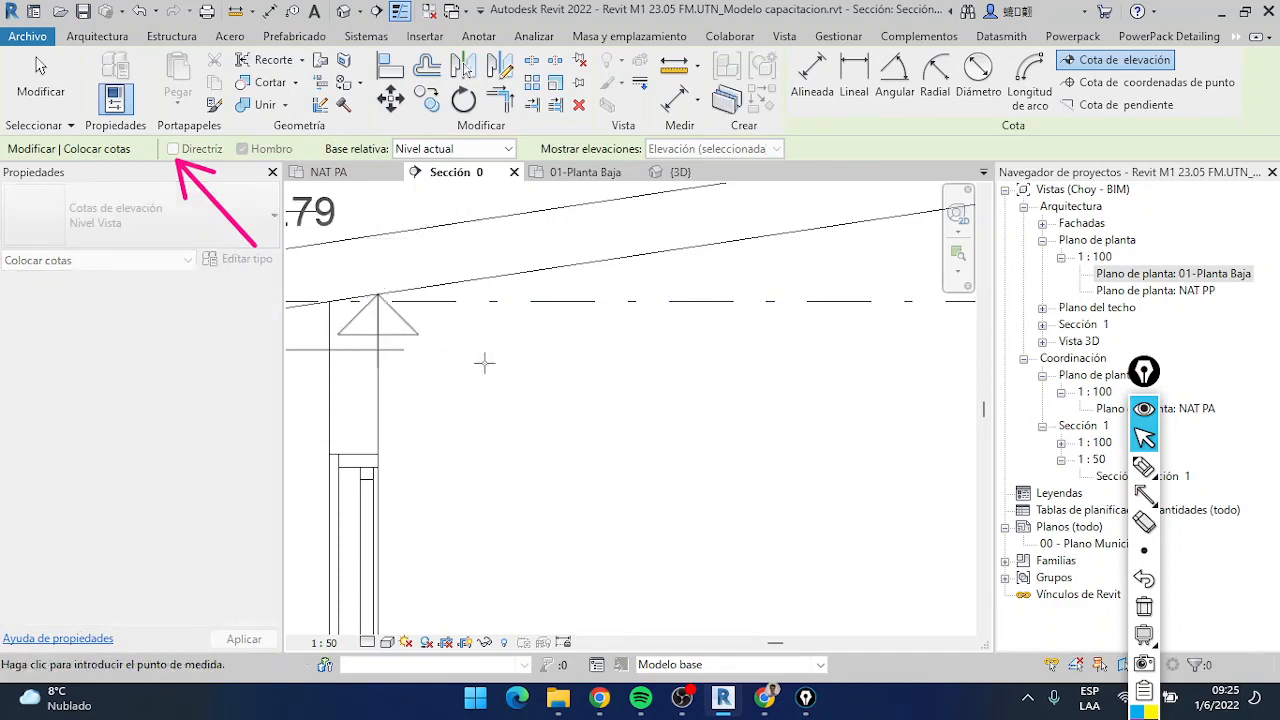
left_click(380, 345)
left_click_drag(459, 236, 443, 407)
scroll(530, 408, "down", 2)
scroll(548, 407, "down", 4)
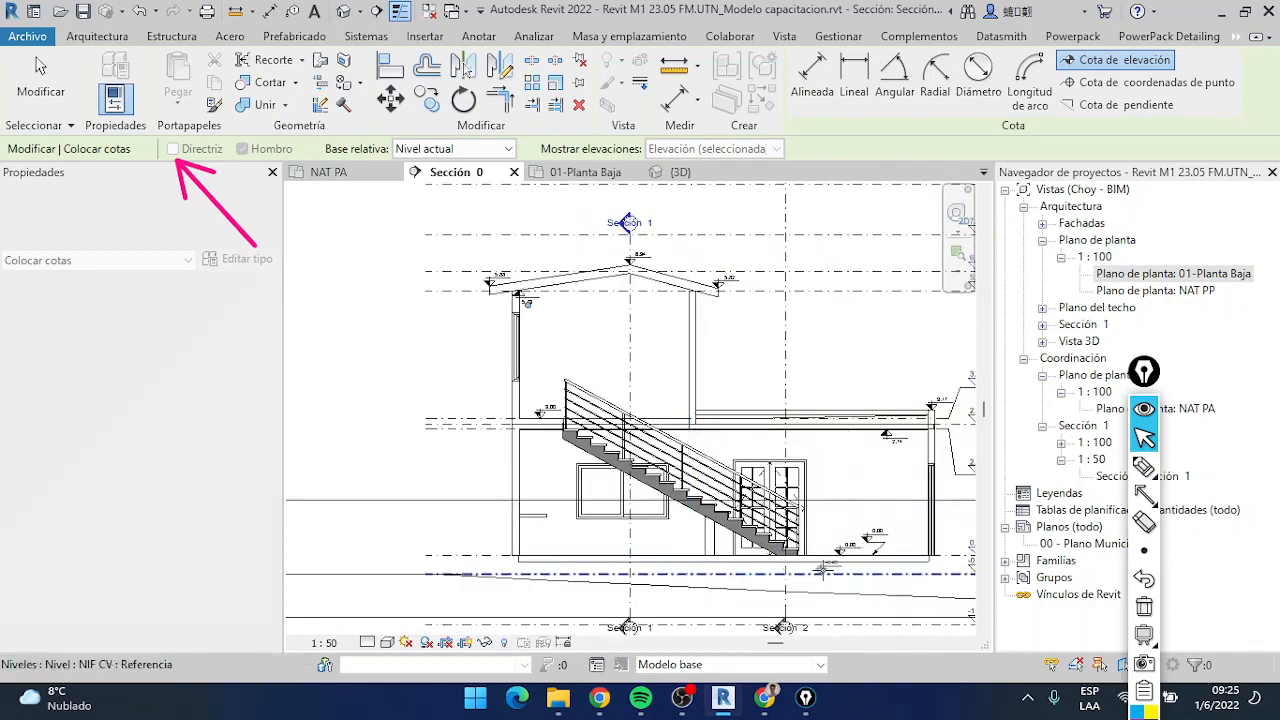
middle_click_drag(828, 576, 695, 555)
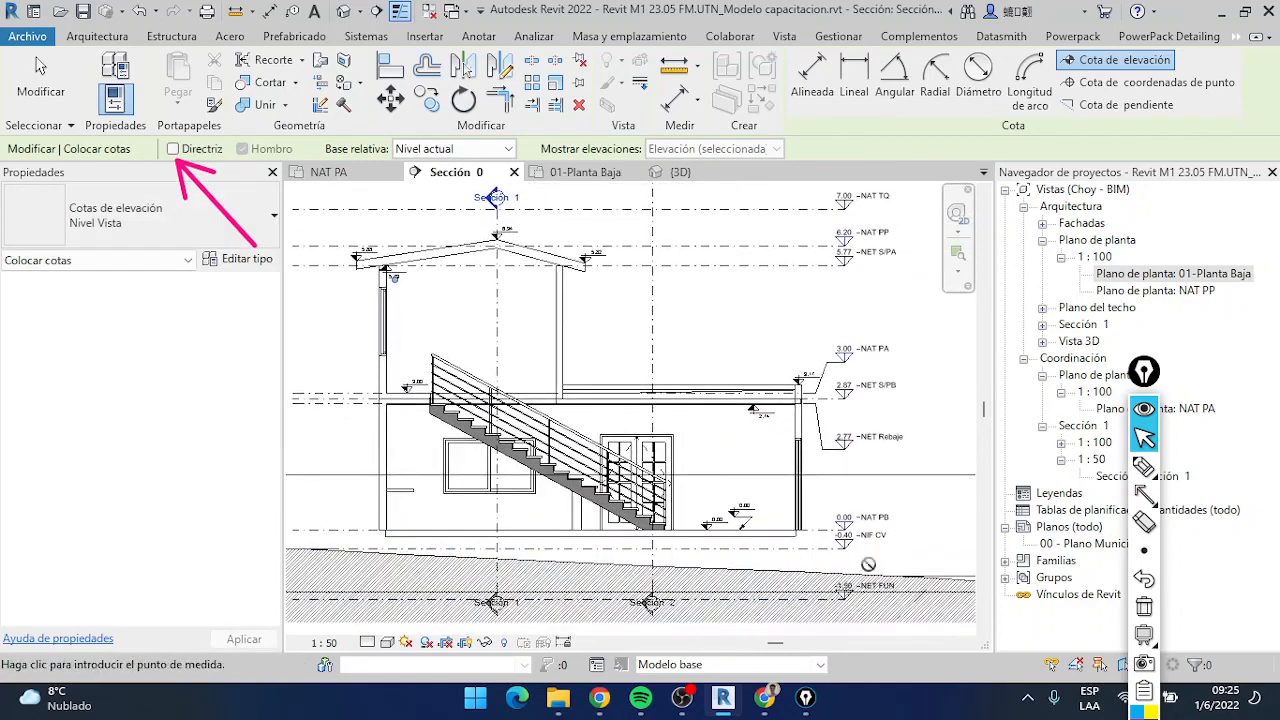
left_click(58, 92)
scroll(745, 436, "up", 3)
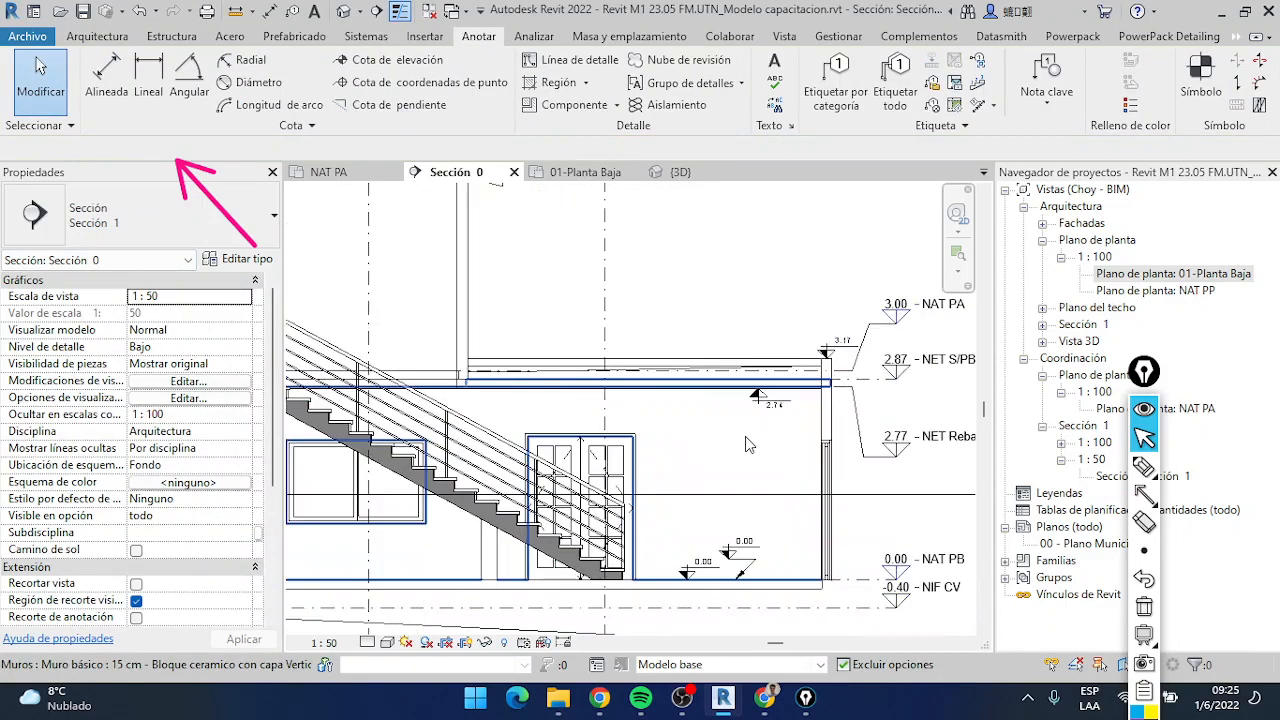
Select the leaderless spot elevation on the ground floor slab and all instances of its type visible in the view
scroll(745, 436, "down", 5)
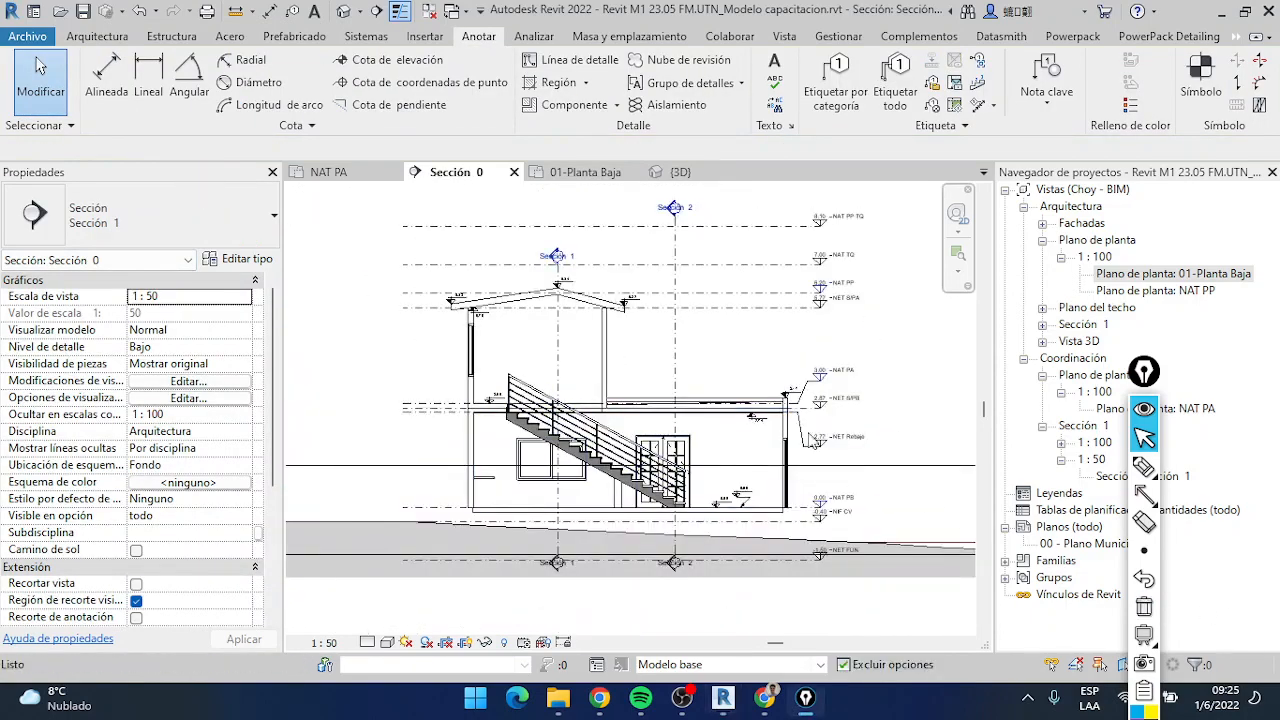
scroll(804, 433, "up", 5)
middle_click_drag(691, 386, 692, 201)
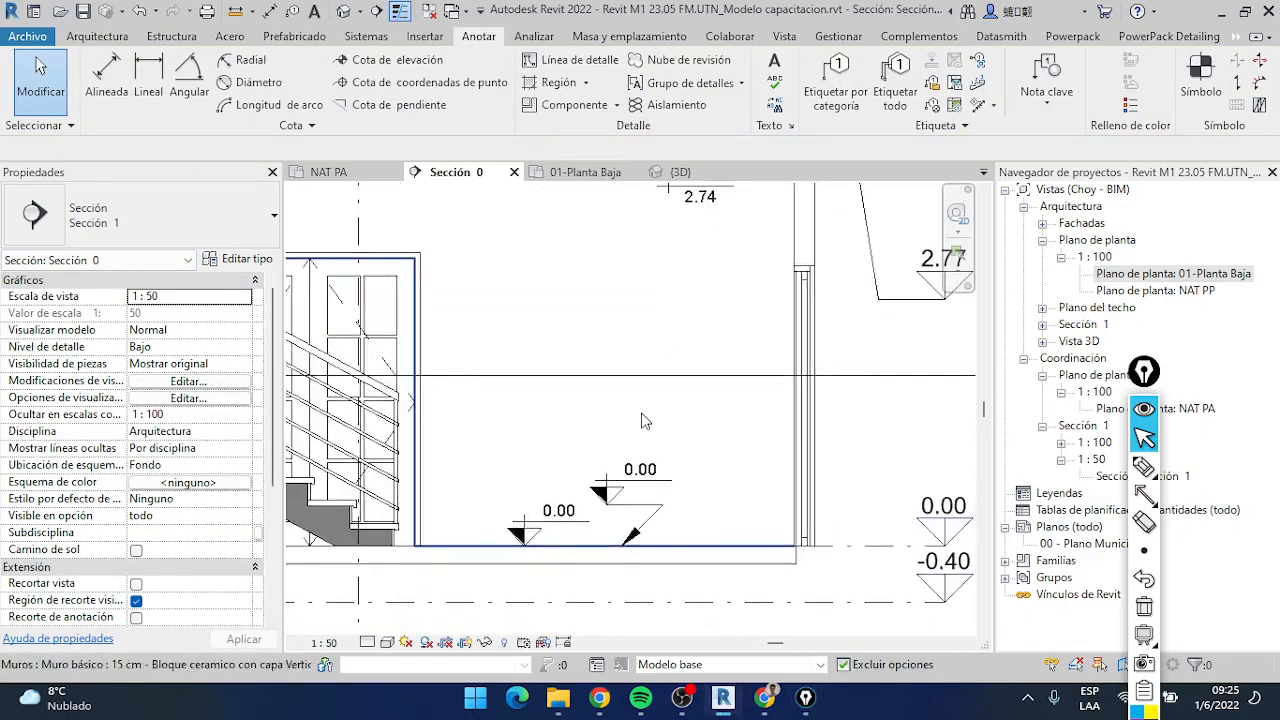
scroll(643, 421, "down", 5)
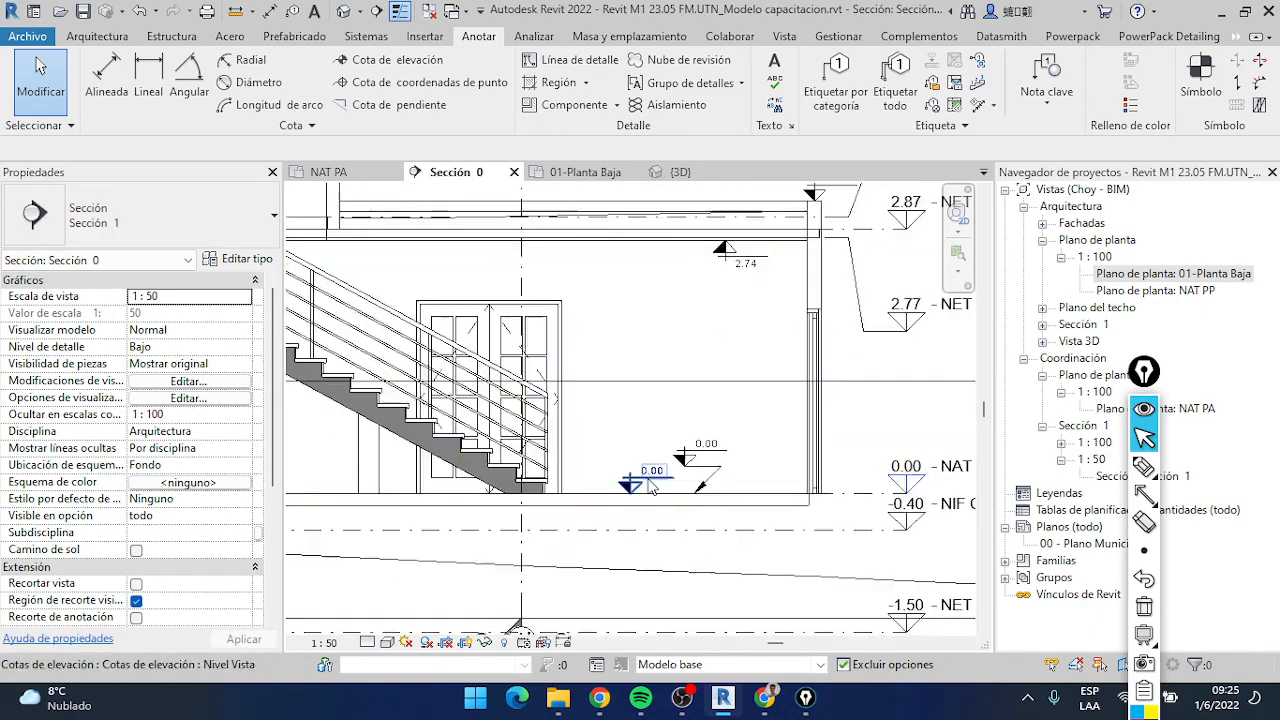
left_click(651, 486)
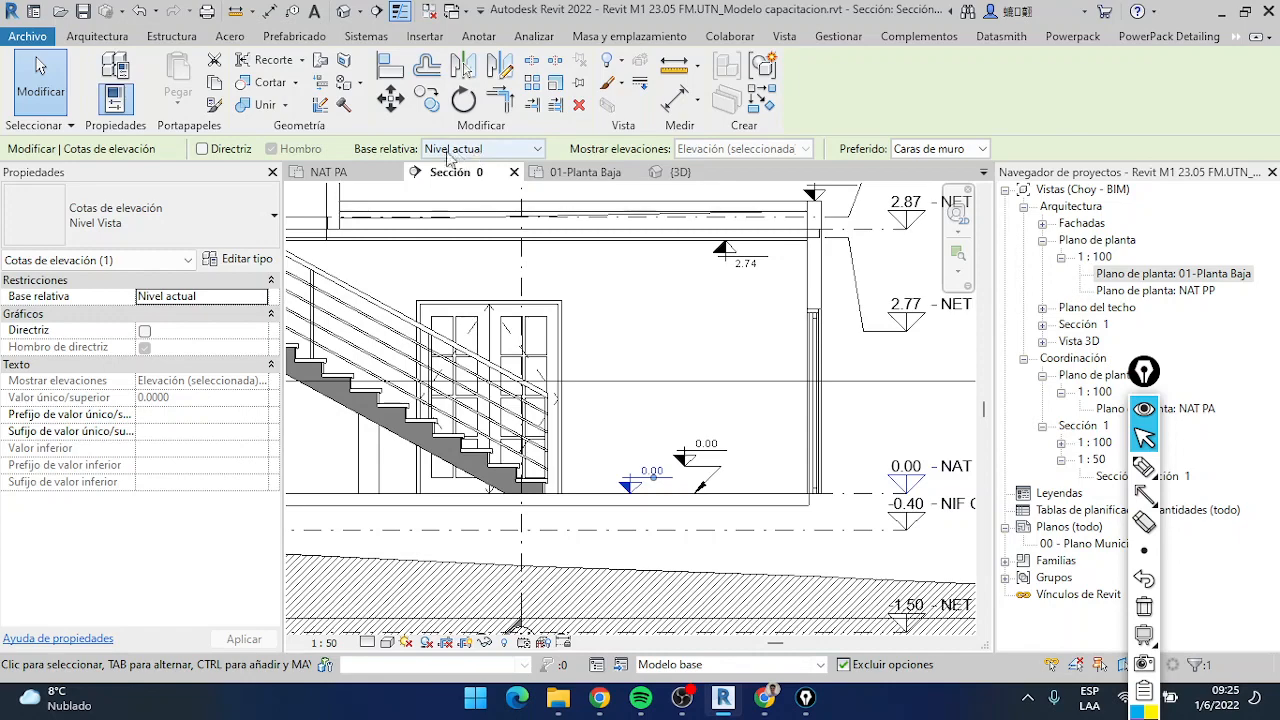
scroll(741, 453, "down", 3)
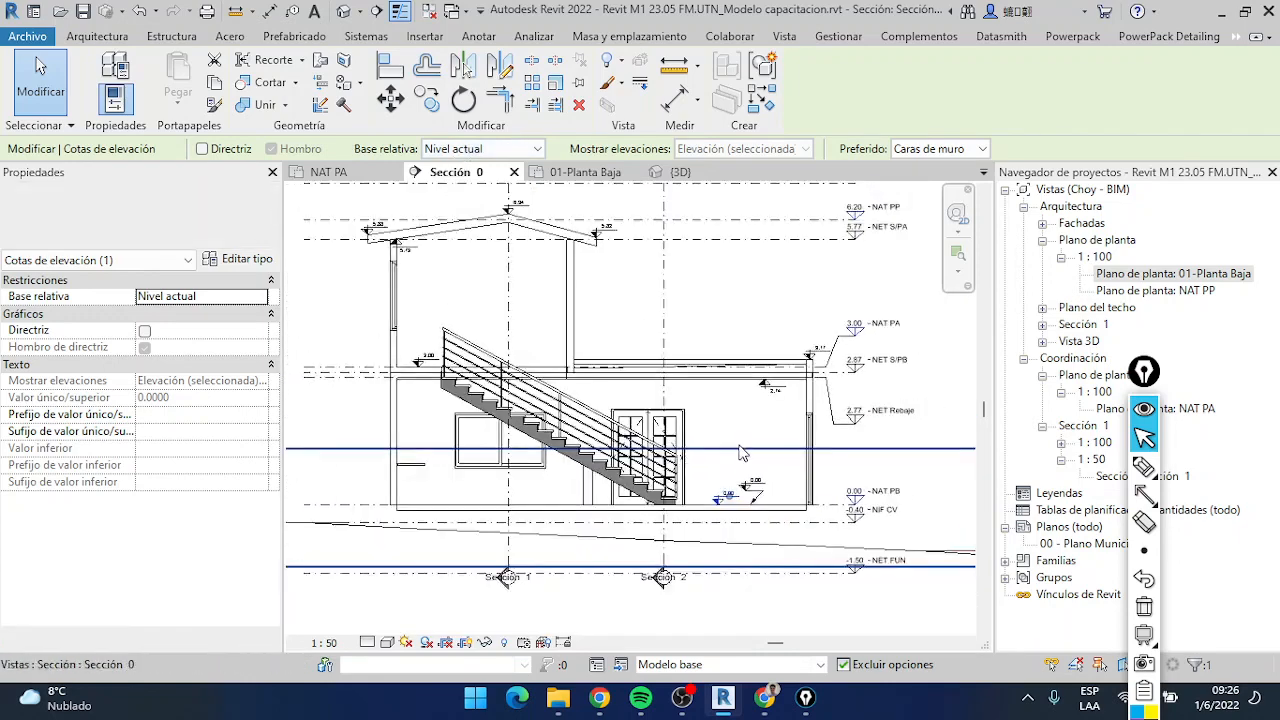
scroll(741, 453, "down", 3)
scroll(601, 332, "up", 3)
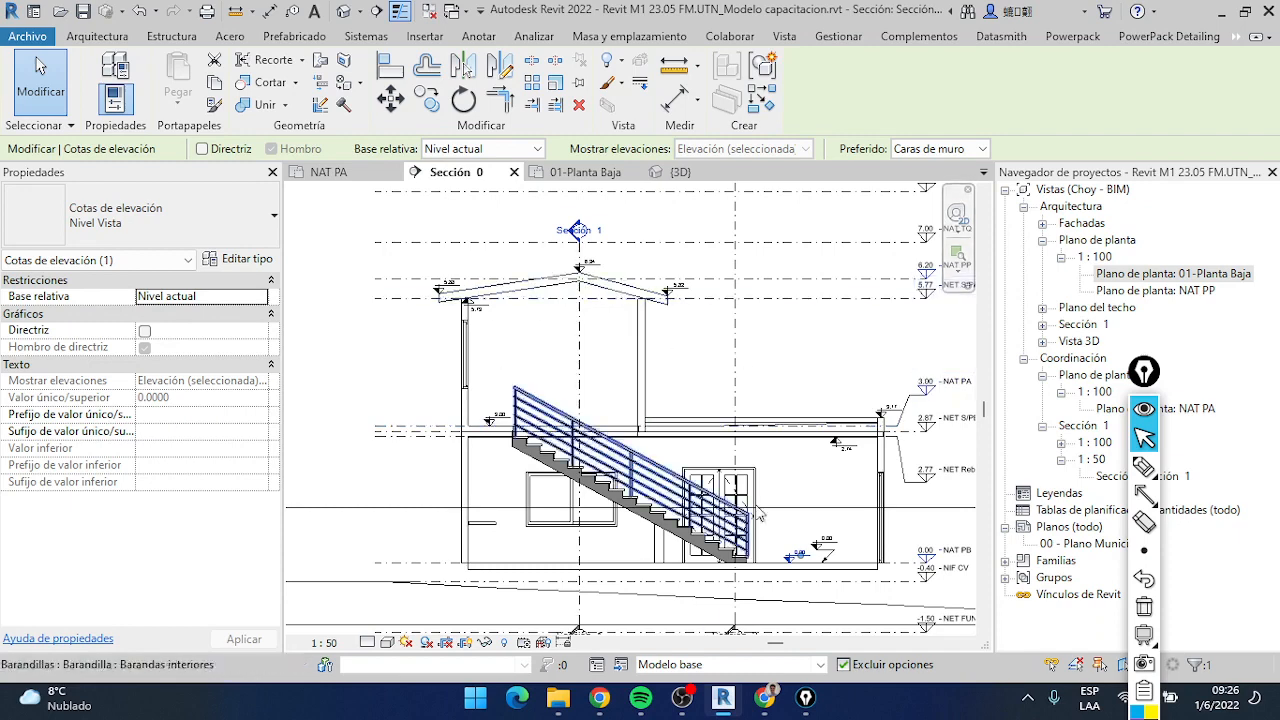
scroll(848, 556, "up", 5)
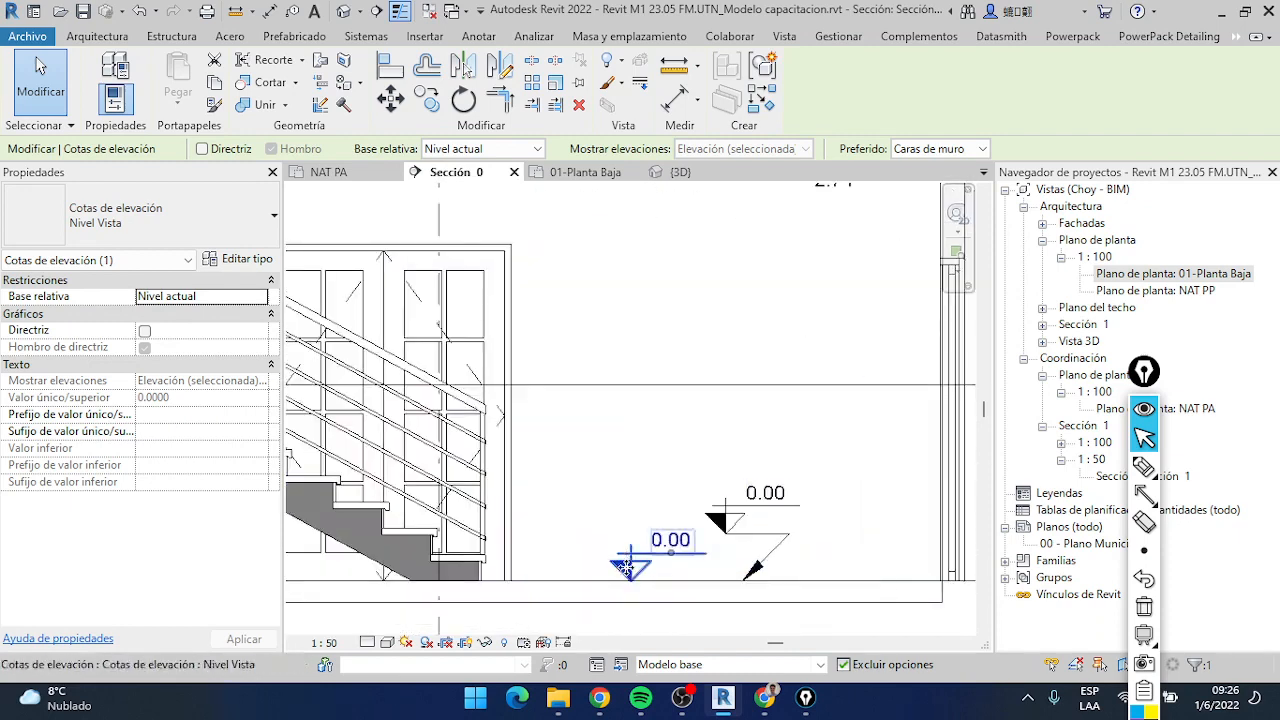
right_click(626, 568)
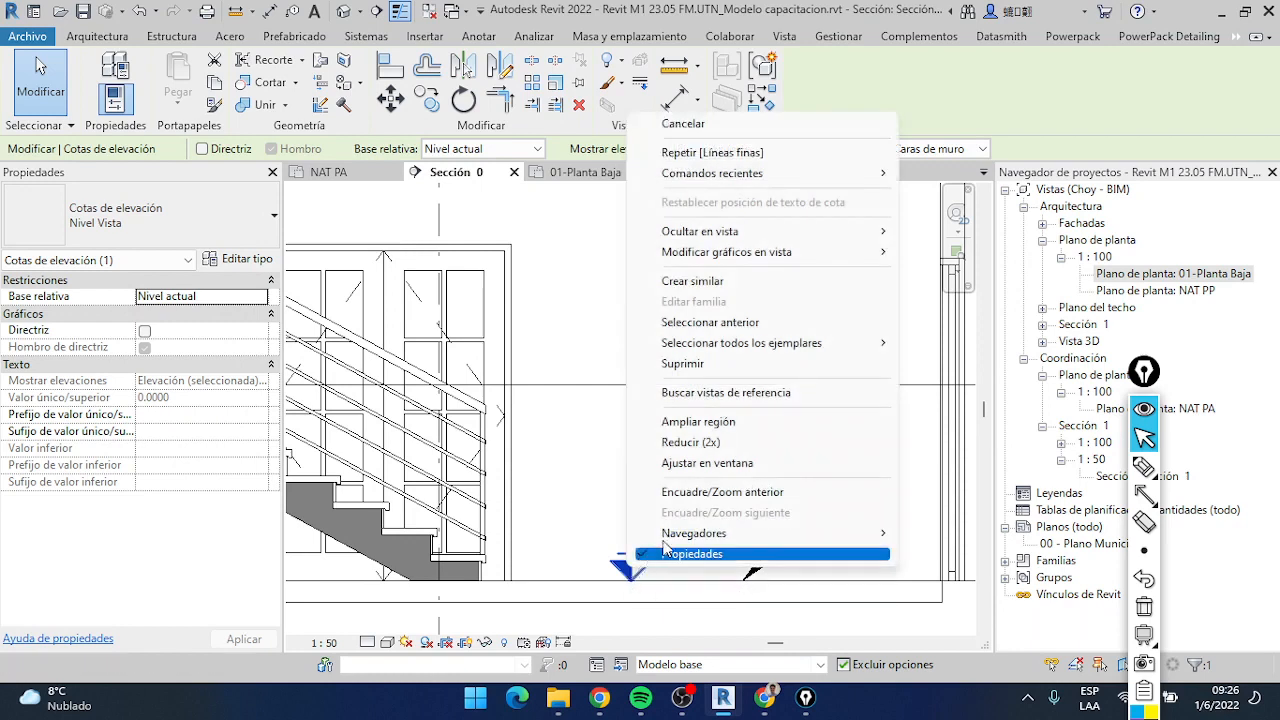
mouse_move(810, 343)
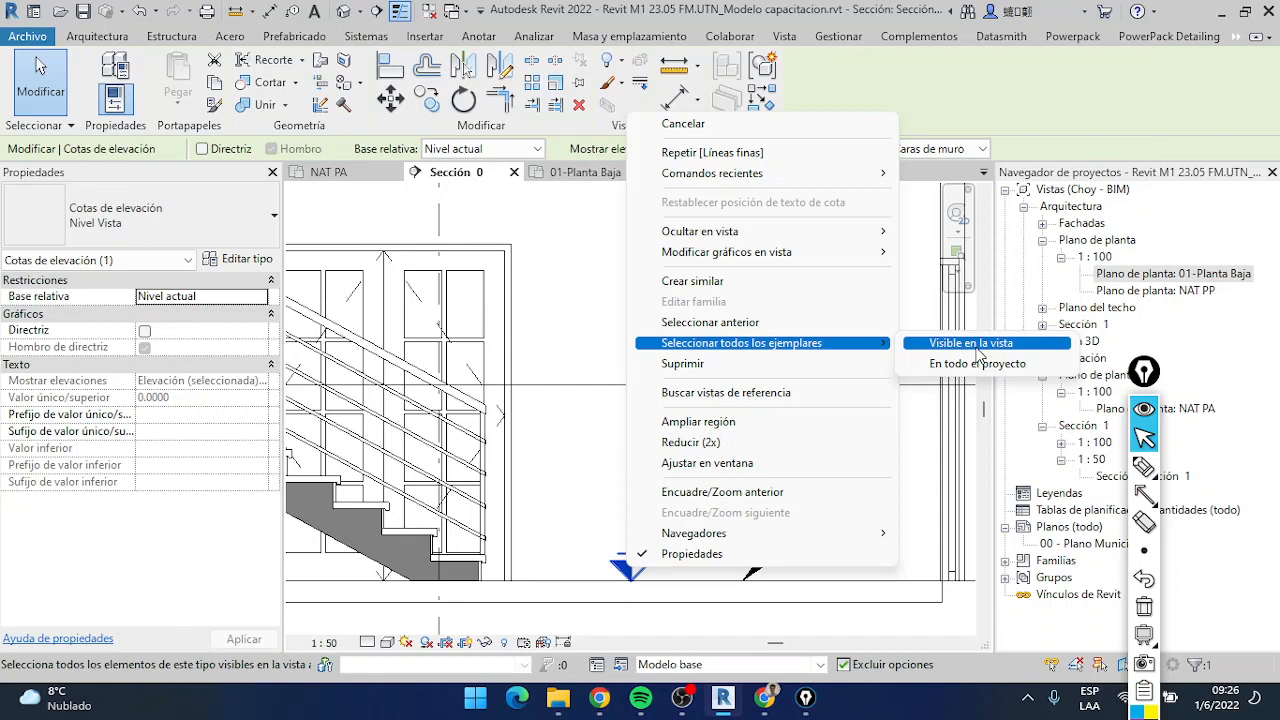
left_click(998, 346)
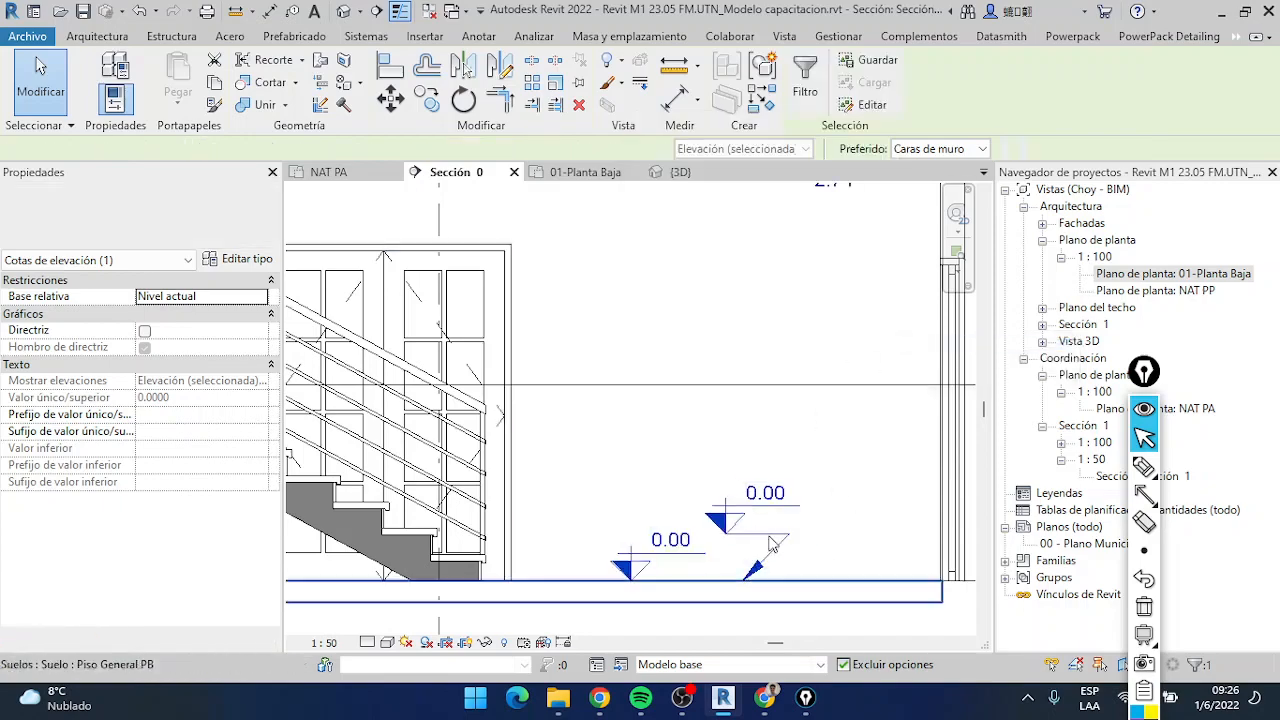
scroll(767, 538, "down", 2)
middle_click_drag(784, 544, 760, 531)
scroll(745, 539, "down", 4)
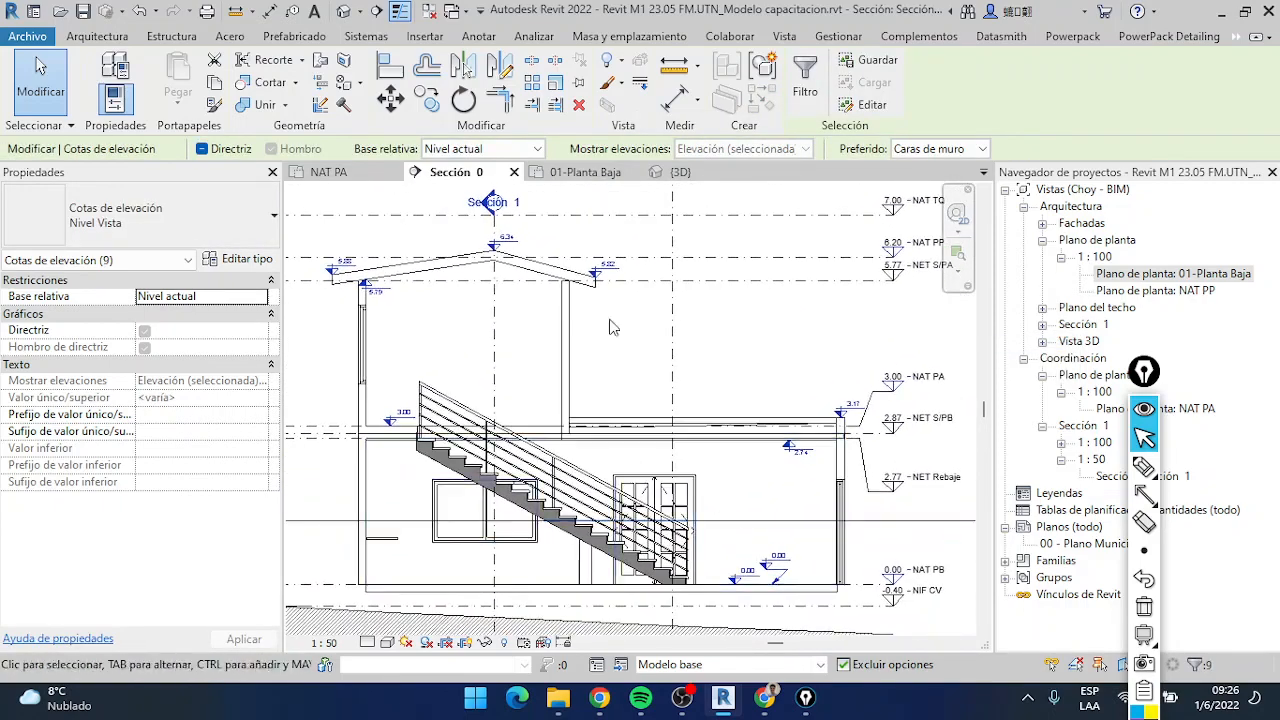
Set the relative base of the selected spot elevations to NIF CV and clear the selection
left_click(505, 152)
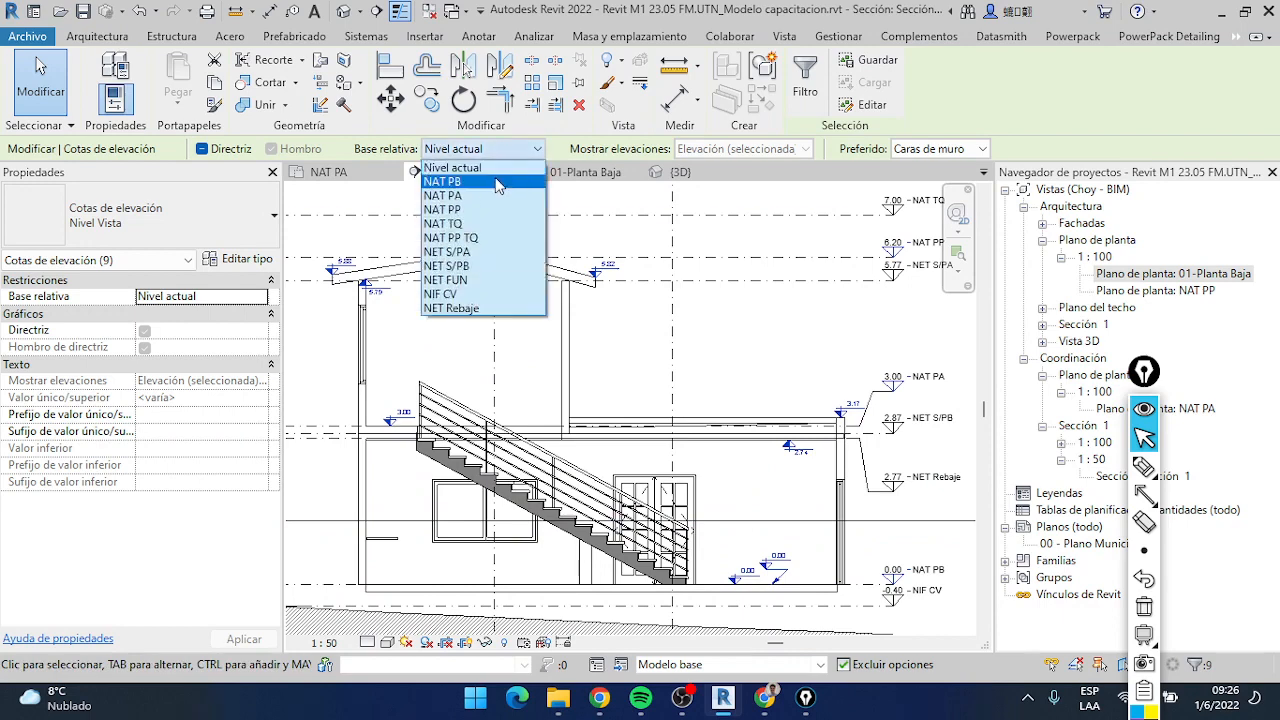
left_click(477, 295)
scroll(395, 420, "up", 4)
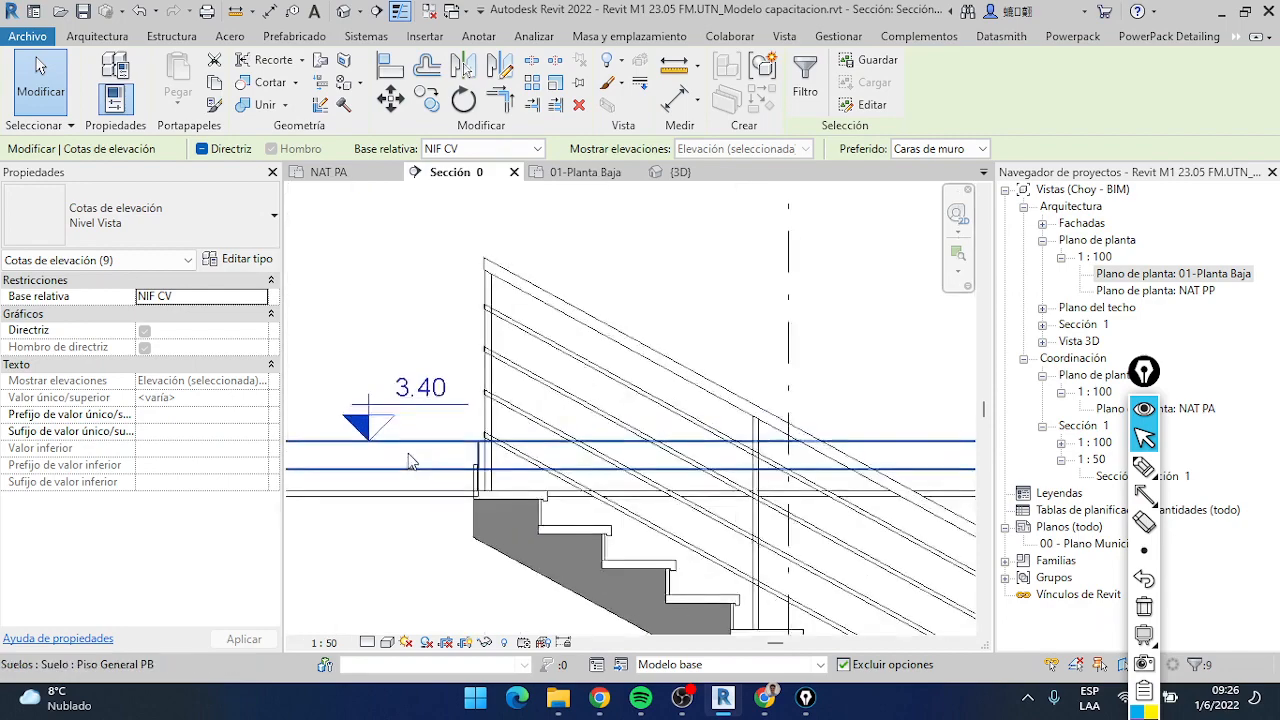
scroll(733, 453, "down", 5)
scroll(700, 480, "up", 5)
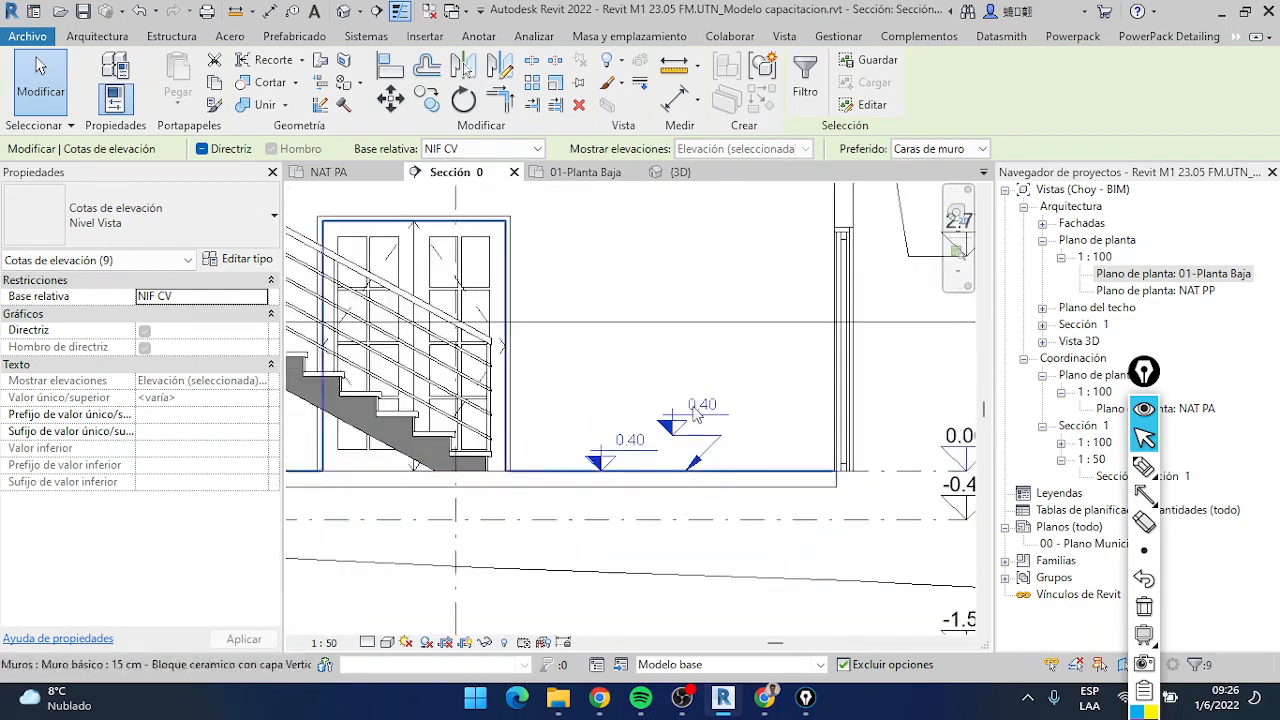
scroll(711, 435, "down", 5)
key("Escape")
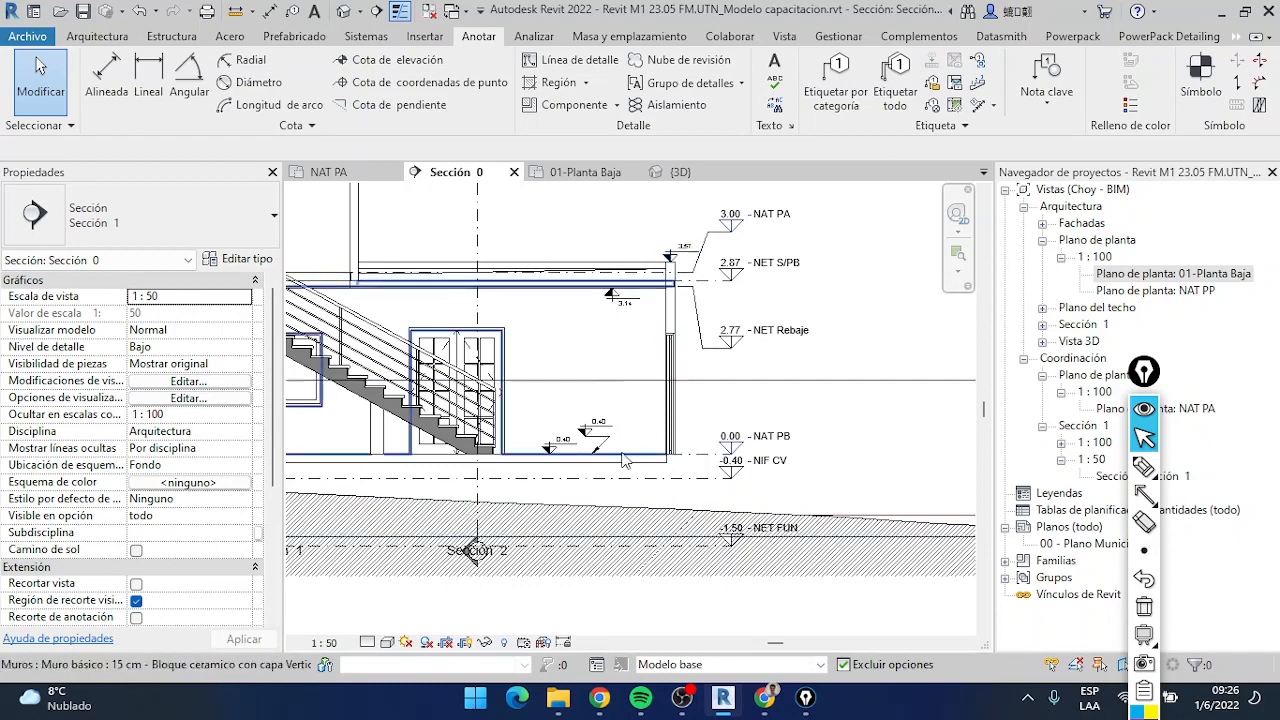
Examine the spot elevations on the roof, parapet, ceiling and ground floor slab in relation to the NIF CV level
scroll(510, 422, "down", 2)
middle_click_drag(510, 422, 729, 548)
scroll(602, 284, "up", 5)
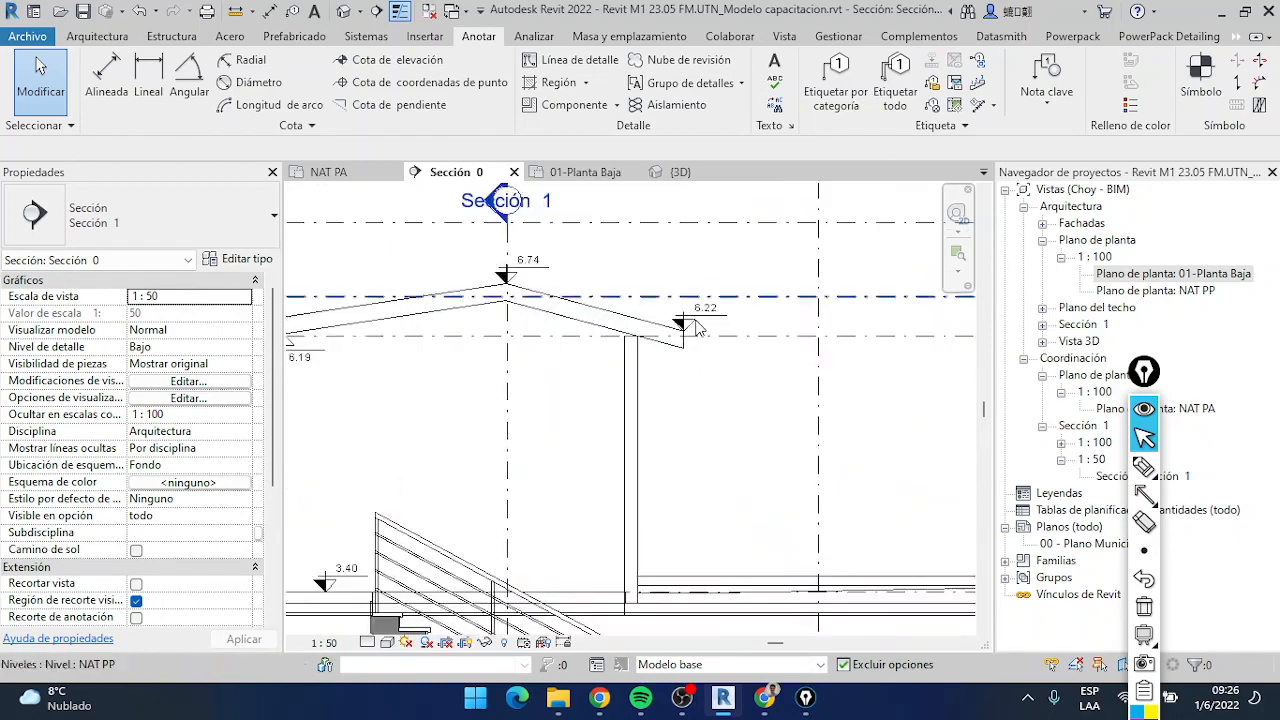
scroll(712, 365, "down", 4)
scroll(704, 430, "up", 4)
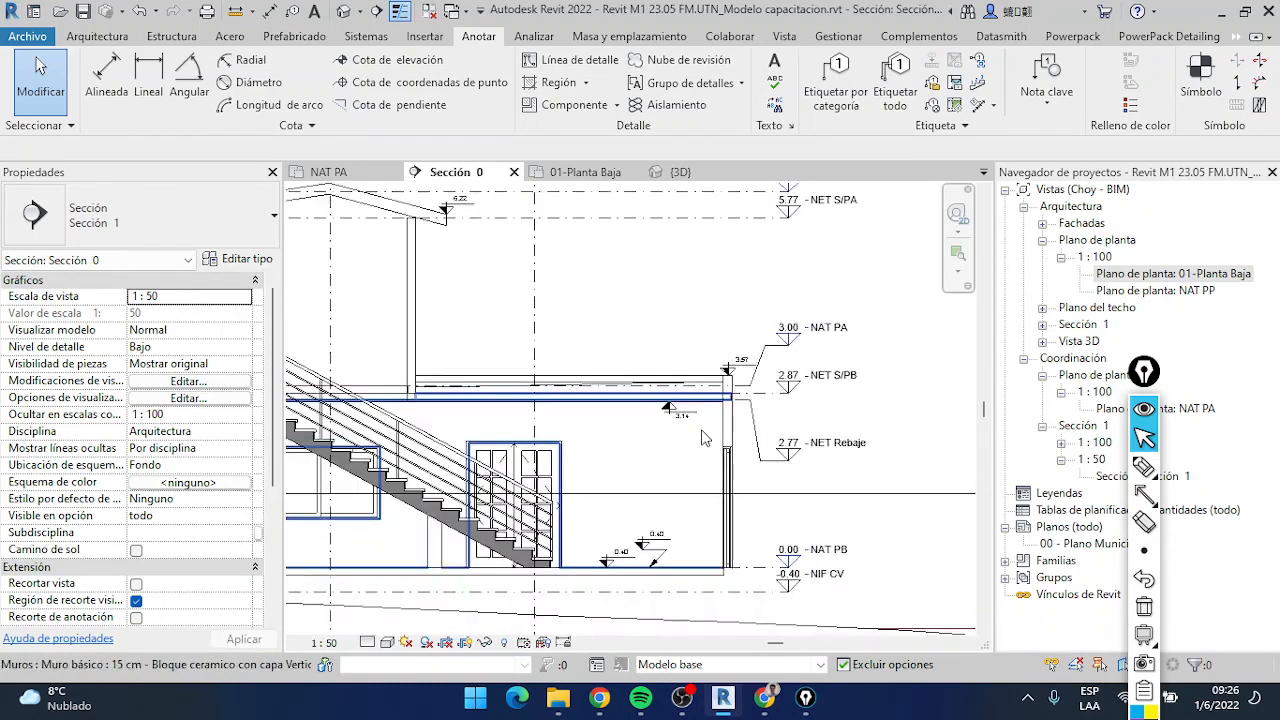
scroll(703, 437, "up", 3)
scroll(673, 447, "down", 1)
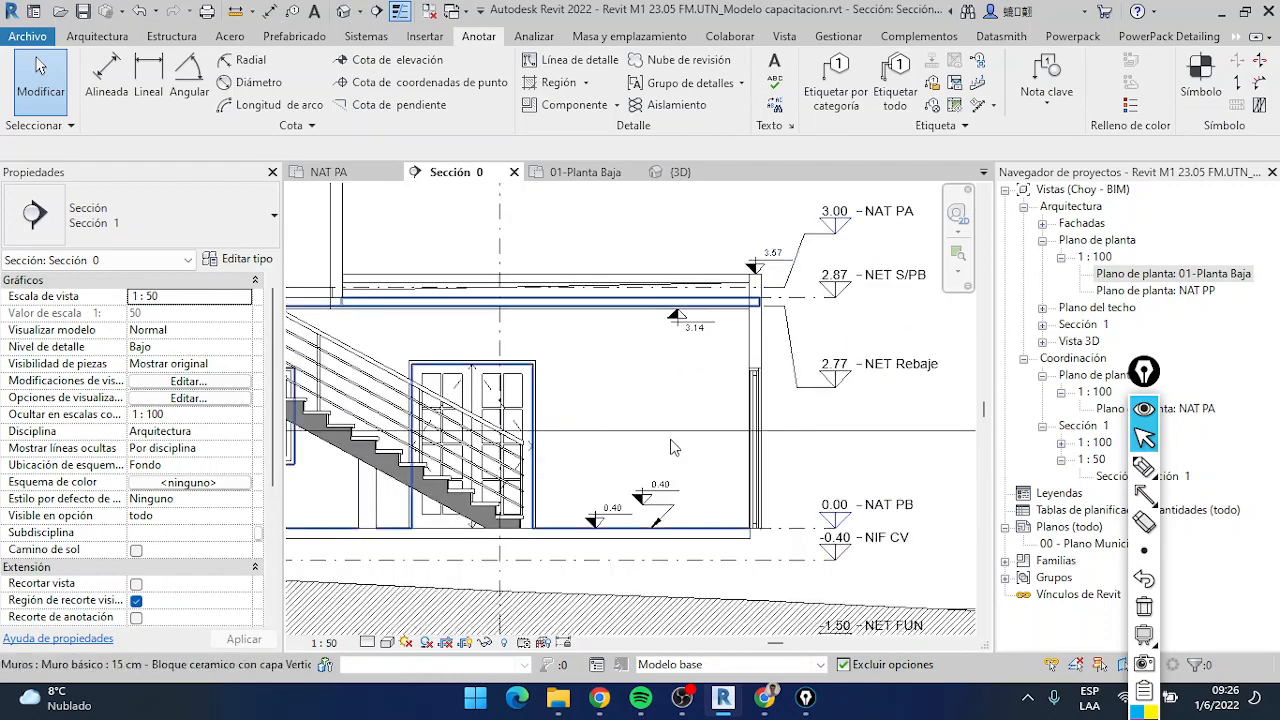
scroll(709, 345, "up", 2)
scroll(709, 382, "down", 3)
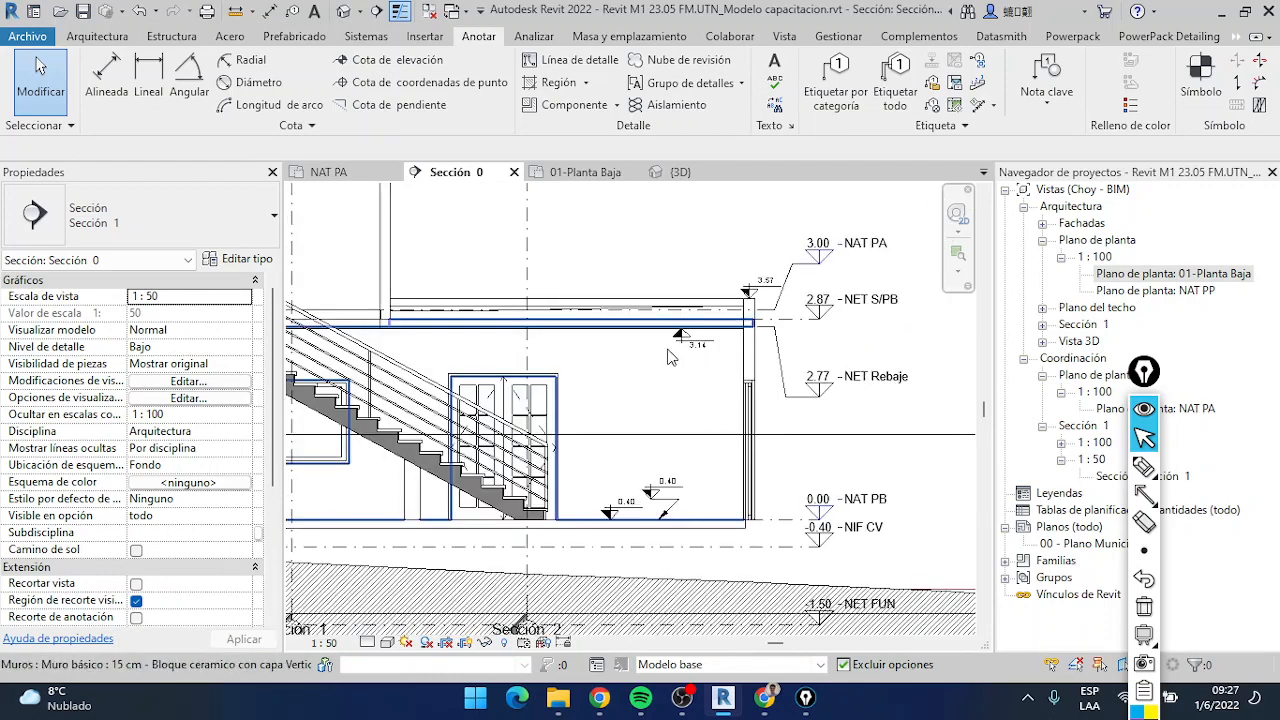
scroll(740, 400, "up", 4)
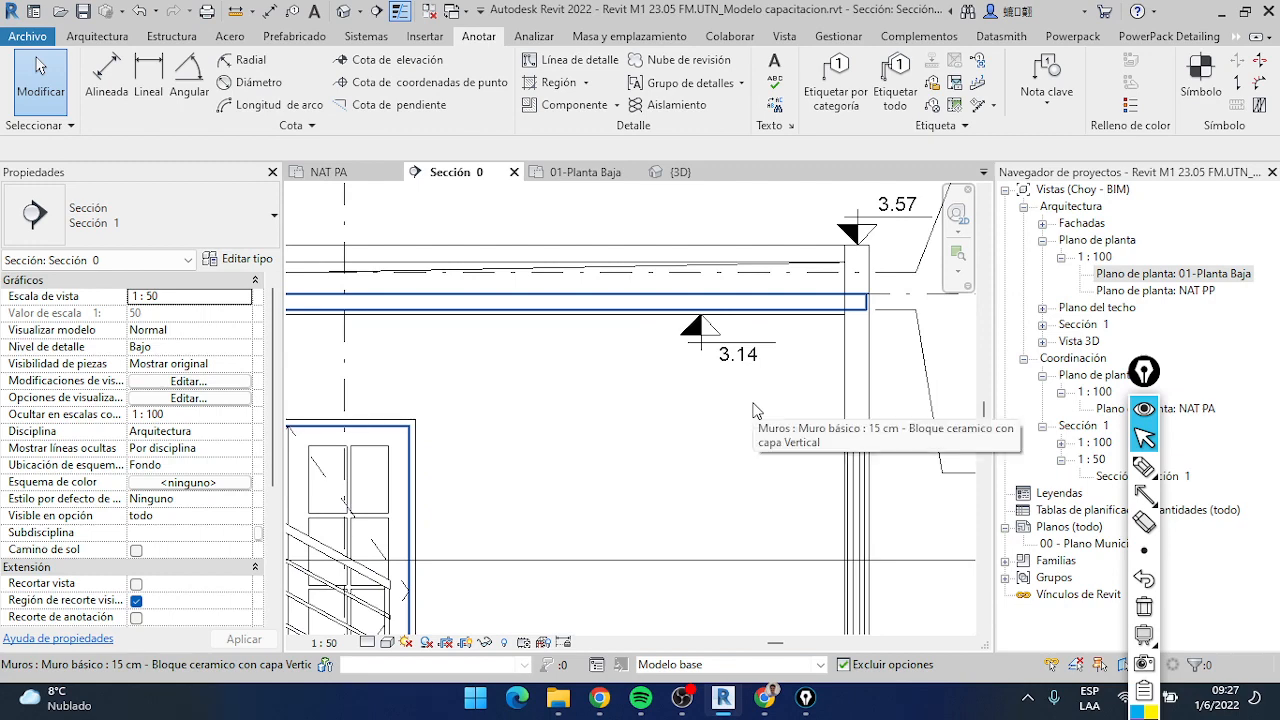
scroll(756, 418, "down", 5)
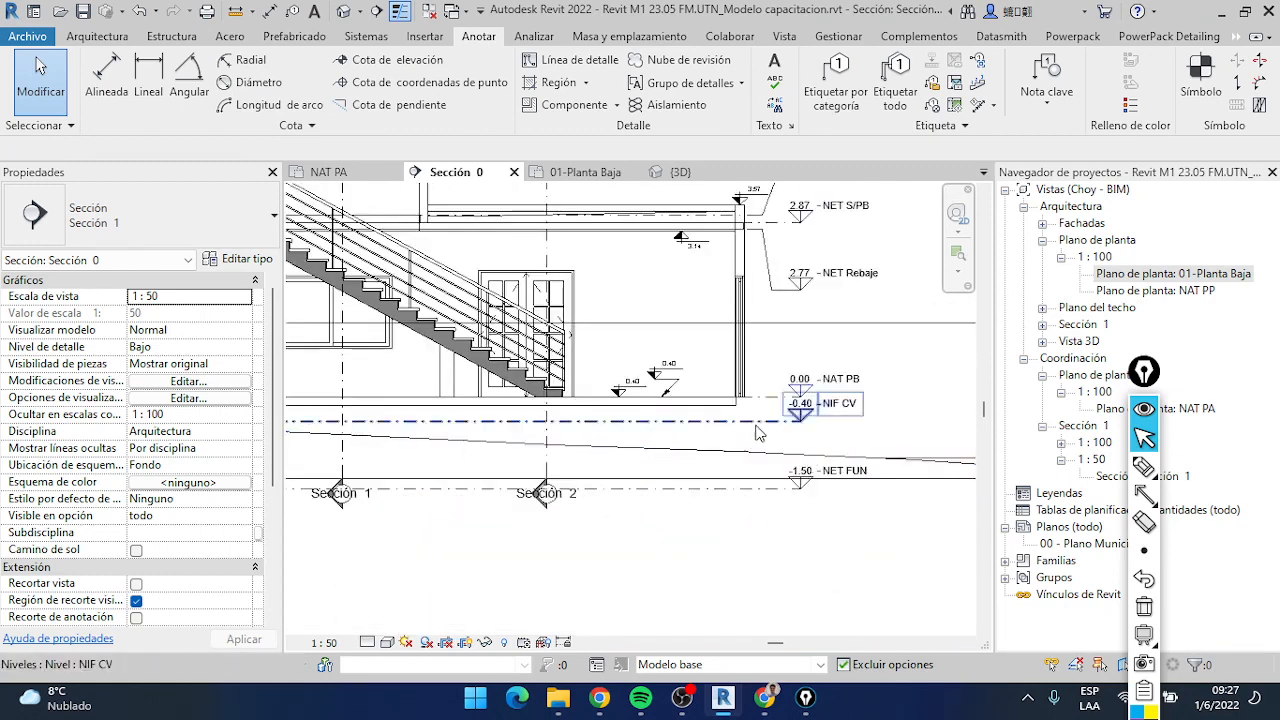
scroll(756, 432, "up", 3)
scroll(505, 235, "down", 3)
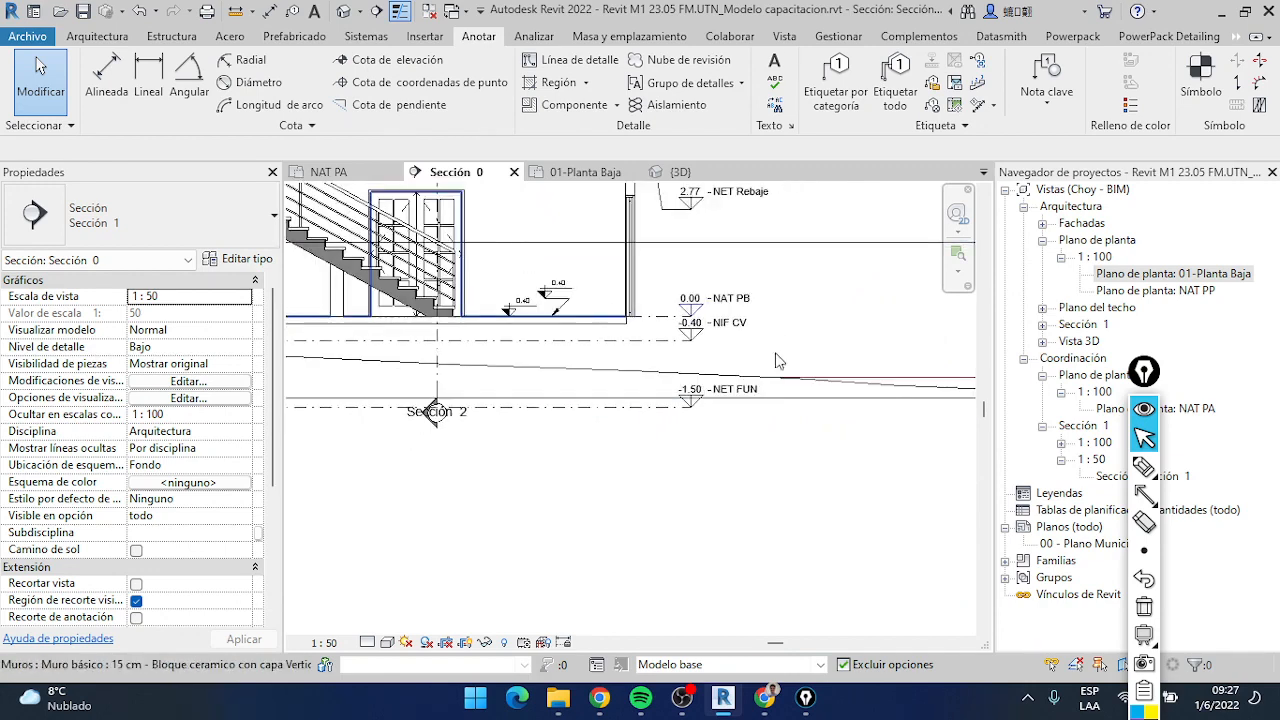
Open the 01-Planta Baja plan and start a spot elevation of type Nivel planta, previewing it over the ground floor
left_click(363, 172)
left_click(587, 172)
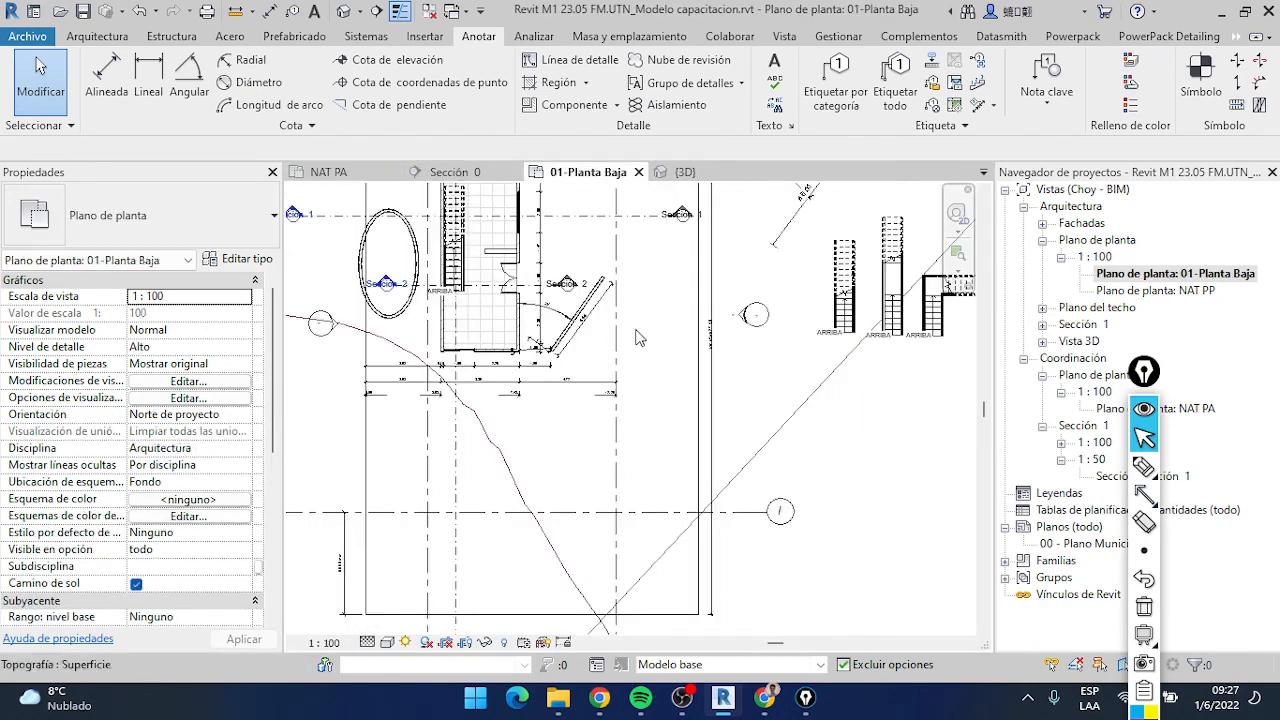
scroll(445, 230, "up", 5)
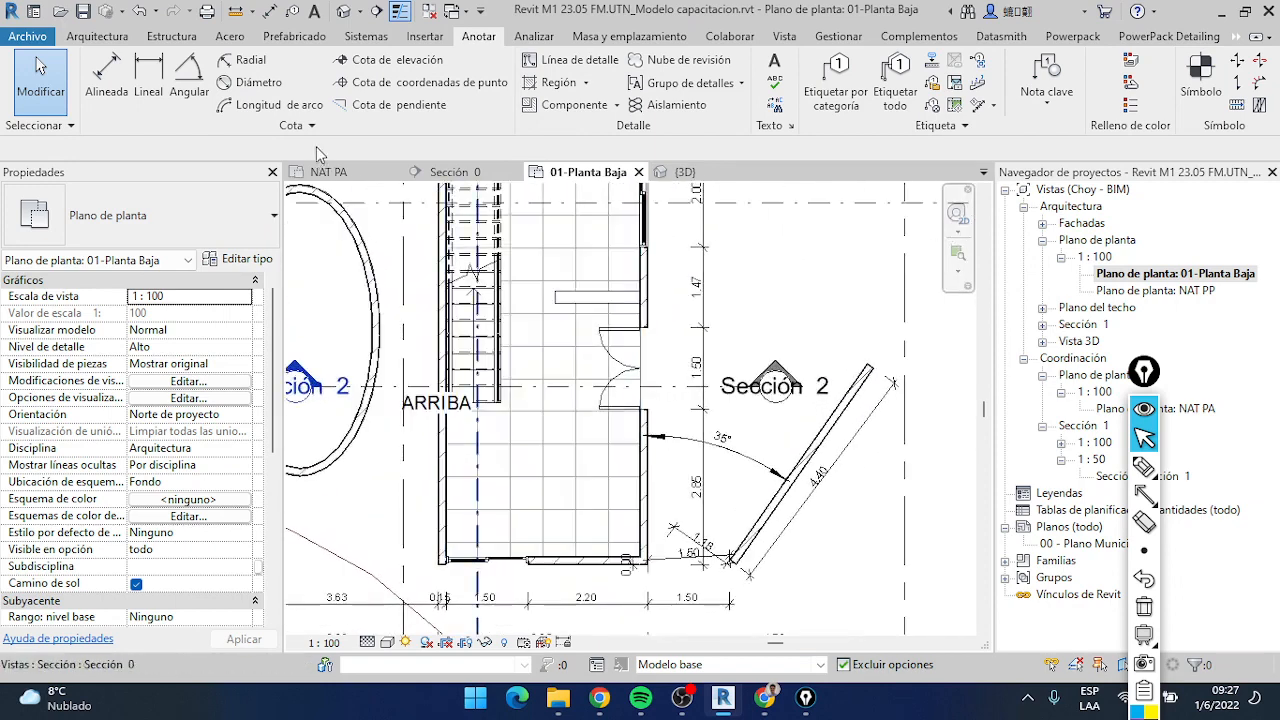
left_click(398, 62)
left_click(150, 215)
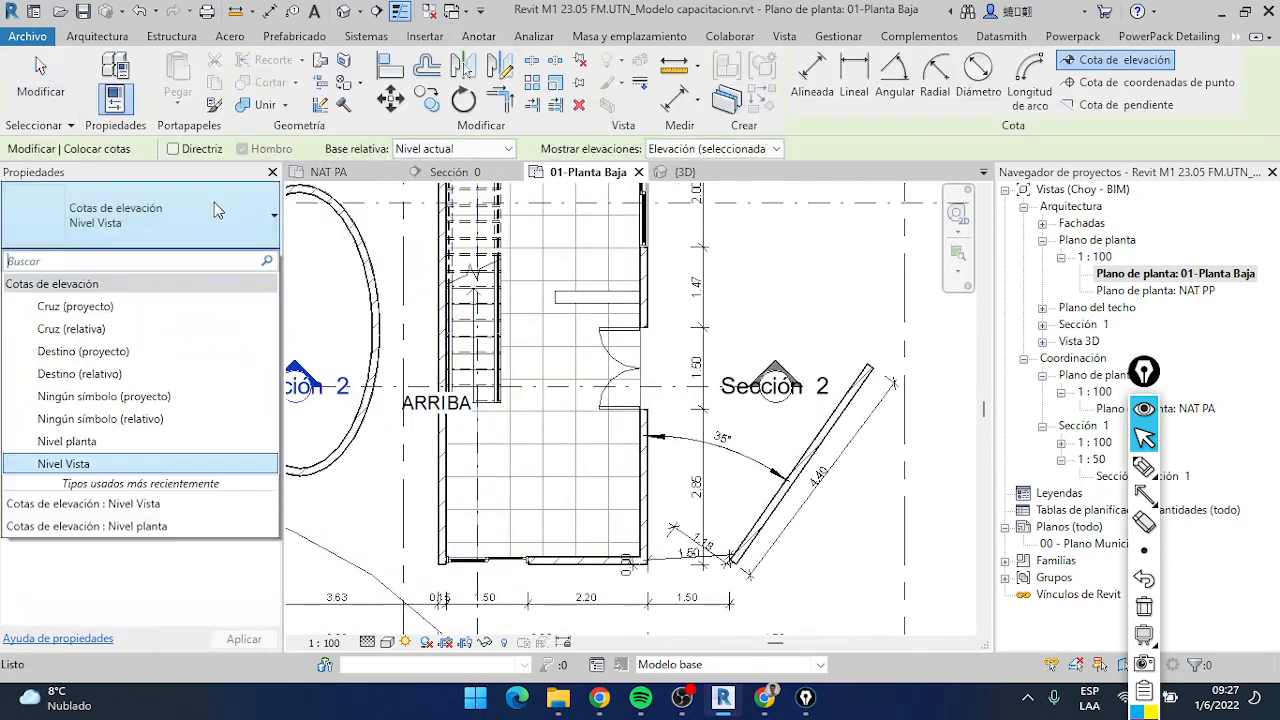
left_click(105, 441)
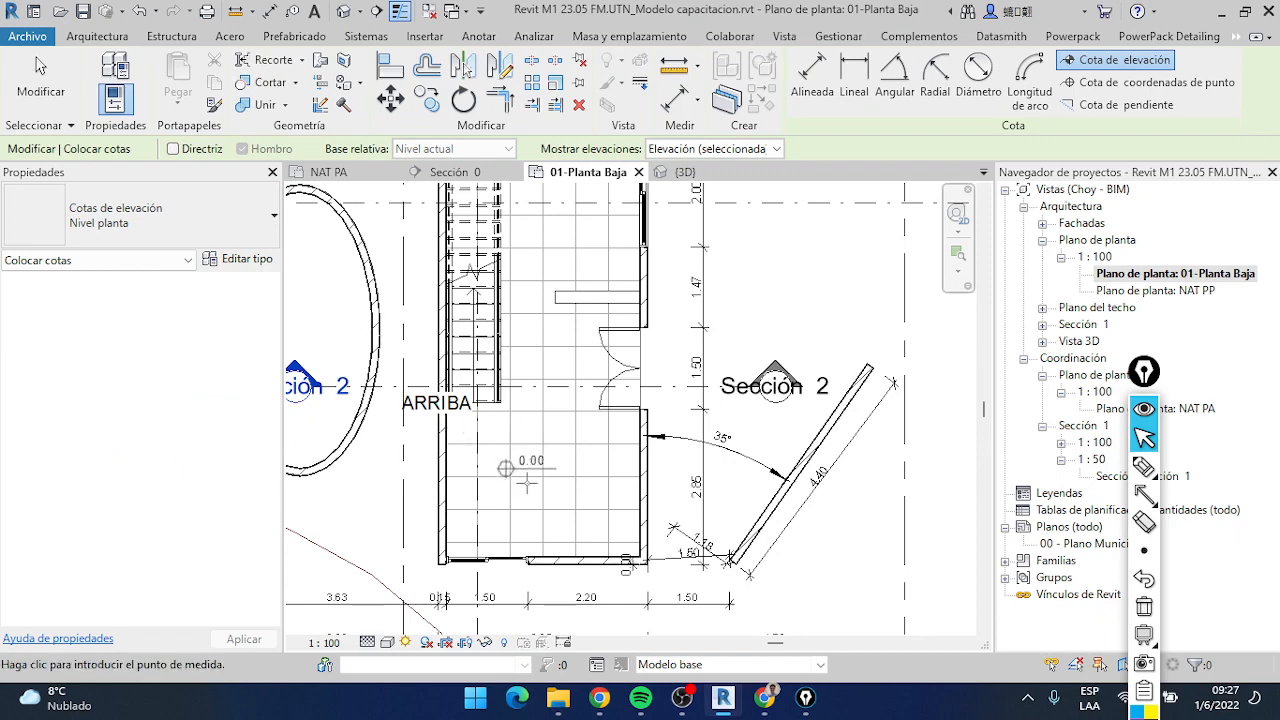
scroll(547, 482, "up", 1)
scroll(547, 482, "up", 1)
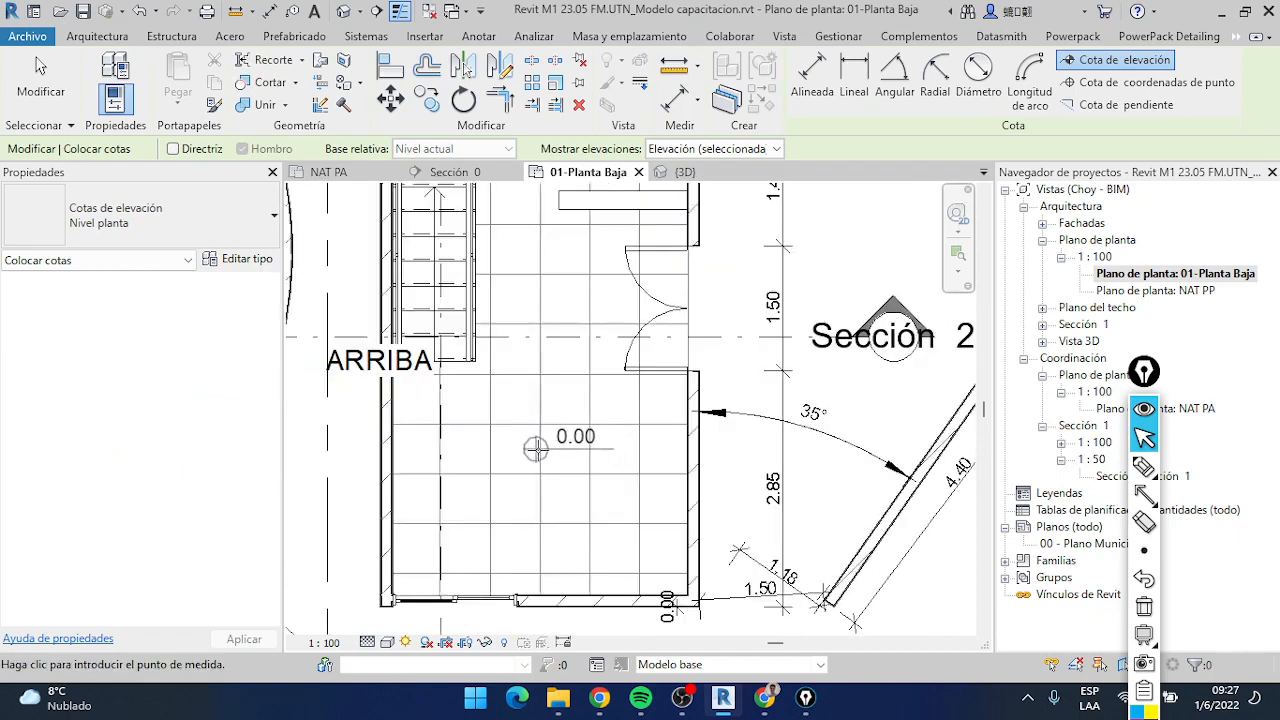
scroll(536, 449, "down", 4)
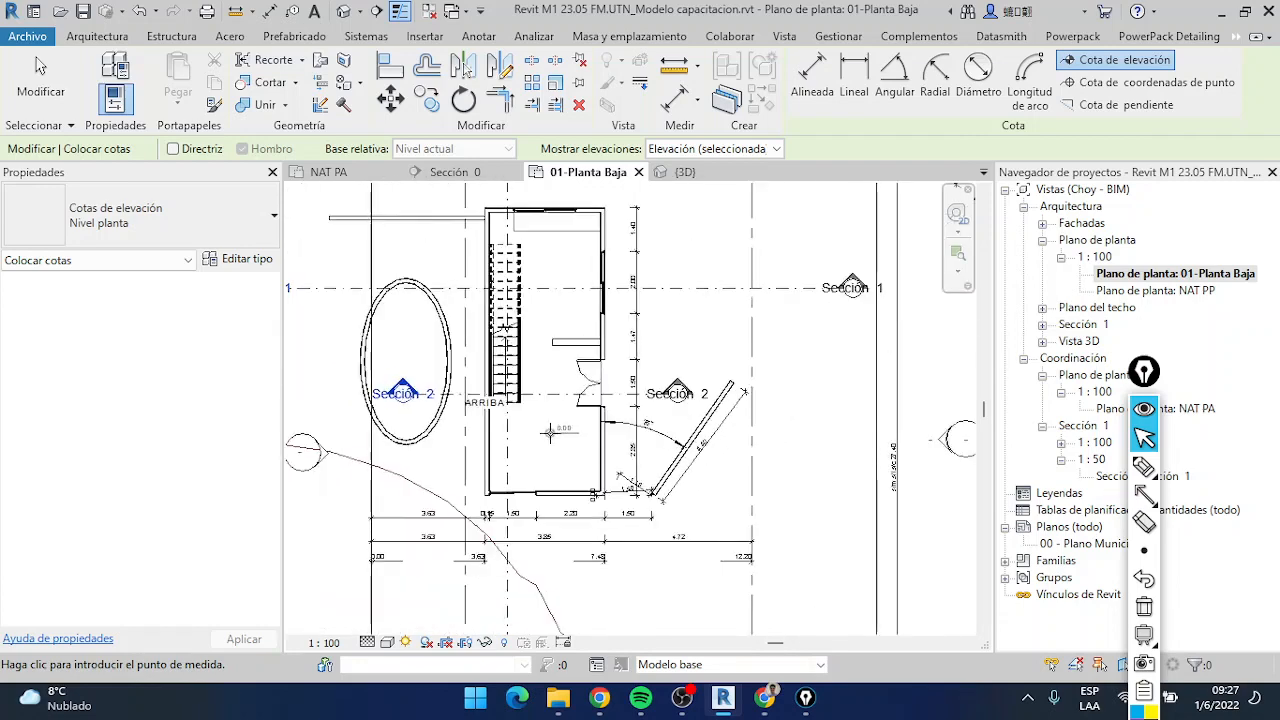
scroll(549, 432, "up", 2)
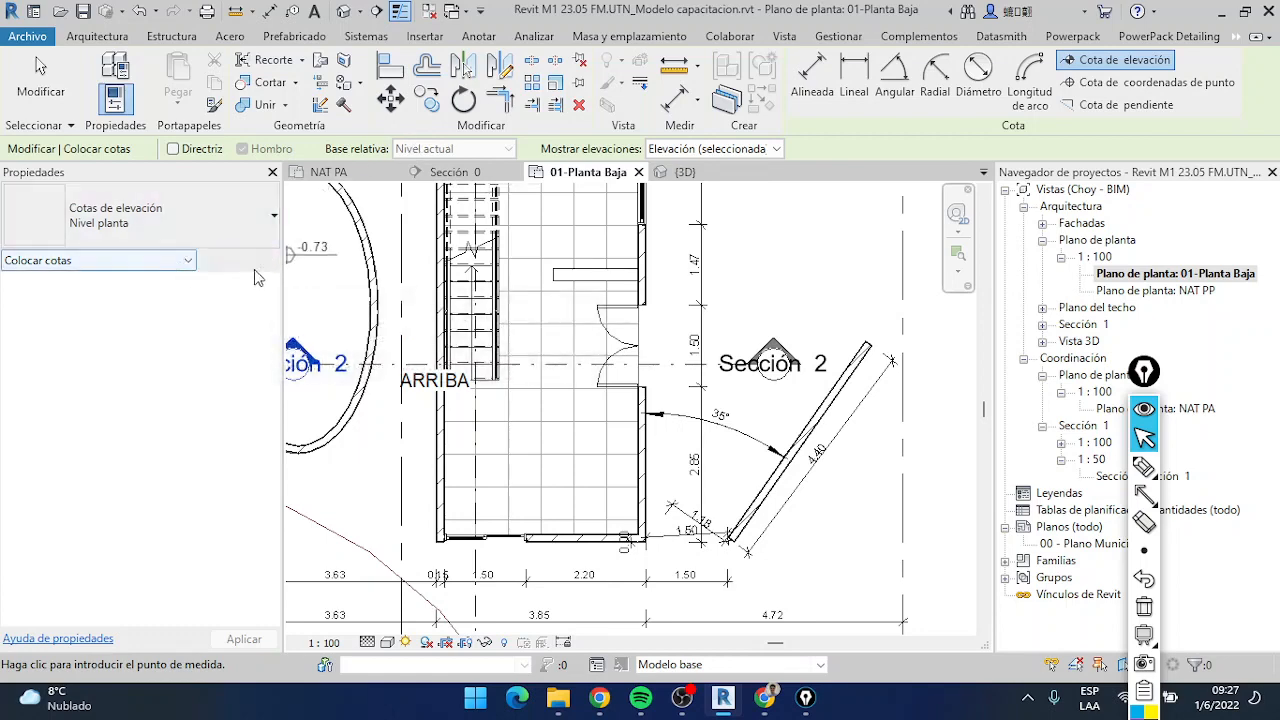
Set the elevation base of the Nivel planta spot elevation type to Relativa and accept the type properties
left_click(240, 259)
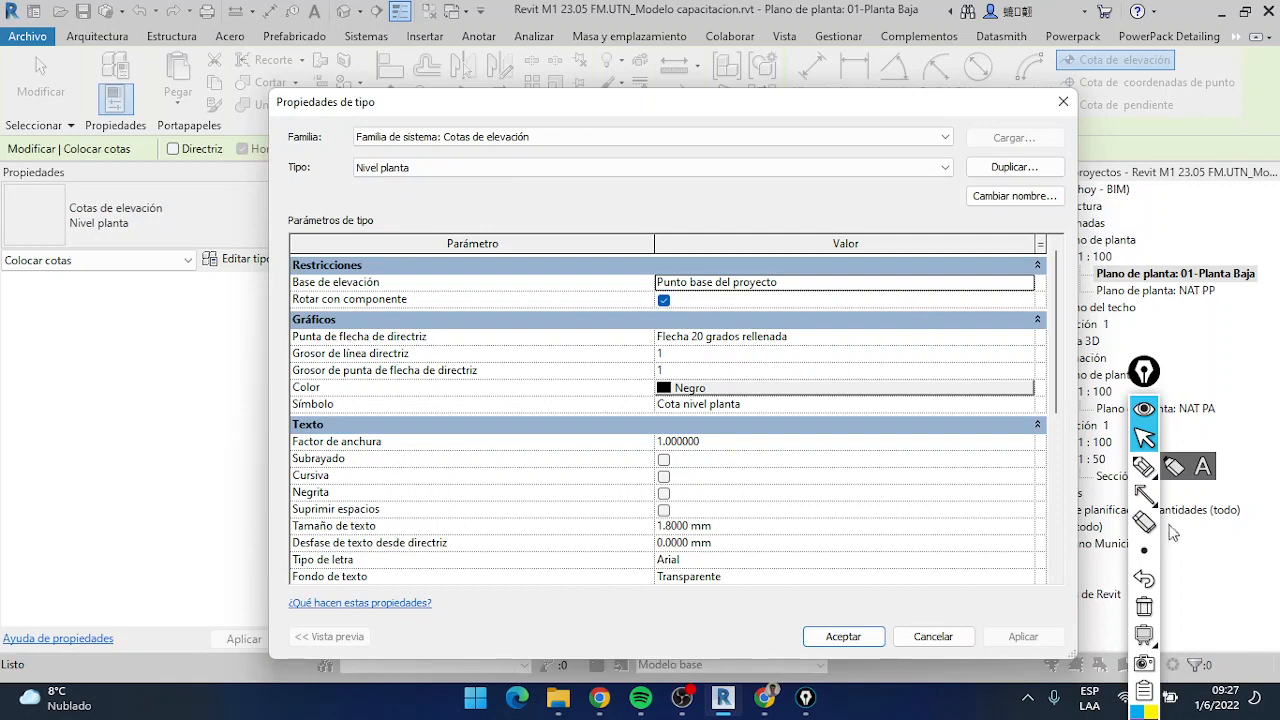
left_click(1113, 496)
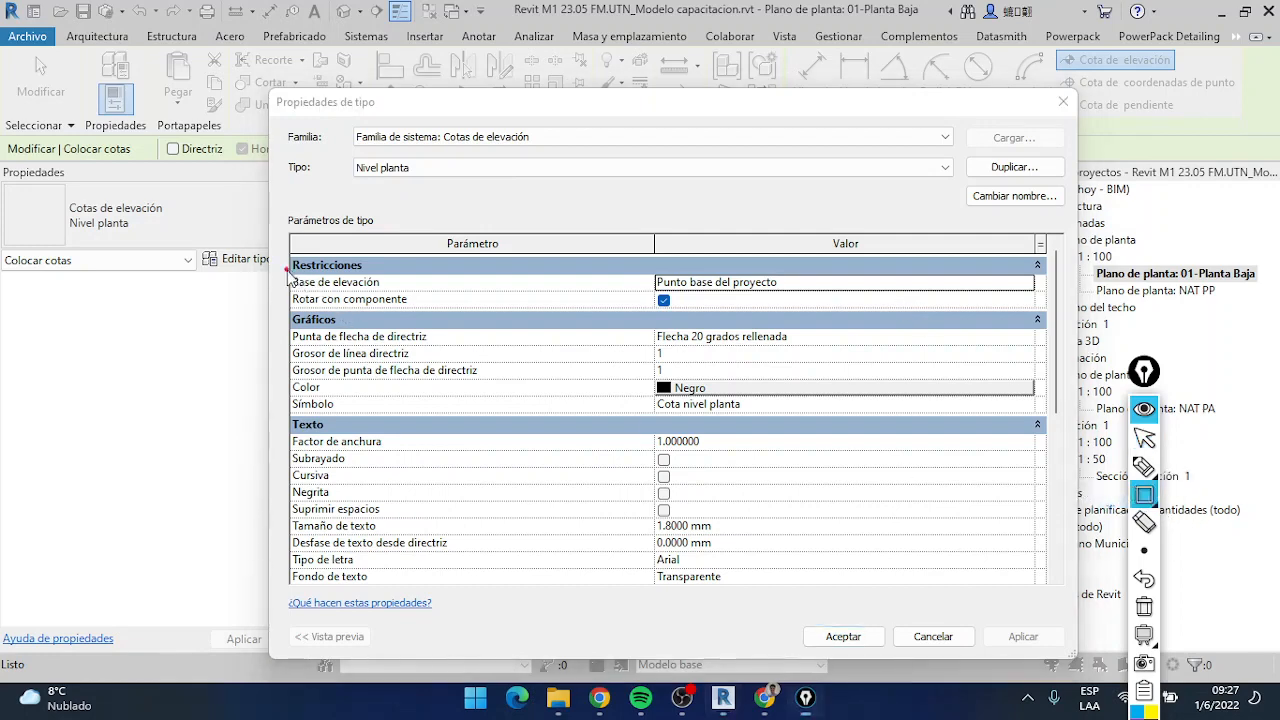
mouse_move(289, 276)
left_mouse_down()
mouse_move(720, 306)
mouse_move(1050, 306)
left_mouse_up()
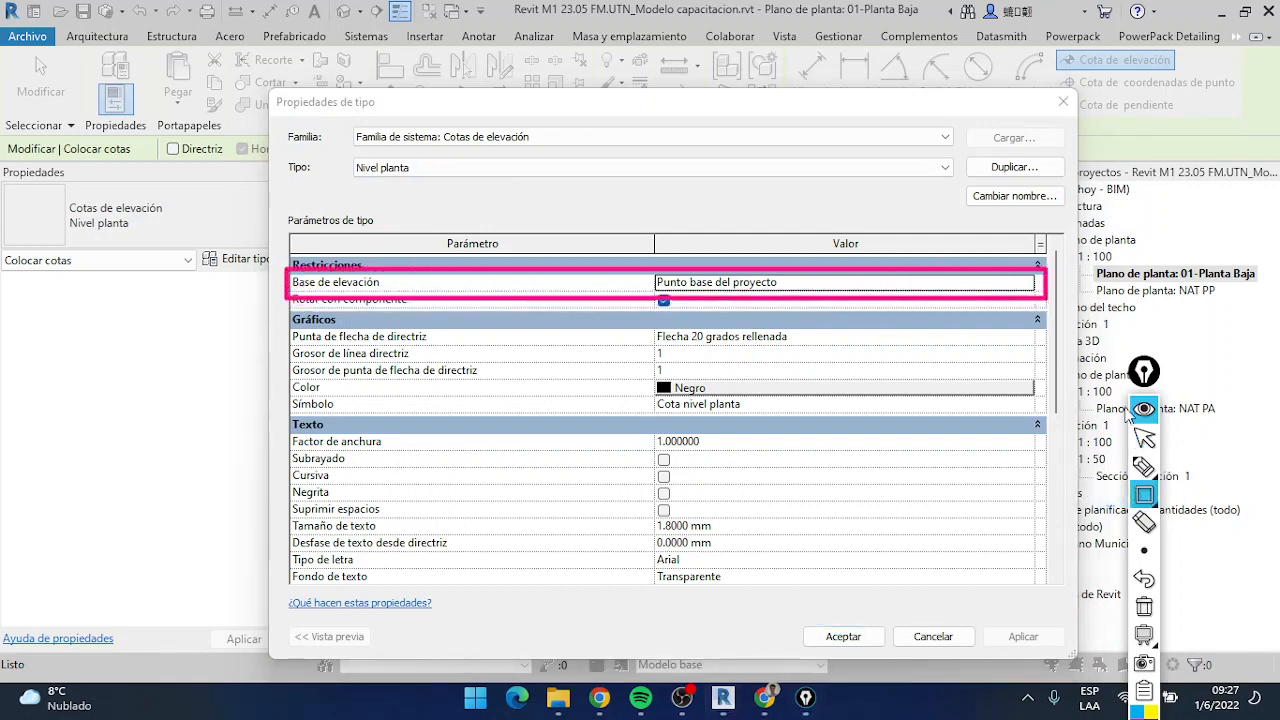
left_click(800, 283)
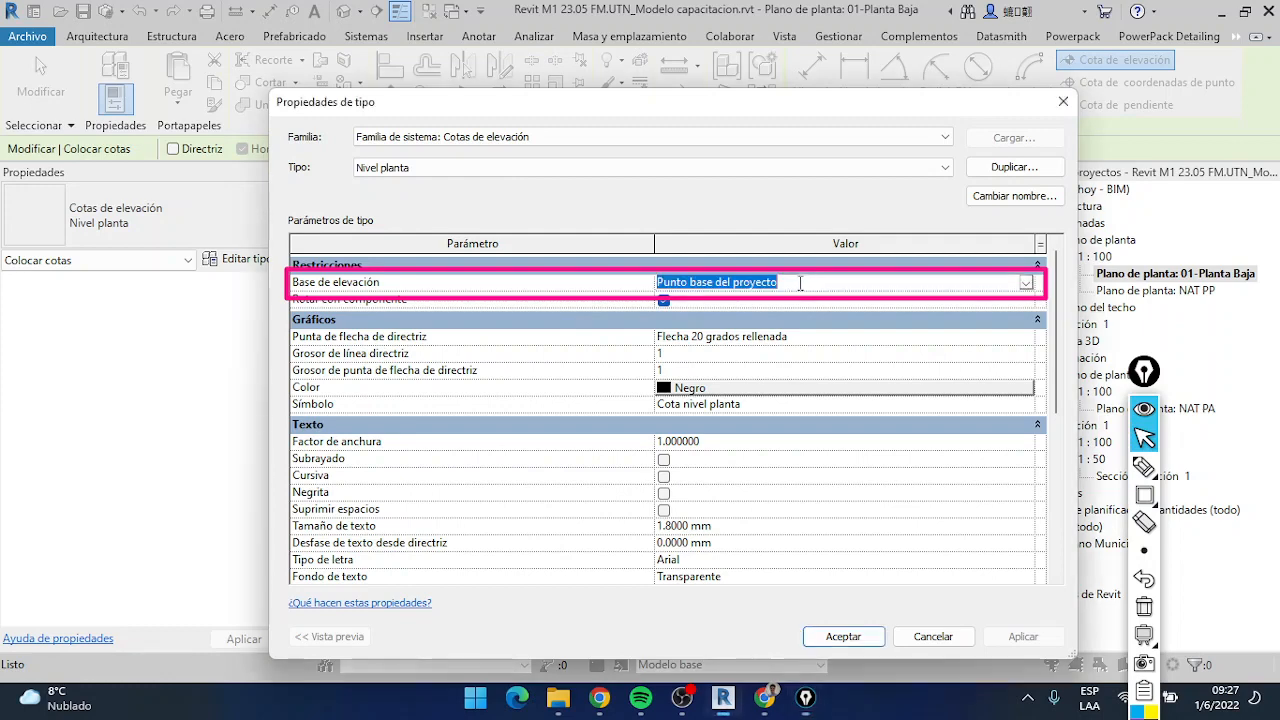
left_click(822, 301)
left_click(741, 280)
left_click(1026, 284)
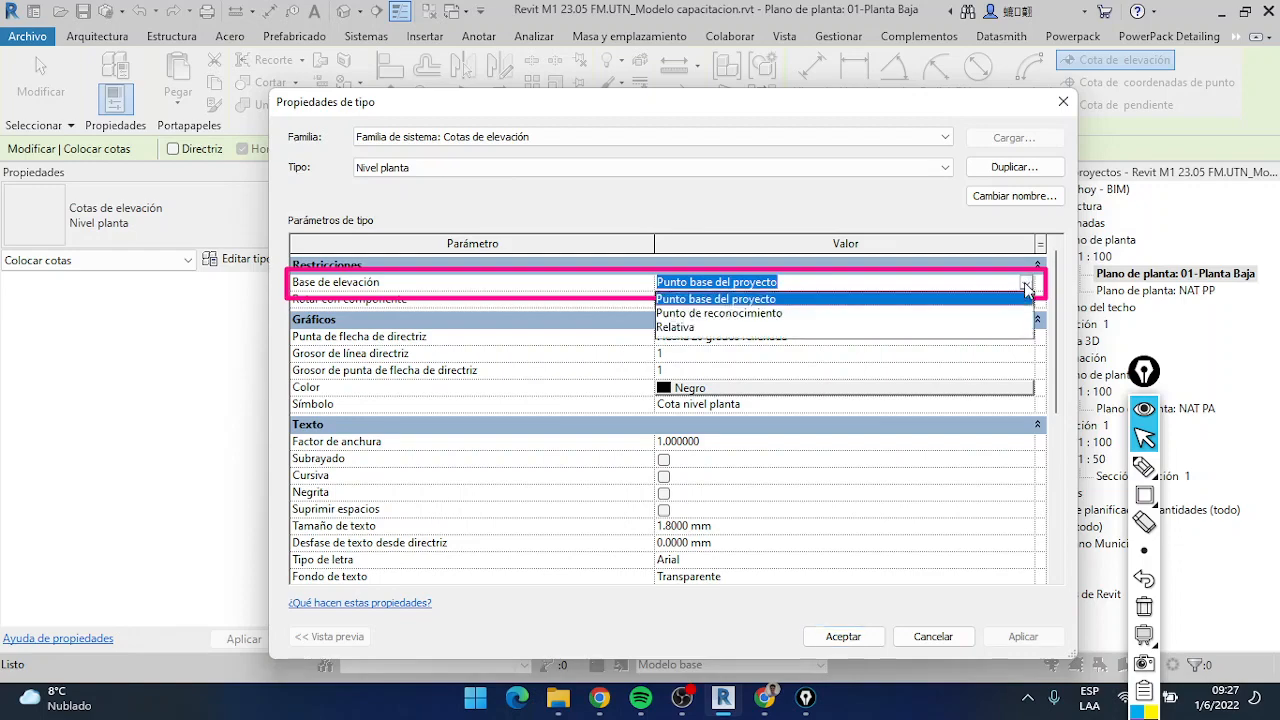
left_click(676, 328)
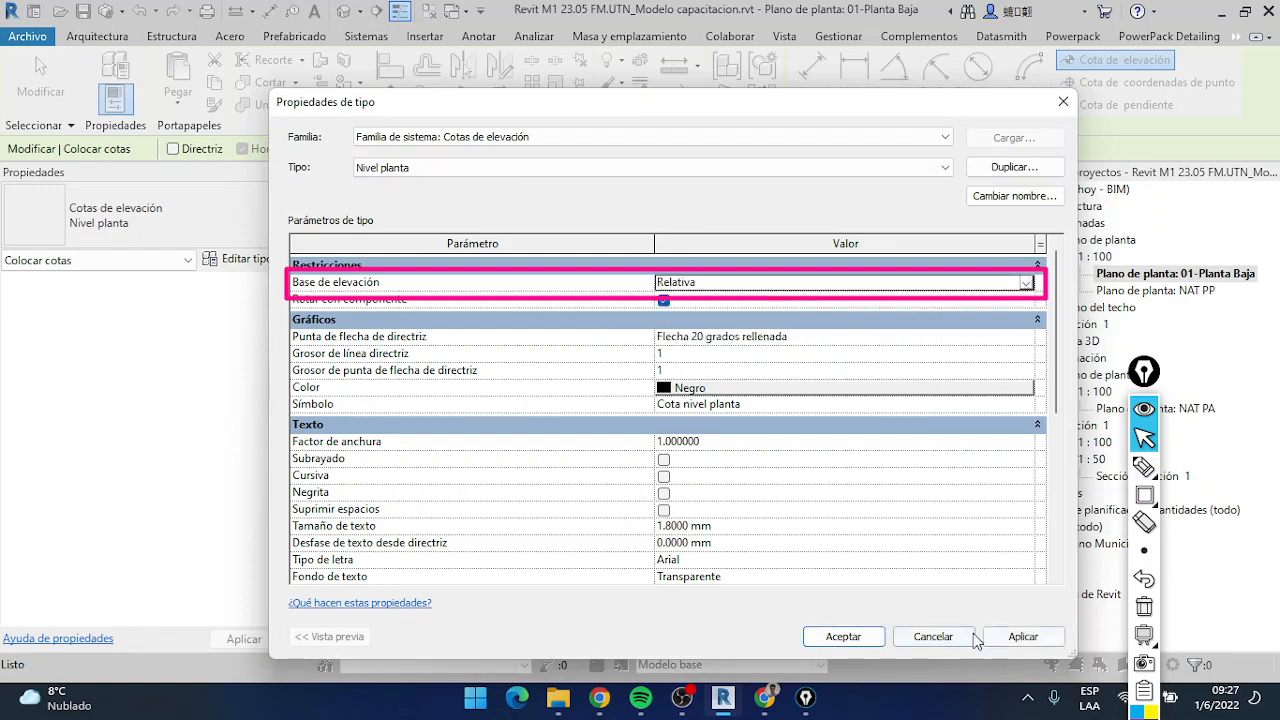
left_click(855, 642)
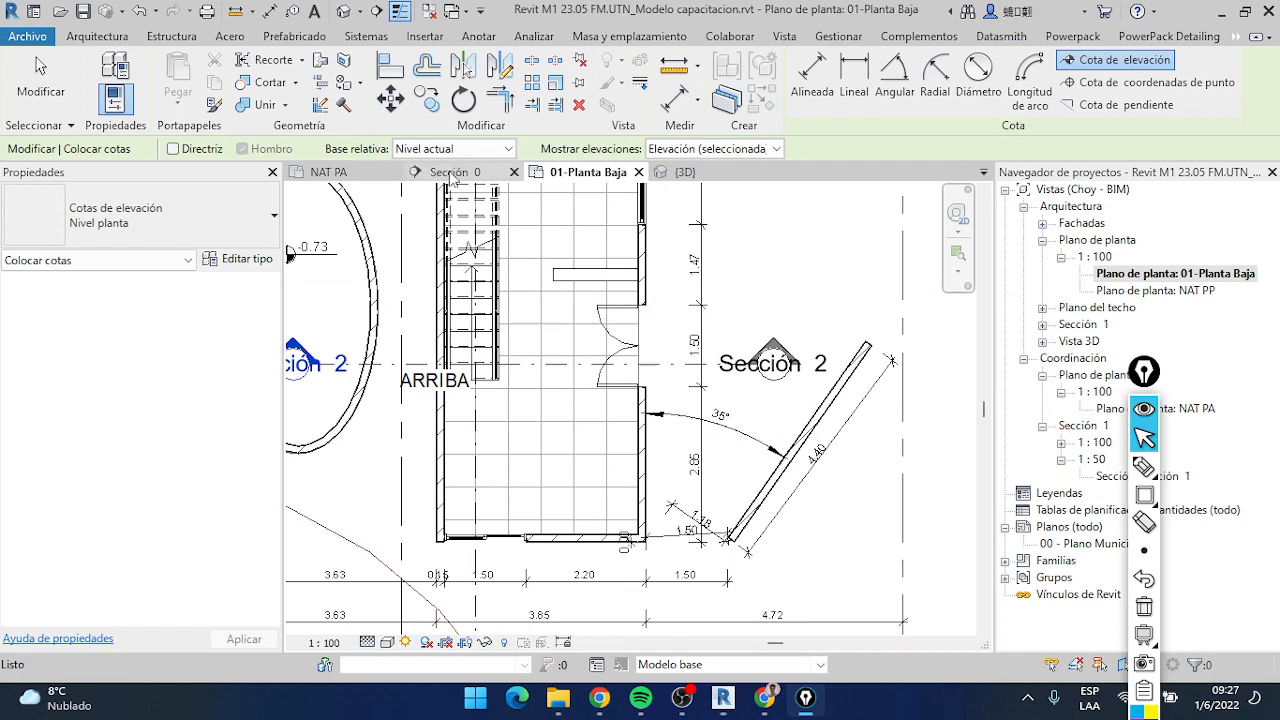
Set the relative base to NIF CV and place a leaderless spot elevation on the floor of the lower room
left_click(448, 150)
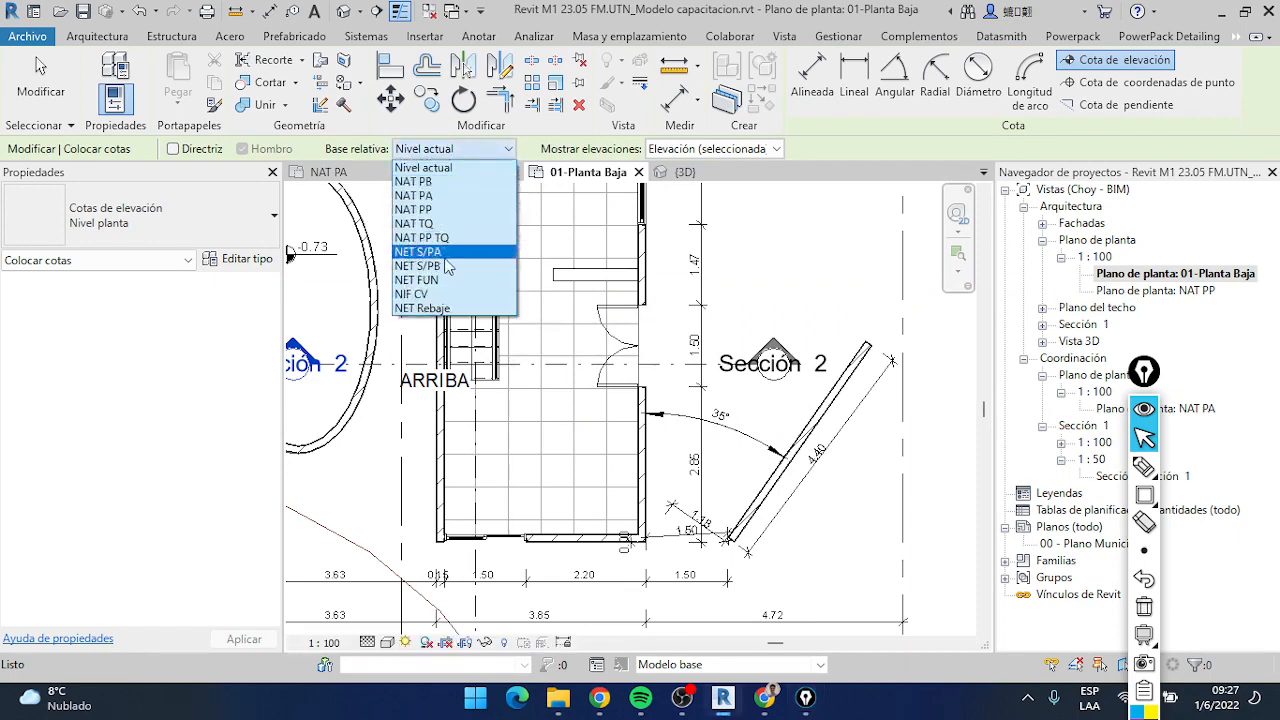
left_click(446, 295)
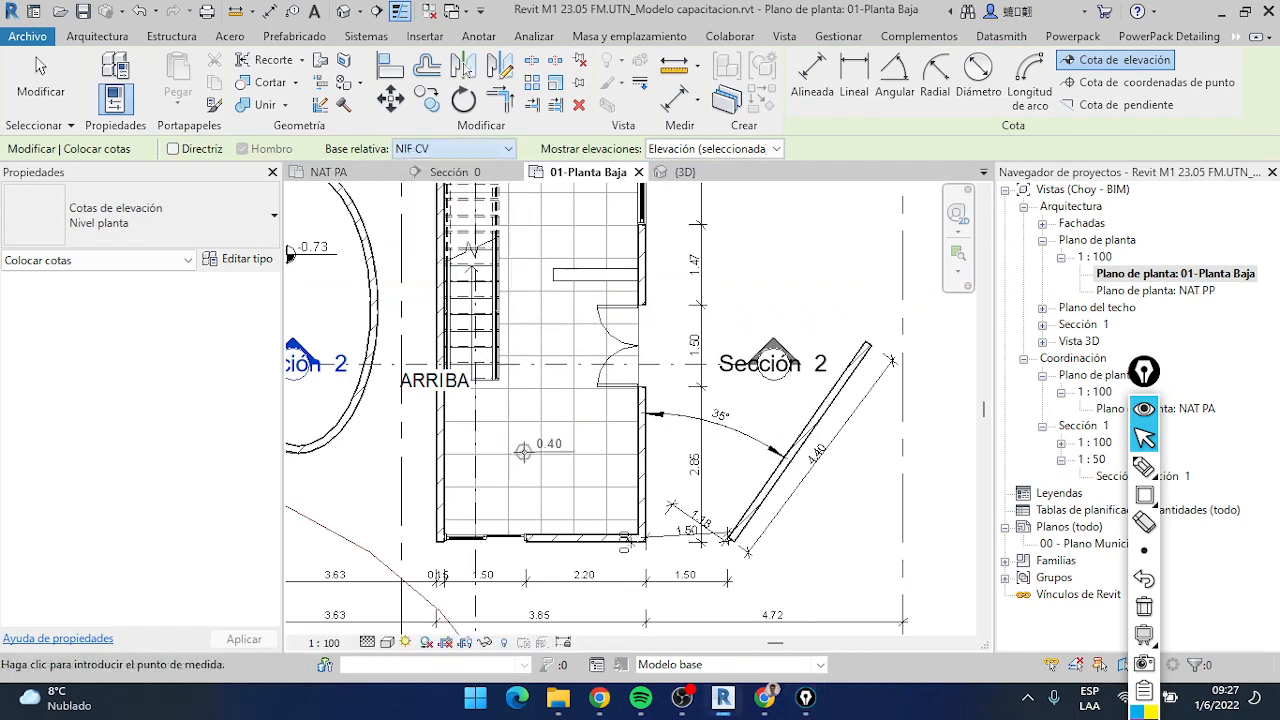
scroll(533, 483, "up", 3)
scroll(534, 484, "up", 1)
left_click(543, 434)
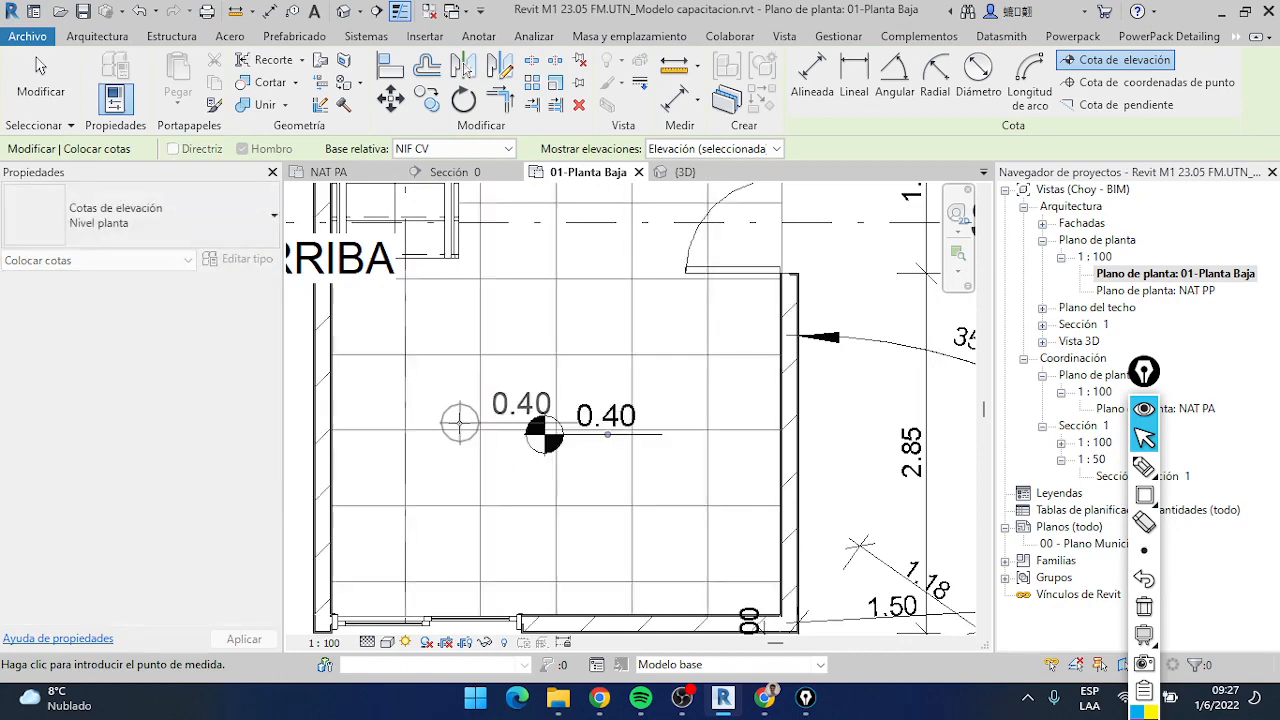
Place another spot elevation relative to NIF CV on the exterior ground, just outside the wall beside the double door
scroll(560, 405, "down", 4)
middle_click_drag(576, 339, 579, 517)
scroll(697, 396, "down", 3)
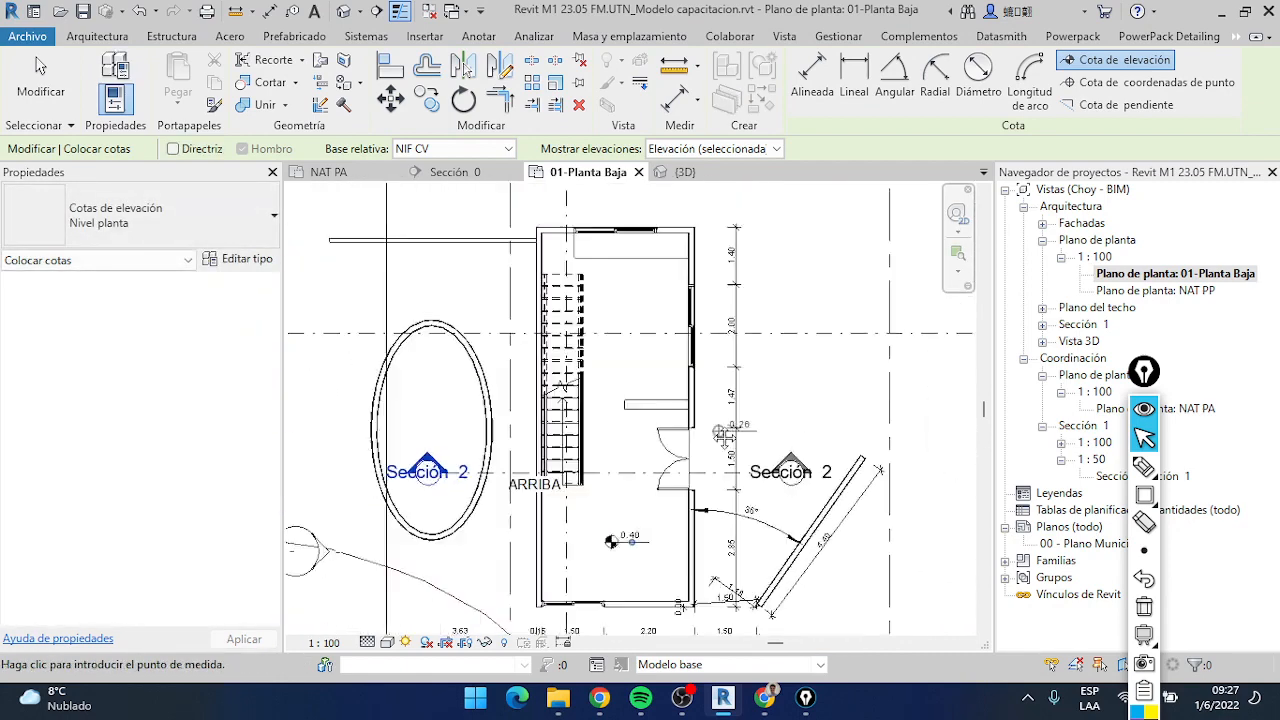
scroll(682, 385, "up", 3)
left_click(692, 395)
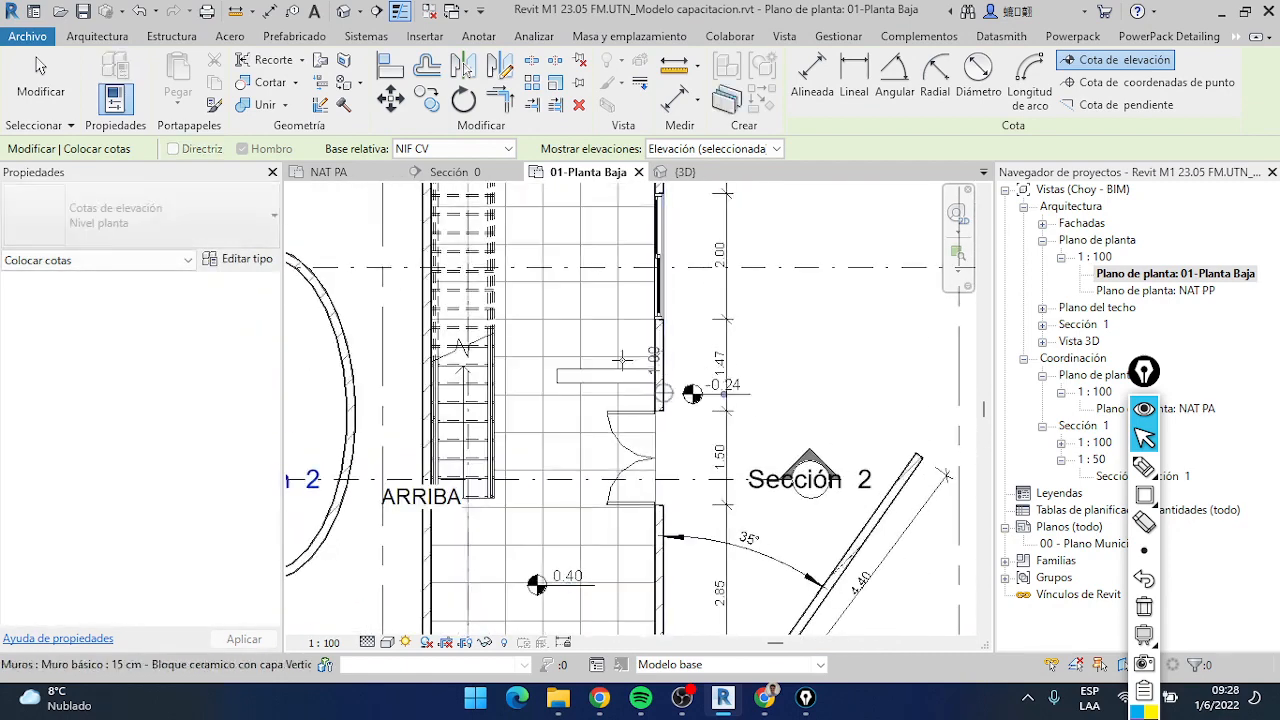
Preview the spot elevation over the counter under the upper window and over the lower room's floor, and end the placement
scroll(560, 358, "down", 1)
middle_click_drag(560, 358, 616, 484)
scroll(598, 310, "up", 1)
scroll(597, 305, "up", 1)
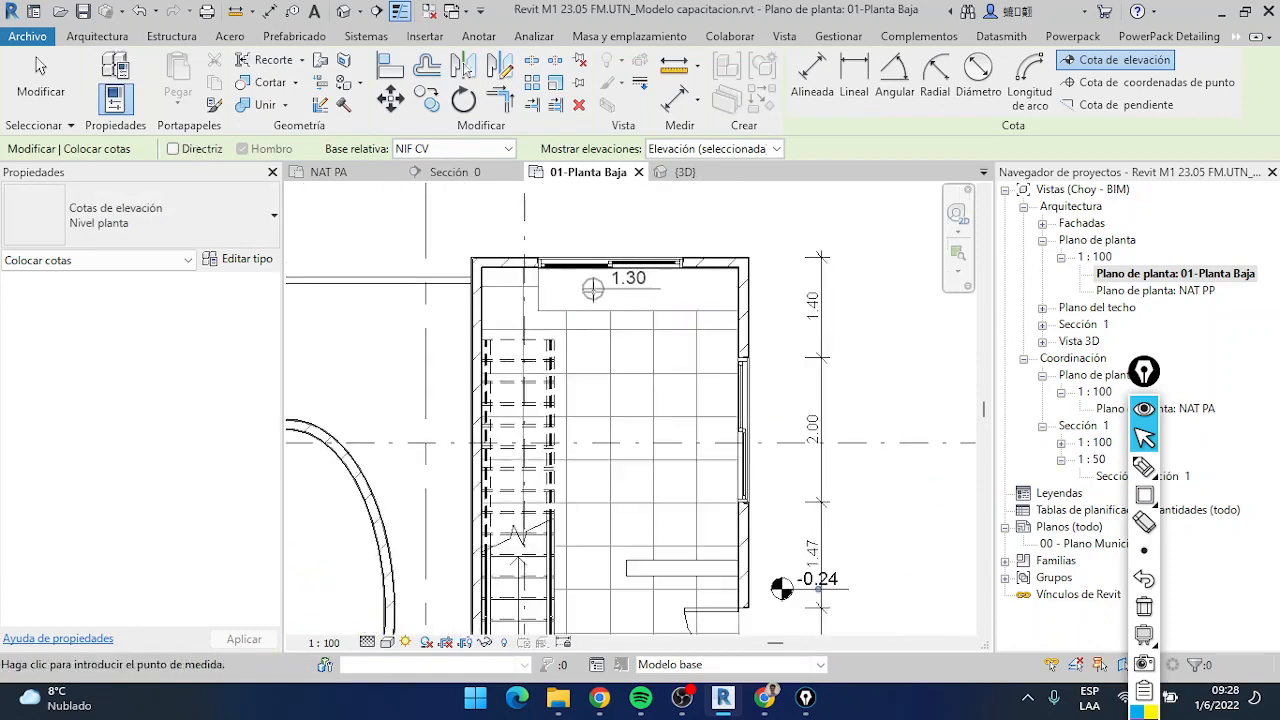
scroll(609, 329, "down", 3)
middle_click_drag(638, 358, 654, 212)
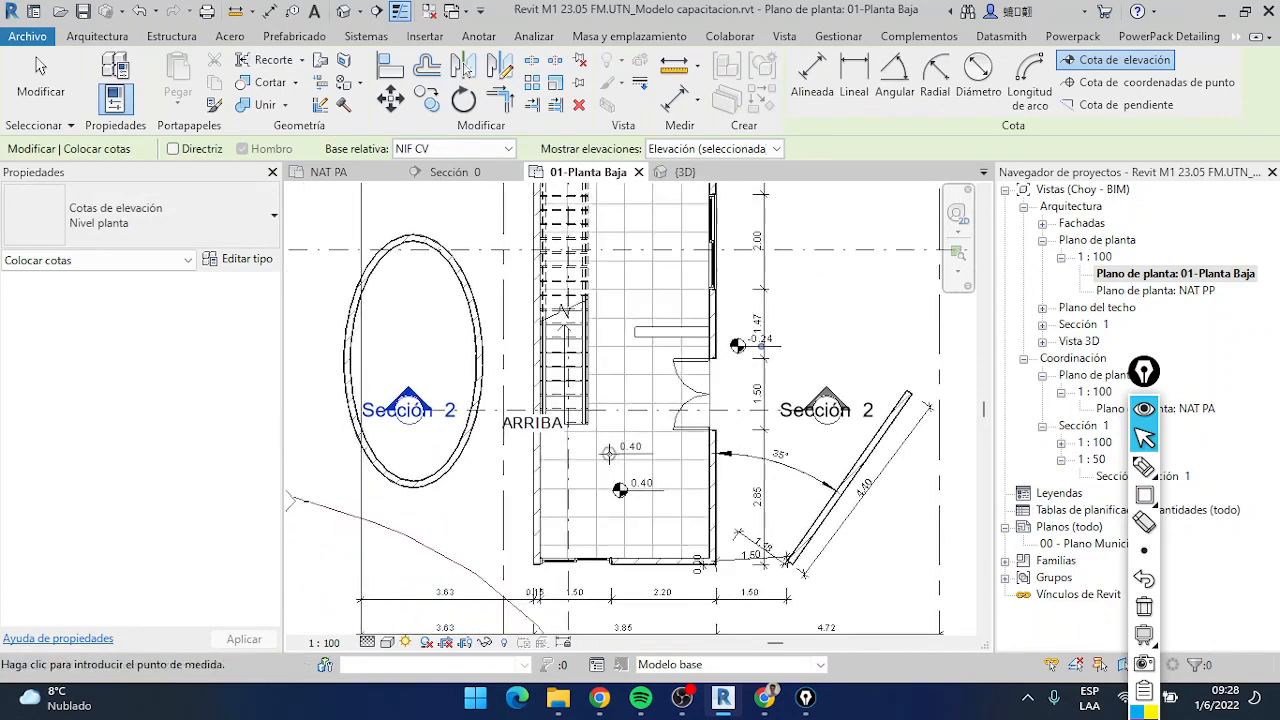
middle_click_drag(618, 478, 612, 410)
scroll(603, 518, "up", 2)
scroll(682, 447, "down", 3)
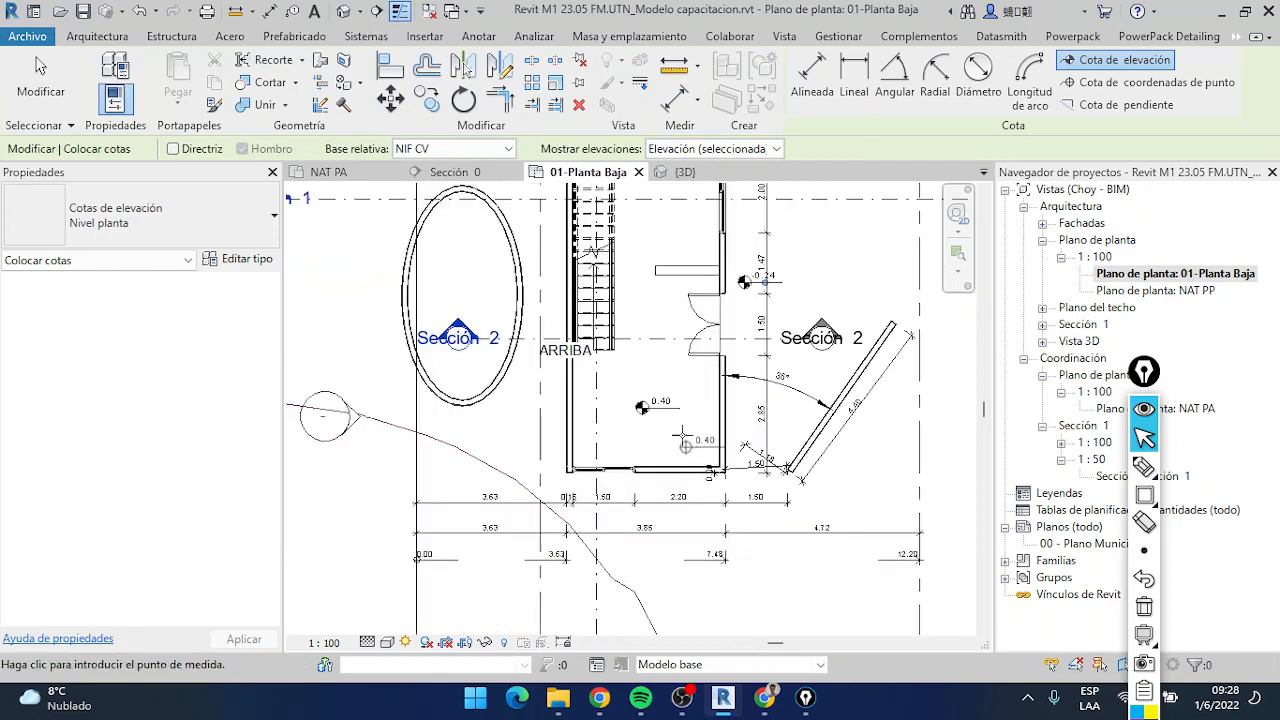
left_click(40, 75)
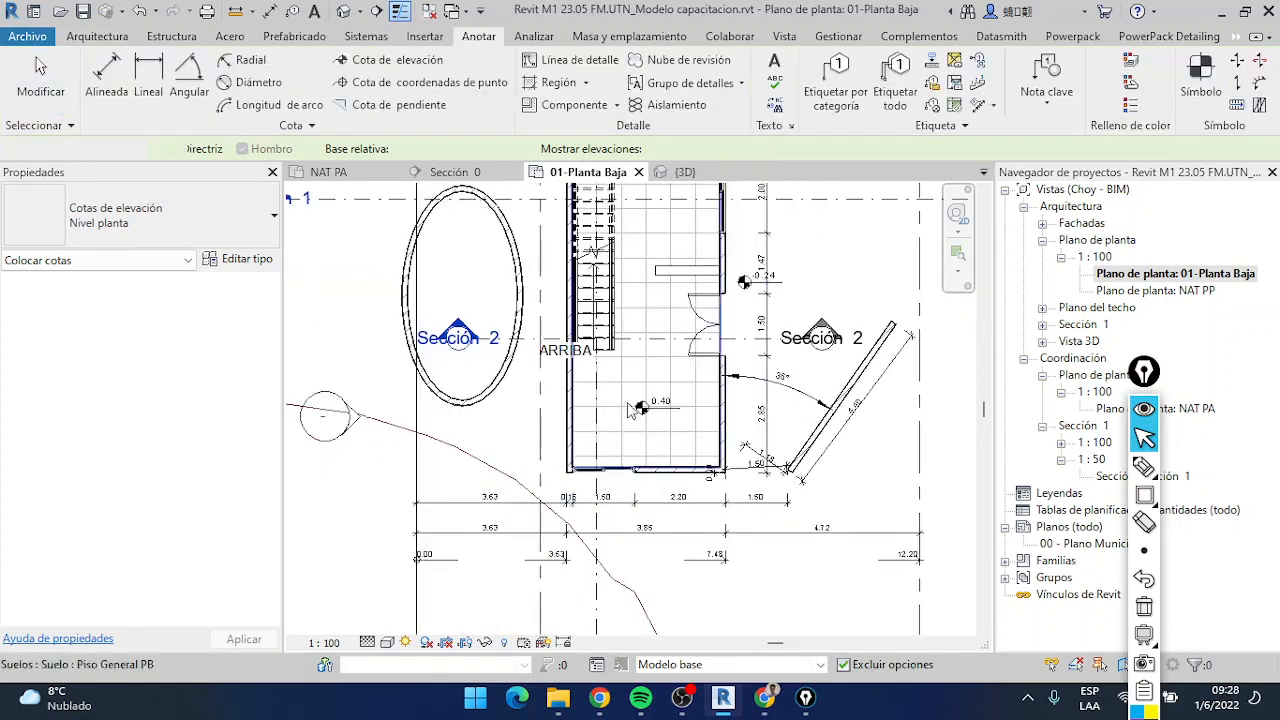
scroll(668, 425, "up", 1)
scroll(663, 402, "down", 3)
scroll(677, 402, "down", 1)
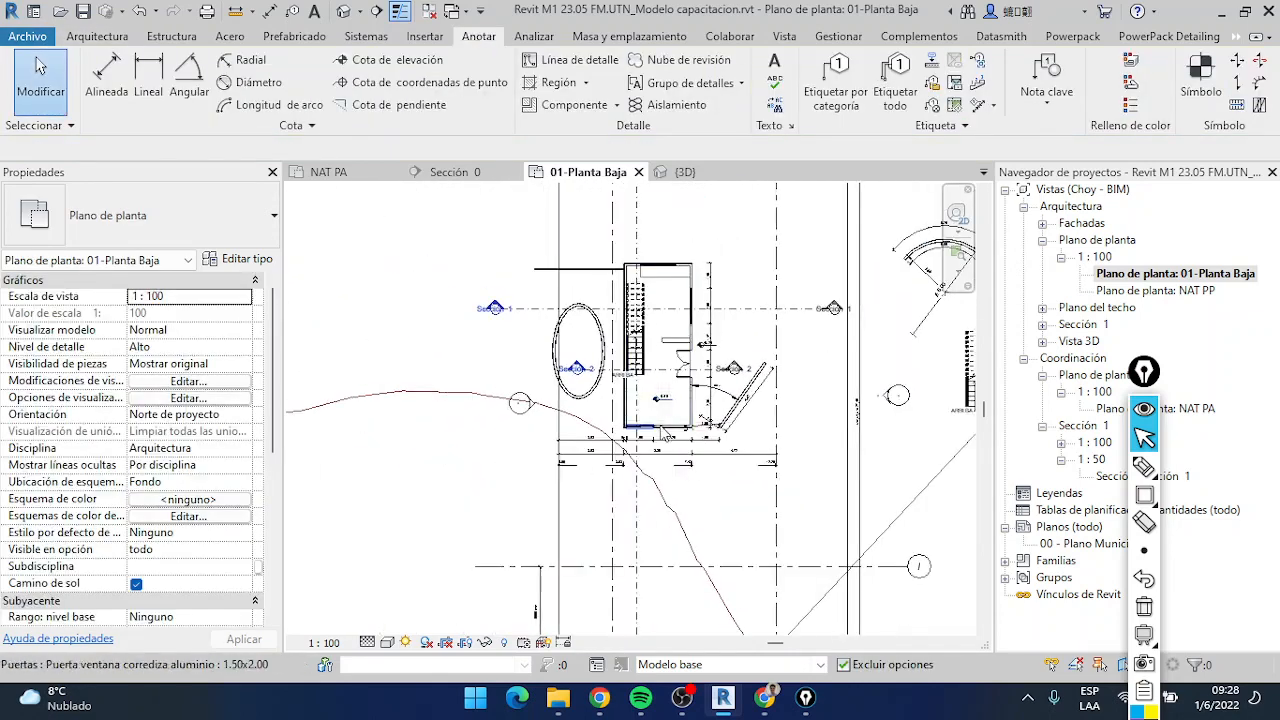
middle_click_drag(674, 438, 682, 410)
scroll(683, 476, "down", 1)
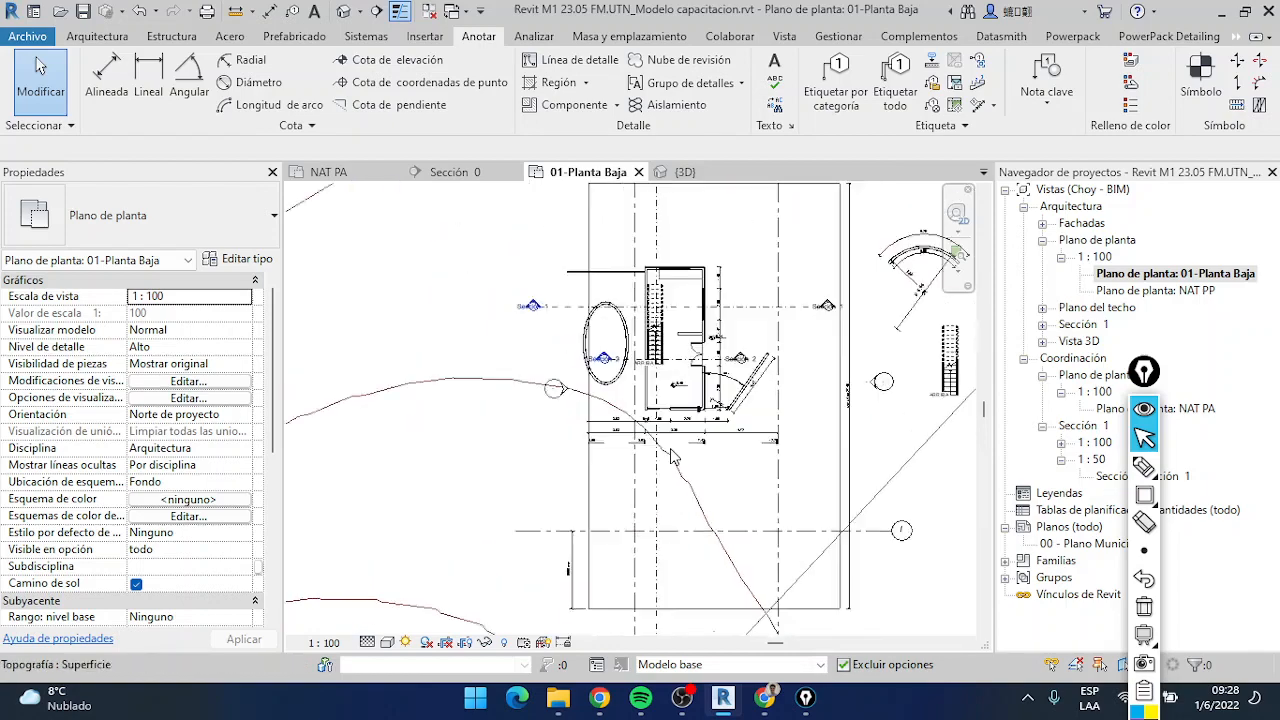
scroll(668, 454, "up", 1)
scroll(659, 426, "down", 2)
middle_click_drag(649, 463, 631, 480)
scroll(616, 451, "up", 2)
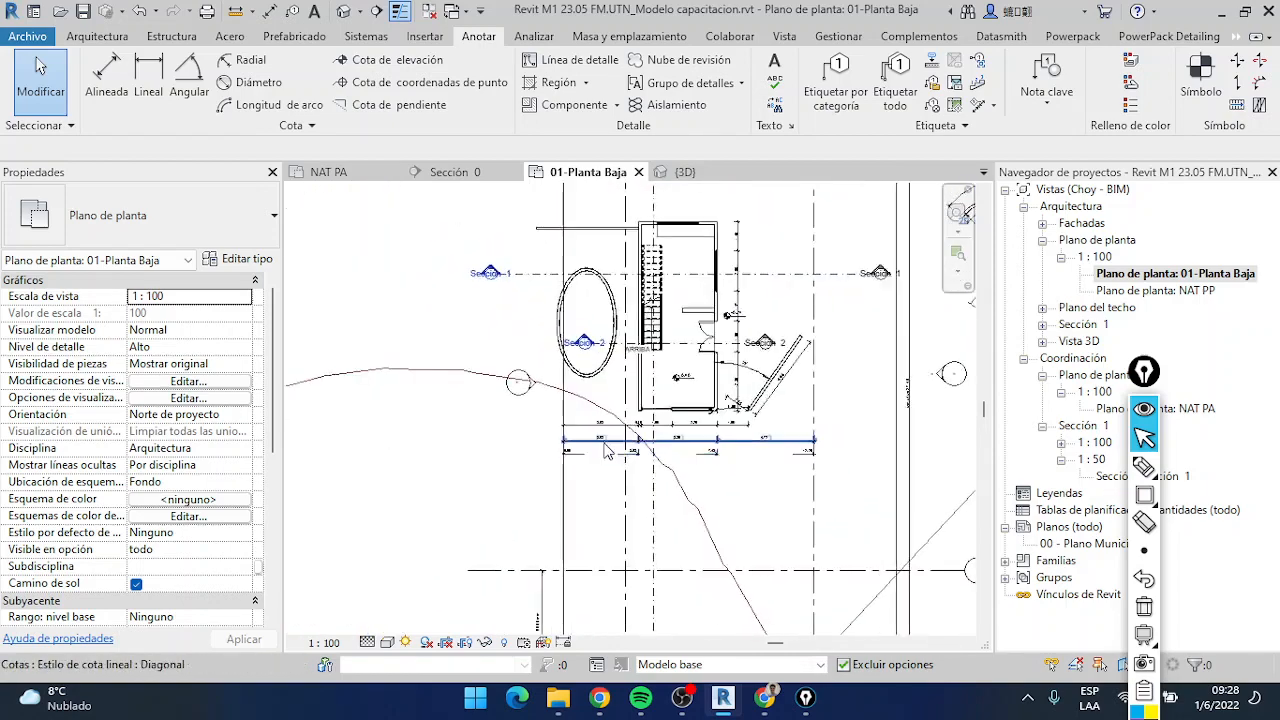
scroll(617, 418, "down", 2)
middle_click_drag(617, 414, 591, 428)
scroll(600, 430, "up", 5)
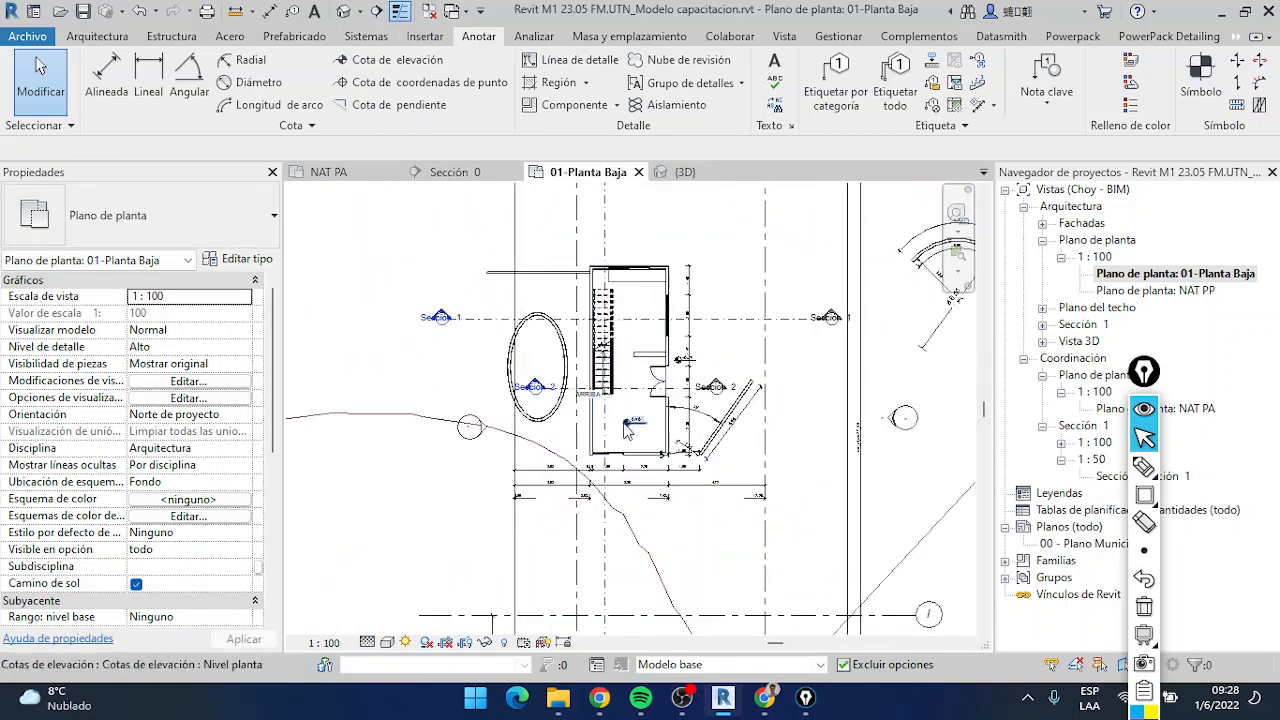
Select the spot elevation in the lower room and review the available spot elevation types without changing it
left_click(632, 430)
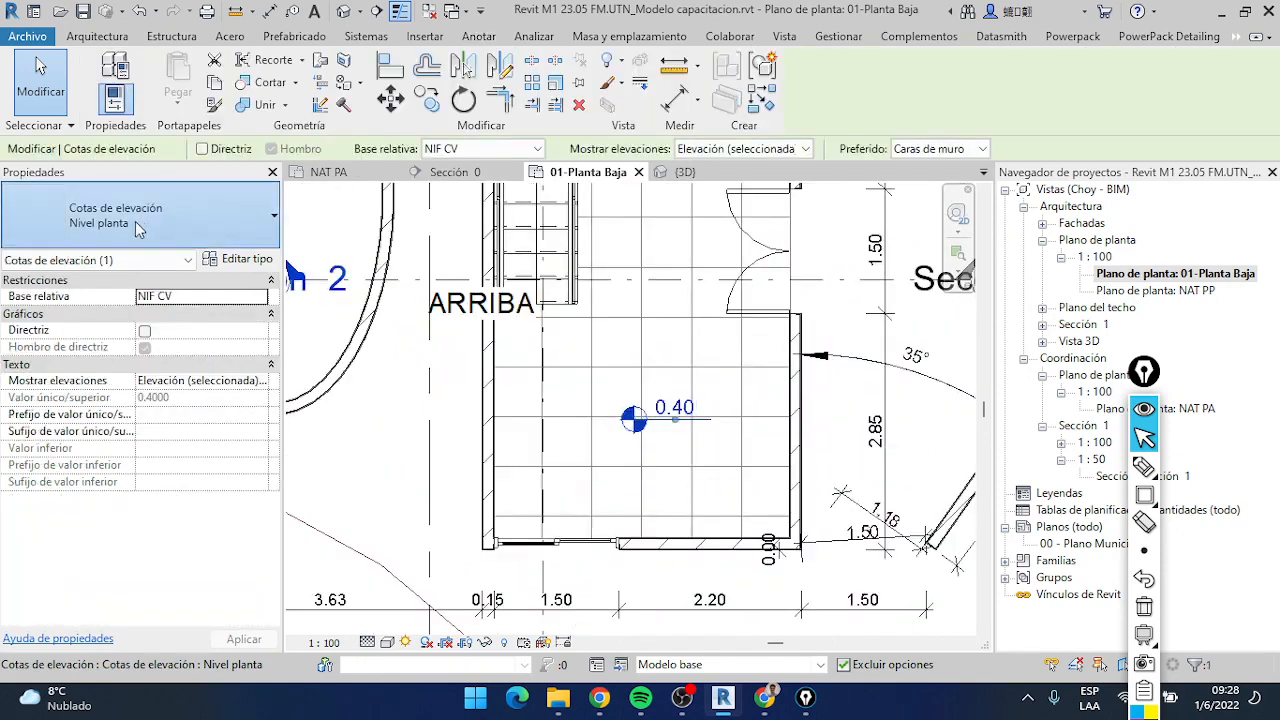
left_click(140, 218)
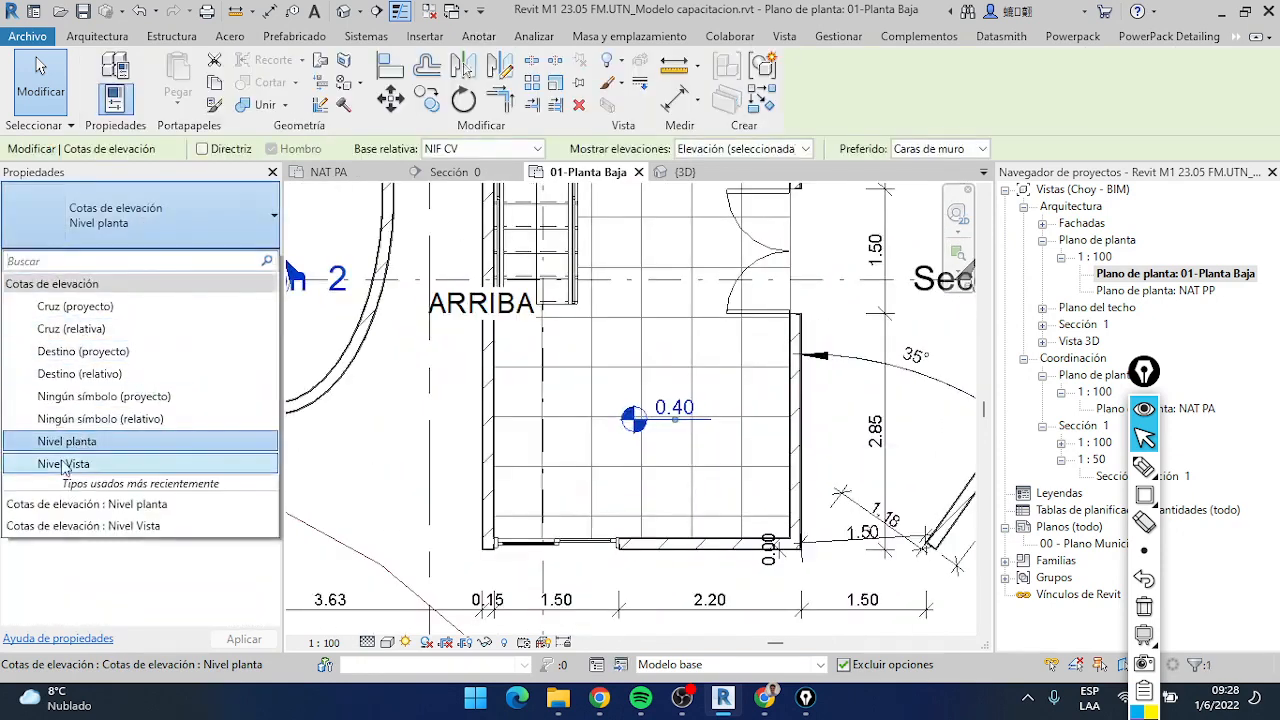
left_click(681, 479)
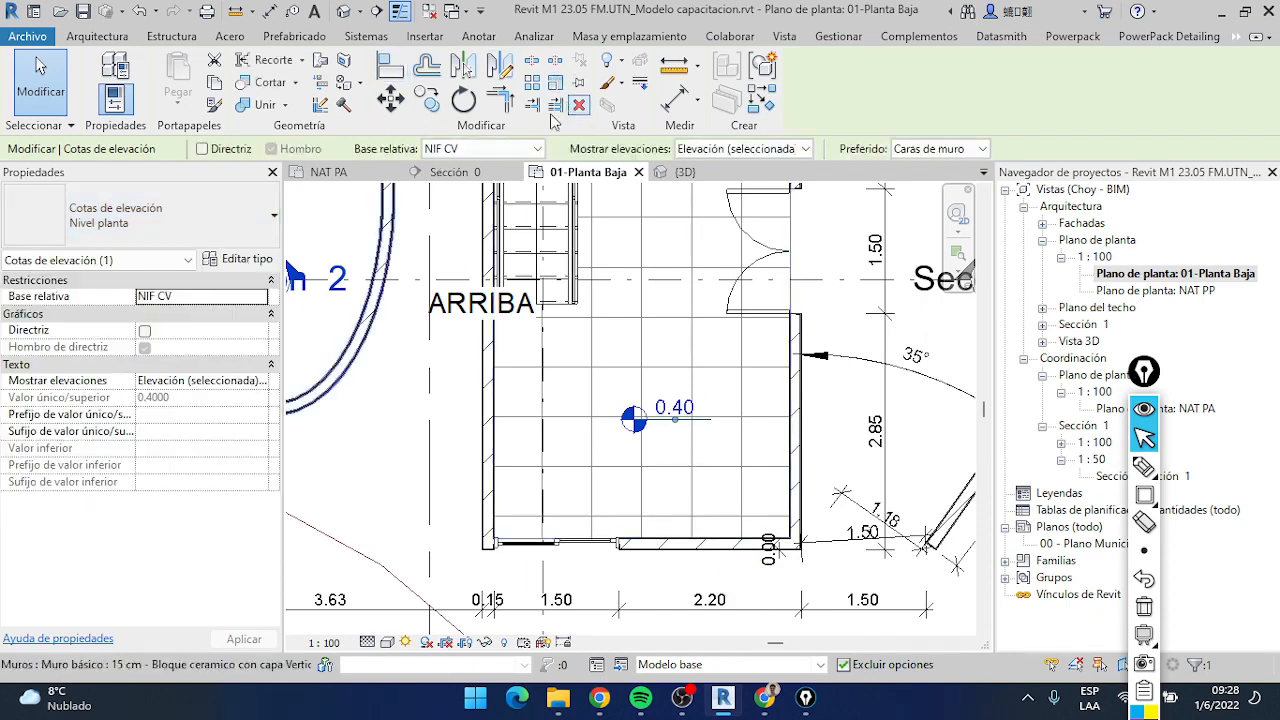
Change the relative base of the selected spot elevation in the lower room to NET Rebaje
left_click(495, 36)
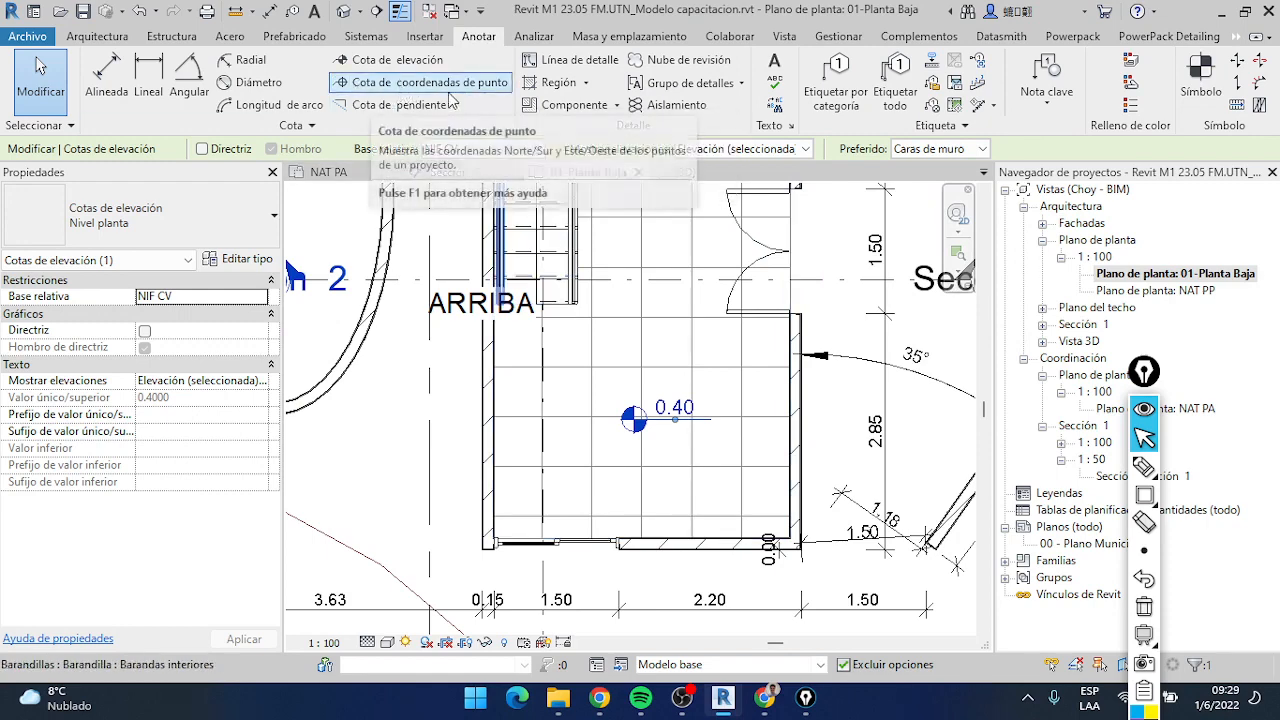
scroll(544, 299, "down", 3)
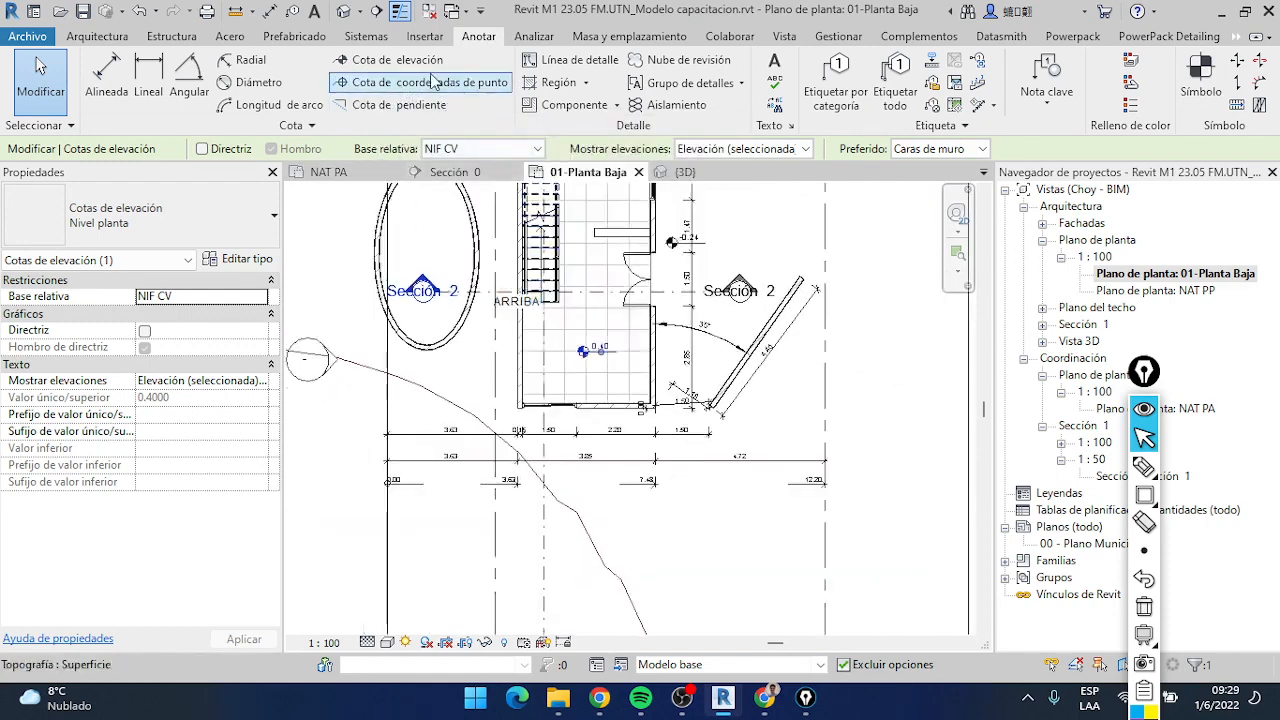
scroll(470, 149, "up", 1)
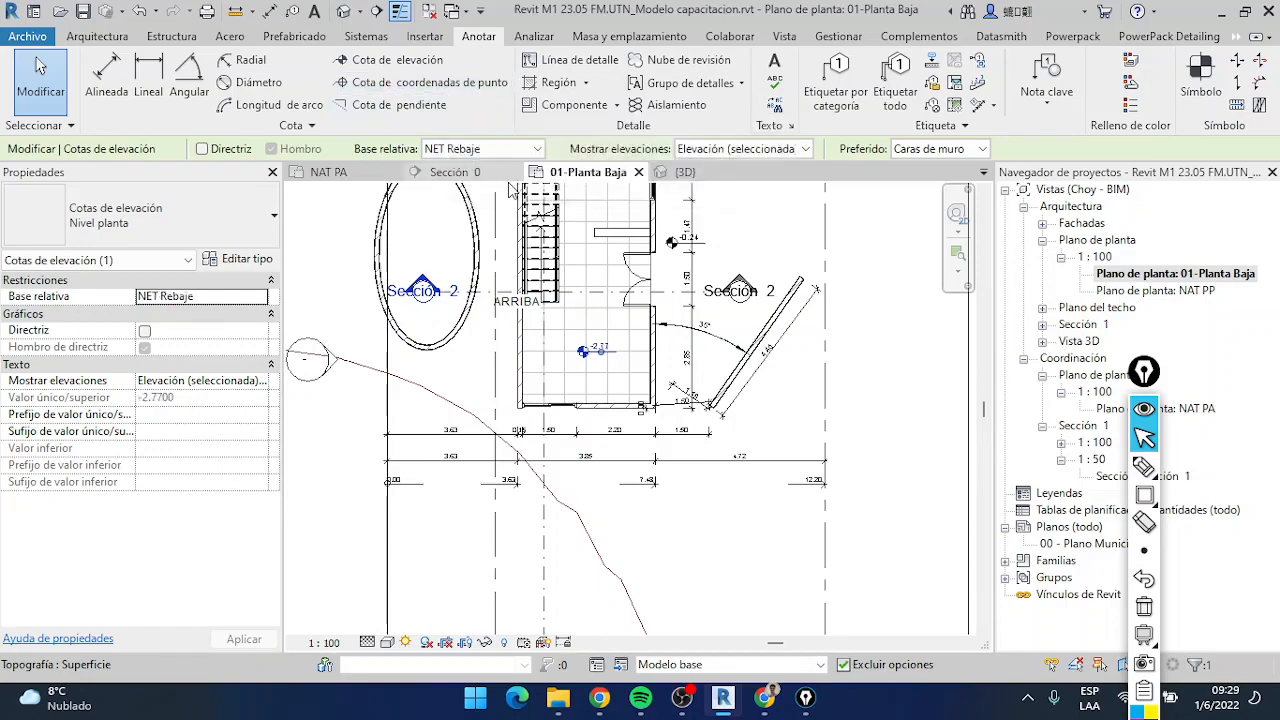
middle_click_drag(561, 200, 551, 354)
scroll(552, 380, "down", 1)
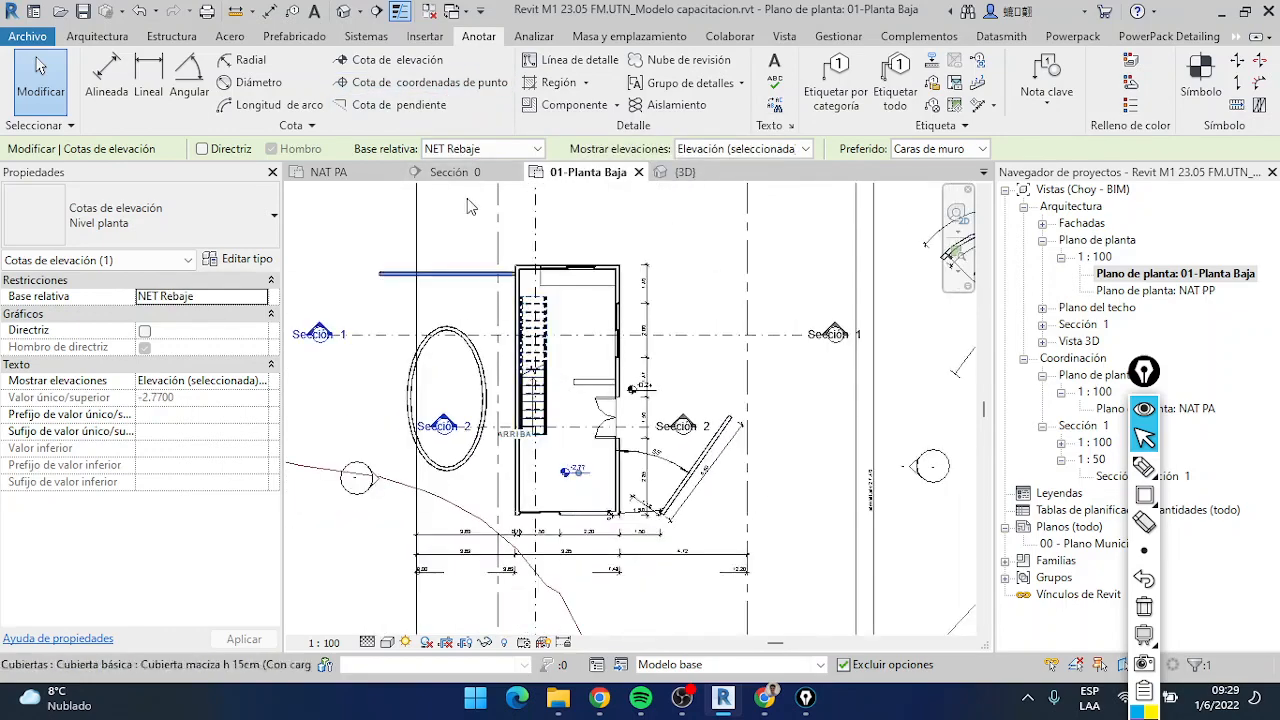
Start a spot coordinate of type Horizontal in the ground floor plan and set the view scale to 1:50
left_click(452, 84)
scroll(557, 501, "up", 3)
middle_click_drag(557, 501, 530, 334)
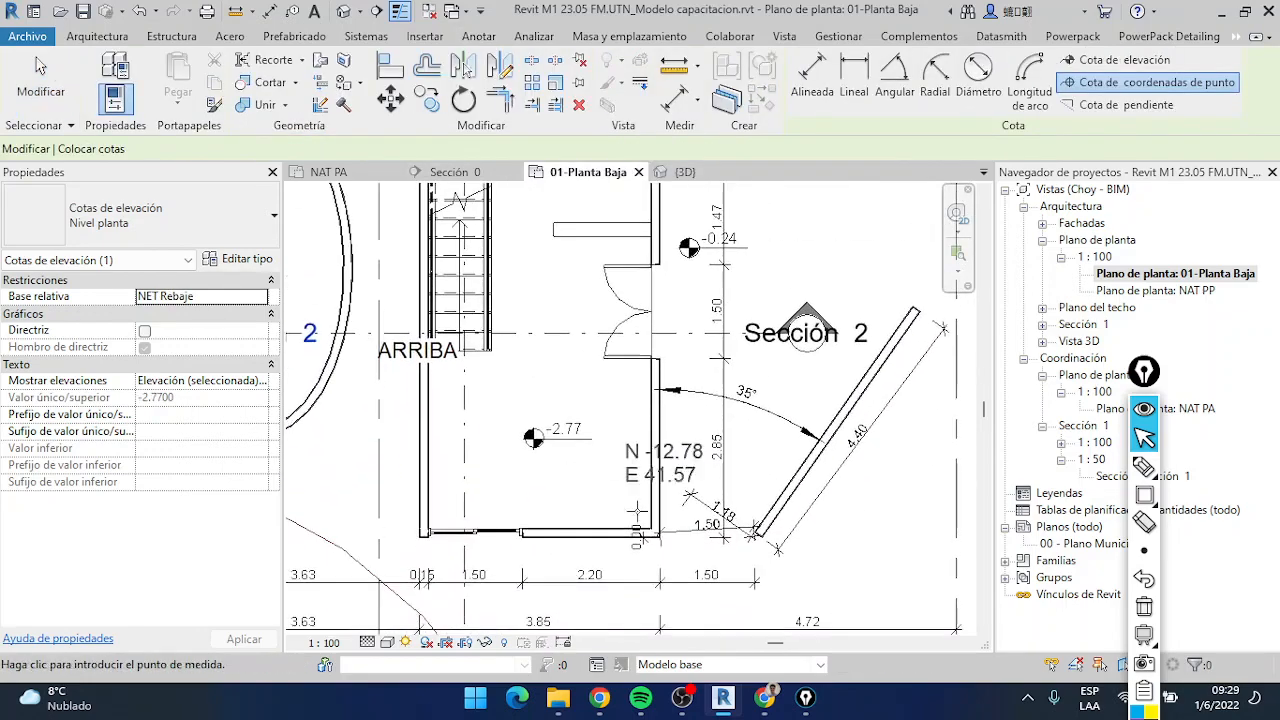
left_click(326, 644)
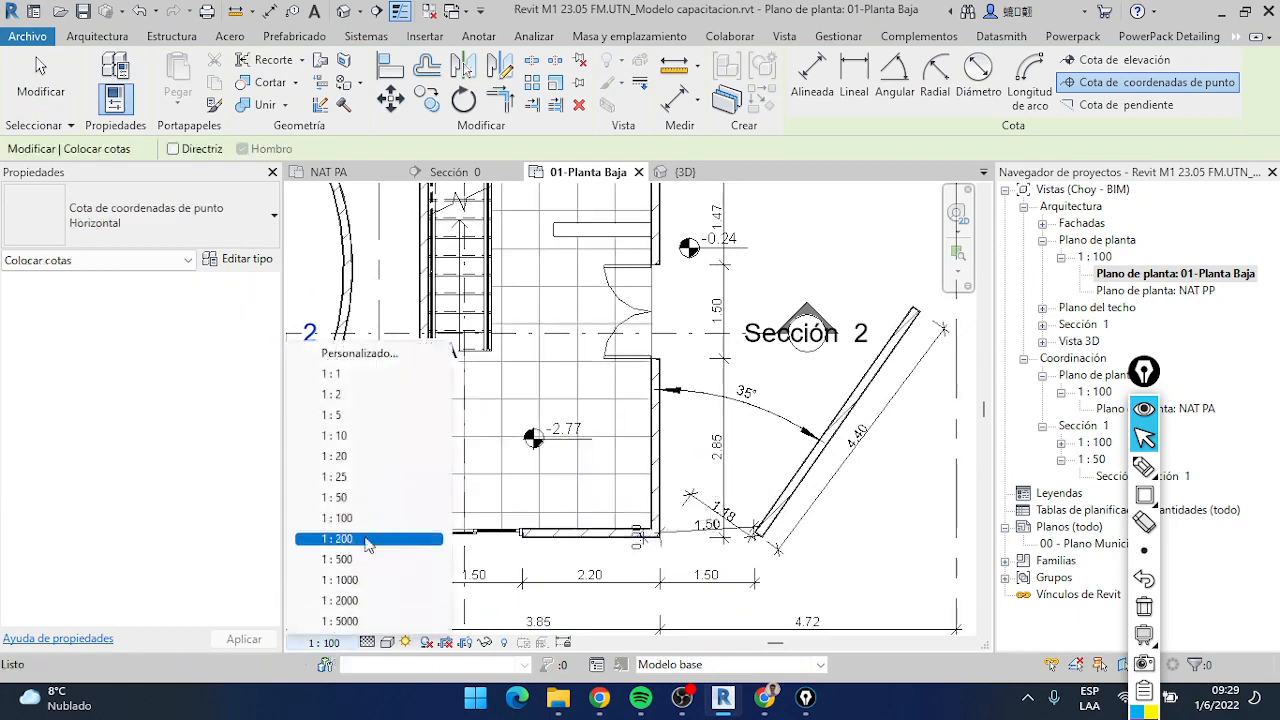
left_click(408, 532)
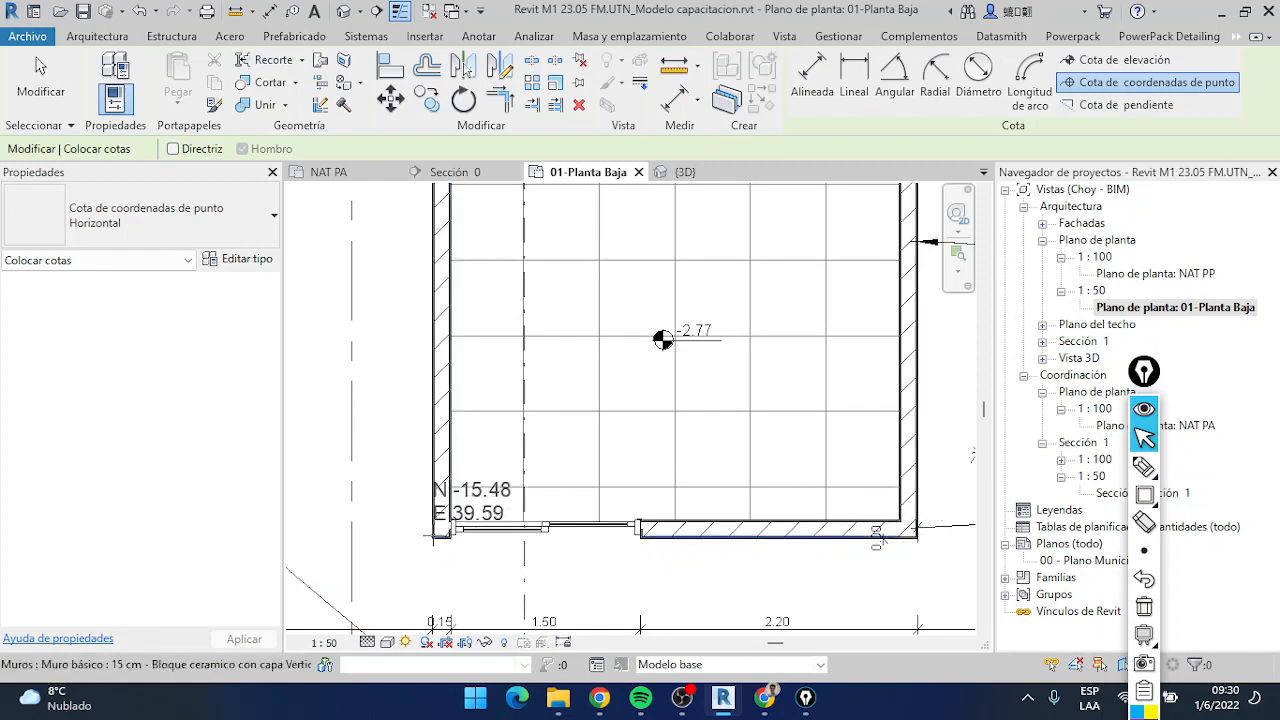
Place the leaderless spot coordinate at the building's lower-left outer wall corner and end the command
left_click(431, 541)
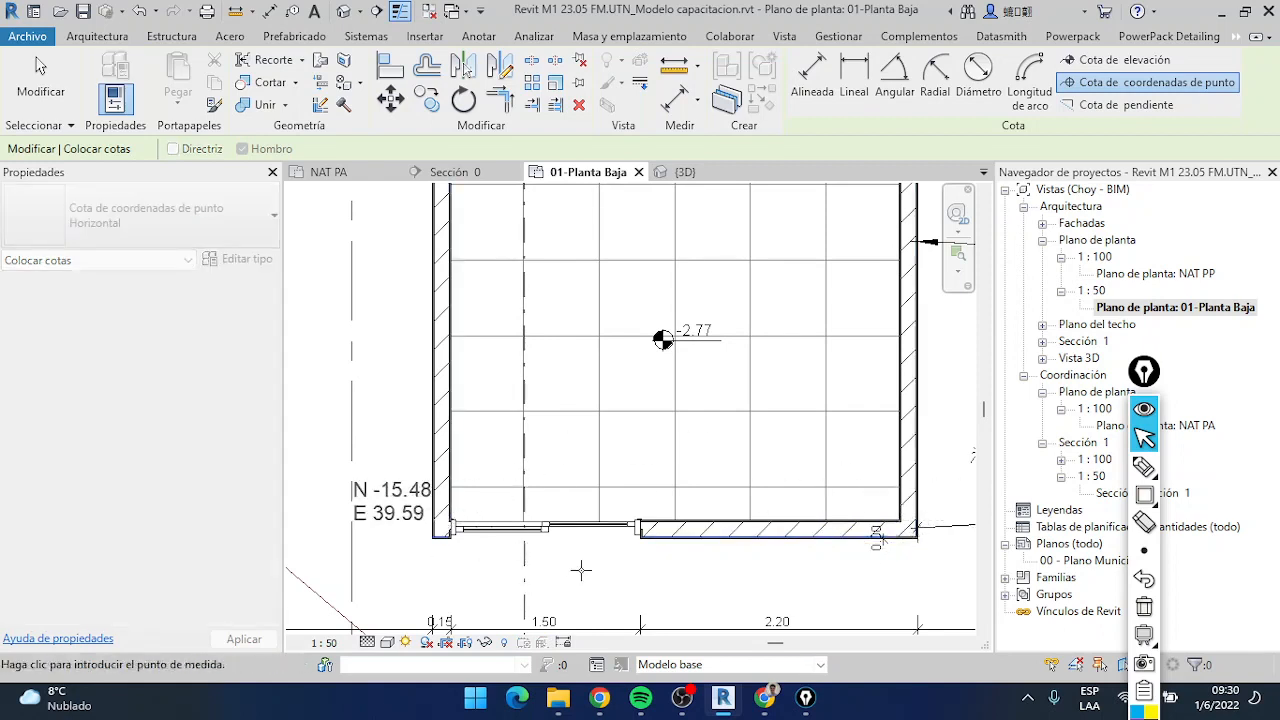
scroll(493, 515, "down", 2)
scroll(493, 515, "down", 3)
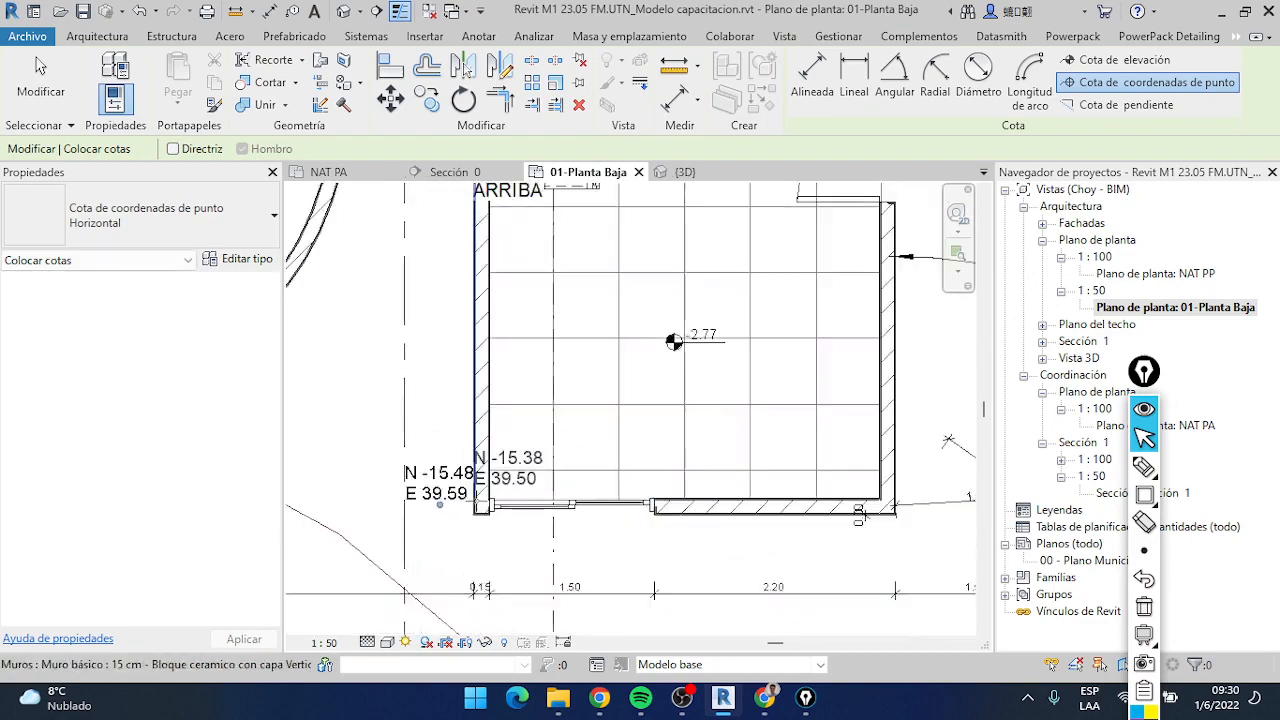
key("Escape")
key("Escape")
scroll(583, 505, "down", 2)
scroll(583, 505, "down", 3)
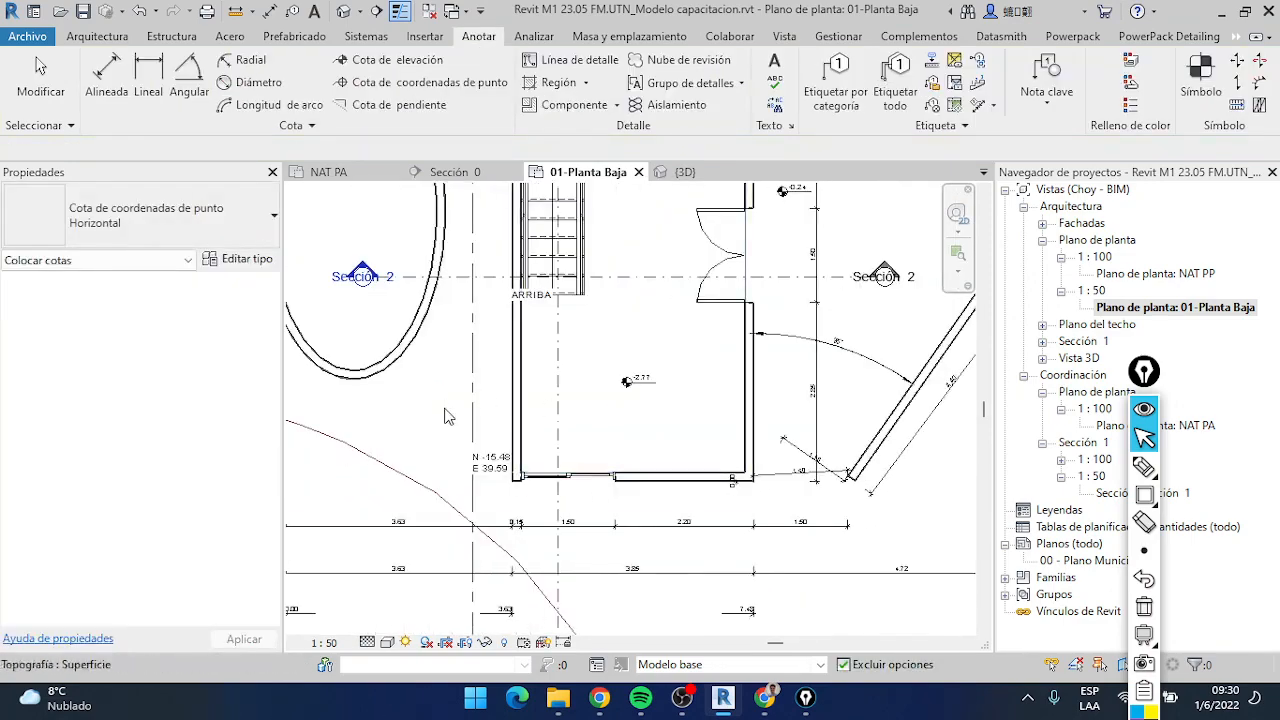
key("Escape")
scroll(595, 420, "up", 3)
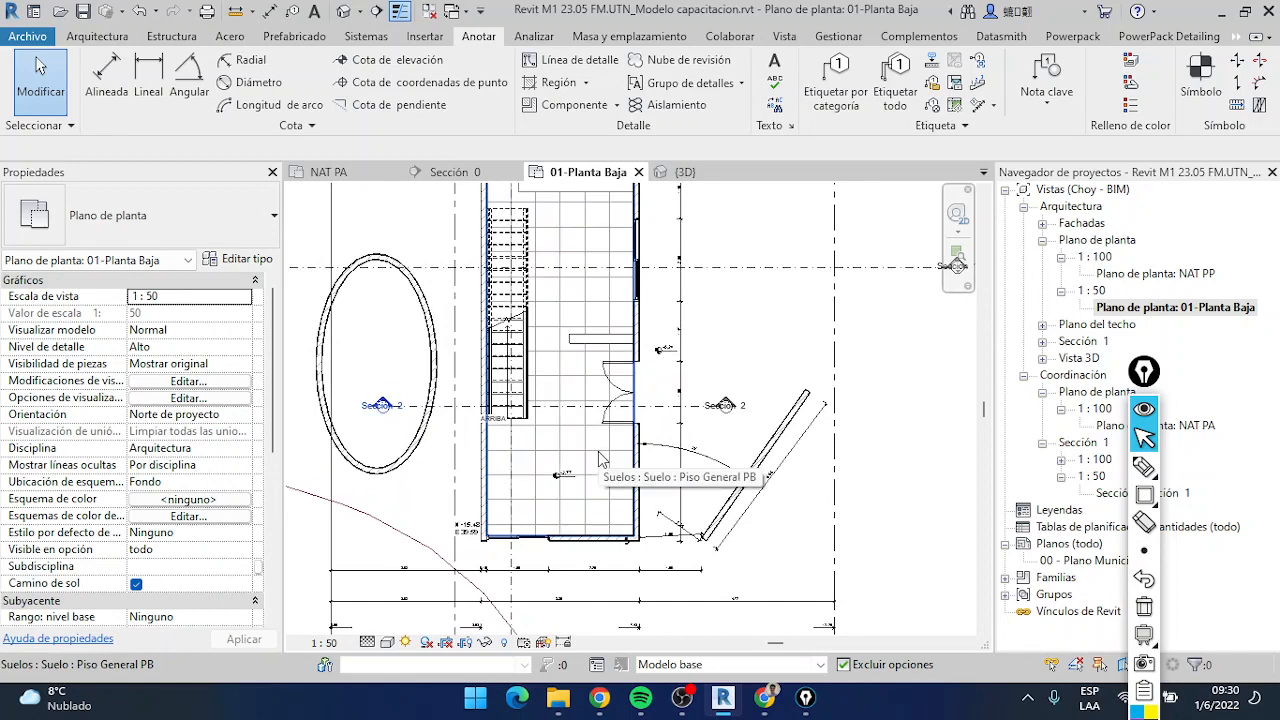
scroll(600, 458, "down", 3)
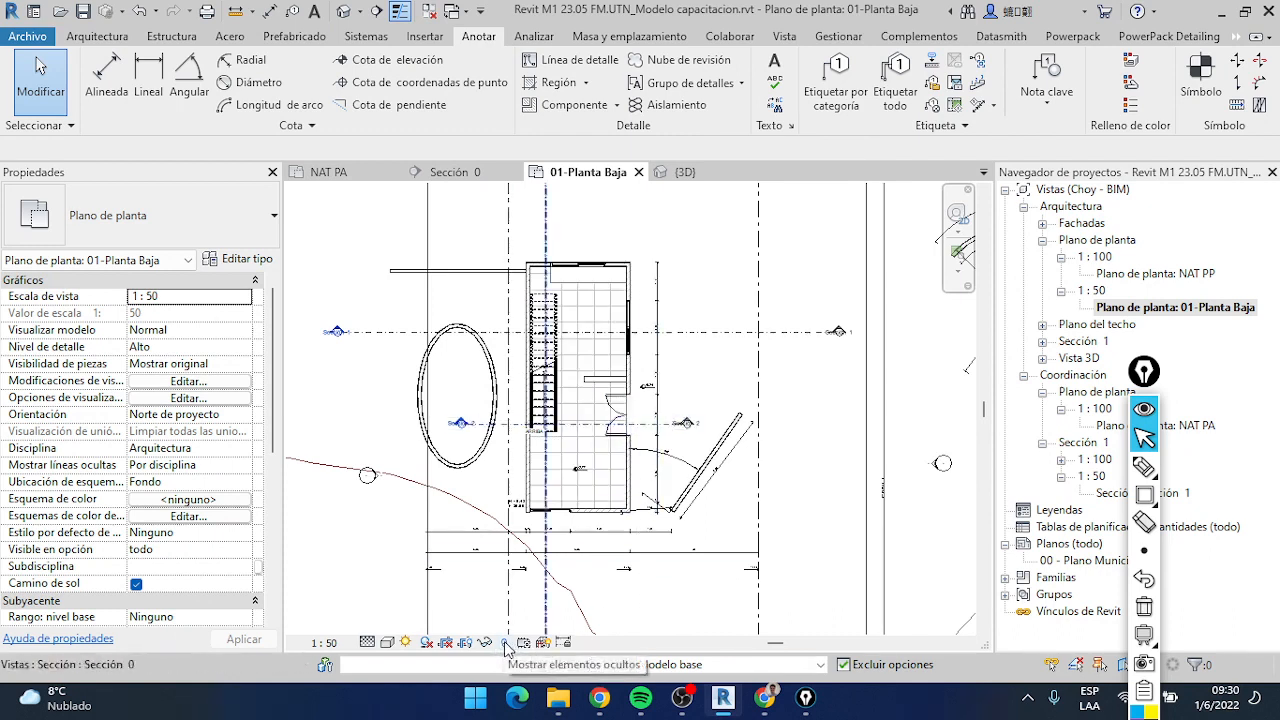
Draw an annotation arrow from the lower room towards the view controls and reveal the hidden elements in the ground floor plan
left_click(1174, 494)
left_click_drag(568, 503, 510, 625)
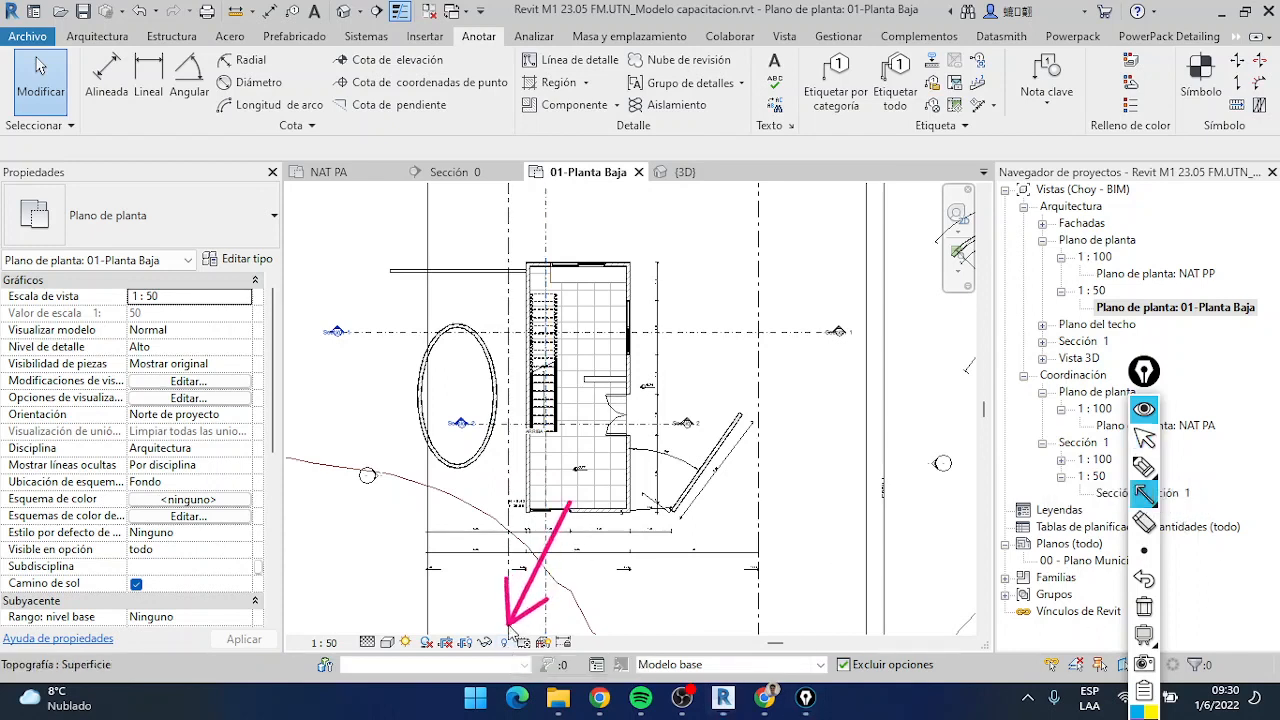
left_click(1144, 437)
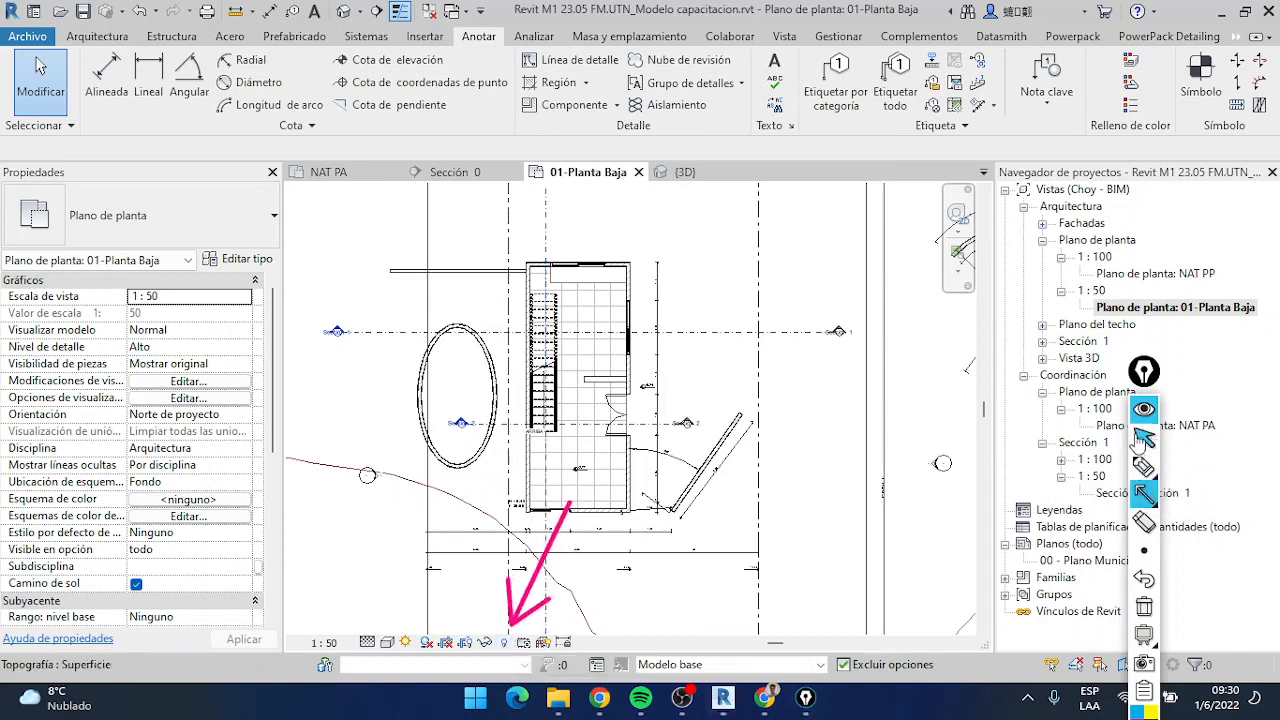
left_click(505, 642)
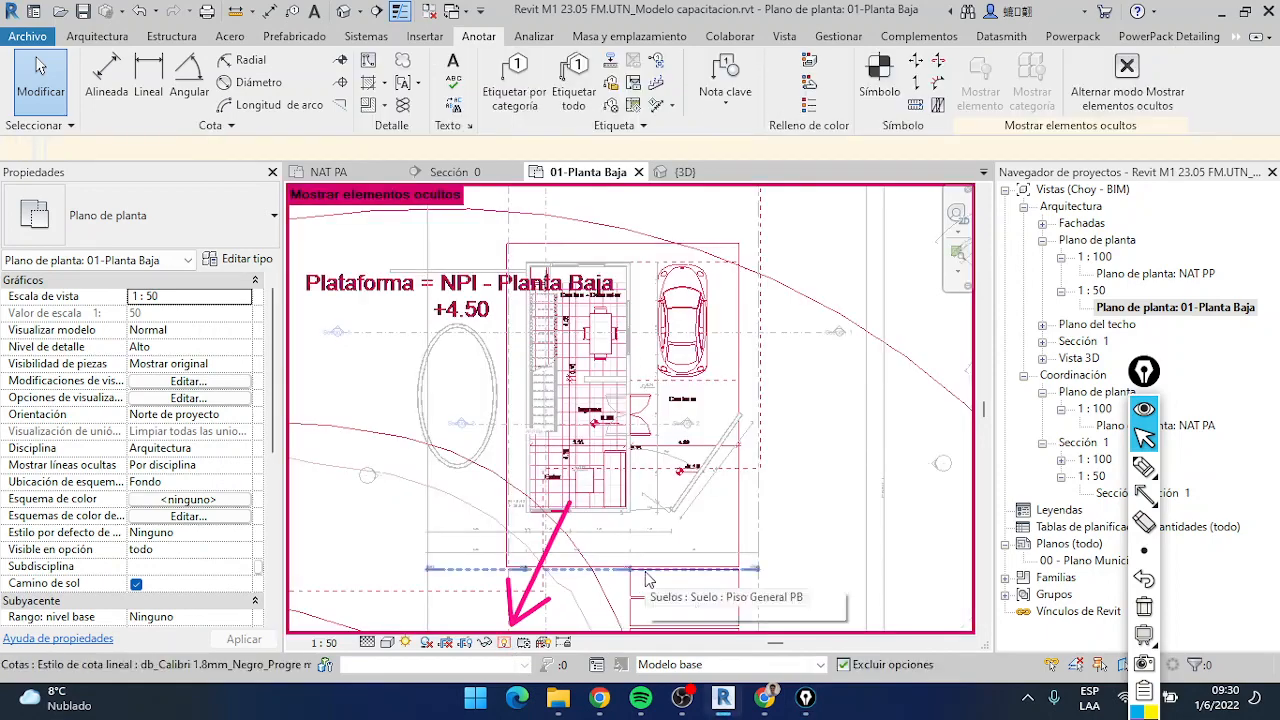
Examine the revealed site elements around the building to locate the project base point and the survey point
scroll(655, 540, "down", 3)
scroll(655, 540, "down", 4)
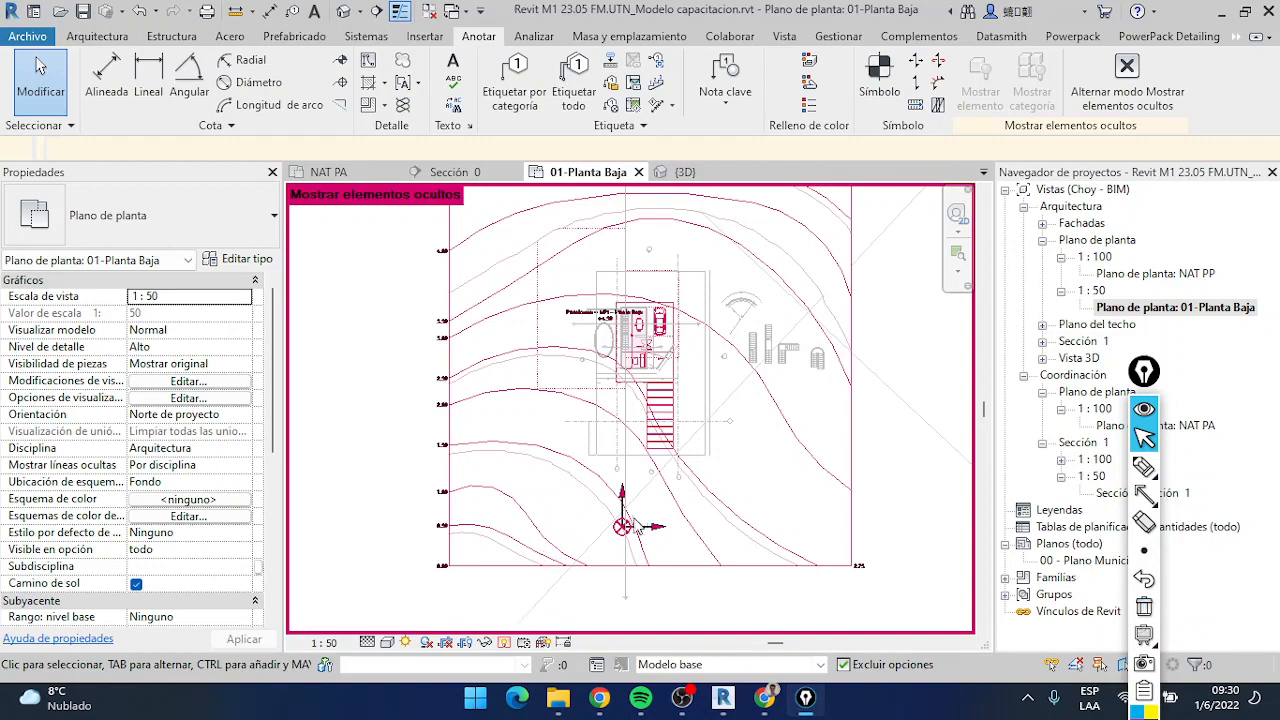
scroll(685, 432, "up", 1)
scroll(685, 432, "up", 3)
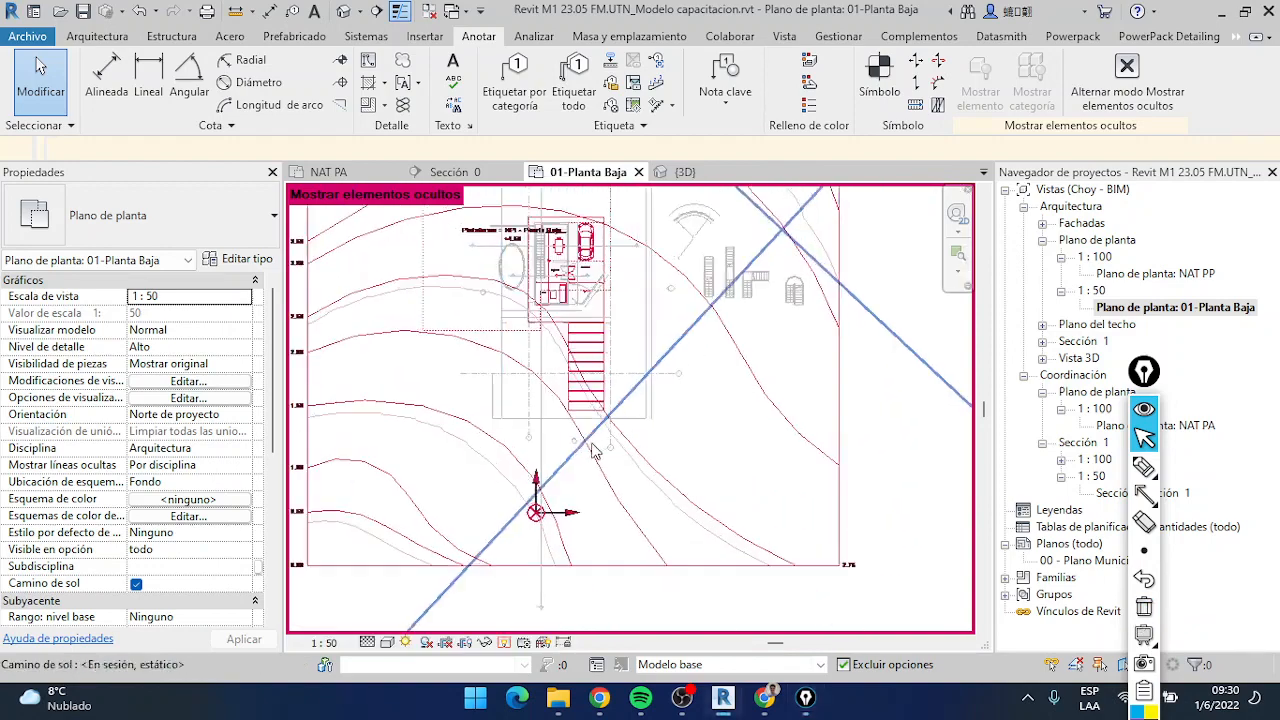
scroll(590, 345, "down", 3)
scroll(600, 352, "up", 2)
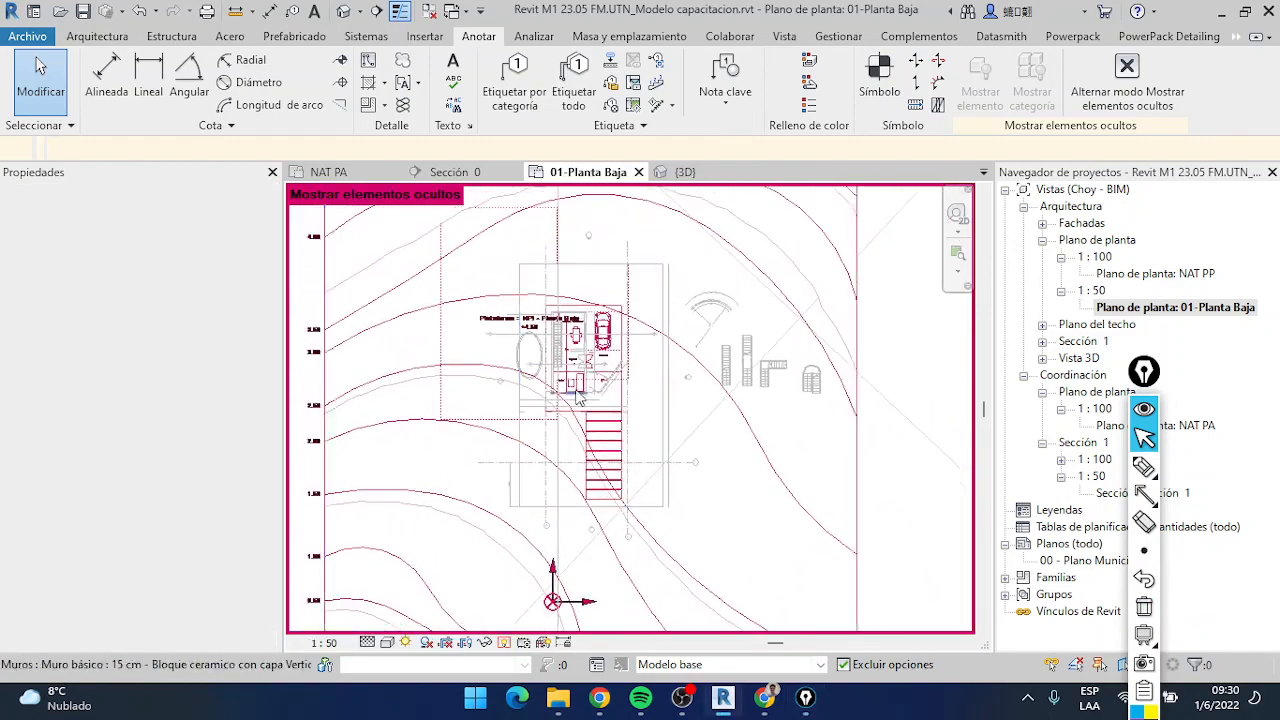
scroll(600, 352, "up", 2)
scroll(560, 340, "down", 4)
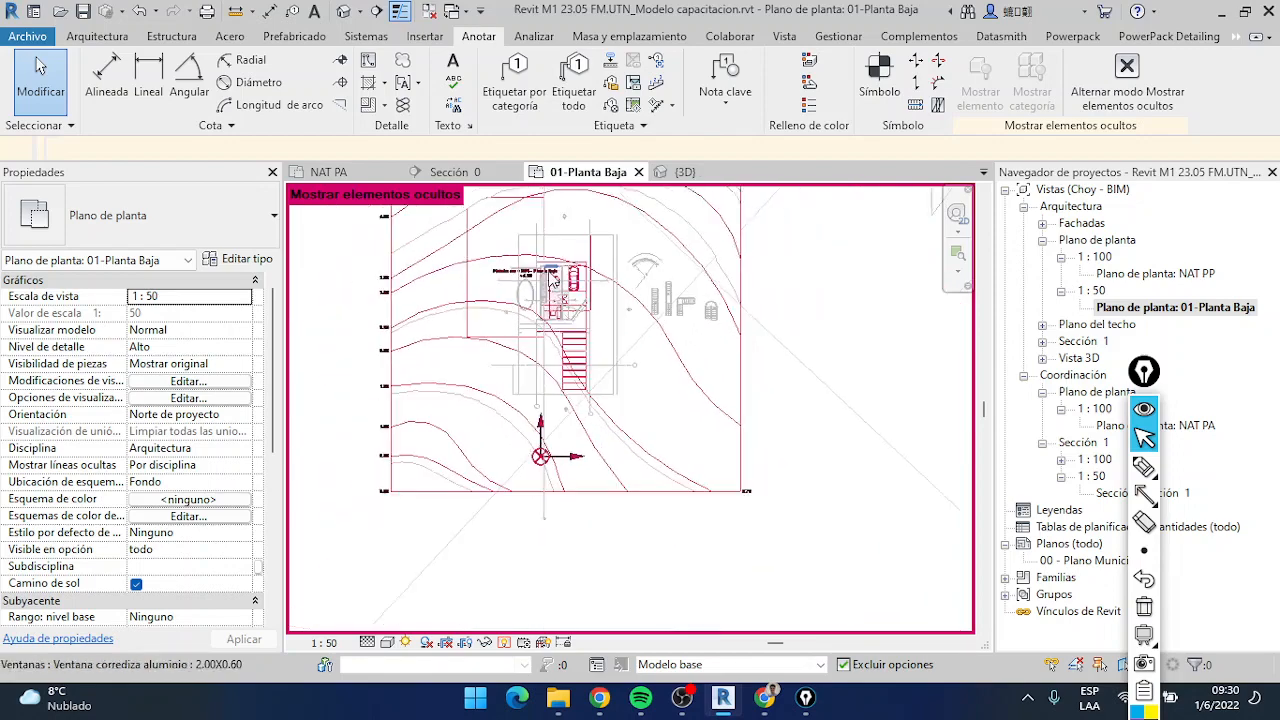
middle_click_drag(530, 289, 537, 338)
scroll(514, 286, "down", 1)
scroll(480, 218, "down", 1)
middle_click_drag(478, 214, 494, 263)
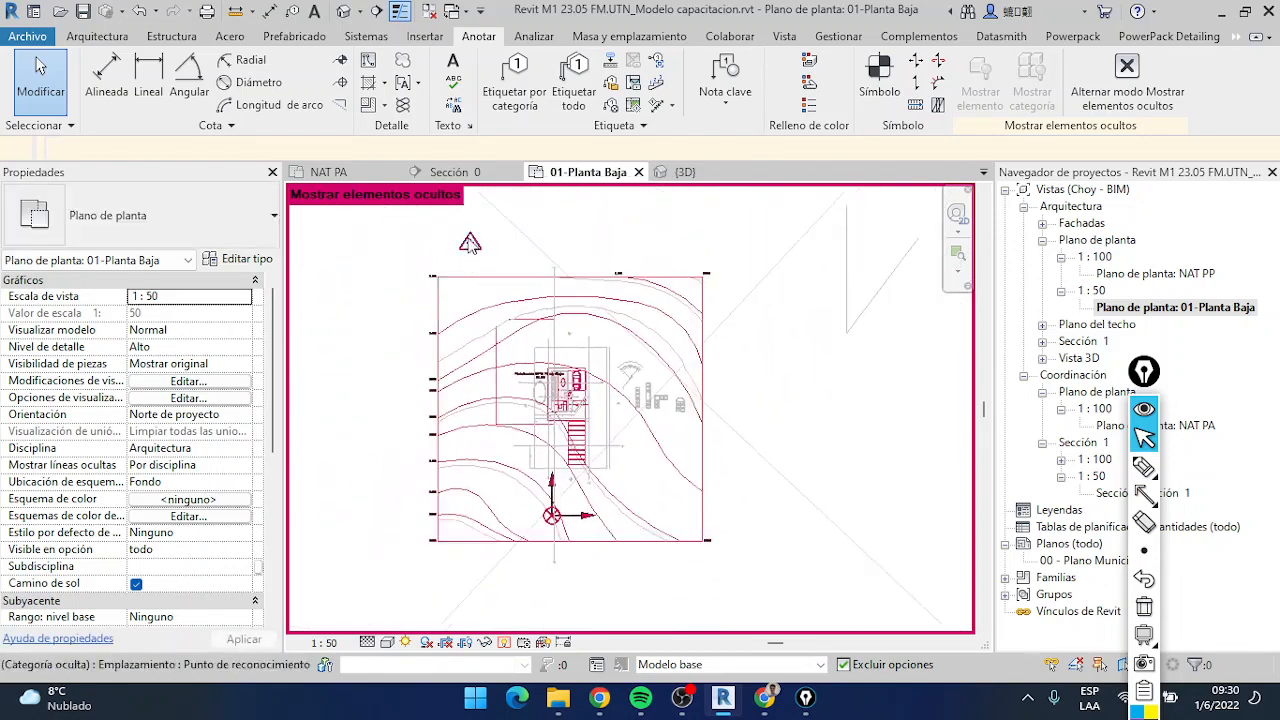
Select the project base point and compare its coordinates with the spot coordinate at the building's lower-left wall corner
scroll(563, 552, "up", 5)
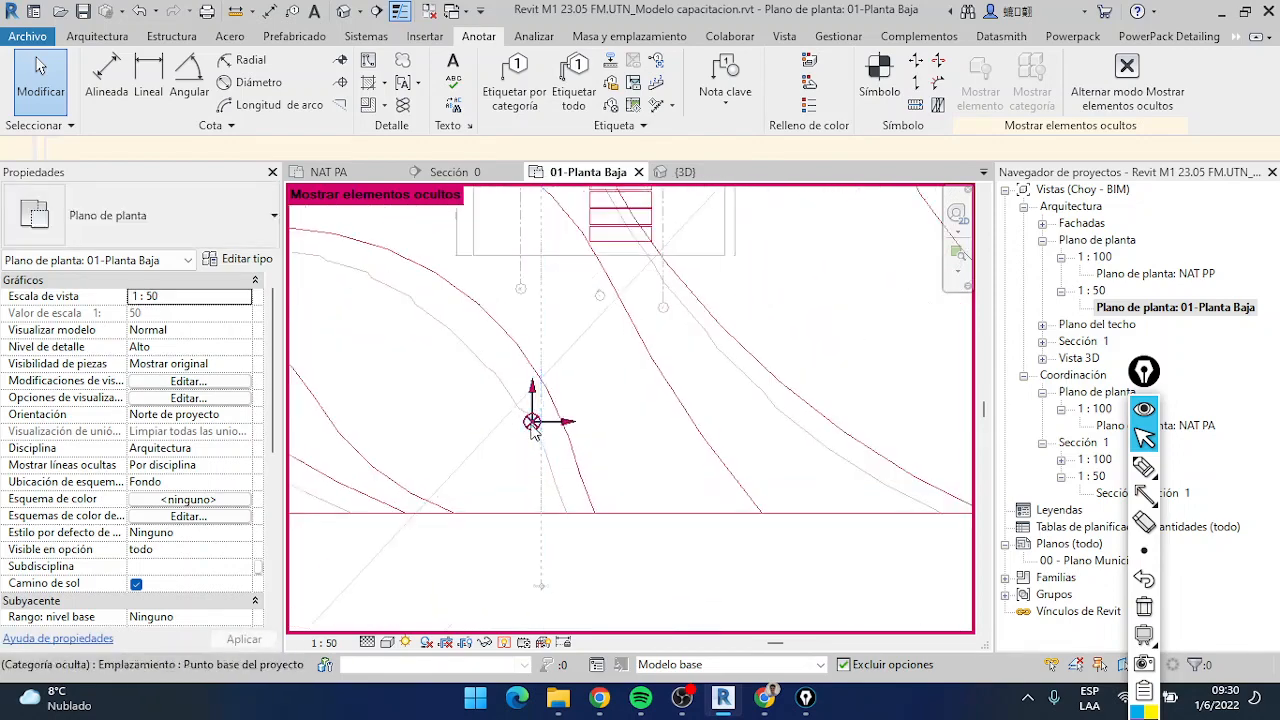
left_click(533, 440)
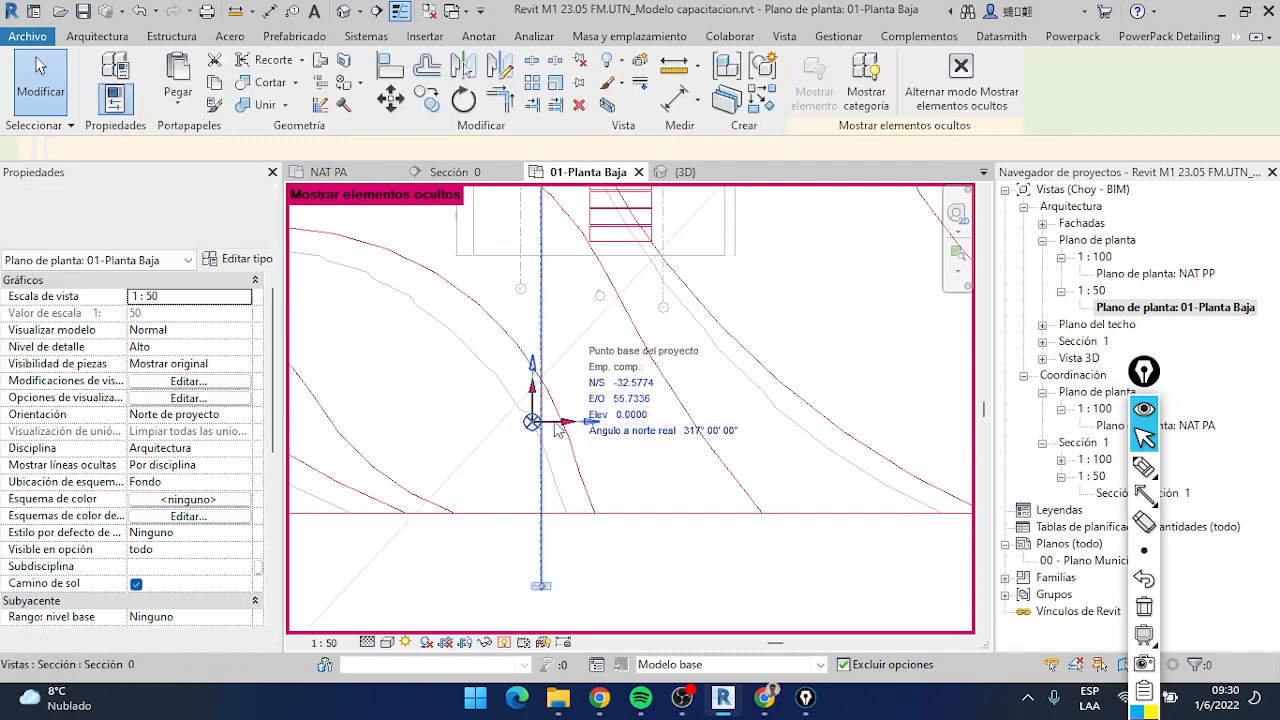
scroll(483, 415, "down", 1)
middle_click_drag(494, 343, 505, 489)
scroll(562, 344, "up", 1)
scroll(518, 335, "up", 4)
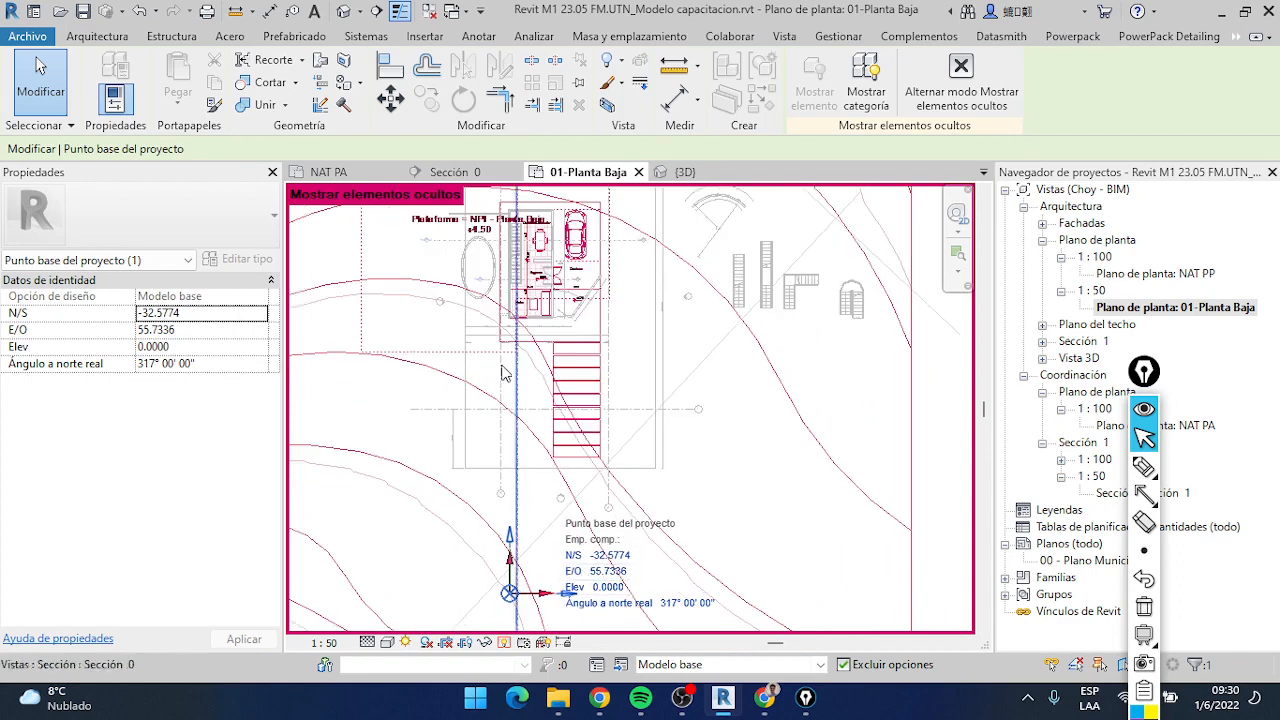
scroll(518, 335, "up", 5)
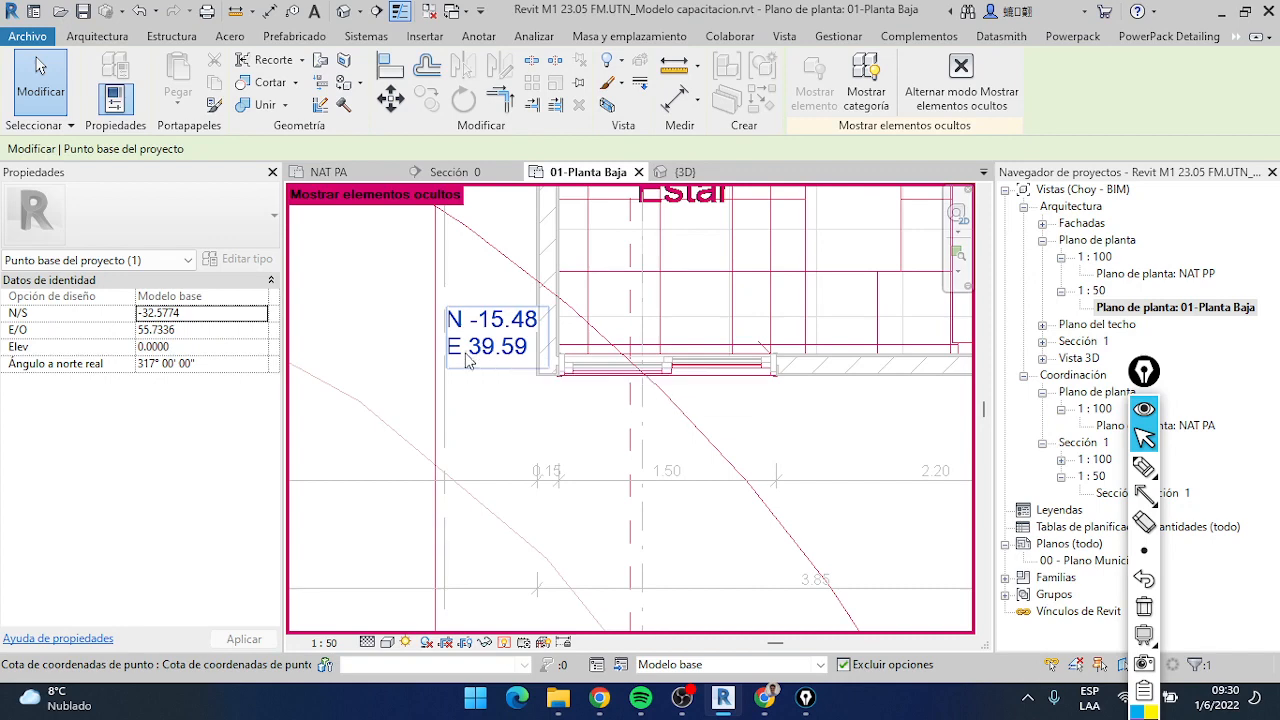
scroll(465, 356, "down", 3)
scroll(480, 431, "down", 3)
middle_click_drag(513, 575, 531, 343)
middle_click_drag(561, 530, 571, 360)
middle_click_drag(636, 590, 635, 408)
scroll(568, 520, "up", 2)
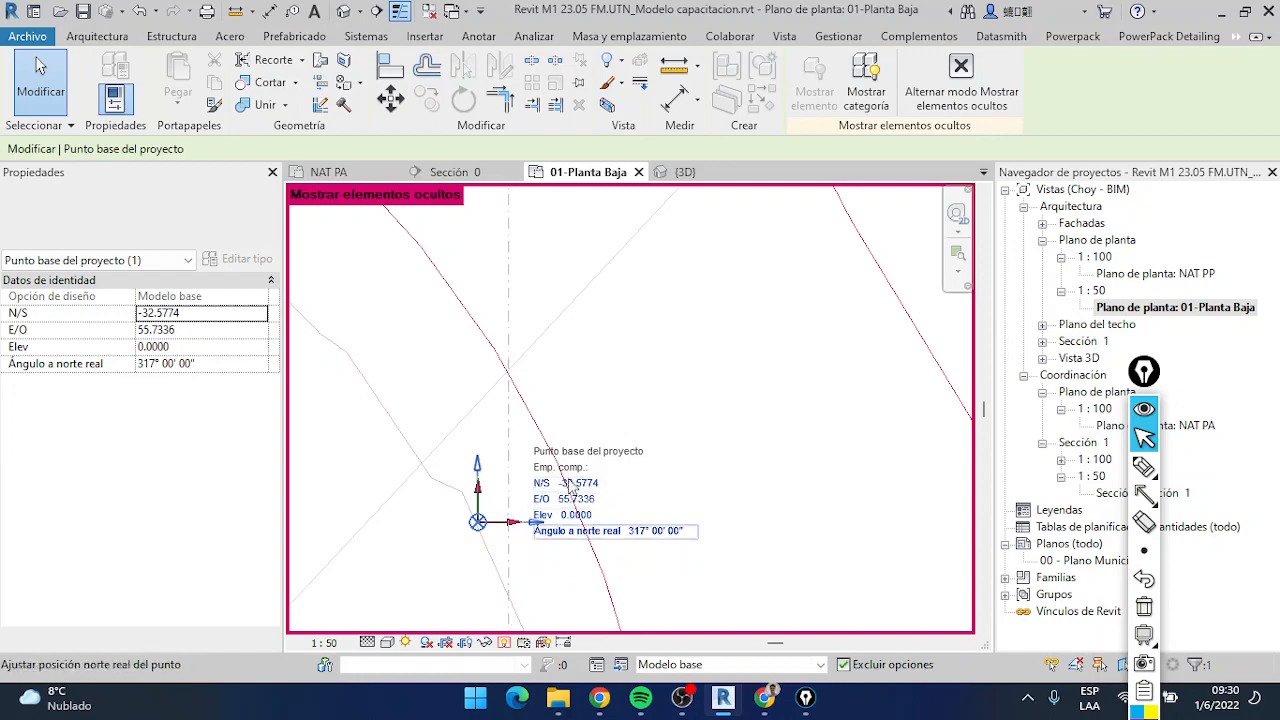
Select the survey point above the terrain and move it to the lower-right corner of the lot outline beside the stairs
scroll(518, 500, "down", 2)
scroll(515, 500, "down", 5)
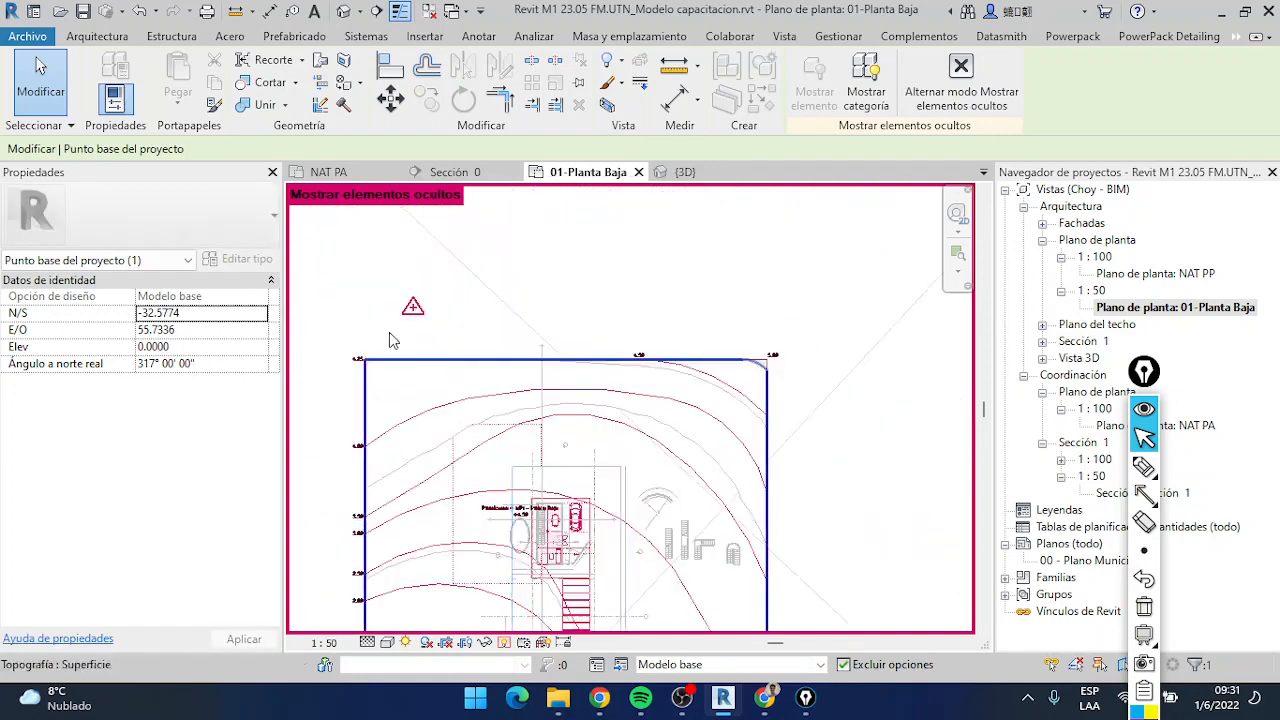
key("Tab")
left_click(414, 311)
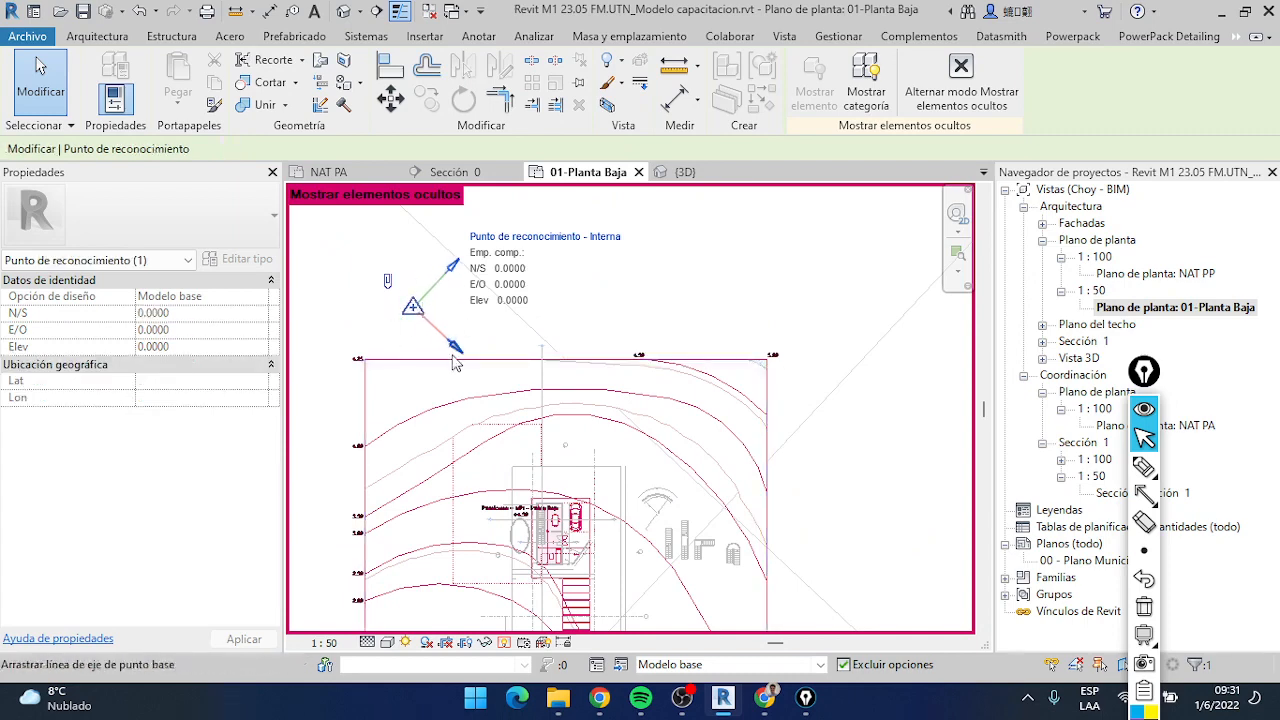
scroll(465, 289, "down", 2)
scroll(440, 292, "down", 2)
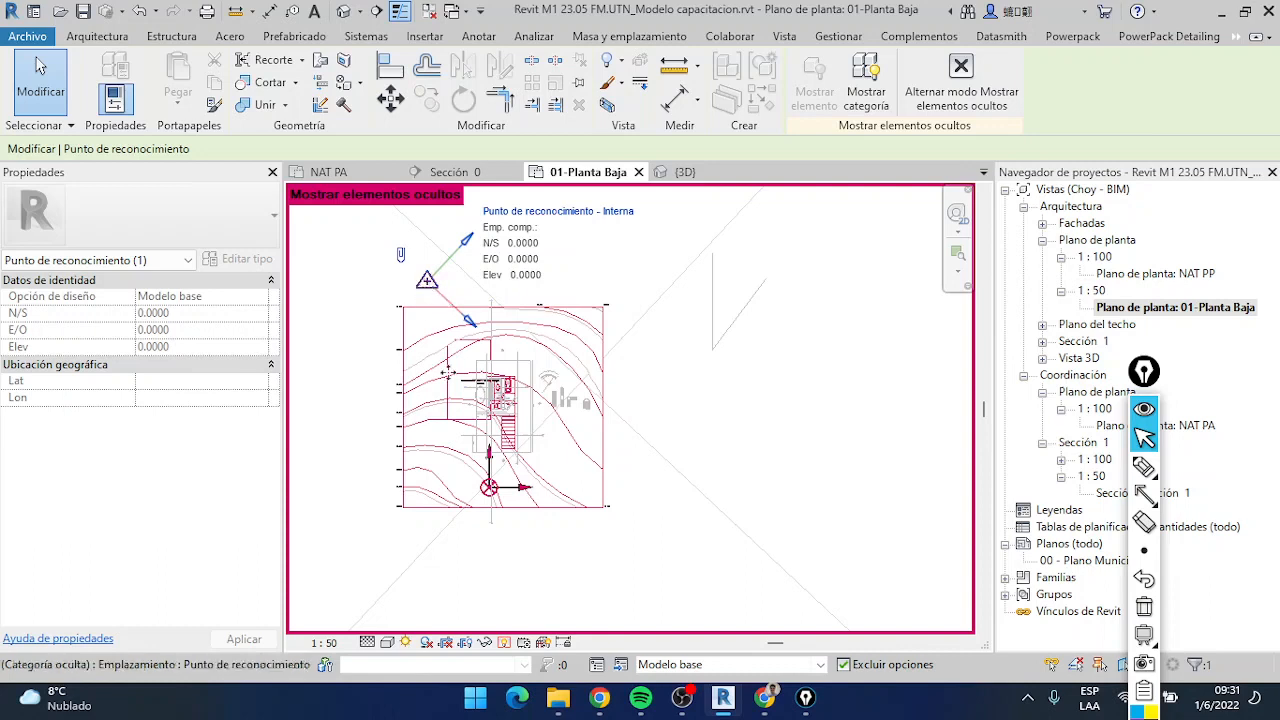
left_click_drag(448, 372, 638, 490)
scroll(517, 451, "up", 5)
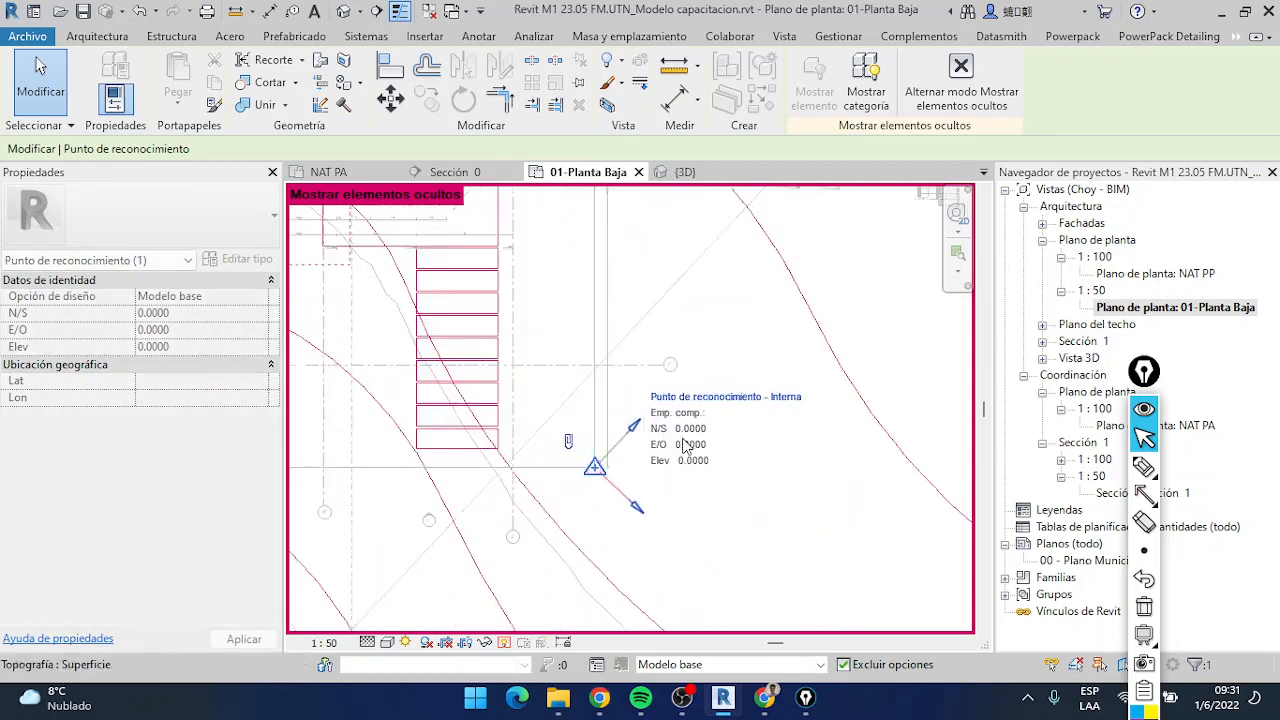
Unclip the survey point and set its elevation to 750 and its N/S coordinate to 42
scroll(583, 447, "down", 2)
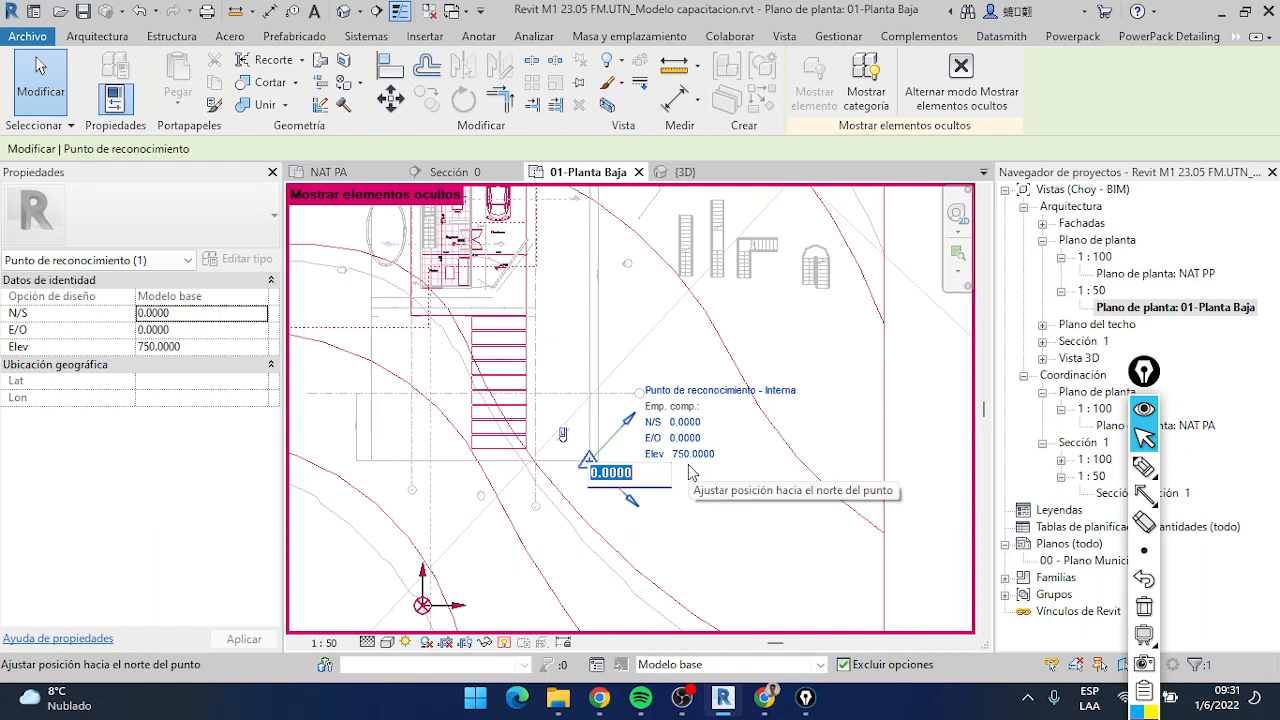
type("42")
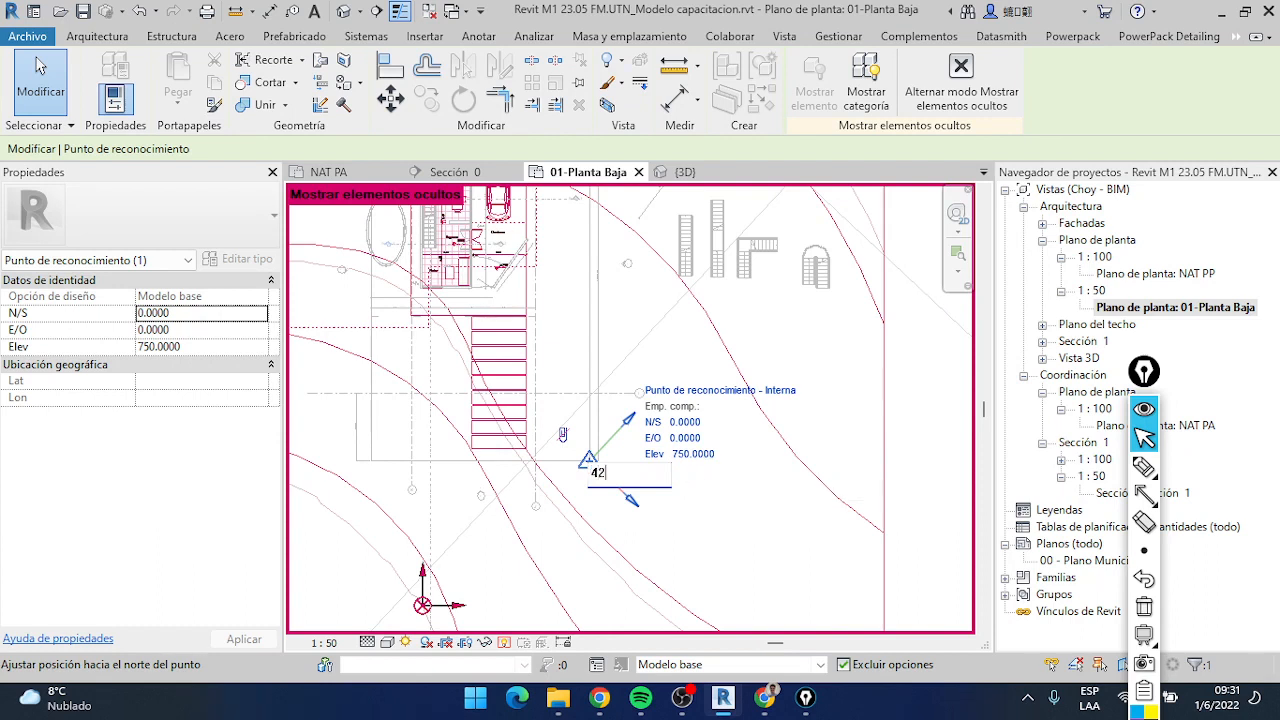
key("Return")
scroll(686, 462, "down", 1)
middle_click(686, 462)
middle_click(686, 462)
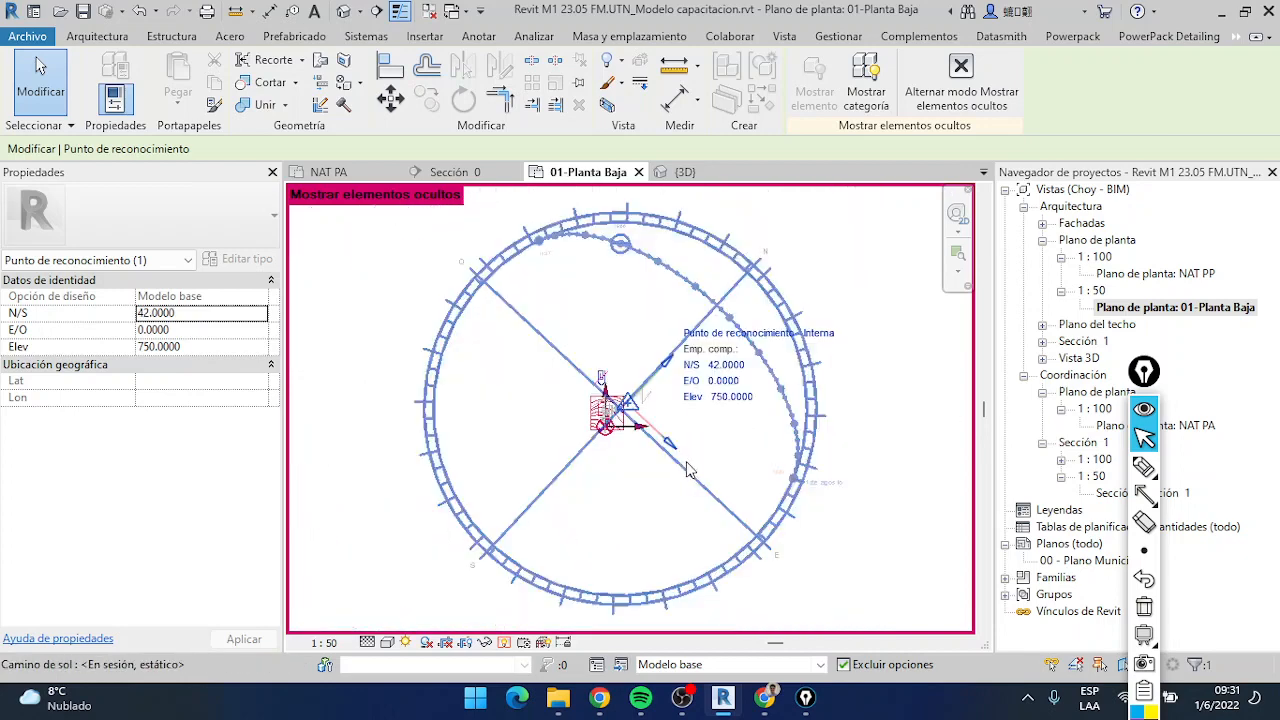
Set the survey point's E/O coordinate to 65
scroll(650, 402, "up", 5)
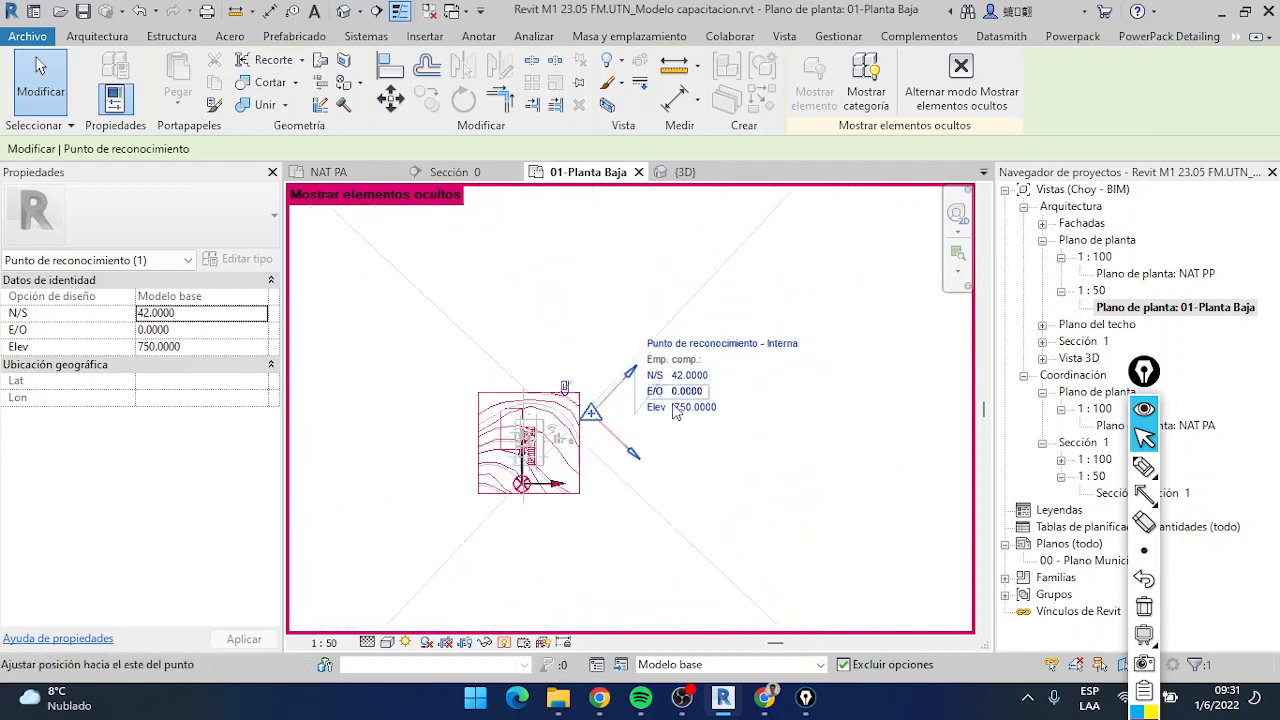
scroll(590, 408, "up", 2)
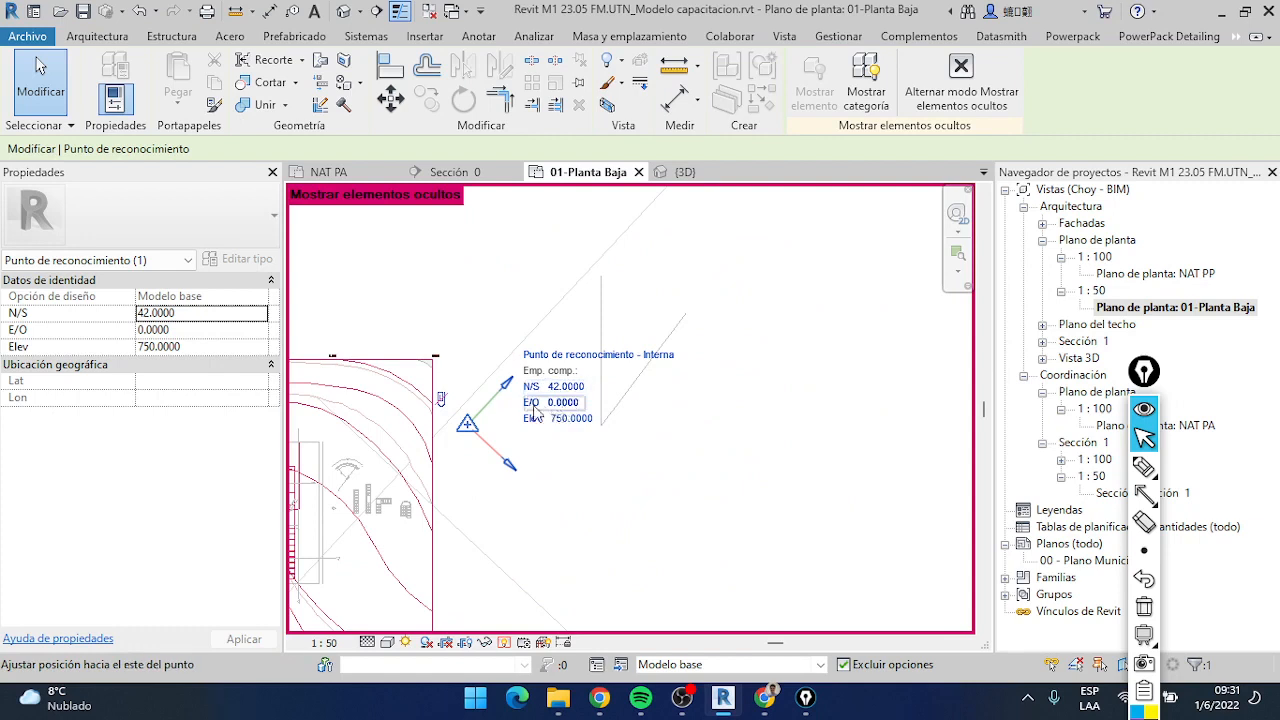
left_click(533, 410)
type("65")
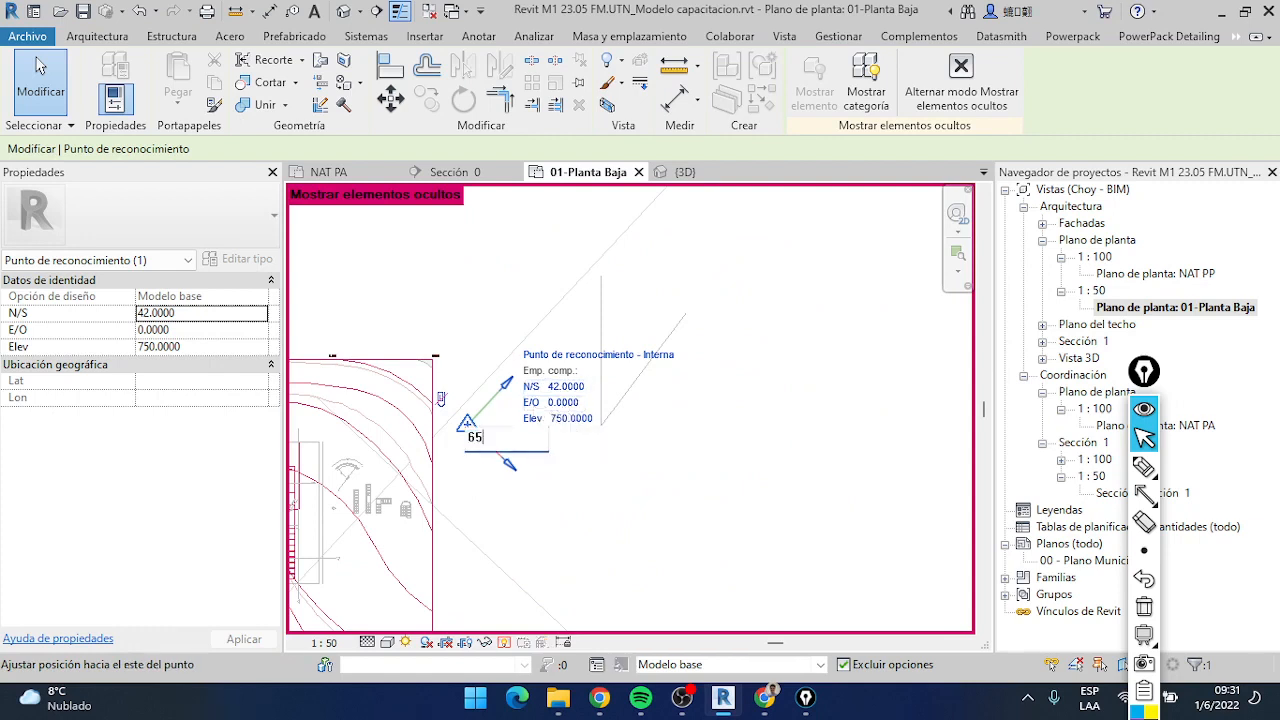
key("Return")
scroll(590, 420, "down", 3)
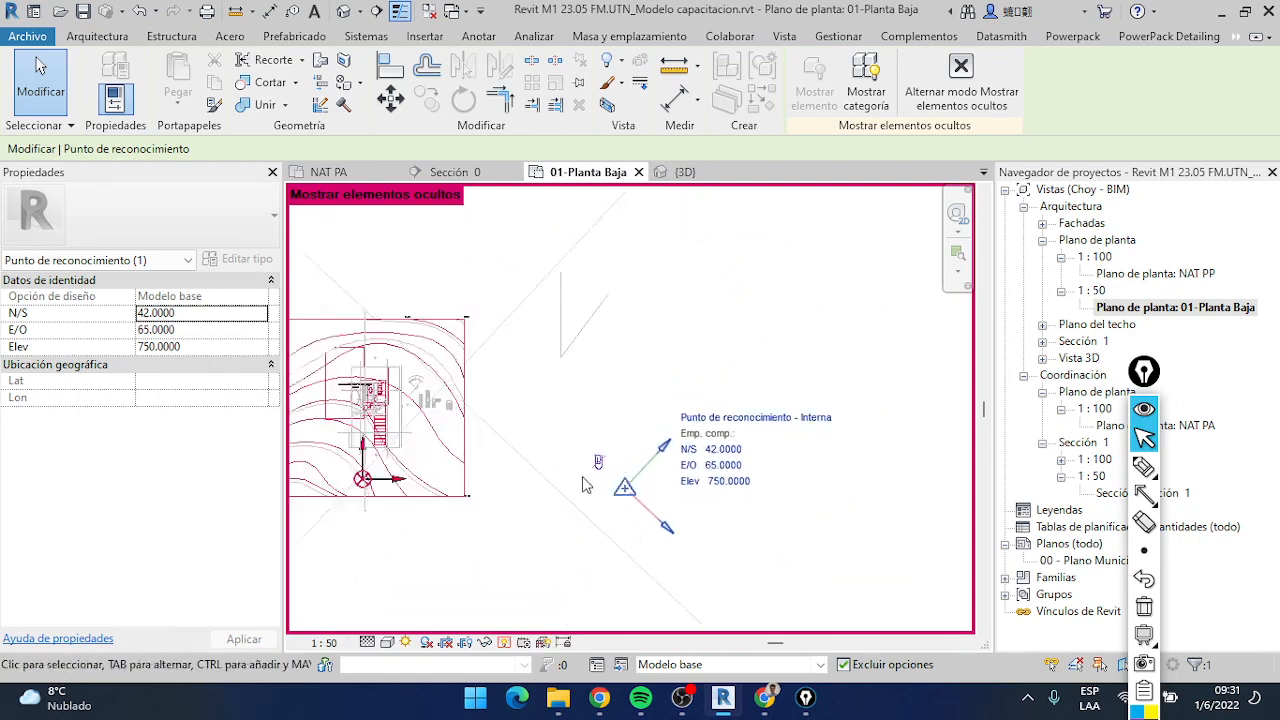
Examine the N and E values of the spot coordinate at the building's lower-left wall corner after the survey point edits
scroll(616, 467, "down", 1)
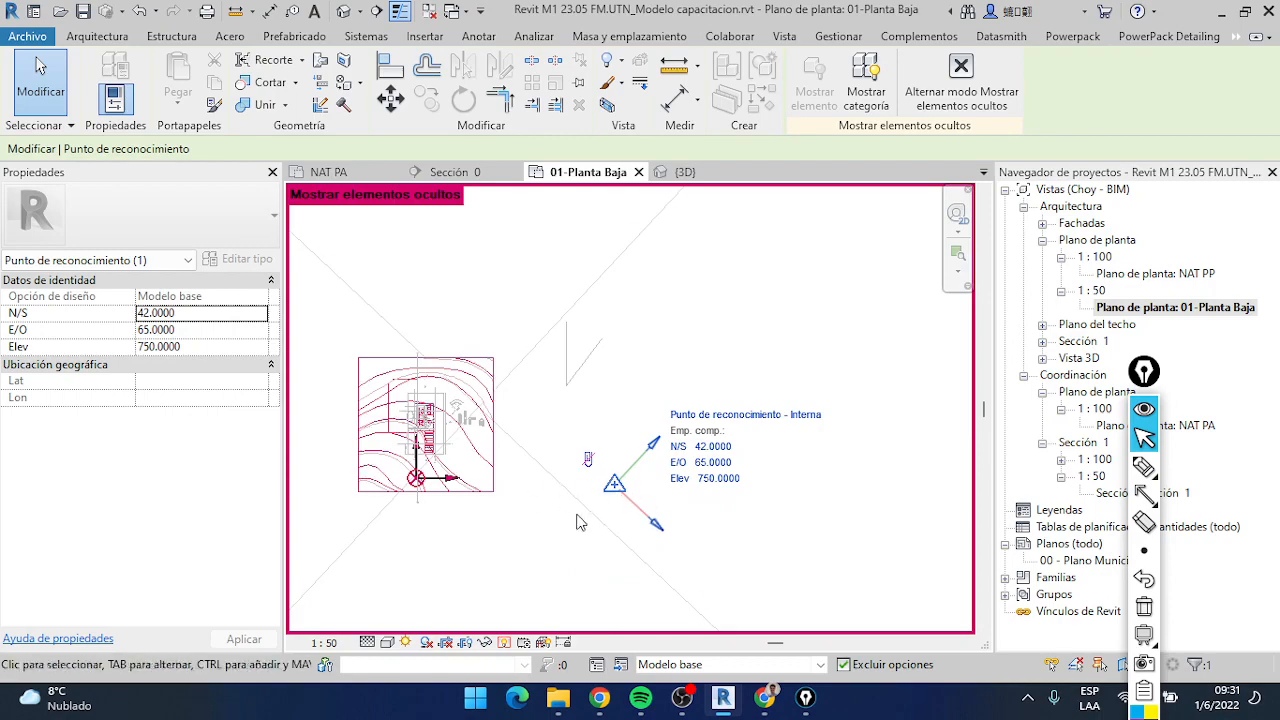
scroll(530, 506, "up", 4)
scroll(567, 413, "up", 2)
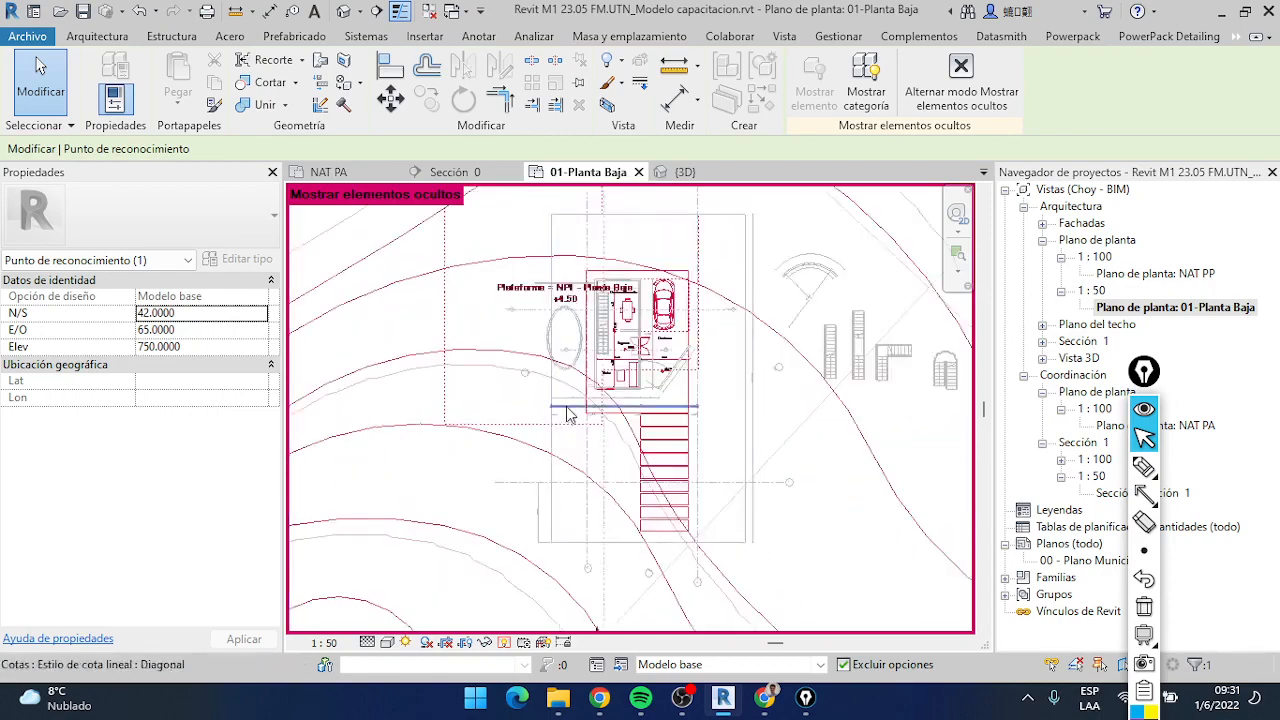
scroll(567, 413, "up", 3)
scroll(650, 362, "down", 5)
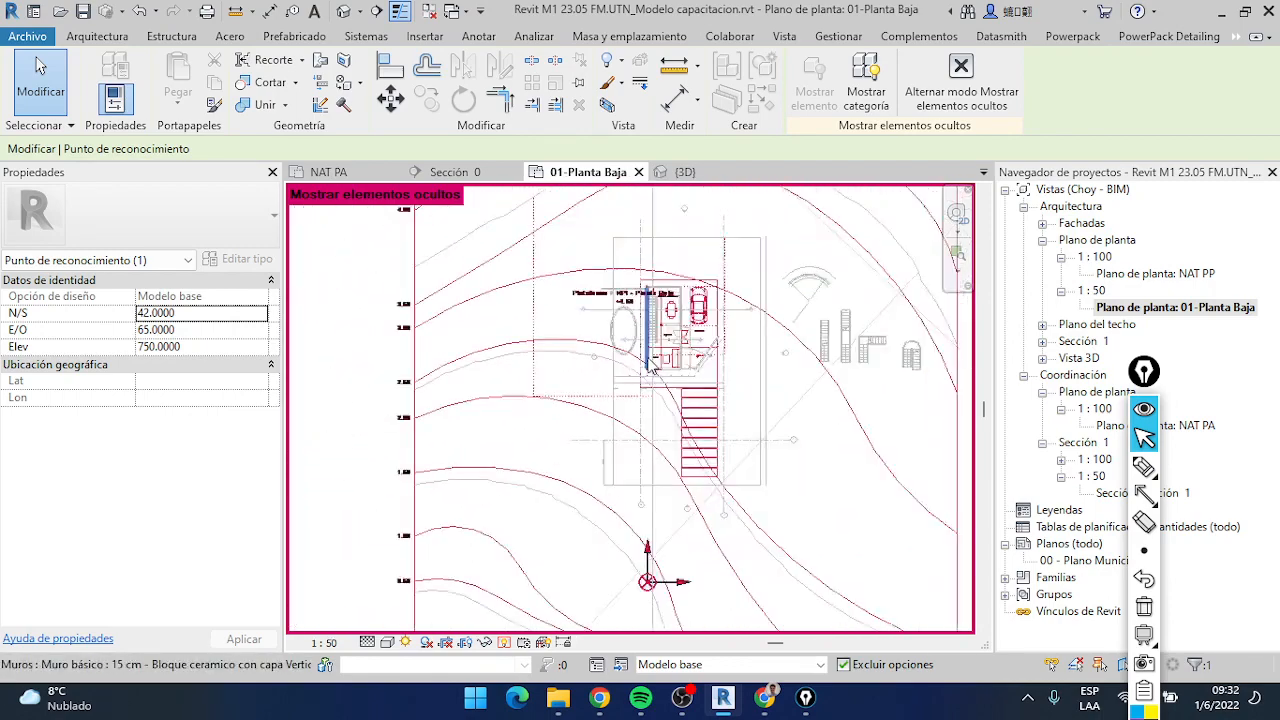
scroll(650, 362, "up", 4)
scroll(557, 341, "down", 3)
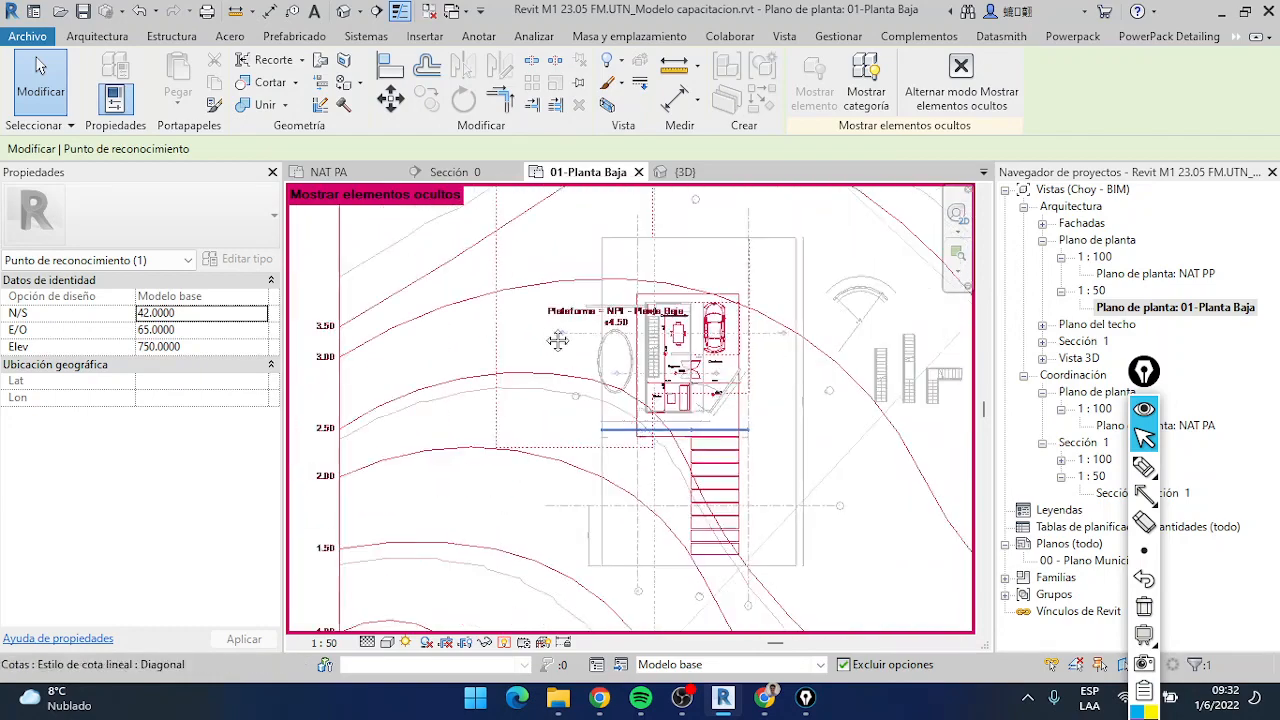
middle_click_drag(558, 341, 478, 258)
scroll(540, 517, "up", 2)
scroll(573, 251, "up", 3)
scroll(571, 270, "down", 2)
middle_click_drag(577, 236, 581, 397)
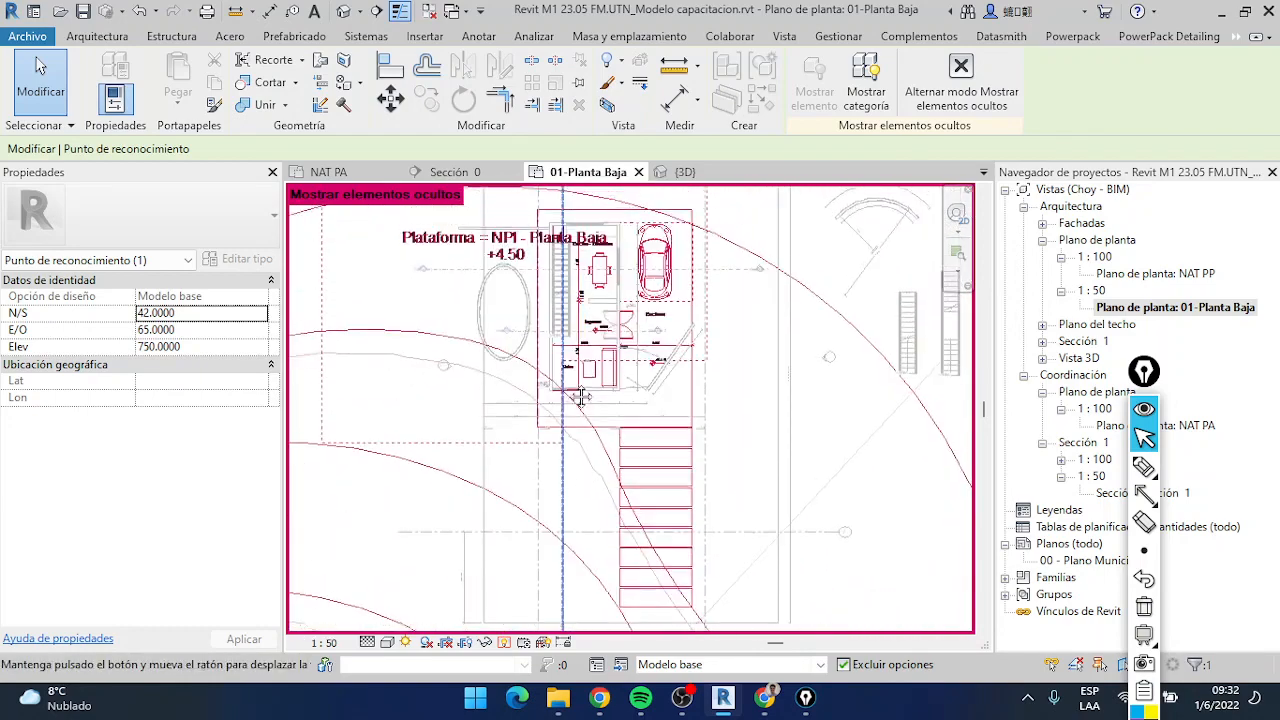
scroll(581, 397, "up", 6)
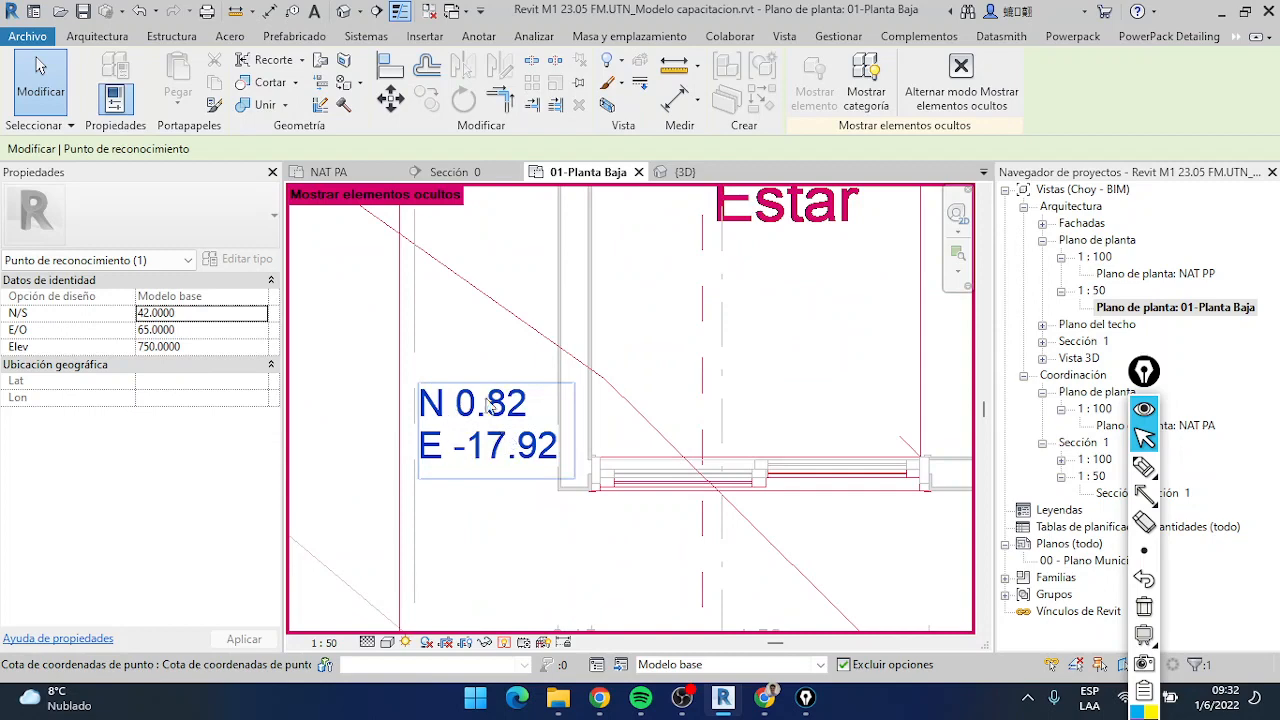
scroll(503, 430, "down", 2)
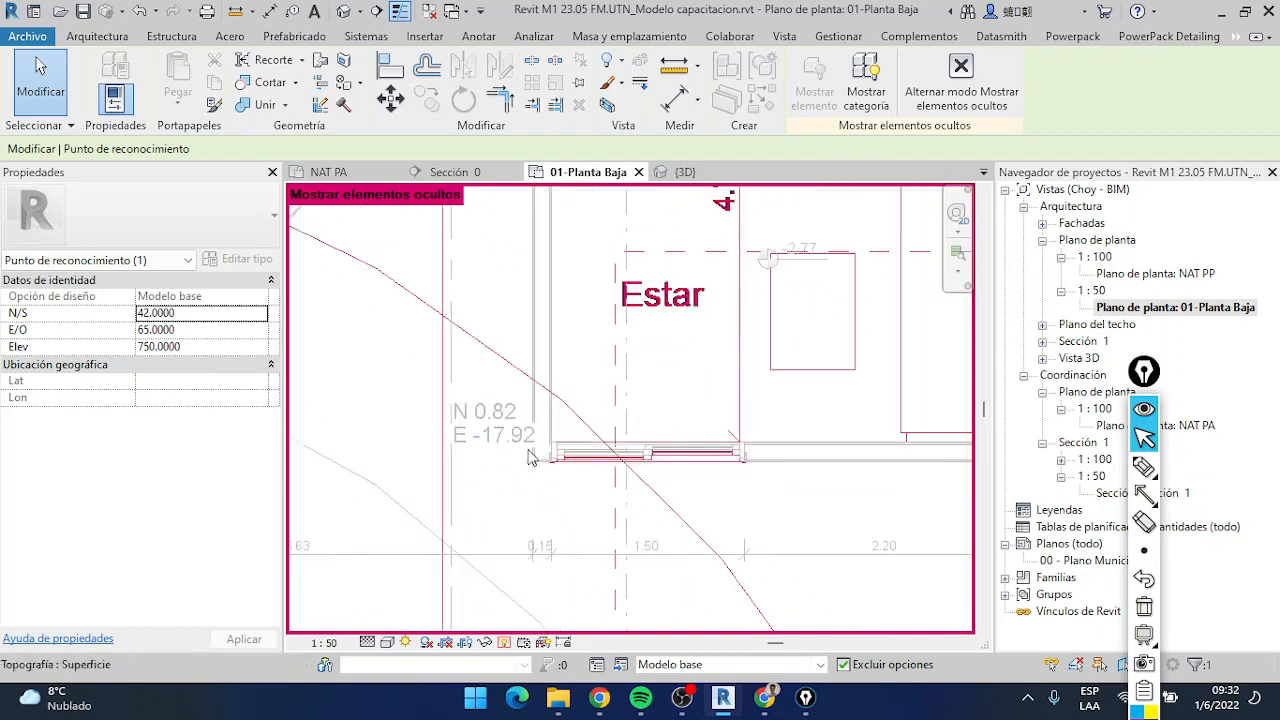
scroll(497, 428, "down", 7)
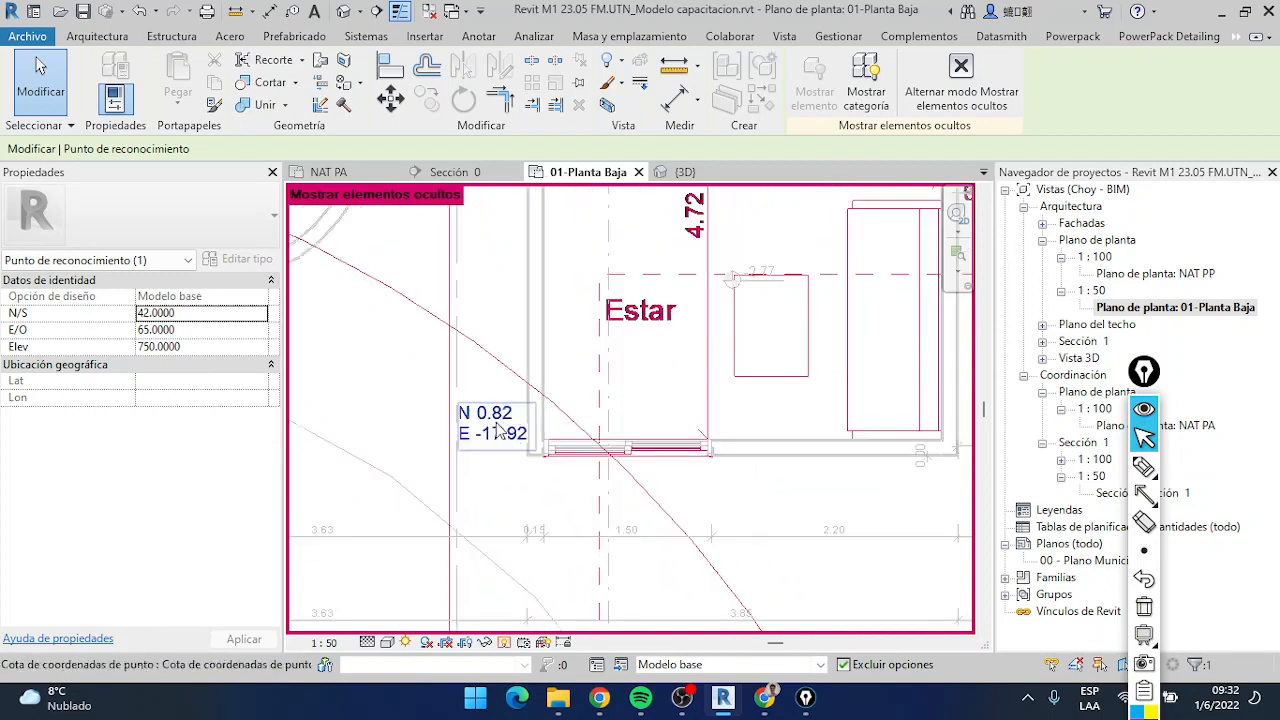
Return to the survey point, review its coordinates and deselect it
middle_click_drag(655, 466, 415, 410)
middle_click_drag(599, 464, 410, 398)
scroll(420, 402, "down", 2)
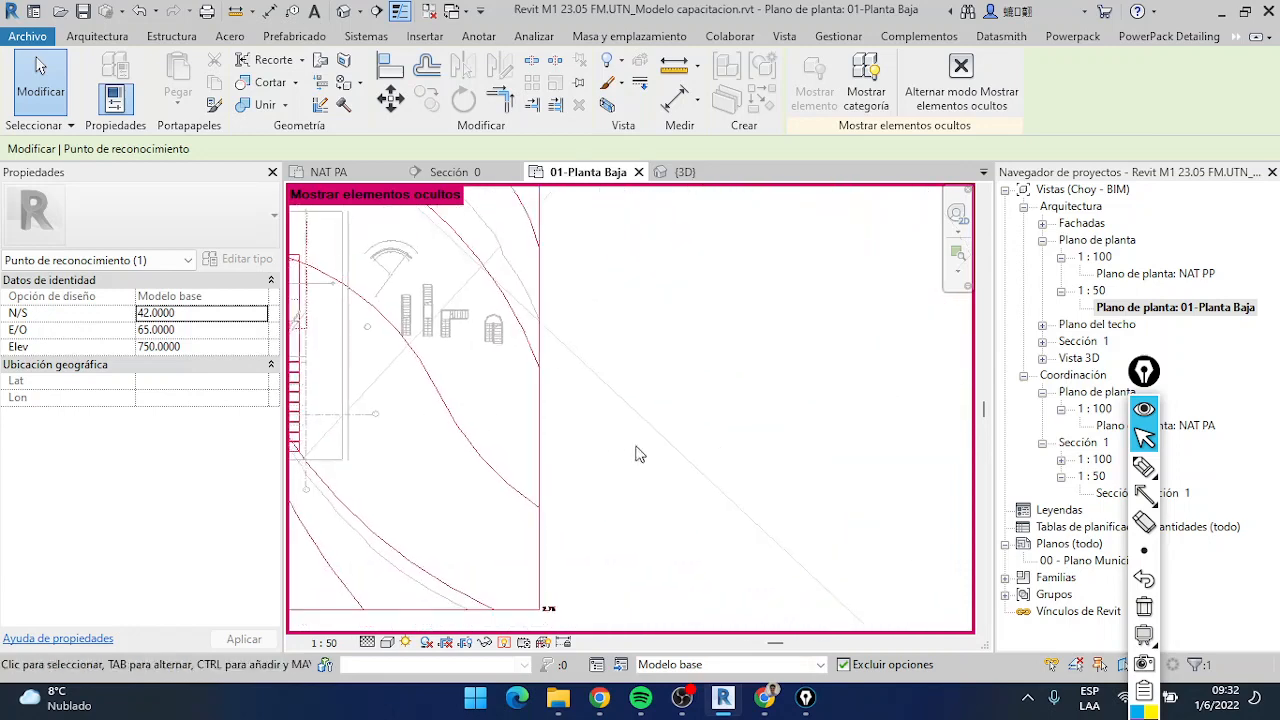
scroll(637, 453, "down", 3)
middle_click_drag(617, 500, 414, 449)
scroll(806, 506, "down", 1)
scroll(731, 462, "up", 2)
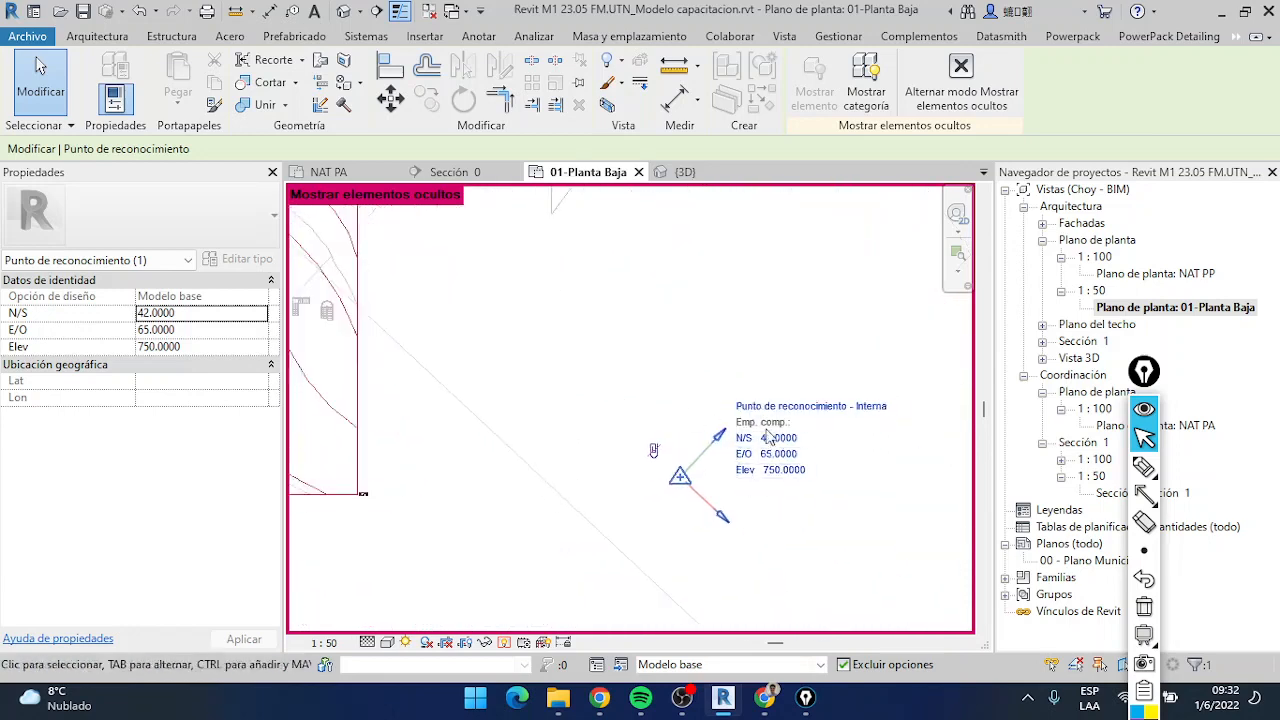
left_click(583, 449)
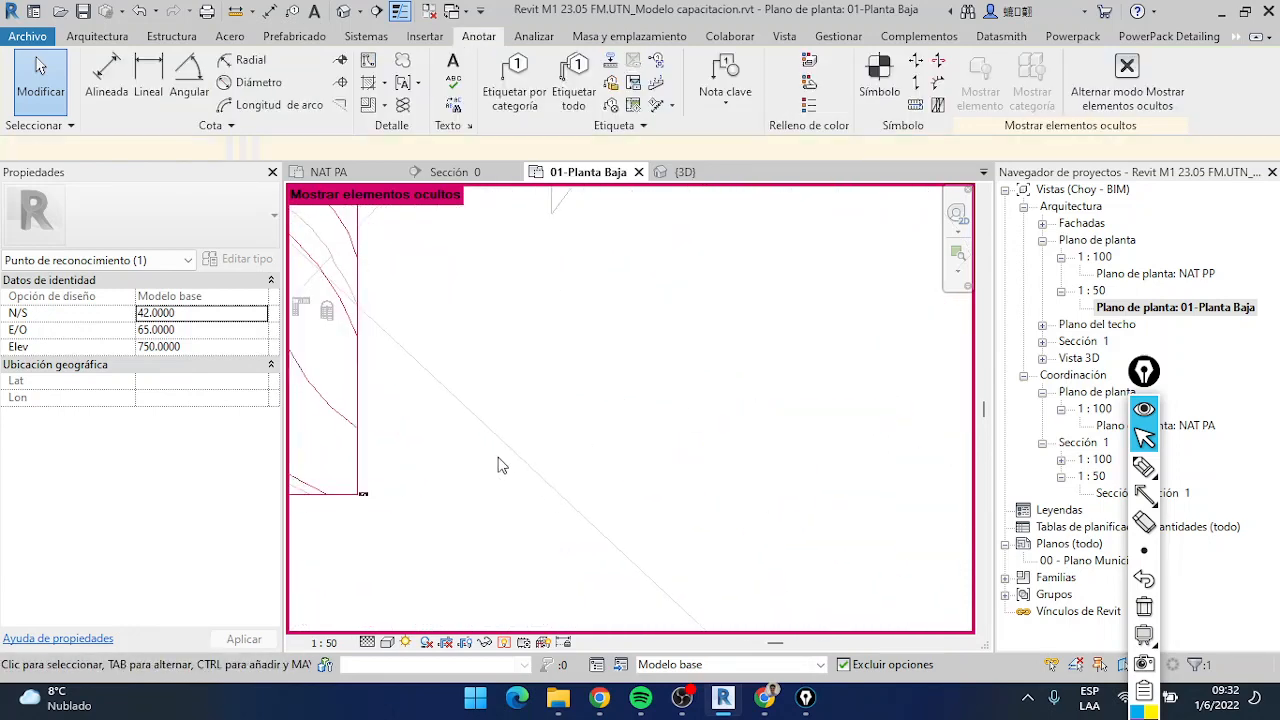
Examine the site plan with hidden elements revealed to locate the project base point relative to the building and property lines
scroll(499, 459, "down", 5)
scroll(421, 464, "up", 6)
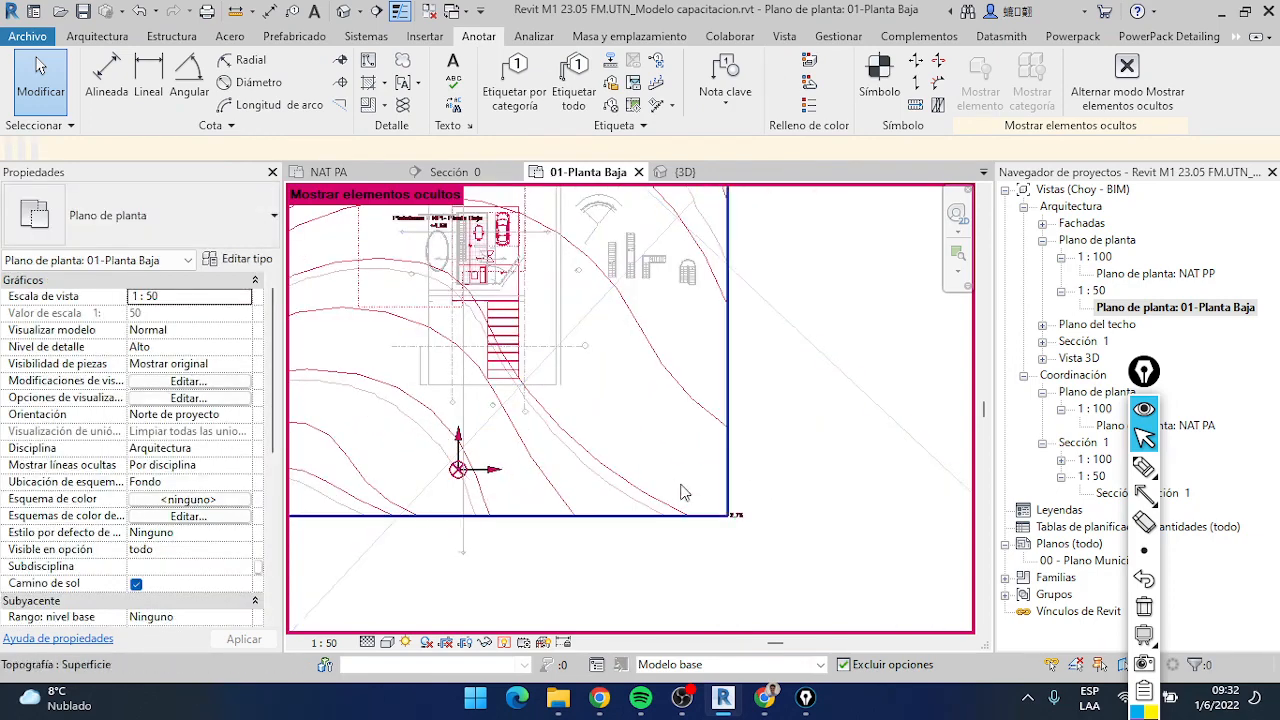
scroll(760, 496, "down", 2)
middle_click_drag(868, 528, 580, 452)
scroll(816, 500, "down", 2)
scroll(752, 470, "down", 1)
middle_click(760, 474)
middle_click(761, 474)
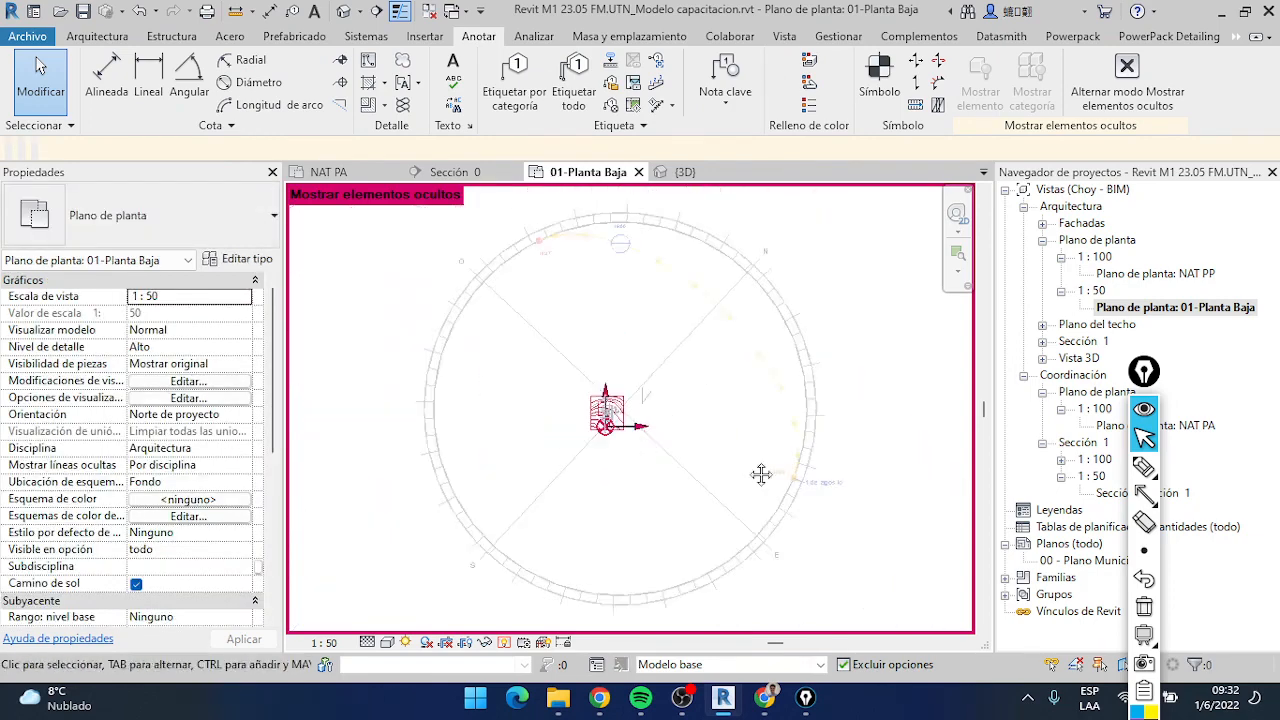
scroll(611, 412, "up", 5)
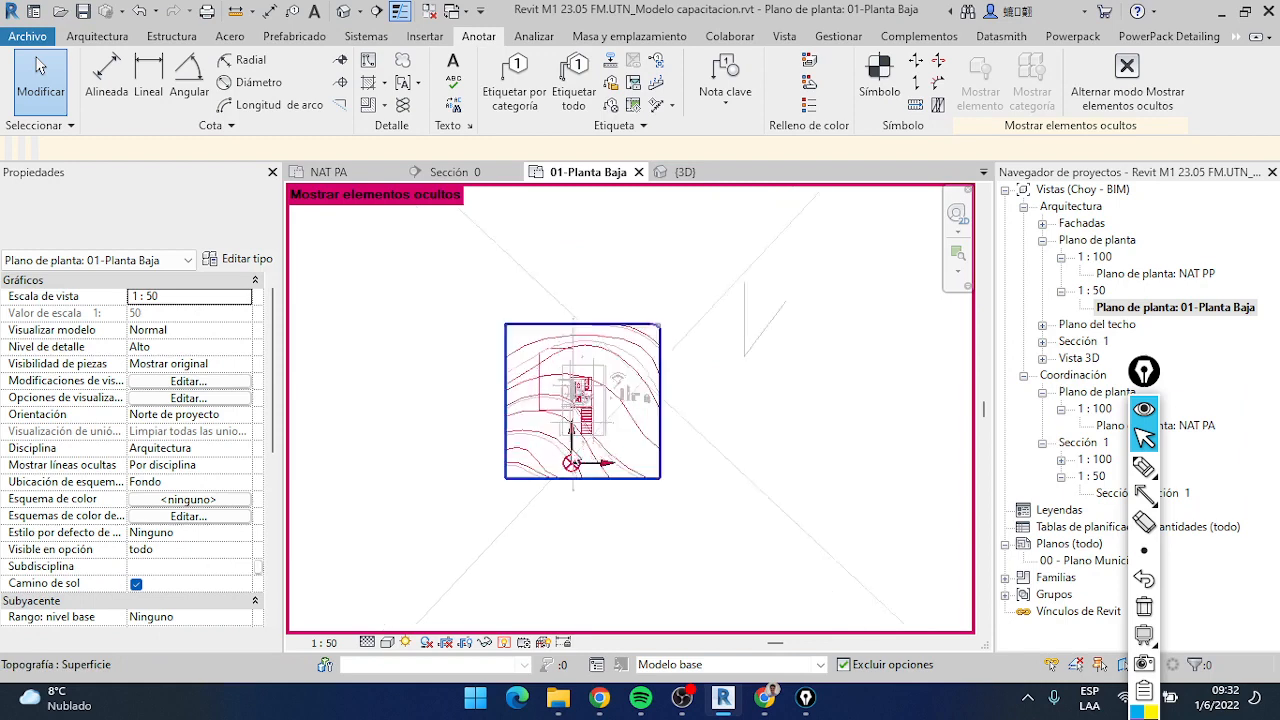
scroll(573, 458, "up", 5)
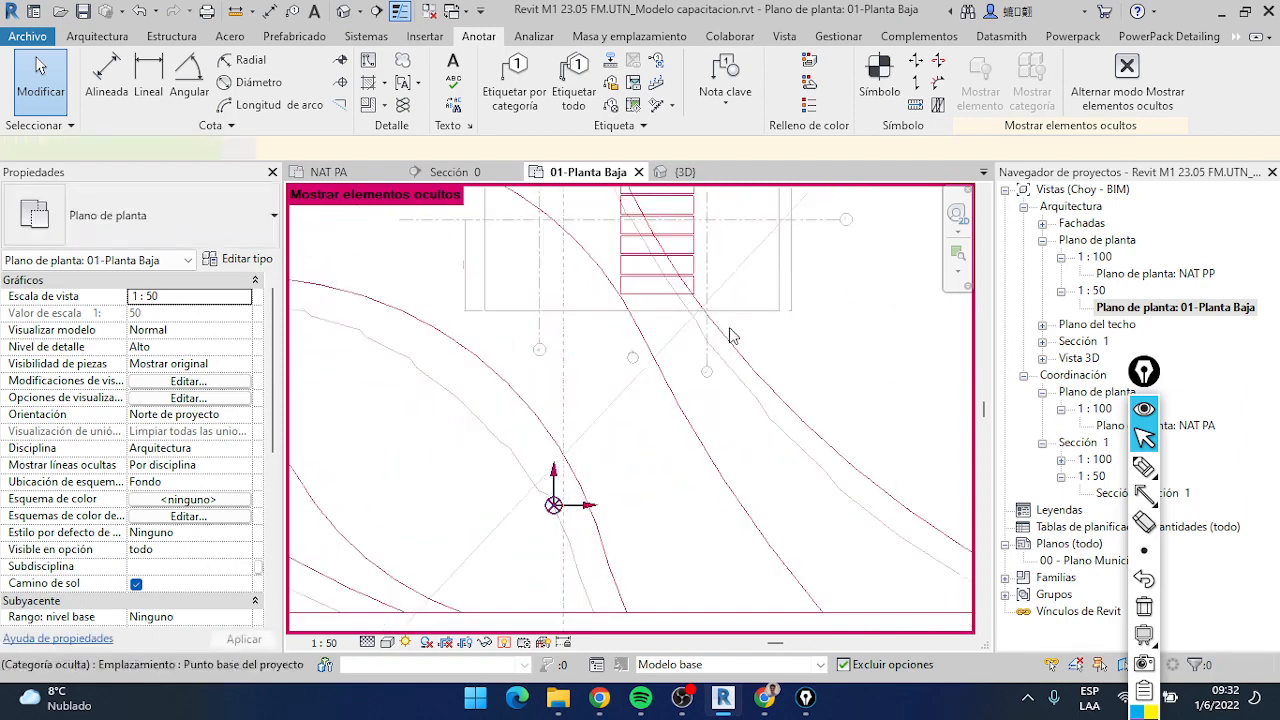
Select the project base point and compare its coordinates with the spot coordinate at the building's lower-left wall corner
left_click_drag(557, 510, 777, 308)
middle_click_drag(777, 308, 582, 499)
scroll(580, 497, "down", 3)
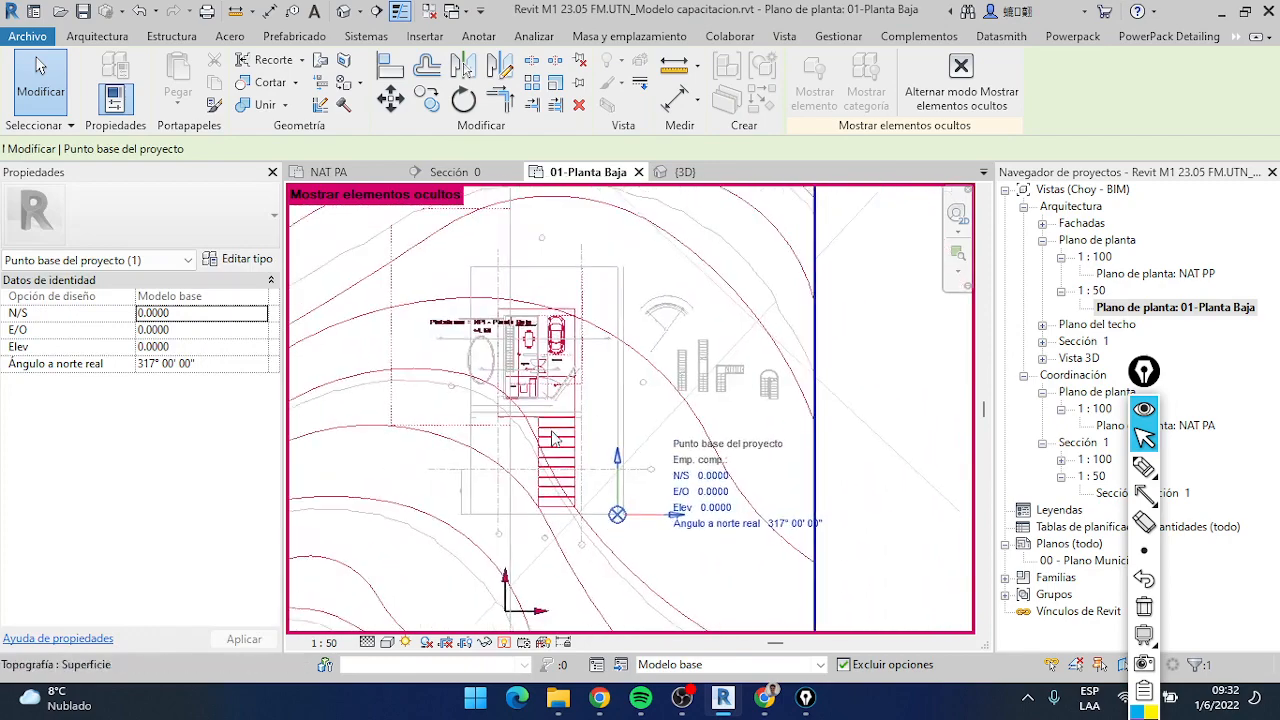
scroll(420, 445, "up", 6)
scroll(420, 445, "down", 4)
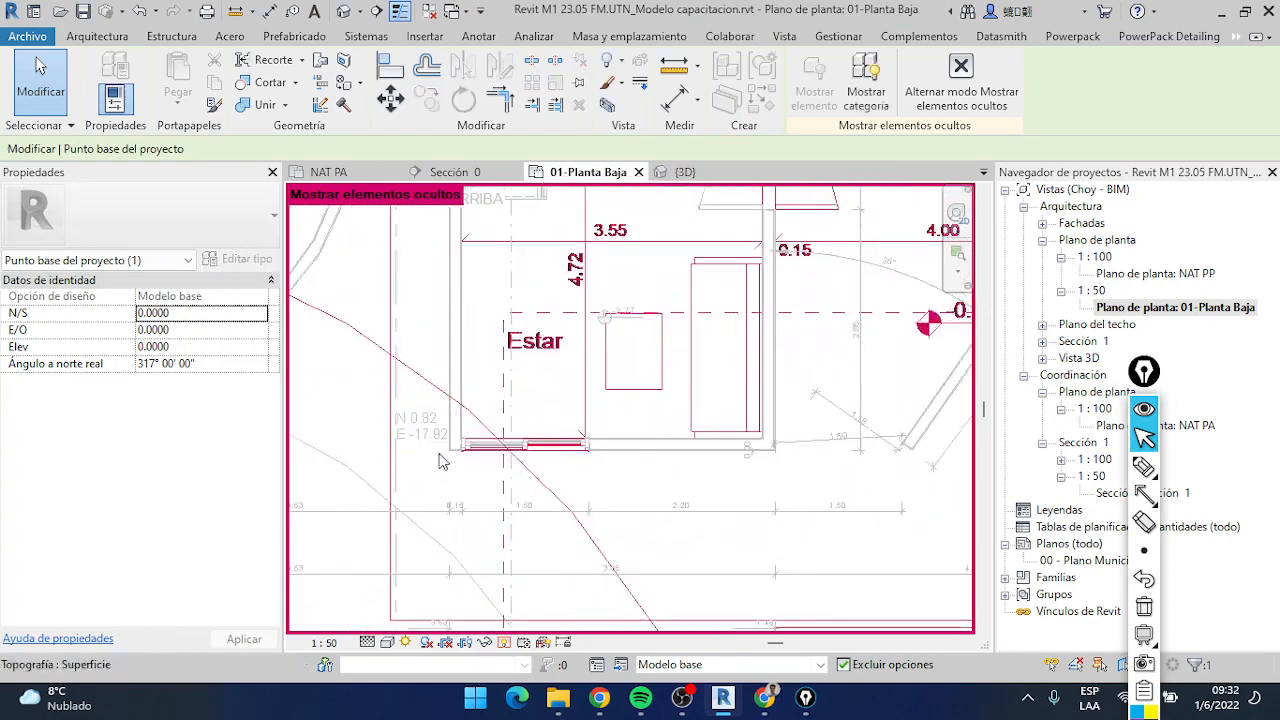
middle_click_drag(420, 453, 416, 343)
middle_click_drag(618, 504, 465, 203)
middle_click_drag(629, 429, 622, 427)
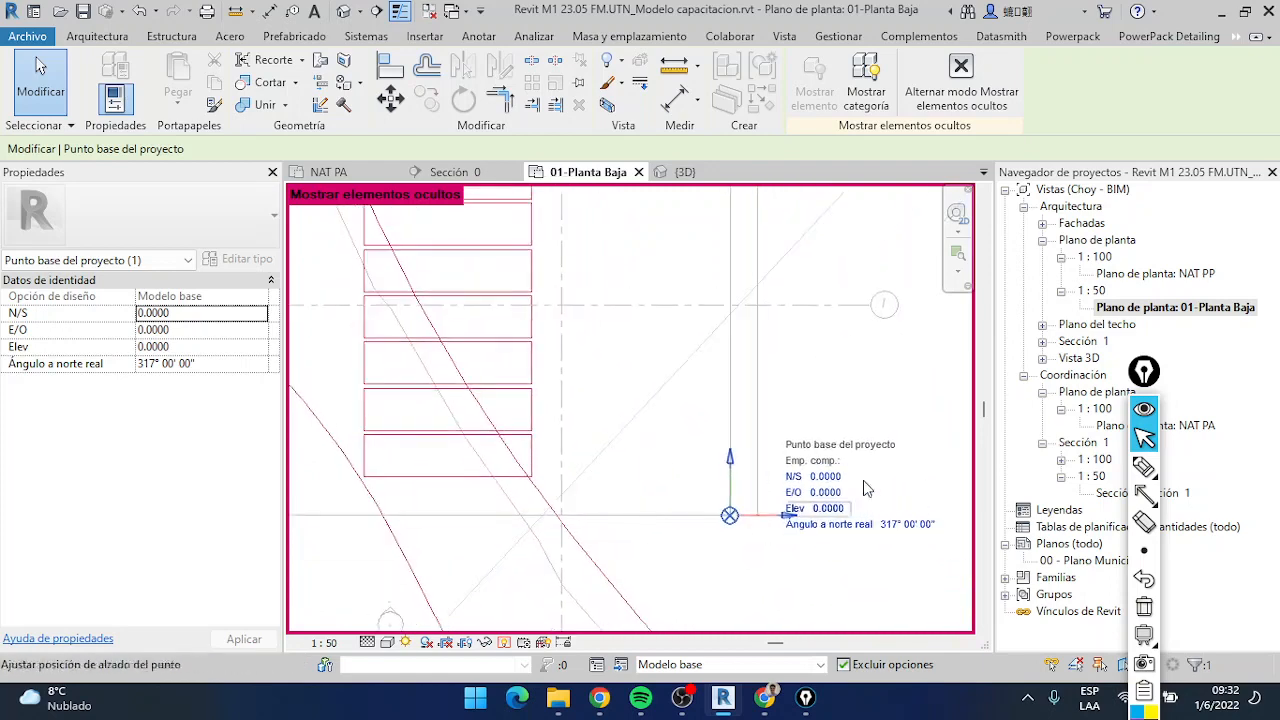
scroll(591, 495, "down", 2)
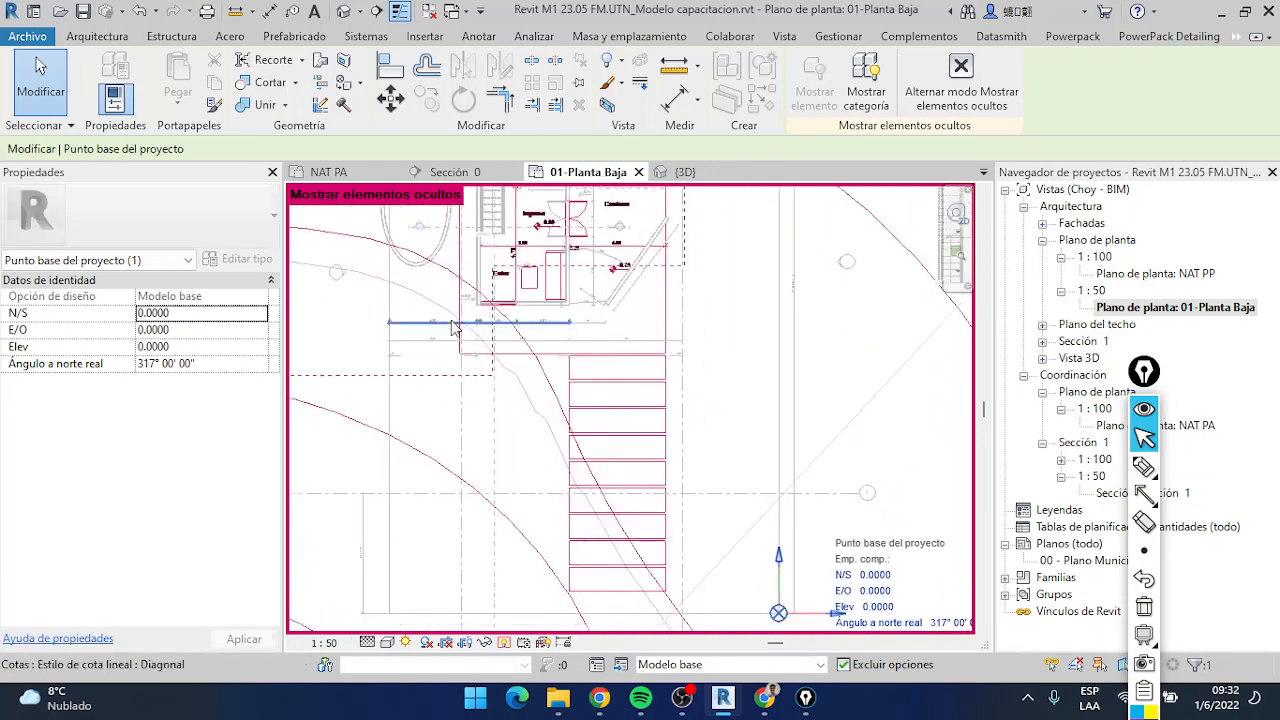
Set the coordinate base of the spot coordinate's Horizontal type to Punto base del proyecto
scroll(470, 292, "up", 3)
left_click(333, 314)
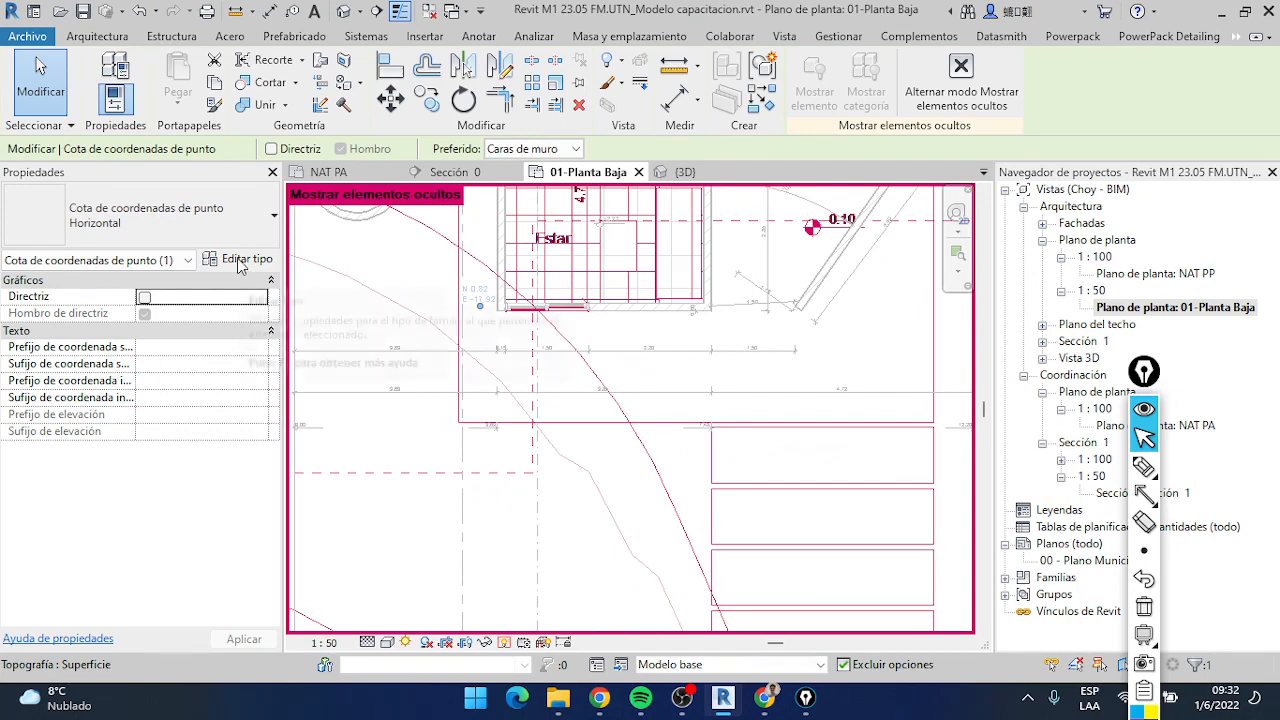
left_click(240, 261)
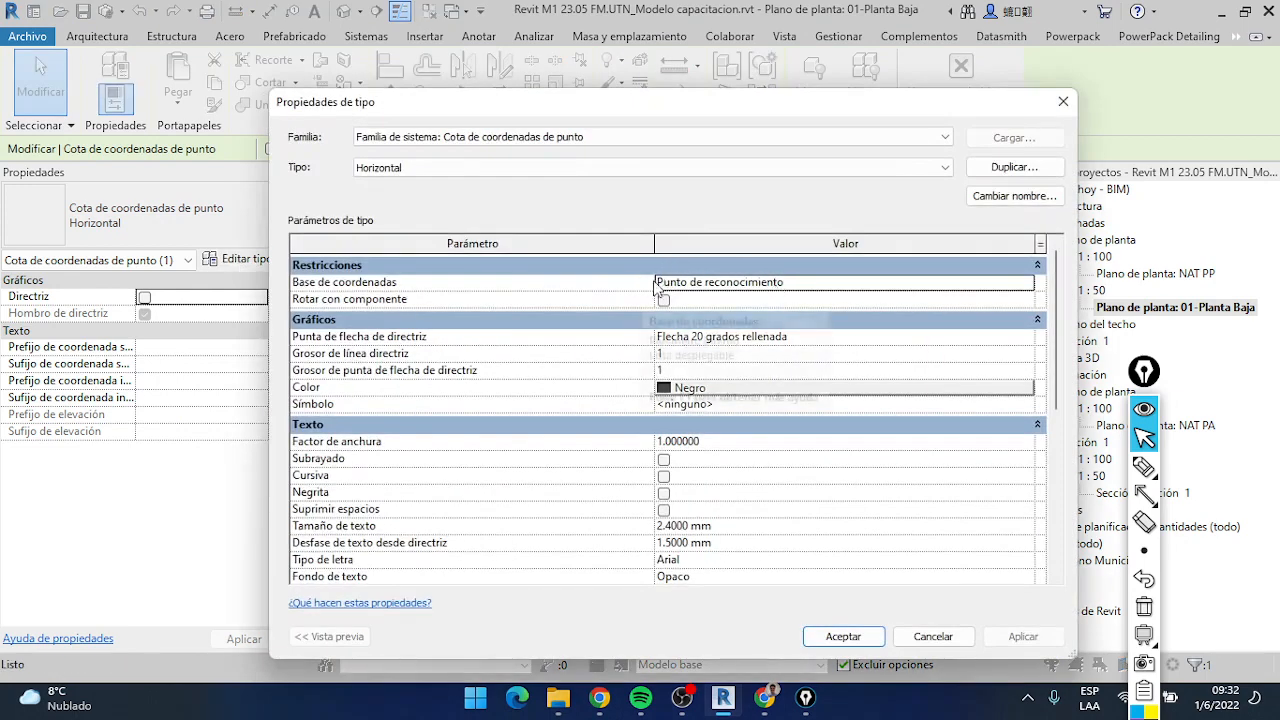
left_click(1027, 285)
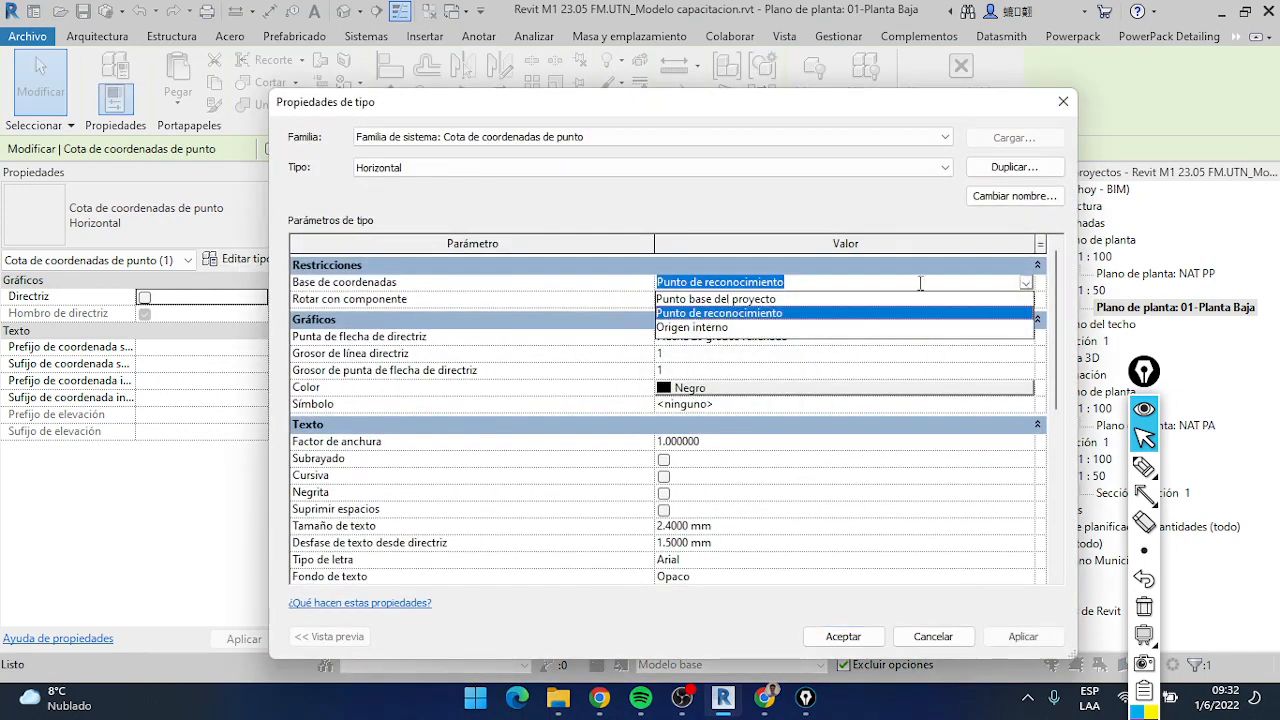
left_click(790, 299)
left_click(843, 637)
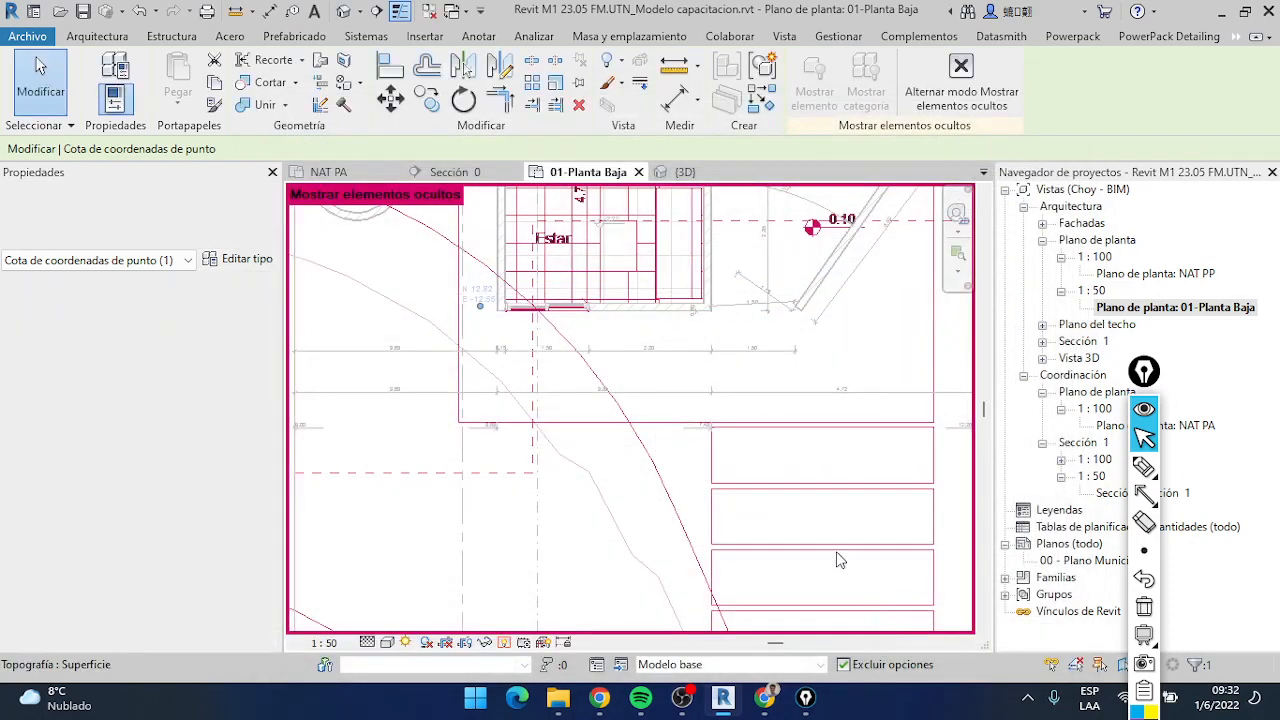
Check the spot coordinate's N and E values, turn off the display of hidden elements and deselect the annotation
scroll(478, 291, "up", 2)
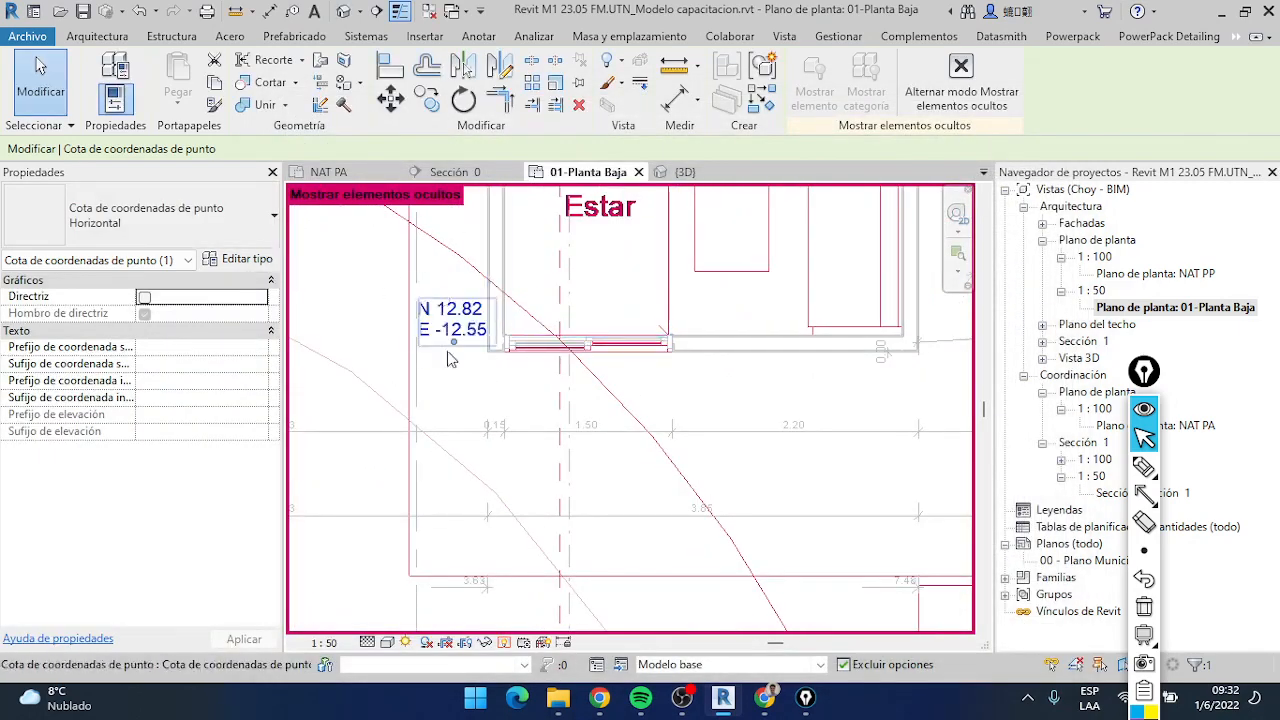
scroll(490, 403, "down", 5)
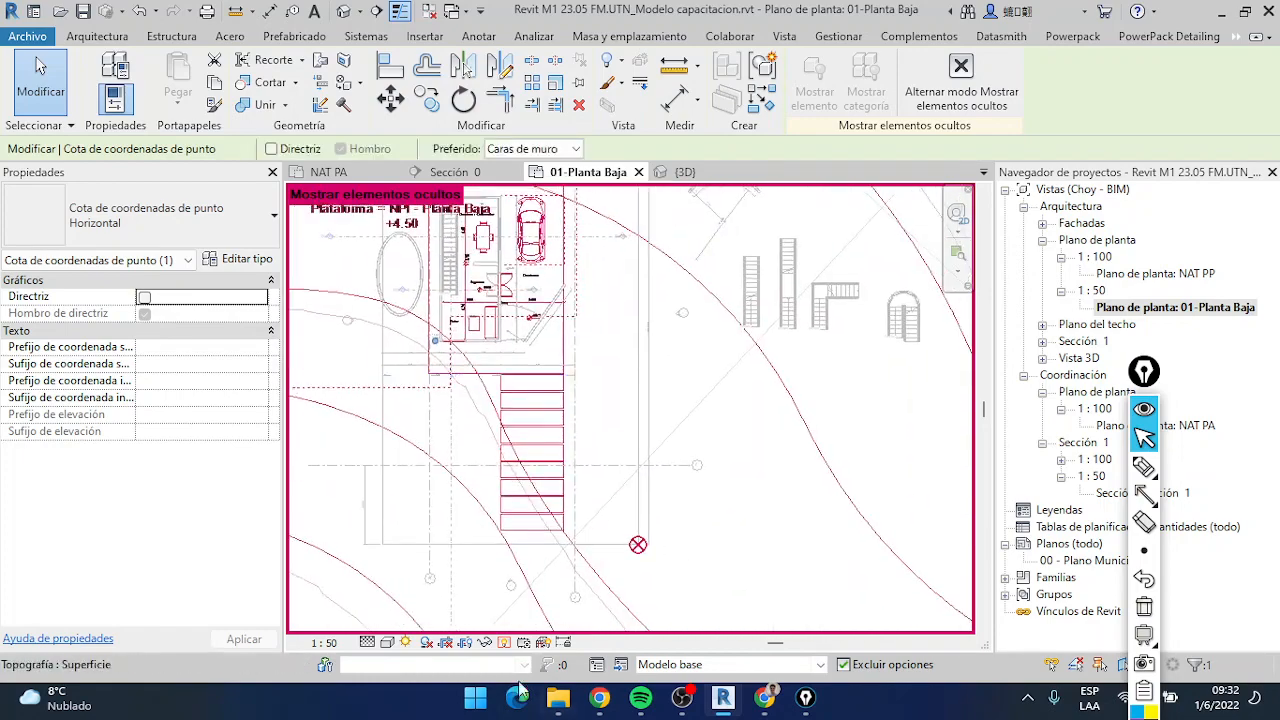
scroll(595, 583, "up", 8)
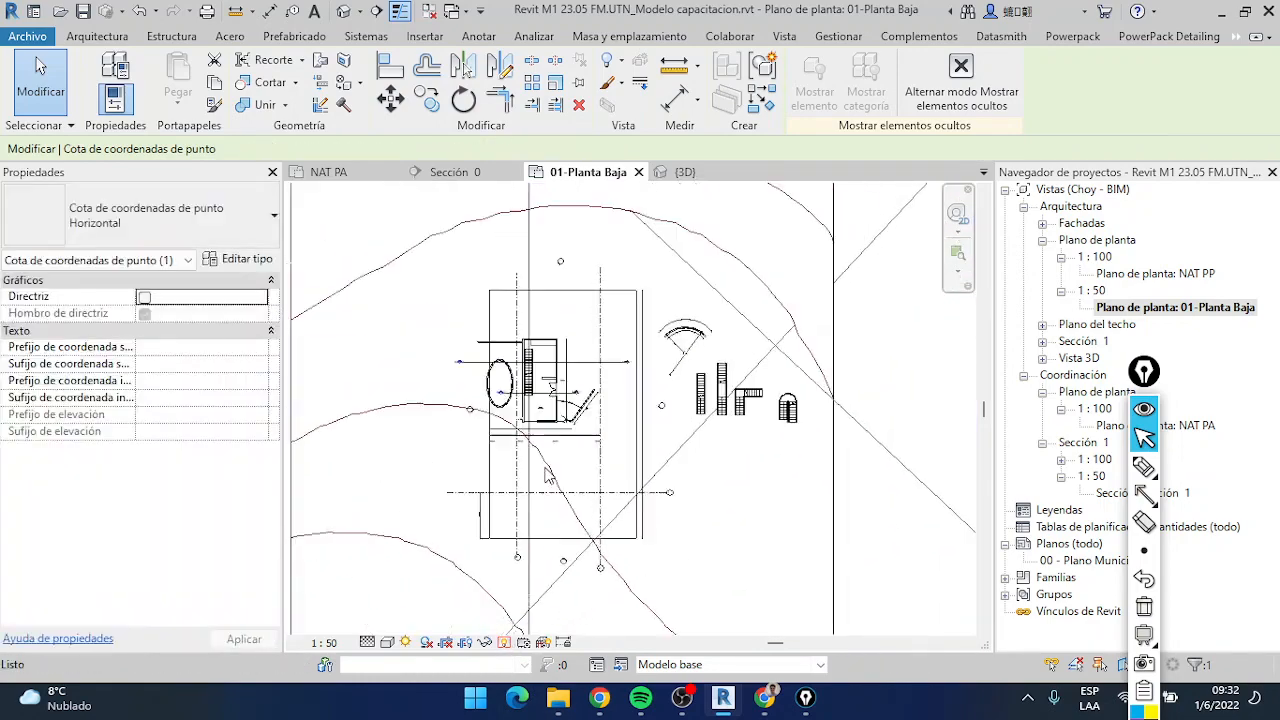
key("Escape")
scroll(511, 505, "up", 2)
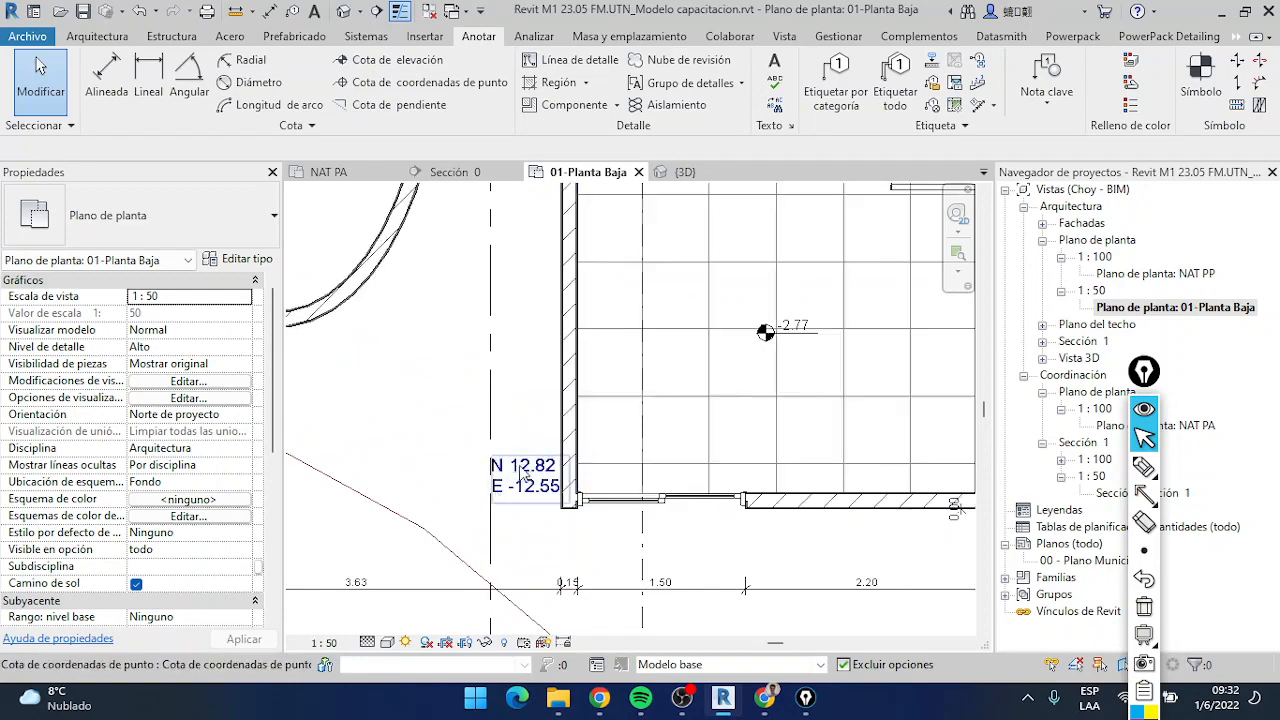
Compare the spot coordinate at the building's lower-left corner with the property-line corner where the project base point lies
scroll(535, 487, "down", 4)
middle_click_drag(535, 480, 427, 268)
scroll(427, 268, "down", 2)
middle_click_drag(668, 463, 654, 349)
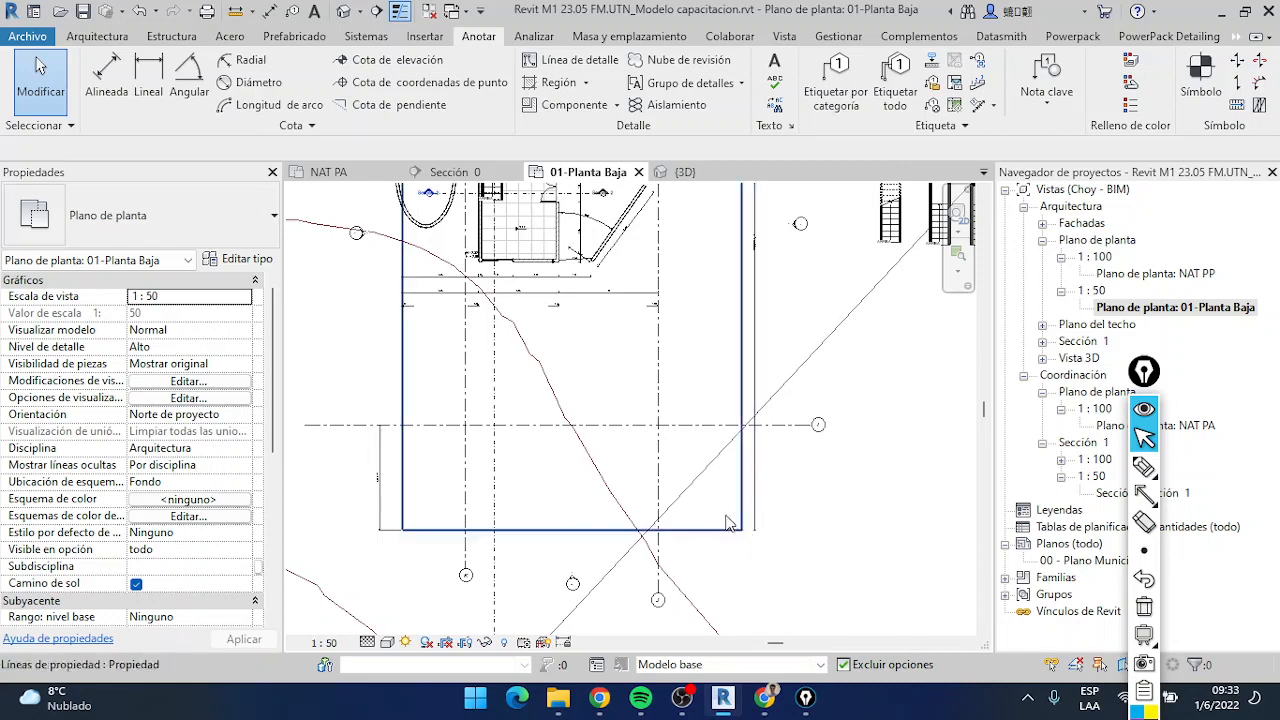
scroll(472, 243, "up", 5)
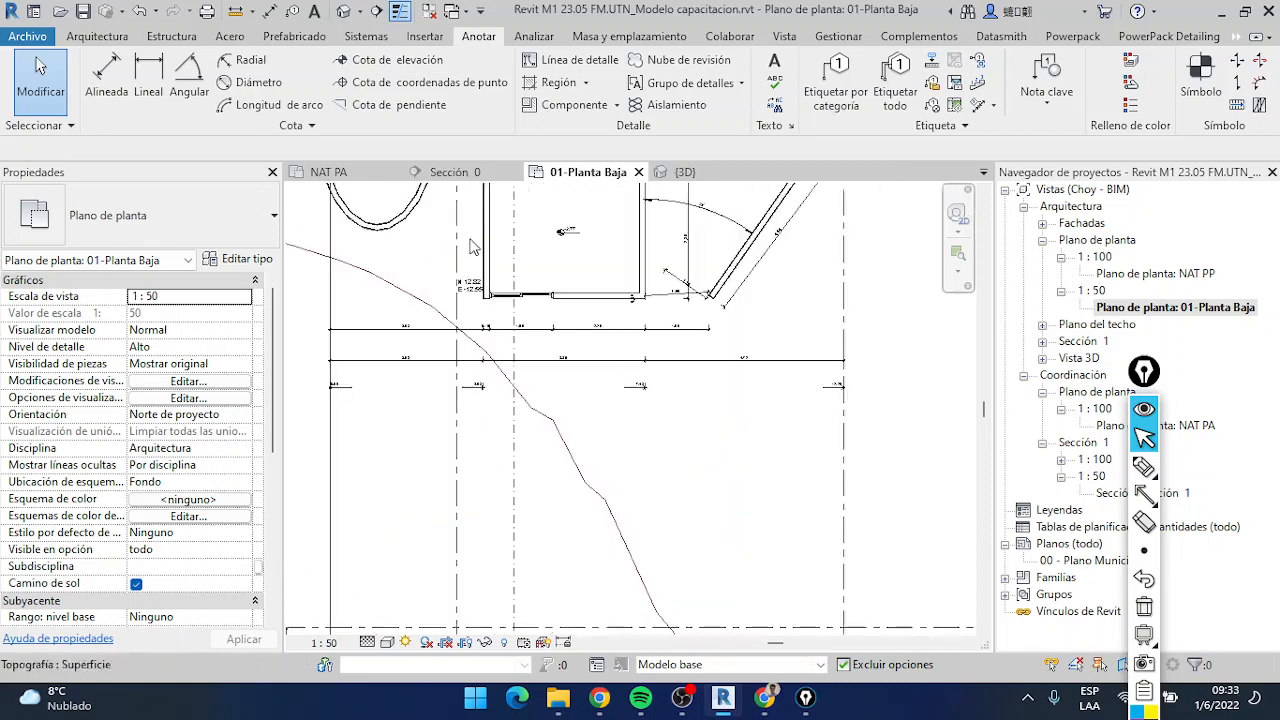
scroll(444, 326, "down", 2)
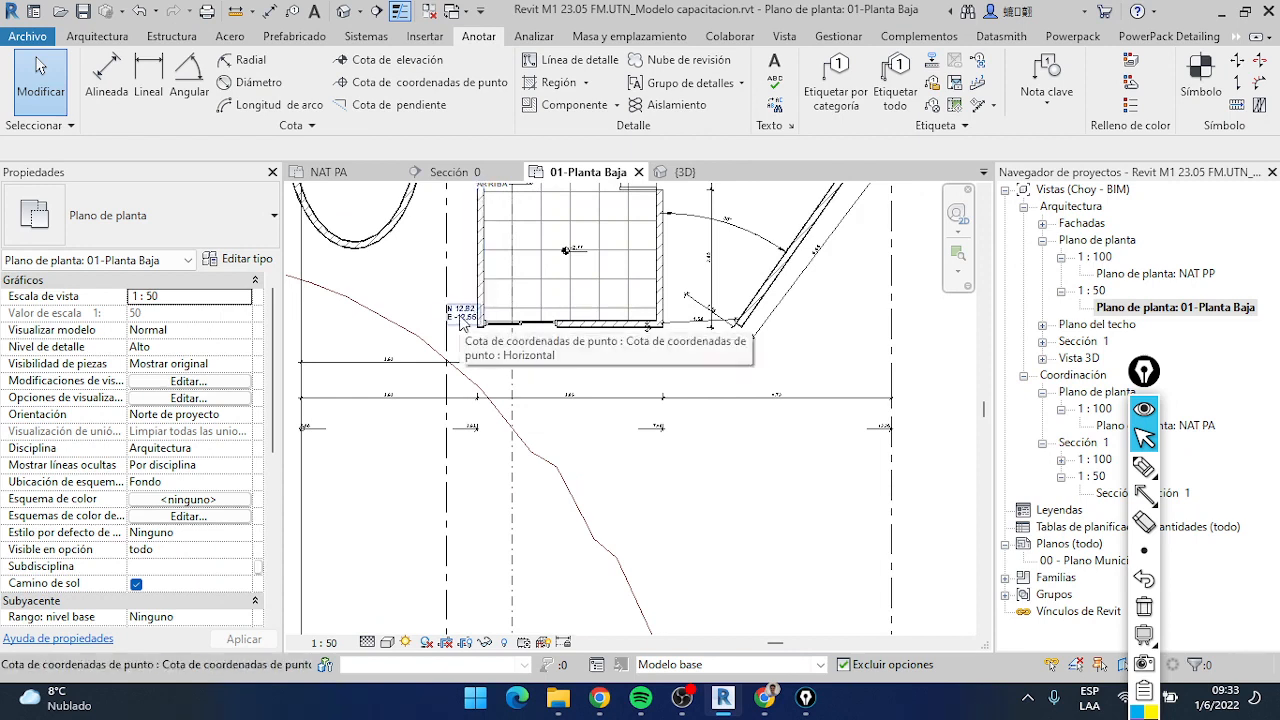
scroll(460, 316, "up", 1)
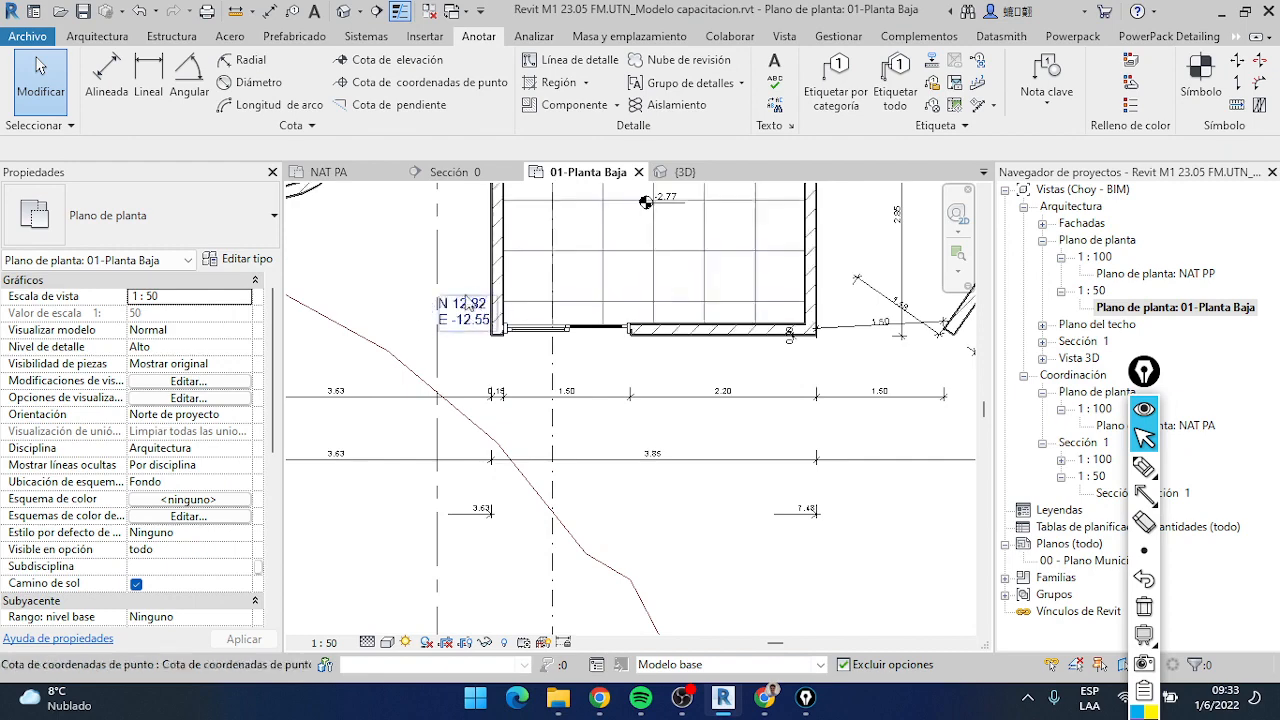
Place spot coordinates at the building's lower-right wall corner and at both ends of the slanted wall
scroll(462, 240, "up", 1)
left_click(425, 82)
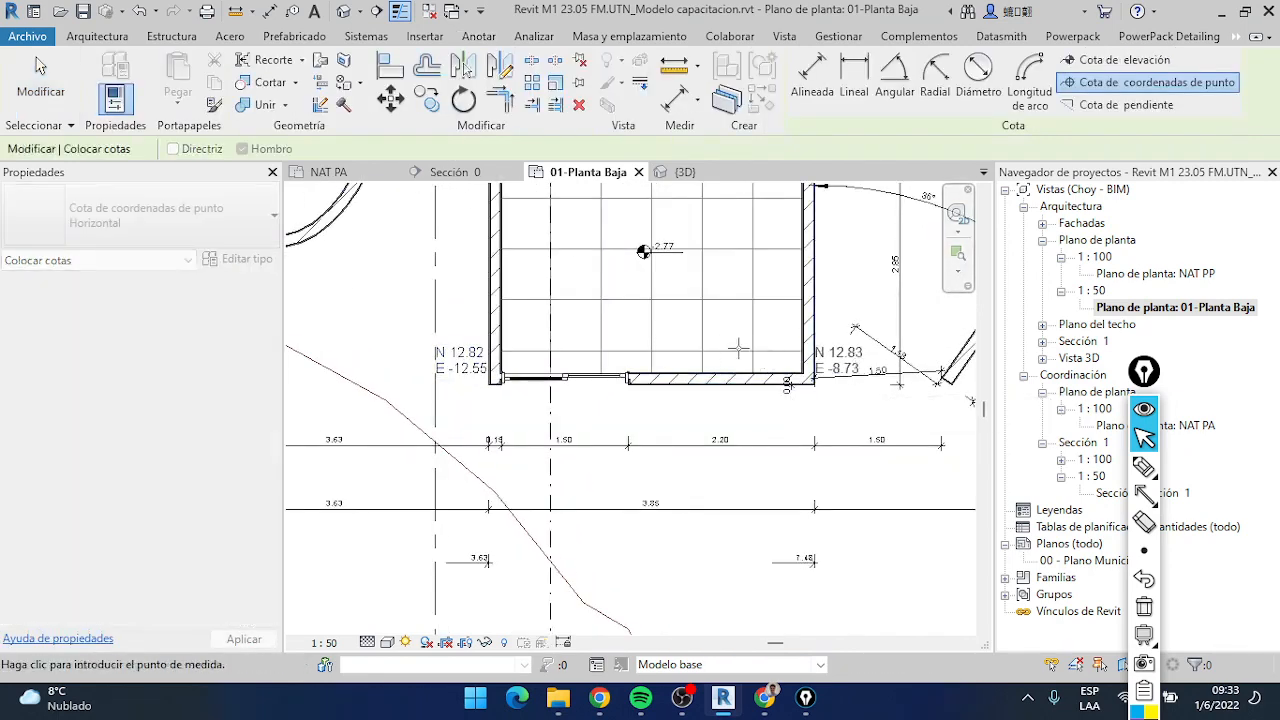
scroll(738, 348, "down", 2)
middle_click_drag(738, 348, 691, 600)
middle_click_drag(868, 441, 728, 430)
left_click(790, 428)
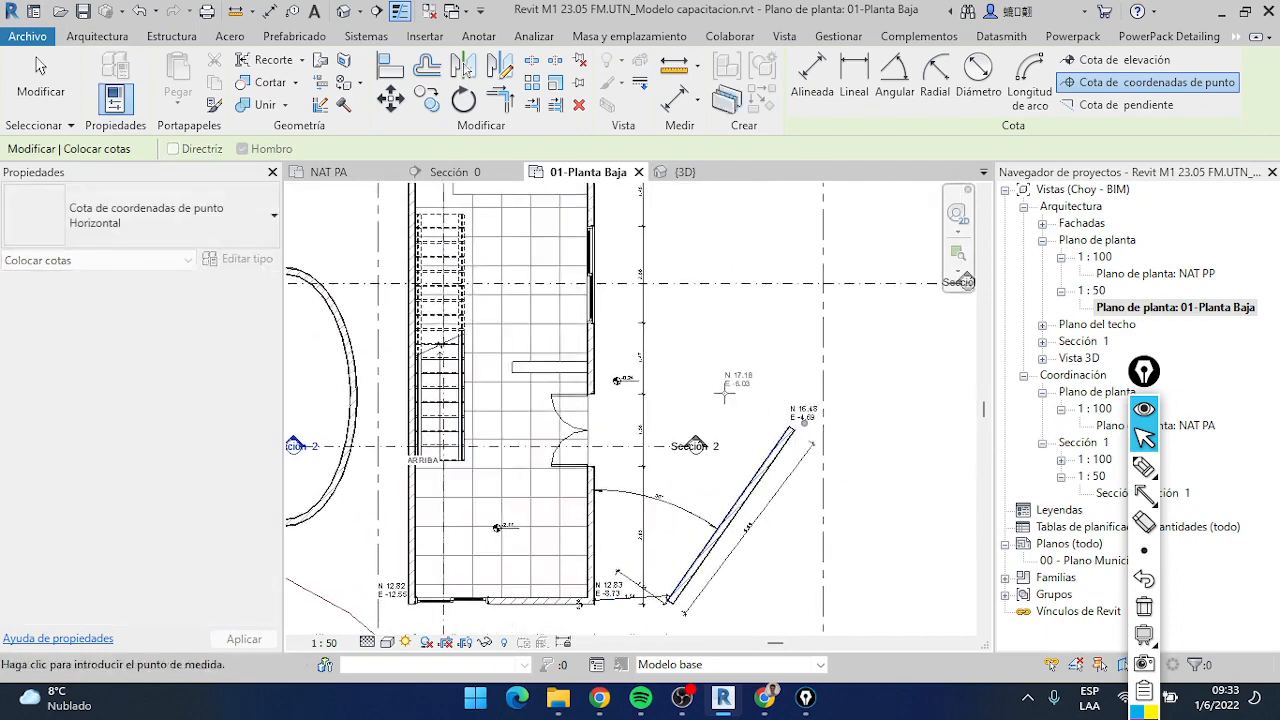
left_click(673, 606)
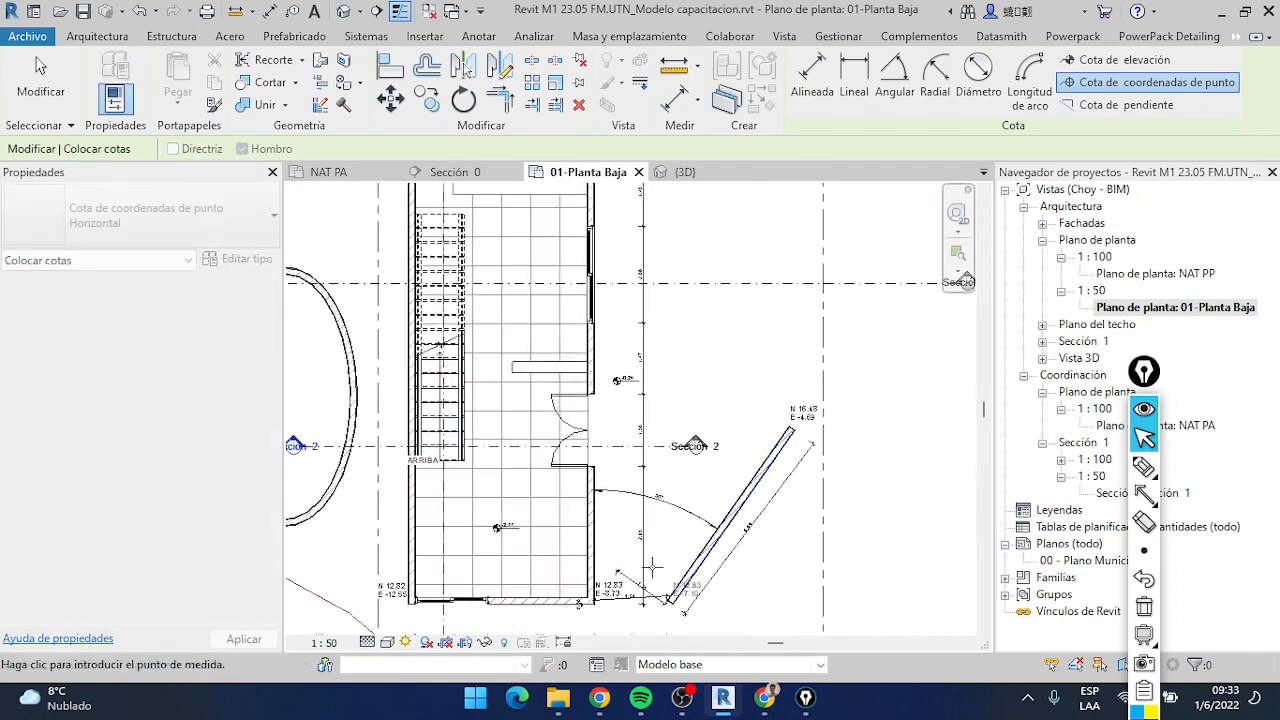
Review the spot coordinates placed around the building and the slanted wall, leaving the spot coordinate command
scroll(690, 586, "down", 2)
middle_click_drag(690, 586, 591, 423)
scroll(591, 424, "down", 3)
middle_click_drag(681, 450, 753, 455)
scroll(648, 437, "up", 4)
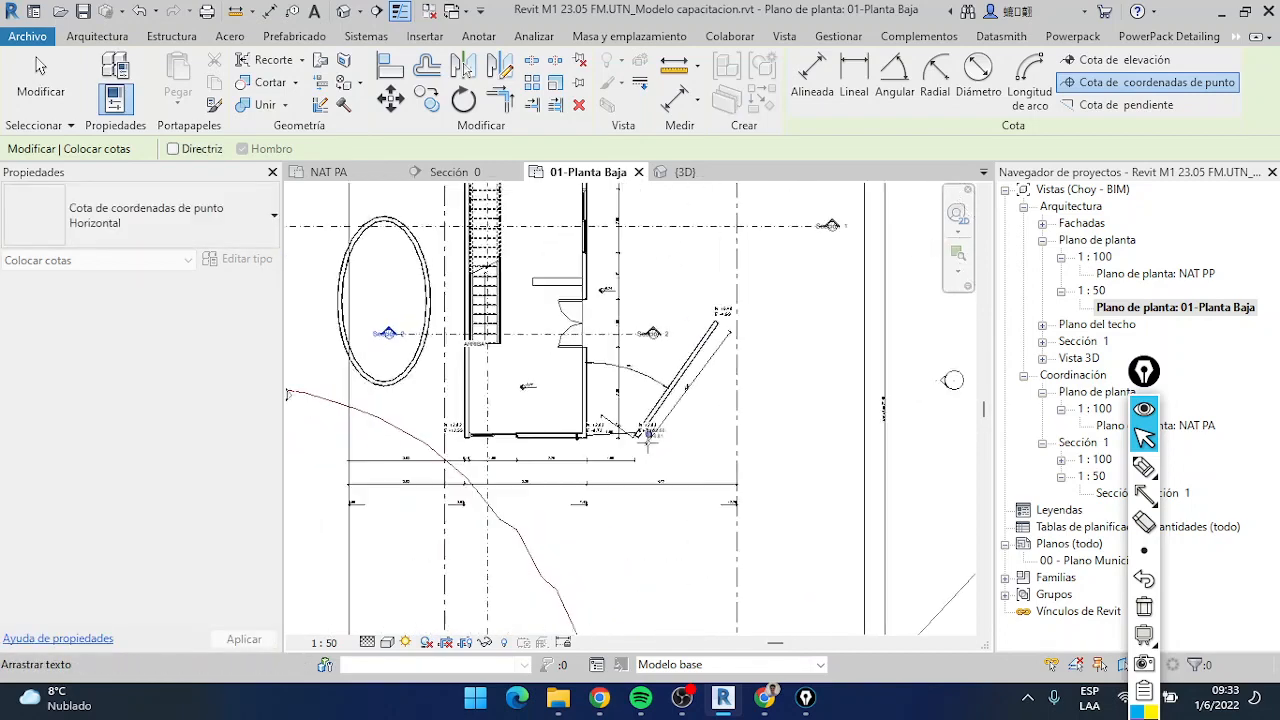
scroll(643, 425, "down", 3)
middle_click_drag(655, 471, 650, 497)
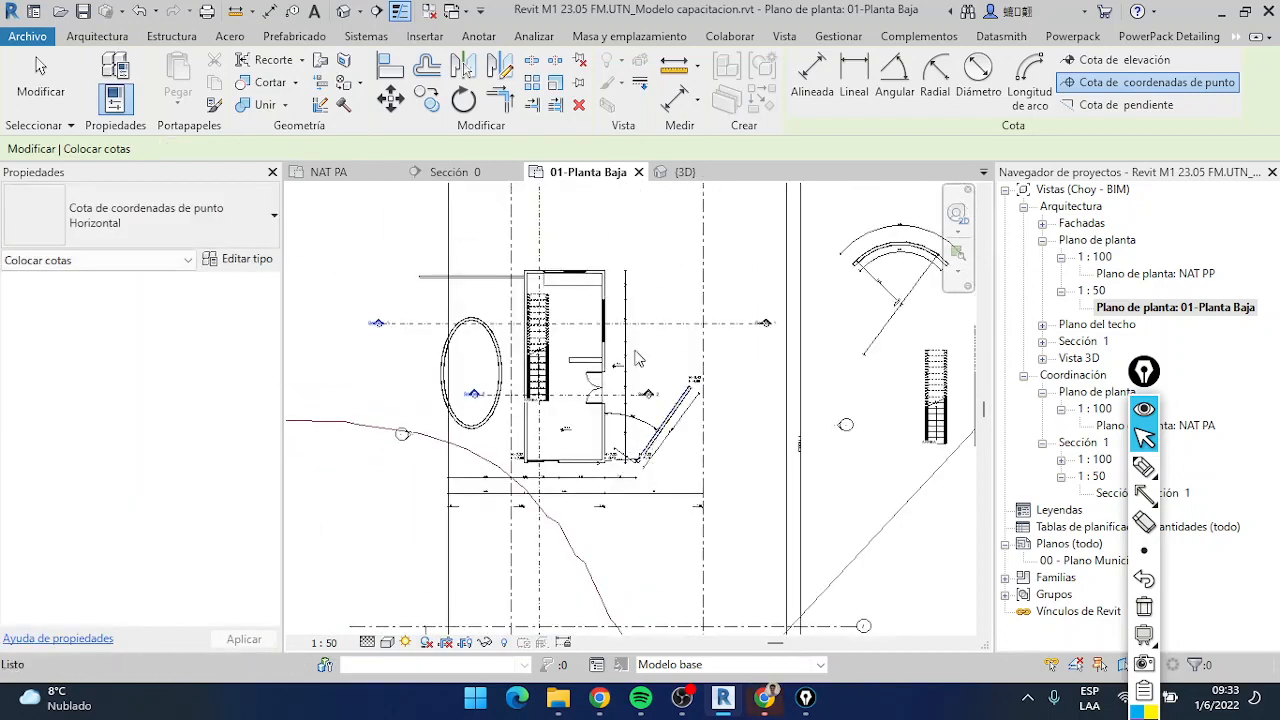
key("Escape")
scroll(649, 468, "up", 3)
scroll(699, 434, "down", 4)
middle_click_drag(702, 464, 655, 470)
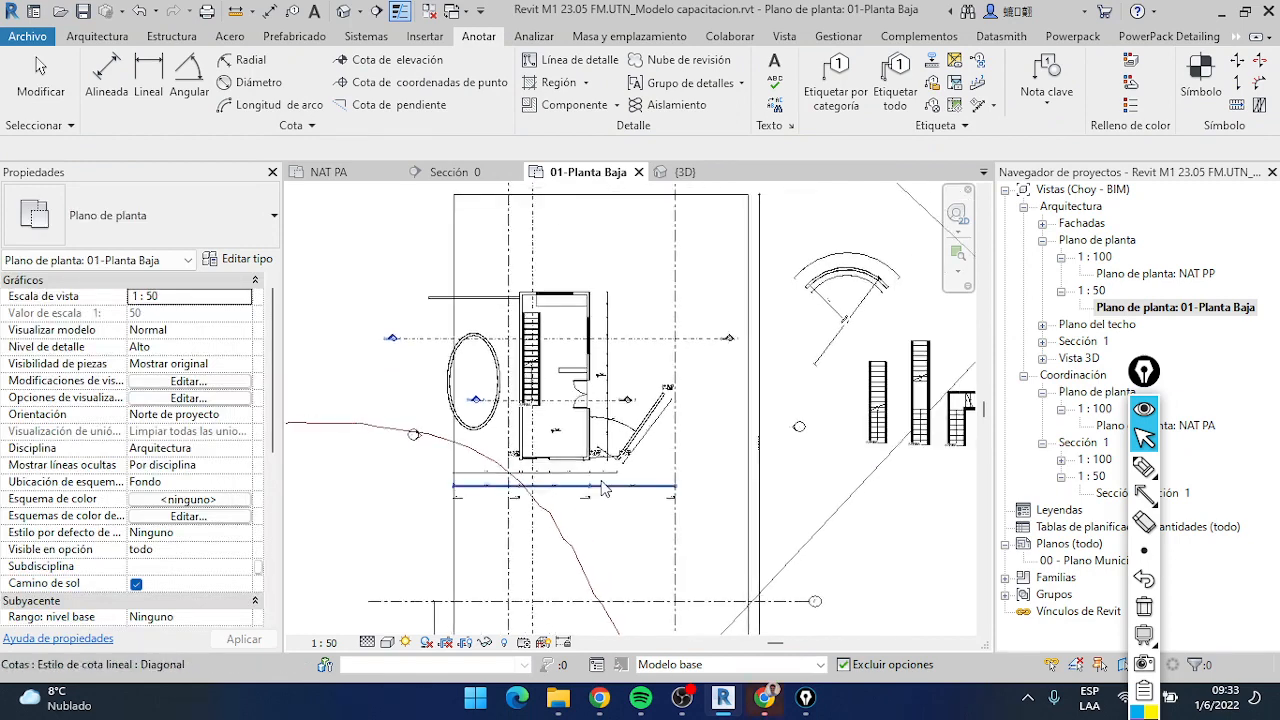
scroll(560, 460, "up", 2)
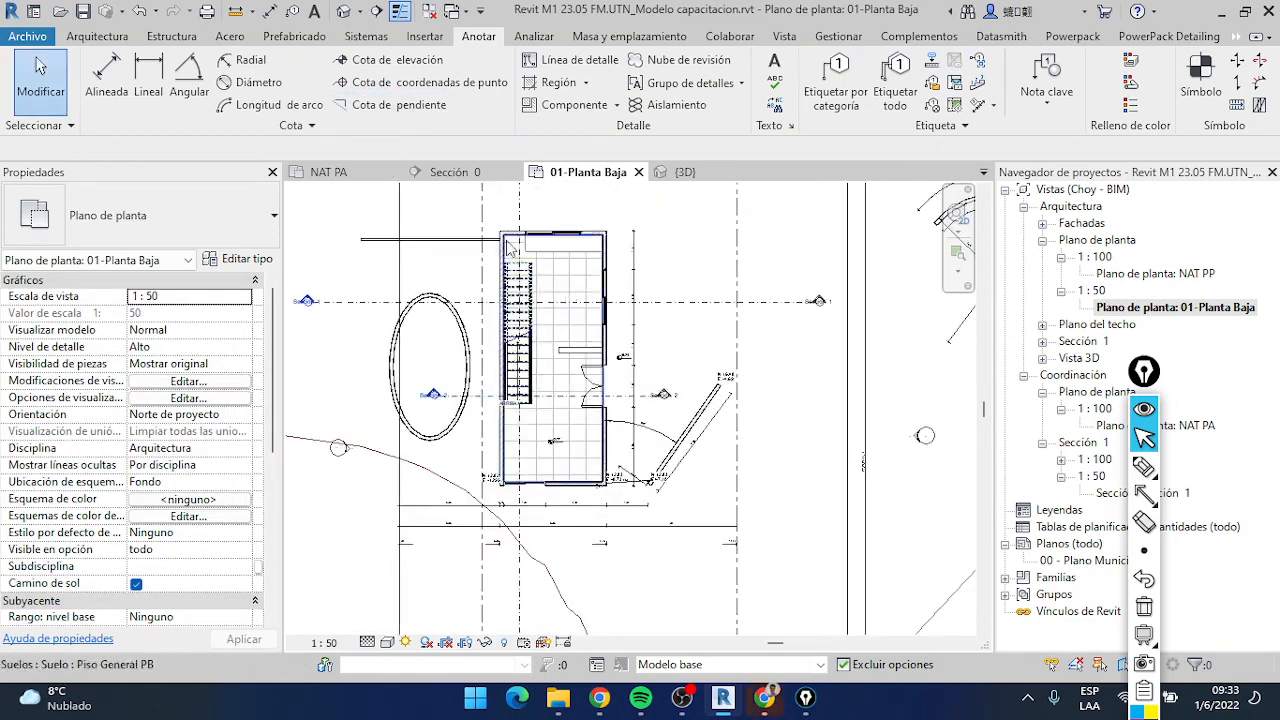
Open the NAT PP floor plan, start the spot slope command and set the view scale to 1:50
left_click_drag(1141, 375, 968, 328)
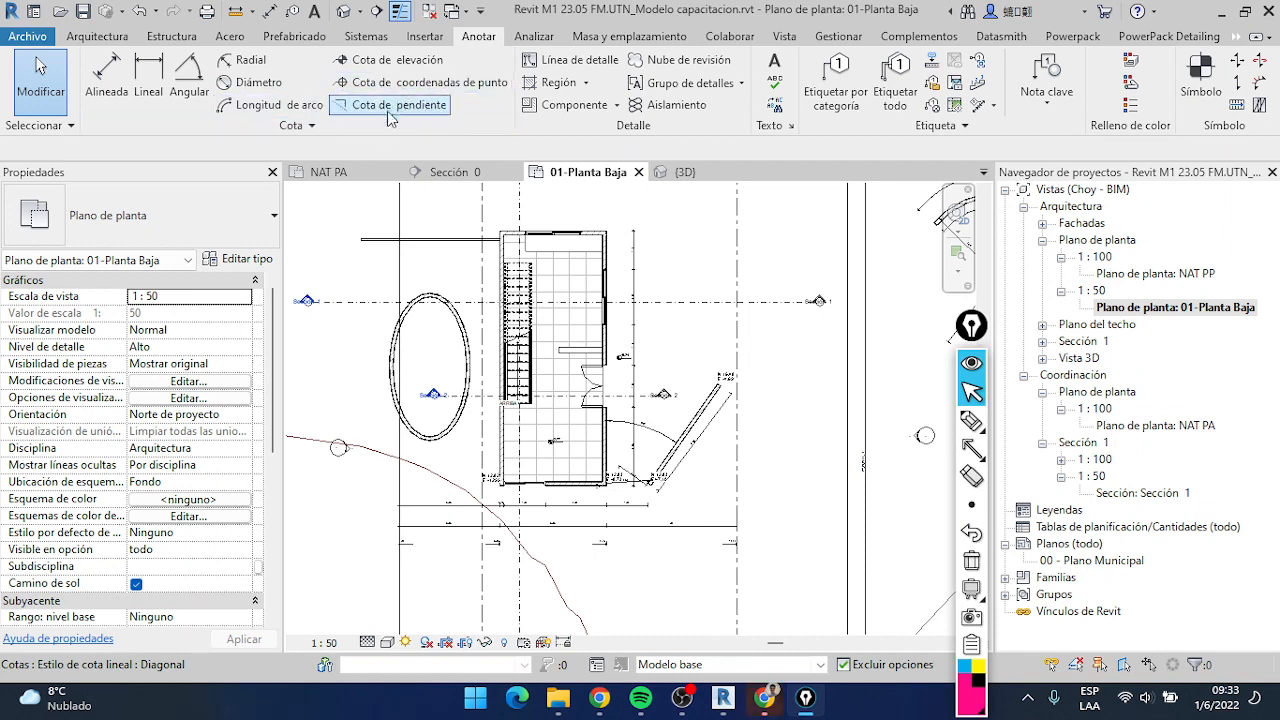
left_click_drag(973, 330, 872, 238)
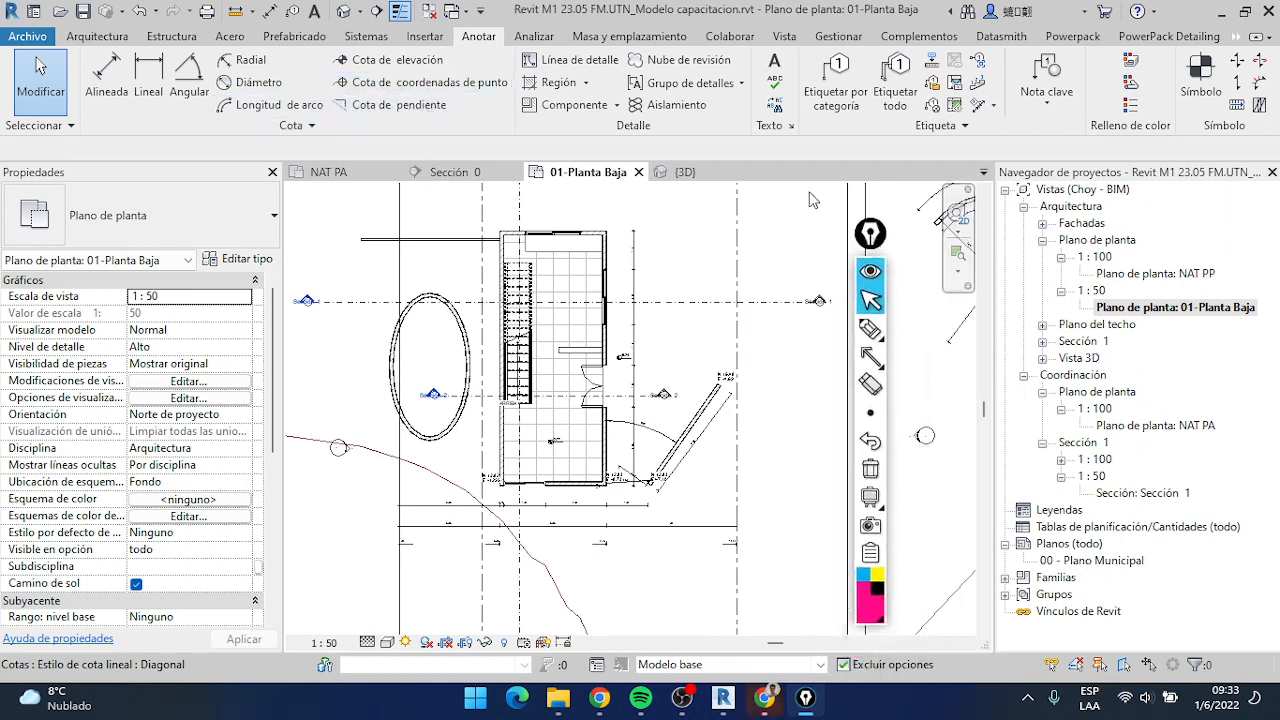
double_click(1150, 274)
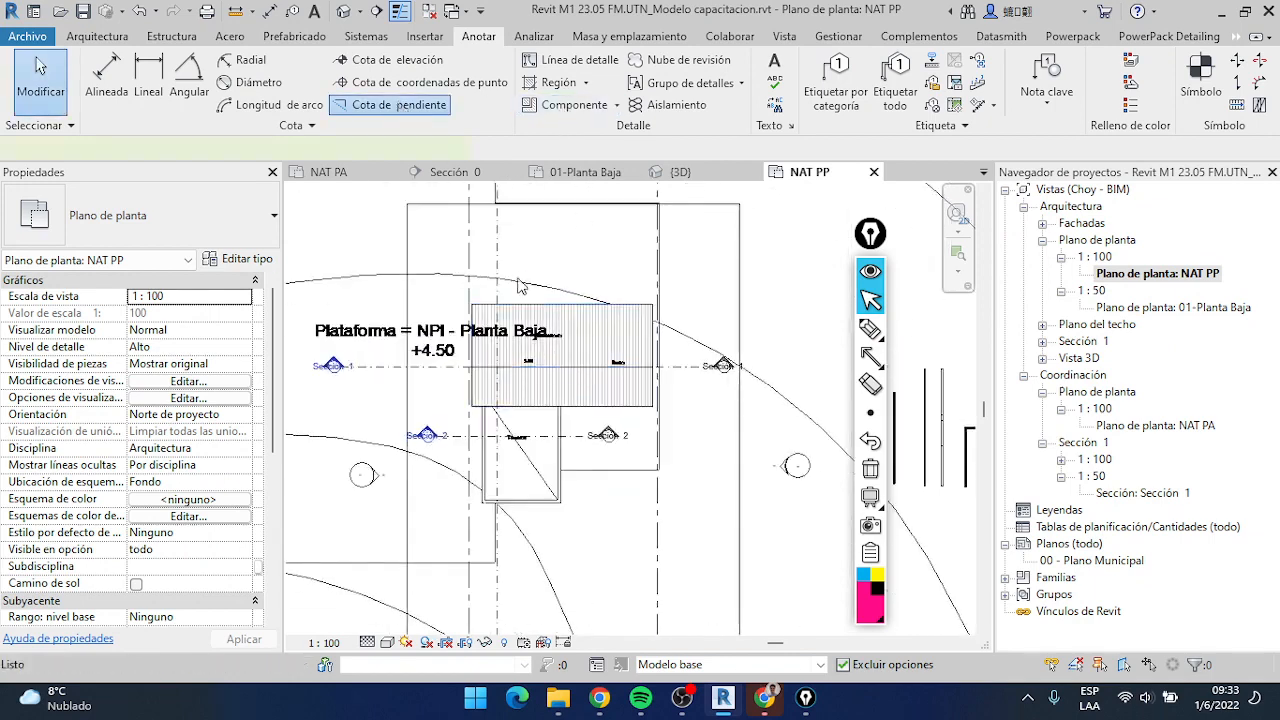
left_click(440, 105)
scroll(569, 352, "up", 4)
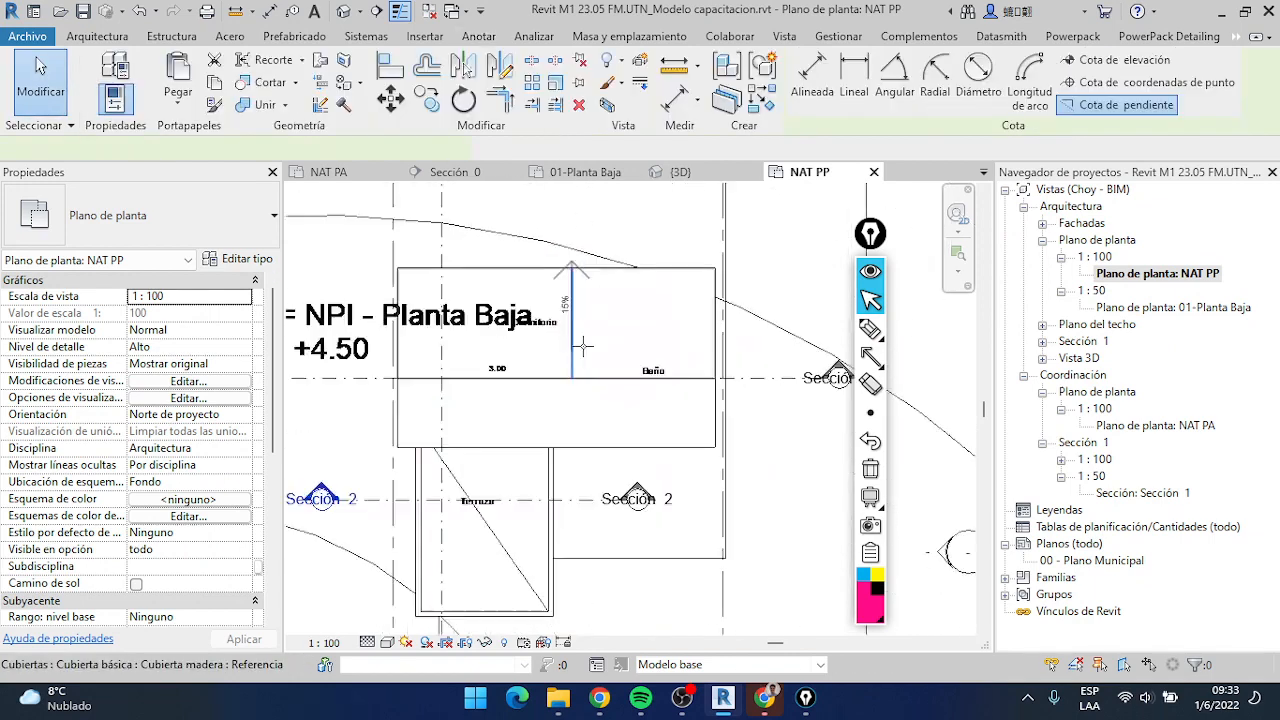
left_click(323, 642)
left_click(335, 497)
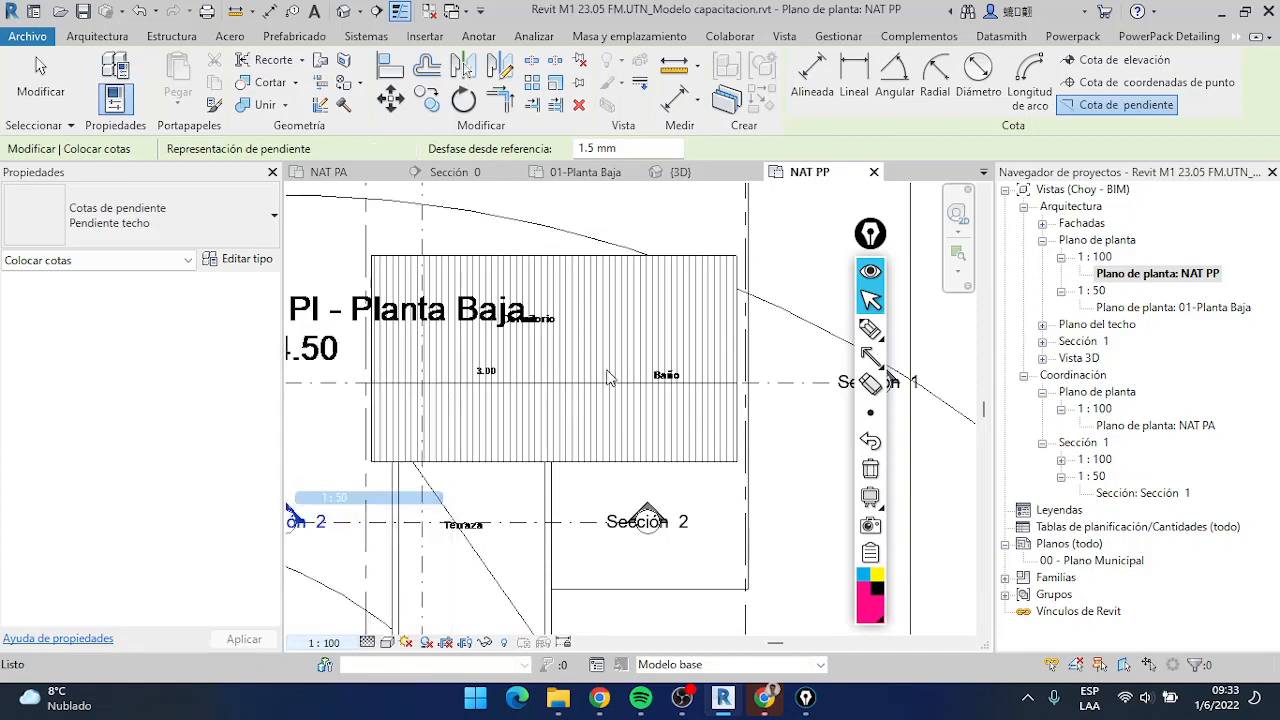
Place spot slopes on both faces of the wooden gable roof in the NAT PP plan
scroll(603, 420, "up", 4)
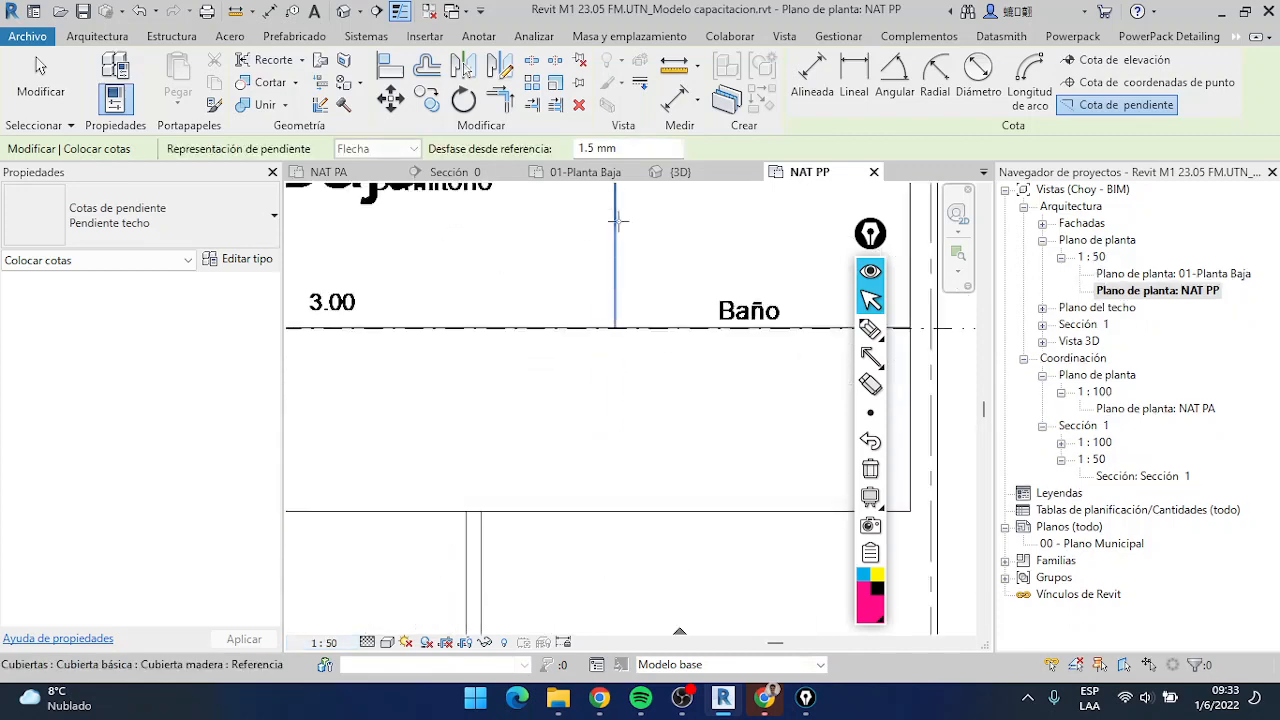
middle_click_drag(617, 221, 572, 420)
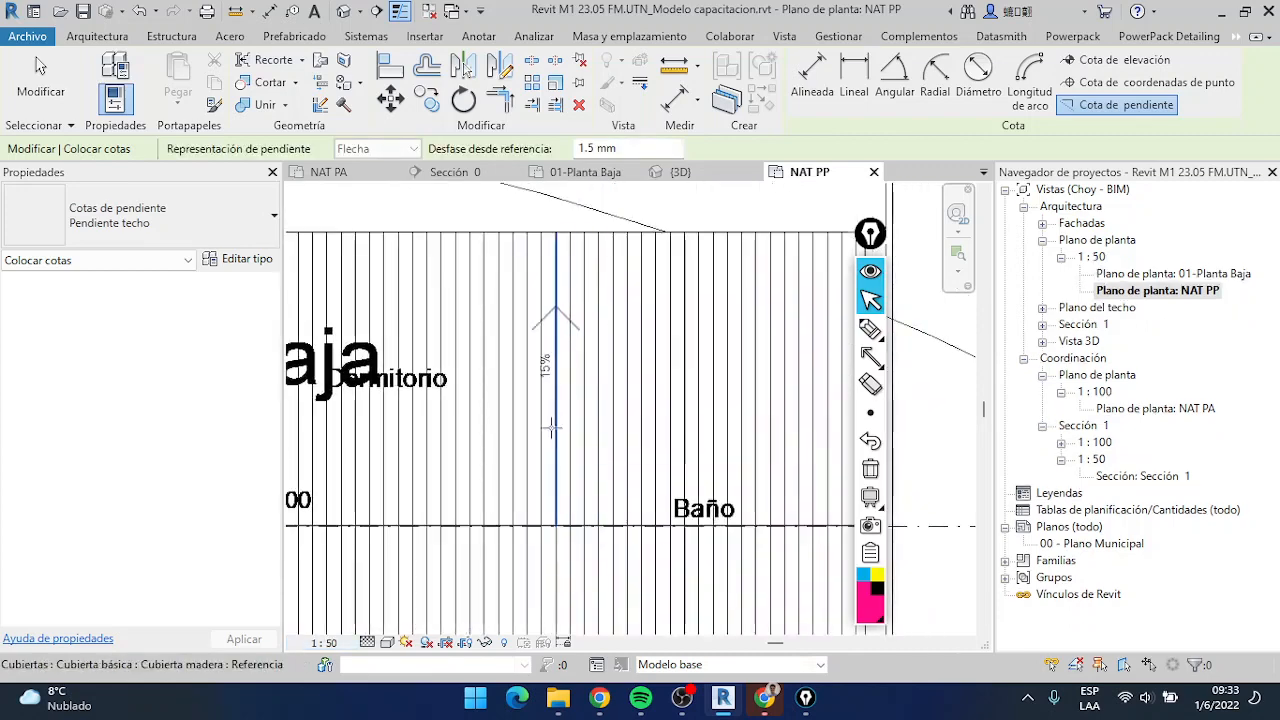
scroll(597, 441, "down", 1)
middle_click_drag(597, 441, 550, 342)
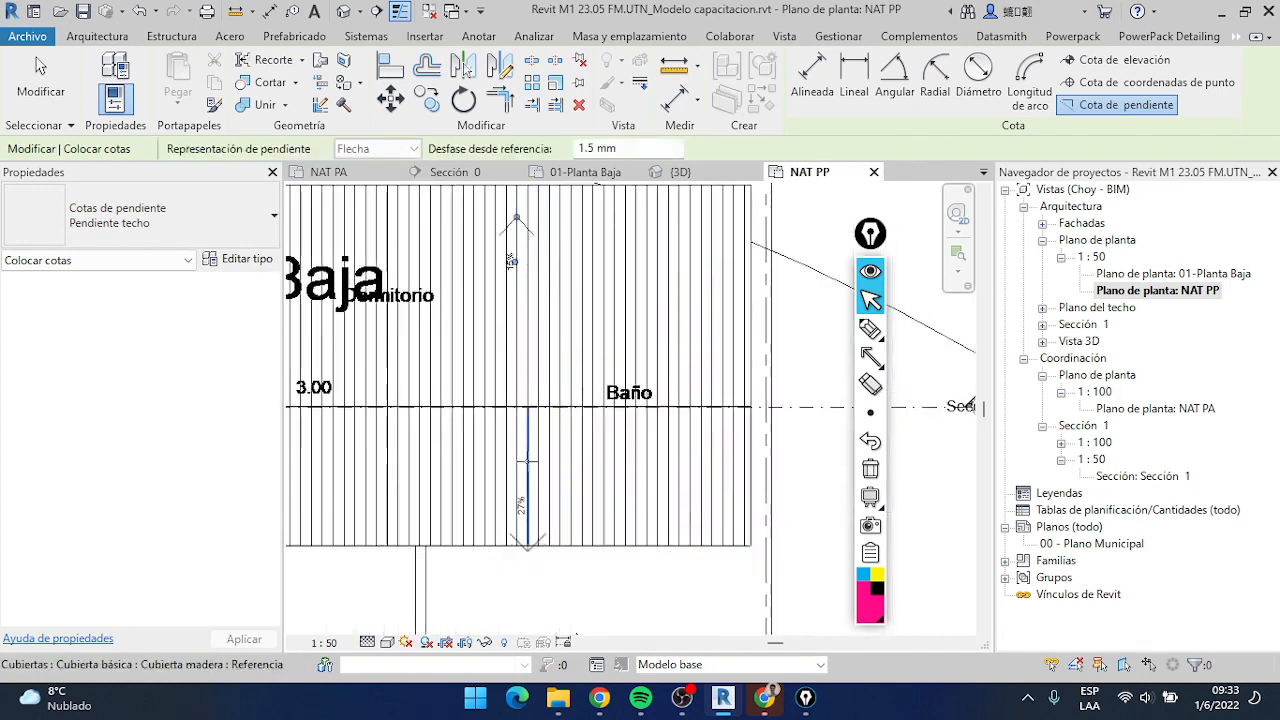
left_click(527, 461)
Place a spot slope along the diagonal line of the solid roof slab over the terrace
middle_click_drag(483, 512, 683, 337)
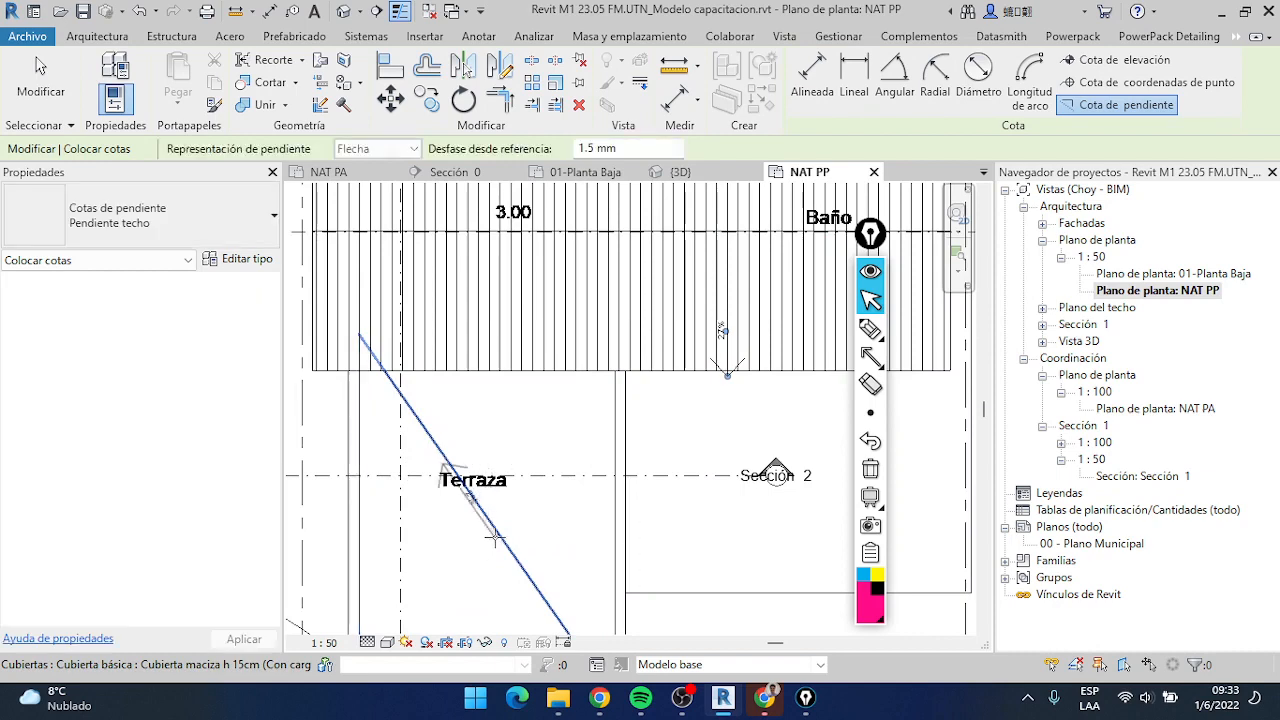
middle_click_drag(502, 504, 530, 318)
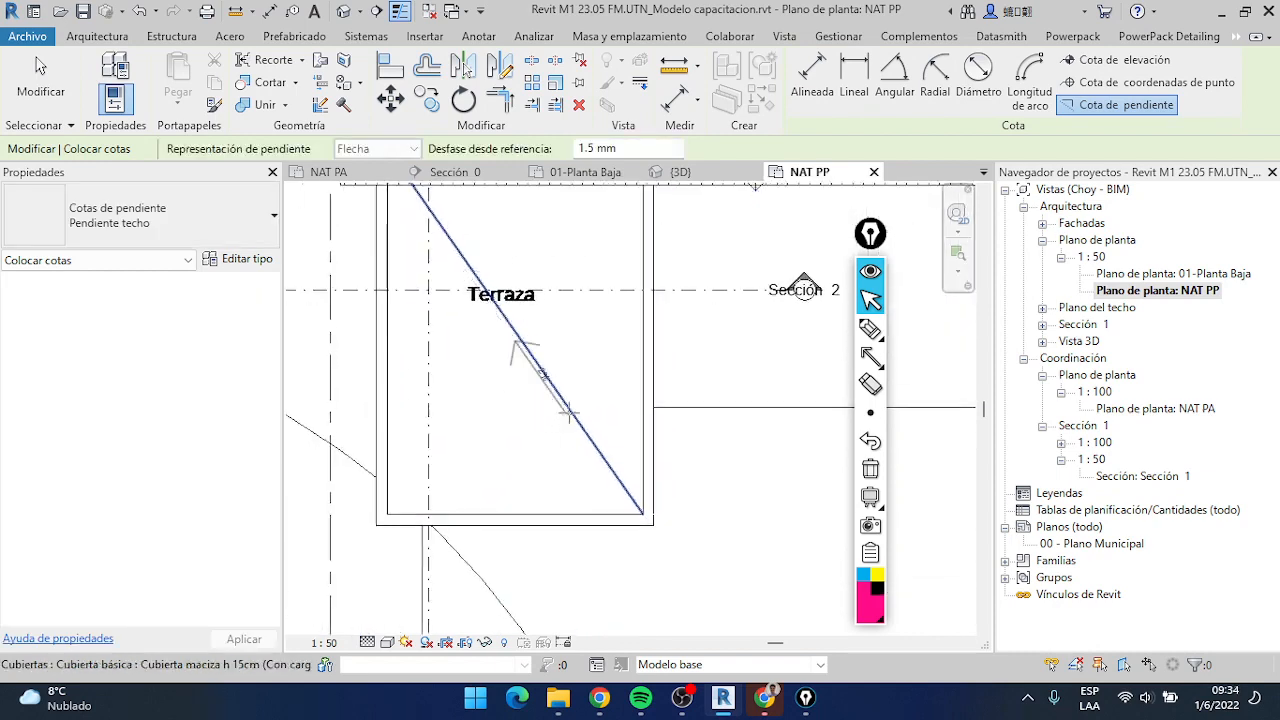
left_click(569, 411)
left_click(626, 374)
scroll(515, 398, "down", 2)
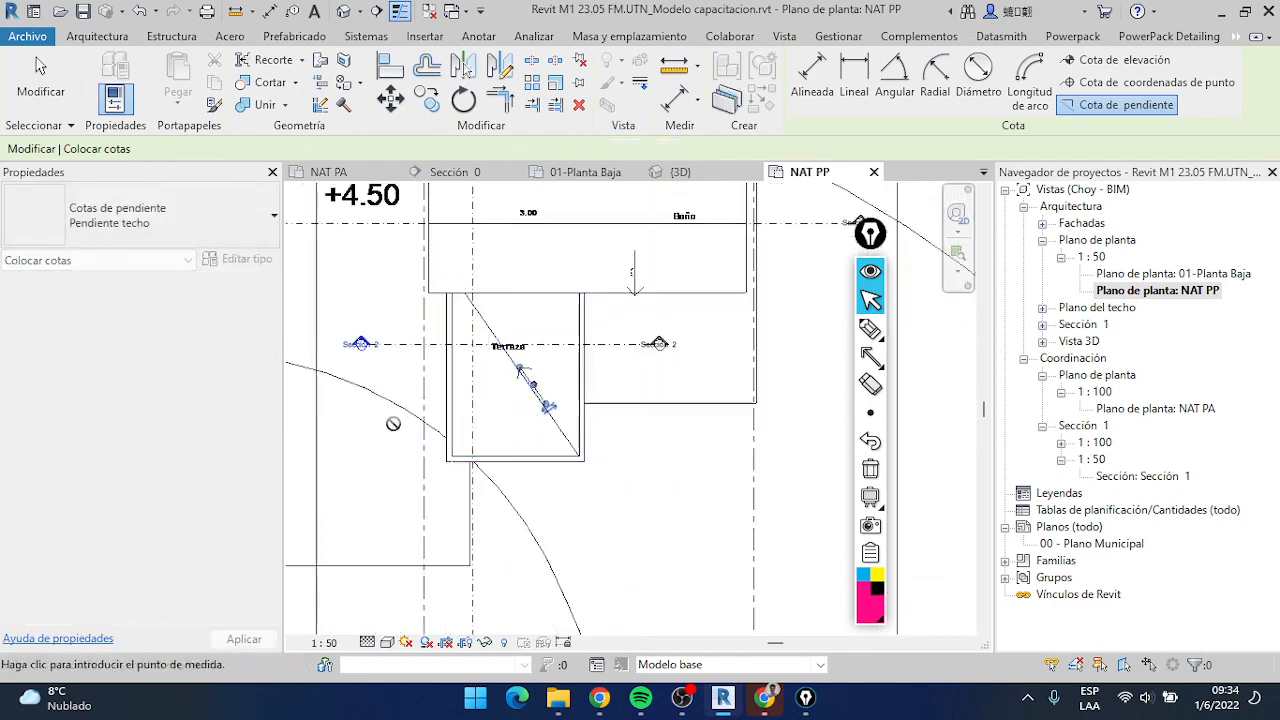
middle_click_drag(396, 430, 459, 398)
scroll(459, 398, "down", 2)
middle_click_drag(394, 469, 340, 609)
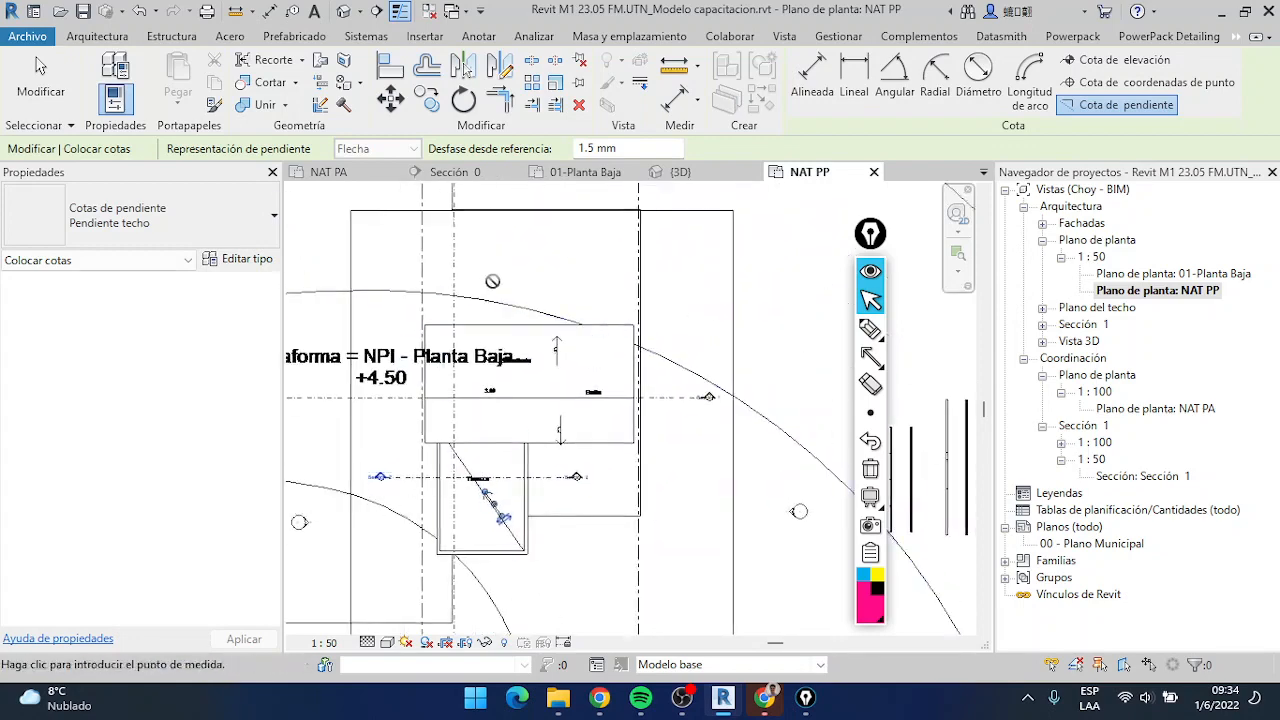
scroll(547, 440, "up", 3)
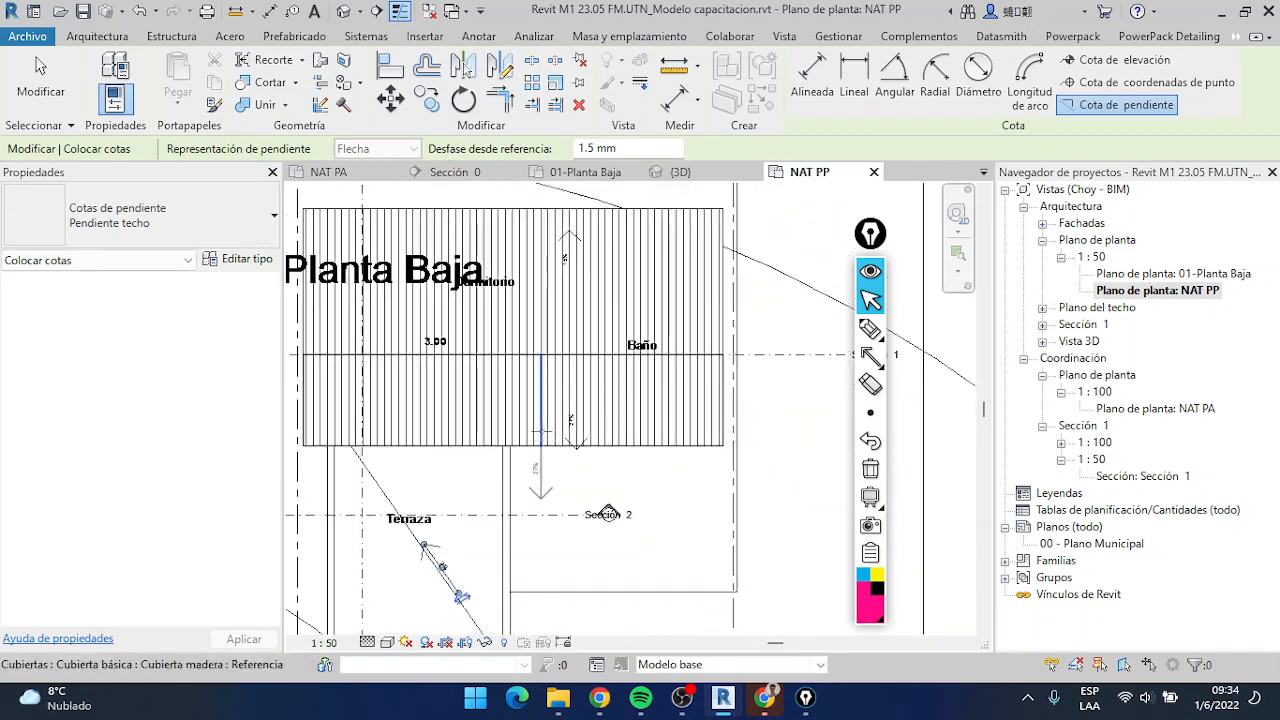
scroll(541, 431, "down", 3)
Open Sección 0 and place spot slopes on both faces of the gable roof, using the arrow representation
left_click(474, 176)
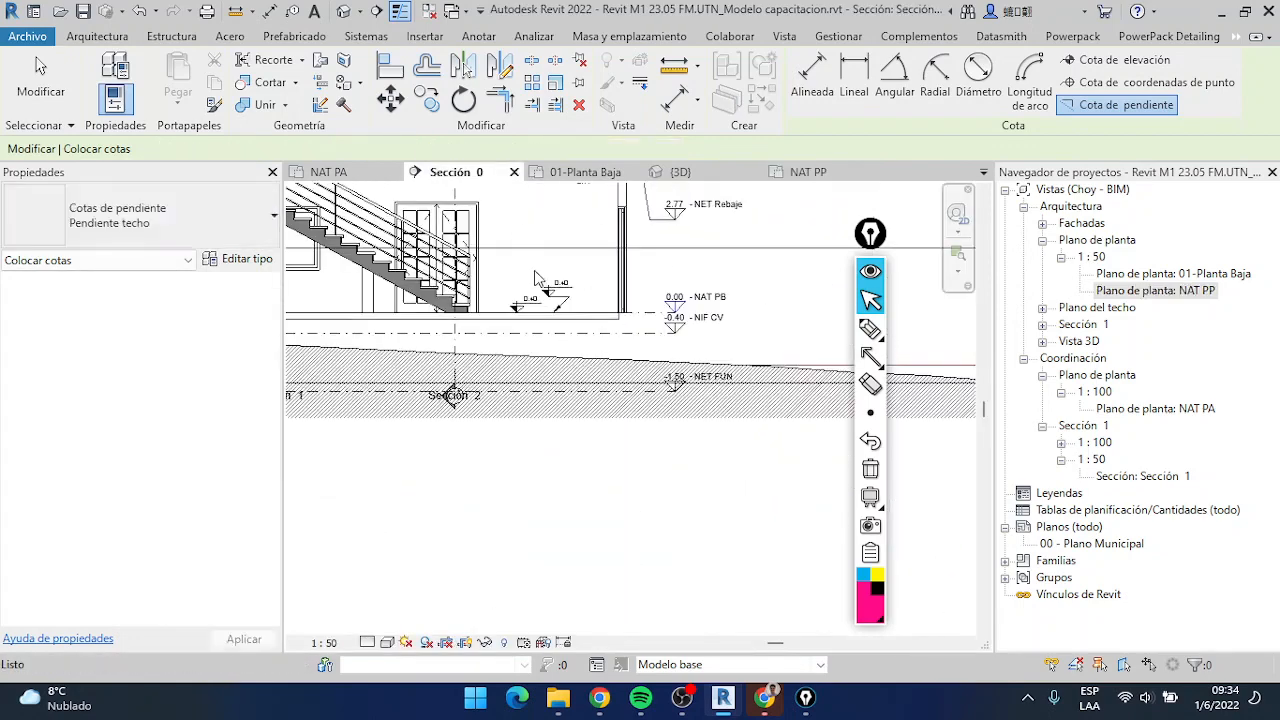
scroll(520, 240, "down", 1)
middle_click_drag(502, 200, 643, 431)
scroll(434, 238, "up", 5)
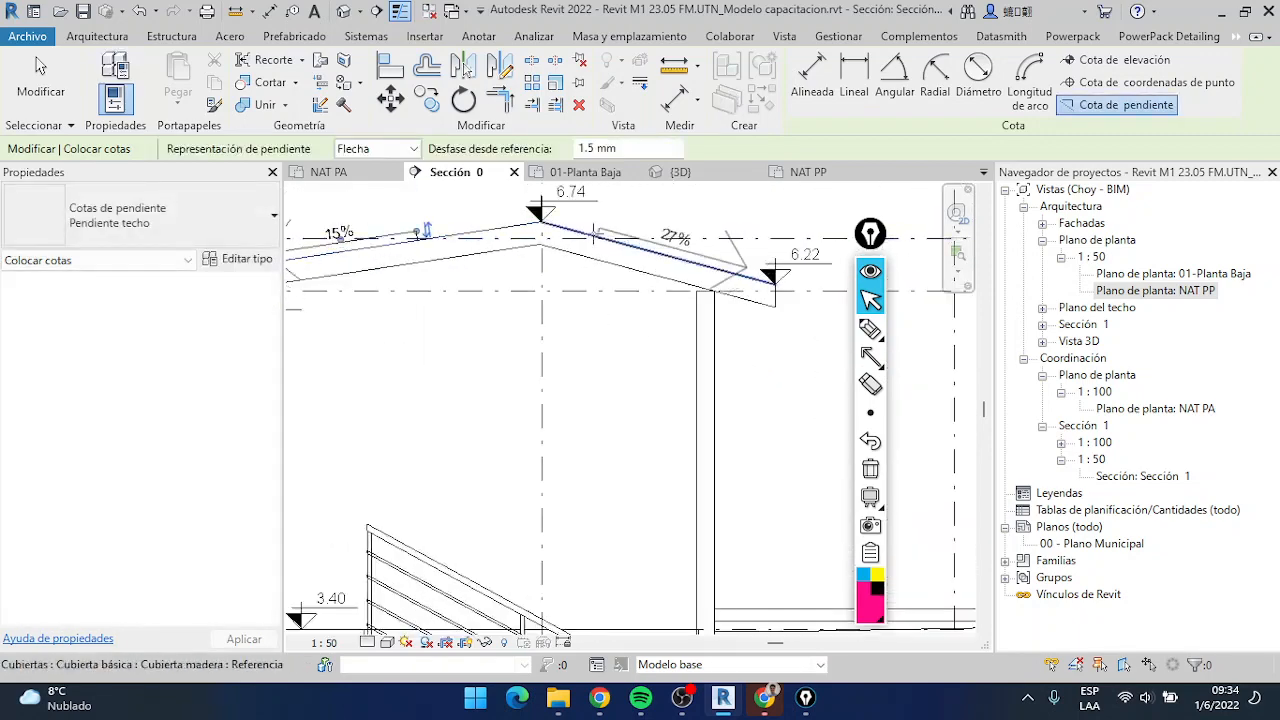
scroll(586, 218, "down", 1)
scroll(638, 385, "down", 3)
Place a spot slope on the sloped surface of the terrace roof in the section
middle_click_drag(652, 415, 477, 326)
scroll(698, 380, "up", 3)
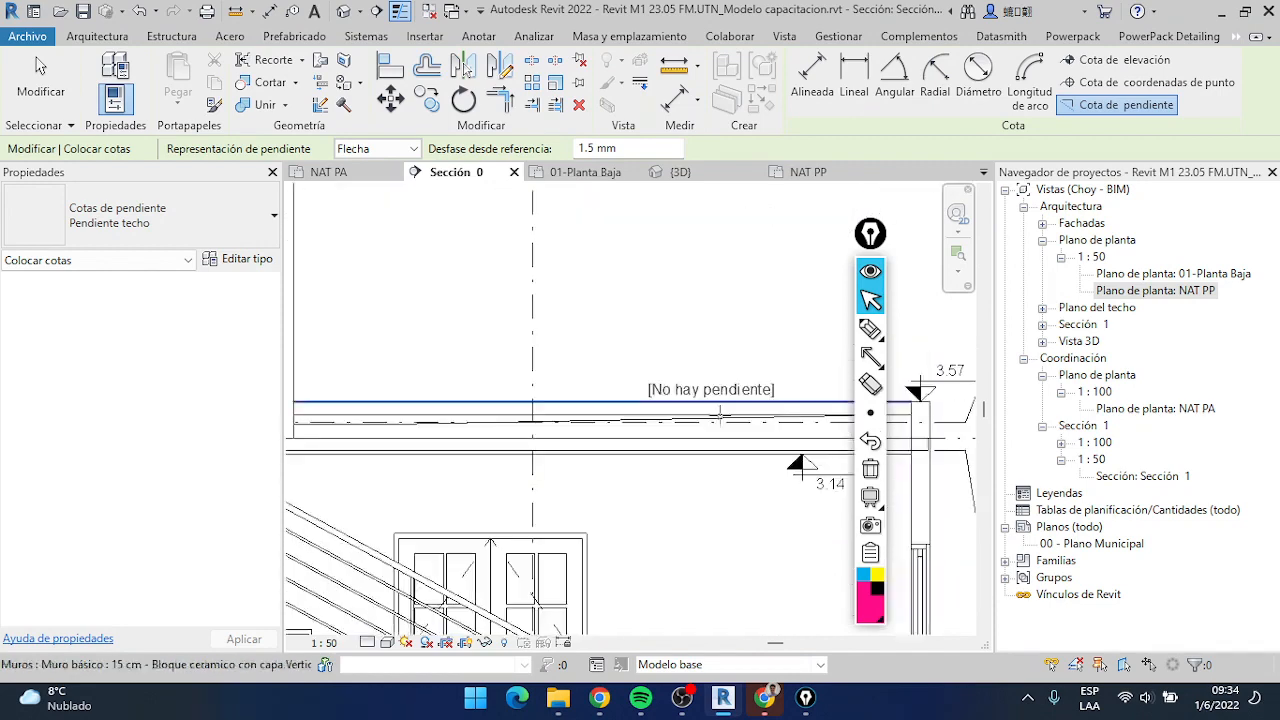
scroll(729, 366, "down", 2)
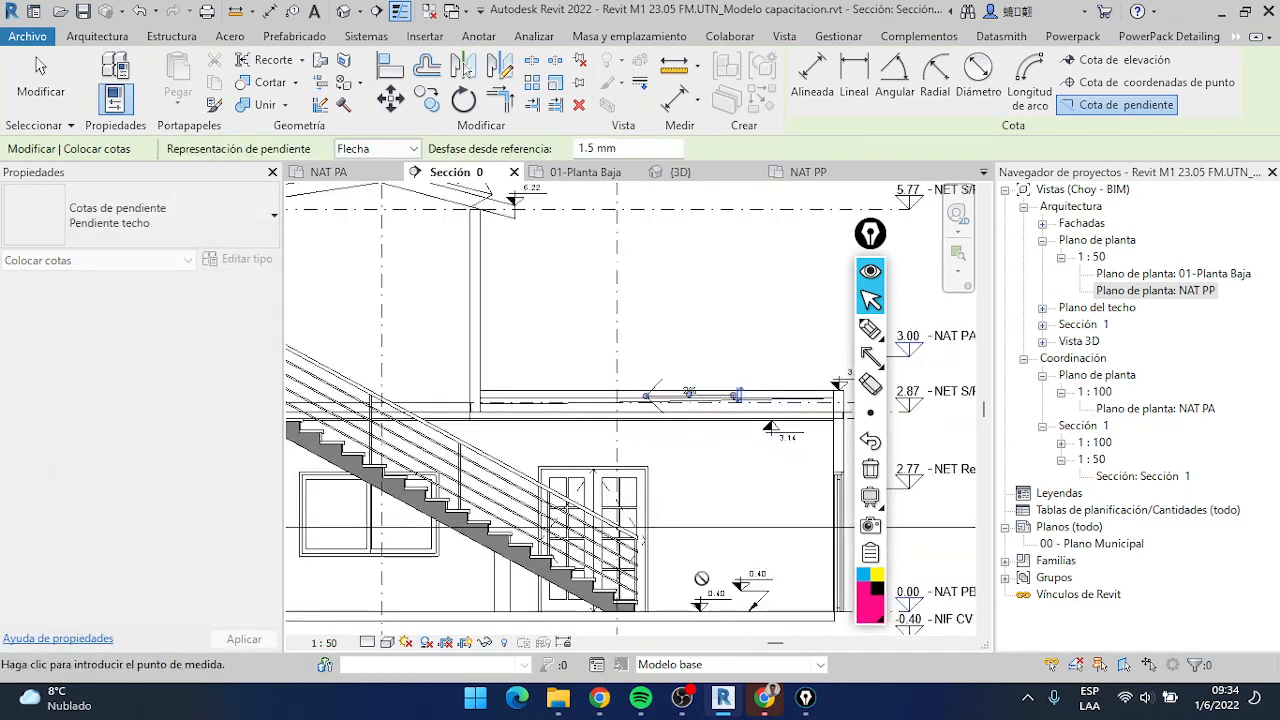
Set the section view's detail level to Alto and leave the spot slope command
left_click(367, 642)
left_click(383, 621)
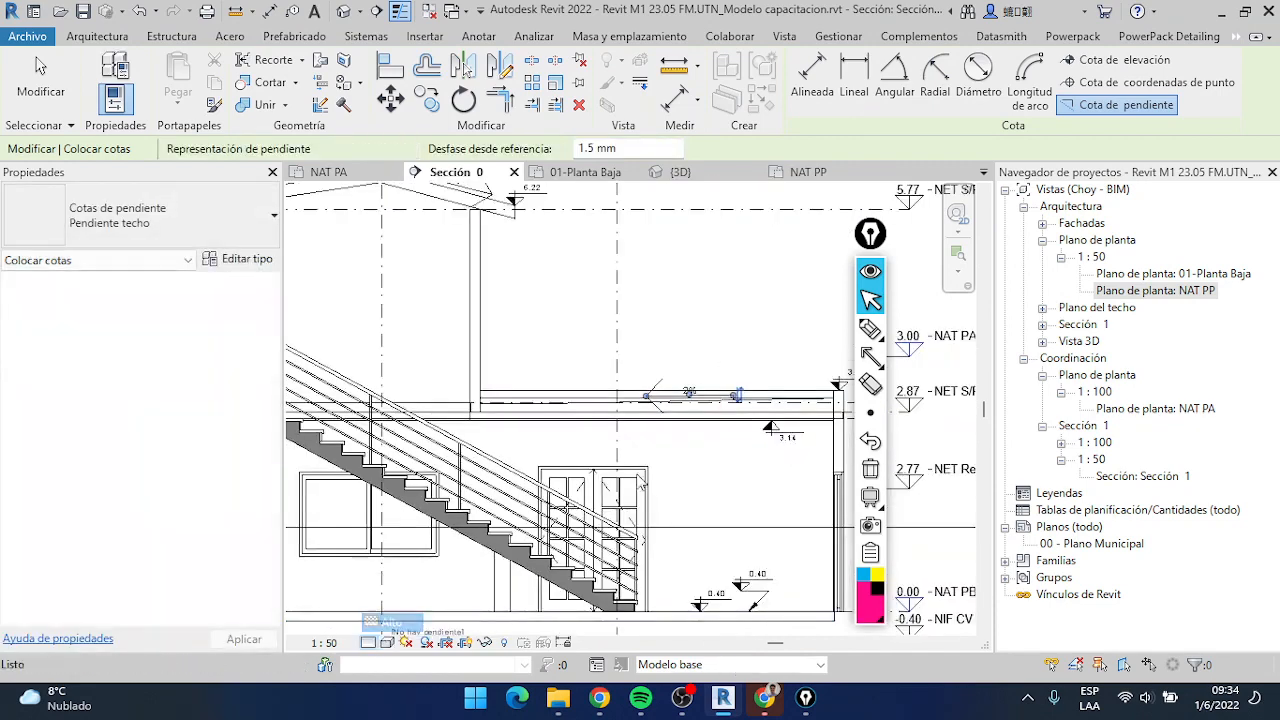
scroll(766, 380, "up", 3)
scroll(545, 413, "down", 3)
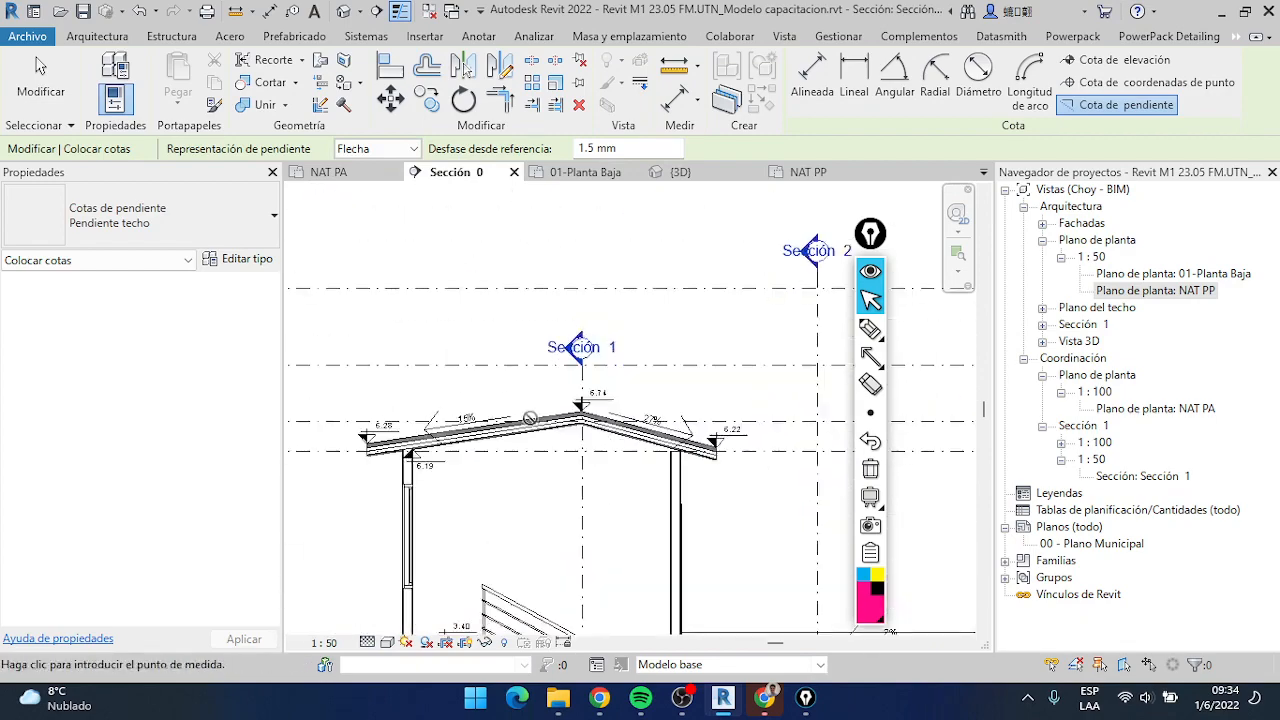
scroll(450, 410, "up", 4)
scroll(449, 410, "down", 5)
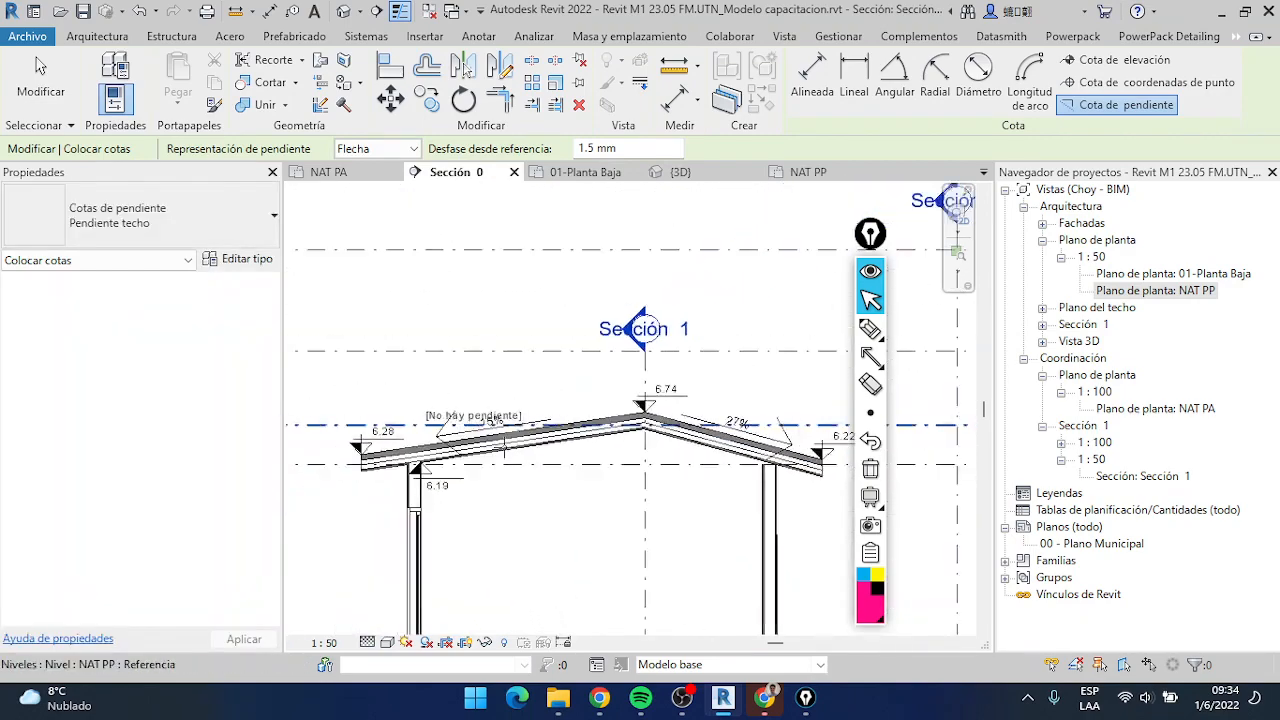
key("Escape")
Change the slope representation of the spot slope on the roof face left of the ridge to Triángulo
scroll(408, 418, "up", 3)
left_click(408, 418)
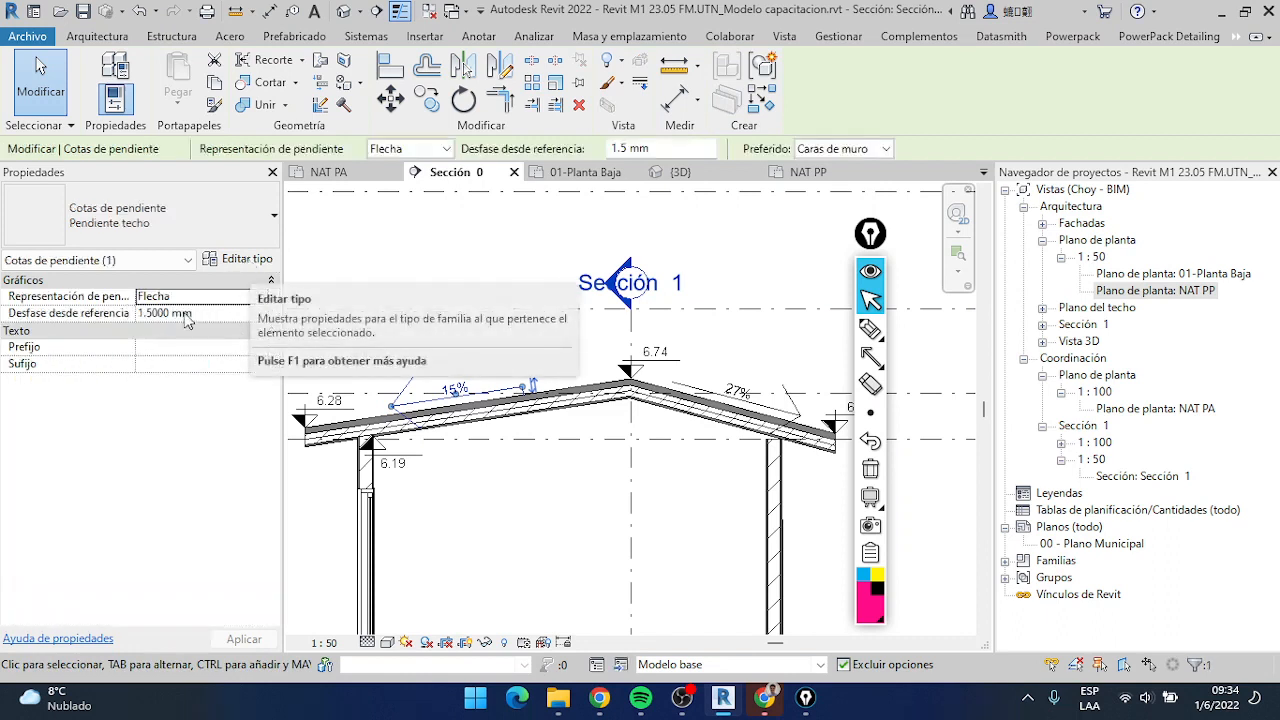
left_click(260, 298)
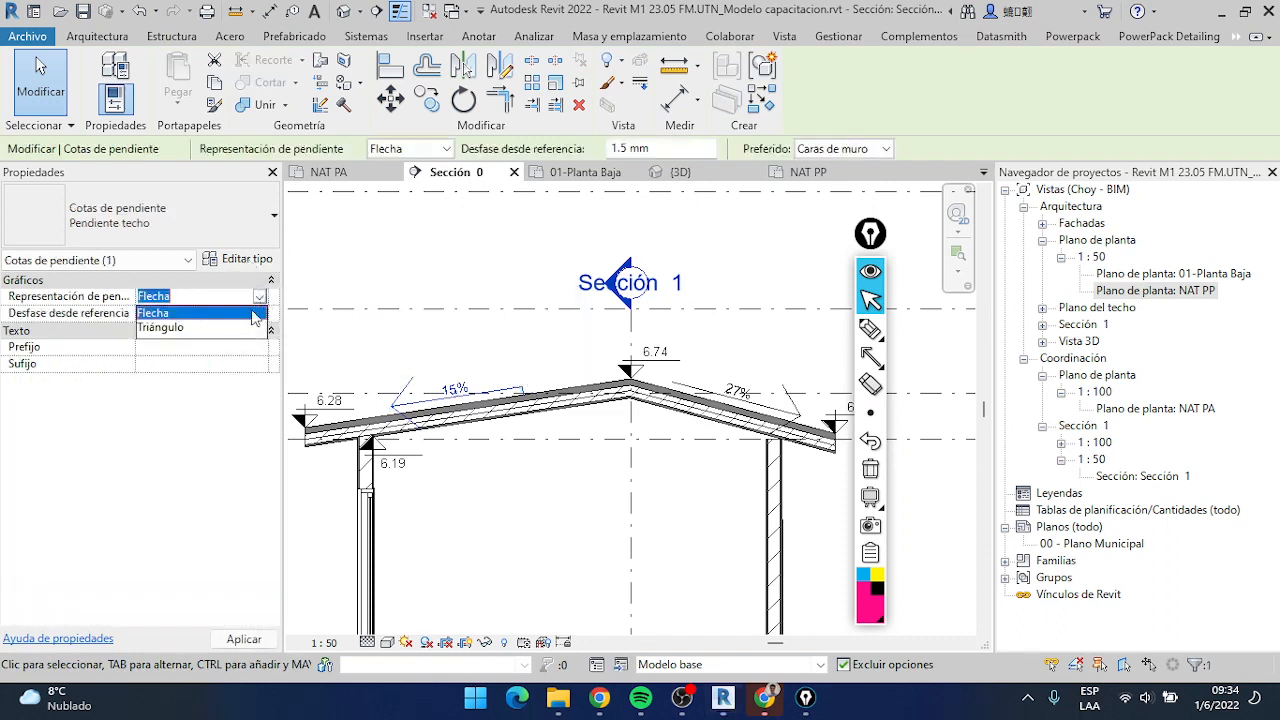
left_click(225, 331)
key("Escape")
scroll(432, 390, "up", 4)
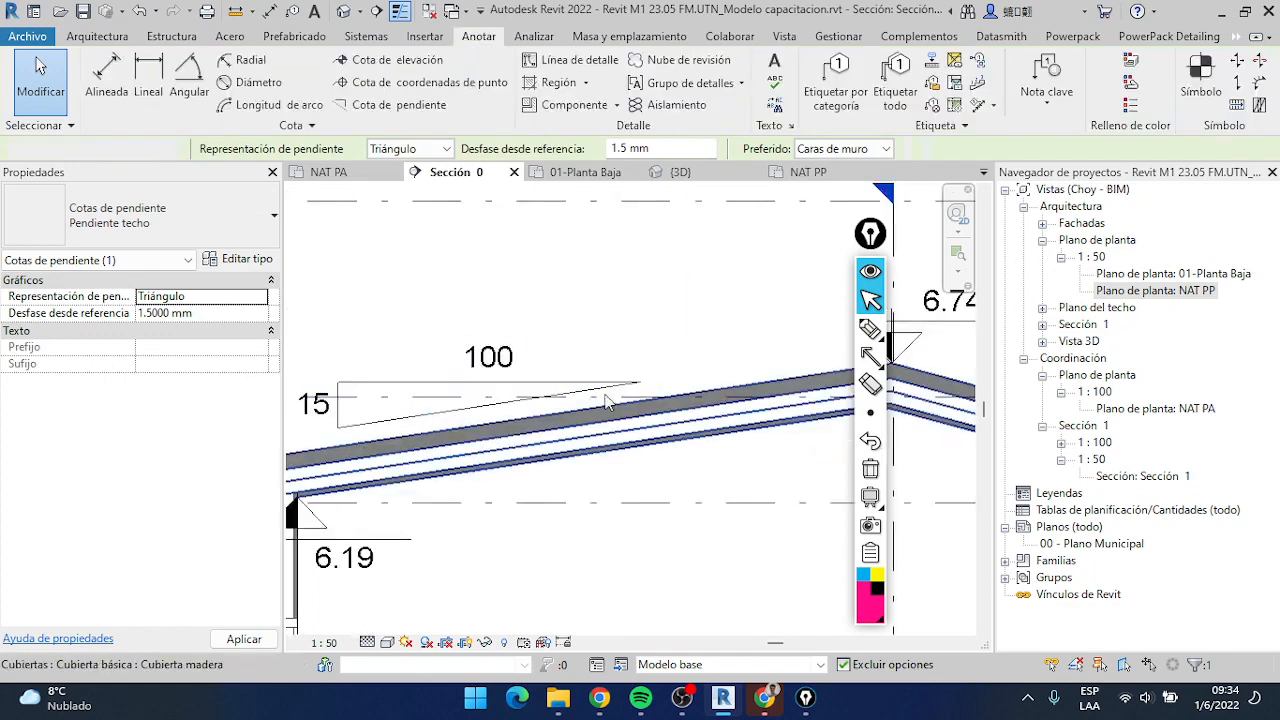
key("Escape")
Change the slope representation of the spot slope on the roof face right of the ridge to Triángulo
scroll(600, 461, "down", 4)
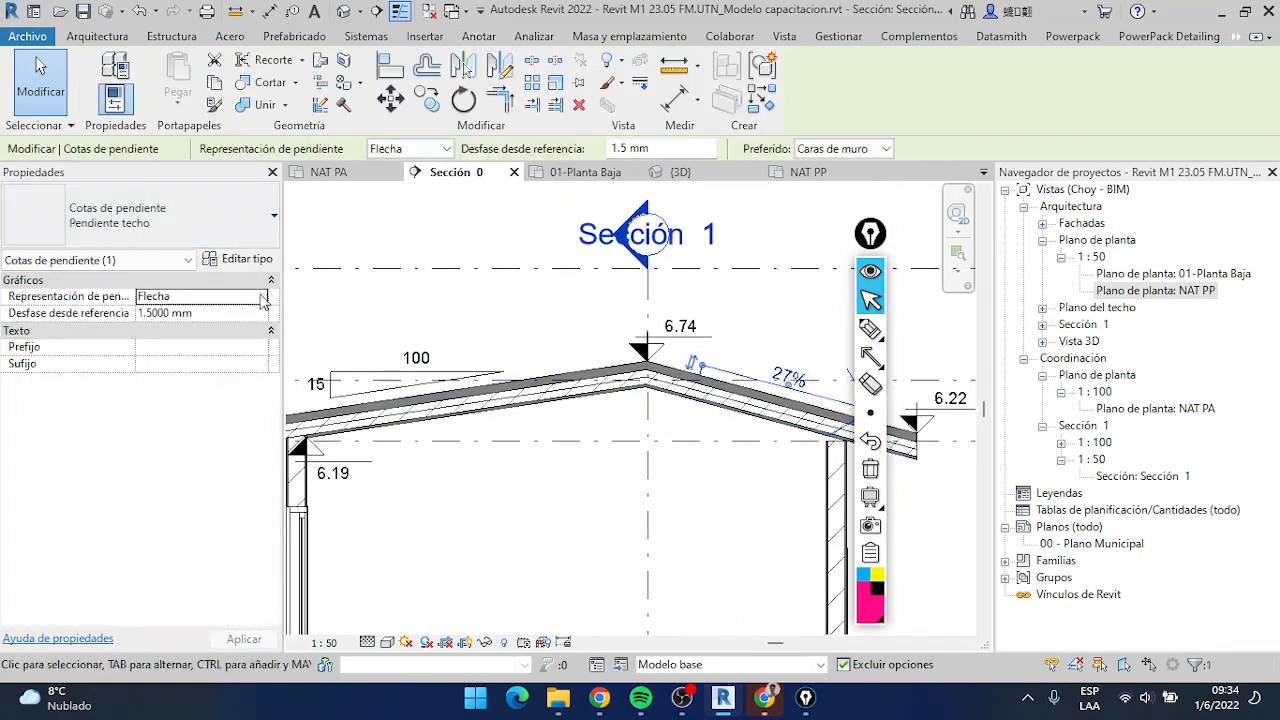
left_click(255, 296)
left_click(212, 329)
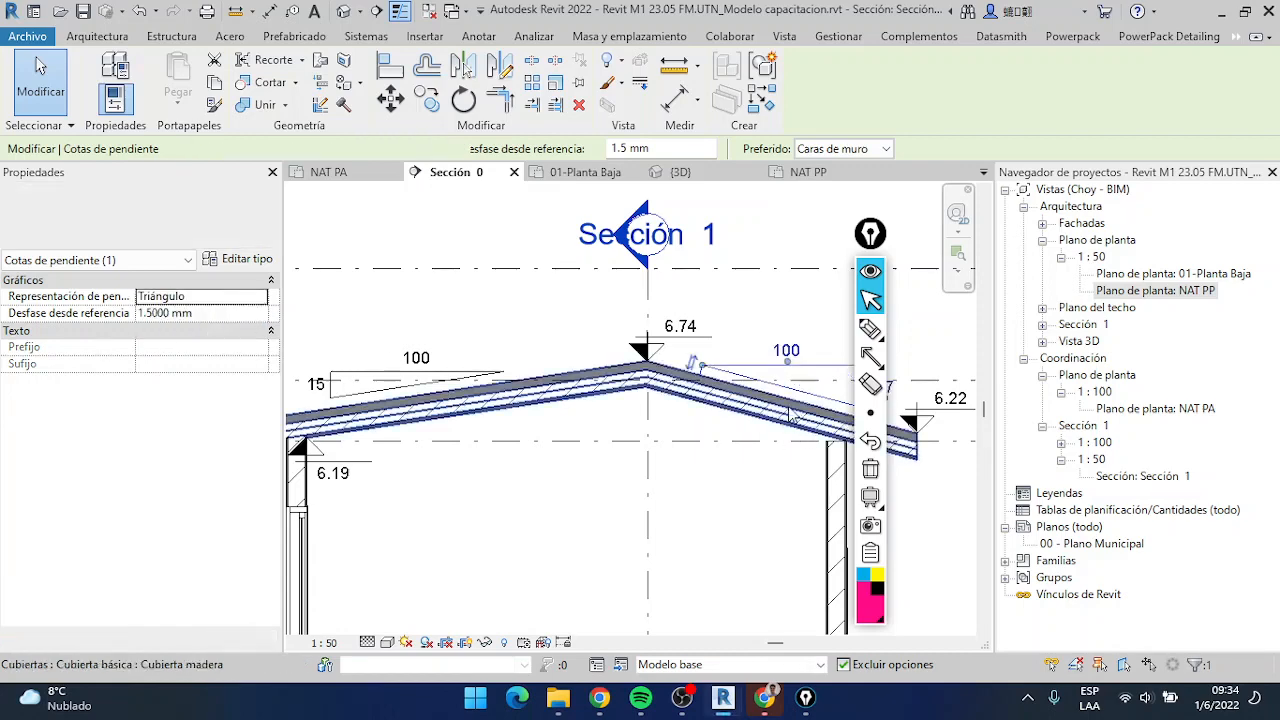
middle_click_drag(772, 412, 590, 388)
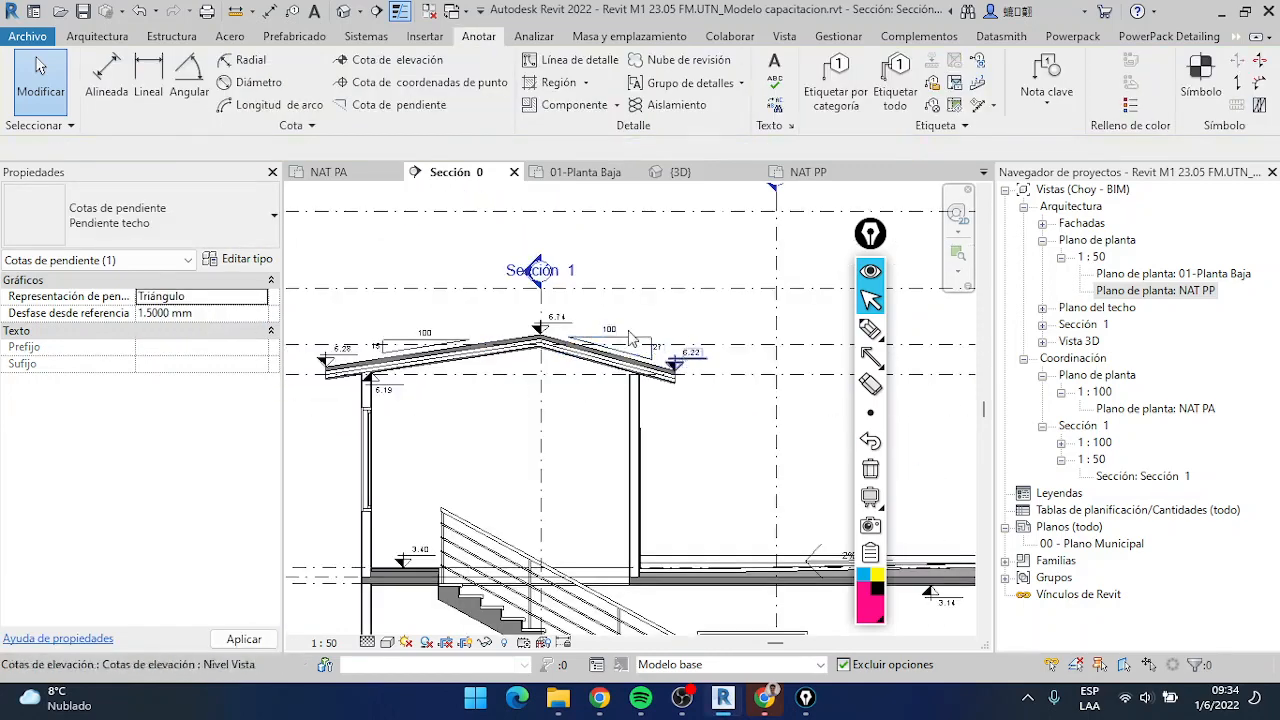
key("Escape")
scroll(620, 378, "up", 2)
scroll(626, 382, "down", 1)
left_click(362, 243)
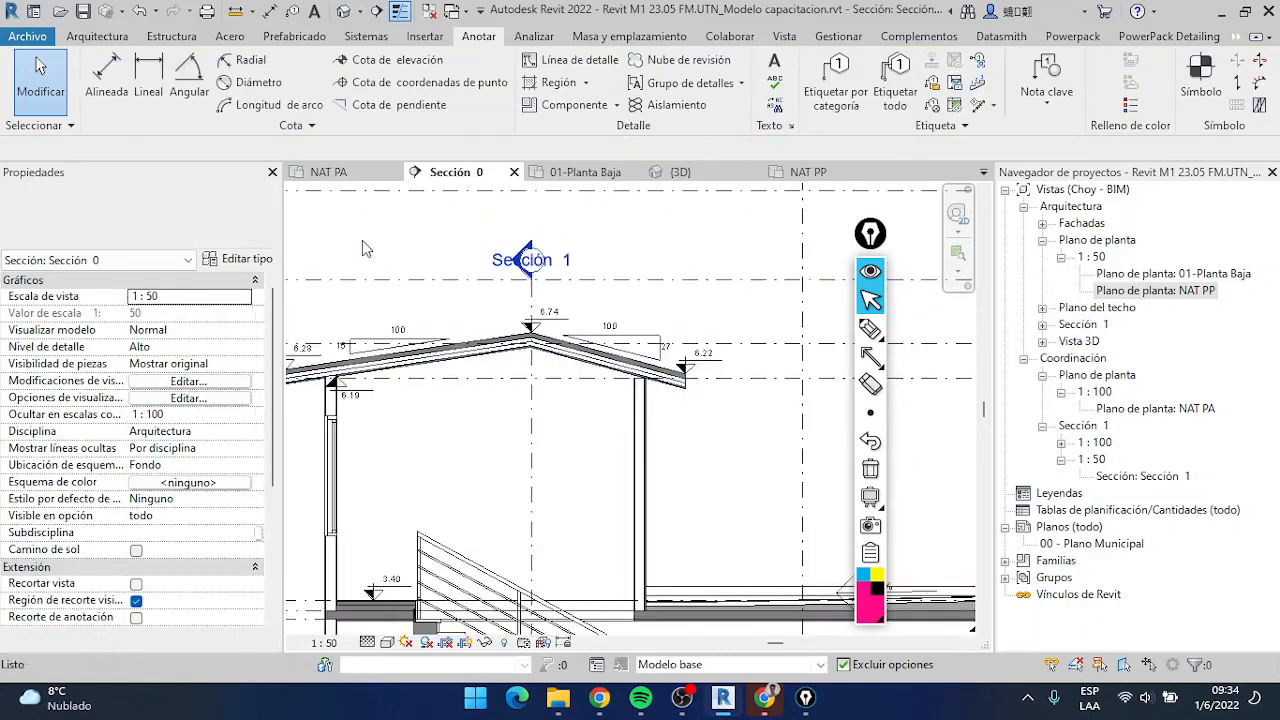
scroll(685, 428, "down", 3)
scroll(674, 411, "up", 3)
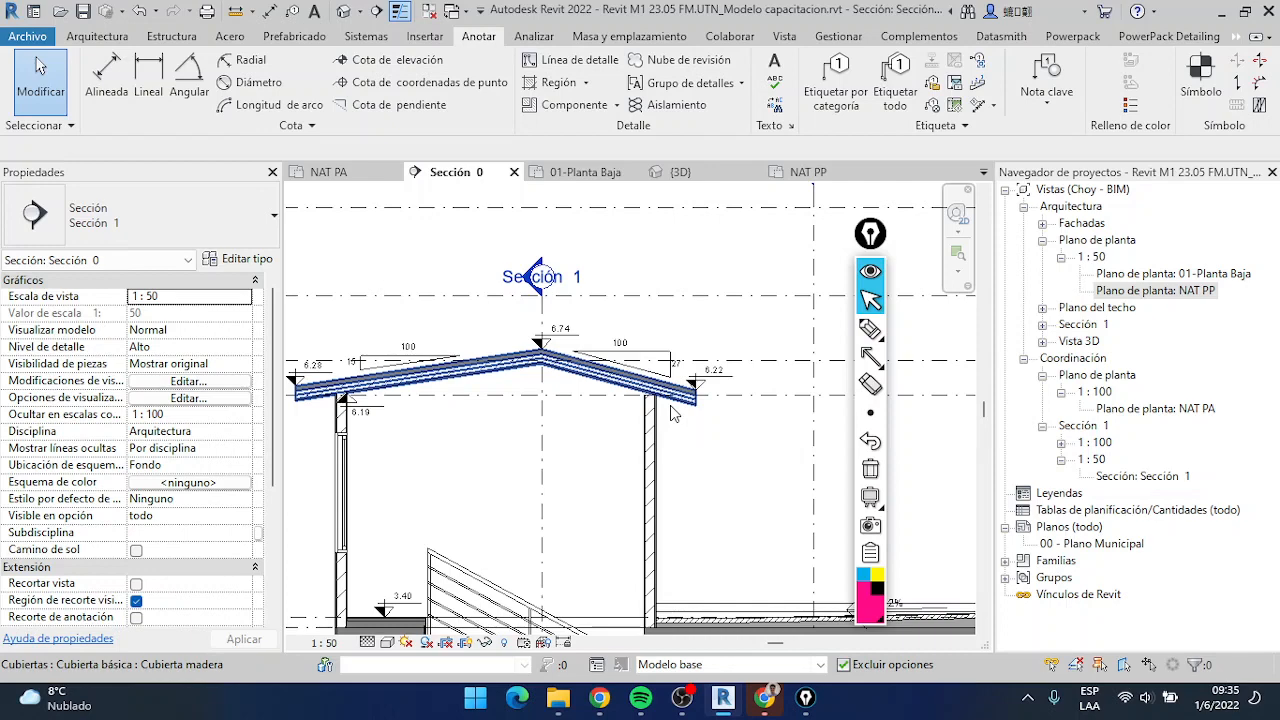
Attach the top of the upper-floor wall right of the ridge to the wooden gable roof
left_click(668, 418)
left_click(651, 428)
left_click(975, 91)
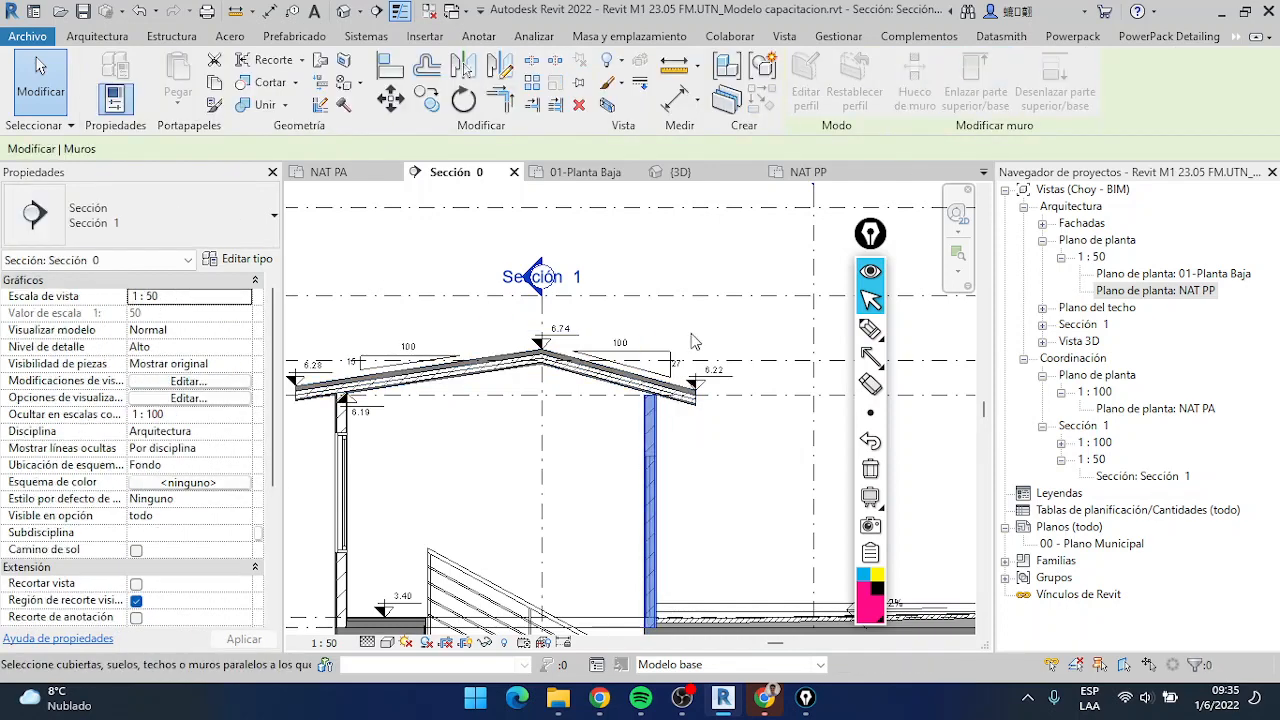
left_click(665, 383)
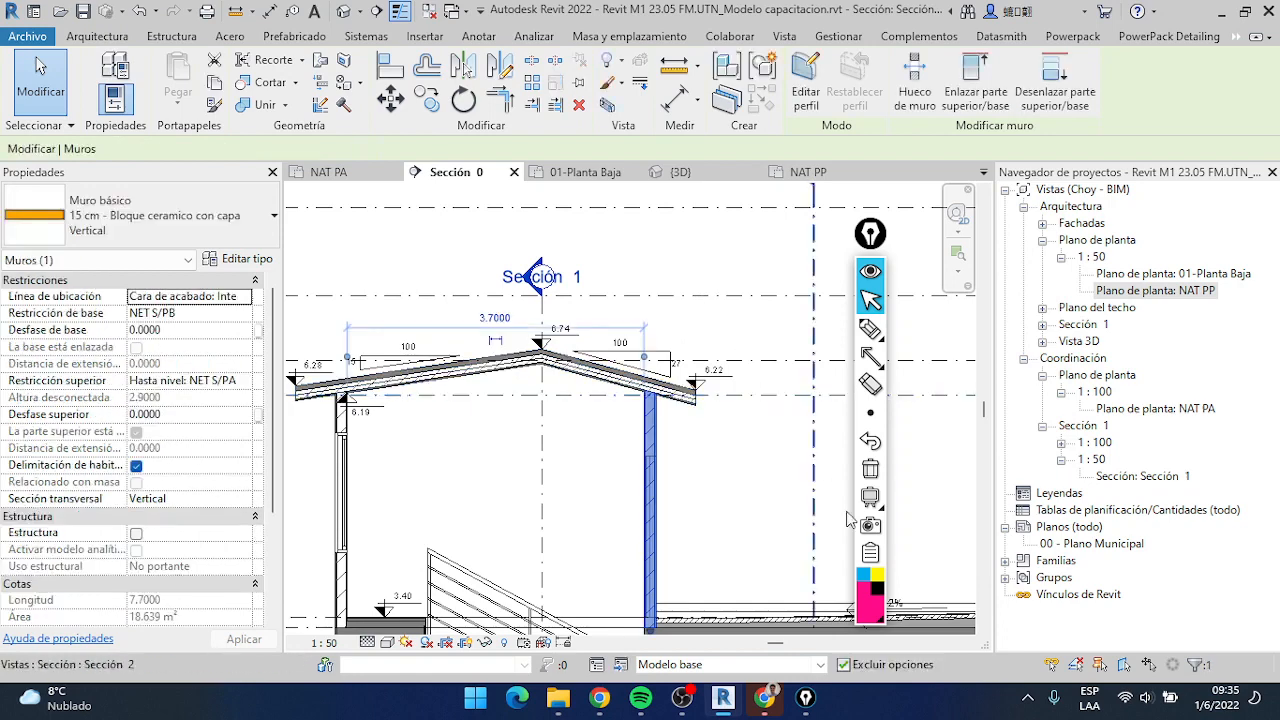
left_click(770, 577)
middle_click_drag(674, 444, 679, 410)
Return to the NAT PP floor plan and check which types of plan view can be created
left_click(810, 172)
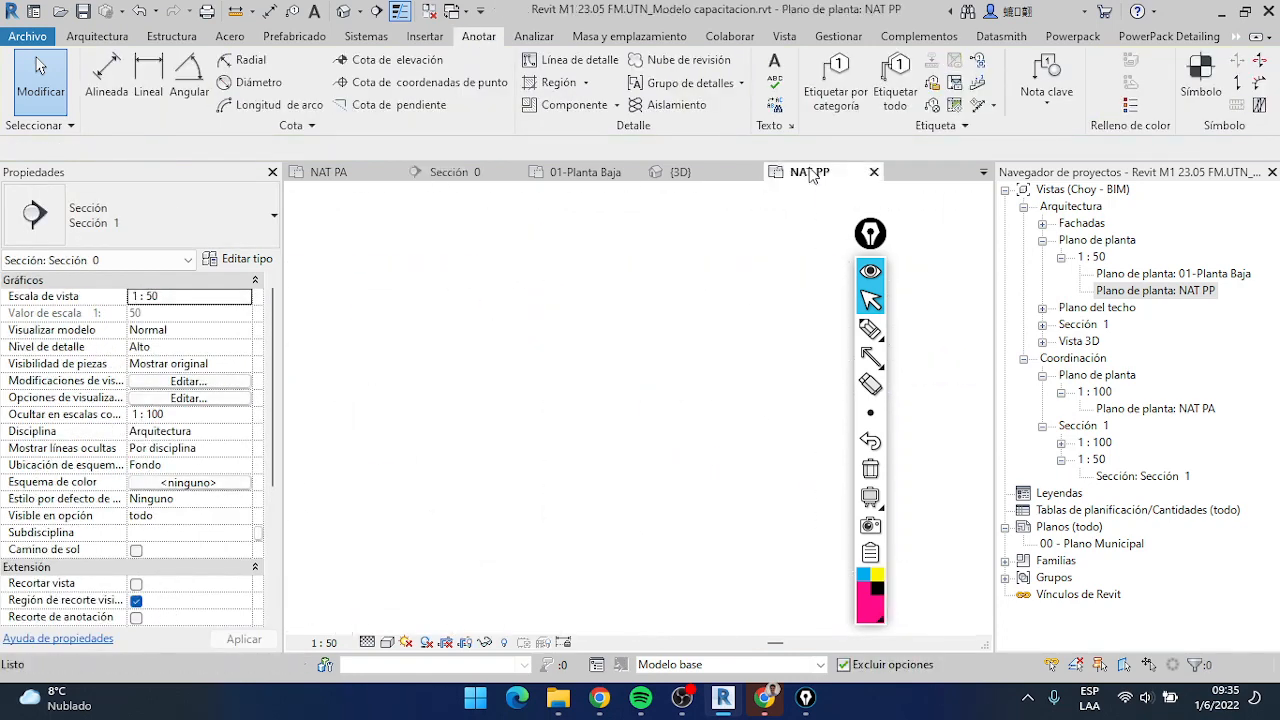
left_click(1177, 291)
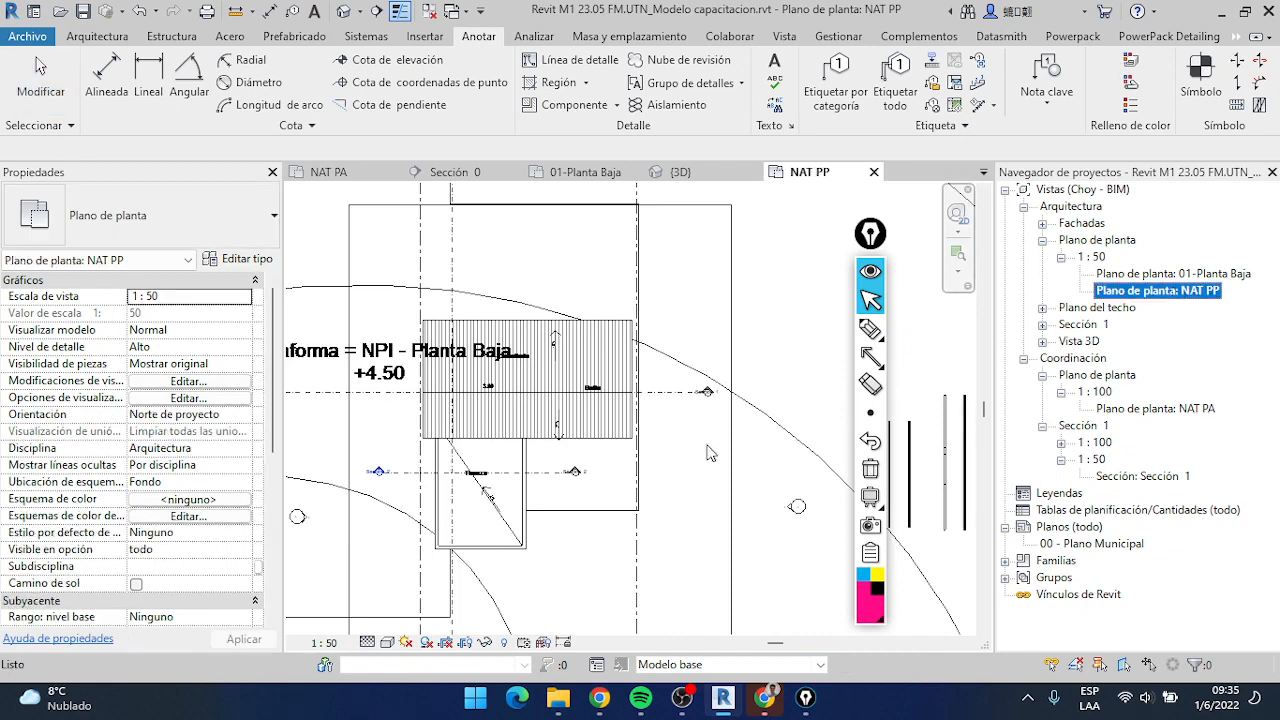
left_click(784, 37)
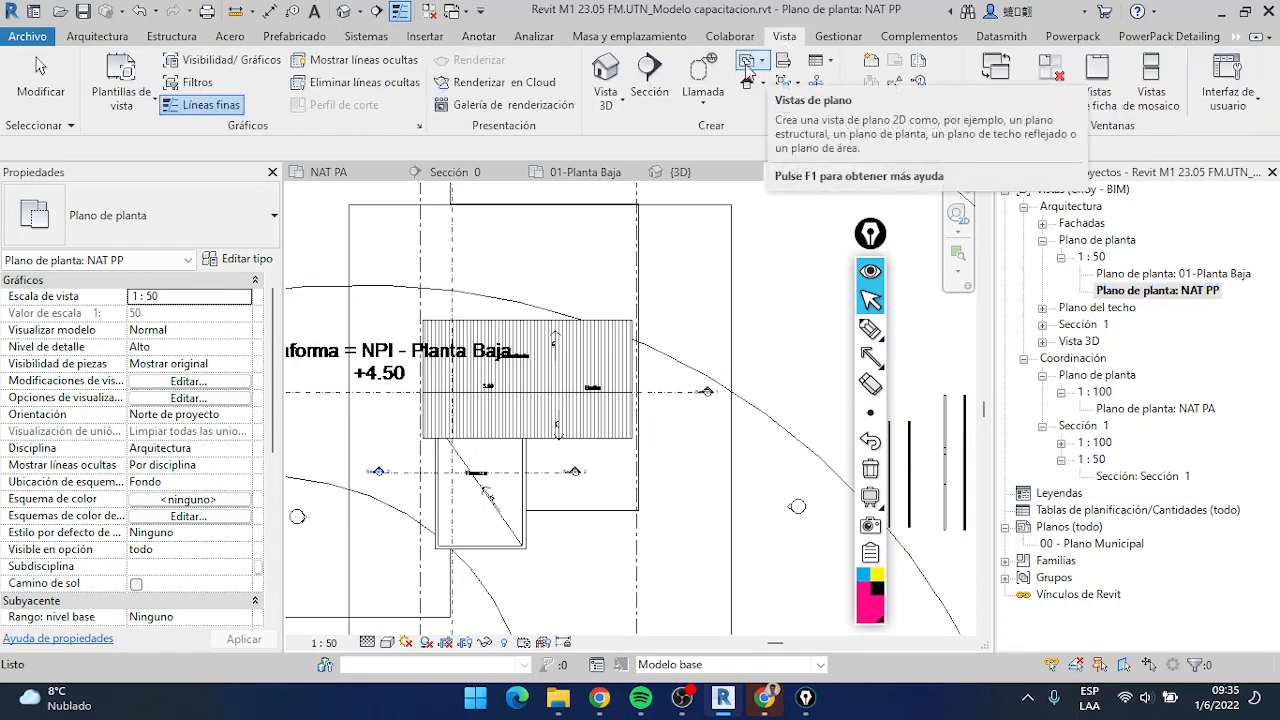
left_click(760, 62)
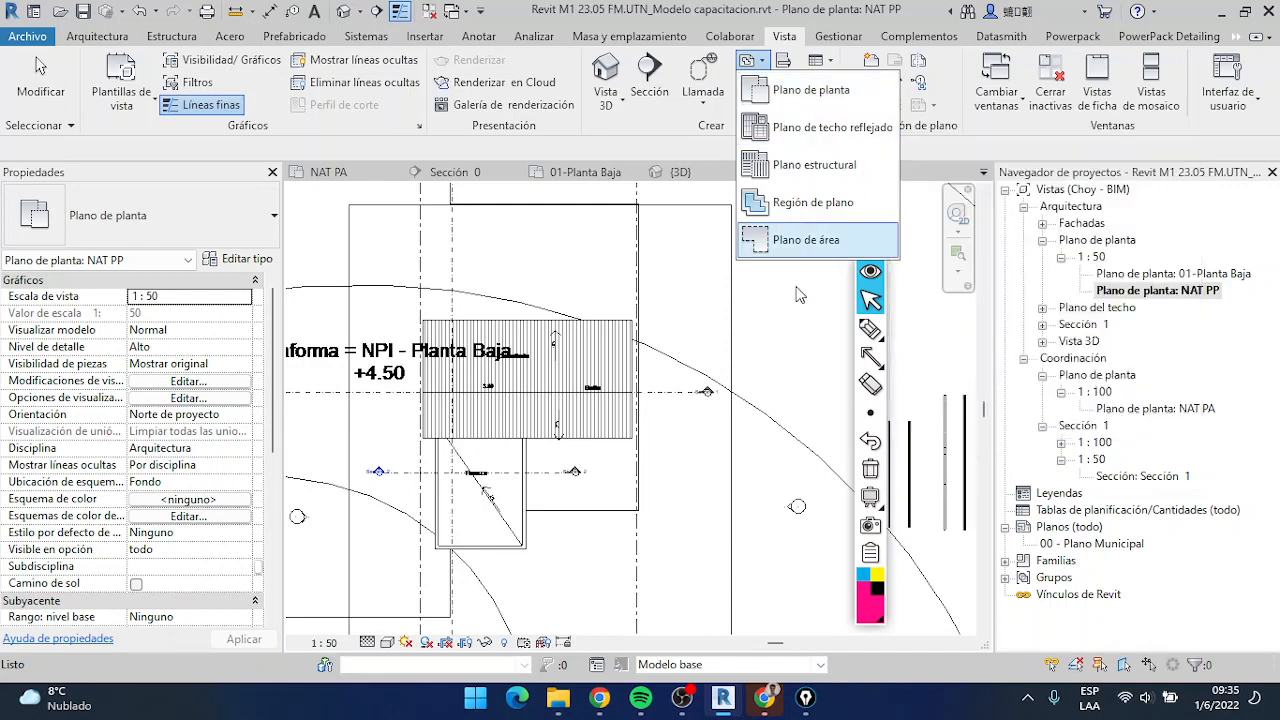
scroll(580, 402, "up", 1)
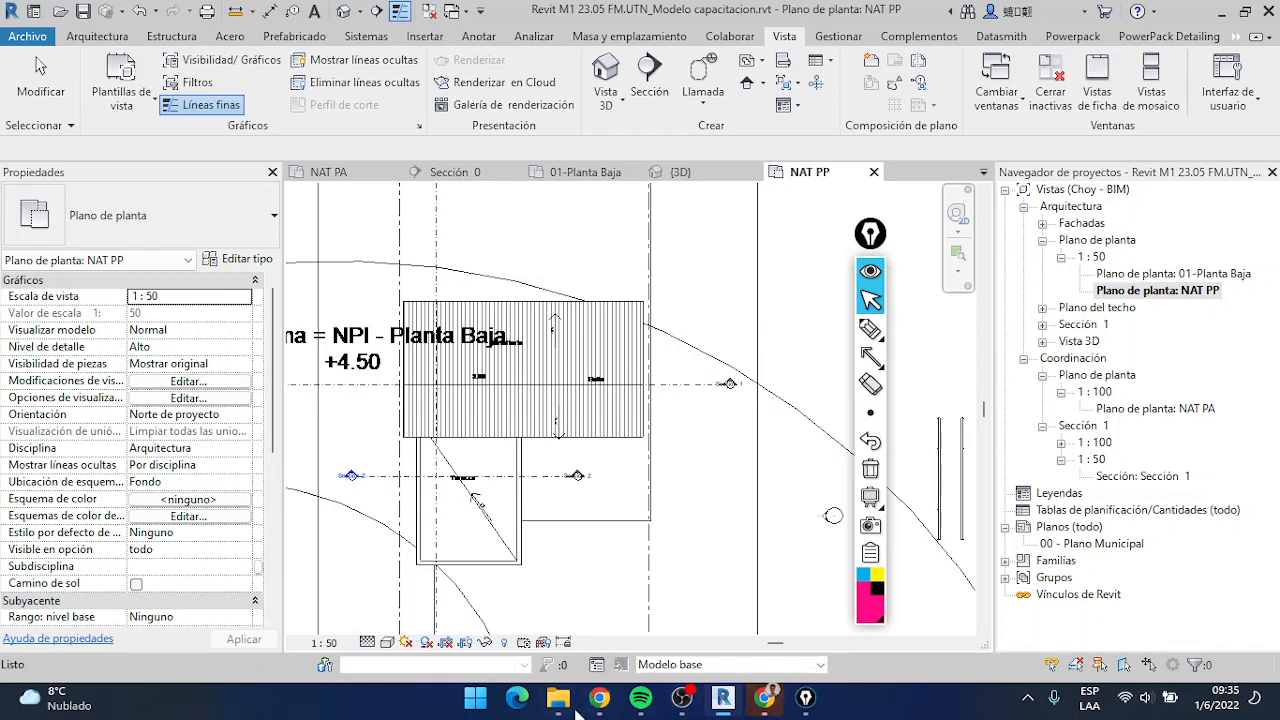
Switch to the Google Meet call in the browser and turn off the camera and the microphone
left_click(764, 697)
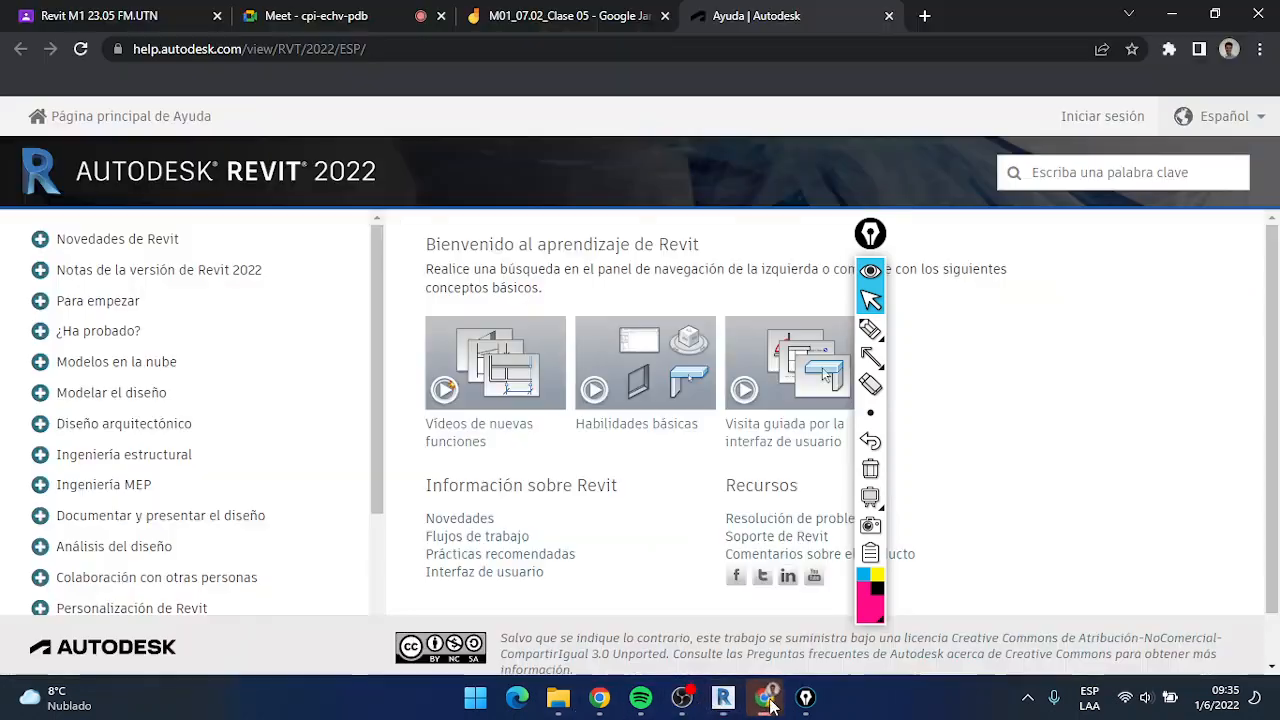
left_click(537, 12)
left_click(330, 15)
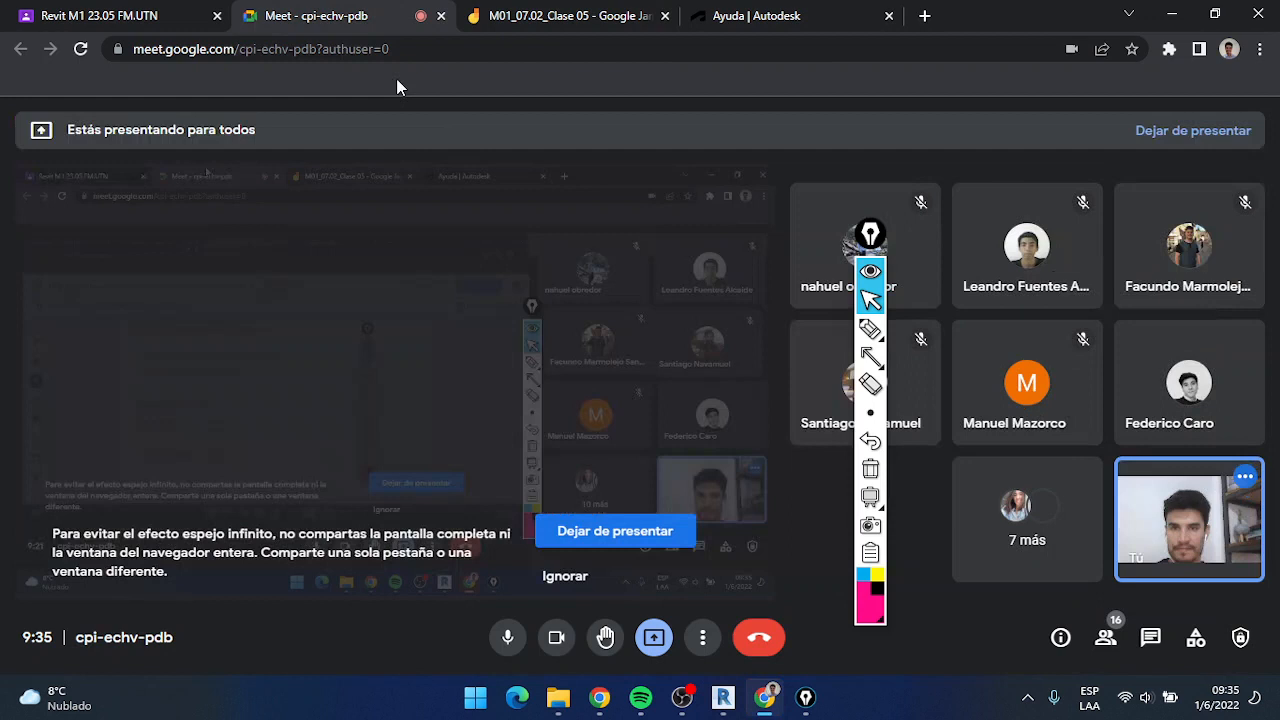
left_click(560, 640)
left_click(508, 640)
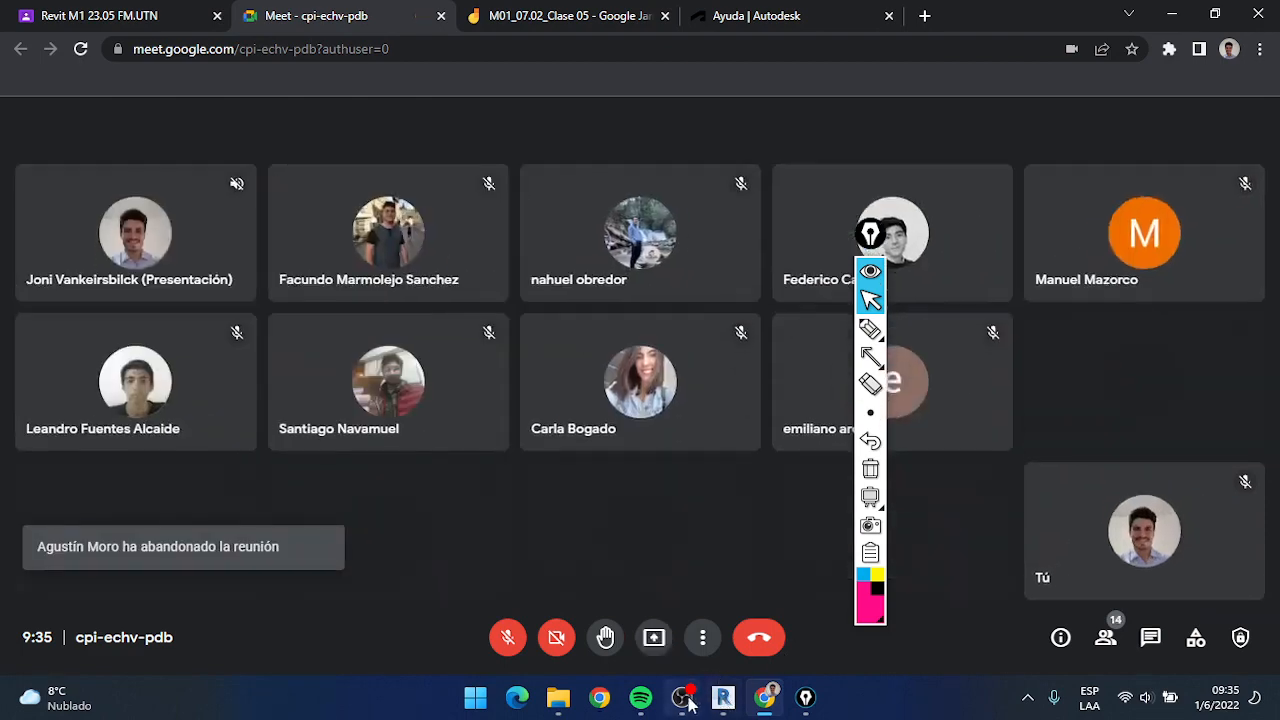
Pause the screen recording in OBS and return to Revit's annotation tools
left_click(682, 697)
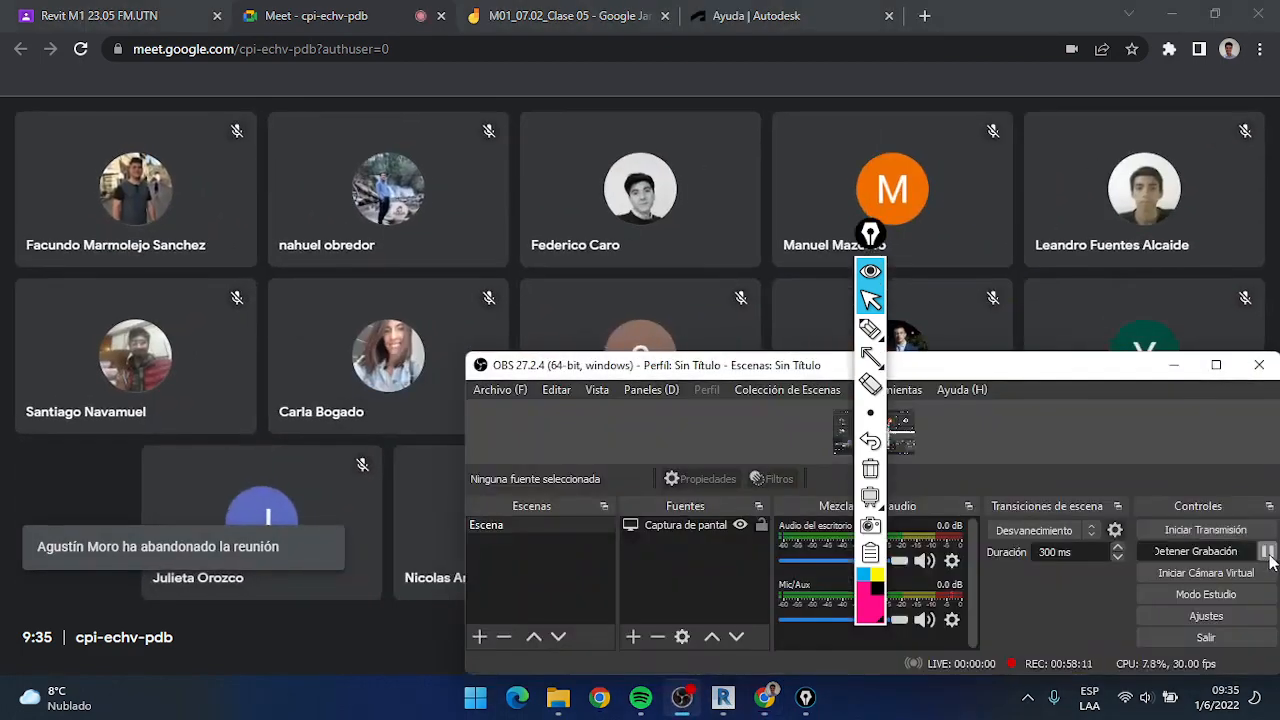
left_click(1267, 552)
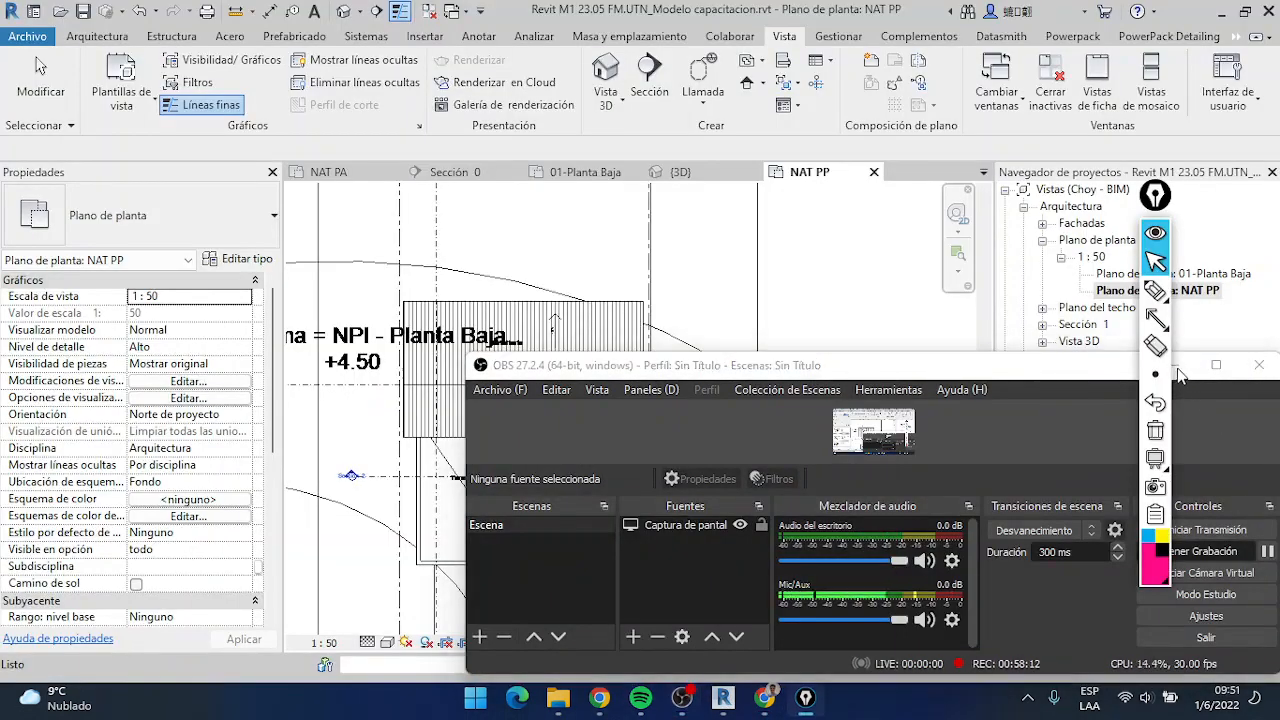
mouse_move(1155, 200)
left_mouse_down()
mouse_move(1089, 191)
mouse_move(1157, 206)
left_mouse_up()
left_click(1168, 367)
left_click(478, 36)
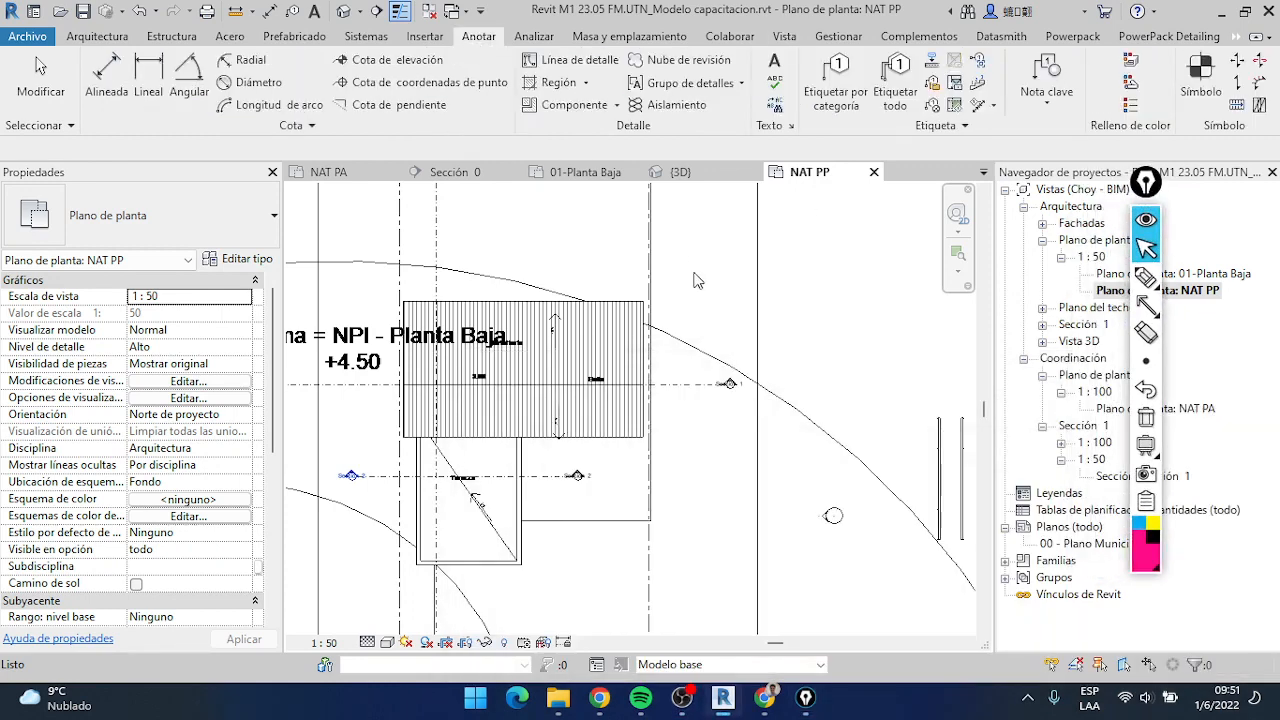
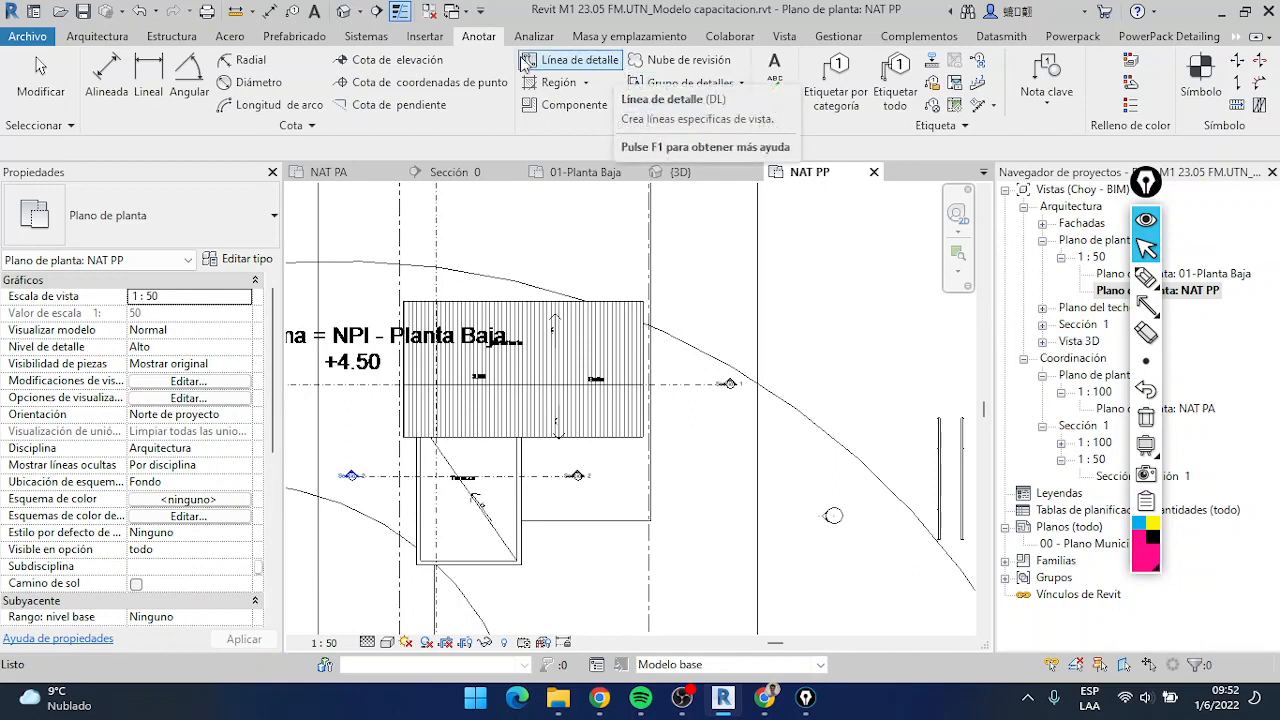
Start the Detail Line command, dismiss the save reminder, and frame the drawing shape tools with a pink screen rectangle
left_click(612, 66)
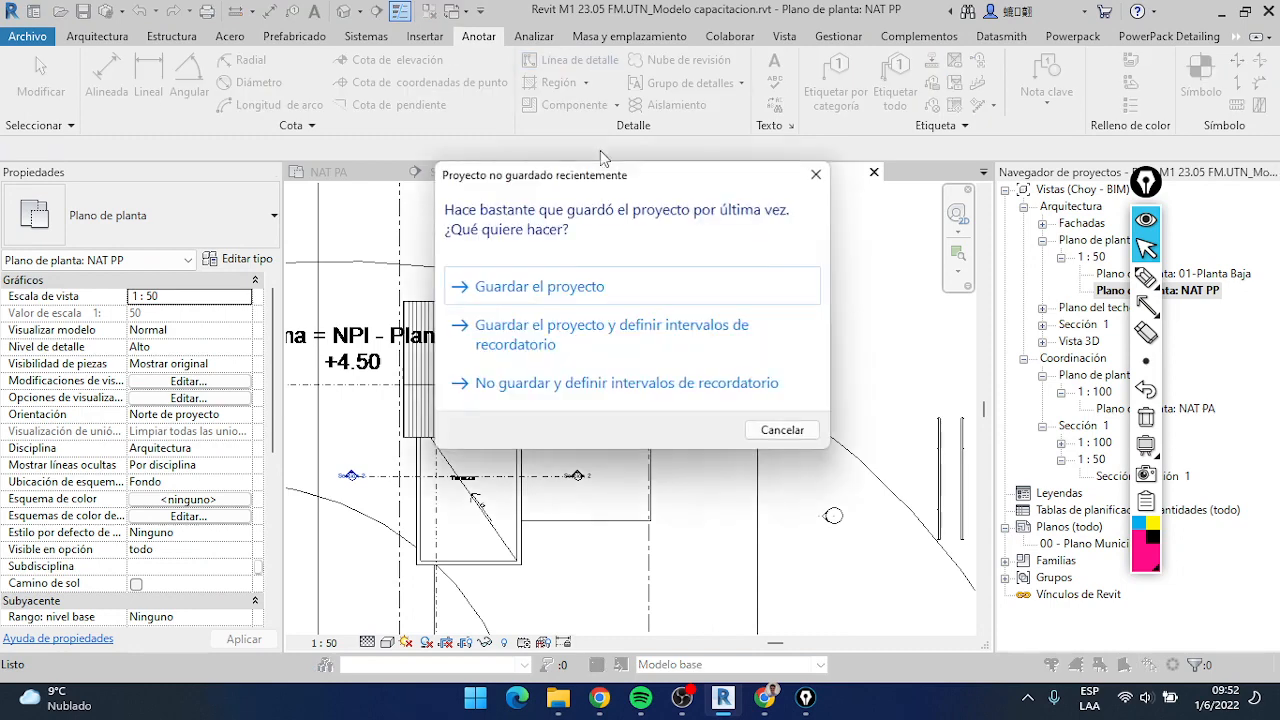
left_click(816, 174)
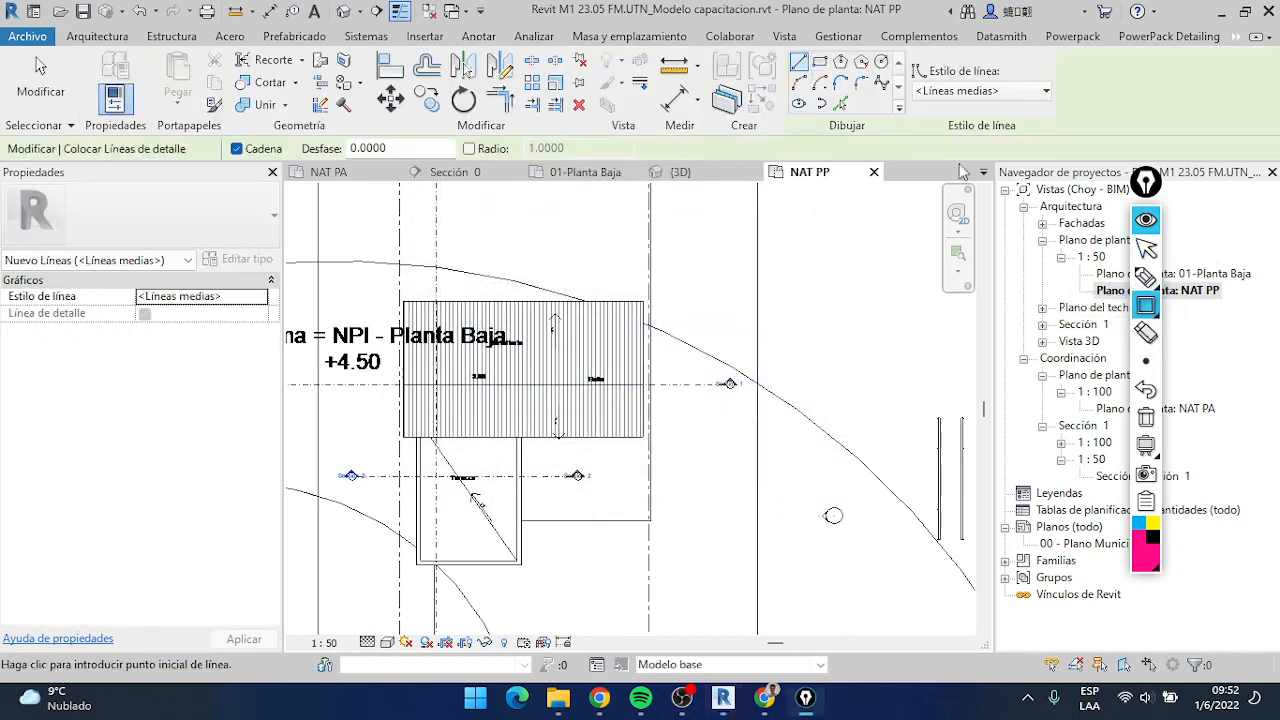
left_click_drag(779, 43, 909, 126)
mouse_move(1140, 316)
Mark the line style selector with a pink screen arrow and look through the available detail line styles
left_click(1147, 279)
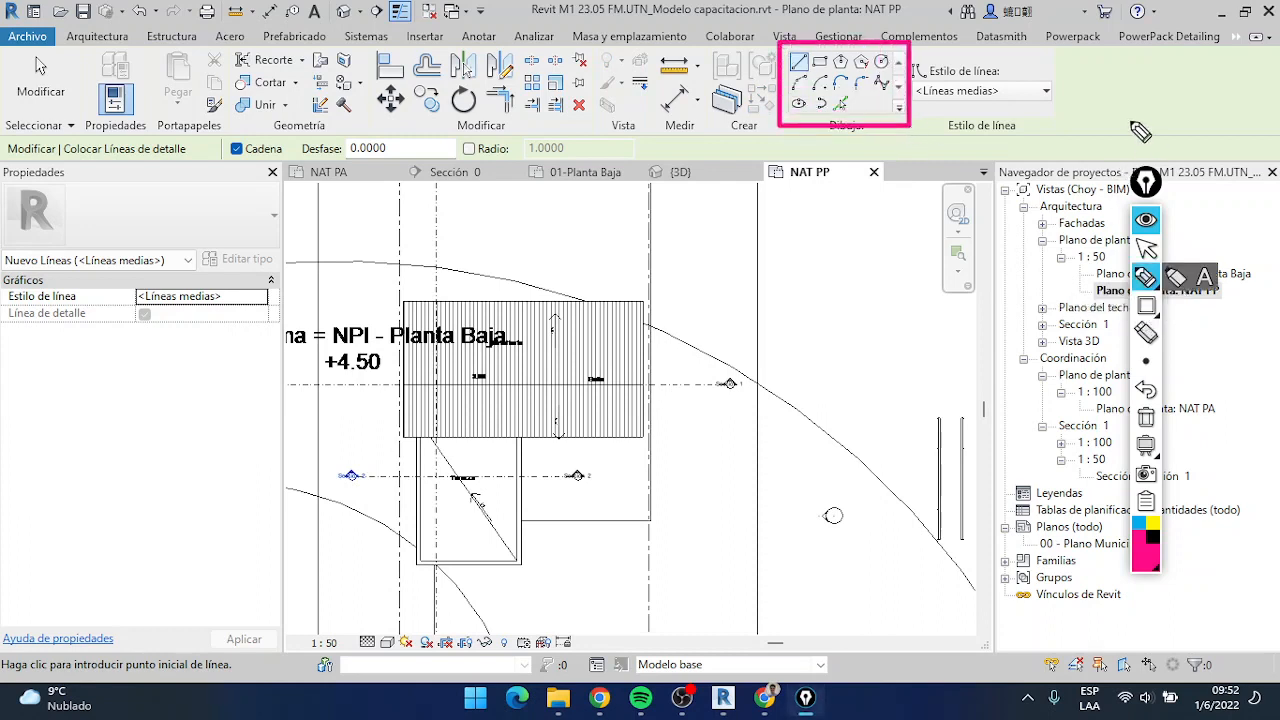
left_click(1175, 305)
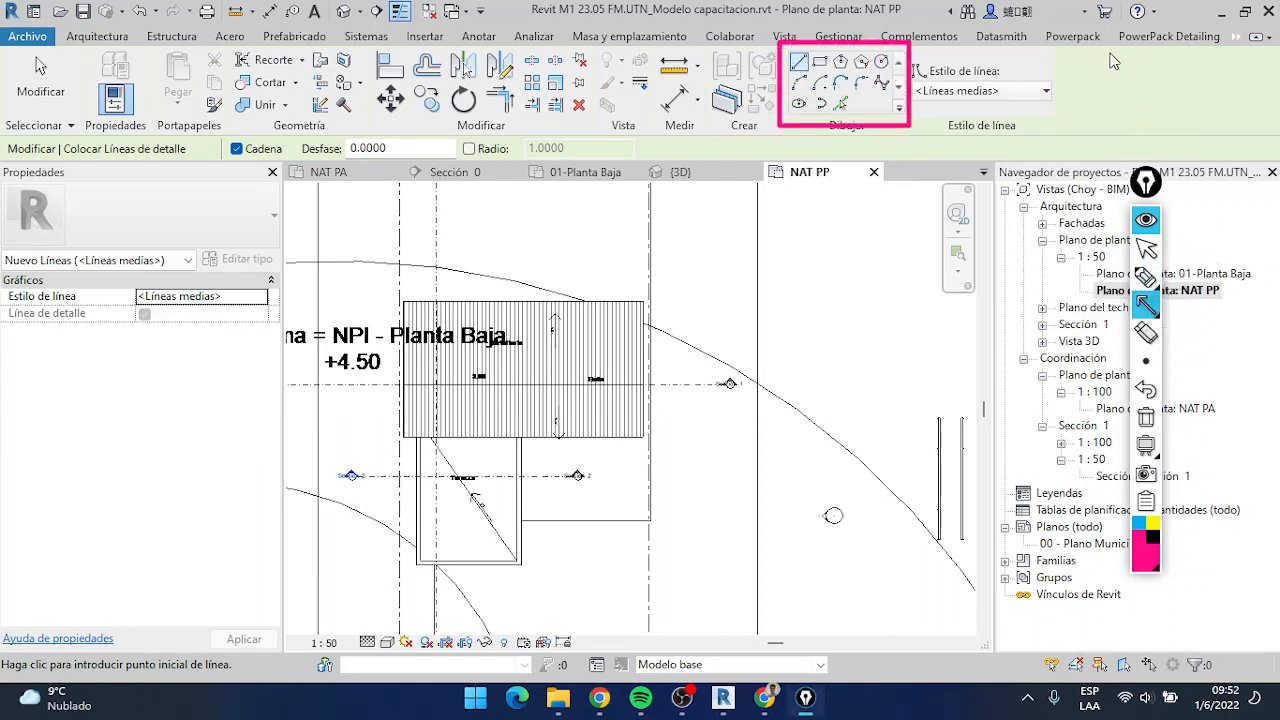
left_click_drag(1108, 60, 1072, 78)
mouse_move(1160, 285)
left_click(1146, 248)
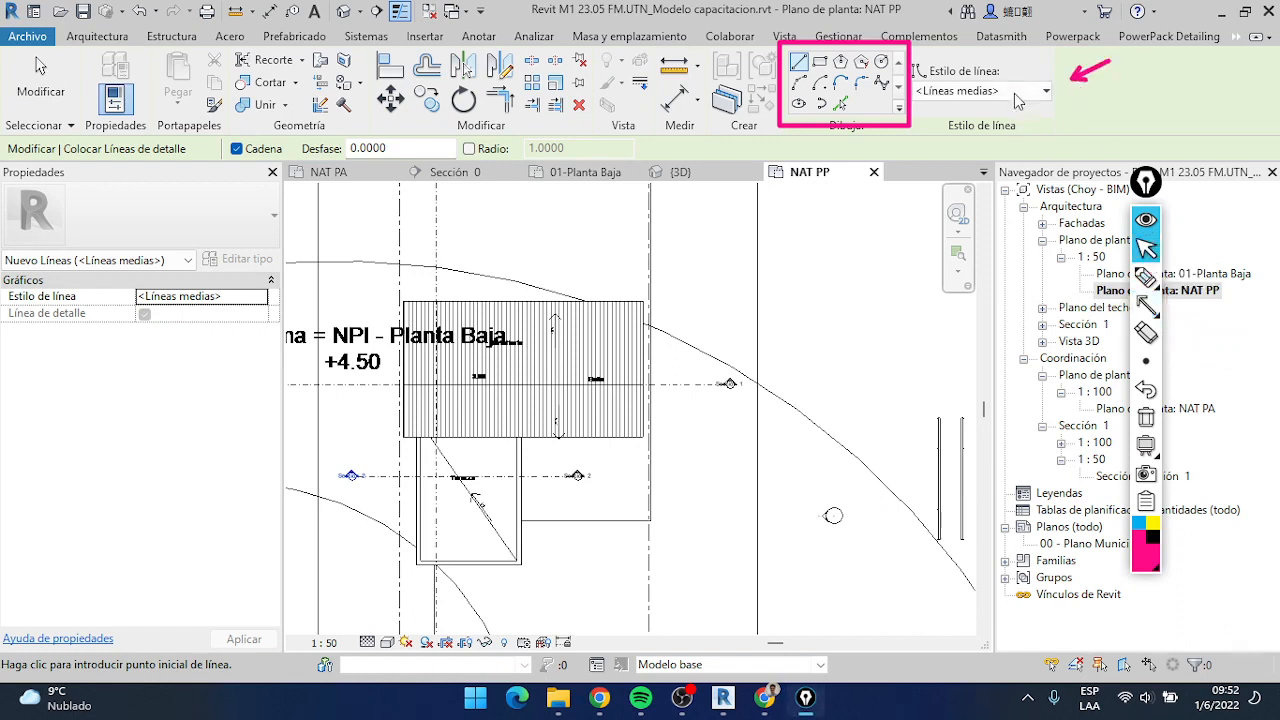
left_click(1018, 100)
scroll(1000, 230, "down", 1)
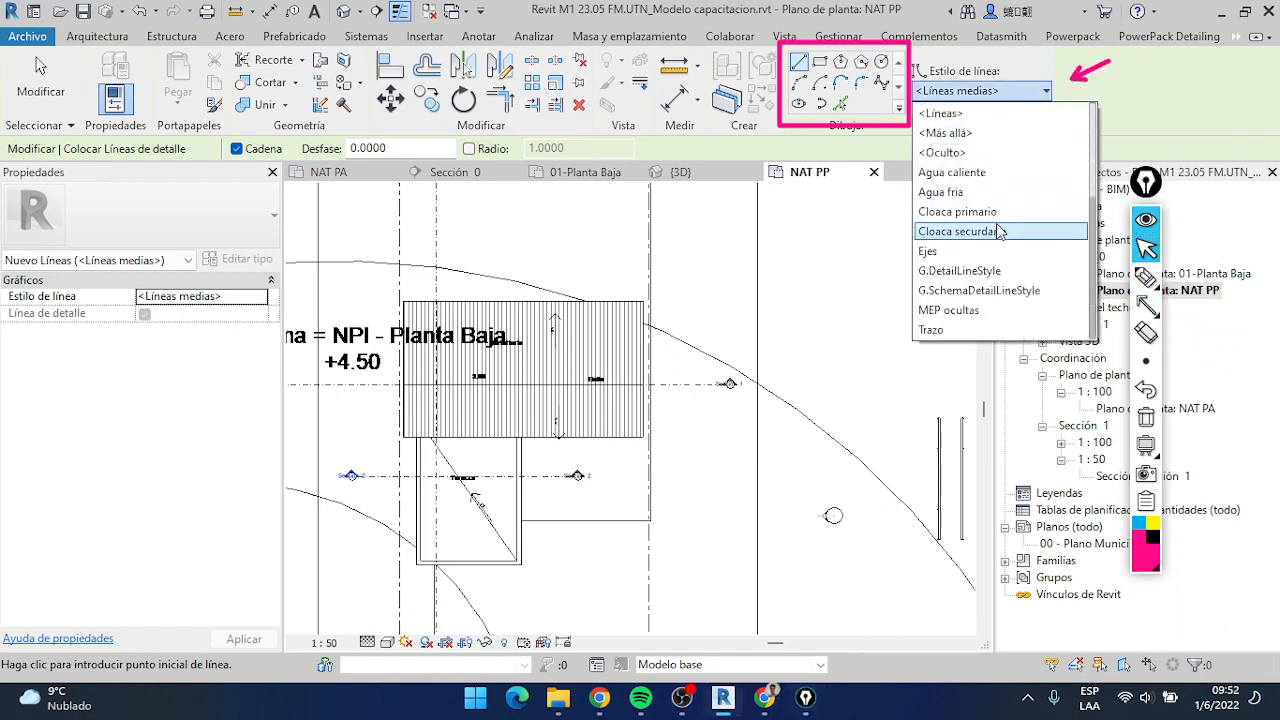
scroll(1000, 245, "up", 3)
scroll(1000, 245, "down", 3)
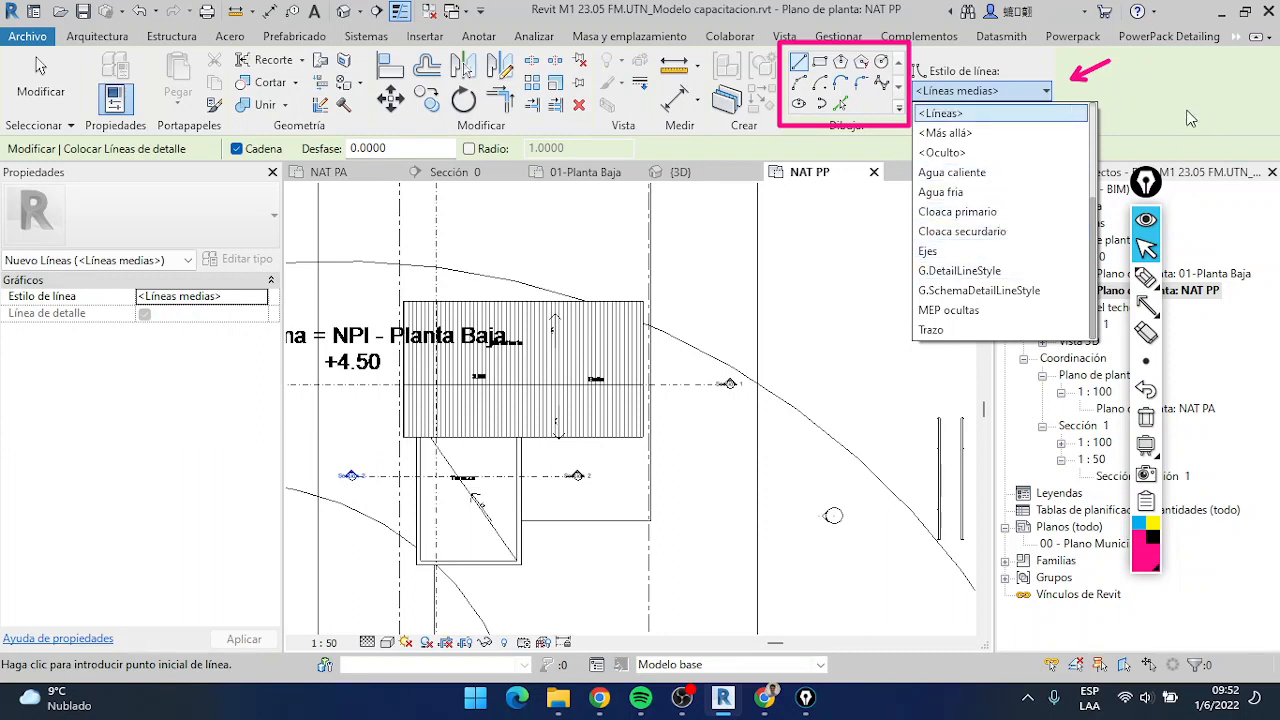
left_click(1152, 252)
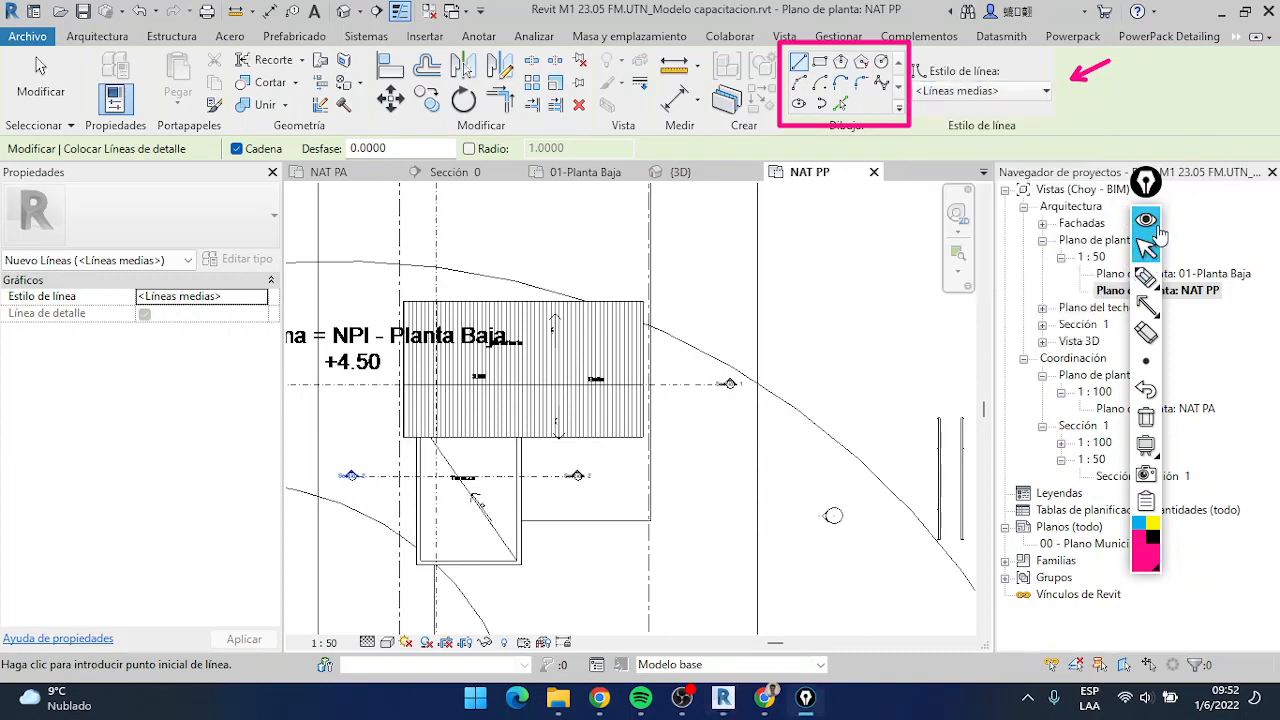
Move the screen pen toolbar aside, leave the line command, and open the 01-Planta Baja floor plan
left_click_drag(1146, 182, 1203, 182)
key("Escape")
double_click(1167, 276)
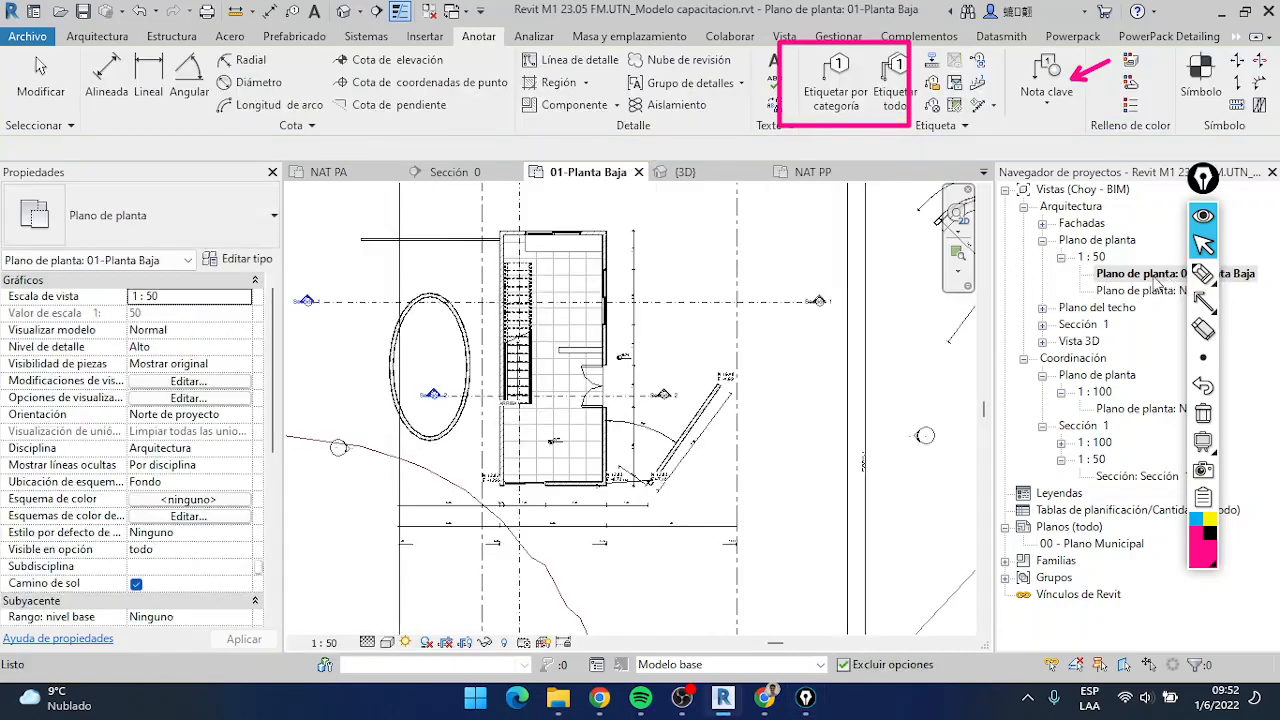
scroll(822, 373, "up", 3)
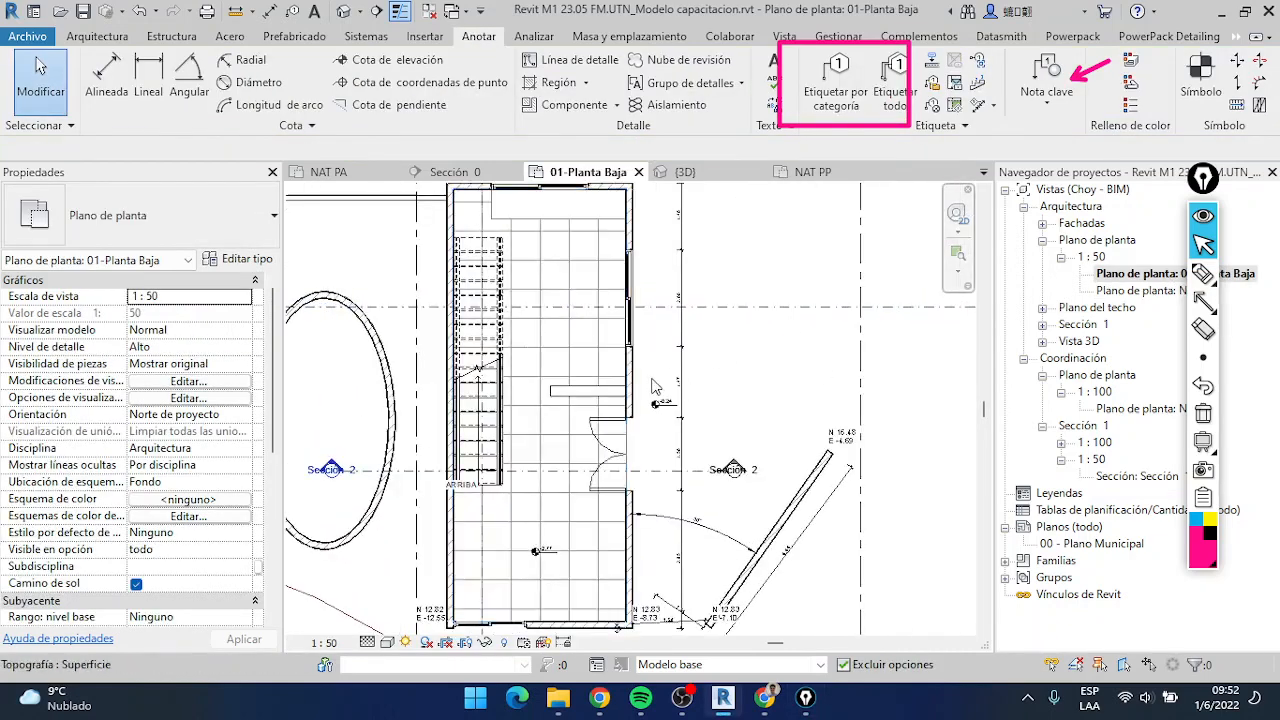
mouse_move(1204, 273)
left_click(1233, 273)
Using the Cloaca primario detail line style, draw a circle of about 0.10 m radius on the counter below the upper window
left_click(568, 60)
left_click(1000, 90)
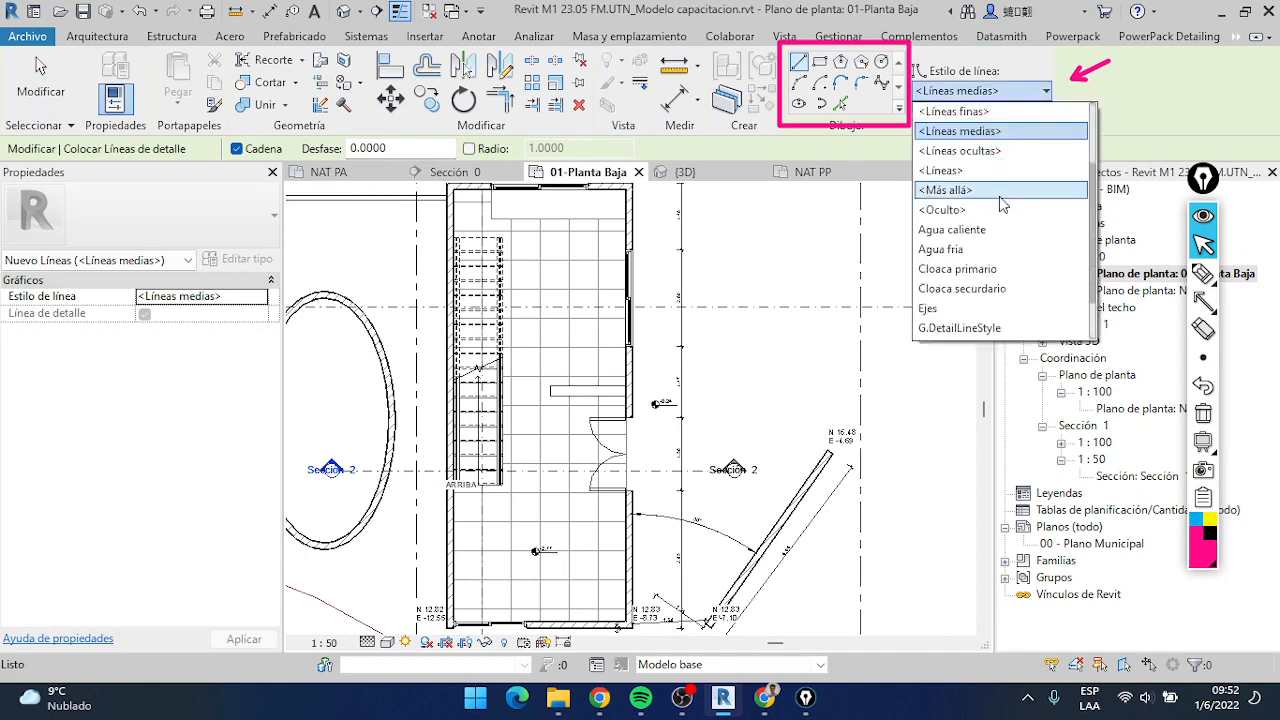
left_click(985, 269)
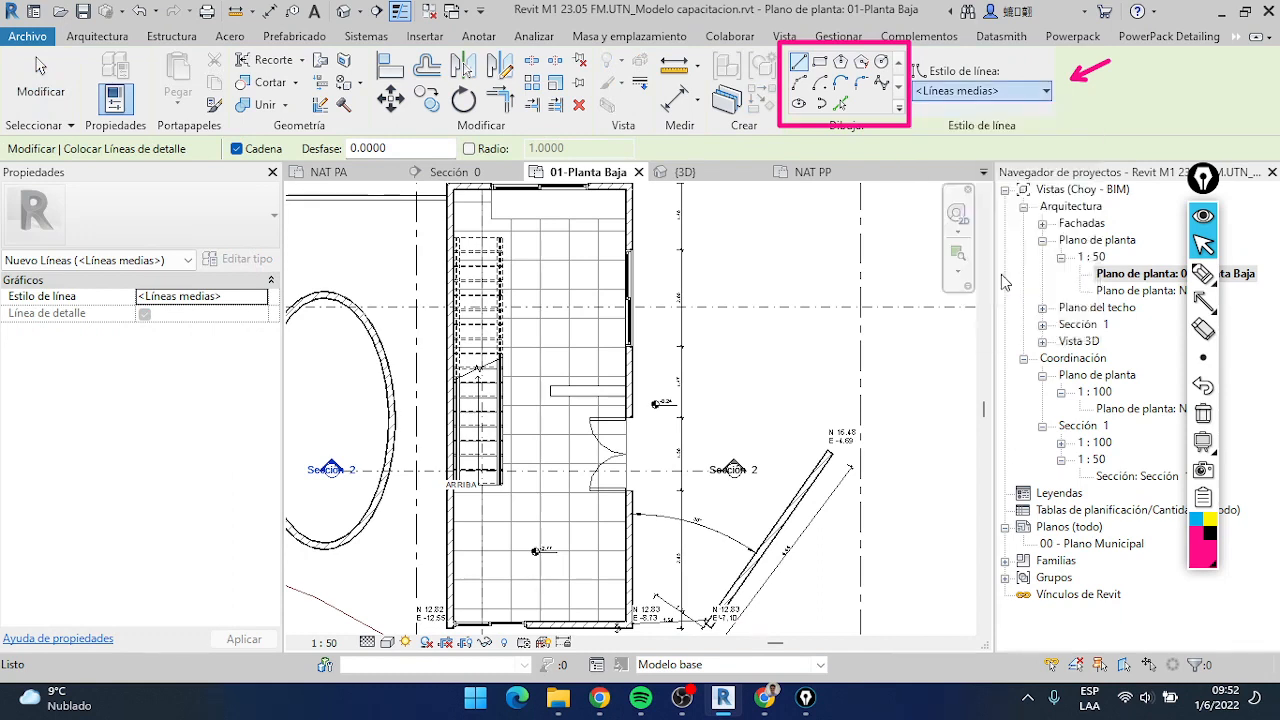
left_click(881, 62)
scroll(548, 212, "up", 2)
left_click(551, 205)
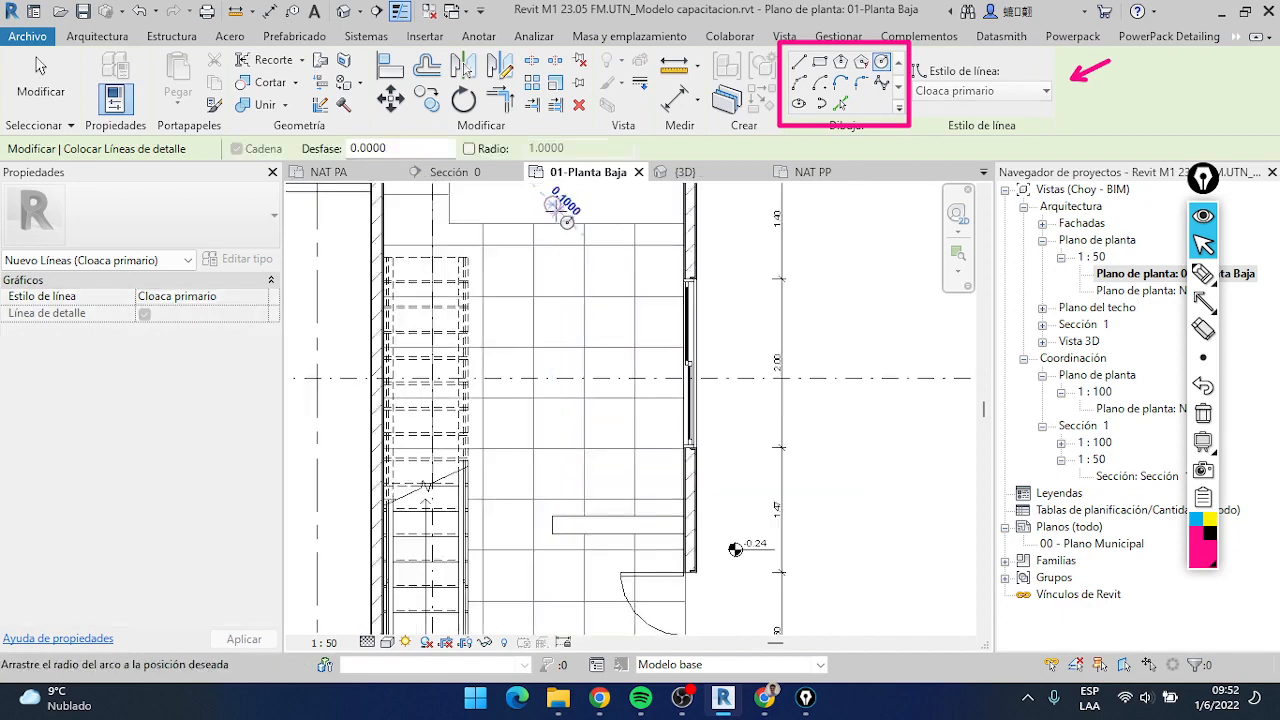
scroll(567, 220, "up", 2)
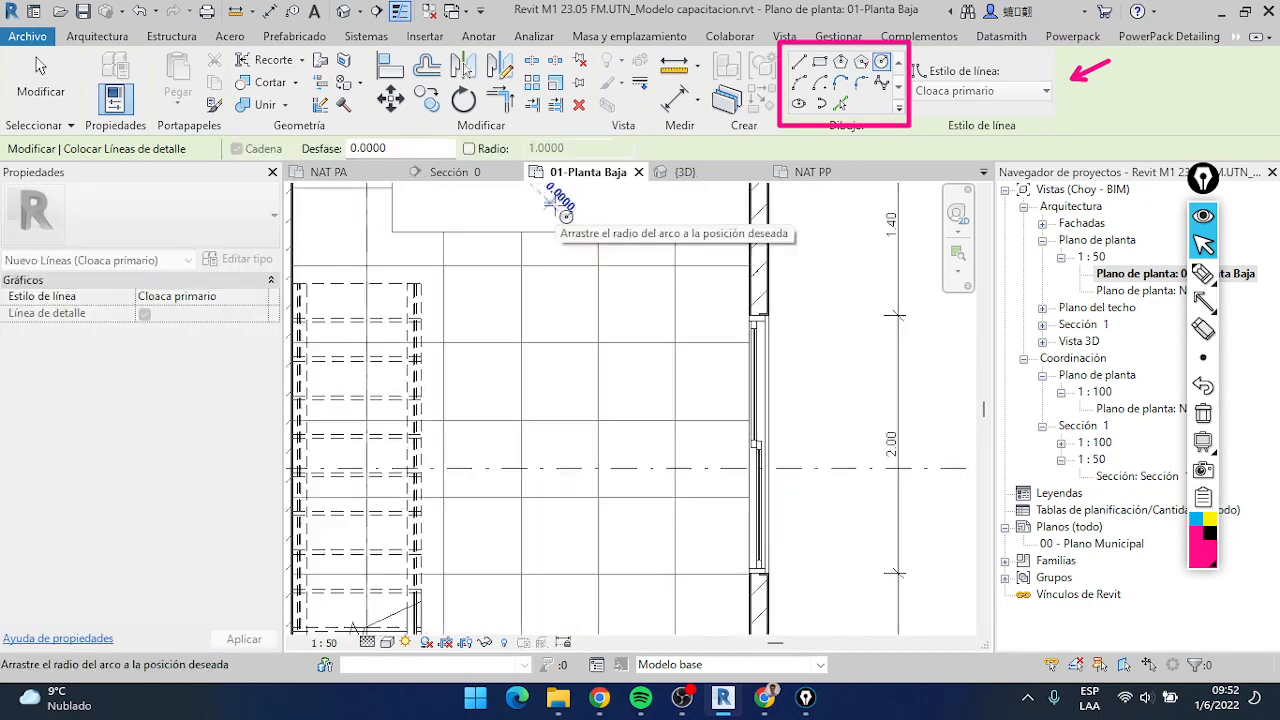
left_click(564, 207)
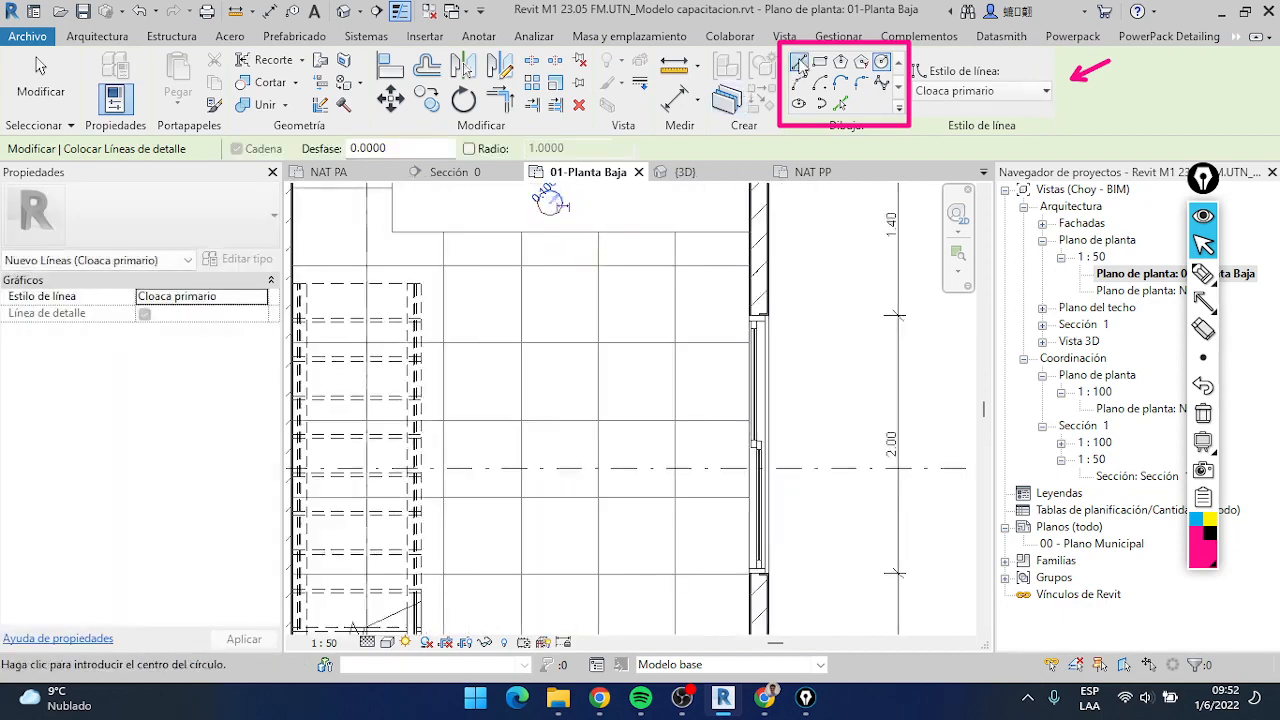
Draw a detail line from the circle's right quadrant horizontally through the right wall, continuing diagonally down outside the house
left_click(801, 66)
left_click(550, 217)
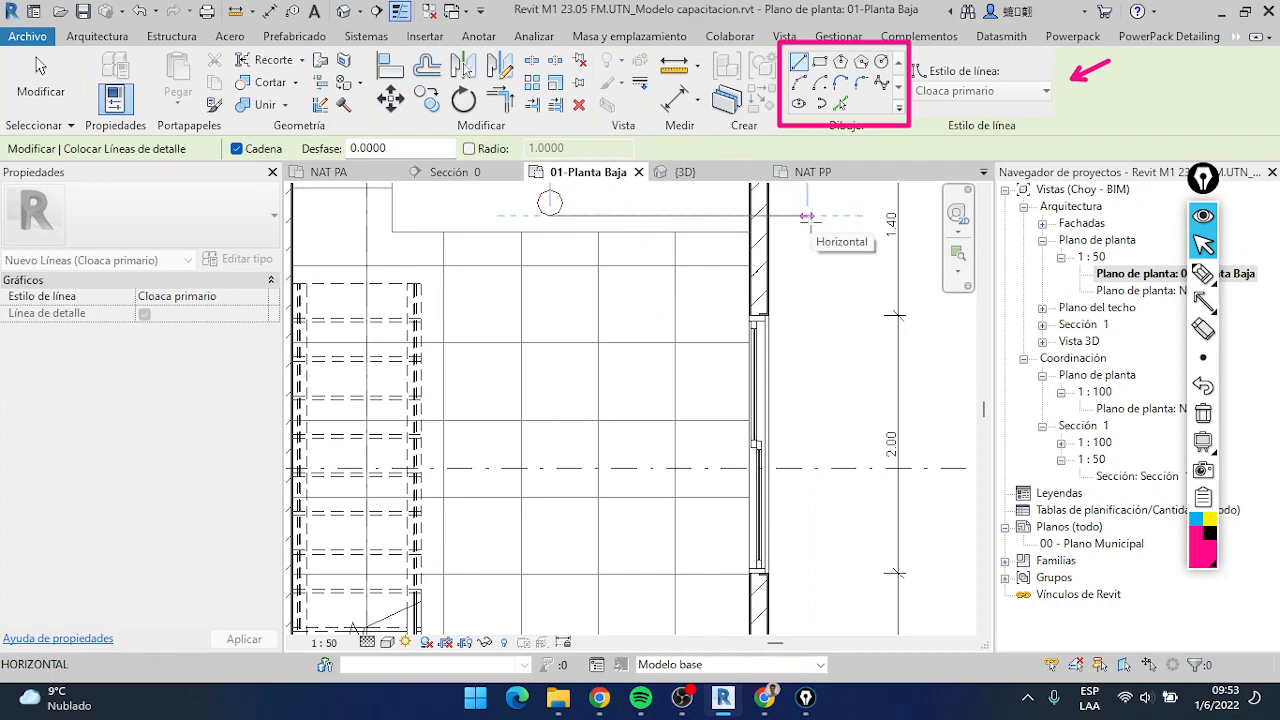
key("Escape")
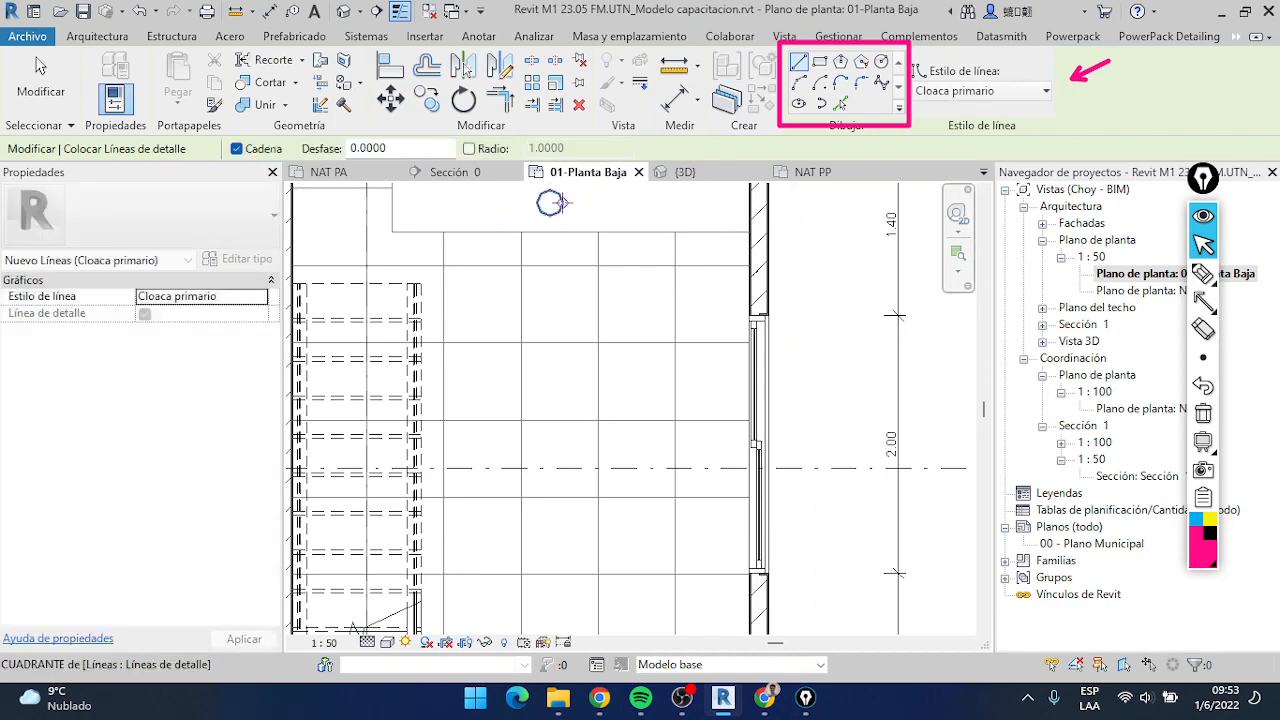
left_click(562, 203)
left_click(766, 203)
scroll(836, 313, "down", 2)
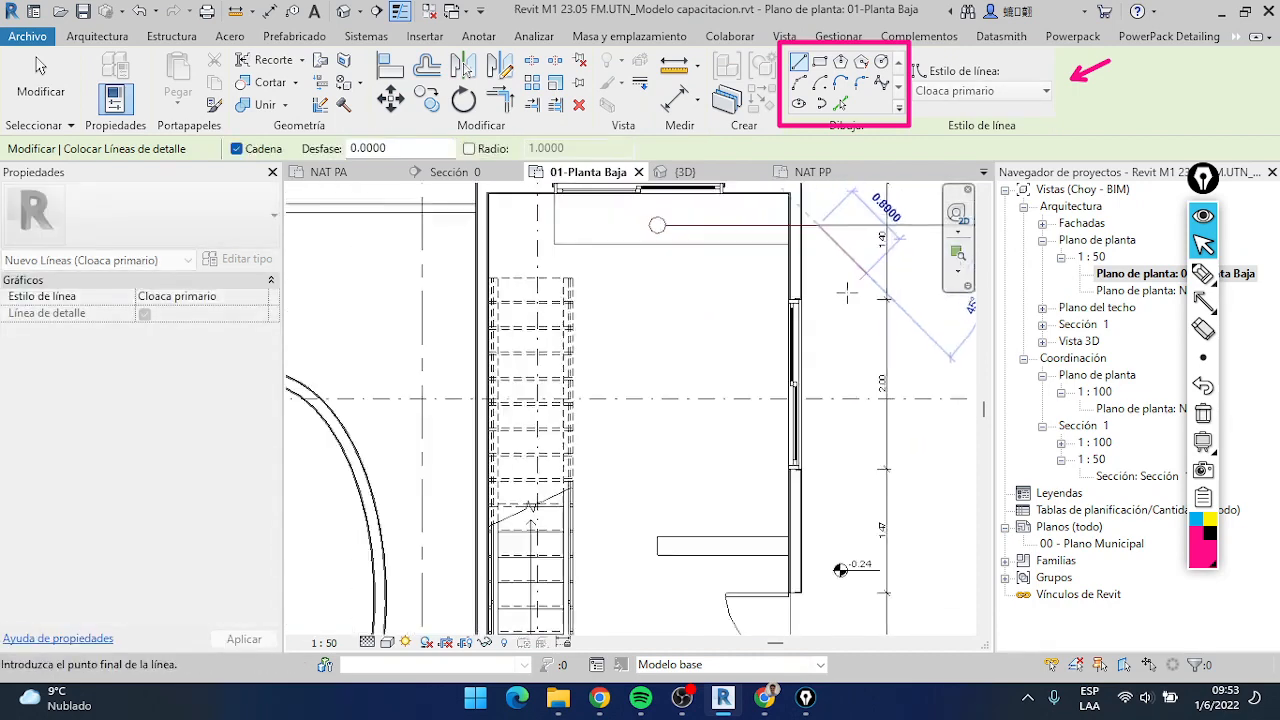
left_click(837, 313)
scroll(846, 463, "down", 1)
Extend the sewer line vertically down alongside the right wall to just past the house's lower wall, ending the chain there
middle_click_drag(852, 463, 861, 276)
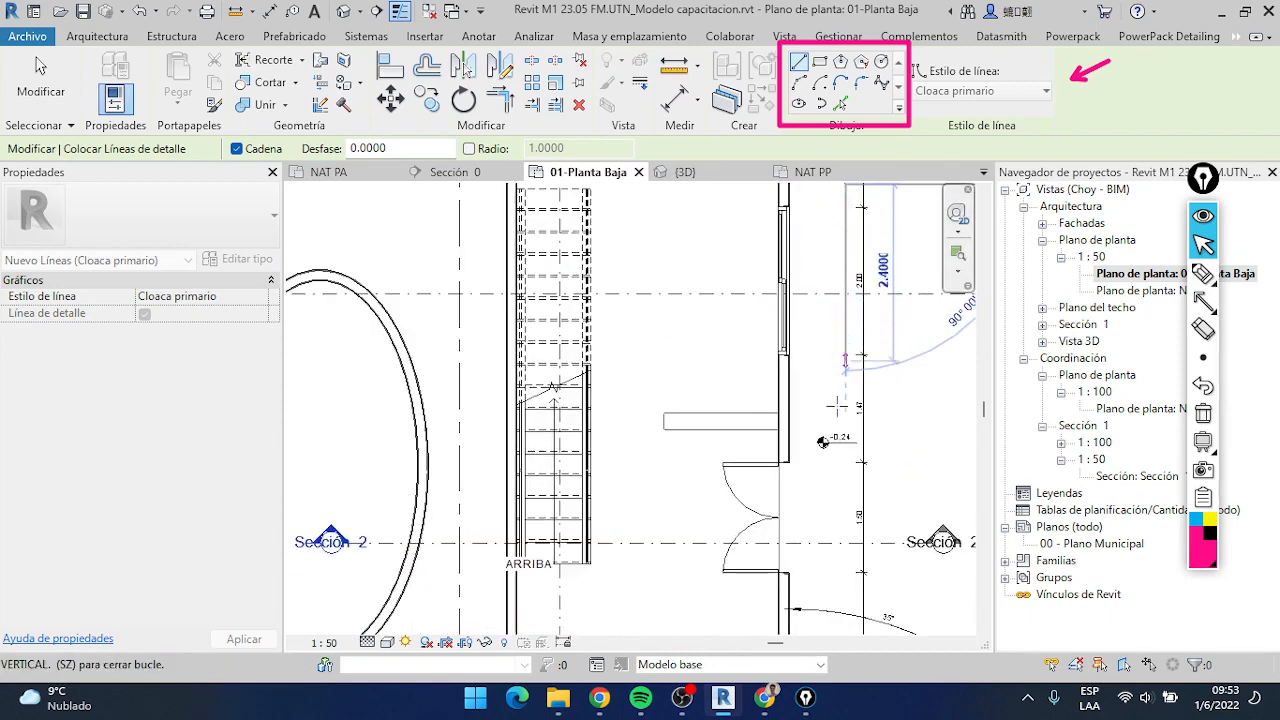
middle_click_drag(840, 403, 860, 245)
scroll(851, 399, "down", 1)
scroll(853, 440, "down", 1)
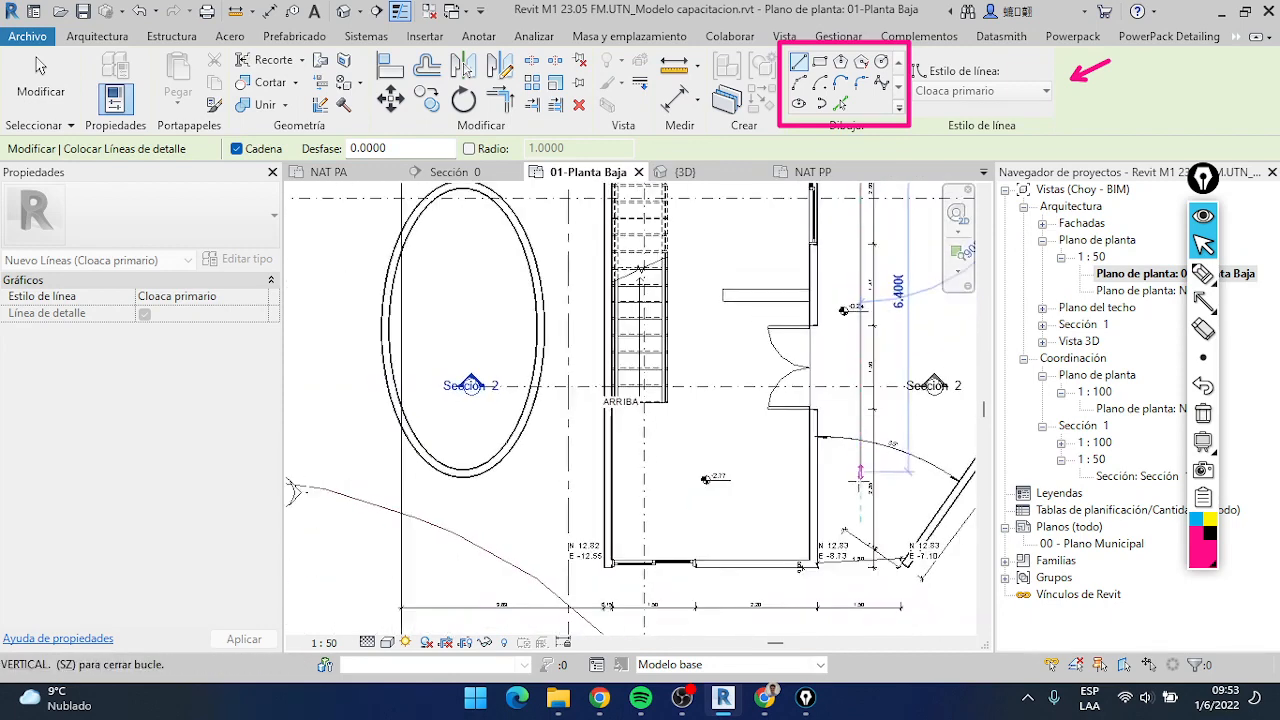
left_click(861, 590)
middle_click_drag(920, 188, 895, 234)
key("Escape")
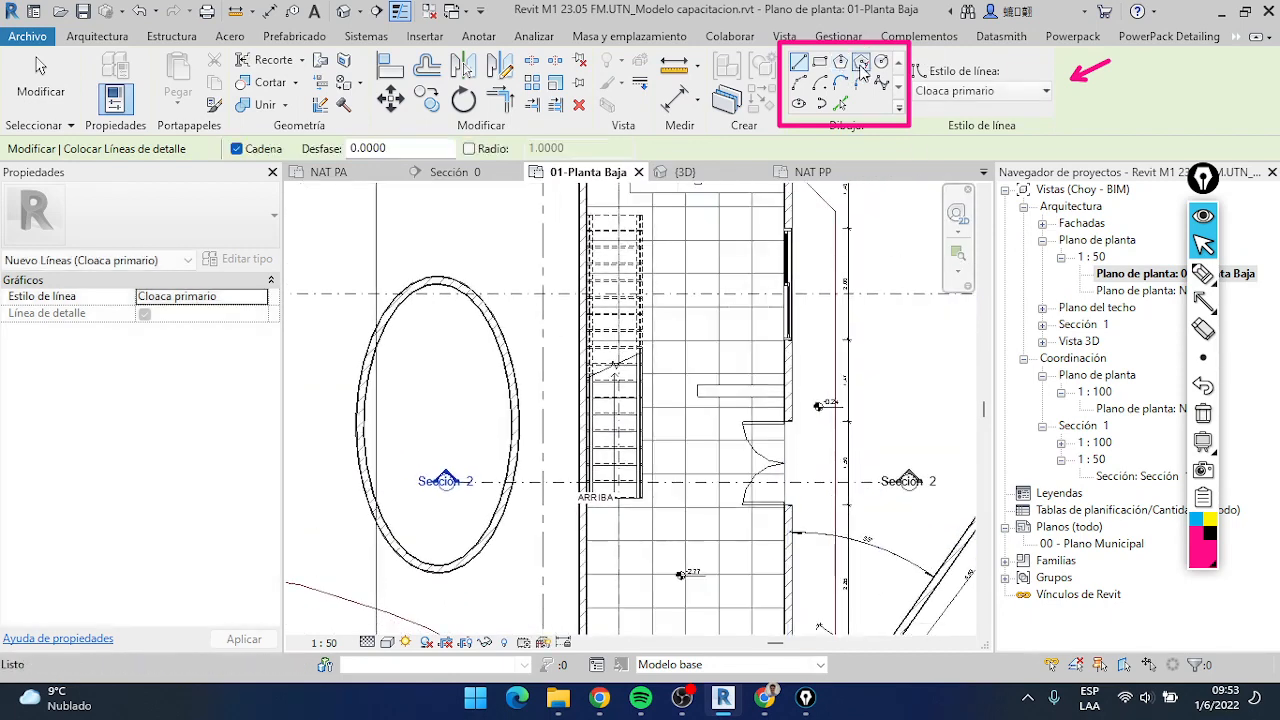
Draw a circumscribed polygon with 4 sides and about 0.3 m inner radius, centred on the vertical sewer line beside the window
left_click(863, 67)
scroll(845, 228, "up", 5)
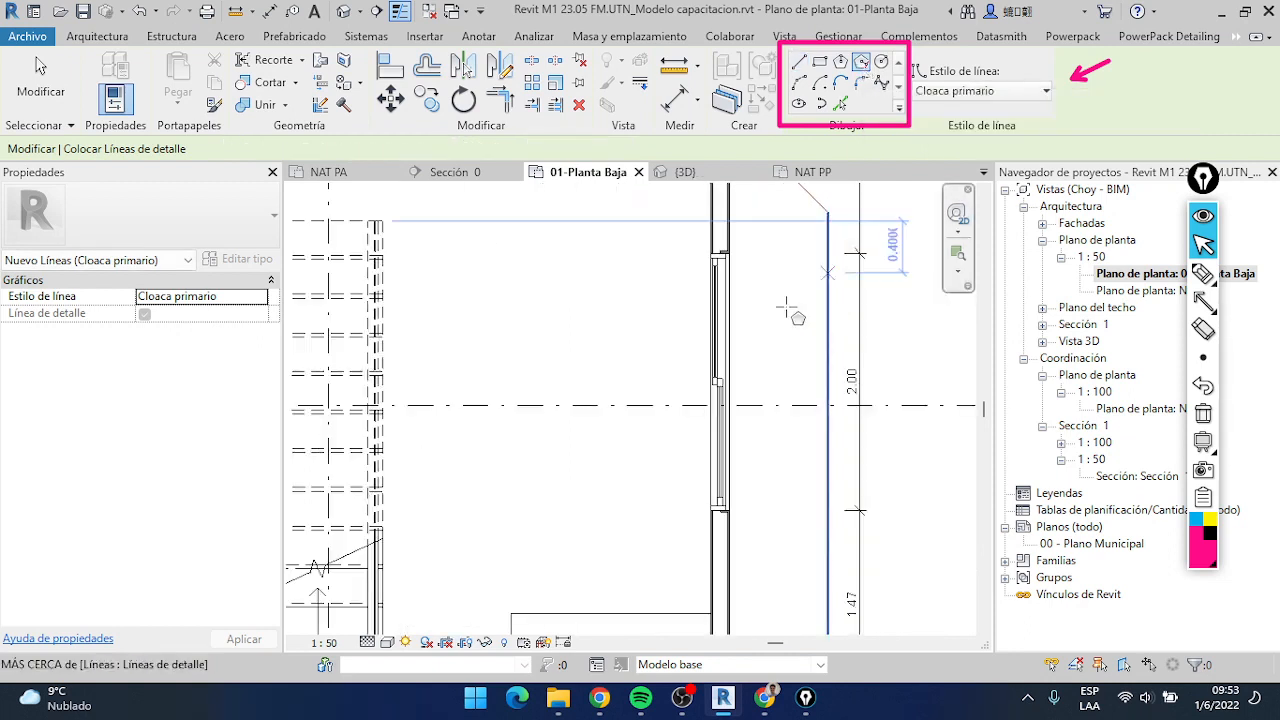
left_click_drag(359, 146, 318, 150)
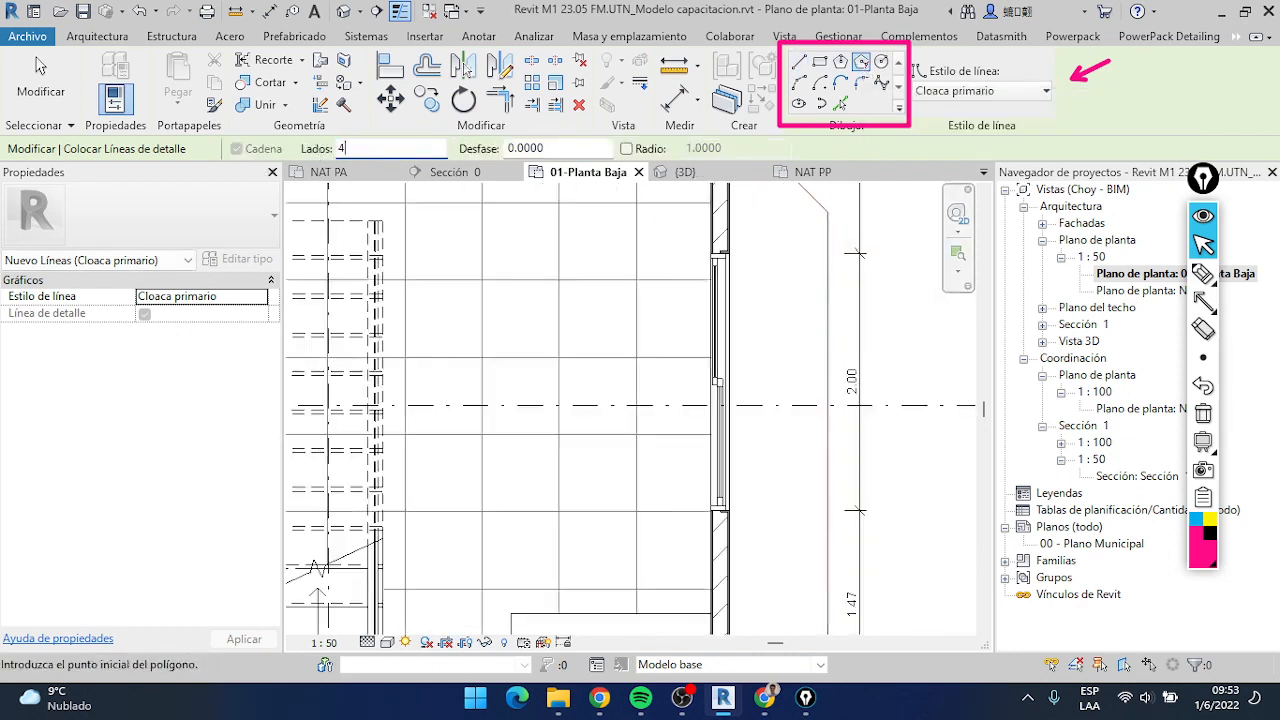
left_click(830, 345)
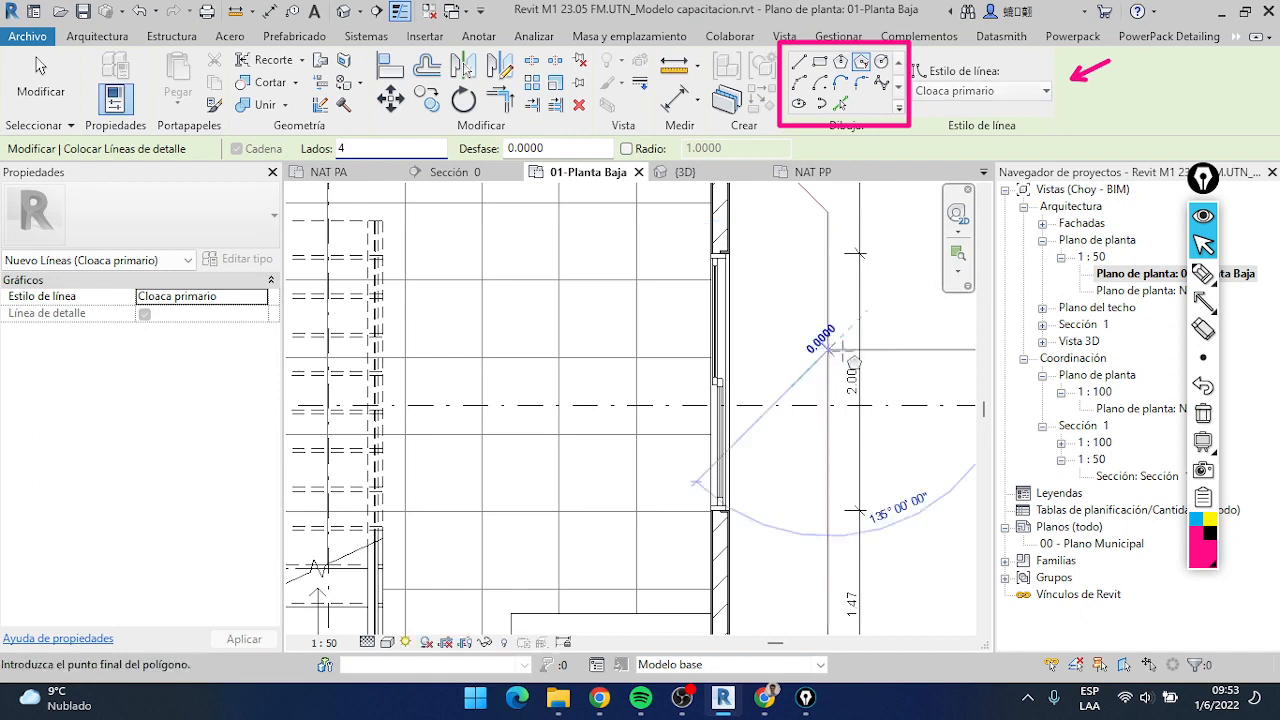
scroll(835, 348, "up", 2)
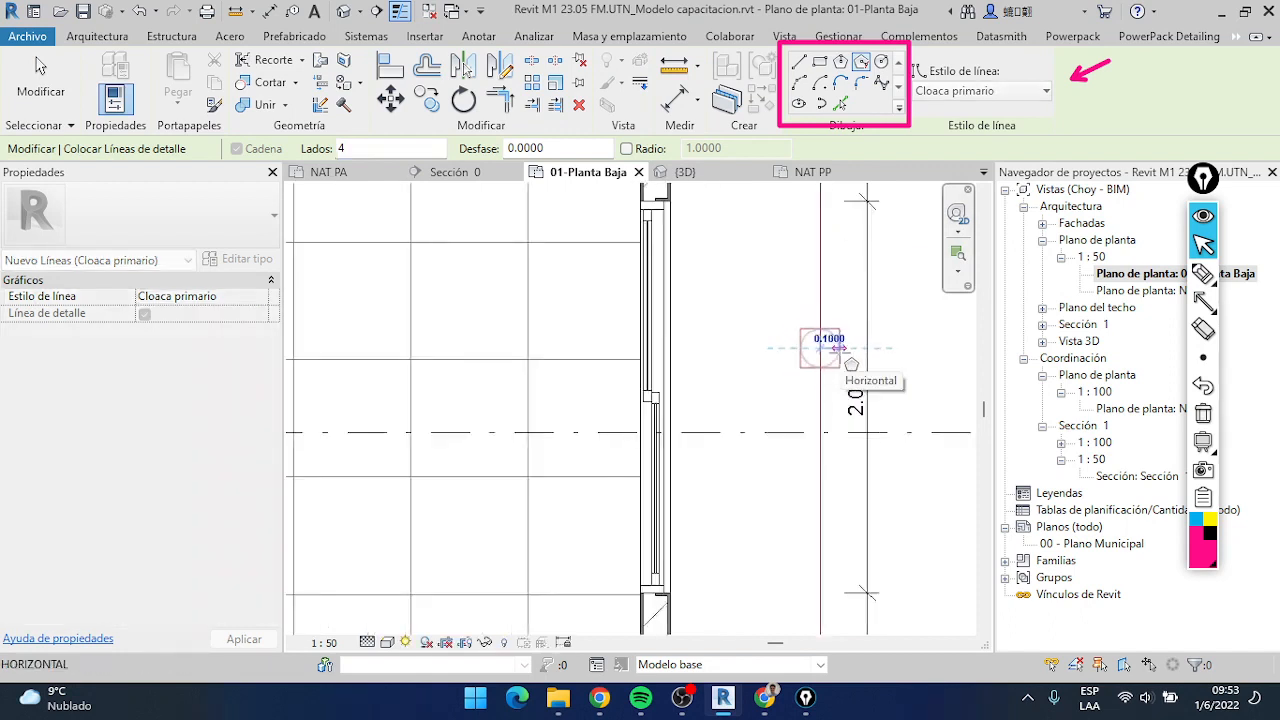
scroll(840, 348, "up", 1)
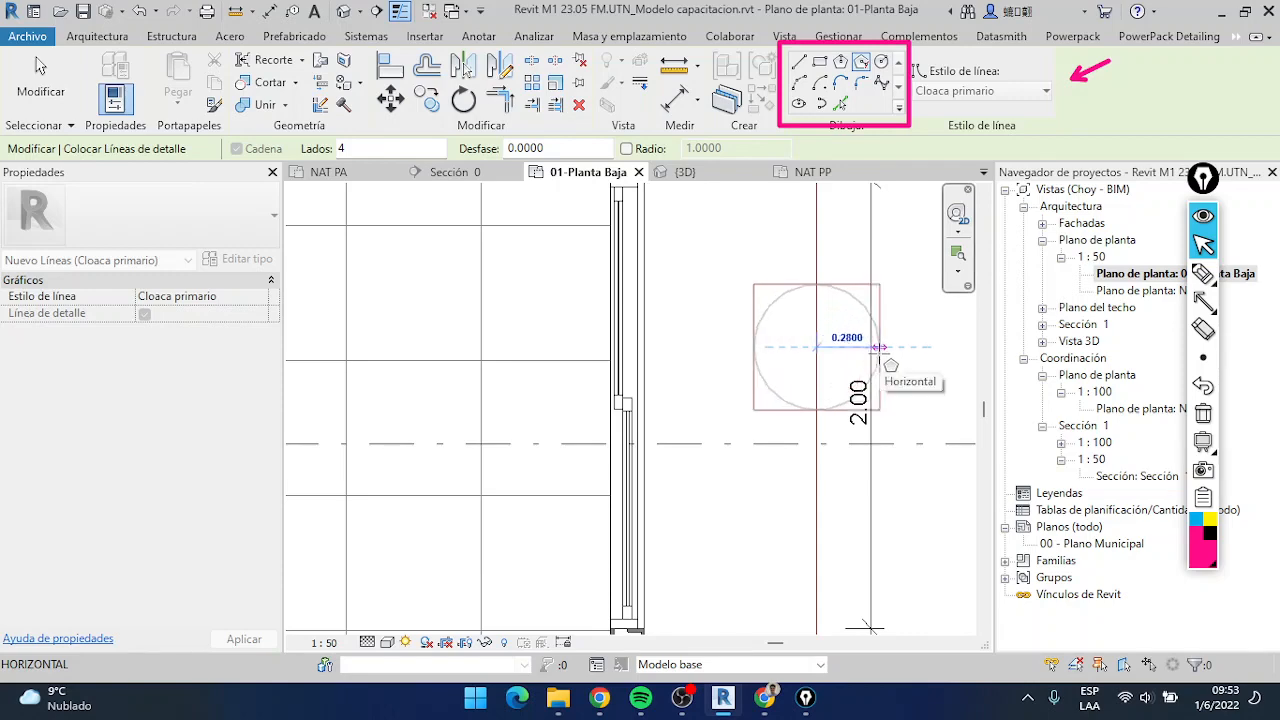
scroll(878, 355, "down", 4)
middle_click_drag(872, 357, 860, 359)
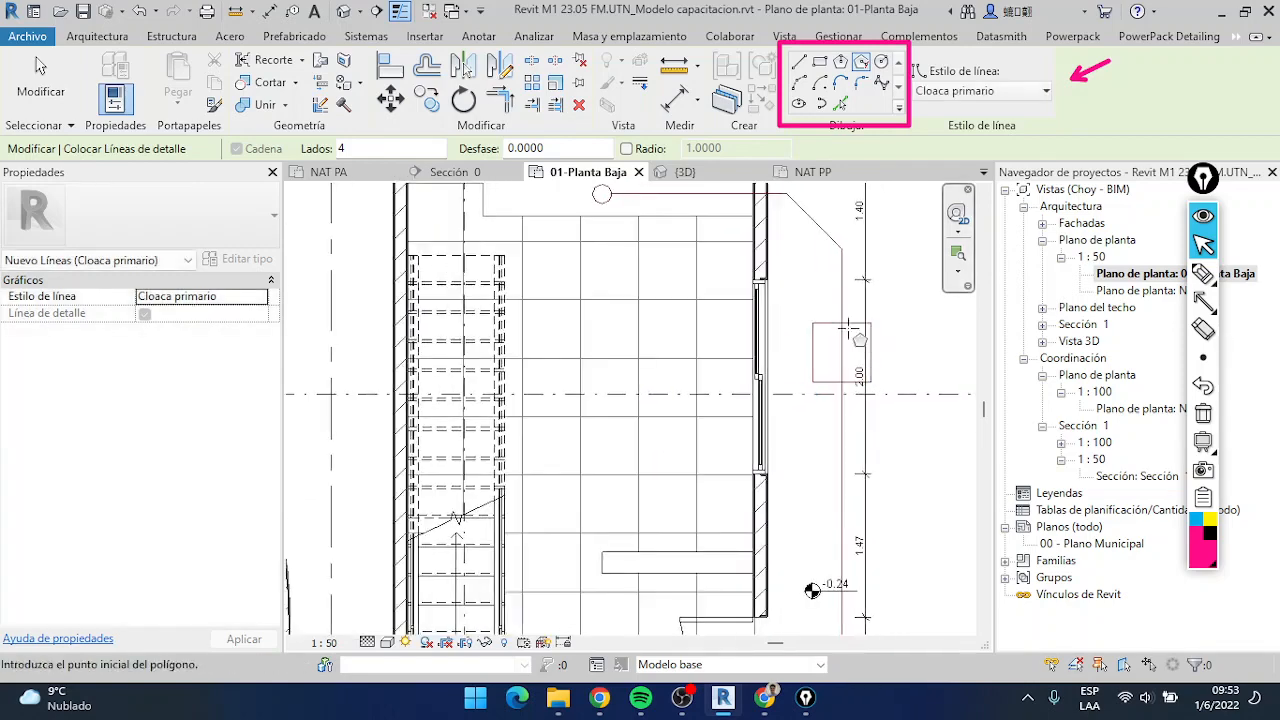
key("Escape")
key("Escape")
Turn off the thin lines display and inspect the sewer circle, pipe run and square chamber at their true line weight
scroll(834, 324, "down", 2)
scroll(874, 343, "up", 2)
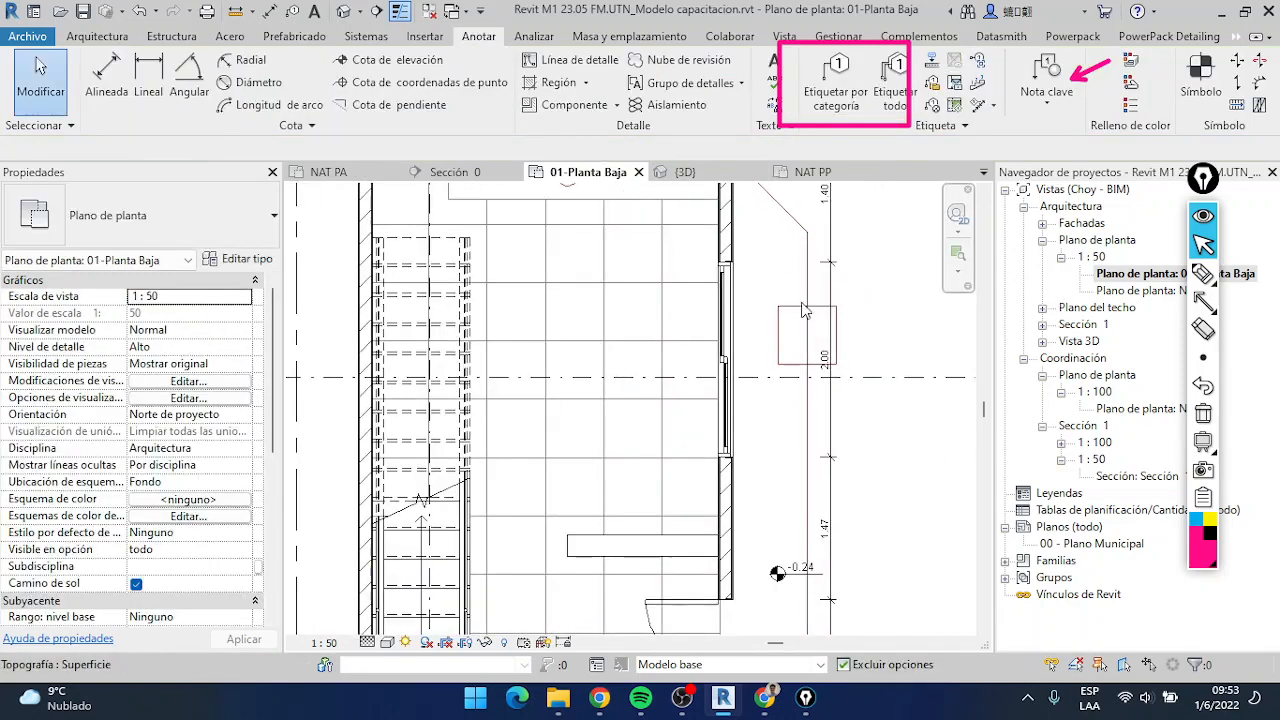
left_click(400, 11)
left_click(403, 10)
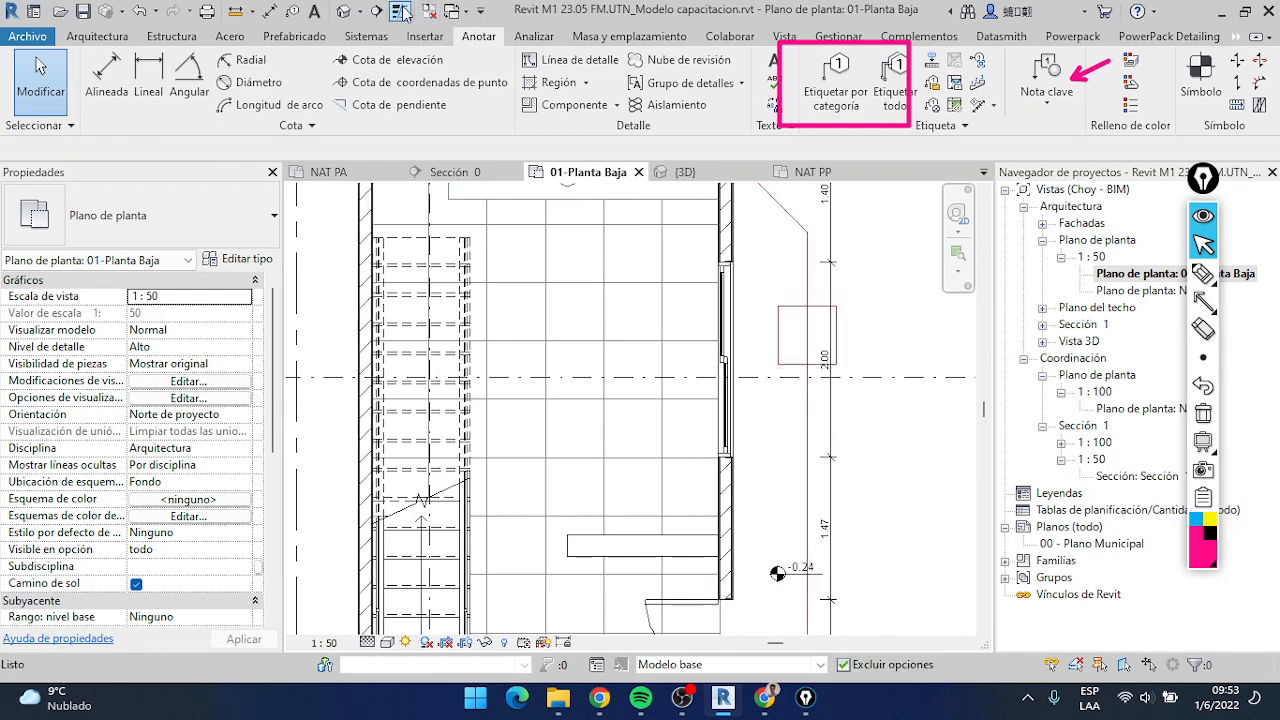
left_click(403, 10)
scroll(647, 230, "down", 2)
middle_click_drag(655, 232, 656, 308)
scroll(657, 305, "up", 3)
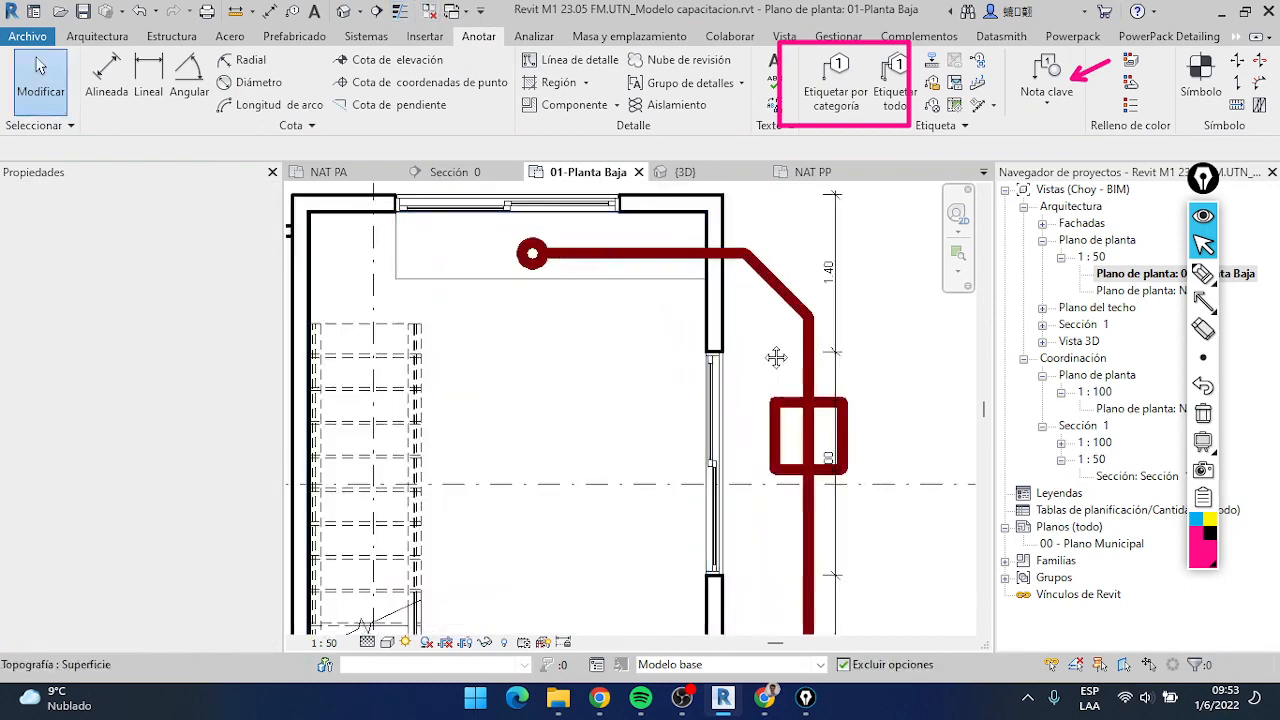
middle_click_drag(774, 357, 700, 200)
scroll(732, 380, "down", 2)
middle_click_drag(732, 372, 740, 295)
scroll(733, 393, "up", 3)
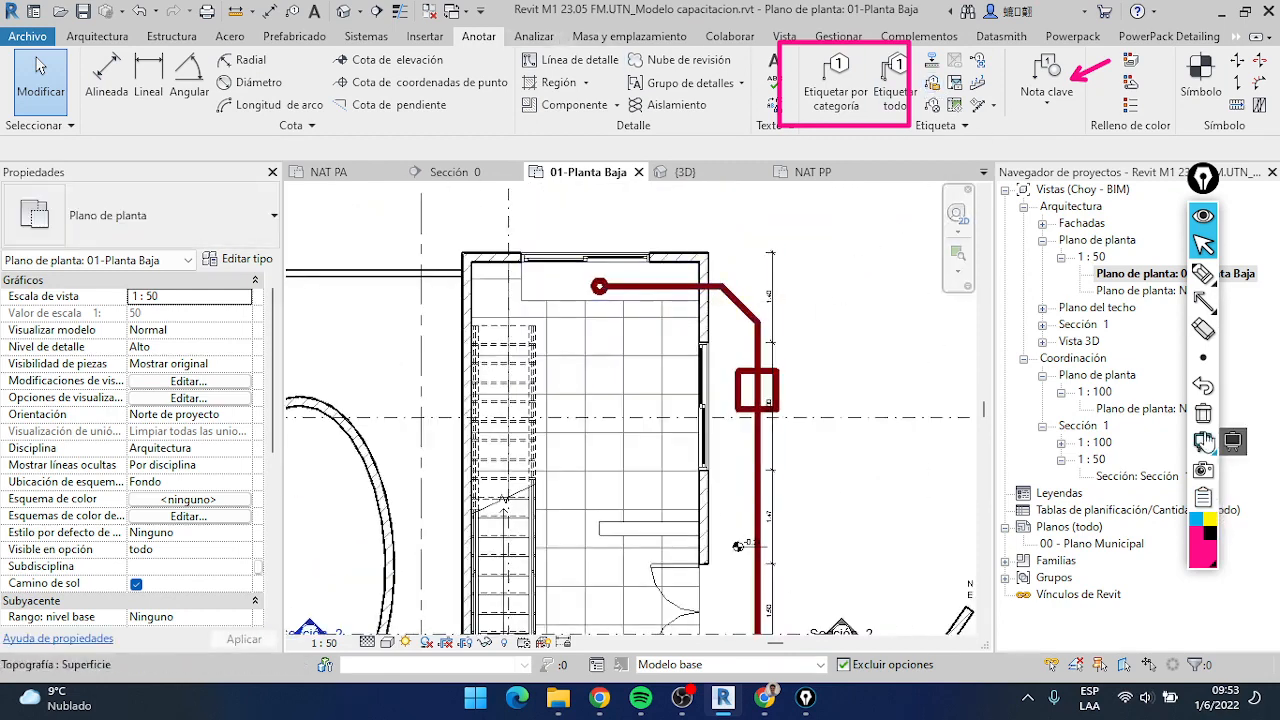
Start a new detail line on the ground floor plan using the <Elevado> line style
left_click(1203, 413)
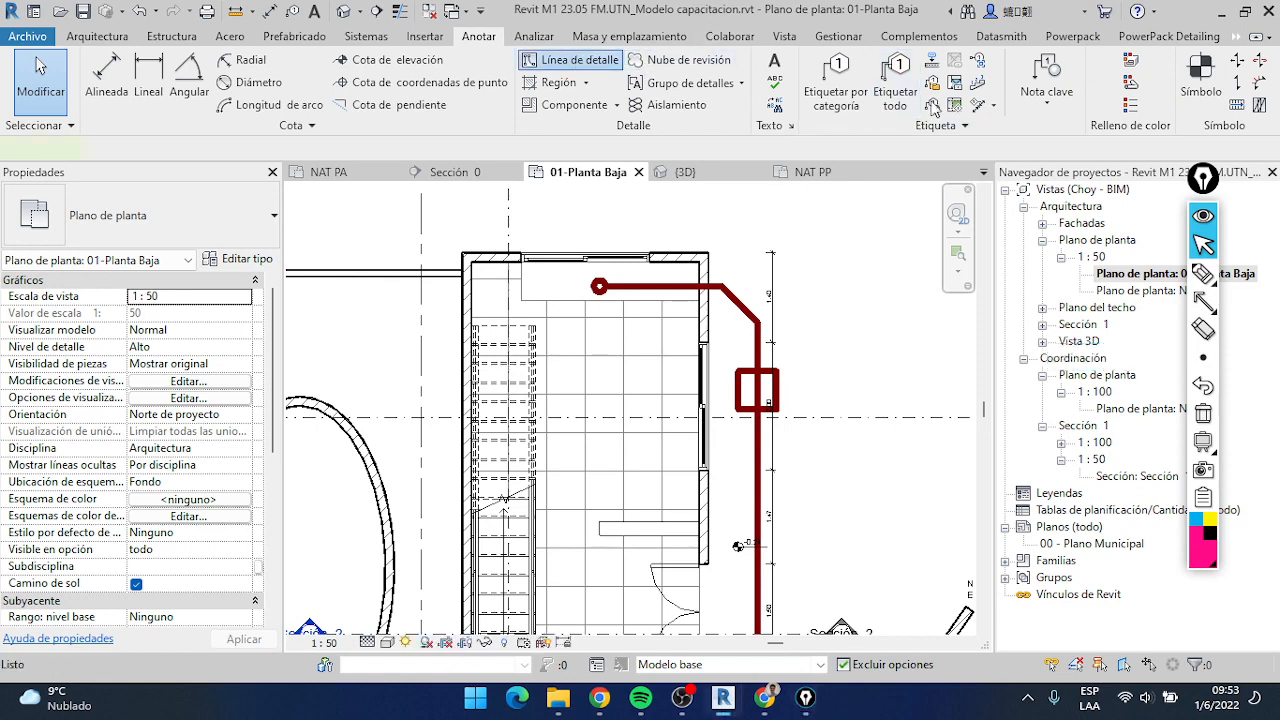
left_click(956, 91)
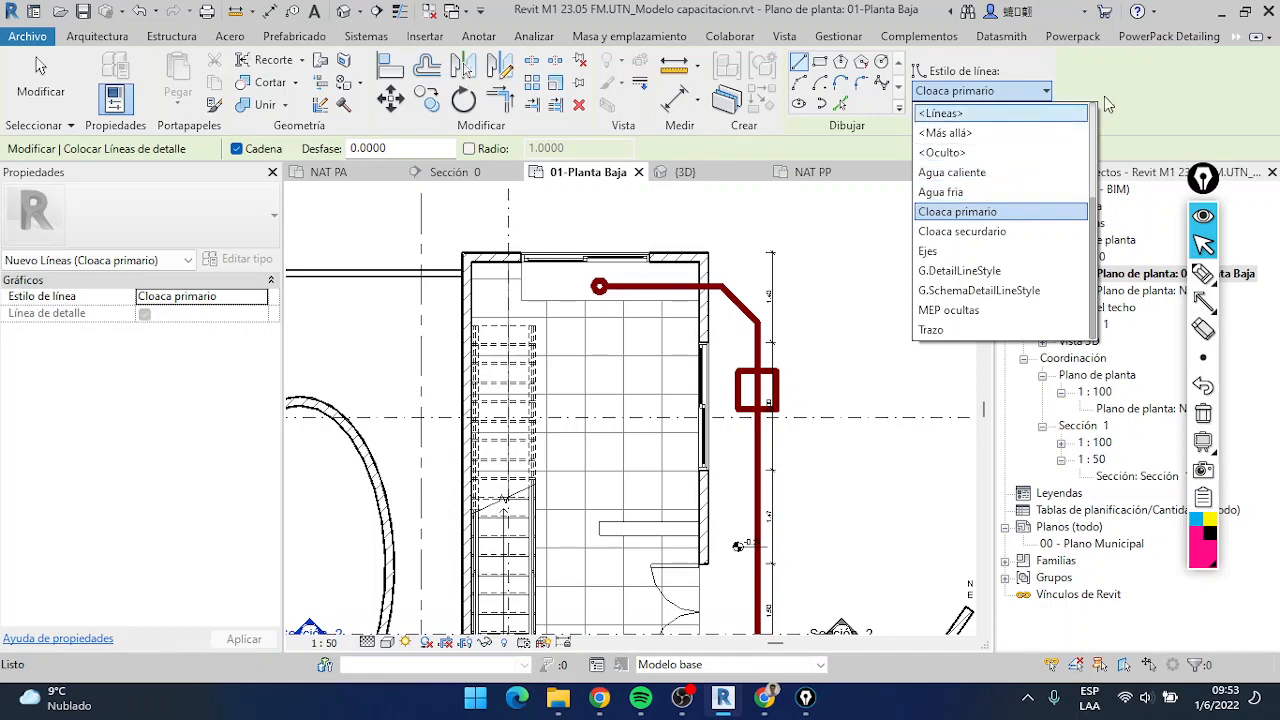
left_click(958, 211)
scroll(764, 262, "down", 2)
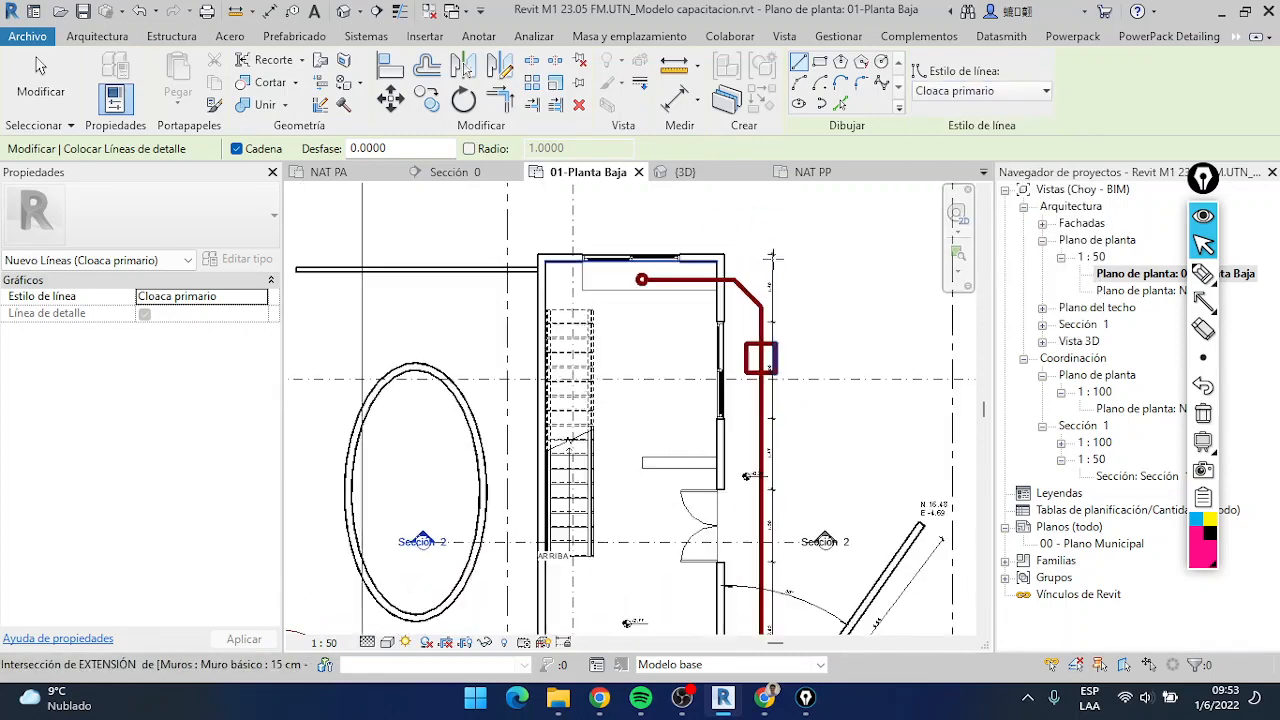
scroll(736, 357, "up", 1)
left_click(978, 97)
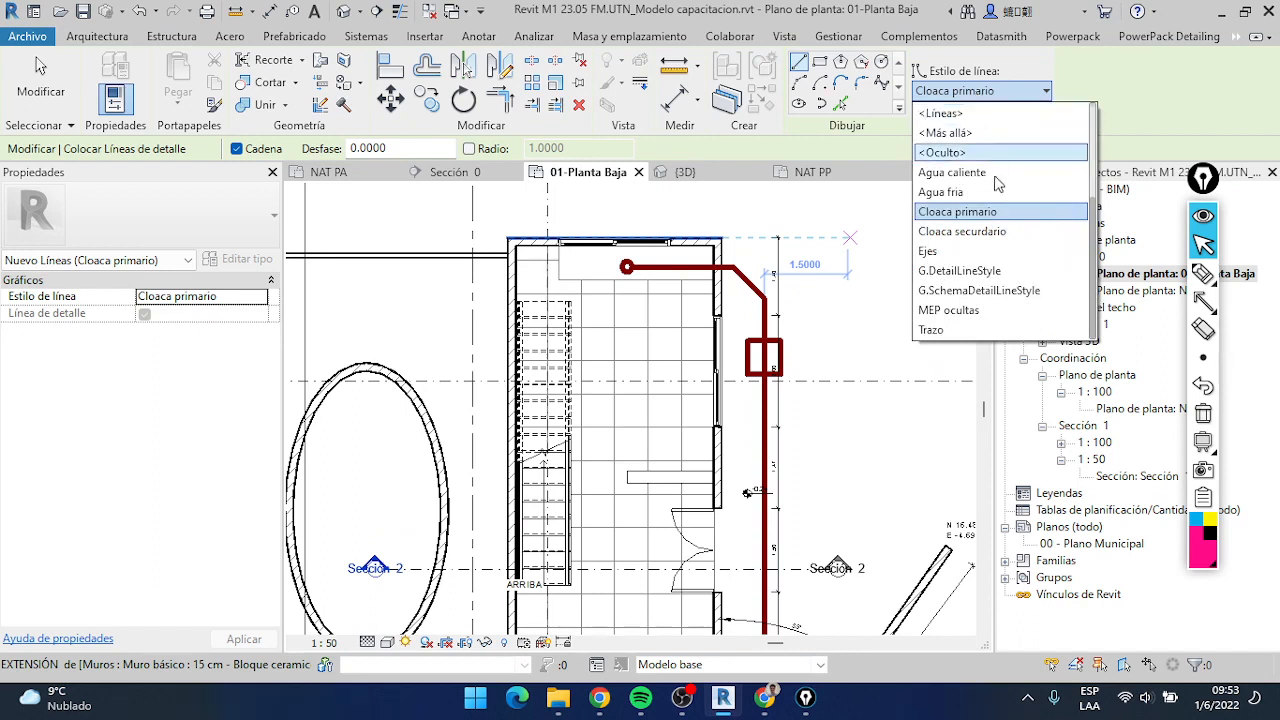
scroll(998, 188, "up", 2)
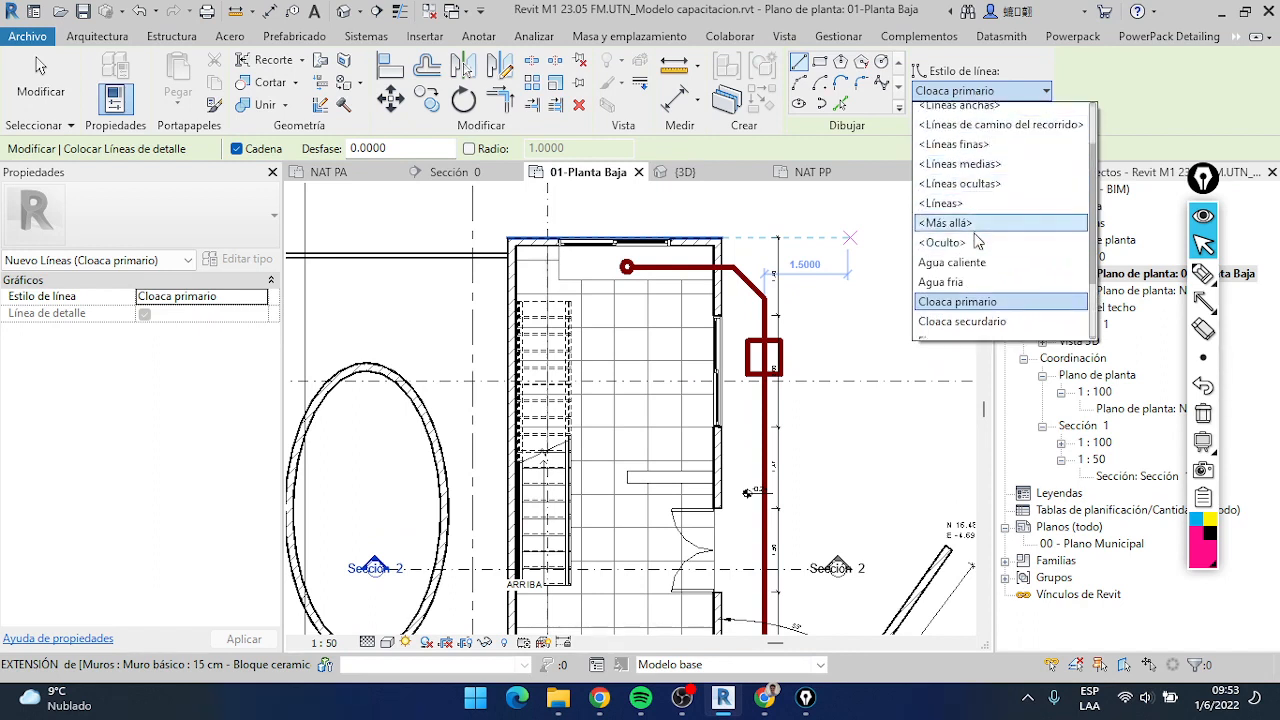
scroll(980, 200, "up", 1)
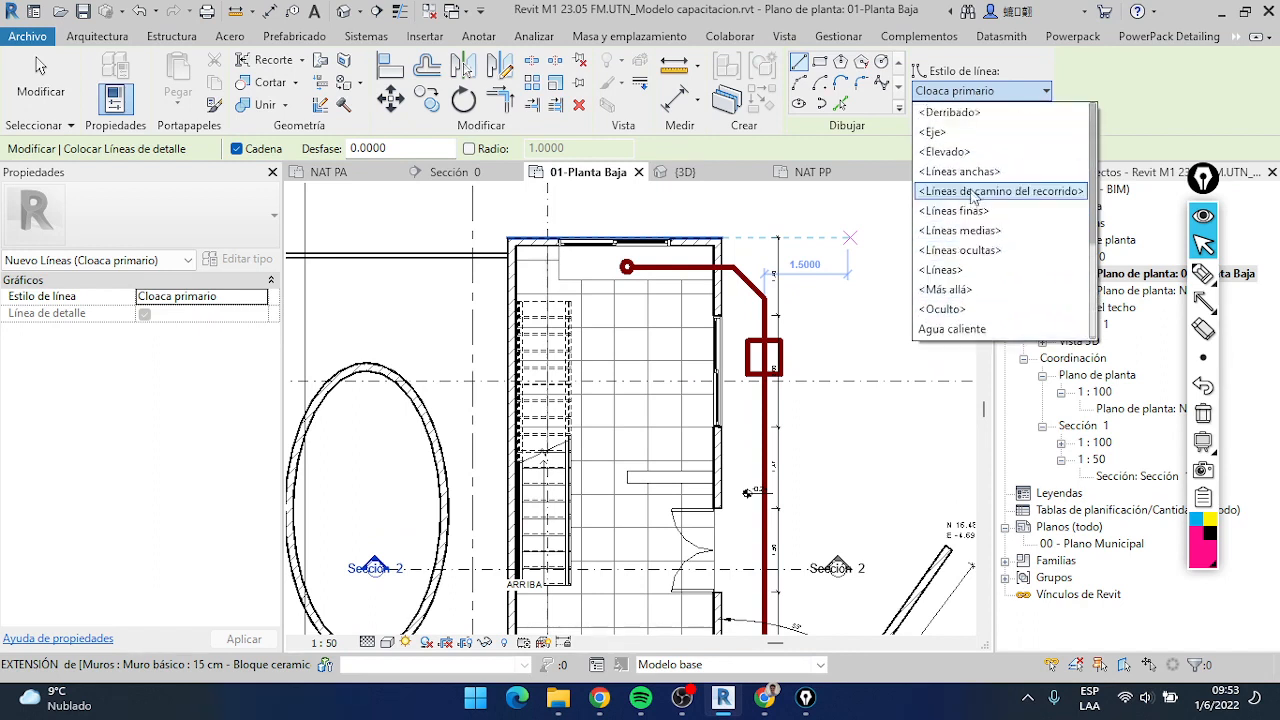
left_click(941, 152)
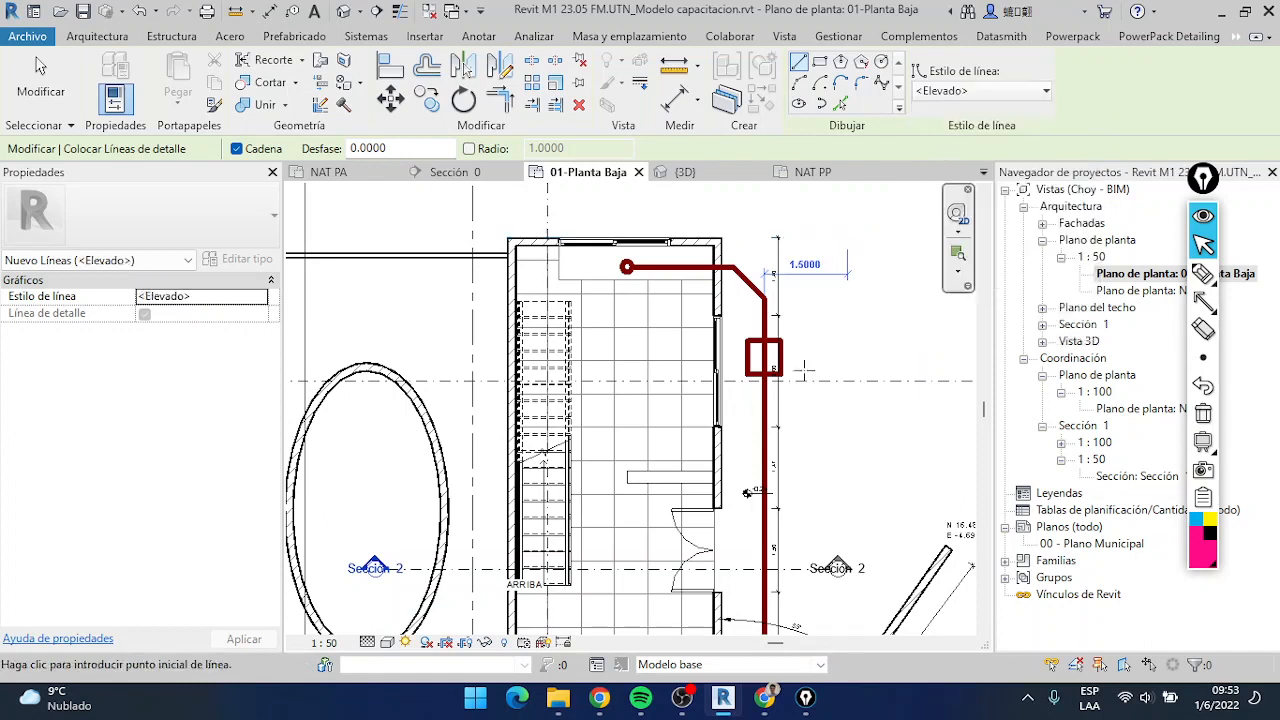
left_click(720, 241)
middle_click_drag(862, 250, 717, 250)
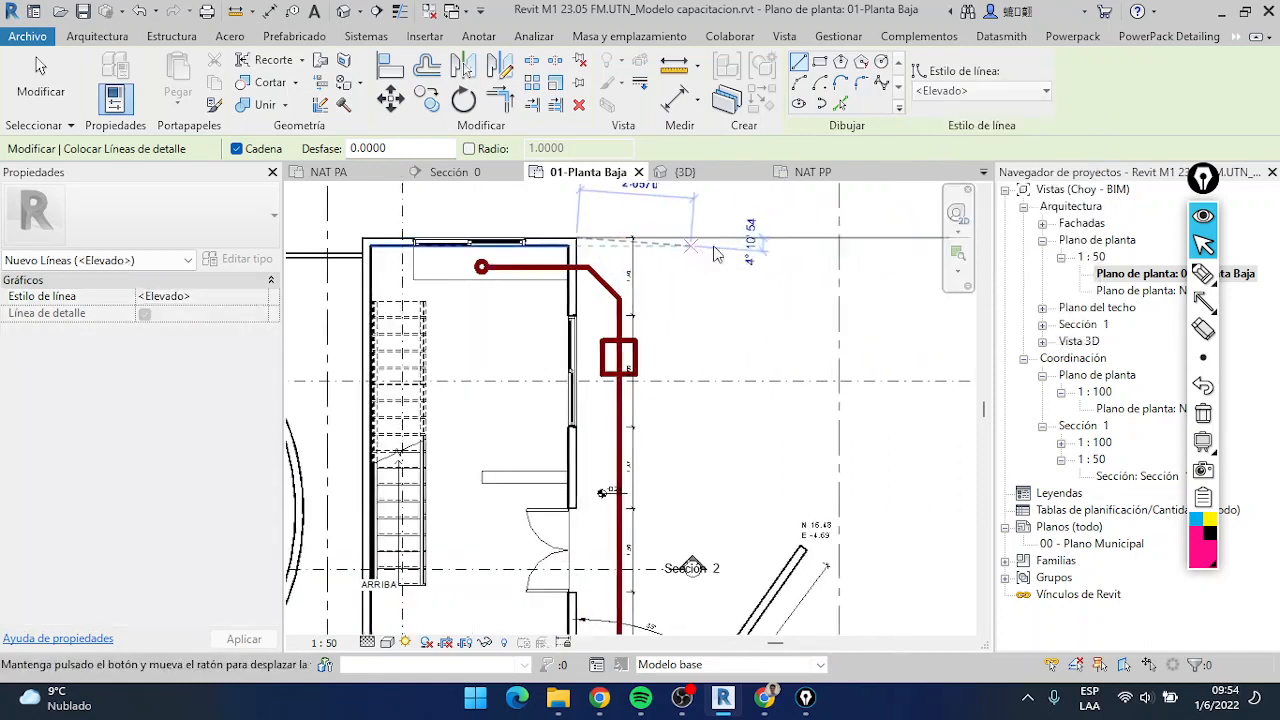
left_click(632, 236)
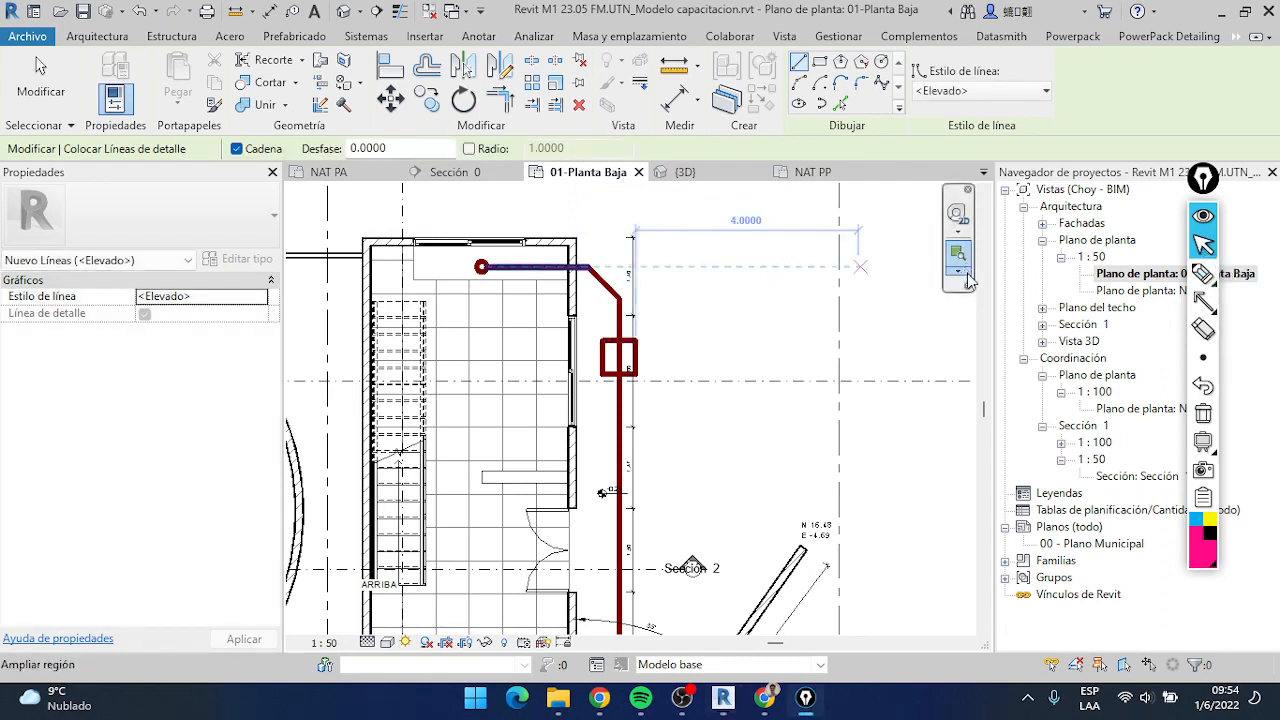
key("Escape")
key("Escape")
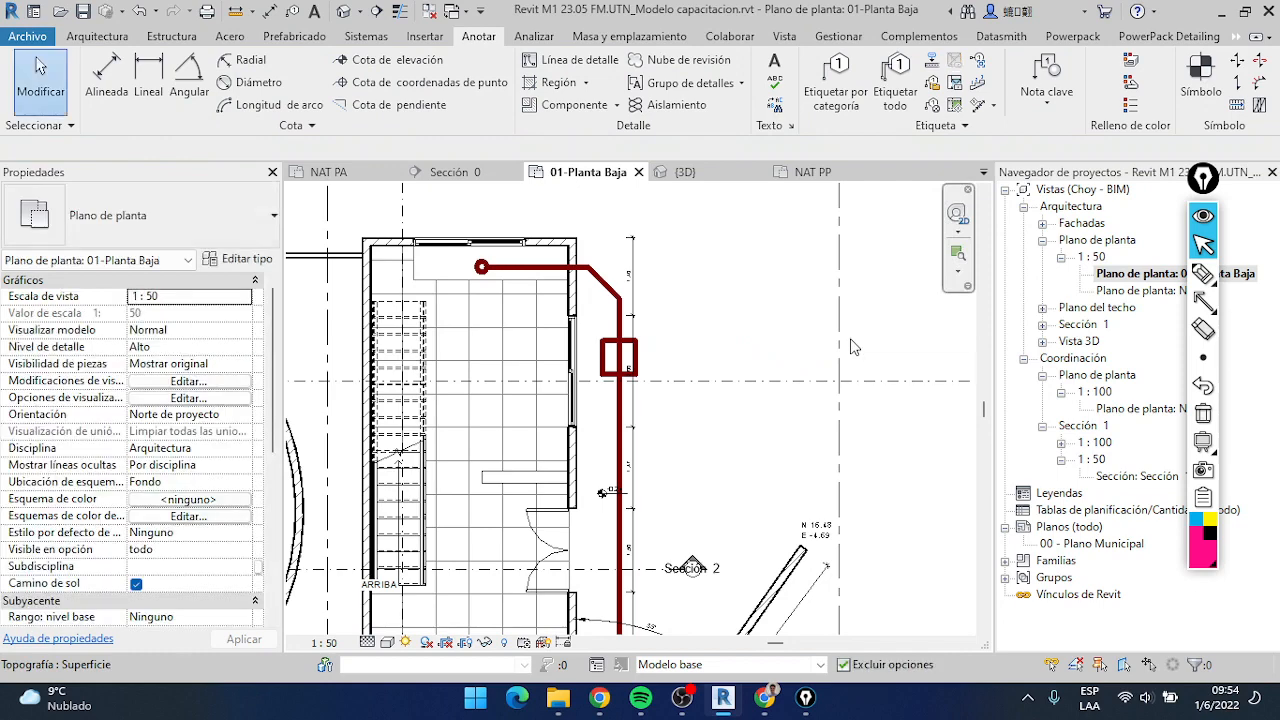
Set the base level of the ground floor plan's underlay to NAT PA
scroll(788, 341, "down", 2)
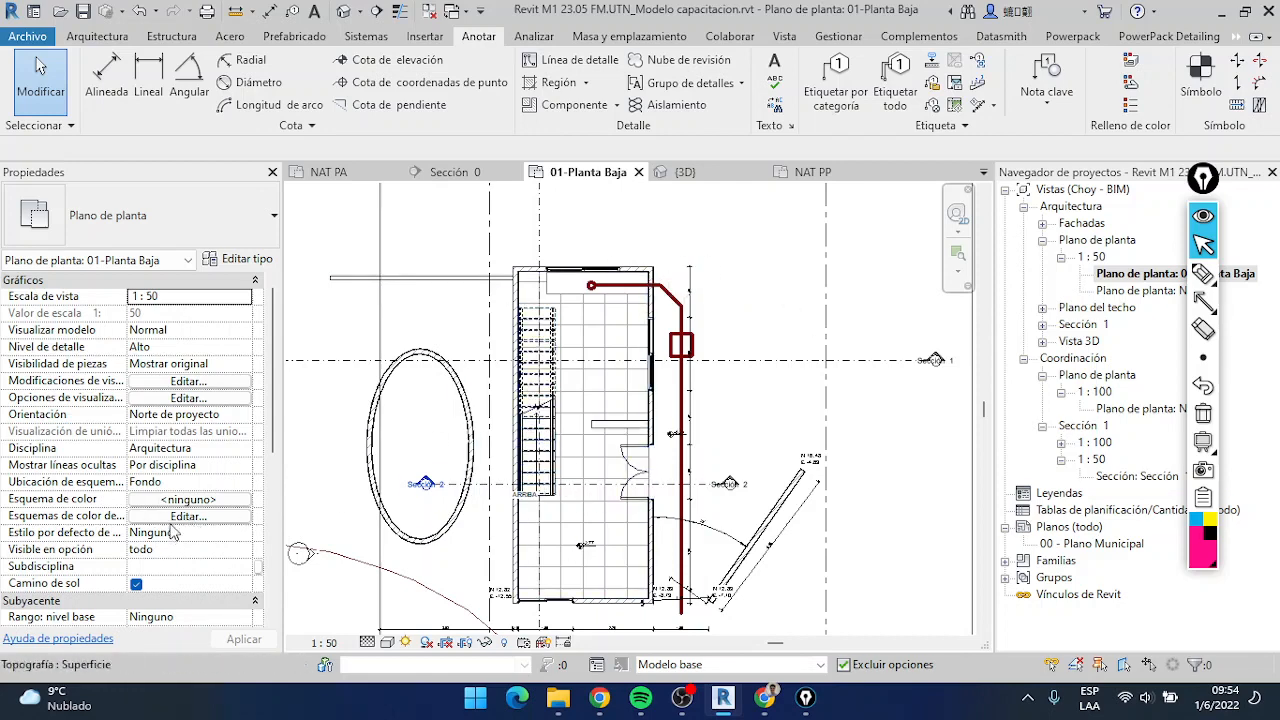
scroll(250, 525, "down", 2)
scroll(250, 515, "down", 3)
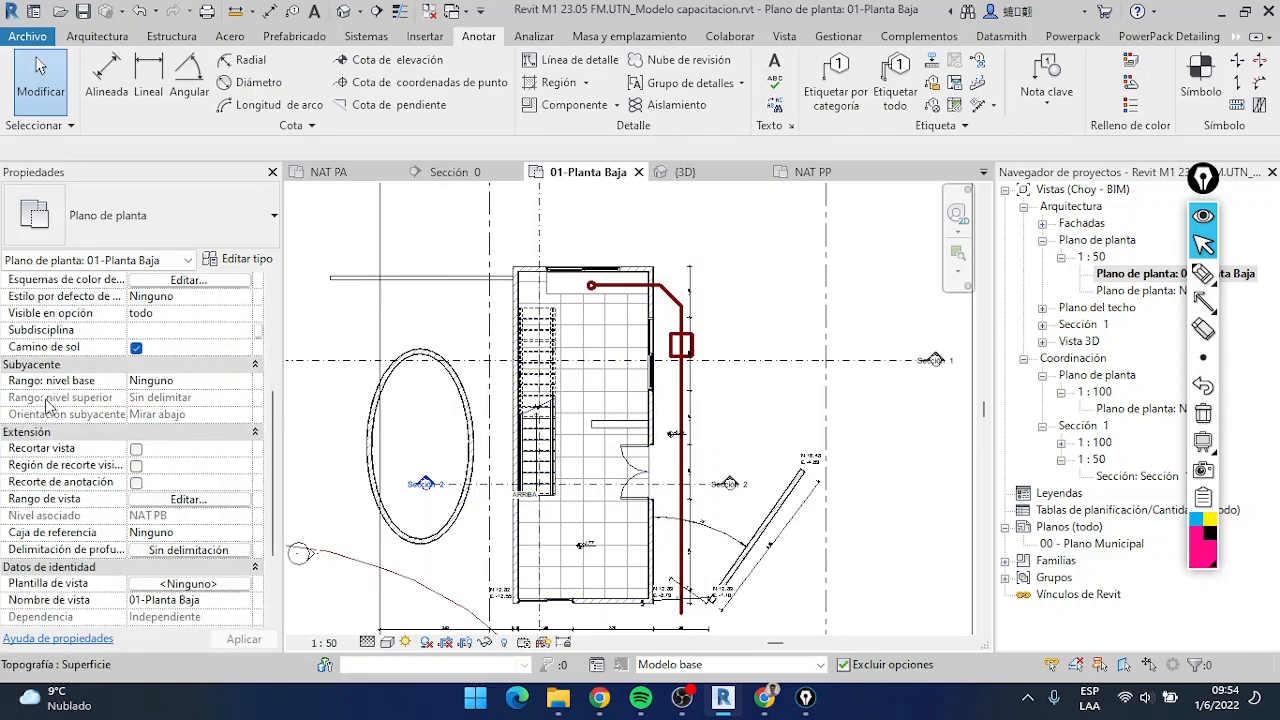
left_click(246, 383)
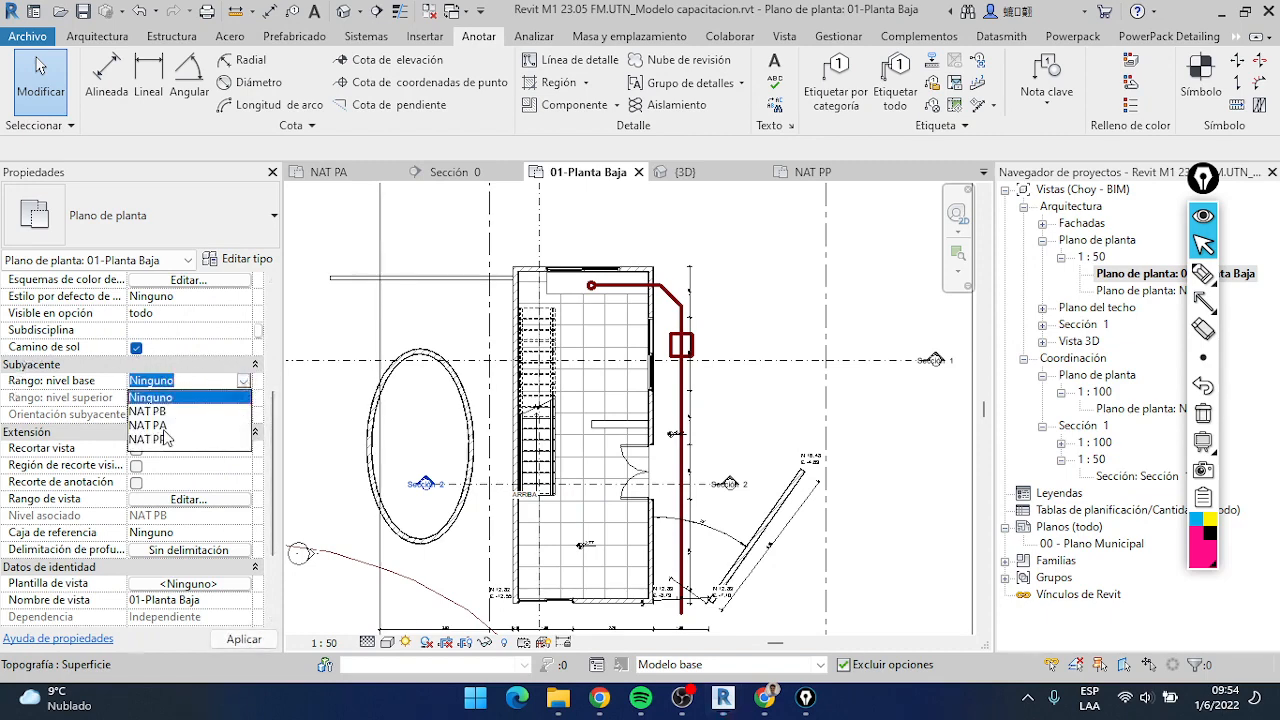
left_click(160, 427)
scroll(760, 400, "up", 1)
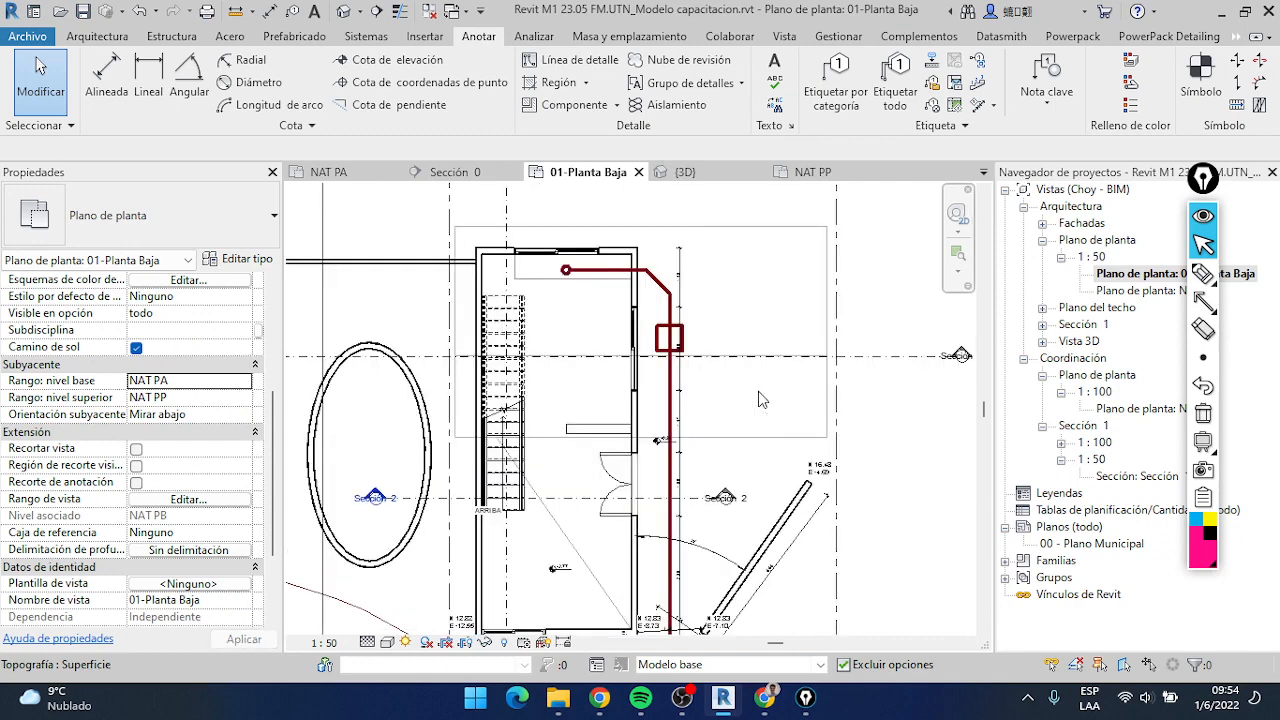
Set the underlay's top level to Sin delimitar and its orientation to Mirar arriba
left_click(244, 397)
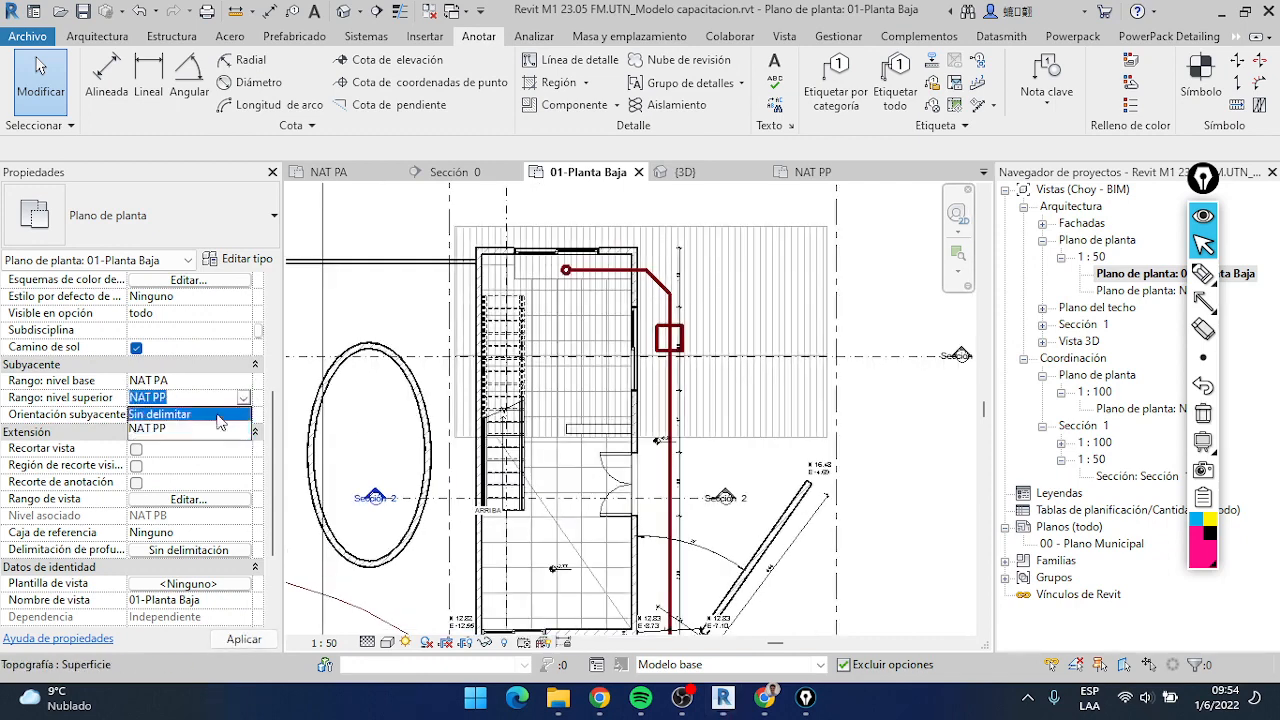
left_click(160, 412)
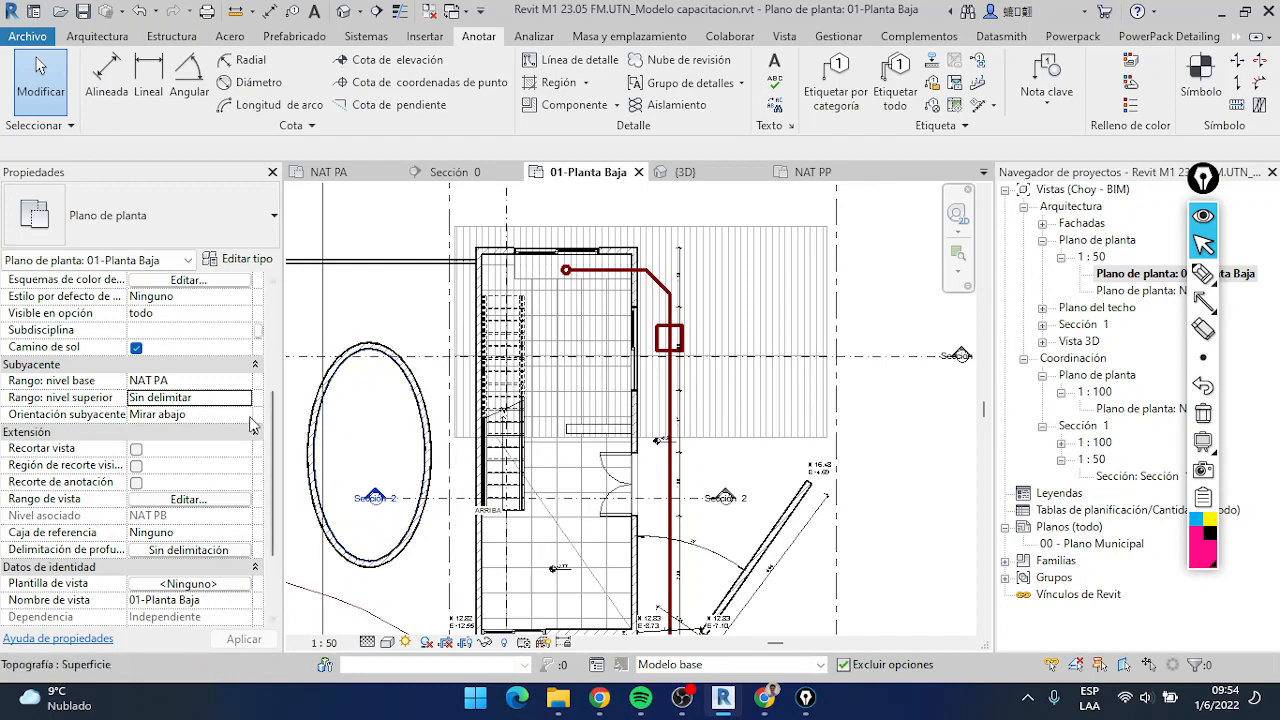
left_click(244, 415)
left_click(219, 447)
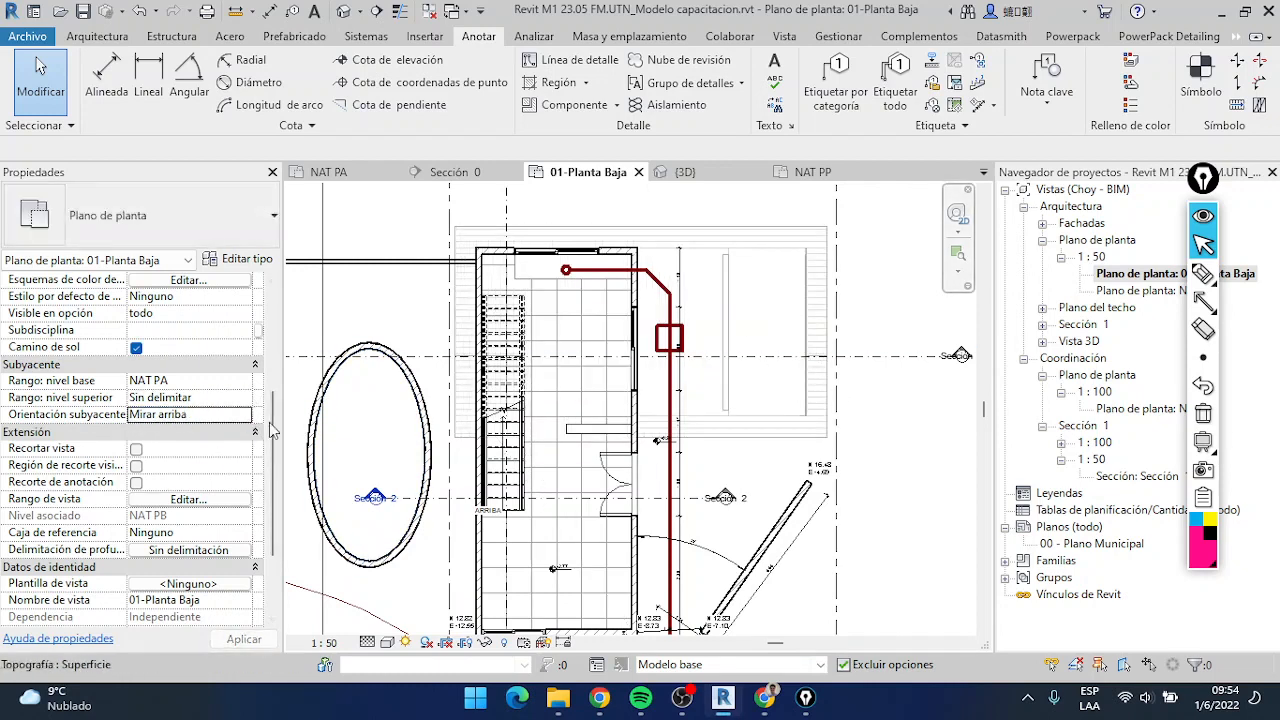
Trace the upper floor's overhang with <Elevado> detail lines, about 4 m by 4 m, from the house's upper-right corner back to the right wall
left_click(570, 60)
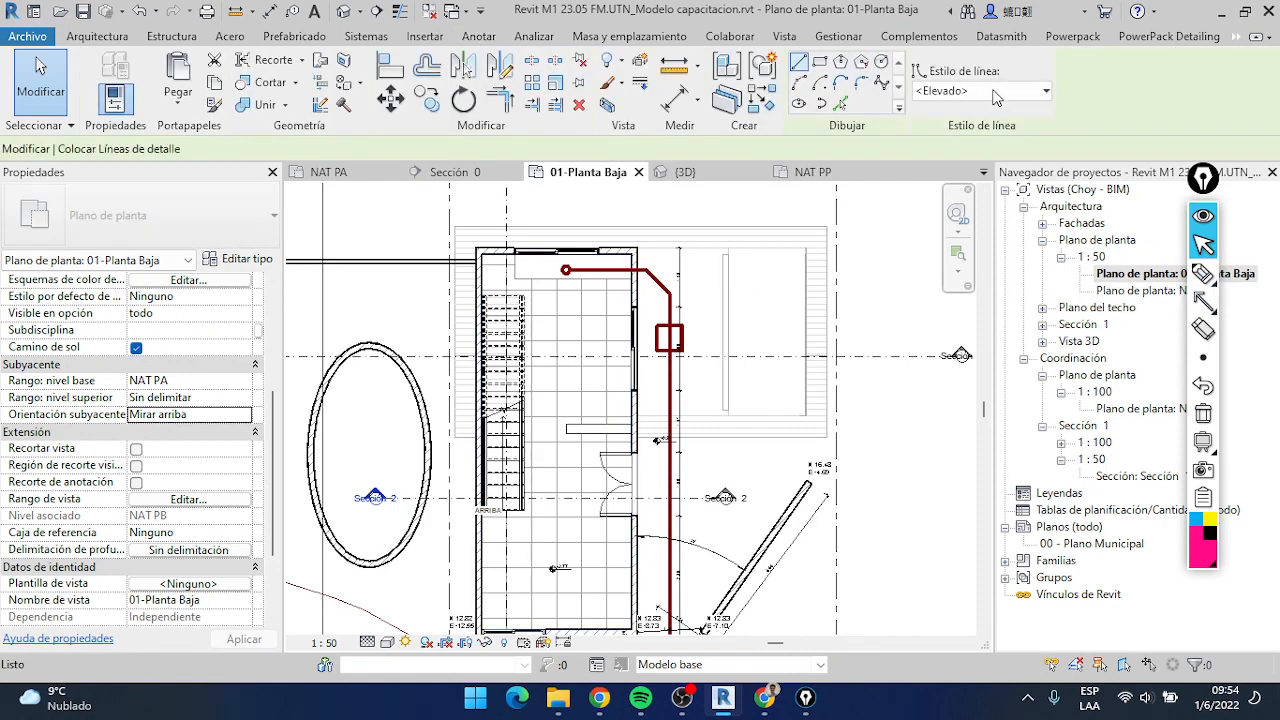
left_click(990, 92)
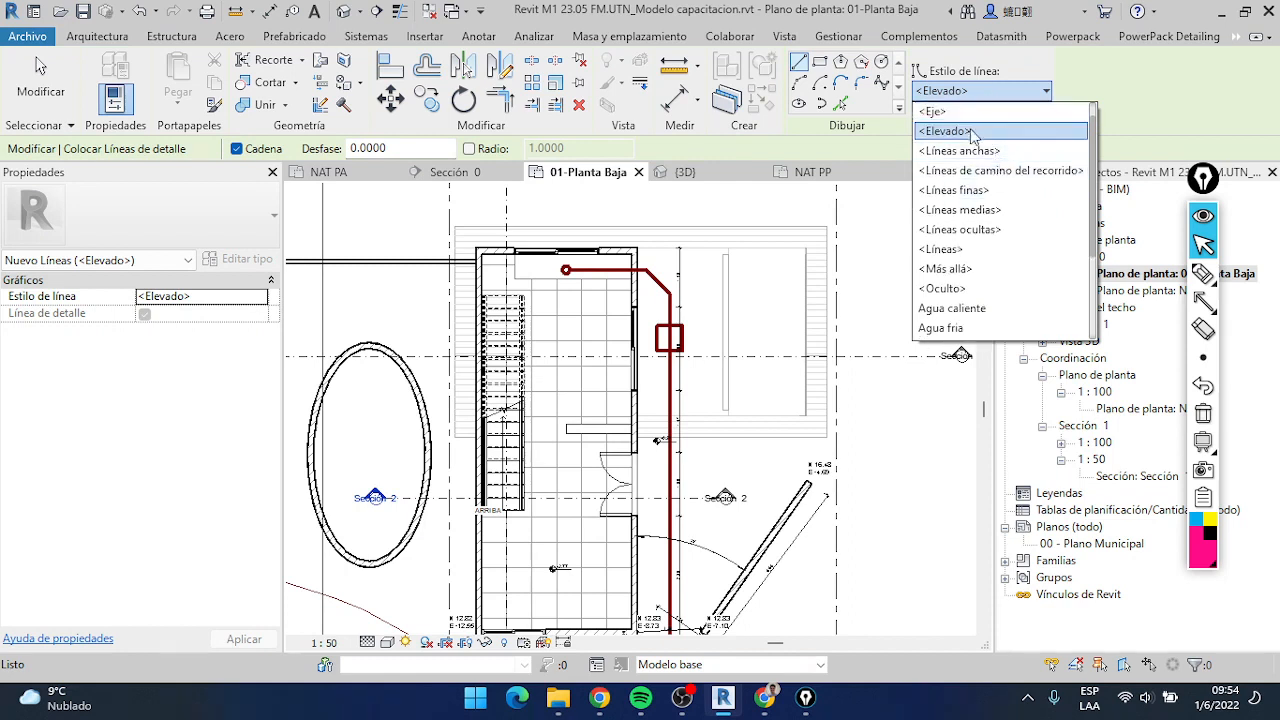
left_click(970, 131)
left_click(637, 246)
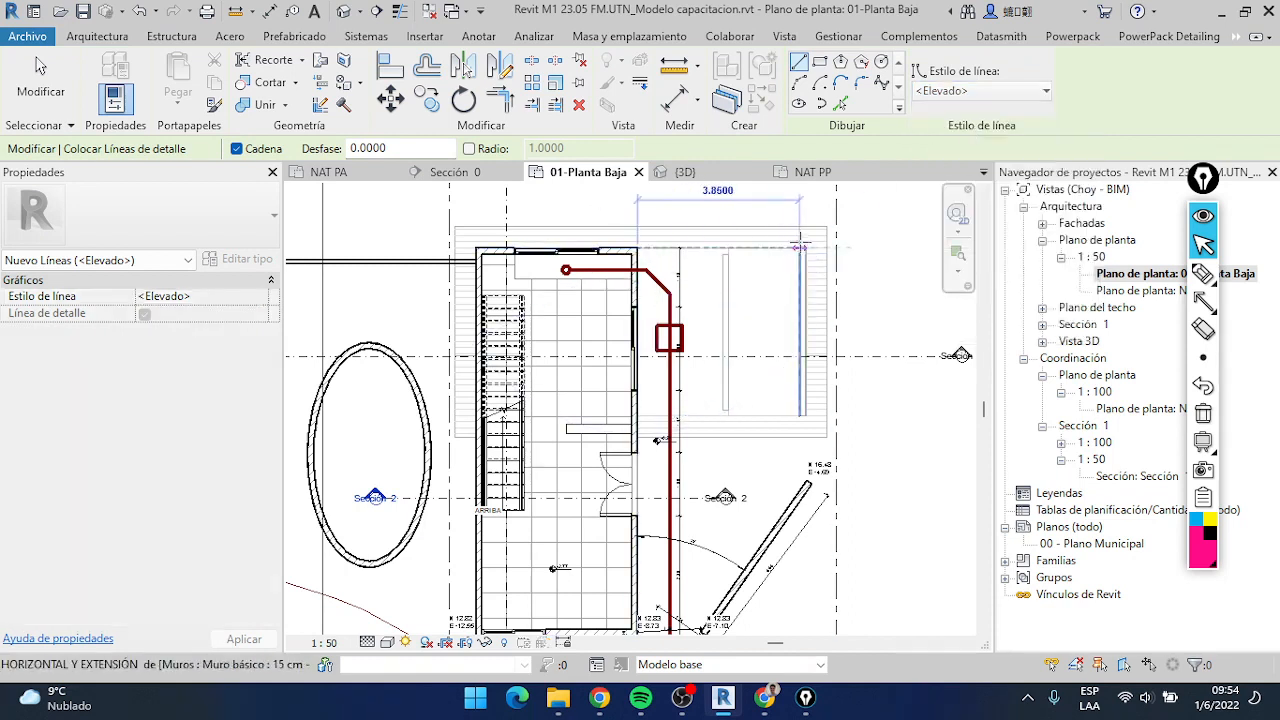
left_click(806, 247)
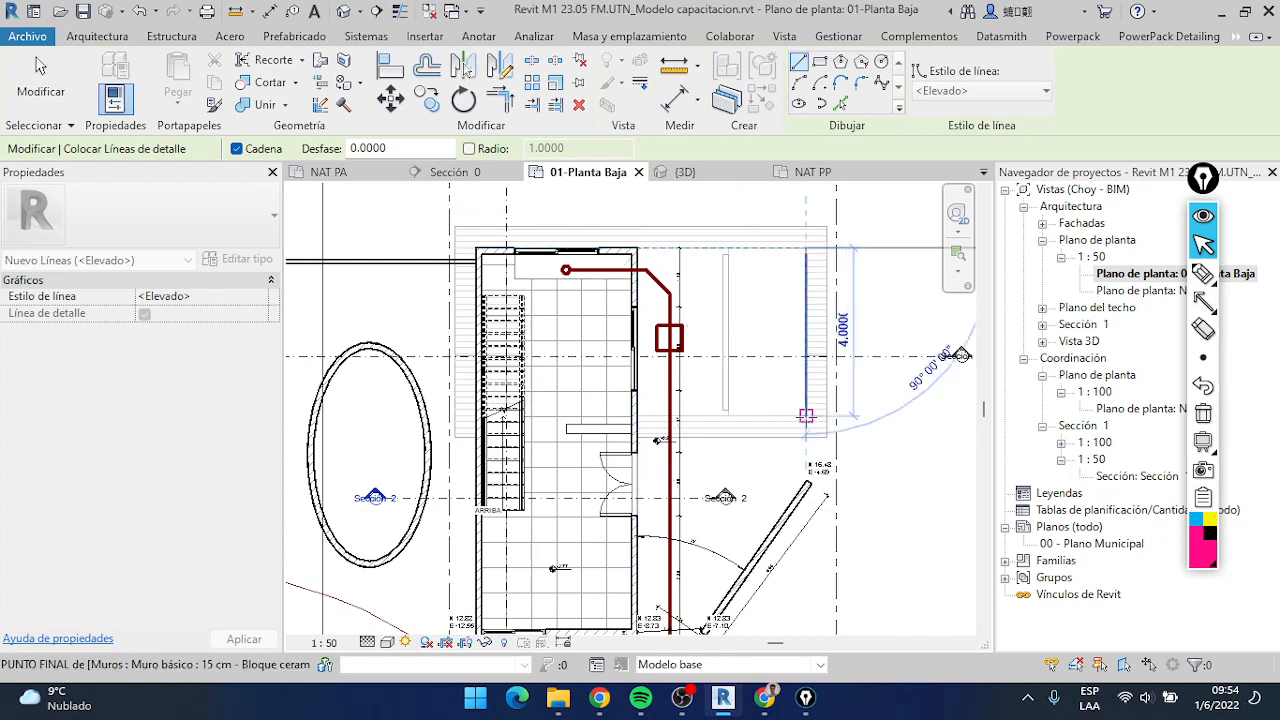
left_click(806, 415)
left_click(637, 415)
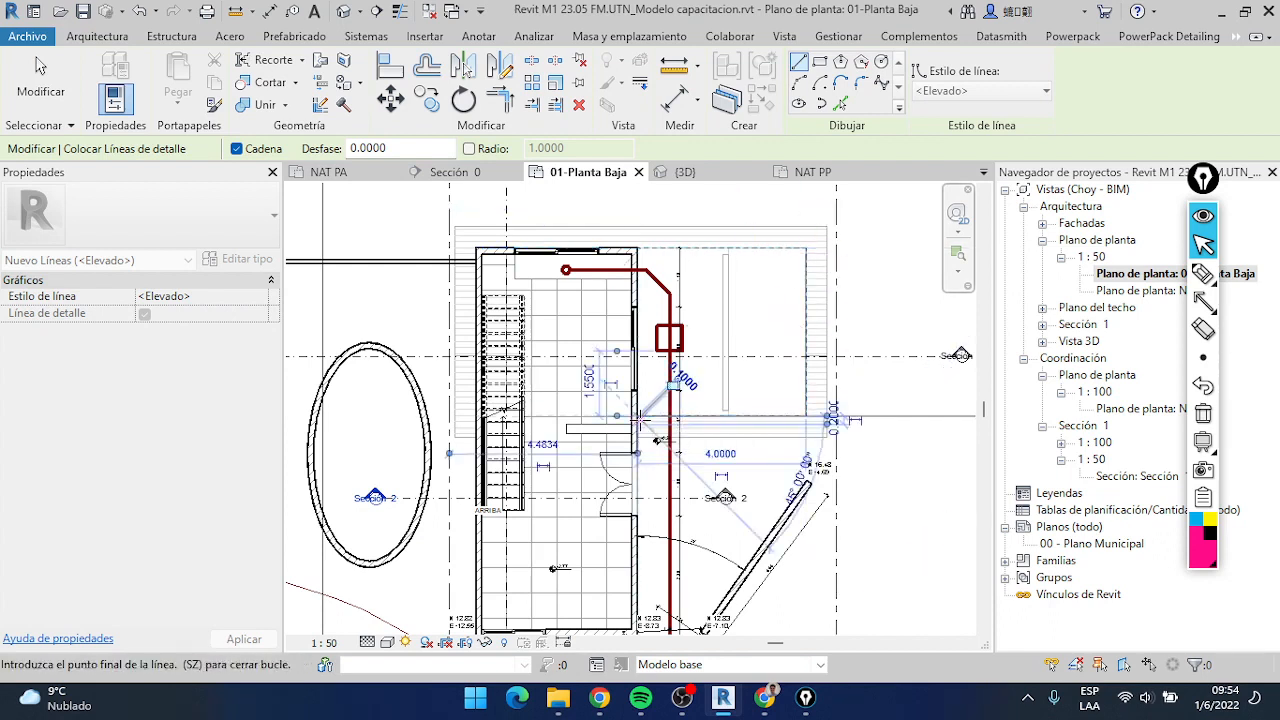
left_click(38, 78)
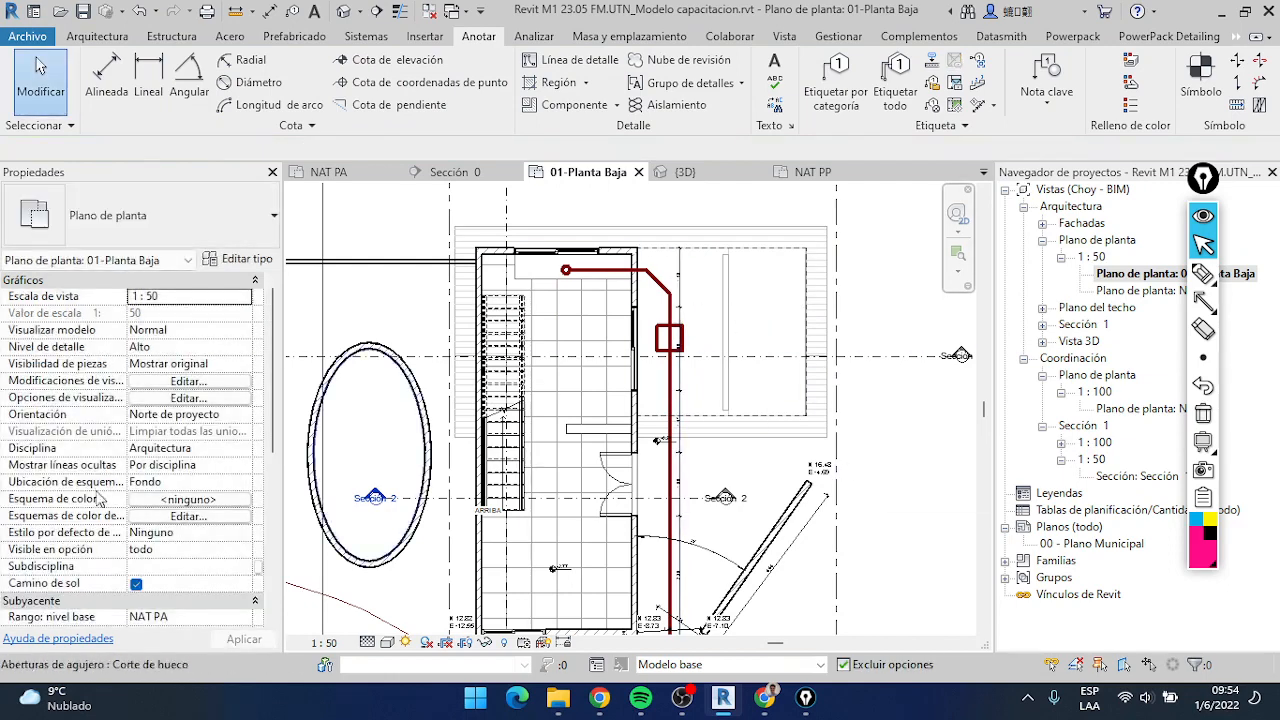
Remove the plan's underlay by setting its base level to Ninguno, and check the dashed overhang outline
scroll(50, 556, "down", 2)
left_click(244, 534)
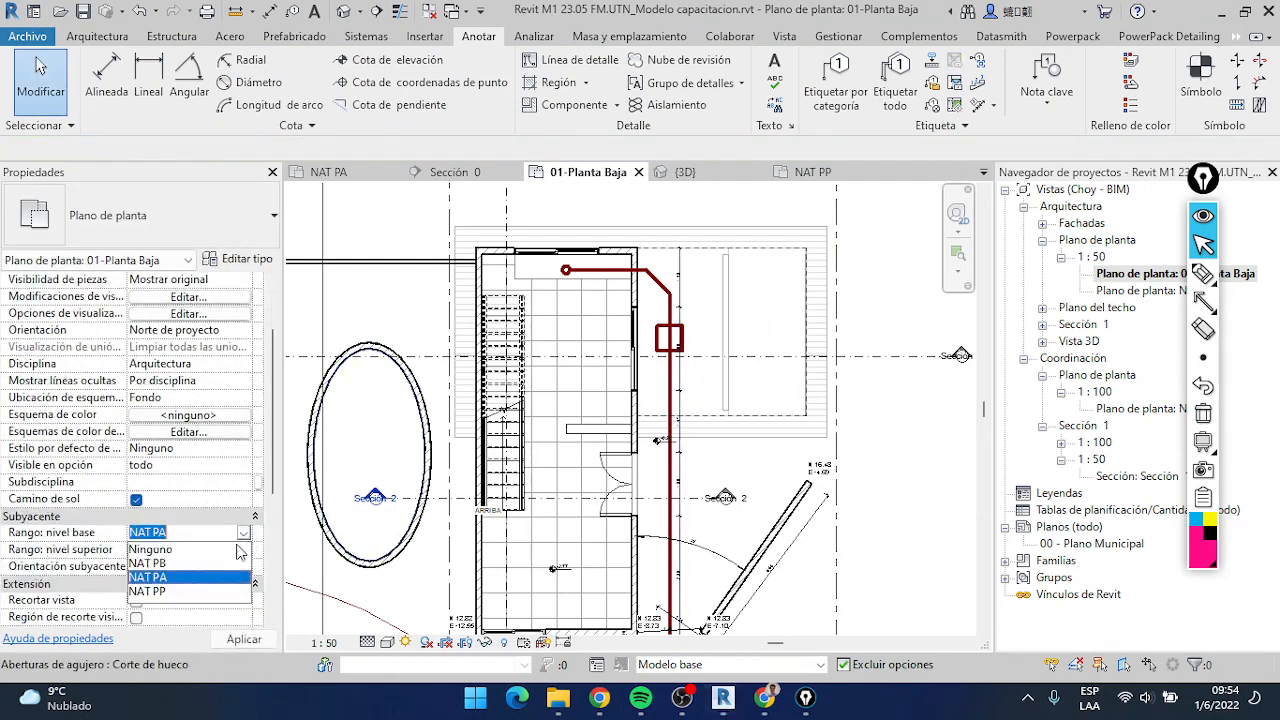
left_click(200, 553)
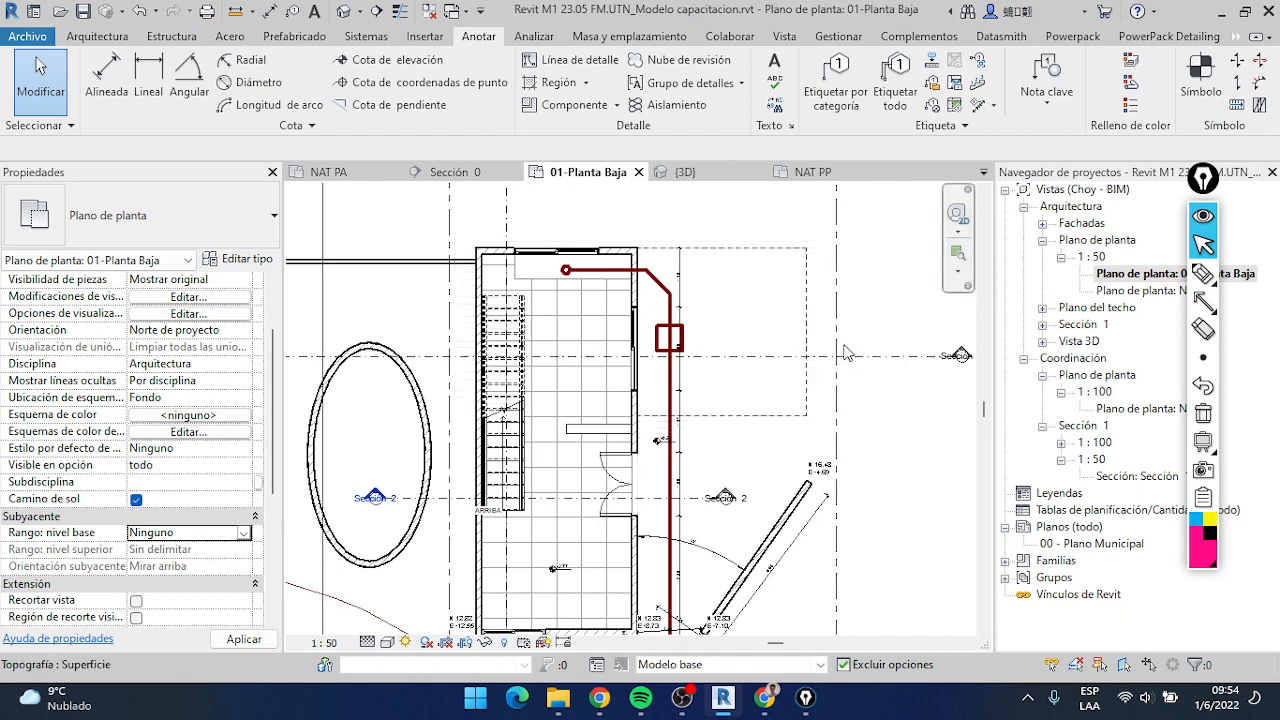
scroll(770, 368, "up", 2)
scroll(770, 368, "down", 3)
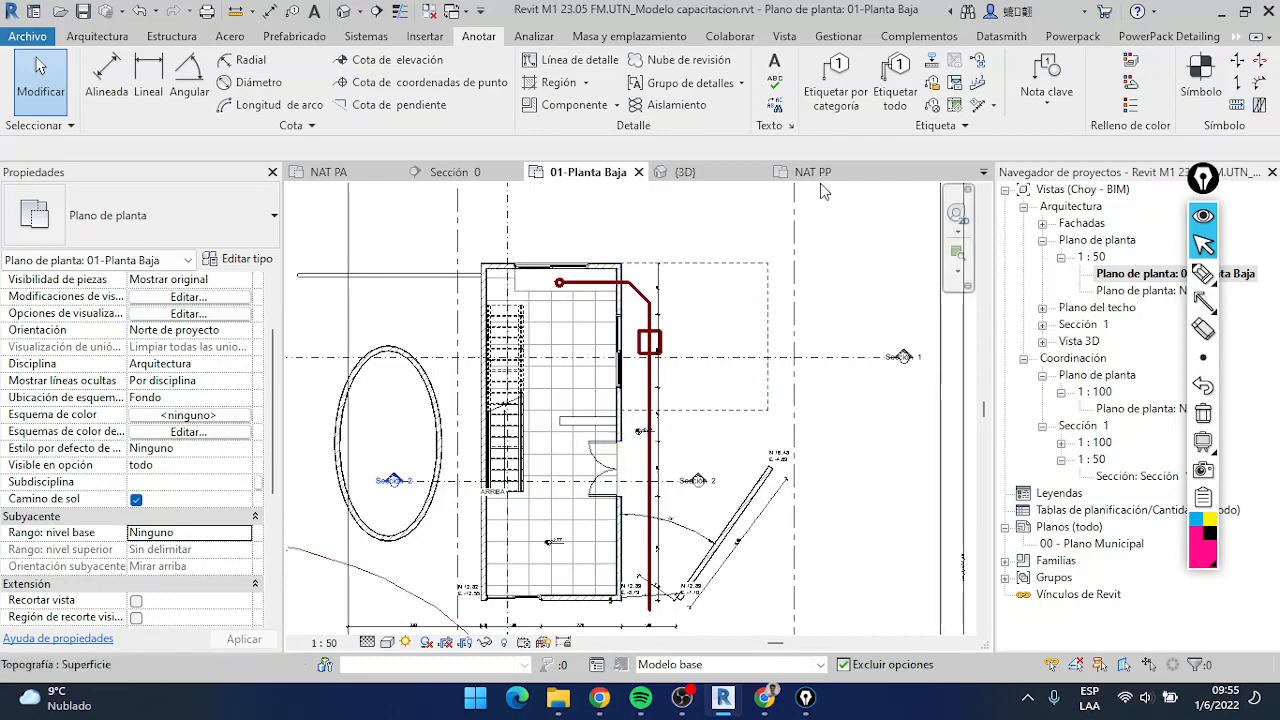
Open the project's line styles and expand the Líneas category to review all its subcategories
left_click(838, 38)
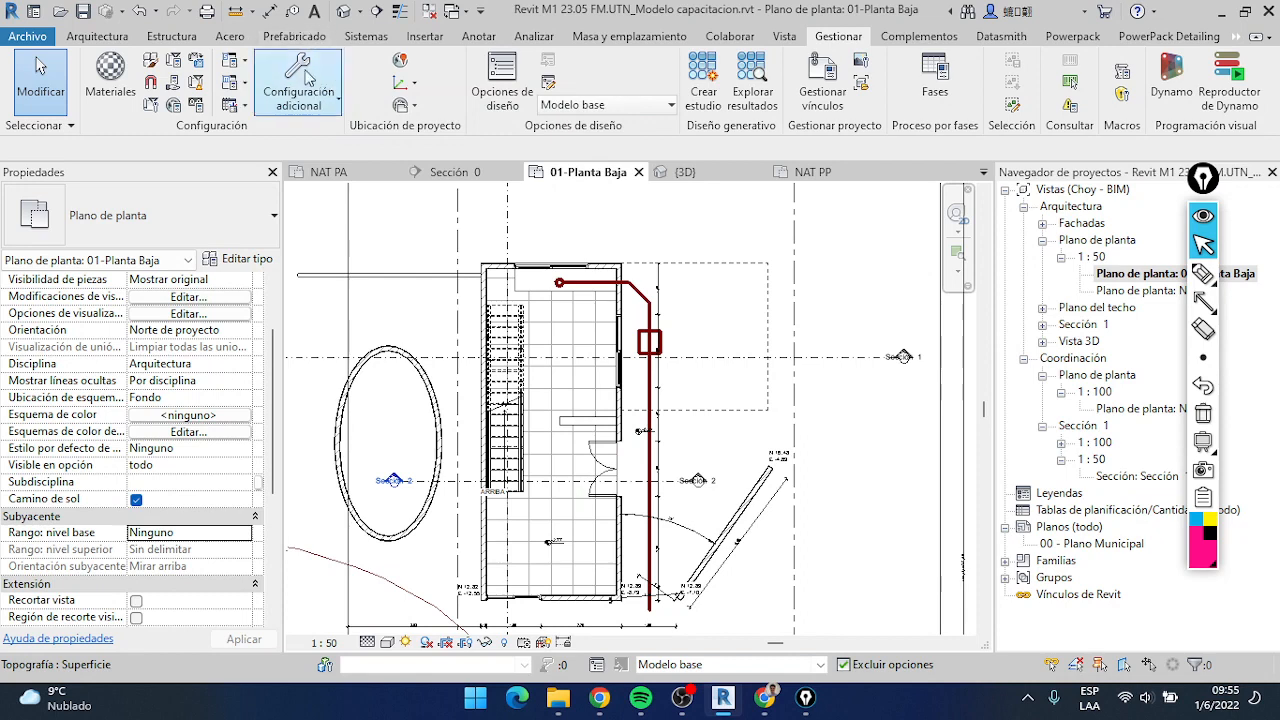
left_click(336, 98)
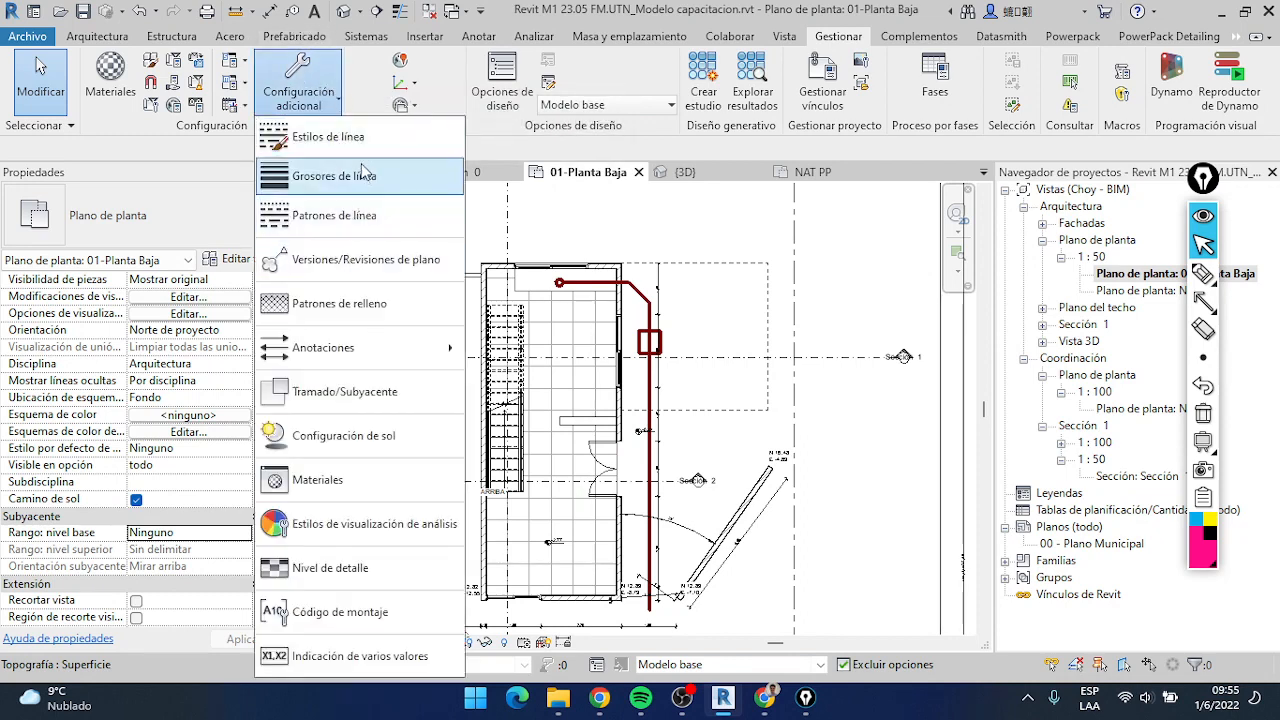
left_click(366, 140)
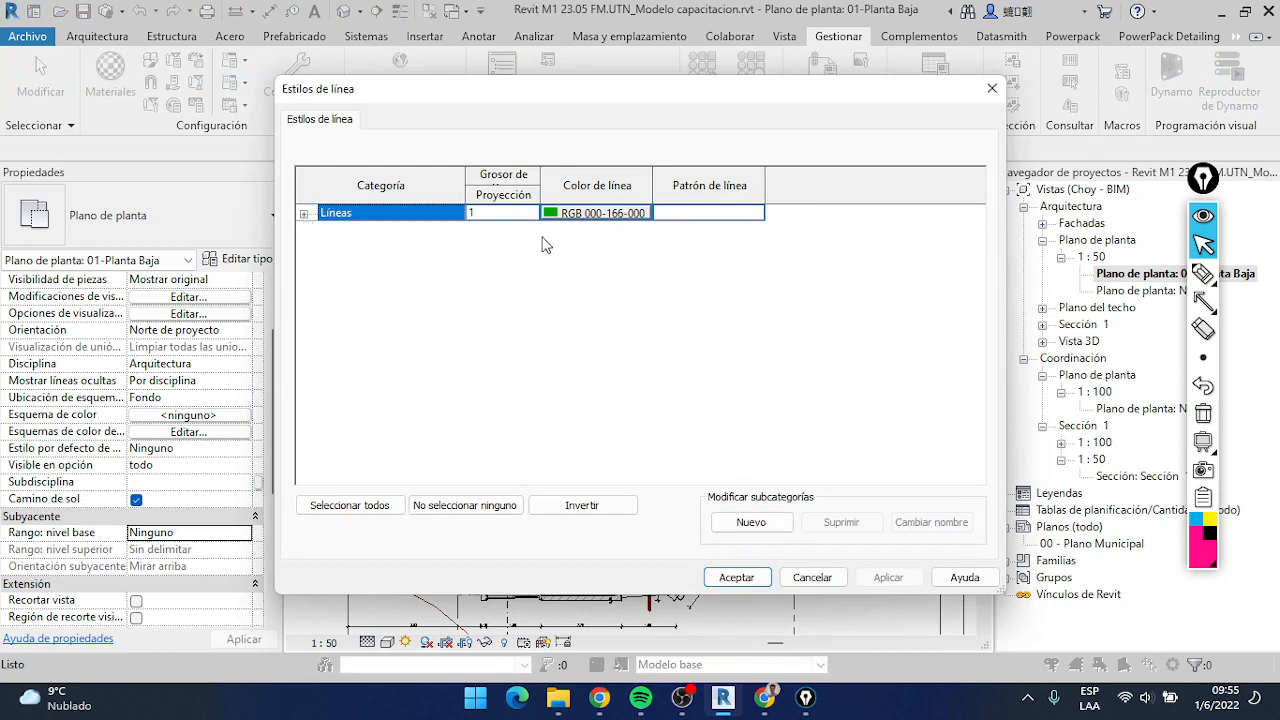
left_click(305, 213)
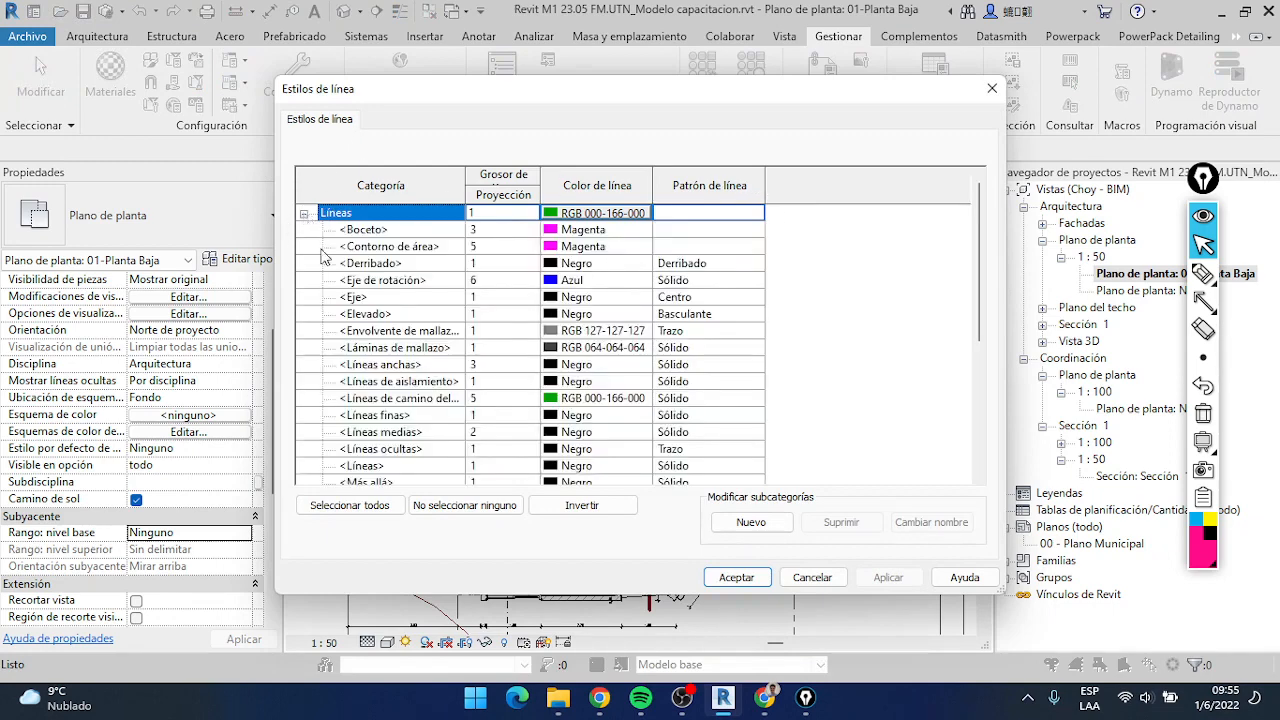
scroll(330, 291, "down", 3)
scroll(330, 291, "down", 3)
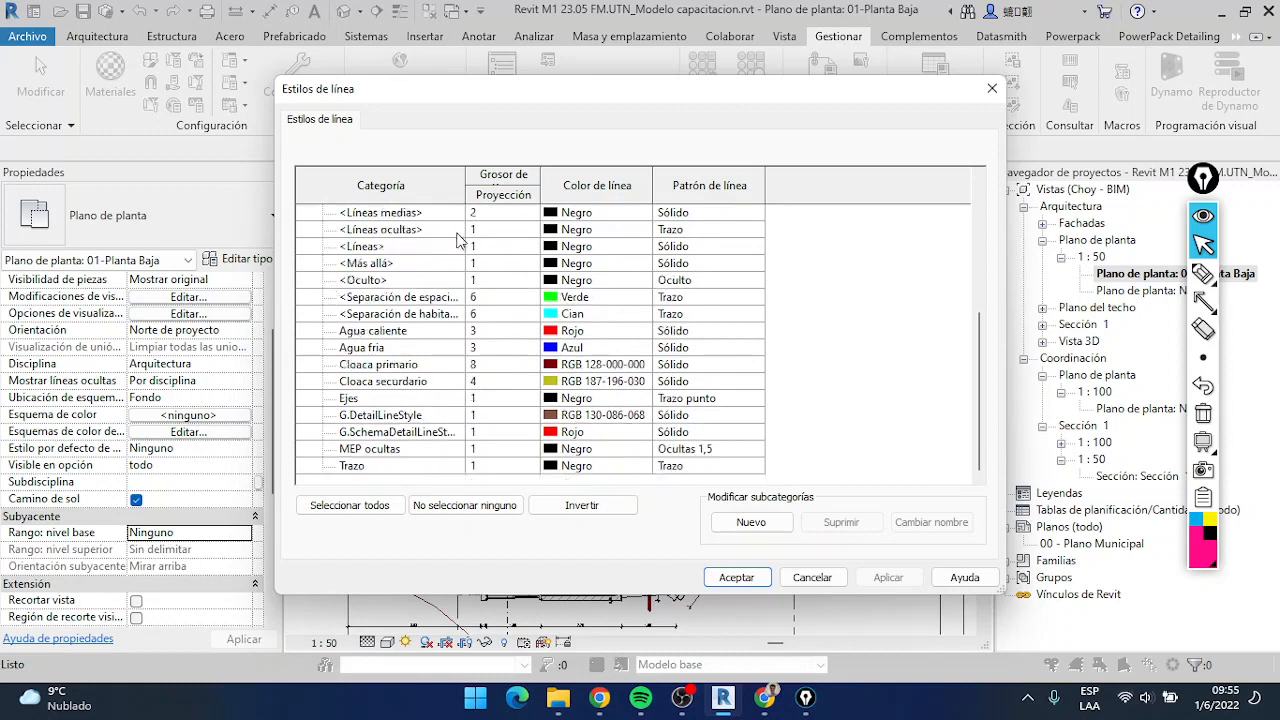
Draw a pink on-screen arrow marking the option for creating a new line style subcategory
left_click(1203, 300)
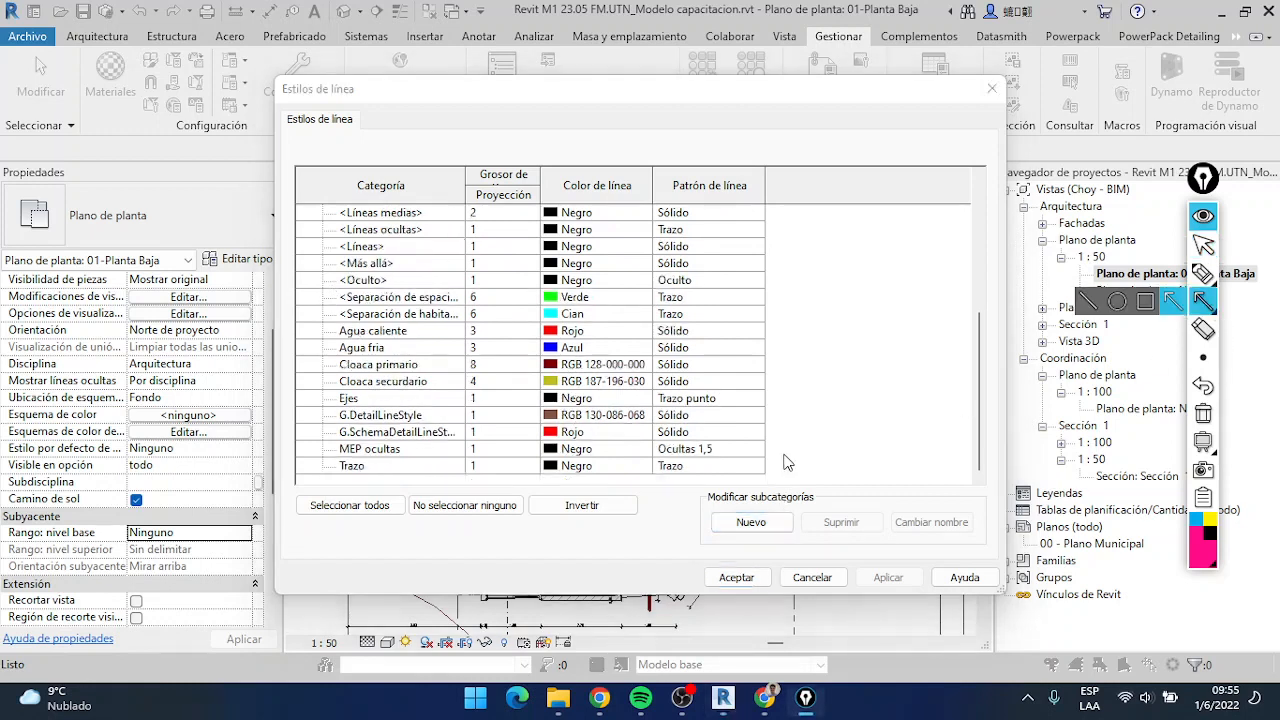
left_click_drag(820, 432, 772, 512)
left_click(1203, 245)
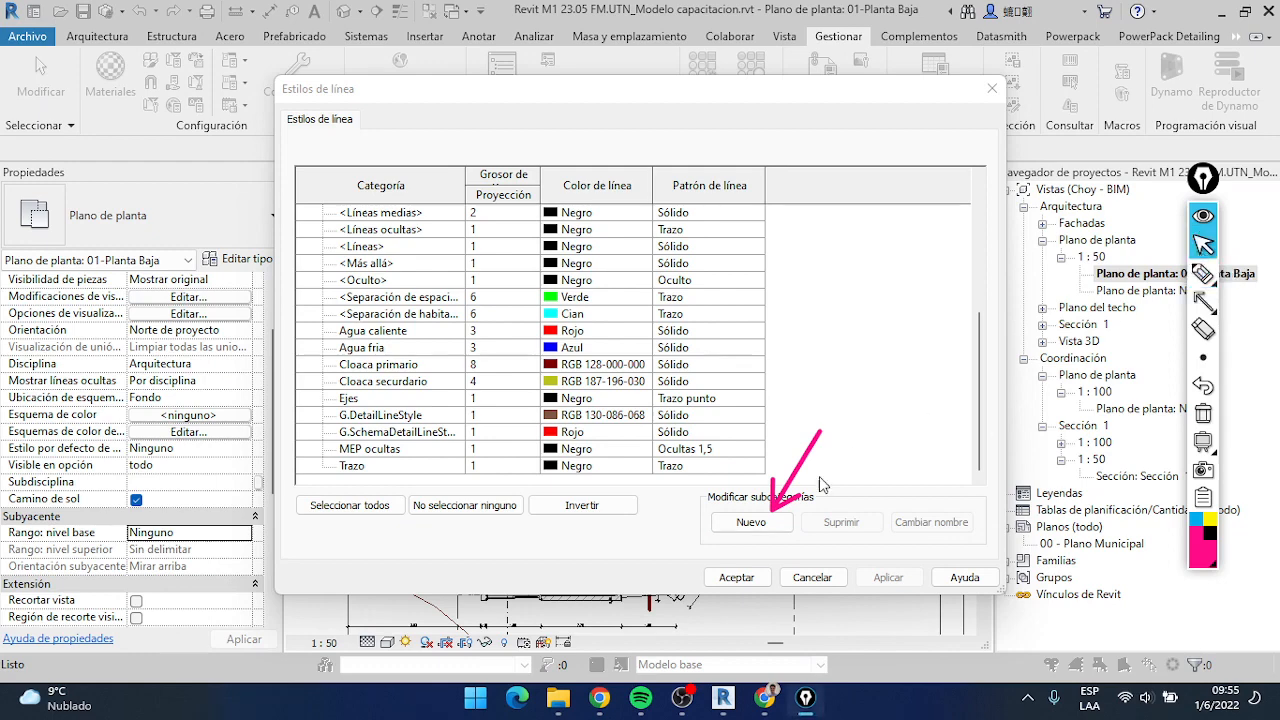
Create a Líneas subcategory named Gas and rename it Pluvial
left_click(748, 522)
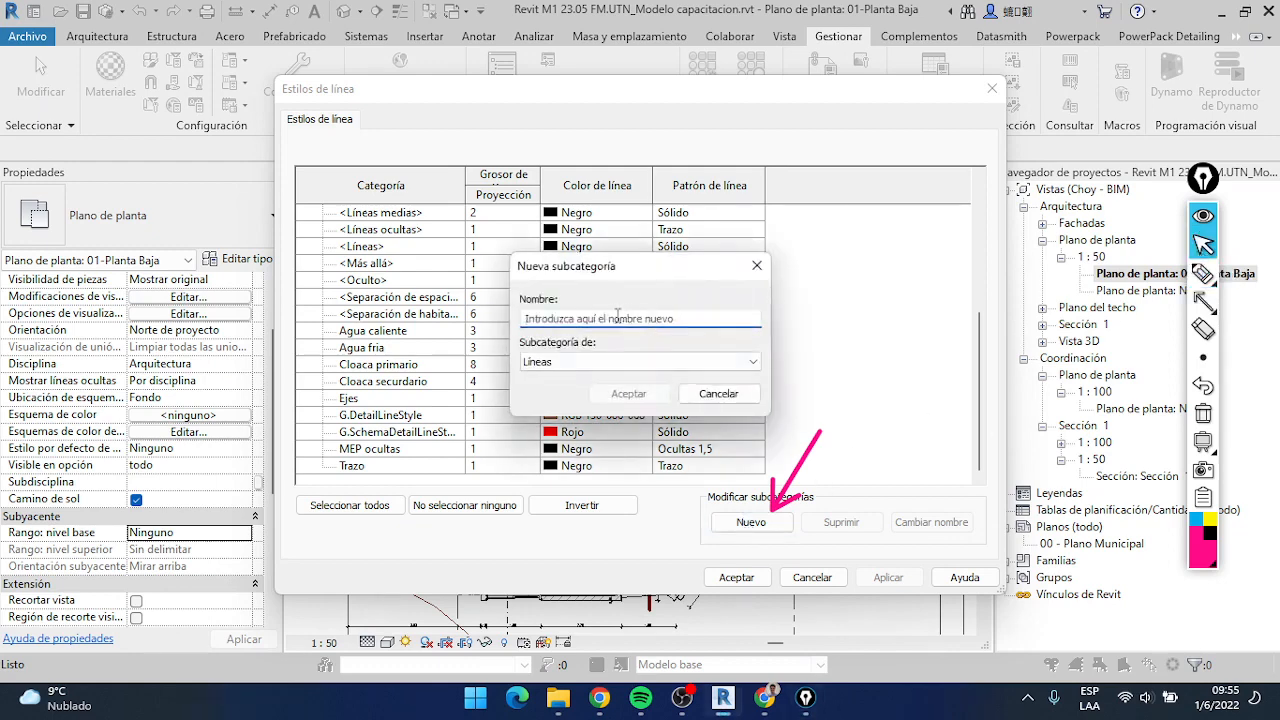
type("Gas")
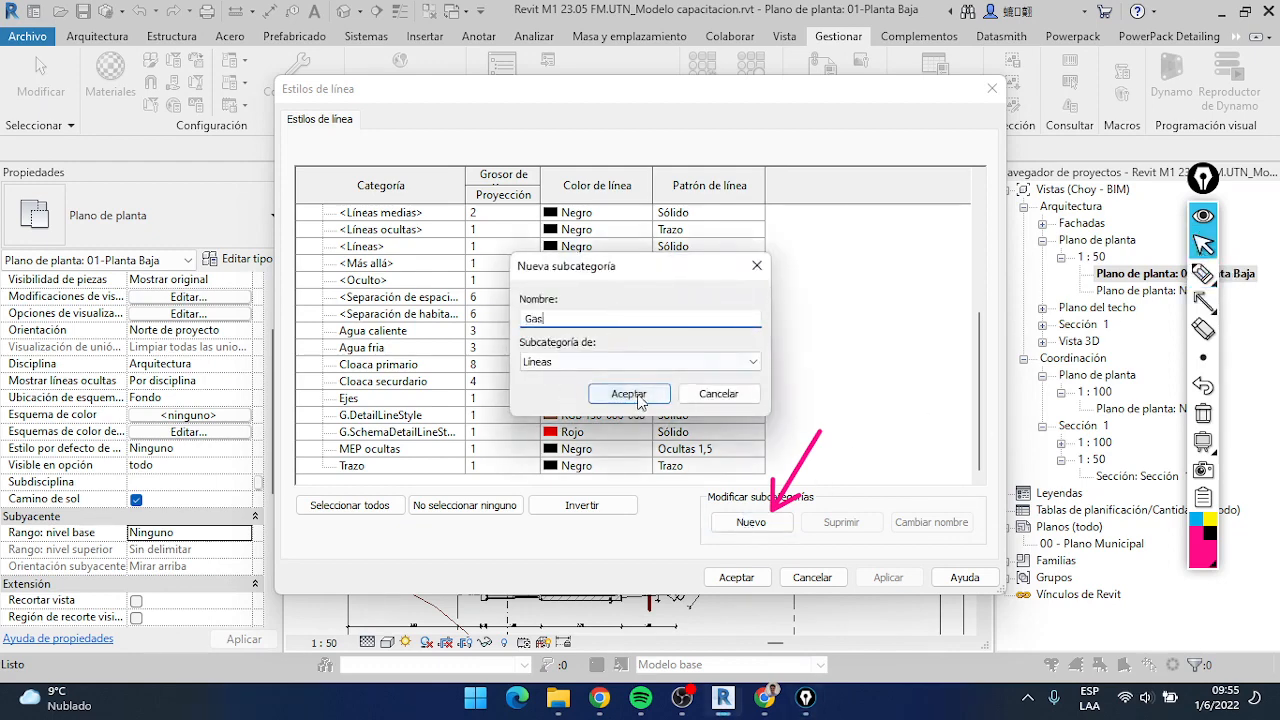
left_click(640, 396)
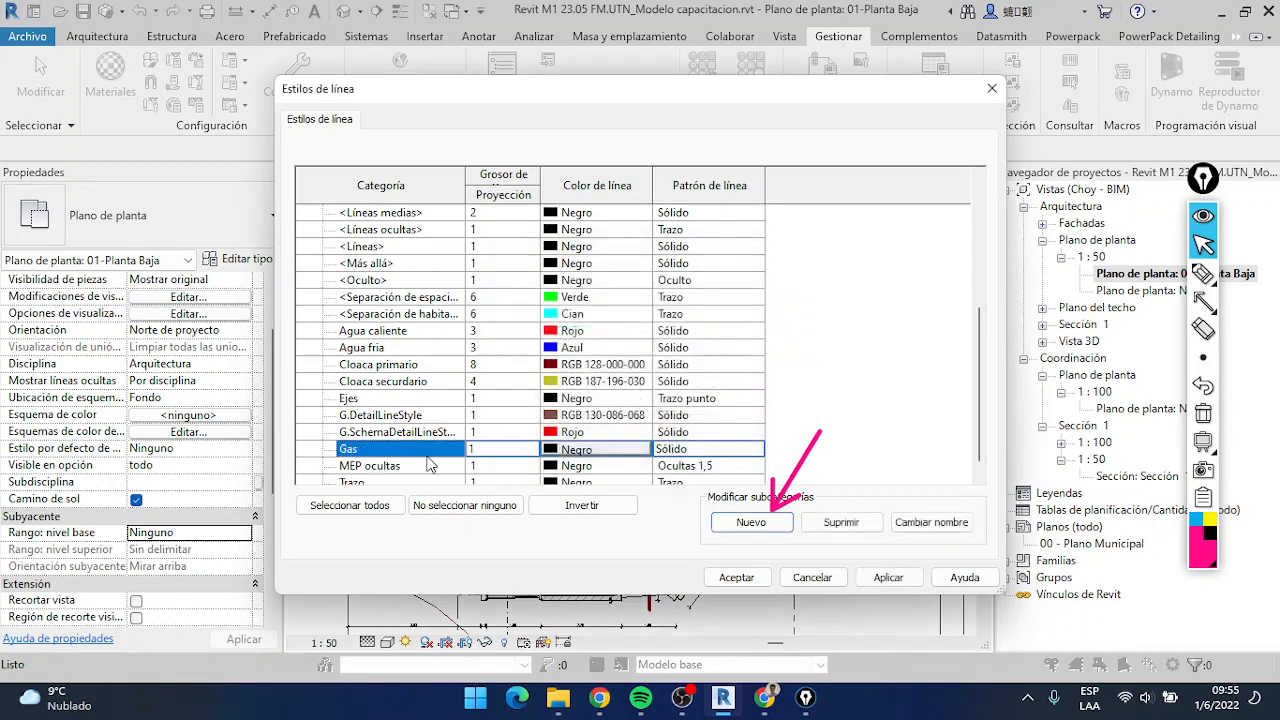
left_click(943, 526)
type("Pluvial")
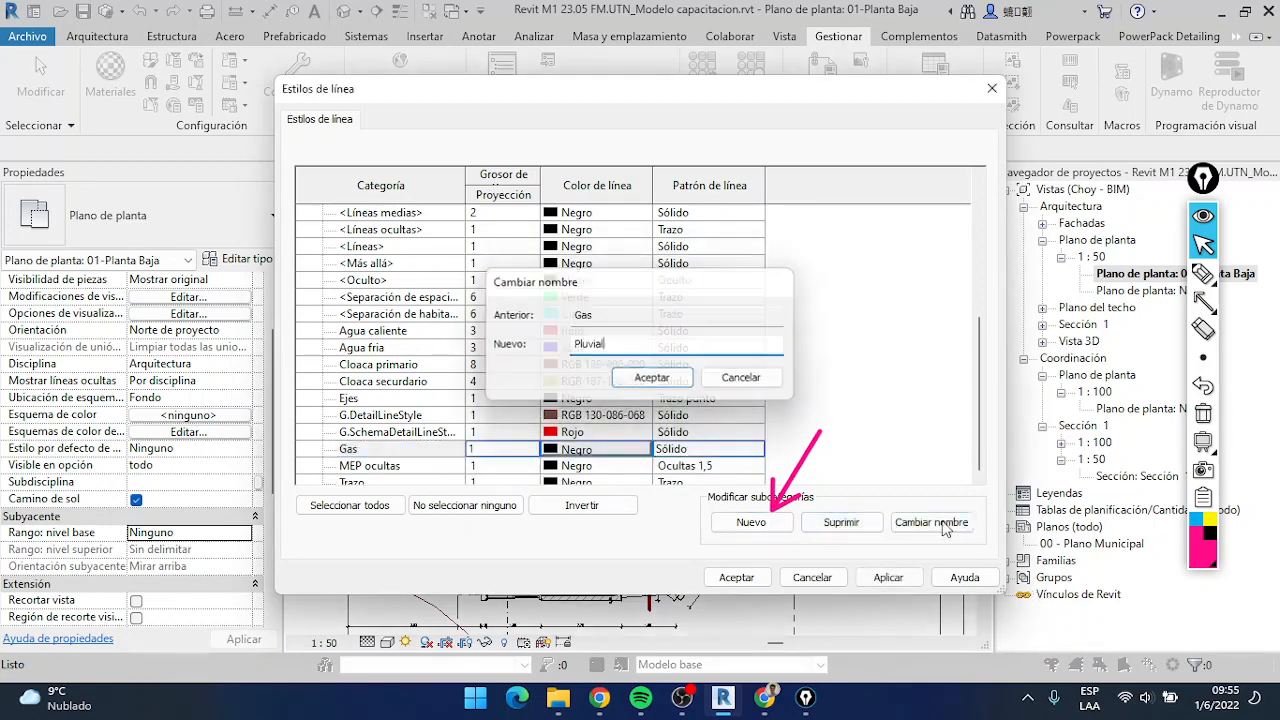
key("Return")
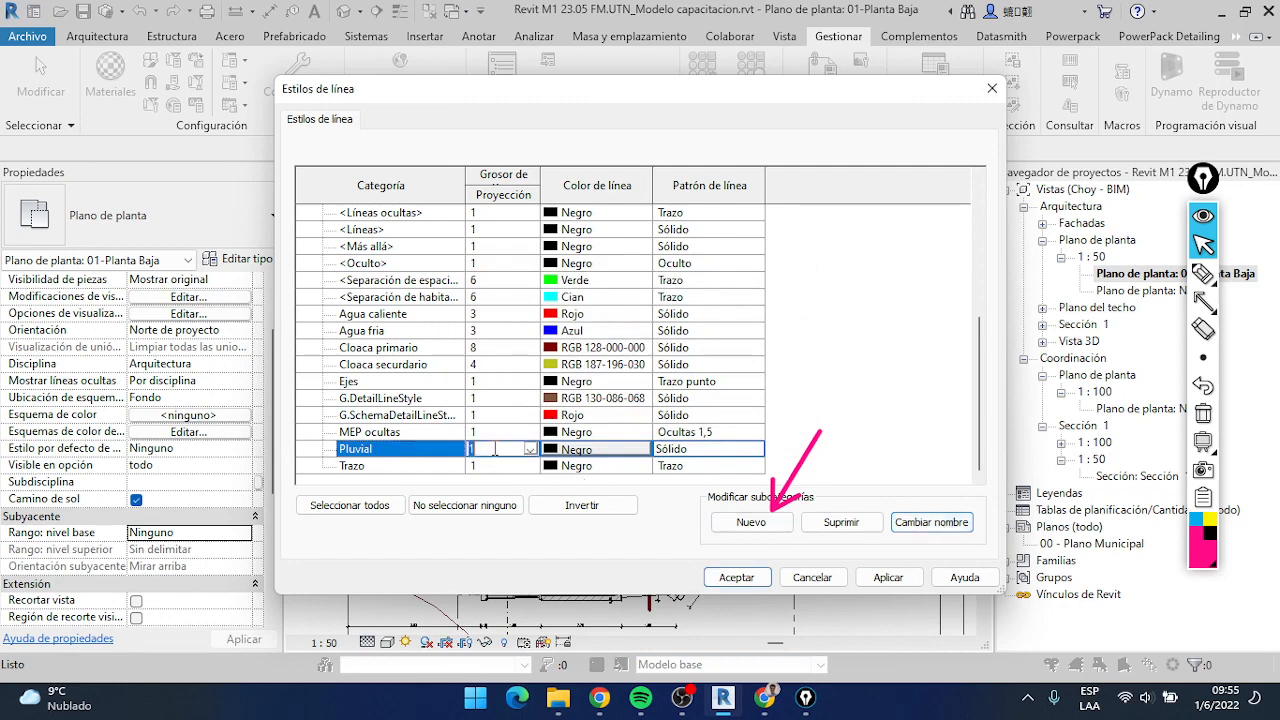
Give the Pluvial line style a projection weight of 4 and the colour Amarillo, and accept the line style changes
type("4")
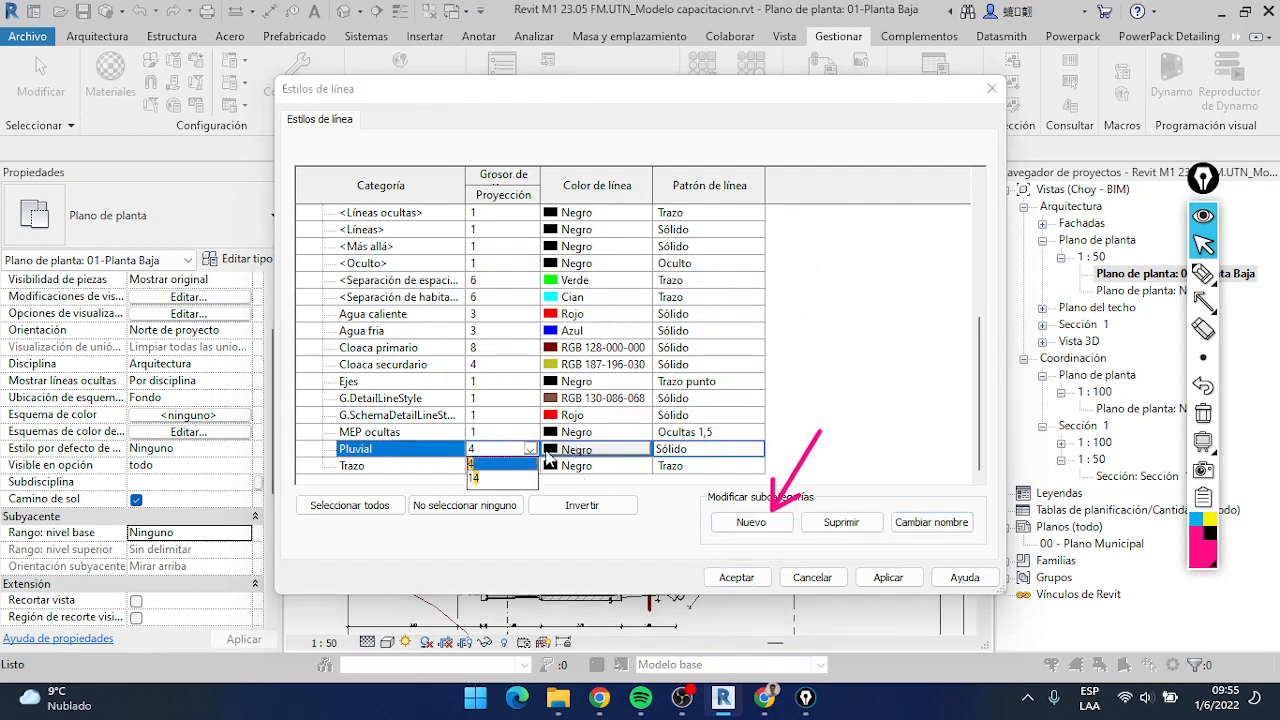
key("Return")
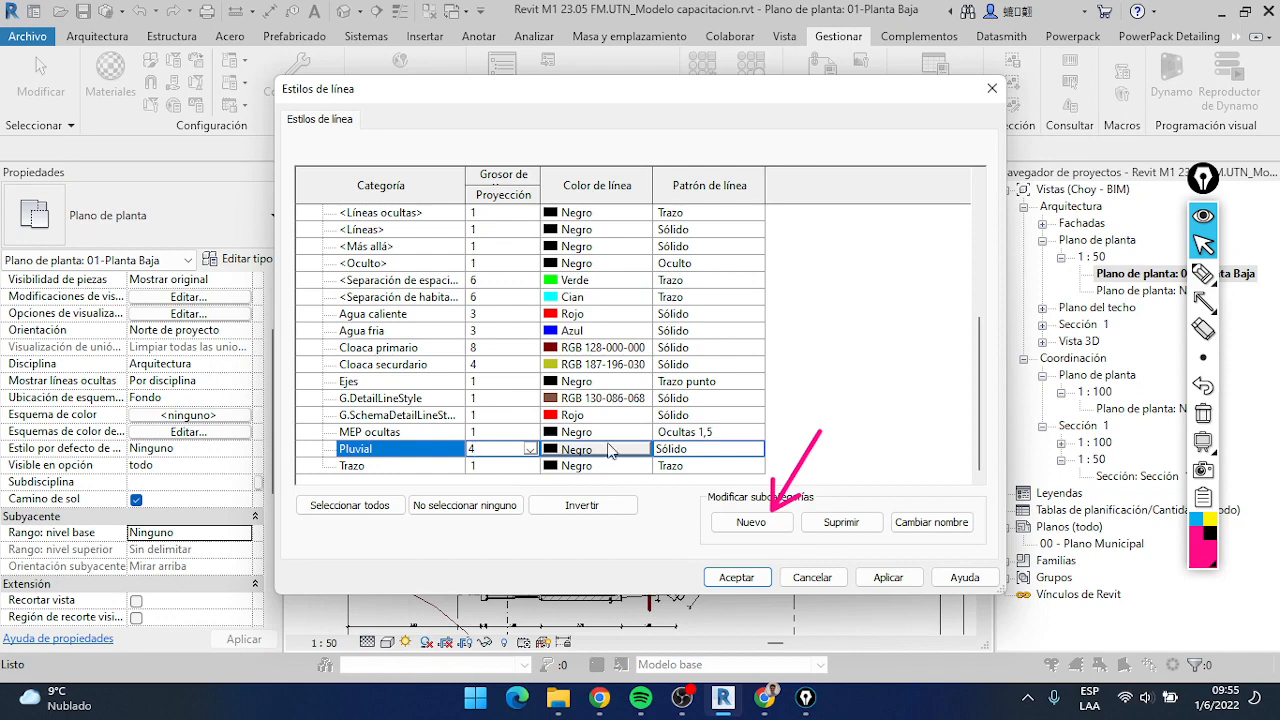
left_click(611, 451)
left_click(469, 228)
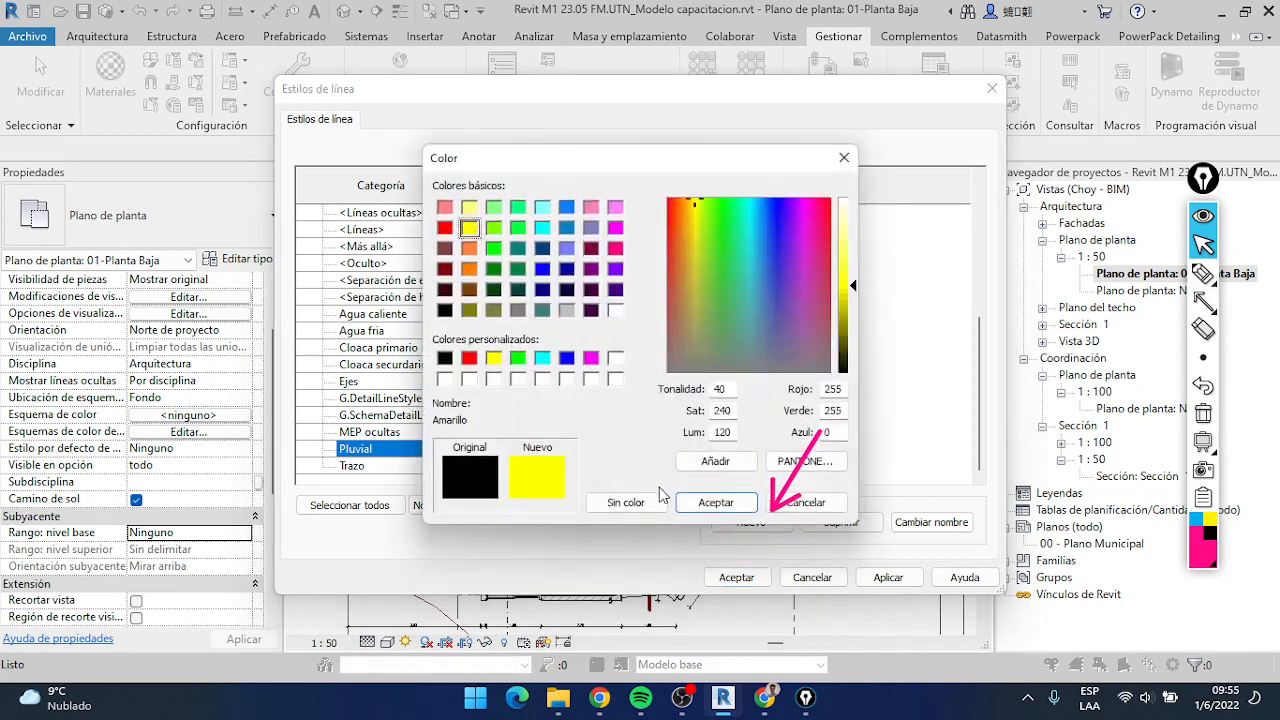
left_click(714, 502)
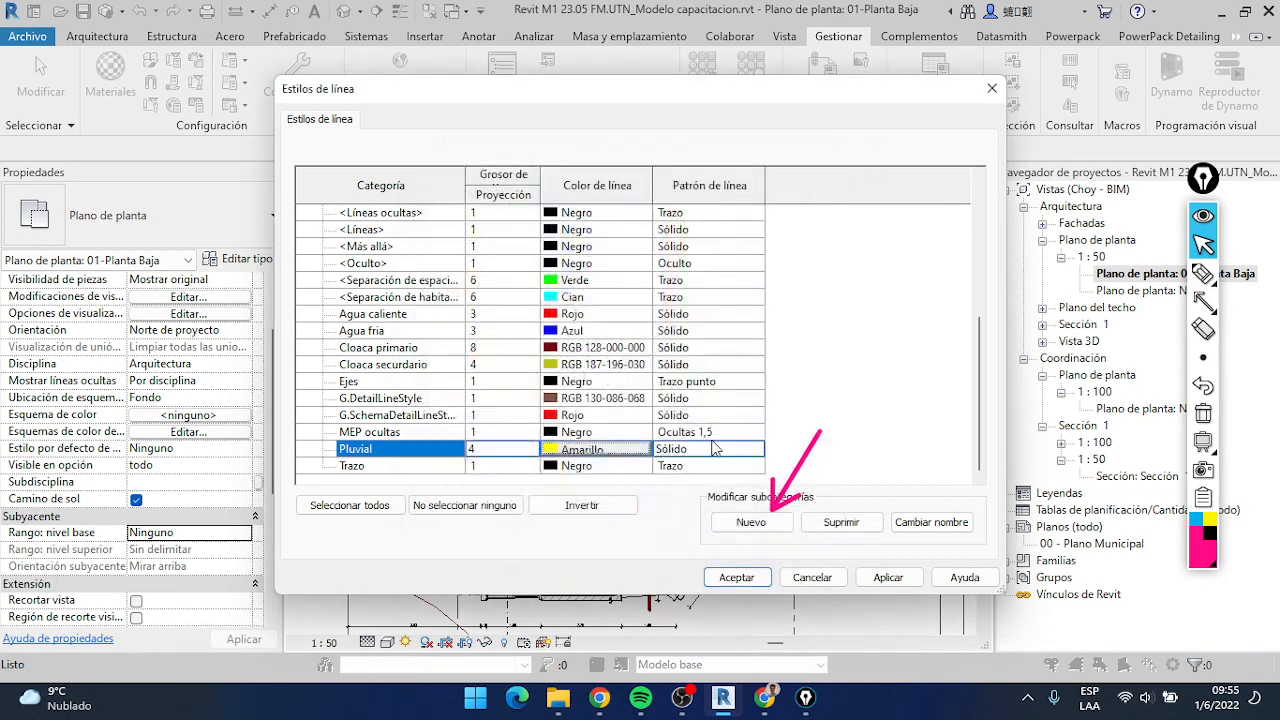
left_click(757, 580)
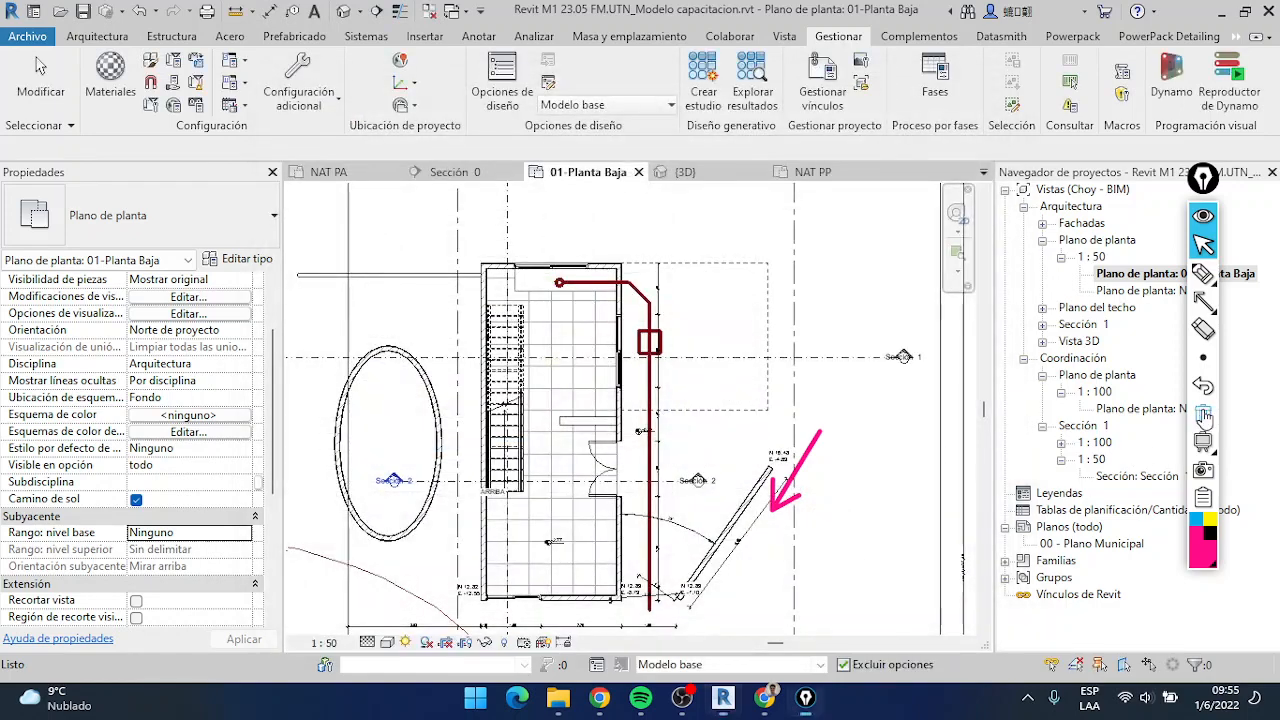
Place a Pluvial detail-line circle with a radius of about 0.06 m inside the left wall beside the staircase
left_click(479, 38)
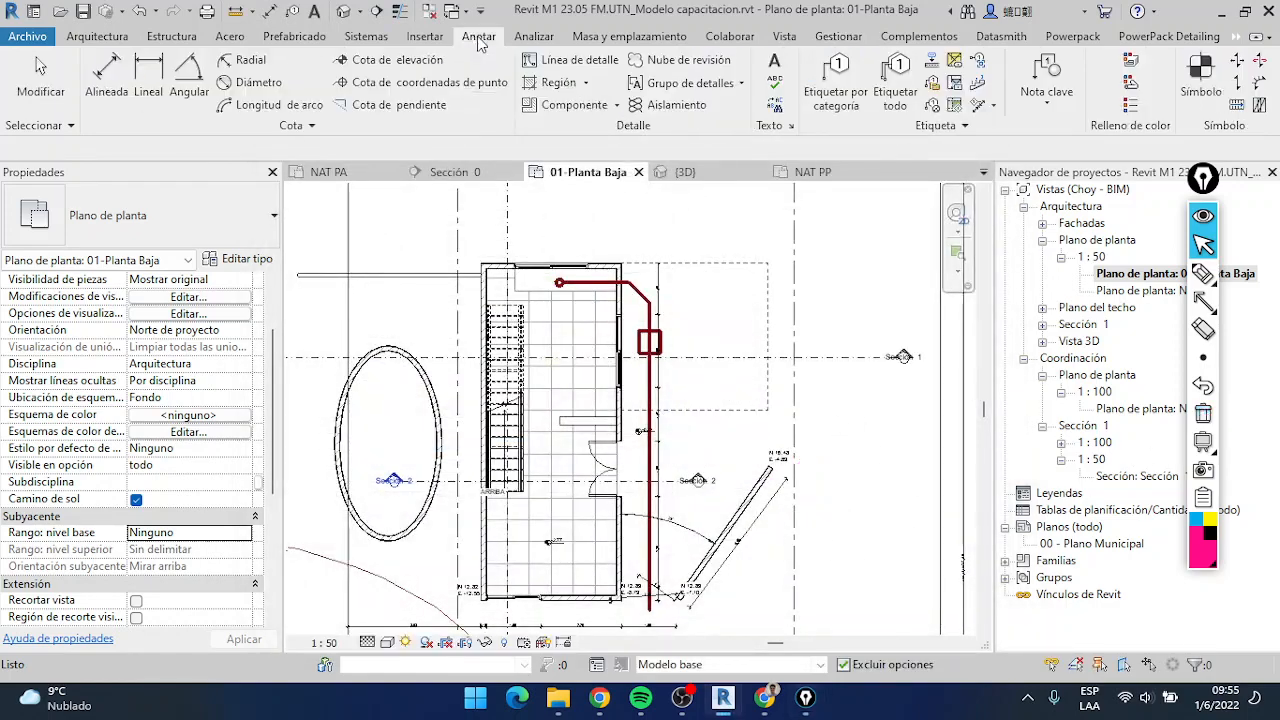
left_click(582, 62)
left_click(980, 90)
scroll(960, 250, "down", 3)
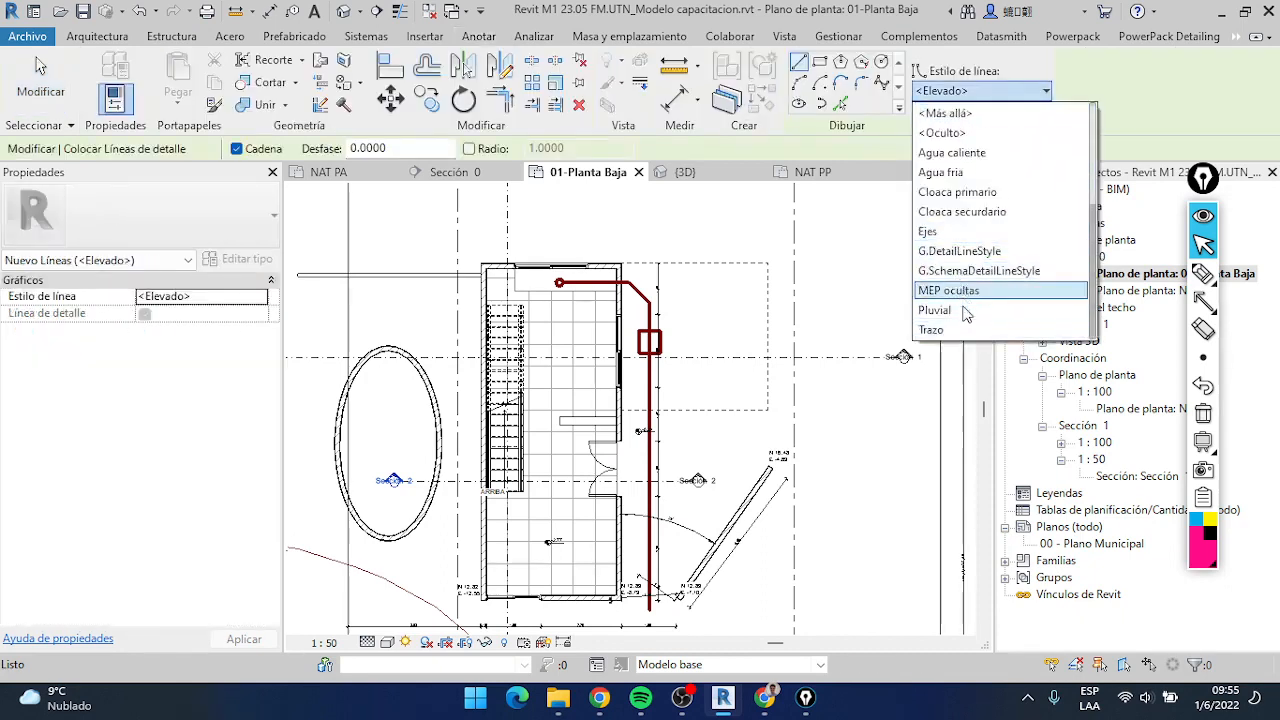
left_click(960, 310)
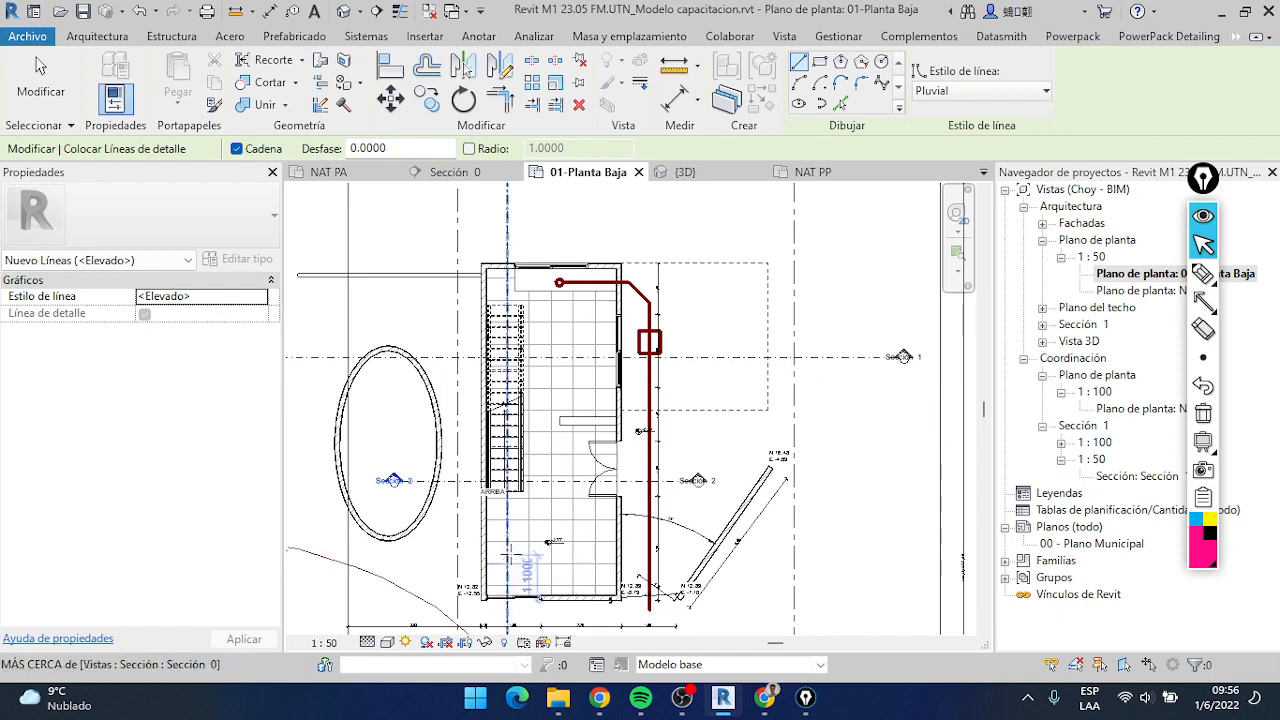
scroll(510, 550, "up", 1)
scroll(510, 550, "up", 3)
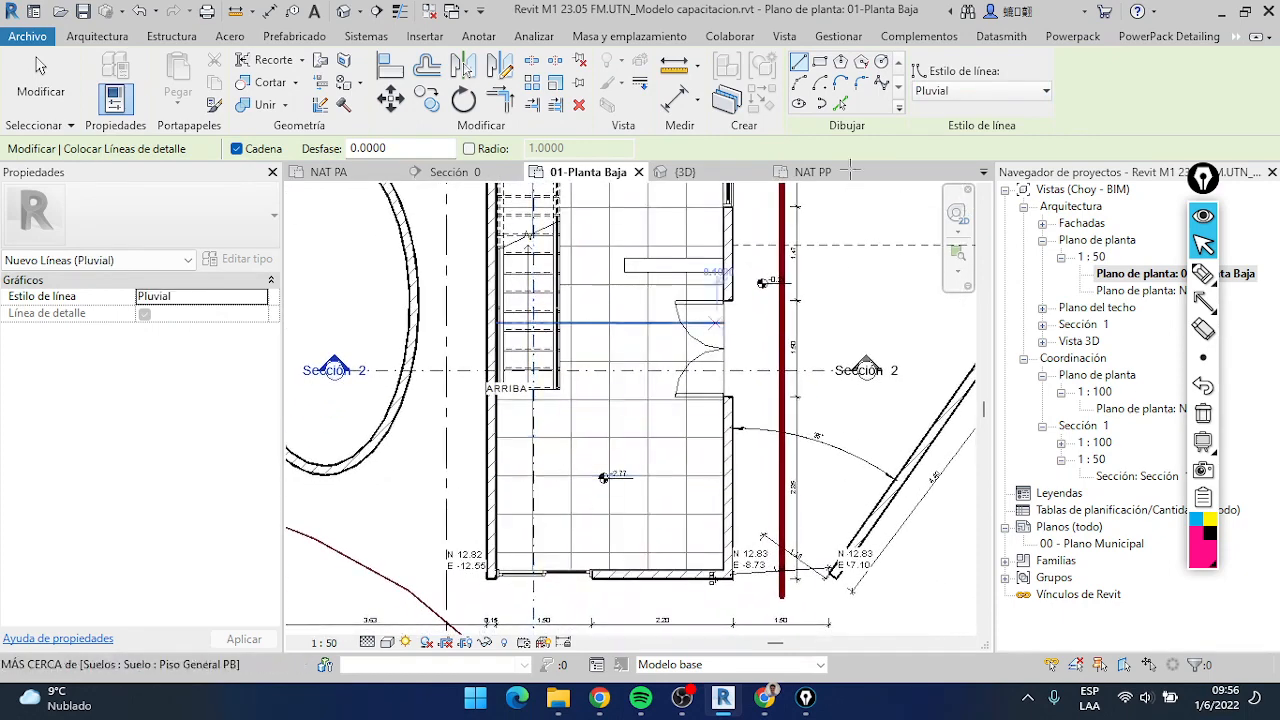
scroll(602, 420, "down", 3)
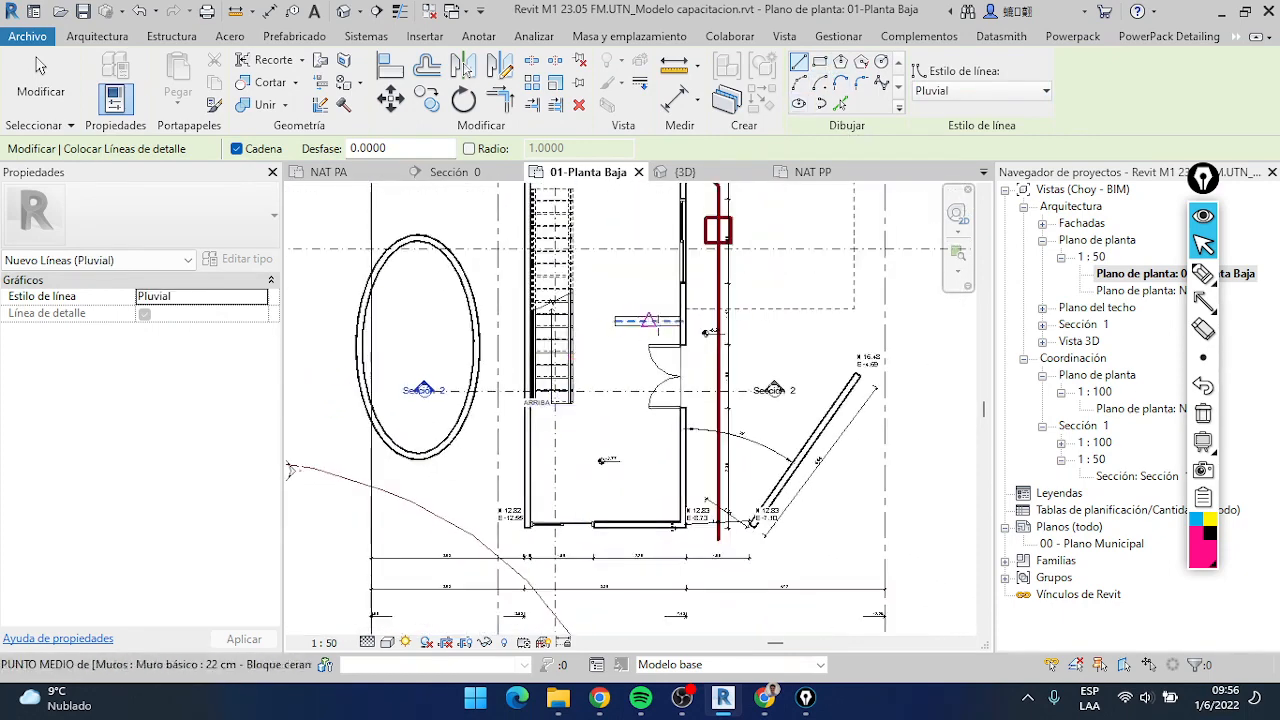
scroll(526, 322, "up", 4)
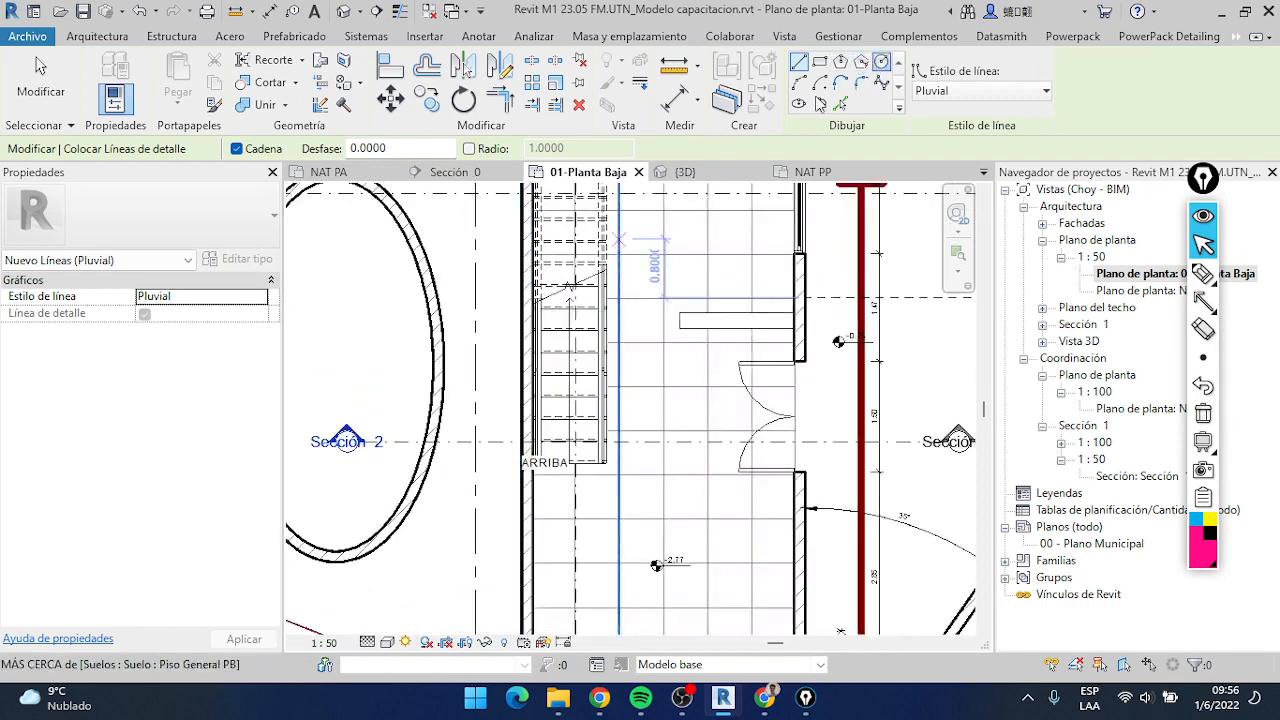
scroll(525, 300, "up", 2)
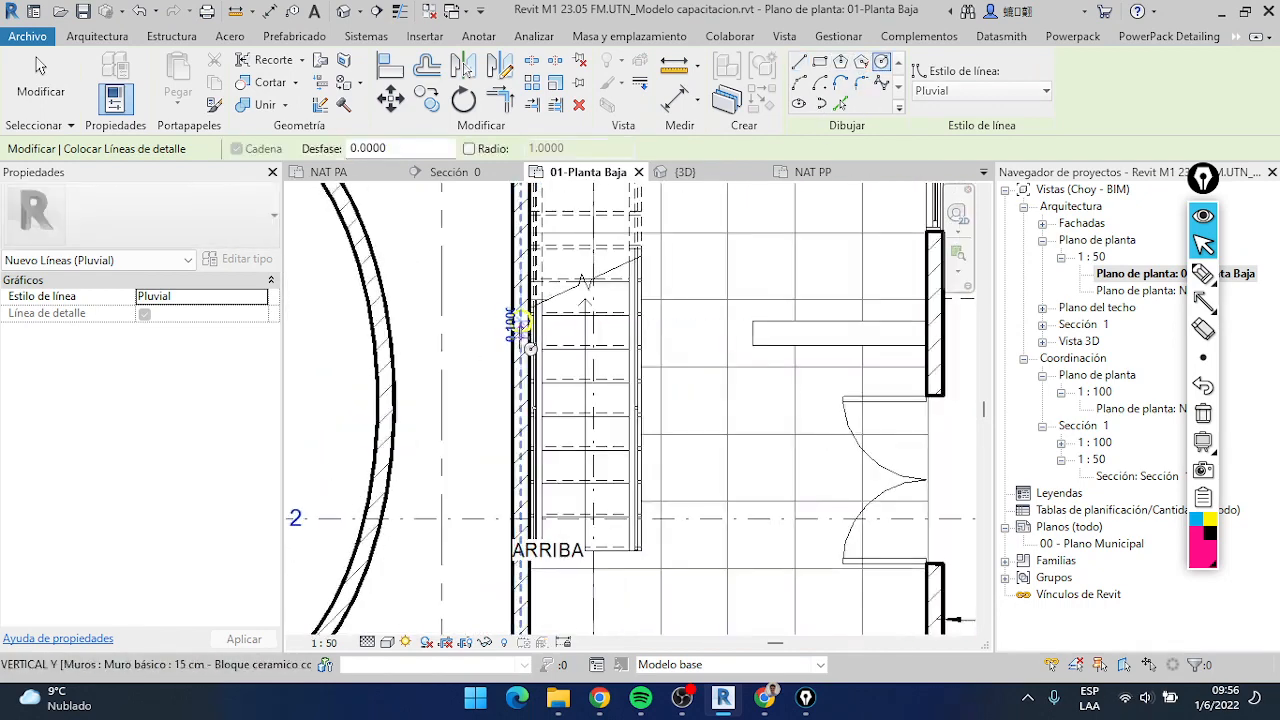
scroll(526, 322, "up", 2)
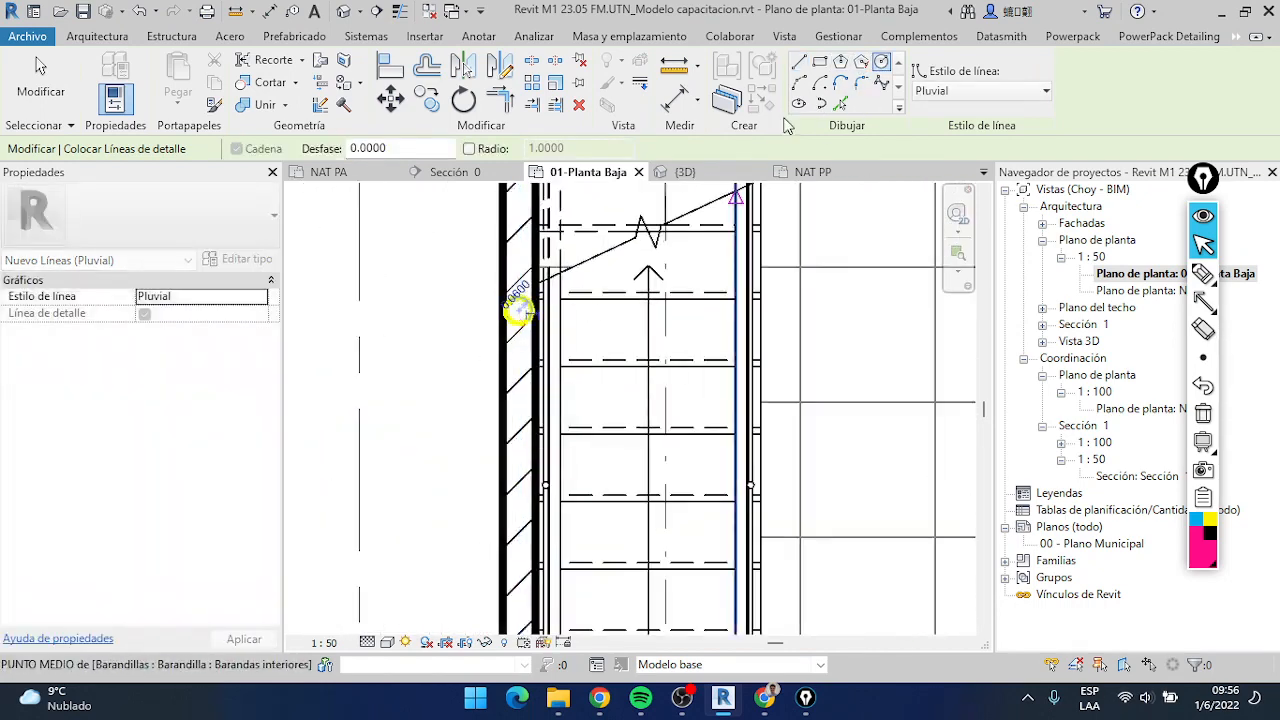
Draw a Pluvial detail line from the circle diagonally out of the left wall, continuing about 6 m straight down alongside the house
left_click(799, 62)
left_click(517, 311)
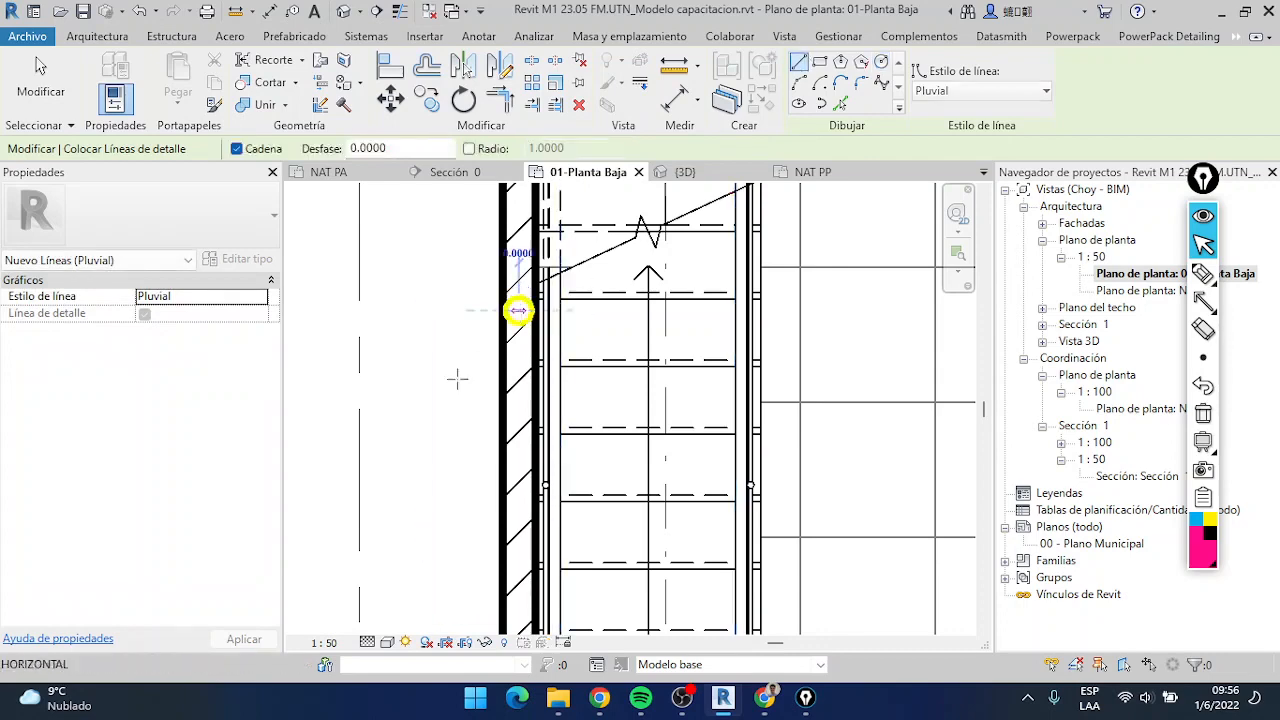
scroll(430, 402, "down", 2)
scroll(440, 410, "down", 4)
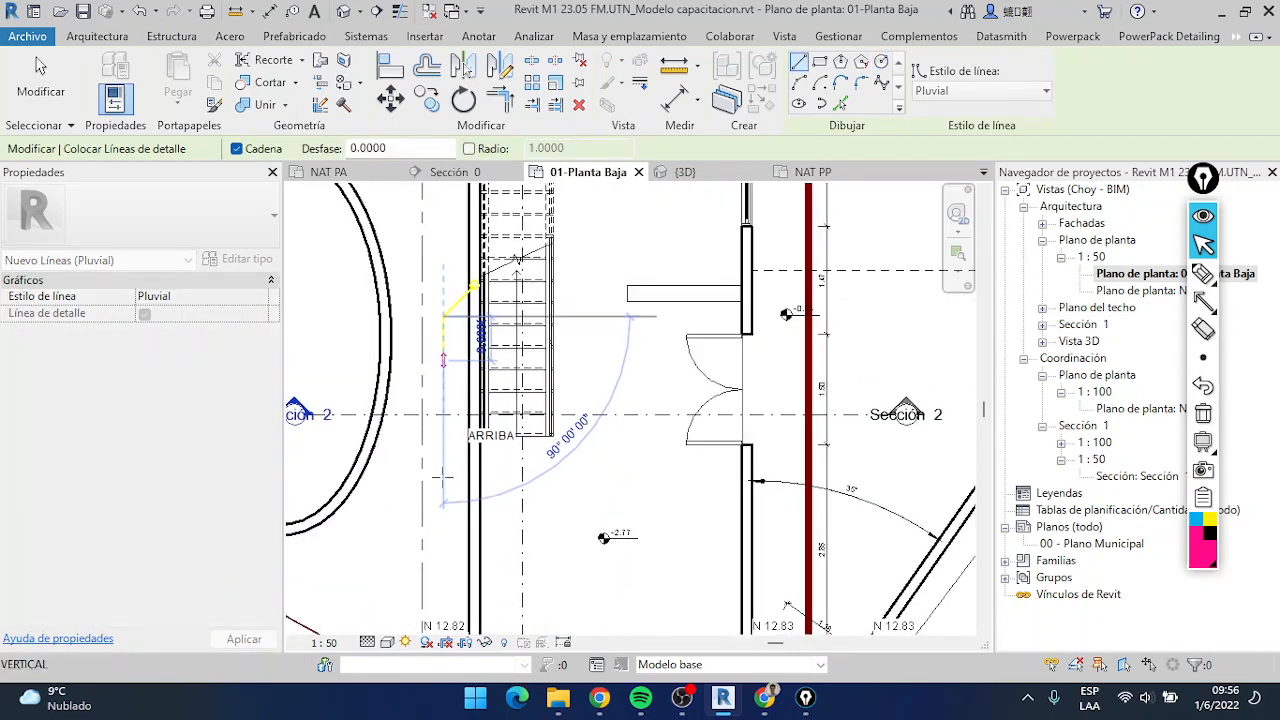
middle_click_drag(451, 418, 451, 300)
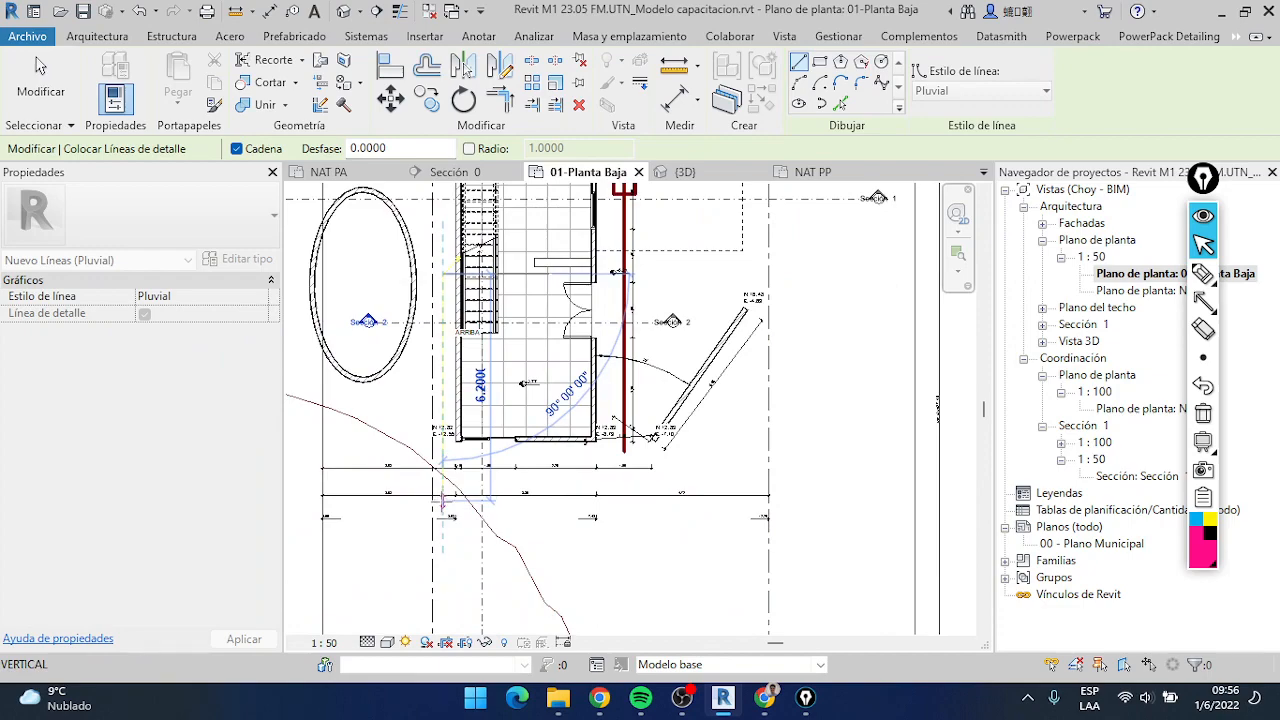
middle_click_drag(482, 340, 482, 505)
key("Escape")
key("Escape")
Examine the Pluvial line, the sewer run and the dashed overhang on the ground floor plan at different scales
scroll(482, 426, "up", 5)
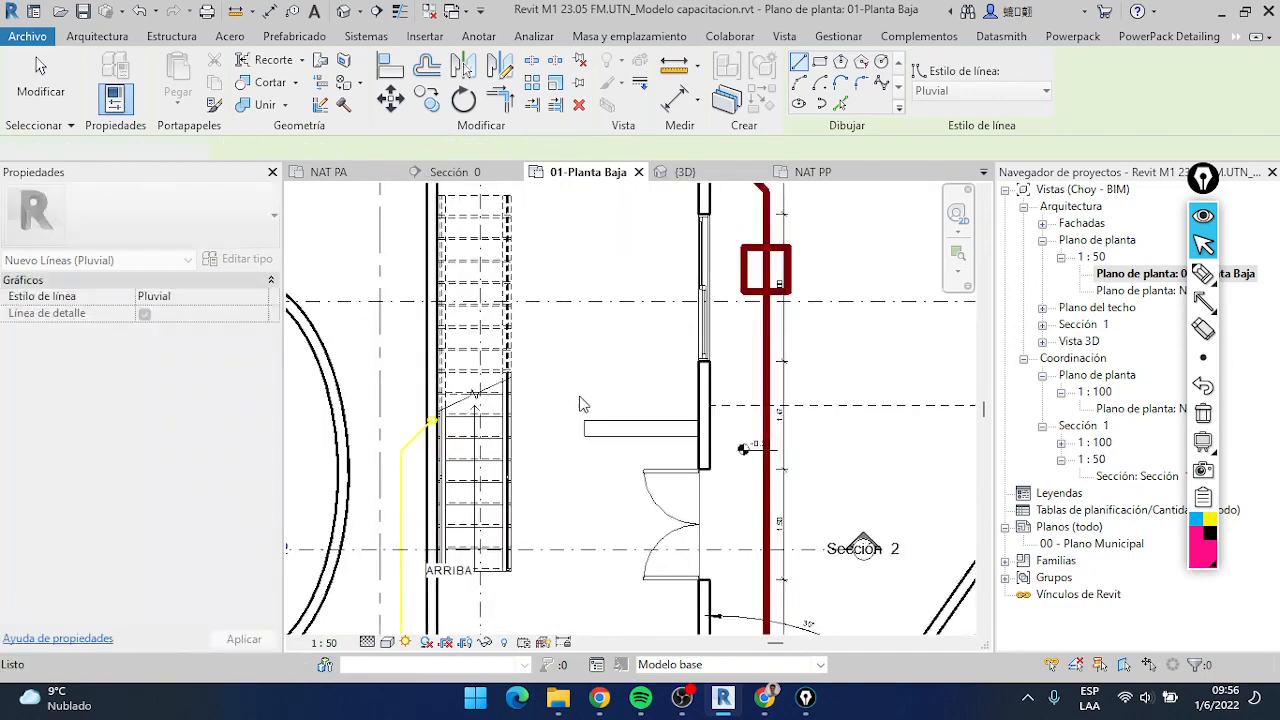
scroll(575, 400, "down", 4)
scroll(472, 427, "up", 4)
middle_click_drag(720, 283, 554, 422)
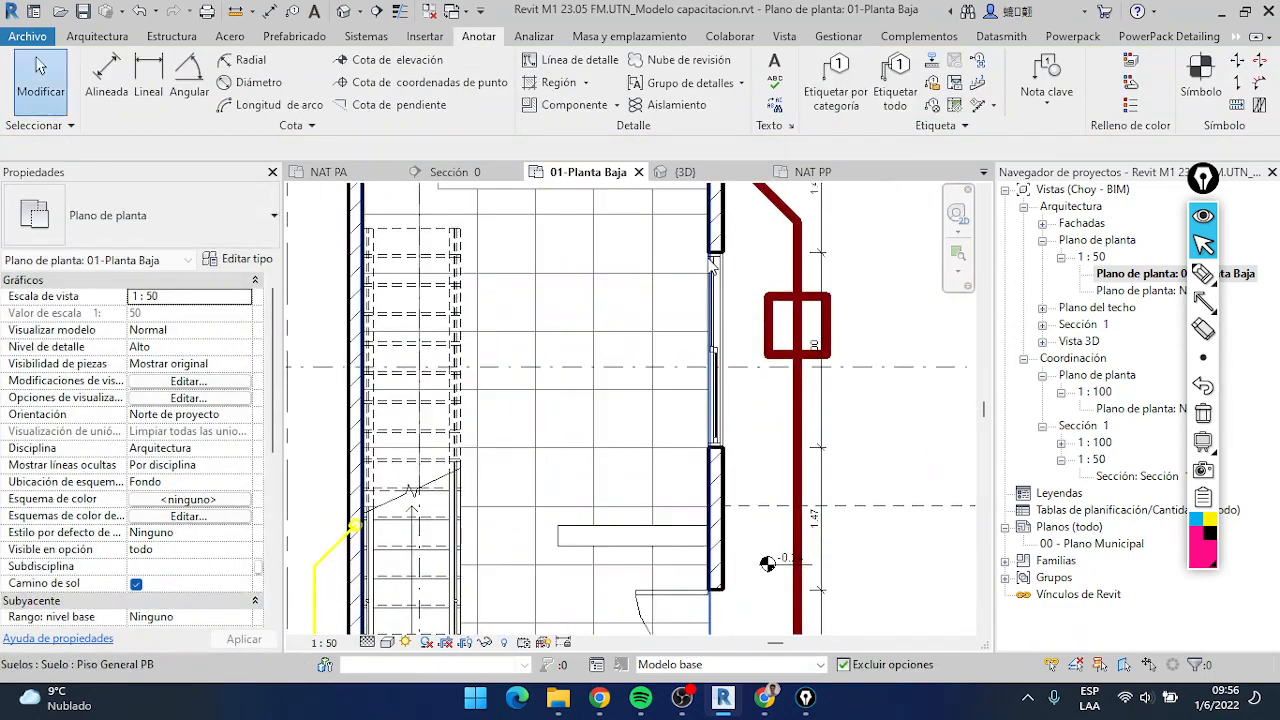
scroll(699, 287, "down", 2)
middle_click_drag(700, 293, 694, 355)
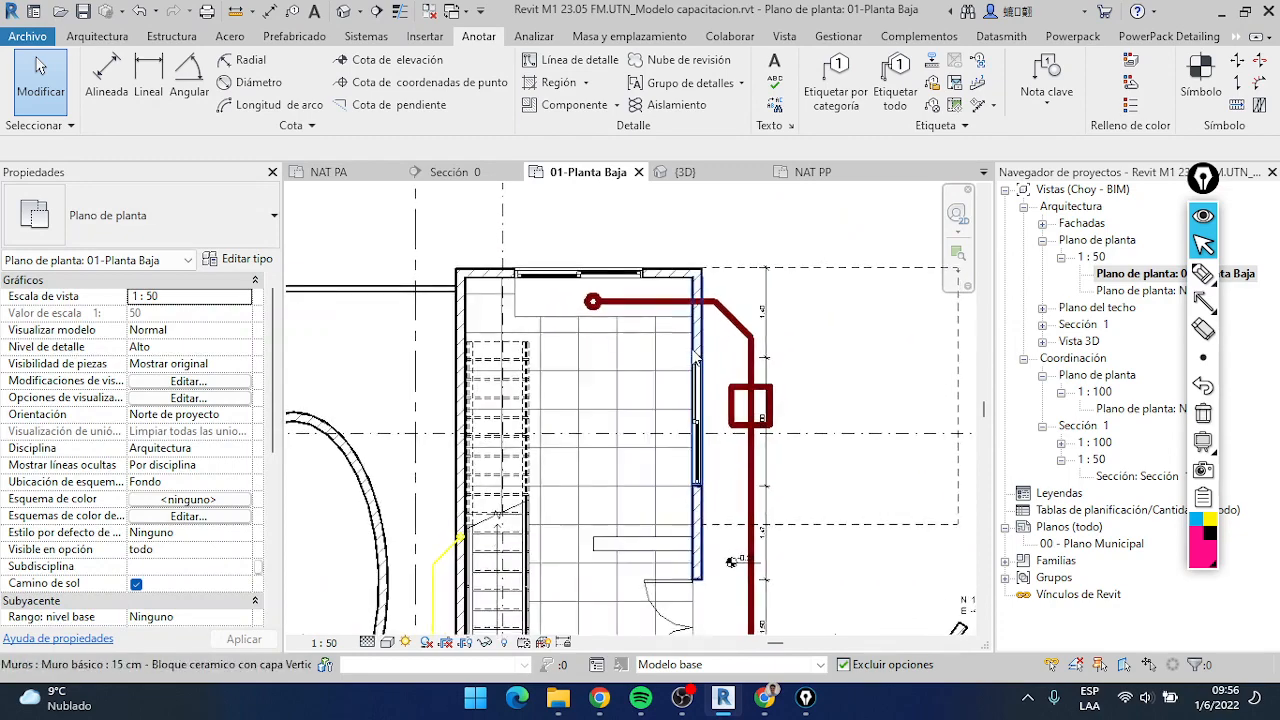
scroll(717, 390, "down", 1)
middle_click_drag(739, 408, 745, 366)
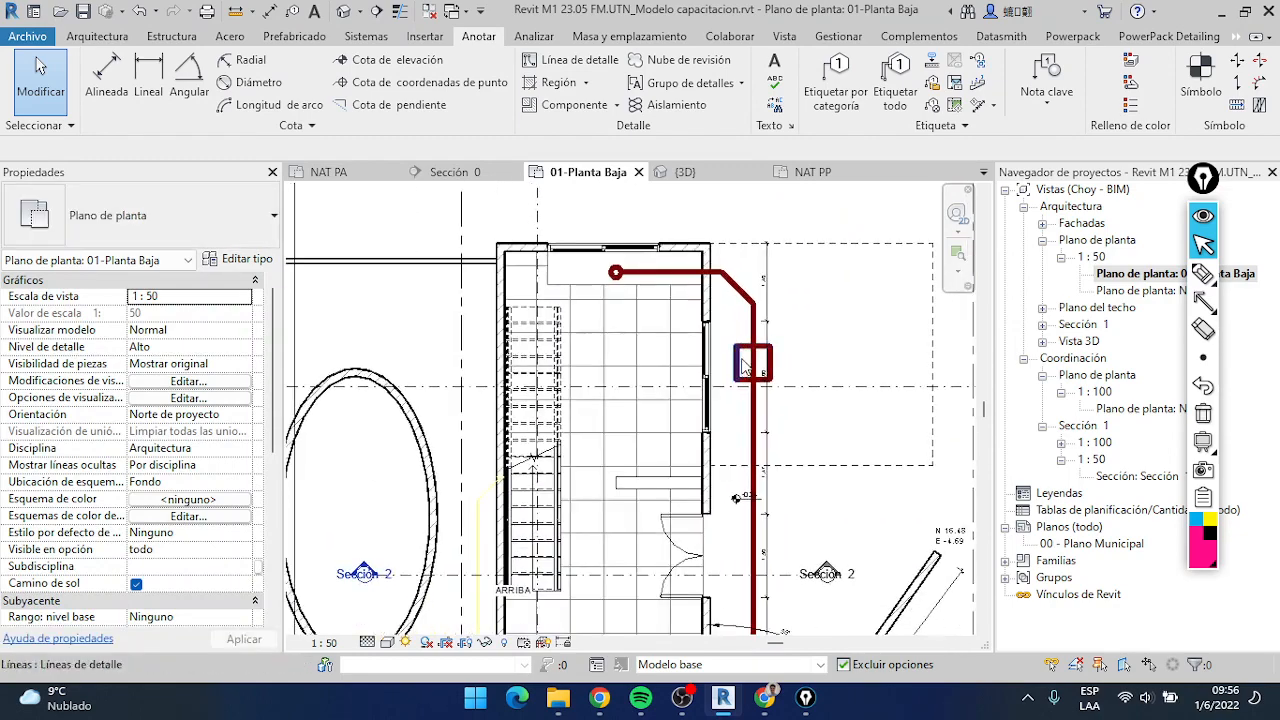
scroll(745, 366, "down", 1)
middle_click_drag(771, 508, 780, 433)
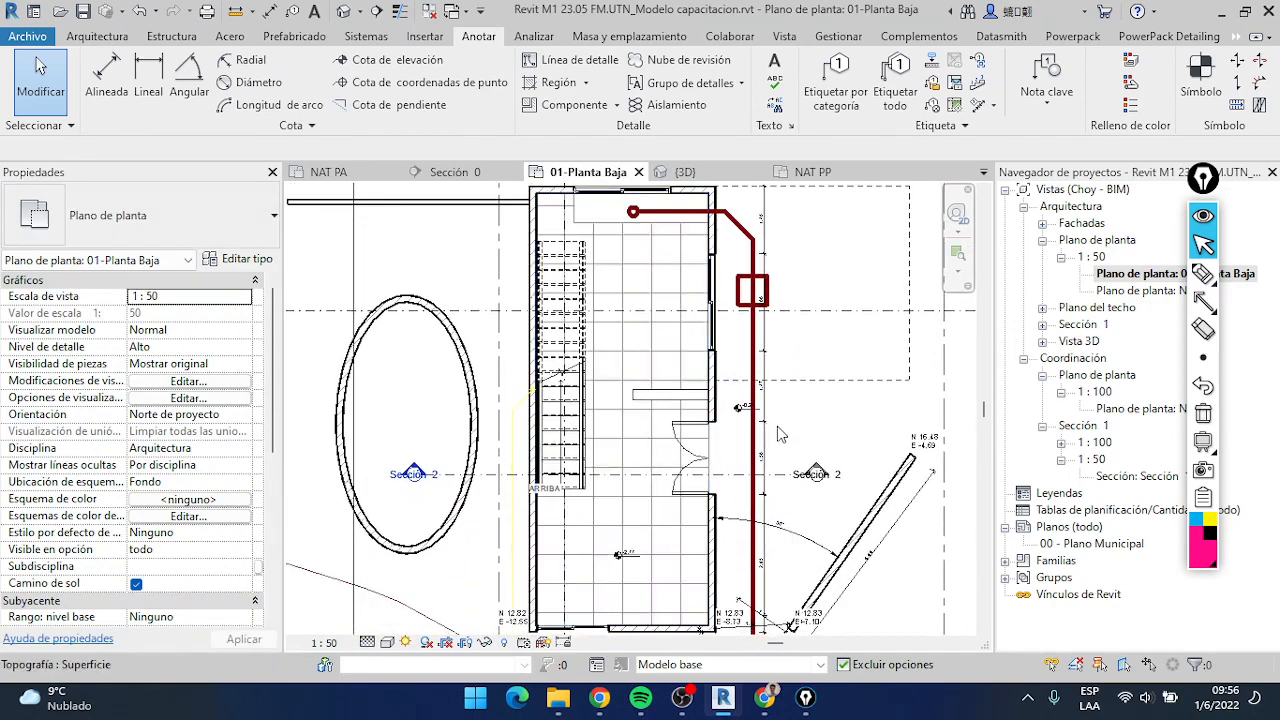
scroll(780, 433, "up", 5)
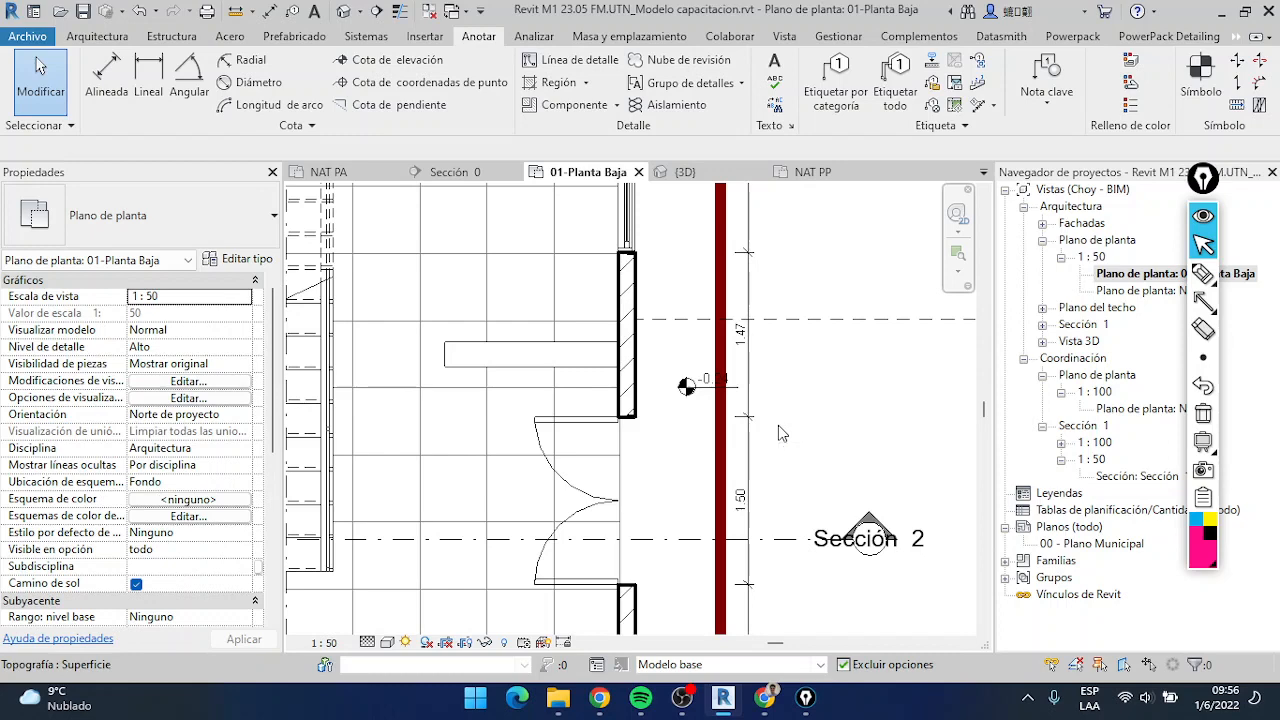
scroll(760, 410, "down", 5)
scroll(742, 345, "down", 2)
scroll(673, 264, "up", 2)
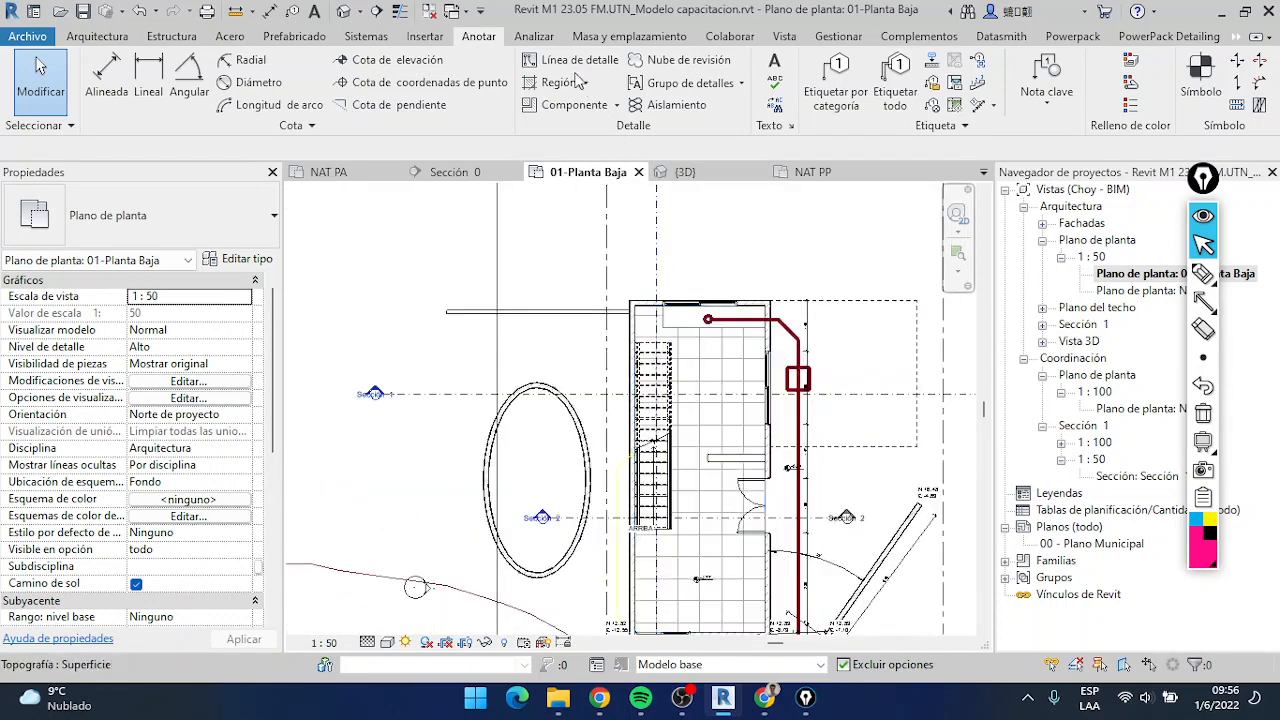
Examine the sewer detail lines and kitchen counter on the ground floor plan, comparing normal and thin line display
scroll(658, 394, "up", 3)
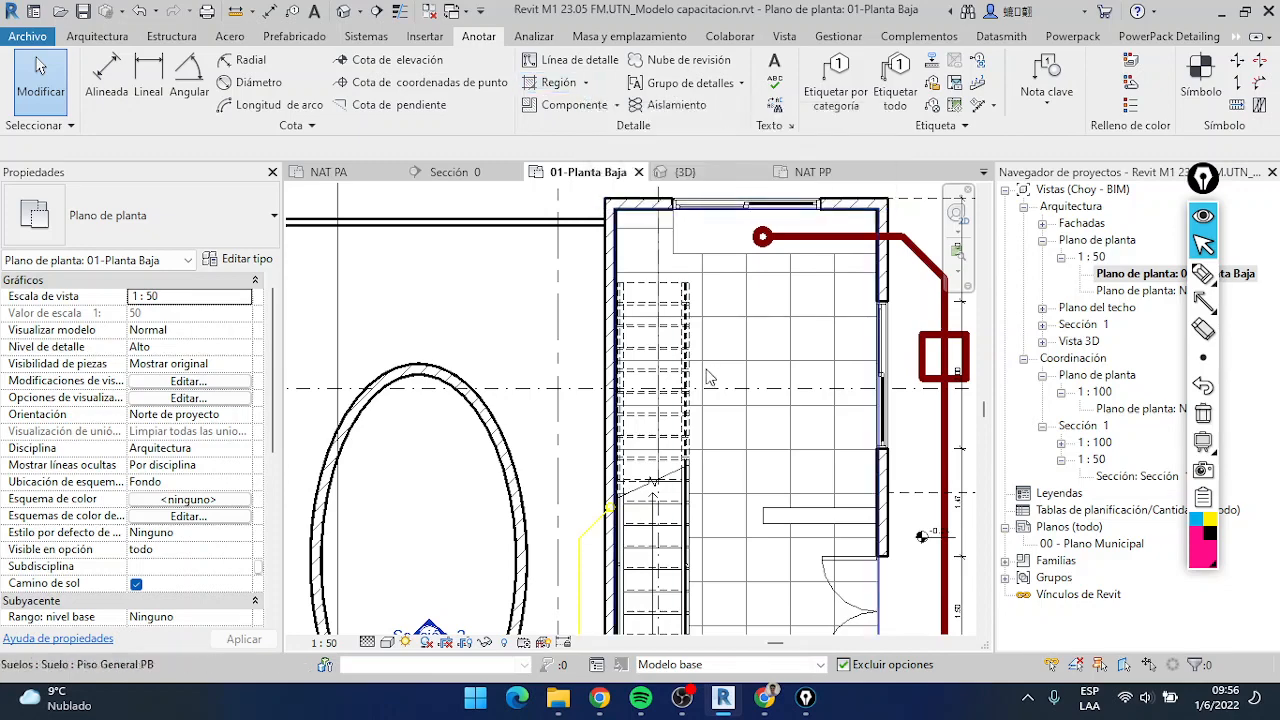
scroll(622, 370, "down", 2)
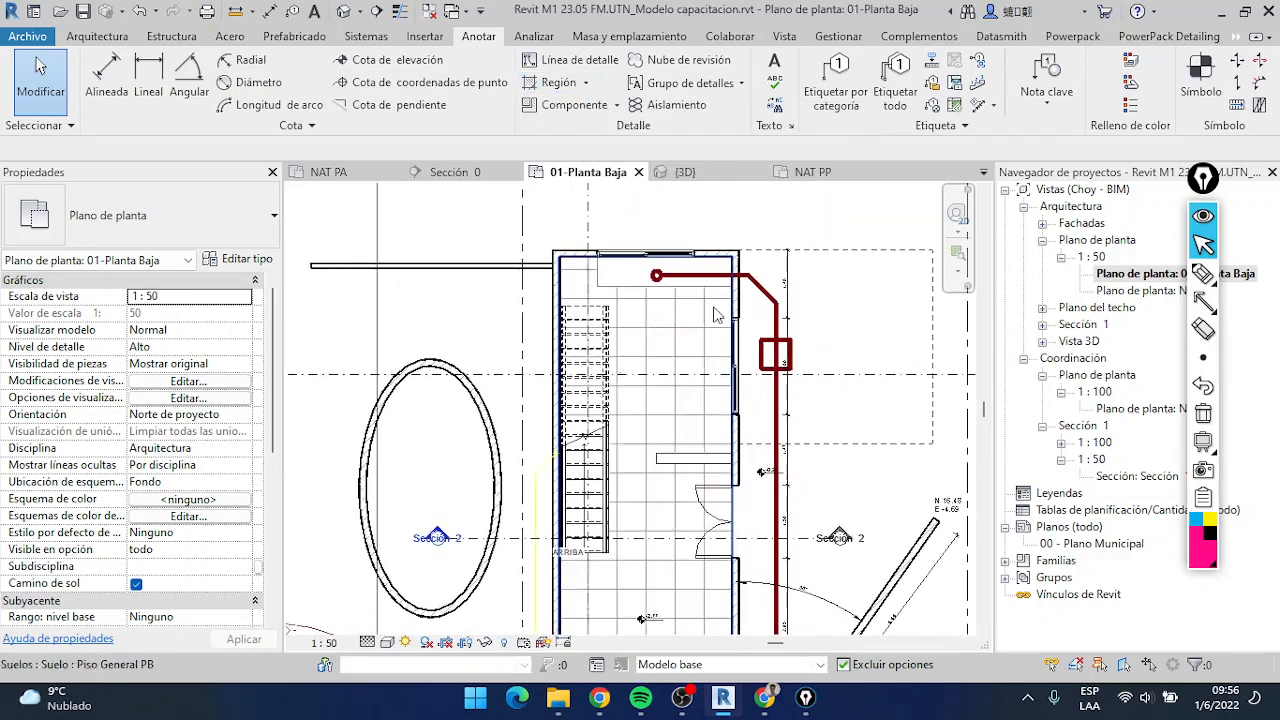
scroll(737, 290, "up", 2)
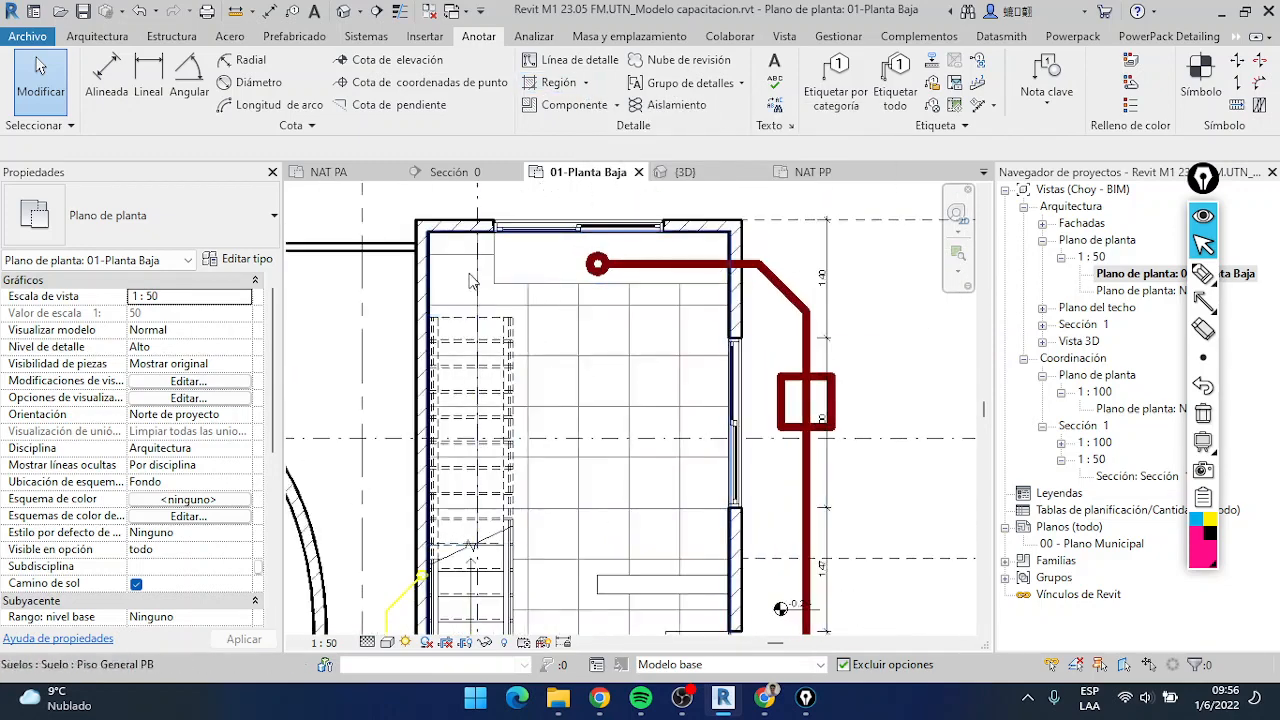
scroll(471, 282, "up", 2)
scroll(686, 349, "down", 2)
scroll(870, 272, "up", 2)
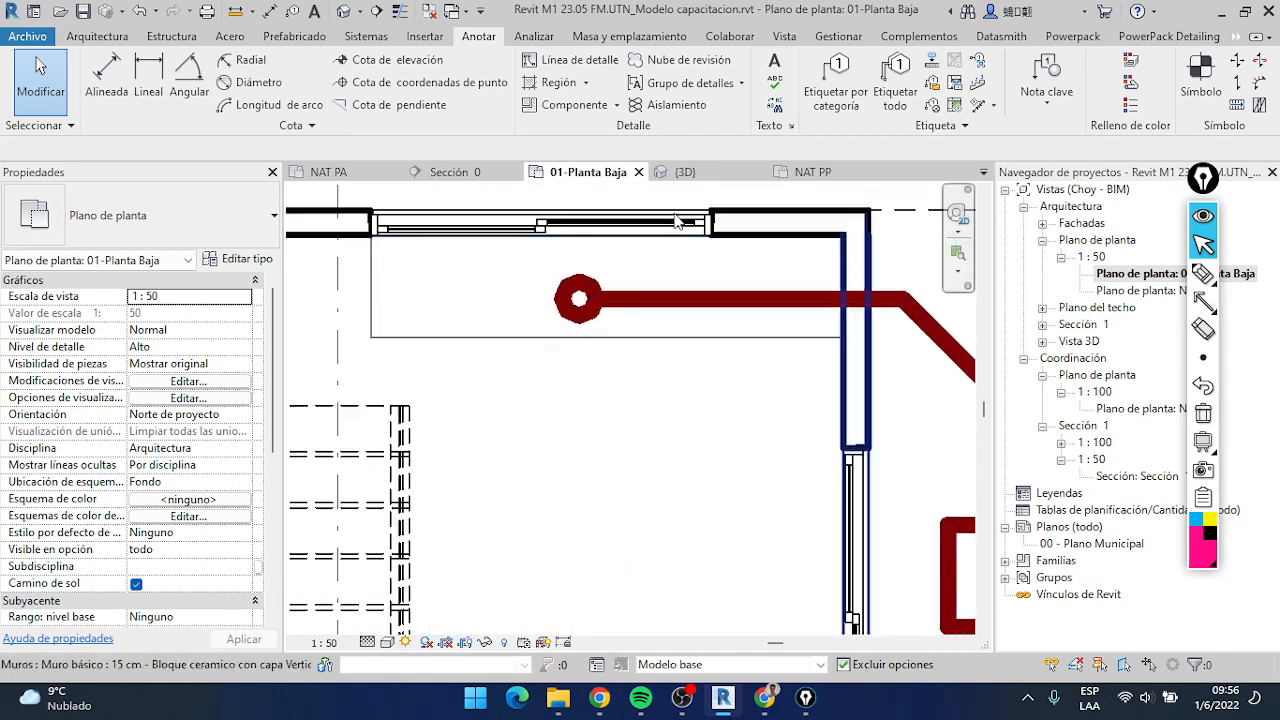
scroll(698, 299, "down", 3)
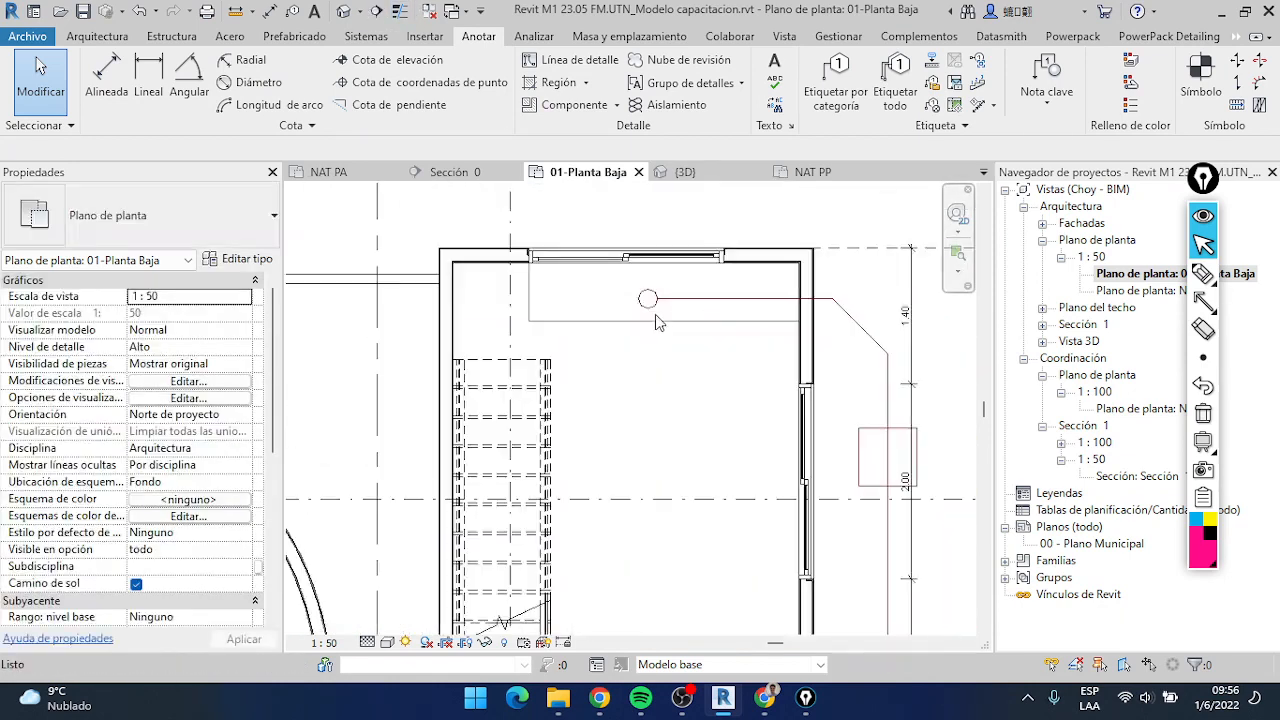
scroll(770, 295, "up", 2)
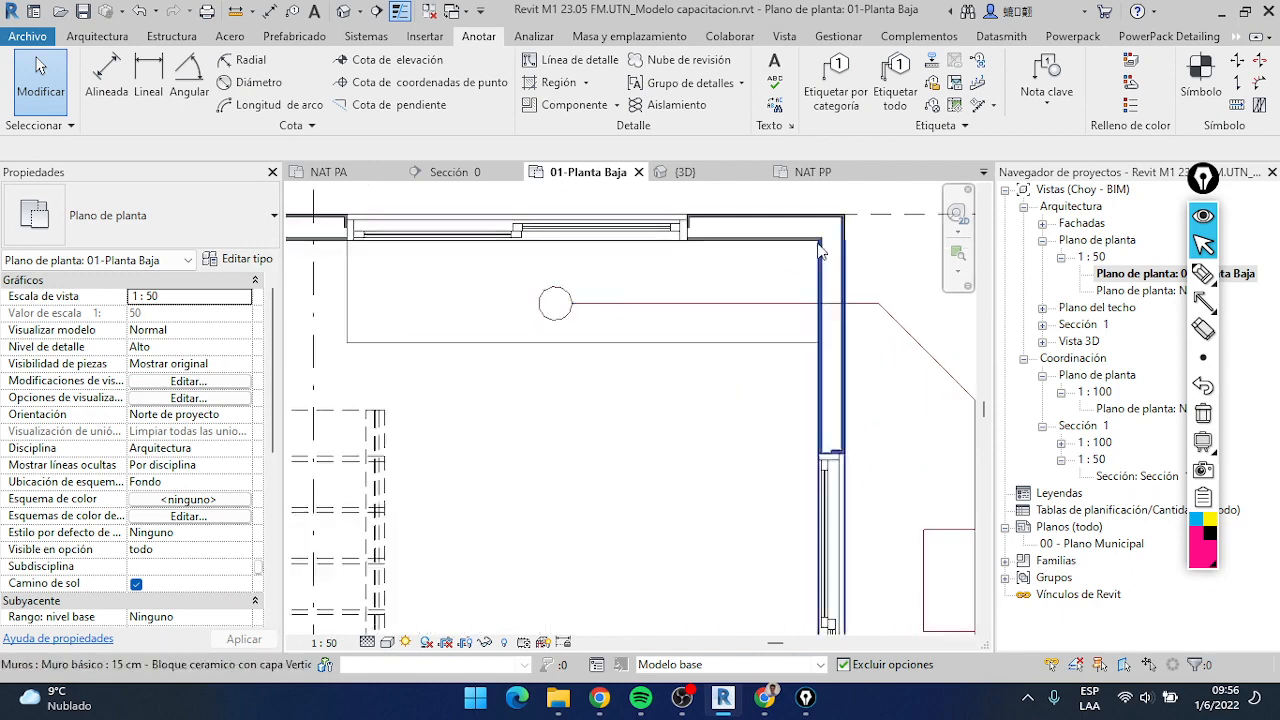
scroll(629, 471, "down", 4)
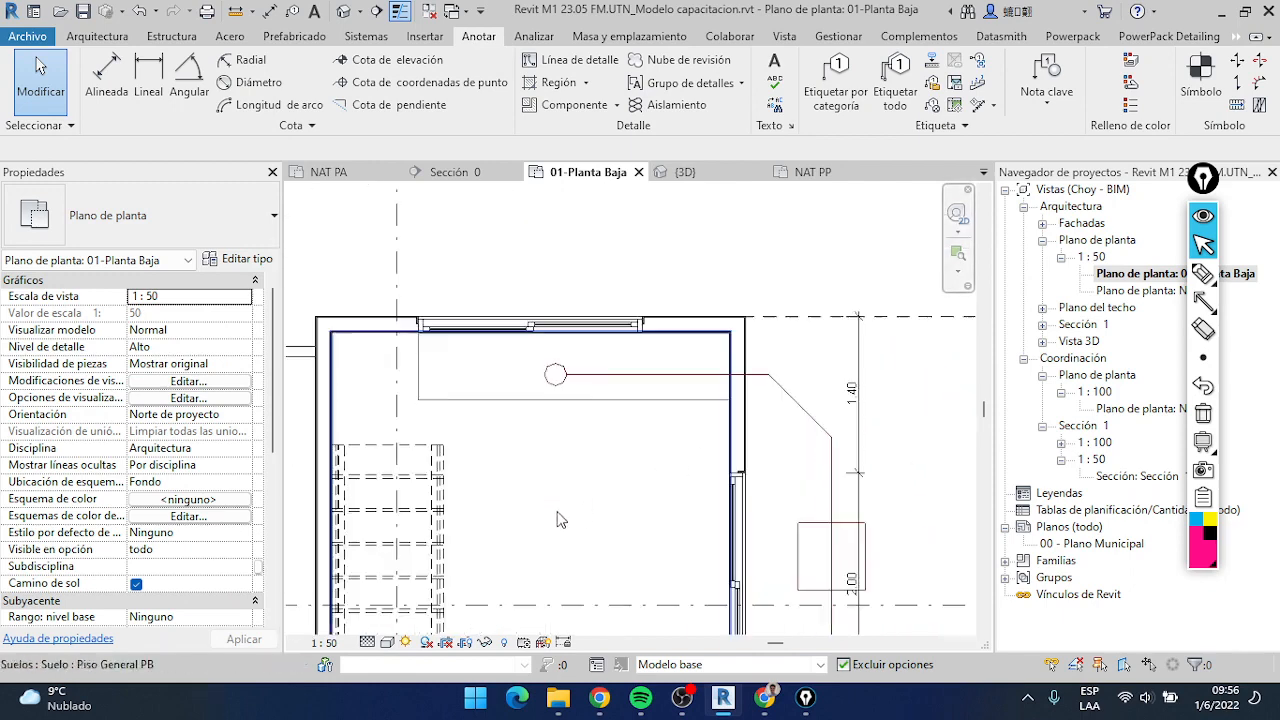
middle_click_drag(638, 446, 640, 378)
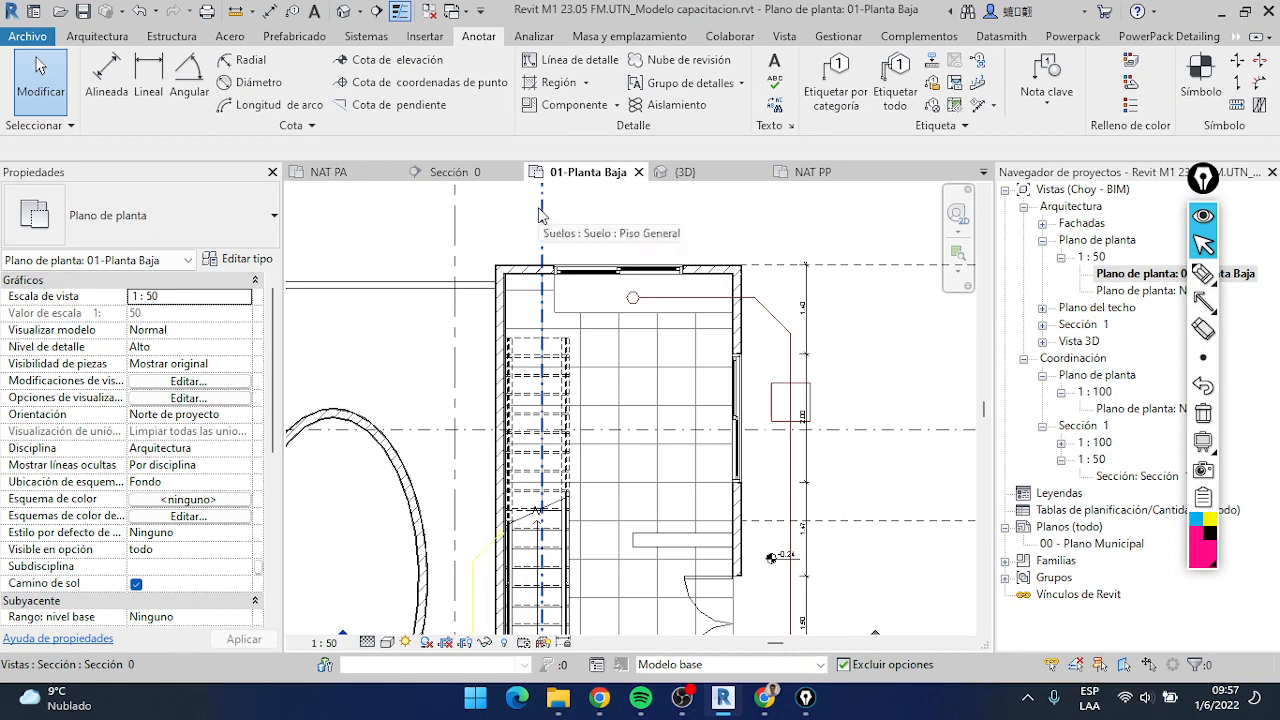
Open the Sección 0 view from its section line running through the staircase on the ground floor plan
scroll(545, 219, "down", 2)
scroll(545, 219, "up", 2)
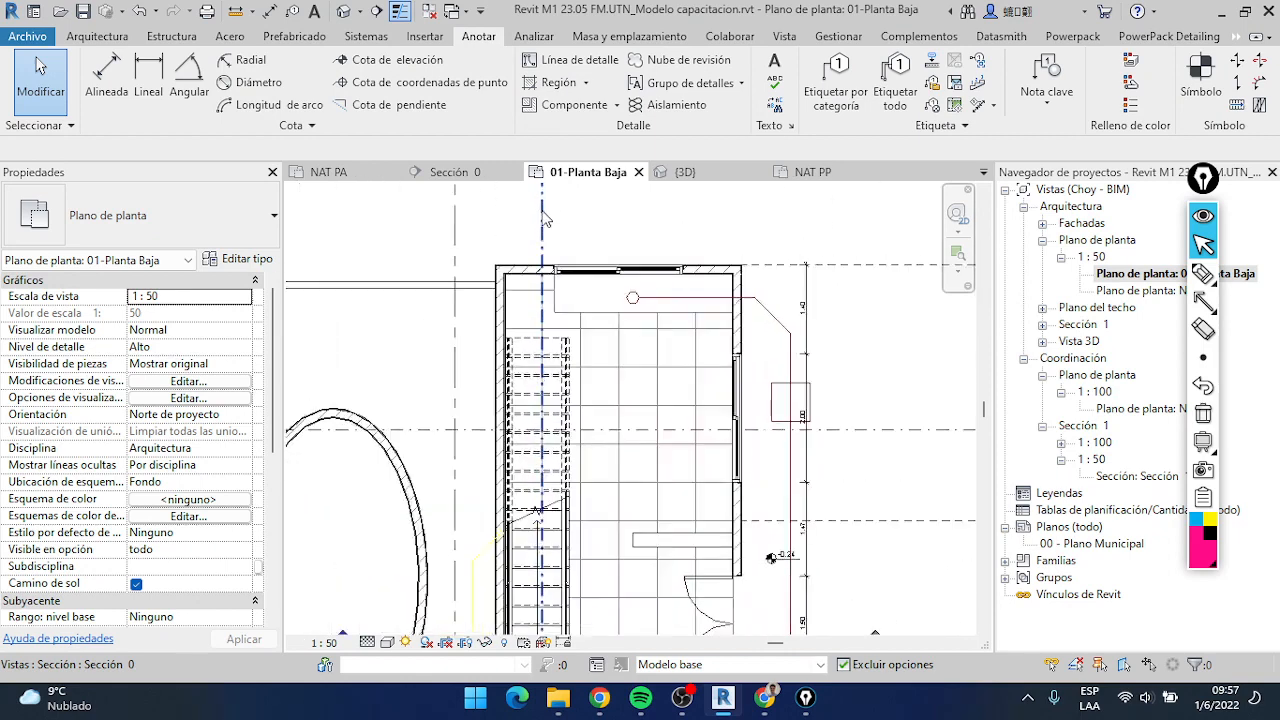
scroll(540, 250, "up", 1)
scroll(540, 250, "down", 1)
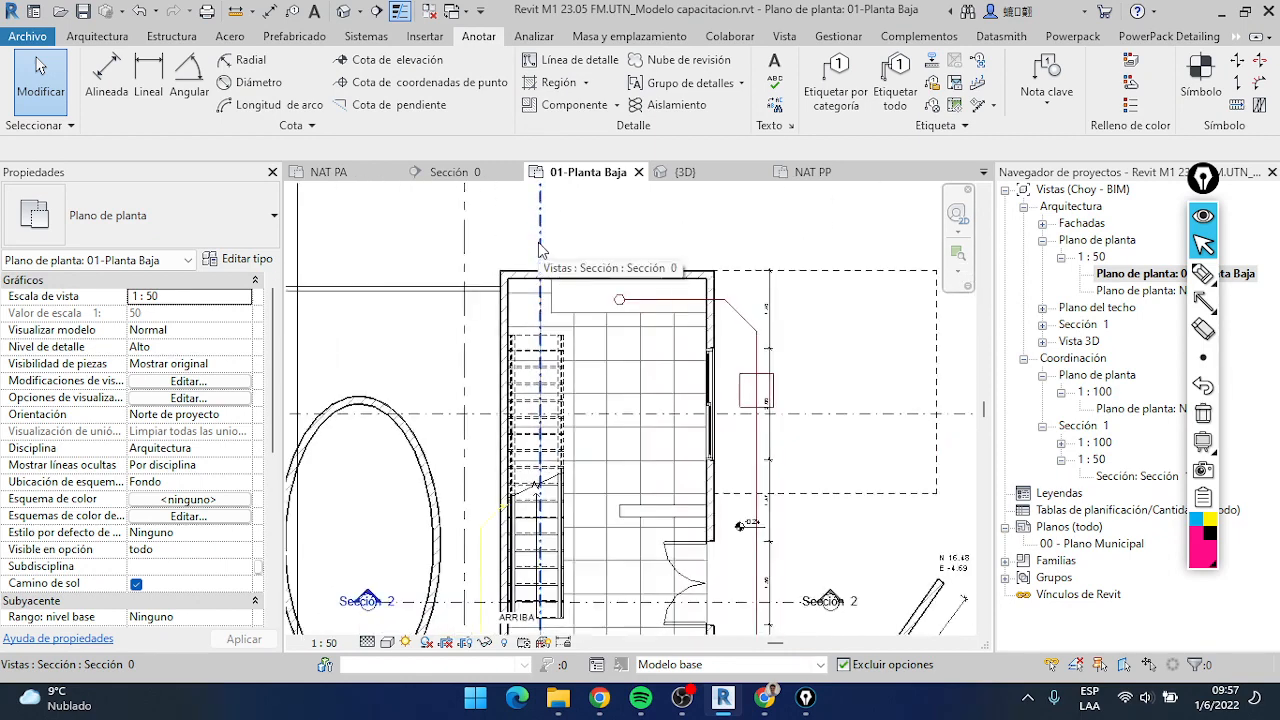
scroll(542, 248, "up", 1)
left_click(545, 249)
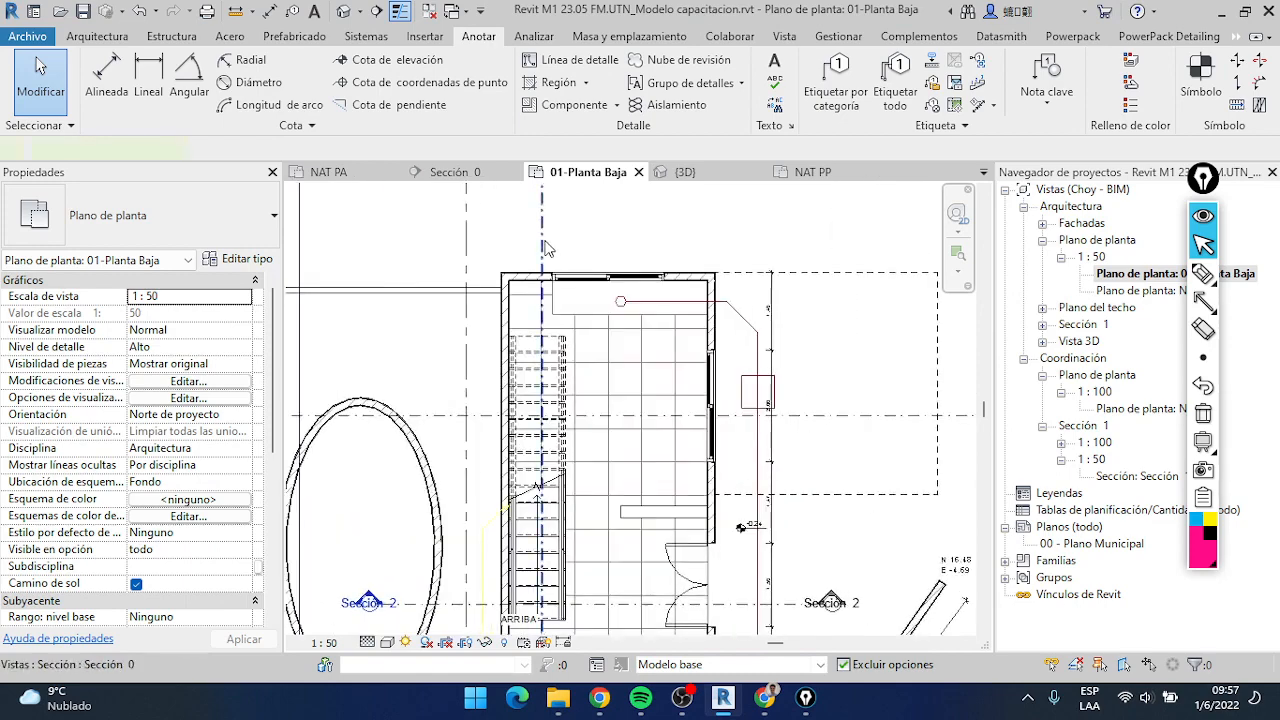
right_click(545, 249)
left_click(575, 198)
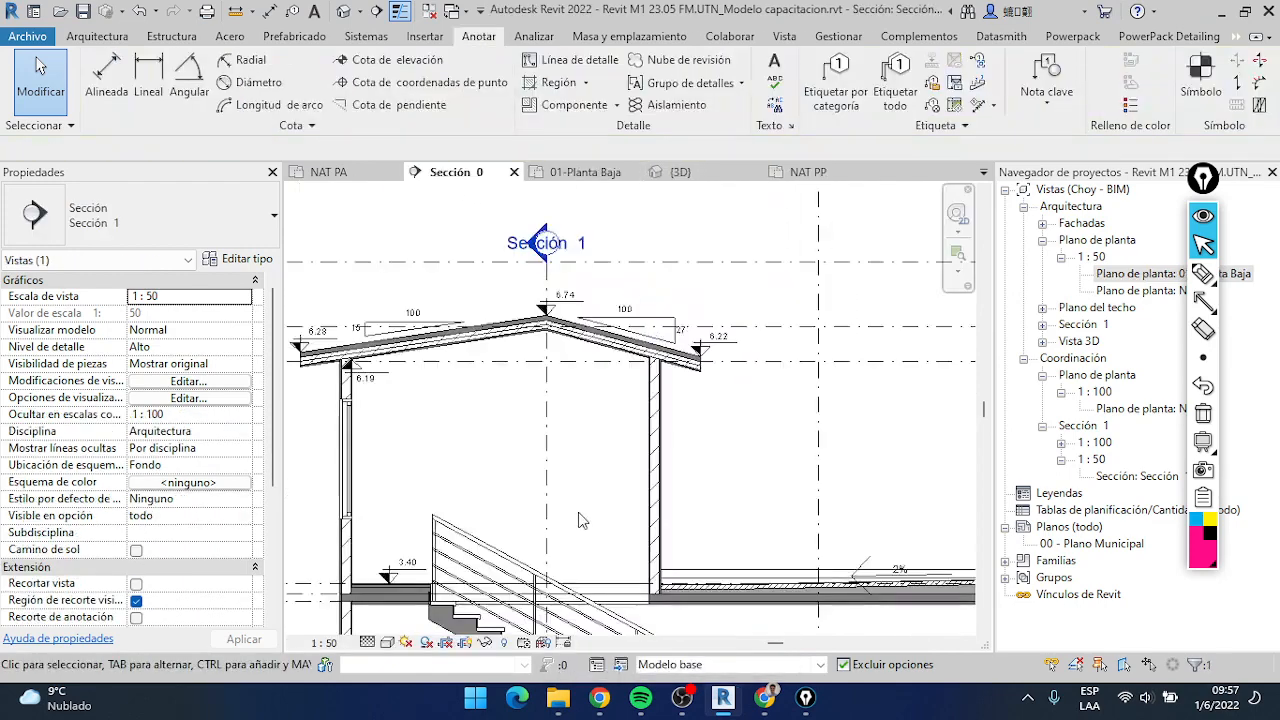
Examine the gap between the ground floor slab and the sloping terrain along the full width of Sección 0
scroll(365, 456, "up", 4)
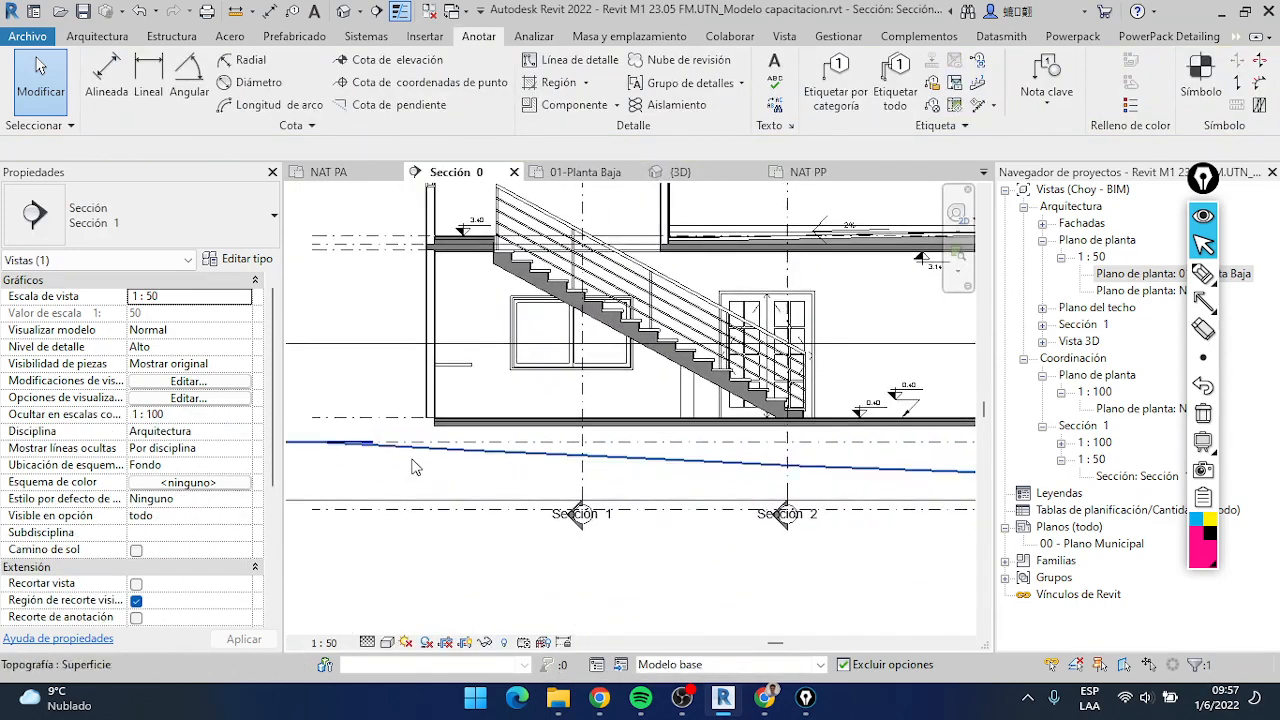
scroll(700, 447, "down", 1)
middle_click_drag(721, 450, 457, 412)
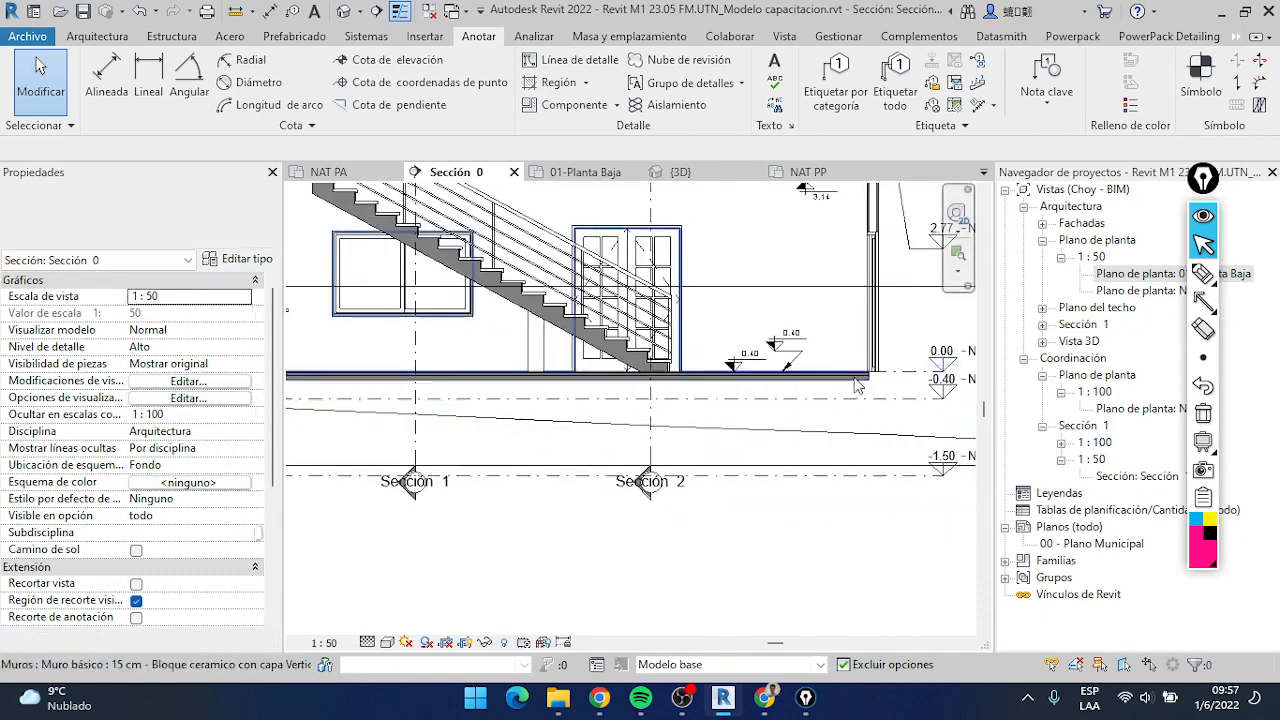
scroll(386, 372, "down", 1)
middle_click_drag(386, 372, 690, 375)
scroll(553, 408, "up", 2)
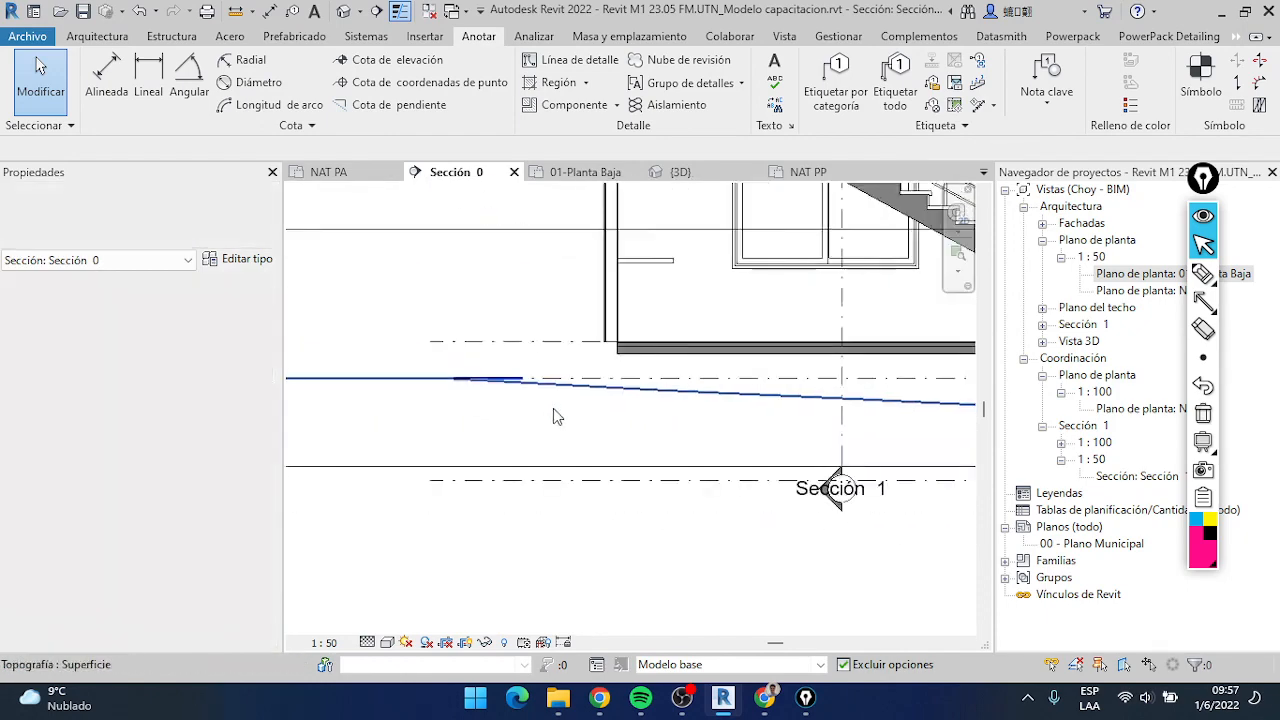
scroll(915, 380, "down", 1)
middle_click_drag(915, 380, 466, 346)
middle_click_drag(828, 362, 664, 347)
middle_click_drag(813, 410, 1122, 418)
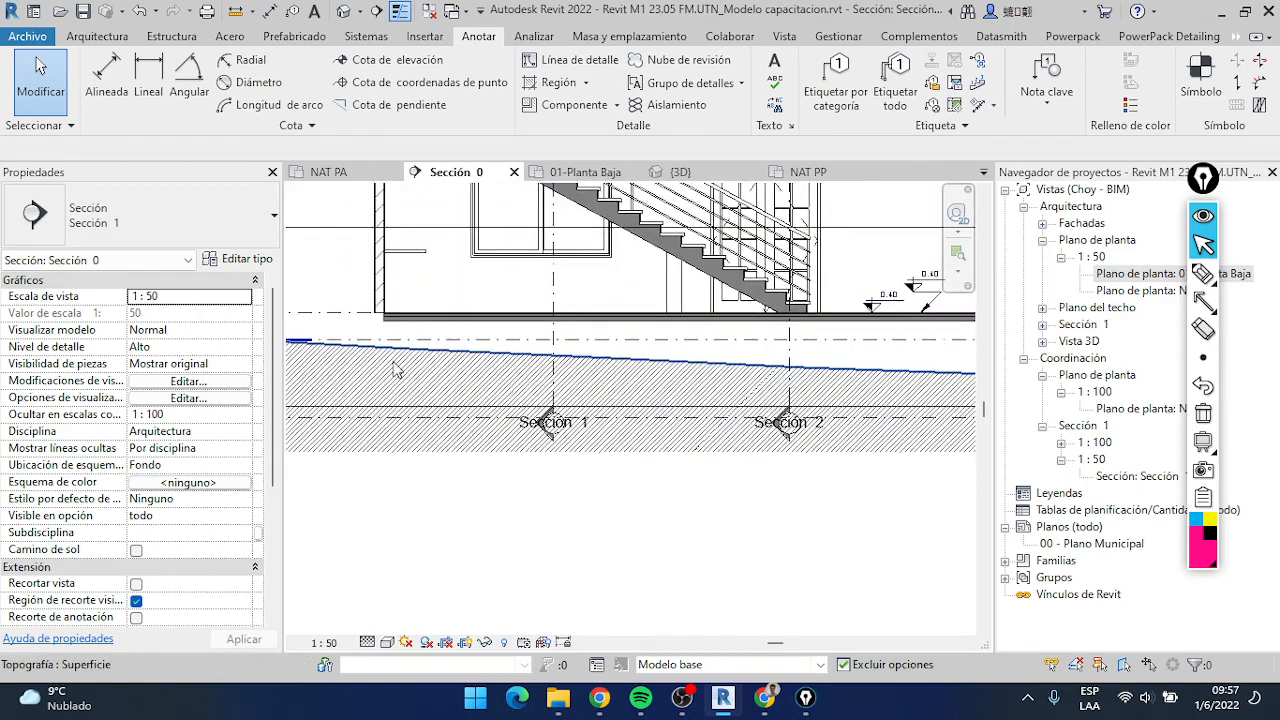
middle_click_drag(906, 414, 823, 405)
scroll(720, 393, "down", 2)
scroll(645, 378, "down", 1)
middle_click_drag(653, 371, 700, 361)
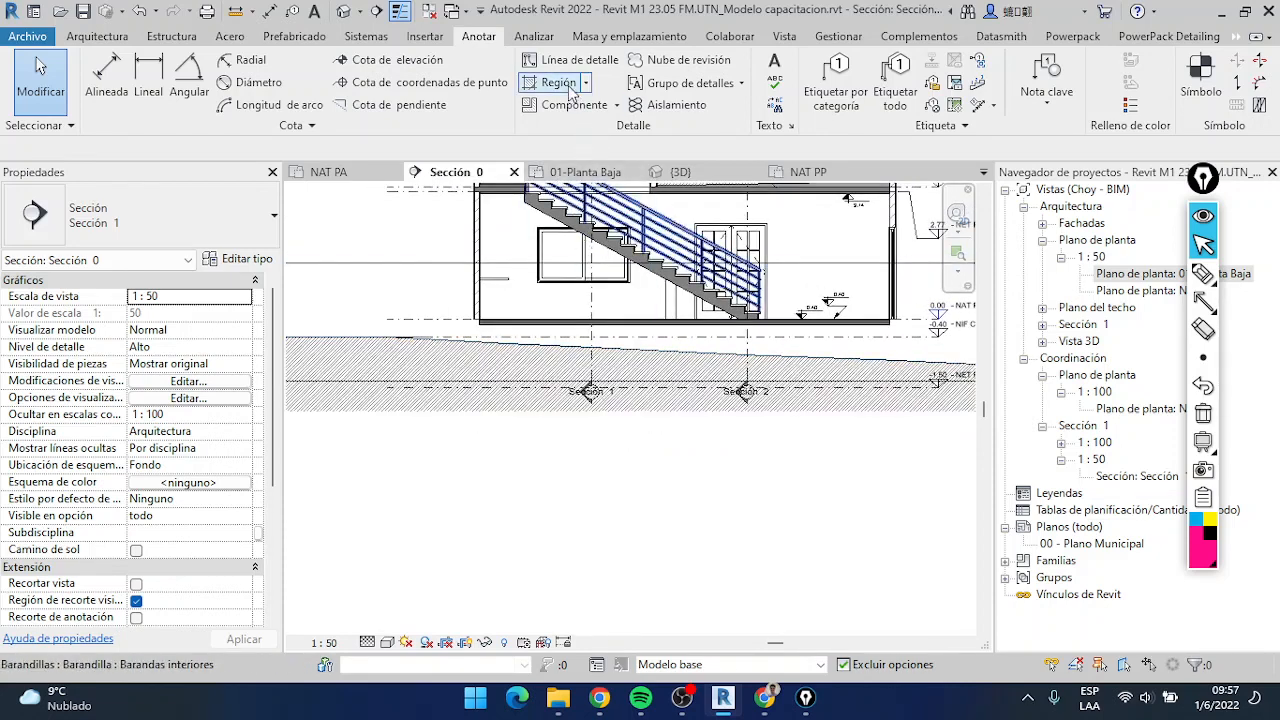
scroll(538, 385, "up", 1)
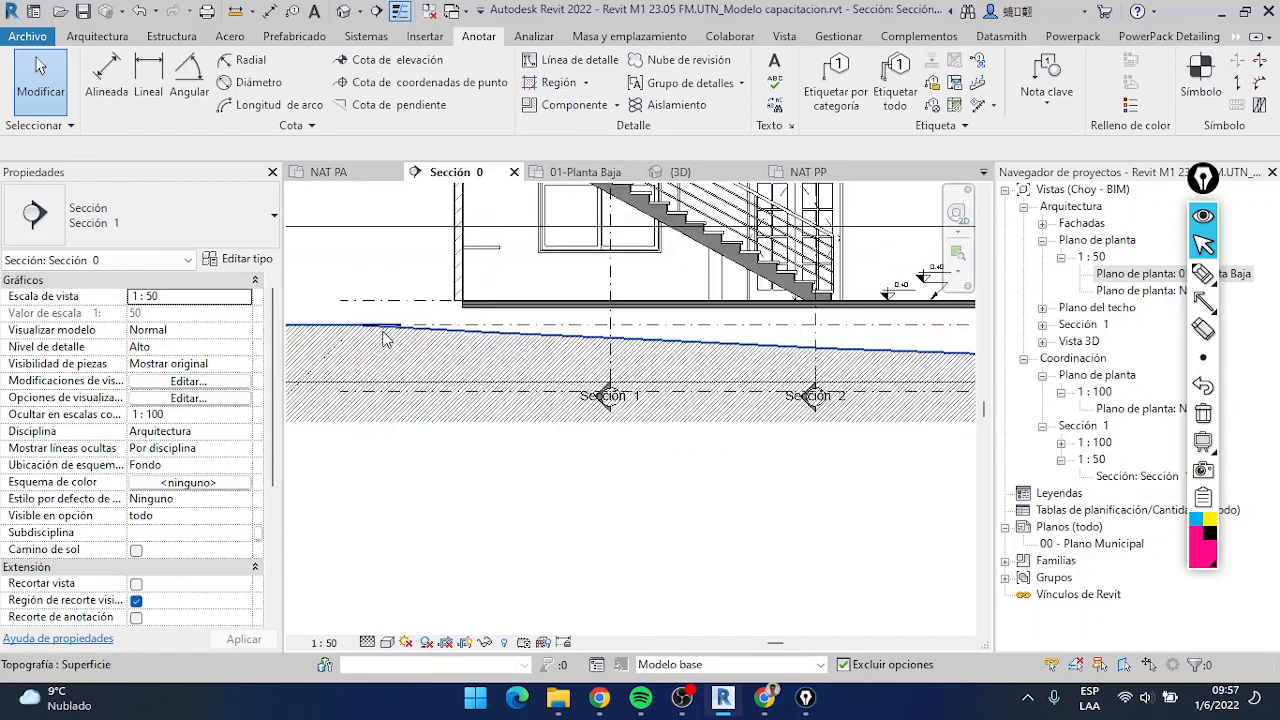
middle_click_drag(462, 320, 150, 318)
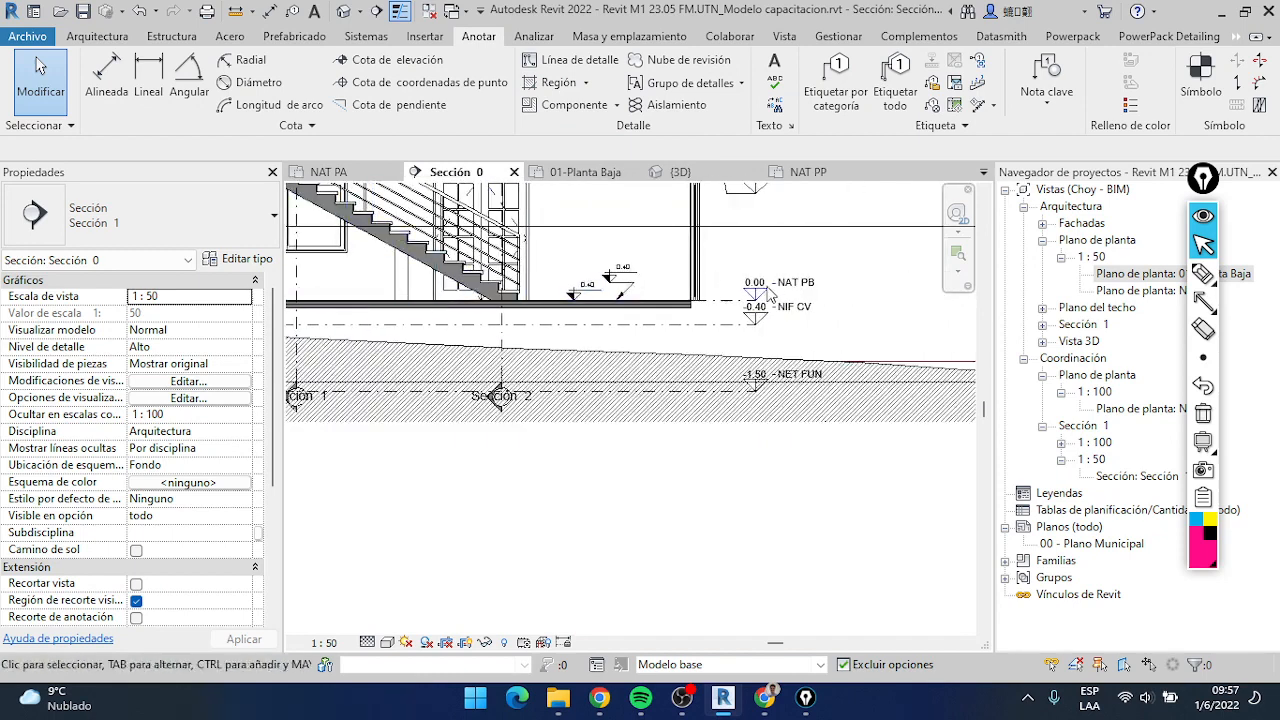
middle_click_drag(497, 392, 800, 384)
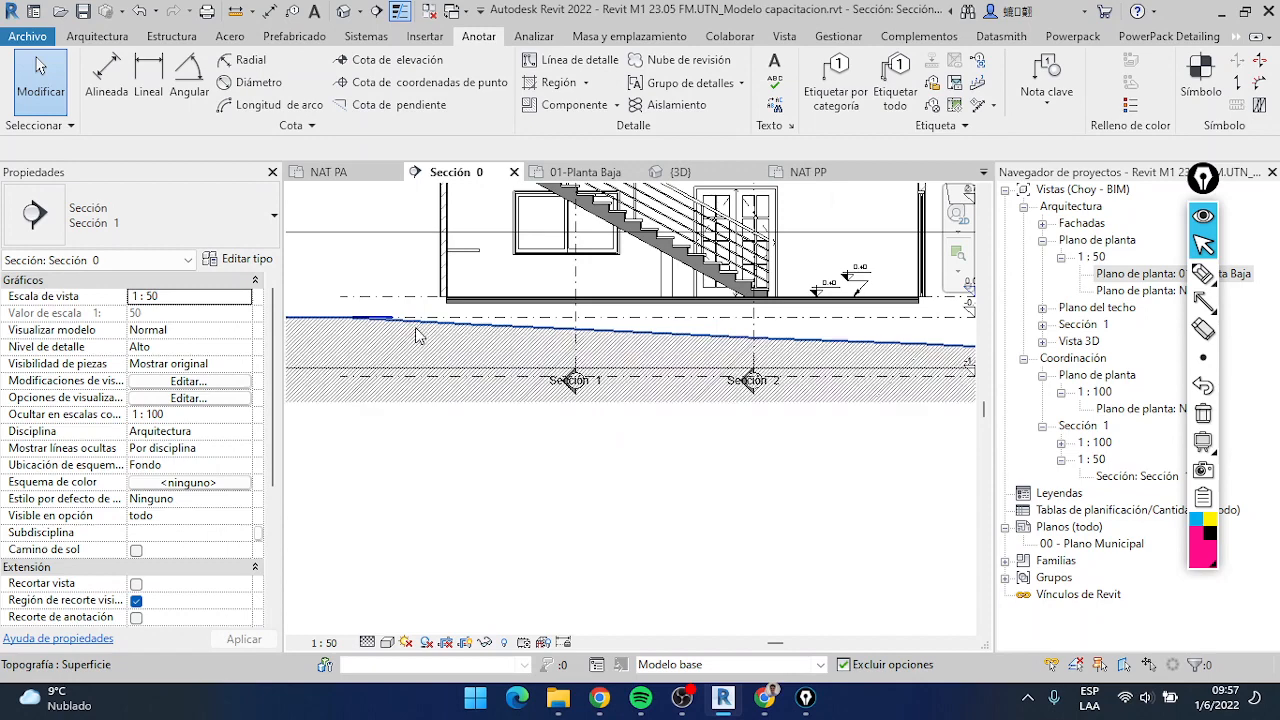
scroll(424, 336, "up", 1)
scroll(437, 326, "down", 3)
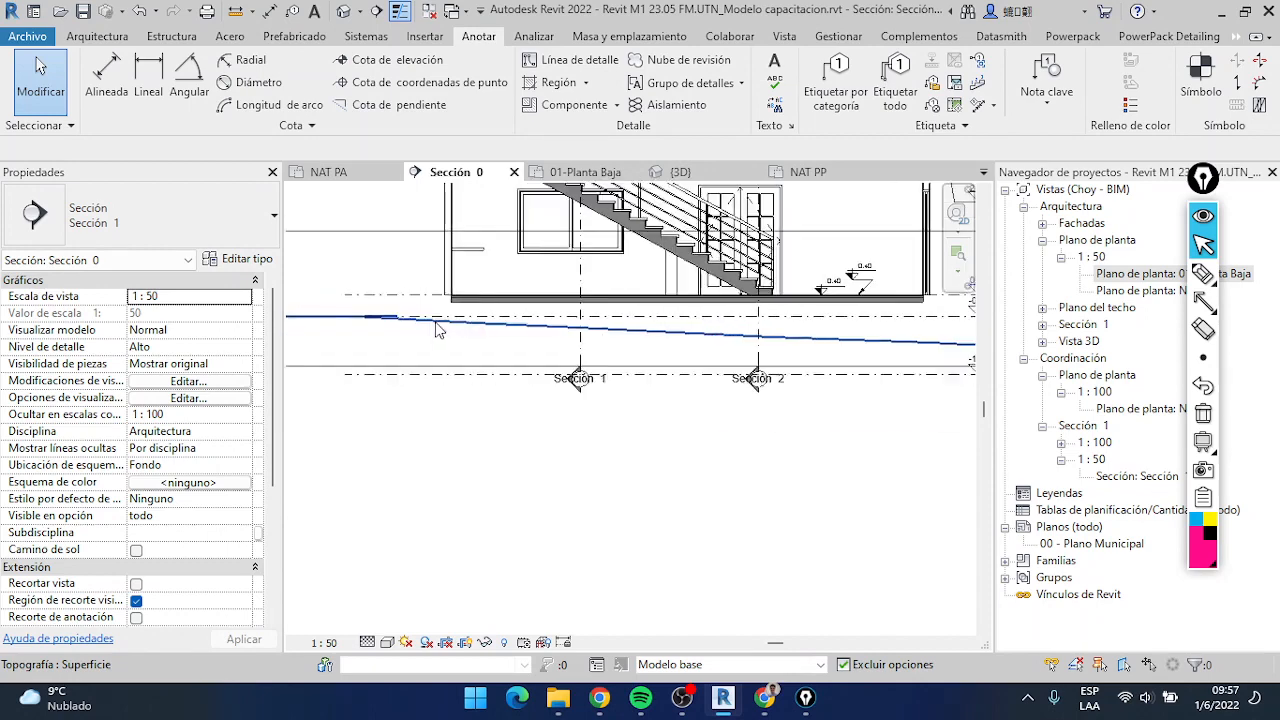
Start a filled region and sketch its straight top edge along the ground floor slab's underside, ending just past the slab's right end
left_click(563, 84)
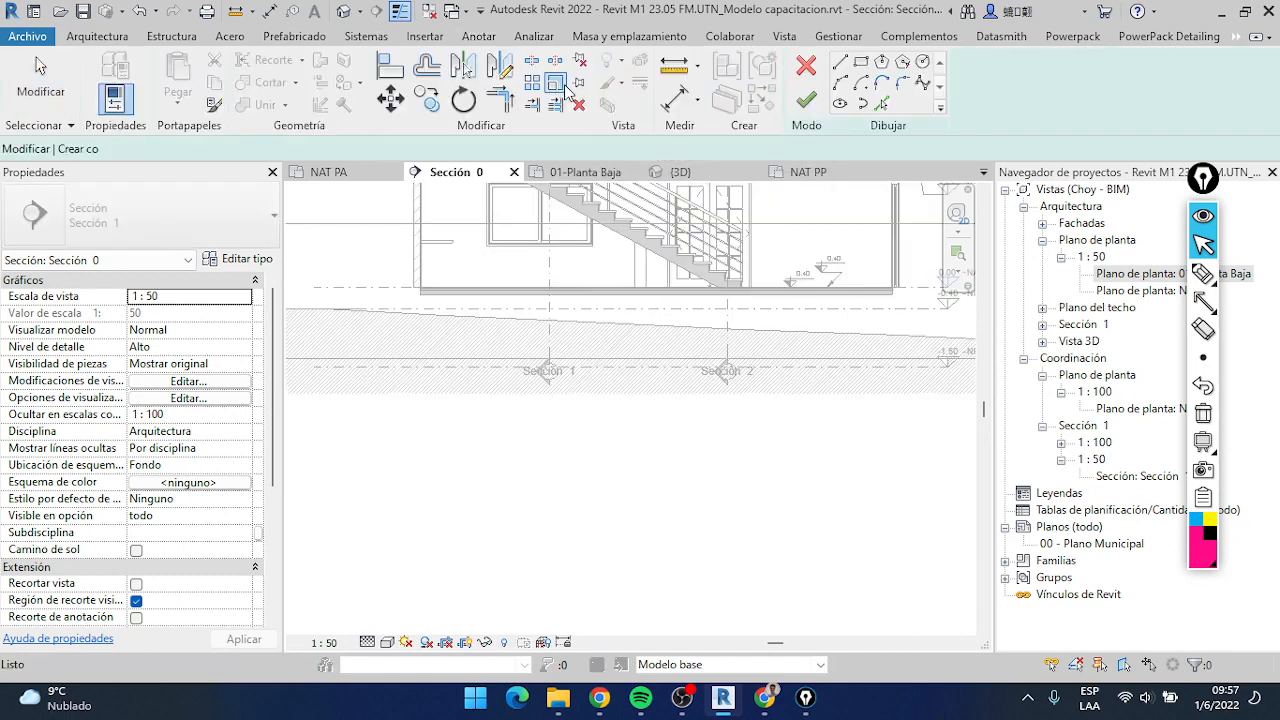
scroll(594, 414, "down", 2)
scroll(526, 374, "up", 3)
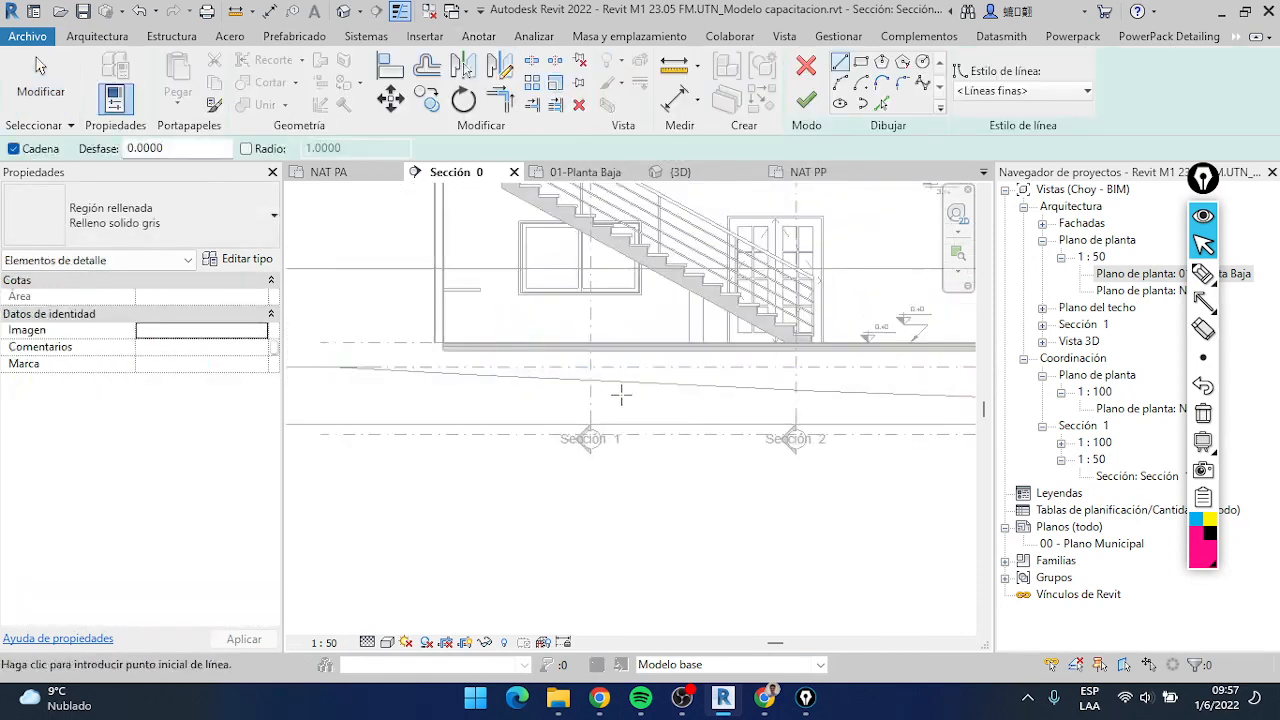
scroll(640, 409, "down", 1)
middle_click_drag(647, 413, 577, 417)
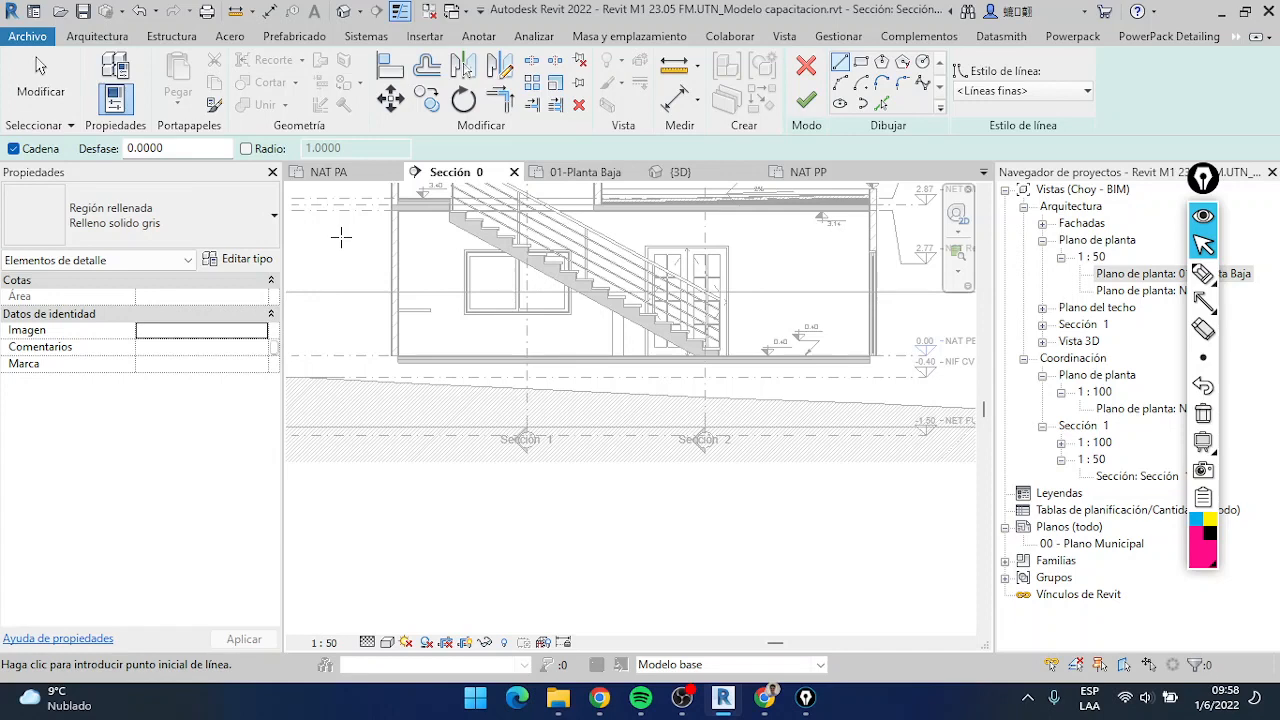
scroll(514, 380, "up", 2)
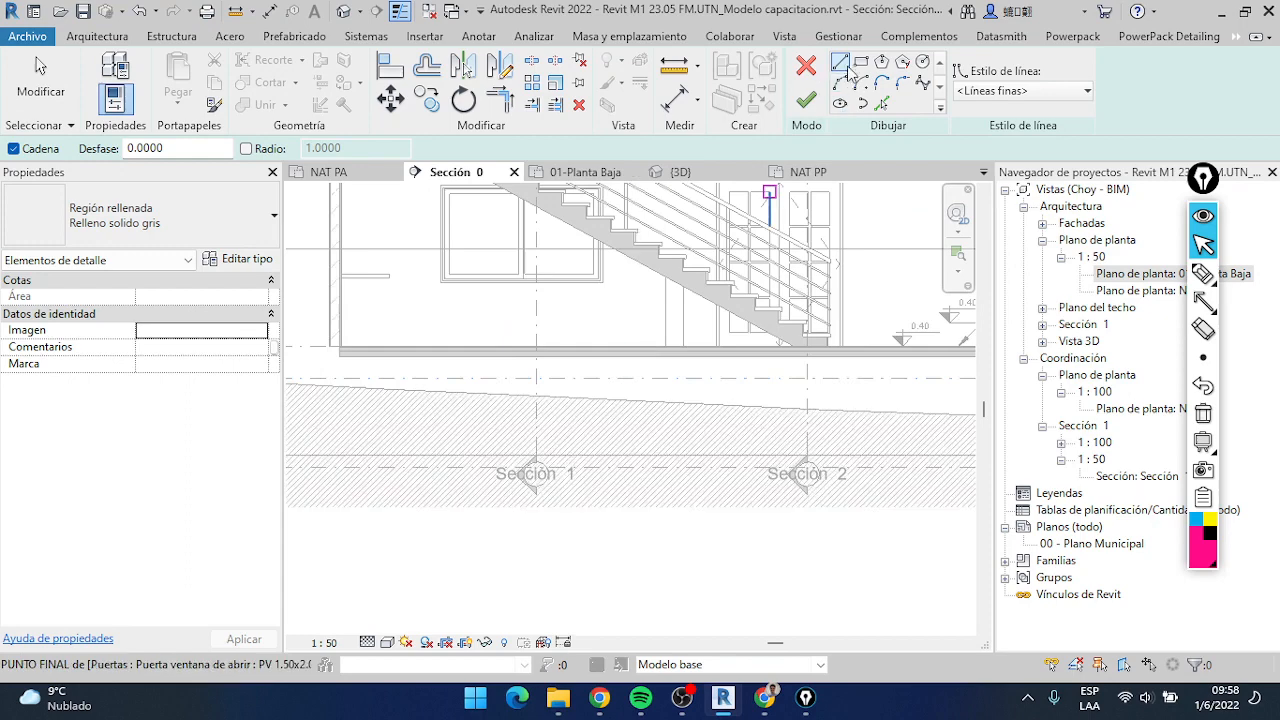
left_click(850, 72)
scroll(336, 355, "up", 2)
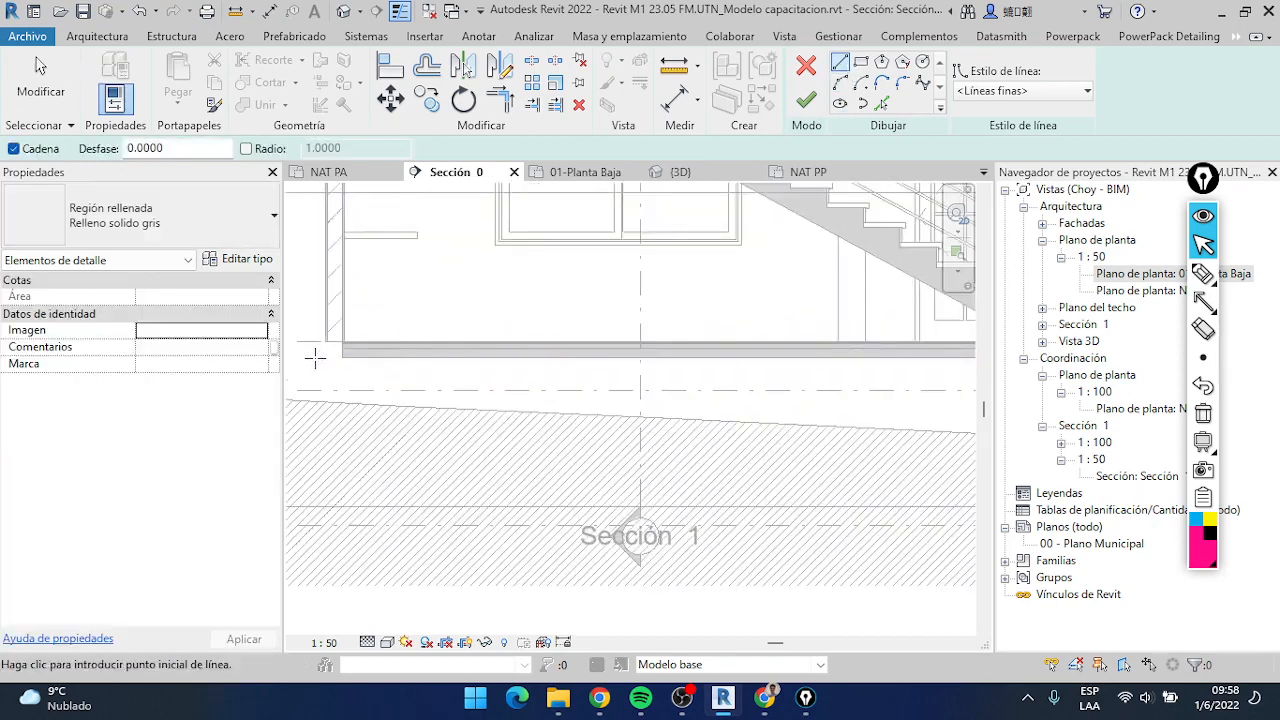
left_click(342, 357)
scroll(640, 371, "down", 2)
middle_click_drag(700, 370, 435, 377)
middle_click_drag(890, 376, 790, 381)
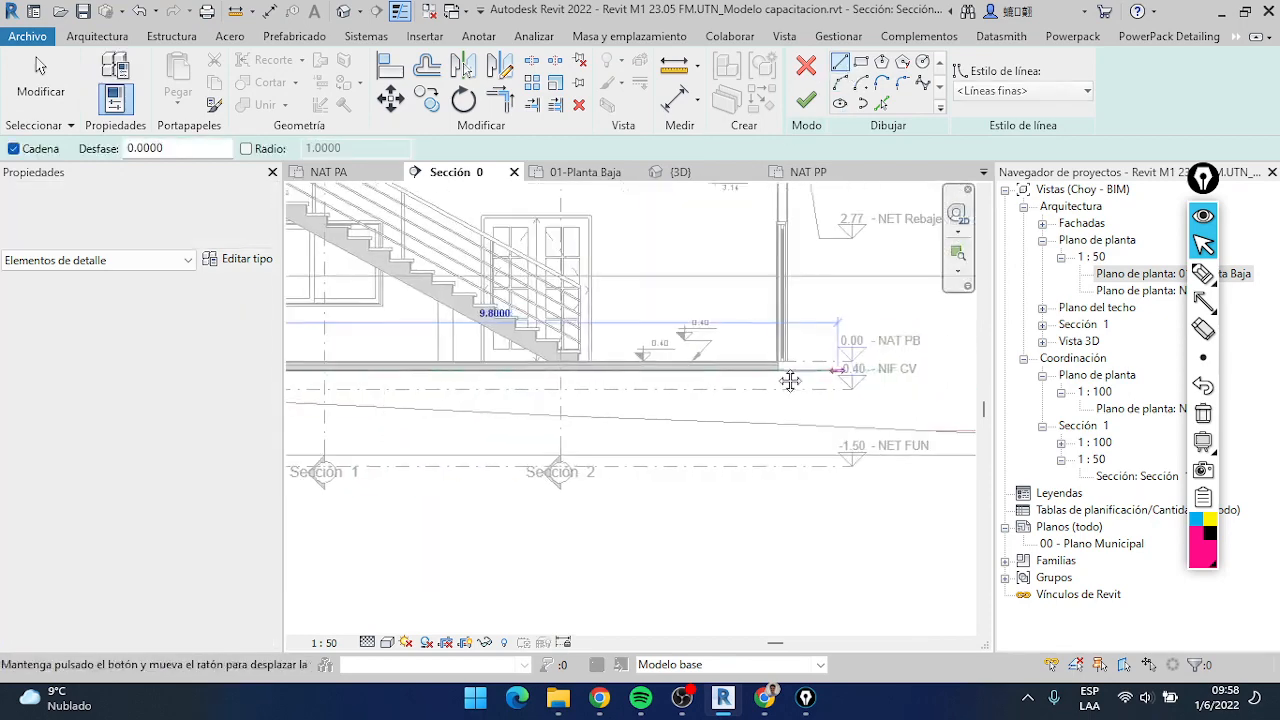
scroll(860, 368, "up", 4)
left_click(797, 370)
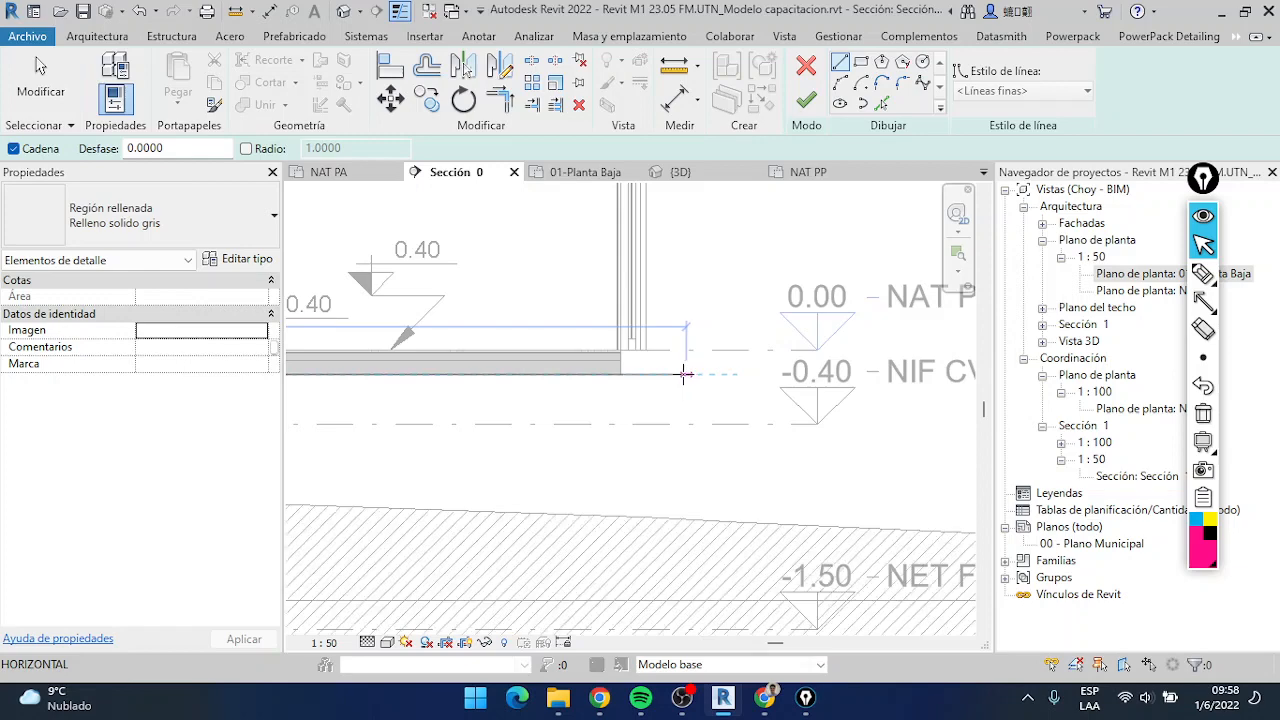
Sketch the region's right slope about 1.36 m down at 40° into the terrain, and its bottom edge back below ground past the left wall
left_click(872, 539)
scroll(622, 512, "down", 2)
middle_click_drag(577, 530, 729, 537)
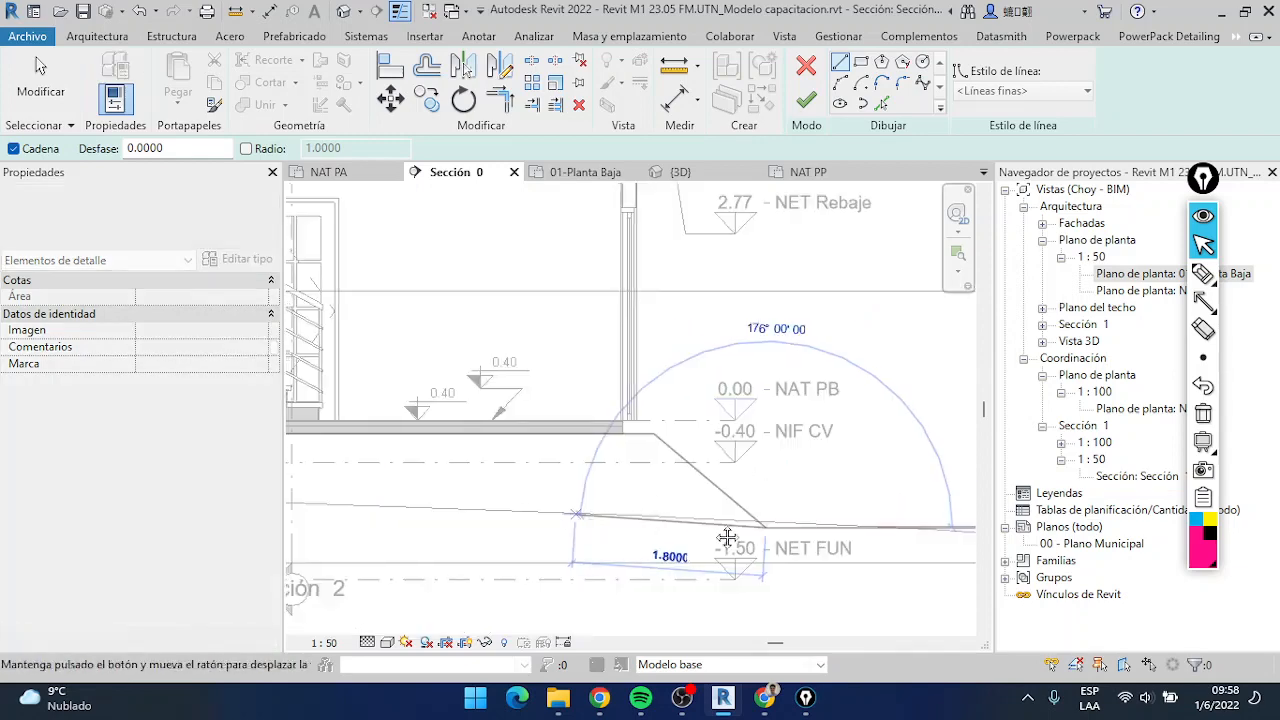
middle_click_drag(477, 528, 702, 522)
middle_click_drag(476, 505, 786, 507)
middle_click_drag(404, 467, 731, 474)
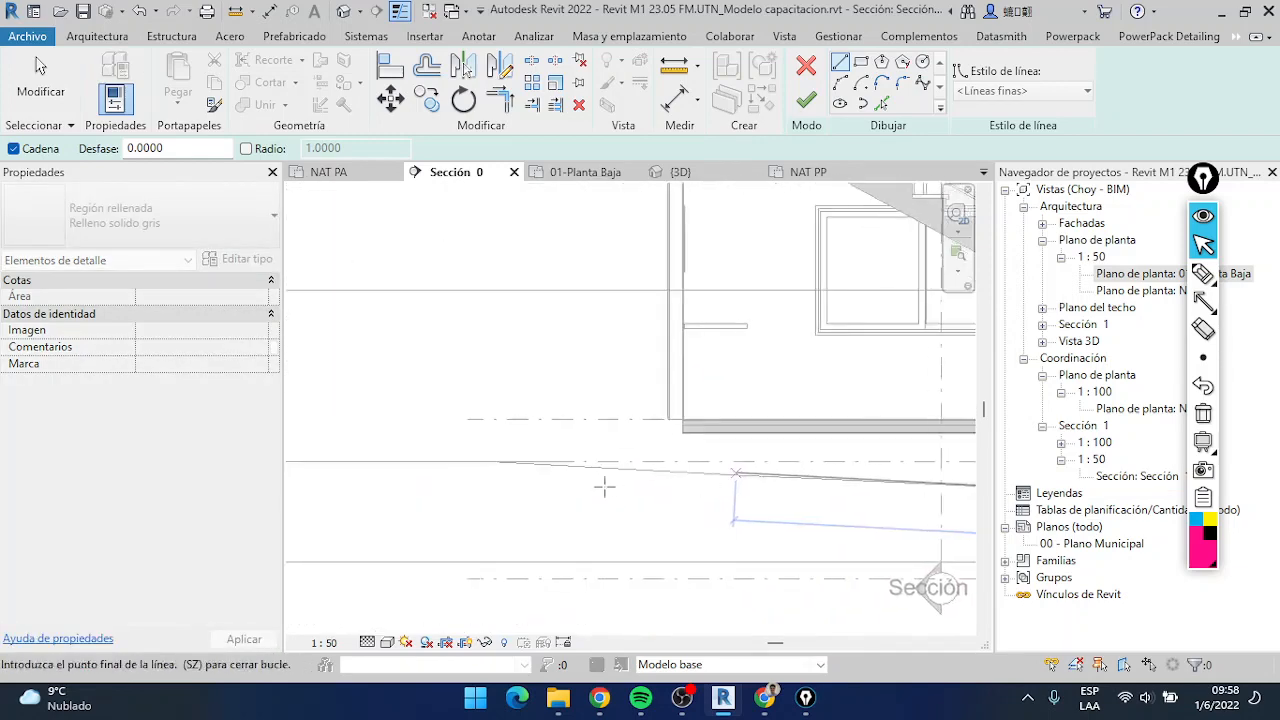
left_click(546, 493)
Sketch the region's left slope up to the slab's underside level and trim it to a corner with the top edge, closing the contour
scroll(635, 455, "up", 2)
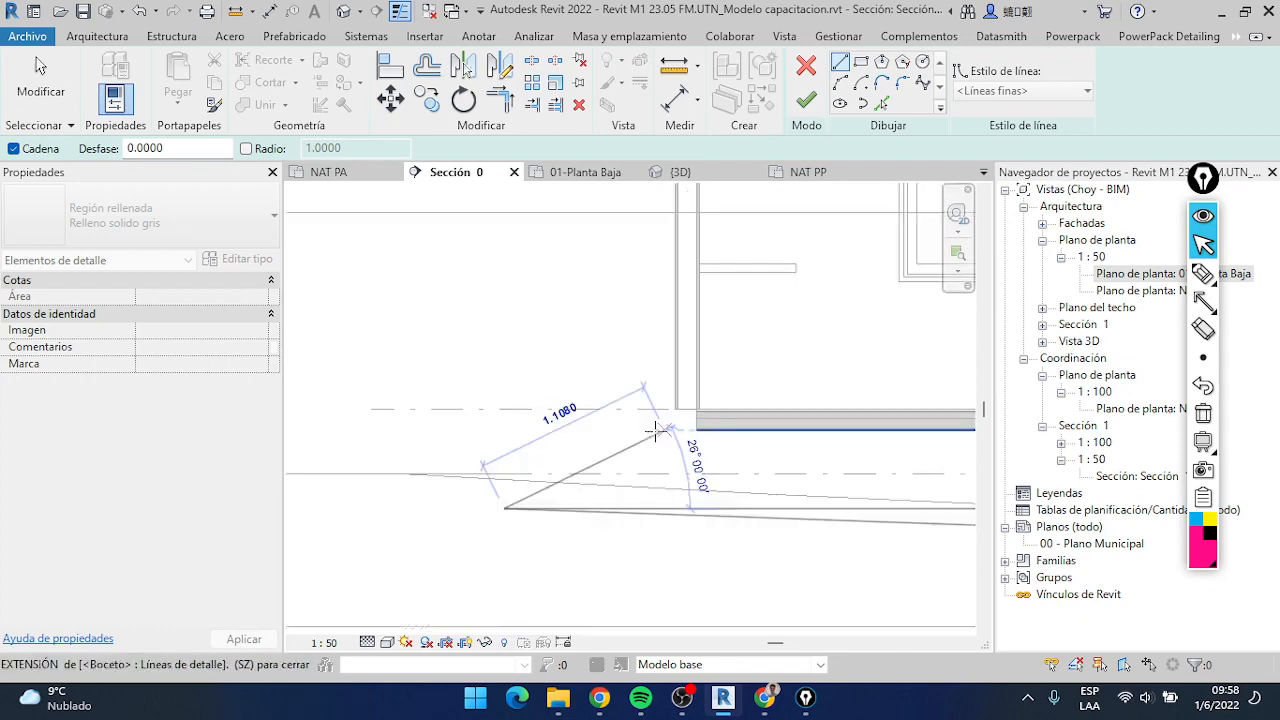
left_click(714, 431)
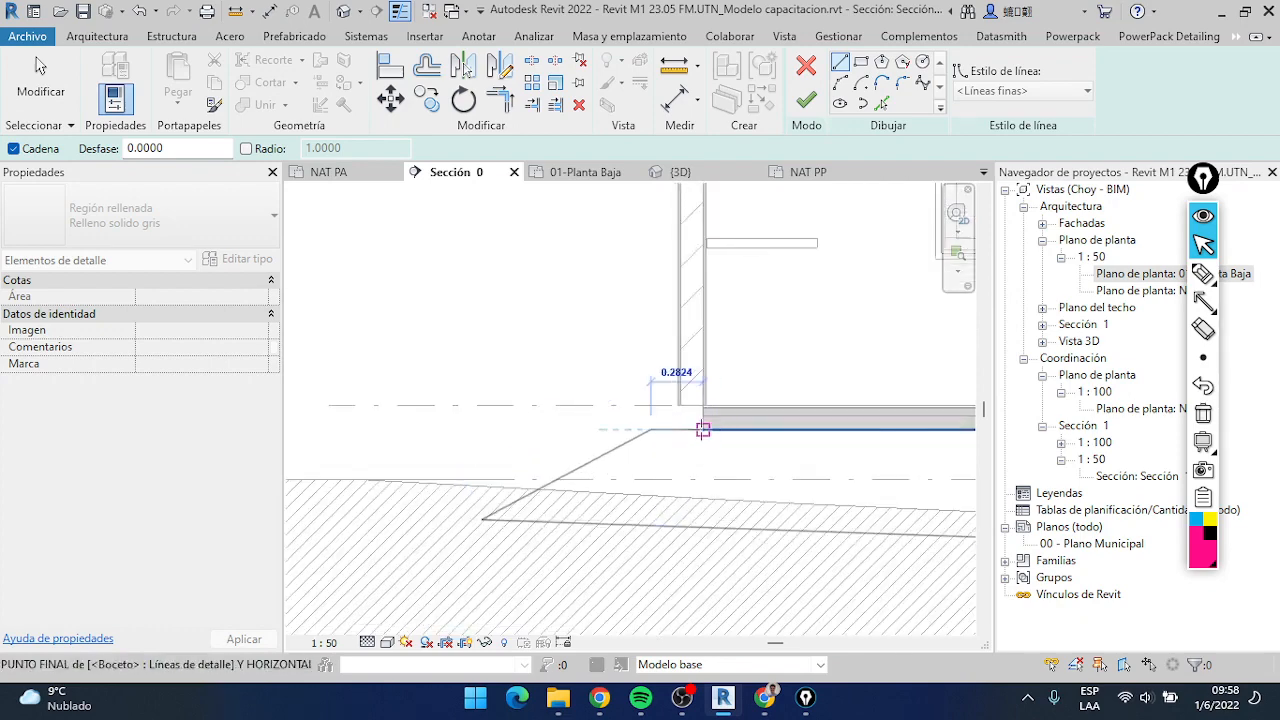
key("t")
key("r")
left_click(709, 434)
left_click(632, 452)
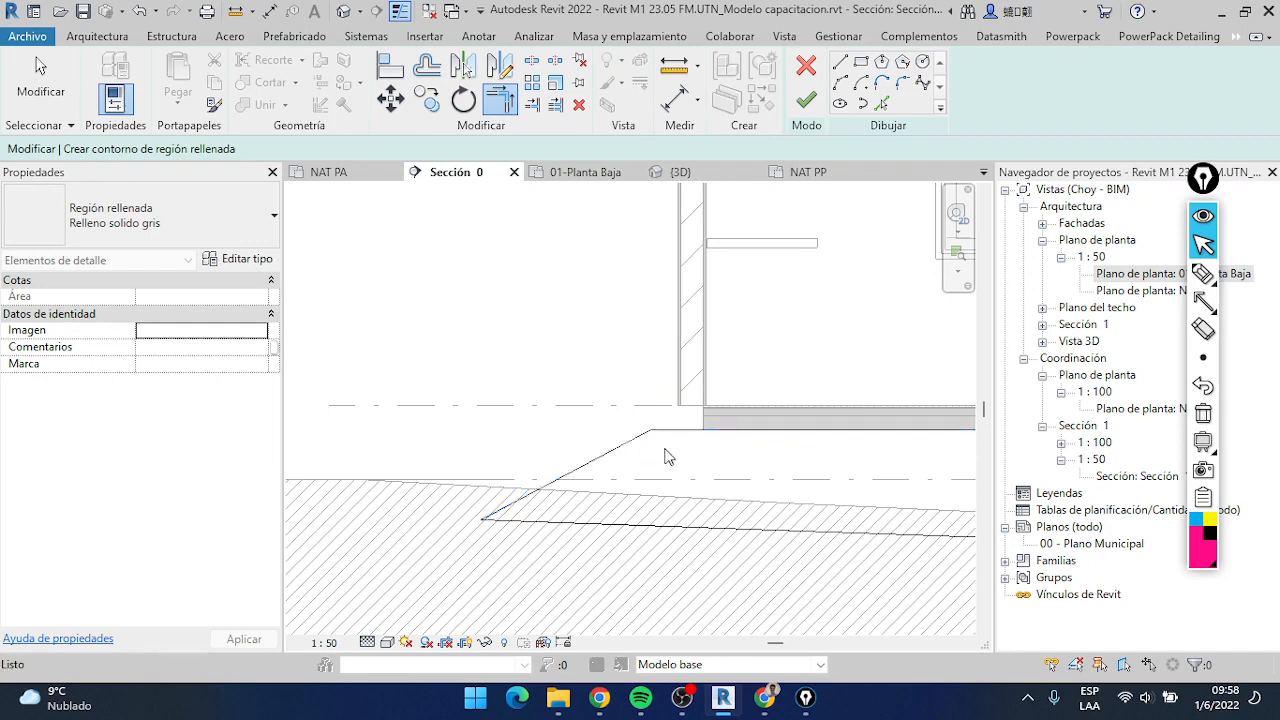
scroll(668, 457, "down", 4)
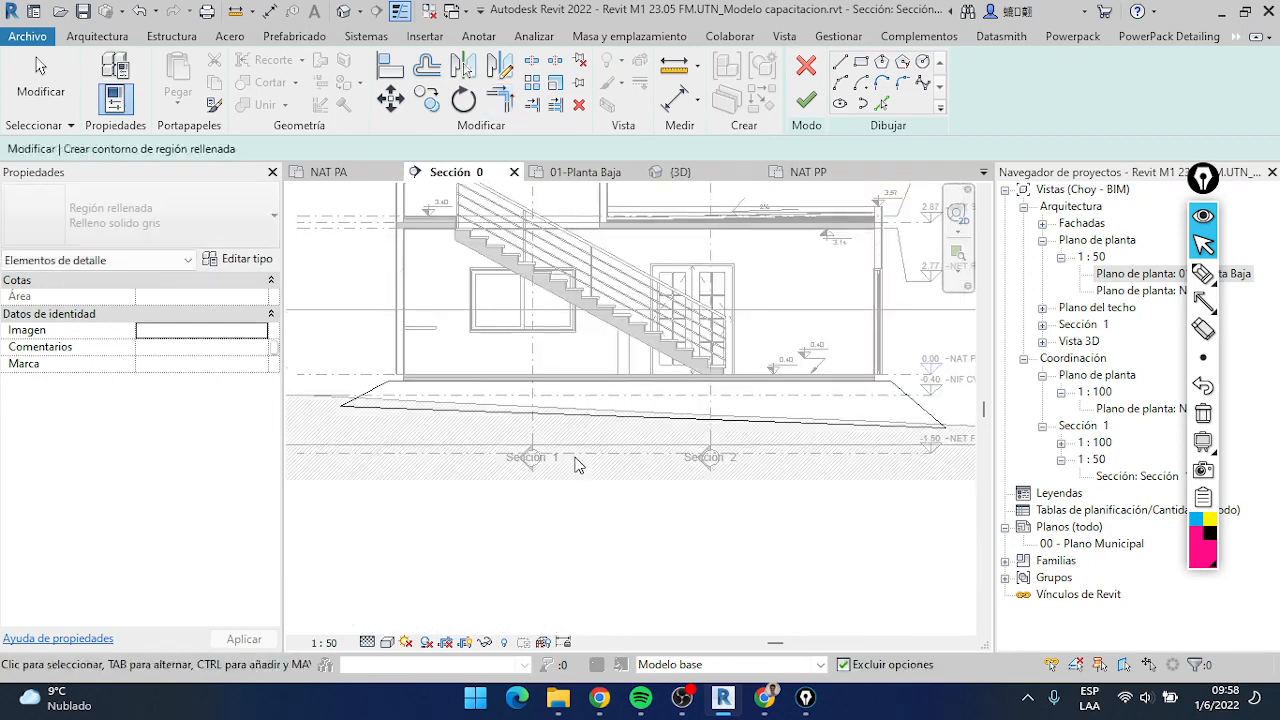
scroll(577, 464, "down", 1)
key("Escape")
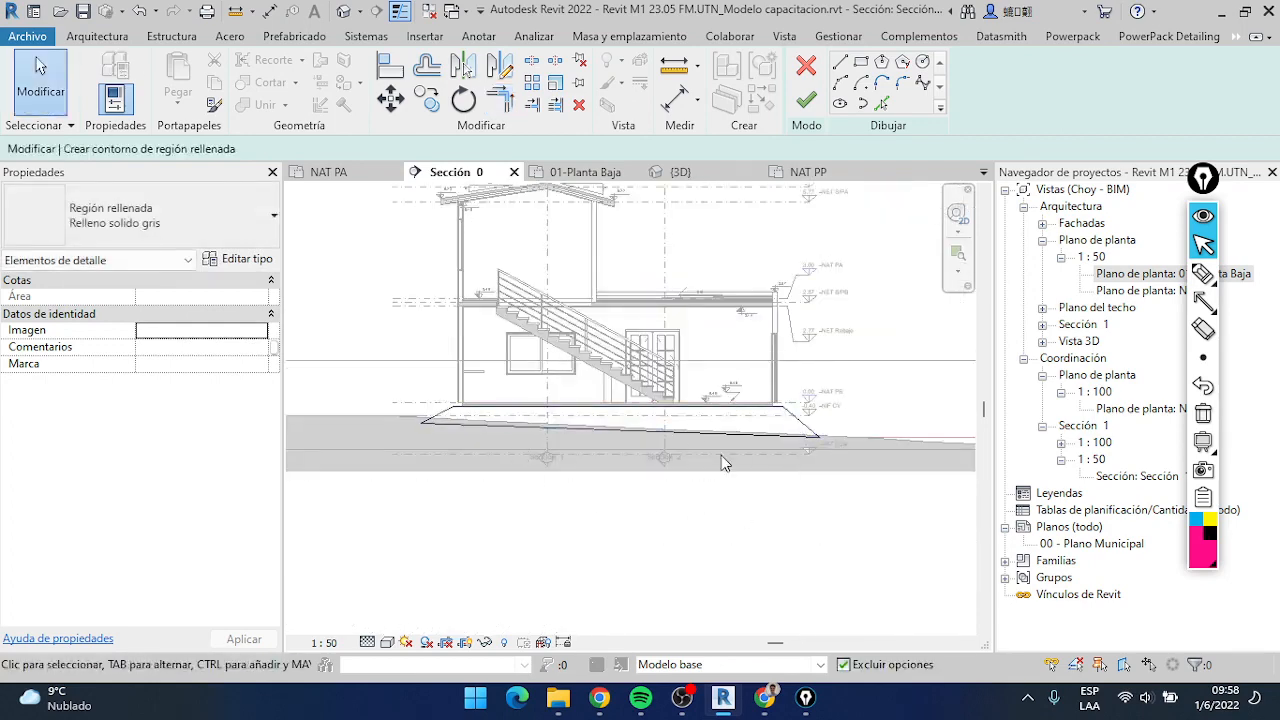
Assign the Diagonal arriba filled region type to the sketched contour and finish the region
left_click(213, 217)
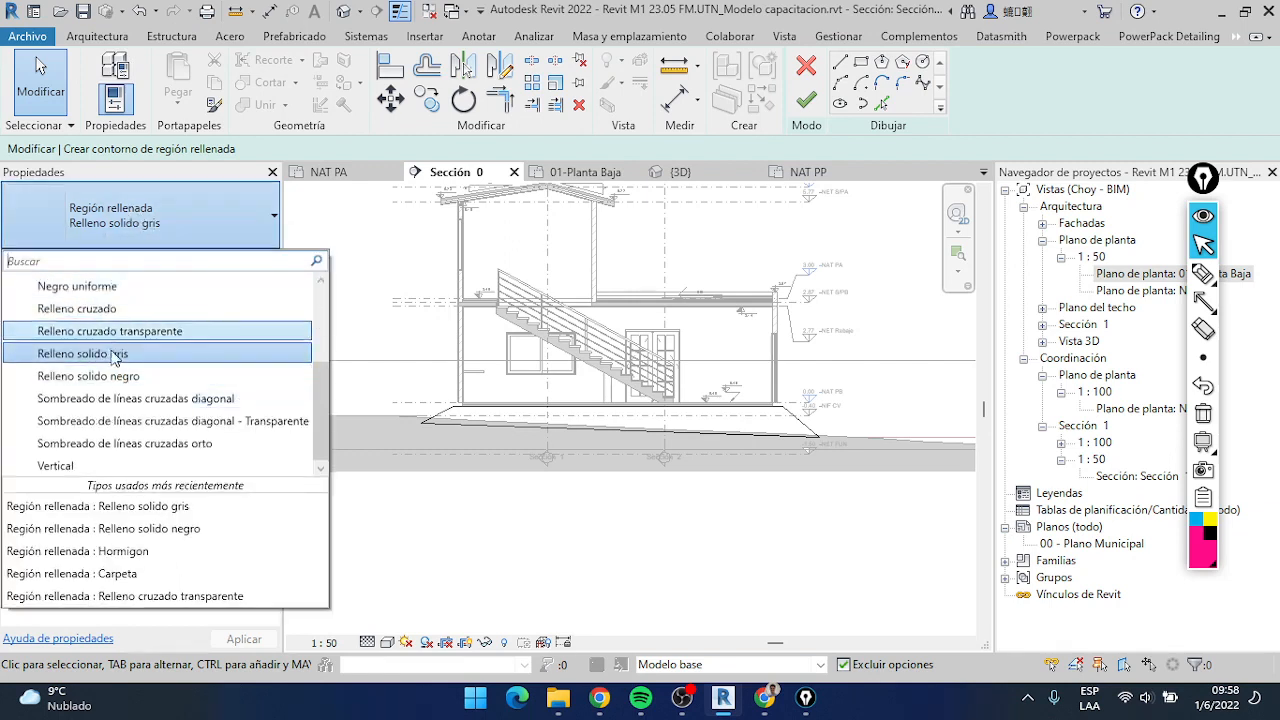
left_click(112, 356)
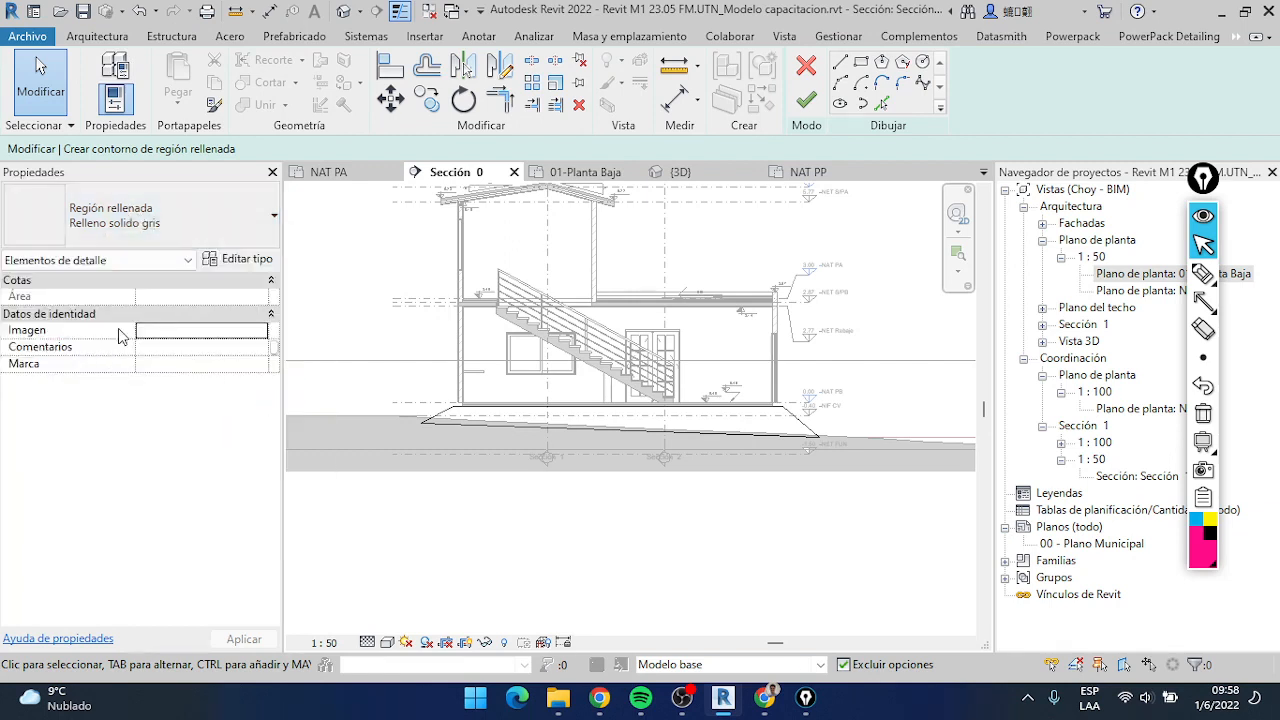
left_click(192, 230)
scroll(124, 345, "up", 3)
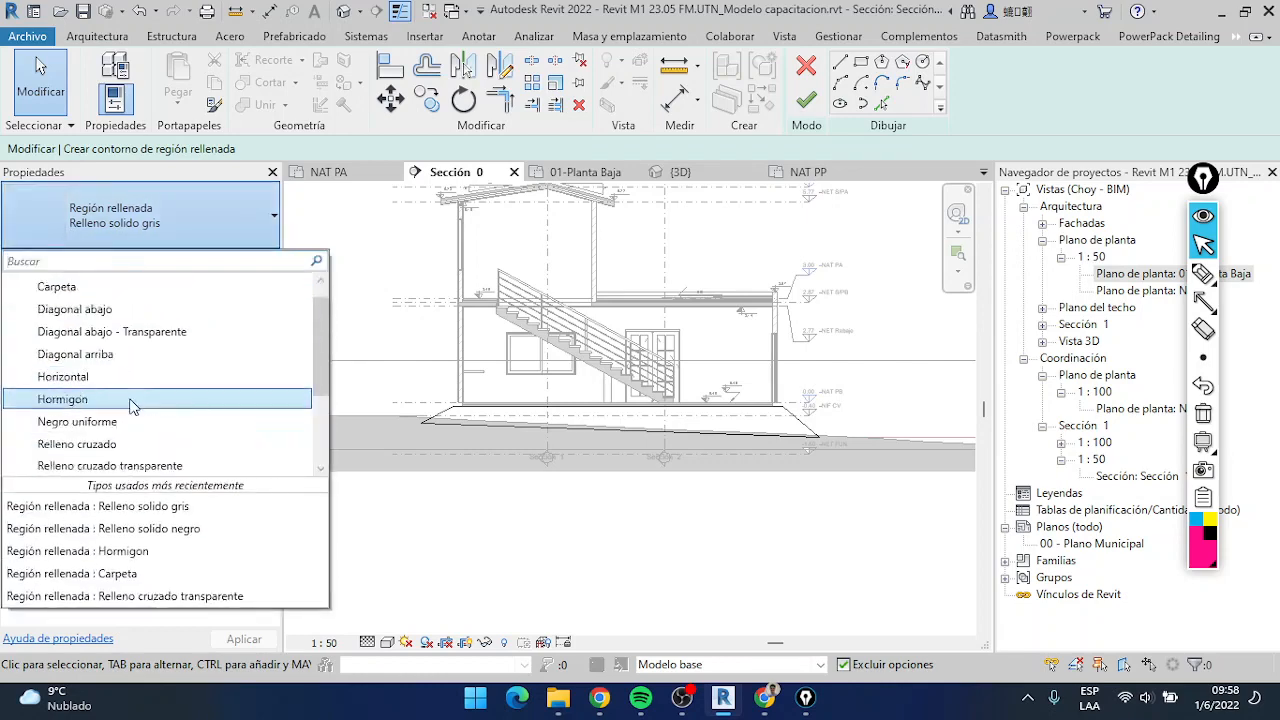
left_click(124, 354)
scroll(464, 440, "up", 6)
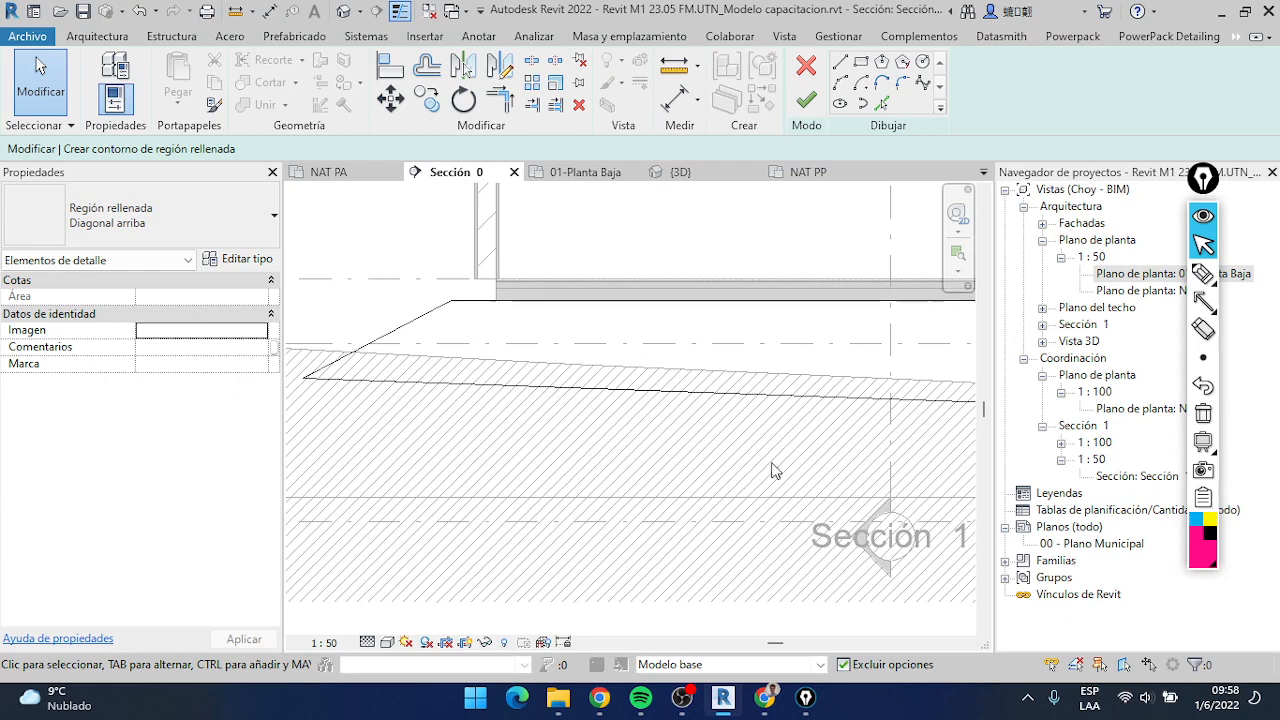
left_click(806, 99)
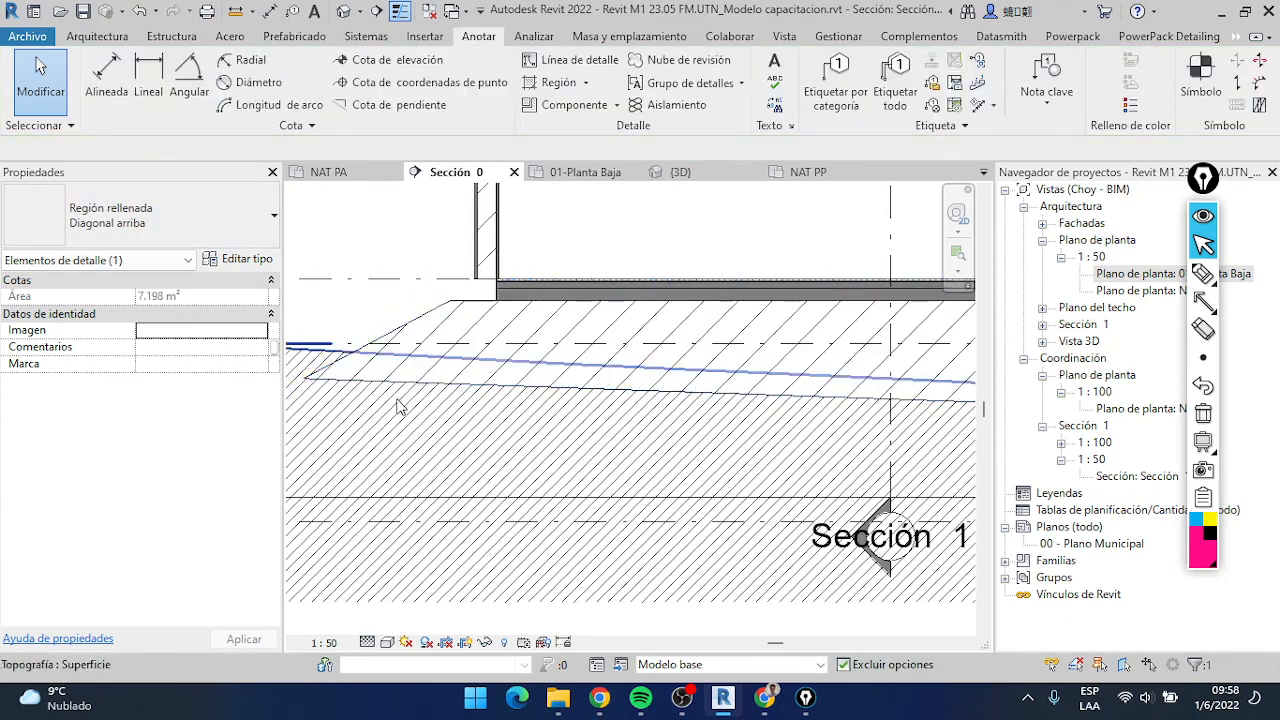
key("Escape")
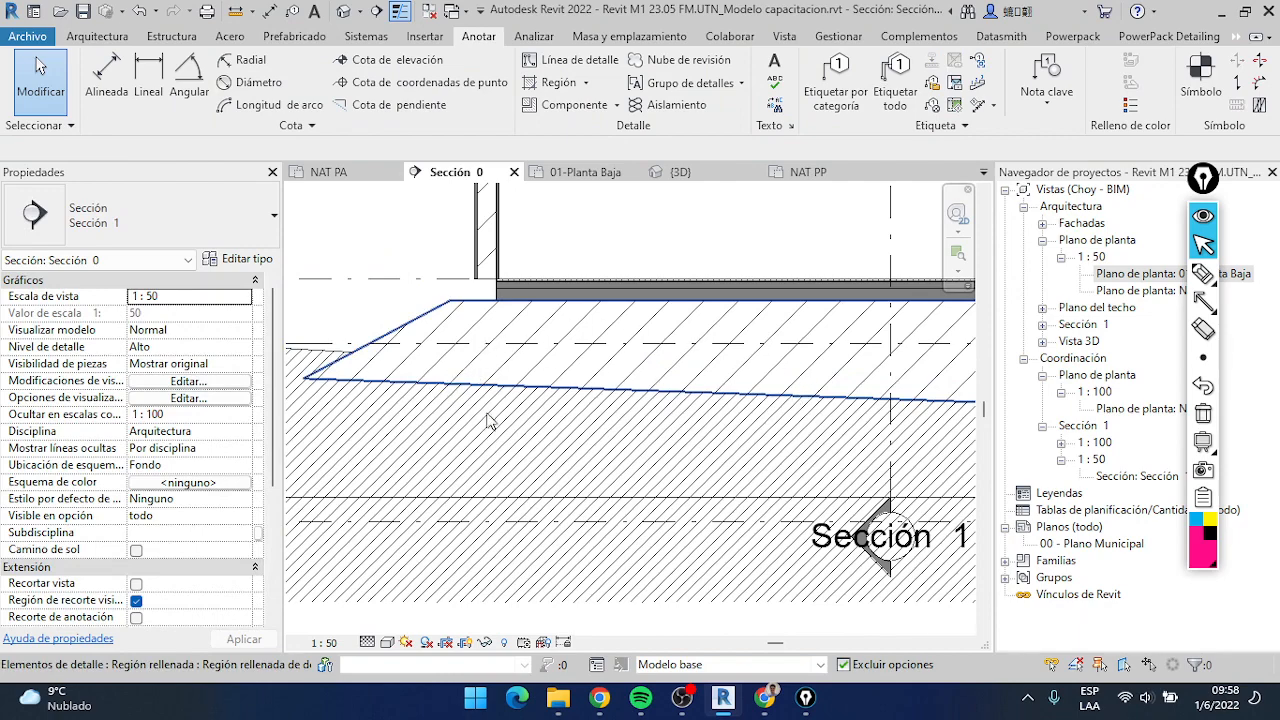
Select the fill region under the slab and set its type's foreground pattern to Diagonal arriba 0.5 mm
left_click(400, 296)
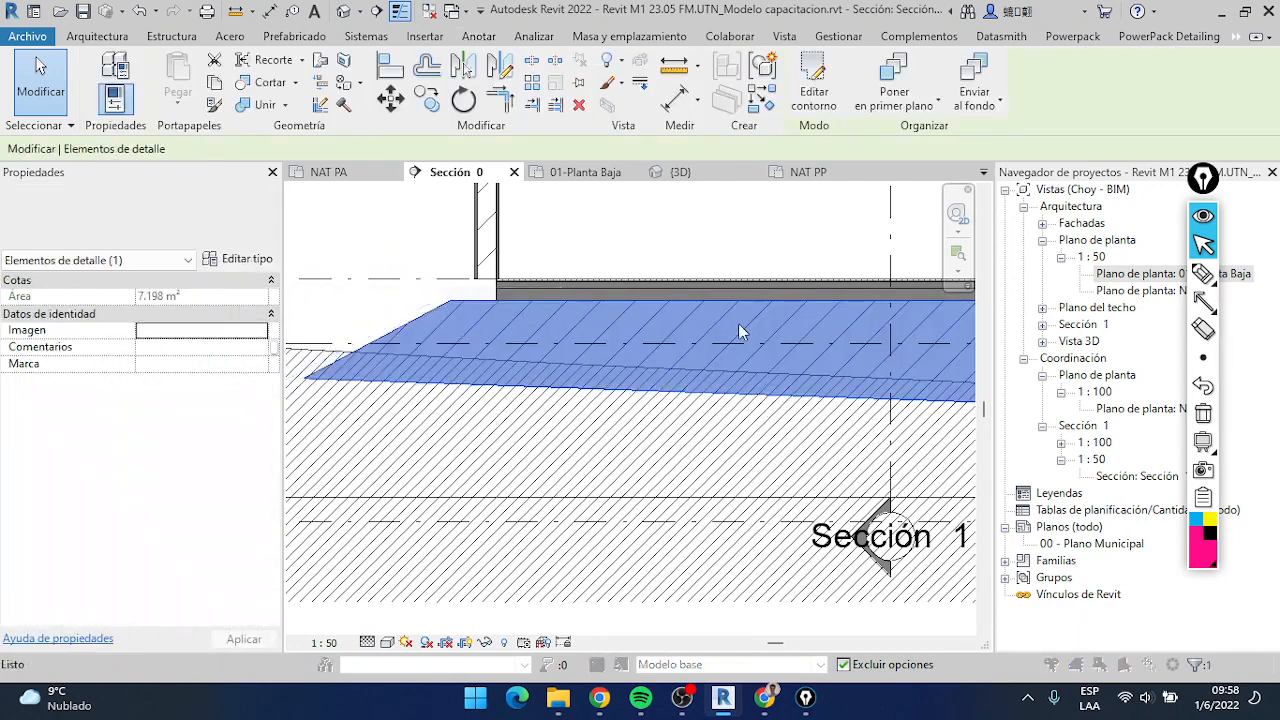
left_click(238, 258)
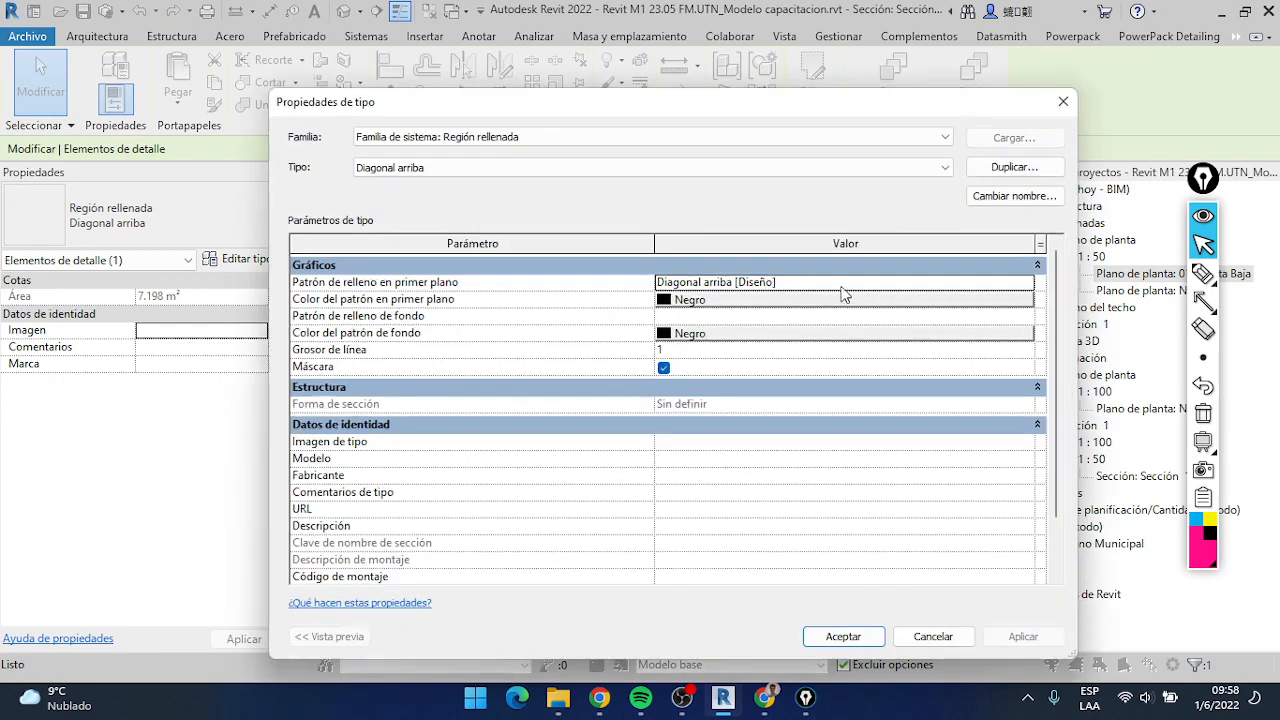
left_click(789, 284)
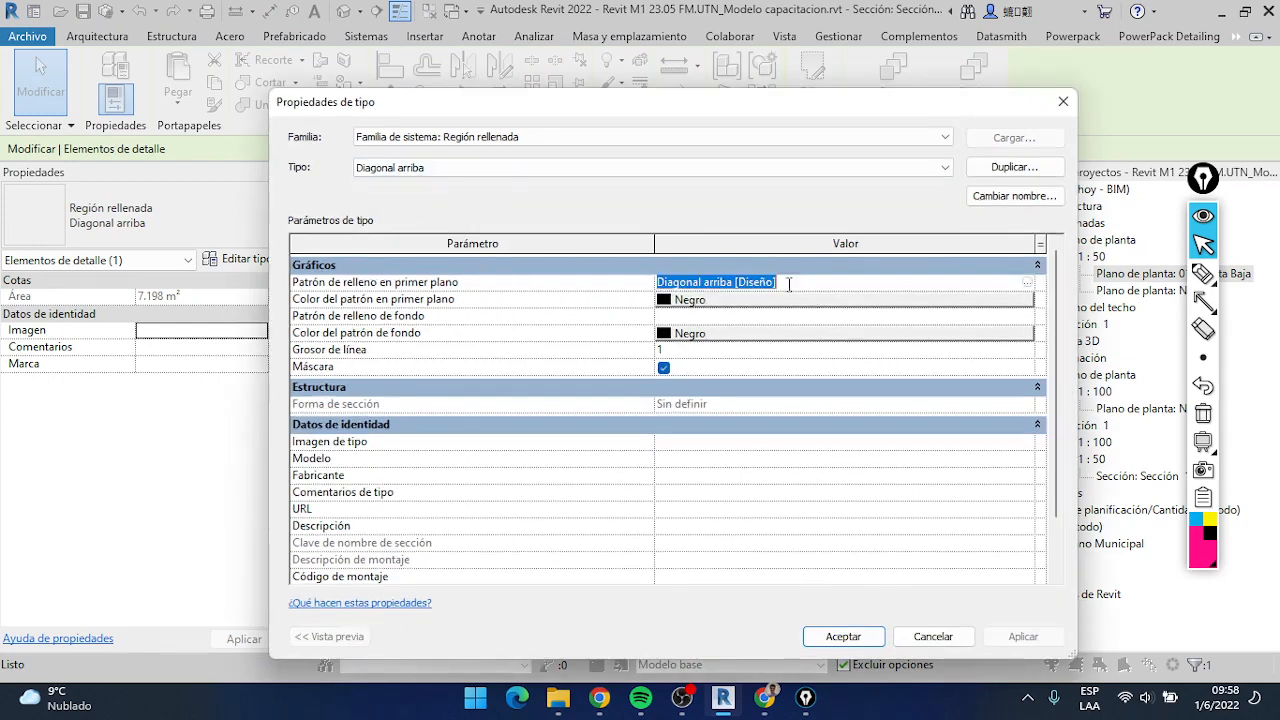
left_click(1031, 284)
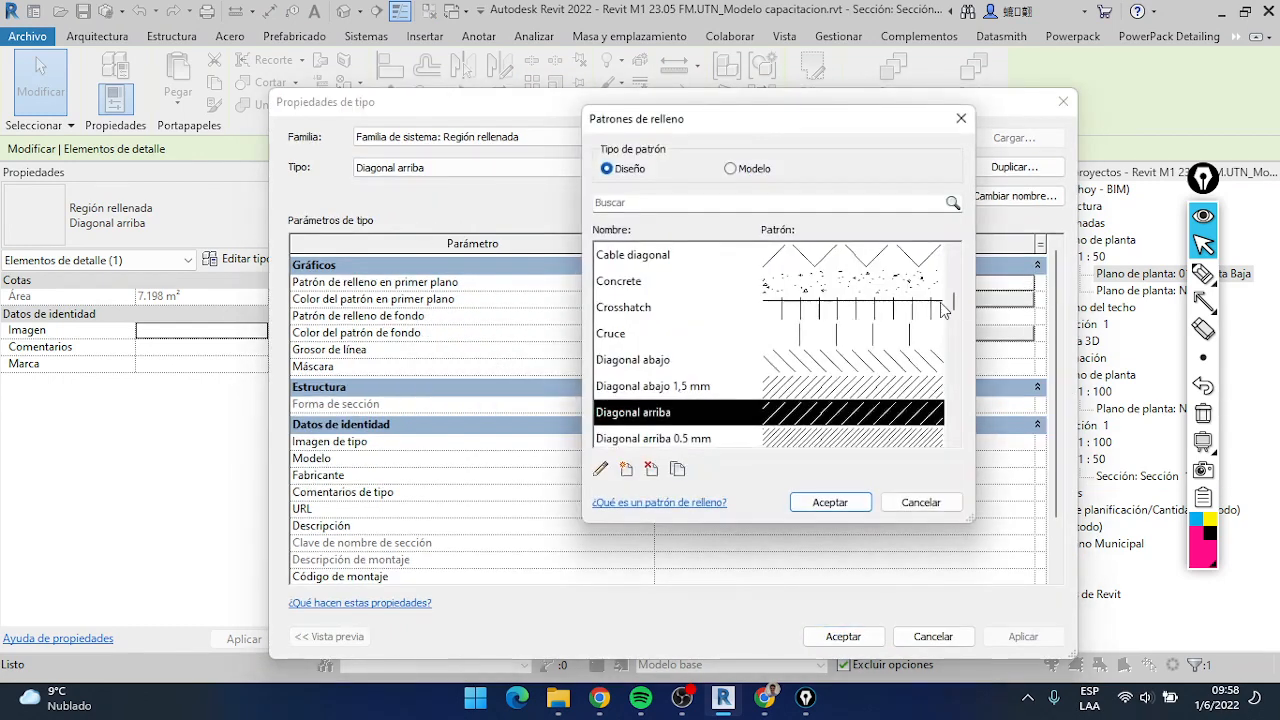
left_click(812, 386)
left_click(826, 438)
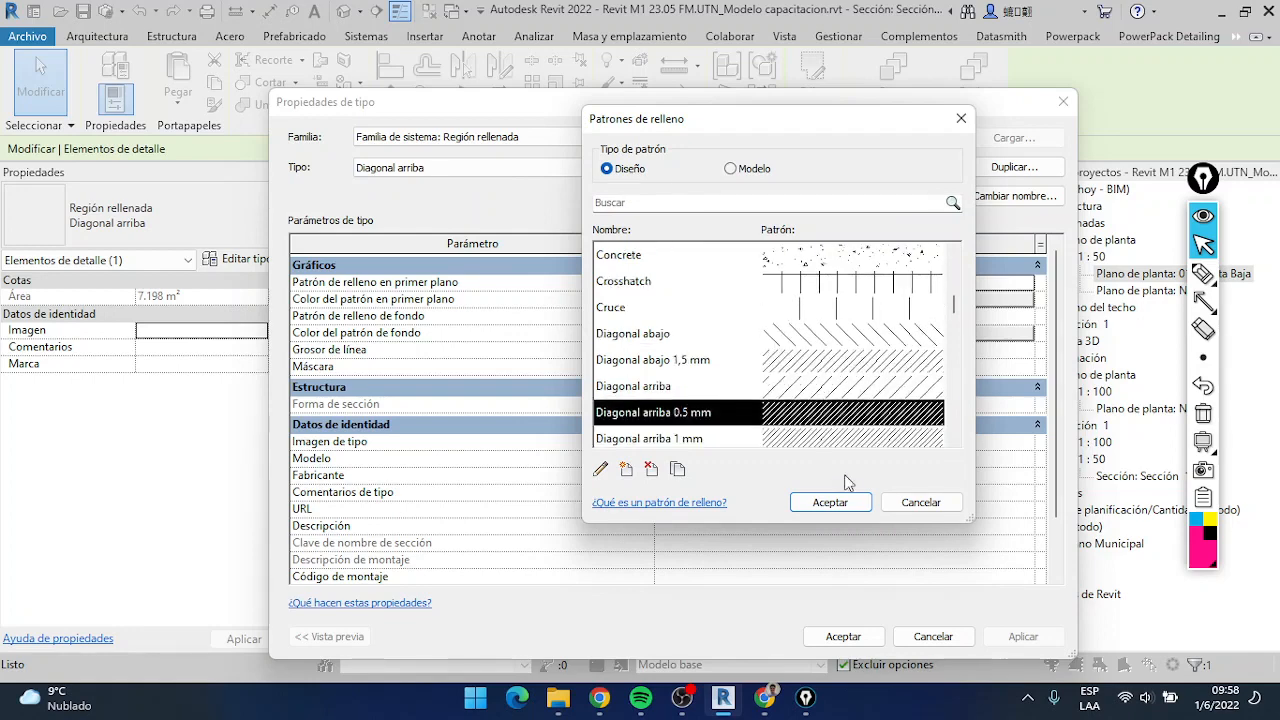
left_click(830, 502)
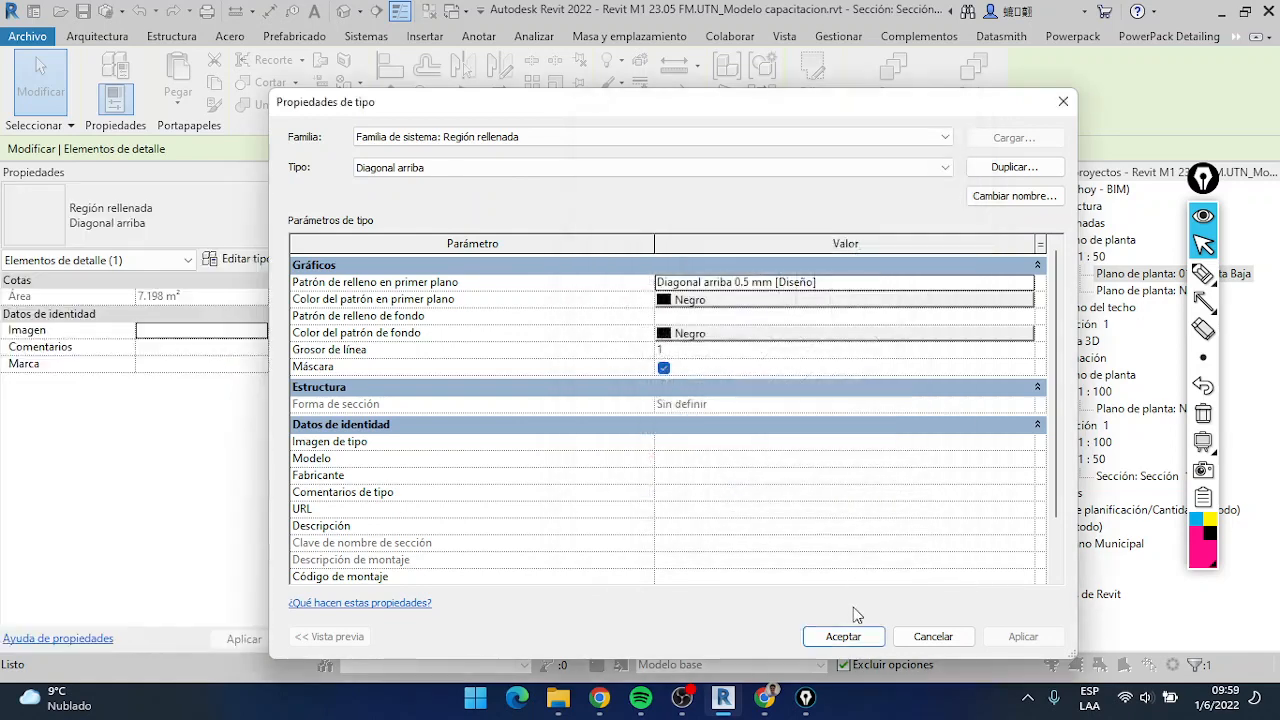
left_click(843, 637)
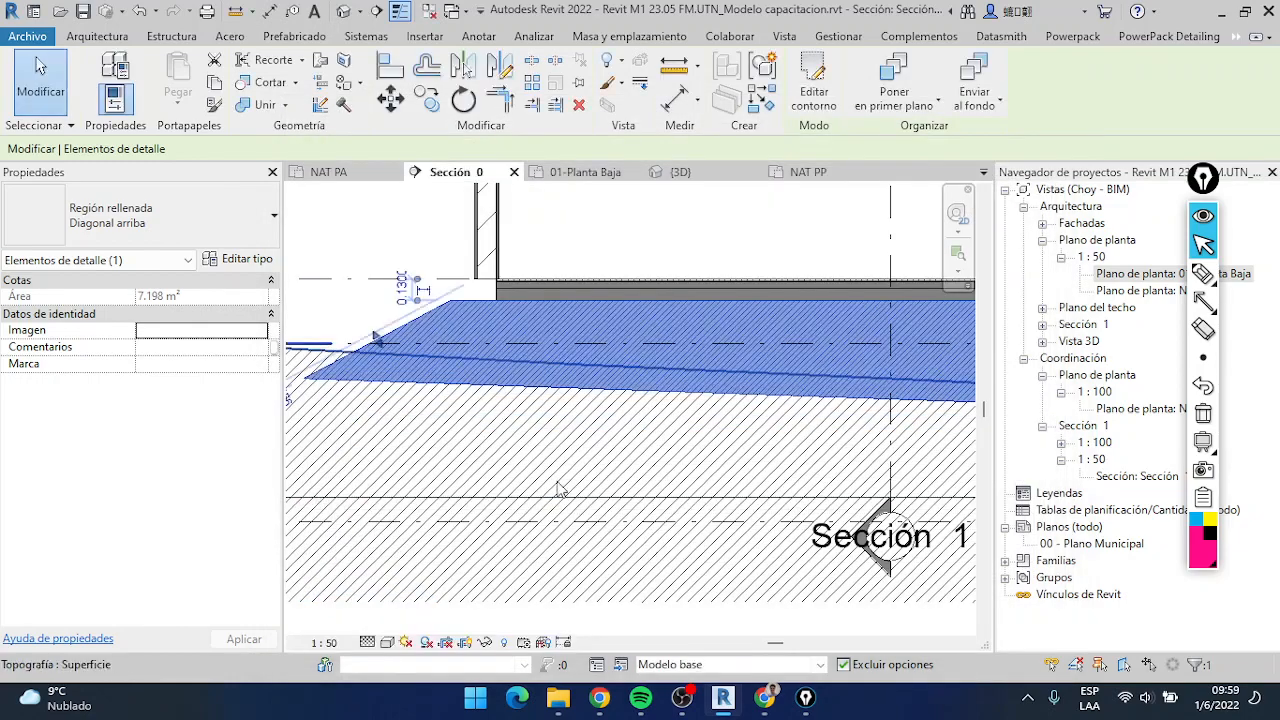
Set the Diagonal arriba region type's foreground pattern to Diagonal arriba 1 mm and deselect the region
left_click(240, 258)
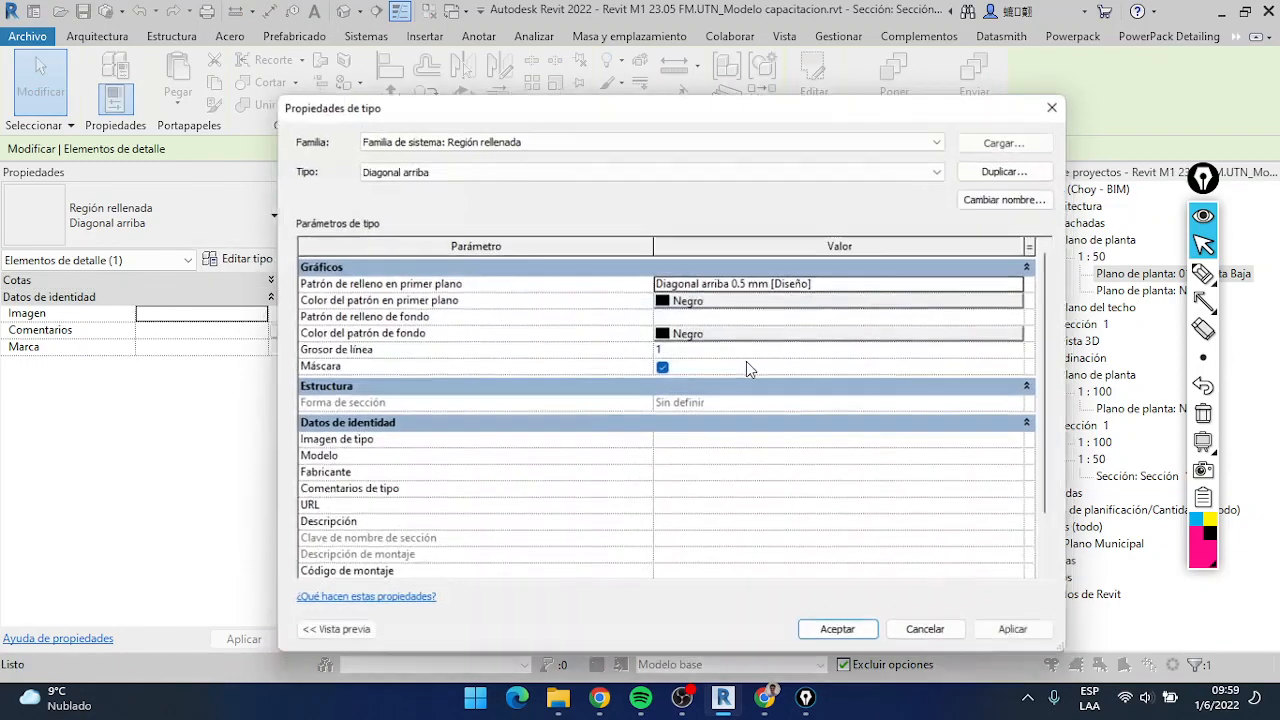
left_click(828, 281)
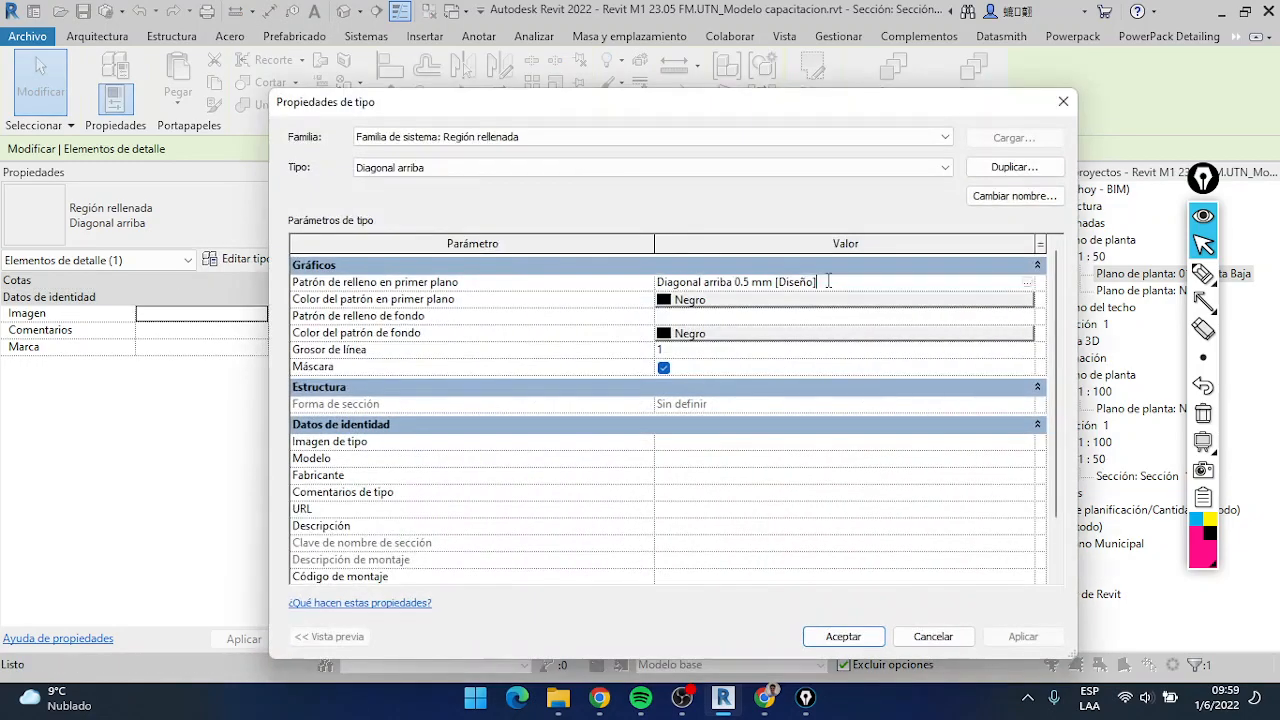
left_click(1029, 284)
left_click(838, 435)
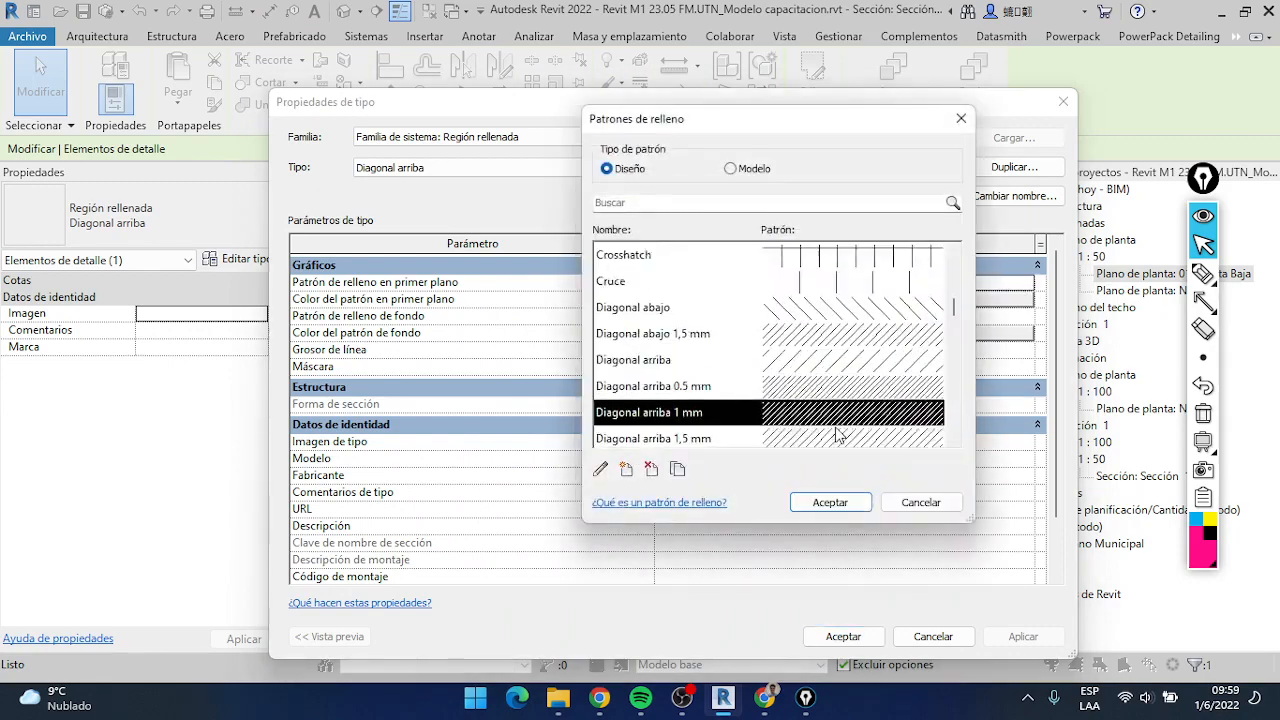
left_click(828, 502)
left_click(842, 637)
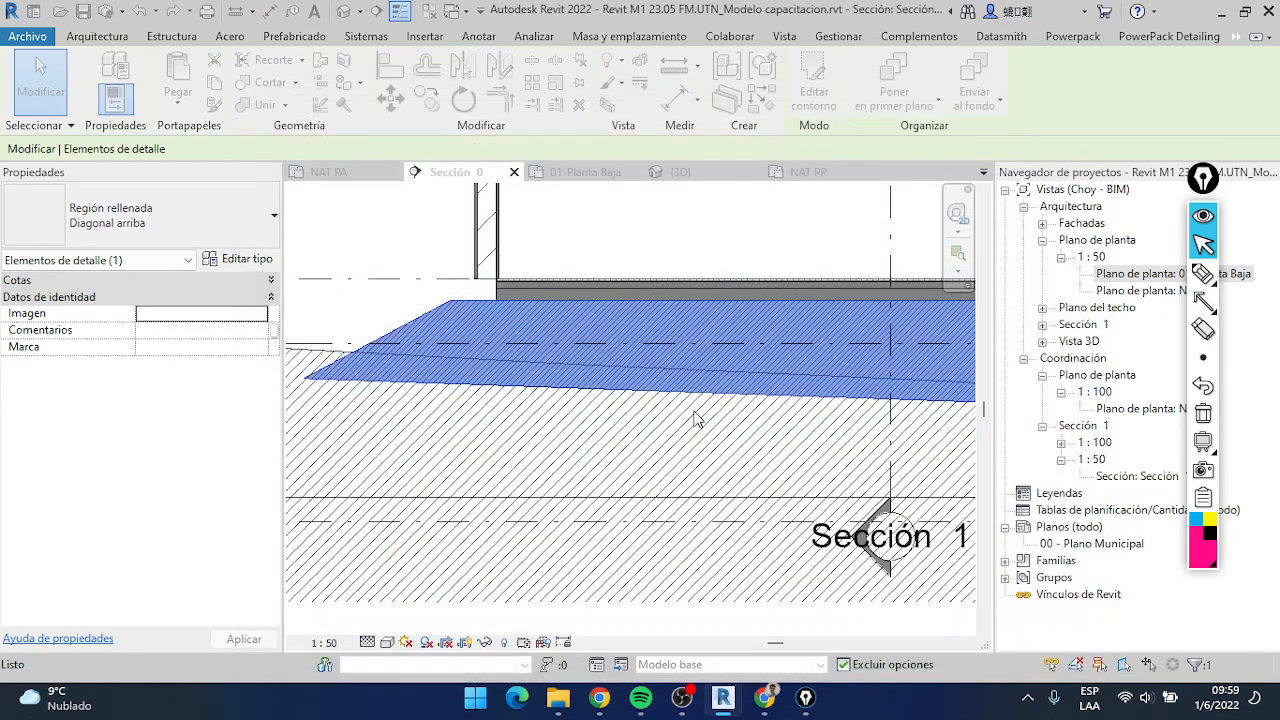
left_click(376, 262)
Reopen the fill region's contour for editing and review the Diagonal arriba type's available options and graphic properties
scroll(380, 270, "down", 2)
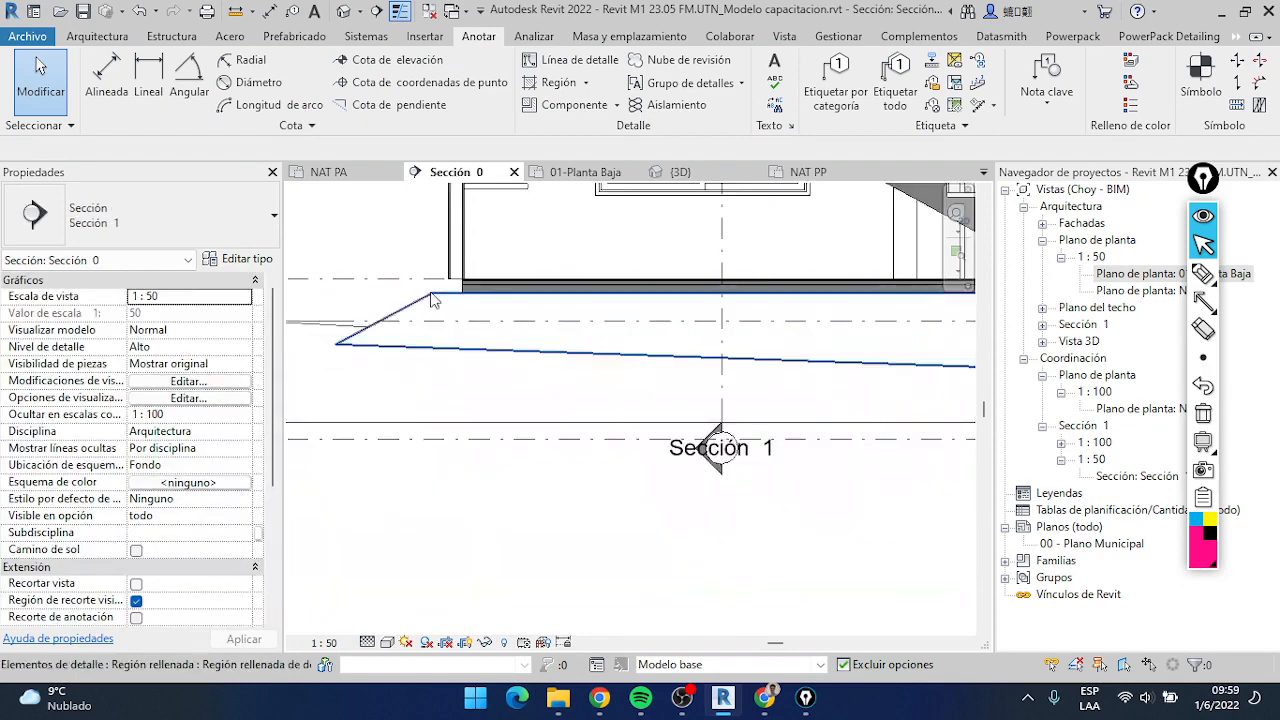
double_click(620, 355)
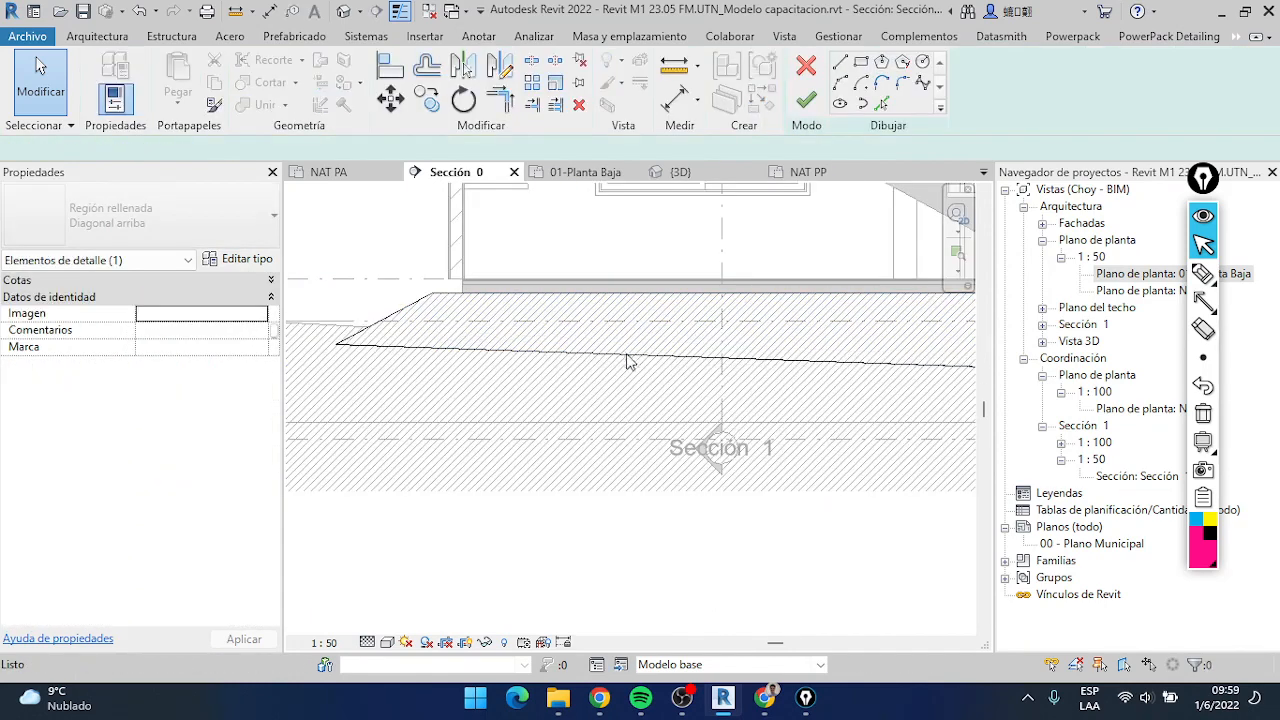
scroll(620, 355, "down", 3)
scroll(742, 352, "up", 3)
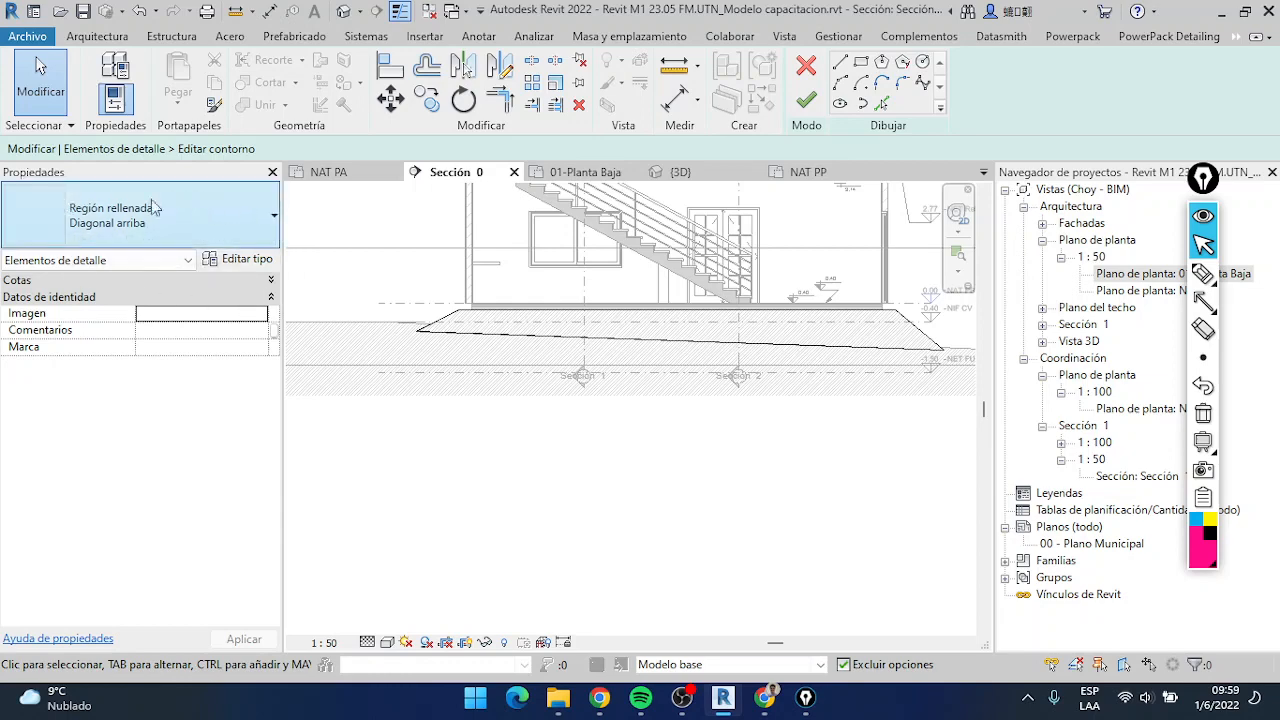
scroll(446, 305, "up", 2)
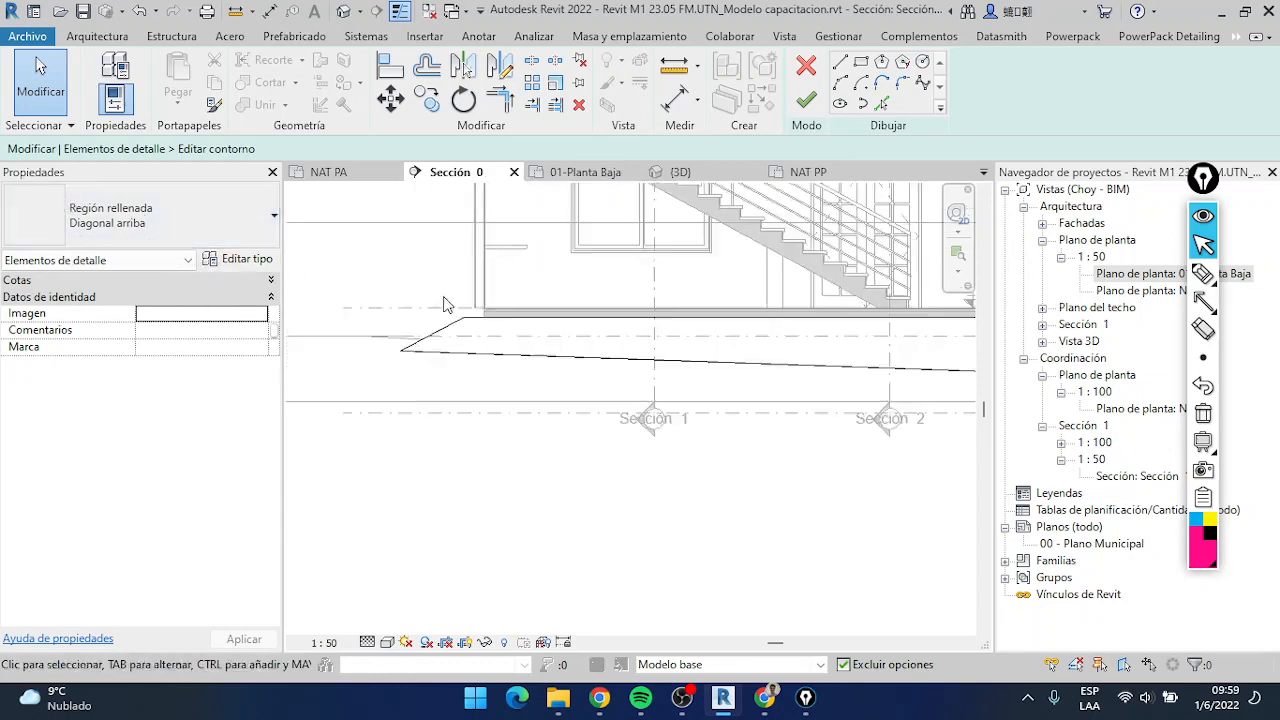
left_click(205, 210)
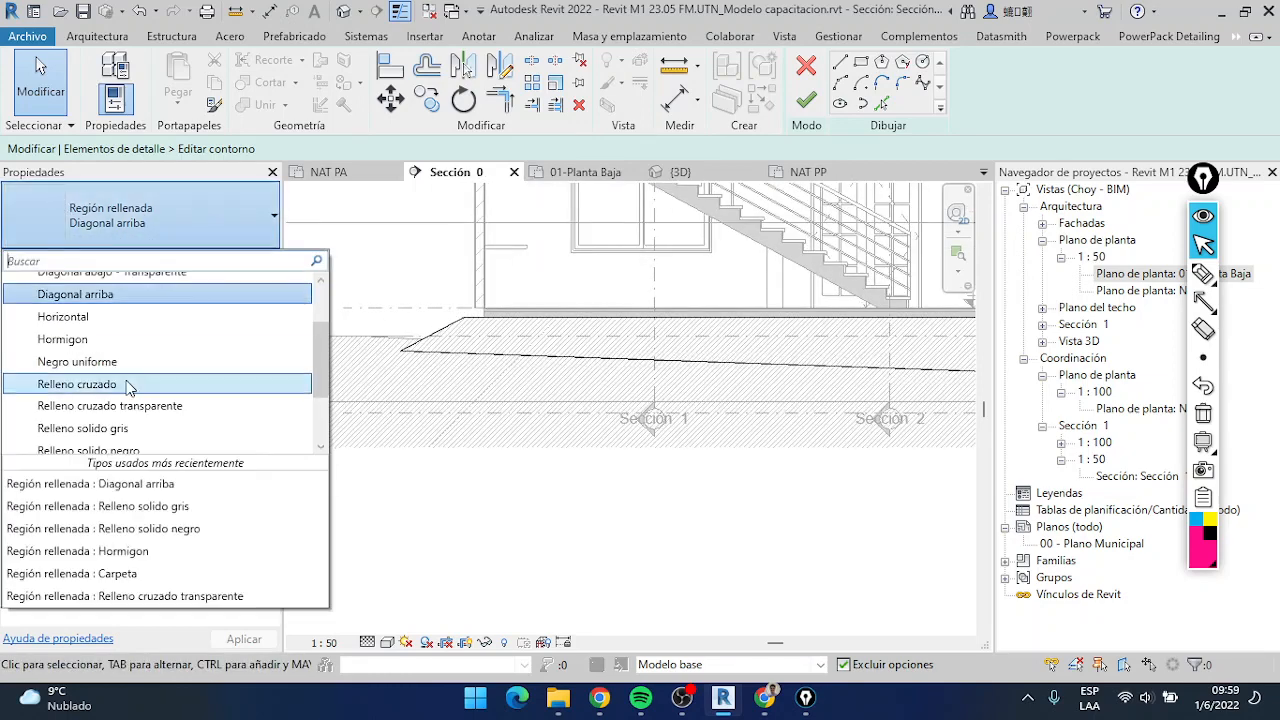
left_click(130, 300)
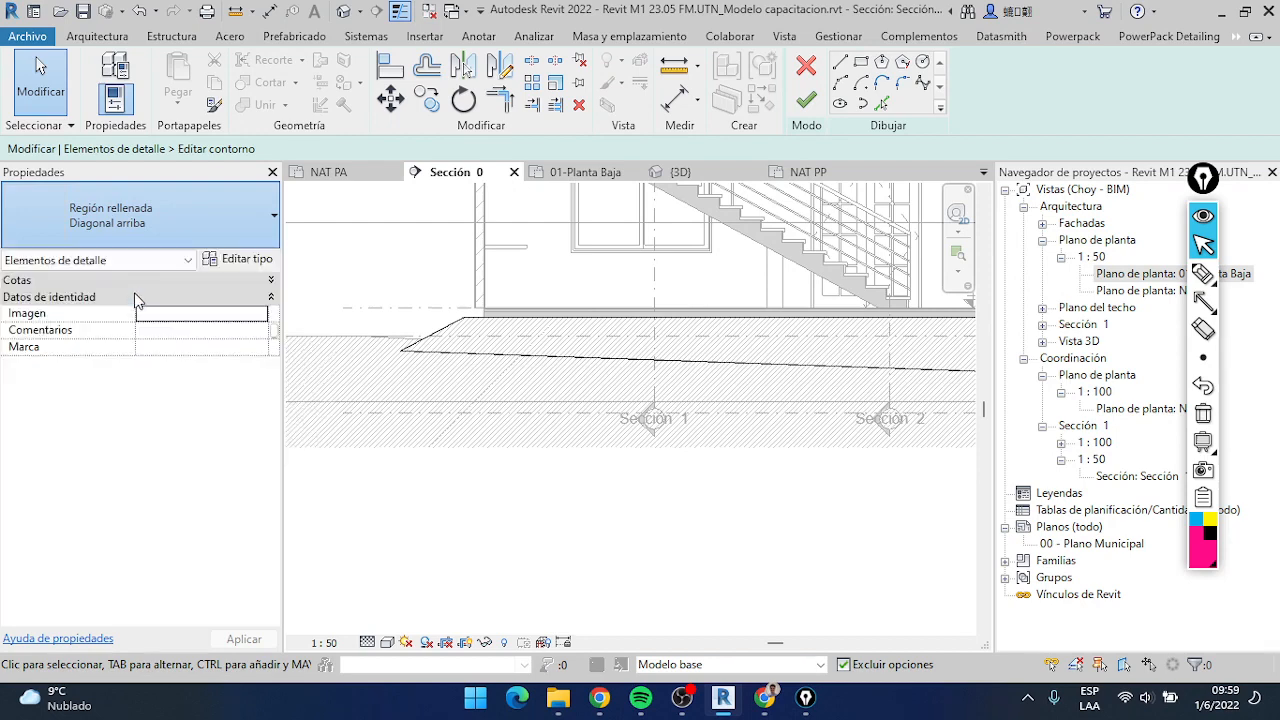
left_click(257, 260)
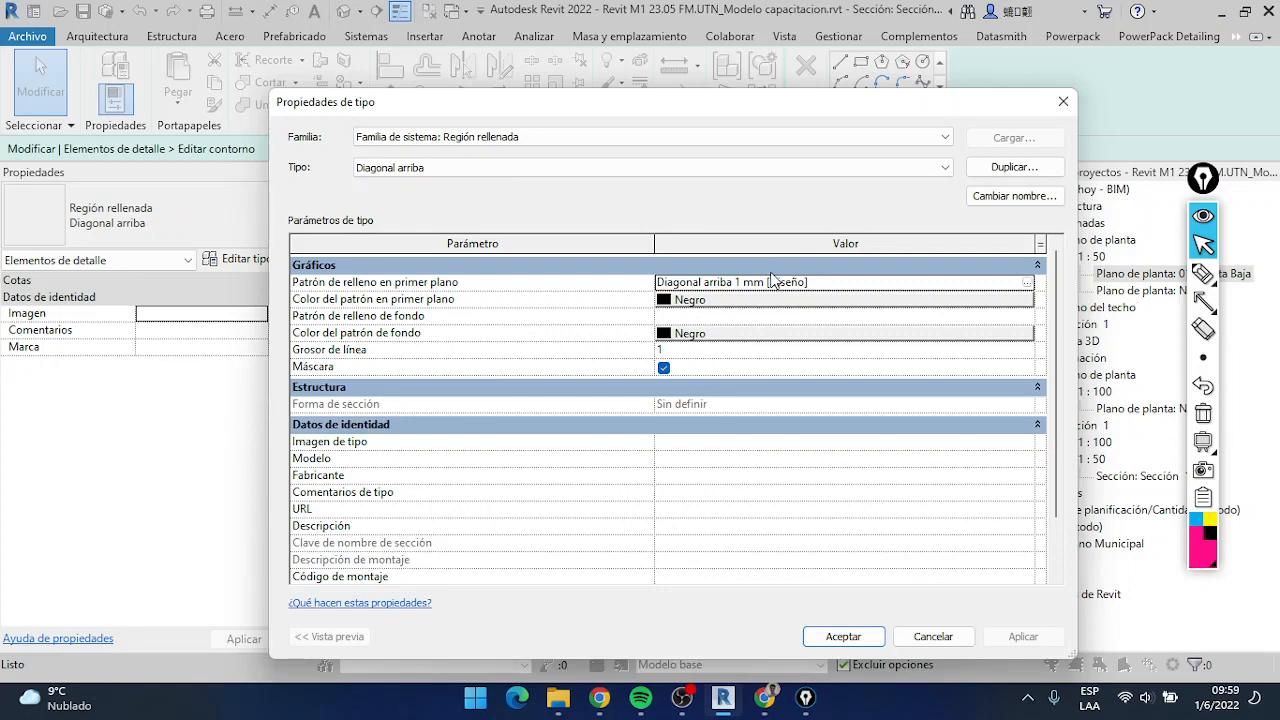
left_click(832, 638)
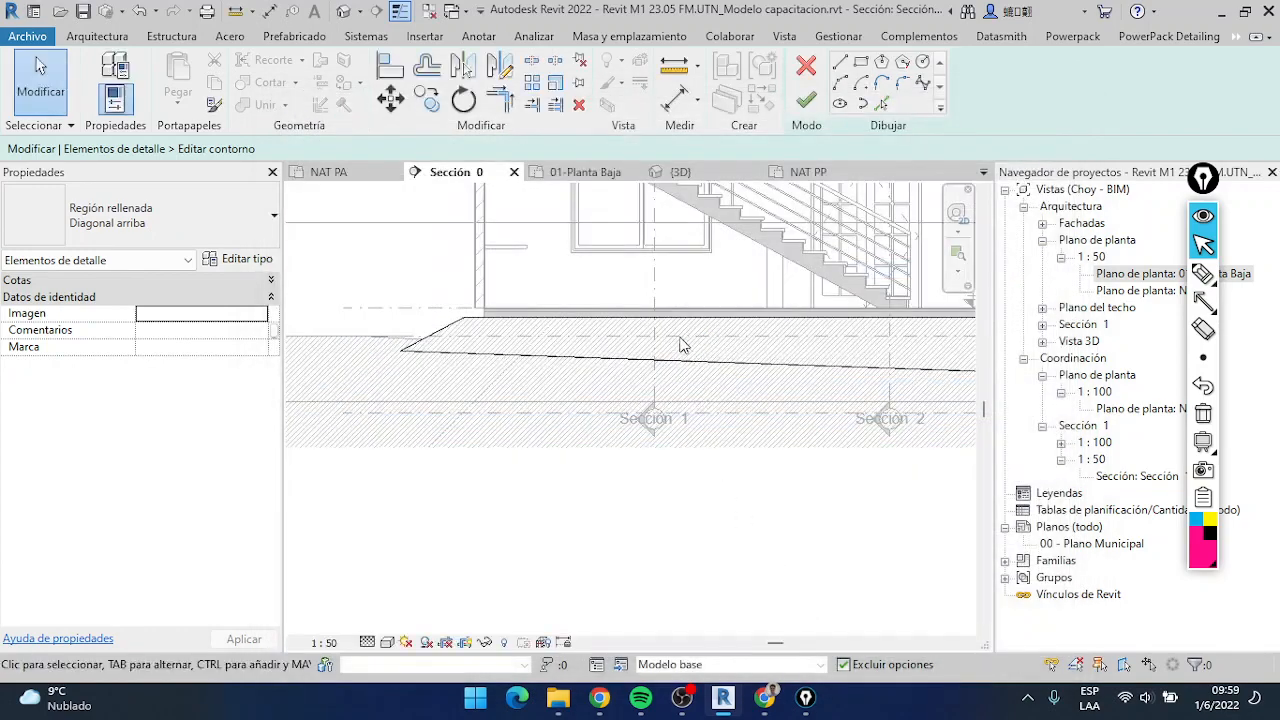
Finish editing the fill region's contour and clear the selection
scroll(637, 394, "down", 5)
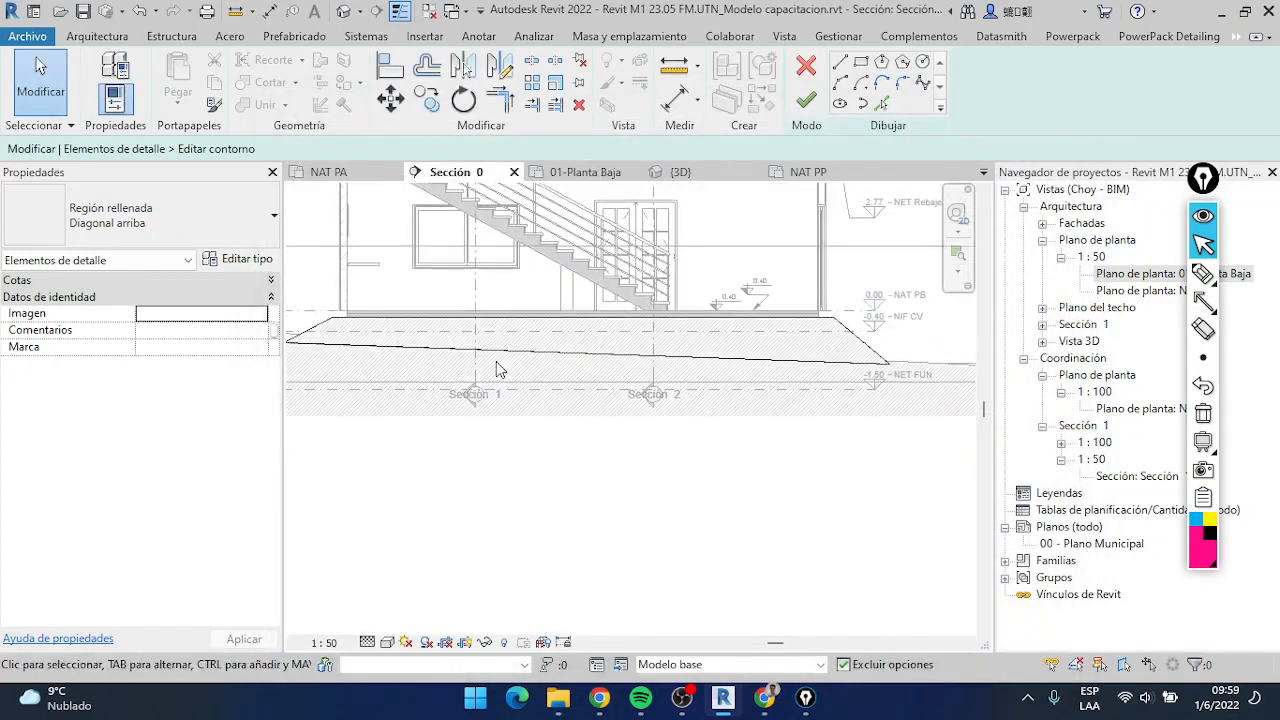
middle_click_drag(746, 407, 856, 385)
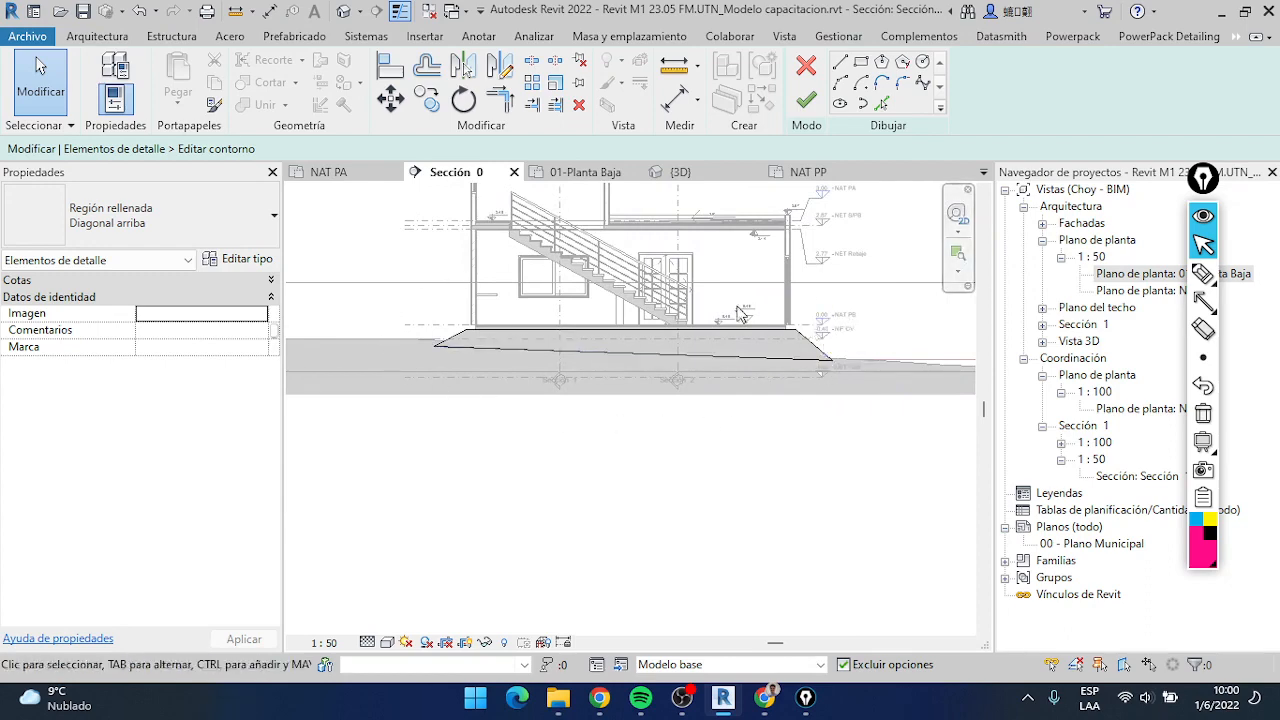
left_click(806, 100)
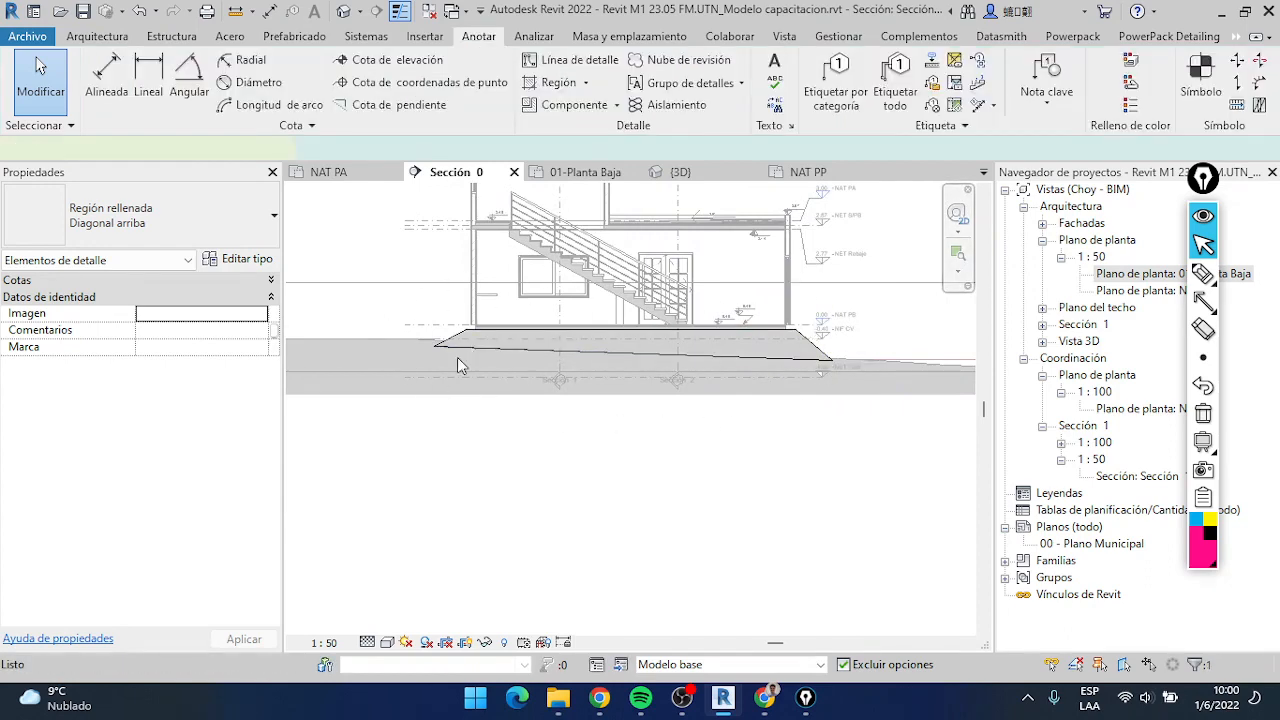
scroll(457, 357, "up", 3)
scroll(449, 367, "up", 3)
key("Escape")
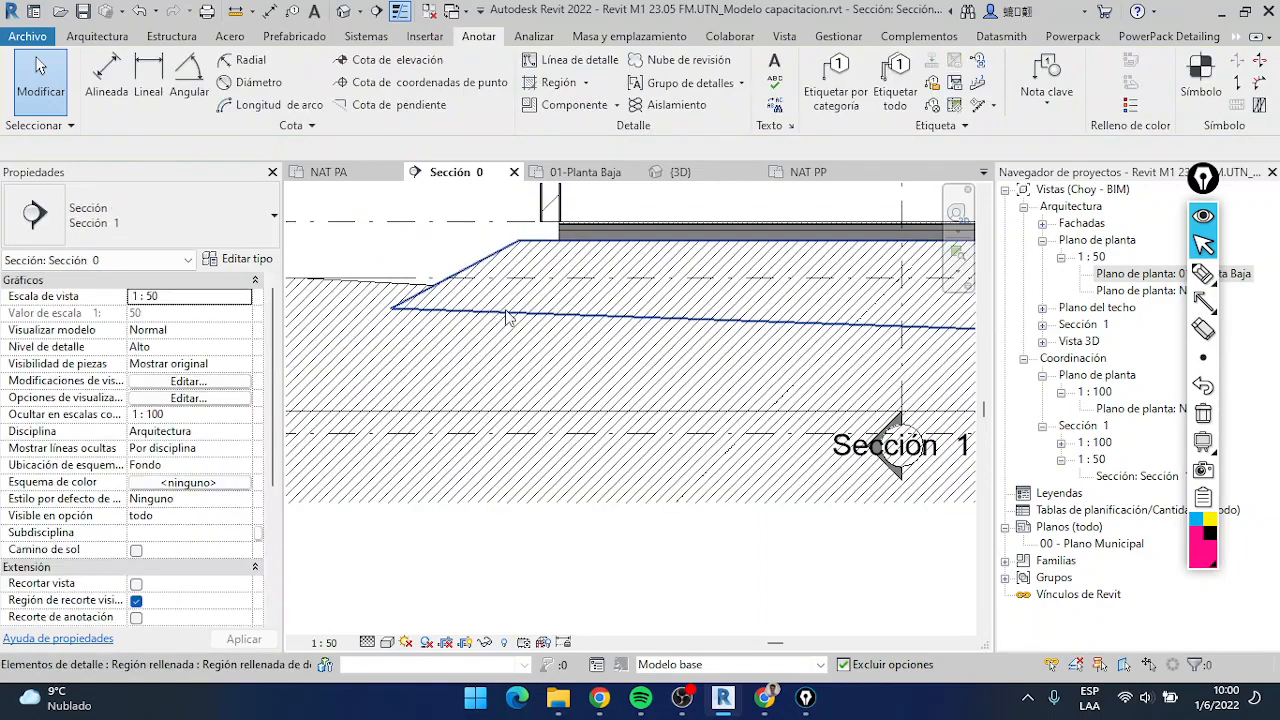
Examine the hatched fill region from its left to its right slope, comparing its bottom edge with the terrain line
mouse_move(820, 354)
middle_mouse_down()
mouse_move(487, 328)
mouse_move(400, 338)
middle_mouse_up()
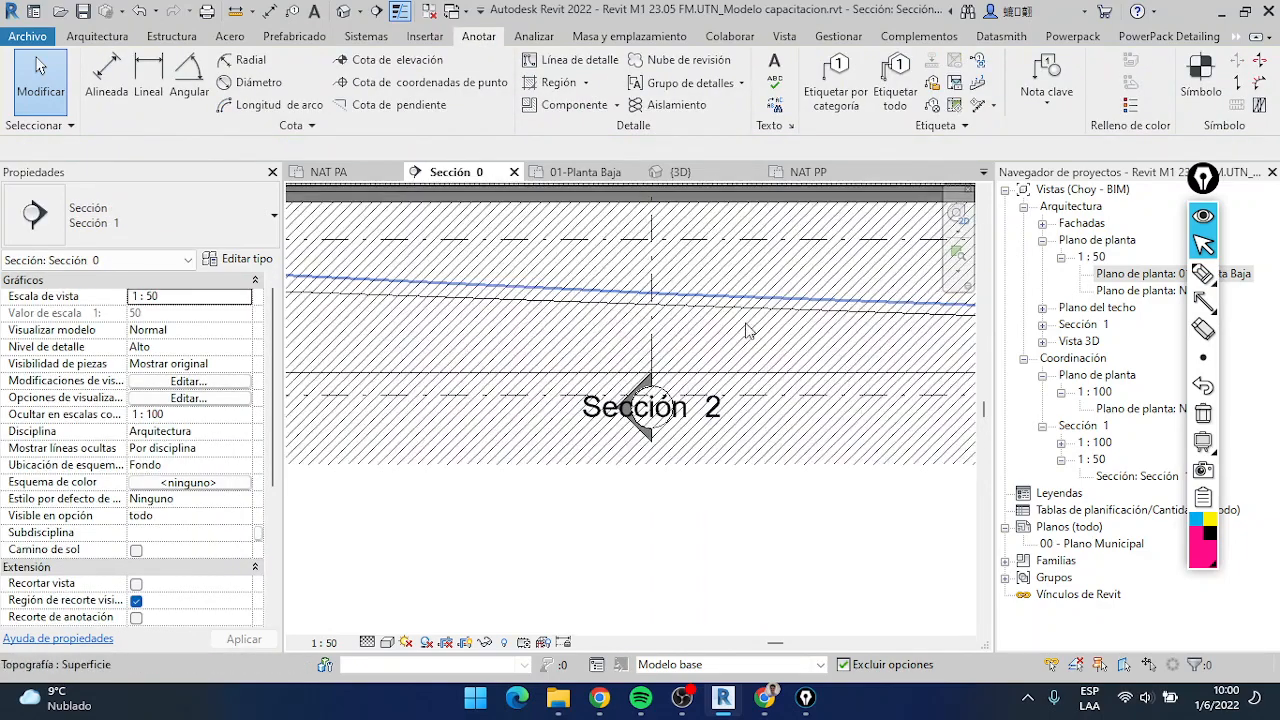
middle_click_drag(784, 338, 504, 328)
middle_click_drag(866, 322, 633, 318)
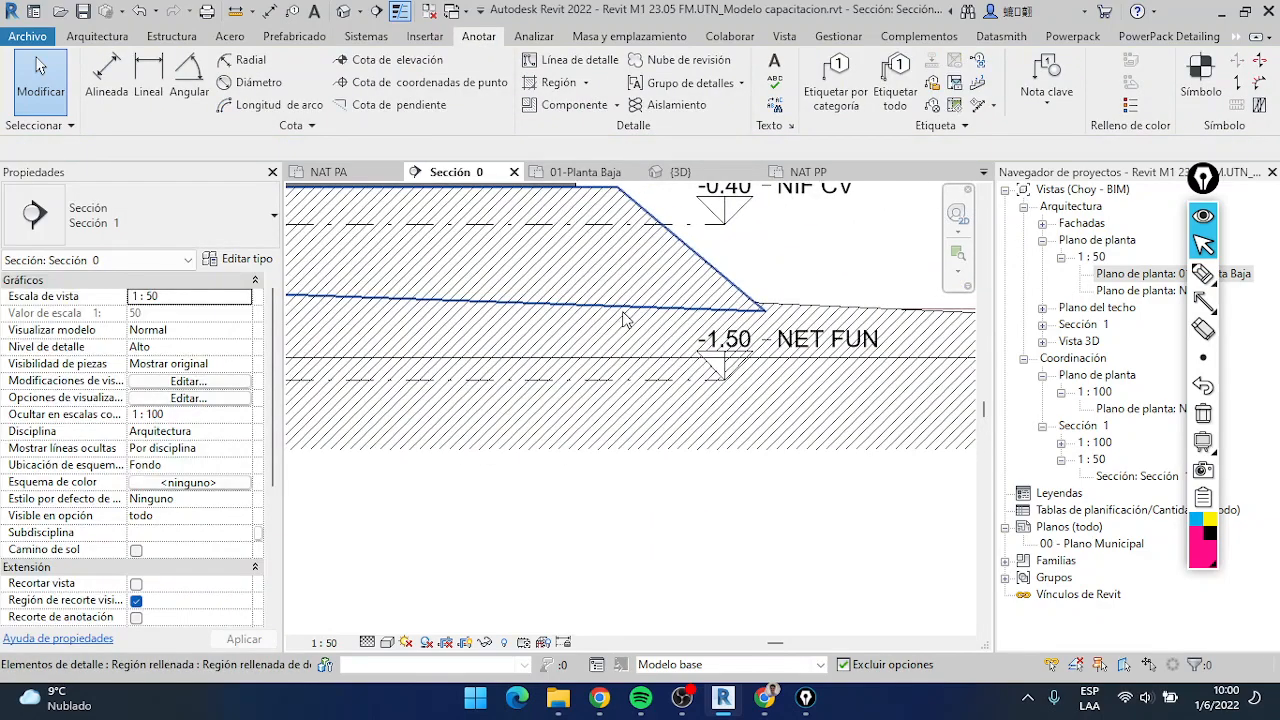
scroll(633, 318, "down", 6)
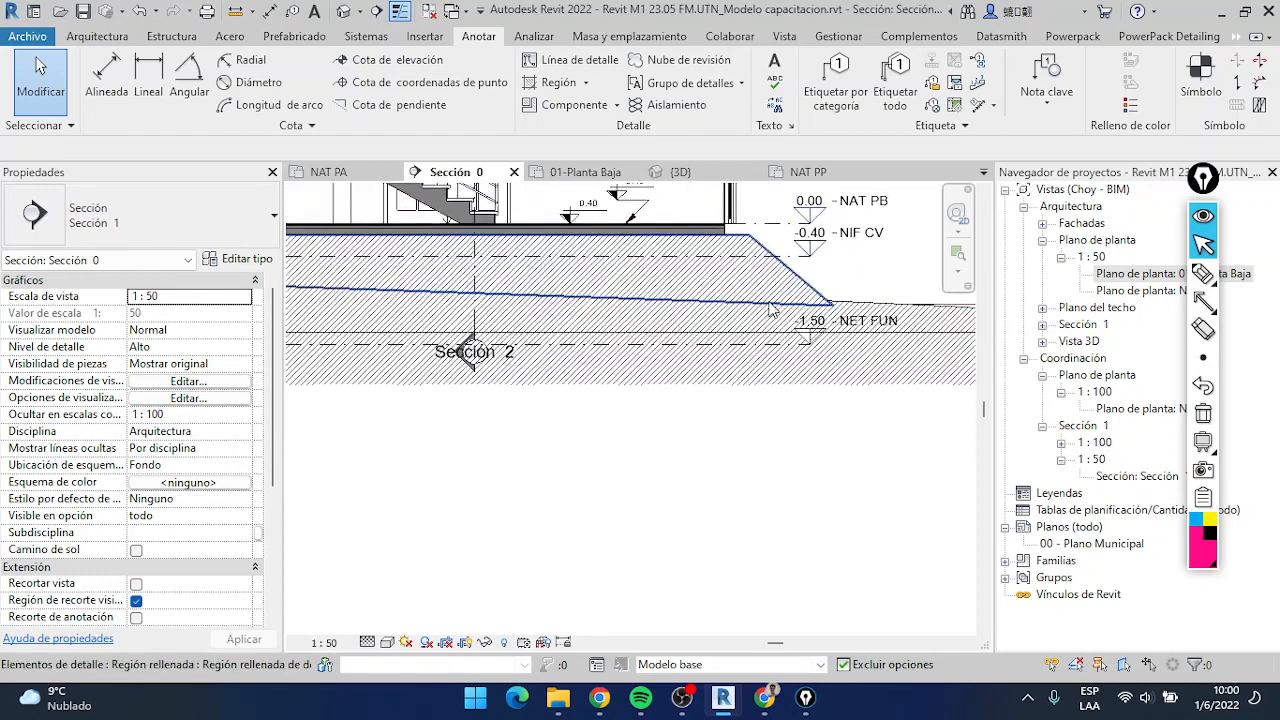
middle_click_drag(690, 330, 724, 328)
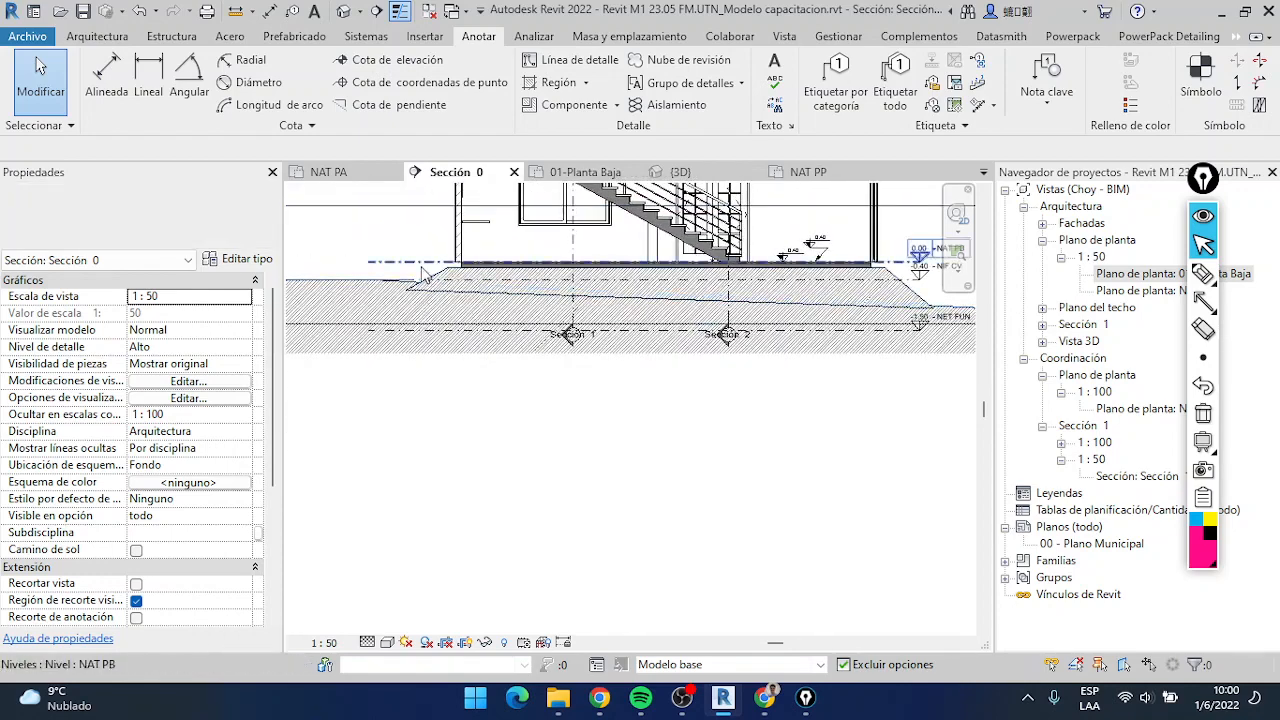
scroll(430, 270, "up", 5)
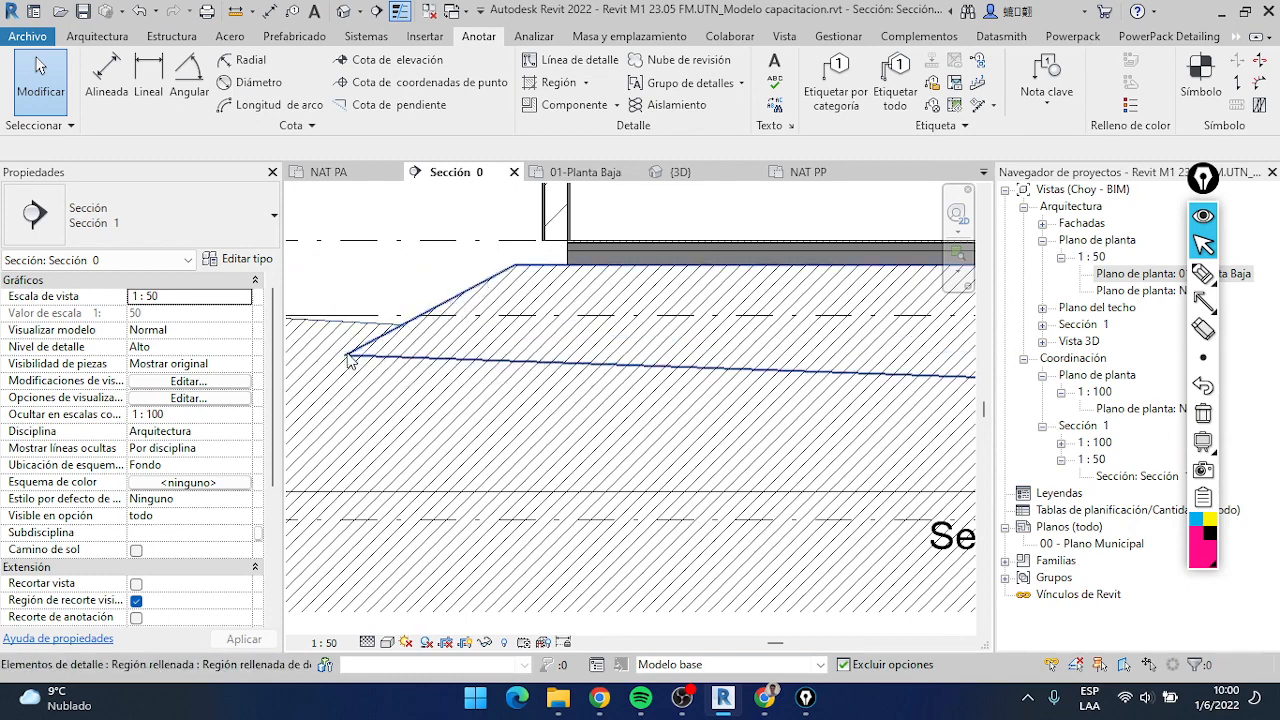
scroll(578, 354, "down", 1)
middle_click_drag(880, 375, 620, 346)
middle_click_drag(803, 346, 386, 341)
middle_click_drag(672, 369, 323, 359)
scroll(842, 346, "up", 3)
scroll(820, 334, "down", 3)
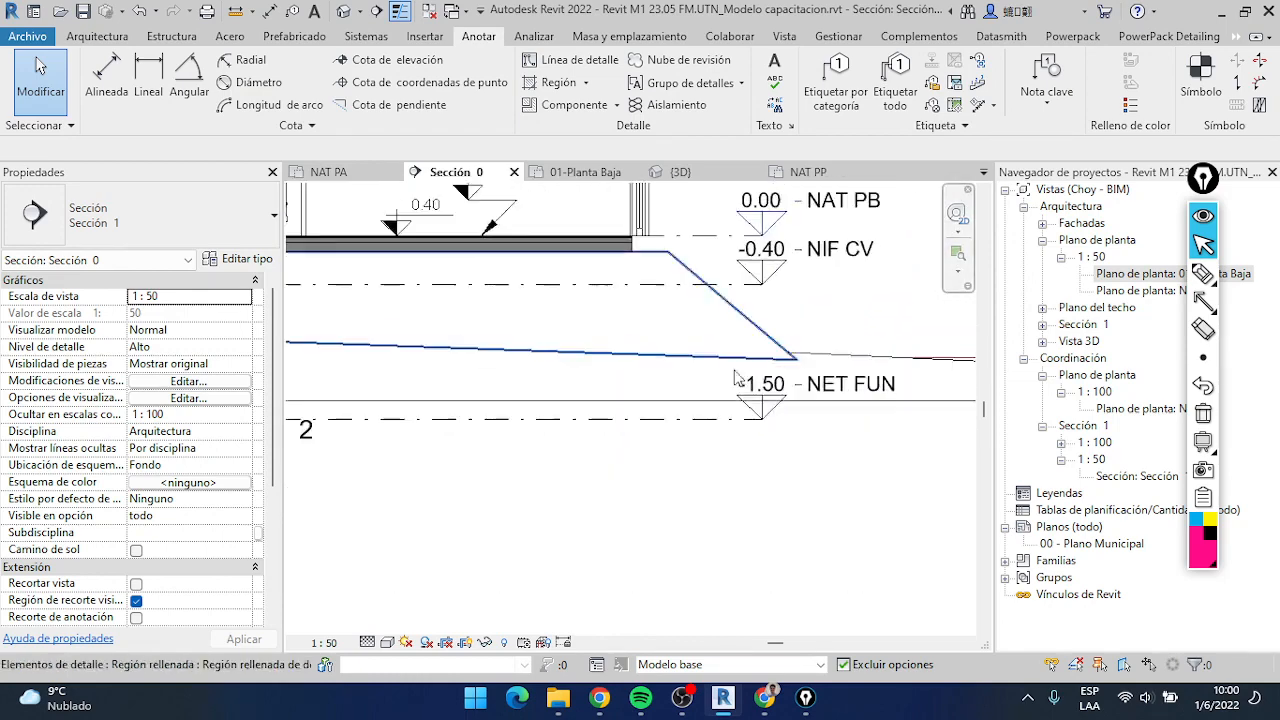
Examine the corner where the fill region's right slope extends below the terrain line near the NET FUN level
scroll(735, 378, "down", 4)
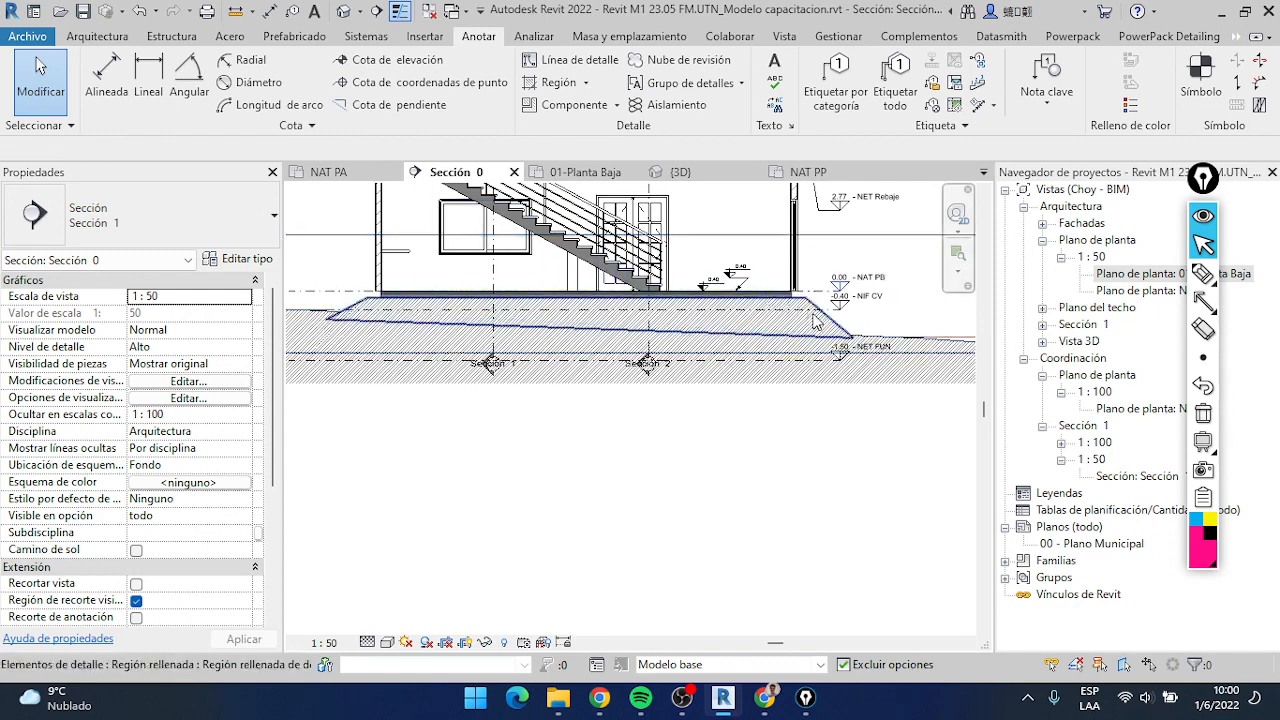
scroll(812, 303, "down", 3)
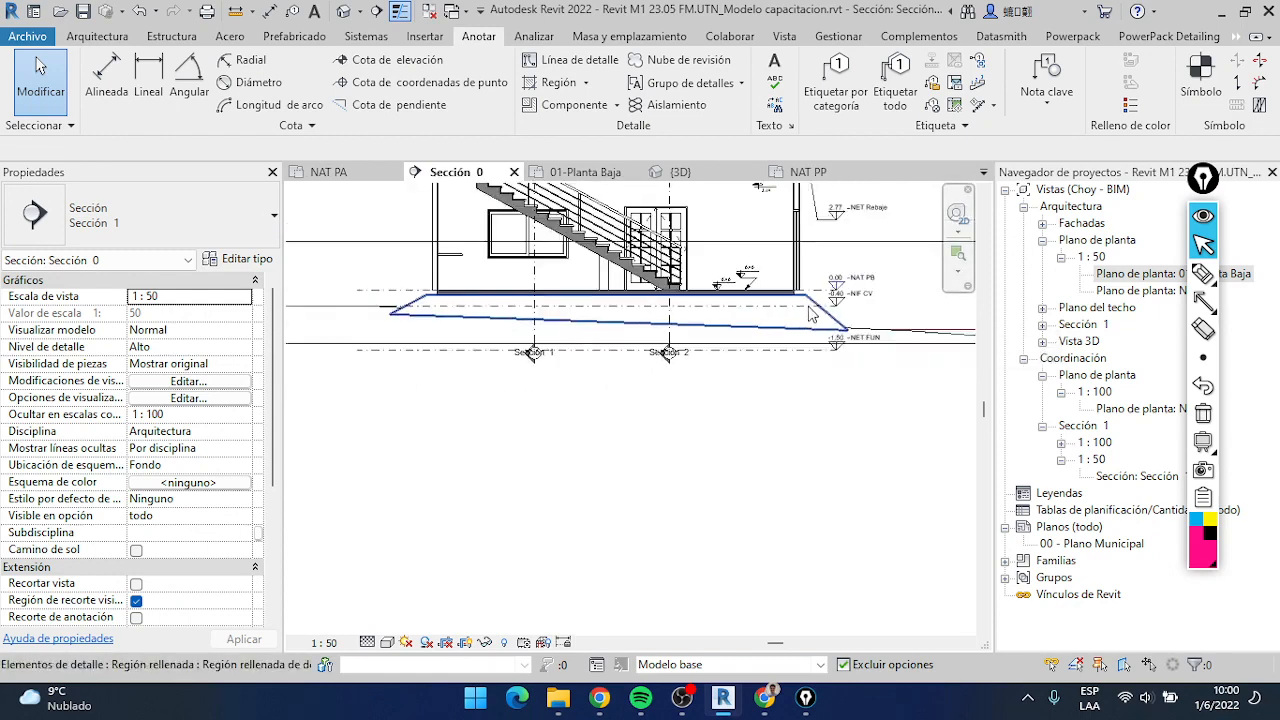
scroll(778, 330, "up", 3)
scroll(778, 336, "up", 5)
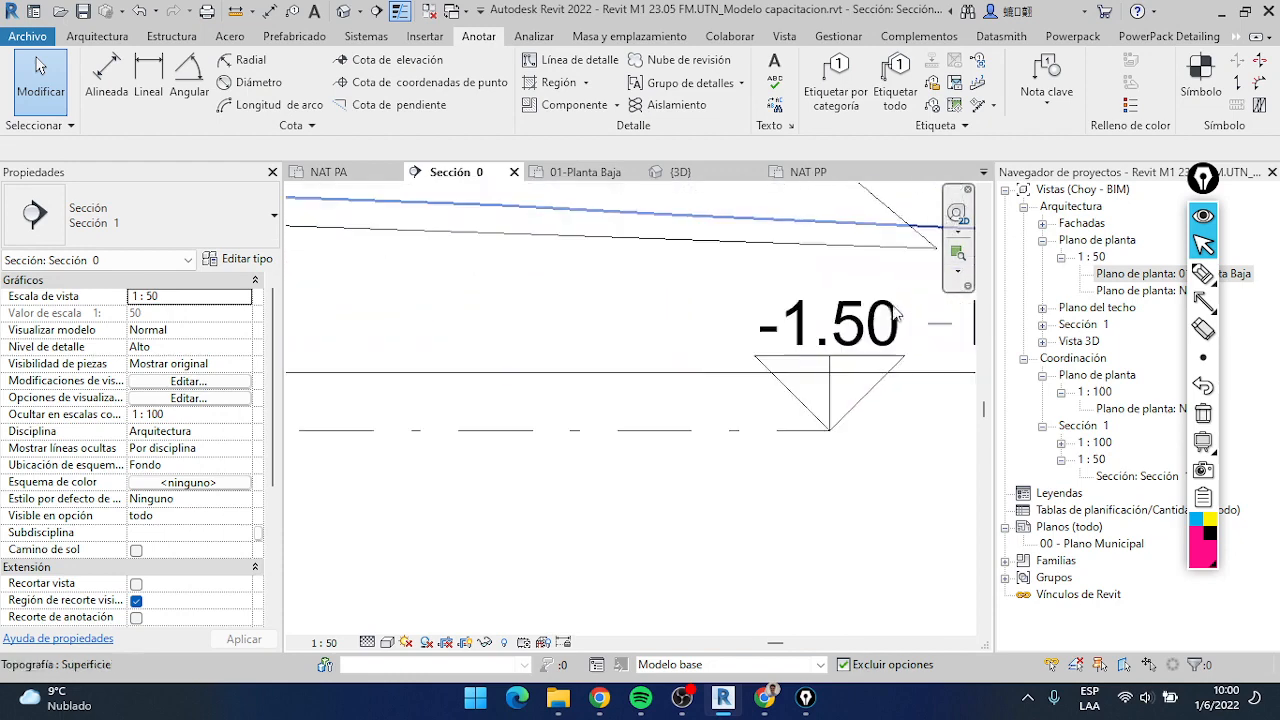
middle_click_drag(810, 284, 792, 448)
scroll(650, 340, "down", 3)
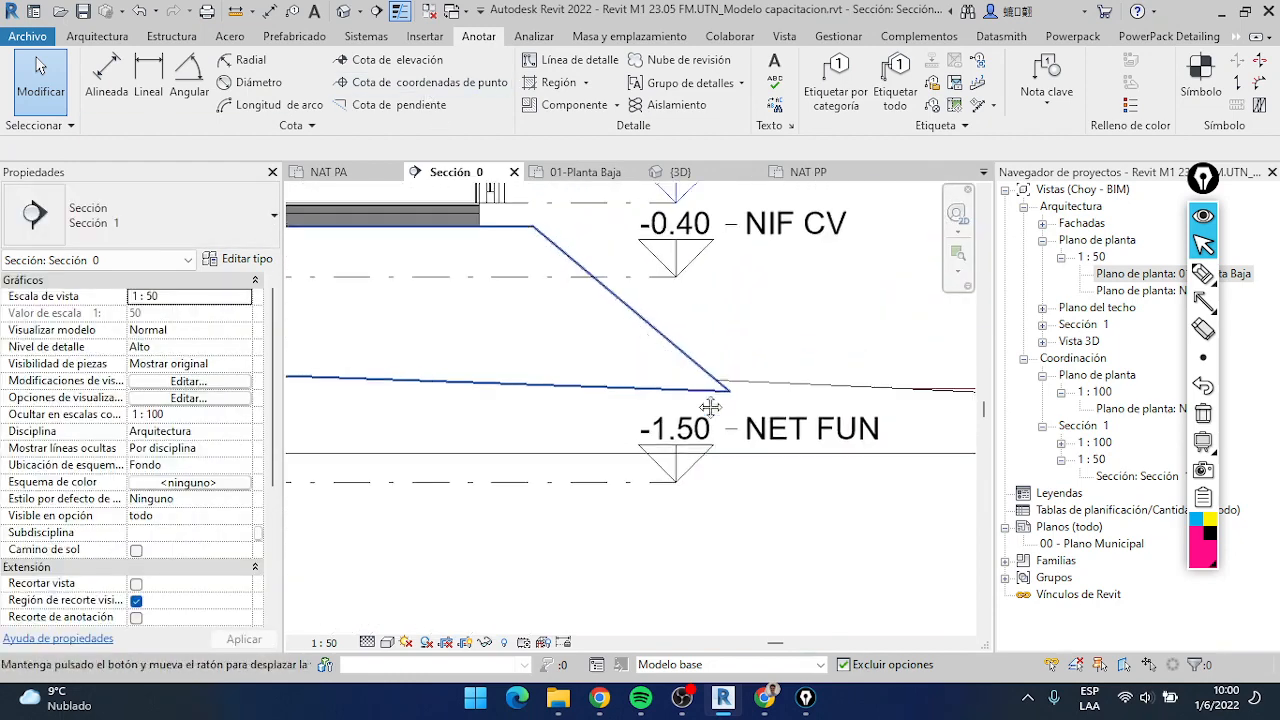
middle_click_drag(711, 409, 793, 505)
scroll(828, 492, "up", 4)
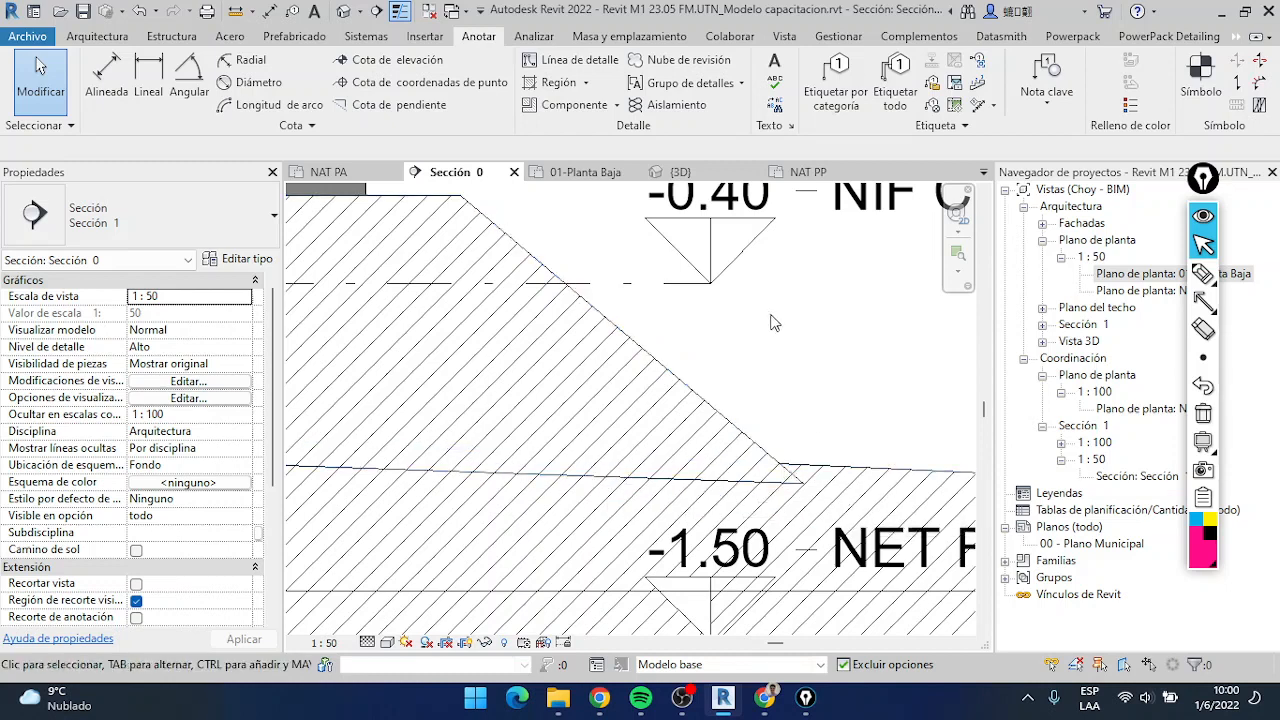
scroll(770, 322, "down", 3)
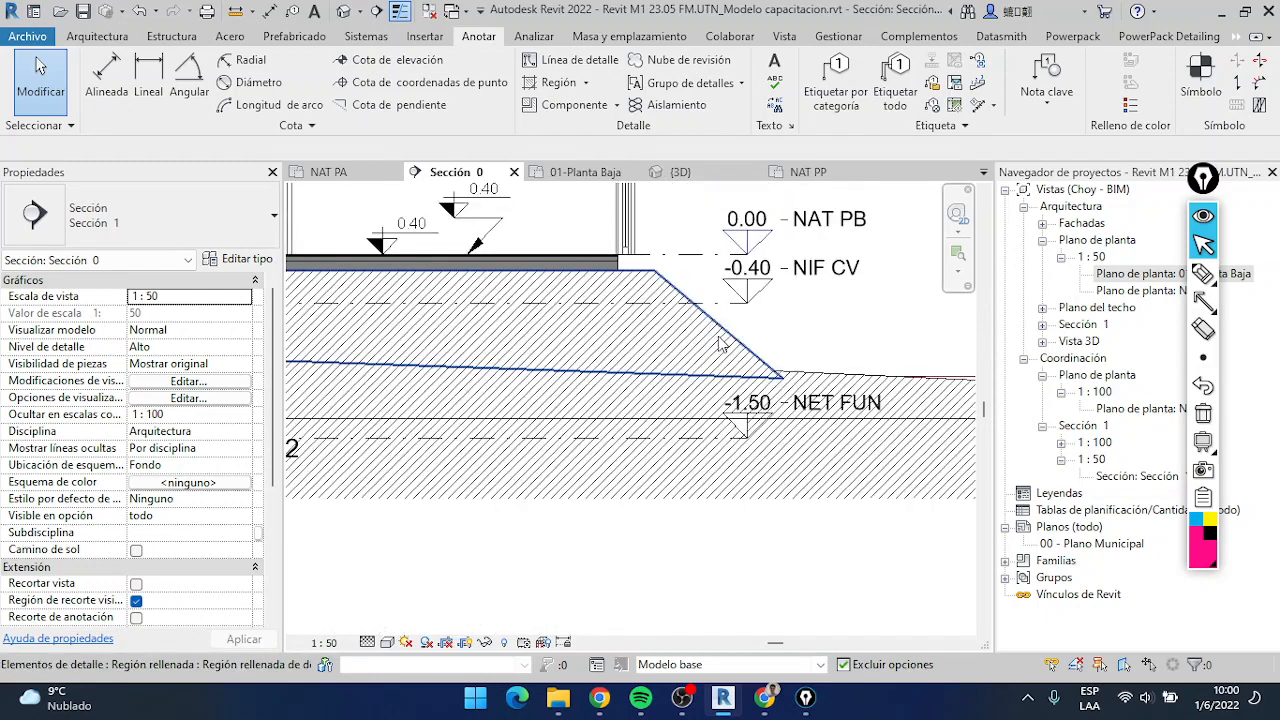
Open the hatched fill region's contour for editing at its left slope
left_click(720, 344)
scroll(833, 347, "down", 5)
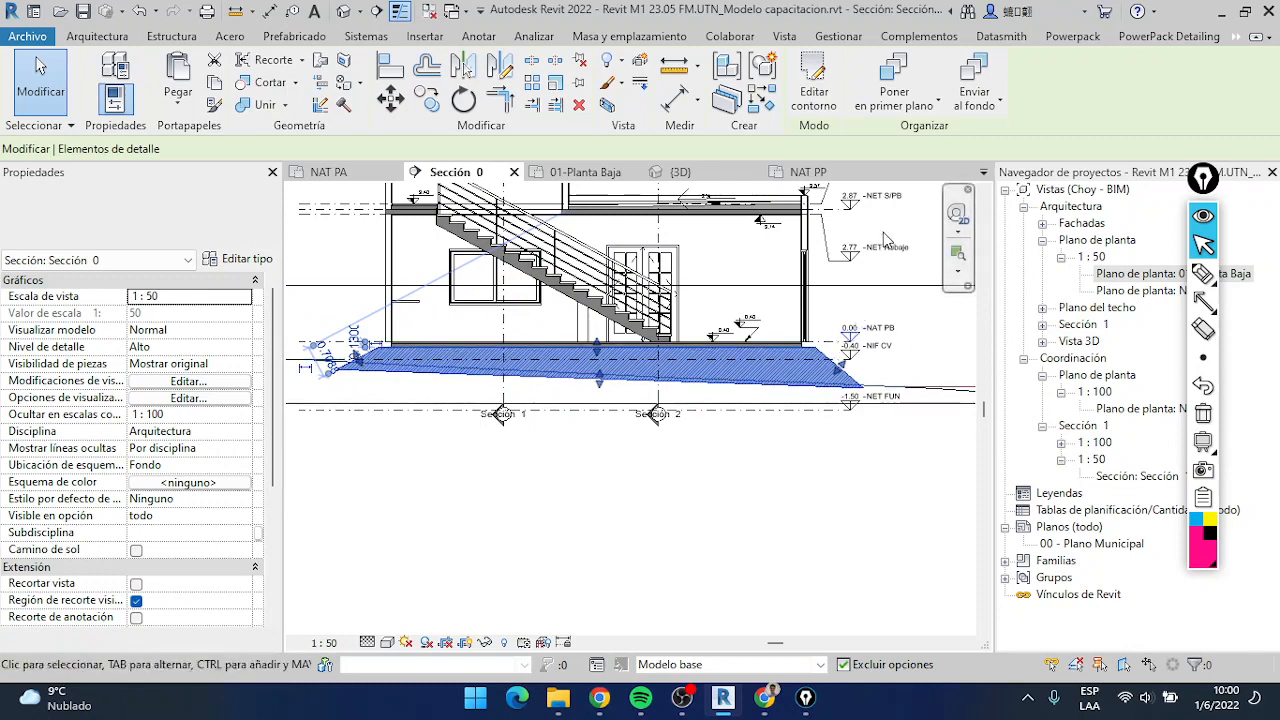
left_click(812, 104)
scroll(848, 408, "up", 3)
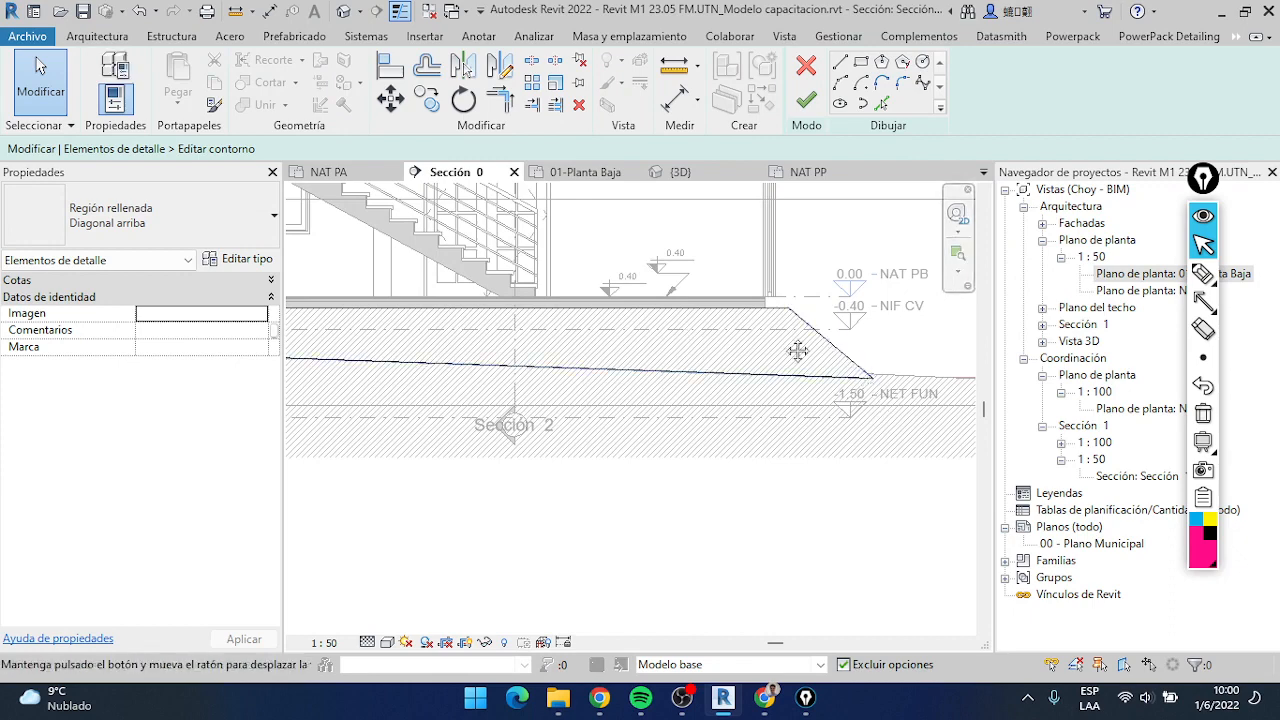
middle_click_drag(797, 351, 1035, 354)
middle_click_drag(421, 366, 840, 377)
scroll(608, 359, "up", 3)
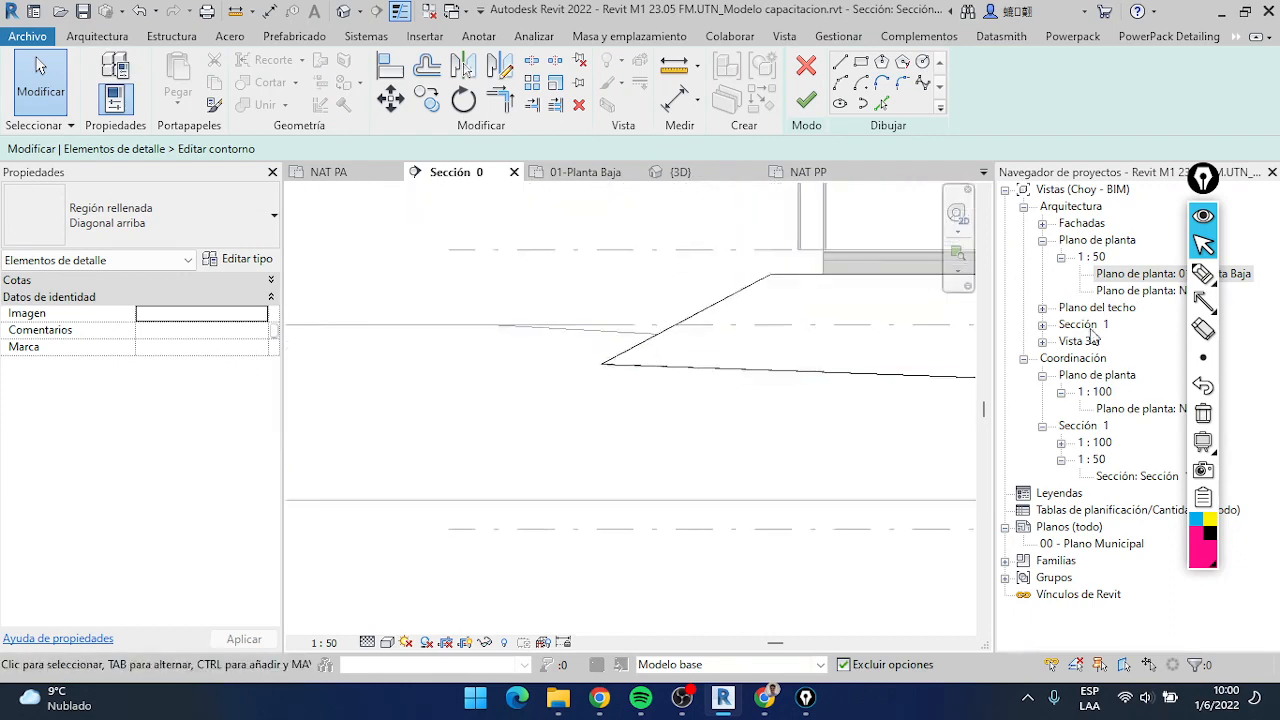
Draw an on-screen annotation arrow pointing at the Split Element tool
left_click(1203, 300)
left_click_drag(580, 140, 551, 73)
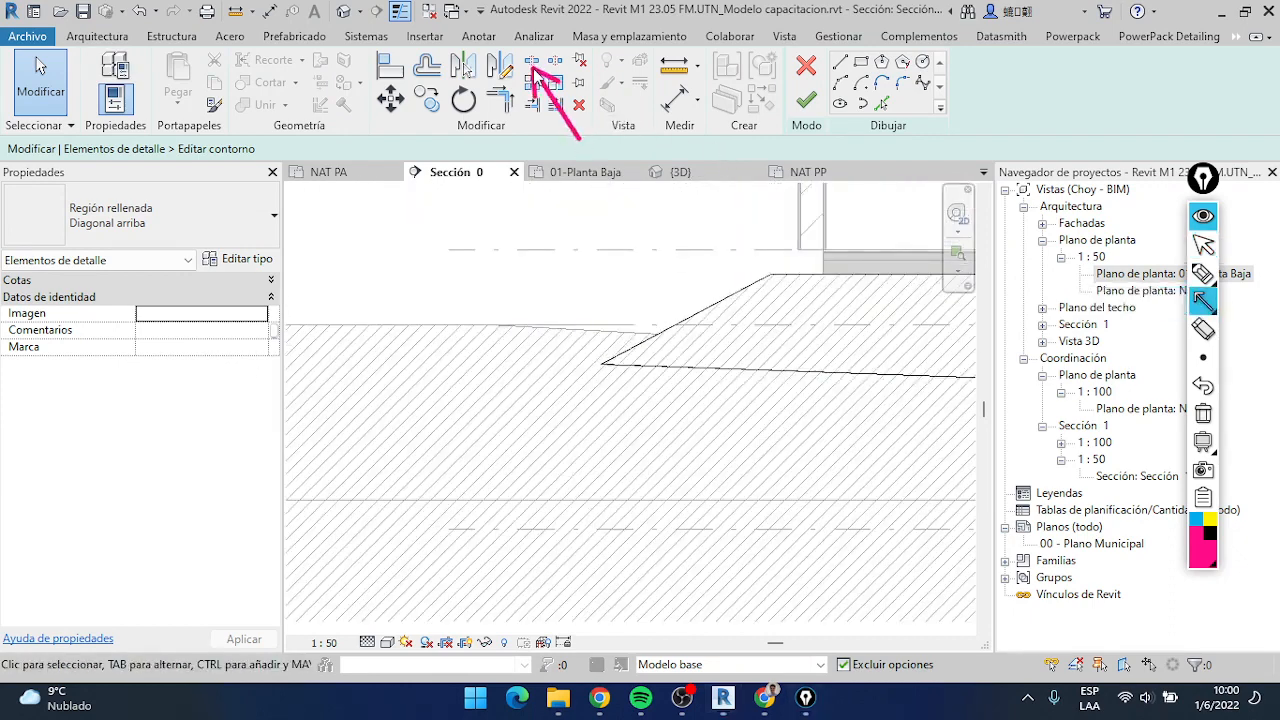
left_click(1203, 246)
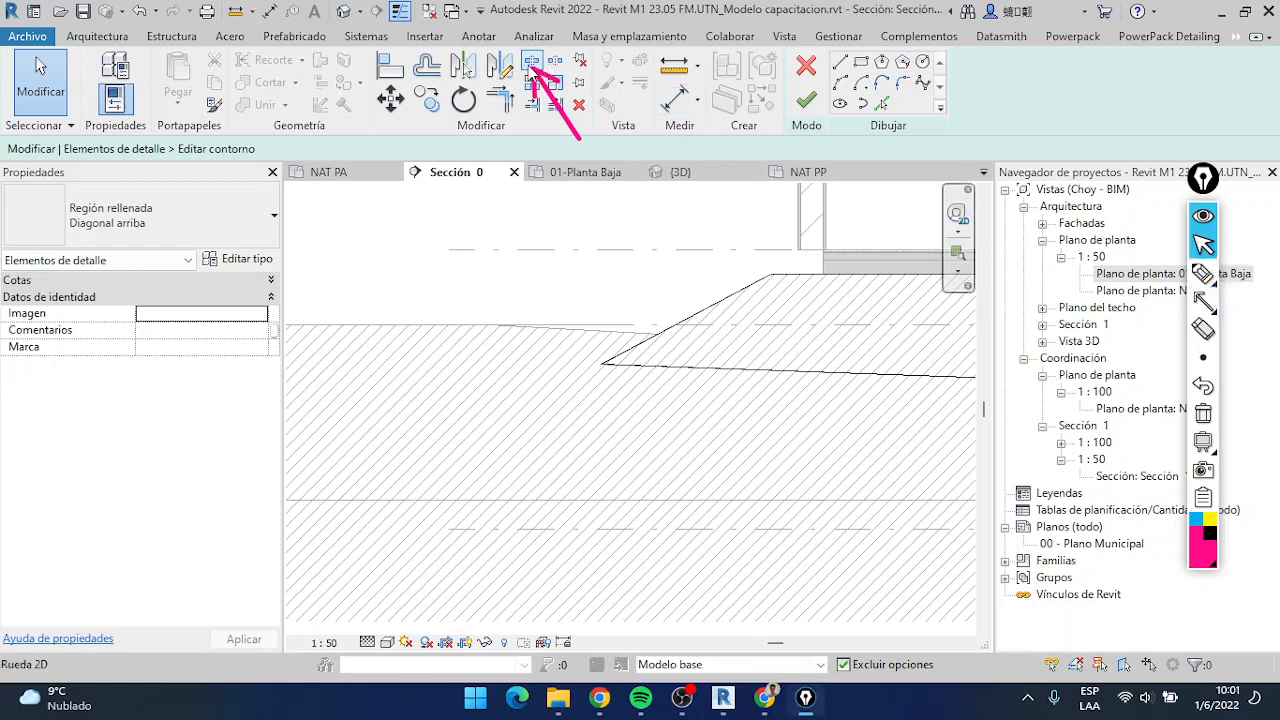
Split the left and right slope lines of the contour where each one meets the terrain line
left_click(531, 64)
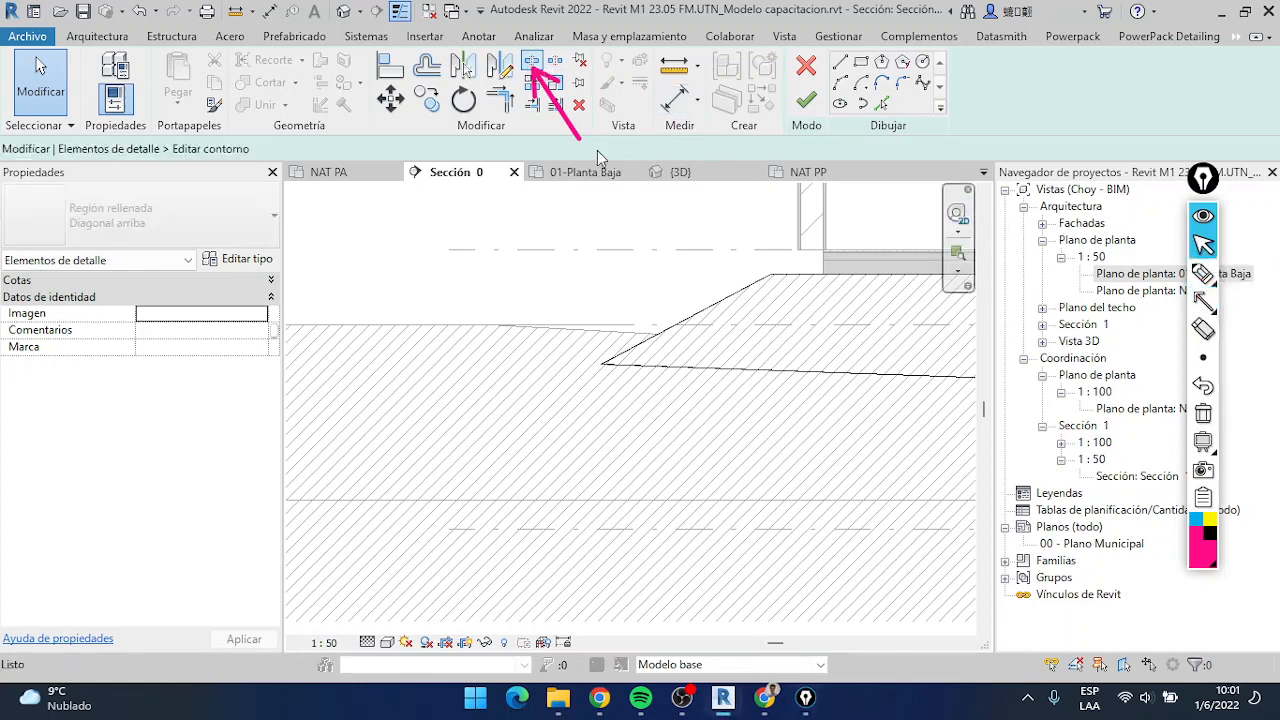
scroll(655, 336, "up", 3)
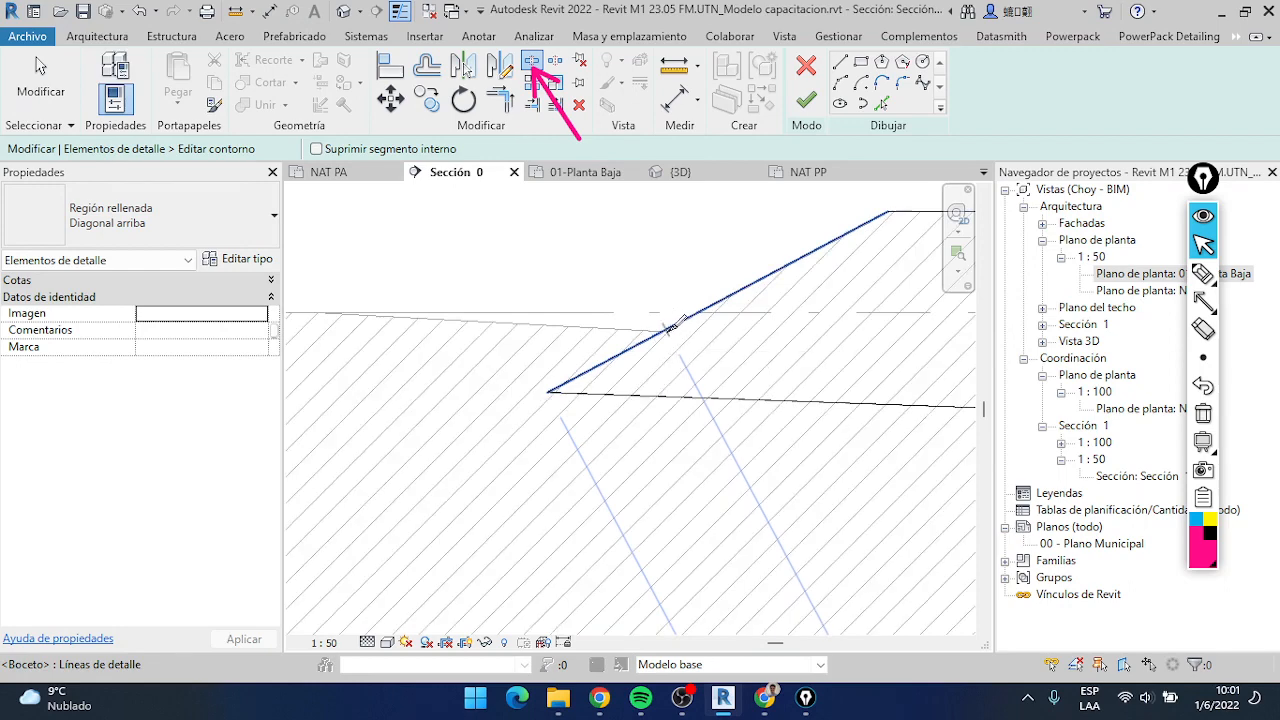
scroll(675, 326, "up", 2)
left_click(670, 330)
scroll(680, 335, "down", 5)
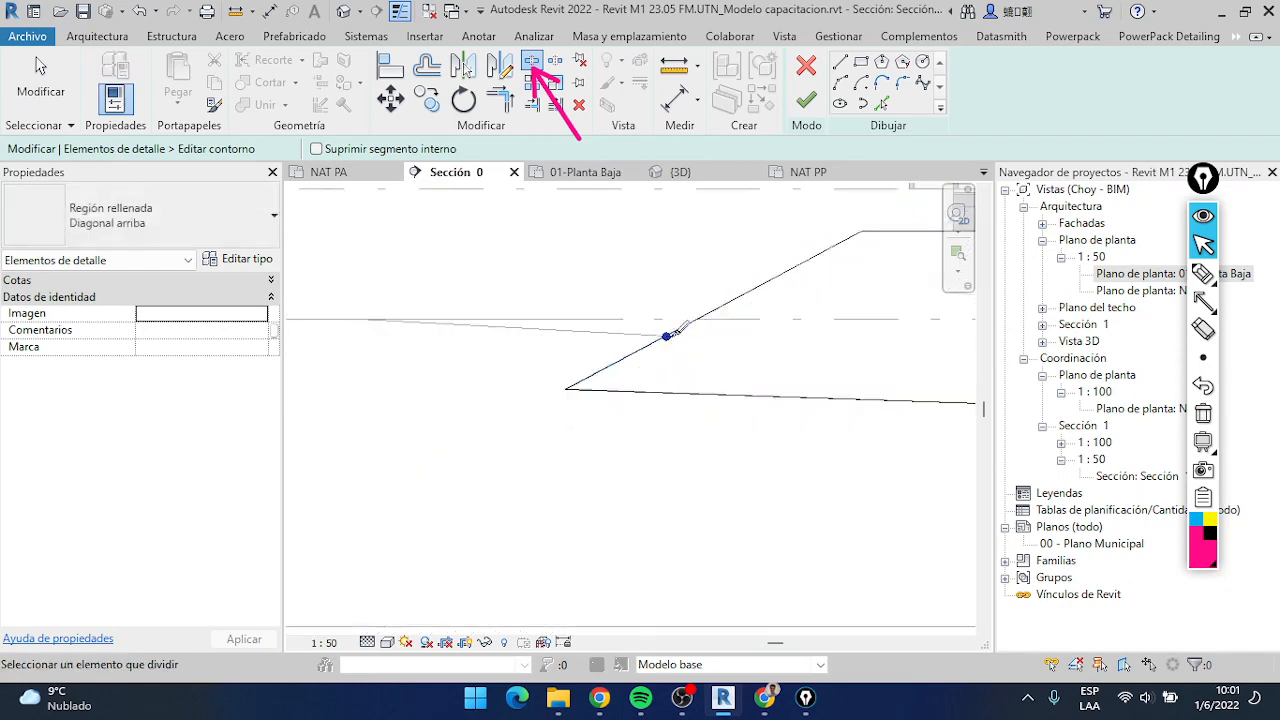
scroll(770, 265, "up", 6)
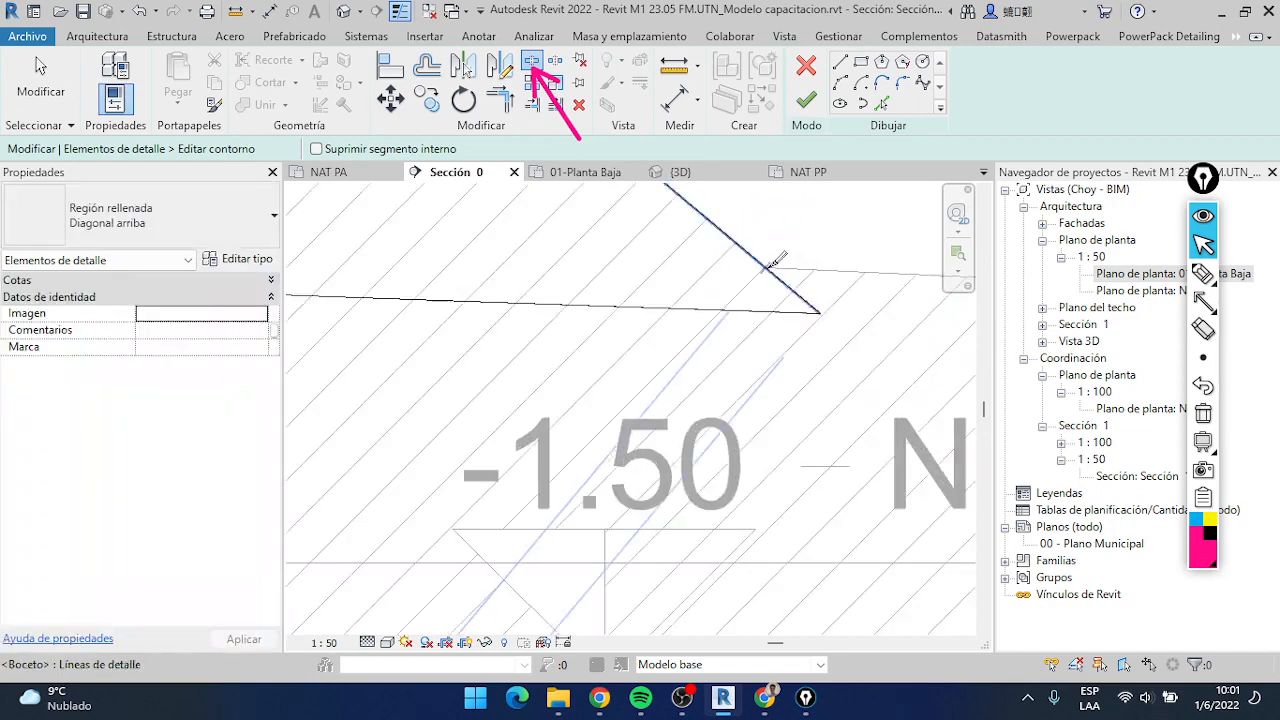
left_click(775, 263)
scroll(770, 266, "down", 6)
left_click(55, 97)
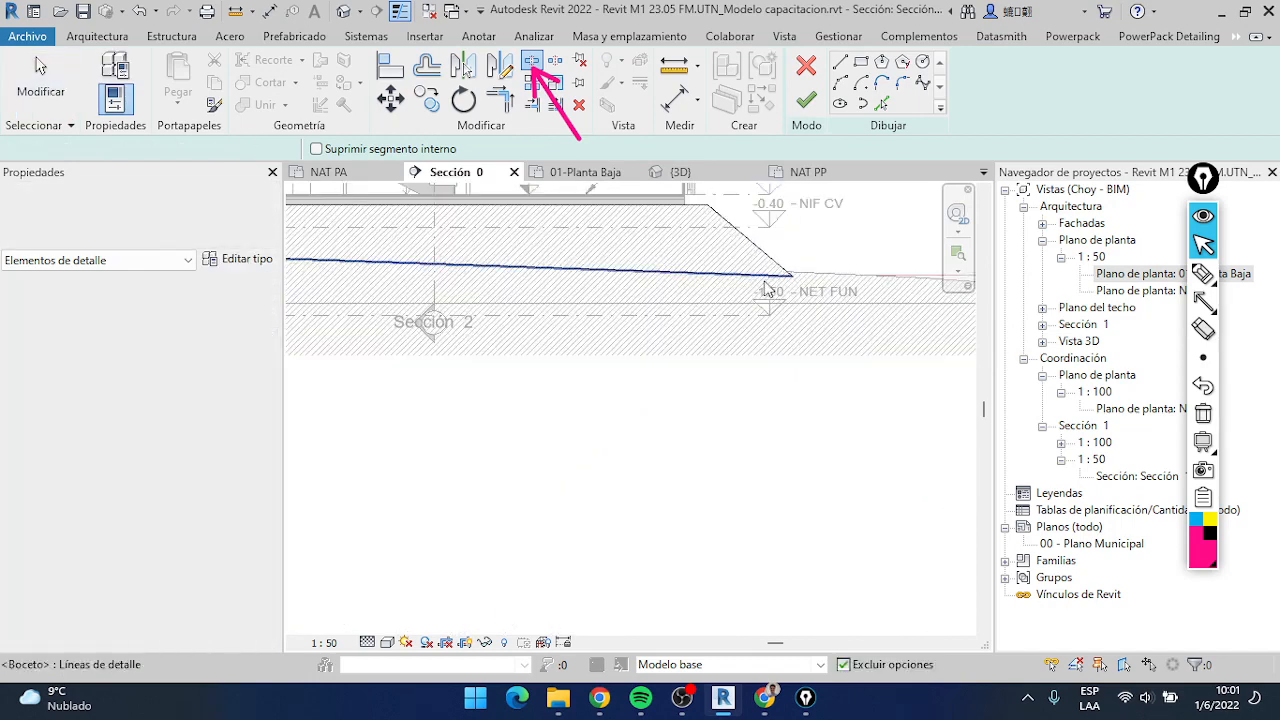
Set the line style of the contour's bottom edge and the two short slope segments below the terrain to <Líneas invisibles>
scroll(790, 282, "up", 4)
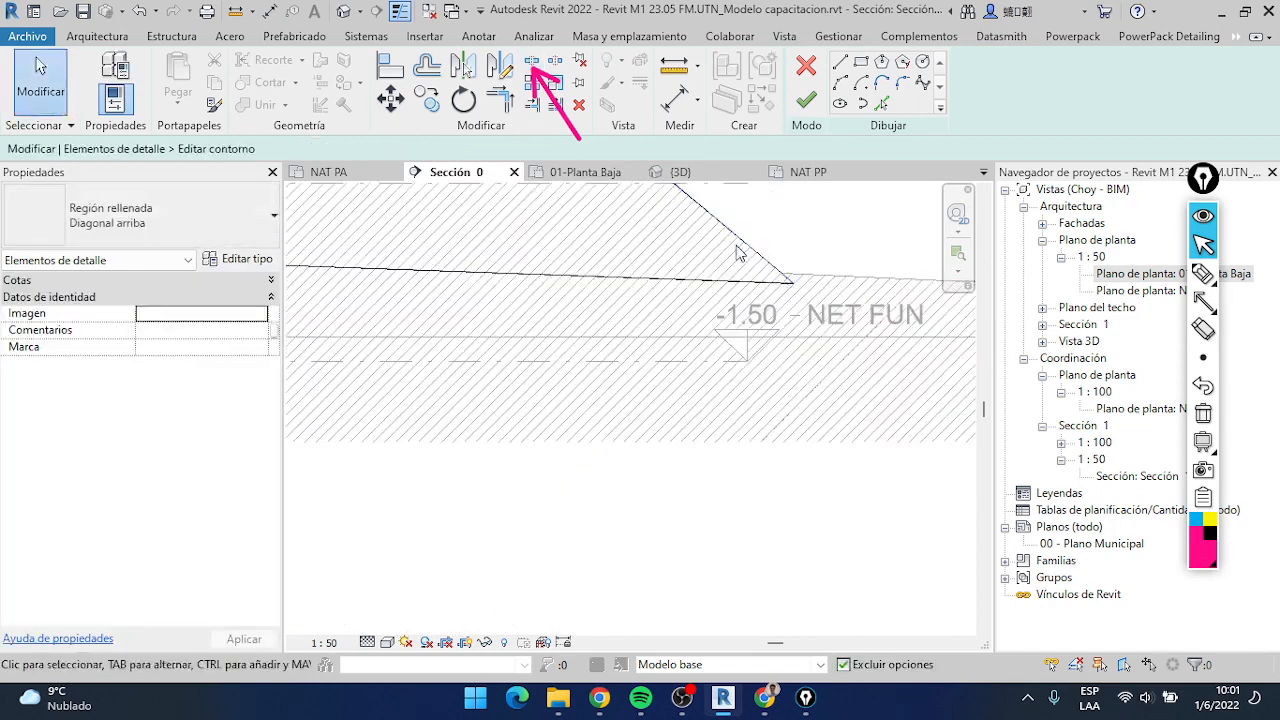
scroll(780, 276, "down", 3)
scroll(833, 283, "up", 3)
scroll(833, 283, "up", 3)
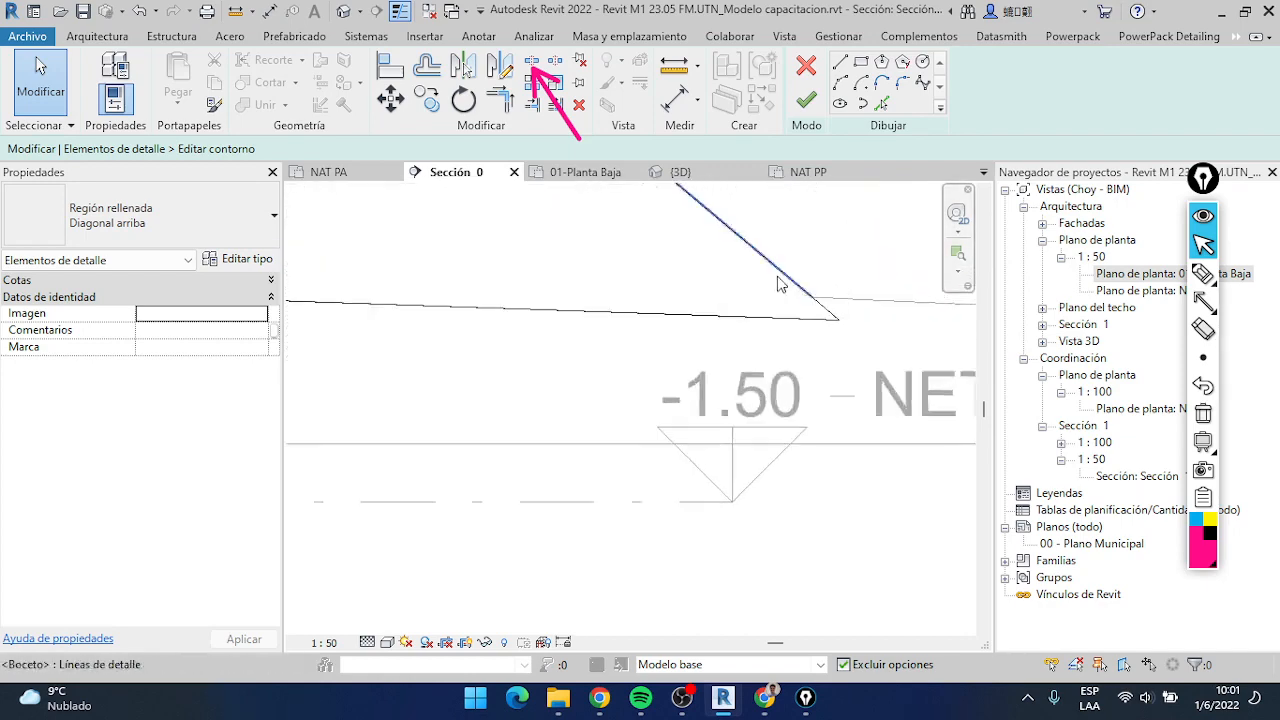
left_click(830, 318)
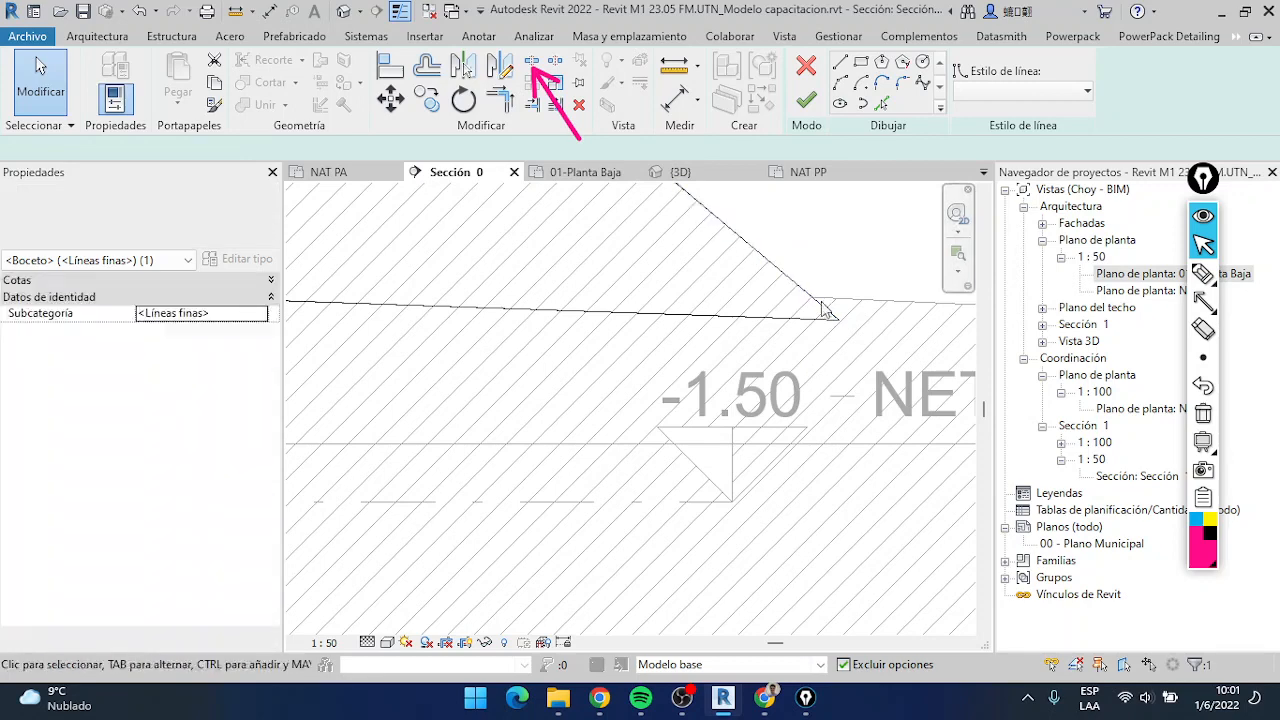
left_click(828, 310)
left_click(785, 331, "ctrl")
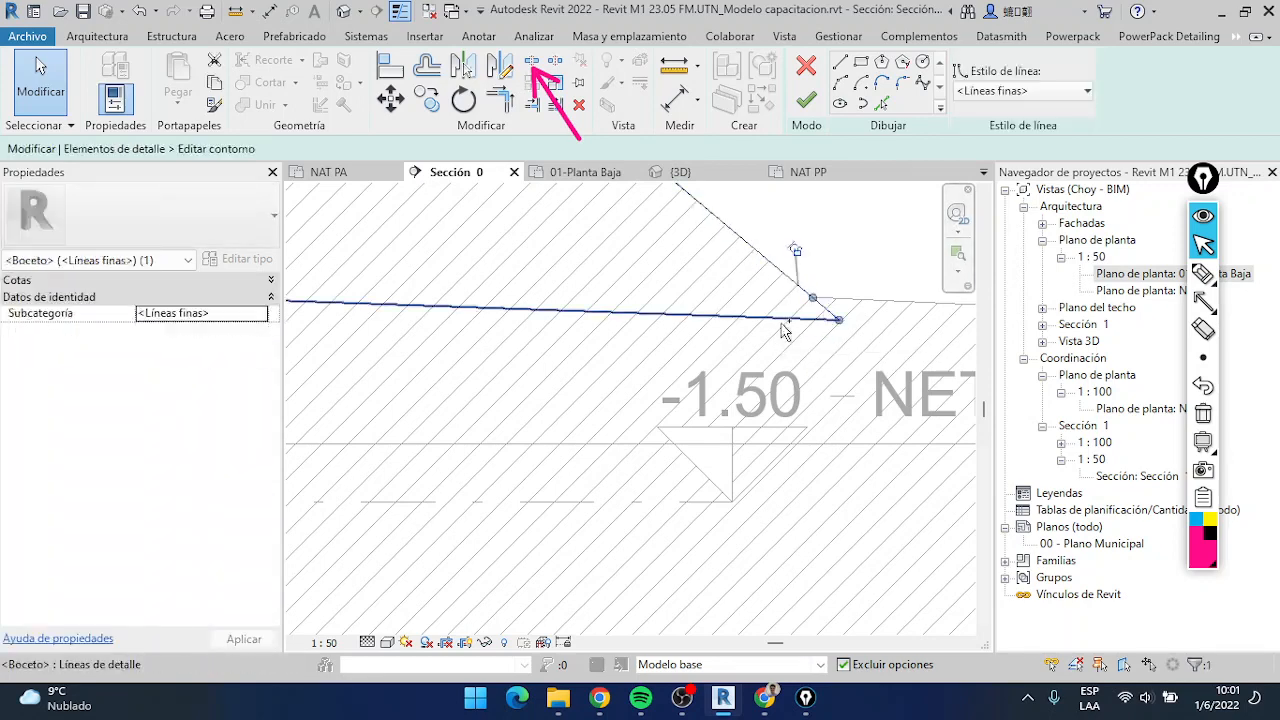
scroll(785, 329, "down", 4)
middle_click_drag(570, 356, 852, 349)
left_click(487, 299, "ctrl")
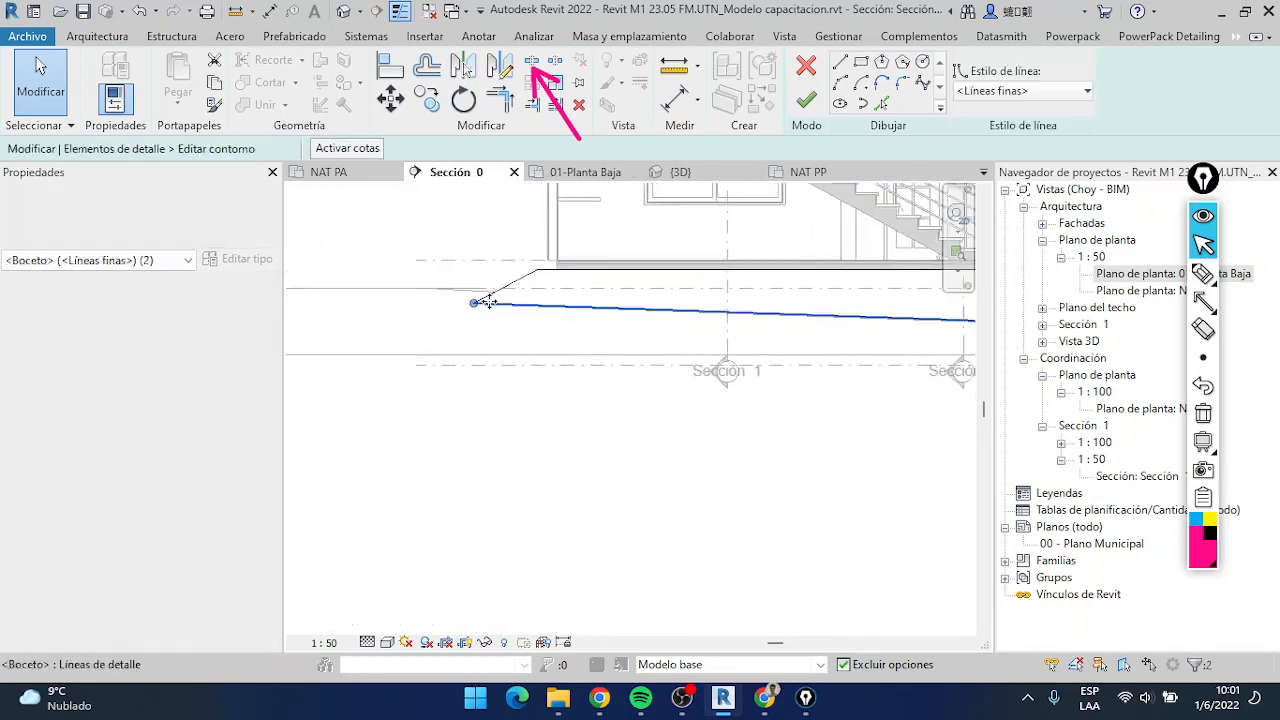
scroll(490, 300, "up", 6)
scroll(509, 289, "down", 5)
scroll(508, 292, "down", 2)
middle_click_drag(508, 292, 457, 281)
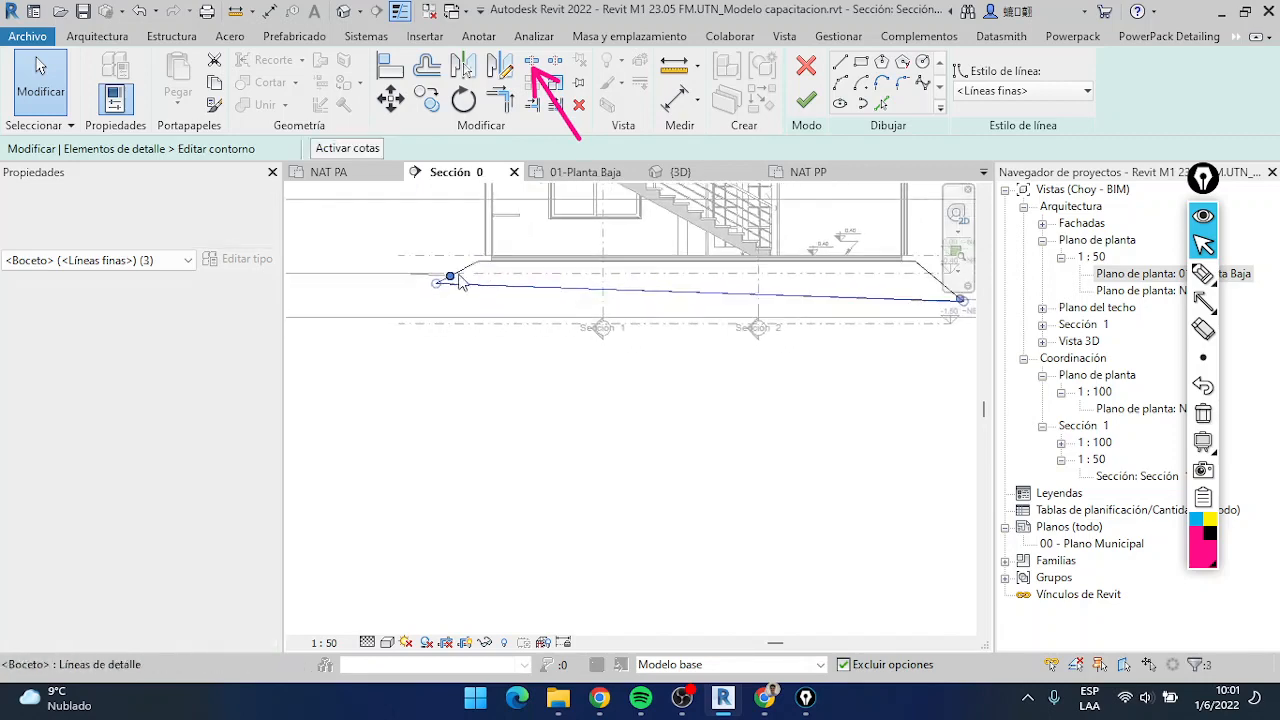
middle_click_drag(723, 331, 625, 311)
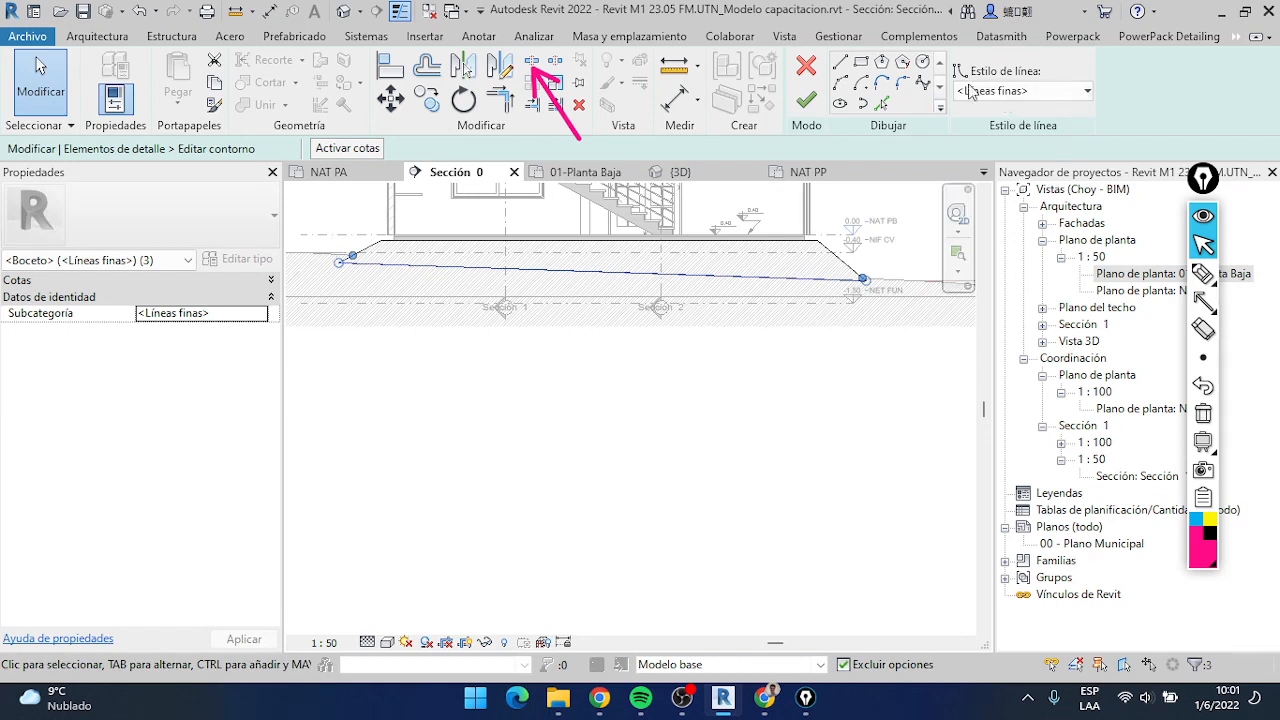
left_click(1009, 97)
scroll(1005, 112, "up", 1)
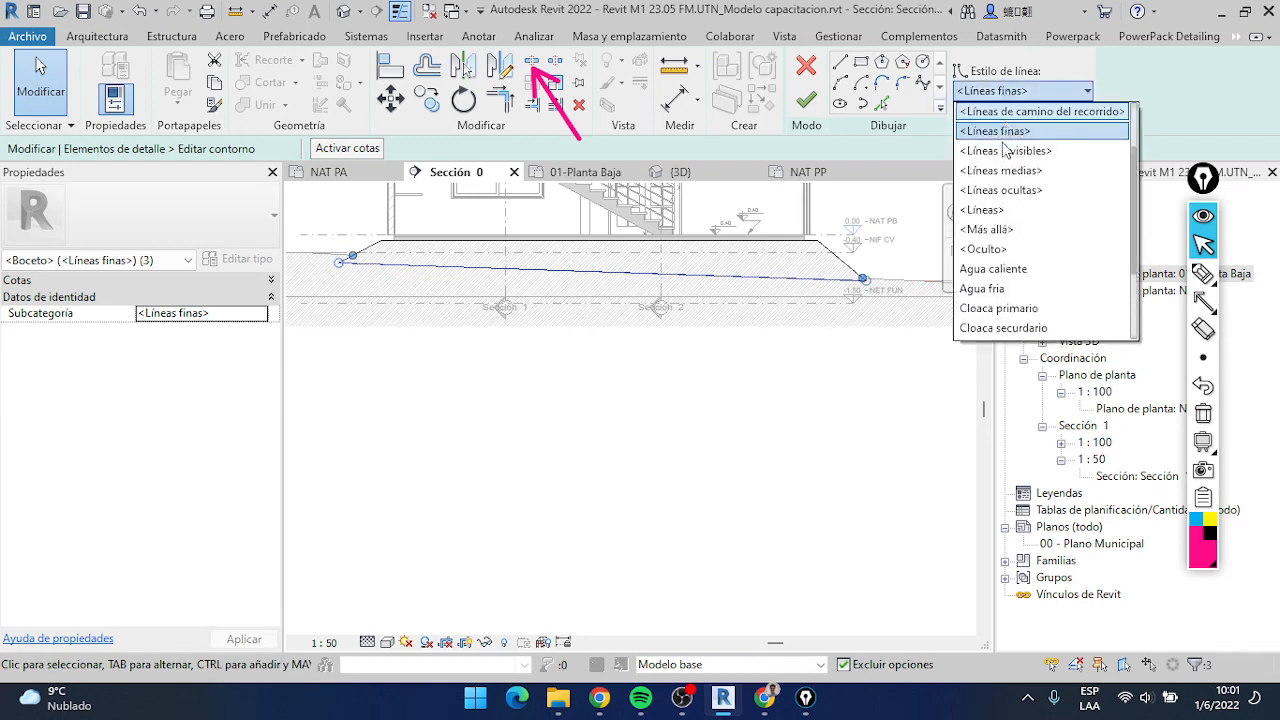
scroll(1010, 240, "up", 4)
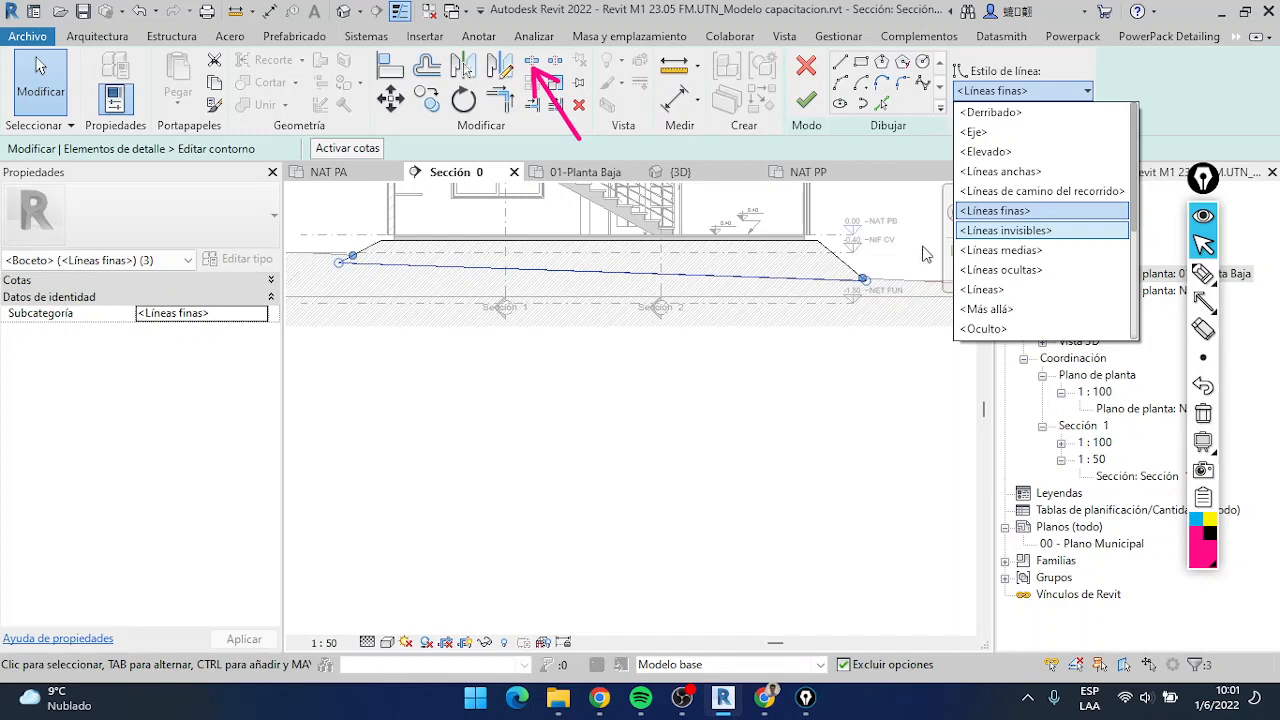
left_click(996, 230)
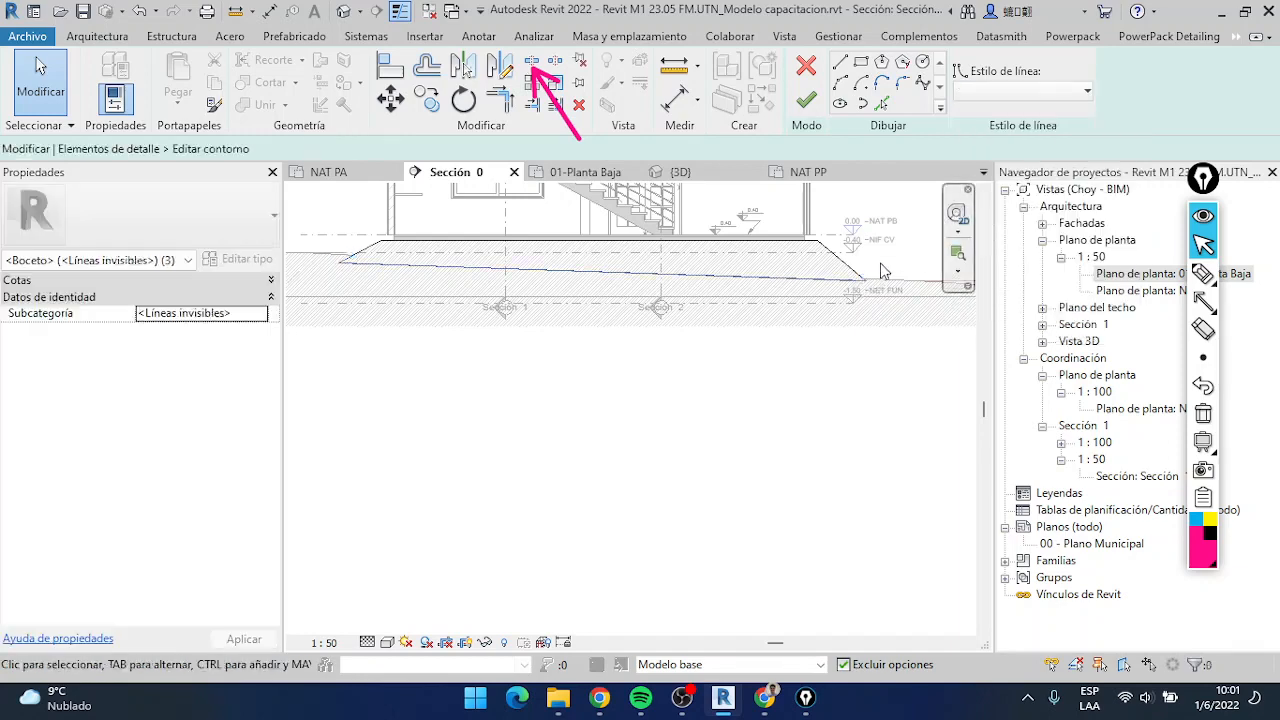
Check the contour's right corner, finish editing the contour and deselect the fill region
scroll(860, 300, "up", 5)
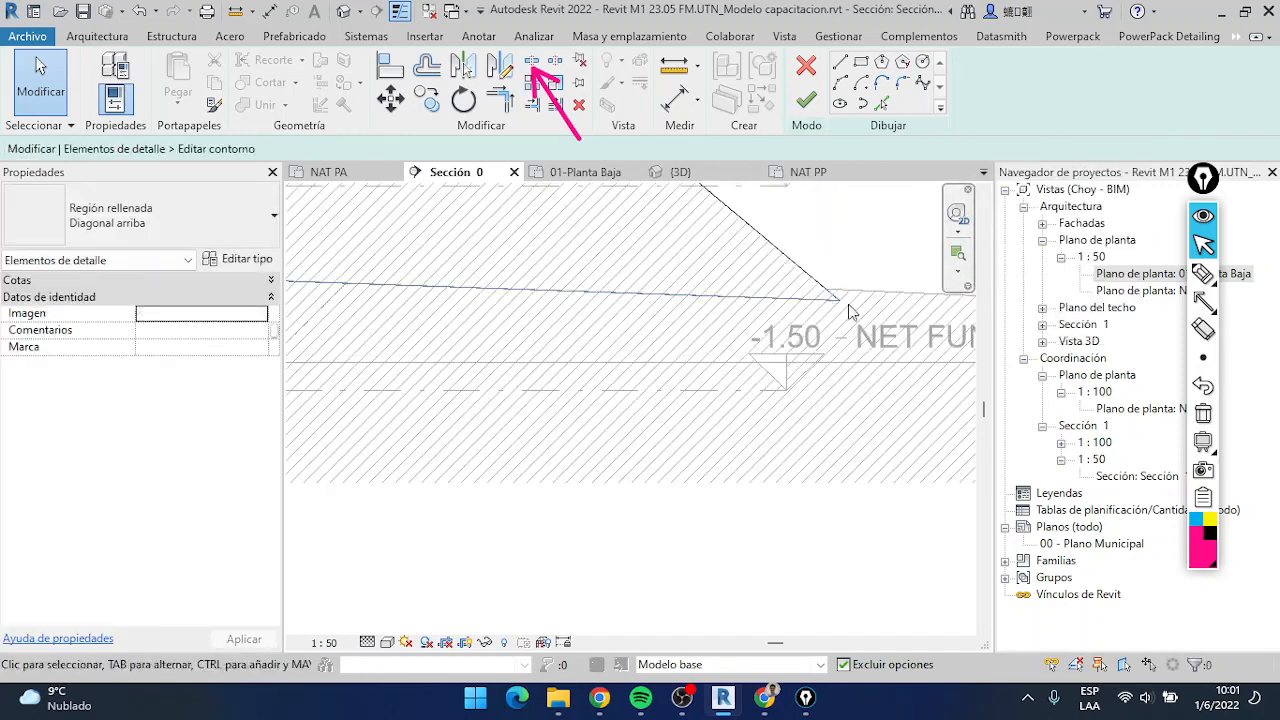
scroll(835, 303, "up", 3)
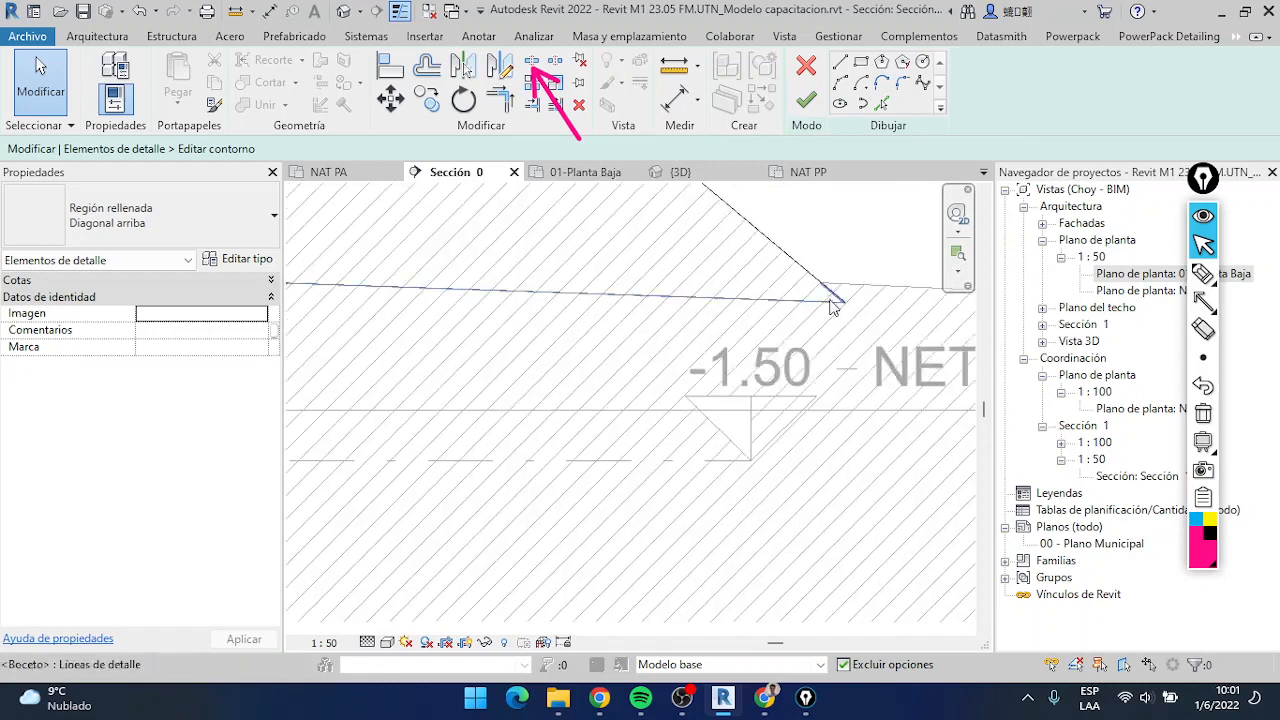
scroll(830, 305, "down", 6)
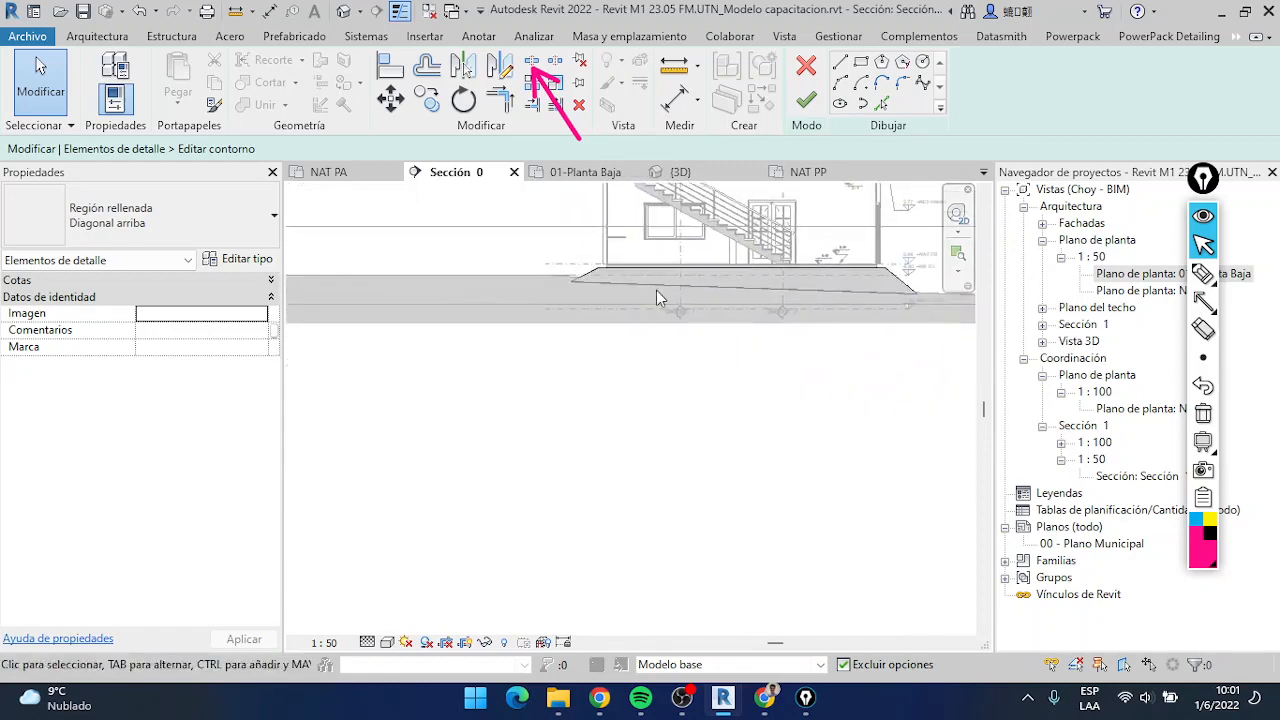
left_click(810, 108)
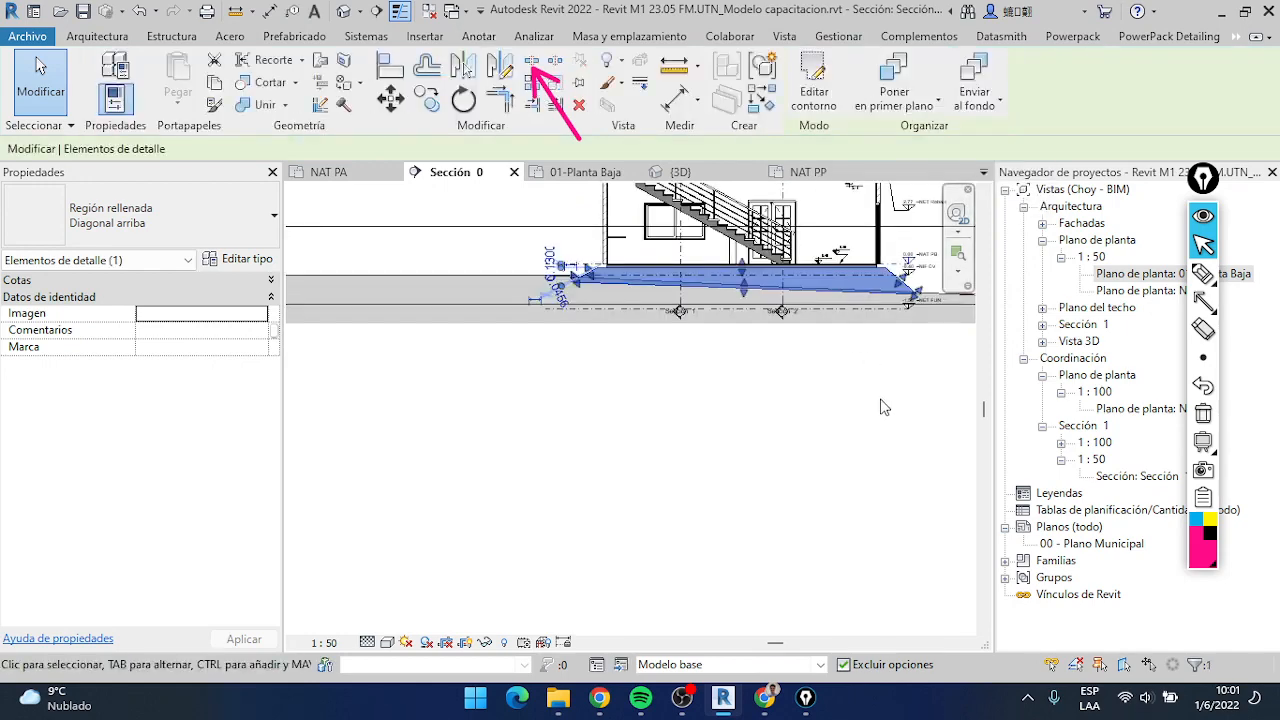
key("Escape")
Examine how the fill region's hatch merges with the terrain hatch beneath the slab in the section
scroll(695, 315, "up", 6)
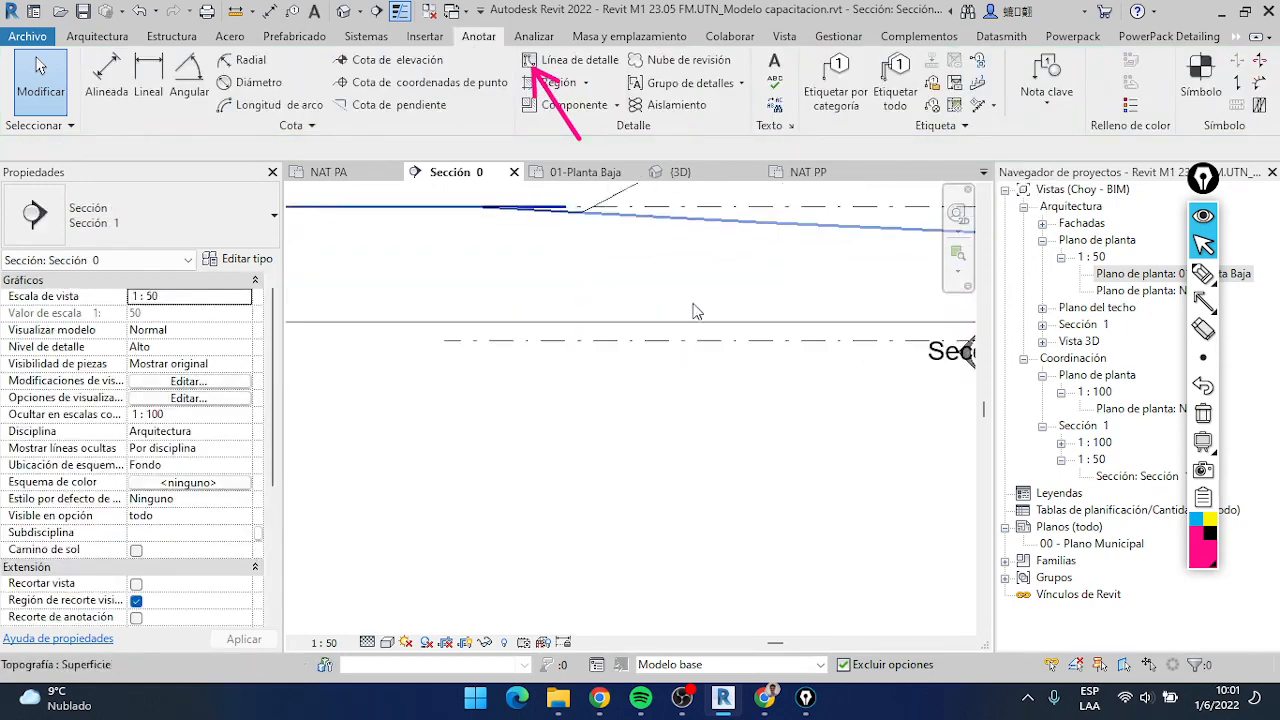
scroll(524, 338, "down", 5)
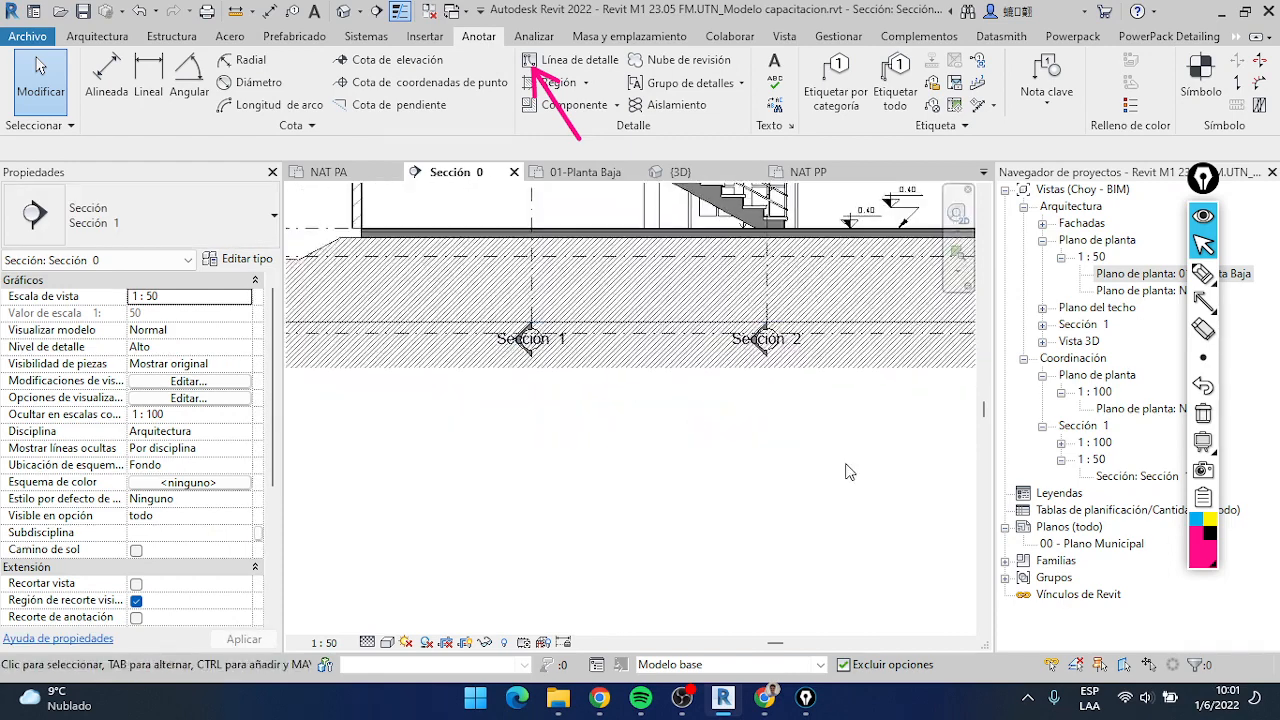
scroll(777, 443, "down", 2)
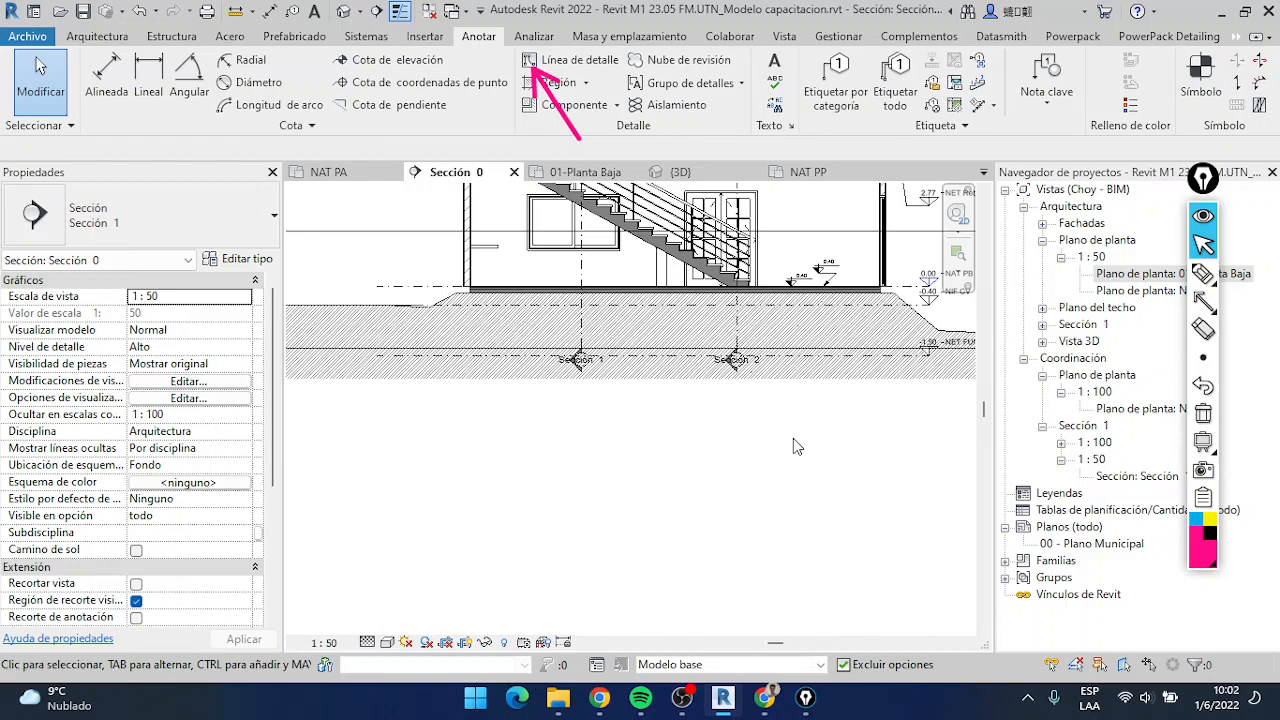
scroll(794, 363, "up", 5)
scroll(766, 449, "down", 5)
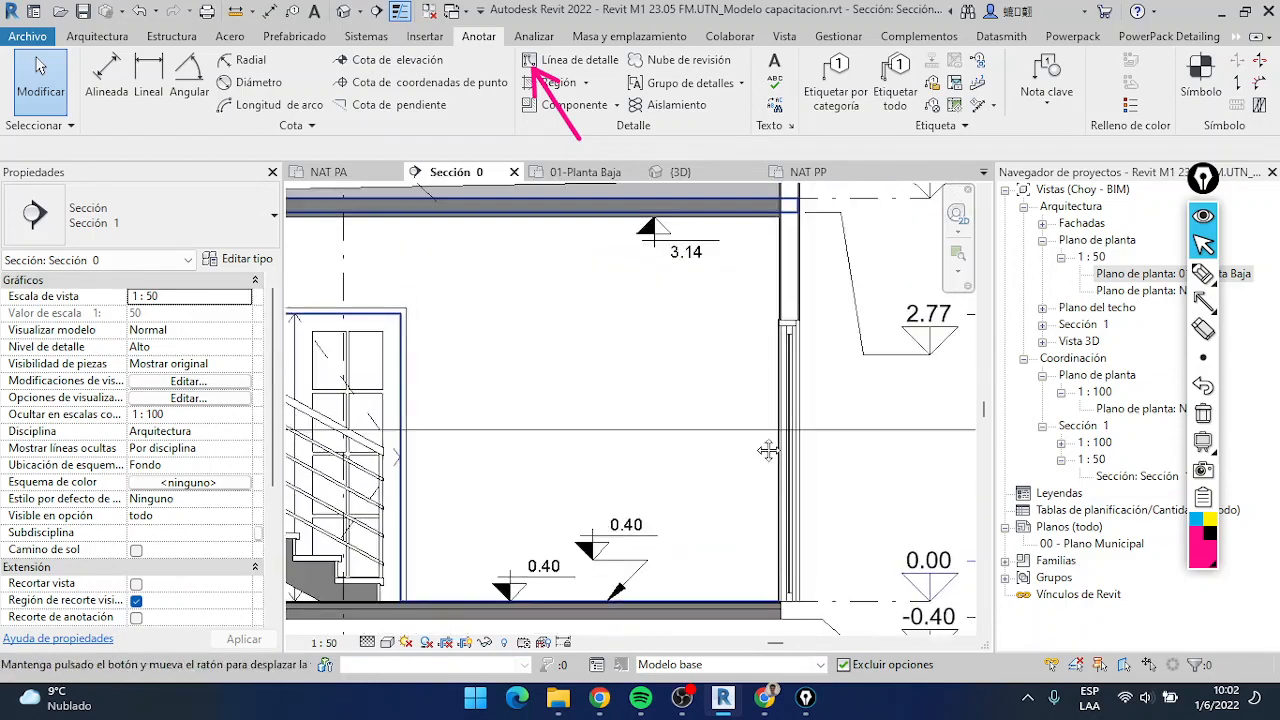
mouse_move(611, 440)
middle_mouse_down()
mouse_move(711, 415)
mouse_move(671, 459)
middle_mouse_up()
scroll(544, 480, "up", 3)
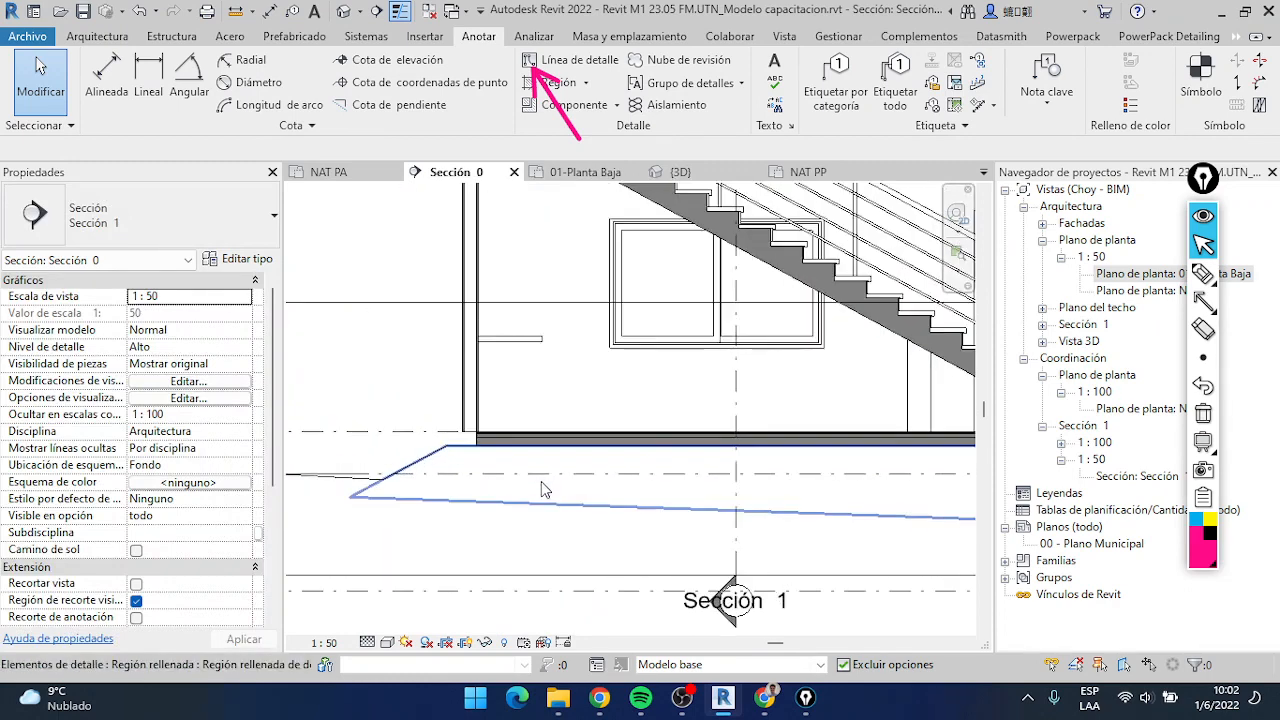
Start placing a detail component in the Sección 0 view
scroll(510, 470, "down", 3)
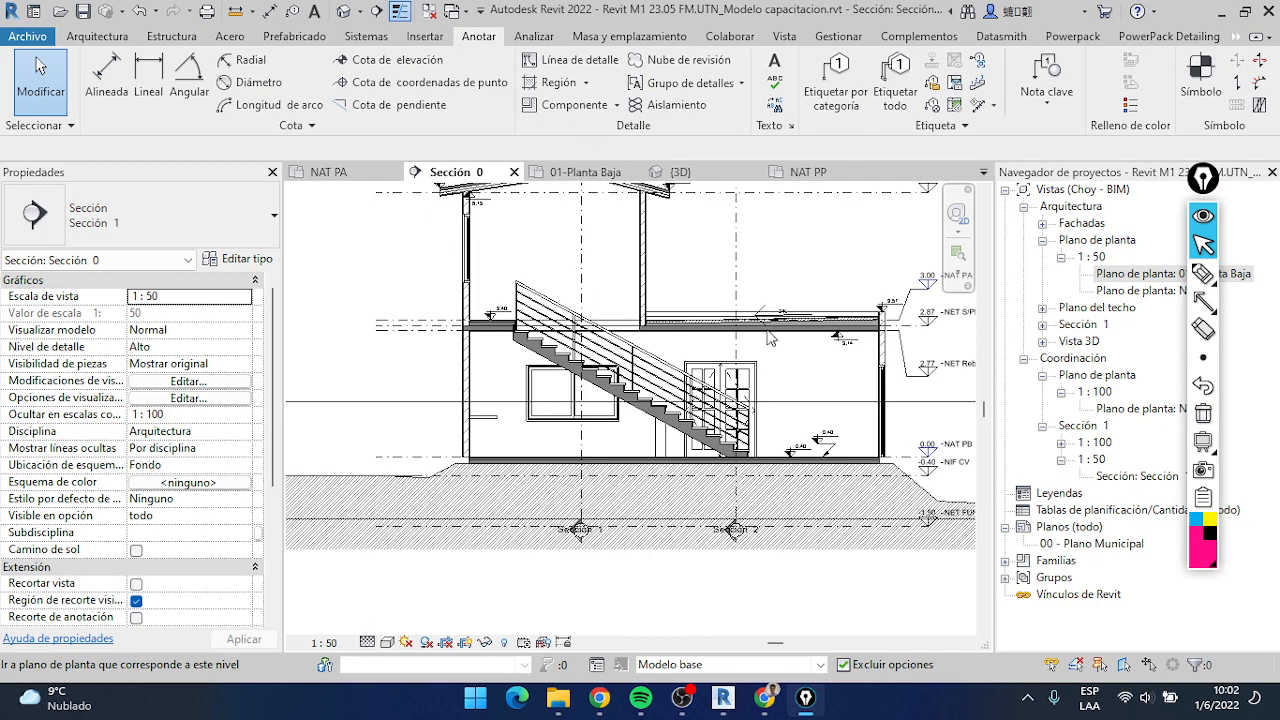
scroll(806, 319, "up", 2)
scroll(655, 290, "down", 4)
scroll(617, 189, "up", 1)
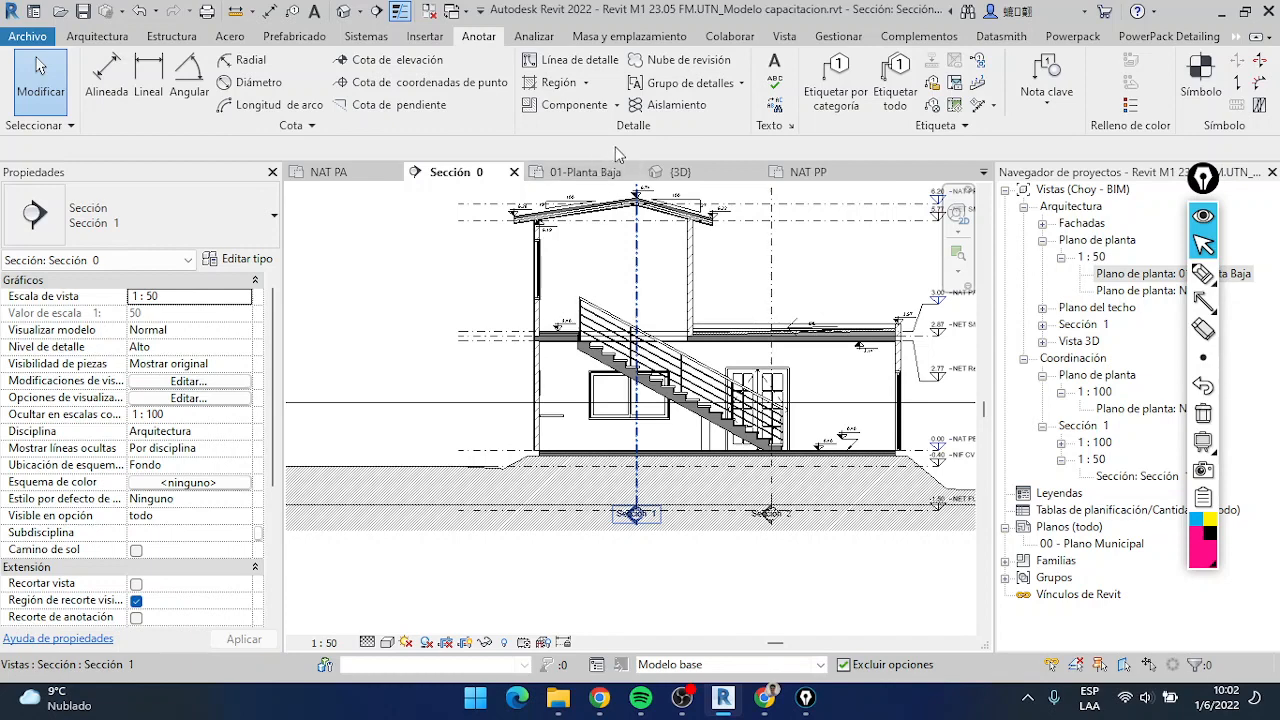
left_click(585, 110)
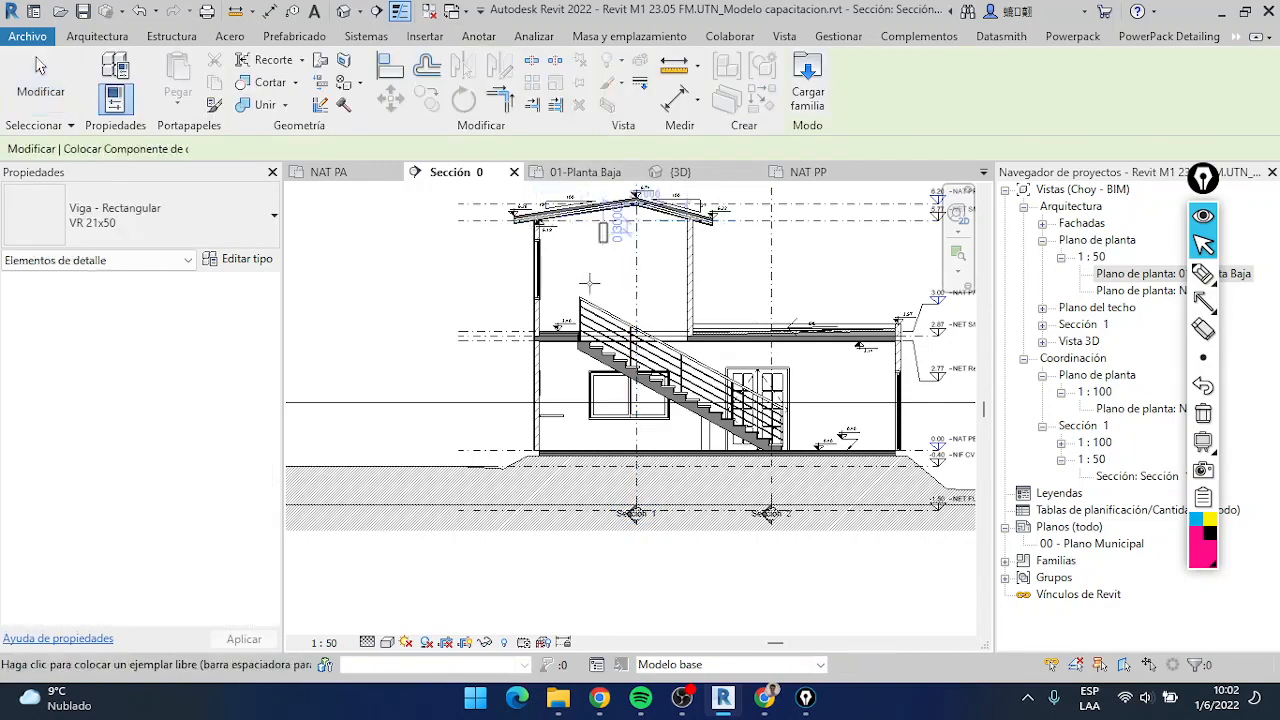
scroll(785, 352, "up", 5)
scroll(785, 352, "down", 5)
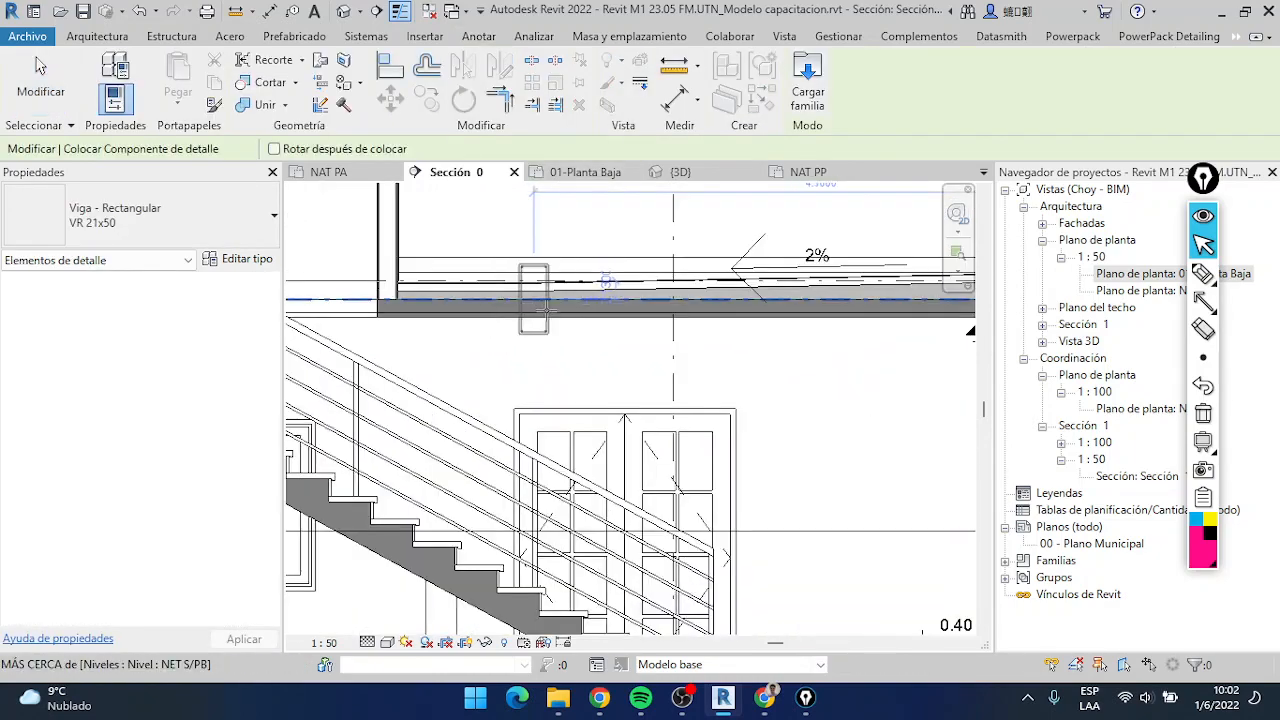
Try the Viga - Rectangular 12x37 detail component inside the exterior wall at the edge of the roof slab
left_click(188, 213)
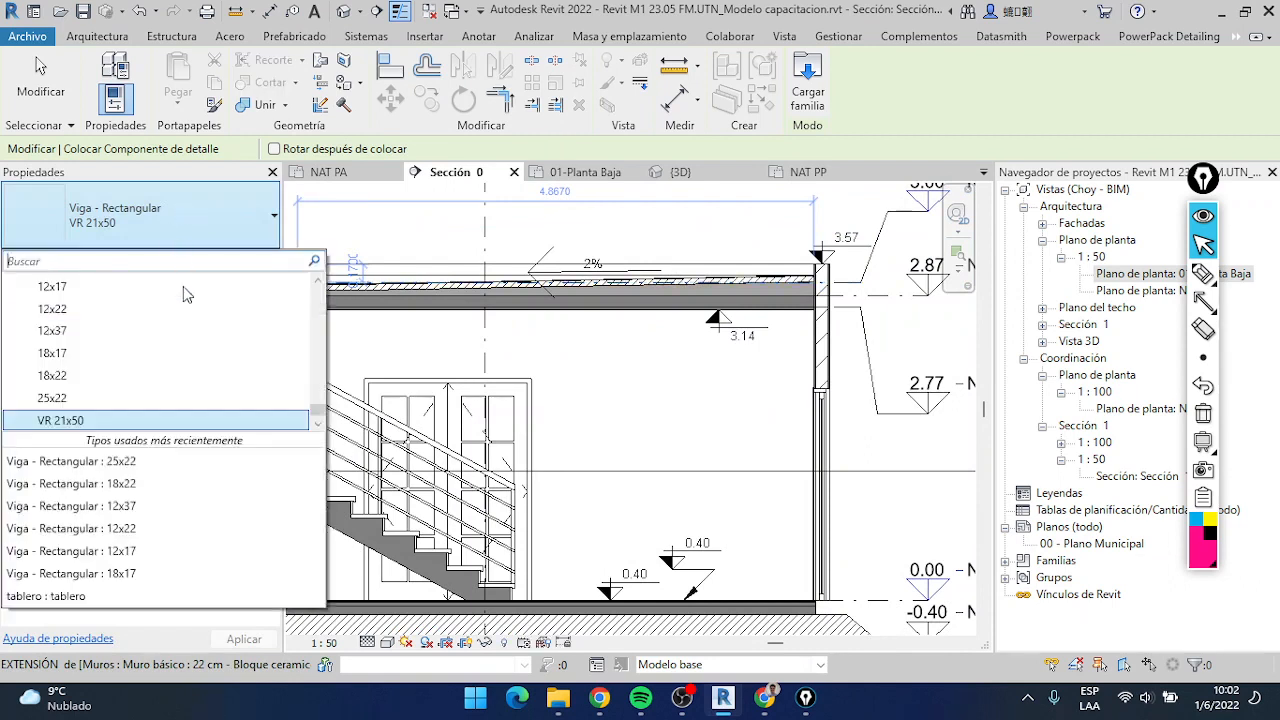
scroll(150, 330, "up", 5)
scroll(106, 360, "down", 2)
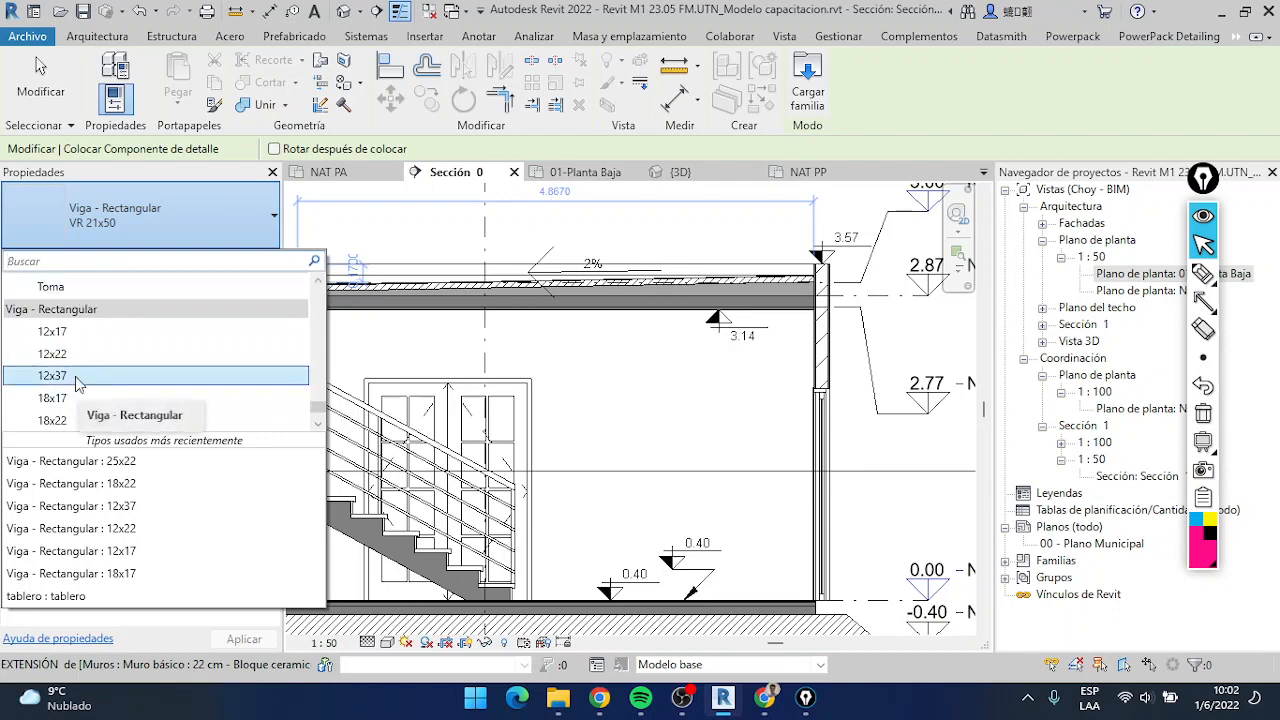
left_click(77, 378)
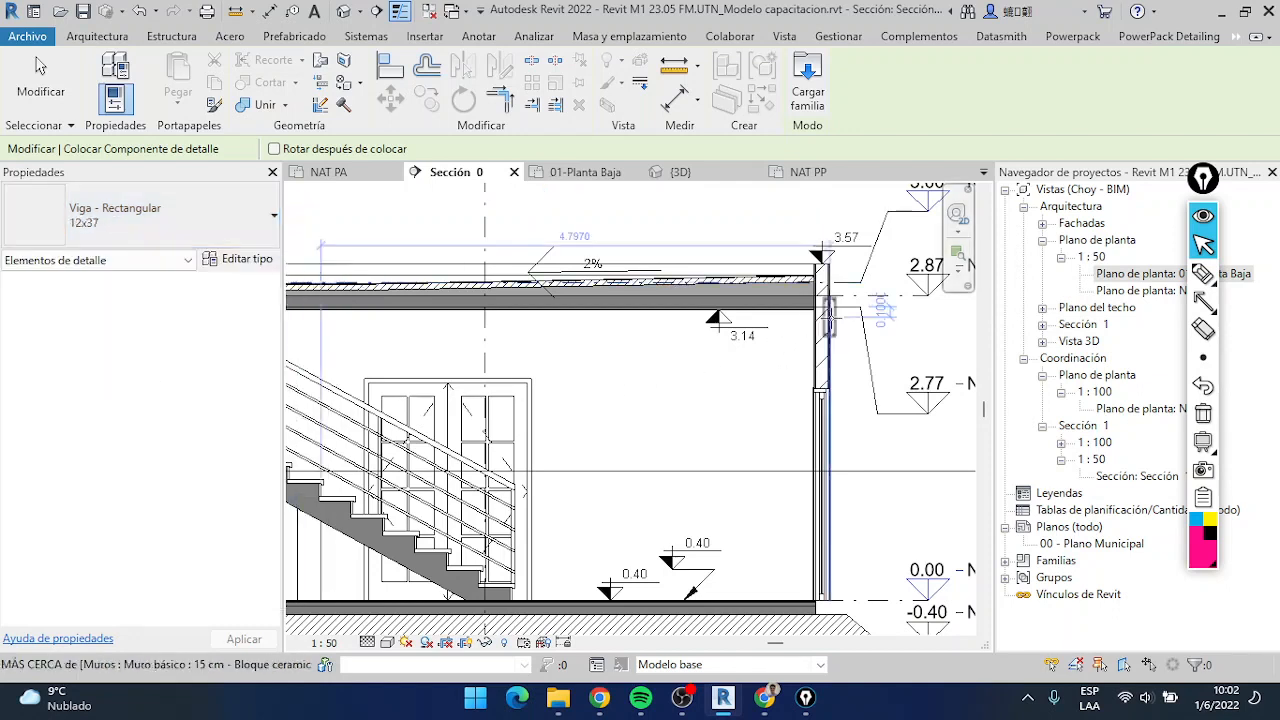
scroll(810, 327, "up", 5)
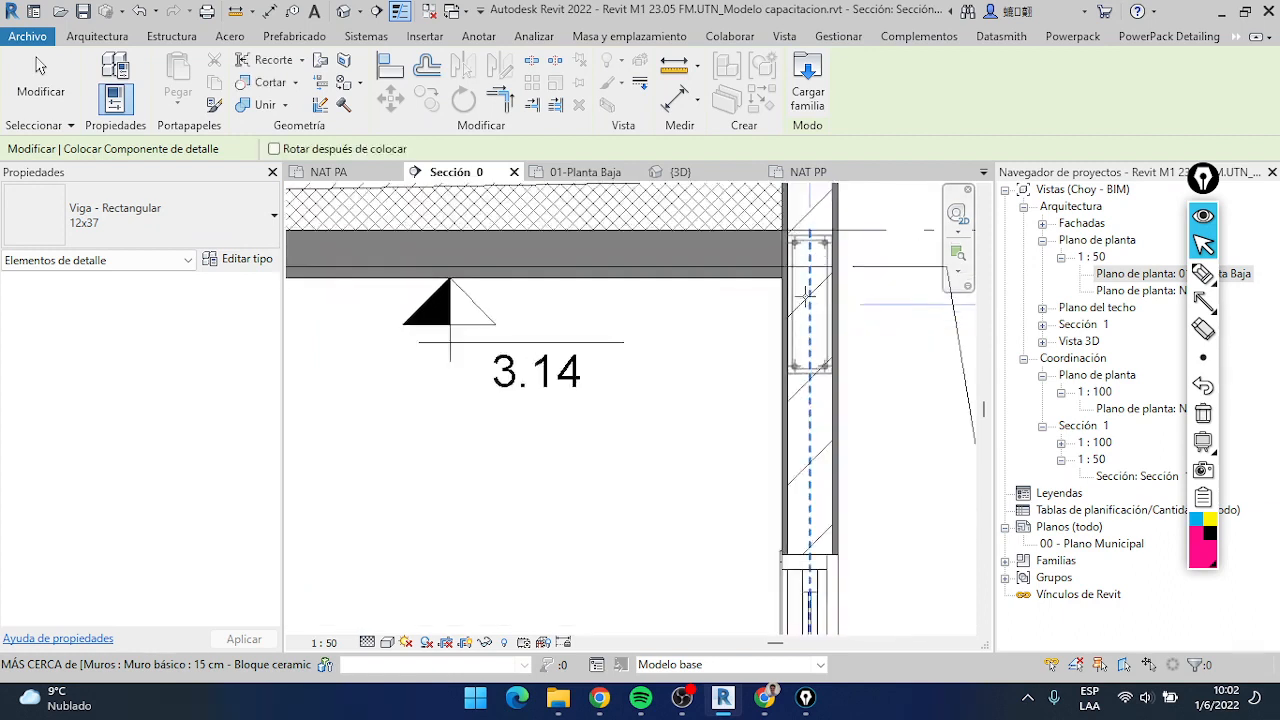
middle_click_drag(806, 292, 780, 437)
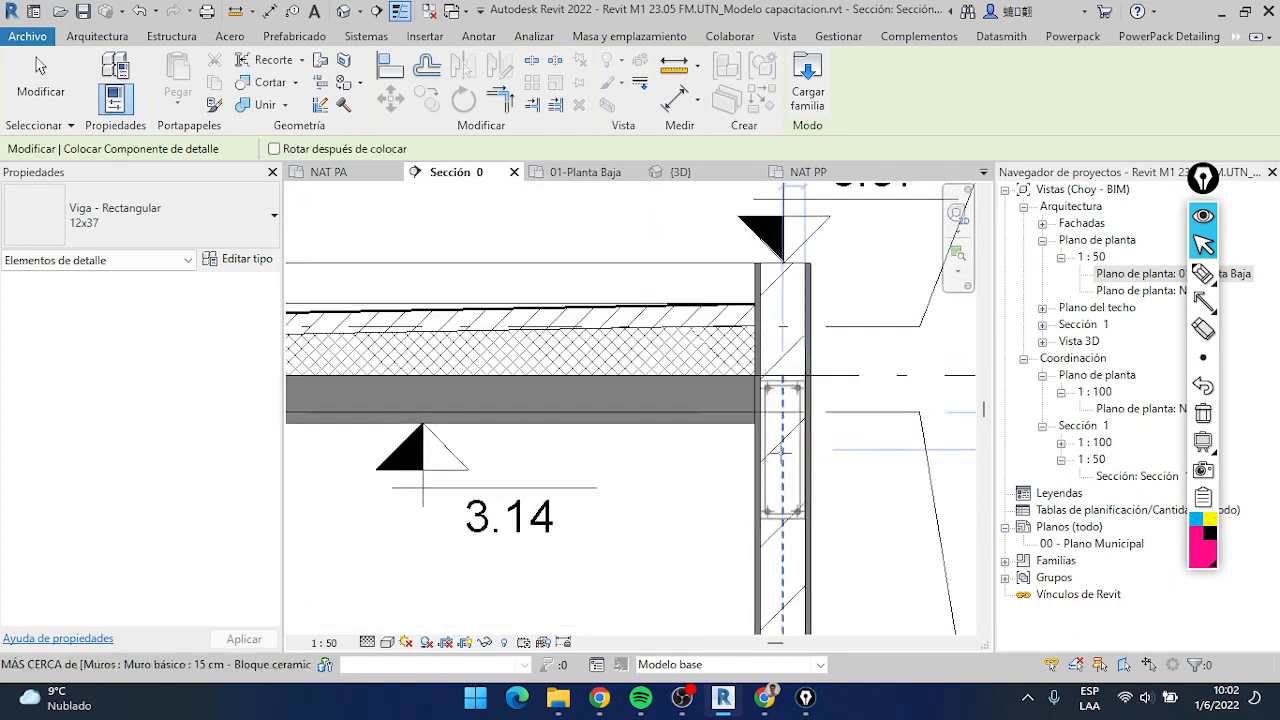
scroll(780, 464, "down", 2)
middle_click_drag(780, 464, 782, 373)
scroll(782, 373, "up", 2)
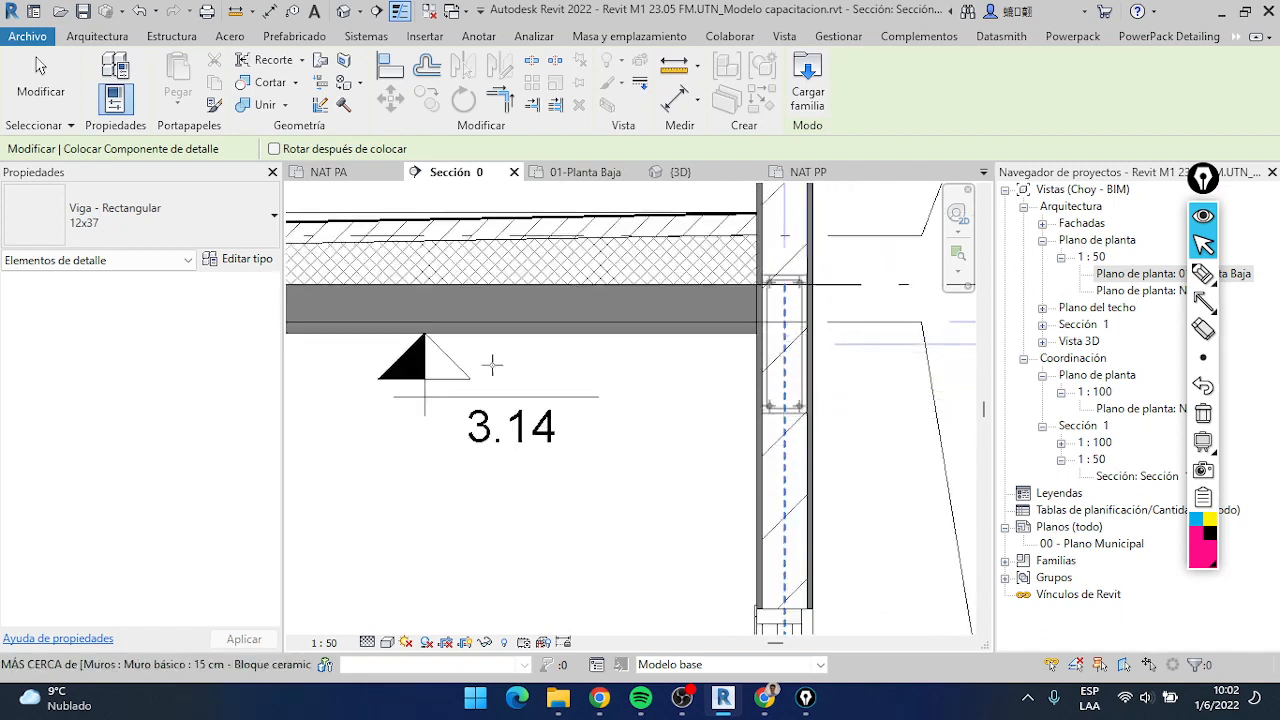
Place a Viga - Rectangular 12x17 detail component inside the exterior wall just above the sliding door, and end the placement
left_click(175, 236)
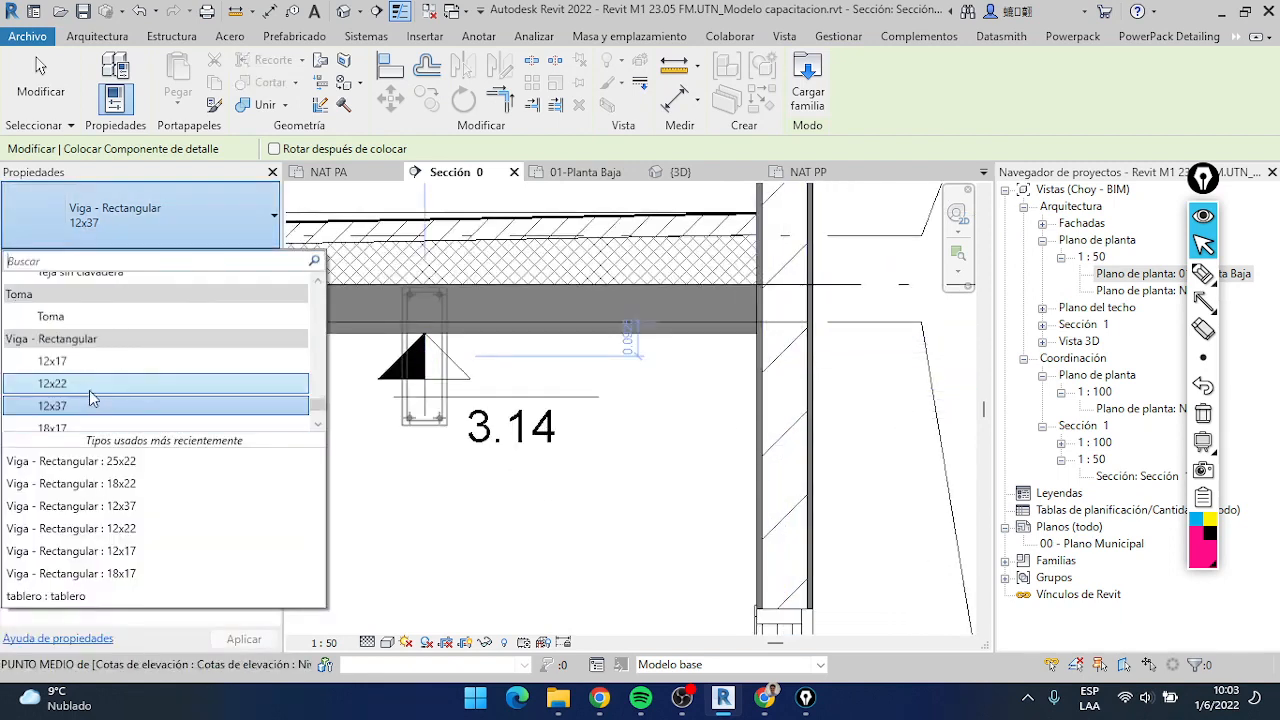
scroll(86, 385, "up", 1)
scroll(86, 380, "down", 2)
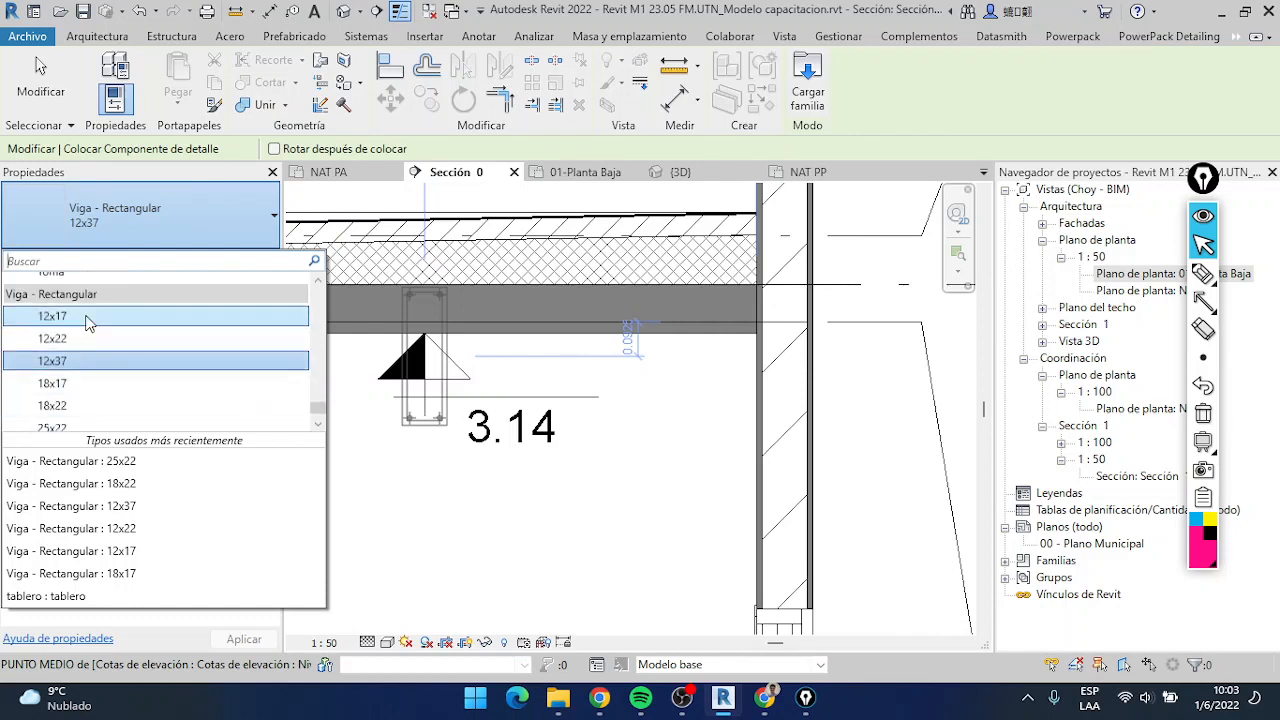
left_click(86, 320)
middle_click_drag(785, 560, 780, 432)
scroll(780, 432, "up", 2)
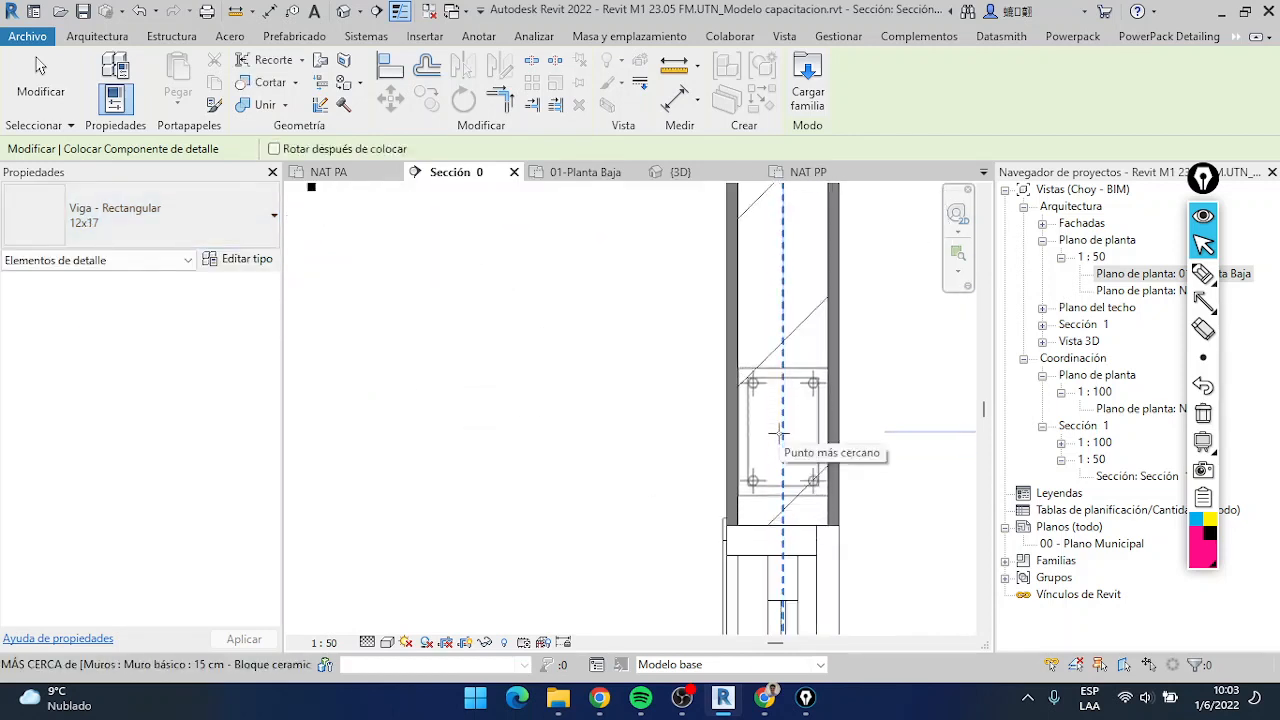
key("Escape")
Align the bottom edge of the 12x17 beam with the top of the sliding door opening
key("Escape")
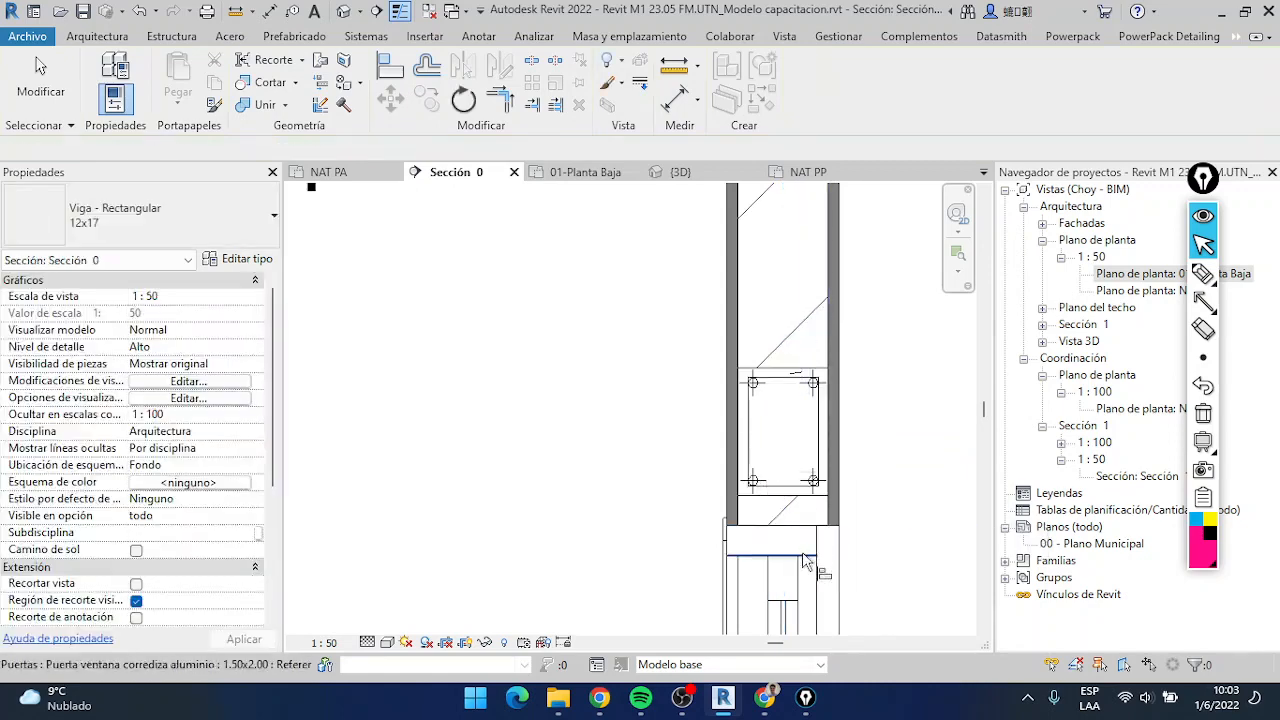
key("a")
key("l")
key("Escape")
key("Escape")
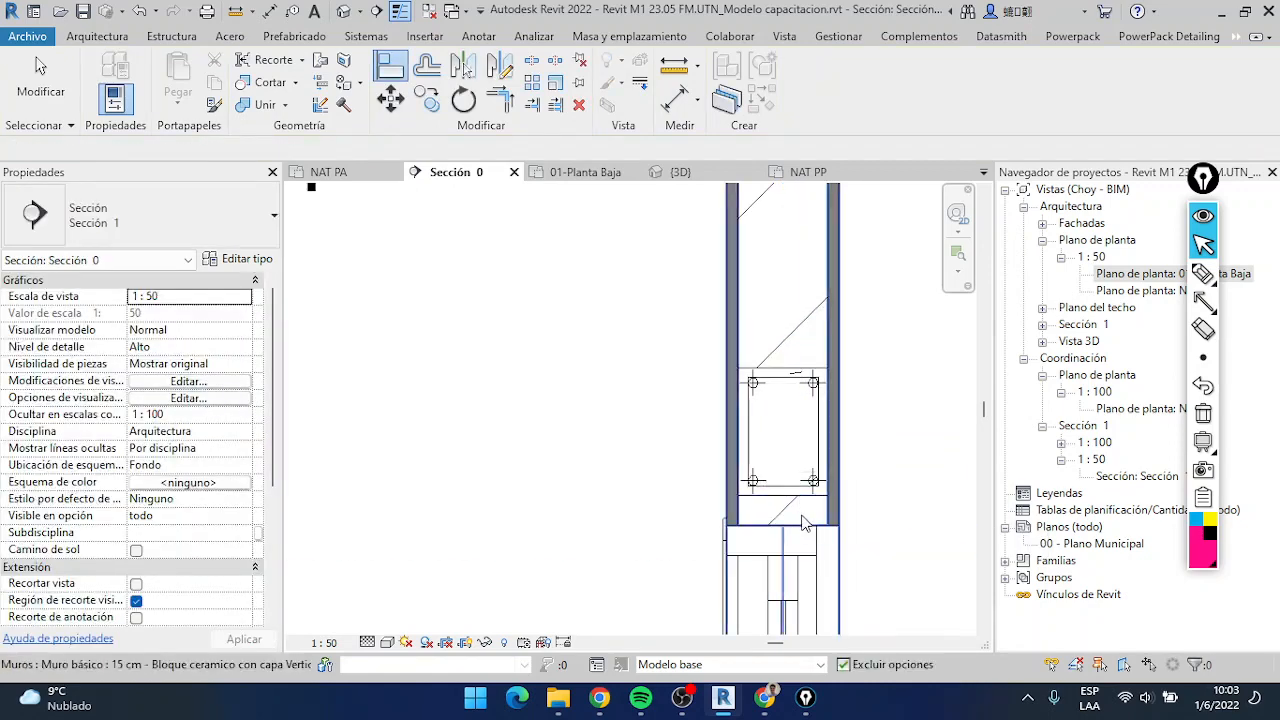
left_click(802, 536)
key("a")
key("l")
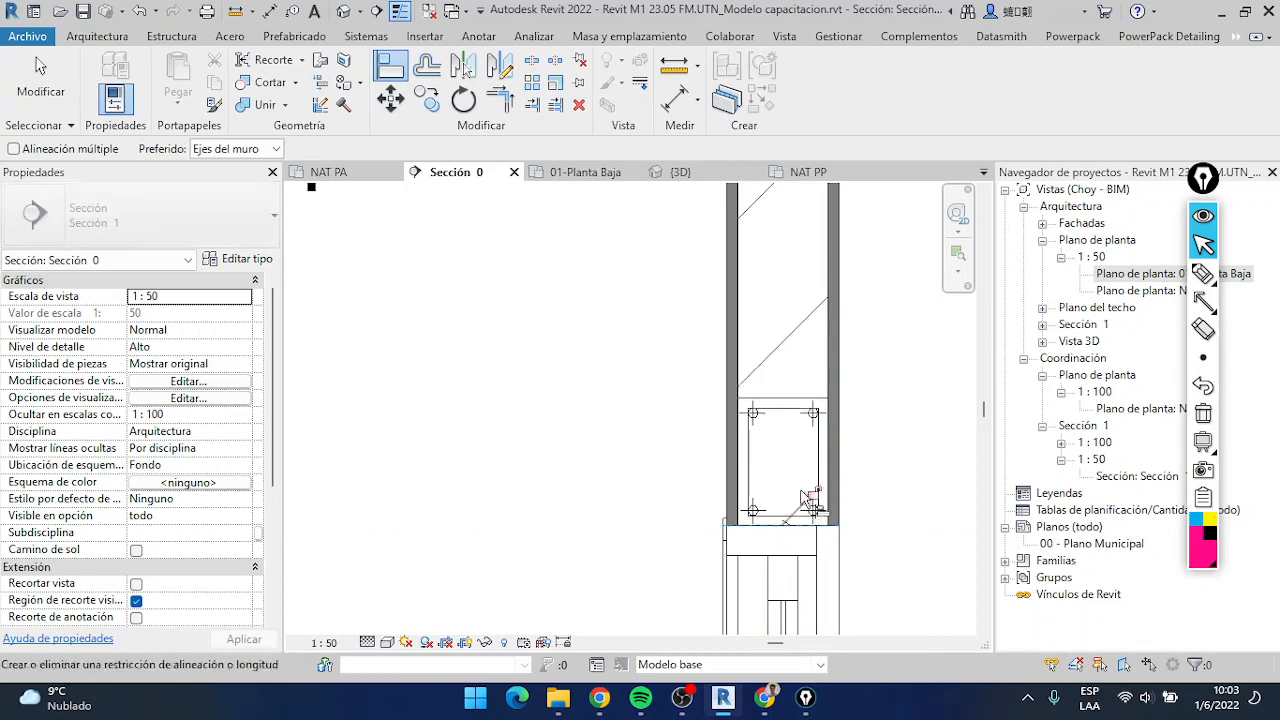
scroll(798, 484, "down", 2)
key("Escape")
key("Escape")
Examine how the 12x17 beam fits within the wall above the door opening
left_click(800, 470)
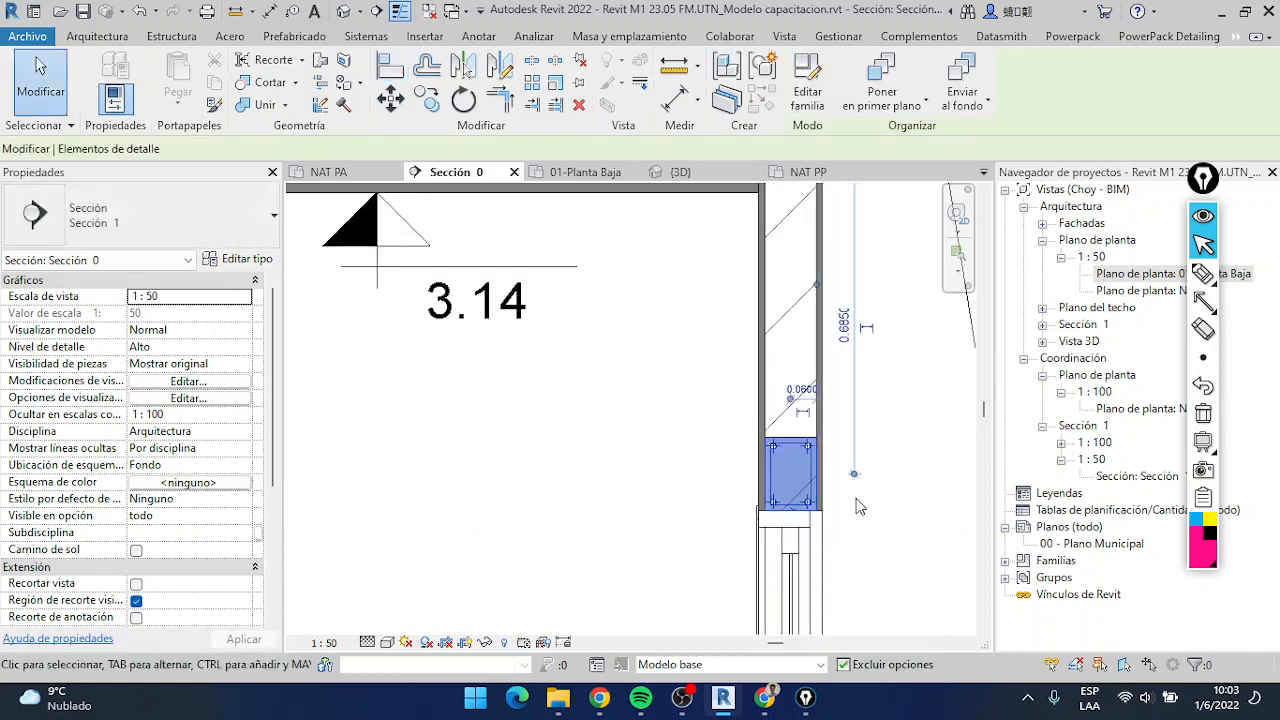
scroll(819, 445, "up", 2)
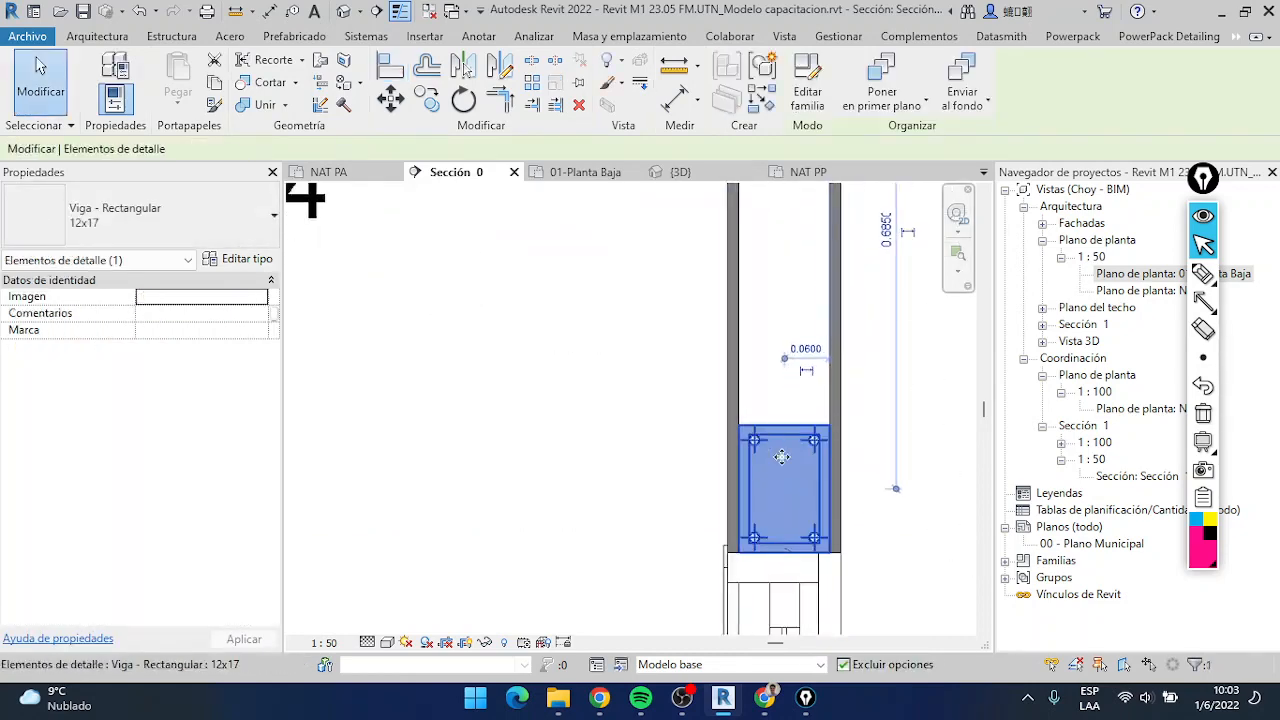
scroll(782, 461, "down", 7)
scroll(785, 462, "up", 5)
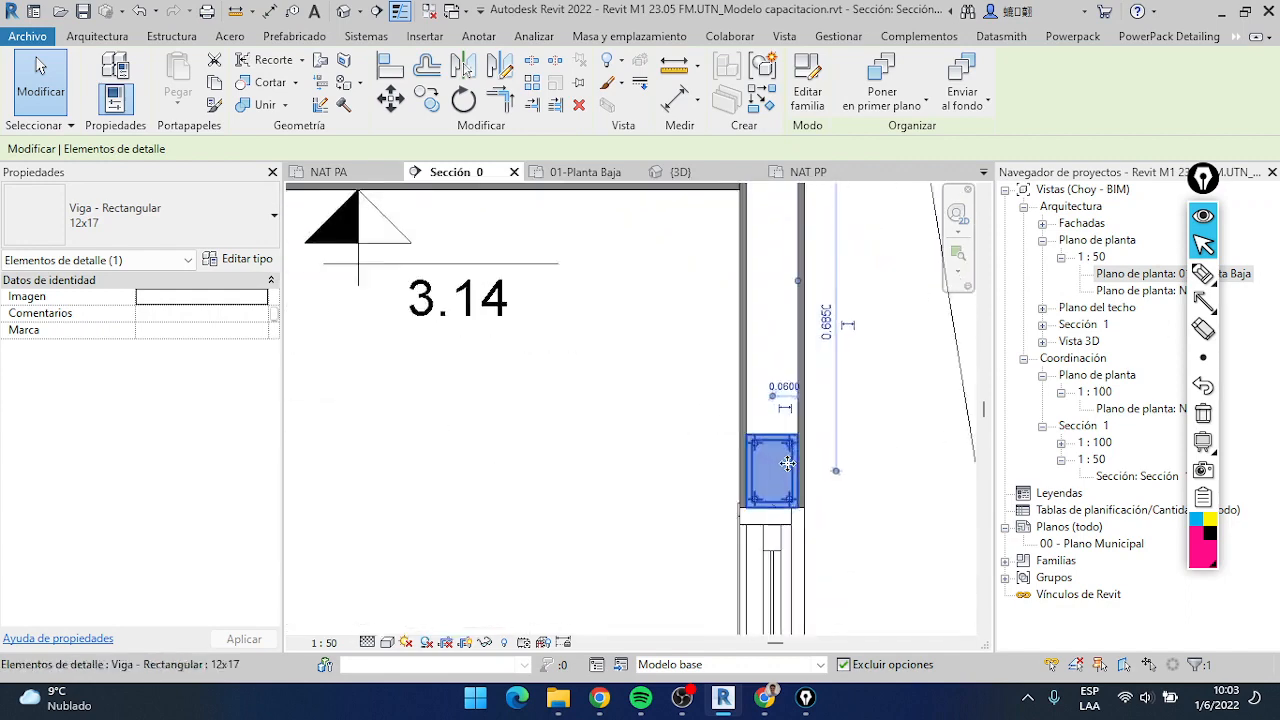
scroll(767, 468, "up", 4)
scroll(767, 466, "down", 7)
scroll(767, 466, "up", 5)
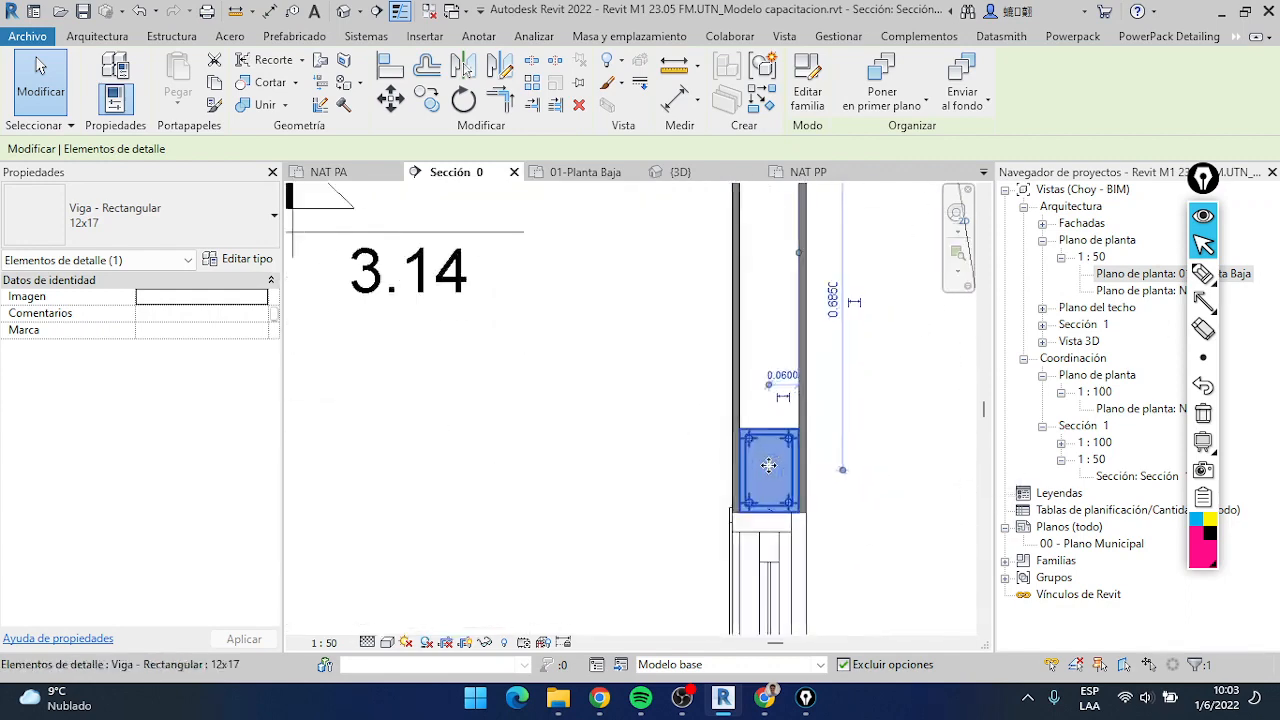
middle_click_drag(766, 466, 667, 397)
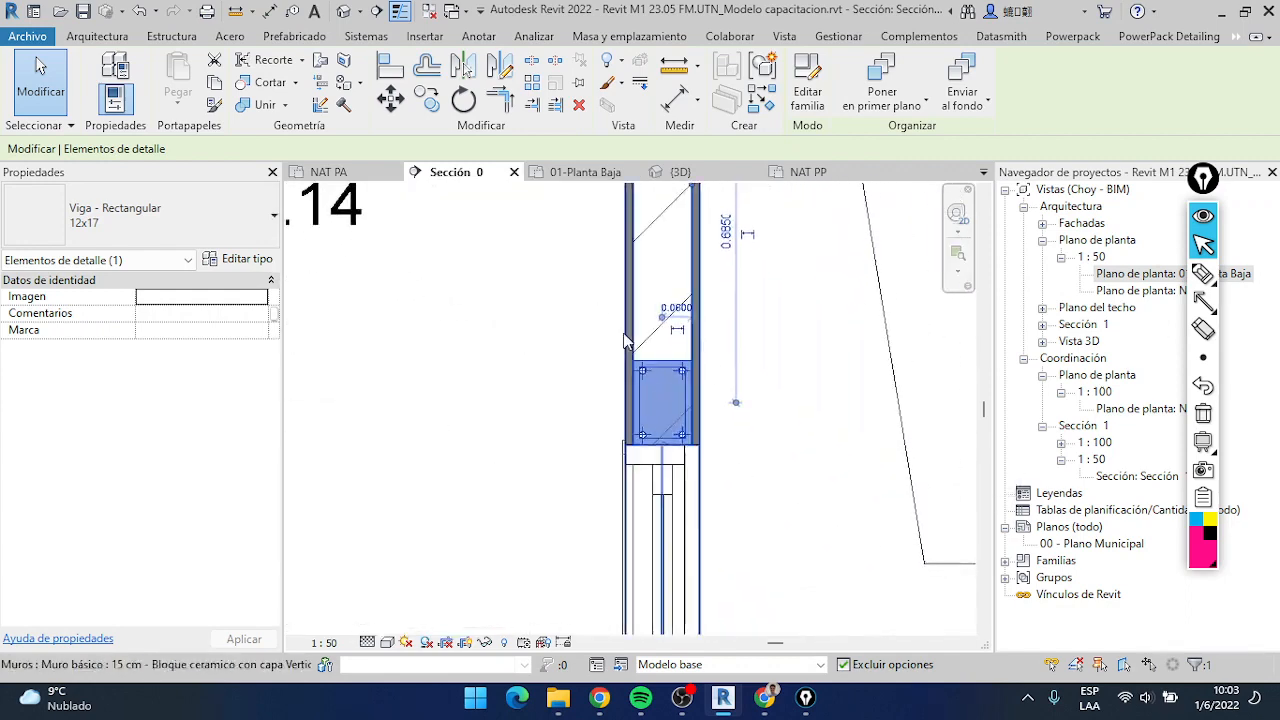
scroll(743, 370, "down", 2)
left_click(742, 377)
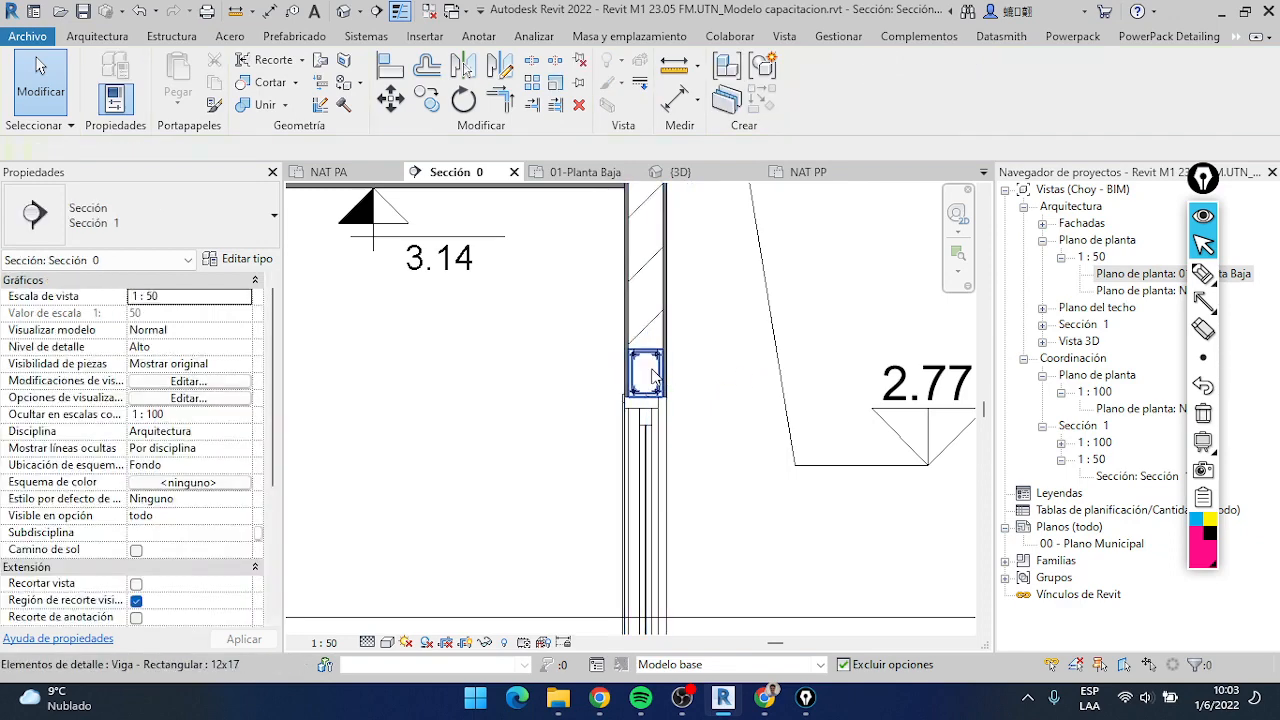
Review the type properties of the 12x17 beam component, including its reinforcement and dimension parameters, without changing them
left_click(648, 372)
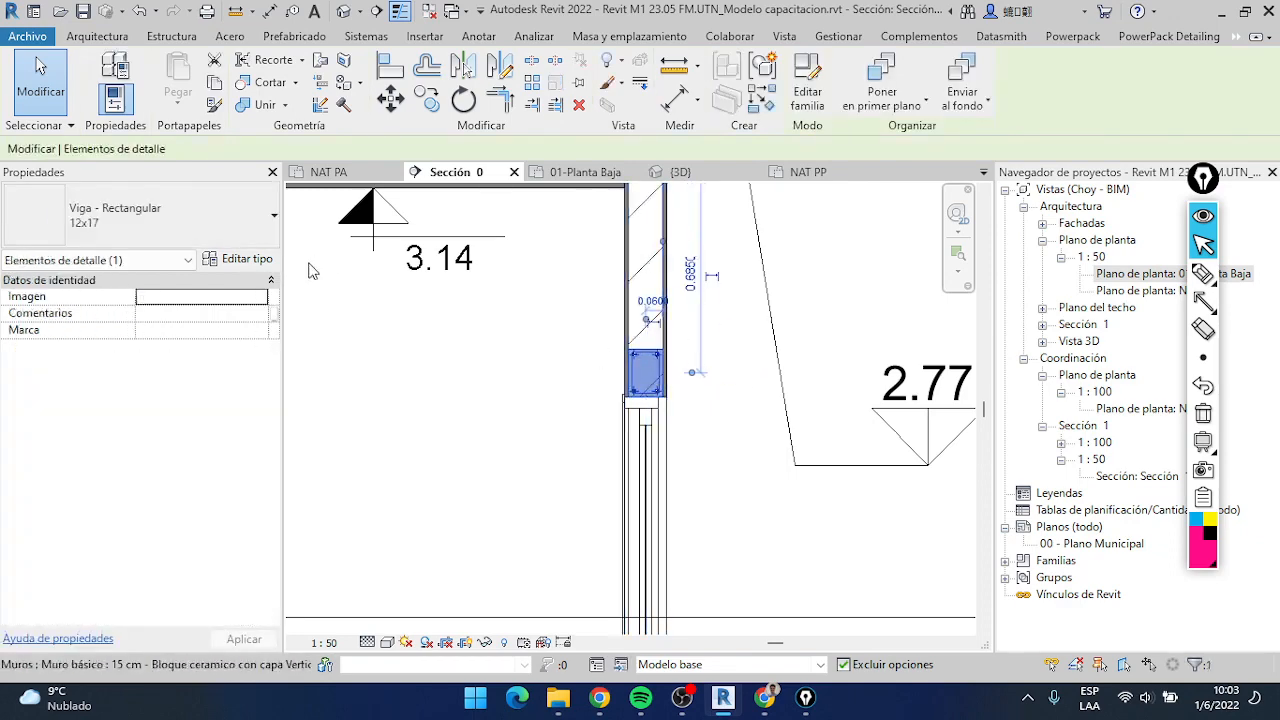
left_click(238, 260)
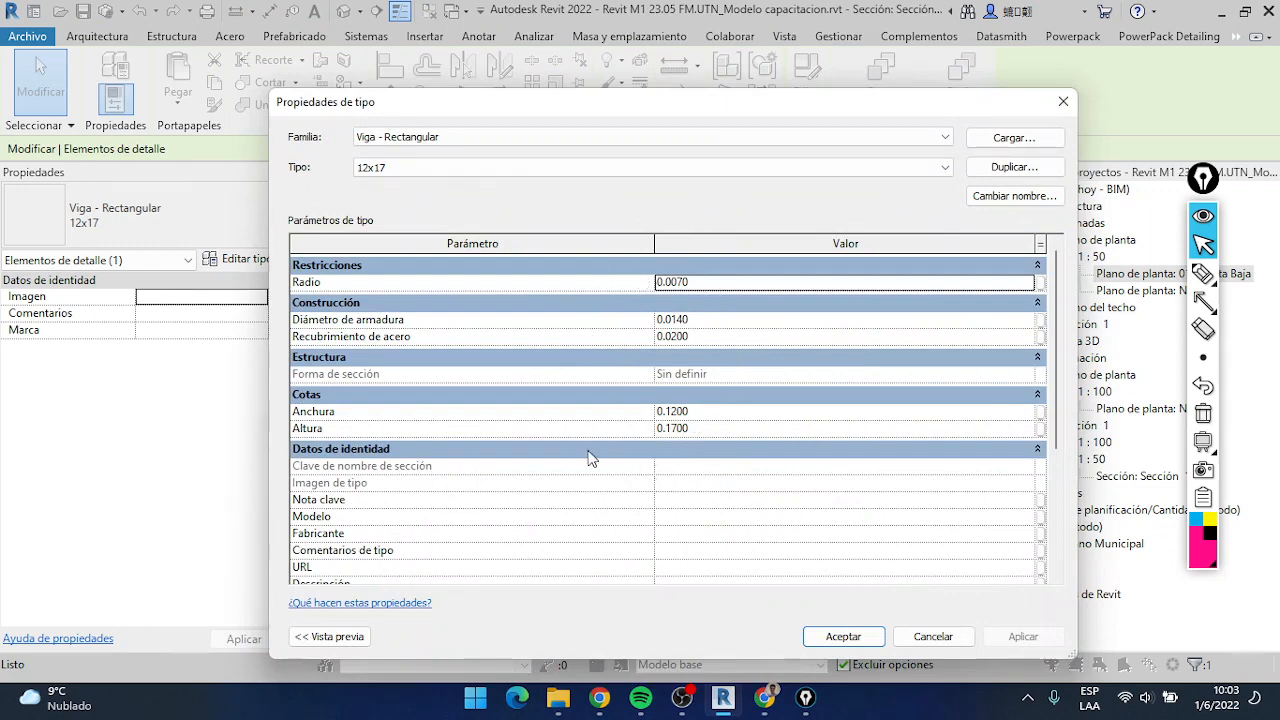
left_click(933, 637)
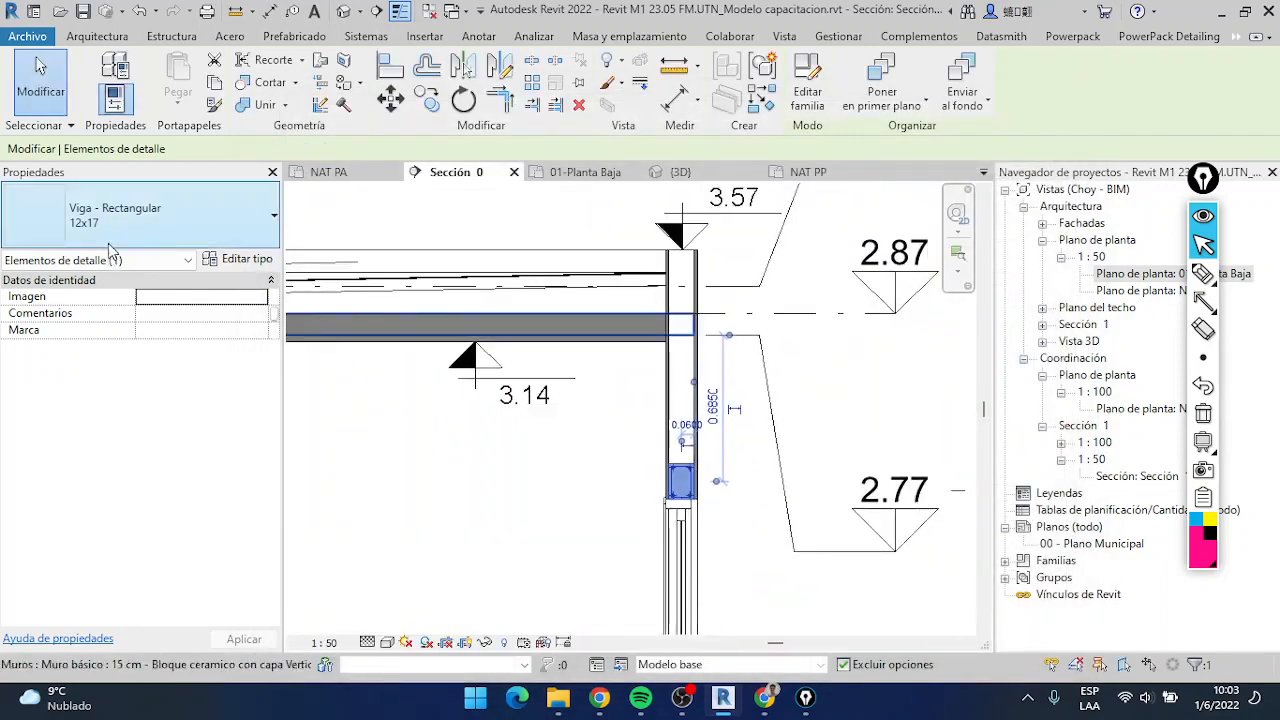
Try switching the beam above the door to the Viga - Rectangular 12x37 type
left_click(152, 230)
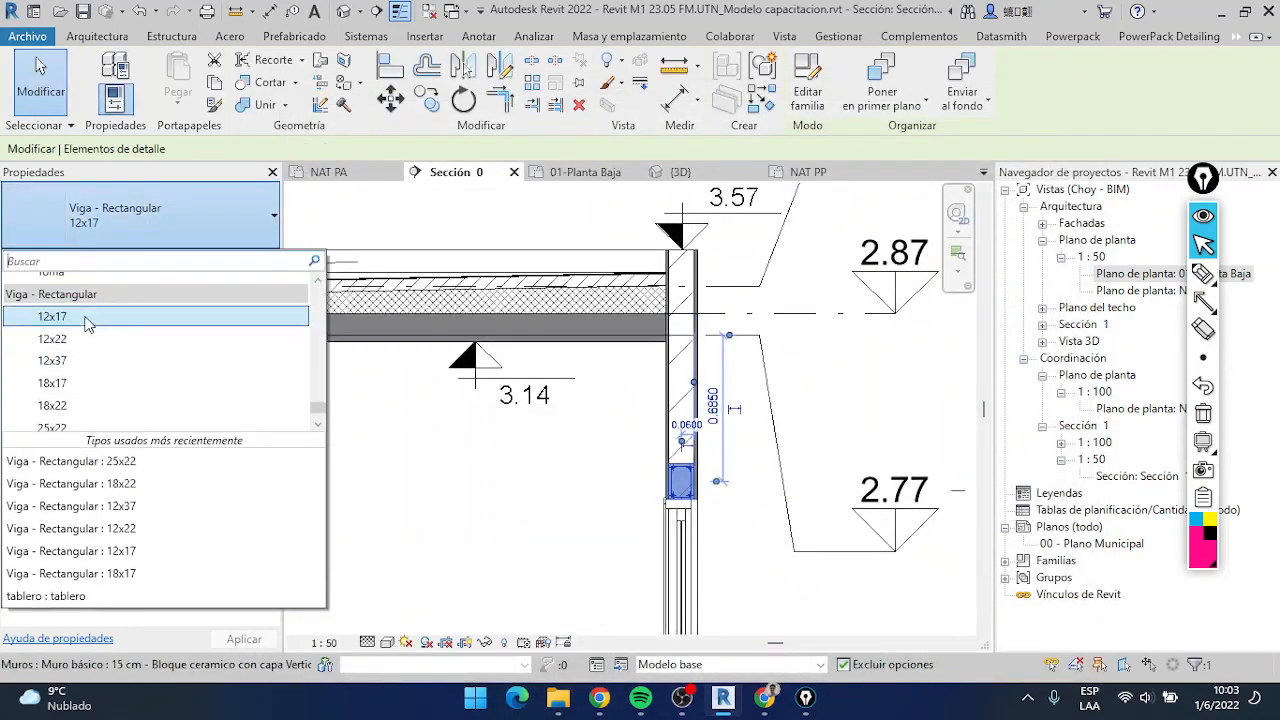
left_click(91, 361)
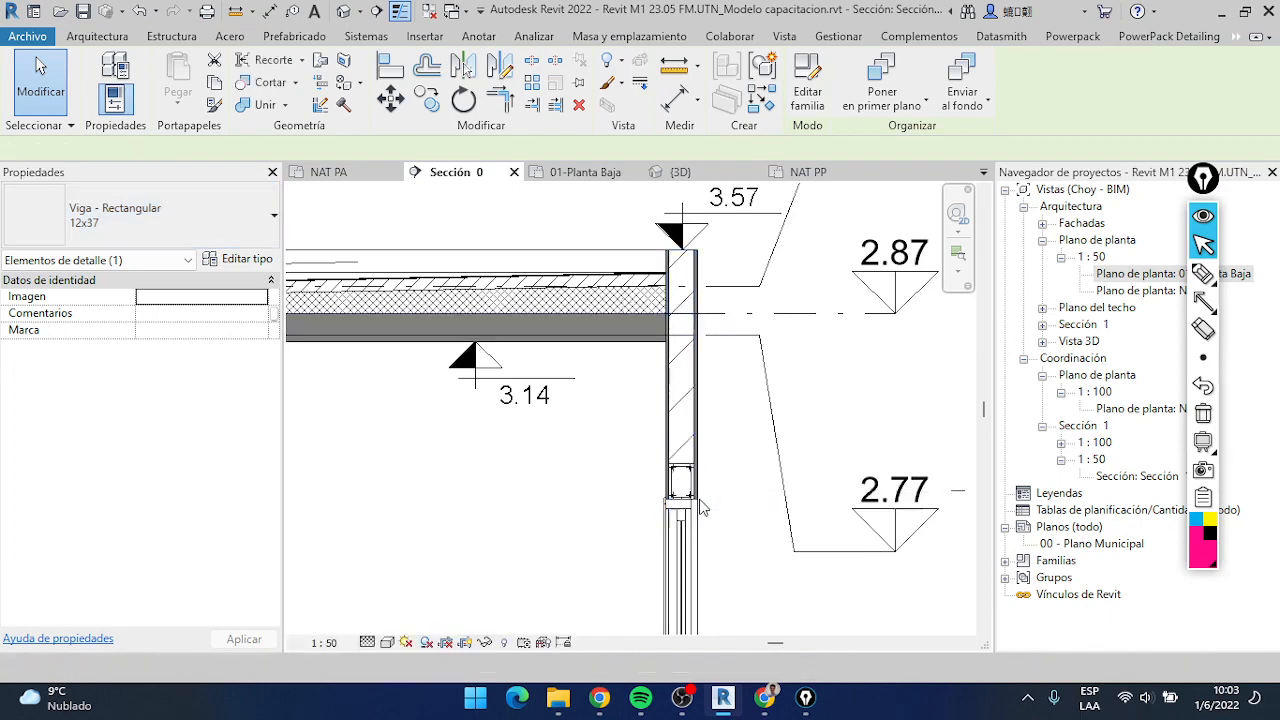
key("Escape")
Place a Viga - Rectangular 12x37 detail component inside the exterior wall beside the roof slab, and end the placement
left_click(477, 36)
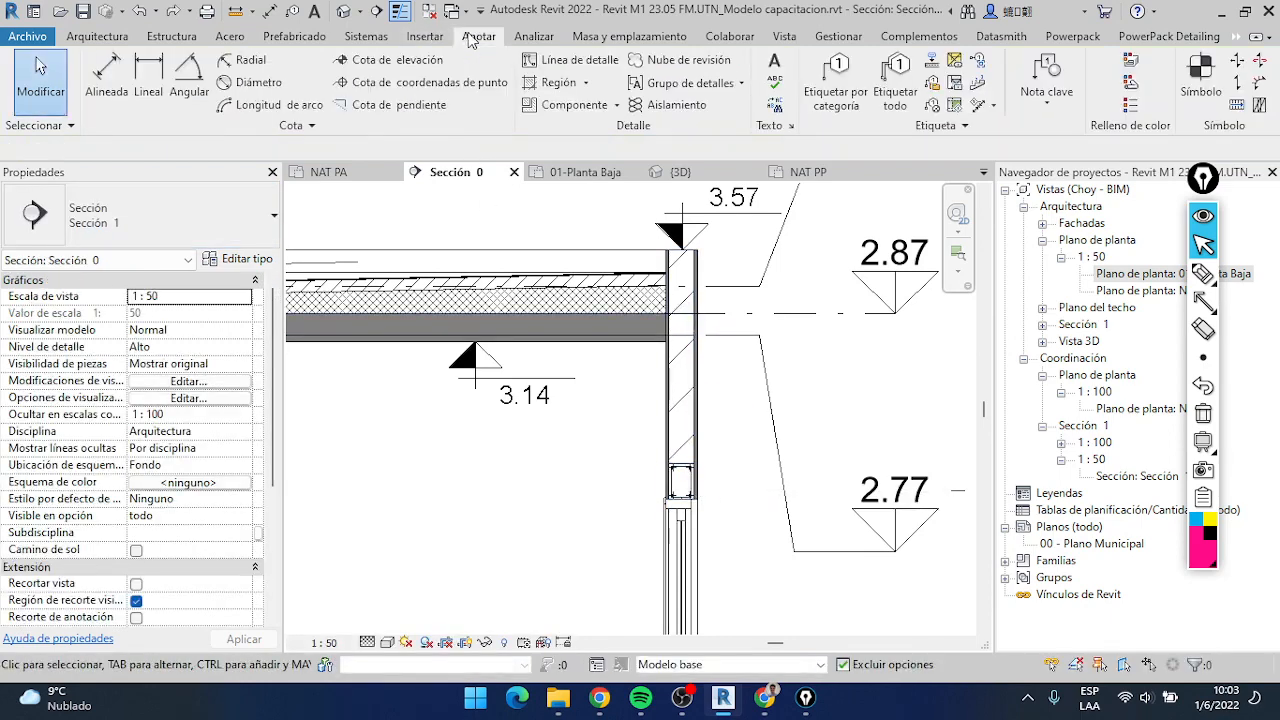
left_click(562, 112)
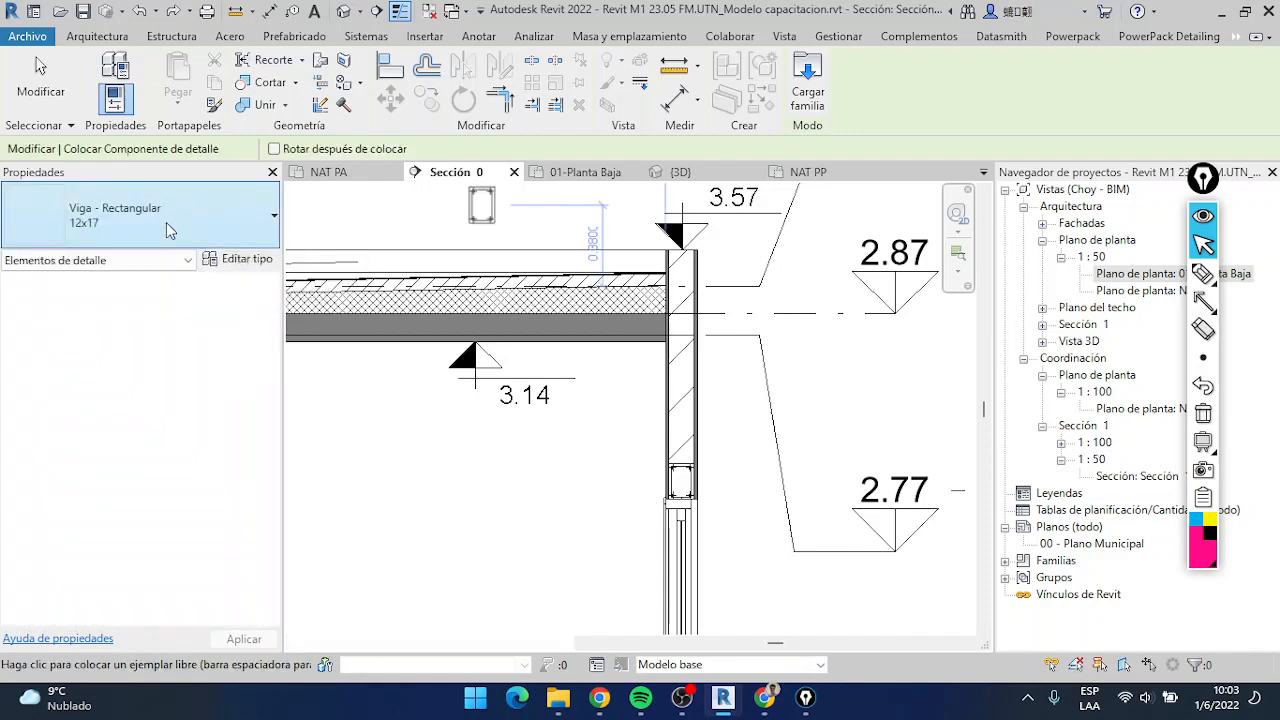
left_click(166, 222)
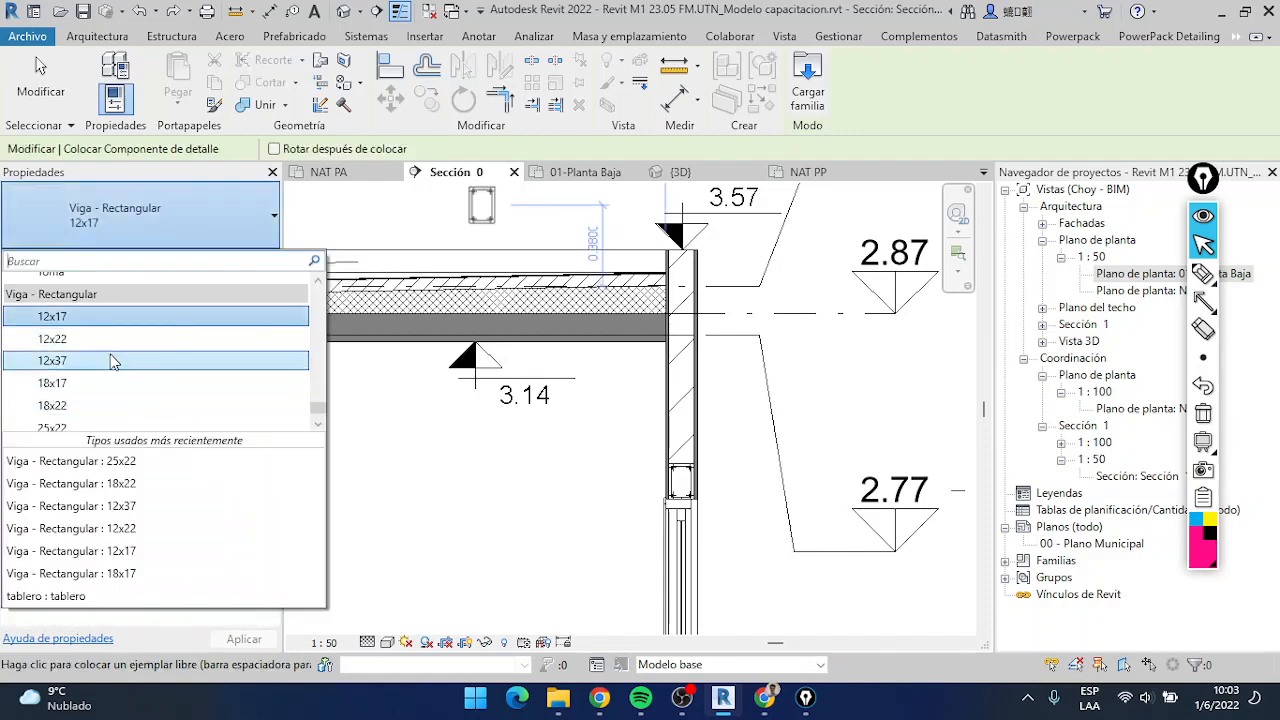
left_click(113, 362)
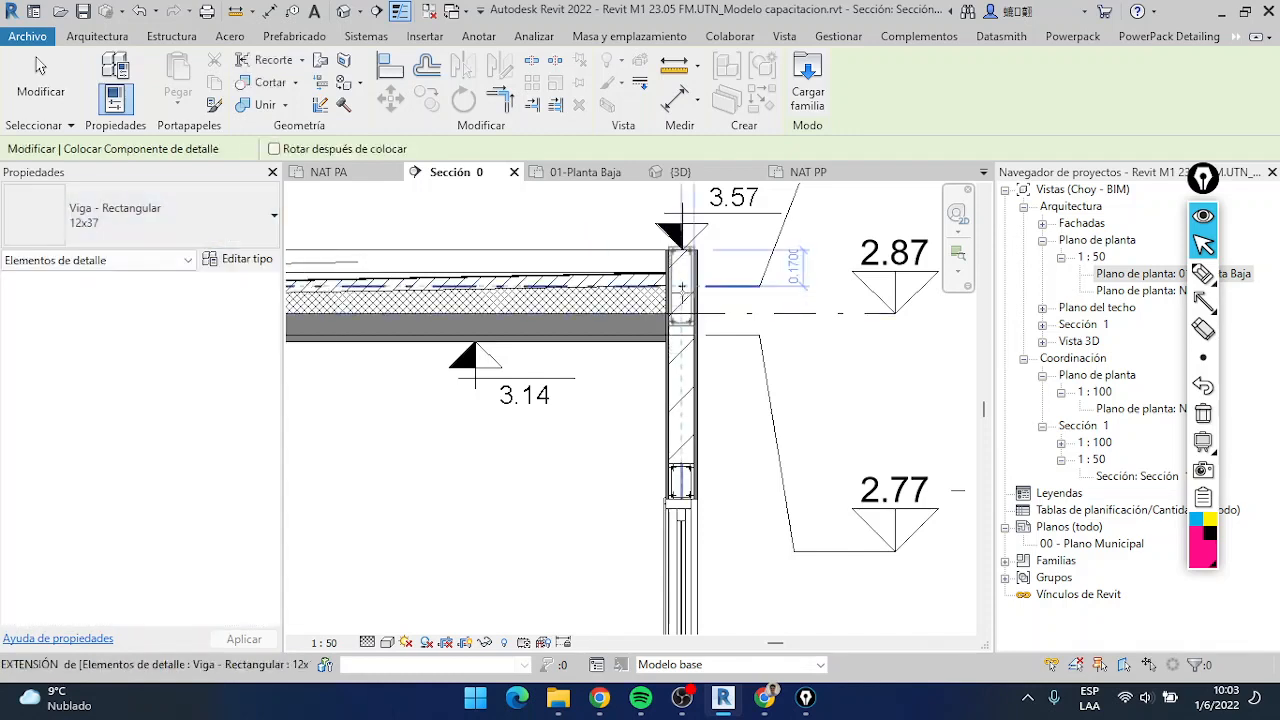
scroll(681, 290, "up", 2)
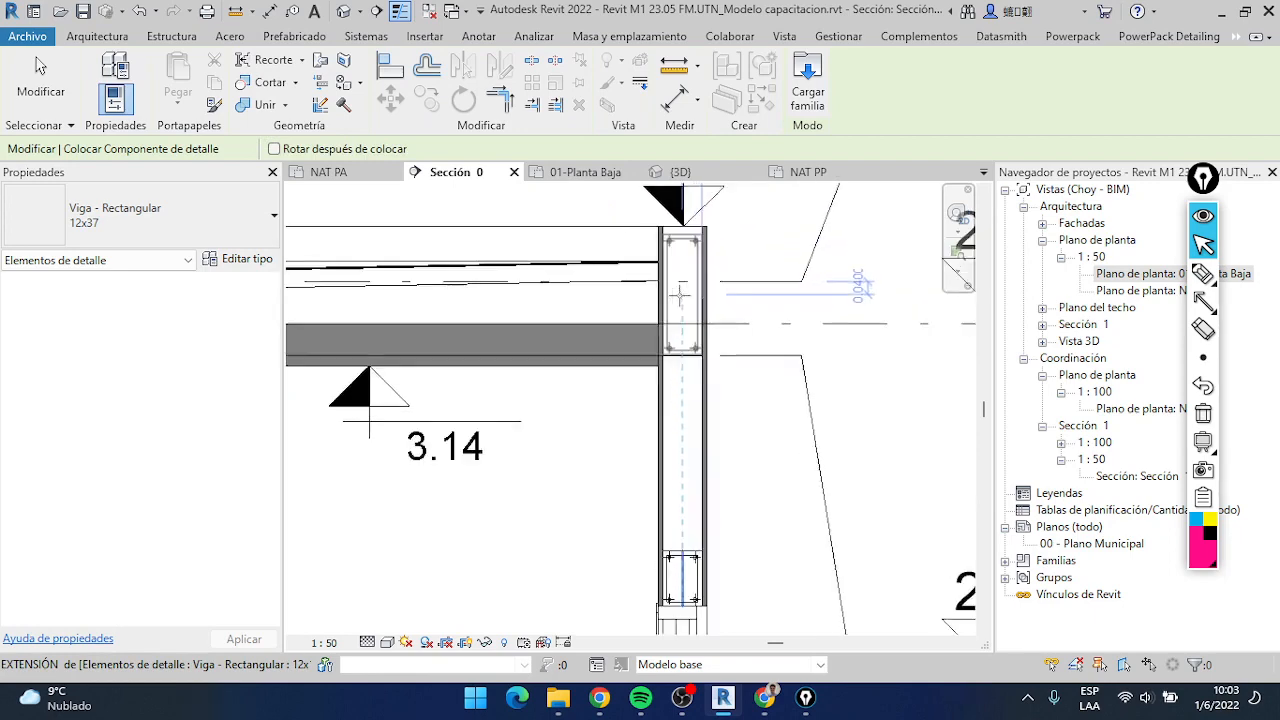
scroll(681, 290, "up", 1)
key("Escape")
key("Escape")
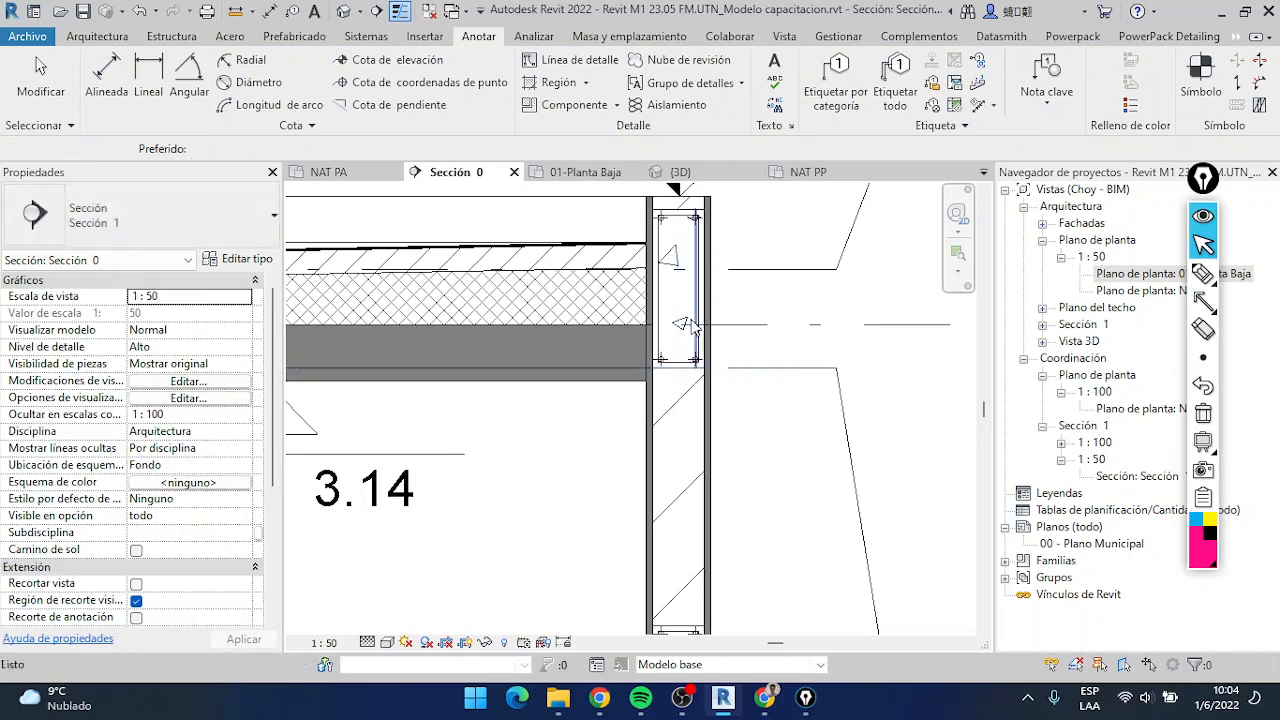
Examine the 12x37 beam's position against the roof slab and the top of the exterior wall
scroll(660, 340, "down", 3)
scroll(685, 322, "up", 5)
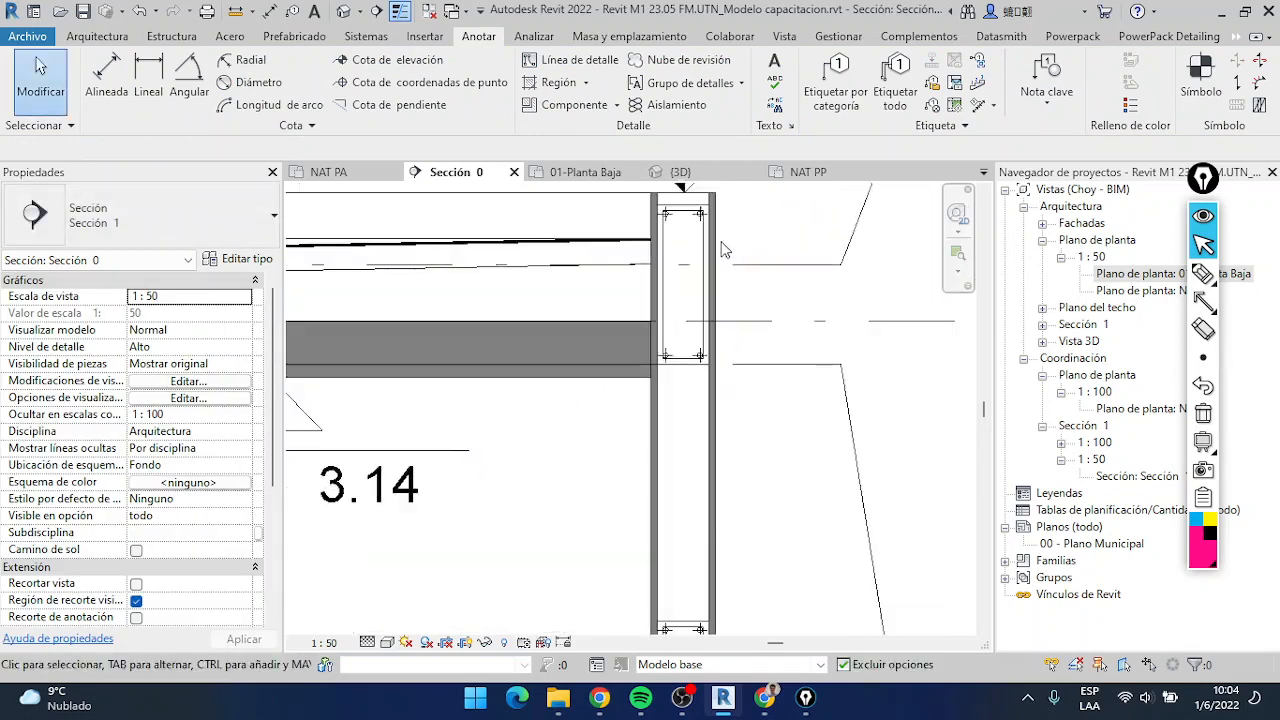
left_click(687, 295)
scroll(687, 295, "down", 3)
scroll(689, 232, "down", 2)
middle_click_drag(689, 236, 710, 327)
scroll(768, 281, "down", 2)
scroll(728, 283, "up", 6)
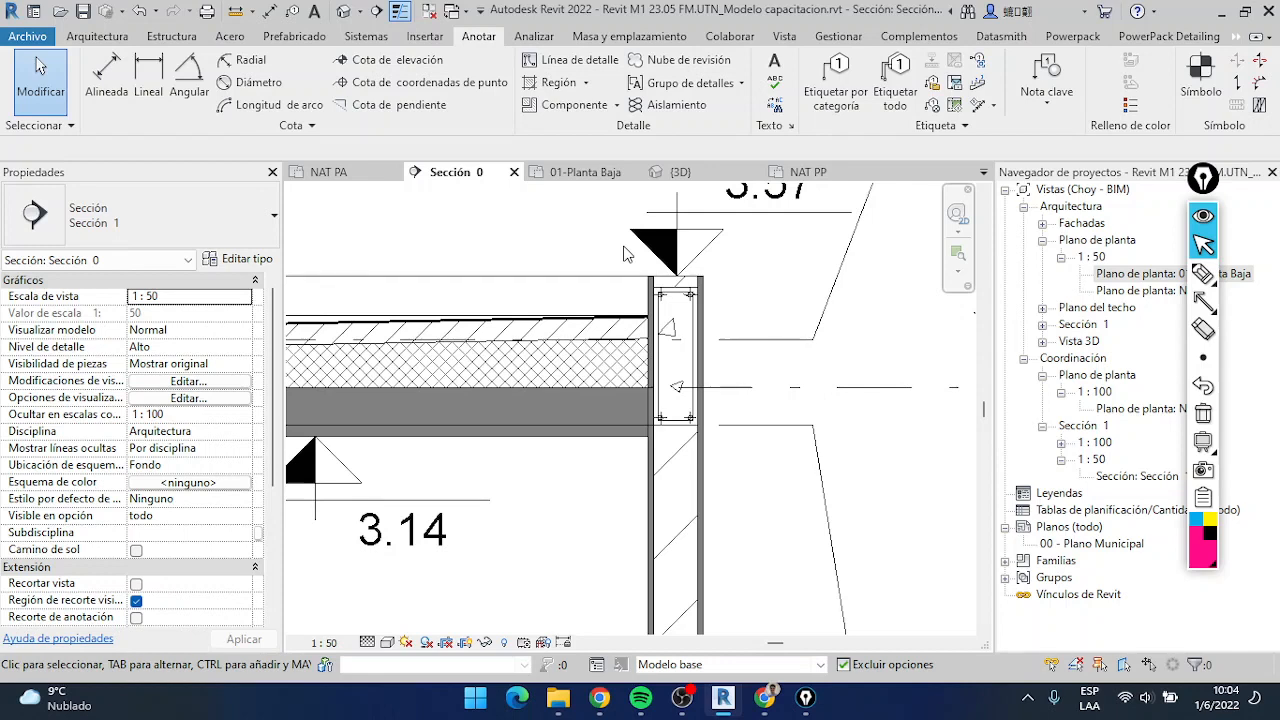
Examine the 12x37 and door-lintel beam components in the exterior wall, close up and within the overall section
scroll(623, 254, "down", 5)
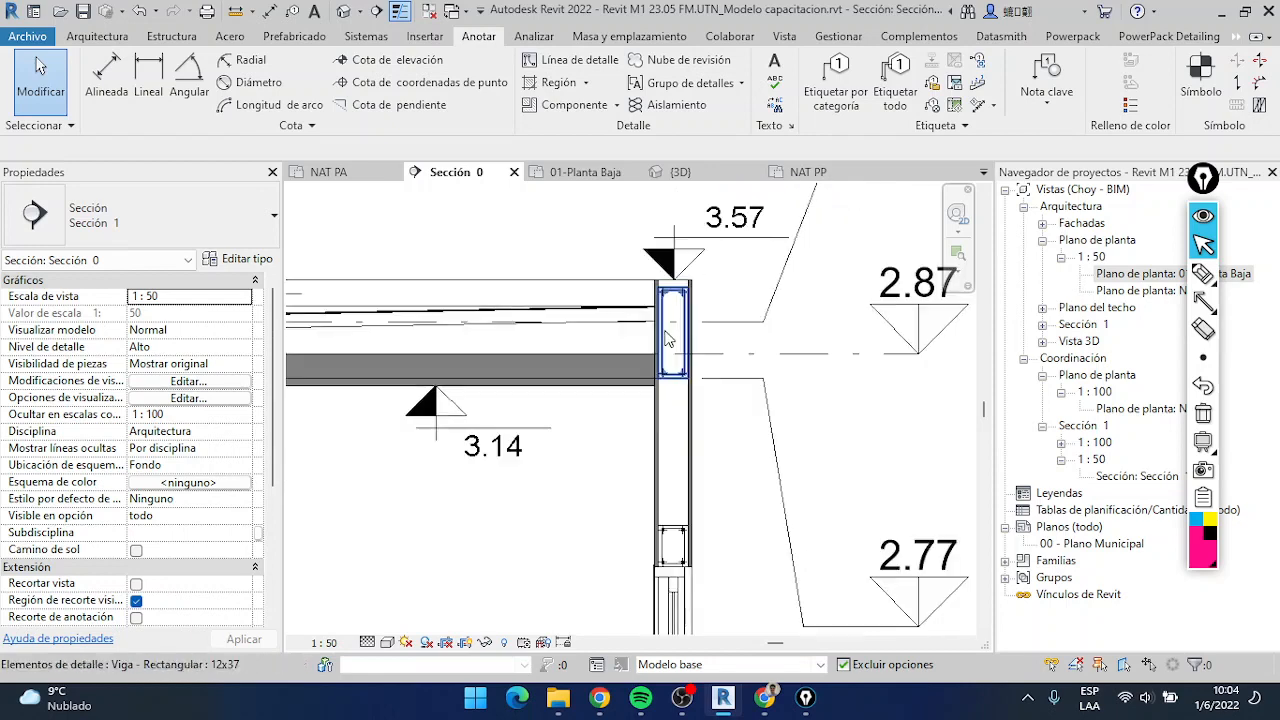
scroll(835, 345, "up", 6)
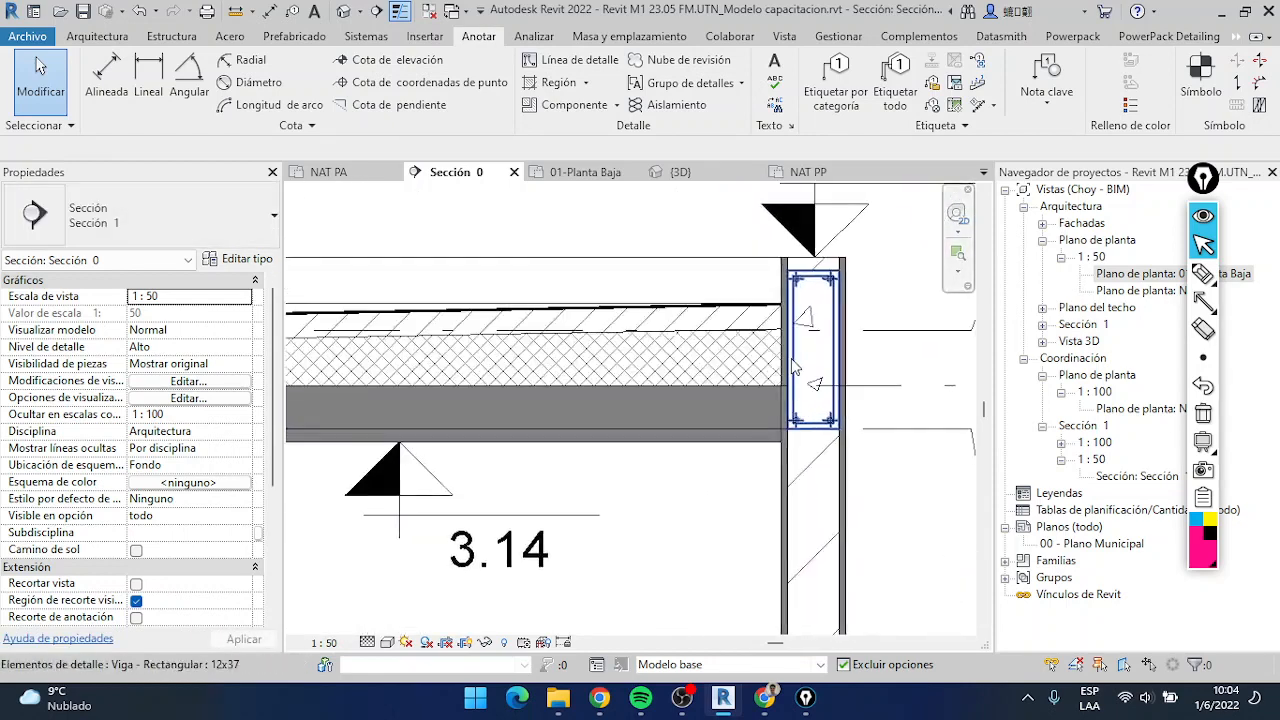
scroll(815, 360, "up", 1)
scroll(810, 355, "down", 3)
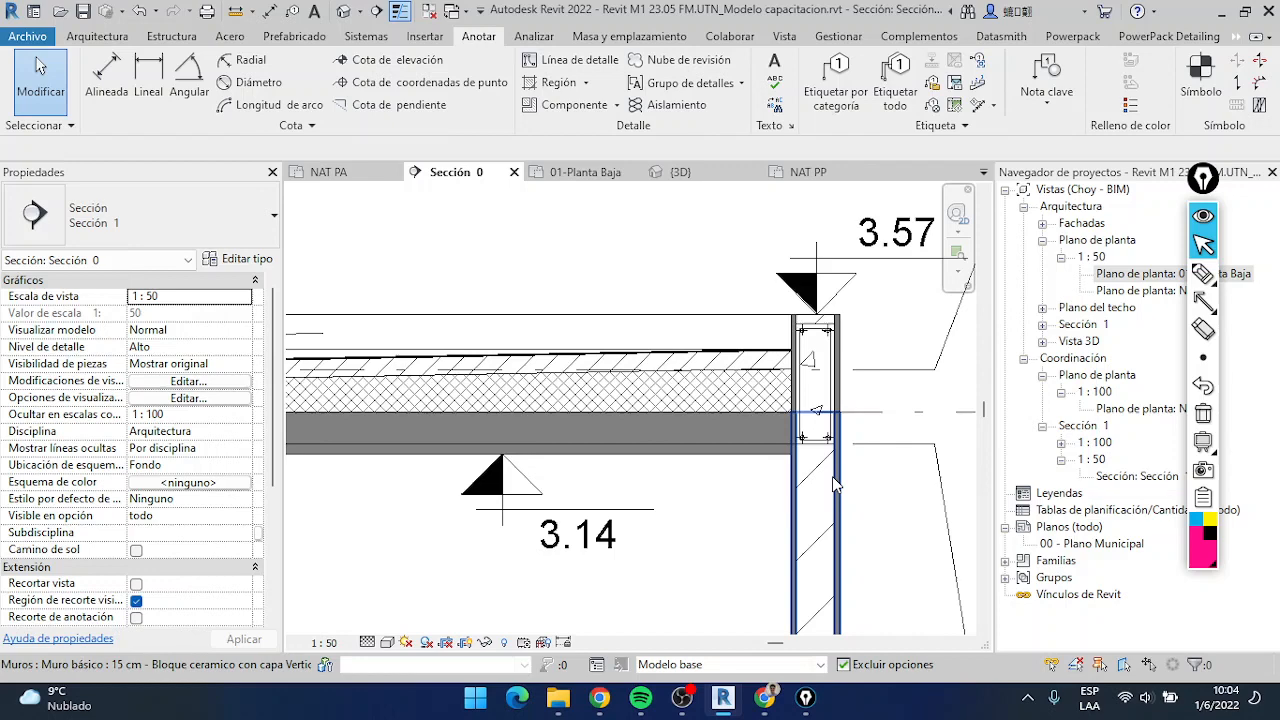
scroll(836, 484, "down", 5)
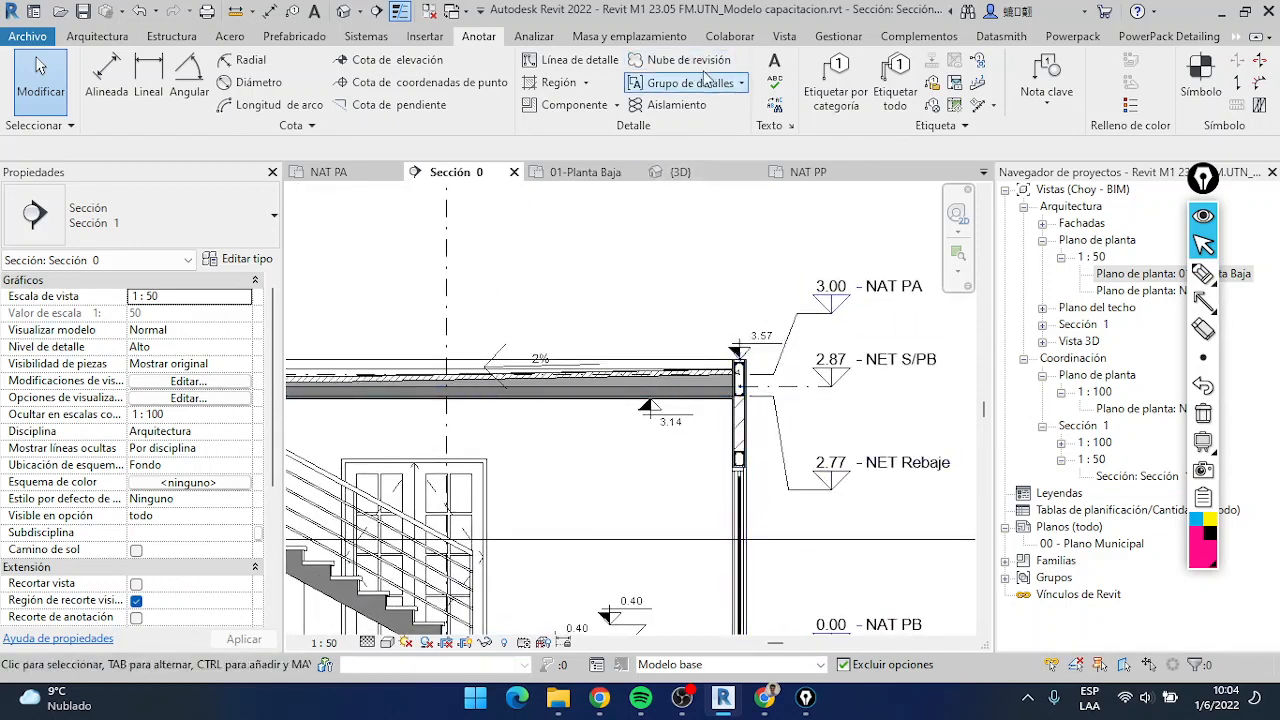
scroll(595, 226, "down", 1)
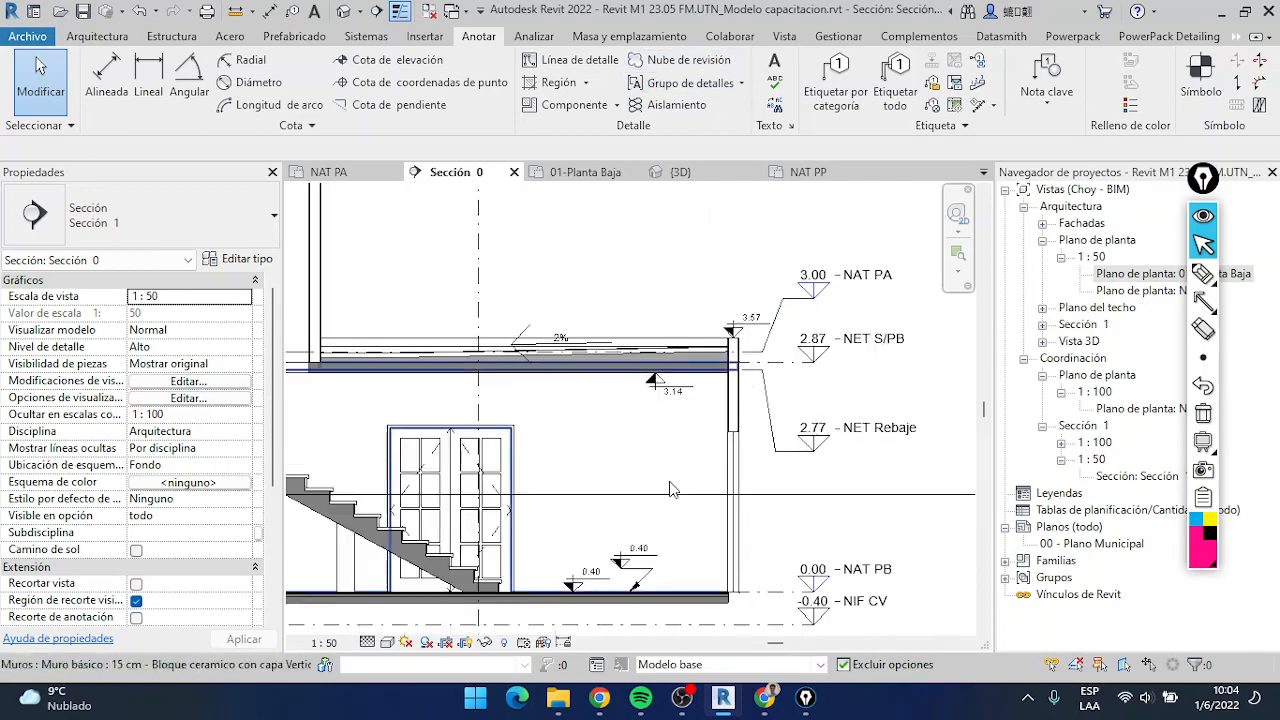
middle_click_drag(677, 478, 784, 467)
scroll(842, 362, "up", 1)
scroll(843, 366, "up", 2)
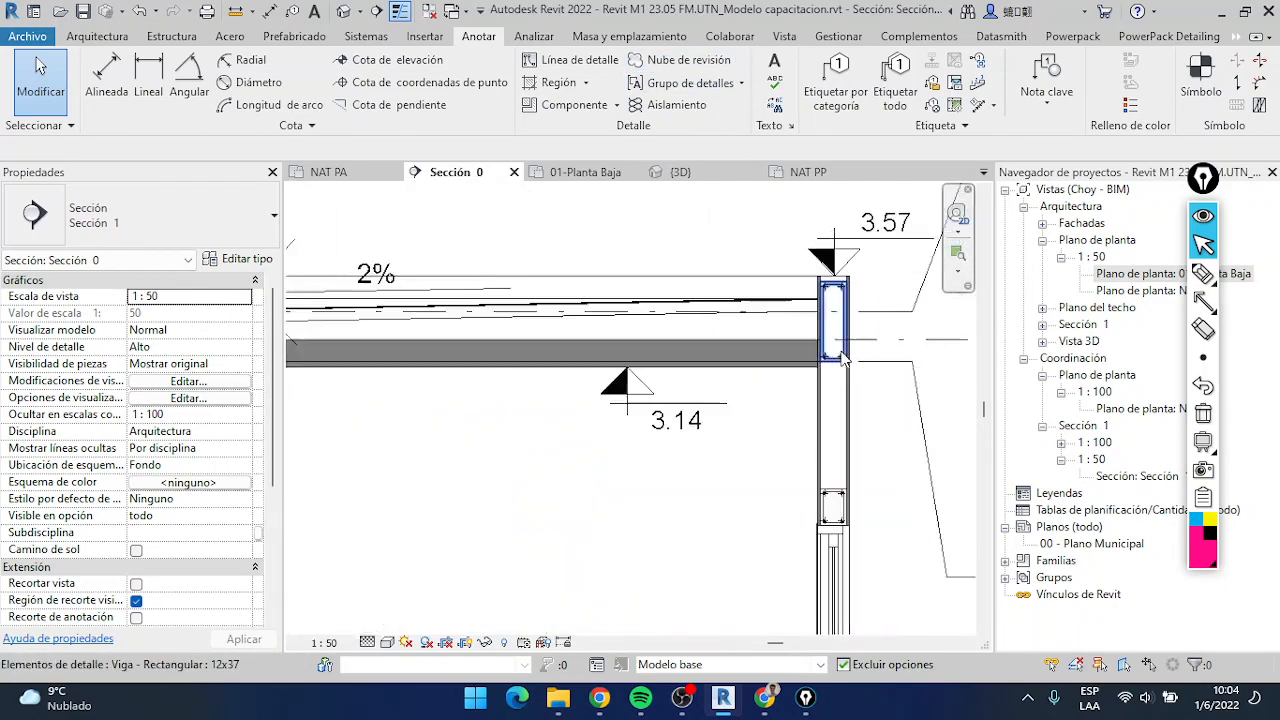
scroll(845, 362, "up", 1)
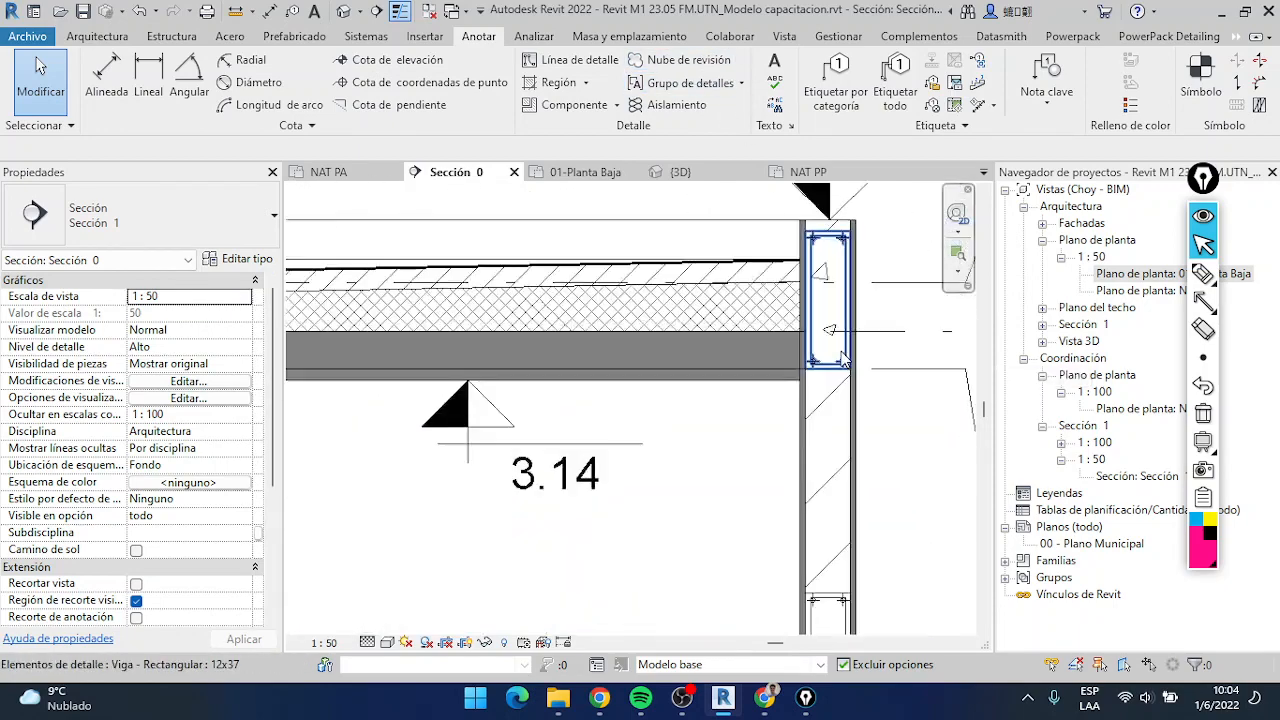
Review the available Viga - Rectangular types for a new detail component and leave the command without placing one
left_click(568, 104)
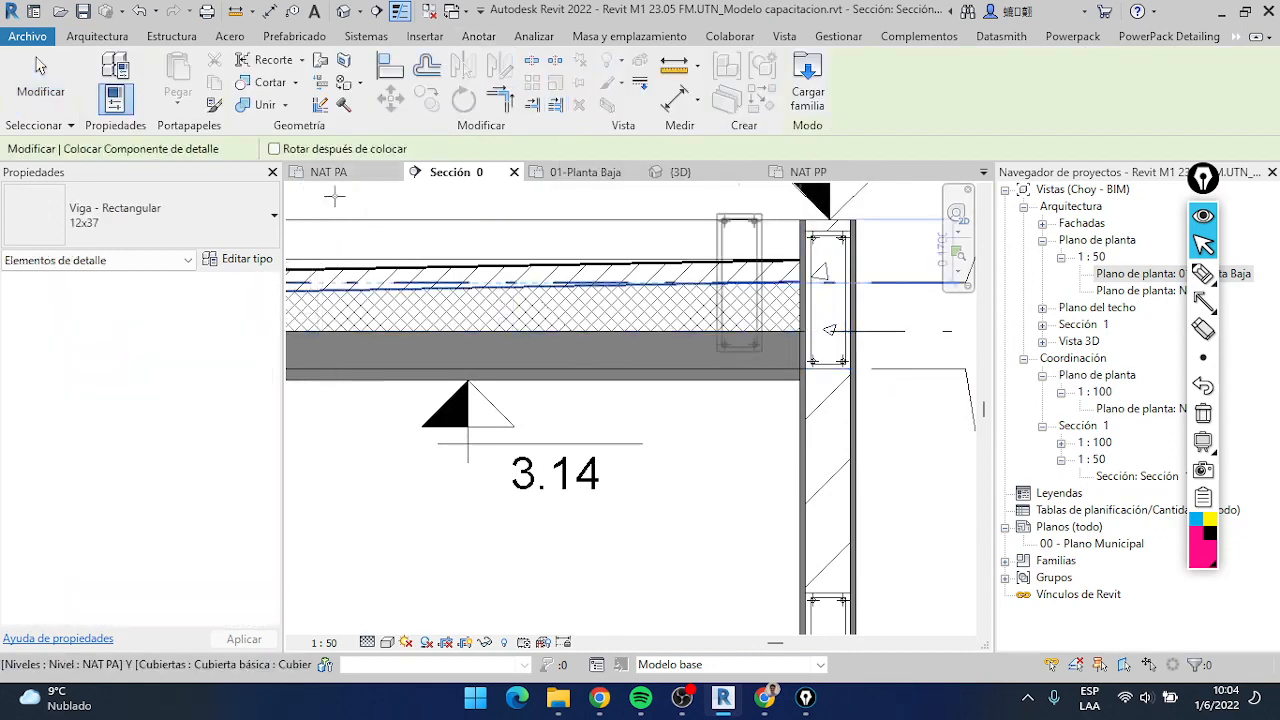
left_click(188, 218)
scroll(77, 334, "down", 5)
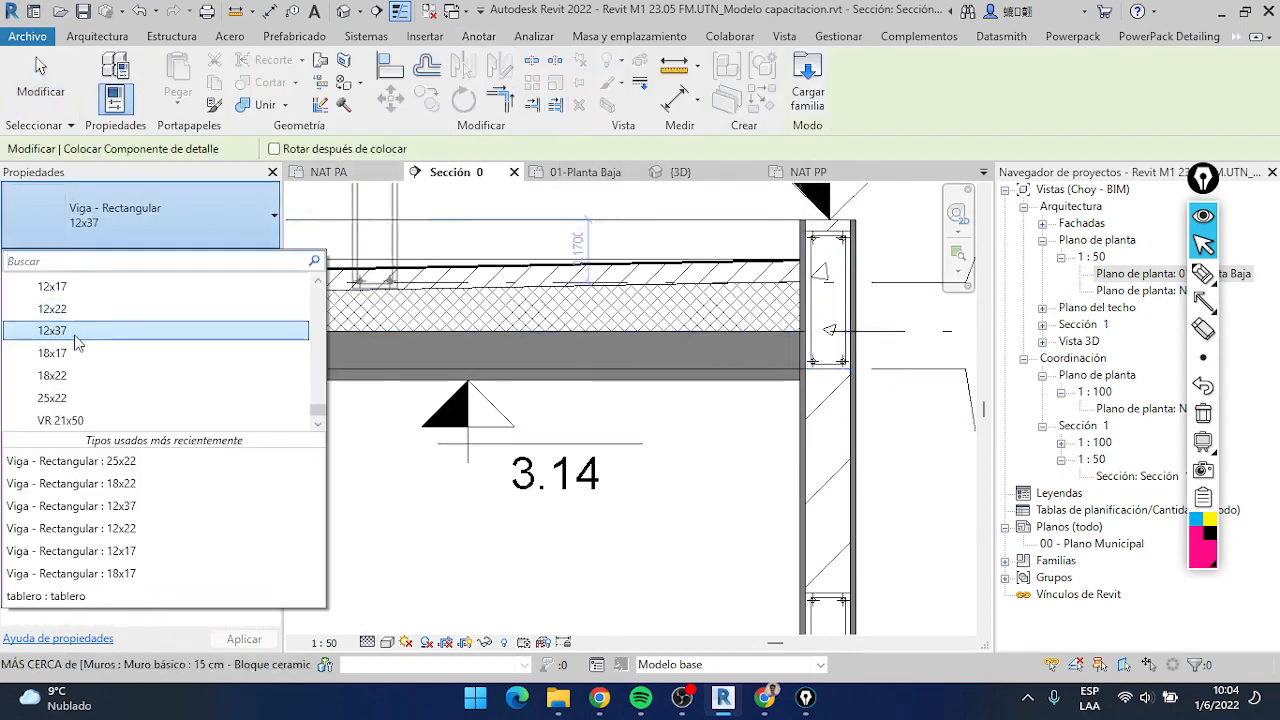
scroll(77, 343, "down", 4)
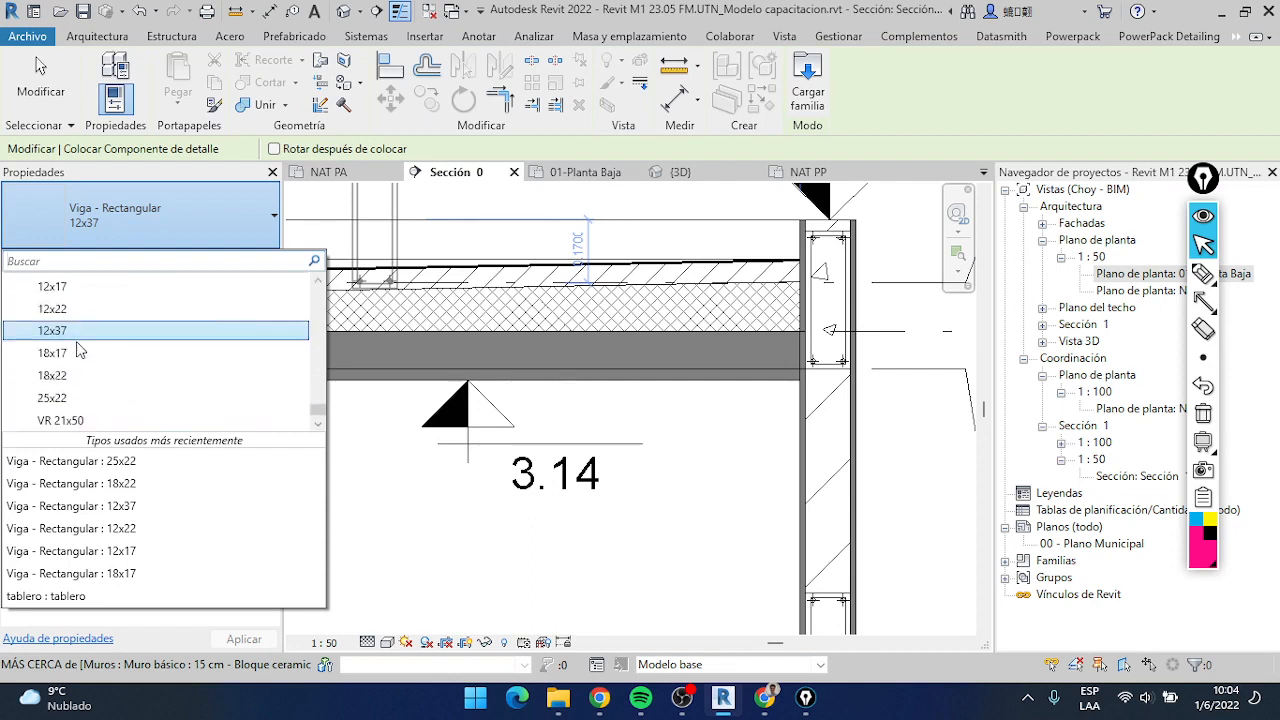
scroll(80, 350, "up", 1)
left_click(478, 36)
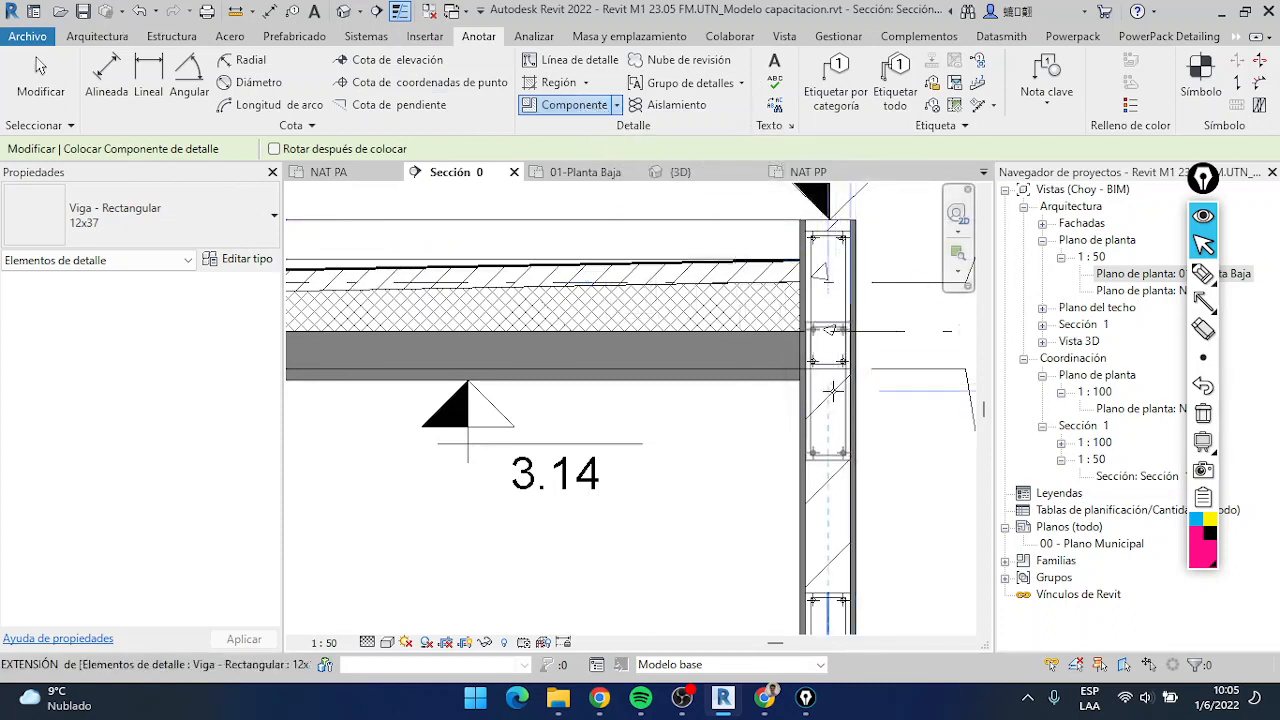
scroll(718, 420, "down", 3)
scroll(718, 420, "down", 5)
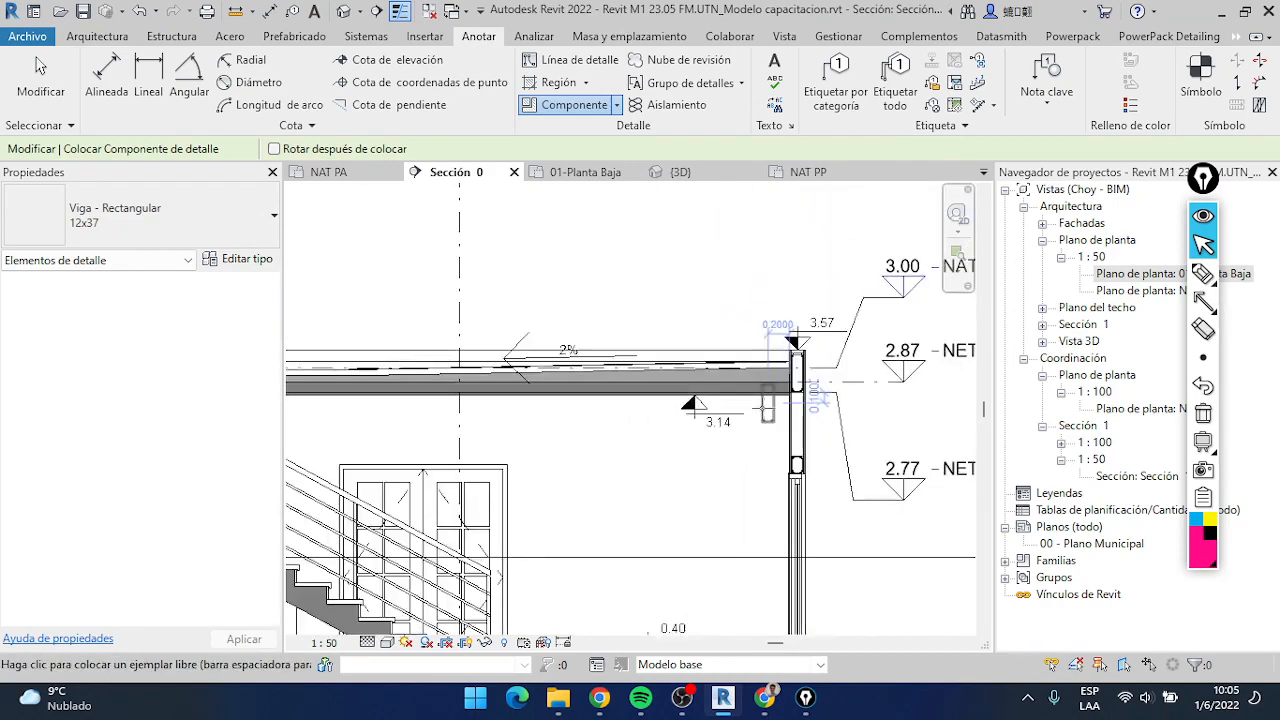
scroll(459, 392, "down", 4)
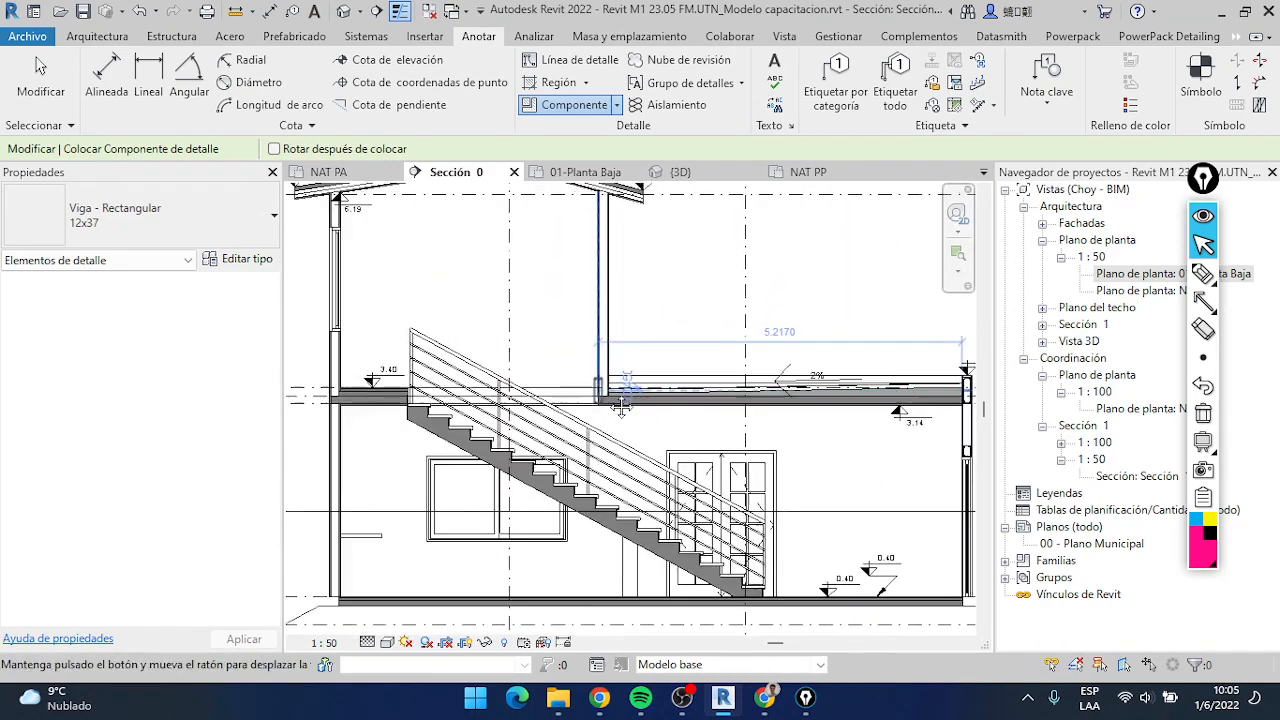
scroll(632, 383, "down", 3)
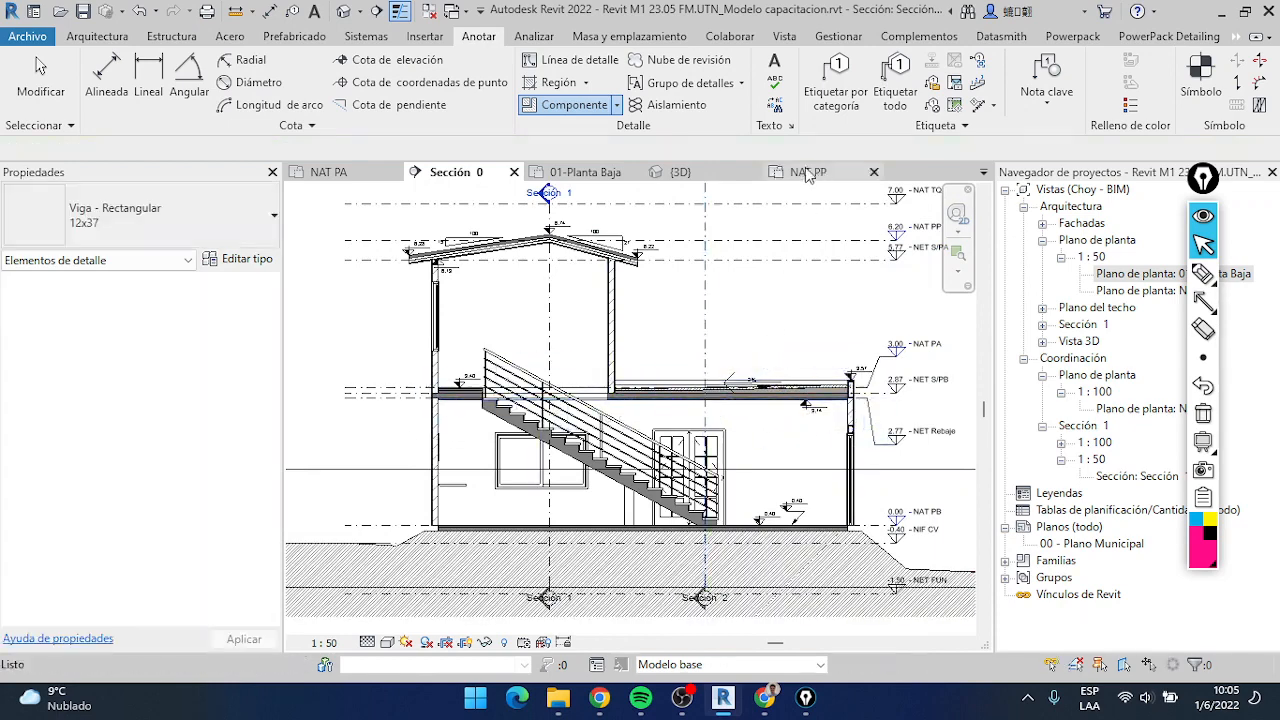
key("Escape")
key("Escape")
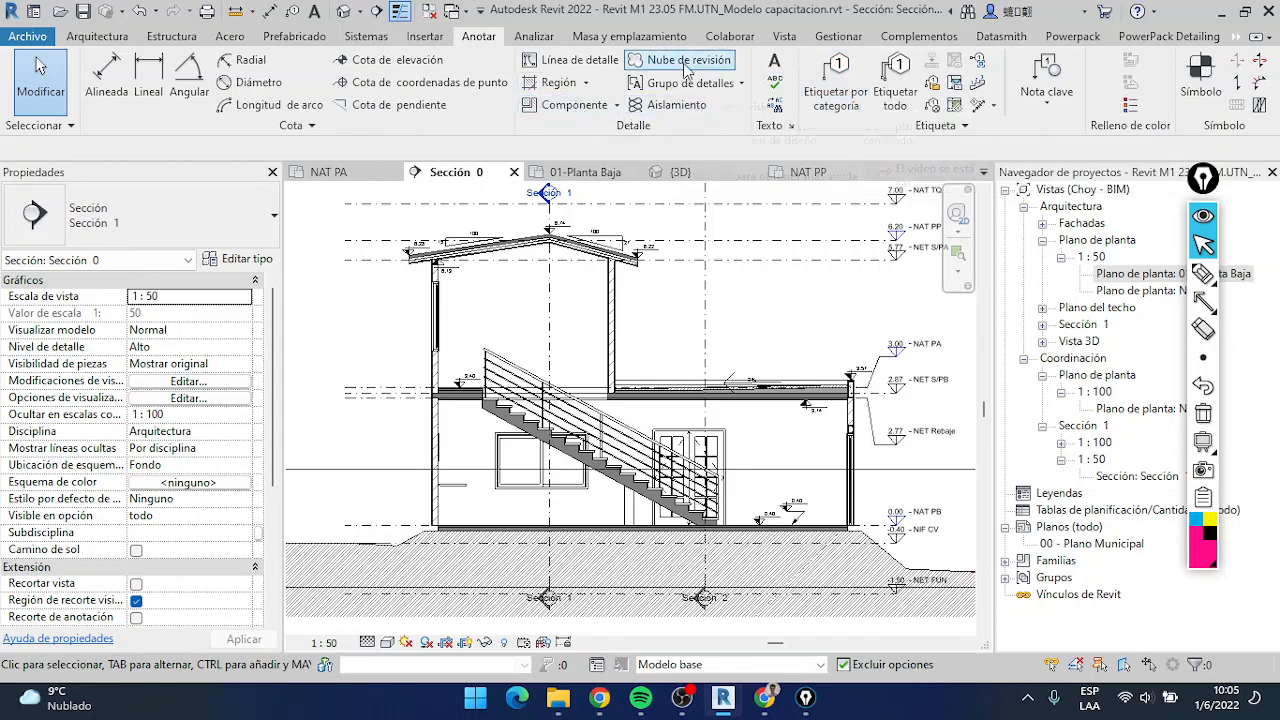
Draw a rectangular revision cloud about 1.7 m high around the roof ridge and the slope beside it, and finish the sketch
scroll(562, 288, "up", 3)
scroll(562, 288, "down", 1)
scroll(563, 288, "down", 1)
mouse_move(577, 319)
middle_mouse_down()
mouse_move(617, 417)
mouse_move(674, 474)
middle_mouse_up()
scroll(538, 299, "up", 4)
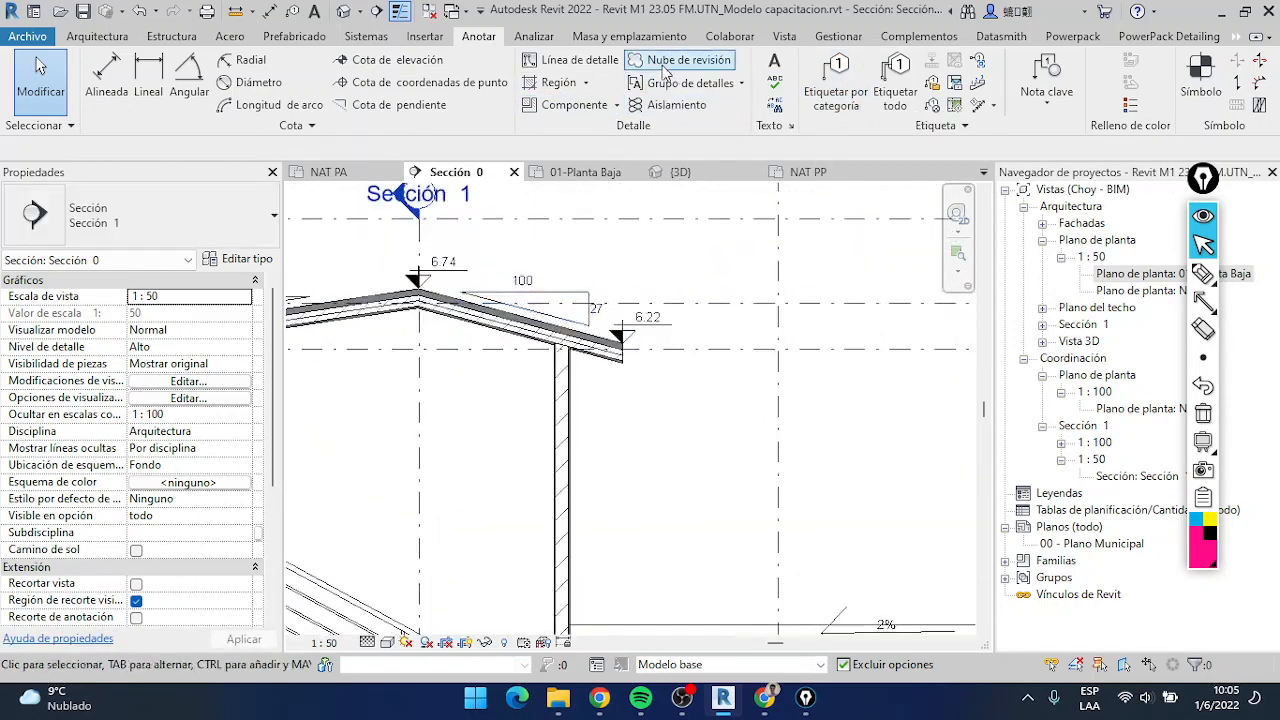
middle_click_drag(647, 268, 775, 307)
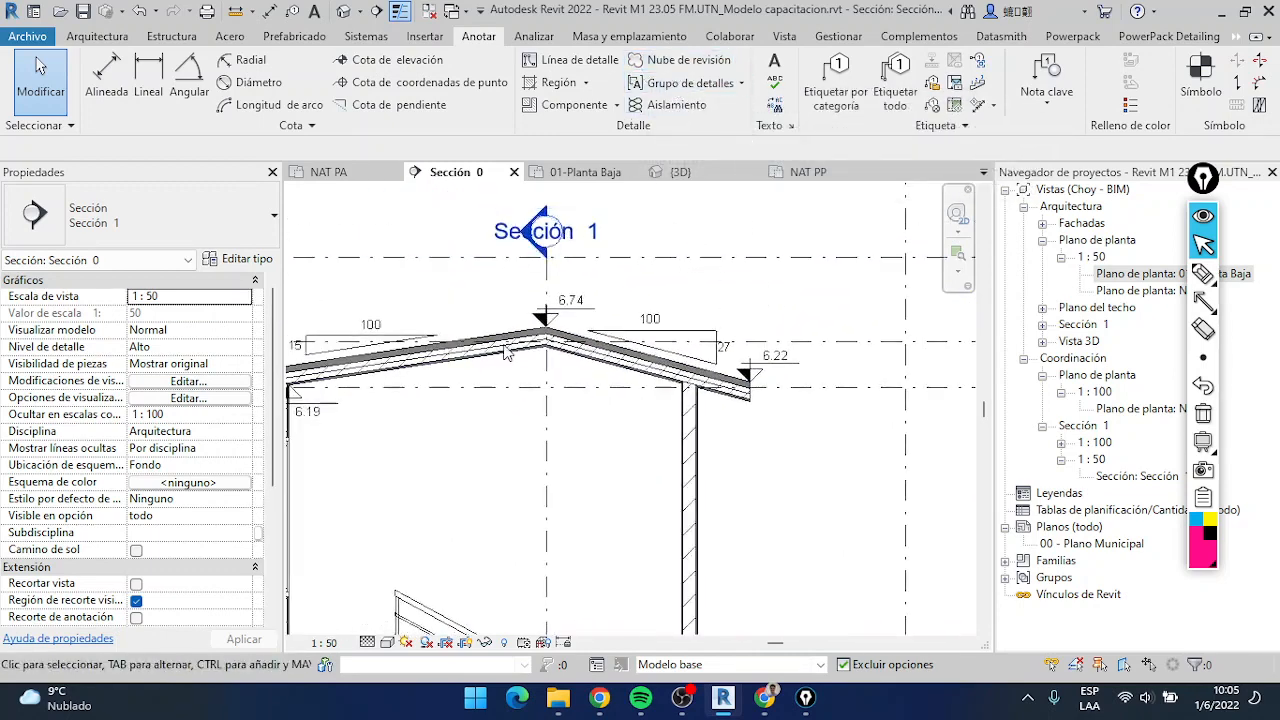
scroll(724, 341, "down", 1)
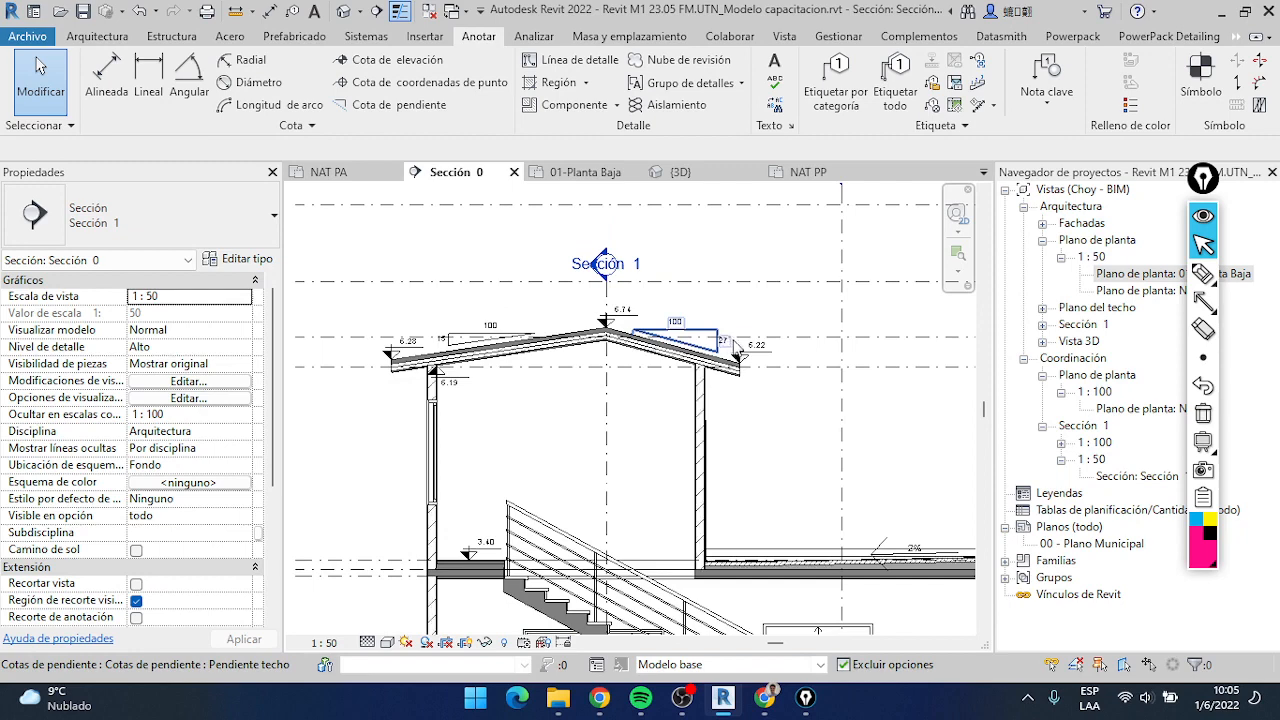
scroll(737, 345, "up", 1)
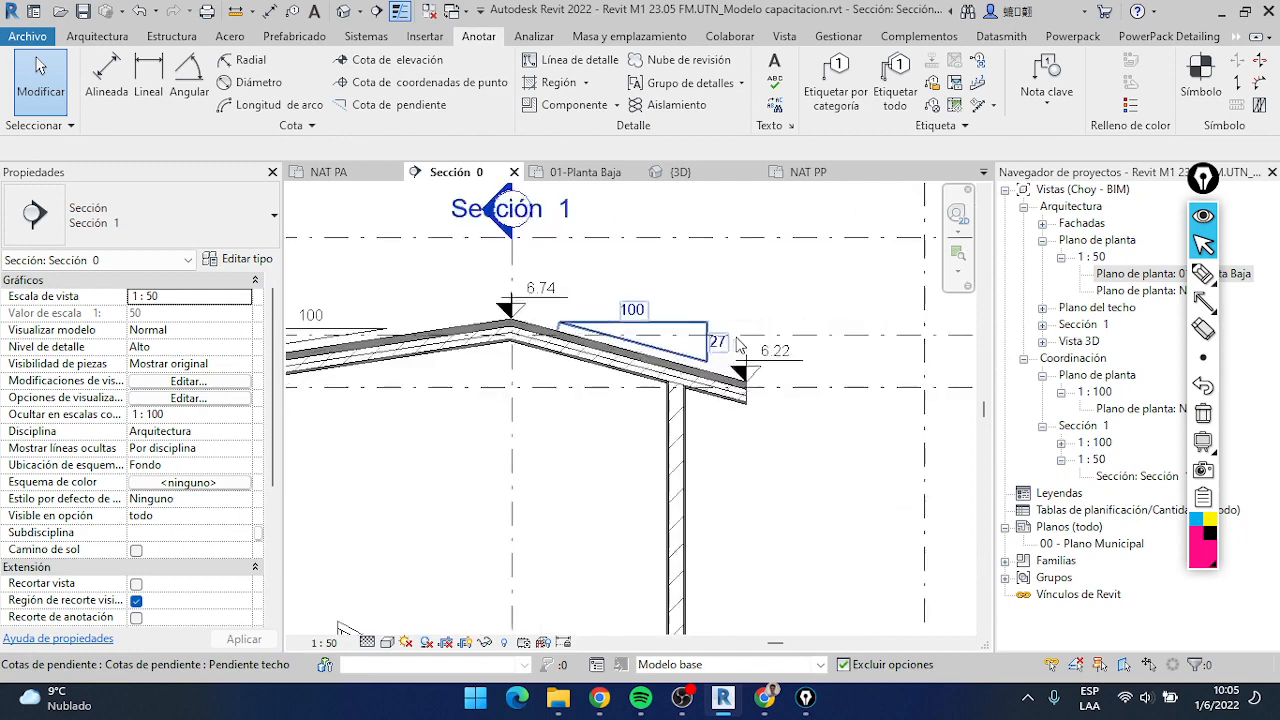
left_click(665, 62)
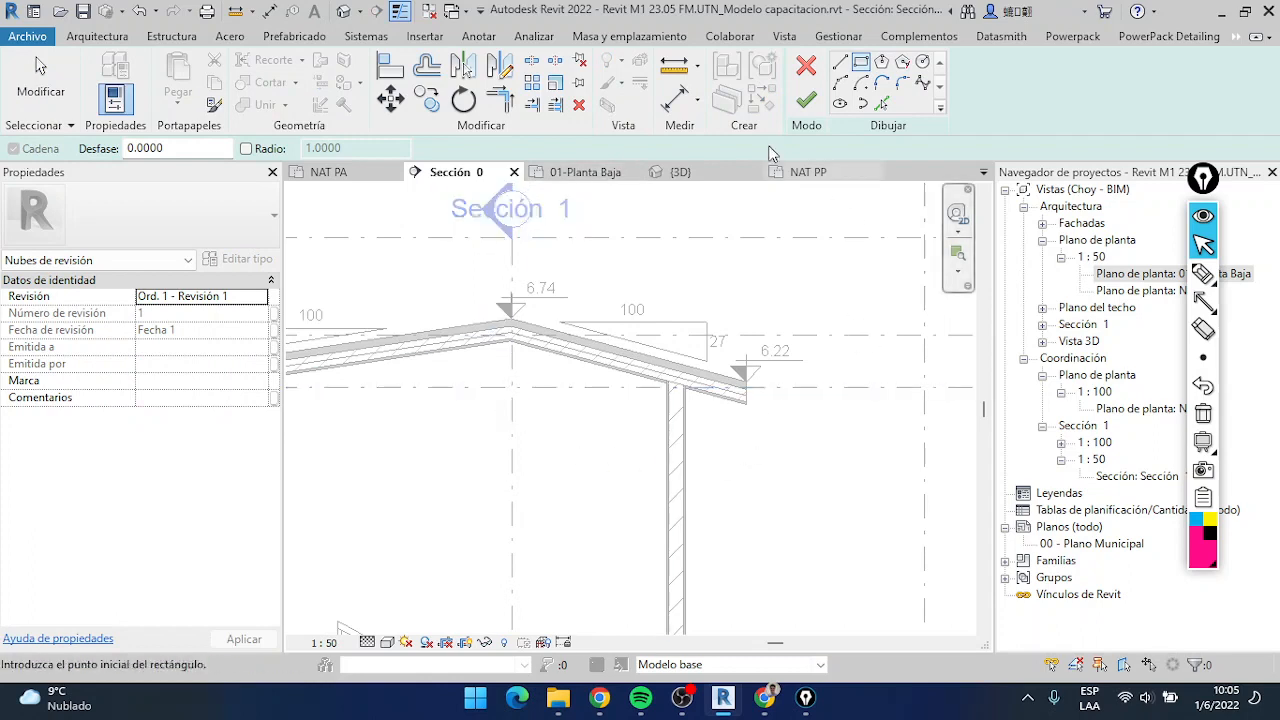
left_click(864, 61)
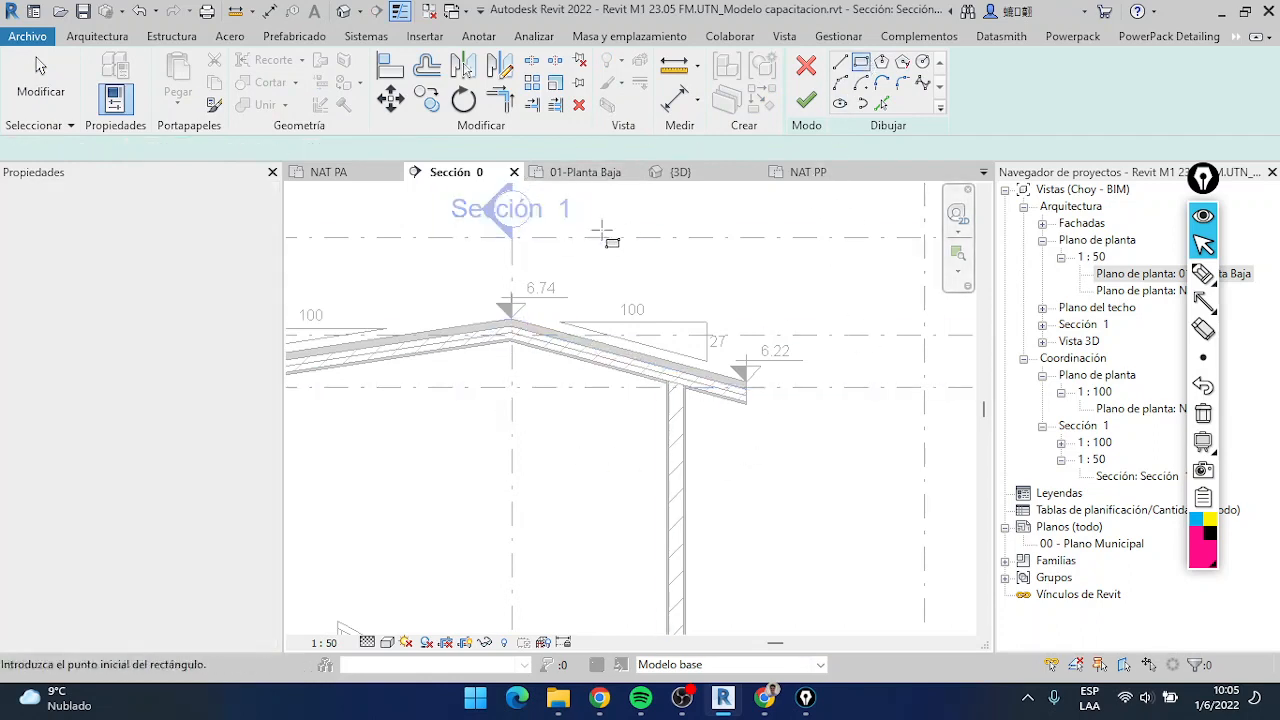
left_click(470, 232)
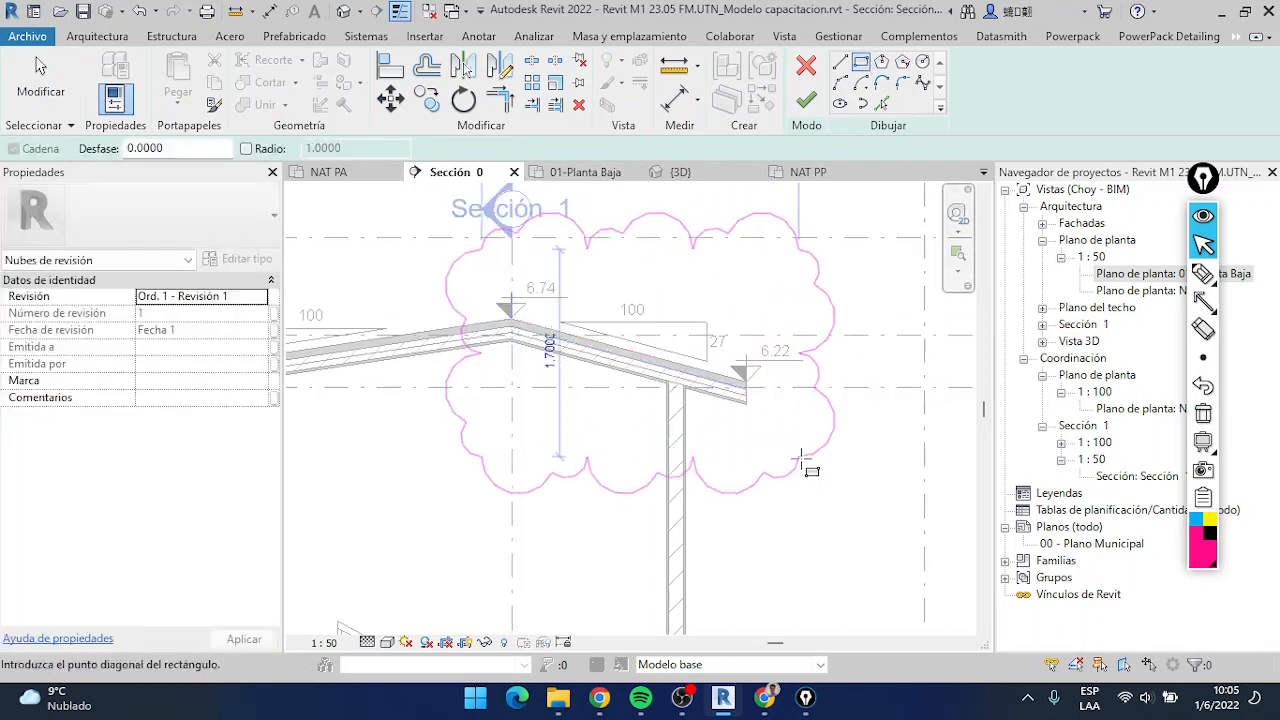
left_click(803, 462)
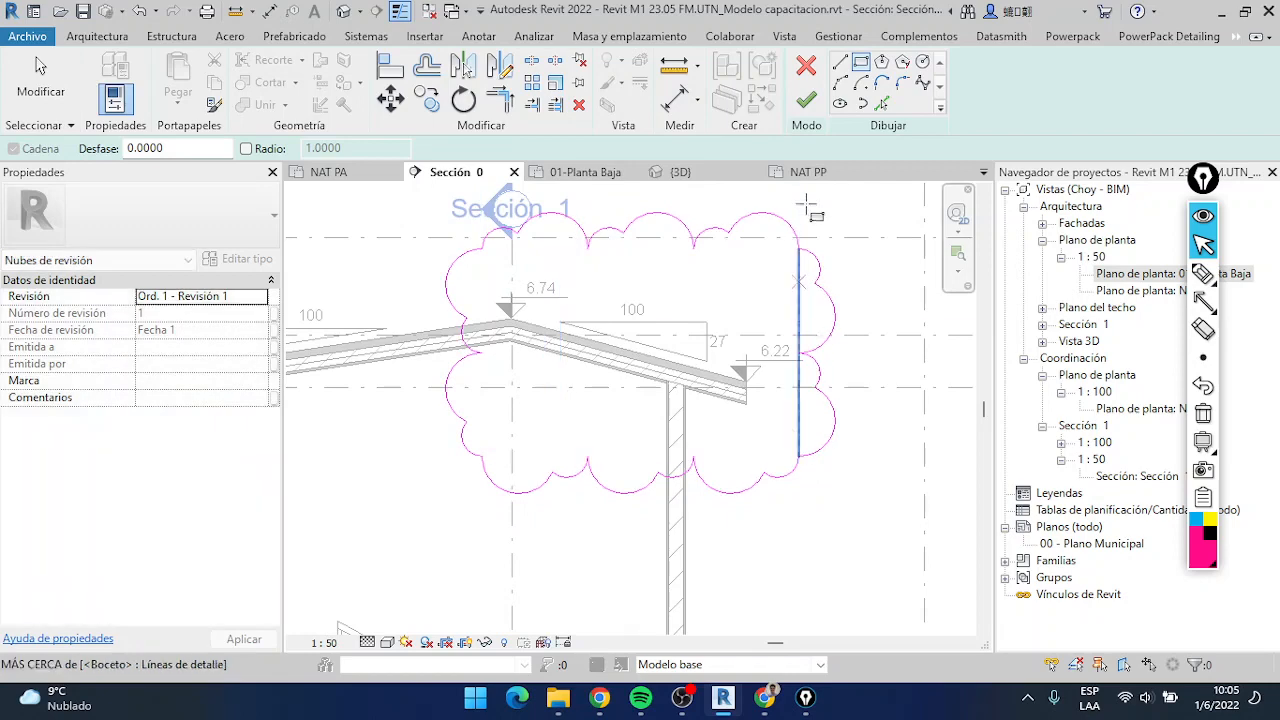
left_click(806, 99)
Review the new revision cloud's properties and its extent around the roof, and clear the selection
scroll(760, 314, "down", 2)
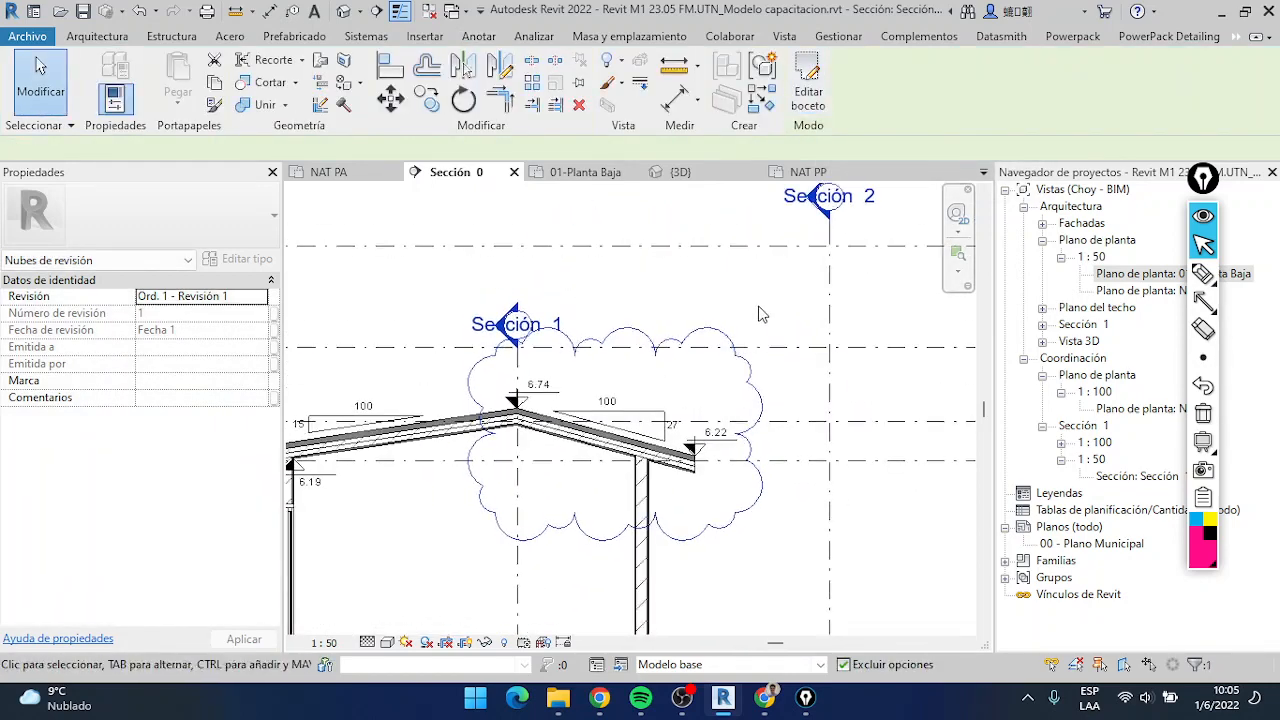
left_click(680, 387)
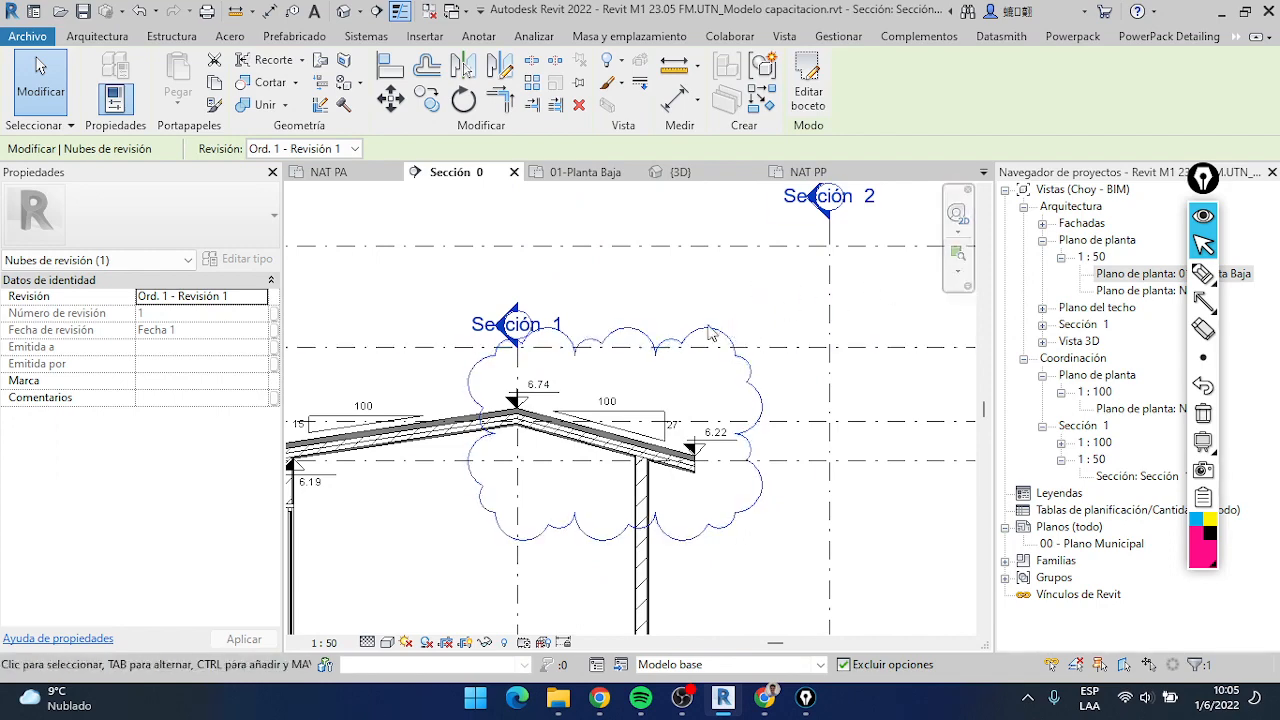
scroll(569, 463, "up", 5)
scroll(672, 387, "down", 6)
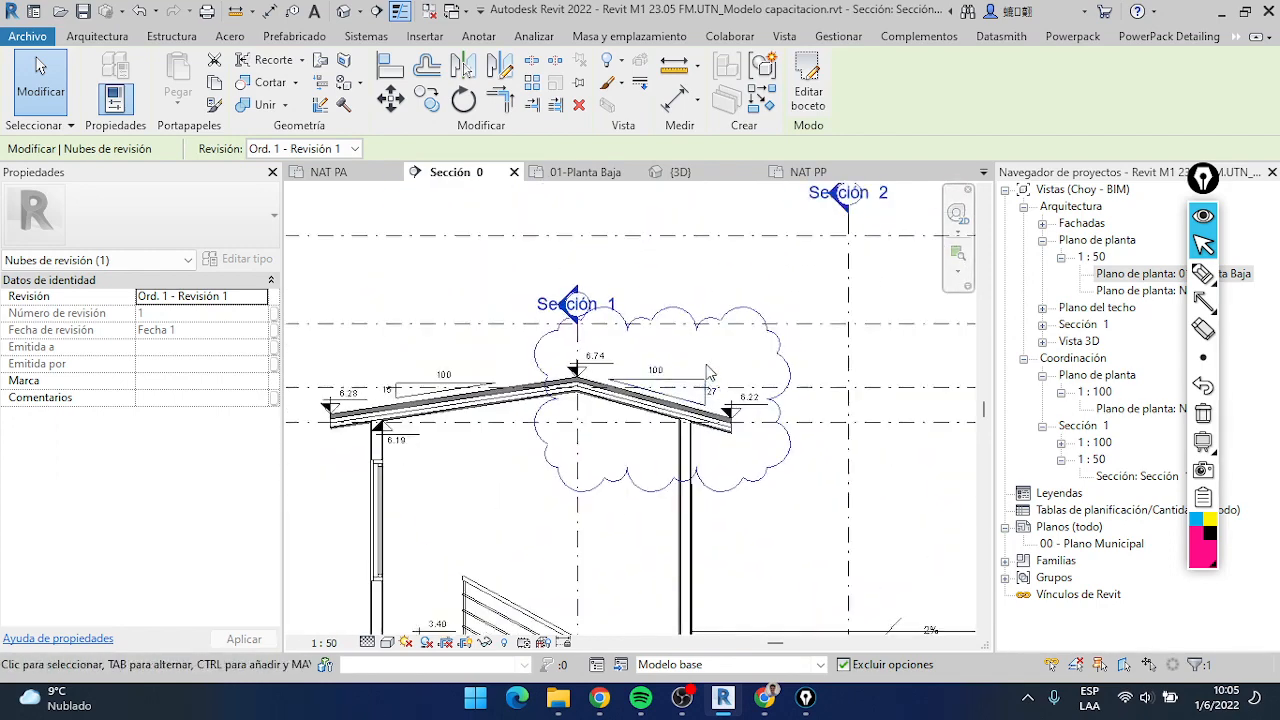
scroll(789, 403, "down", 1)
middle_click_drag(791, 400, 812, 334)
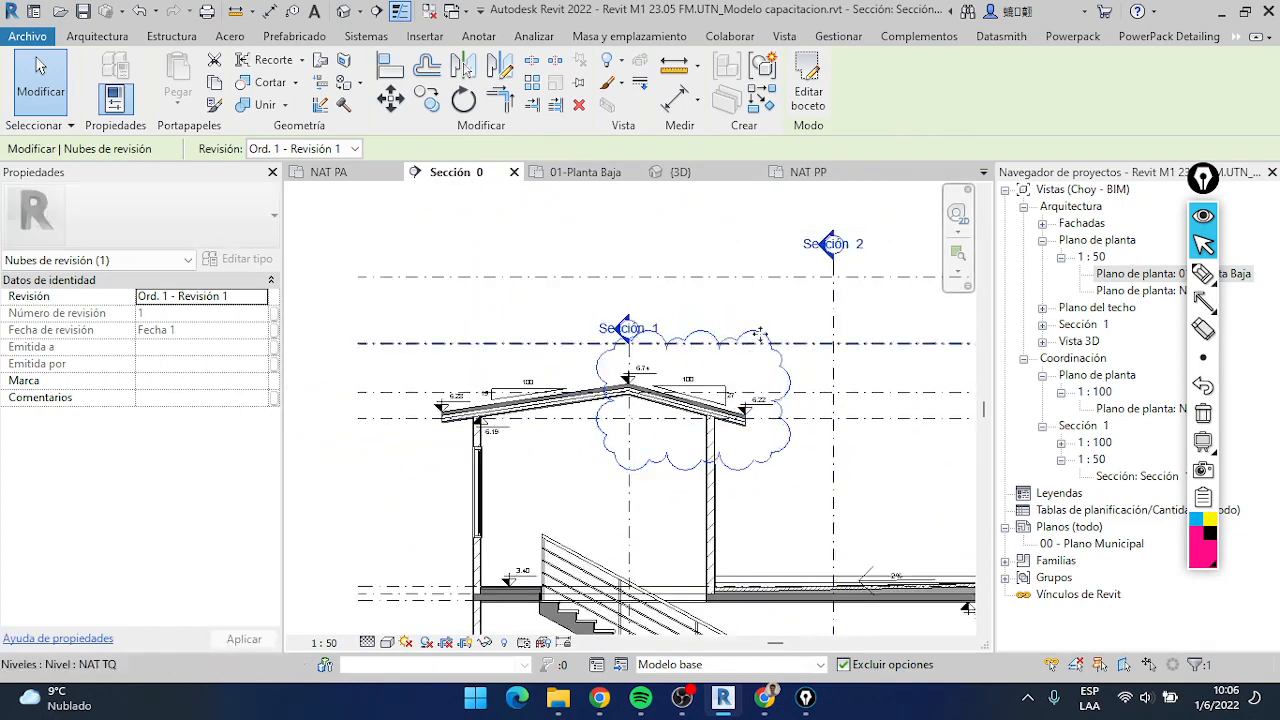
key("Escape")
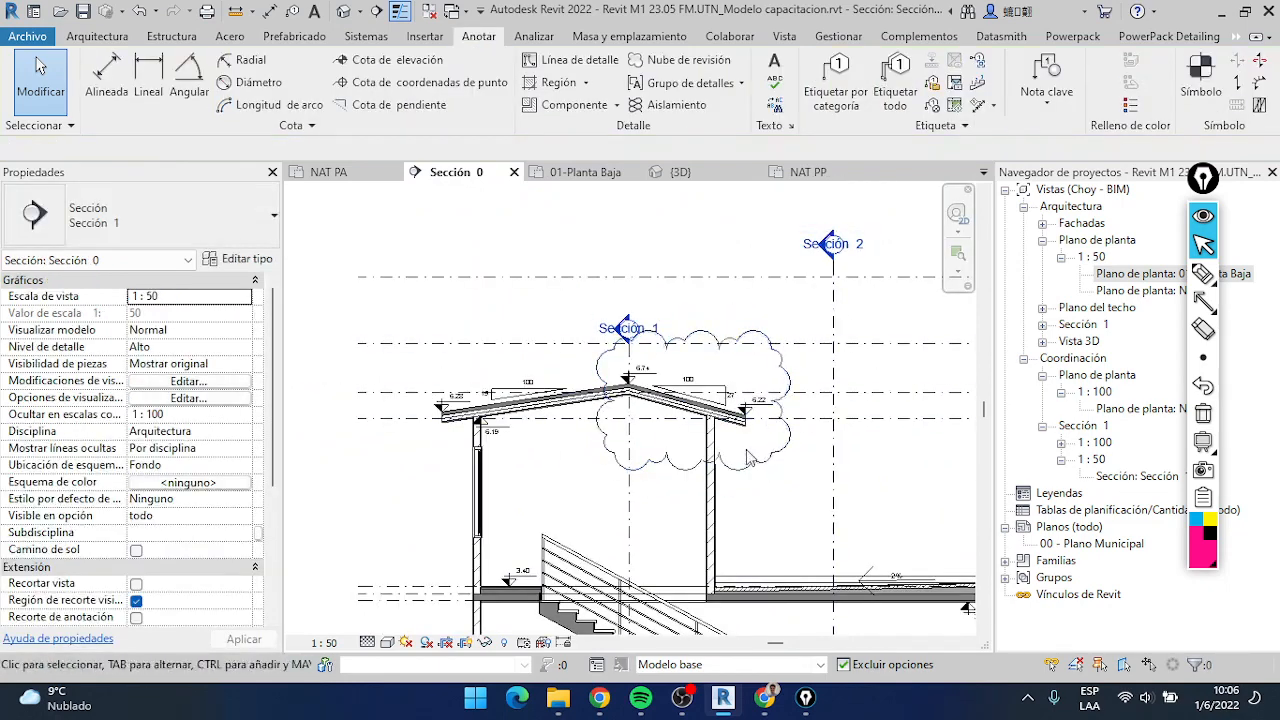
Examine how the revision cloud marks the roof area within the overall section
middle_click_drag(740, 484, 710, 413)
scroll(705, 404, "up", 4)
scroll(706, 405, "down", 5)
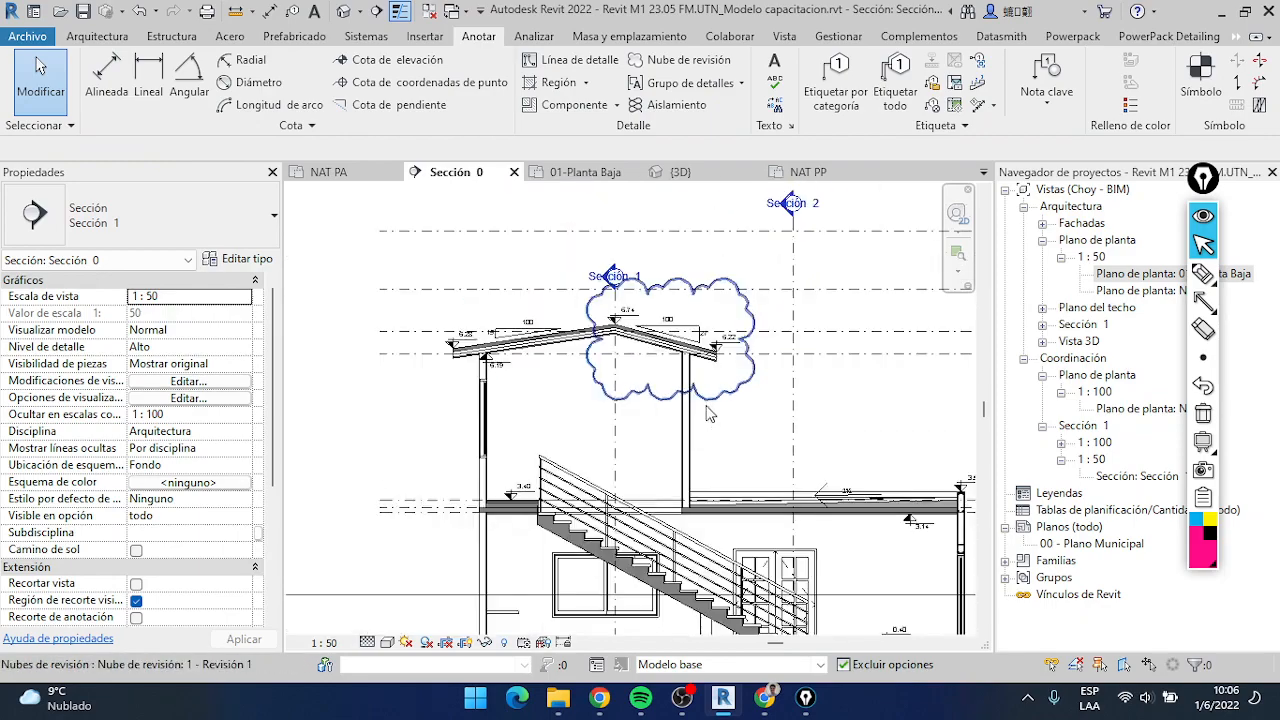
scroll(706, 413, "down", 2)
scroll(680, 405, "up", 6)
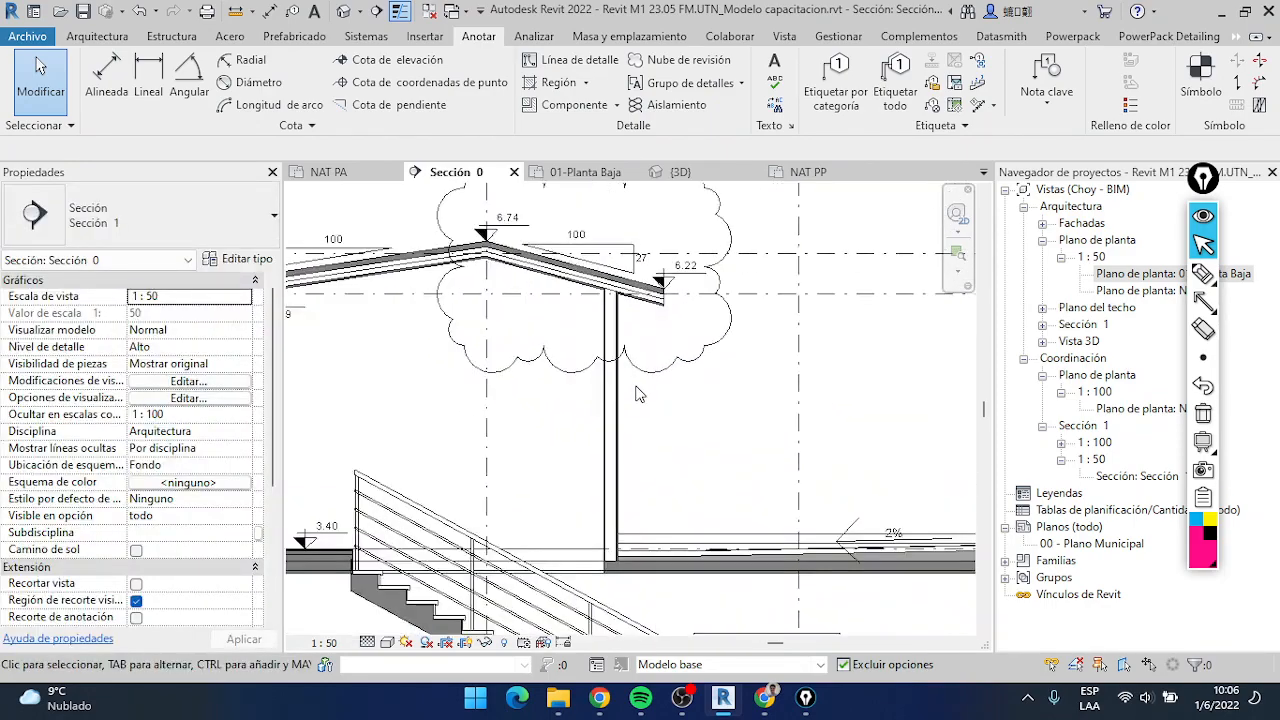
scroll(640, 394, "down", 4)
scroll(620, 360, "up", 4)
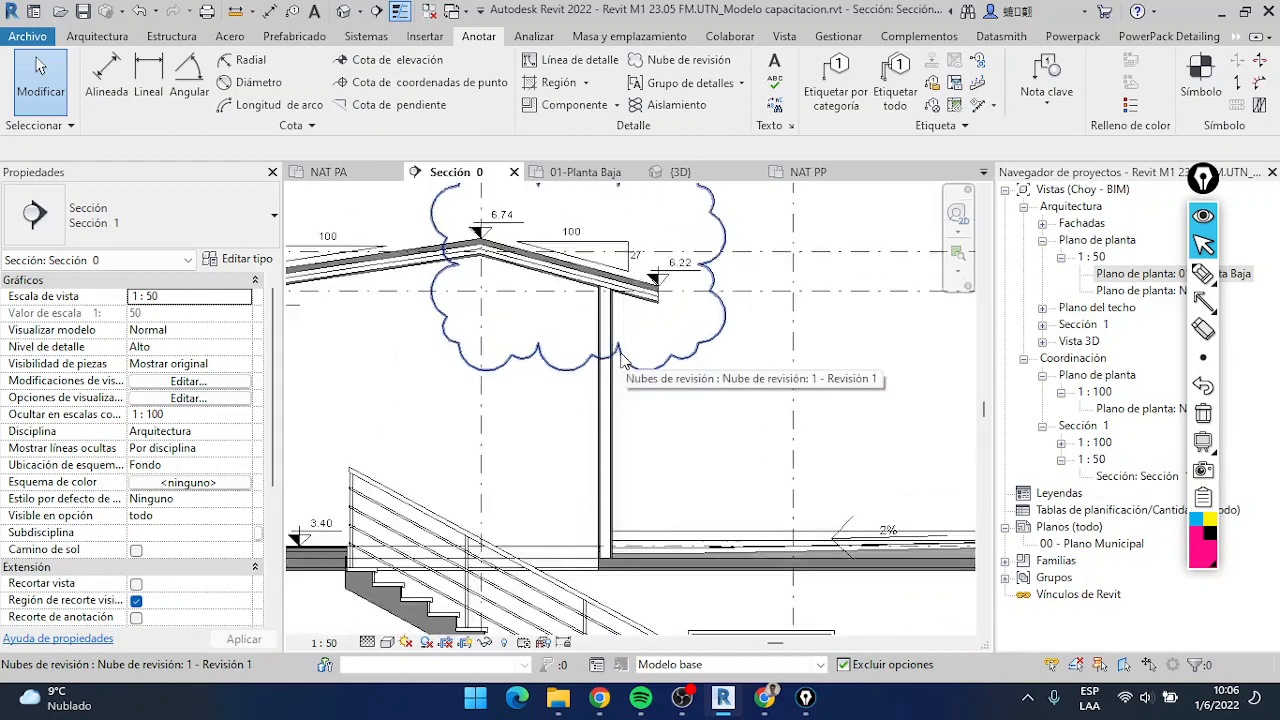
scroll(620, 360, "down", 4)
scroll(670, 372, "up", 3)
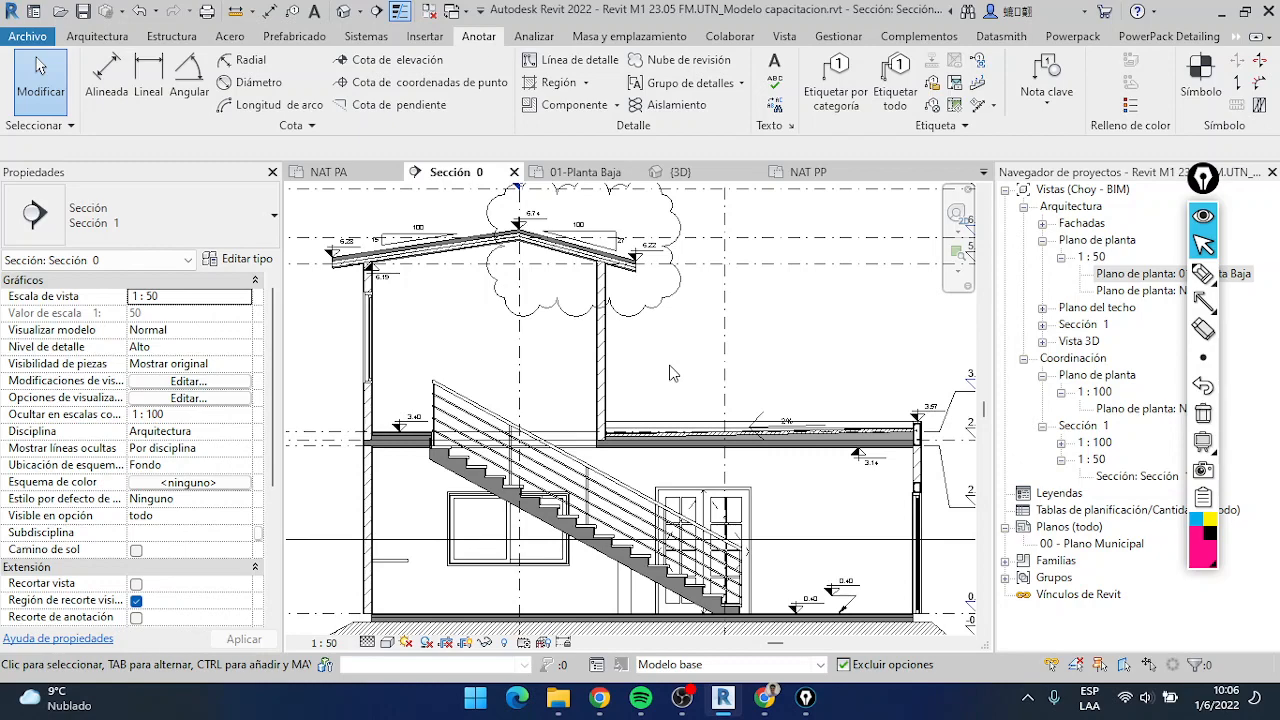
Examine the annotated building section, including its level marks, roof, stair and terrace slab
scroll(617, 388, "down", 2)
scroll(655, 358, "up", 2)
middle_click_drag(664, 357, 707, 372)
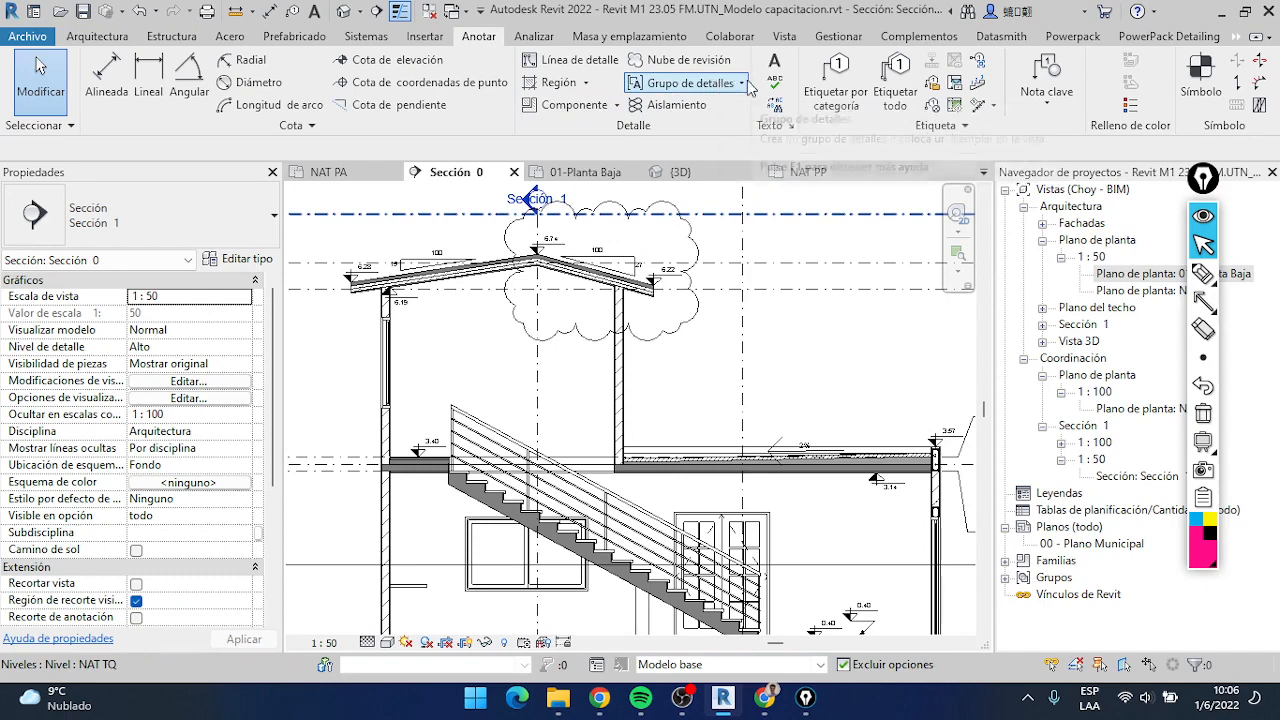
scroll(740, 365, "down", 3)
scroll(740, 365, "up", 5)
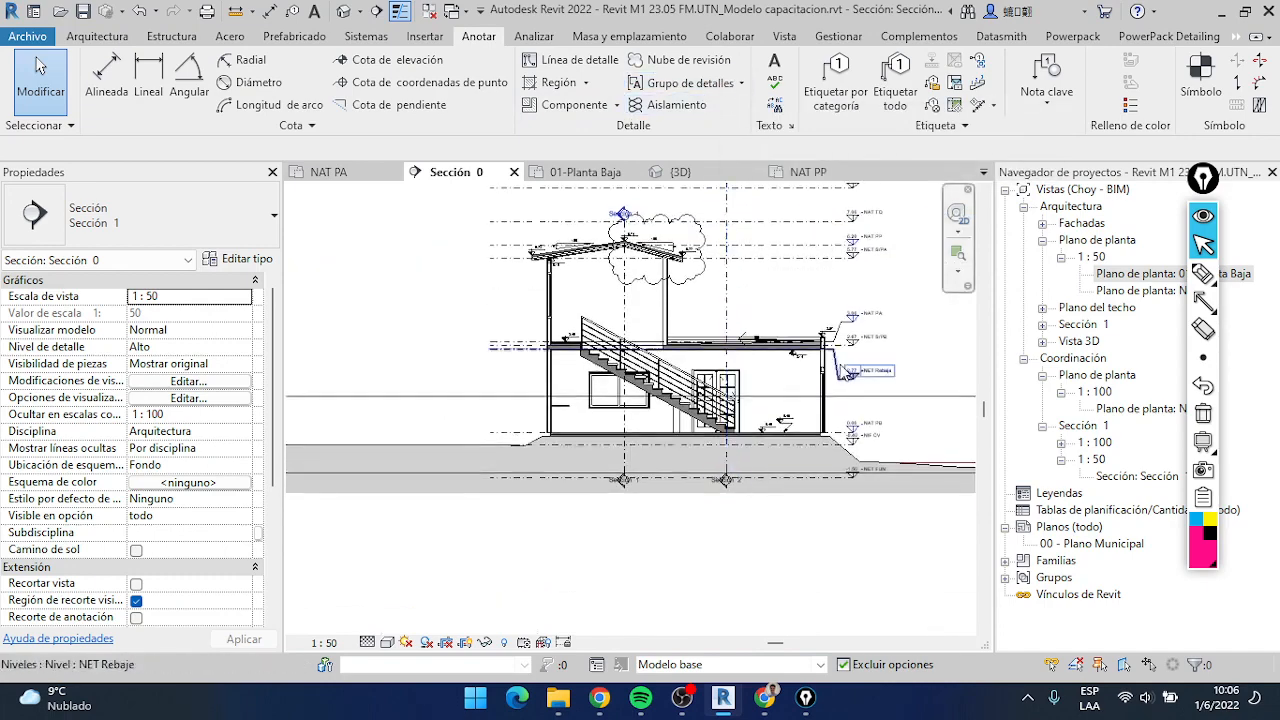
scroll(807, 394, "down", 3)
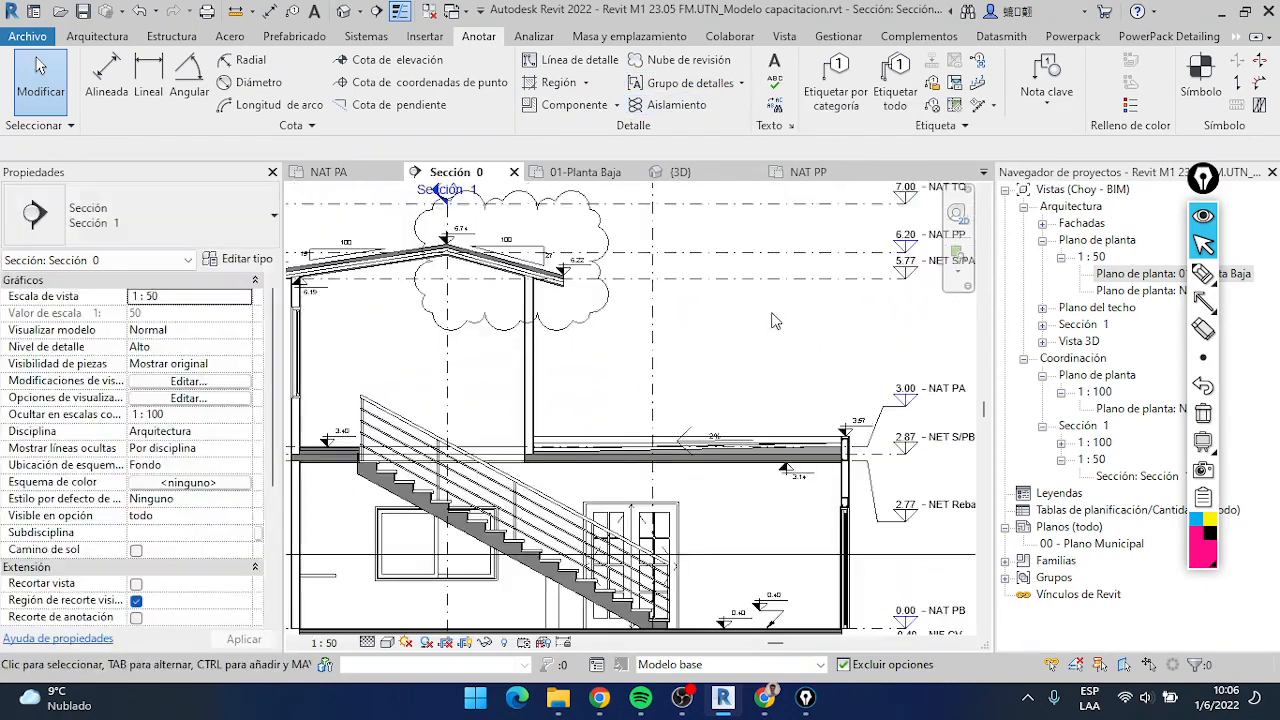
scroll(724, 311, "up", 3)
scroll(712, 381, "down", 2)
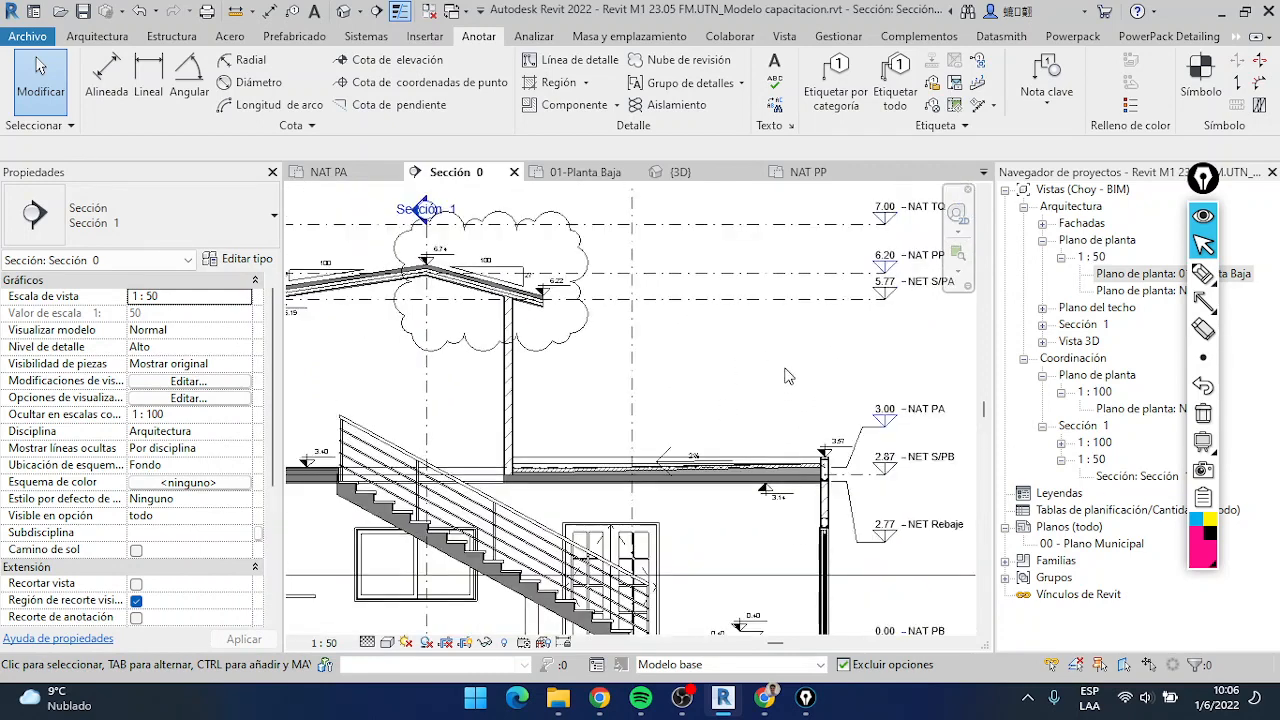
scroll(795, 375, "up", 1)
scroll(700, 357, "down", 3)
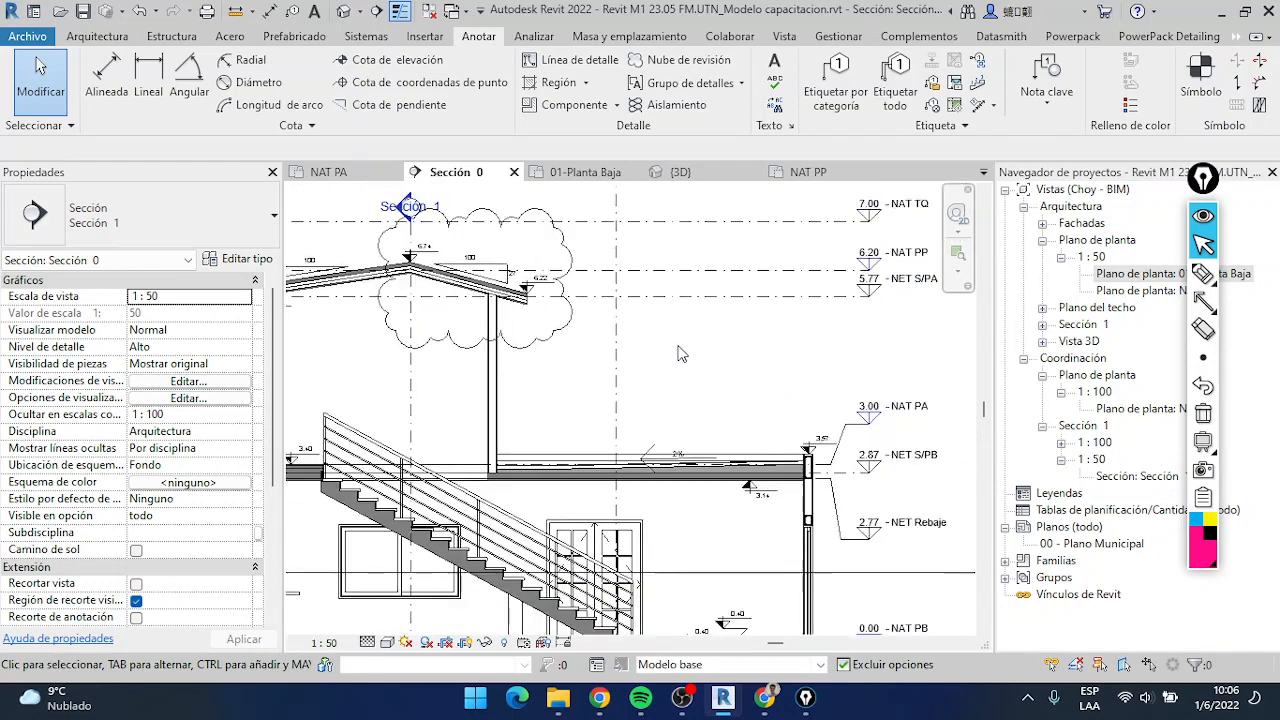
scroll(680, 351, "up", 3)
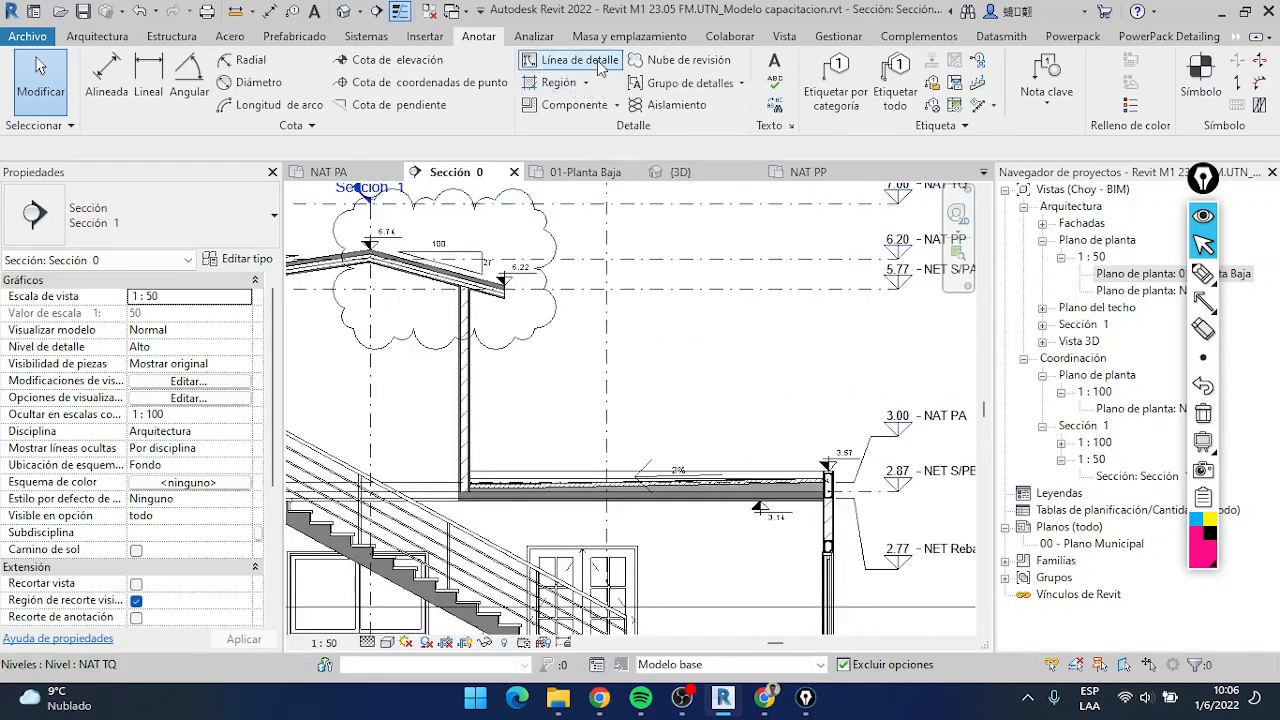
left_click(819, 64)
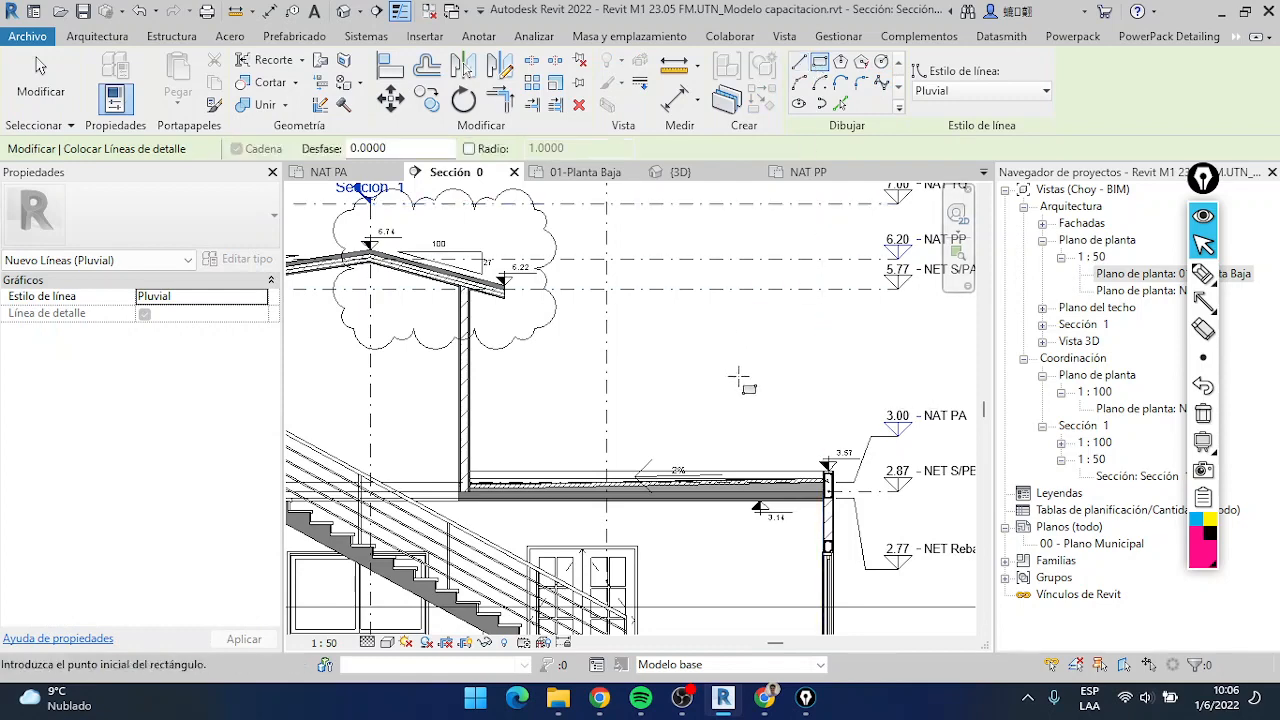
scroll(737, 367, "up", 3)
left_click(735, 326)
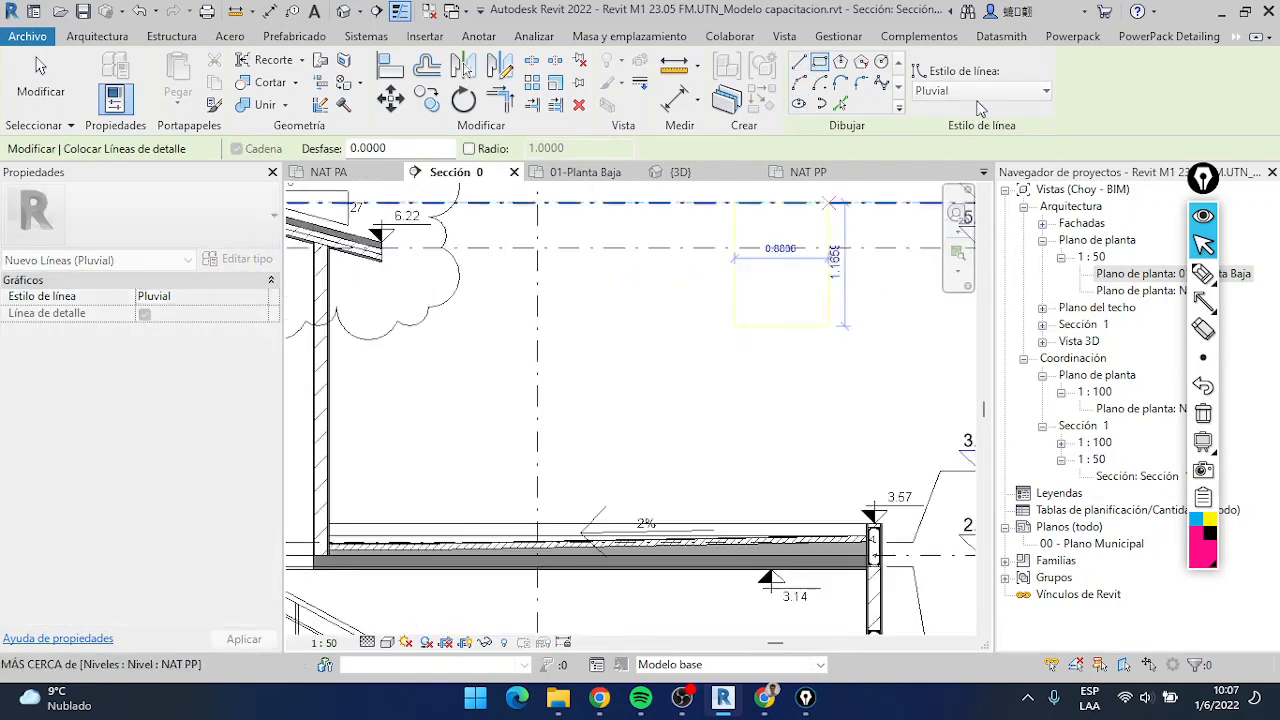
key("Escape")
key("Escape")
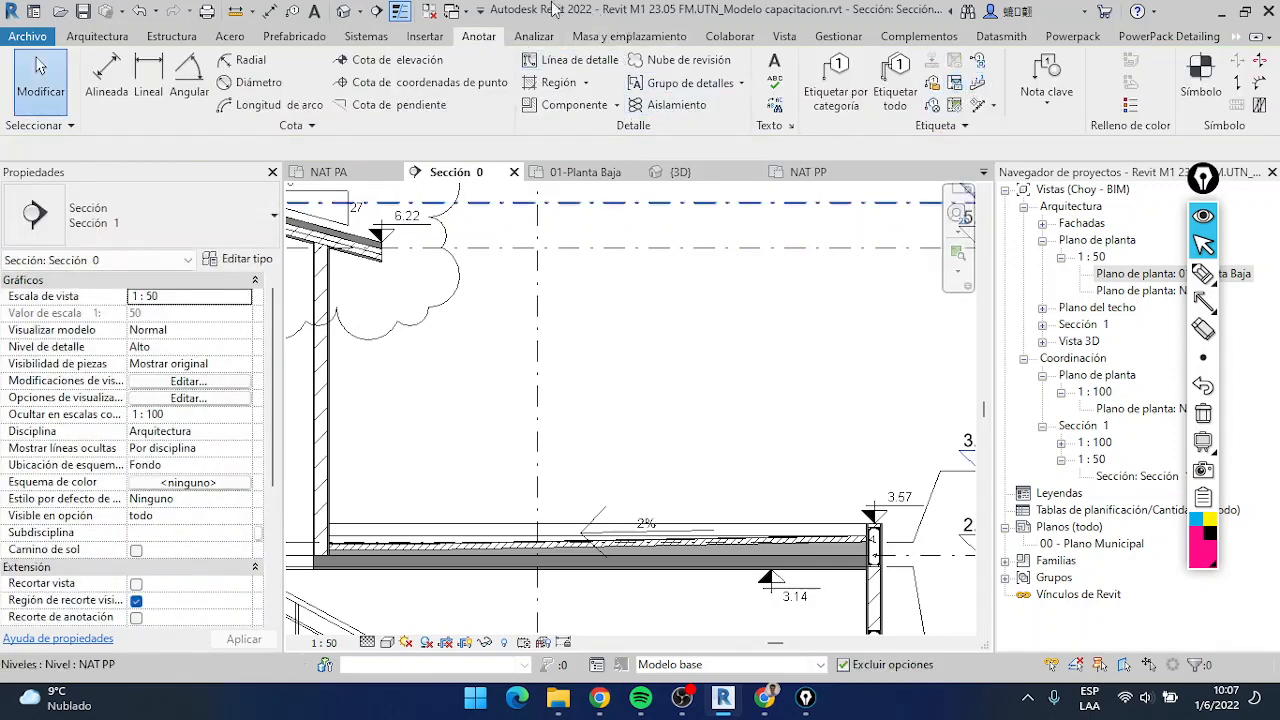
In the 01-Planta Baja plan, draw a stepped three-segment detail line in <Líneas finas> style across the sliding door, with a jog about 0.20 m wide
left_click(740, 84)
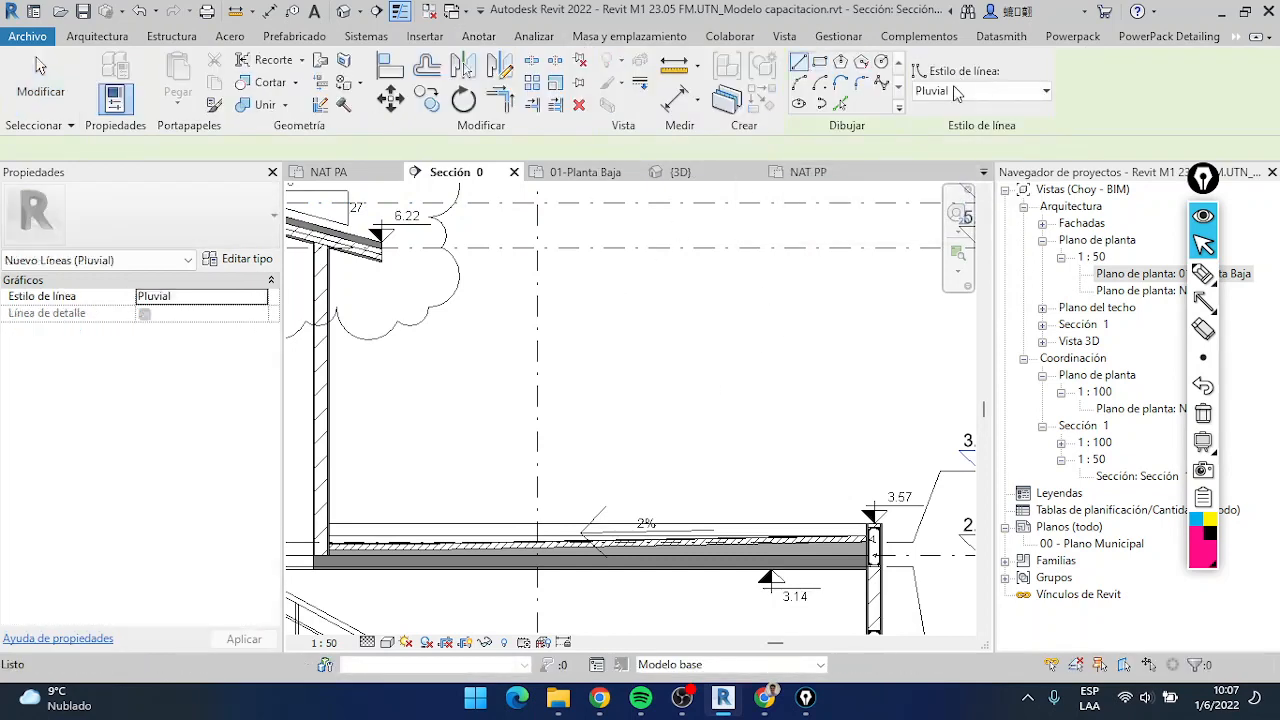
left_click(985, 91)
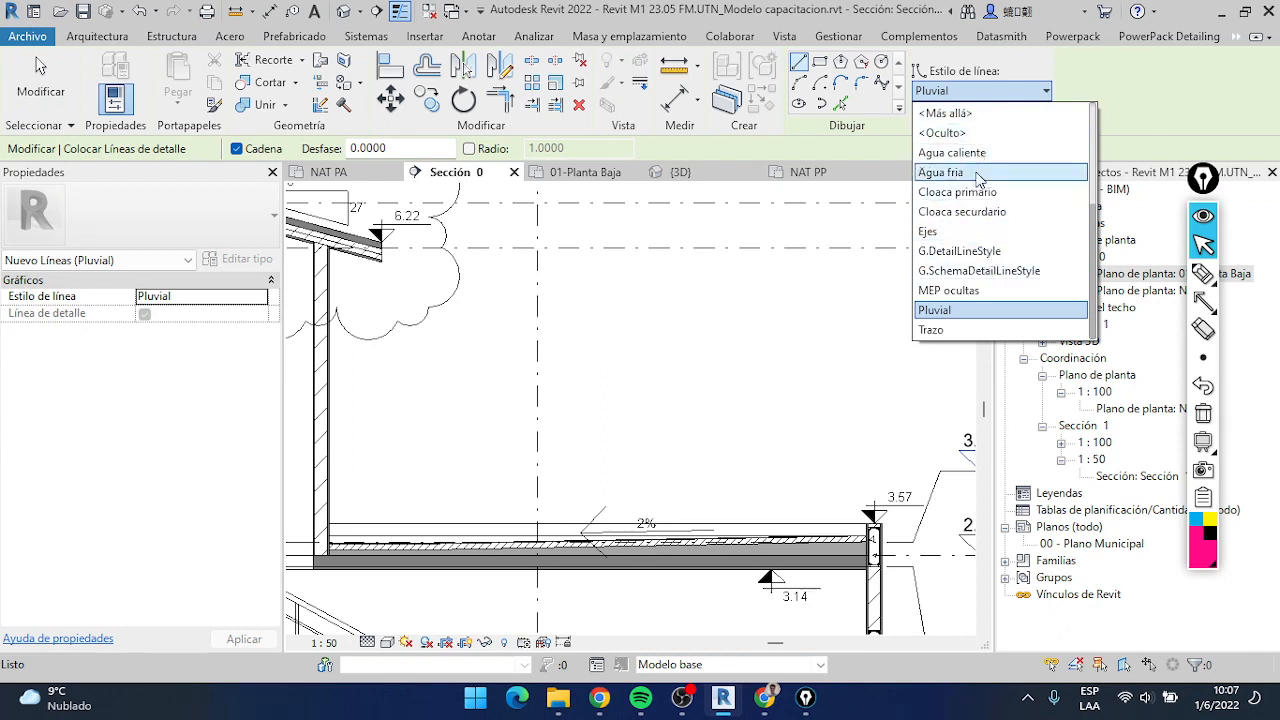
scroll(990, 256, "up", 3)
left_click(995, 225)
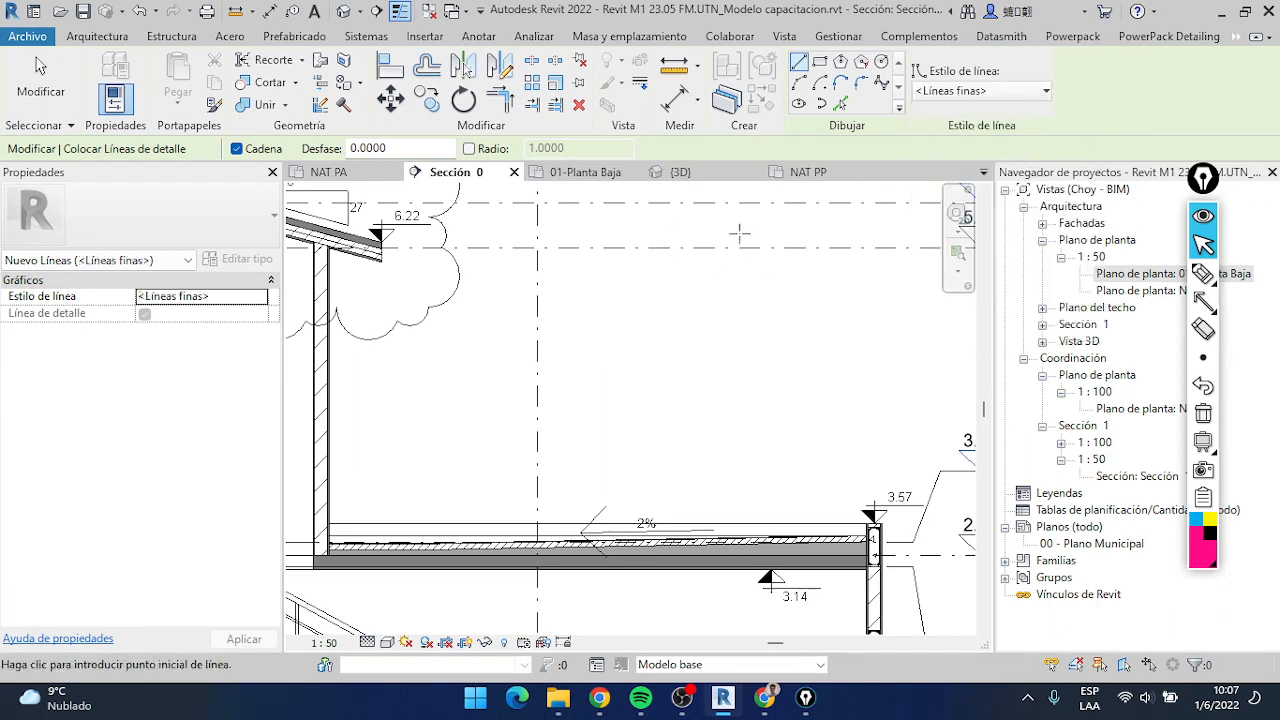
left_click(587, 173)
scroll(671, 493, "down", 1)
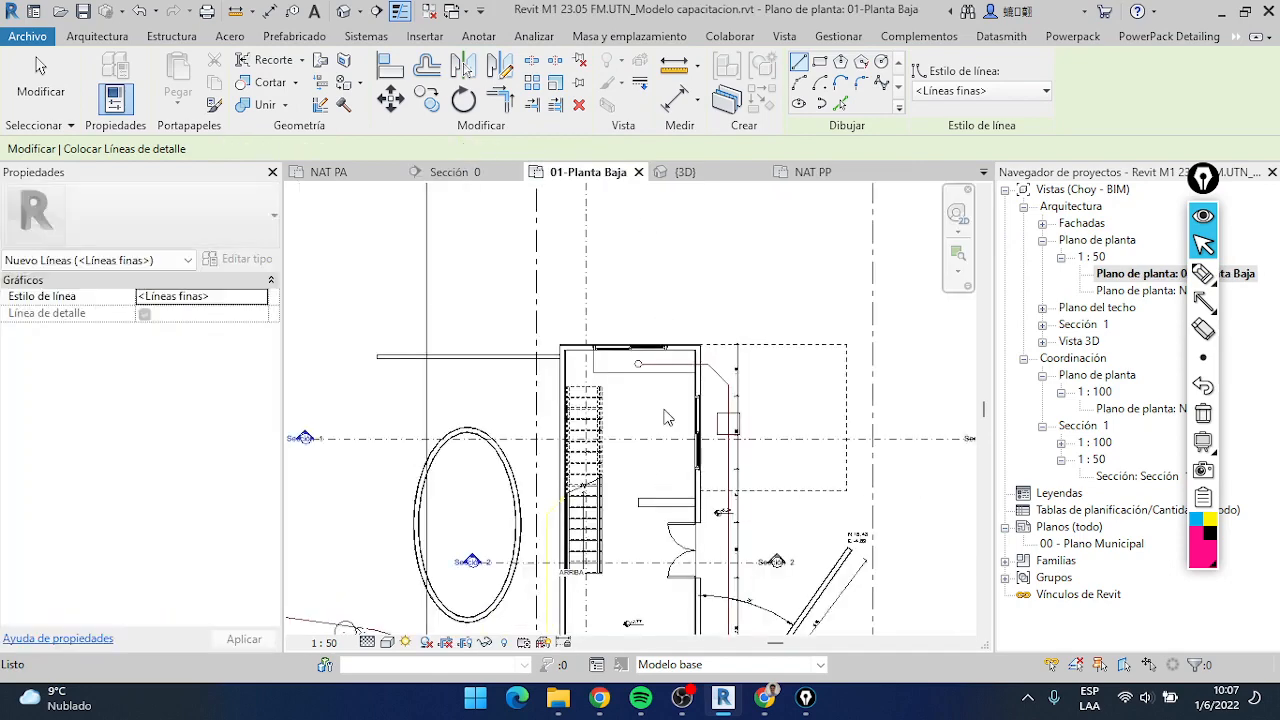
scroll(660, 474, "up", 1)
scroll(628, 390, "down", 1)
middle_click_drag(640, 577, 656, 245)
scroll(590, 325, "up", 5)
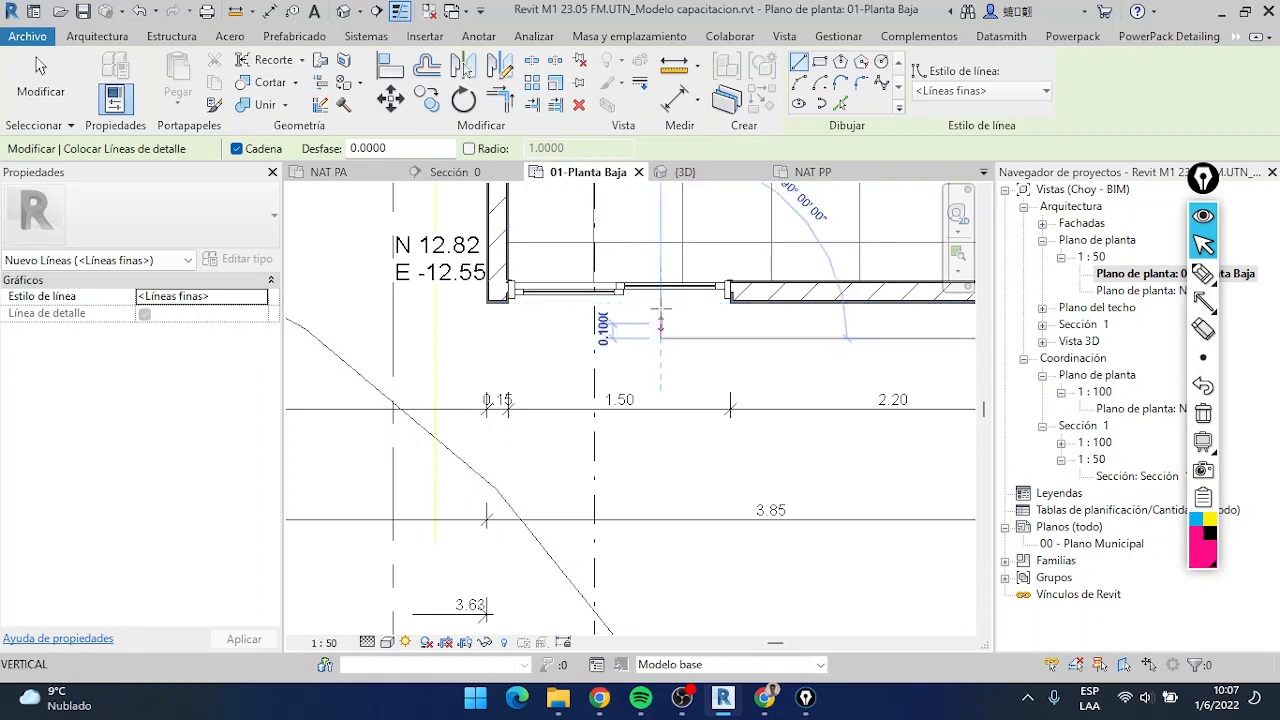
left_click(620, 290)
left_click(629, 296)
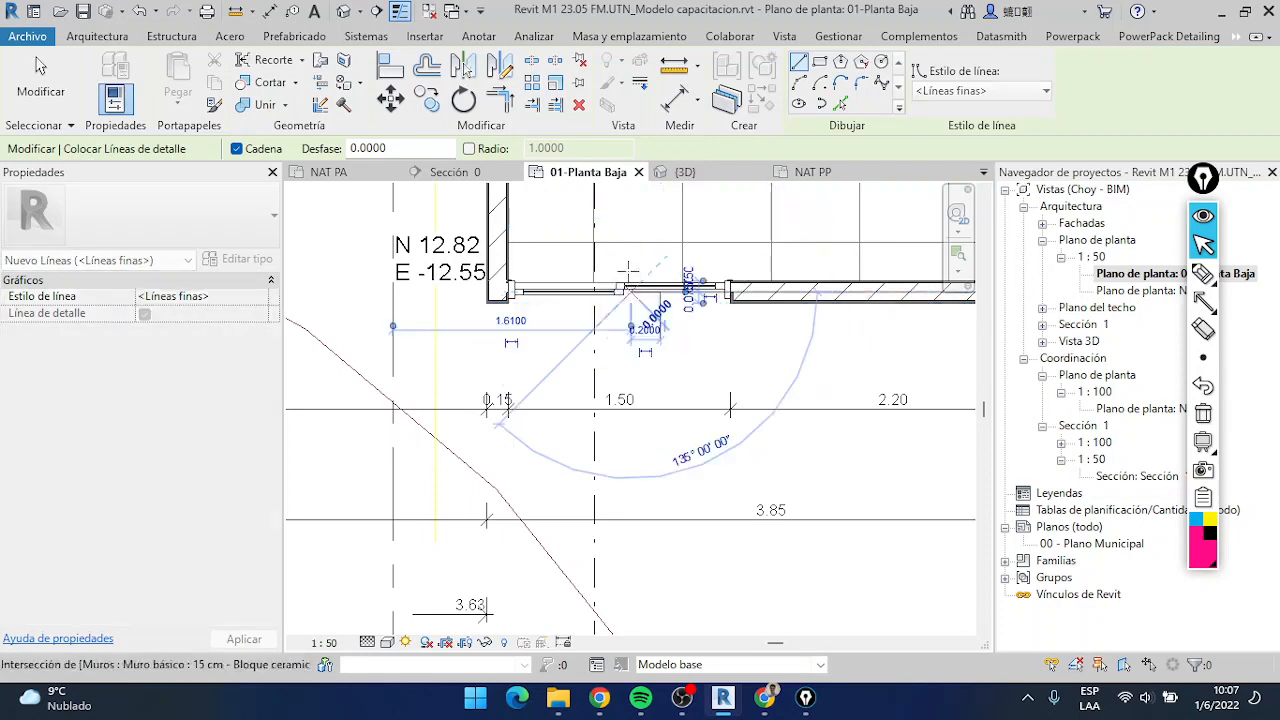
left_click(634, 263)
key("Escape")
key("Escape")
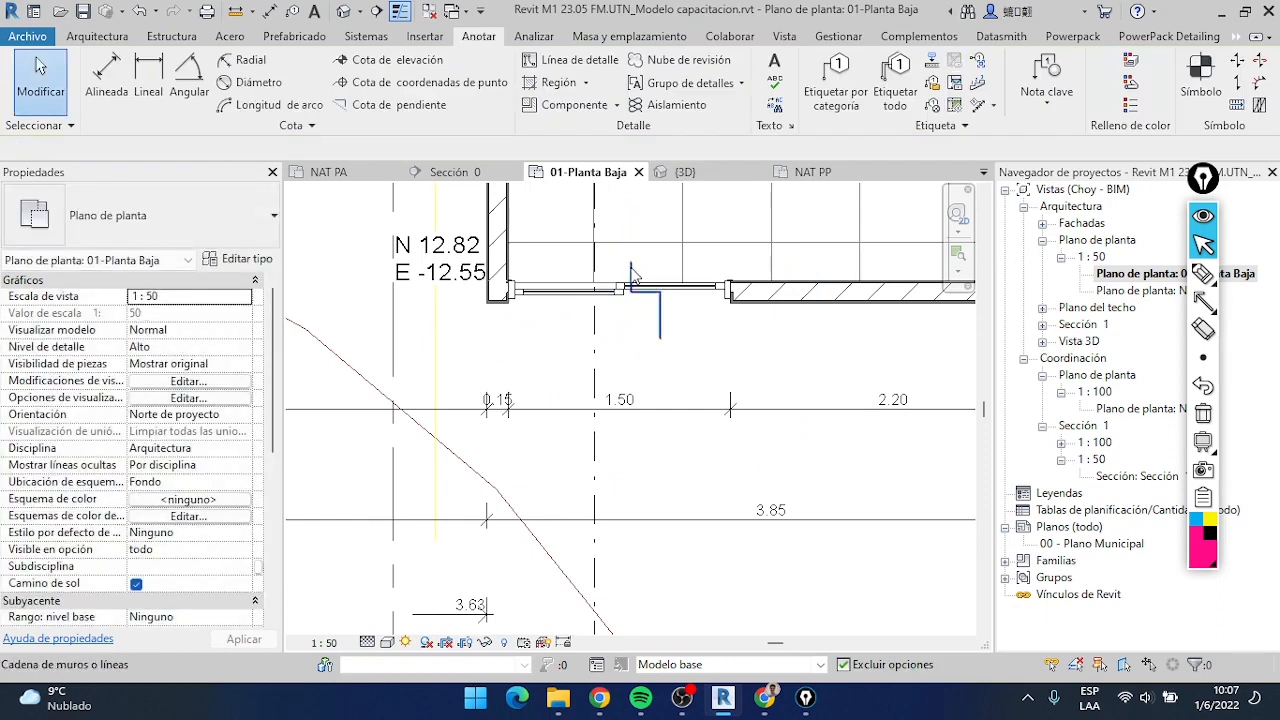
Change the line style of the stepped line's three segments to <Líneas medias>
left_click(895, 91)
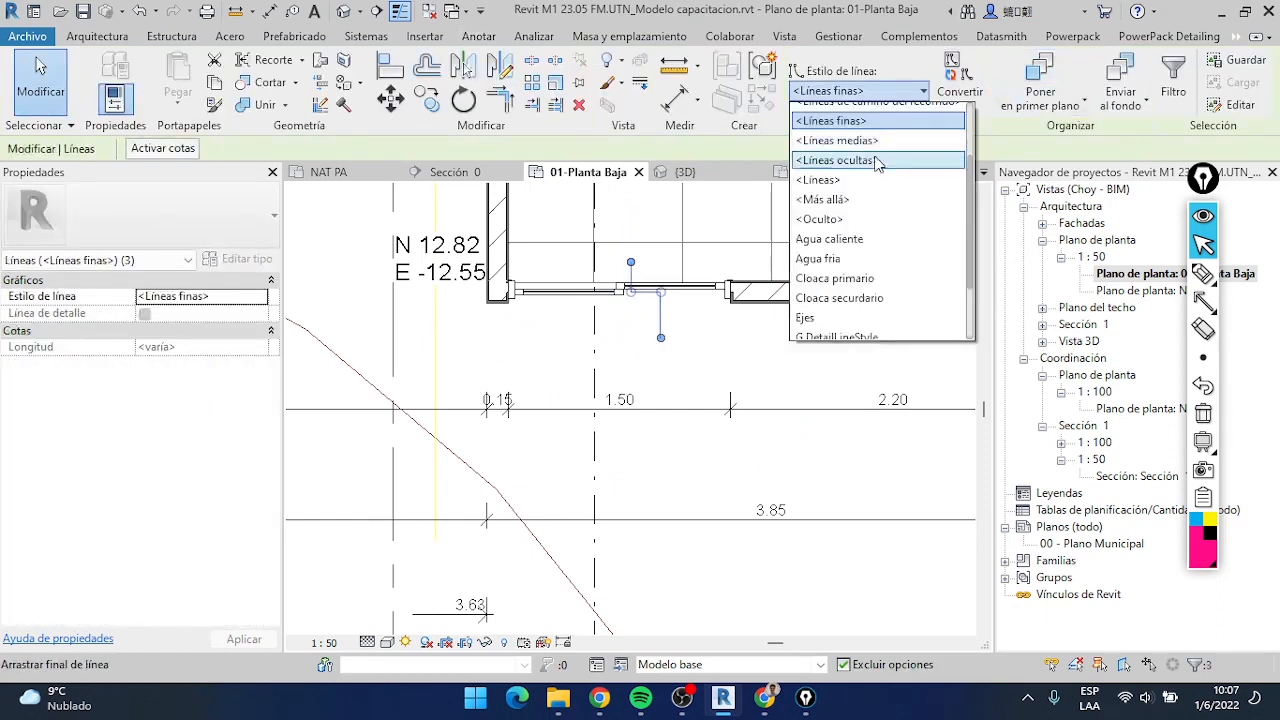
left_click(871, 162)
key("Escape")
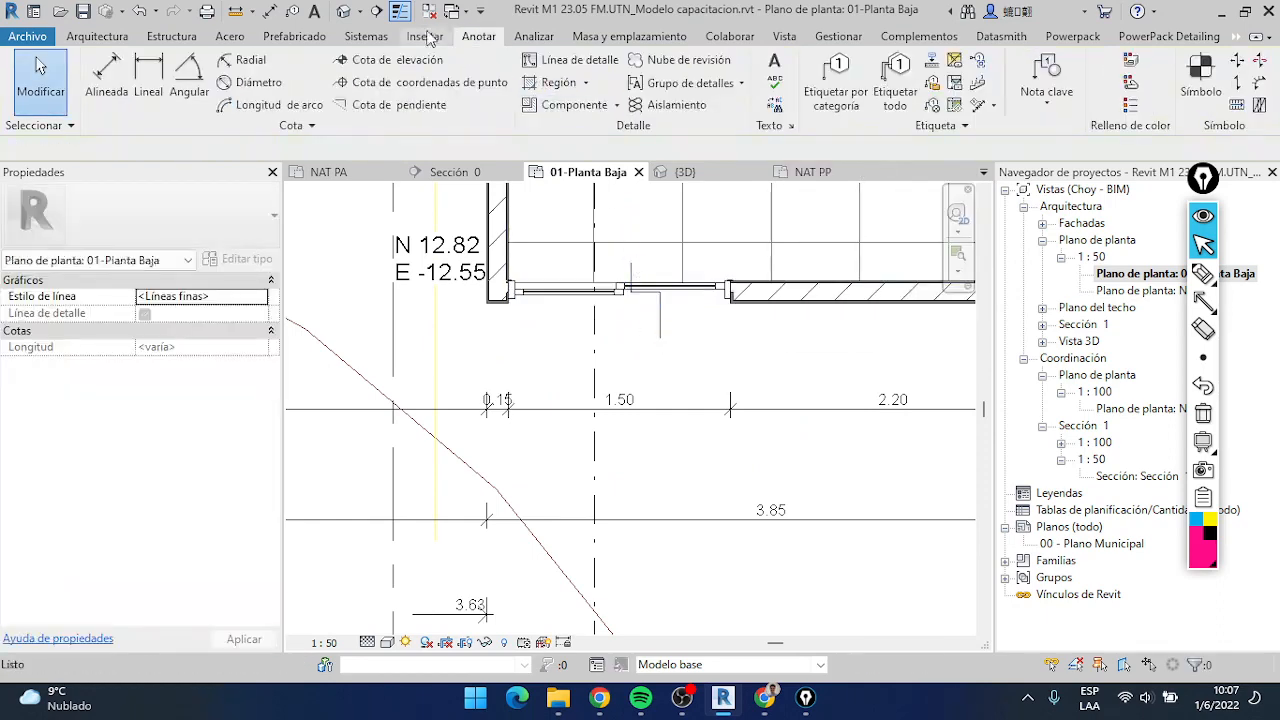
Extend the stepped line's inner vertical segment farther into the room
left_click(630, 272)
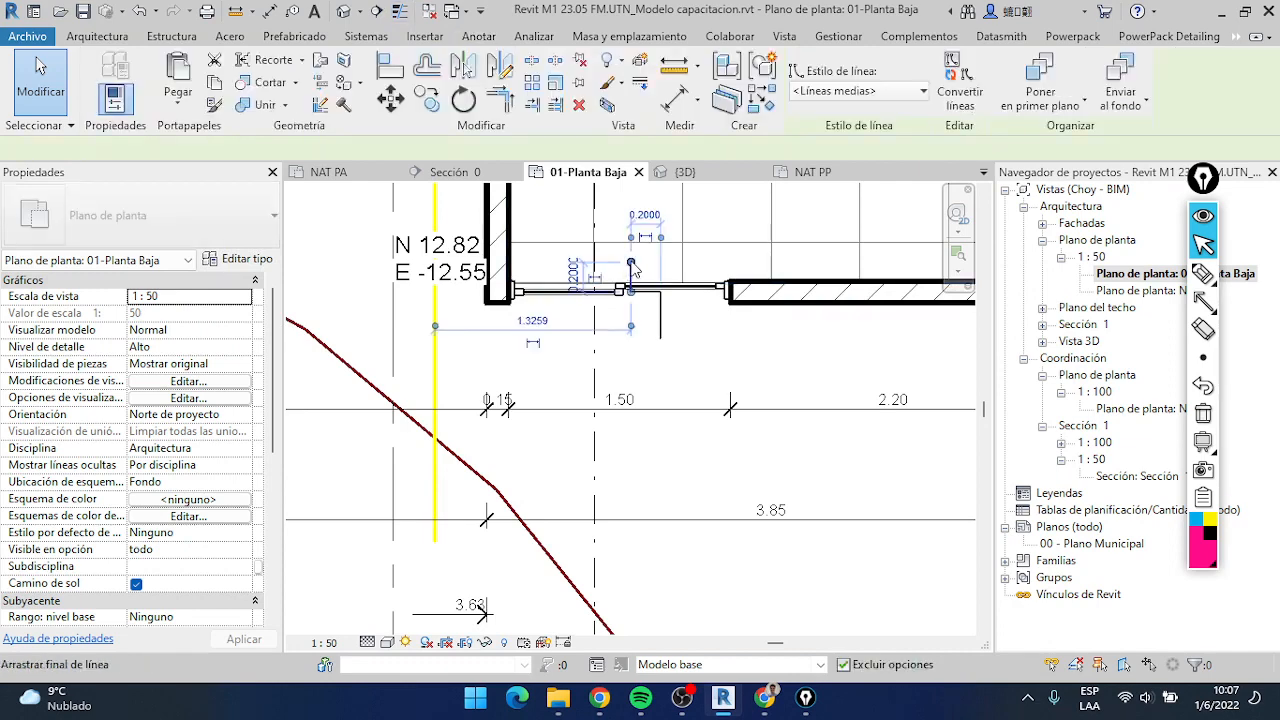
left_click_drag(630, 262, 630, 241)
left_click(689, 330)
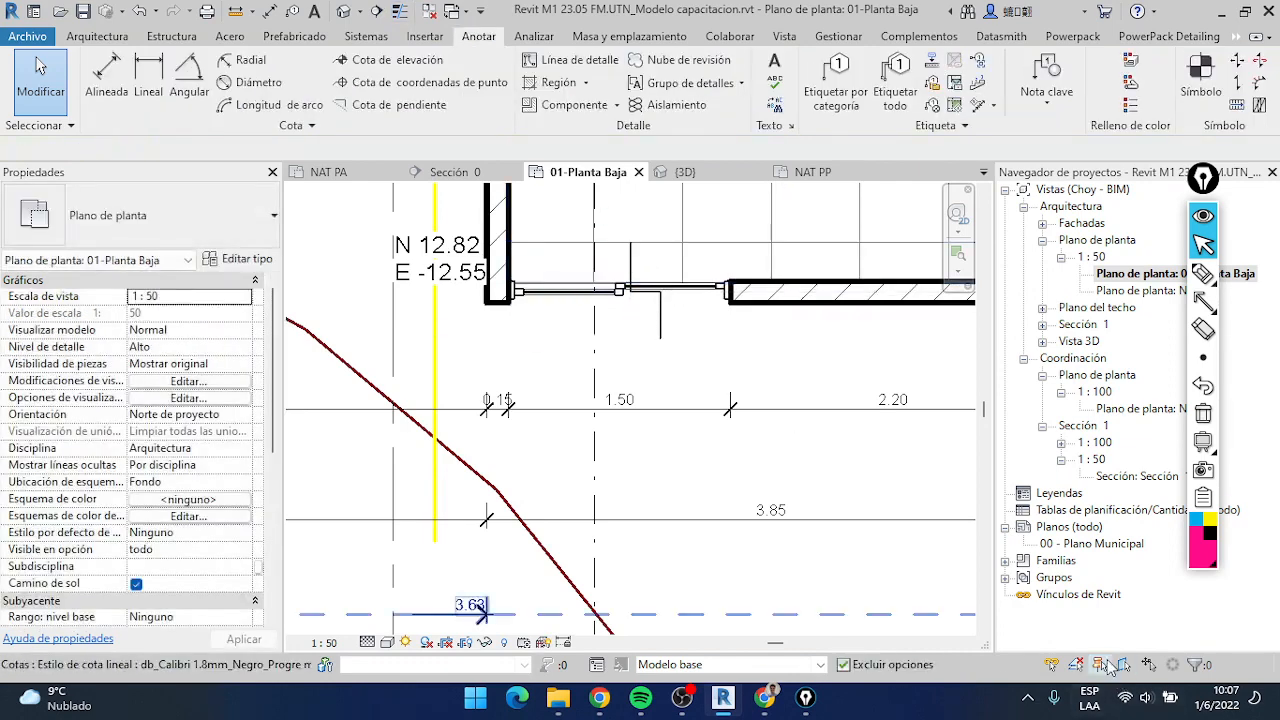
Mark the Create Group command with an arrow and group the stepped line's three segments as a detail group named "Salto de nivel"
left_click_drag(608, 215, 644, 263)
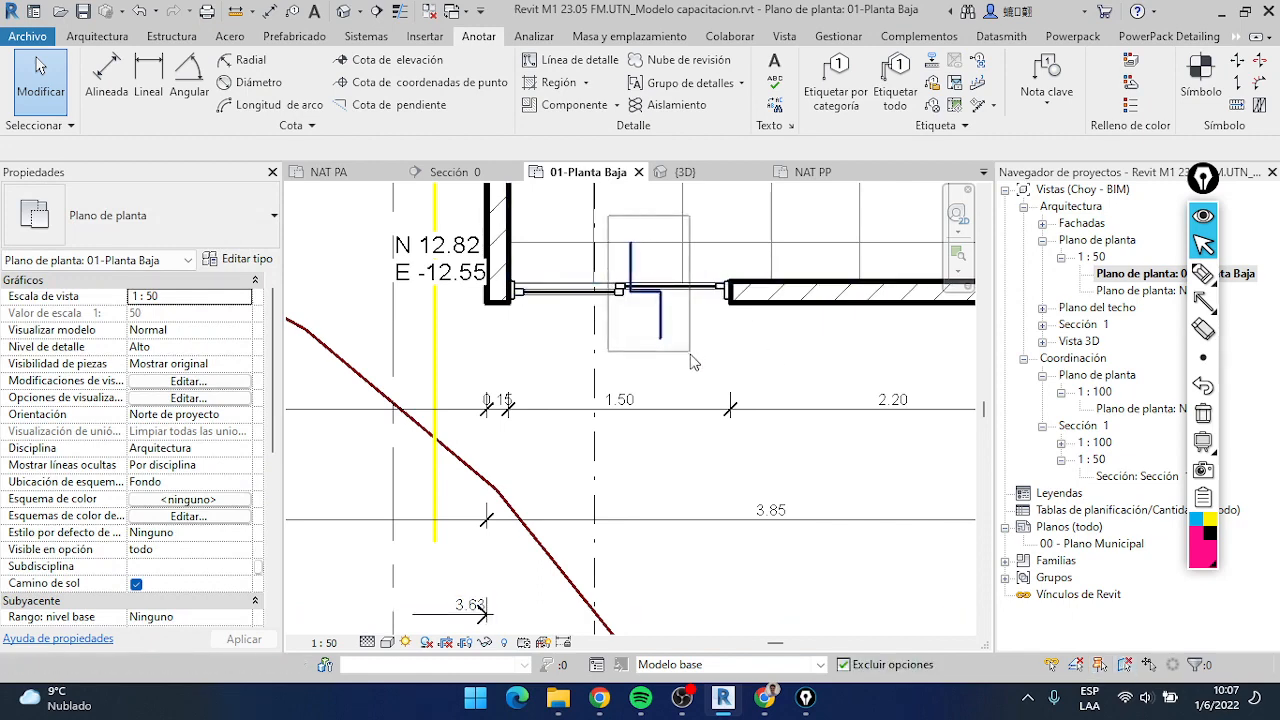
left_click_drag(611, 205, 704, 356)
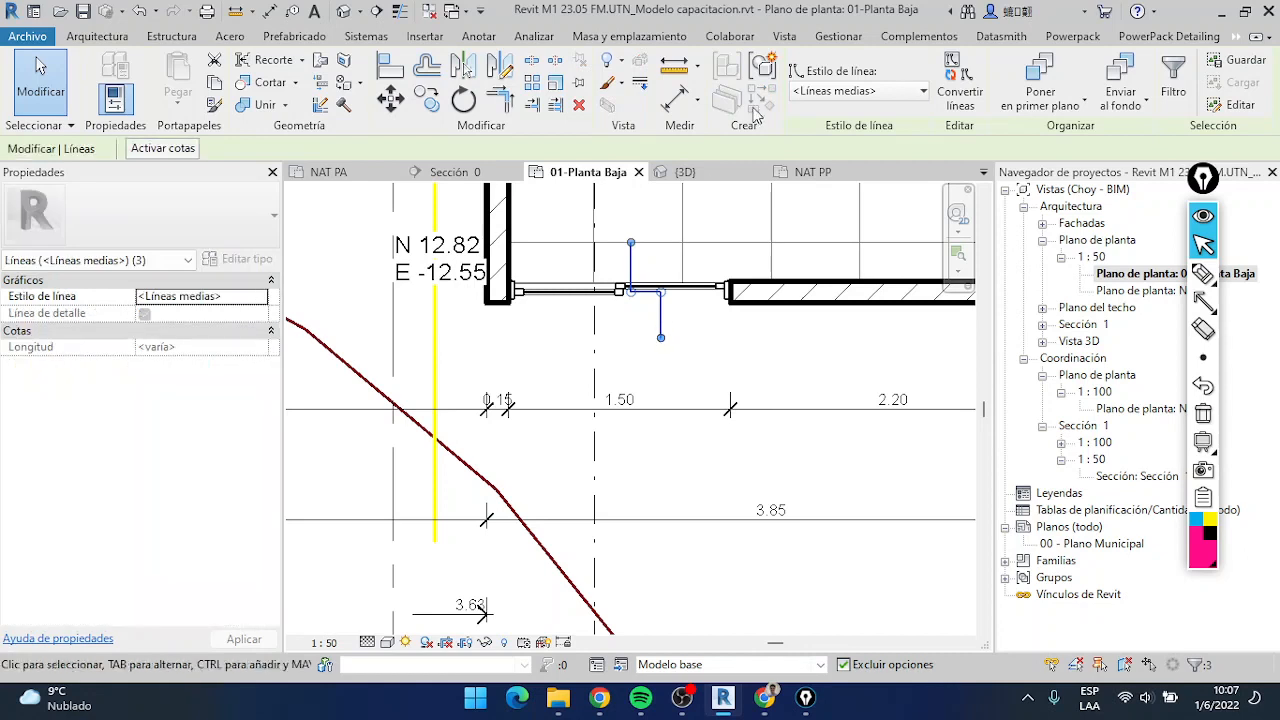
left_click(1203, 300)
left_click_drag(709, 210, 766, 110)
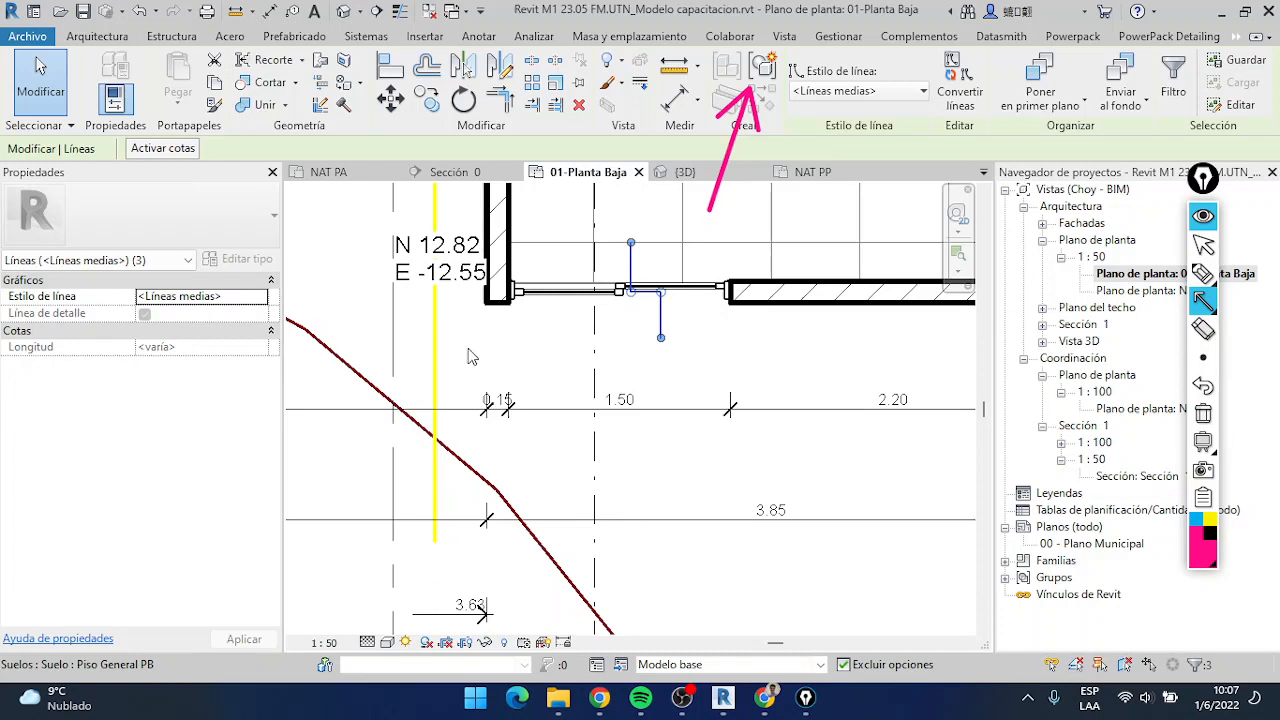
mouse_move(1203, 273)
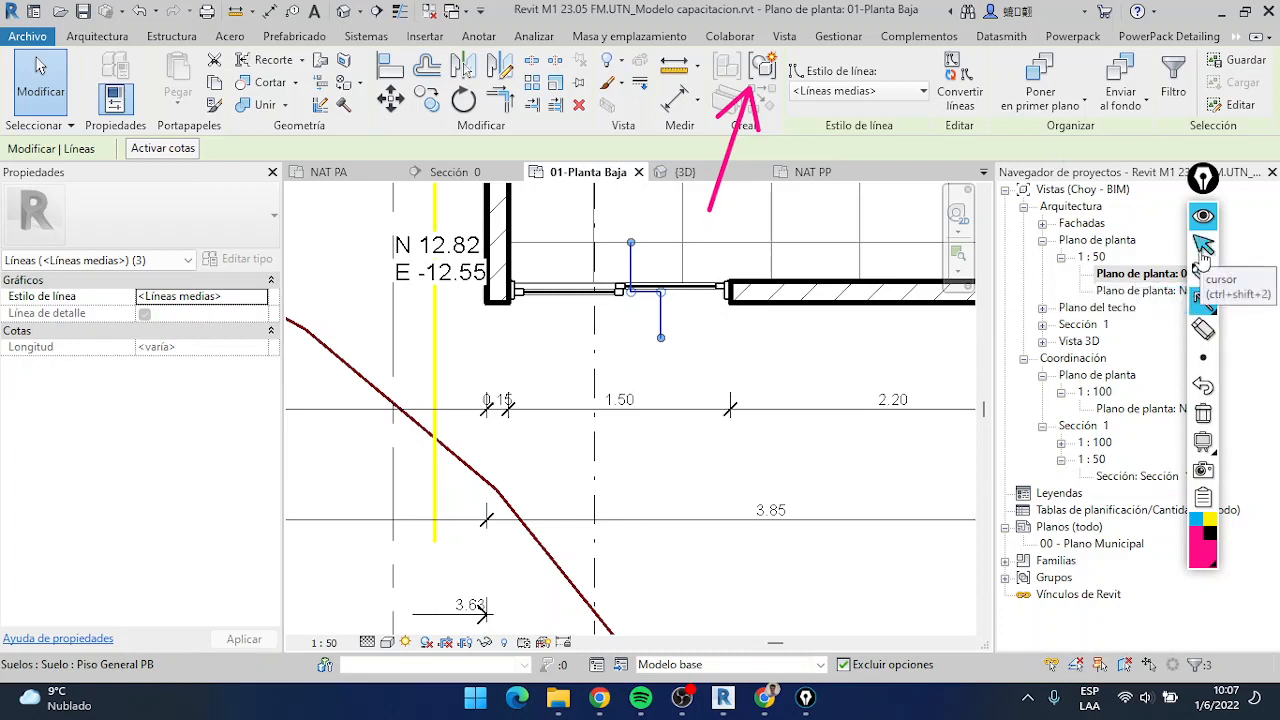
left_click(1203, 248)
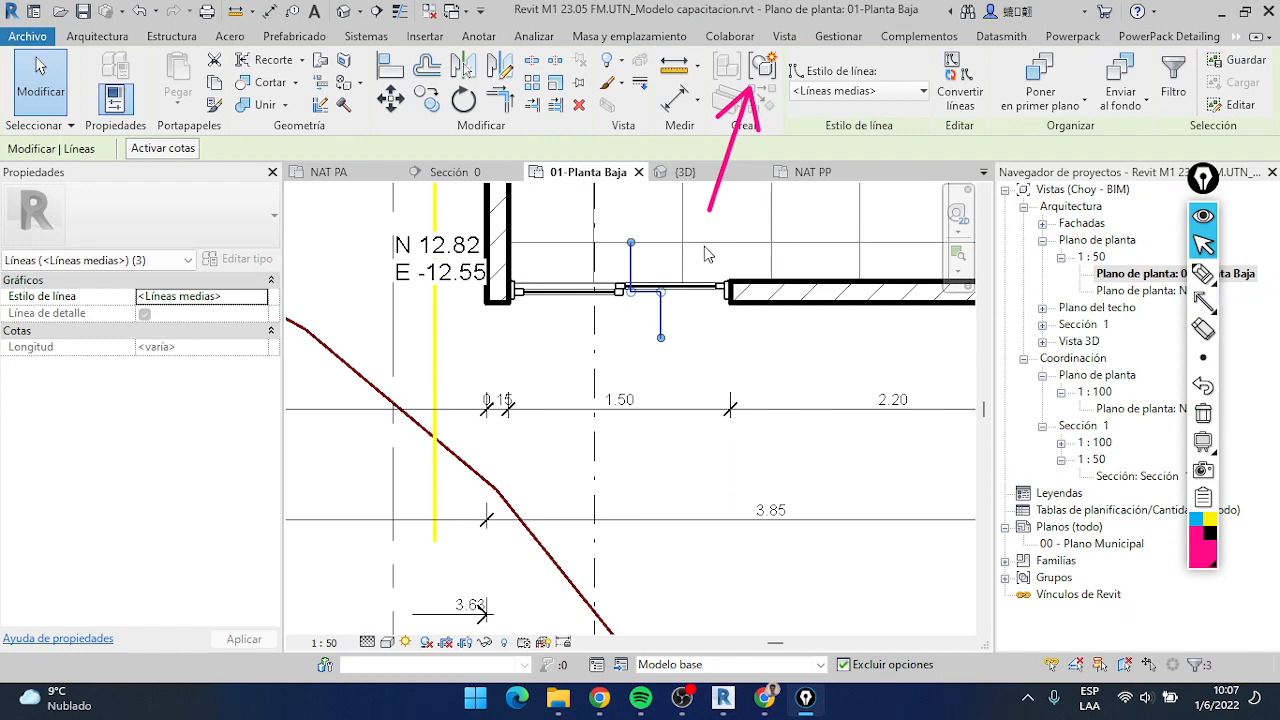
left_click(765, 72)
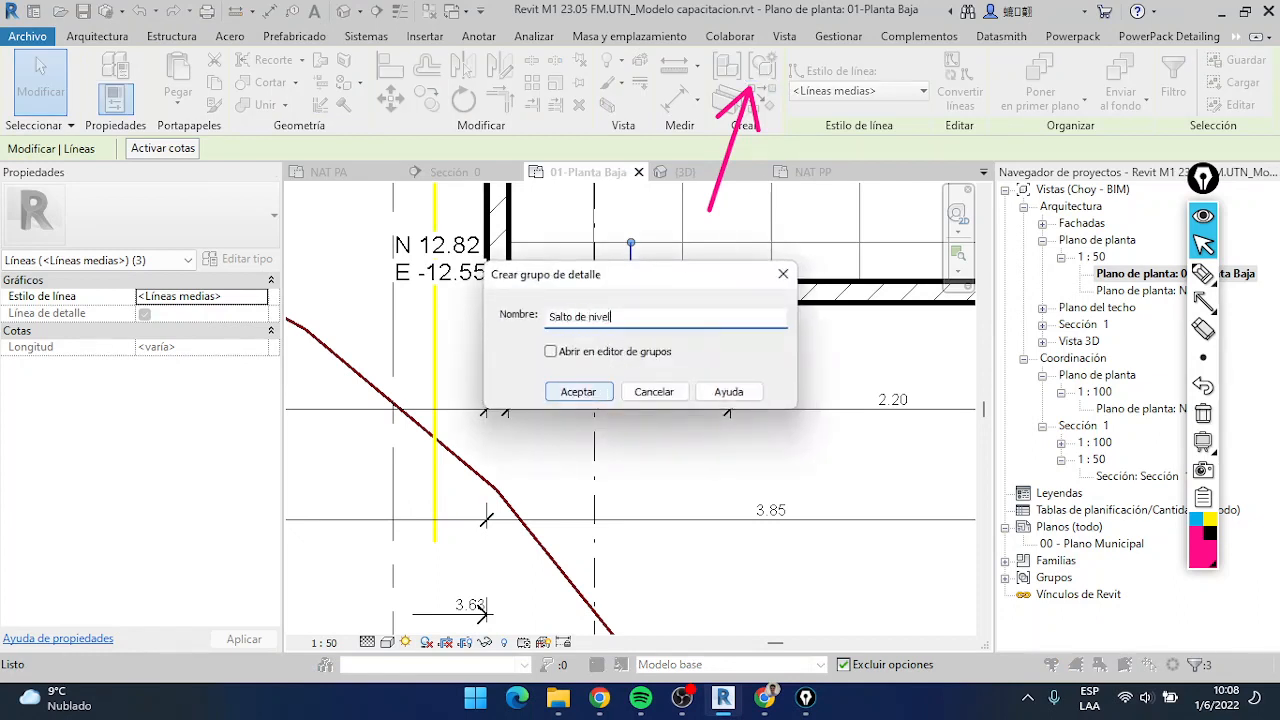
type("Salto de nivel")
key("Return")
In the NAT PA plan, place the detail group "Salto de nivel" on the sliding door between the bedroom and the terrace
scroll(700, 345, "down", 1)
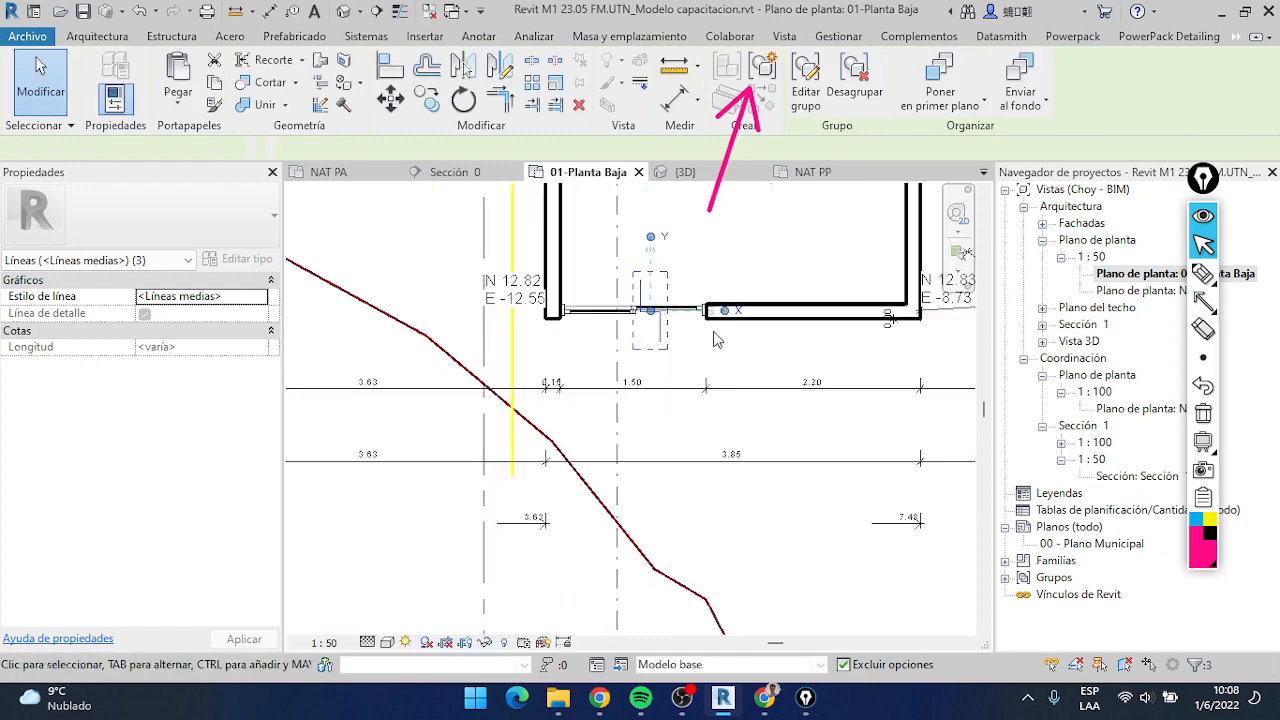
scroll(715, 340, "down", 2)
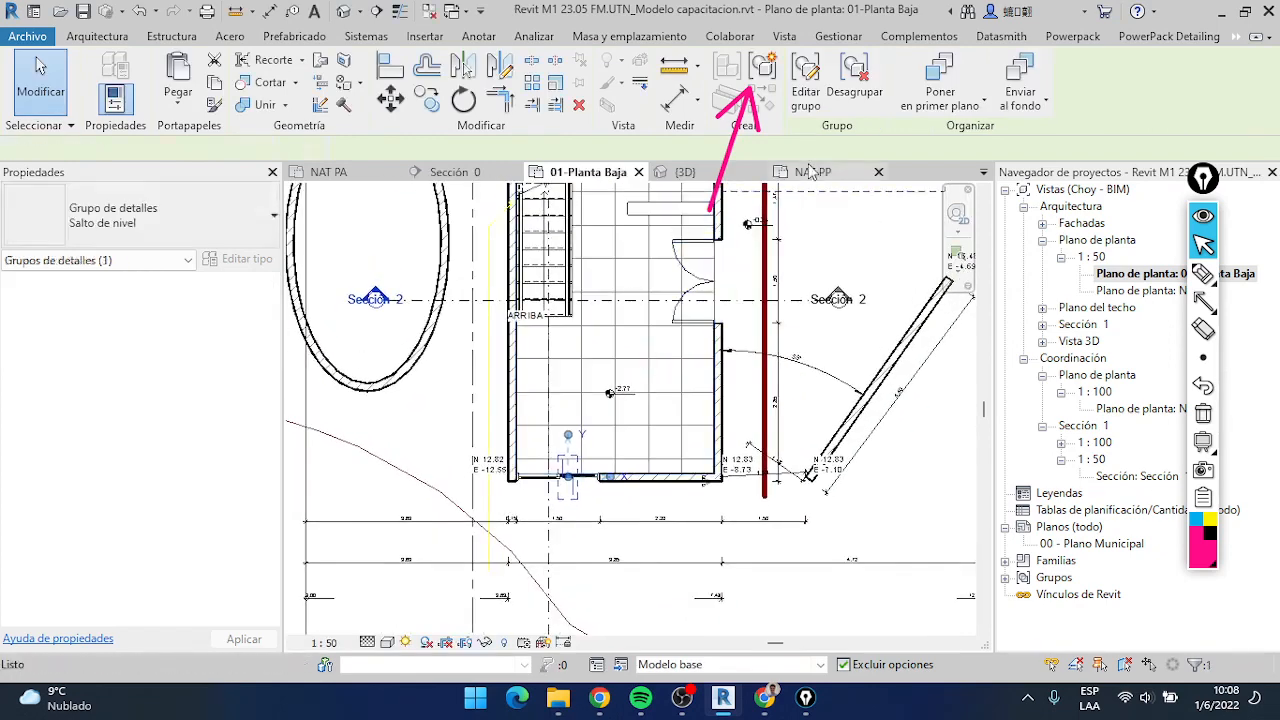
left_click(810, 171)
left_click(355, 173)
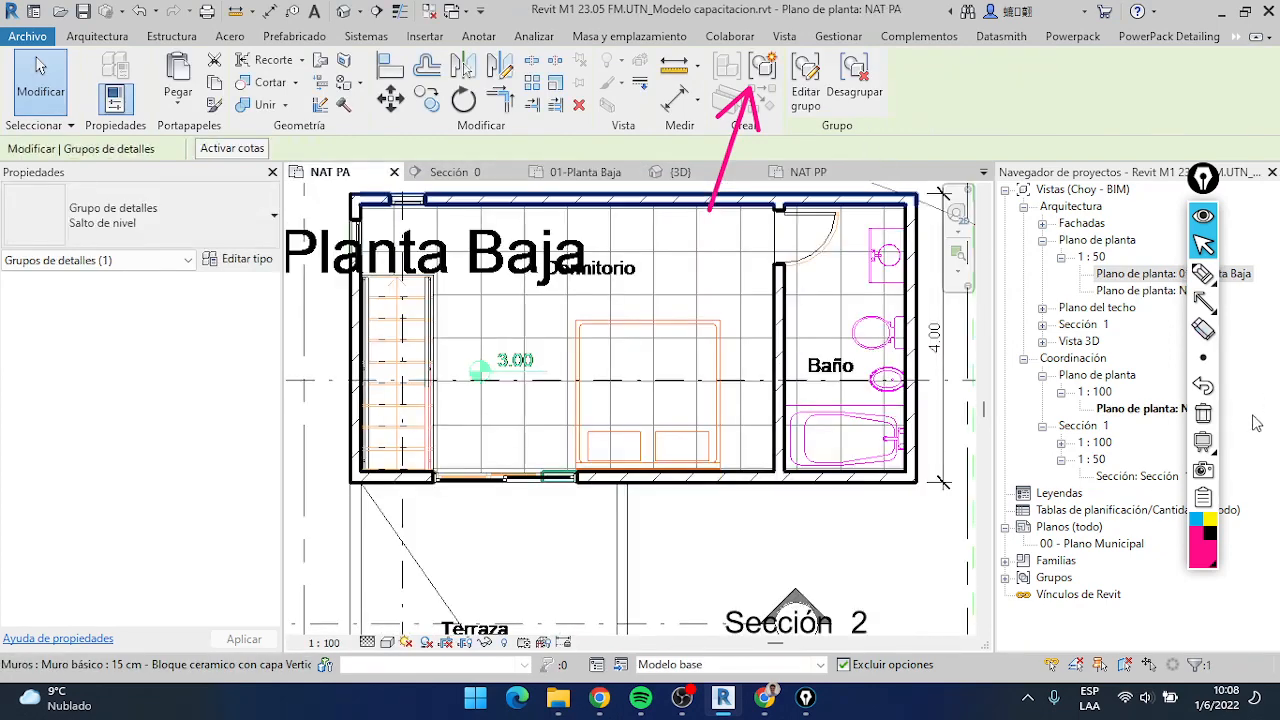
left_click(477, 37)
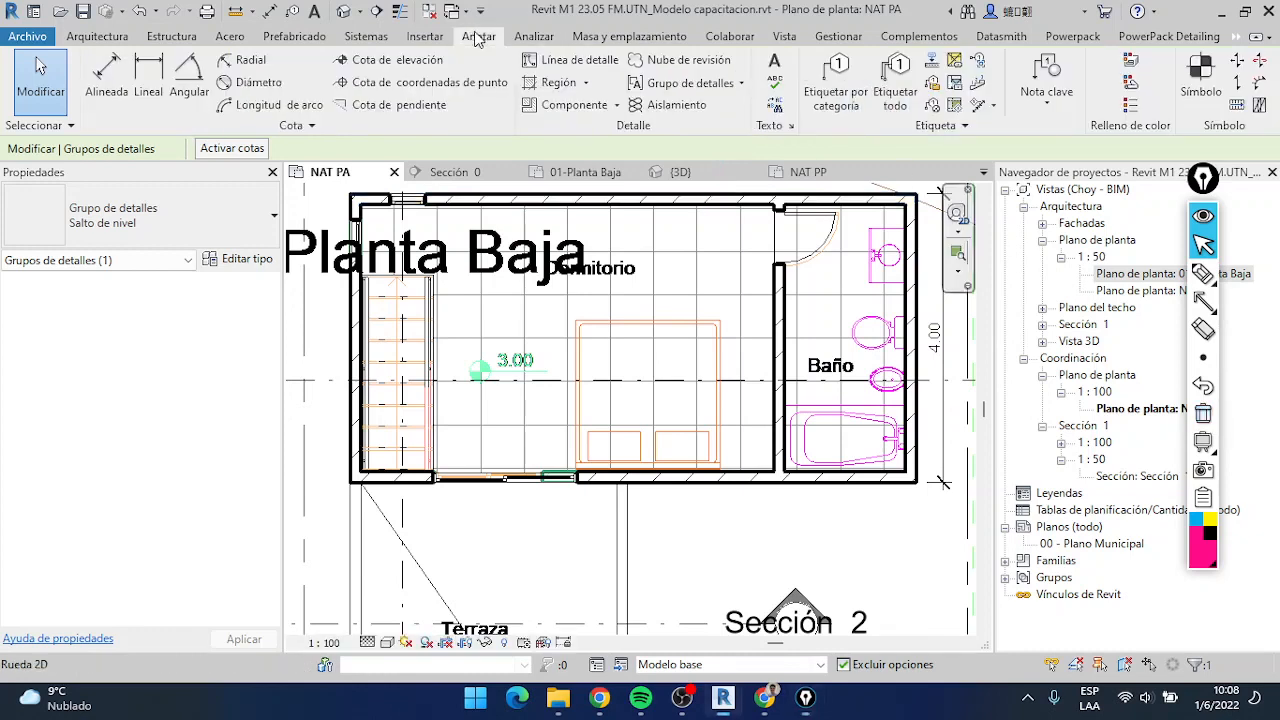
left_click(741, 84)
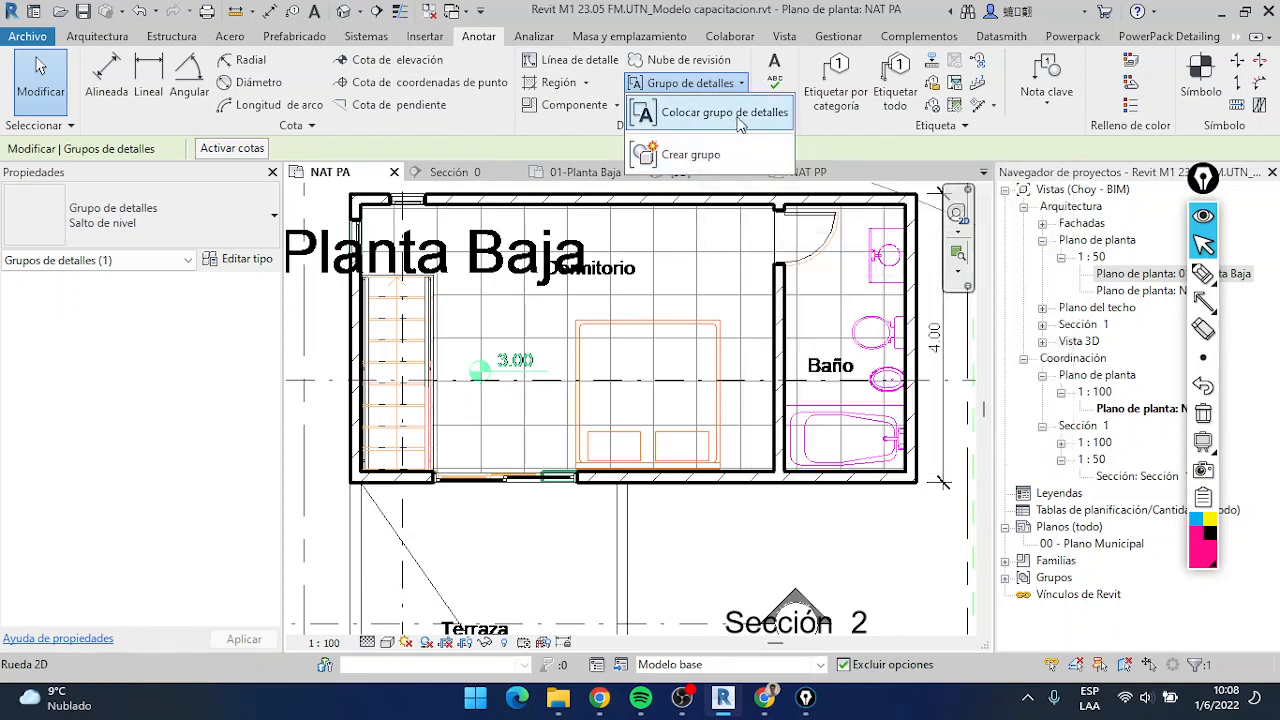
left_click(735, 118)
scroll(484, 478, "up", 2)
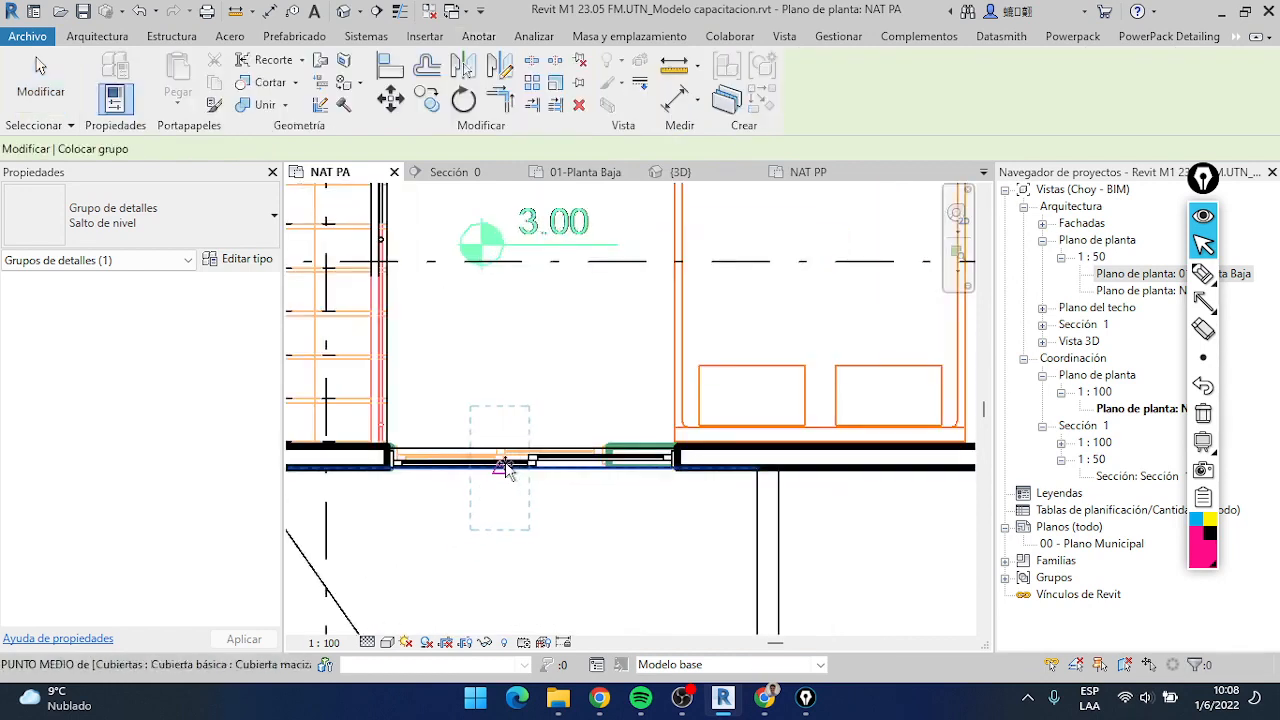
left_click(113, 240)
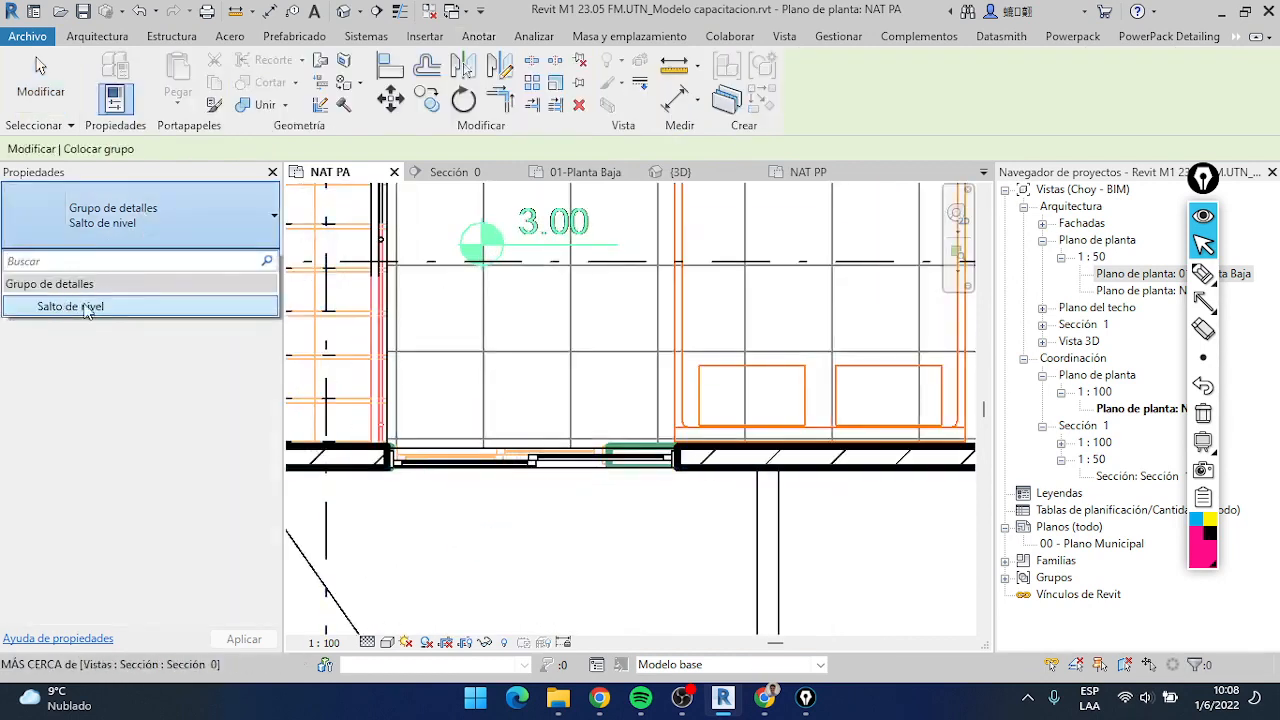
left_click(143, 236)
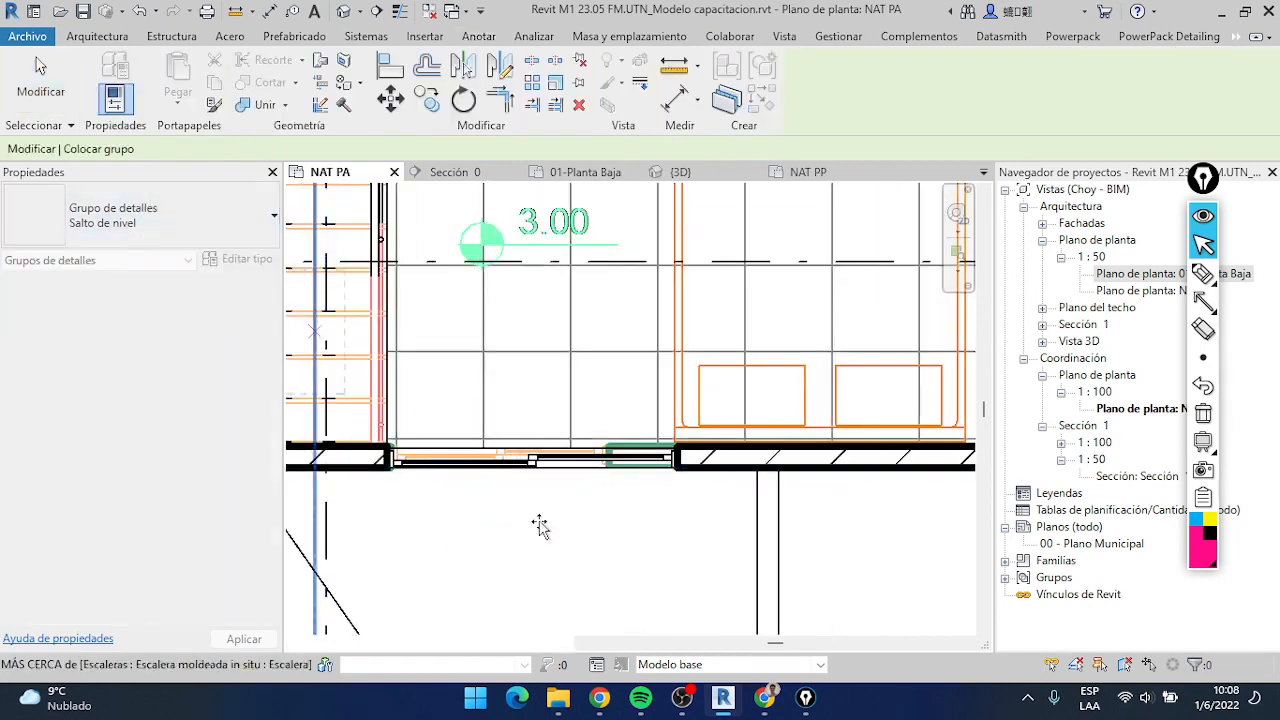
left_click(551, 461)
scroll(613, 457, "down", 2)
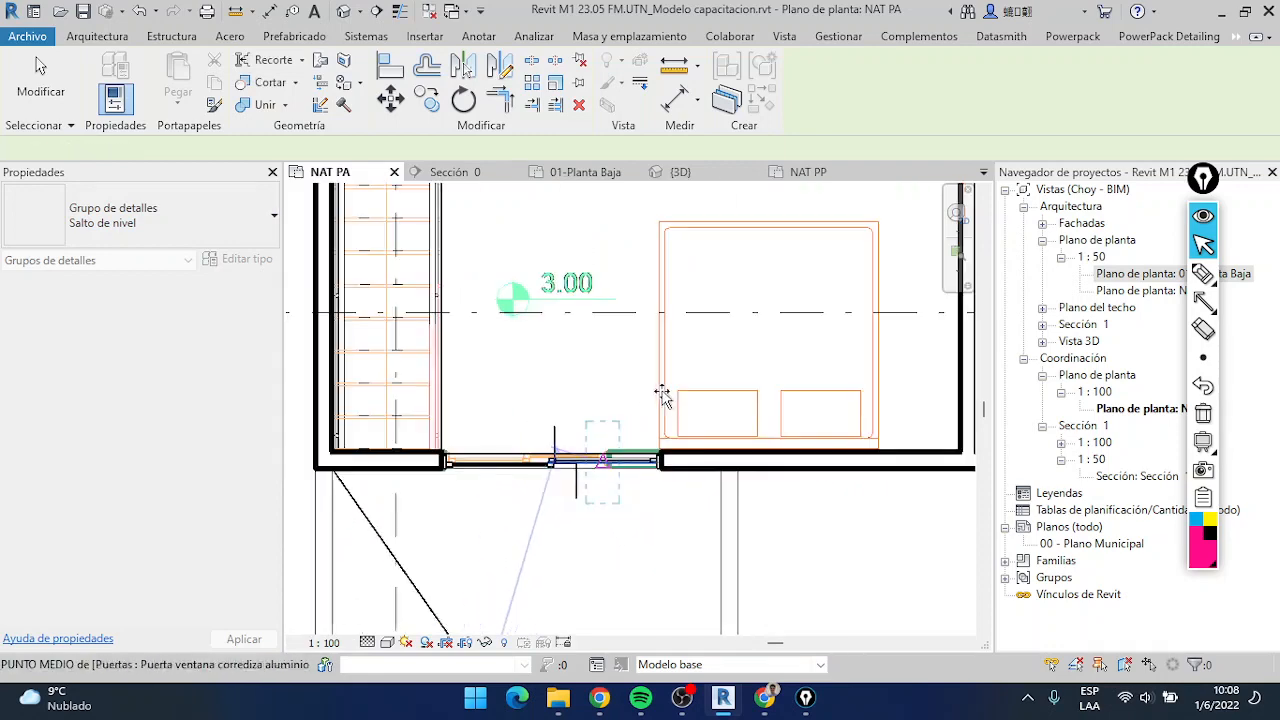
middle_click_drag(676, 381, 533, 397)
scroll(533, 397, "down", 2)
scroll(509, 429, "up", 2)
scroll(543, 406, "down", 3)
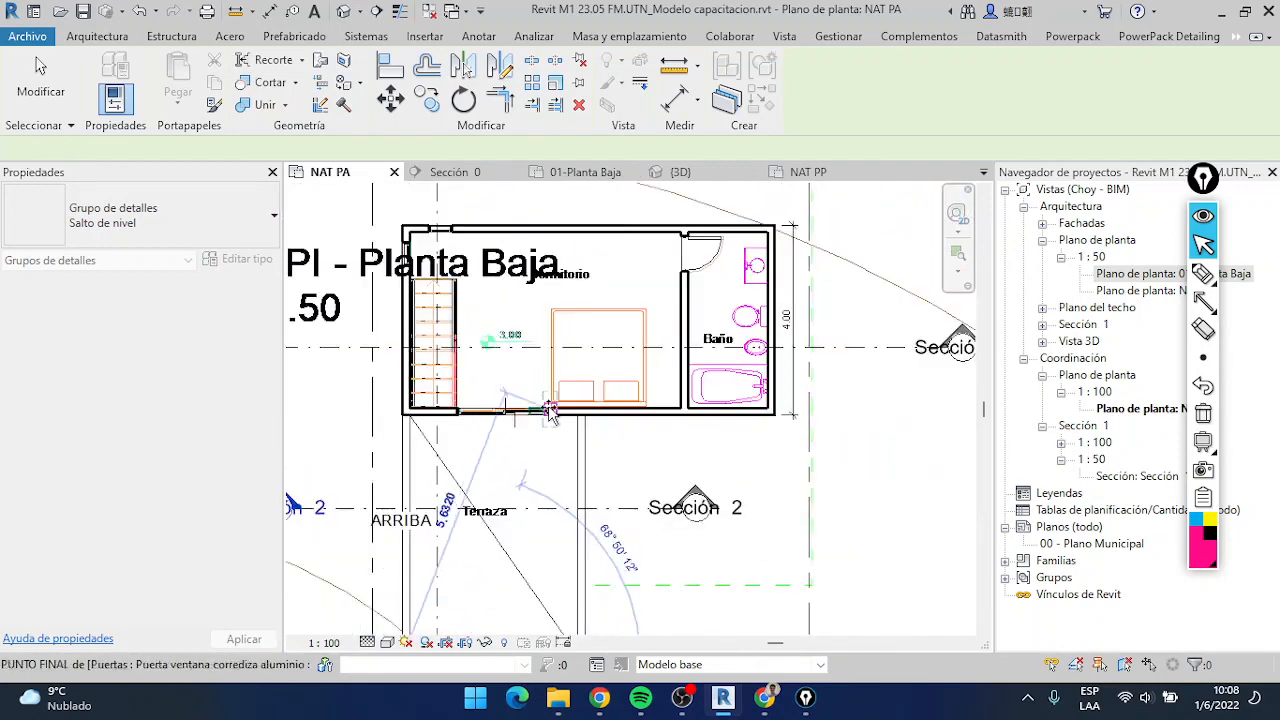
scroll(551, 413, "up", 5)
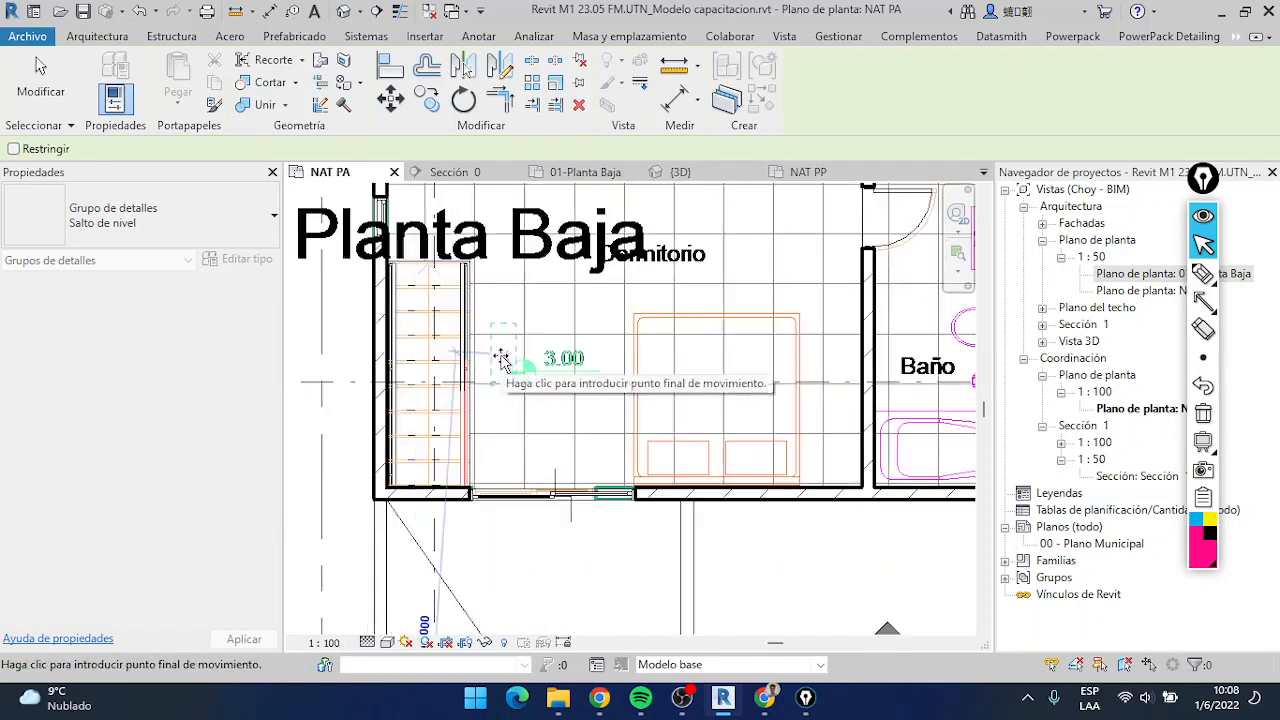
key("Escape")
scroll(612, 400, "down", 2)
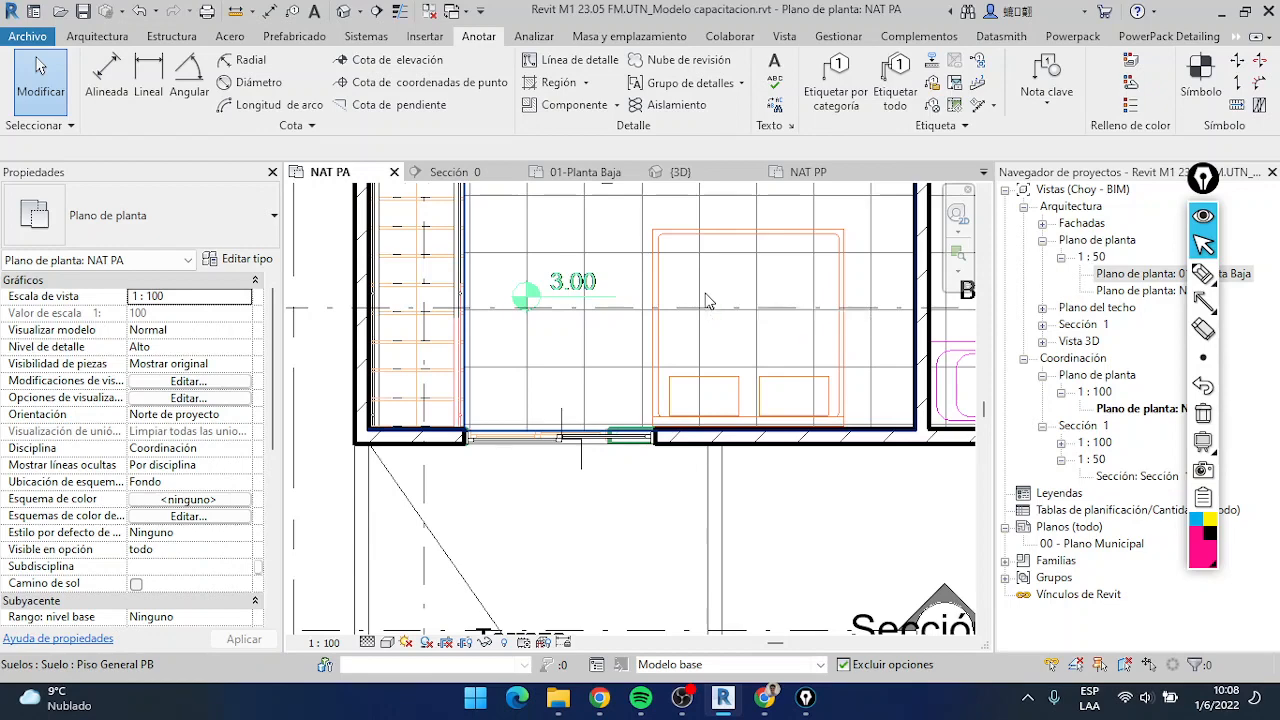
Switch to the Sección 0 view and show it with Thin Lines at the roof eave above the windowed wall
scroll(677, 316, "down", 6)
middle_click_drag(668, 335, 591, 357)
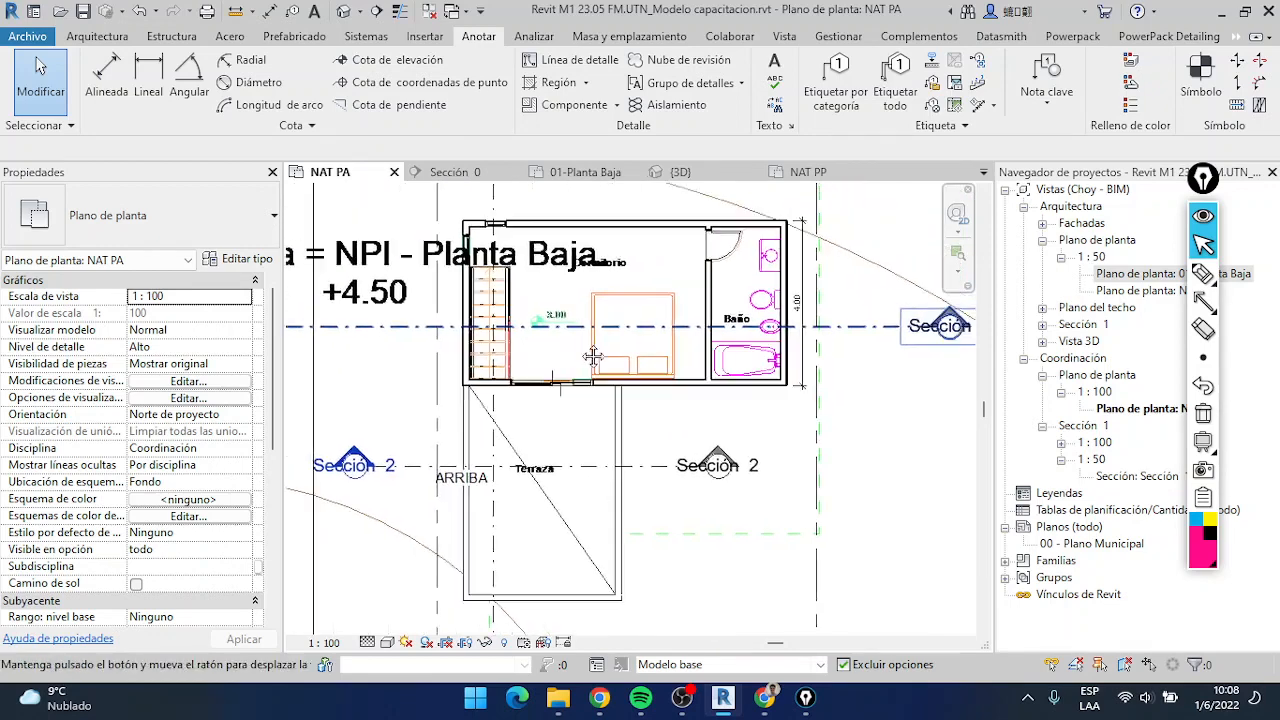
scroll(674, 298, "up", 3)
middle_click_drag(719, 333, 772, 382)
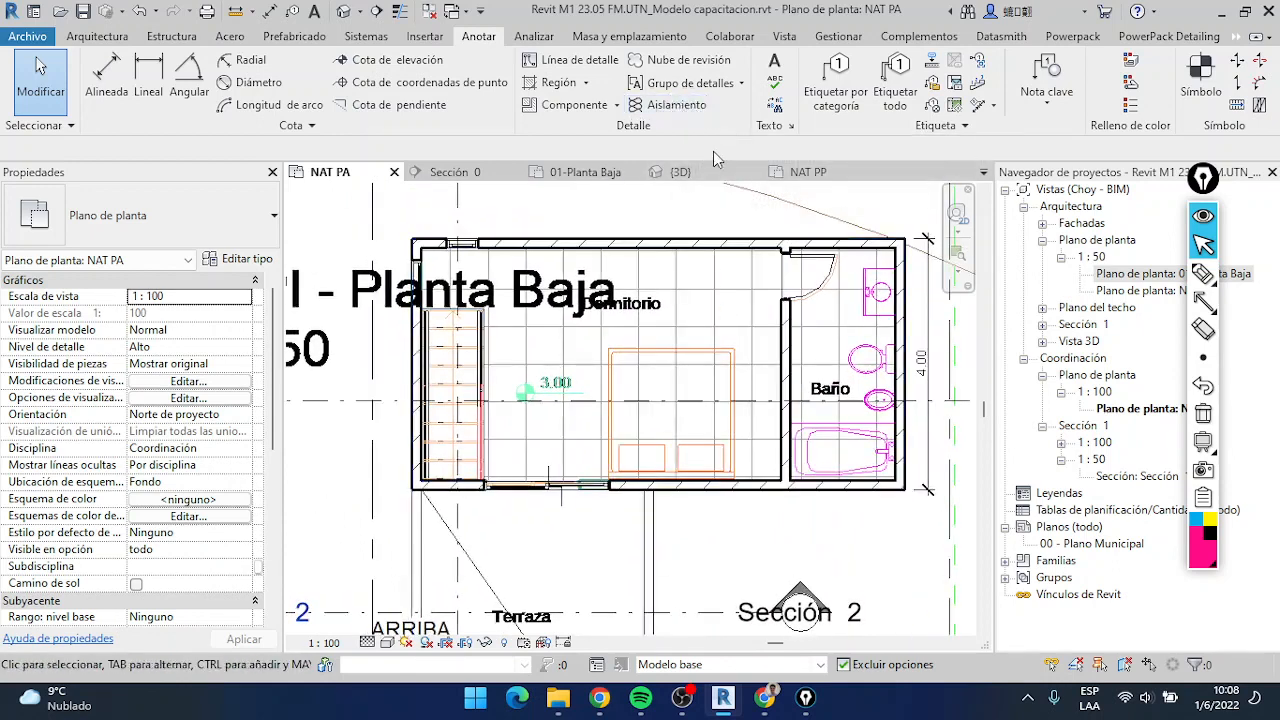
left_click(462, 174)
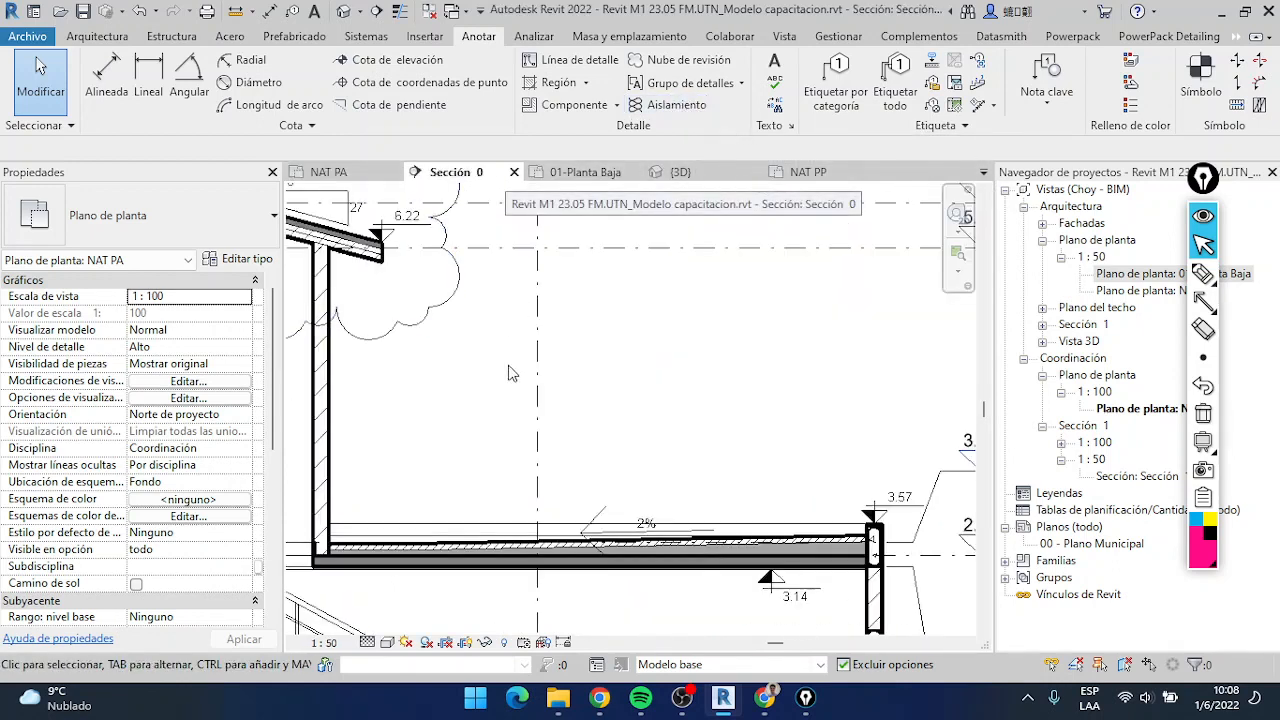
scroll(477, 410, "down", 2)
scroll(570, 398, "up", 6)
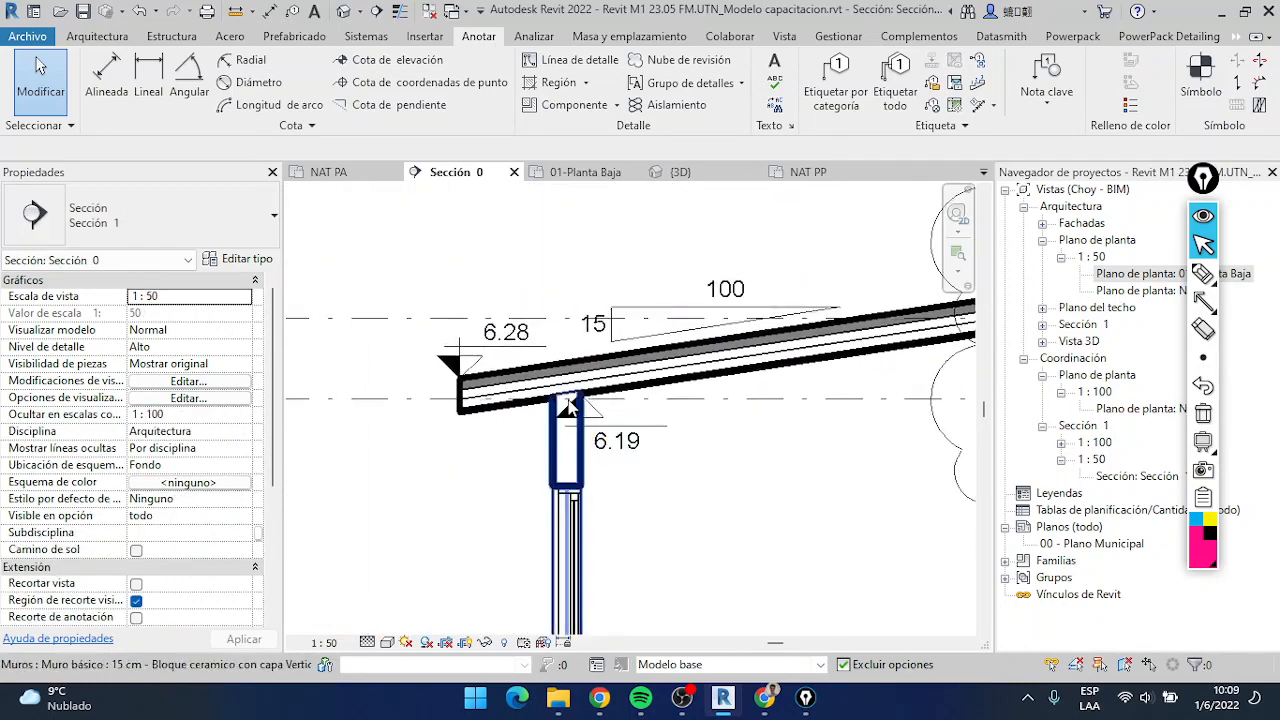
scroll(684, 386, "down", 2)
middle_click_drag(684, 384, 587, 373)
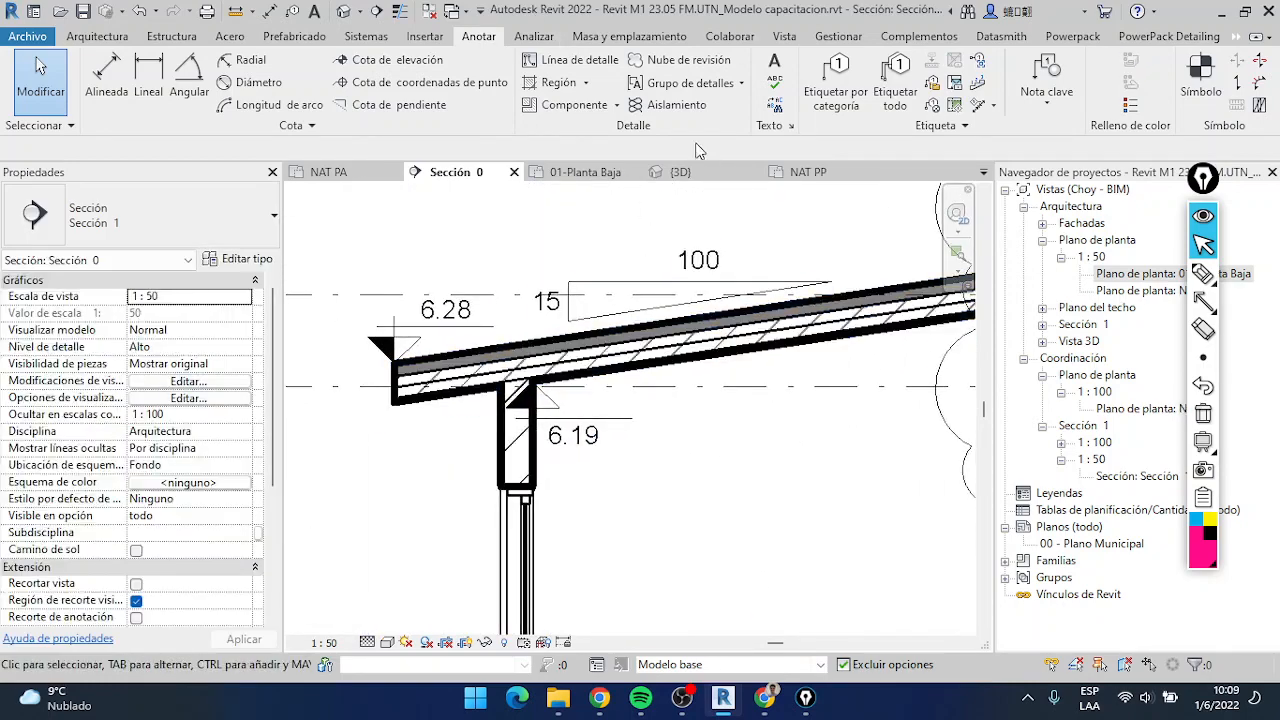
scroll(590, 460, "down", 3)
middle_click_drag(590, 460, 584, 234)
middle_click_drag(554, 517, 565, 415)
middle_click_drag(630, 194, 576, 551)
left_click(399, 11)
scroll(460, 390, "up", 5)
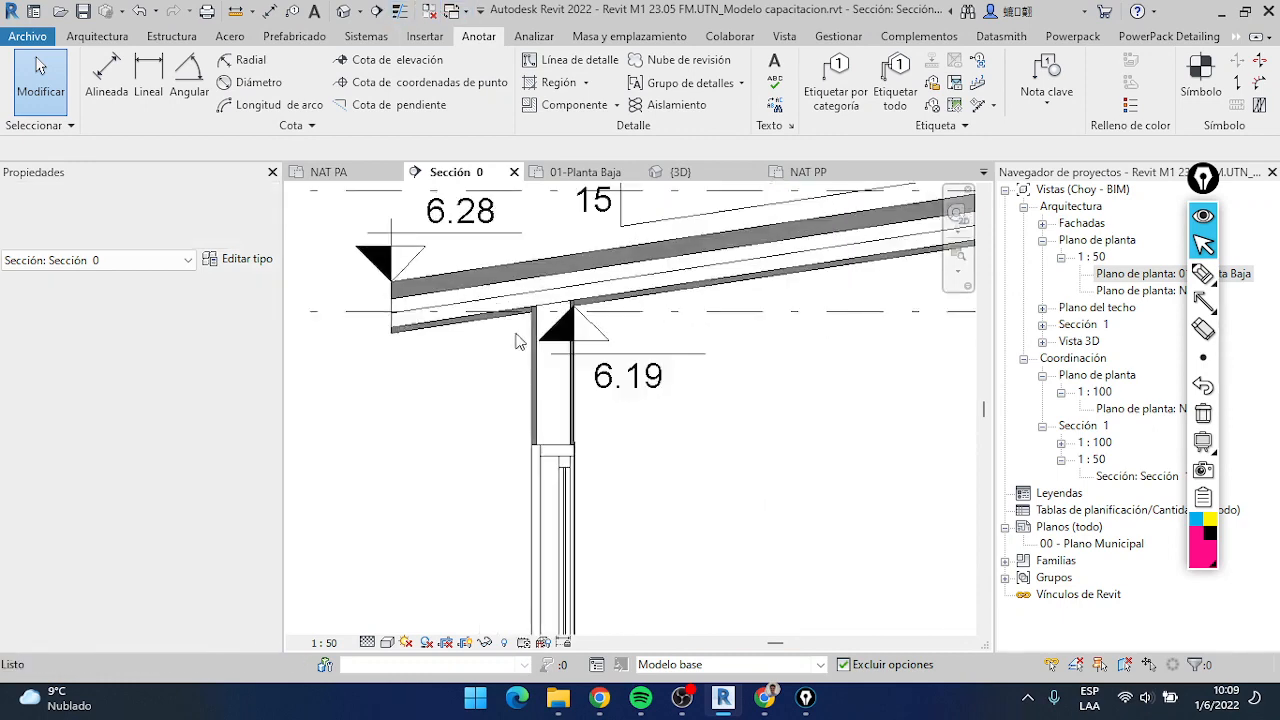
Measure the thickness of the roof layer directly above the ceiling finish, near the 6.19 level mark
left_click(244, 14)
left_click(678, 263)
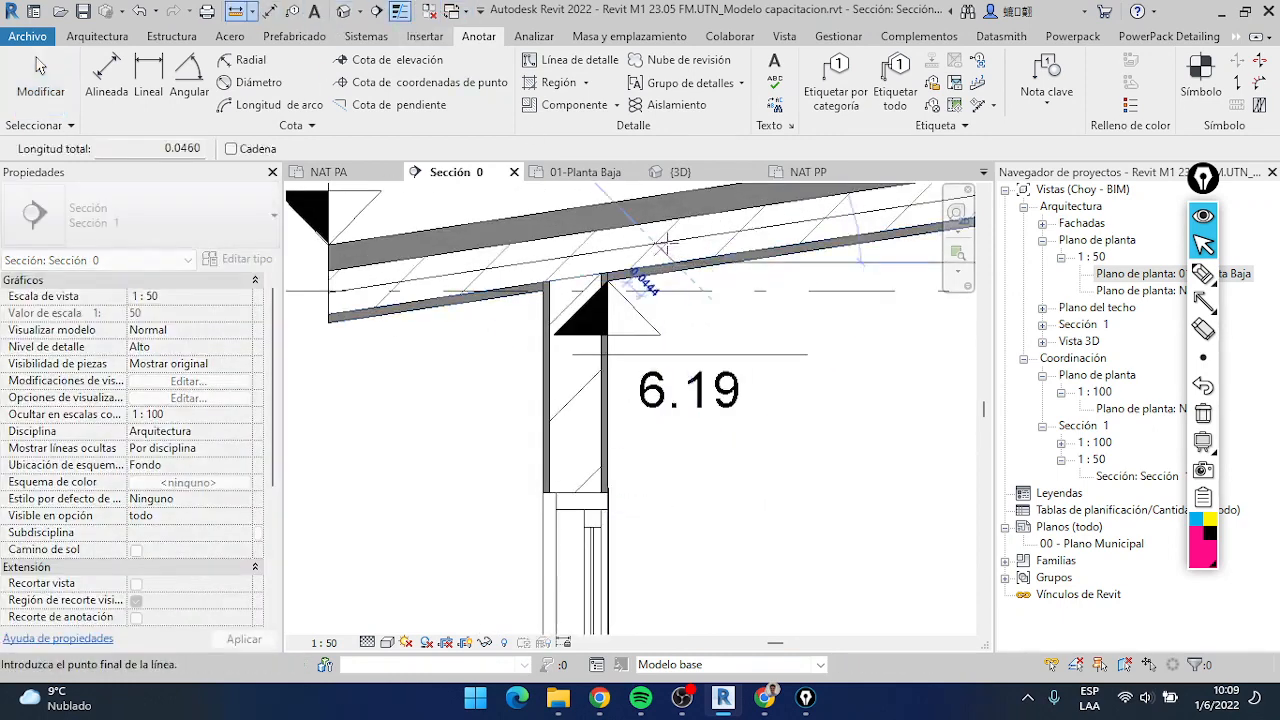
scroll(668, 242, "up", 3)
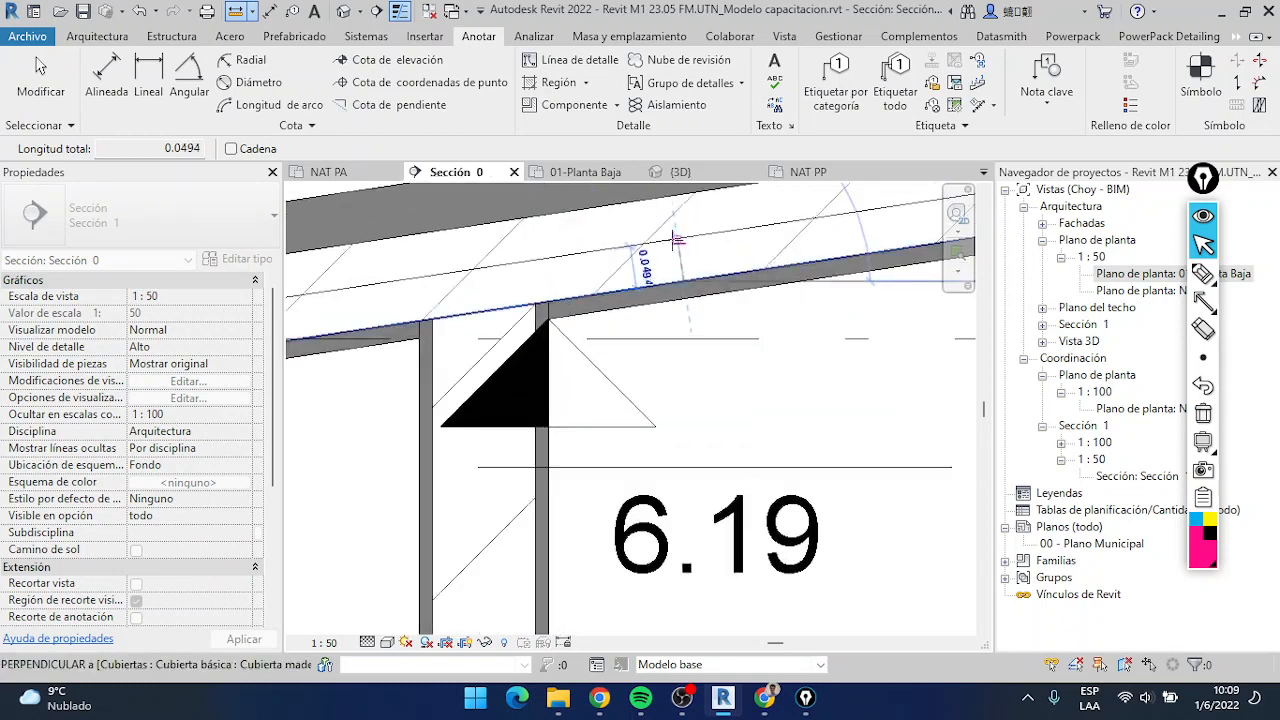
scroll(672, 245, "down", 2)
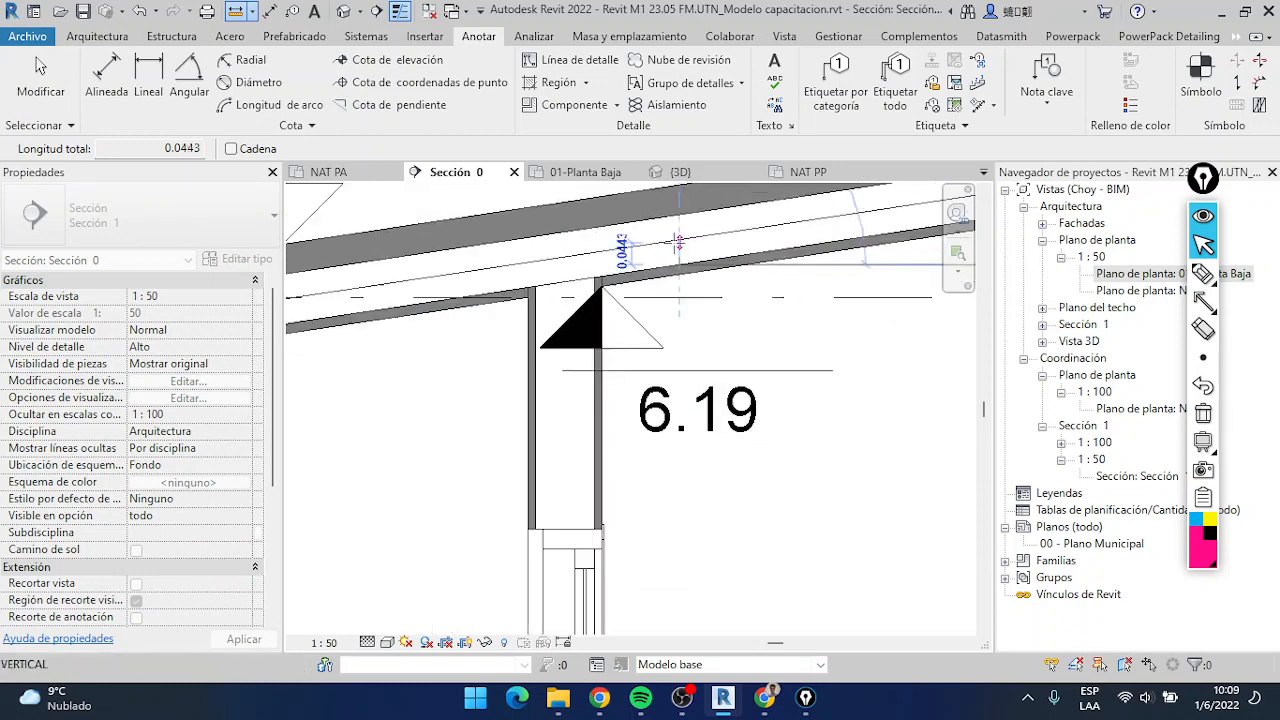
key("Escape")
Draw a 0.0500 wide Insulation detail aligned "al lado cercano" on top of the ceiling finish, from the windowed wall's inner face up to the ridge
left_click(676, 104)
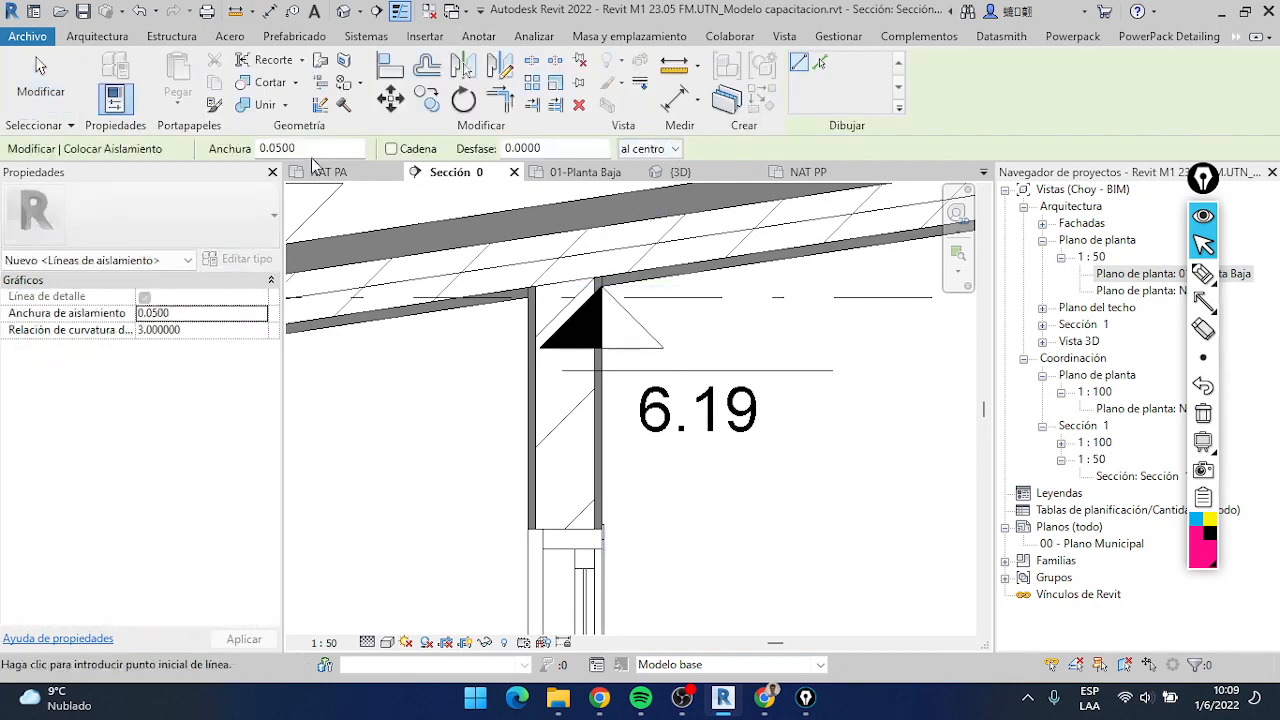
left_click(675, 149)
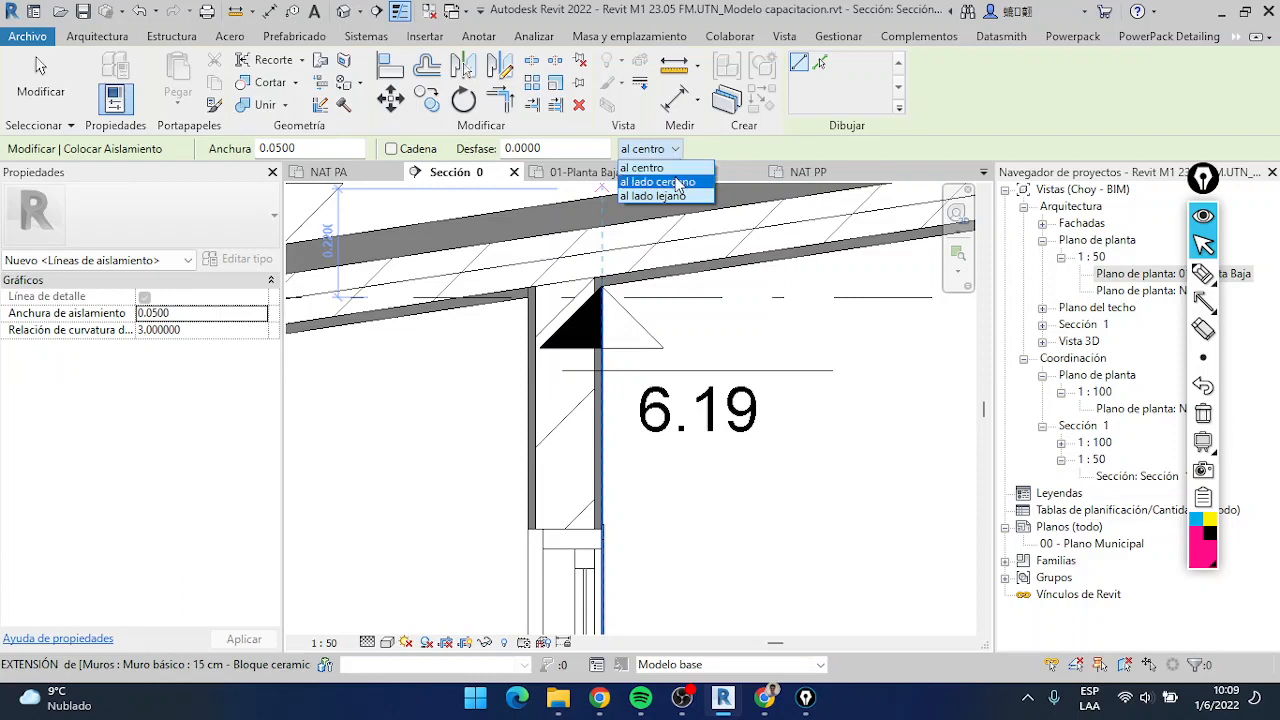
left_click(666, 168)
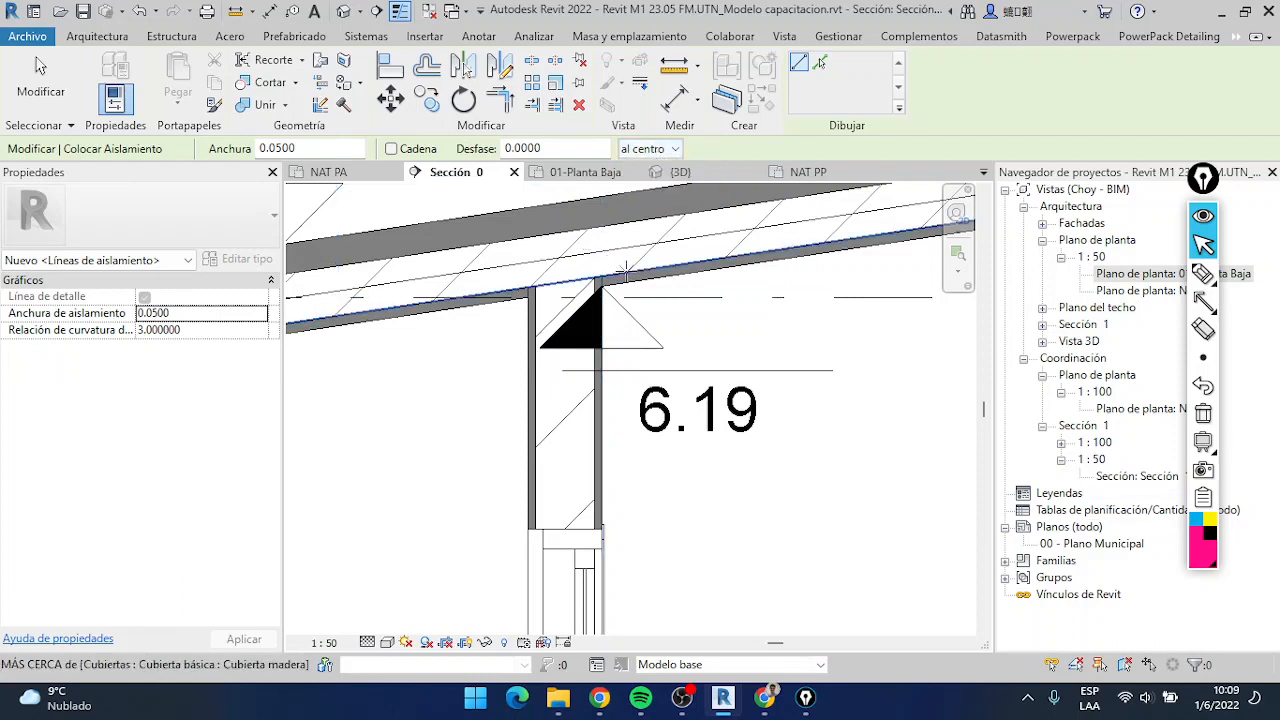
left_click(625, 272)
middle_click_drag(787, 255, 624, 317)
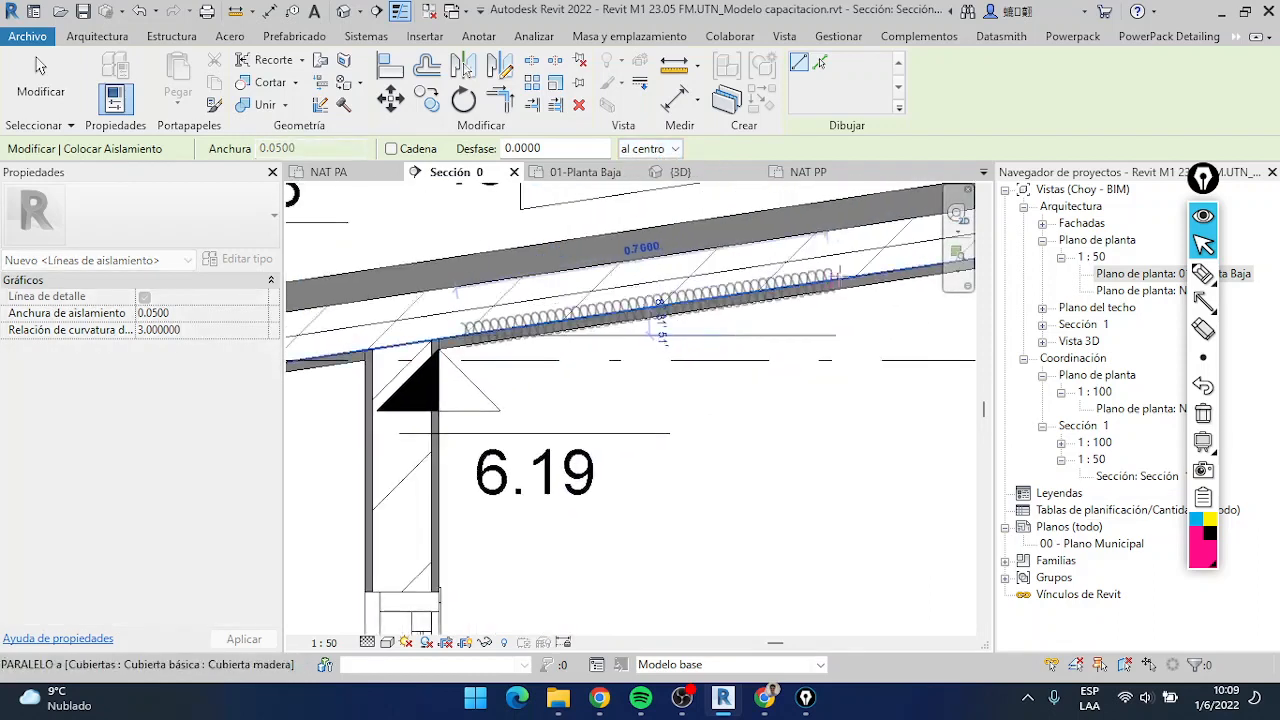
left_click(675, 149)
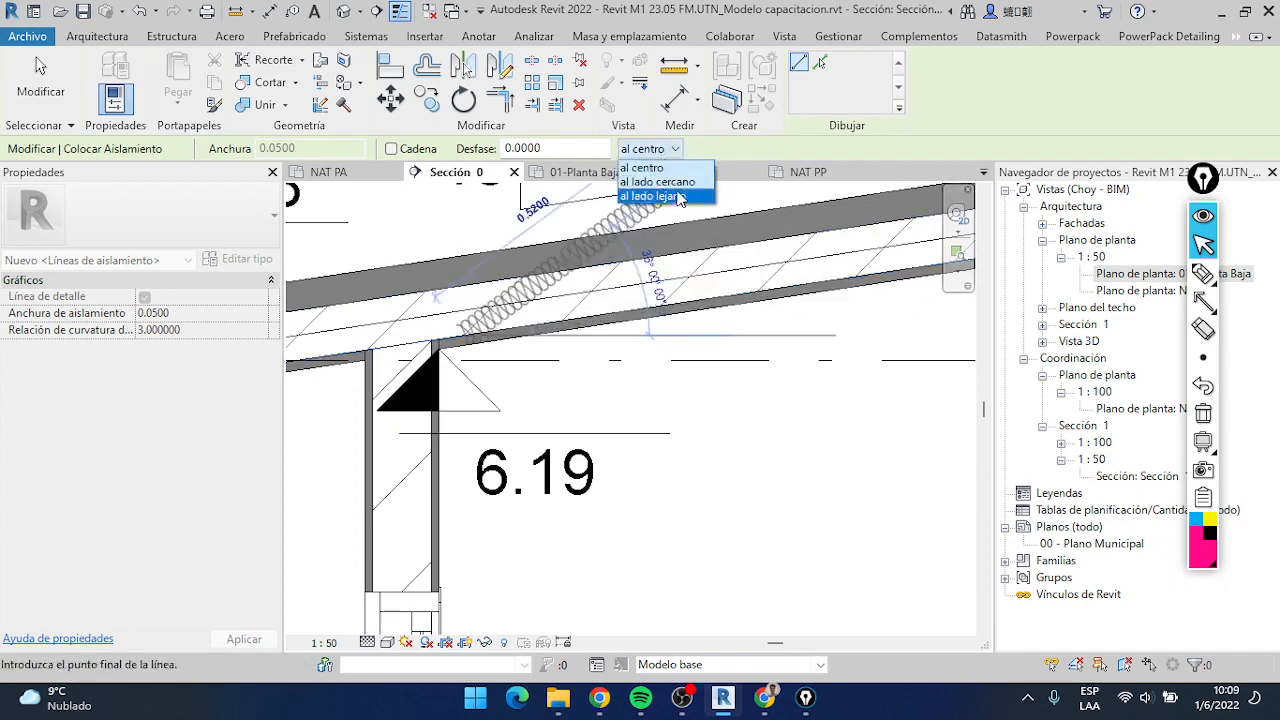
left_click(682, 184)
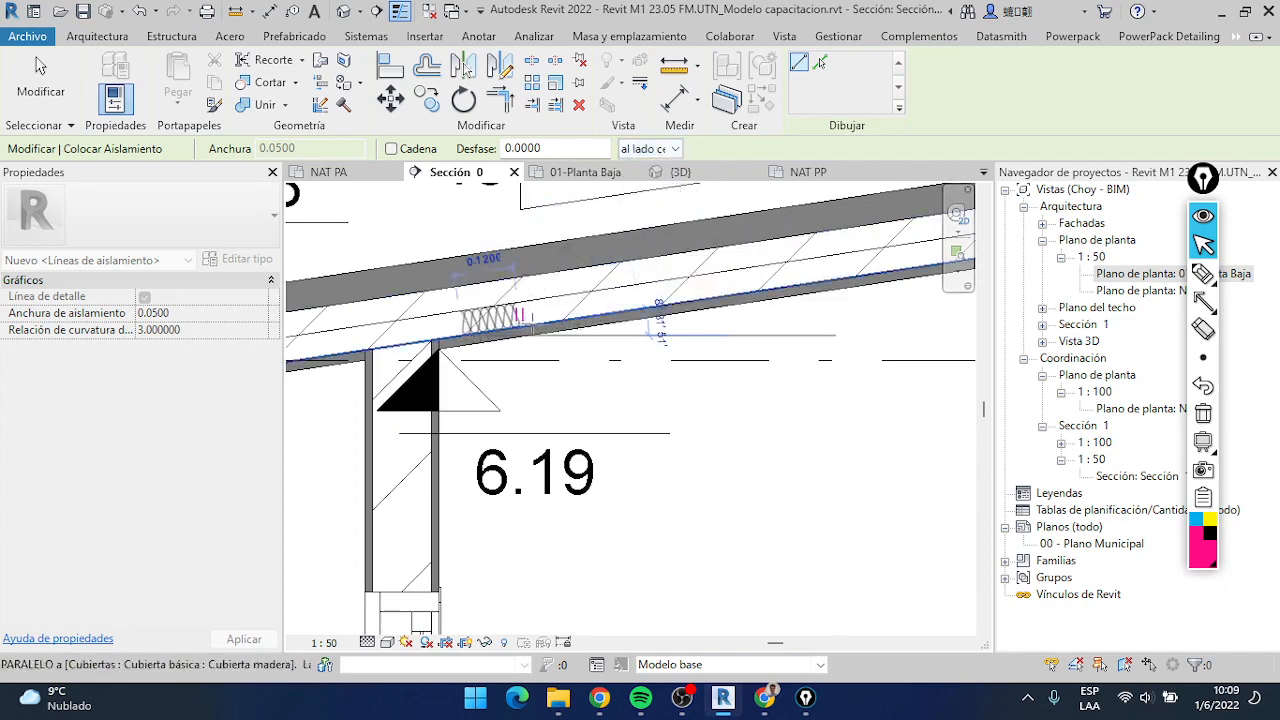
scroll(830, 269, "down", 1)
scroll(833, 272, "down", 1)
middle_click_drag(833, 272, 592, 331)
scroll(720, 337, "down", 2)
middle_click_drag(720, 337, 507, 377)
scroll(735, 321, "up", 3)
left_click(735, 320)
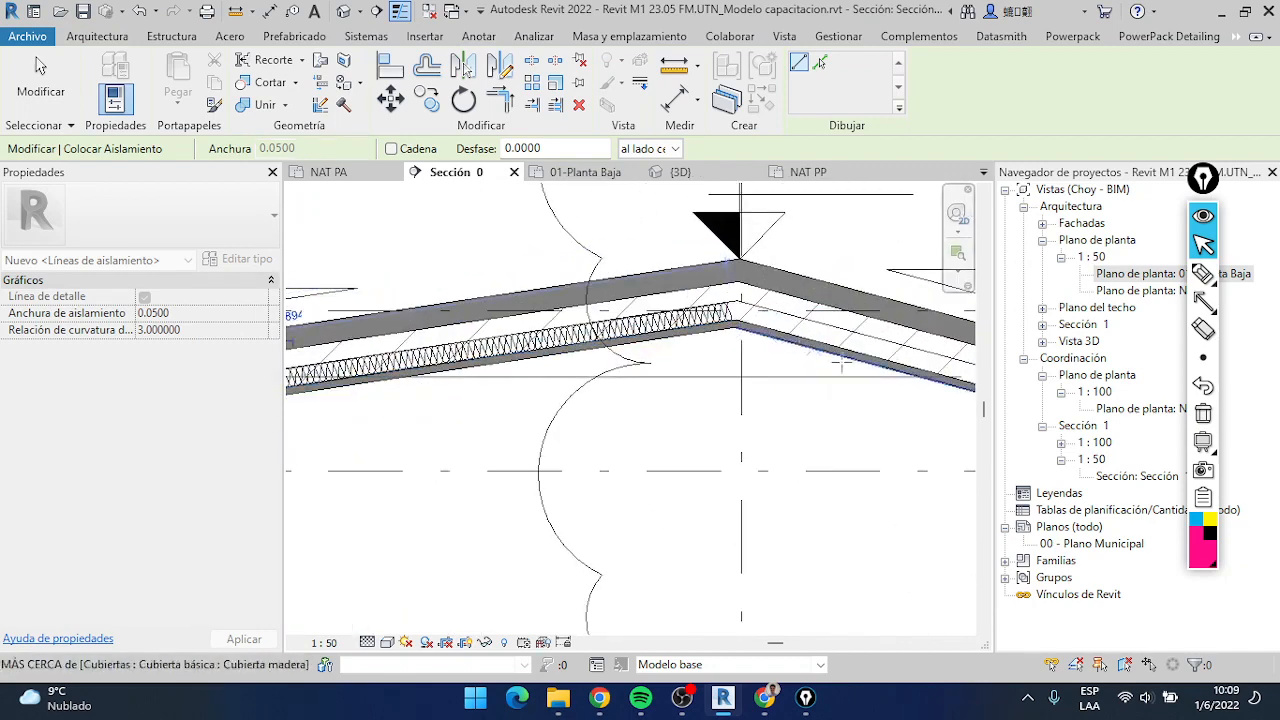
Draw a second Insulation detail with the same settings down the other roof slope, from the ridge to the roof's outer end
left_click(738, 320)
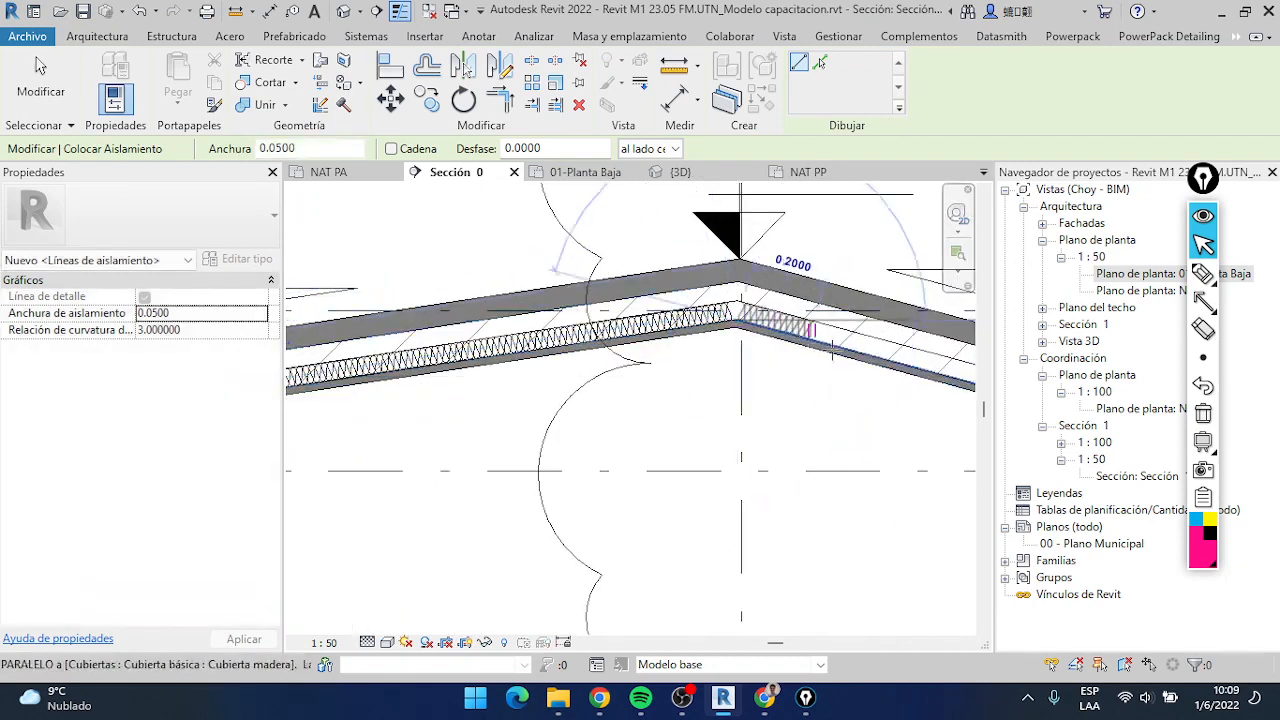
scroll(816, 330, "down", 2)
middle_click_drag(816, 330, 646, 309)
scroll(828, 352, "up", 2)
scroll(855, 355, "up", 1)
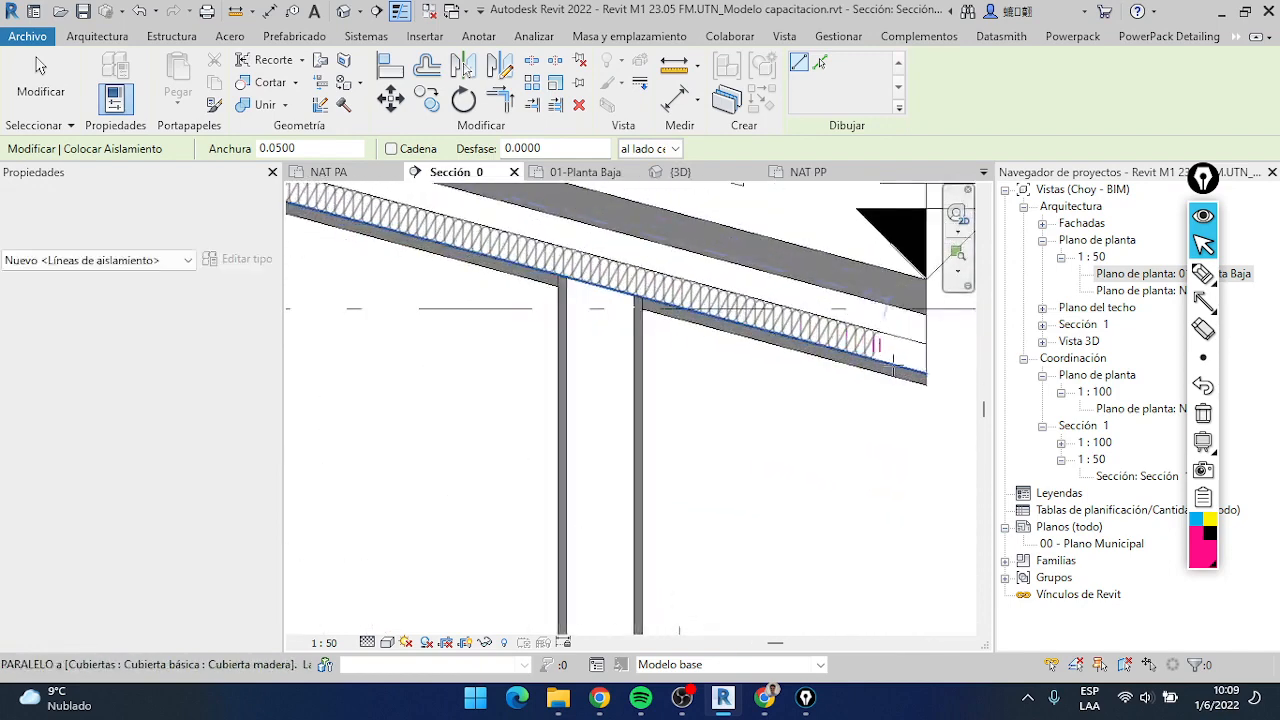
left_click(929, 374)
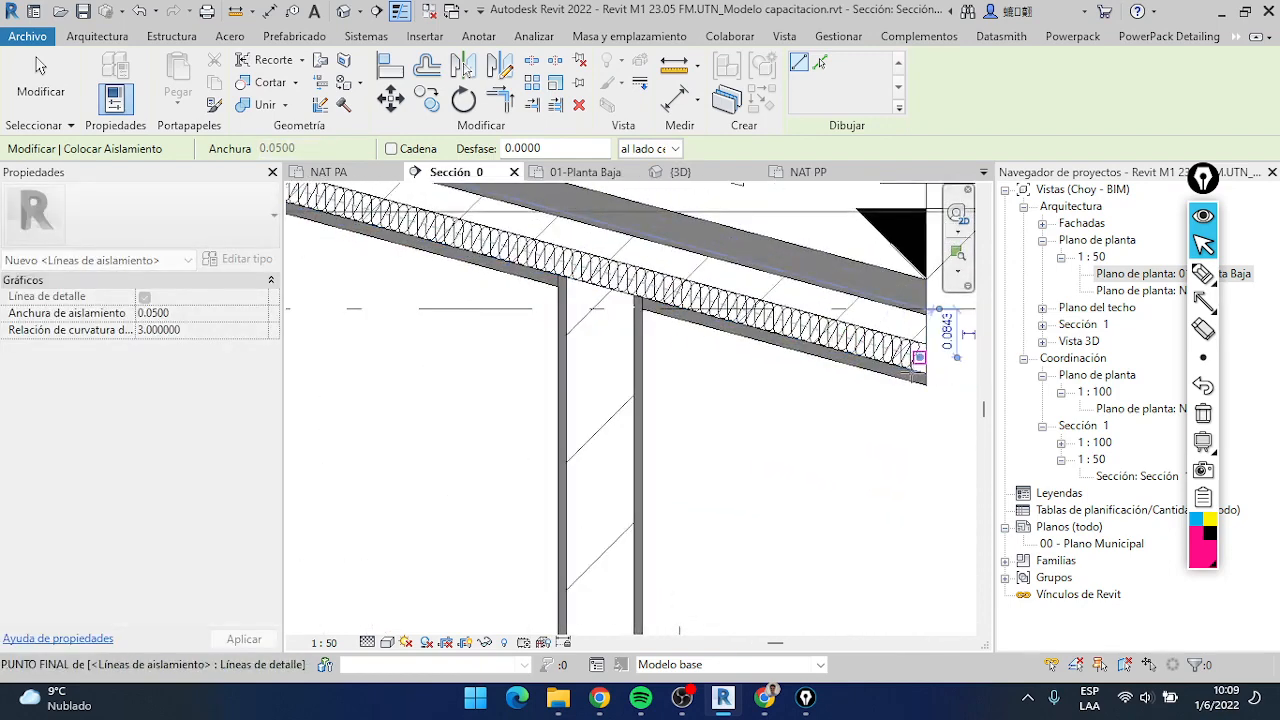
left_click(924, 372)
scroll(922, 370, "down", 3)
scroll(480, 310, "down", 1)
middle_click_drag(440, 308, 800, 352)
left_click(374, 387)
scroll(560, 371, "up", 2)
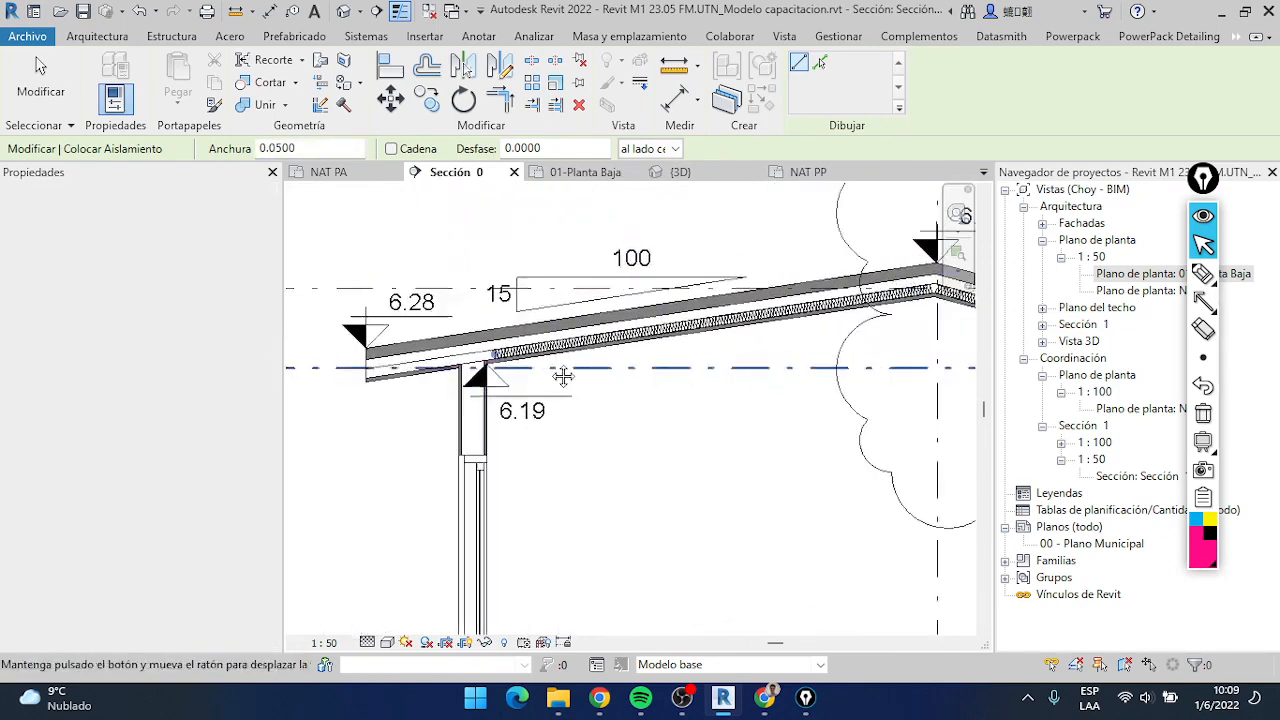
key("Escape")
key("Escape")
Extend the first insulation line over the windowed wall to the roof's outer end with Trim/Extend Single Element
middle_click_drag(514, 371, 505, 333)
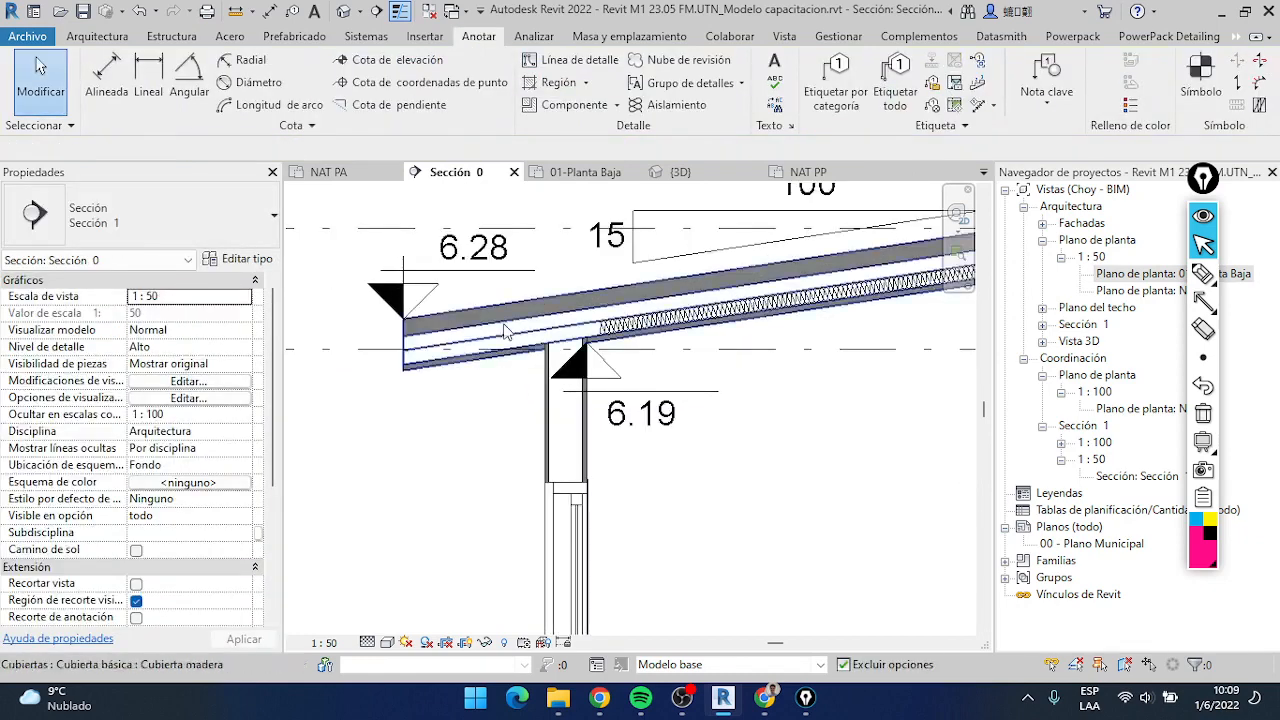
left_click(637, 328)
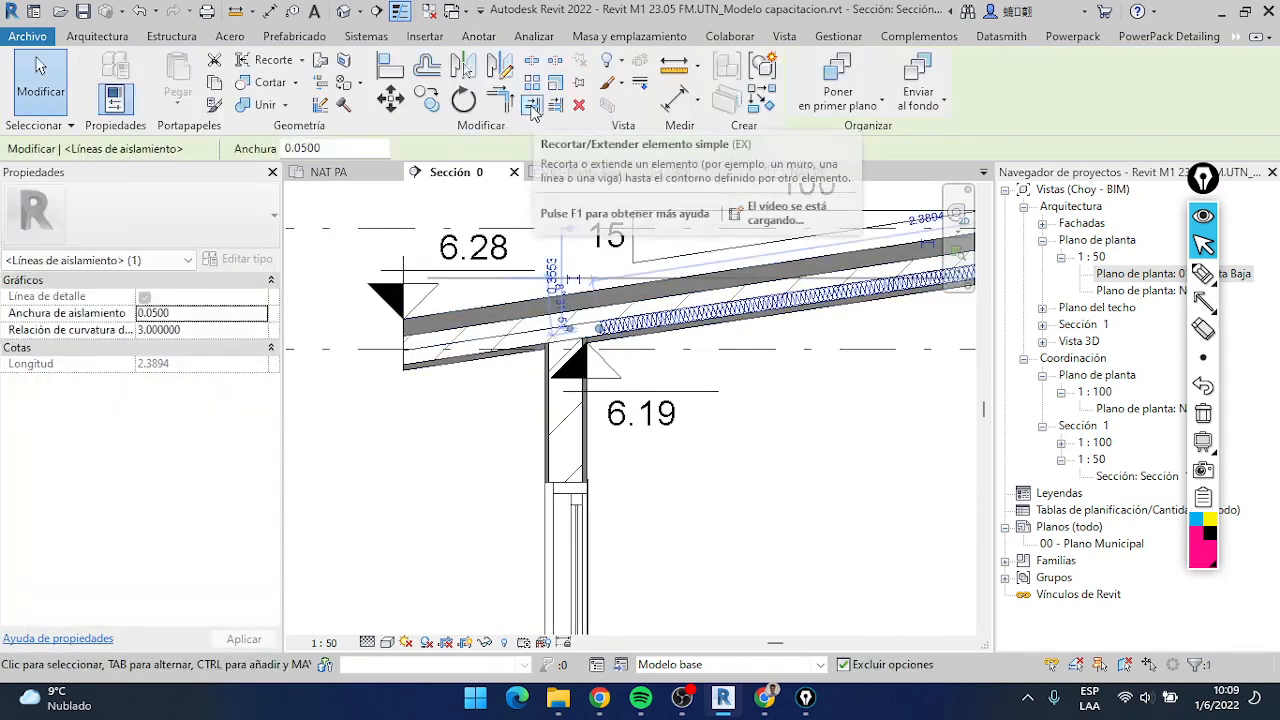
key("Escape")
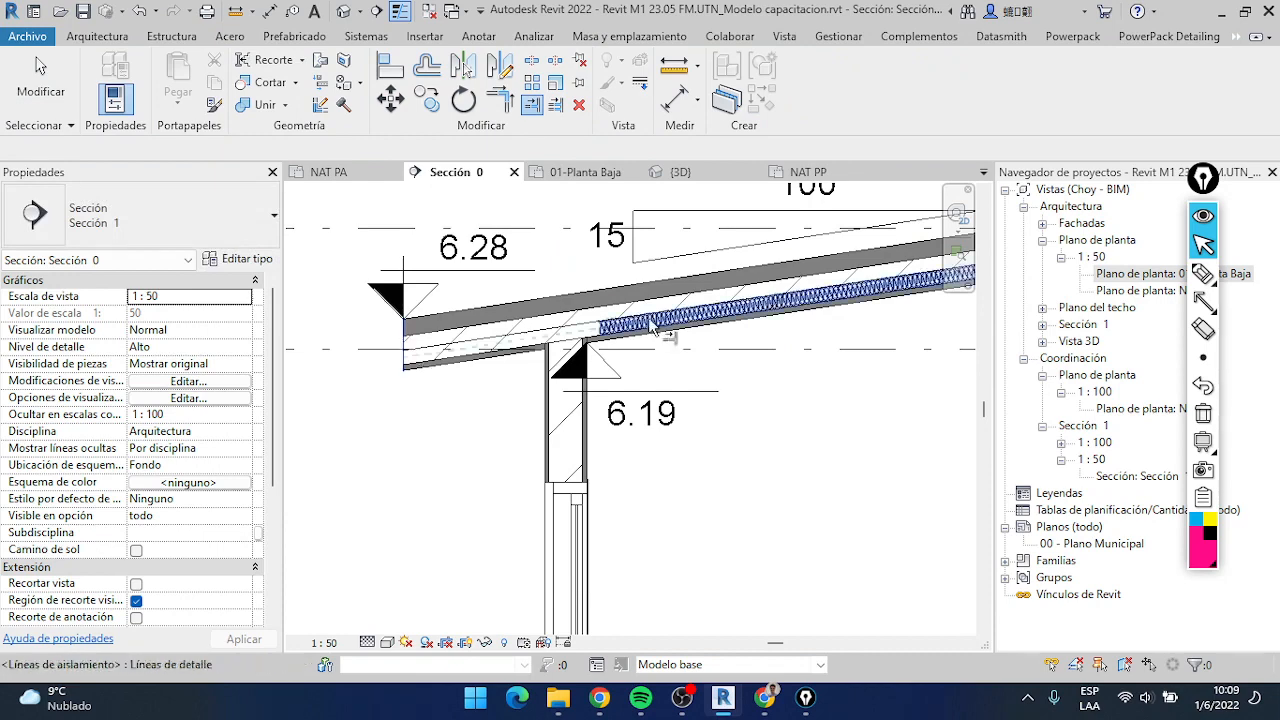
Trim the two roof insulation lines to a corner where they meet at the ridge
scroll(462, 342, "down", 3)
scroll(805, 372, "up", 3)
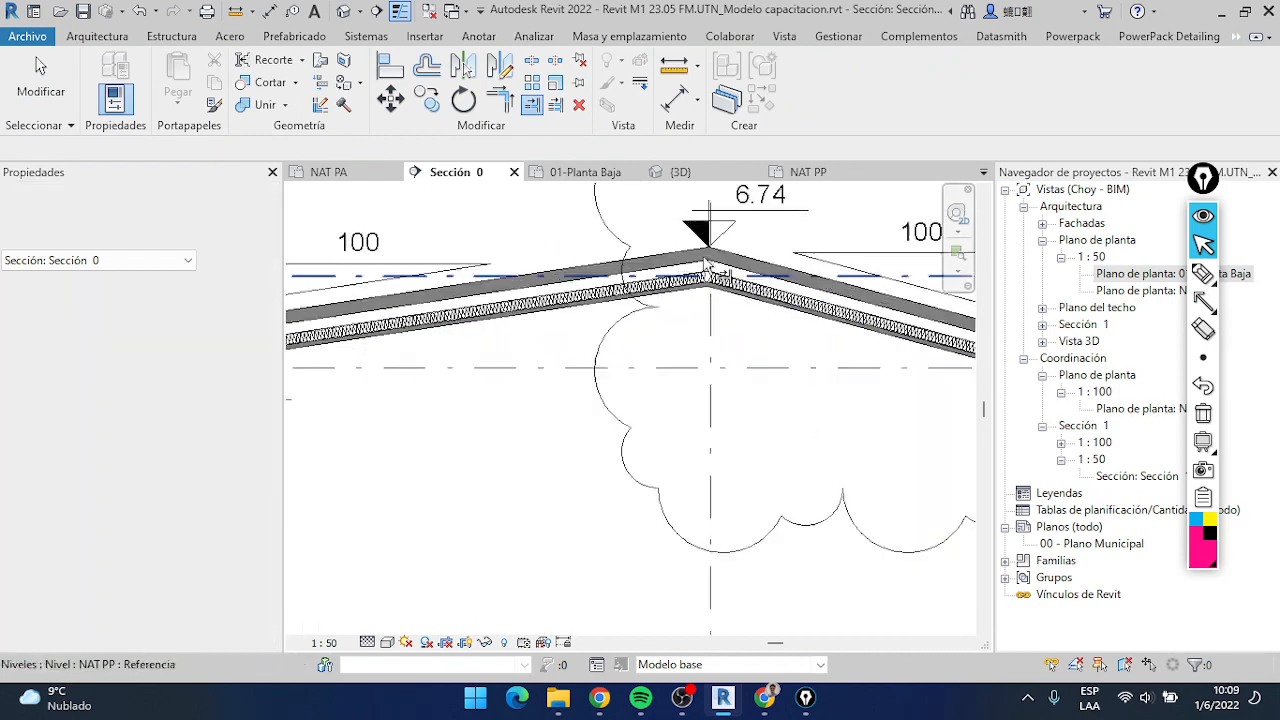
scroll(727, 278, "up", 4)
scroll(680, 304, "down", 2)
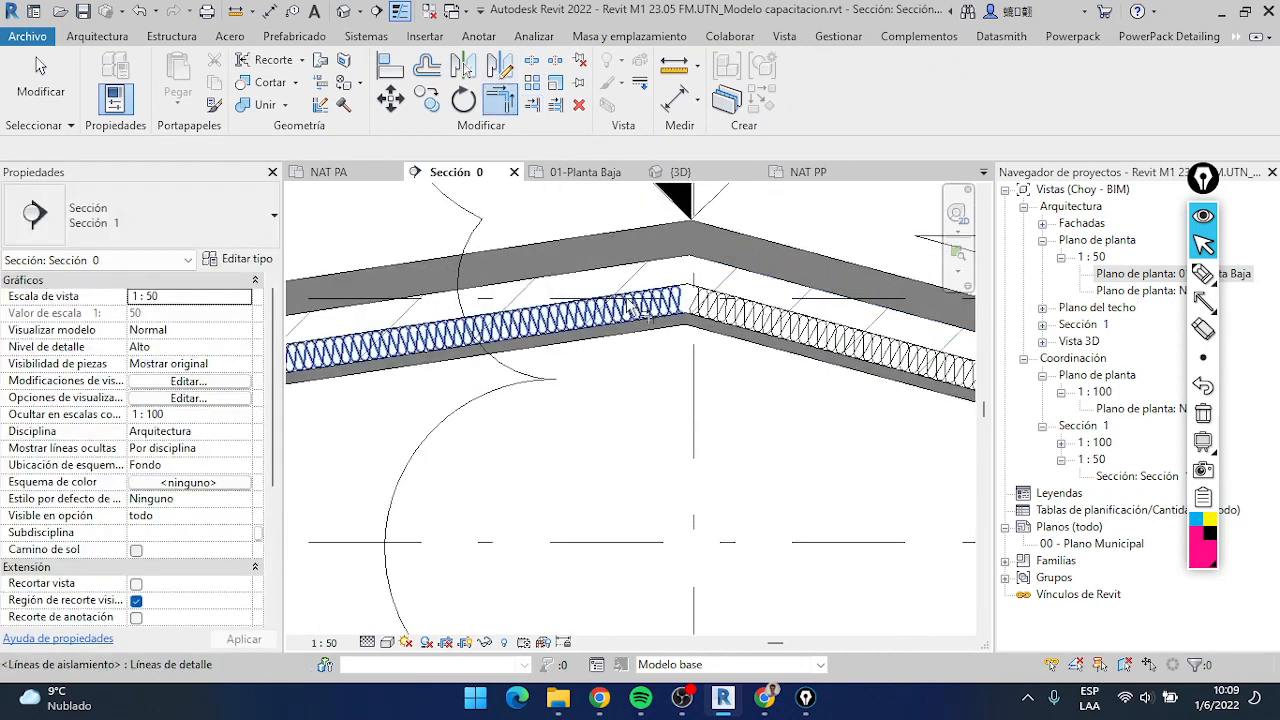
scroll(676, 334, "down", 2)
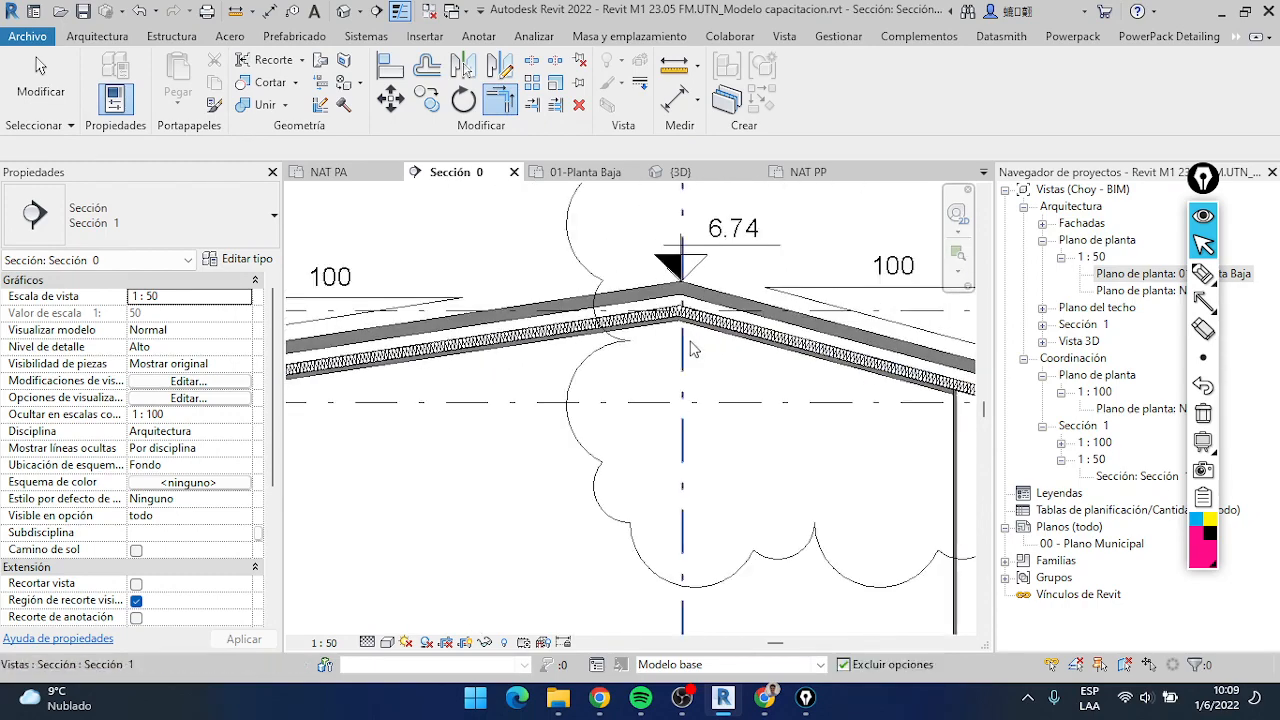
key("Escape")
Examine the insulation at the far eave, along both roof slopes and at the ridge, and then the terrace slab below
scroll(763, 358, "down", 3)
scroll(912, 365, "up", 5)
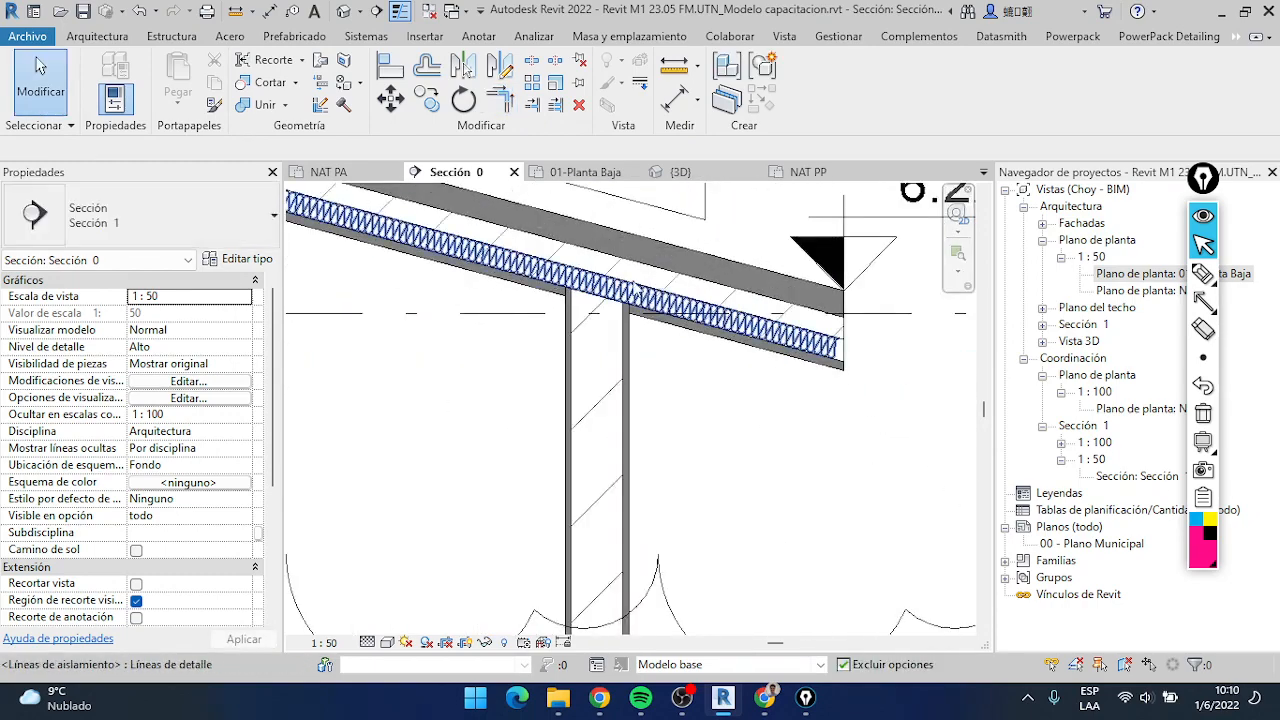
scroll(636, 279, "up", 3)
scroll(680, 356, "down", 2)
middle_click_drag(661, 364, 570, 357)
scroll(699, 366, "up", 4)
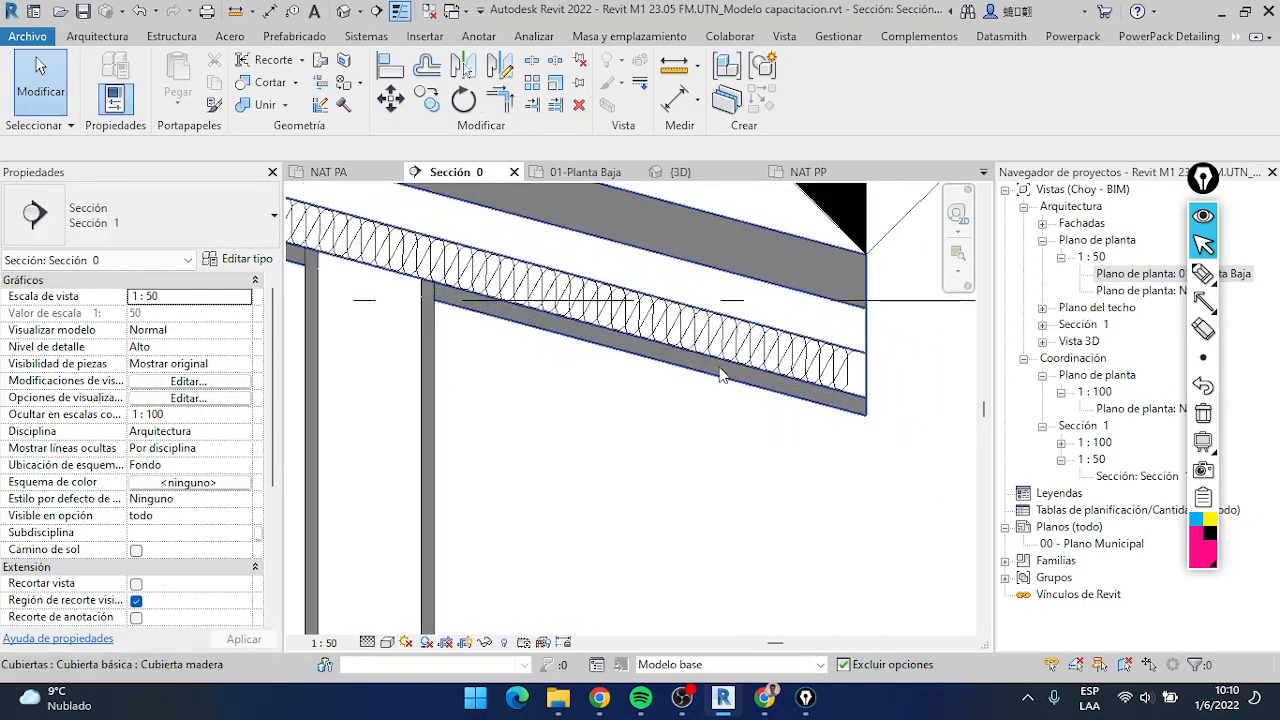
scroll(656, 312, "down", 5)
middle_click_drag(714, 343, 1098, 451)
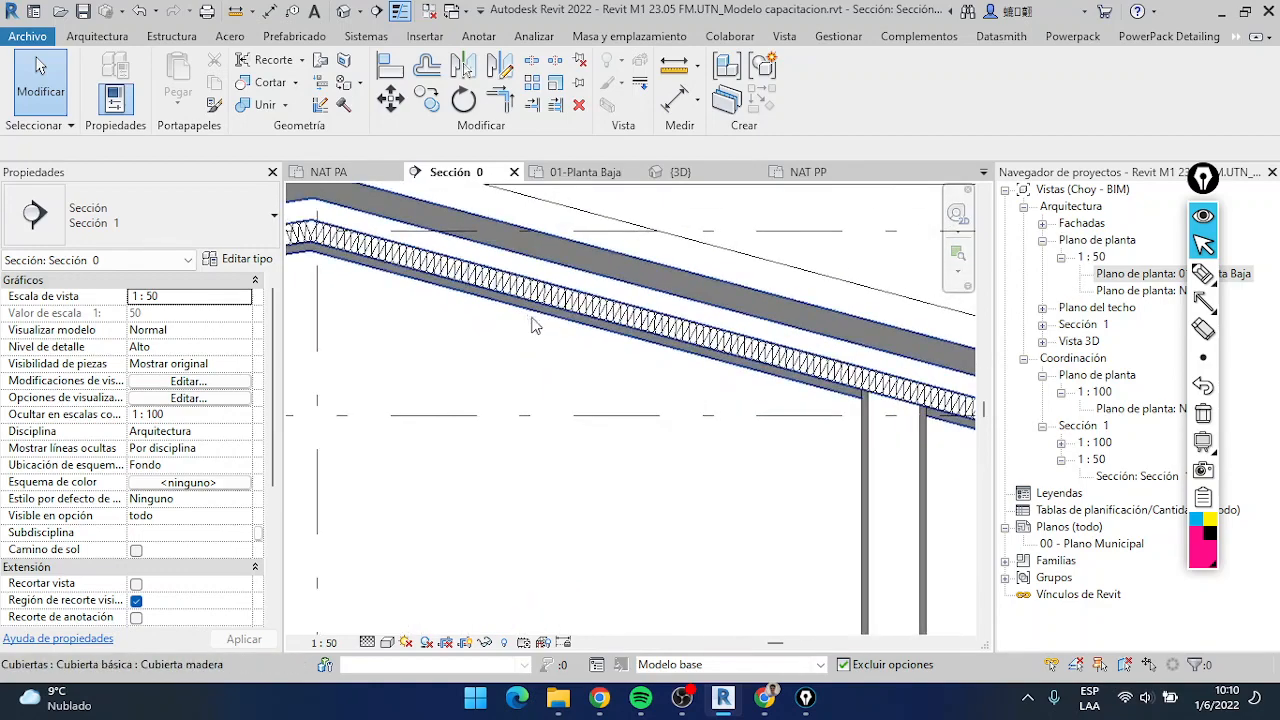
middle_click_drag(534, 326, 866, 298)
scroll(571, 331, "down", 2)
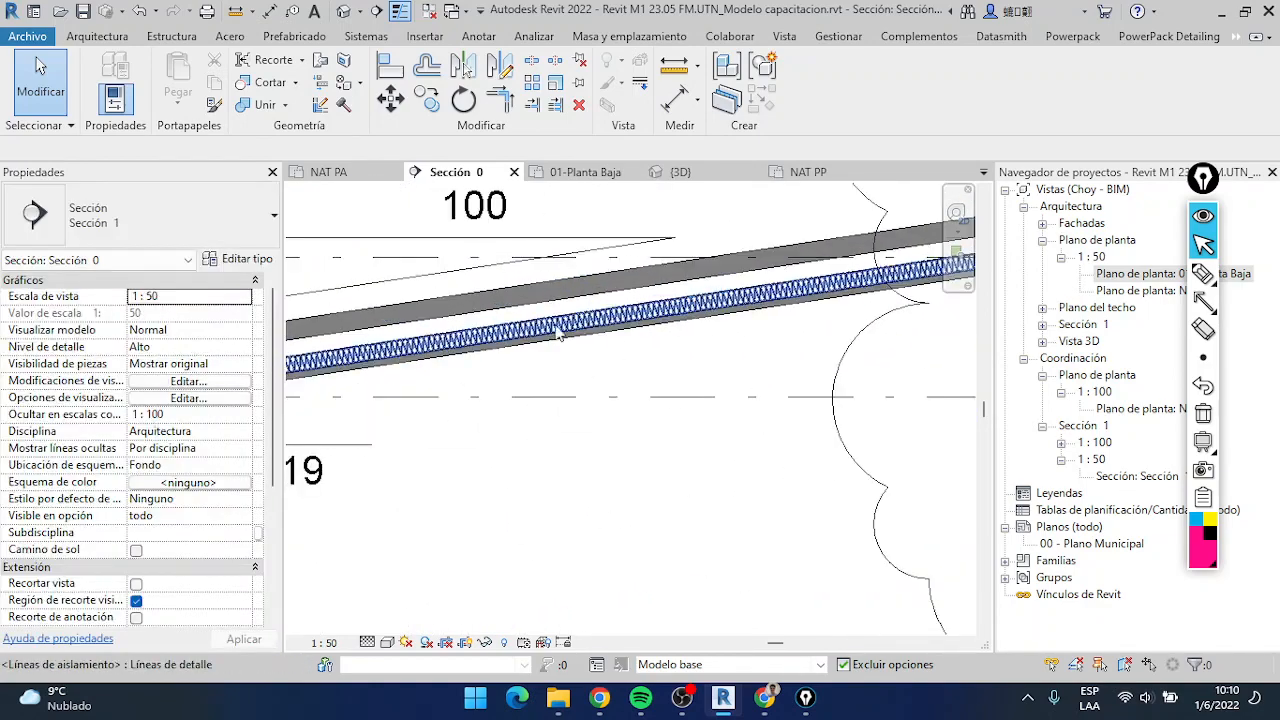
scroll(562, 376, "down", 4)
scroll(674, 366, "up", 3)
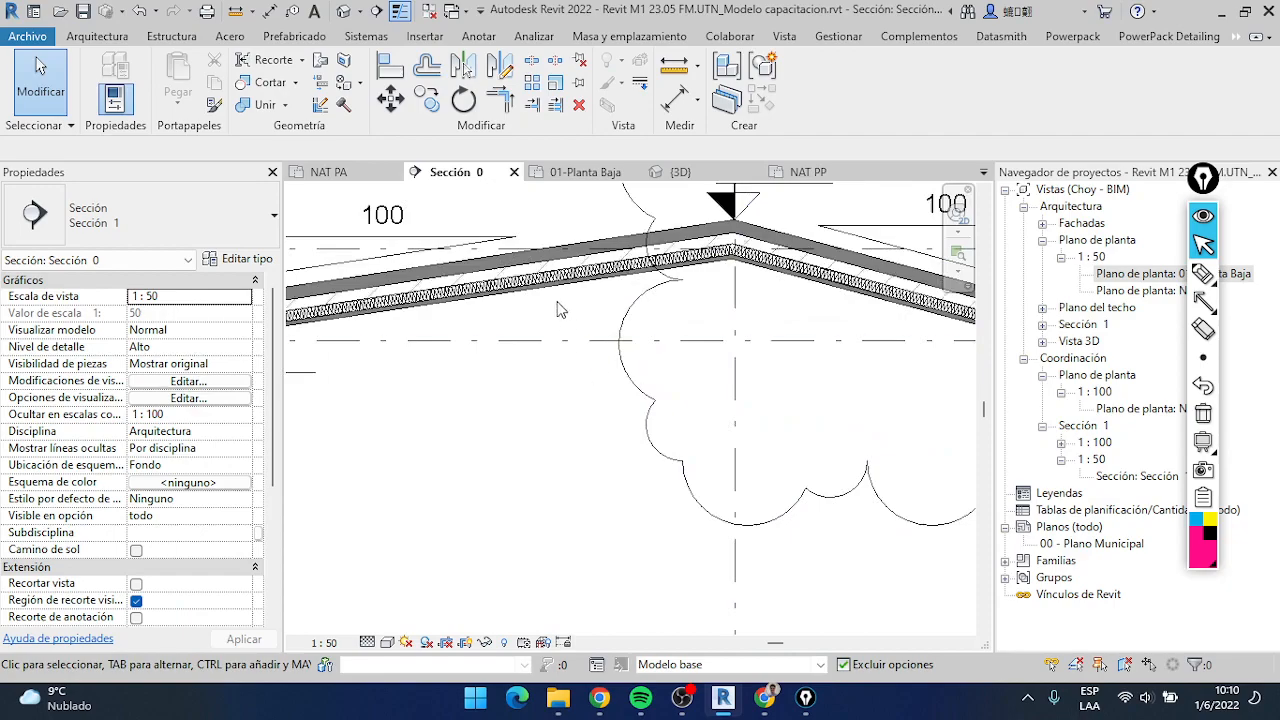
scroll(588, 375, "down", 3)
scroll(588, 375, "down", 2)
middle_click_drag(600, 370, 462, 243)
middle_click_drag(635, 407, 486, 349)
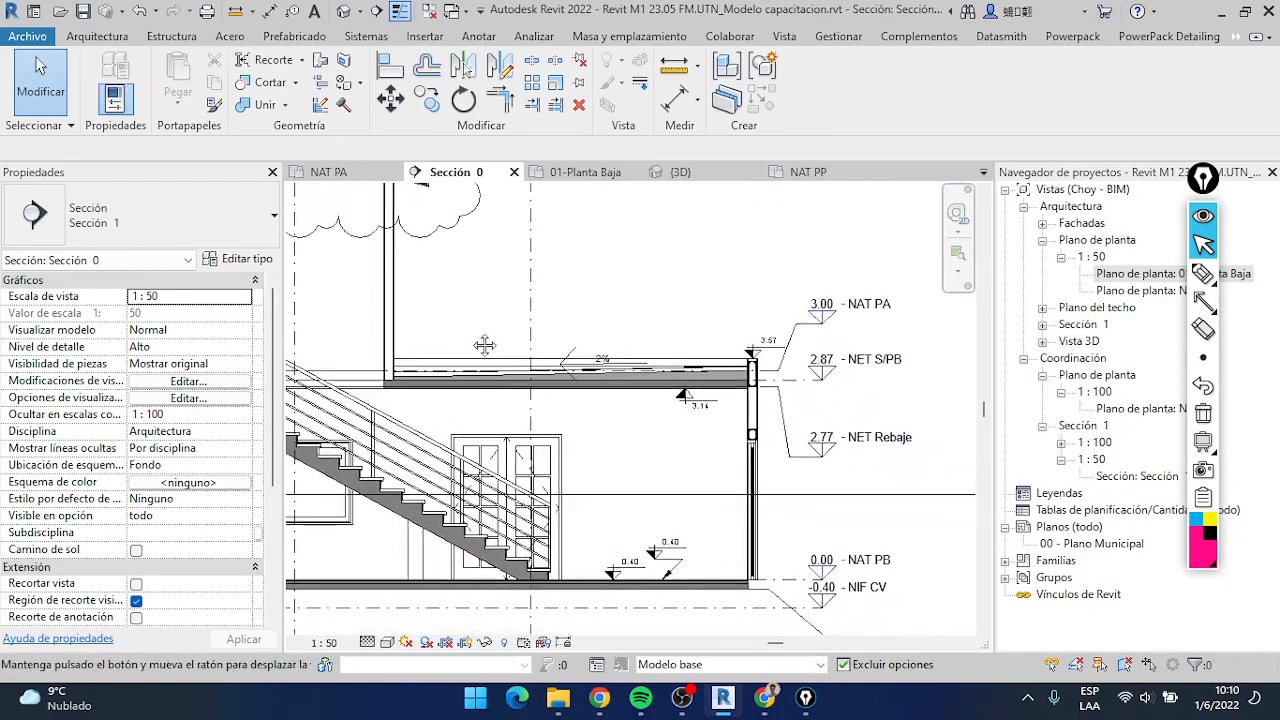
Examine the terrace slab's outer wall and its beams, the whole section, and then the roof ridge and far eave
scroll(810, 440, "up", 5)
scroll(790, 420, "down", 4)
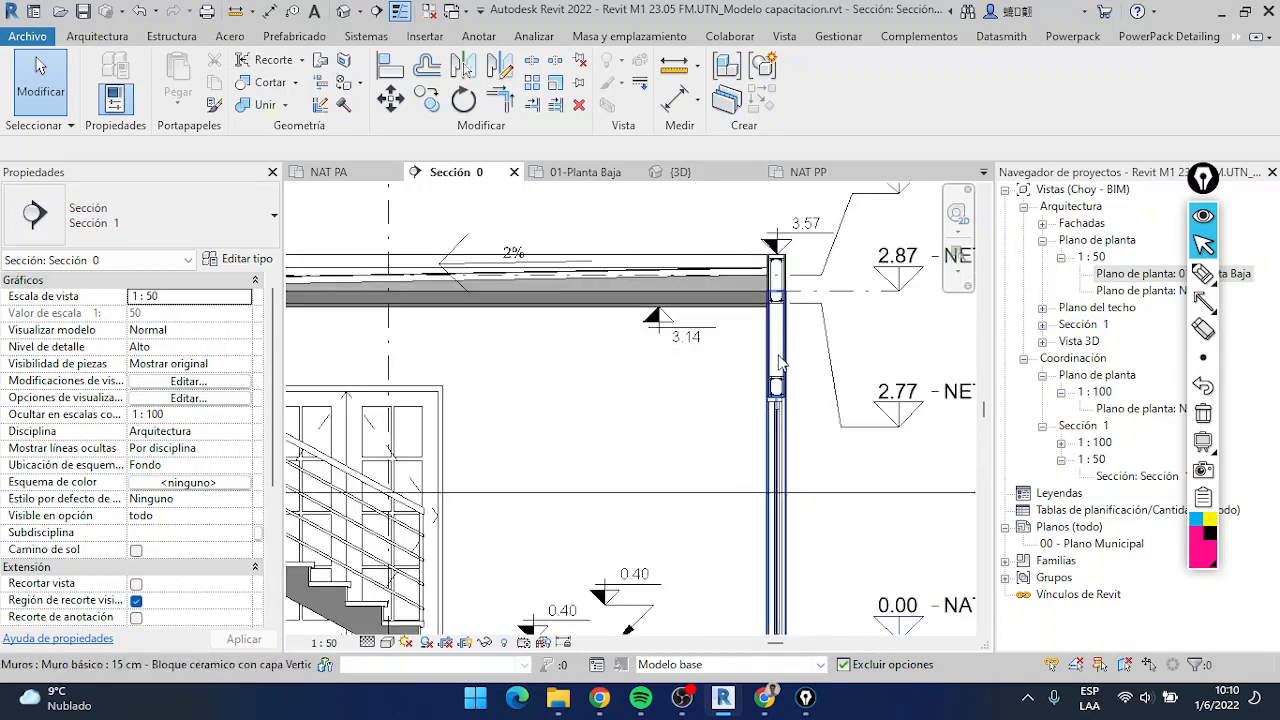
scroll(779, 390, "up", 3)
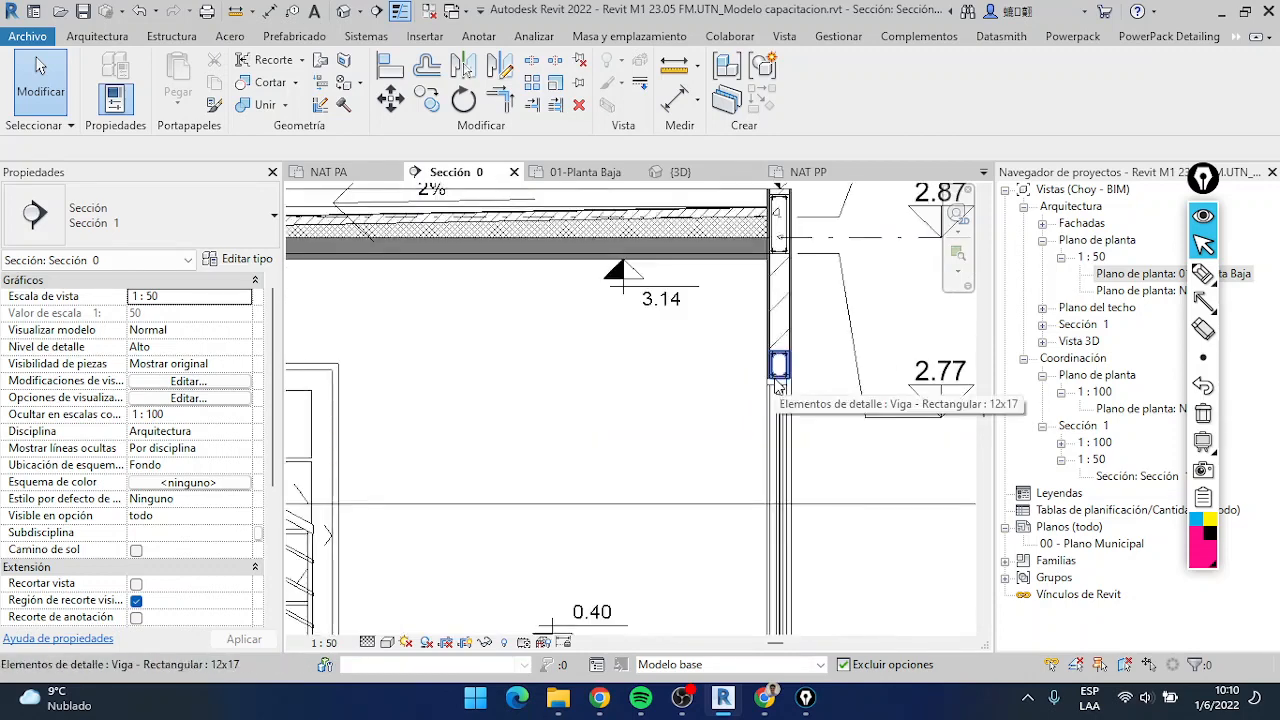
scroll(514, 388, "down", 4)
middle_click_drag(514, 388, 686, 411)
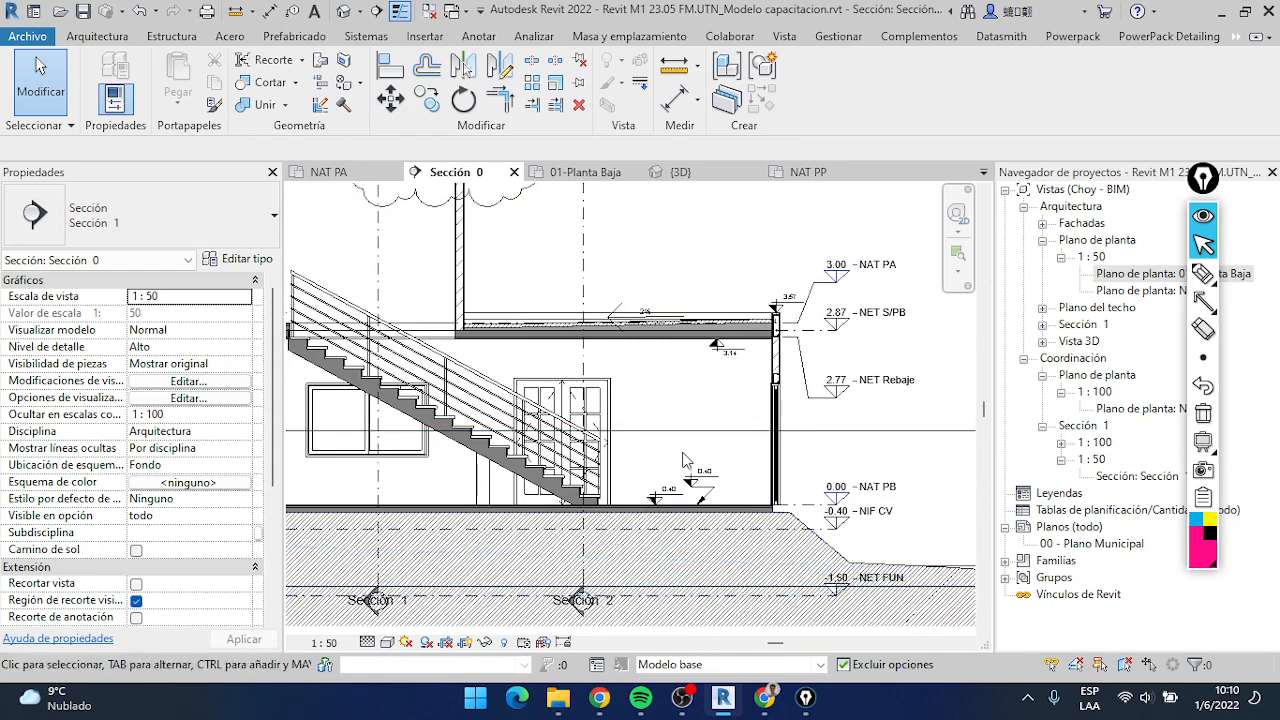
scroll(684, 460, "down", 3)
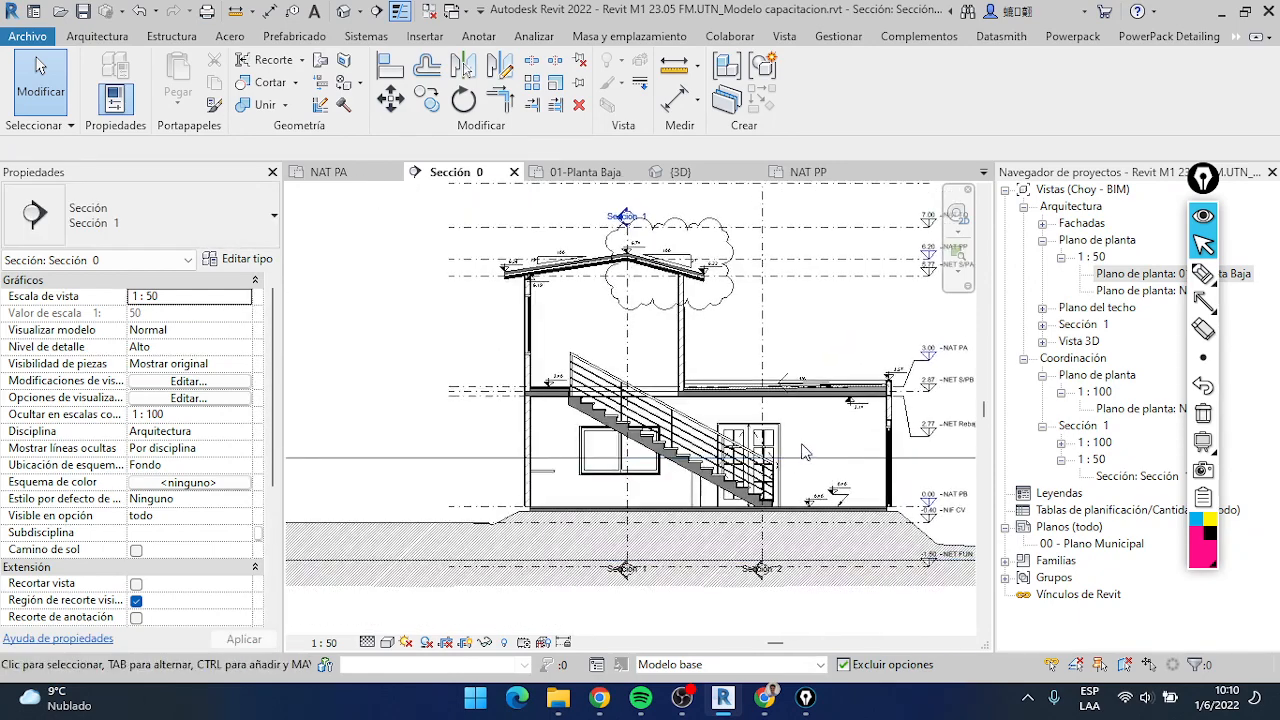
scroll(677, 266, "up", 5)
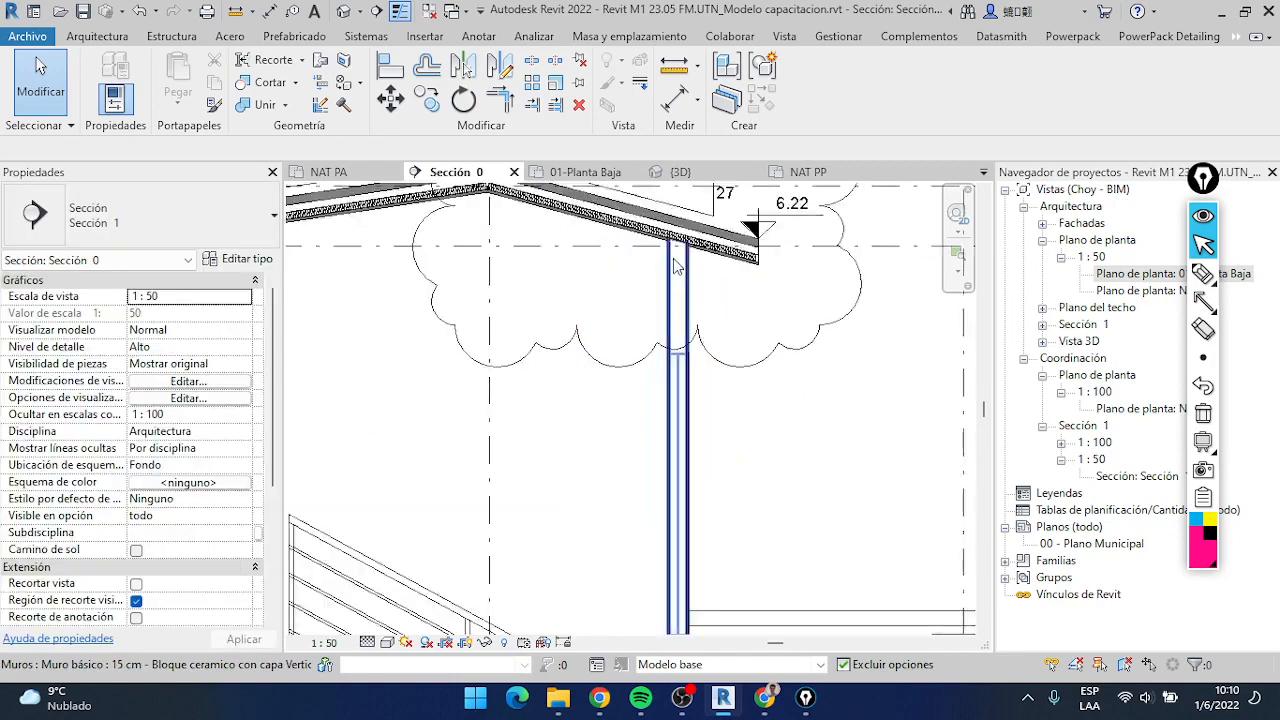
middle_click_drag(674, 259, 761, 381)
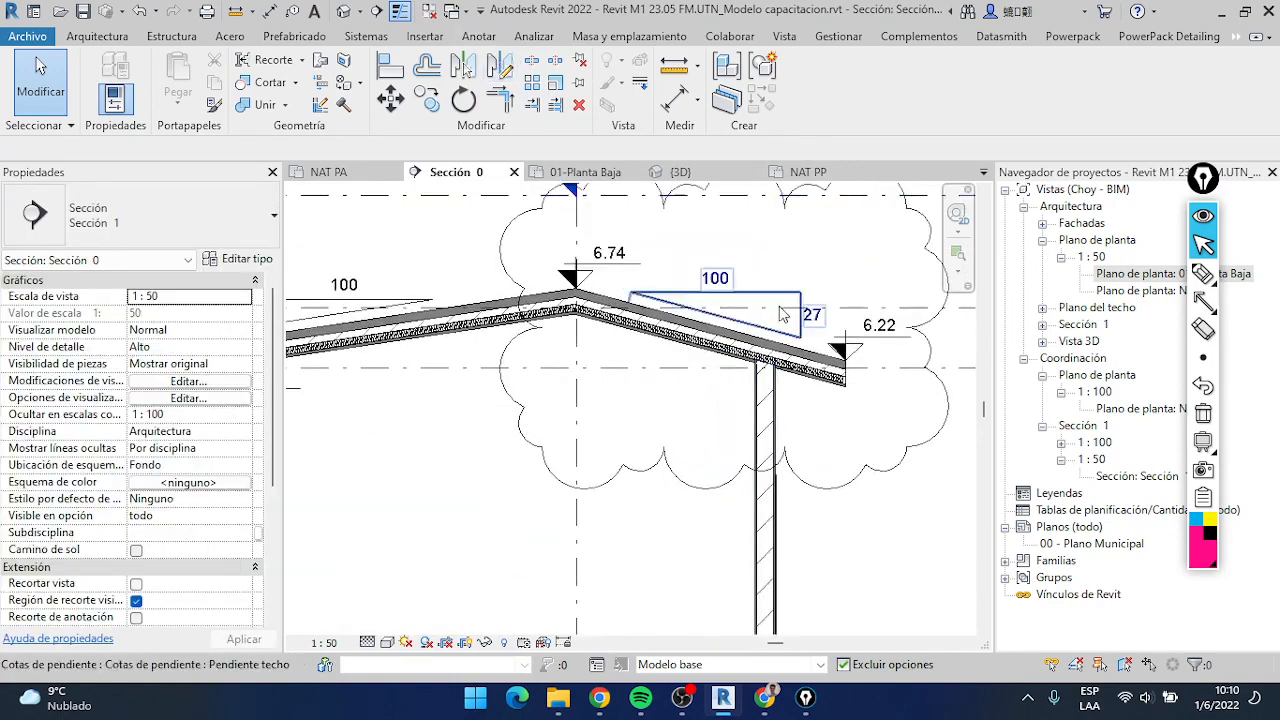
scroll(783, 314, "down", 3)
middle_click_drag(783, 314, 699, 325)
scroll(702, 315, "up", 2)
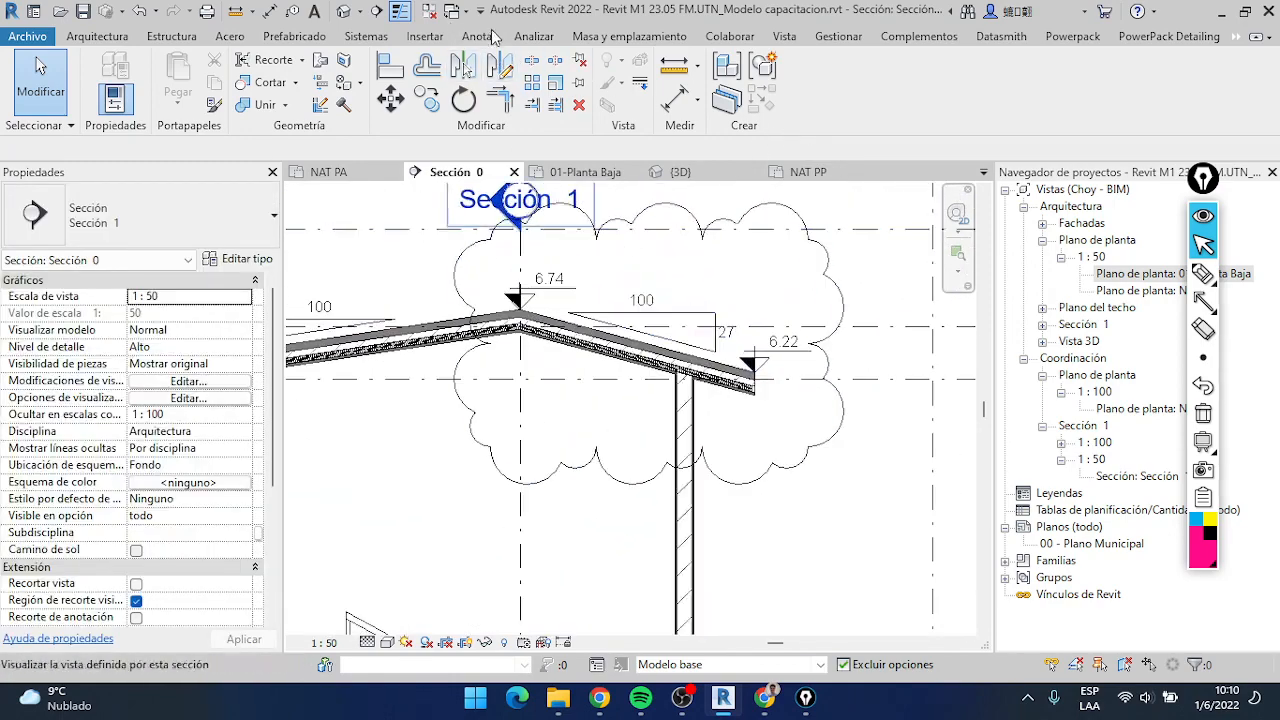
Review the type properties of the Diagonal aligned dimension style, including its graphics and text settings, without changing them
left_click(478, 36)
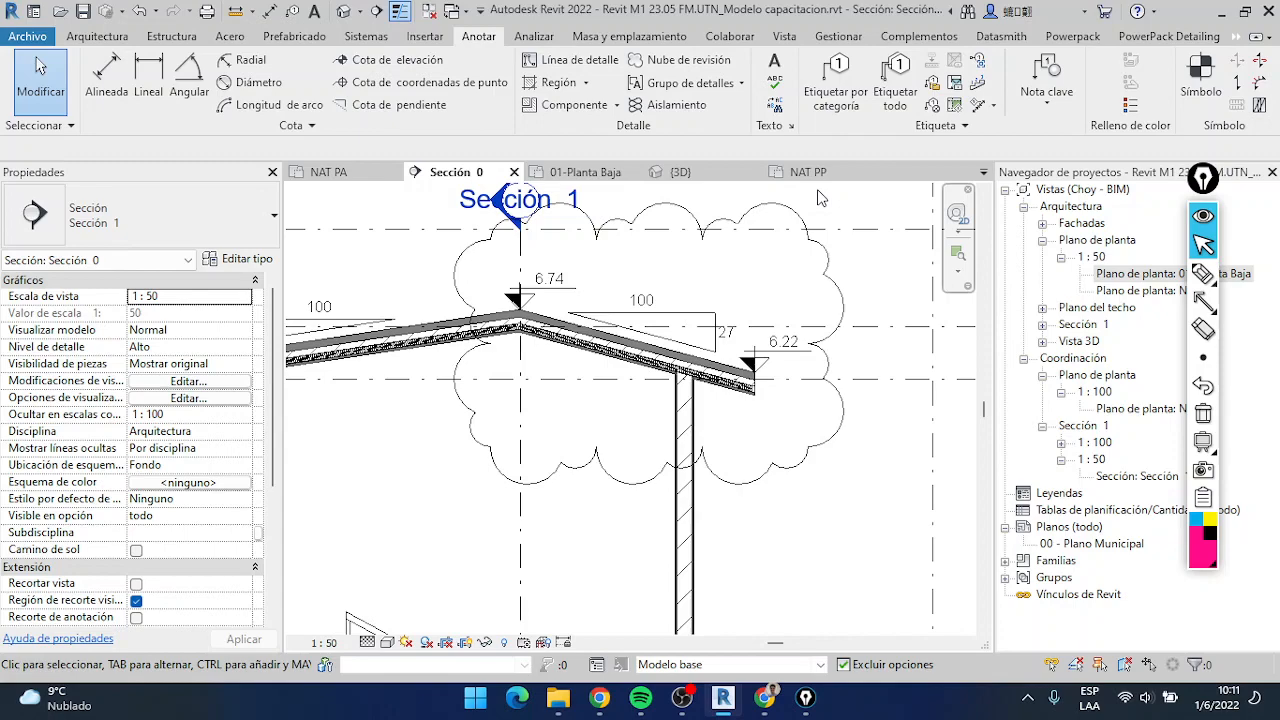
left_click(106, 75)
left_click(240, 259)
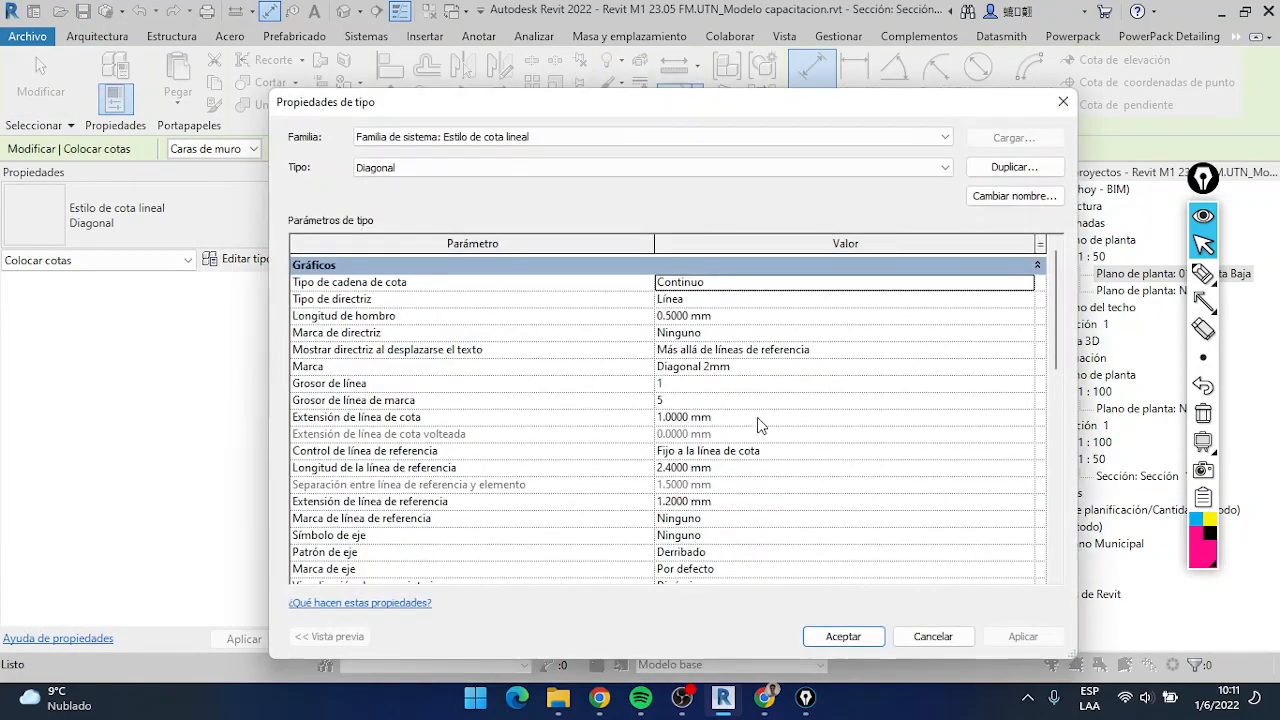
scroll(637, 392, "down", 8)
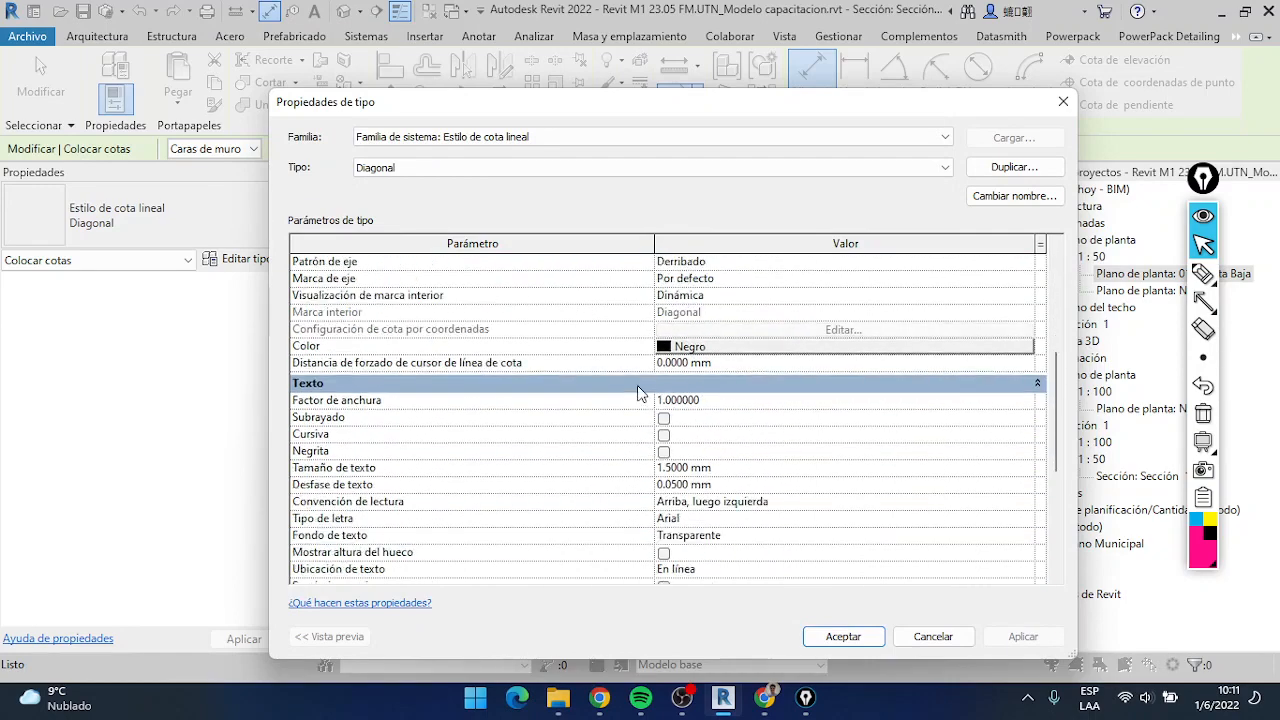
left_click(932, 636)
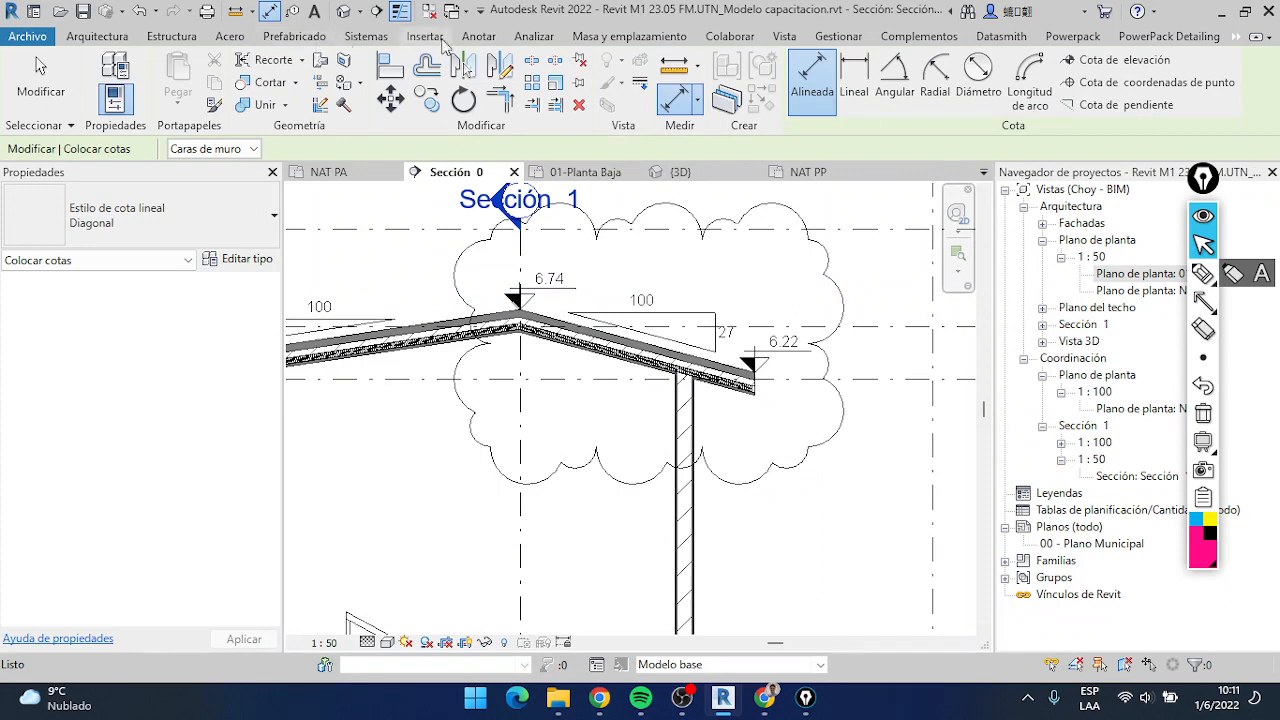
Start the Text annotation command with the 2mm Arial text type
left_click(477, 37)
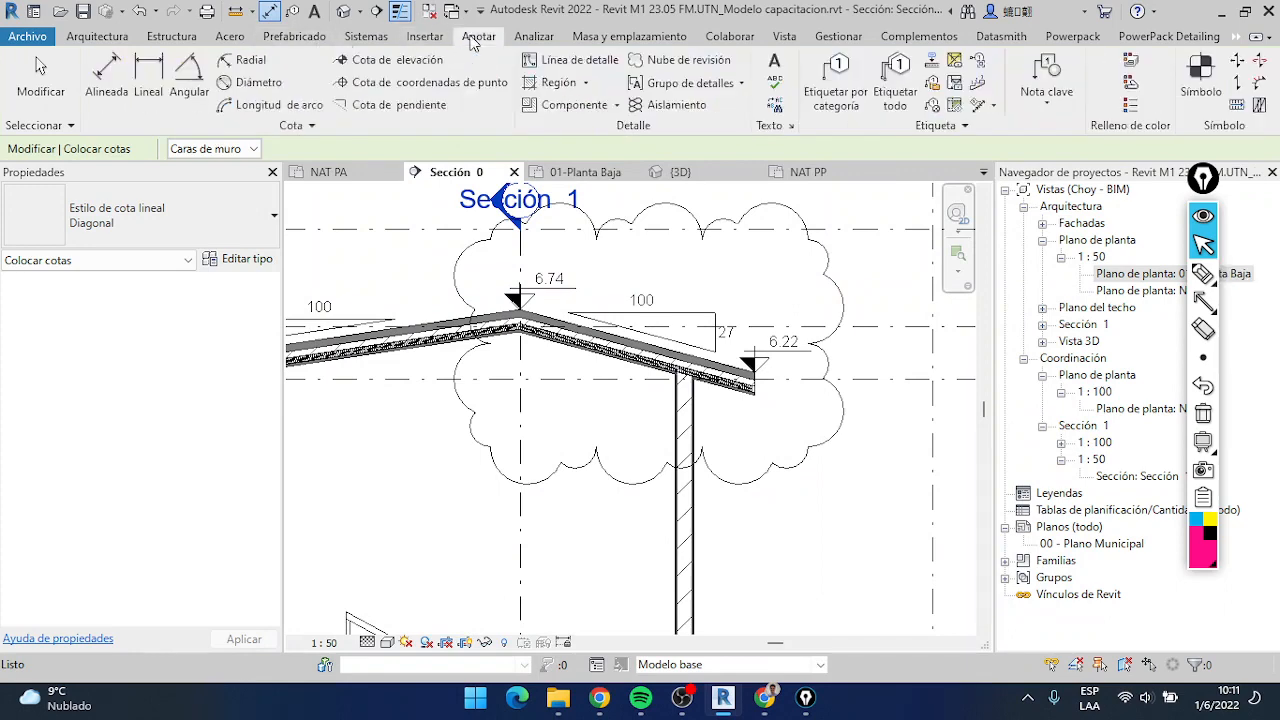
left_click(776, 66)
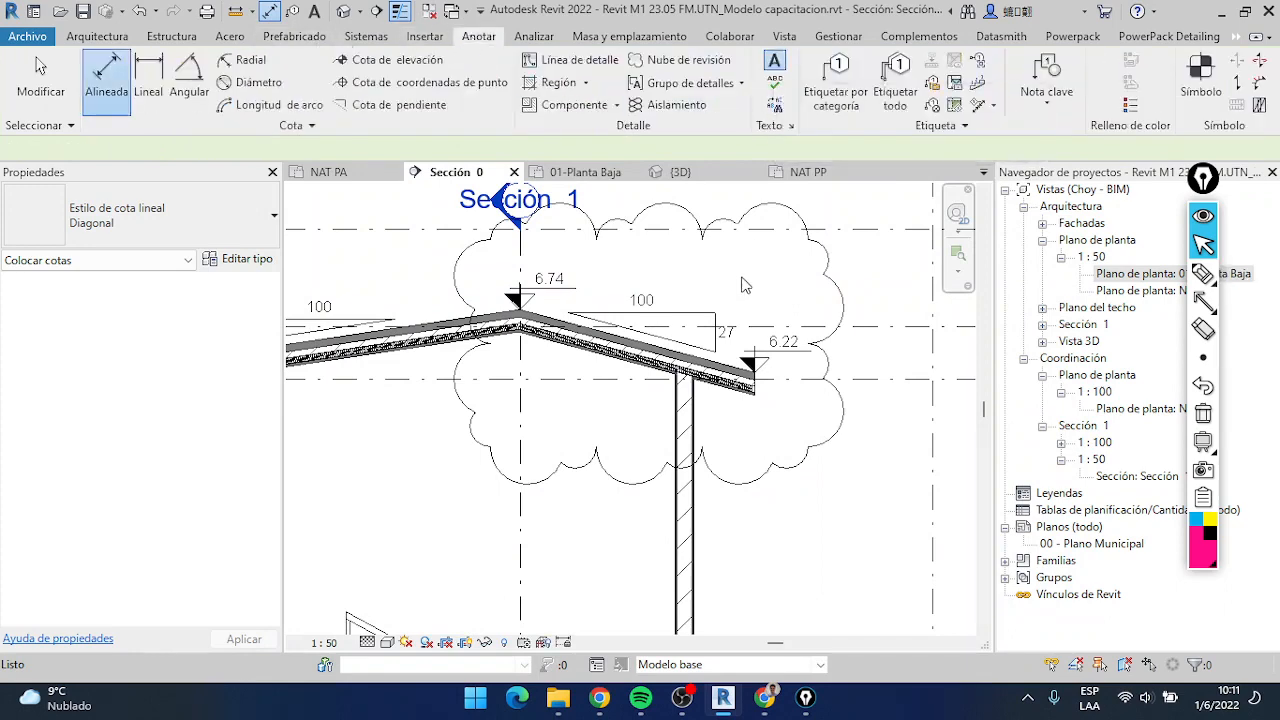
left_click(214, 238)
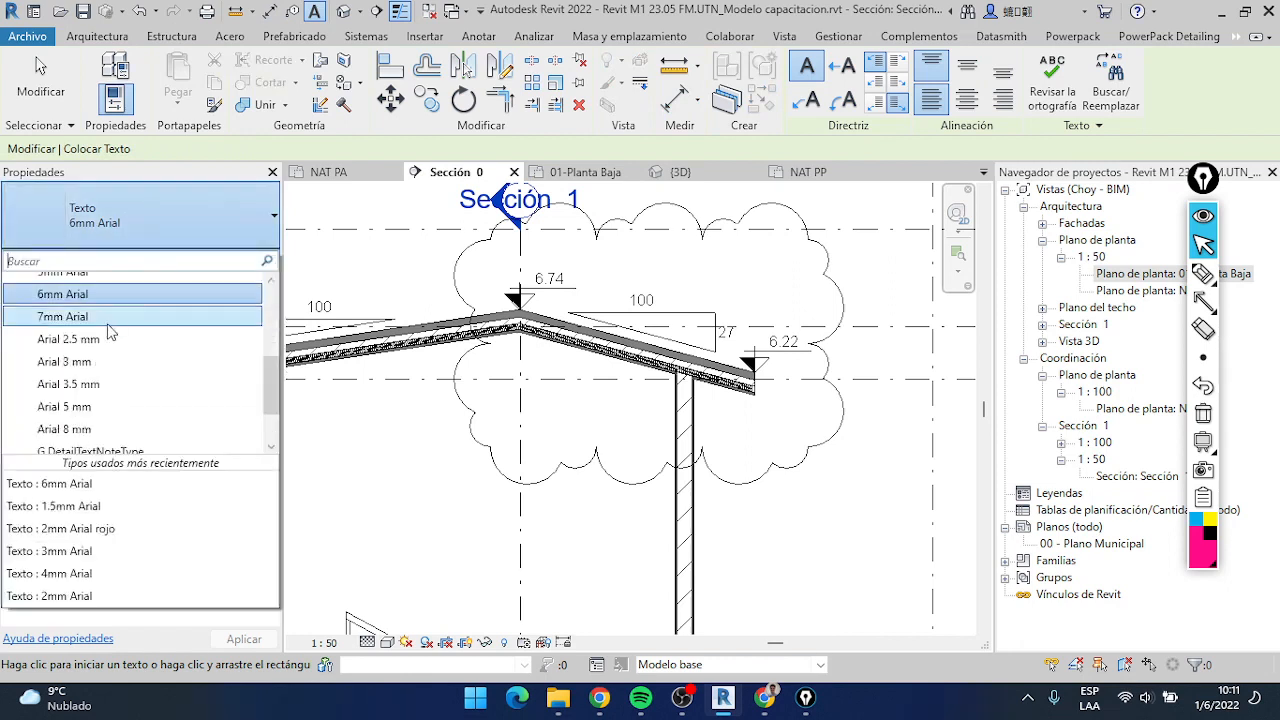
scroll(108, 343, "up", 3)
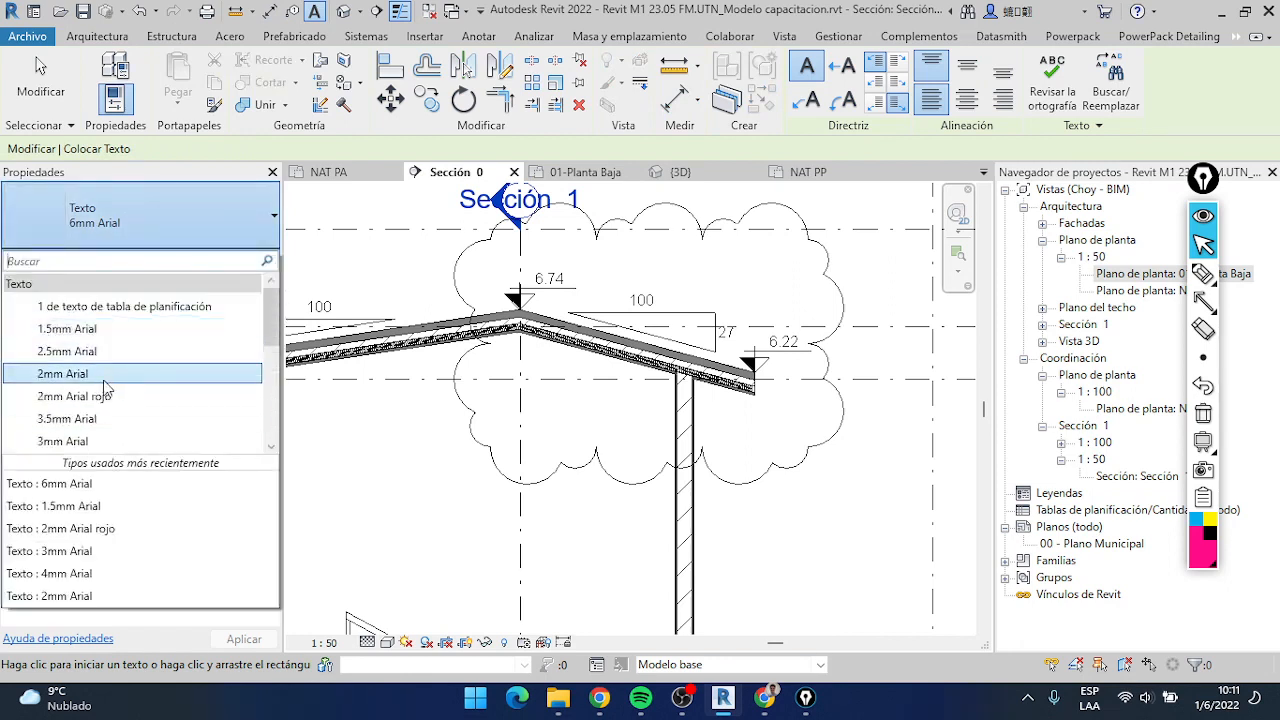
scroll(50, 392, "down", 1)
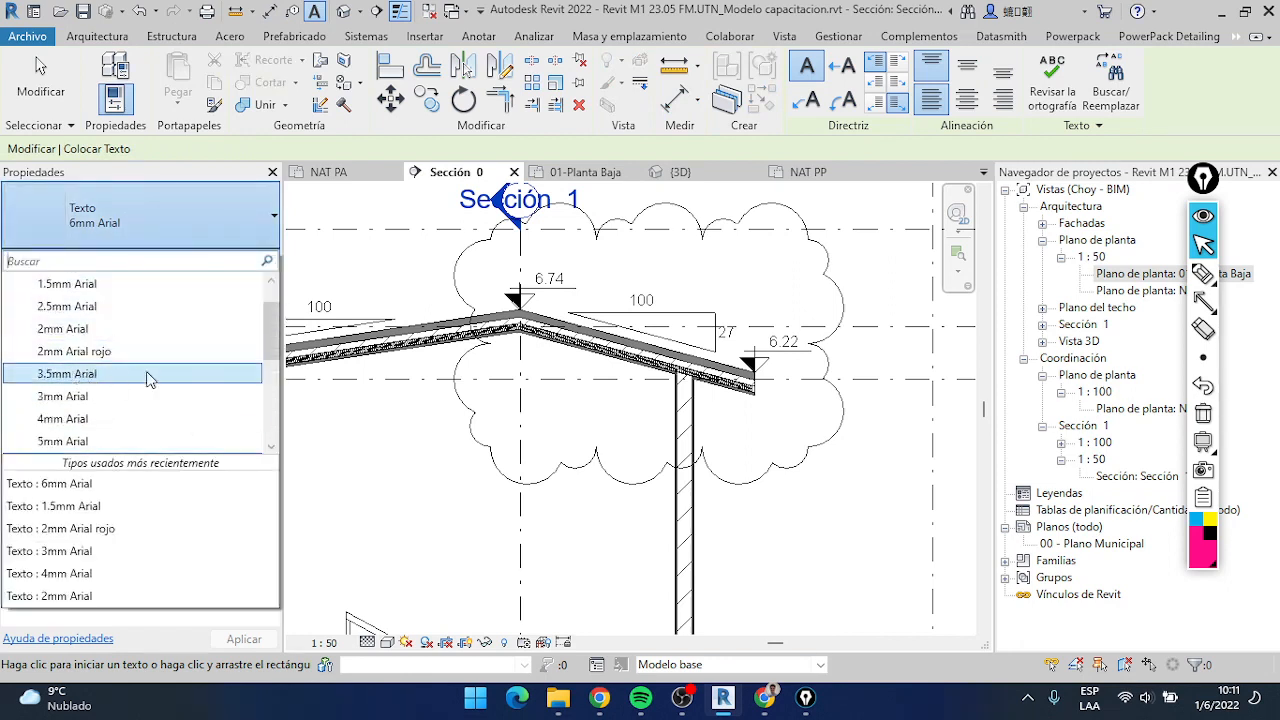
scroll(113, 365, "up", 1)
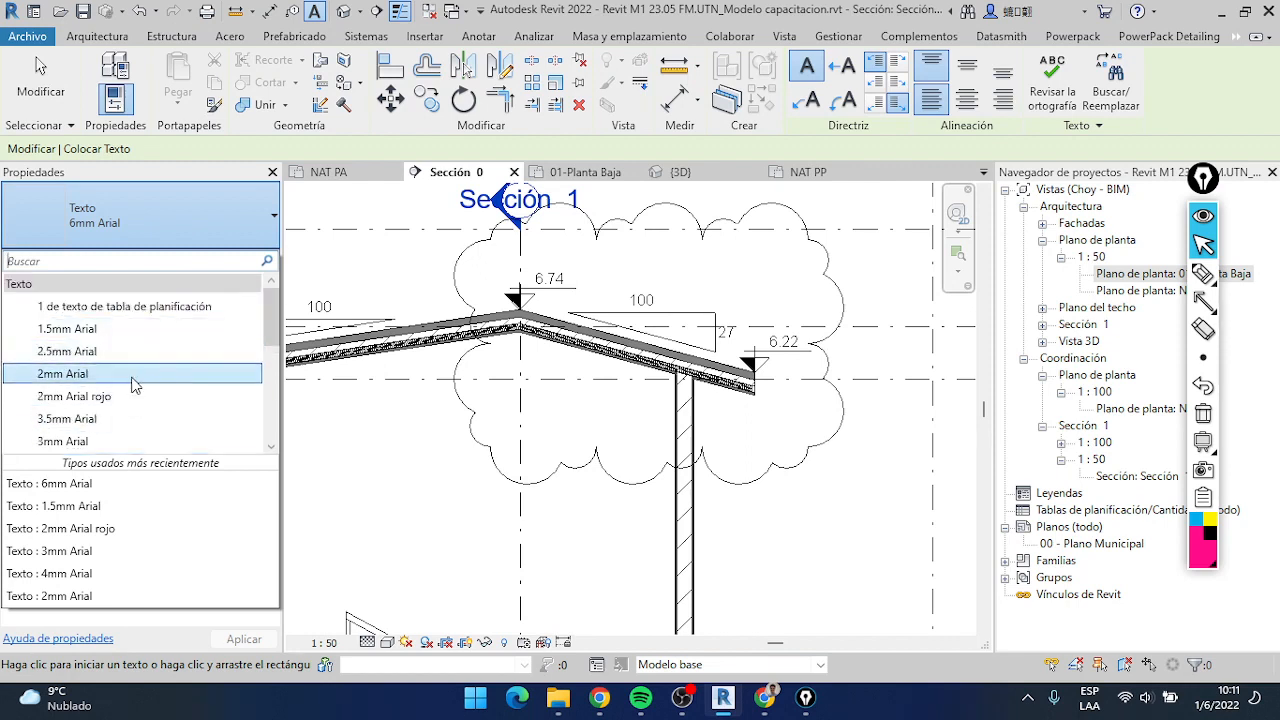
left_click(110, 374)
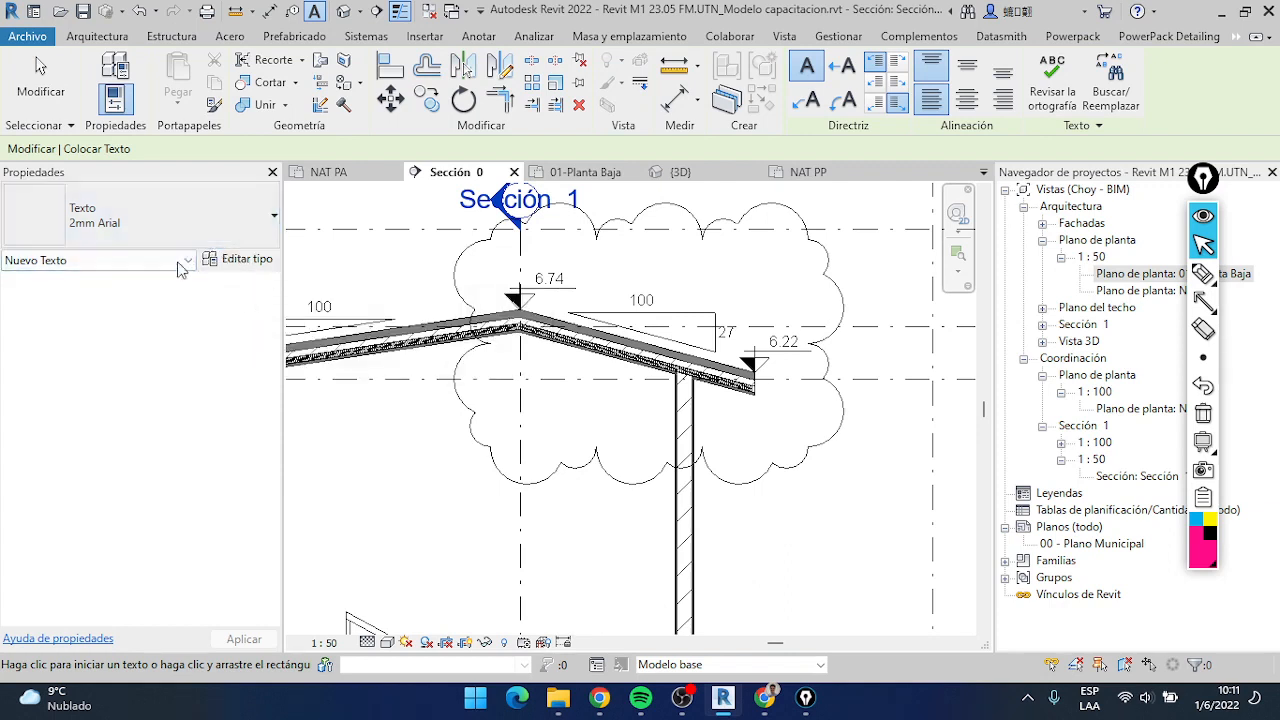
Review the type properties of the 2mm Arial text, including its font
left_click(248, 259)
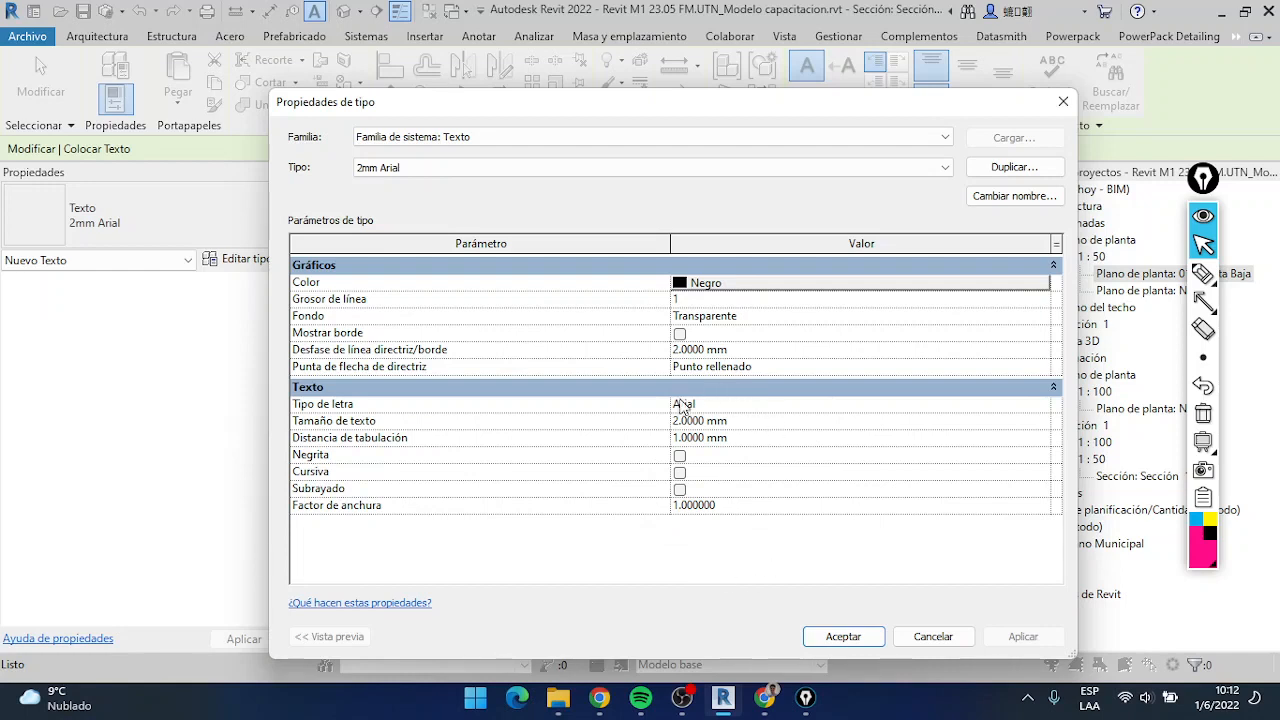
left_click(718, 406)
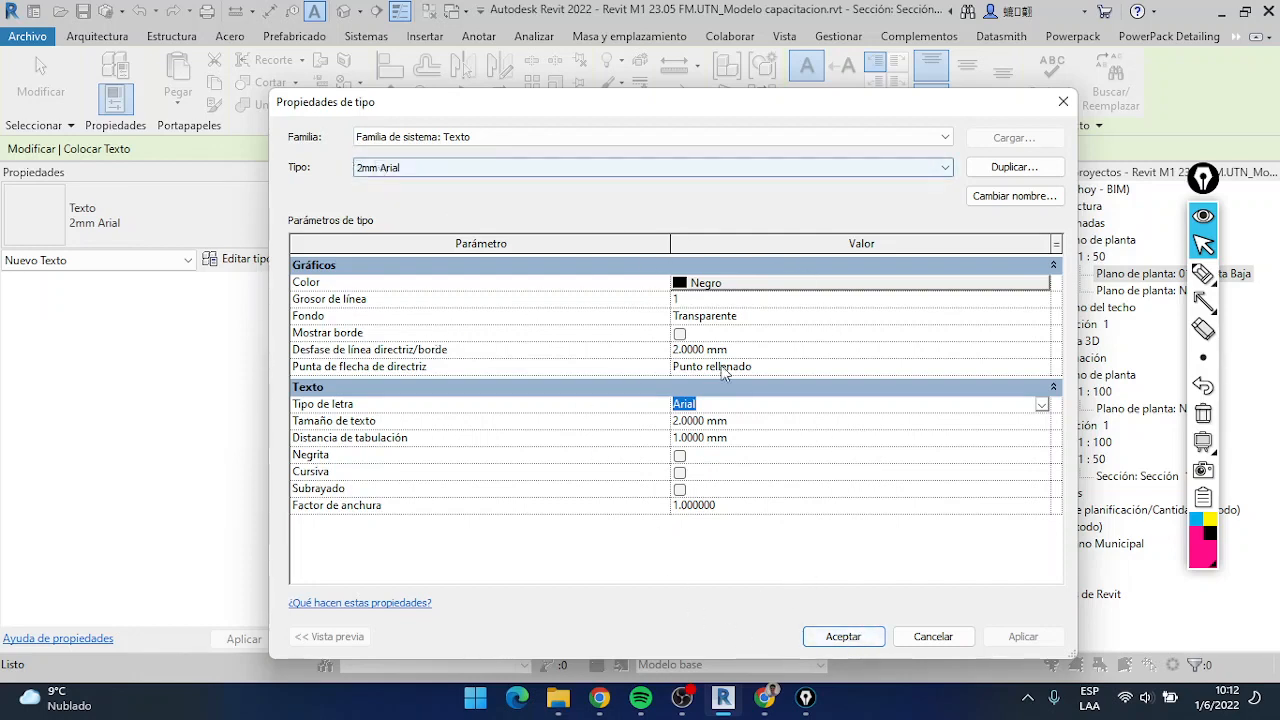
left_click(846, 641)
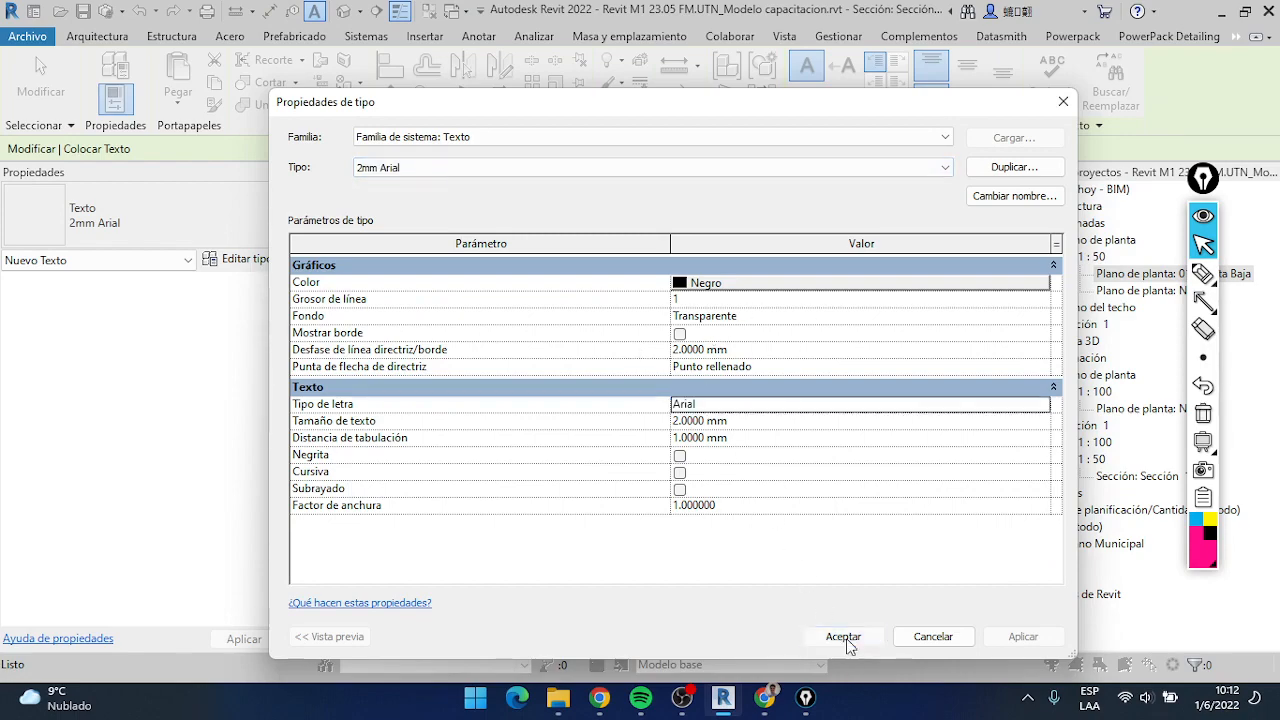
Outline the text leader and alignment options with a rectangle using the screen-annotation tool, then return to its pointer
scroll(762, 290, "up", 1)
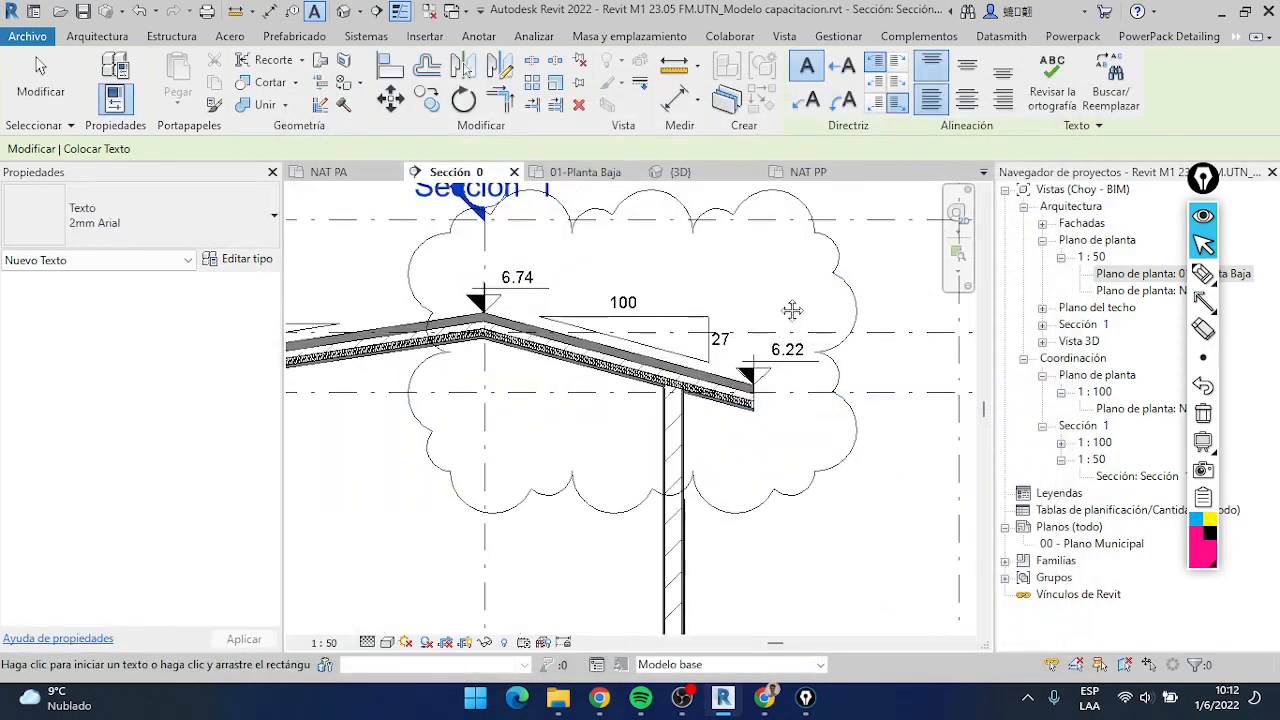
scroll(792, 310, "down", 3)
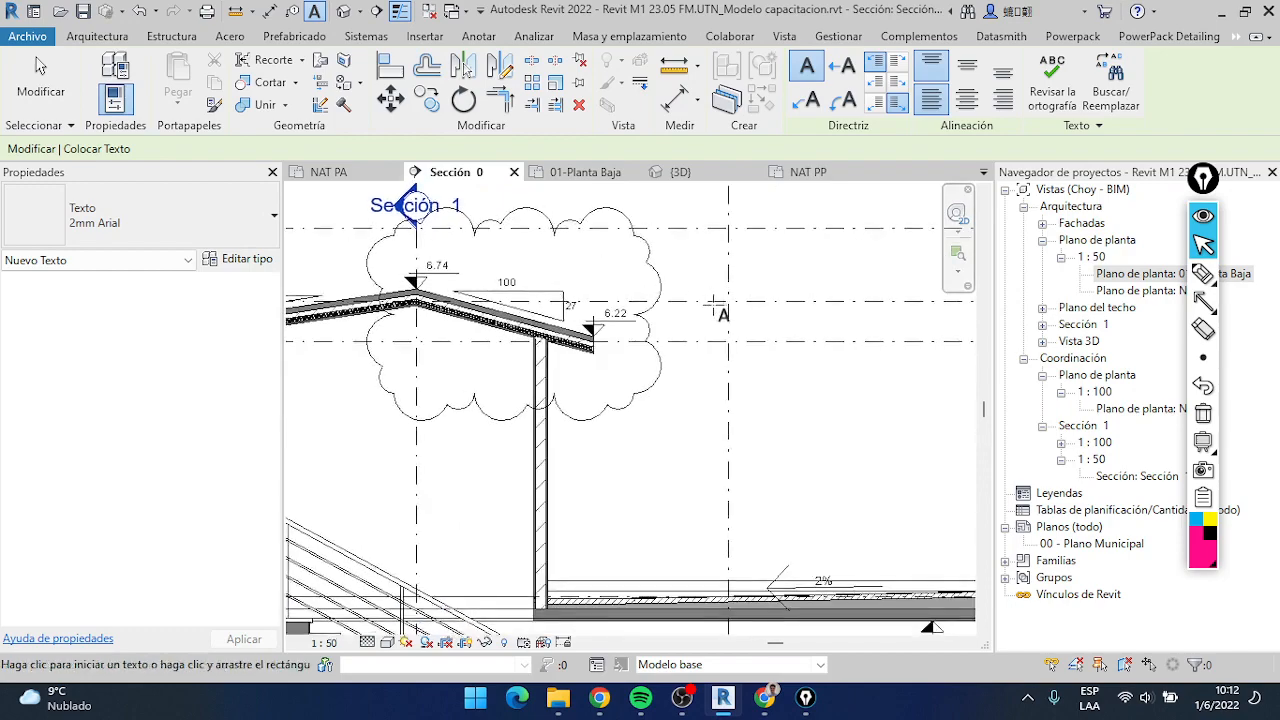
scroll(716, 308, "down", 5)
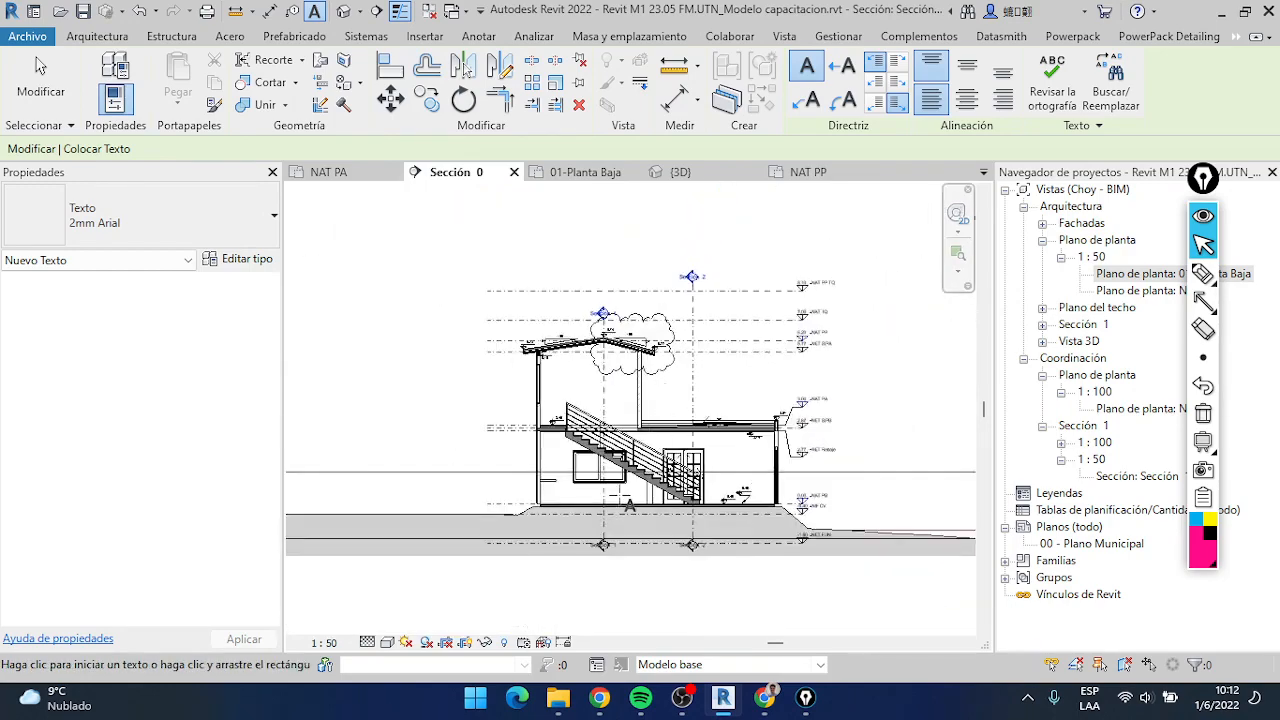
scroll(734, 357, "up", 2)
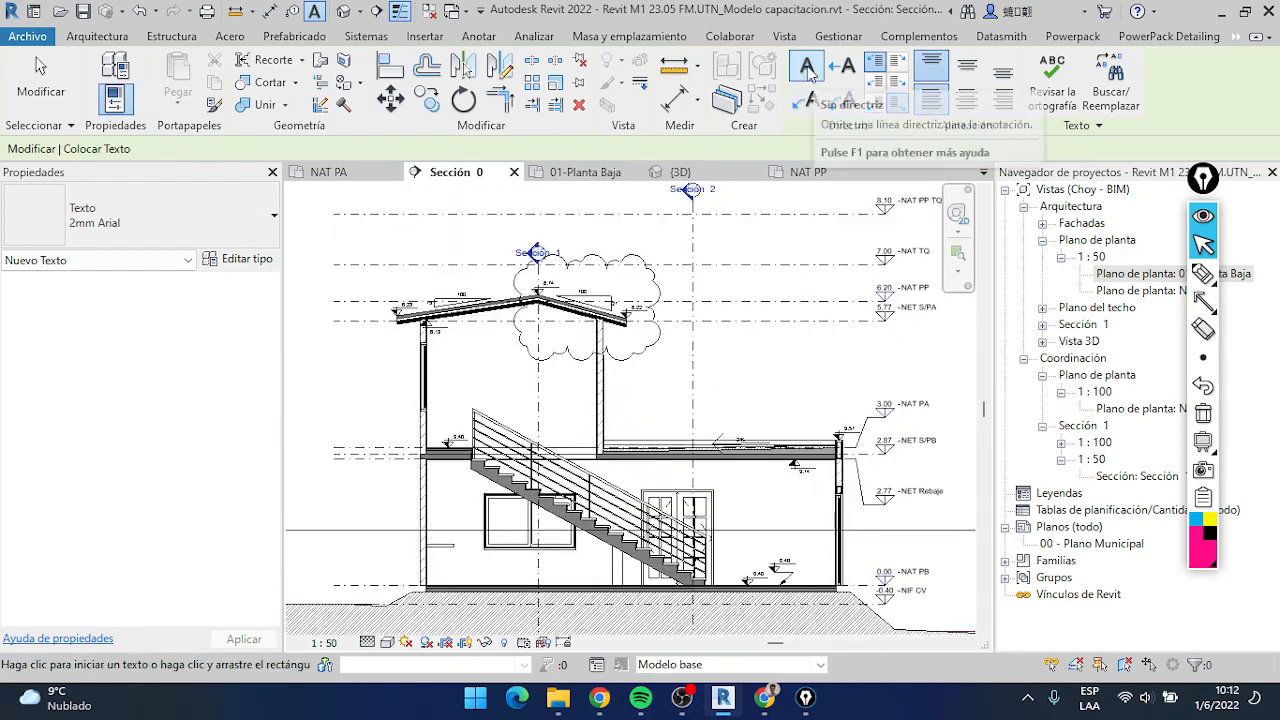
mouse_move(1203, 304)
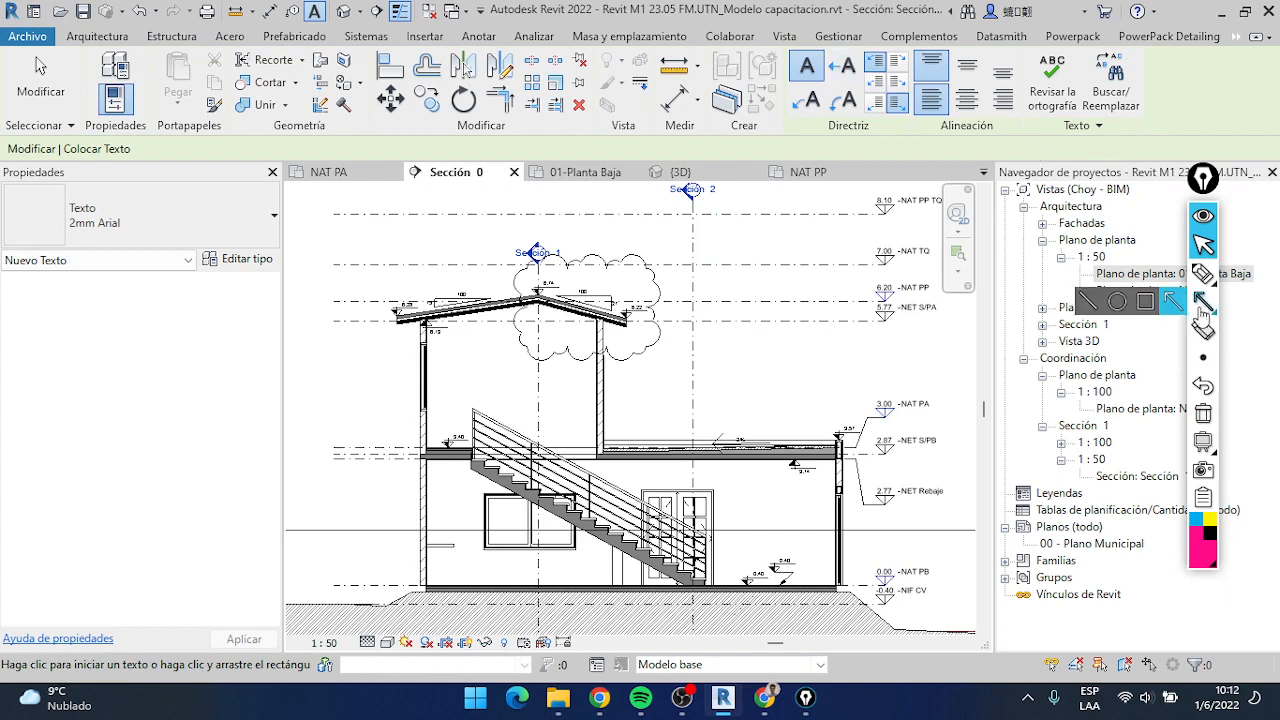
left_click(1146, 303)
mouse_move(772, 34)
left_mouse_down()
mouse_move(784, 56)
mouse_move(1022, 131)
left_mouse_up()
left_click(1203, 244)
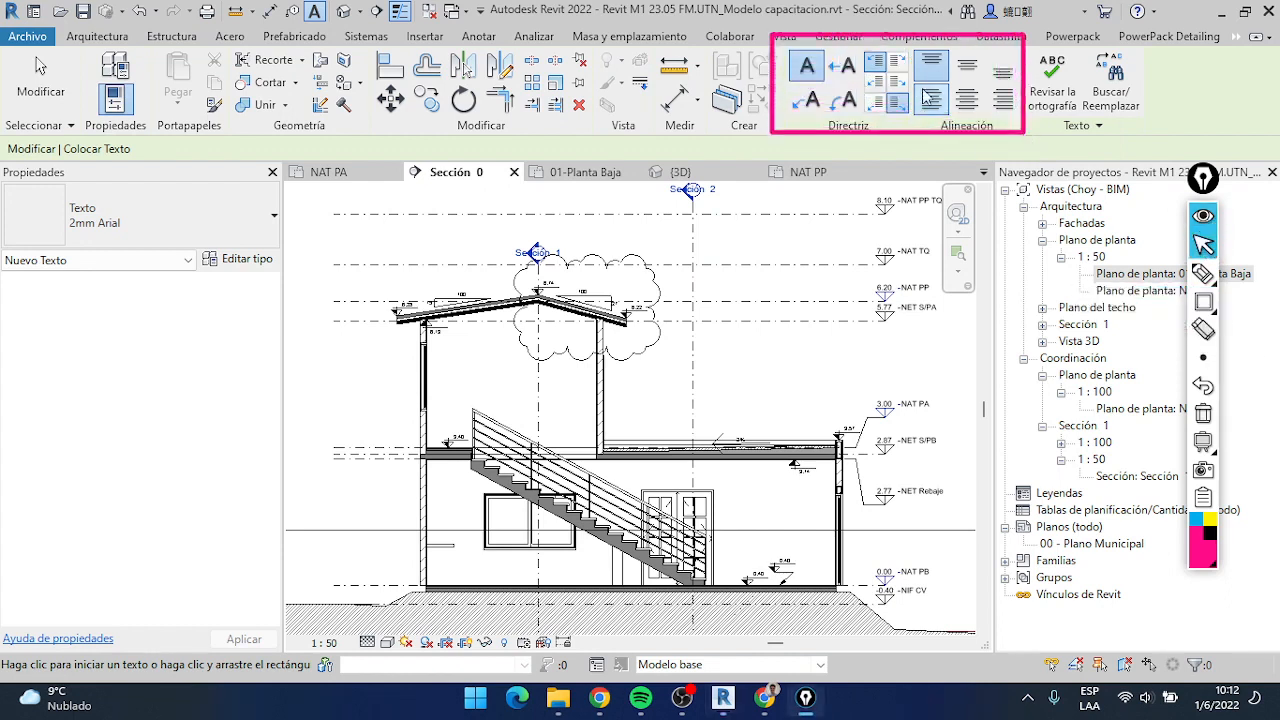
Start a 2mm Arial text note without a leader beside the vertical grid line on the street side of the section
left_click(806, 72)
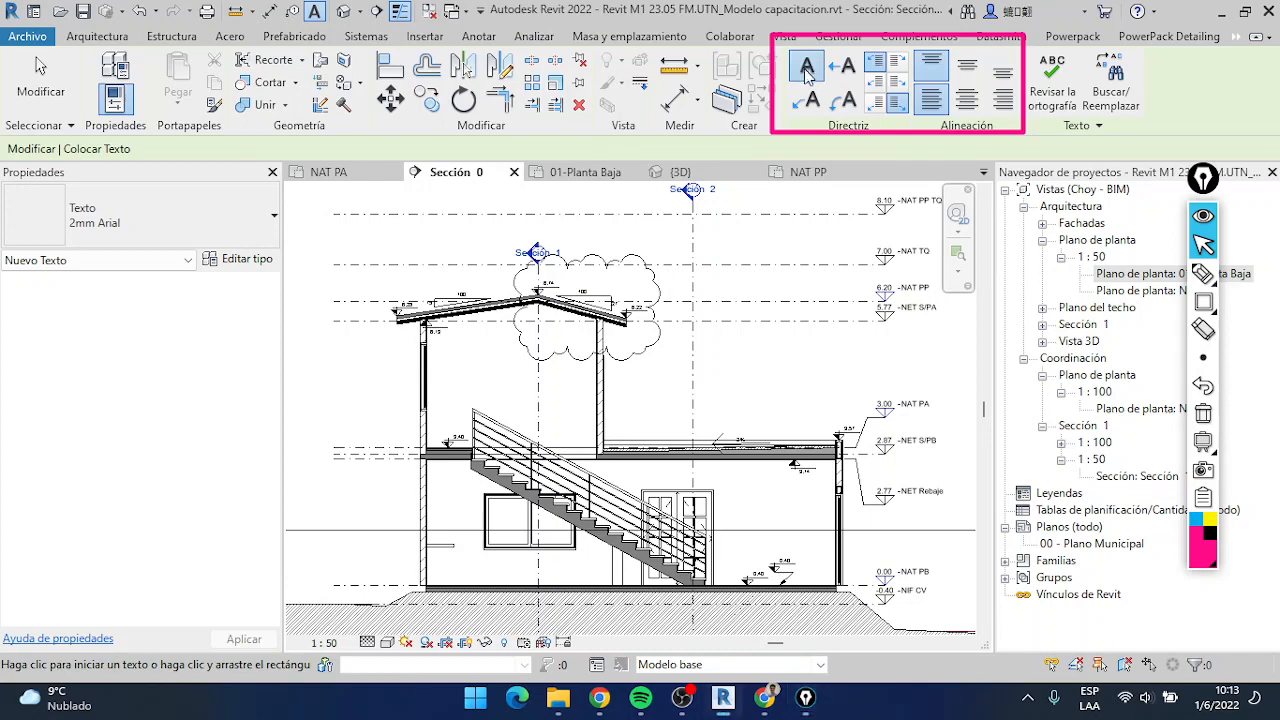
scroll(797, 587, "down", 1)
middle_click_drag(797, 587, 831, 496)
scroll(829, 494, "down", 2)
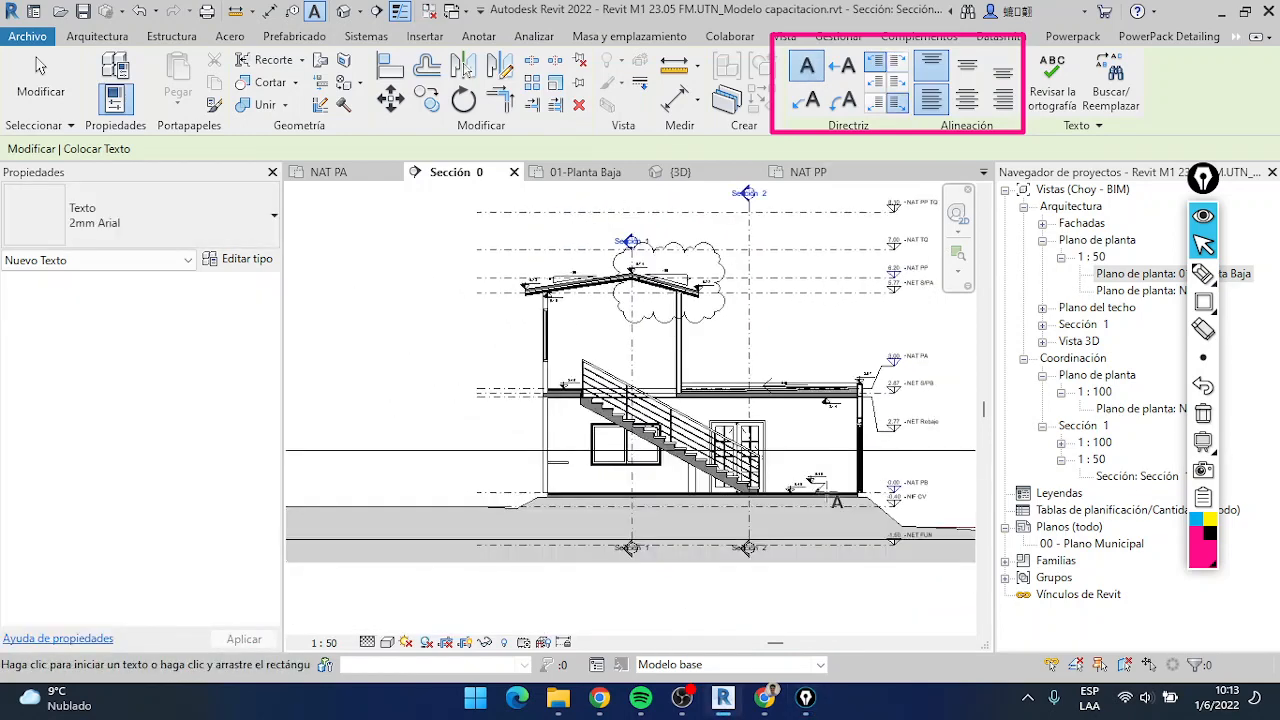
middle_click_drag(932, 566, 806, 538)
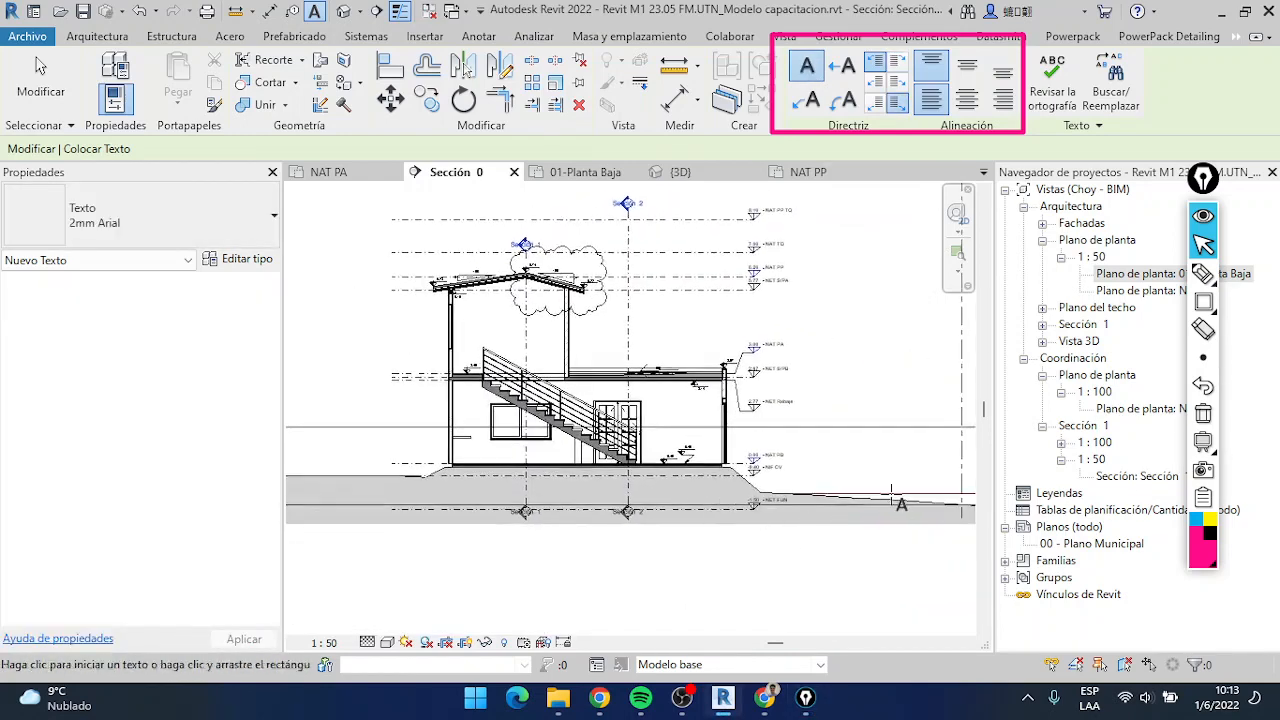
middle_click_drag(897, 499, 719, 532)
scroll(748, 365, "down", 2)
scroll(787, 263, "up", 5)
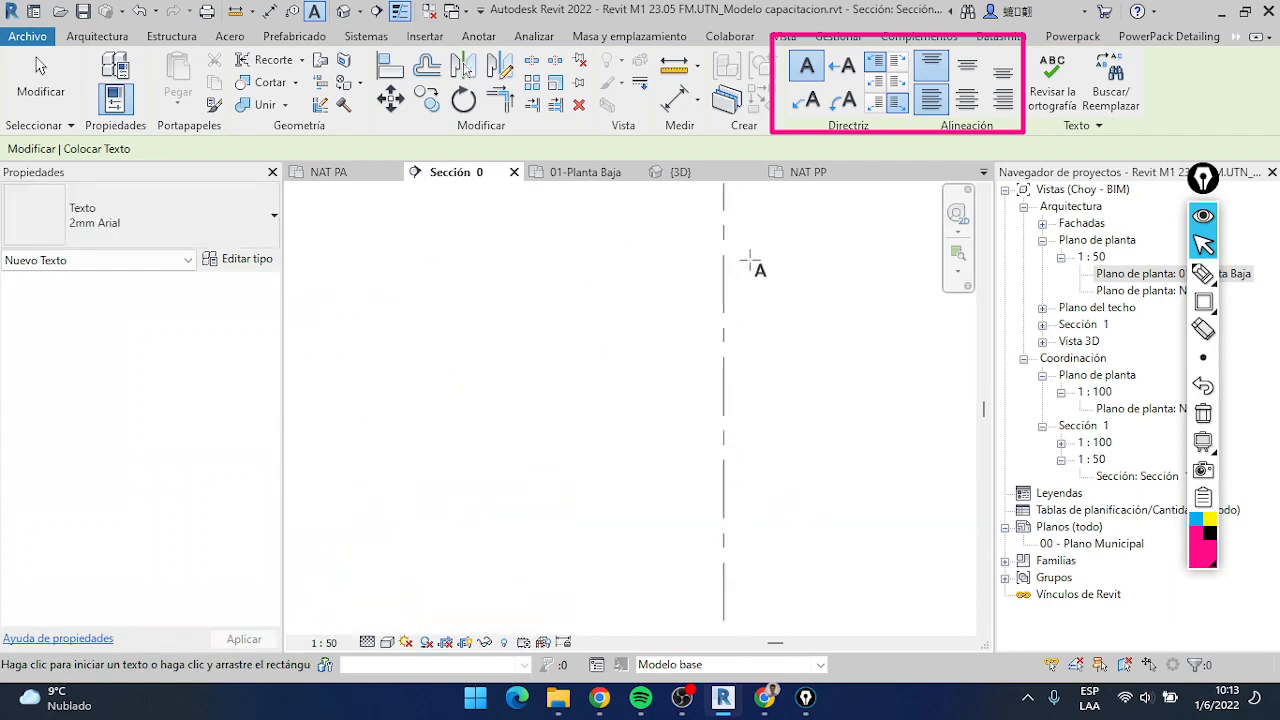
left_click(756, 266)
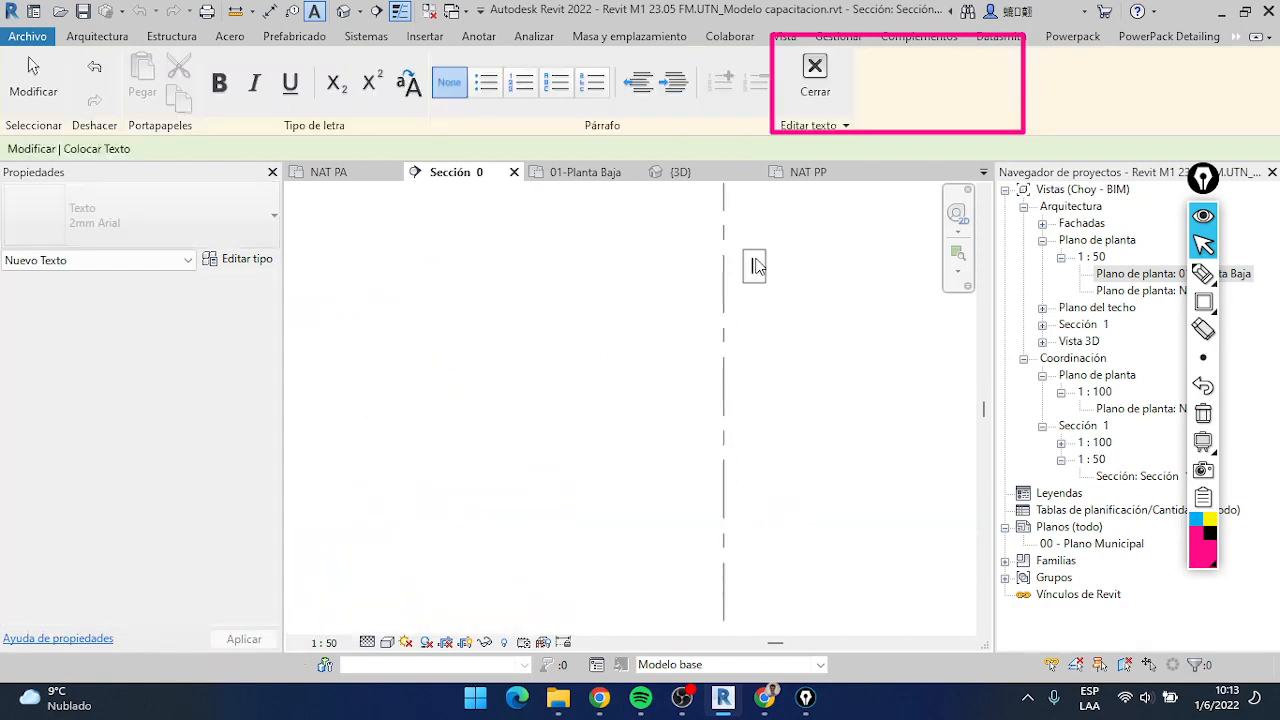
Enter "Línea municipal" as the content of the note beside the grid line and finish editing it
scroll(768, 380, "down", 4)
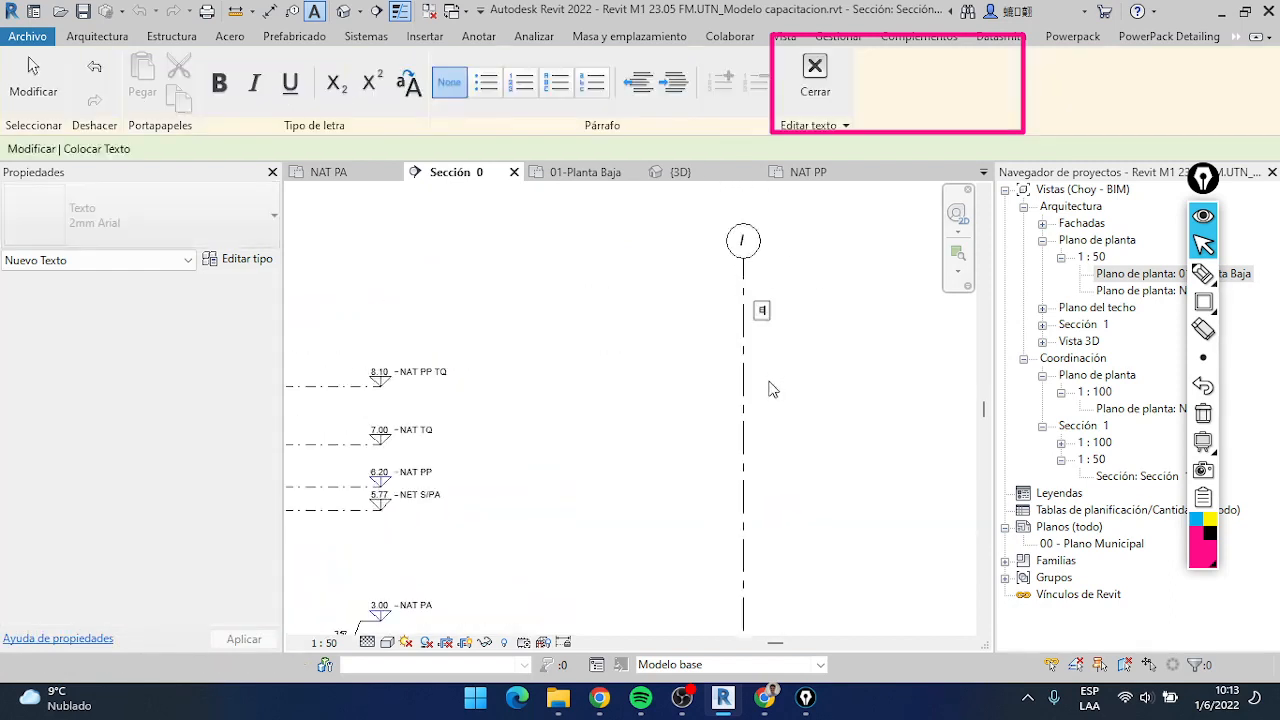
middle_click_drag(763, 363, 680, 360)
scroll(680, 360, "up", 5)
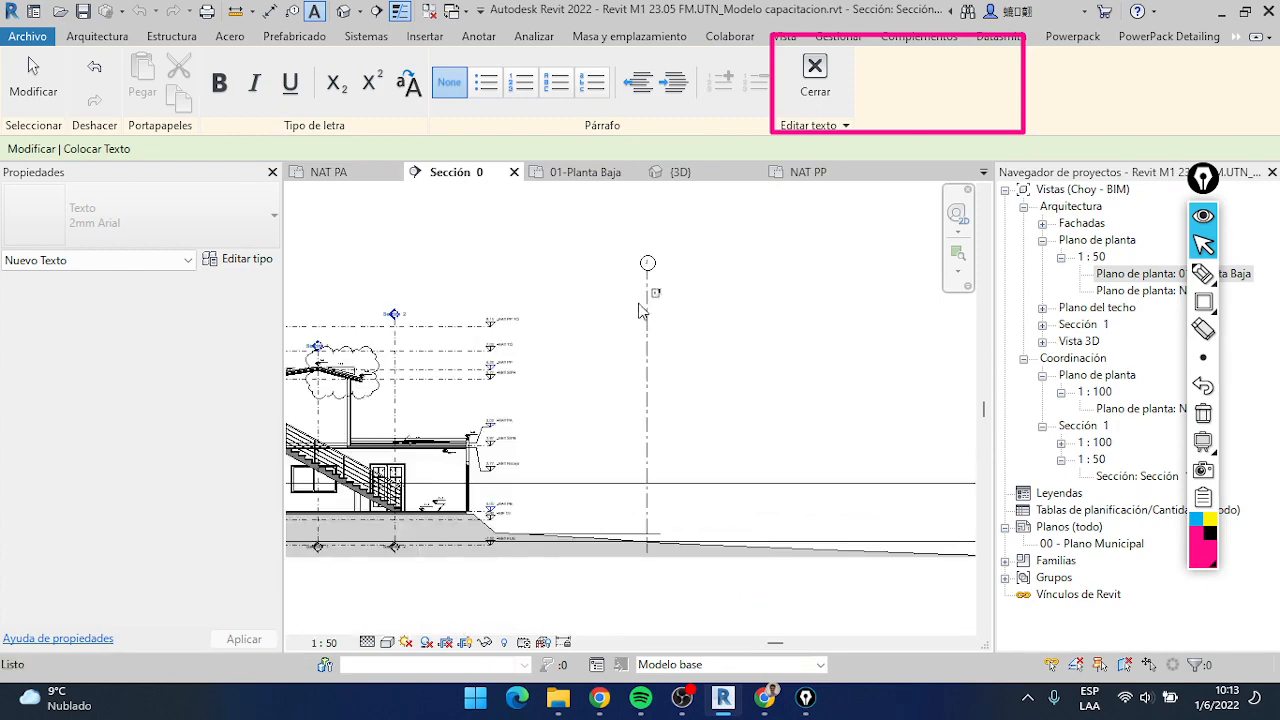
type("JE")
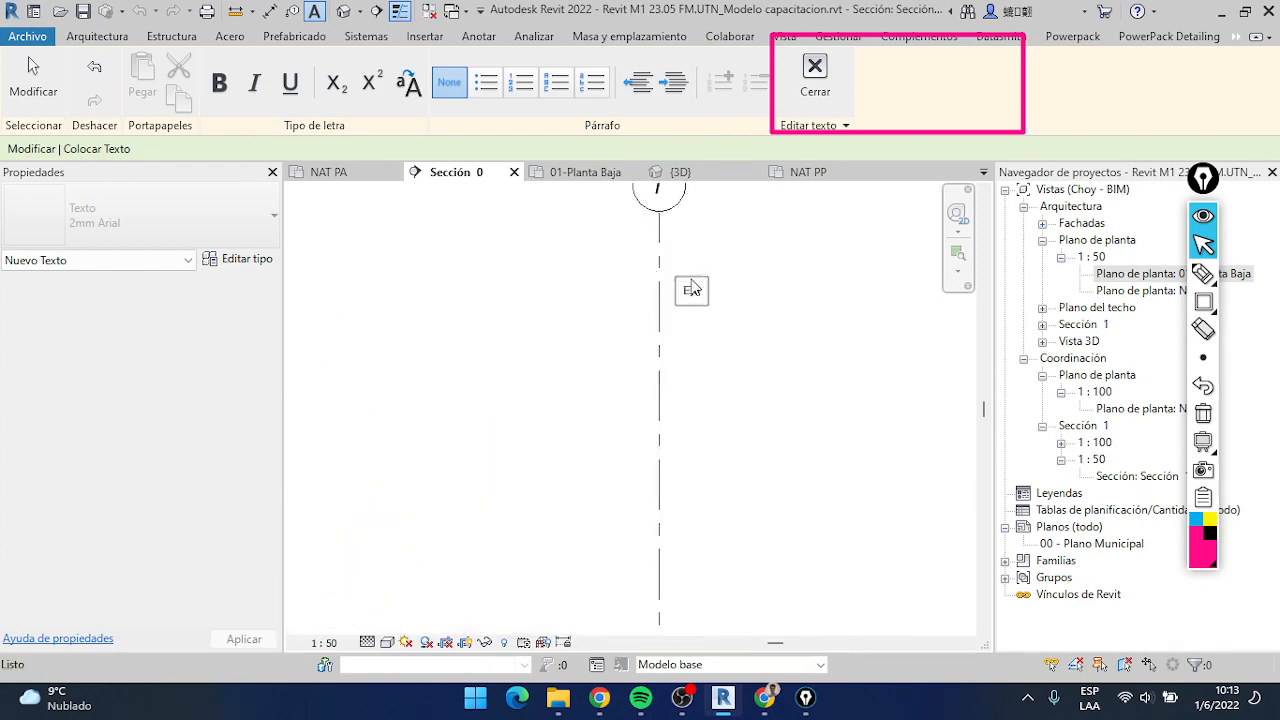
key("BackSpace")
key("BackSpace")
key("BackSpace")
type("Línea")
key("BackSpace")
key("BackSpace")
type("nea municipal")
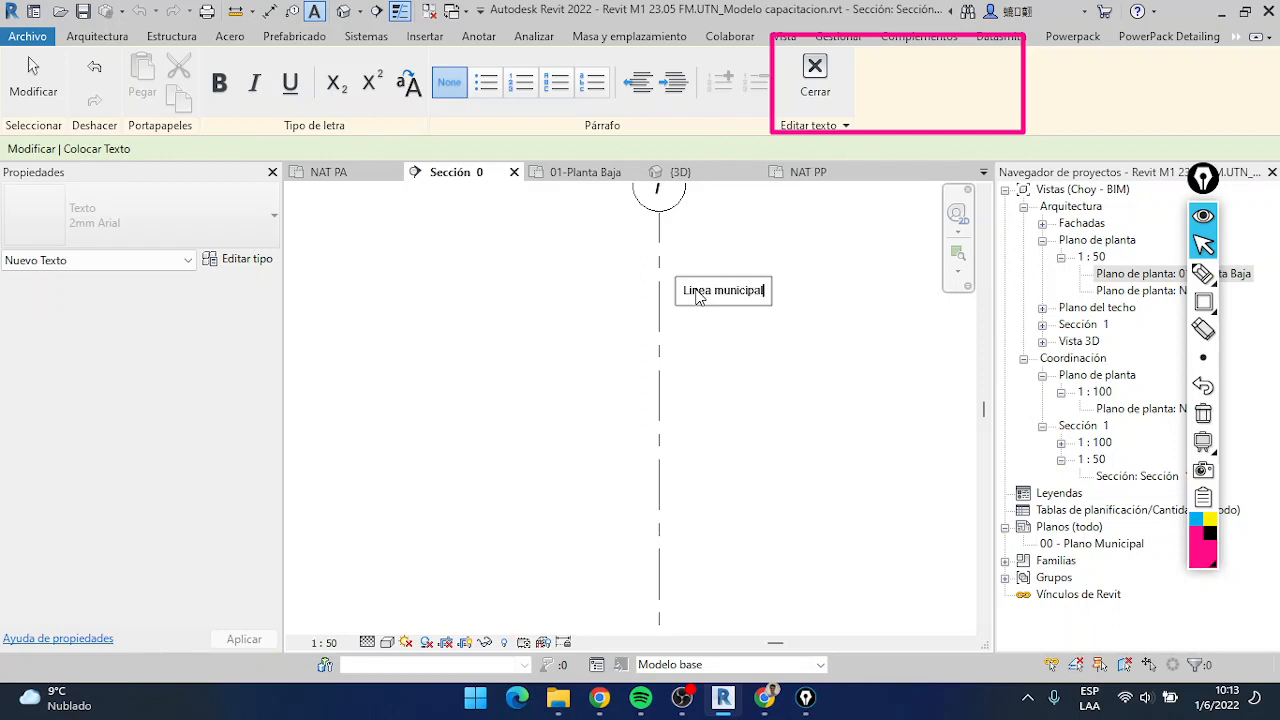
left_click(751, 484)
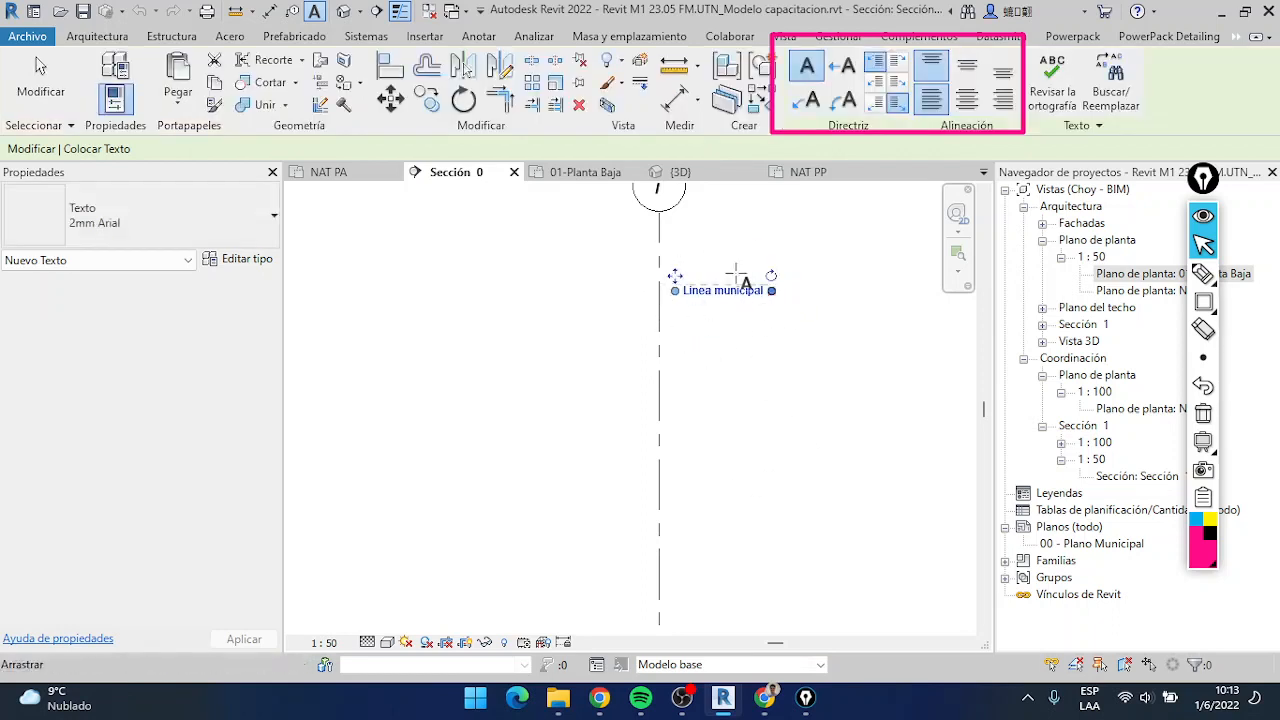
Rotate the "Línea municipal" note to vertical and set it alongside the grid line just below its bubble
left_click_drag(771, 275, 709, 272)
left_click_drag(707, 354, 642, 352)
scroll(660, 345, "down", 2)
scroll(660, 350, "down", 3)
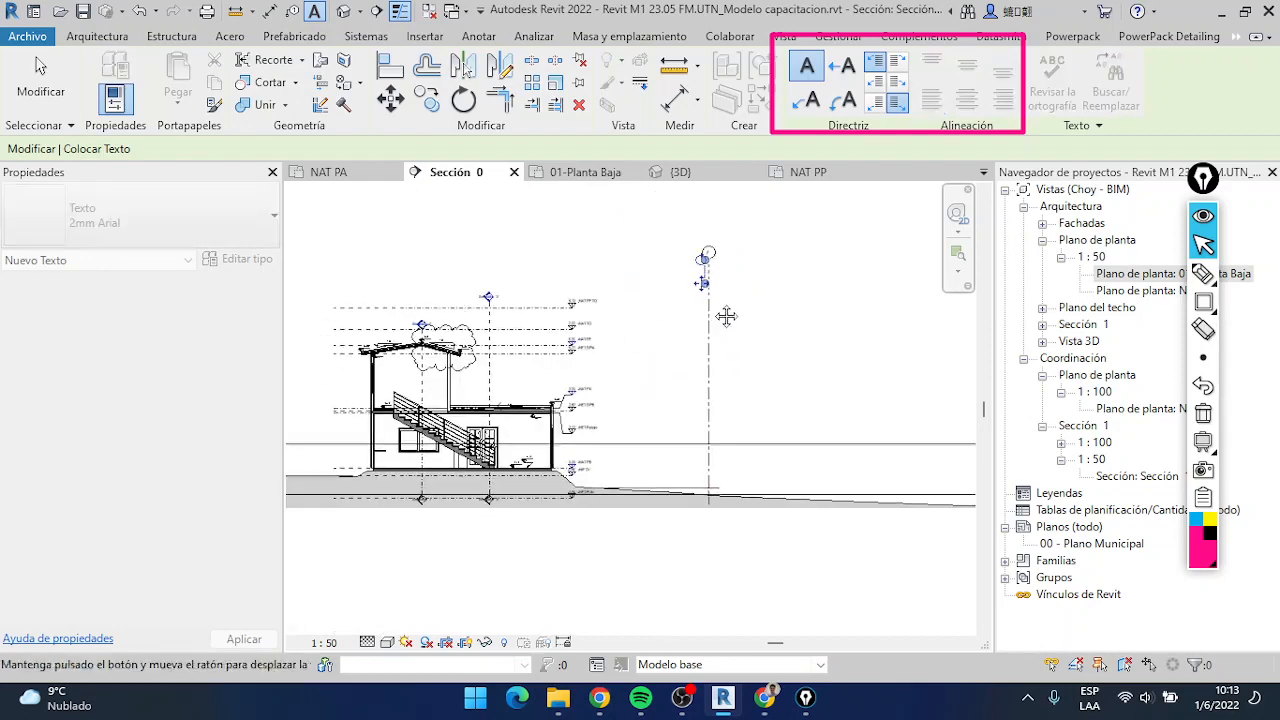
scroll(562, 382, "up", 6)
middle_click_drag(636, 328, 806, 368)
scroll(724, 322, "down", 3)
middle_click_drag(720, 331, 710, 367)
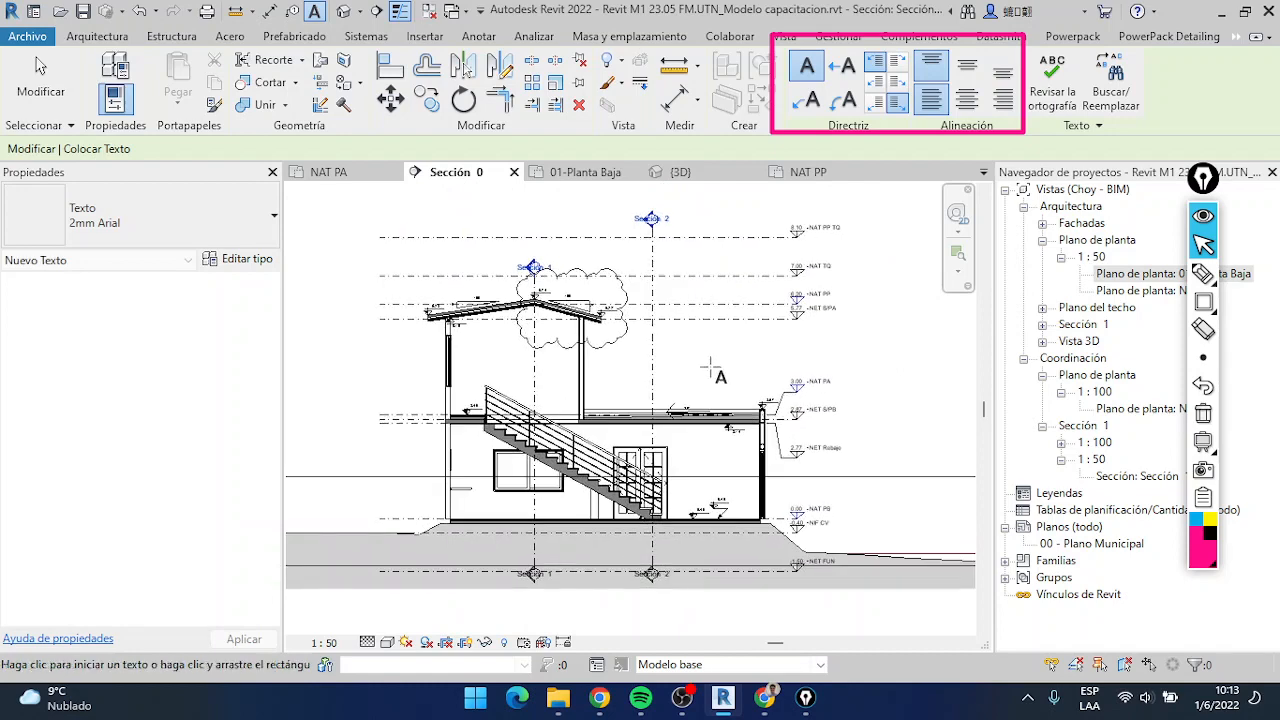
Add a one-segment leader note reading "Dintel prefabricado" pointing to the lintel above the opening in the ground-floor exterior wall
left_click(843, 68)
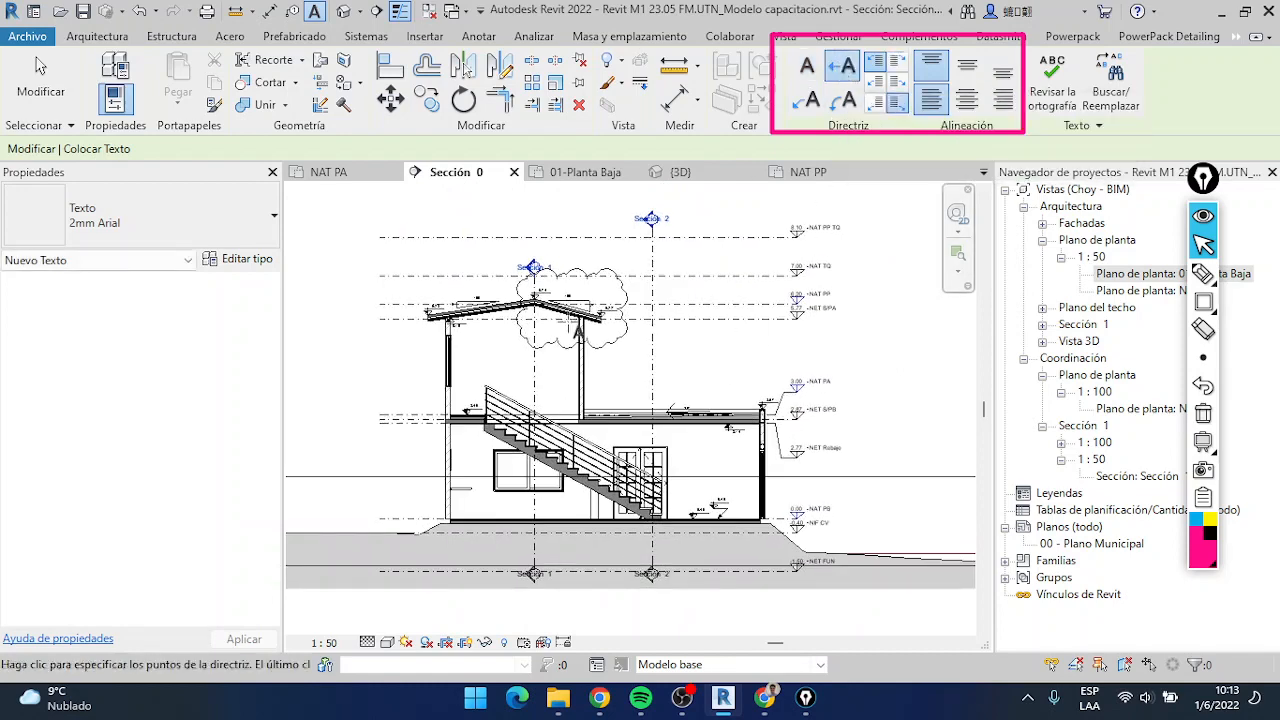
scroll(692, 373, "up", 2)
scroll(692, 373, "down", 2)
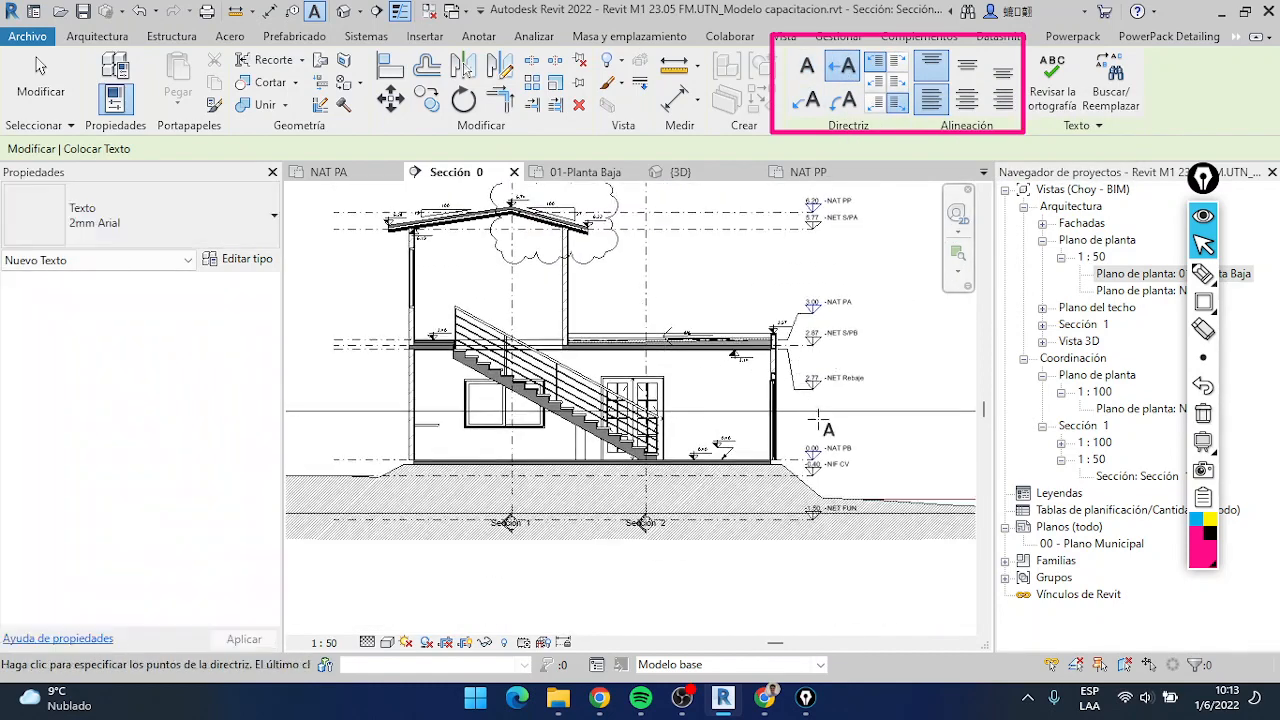
scroll(775, 345, "up", 5)
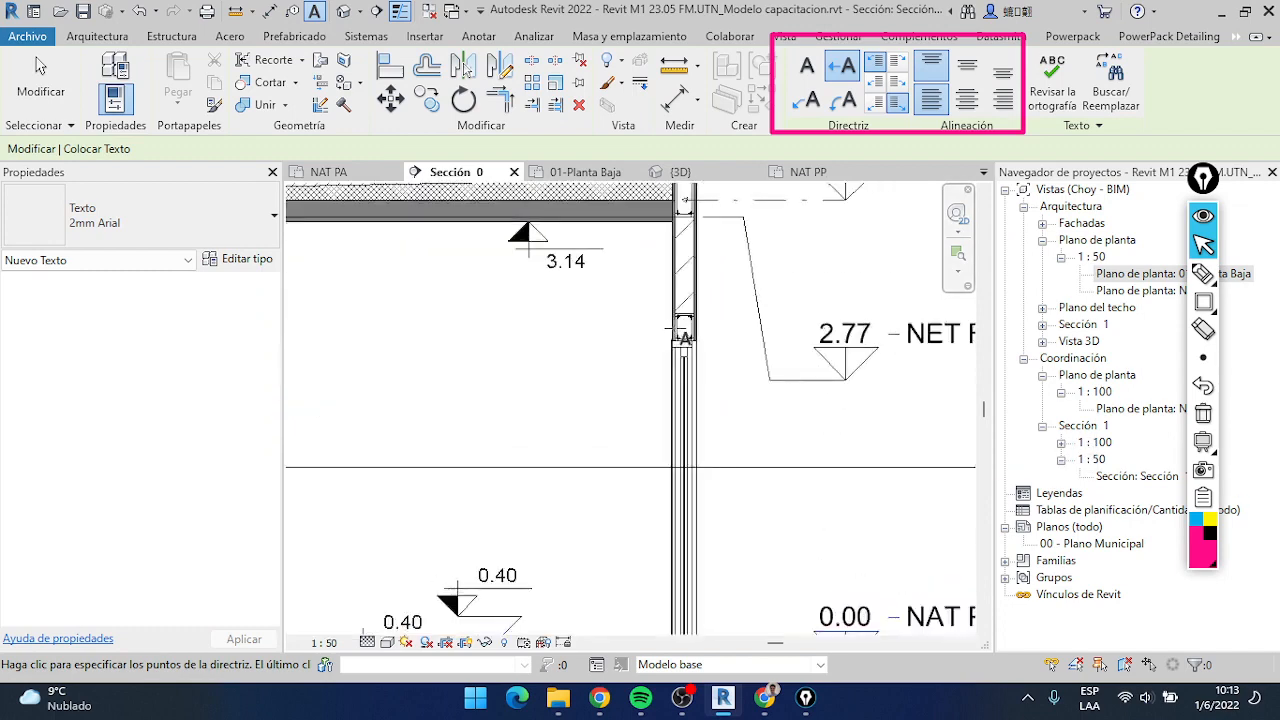
left_click(790, 275)
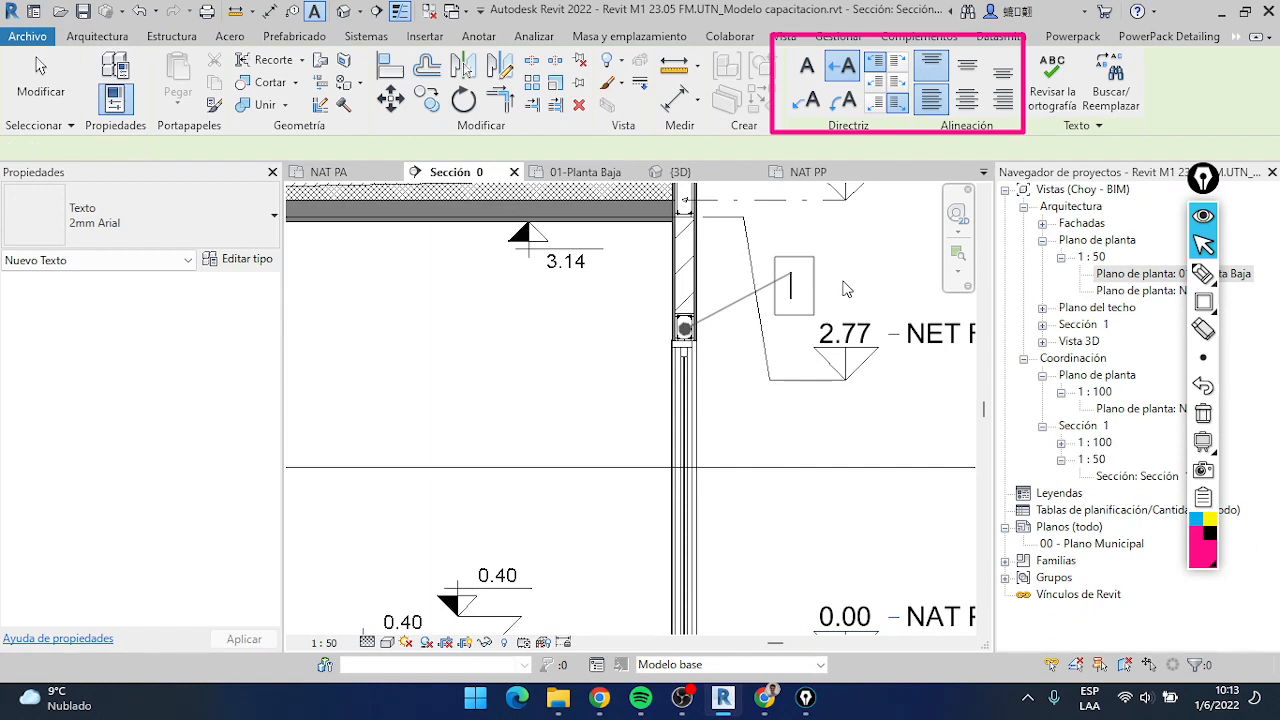
type("E")
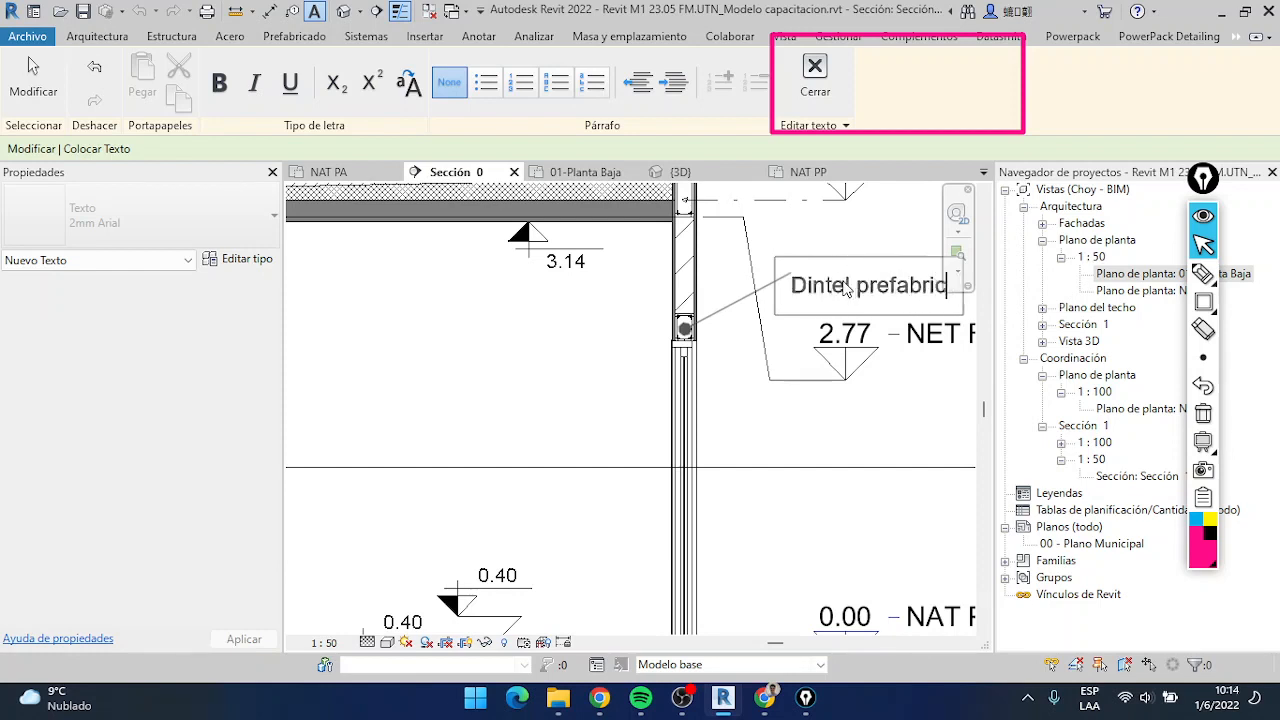
type("ado")
left_click(751, 484)
scroll(735, 428, "down", 2)
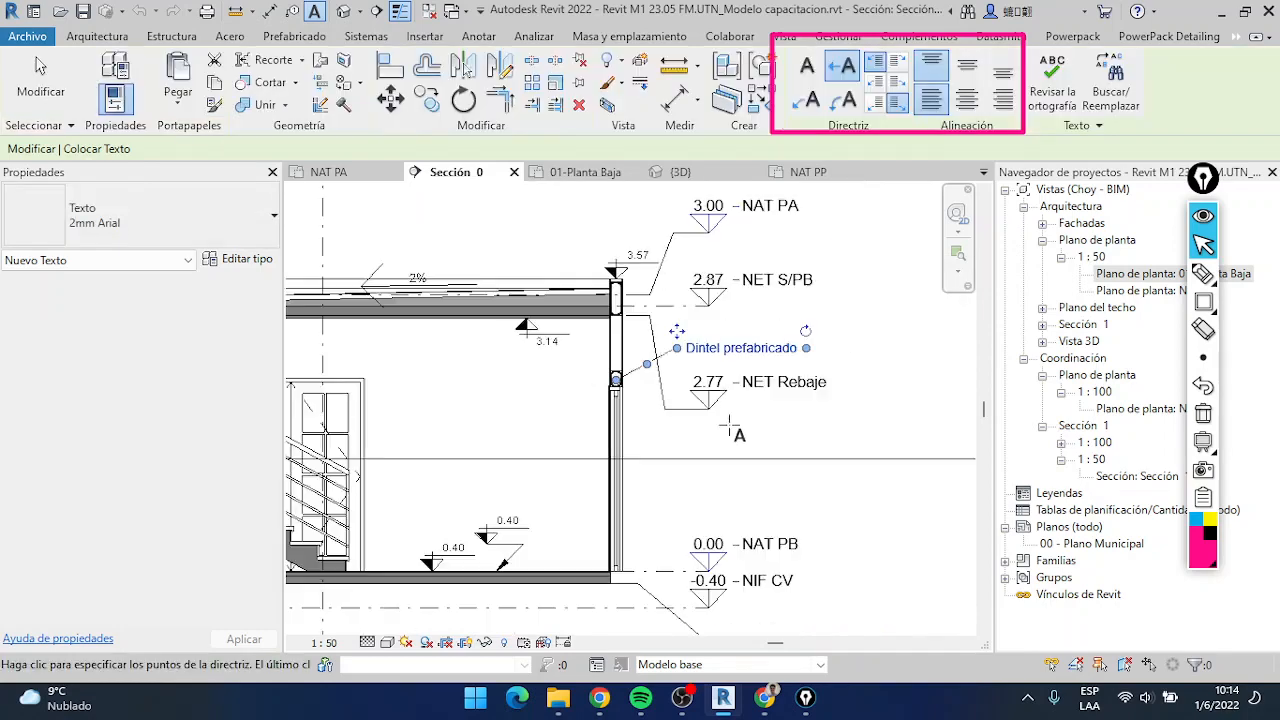
Add a two-segment leader note reading "Verificar pendiente con proyecto final" pointing inside the revision cloud around the roof
scroll(818, 378, "down", 3)
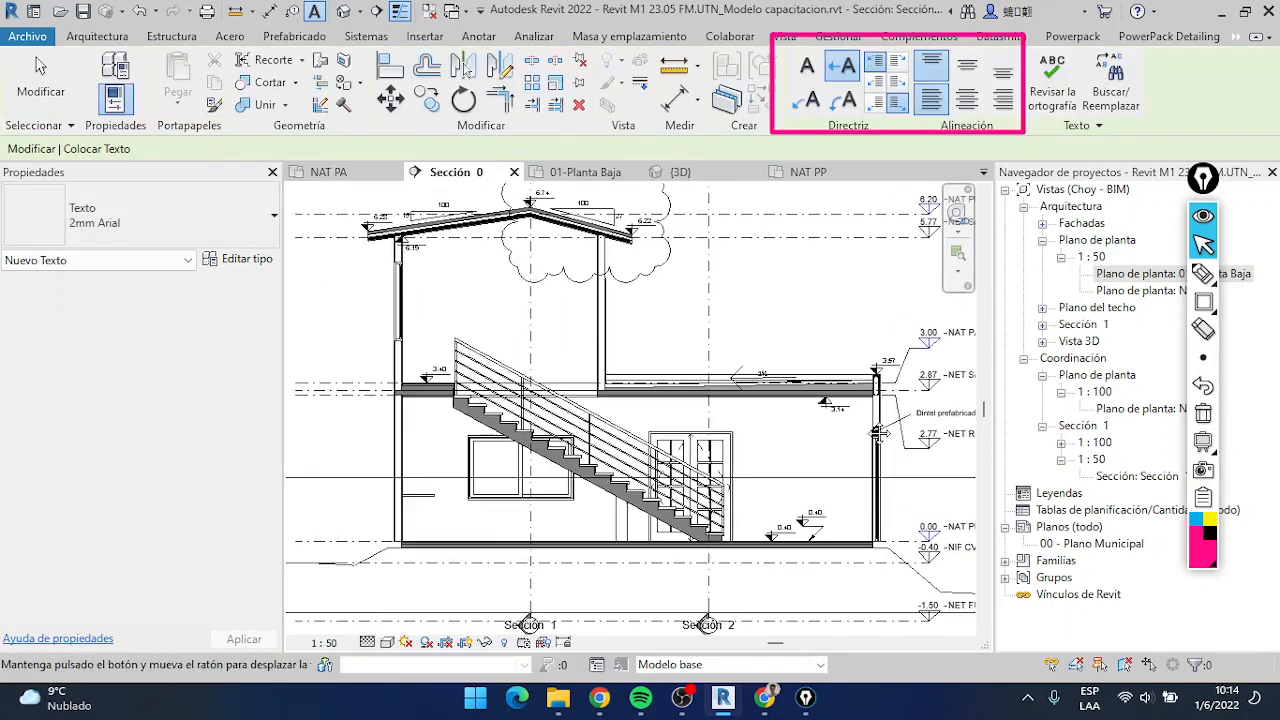
scroll(815, 375, "down", 2)
middle_click_drag(912, 396, 840, 400)
scroll(838, 402, "up", 1)
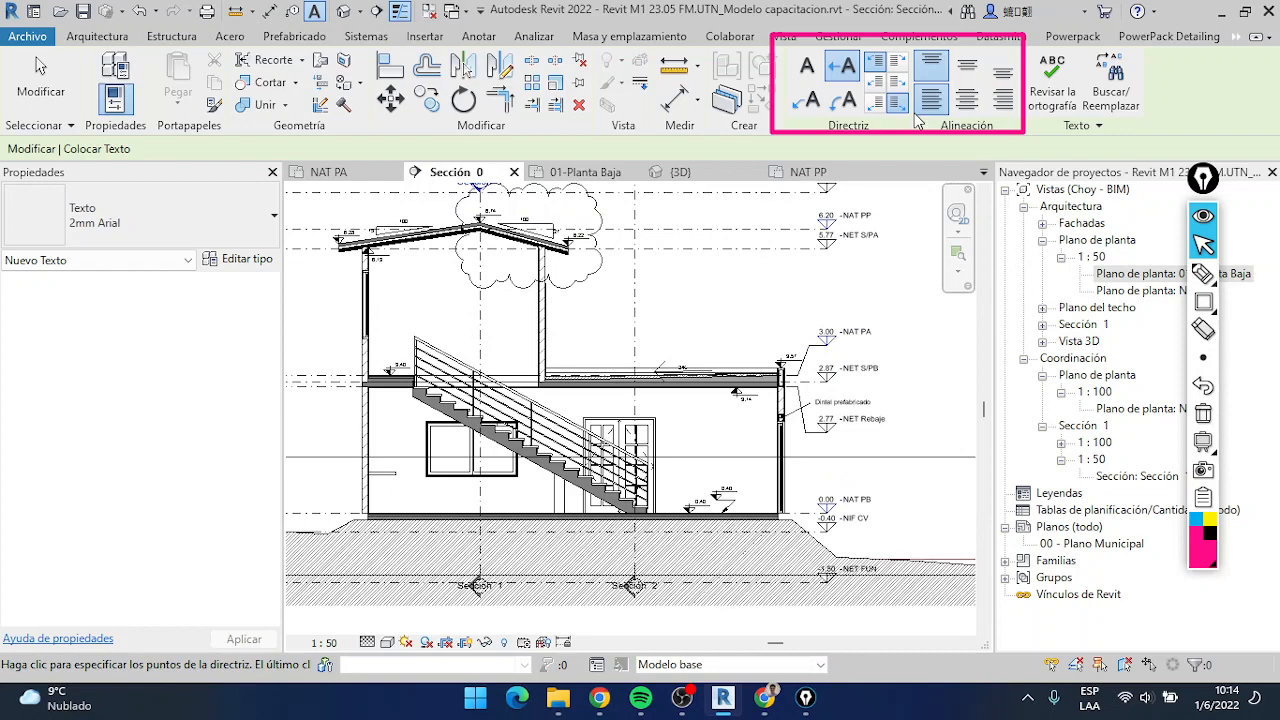
left_click(803, 104)
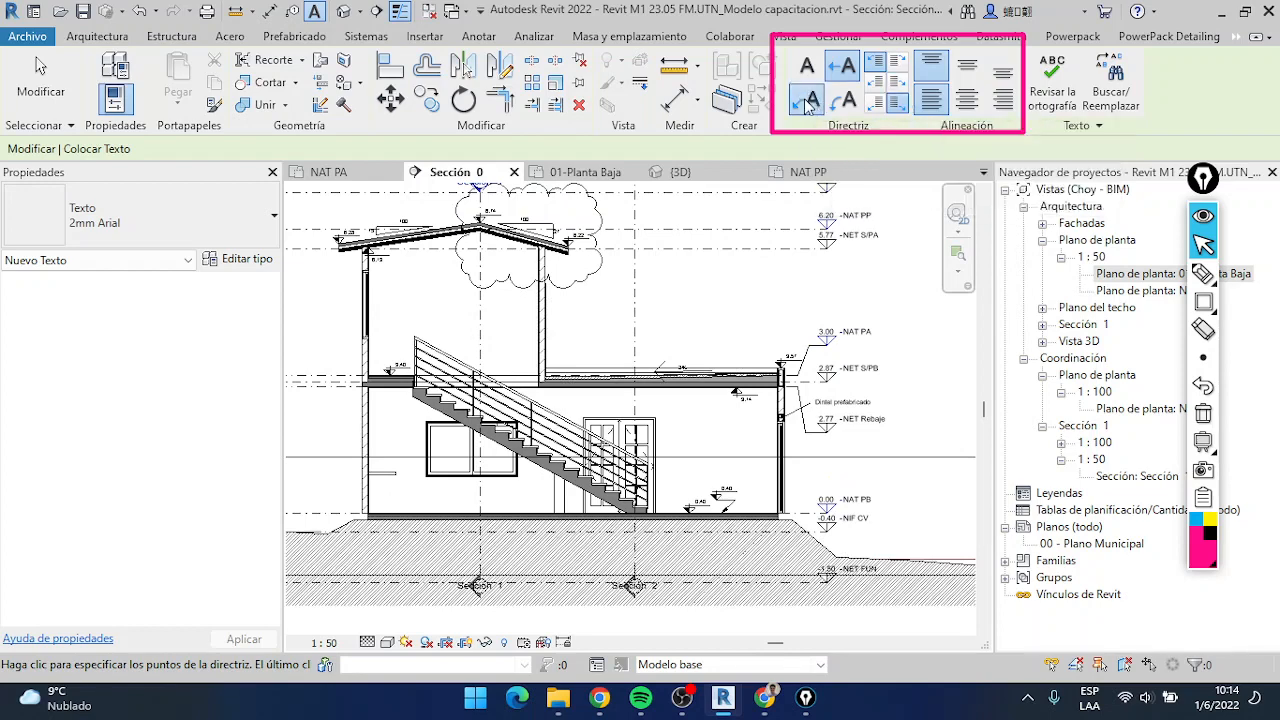
scroll(575, 335, "up", 3)
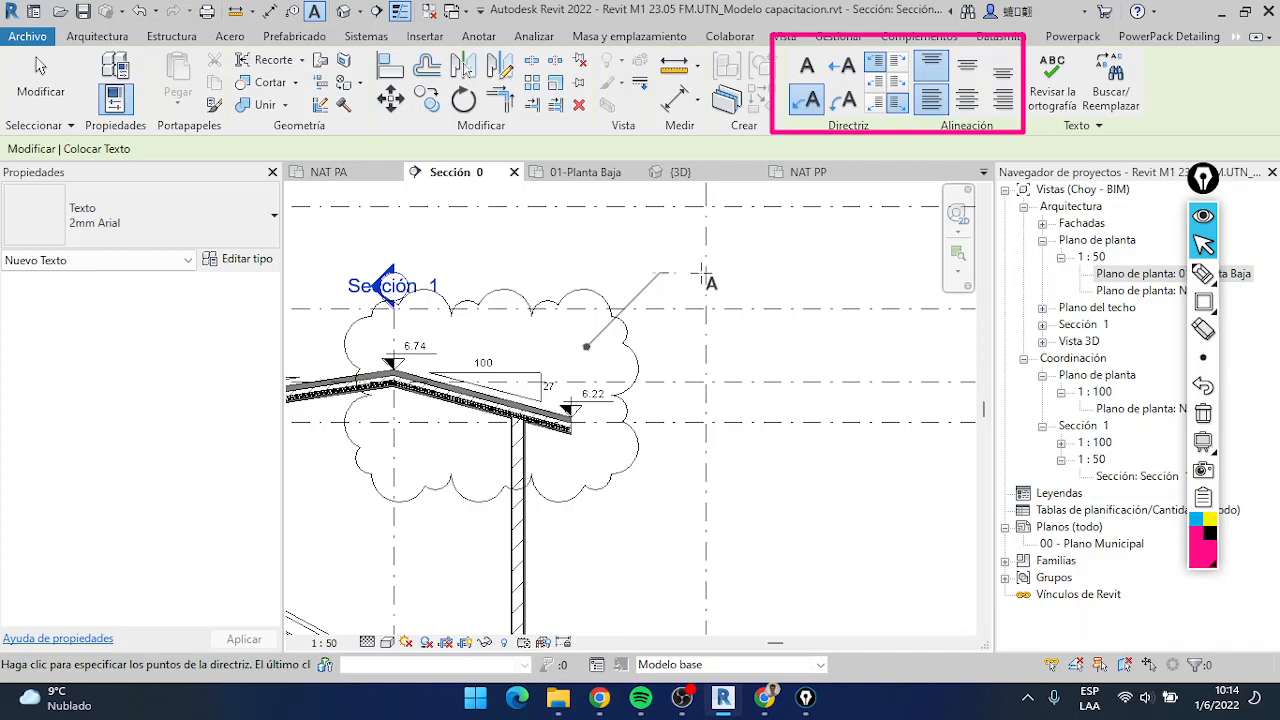
left_click(736, 271)
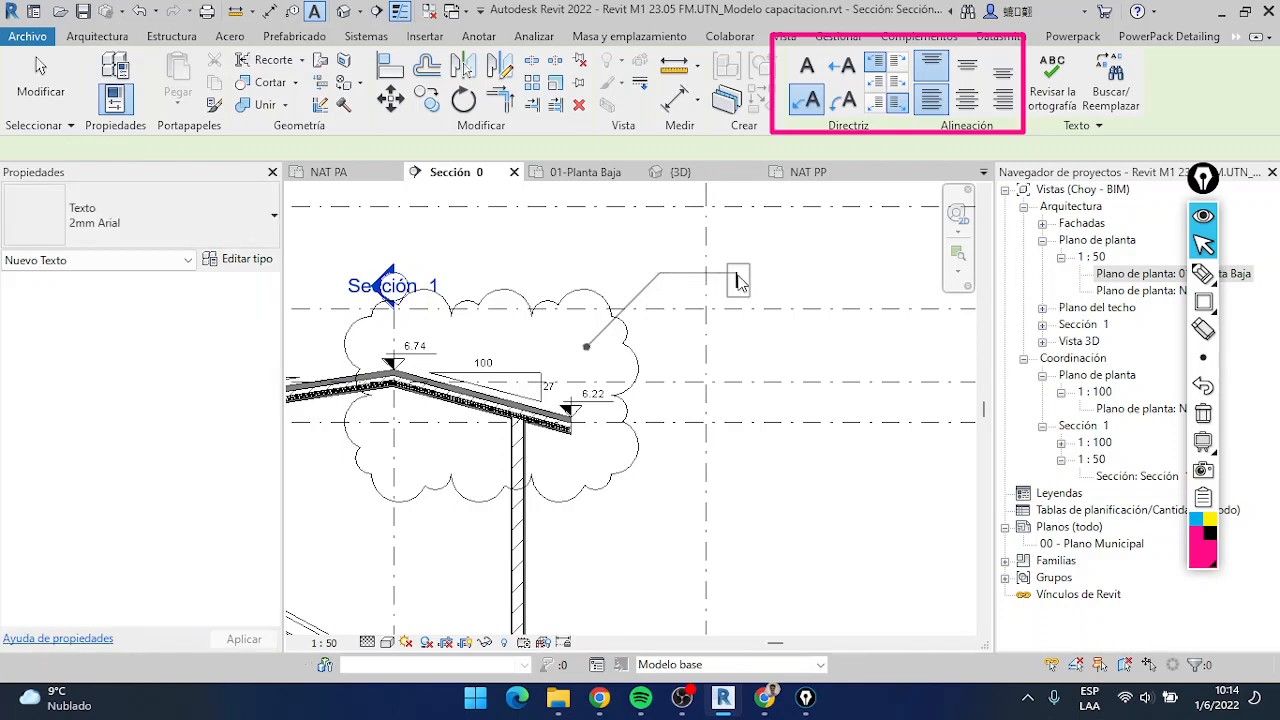
type("Ner")
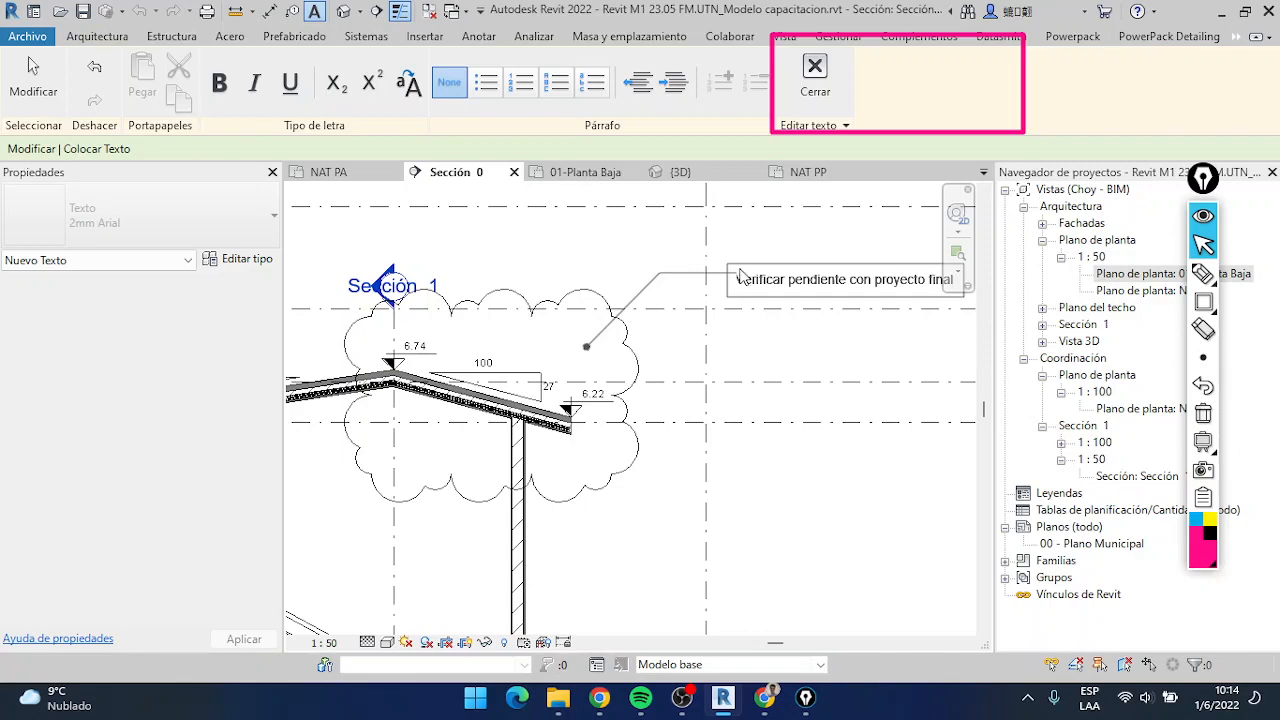
left_click(738, 309)
Add a curved-leader note reading "VErificar altura de antepecho" pointing to the upper-floor window sill, then end the Text command
scroll(784, 365, "down", 2)
middle_click_drag(850, 341, 785, 332)
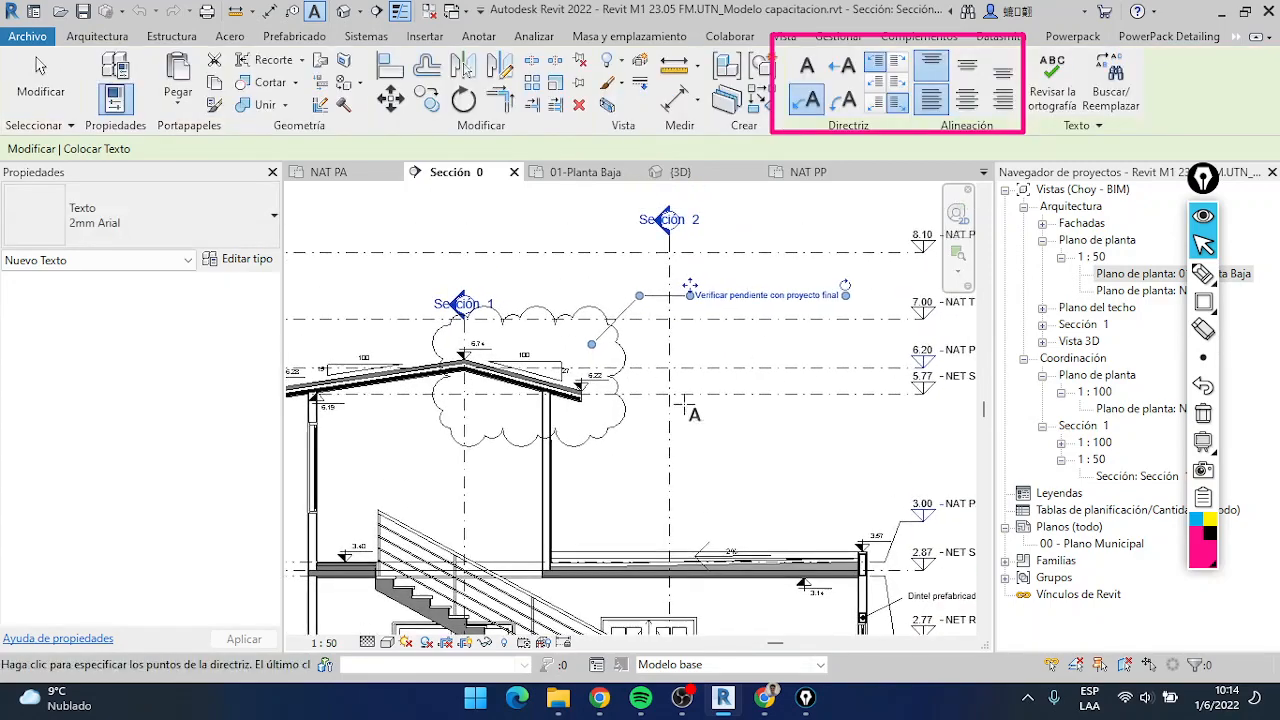
middle_click_drag(736, 440, 746, 380)
scroll(746, 379, "down", 3)
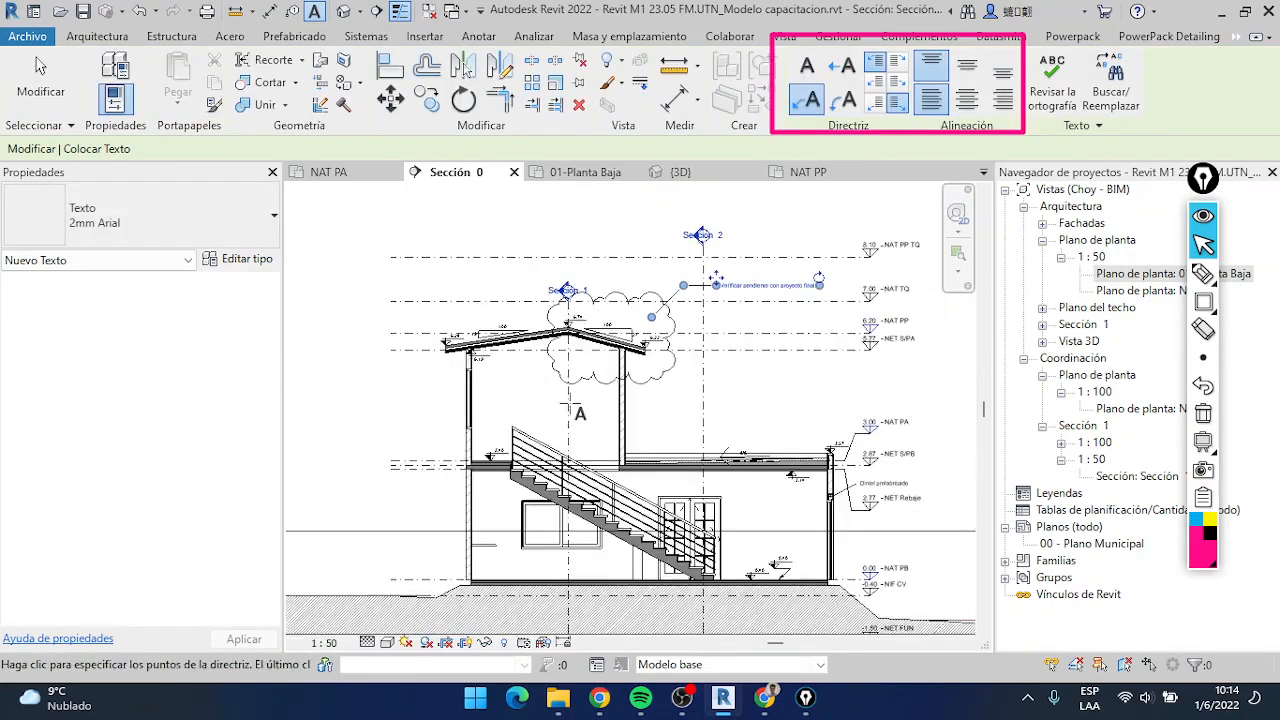
scroll(570, 404, "up", 2)
scroll(570, 404, "up", 1)
middle_click_drag(608, 440, 604, 393)
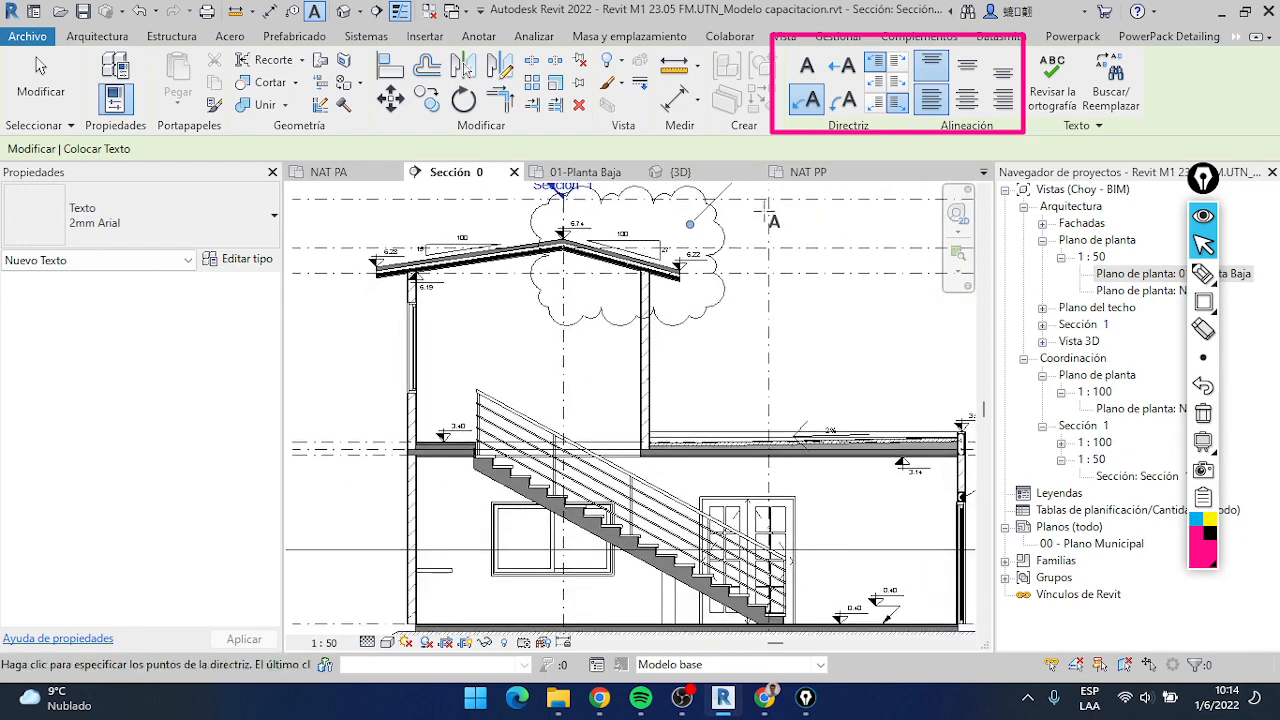
left_click(845, 104)
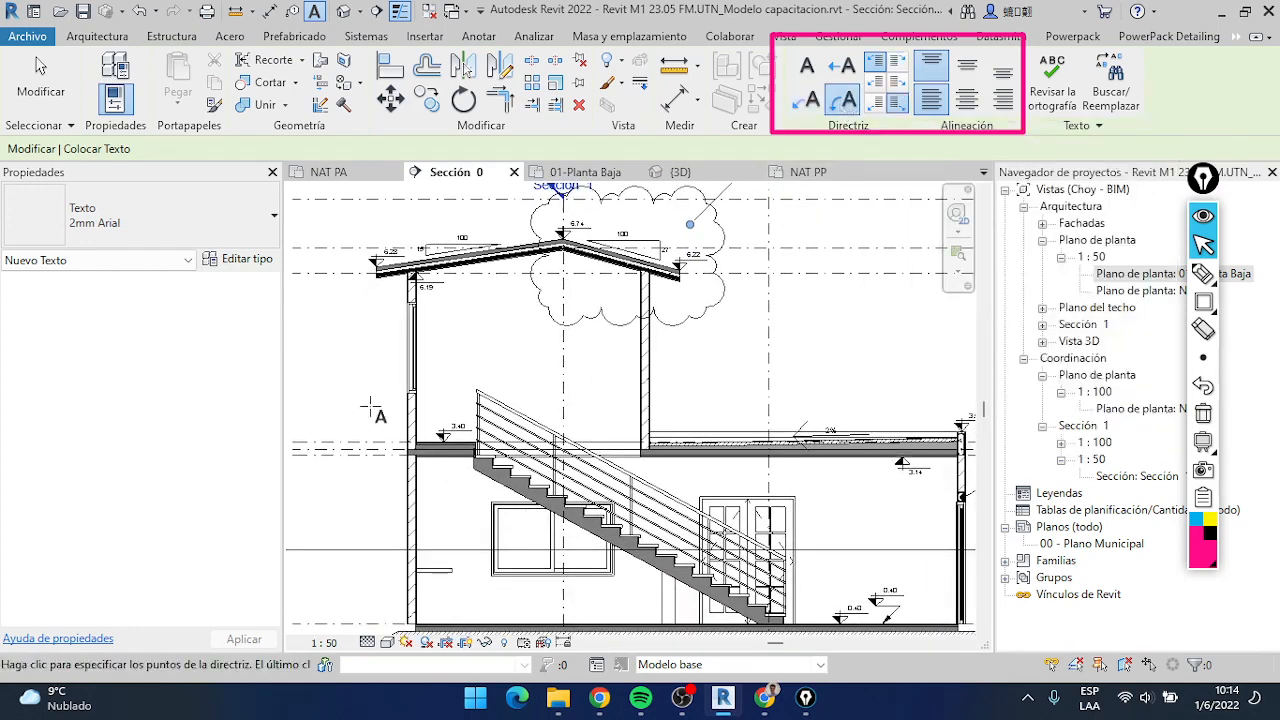
middle_click_drag(395, 416, 557, 421)
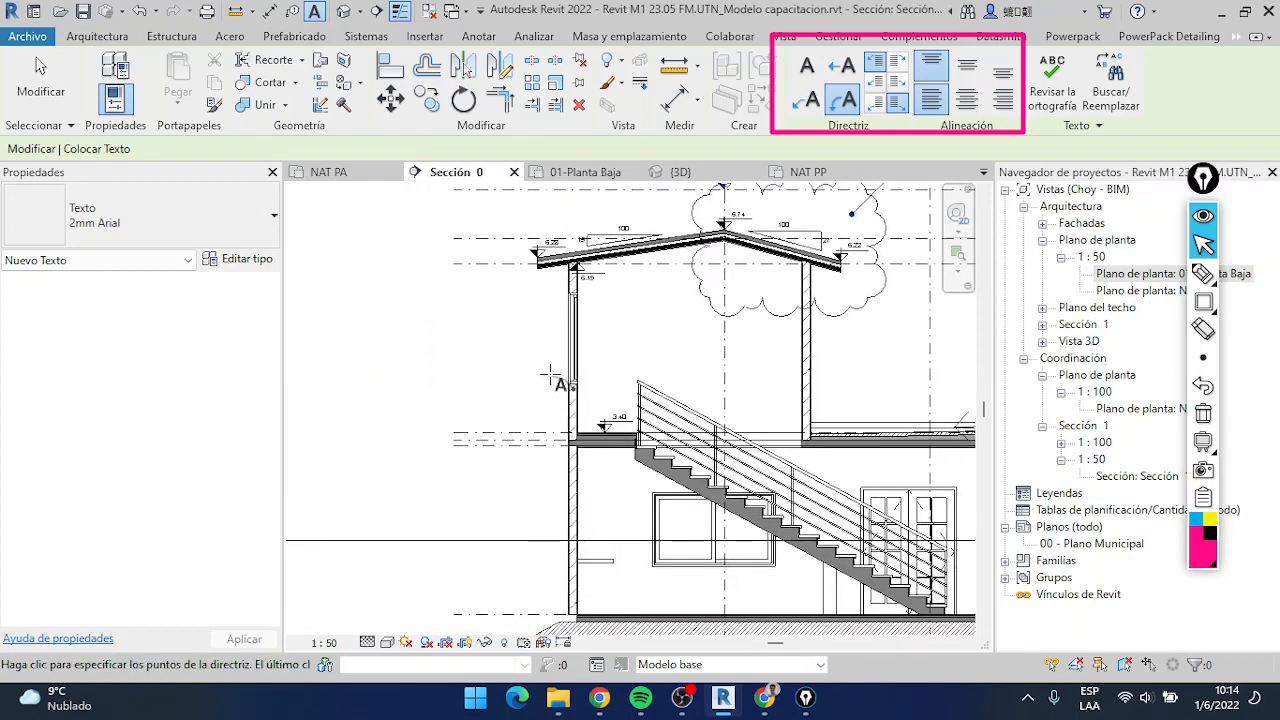
left_click(510, 334)
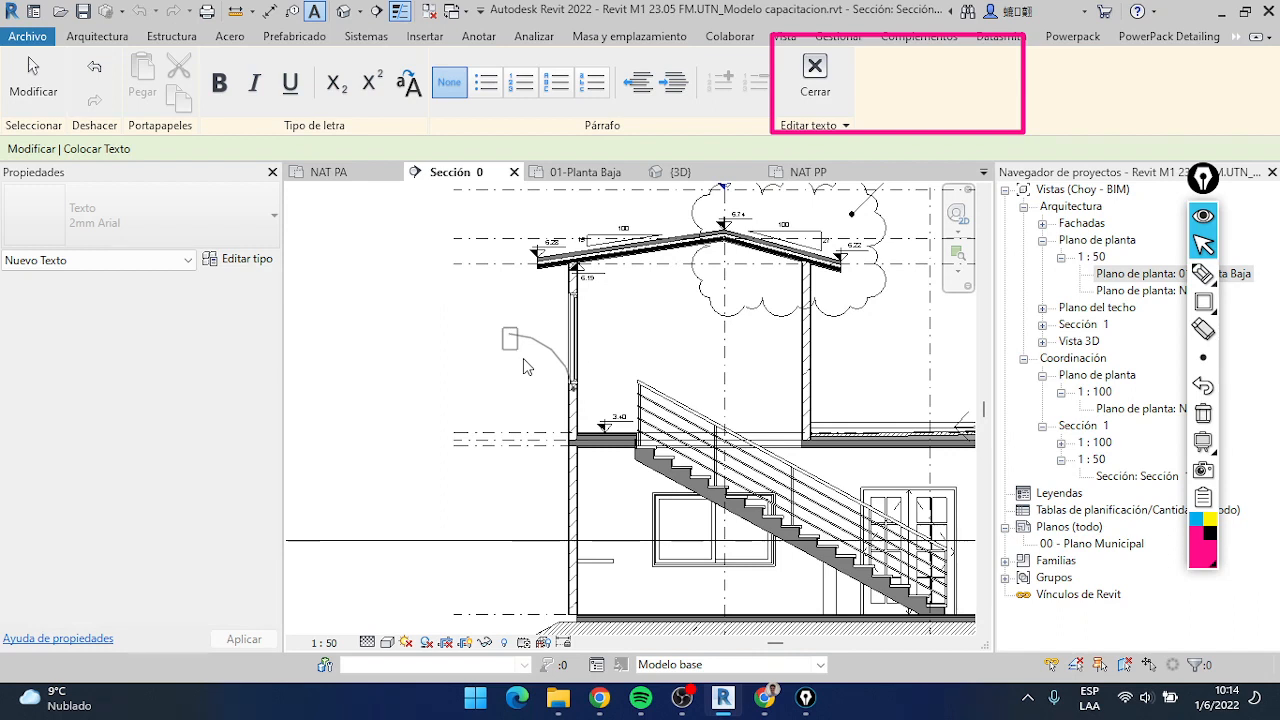
type("Verificar altura de antepecho")
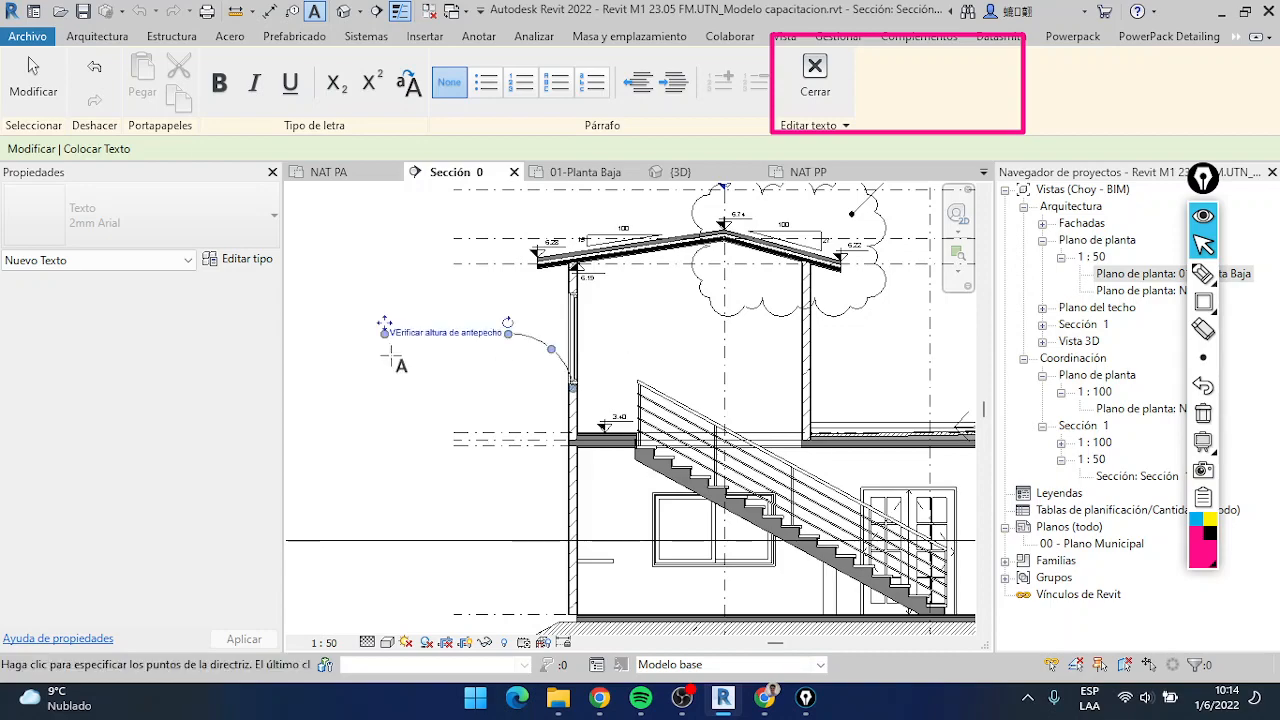
left_click(403, 360)
key("Escape")
Move the "Verificar pendiente con proyecto final" note slightly and reposition its leader end near the roof slope triangle, with the elbow closer to the cloud
scroll(547, 358, "down", 3)
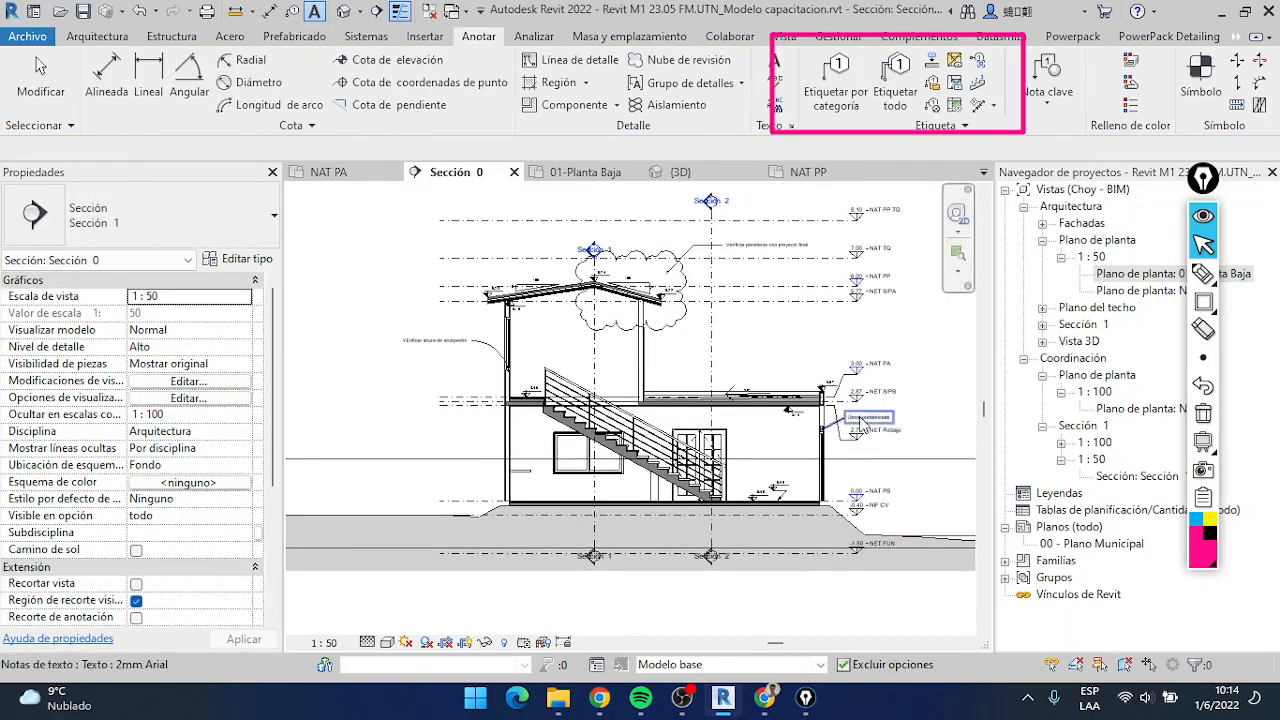
scroll(798, 264, "up", 3)
scroll(798, 264, "up", 2)
left_click(806, 305)
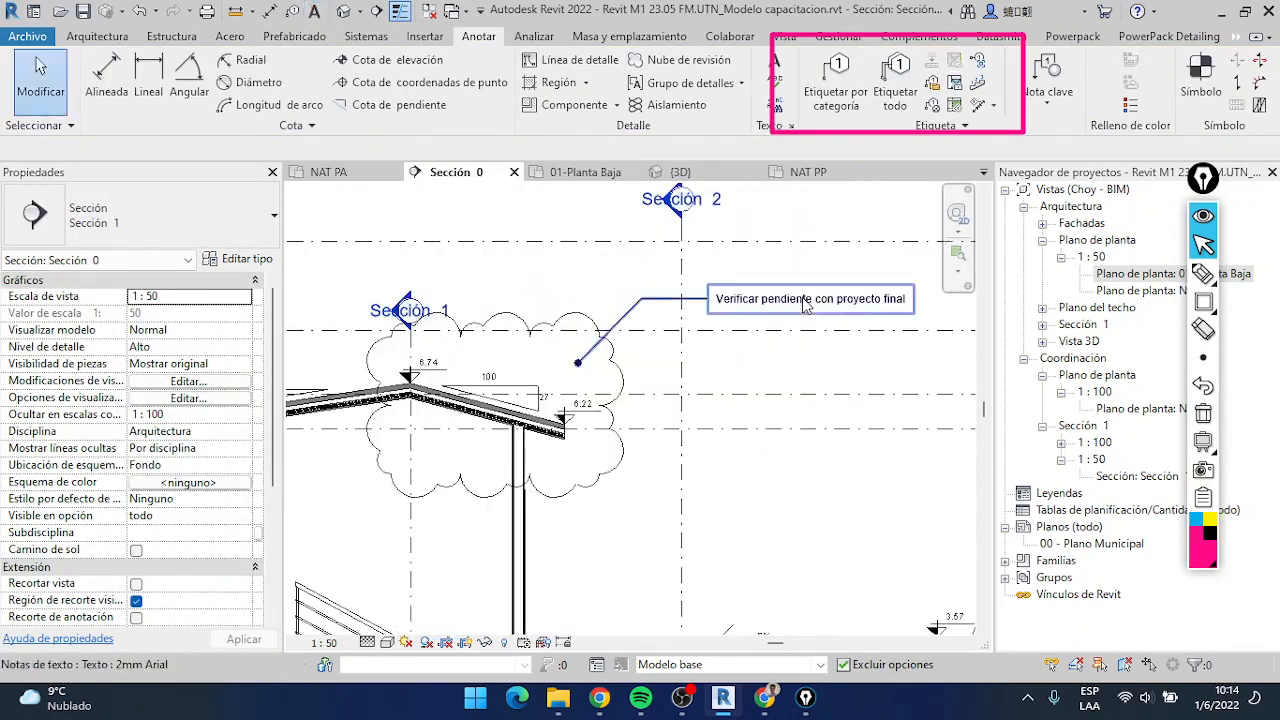
left_click(812, 322)
mouse_move(707, 285)
left_mouse_down()
mouse_move(667, 301)
mouse_move(700, 230)
mouse_move(665, 313)
mouse_move(712, 318)
mouse_move(718, 277)
left_mouse_up()
left_click_drag(577, 364, 514, 378)
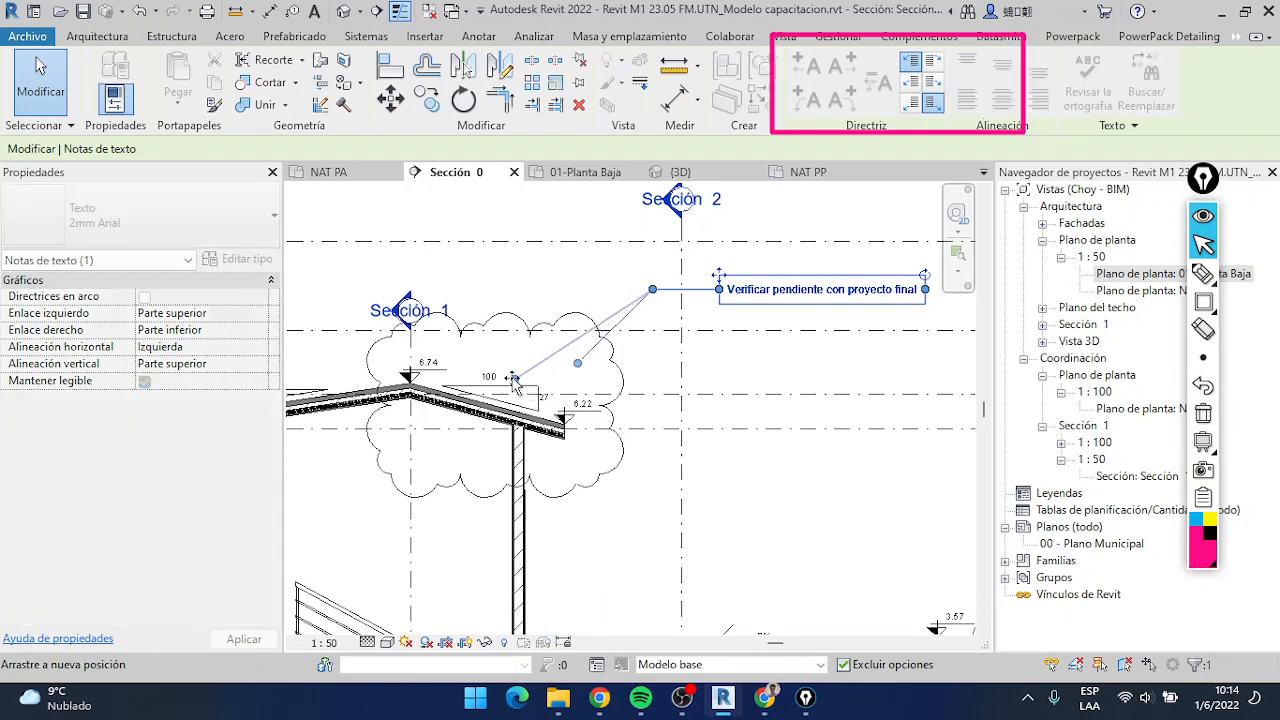
left_click_drag(666, 289, 600, 297)
scroll(722, 368, "down", 5)
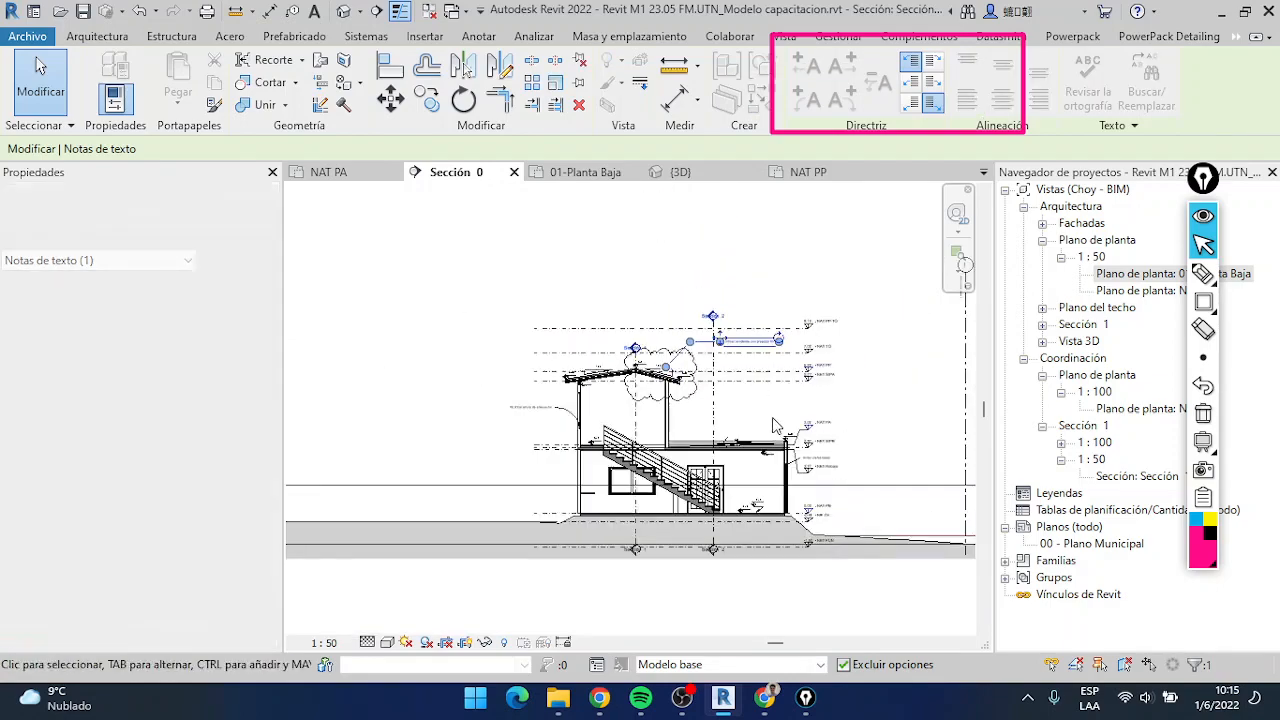
Create a similar 12x17 rectangular beam detail from the ground-floor lintel and place it in the wall above the upper-floor window
middle_click_drag(774, 426, 732, 387)
scroll(734, 391, "up", 3)
left_click(818, 464)
scroll(815, 470, "up", 1)
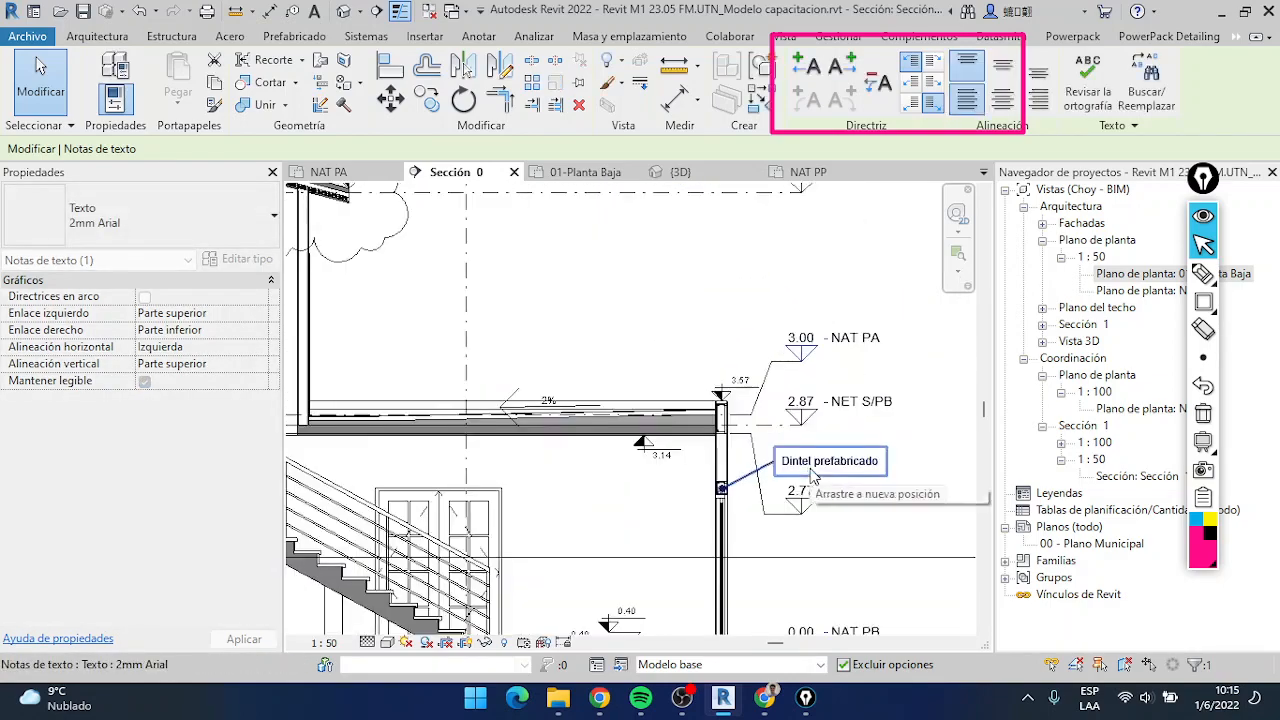
scroll(812, 476, "up", 5)
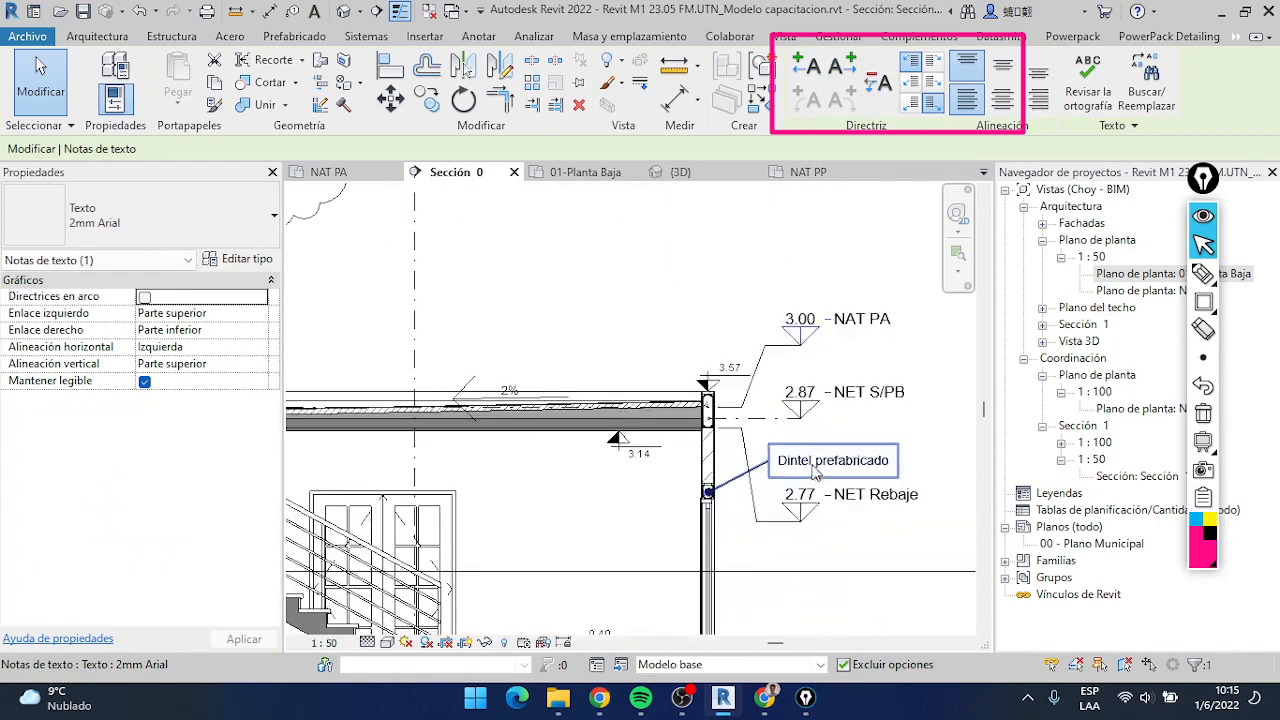
scroll(830, 480, "down", 7)
scroll(860, 488, "up", 5)
scroll(810, 452, "up", 2)
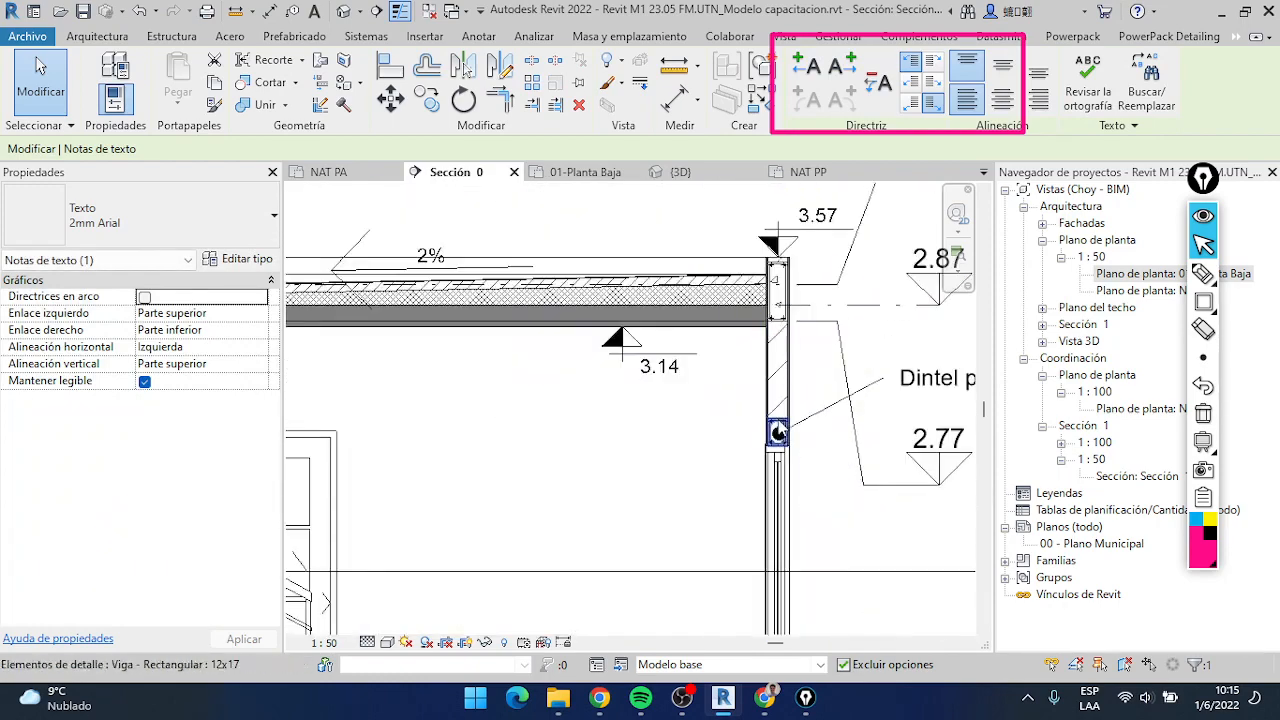
left_click(781, 425)
right_click(781, 425)
left_click(845, 388)
scroll(500, 300, "down", 3)
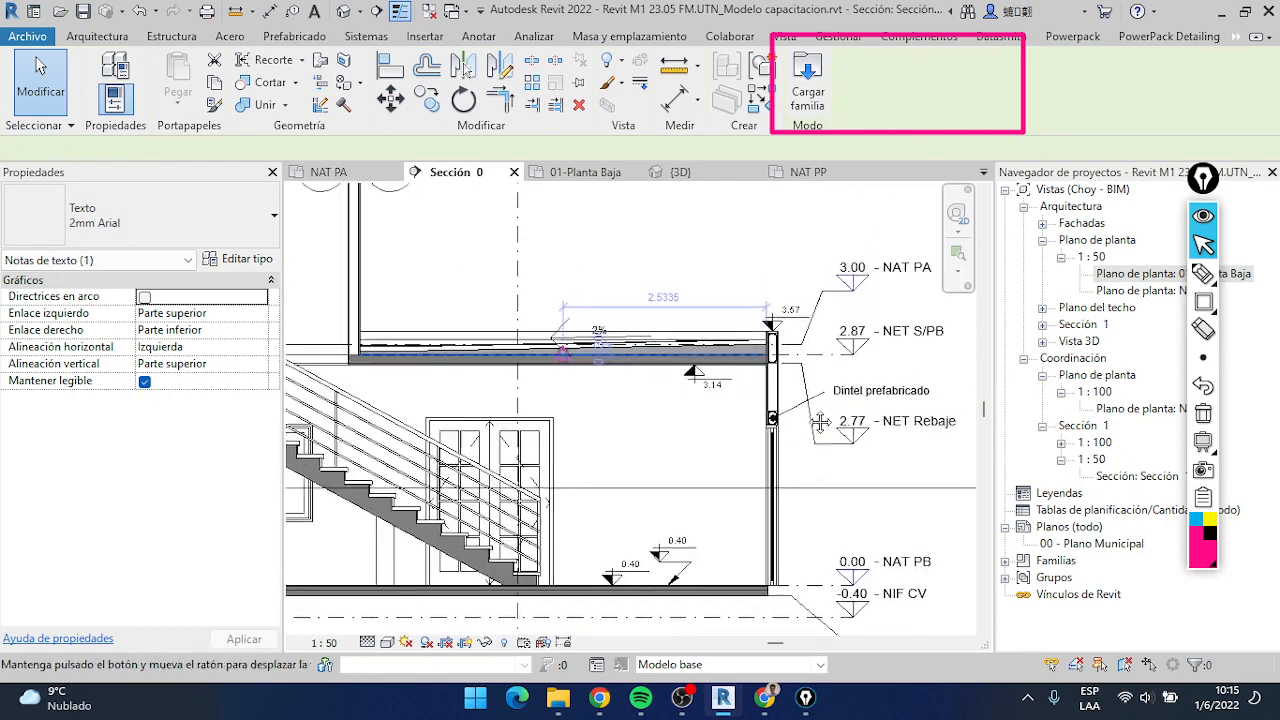
scroll(320, 197, "up", 4)
scroll(323, 197, "up", 2)
middle_click_drag(304, 244, 388, 233)
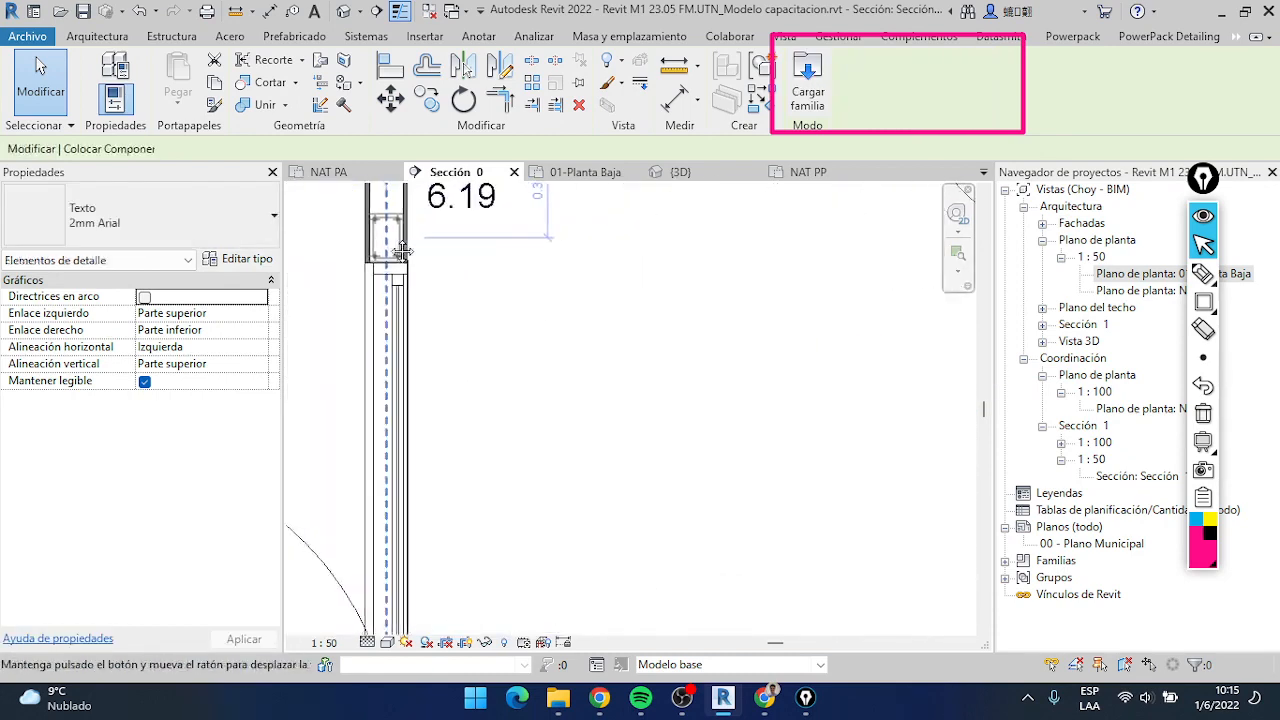
left_click(388, 233)
Align the new lintel detail with the head of the upper-floor window, then end the Align command
key("Escape")
key("a")
key("l")
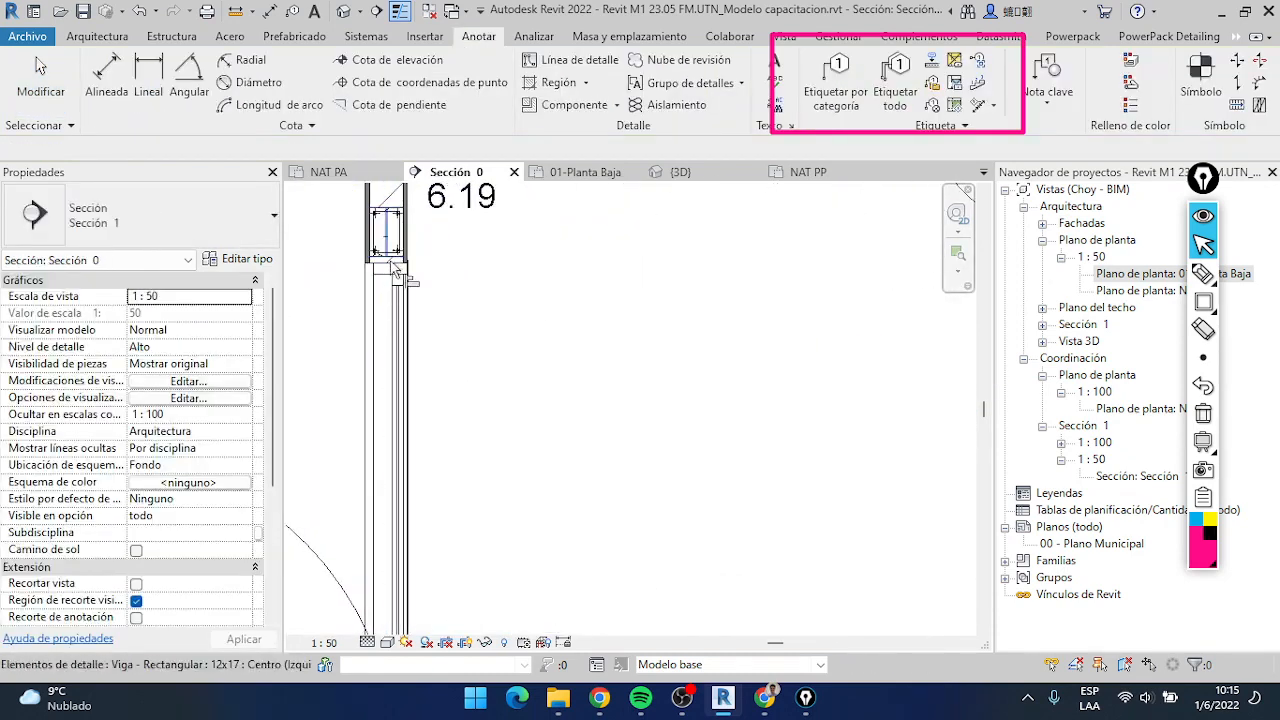
left_click(395, 263)
scroll(399, 261, "down", 6)
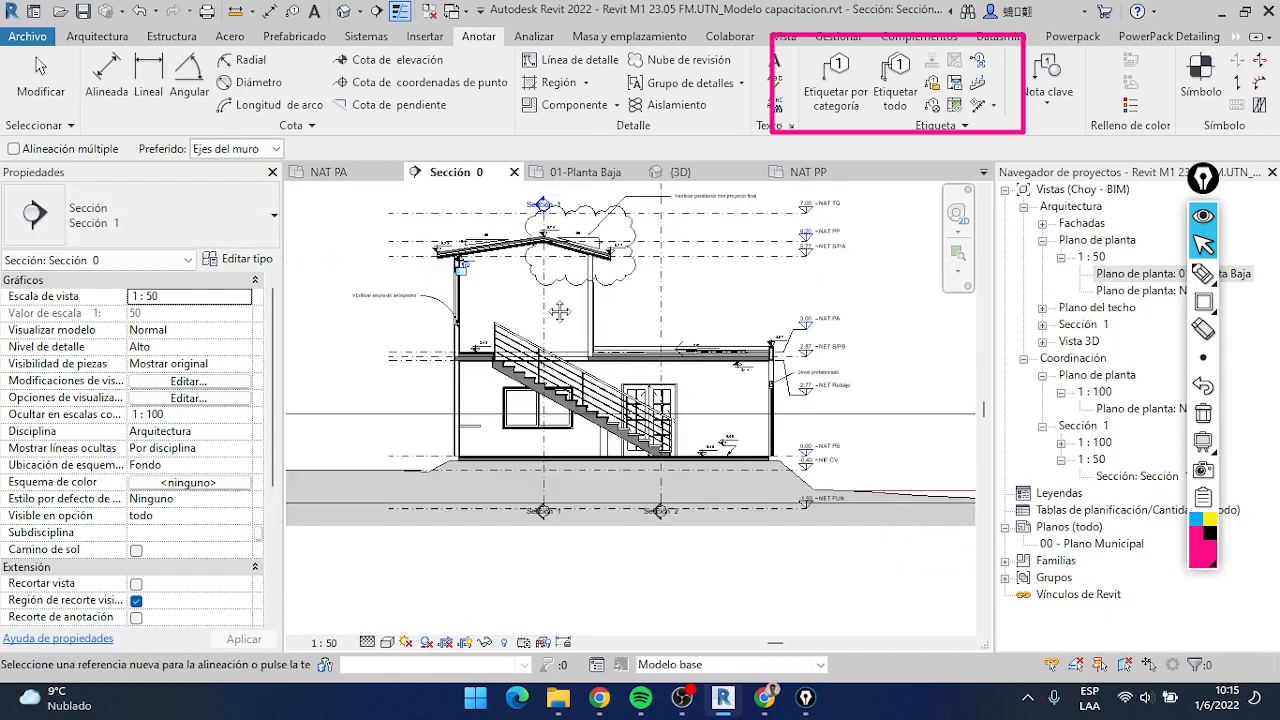
key("Escape")
left_click(800, 372)
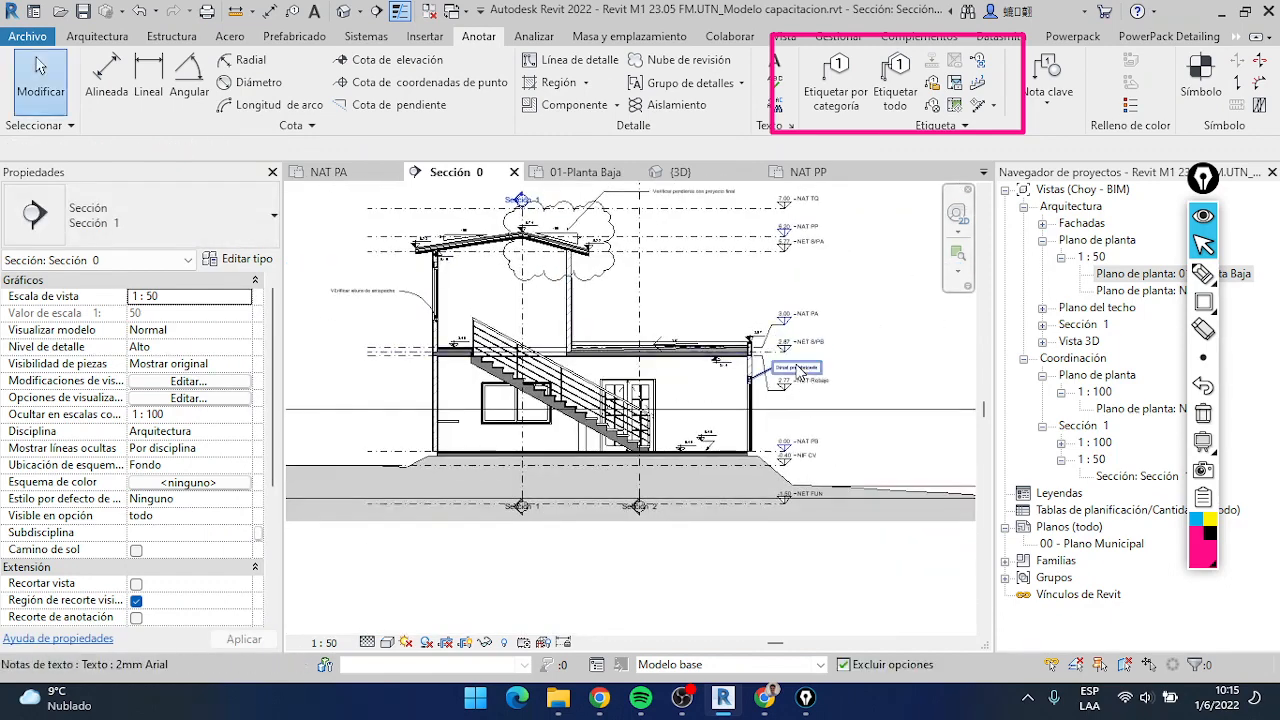
right_click(803, 374)
key("Escape")
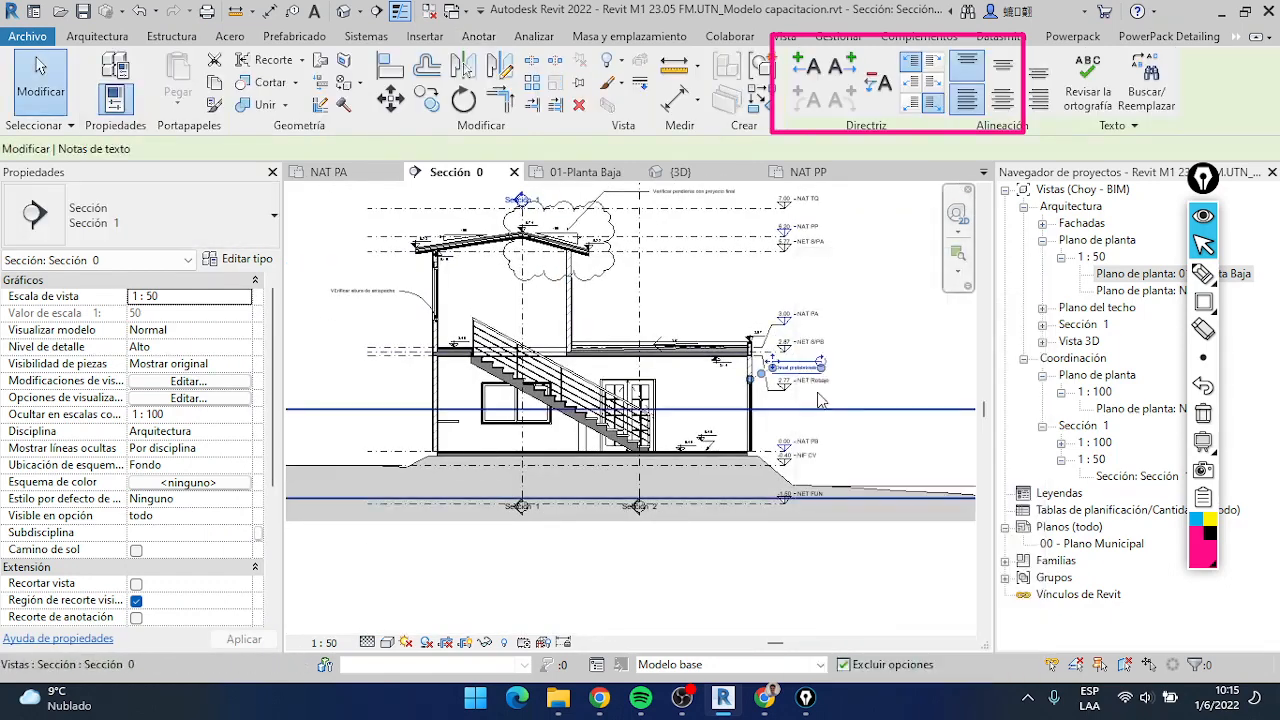
scroll(796, 380, "up", 1)
middle_click_drag(736, 362, 810, 373)
left_click(337, 251)
scroll(337, 251, "up", 2)
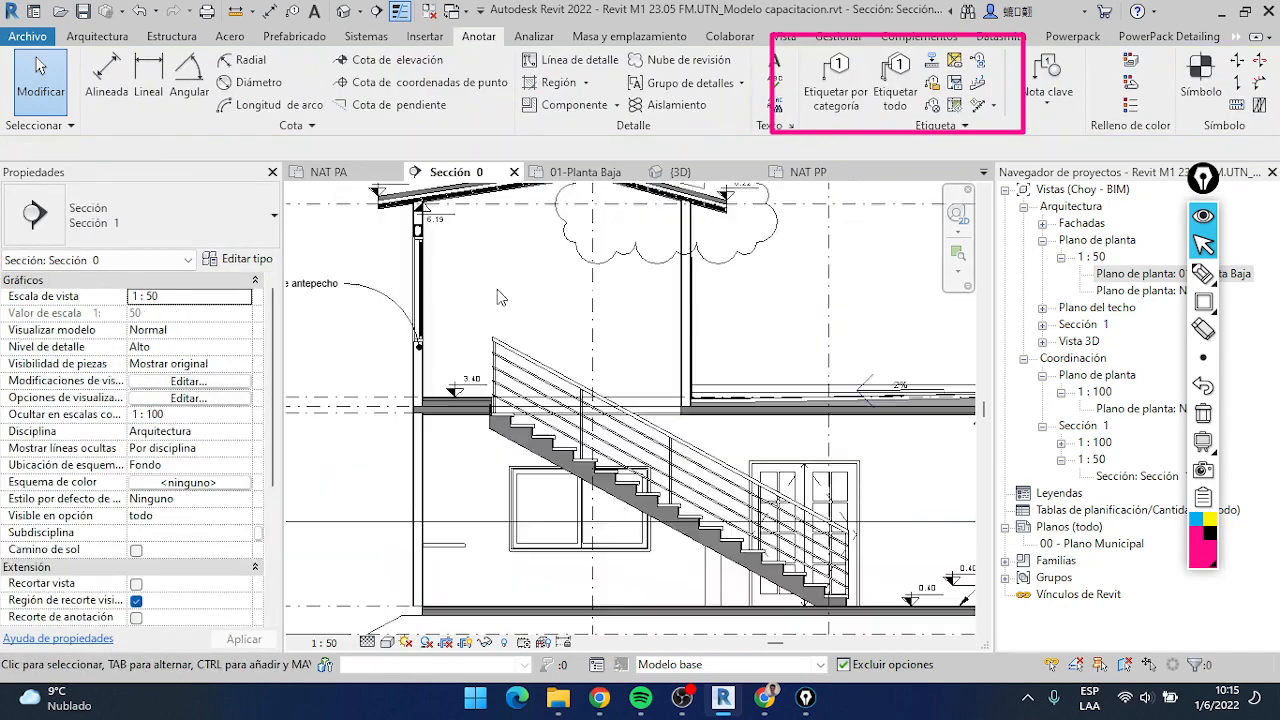
Copy the "Dintel prefabricado" note to just above the "VErificar altura de antepecho" note, outside the upper-floor wall
scroll(829, 400, "down", 2)
left_click(902, 376)
scroll(902, 376, "down", 2)
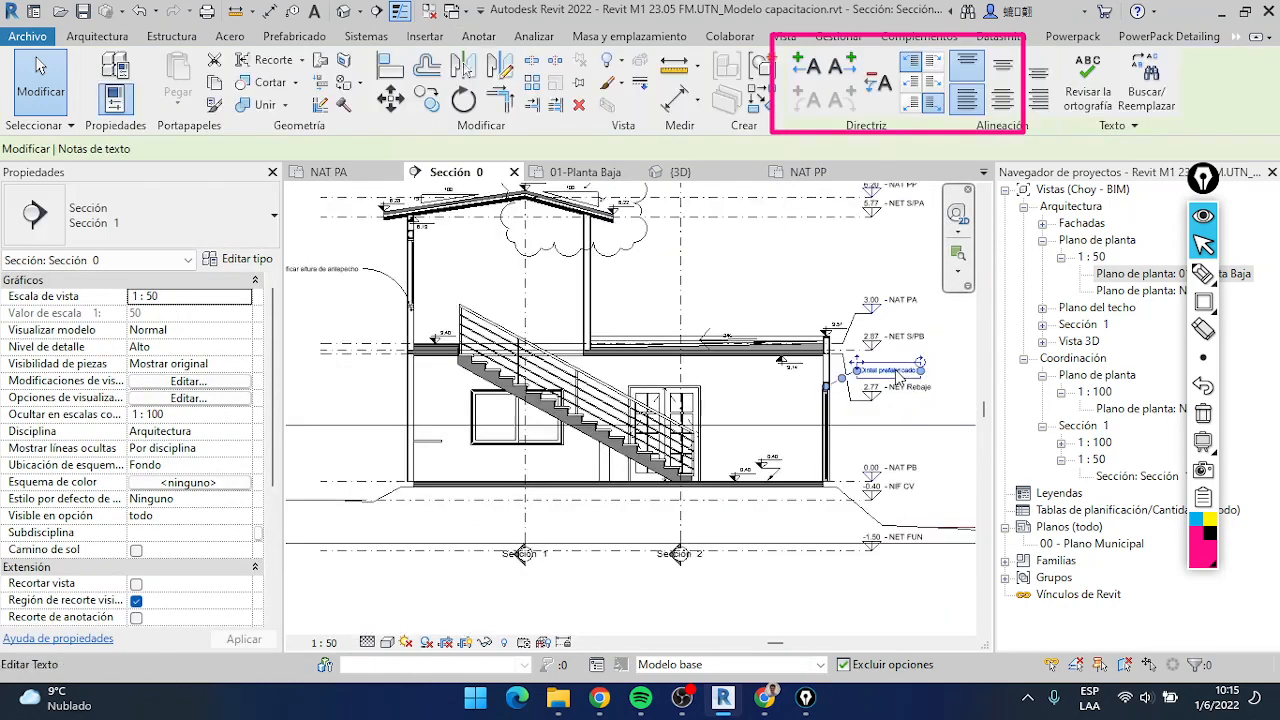
left_click_drag(893, 370, 364, 244, "ctrl")
scroll(364, 246, "up", 3)
middle_click_drag(364, 246, 506, 268)
left_click(382, 289)
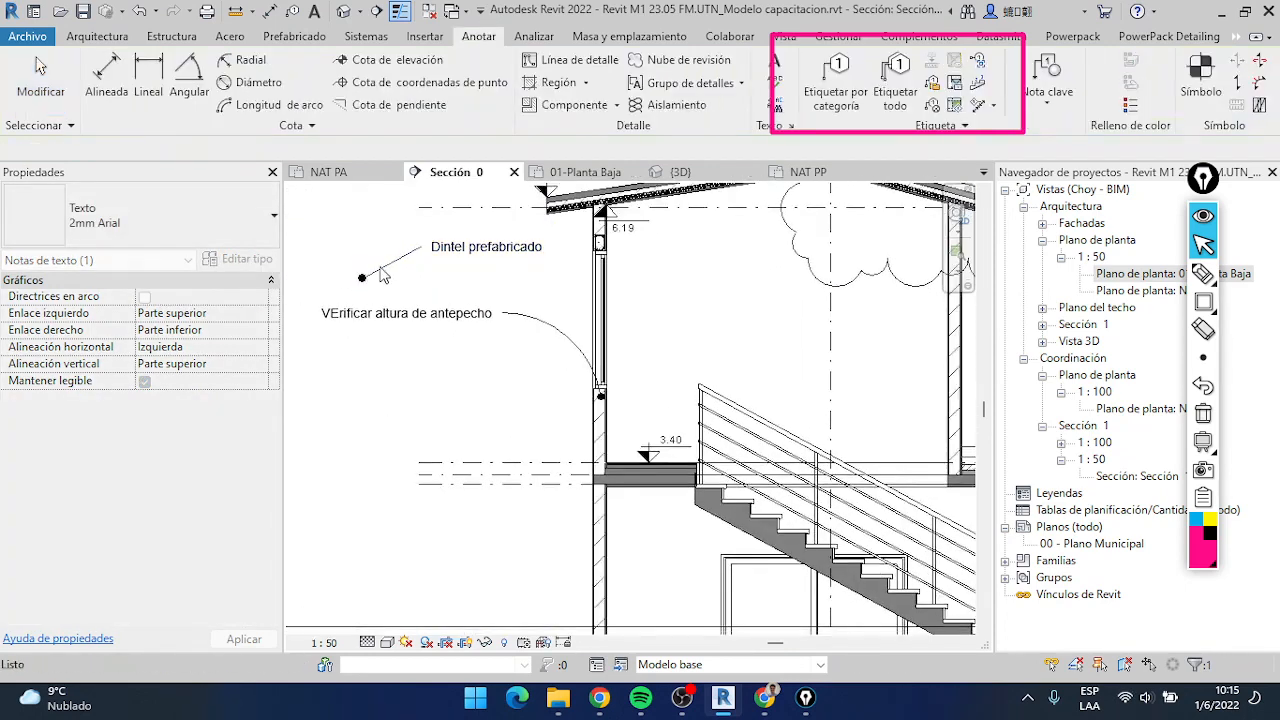
Replace the copied note's left leader with a right one ending on the upper-floor lintel, and shift the note slightly
left_click(376, 270)
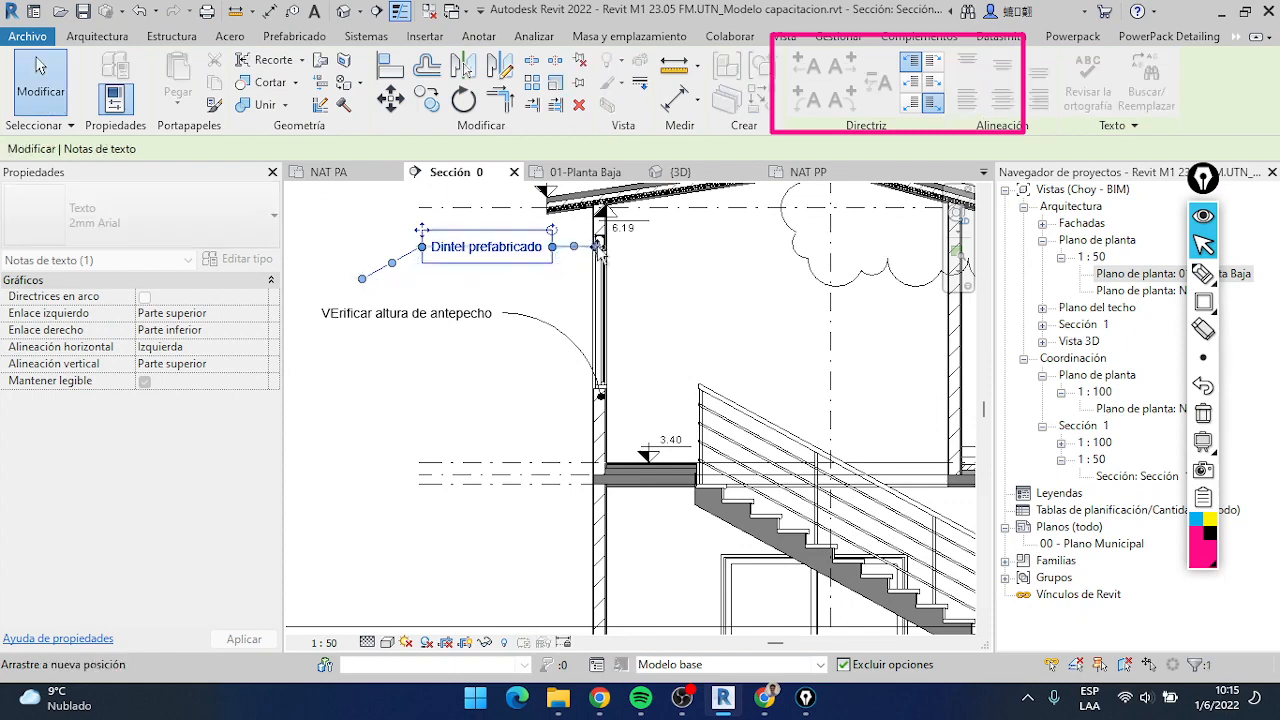
left_click_drag(422, 229, 409, 222)
left_click(578, 284)
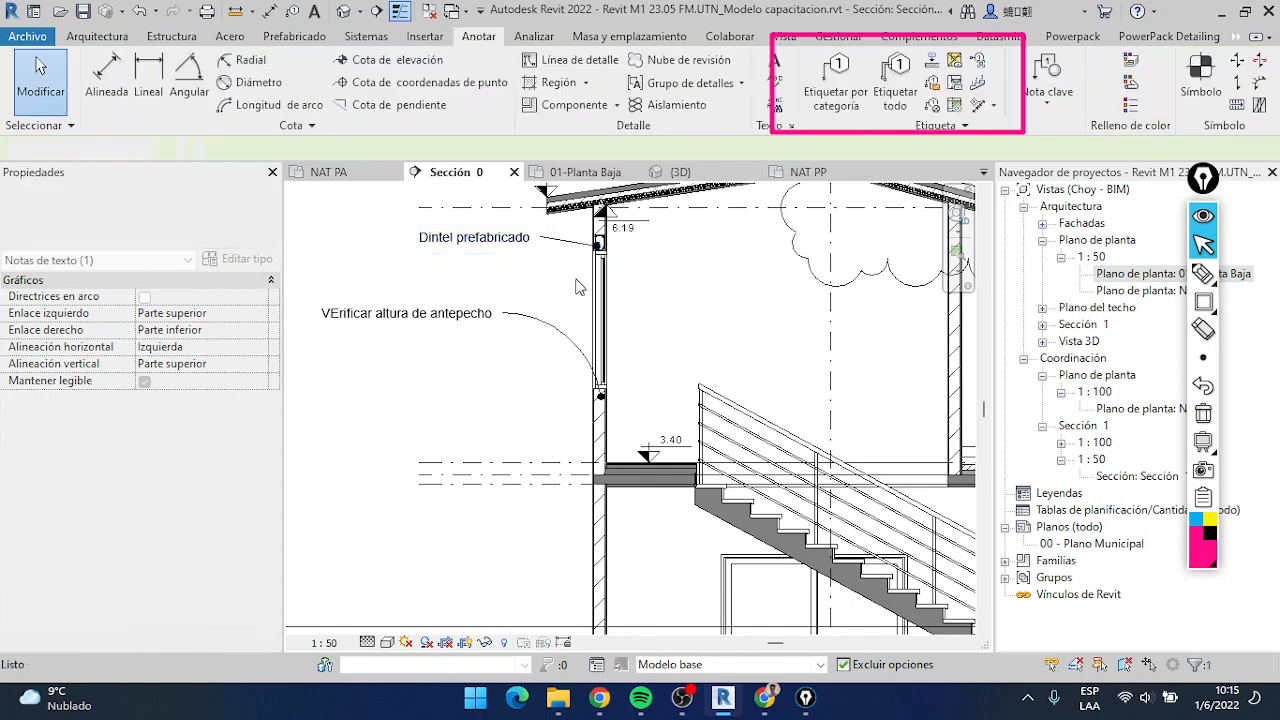
scroll(580, 278, "down", 3)
scroll(563, 276, "down", 3)
middle_click_drag(563, 277, 524, 271)
scroll(524, 271, "down", 1)
scroll(655, 342, "down", 1)
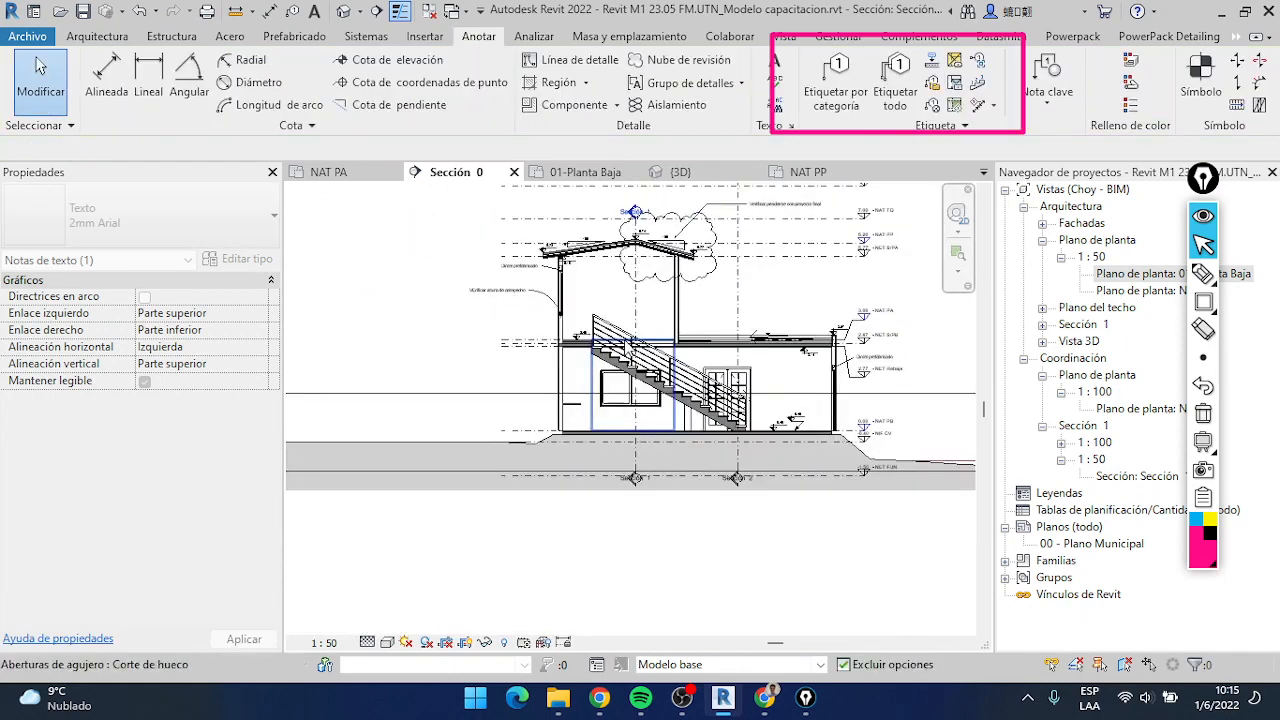
middle_click_drag(655, 342, 587, 336)
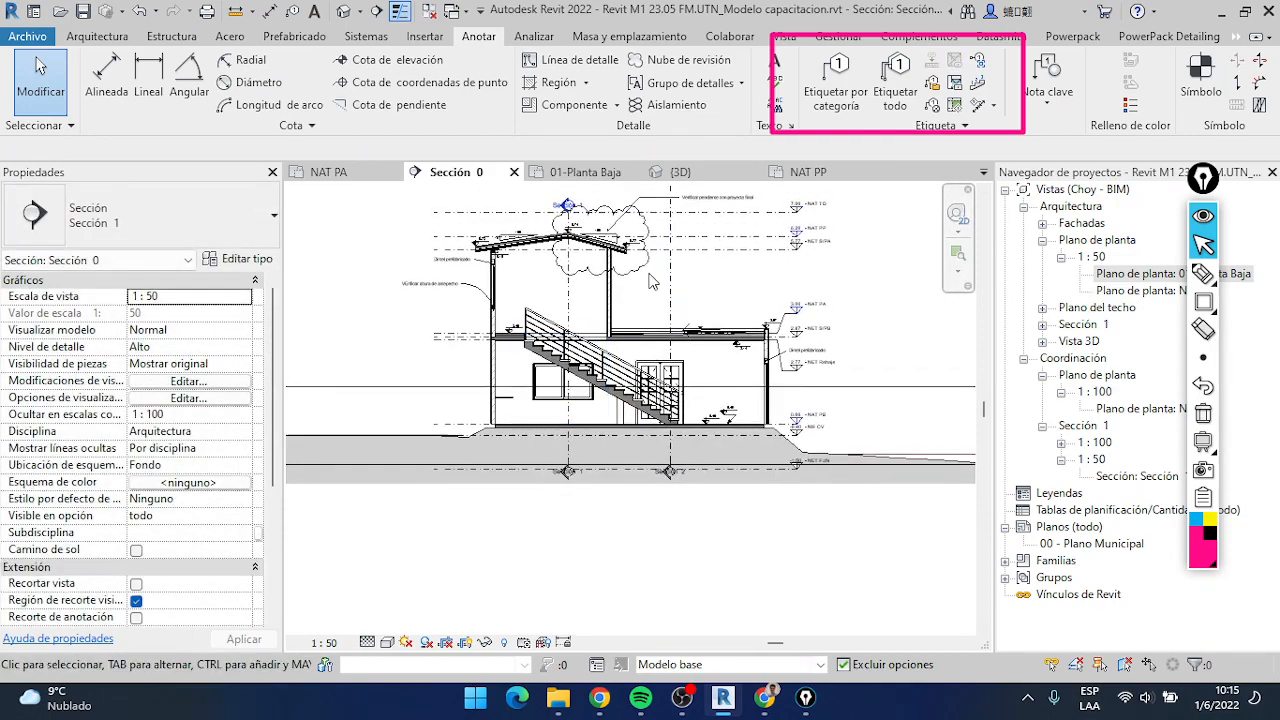
scroll(650, 281, "up", 4)
scroll(650, 281, "down", 5)
middle_click_drag(494, 287, 569, 337)
scroll(565, 315, "up", 4)
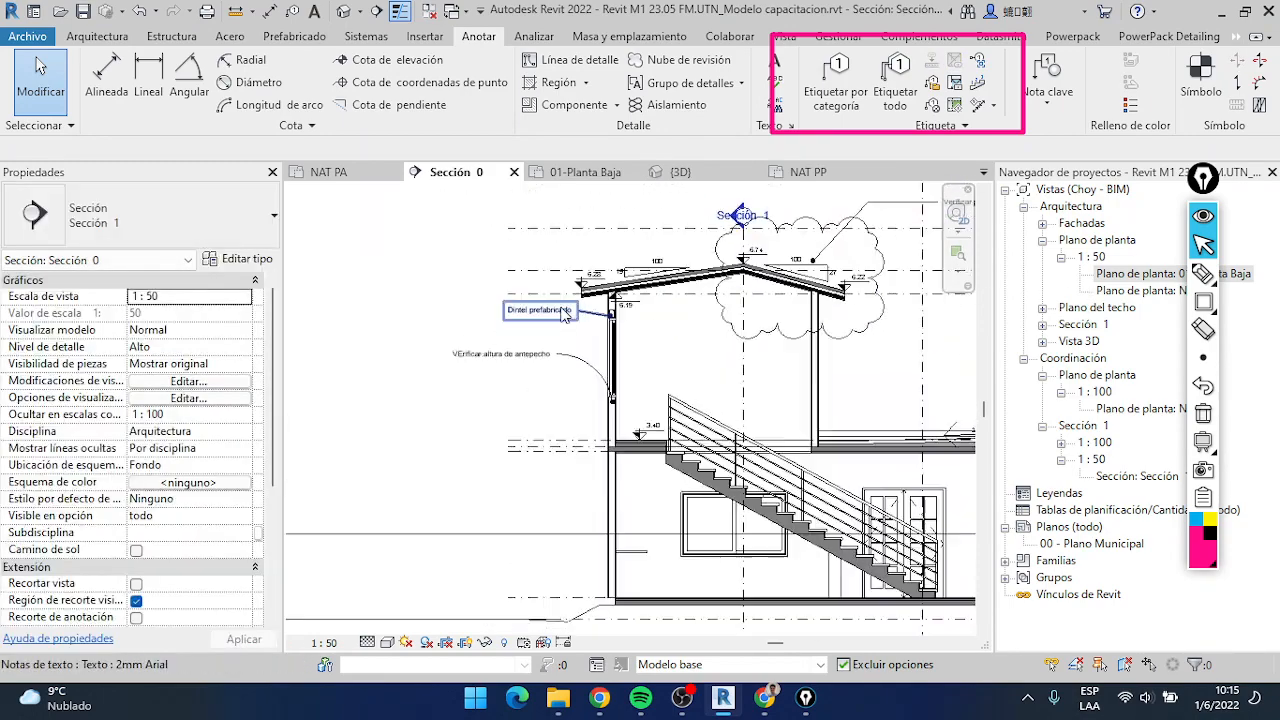
scroll(565, 314, "up", 3)
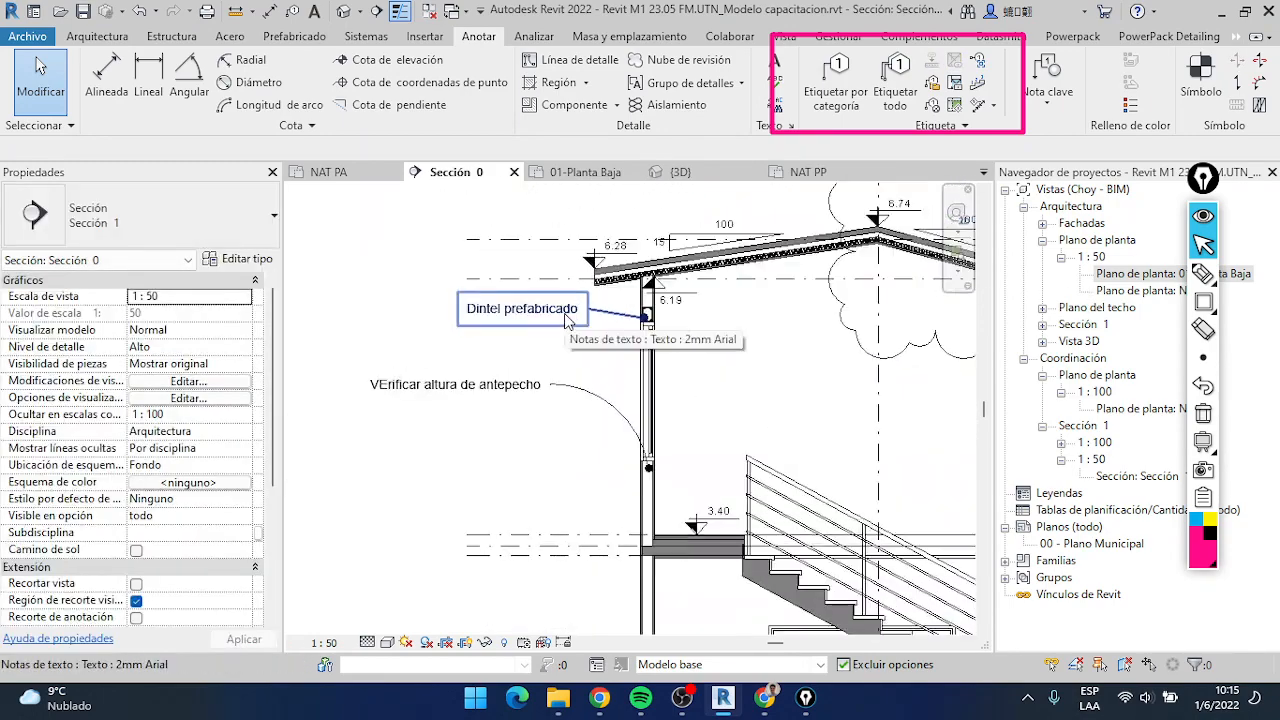
left_click(1205, 415)
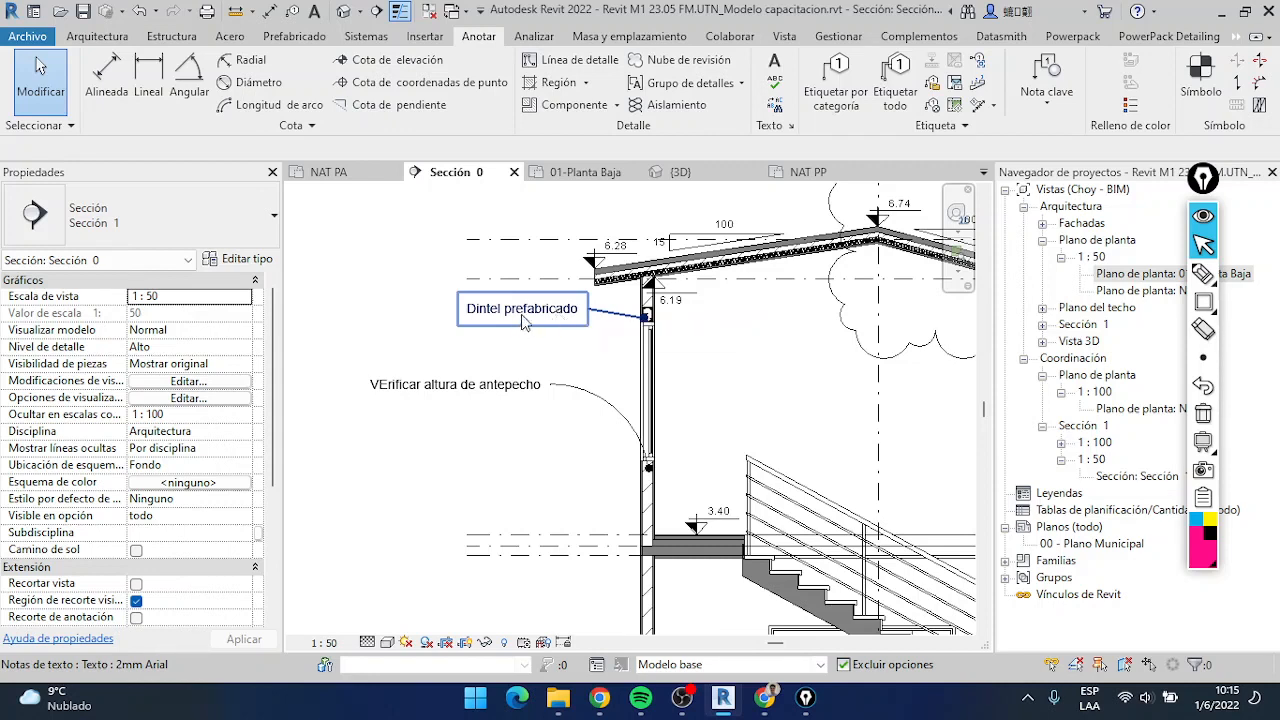
Narrow the text box of the upper "Dintel prefabricado" note so its text wraps onto two lines
left_click(531, 344)
scroll(565, 330, "up", 3)
scroll(575, 360, "down", 2)
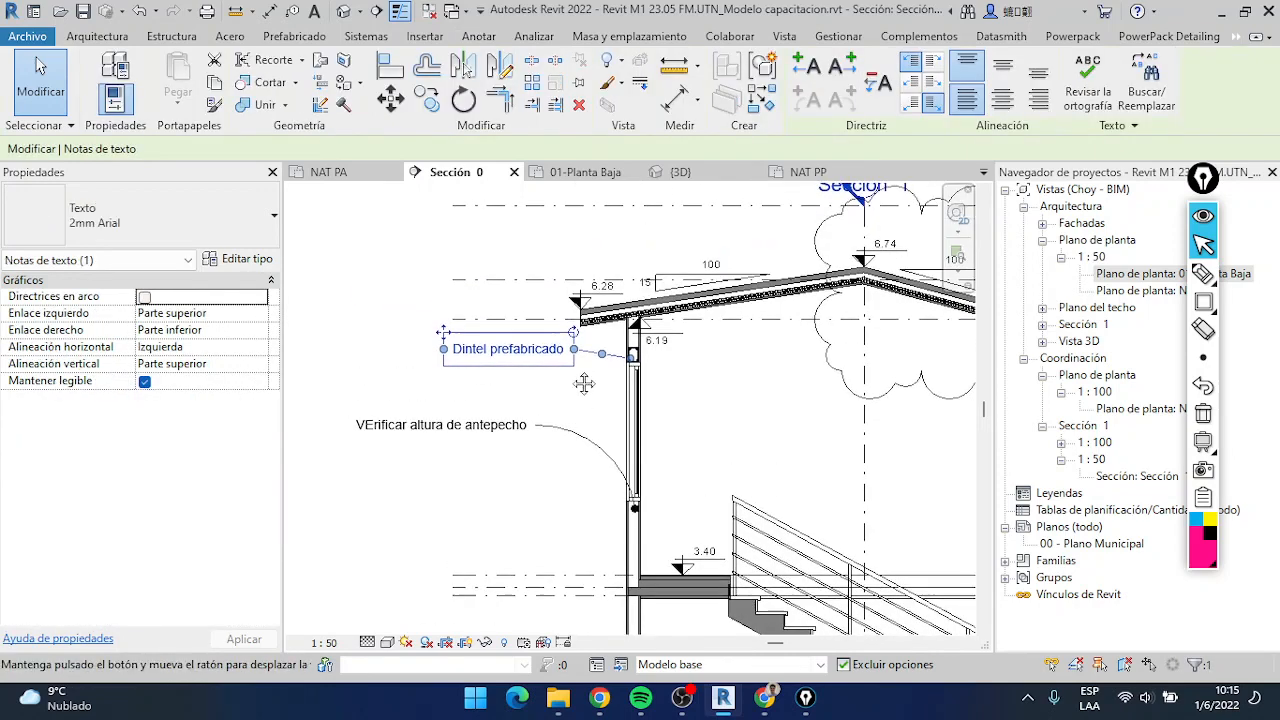
scroll(565, 370, "up", 2)
scroll(544, 372, "up", 1)
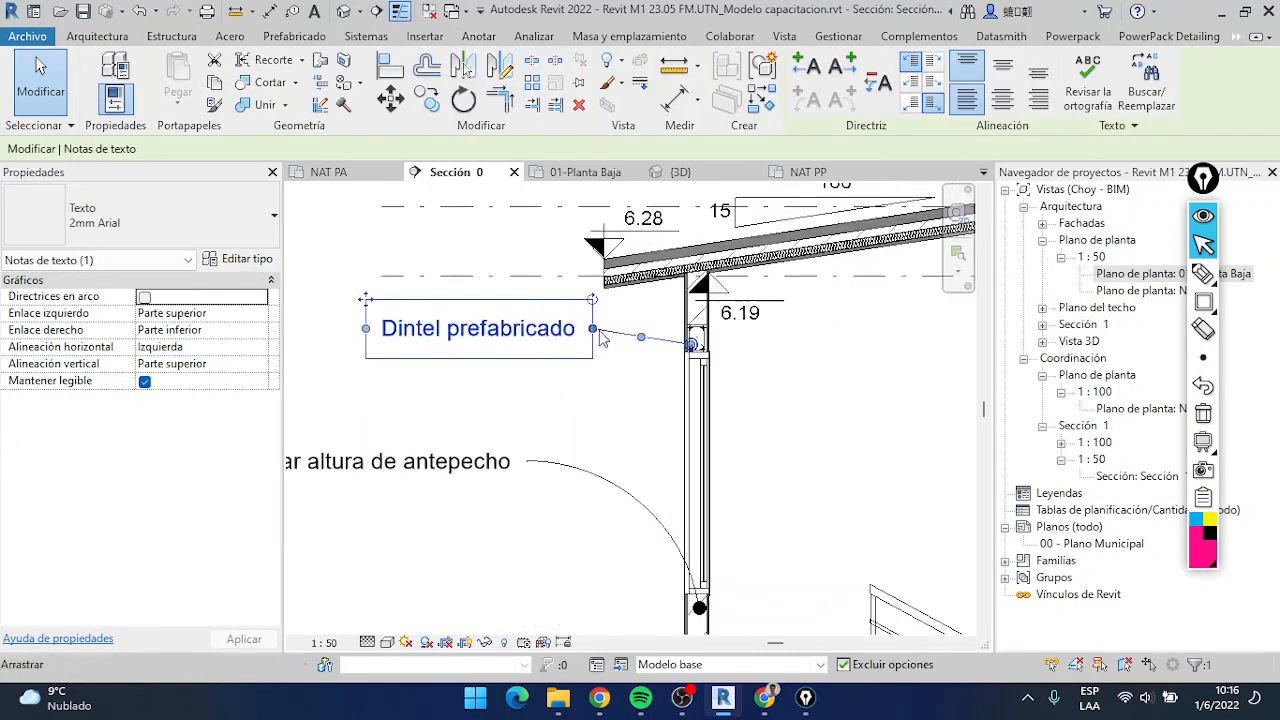
mouse_move(590, 333)
left_mouse_down()
mouse_move(460, 350)
mouse_move(618, 333)
mouse_move(388, 333)
mouse_move(592, 333)
mouse_move(575, 333)
left_mouse_up()
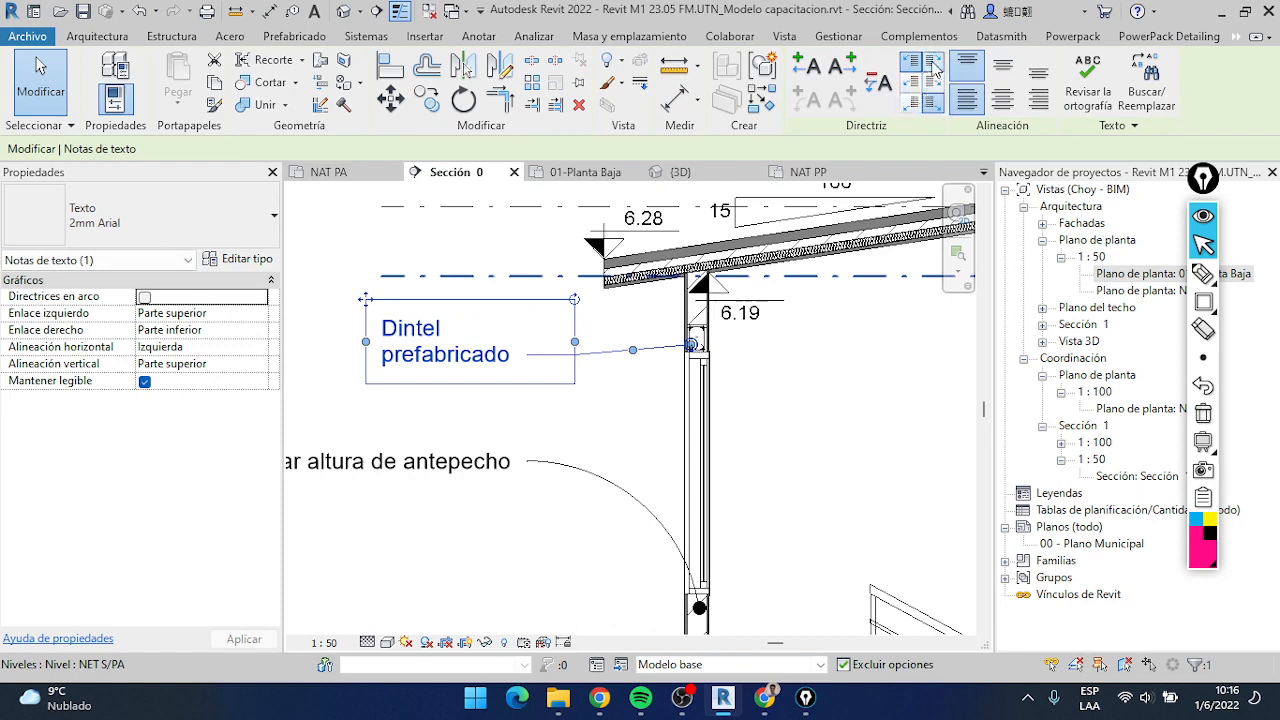
Add several extra leaders on both sides of the note and try the middle, bottom and top attachments for the right leaders
left_click(845, 70)
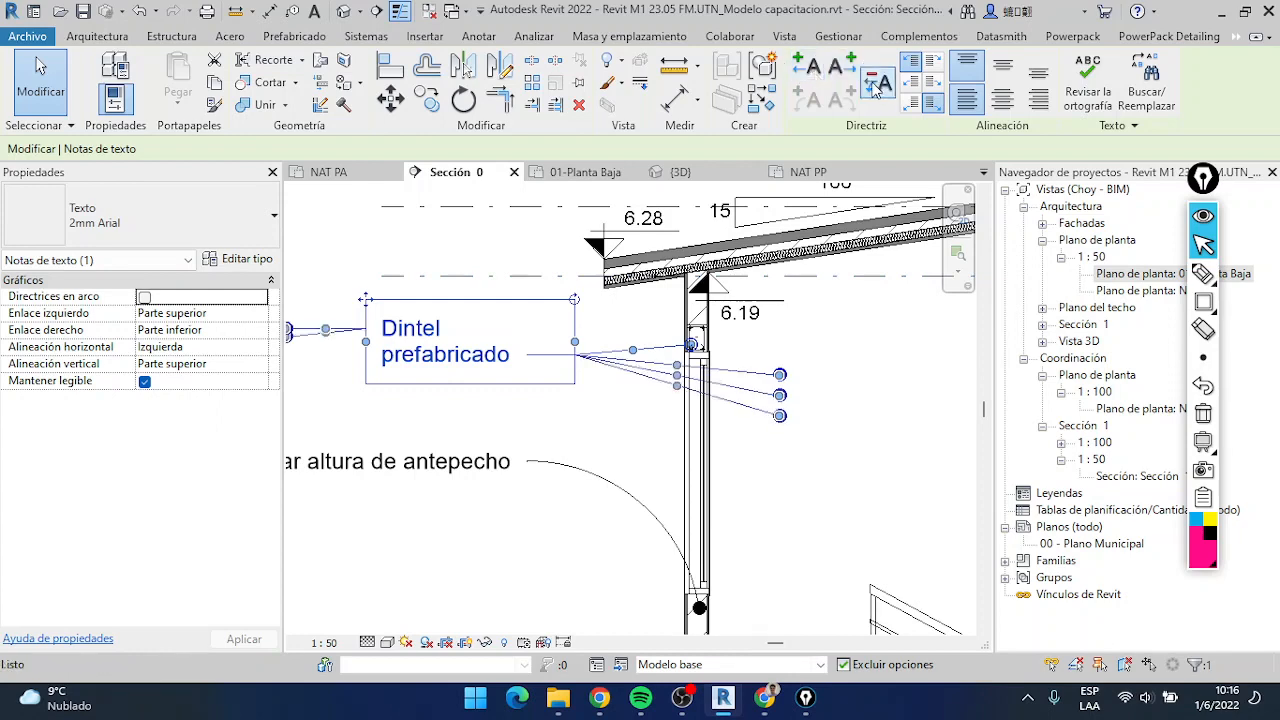
scroll(664, 216, "down", 2)
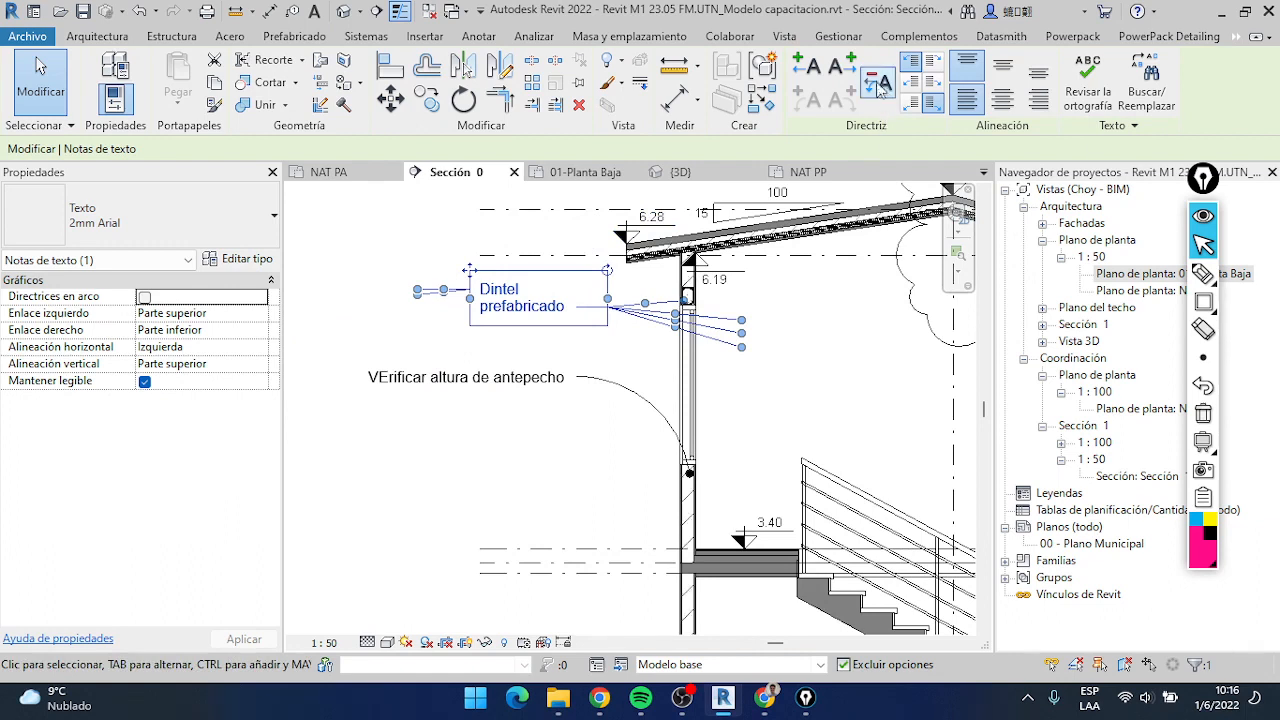
left_click(931, 80)
left_click(932, 103)
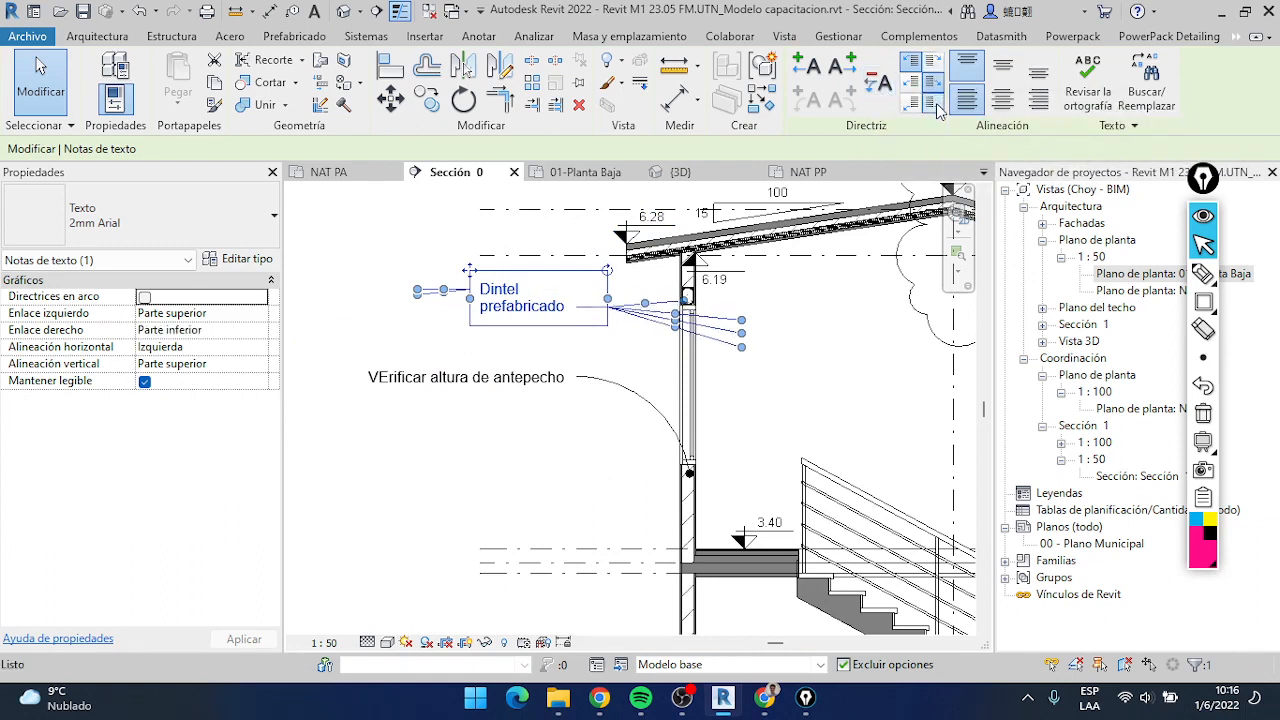
left_click(931, 80)
left_click(931, 58)
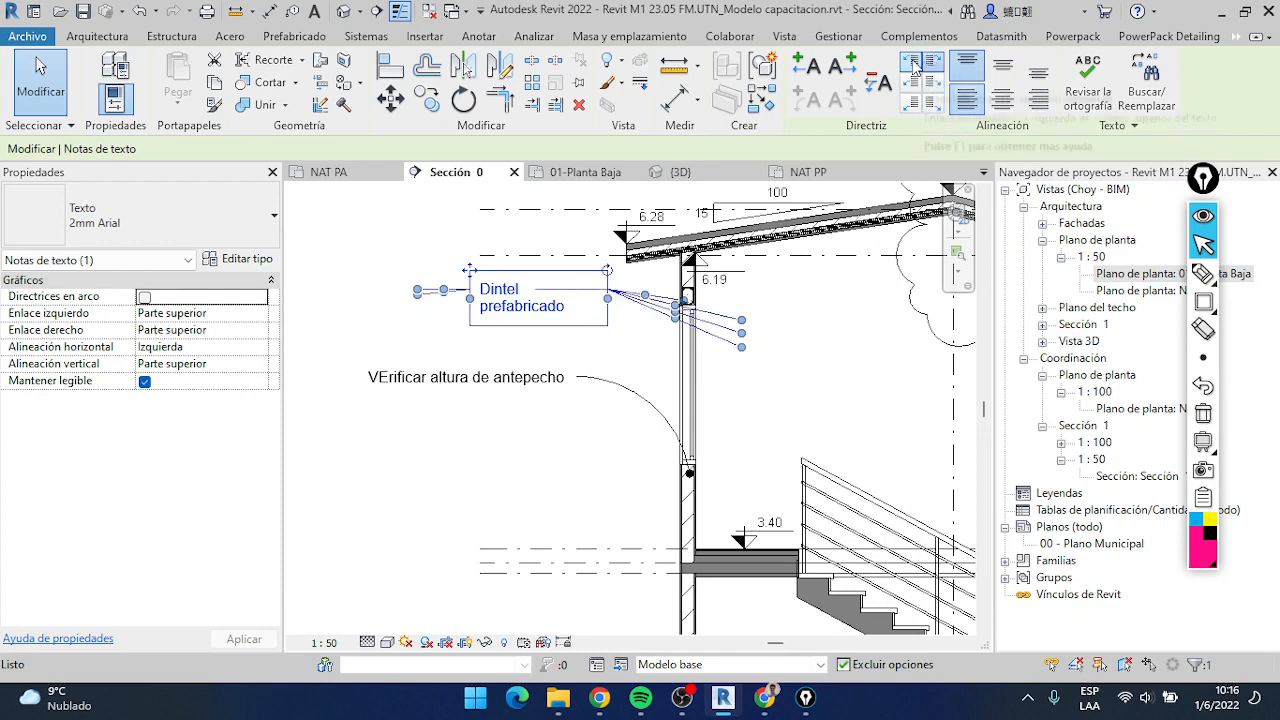
Try different leader attachments on both sides of the note, ending with both the left and right attachments at the bottom
left_click(914, 82)
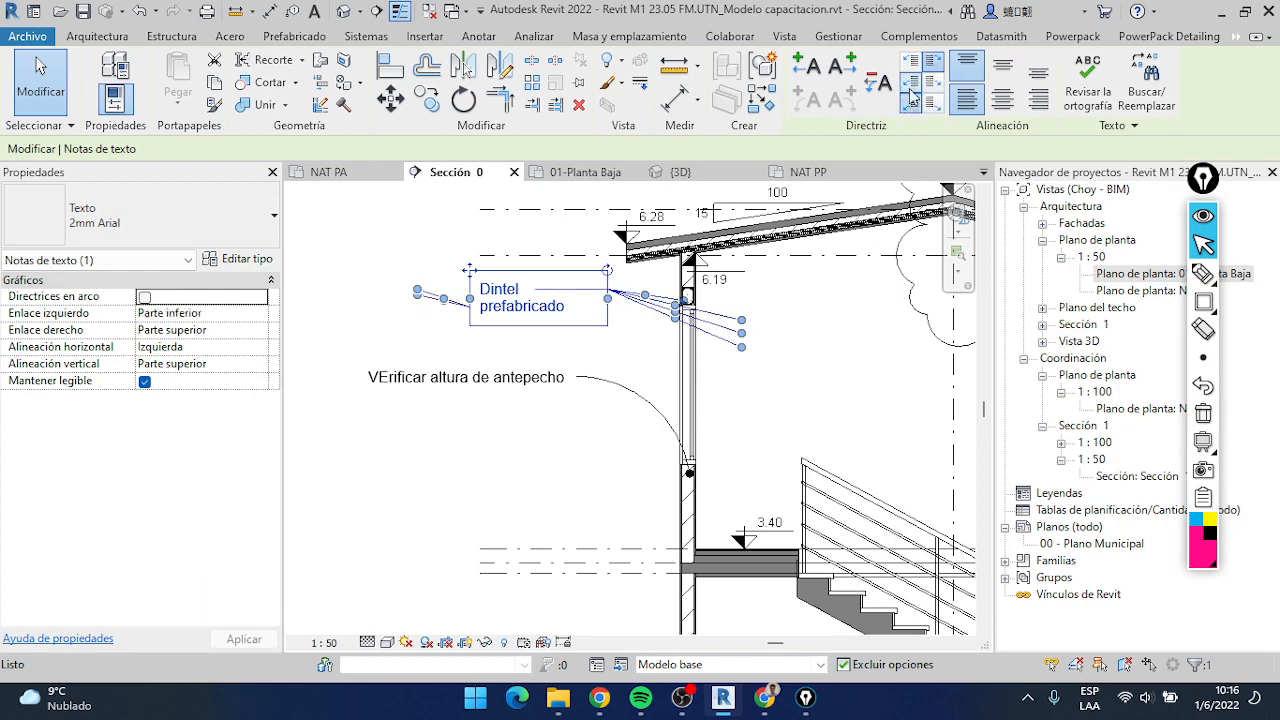
left_click(911, 58)
left_click(931, 82)
left_click(932, 103)
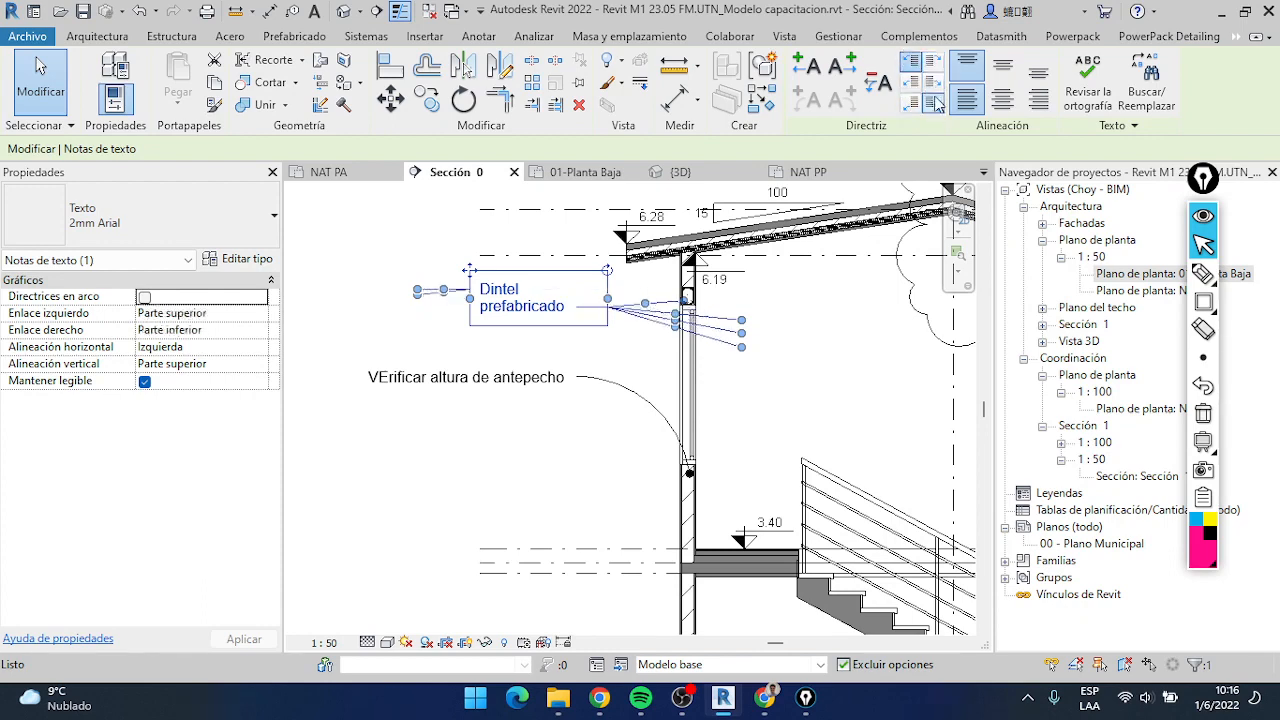
left_click(935, 79)
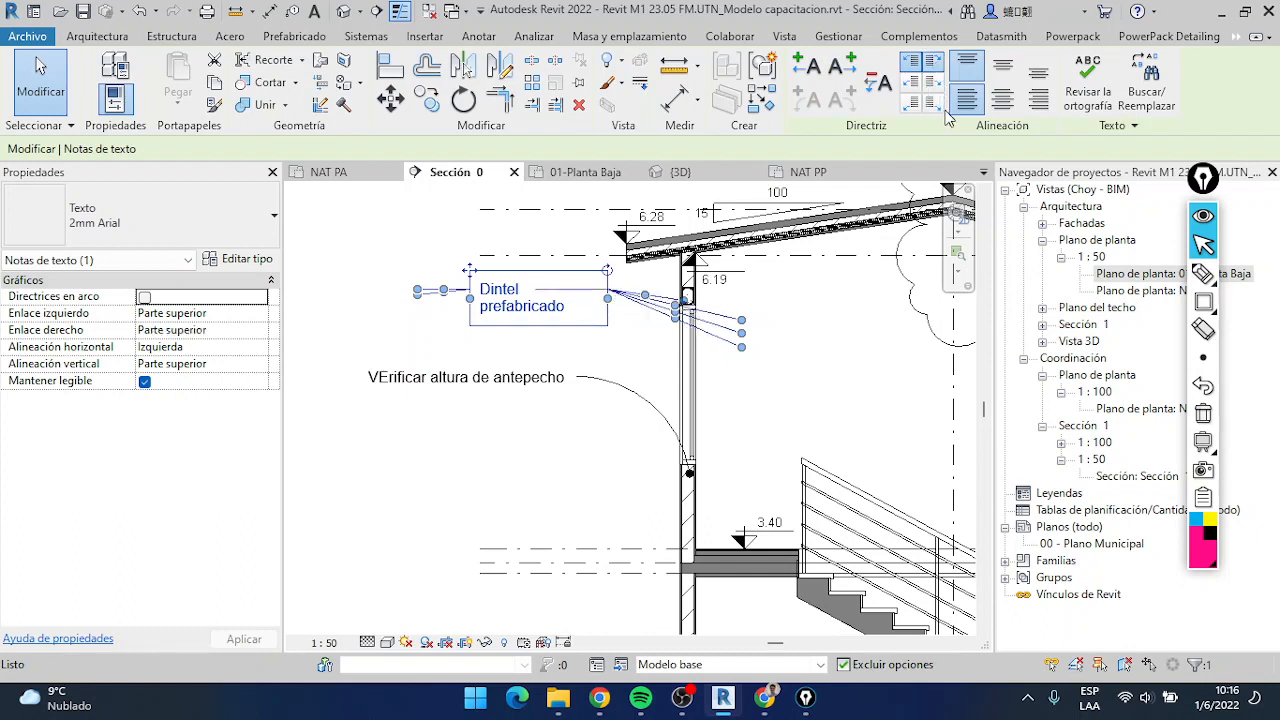
left_click(938, 106)
left_click(911, 82)
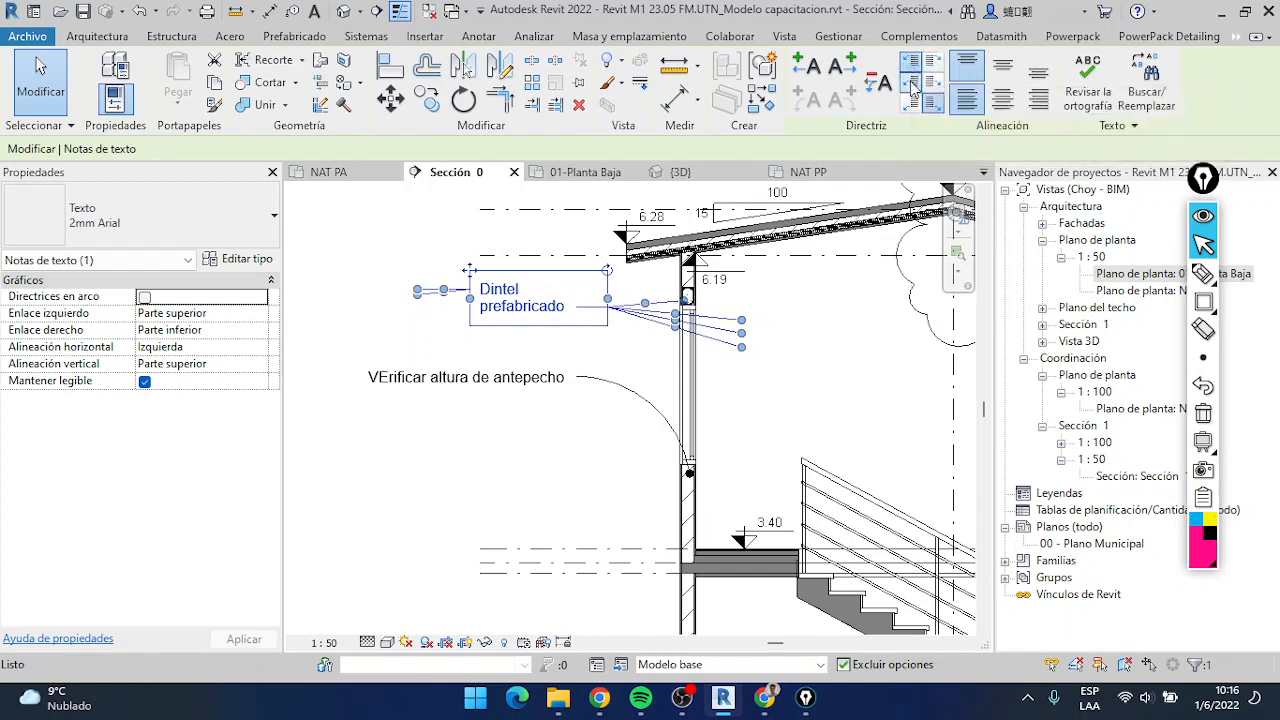
left_click(910, 105)
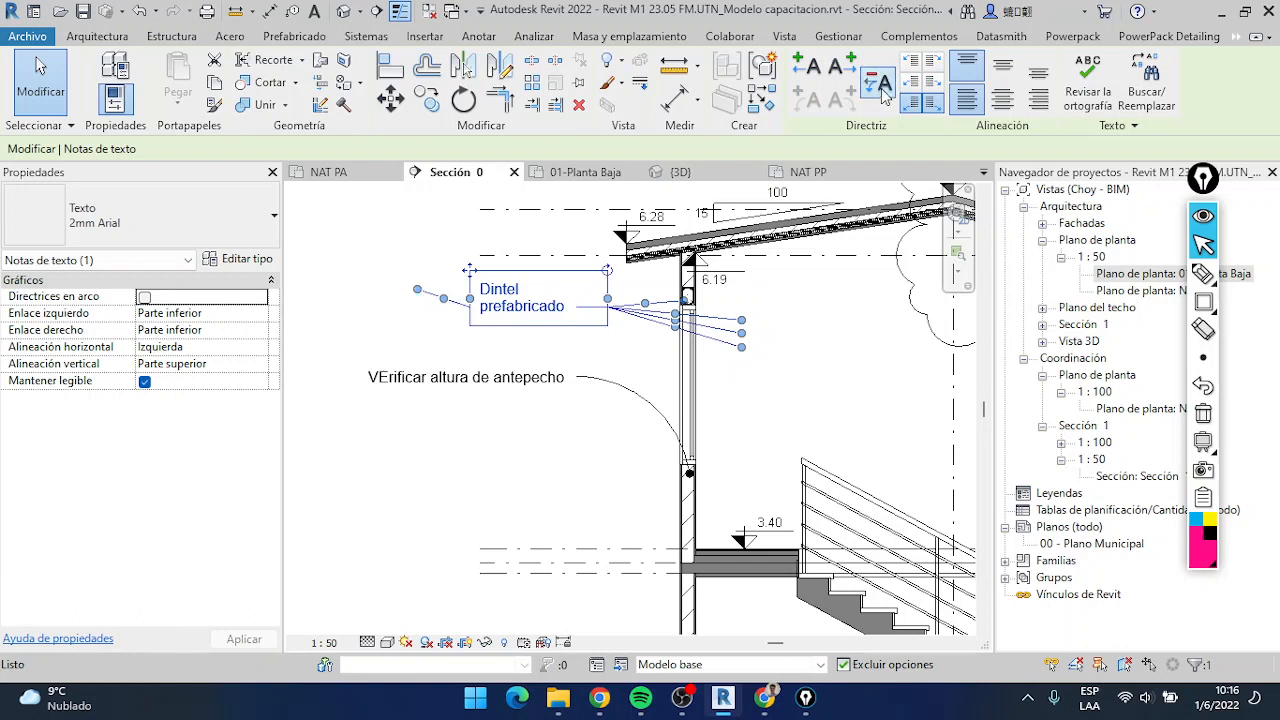
Remove the remaining extra leaders from the note and attach its right leader to the top line of text
left_click(880, 82)
left_click(880, 82)
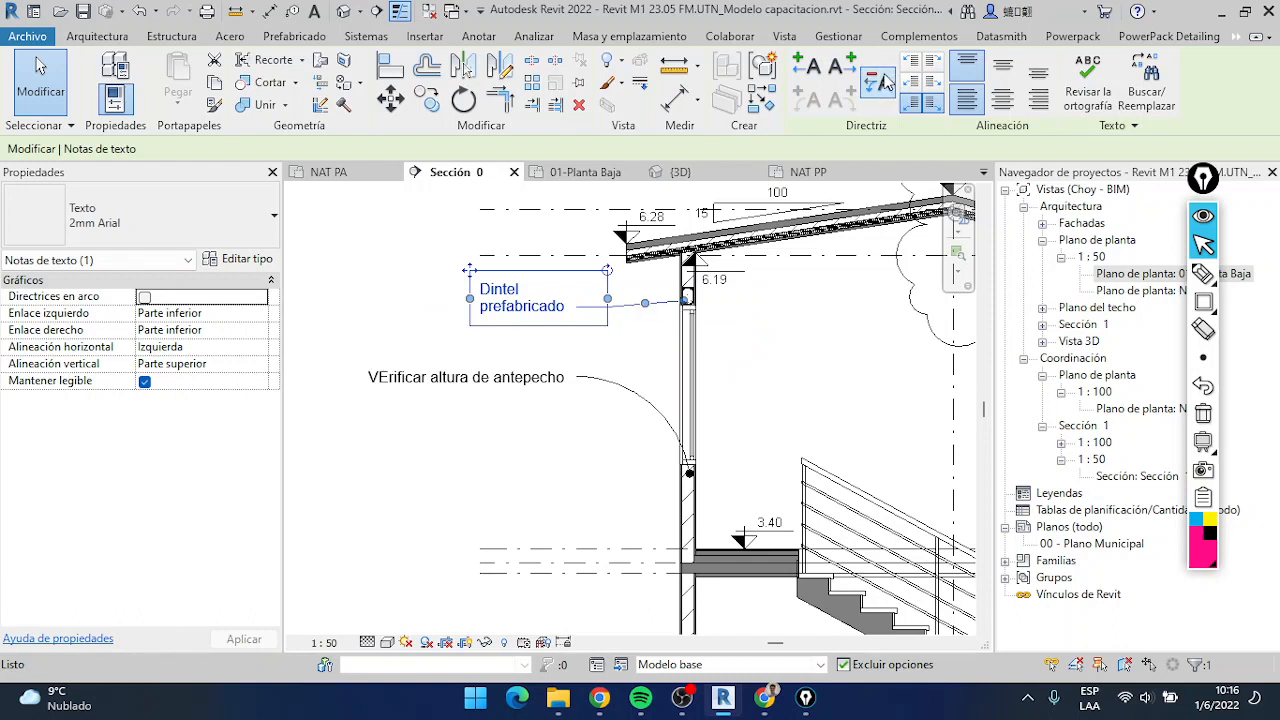
left_click(933, 62)
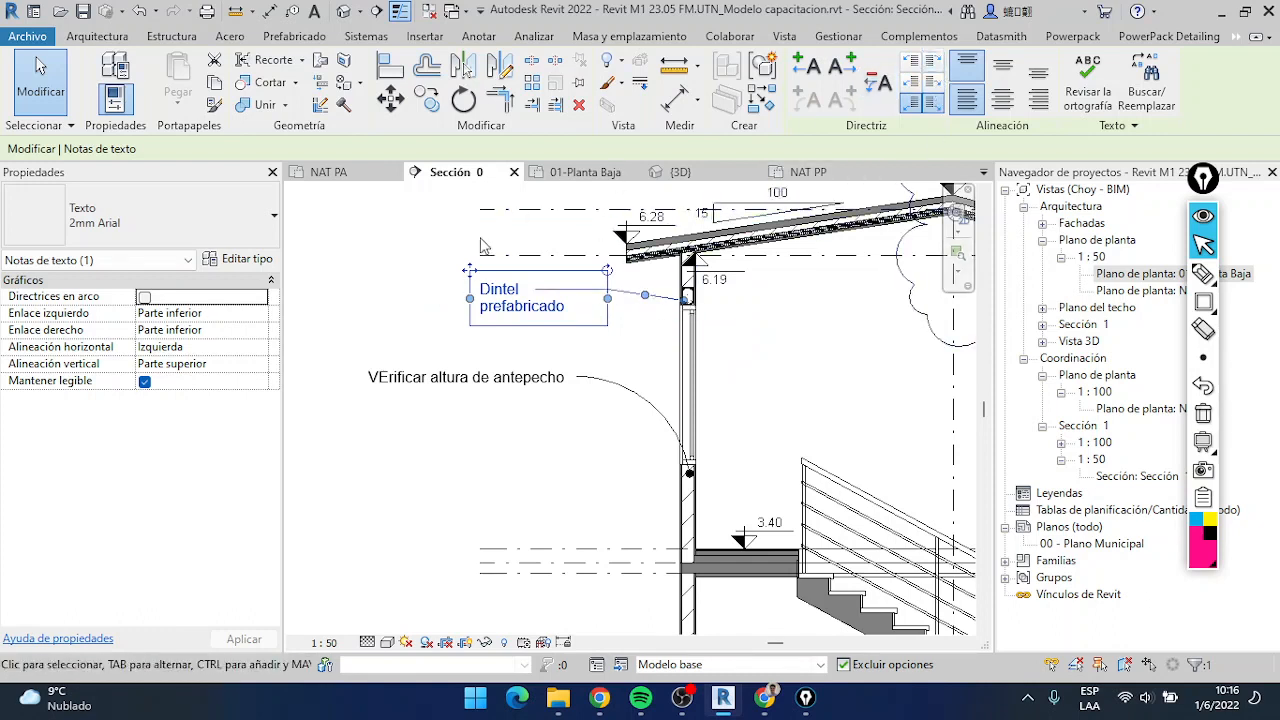
left_click(911, 82)
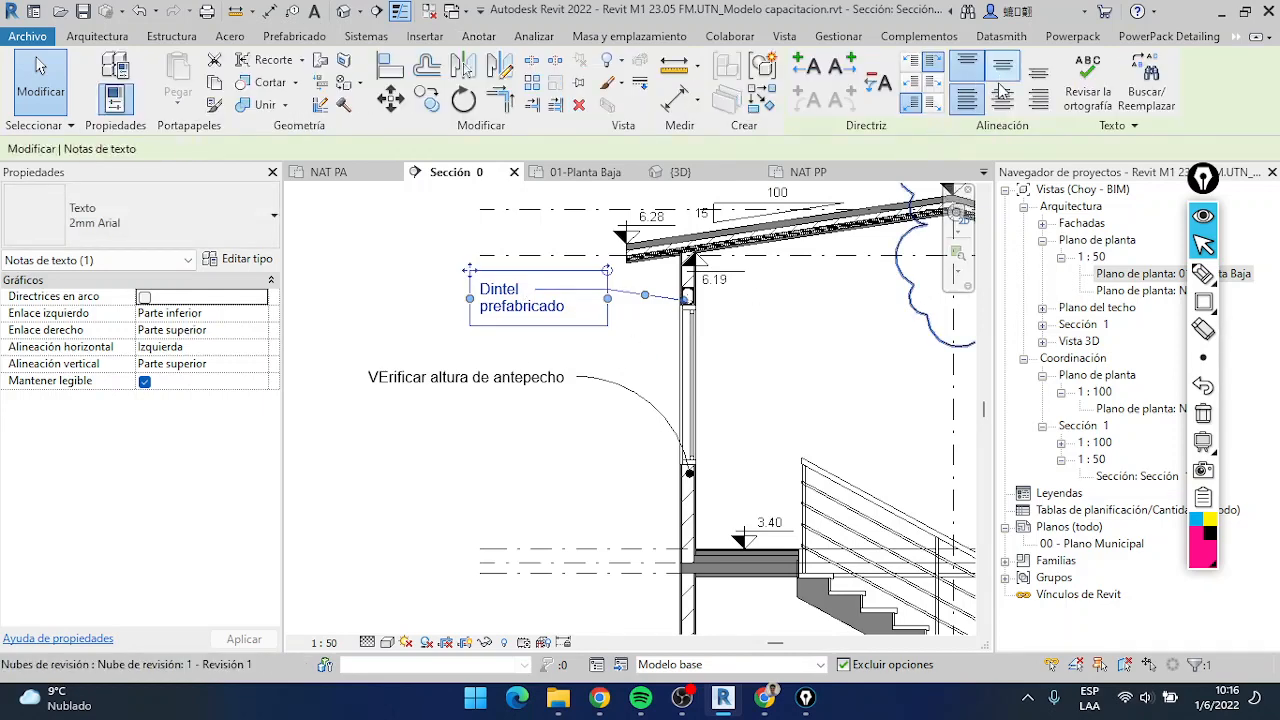
Align the upper "Dintel prefabricado" note's text horizontally to the centre and vertically to the middle
left_click(1002, 96)
left_click(1003, 70)
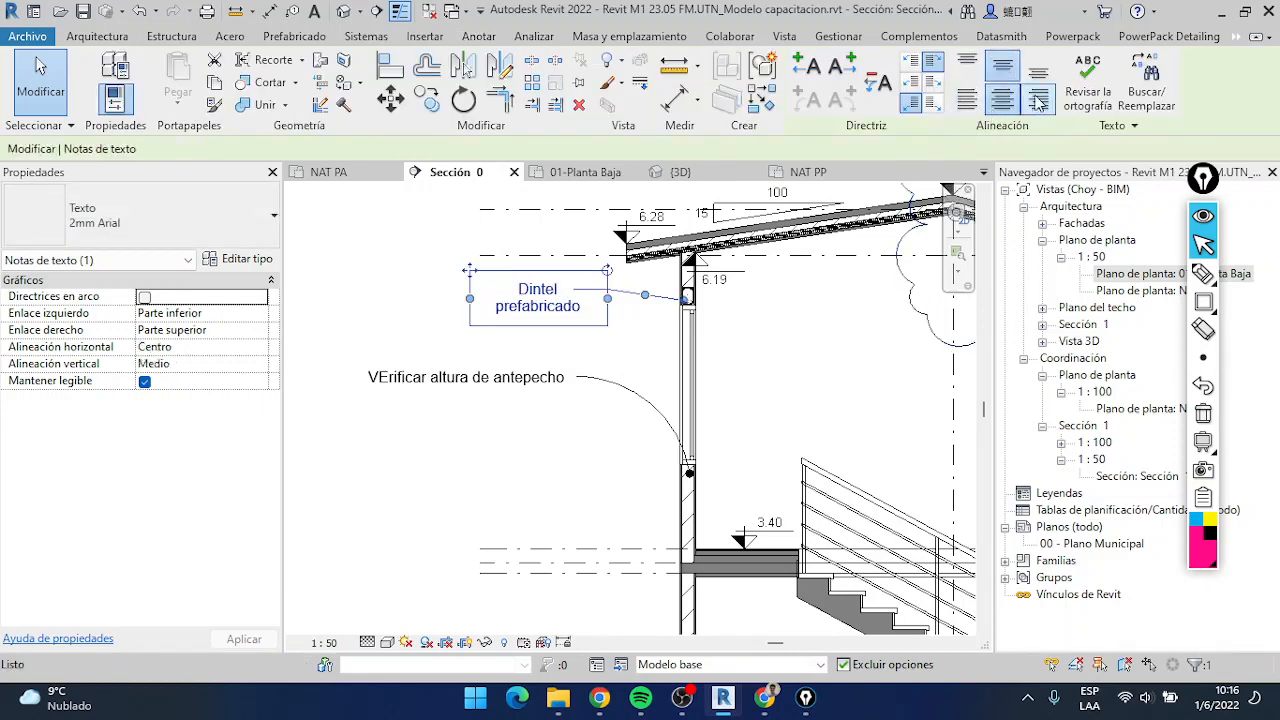
Try the right and centre alignments on the upper "Dintel prefabricado" note and leave its text aligned horizontally to the left
left_click(1039, 100)
left_click(1002, 98)
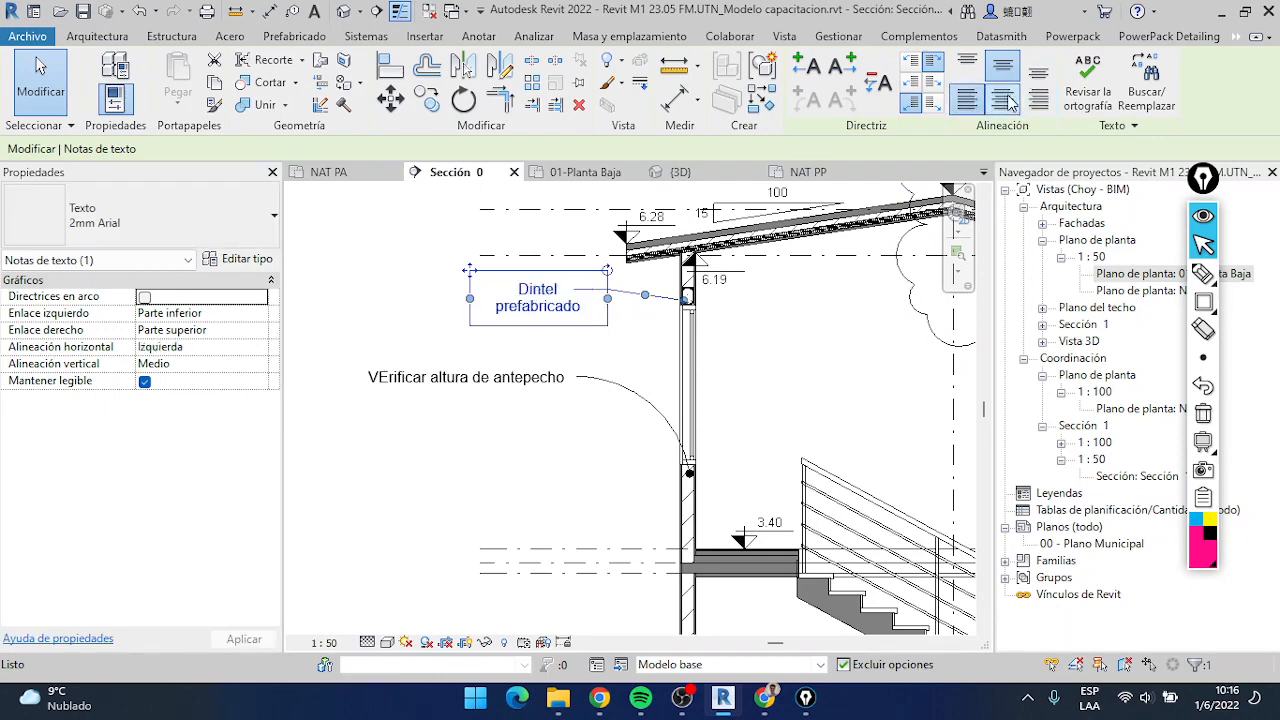
left_click(968, 99)
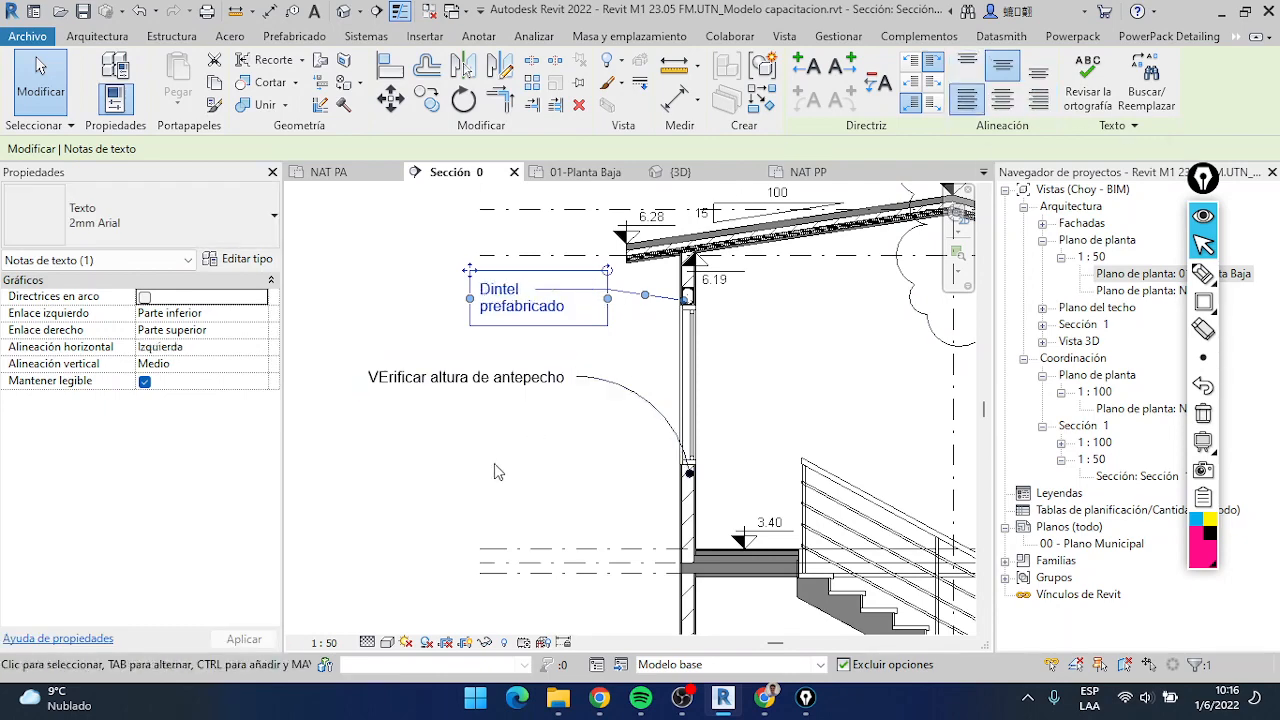
left_click(494, 463)
scroll(555, 370, "down", 3)
scroll(557, 370, "down", 2)
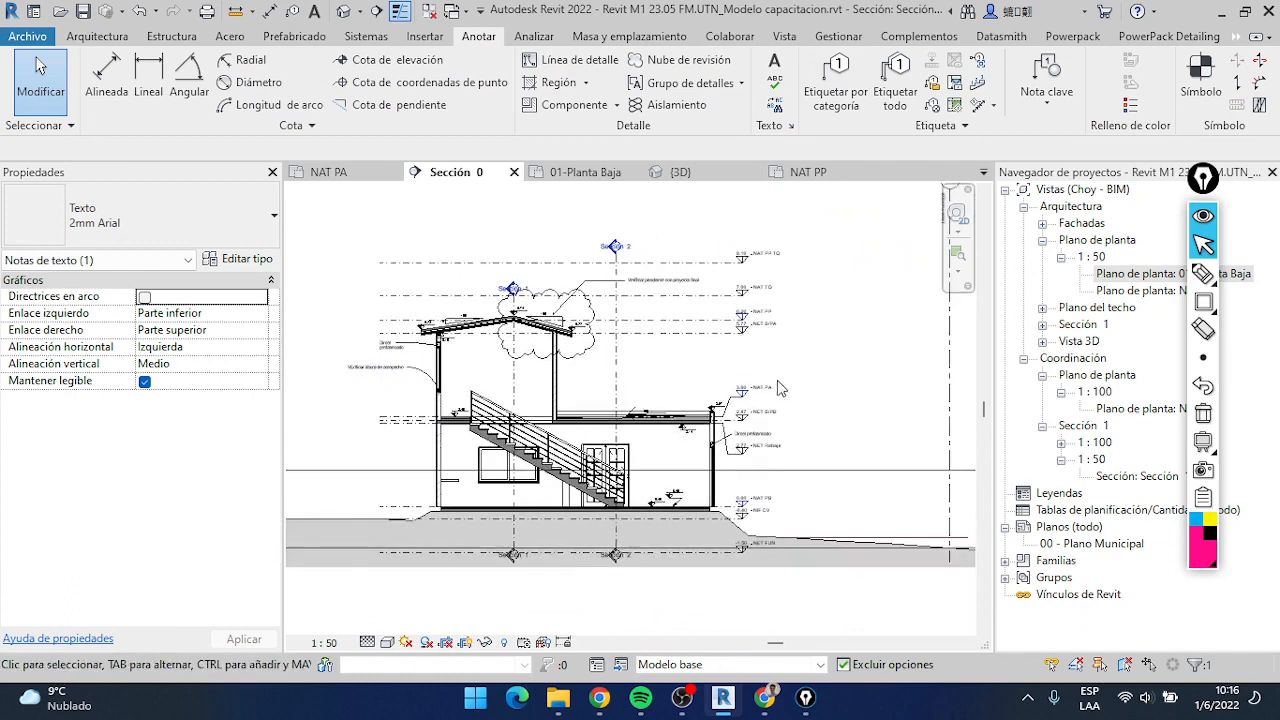
Examine the wording and leaders of the "Dintel prefabricado" and "VErificar altura de antepecho" notes across Sección 0
scroll(763, 420, "up", 3)
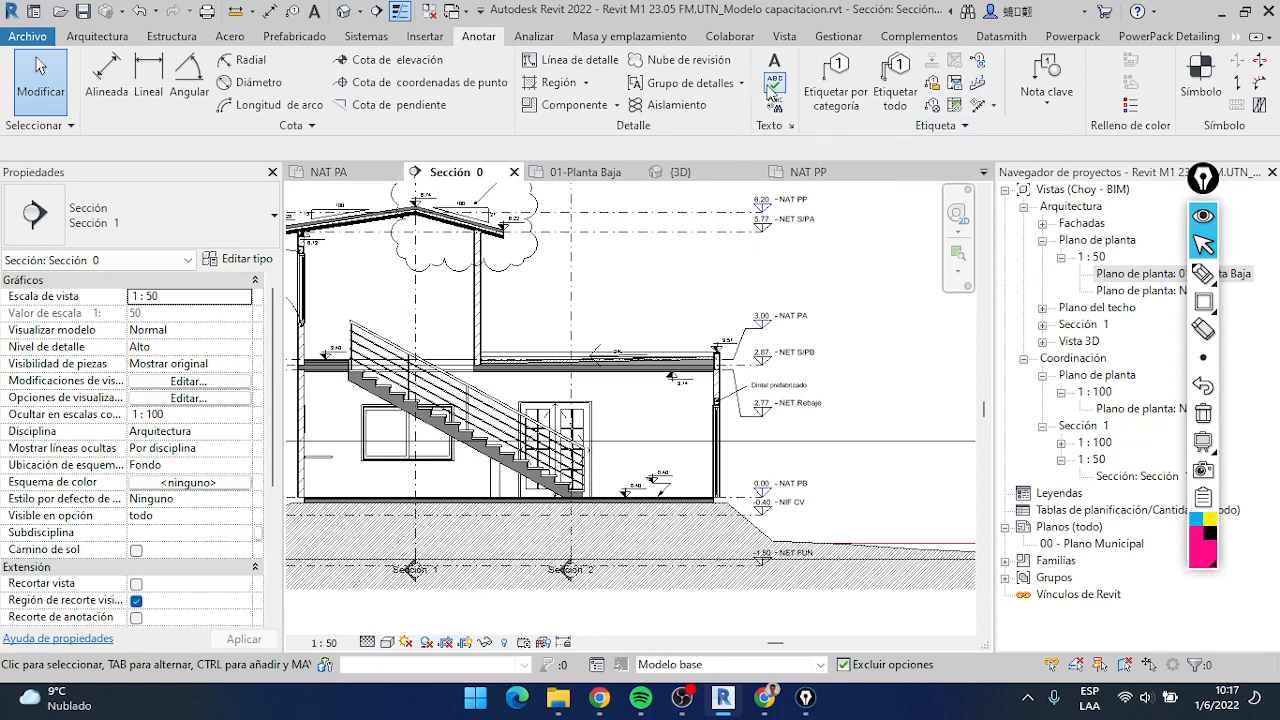
scroll(507, 343, "down", 3)
scroll(509, 343, "up", 4)
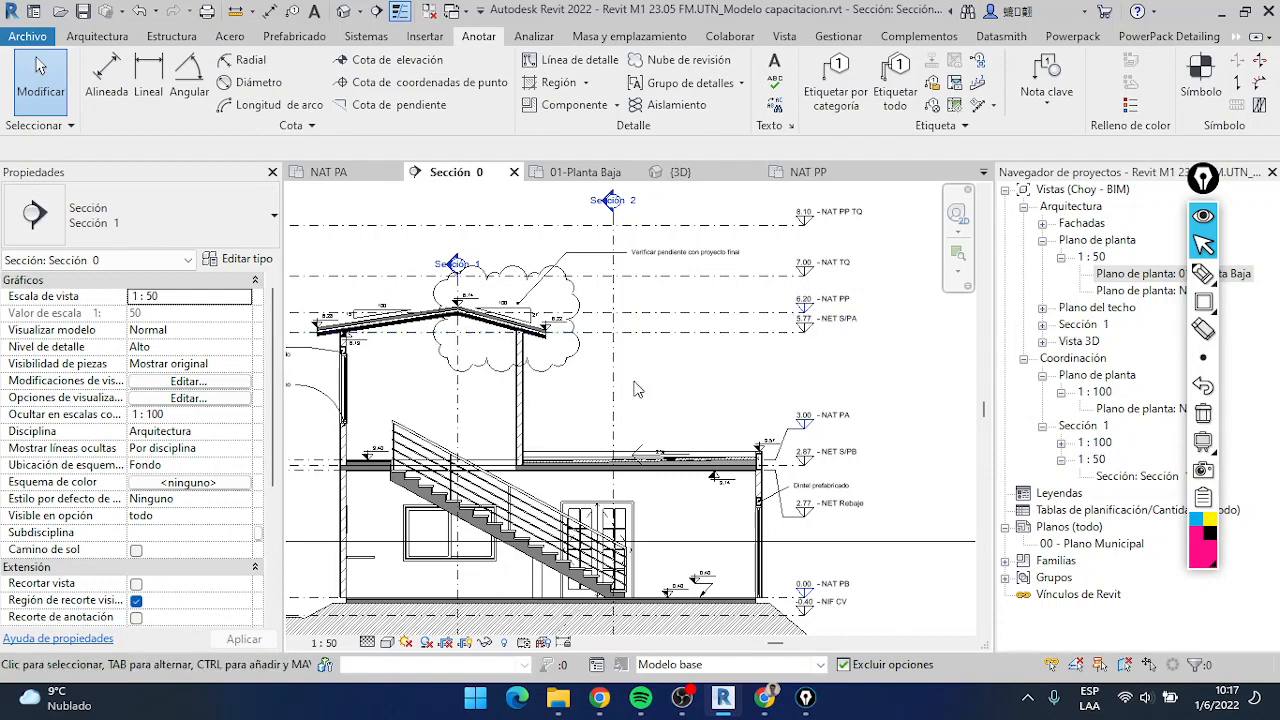
left_click(776, 84)
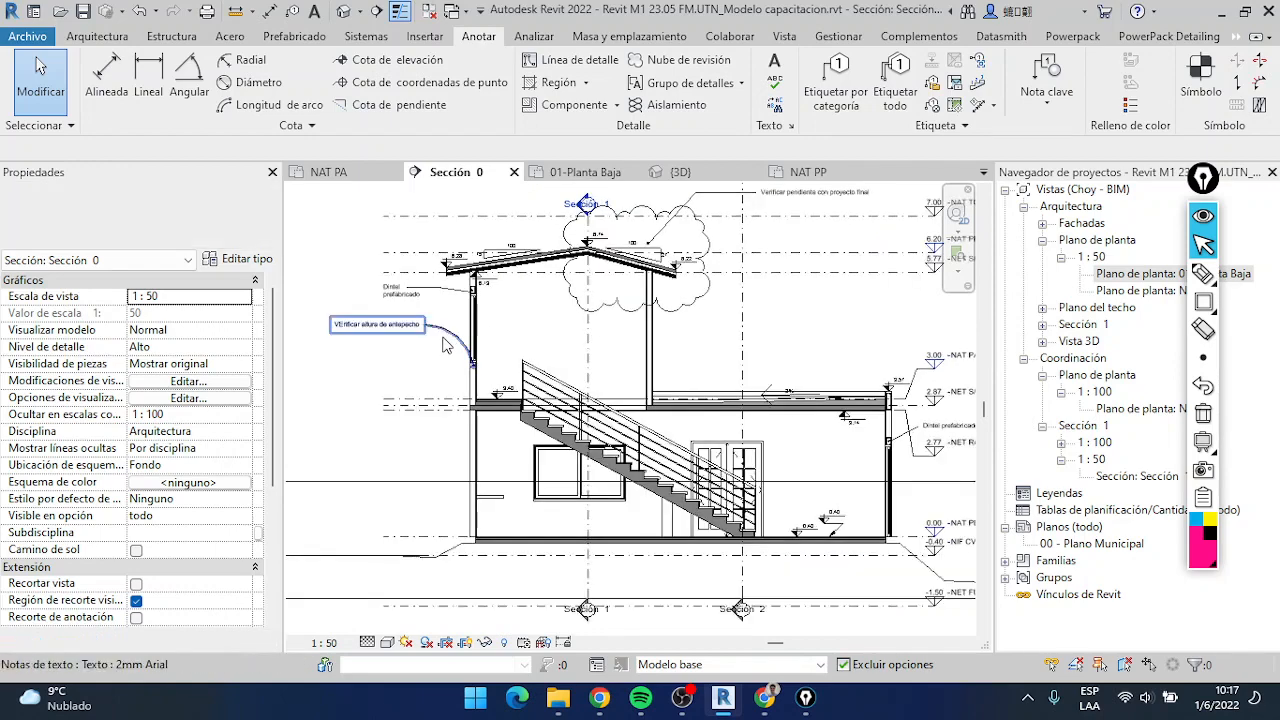
scroll(443, 338, "up", 2)
scroll(452, 331, "down", 2)
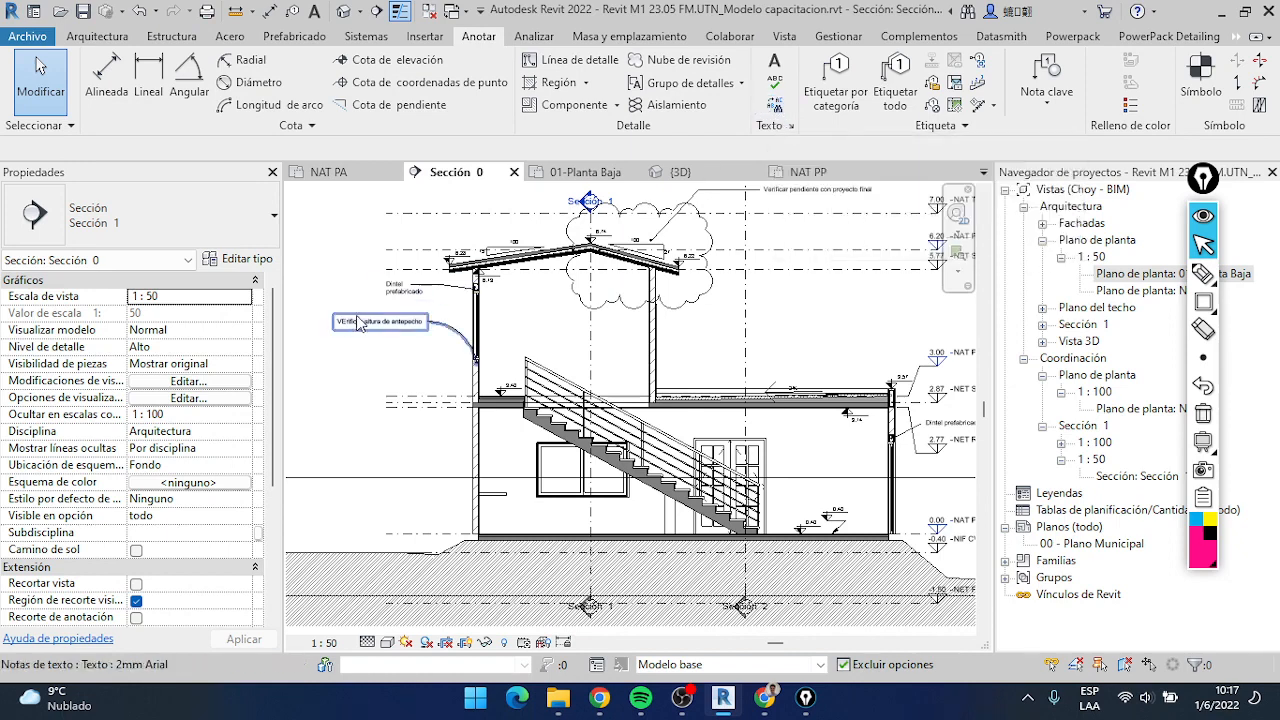
scroll(360, 315, "up", 4)
scroll(508, 280, "down", 3)
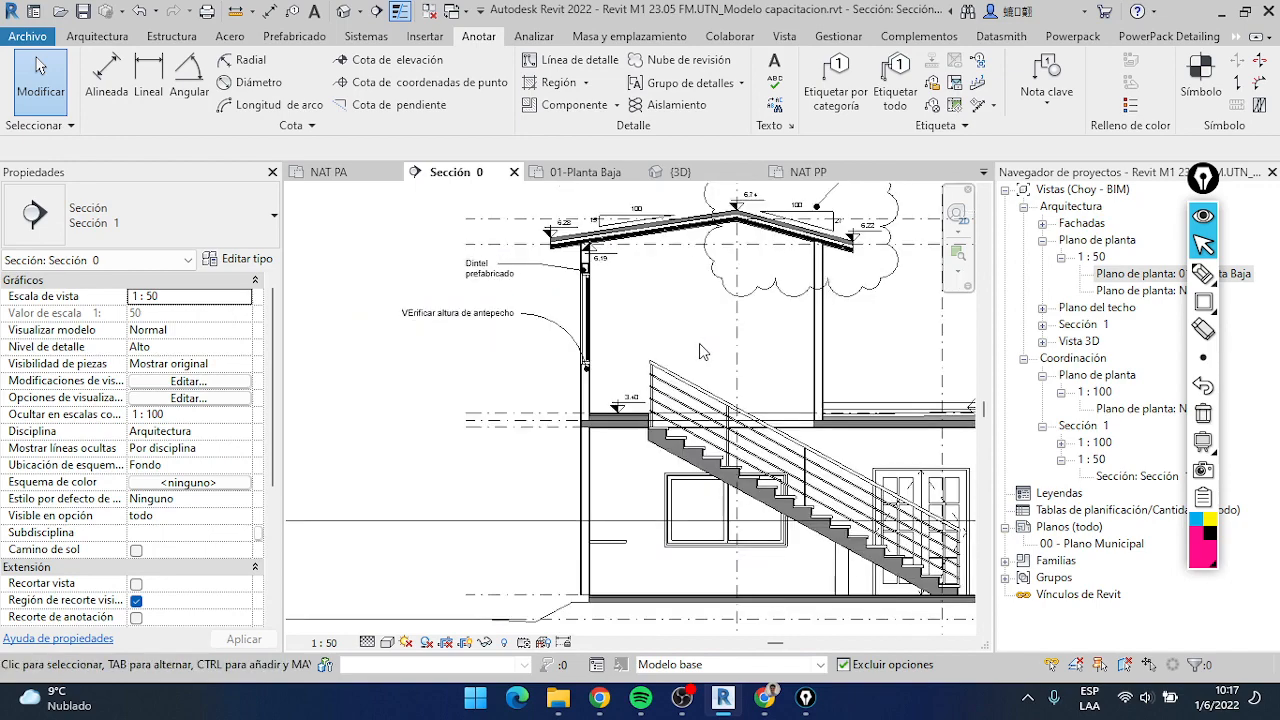
middle_click_drag(930, 433, 652, 347)
middle_click_drag(881, 350, 722, 307)
scroll(722, 307, "up", 2)
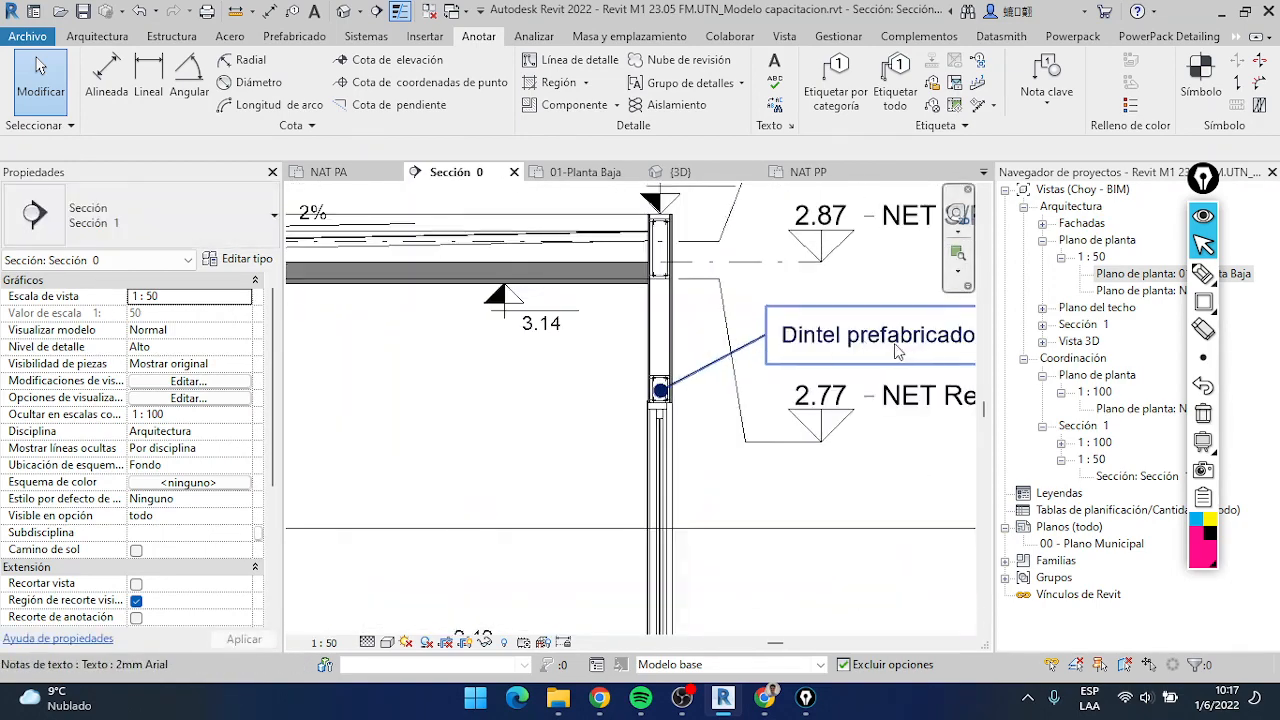
scroll(787, 362, "down", 4)
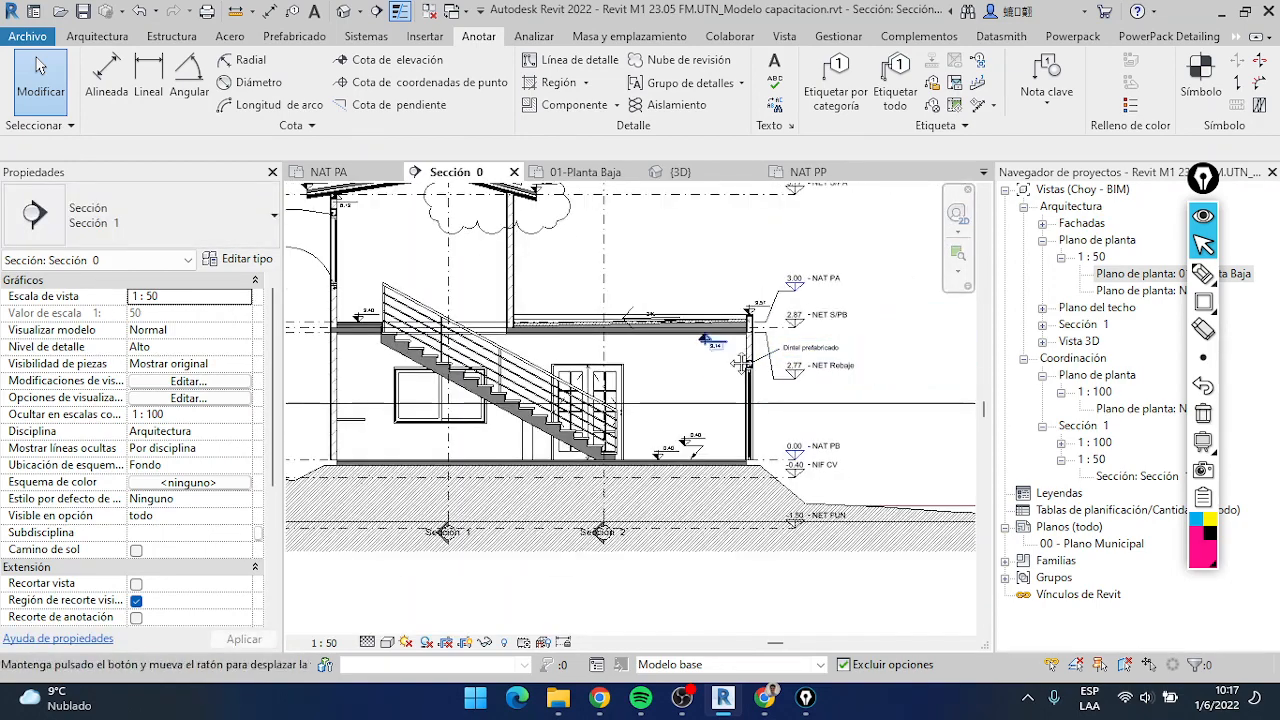
middle_click_drag(792, 363, 826, 373)
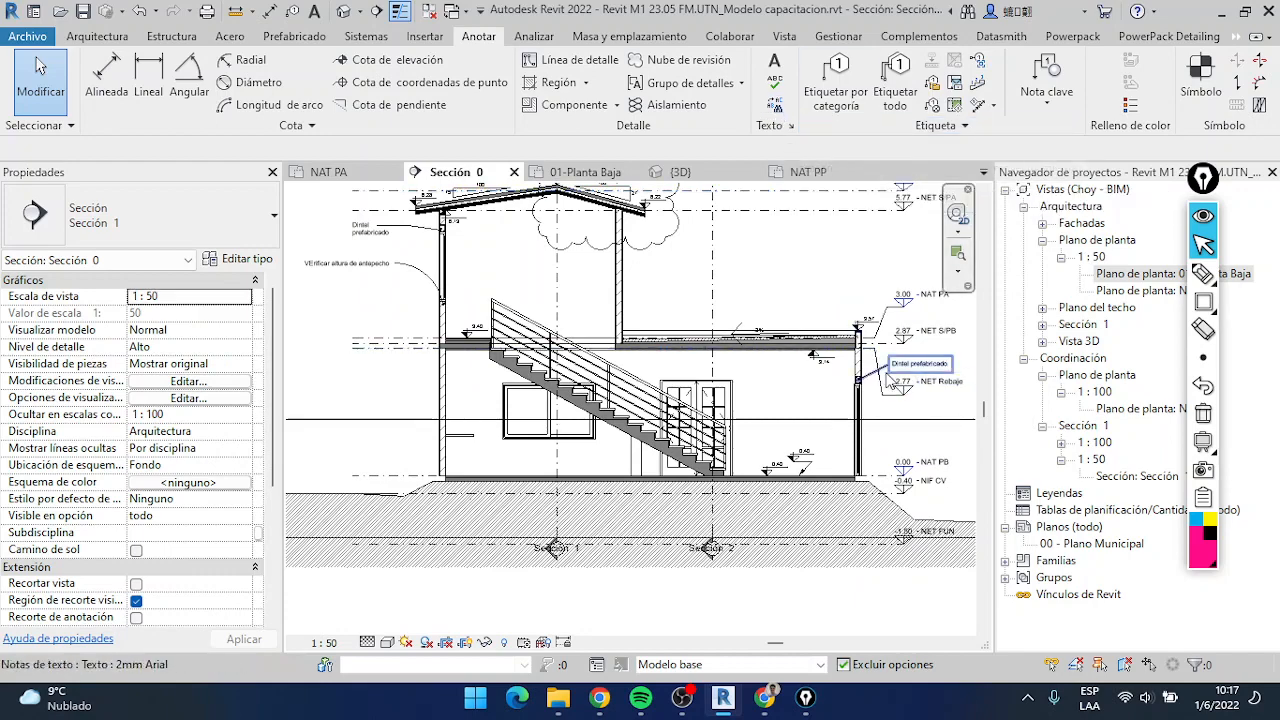
scroll(925, 365, "up", 2)
scroll(714, 340, "down", 2)
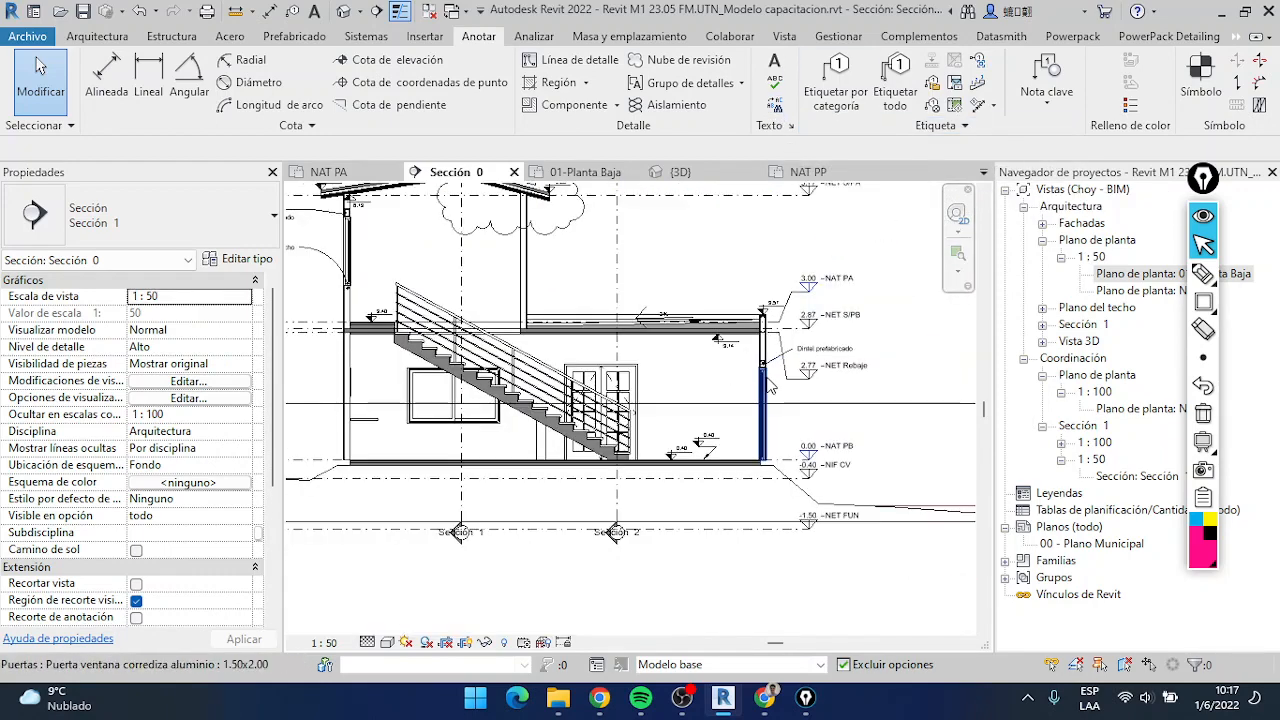
middle_click_drag(765, 394, 765, 420)
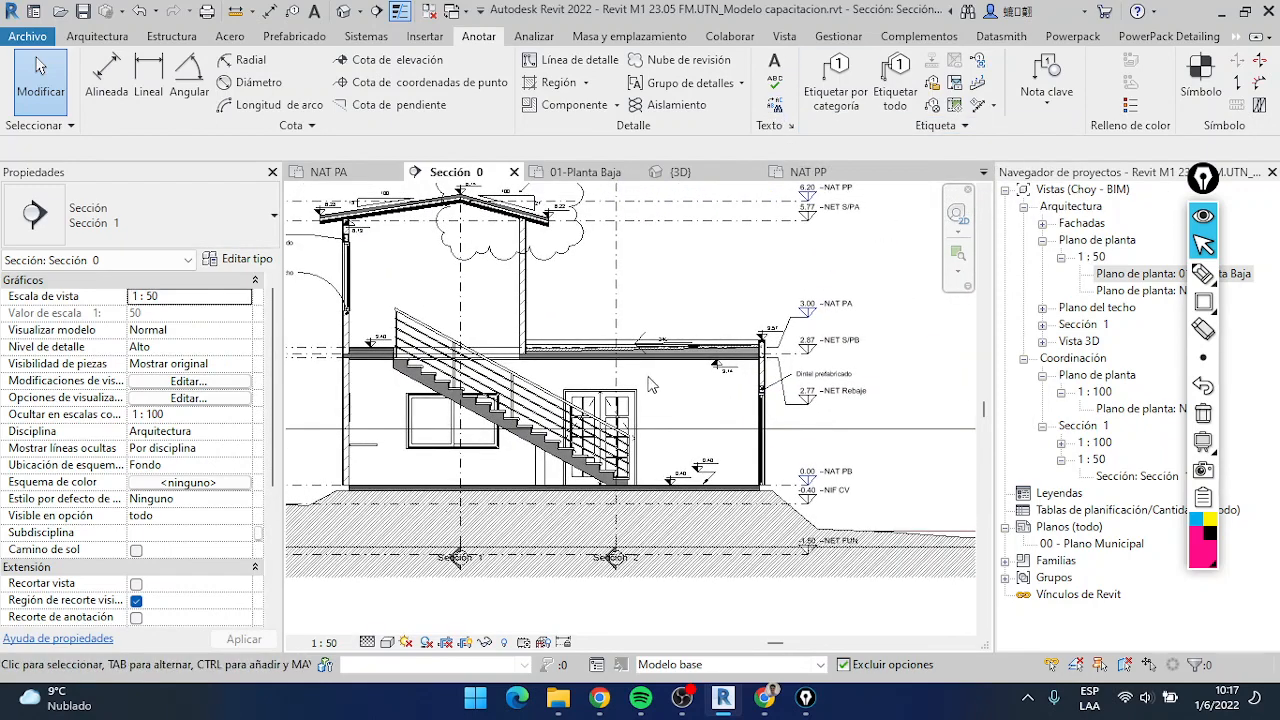
scroll(836, 415, "up", 5)
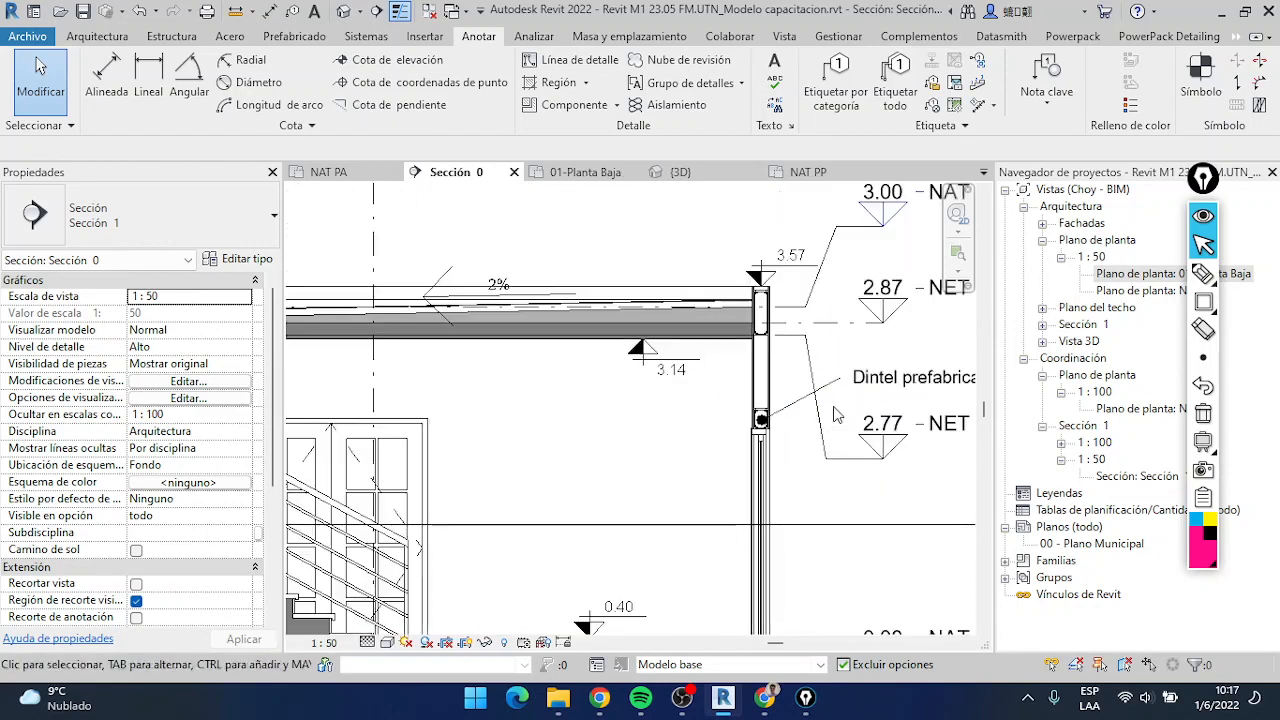
scroll(836, 415, "down", 2)
scroll(805, 425, "down", 3)
scroll(800, 427, "up", 4)
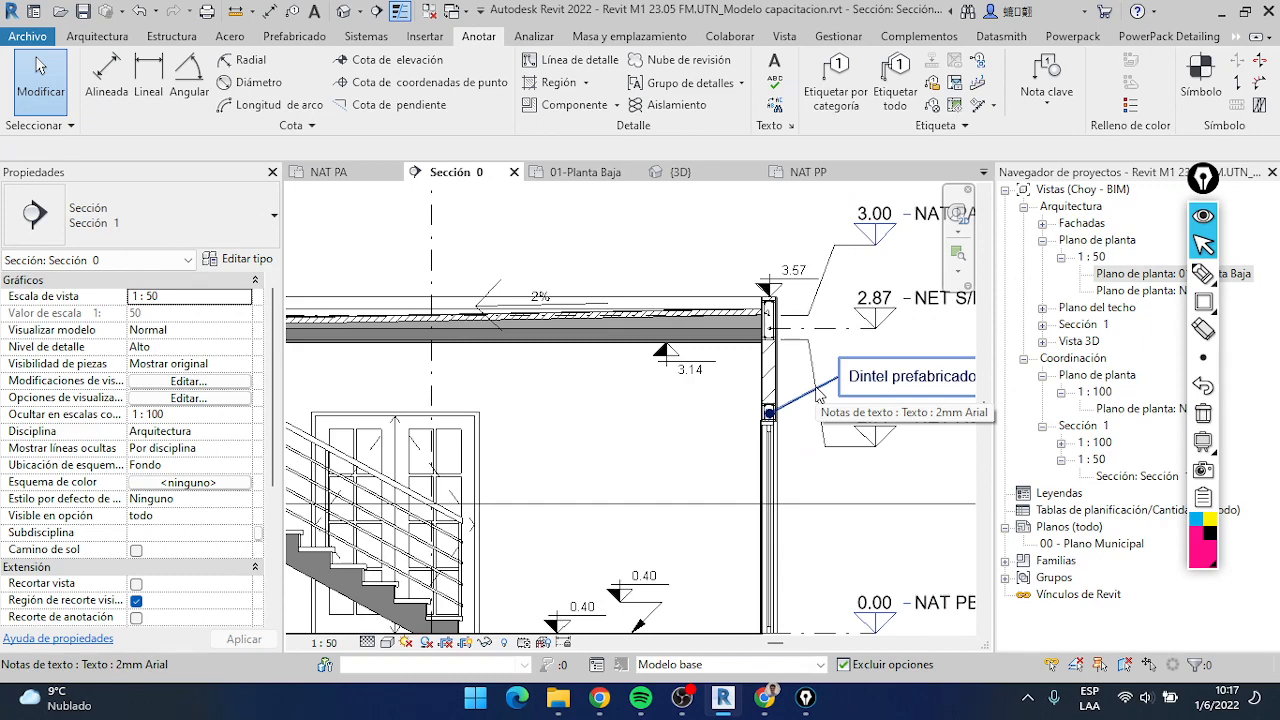
scroll(818, 395, "down", 3)
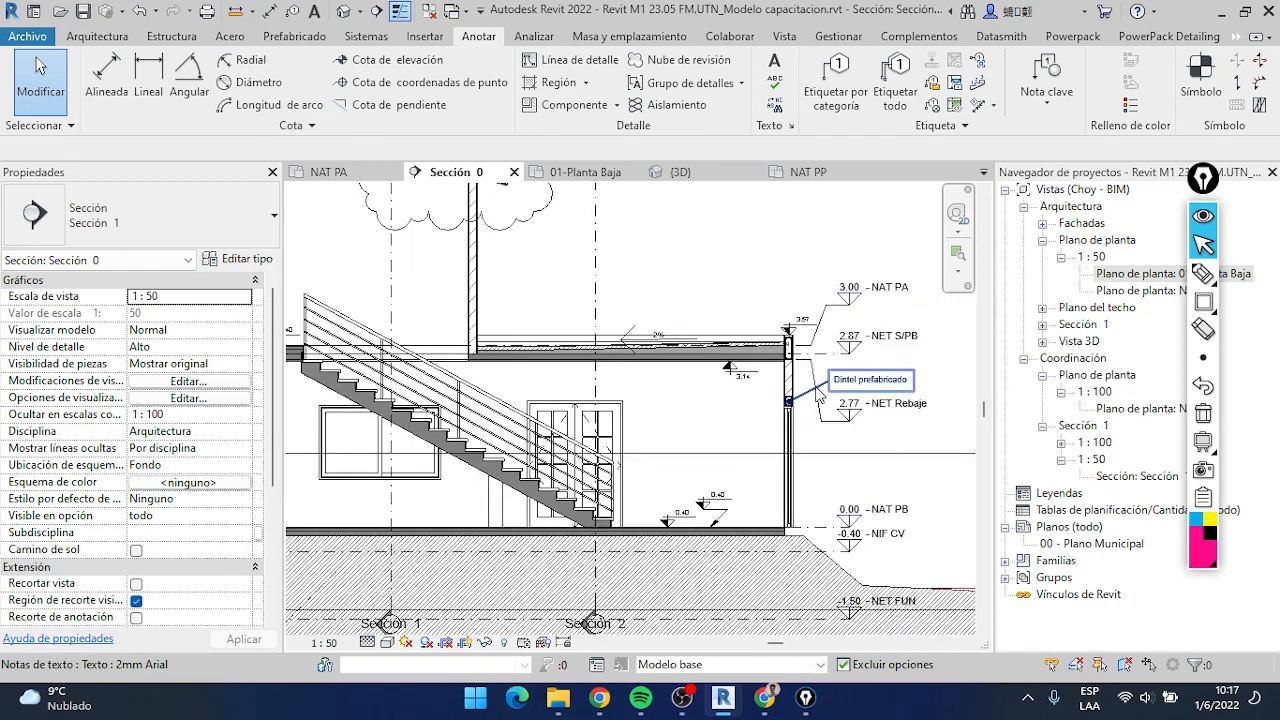
scroll(815, 420, "up", 2)
scroll(814, 425, "down", 2)
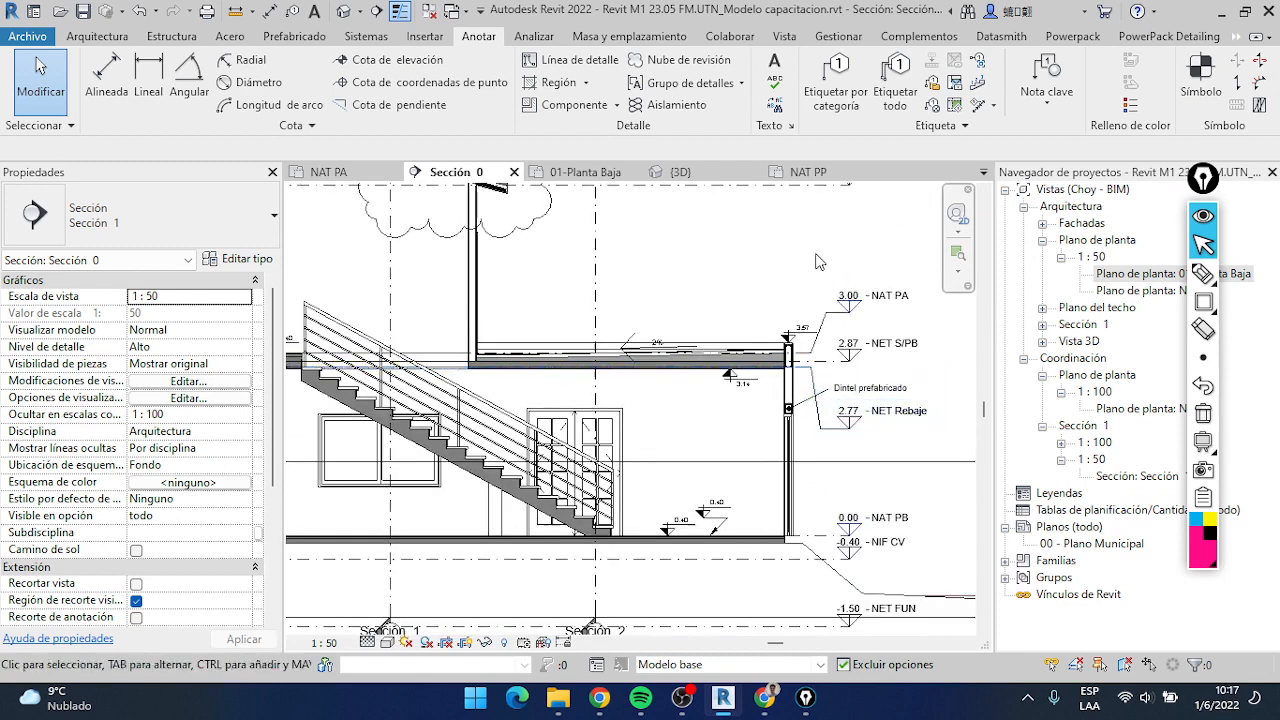
Enter "prefabricado" as the Find/Replace search term for the current view and close the dialog
left_click(778, 106)
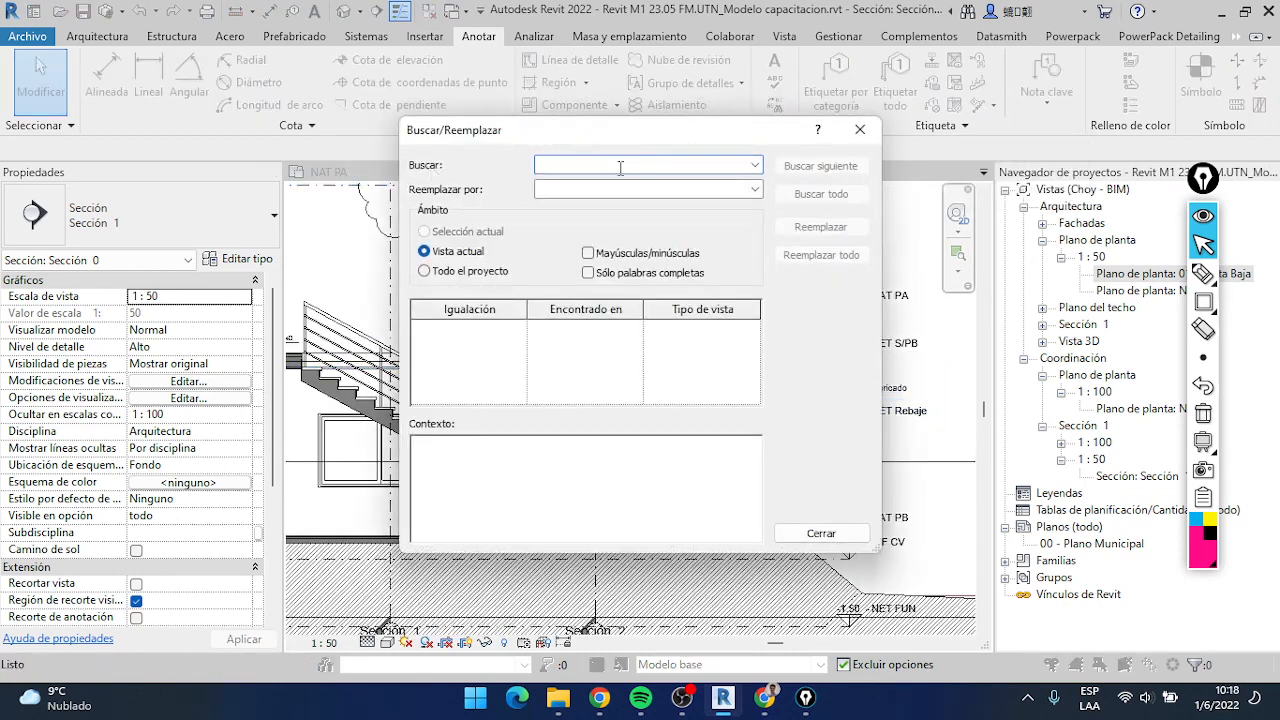
left_click_drag(640, 142, 535, 148)
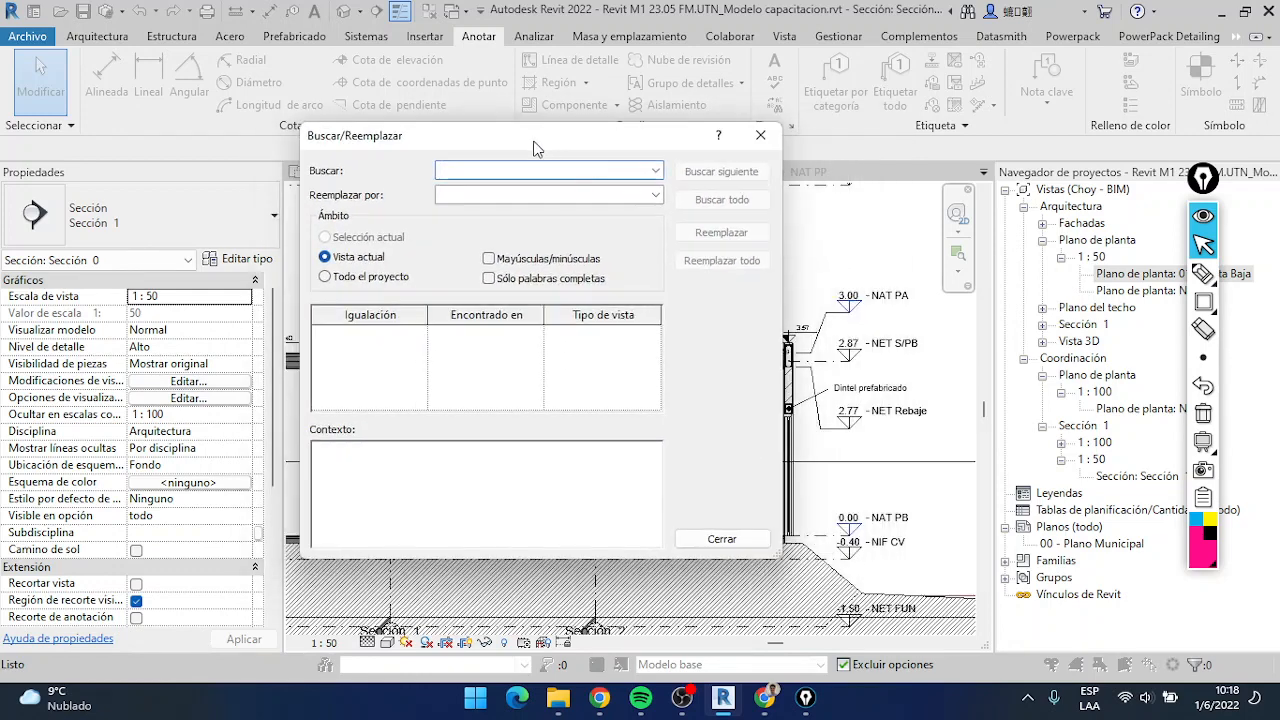
type("prefabricado")
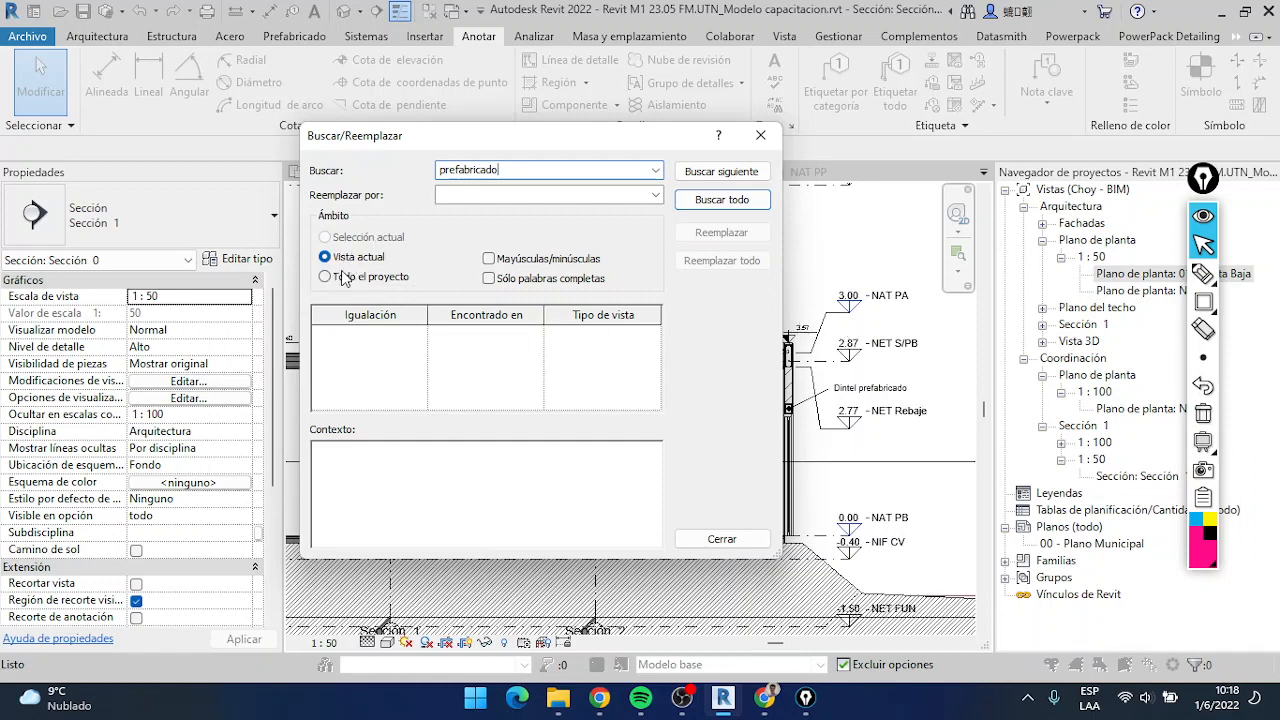
left_click(760, 135)
Select the "Dintel prefabricado" note near the NET Rebaje level and open the 1:50 Sección 1 coordination view
left_click(872, 396)
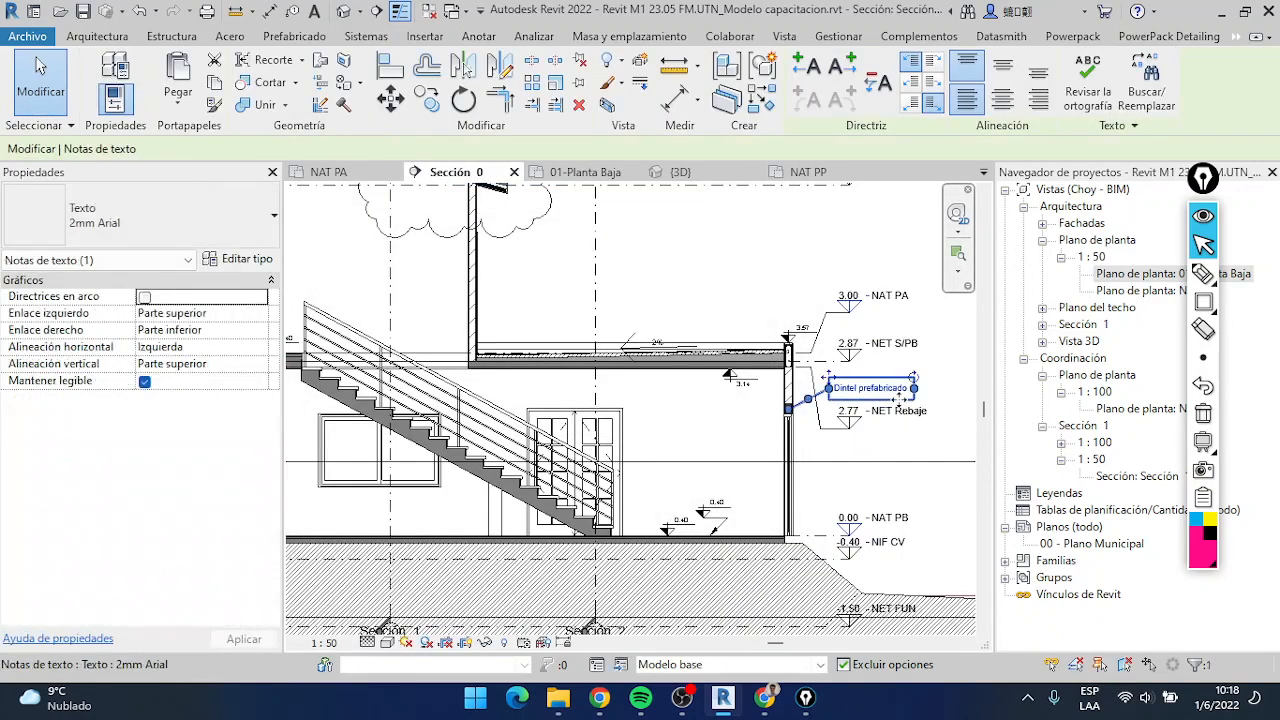
double_click(1086, 327)
double_click(1090, 341)
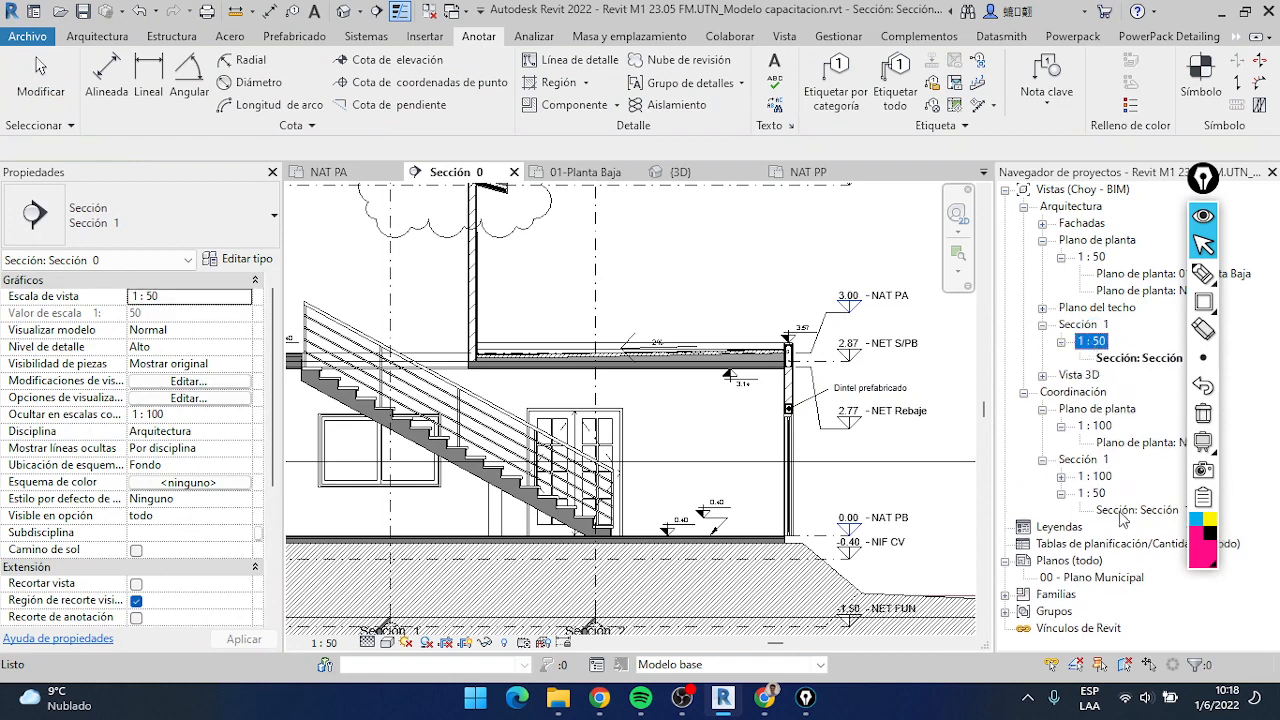
double_click(1113, 511)
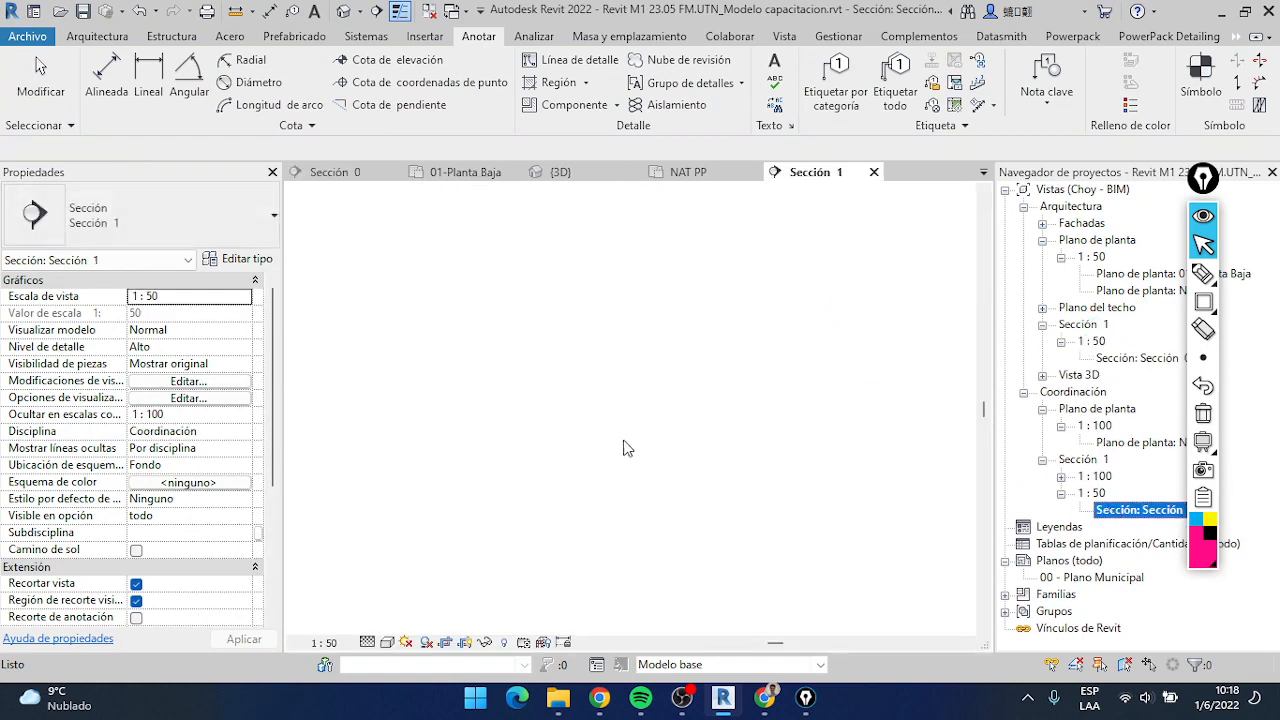
scroll(678, 441, "up", 2)
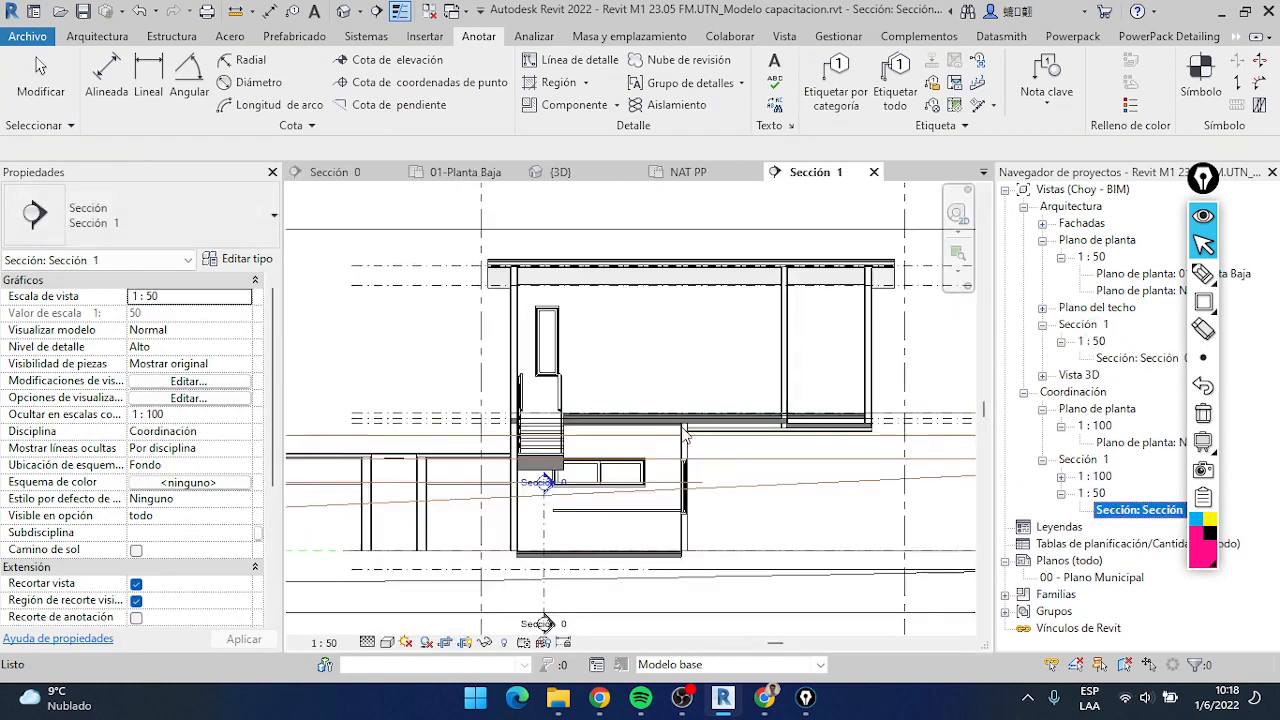
left_click(684, 346)
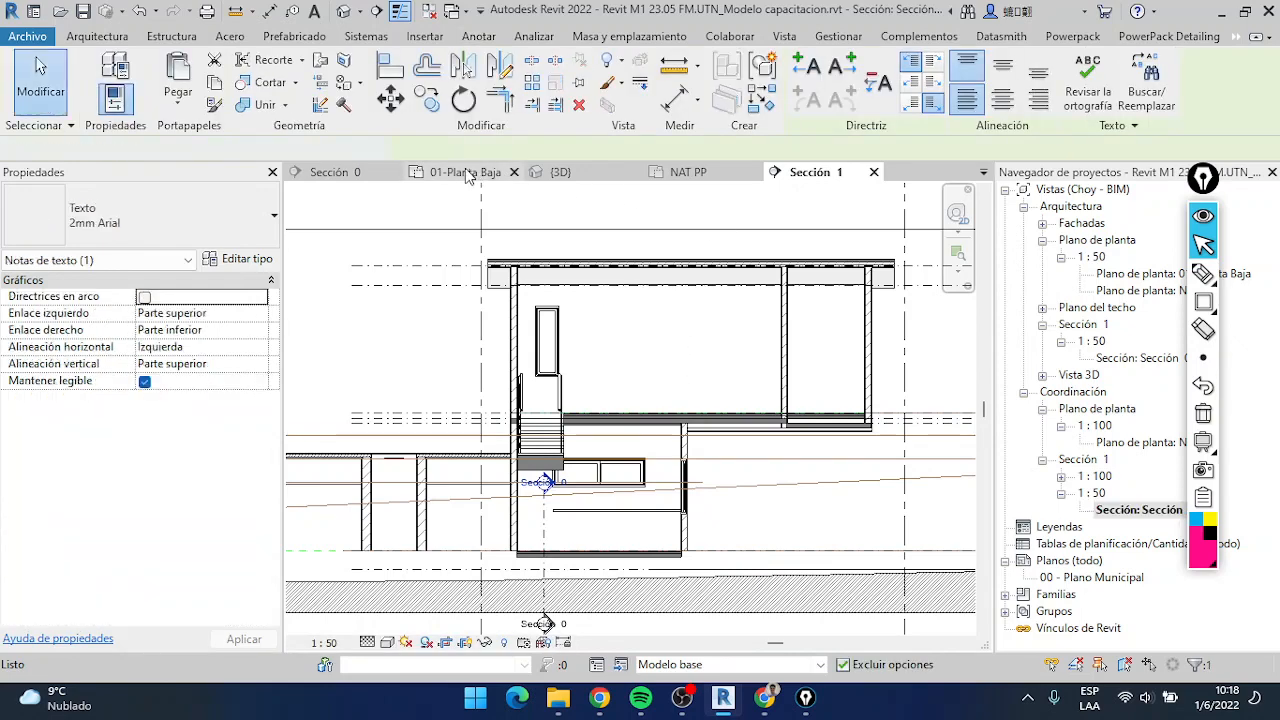
Copy the "Dintel prefabricado" note from Sección 0 into Sección 1, placing one copy inside the upper floor and another above the roof
left_click(366, 173)
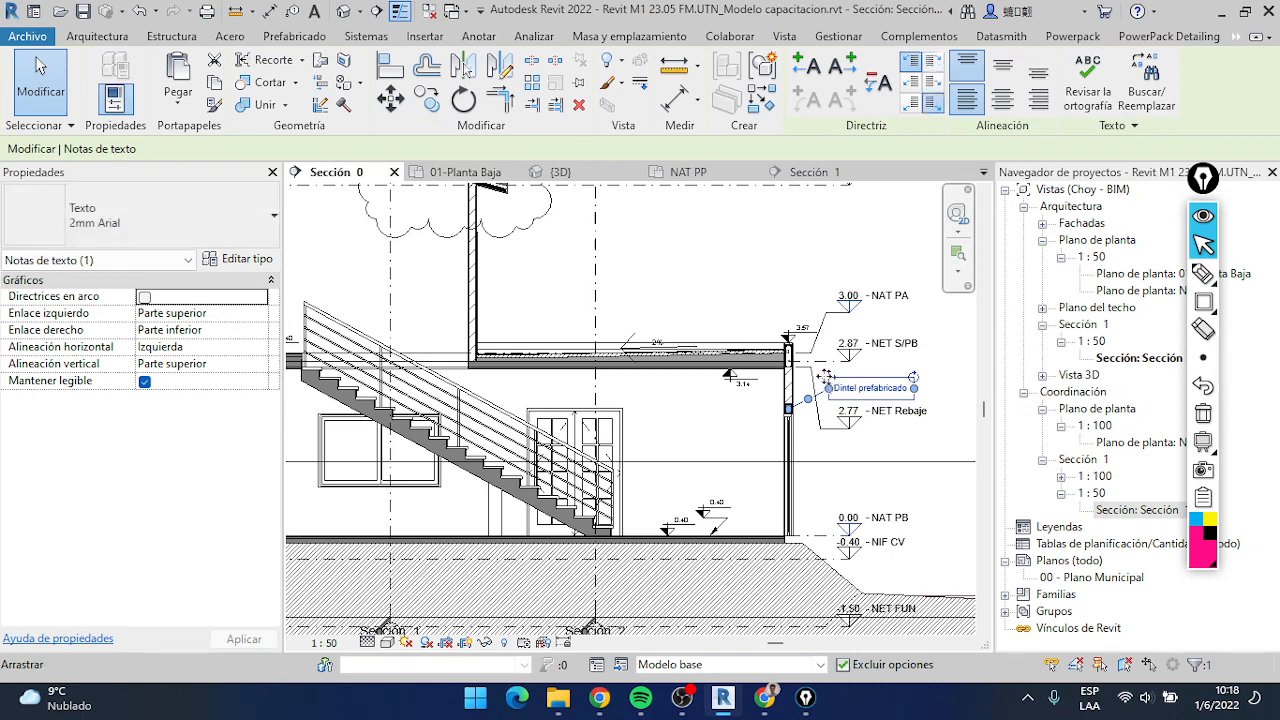
left_click(791, 172)
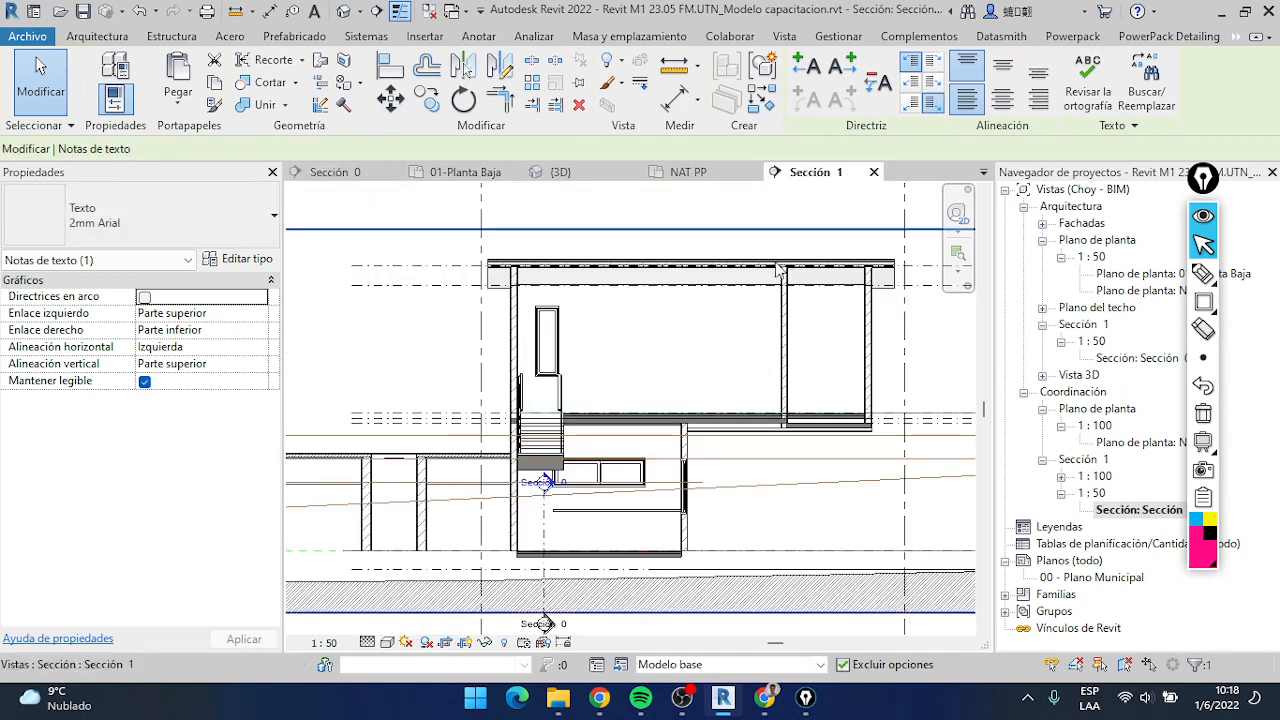
key("ctrl+v")
left_click(608, 355)
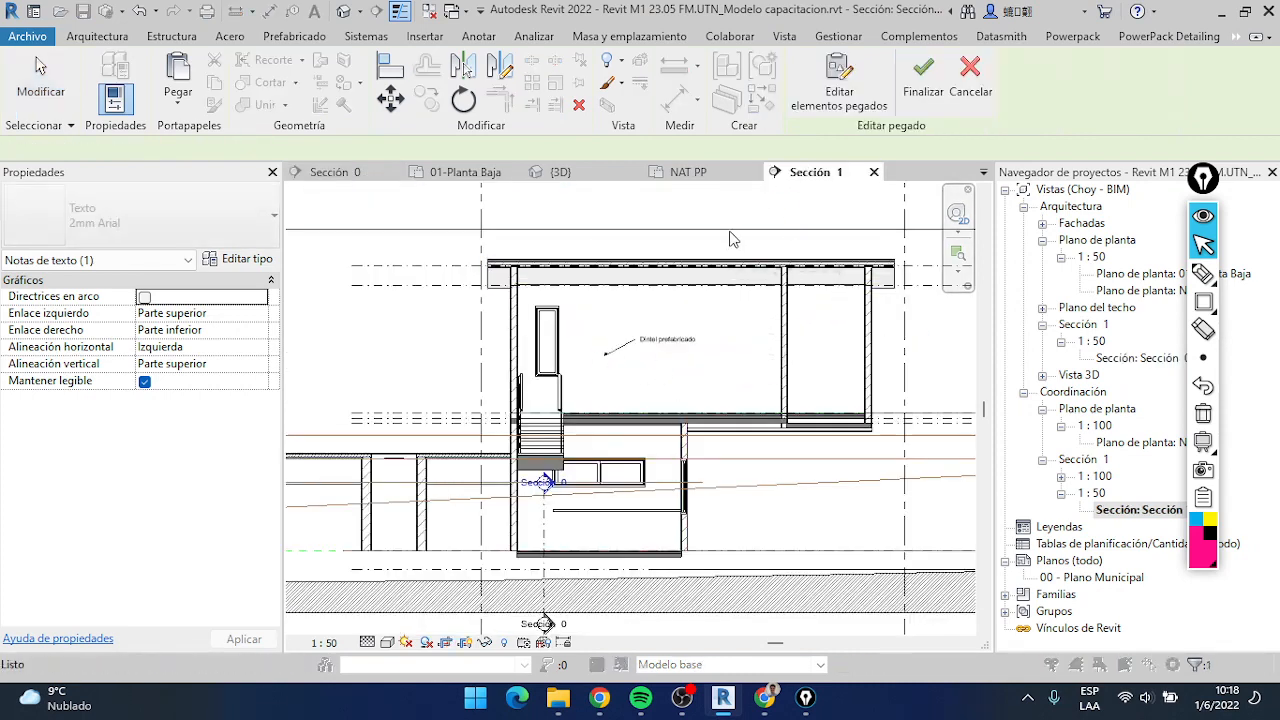
left_click(769, 220)
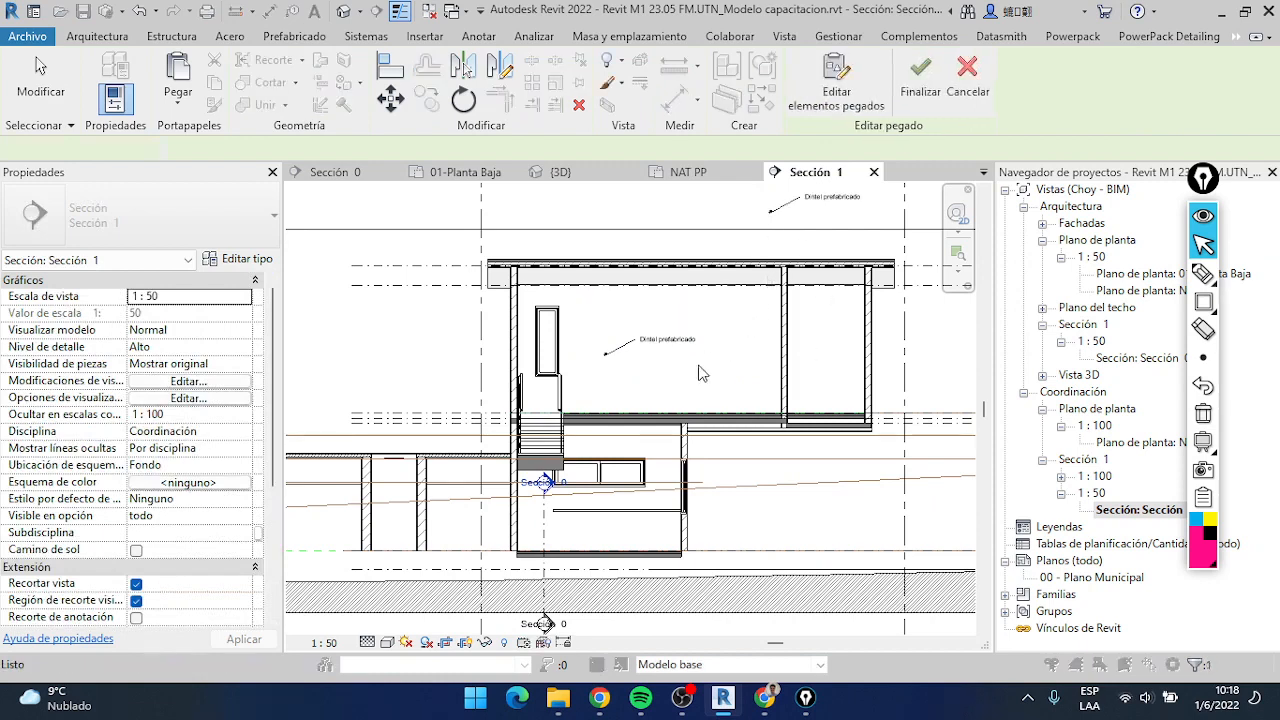
Move the upper-floor note so its leader points to the ground-floor wall lintel, and delete the extra copy above the roof
left_click(664, 343)
scroll(662, 343, "up", 1)
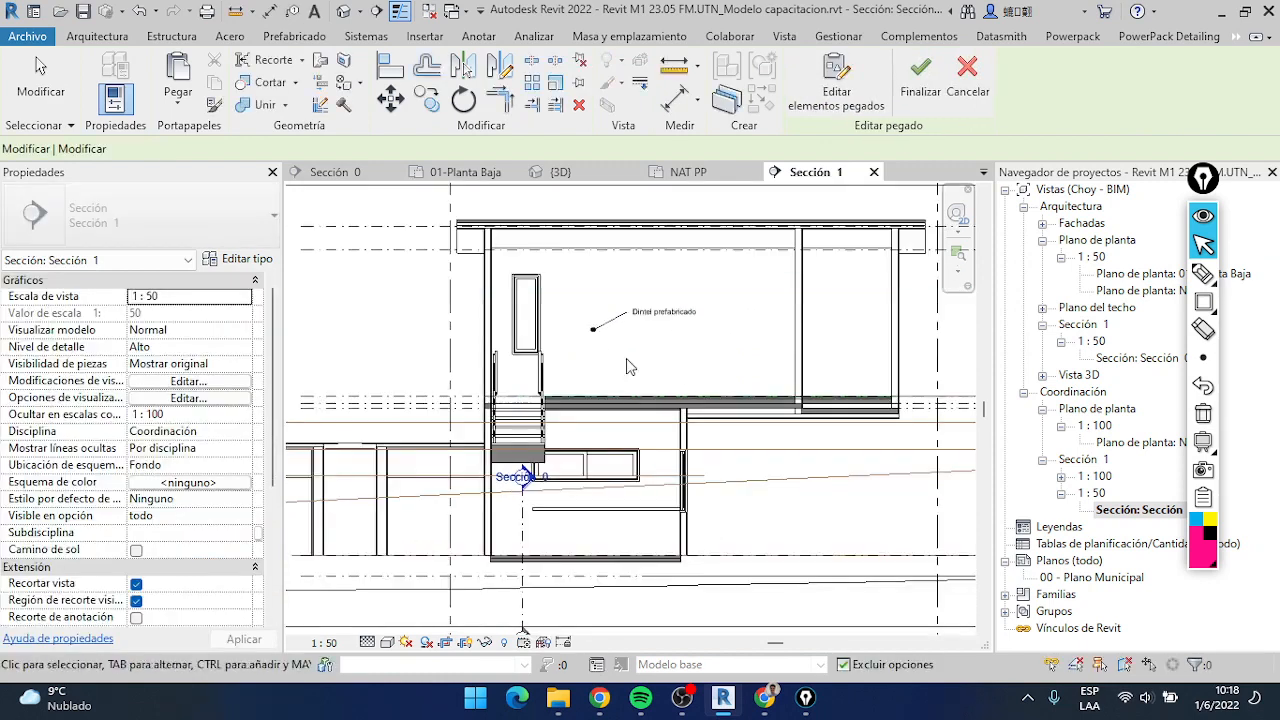
left_click_drag(650, 325, 742, 432)
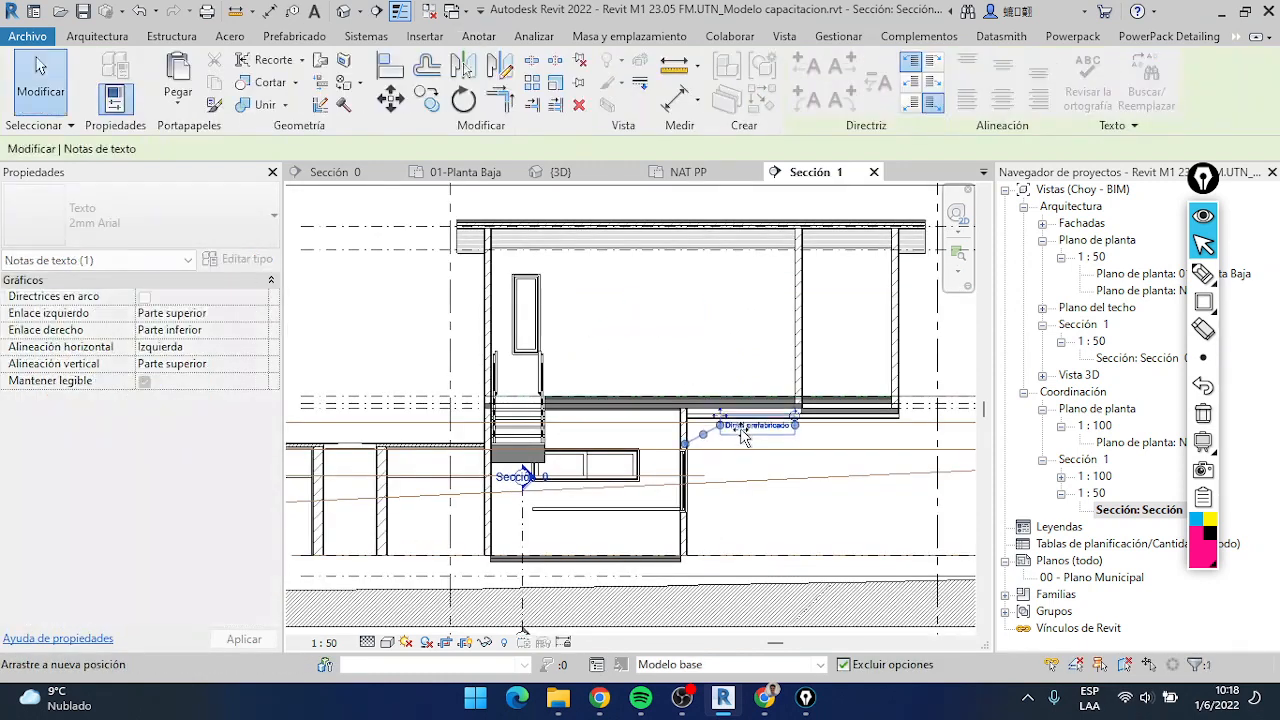
middle_click_drag(803, 262, 714, 409)
left_click(738, 302)
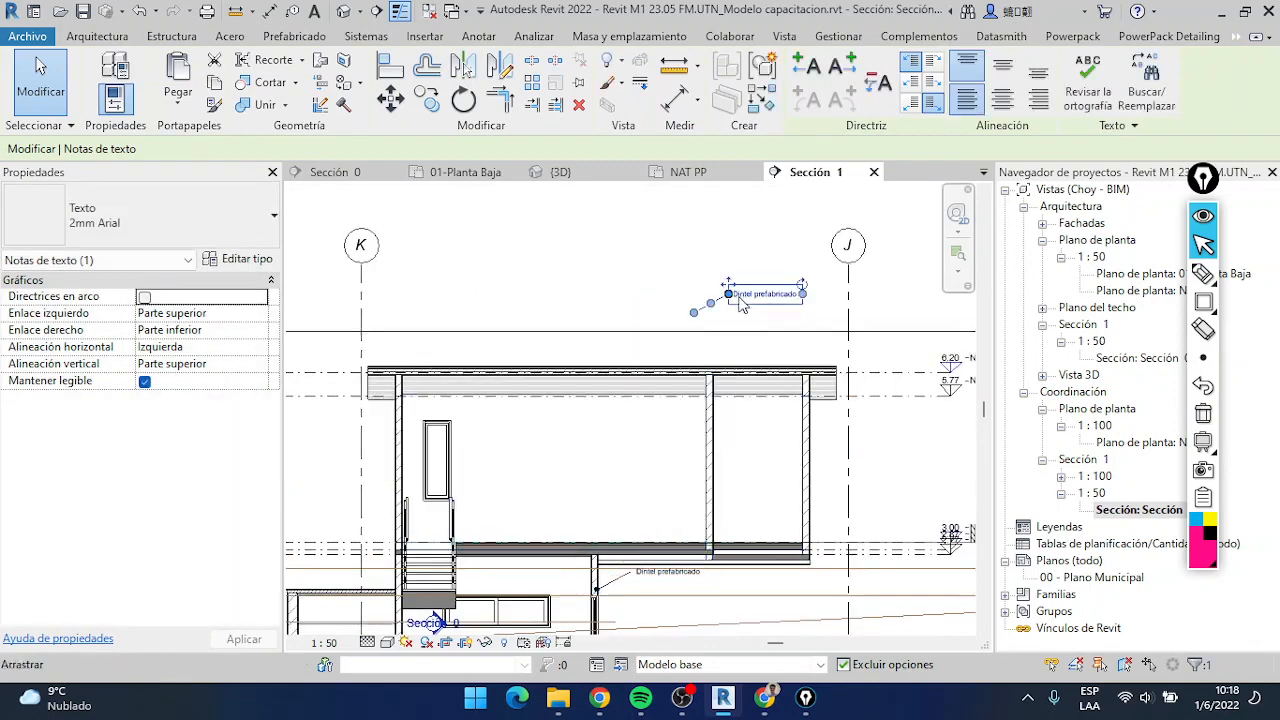
key("Delete")
Place a Viga - Rectangular 12x17 detail component in the ground-floor wall above the opening, where the "Dintel prefabricado" leader points
left_click(574, 104)
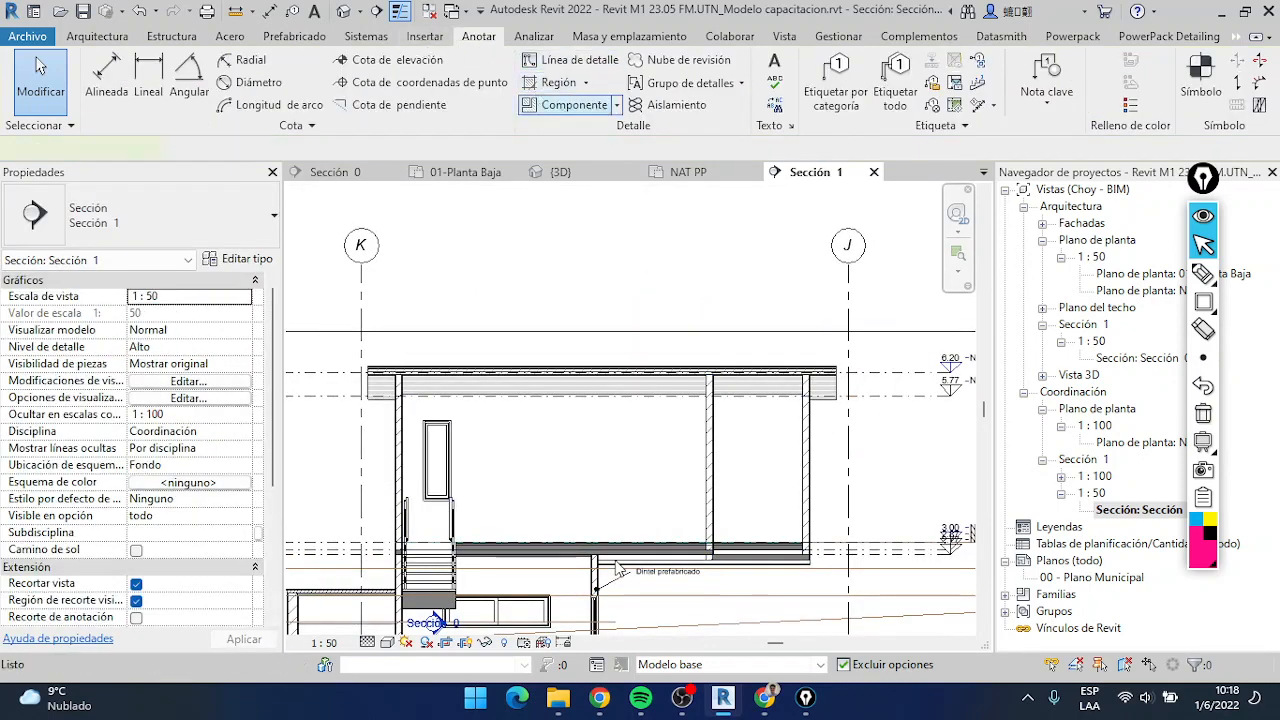
scroll(604, 580, "up", 3)
scroll(588, 617, "up", 5)
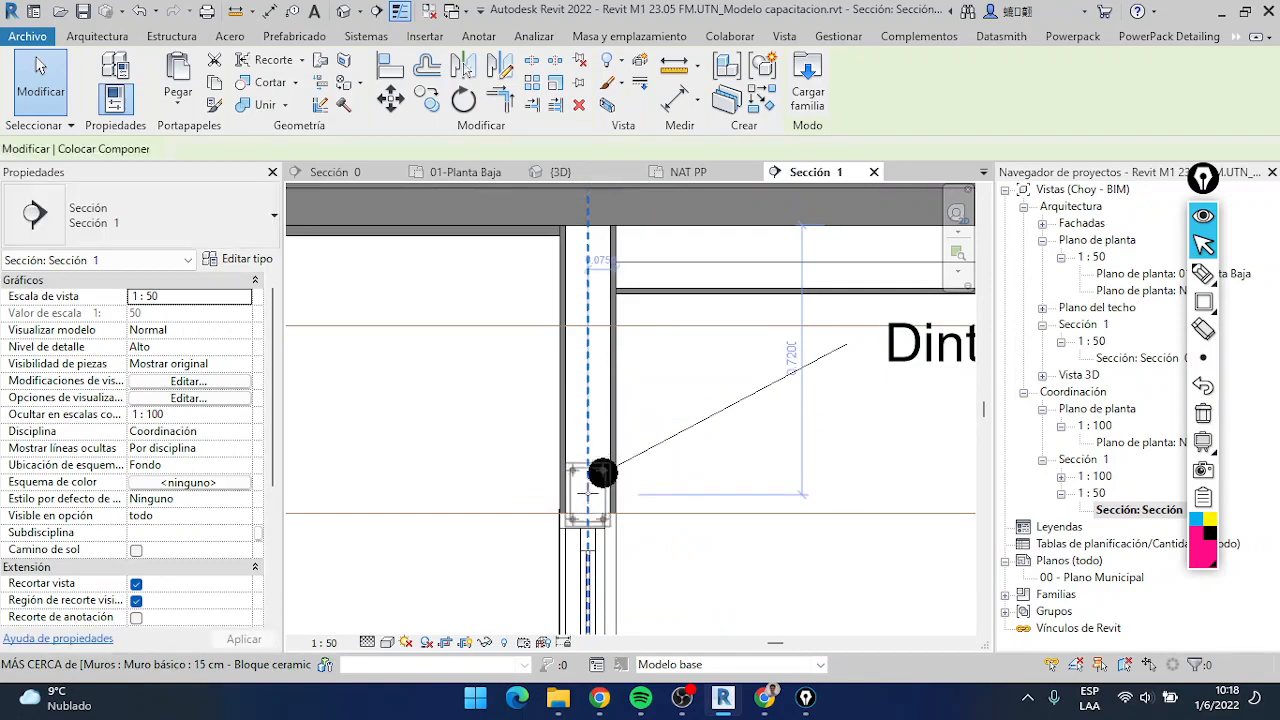
left_click(603, 472)
scroll(595, 478, "down", 6)
key("Escape")
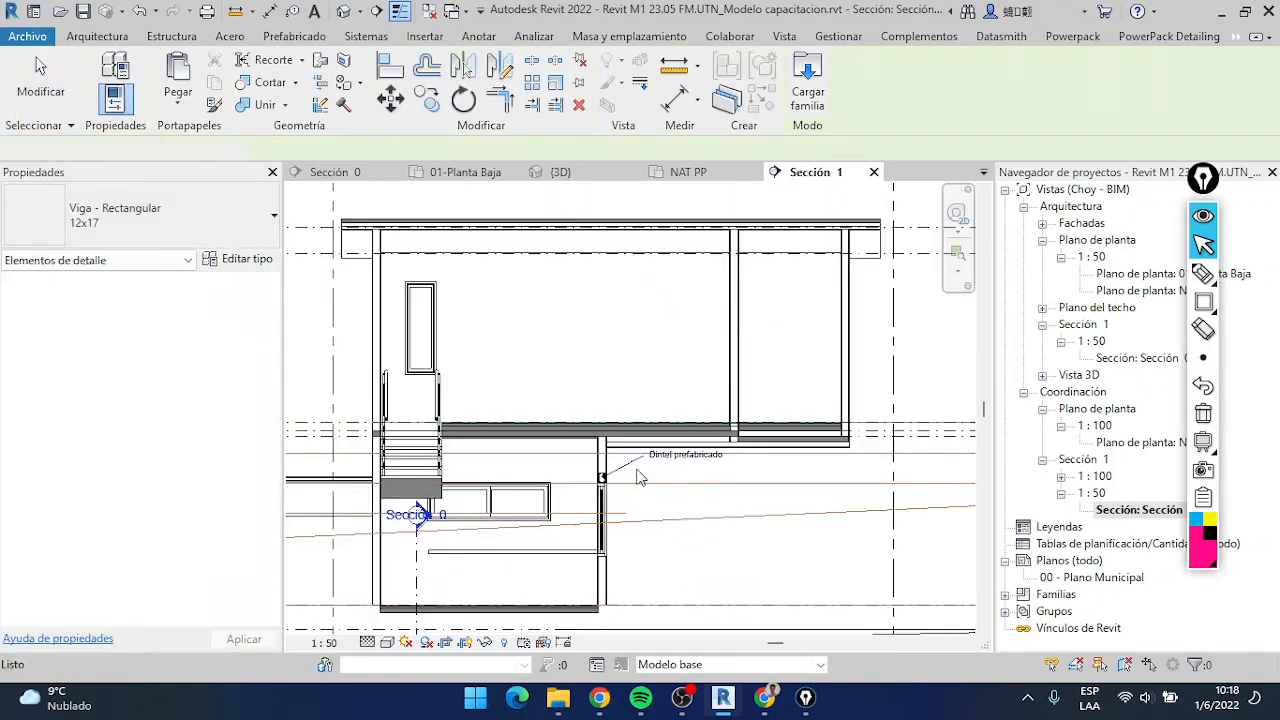
From the Sección 0 view, search the text notes of the whole project for "prefabricado"
left_click(358, 172)
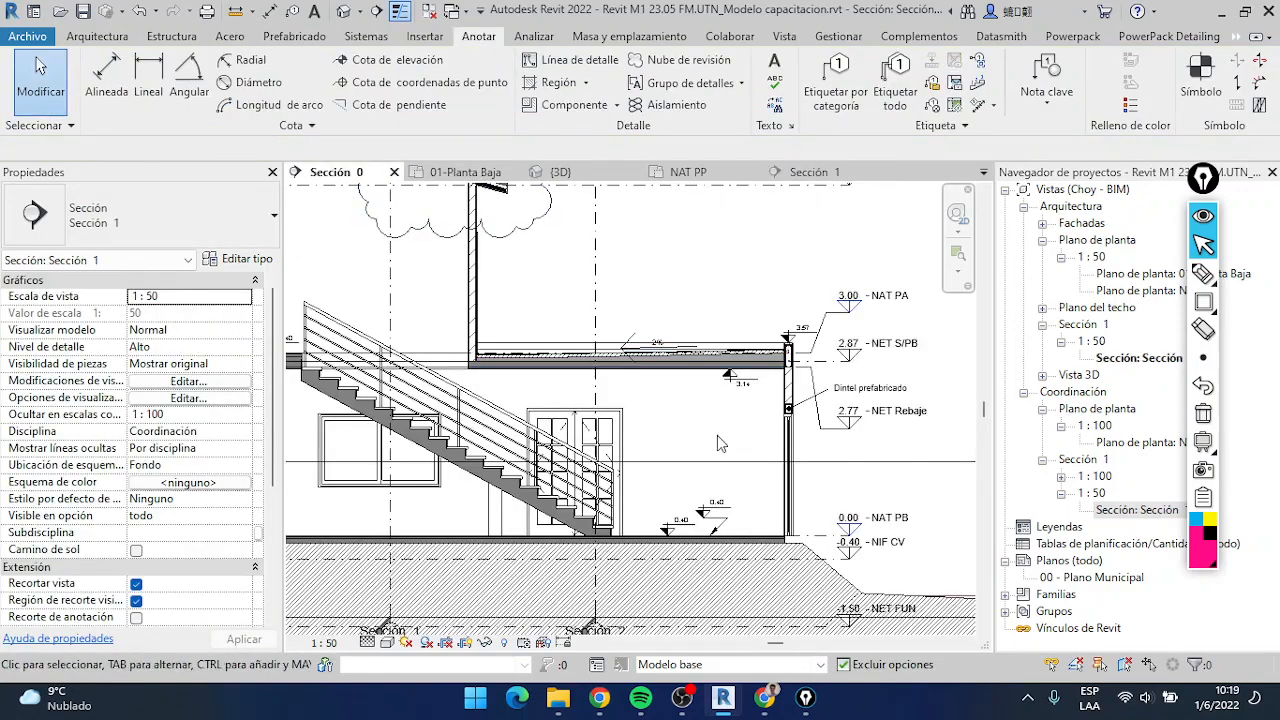
left_click(775, 106)
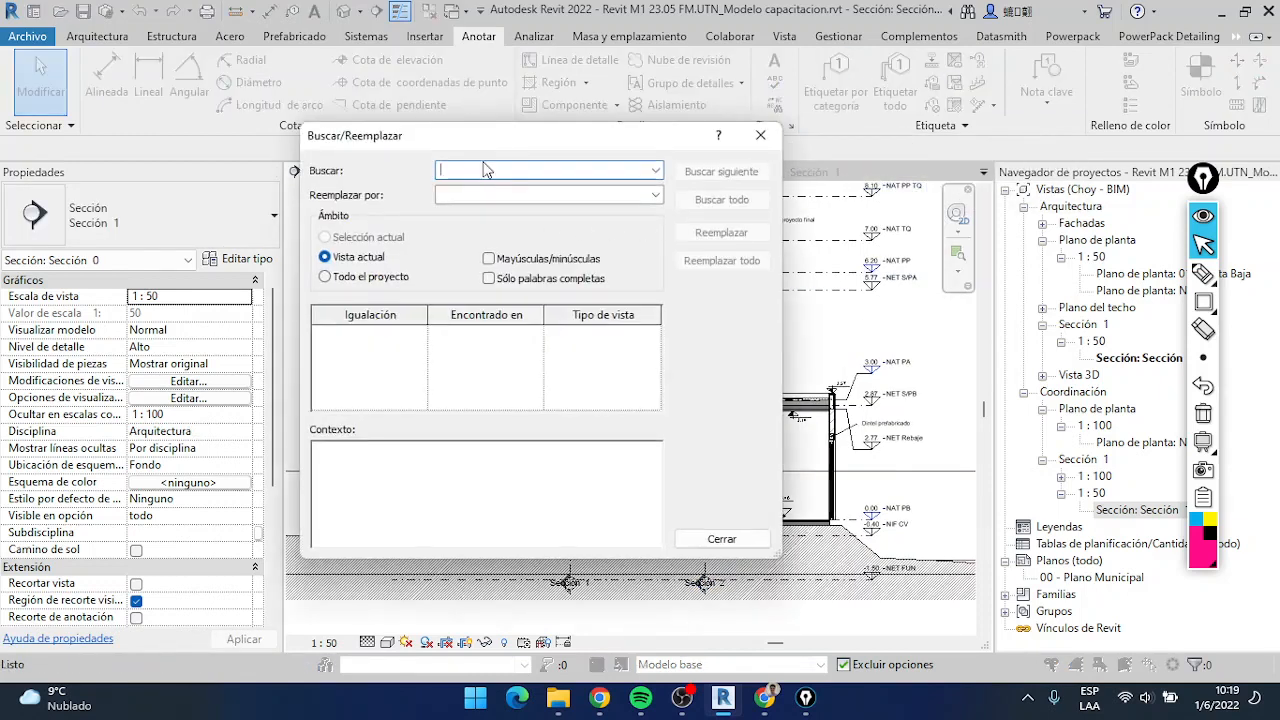
type("prefabrica")
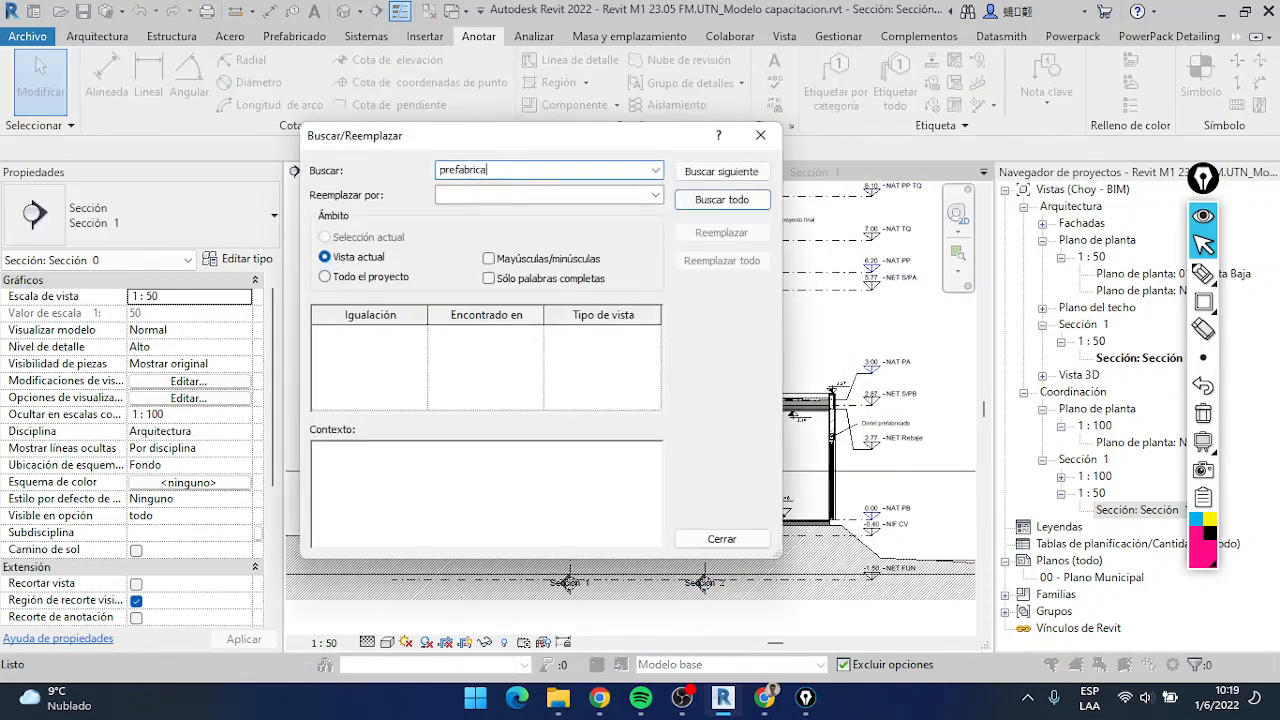
type("odo")
left_click(370, 276)
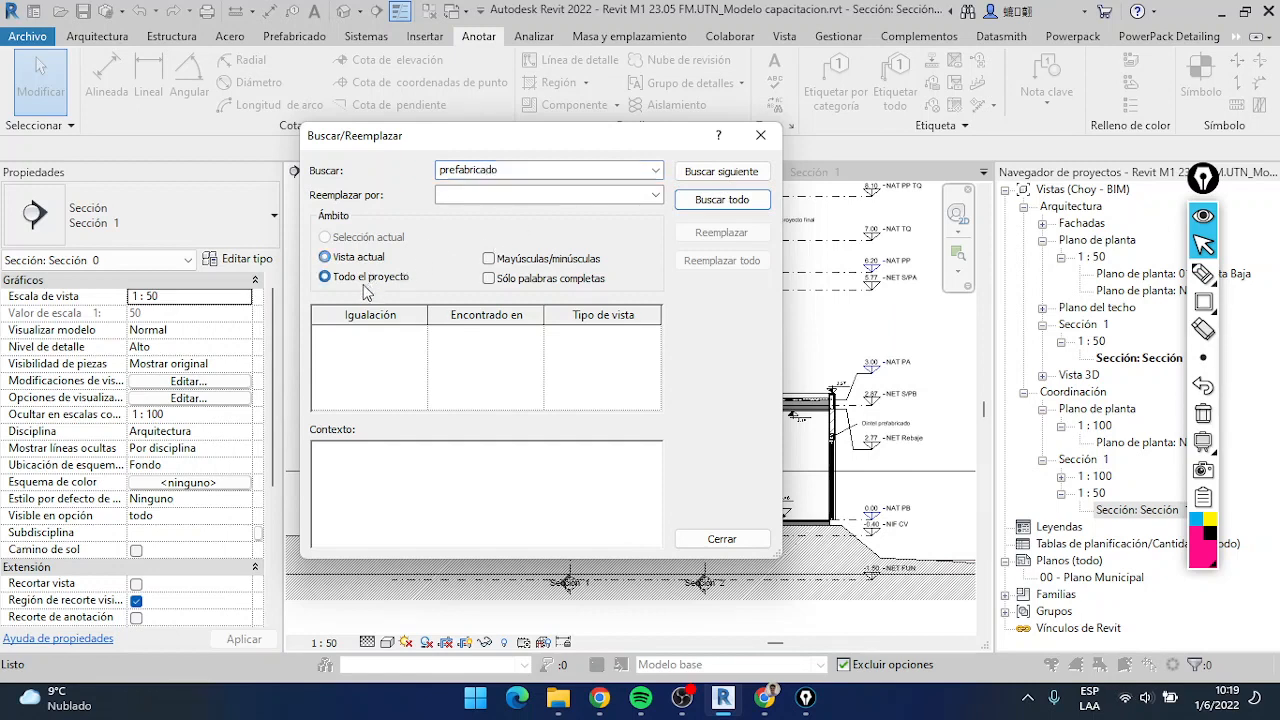
left_click(729, 201)
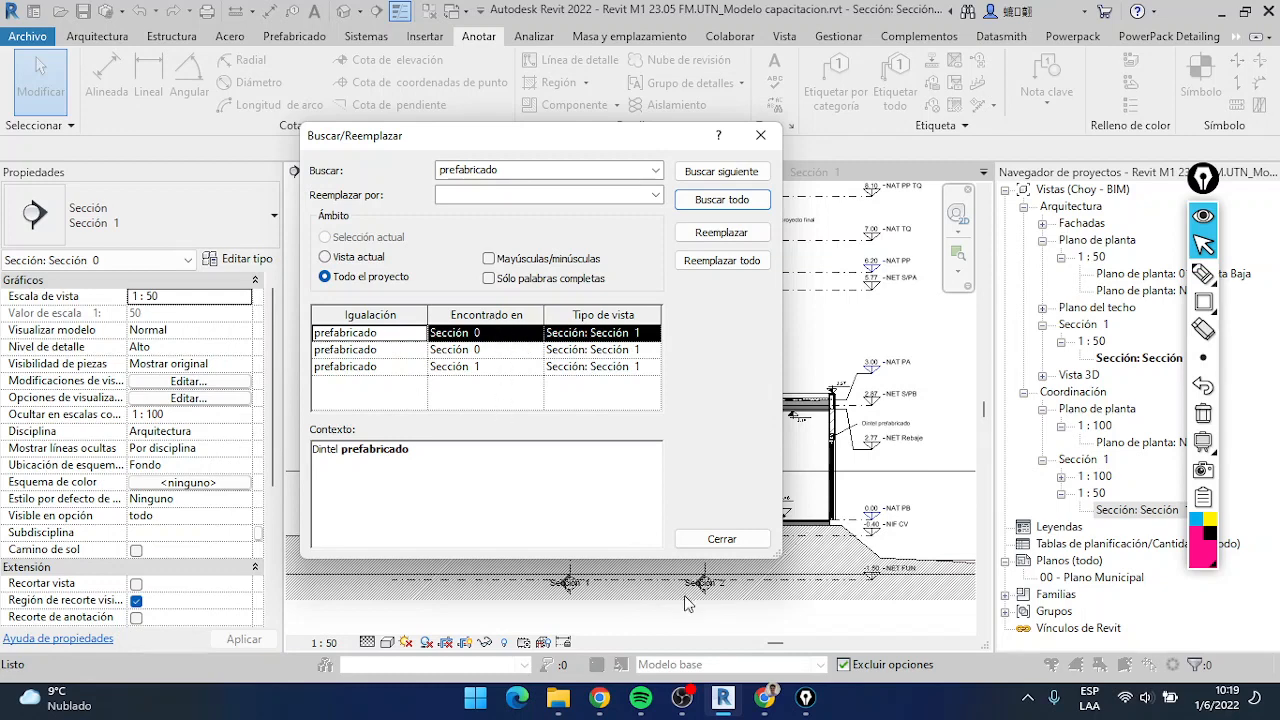
left_click(732, 545)
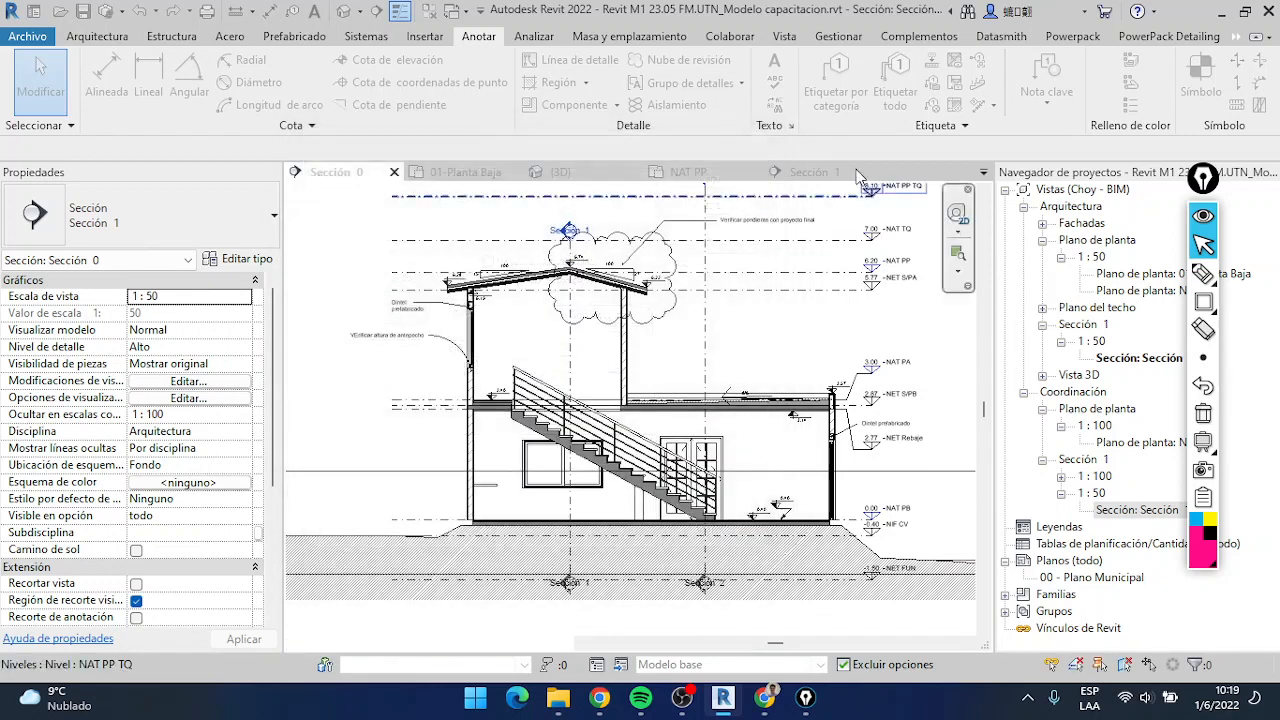
Replace every occurrence of "prefabricado" with "In situ" in the text notes across the whole project
left_click(811, 171)
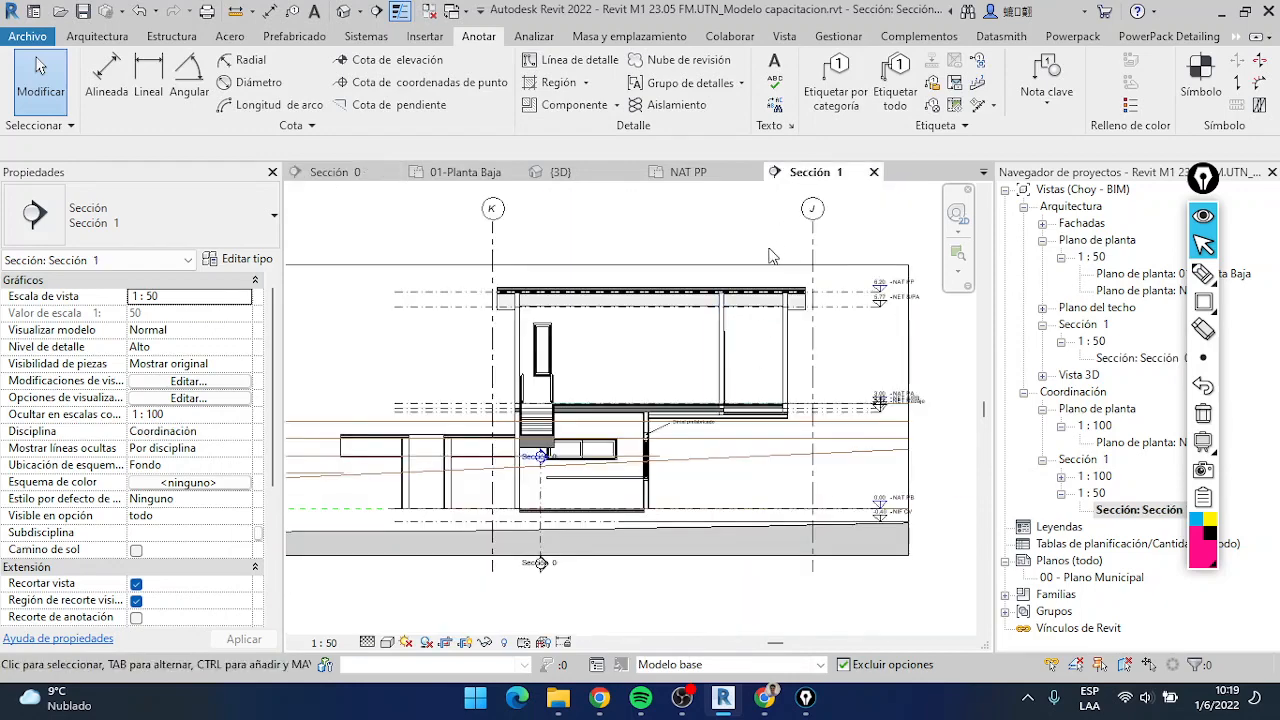
left_click(330, 172)
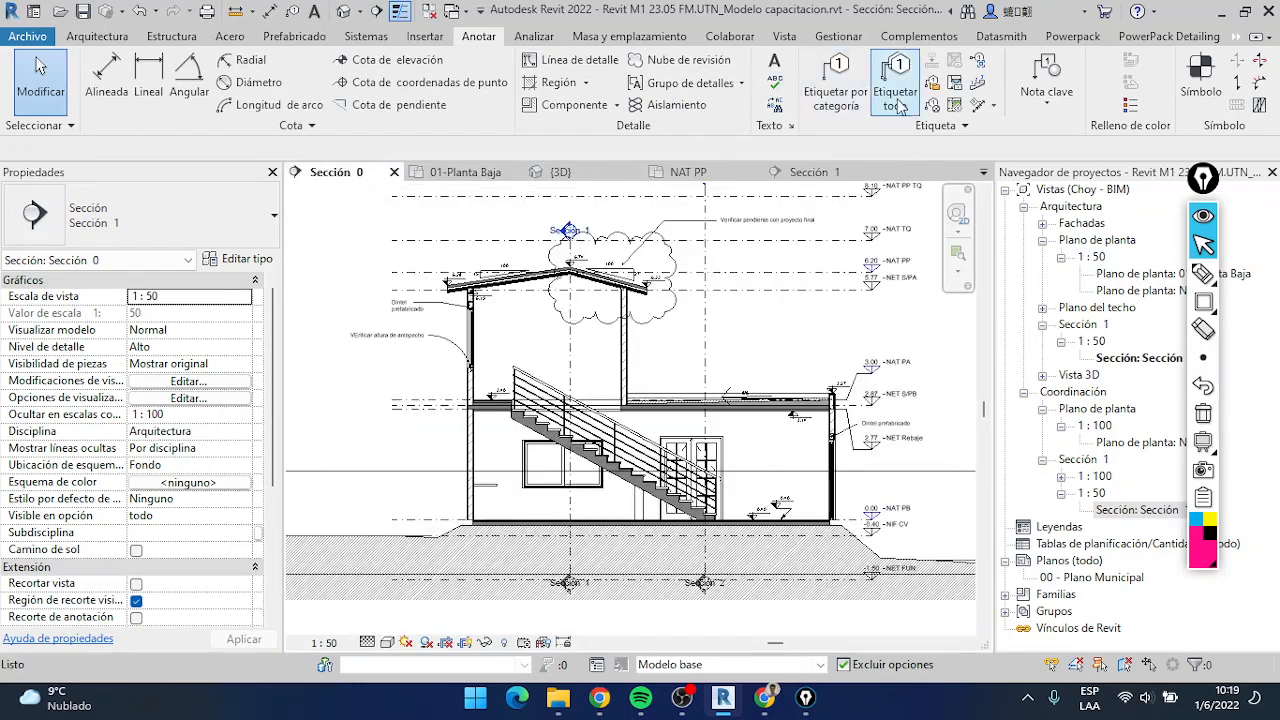
left_click(774, 106)
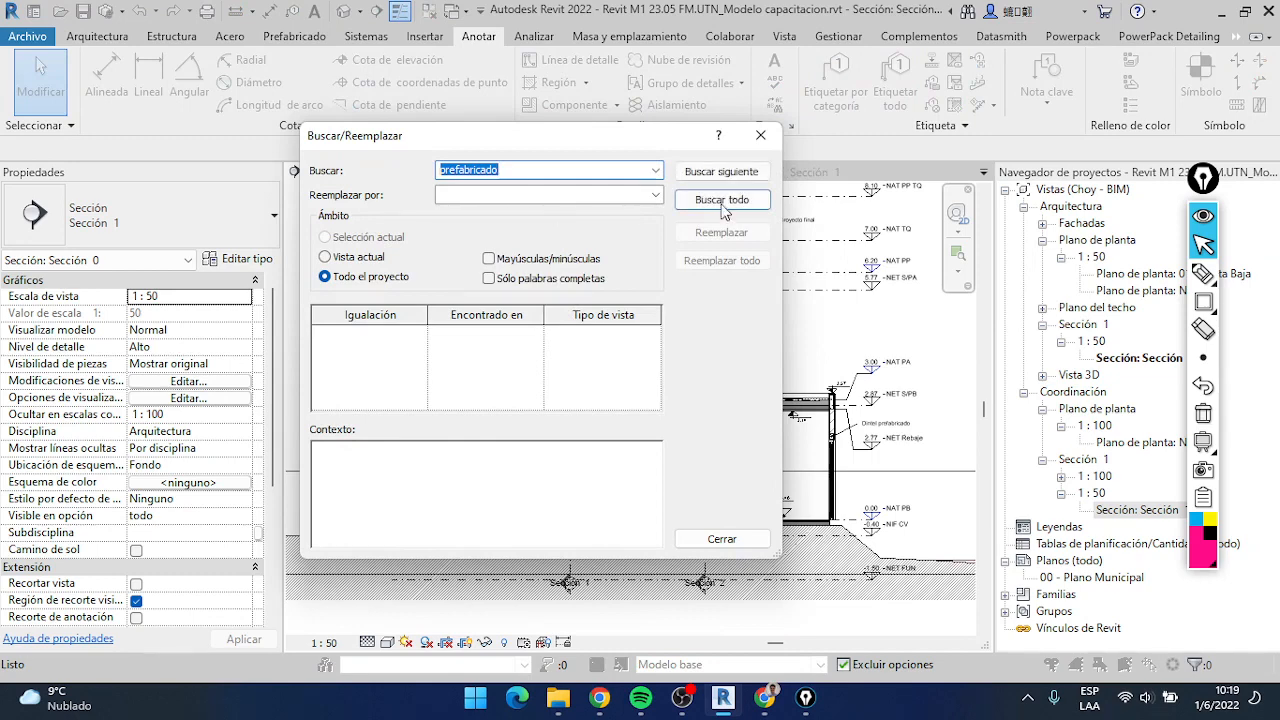
left_click(722, 200)
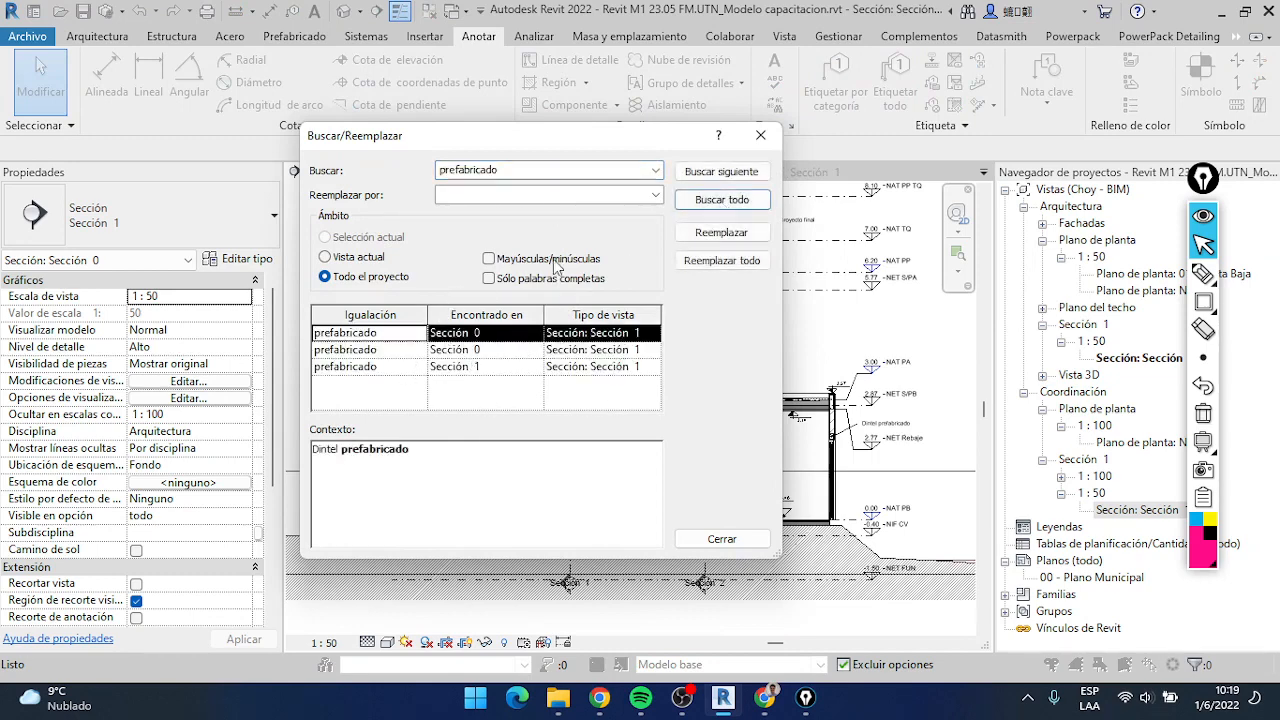
left_click(438, 197)
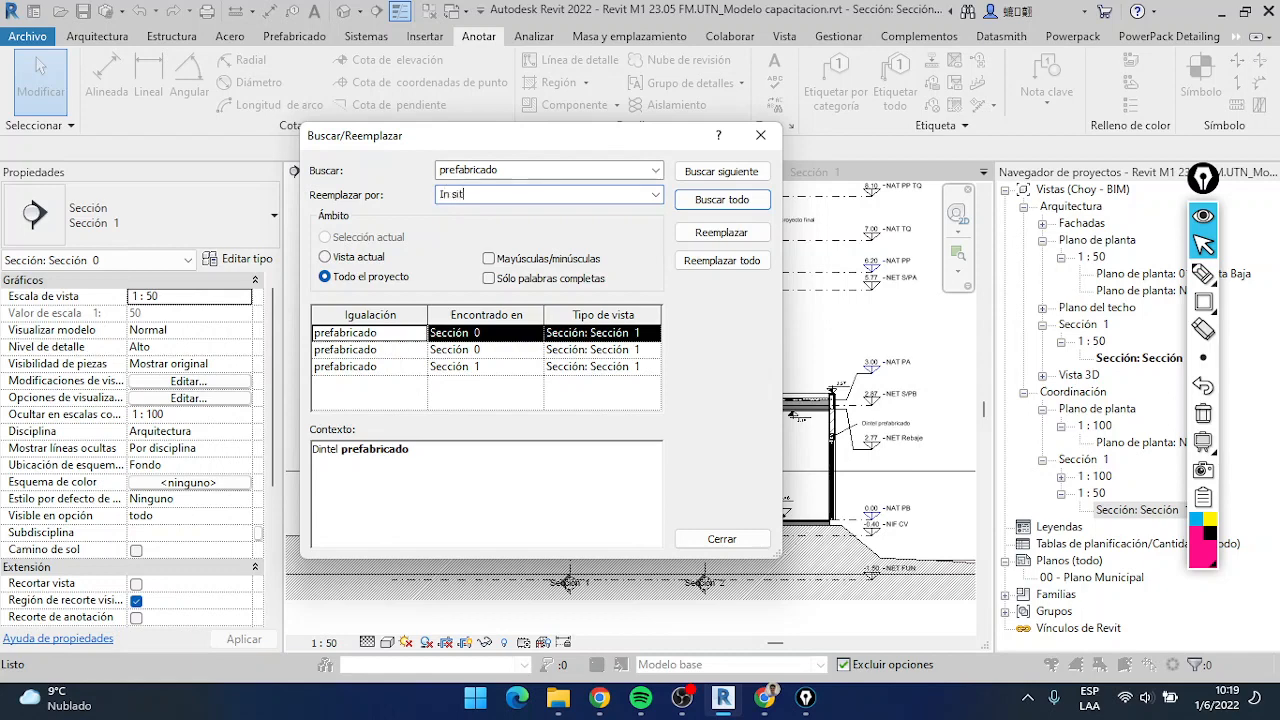
left_click(722, 262)
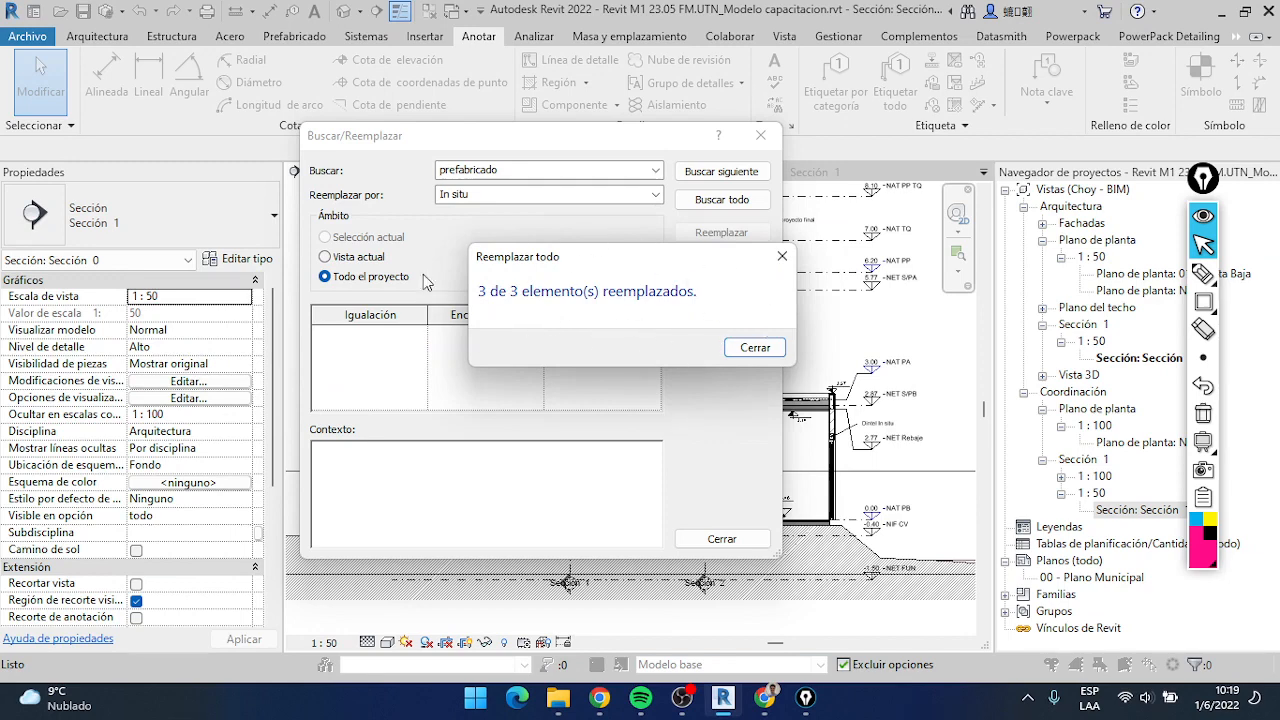
left_click(778, 355)
left_click(722, 538)
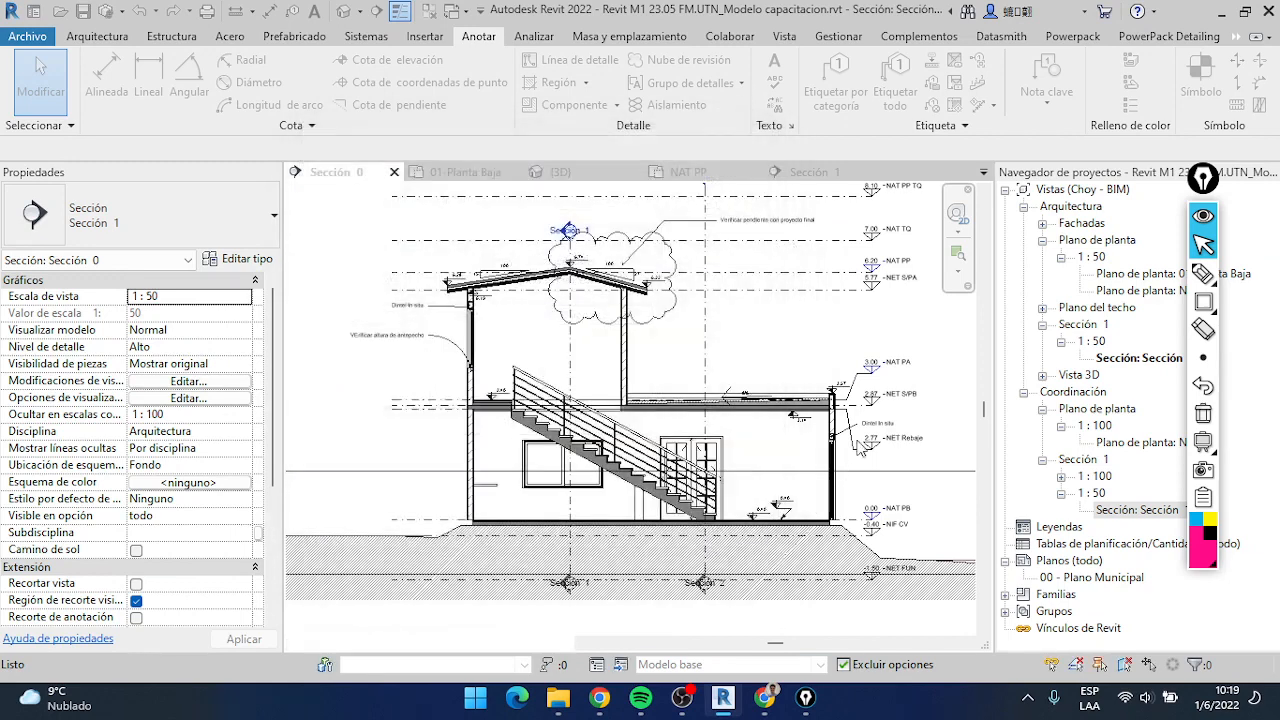
Examine the wording of the lintel notes at both walls in Sección 0 and at the ground-floor wall in Sección 1
scroll(912, 407, "up", 4)
scroll(912, 407, "up", 2)
middle_click_drag(912, 407, 776, 384)
scroll(770, 385, "down", 6)
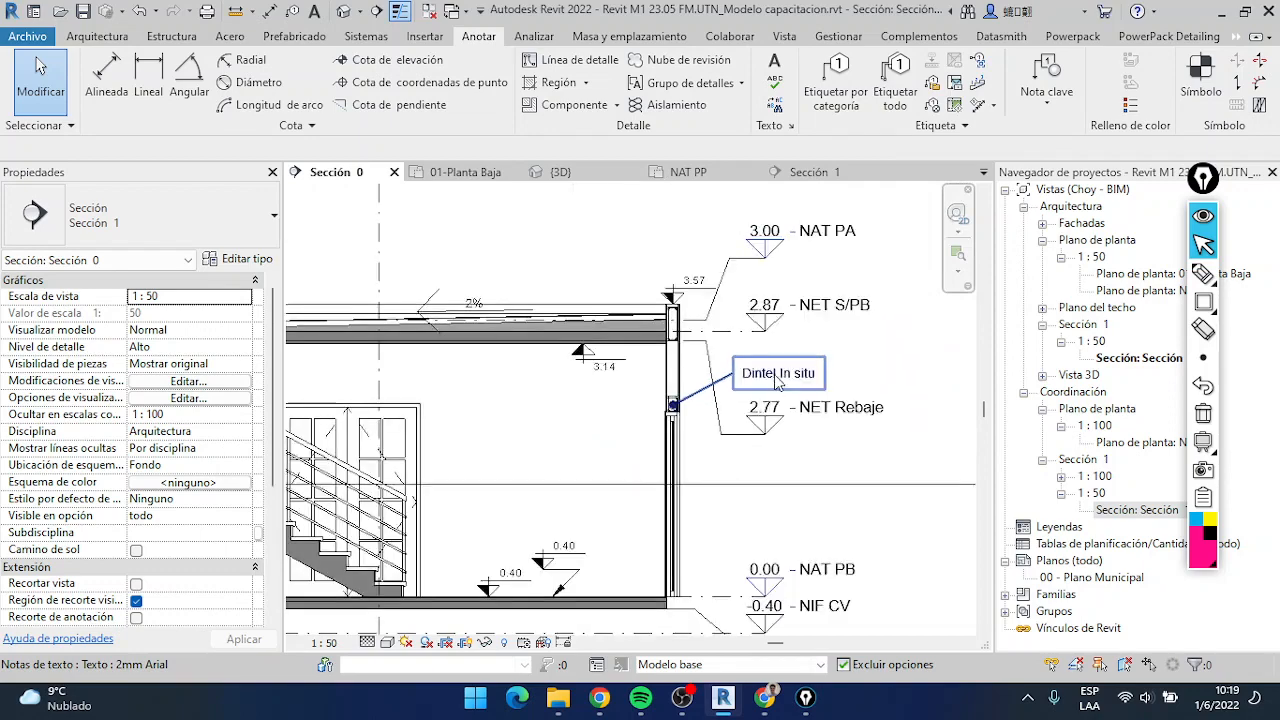
middle_click_drag(538, 334, 798, 345)
scroll(505, 245, "up", 5)
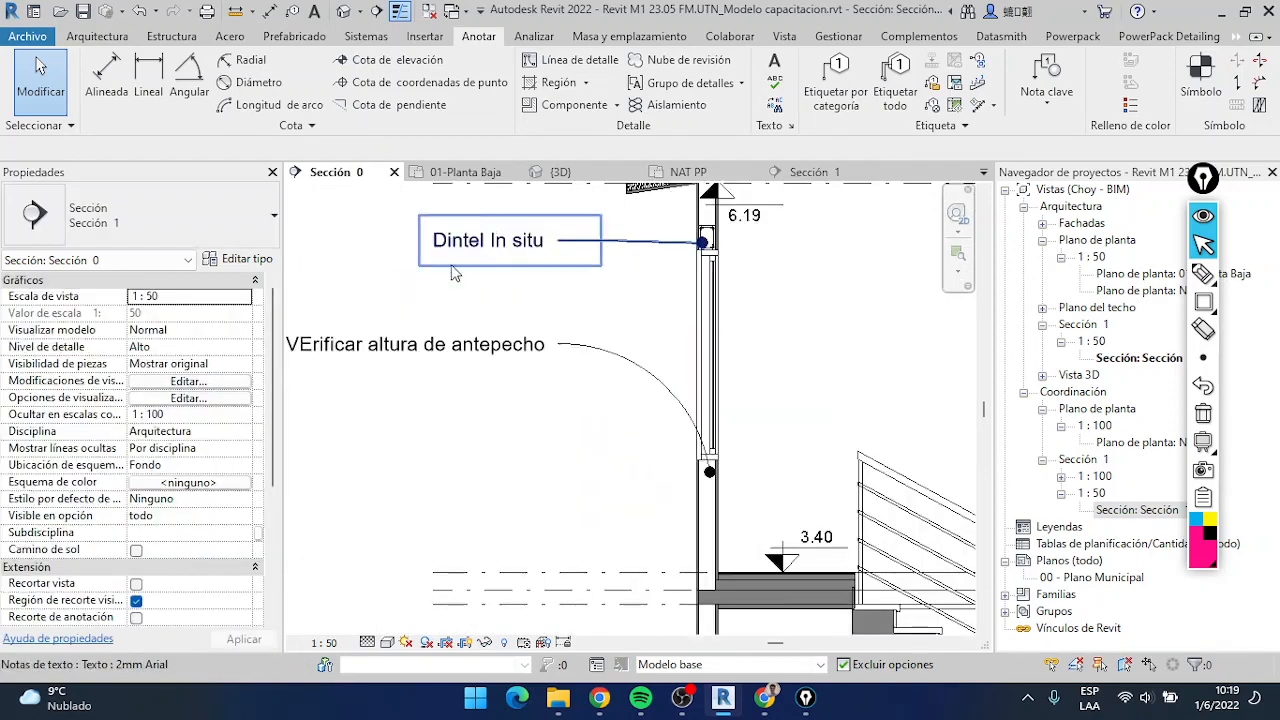
left_click(812, 178)
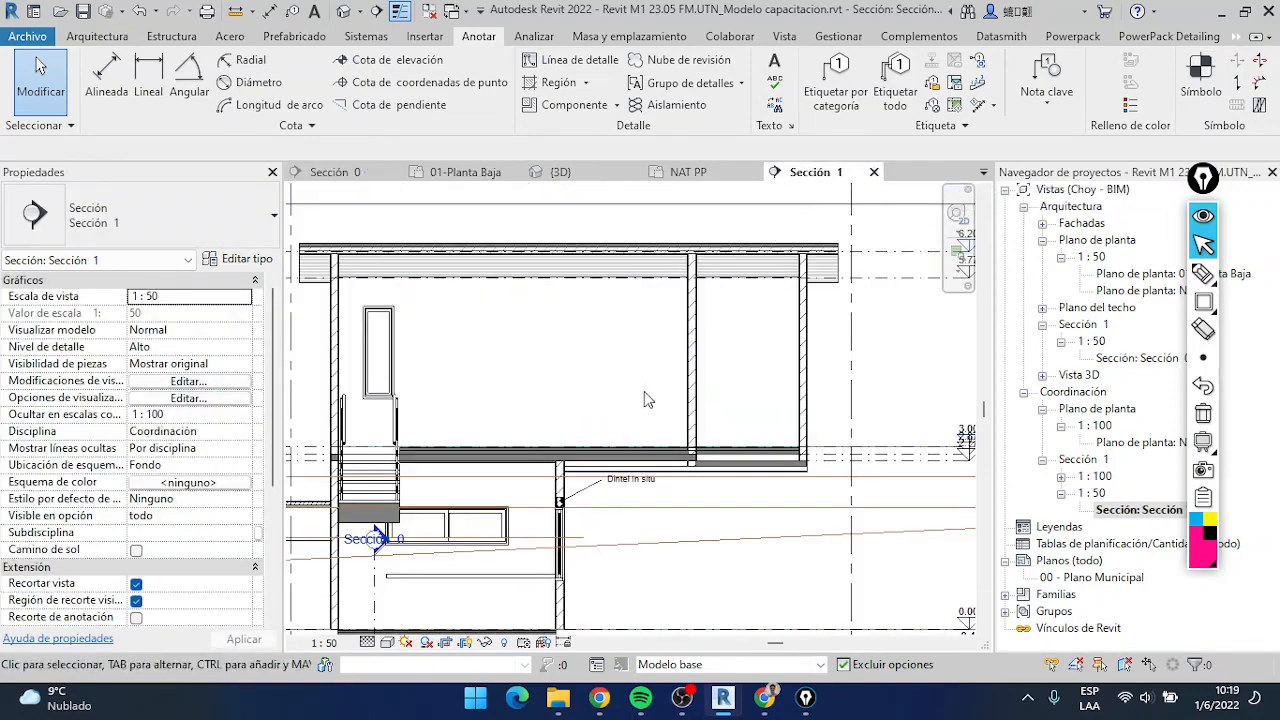
scroll(620, 450, "up", 2)
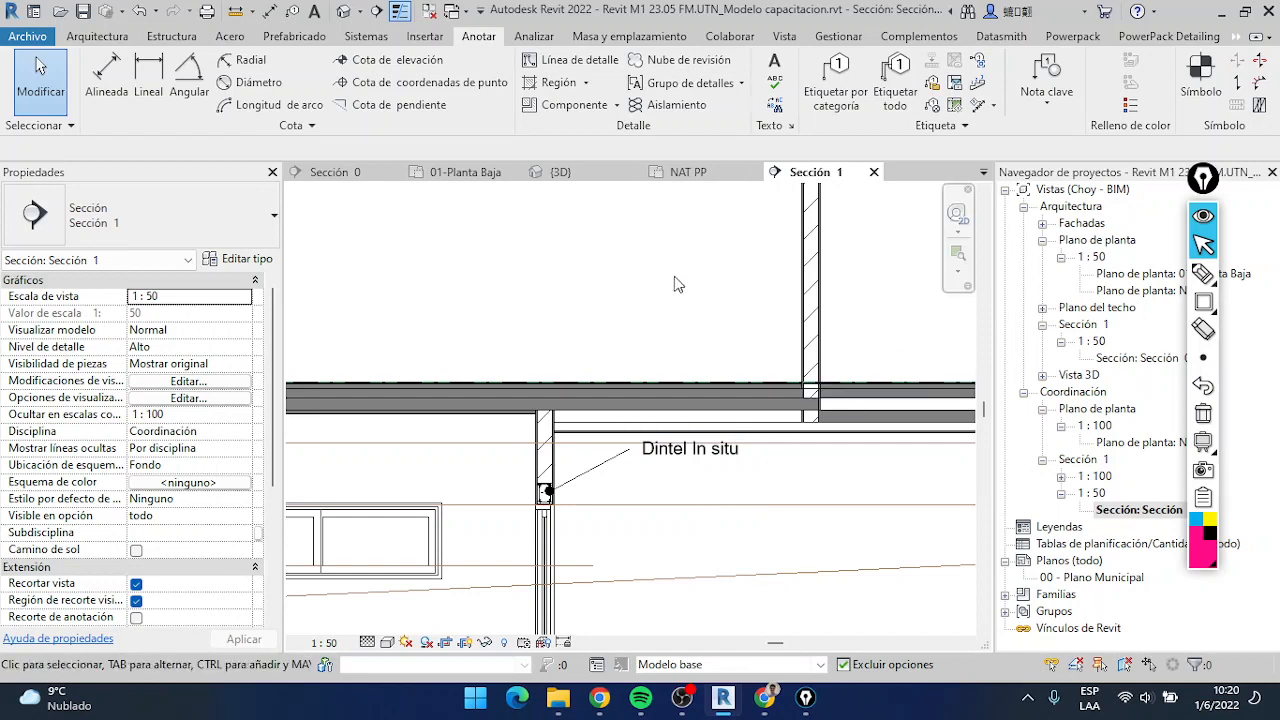
scroll(684, 312, "down", 5)
scroll(685, 312, "down", 1)
scroll(728, 292, "up", 3)
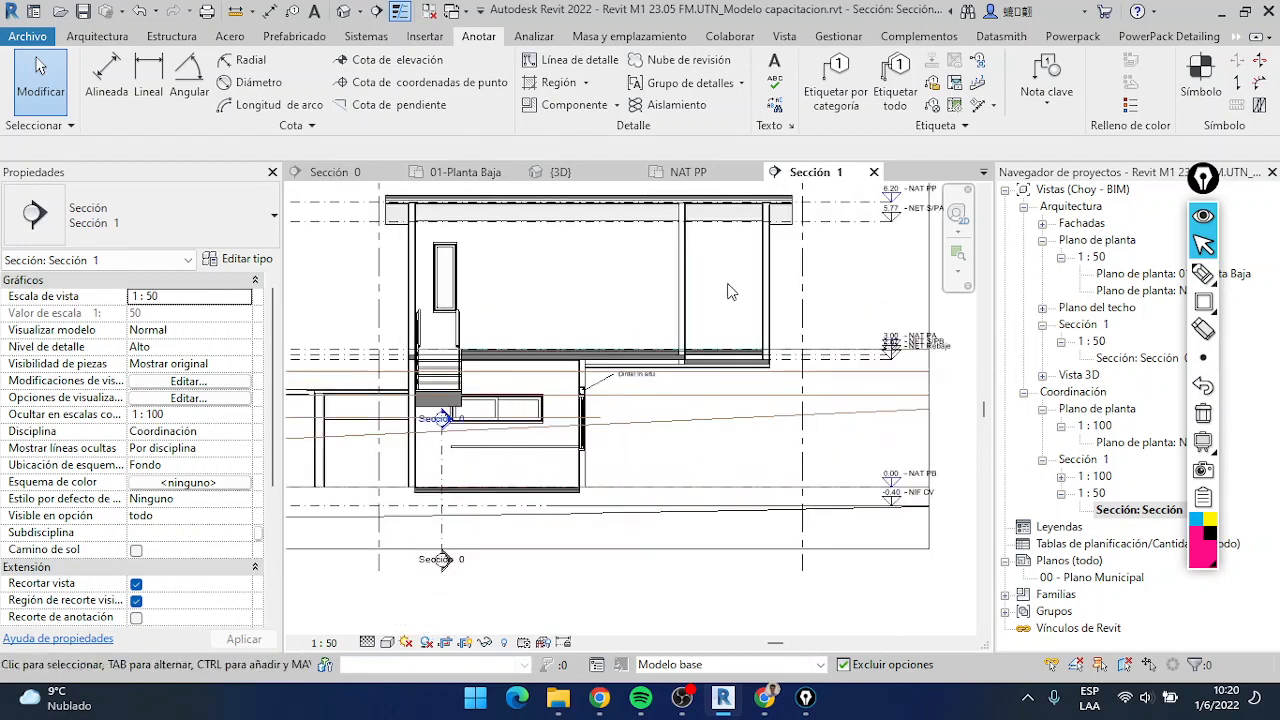
middle_click_drag(738, 297, 763, 310)
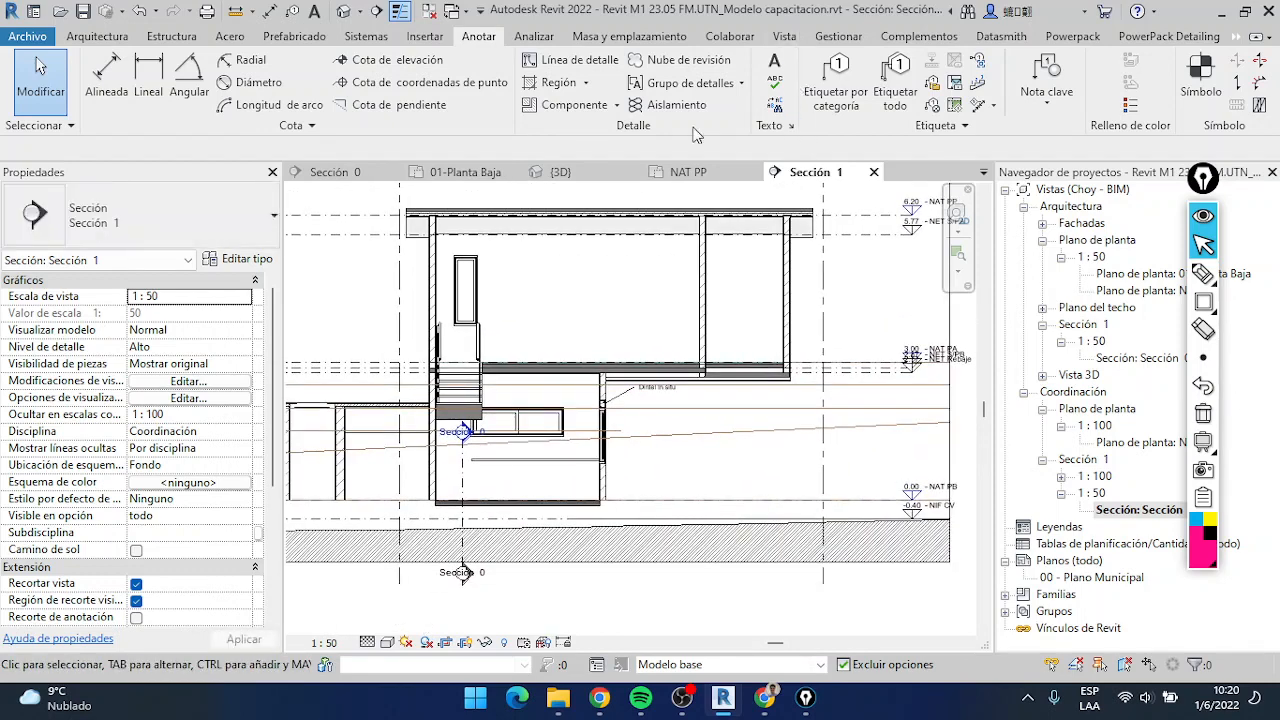
left_click(1205, 303)
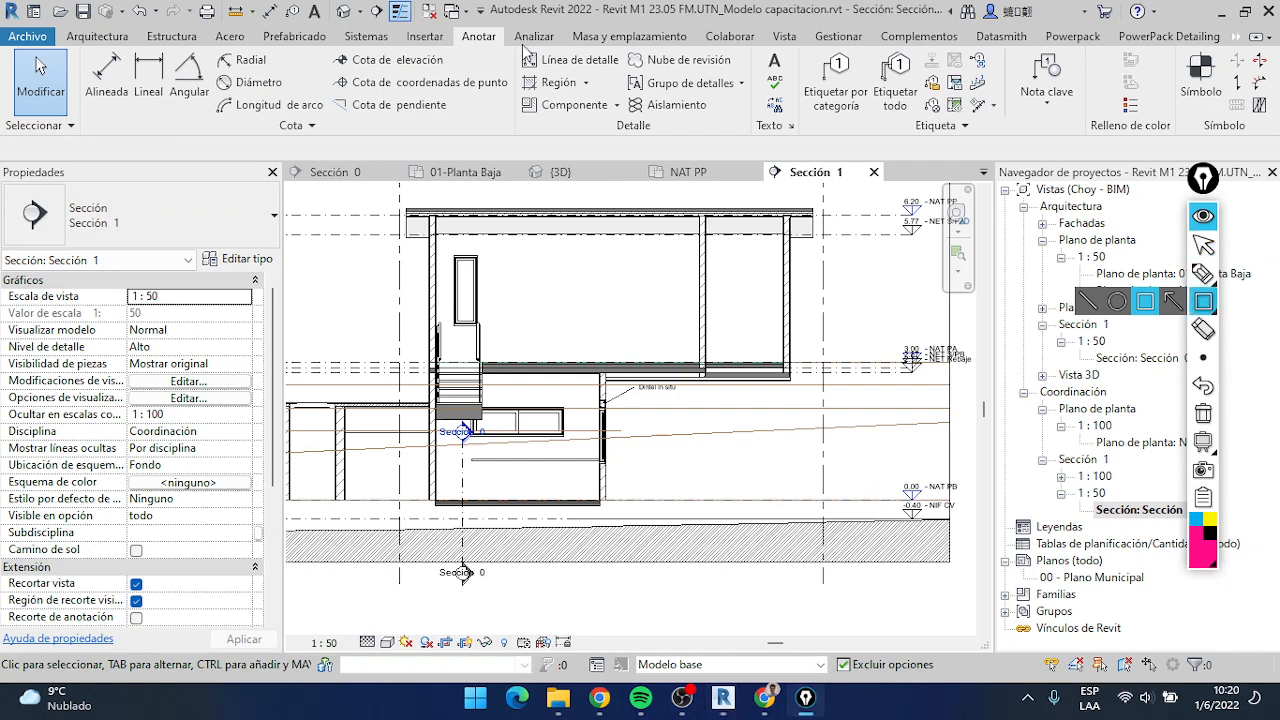
mouse_move(512, 43)
left_mouse_down()
mouse_move(692, 122)
mouse_move(799, 150)
left_mouse_up()
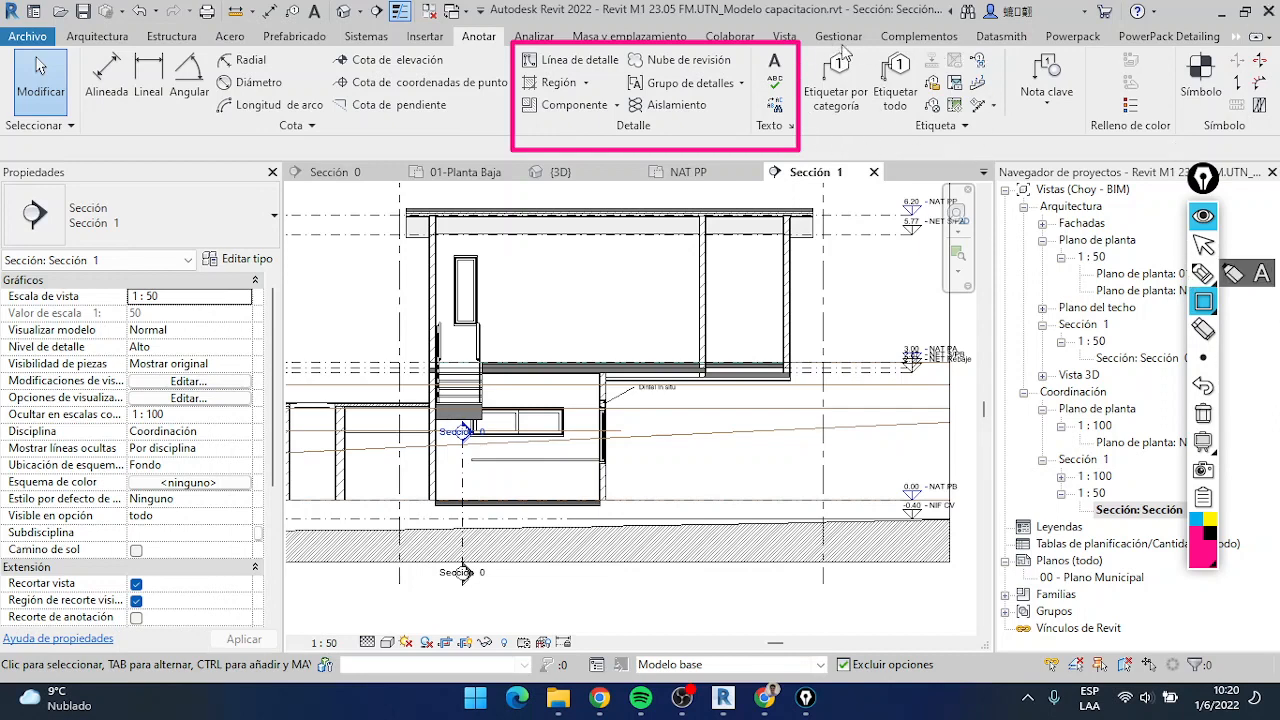
left_click(1203, 244)
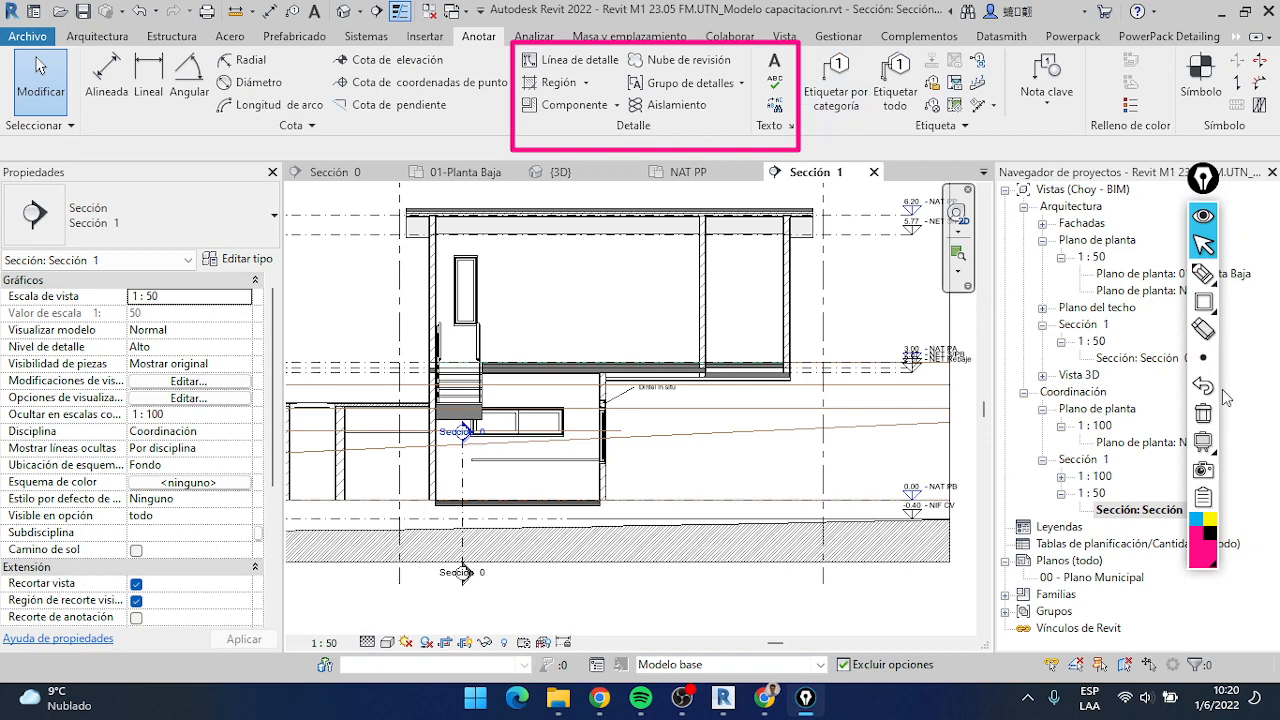
left_click(1203, 413)
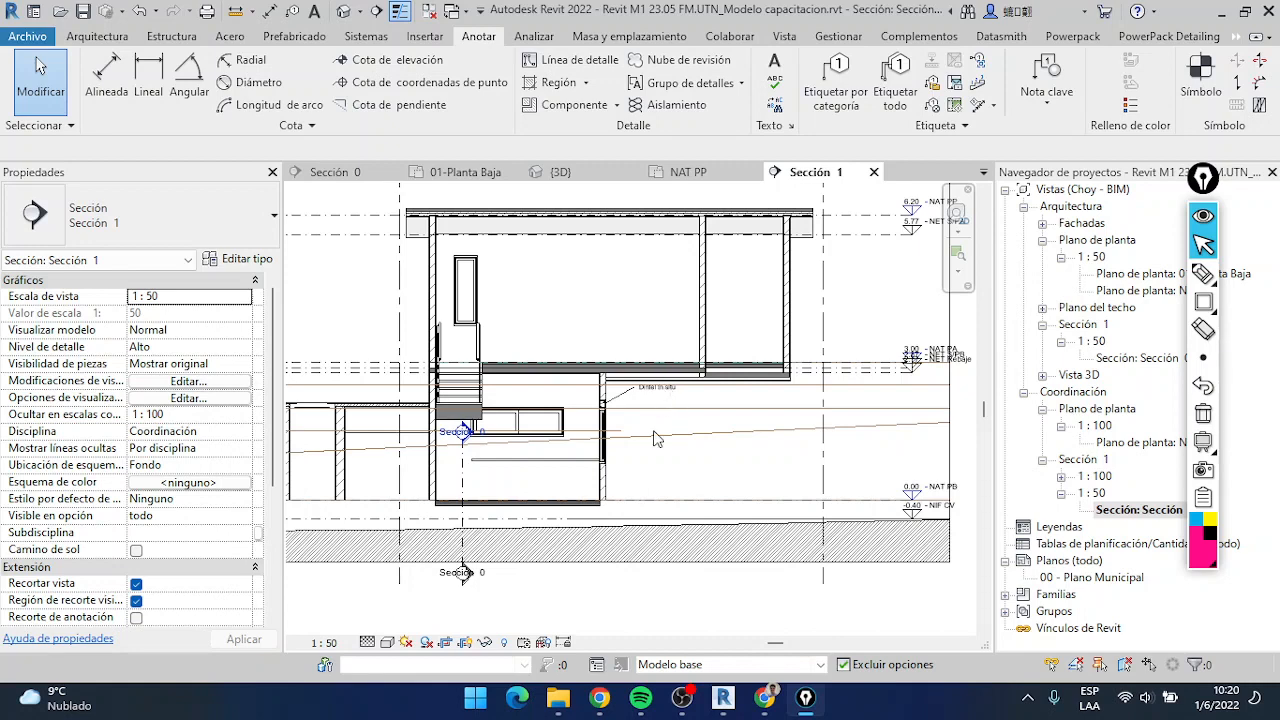
Open the 01-Planta Baja plan and examine the instance and type properties of the double door crossed by the Sección 2 line
left_click(465, 172)
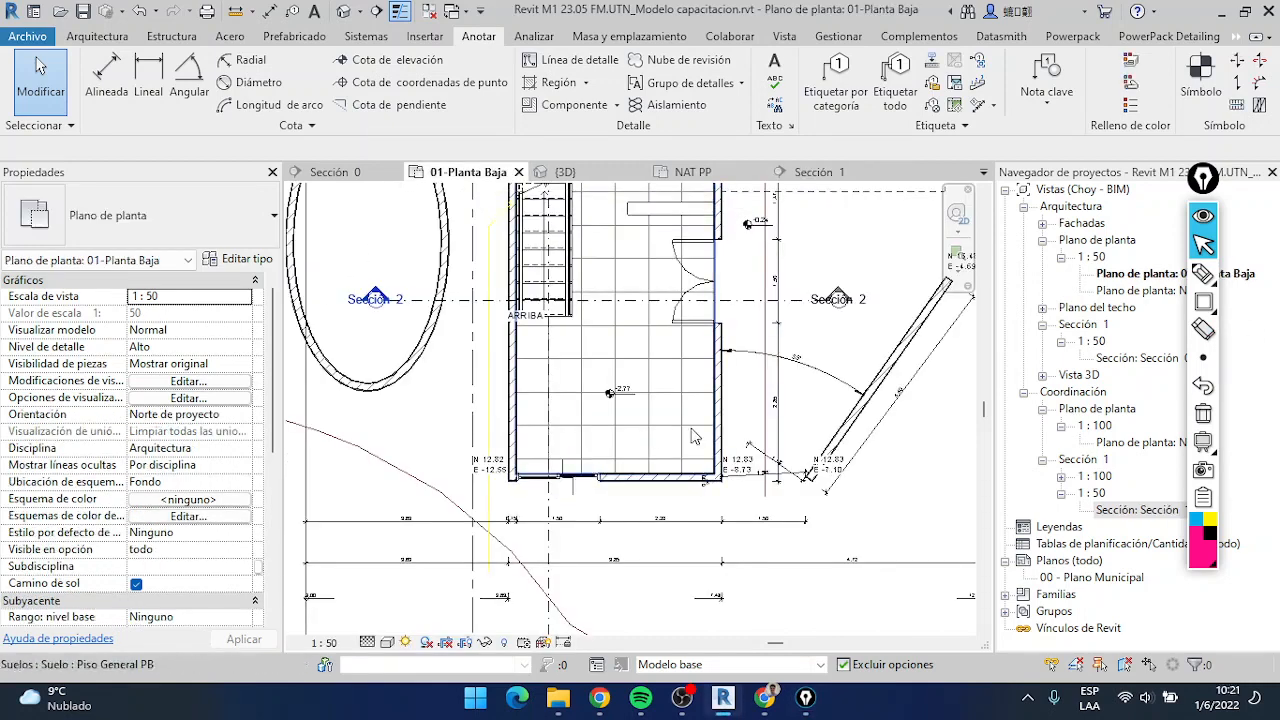
scroll(700, 300, "up", 2)
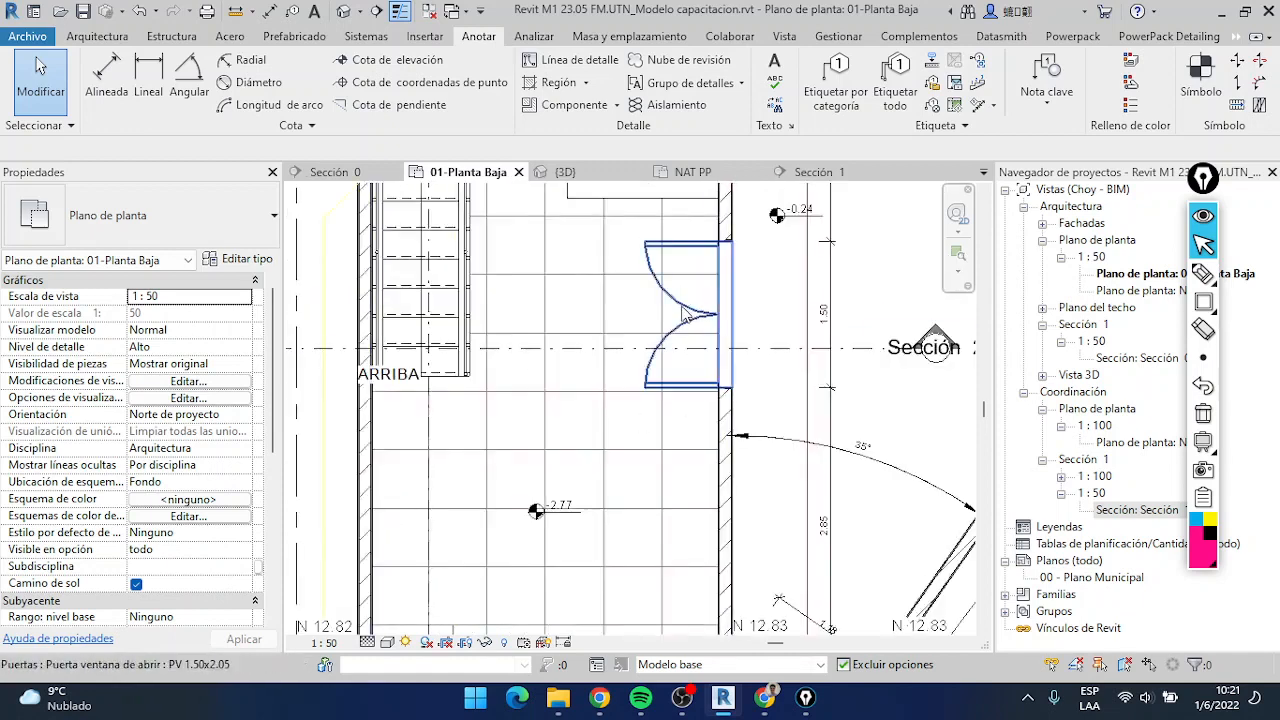
left_click(686, 314)
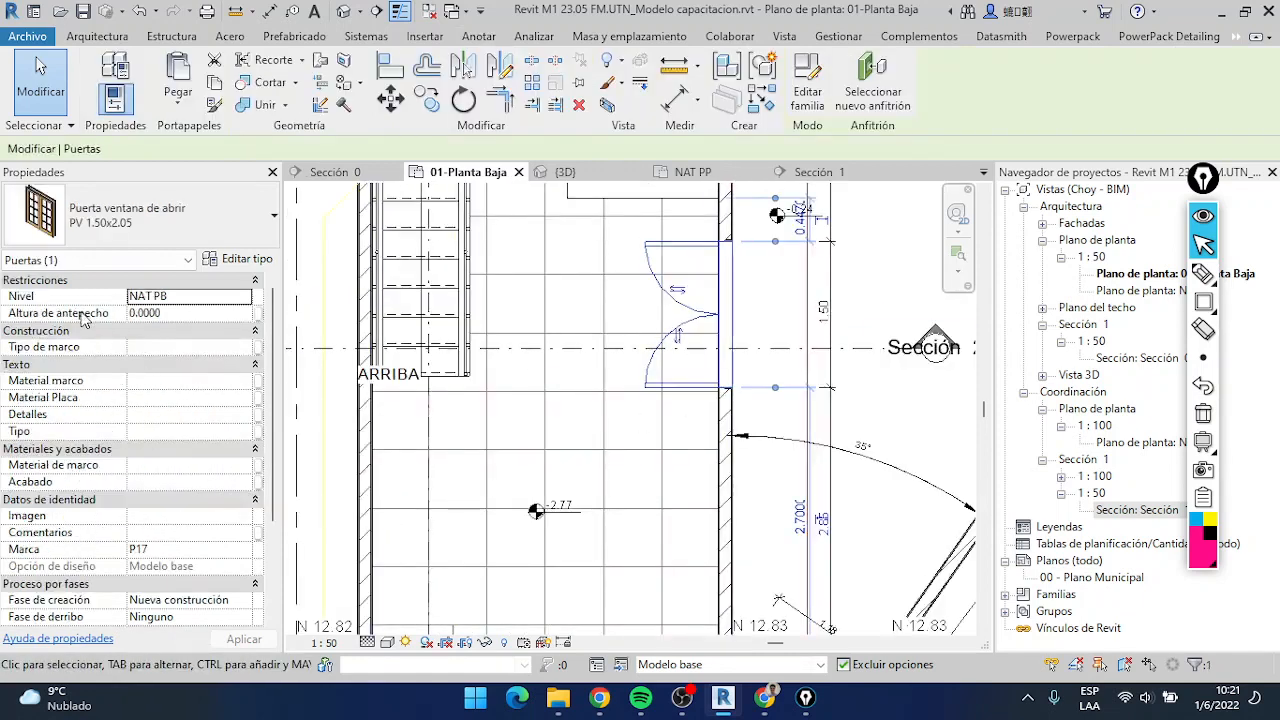
scroll(85, 318, "down", 4)
scroll(178, 390, "up", 4)
left_click(238, 260)
scroll(720, 400, "down", 6)
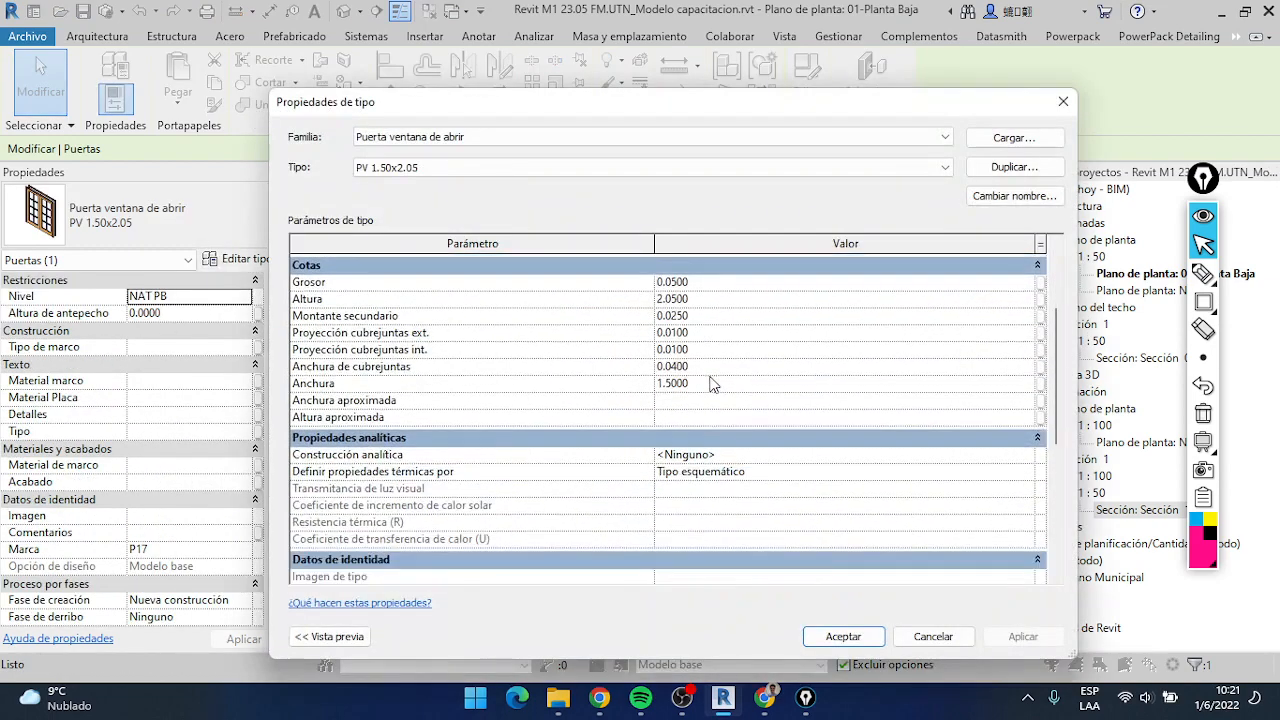
scroll(720, 440, "down", 3)
scroll(700, 500, "up", 8)
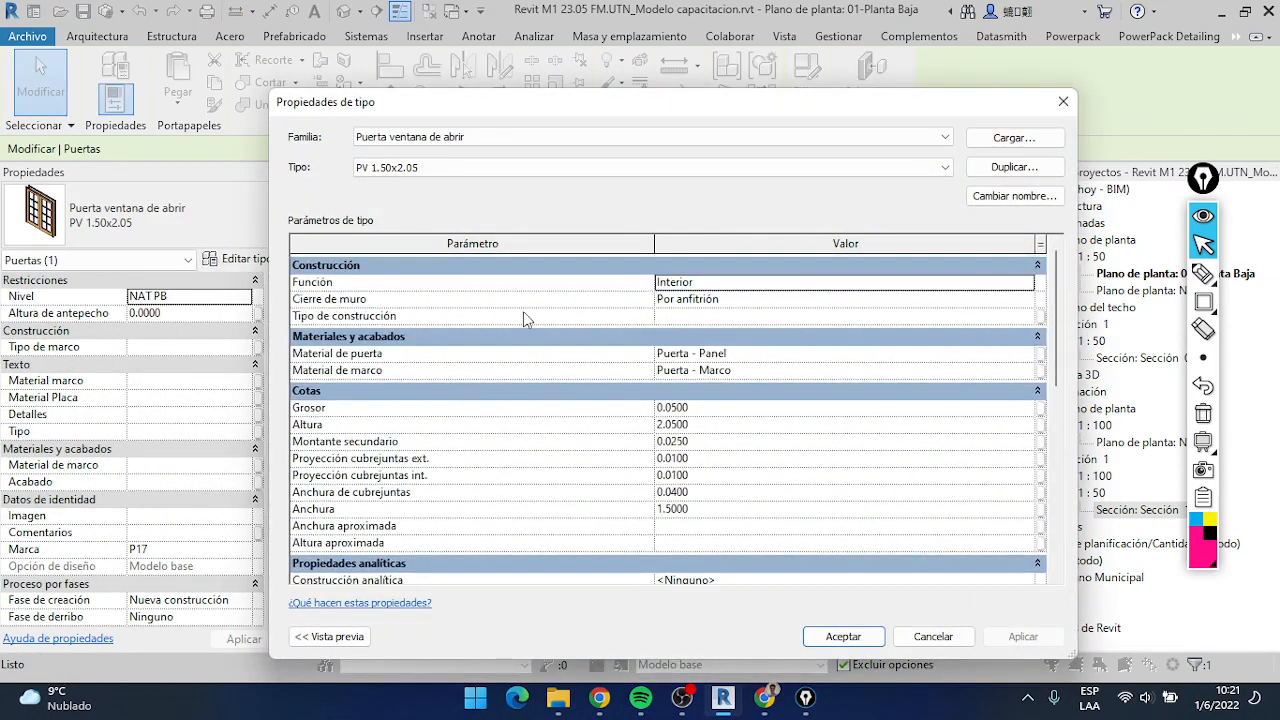
left_click(933, 636)
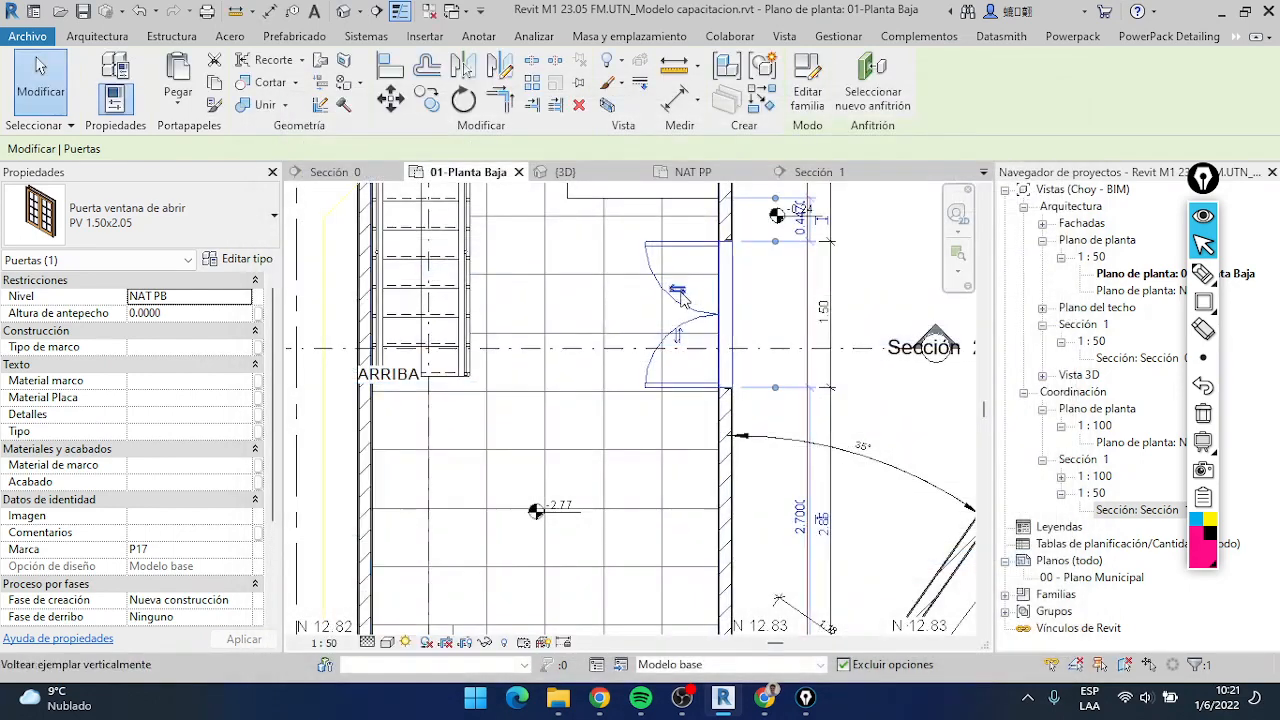
Tag the double door beside the Sección 2 line by category, using a horizontal tag with an attached-end leader
scroll(692, 325, "up", 1)
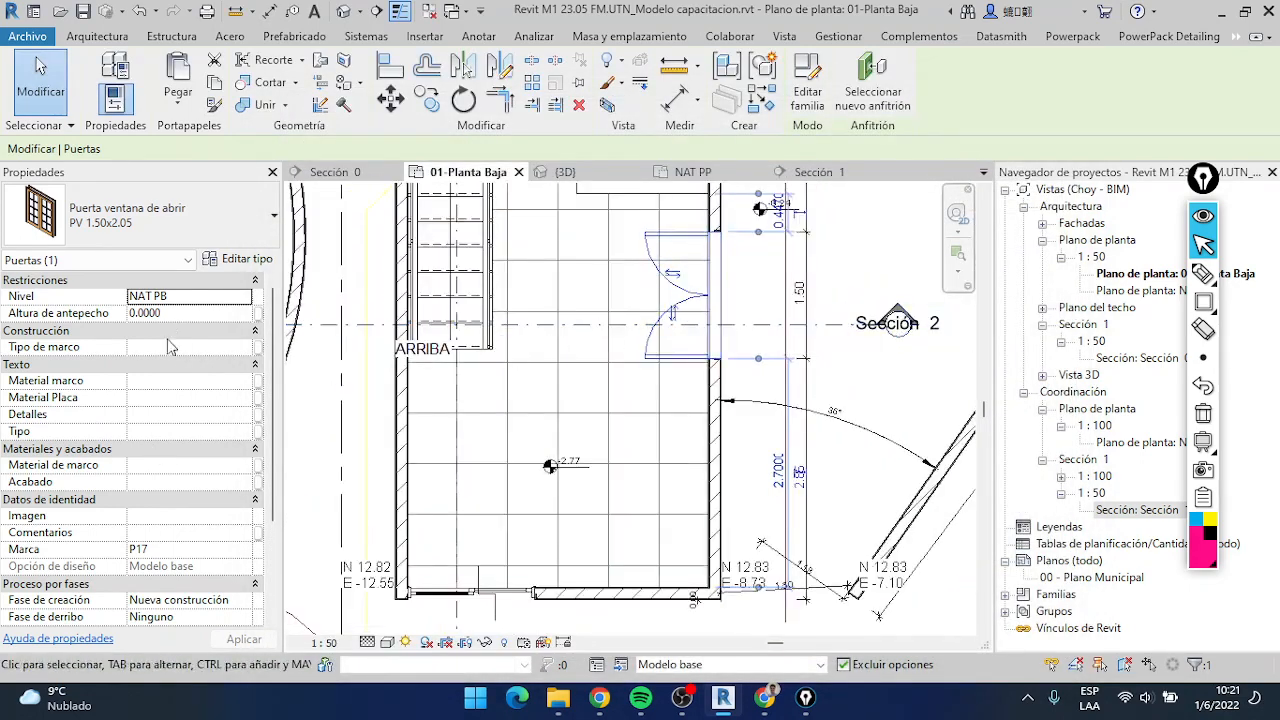
scroll(170, 470, "down", 3)
scroll(168, 510, "up", 3)
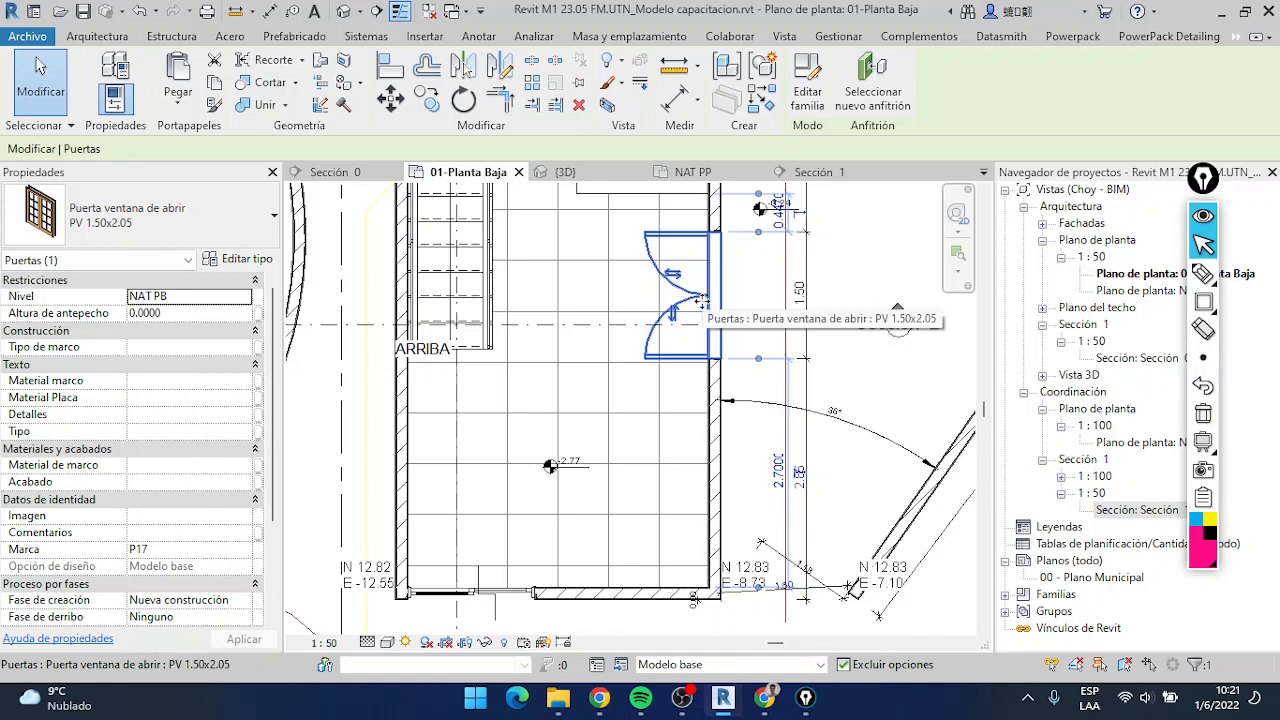
scroll(703, 300, "down", 5)
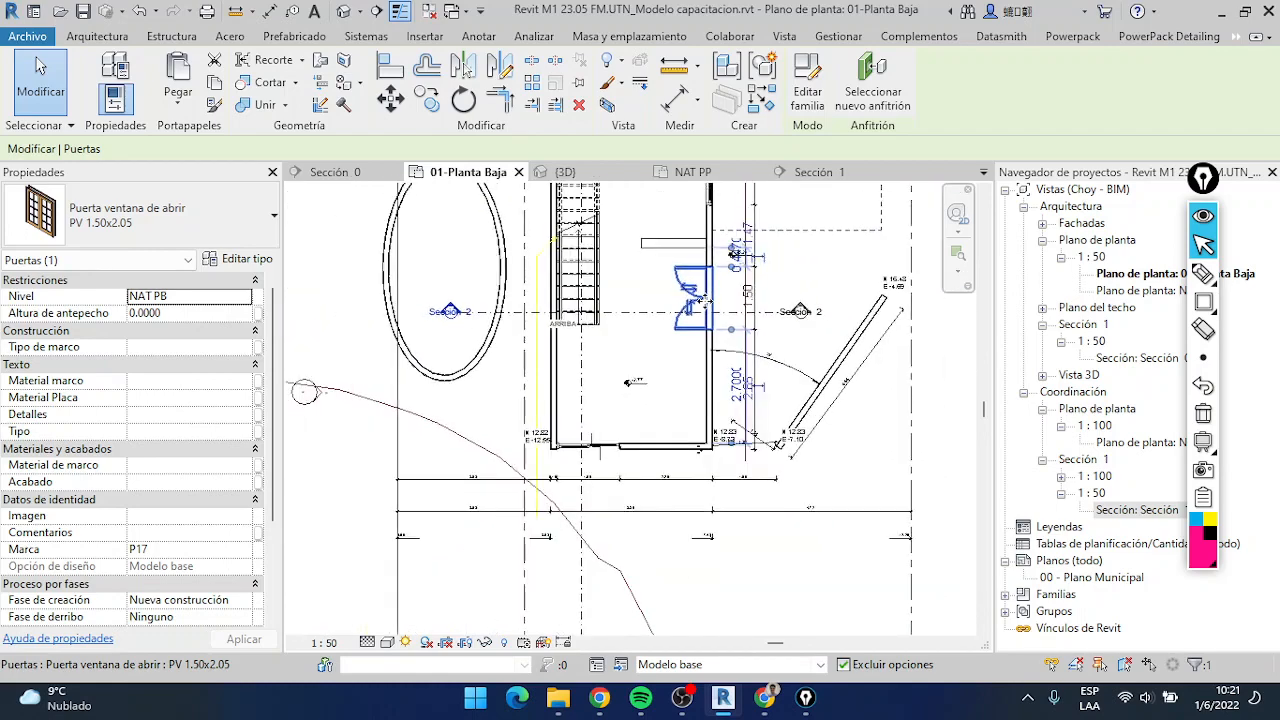
scroll(703, 300, "up", 5)
scroll(668, 357, "up", 4)
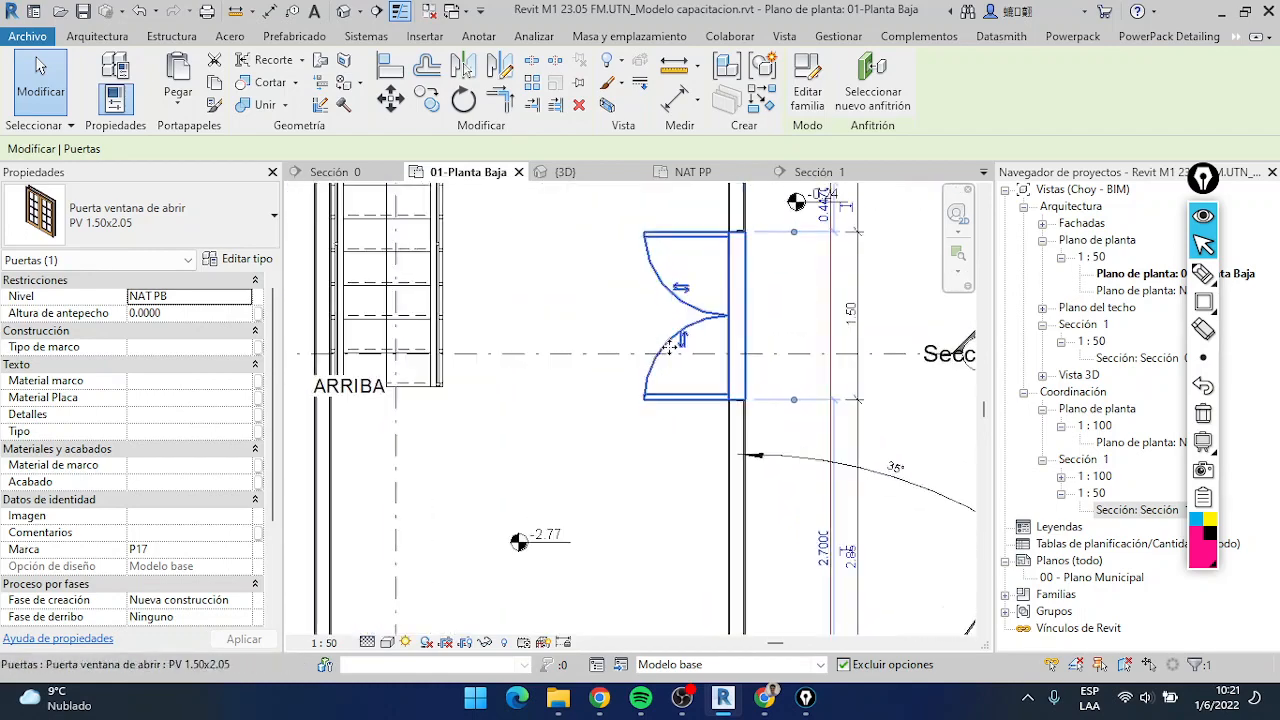
scroll(668, 357, "down", 4)
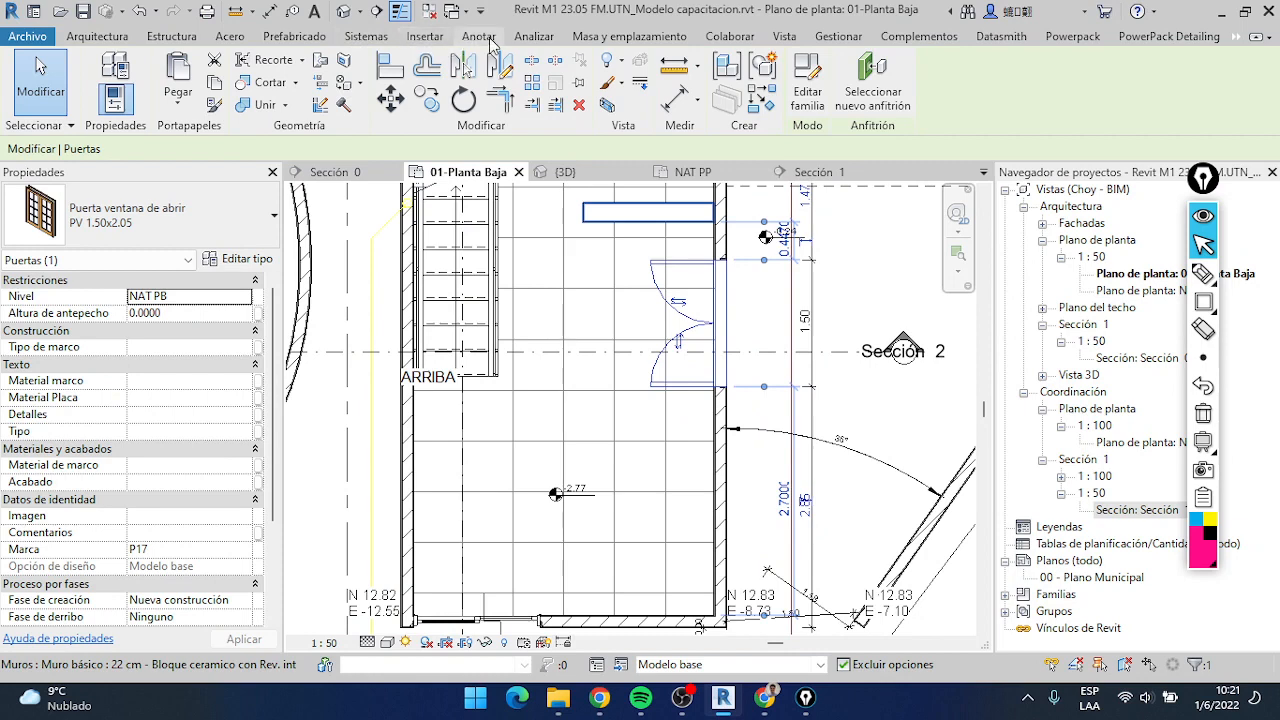
left_click(479, 37)
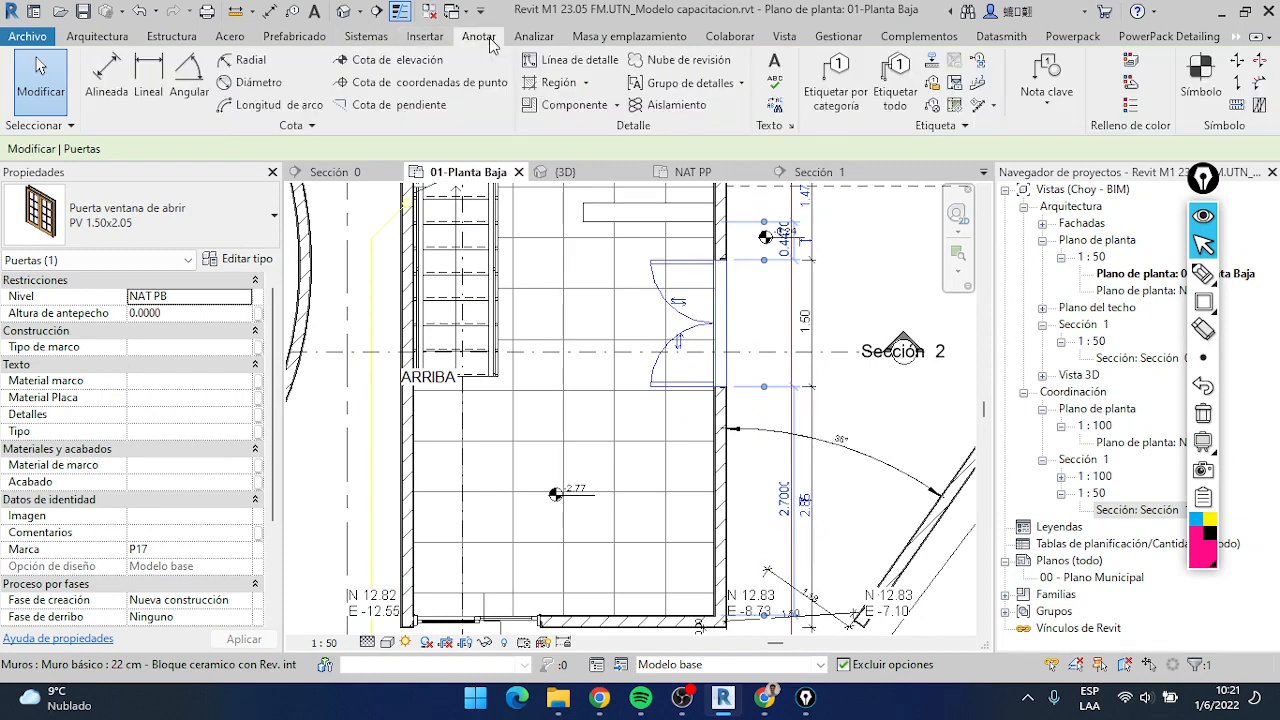
left_click(852, 104)
left_click(714, 329)
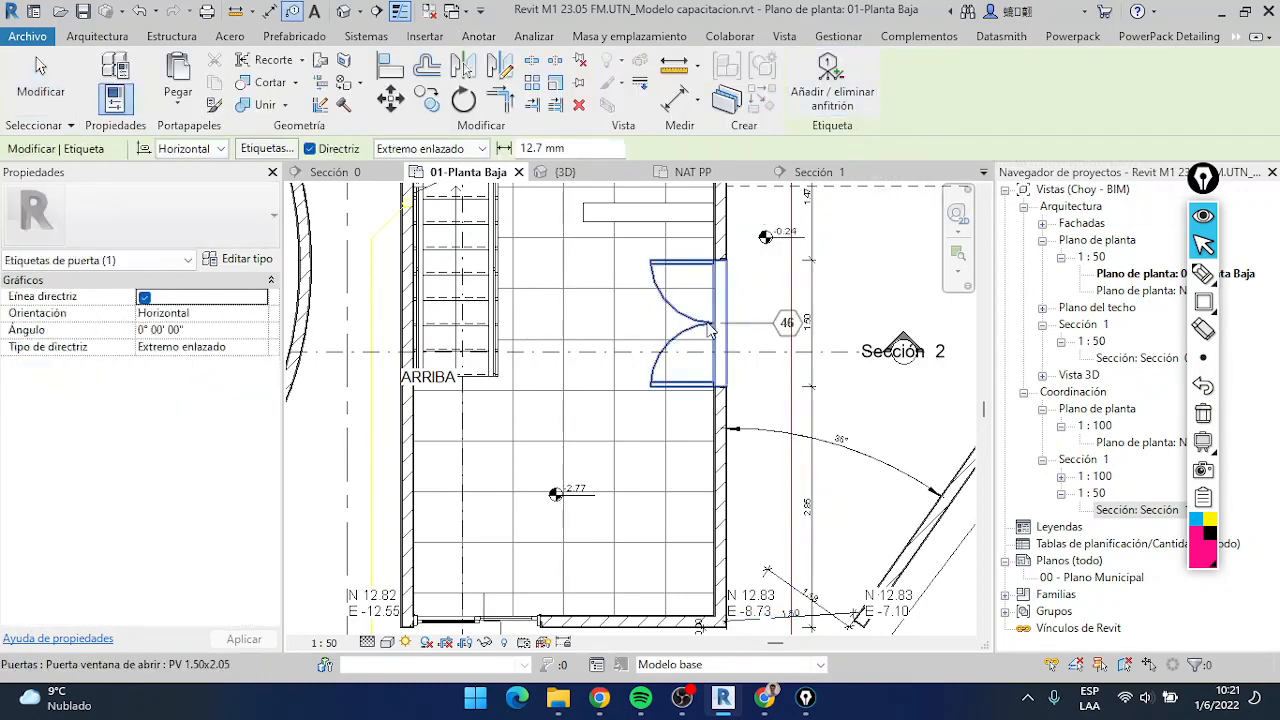
Preview the category tags on the sliding windows in the building's right-hand and upper walls of the ground-floor plan
scroll(674, 394, "down", 1)
middle_click_drag(674, 394, 730, 265)
middle_click_drag(759, 188, 680, 446)
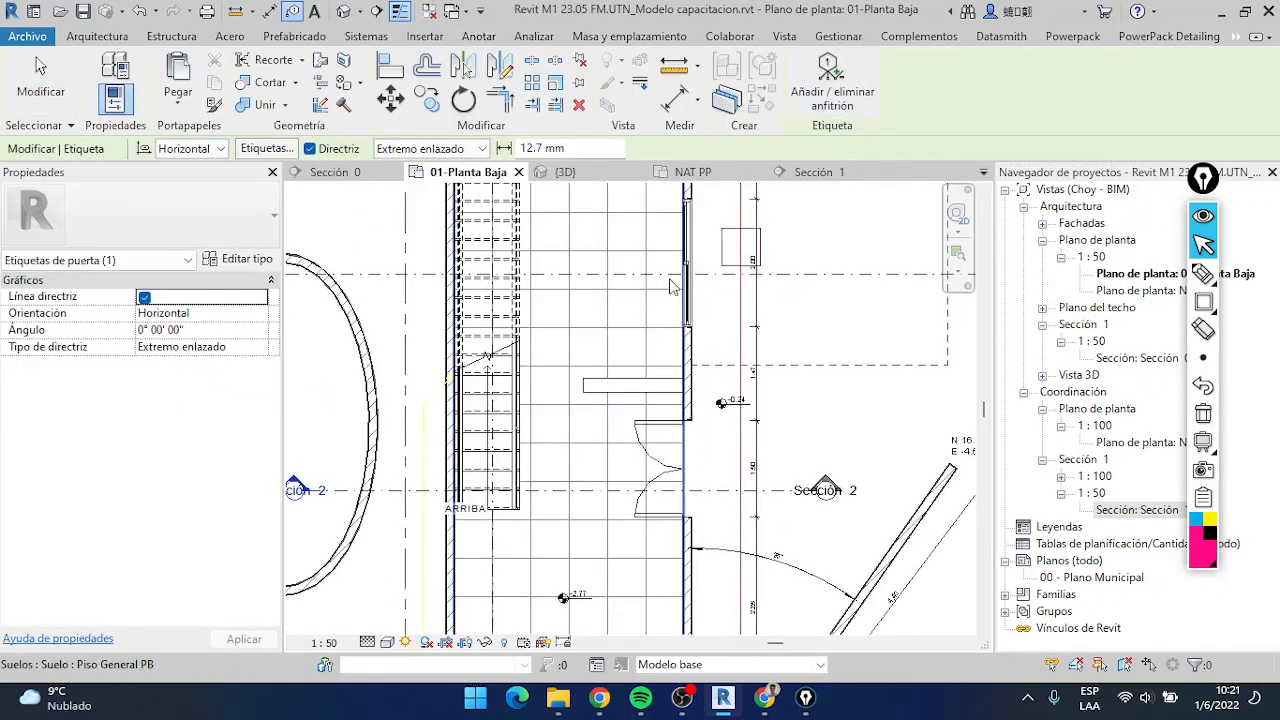
scroll(686, 262, "up", 2)
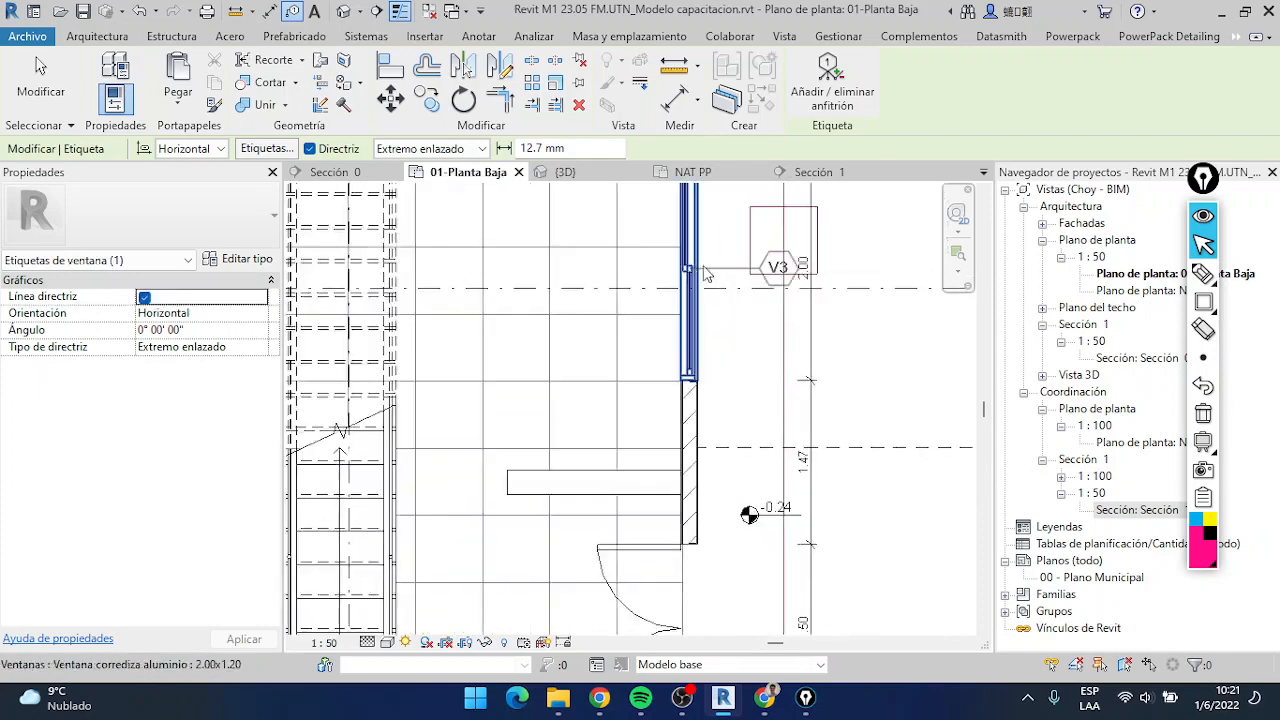
middle_click_drag(703, 362, 702, 227)
middle_click_drag(706, 407, 667, 608)
left_click(657, 366)
middle_click_drag(664, 376, 749, 652)
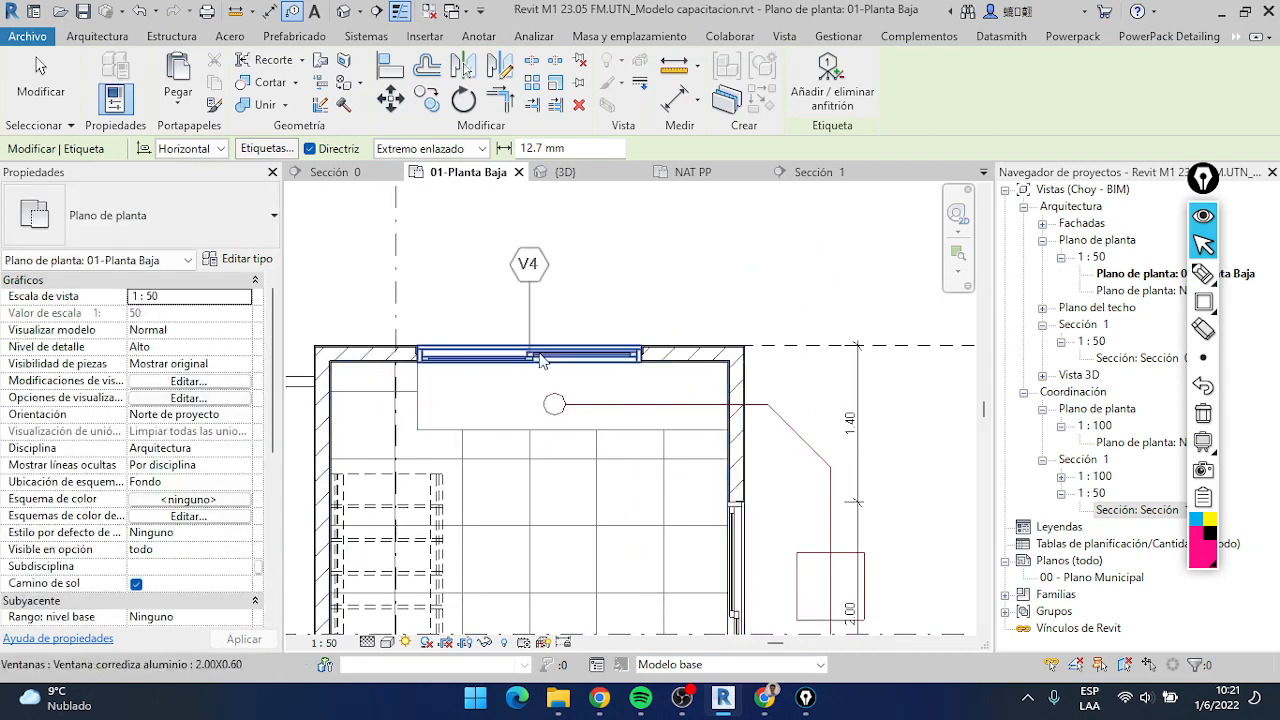
left_click(540, 356)
scroll(640, 436, "down", 2)
middle_click_drag(640, 436, 617, 232)
middle_click_drag(647, 494, 632, 305)
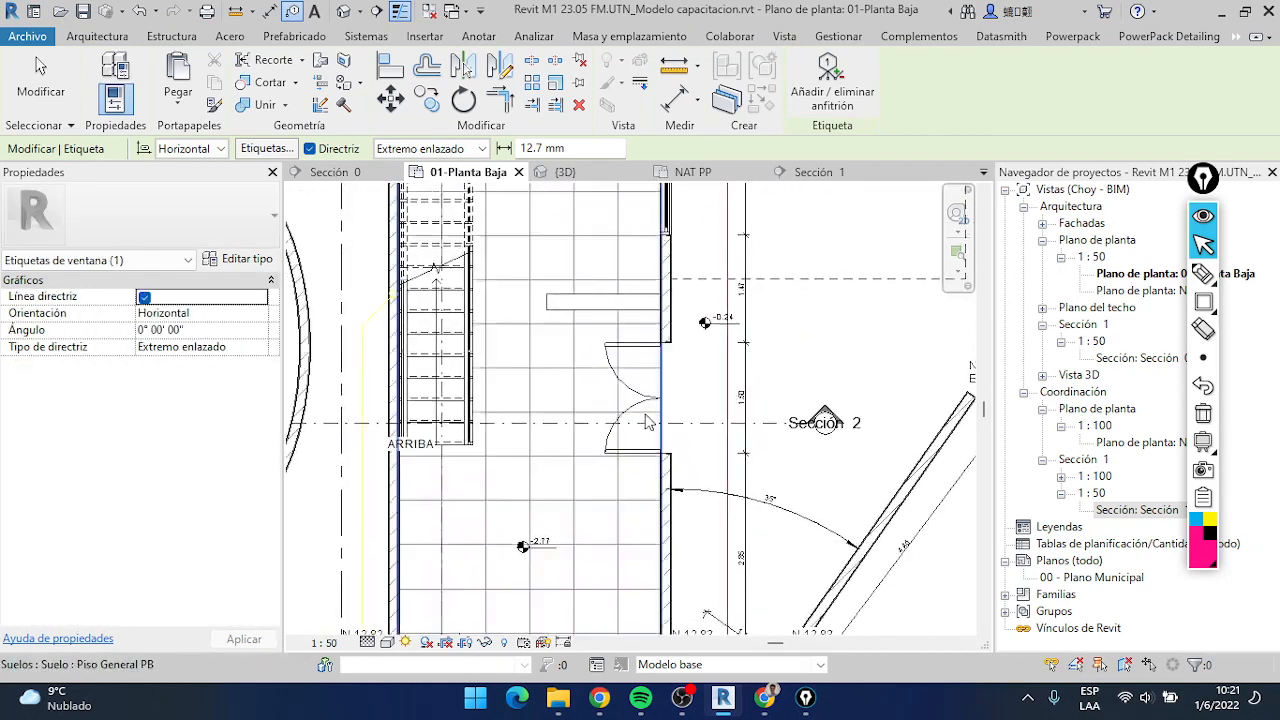
Preview the category tags on the sliding door in the lower wall and on the double door beside the Sección 2 line
scroll(645, 395, "up", 1)
scroll(650, 398, "up", 2)
scroll(652, 398, "down", 3)
middle_click_drag(653, 396, 681, 248)
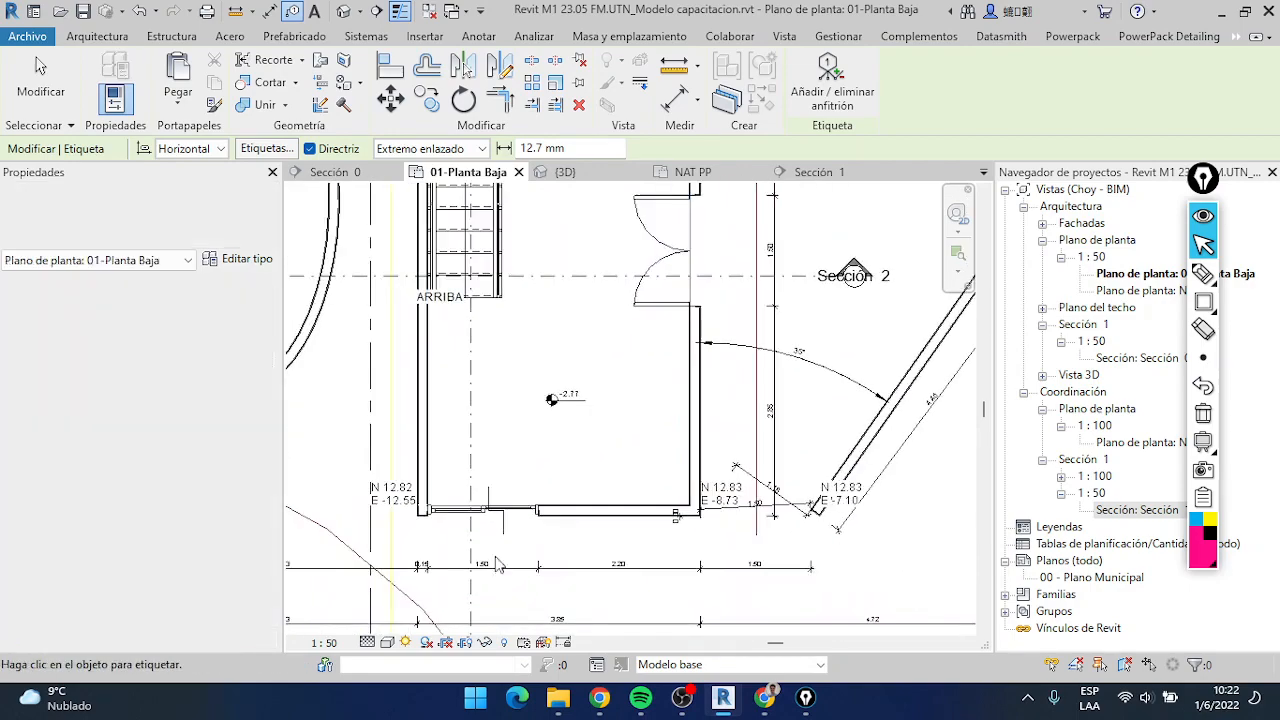
scroll(490, 509, "up", 2)
middle_click_drag(490, 510, 527, 376)
left_click(527, 376)
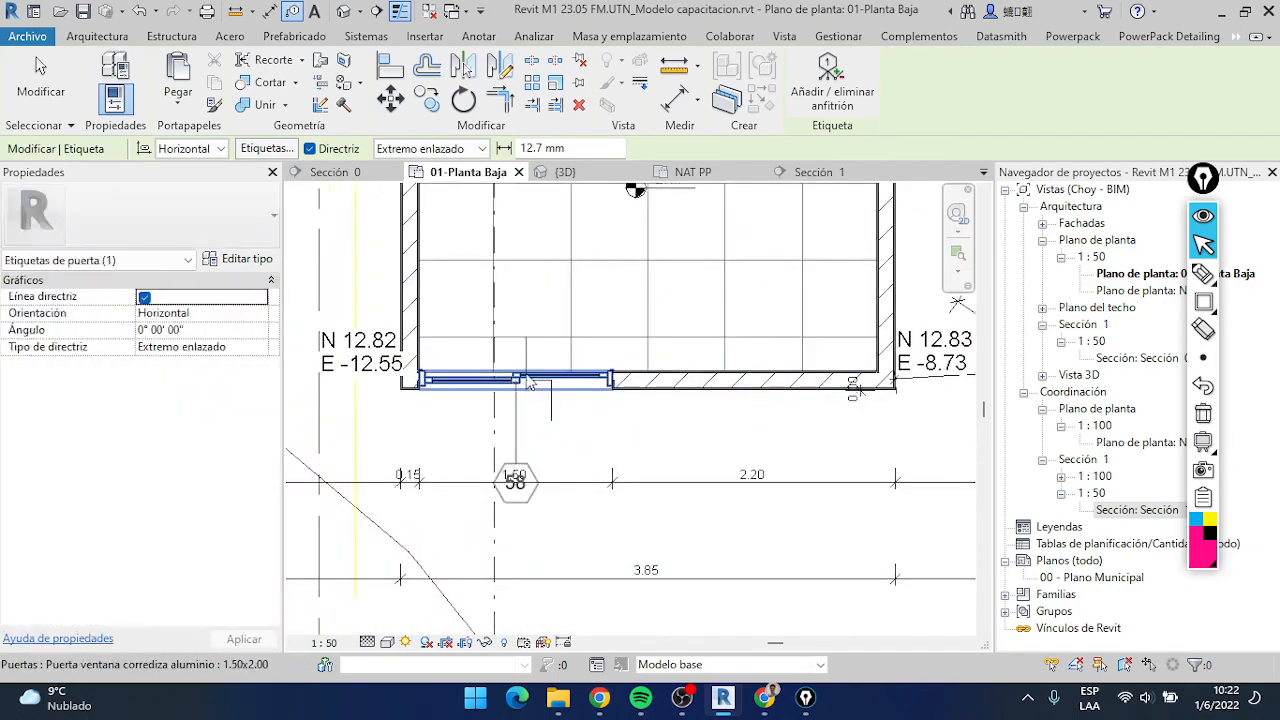
scroll(618, 475, "down", 1)
middle_click_drag(618, 475, 467, 632)
middle_click_drag(628, 300, 602, 538)
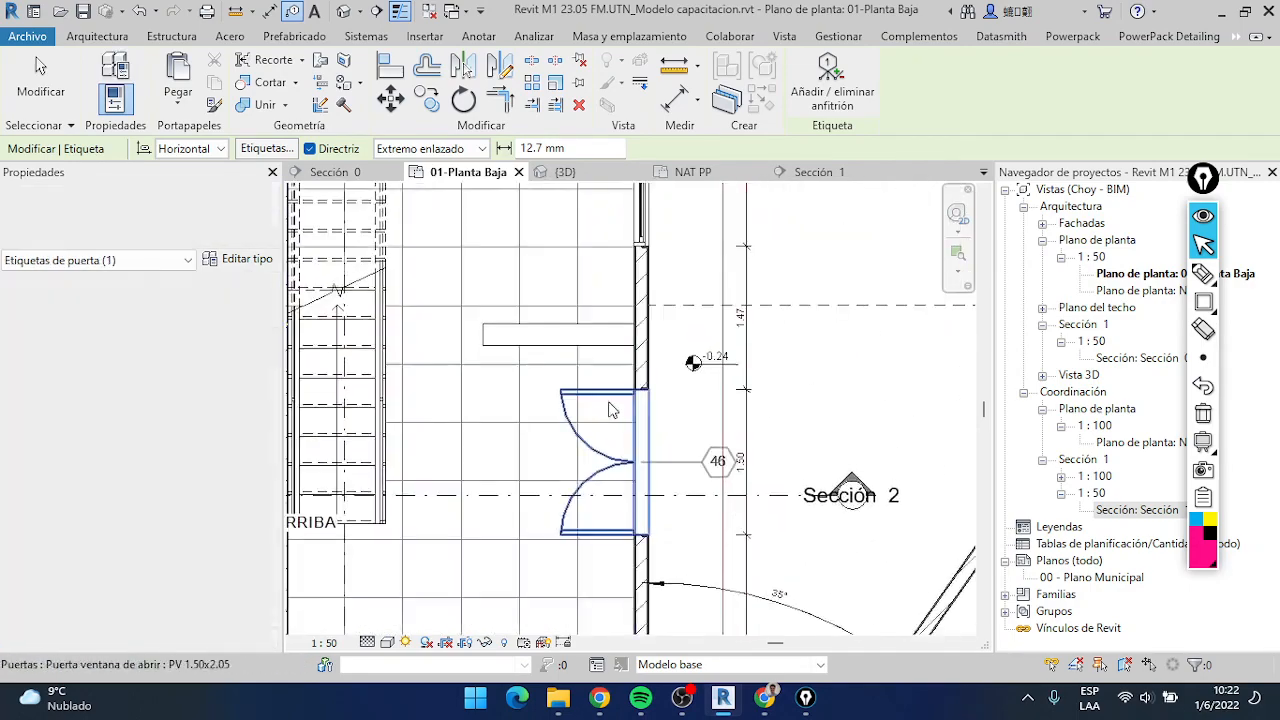
scroll(610, 406, "down", 2)
middle_click_drag(639, 303, 719, 212)
Place a horizontal leader tag on the double door beside the Sección 2 line and move the tag closer to the door
scroll(685, 362, "up", 1)
scroll(683, 356, "up", 2)
scroll(686, 350, "down", 2)
scroll(707, 390, "up", 2)
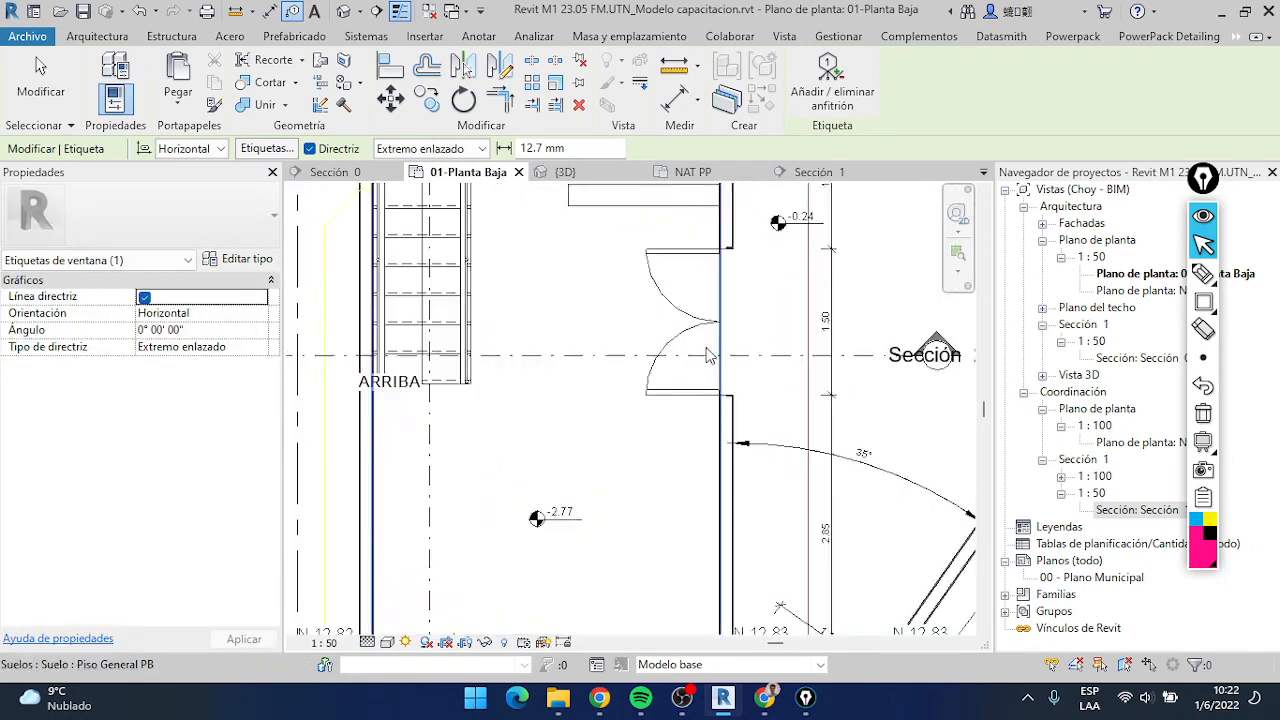
left_click(714, 324)
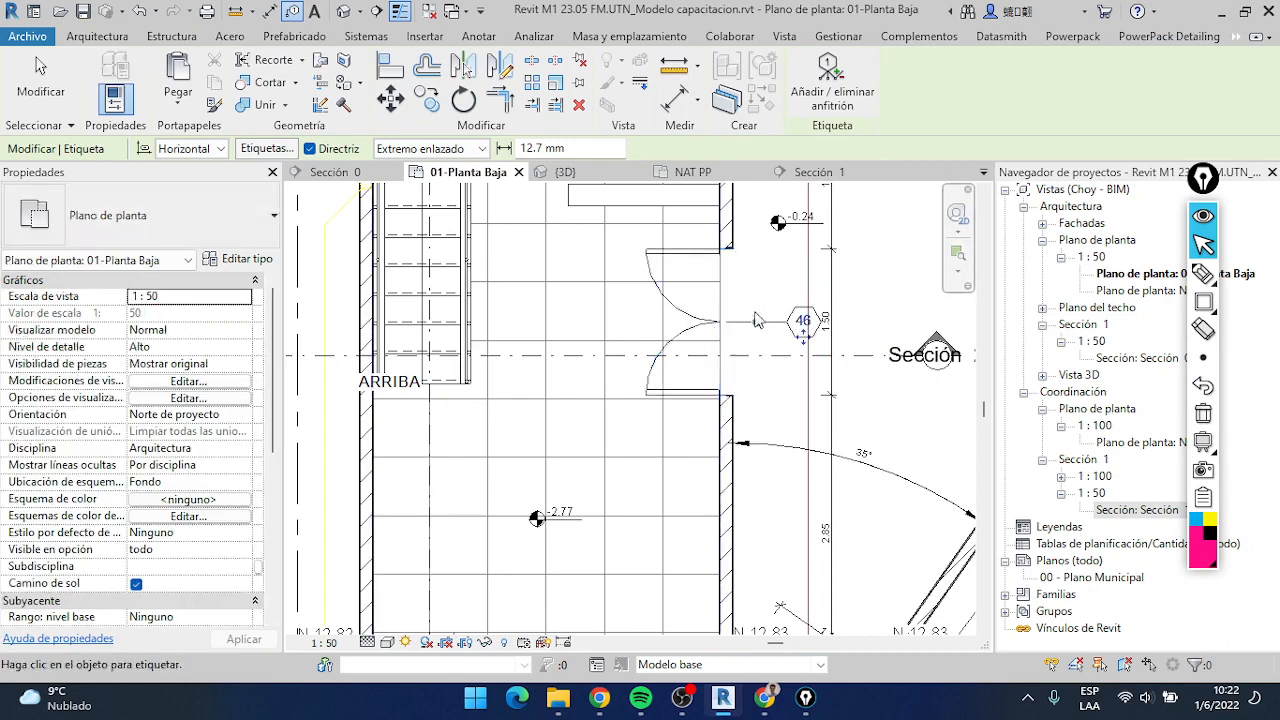
scroll(800, 335, "up", 1)
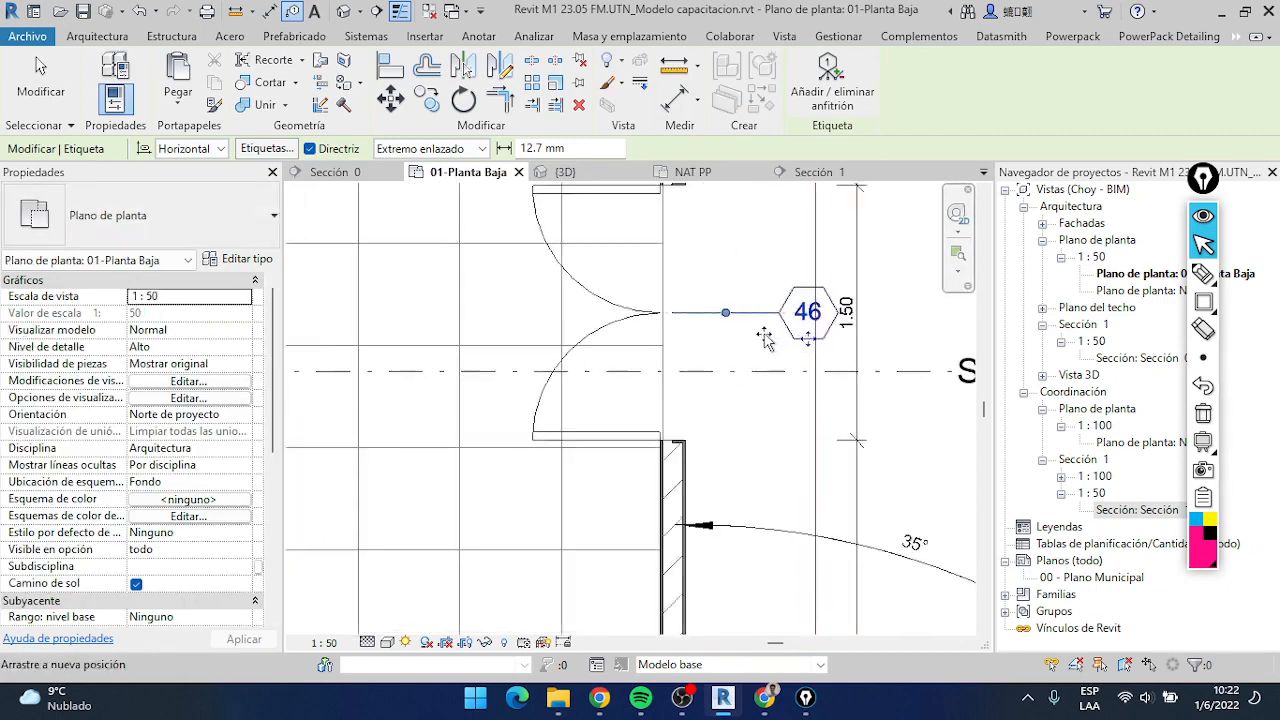
left_click_drag(808, 338, 746, 337)
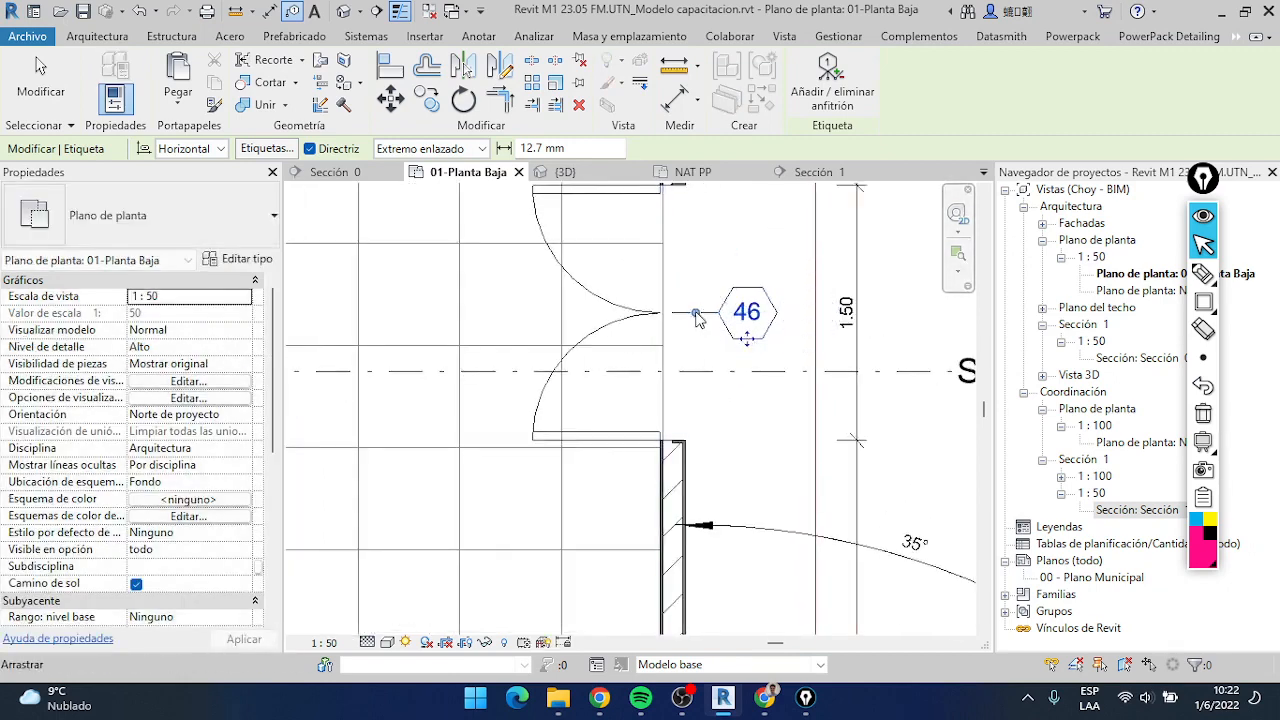
left_click_drag(697, 276, 698, 313)
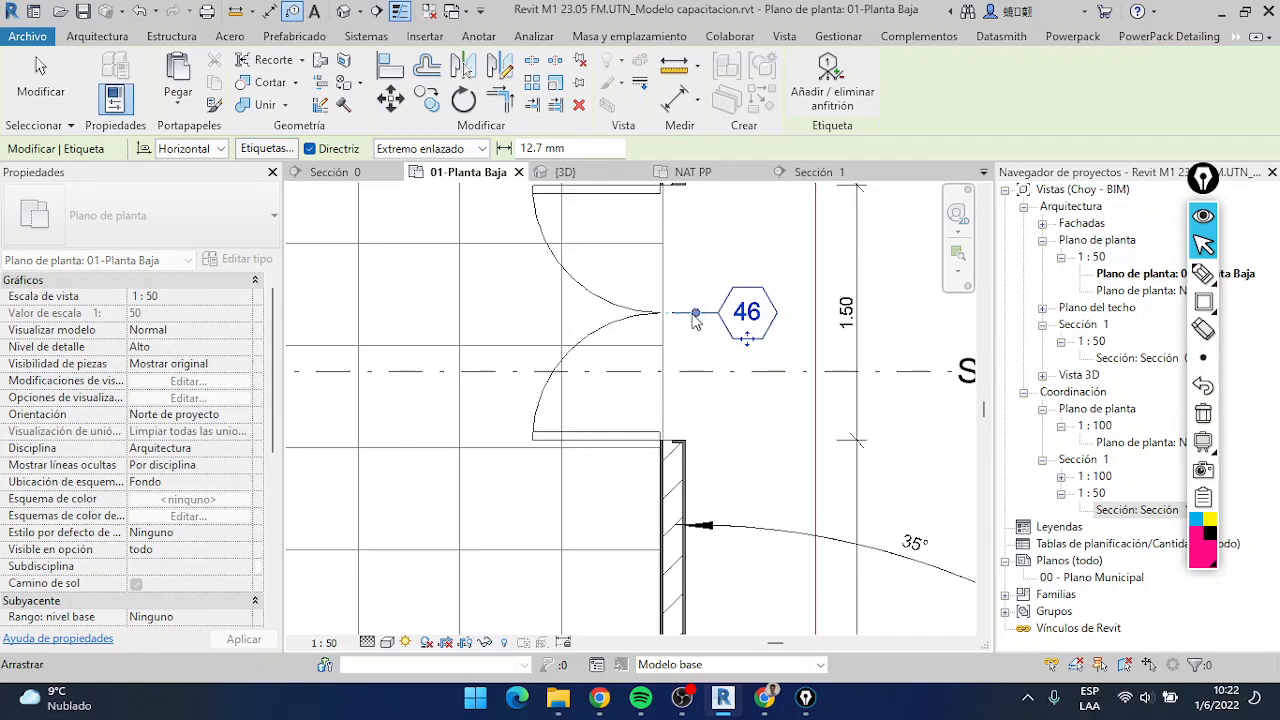
Tag the 2.00x1.20 sliding window in the right-hand wall and the 2.00x0.60 sliding window in the upper wall
scroll(692, 315, "down", 4)
middle_click_drag(688, 312, 638, 581)
left_click(635, 318)
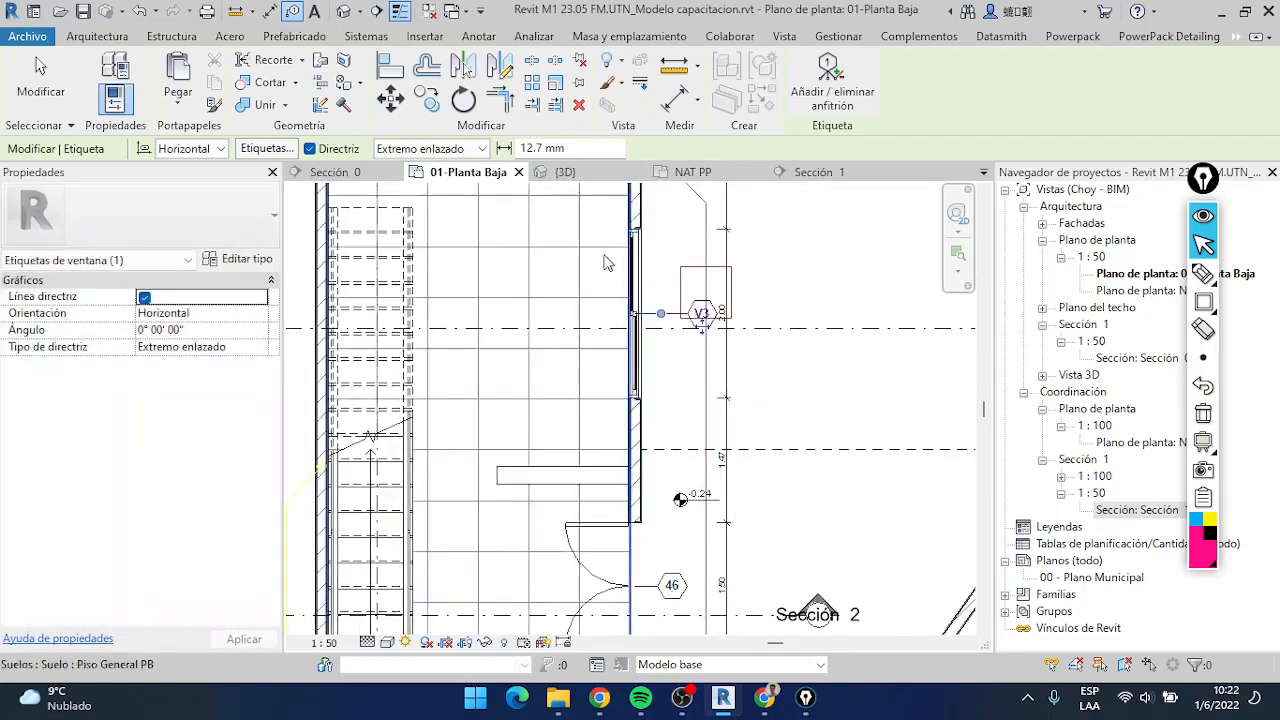
middle_click_drag(608, 262, 700, 423)
left_click(575, 279)
Tag the 1.50x2.00 sliding door in the lower wall, move its tag closer to the door, and dismiss the save reminder
scroll(638, 420, "down", 3)
middle_click_drag(634, 490, 648, 323)
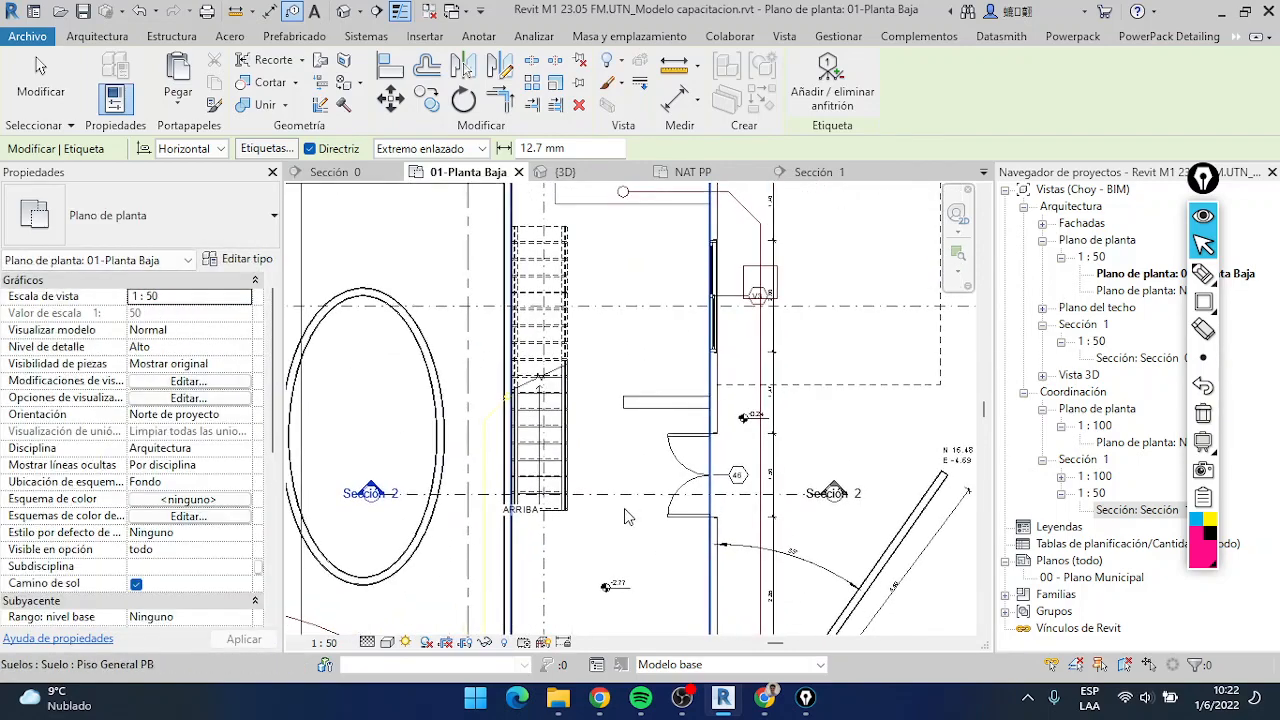
middle_click_drag(628, 516, 661, 292)
left_click(588, 454)
scroll(594, 526, "up", 3)
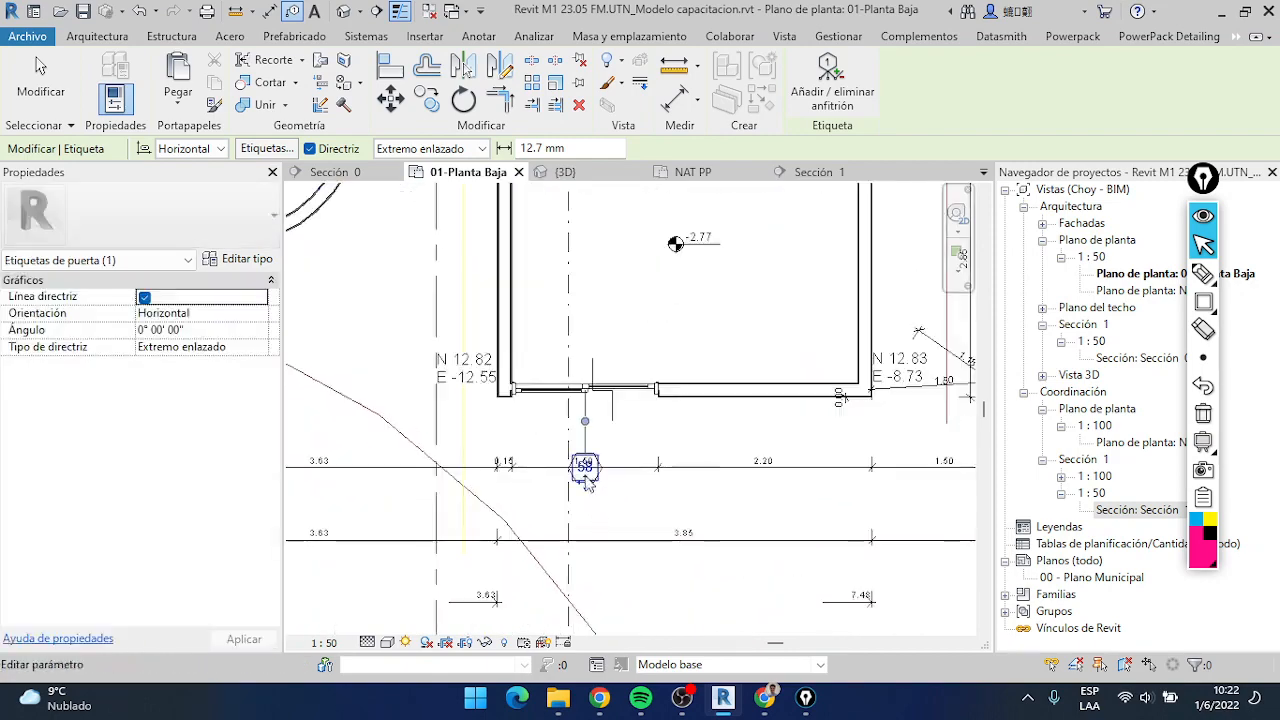
left_click_drag(587, 481, 588, 435)
scroll(676, 545, "down", 3)
middle_click_drag(676, 545, 602, 625)
scroll(748, 344, "up", 3)
key("Escape")
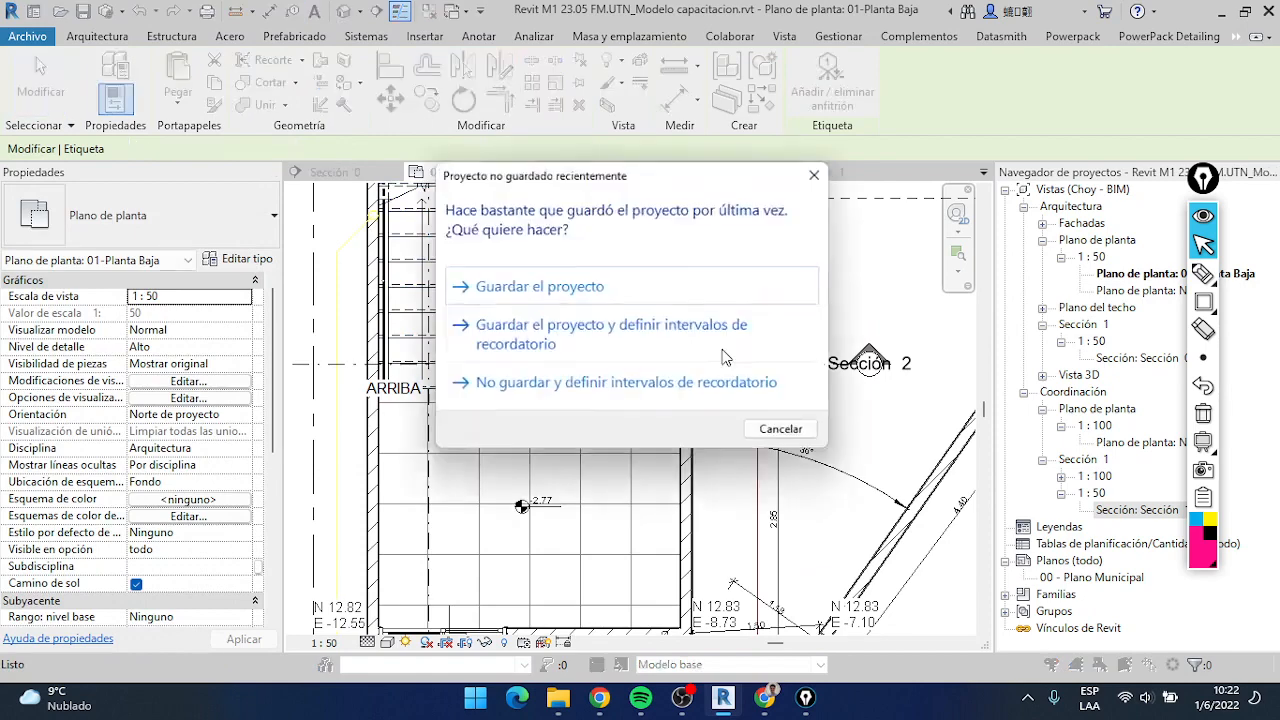
left_click(814, 176)
Examine the tags on the double door and the lower-wall sliding door, including the tag type they use
scroll(725, 335, "up", 3)
left_click(727, 330)
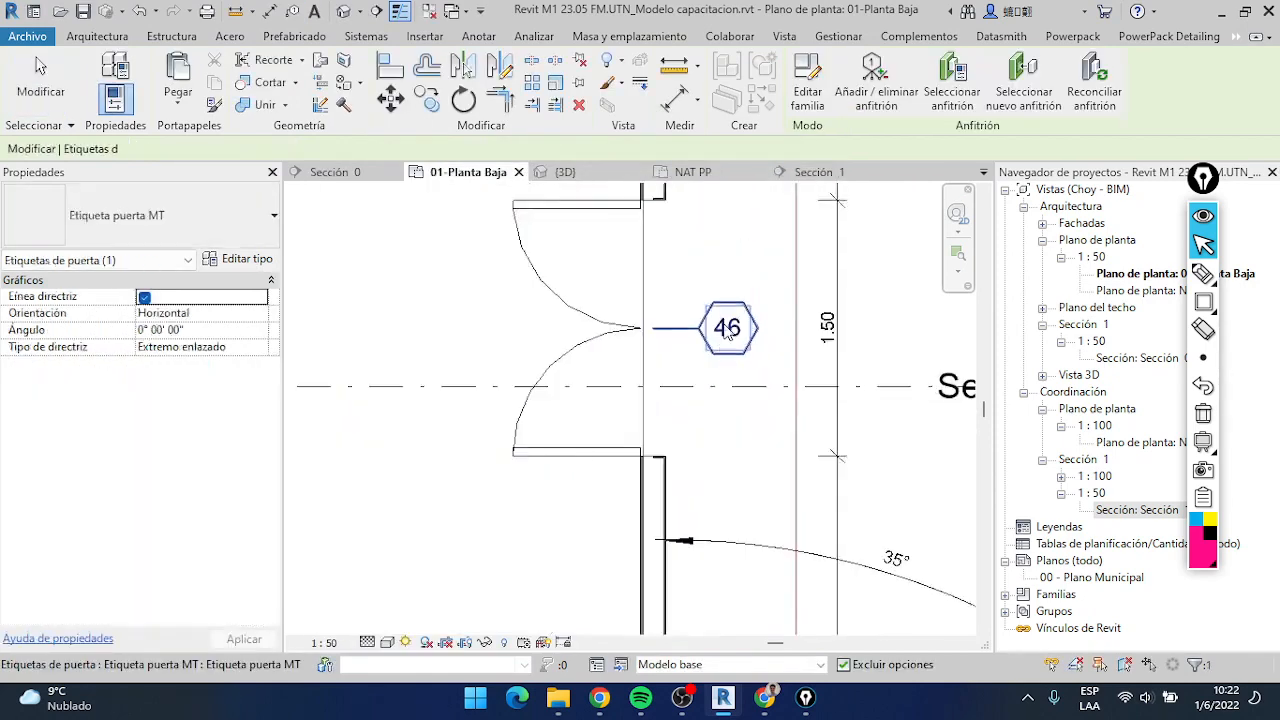
scroll(727, 332, "down", 3)
scroll(575, 505, "up", 4)
left_click(583, 510)
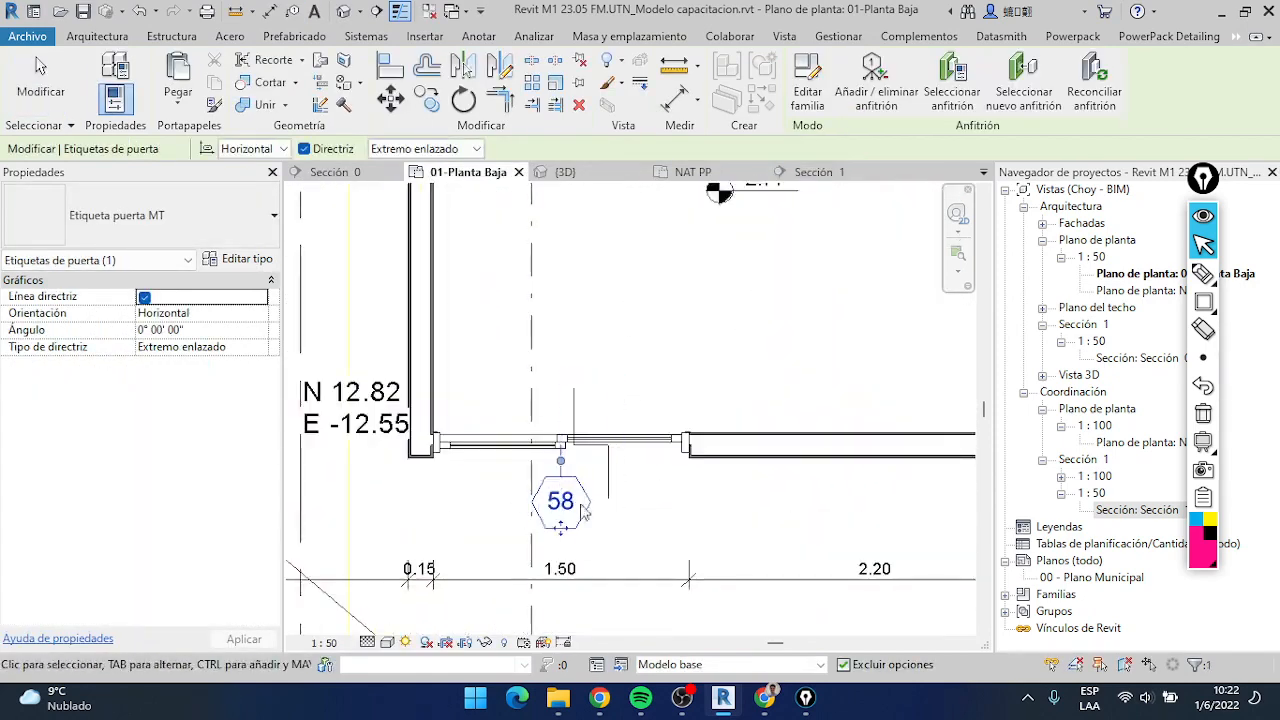
scroll(583, 510, "down", 3)
scroll(735, 388, "up", 4)
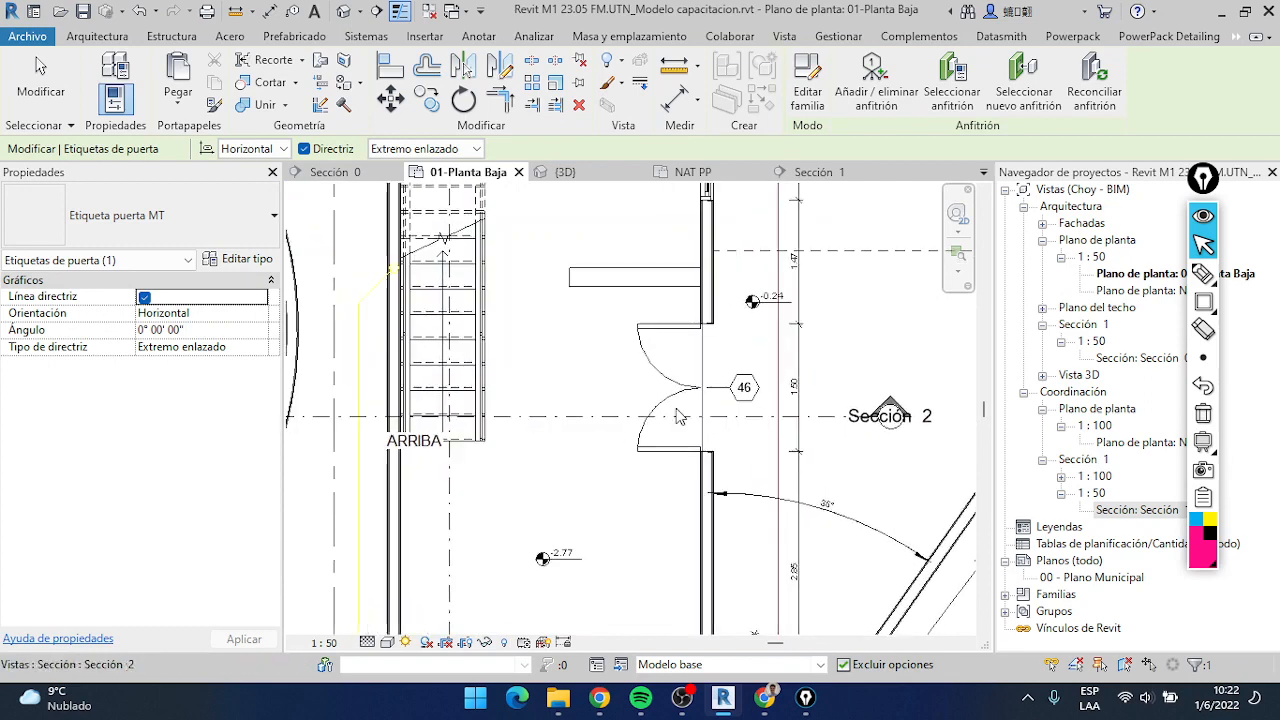
left_click(752, 381)
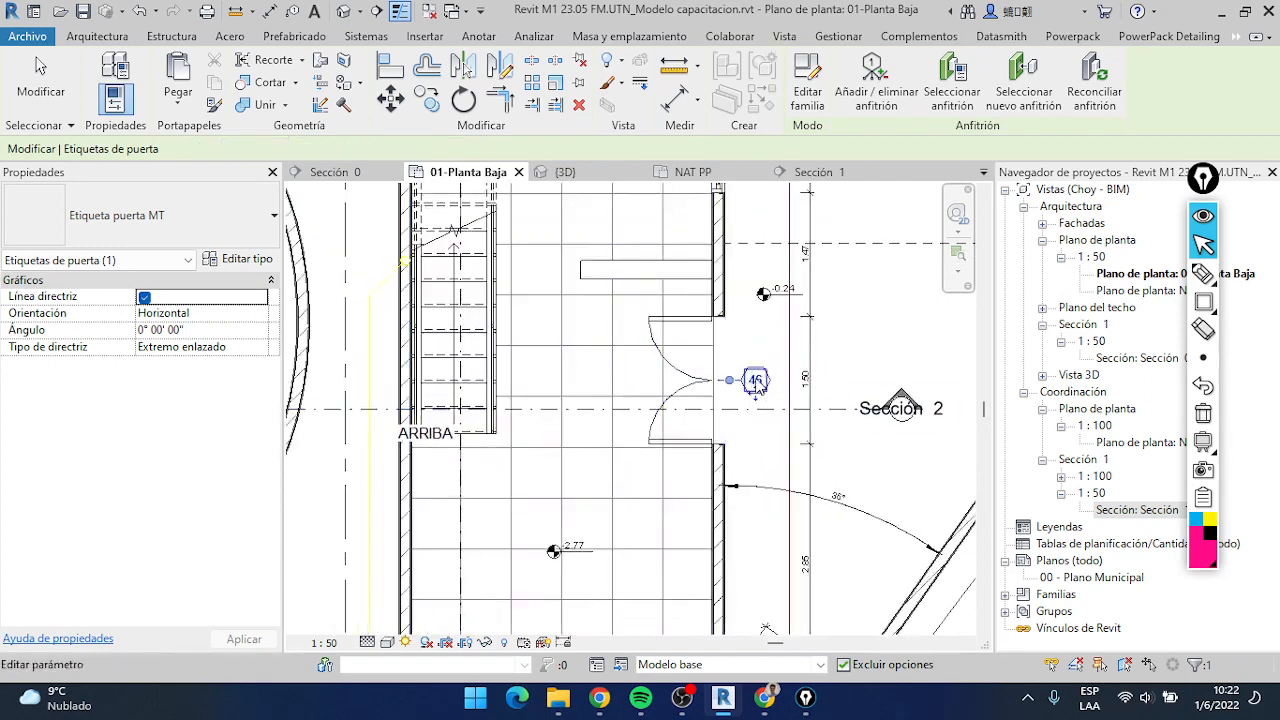
left_click(101, 222)
left_click(105, 221)
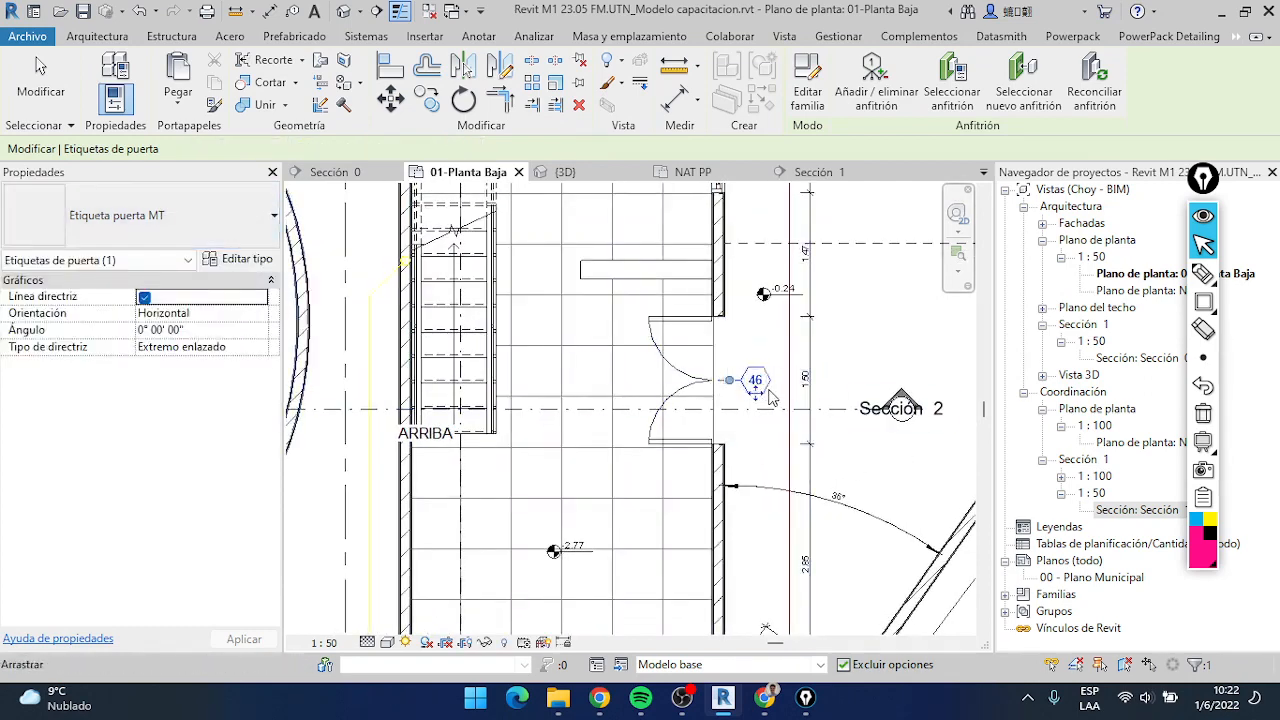
scroll(770, 398, "up", 3)
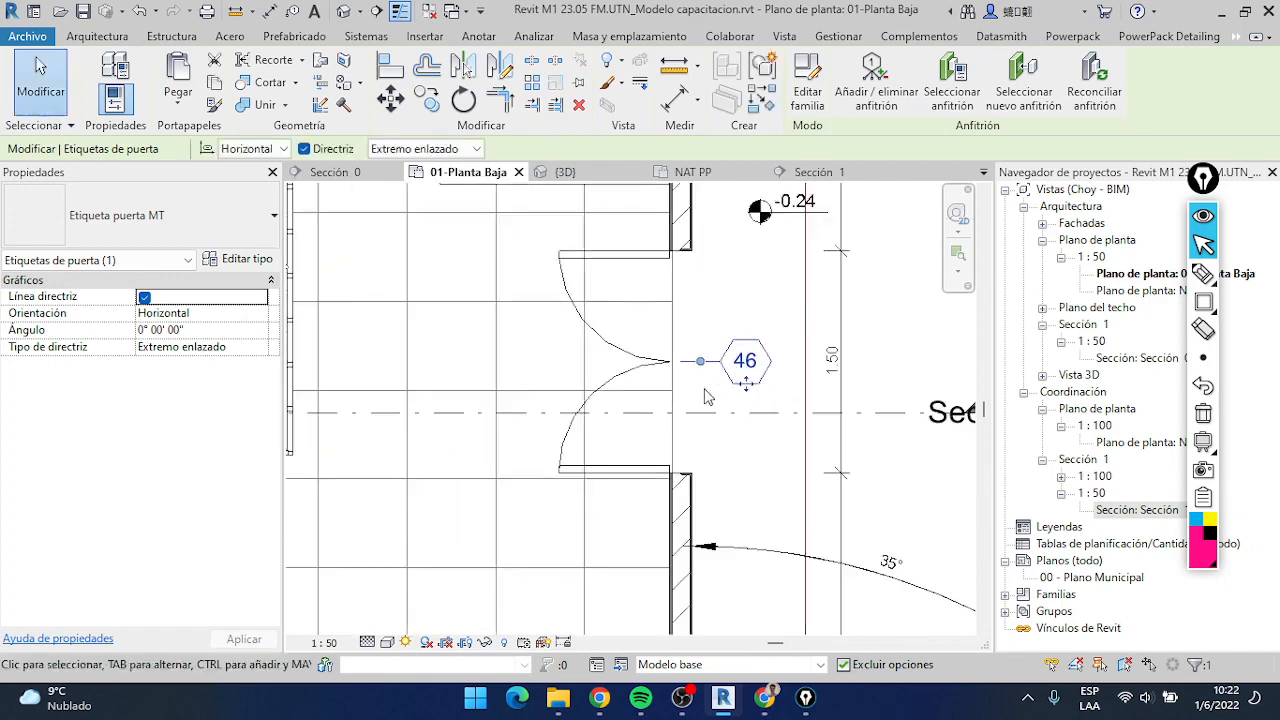
scroll(650, 415, "up", 2)
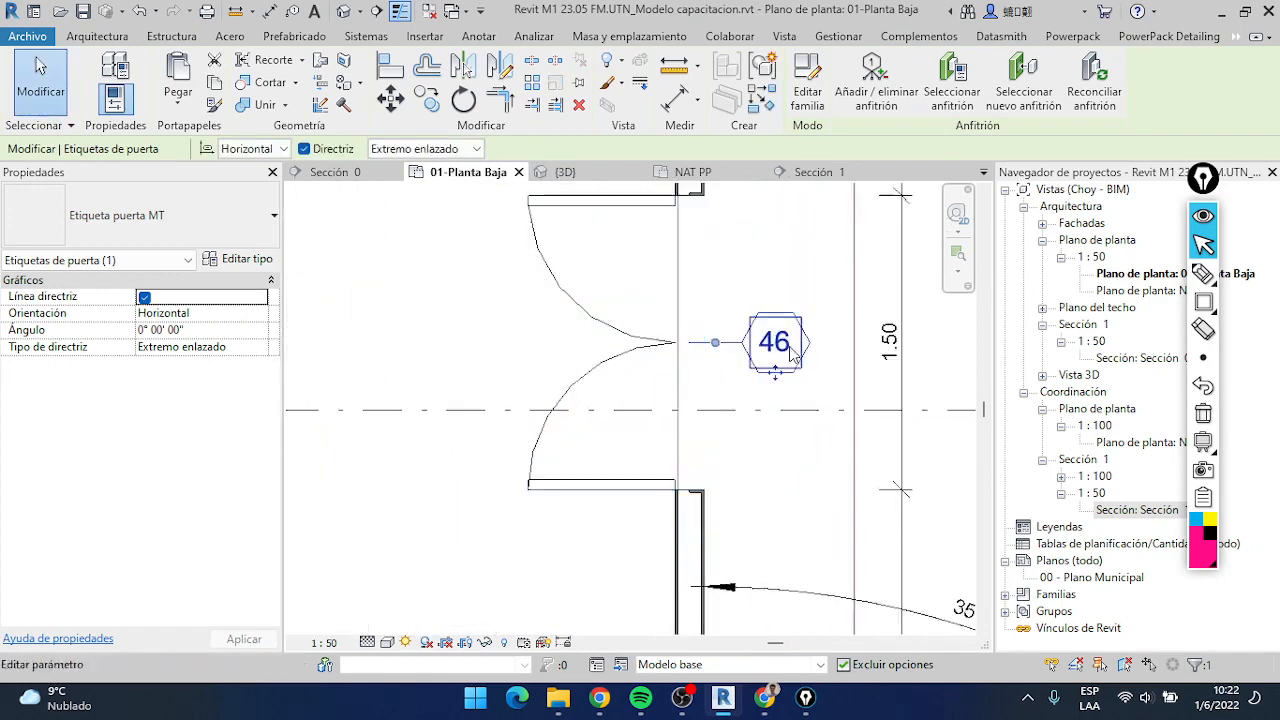
Set Marca de tipo to PV1 in the type properties of the double door beside the Sección 2 line
left_click(674, 350)
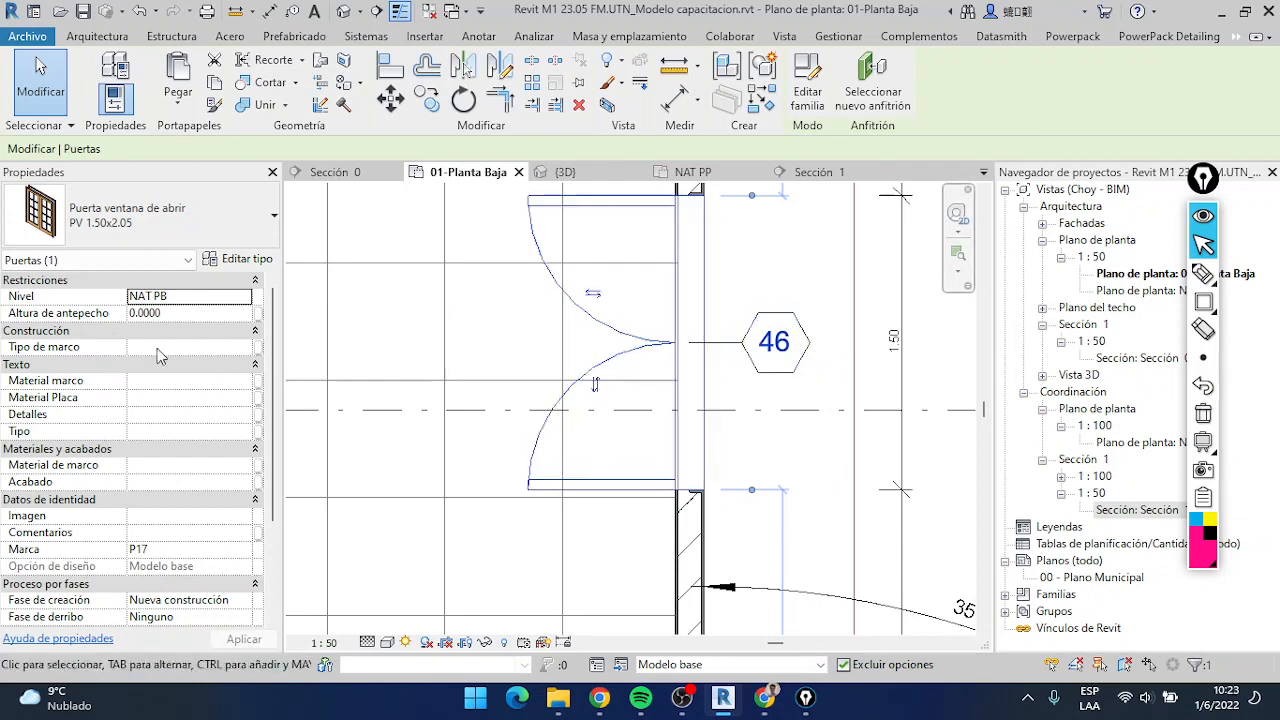
scroll(99, 340, "down", 3)
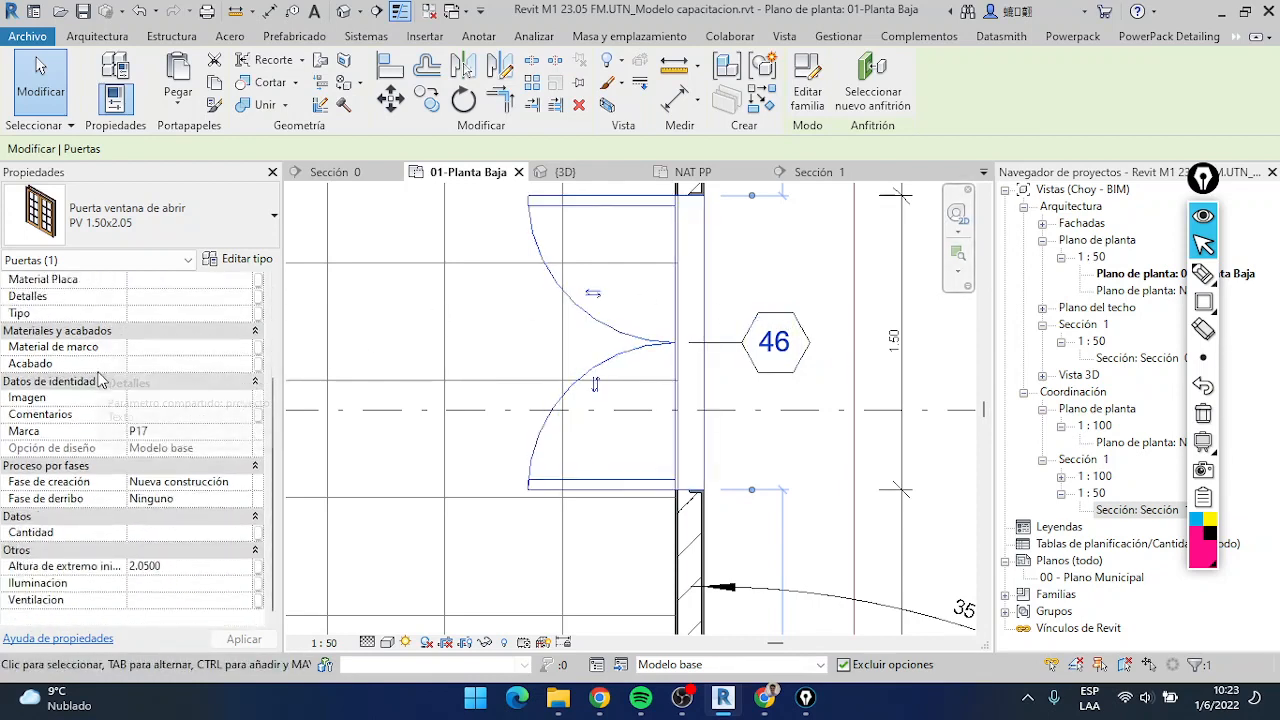
scroll(113, 518, "up", 3)
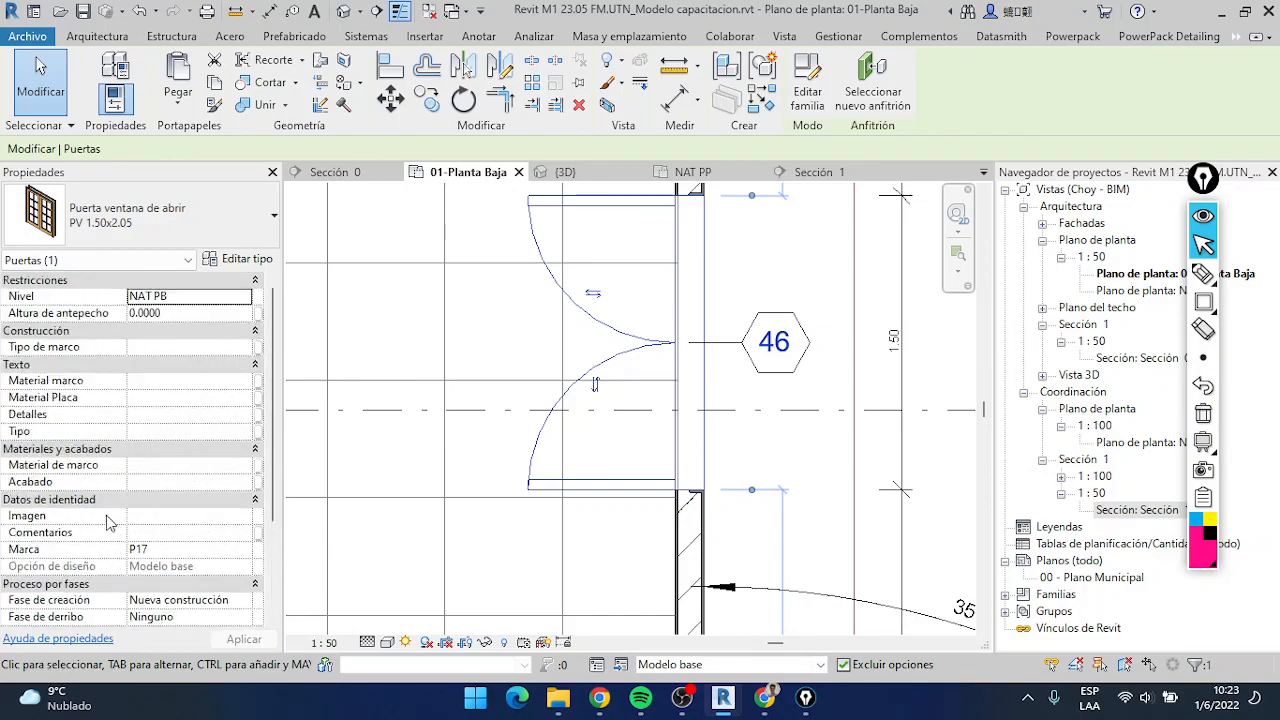
scroll(110, 522, "down", 3)
scroll(110, 522, "up", 3)
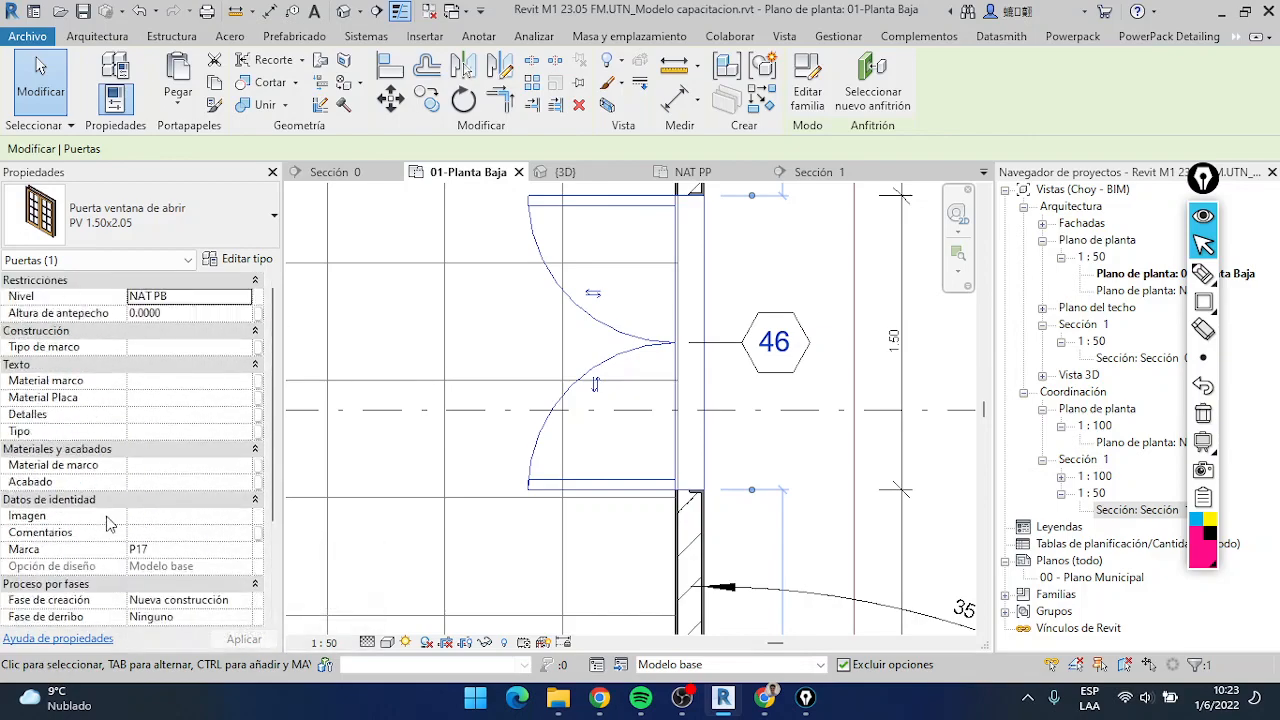
left_click(240, 258)
scroll(860, 371, "down", 1)
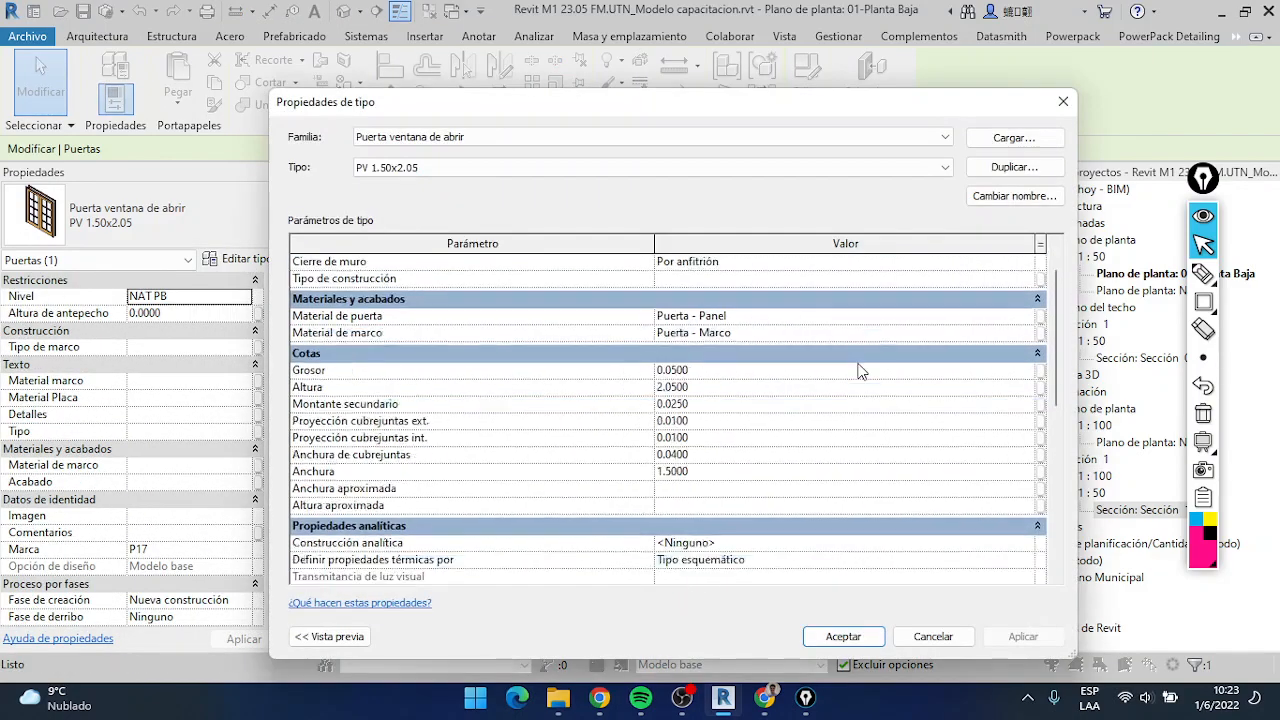
scroll(860, 371, "down", 6)
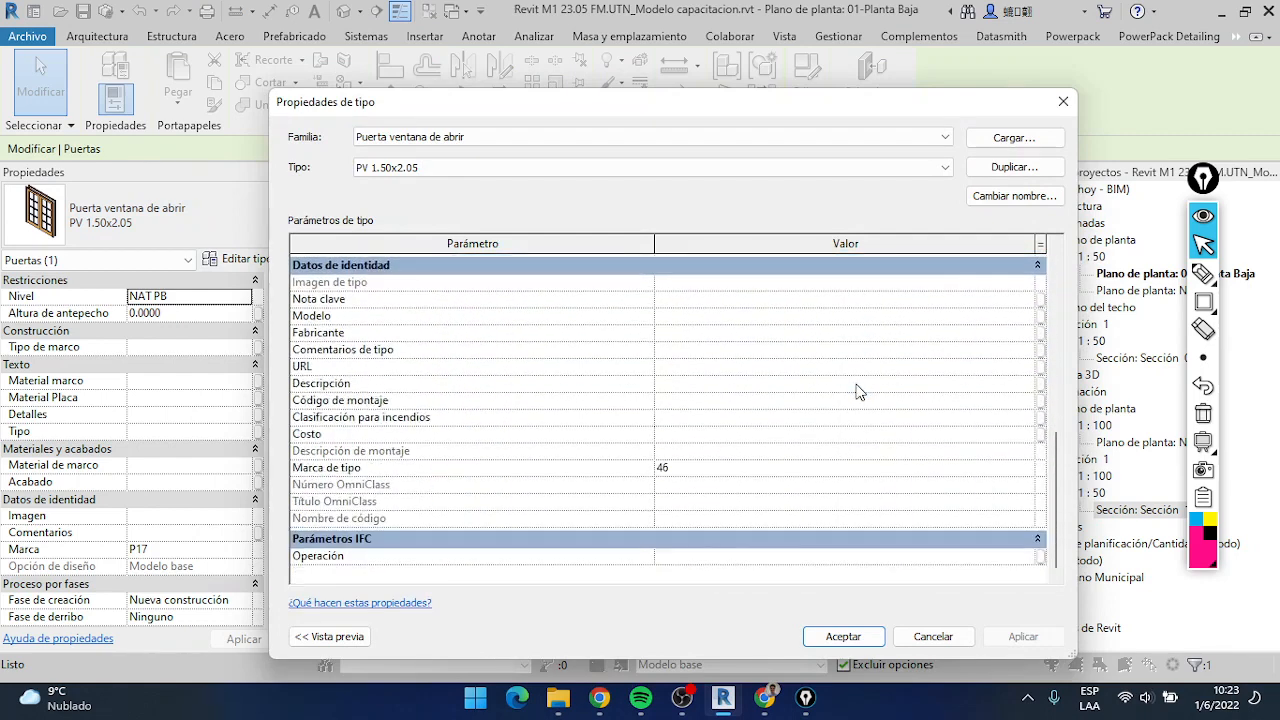
left_click(1203, 301)
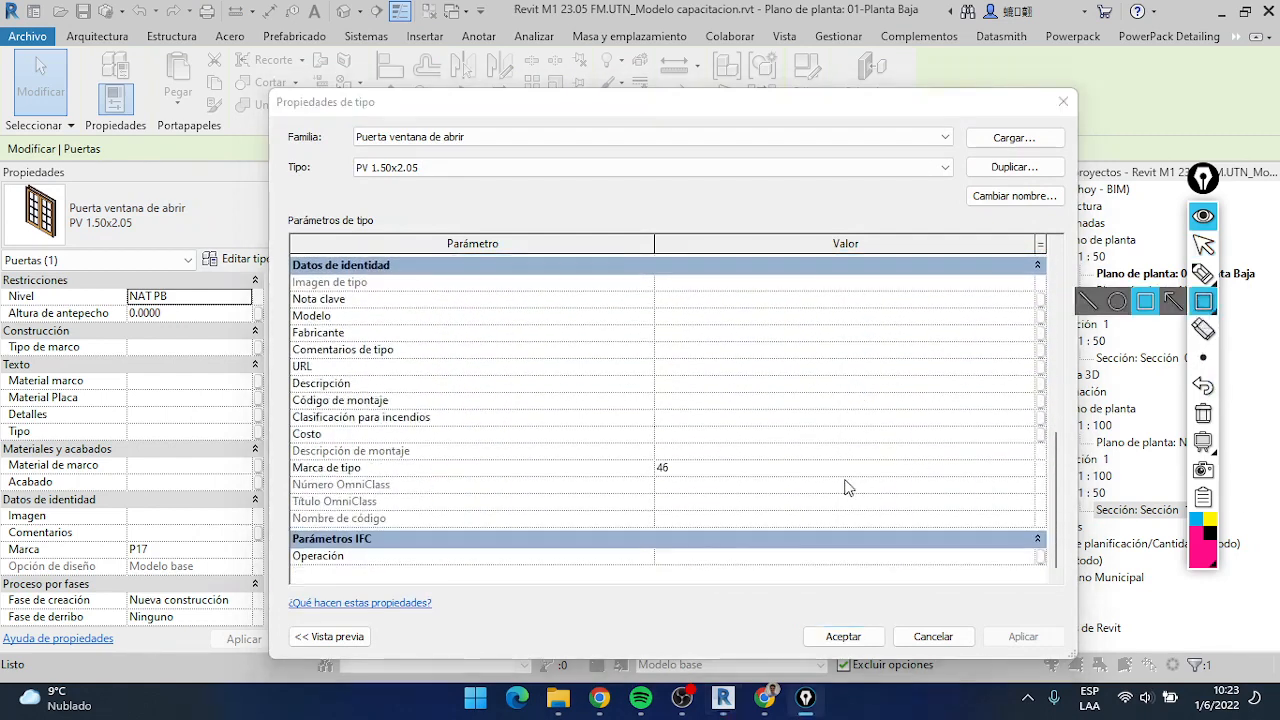
left_click_drag(1036, 482, 285, 457)
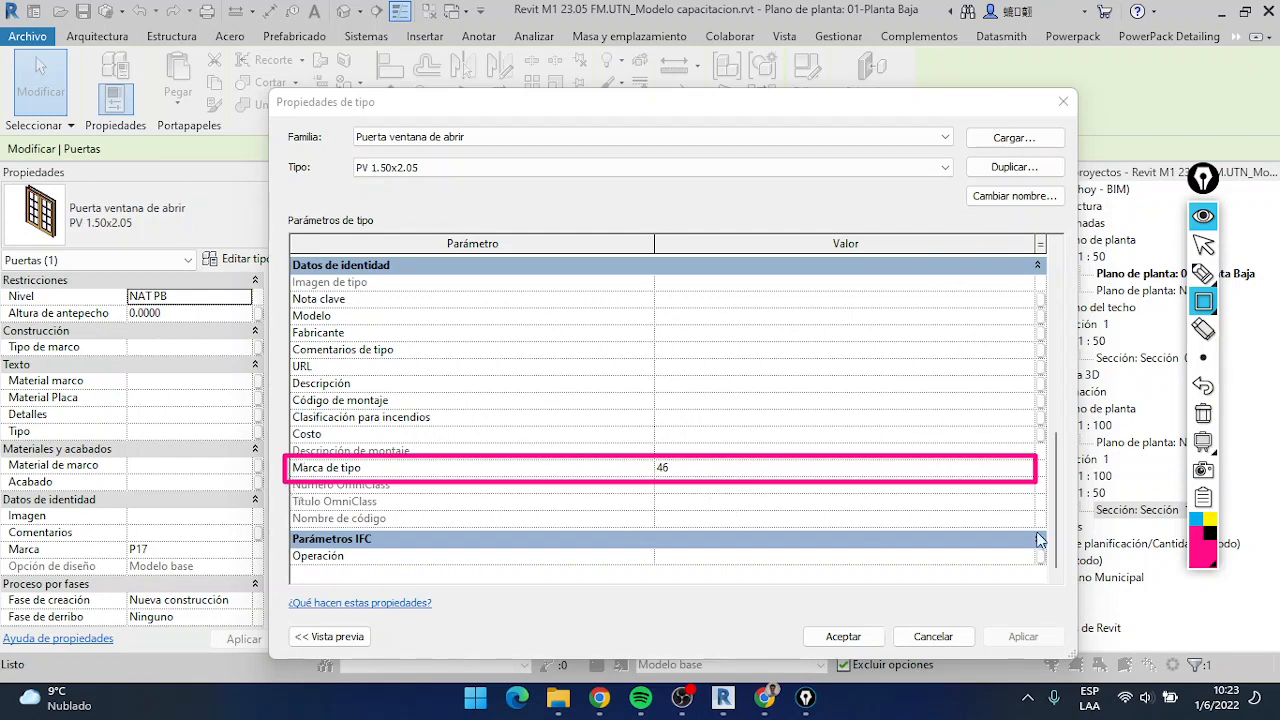
left_click(1203, 246)
left_click(669, 478)
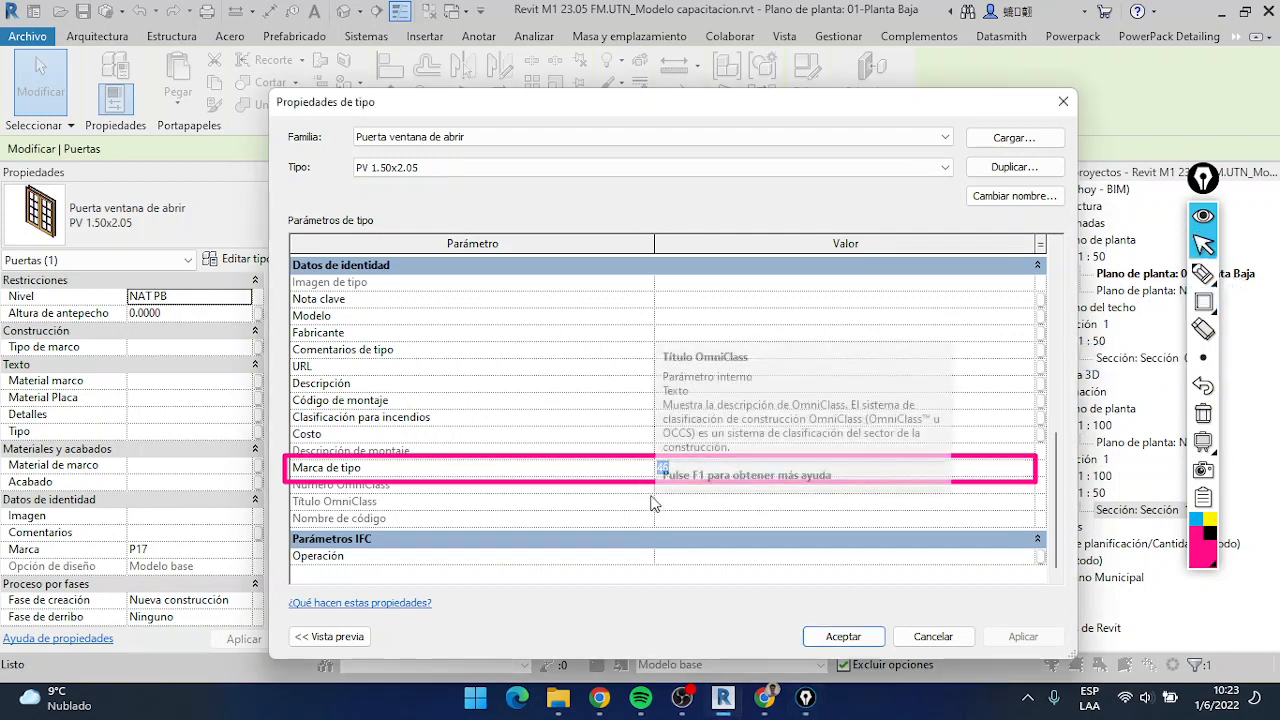
type("pv")
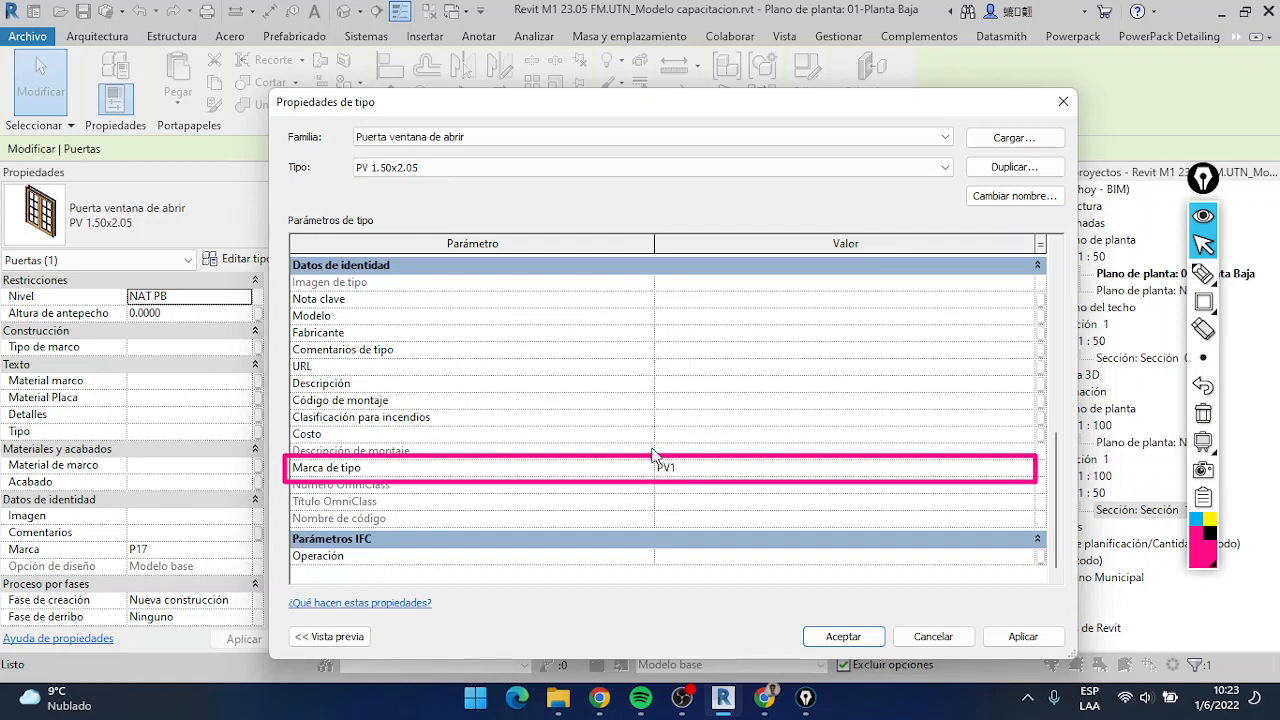
left_click(1203, 415)
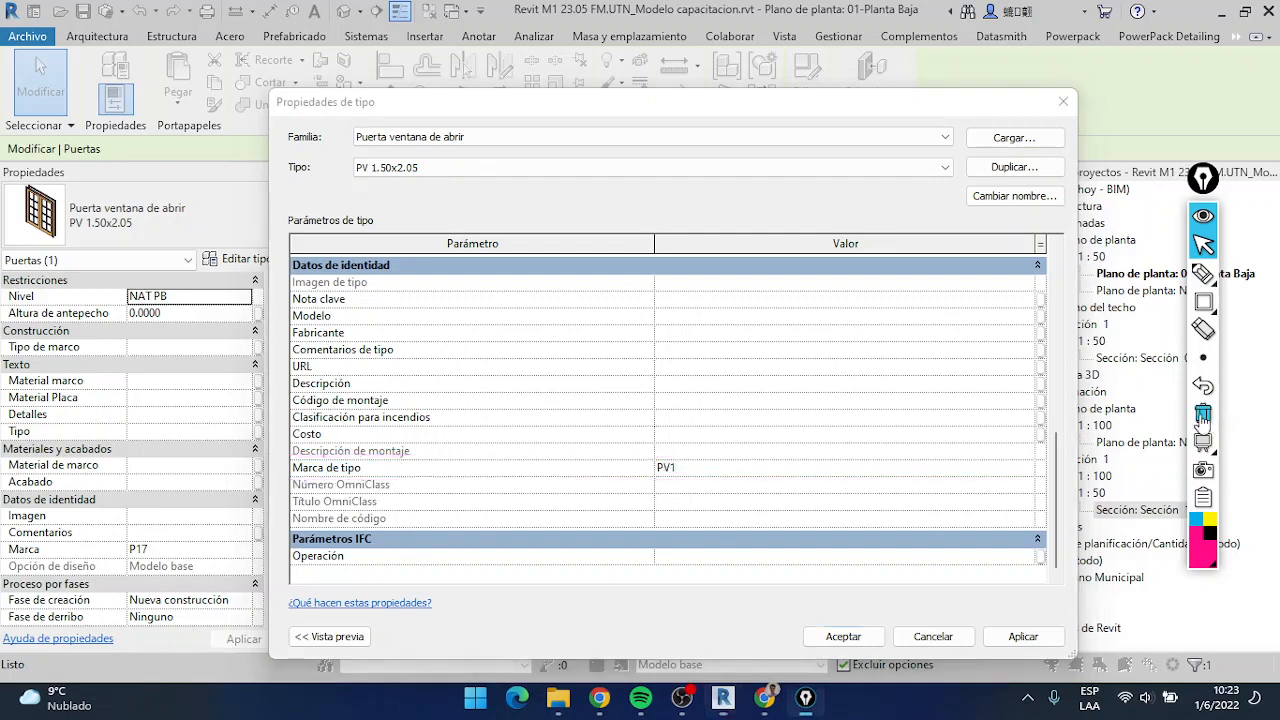
left_click(842, 636)
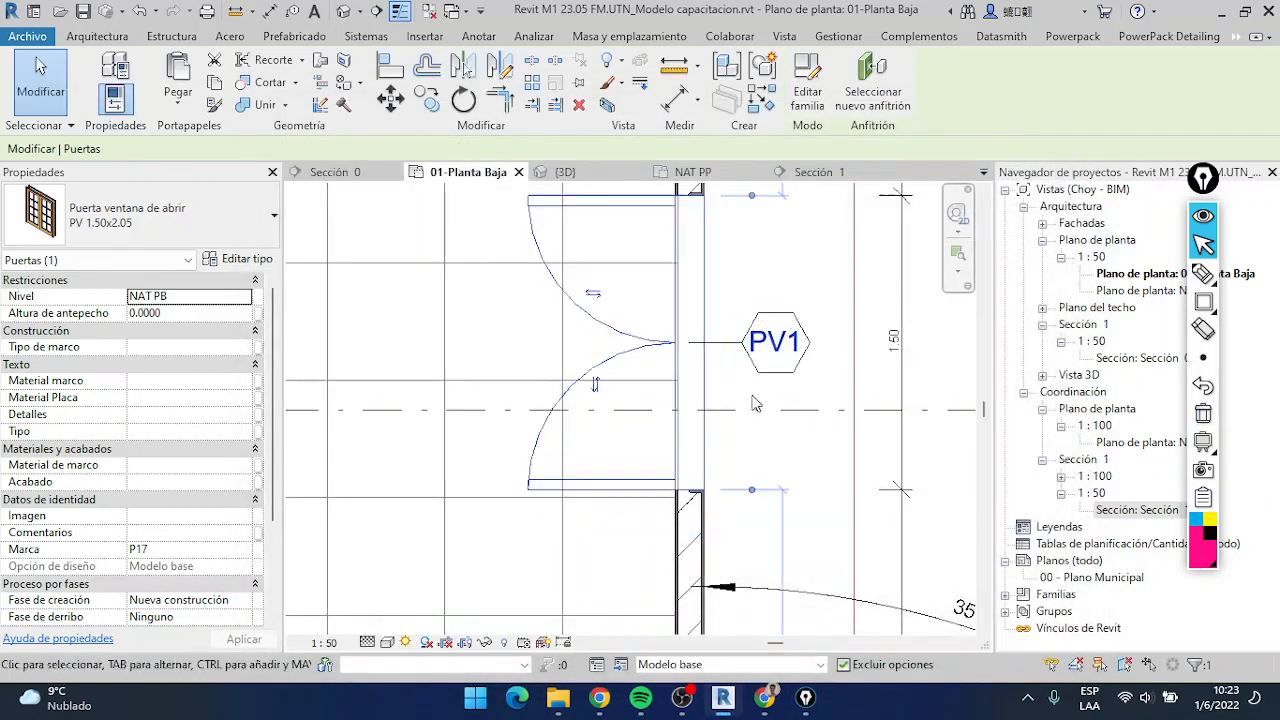
Examine the Marca de tipo parameter in the type properties of the 1.50x2.00 sliding door in the lower wall
scroll(709, 408, "down", 3)
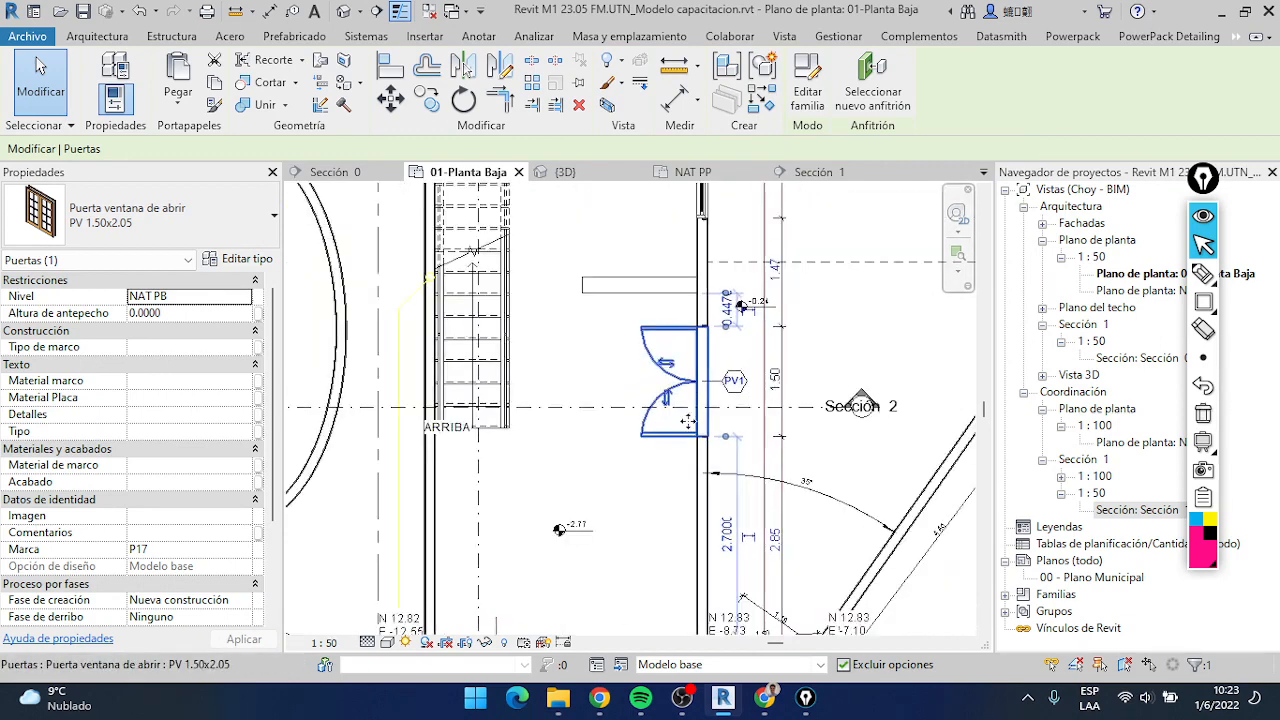
middle_click_drag(686, 422, 757, 254)
scroll(580, 497, "up", 5)
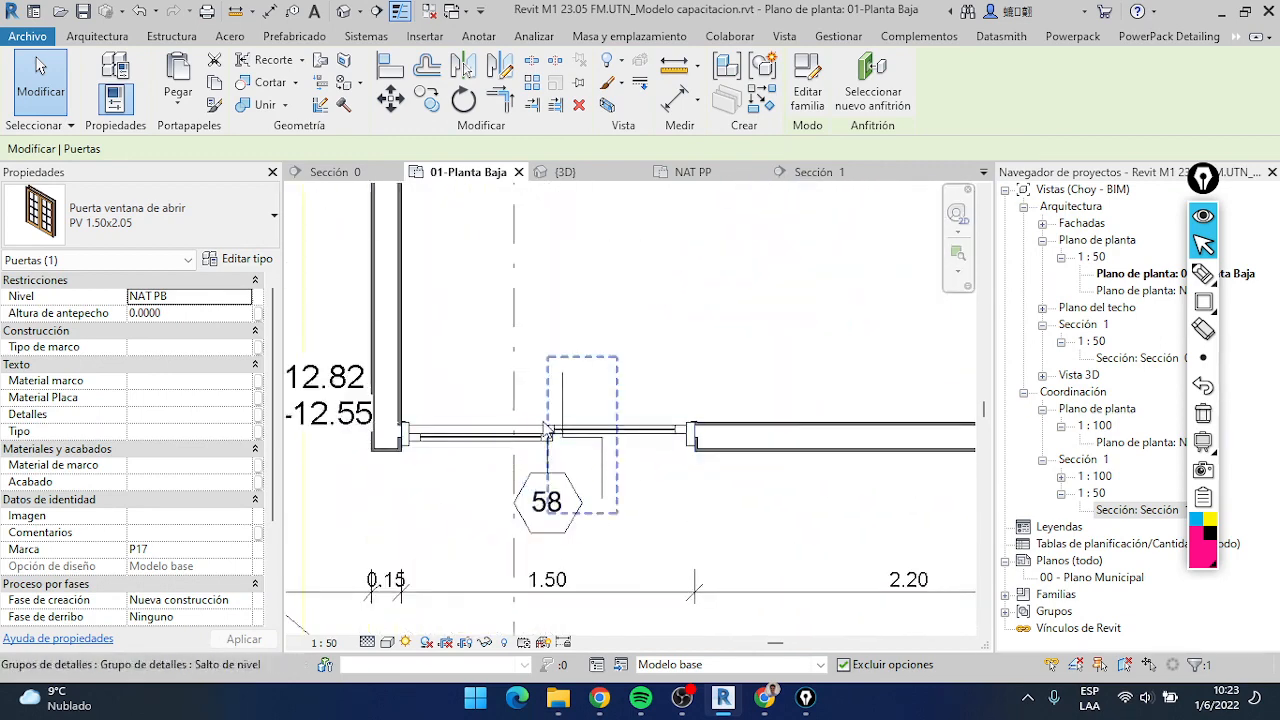
left_click(559, 528)
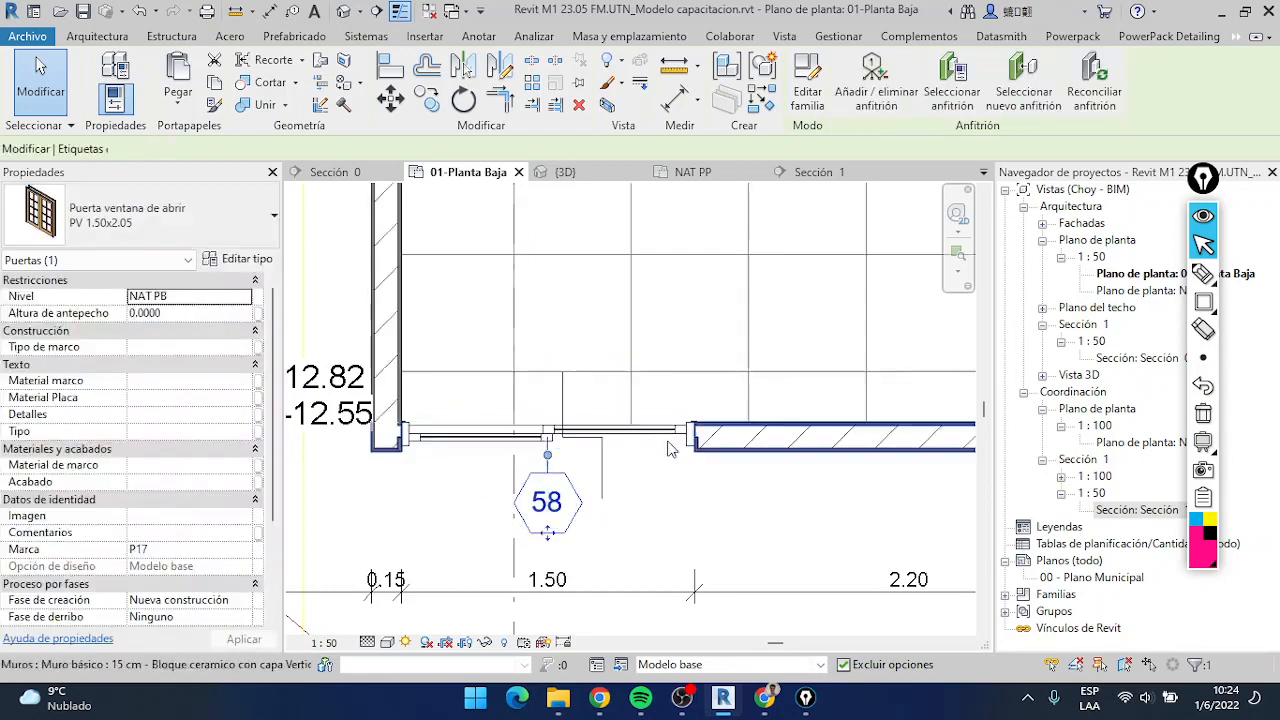
left_click(670, 448)
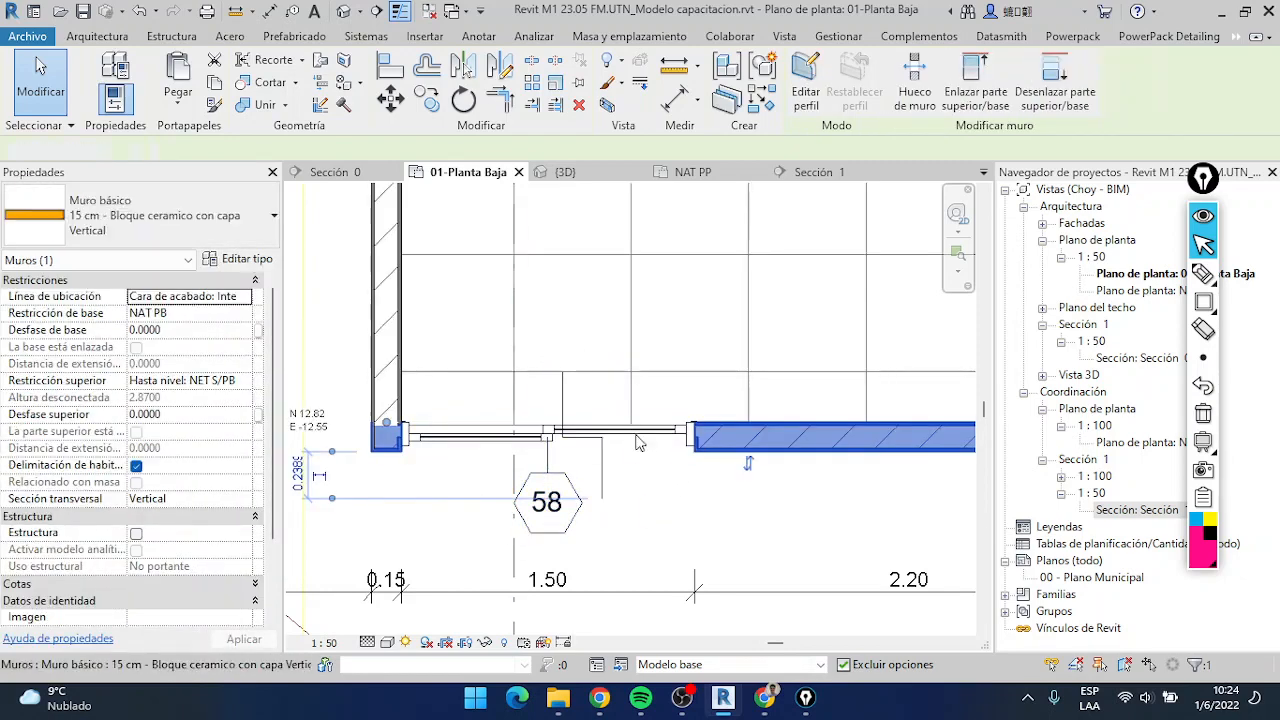
key("Escape")
left_click(634, 441)
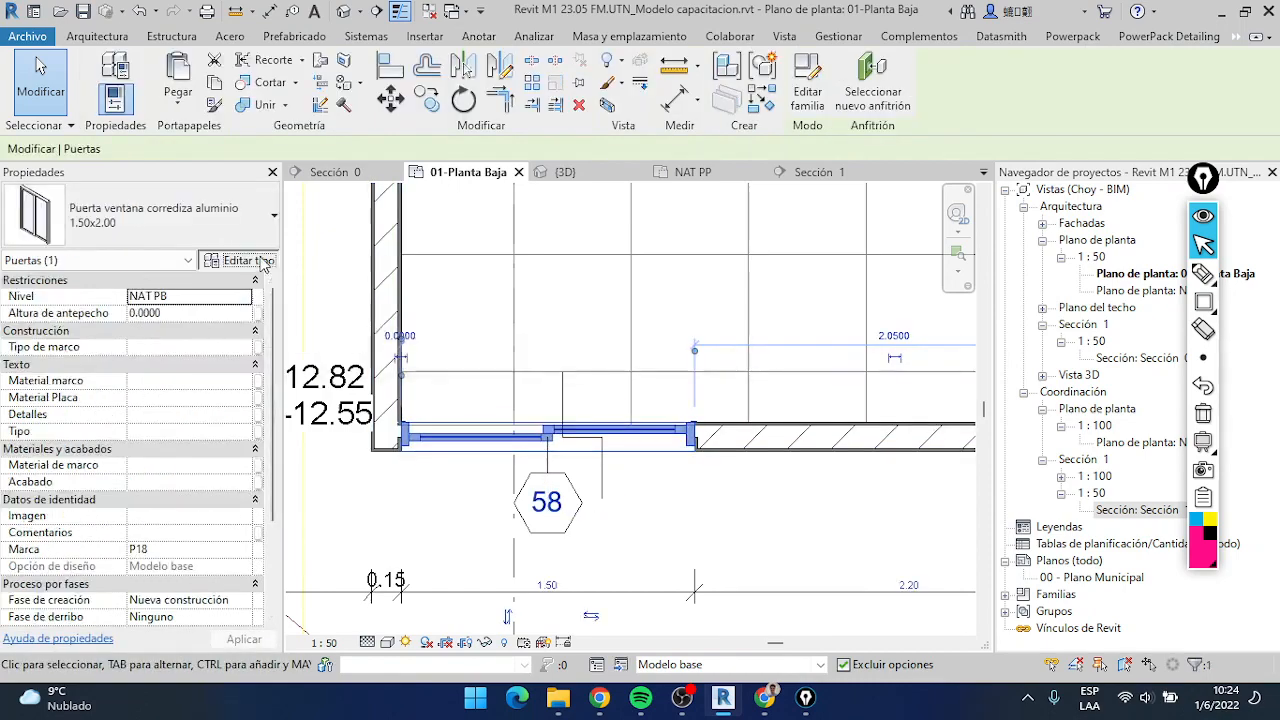
left_click(245, 259)
scroll(728, 430, "down", 5)
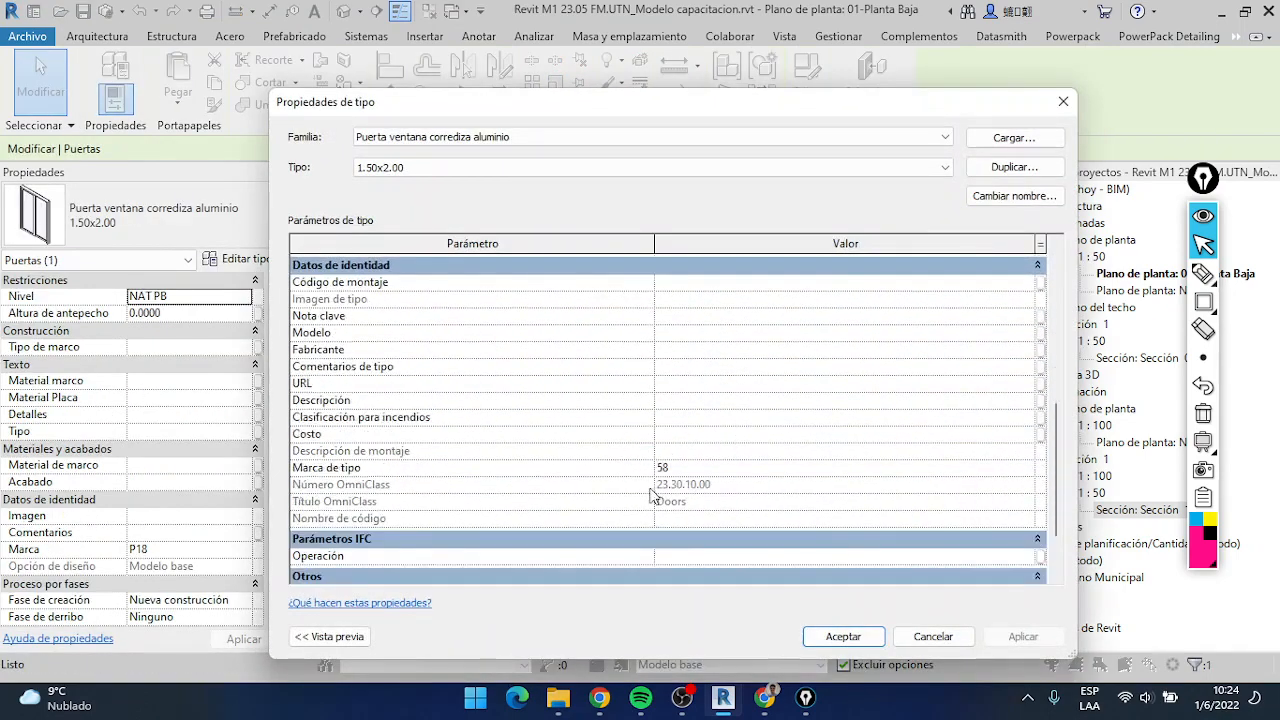
key("Return")
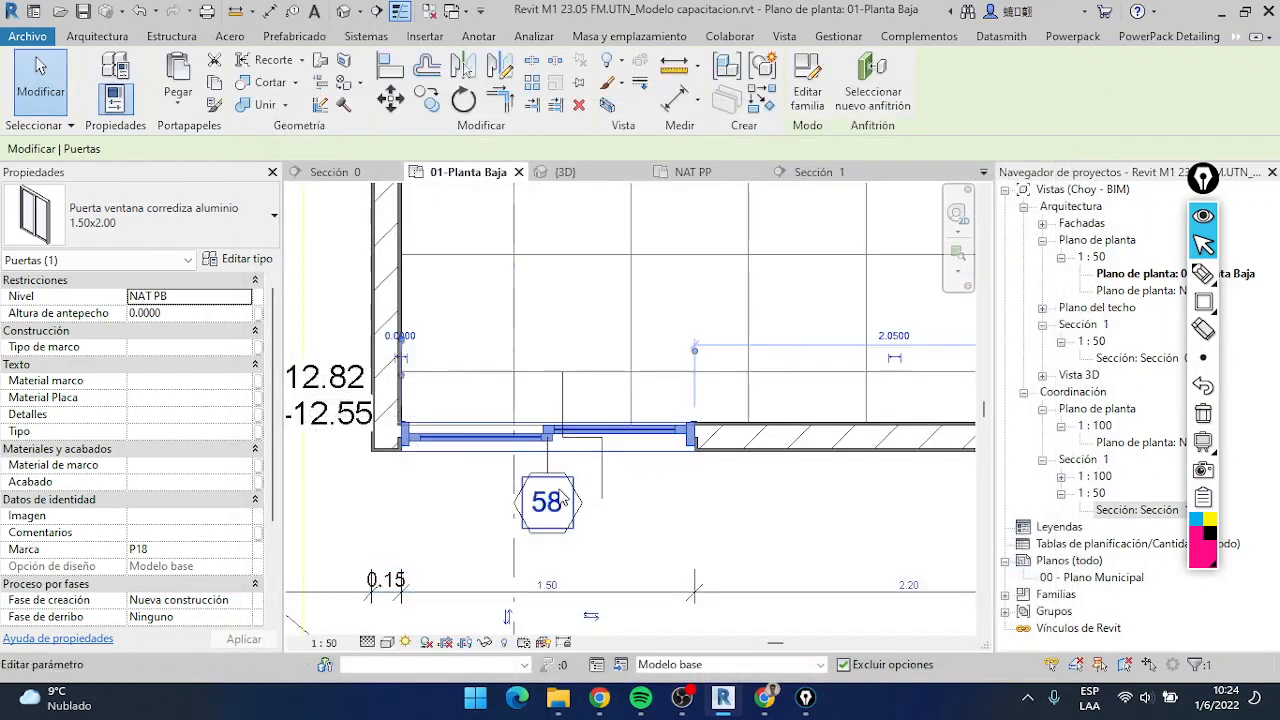
Open the type mark for editing directly in the lower-wall sliding door's tag
key("Escape")
left_click(575, 533)
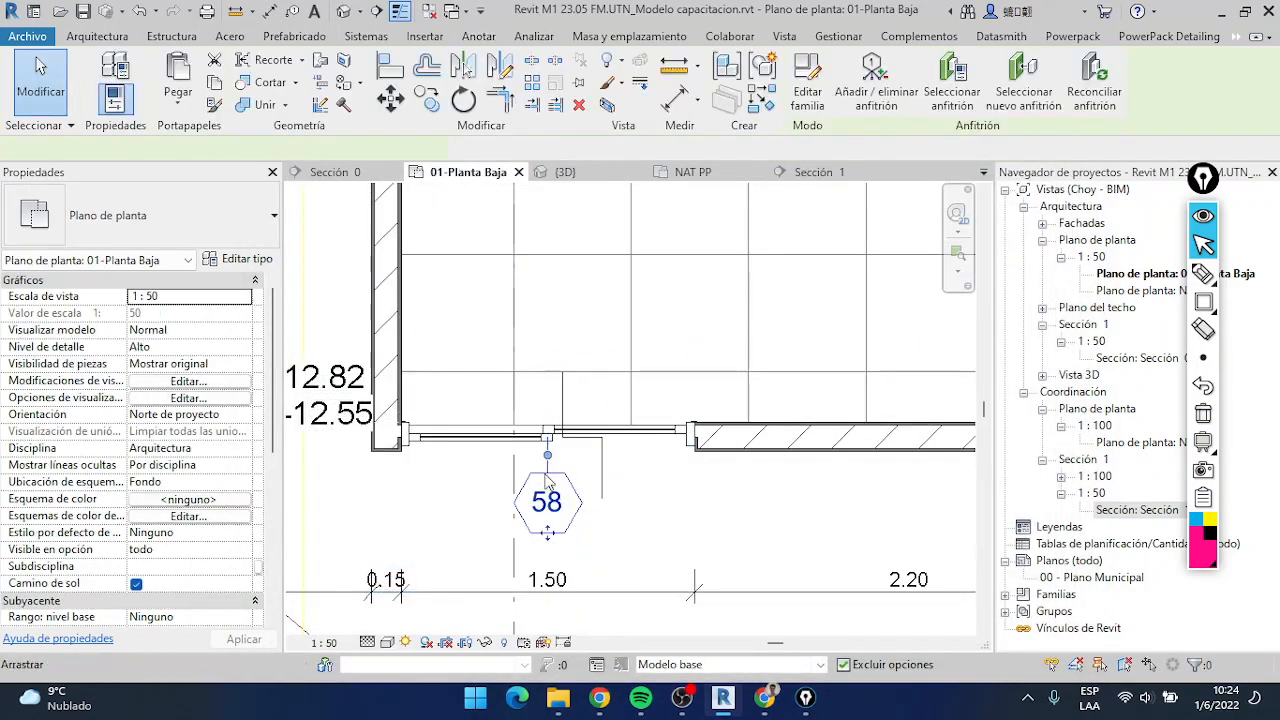
left_click(568, 508)
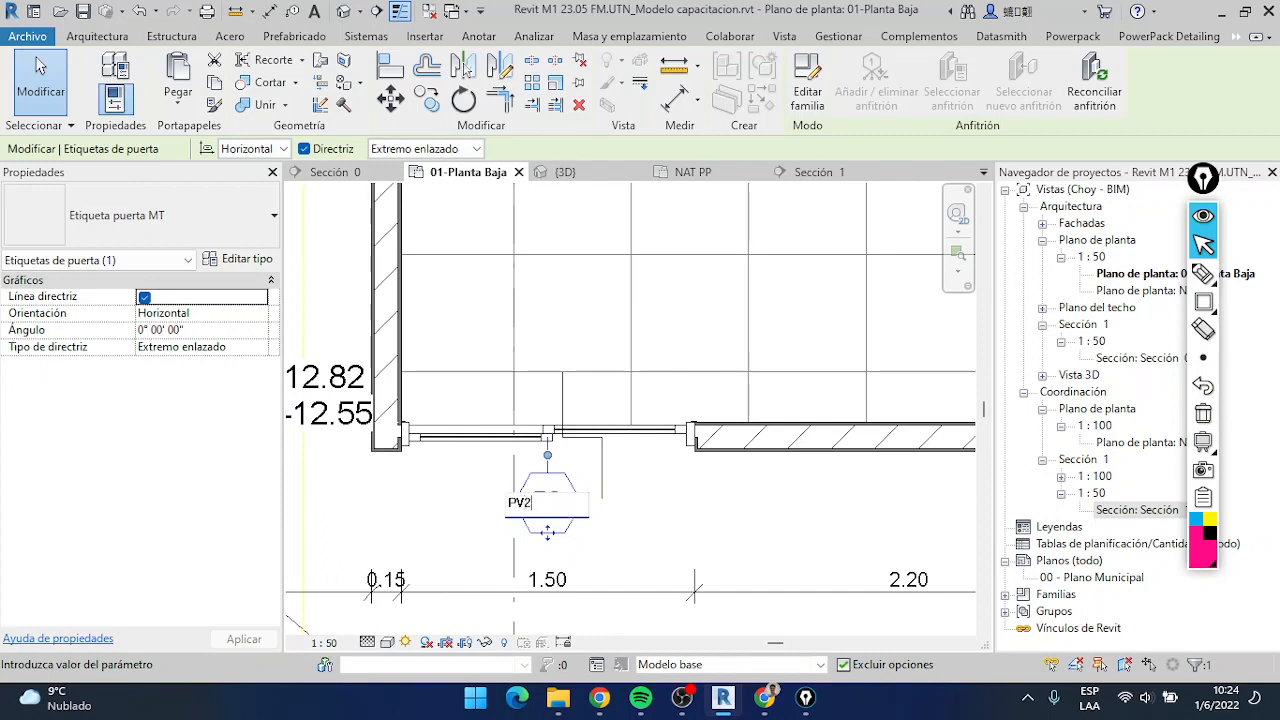
Set the type mark of the lower-wall sliding door to PV2 through its tag and accept the type parameter change
key("Return")
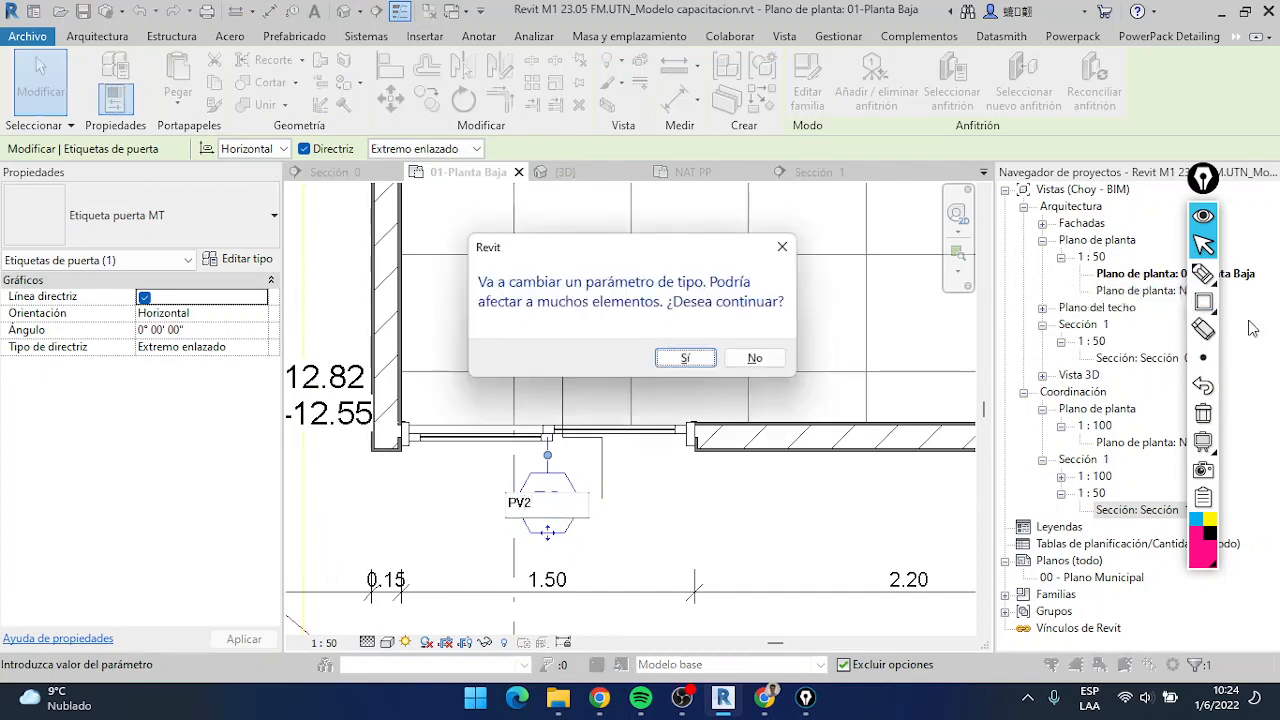
left_click(1203, 301)
mouse_move(444, 218)
left_mouse_down()
mouse_move(464, 246)
mouse_move(834, 398)
left_mouse_up()
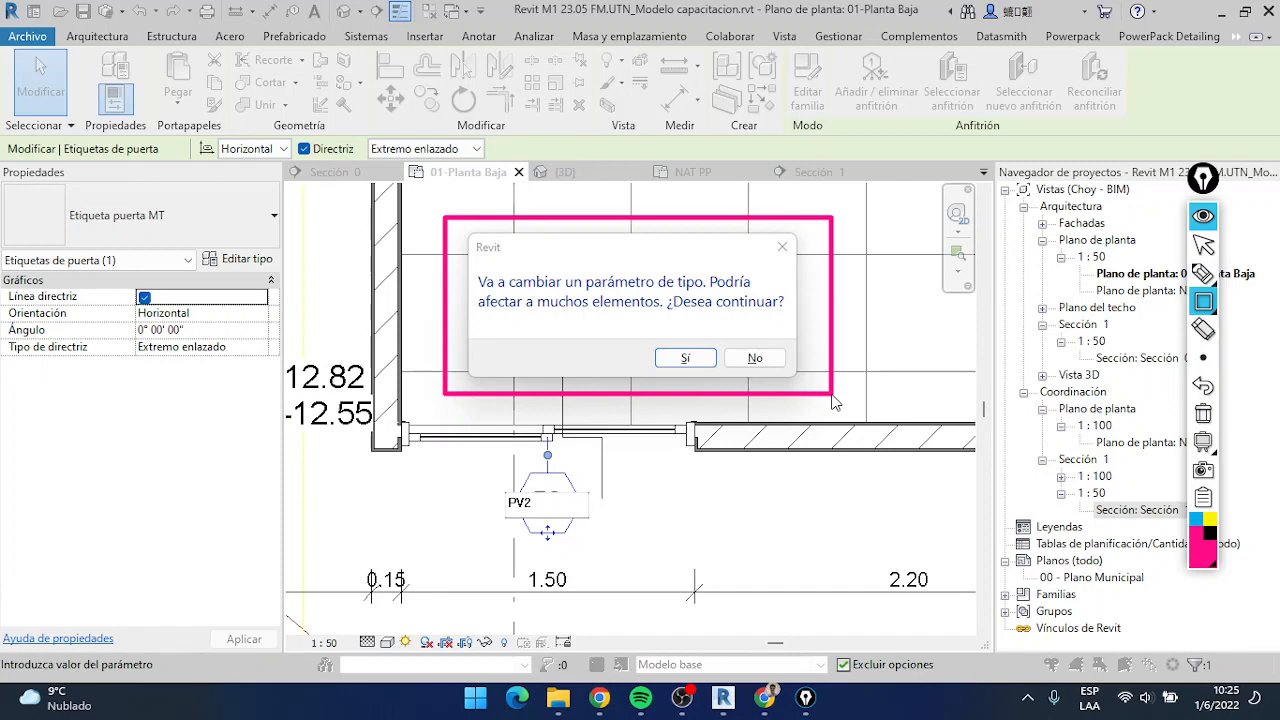
left_click(1203, 245)
left_click(1203, 413)
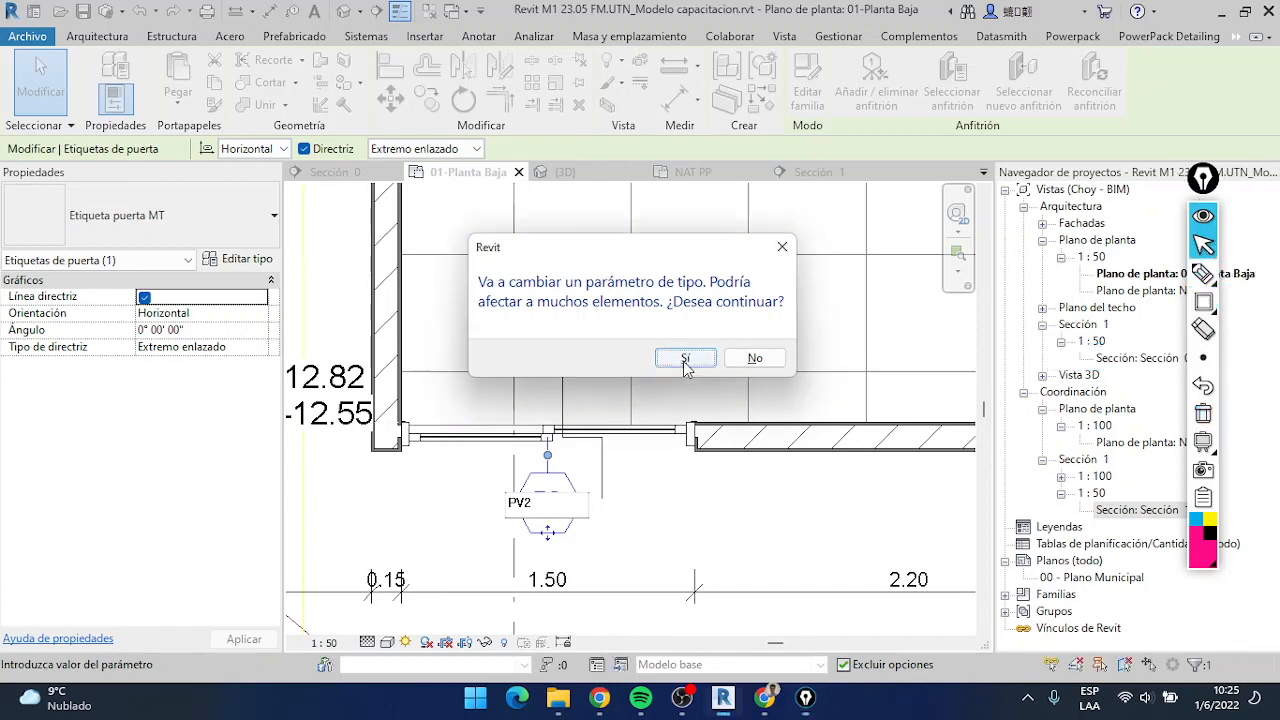
left_click(755, 359)
scroll(635, 400, "down", 4)
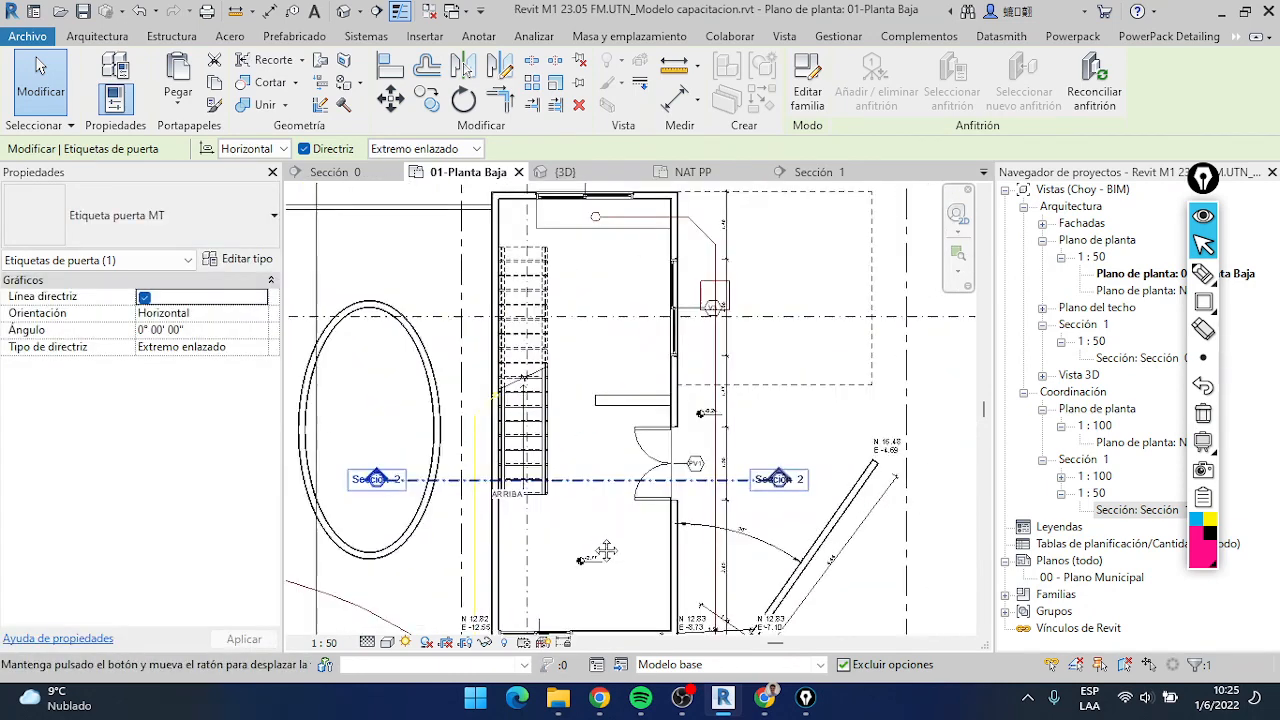
Set the type mark of the 2.00 m wide window above the double door to V1 through its tag
scroll(745, 300, "up", 5)
double_click(705, 500)
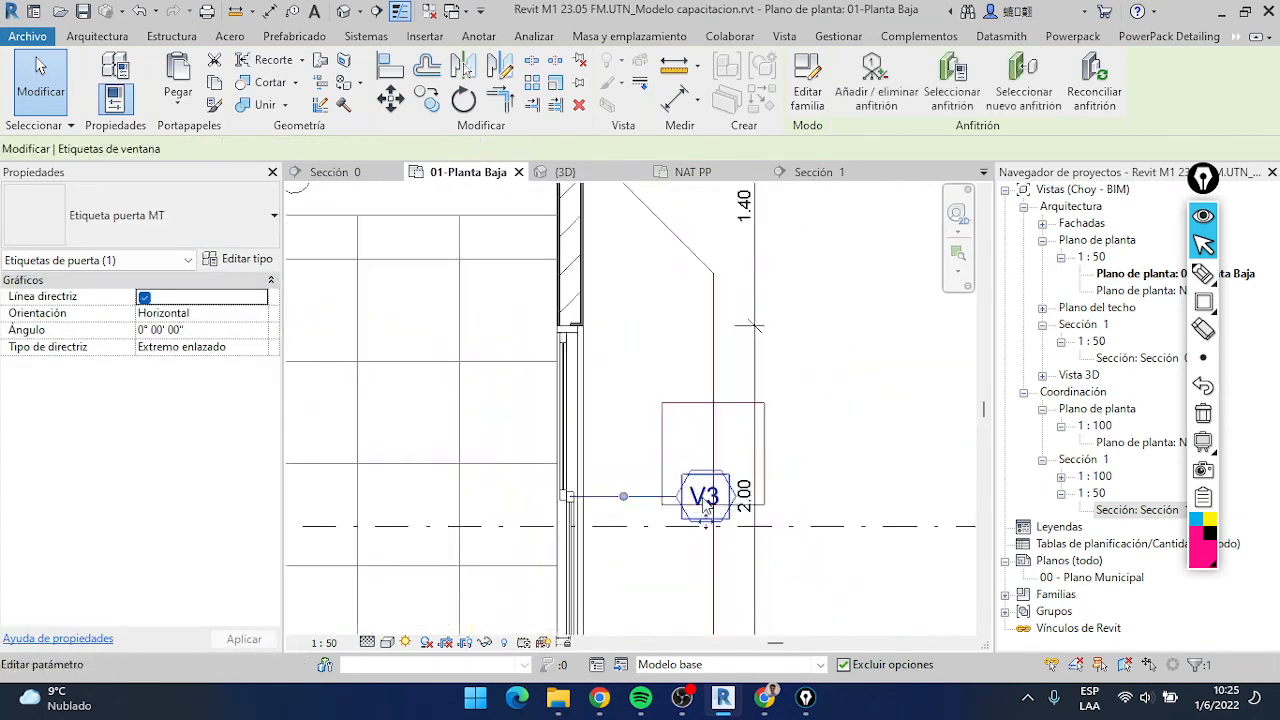
type("V1")
key("Return")
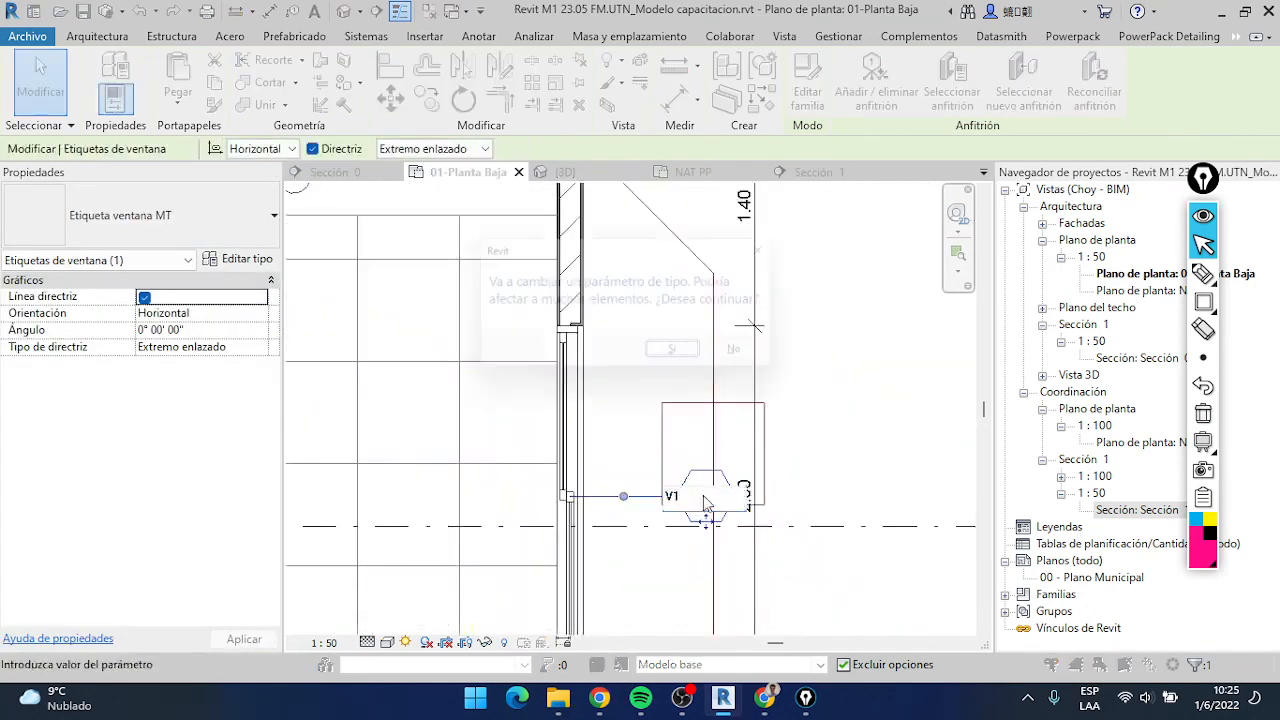
left_click(766, 357)
Set the type mark of the upper-wall window to V2 through its tag and dismiss the warning
scroll(602, 319, "down", 2)
middle_click_drag(596, 320, 678, 420)
double_click(494, 212)
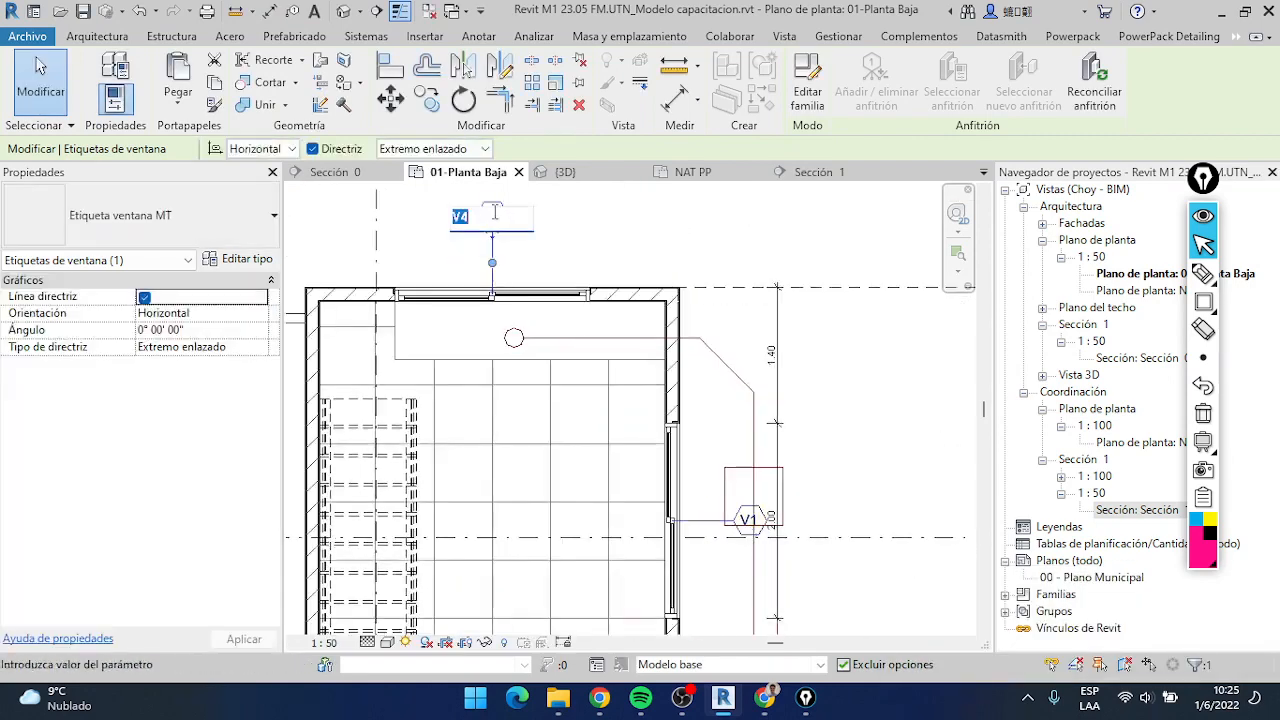
type("V2")
key("Return")
left_click(668, 357)
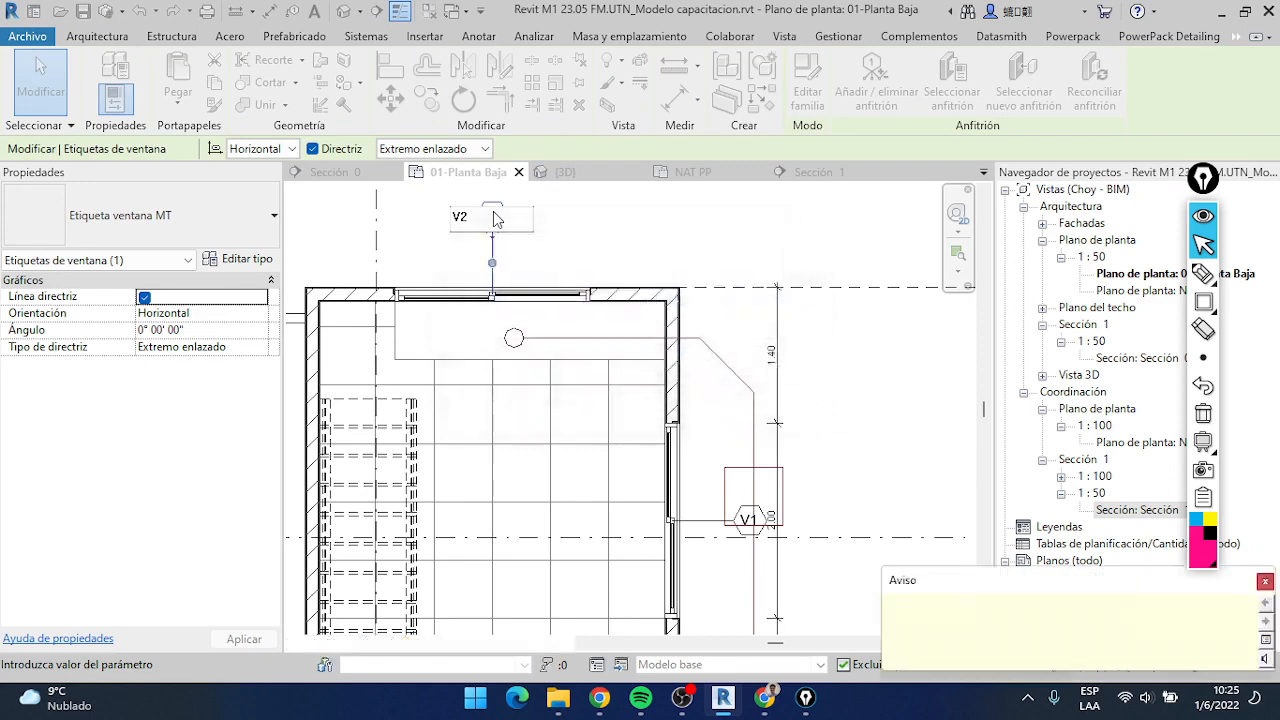
left_click(1265, 583)
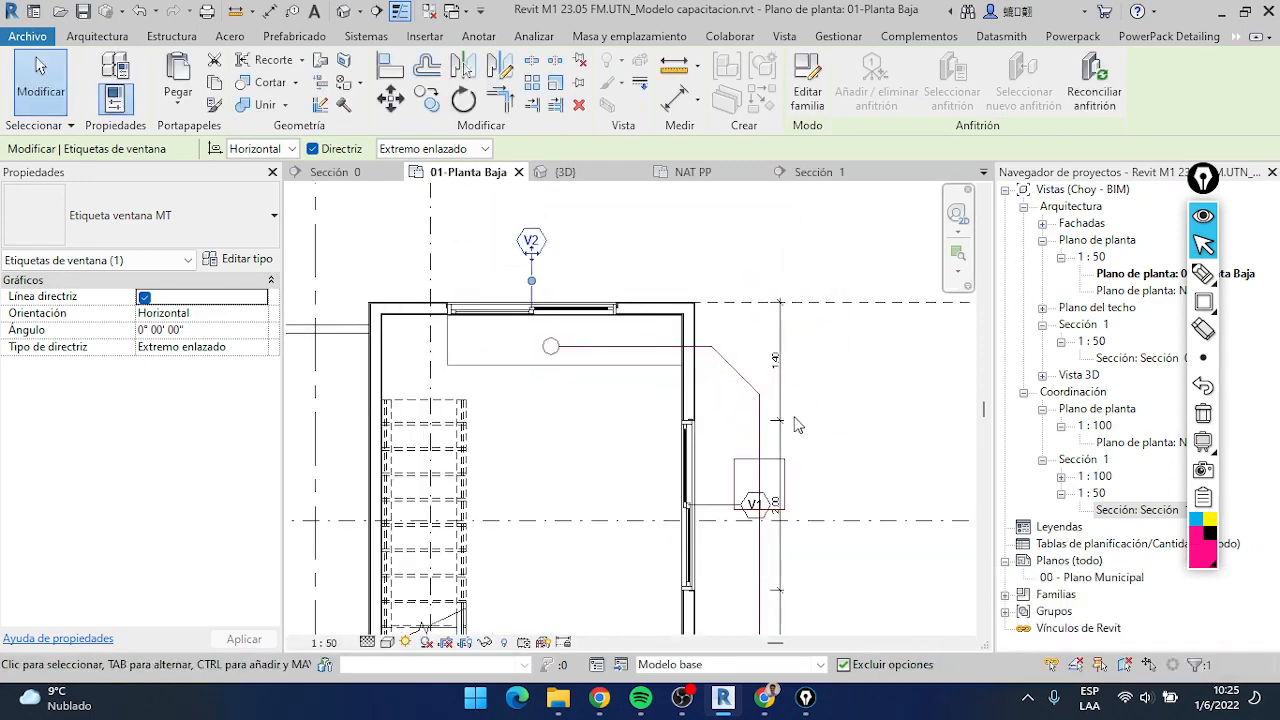
Close the NAT PP and Sección 0 views and bring up the NAT PA floor plan at the terrace wall
scroll(670, 434, "down", 5)
scroll(668, 427, "down", 1)
middle_click_drag(668, 427, 678, 363)
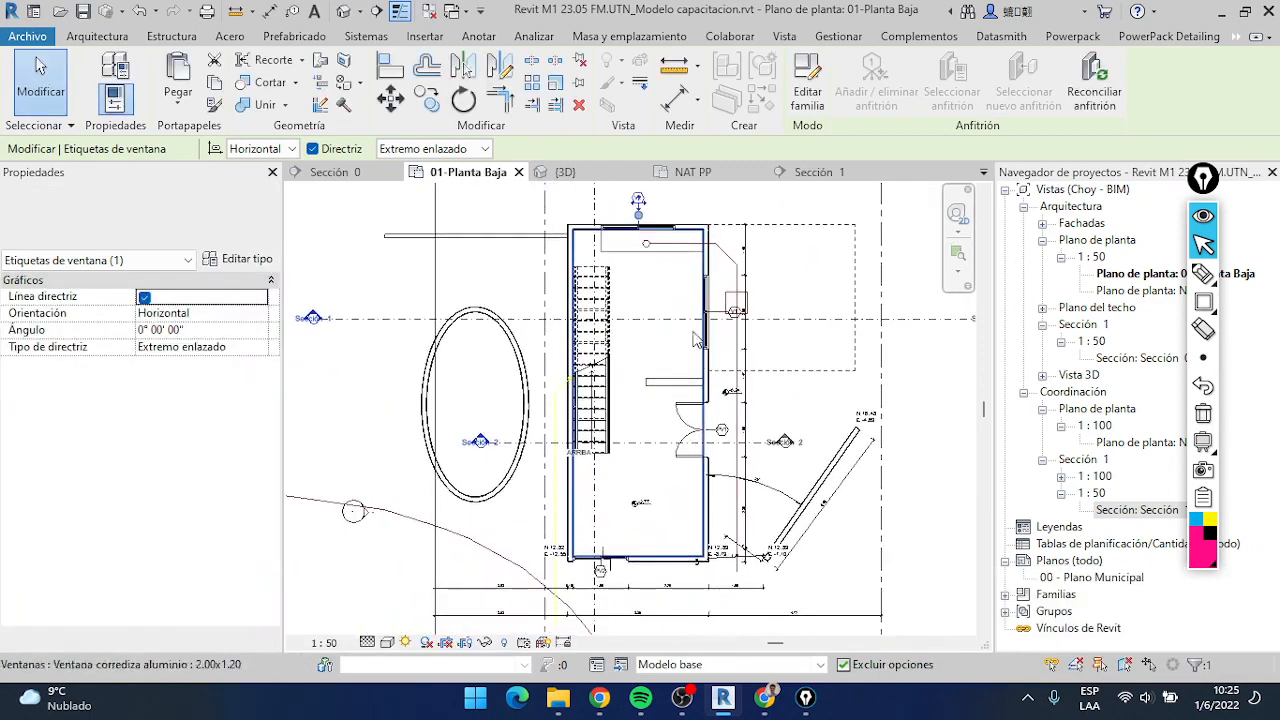
left_click(759, 173)
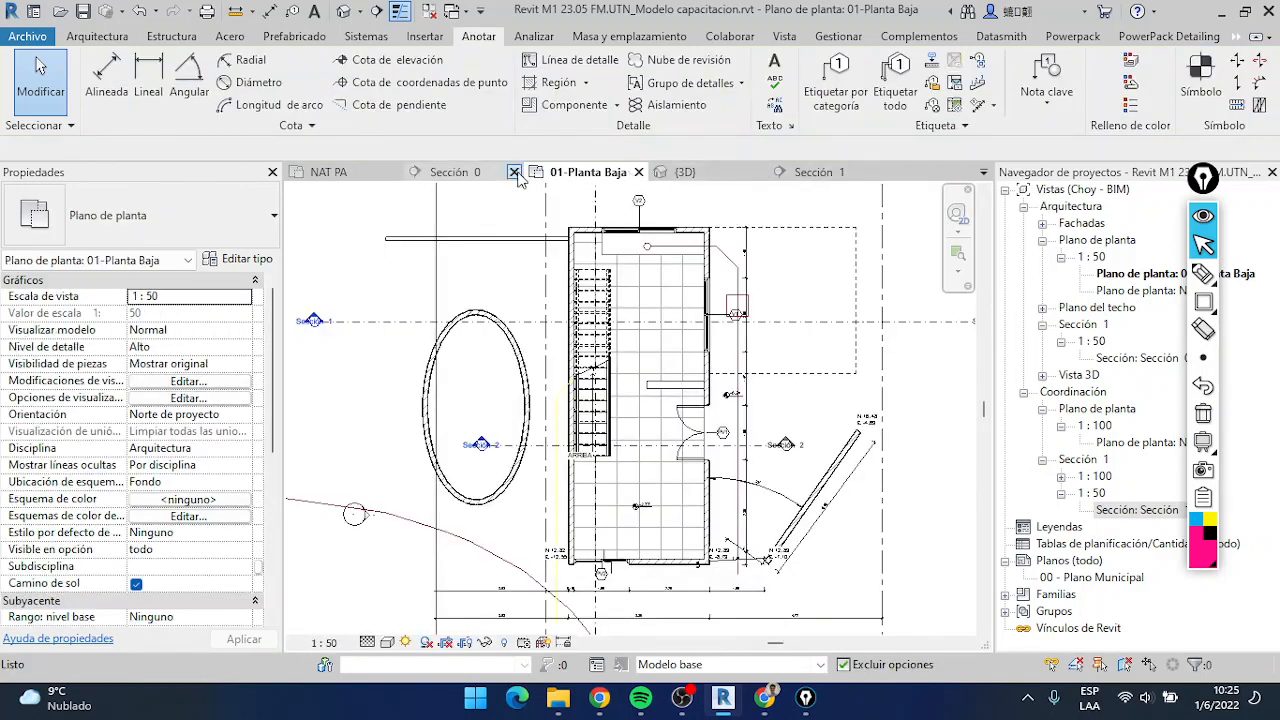
left_click(514, 172)
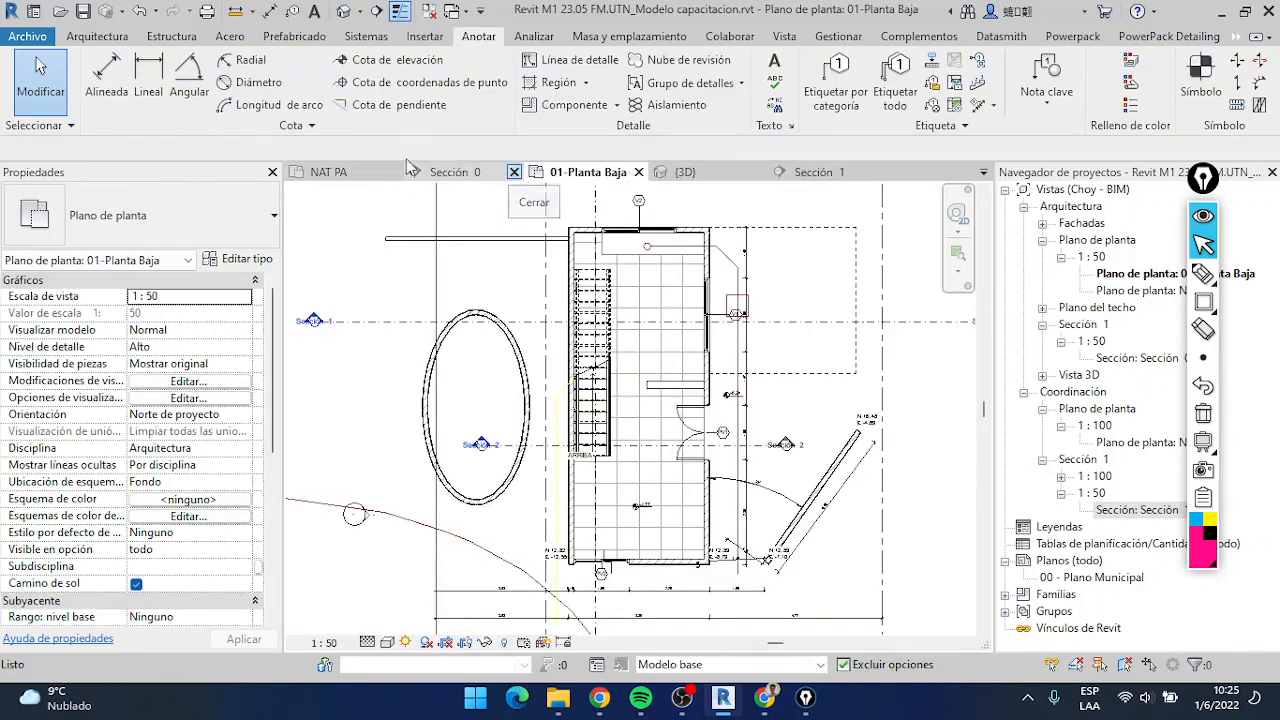
left_click(347, 172)
scroll(514, 499, "up", 2)
scroll(598, 350, "down", 2)
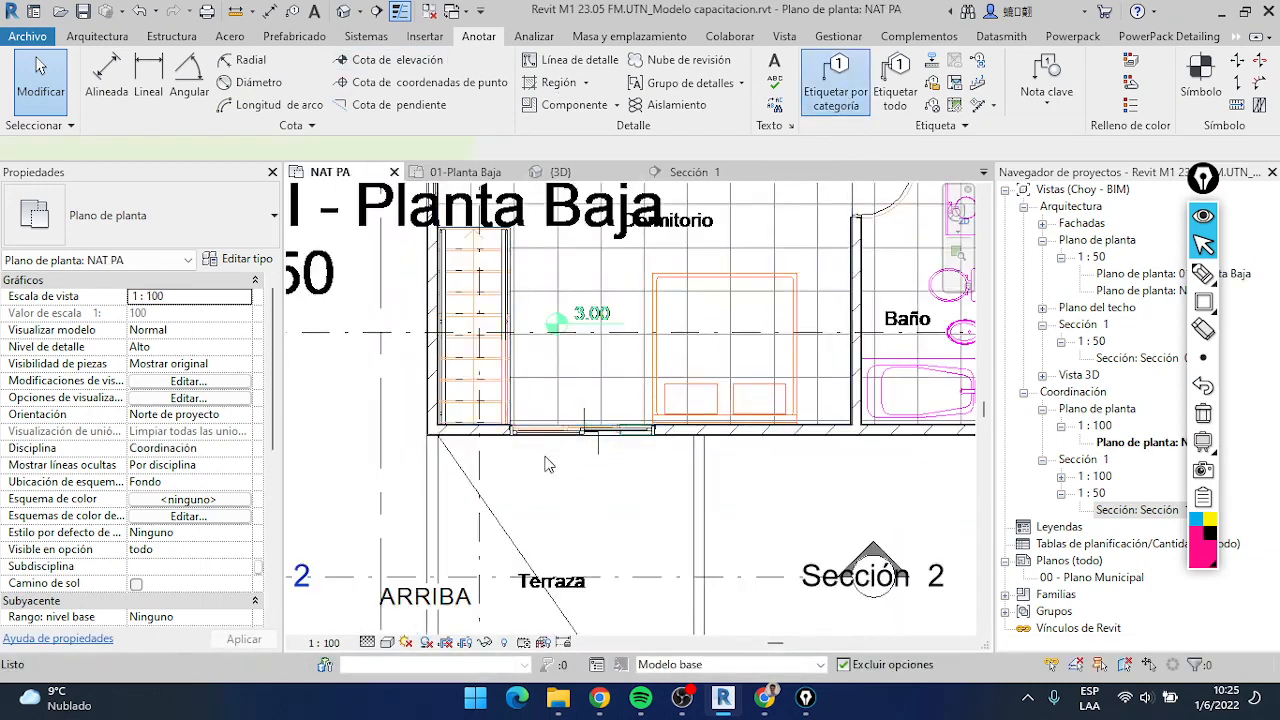
Tag the bedroom's sliding door by category with the tag on the Terraza side, and set the NAT PA view scale to 1:50
left_click(835, 80)
scroll(580, 430, "up", 2)
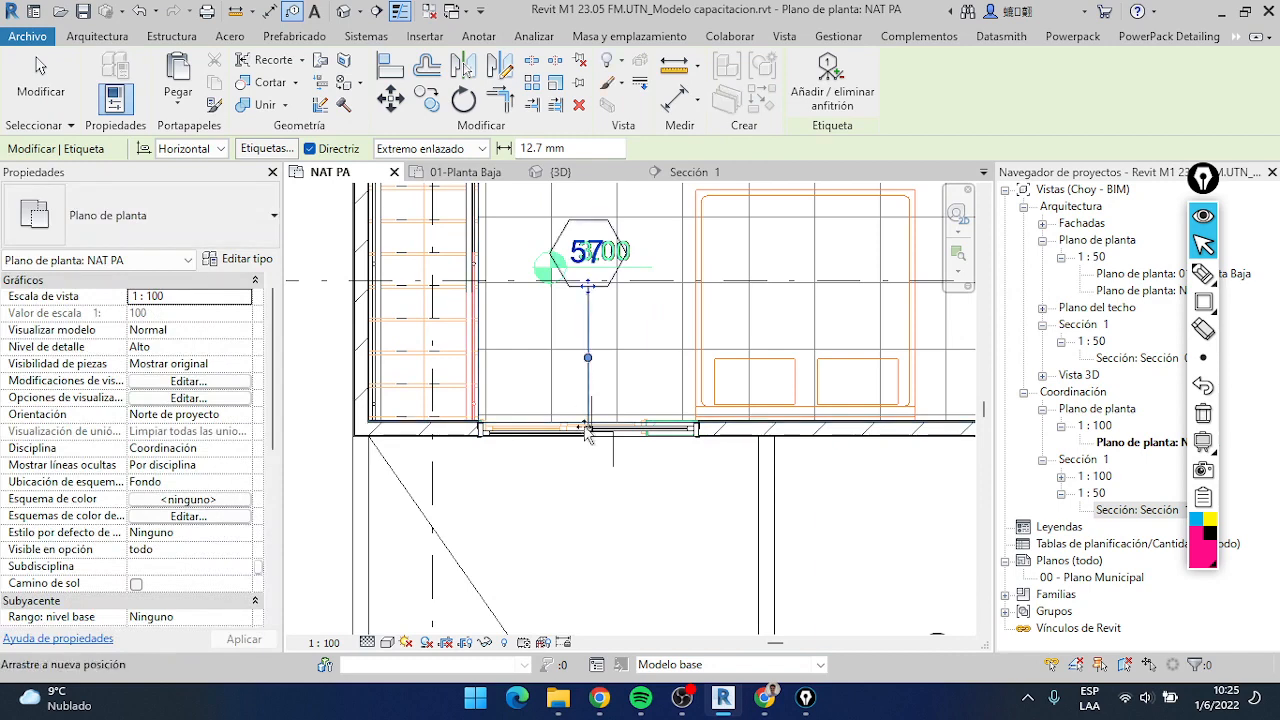
left_click(588, 521)
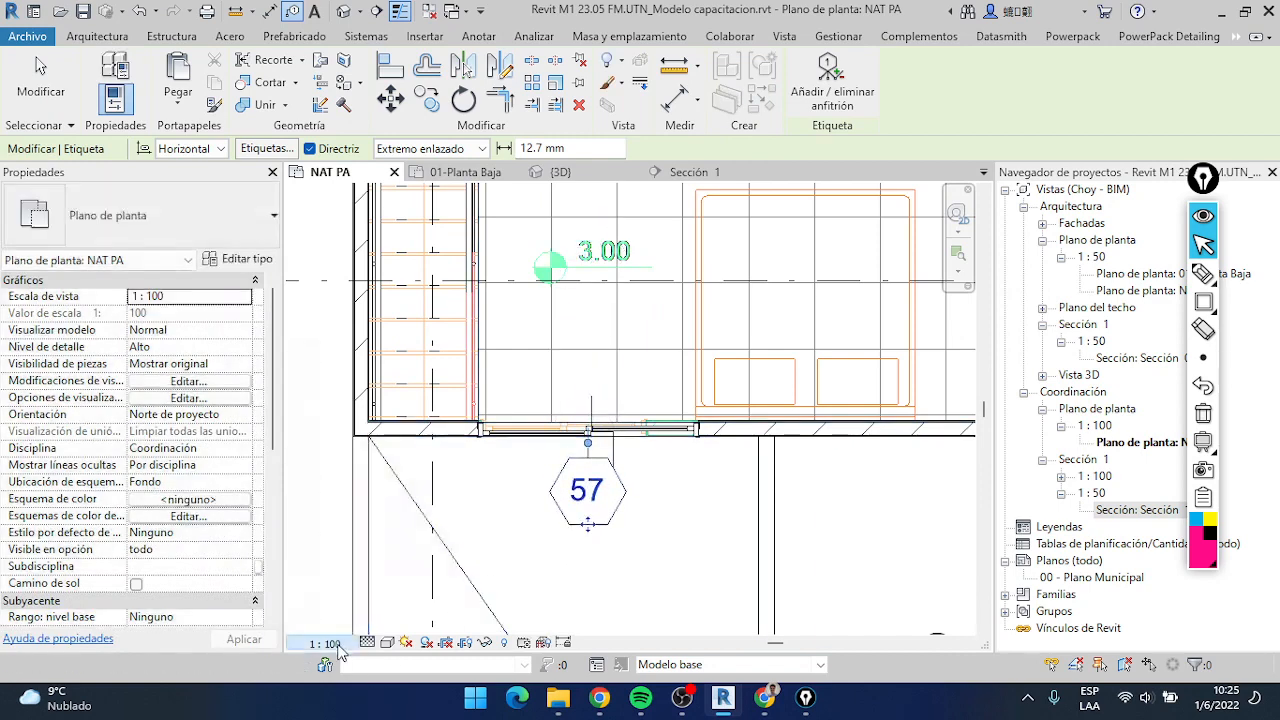
left_click(324, 643)
left_click(378, 497)
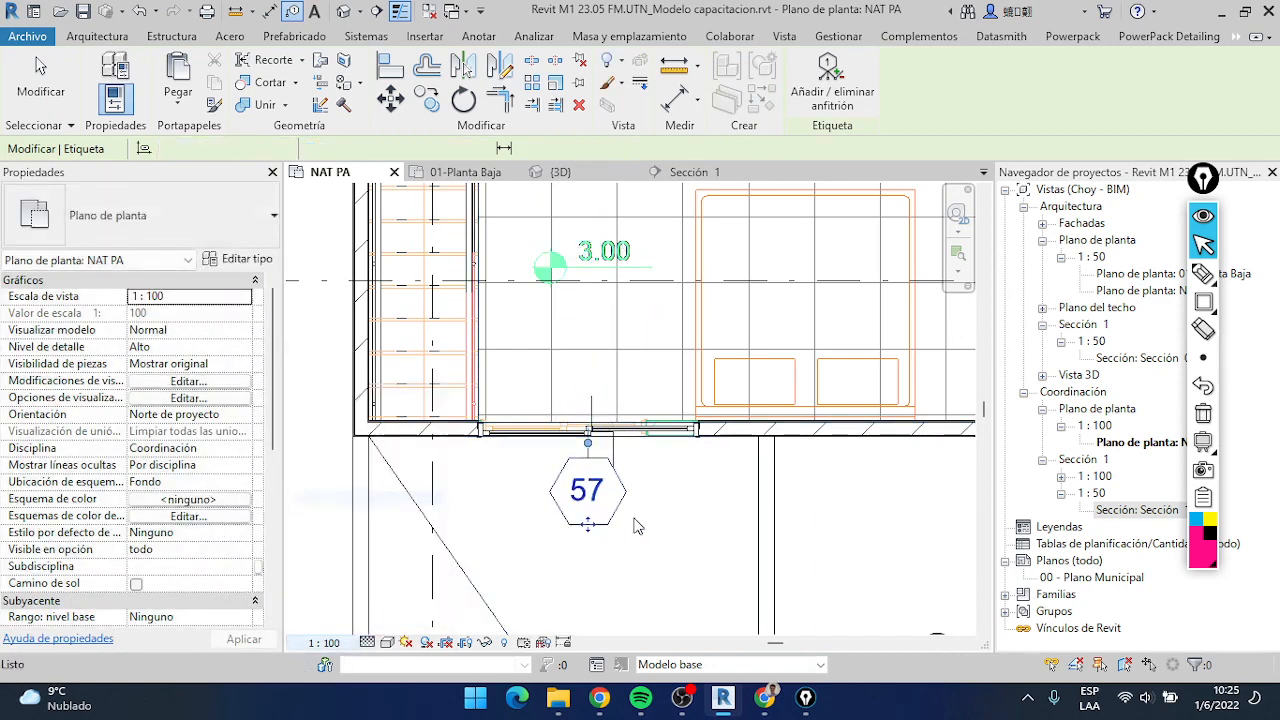
Set the type mark of the bedroom's sliding door to PV3 through its tag and accept the type change
double_click(588, 491)
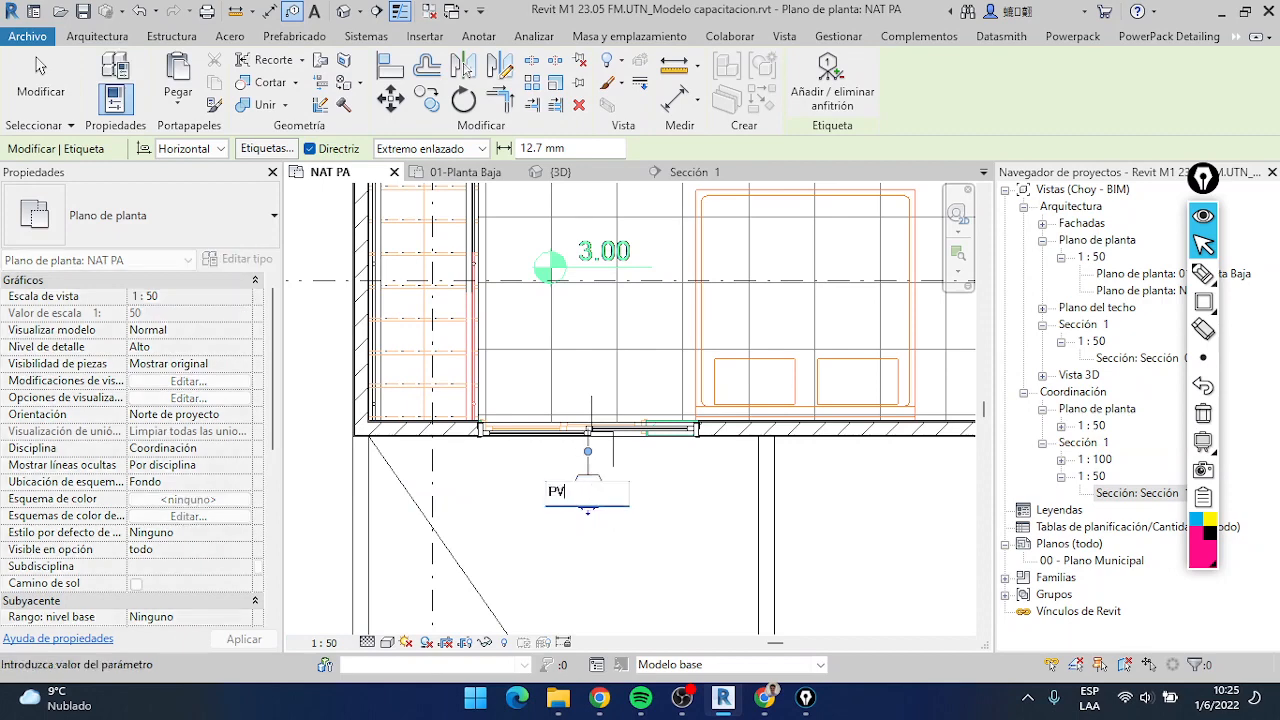
type("PV3")
key("Return")
key("Return")
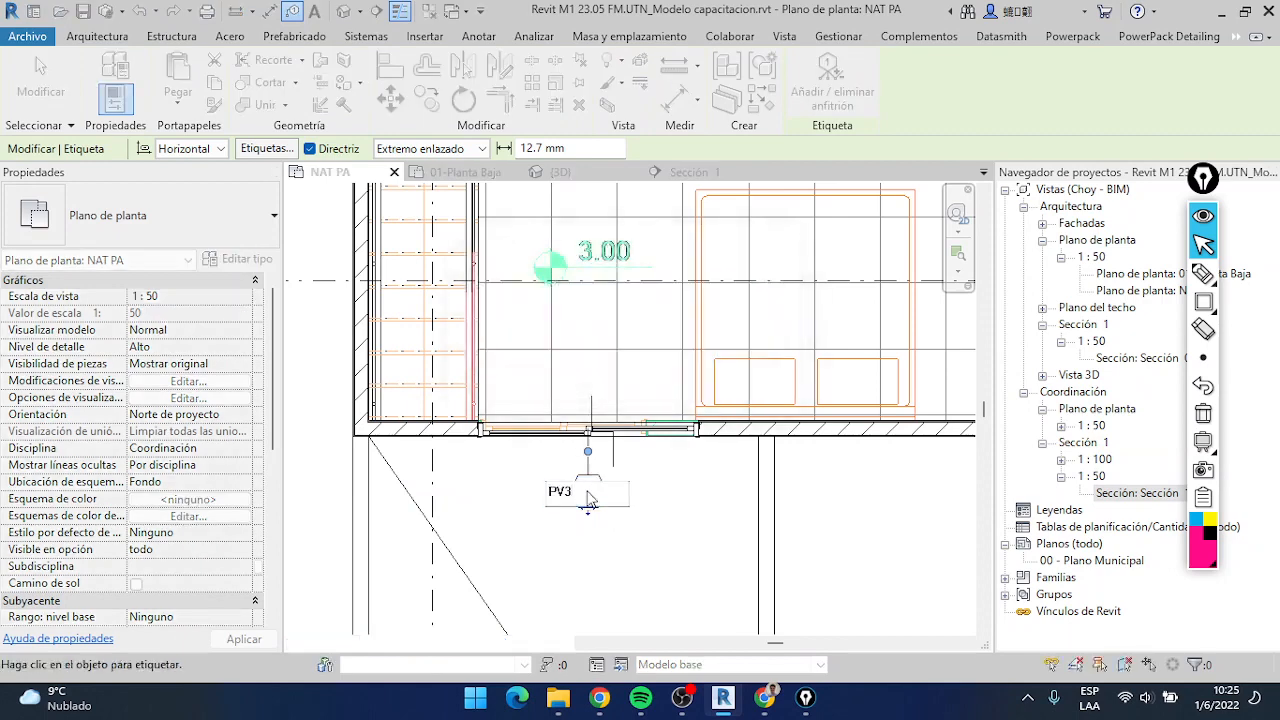
Tag the Baño door by category, set its type mark to P1 through the tag, and end the tagging command
scroll(676, 452, "down", 1)
middle_click_drag(805, 340, 519, 515)
left_click(690, 338)
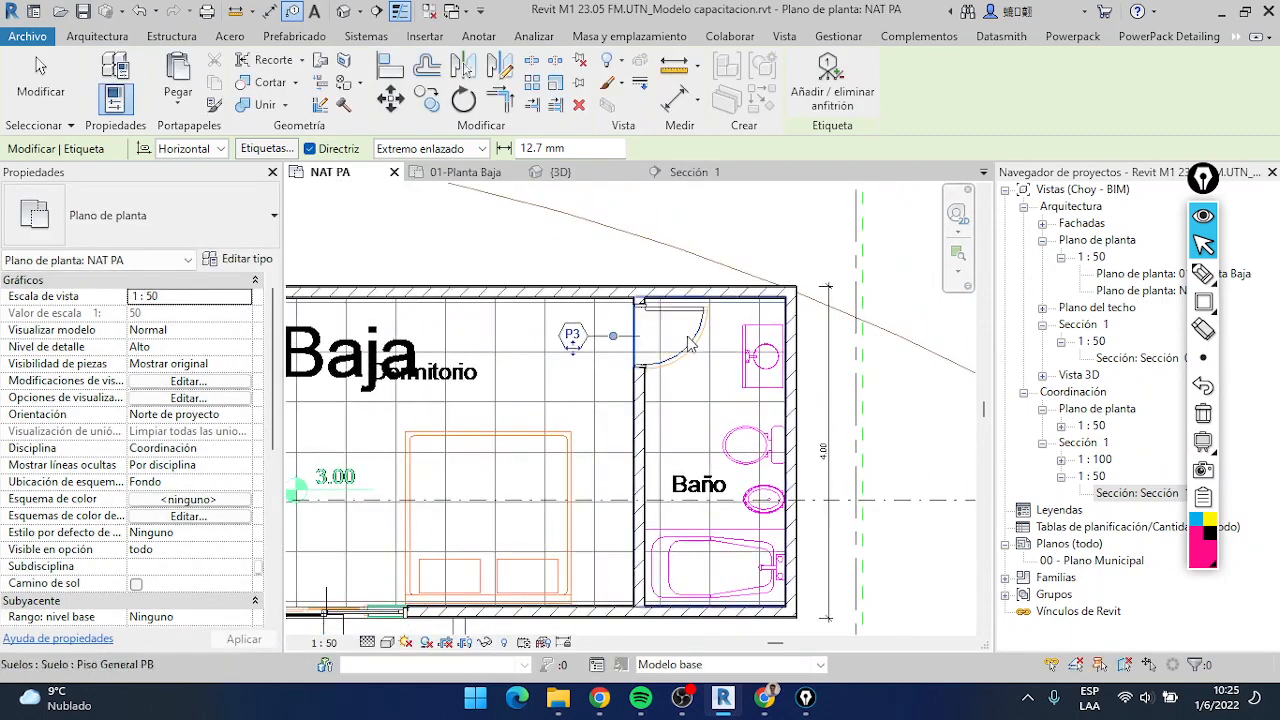
double_click(578, 337)
type("P1")
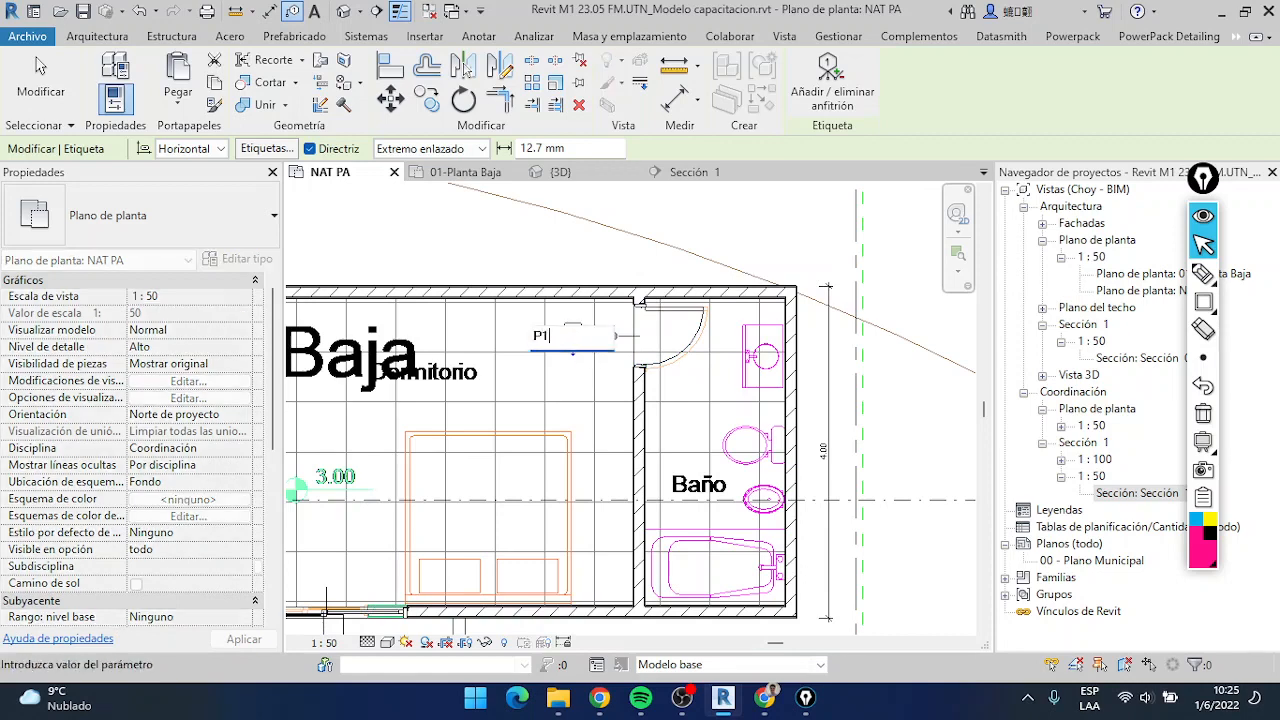
key("Return")
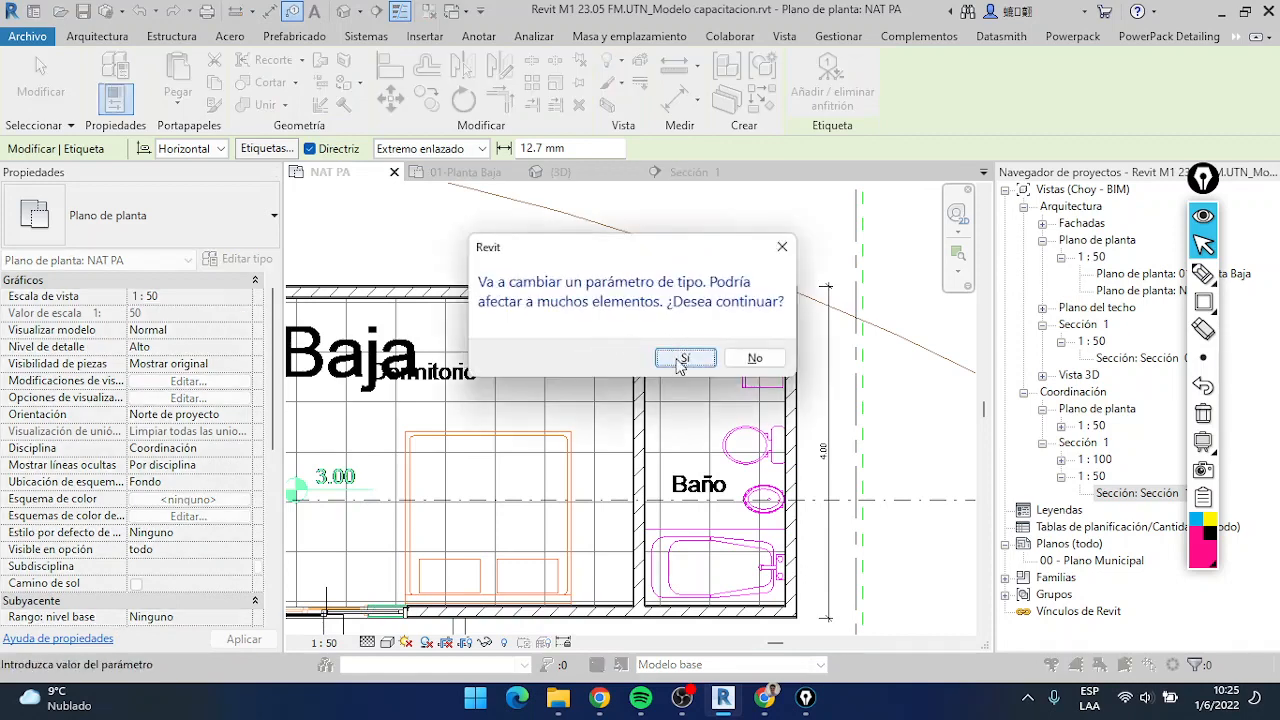
left_click(680, 360)
scroll(683, 318, "down", 2)
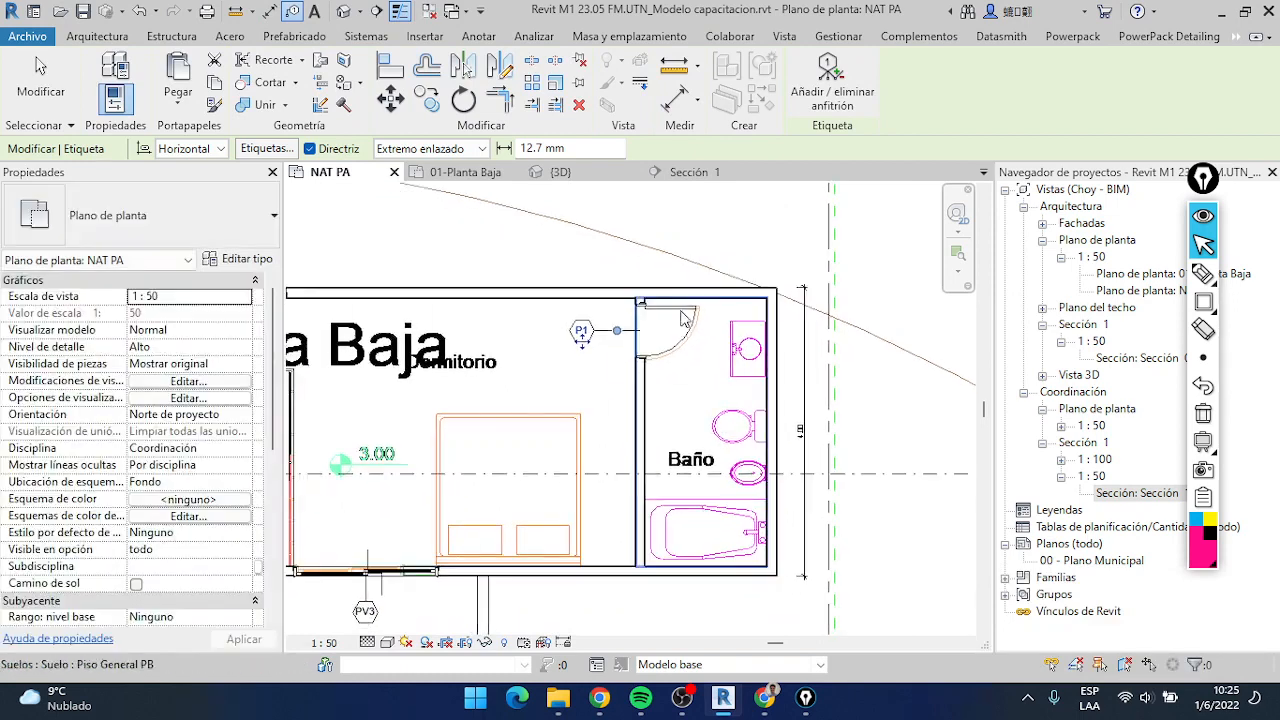
right_click(681, 311)
left_click(672, 350)
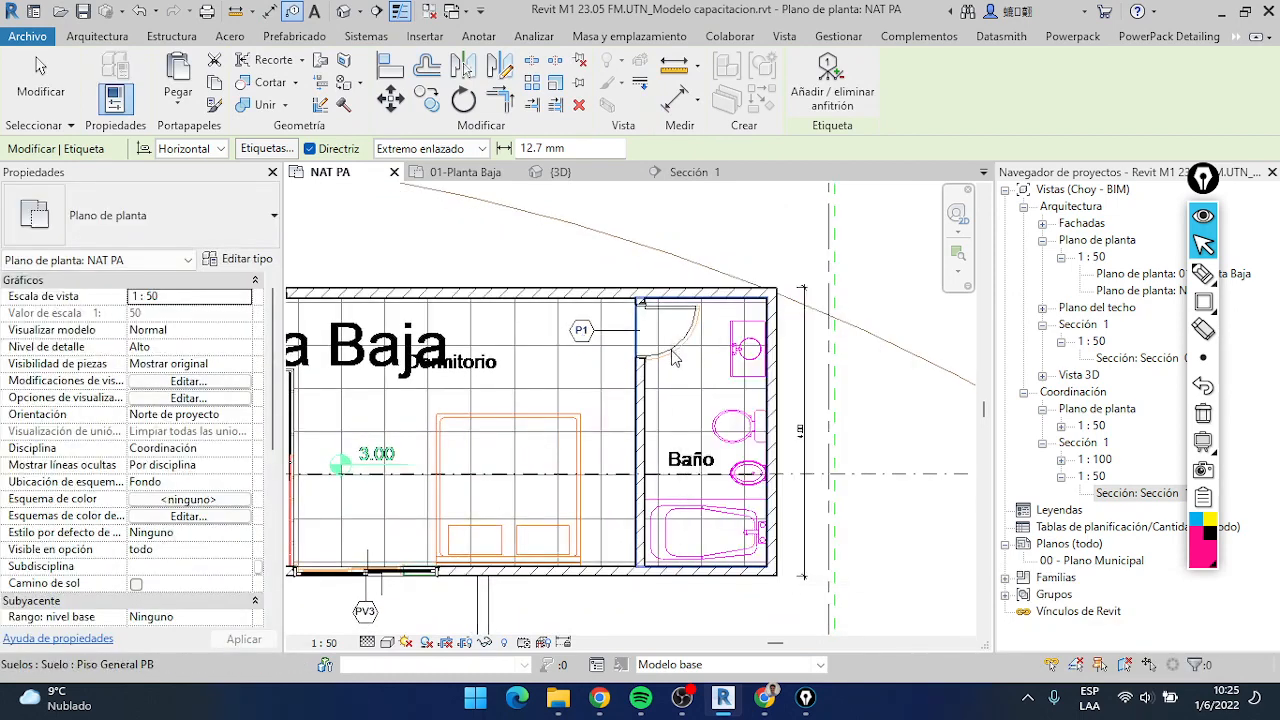
key("Escape")
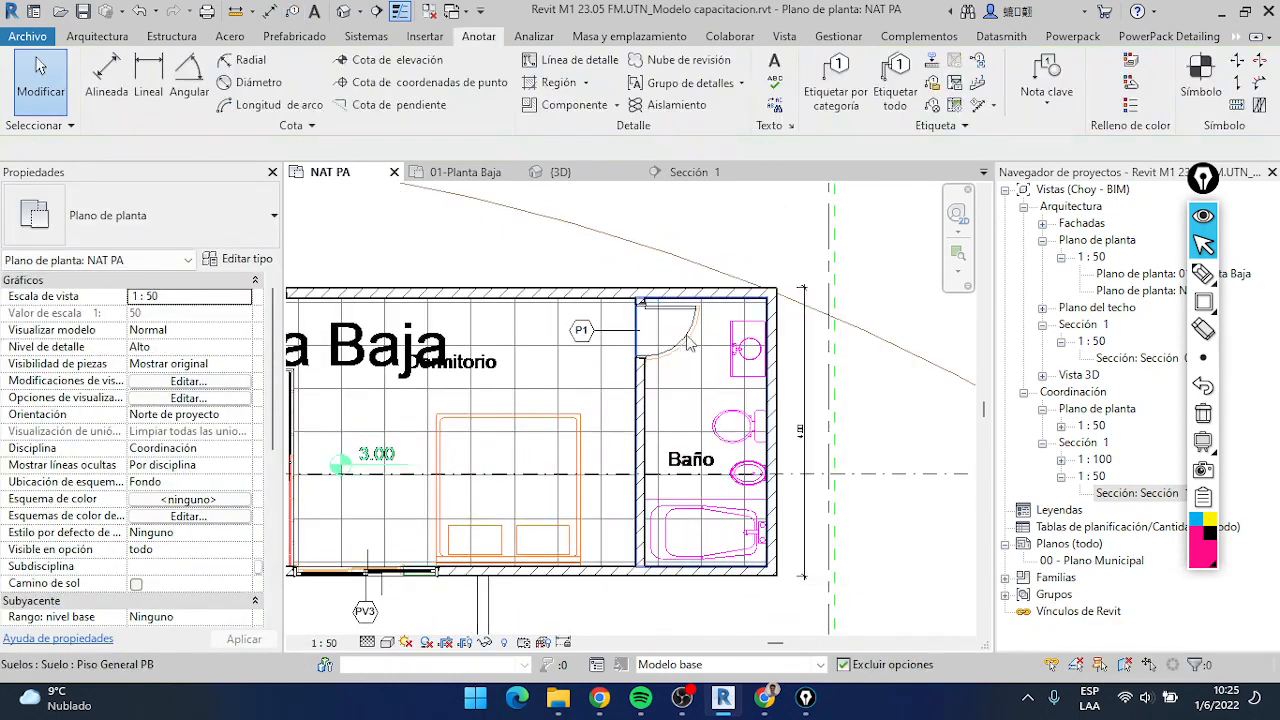
Create similar Placa 70cm doors from the Baño door in the bedroom's upper wall, lower wall and bathroom partition
right_click(692, 343)
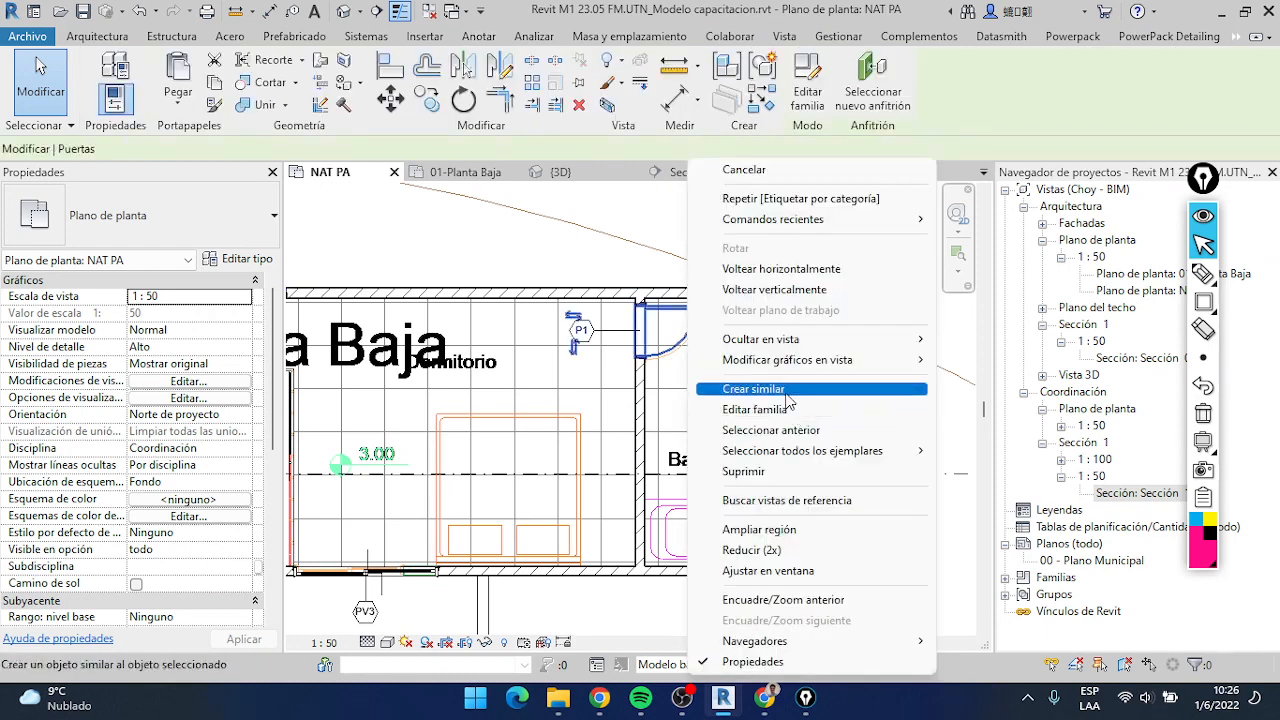
left_click(745, 389)
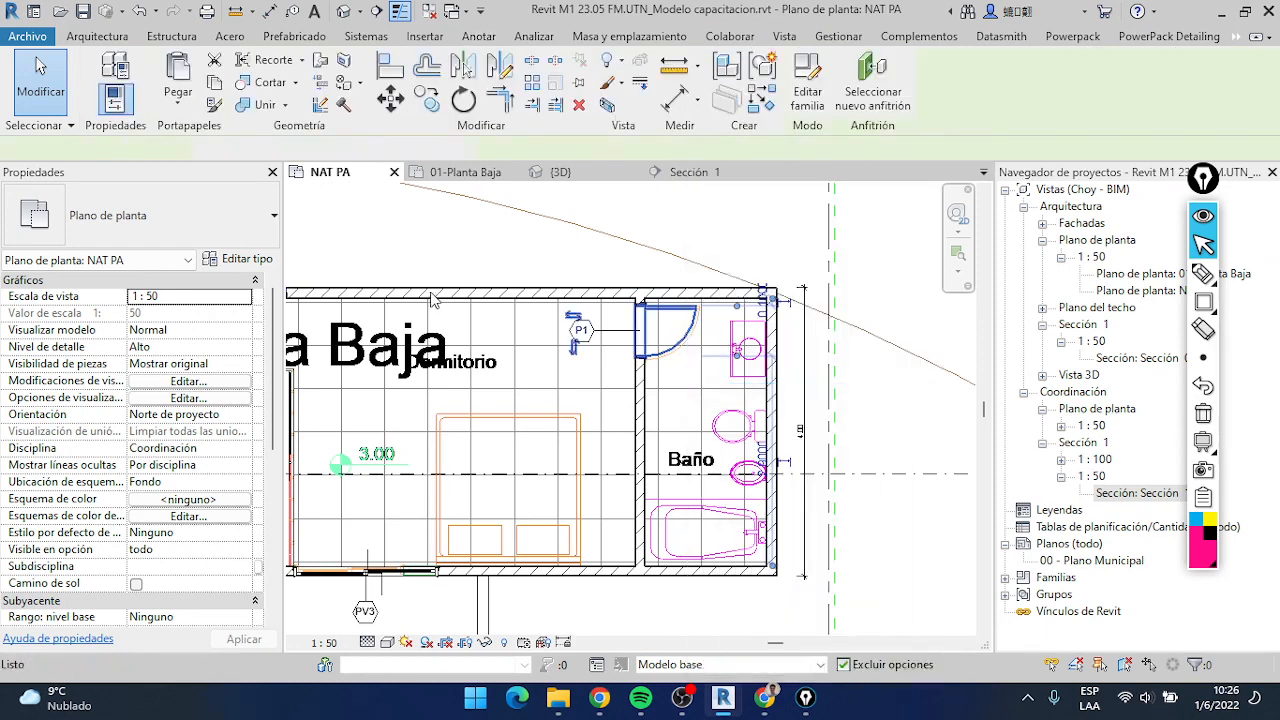
left_click(562, 568)
left_click(38, 66)
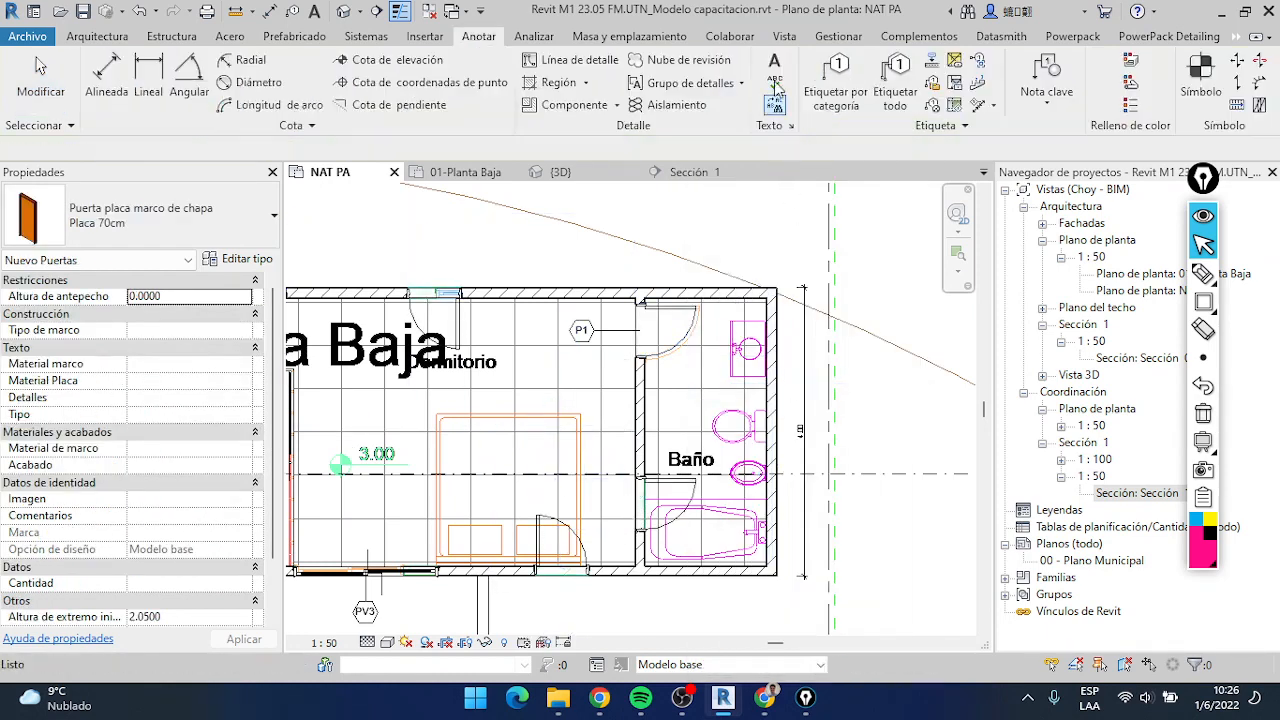
Tag the three additional Placa 70cm doors by category
left_click(836, 85)
left_click(560, 545)
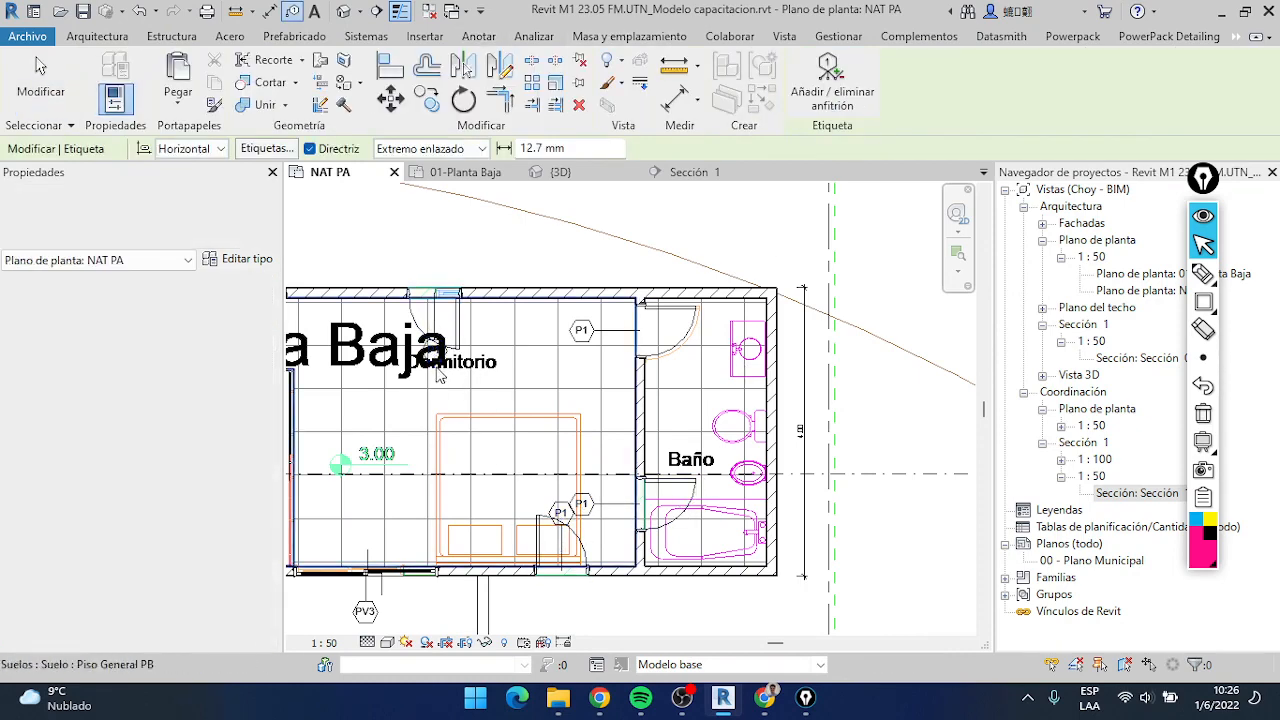
scroll(400, 357, "down", 2)
scroll(724, 405, "up", 4)
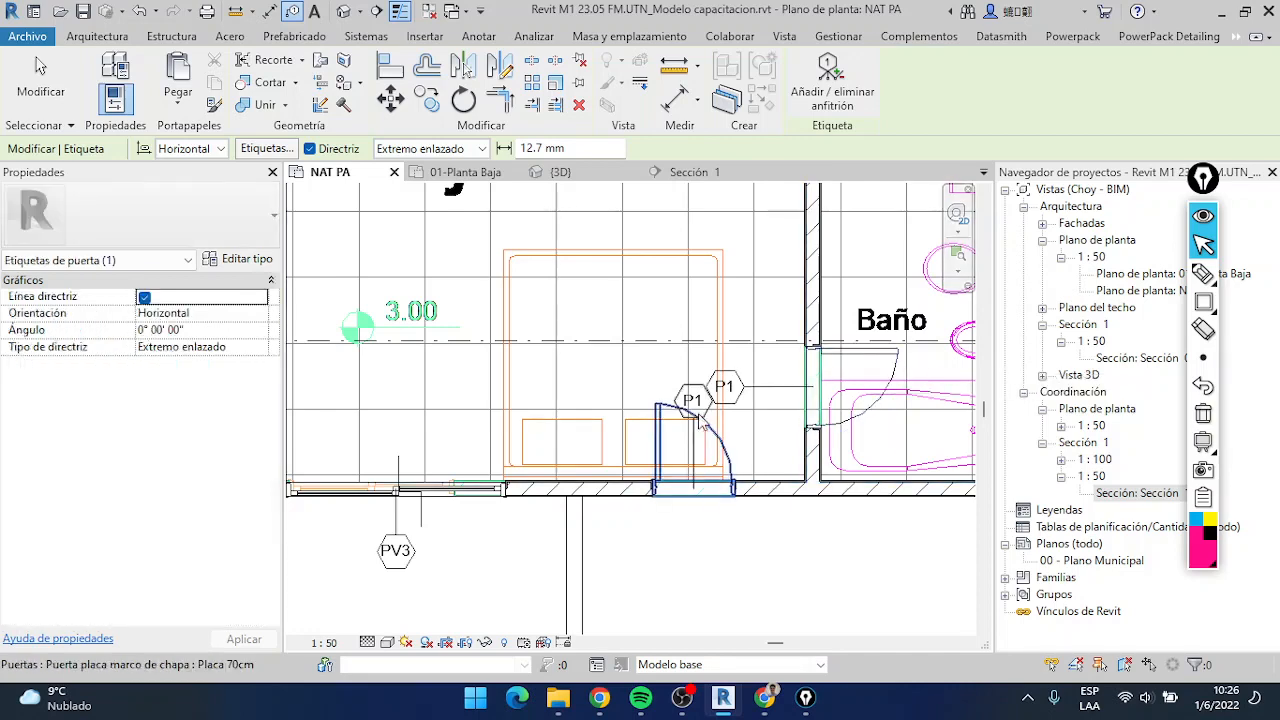
scroll(700, 425, "down", 2)
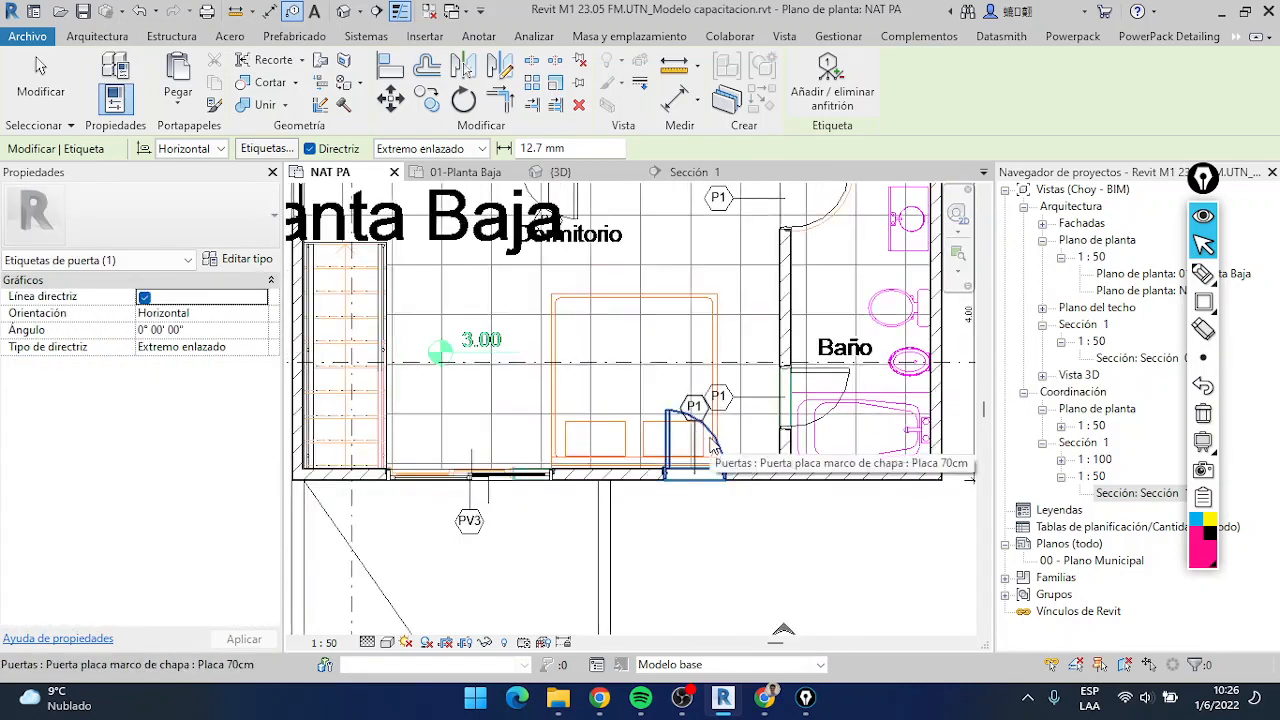
Delete the three additional Placa 70cm doors from the upper wall, lower wall and bathroom partition
key("Escape")
key("Escape")
scroll(760, 460, "down", 2)
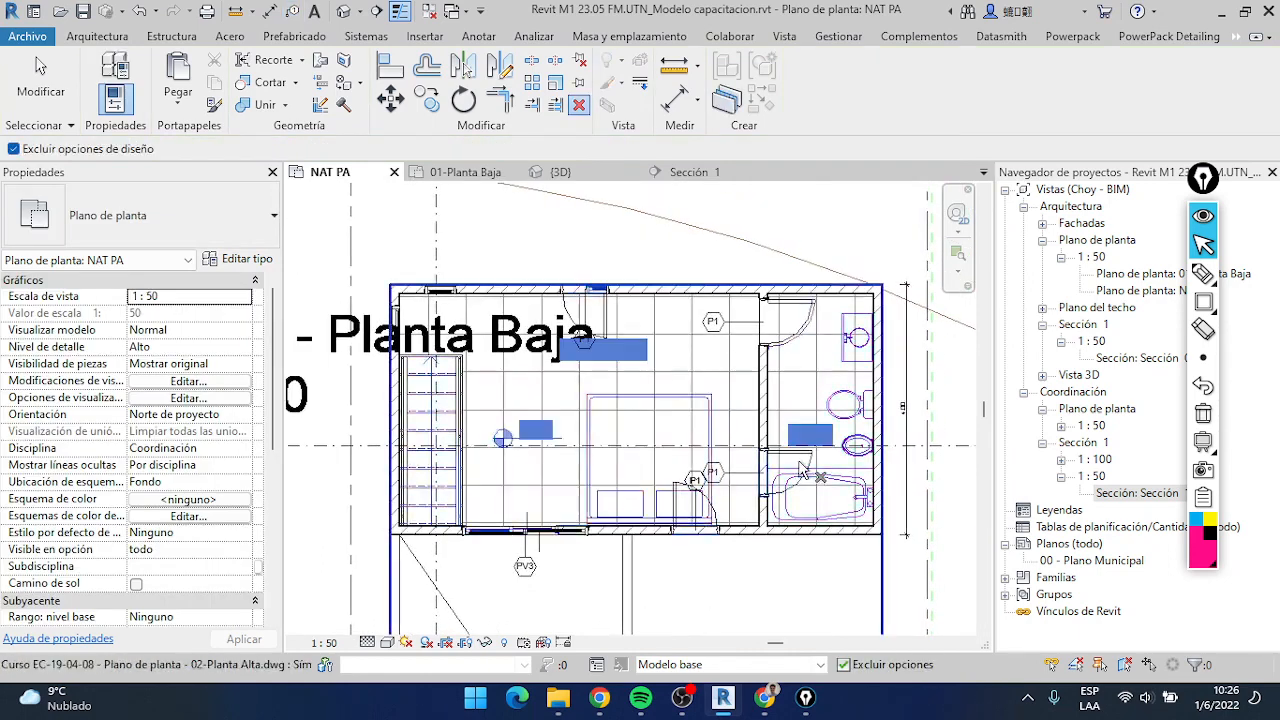
left_click(792, 462)
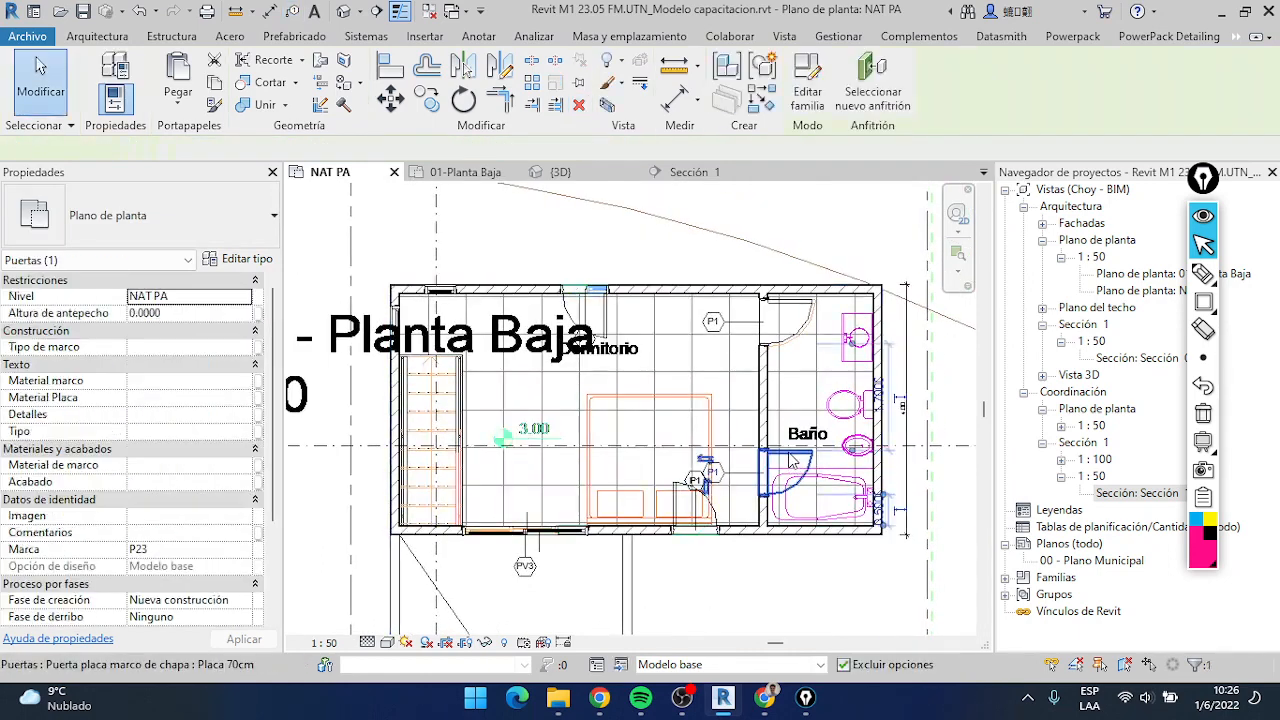
key("Escape")
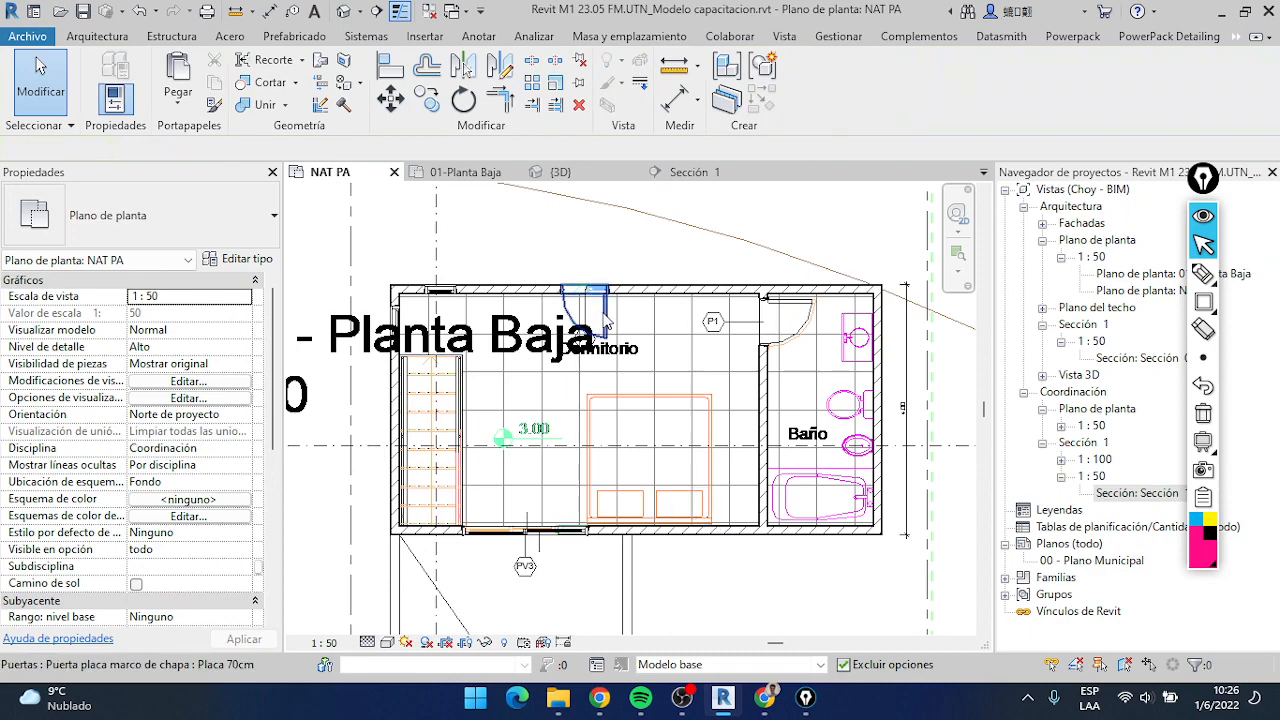
scroll(600, 540, "up", 1)
scroll(561, 498, "up", 1)
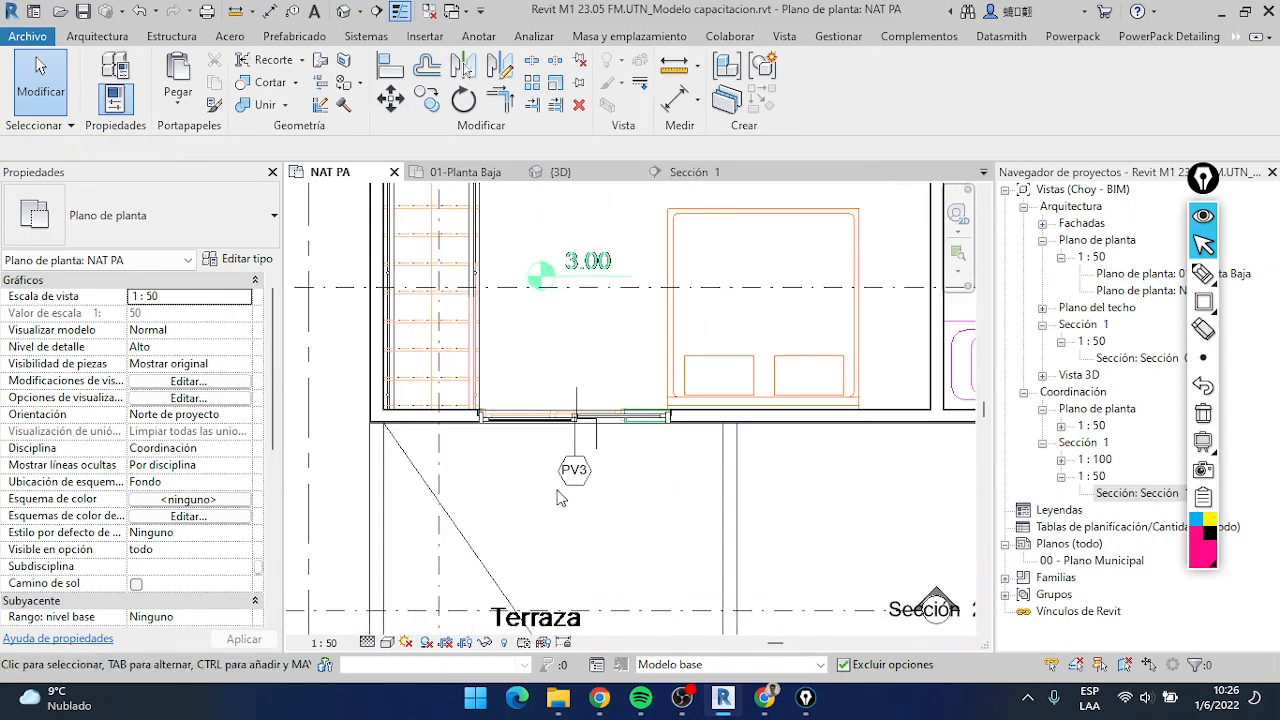
scroll(561, 498, "down", 2)
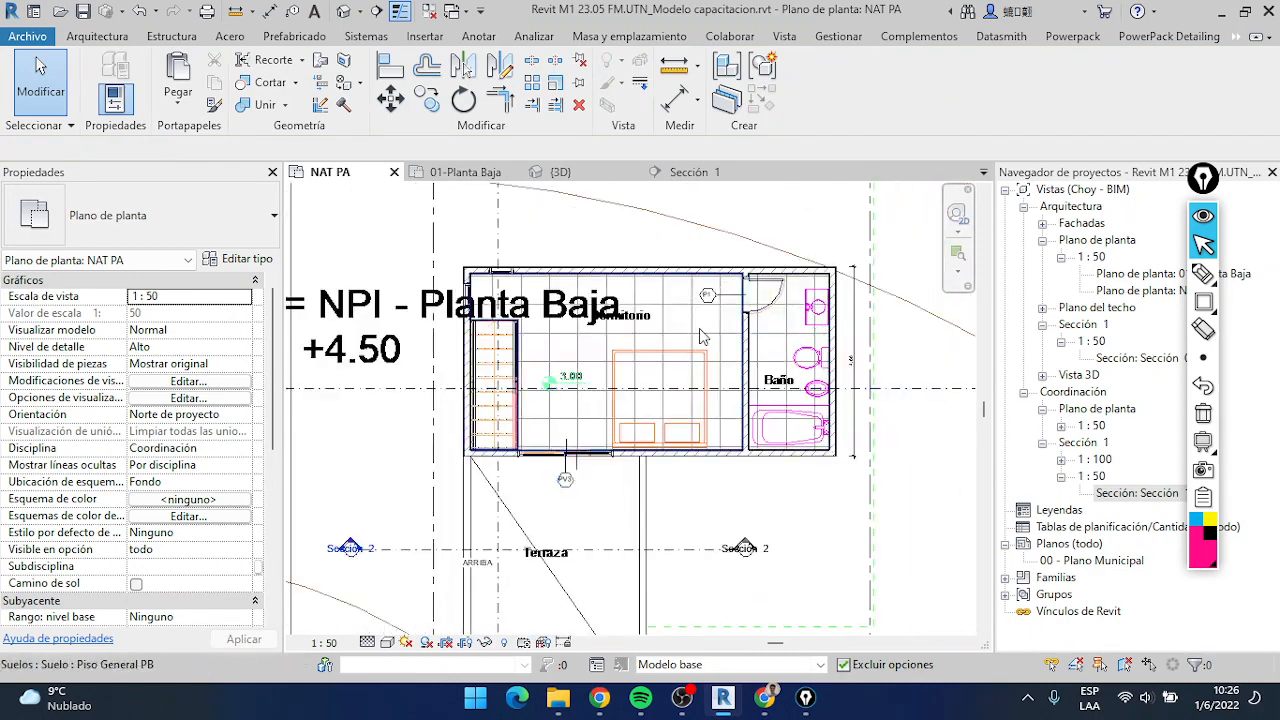
Switch from the upper floor plan to the 01-Planta Baja plan and examine its existing door and window tags
scroll(703, 337, "up", 2)
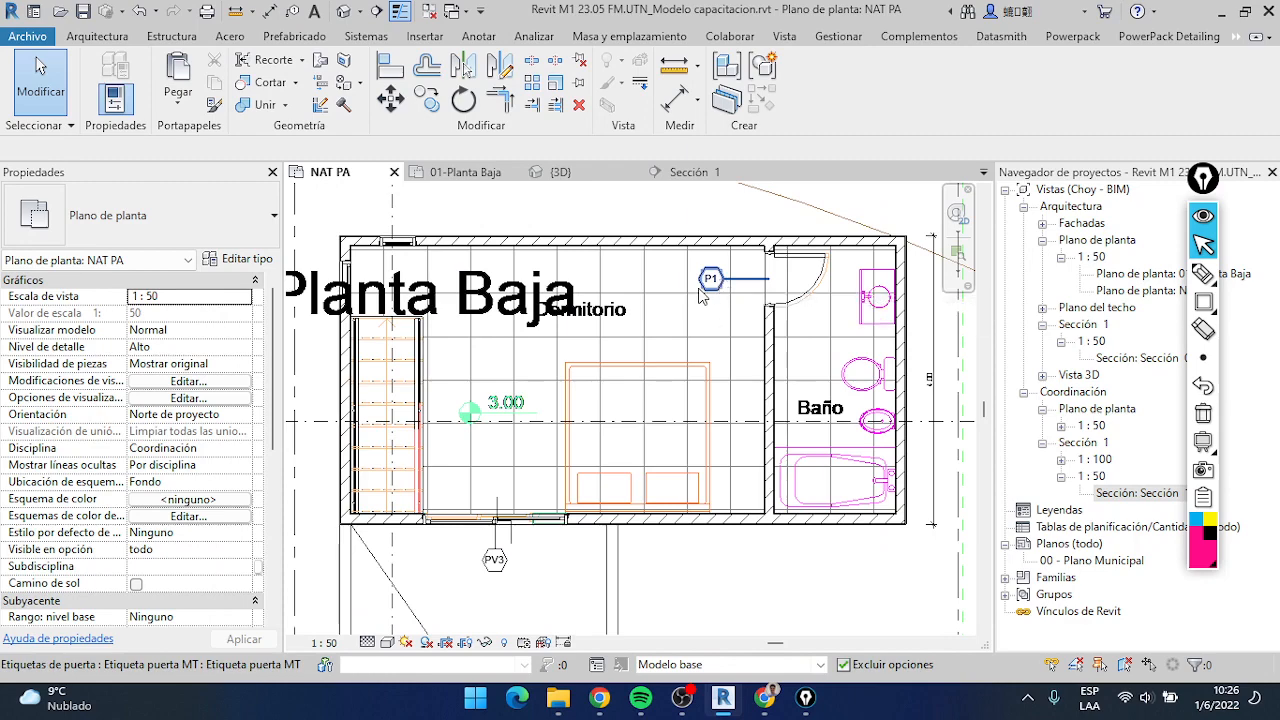
scroll(674, 340, "down", 3)
scroll(608, 469, "up", 2)
middle_click_drag(604, 434, 630, 365)
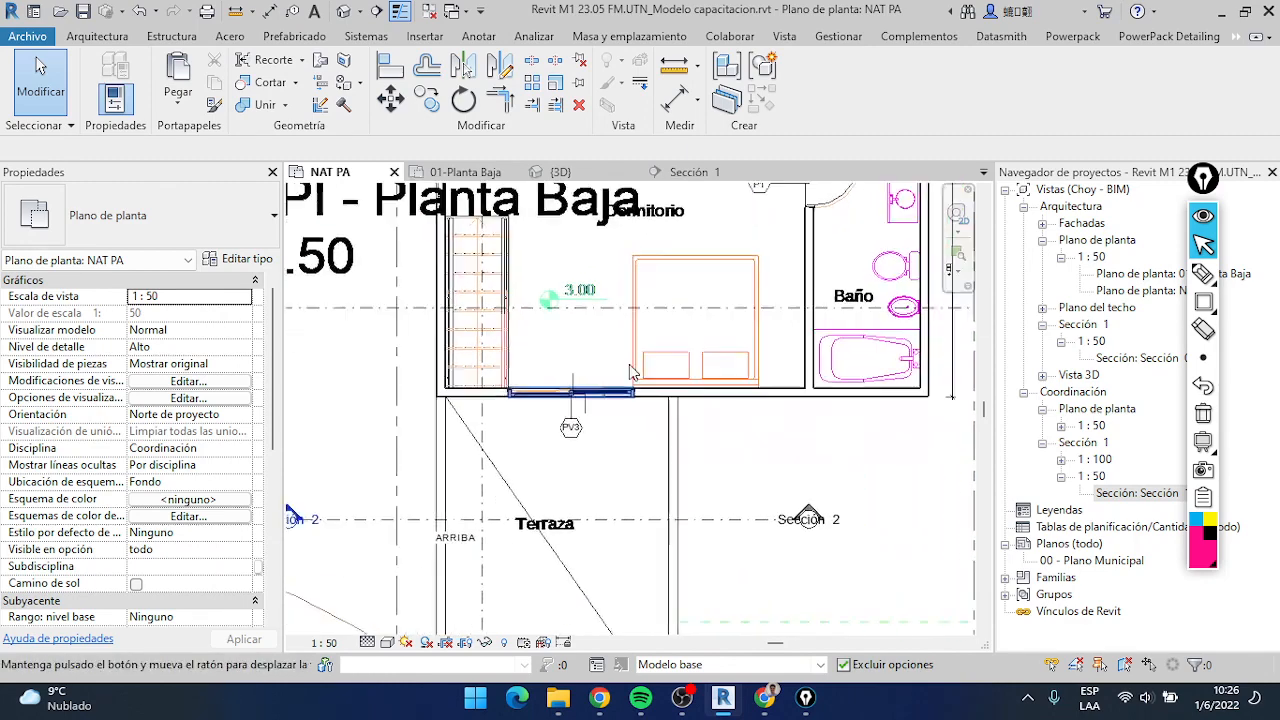
left_click(465, 172)
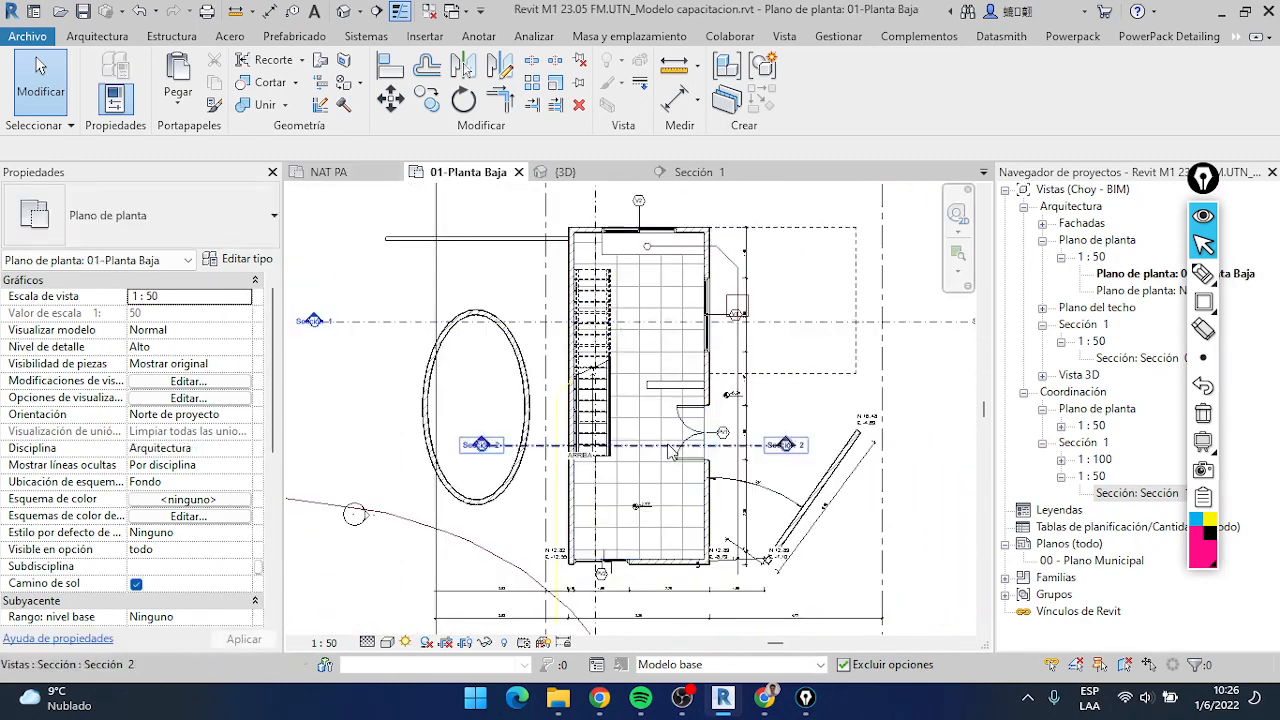
scroll(668, 446, "up", 4)
middle_click_drag(676, 534, 708, 483)
scroll(751, 365, "down", 3)
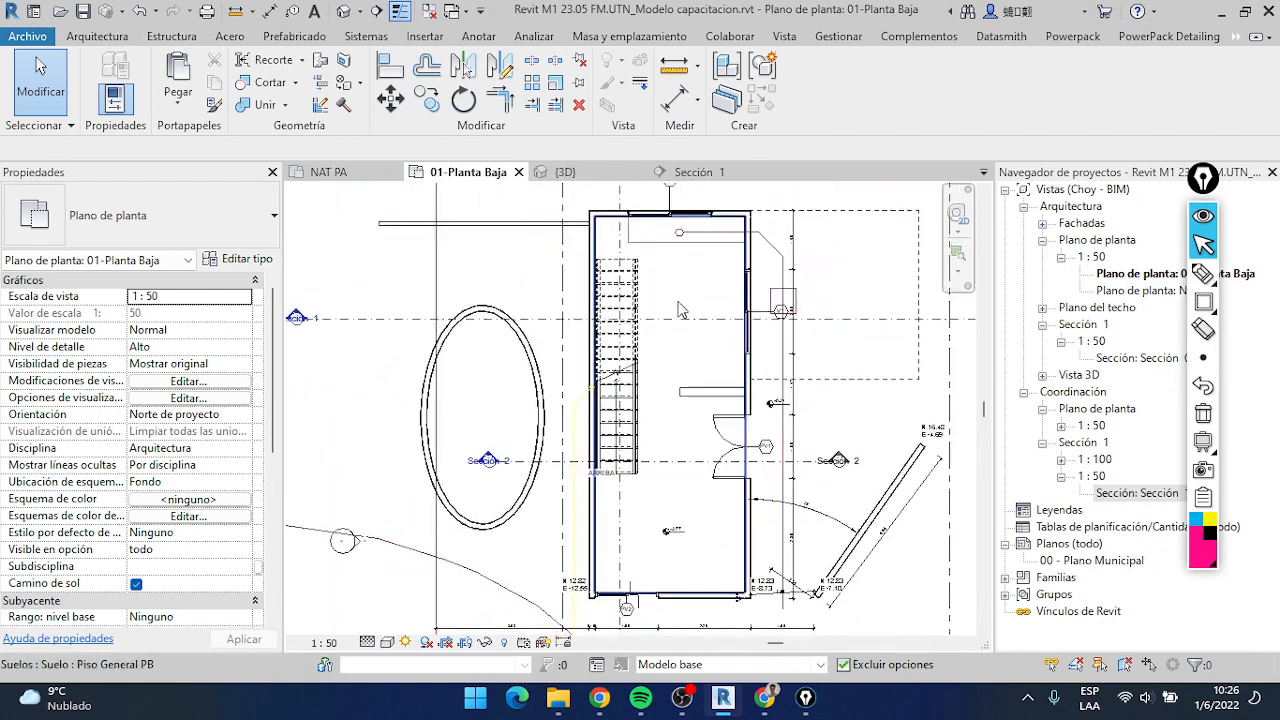
scroll(688, 298, "up", 2)
scroll(697, 288, "down", 3)
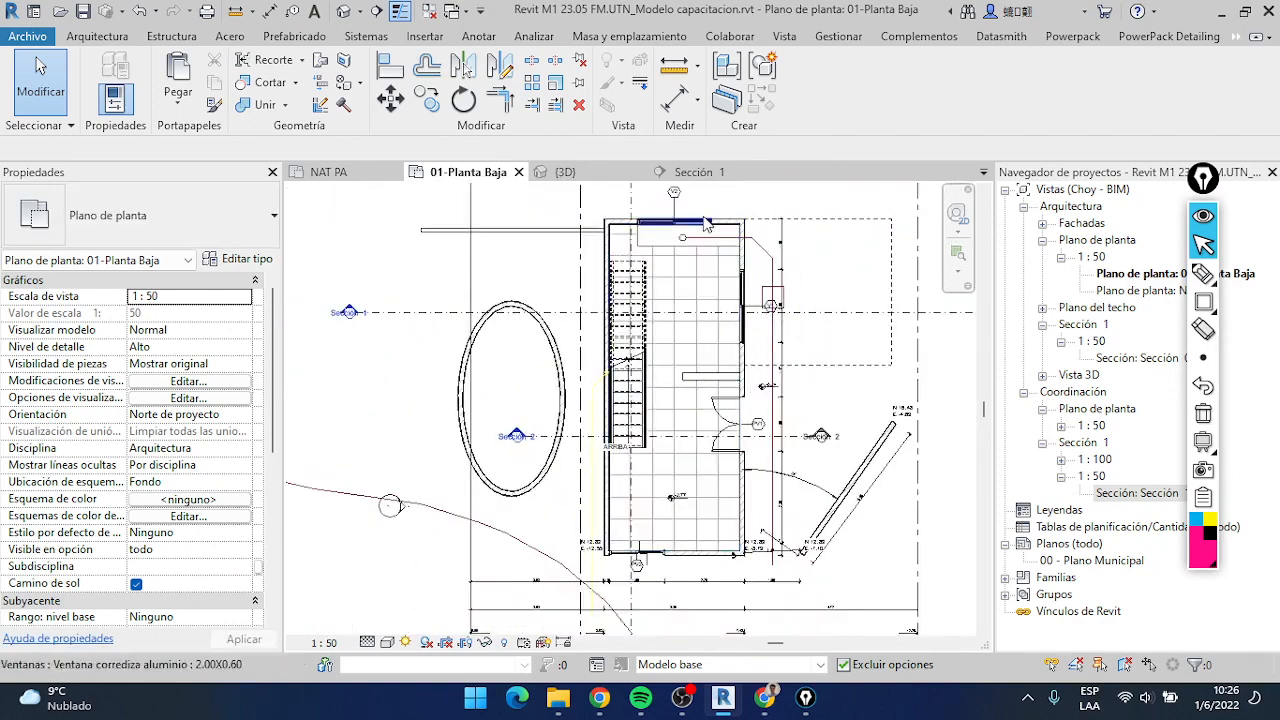
scroll(684, 212, "up", 2)
middle_click_drag(683, 212, 686, 308)
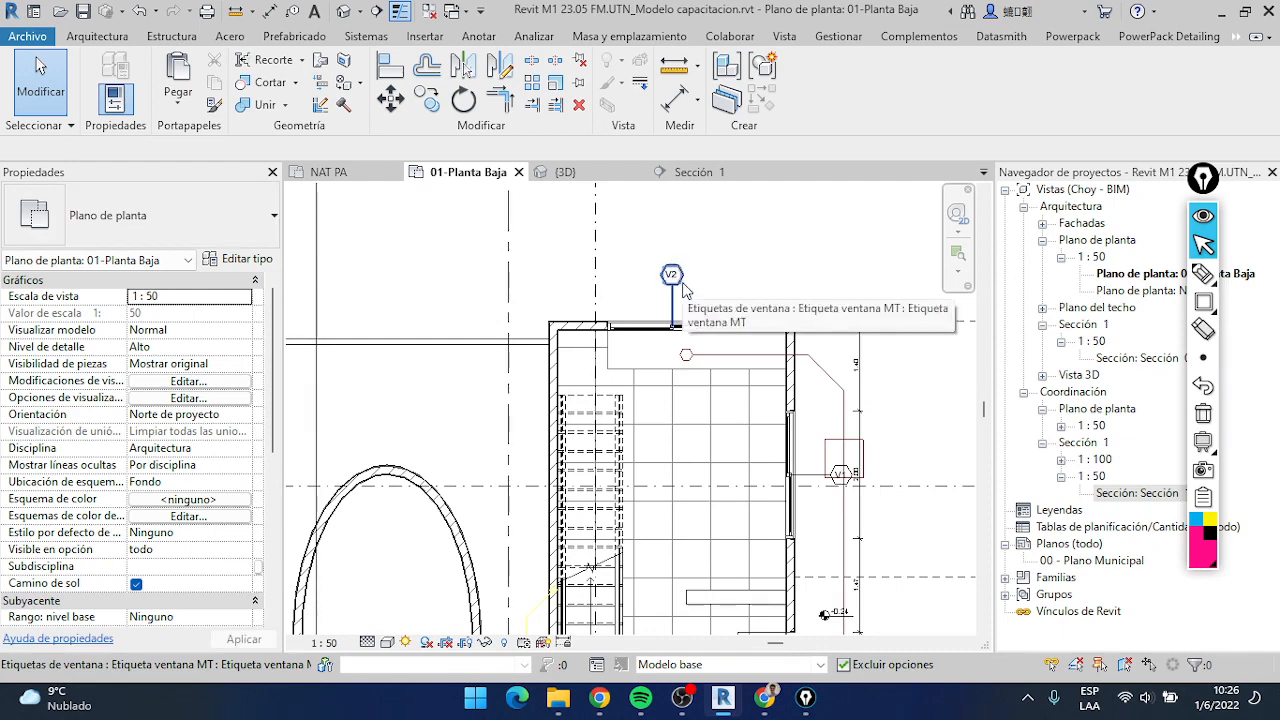
Inspect the V2 tag and the properties of its sliding window in the upper wall, ending with nothing selected
scroll(684, 290, "up", 2)
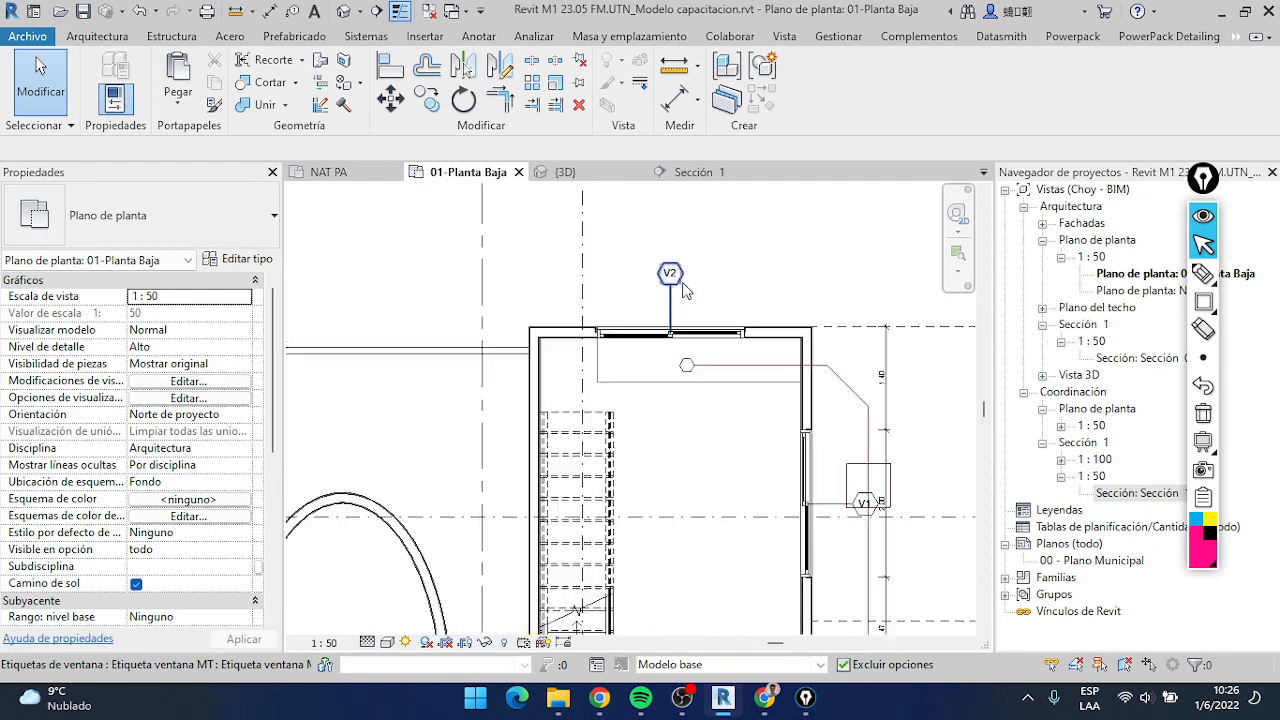
scroll(688, 288, "down", 2)
scroll(690, 288, "up", 2)
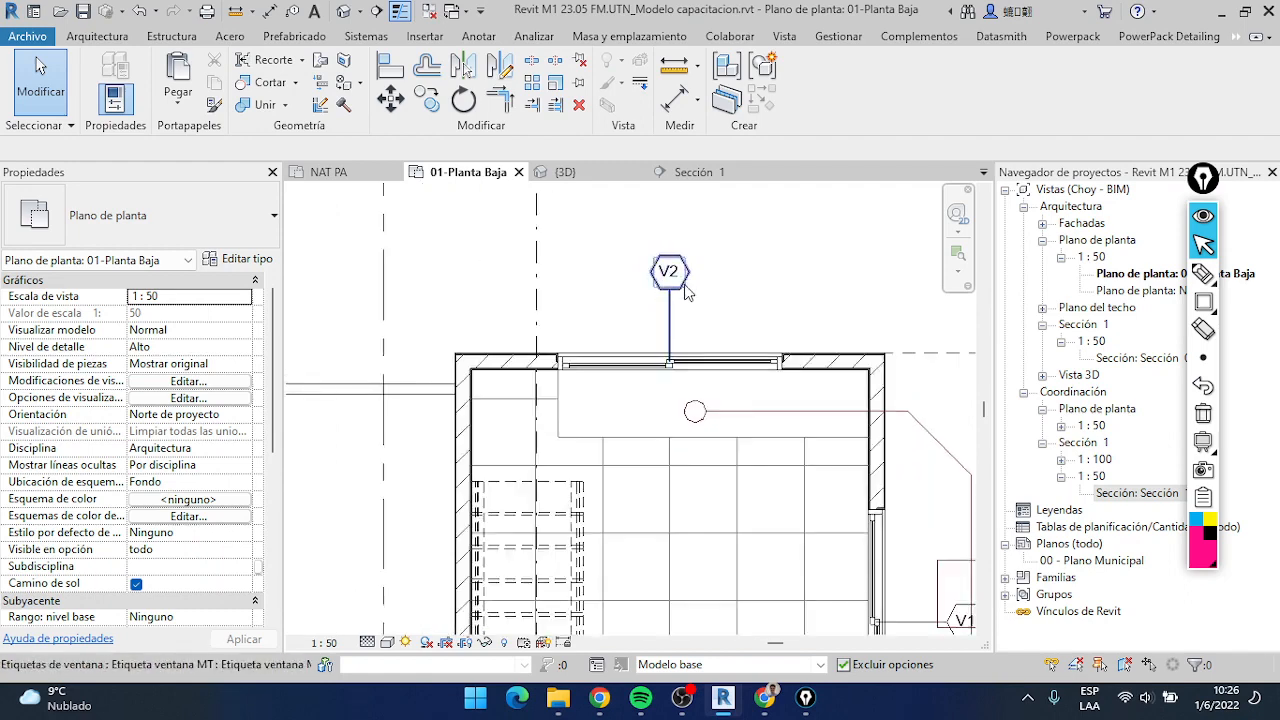
left_click(678, 304)
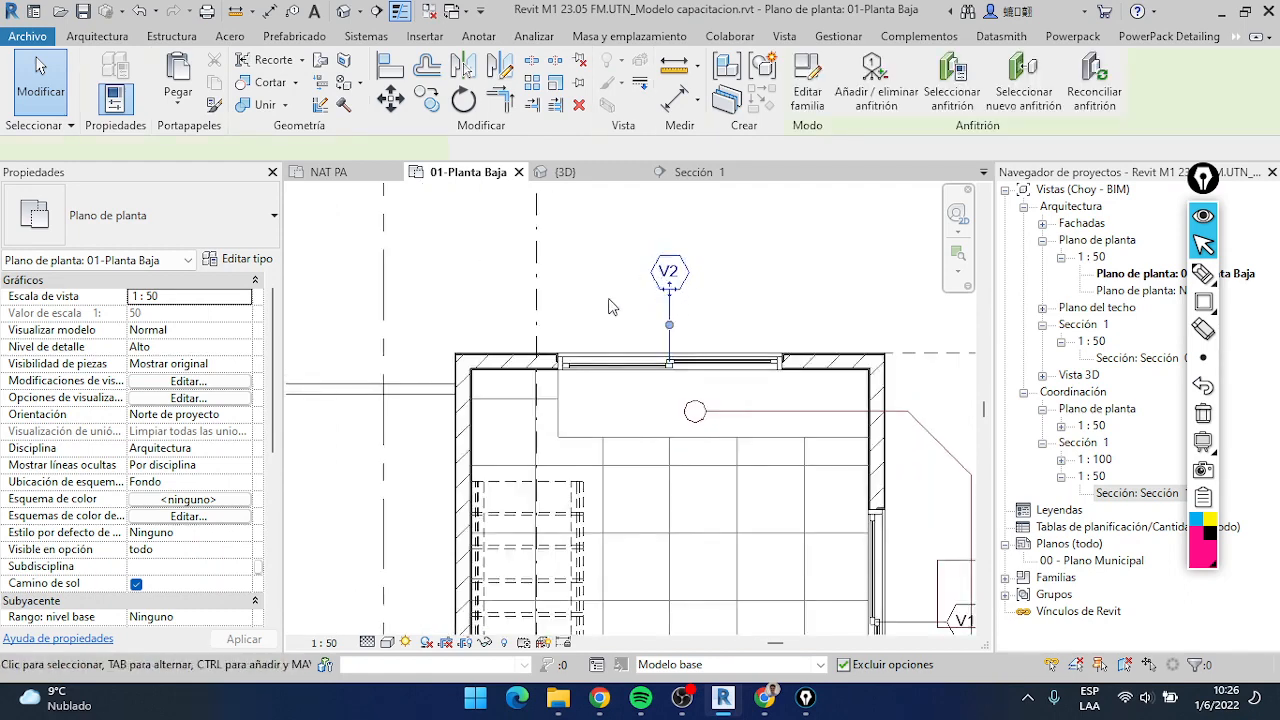
left_click(700, 362)
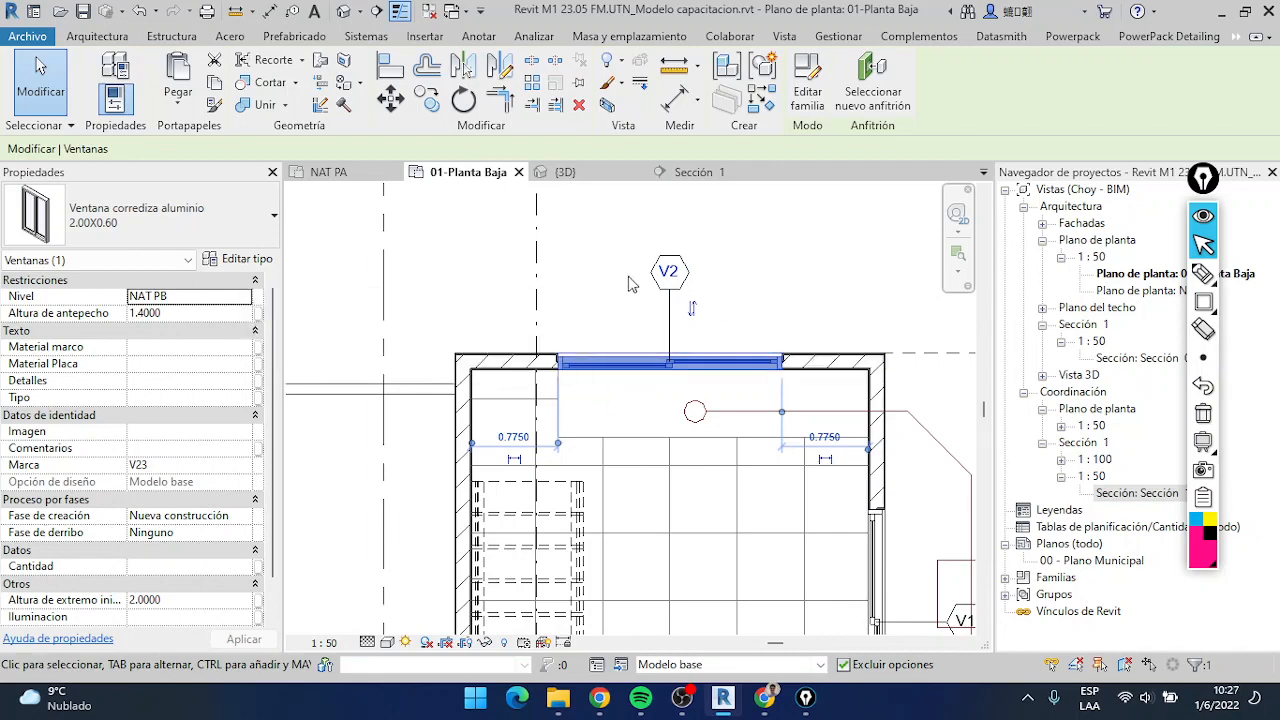
left_click(760, 284)
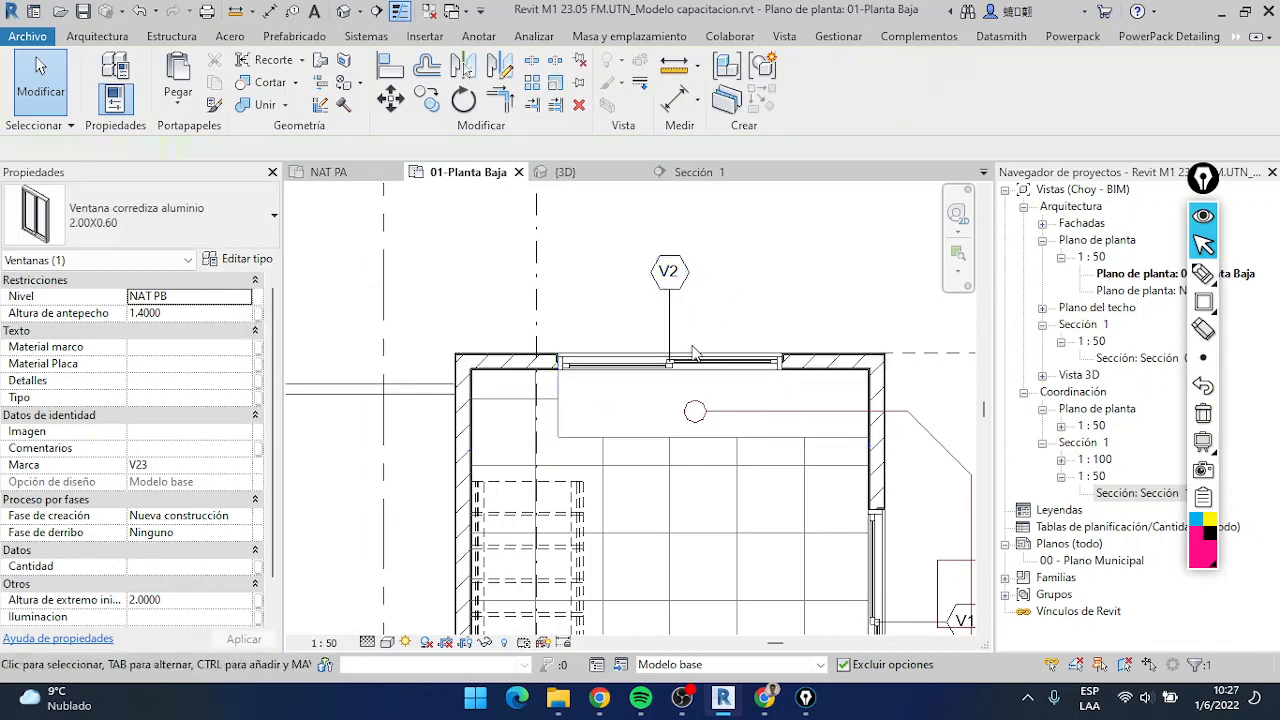
Delete the V2 and V1 window tags from the ground floor plan
scroll(729, 271, "down", 5)
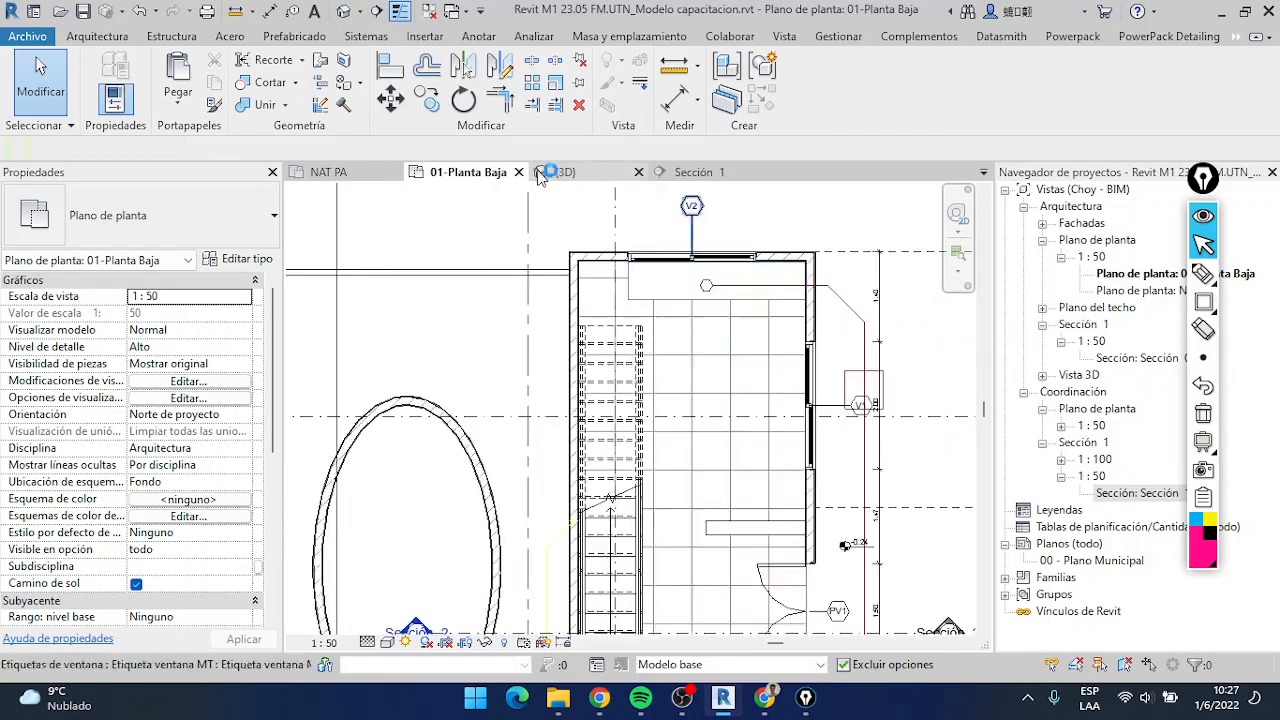
scroll(726, 385, "down", 4)
scroll(795, 413, "up", 5)
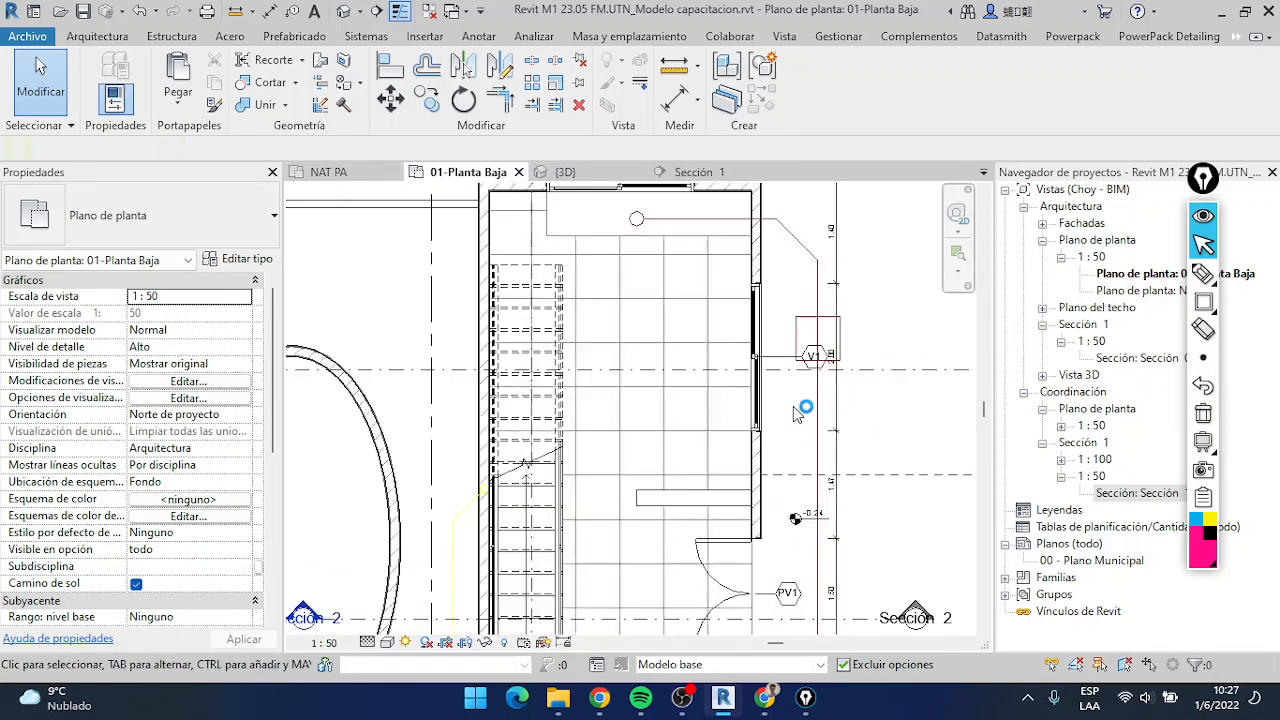
scroll(797, 413, "down", 4)
scroll(805, 385, "up", 5)
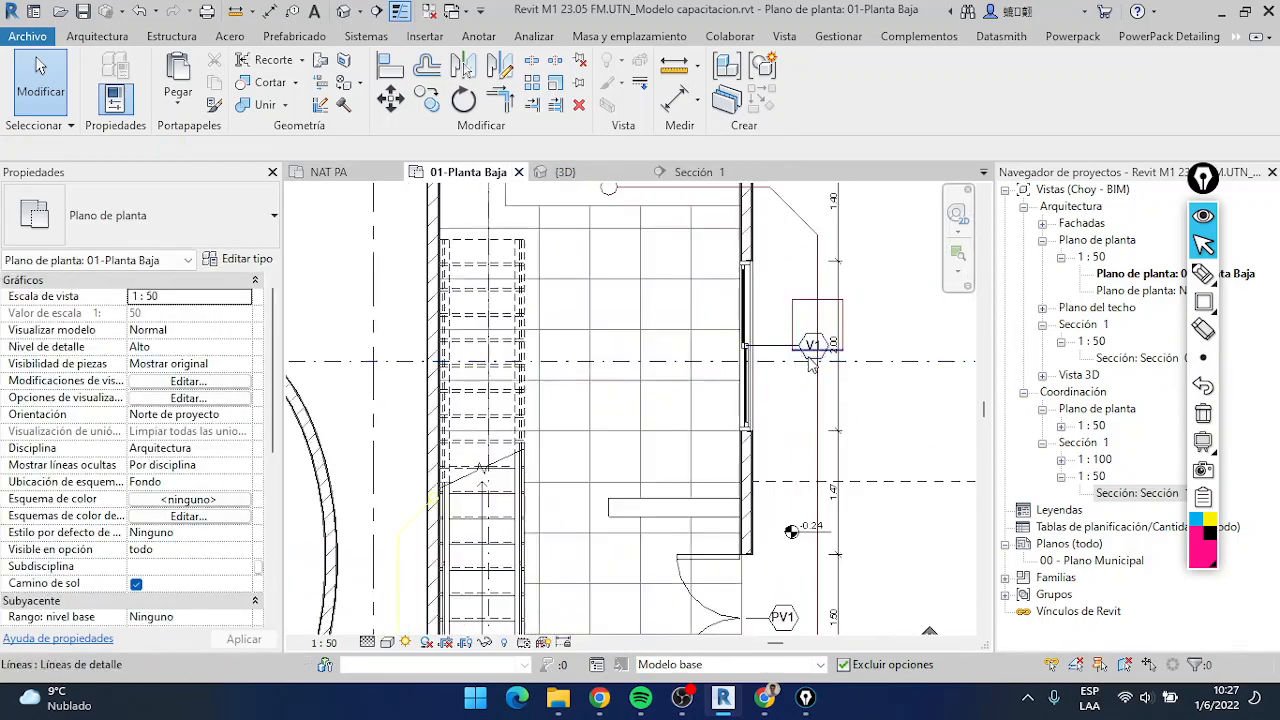
scroll(800, 362, "down", 2)
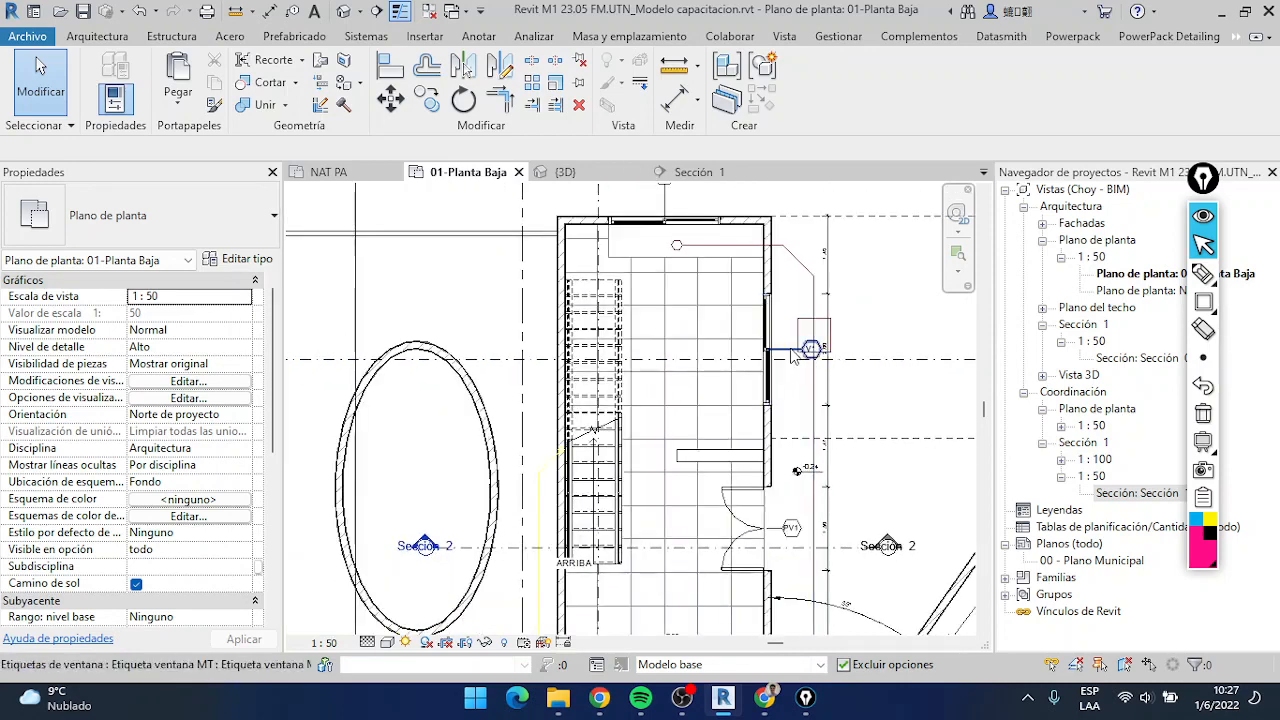
middle_click_drag(680, 210, 672, 270)
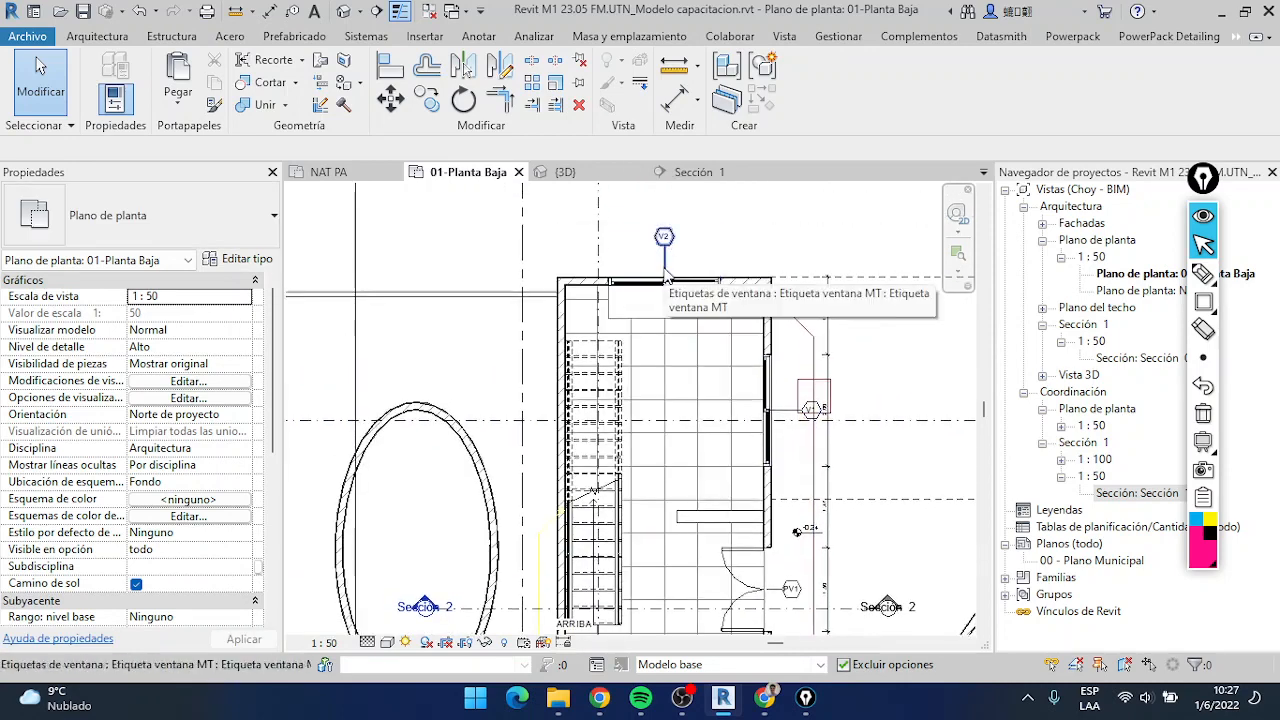
left_click(666, 270)
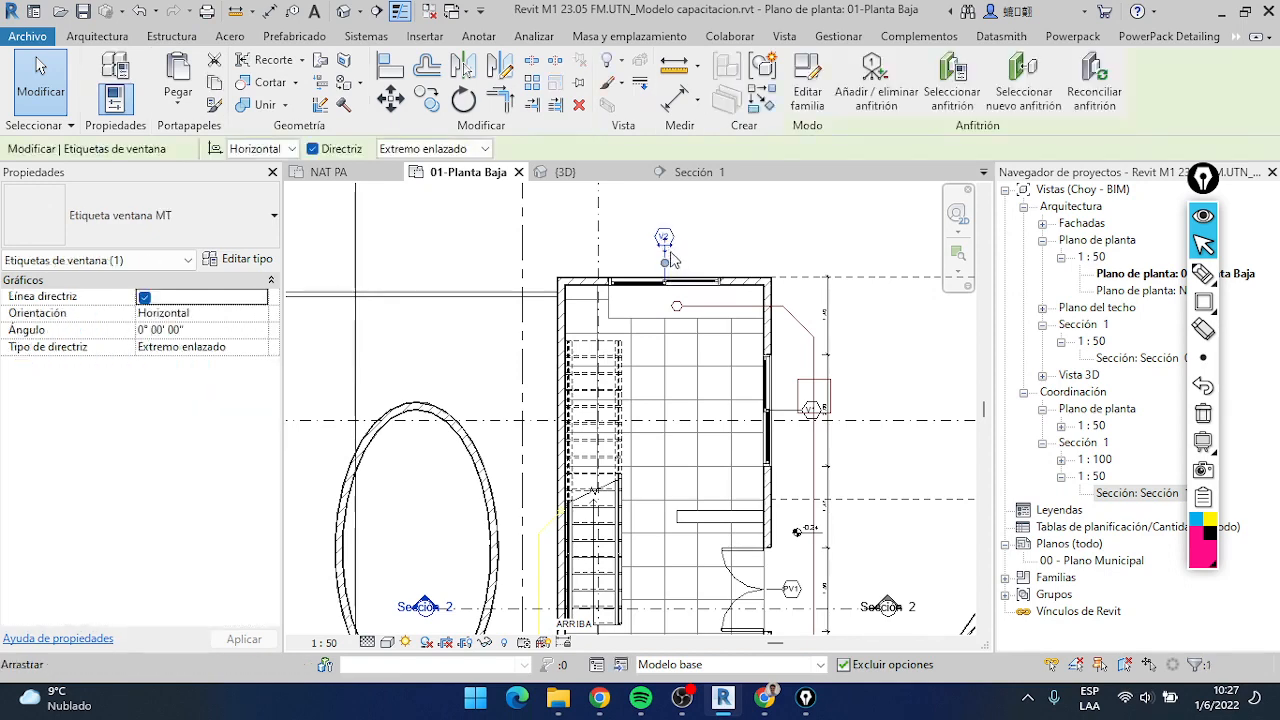
key("Delete")
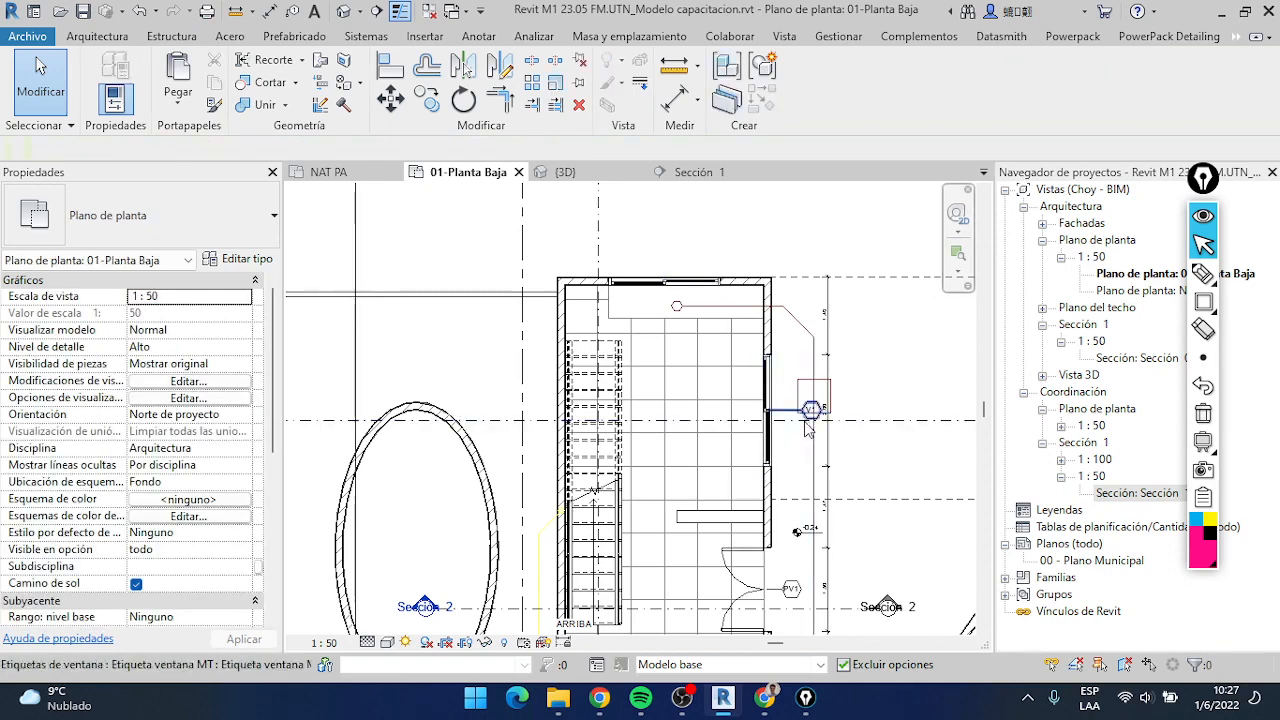
left_click(806, 420)
key("Delete")
Delete the PV1 double door tag and the sliding door tag at the lower wall
left_click(791, 595)
key("Delete")
middle_click_drag(788, 547, 811, 289)
left_click(630, 545)
key("Delete")
scroll(630, 550, "down", 3)
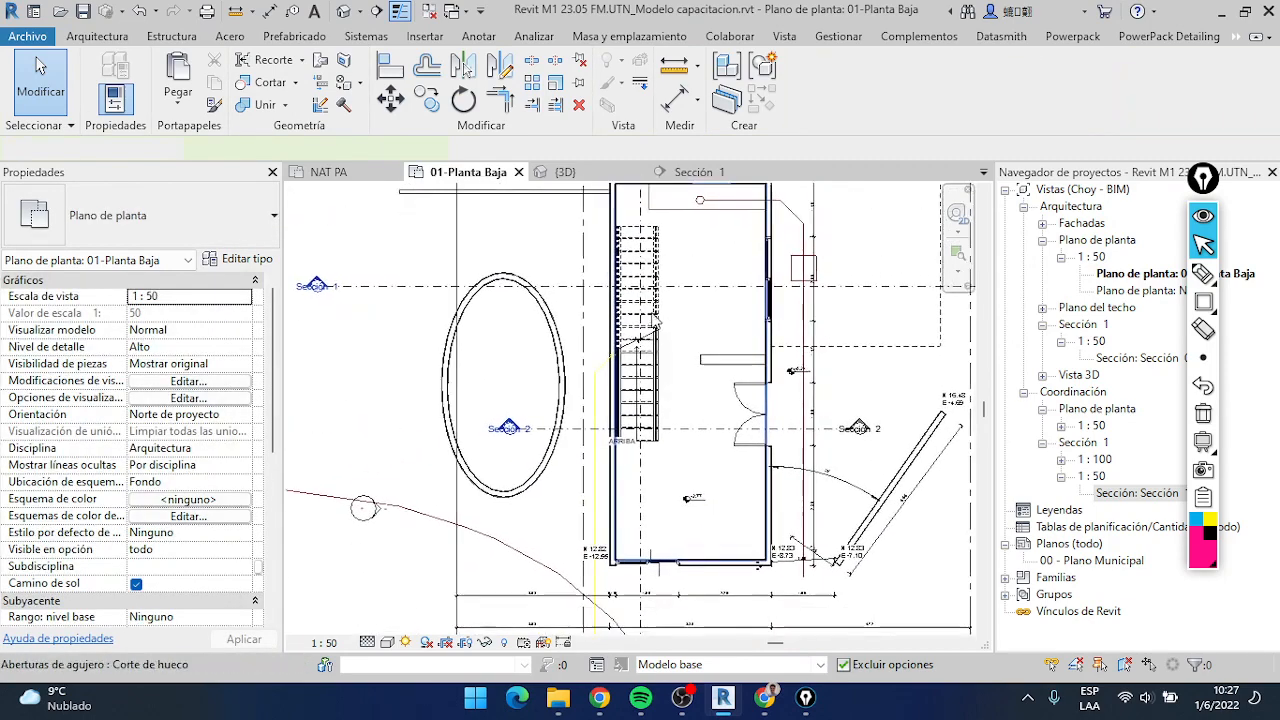
Place a Placa 70cm door in the exterior wall beside the stairs, about 1.20 m from the upper wall, and end door placement
key("d")
key("r")
scroll(619, 220, "up", 3)
middle_click_drag(601, 269, 584, 384)
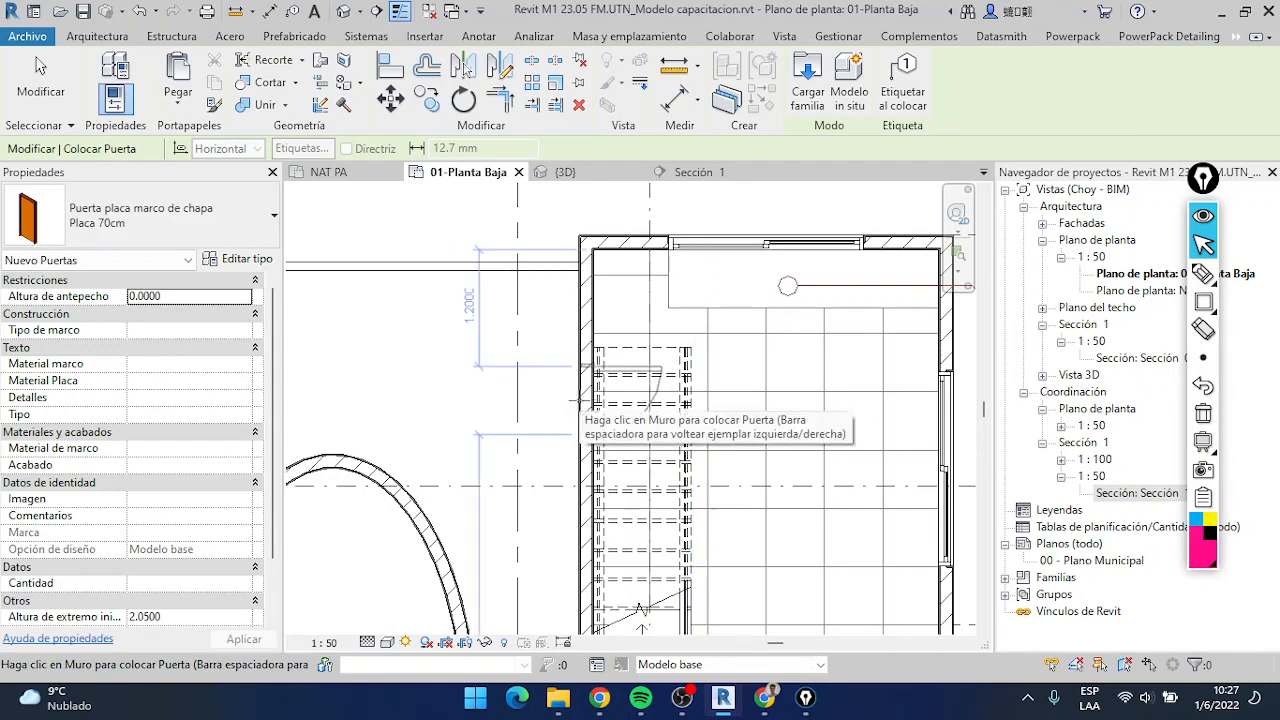
key("Escape")
key("Escape")
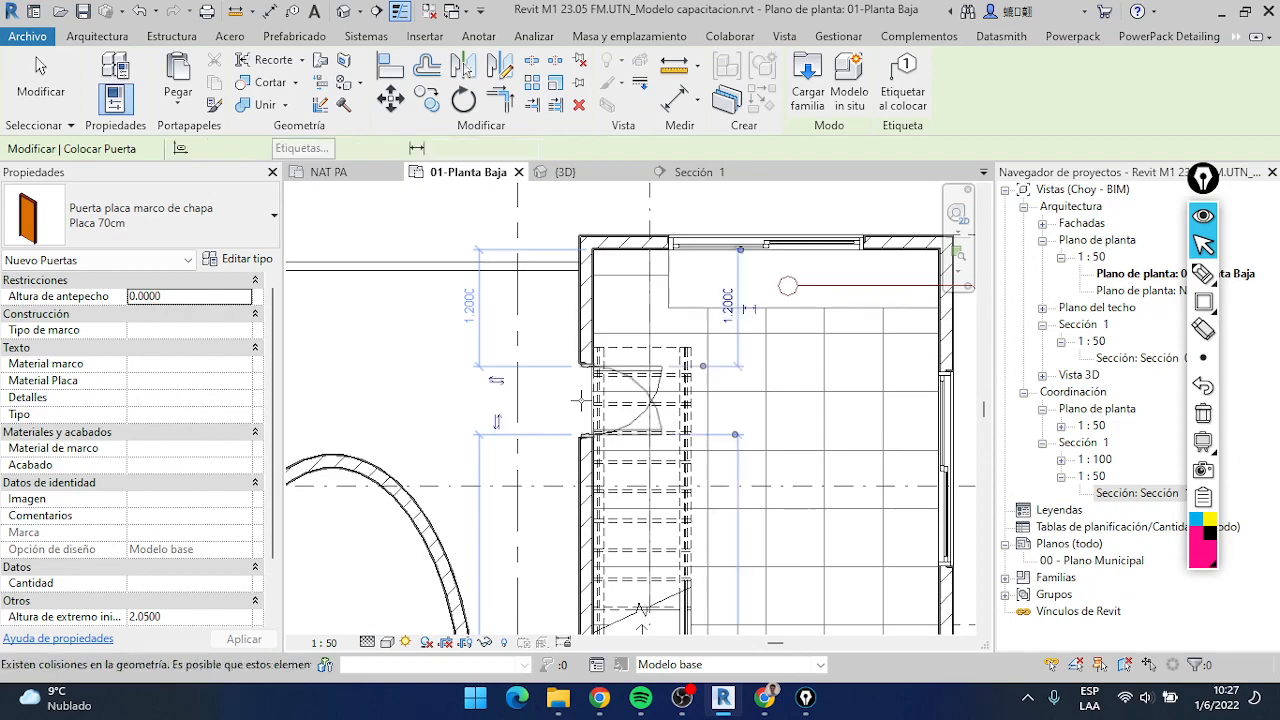
scroll(641, 340, "down", 5)
middle_click_drag(641, 328, 598, 250)
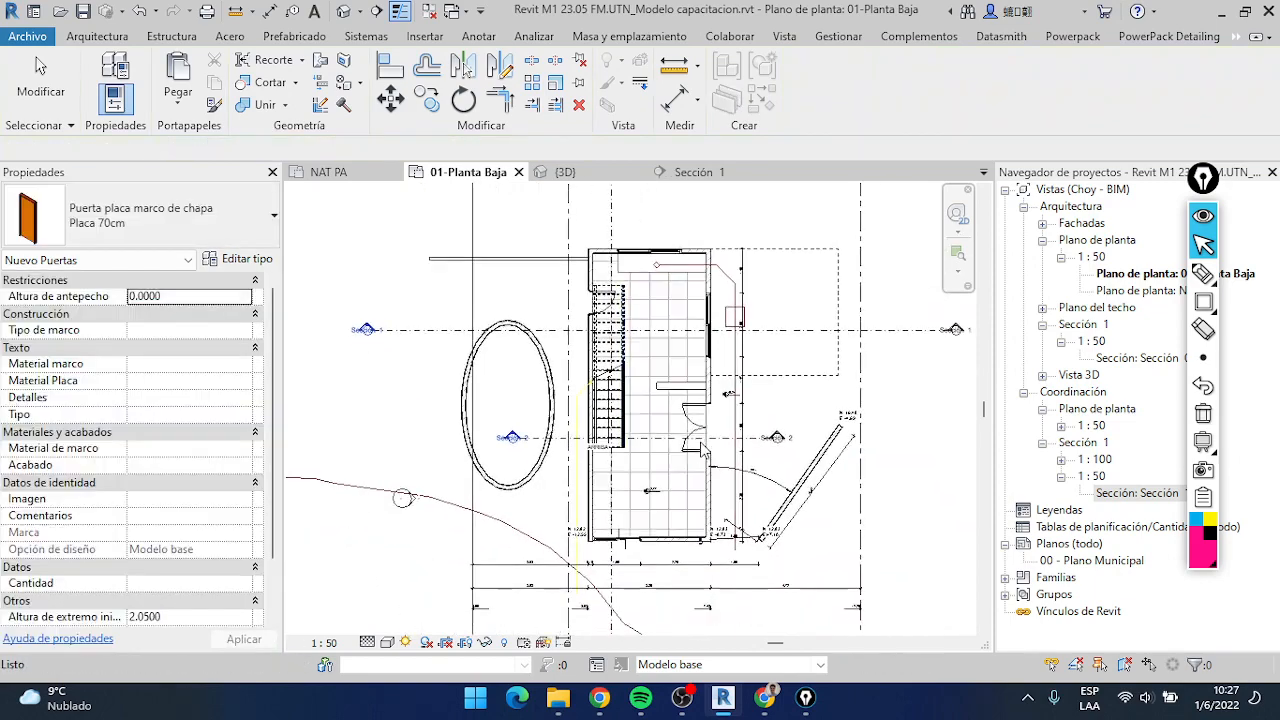
Start Tag All for every object in the ground floor plan and choose the door and window tag categories
scroll(684, 426, "up", 2)
scroll(722, 440, "down", 2)
middle_click_drag(730, 442, 732, 406)
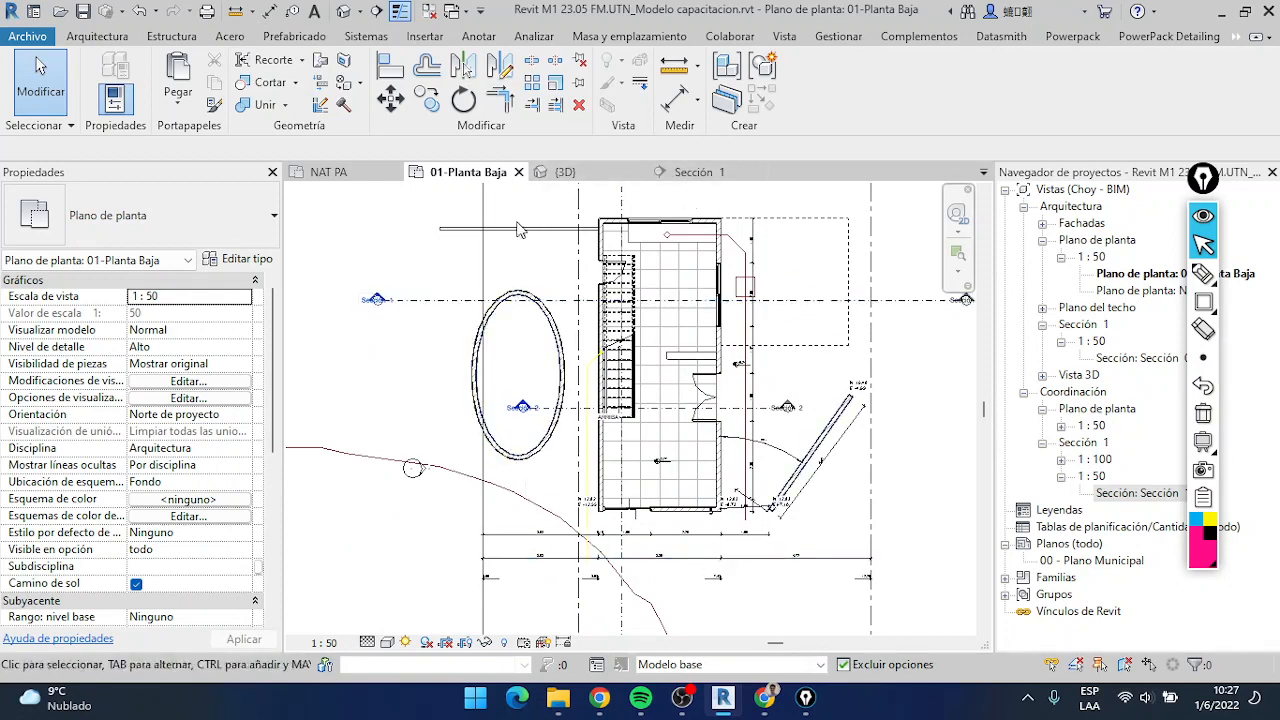
scroll(704, 405, "up", 1)
scroll(704, 405, "down", 2)
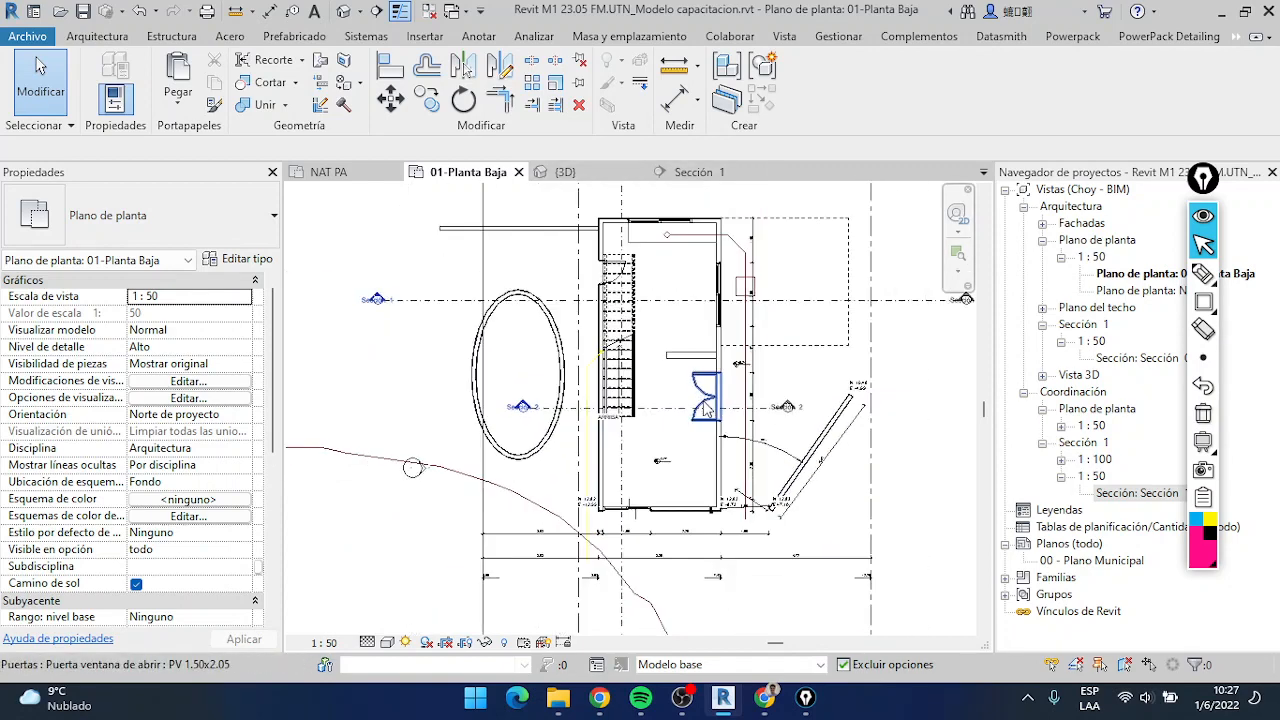
scroll(671, 466, "up", 1)
scroll(690, 600, "down", 2)
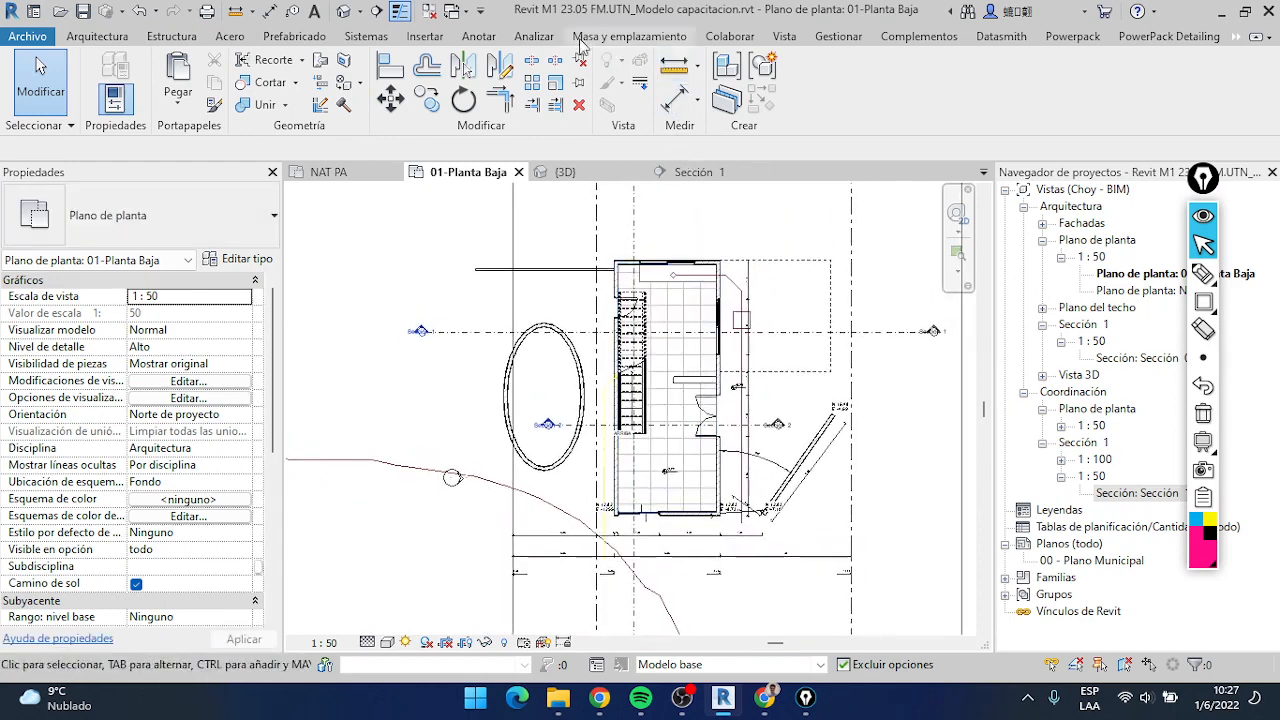
left_click(479, 37)
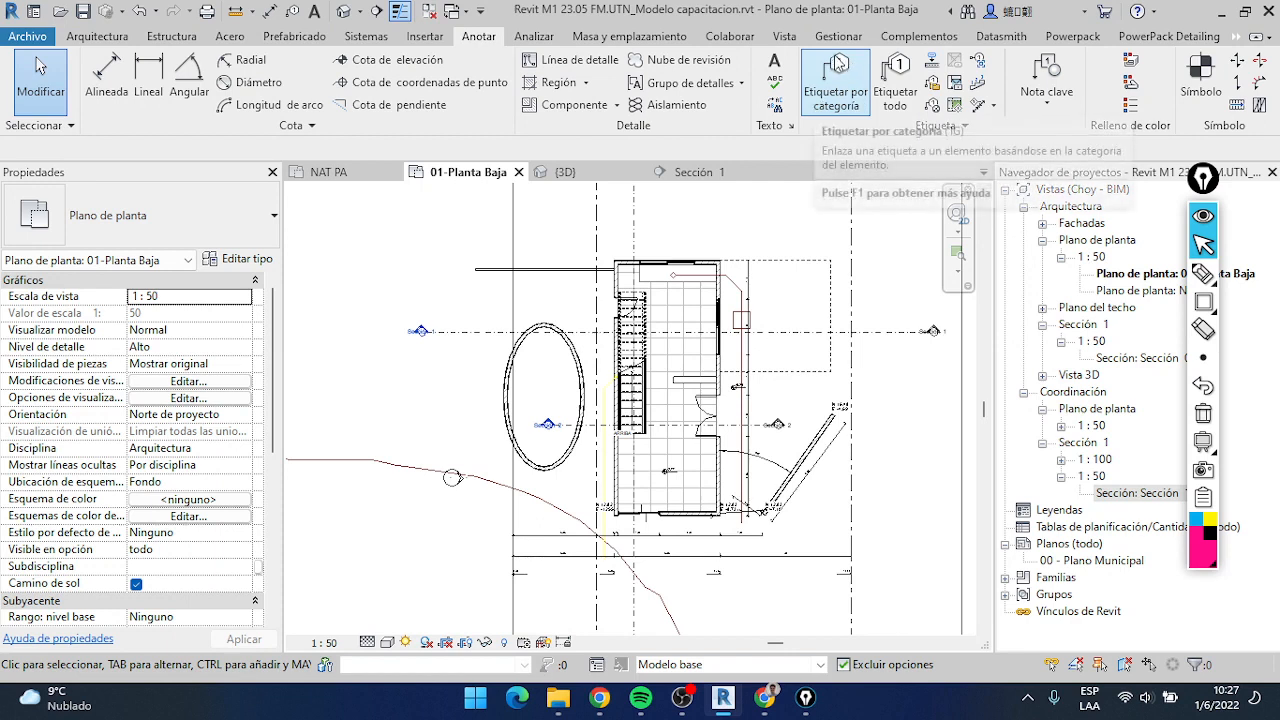
left_click(900, 103)
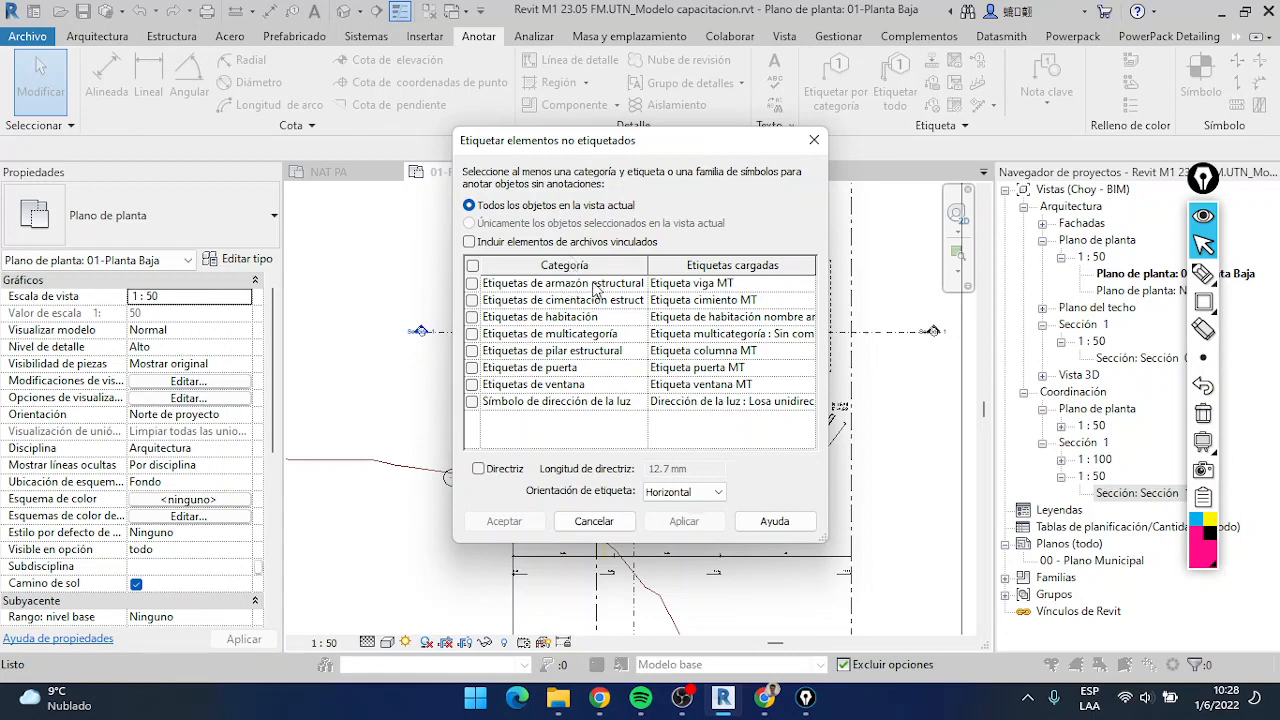
left_click(560, 286)
left_click(531, 286)
left_click(472, 368)
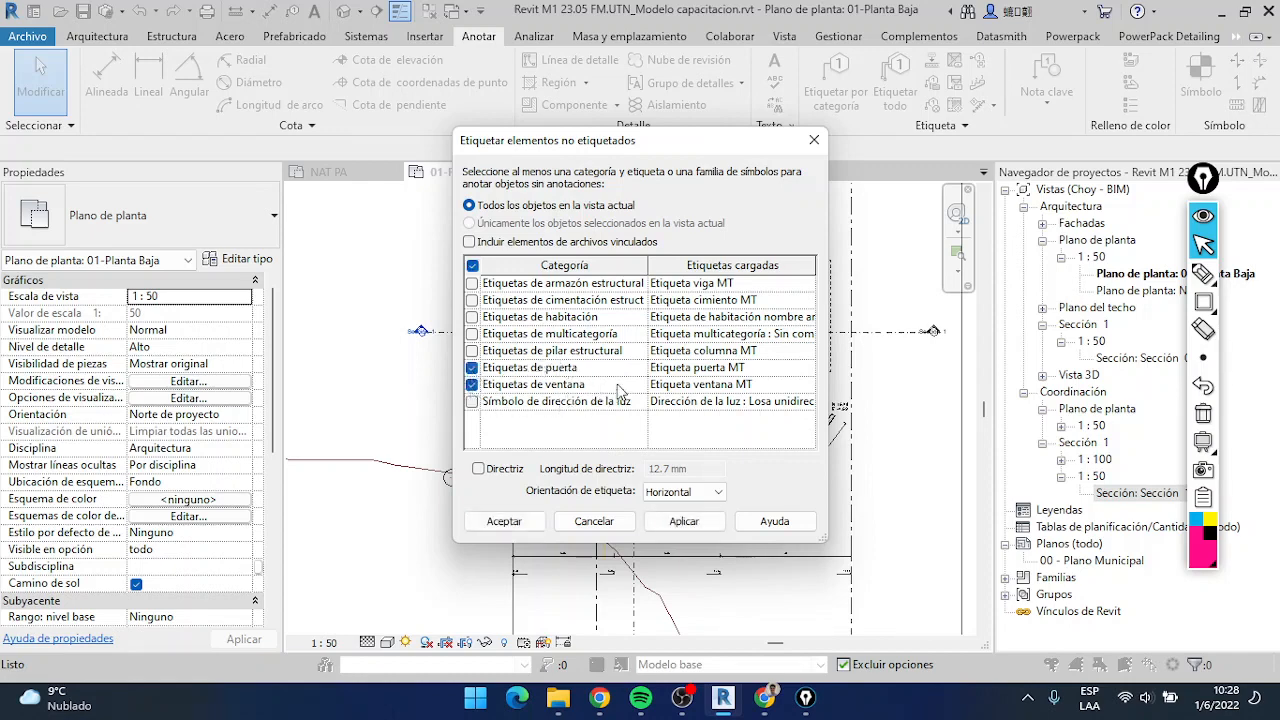
Use Etiqueta puerta MT and Etiqueta ventana MT without leaders, and apply the tags to all untagged doors and windows
left_click(786, 369)
left_click(808, 369)
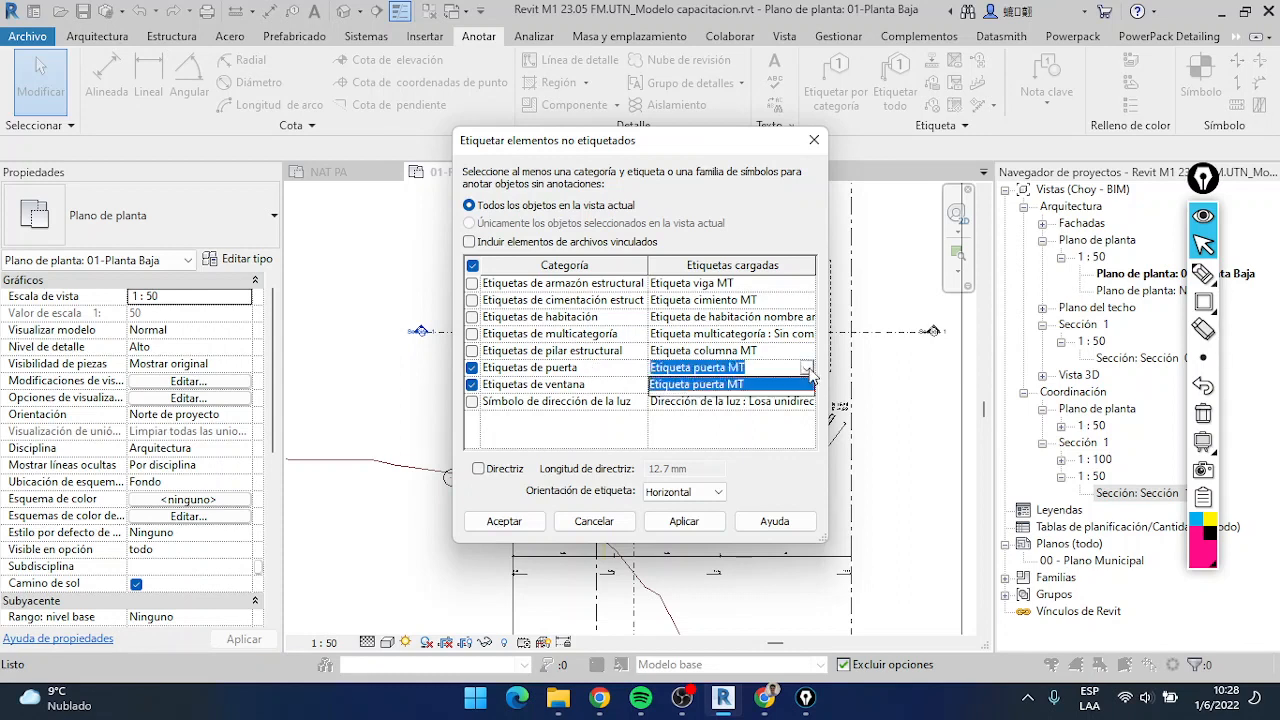
left_click(808, 370)
left_click(809, 386)
left_click(809, 387)
left_click(809, 387)
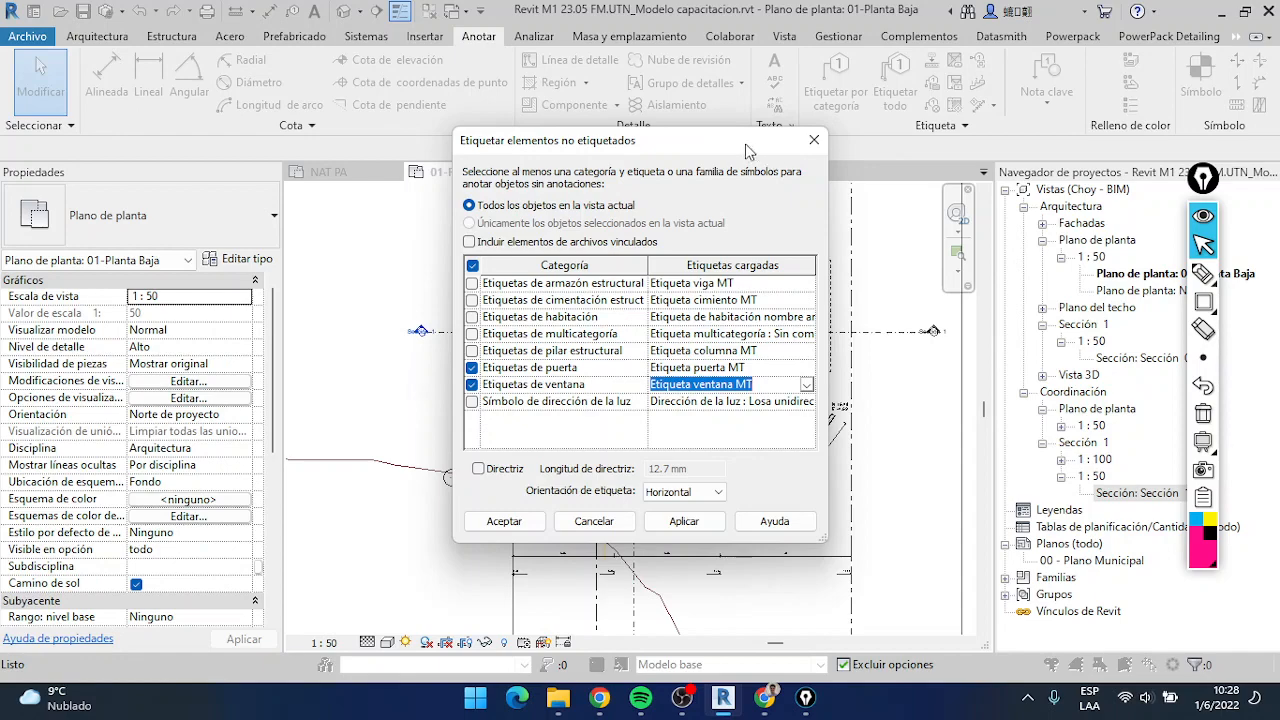
left_click_drag(748, 150, 432, 135)
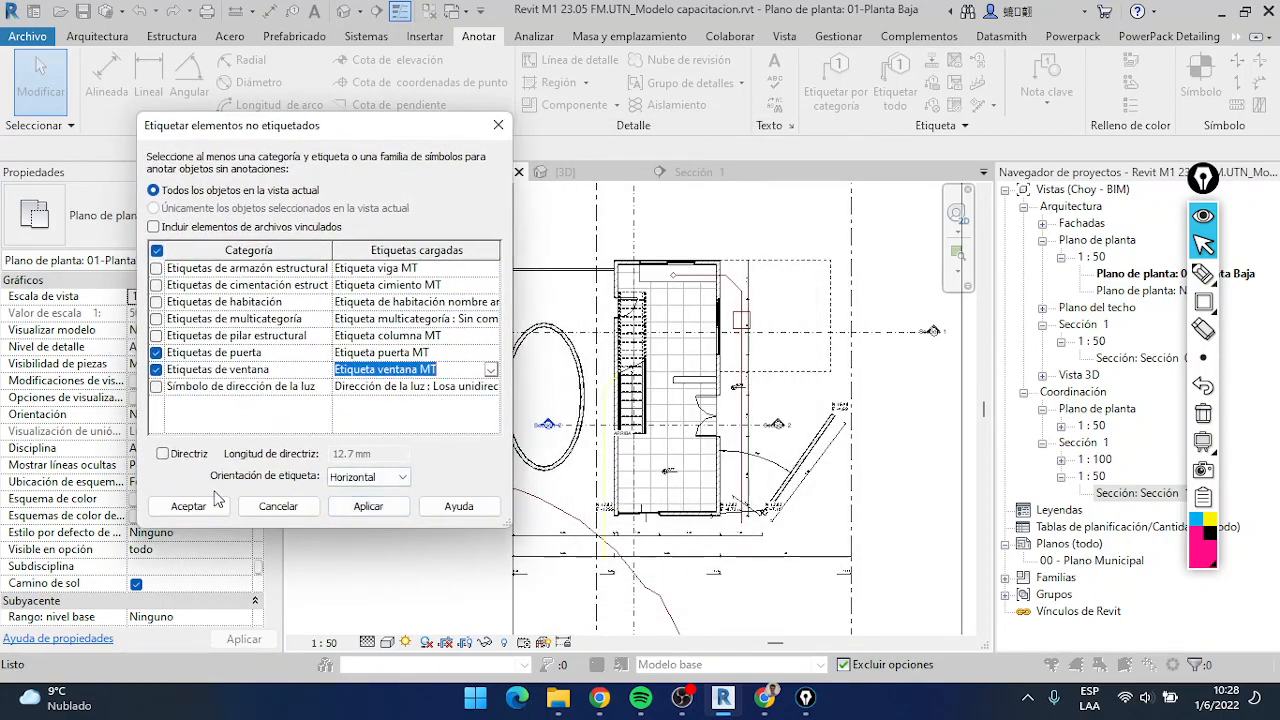
left_click(366, 508)
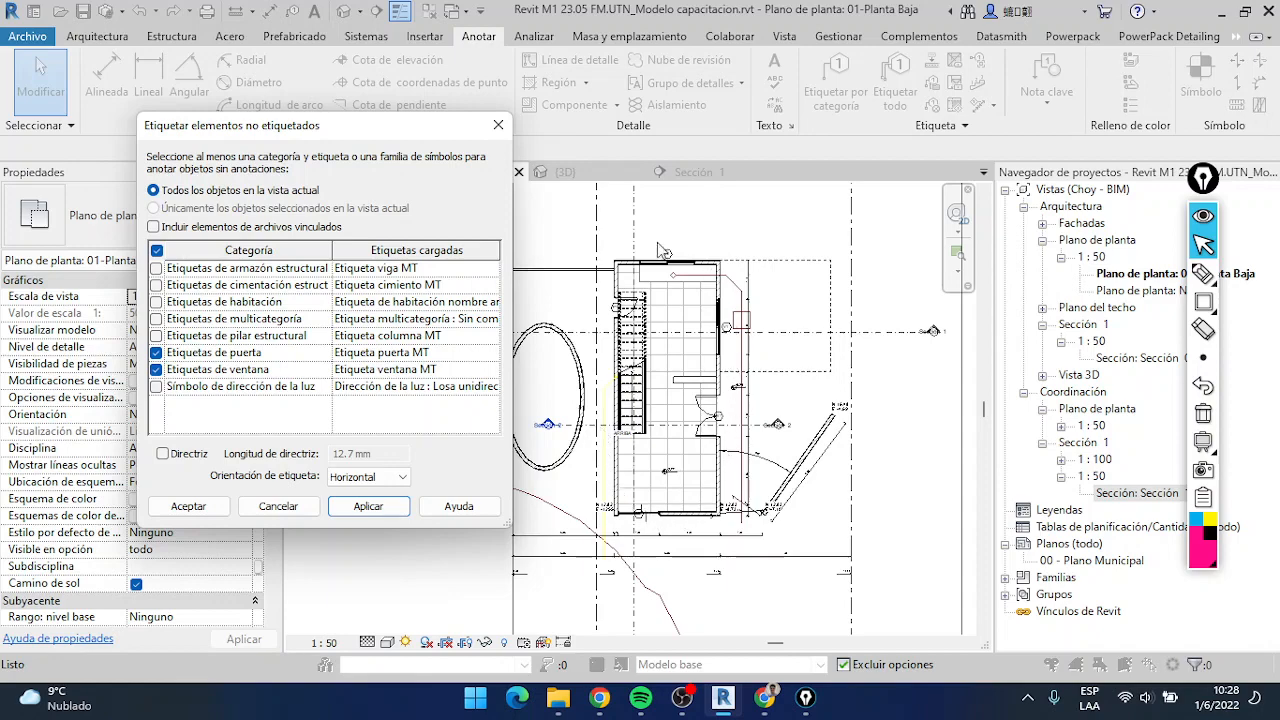
left_click(188, 506)
Move the PV1 tag slightly outward from the double door's opening, toward the exterior side of the wall
scroll(707, 452, "up", 3)
middle_click_drag(707, 450, 756, 332)
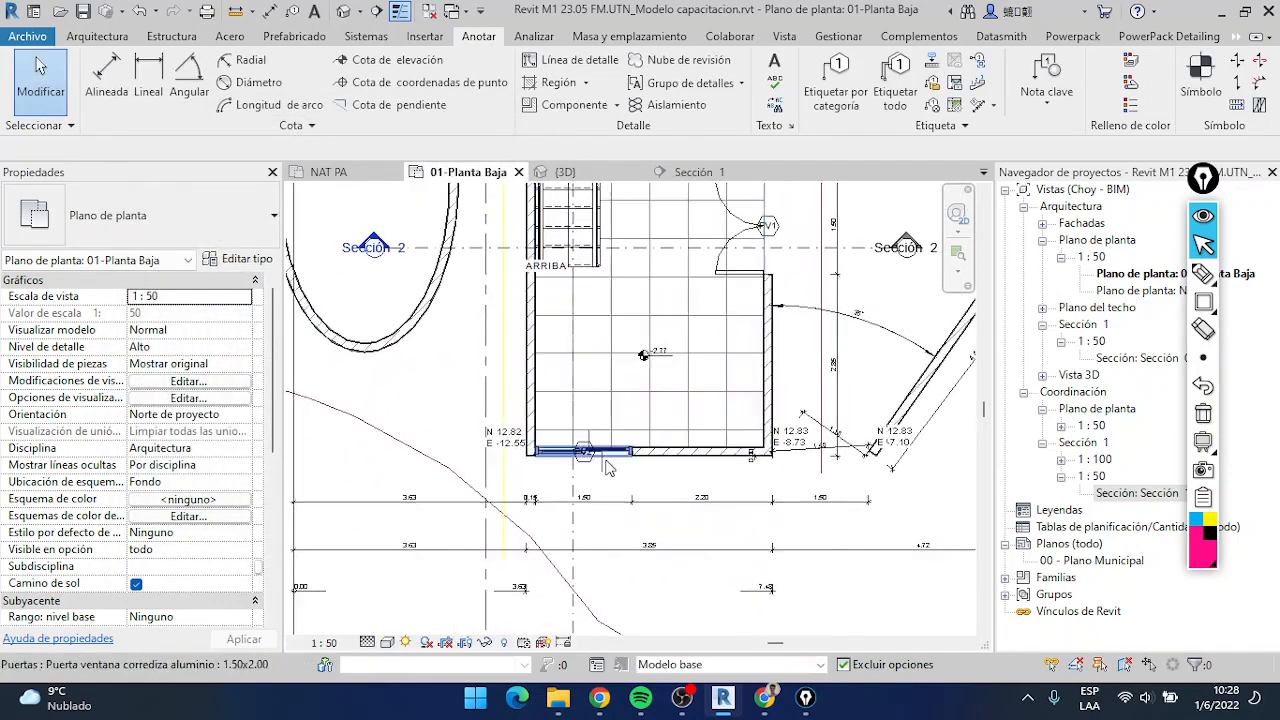
scroll(601, 450, "up", 3)
scroll(660, 418, "down", 2)
middle_click_drag(800, 277, 700, 479)
scroll(700, 479, "up", 2)
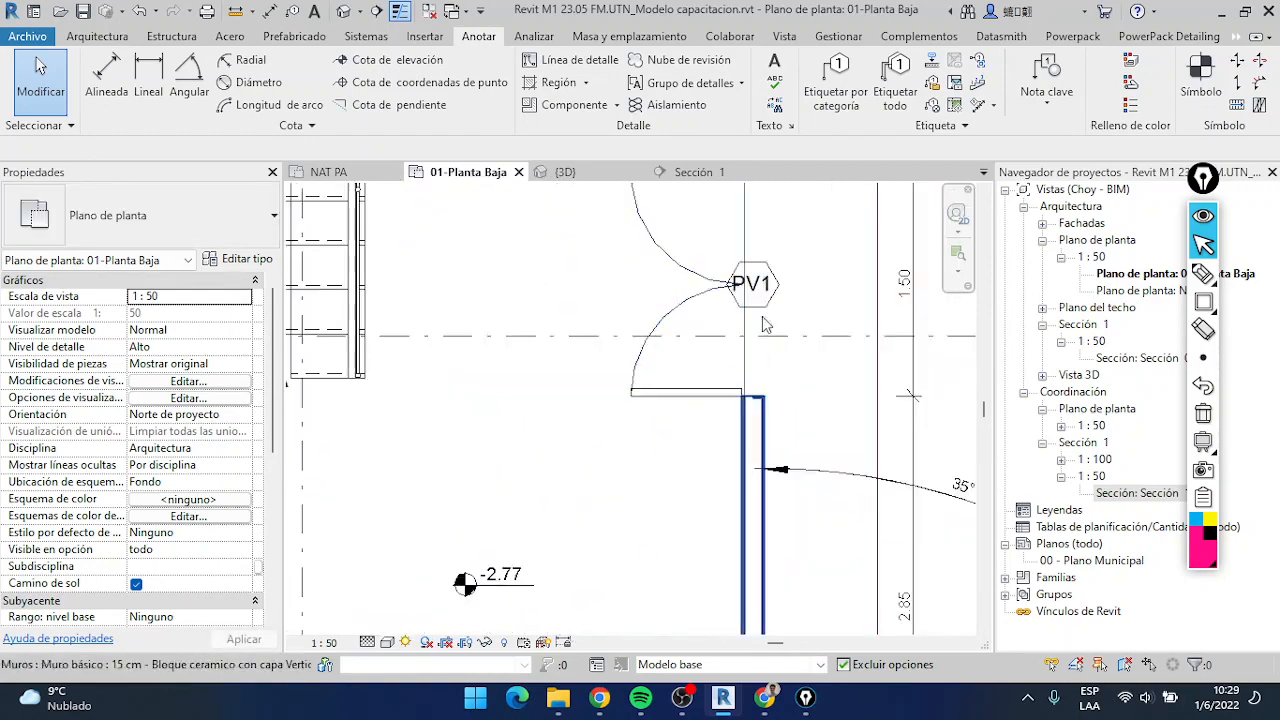
left_click(780, 285)
scroll(613, 483, "down", 2)
middle_click_drag(613, 483, 702, 331)
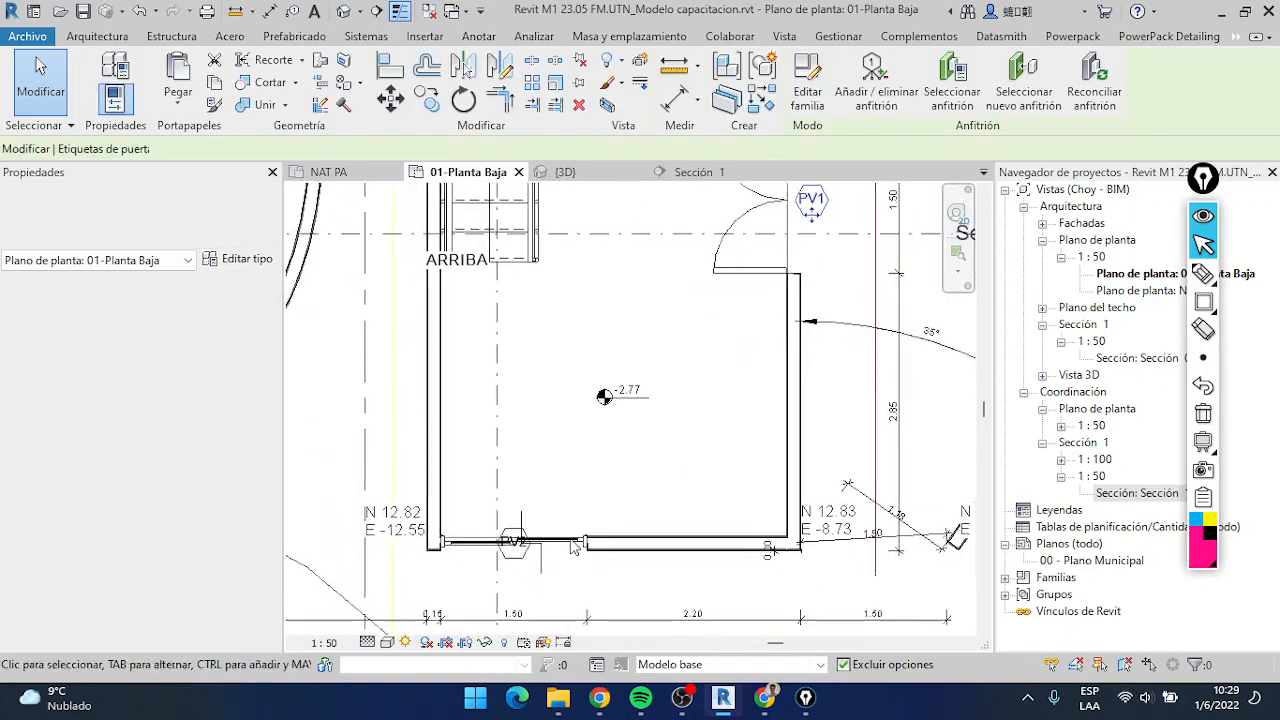
Move the PV2 tag outside the sliding door in the lower wall and the P1 tag outside the wall beside the stairs
left_click(513, 556)
left_click_drag(514, 562, 514, 594)
scroll(664, 420, "down", 3)
middle_click_drag(682, 330, 695, 597)
scroll(632, 264, "up", 2)
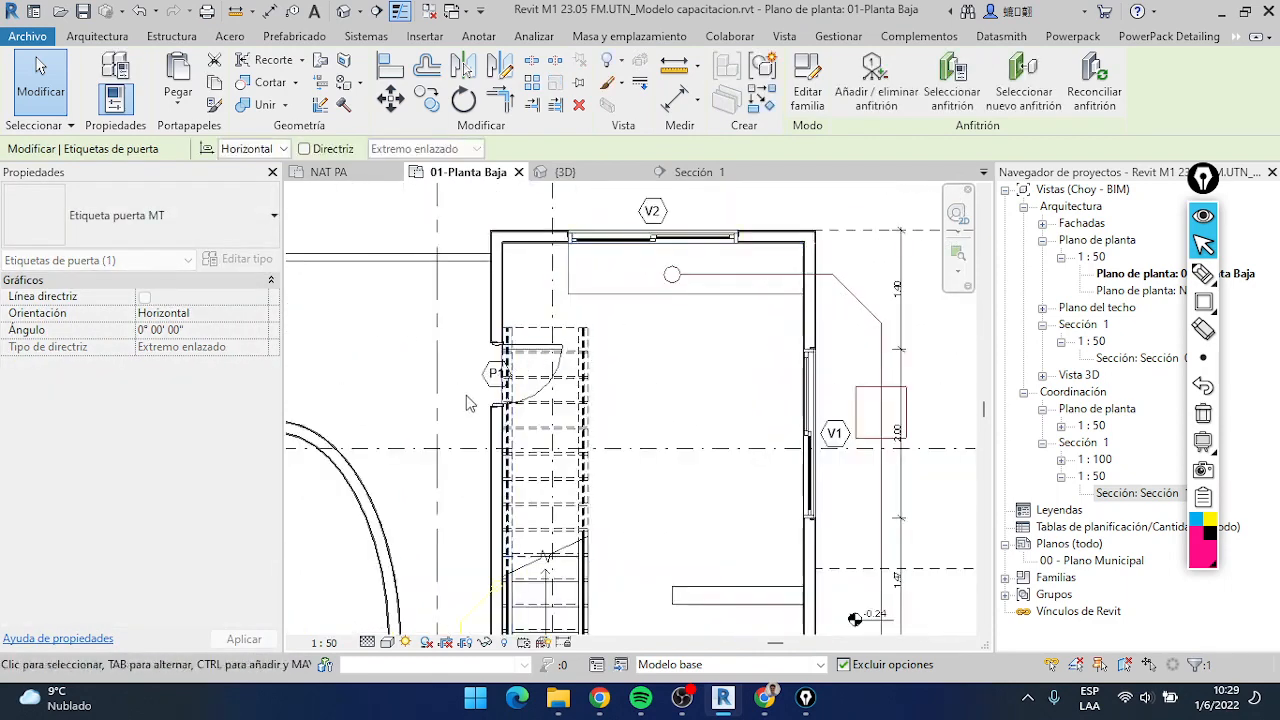
left_click(483, 382)
left_click_drag(481, 380, 456, 381)
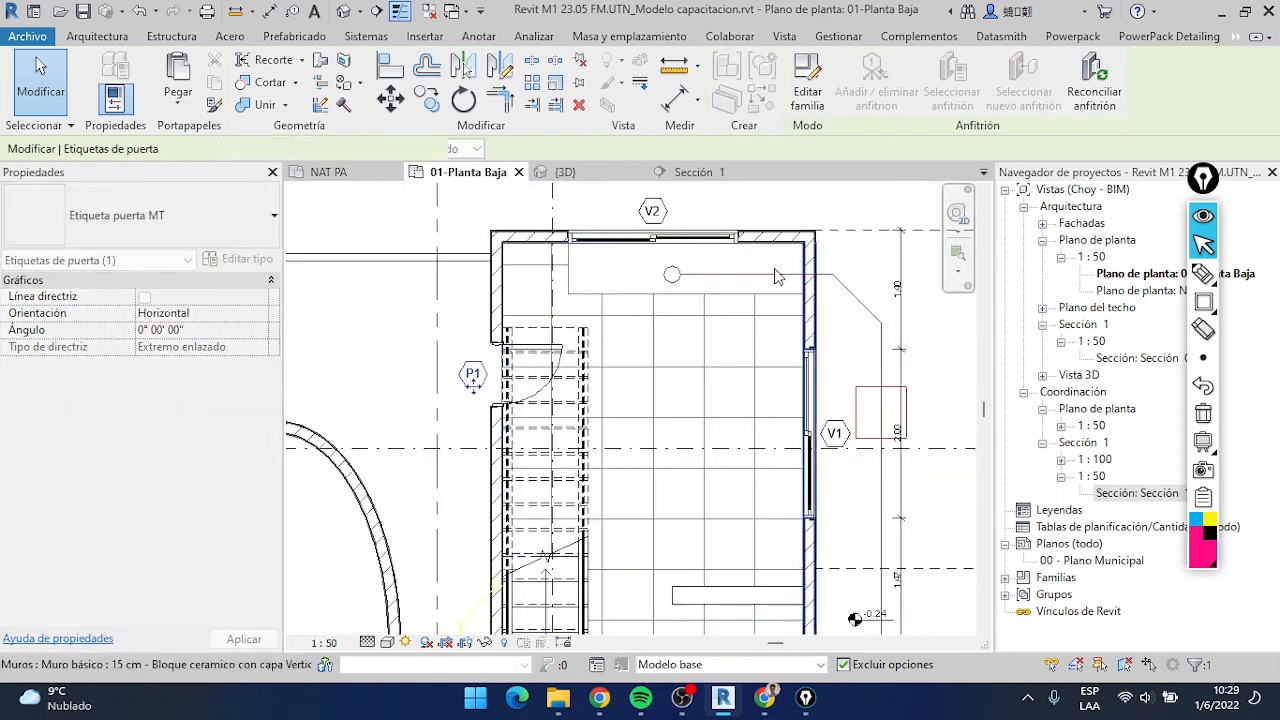
Examine the placement and marks of the door and window tags around the ground floor plan
scroll(726, 340, "down", 2)
middle_click_drag(723, 423, 722, 260)
scroll(674, 488, "down", 3)
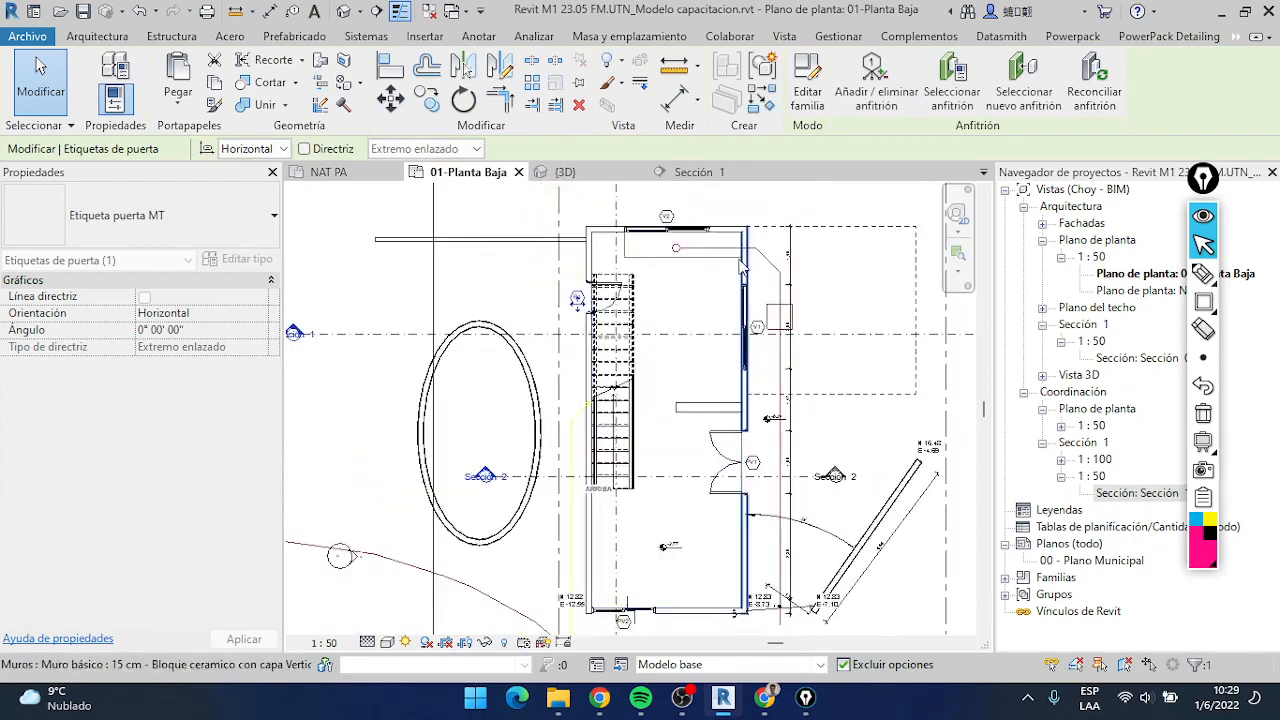
scroll(575, 337, "up", 4)
scroll(784, 346, "down", 4)
scroll(815, 393, "up", 2)
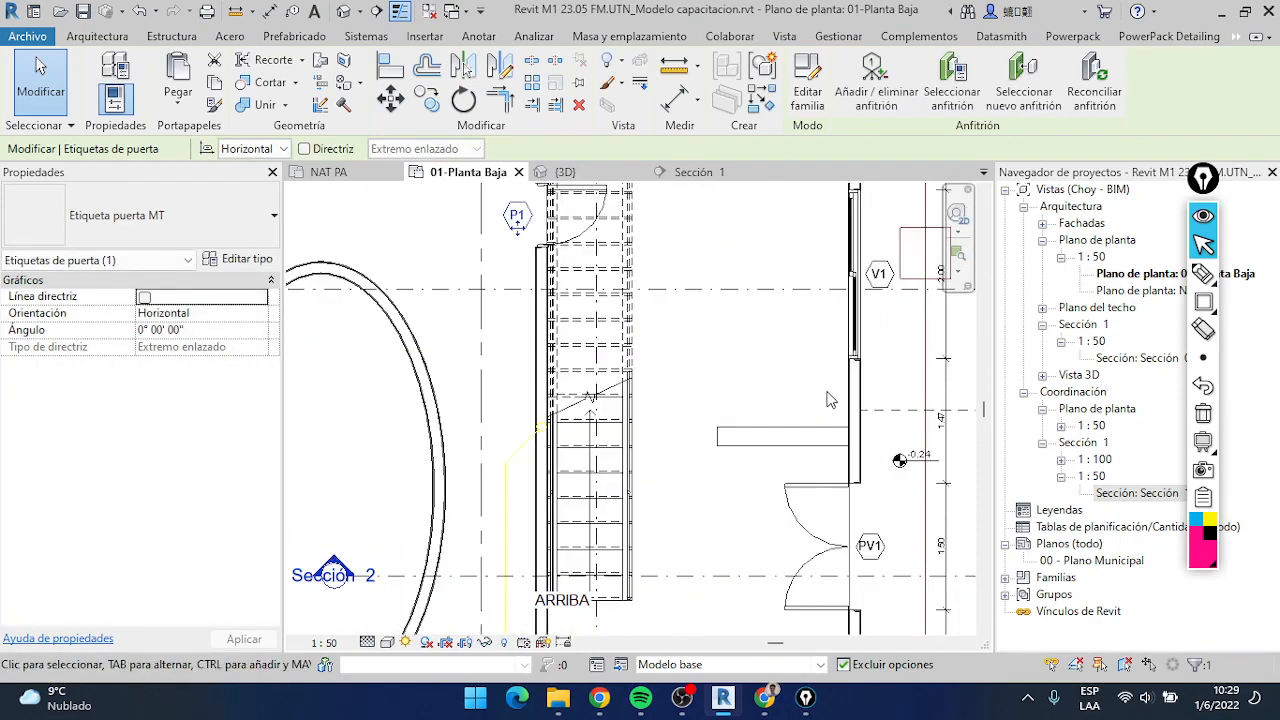
scroll(830, 370, "down", 3)
scroll(867, 333, "up", 1)
scroll(868, 333, "up", 3)
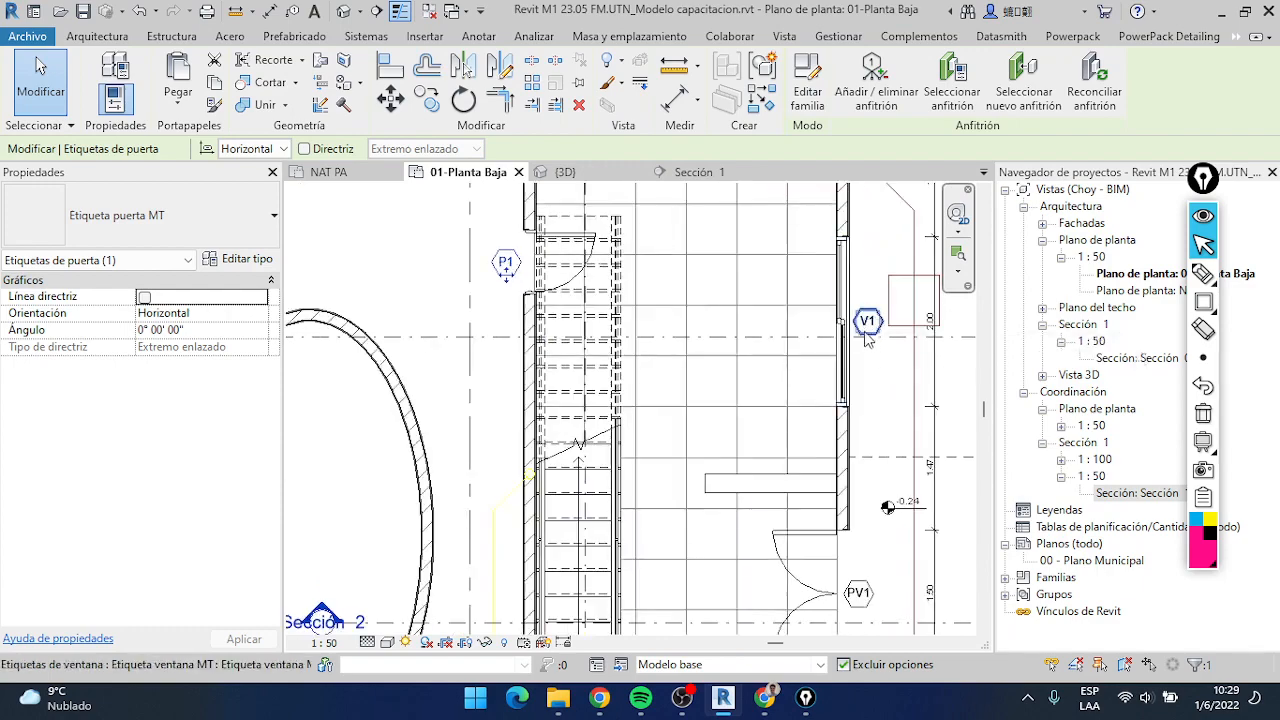
scroll(838, 408, "down", 4)
scroll(830, 495, "up", 5)
scroll(878, 502, "down", 5)
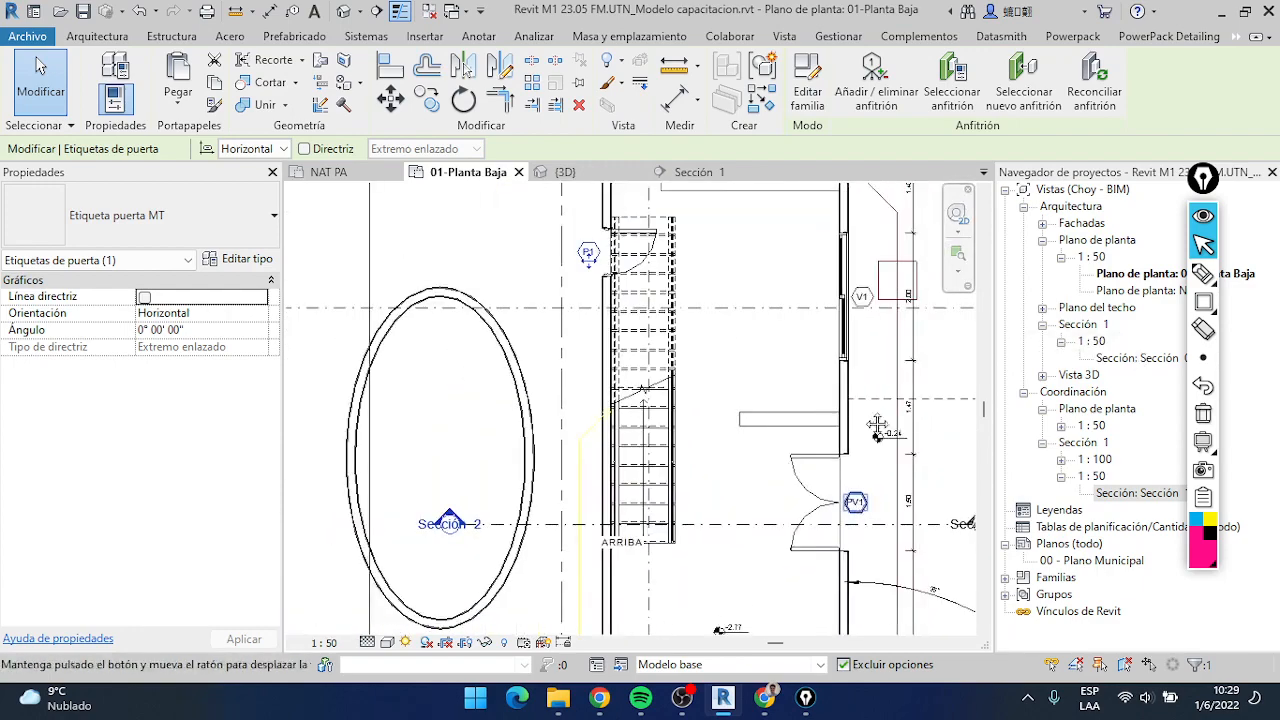
scroll(812, 470, "up", 2)
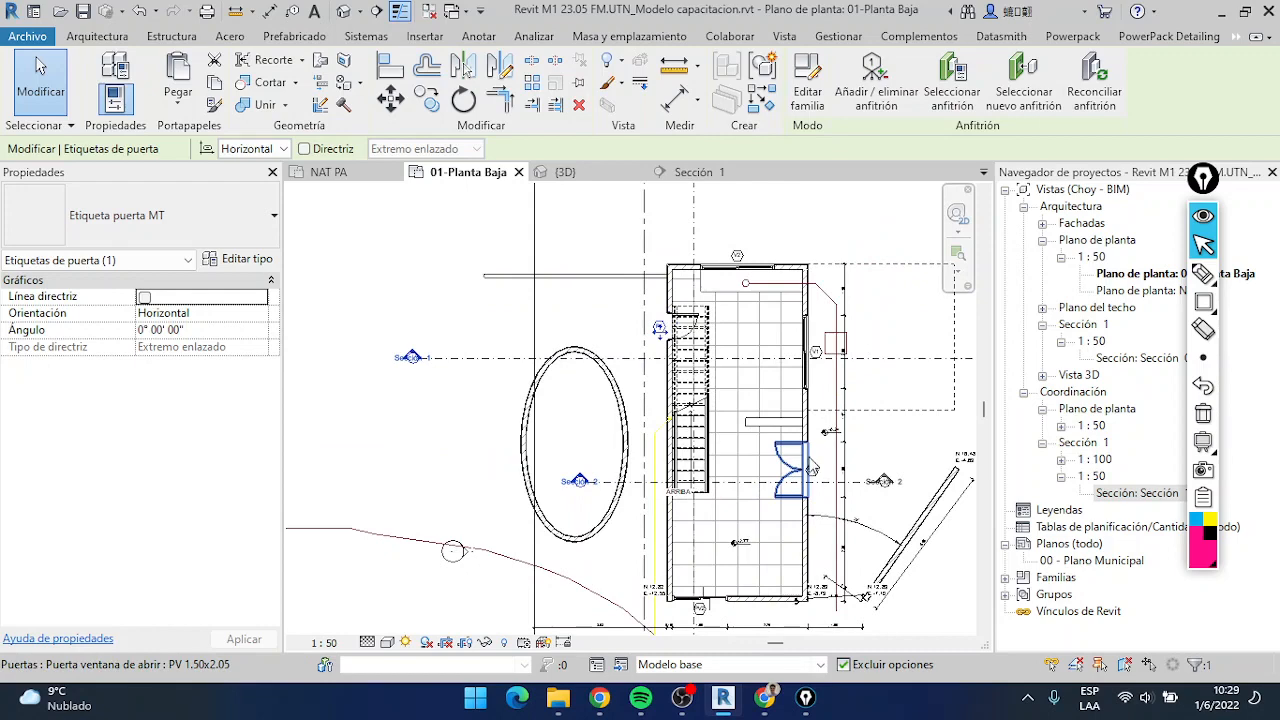
Switch to the NAT PA floor plan and hide all imported categories in that view
left_click(317, 174)
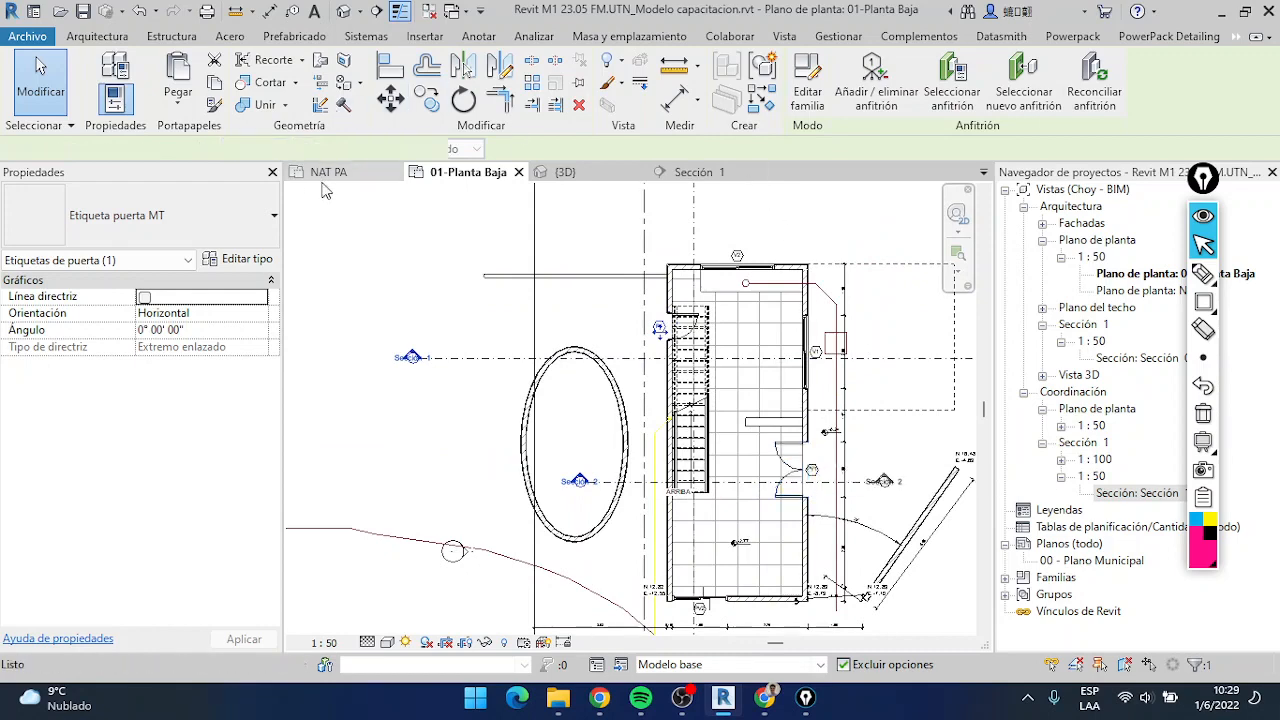
scroll(652, 424, "down", 3)
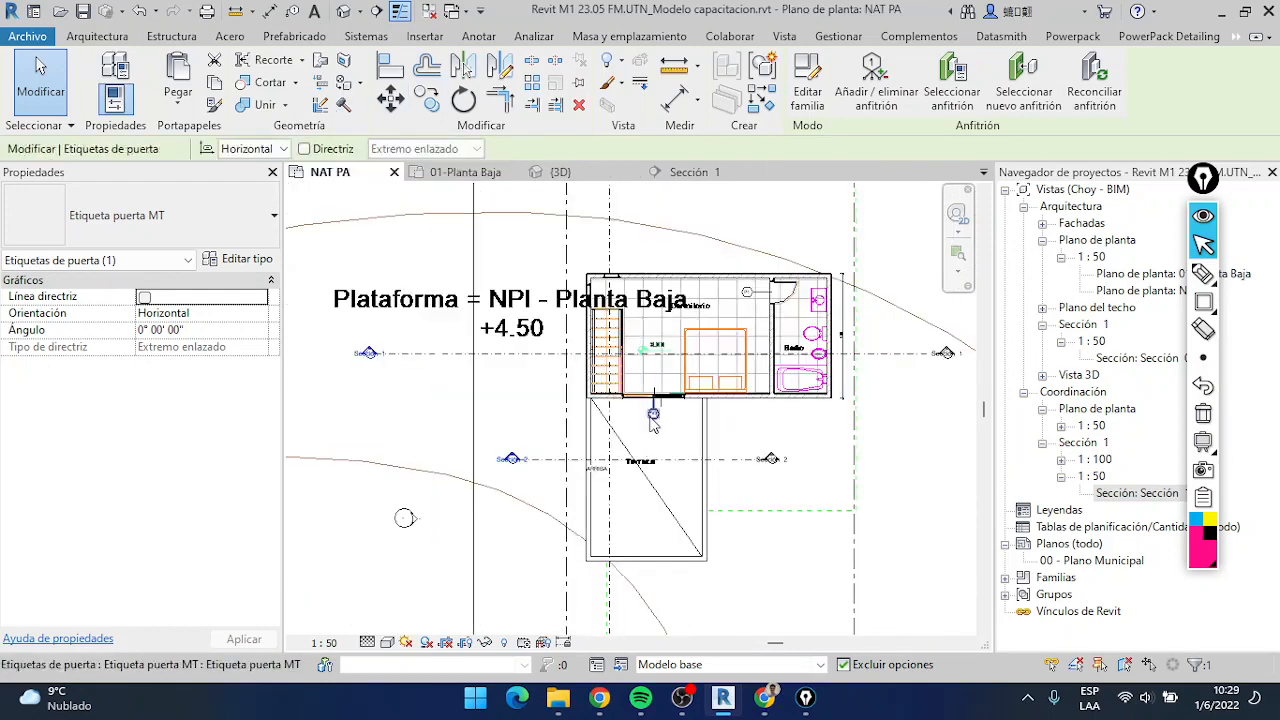
key("Escape")
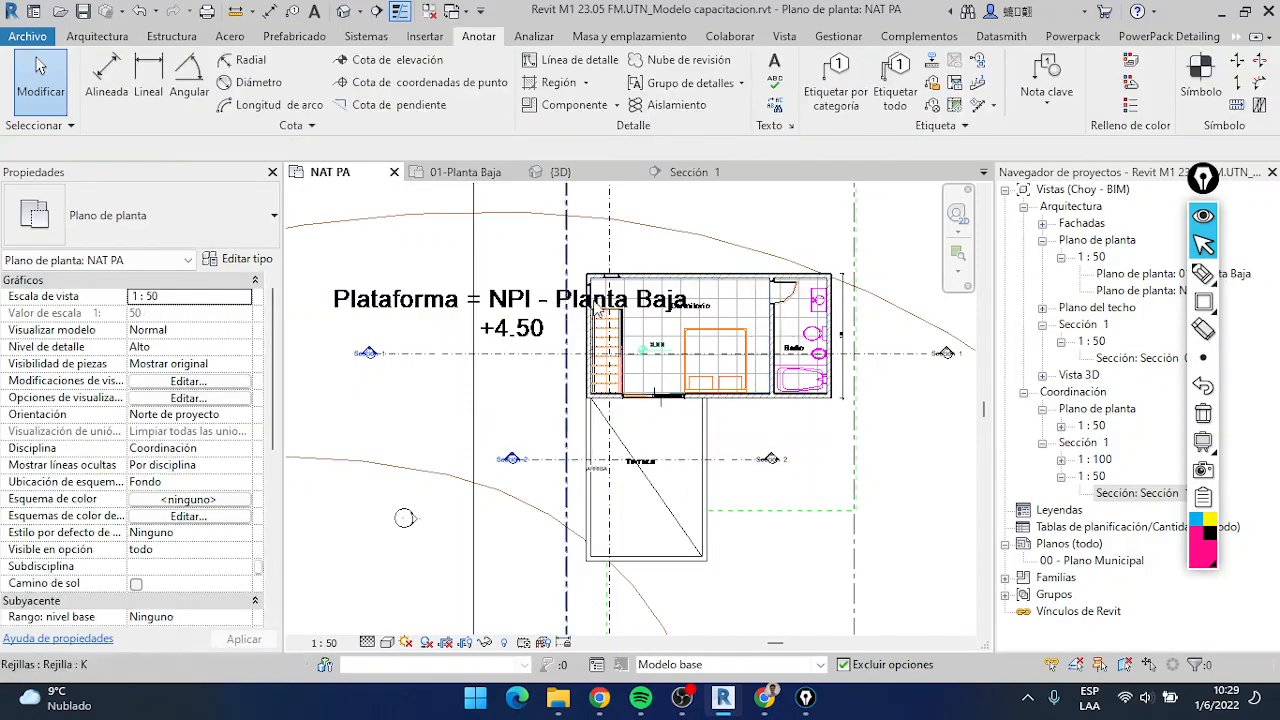
key("v")
key("g")
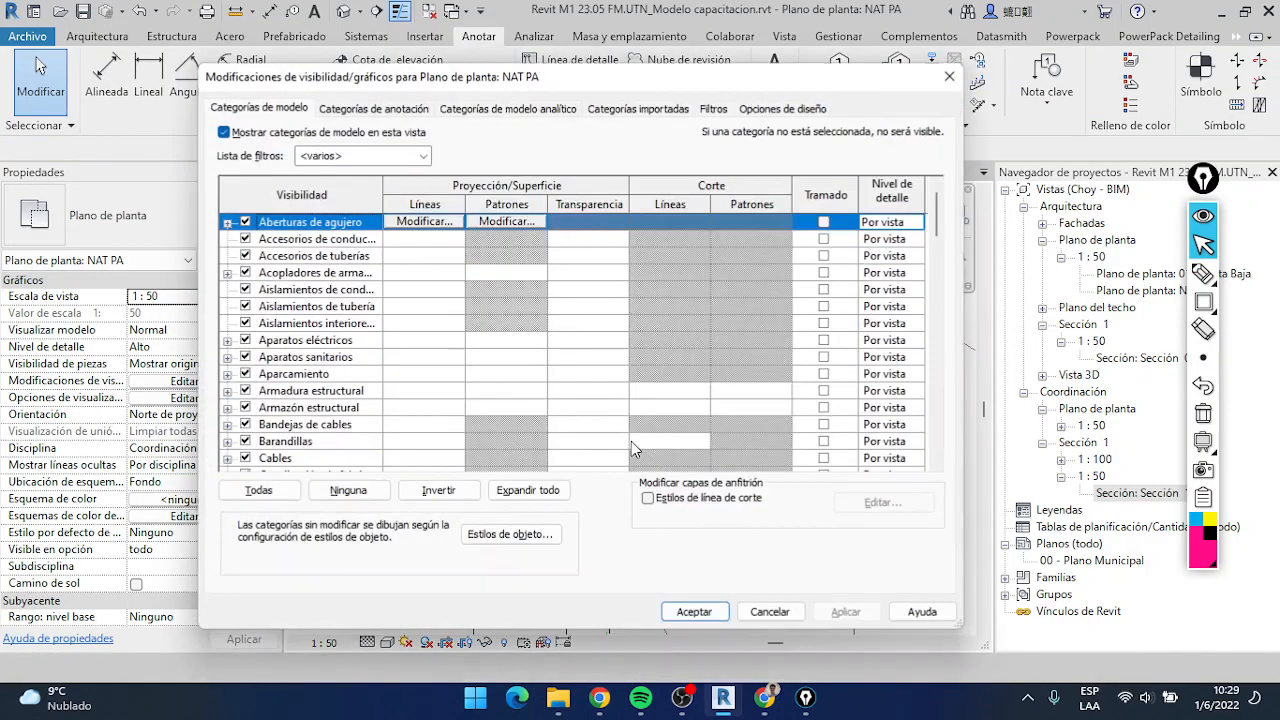
left_click(638, 110)
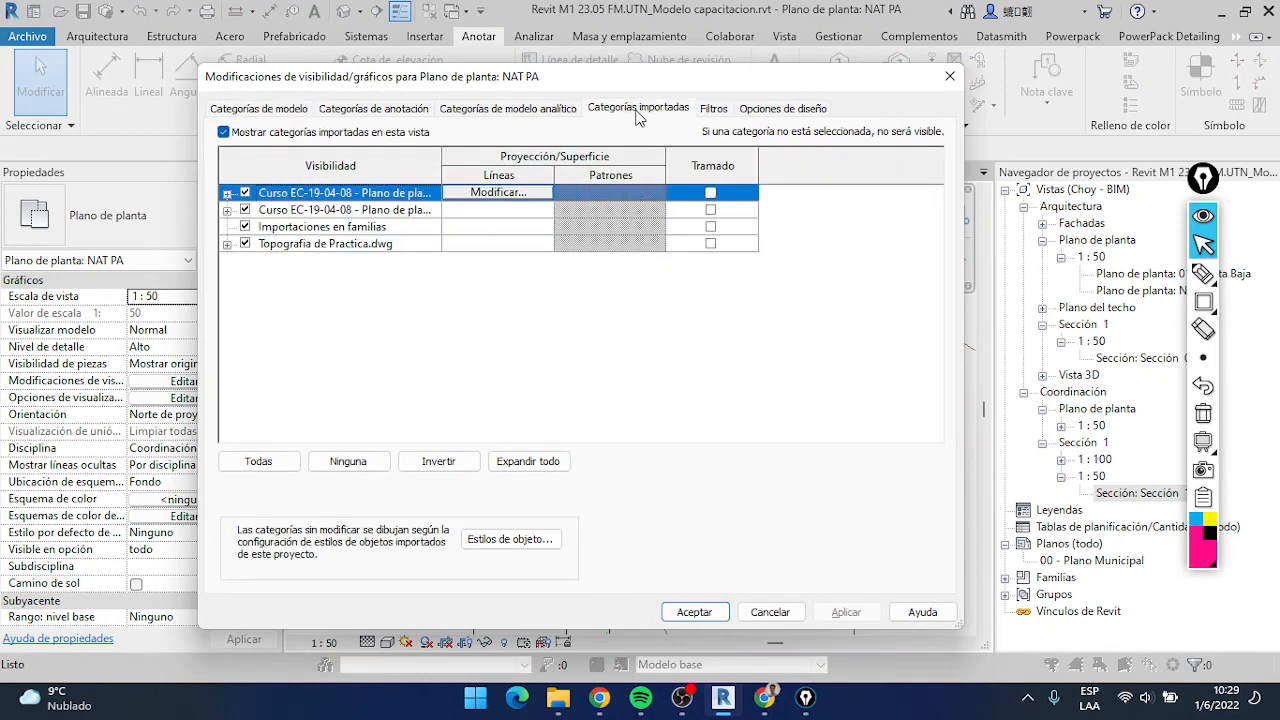
left_click(251, 134)
left_click(694, 612)
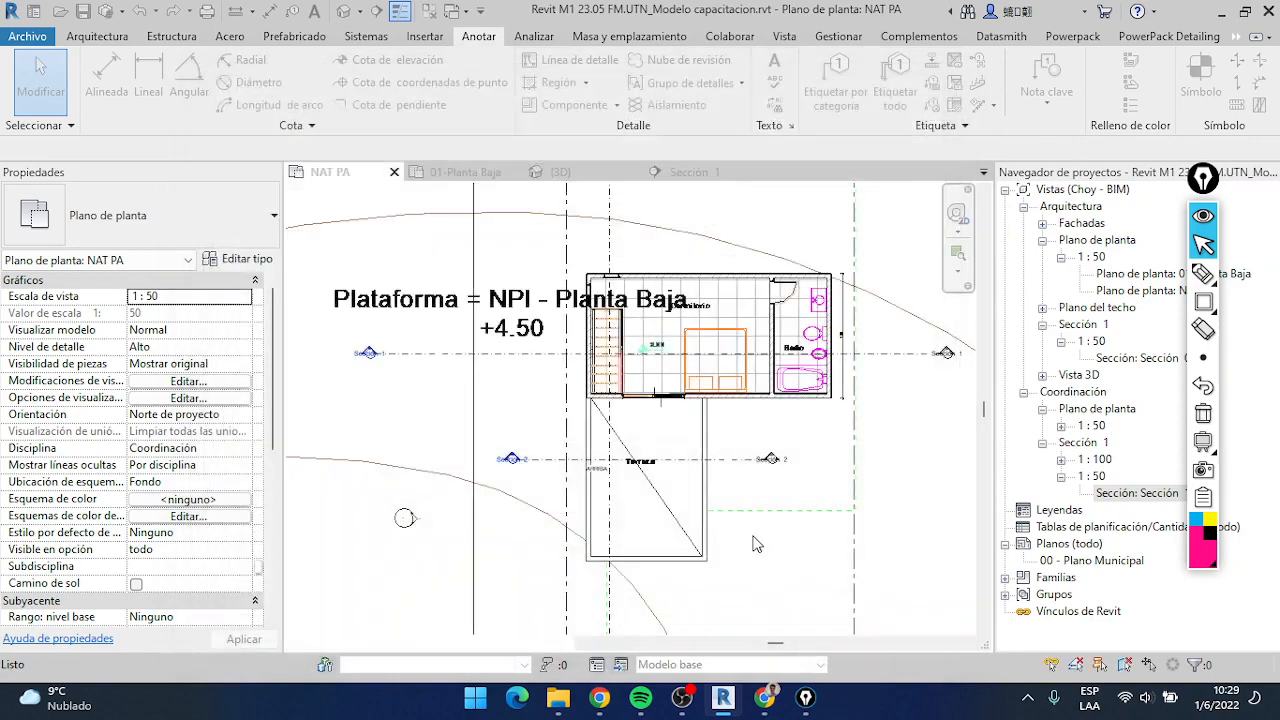
Tag all untagged doors and windows in the NAT PA plan with Etiqueta puerta MT and Etiqueta ventana MT, without leaders
middle_click_drag(762, 397, 716, 434)
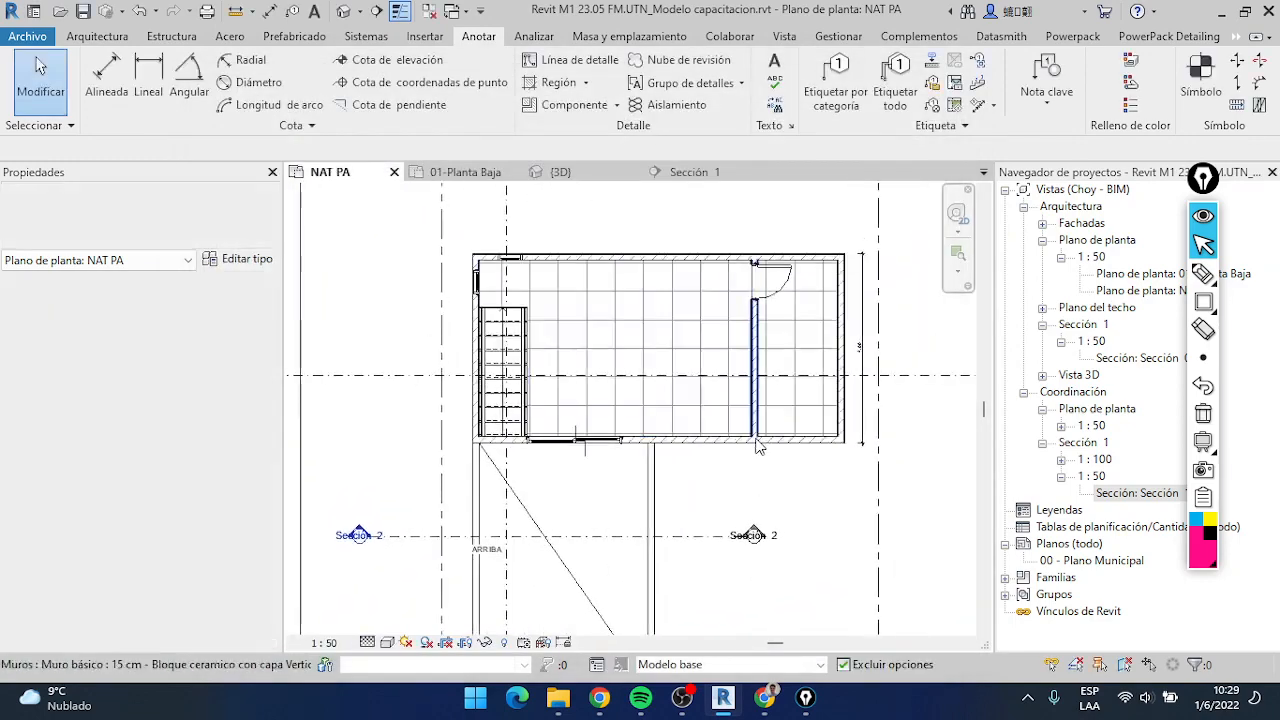
left_click(897, 85)
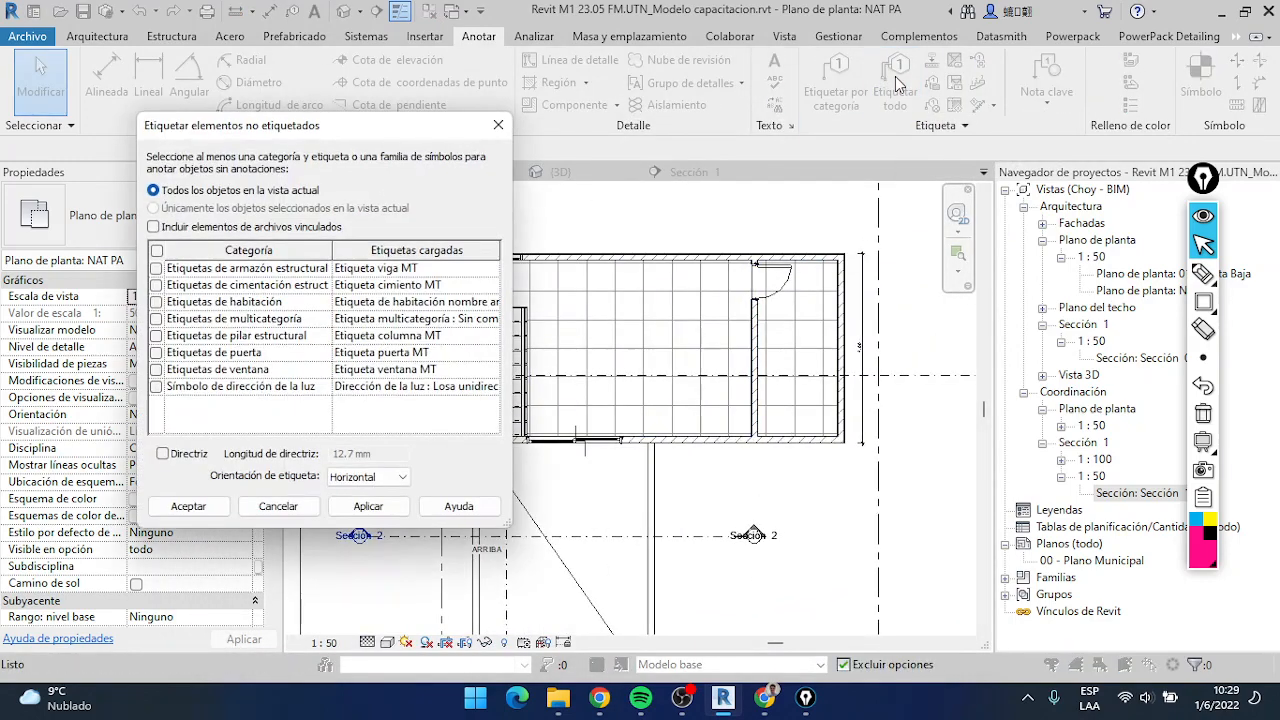
left_click(157, 352)
left_click(189, 506)
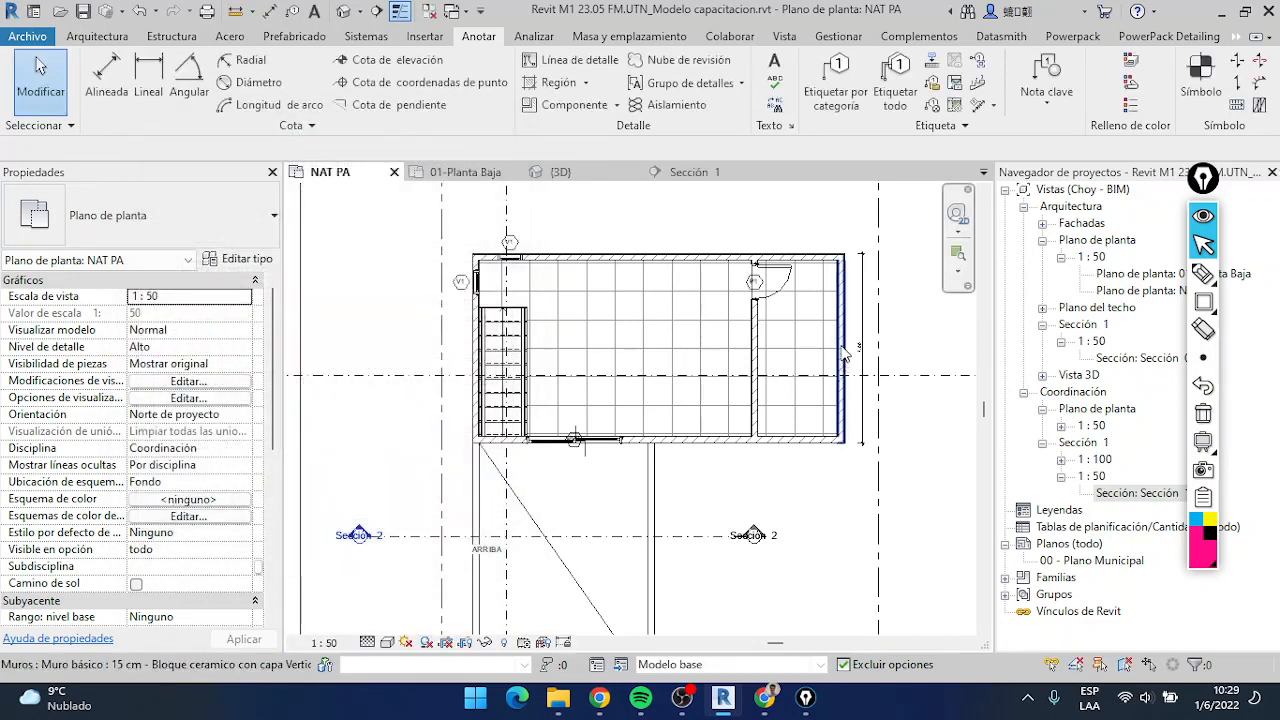
Move the PV3 tag outside the sliding door and the P1 tag off the interior door toward the larger room
scroll(560, 420, "up", 5)
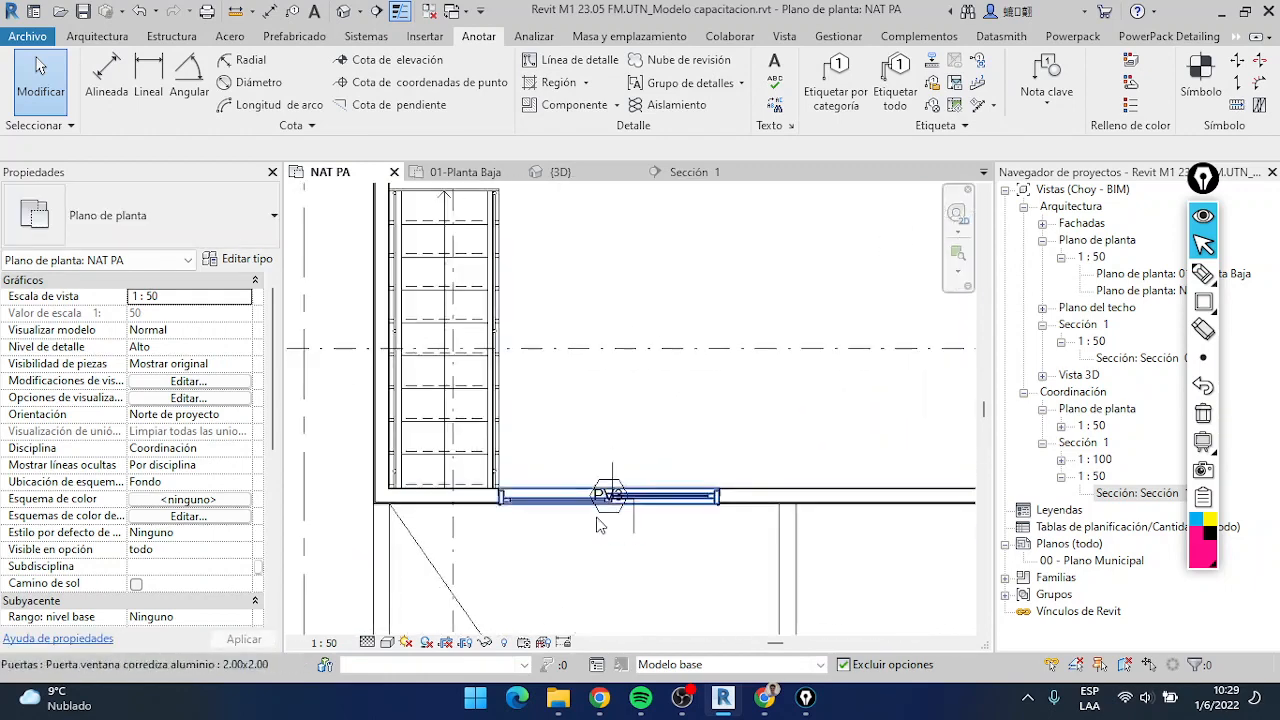
left_click(607, 494)
left_click_drag(607, 494, 608, 530)
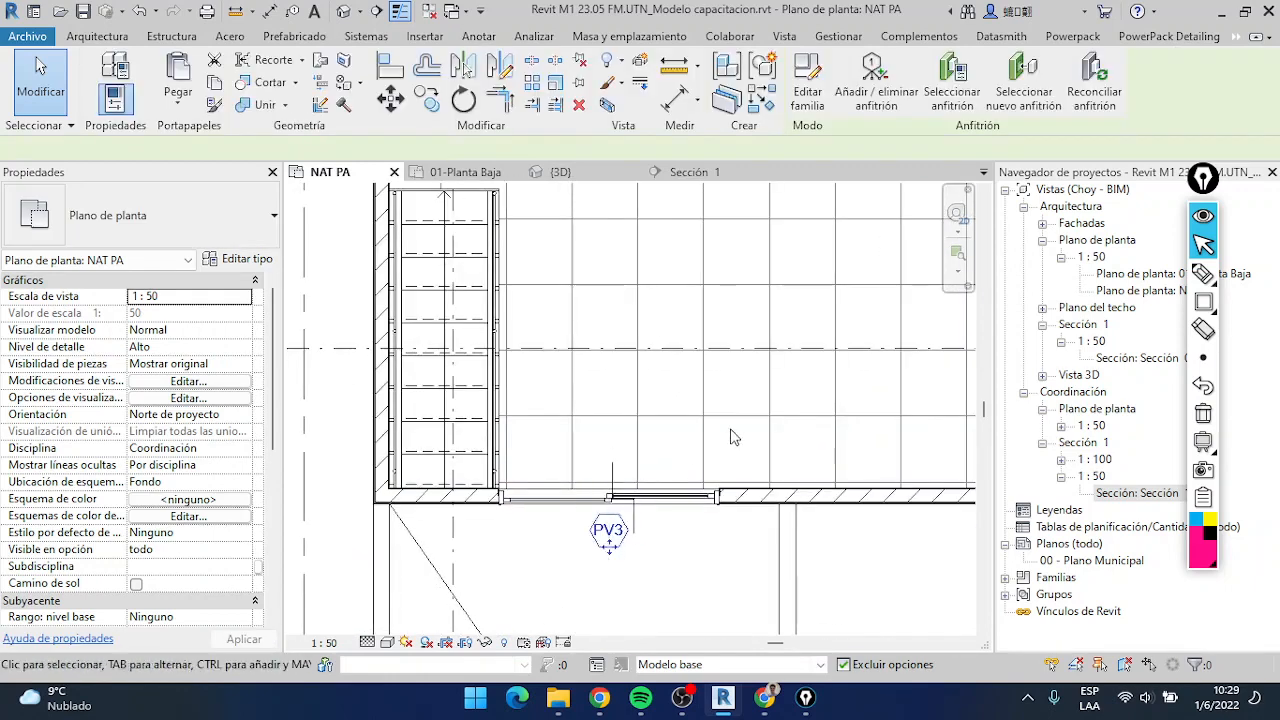
scroll(733, 437, "down", 5)
scroll(812, 330, "up", 6)
left_click(828, 341)
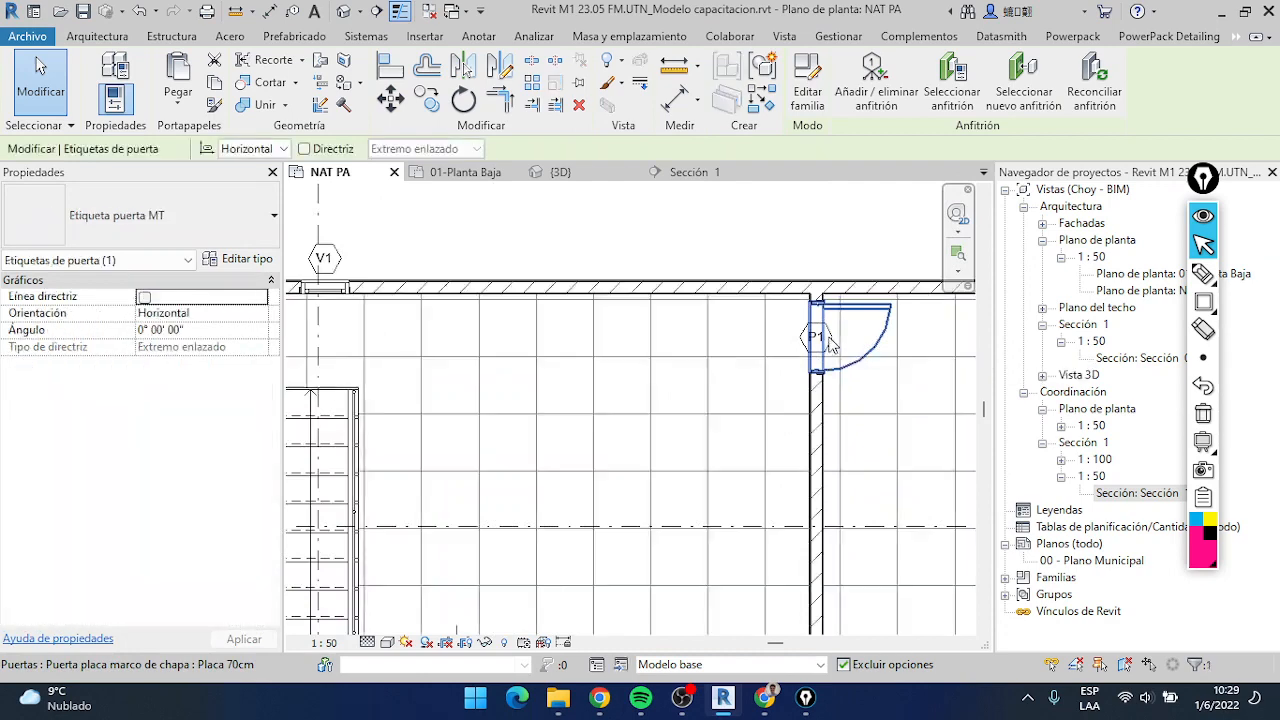
left_click_drag(822, 345, 785, 345)
Compare the window marks with the 01-Planta Baja plan, and set the small upper-floor window's type mark to V3, accepting the type parameter change
left_click(358, 317)
scroll(358, 317, "down", 2)
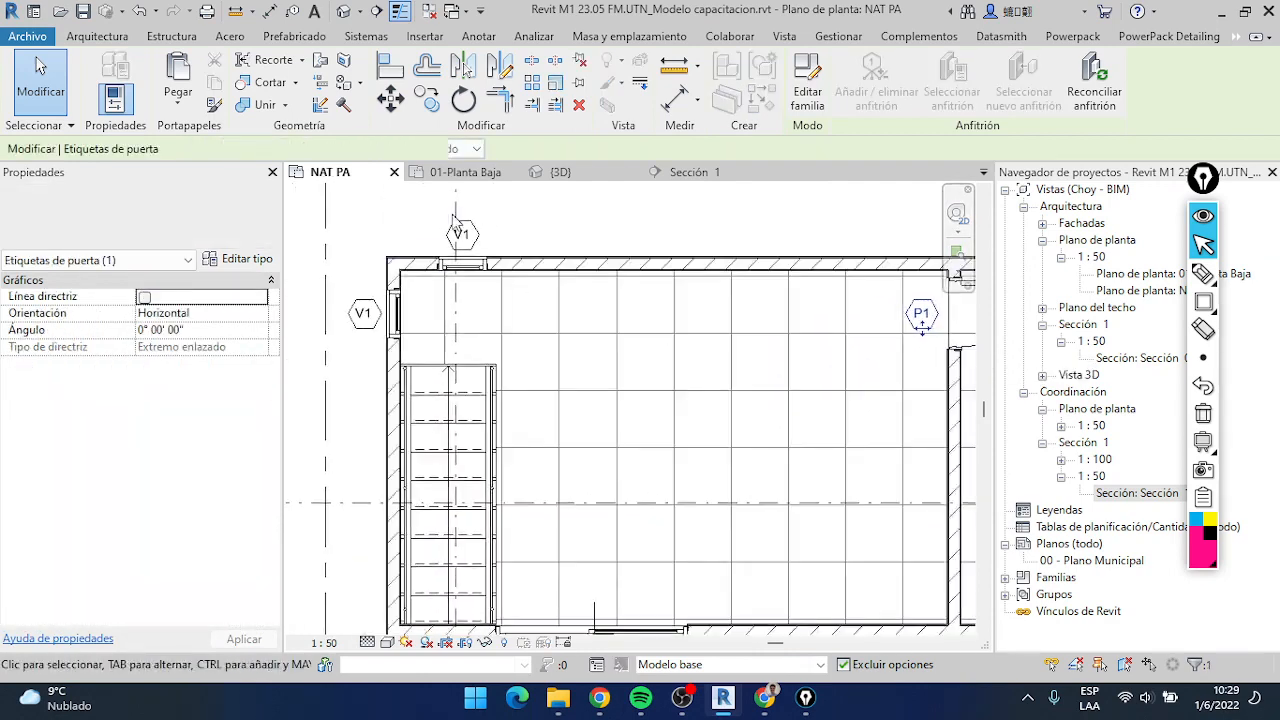
left_click(462, 172)
scroll(830, 370, "up", 5)
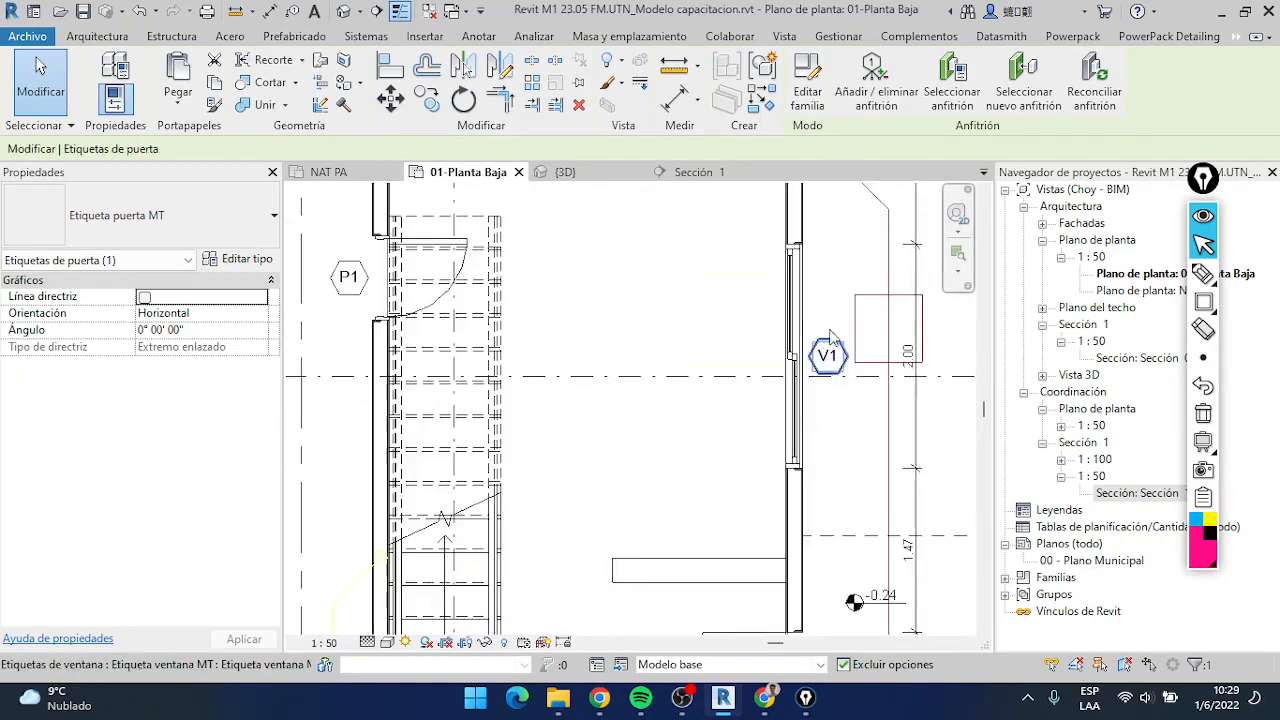
scroll(830, 367, "down", 2)
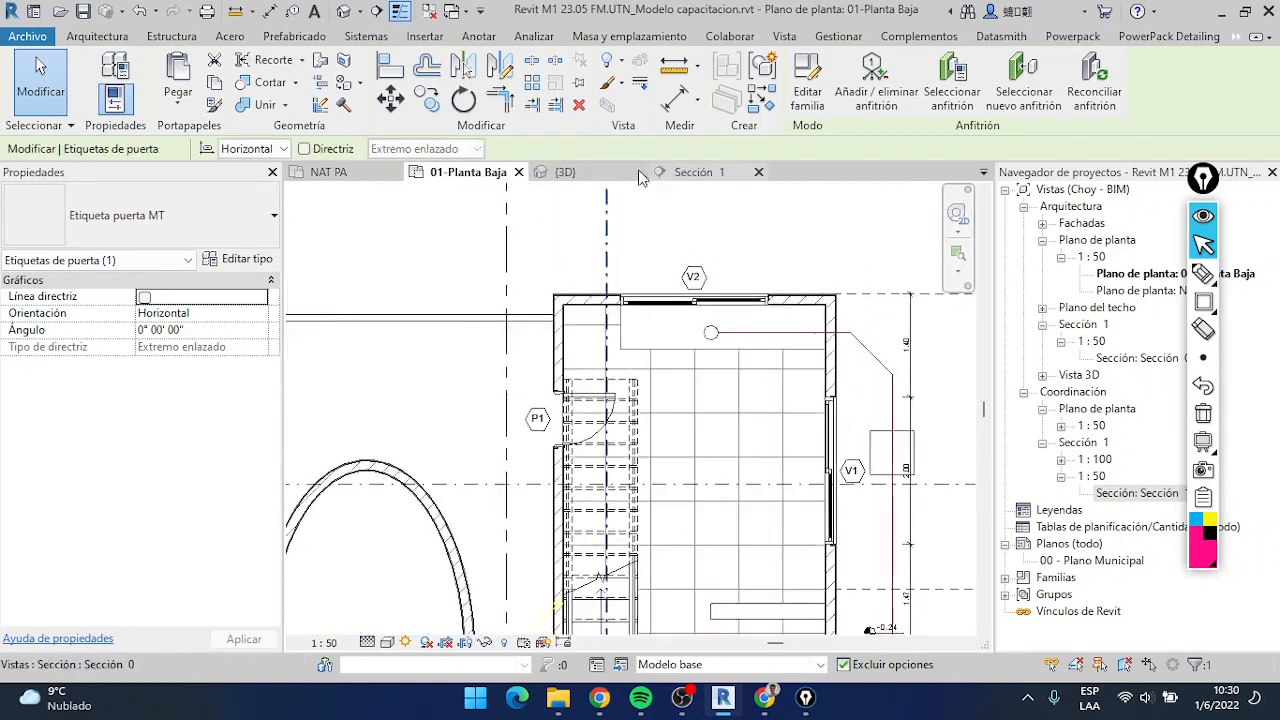
left_click(376, 178)
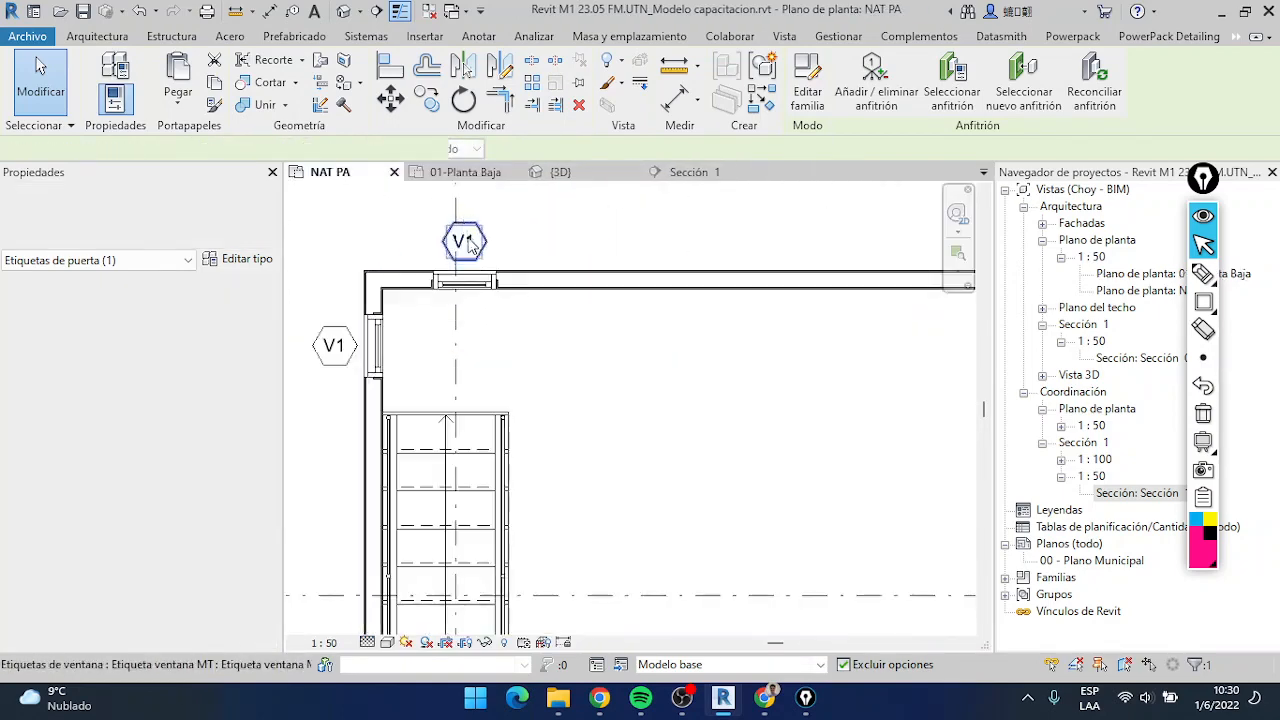
left_click(463, 242)
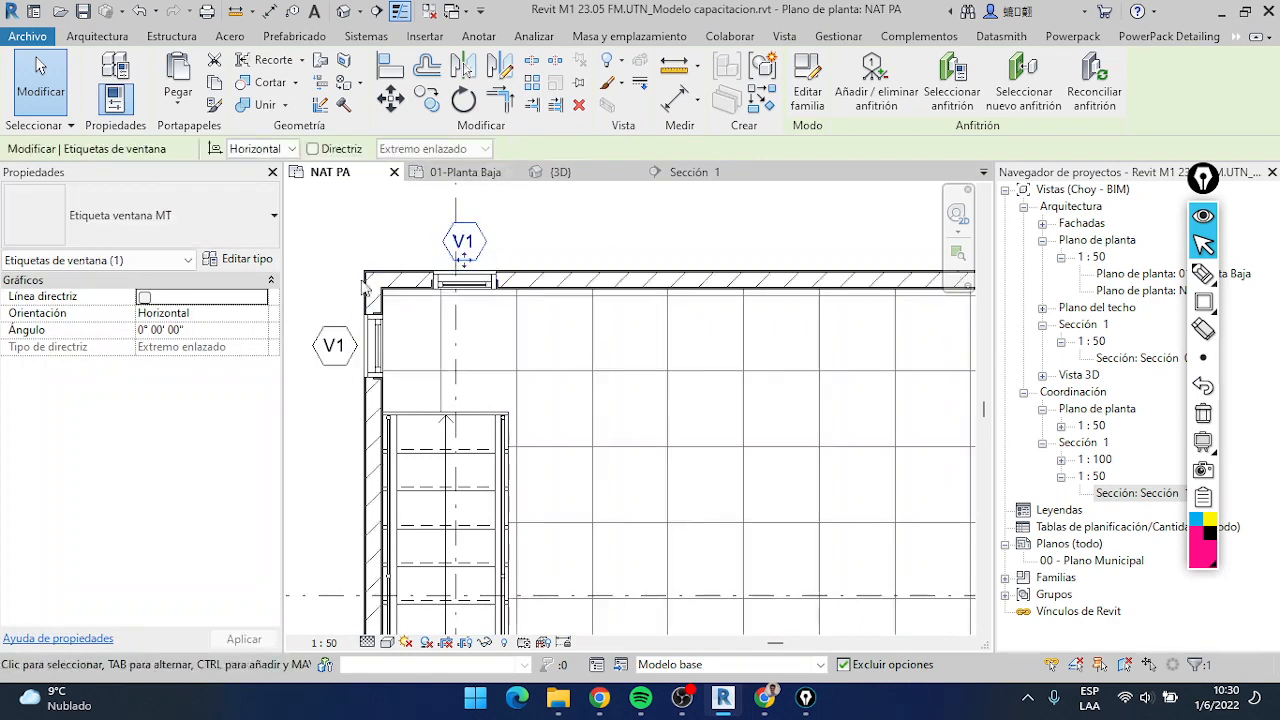
left_click(468, 242)
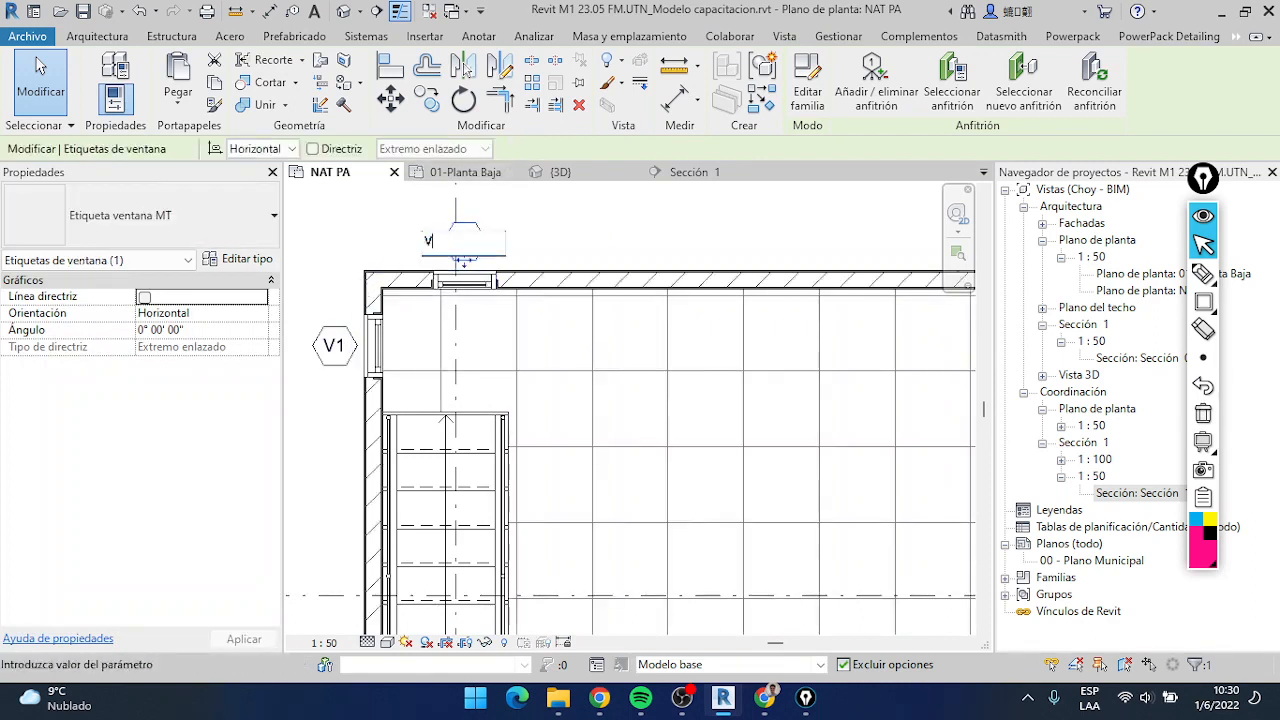
key("Return")
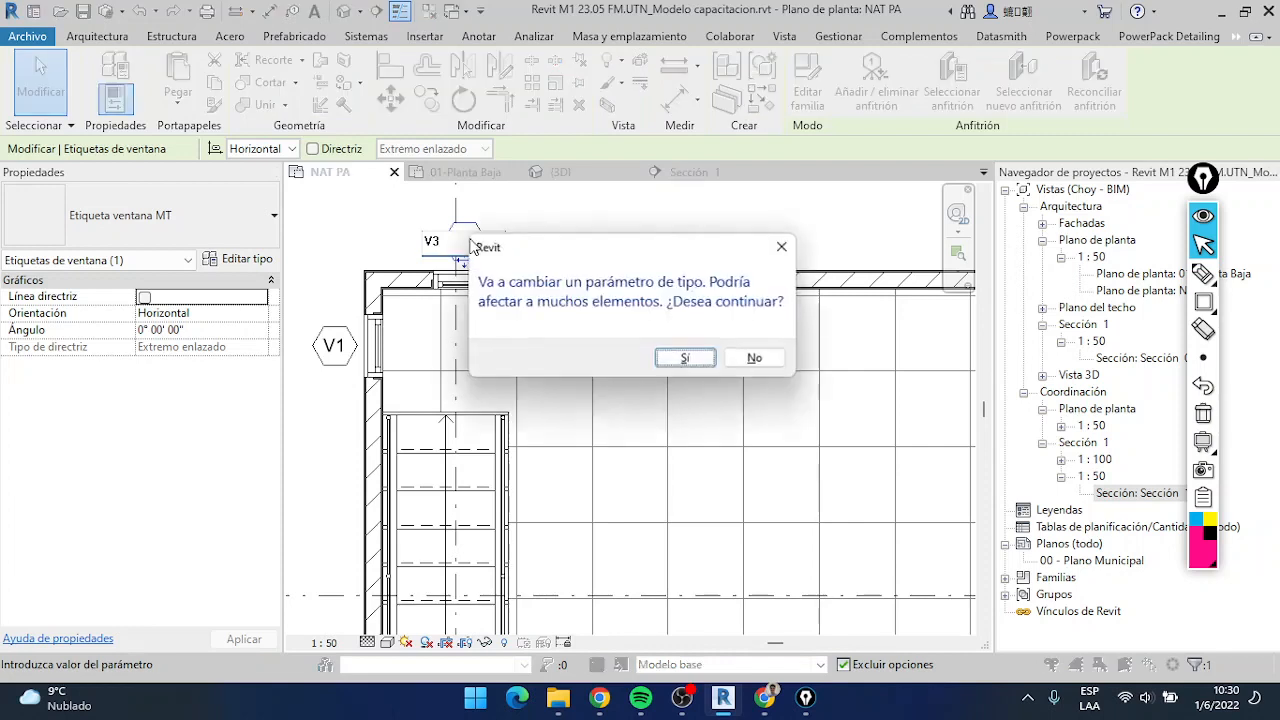
key("Return")
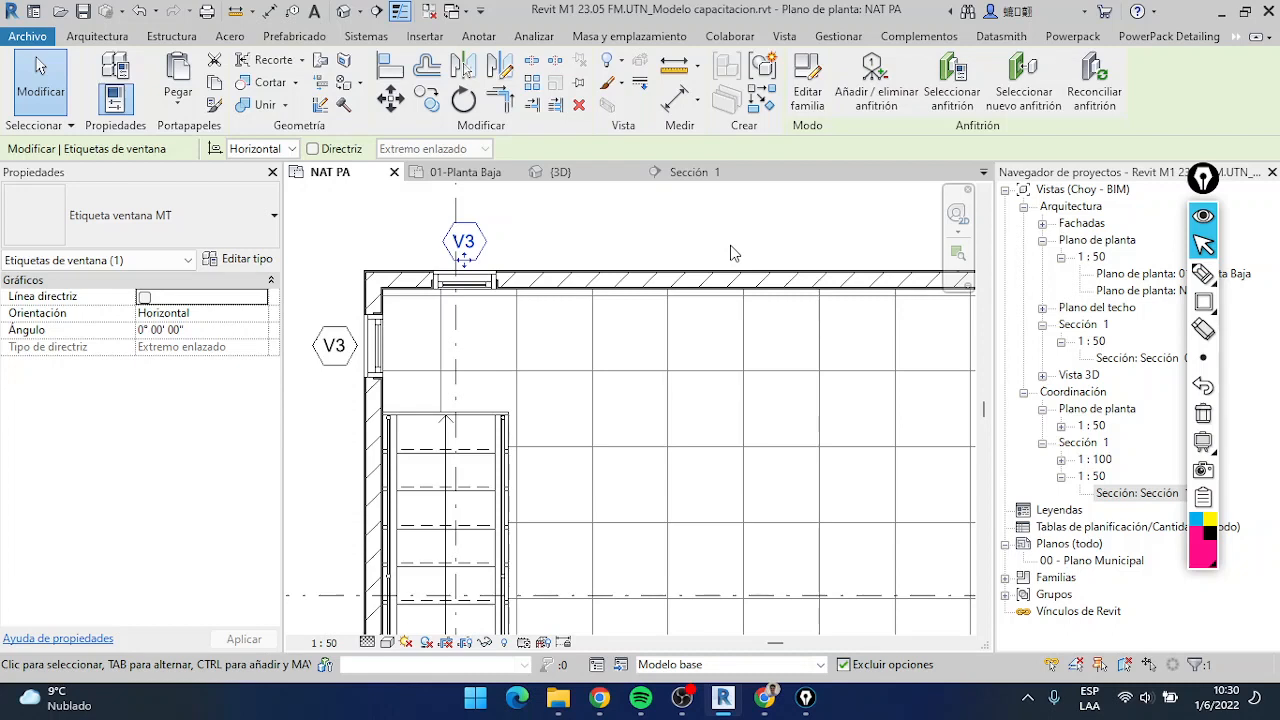
Tag the upper exterior wall of the NAT PA plan by category and agree to load a wall tag family
scroll(740, 250, "down", 4)
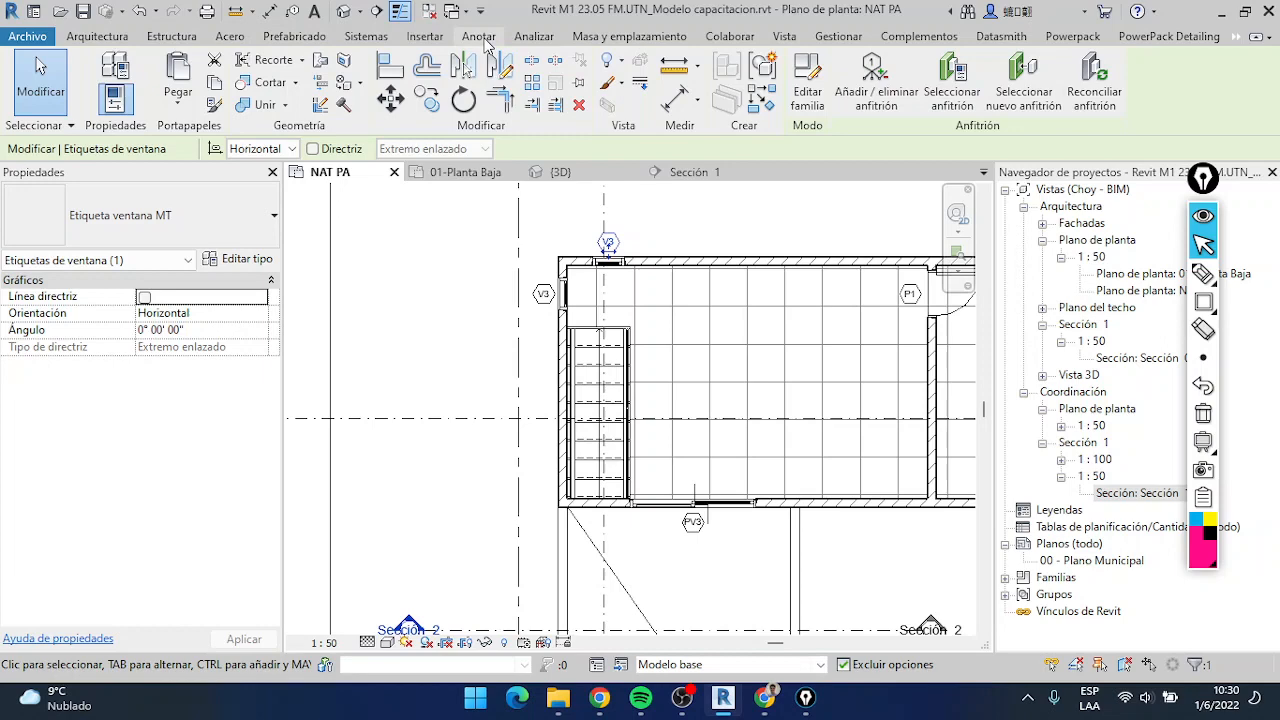
left_click(478, 36)
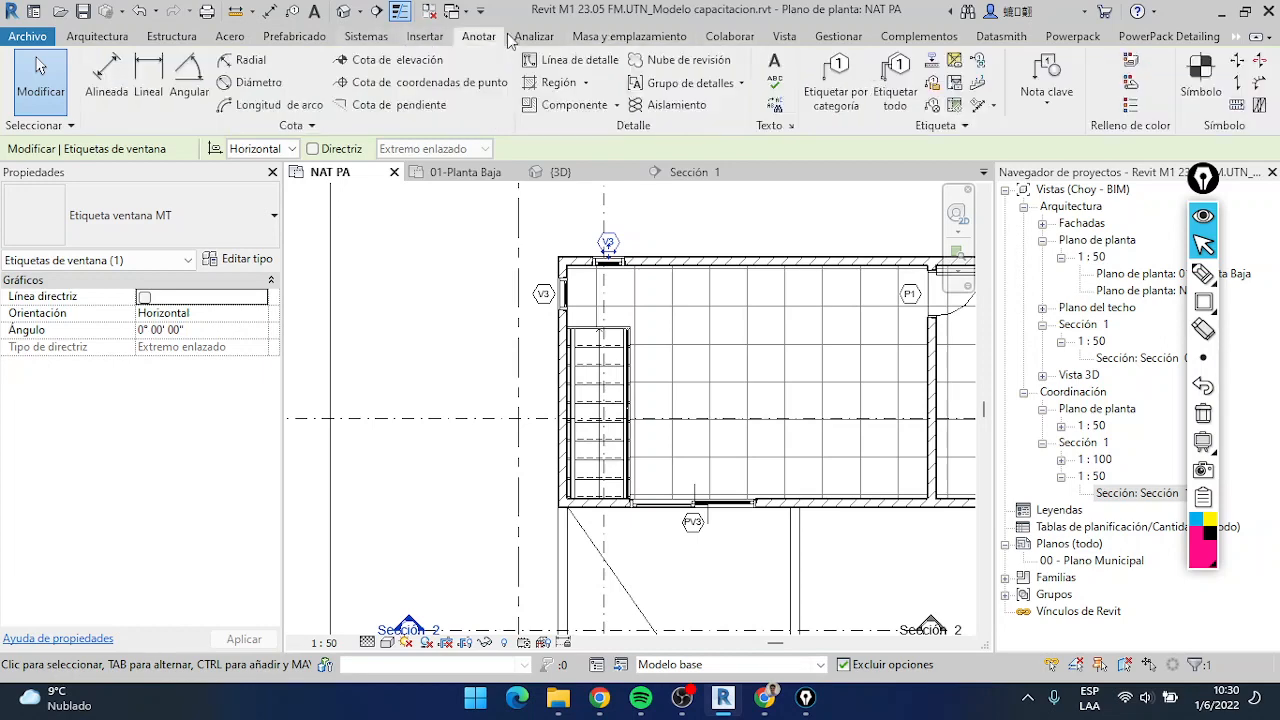
left_click(832, 95)
middle_click_drag(832, 263, 622, 263)
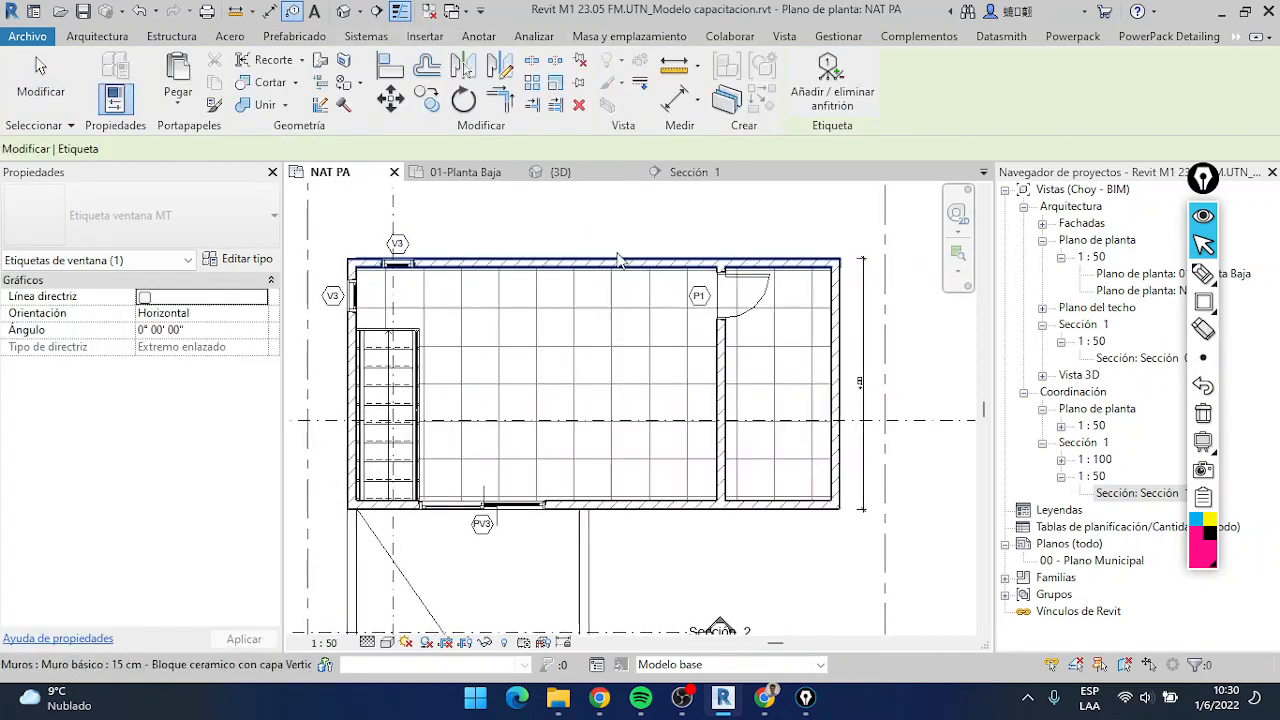
left_click(622, 263)
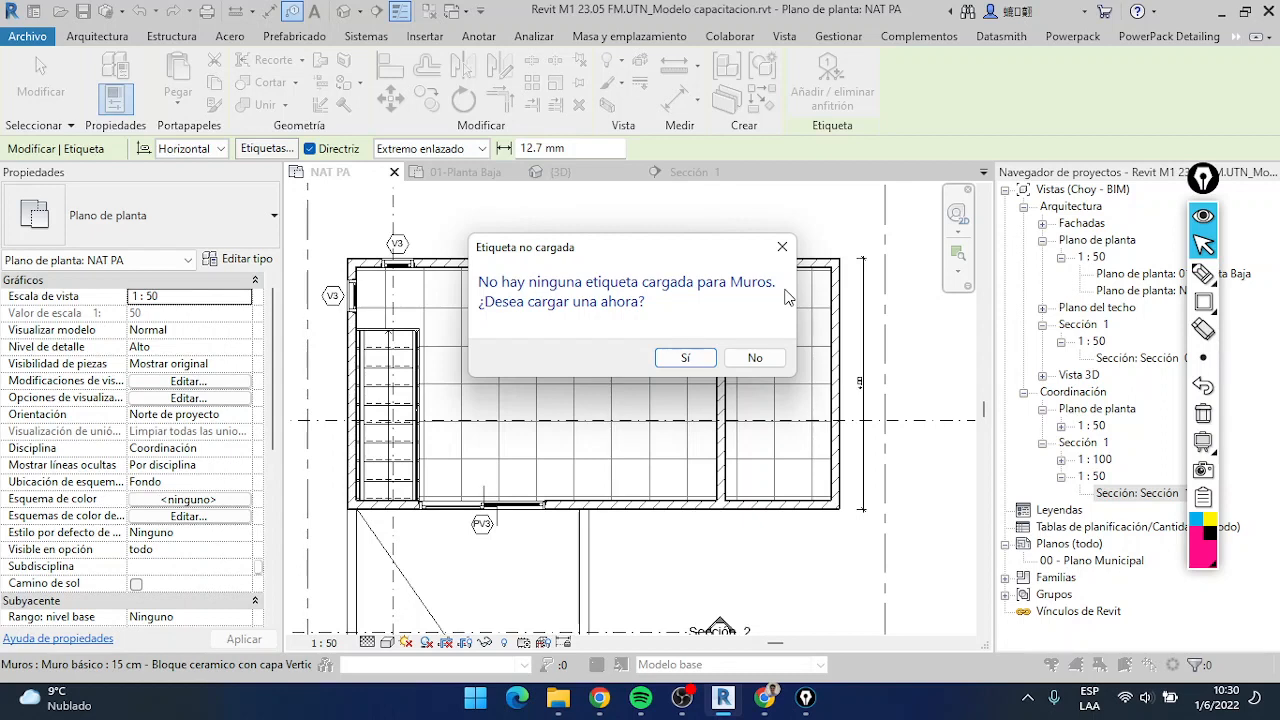
left_click(685, 359)
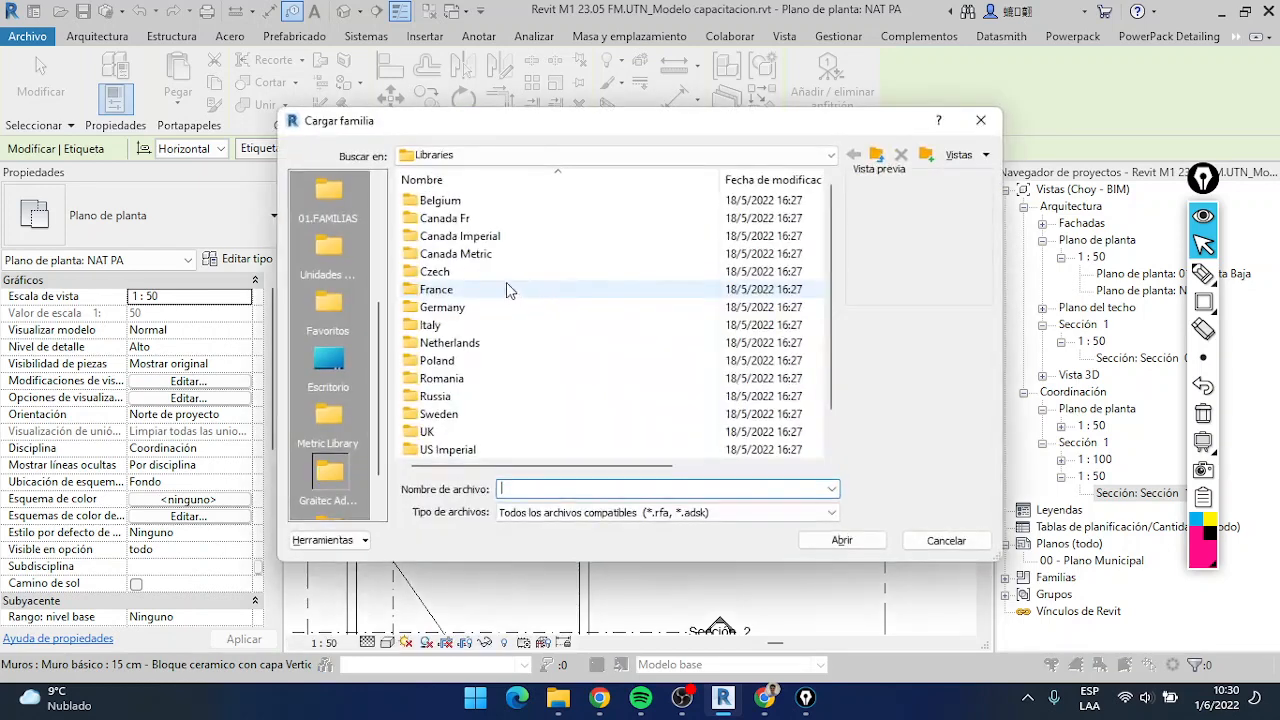
Look for a wall tag family from the Graitec Libraries folder up through ProgramData and into its Autodesk folder
scroll(411, 337, "down", 1)
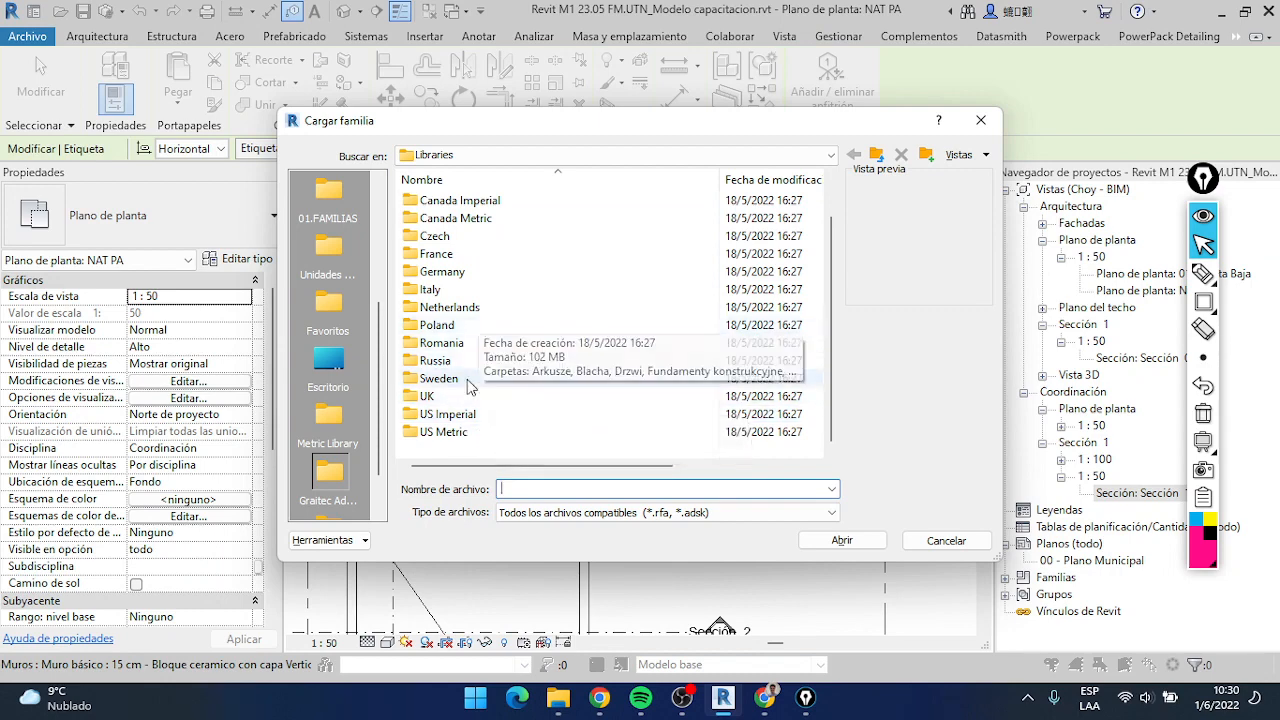
scroll(462, 372, "up", 1)
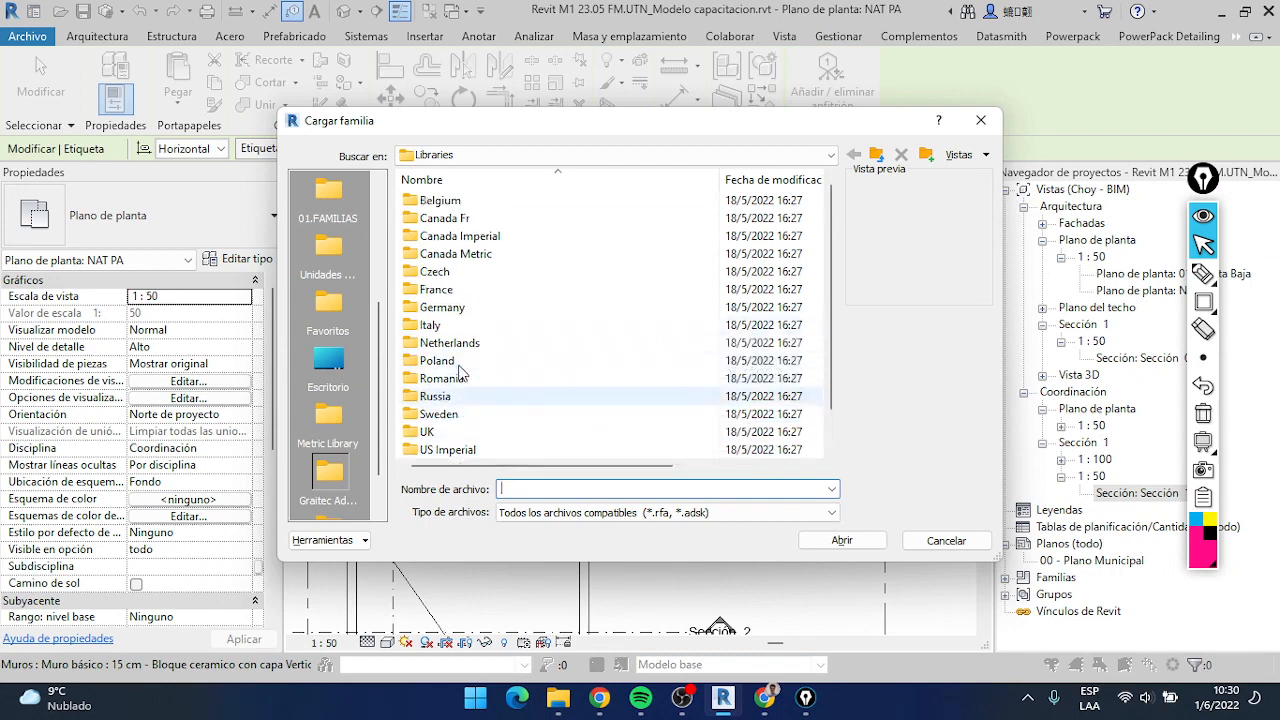
left_click(880, 157)
left_click(878, 156)
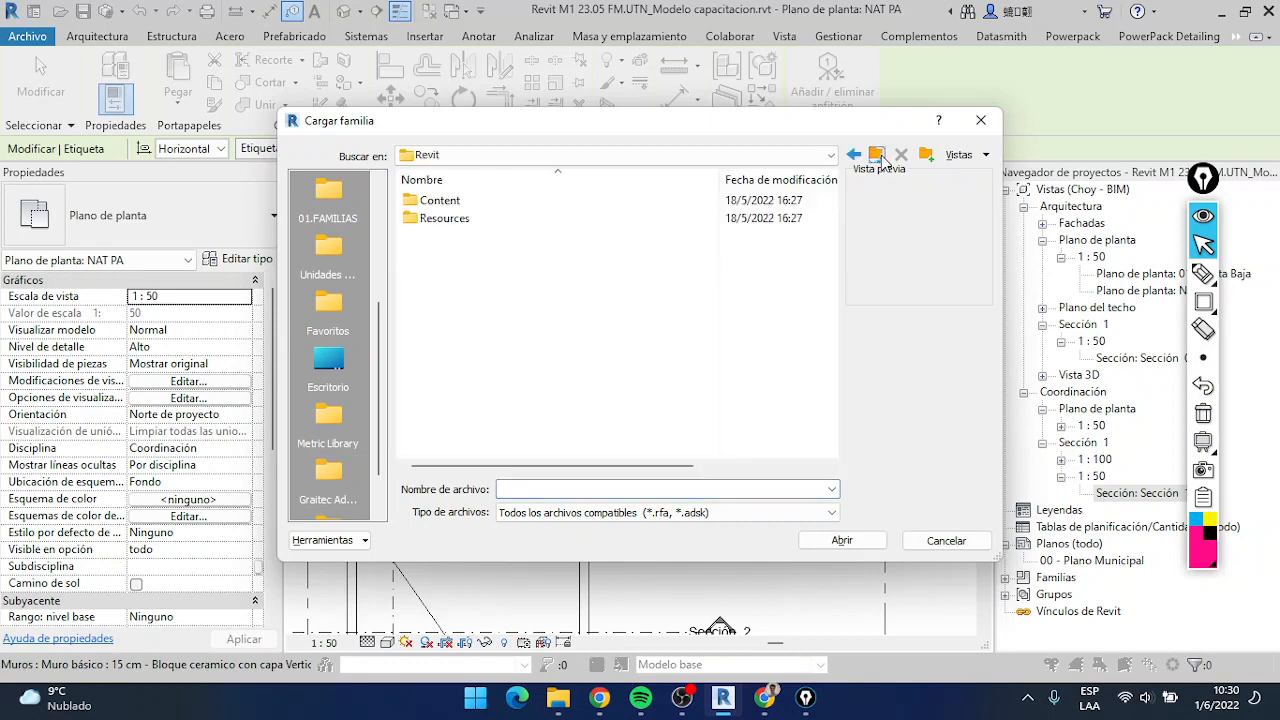
left_click(878, 156)
left_click(878, 156)
left_click(878, 156)
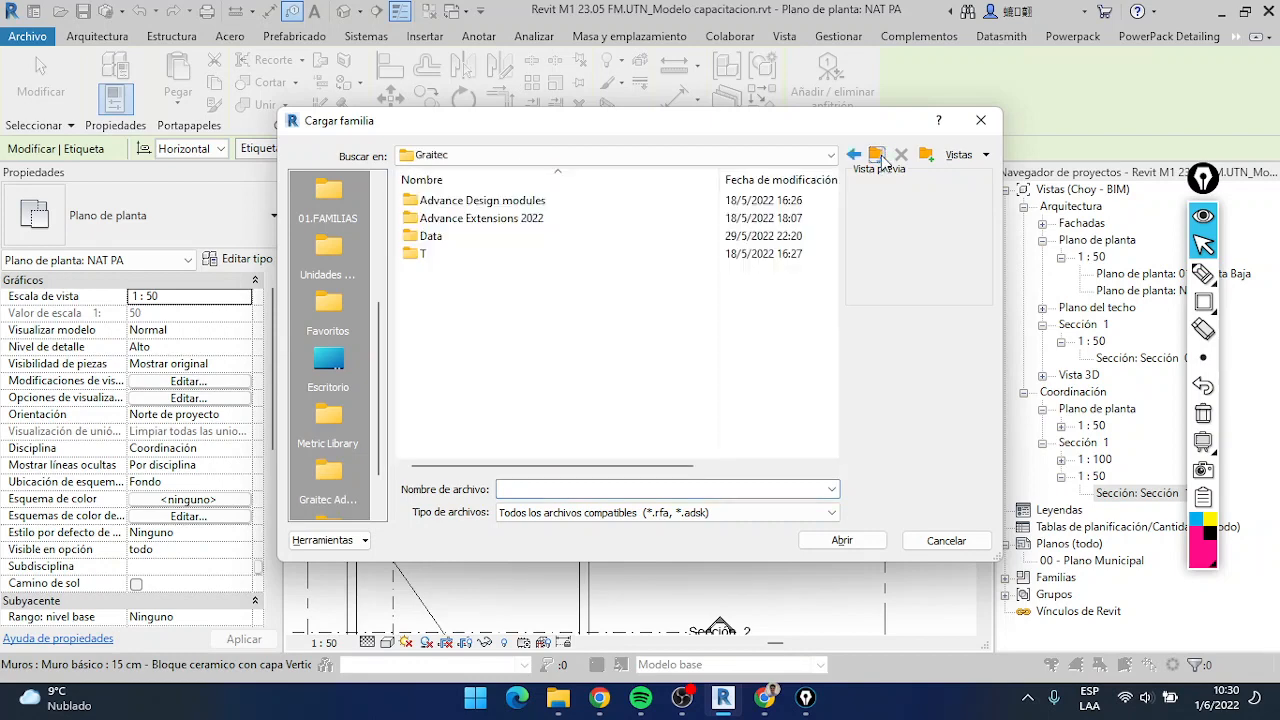
left_click(878, 156)
scroll(586, 289, "down", 8)
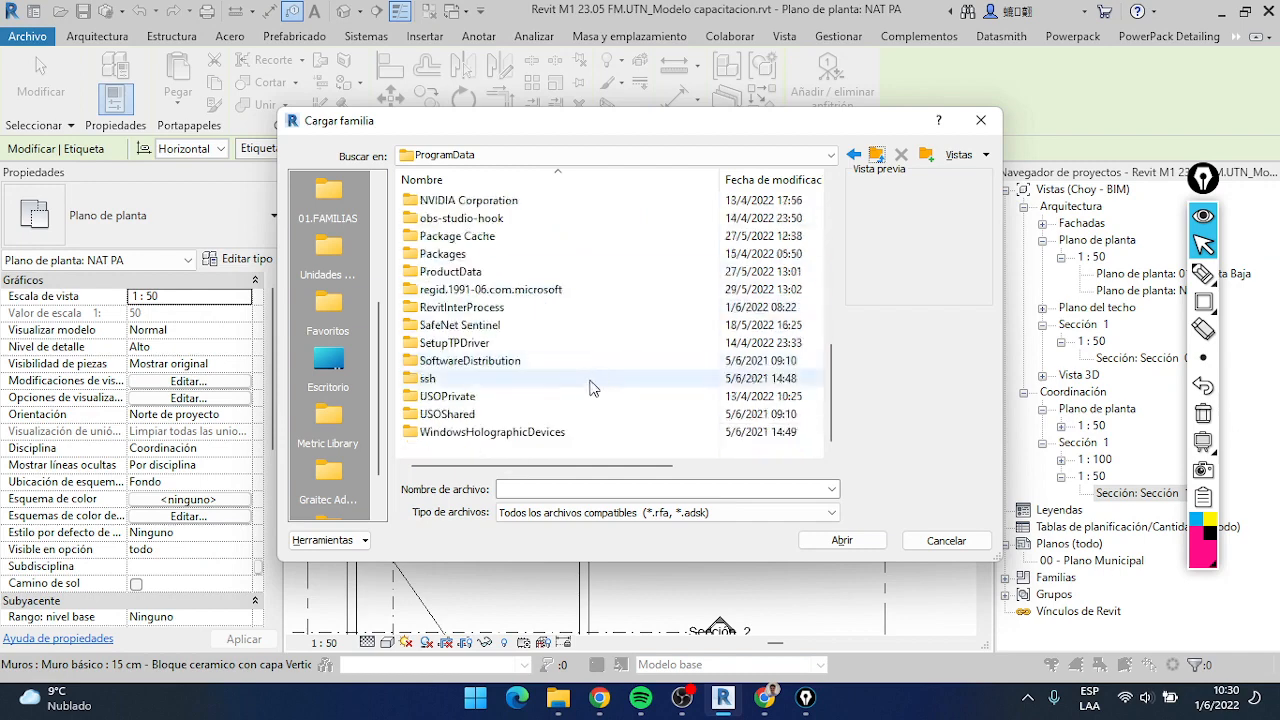
scroll(490, 405, "up", 10)
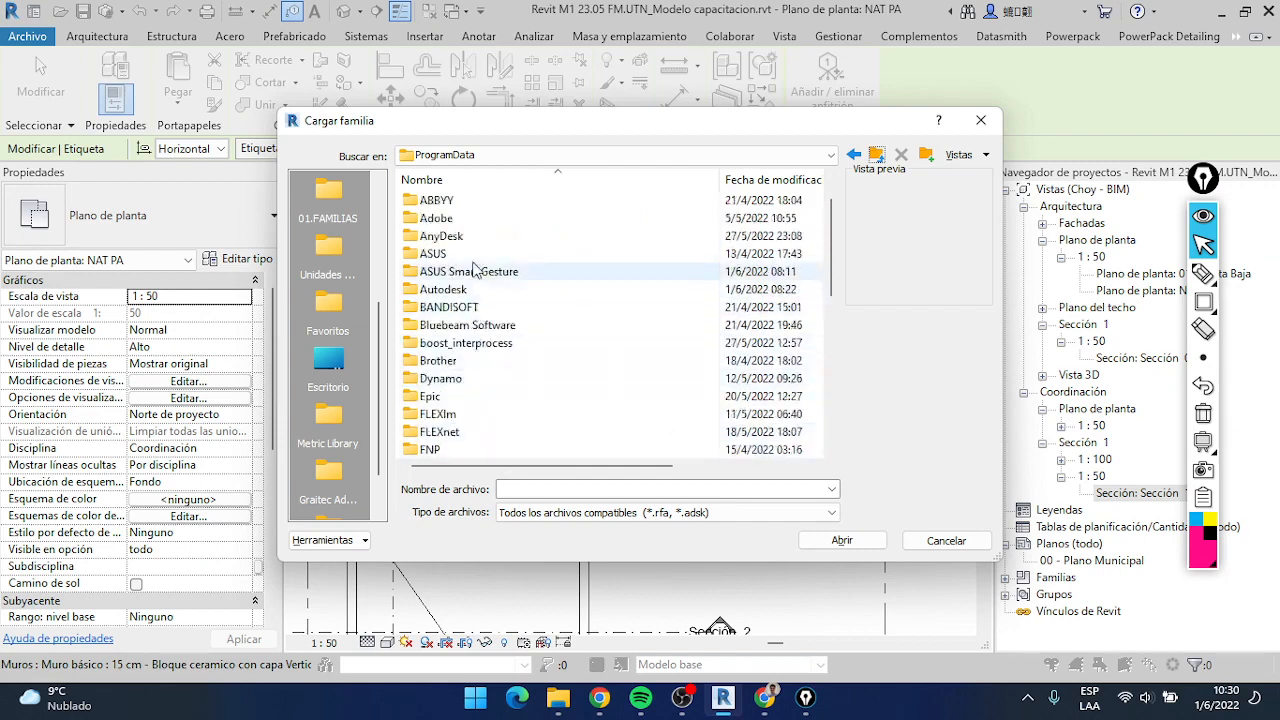
double_click(467, 289)
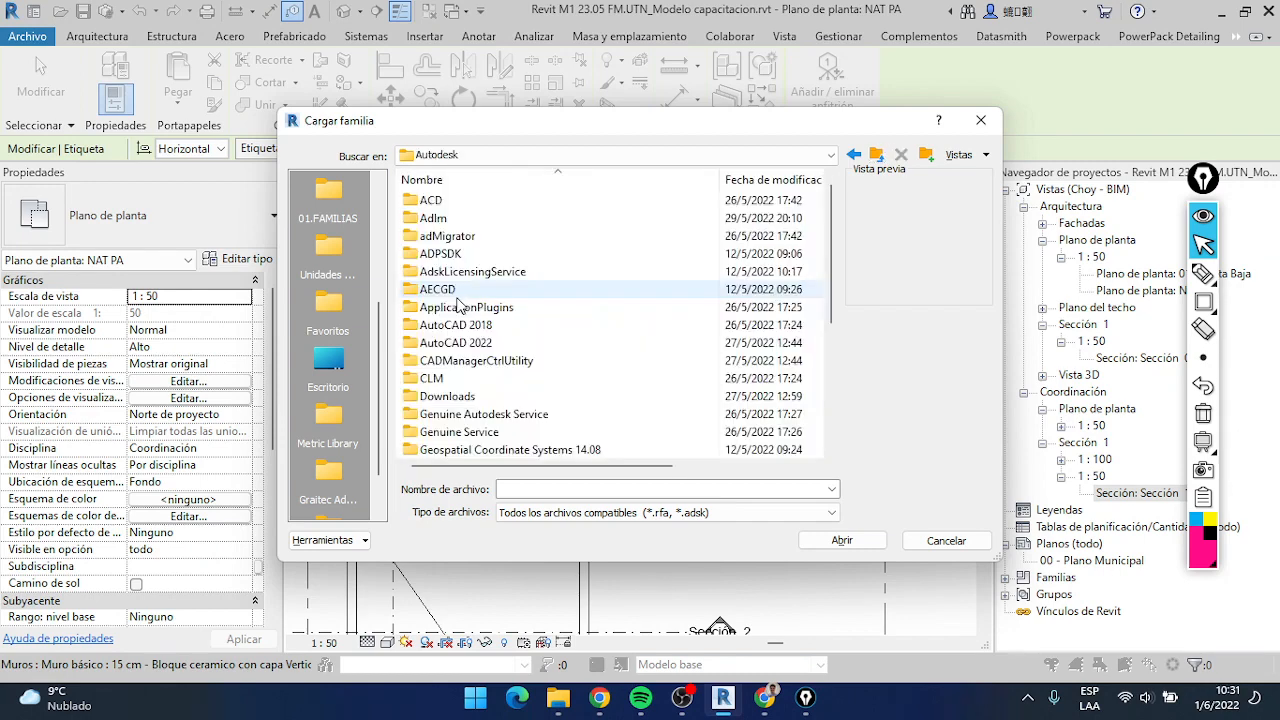
scroll(470, 322, "down", 4)
scroll(470, 323, "up", 4)
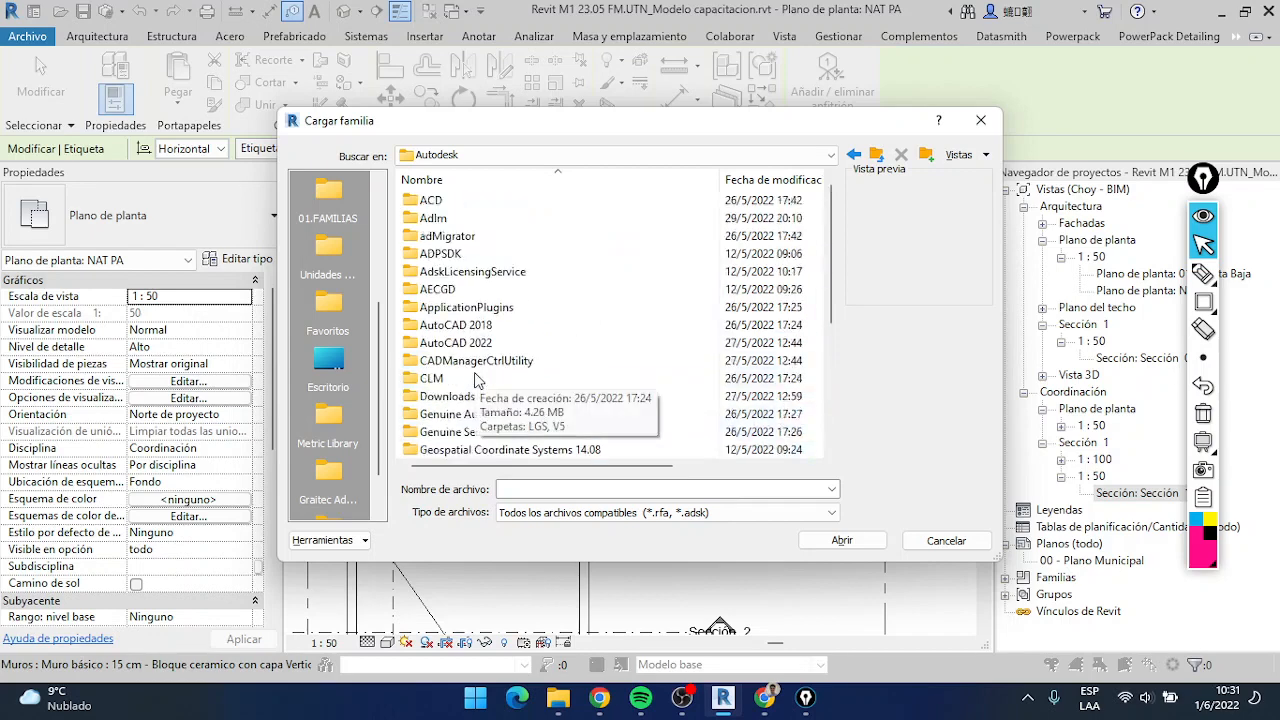
Check the Spanish folder of the Autodesk RVT 2022 Libraries on drive C: for a wall tag family
left_click(876, 155)
left_click(876, 155)
left_click(830, 155)
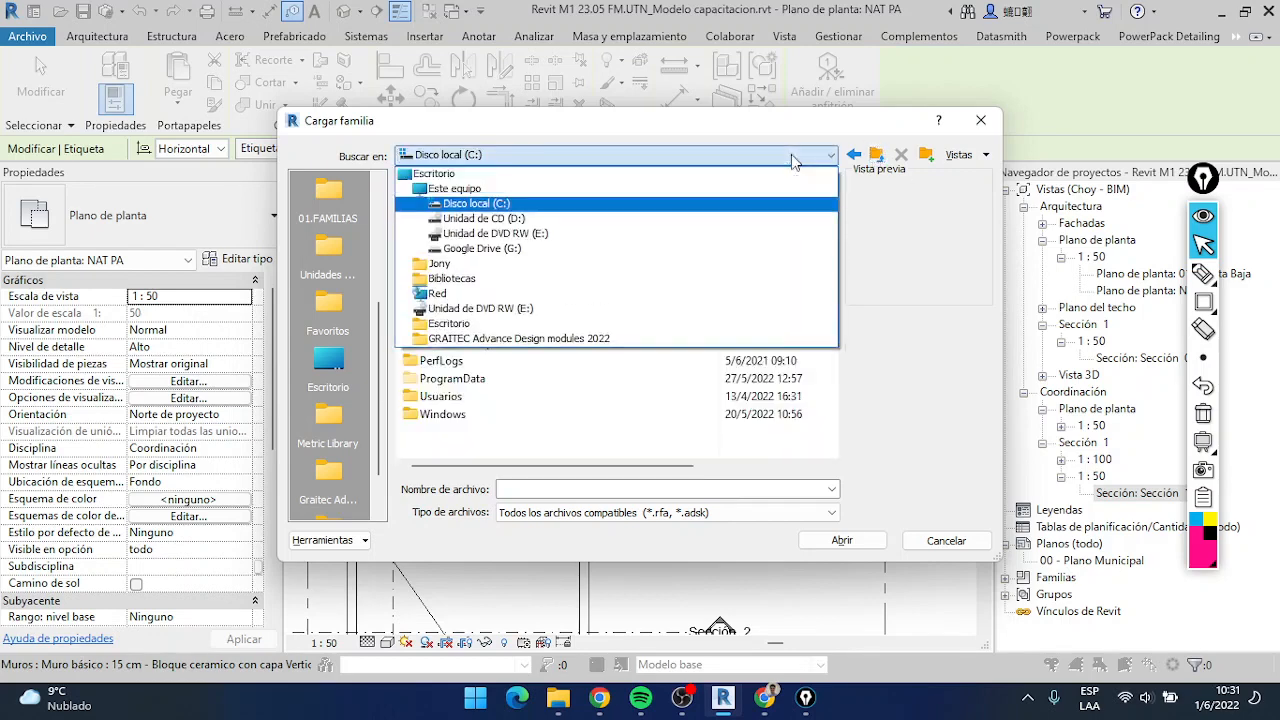
left_click(440, 199)
double_click(490, 379)
scroll(490, 360, "down", 5)
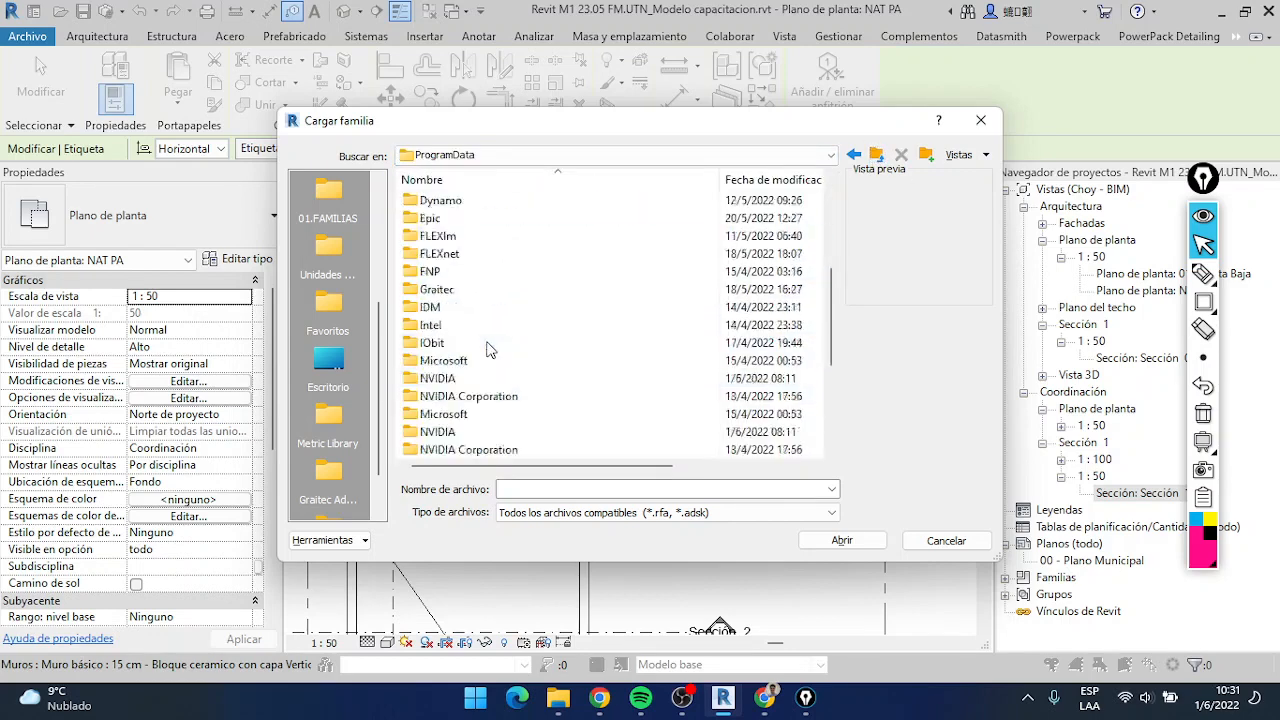
scroll(490, 346, "up", 5)
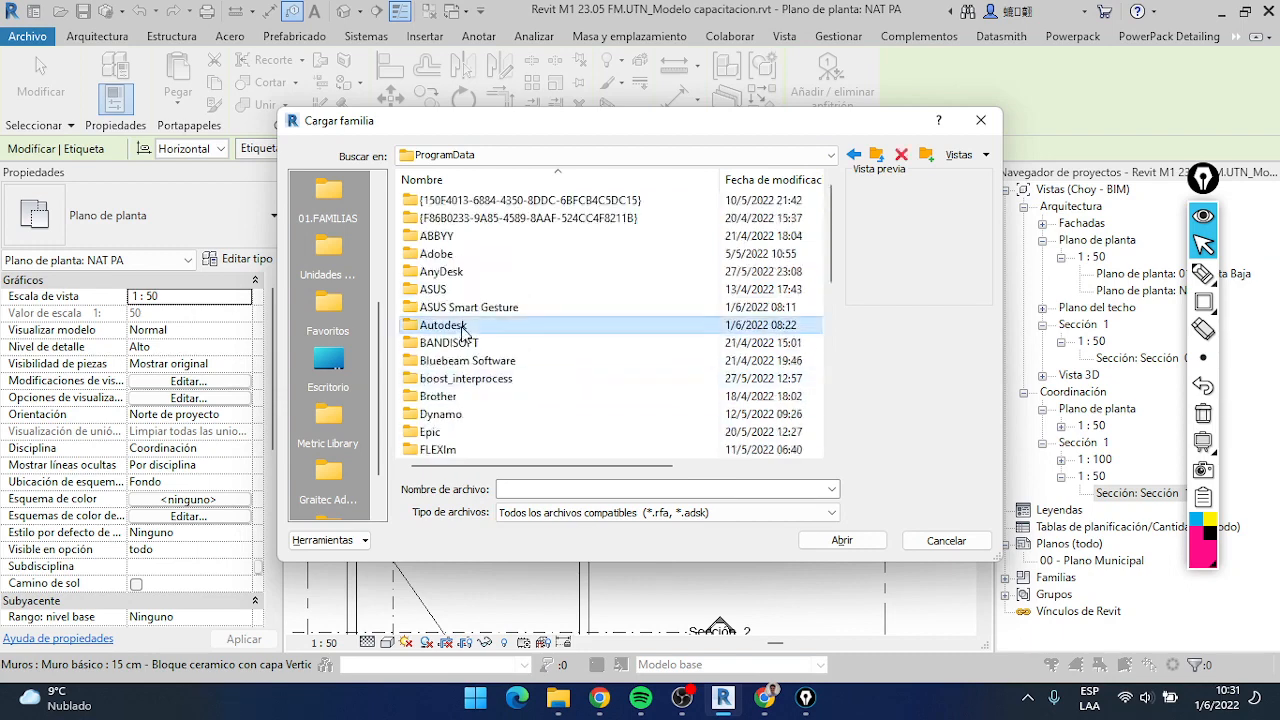
double_click(463, 333)
scroll(465, 330, "down", 4)
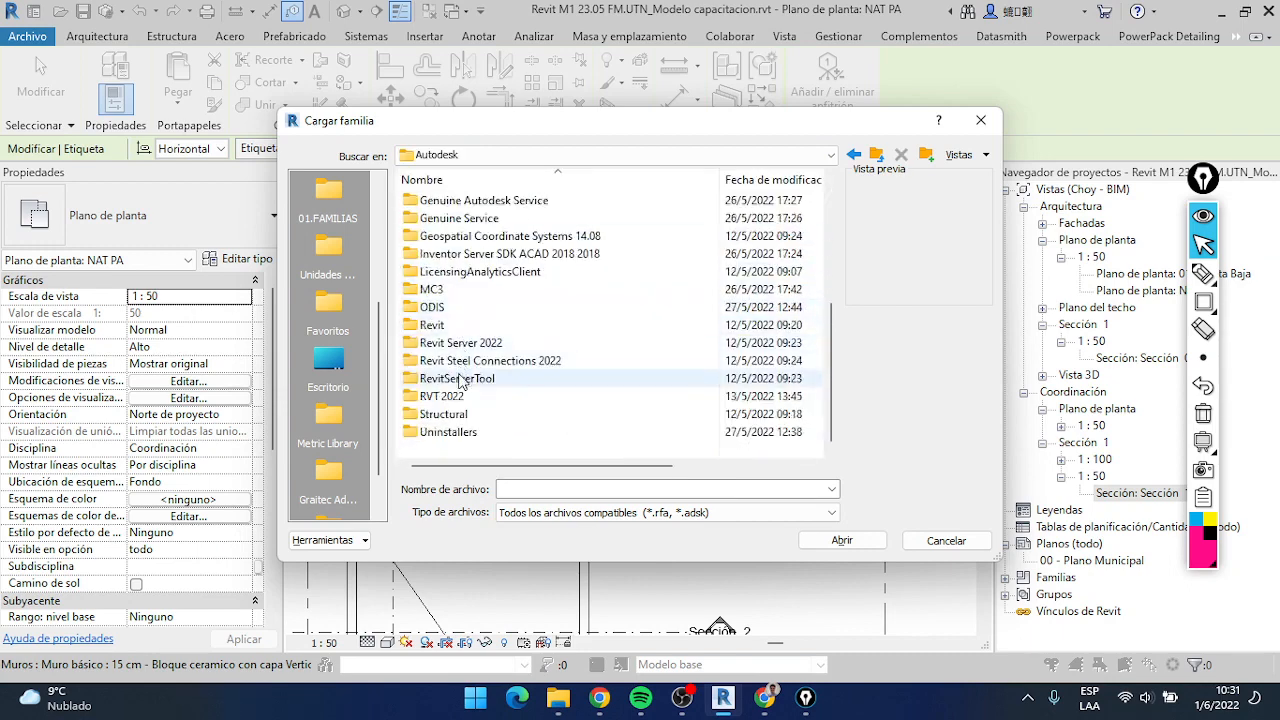
double_click(444, 397)
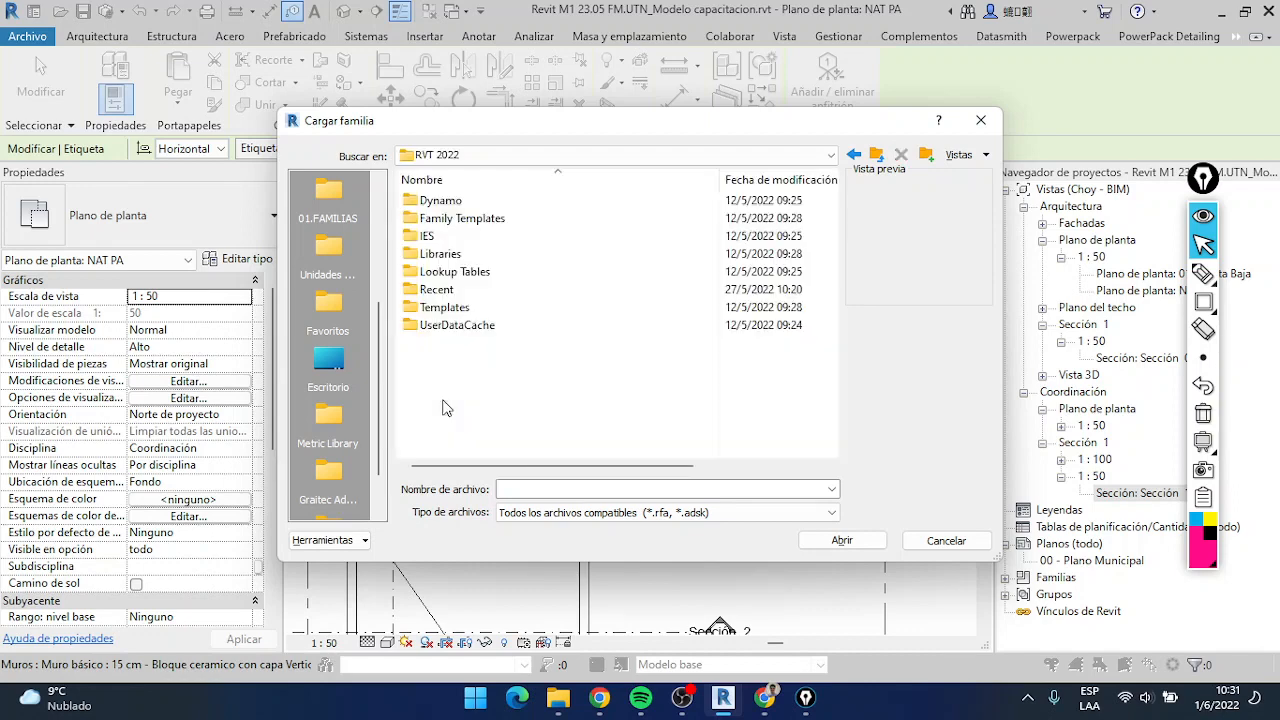
double_click(443, 254)
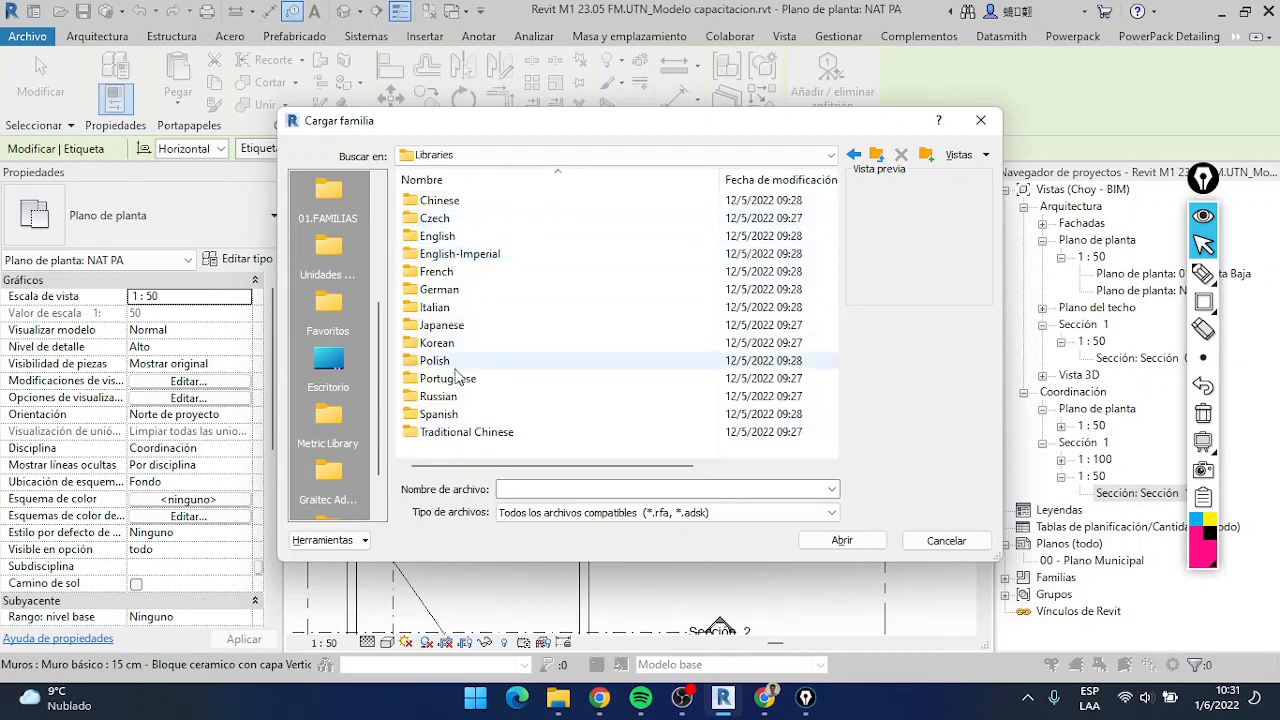
double_click(437, 414)
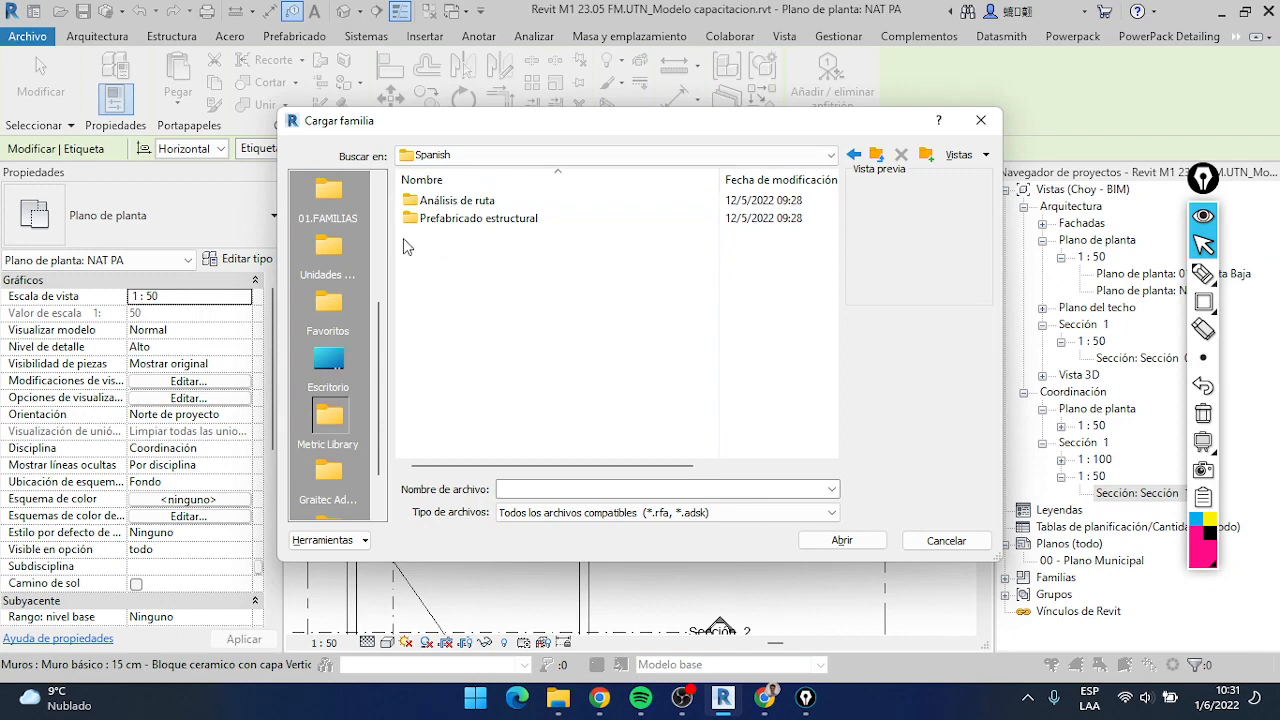
Load the wall tag family db_Tag_Muros con terminaciones.rfa from the ARQUITECTURA folder inside 01.FAMILIAS and 01.ANOTATIVA
scroll(337, 402, "down", 1)
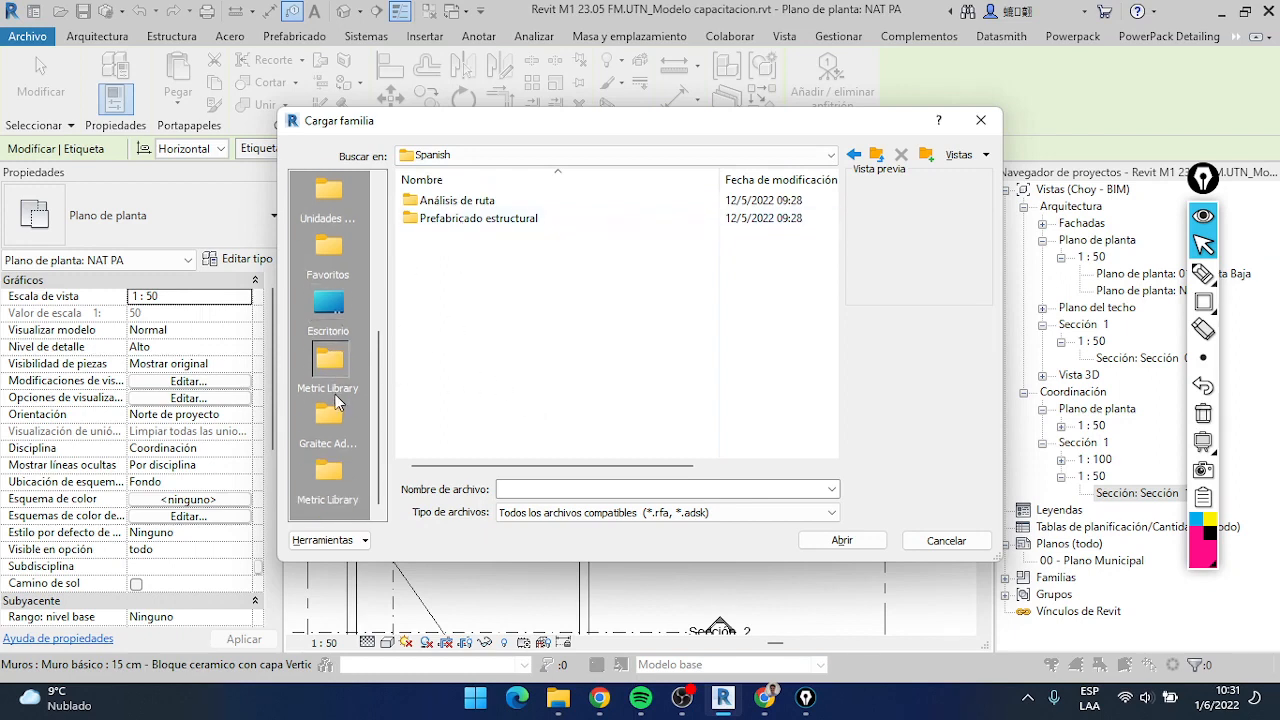
scroll(350, 378, "up", 3)
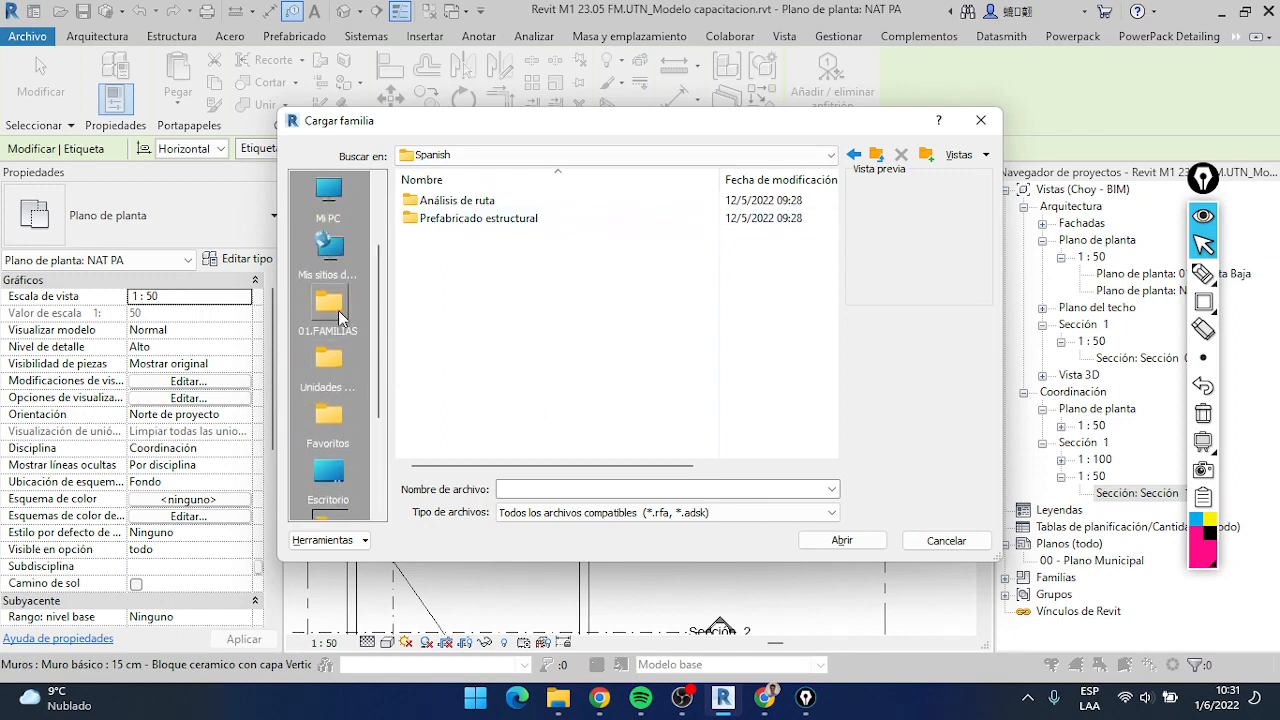
left_click(338, 310)
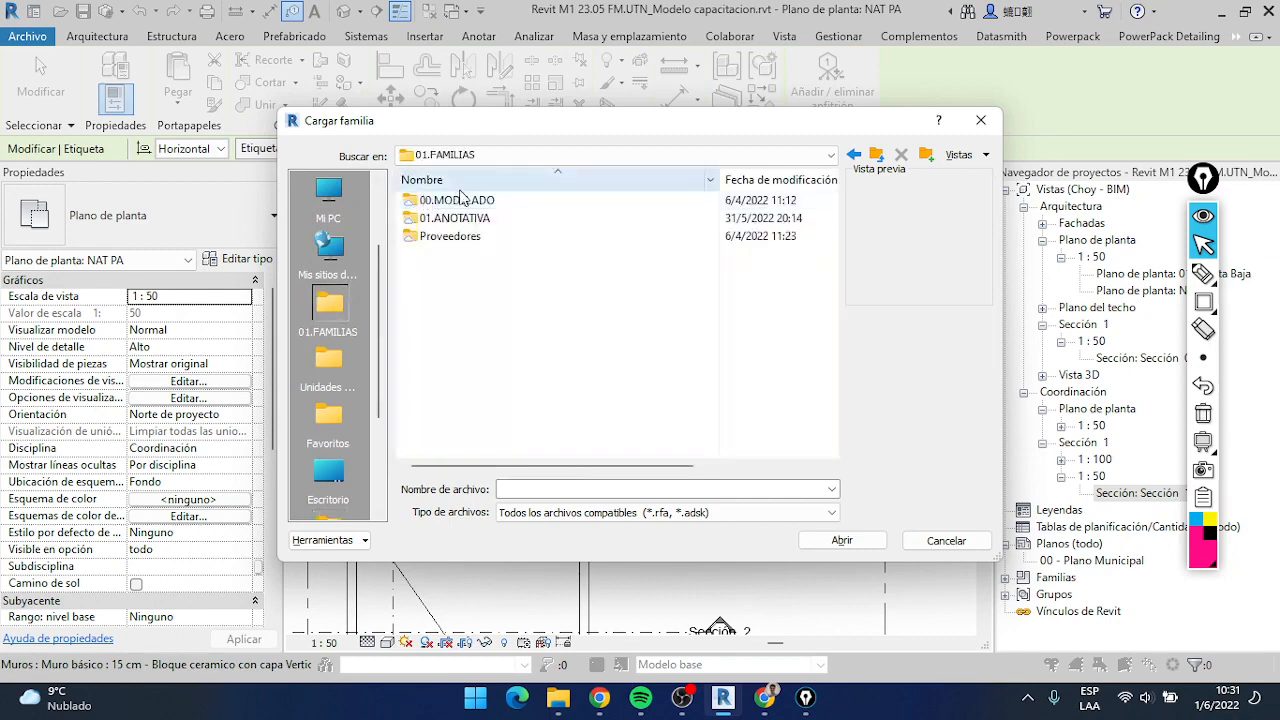
double_click(460, 217)
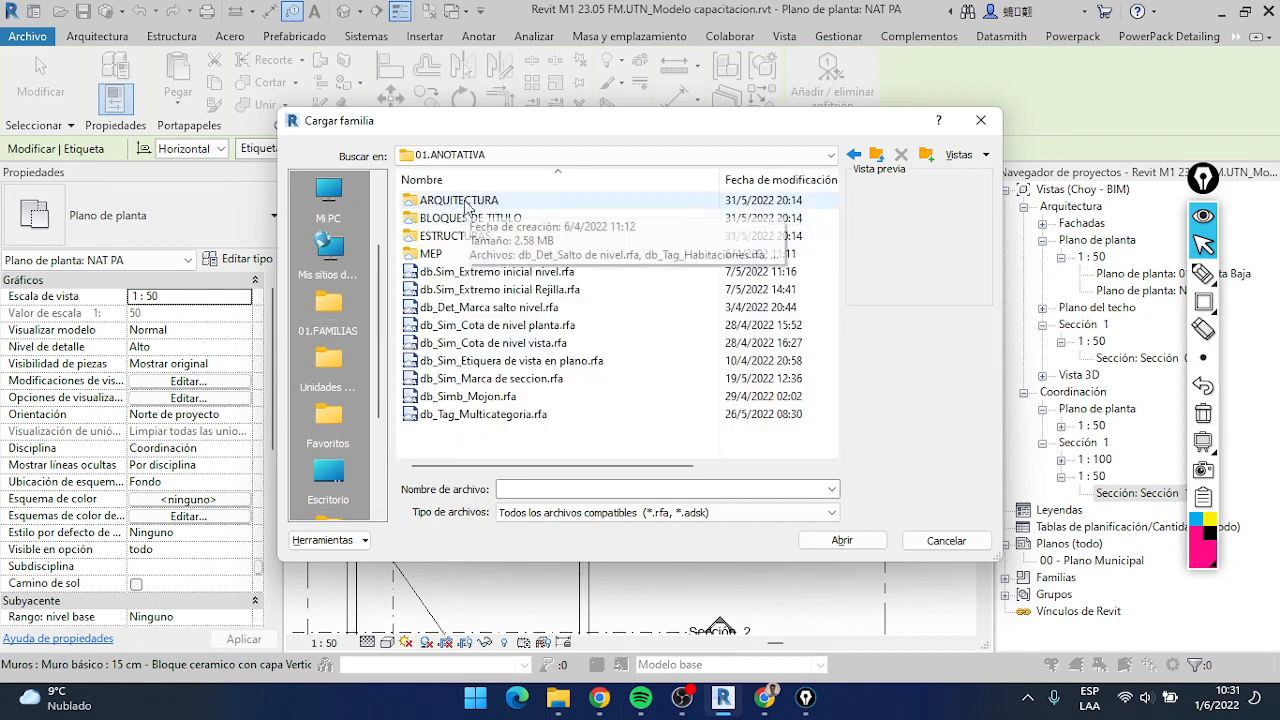
double_click(465, 201)
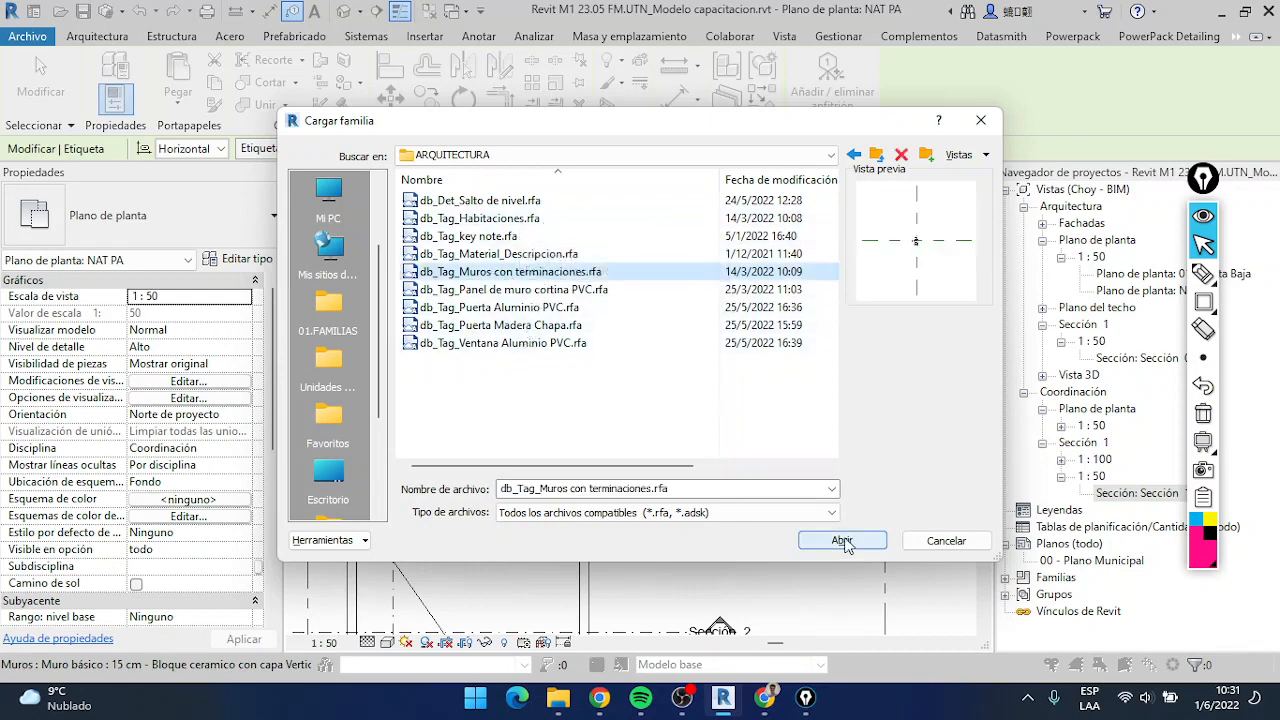
left_click(842, 541)
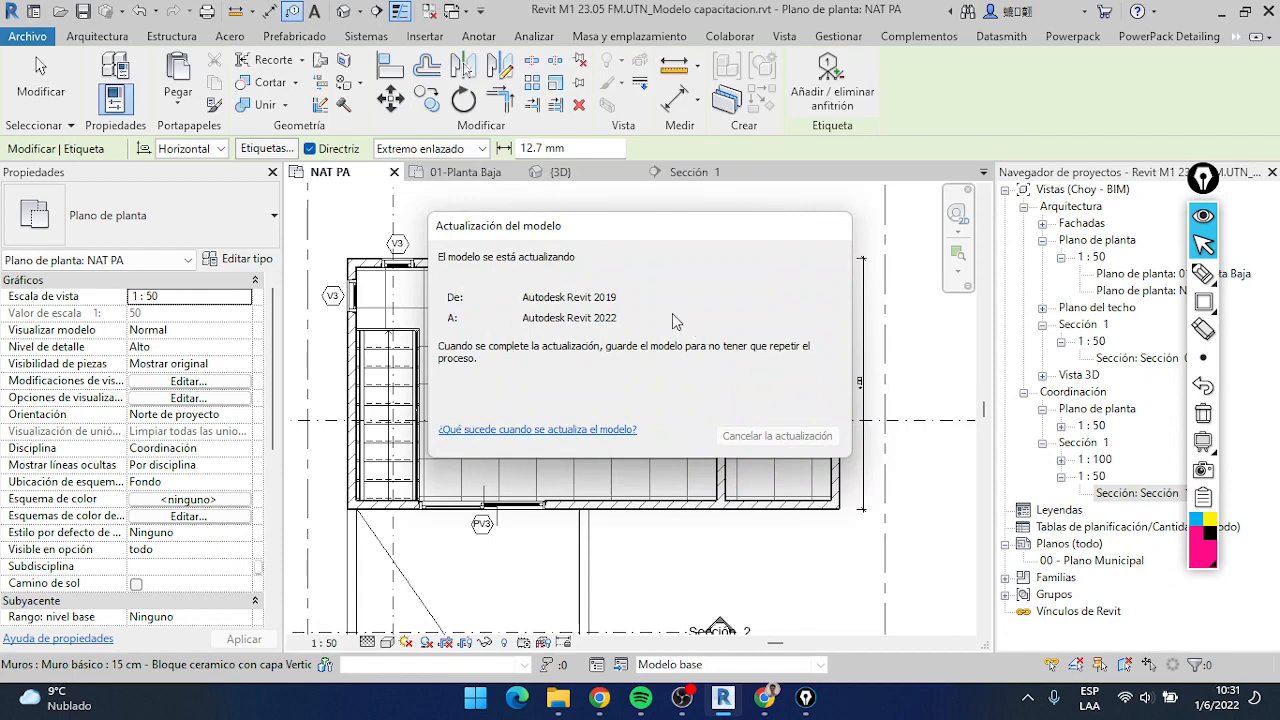
Place the wall tag with a leader on the upper exterior wall and move it closer to the wall
left_click(592, 267)
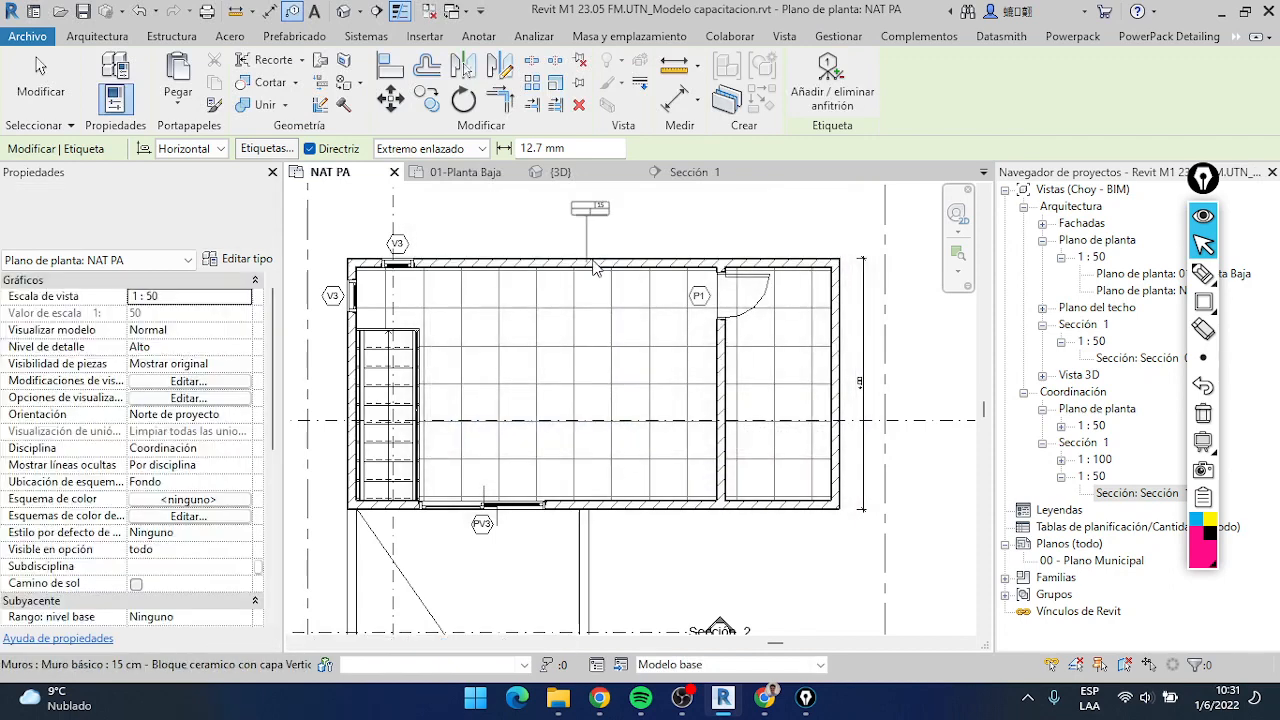
scroll(592, 266, "up", 3)
middle_click_drag(589, 254, 575, 374)
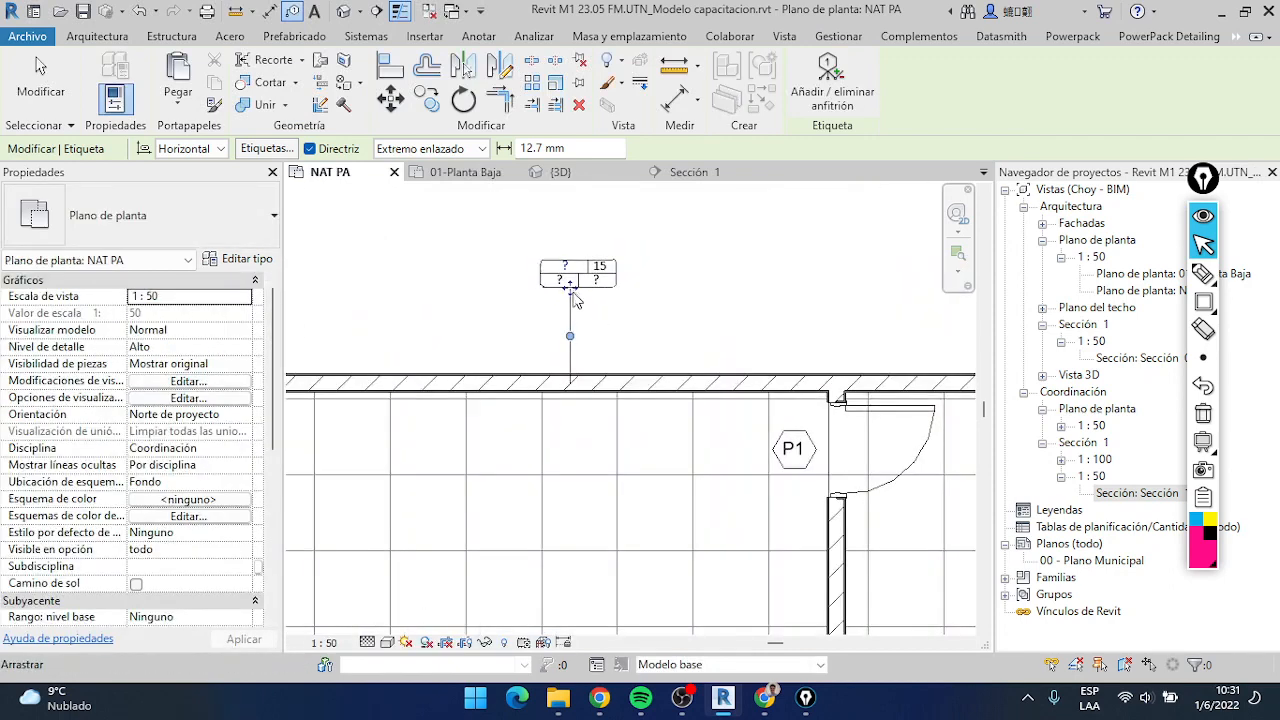
left_click_drag(571, 337, 610, 340)
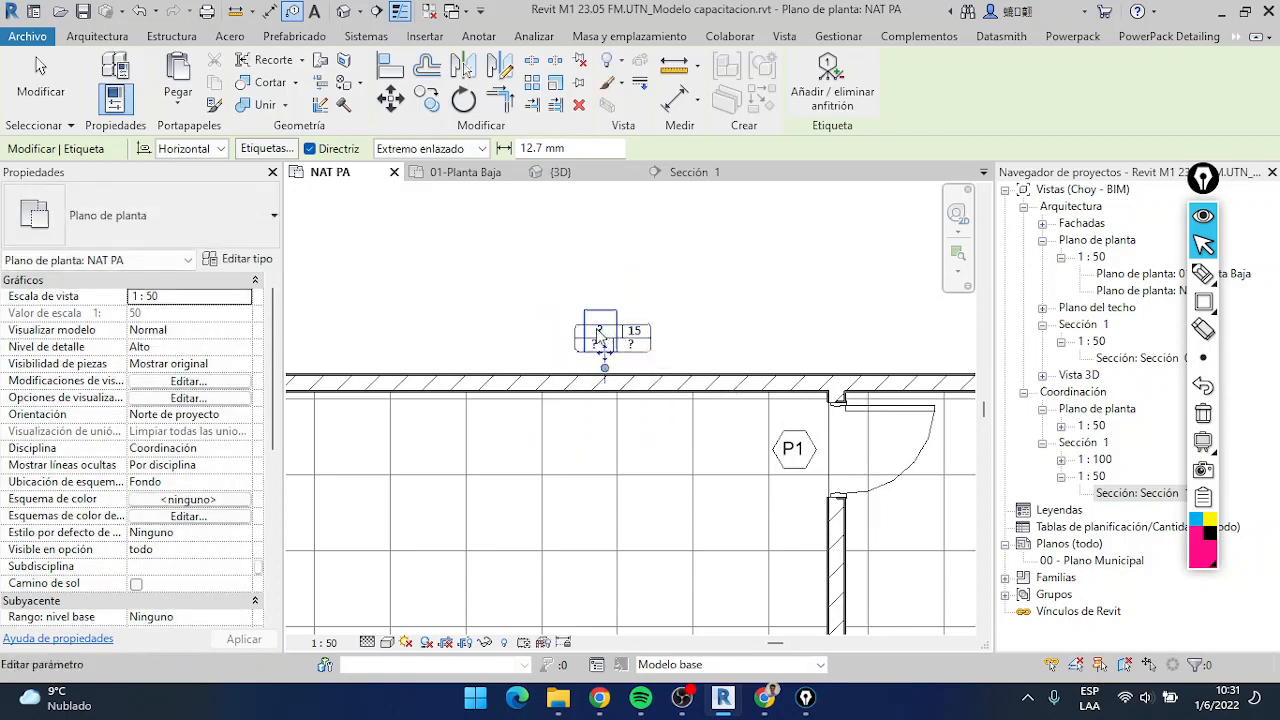
scroll(632, 345, "up", 2)
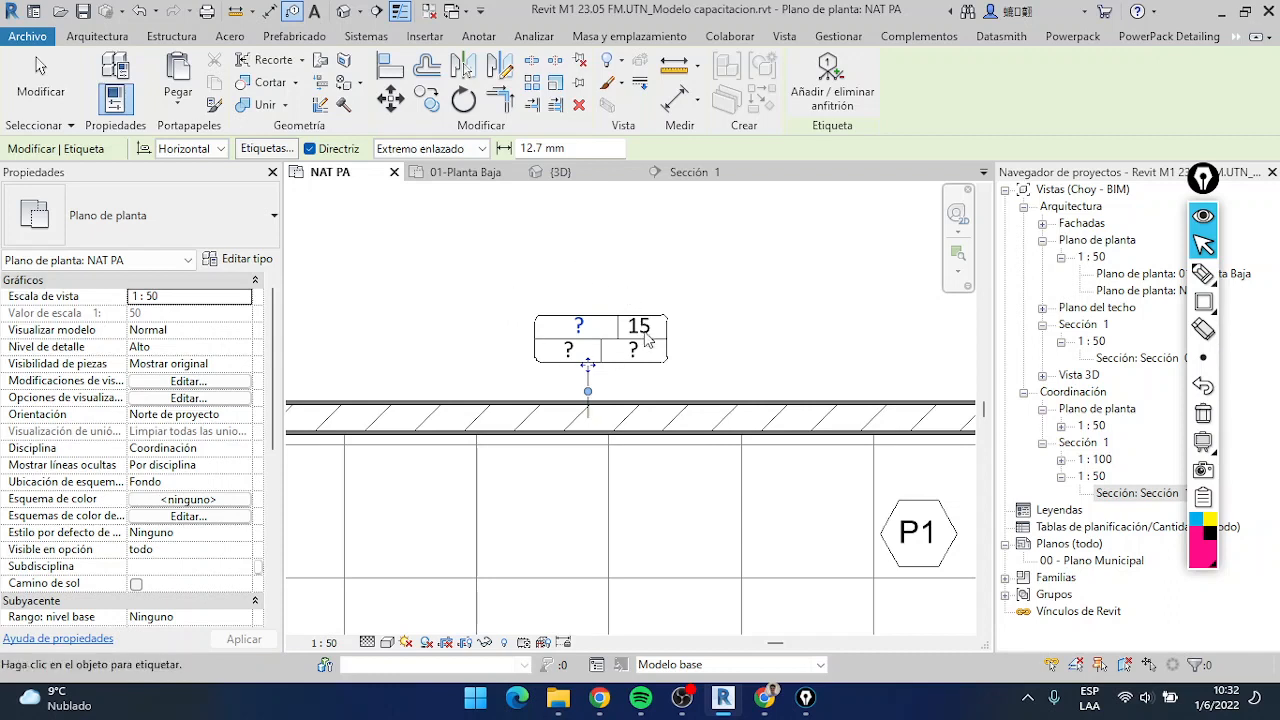
Set the first field of the wall tag to LC12, accept the type parameter change and finish tagging
left_click(589, 331)
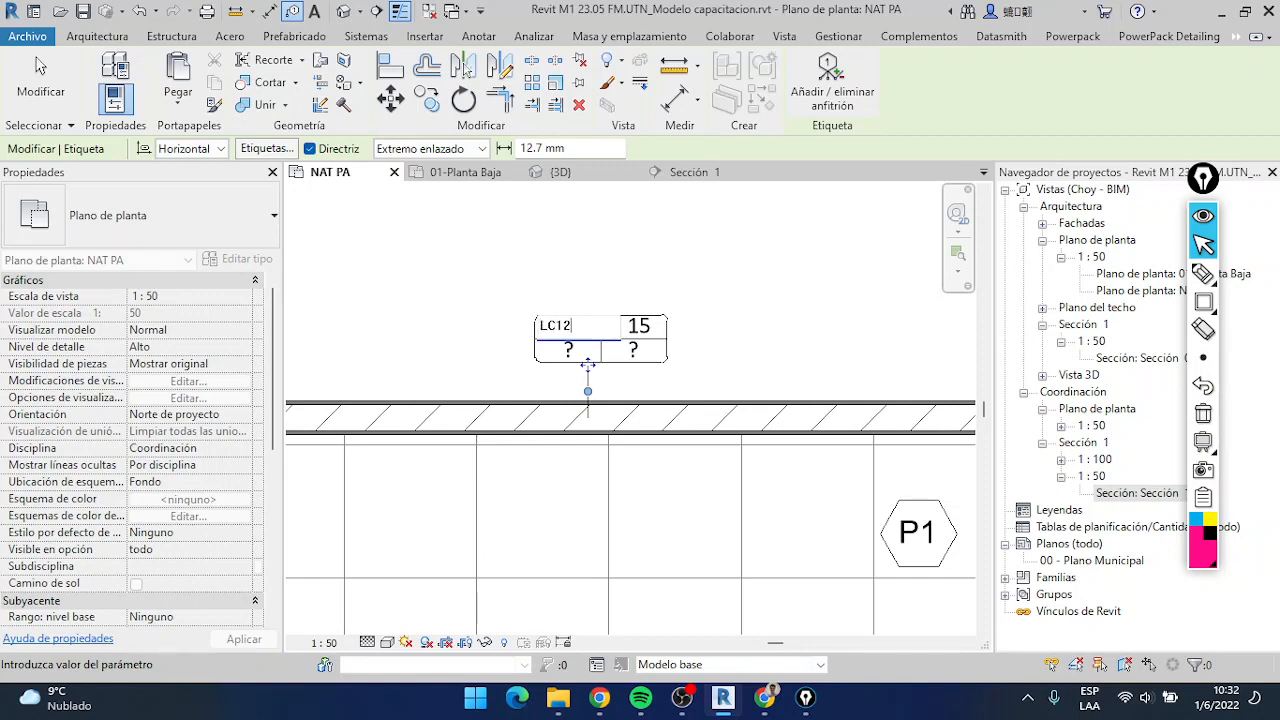
key("Return")
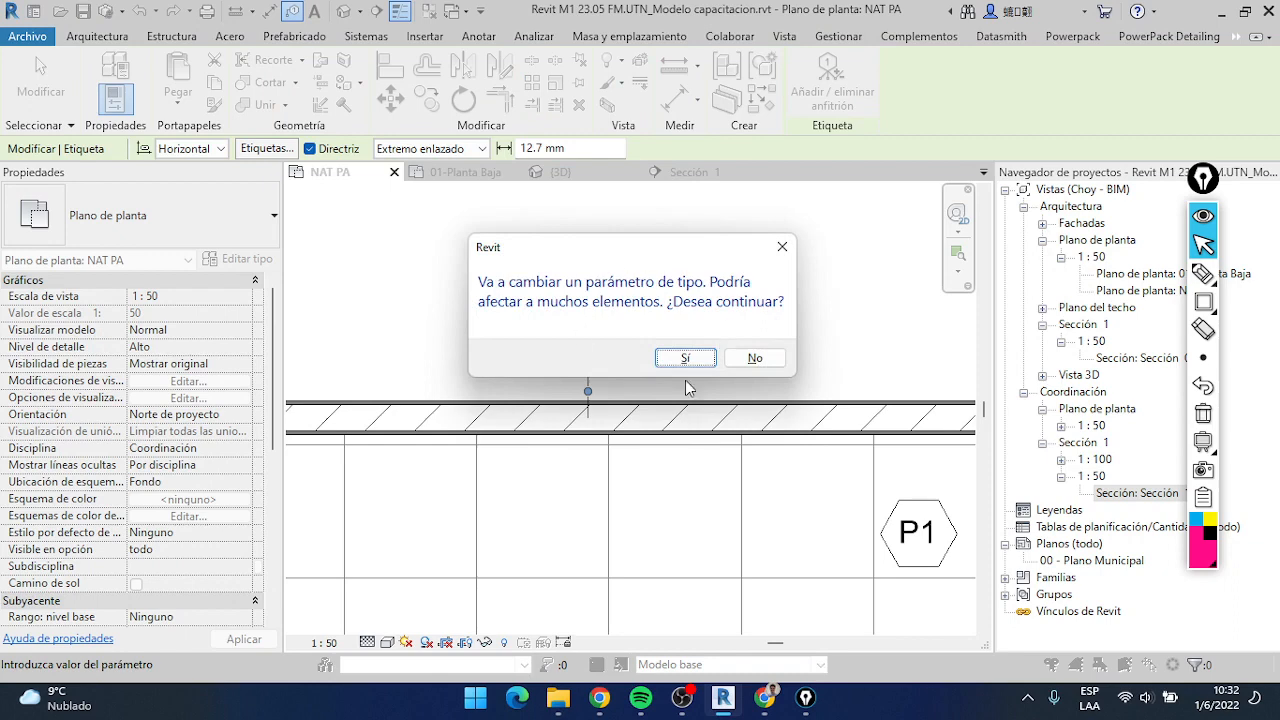
left_click(686, 358)
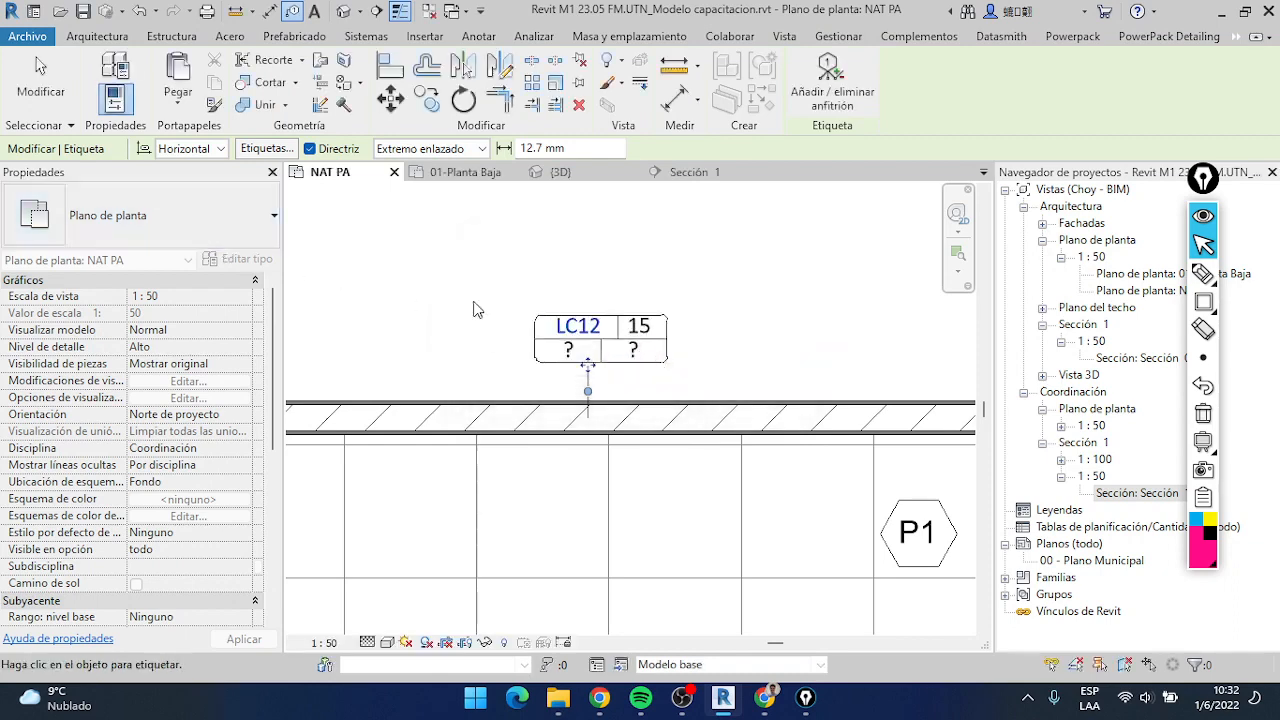
key("Escape")
Check which types the db_Tag_Muros con terminaciones family offers for the LC12 wall tag
left_click(638, 348)
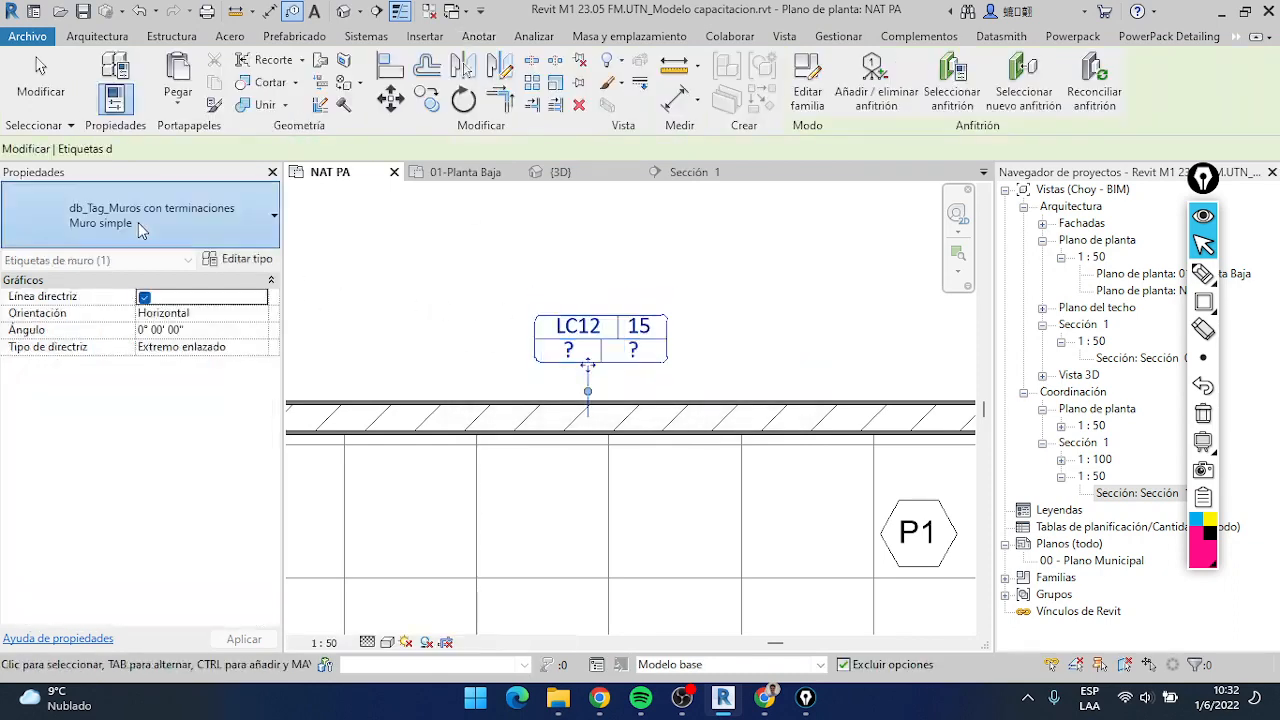
left_click(138, 222)
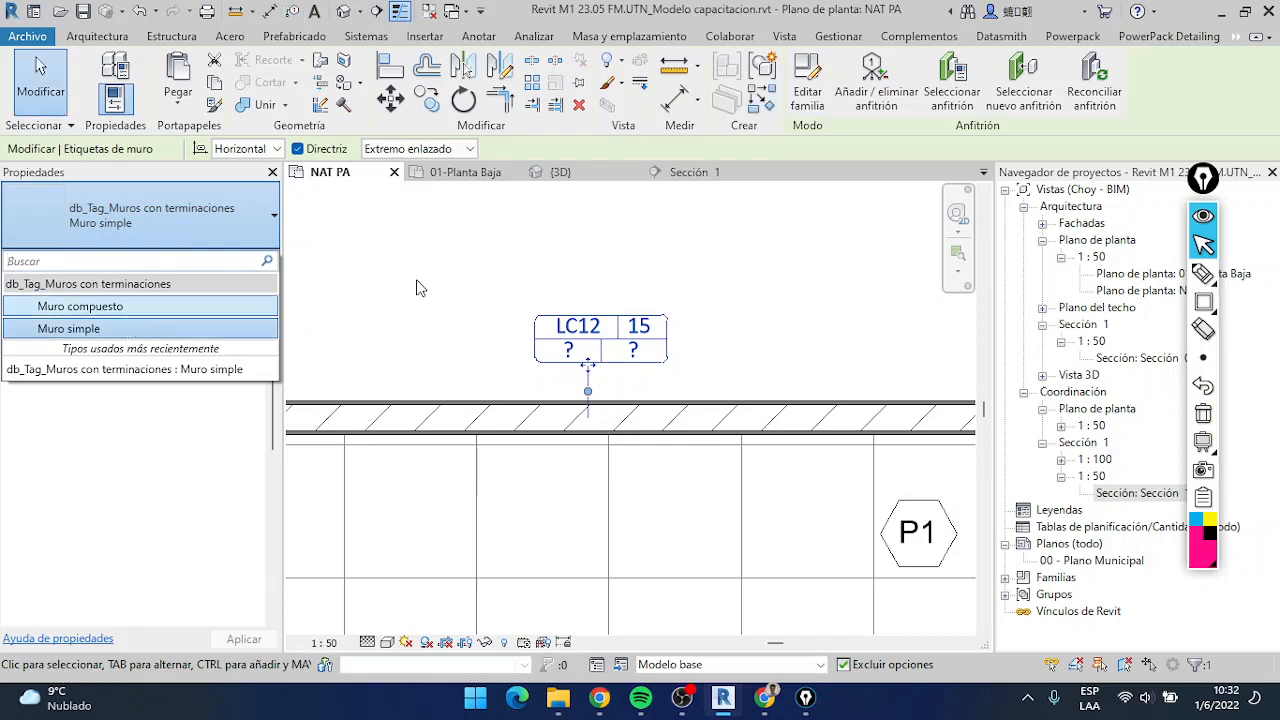
left_click(505, 244)
scroll(594, 343, "up", 2)
scroll(621, 342, "down", 5)
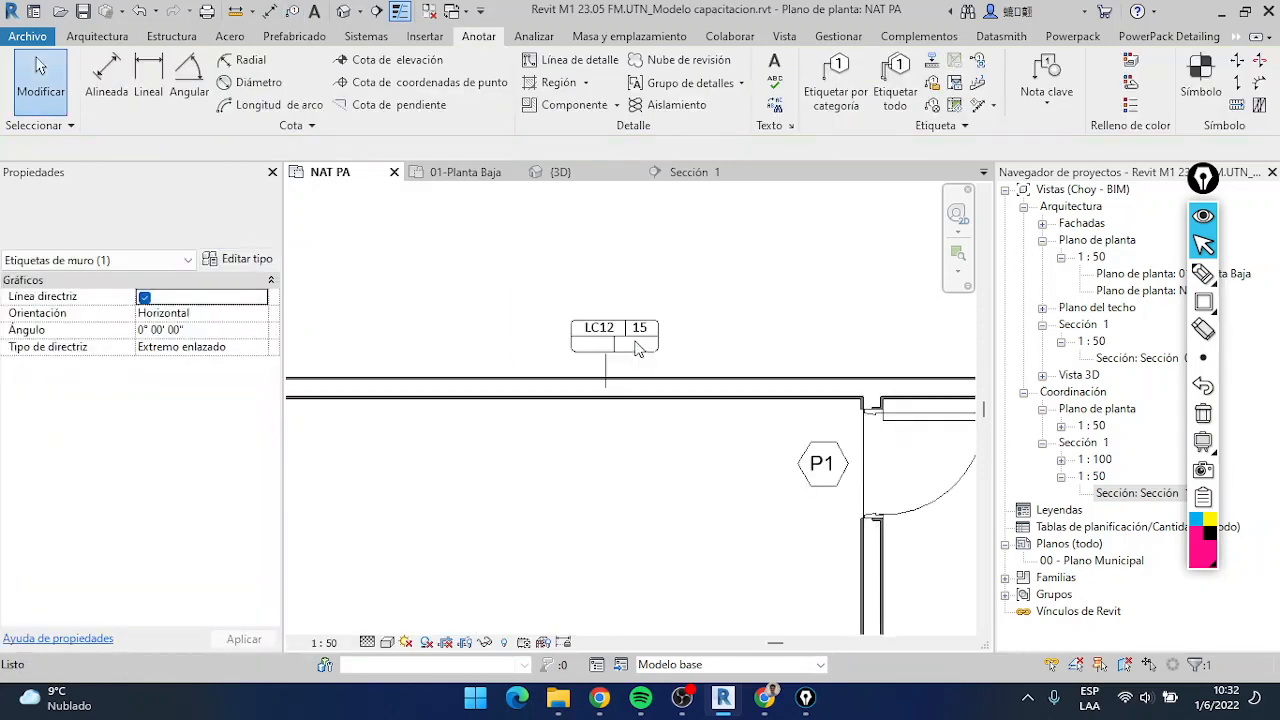
scroll(636, 345, "down", 2)
scroll(636, 345, "up", 2)
middle_click_drag(637, 347, 706, 305)
scroll(708, 299, "down", 2)
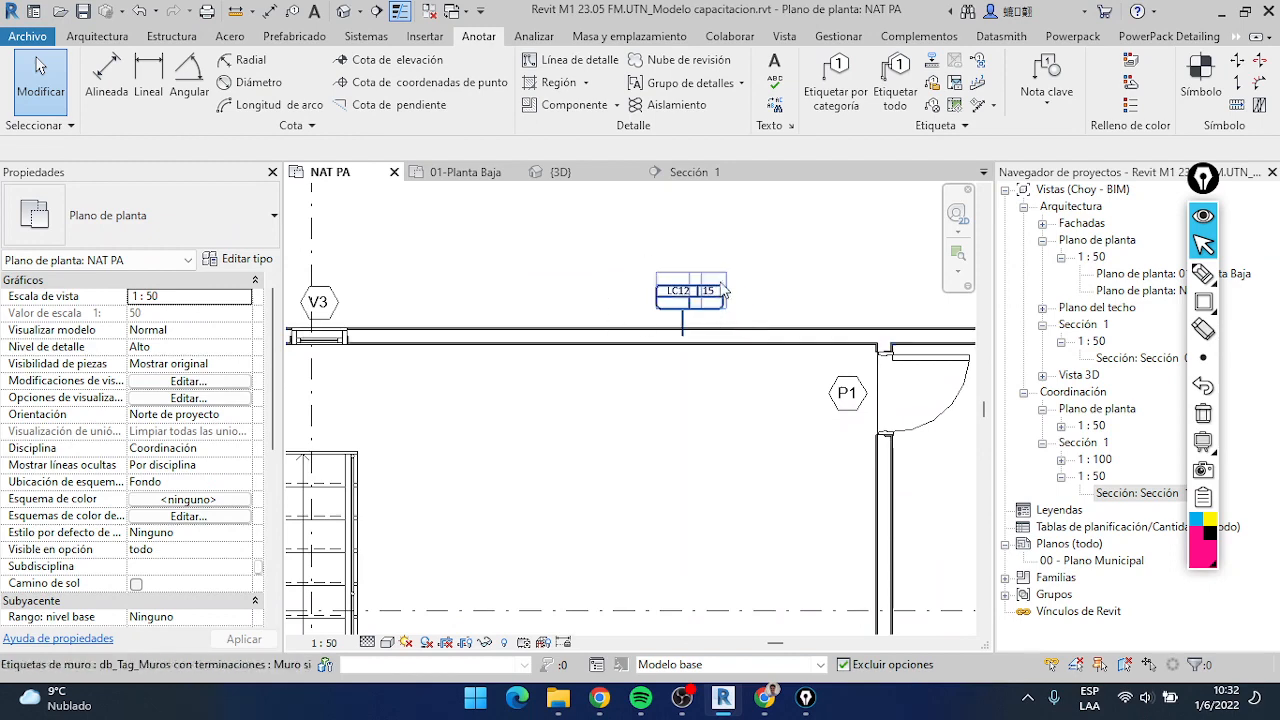
scroll(688, 300, "up", 4)
scroll(695, 313, "down", 2)
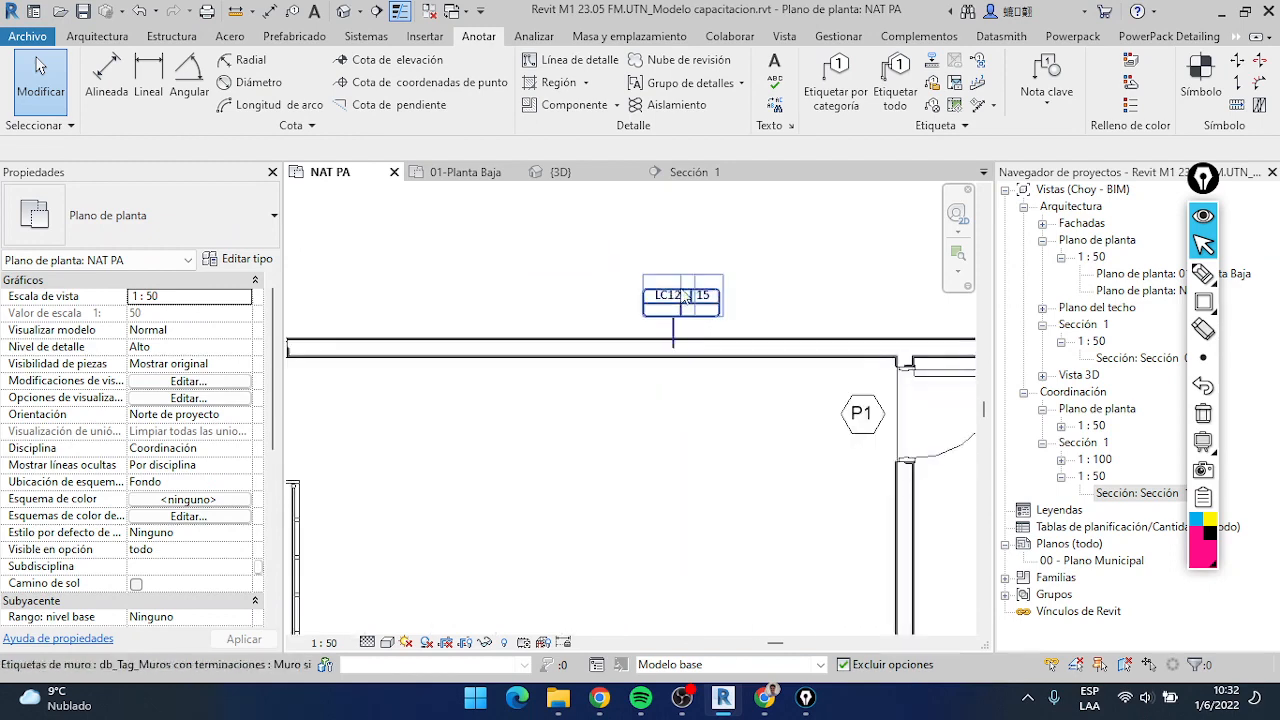
scroll(688, 305, "down", 3)
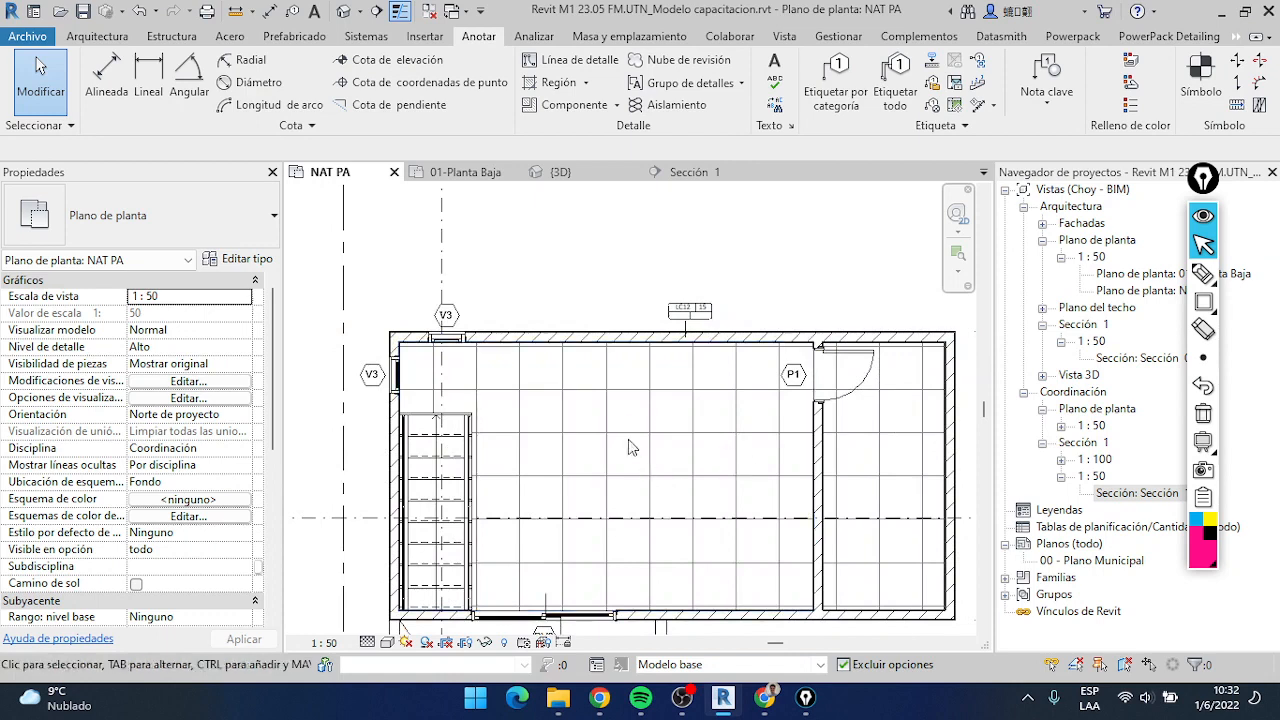
middle_click_drag(742, 305, 679, 234)
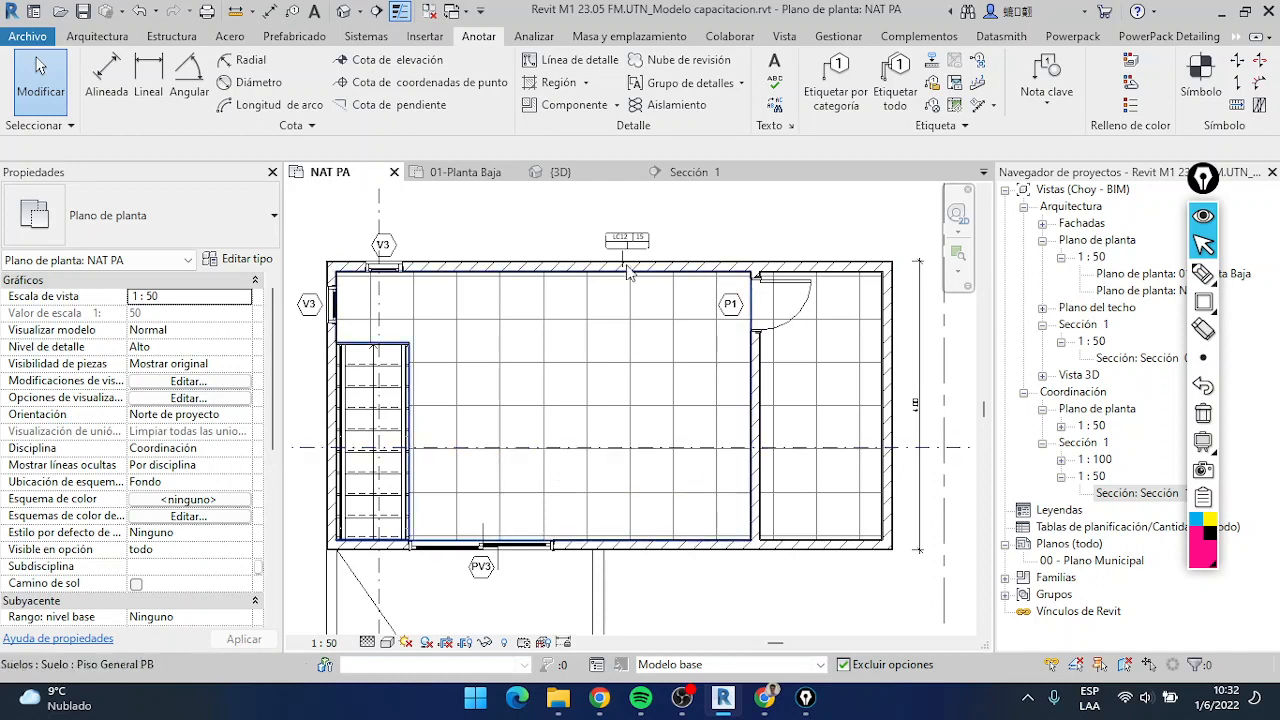
middle_click_drag(632, 363, 643, 337)
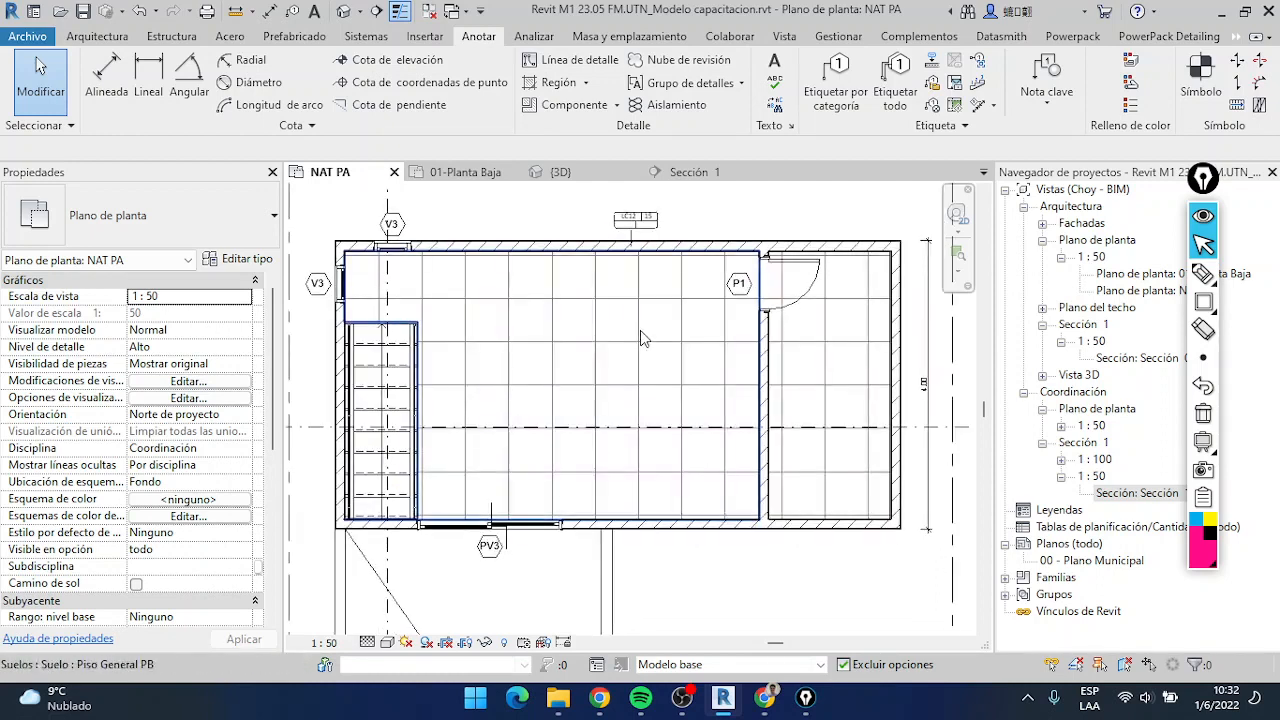
scroll(551, 457, "down", 3)
scroll(536, 391, "down", 1)
middle_click_drag(536, 391, 548, 372)
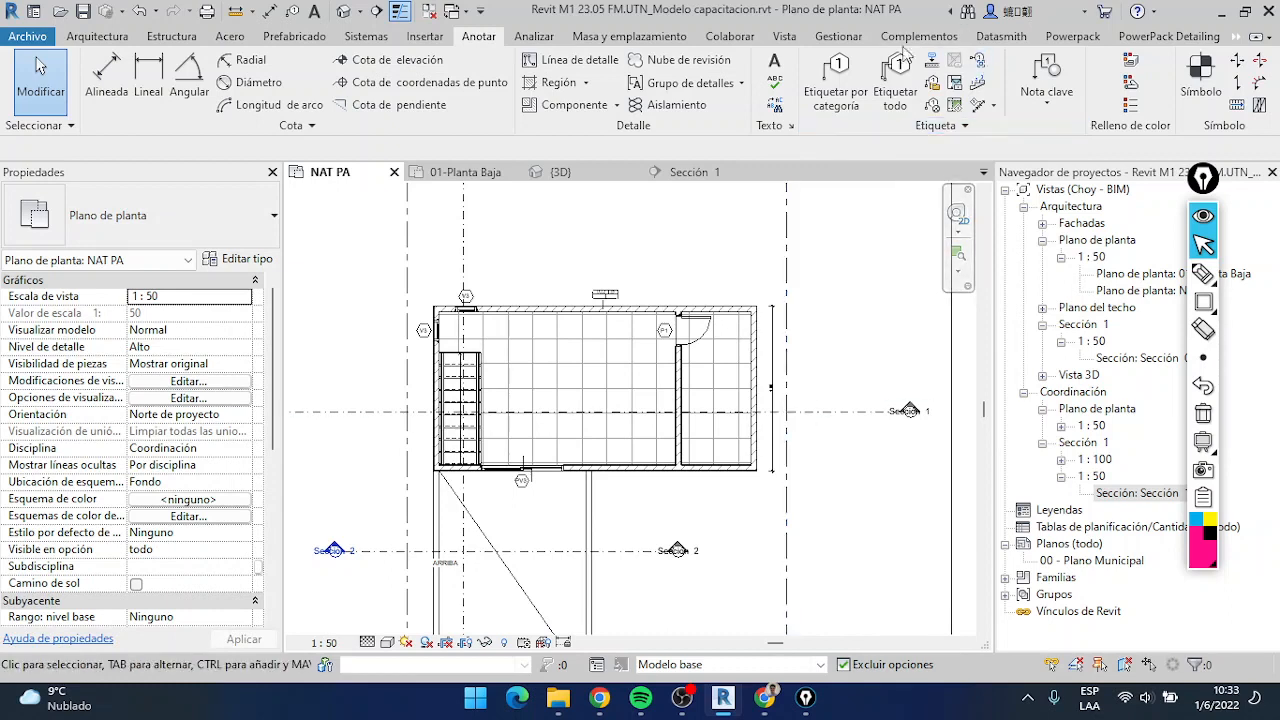
left_click(1203, 303)
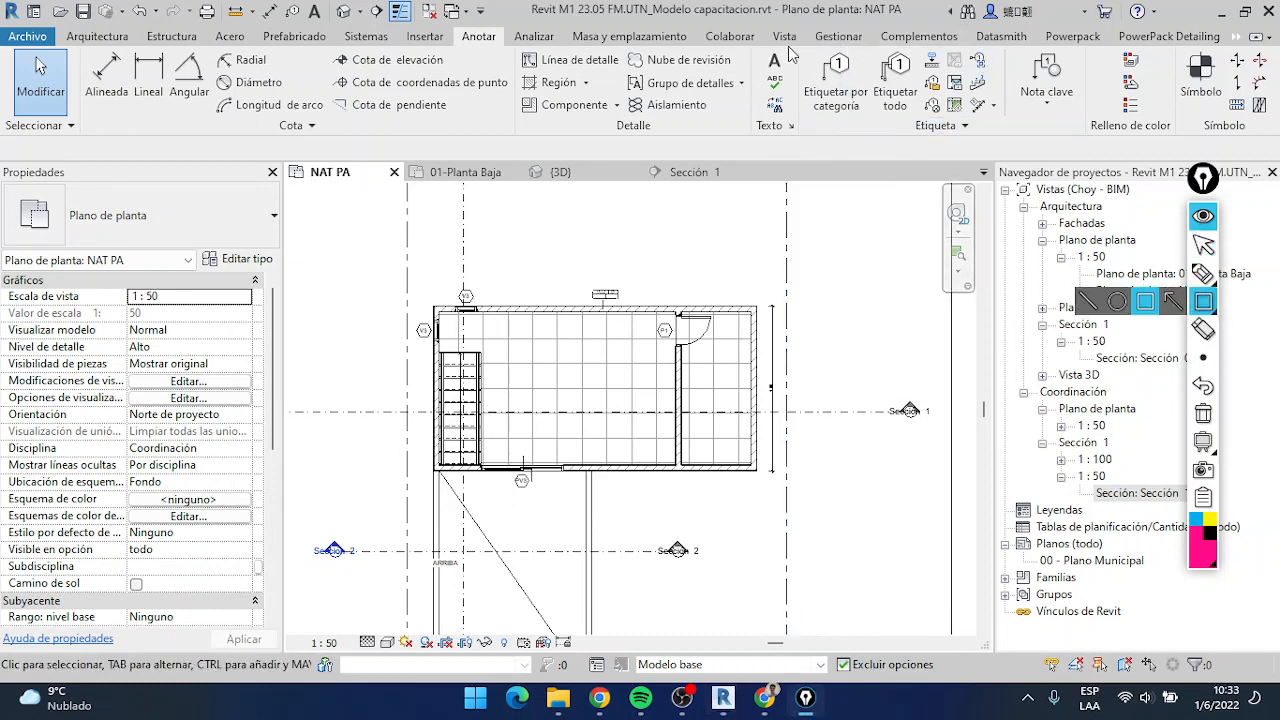
left_click_drag(792, 41, 1008, 134)
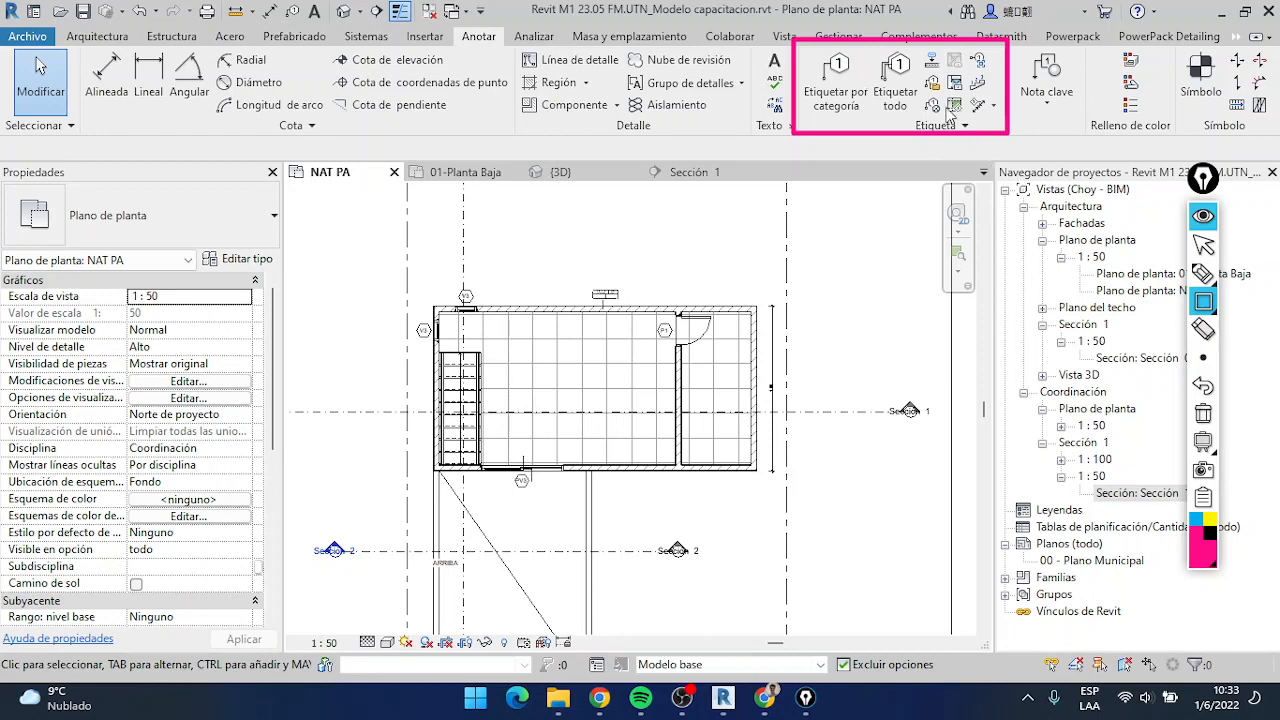
left_click(1203, 245)
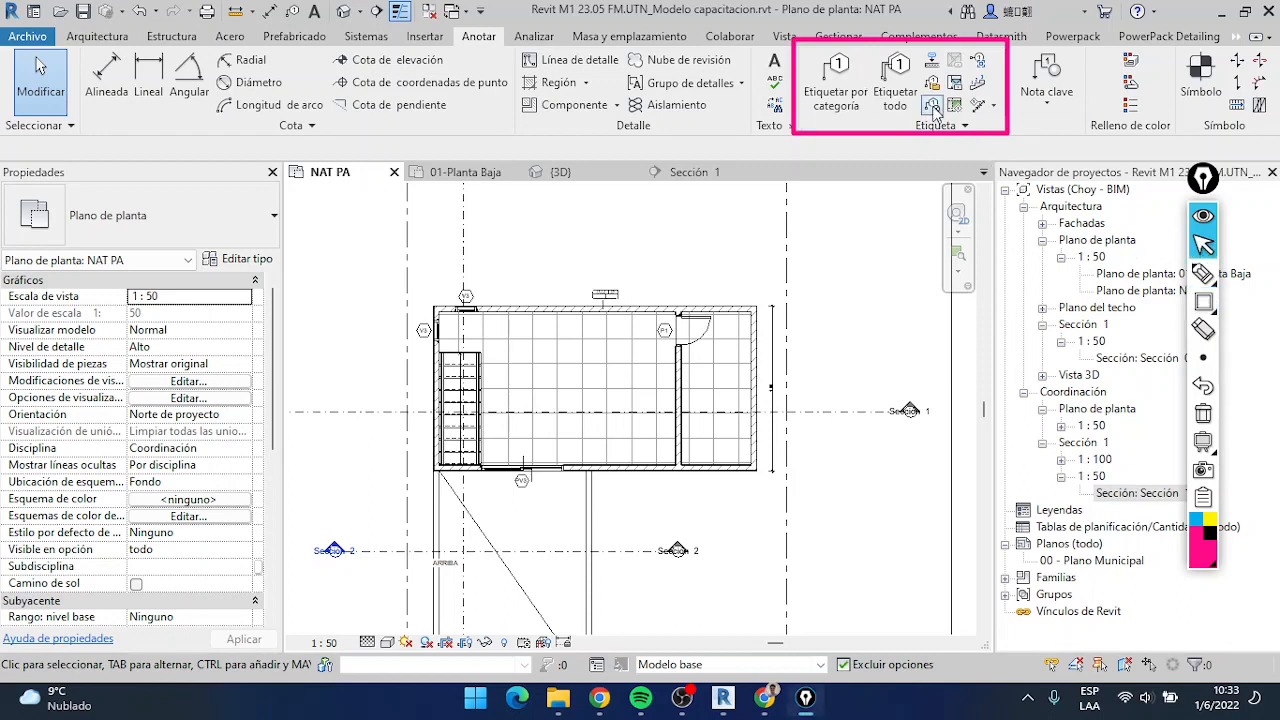
Place a material tag with a leader for Mampostería bloque ceramico 12cm on the upper exterior wall near door P1
left_click(932, 106)
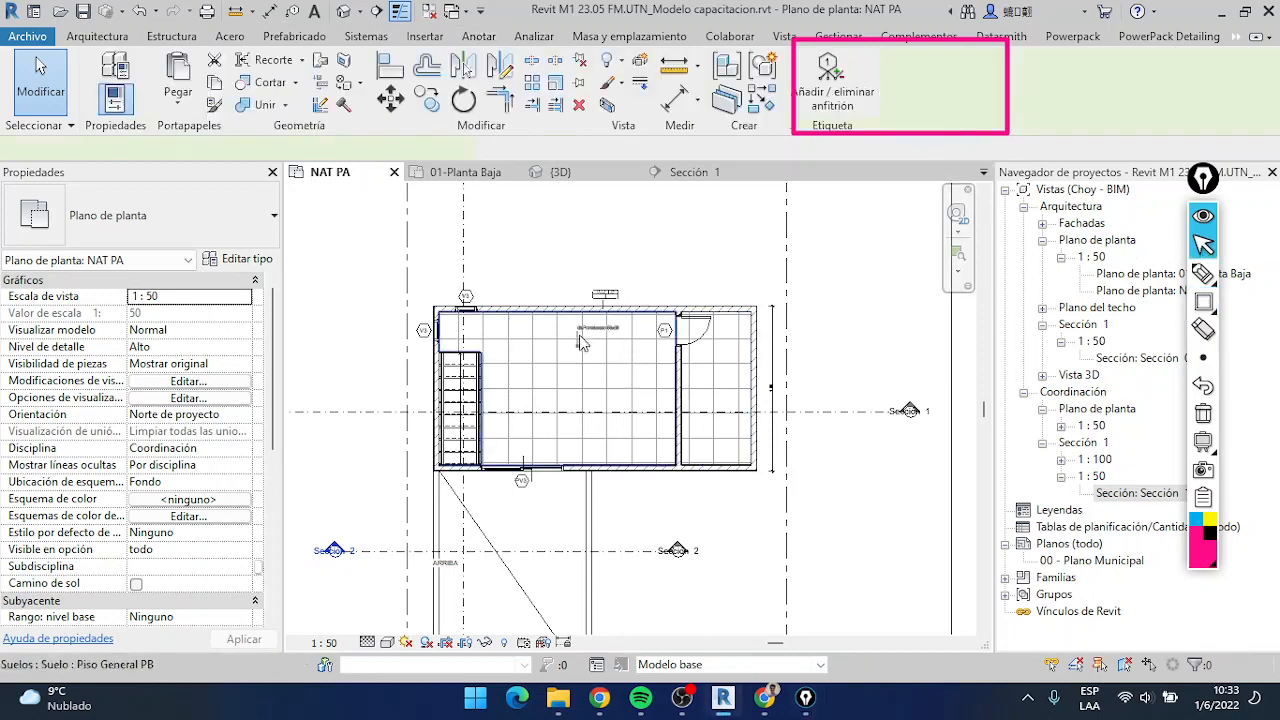
scroll(541, 350, "up", 4)
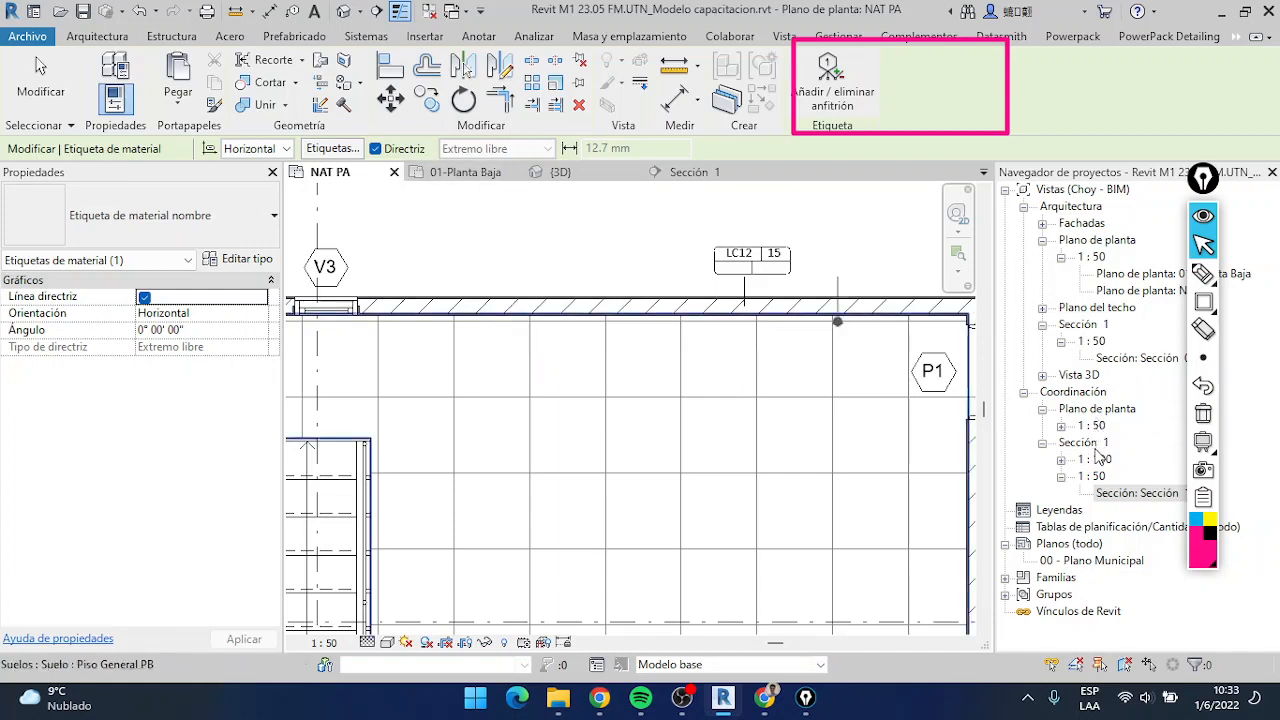
scroll(606, 362, "down", 2)
scroll(803, 398, "down", 1)
middle_click_drag(851, 404, 586, 371)
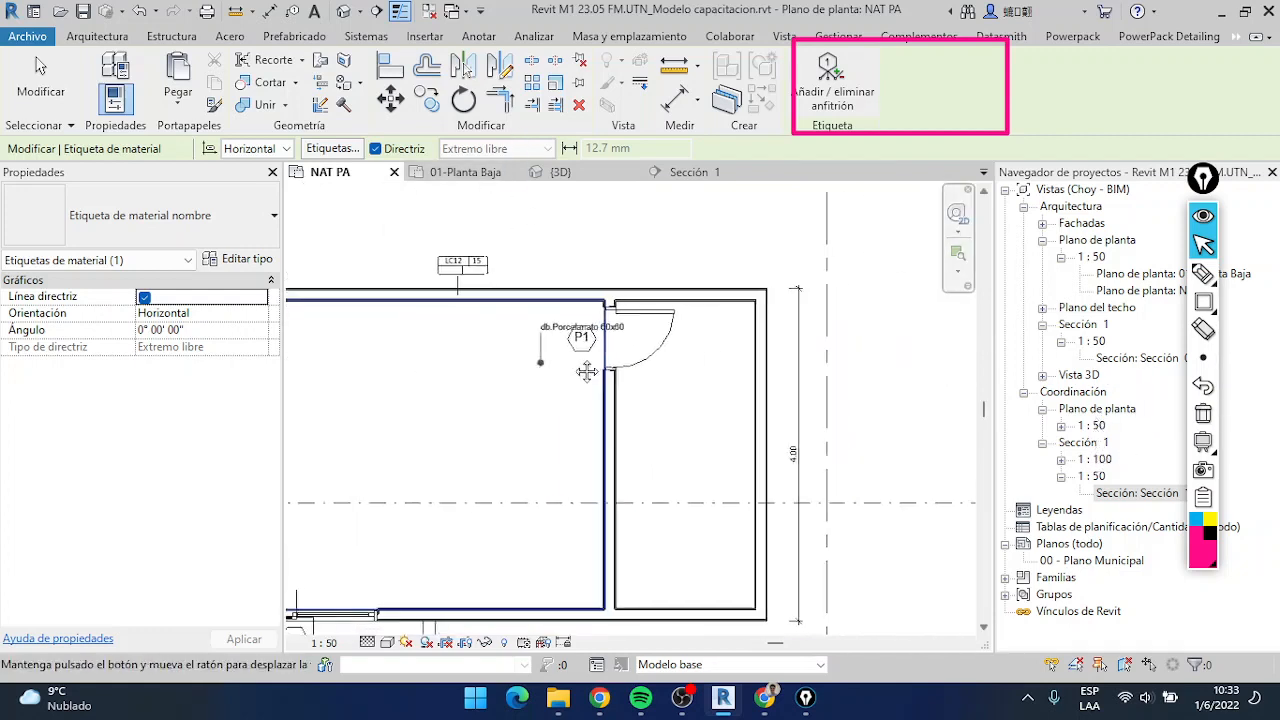
scroll(750, 297, "up", 1)
scroll(752, 294, "up", 3)
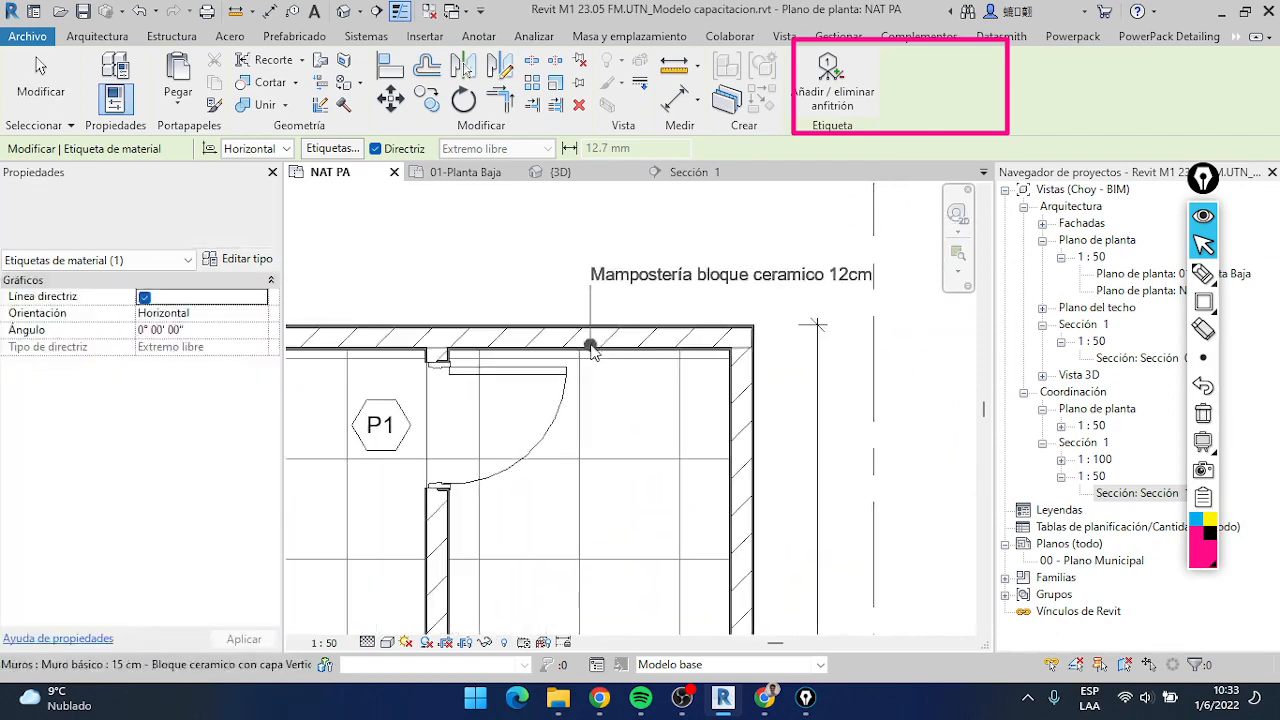
left_click(592, 341)
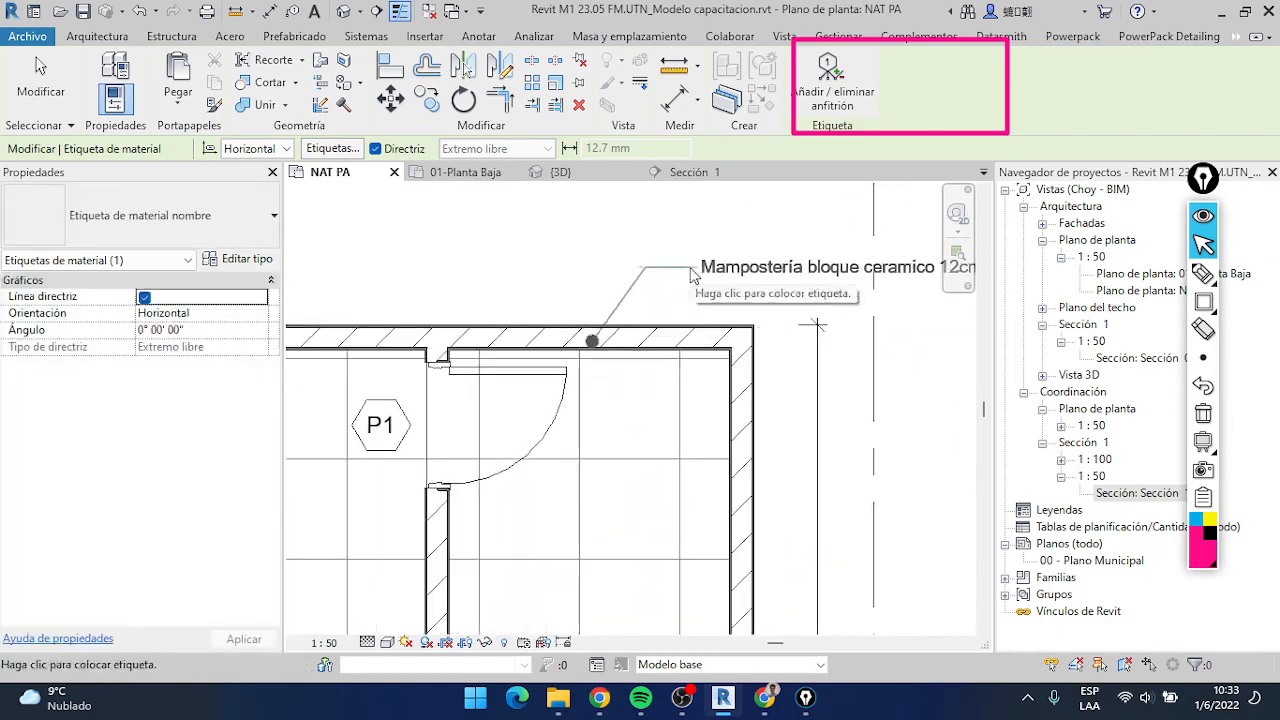
left_click(646, 267)
Tag the outer wall layer beside it as Revoque capa aisladora vertical, placing the text above the masonry tag
left_click(519, 327)
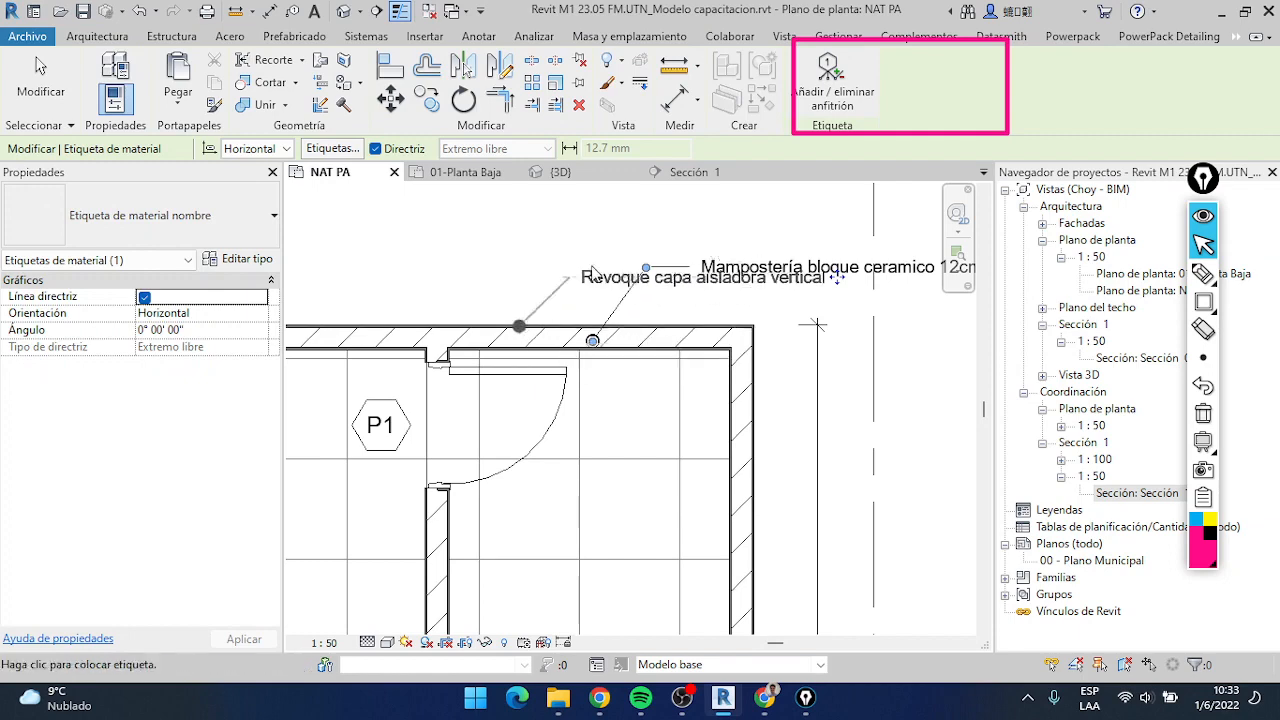
left_click(613, 231)
left_click(640, 231)
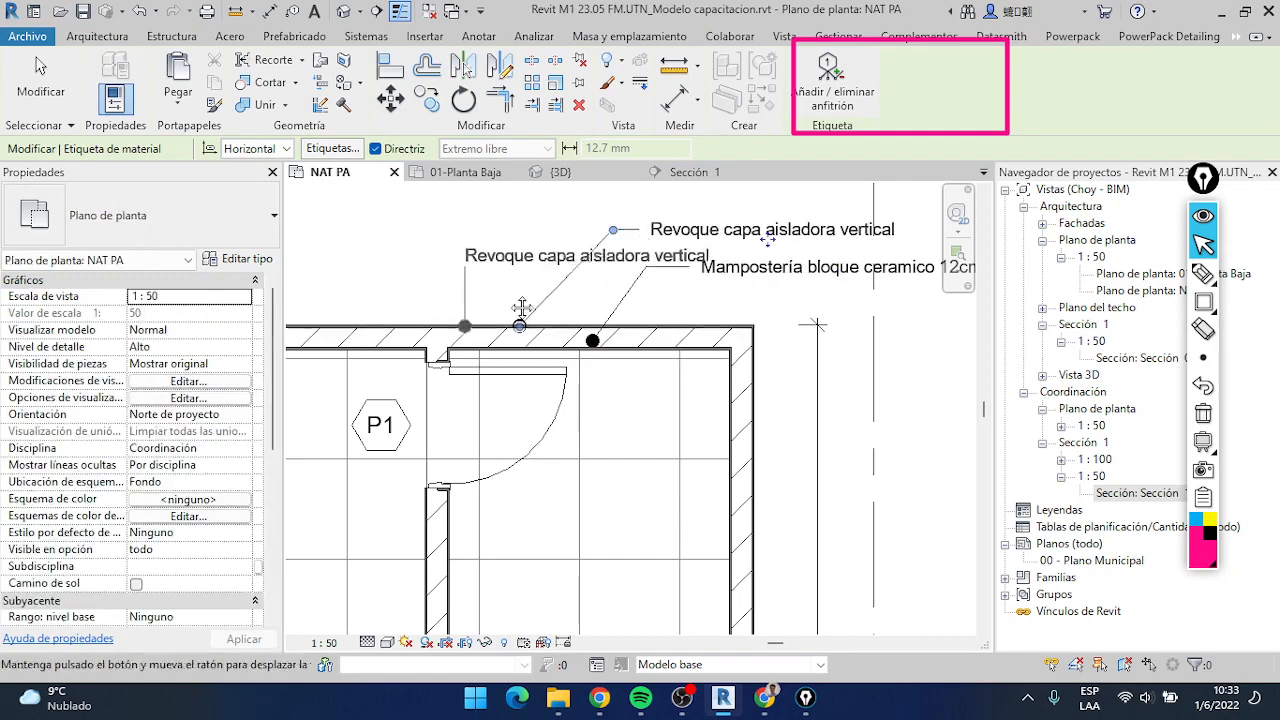
Place a material tag with a leader on the floor of the room behind door P1
middle_click_drag(522, 310, 569, 264)
middle_click_drag(730, 357, 795, 369)
left_click(634, 369)
left_click(723, 410)
left_click(783, 411)
Tag the roof surface below sliding door PV3 with a Pintura fibrada material tag and finish tagging in the plan
scroll(620, 370, "down", 1)
middle_click_drag(515, 477, 673, 396)
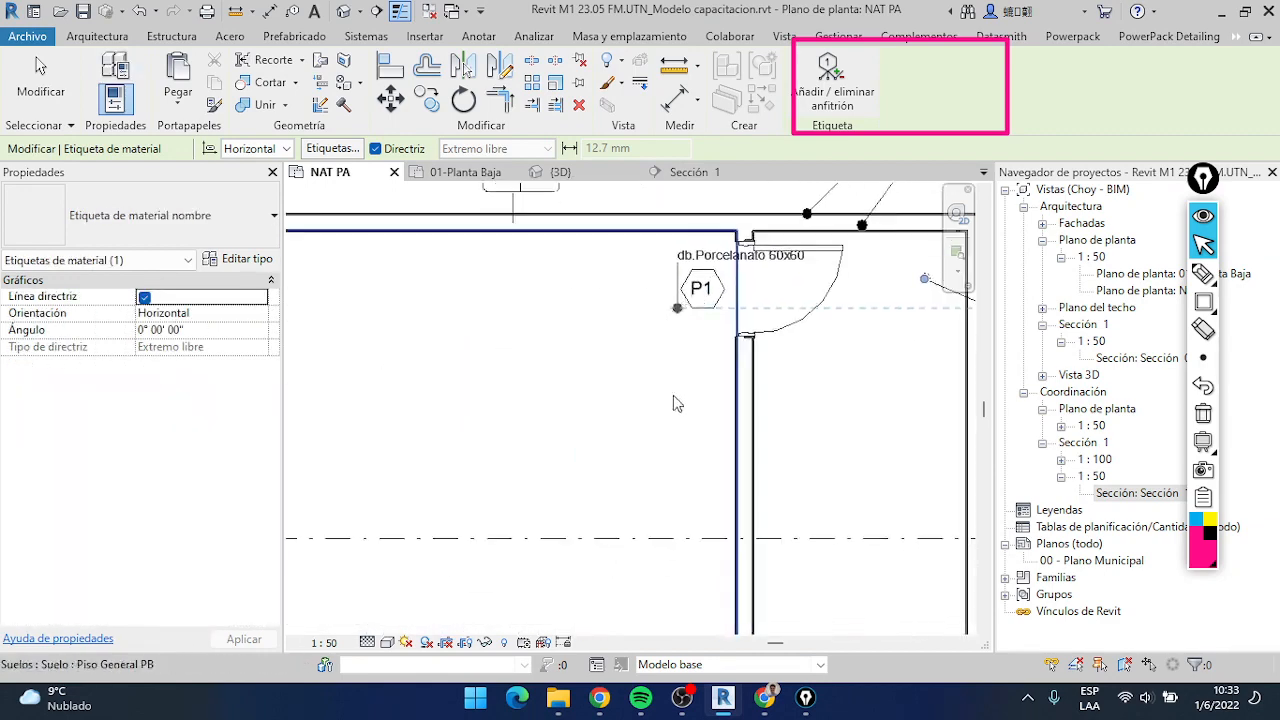
scroll(618, 468, "down", 4)
middle_click_drag(618, 468, 660, 327)
scroll(560, 567, "down", 1)
middle_click_drag(560, 567, 620, 459)
scroll(590, 432, "up", 3)
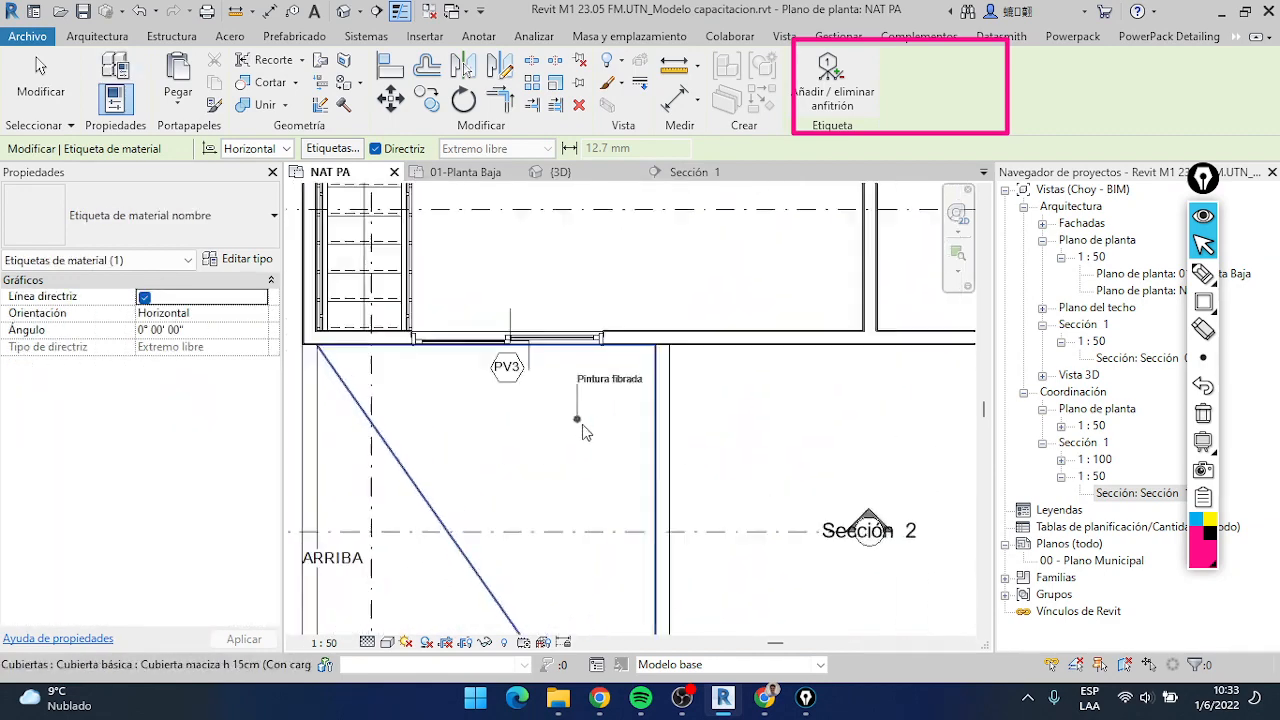
scroll(583, 427, "up", 1)
left_click(615, 452)
left_click(726, 395)
left_click(767, 397)
scroll(767, 397, "down", 3)
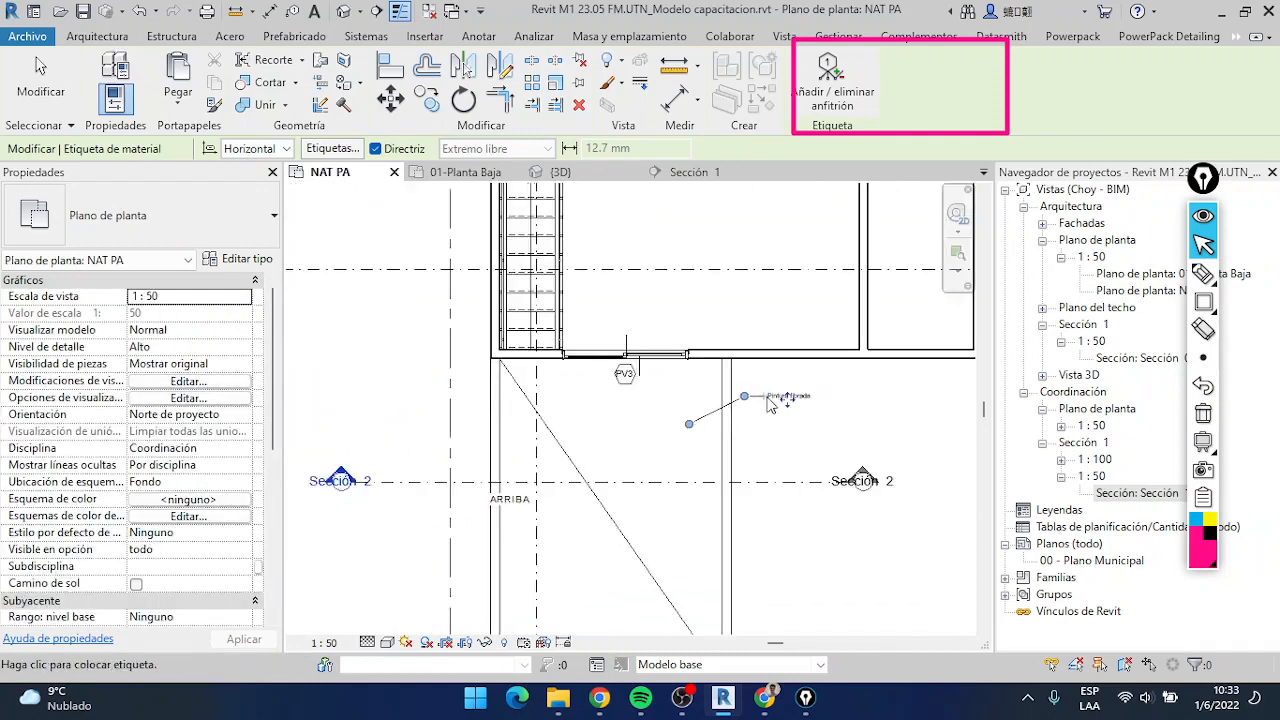
scroll(709, 420, "down", 1)
key("Escape")
Switch to the Sección 1 view, then open Sección 0 from the architecture sections
left_click(688, 172)
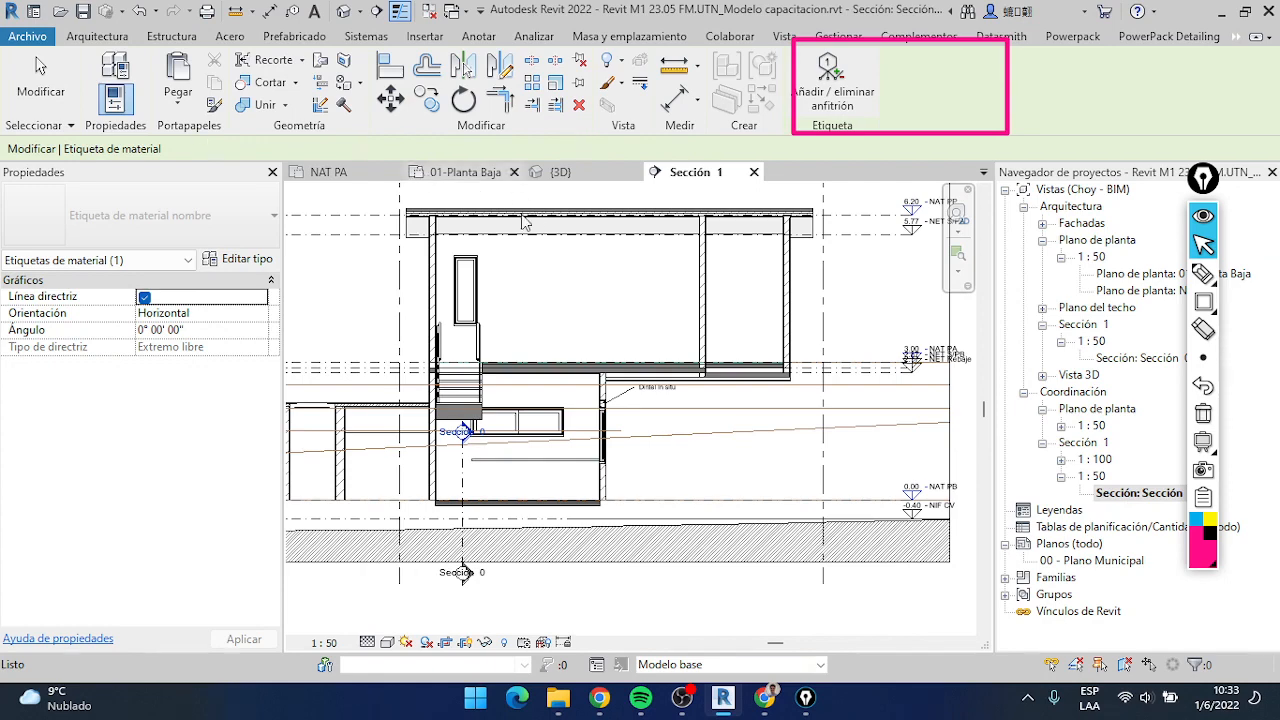
double_click(1123, 358)
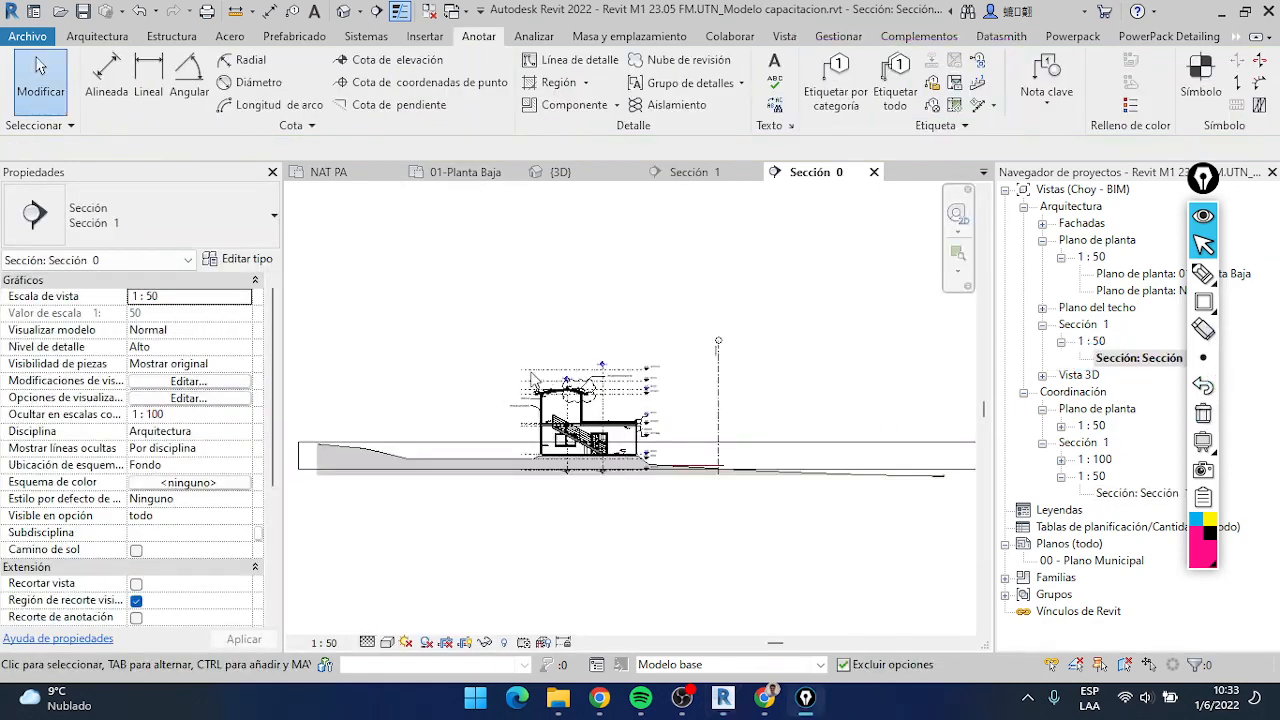
scroll(575, 400, "up", 5)
scroll(783, 450, "up", 5)
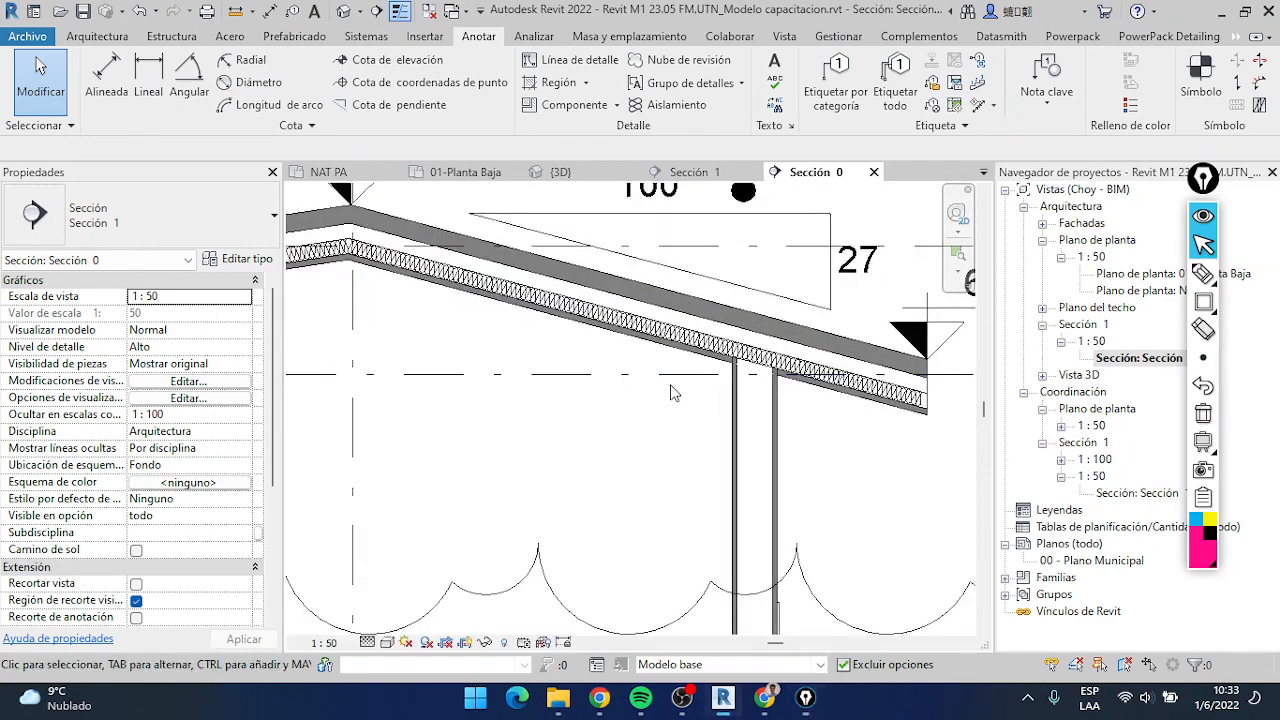
Place a Teja pizarra material tag on the upper layer of the sloping roof at its lower eave
left_click(957, 113)
middle_click_drag(824, 337, 648, 382)
scroll(692, 418, "down", 2)
middle_click_drag(692, 418, 653, 418)
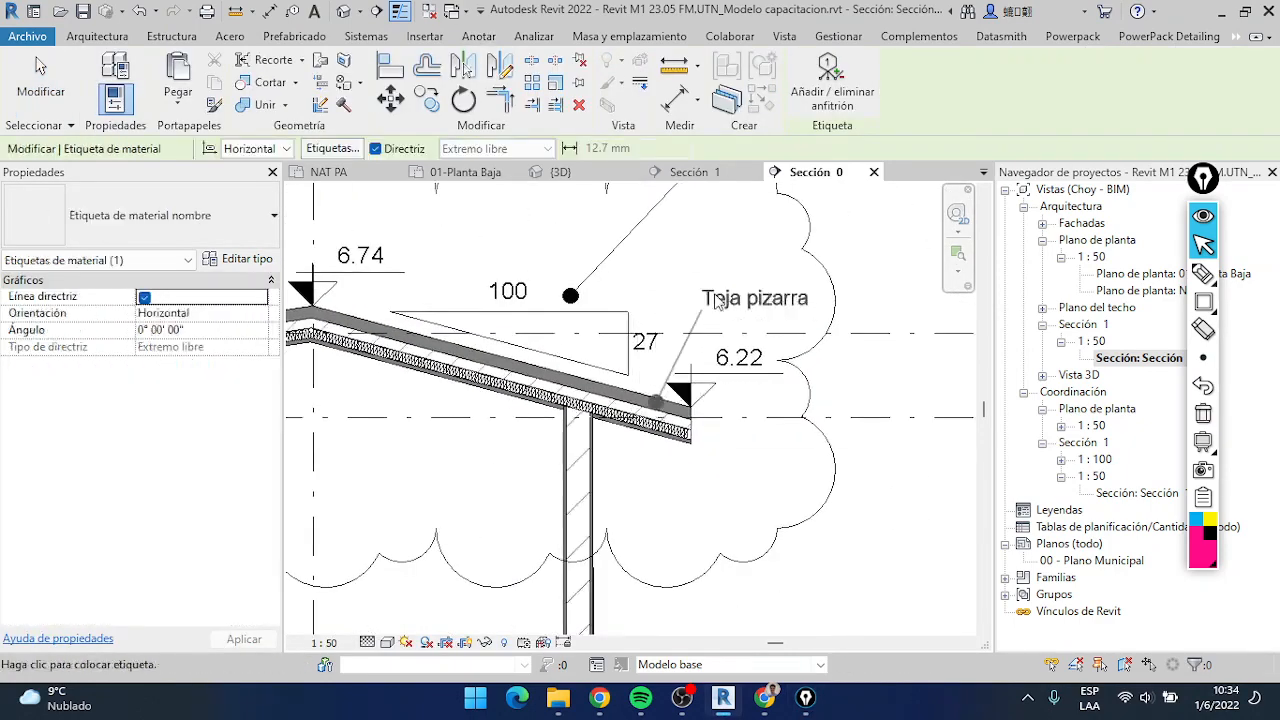
left_click(860, 284)
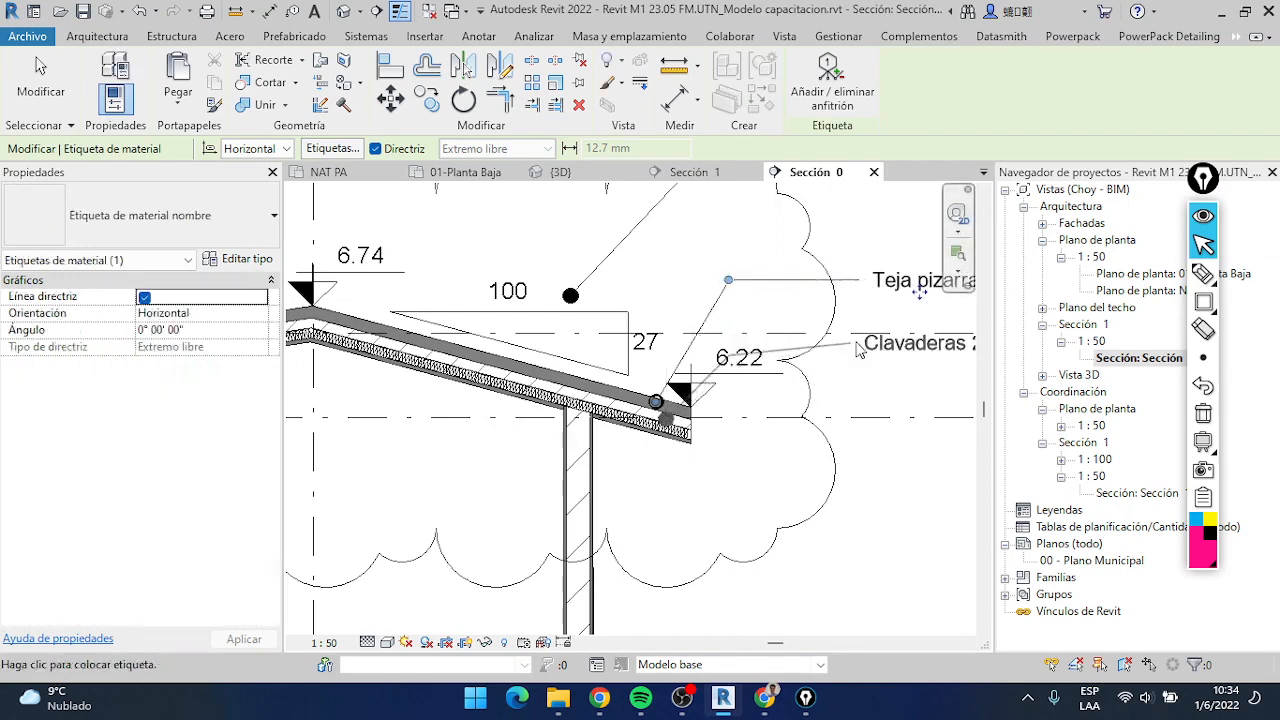
Tag the two Clavaderas 2"x2" layers and the Machimbrado 1" layer, aligning the texts below the Teja pizarra tag
left_click(943, 366)
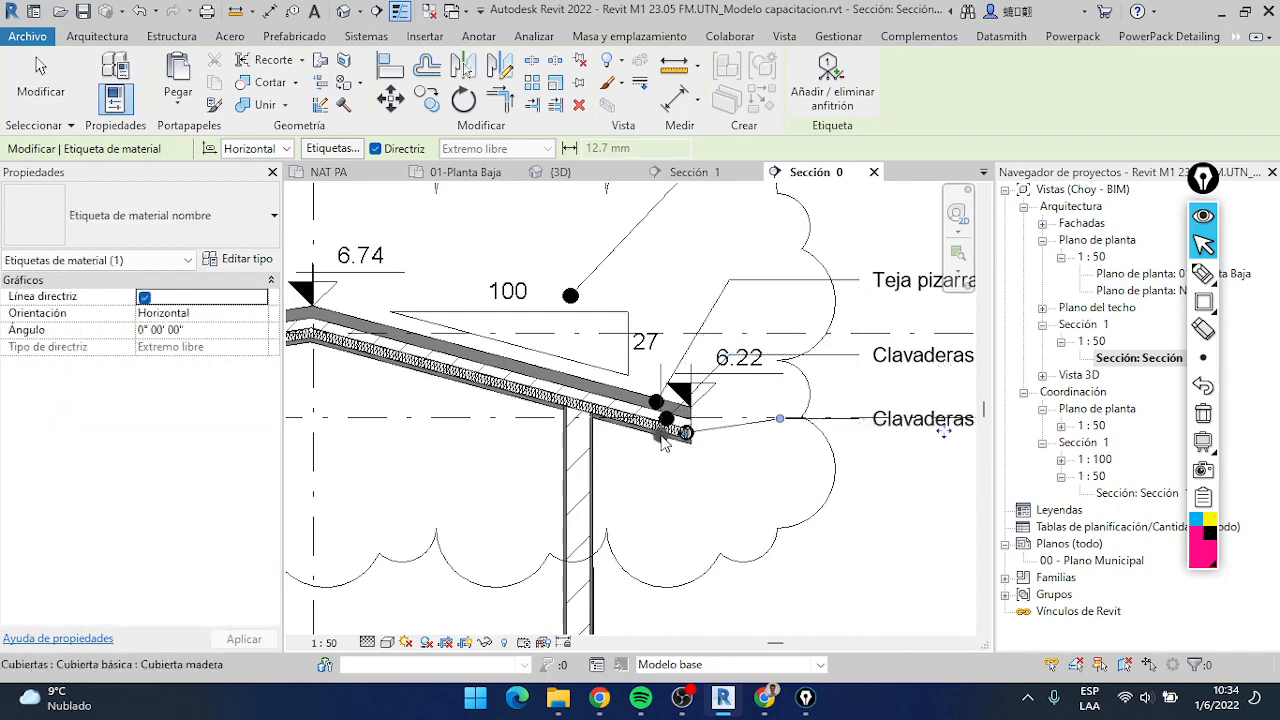
scroll(704, 472, "down", 2)
left_click(695, 432)
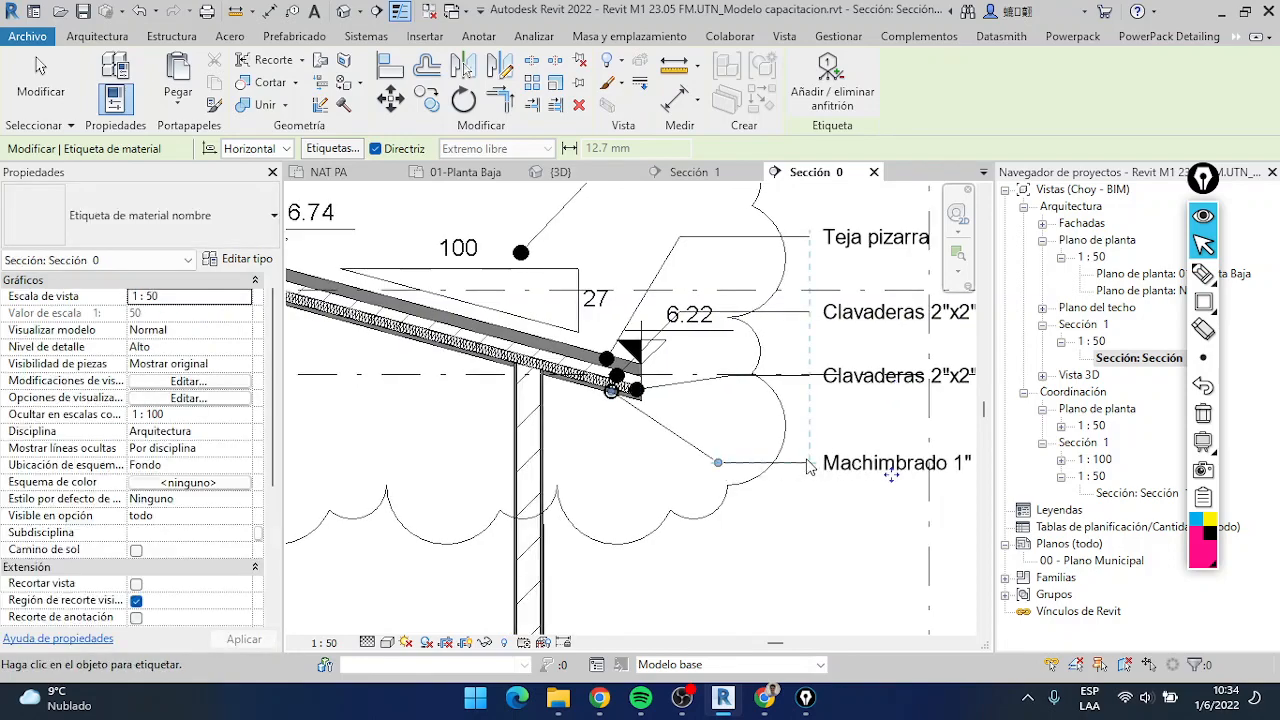
Place a Mortero de pendiente material tag on the flat roof's crosshatched layer beside the parapet
scroll(695, 432, "down", 1)
scroll(695, 432, "down", 2)
middle_click_drag(695, 432, 515, 232)
scroll(872, 424, "up", 4)
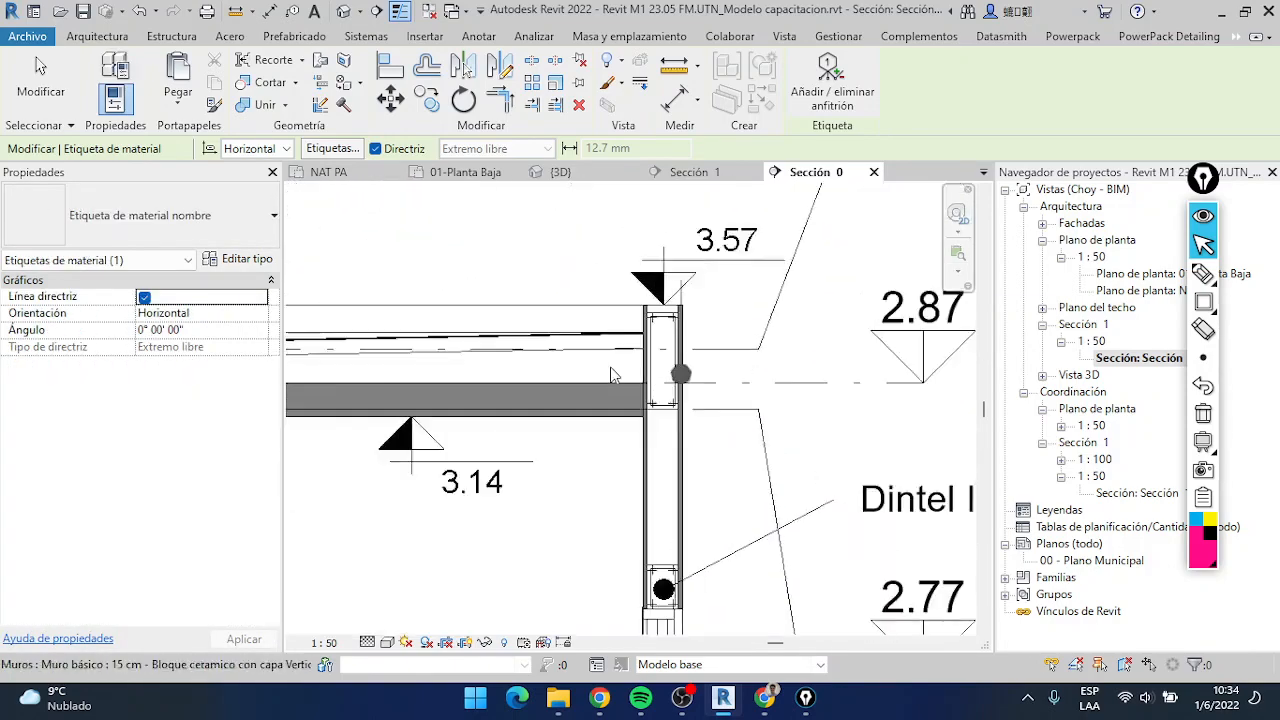
scroll(588, 342, "up", 1)
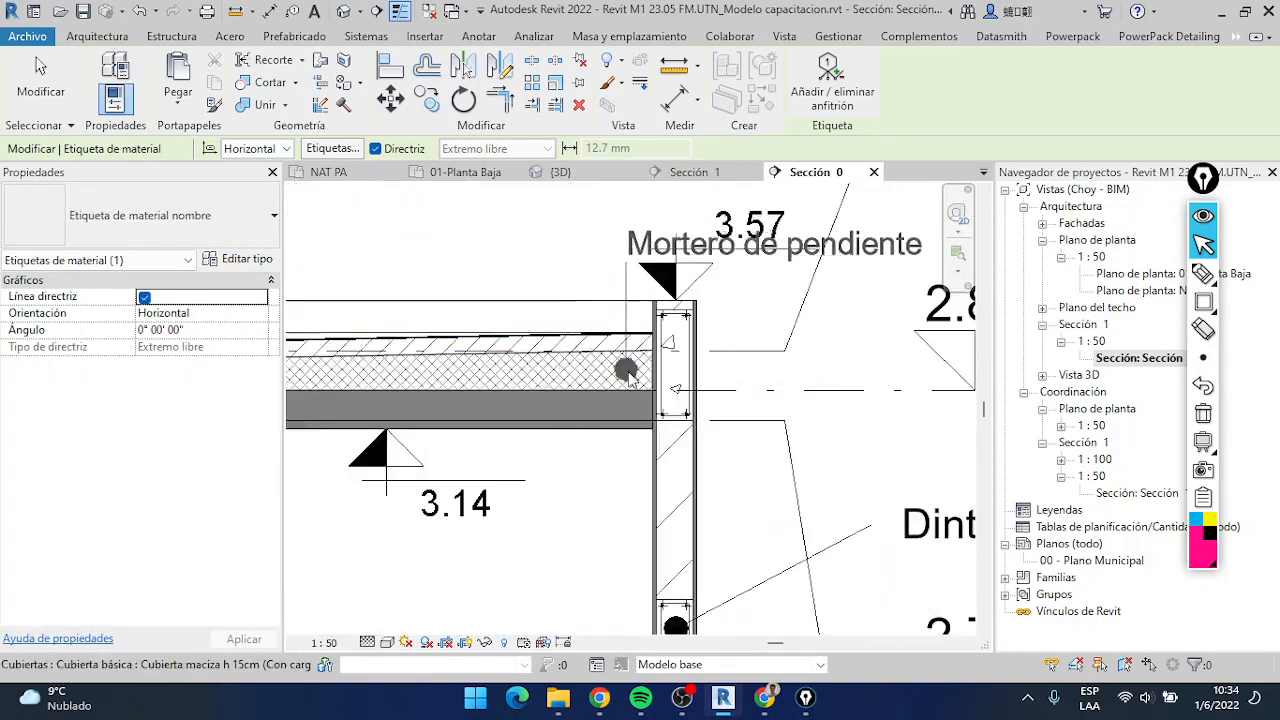
middle_click_drag(901, 222, 716, 340)
left_click(713, 337)
left_click(919, 343)
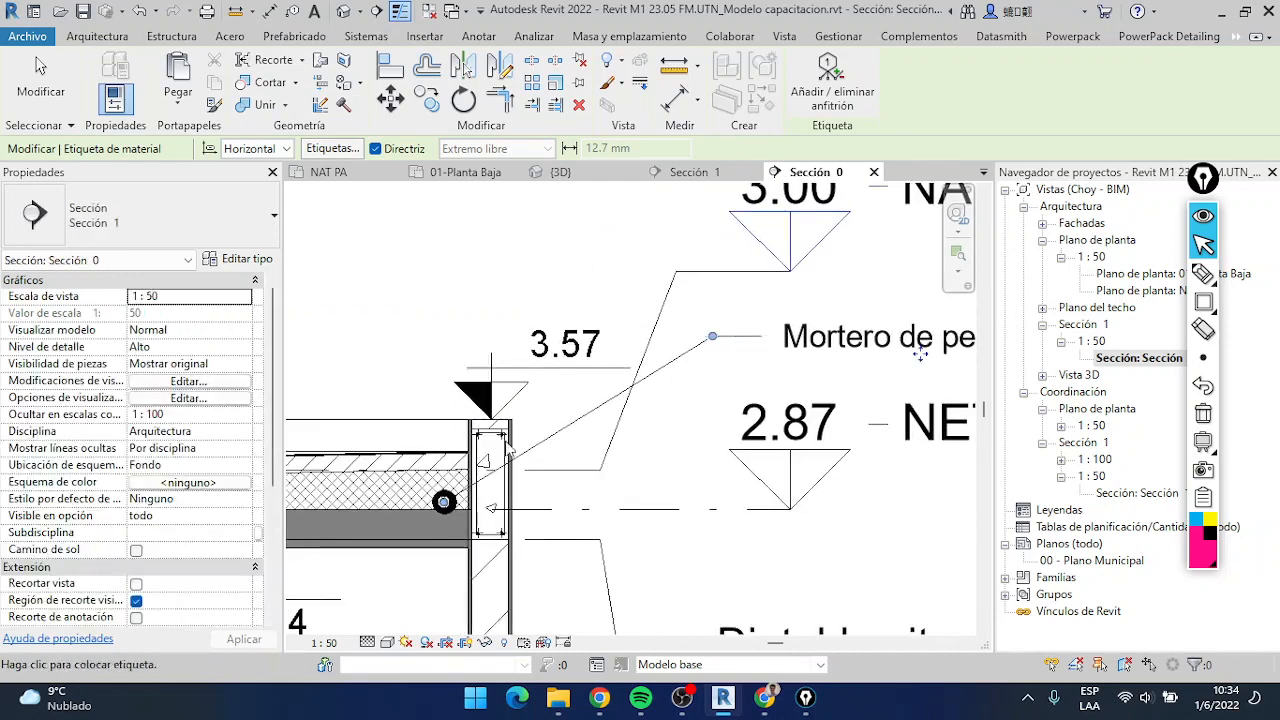
Place a Bobedilla losa material tag on the flat roof's diagonally hatched layer, aligning its text above the Mortero de pendiente tag
left_click(443, 468)
left_click(620, 304)
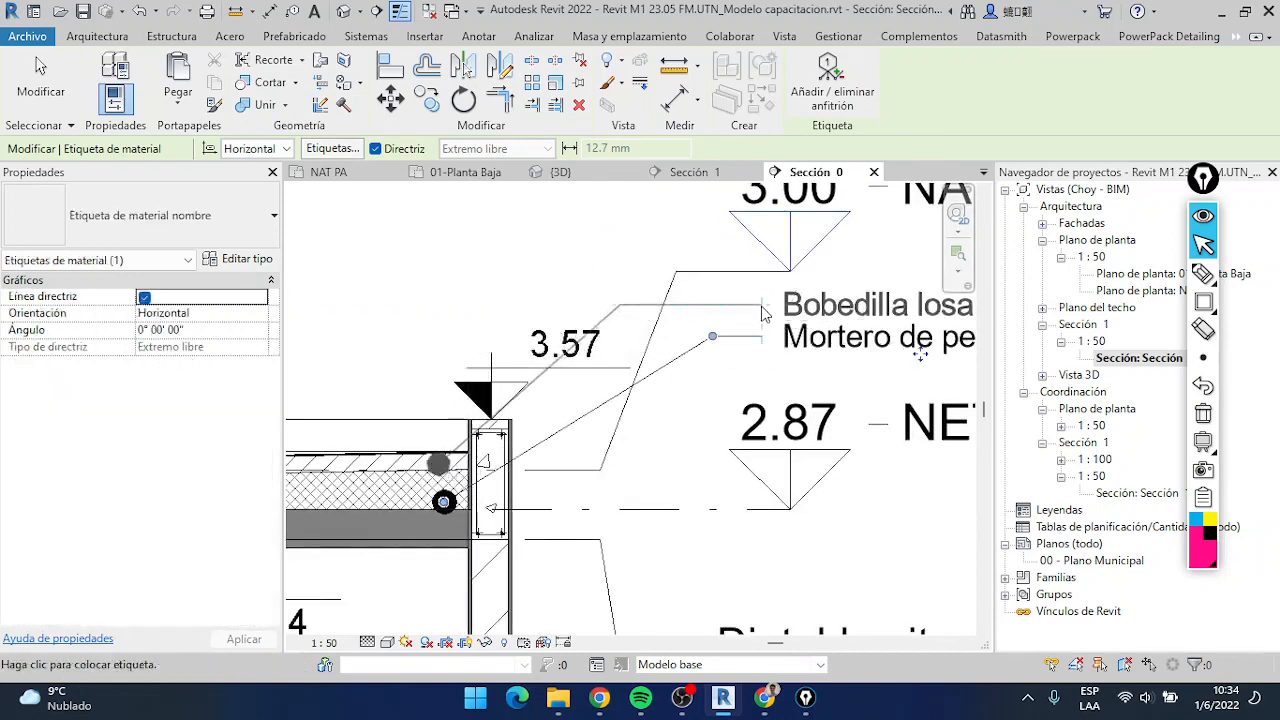
left_click(919, 305)
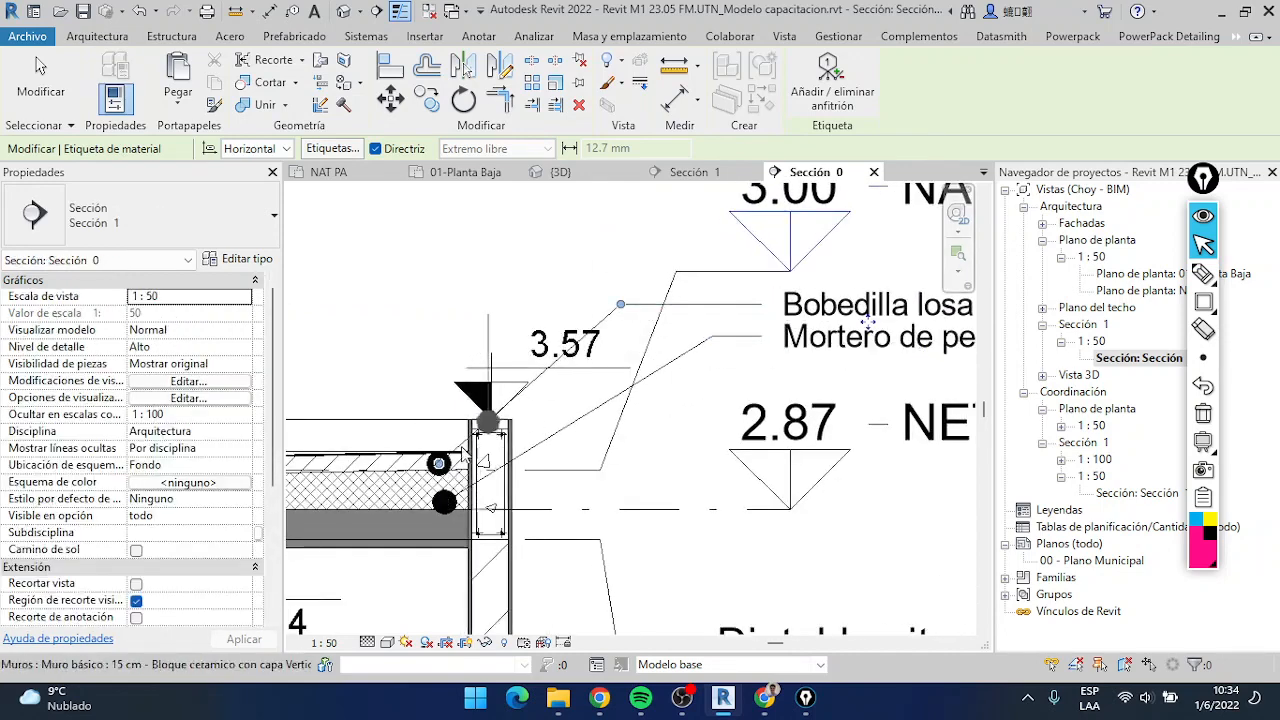
Place a Pintura fibrada material tag on the flat roof's top layer, with its text above the Bobedilla losa tag
left_click(409, 455)
left_click(599, 251)
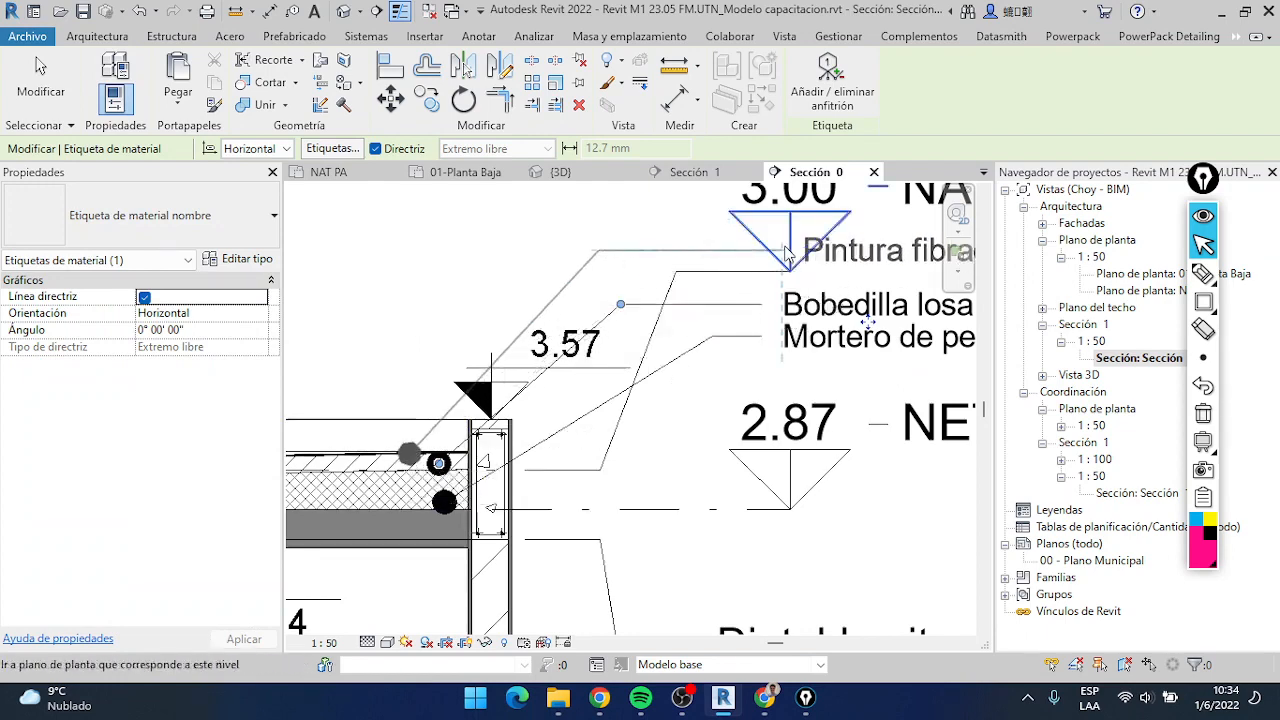
scroll(801, 283, "down", 1)
scroll(760, 330, "down", 1)
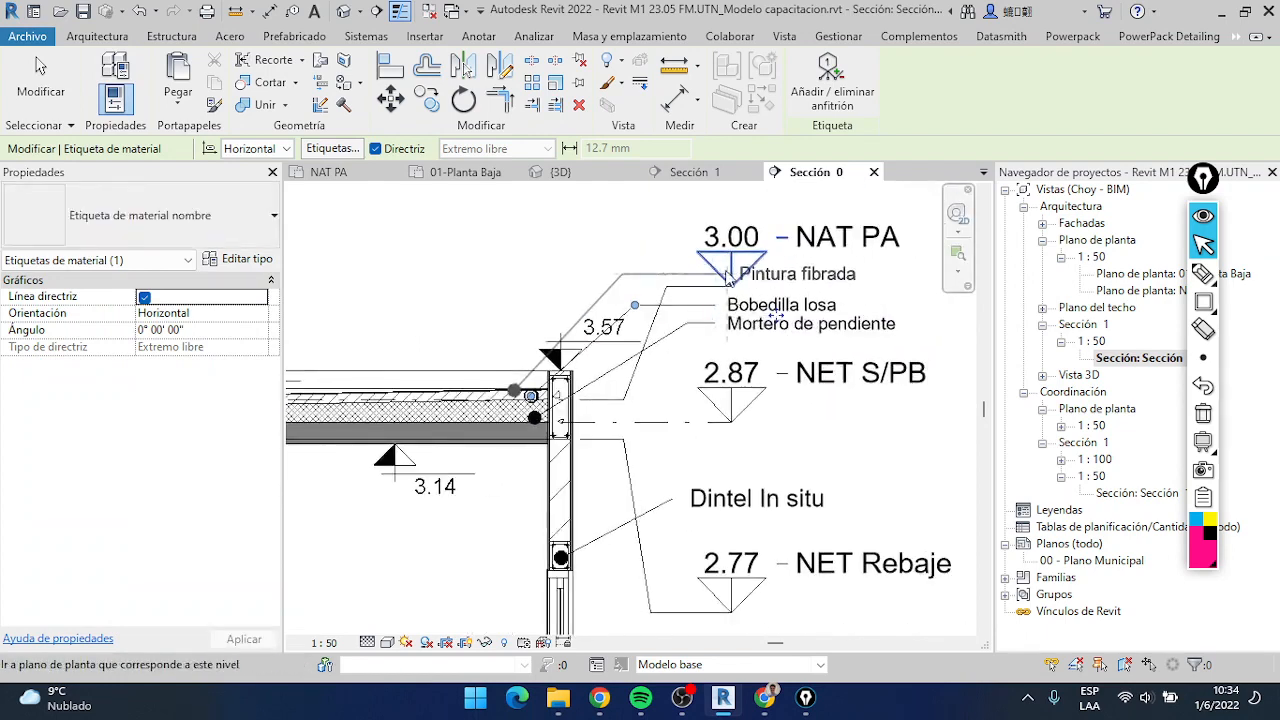
scroll(727, 277, "down", 3)
scroll(735, 305, "up", 4)
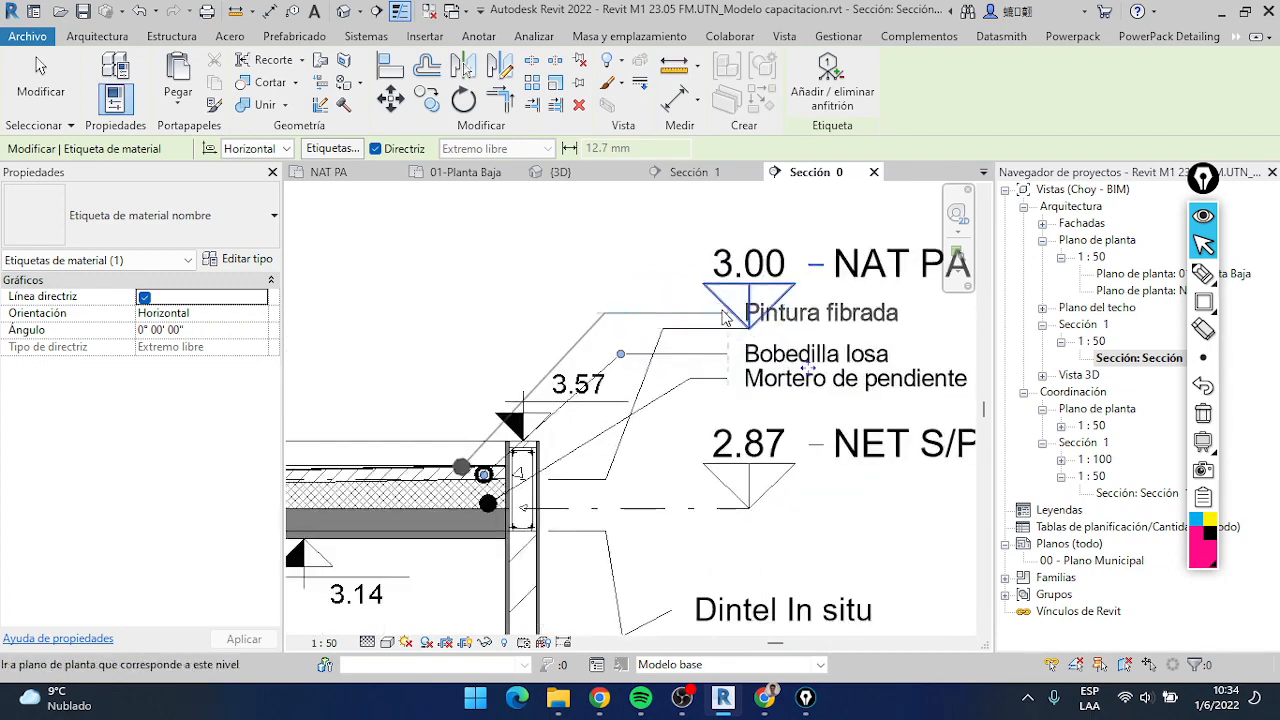
left_click(709, 313)
scroll(716, 337, "down", 4)
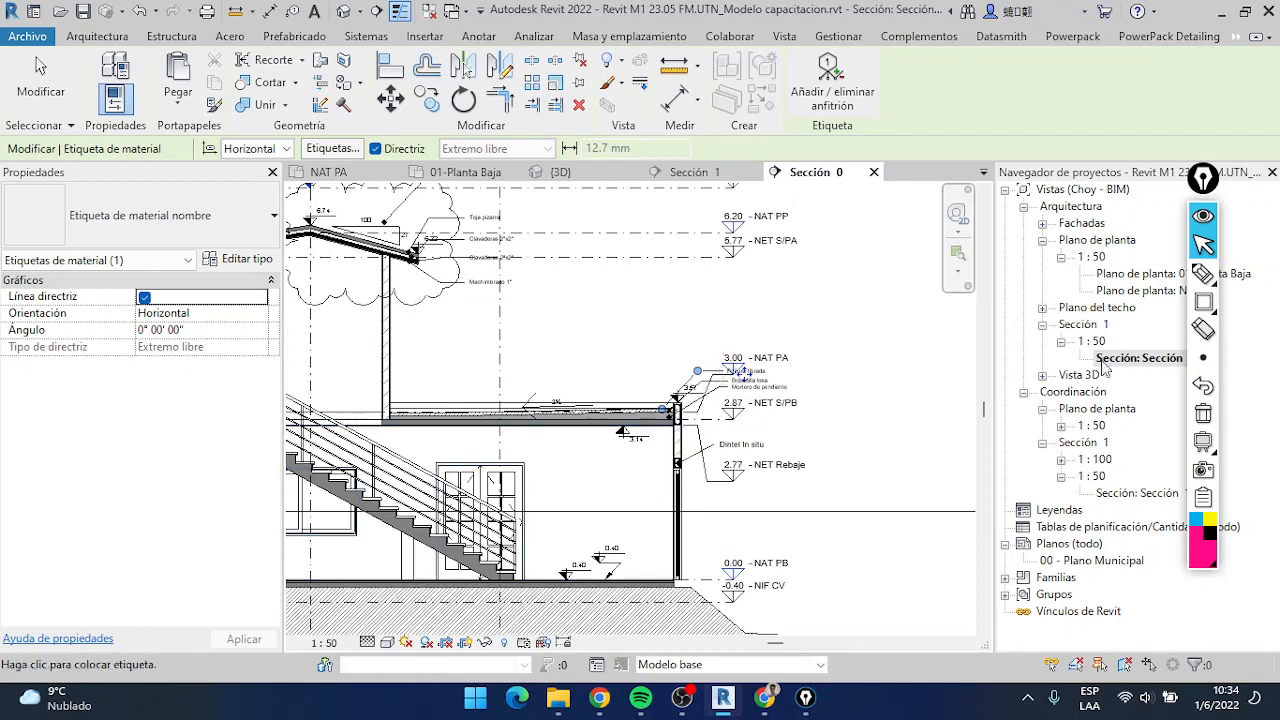
Open the 01-Planta Baja floor plan and add riser (Contrahuella) numbers to the staircase
left_click_drag(1213, 196, 1120, 202)
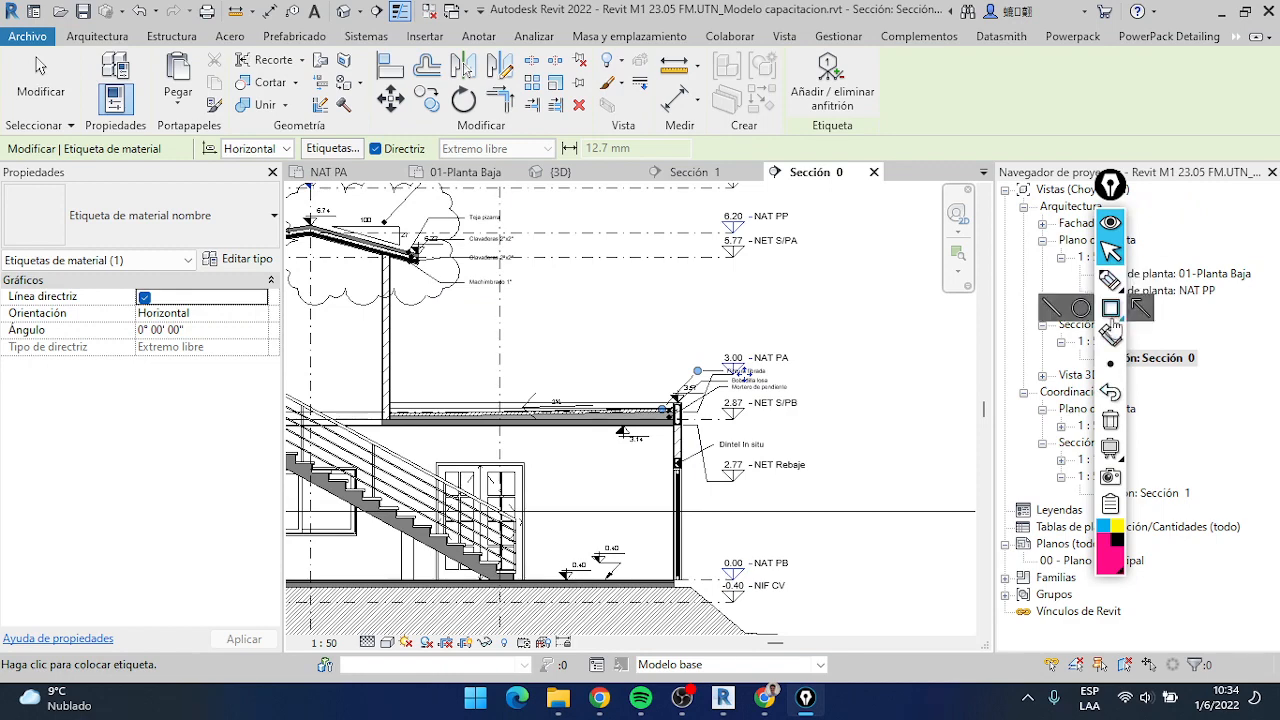
double_click(1200, 276)
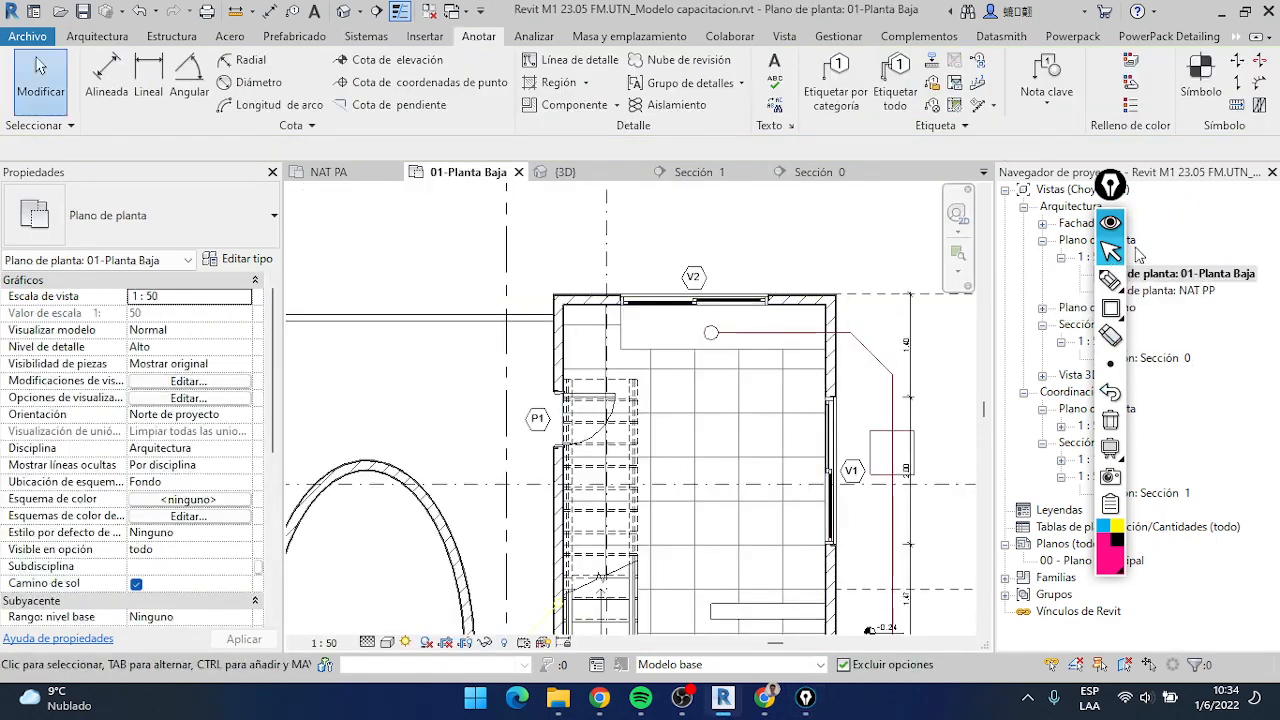
left_click(1140, 313)
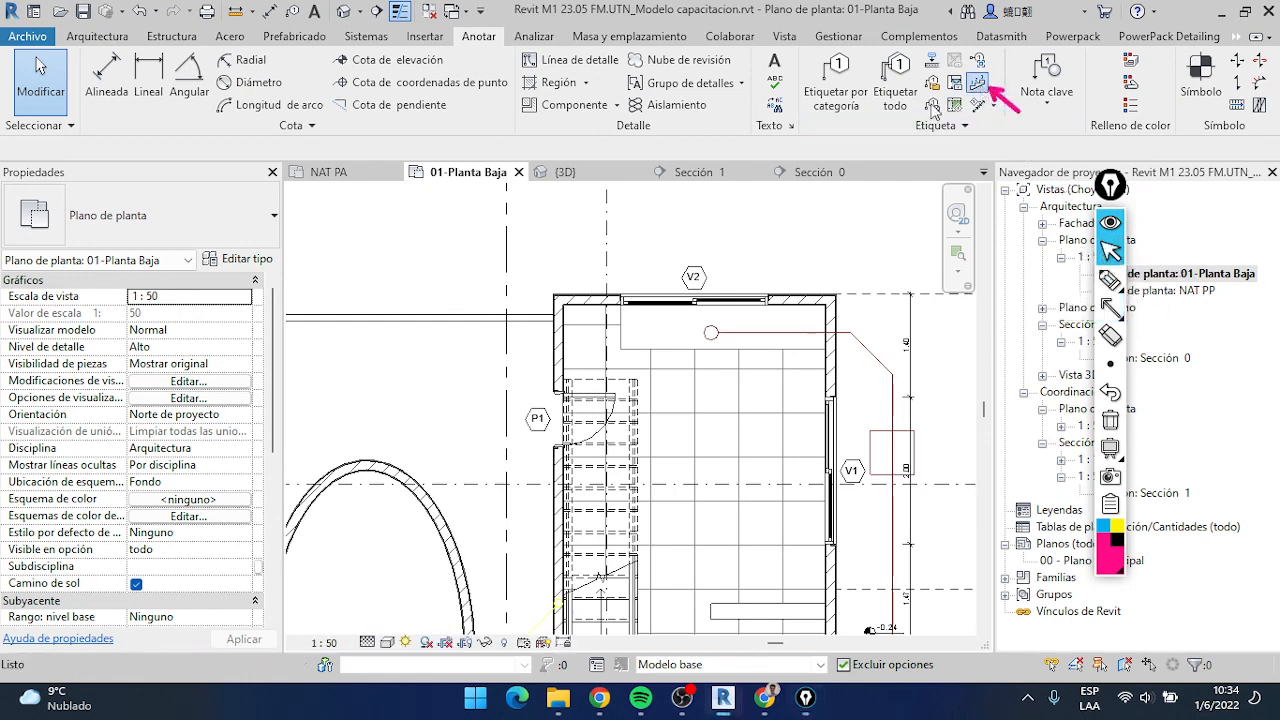
middle_click_drag(665, 426, 723, 259)
left_click(977, 83)
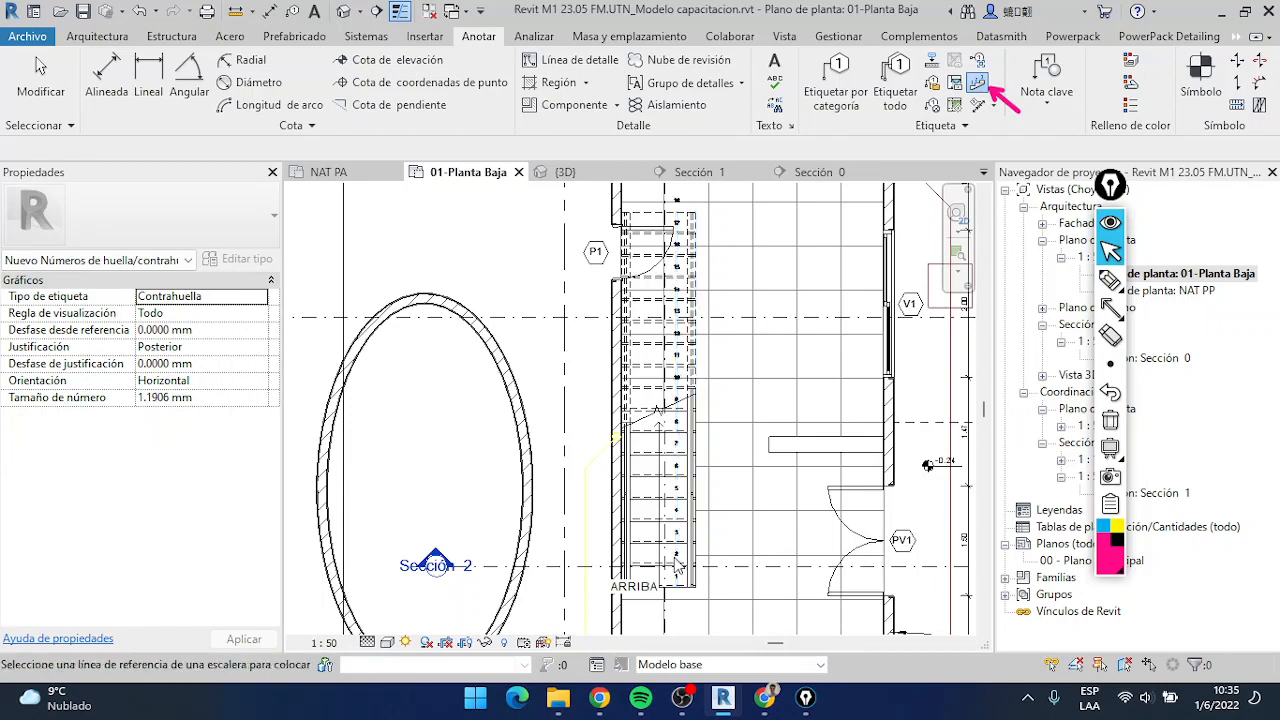
Examine the riser numbers along the whole staircase, from its start to its upper end, and leave the numbering command
scroll(680, 566, "up", 5)
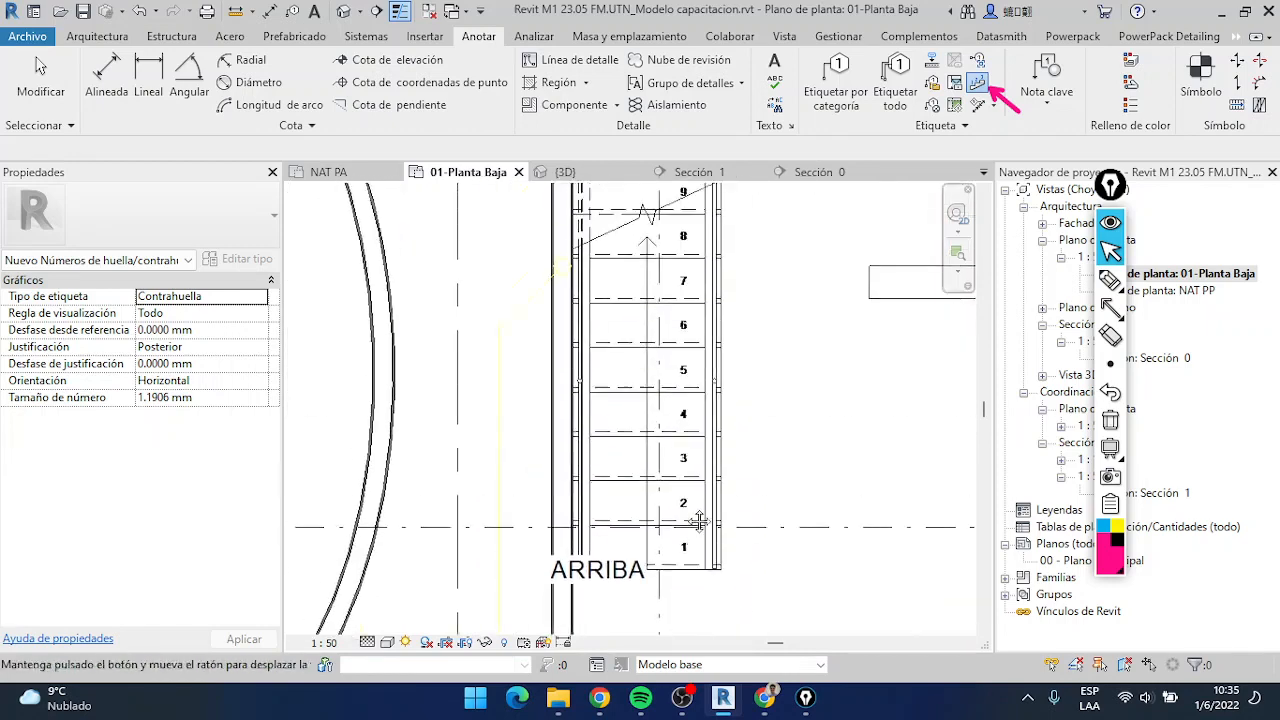
mouse_move(699, 521)
middle_mouse_down()
mouse_move(703, 549)
mouse_move(650, 712)
middle_mouse_up()
middle_click_drag(694, 386, 693, 569)
mouse_move(673, 311)
middle_mouse_down()
mouse_move(672, 422)
mouse_move(688, 199)
middle_mouse_up()
middle_click_drag(665, 329, 675, 202)
middle_click_drag(674, 347, 680, 185)
middle_click_drag(664, 508, 668, 444)
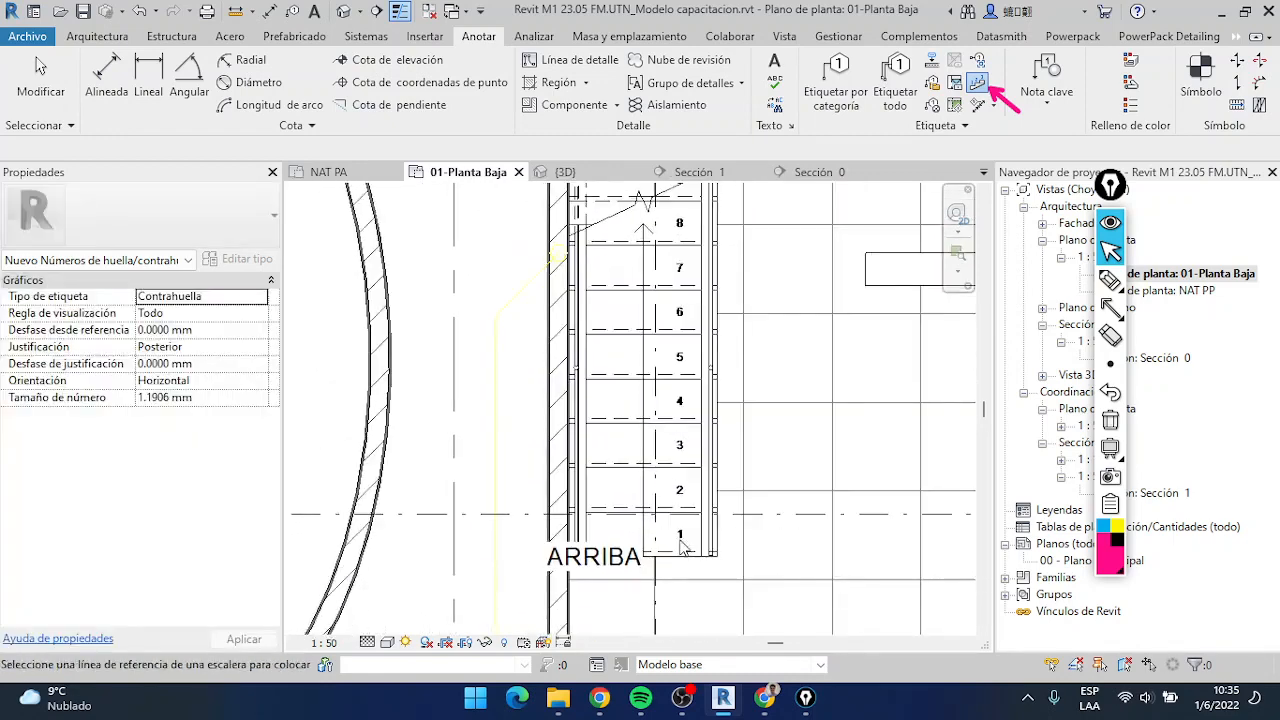
scroll(688, 508, "down", 2)
middle_click_drag(687, 500, 663, 650)
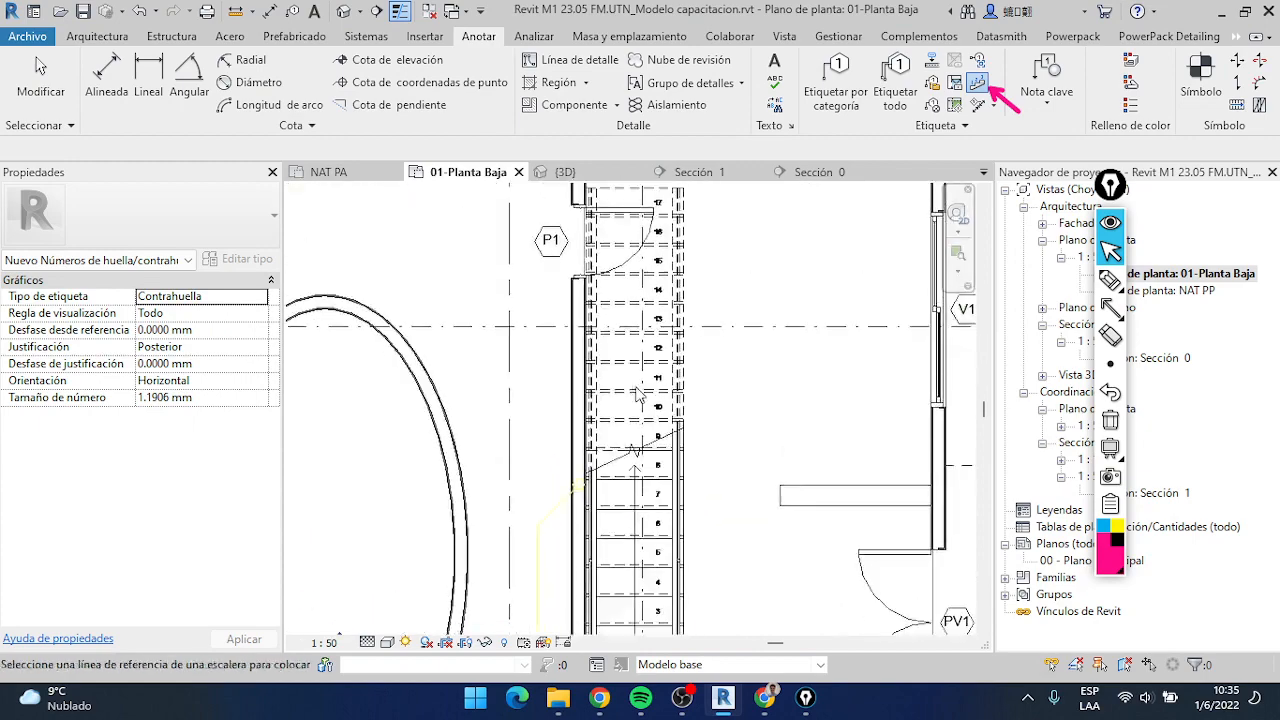
middle_click_drag(659, 403, 655, 329)
middle_click_drag(655, 508, 654, 385)
scroll(688, 434, "down", 3)
middle_click_drag(690, 436, 620, 496)
scroll(635, 323, "up", 3)
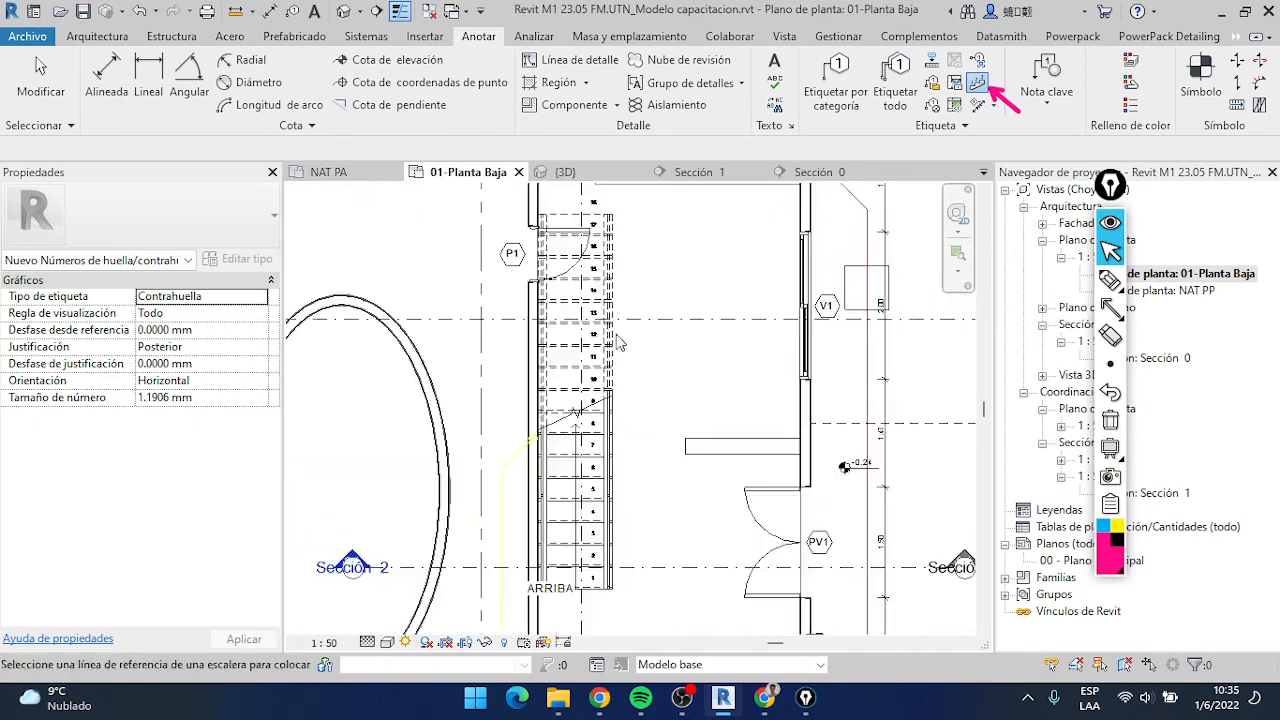
left_click(55, 93)
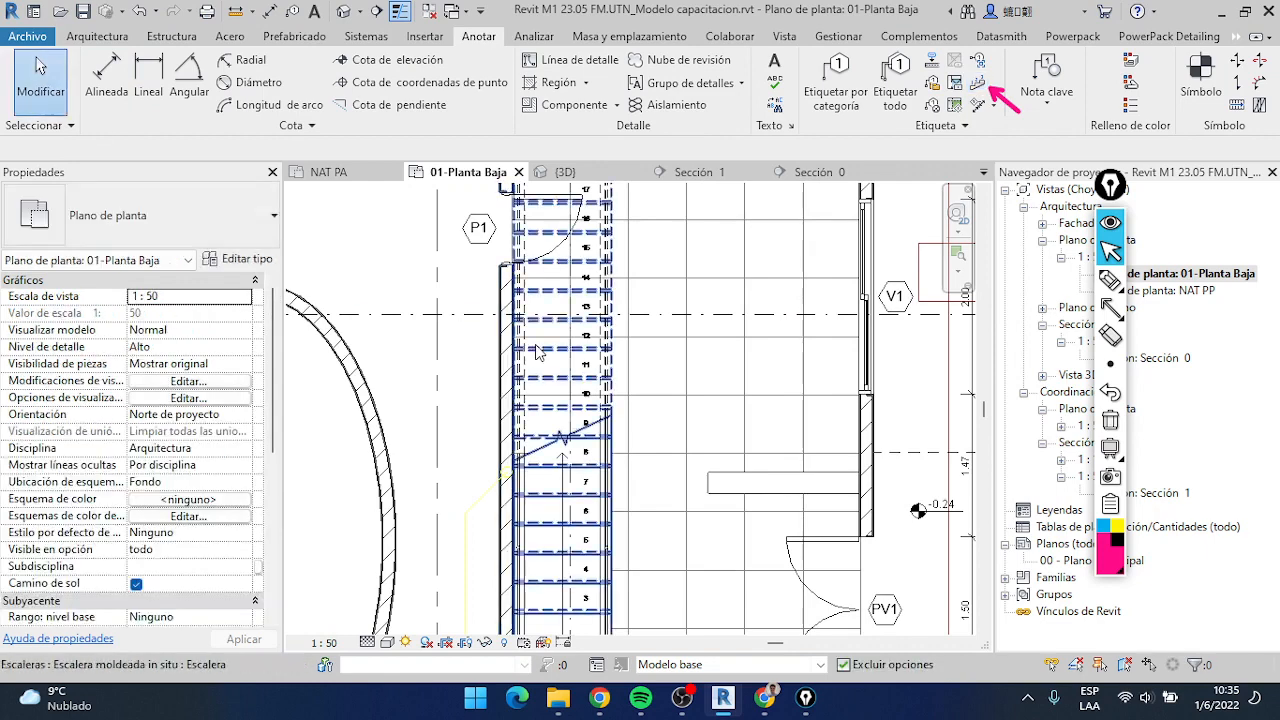
scroll(535, 418, "down", 2)
scroll(572, 394, "up", 3)
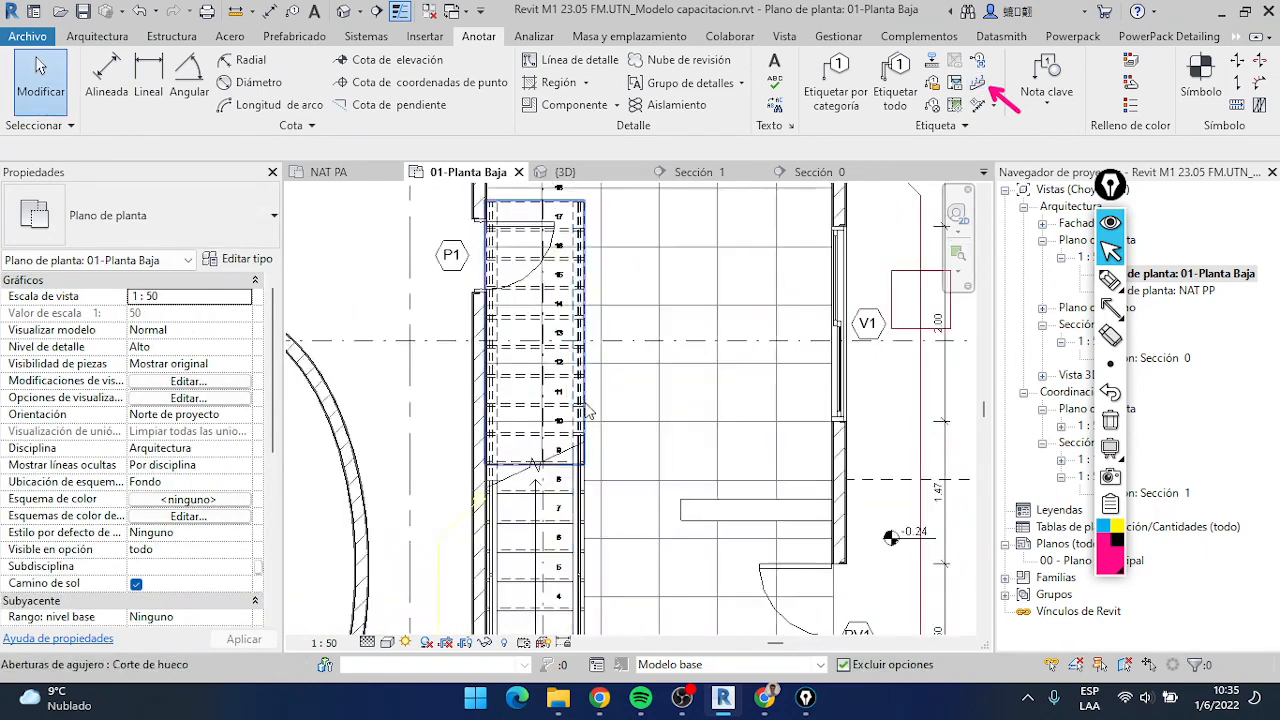
scroll(586, 410, "down", 1)
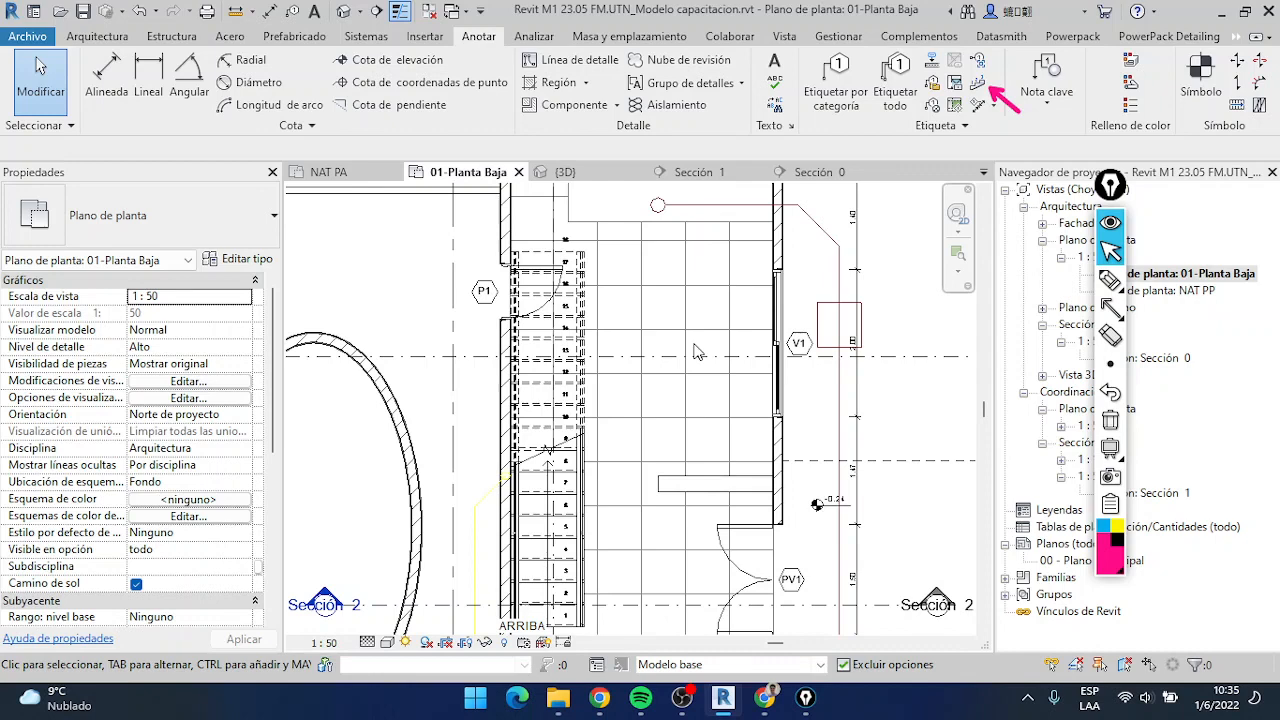
Select the cast-in-place staircase and inspect its properties and riser numbering along the flight
left_click(545, 300)
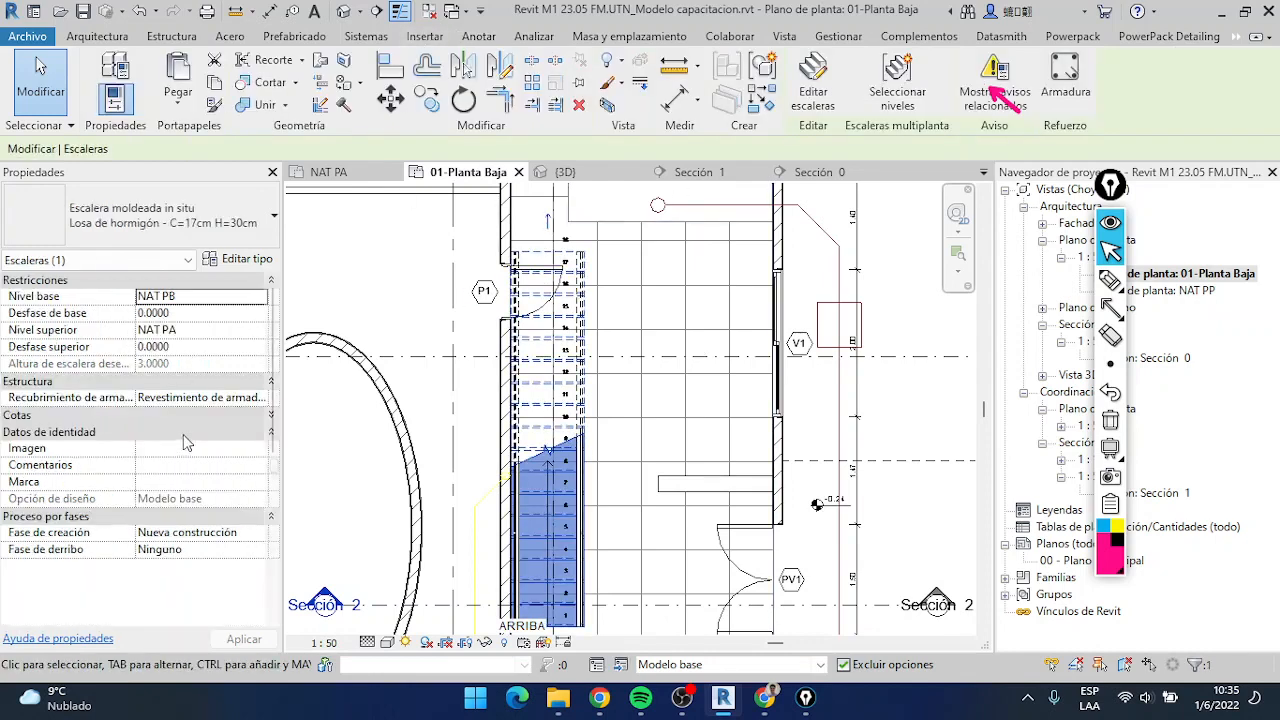
scroll(563, 265, "up", 3)
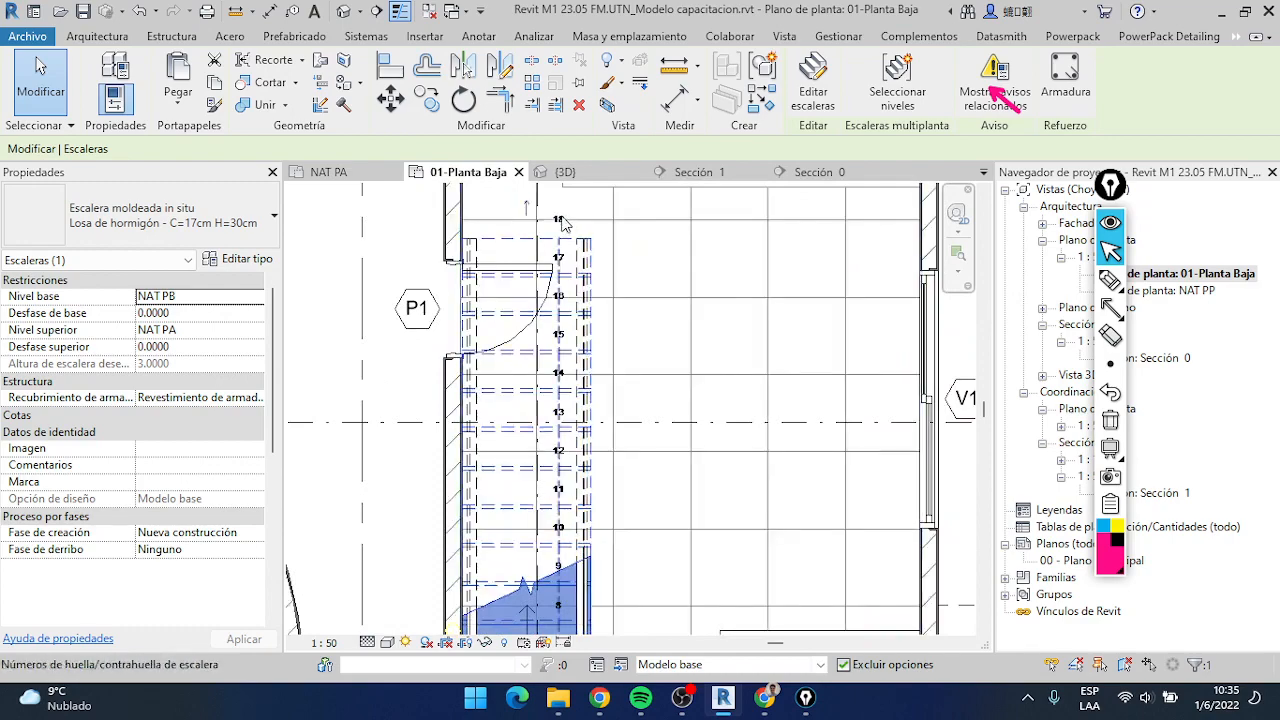
scroll(576, 430, "down", 2)
middle_click_drag(576, 430, 567, 257)
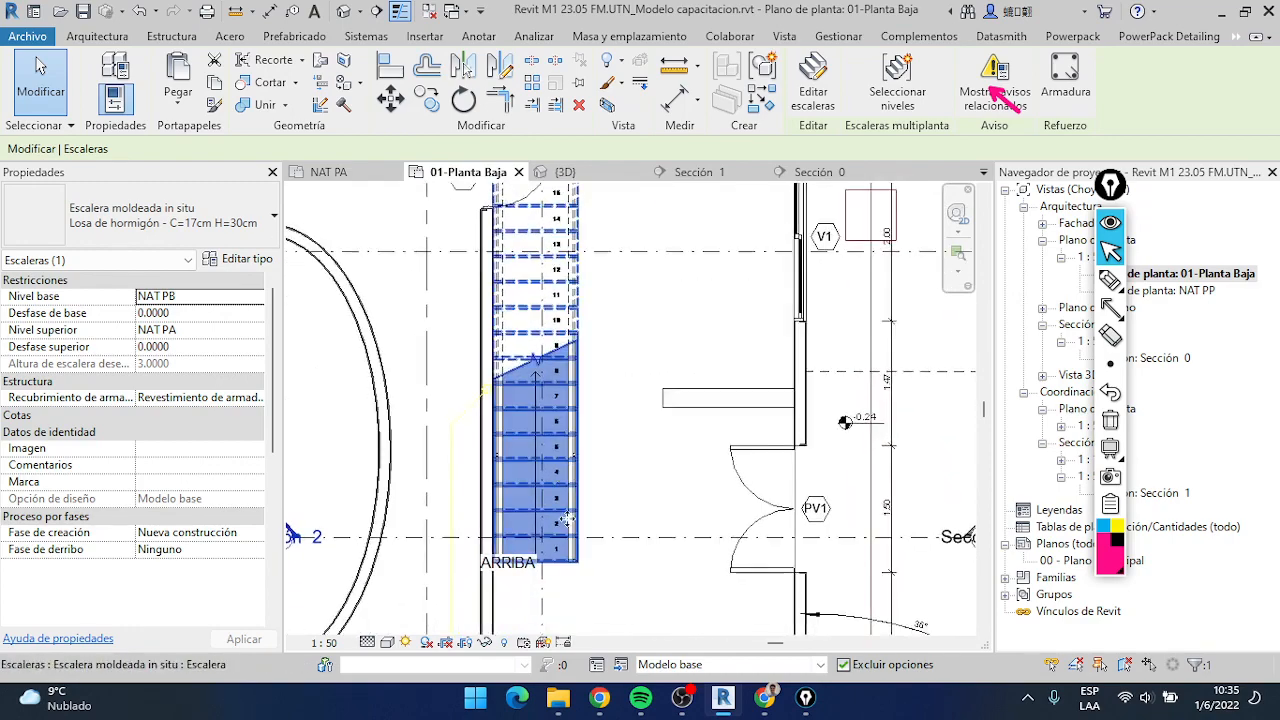
middle_click_drag(572, 440, 543, 548)
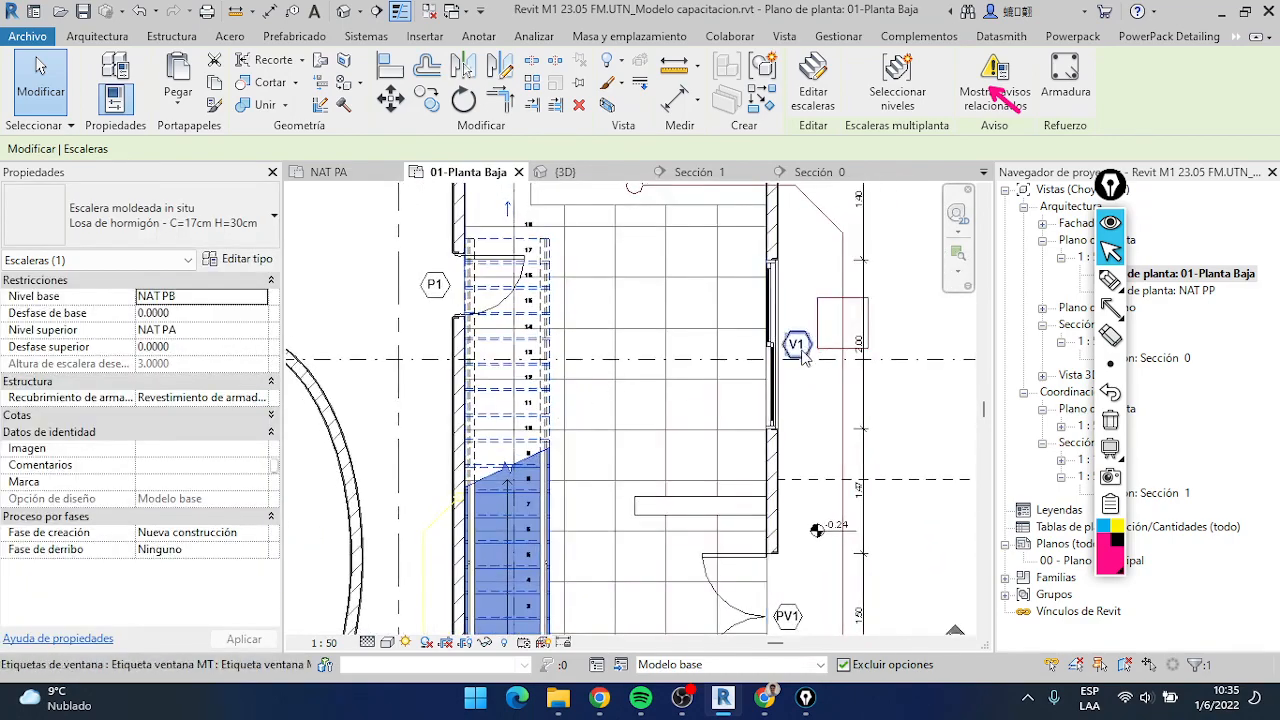
scroll(800, 348, "down", 2)
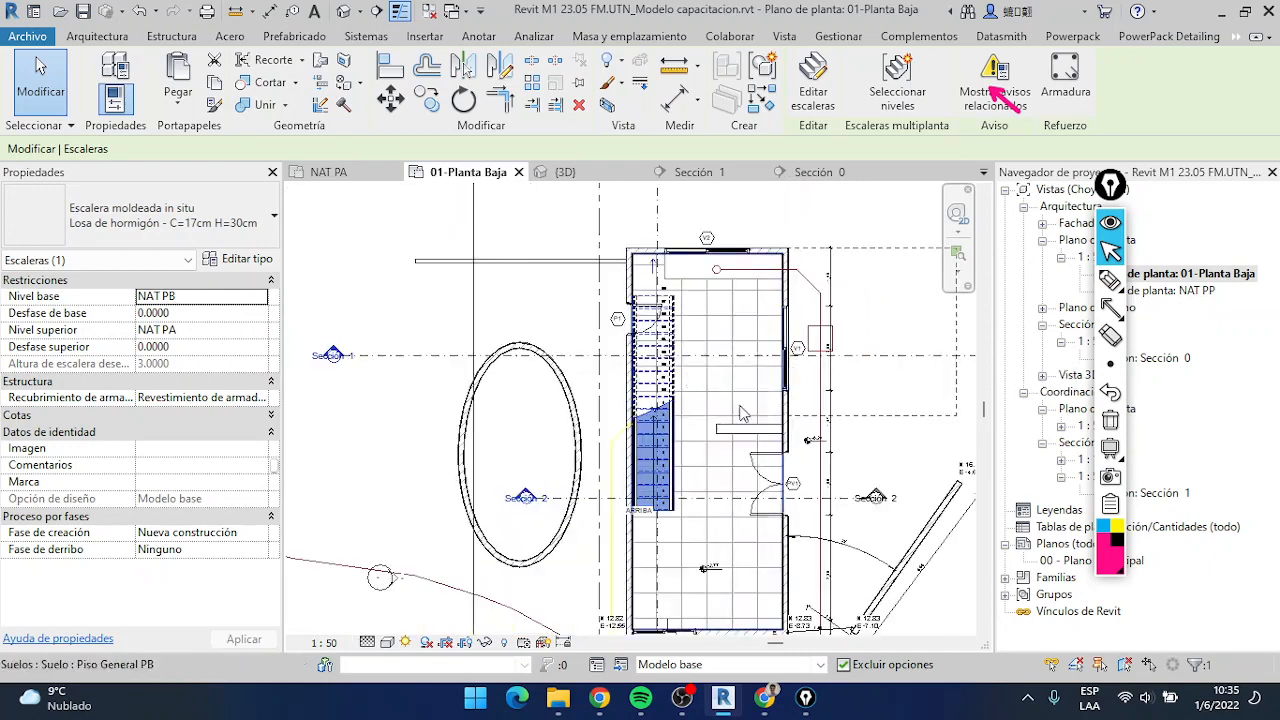
scroll(745, 465, "up", 4)
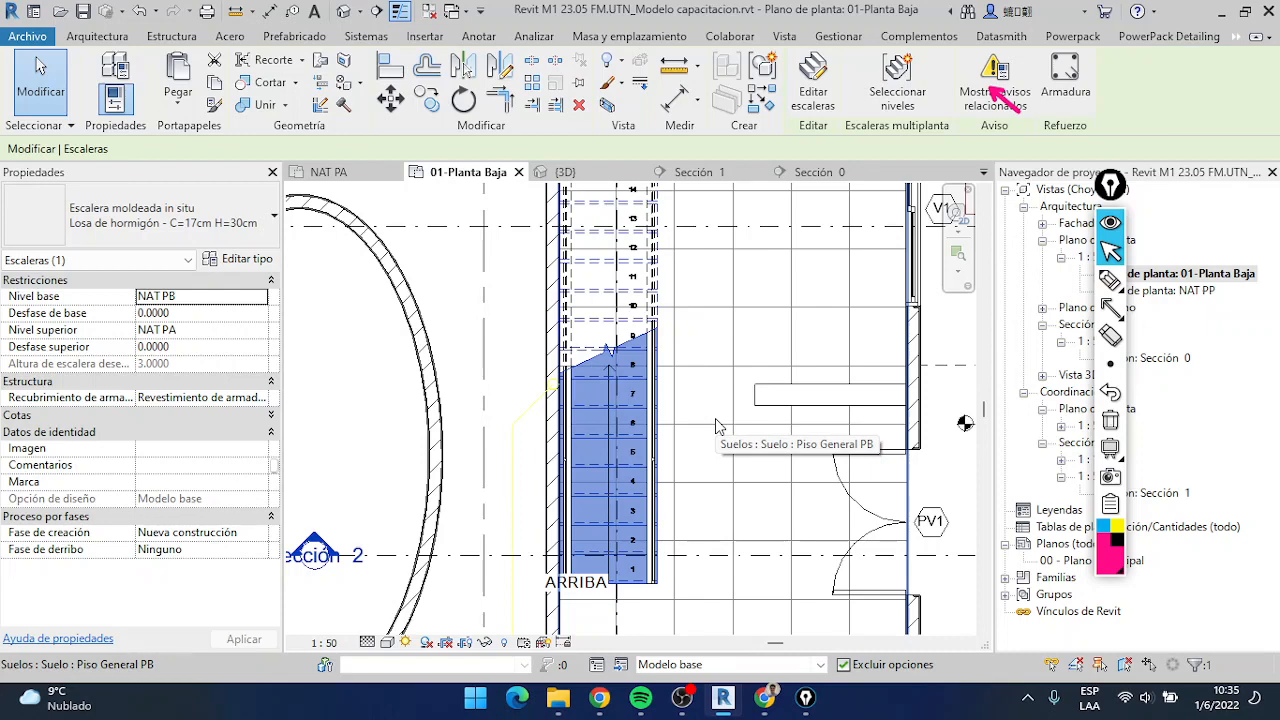
scroll(716, 425, "down", 4)
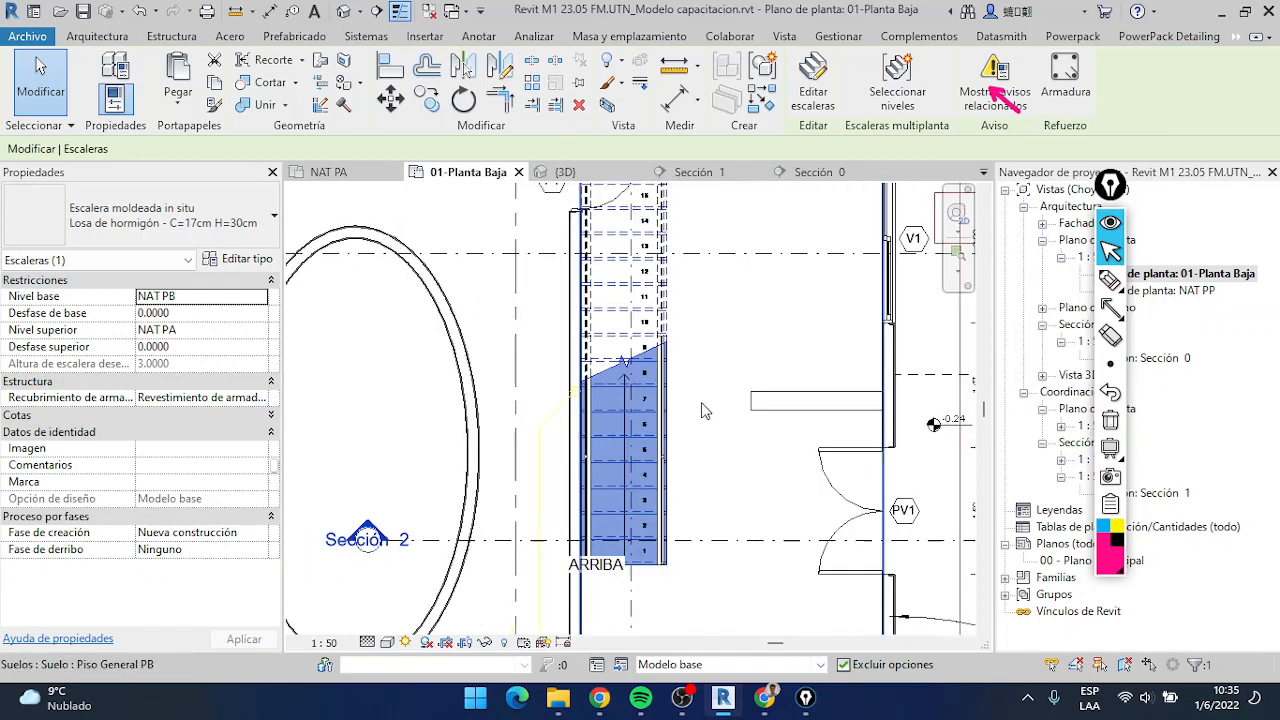
Place a Norte annotation symbol beyond the building's upper wall in the ground floor plan, and delete it
left_click(479, 38)
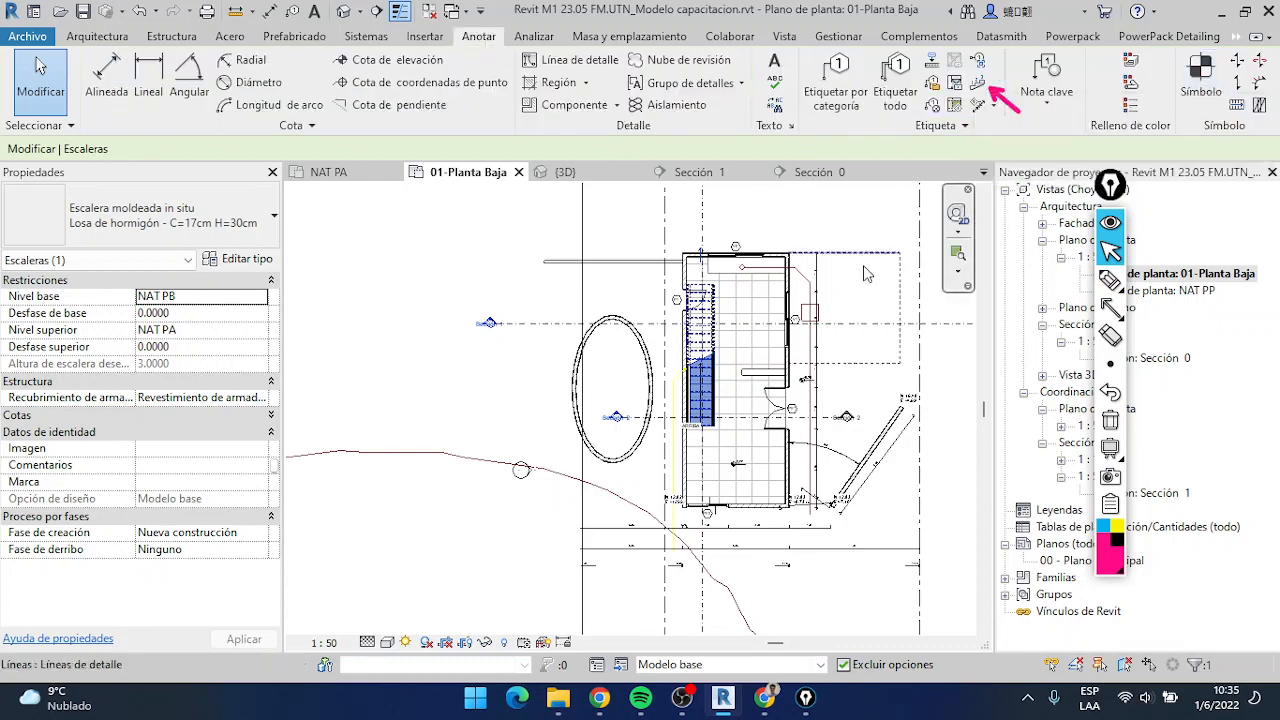
scroll(778, 331, "down", 2)
scroll(778, 331, "up", 2)
left_click(1200, 72)
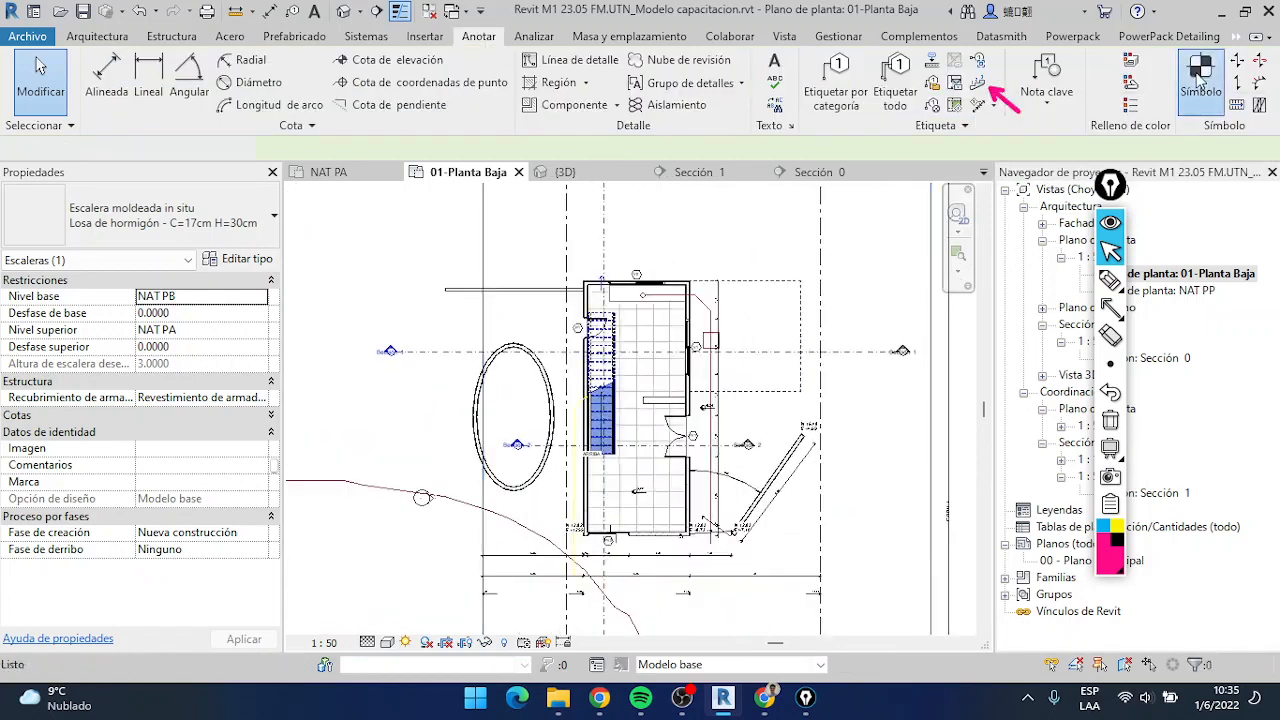
left_click(140, 220)
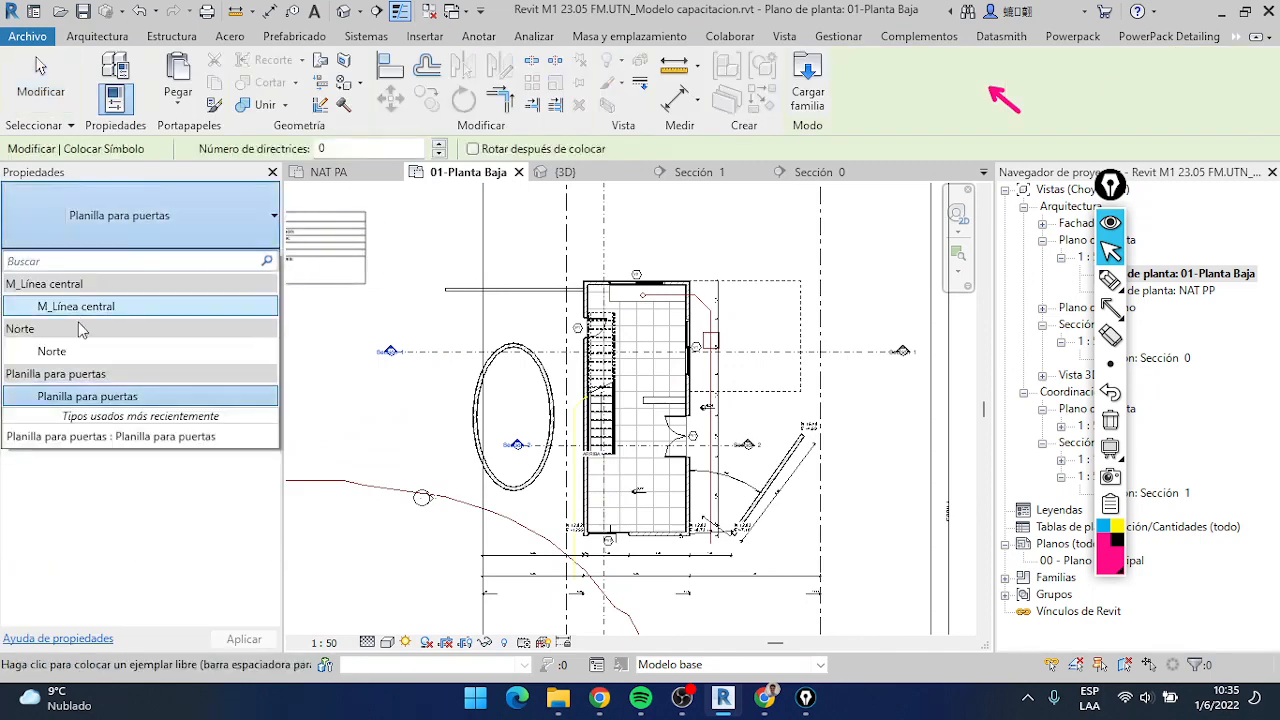
left_click(68, 352)
scroll(760, 255, "up", 5)
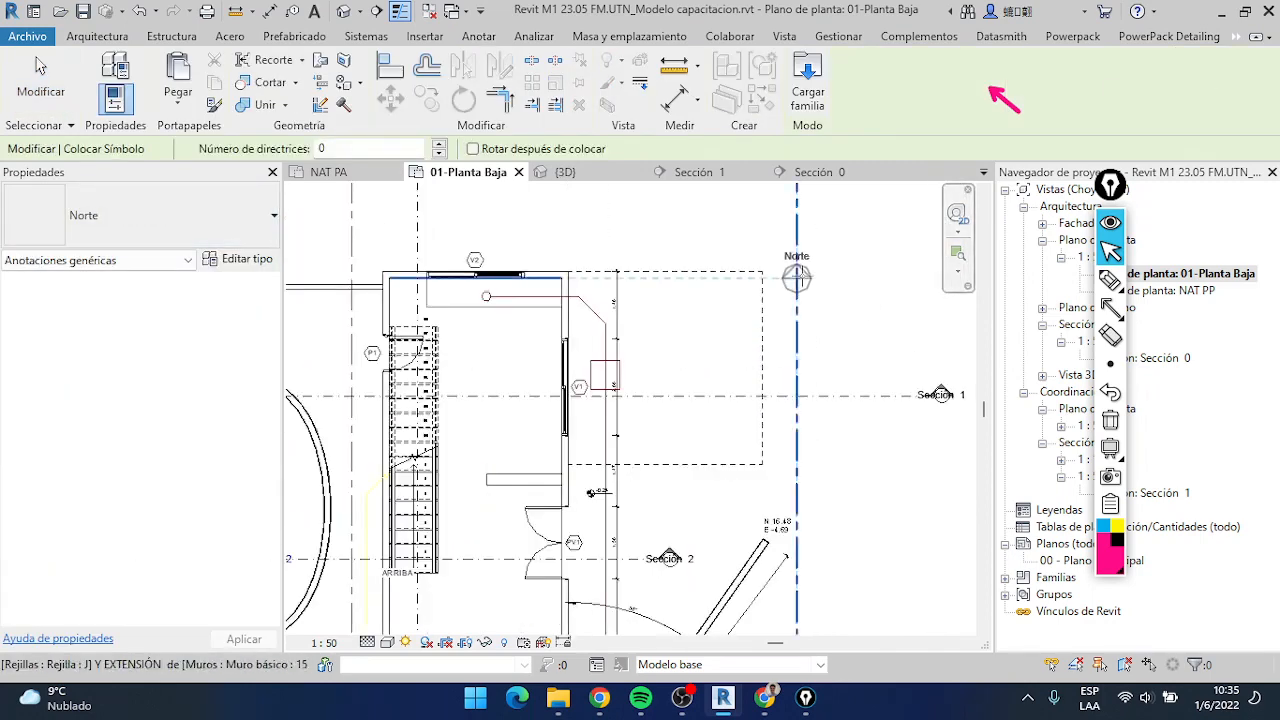
scroll(737, 240, "down", 3)
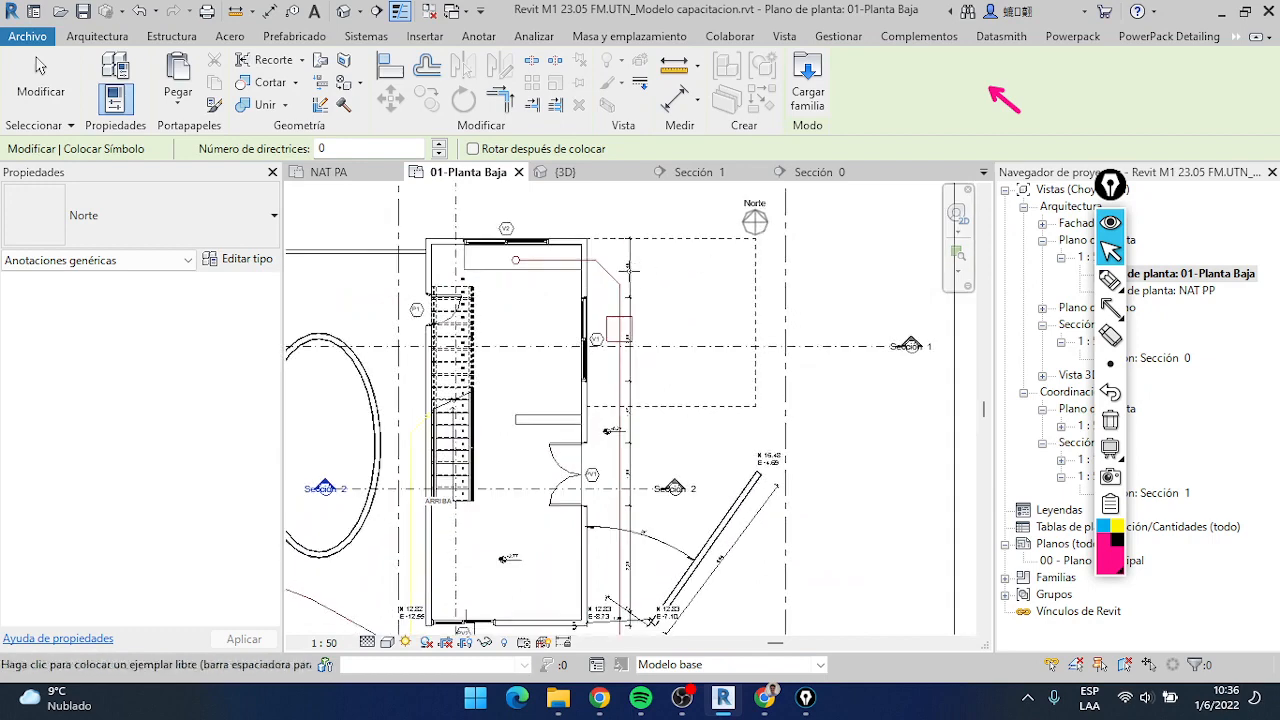
middle_click_drag(677, 450, 755, 377)
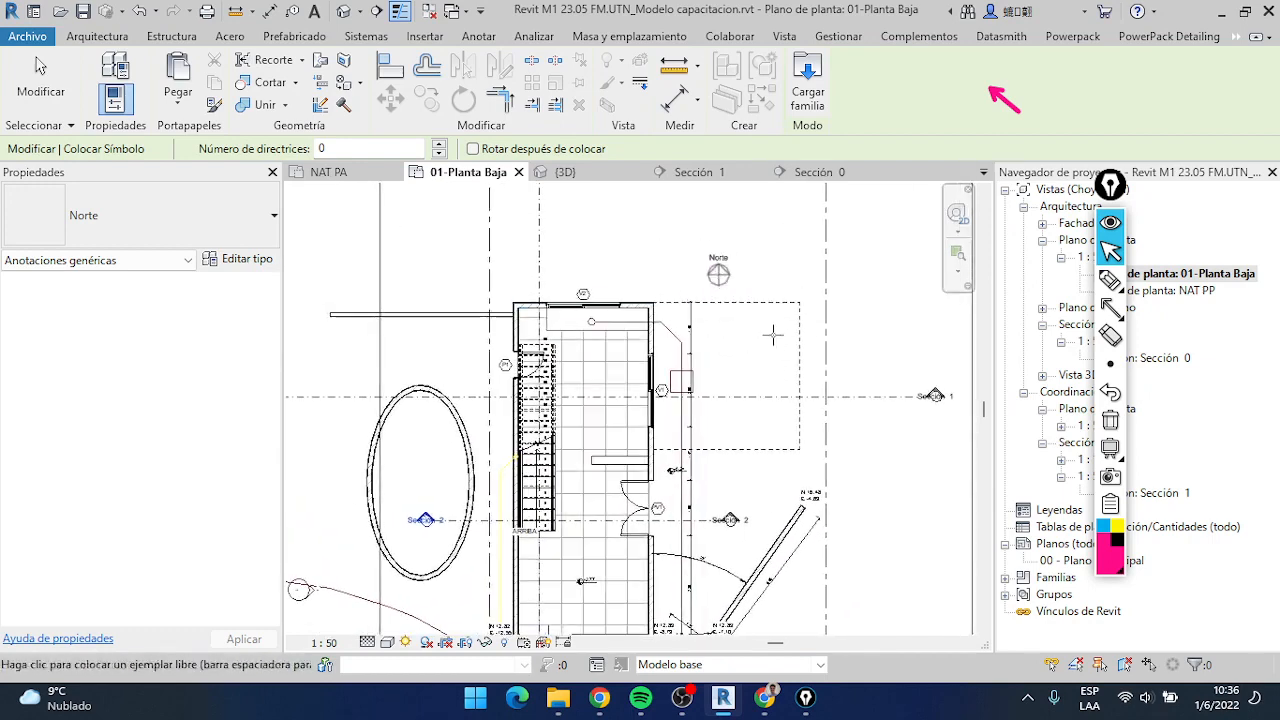
left_click(718, 273)
left_click(40, 70)
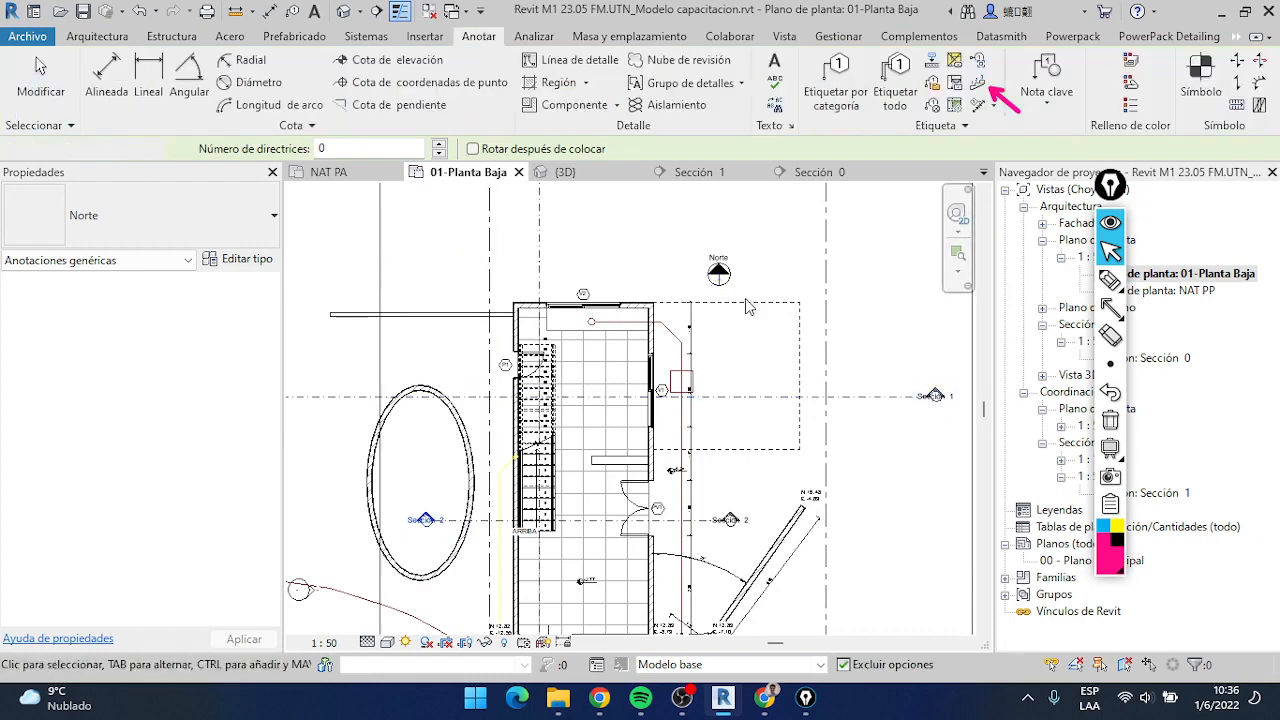
left_click(713, 273)
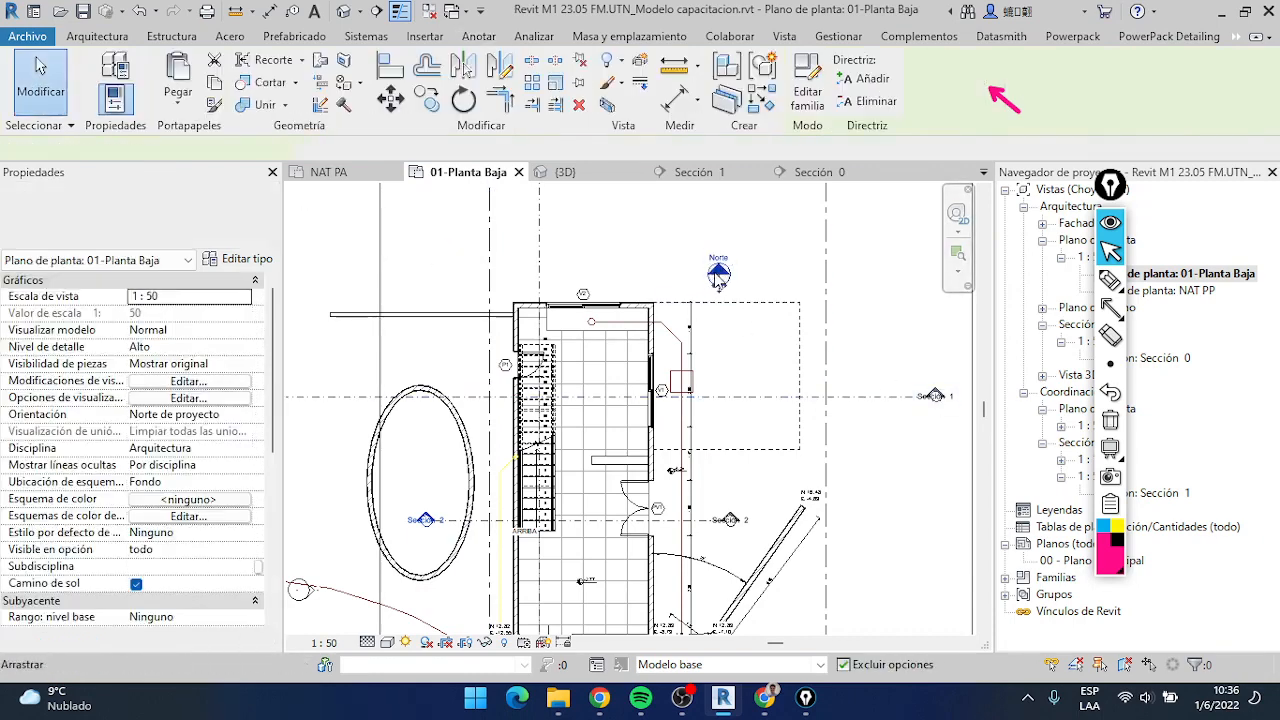
key("Delete")
Open the Sección 0 view and place a Norte annotation symbol outside the building, beyond the NET Rebaje level mark
left_click(800, 178)
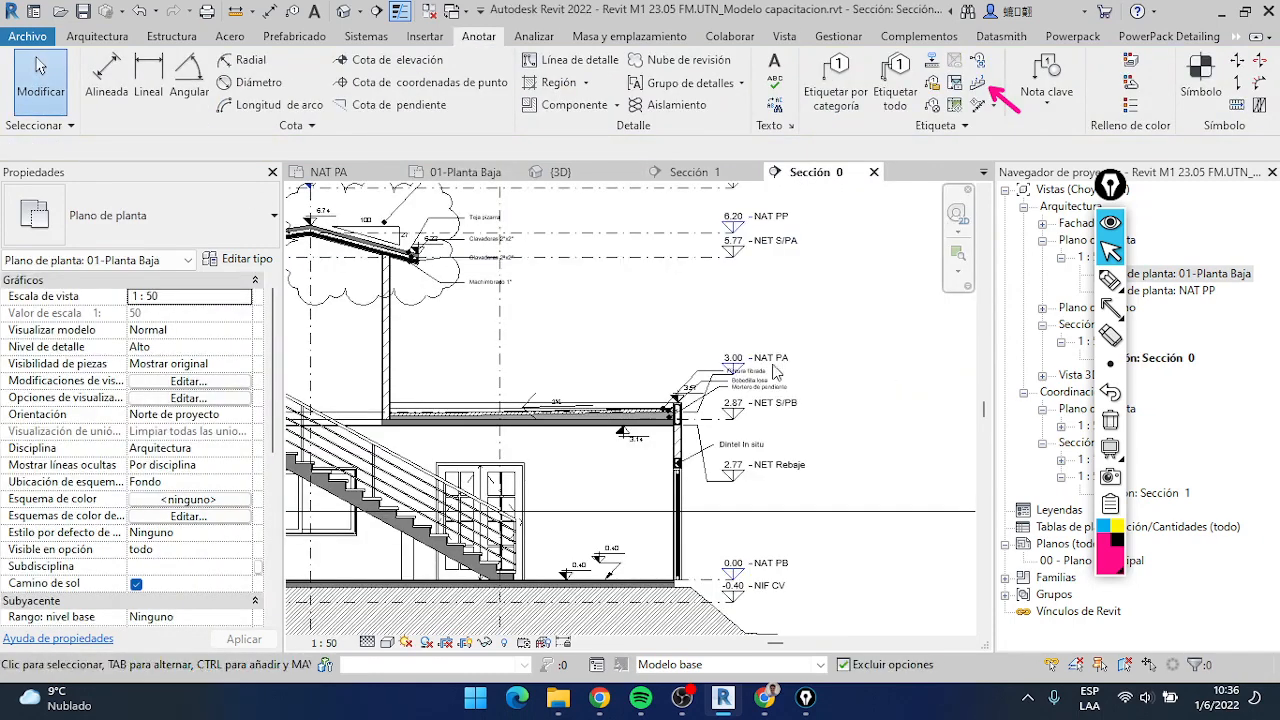
scroll(830, 380, "up", 5)
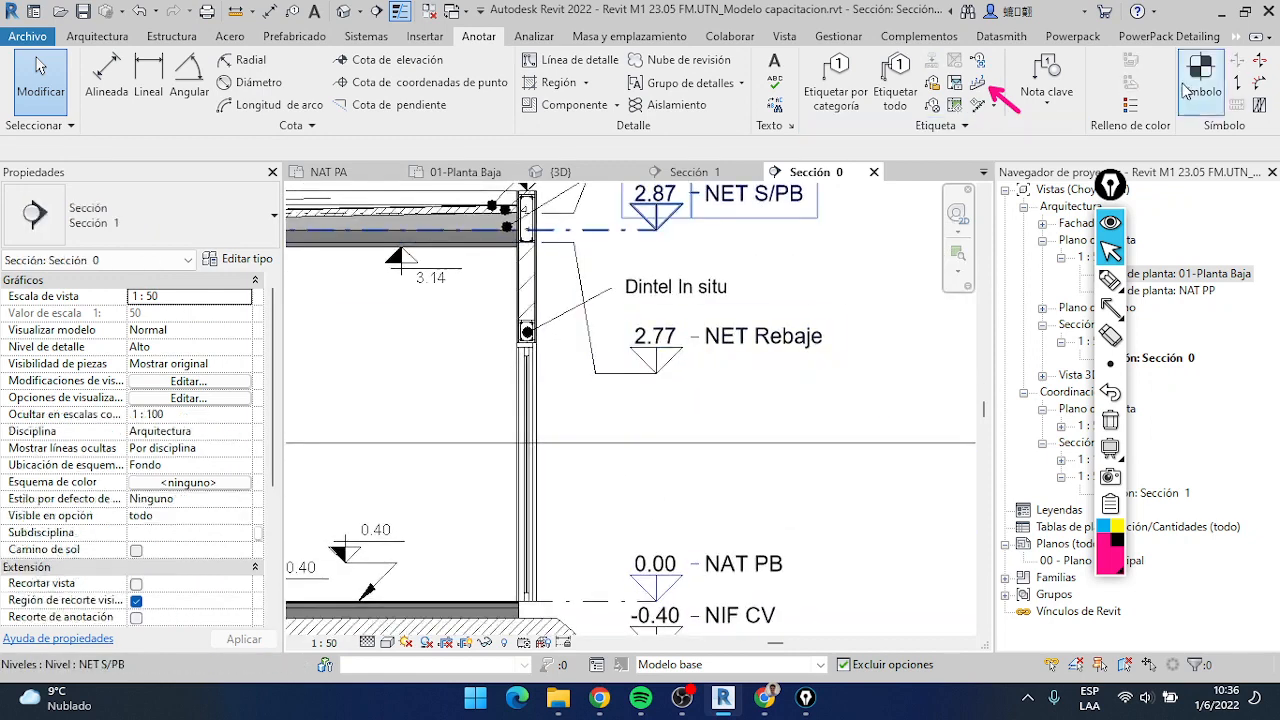
left_click(1200, 75)
middle_click_drag(1000, 392, 868, 385)
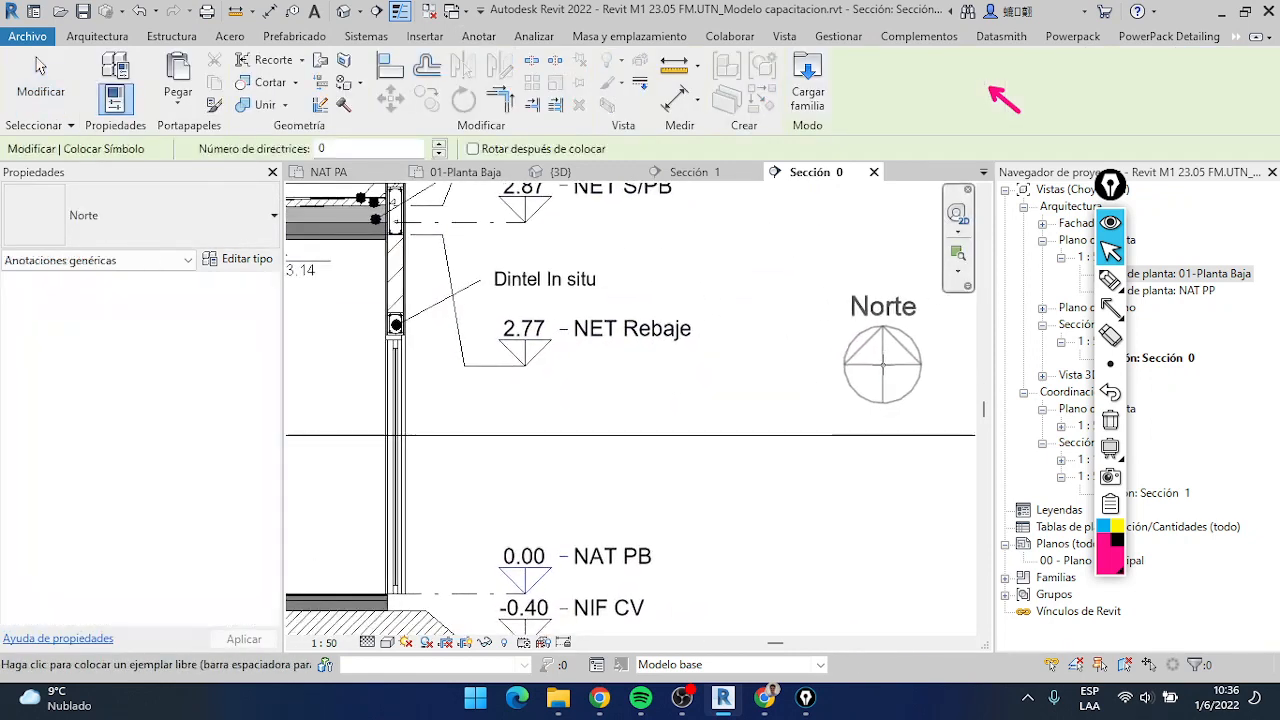
left_click(883, 362)
left_click(40, 80)
Reposition the "Dintel In situ" note so its leader ends just above the lintel, and bend the leader to run horizontally into the text
scroll(400, 360, "up", 2)
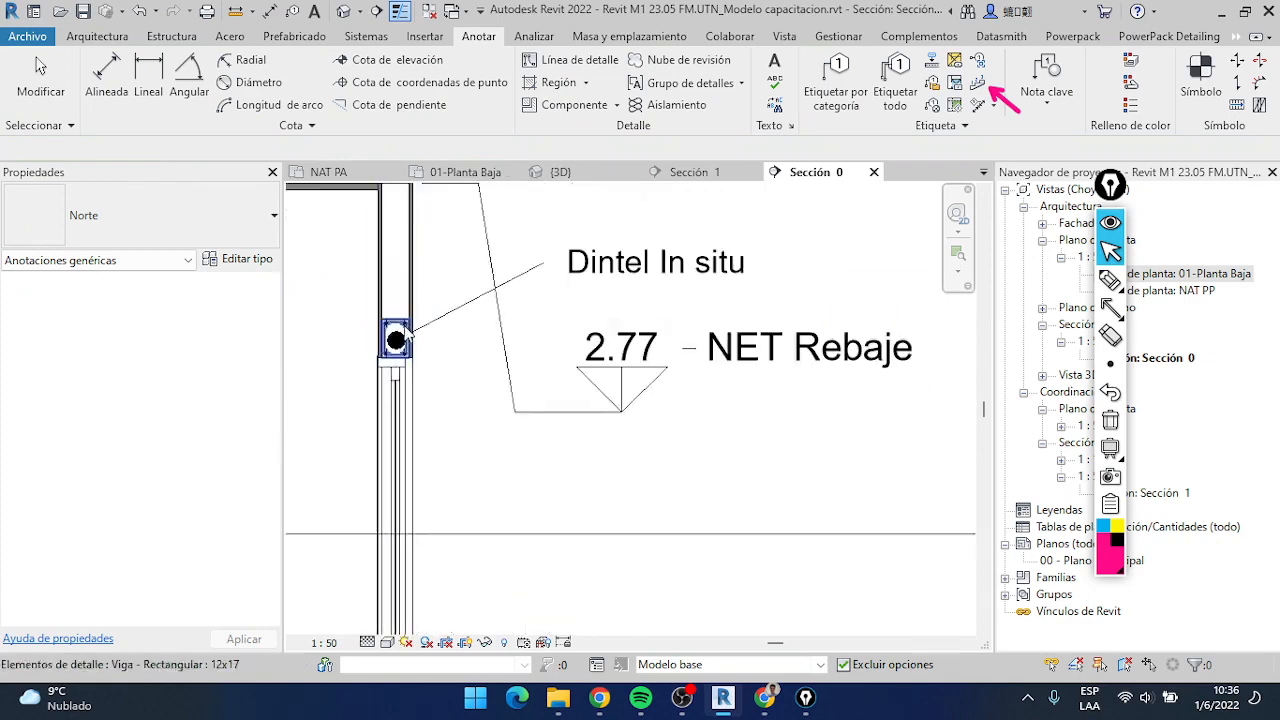
left_click(408, 330)
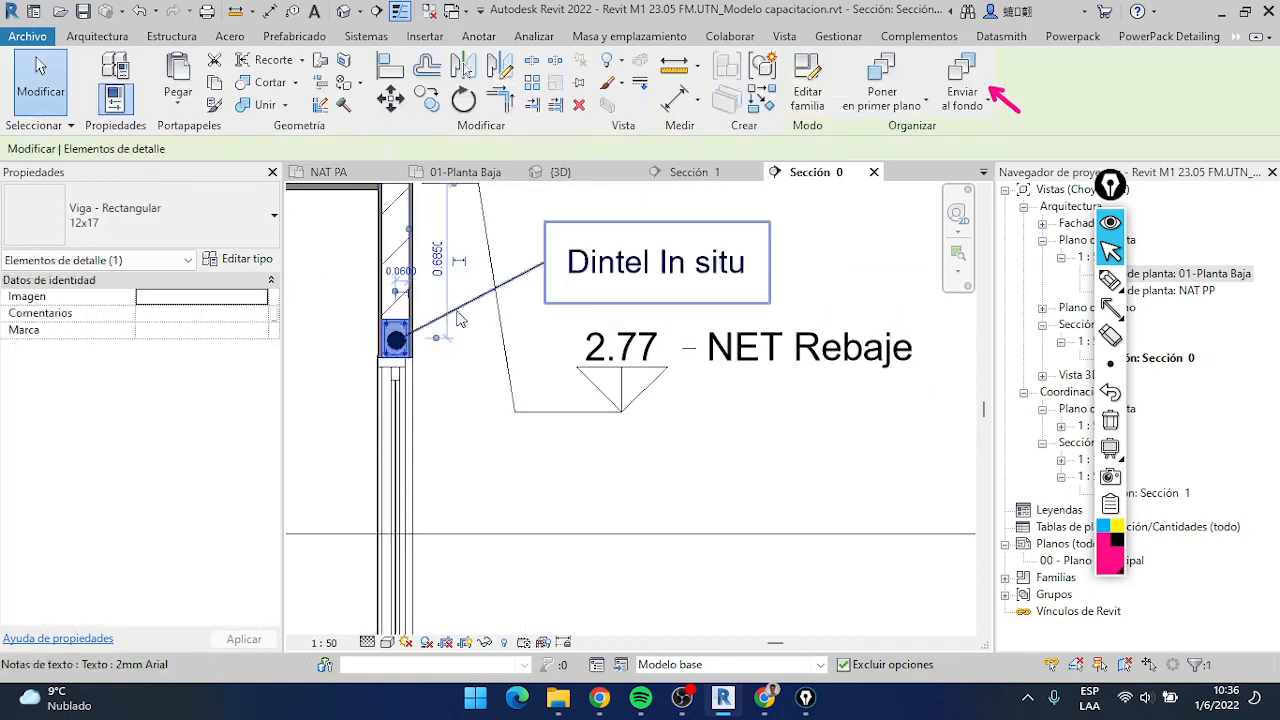
left_click(402, 318)
left_click_drag(401, 312, 403, 302)
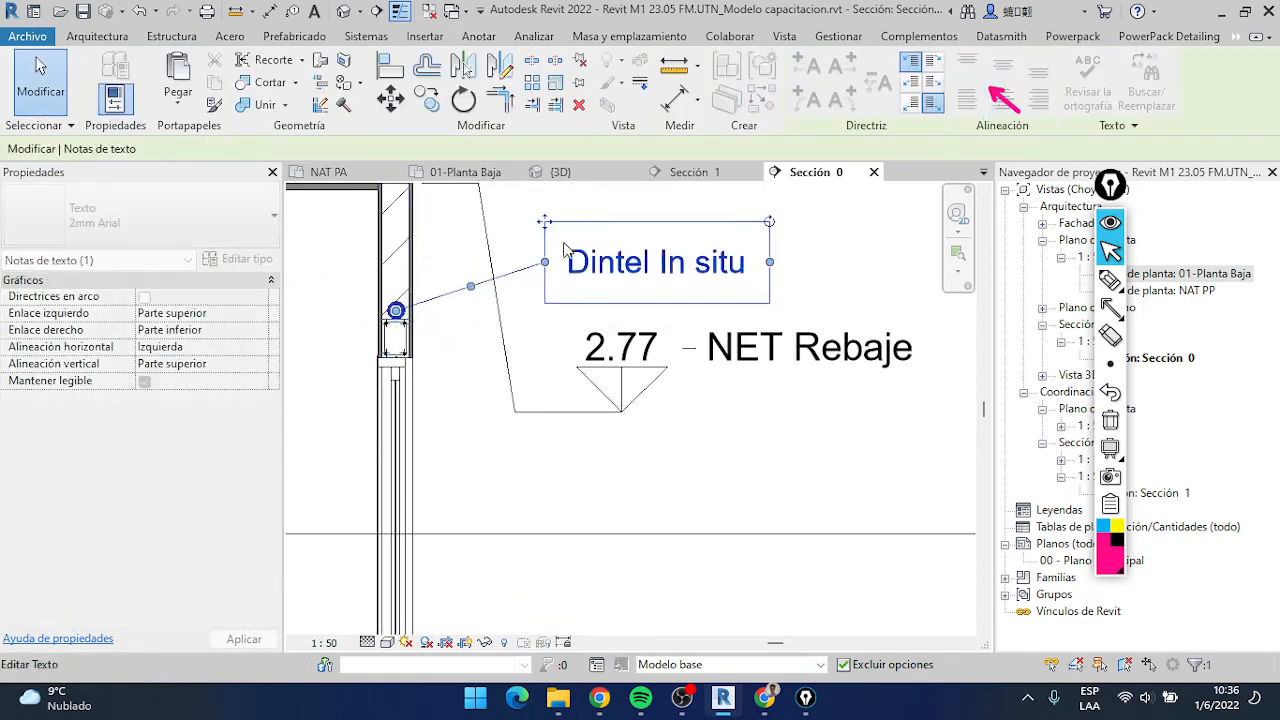
middle_click_drag(566, 250, 578, 353)
left_click_drag(558, 318, 571, 287)
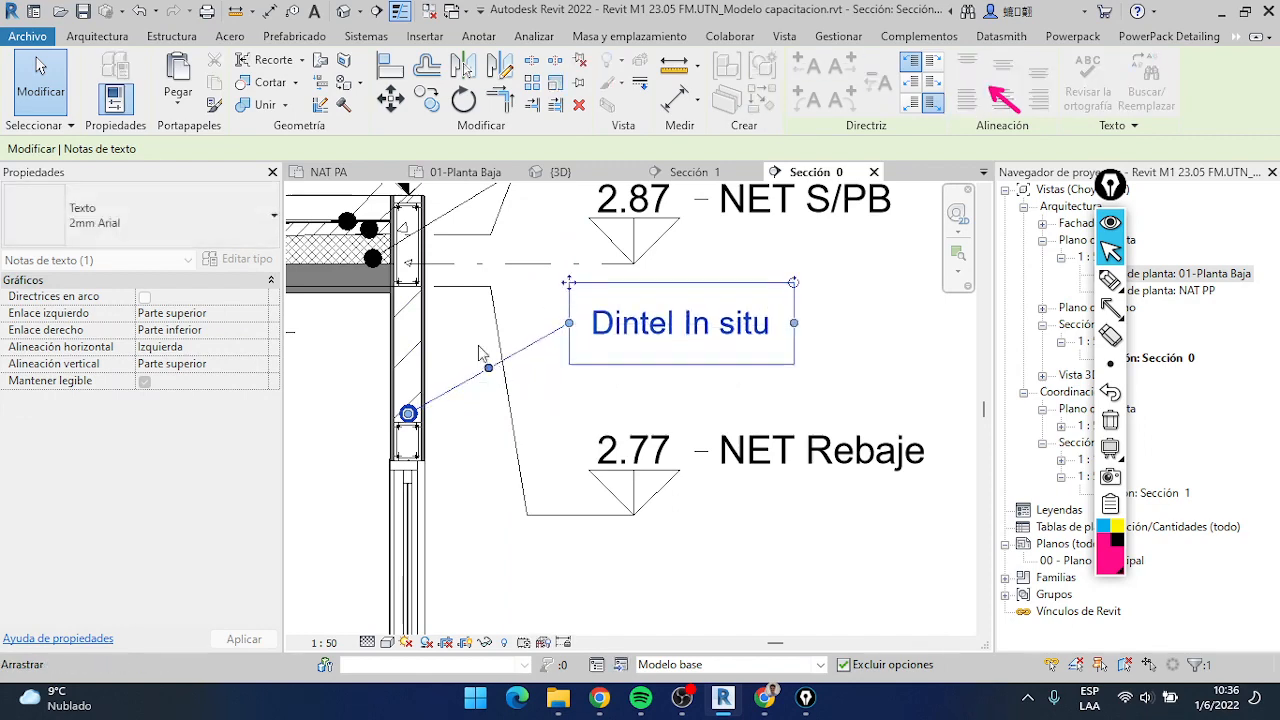
left_click_drag(488, 367, 488, 322)
scroll(750, 391, "down", 3)
Select the Norte symbol and set the section view's scale to 1:100
middle_click_drag(750, 391, 550, 360)
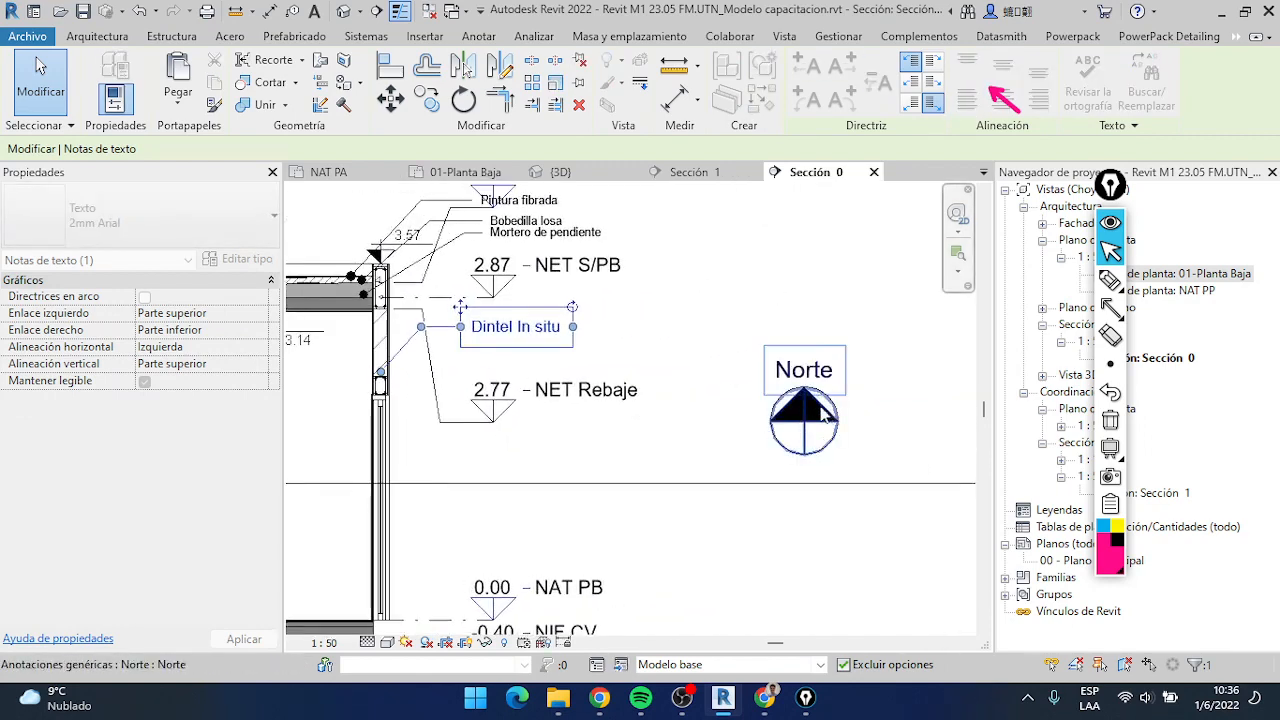
left_click(823, 415)
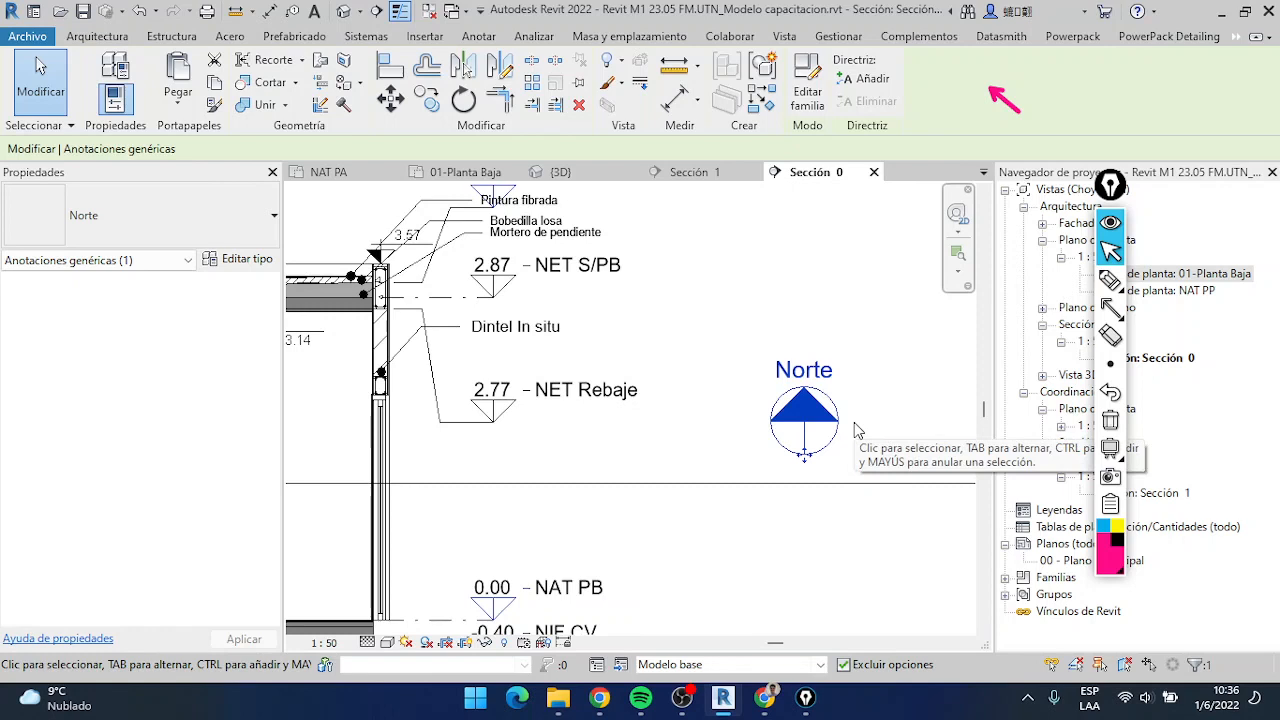
left_click(336, 645)
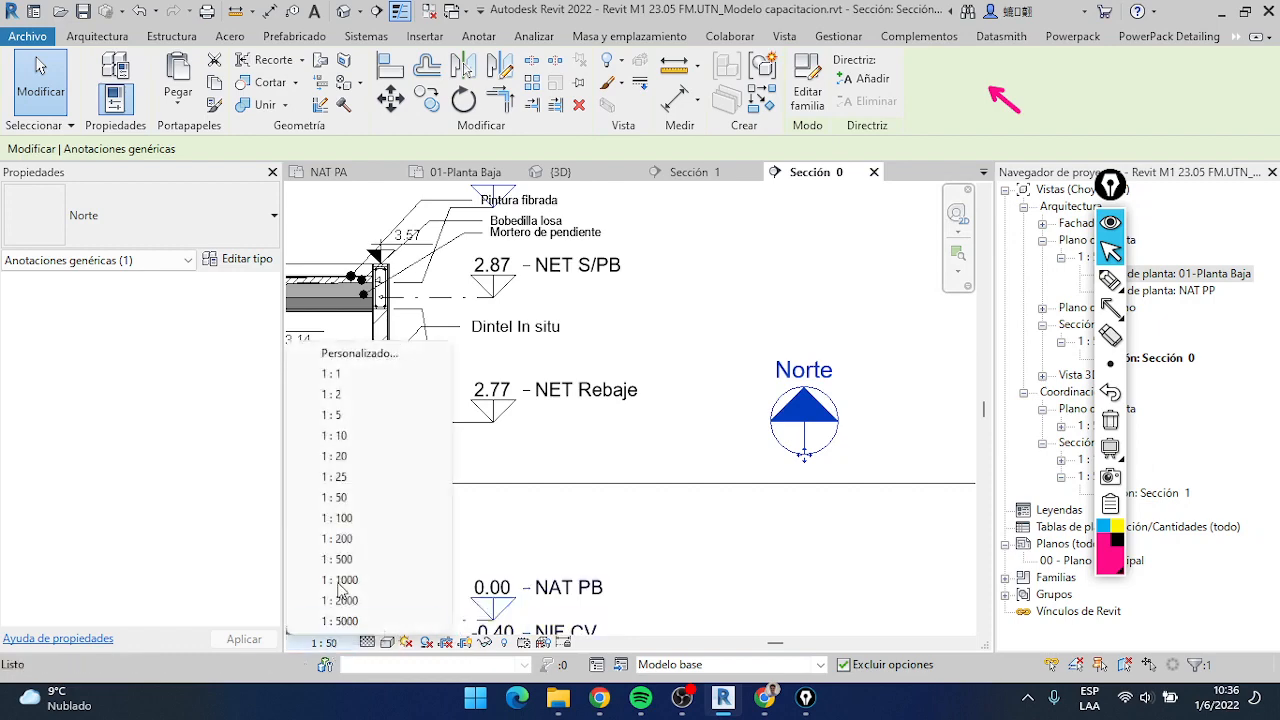
left_click(357, 519)
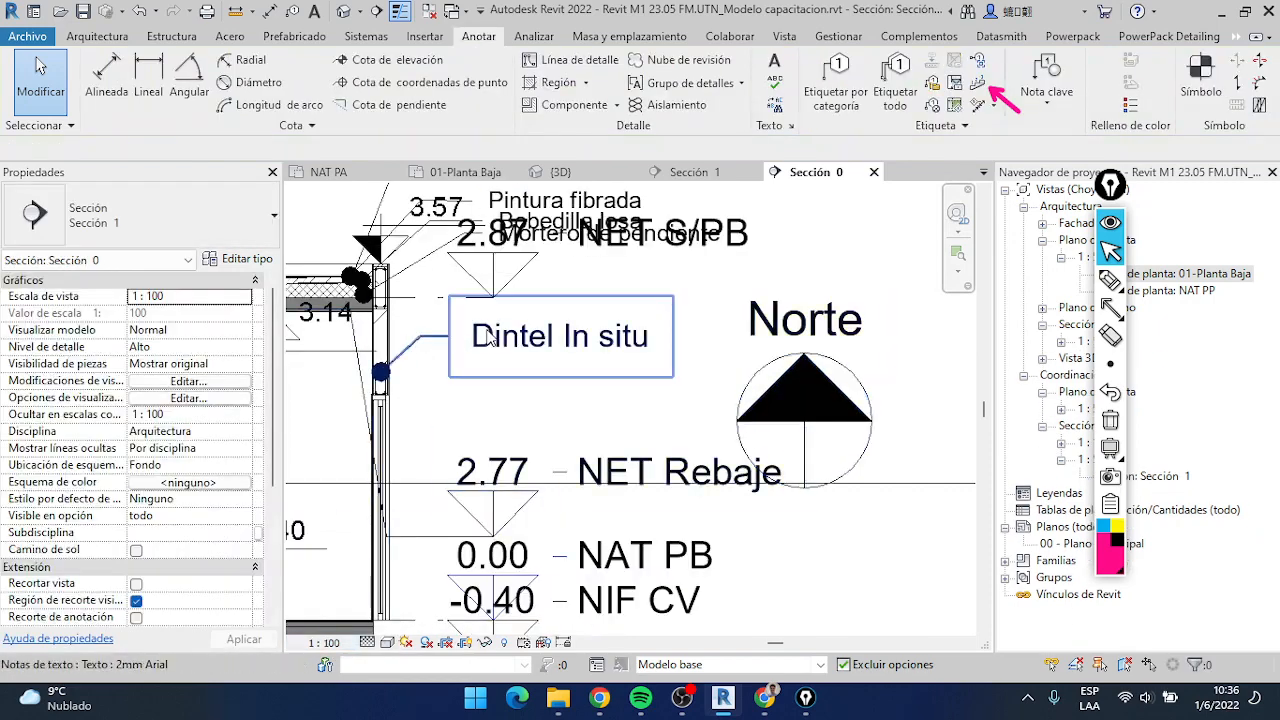
Move the "Dintel In situ" note slightly up and shift the Norte symbol clear of the NET Rebaje level text
mouse_move(488, 338)
left_mouse_down()
mouse_move(488, 295)
mouse_move(488, 318)
left_mouse_up()
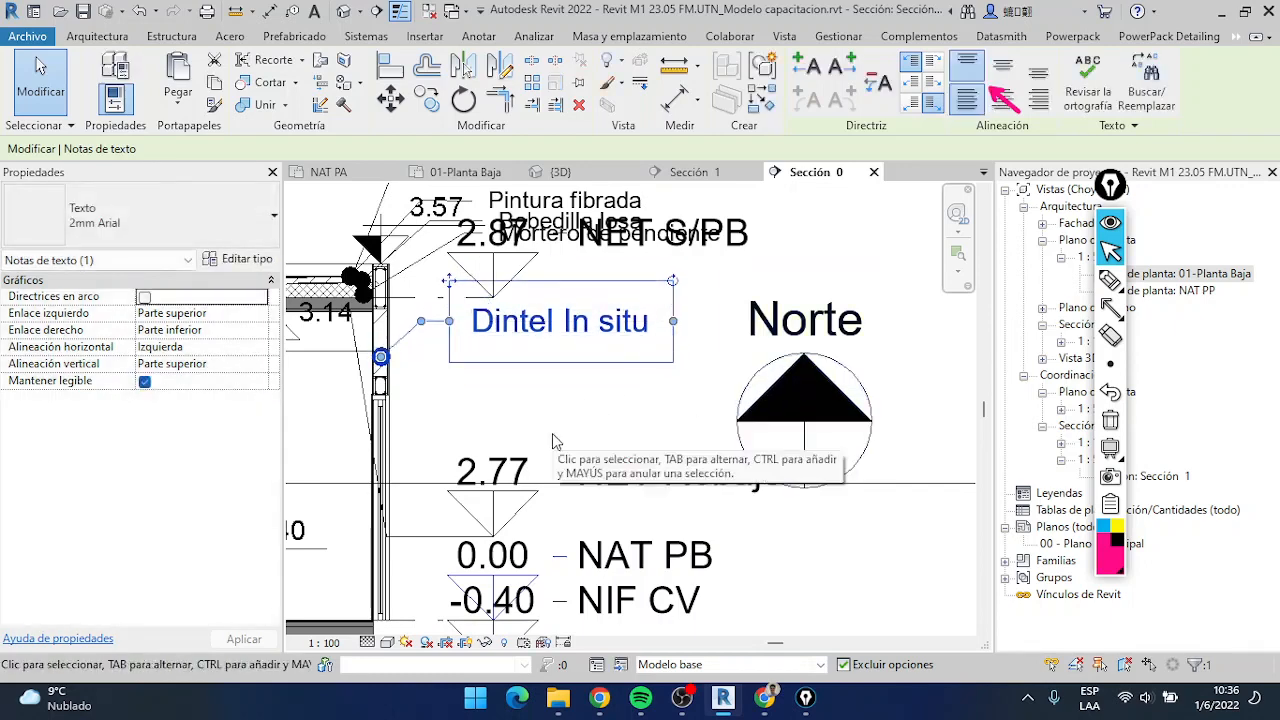
left_click(787, 392)
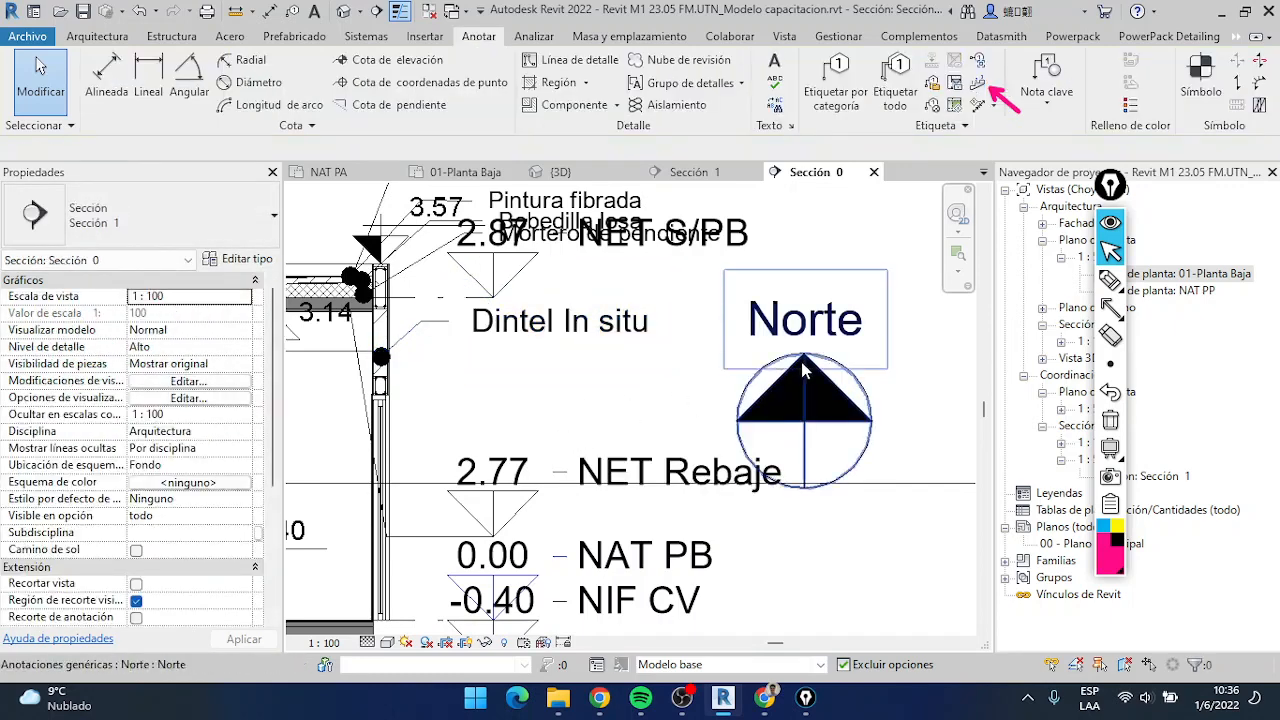
left_click_drag(800, 358, 833, 317)
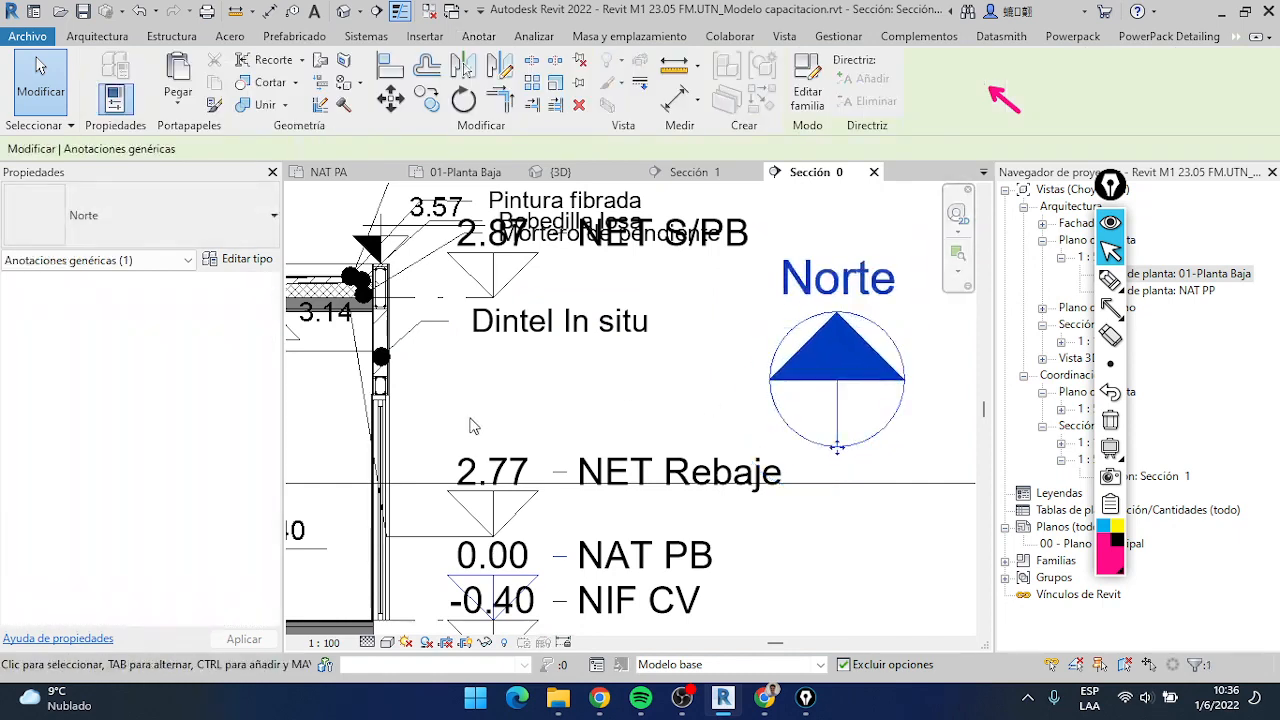
Compare how the lintel detail and the Norte symbol are displayed in the section at 1:100
scroll(380, 400, "up", 3)
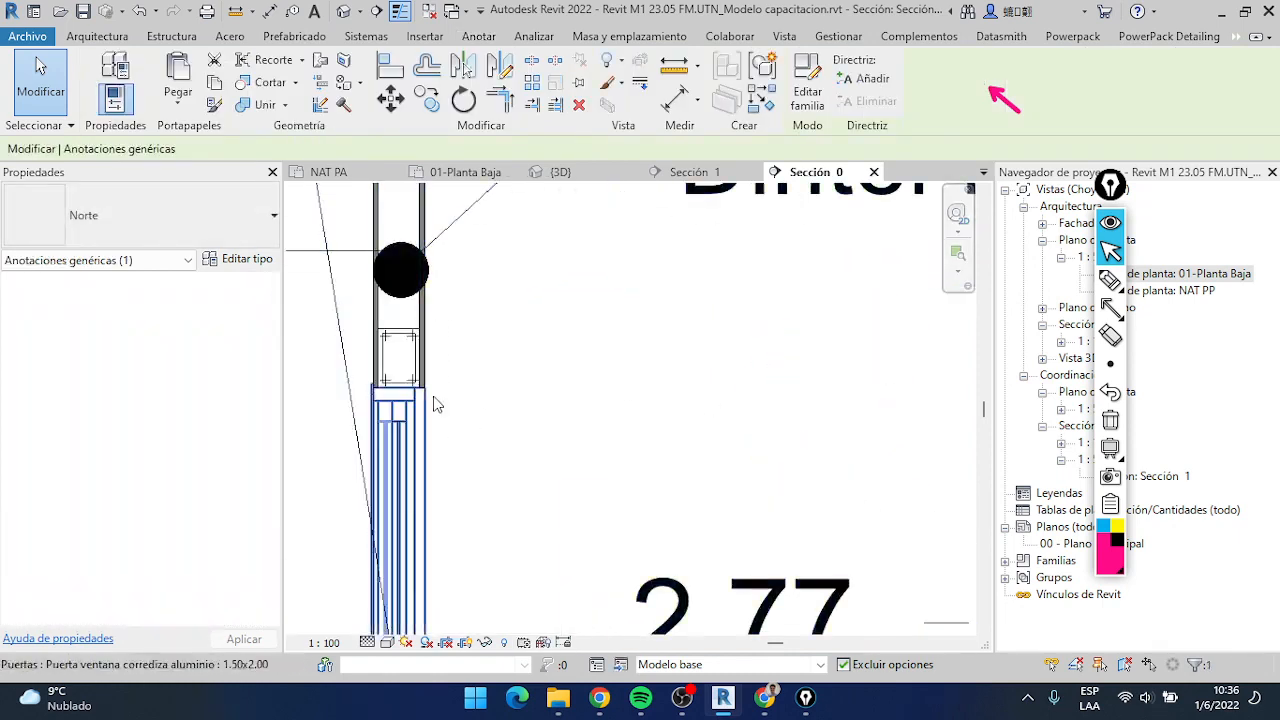
scroll(430, 395, "up", 2)
scroll(458, 413, "down", 5)
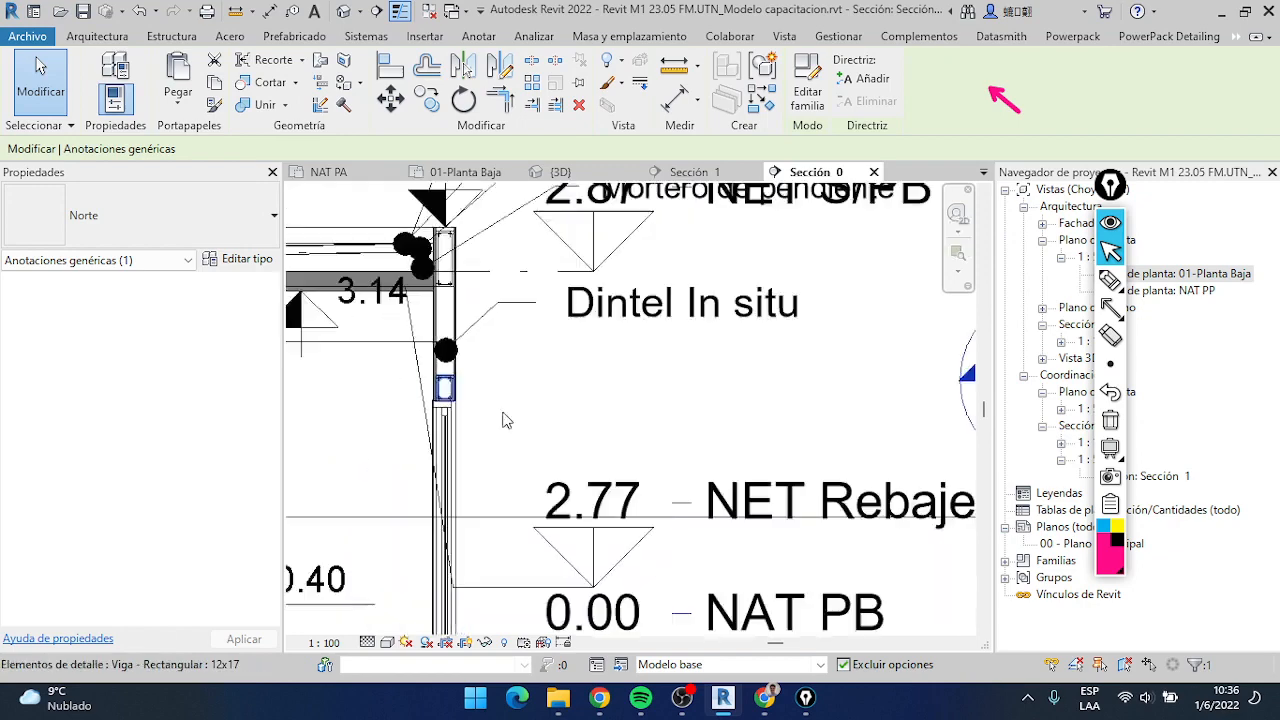
scroll(478, 390, "up", 2)
scroll(479, 388, "down", 3)
middle_click_drag(513, 377, 551, 353)
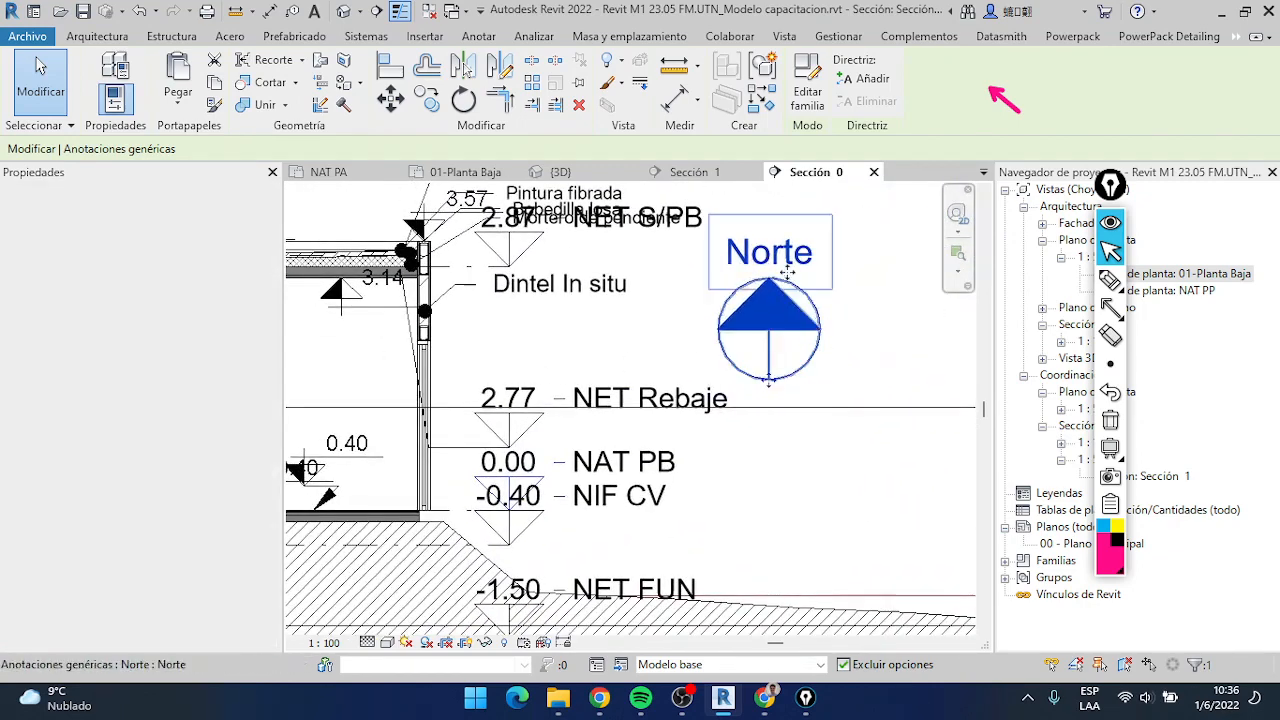
left_click(791, 332)
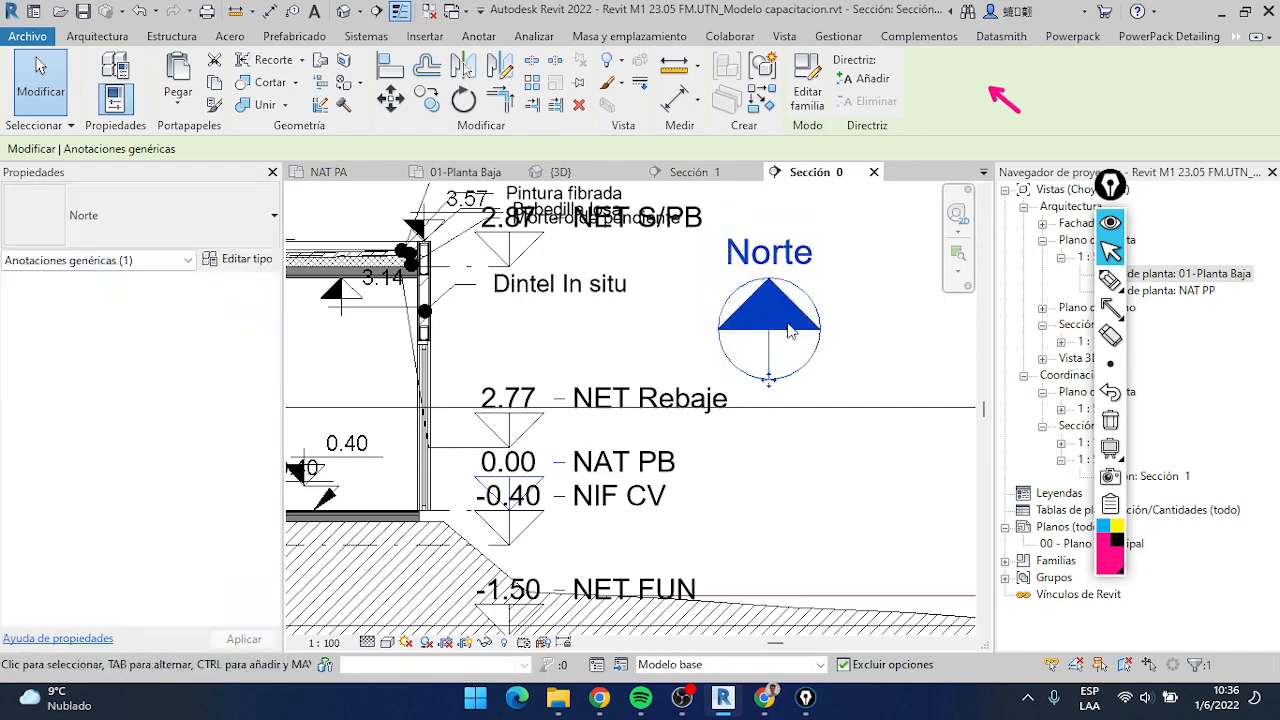
scroll(510, 378, "down", 2)
scroll(600, 380, "down", 3)
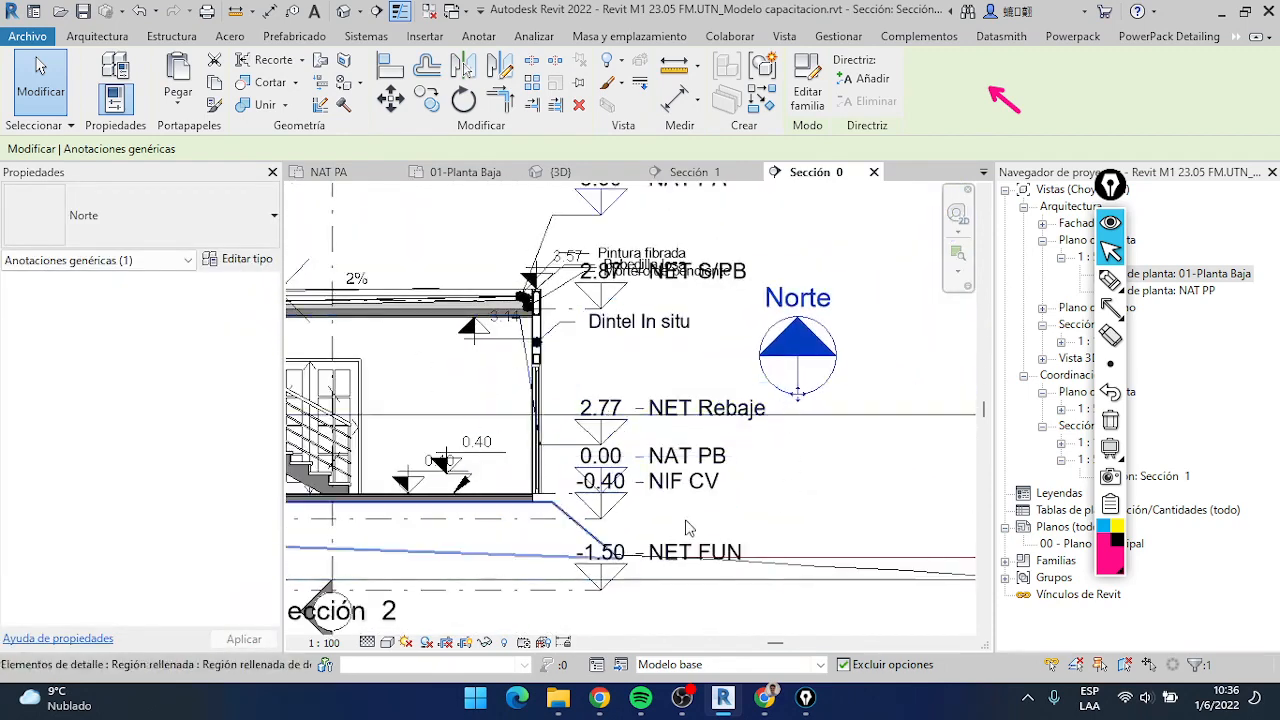
scroll(846, 343, "up", 2)
scroll(765, 362, "down", 2)
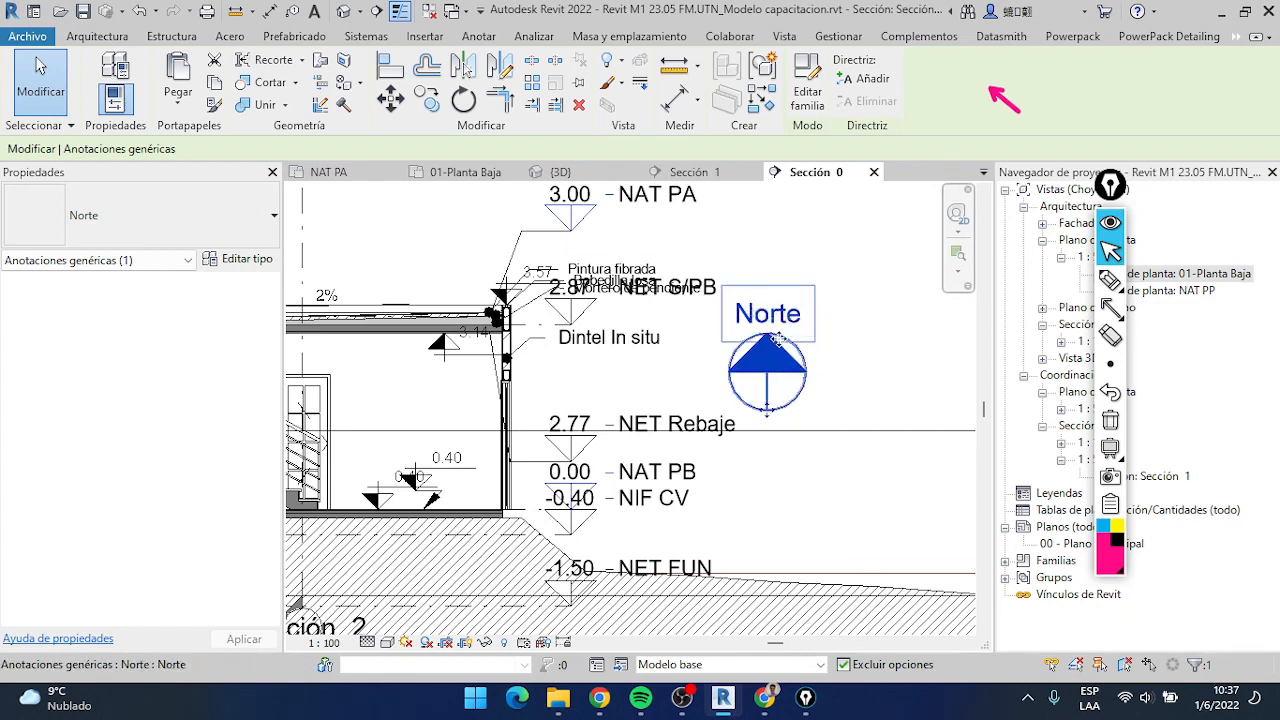
scroll(669, 329, "down", 2)
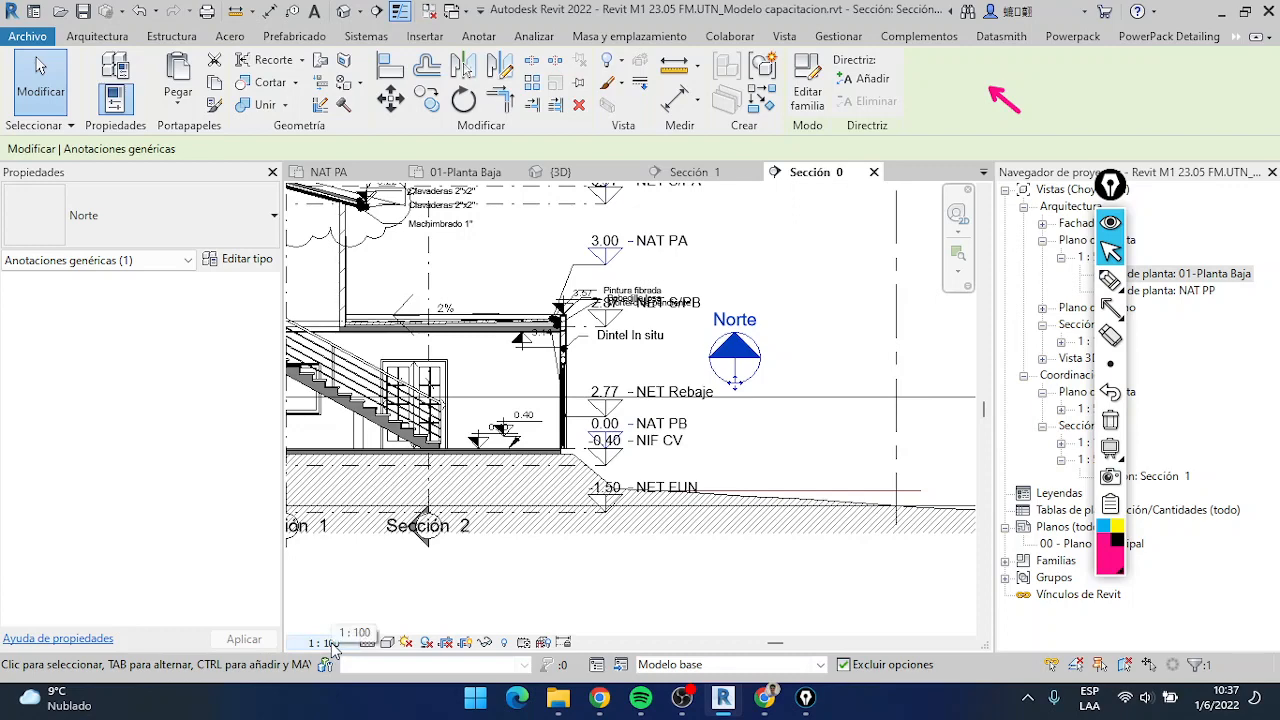
Select the 12x17 rectangular beam detail above the sliding door and inspect its size against the surrounding annotations
scroll(565, 340, "up", 5)
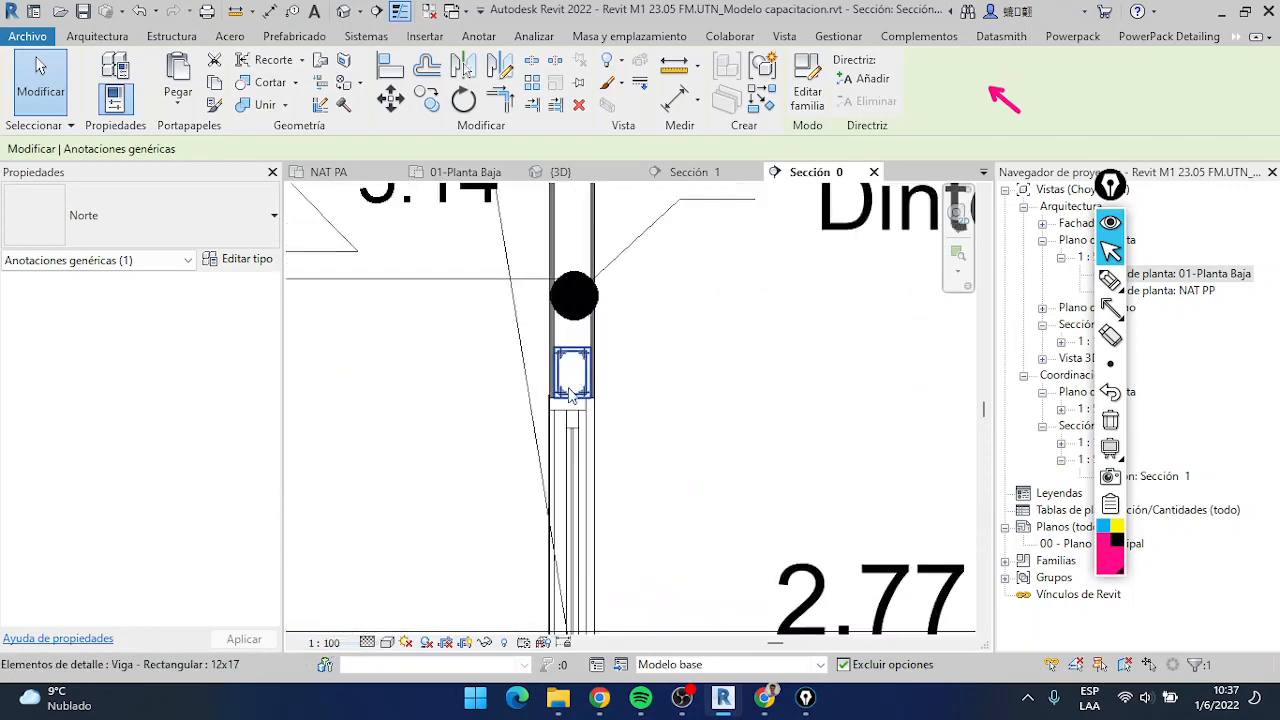
left_click(572, 372)
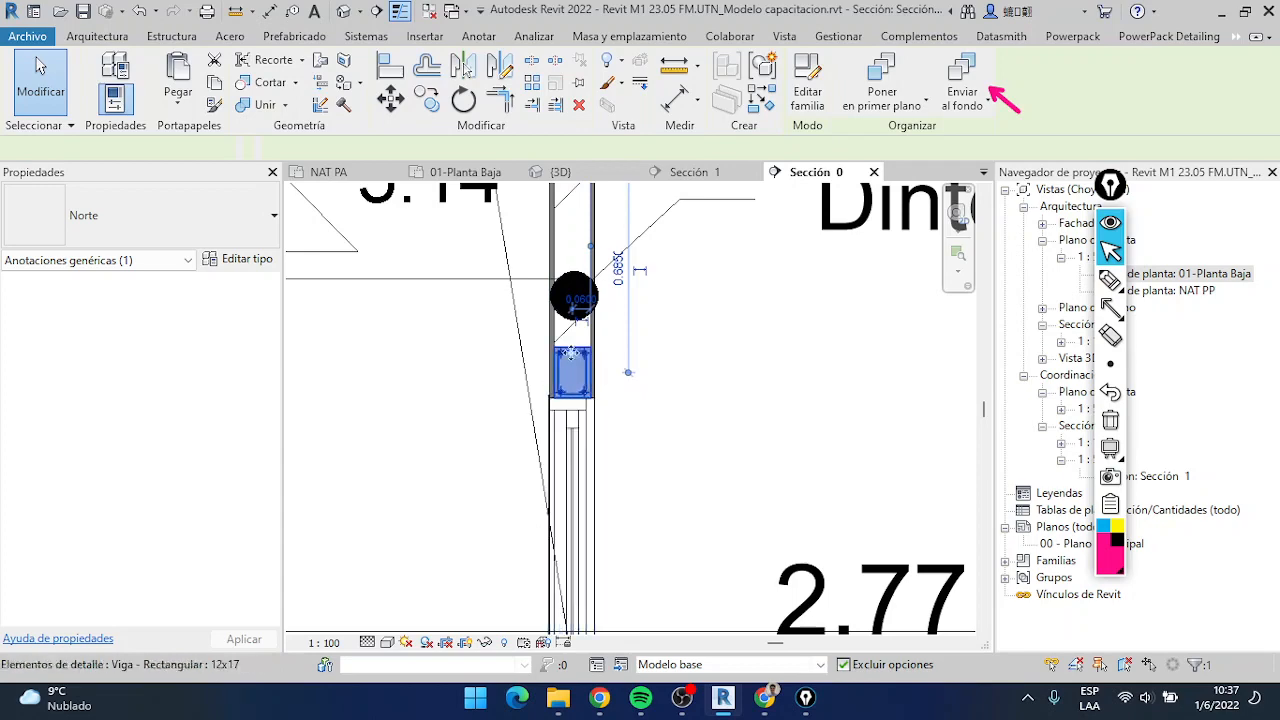
scroll(572, 380, "down", 4)
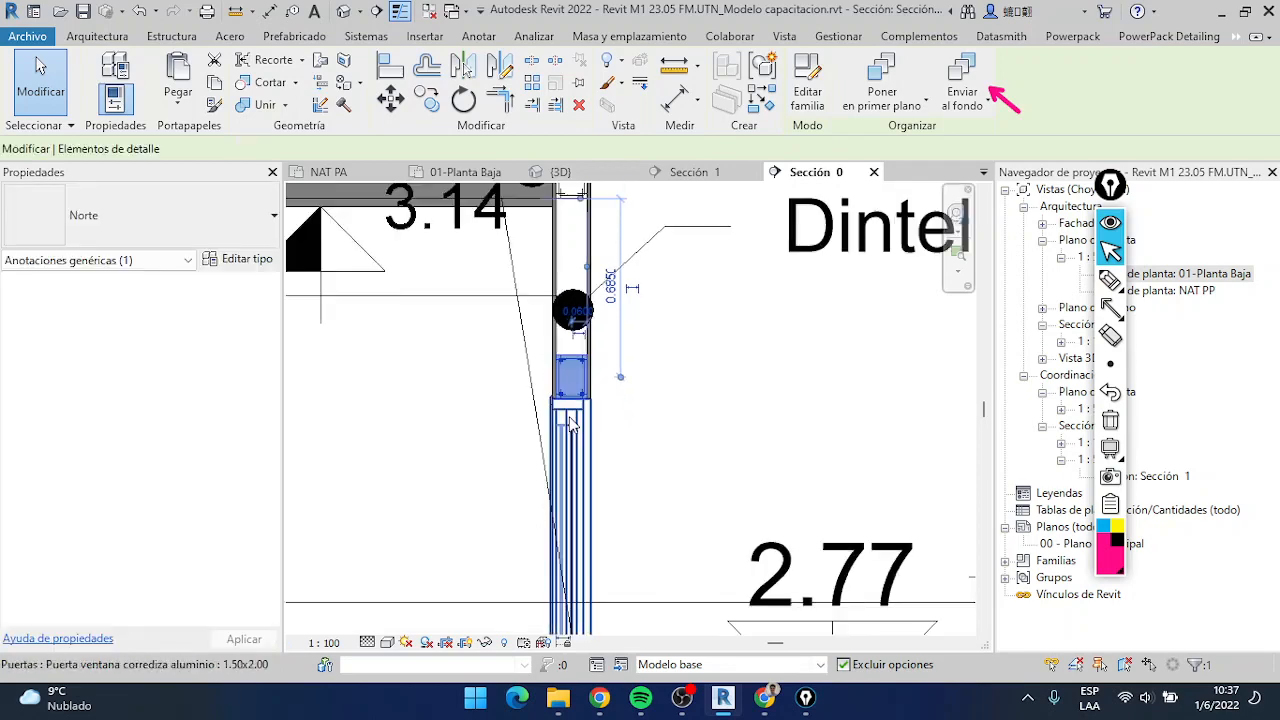
scroll(569, 412, "up", 4)
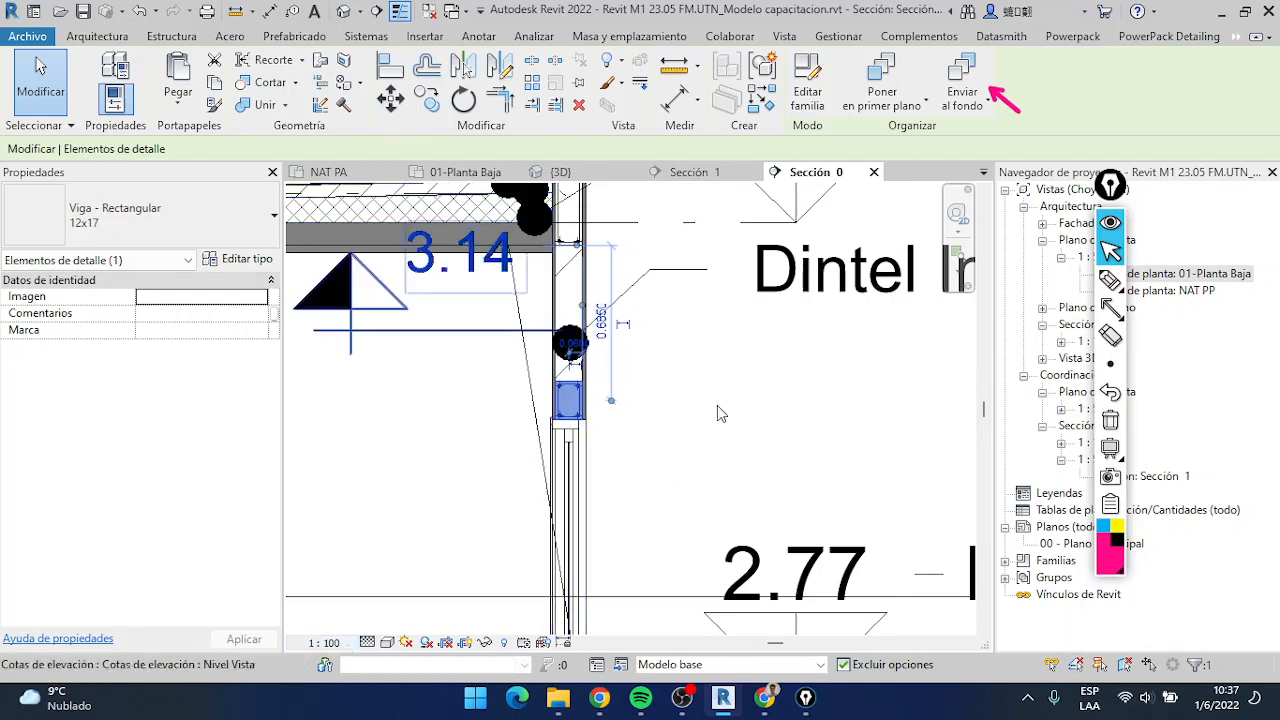
scroll(790, 450, "down", 2)
middle_click_drag(790, 450, 501, 366)
scroll(820, 292, "down", 2)
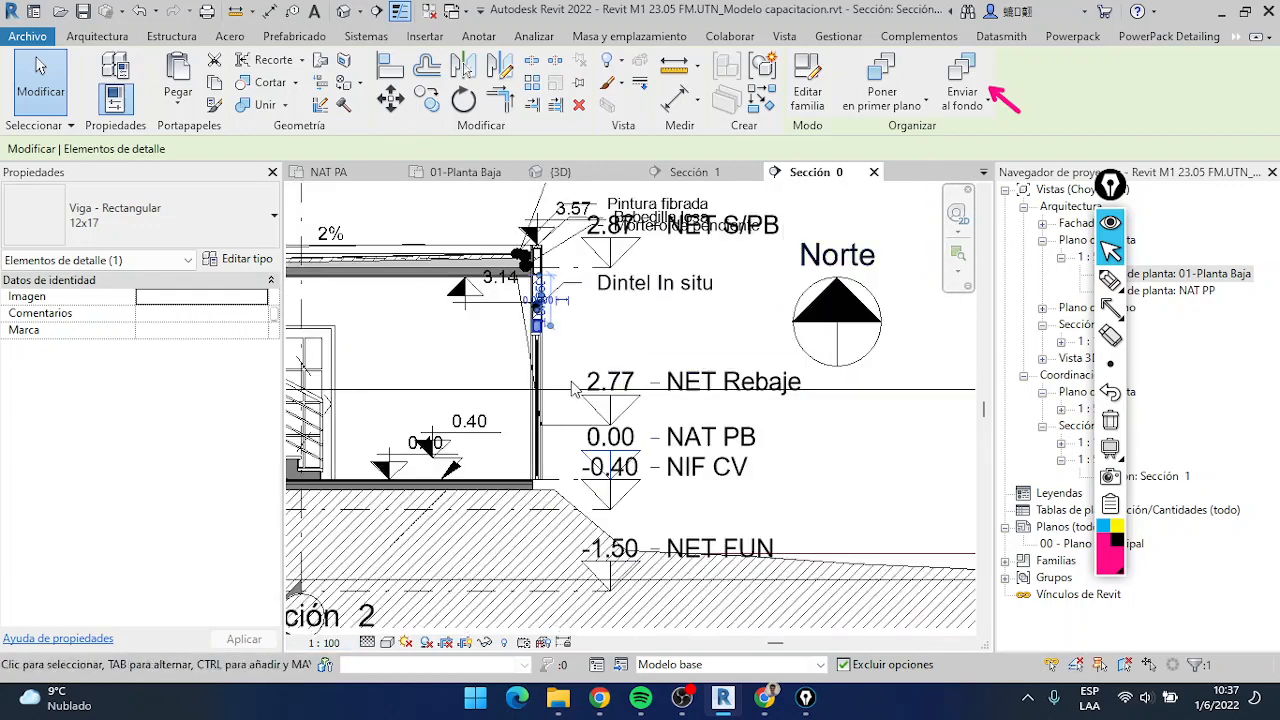
Set the Sección 0 view scale to 1:50 and check the lintel detail beside the Norte symbol
left_click(323, 642)
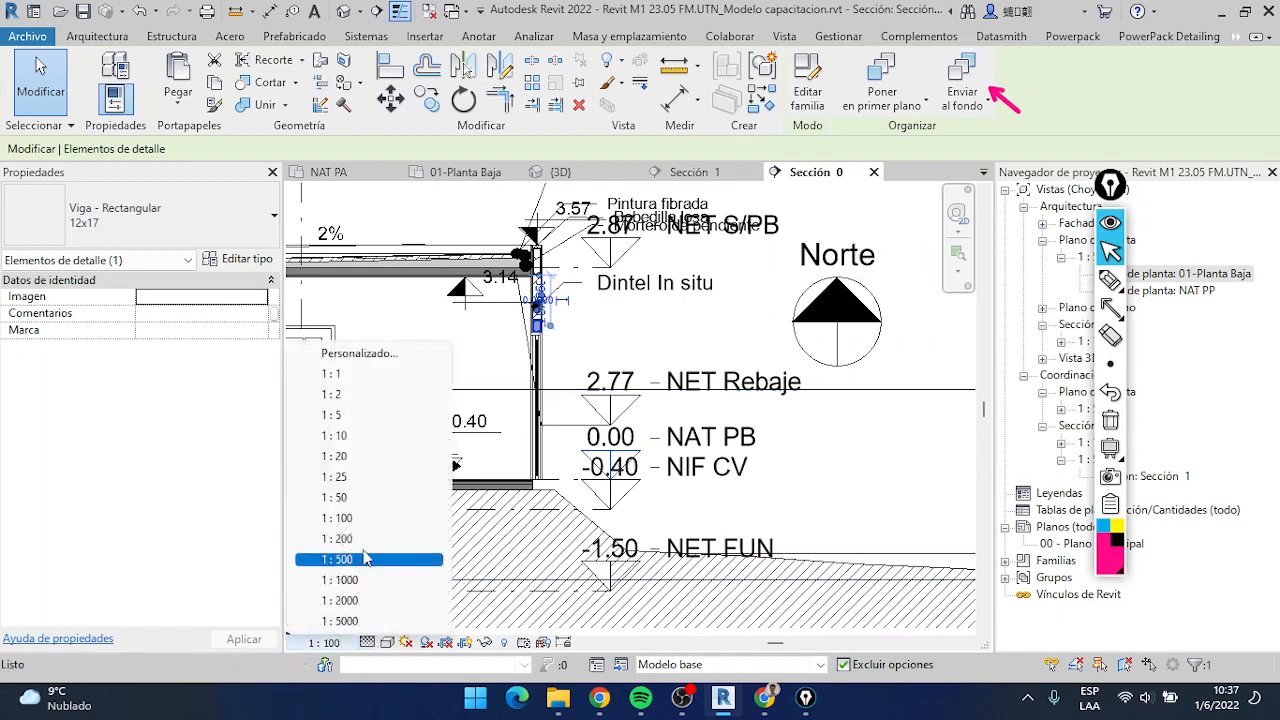
left_click(563, 352)
left_click(562, 331)
scroll(540, 329, "up", 5)
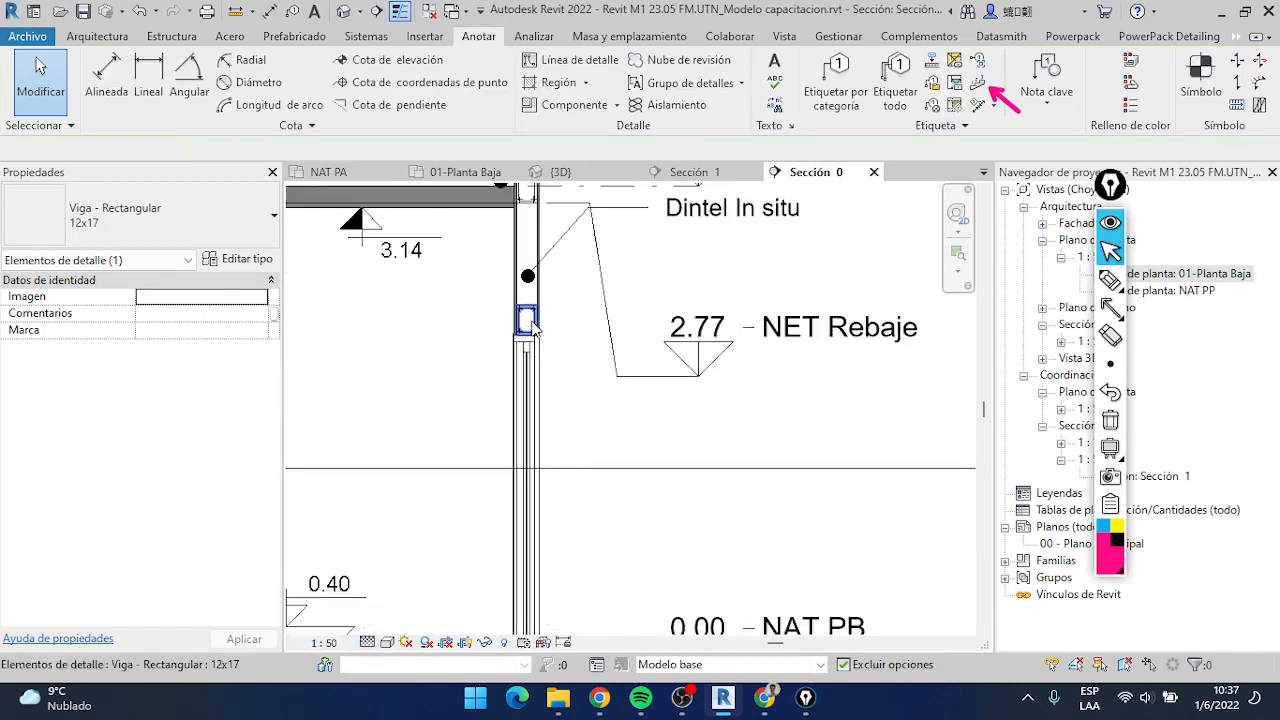
scroll(548, 368, "down", 2)
scroll(548, 368, "down", 3)
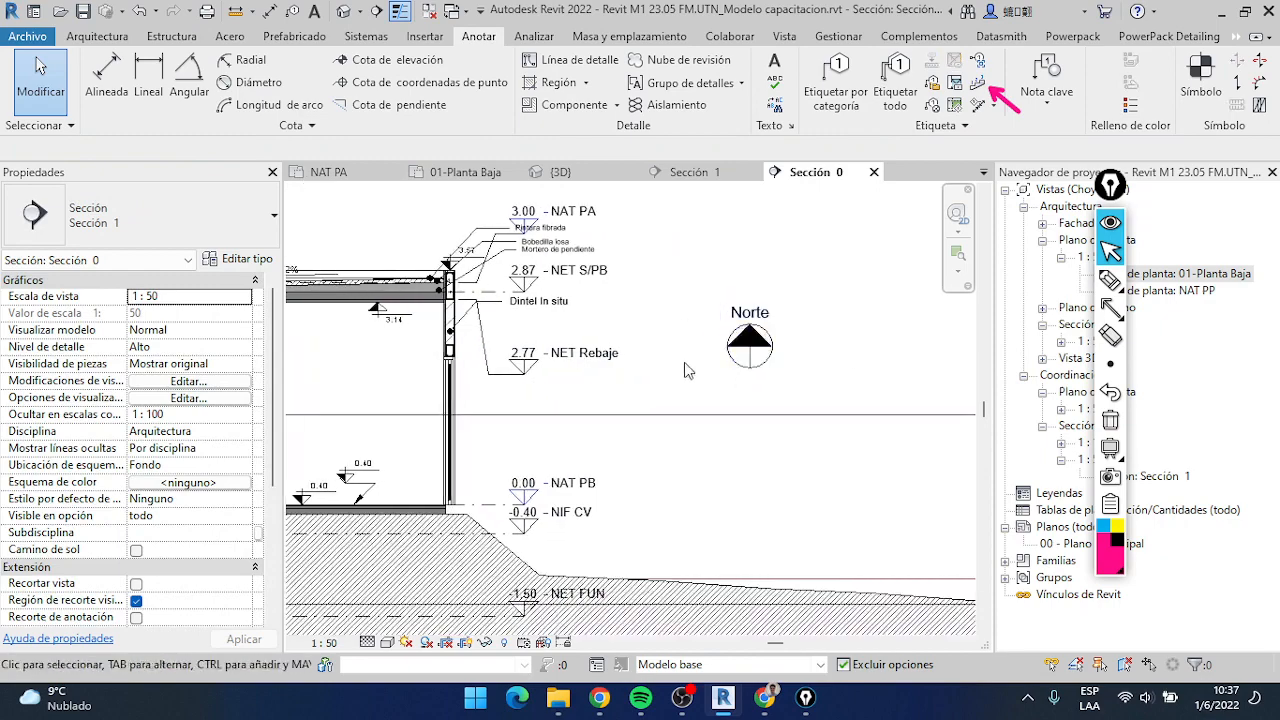
Examine the level marks, wall and Norte symbol in the section at 1:50, selecting the symbol to inspect its size
middle_click_drag(449, 285, 743, 312)
scroll(805, 360, "down", 2)
scroll(810, 365, "up", 2)
scroll(818, 368, "down", 2)
middle_click_drag(829, 376, 771, 380)
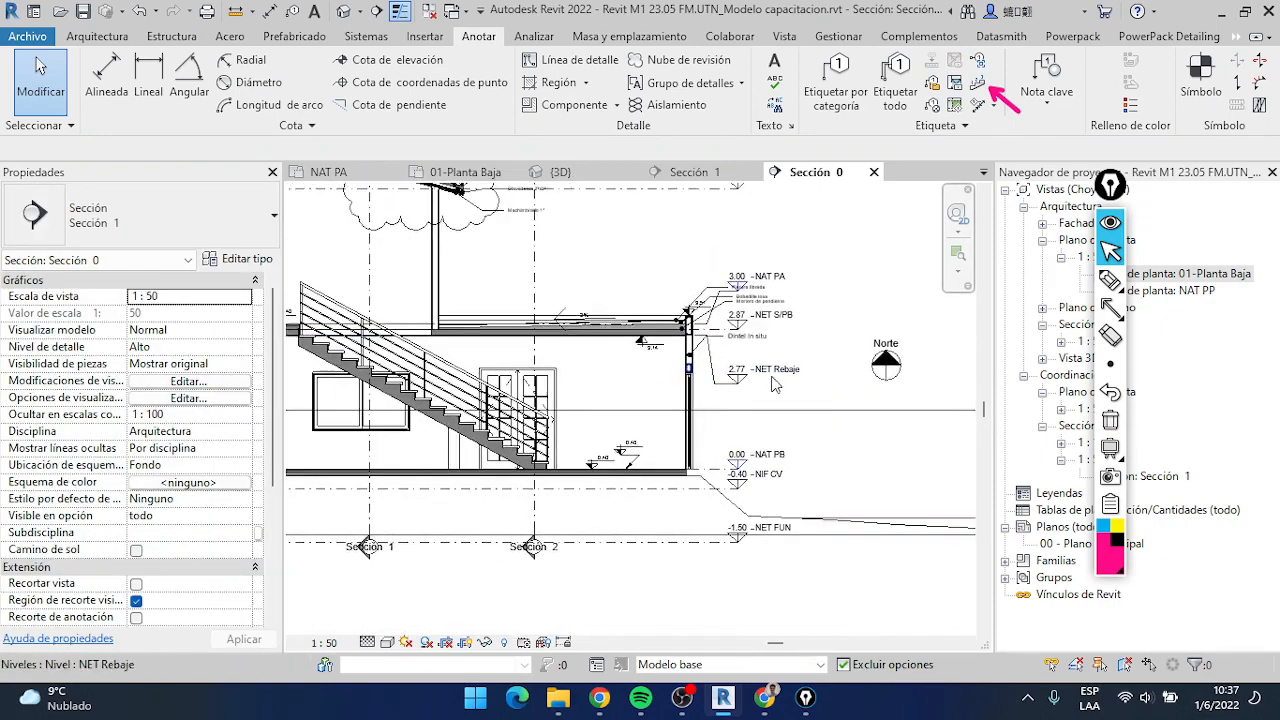
scroll(771, 378, "up", 2)
scroll(884, 381, "down", 1)
middle_click_drag(896, 385, 703, 391)
scroll(740, 393, "up", 2)
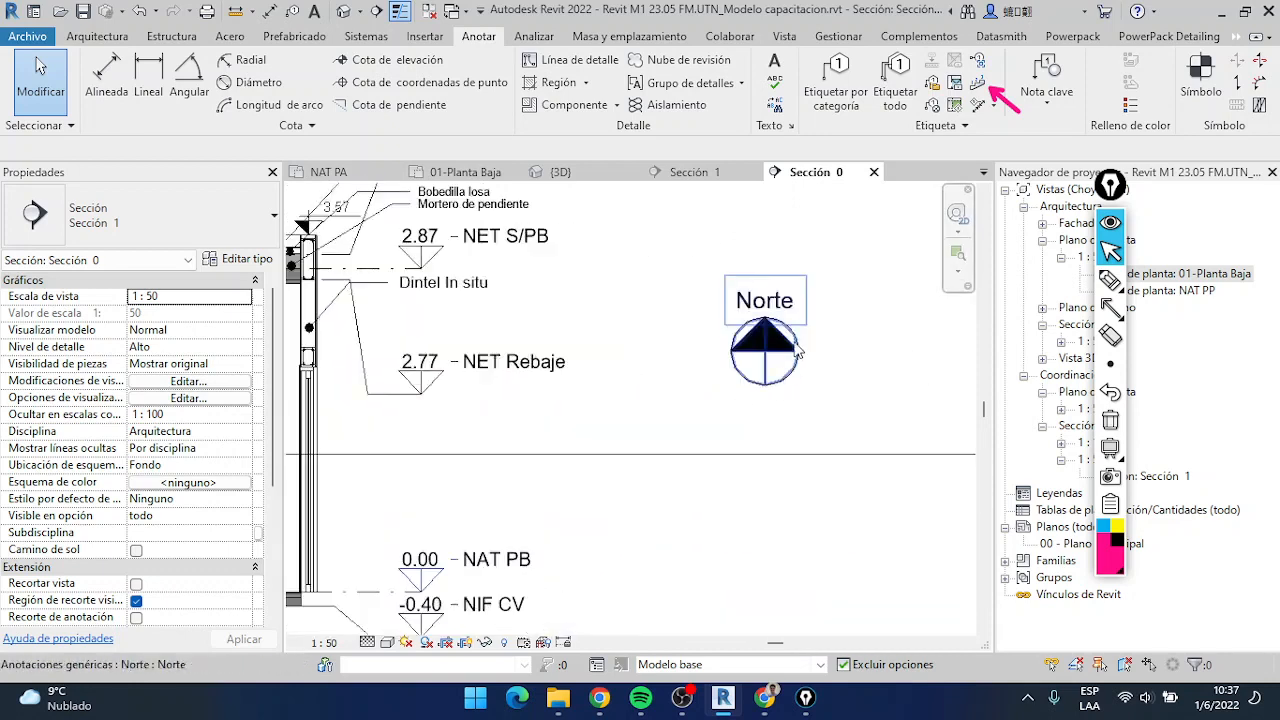
left_click(745, 357)
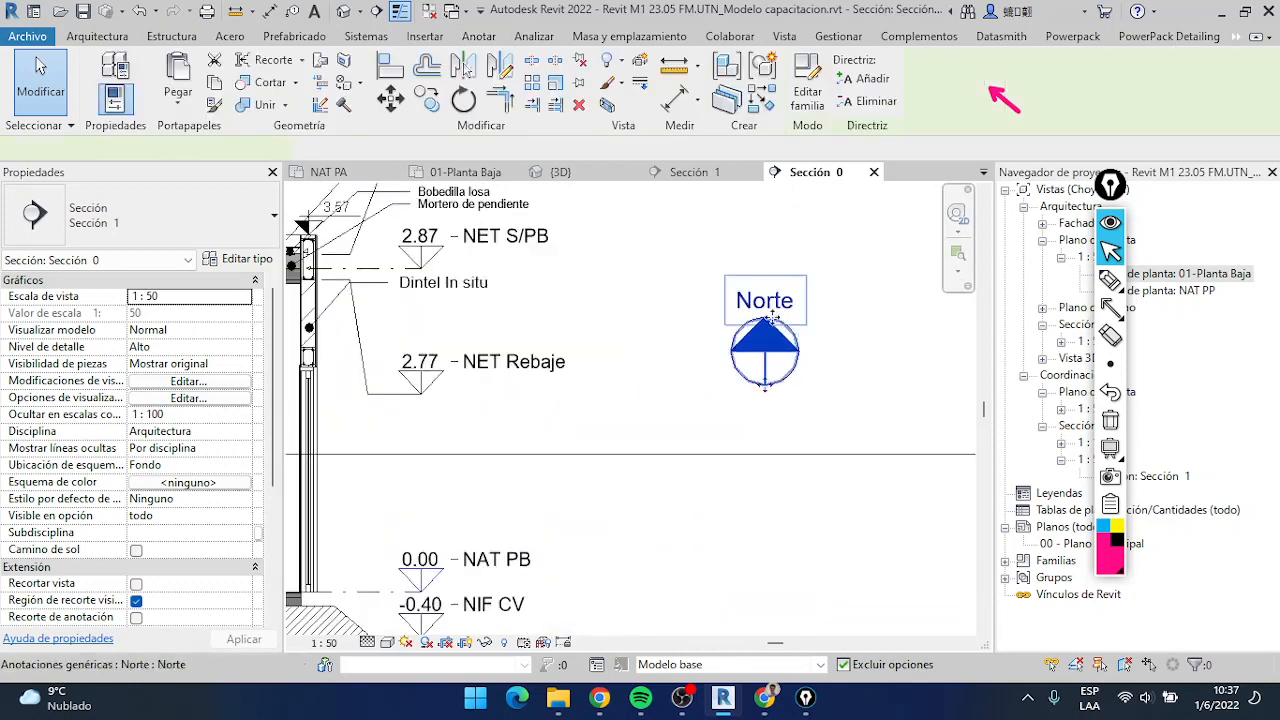
middle_click_drag(590, 392, 802, 393)
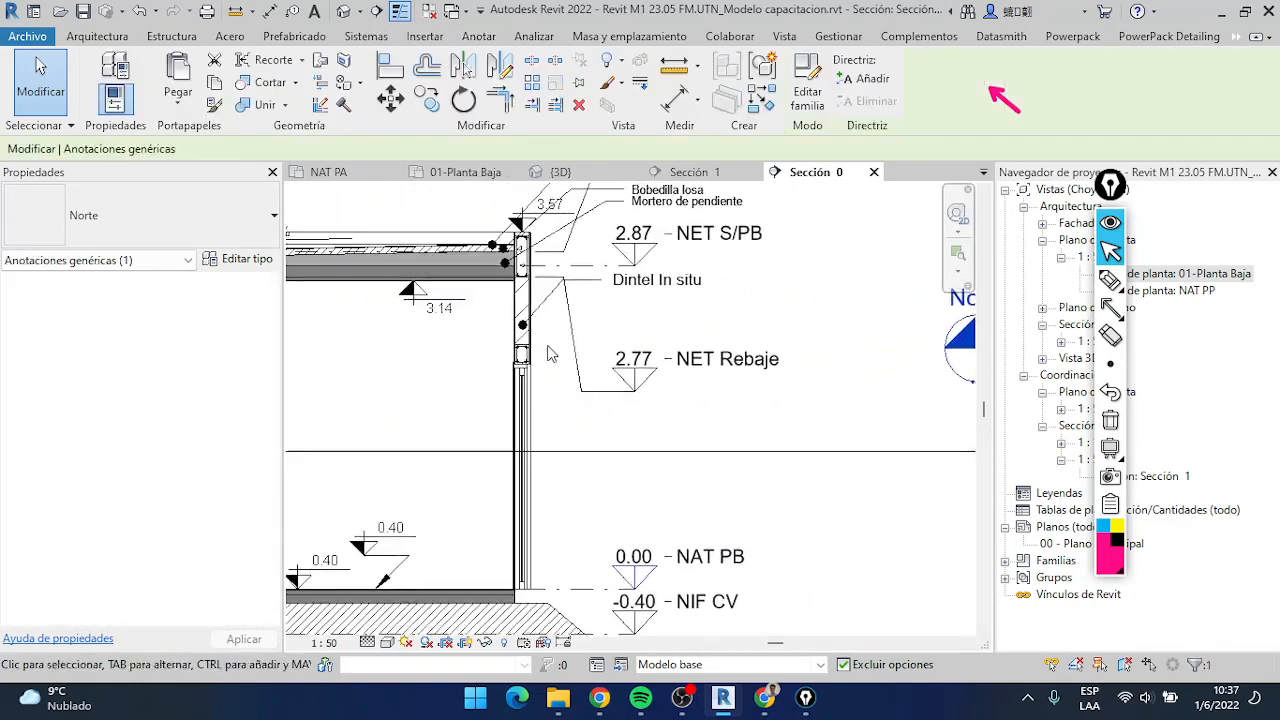
Select the 12x17 rectangular beam detail, set the Sección 0 view scale to 1:25 and compare the annotation sizes
scroll(537, 350, "up", 3)
left_click(508, 365)
scroll(500, 365, "down", 3)
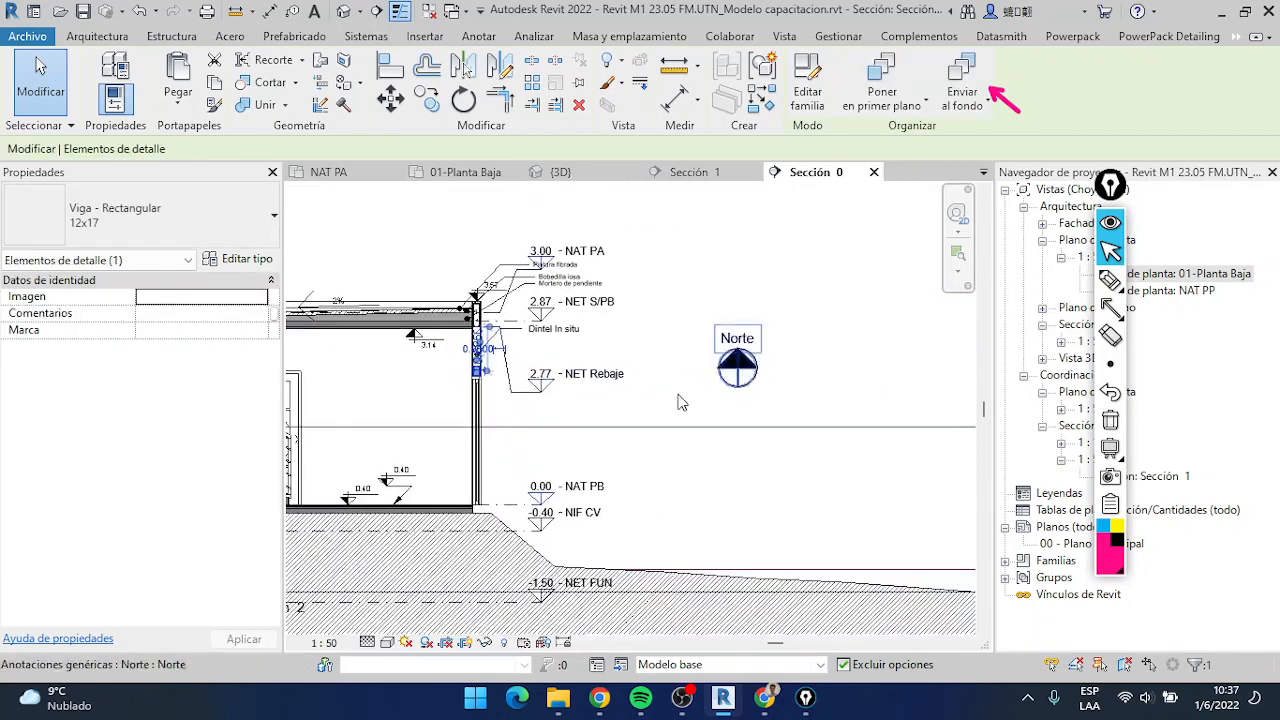
left_click(356, 641)
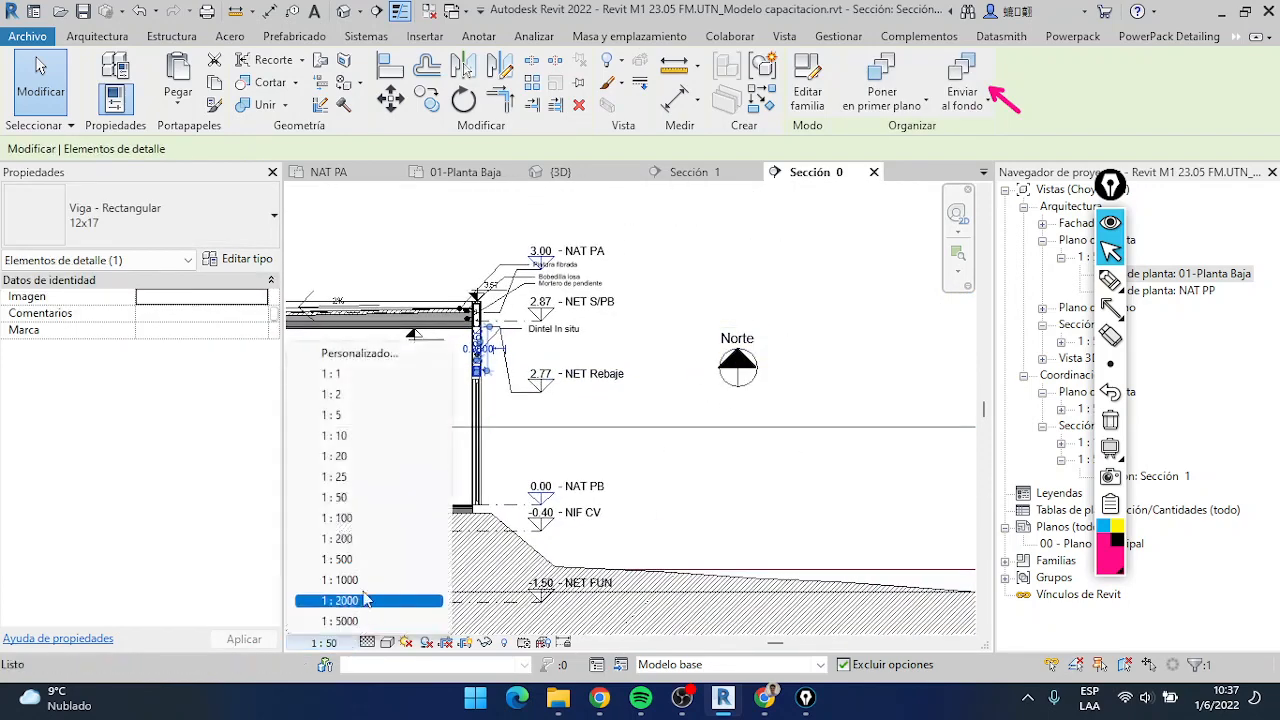
left_click(355, 477)
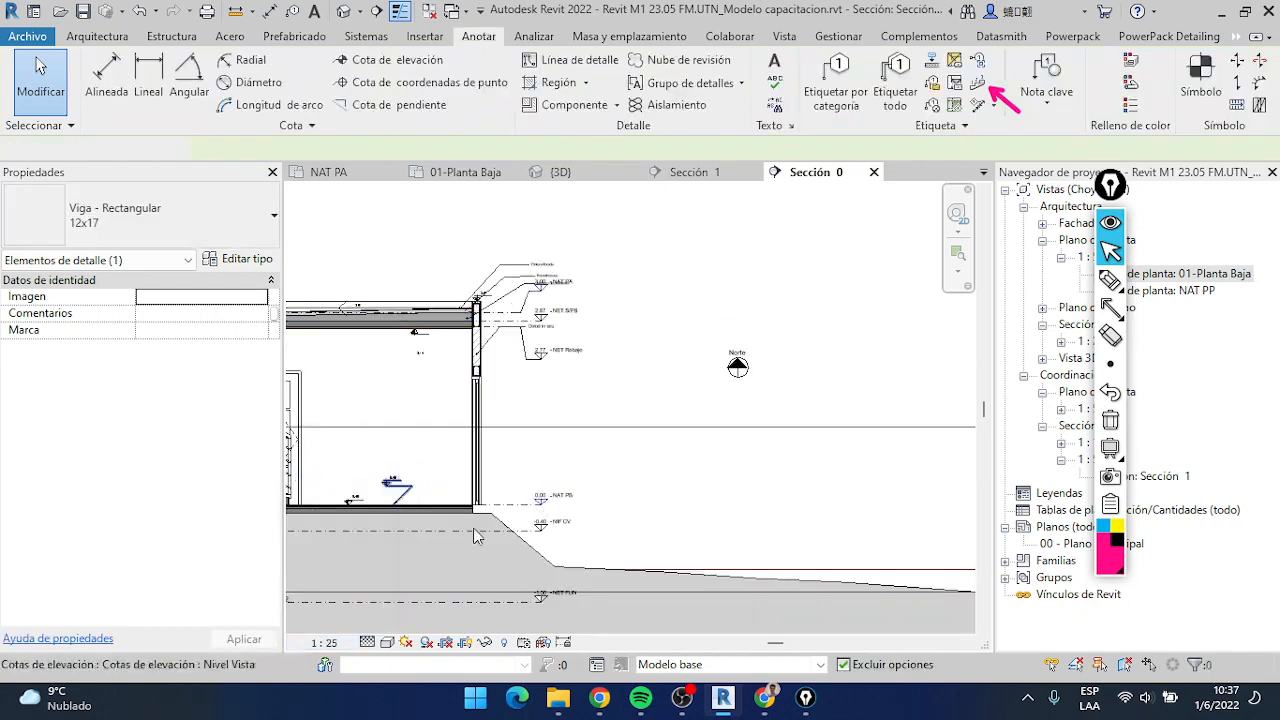
scroll(637, 378, "down", 4)
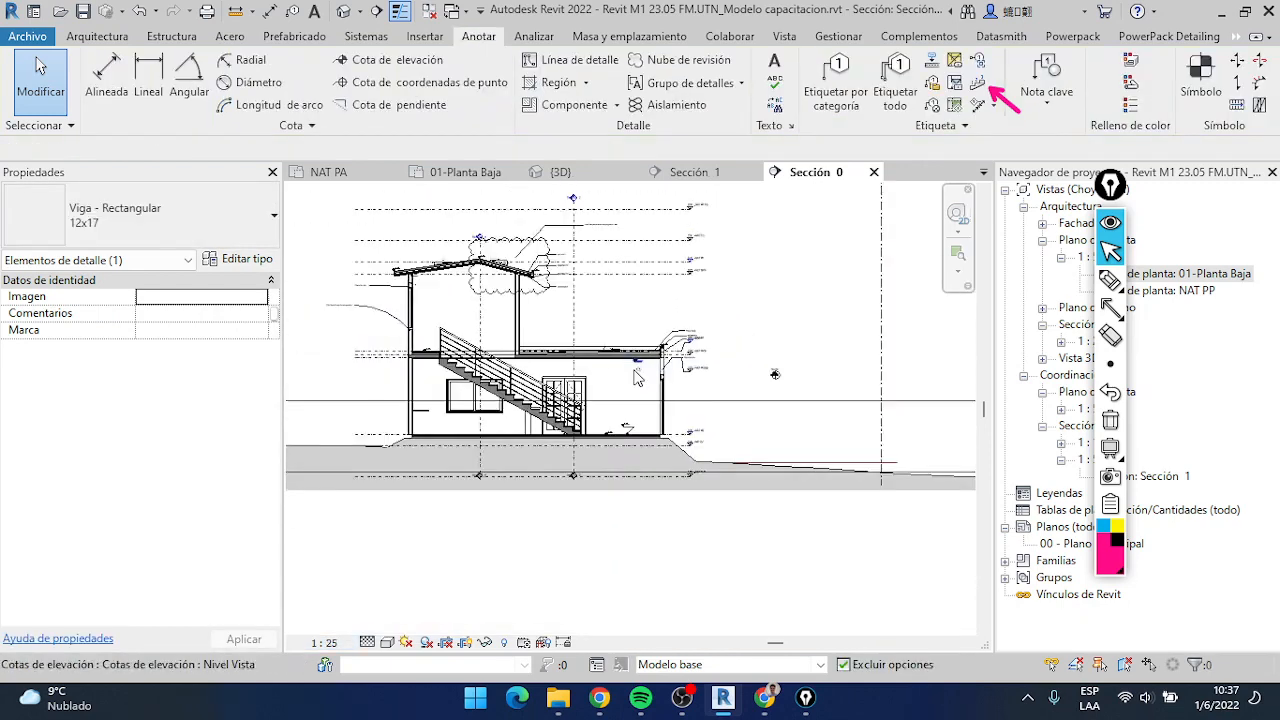
scroll(637, 378, "up", 5)
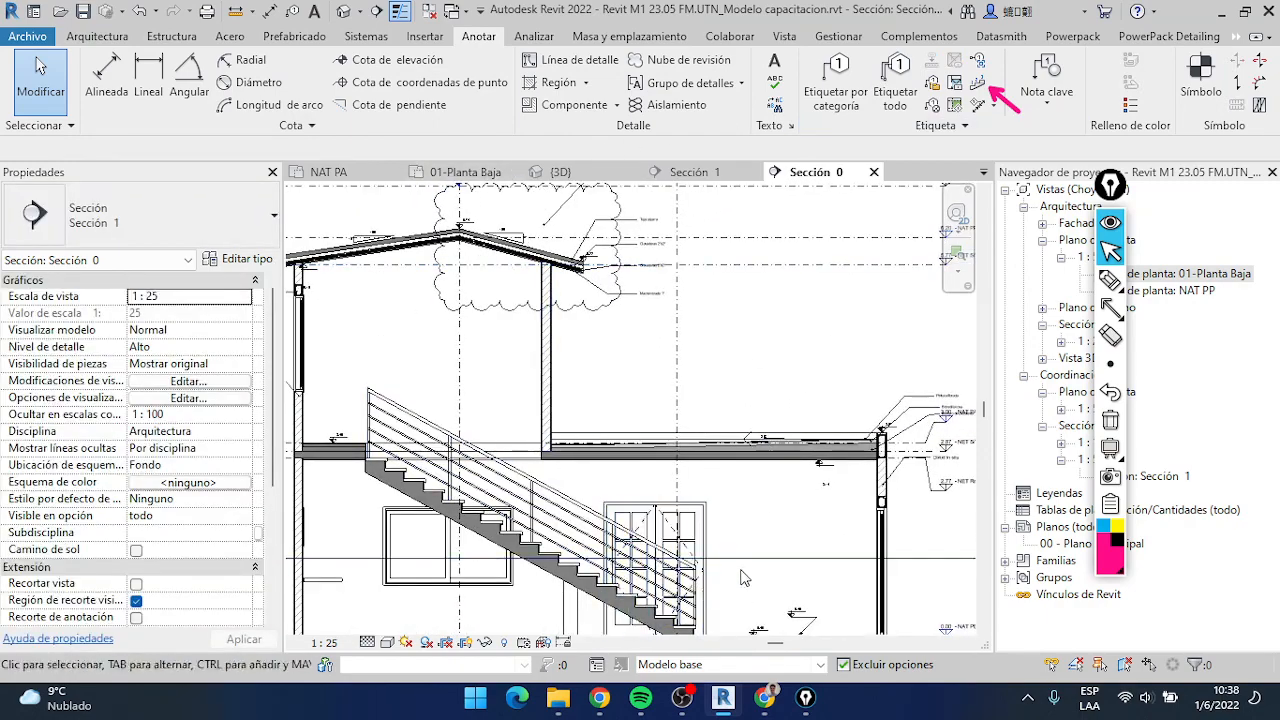
Add an aligned vertical dimension from the ground-floor surface to the underside of the ceiling, beside the sliding door
middle_click_drag(744, 577, 732, 443)
scroll(800, 554, "up", 3)
key("d")
key("i")
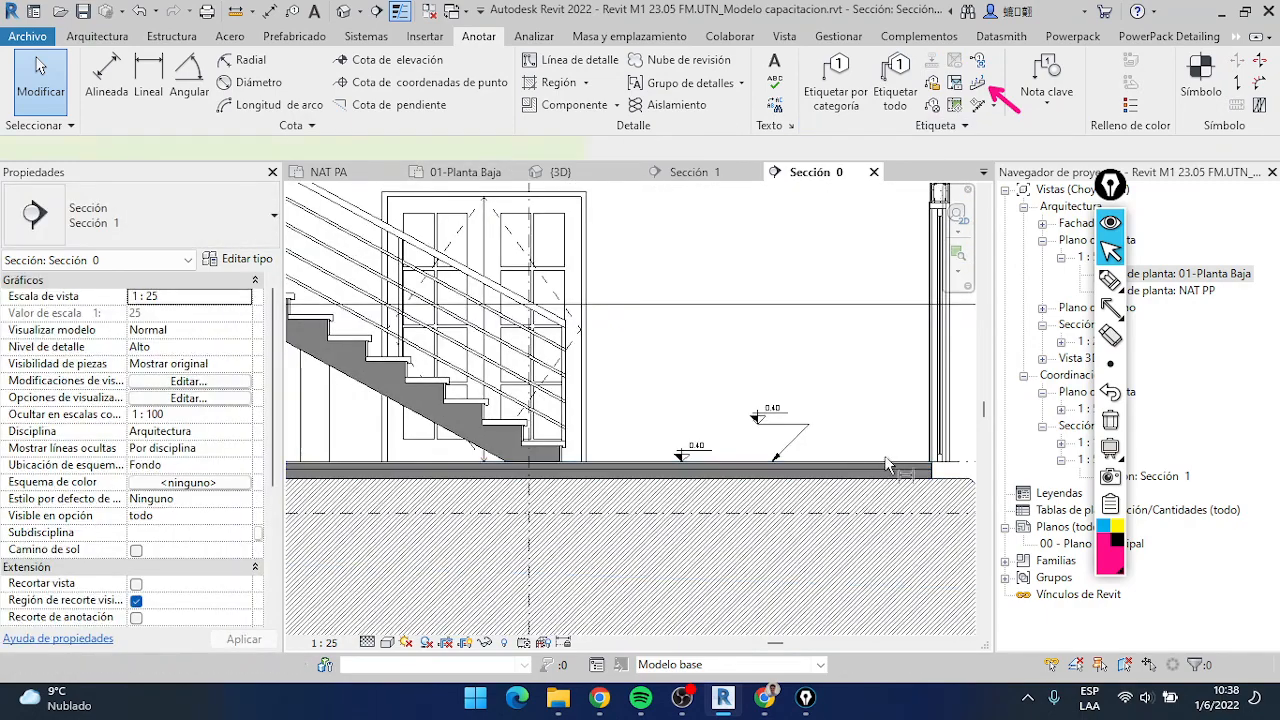
left_click(885, 461)
middle_click_drag(869, 322, 780, 525)
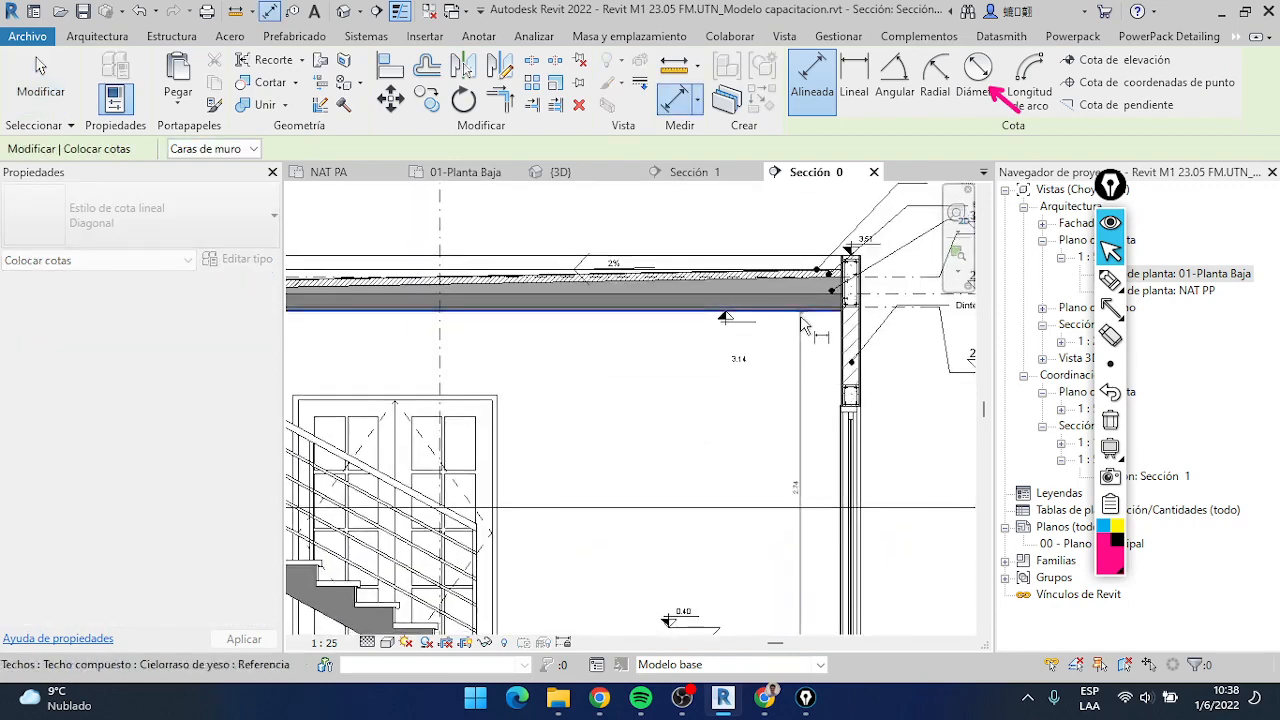
left_click(778, 325)
key("Escape")
key("Escape")
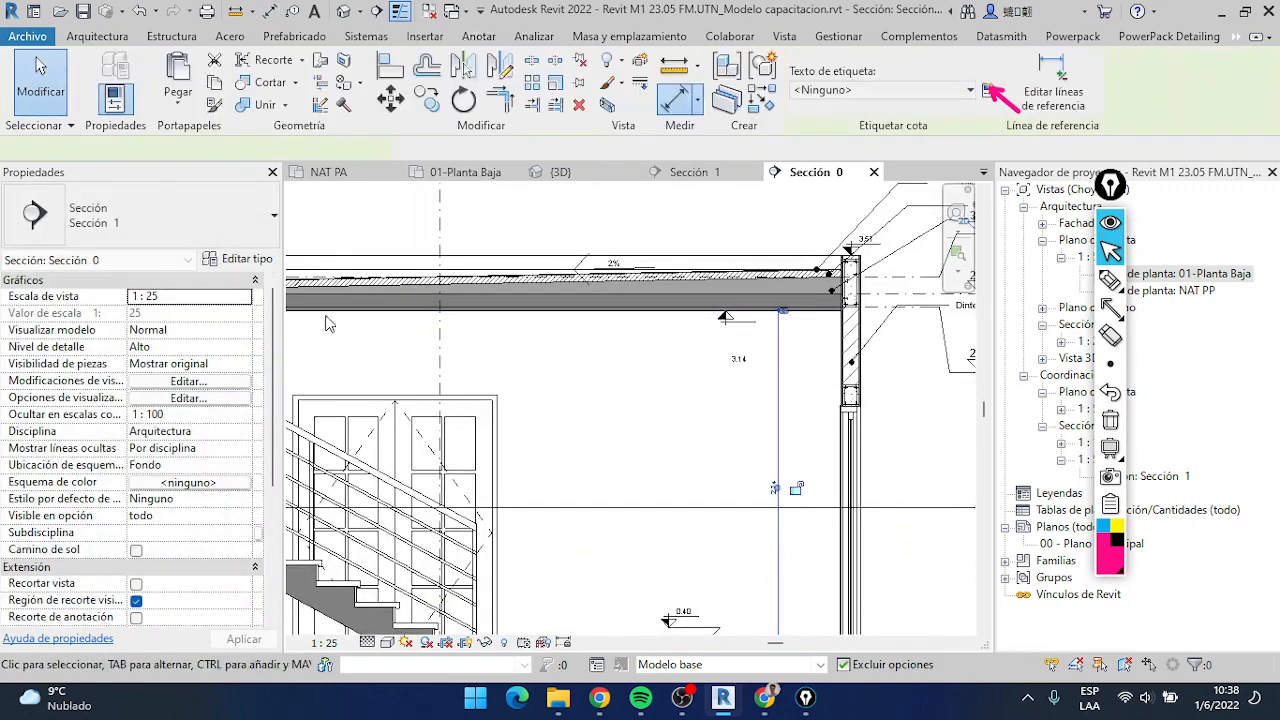
Inspect the text size in the type properties of the new Diagonal linear dimension, keeping its settings
left_click(238, 258)
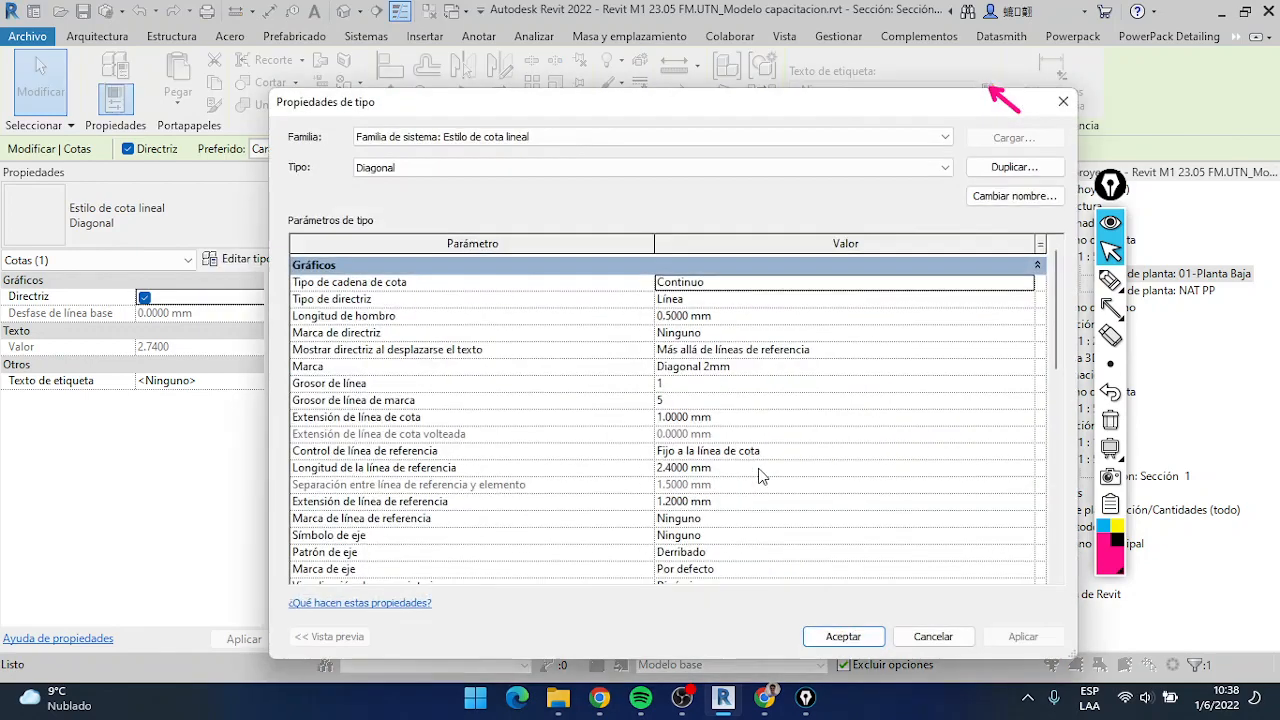
scroll(717, 503, "down", 4)
left_click(731, 572)
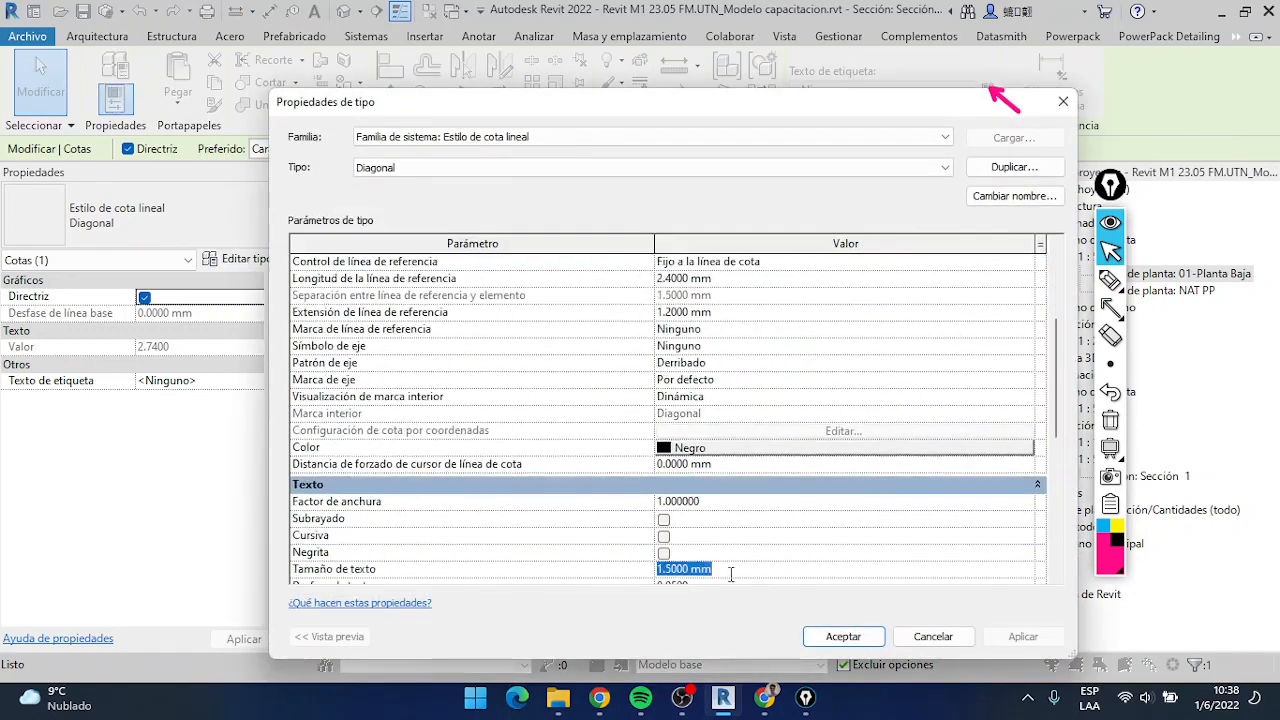
left_click(843, 636)
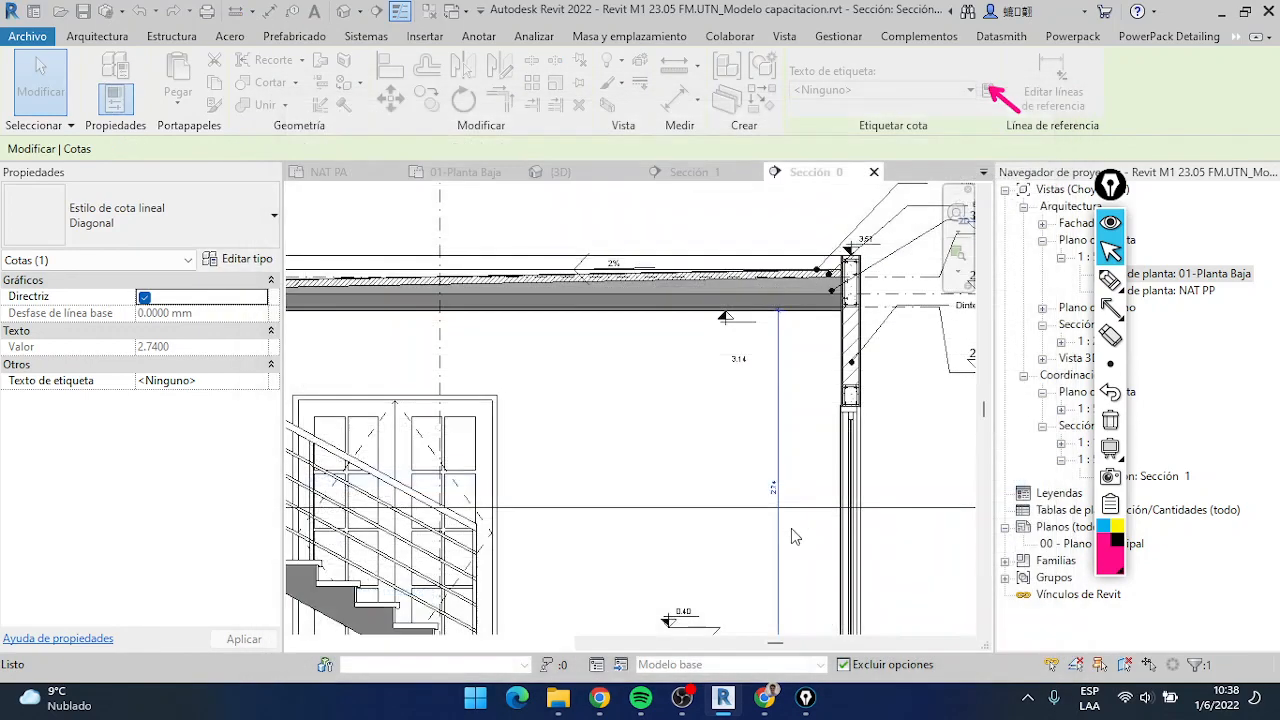
scroll(727, 377, "up", 3)
key("Escape")
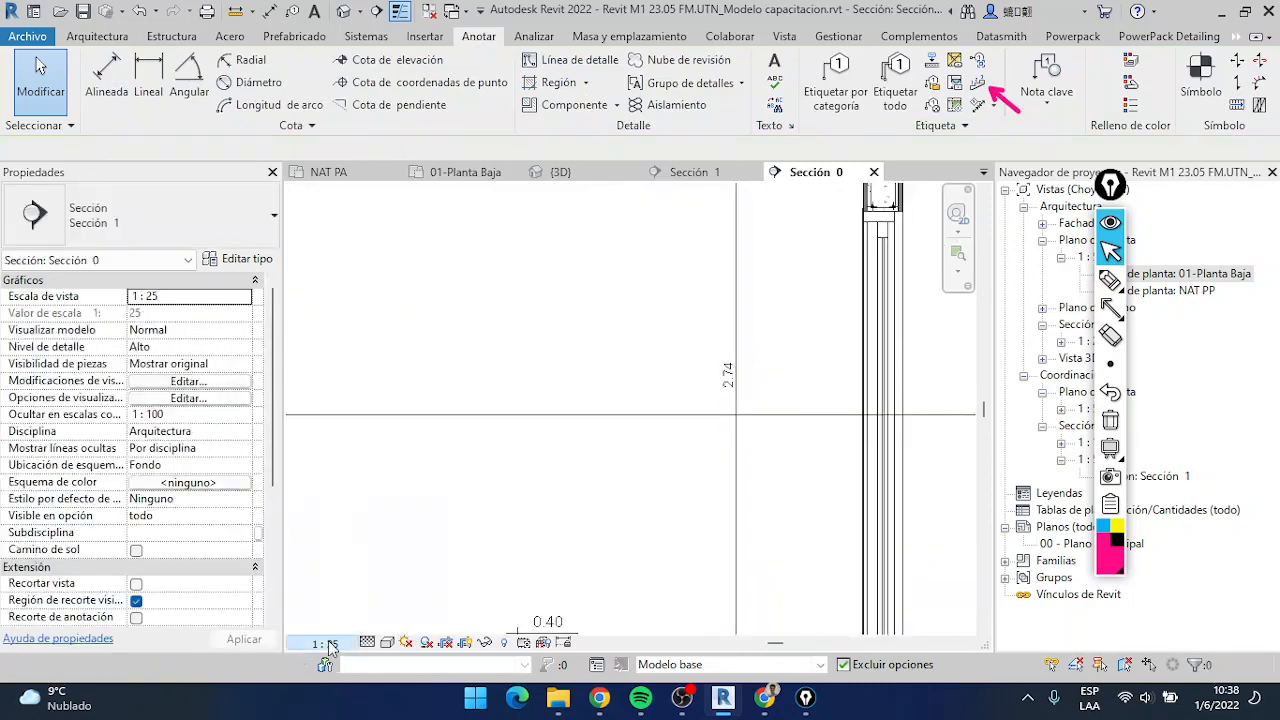
Set the Sección 0 view scale to 1:50 and to 1:100 to compare the height dimension's display
left_click(324, 642)
left_click(363, 500)
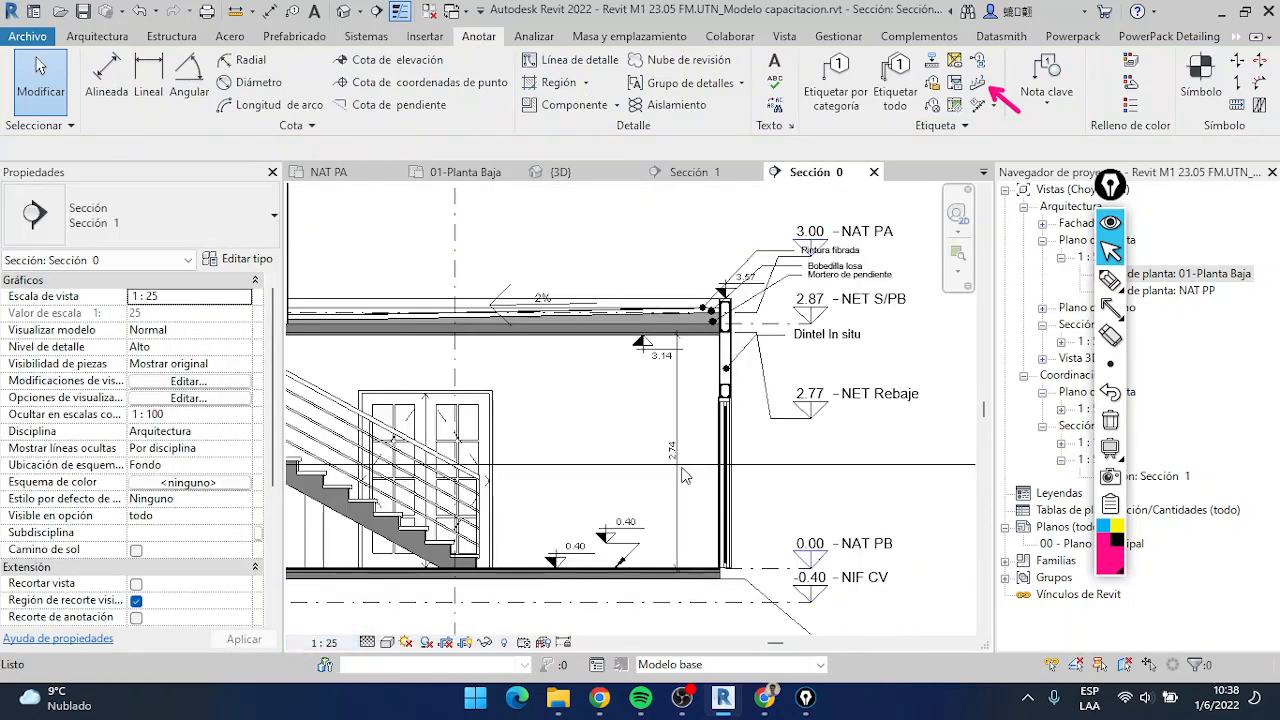
left_click(324, 642)
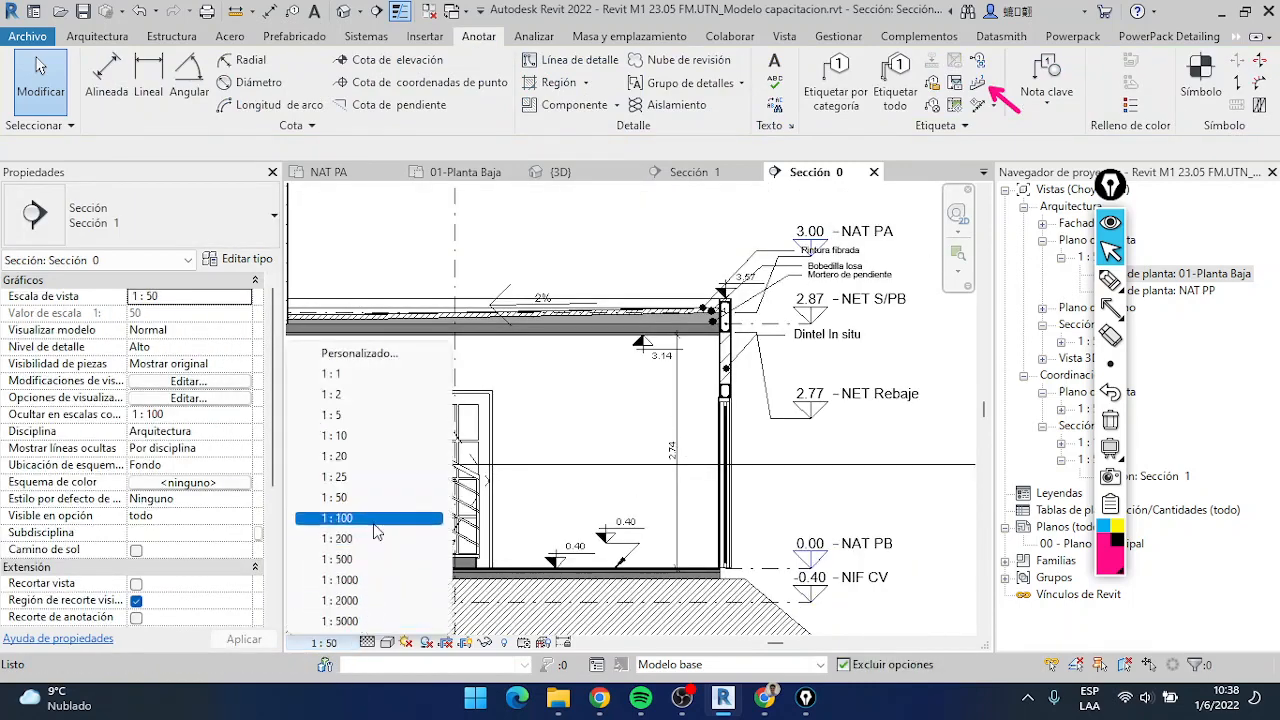
left_click(372, 520)
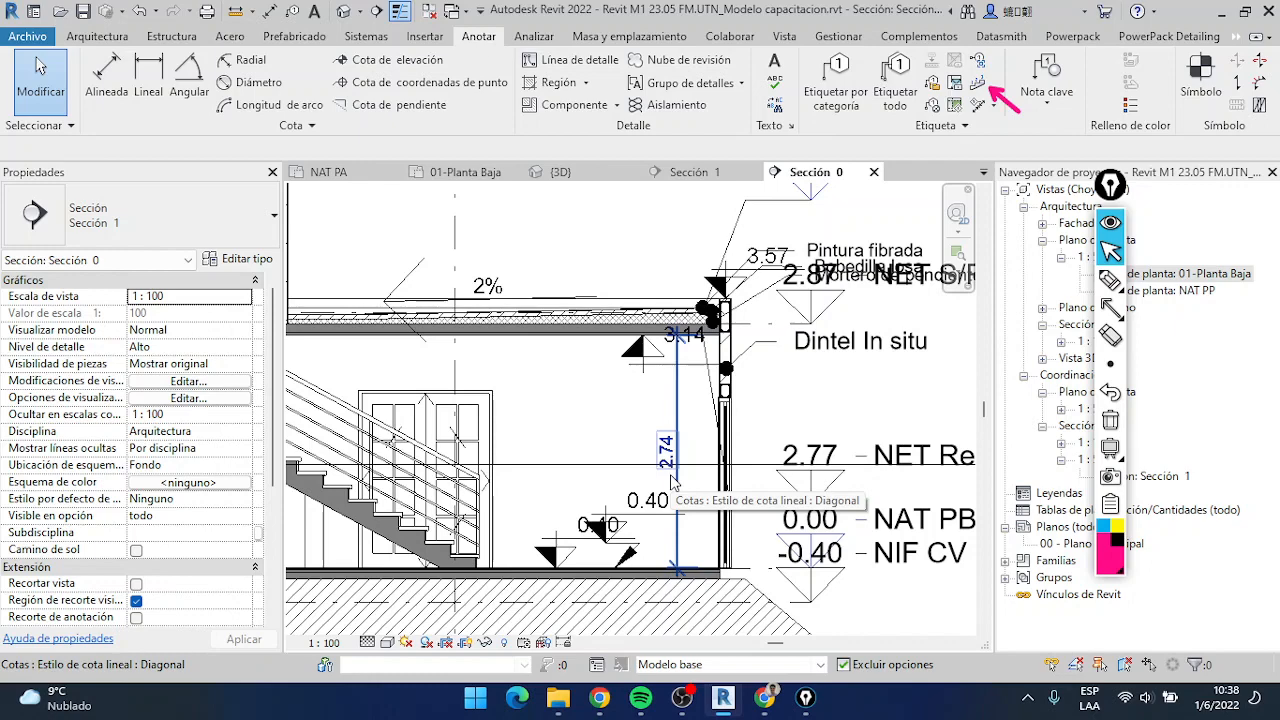
Select the insulation line in the sloping roof and inspect its size against the annotations at 1:100
scroll(672, 483, "down", 4)
scroll(567, 320, "up", 6)
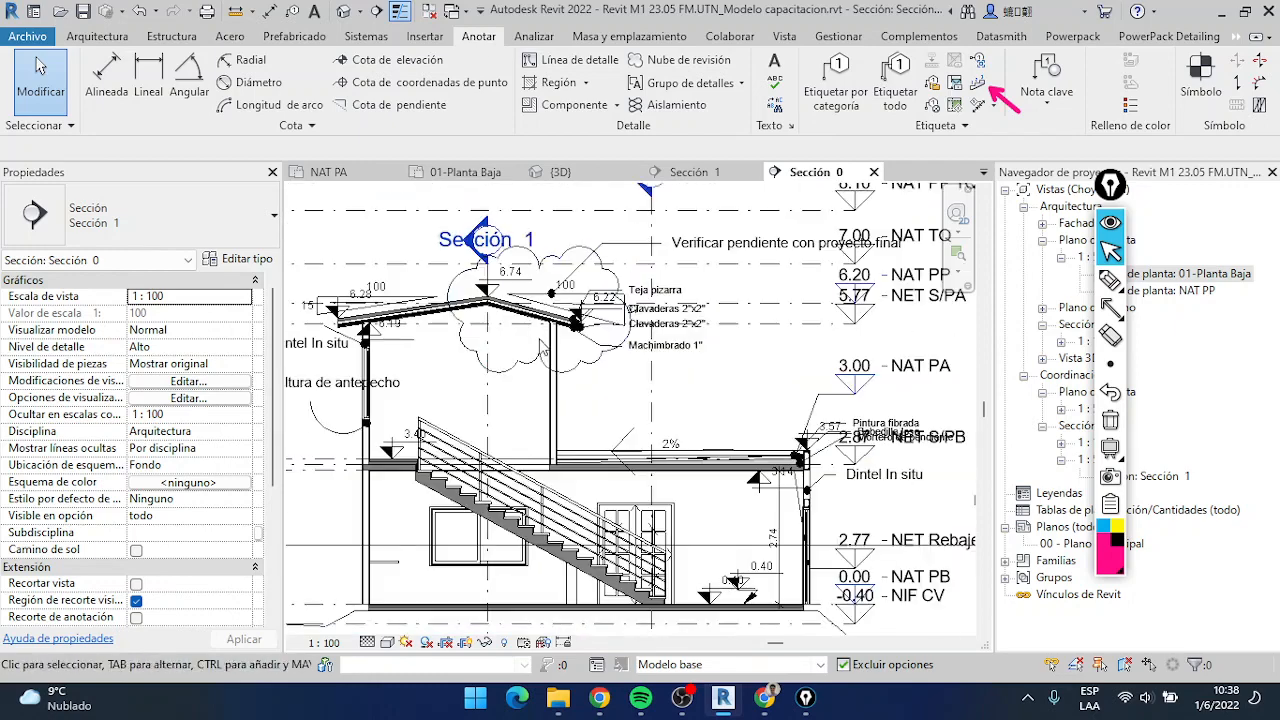
scroll(567, 320, "up", 2)
left_click(575, 306)
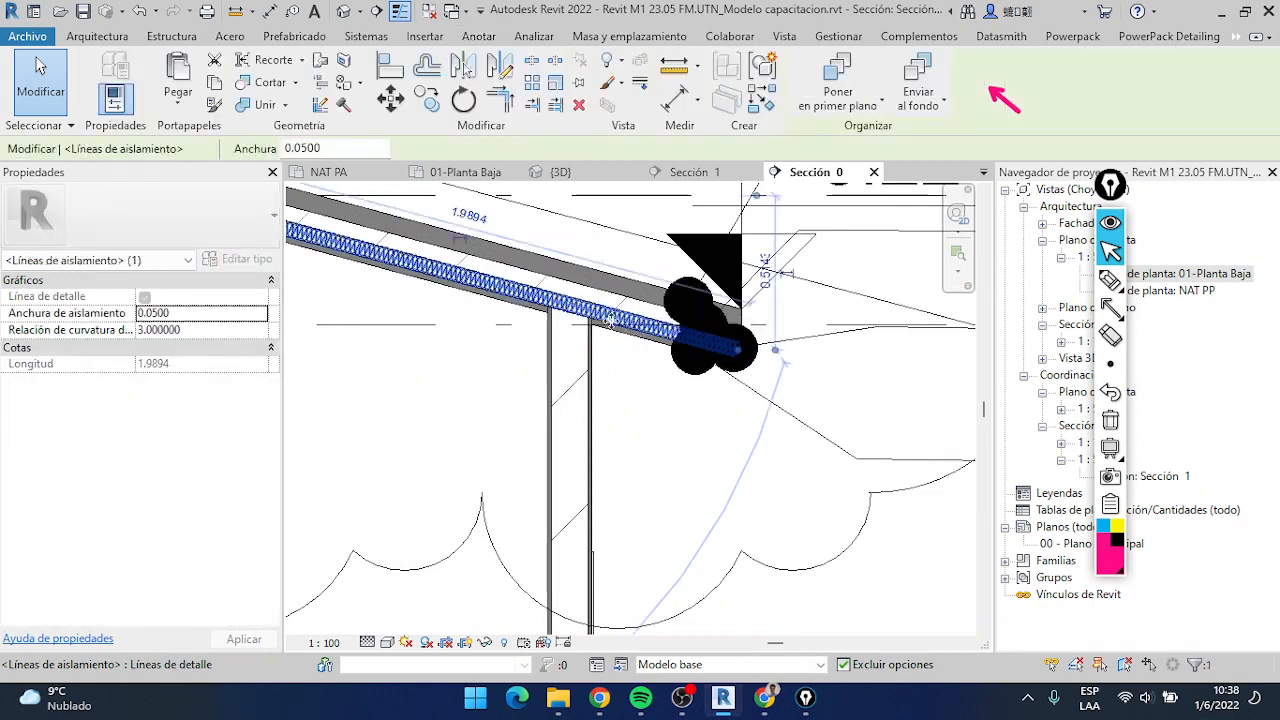
scroll(625, 332, "down", 5)
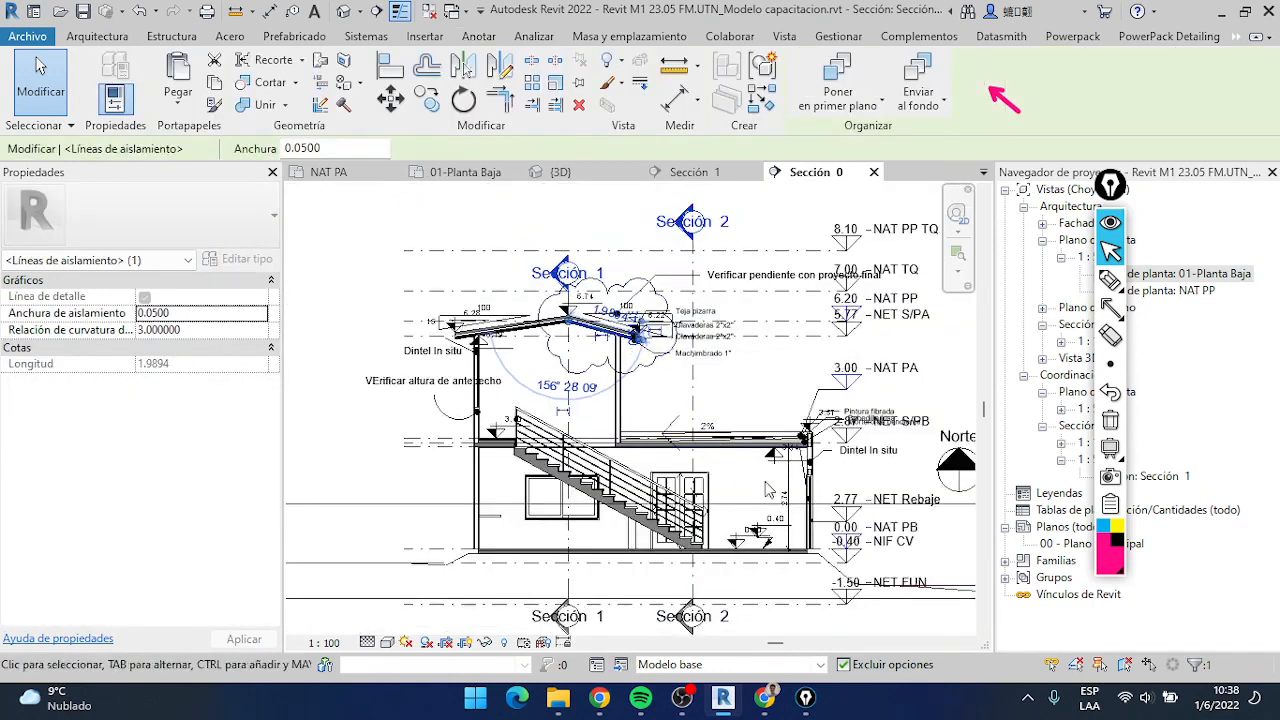
Set the view scale of the 01-Planta Baja floor plan to 1:100
left_click(468, 172)
left_click(323, 642)
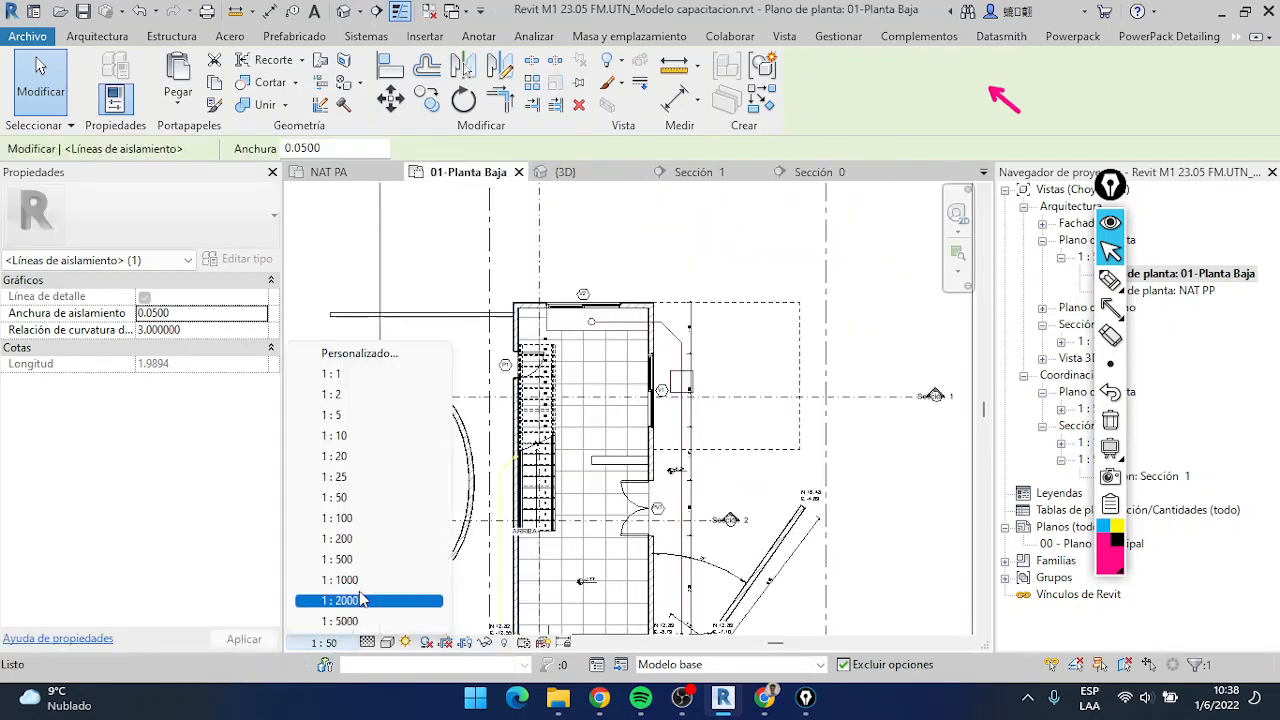
left_click(363, 518)
key("Escape")
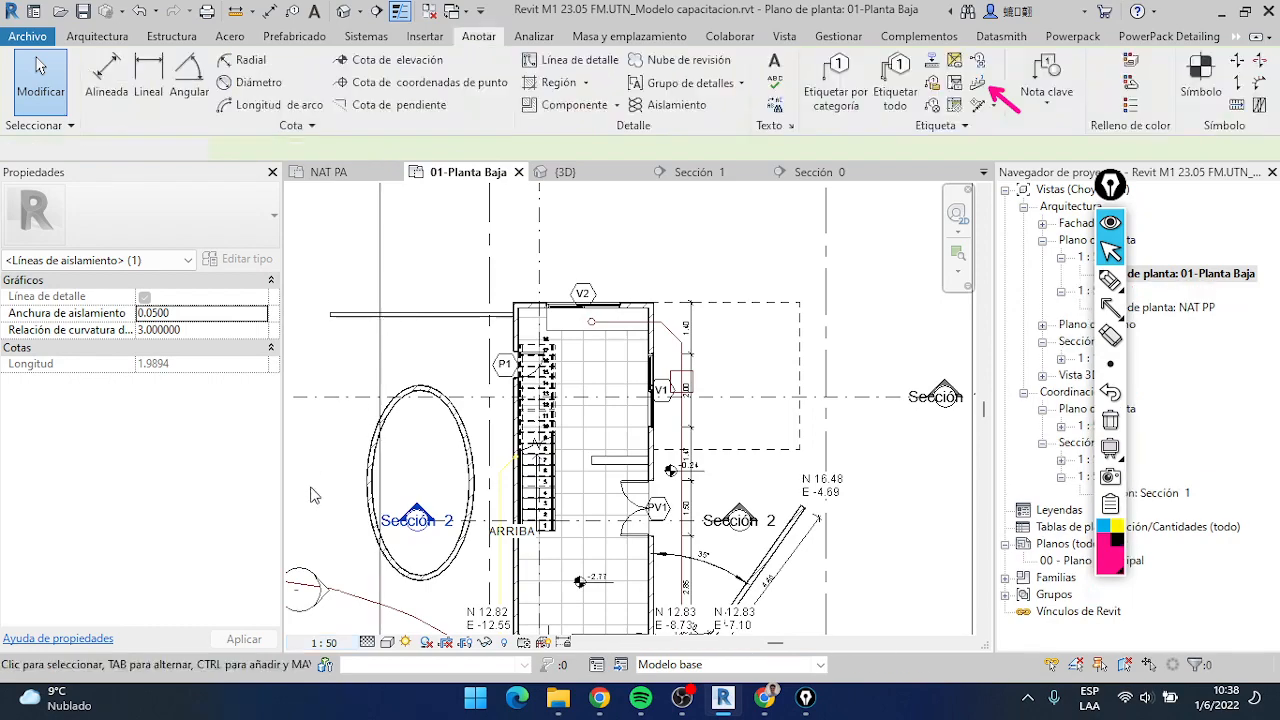
left_click(323, 642)
left_click(363, 518)
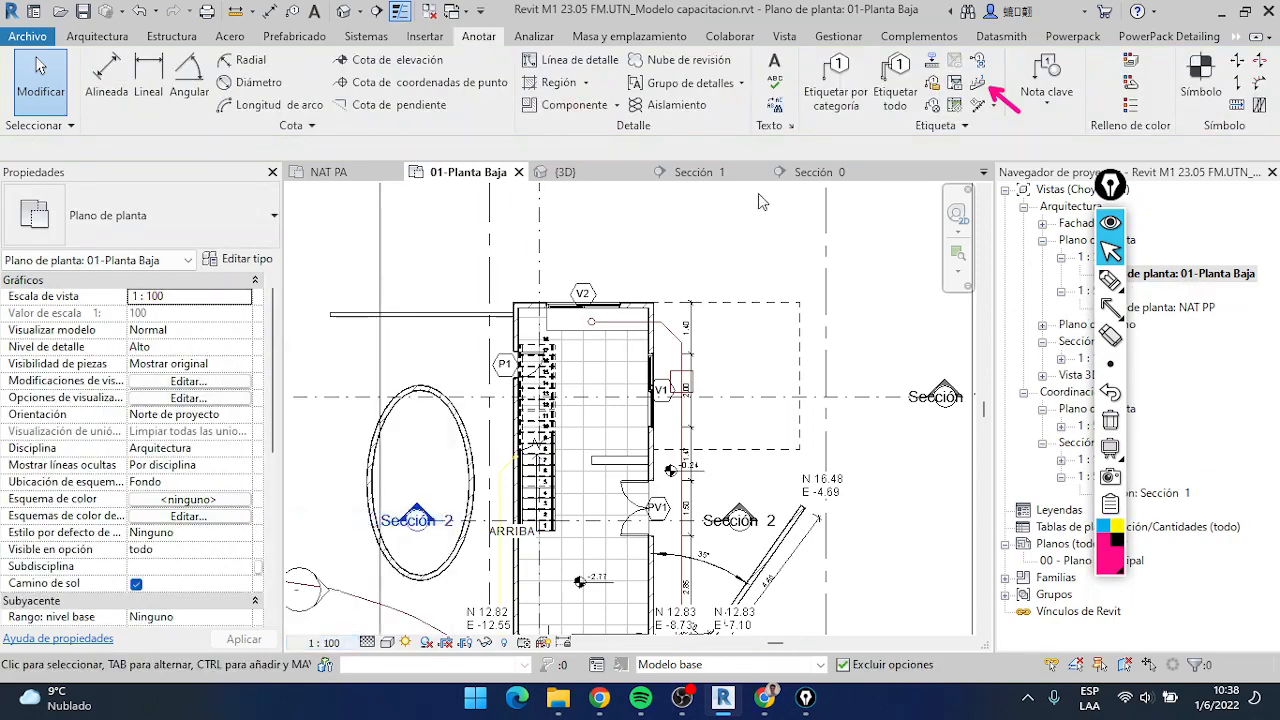
Return to Sección 0 and set its view scale to 1:50
left_click(806, 172)
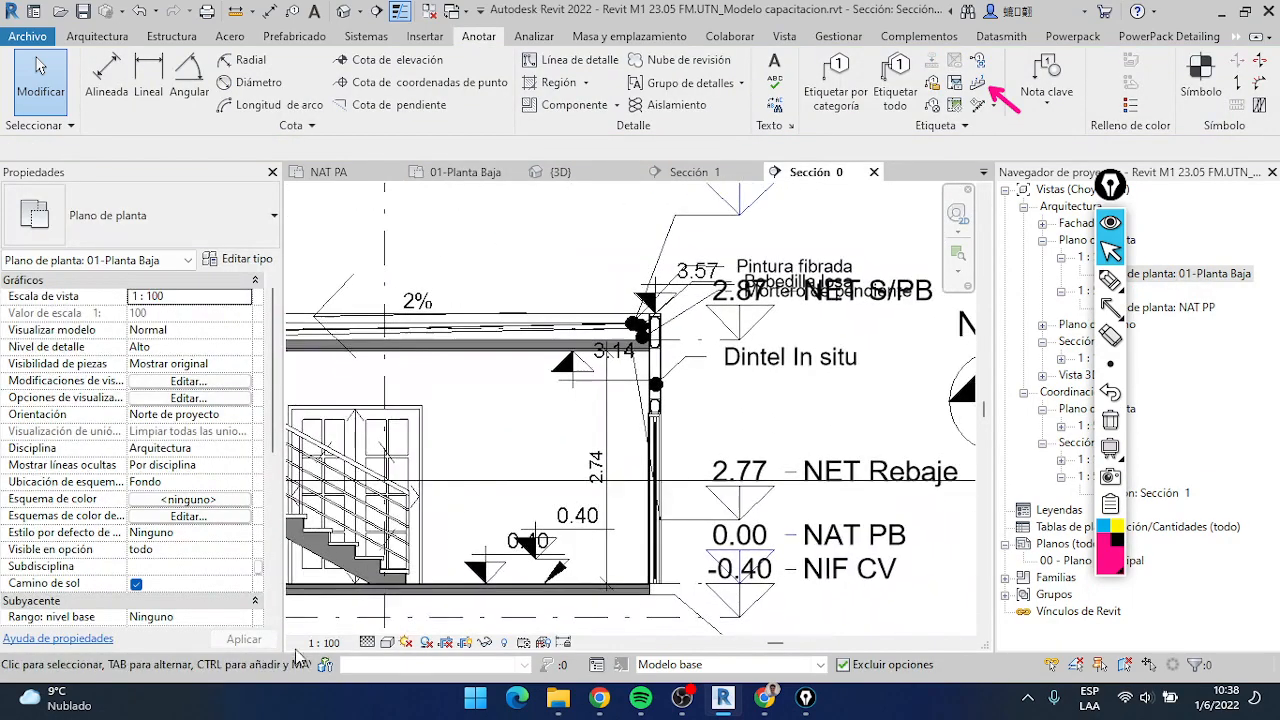
left_click(323, 642)
left_click(363, 500)
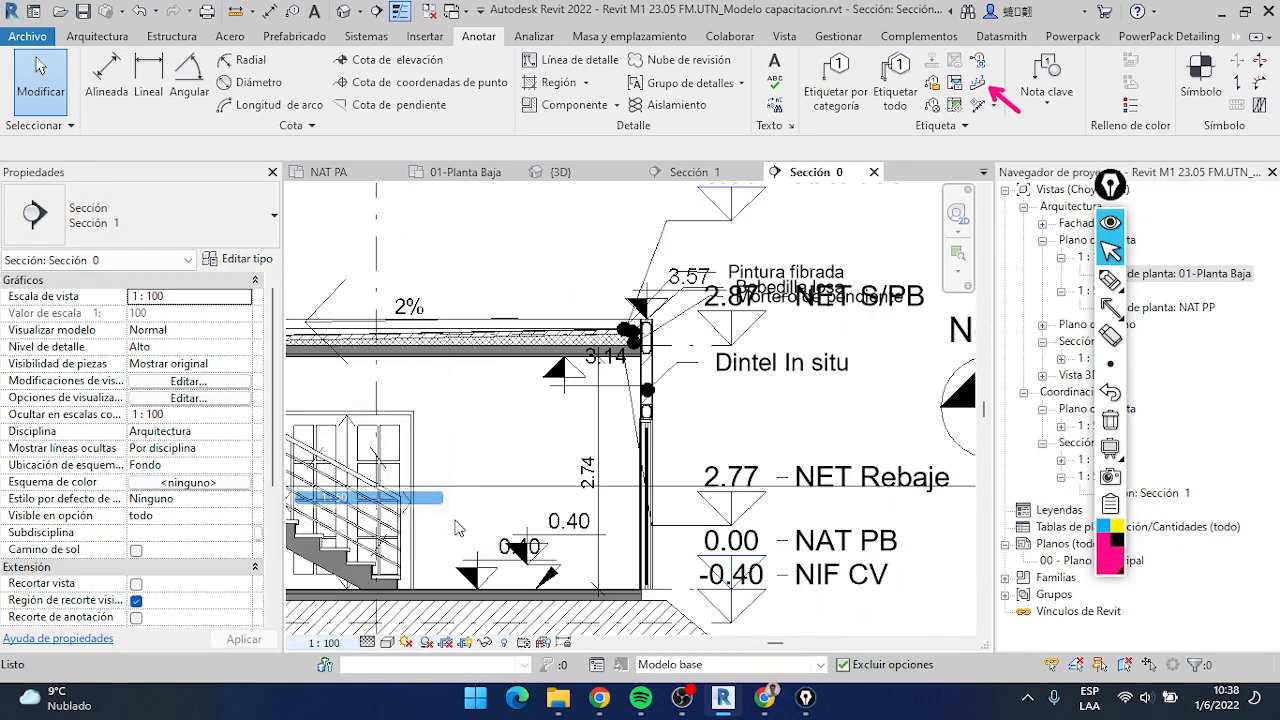
scroll(598, 494, "down", 3)
middle_click_drag(571, 480, 740, 503)
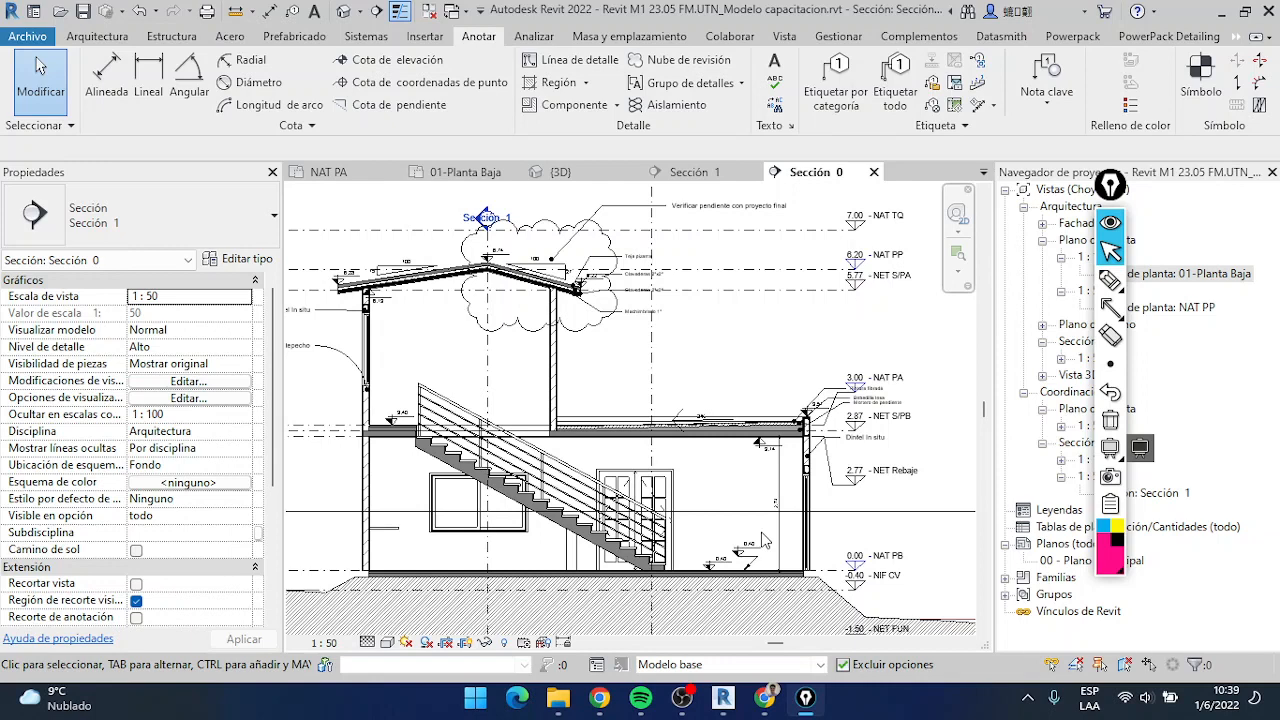
Start placing an annotation symbol with the Planilla para puertas type and preview it in the empty area beside the section
left_click(1201, 75)
left_click(112, 240)
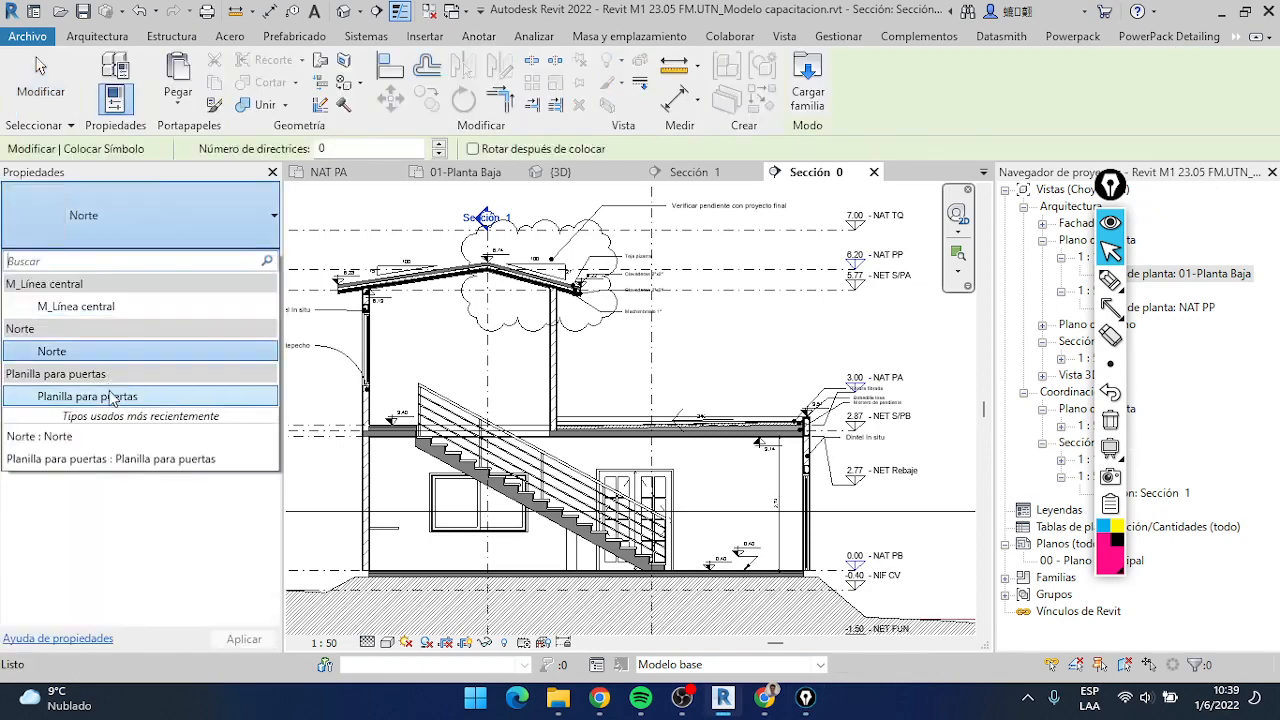
left_click(80, 397)
scroll(603, 438, "up", 5)
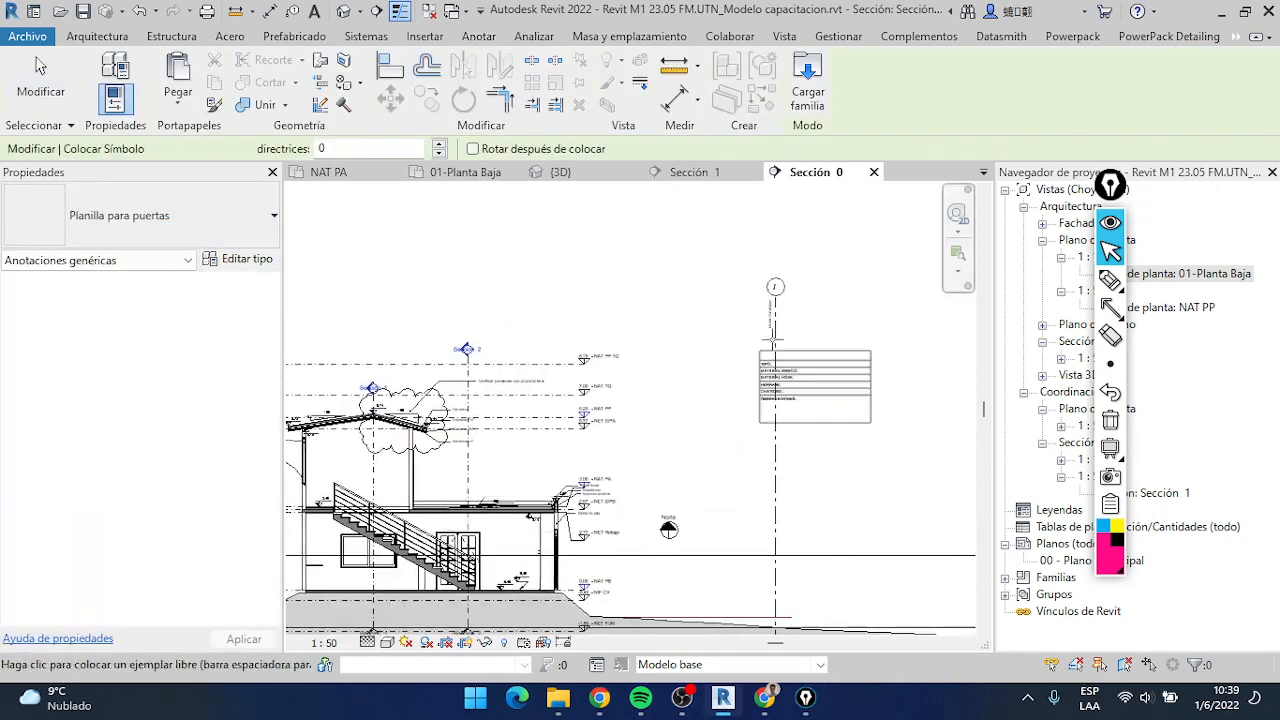
scroll(660, 235, "down", 4)
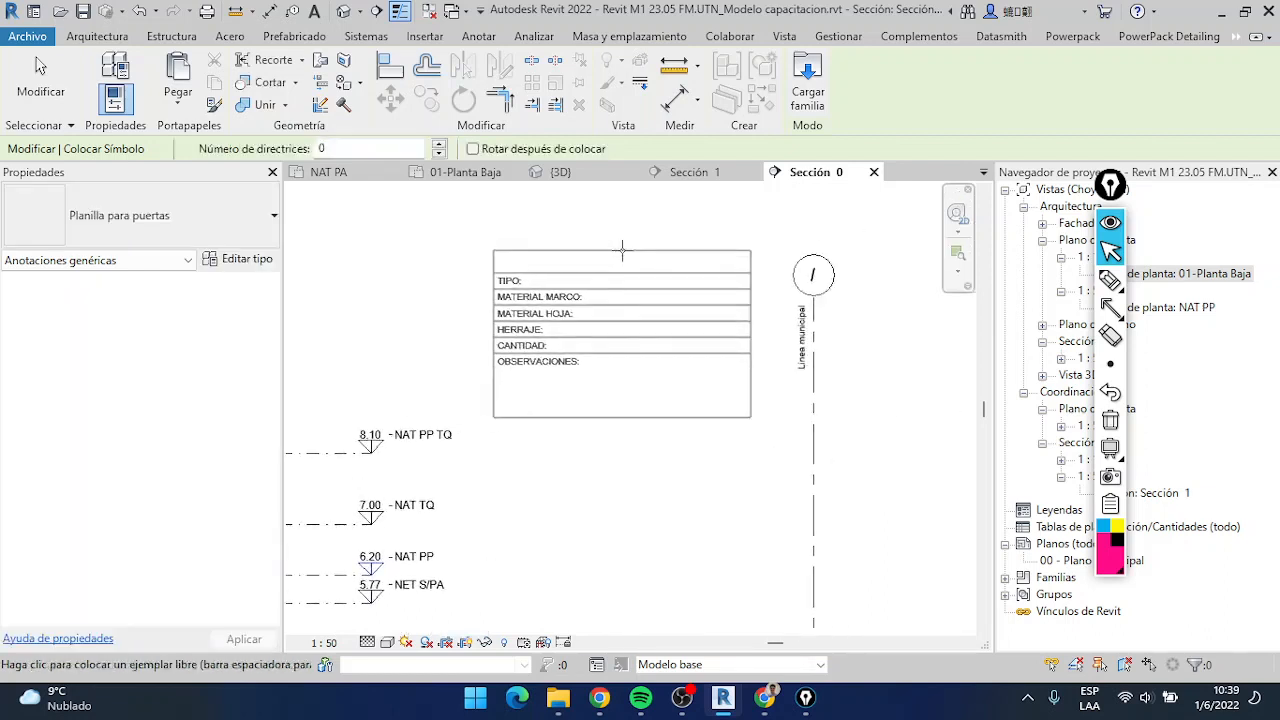
Preview the Norte and M_Línea central symbol types in the section without placing them
left_click(254, 234)
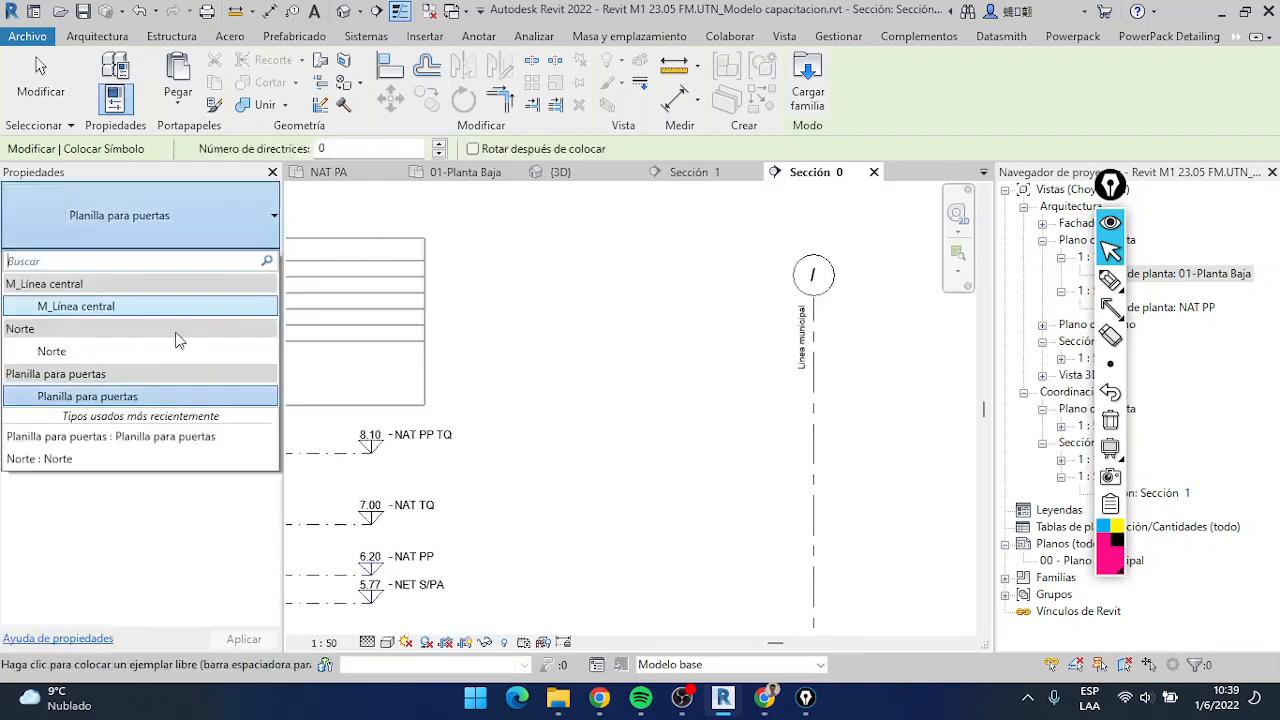
left_click(98, 350)
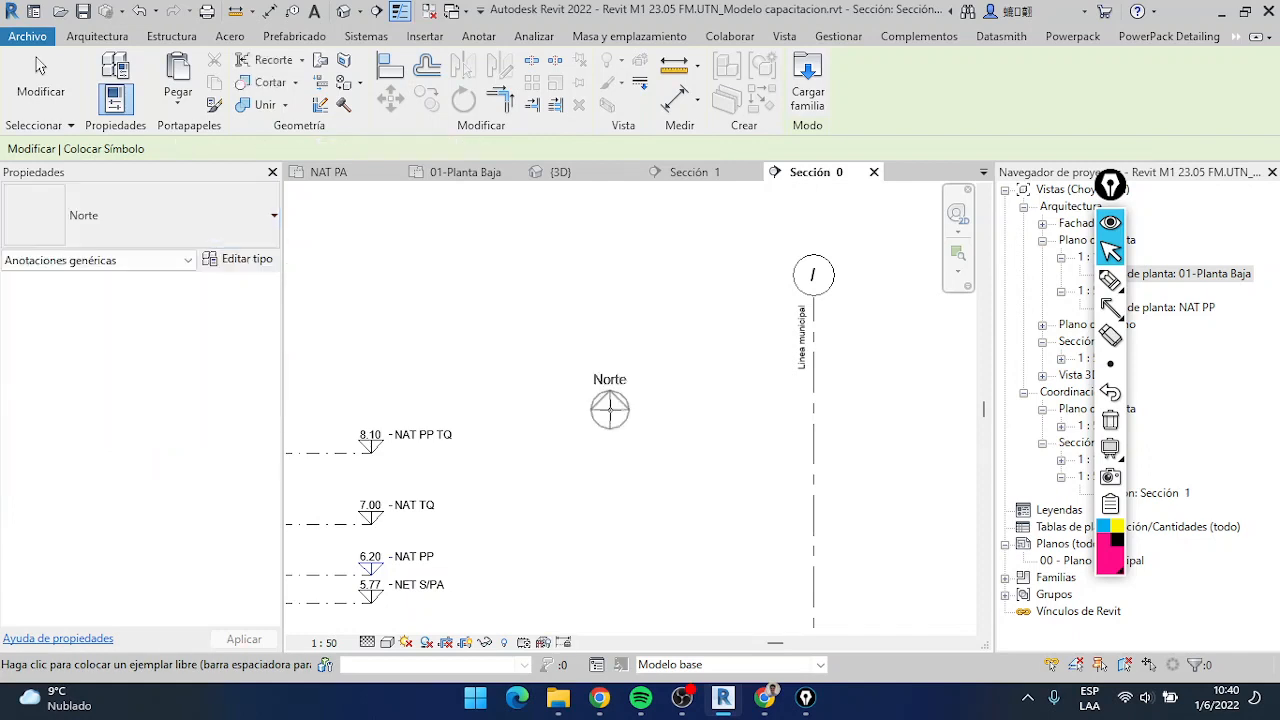
left_click(153, 214)
left_click(110, 306)
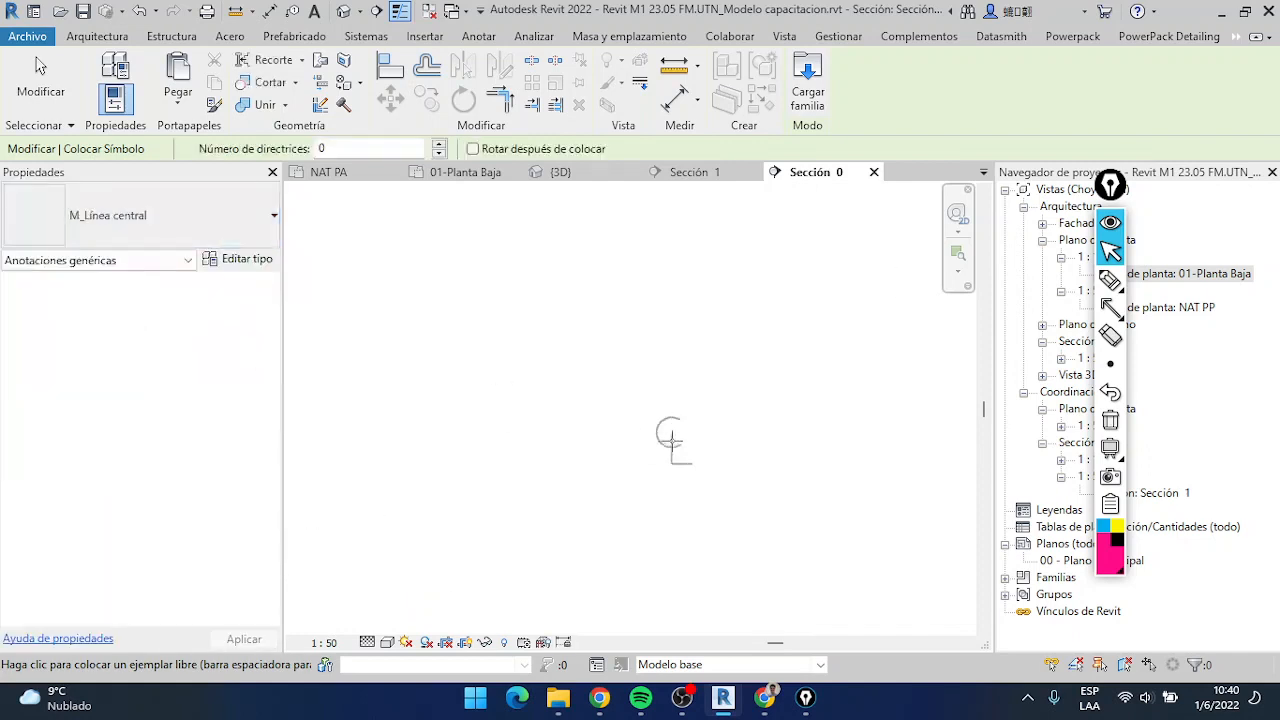
left_click(205, 235)
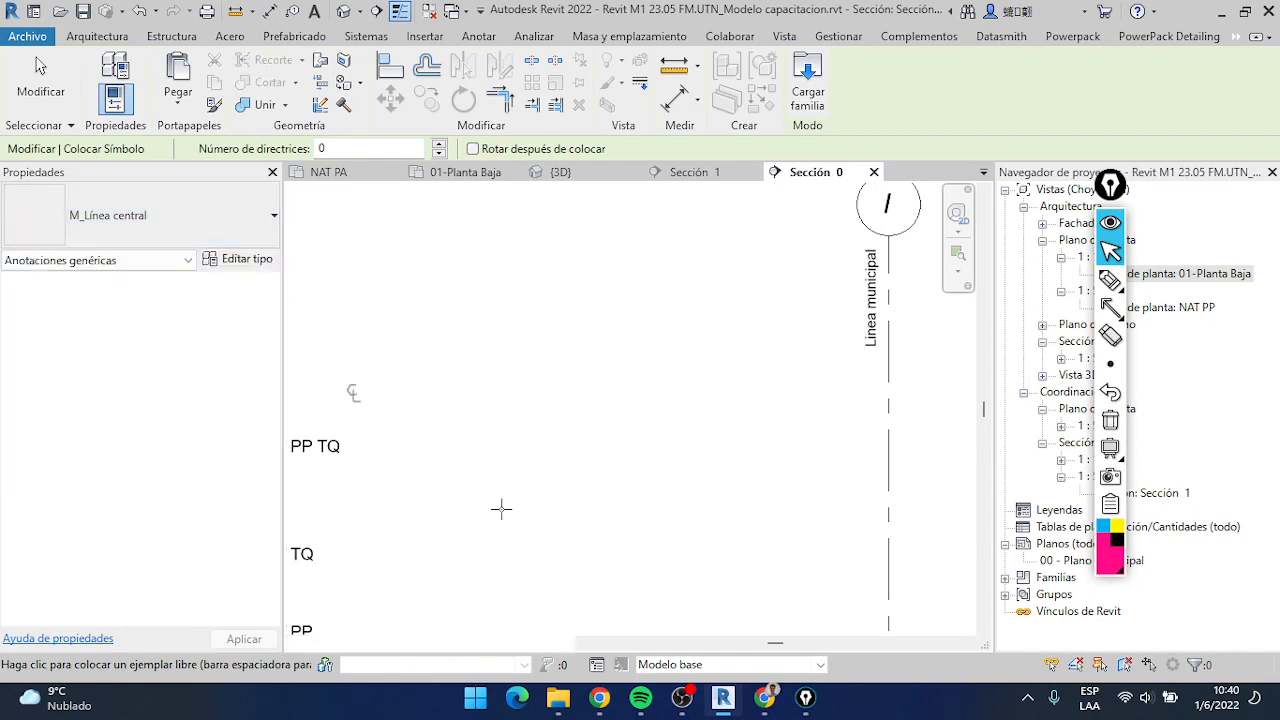
scroll(515, 540, "down", 5)
scroll(597, 463, "up", 4)
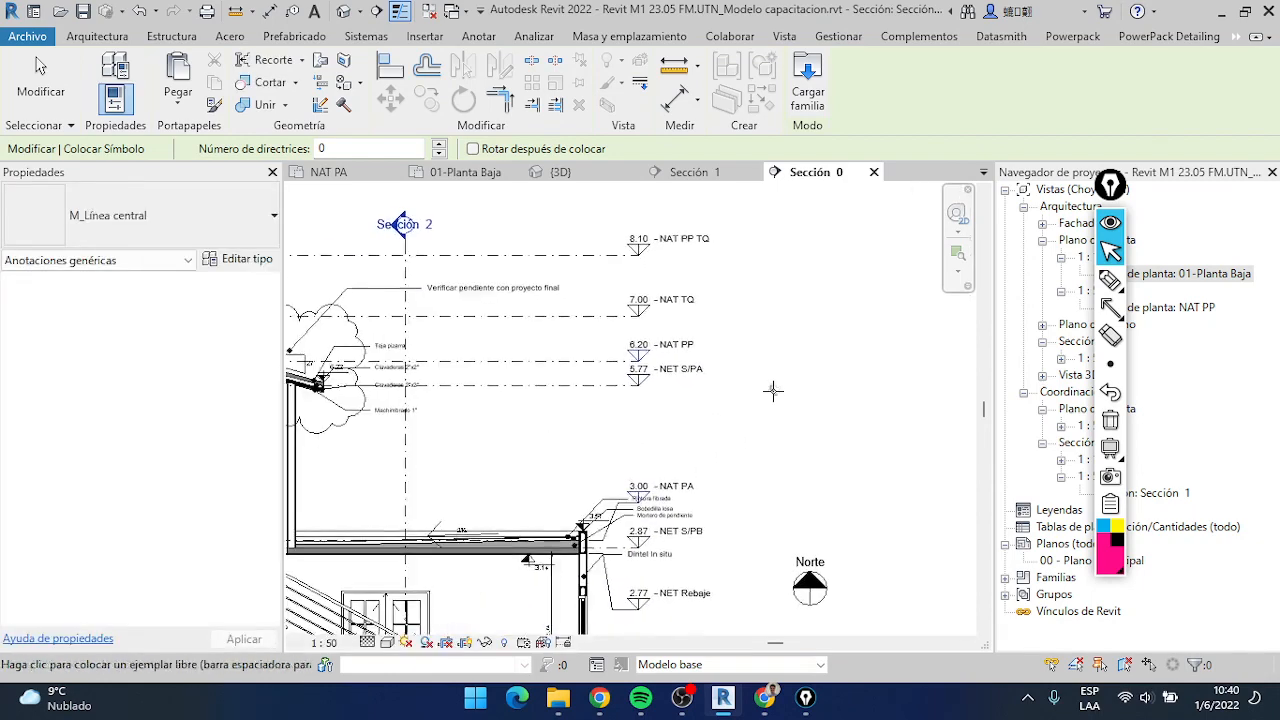
scroll(773, 390, "down", 3)
Switch the symbol type back to Norte and preview it near the existing north symbol in the section
left_click(110, 220)
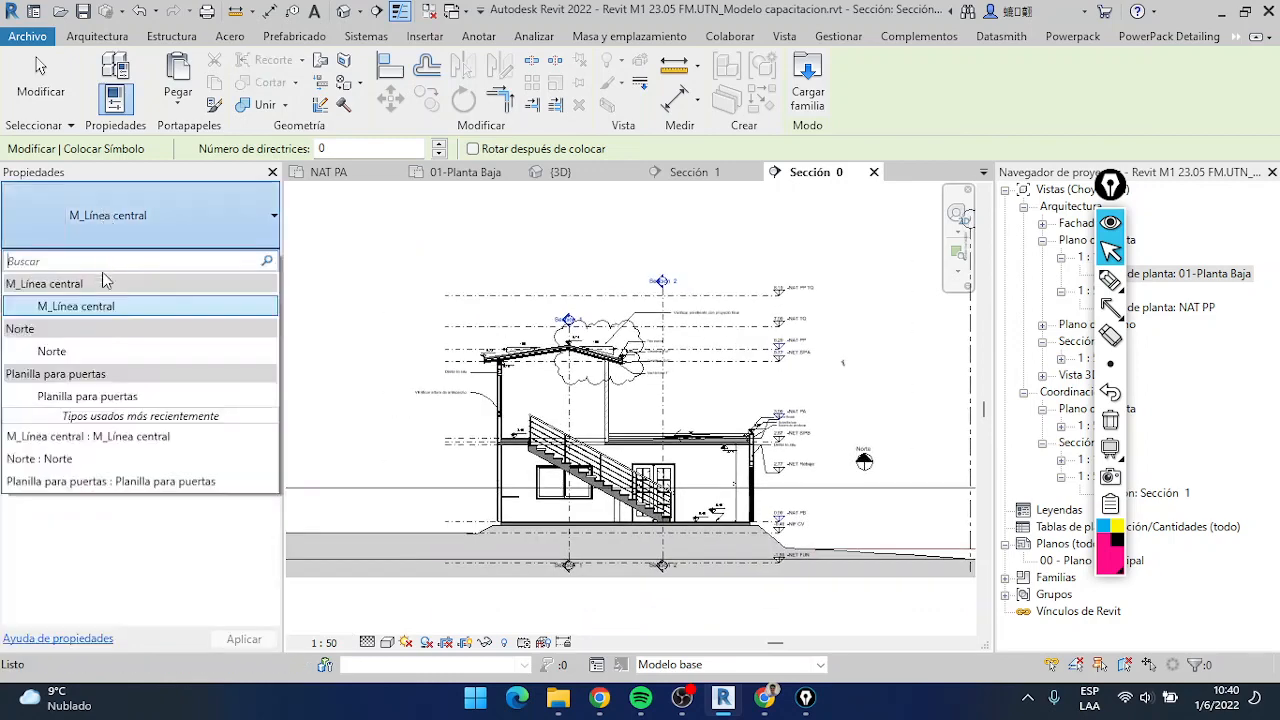
left_click(85, 354)
scroll(847, 413, "up", 3)
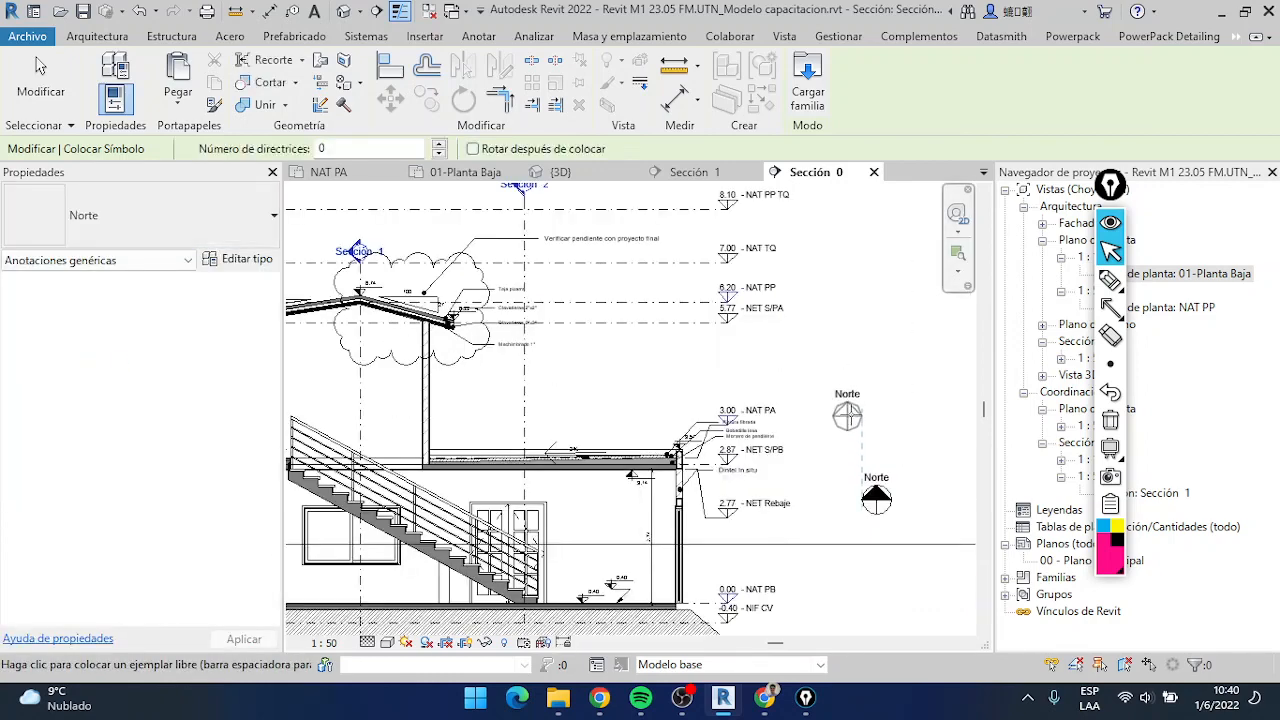
middle_click_drag(834, 397, 875, 356)
middle_click_drag(771, 362, 766, 346)
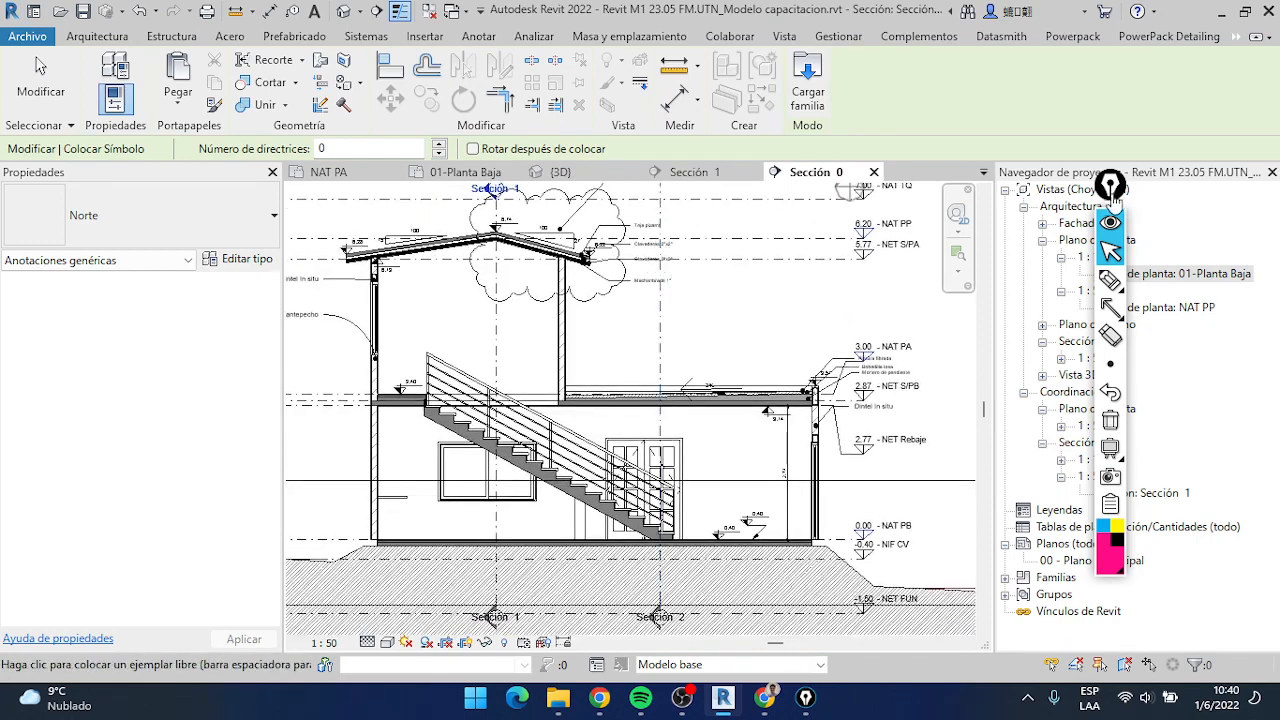
Open the NAT PP floor plan and inspect the Cubierta madera roof by selecting and deselecting it
left_click_drag(1108, 194, 1009, 200)
double_click(1164, 309)
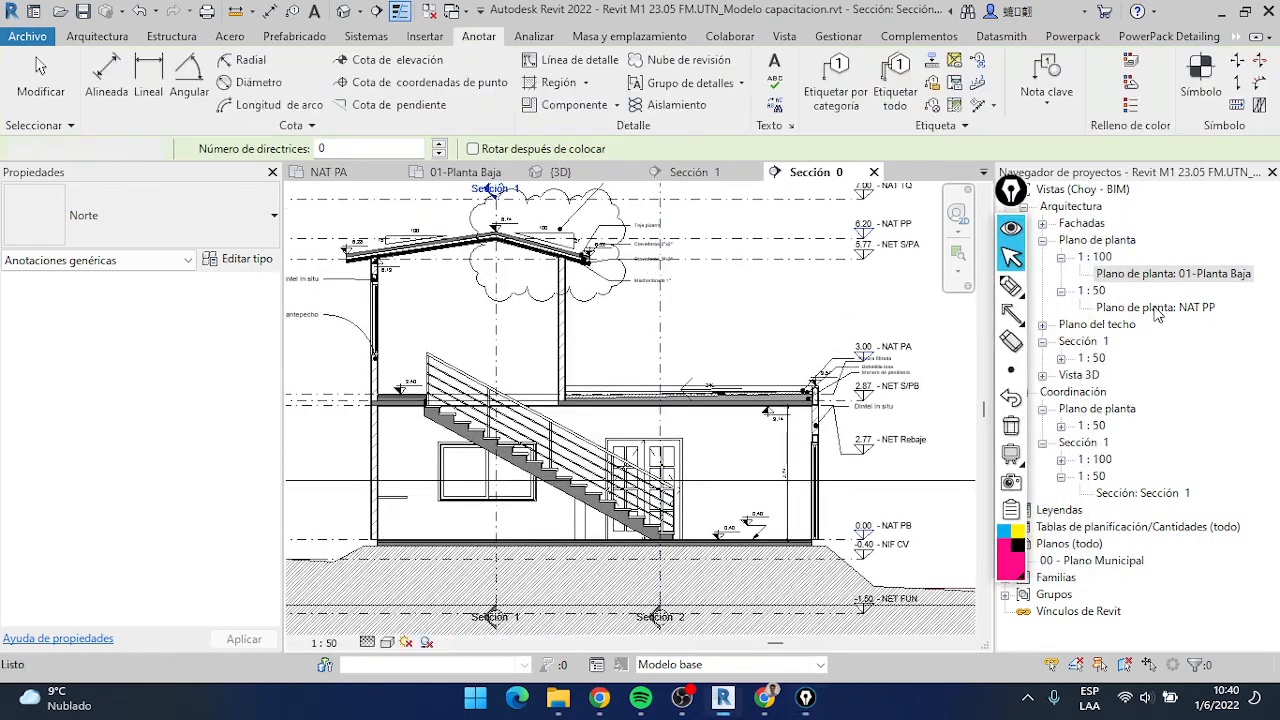
scroll(660, 392, "up", 5)
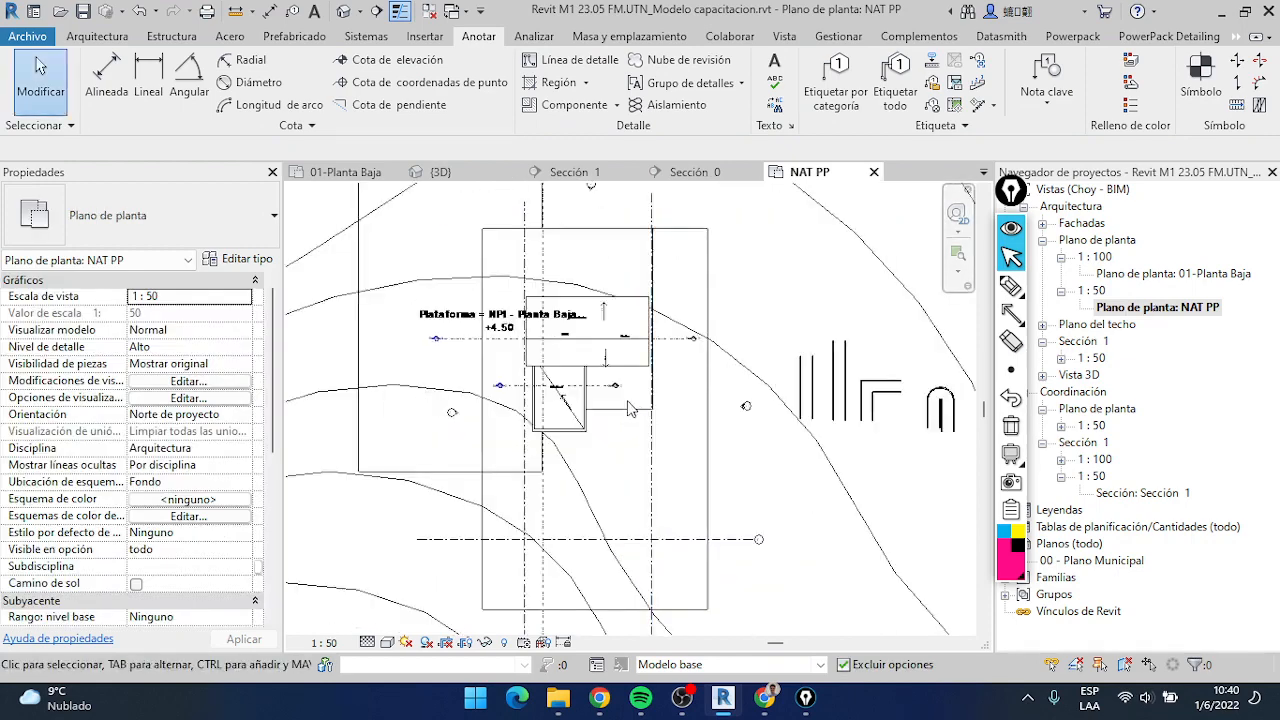
scroll(668, 454, "up", 3)
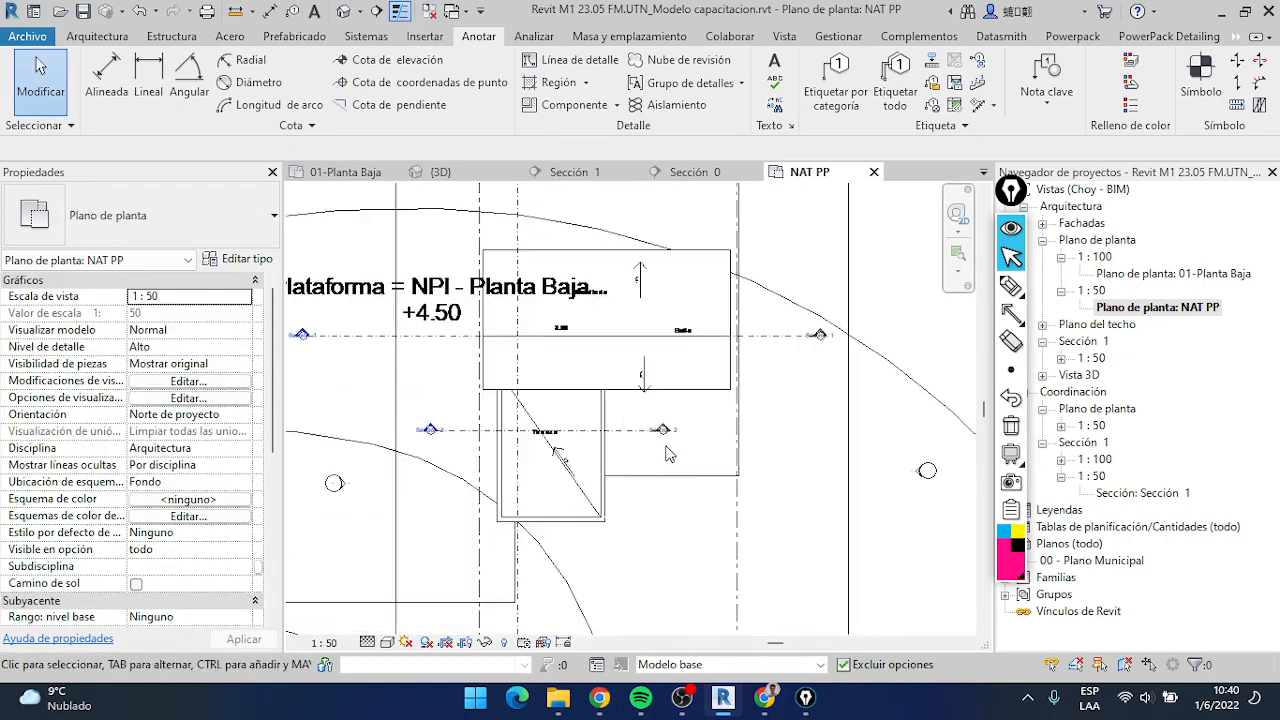
left_click(674, 381)
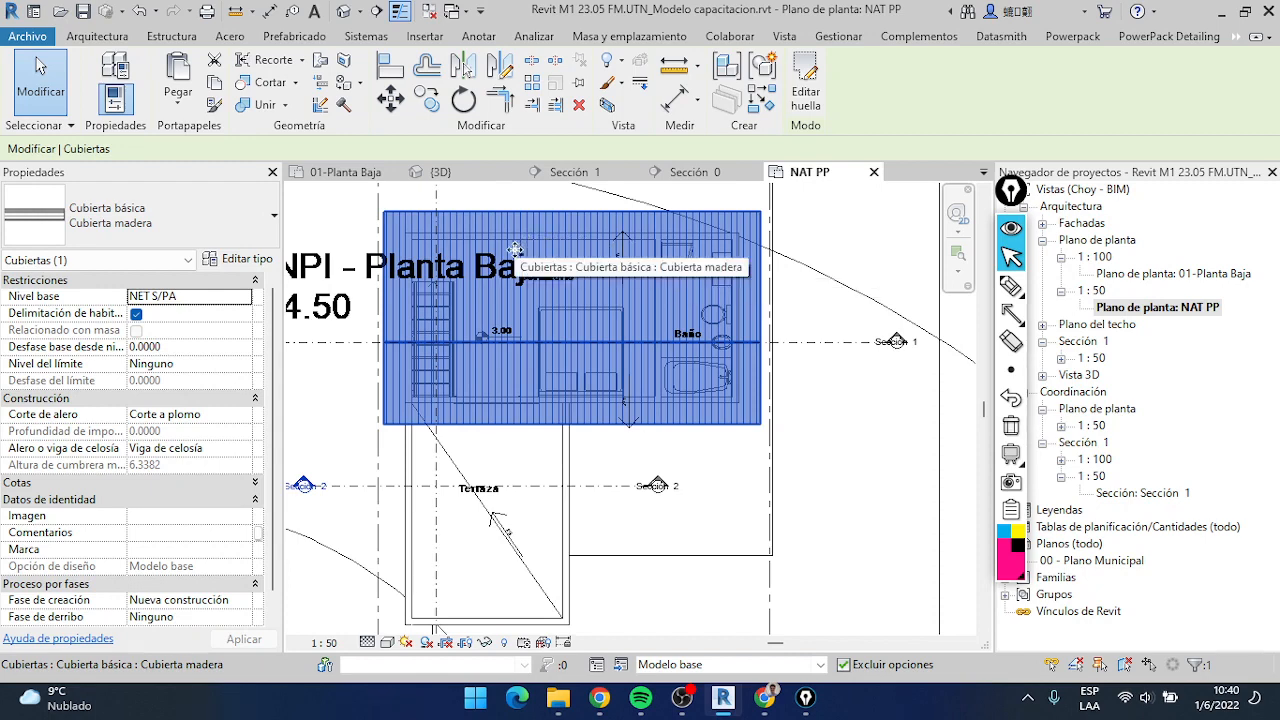
left_click(784, 37)
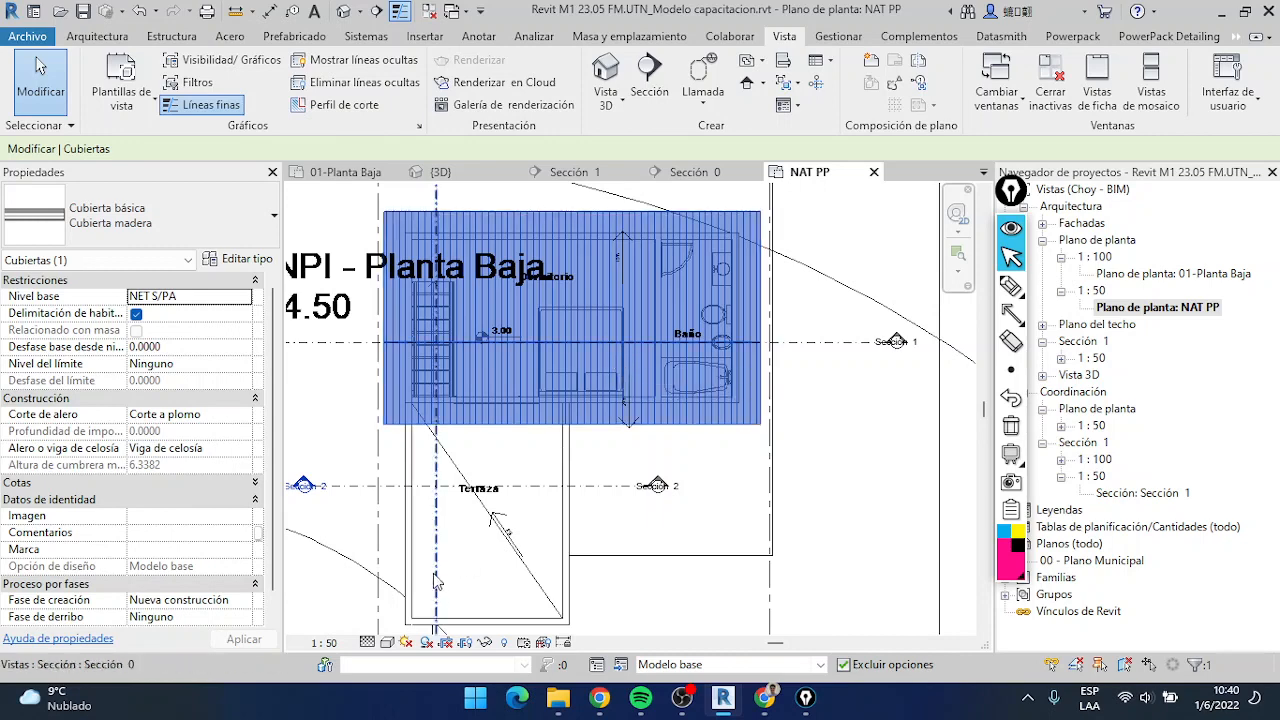
left_click(332, 409)
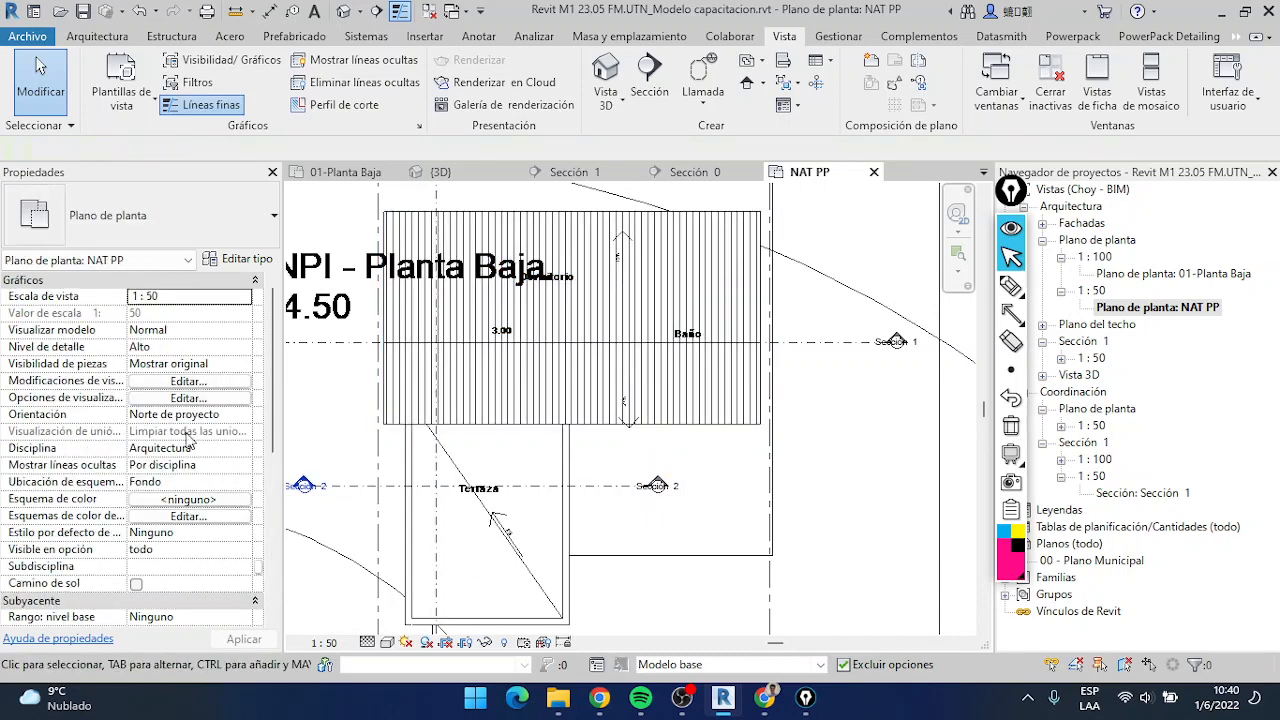
Set the bottom of the NAT PP plan's view range to the lower level (NAT PA), with the view depth also at NAT PA
scroll(195, 460, "down", 5)
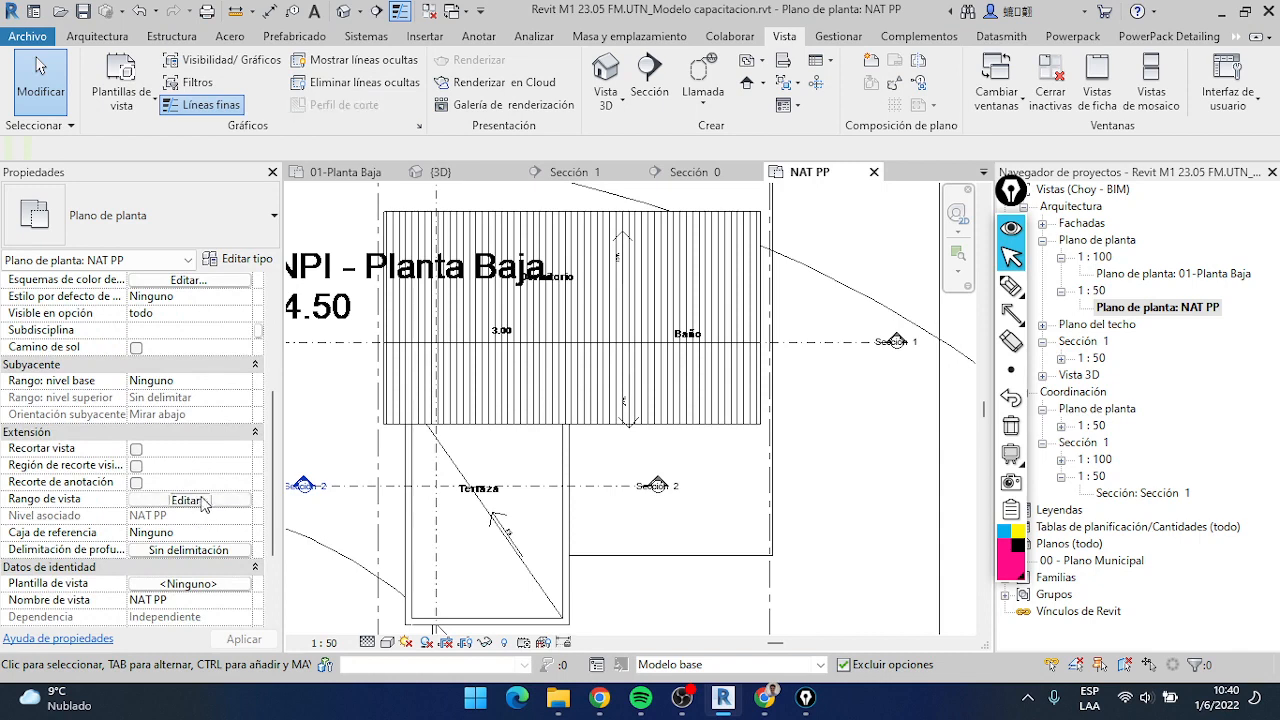
left_click(188, 499)
left_click_drag(967, 205, 808, 108)
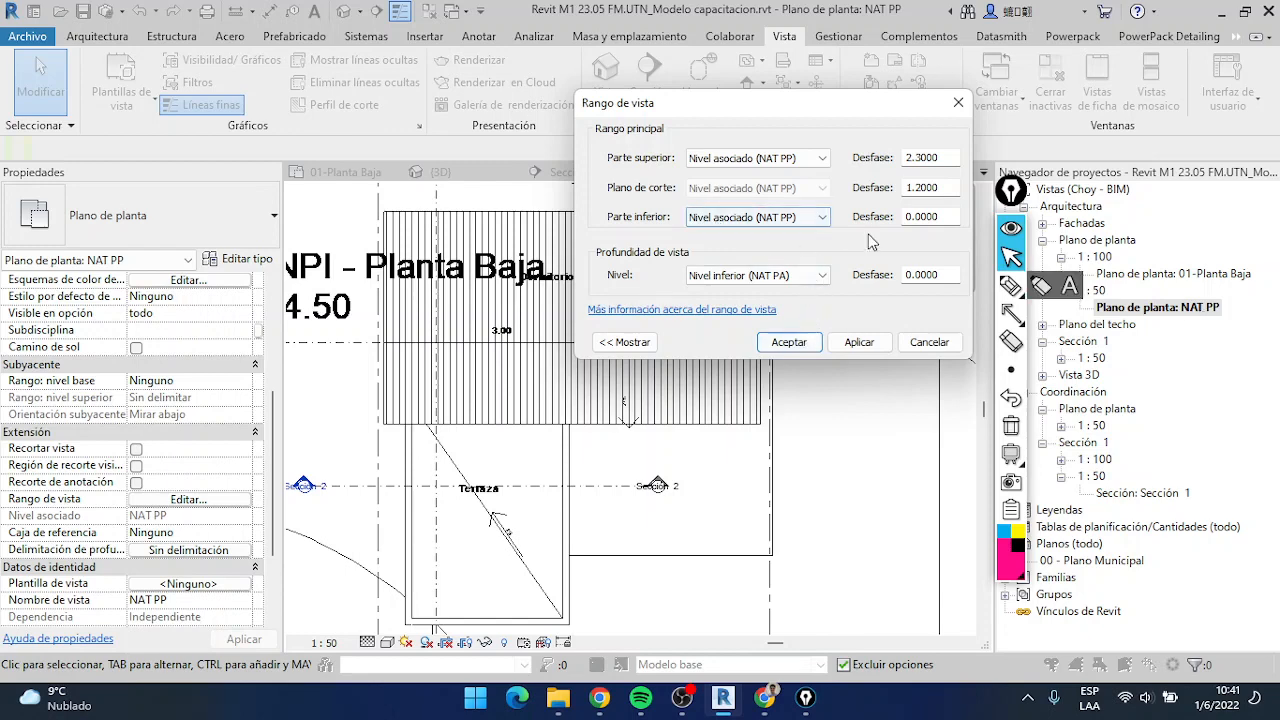
left_click(812, 275)
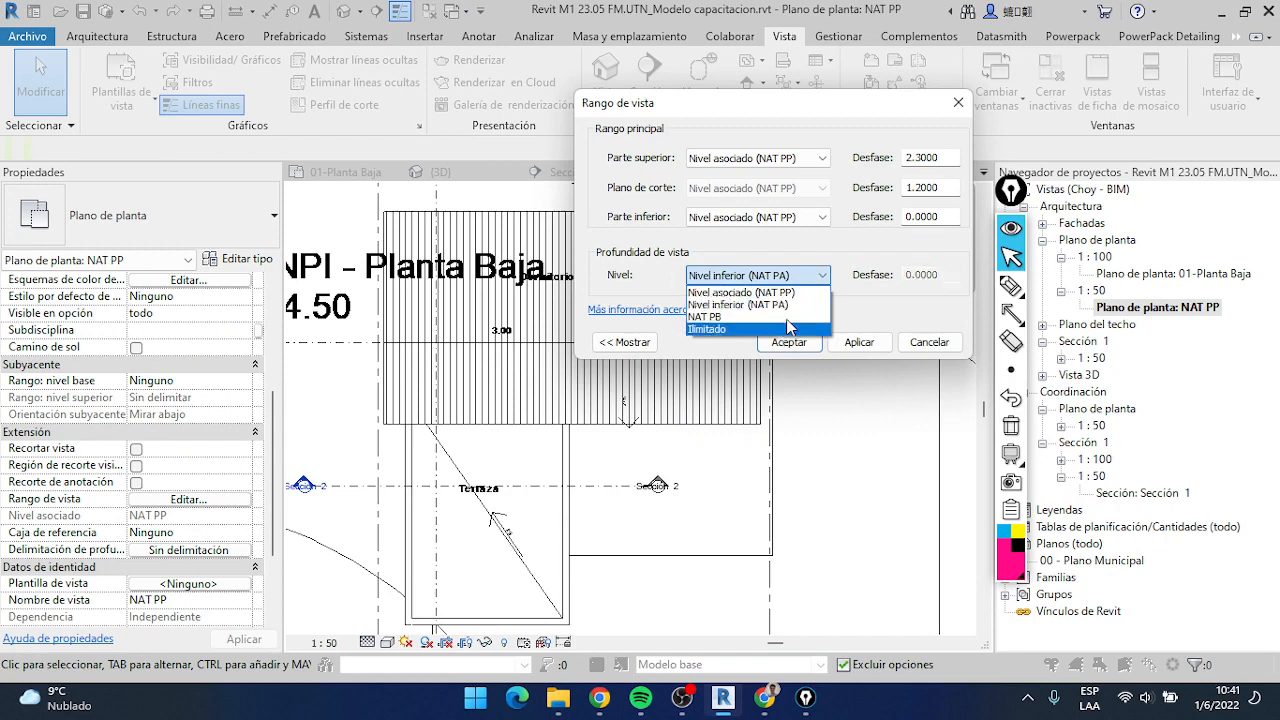
left_click(782, 305)
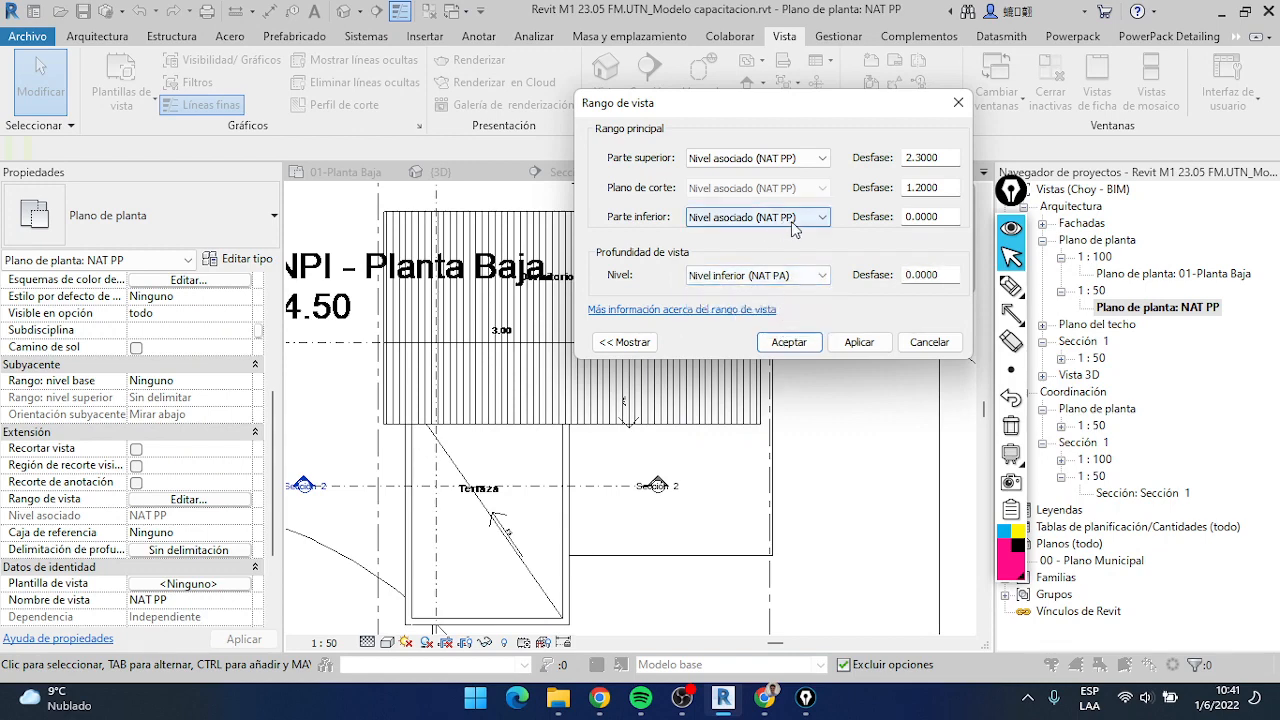
left_click(794, 218)
left_click(800, 244)
left_click(785, 342)
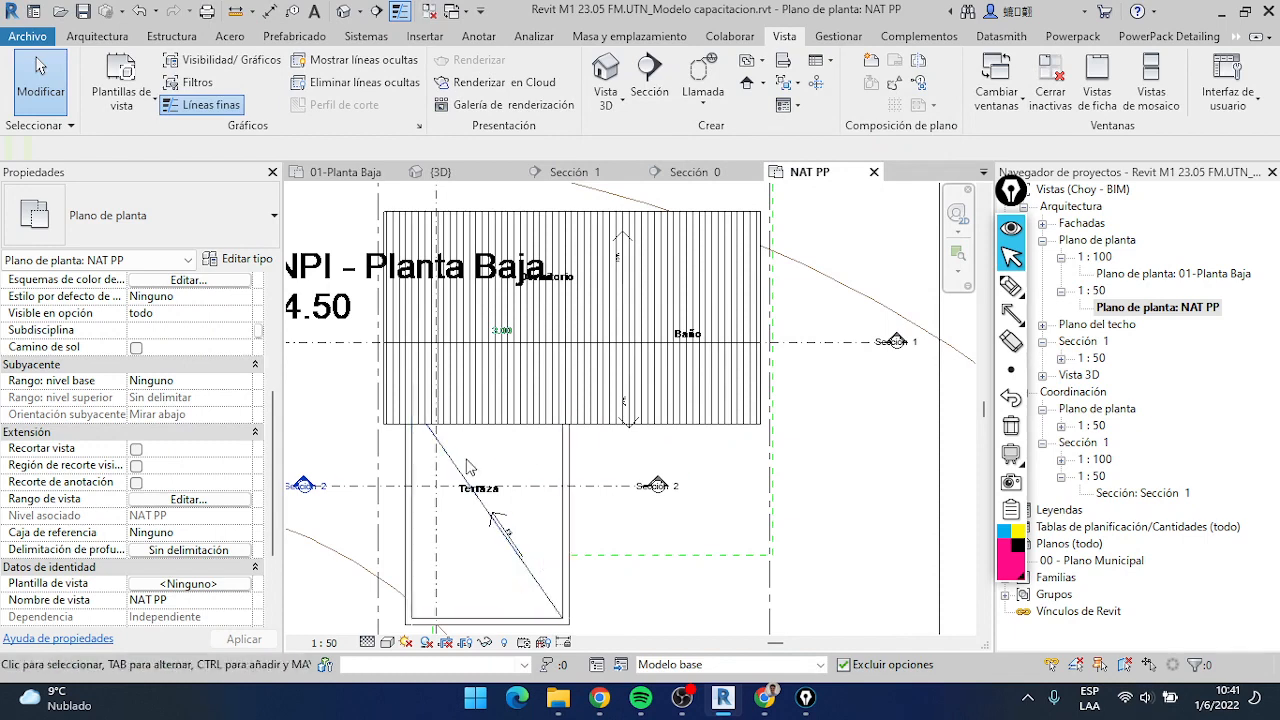
left_click(532, 474)
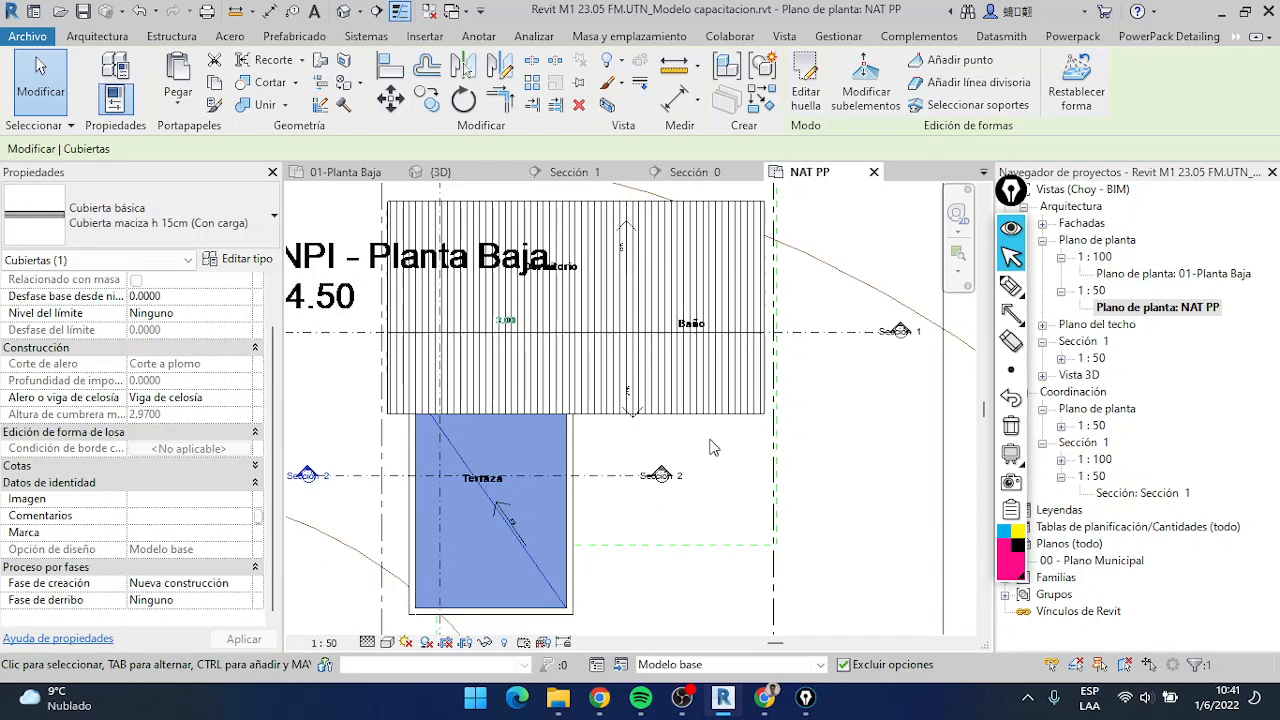
key("v")
key("g")
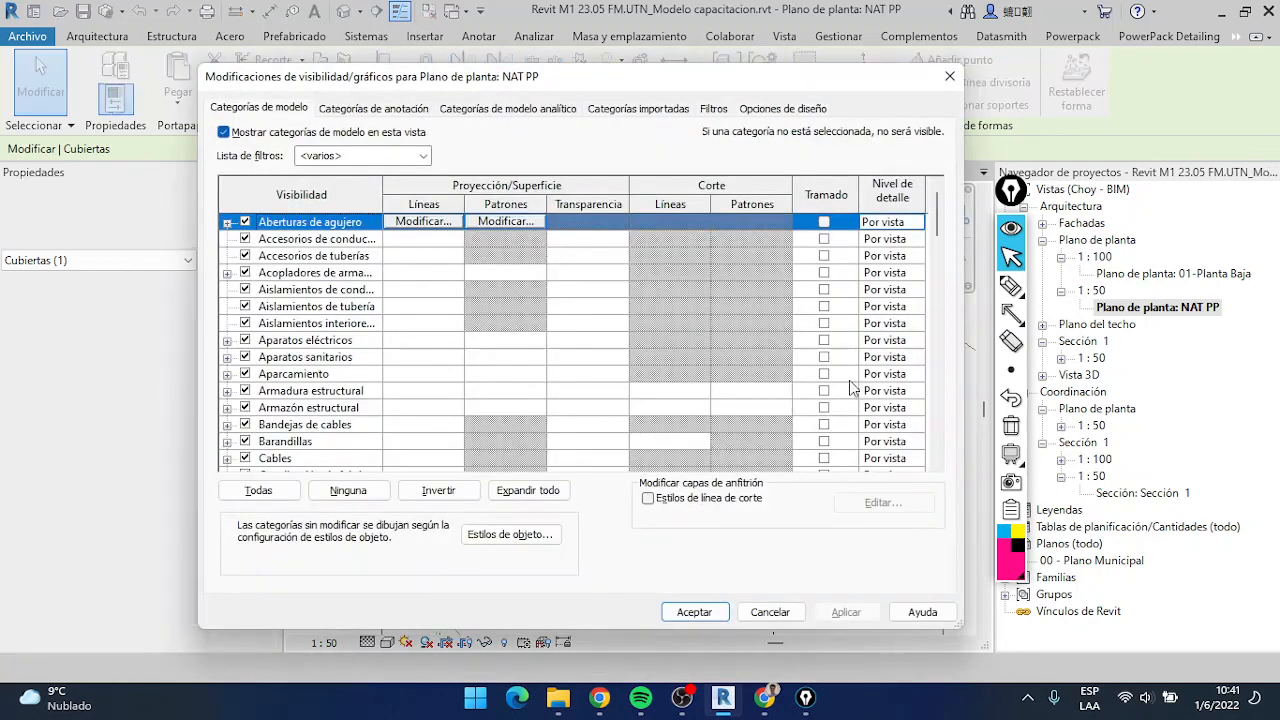
key("Escape")
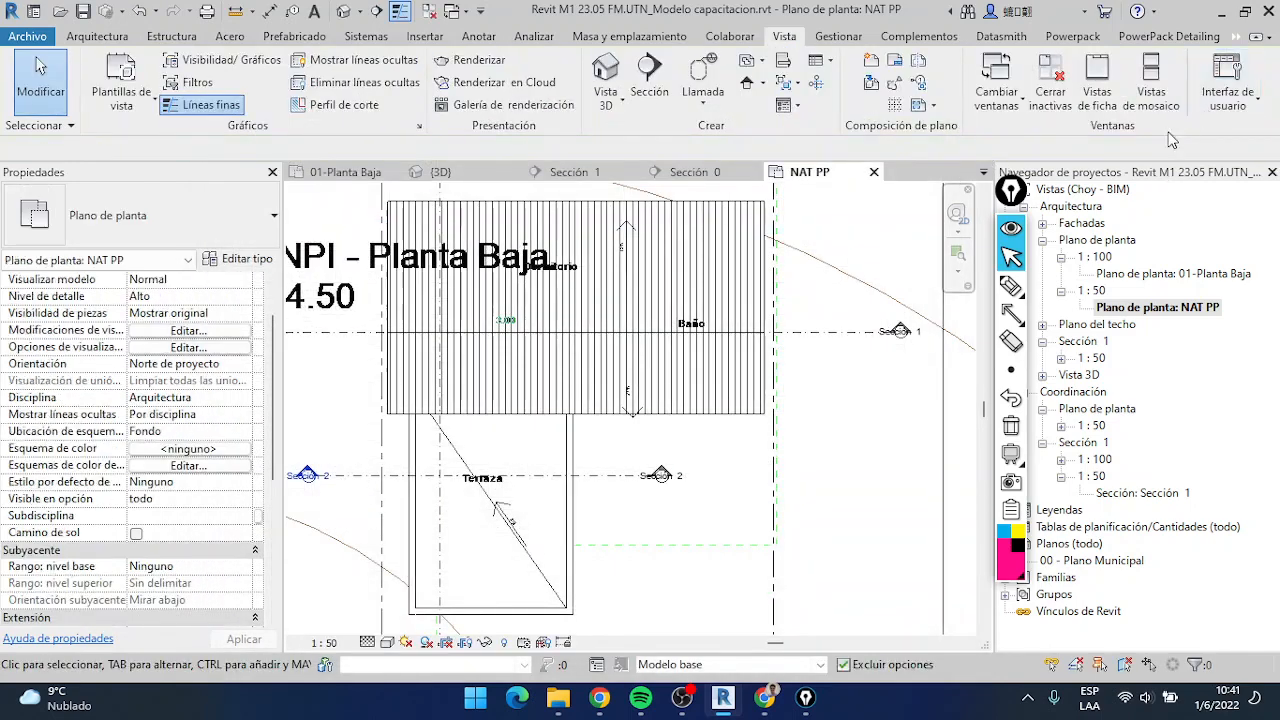
Switch to the Google Meet call in Chrome and stop presenting the screen
left_click(682, 697)
left_click(723, 697)
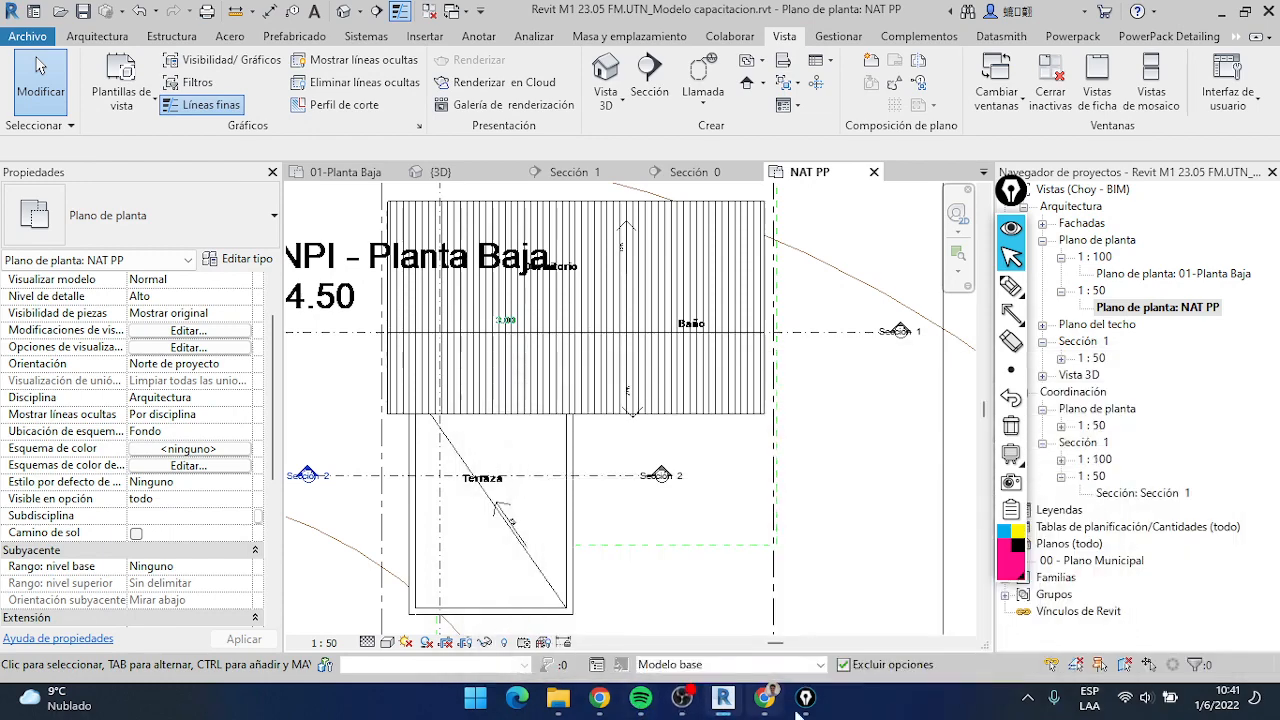
left_click(806, 697)
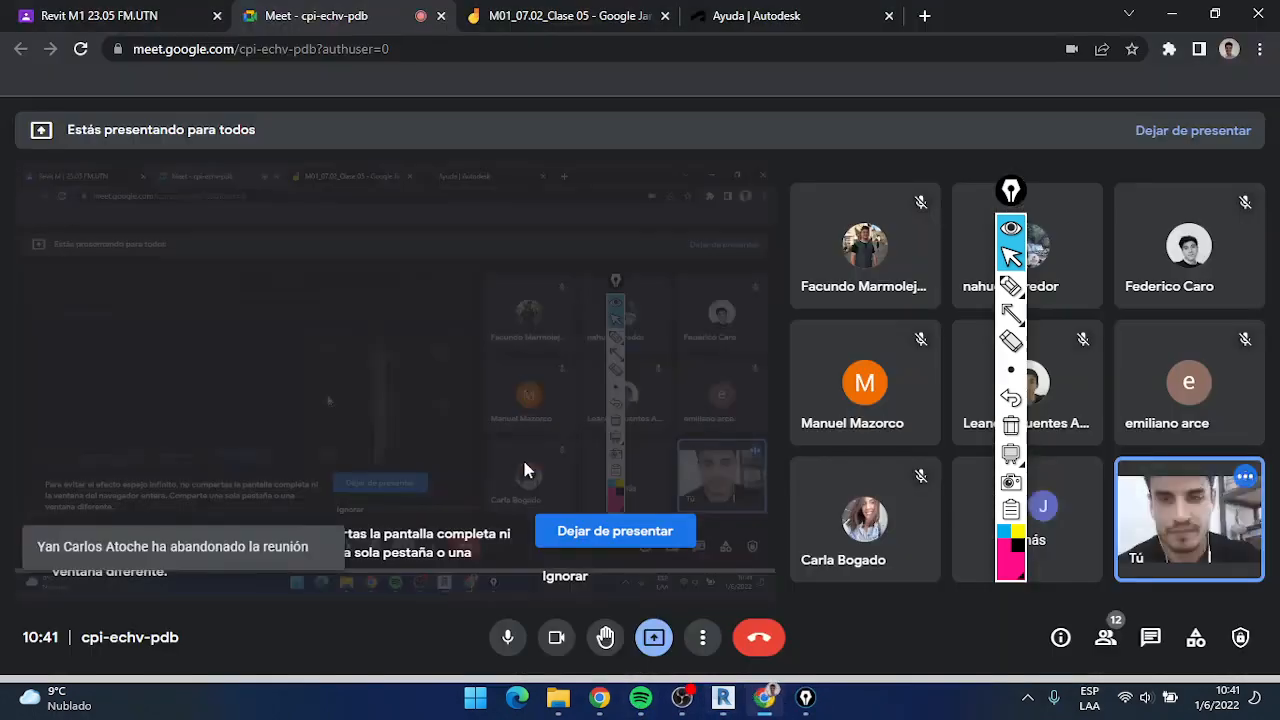
left_click(668, 545)
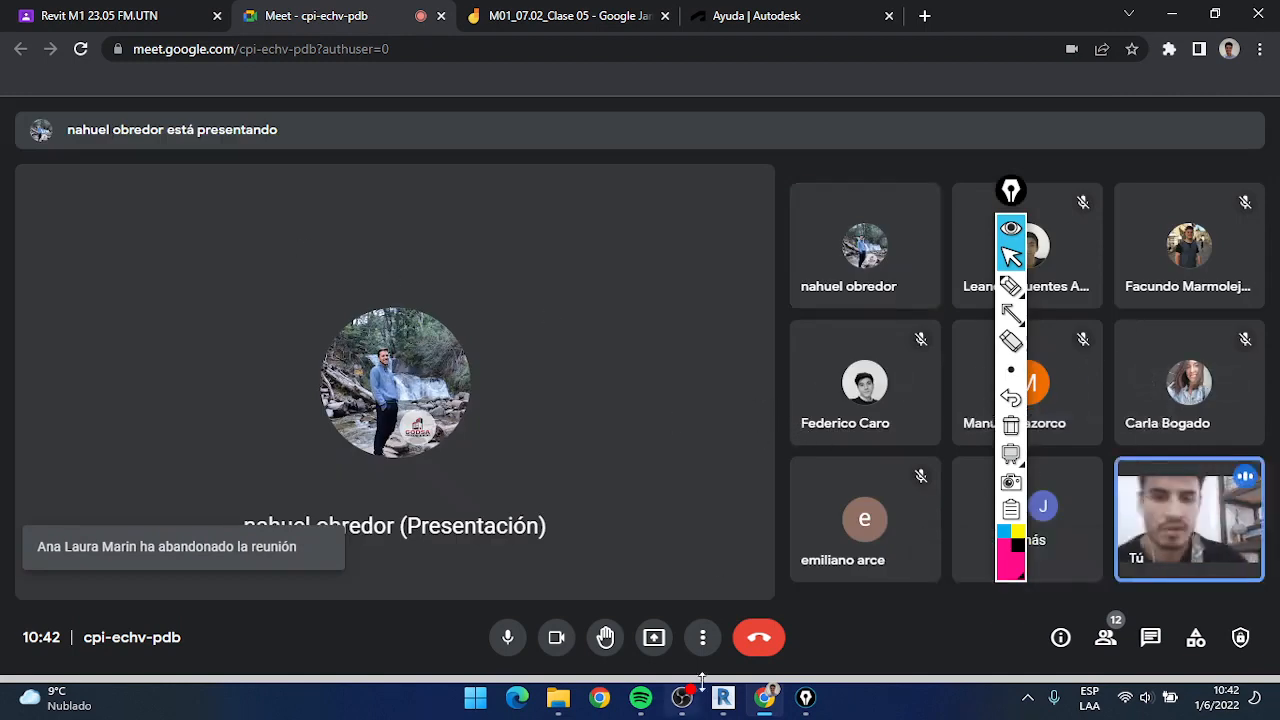
left_click(703, 637)
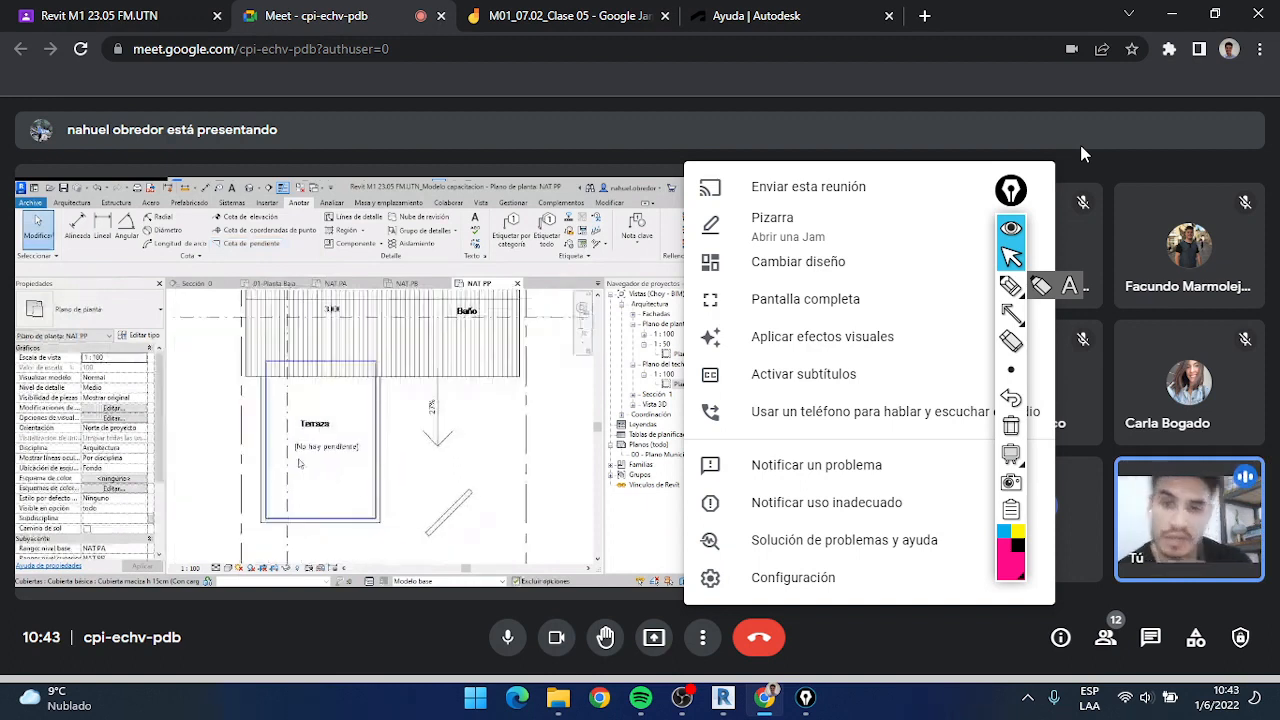
left_click(709, 635)
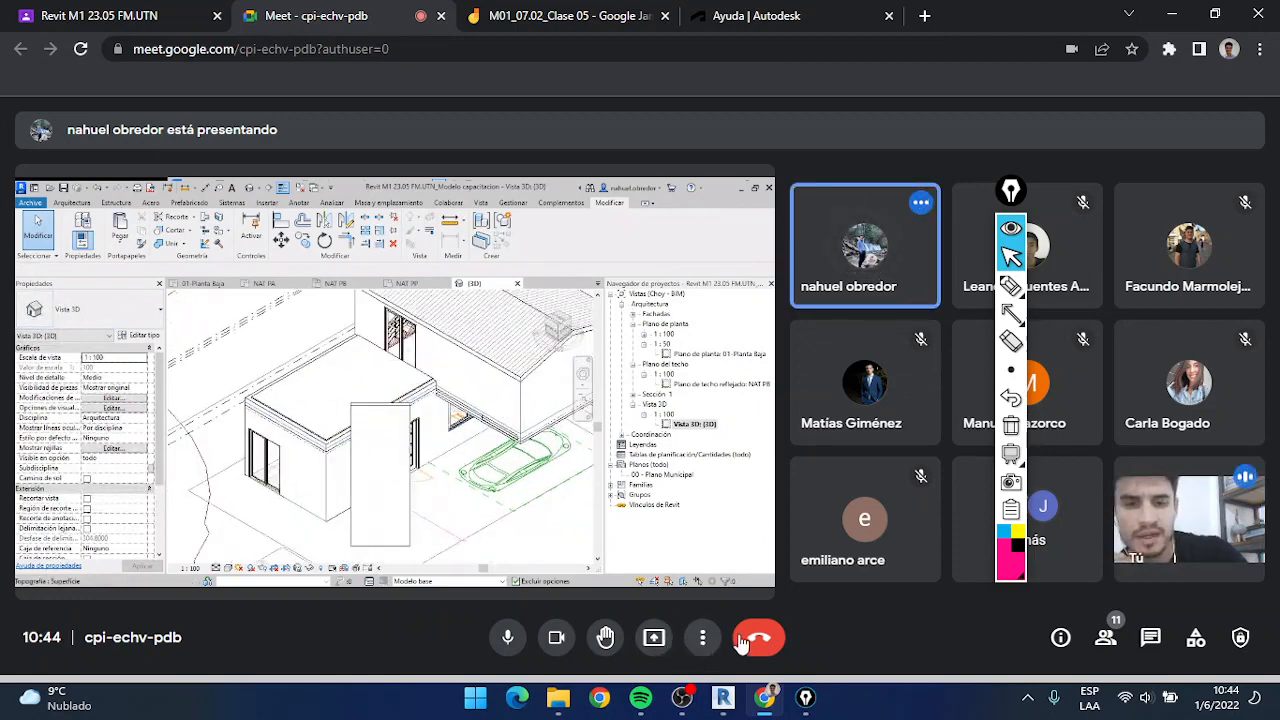
left_click(653, 637)
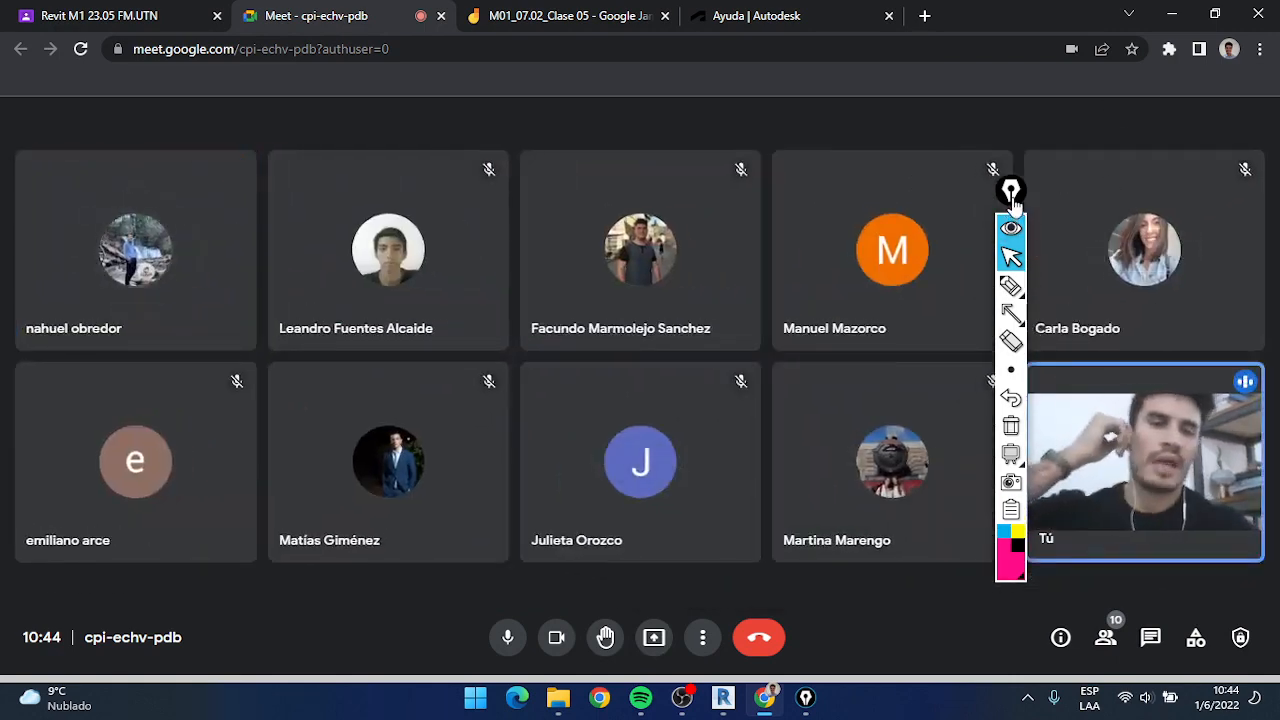
left_click_drag(1013, 200, 924, 190)
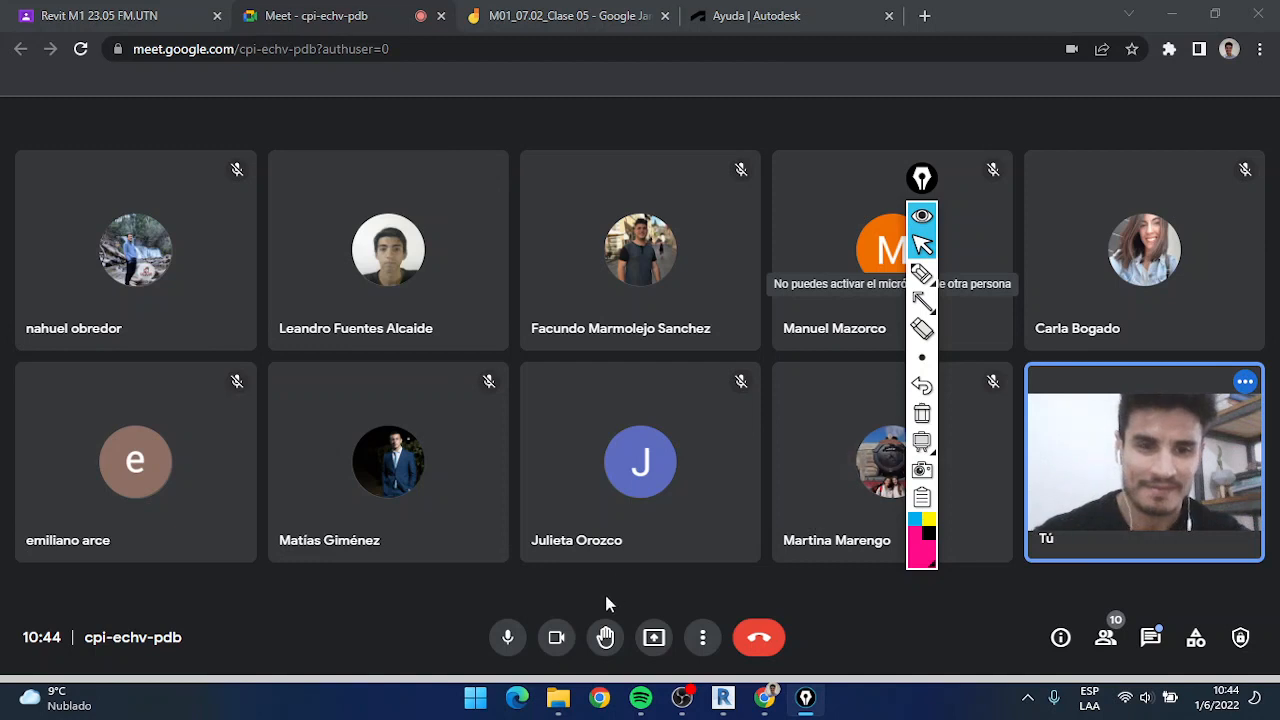
Turn off the camera and microphone and end the video call for everyone
left_click(563, 650)
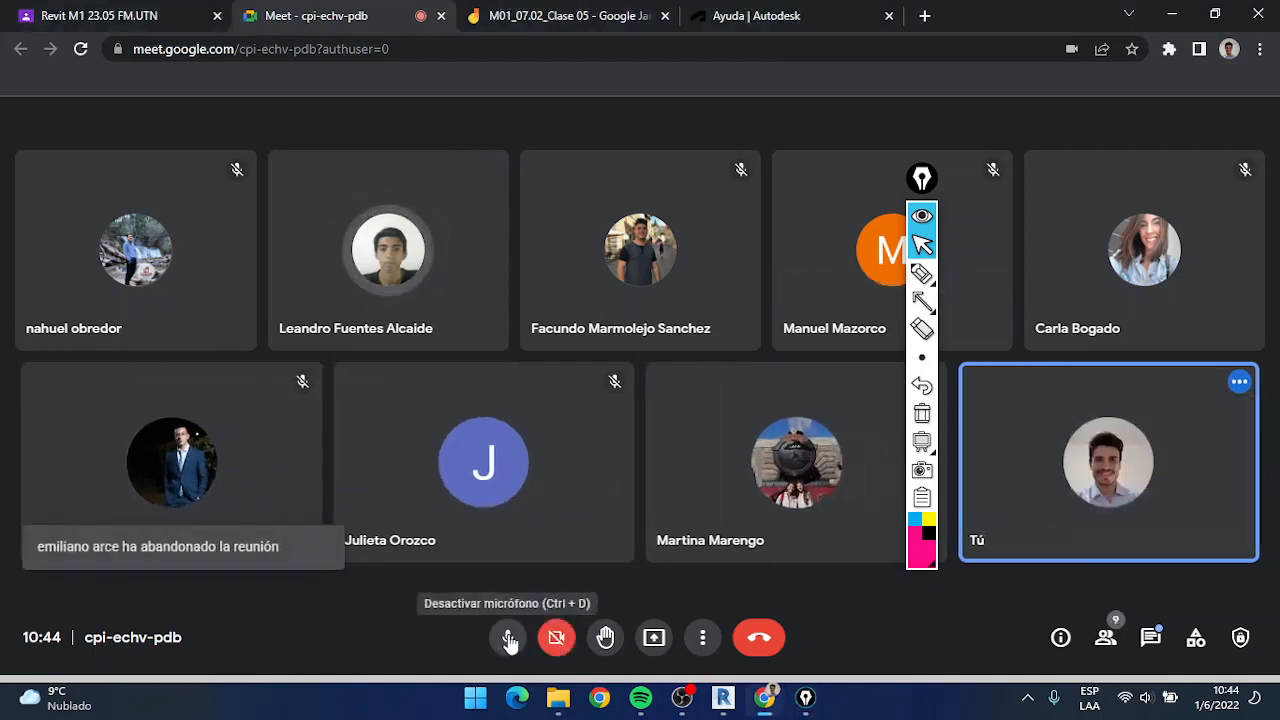
left_click(509, 638)
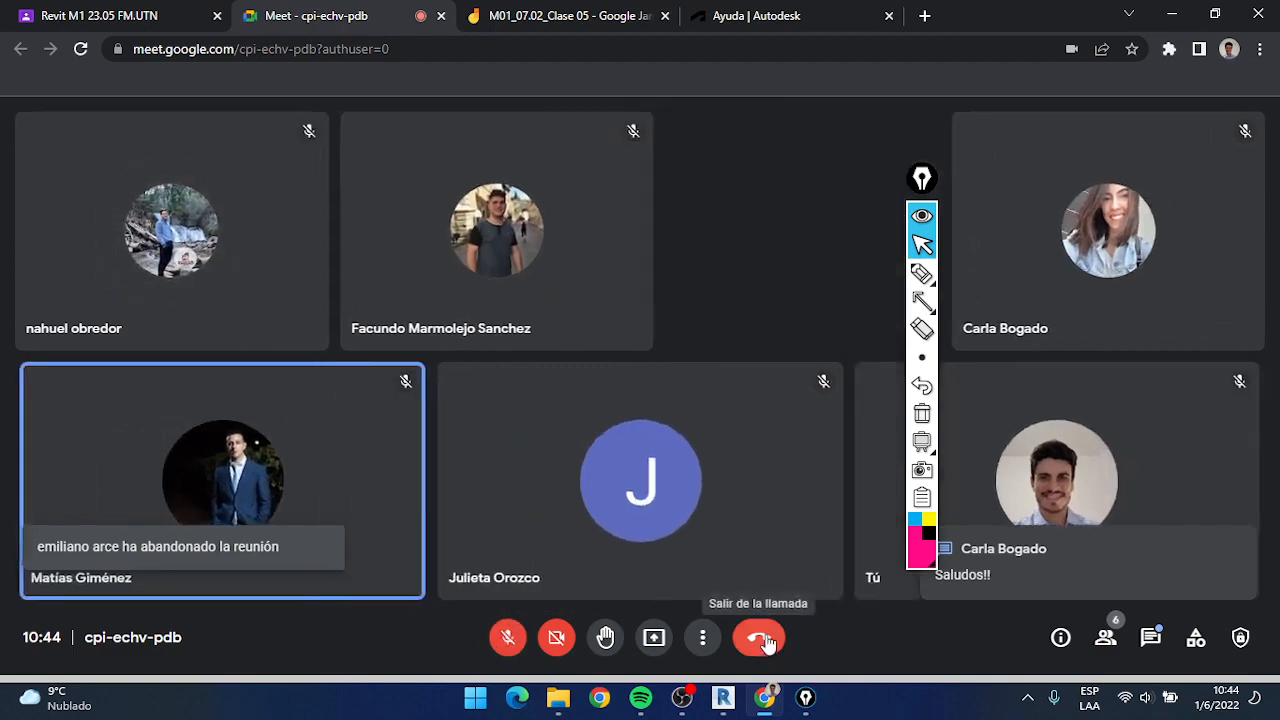
left_click(765, 641)
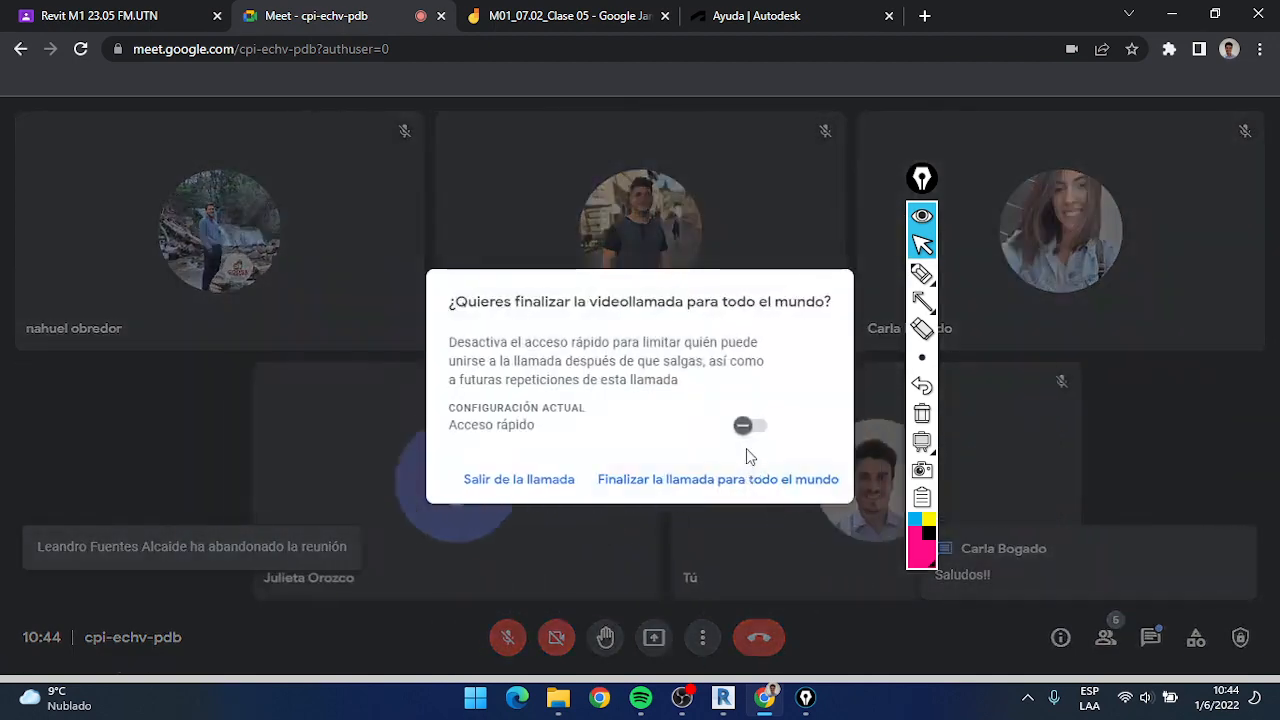
left_click(653, 488)
left_click(683, 699)
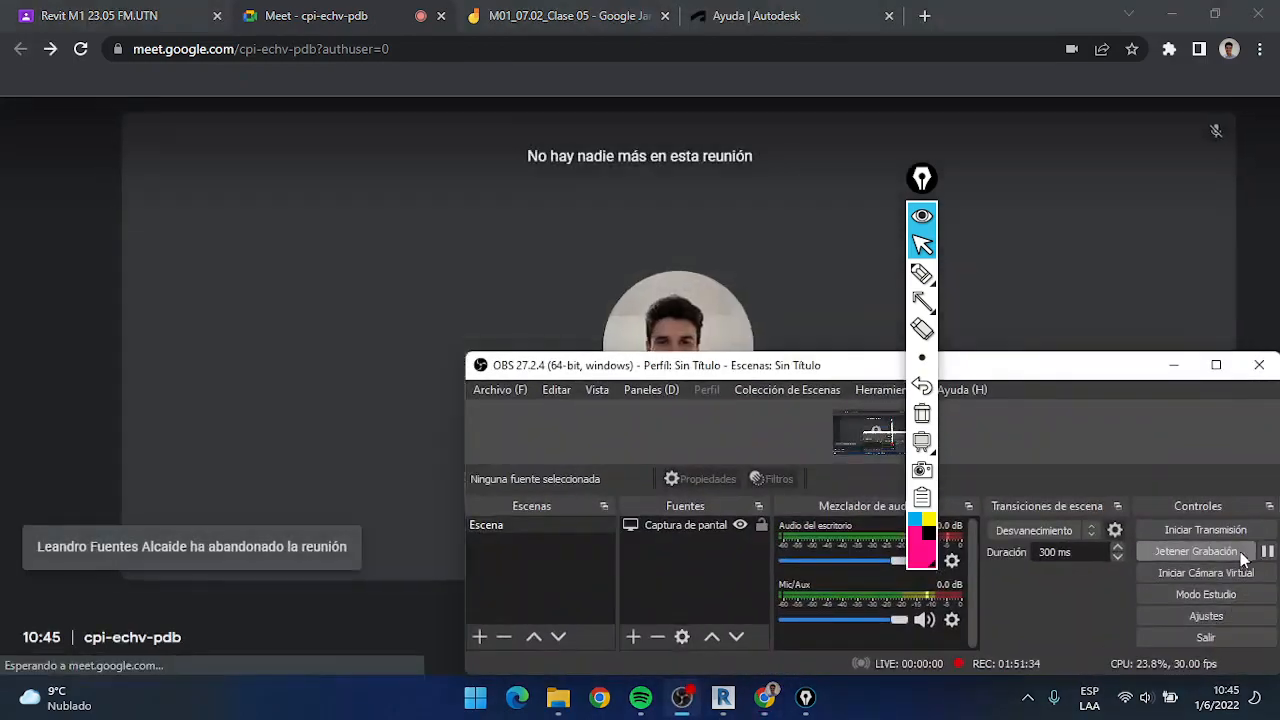